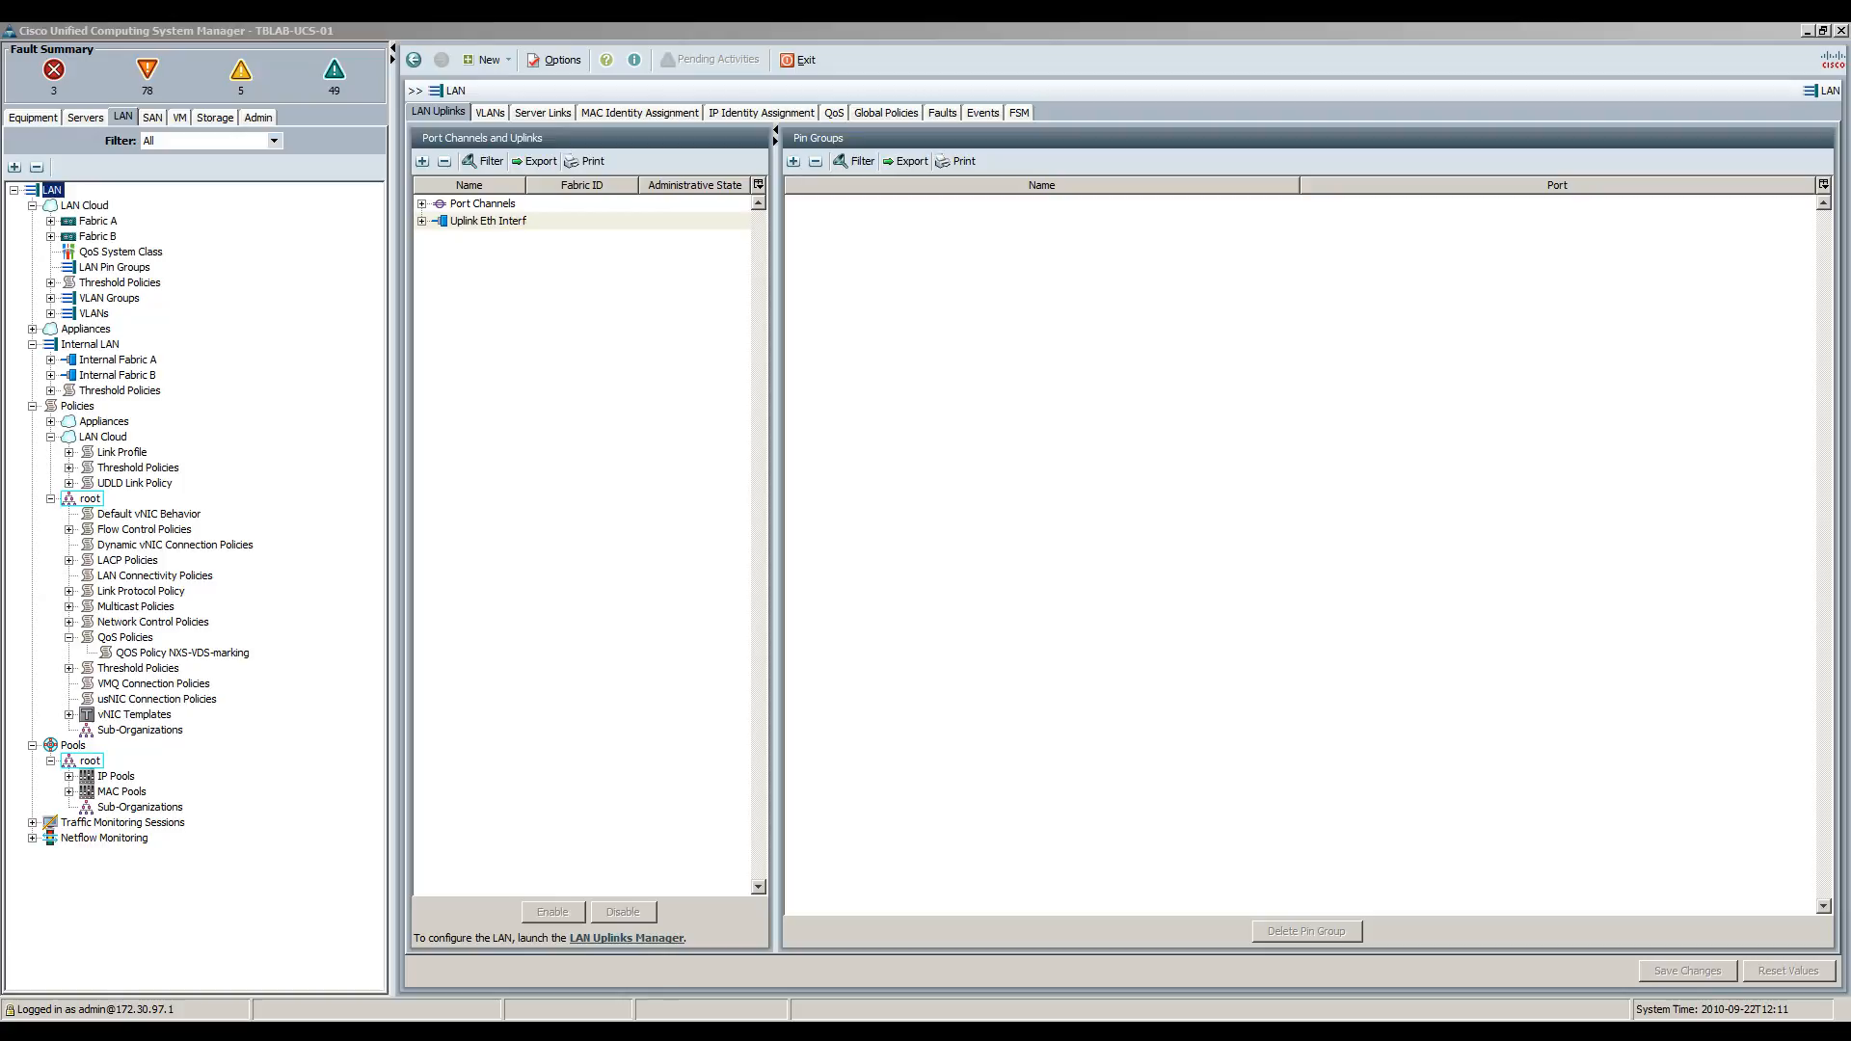
Show the QoS System Class table with Gold, Silver, Bronze and Best Effort at MTU 1600.
left_click(146, 255)
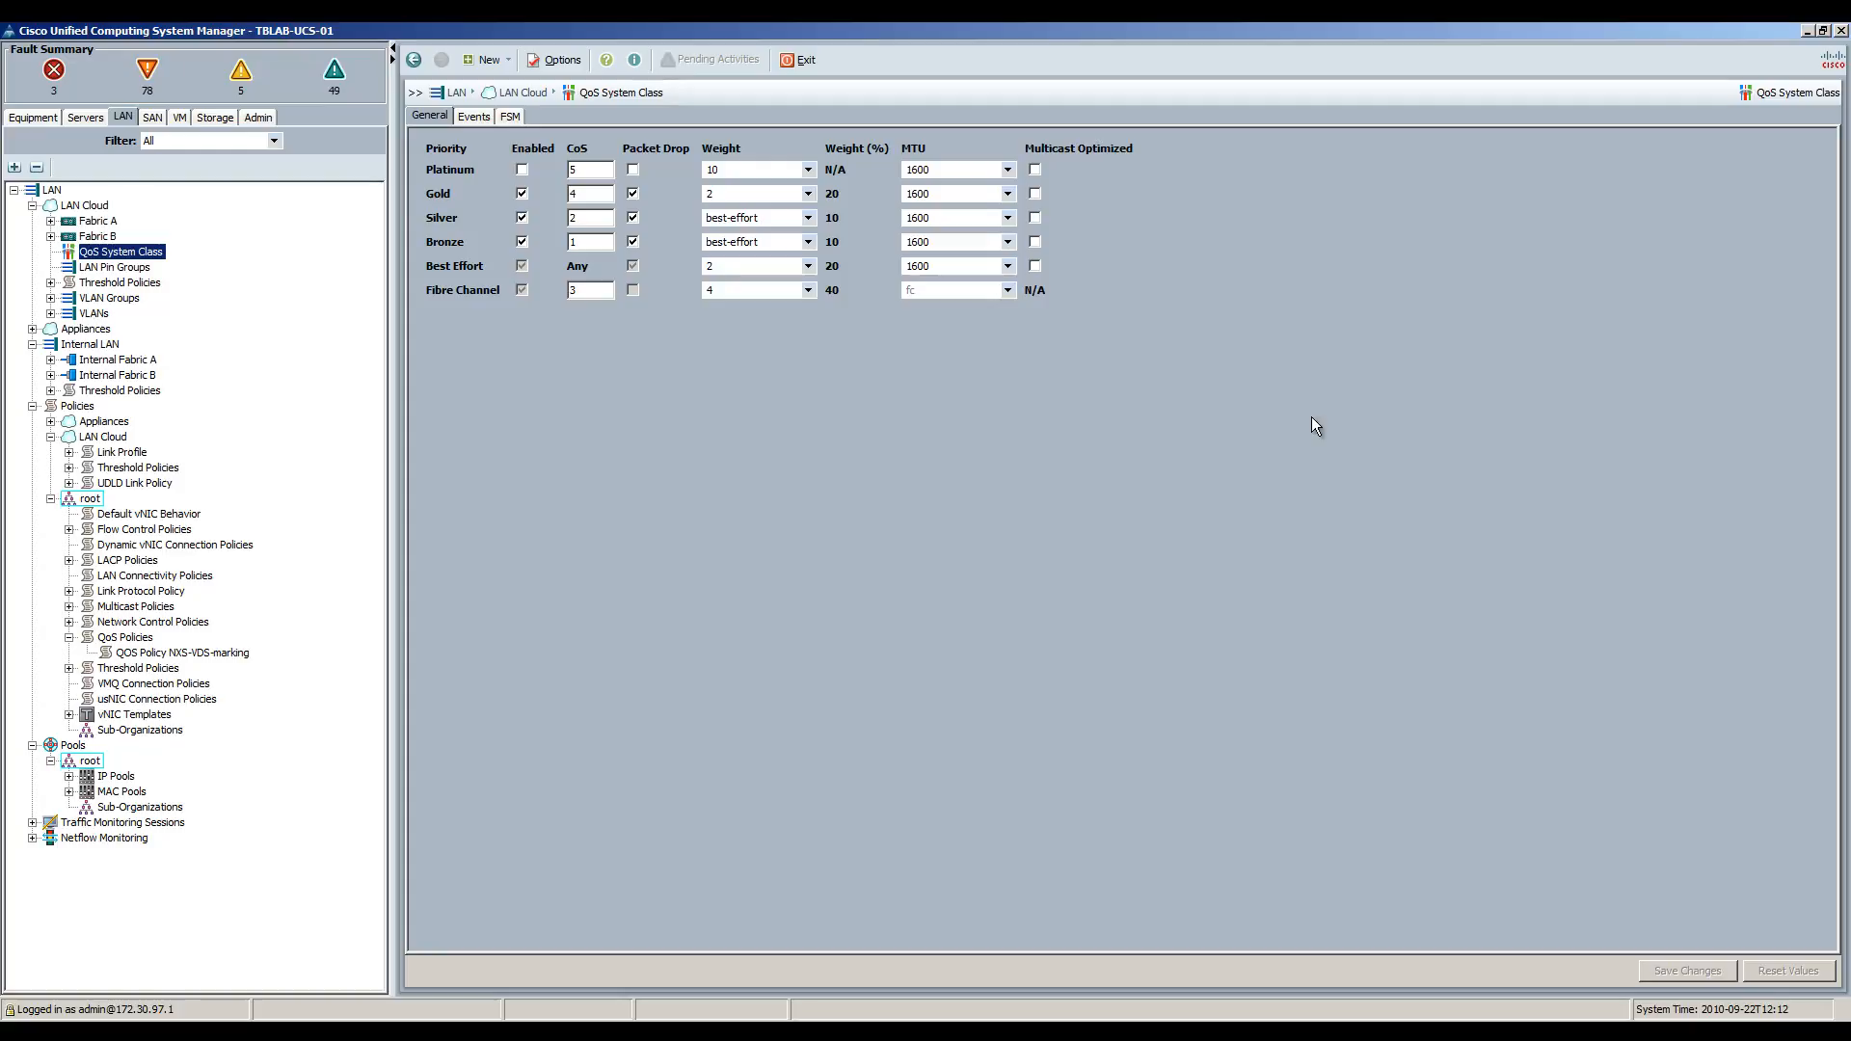
Open QoS policy NXS-VDS-marking: Best Effort, burst 10240, line-rate, host control Full.
key("alt+Tab")
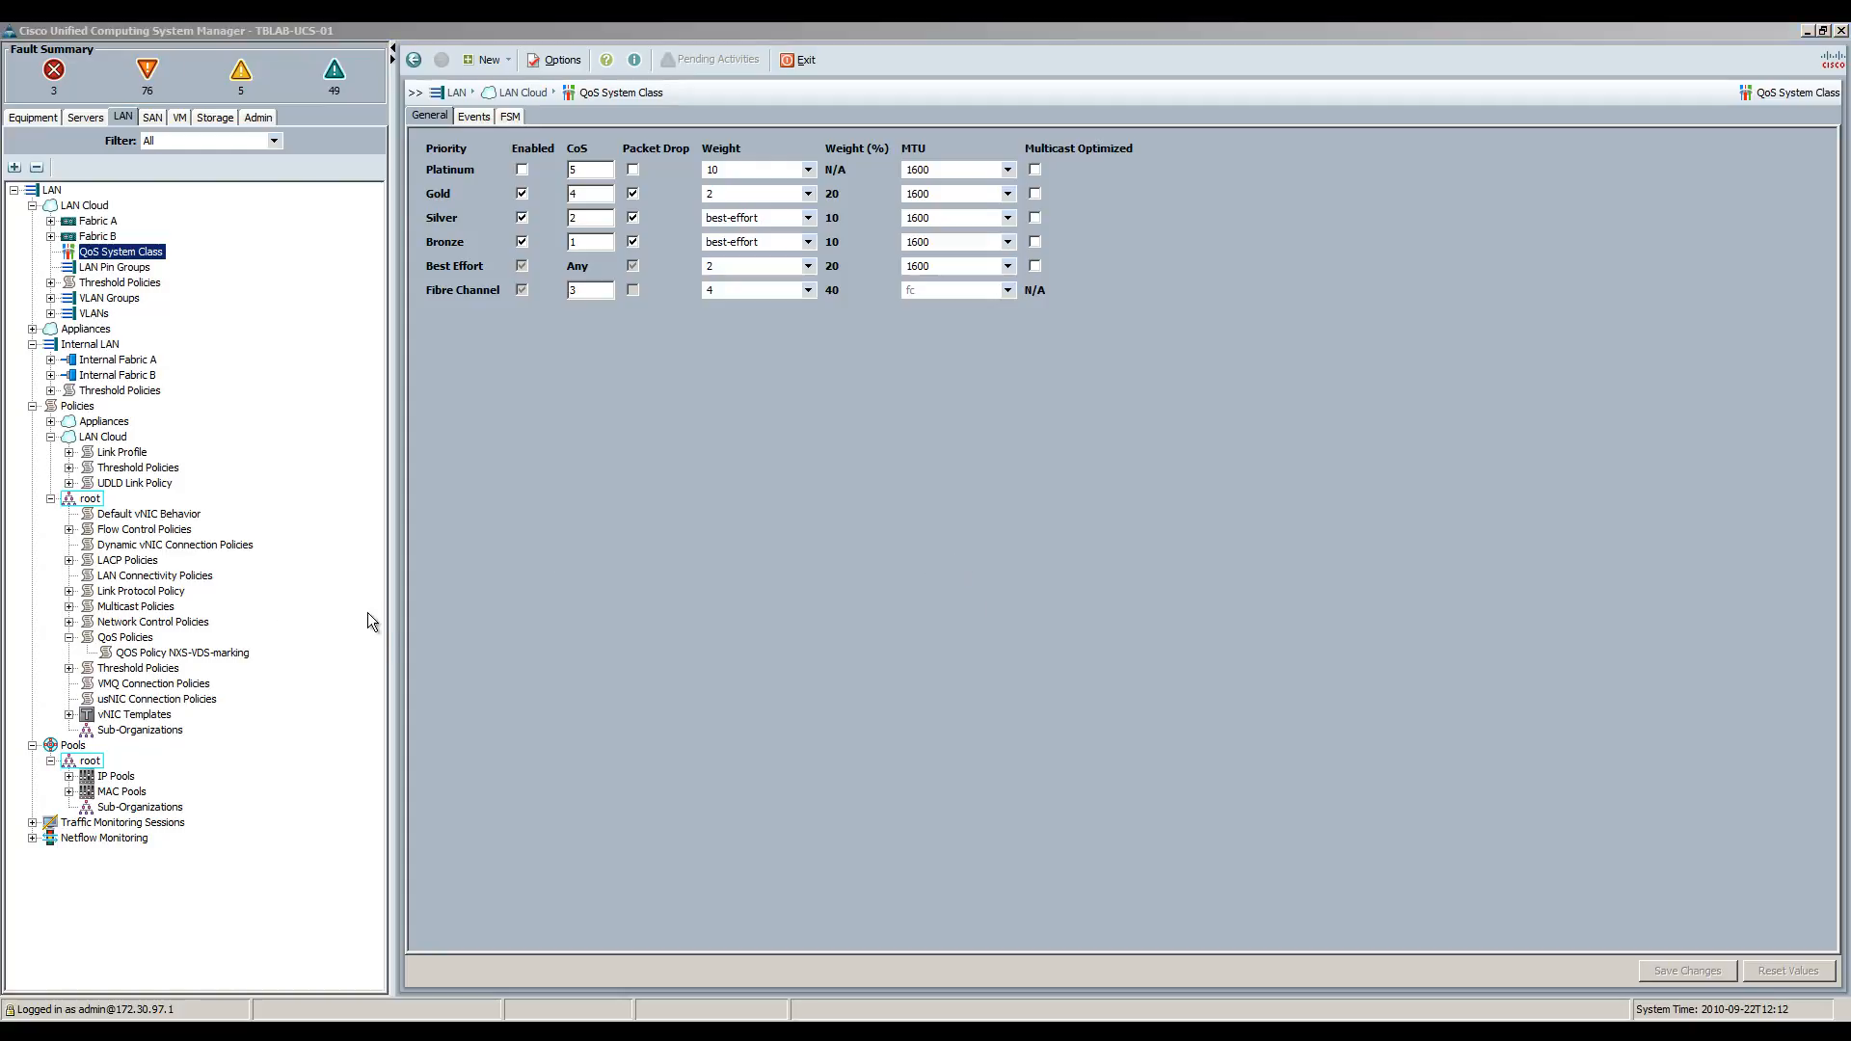
left_click(130, 638)
left_click(182, 654)
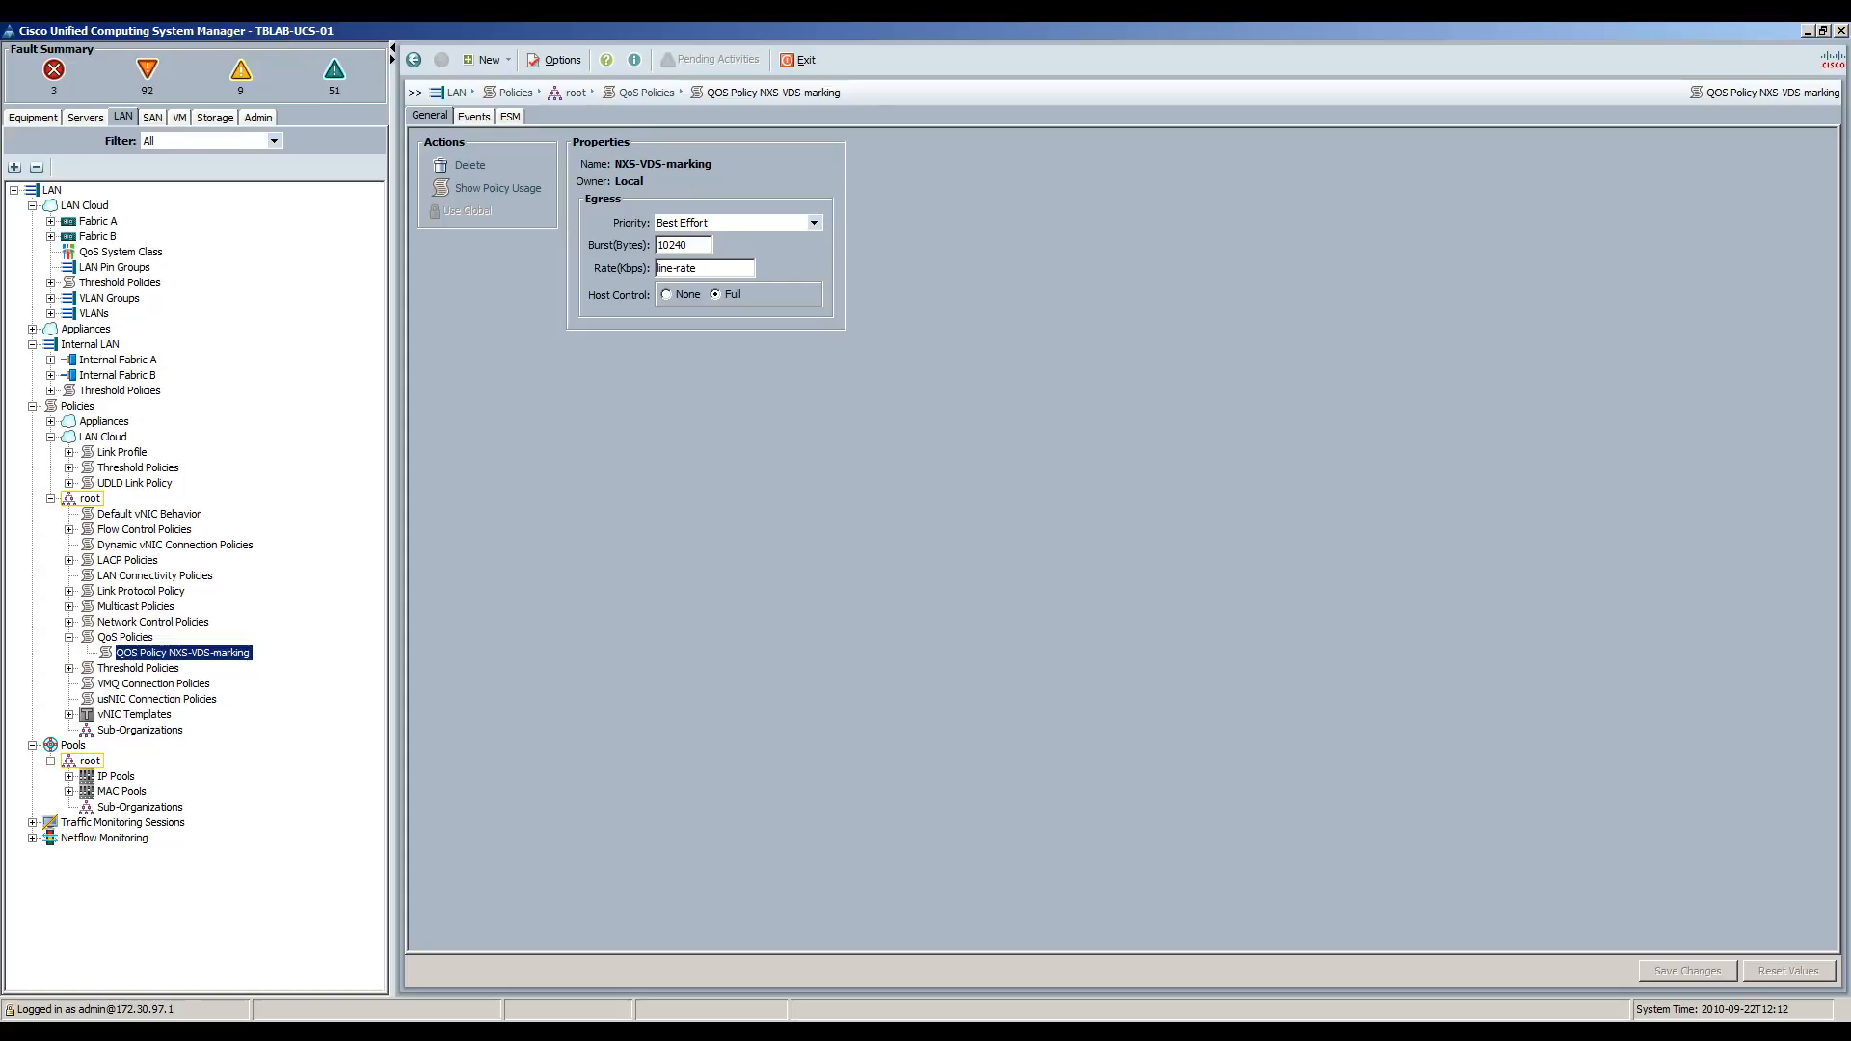
key("alt+Tab")
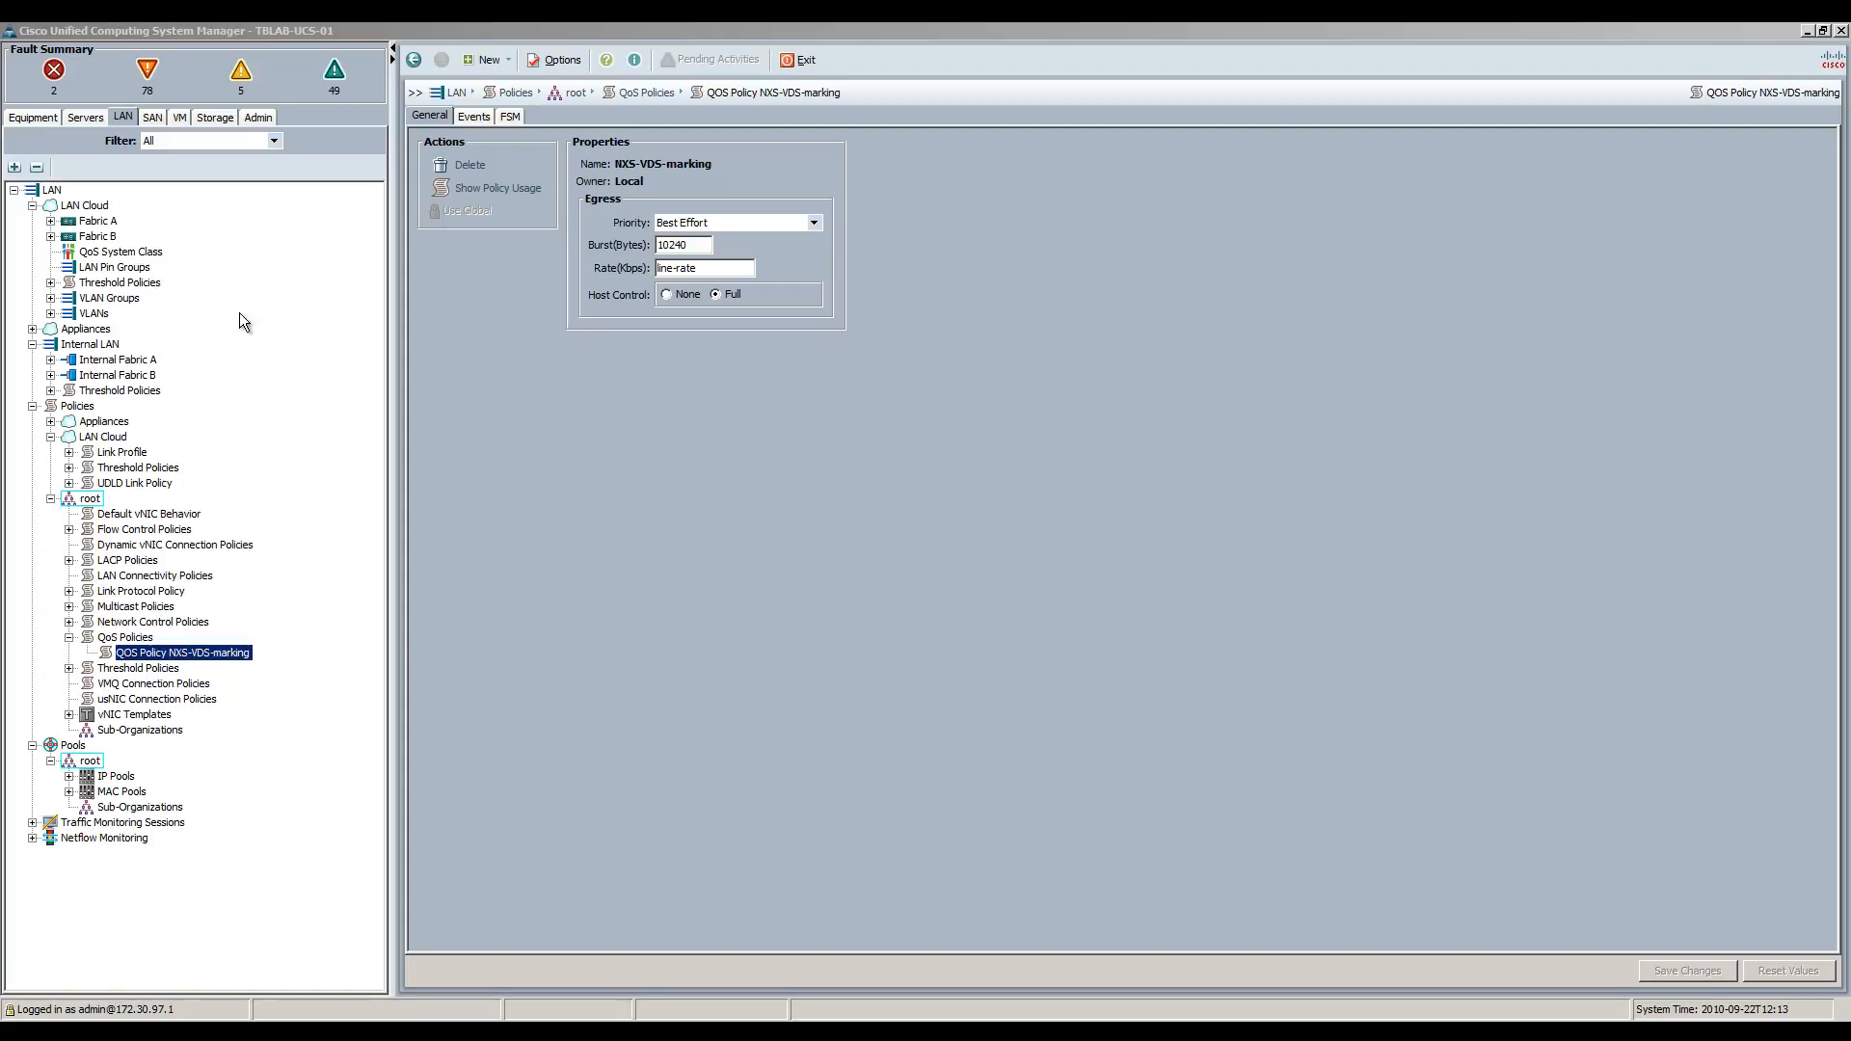
left_click(56, 188)
In the LAN Uplinks Manager, list all VLANs, noting VXLAN-Transport (200) and vMotion1 (110).
left_click(55, 189)
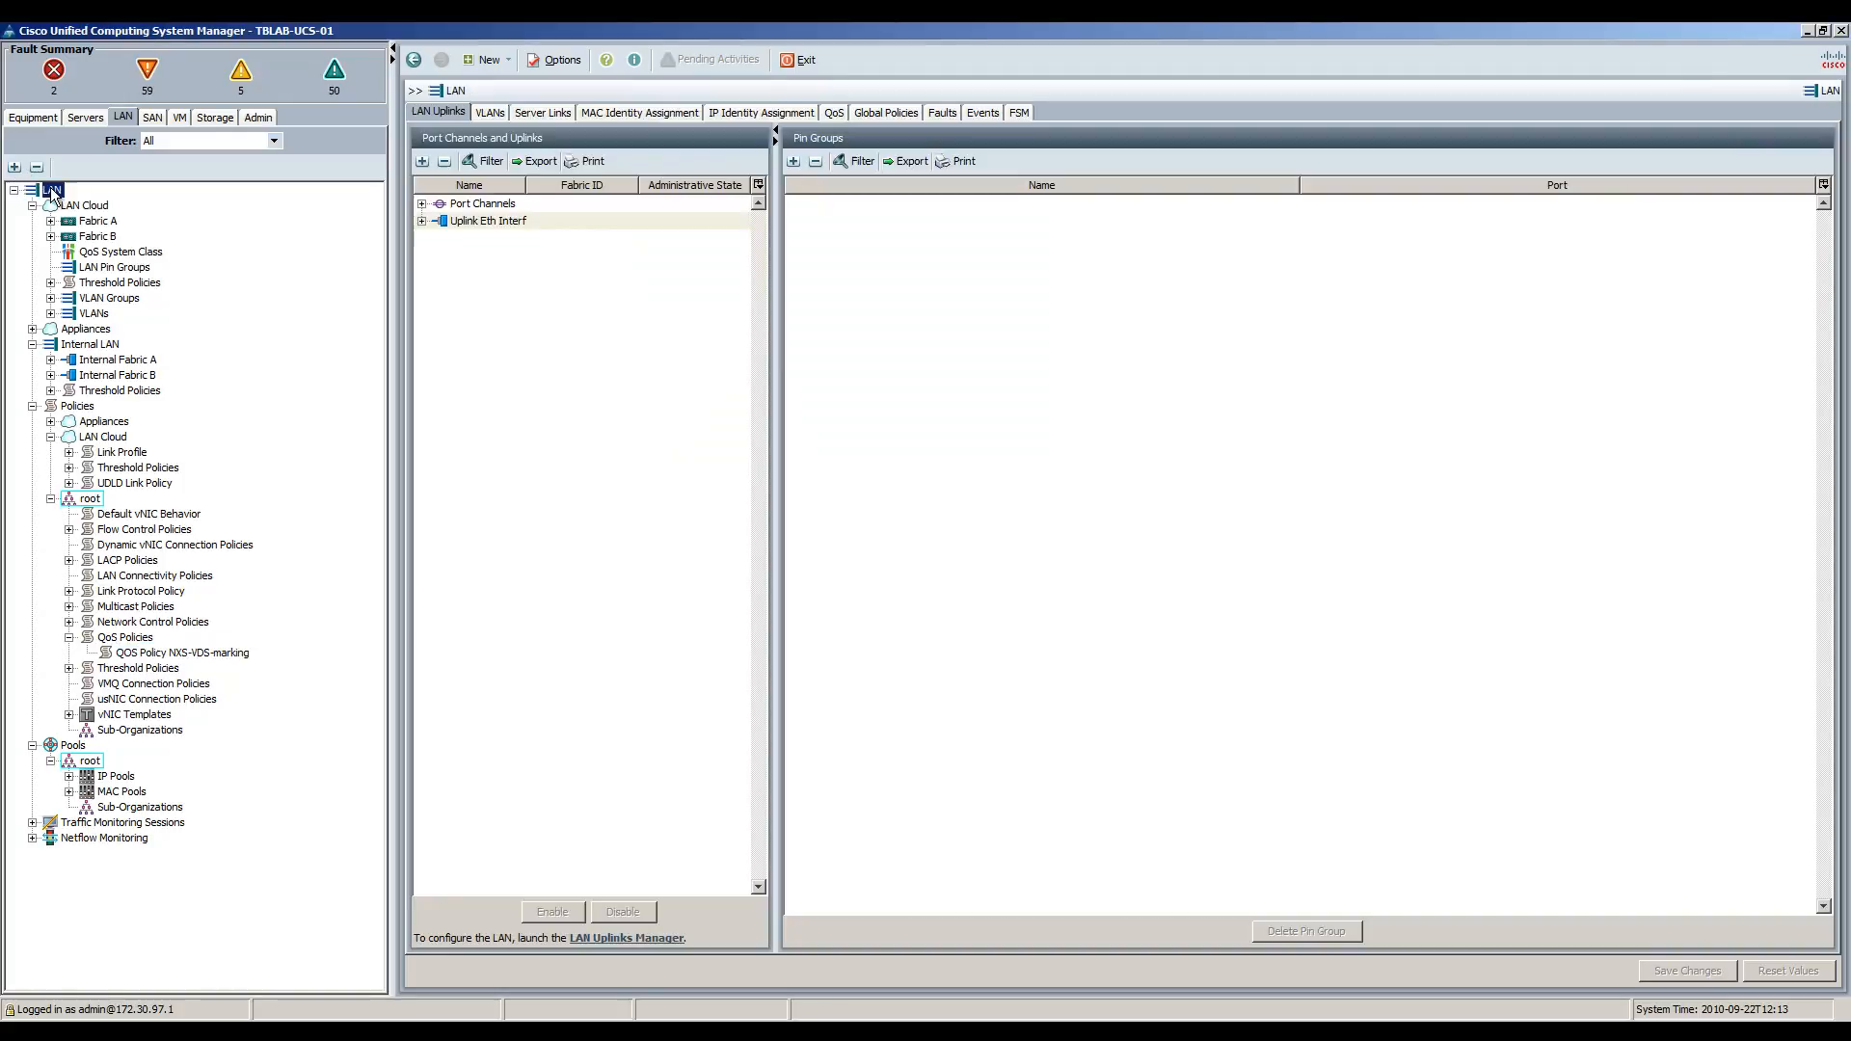
left_click(613, 940)
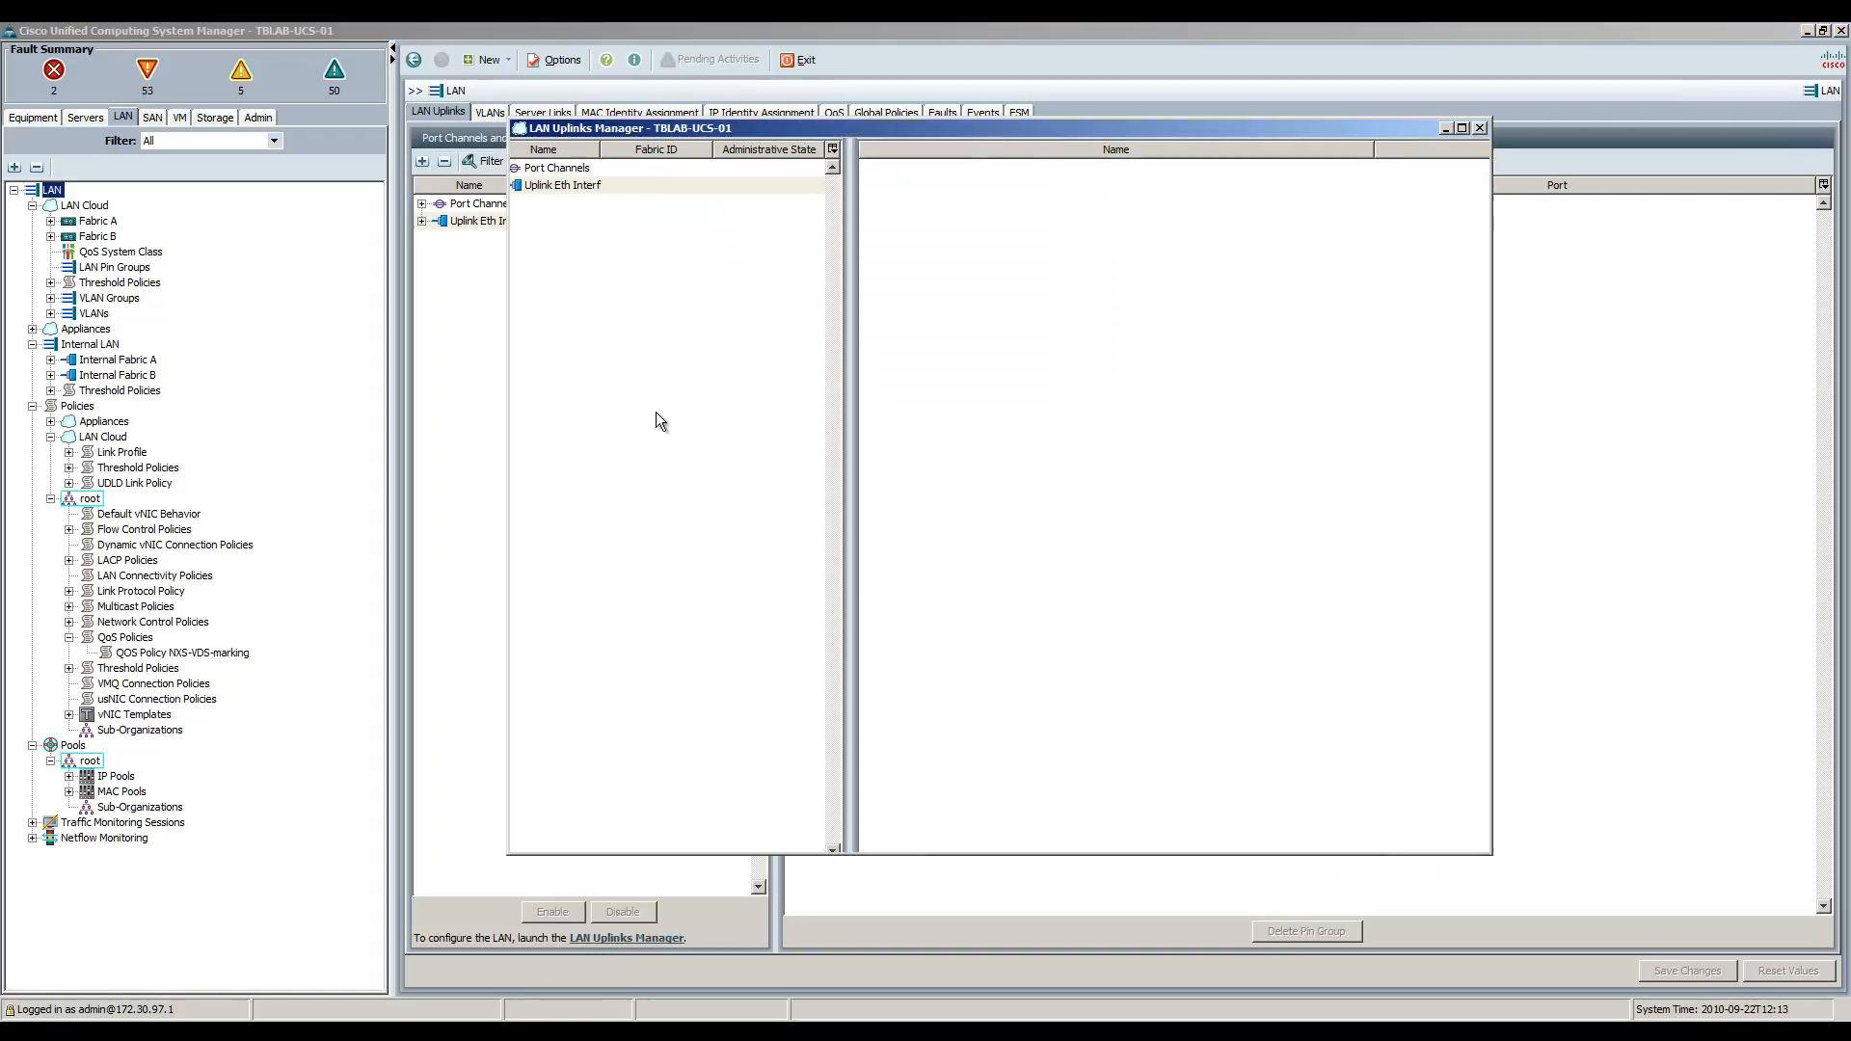
left_click(595, 153)
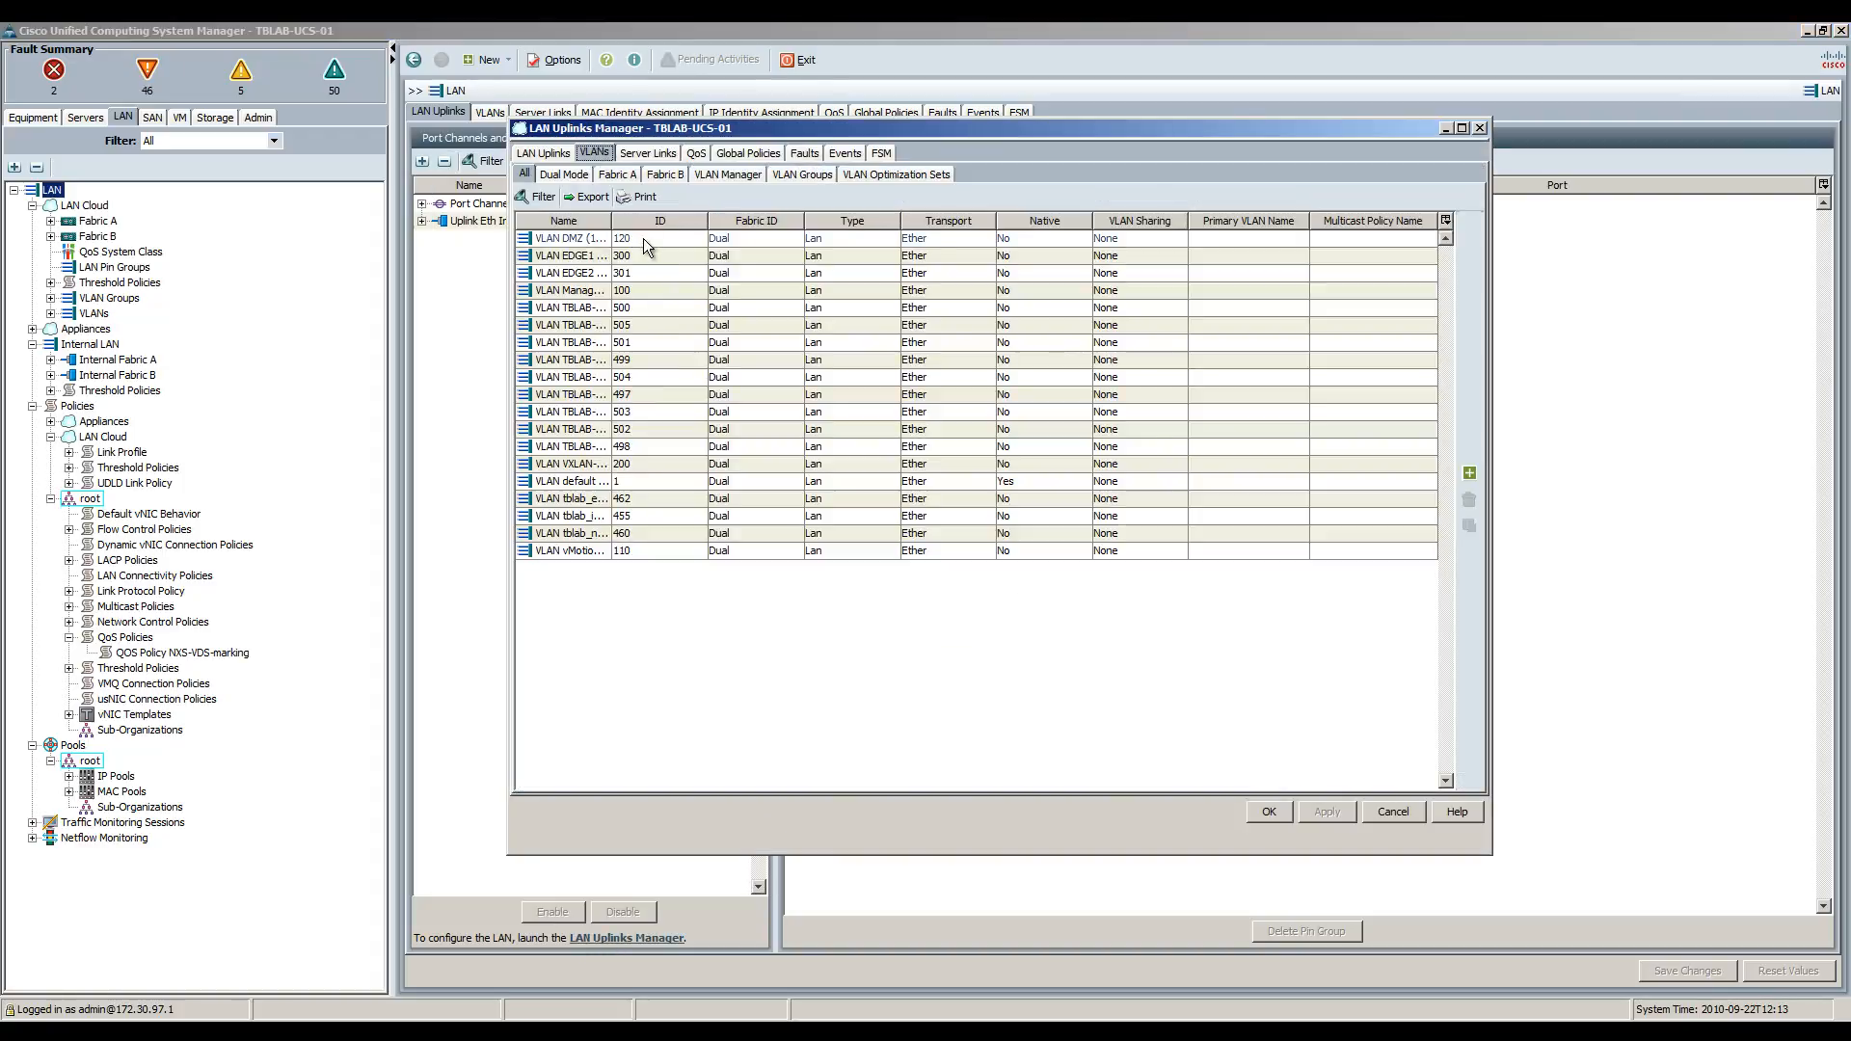
left_click_drag(622, 221, 751, 220)
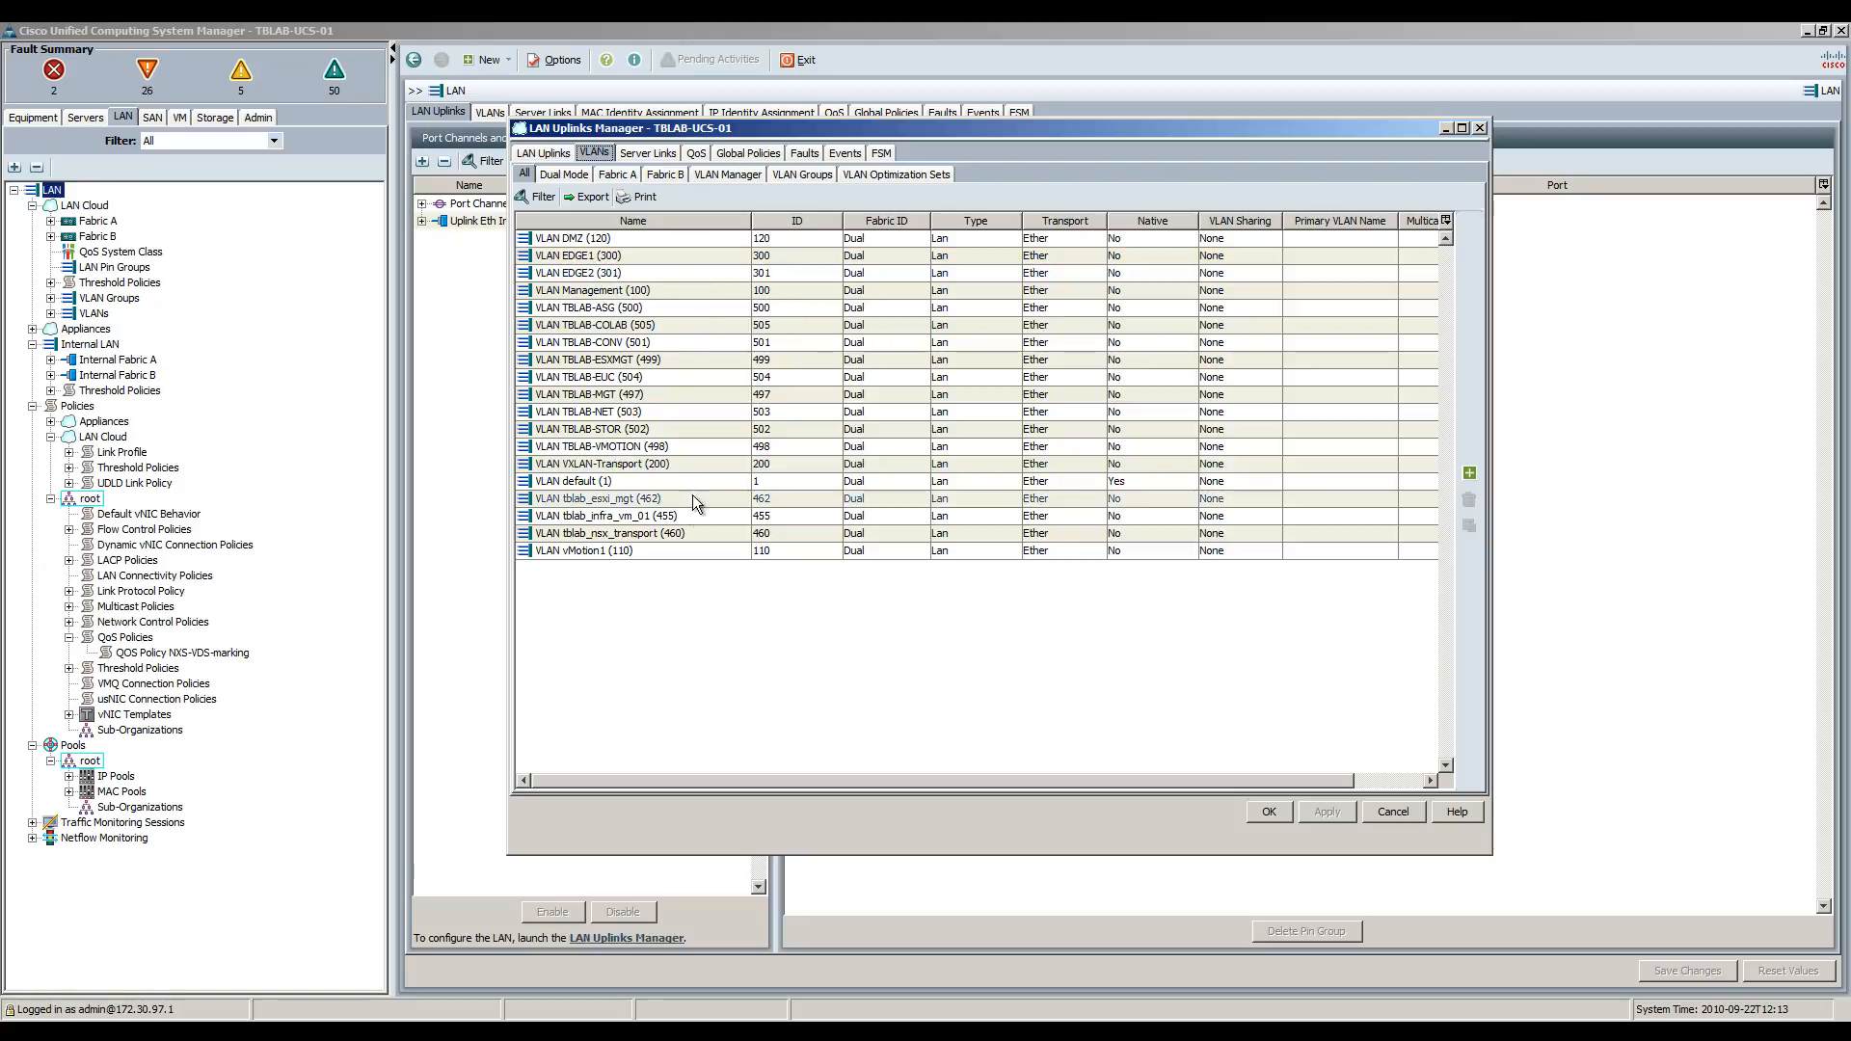
left_click(626, 467)
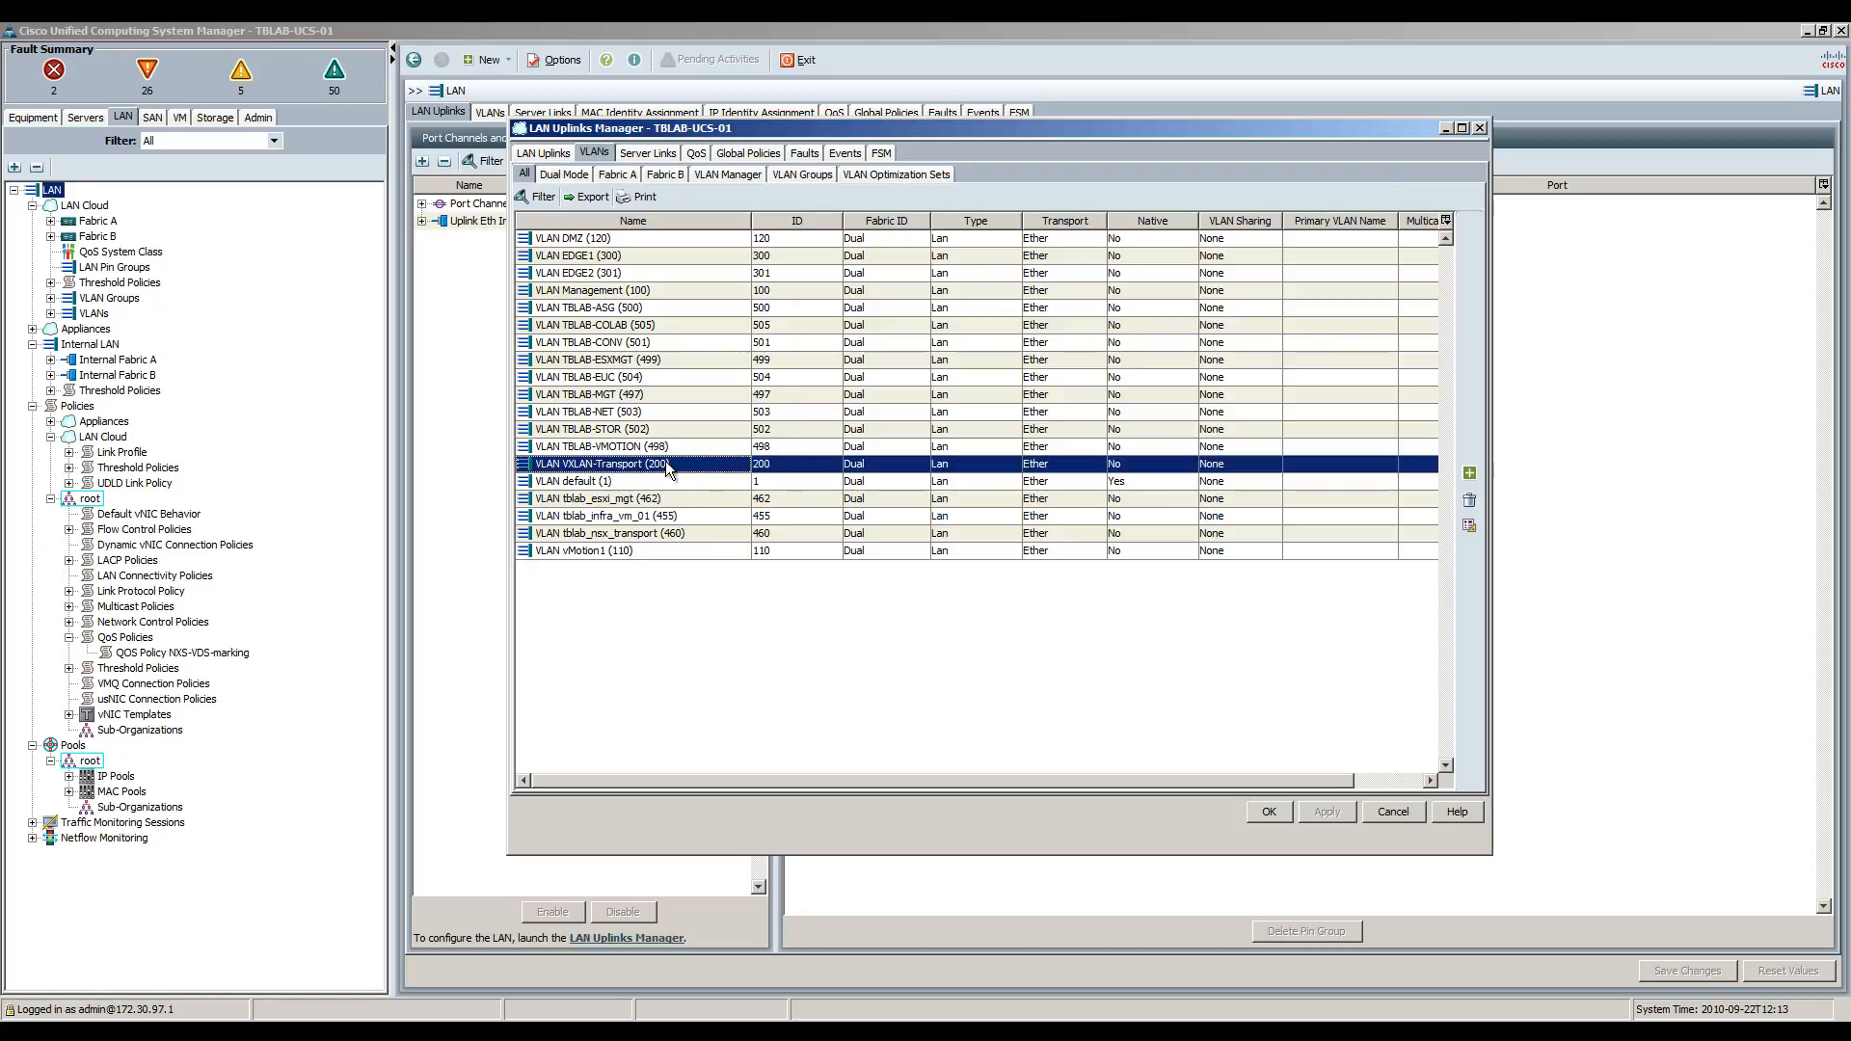
left_click(605, 549)
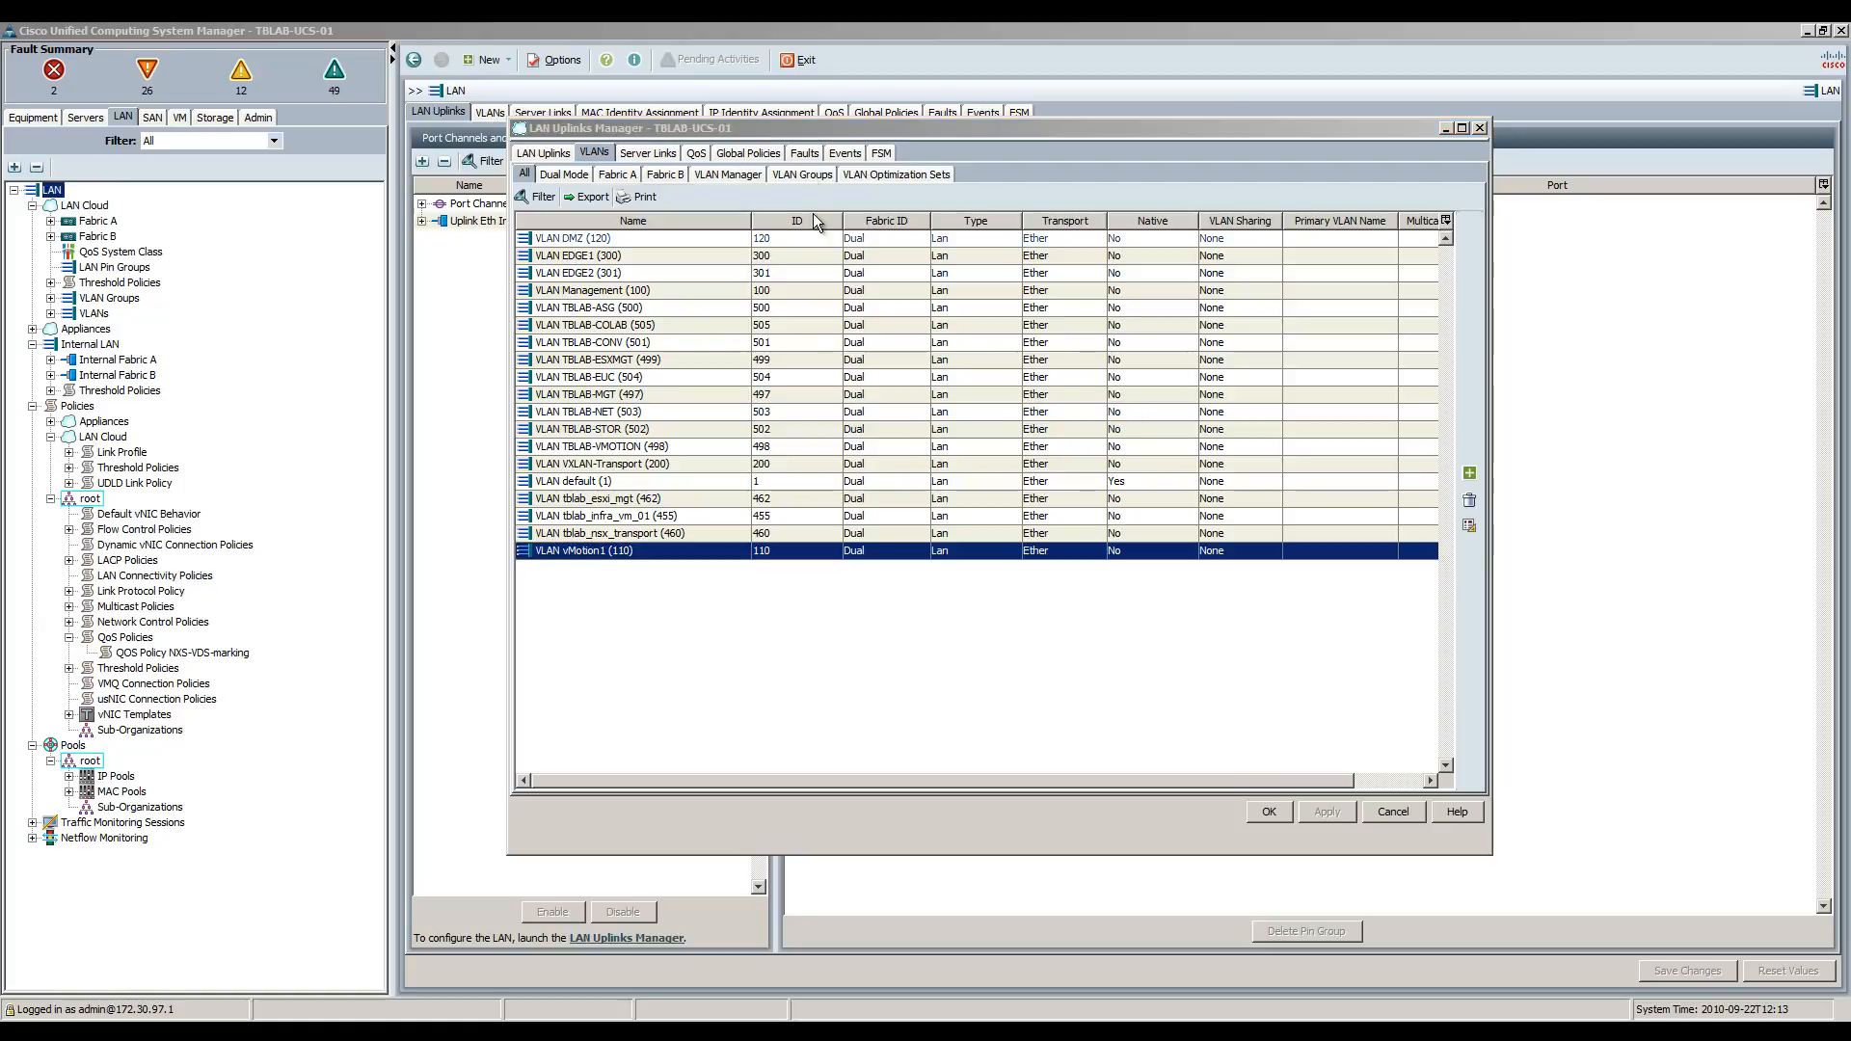
View VLANs by VLAN group, collapse TBLAB, and cancel out of the manager.
left_click(792, 173)
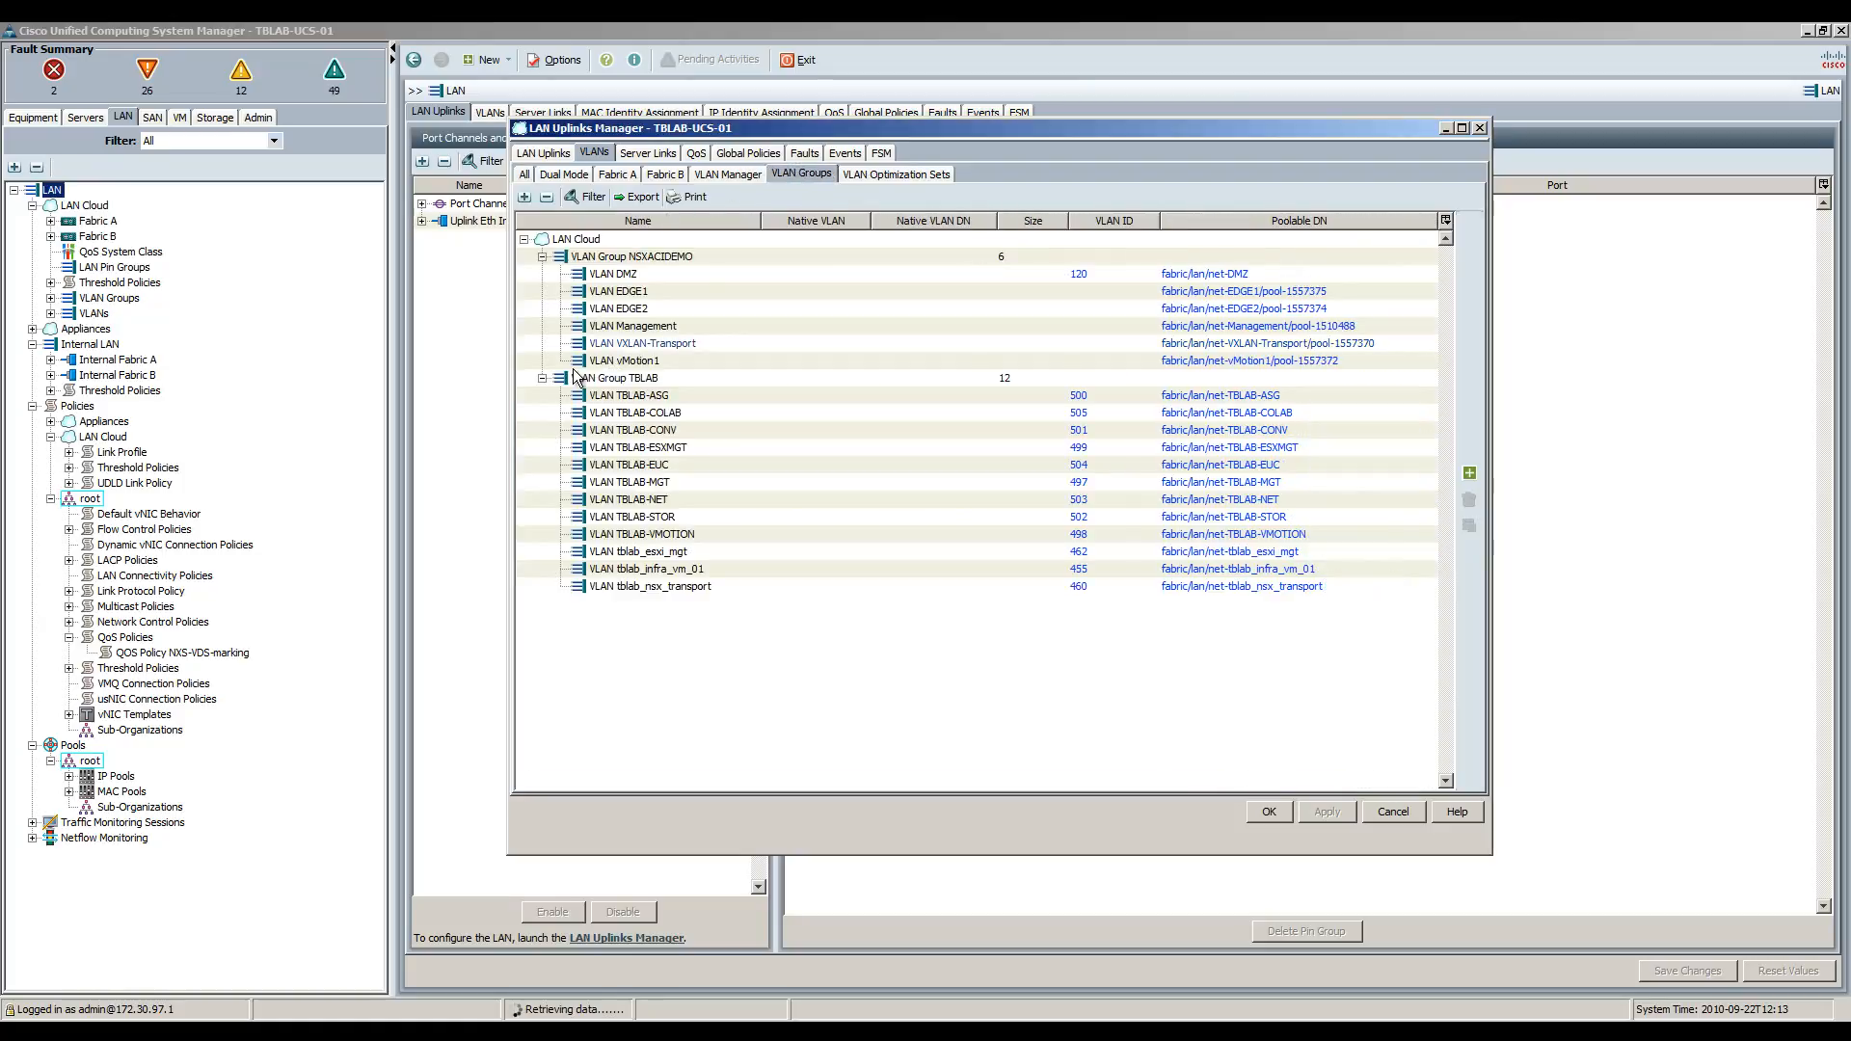
left_click(543, 379)
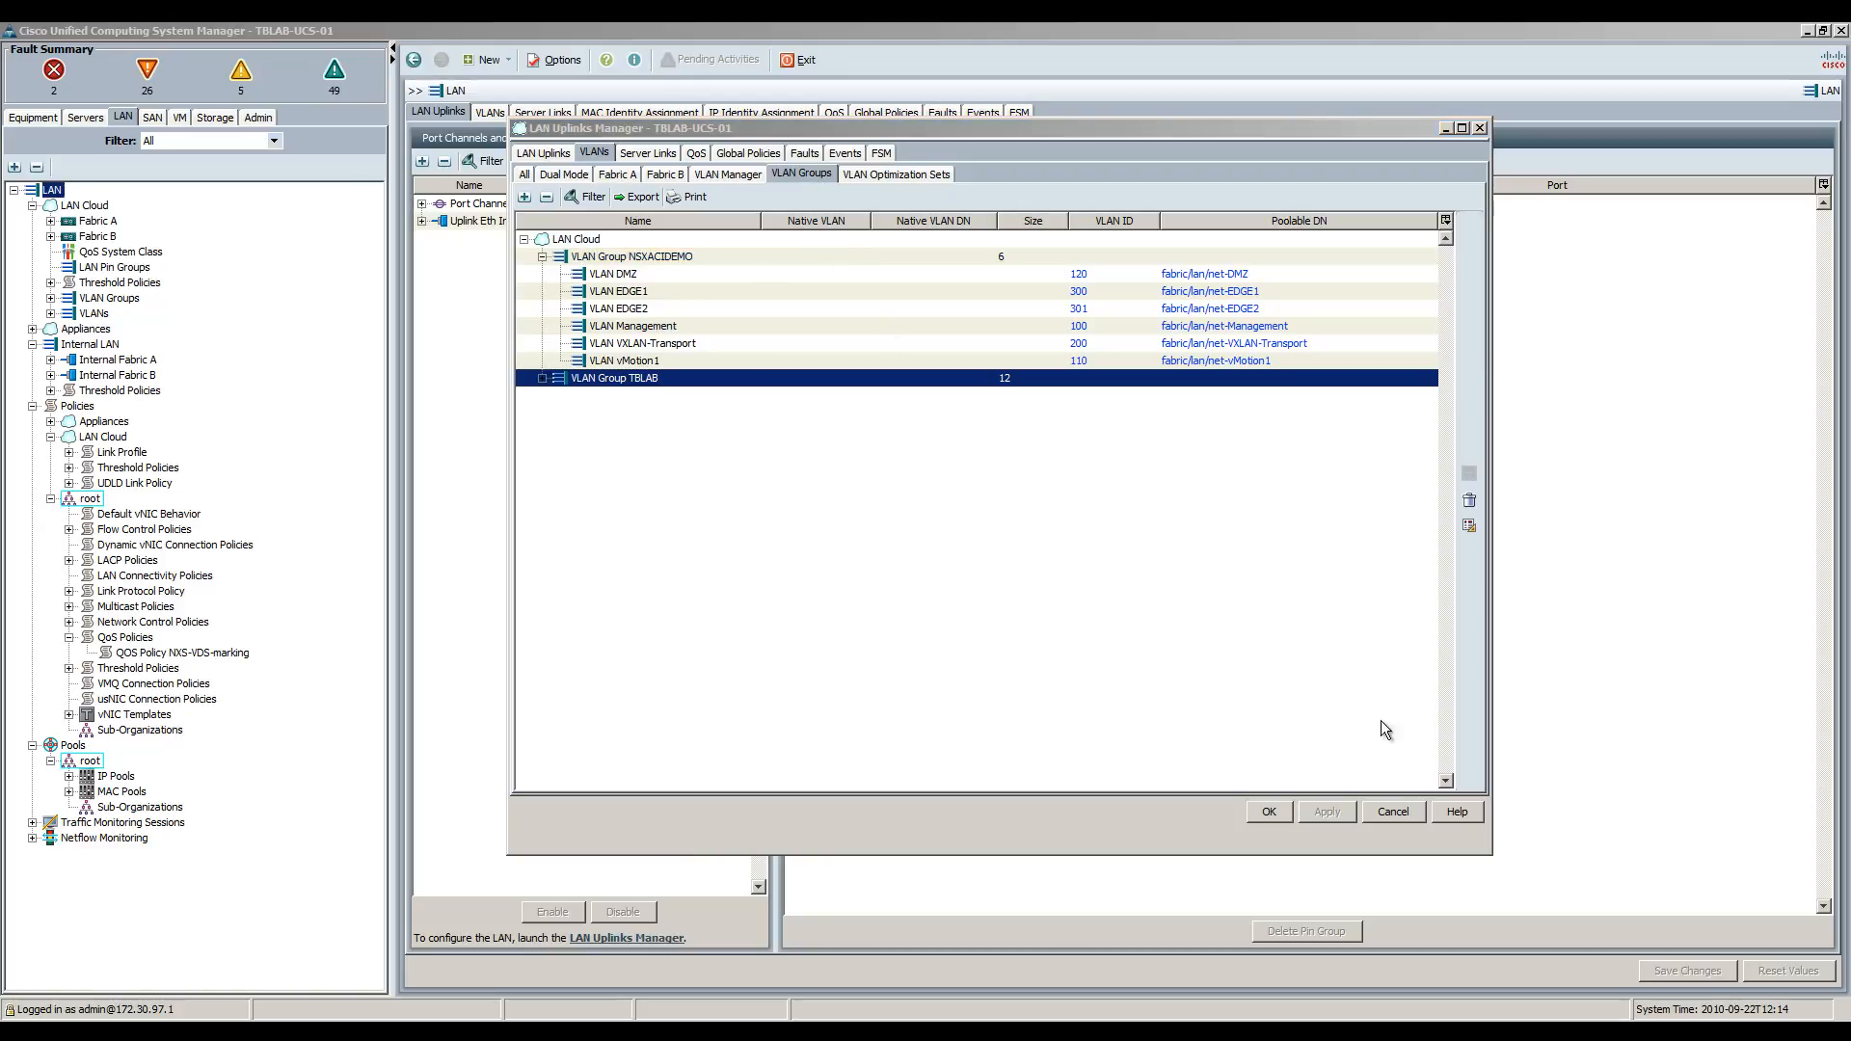
left_click(1386, 813)
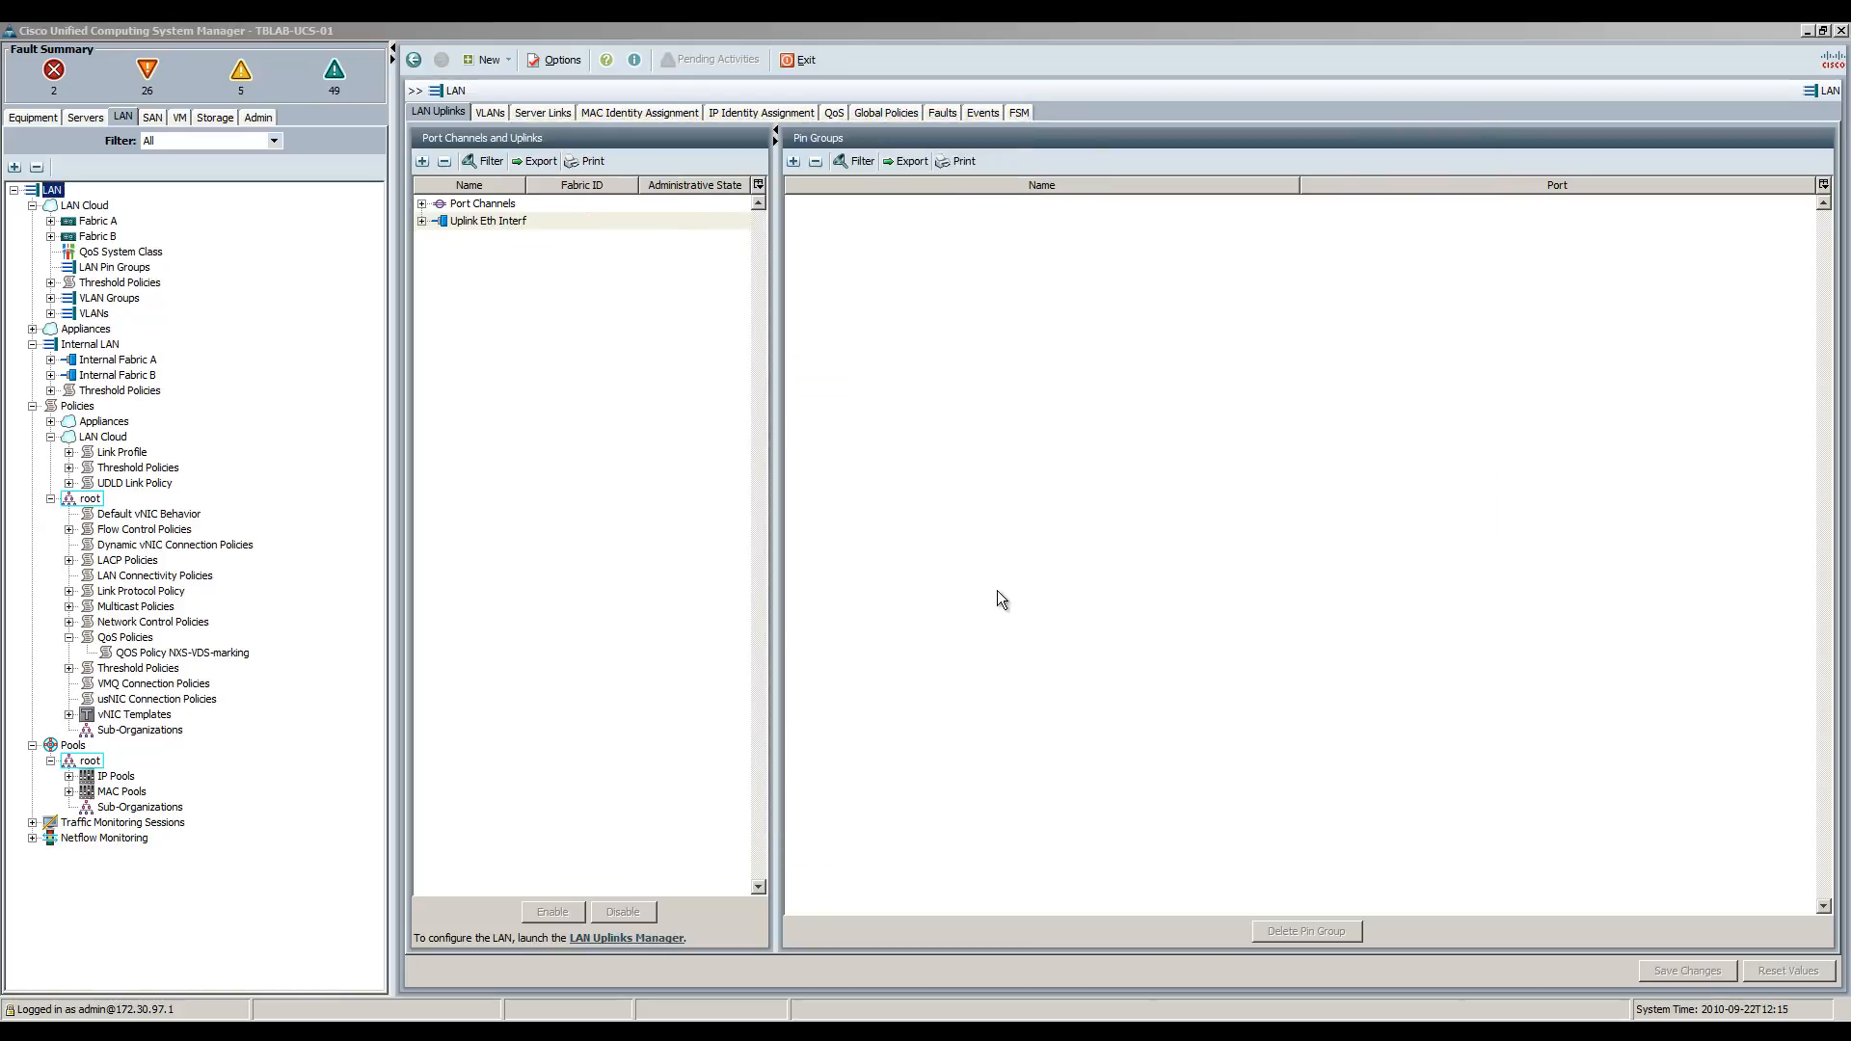
Check the vNIC-4-Fabric-A and vNIC-5-Fabric-B MAC pool ranges, then show the root organization's properties.
left_click(69, 792)
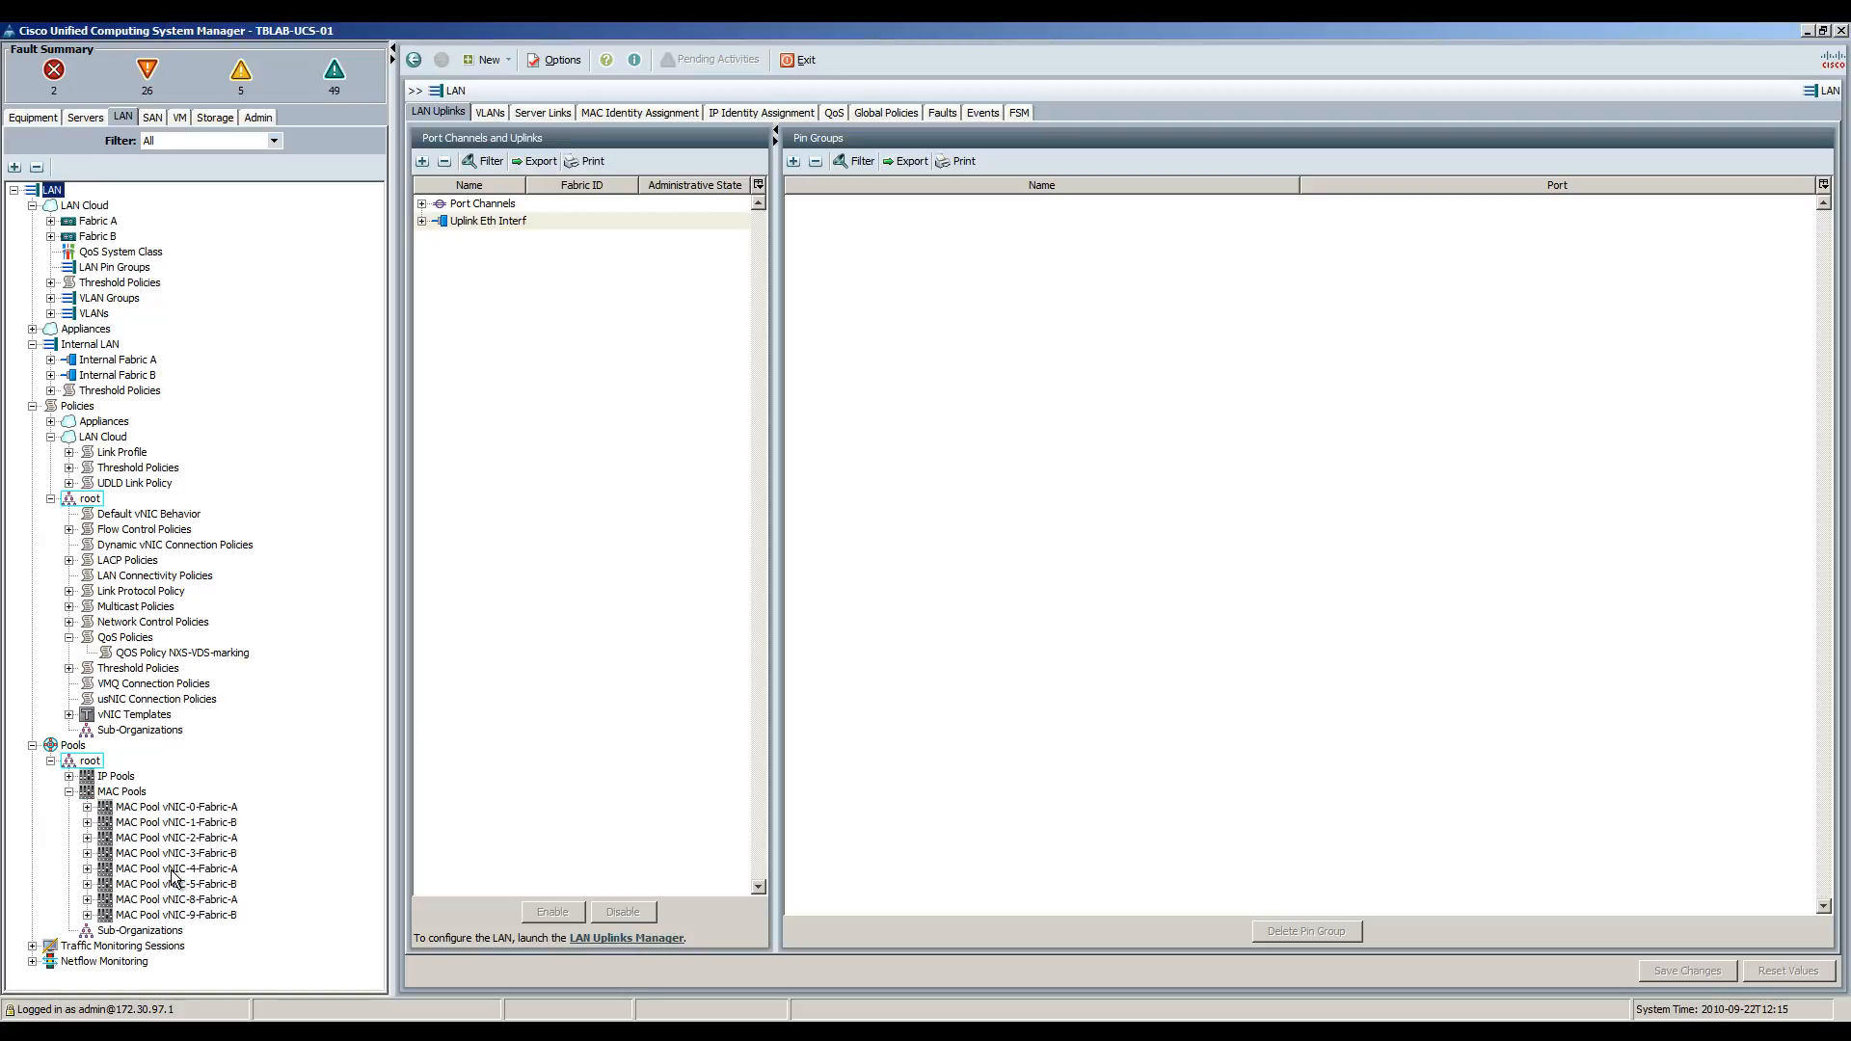
left_click(121, 791)
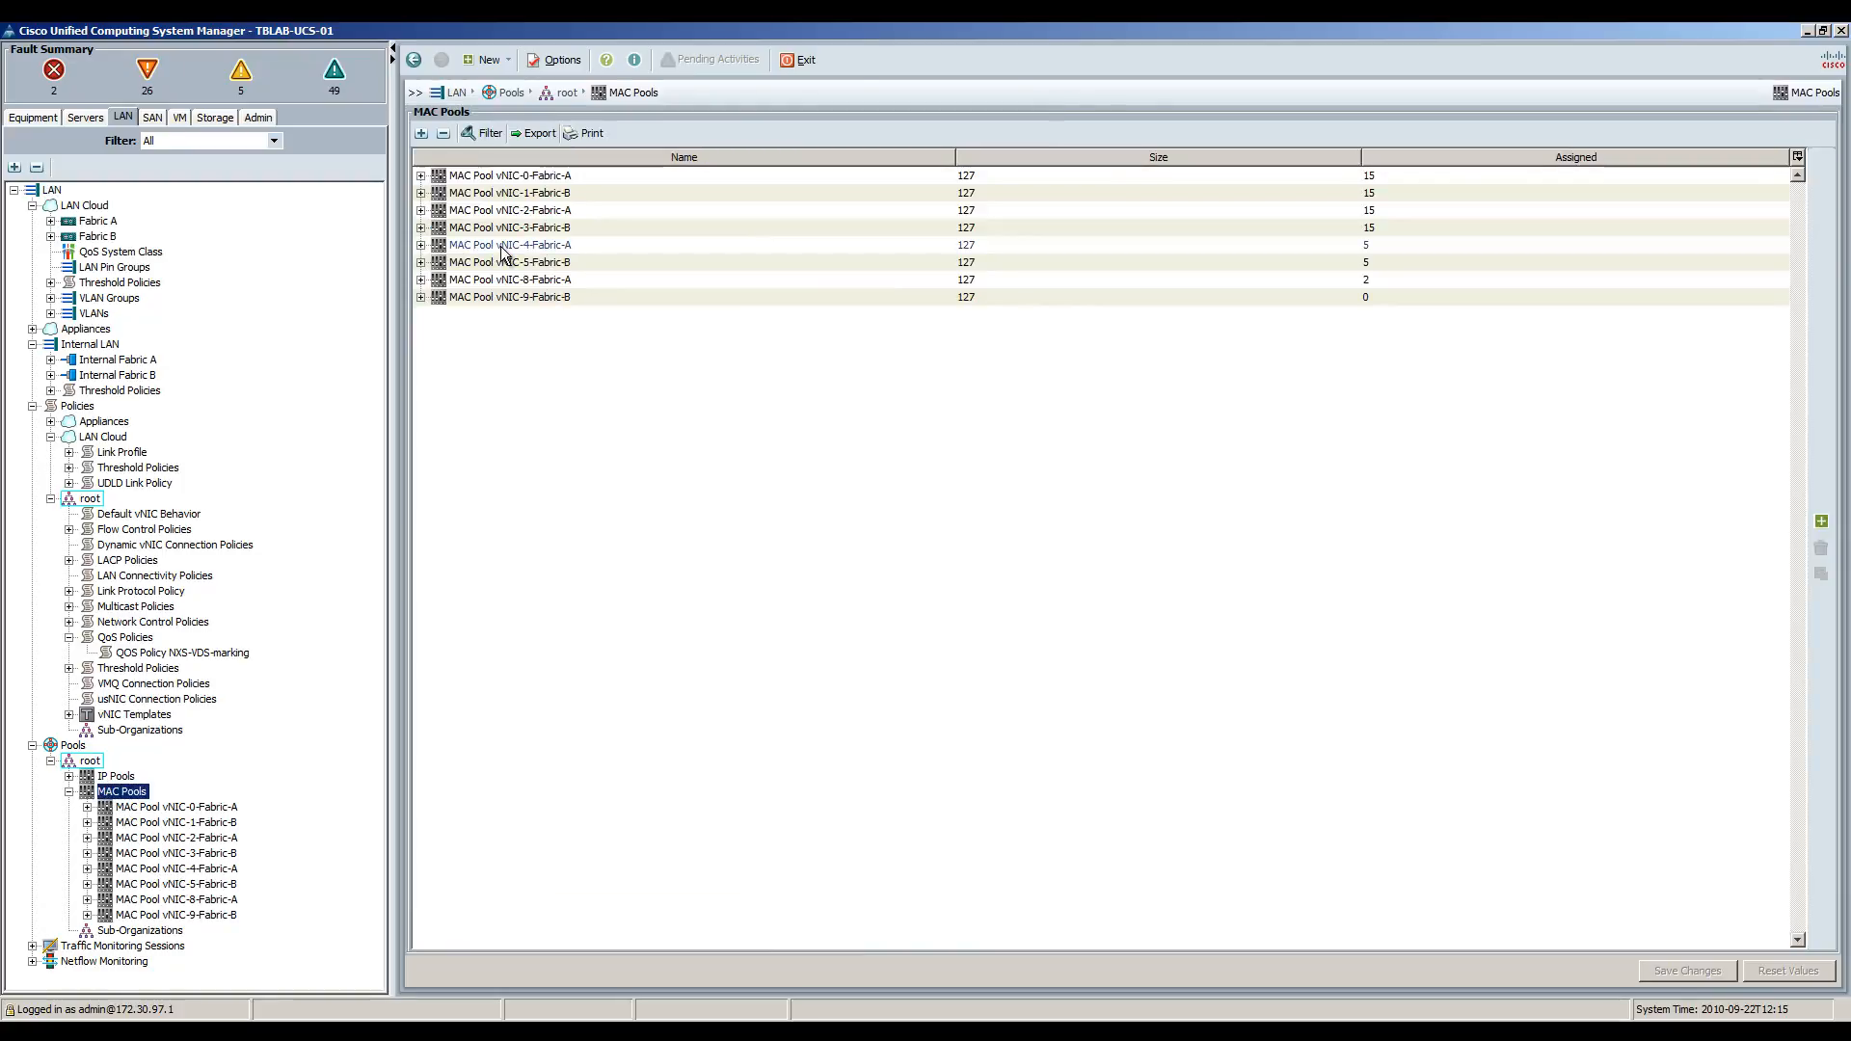
left_click(422, 245)
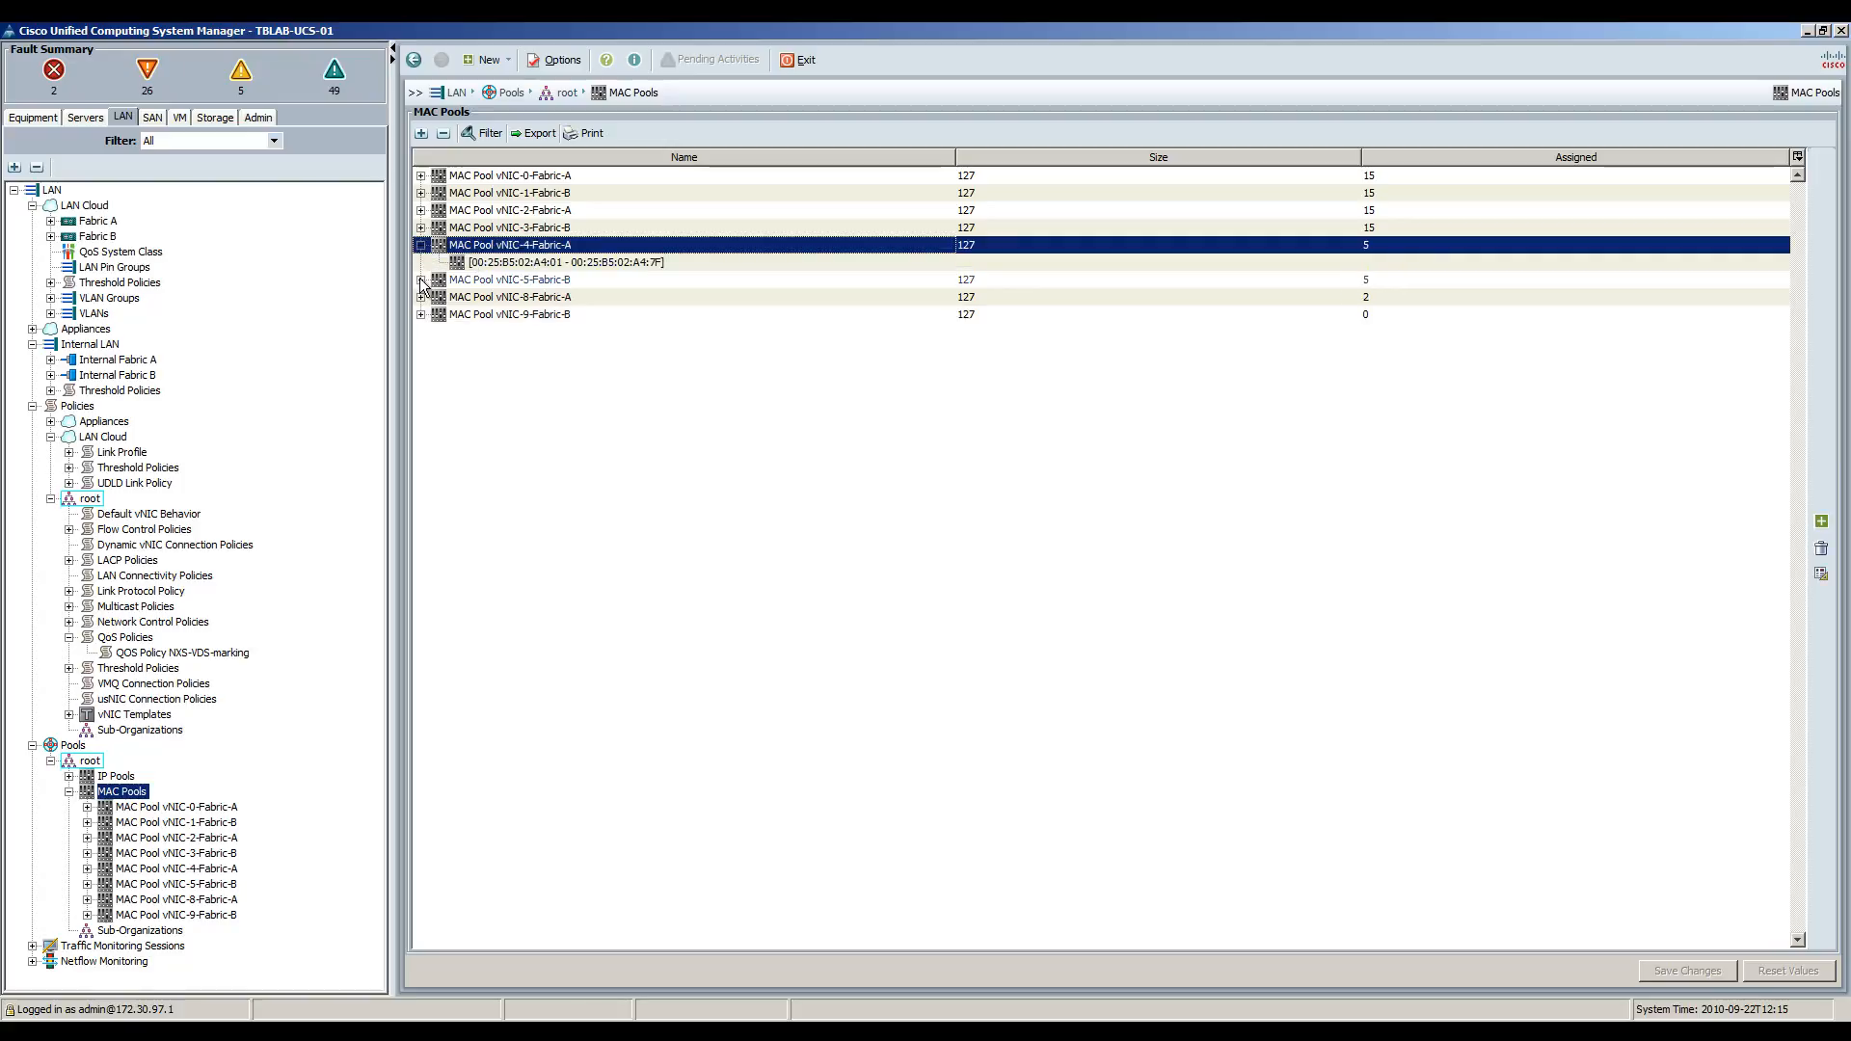
left_click(421, 280)
left_click(537, 247)
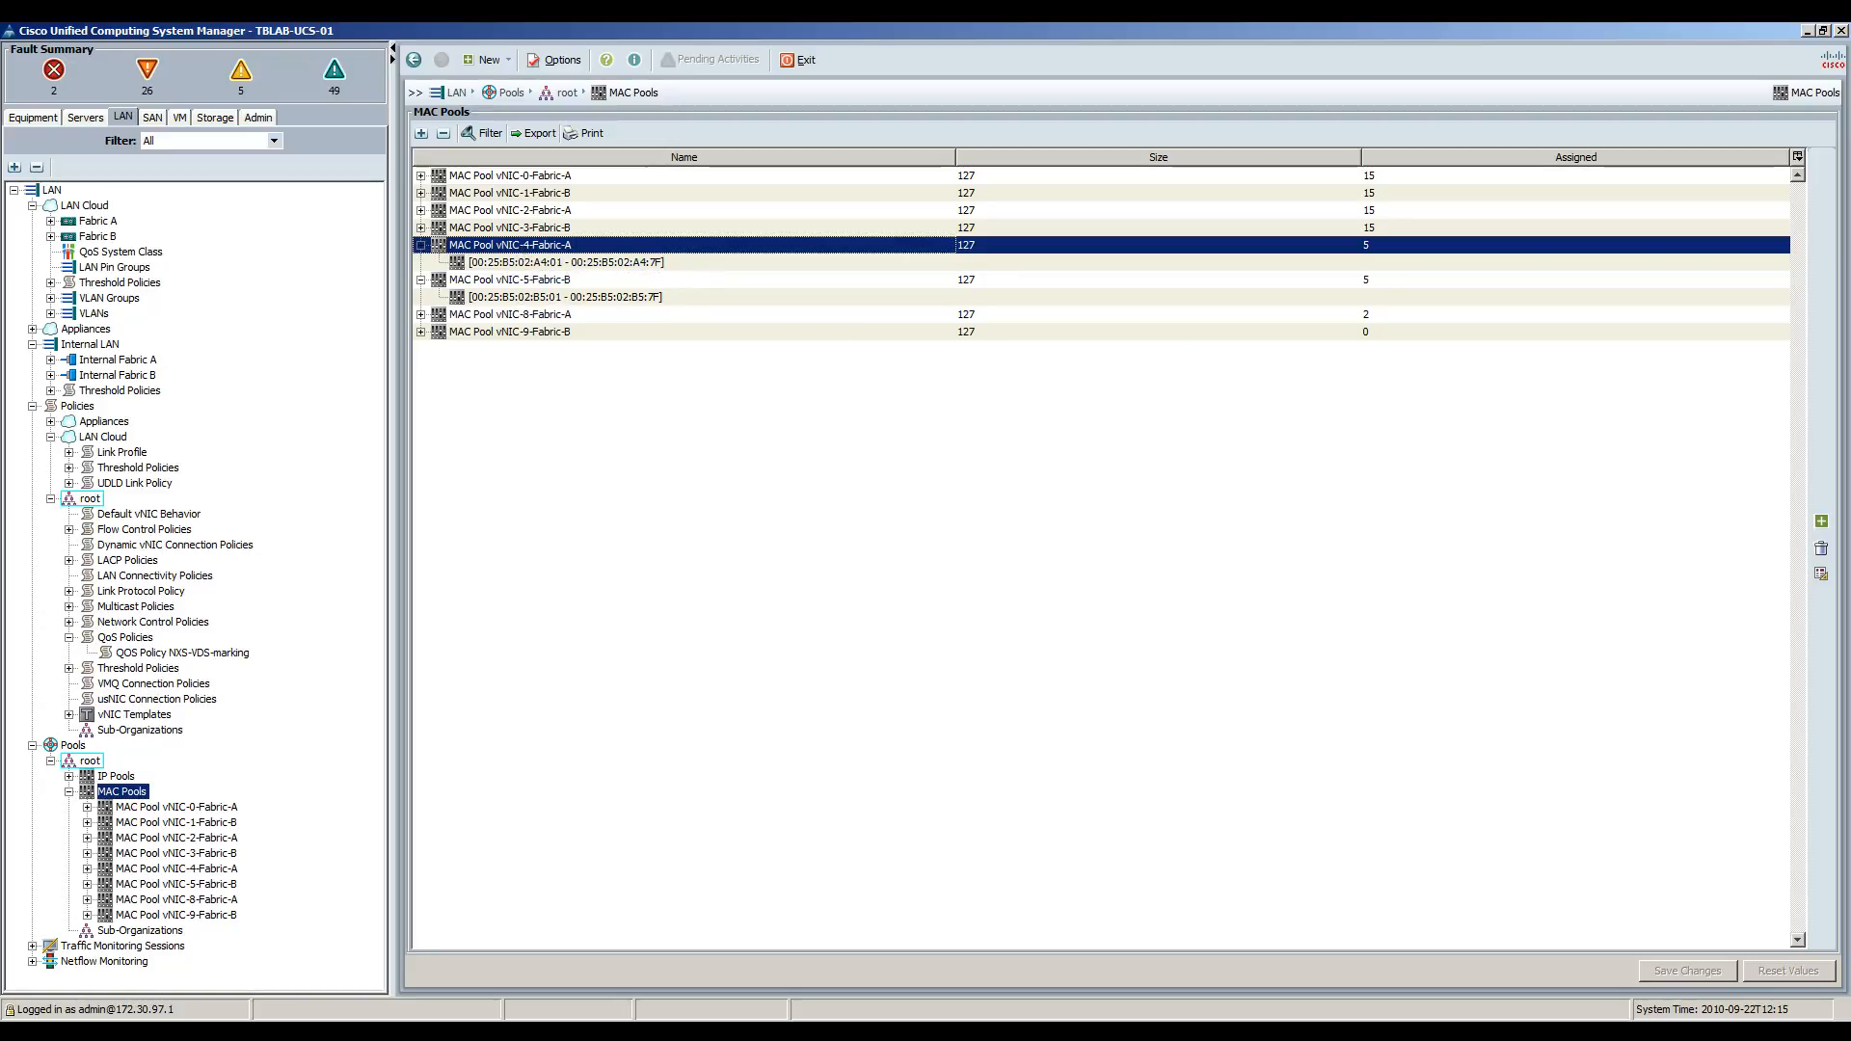
left_click(69, 791)
left_click(51, 761)
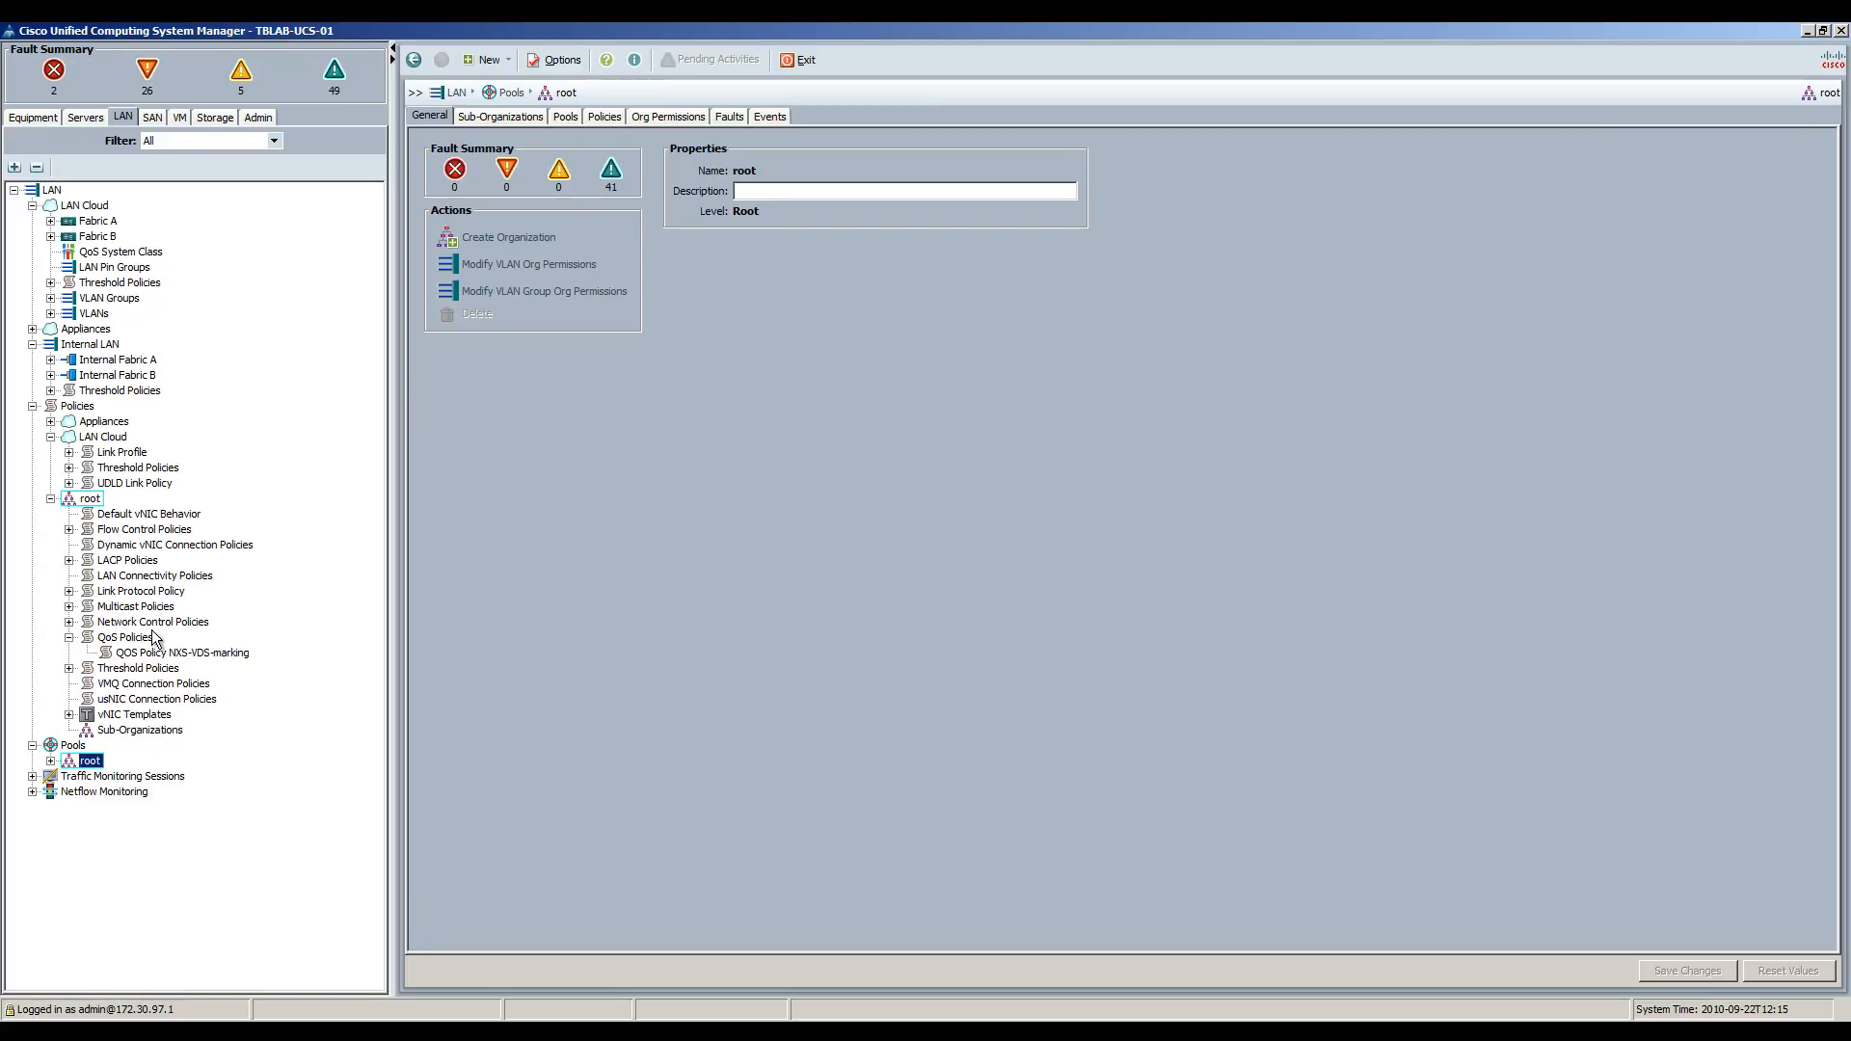
Compare the default and CDP-ENABLE policies: CDP Enabled, forge Allow, LLDP disabled.
left_click(154, 623)
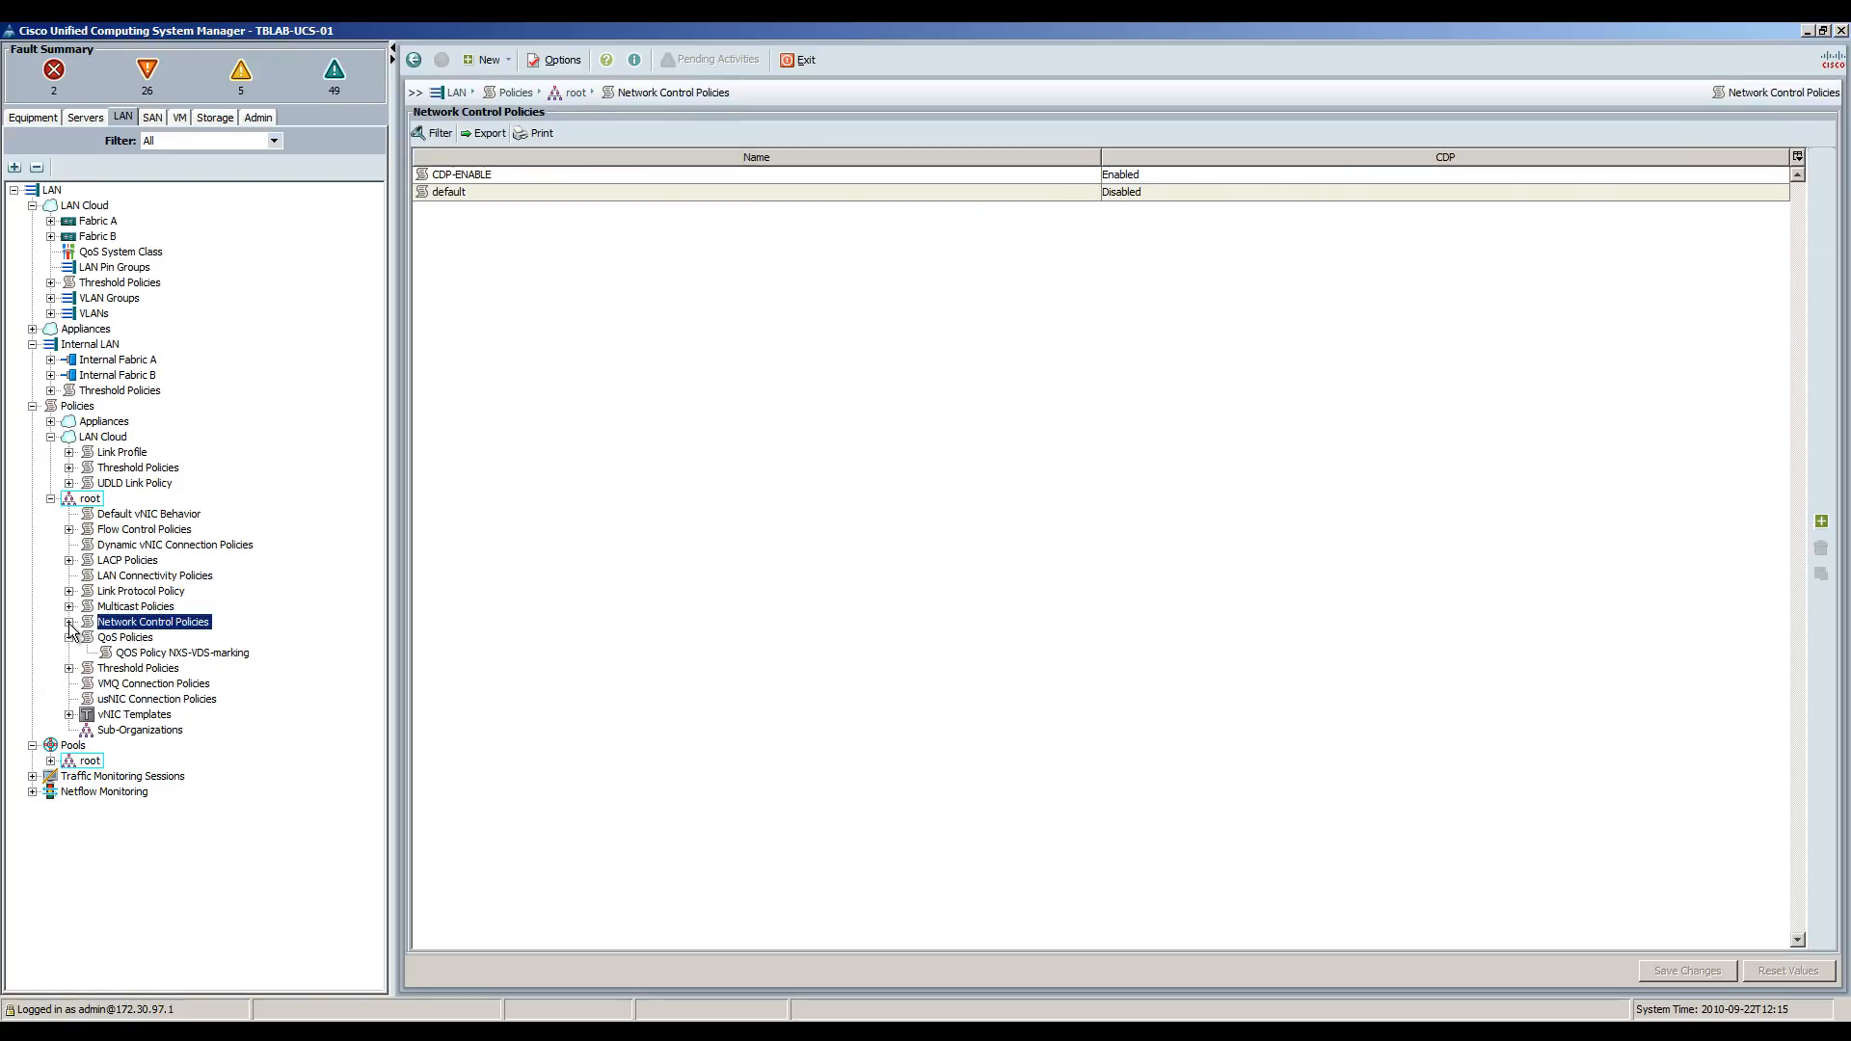
left_click(68, 623)
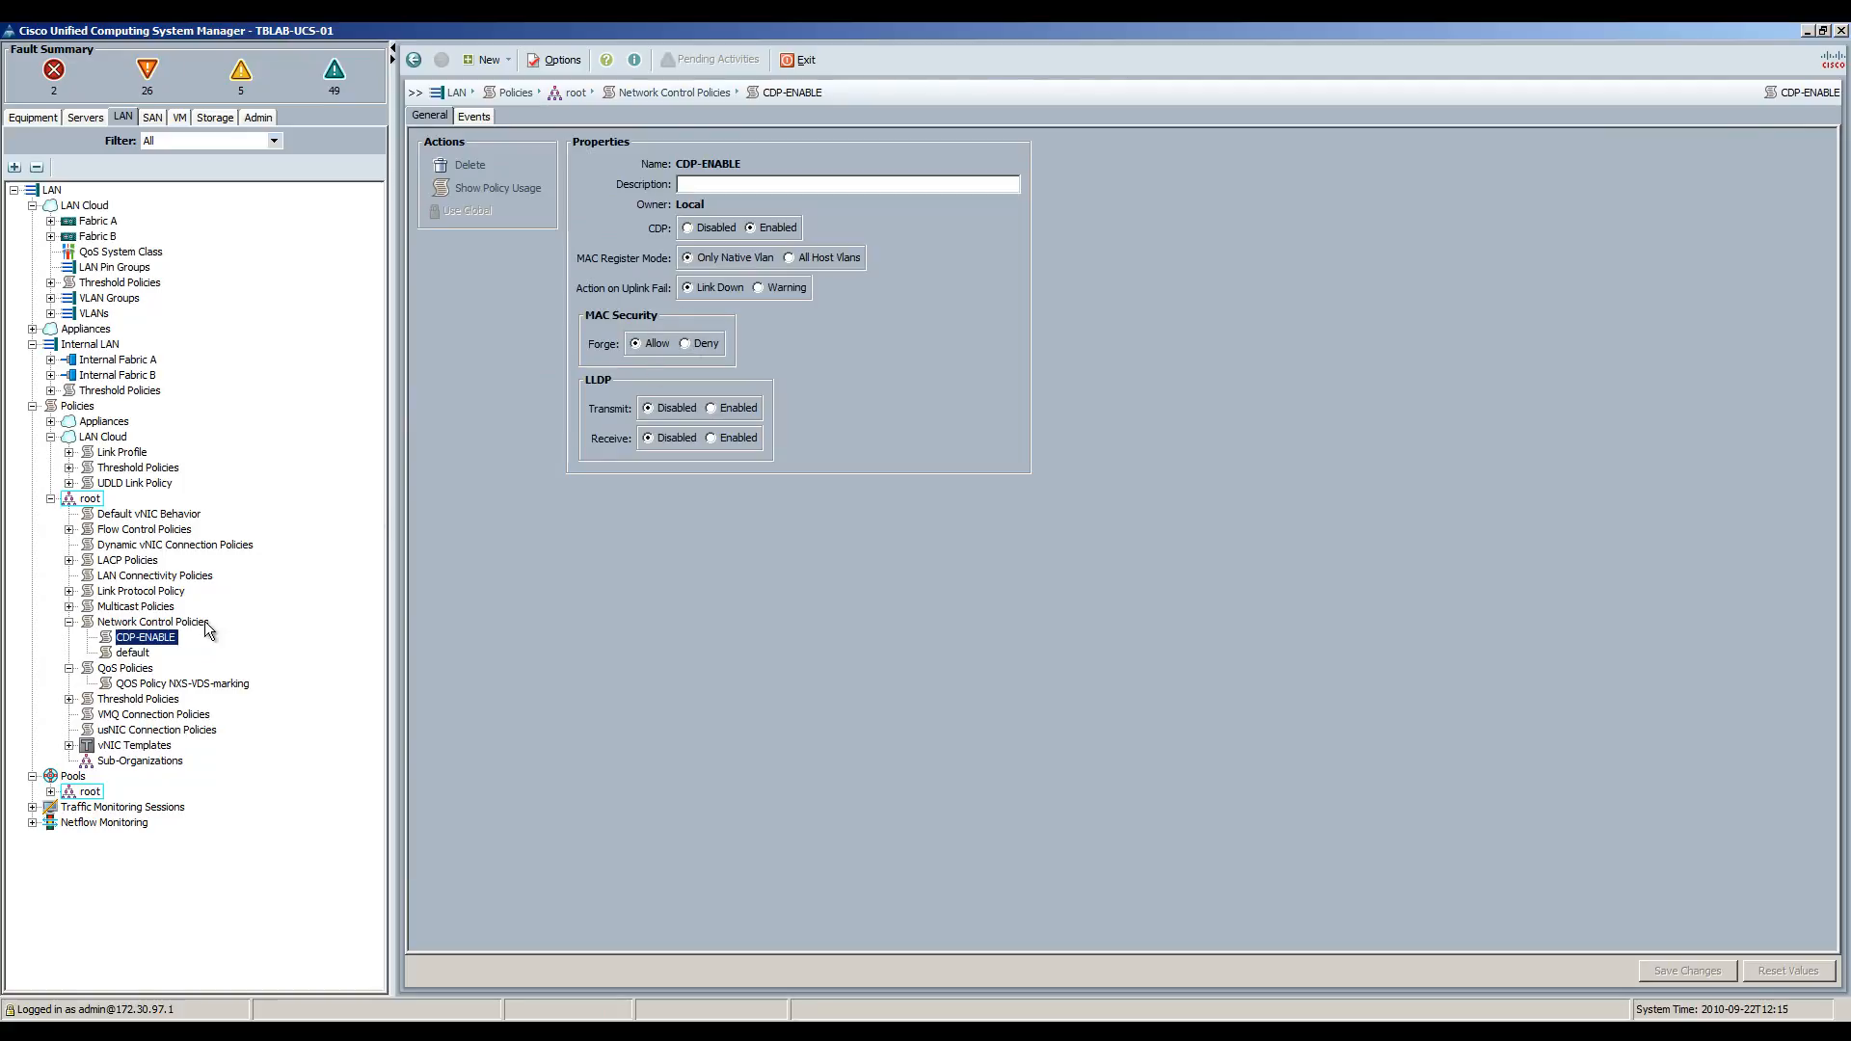
left_click(135, 653)
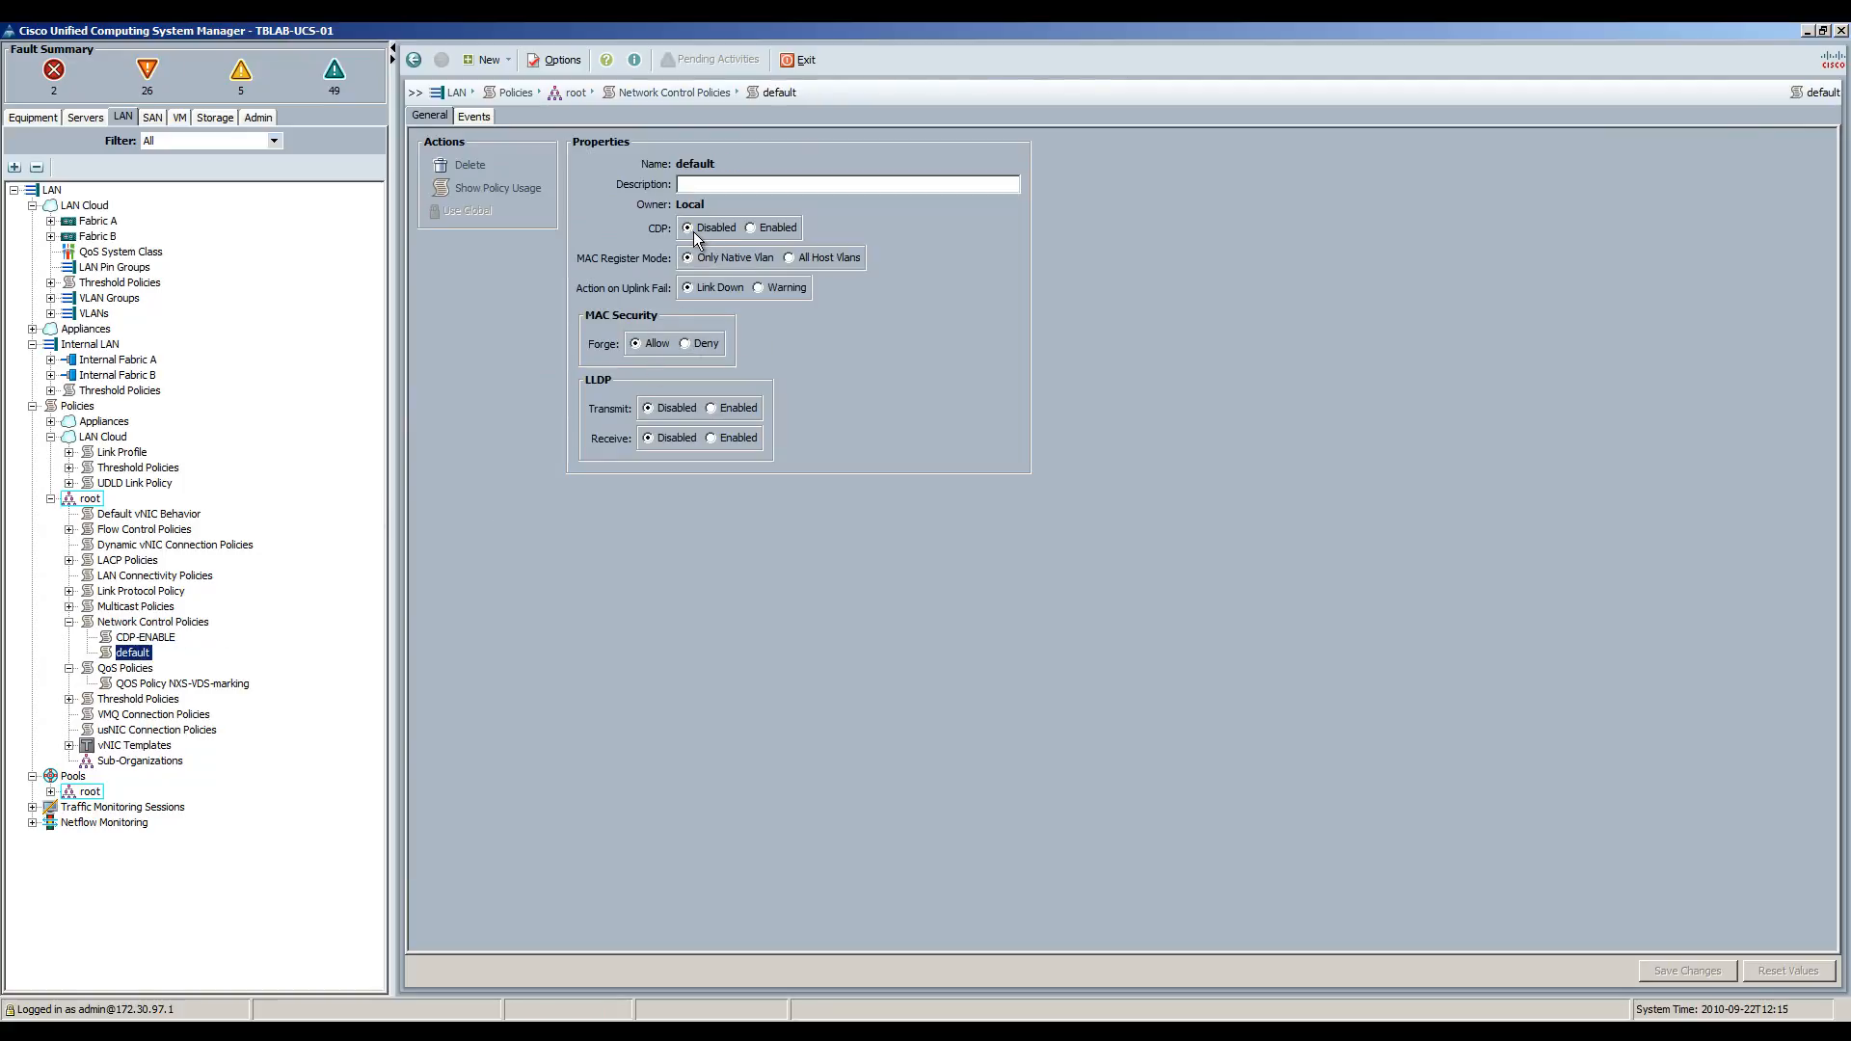
left_click(146, 638)
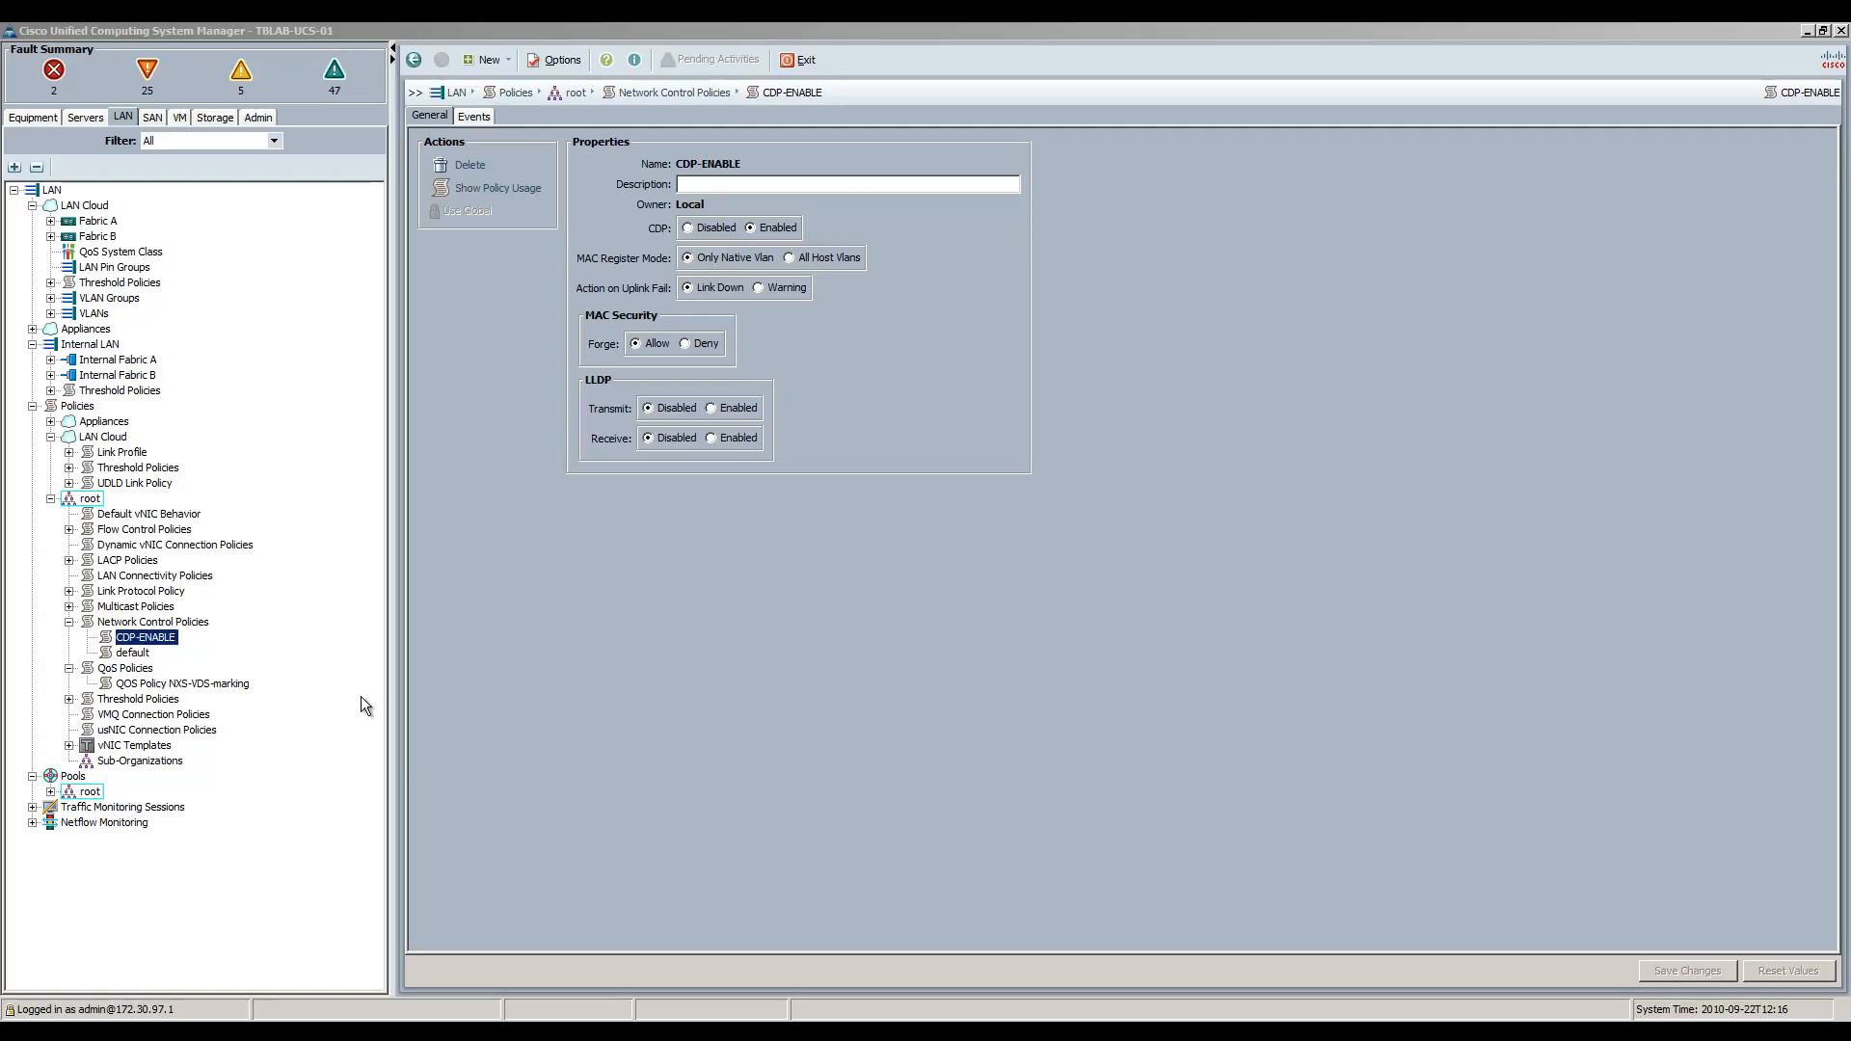
left_click(70, 745)
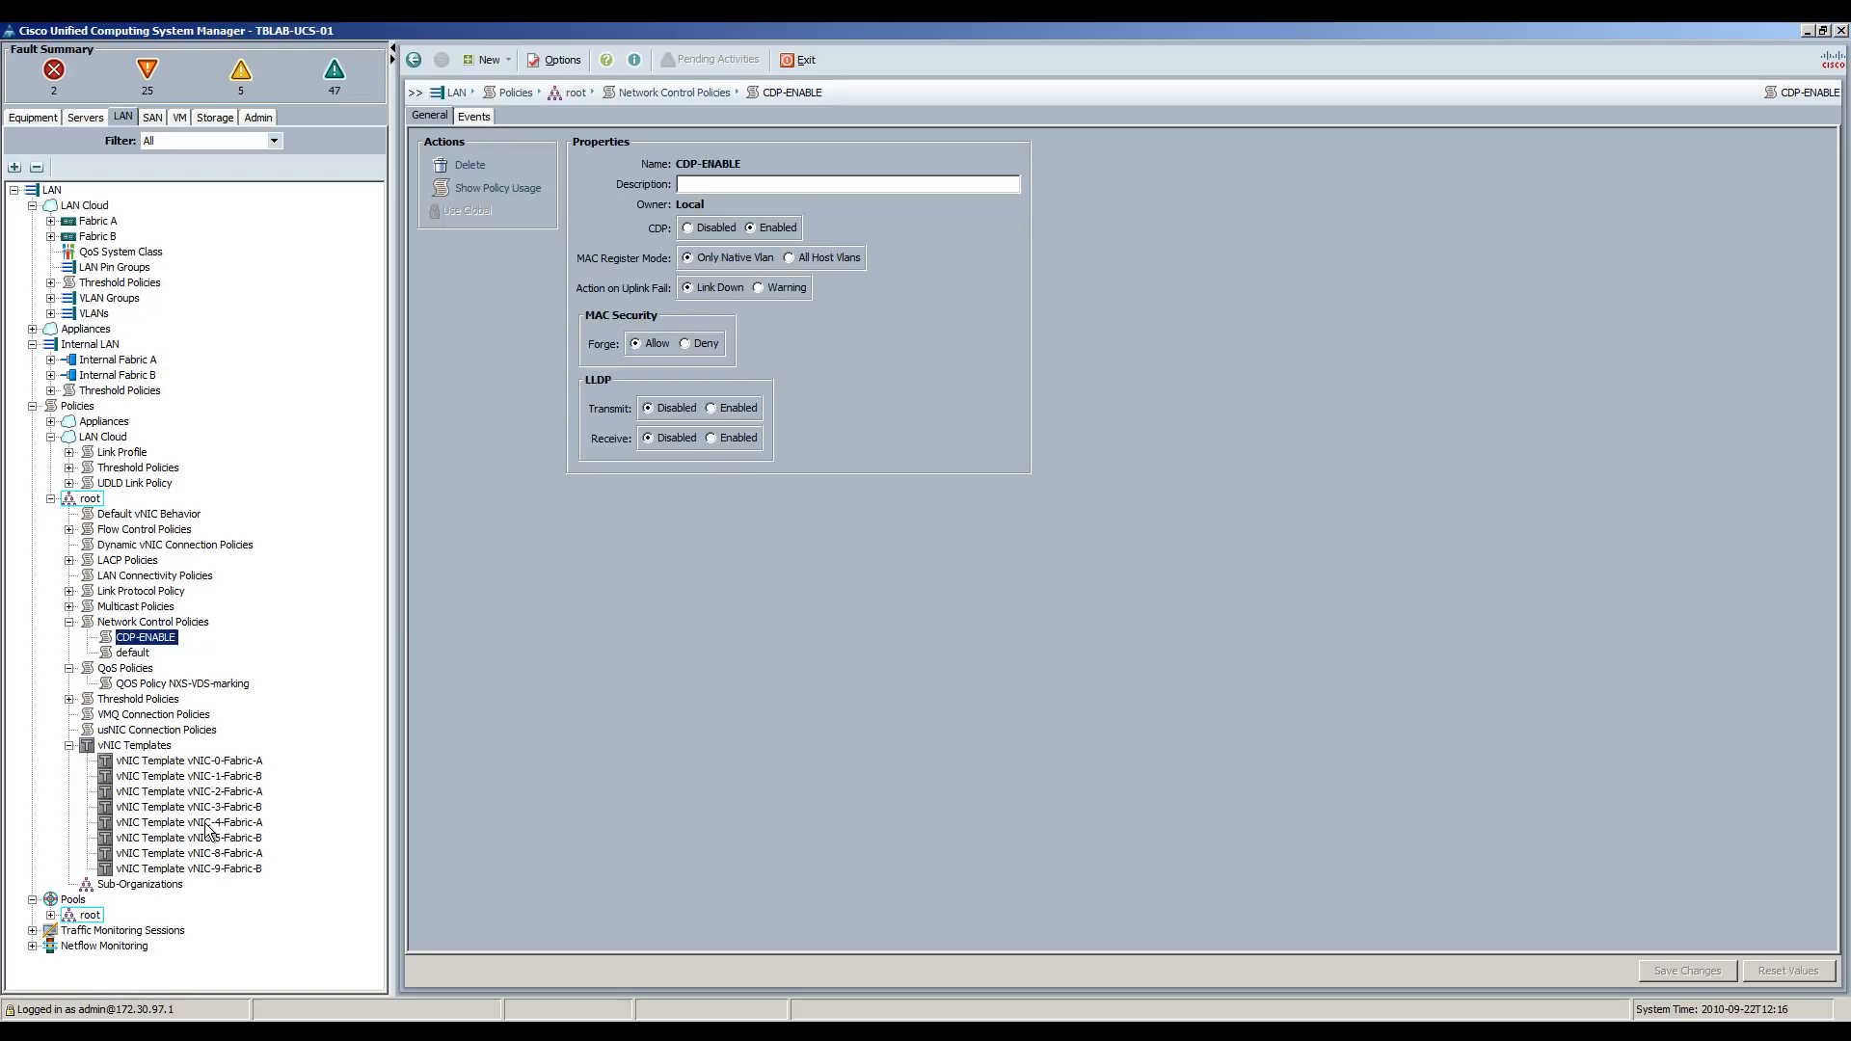
Review vNIC-4-Fabric-A's template settings: MTU 1600, MAC pool, QoS NXS-VDS-marking, network control policy.
left_click(233, 825)
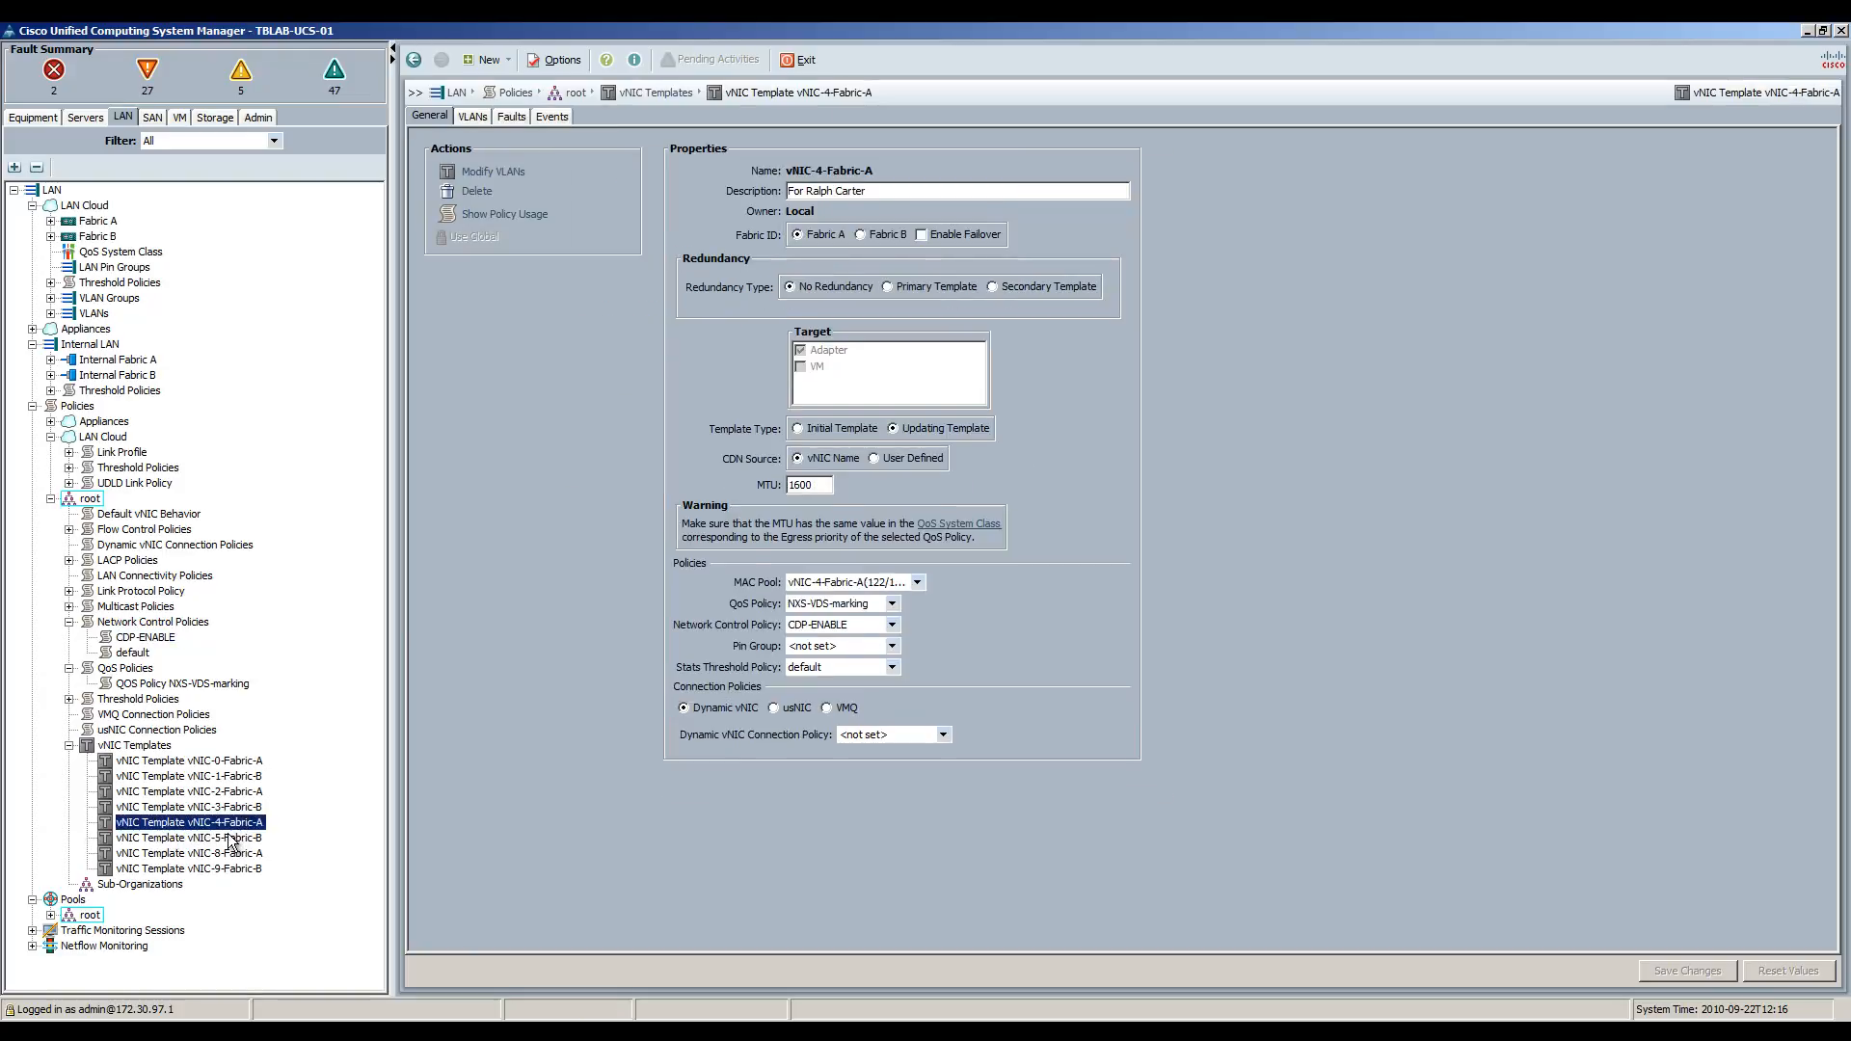
left_click(240, 835)
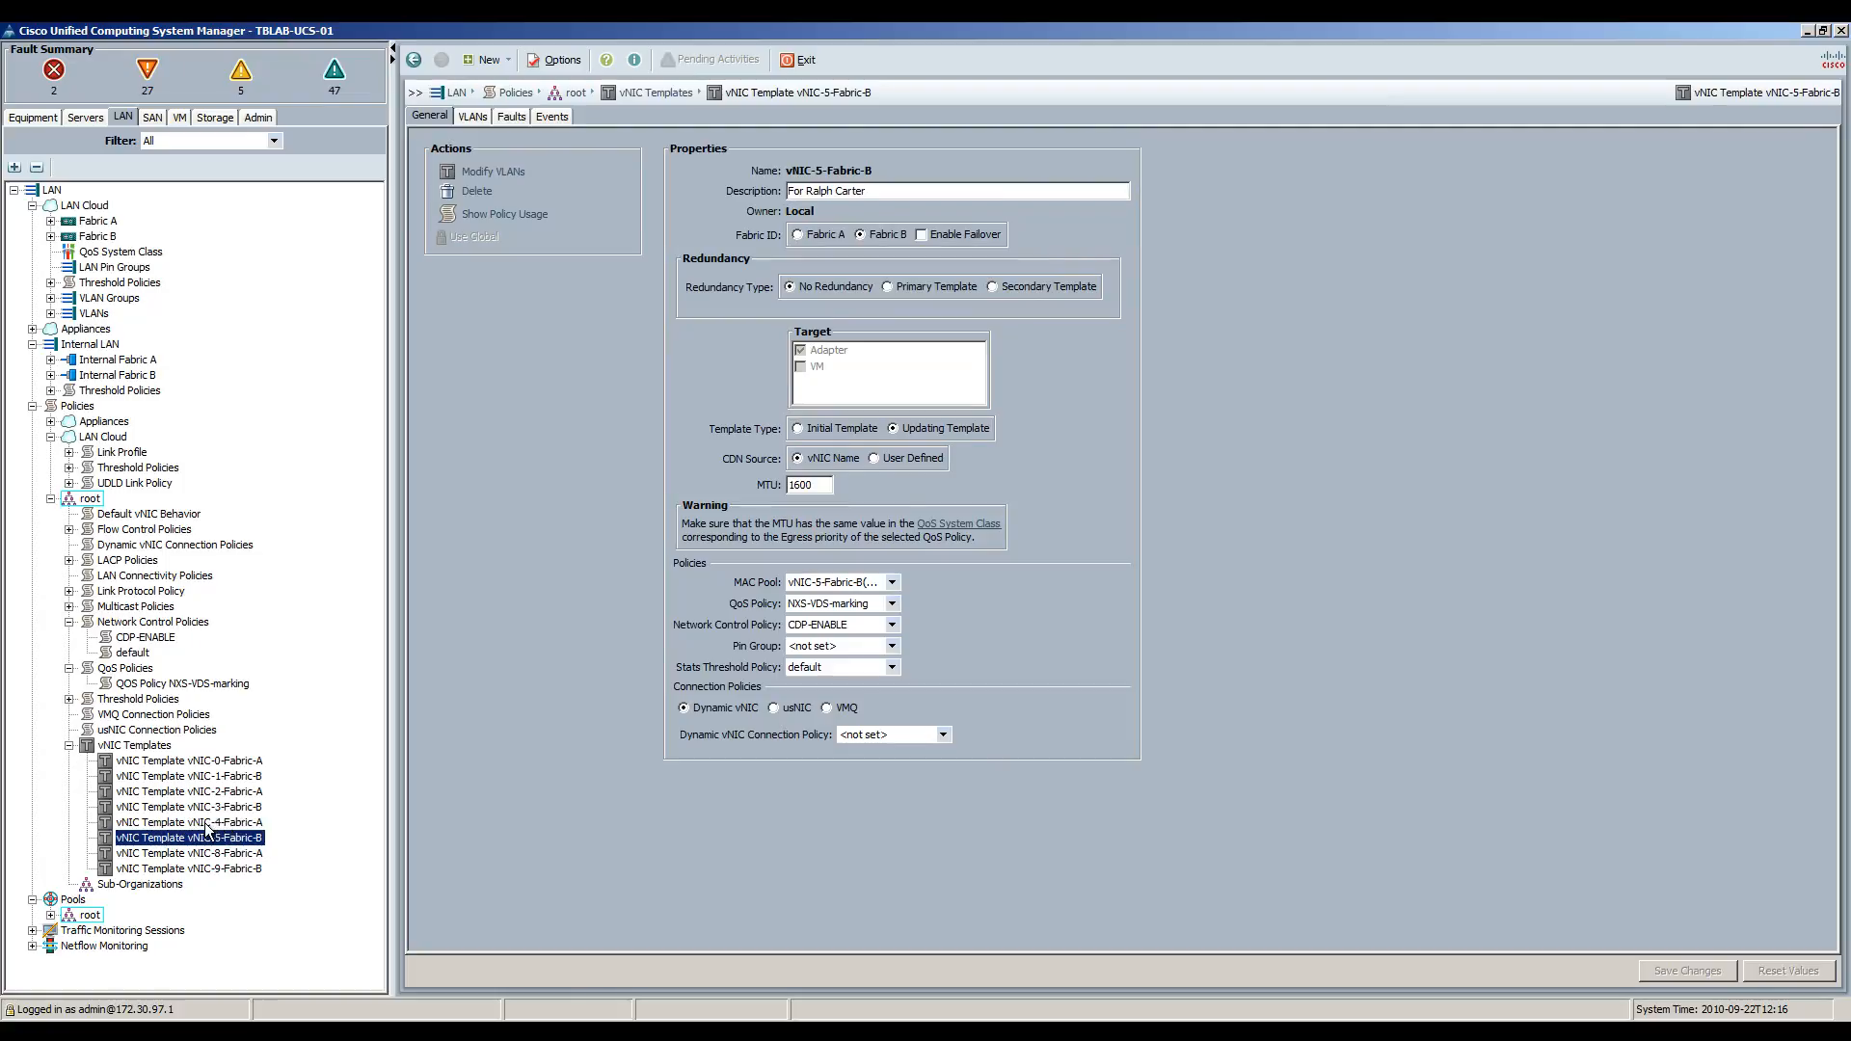
left_click(206, 826)
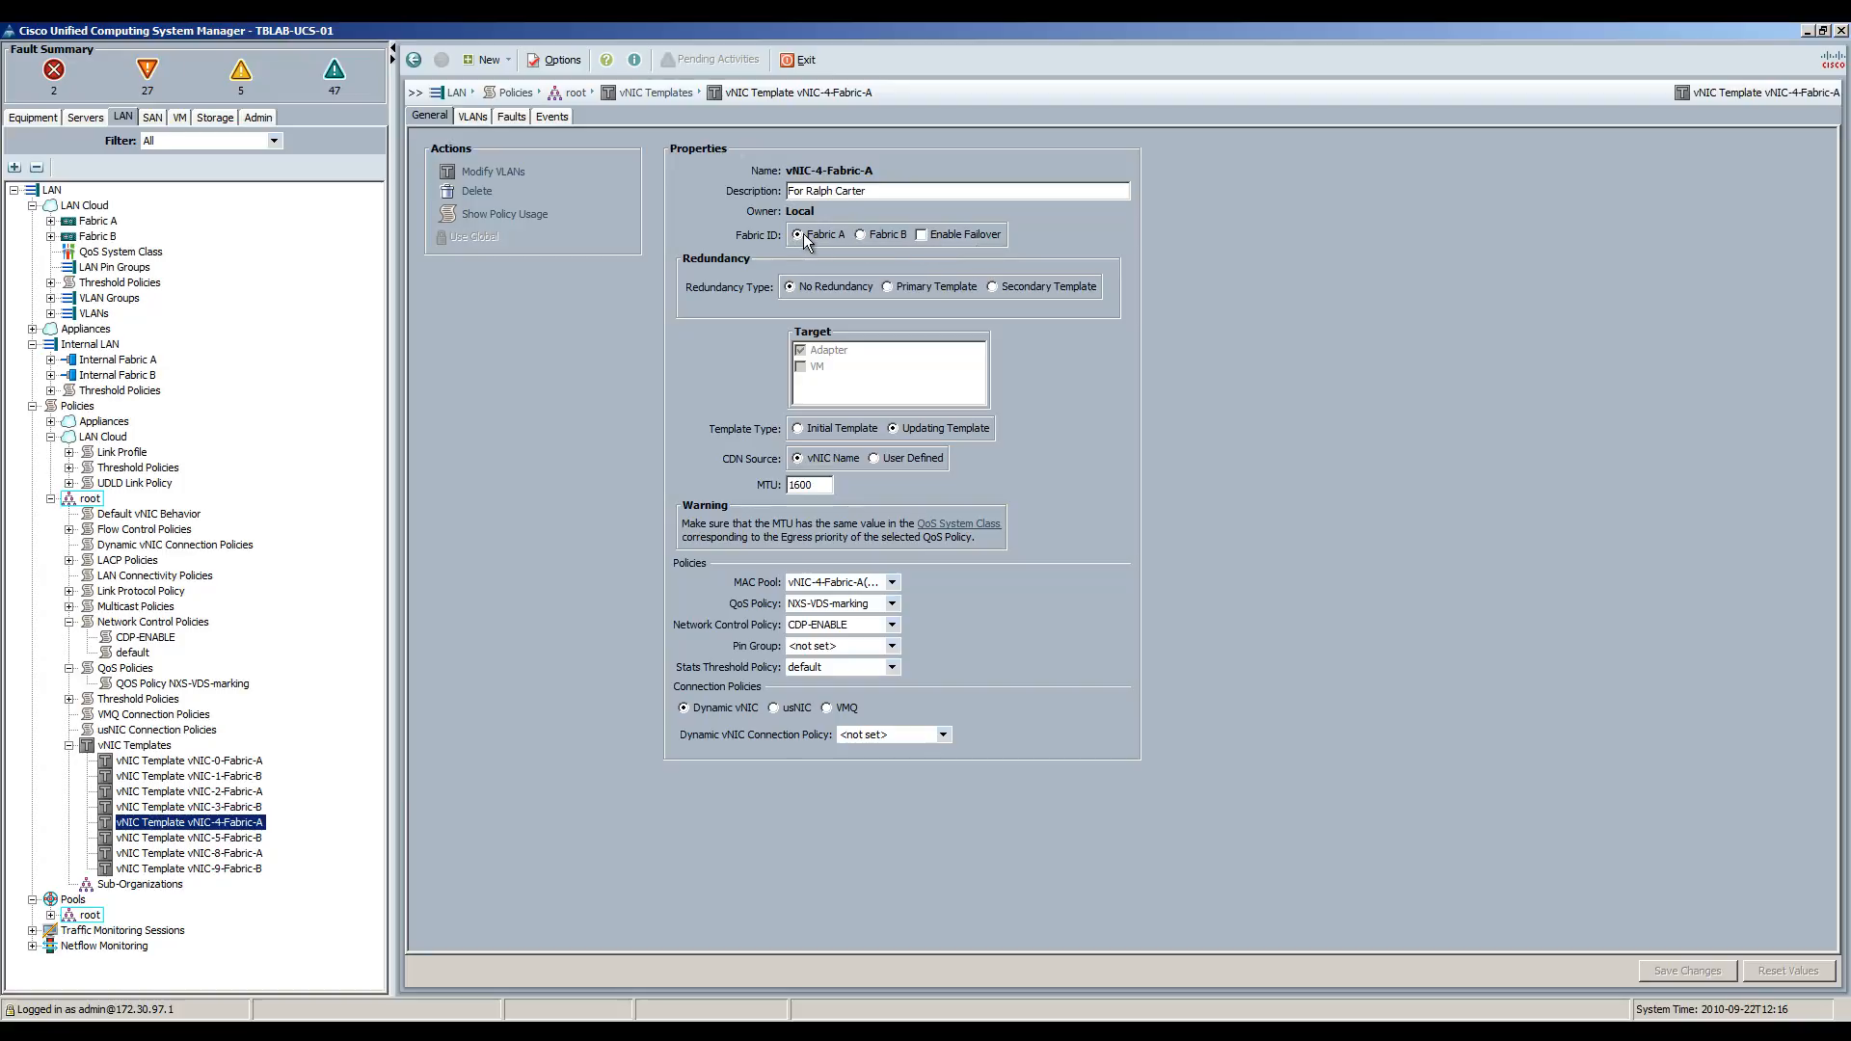
double_click(810, 485)
left_click(918, 582)
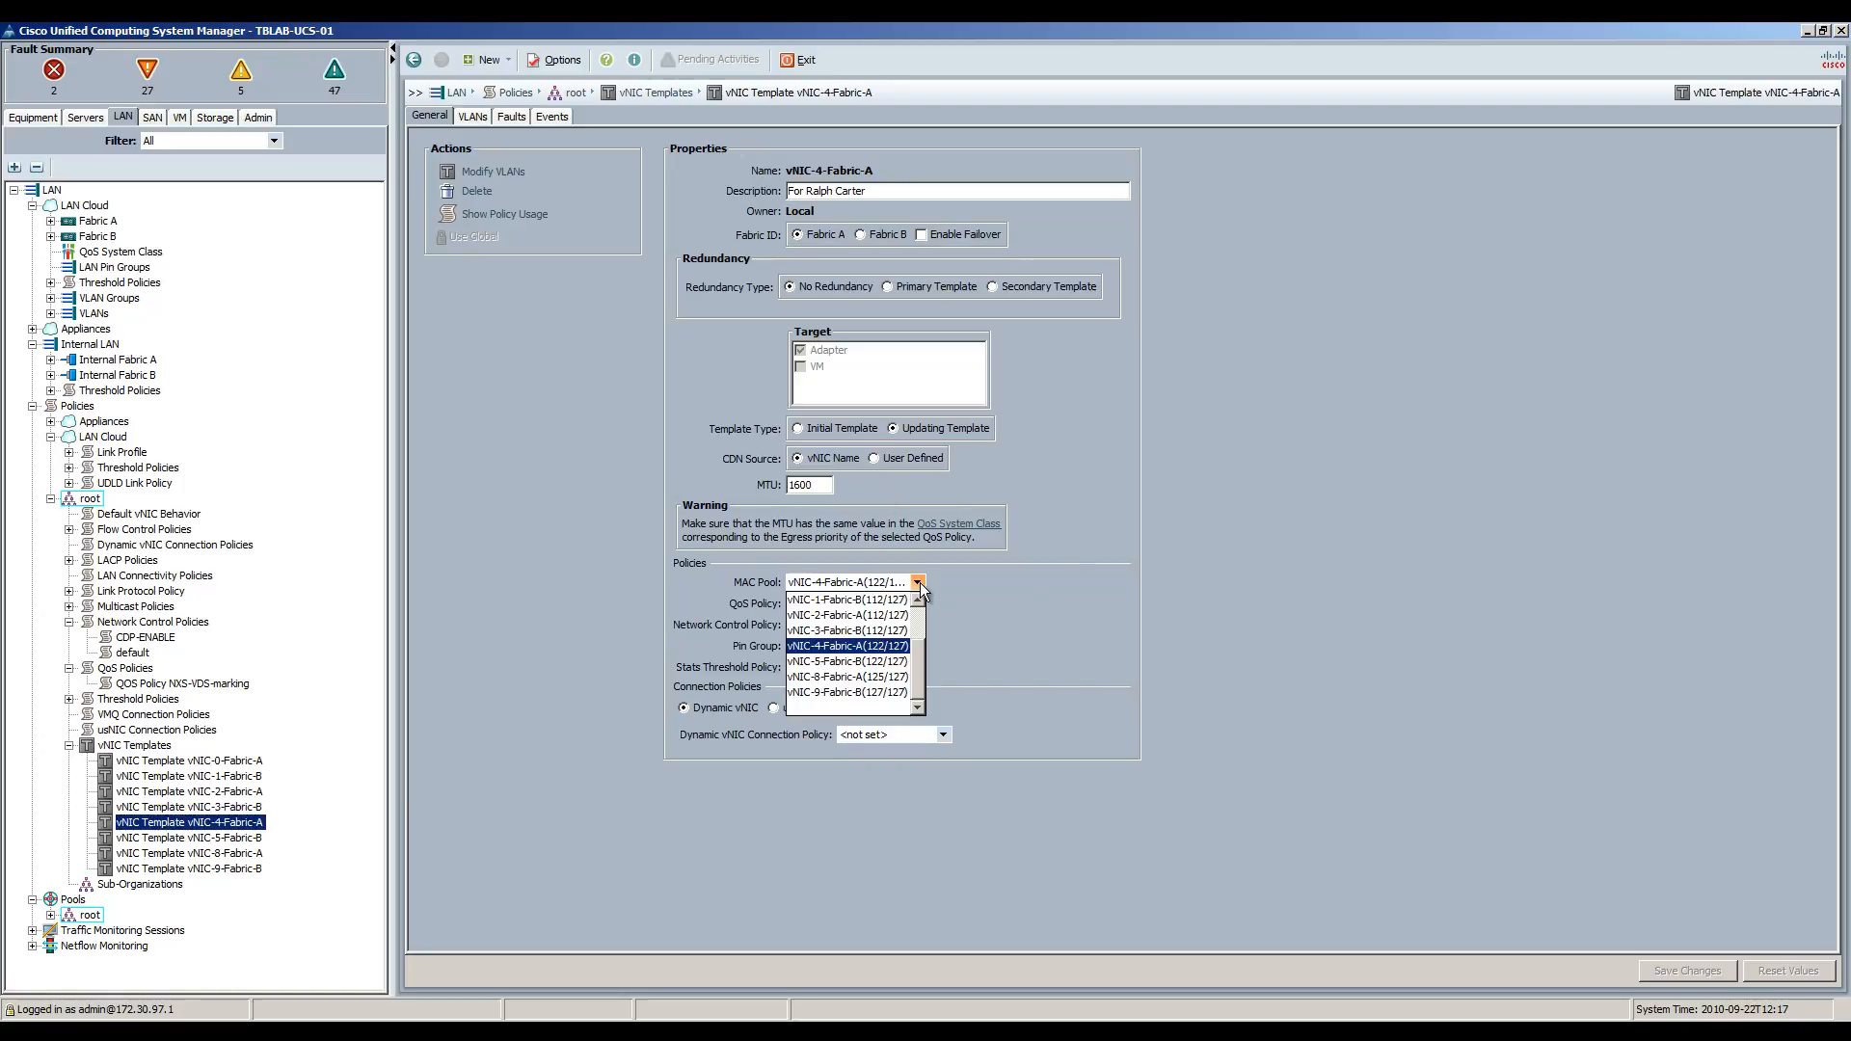
left_click(877, 647)
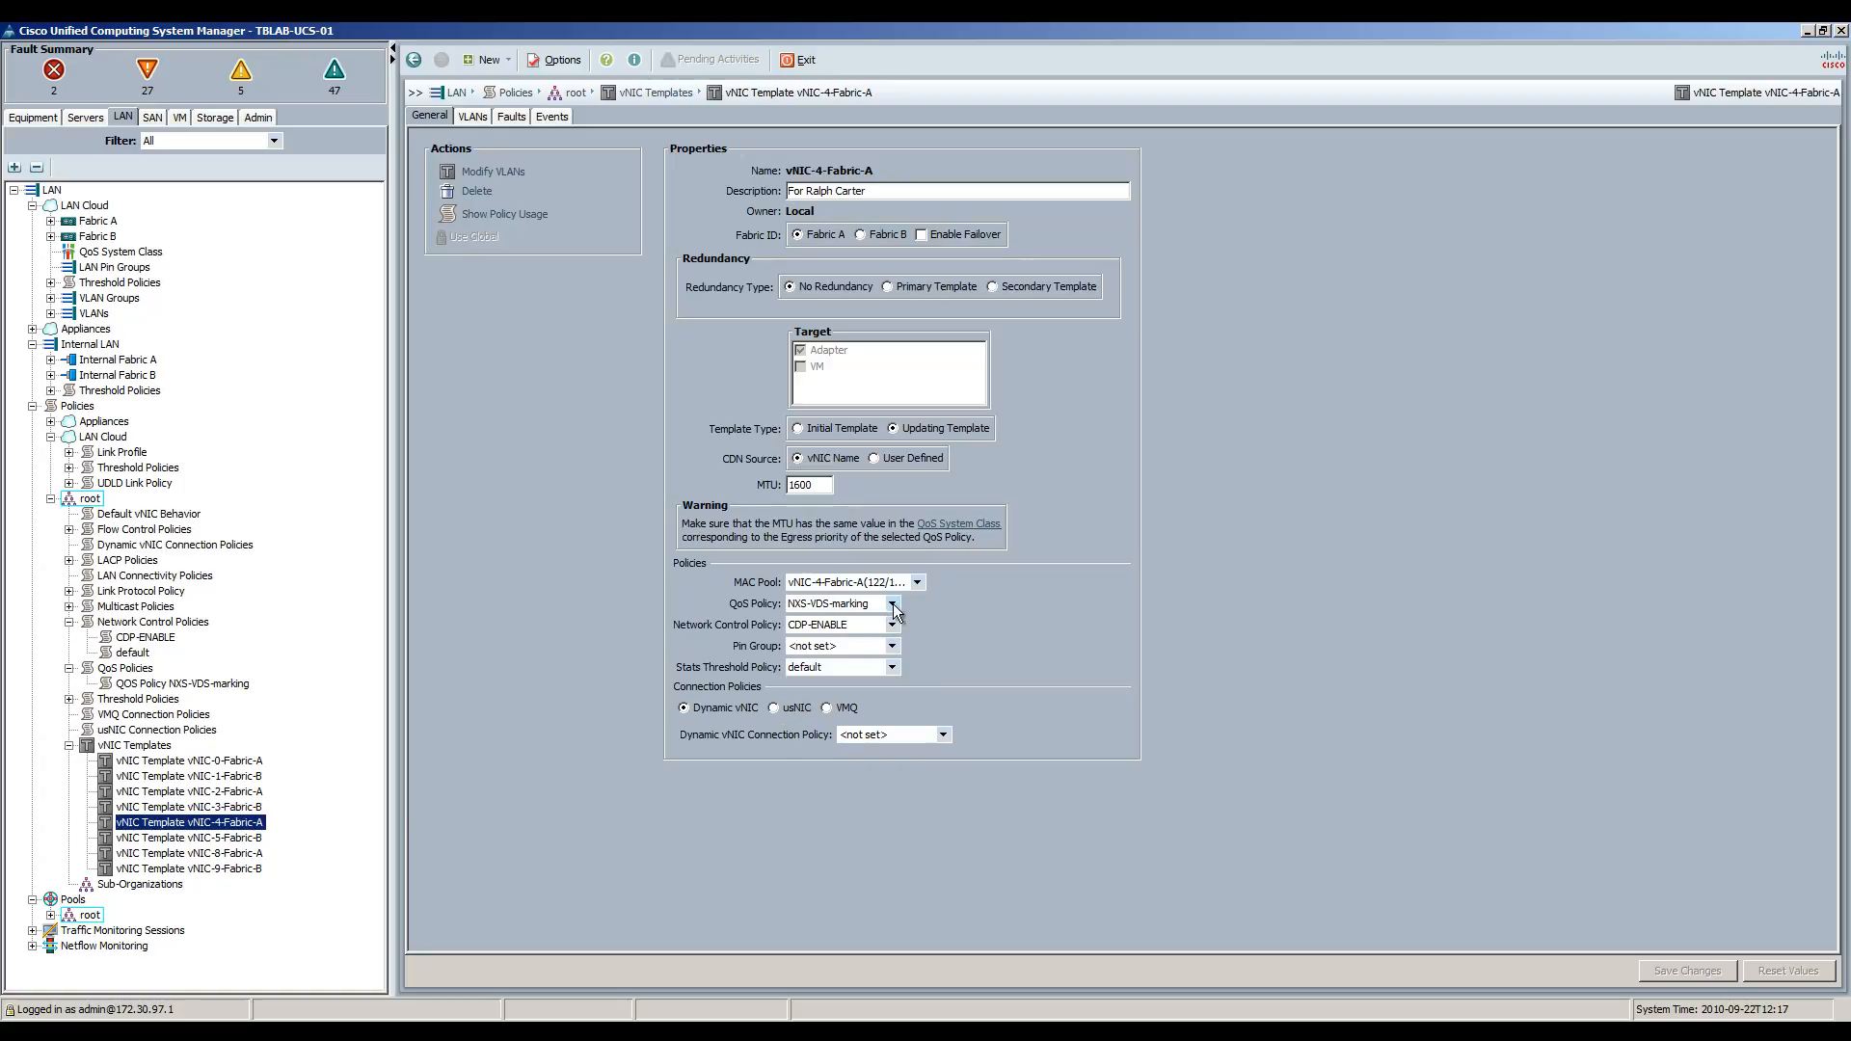
left_click(892, 604)
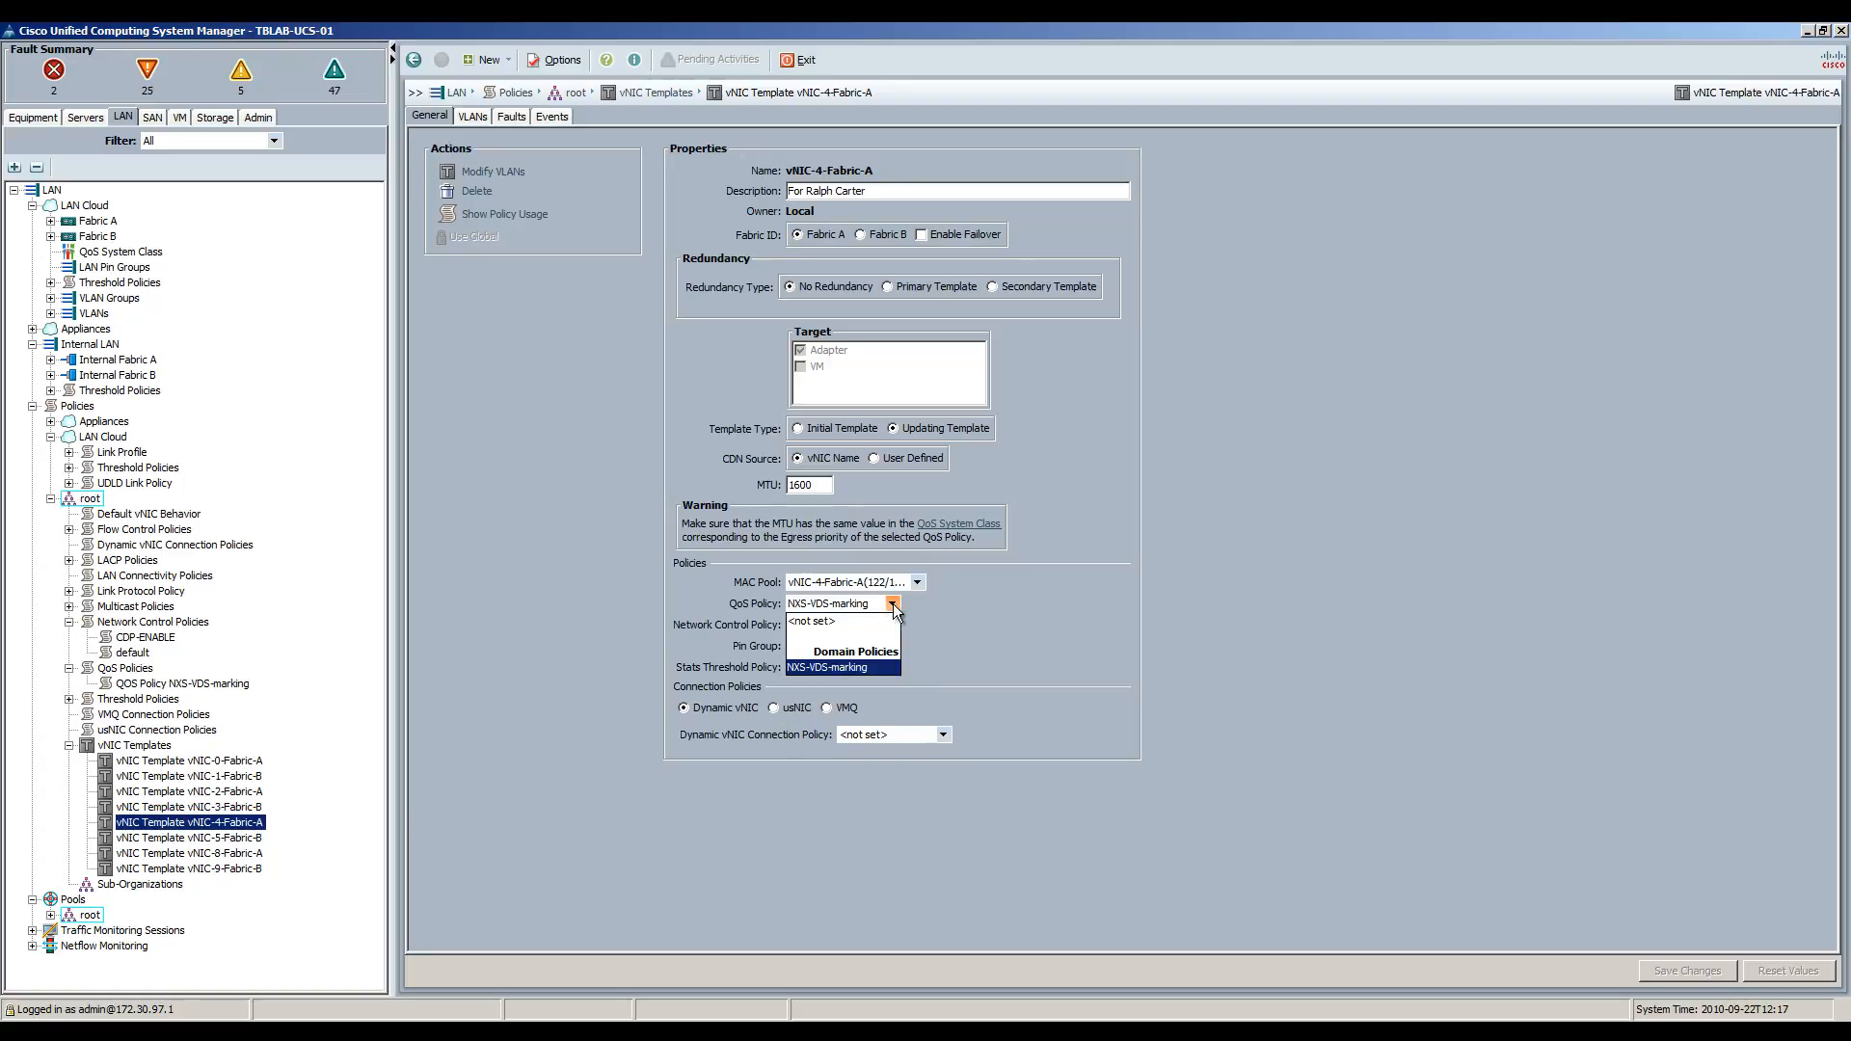
left_click(1008, 633)
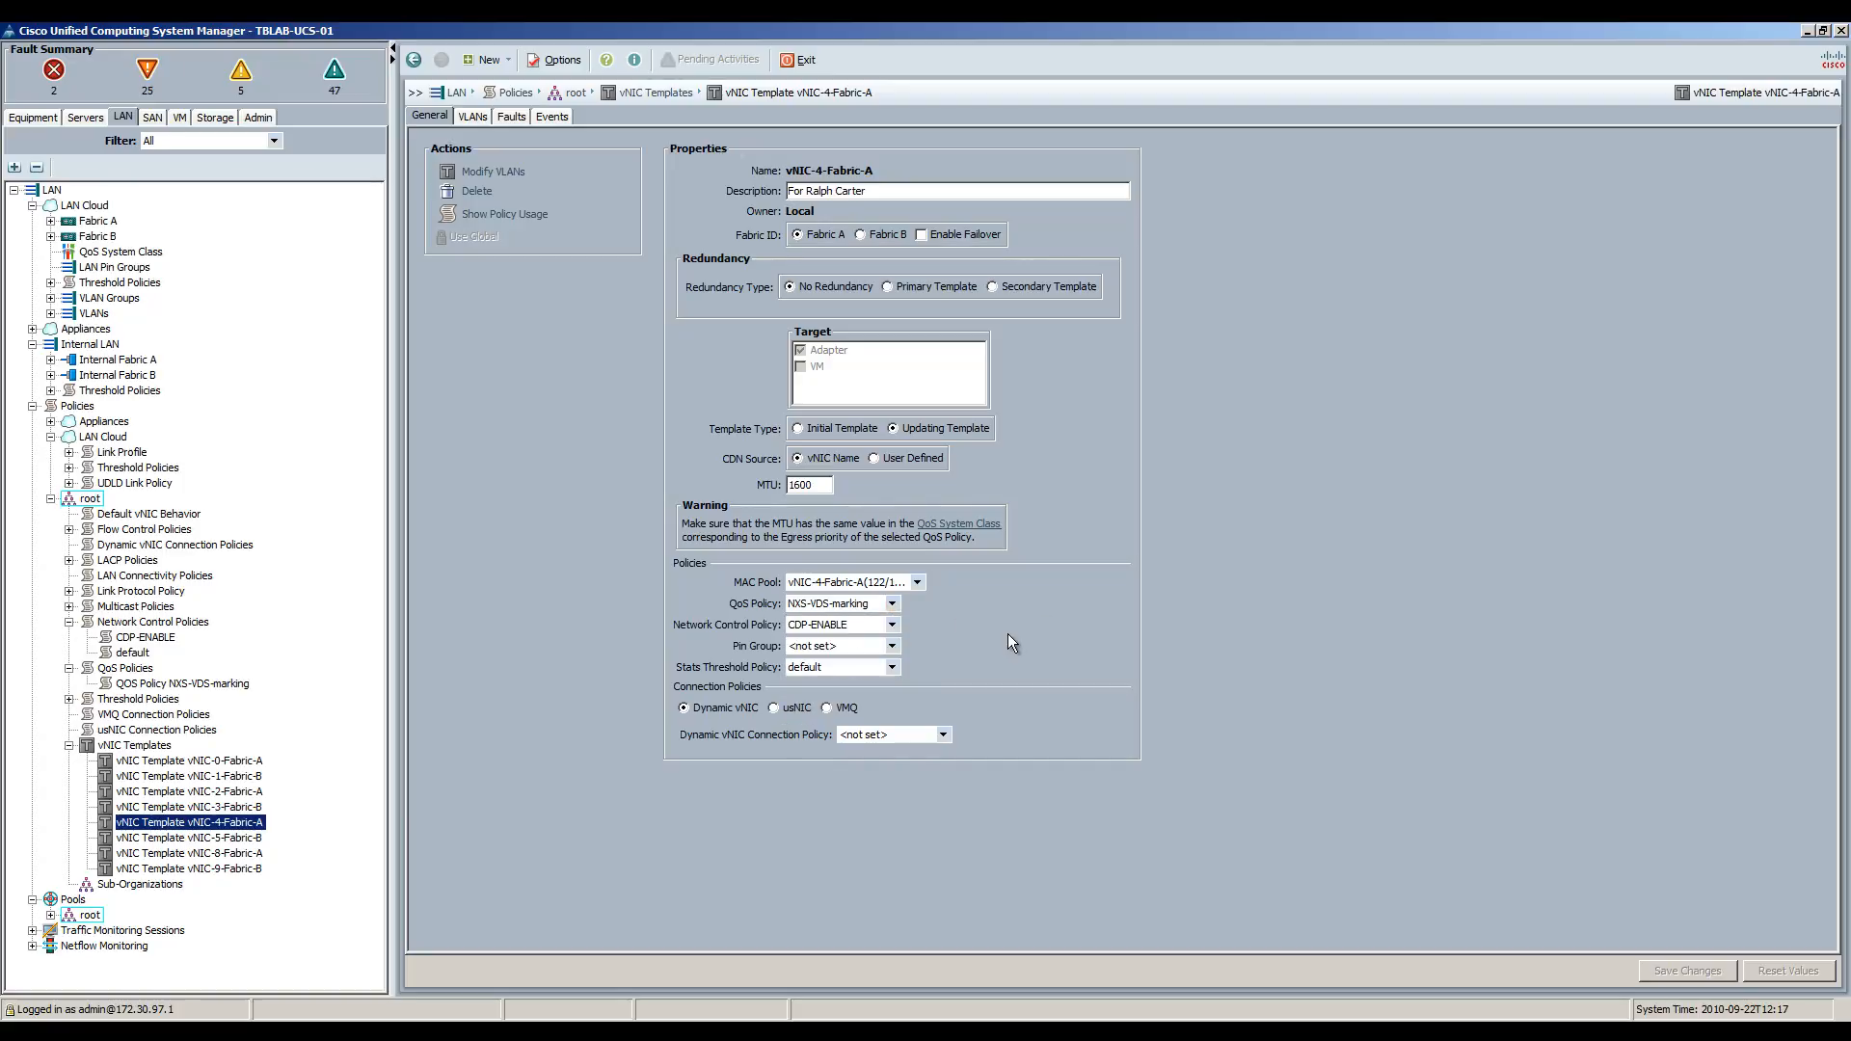
left_click(893, 624)
left_click(892, 625)
Check the VLANs on vNIC-4-Fabric-A and vNIC-5-Fabric-B, then list all vNIC templates.
left_click(472, 116)
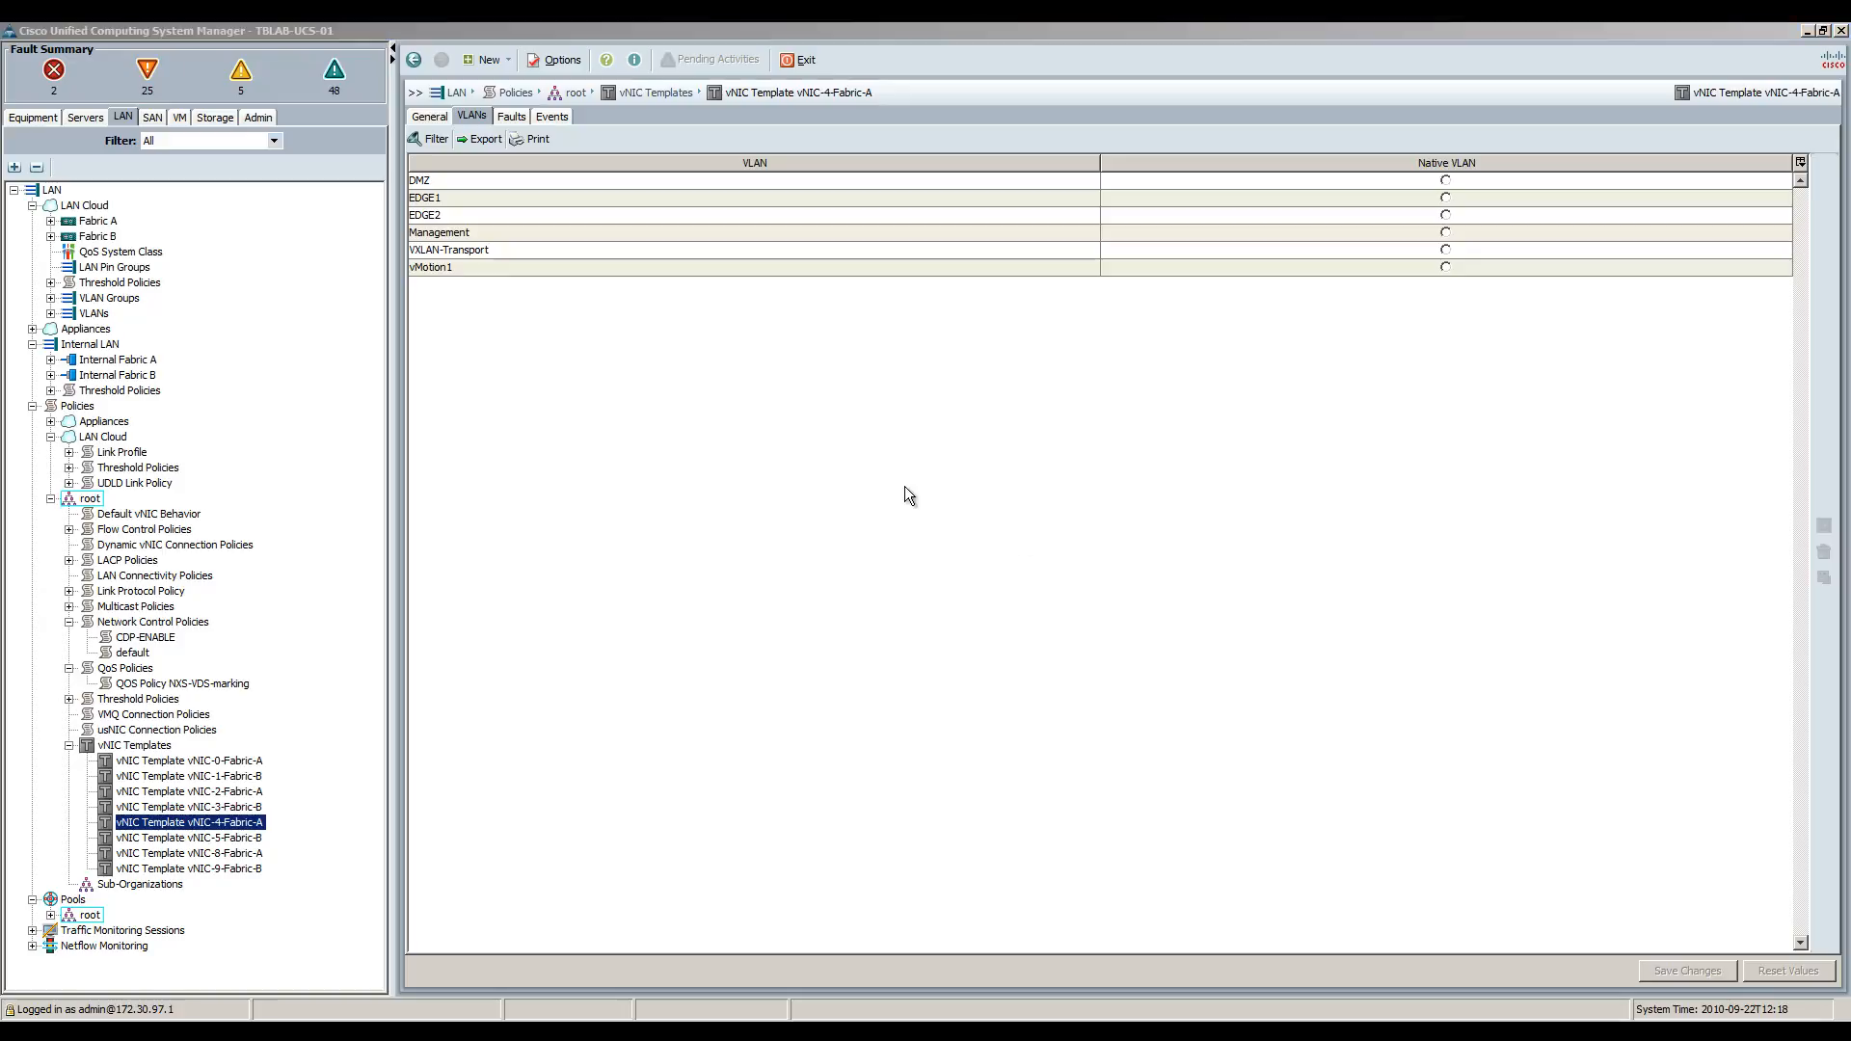
left_click(206, 838)
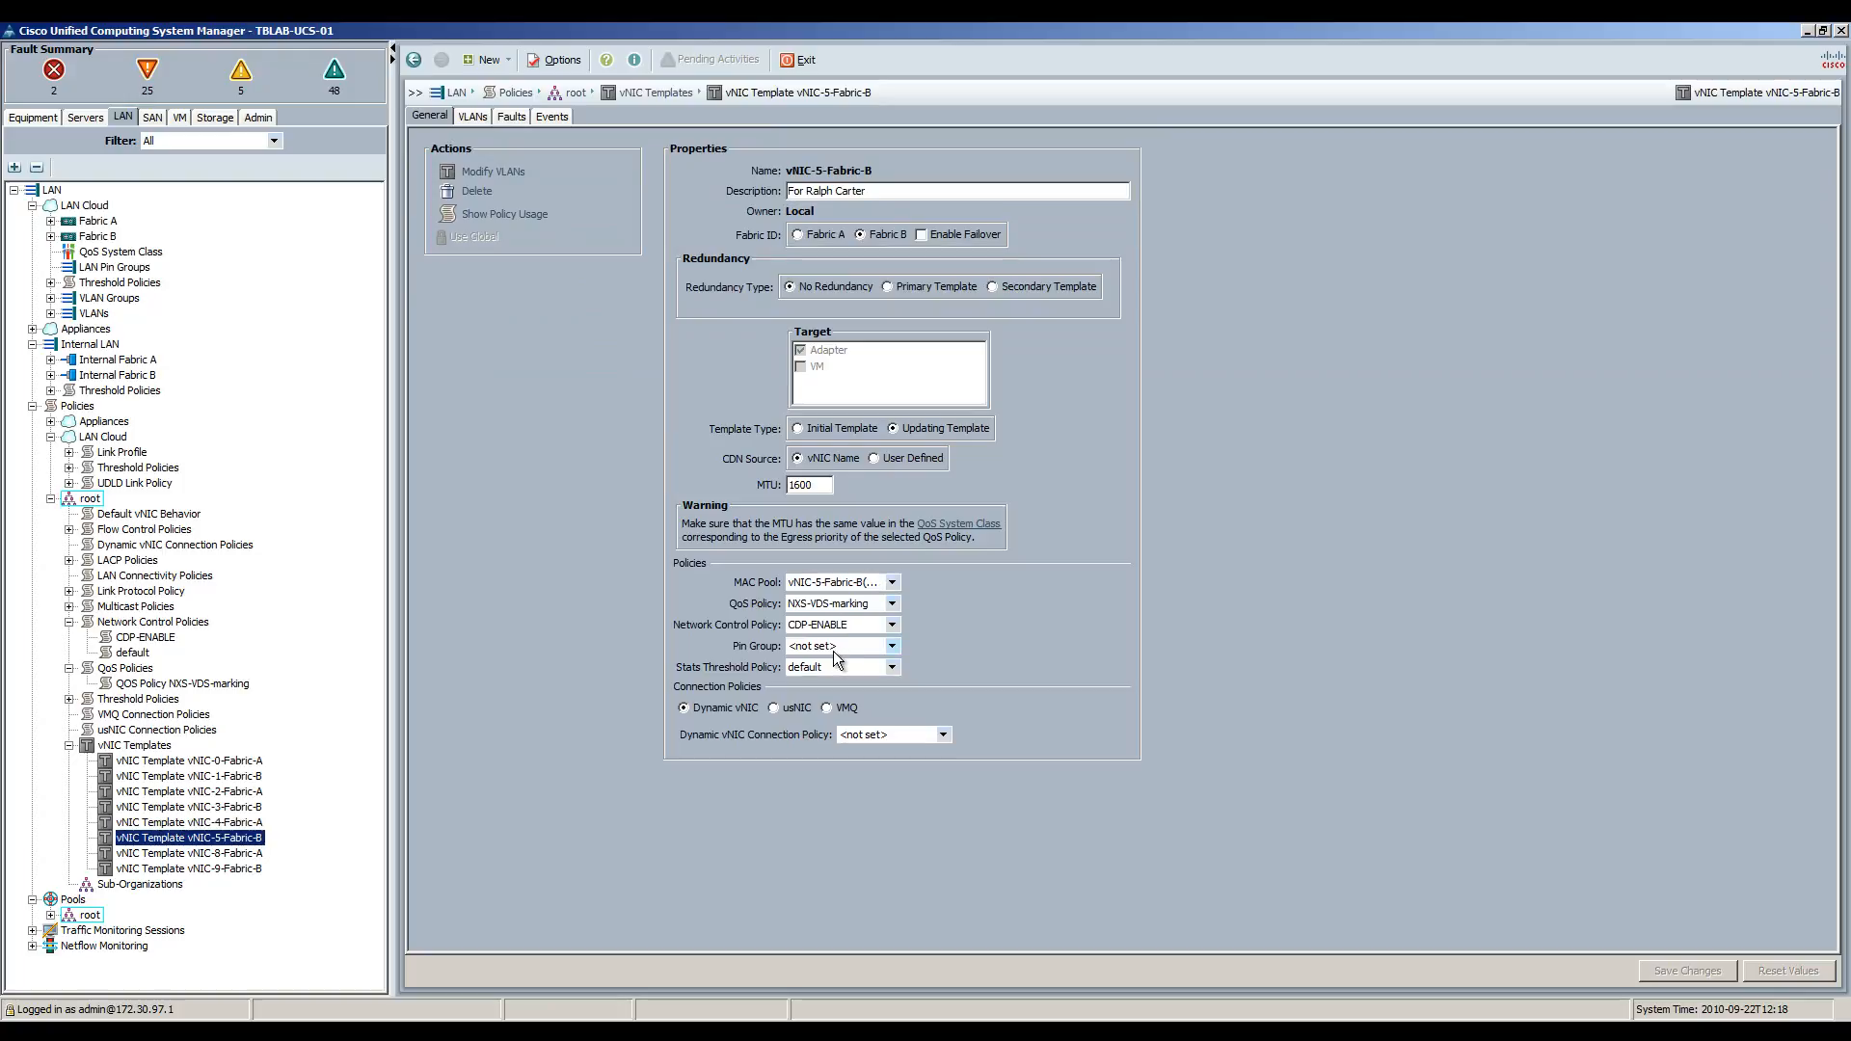
left_click(472, 117)
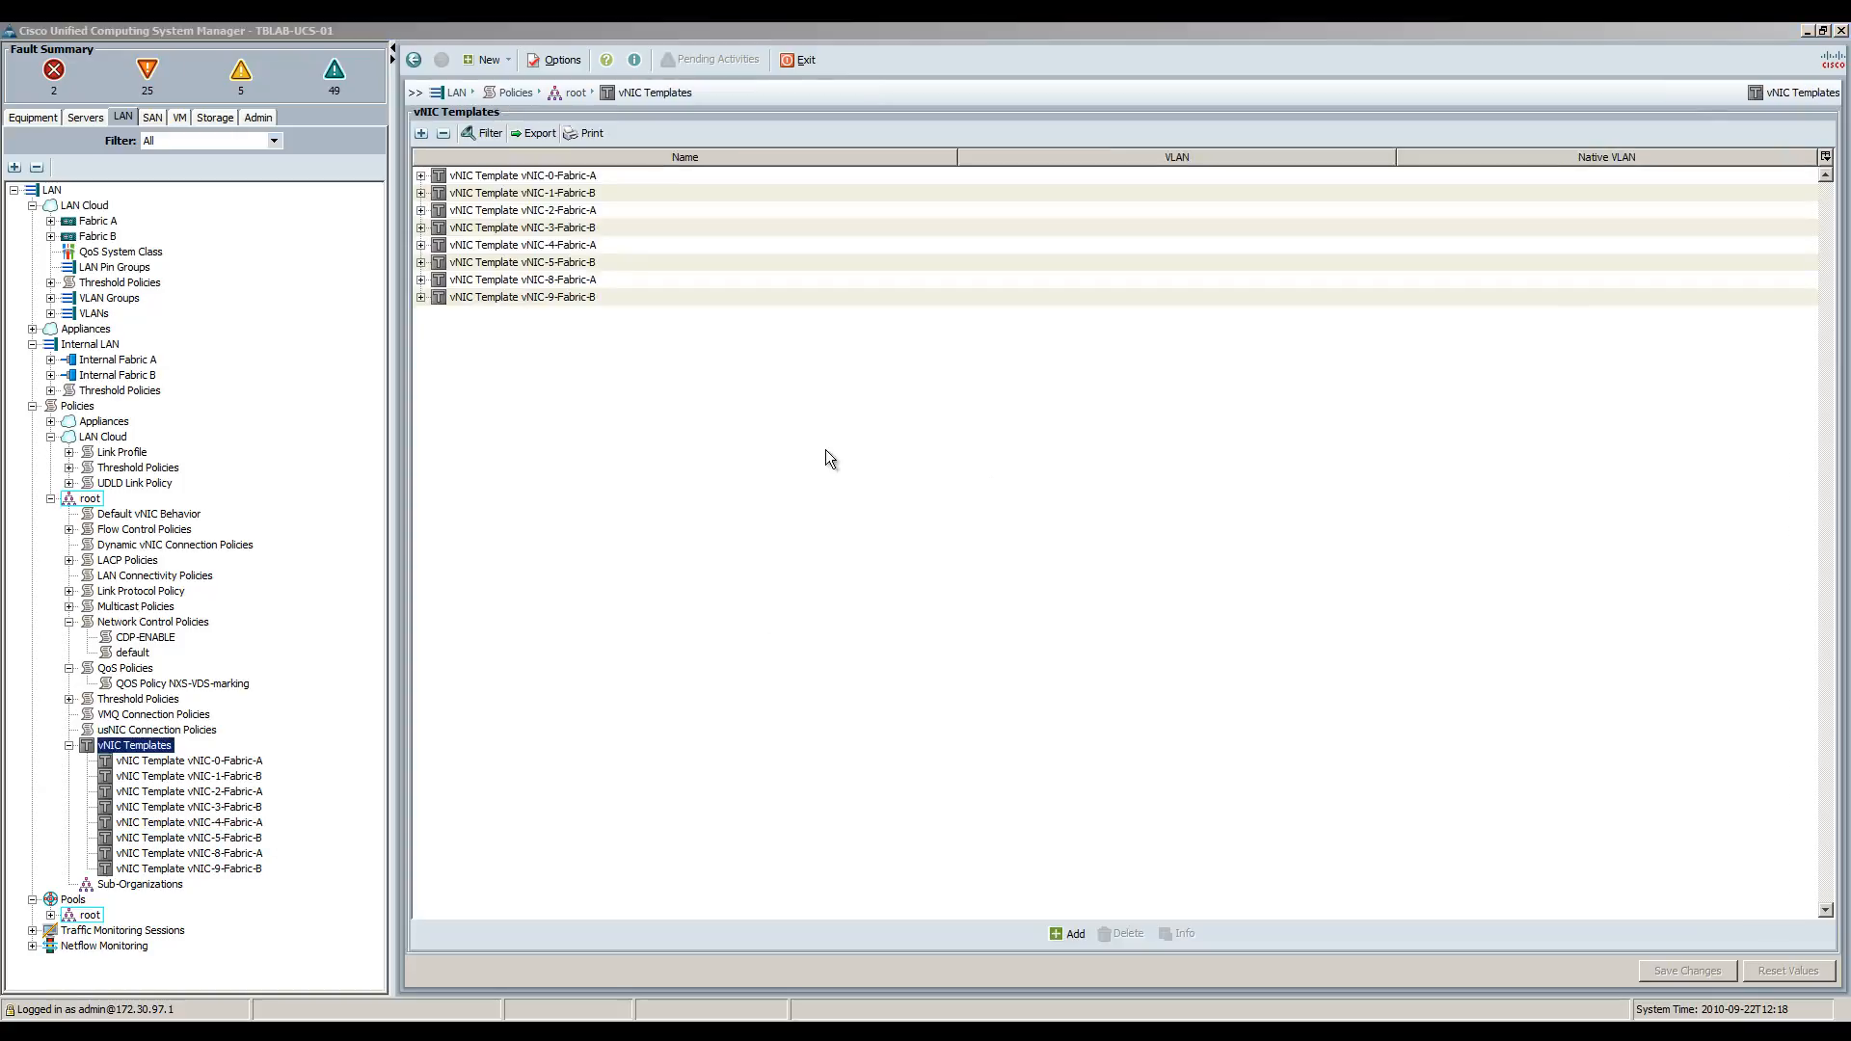
left_click(563, 524)
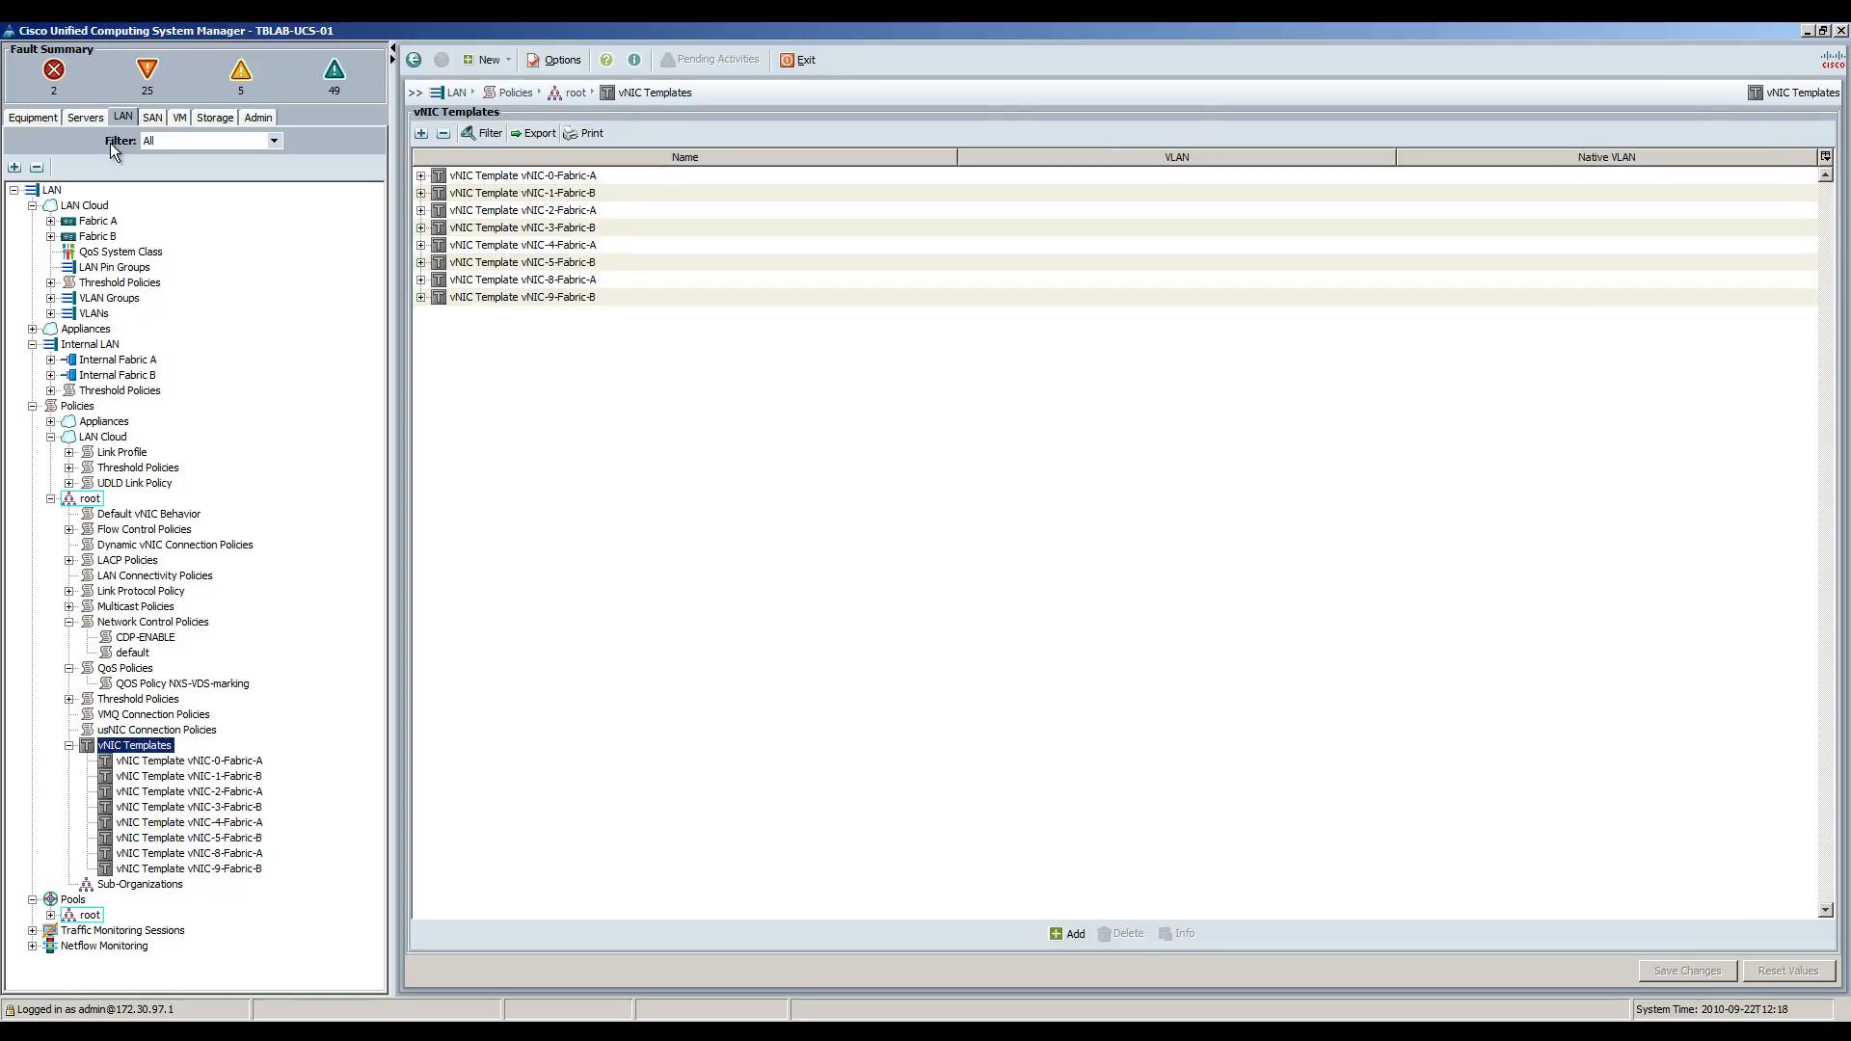
Show the NSXACIDEMO template's network settings and check its two vHBAs' VSANs.
left_click(85, 116)
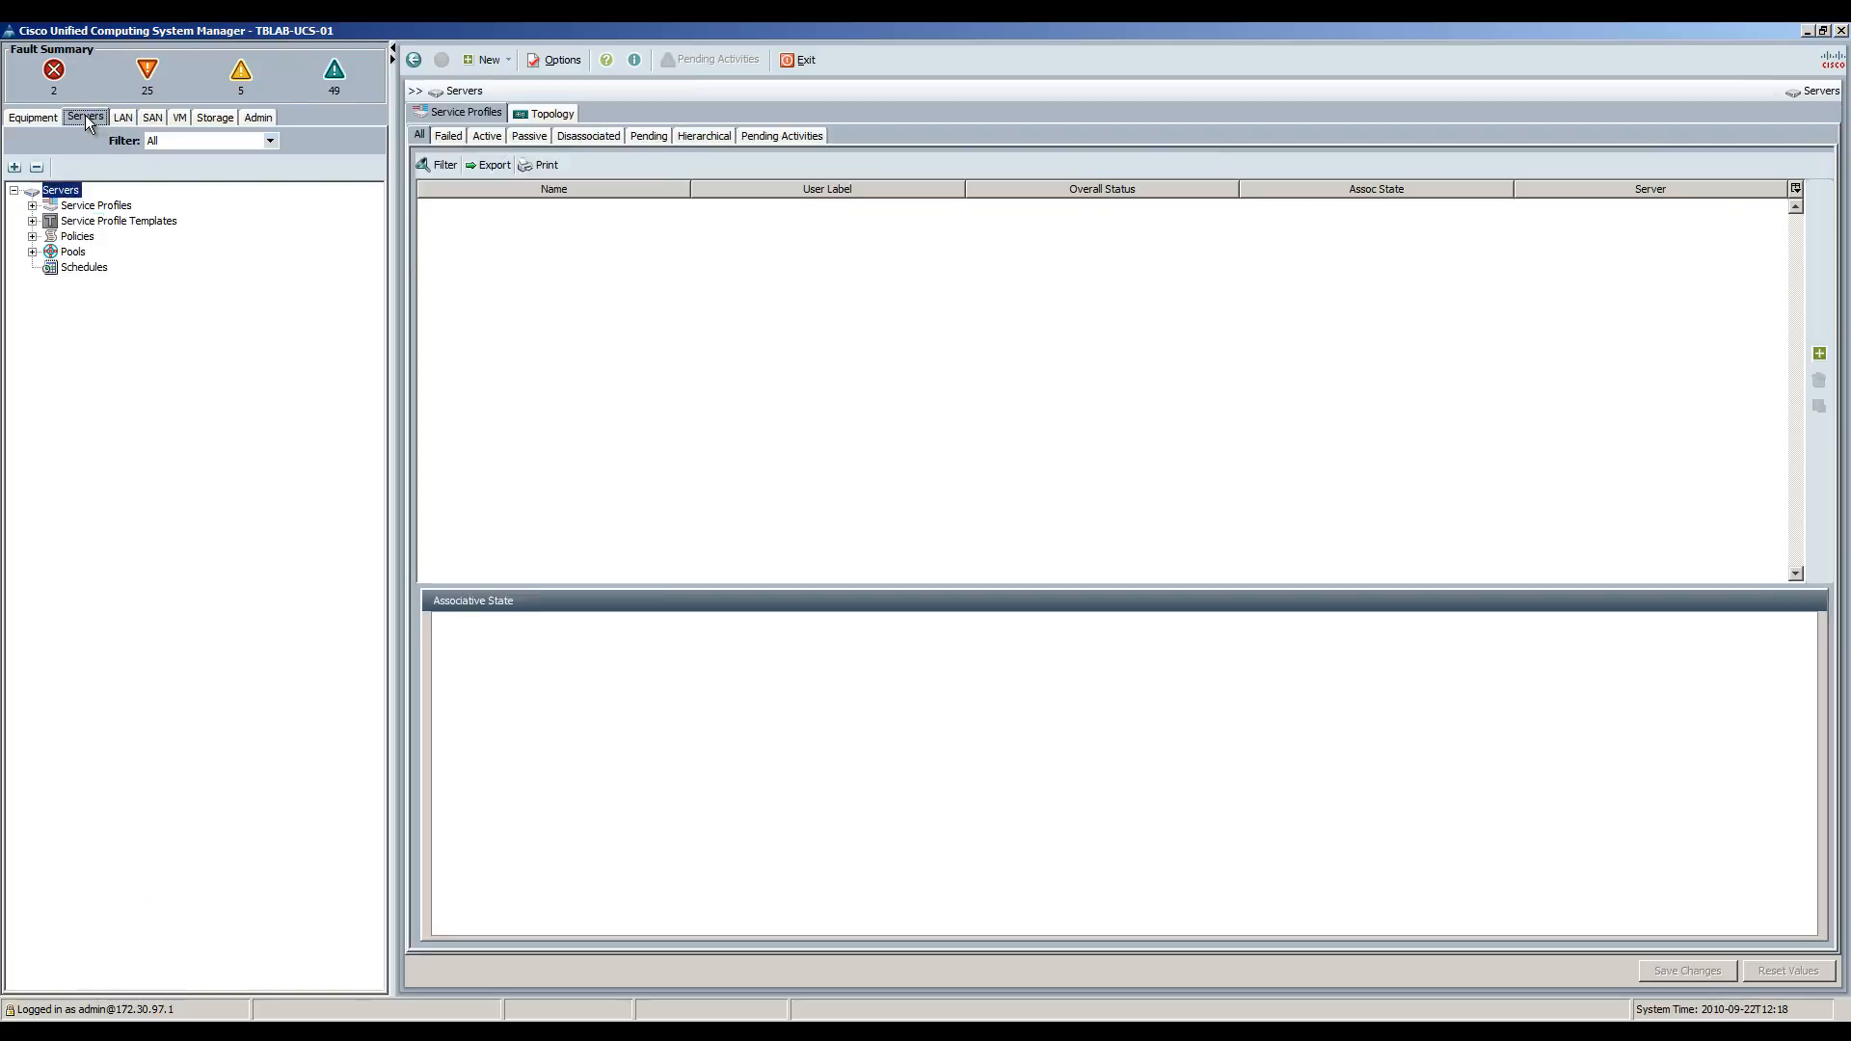
left_click(51, 222)
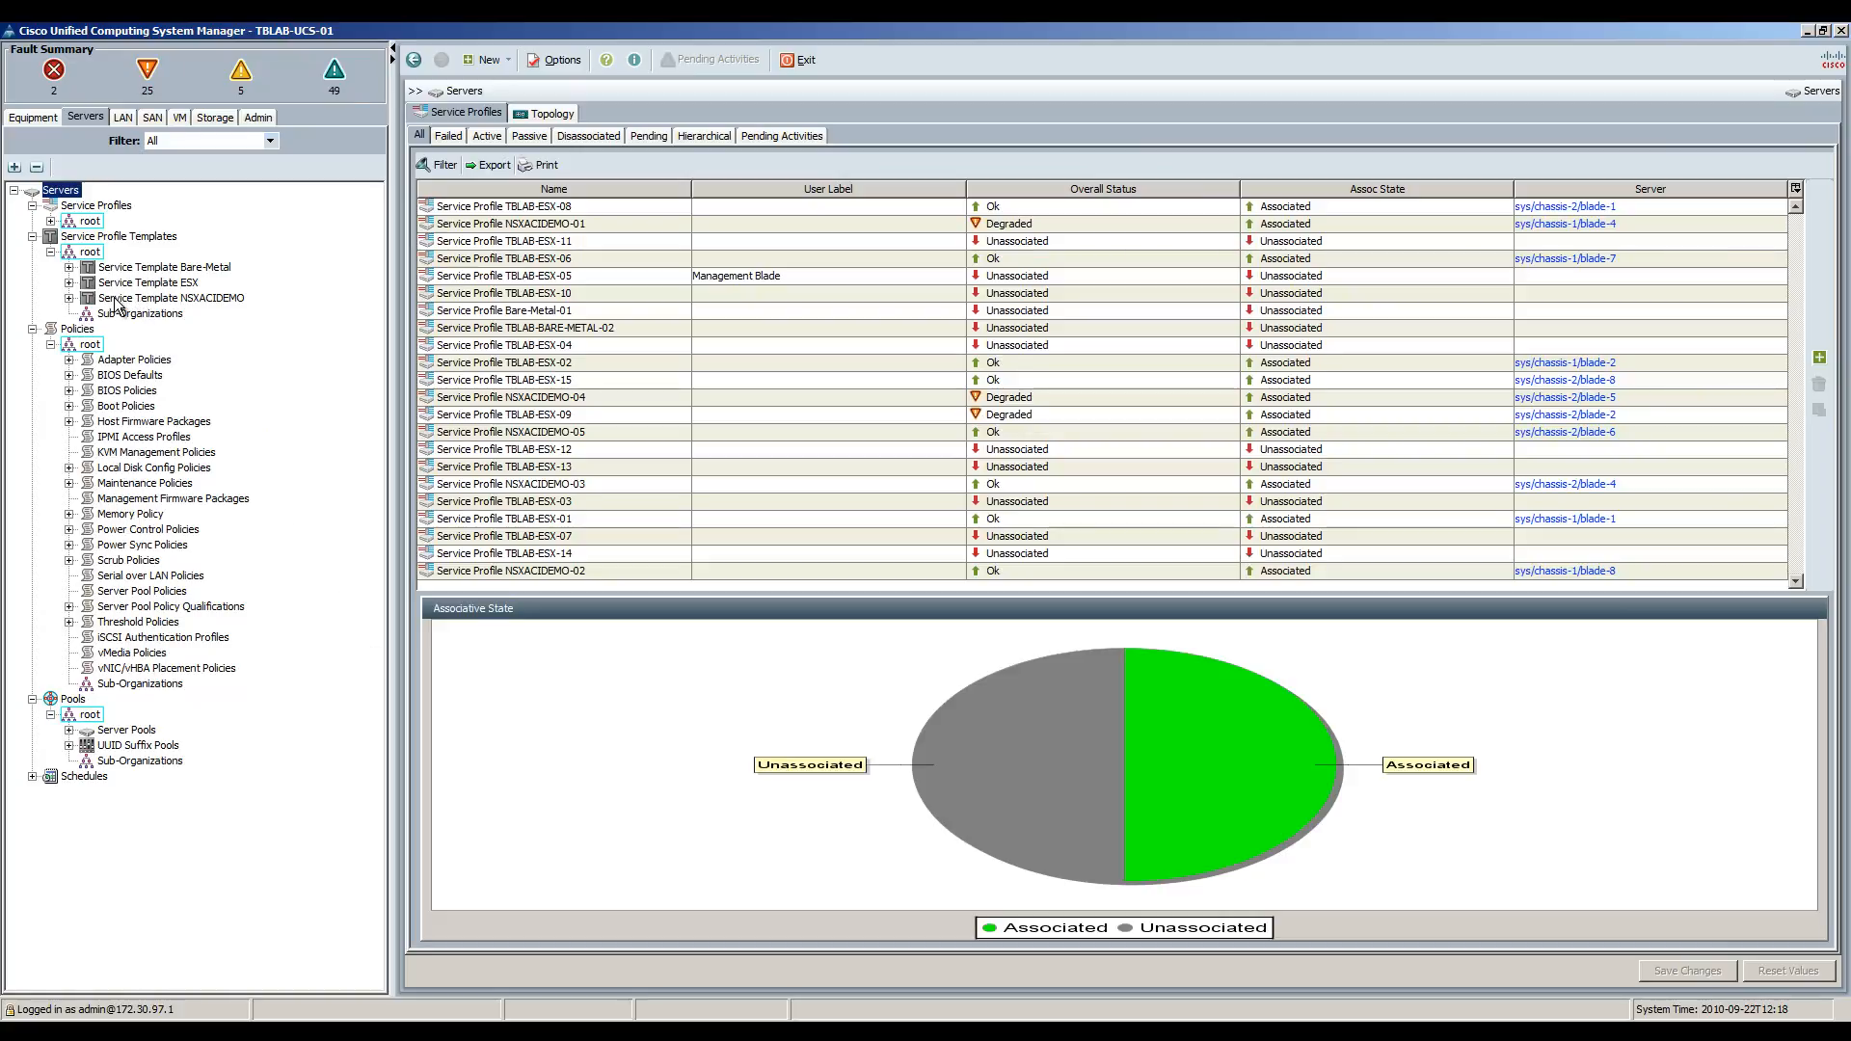
left_click(68, 298)
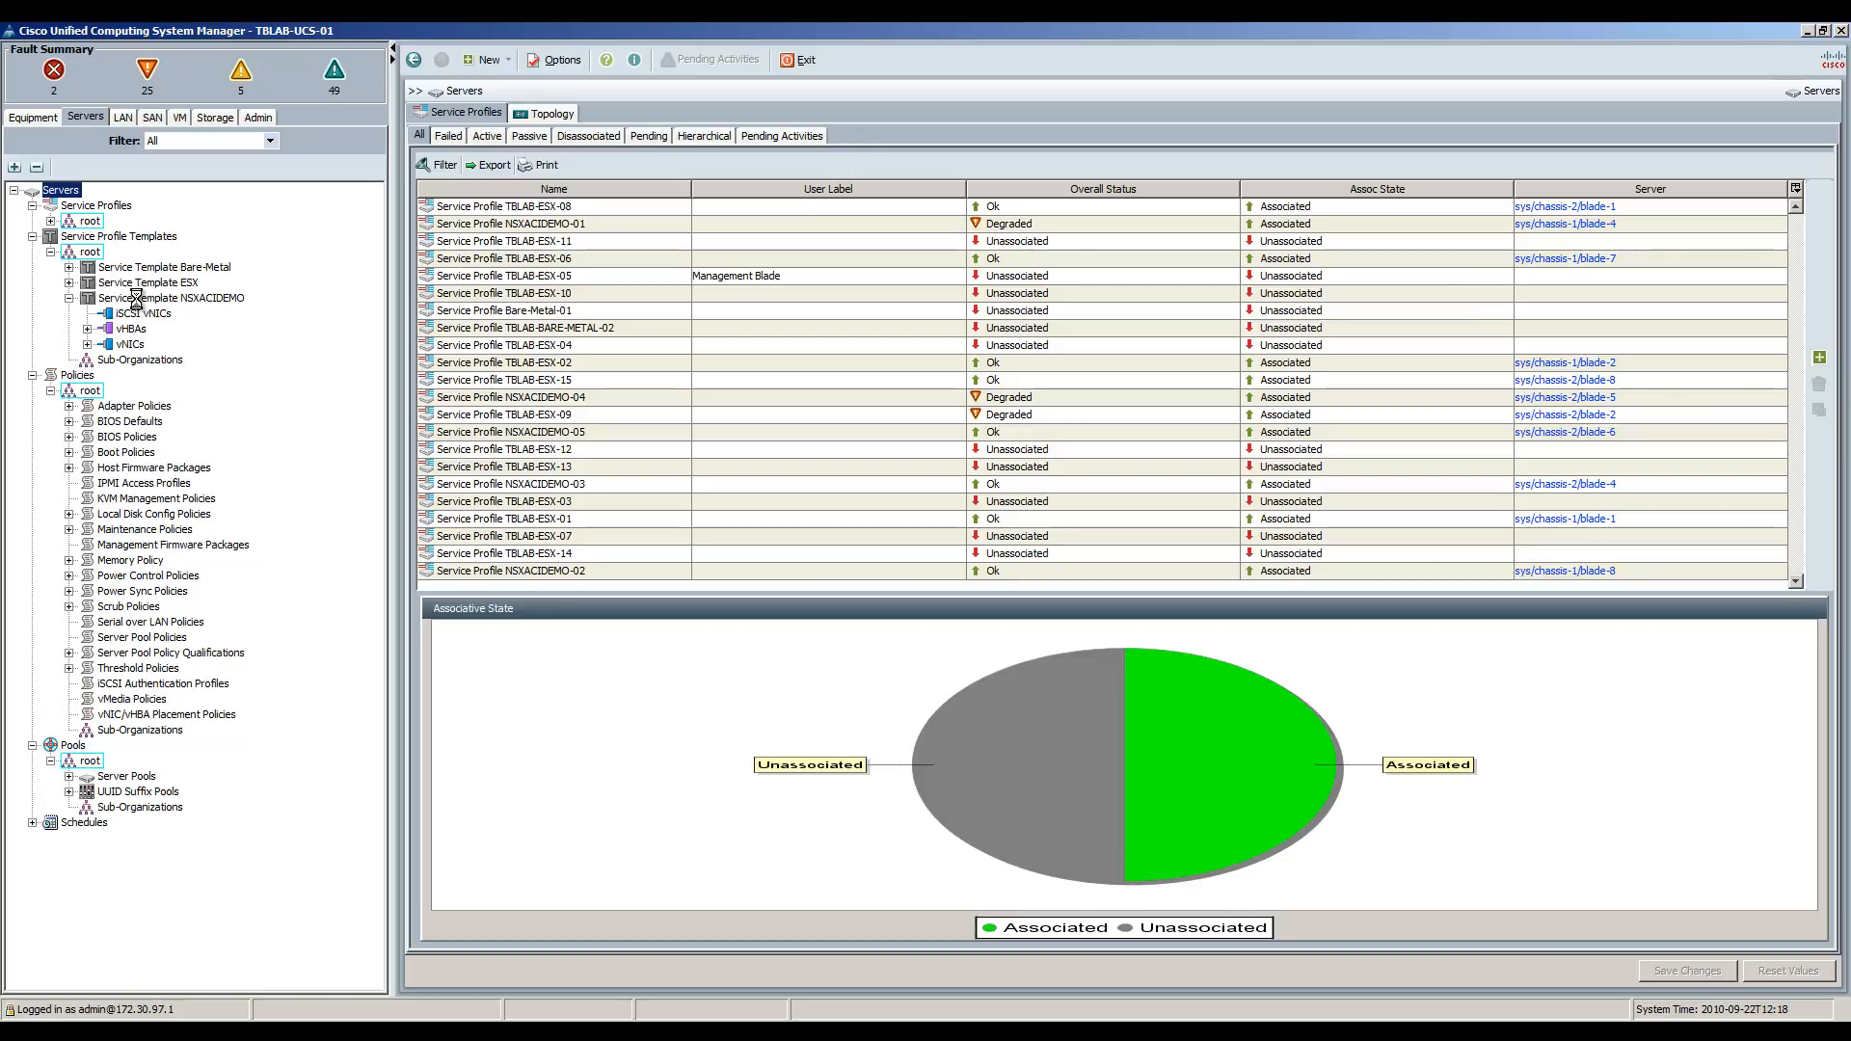
left_click(136, 299)
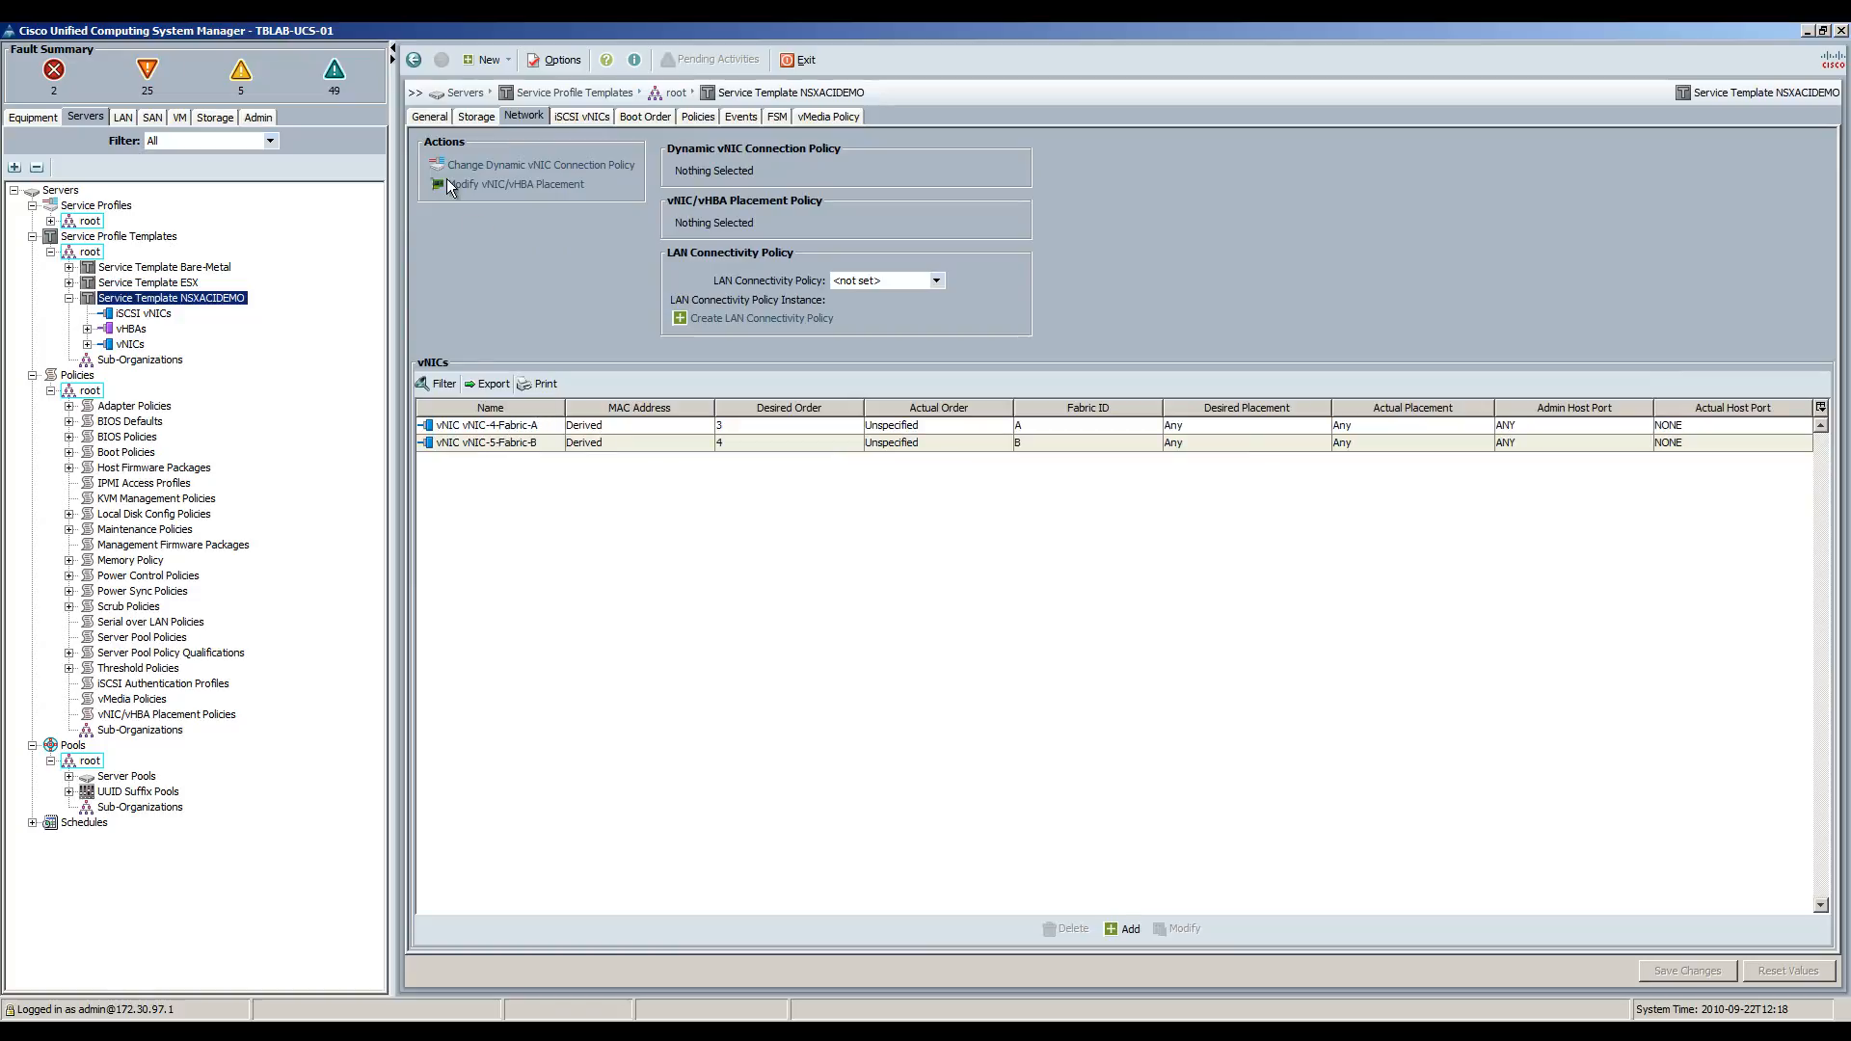
left_click(87, 330)
left_click(105, 344)
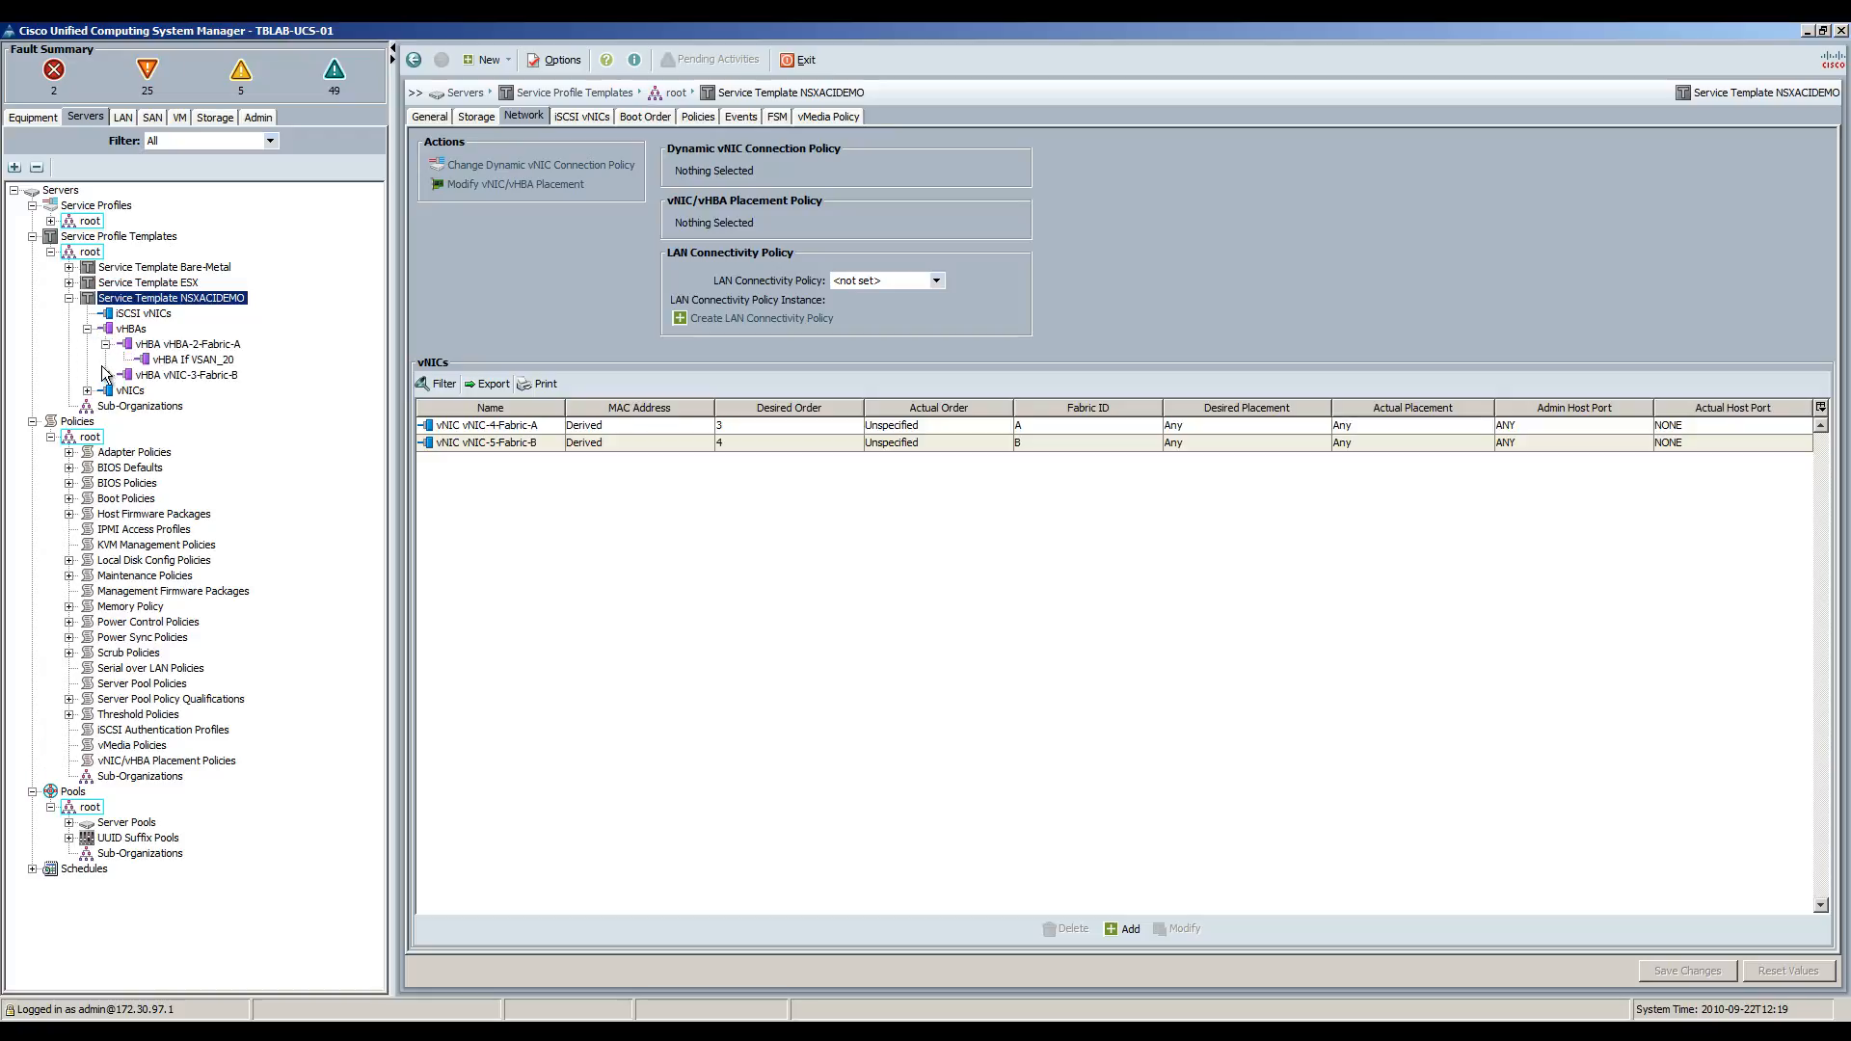
left_click(105, 375)
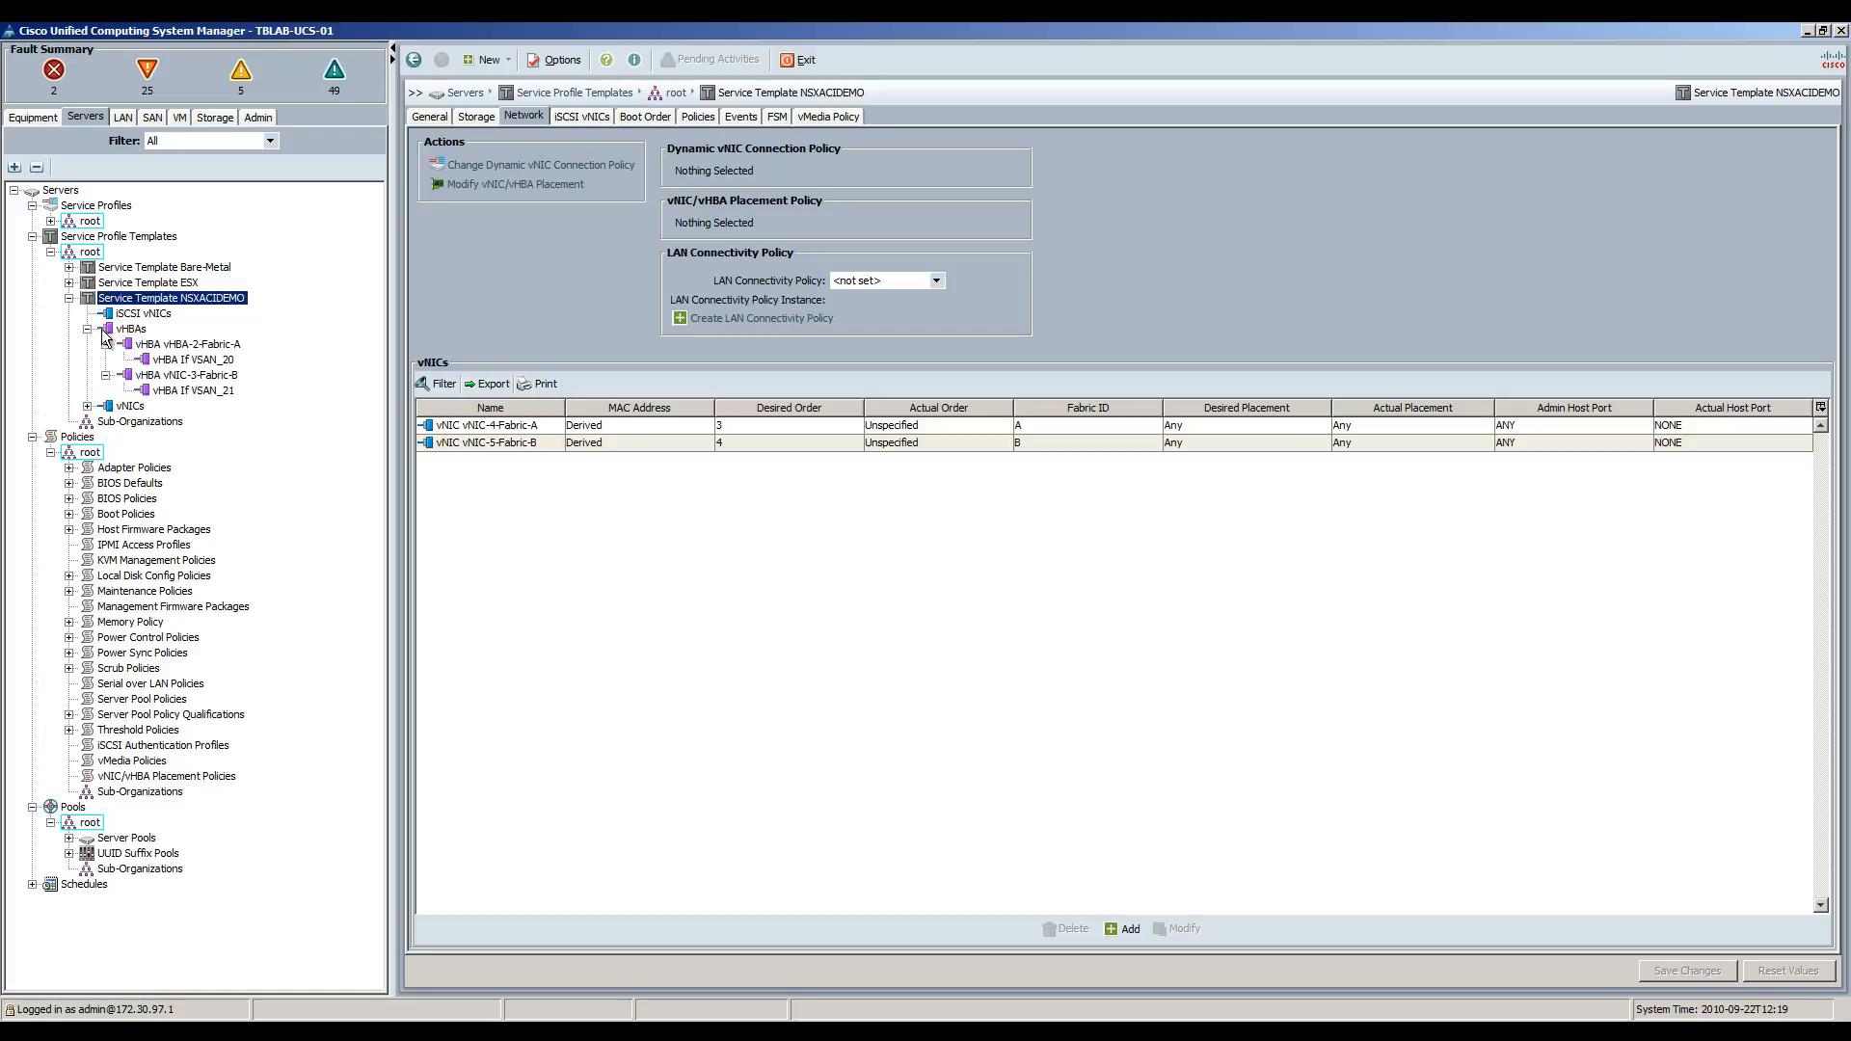
left_click(87, 330)
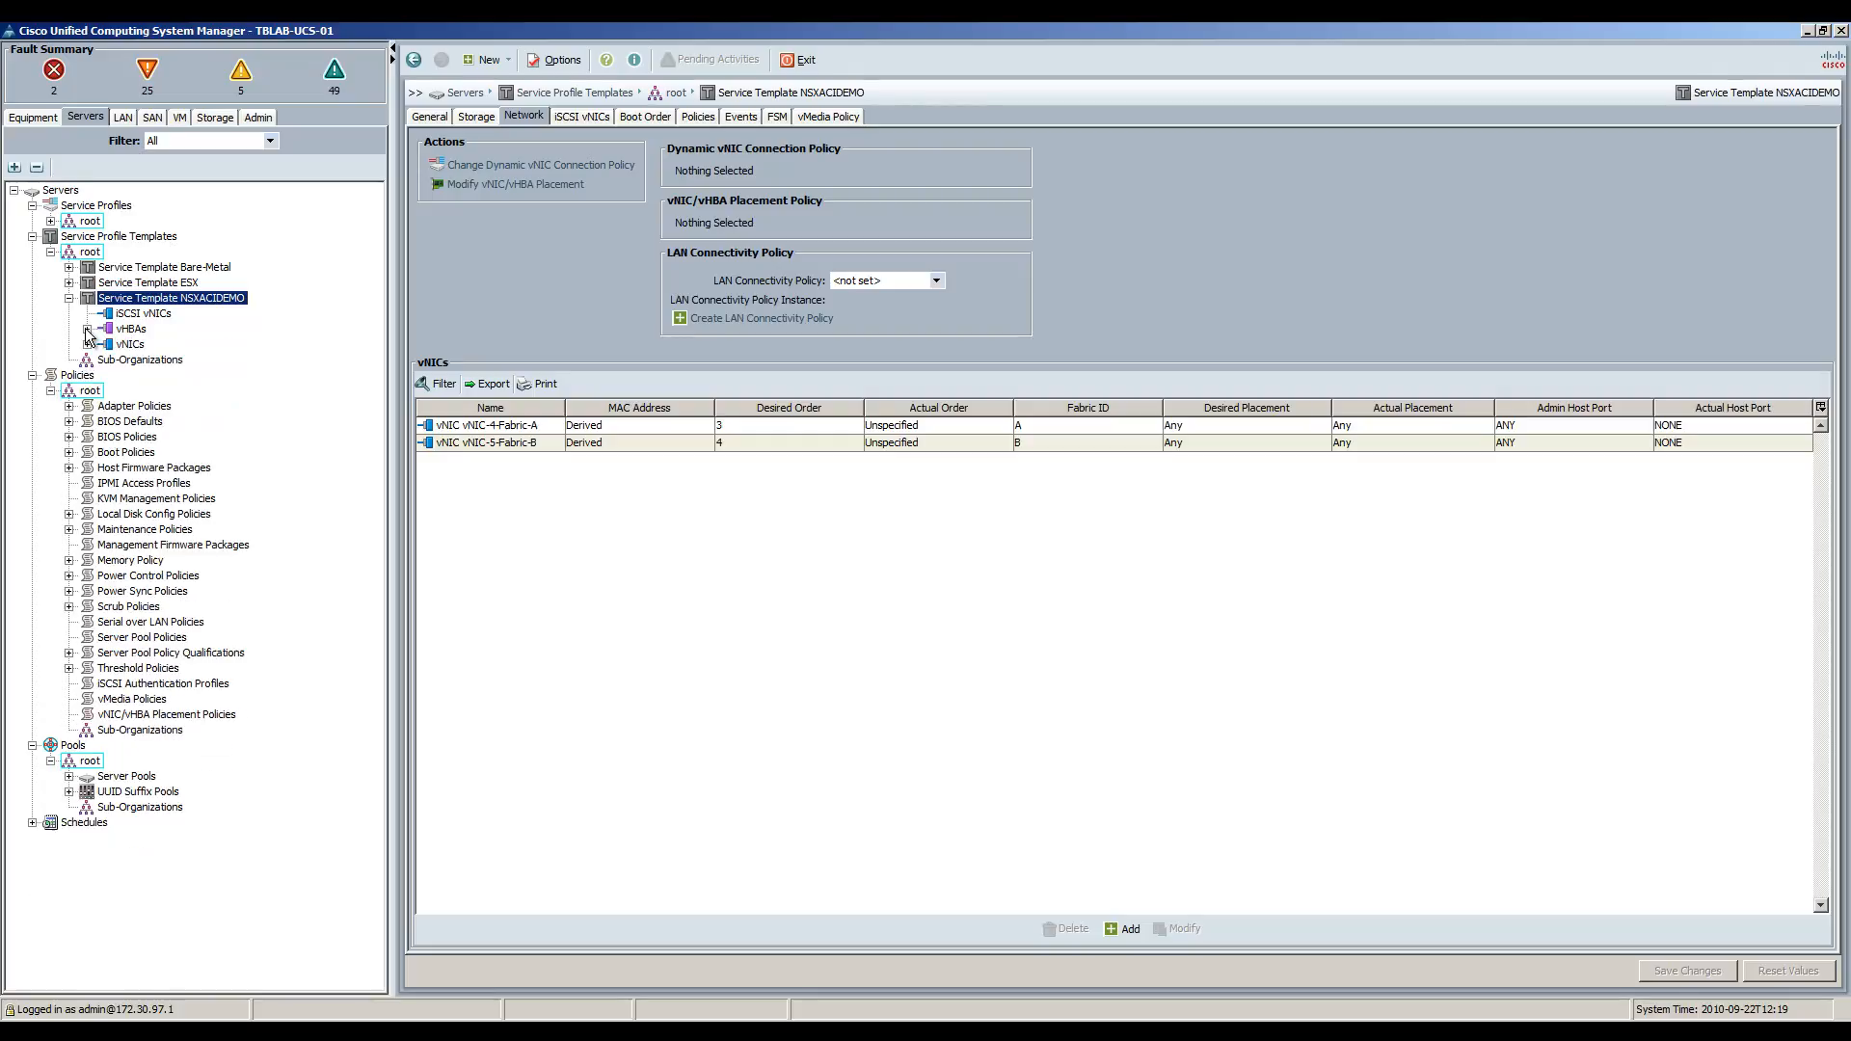
Check the VLANs on vNIC-4-Fabric-A and vNIC-5-Fabric-B, then expand service profile NSXACIDEMO-01.
left_click(87, 345)
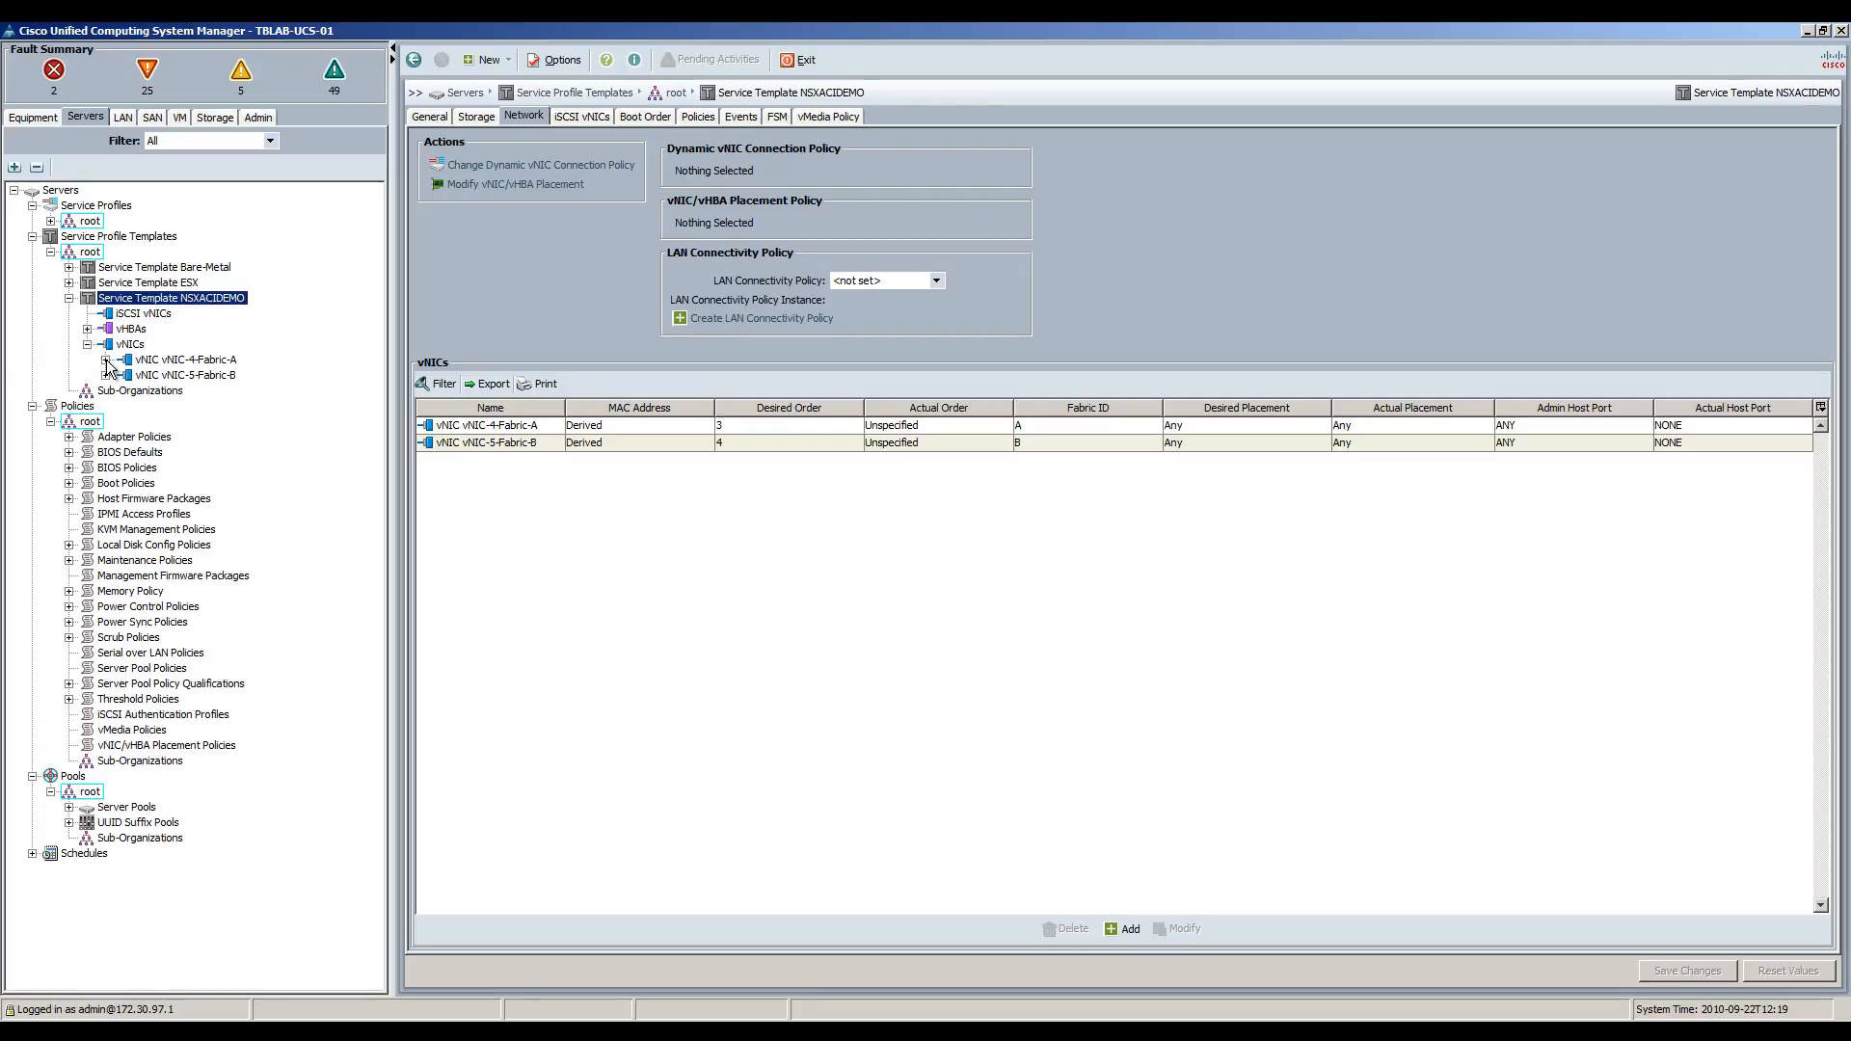
left_click(106, 360)
left_click(106, 406)
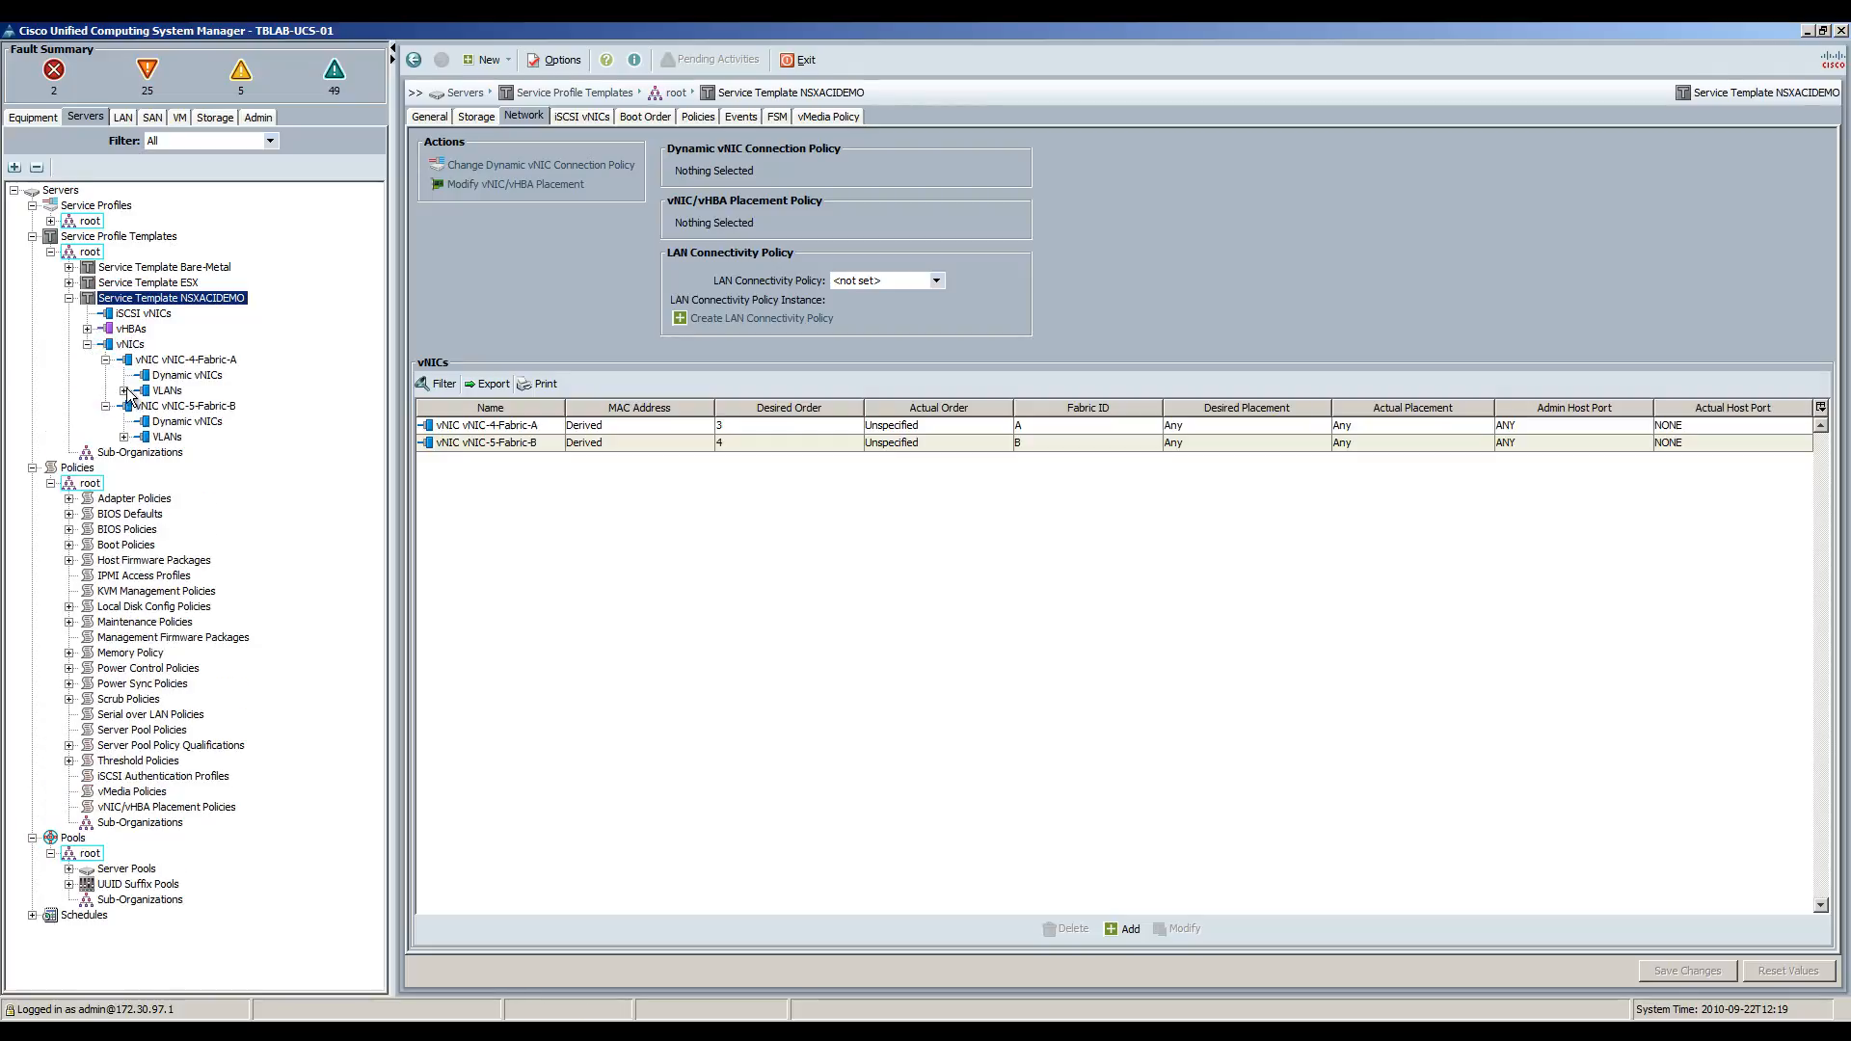
left_click(125, 390)
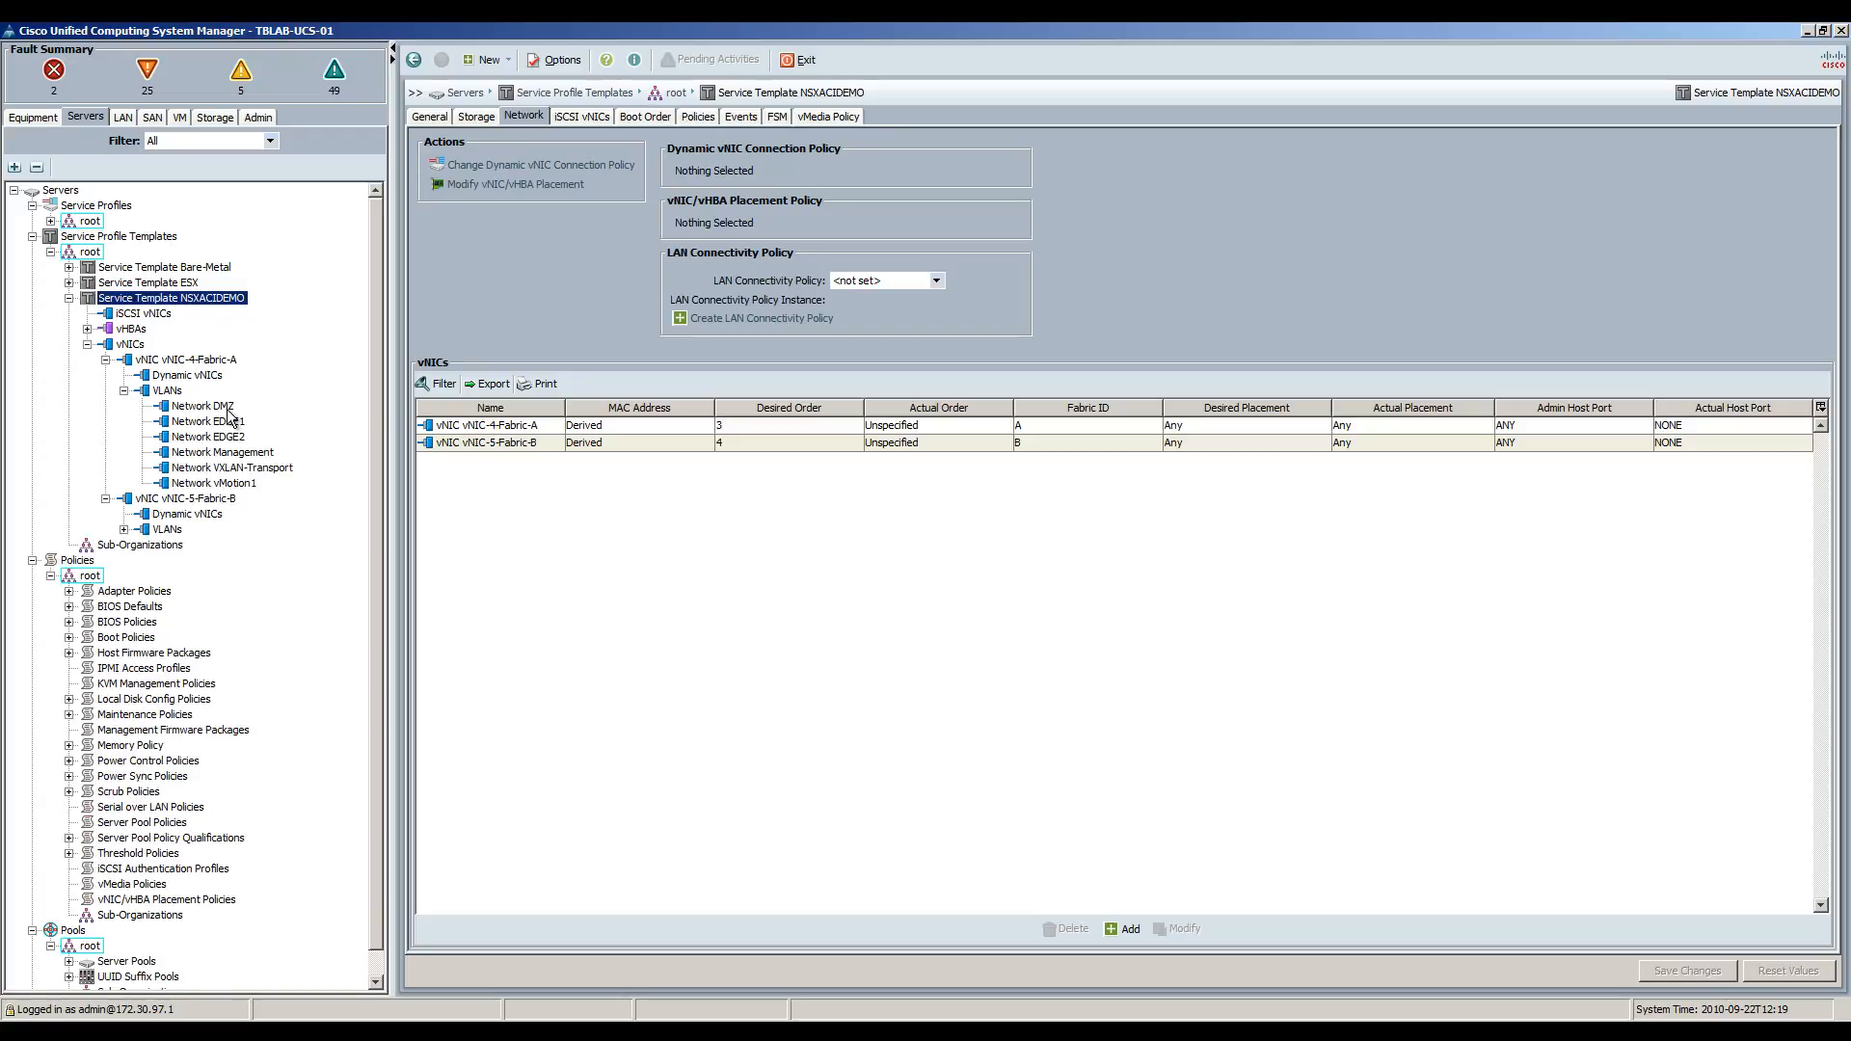
left_click(124, 530)
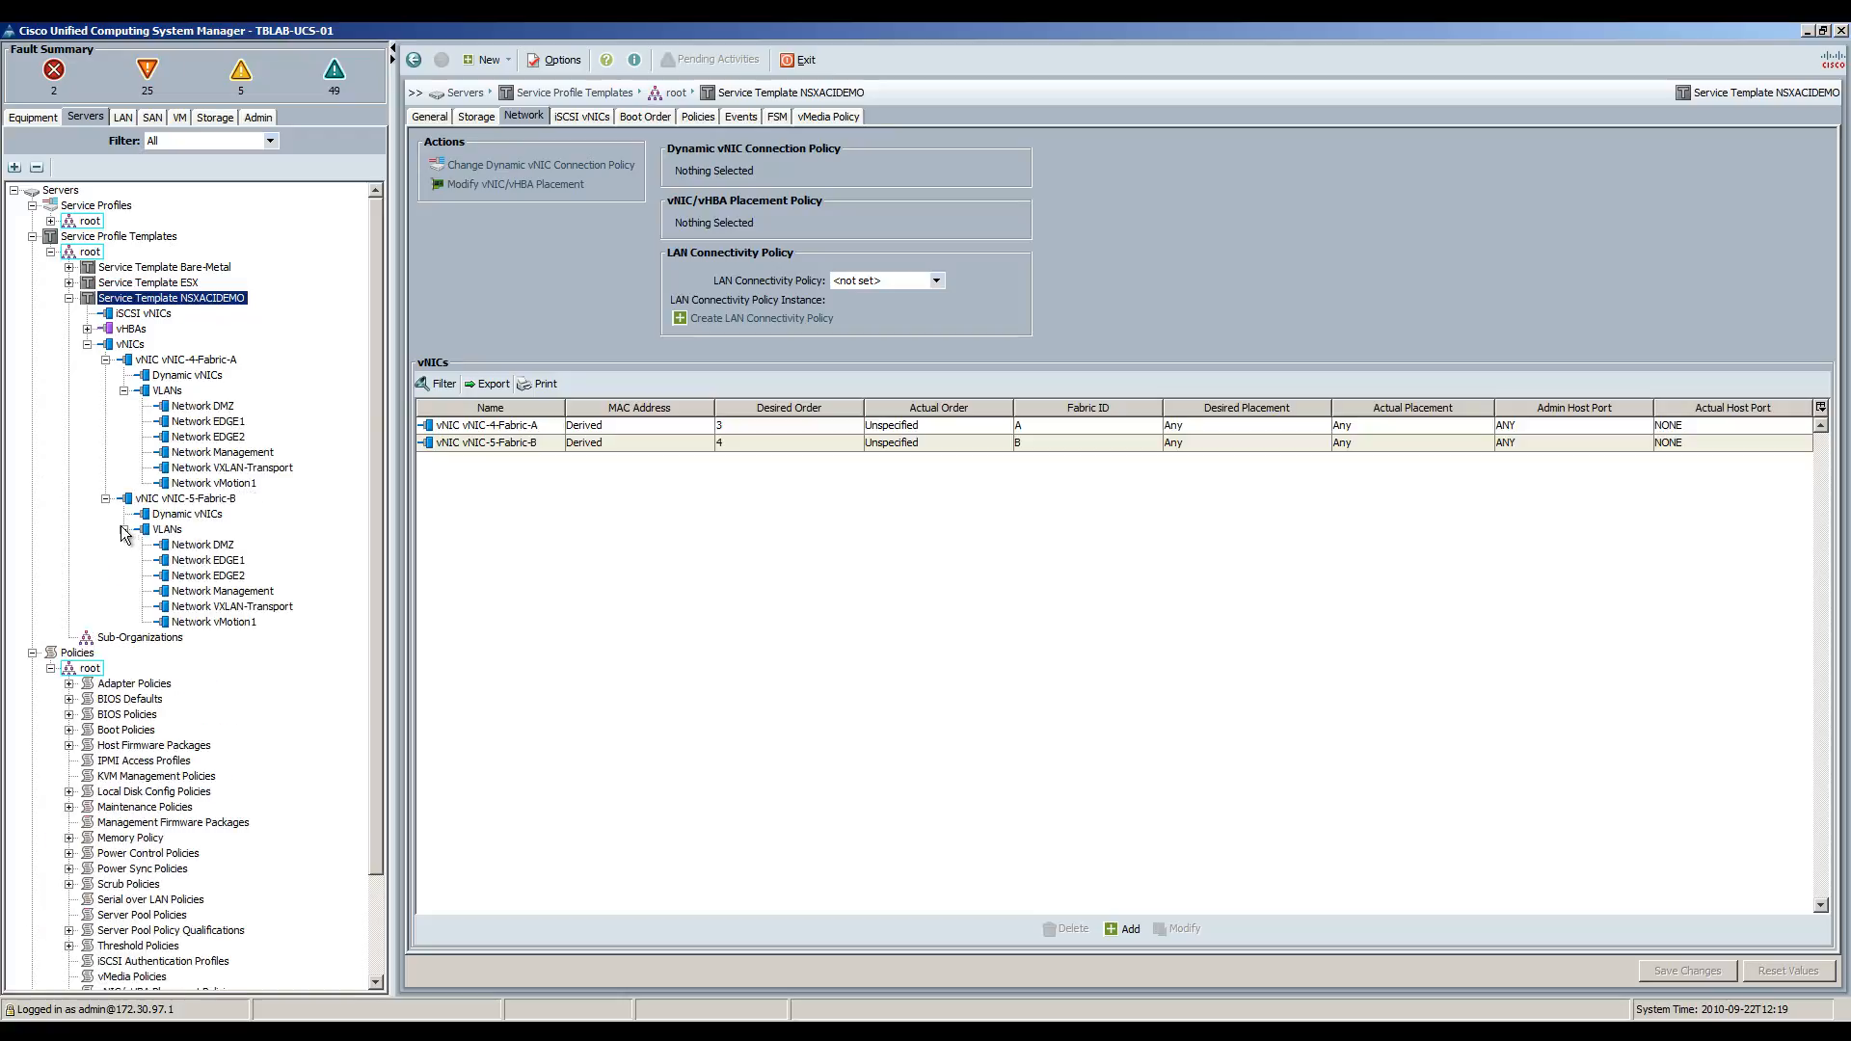
left_click(106, 499)
left_click(106, 360)
left_click(88, 344)
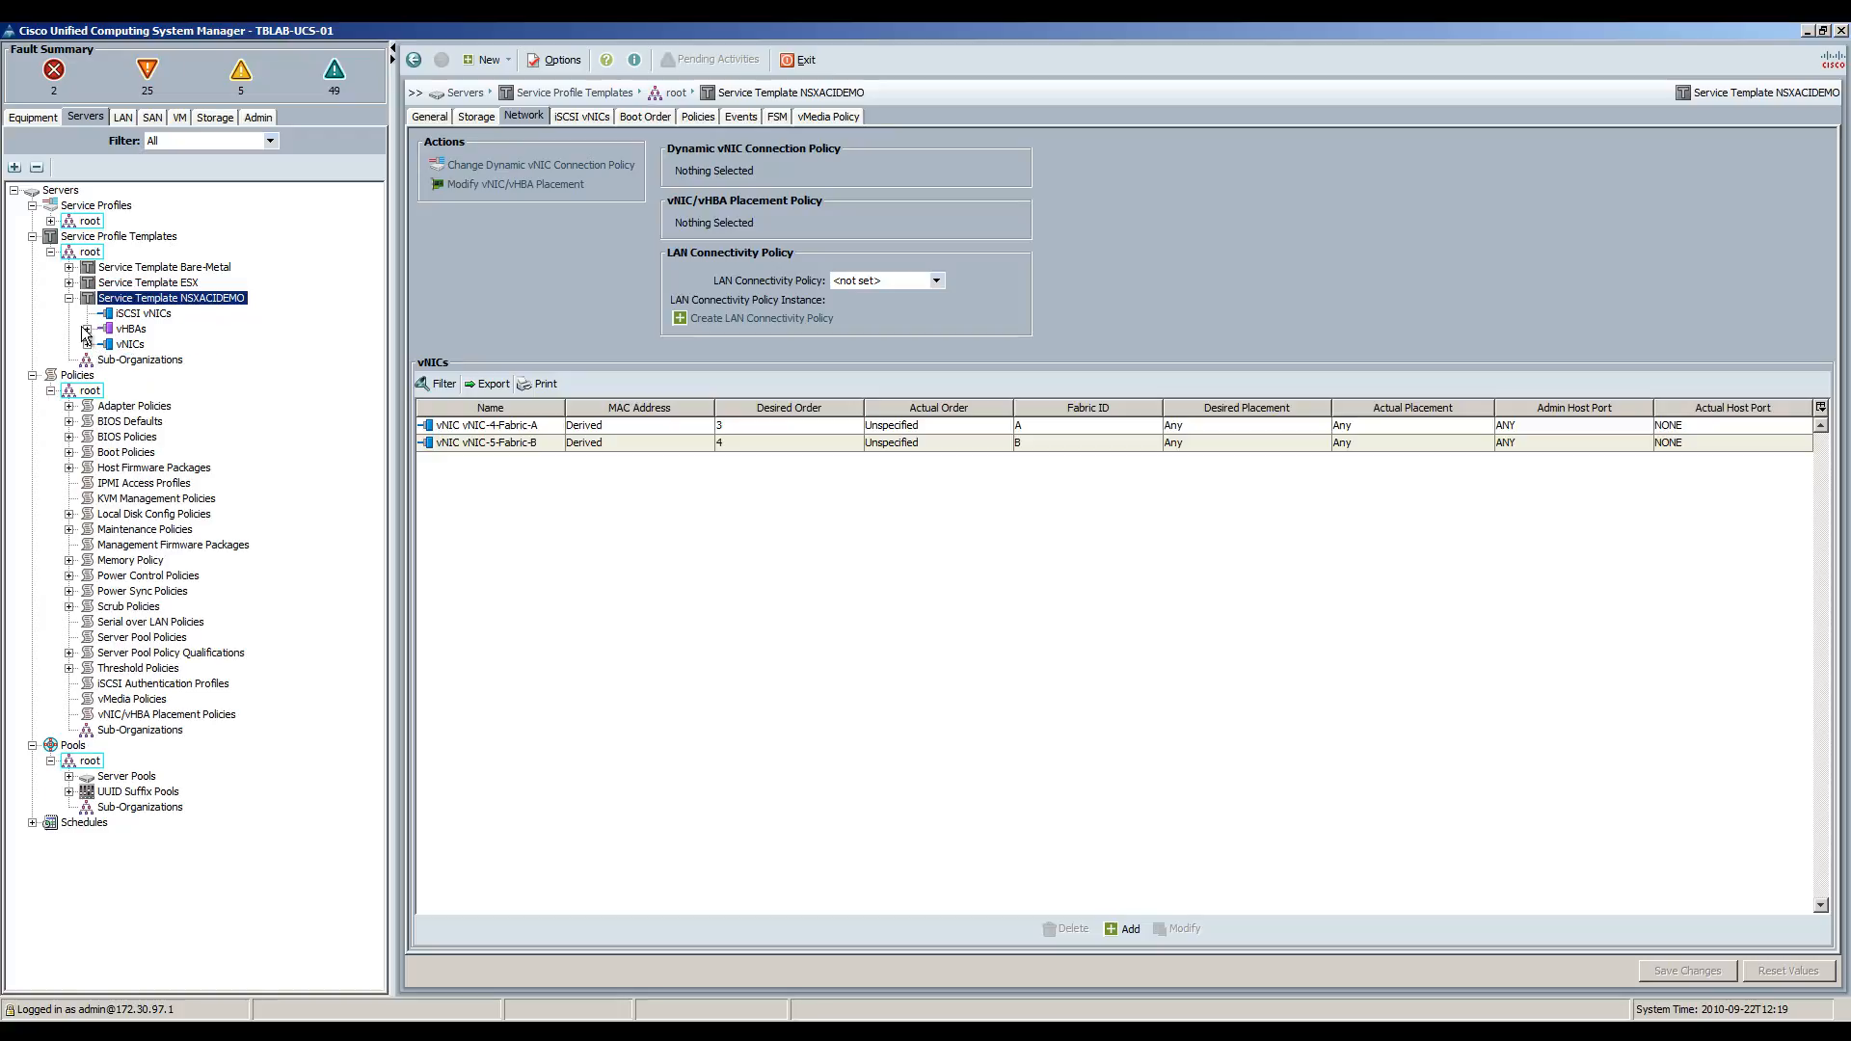
left_click(69, 298)
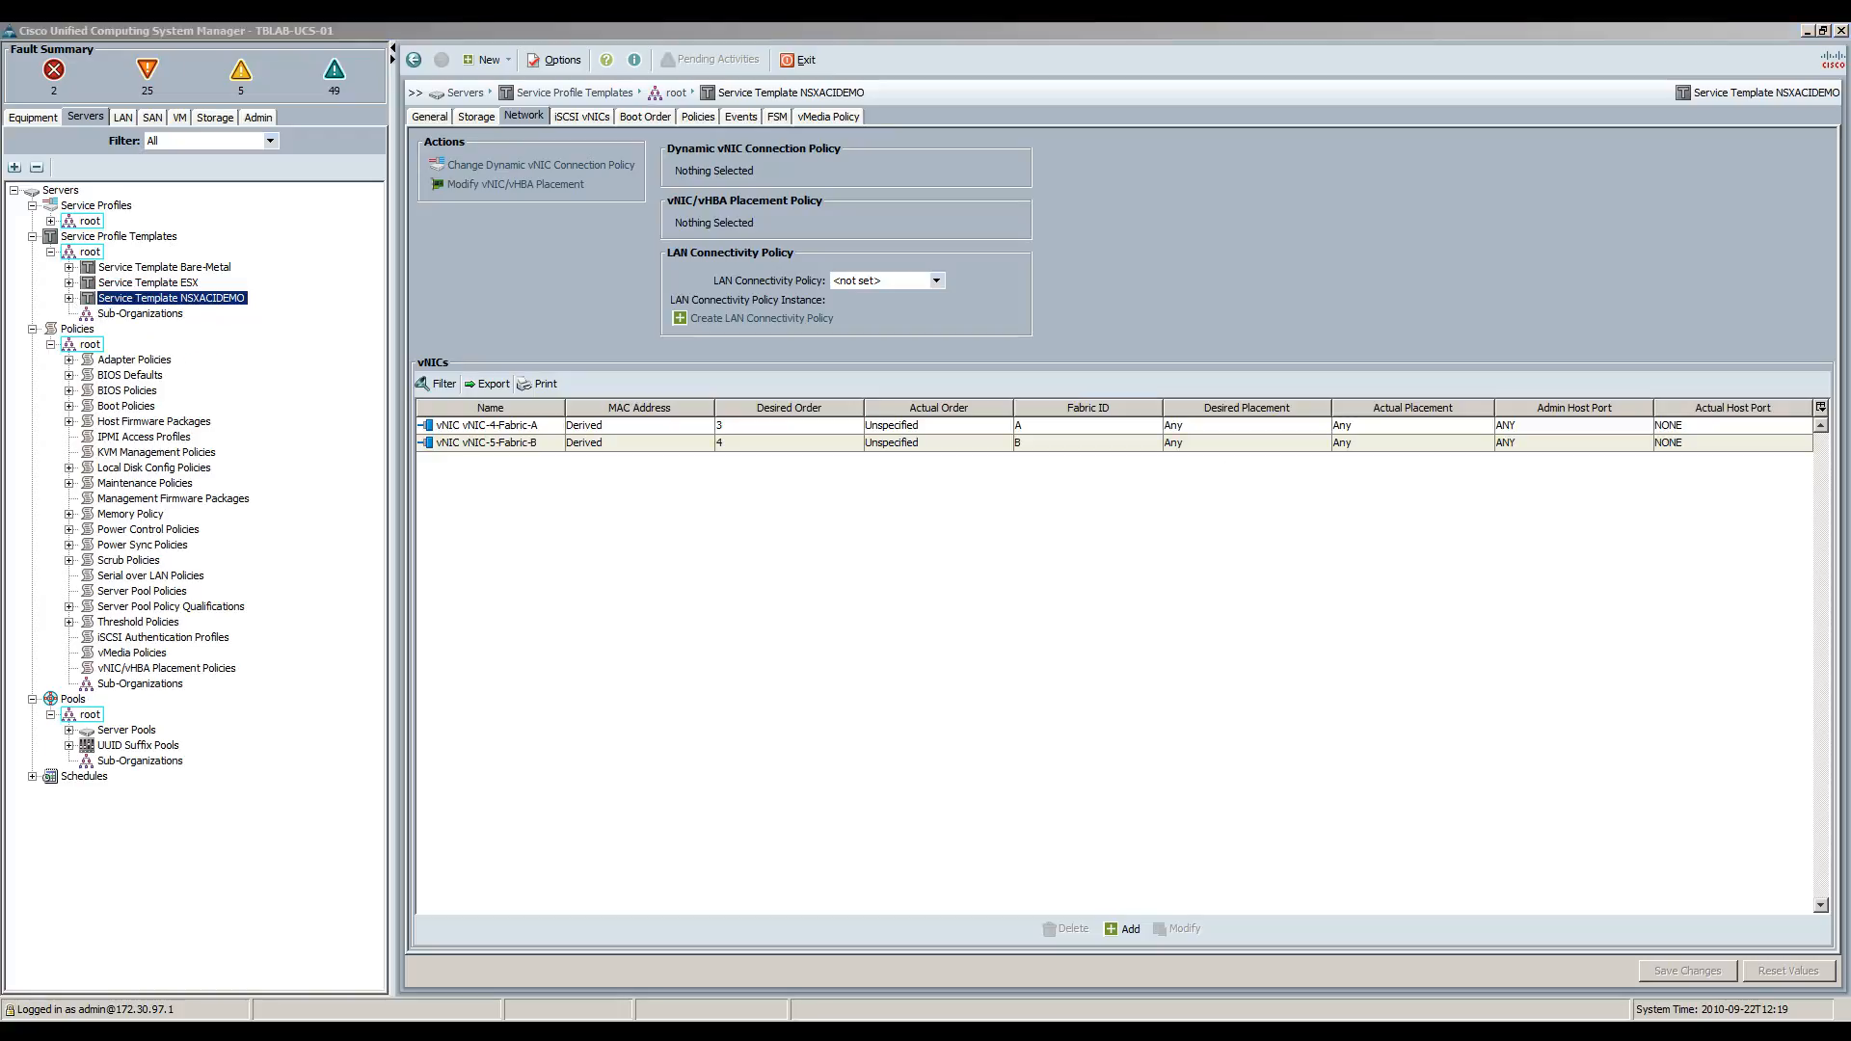
left_click(50, 221)
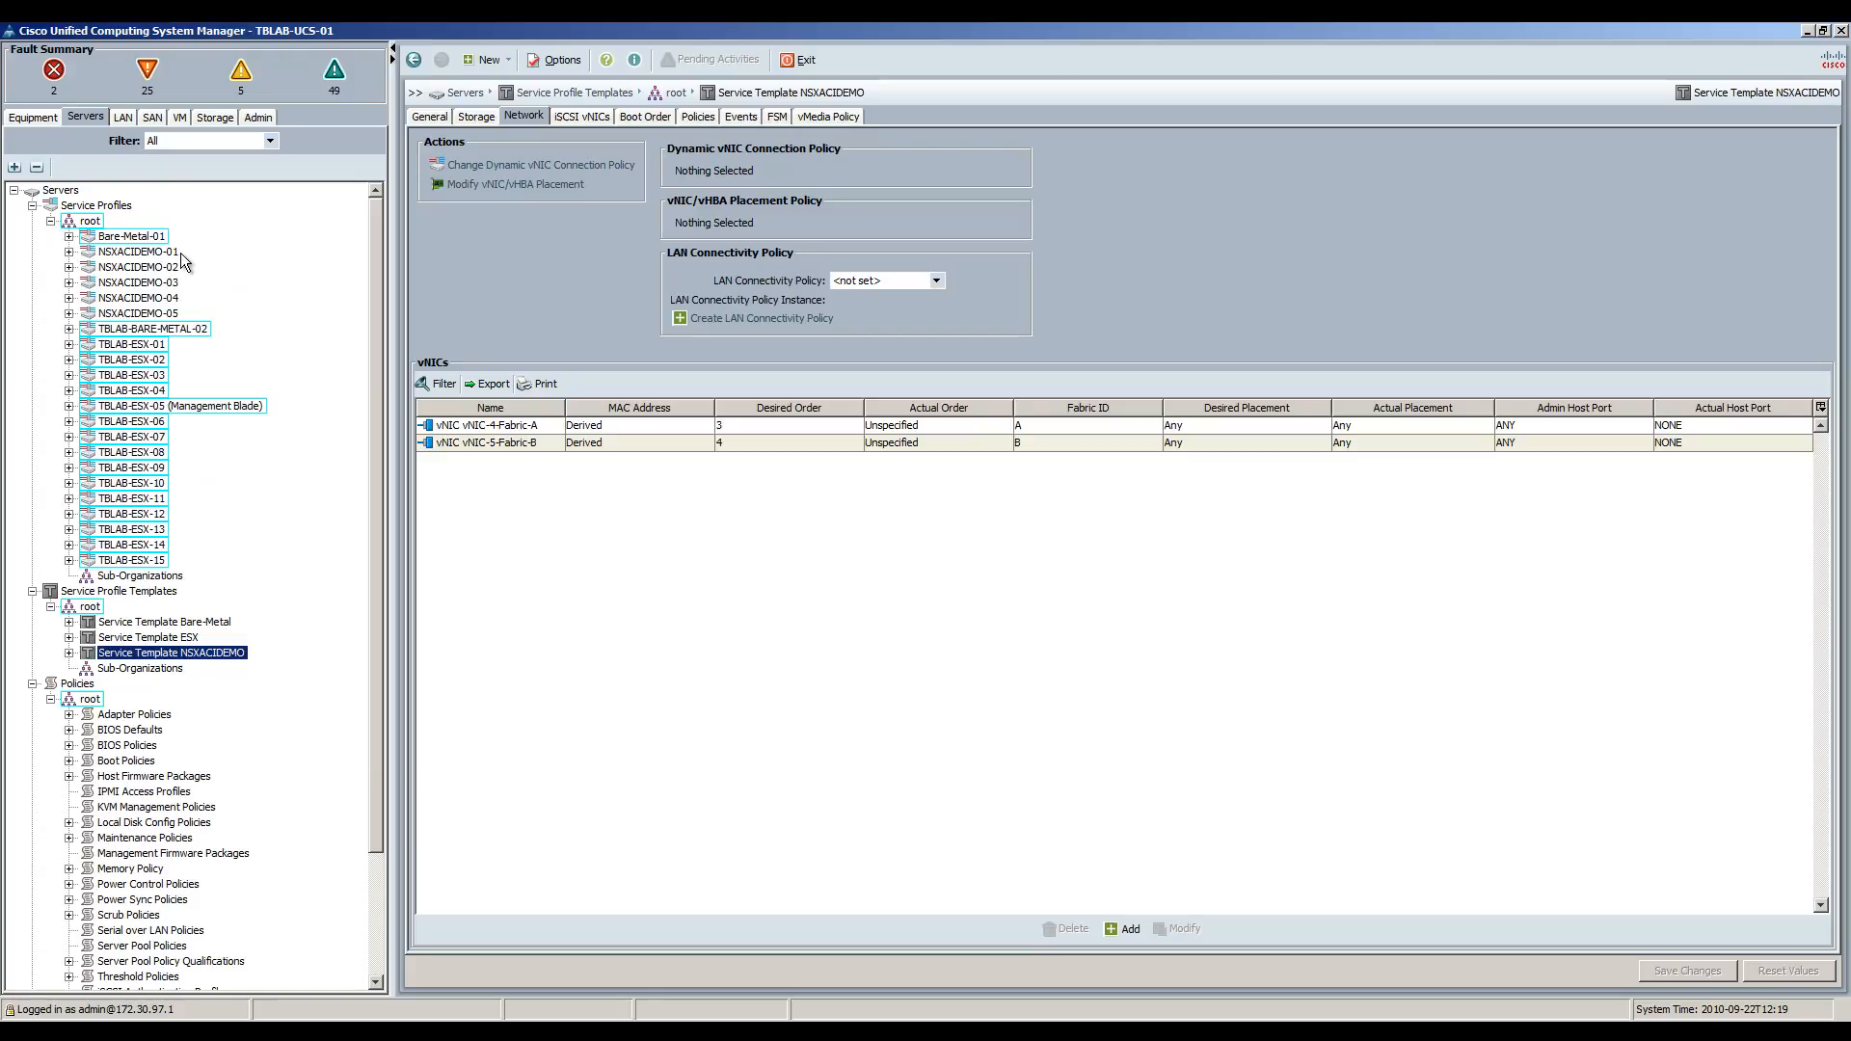
left_click(69, 251)
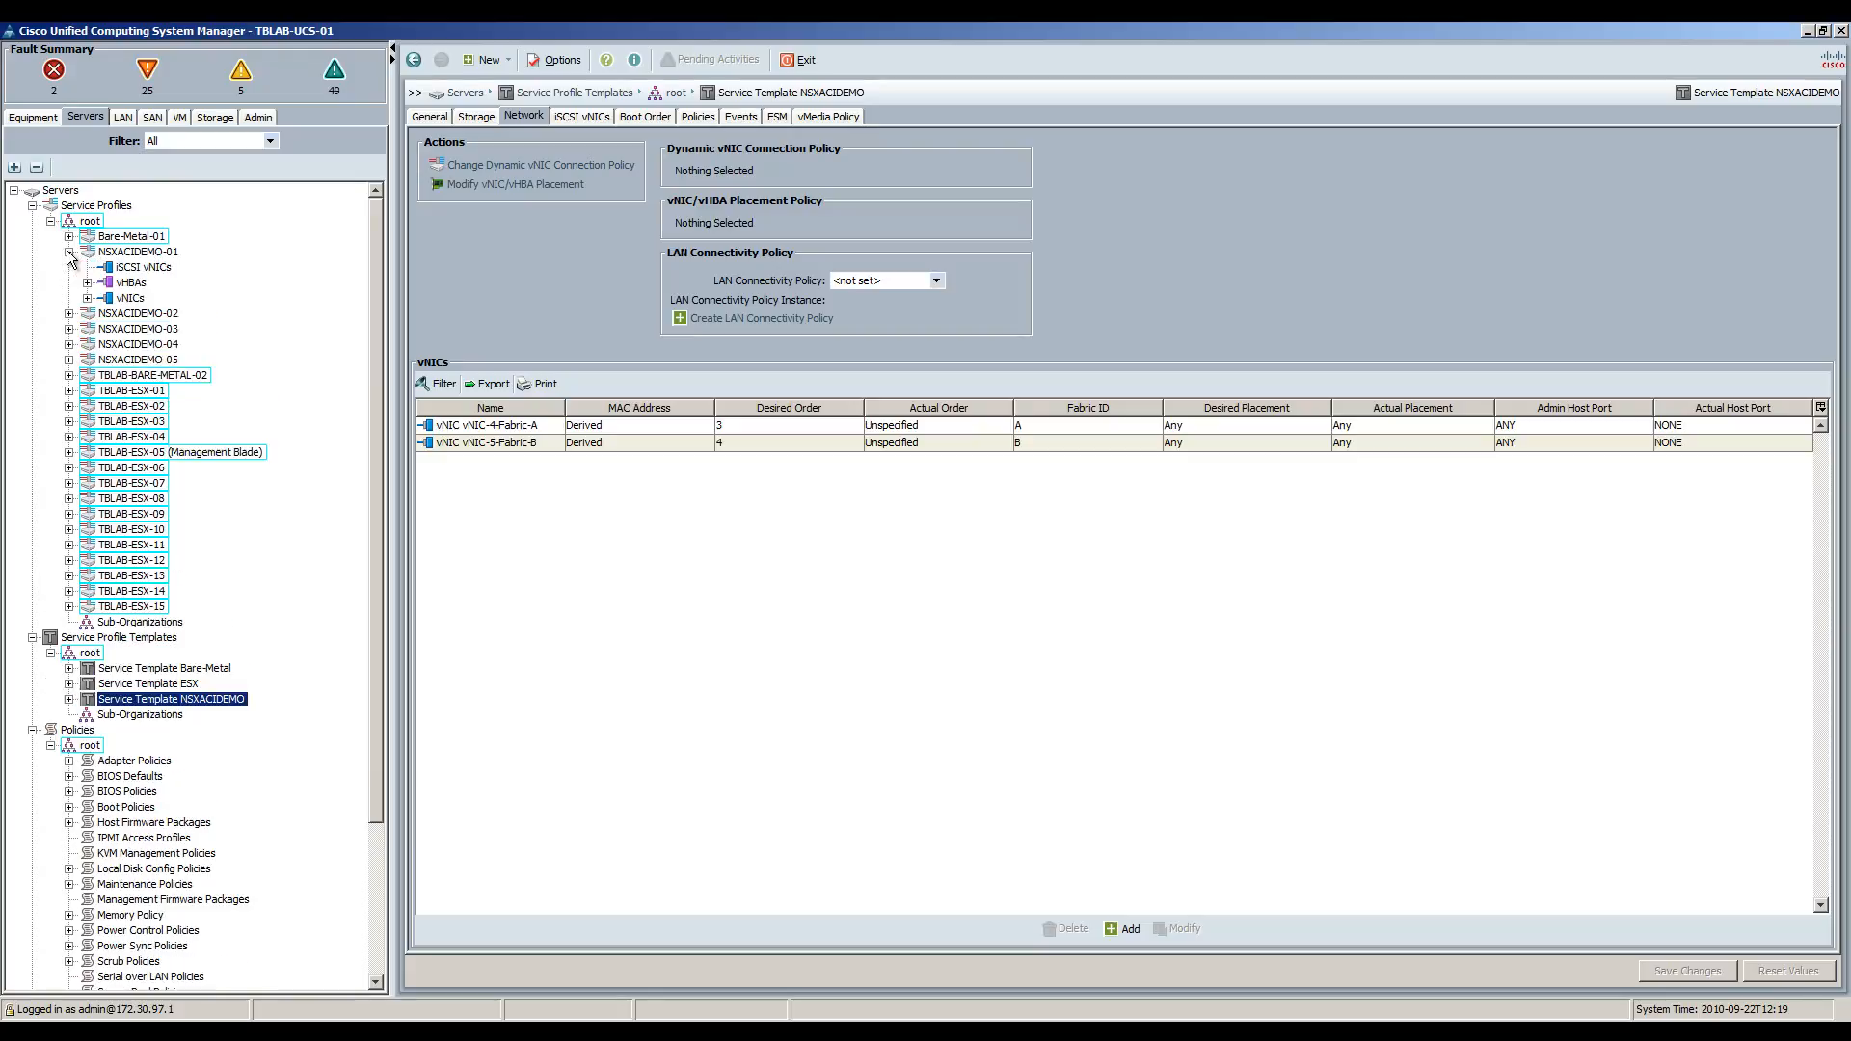
Show service profile NSXACIDEMO-01's storage settings and network vNICs.
left_click(125, 251)
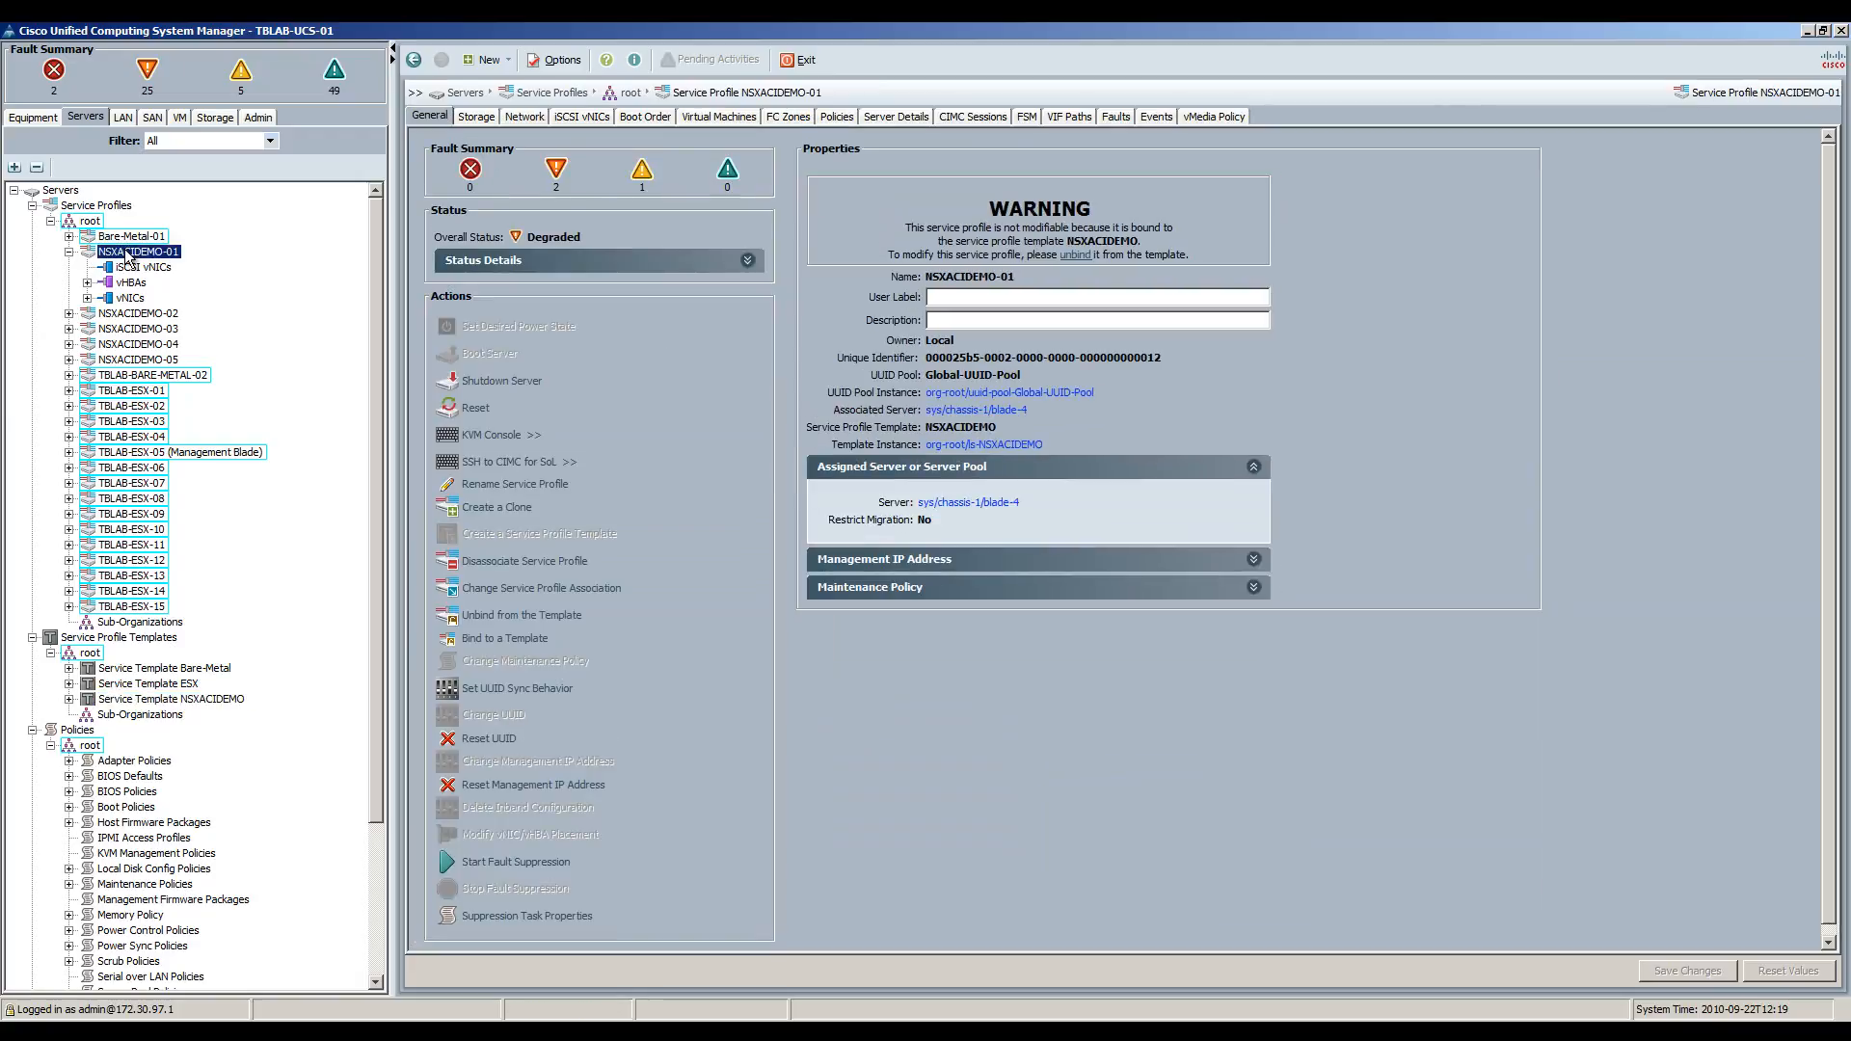
left_click(479, 114)
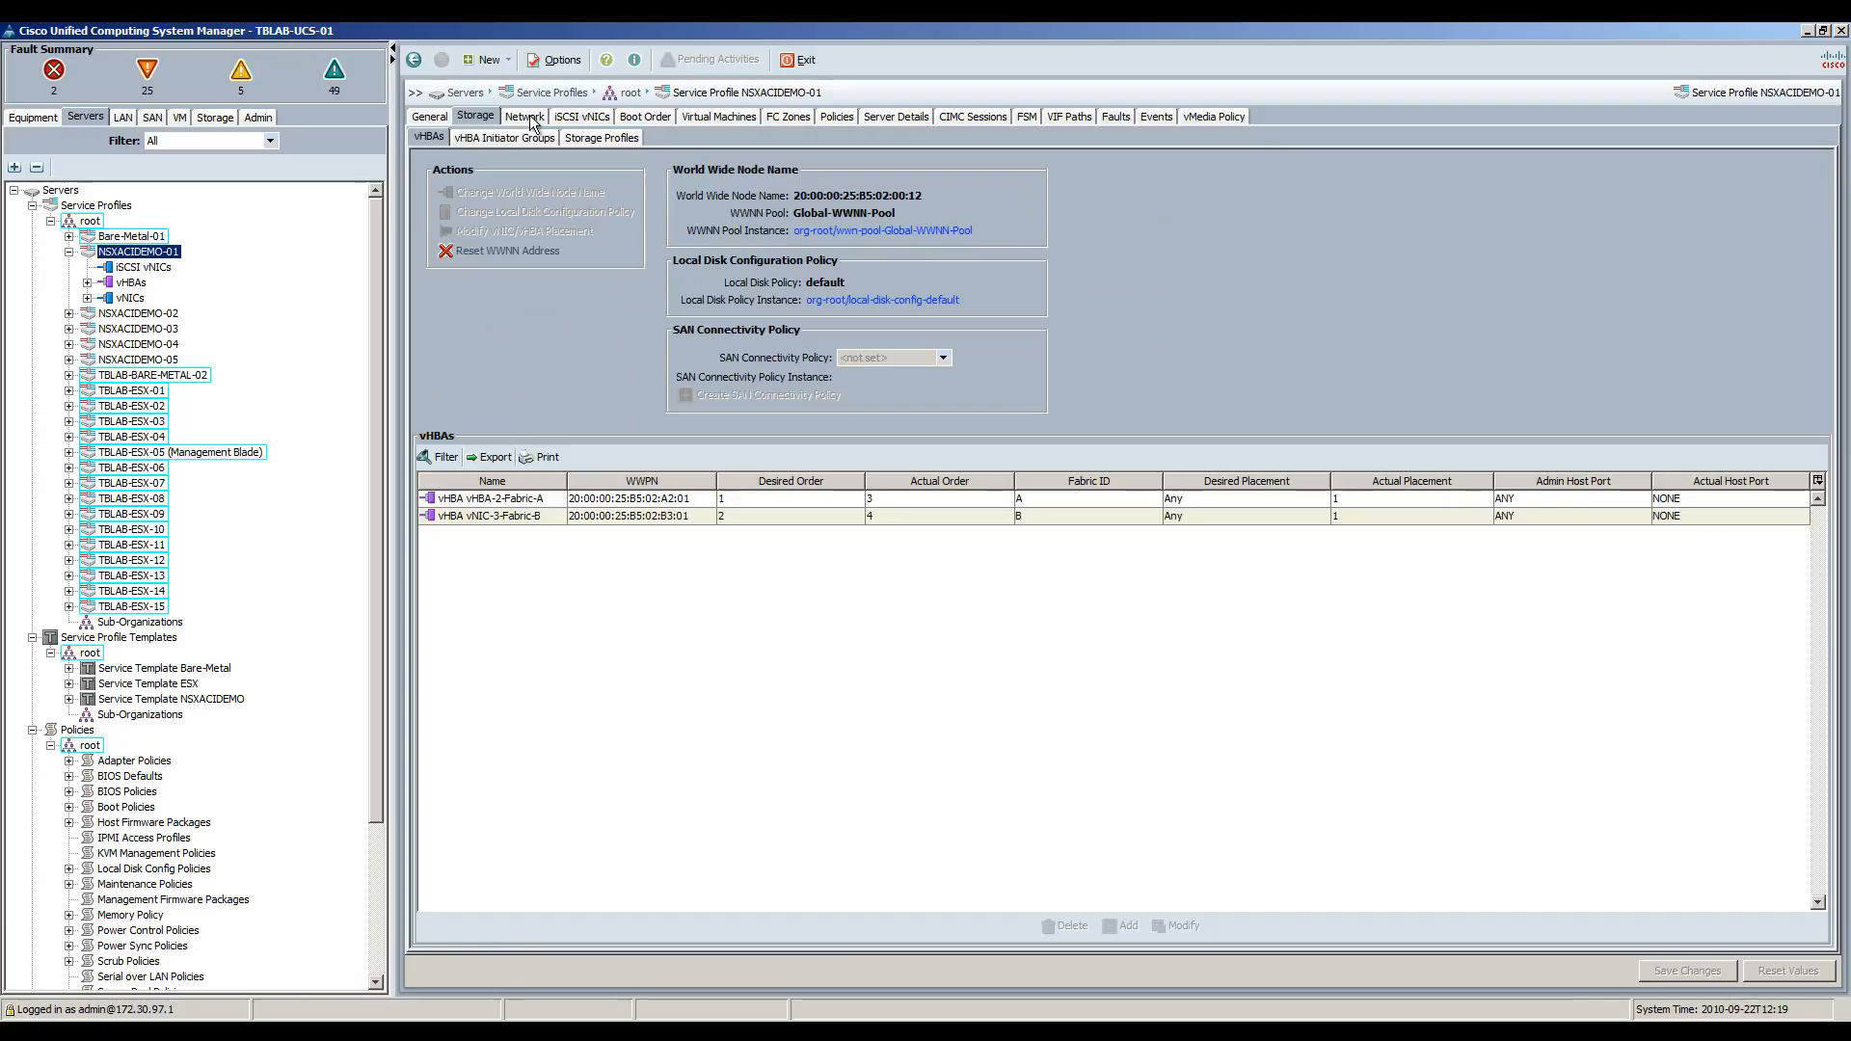
left_click(529, 119)
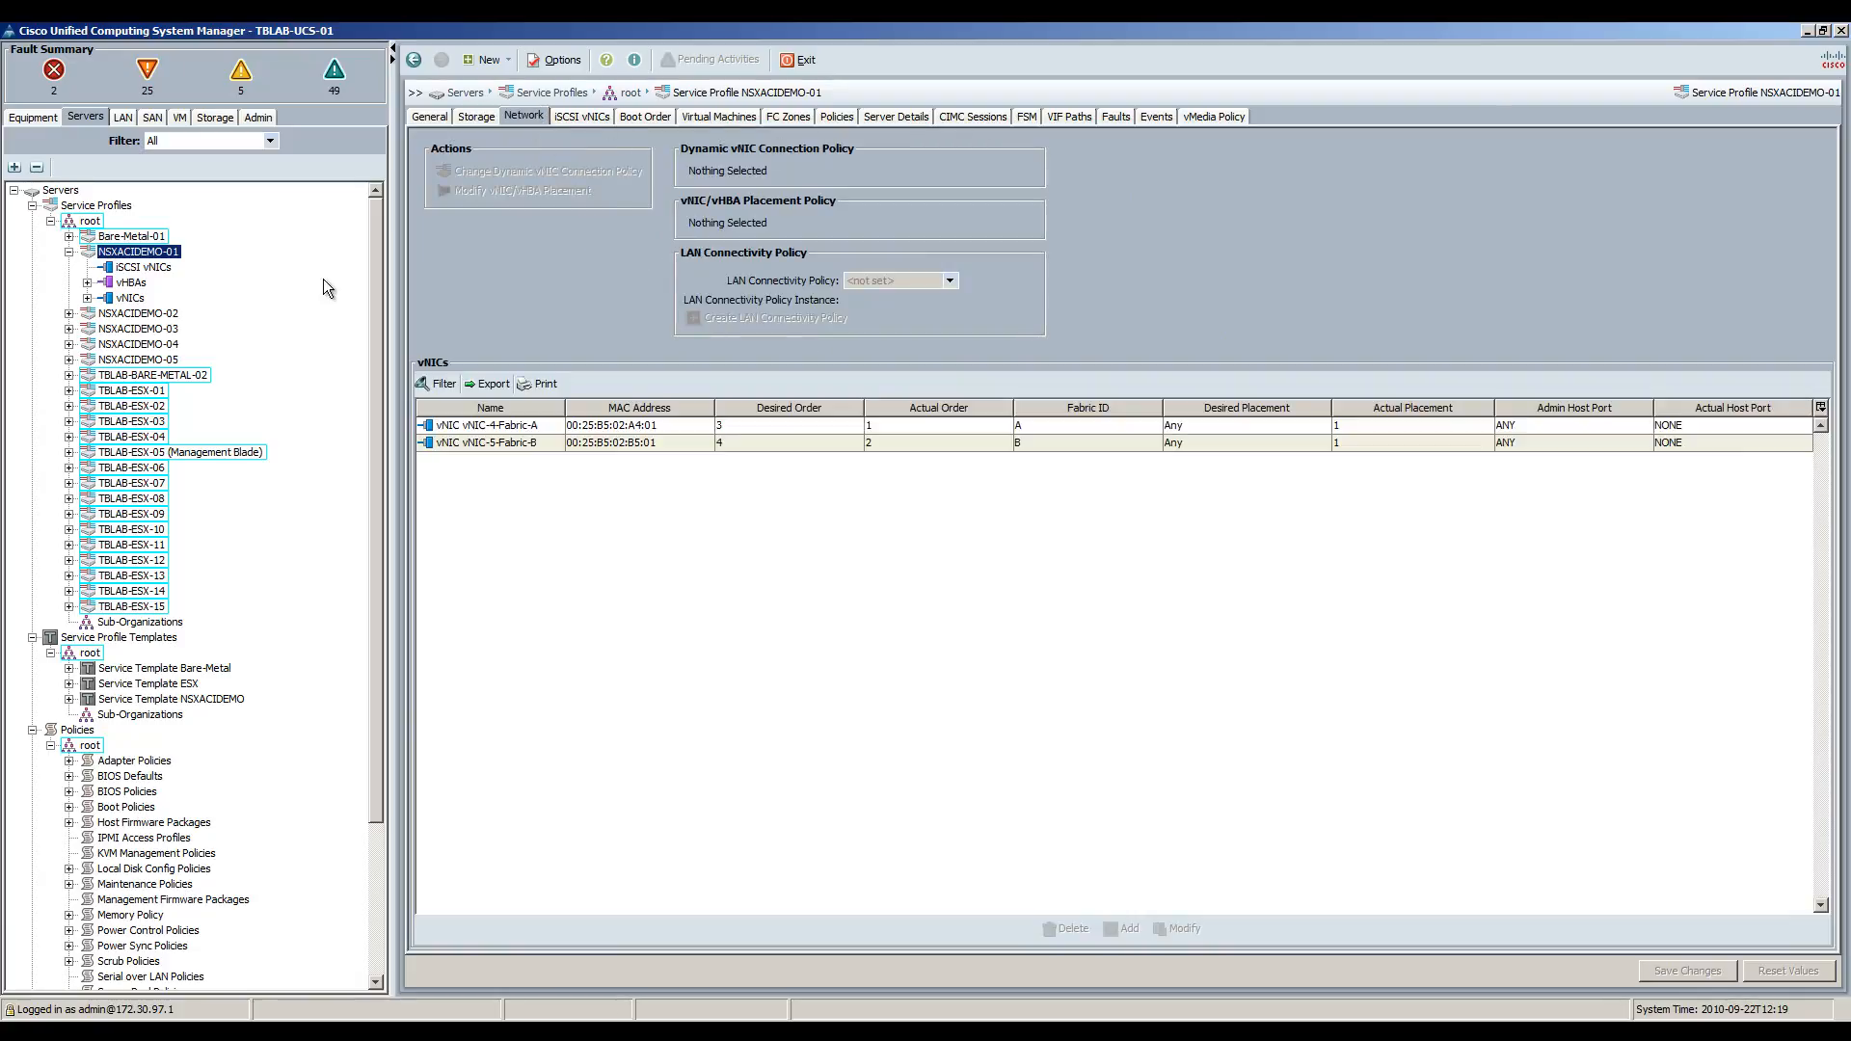
Check the VLANs on the profile's vNIC-4-Fabric-A and vNIC-5-Fabric-B, then return to LAN.
left_click(87, 298)
left_click(105, 314)
left_click(105, 360)
left_click(123, 344)
left_click(123, 483)
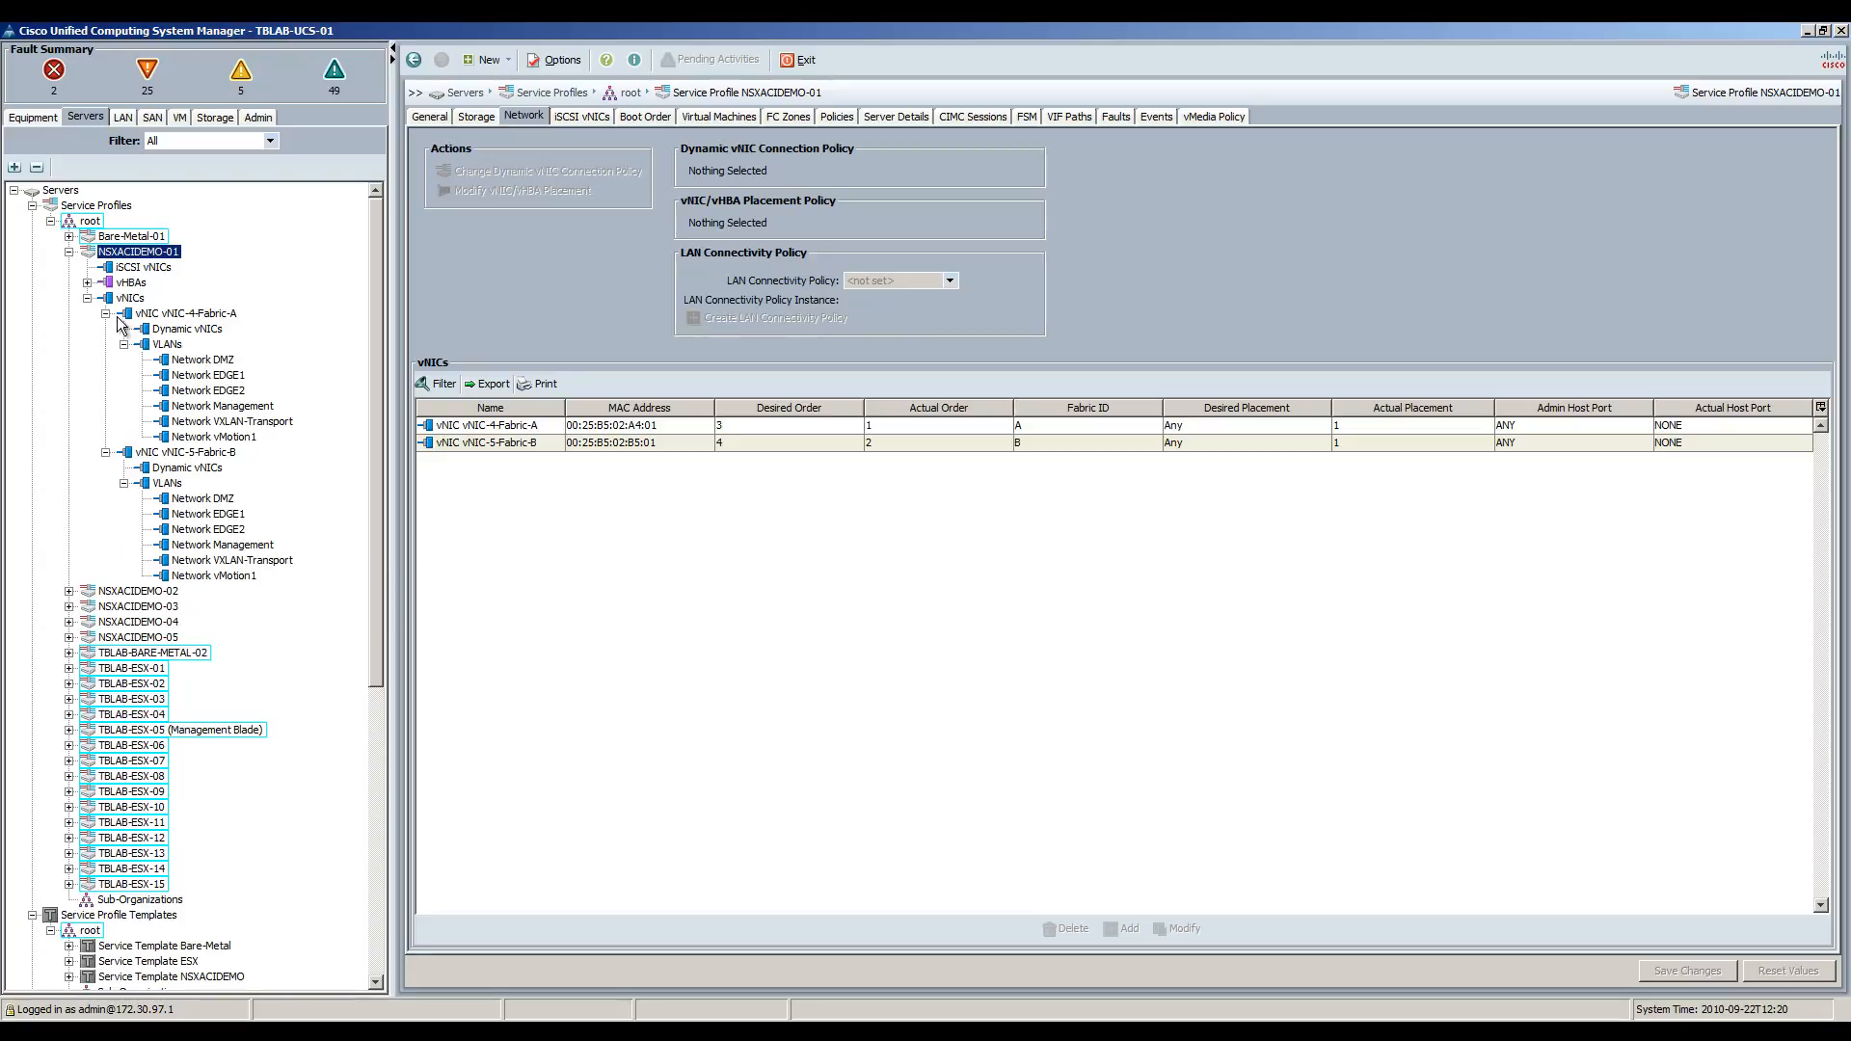
left_click(87, 298)
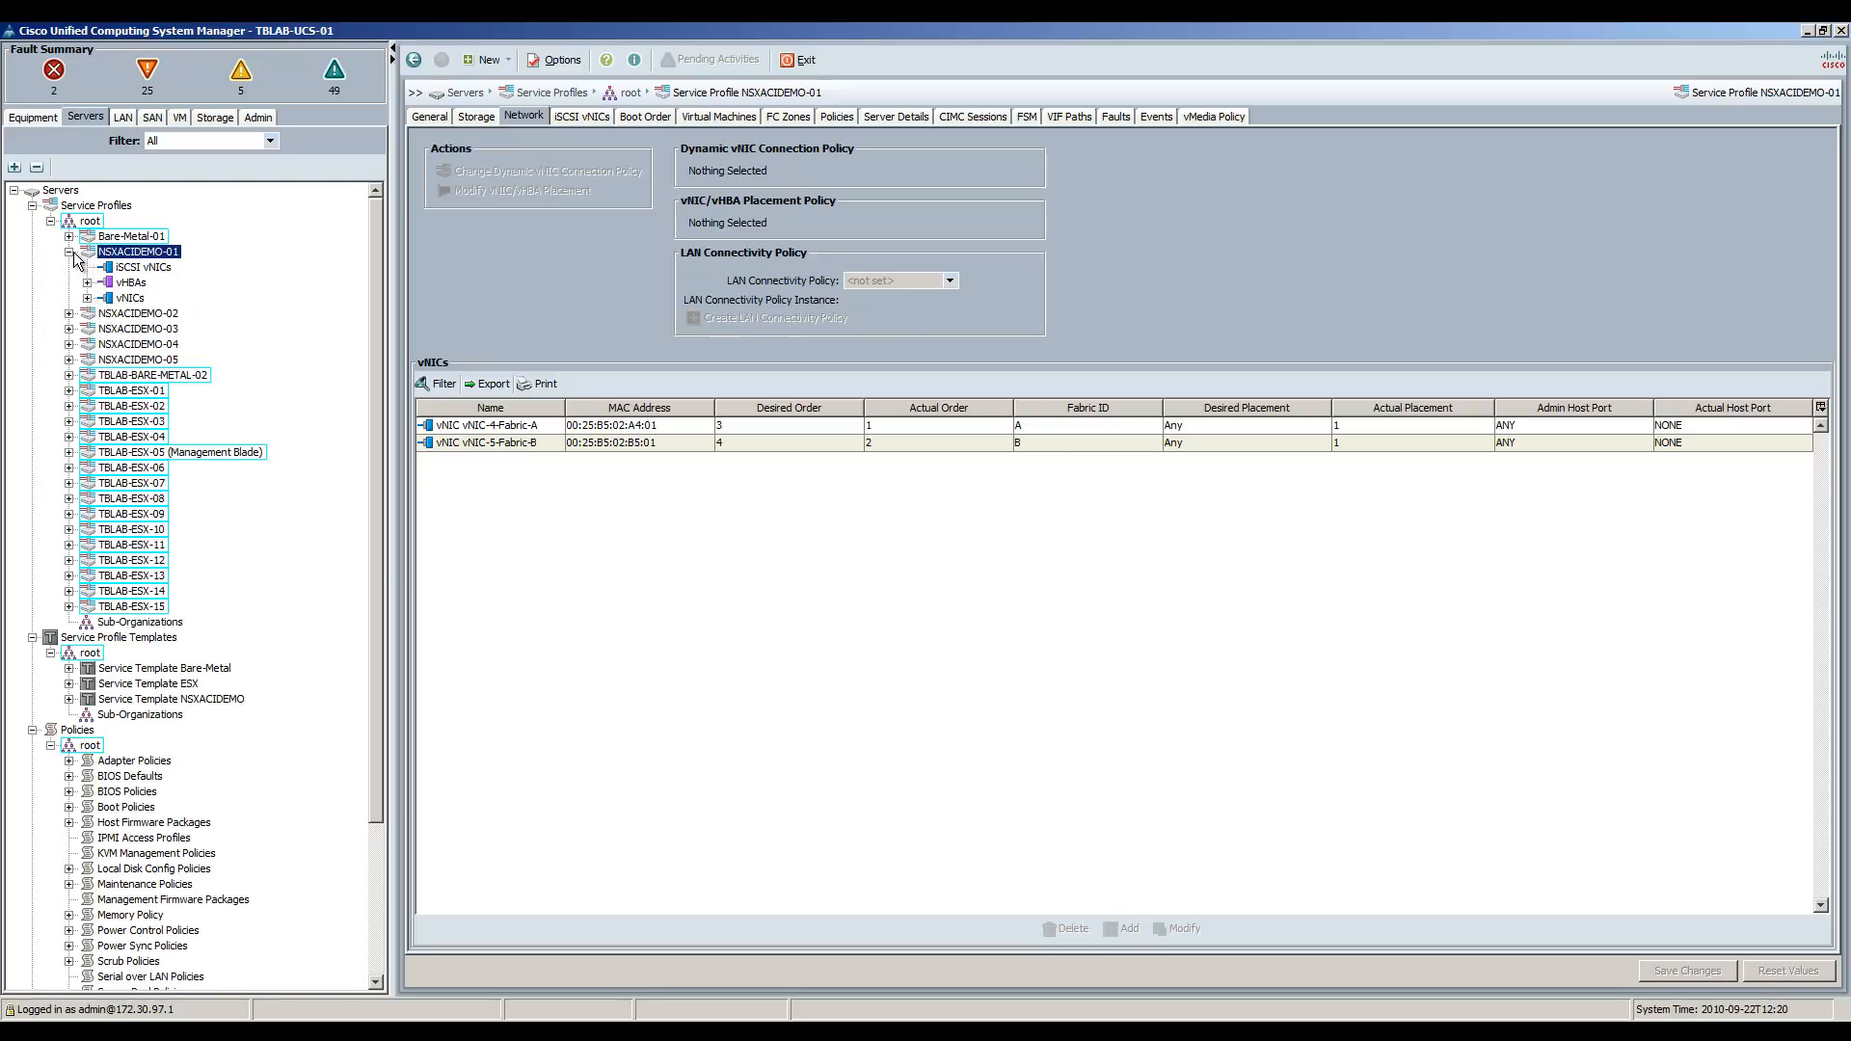
left_click(69, 251)
left_click(124, 117)
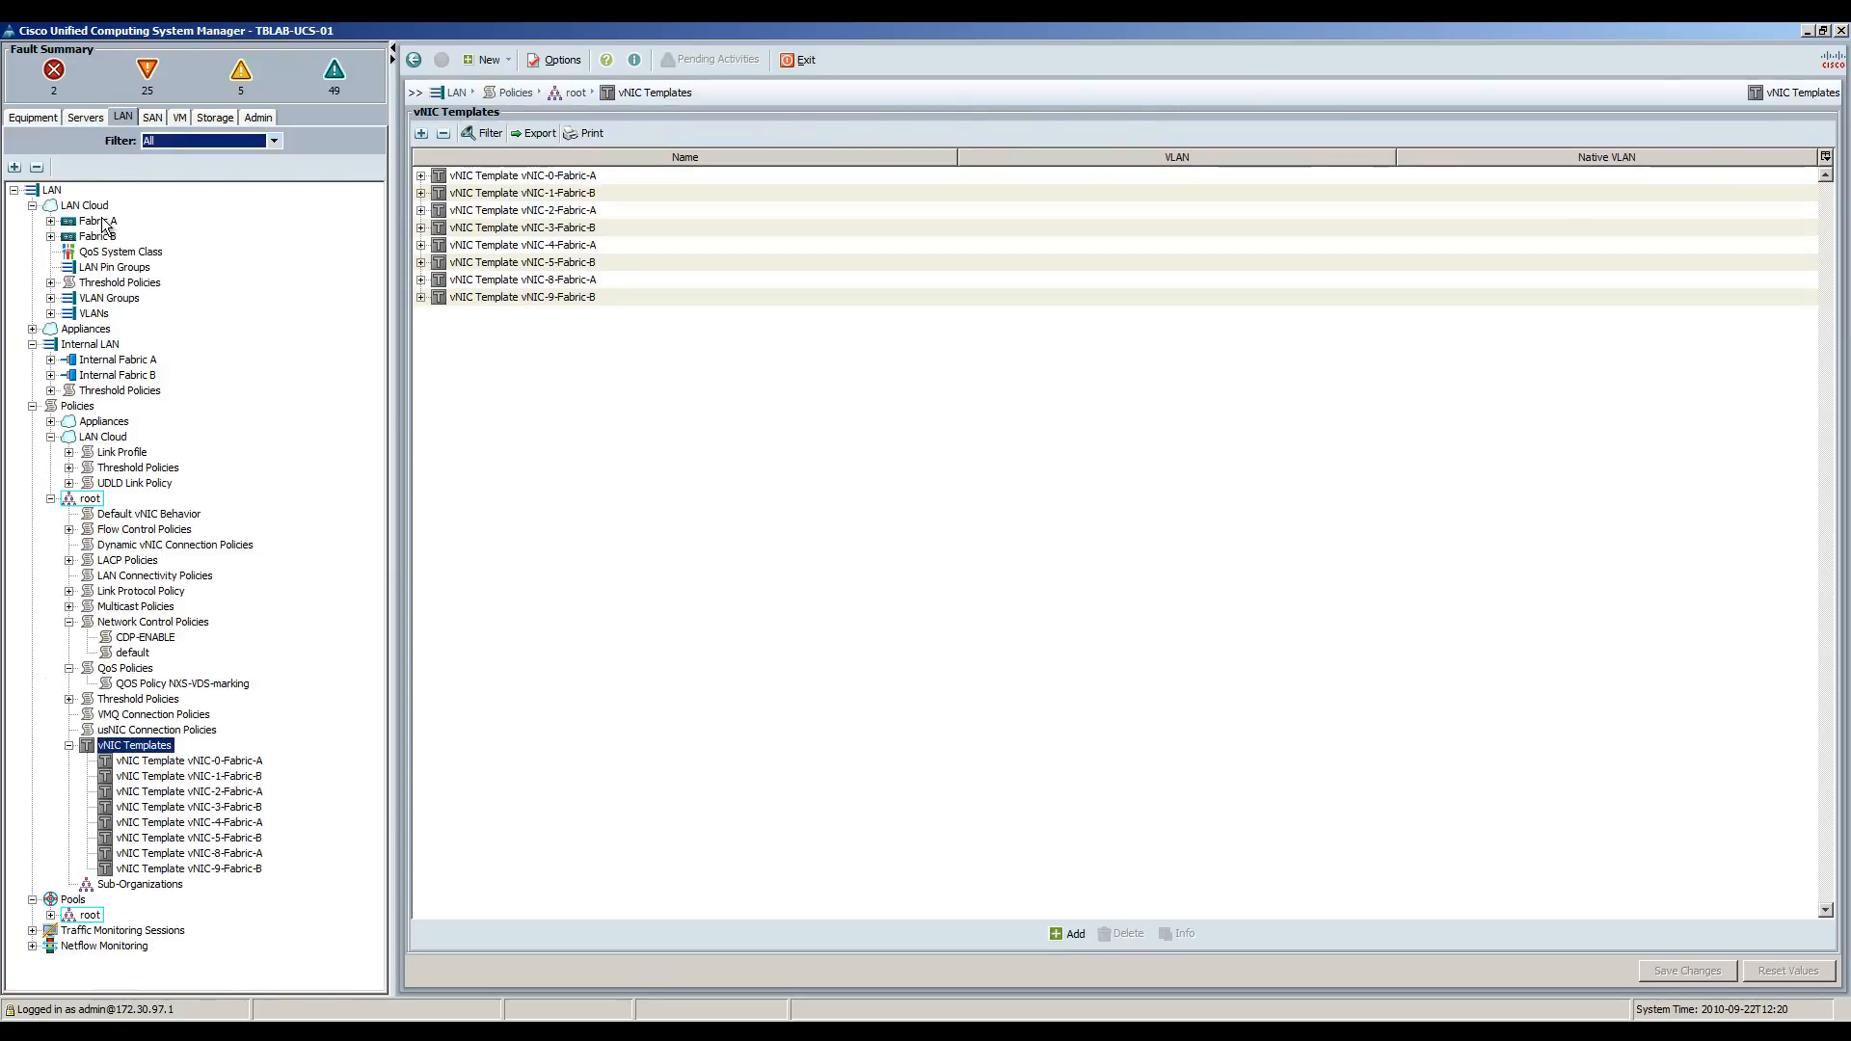
Show Fabric A's port channel members, then open the LAN Uplinks Manager with Port-ChA and Port-ChB.
left_click(50, 189)
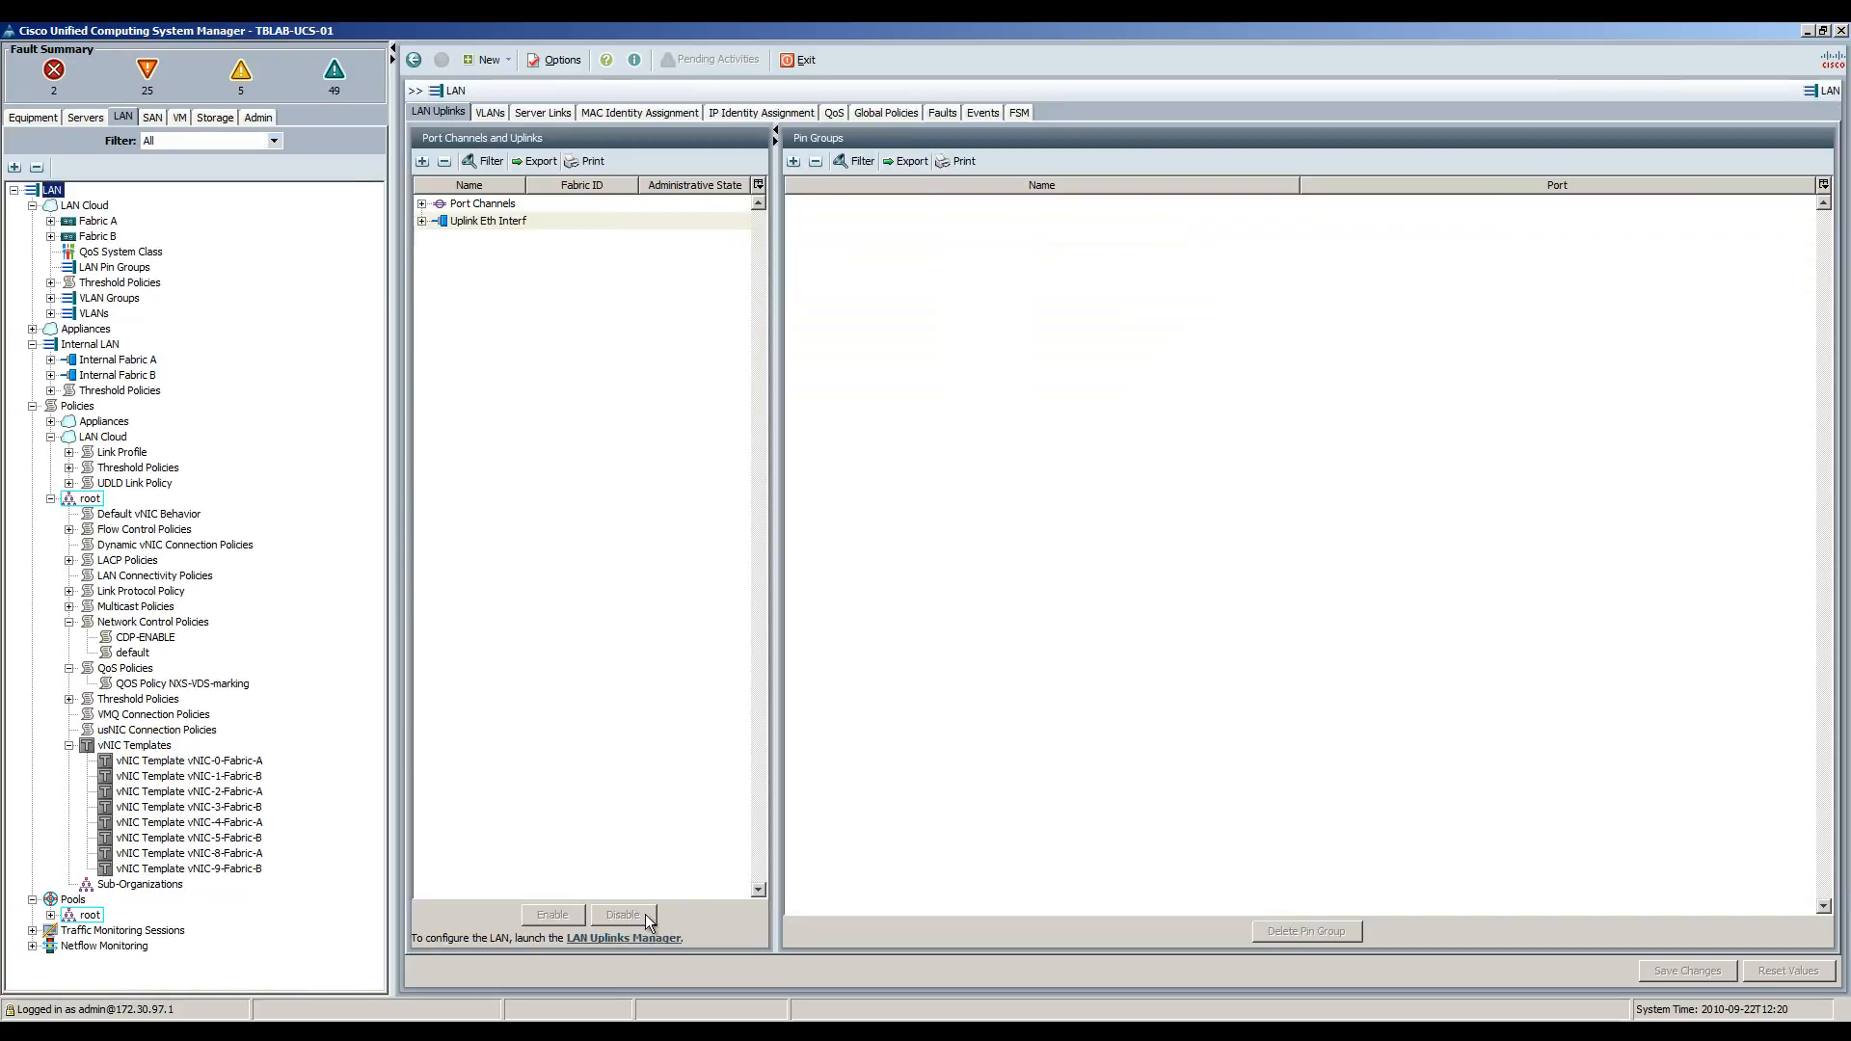
left_click(422, 203)
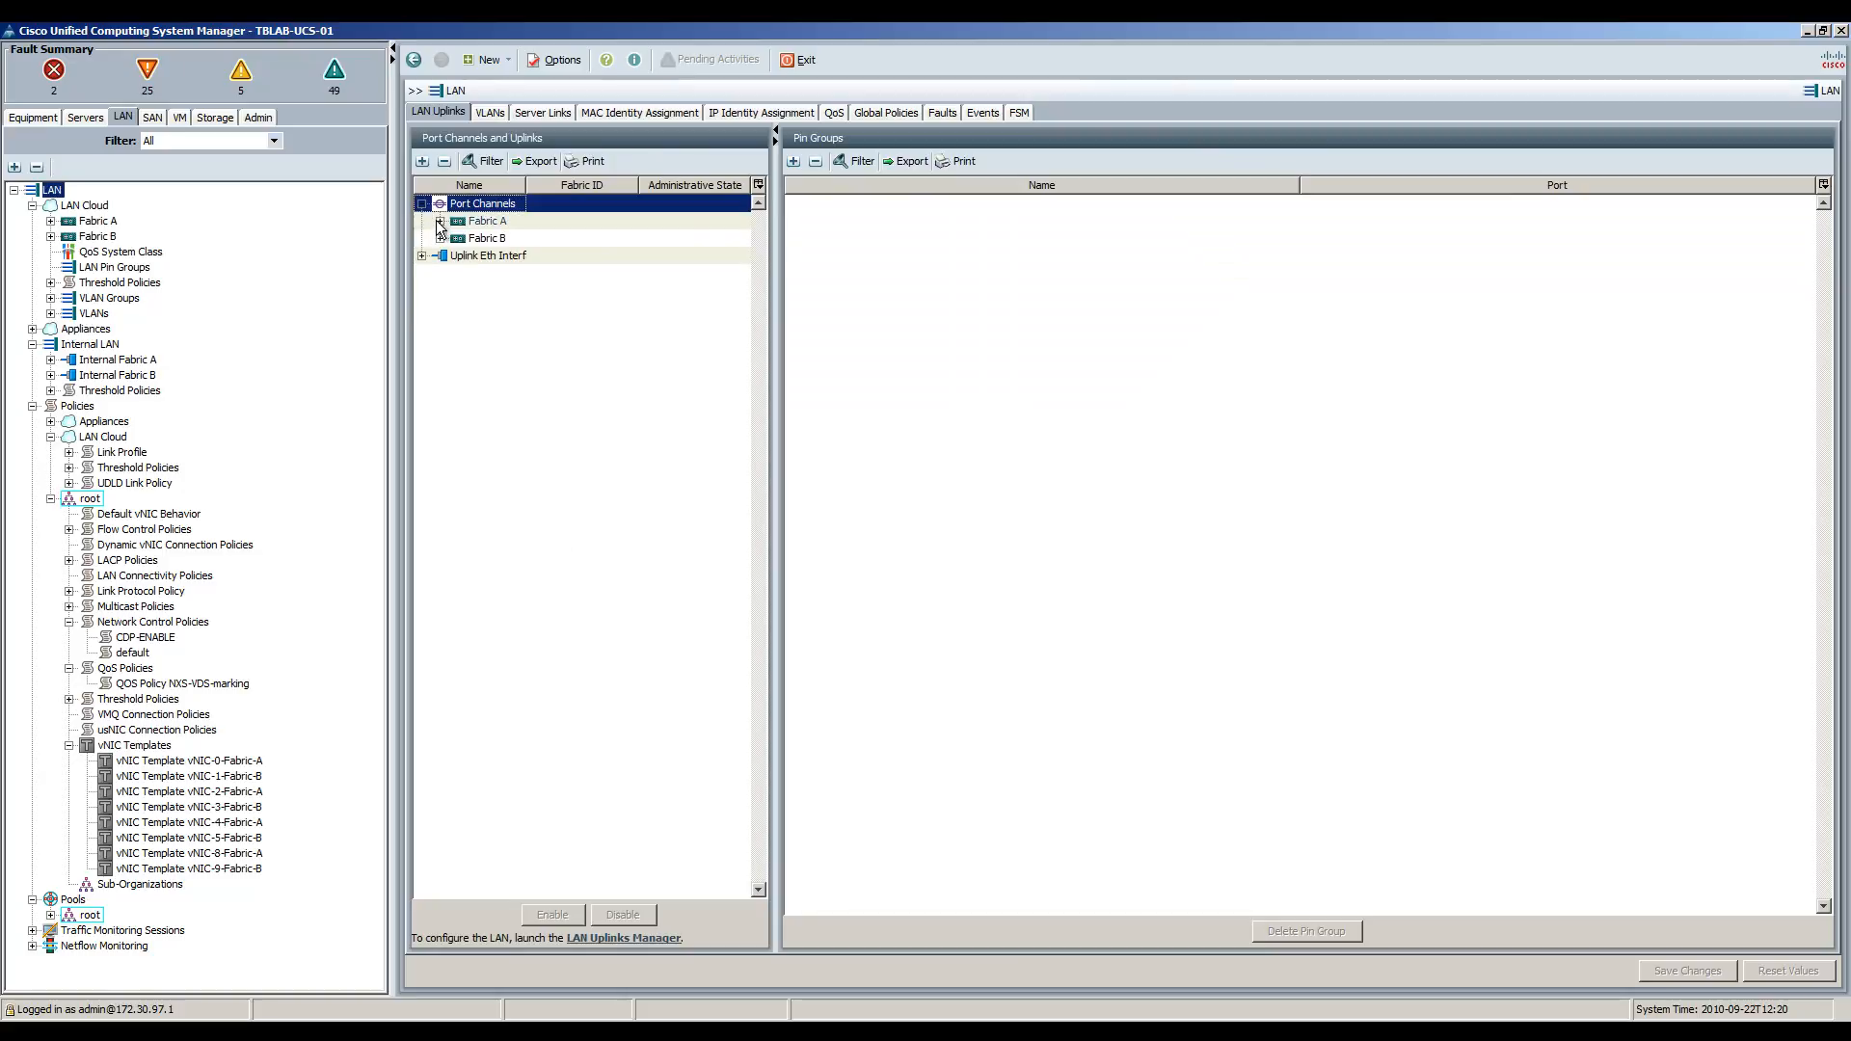
left_click(440, 221)
left_click(455, 239)
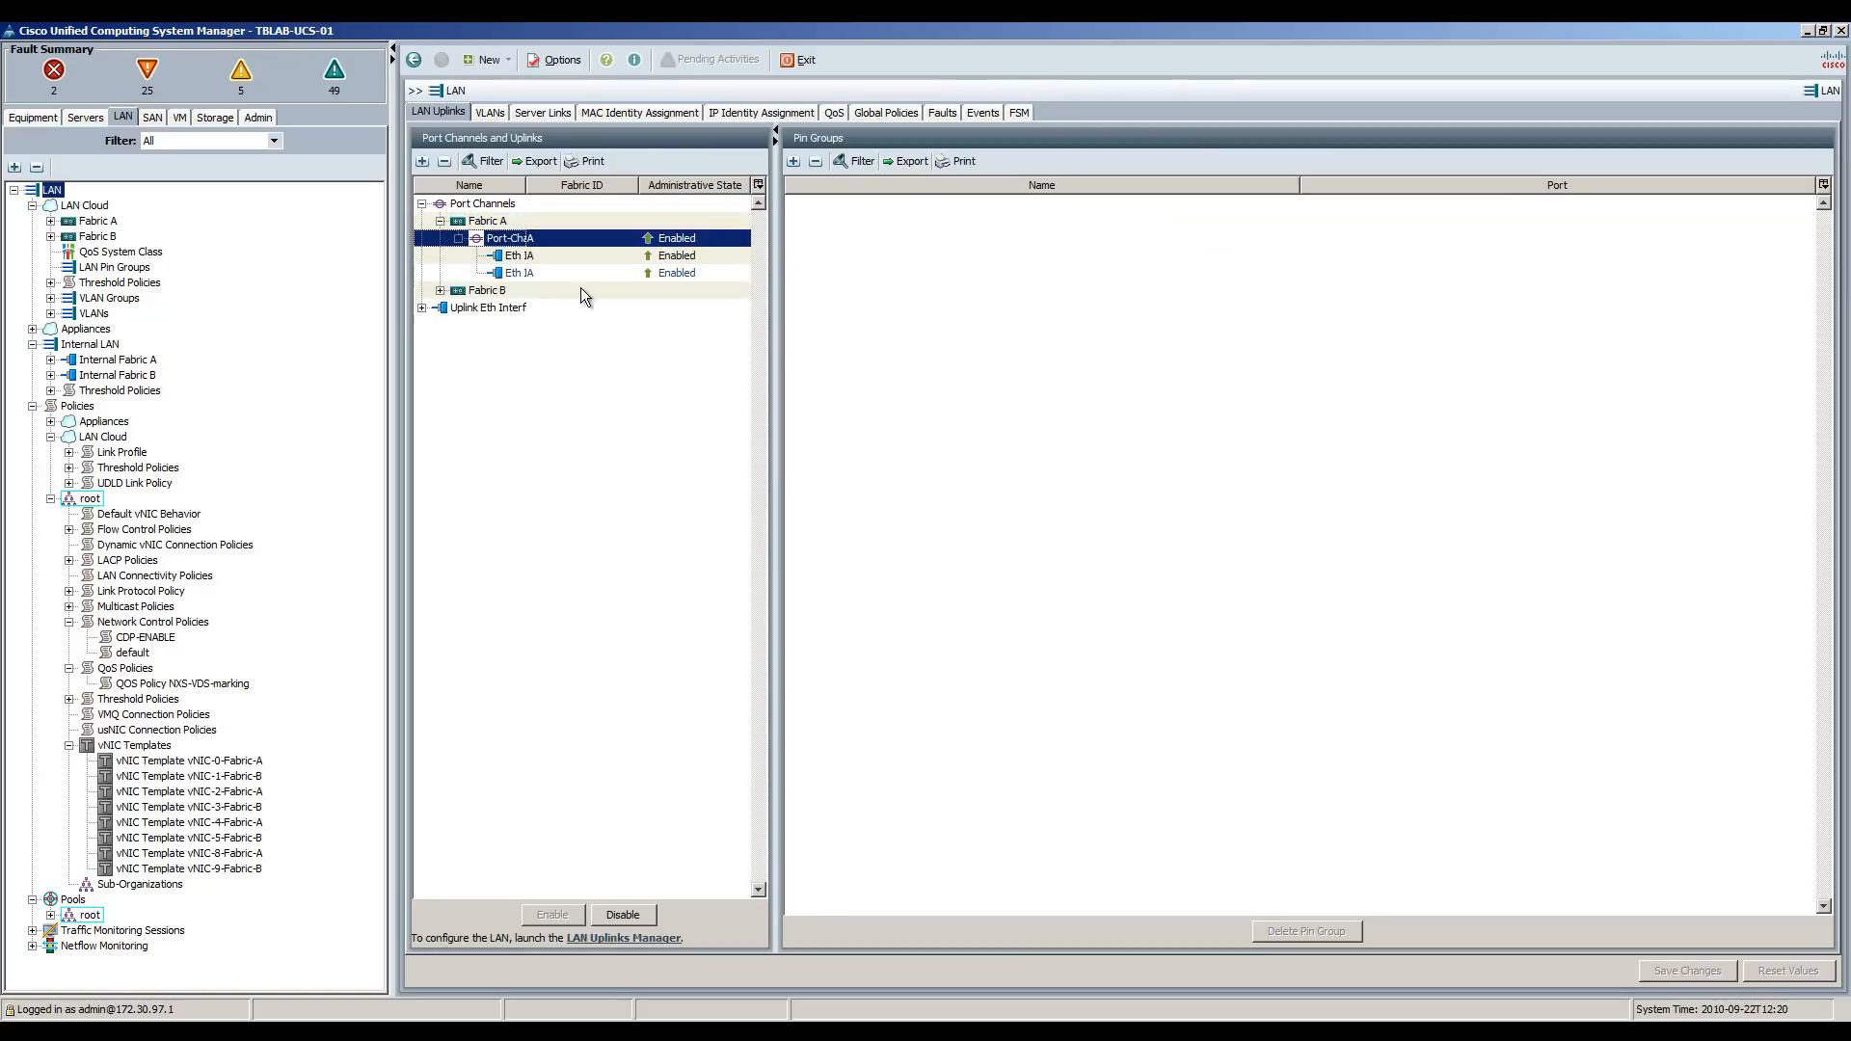
left_click_drag(525, 185, 555, 185)
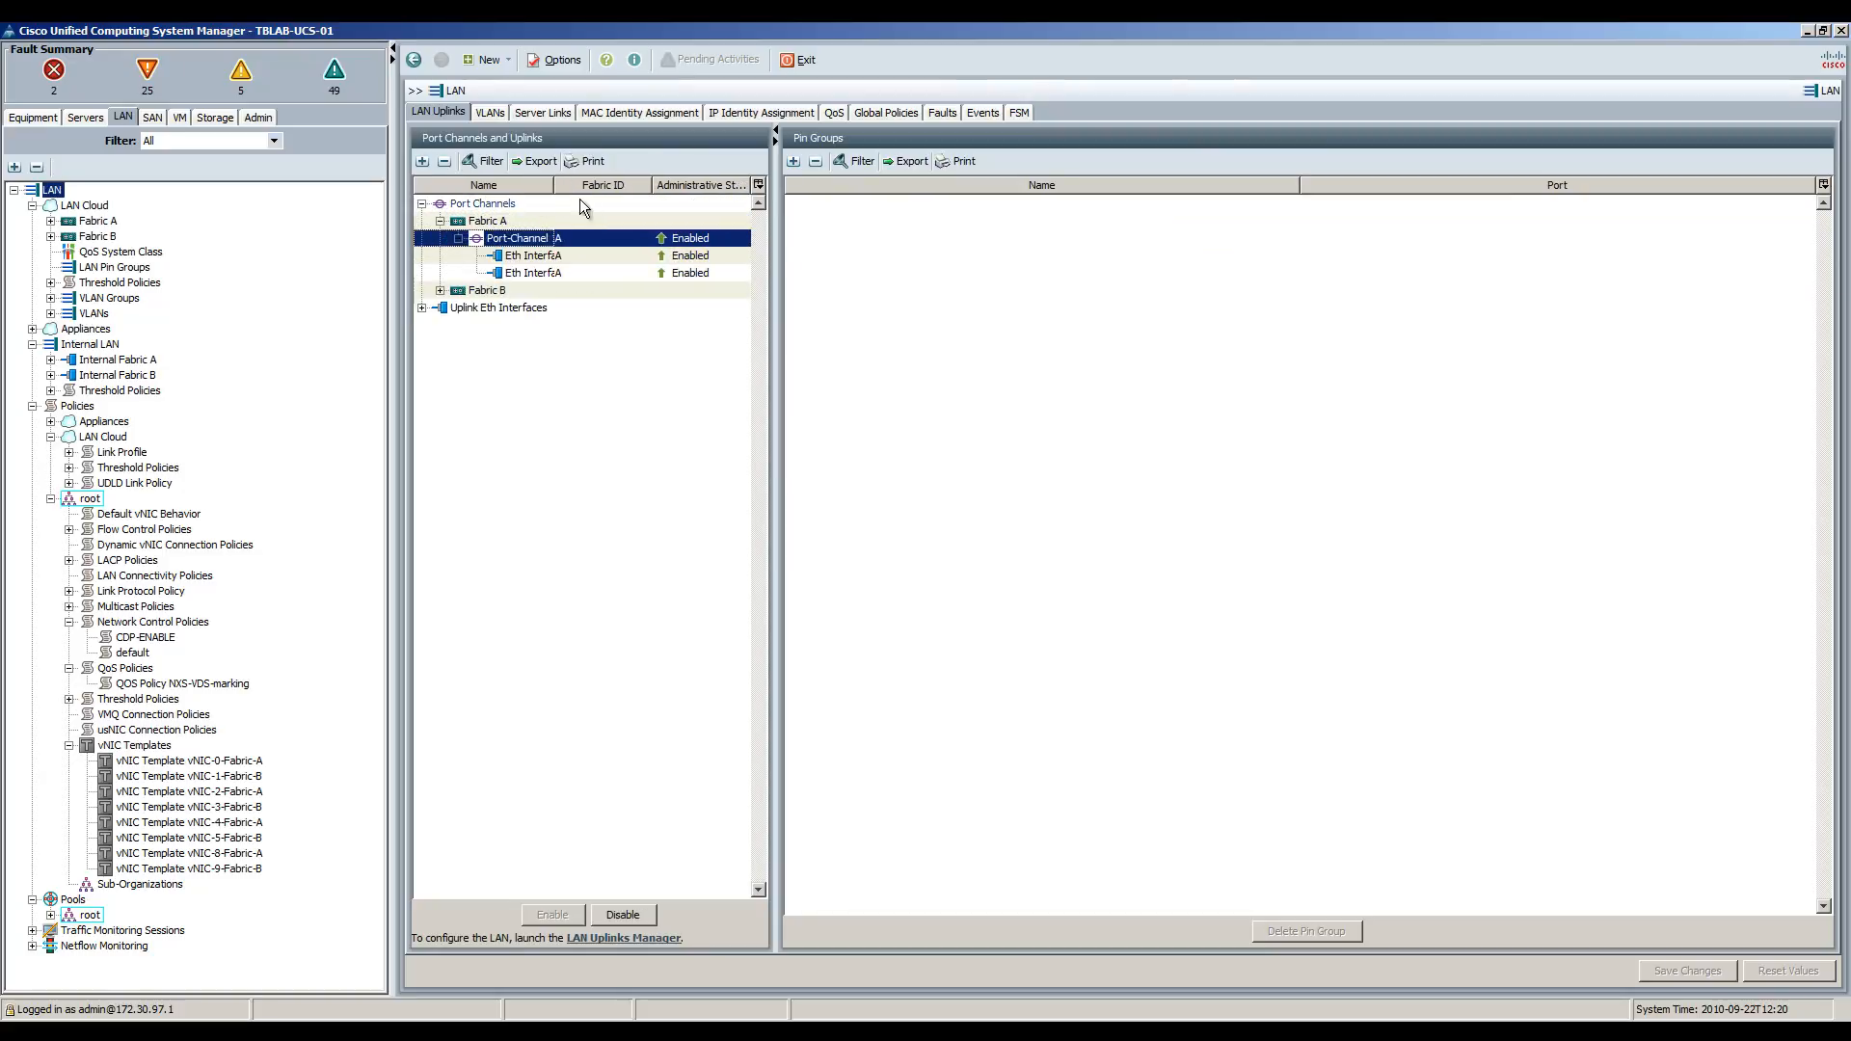
left_click(620, 938)
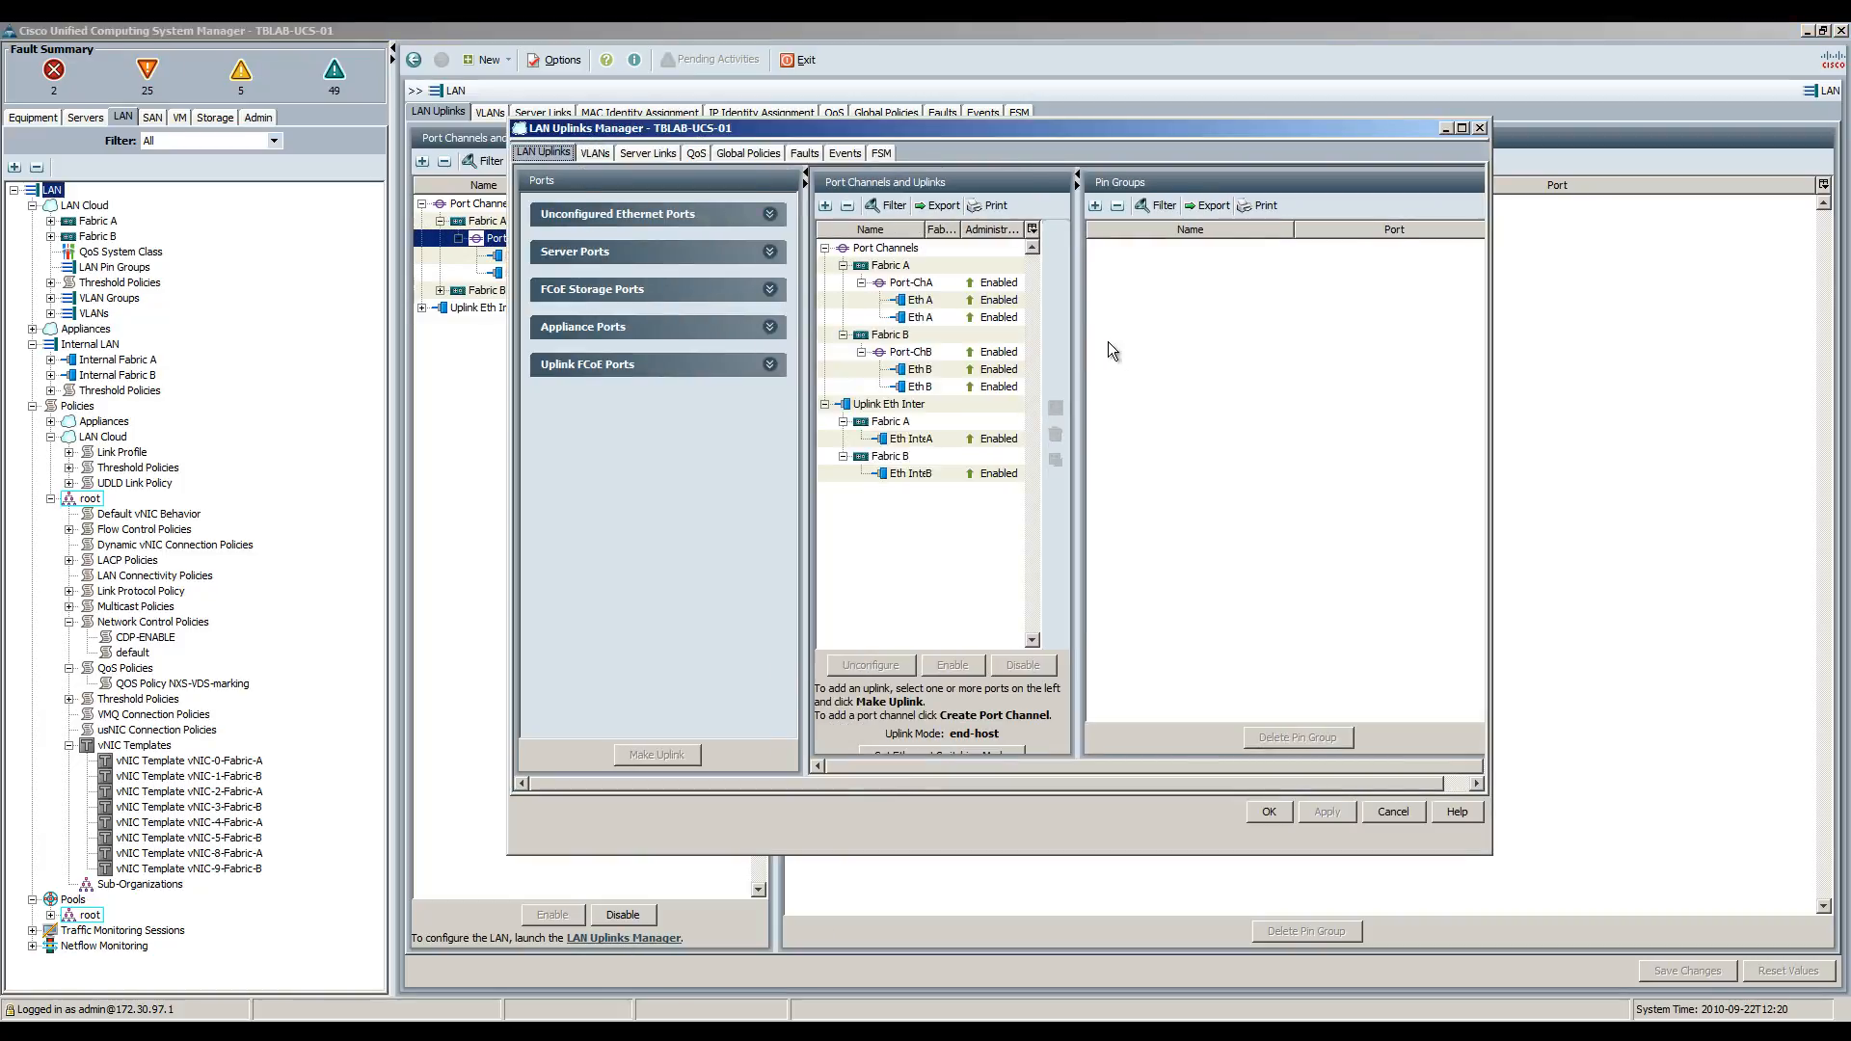
Widen the uplinks table to read the NSXACIDEMO VLAN group, then go back to the Servers tree.
left_click_drag(1076, 327, 1313, 328)
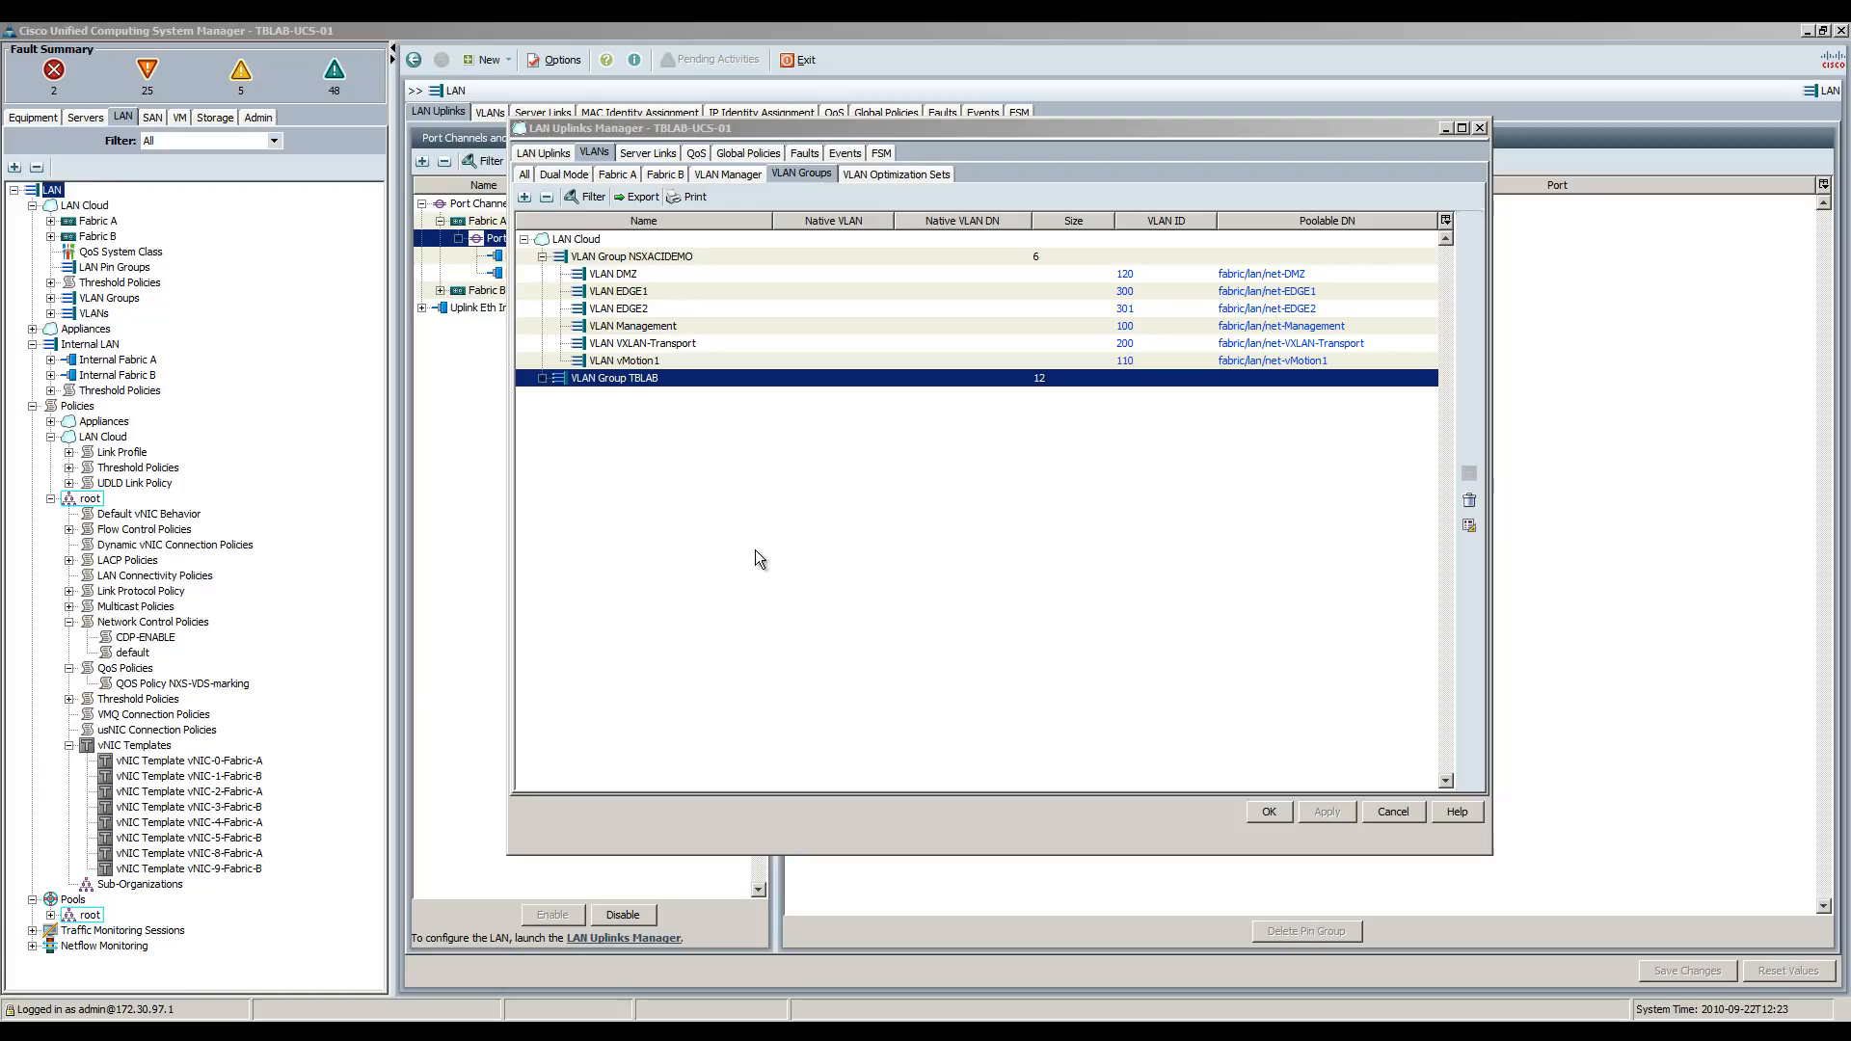
left_click(83, 118)
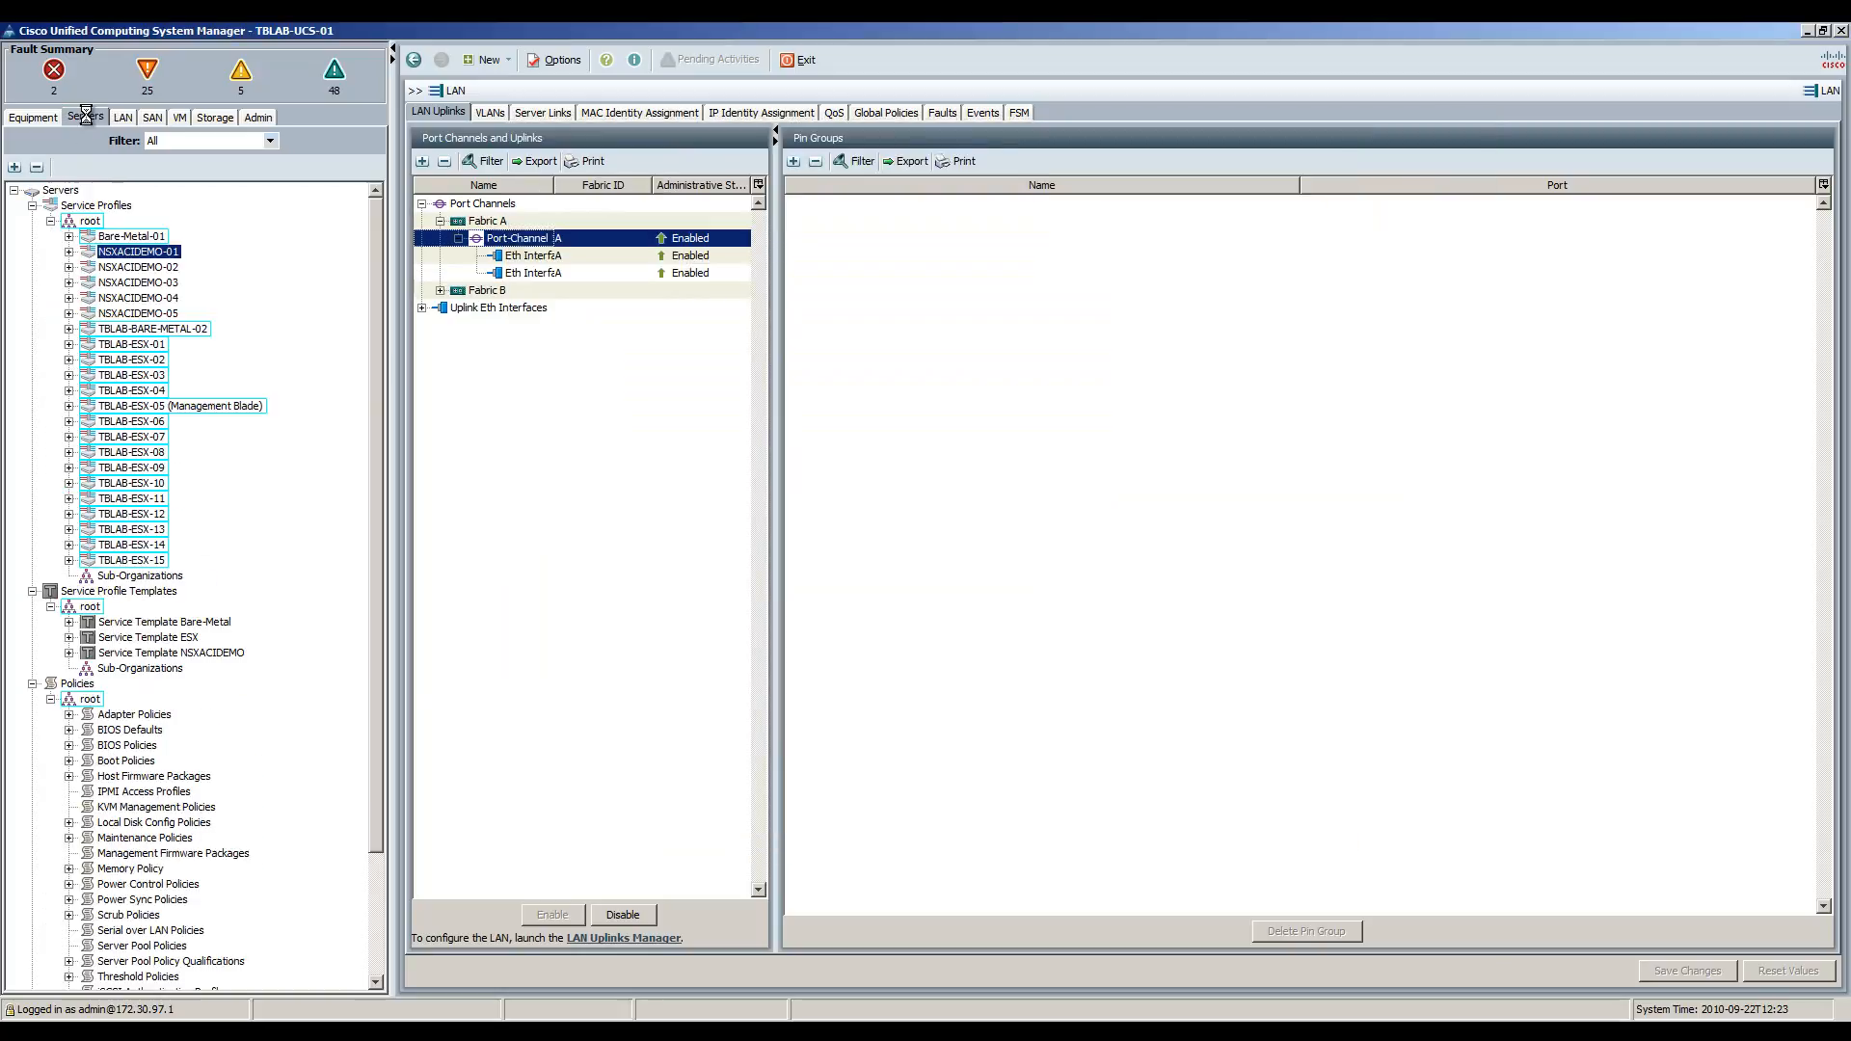
Launch the KVM console for service profile NSXACIDEMO-01, allowing the Java app and accepting the certificate.
left_click(76, 251)
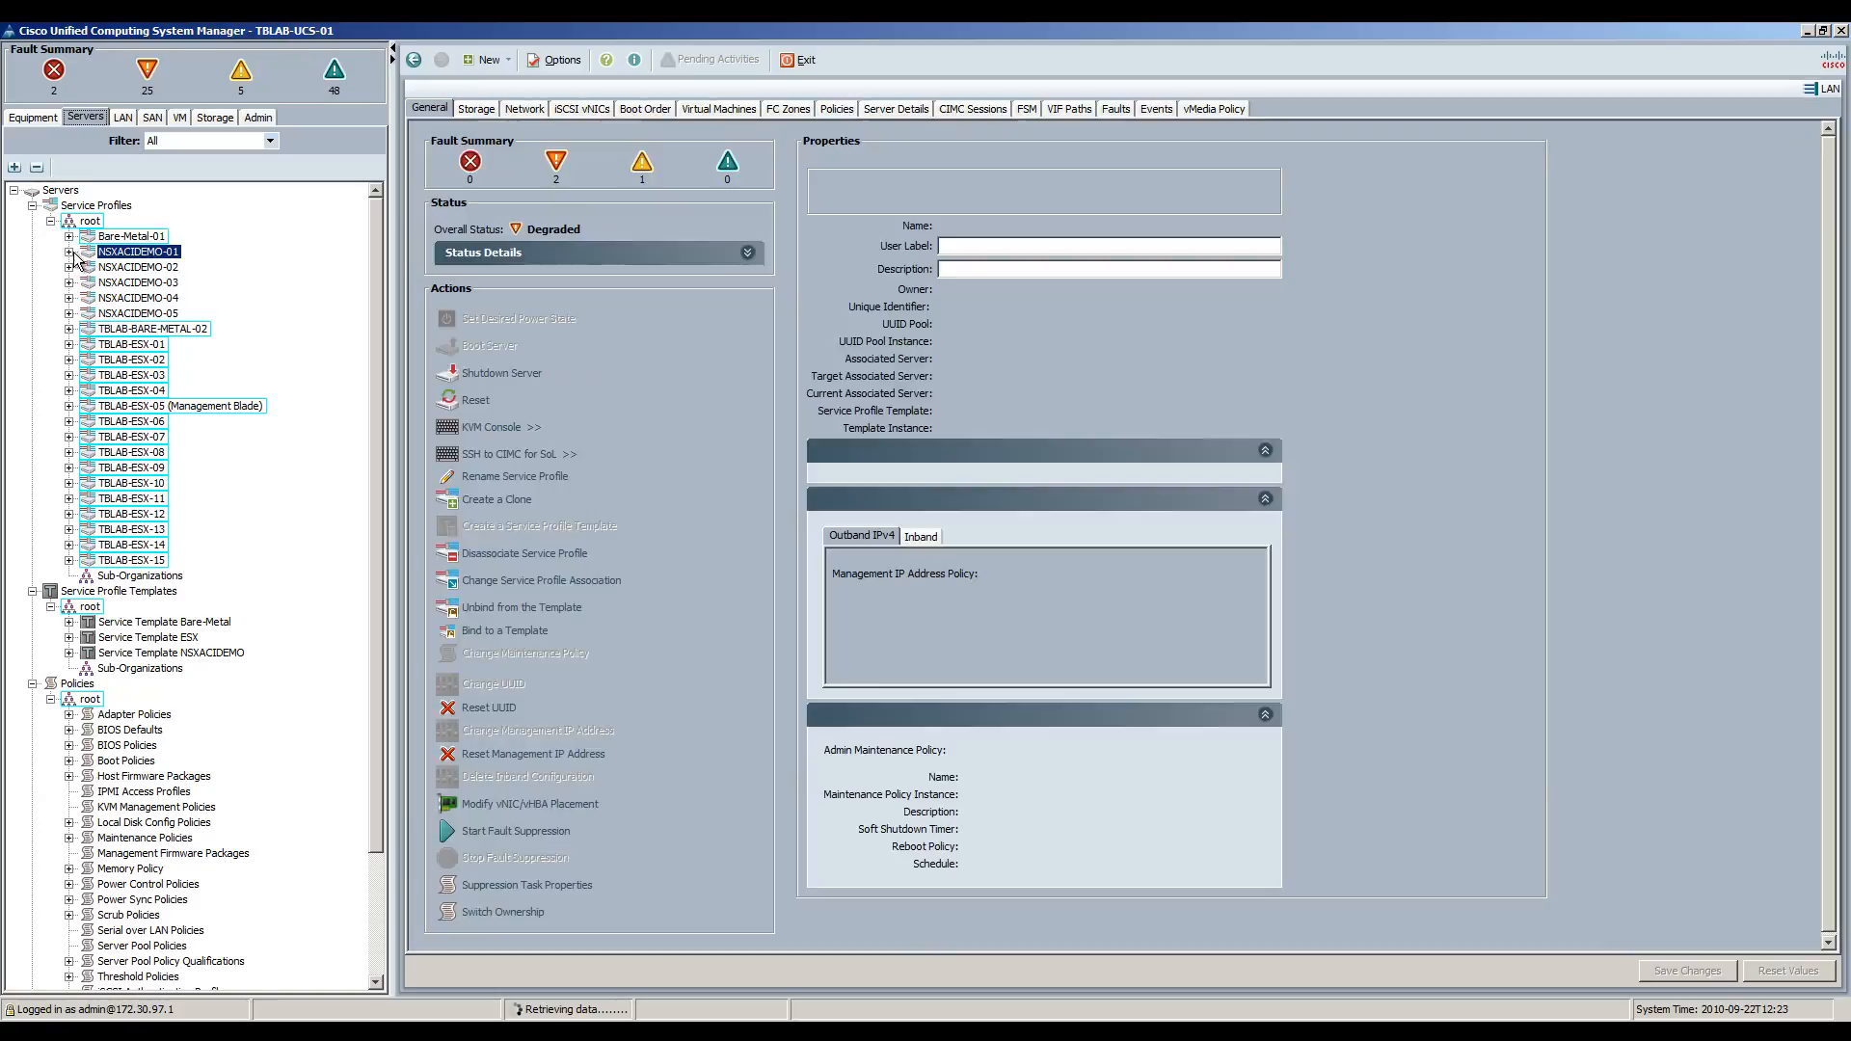
right_click(122, 256)
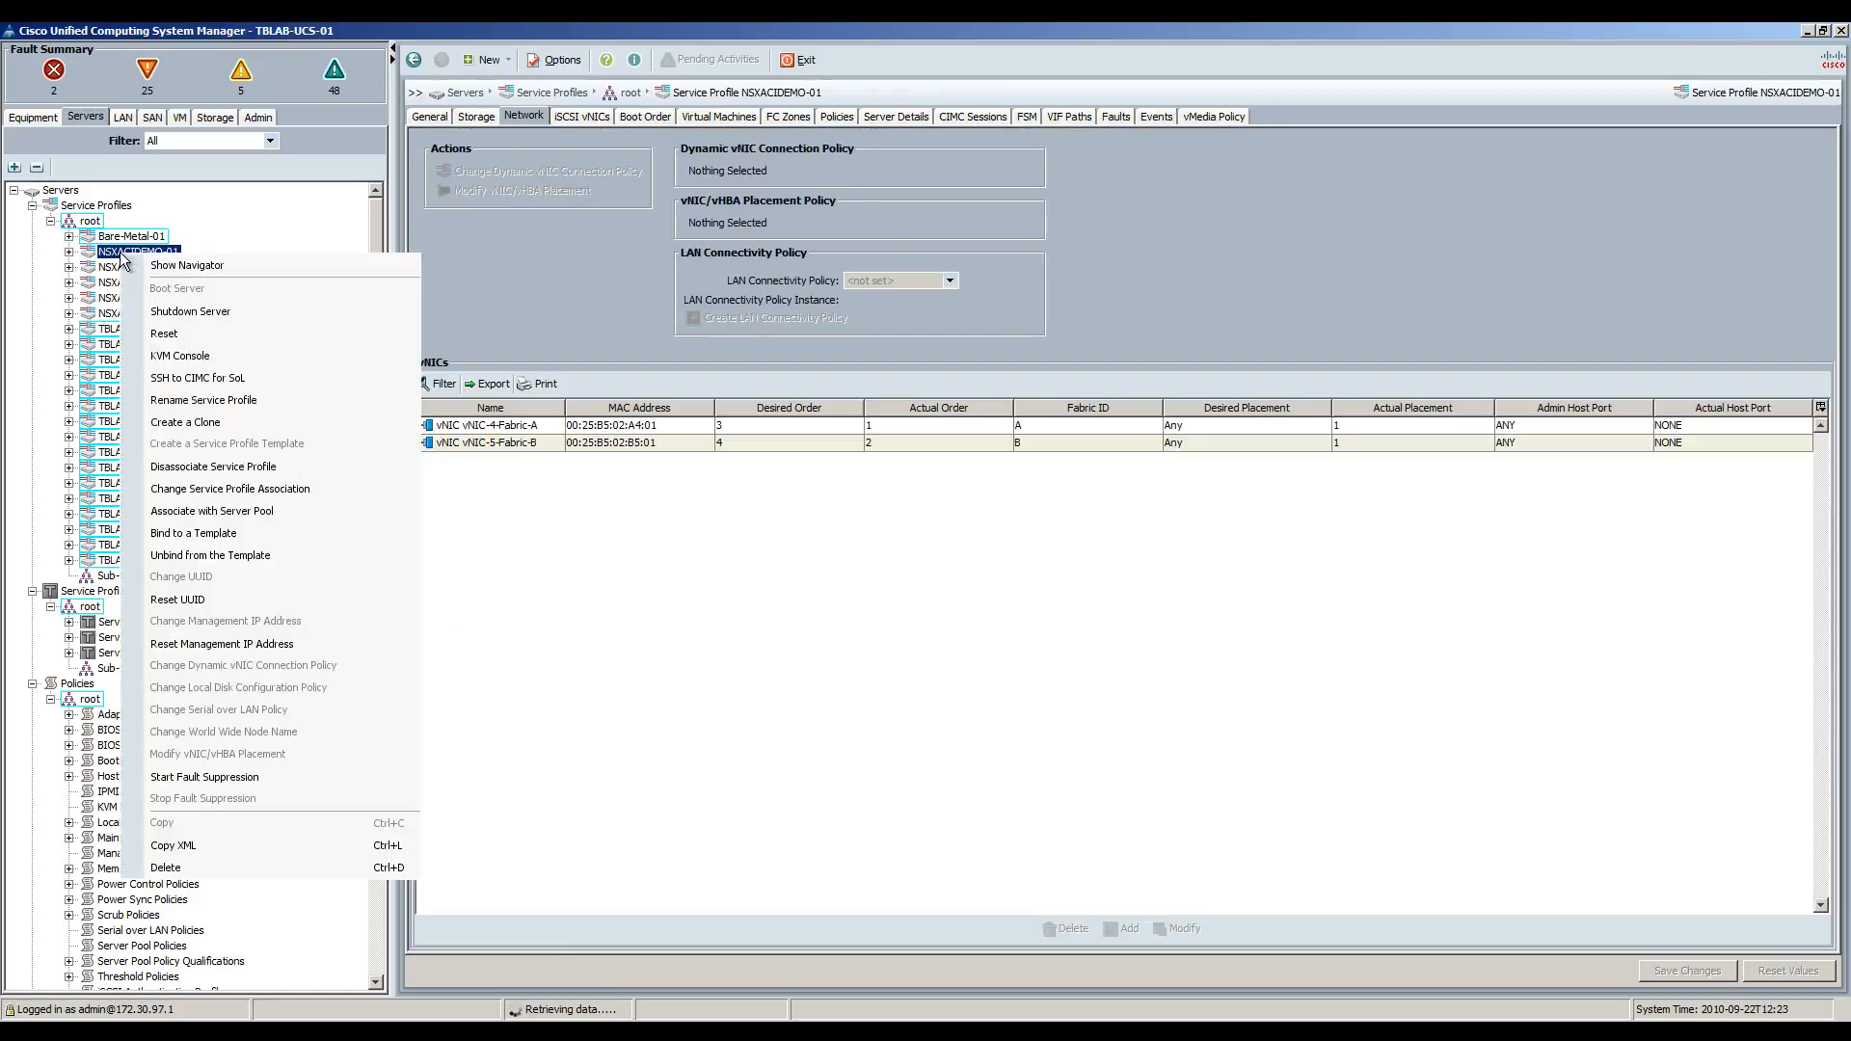
left_click(183, 357)
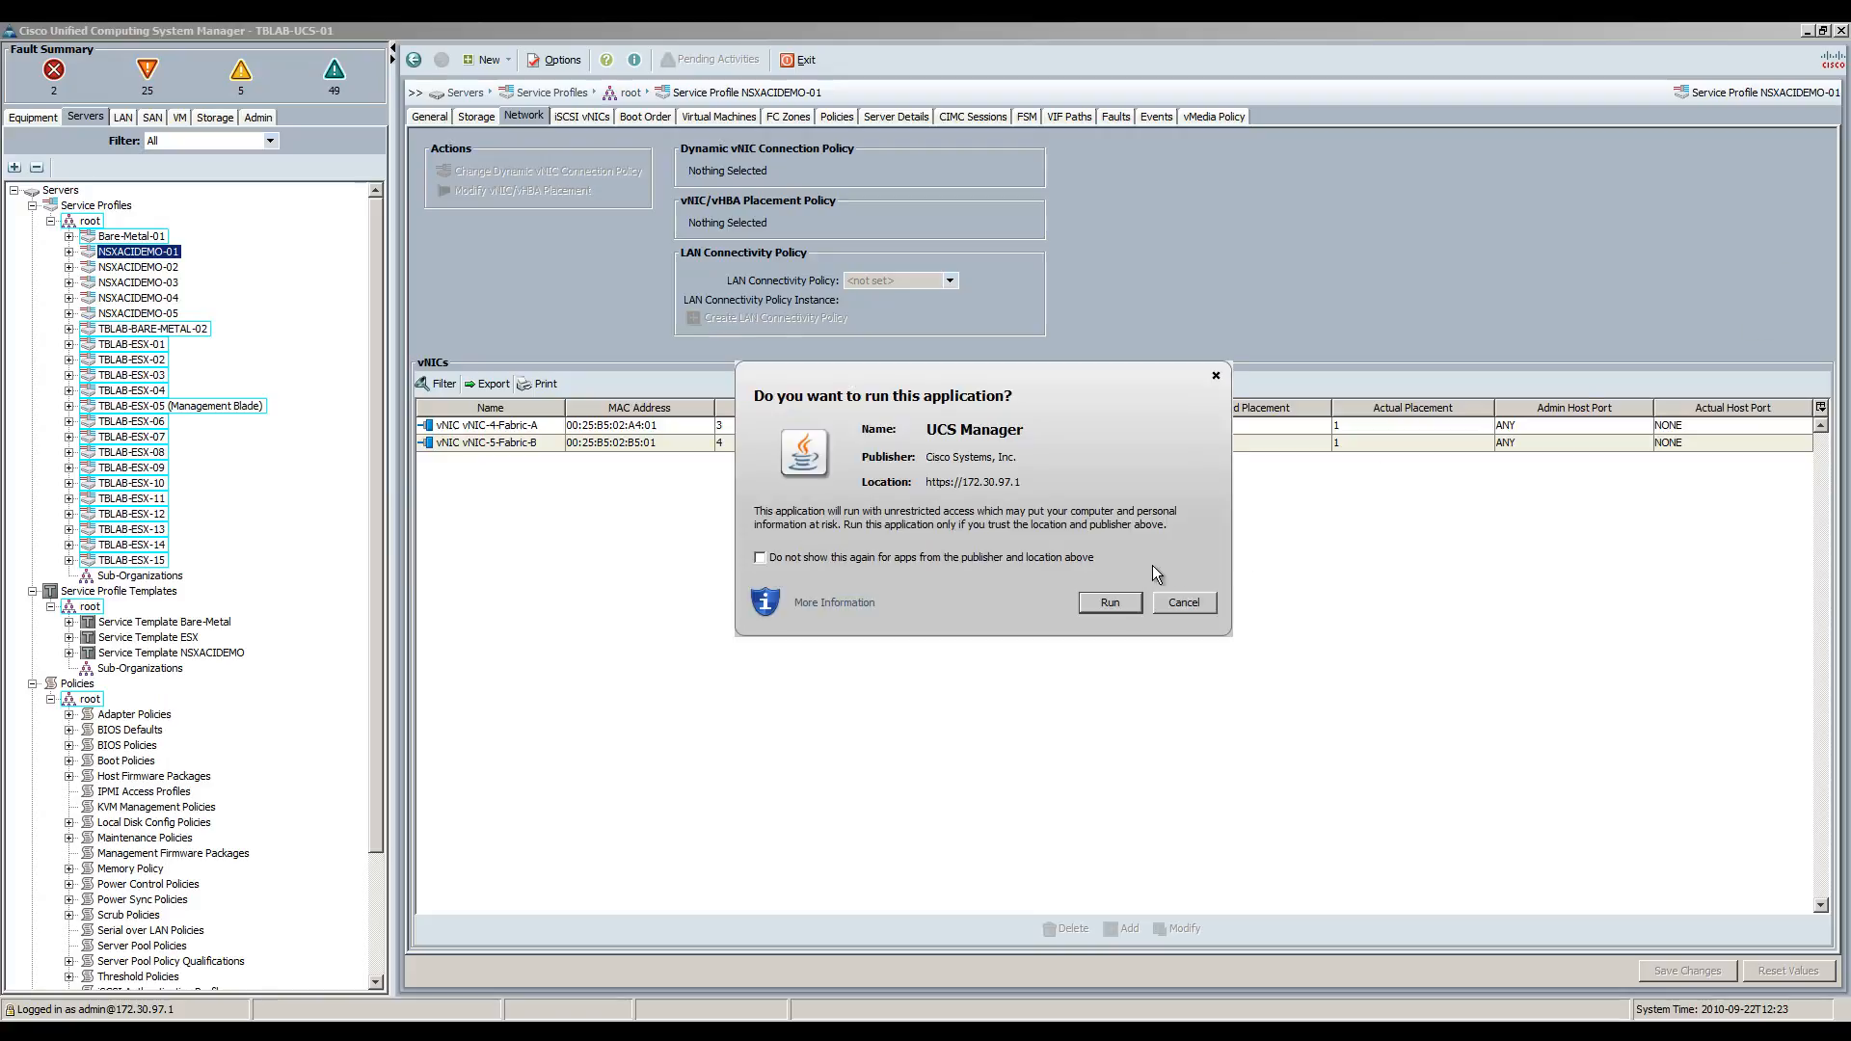
left_click(1099, 600)
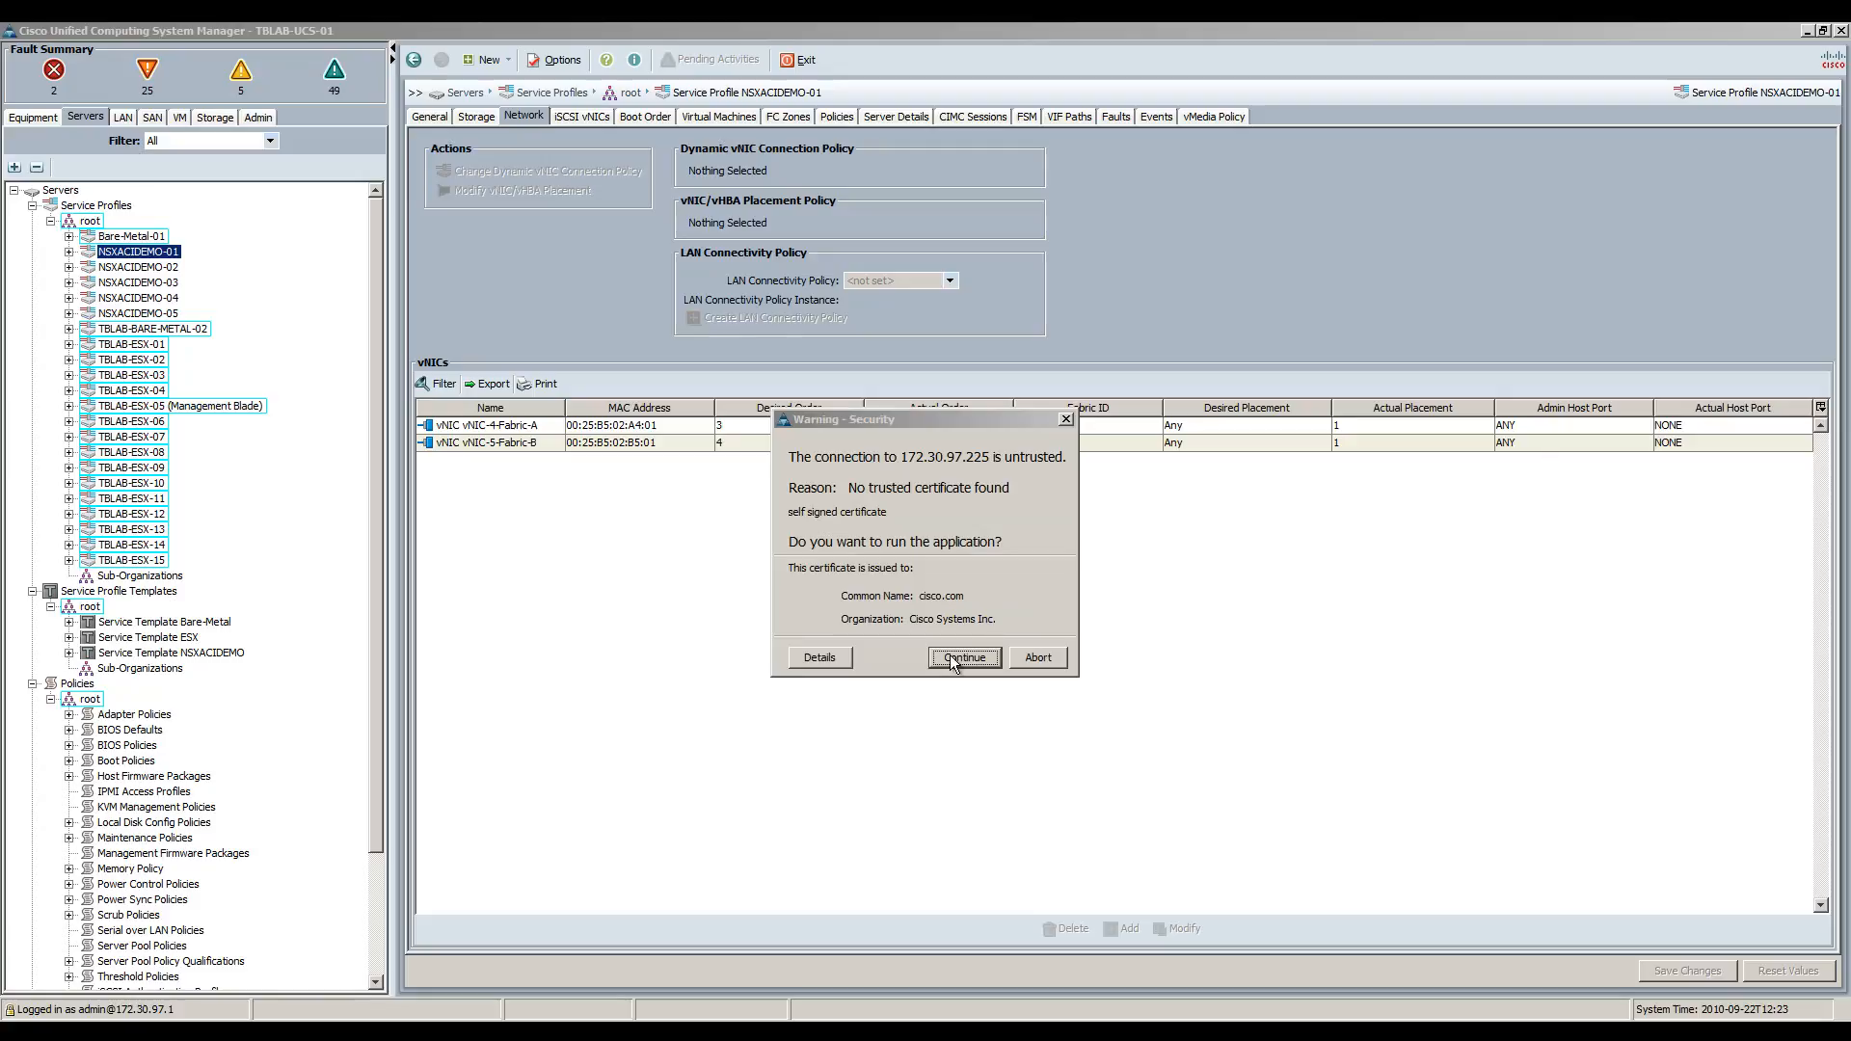
left_click(952, 659)
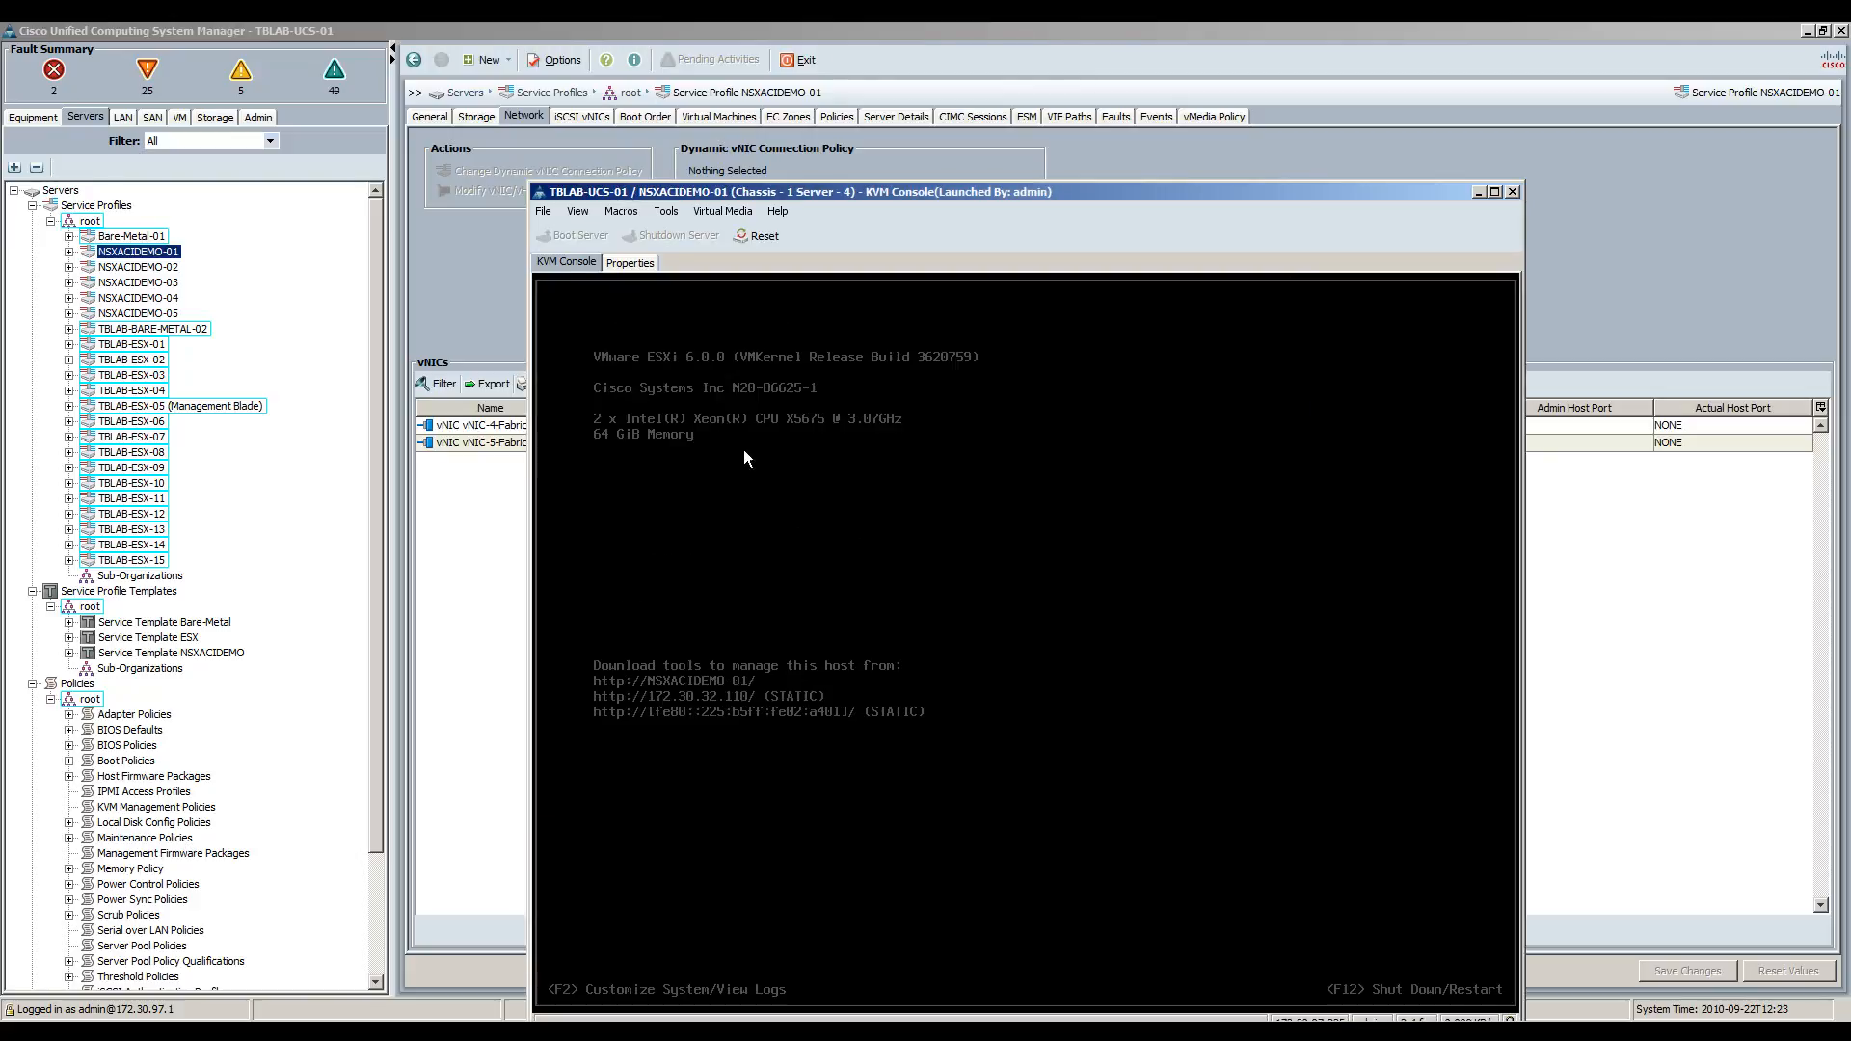
Move the ESXi KVM console window up and left, then close it.
left_click_drag(842, 195, 794, 112)
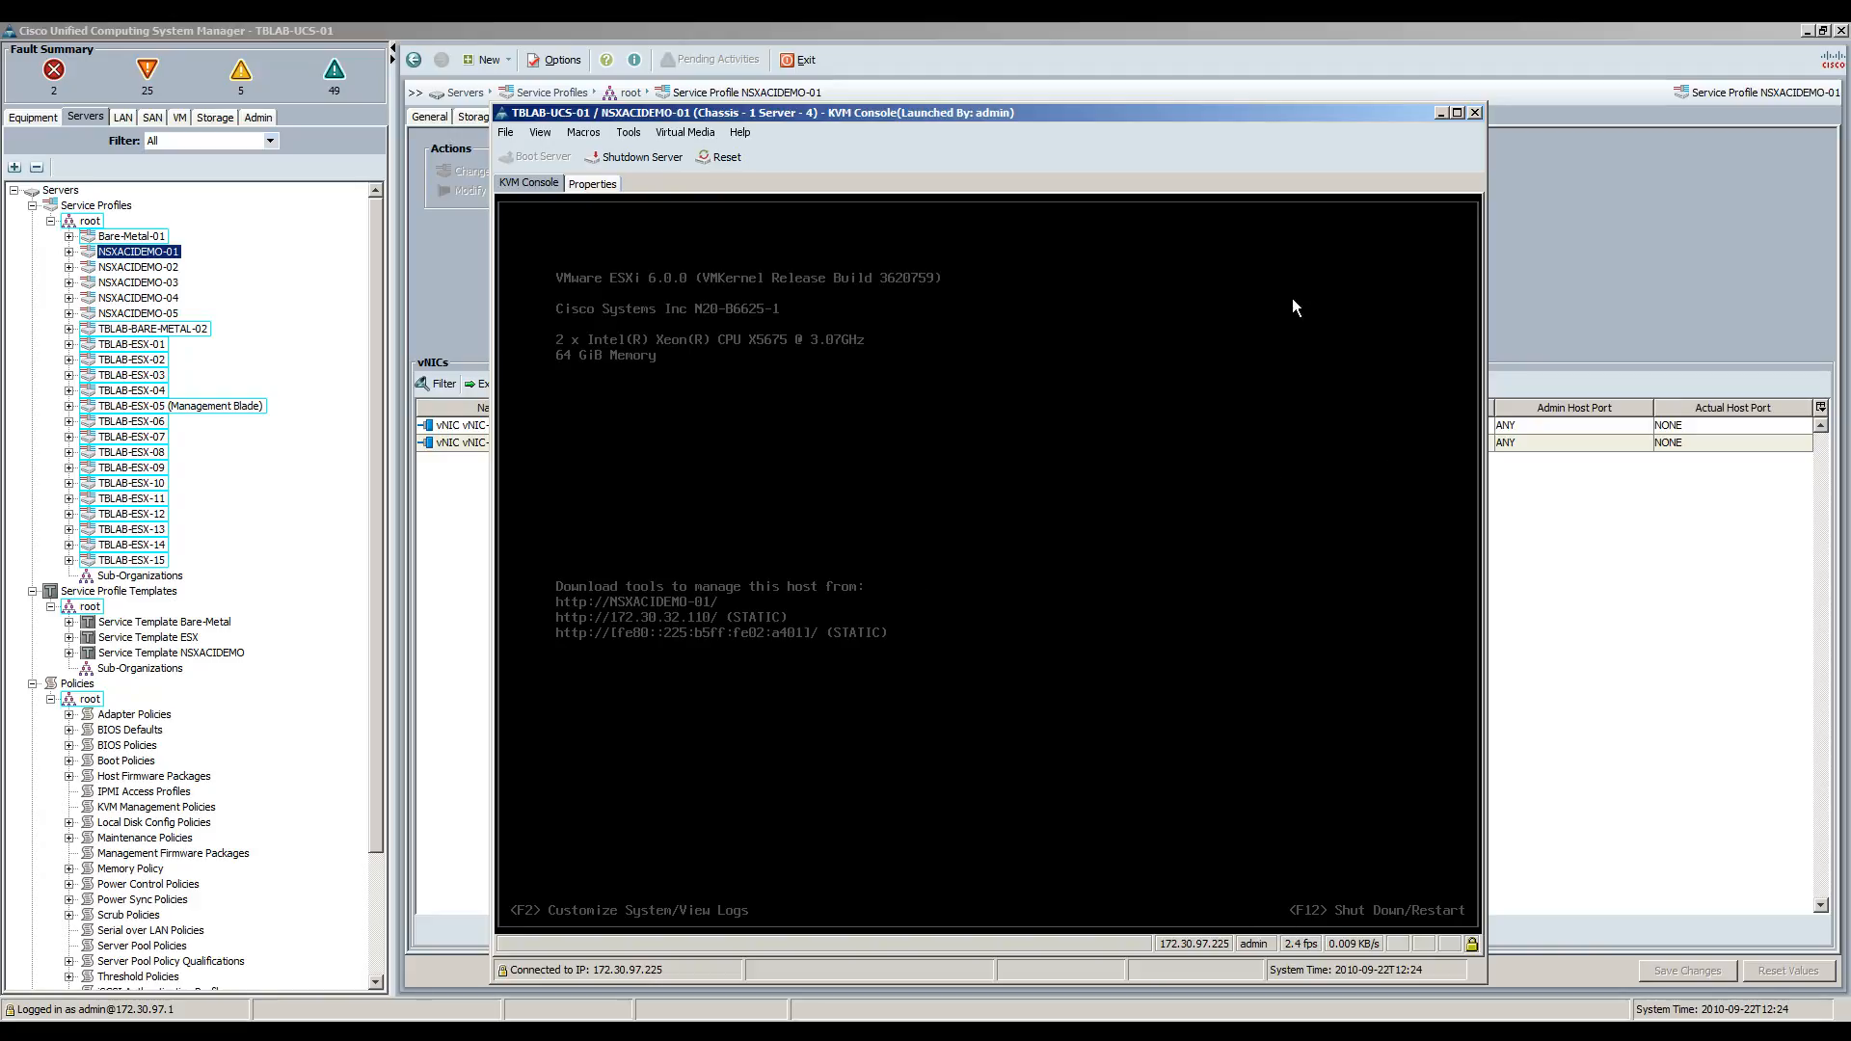
left_click(1476, 114)
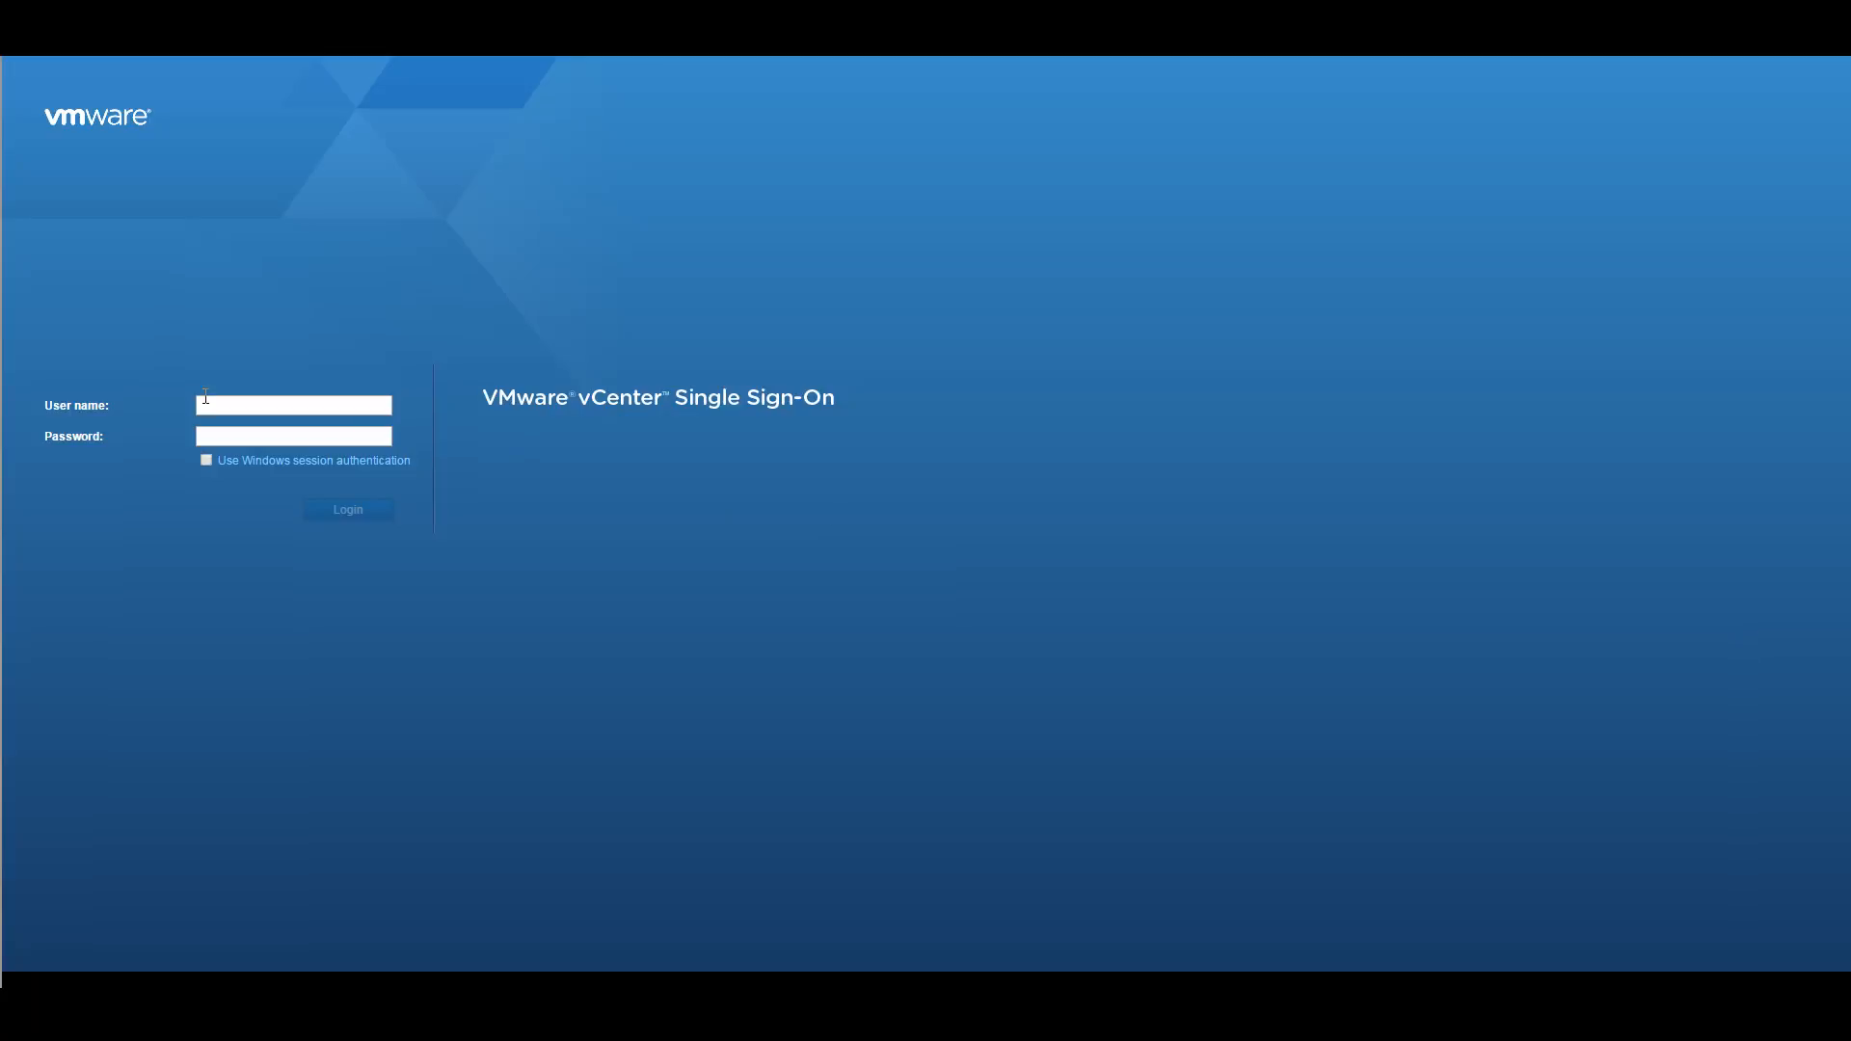
Log in as the vsphere.local administrator, retyping the password after the first attempt fails.
type("administrator@vsphere.local")
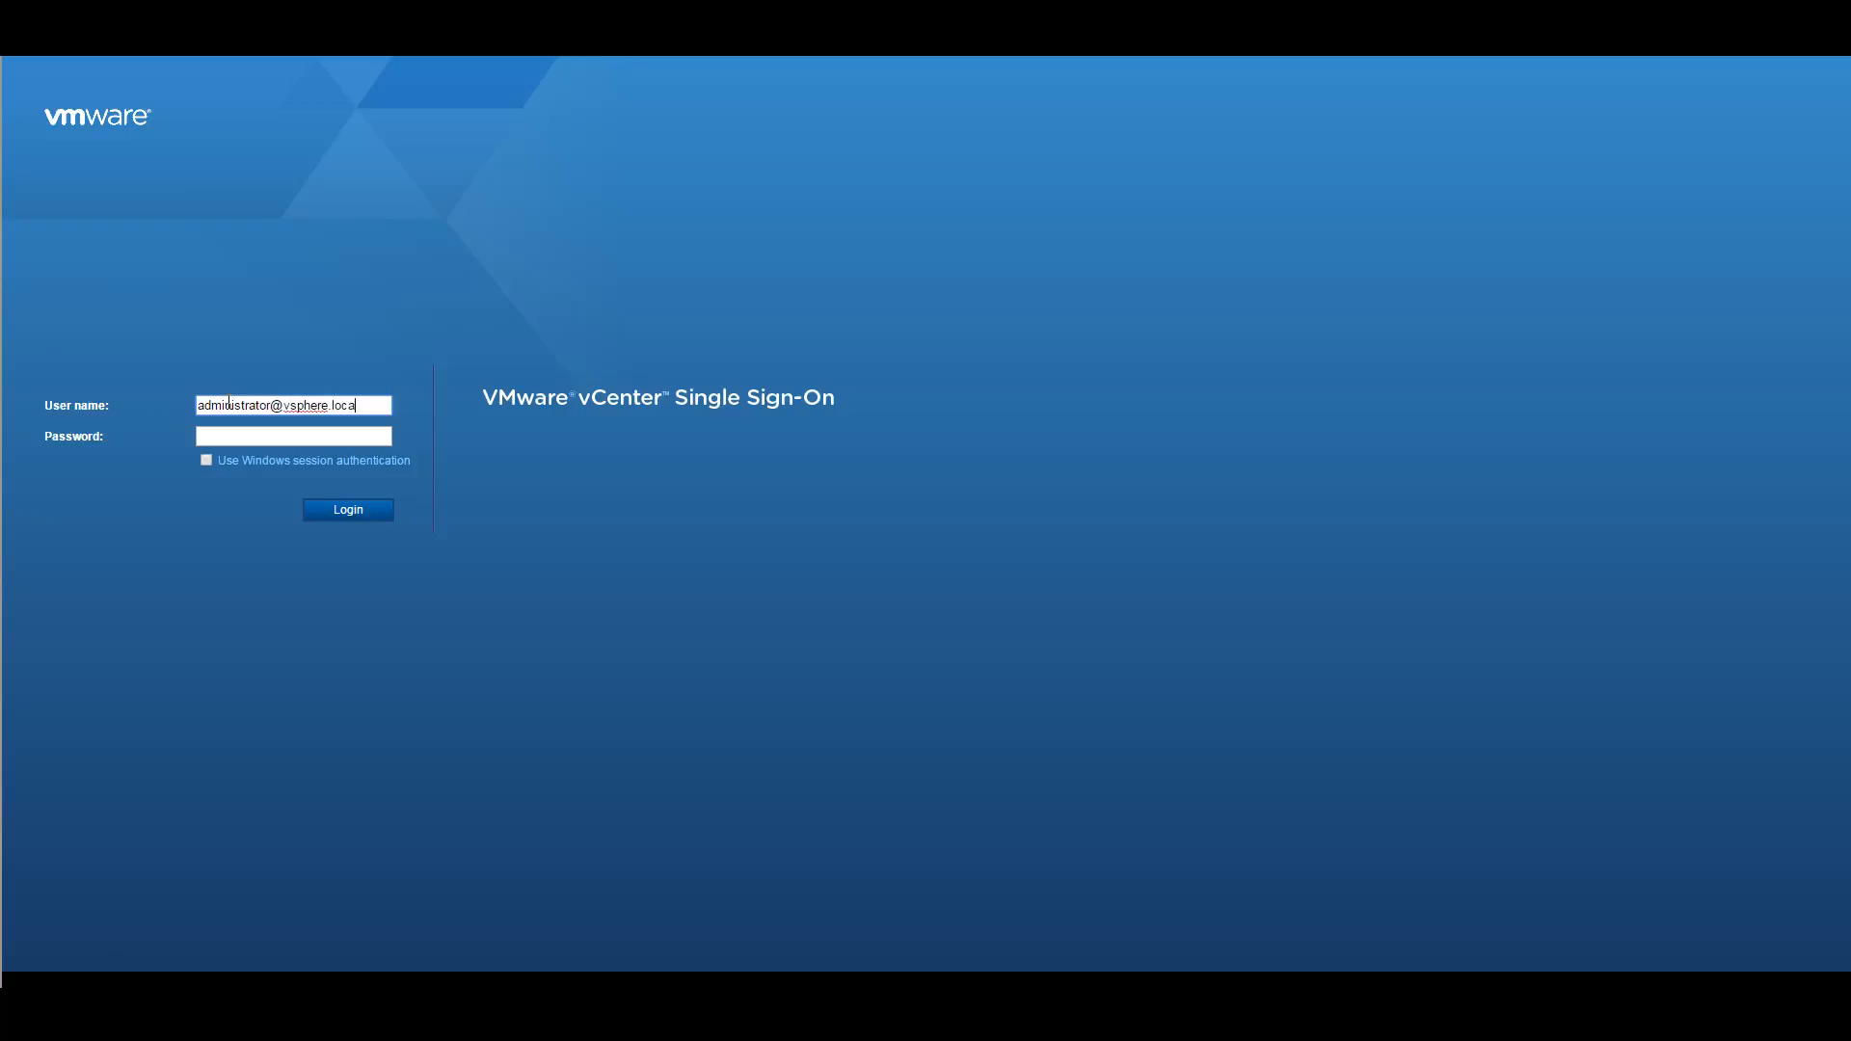
key("Tab")
type("••••")
key("BackSpace")
key("BackSpace")
key("BackSpace")
key("BackSpace")
type("••••••••")
key("Return")
left_click_drag(248, 434, 93, 432)
type("••••••••")
key("Return")
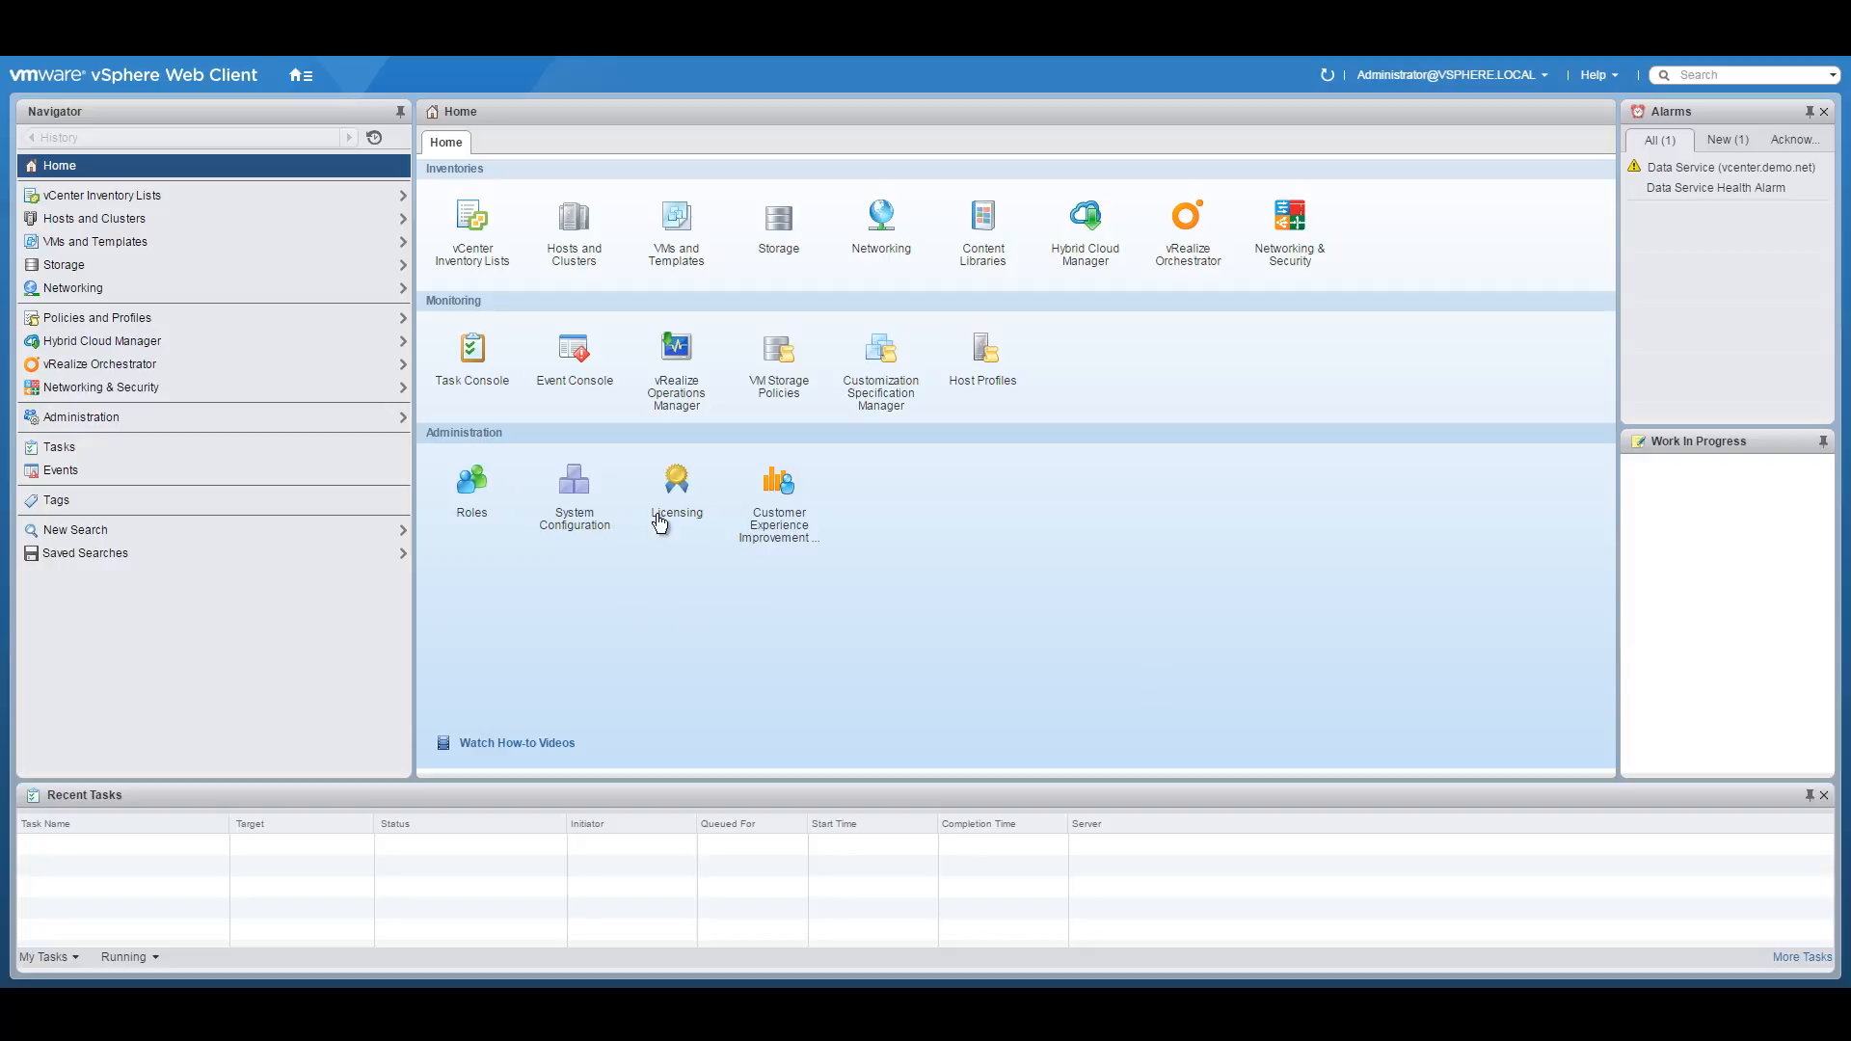
In Hosts and Clusters, view host nsxacidemo-01.demo.net's summary, then select the Management and Edge cluster.
left_click(306, 77)
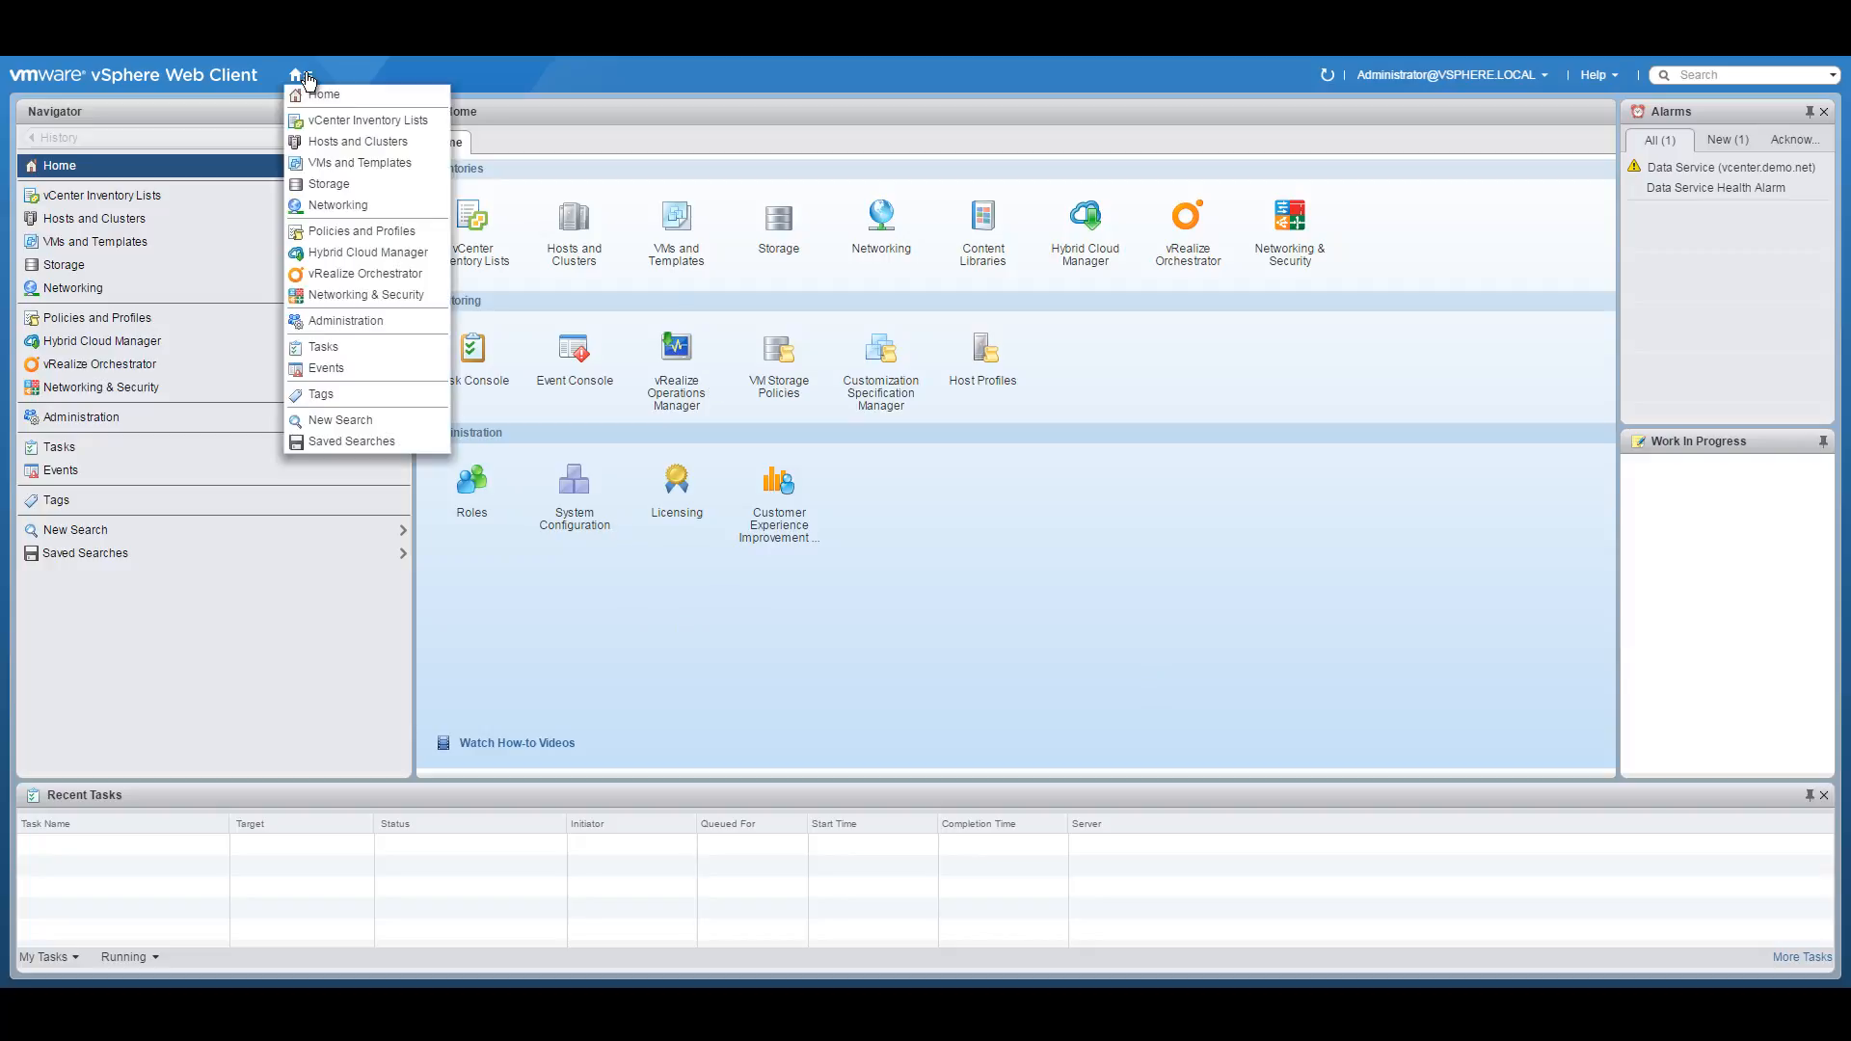
left_click(318, 137)
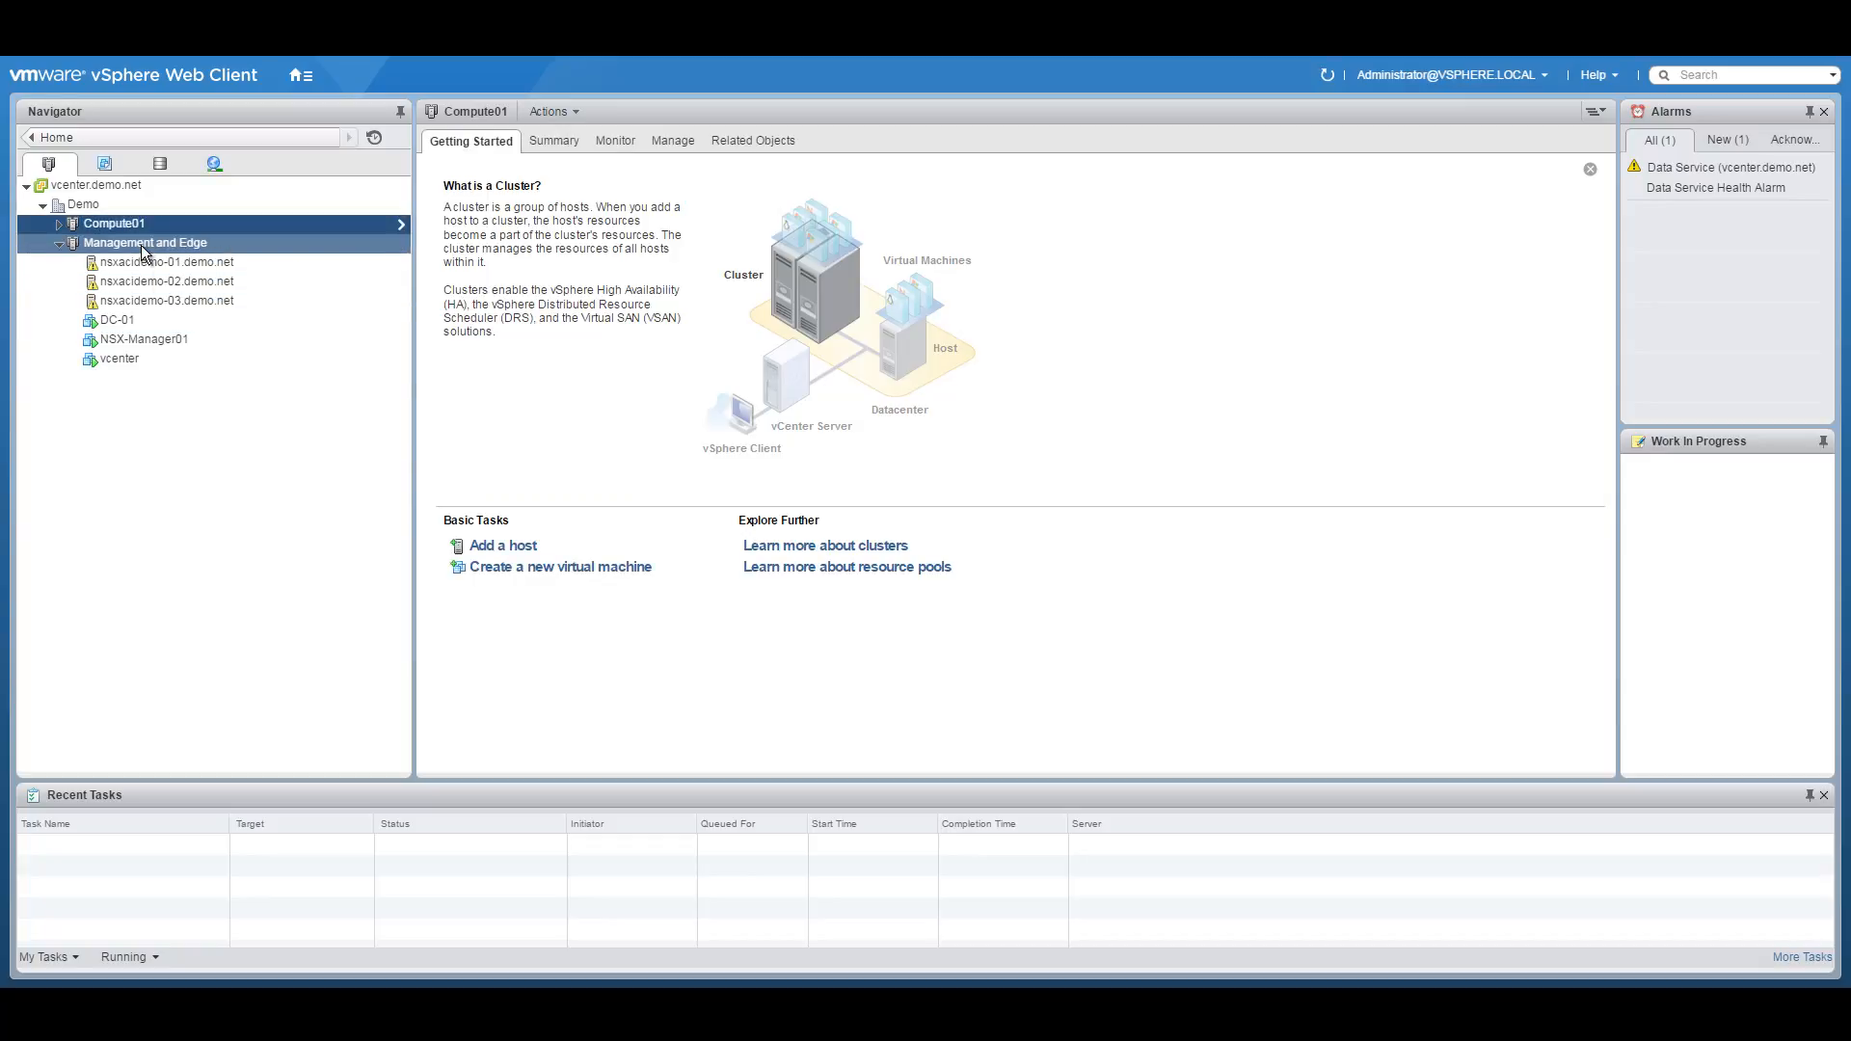
left_click(144, 263)
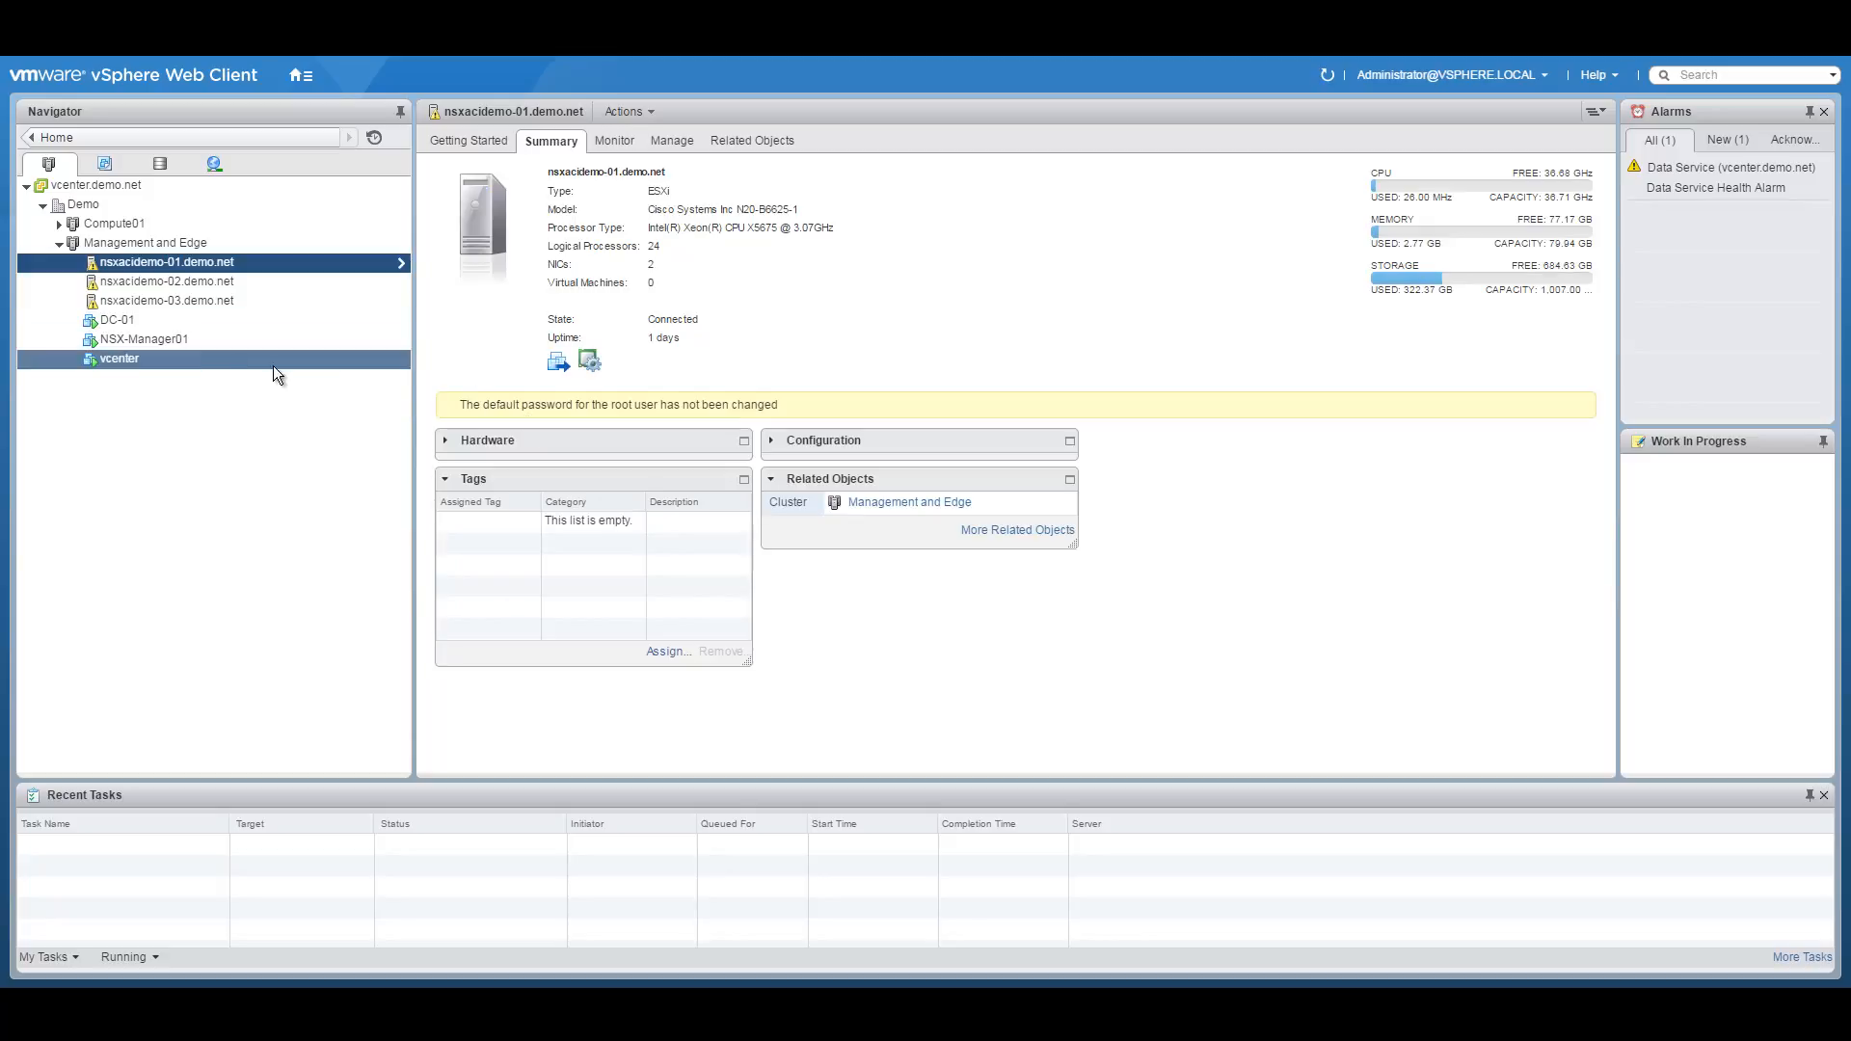
left_click(111, 244)
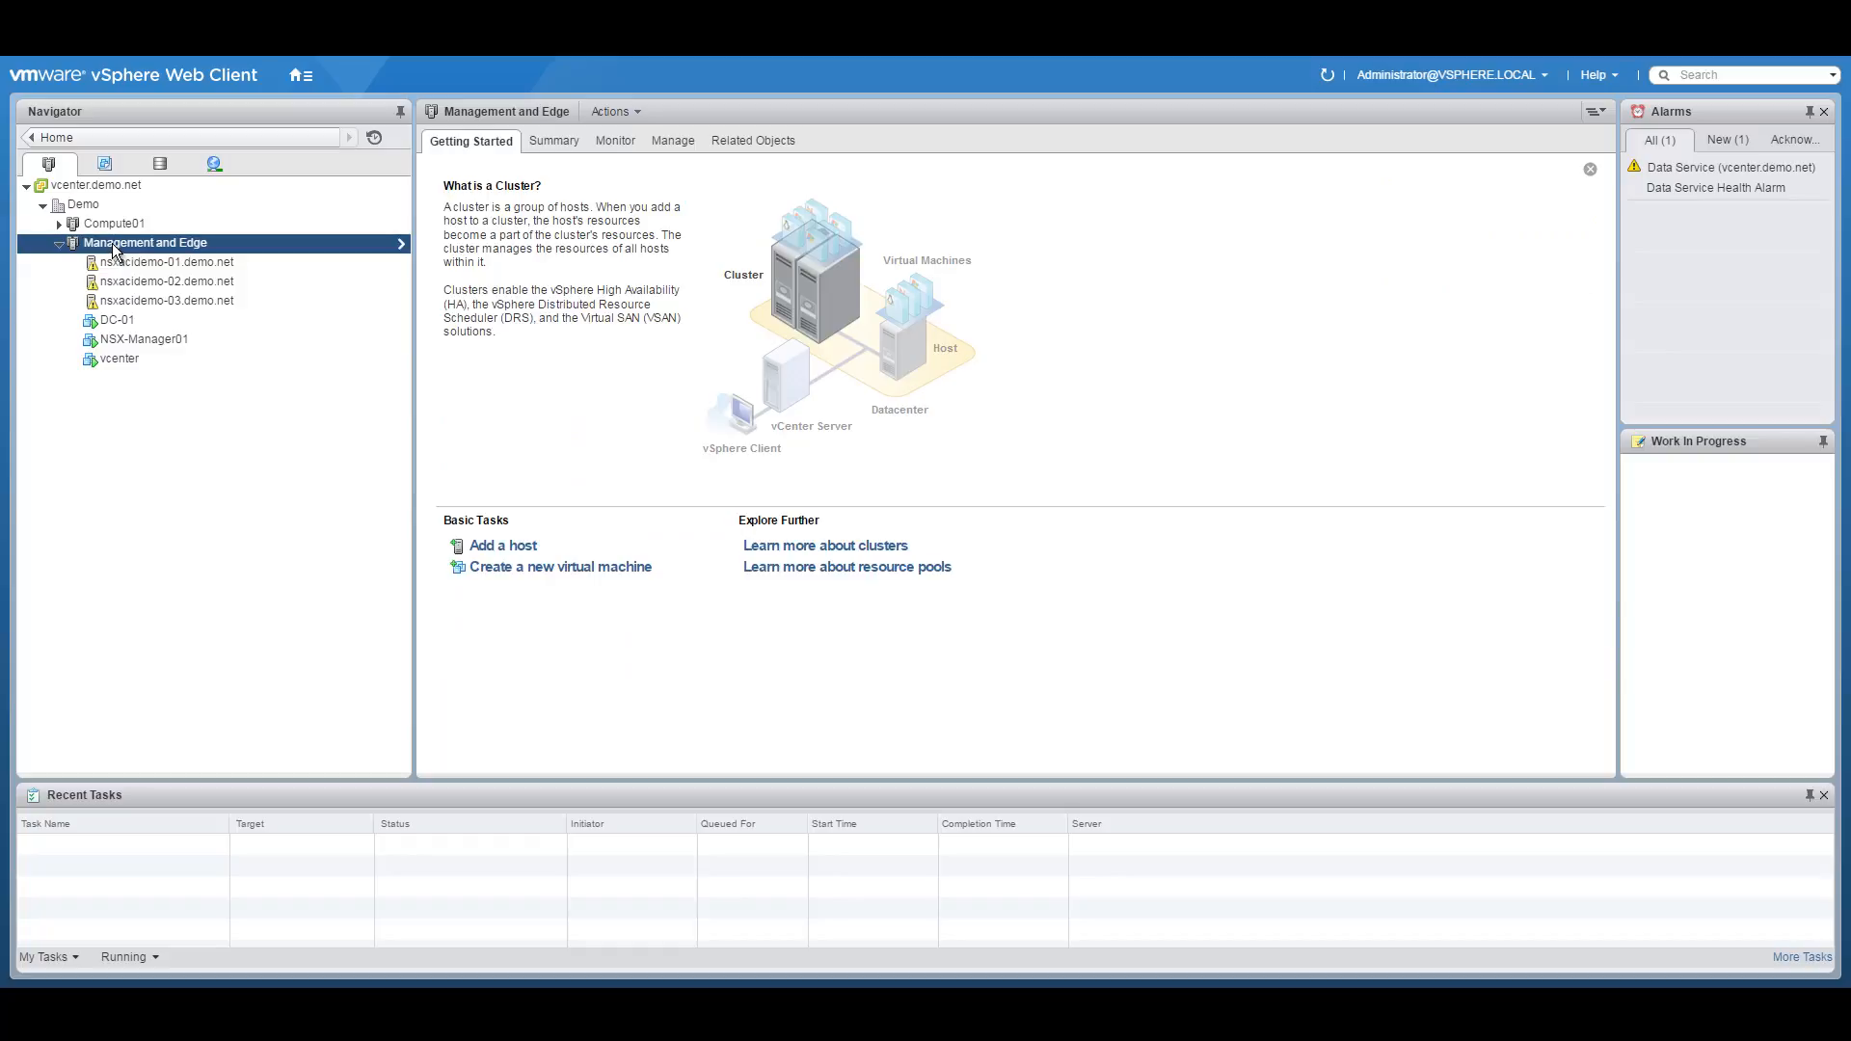
Open the Management and Edge cluster's settings and review vSphere HA, VMware EVC and VM/Host Groups.
right_click(114, 247)
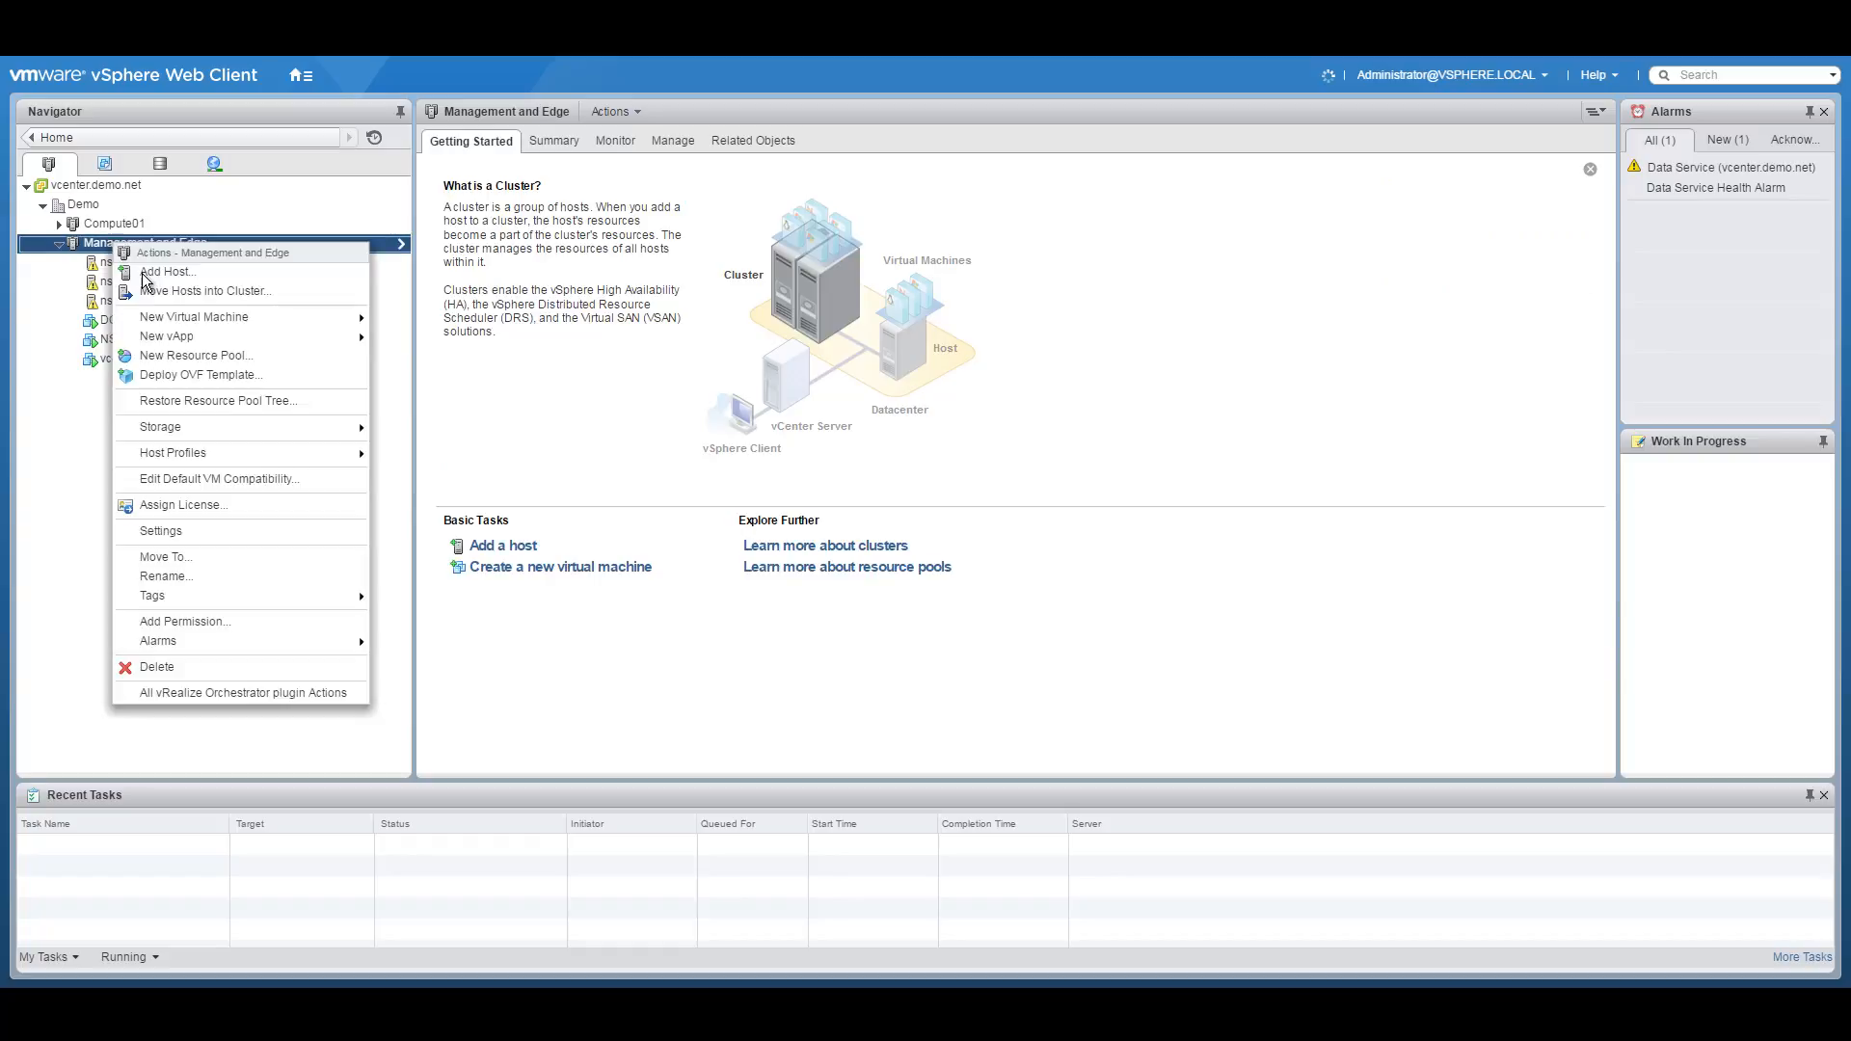
left_click(174, 531)
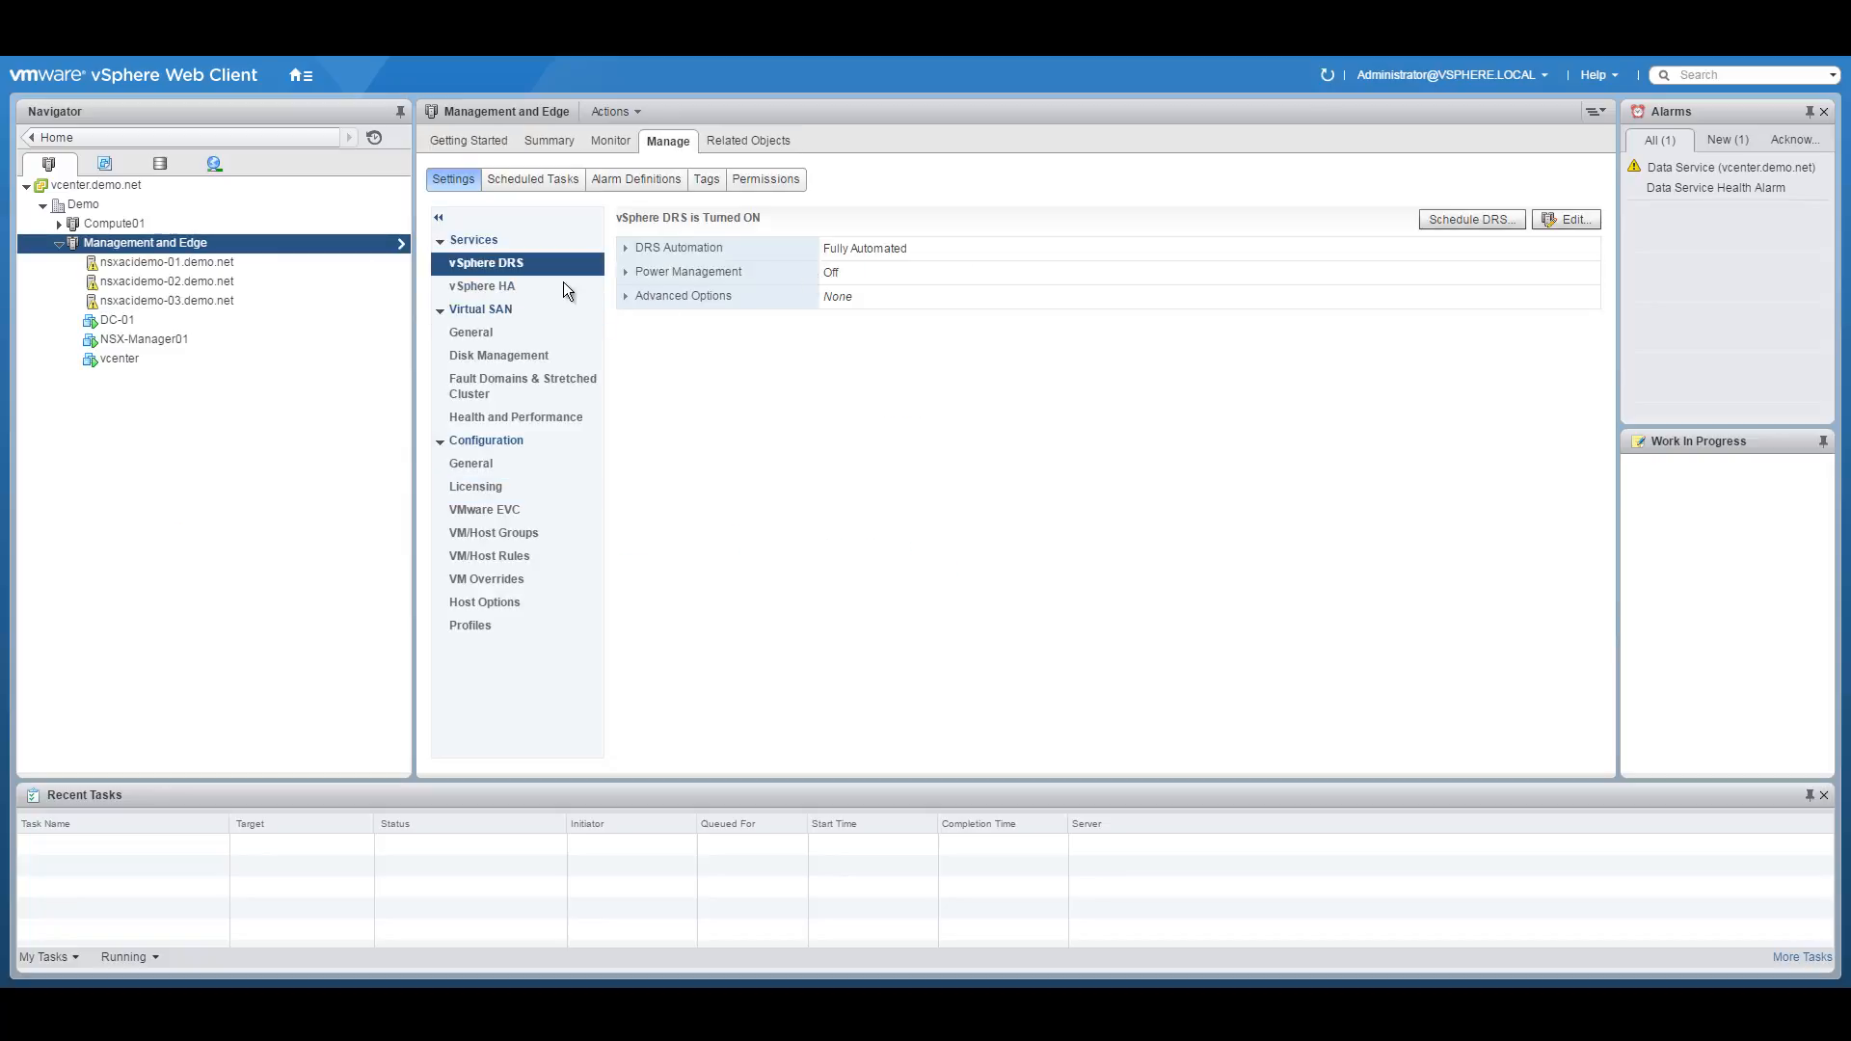
left_click(508, 287)
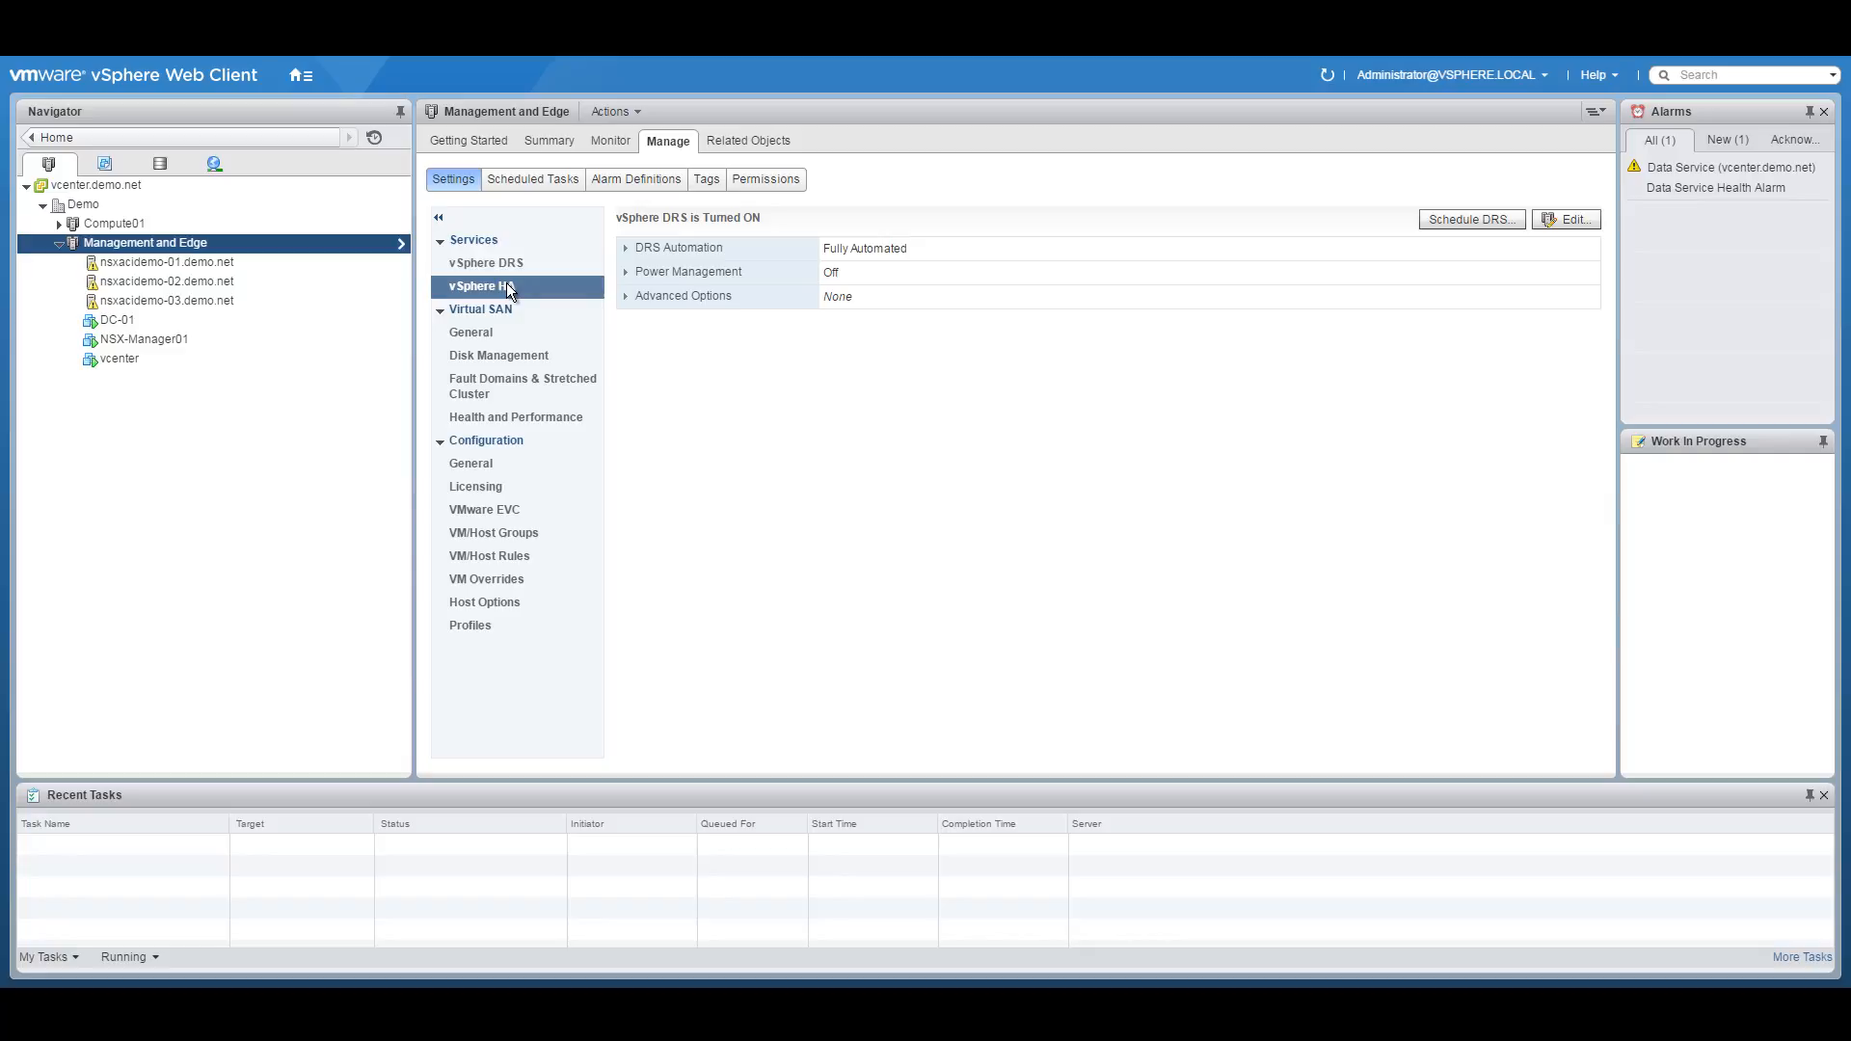
left_click(521, 511)
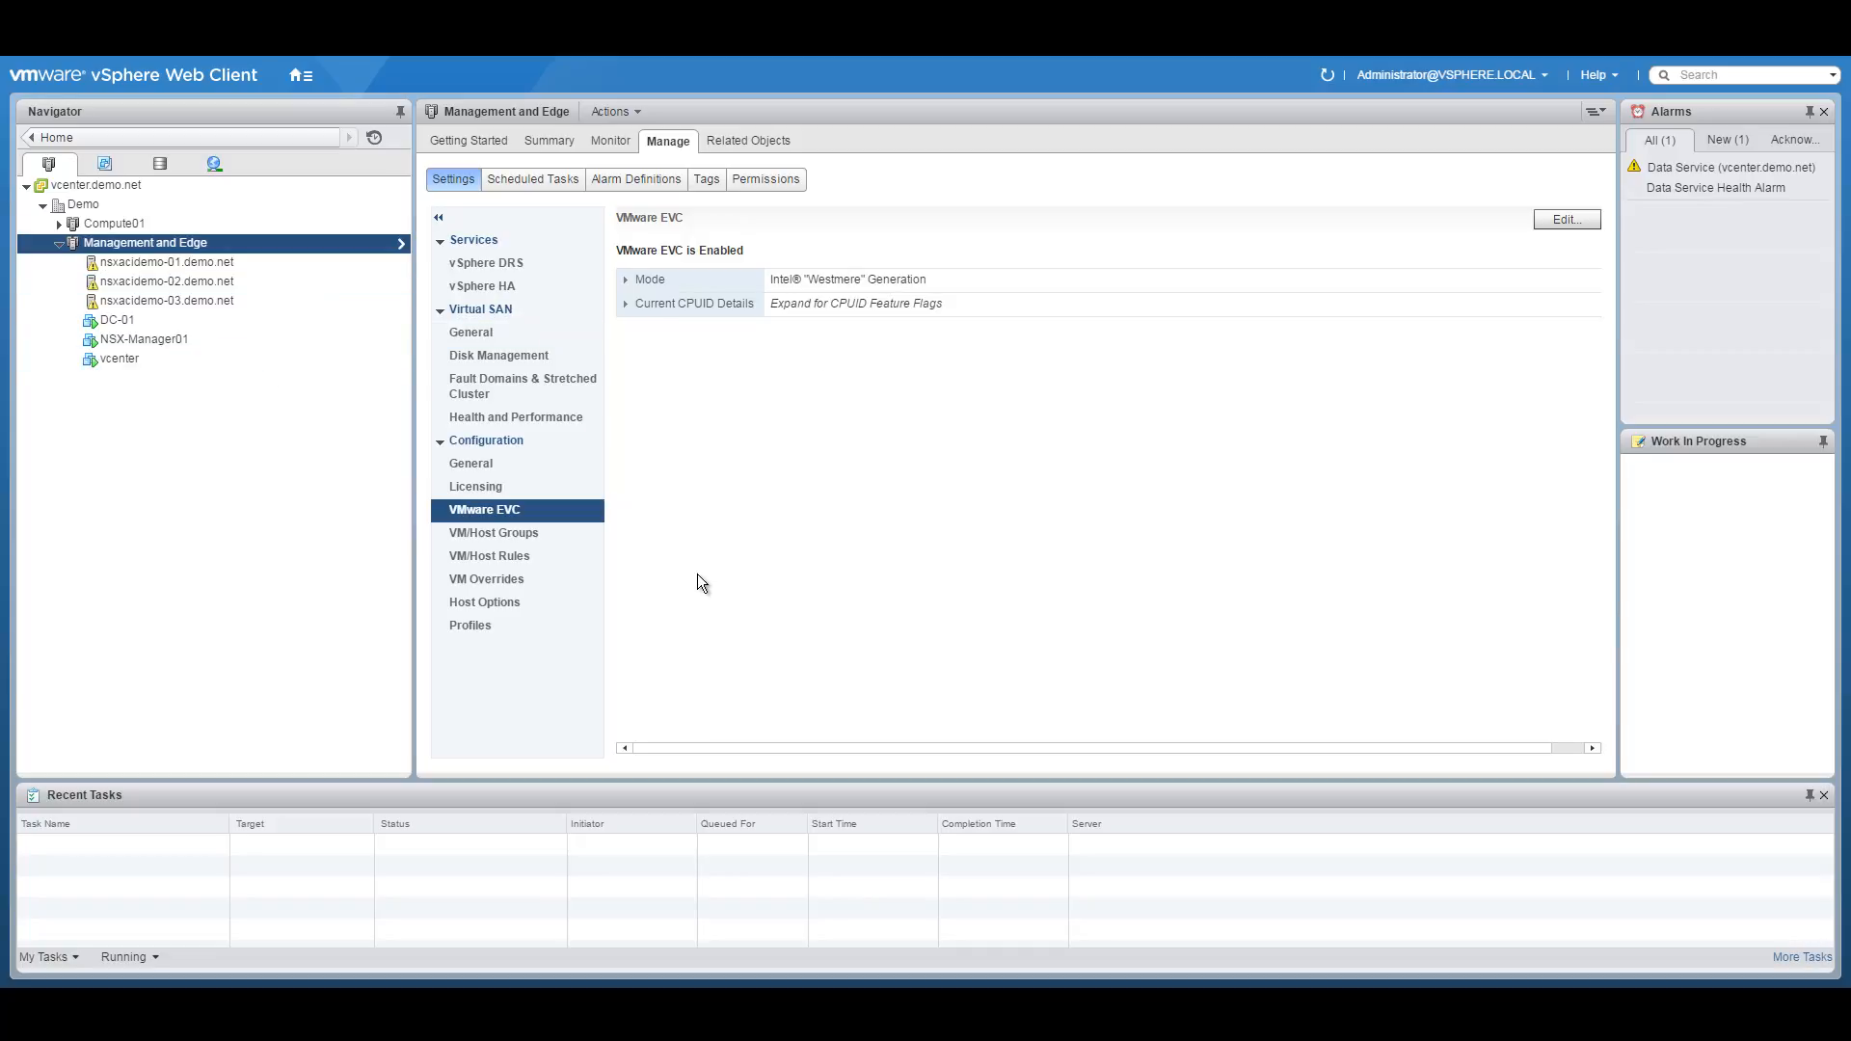
left_click(532, 531)
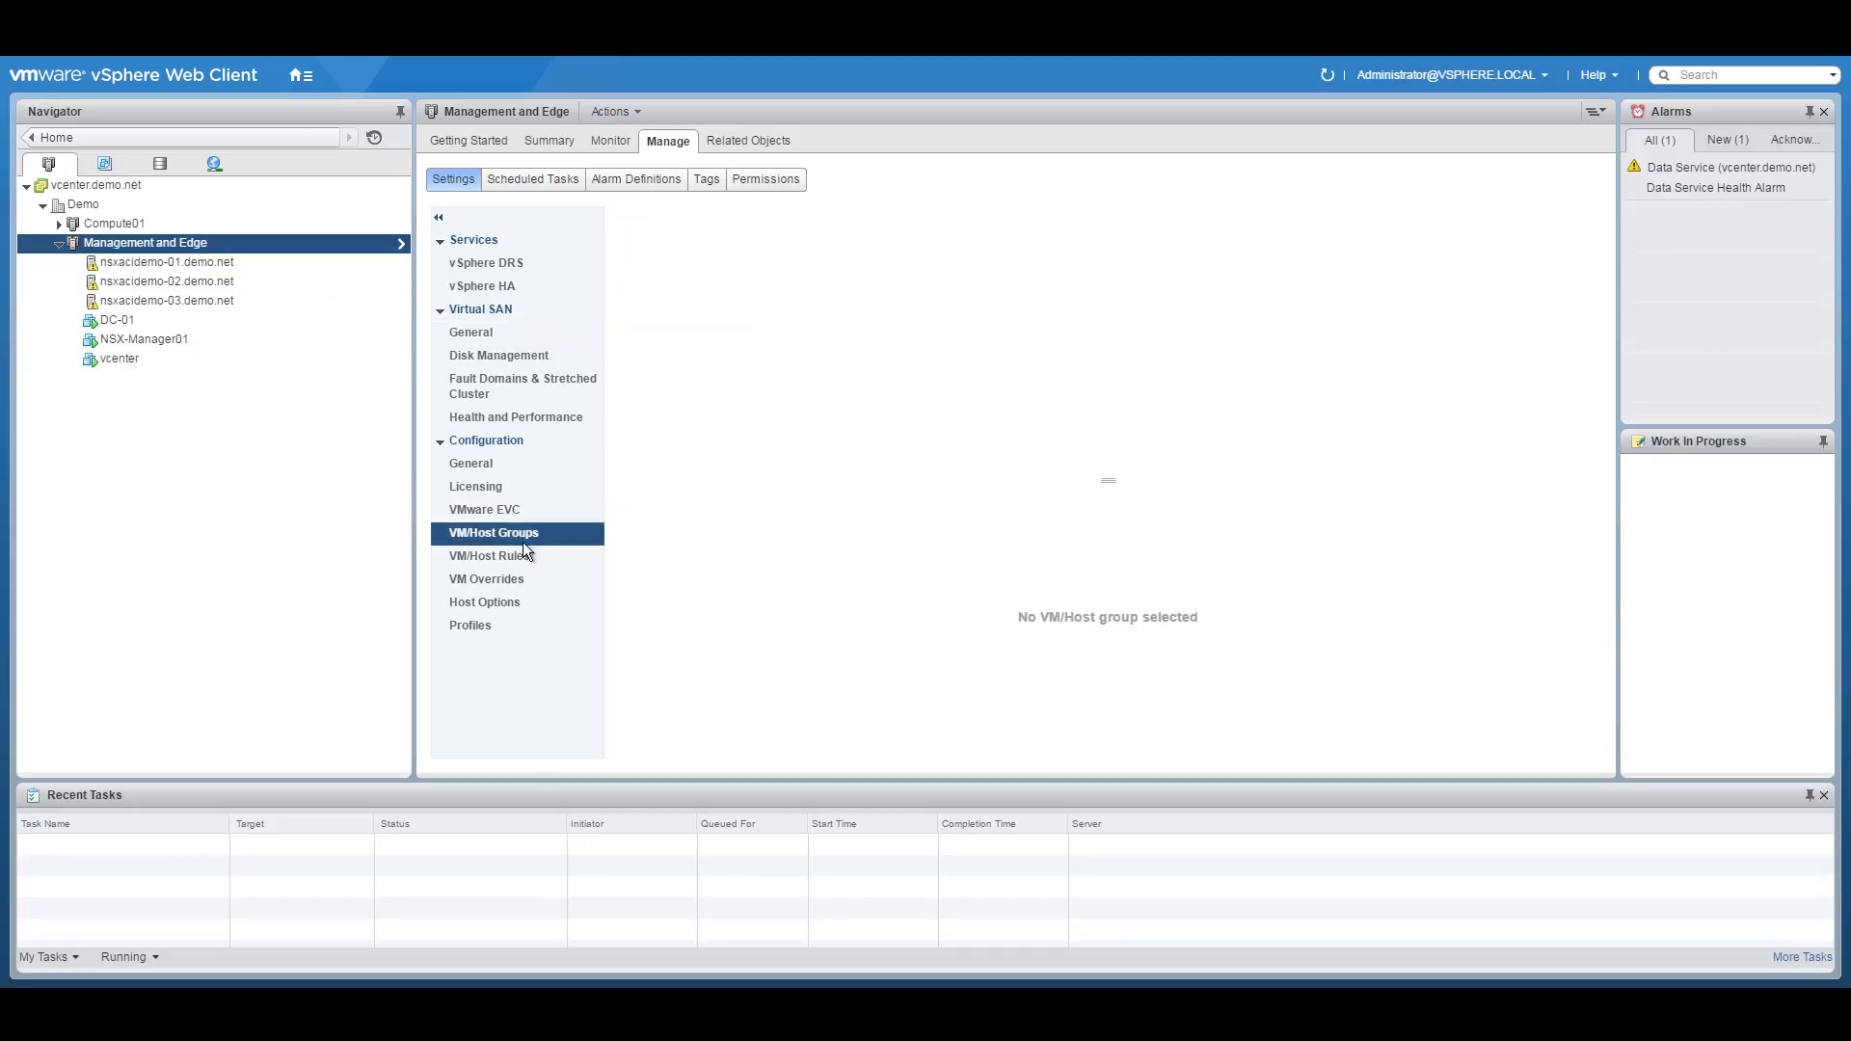
Confirm the cluster's VM/Host Rules page lists no rules, then bring up the Home menu.
left_click(514, 556)
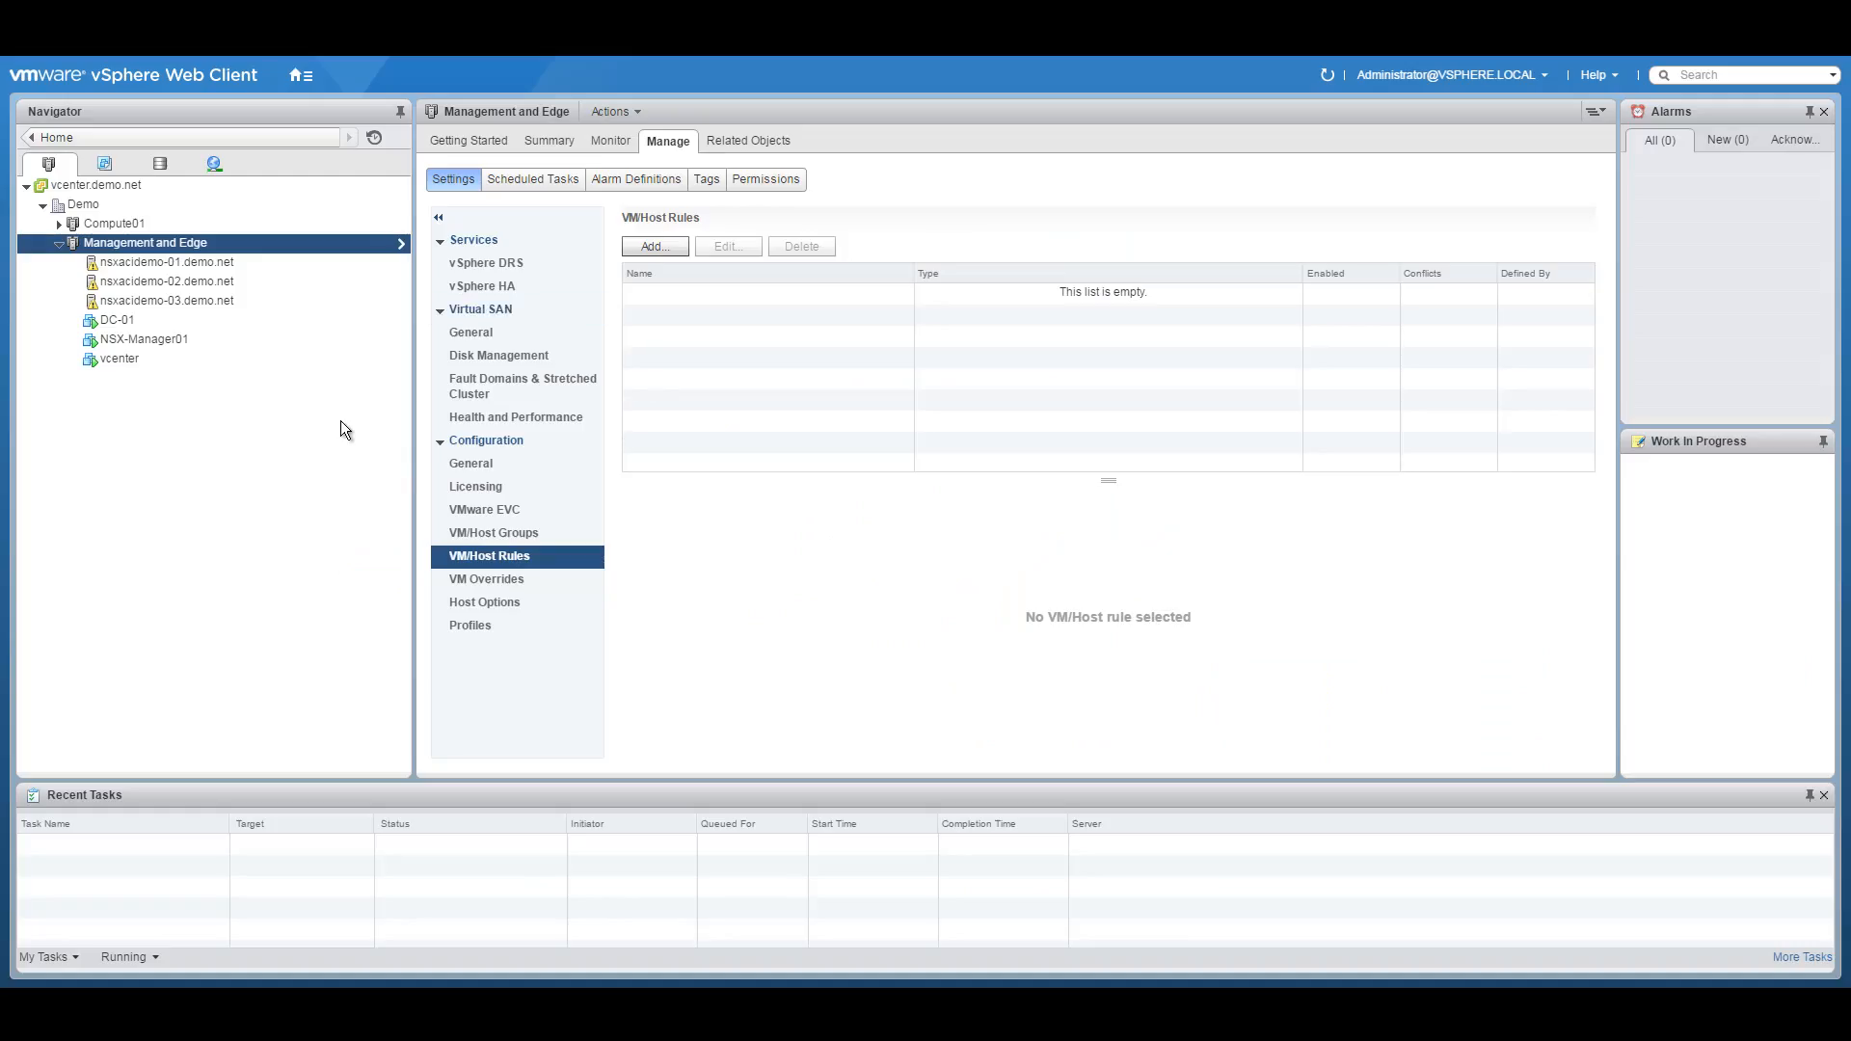
left_click(301, 75)
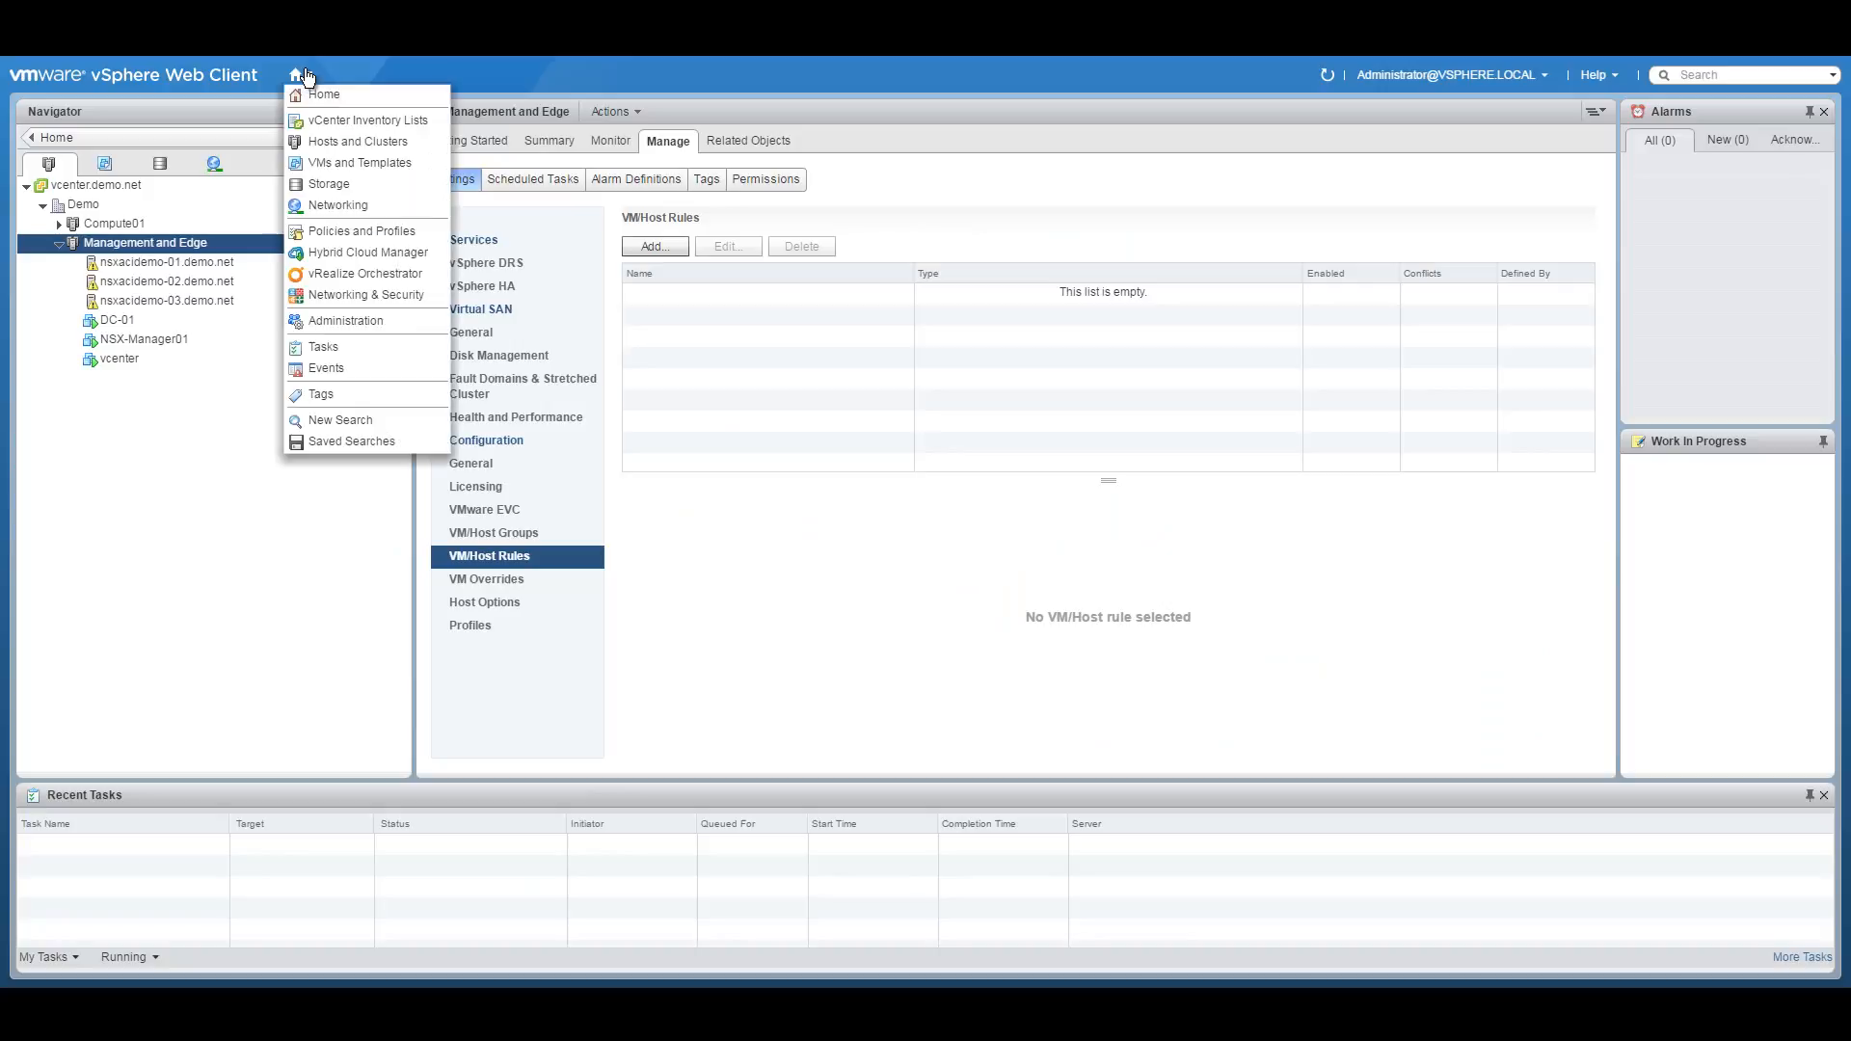
In the Networking inventory, expand Demo and VDS-MAIN to list its port groups, then return to the diagram PDF.
left_click(326, 202)
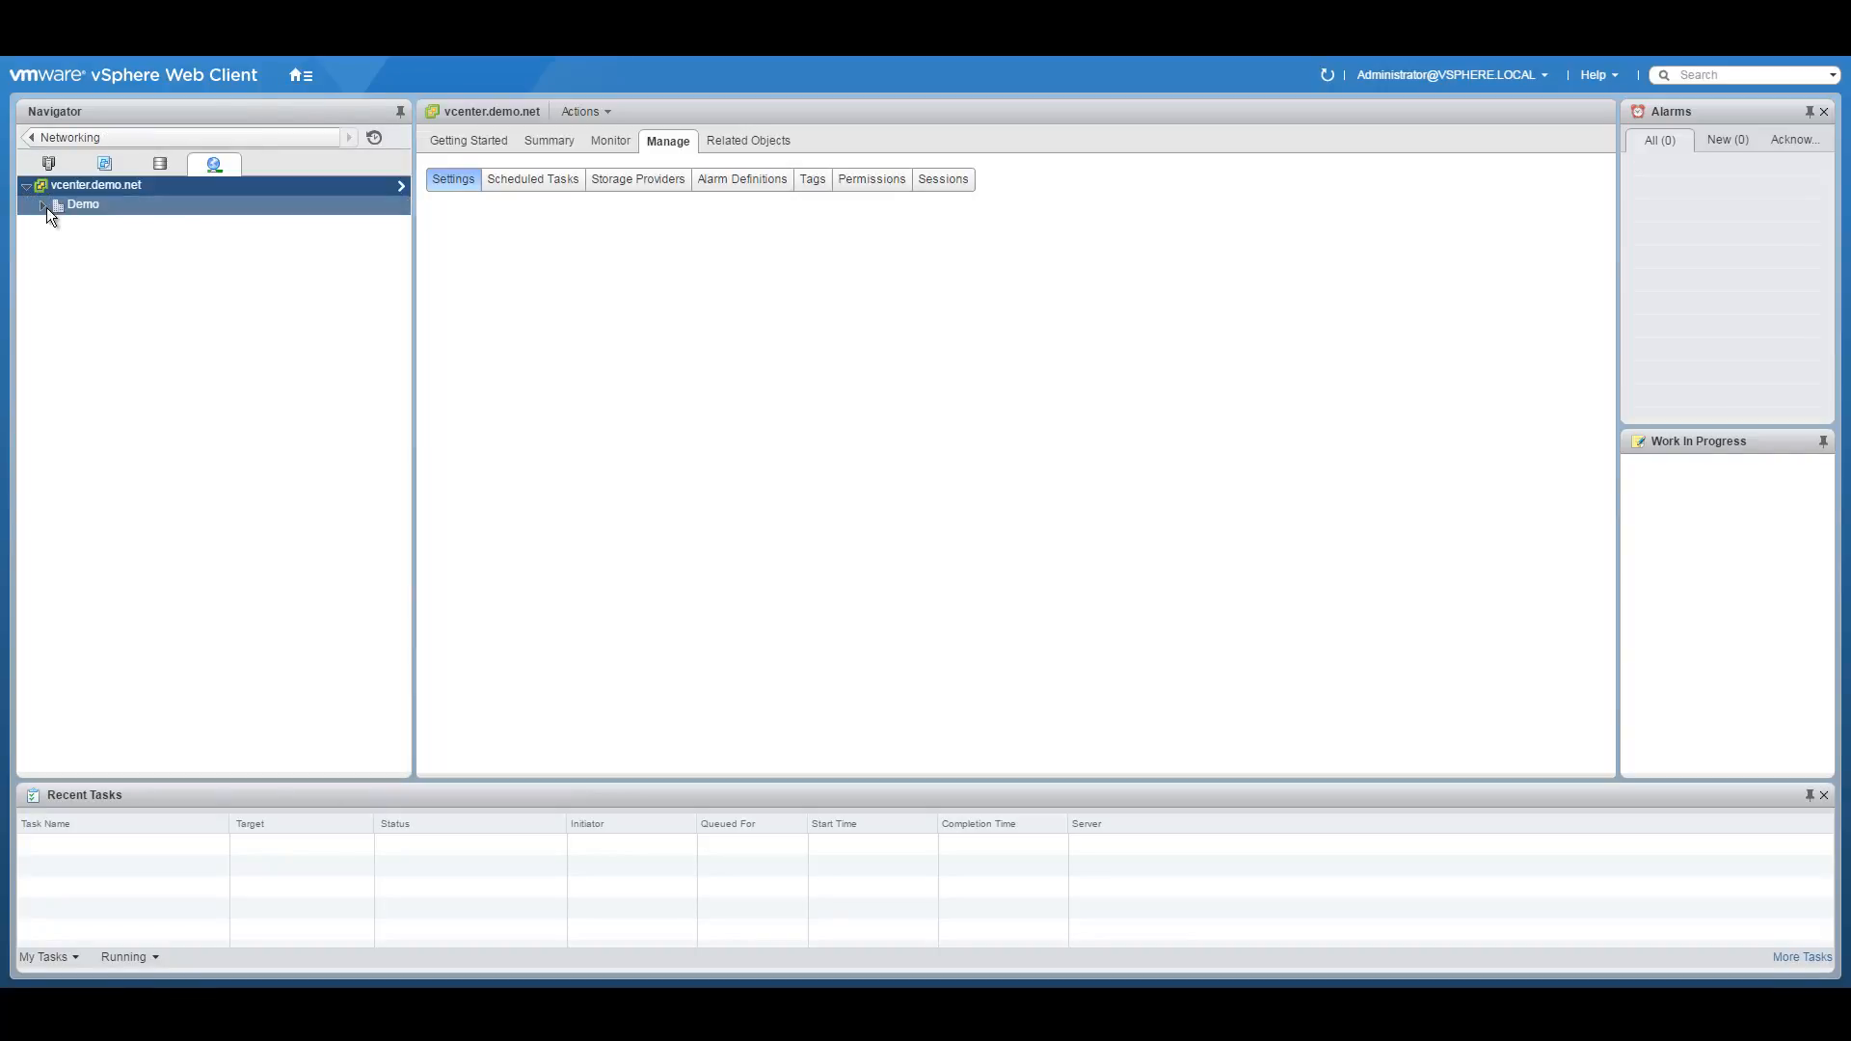
left_click(44, 205)
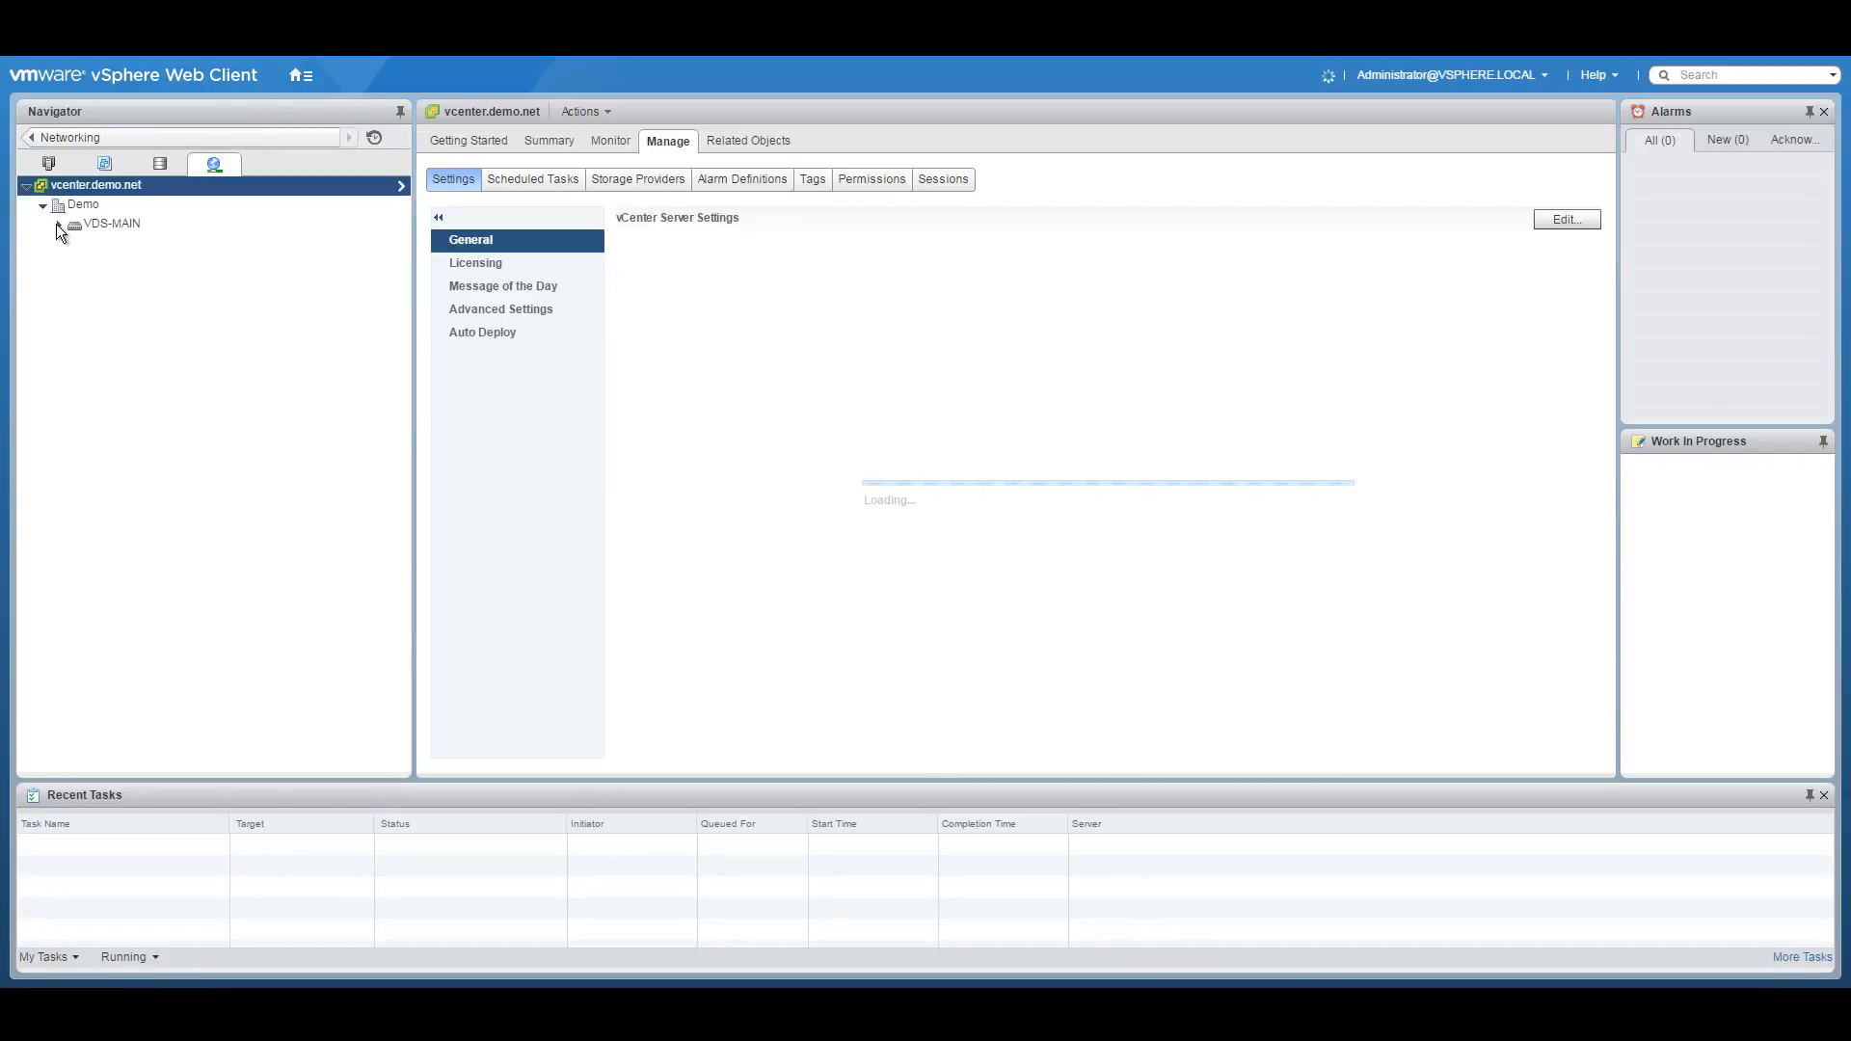
left_click(57, 225)
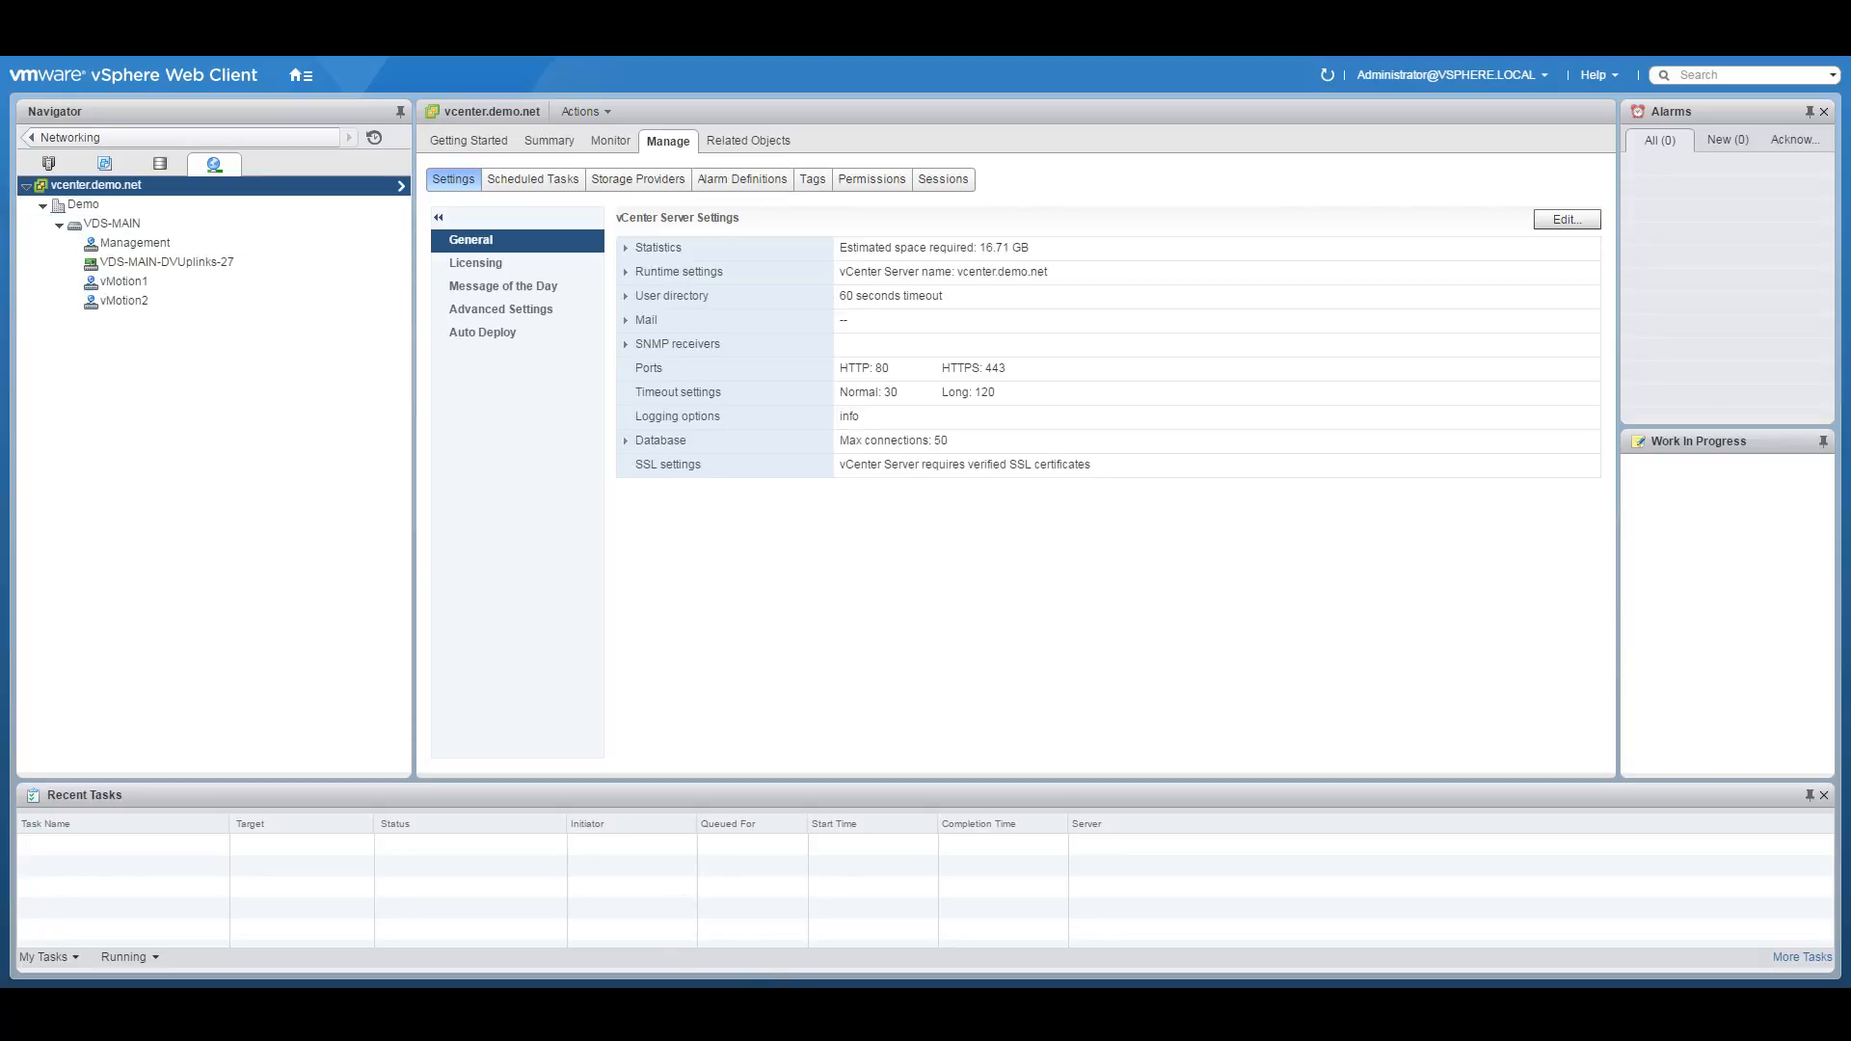
key("alt+Tab")
scroll(762, 538, "down", 1)
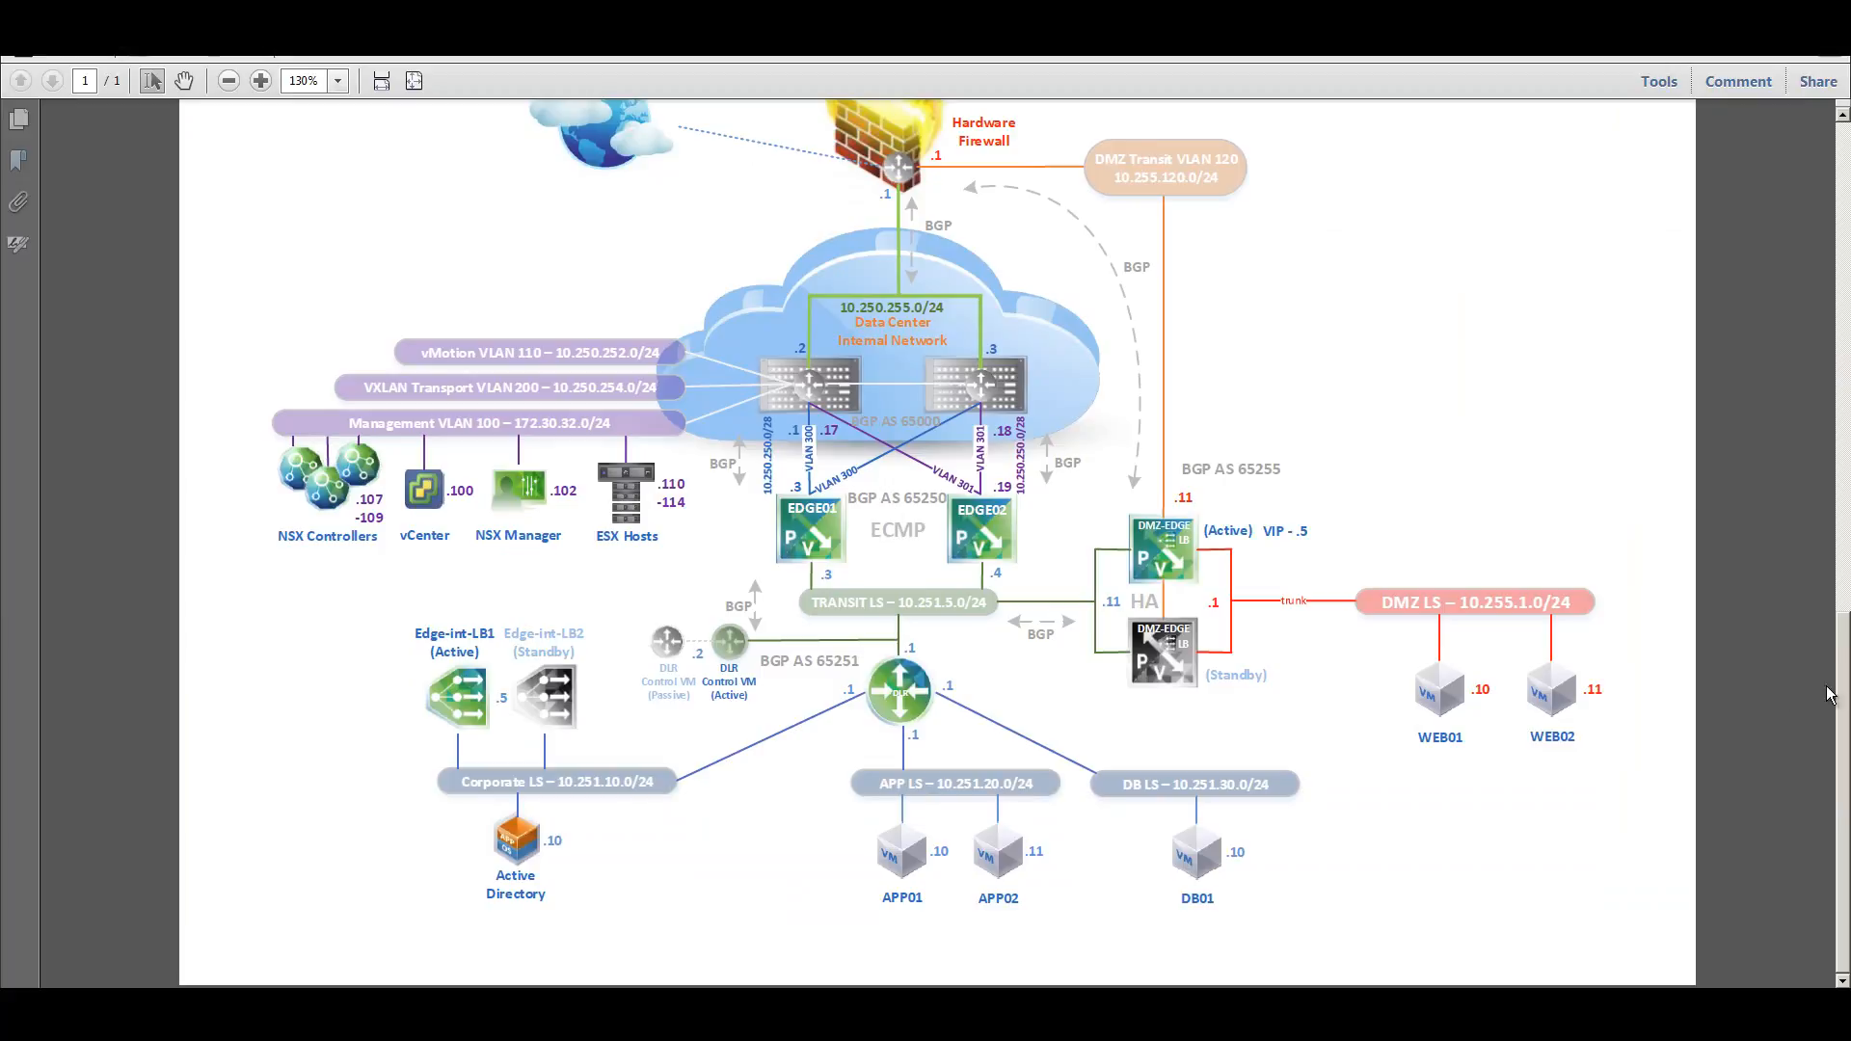
Scroll to the UCS-to-VDS-MAIN connectivity diagram, leave full screen and view it in Read Mode.
left_click_drag(1848, 752, 1832, 647)
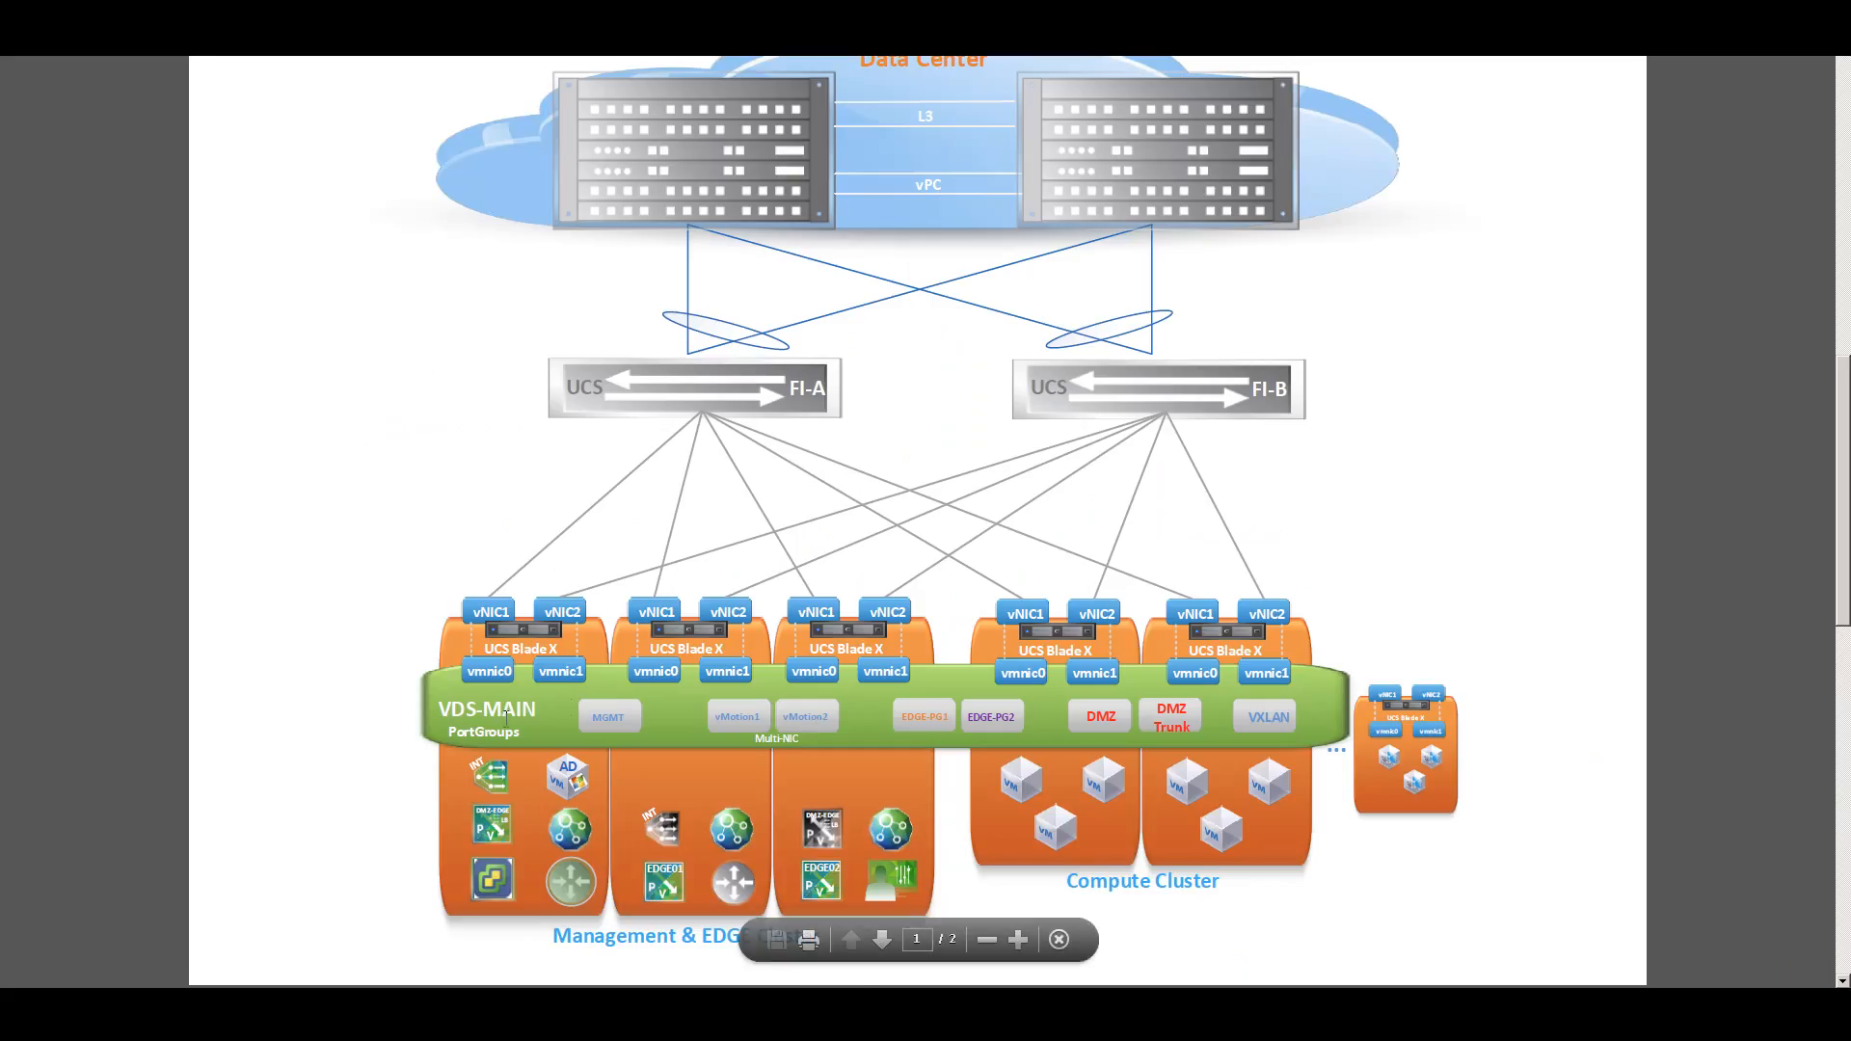
left_click(1059, 939)
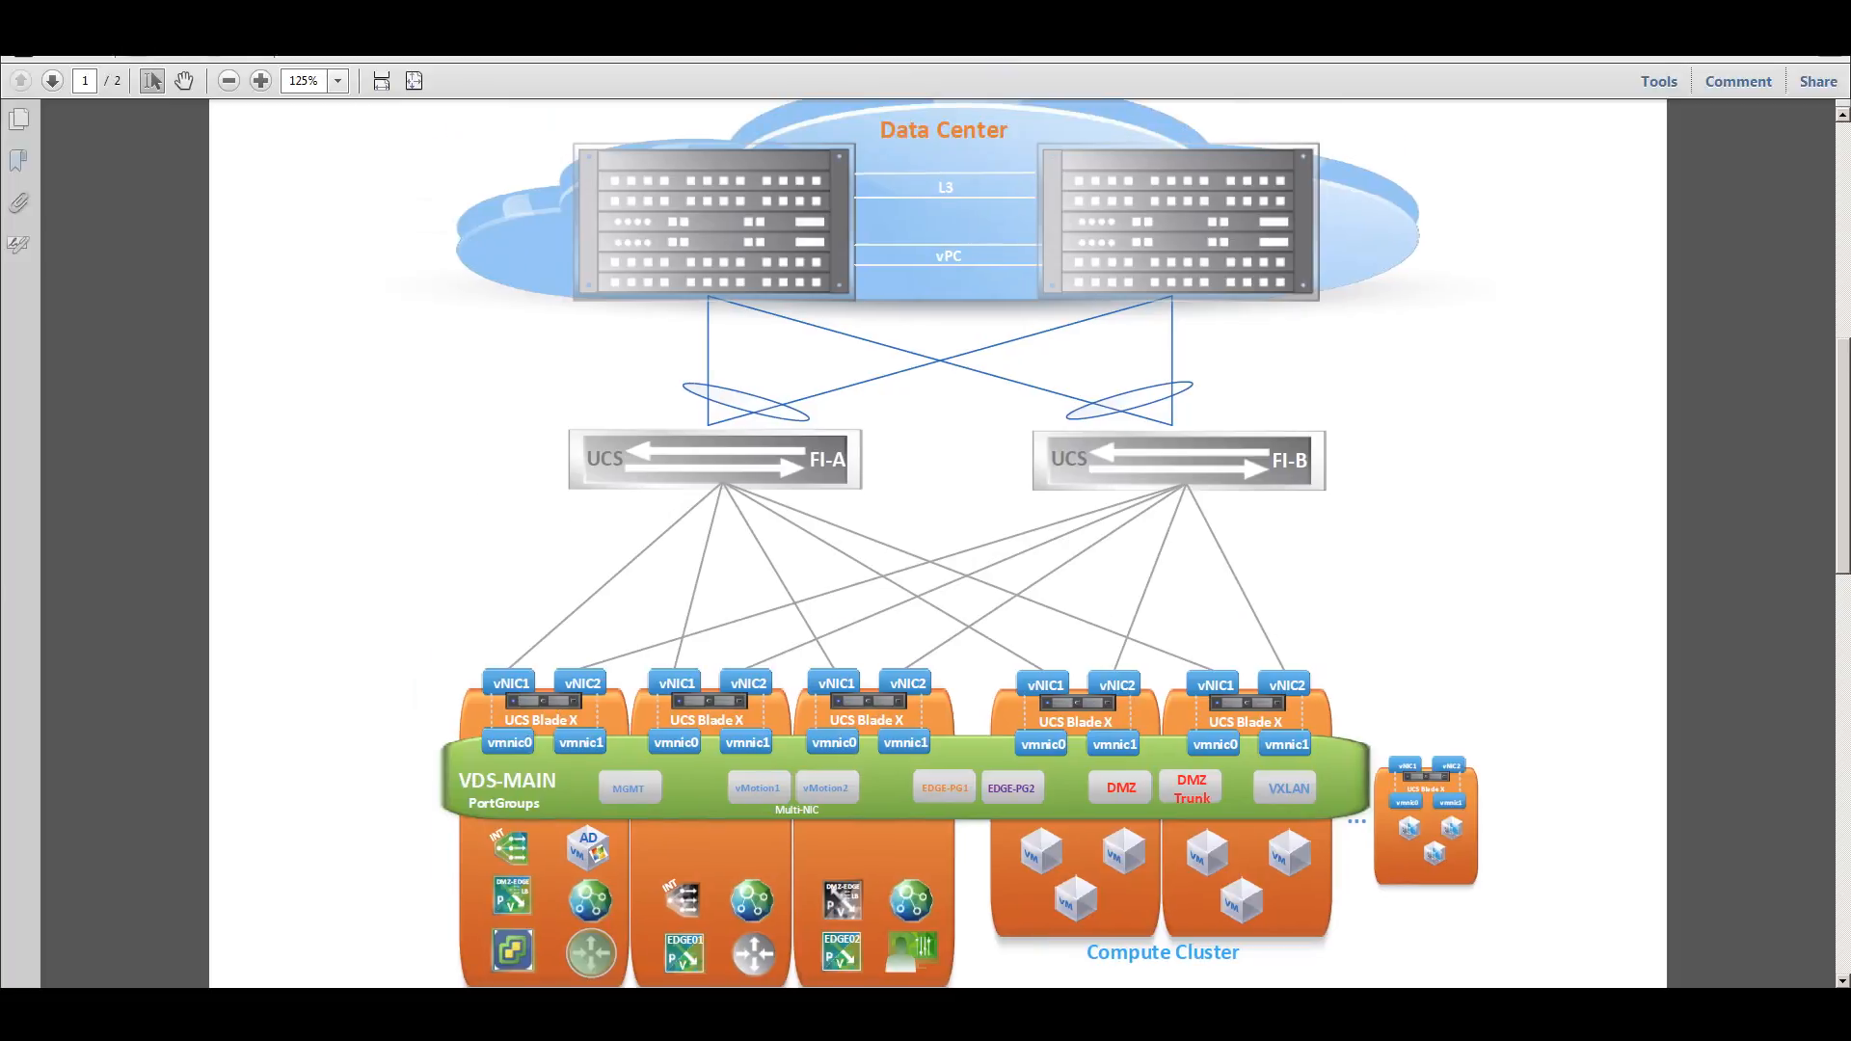
left_click(73, 19)
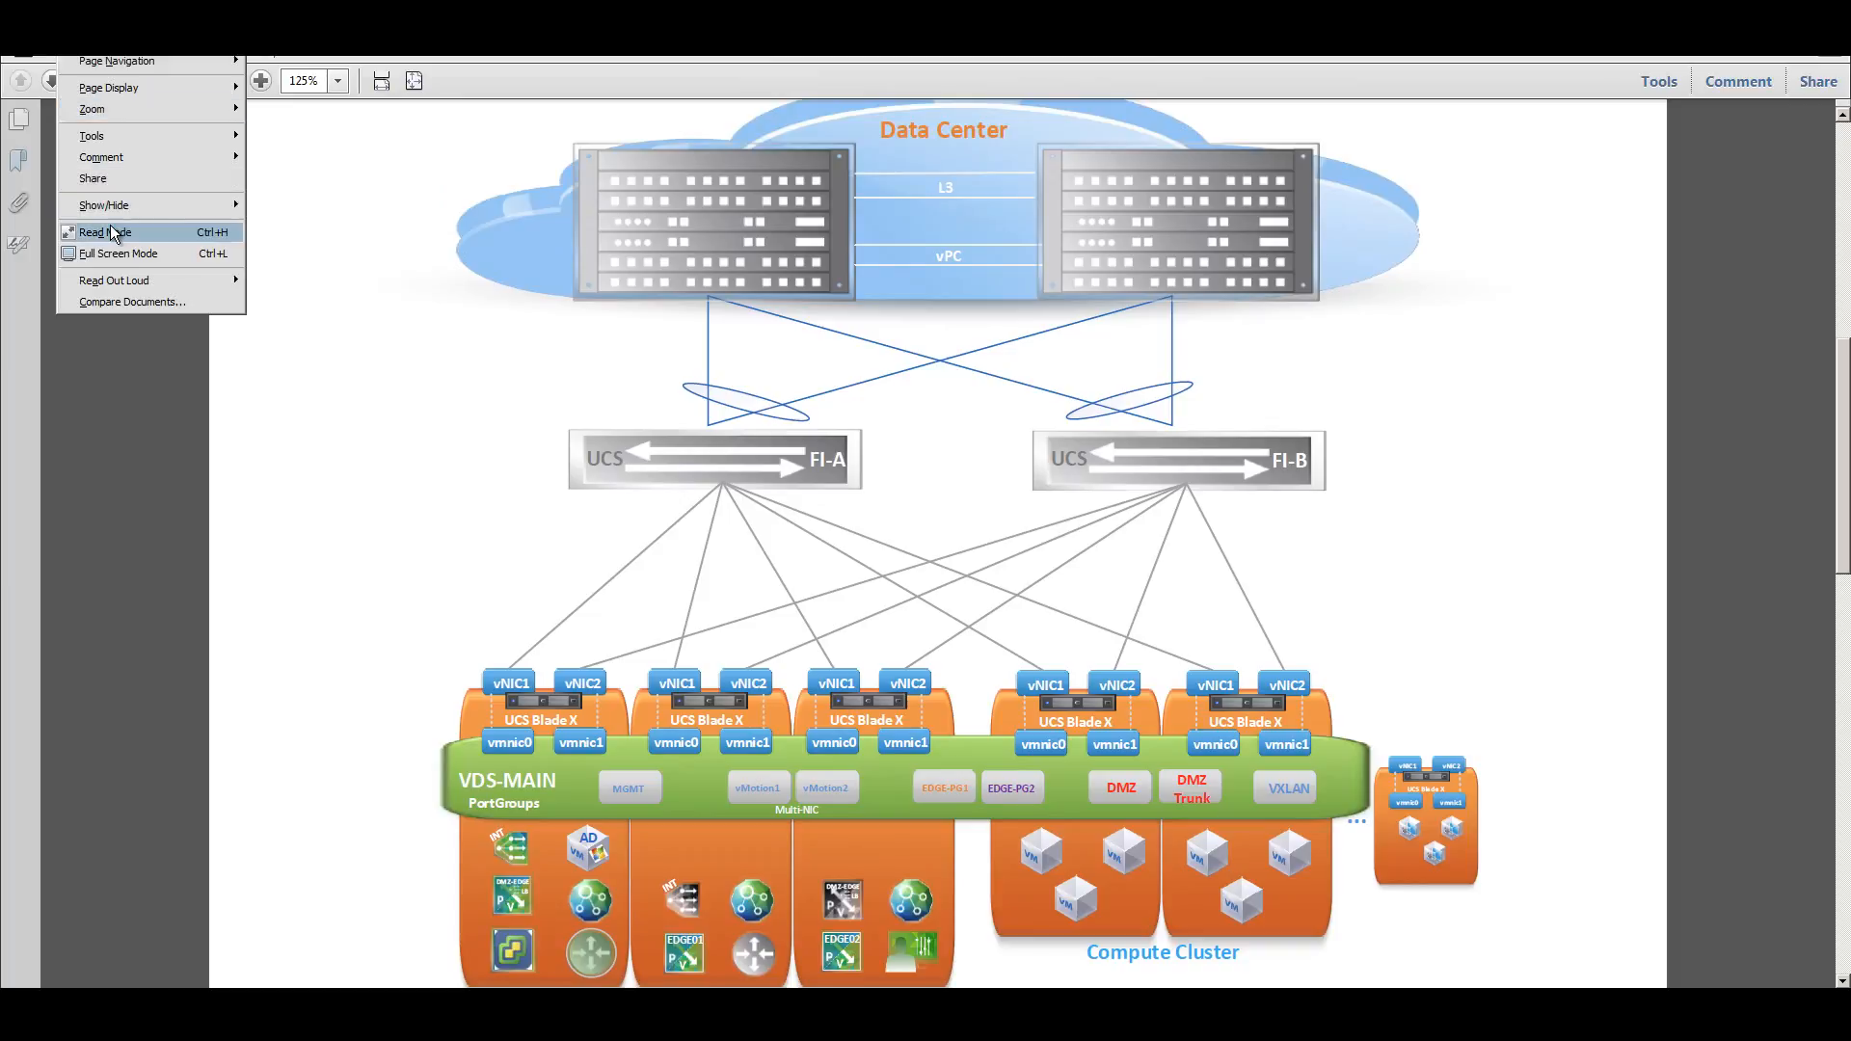
left_click(108, 232)
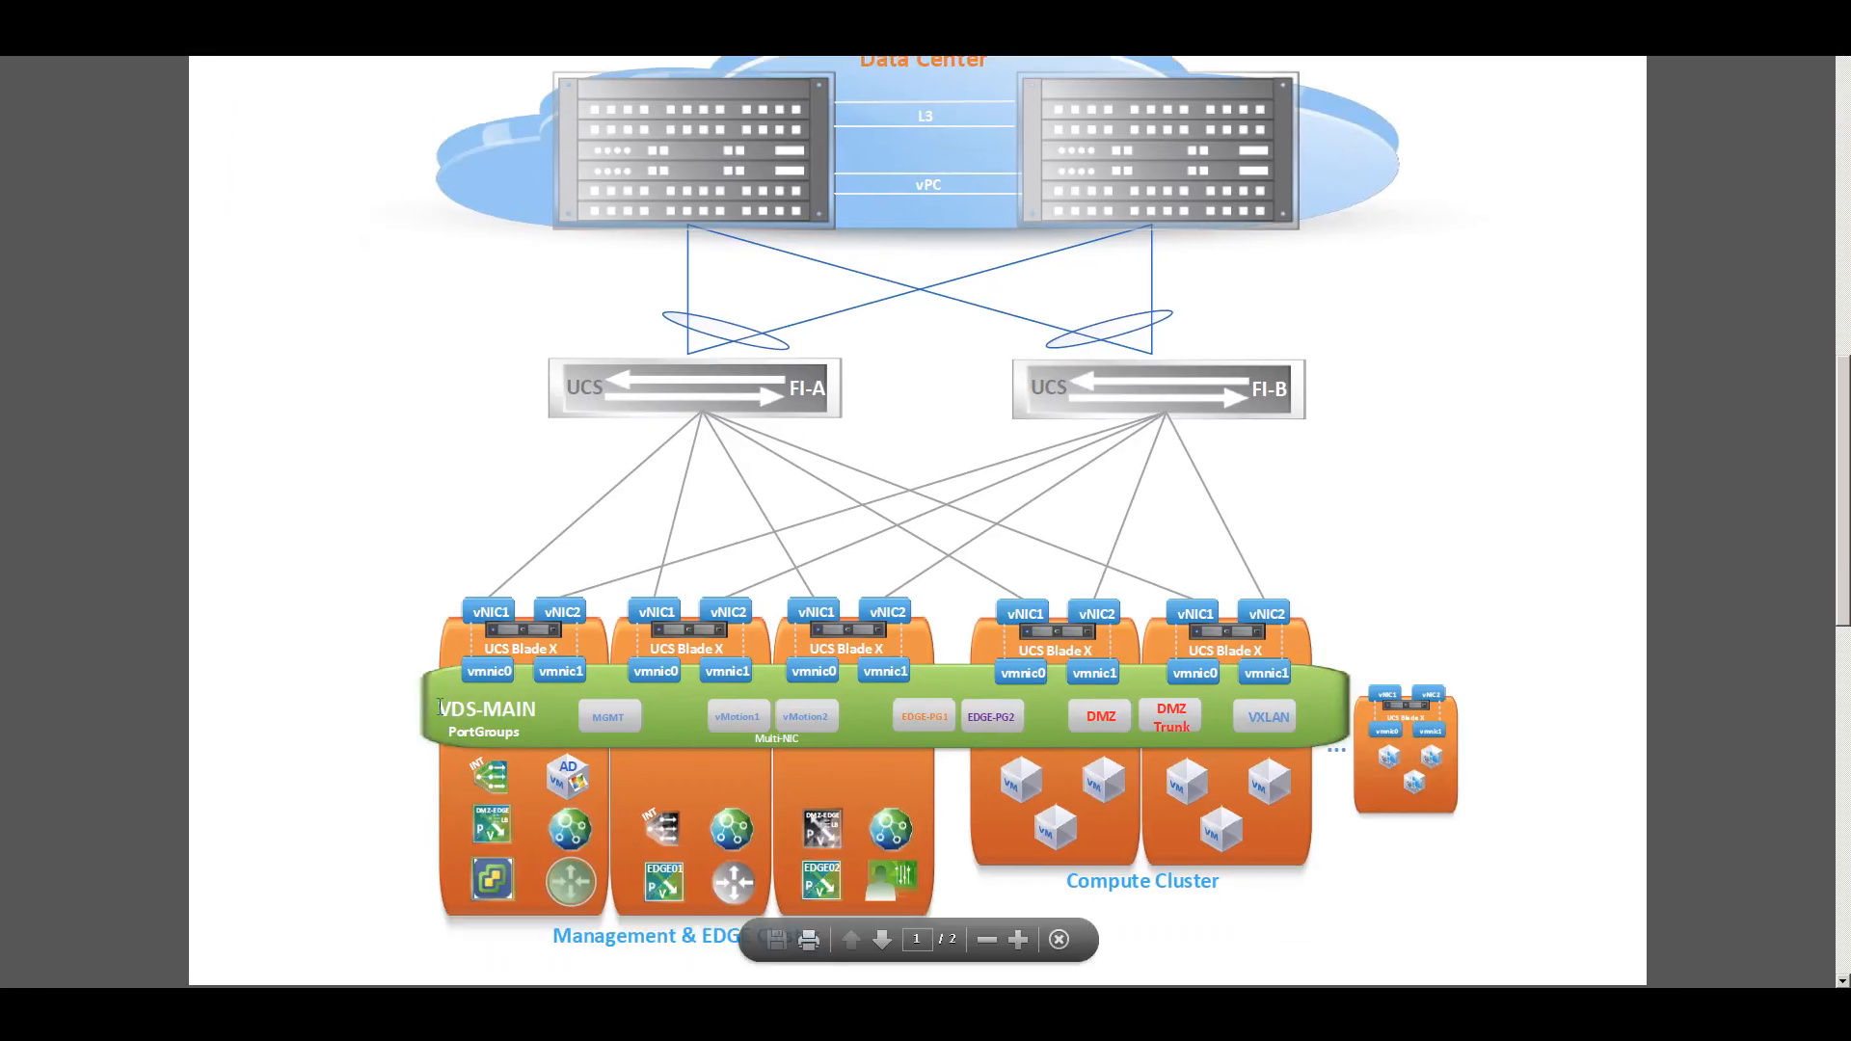
left_click(544, 716)
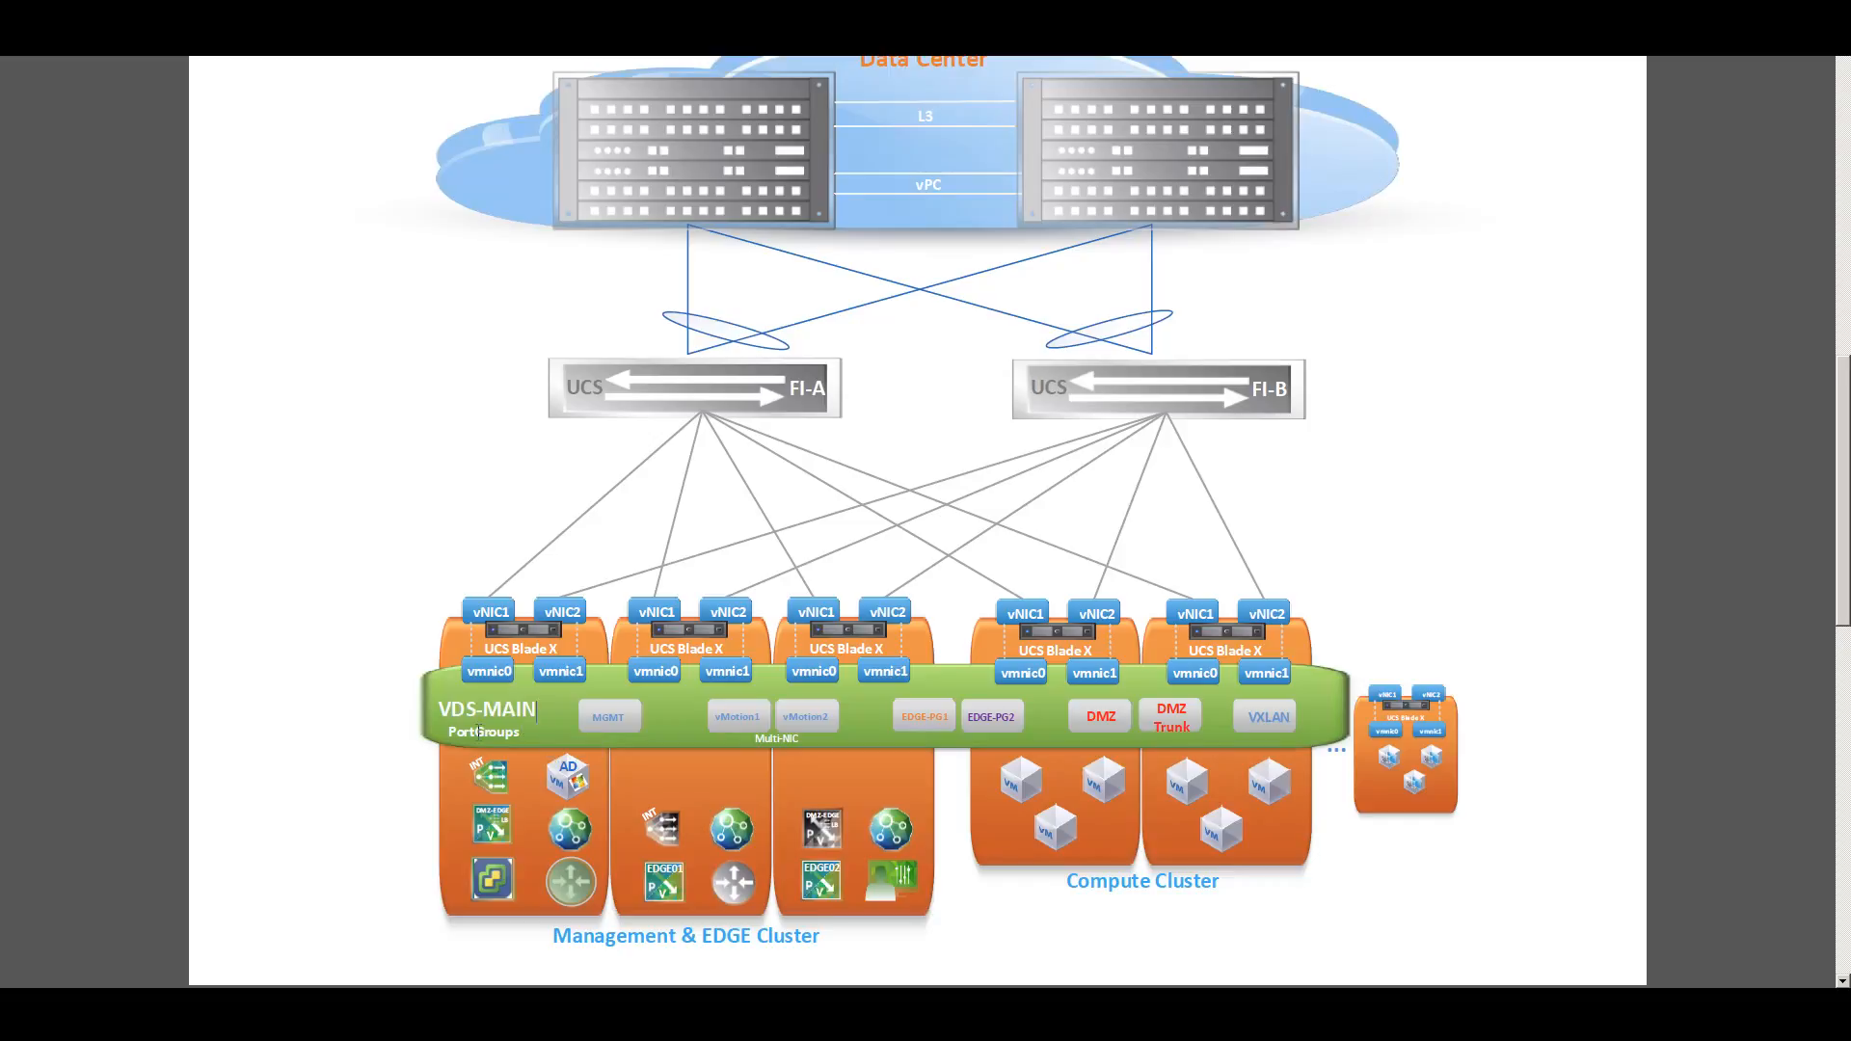
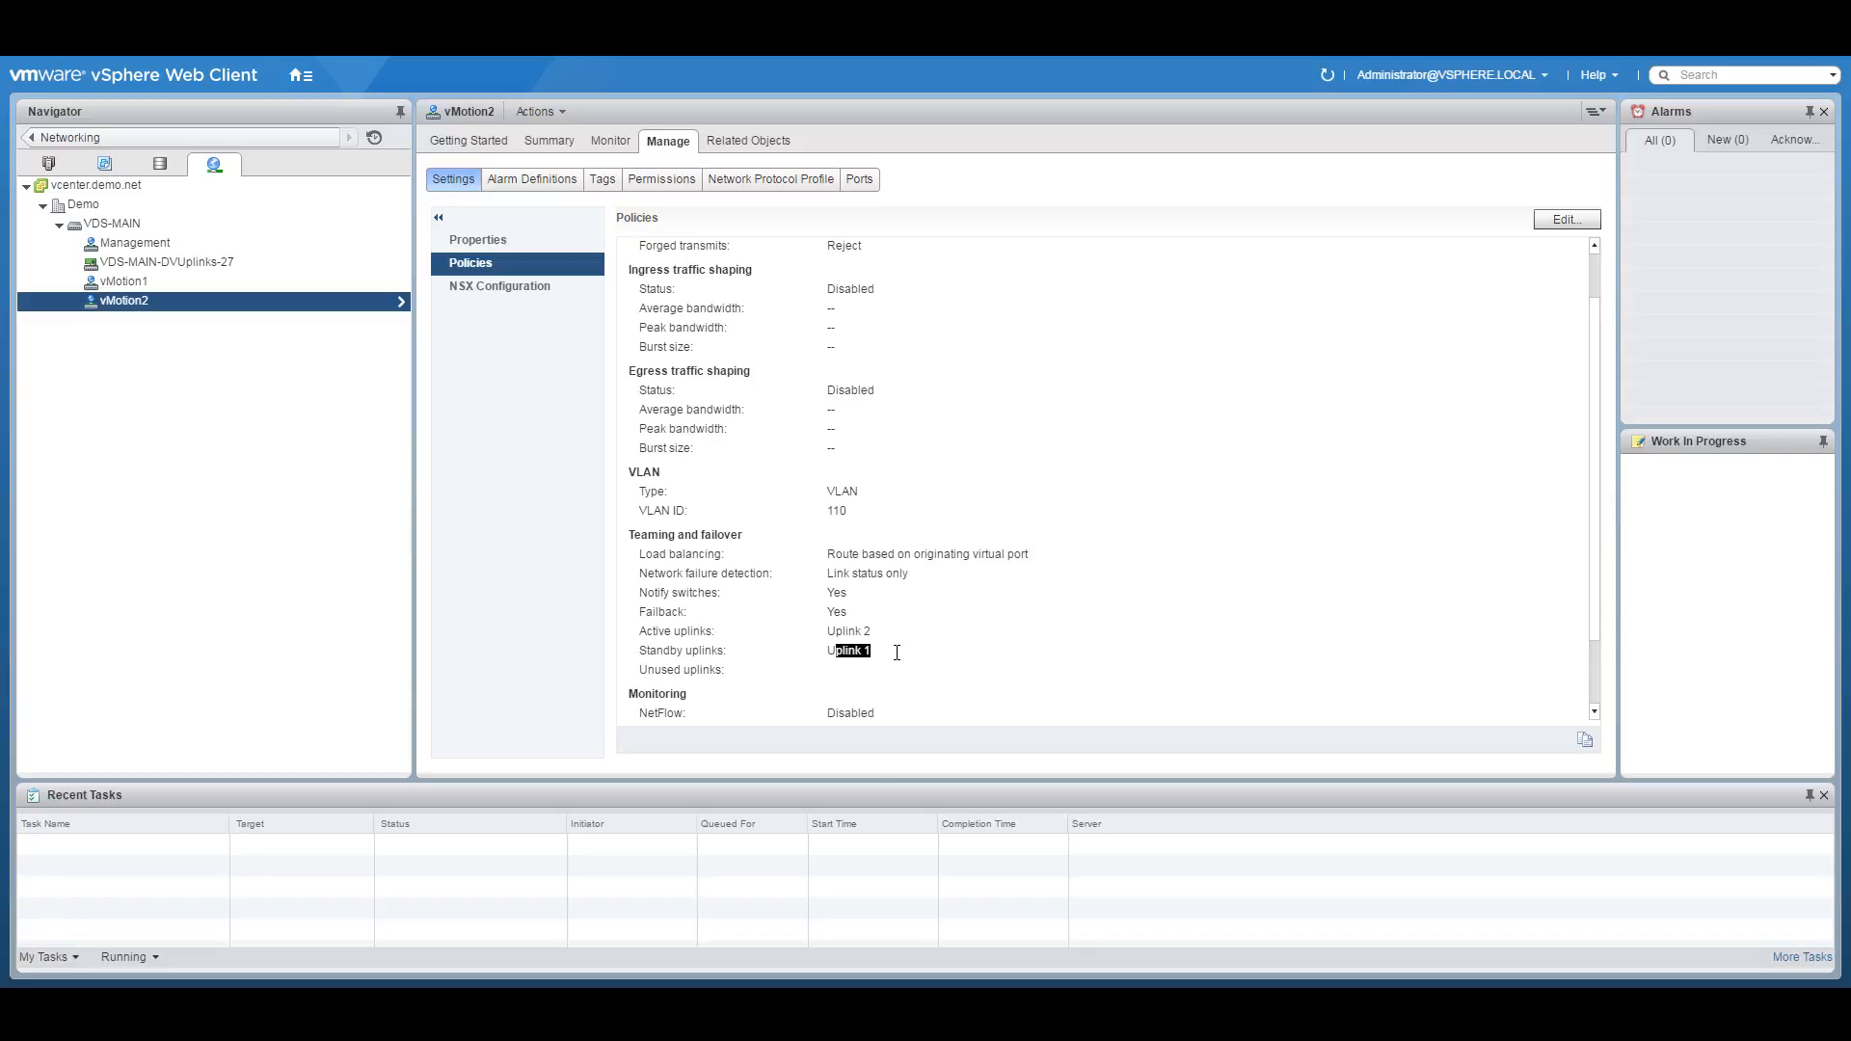
Point out the load balancing policy, then view the VDS-MAIN-DVUplinks-27 port group's policies.
left_click_drag(827, 554, 1020, 563)
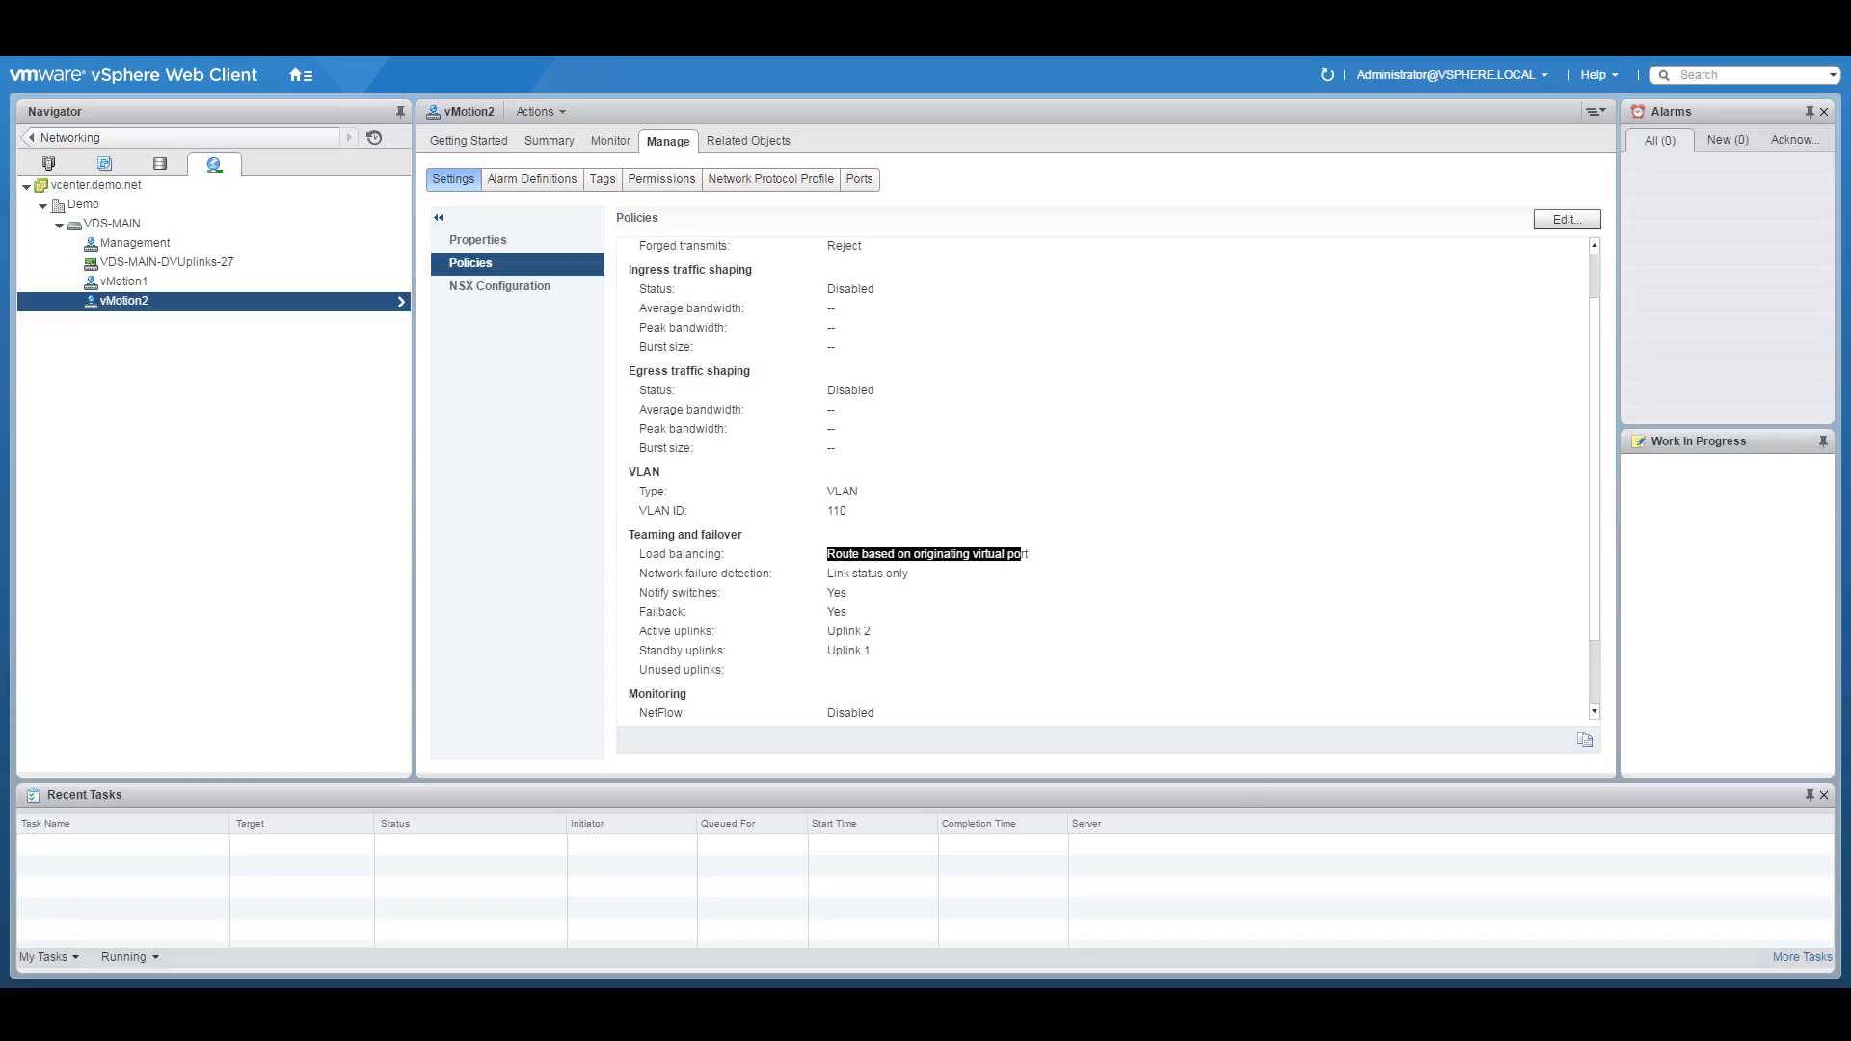
left_click(736, 571)
left_click(140, 261)
Show the Management port group's policies, highlighting its VLAN ID 100.
left_click(129, 239)
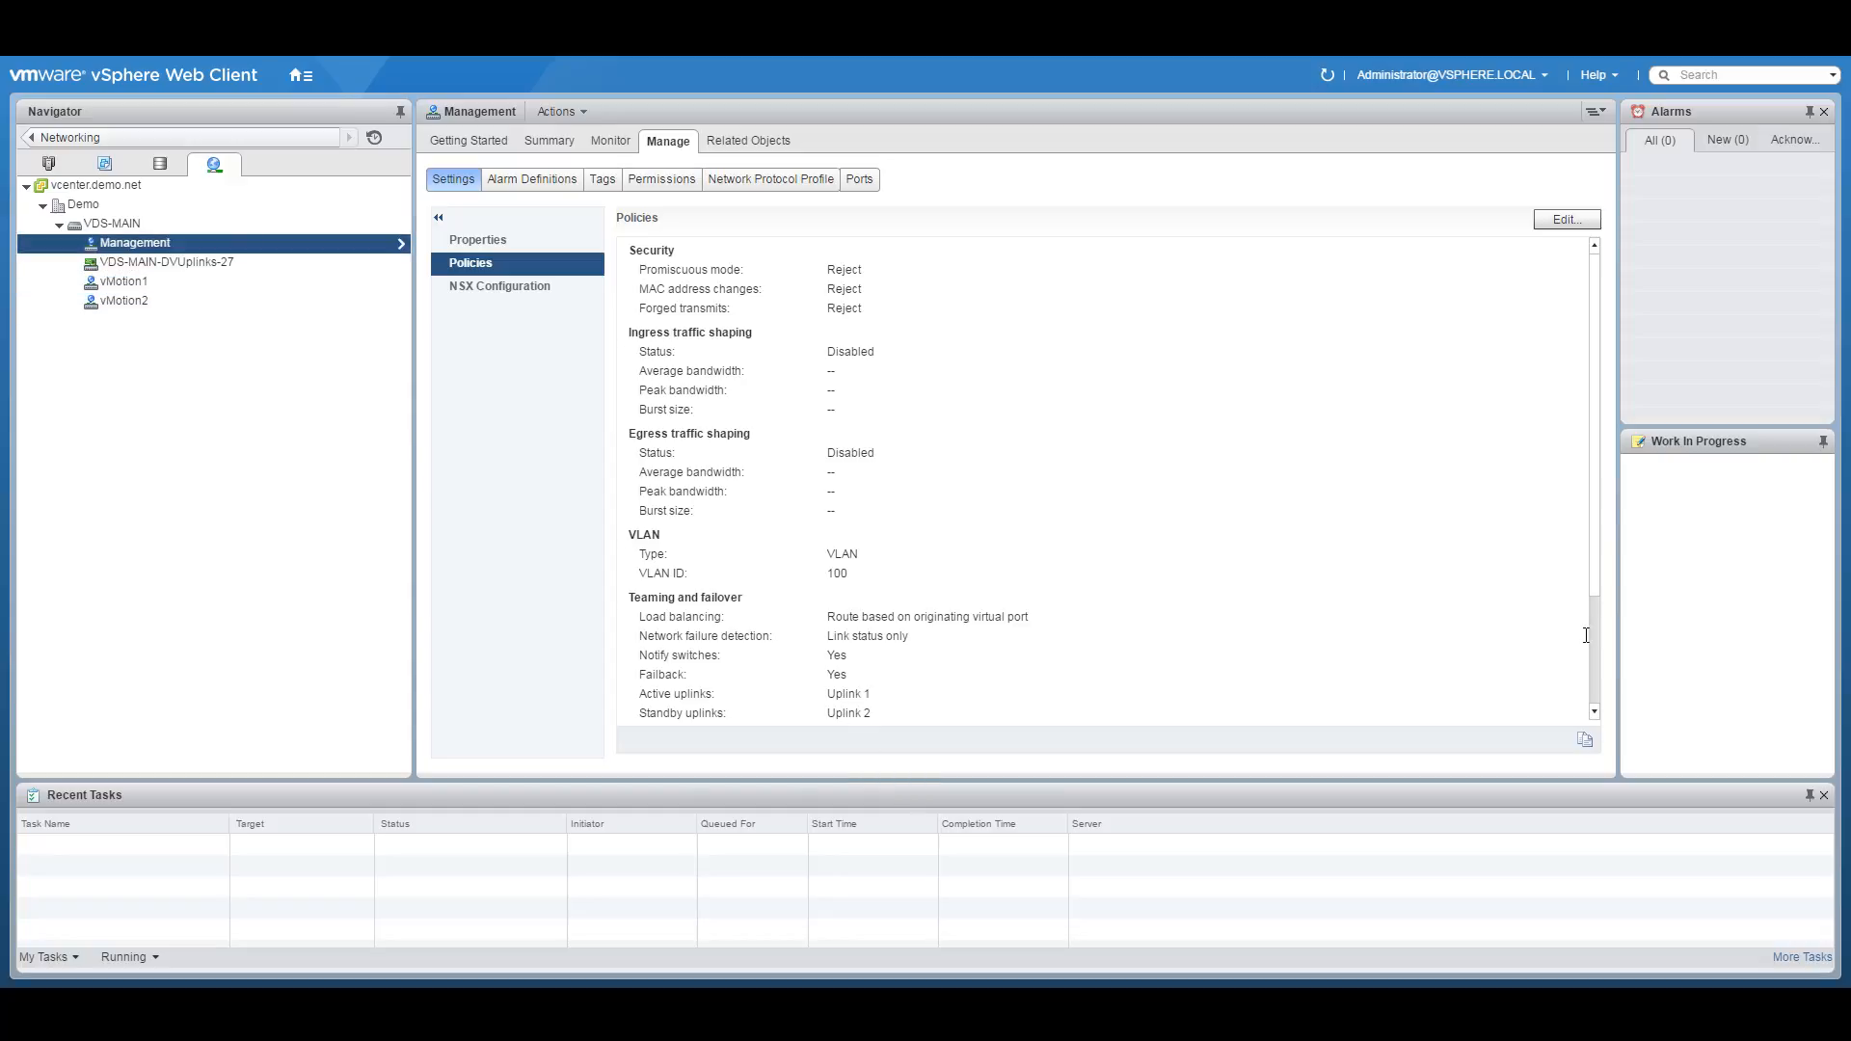
scroll(1599, 588, "down", 1)
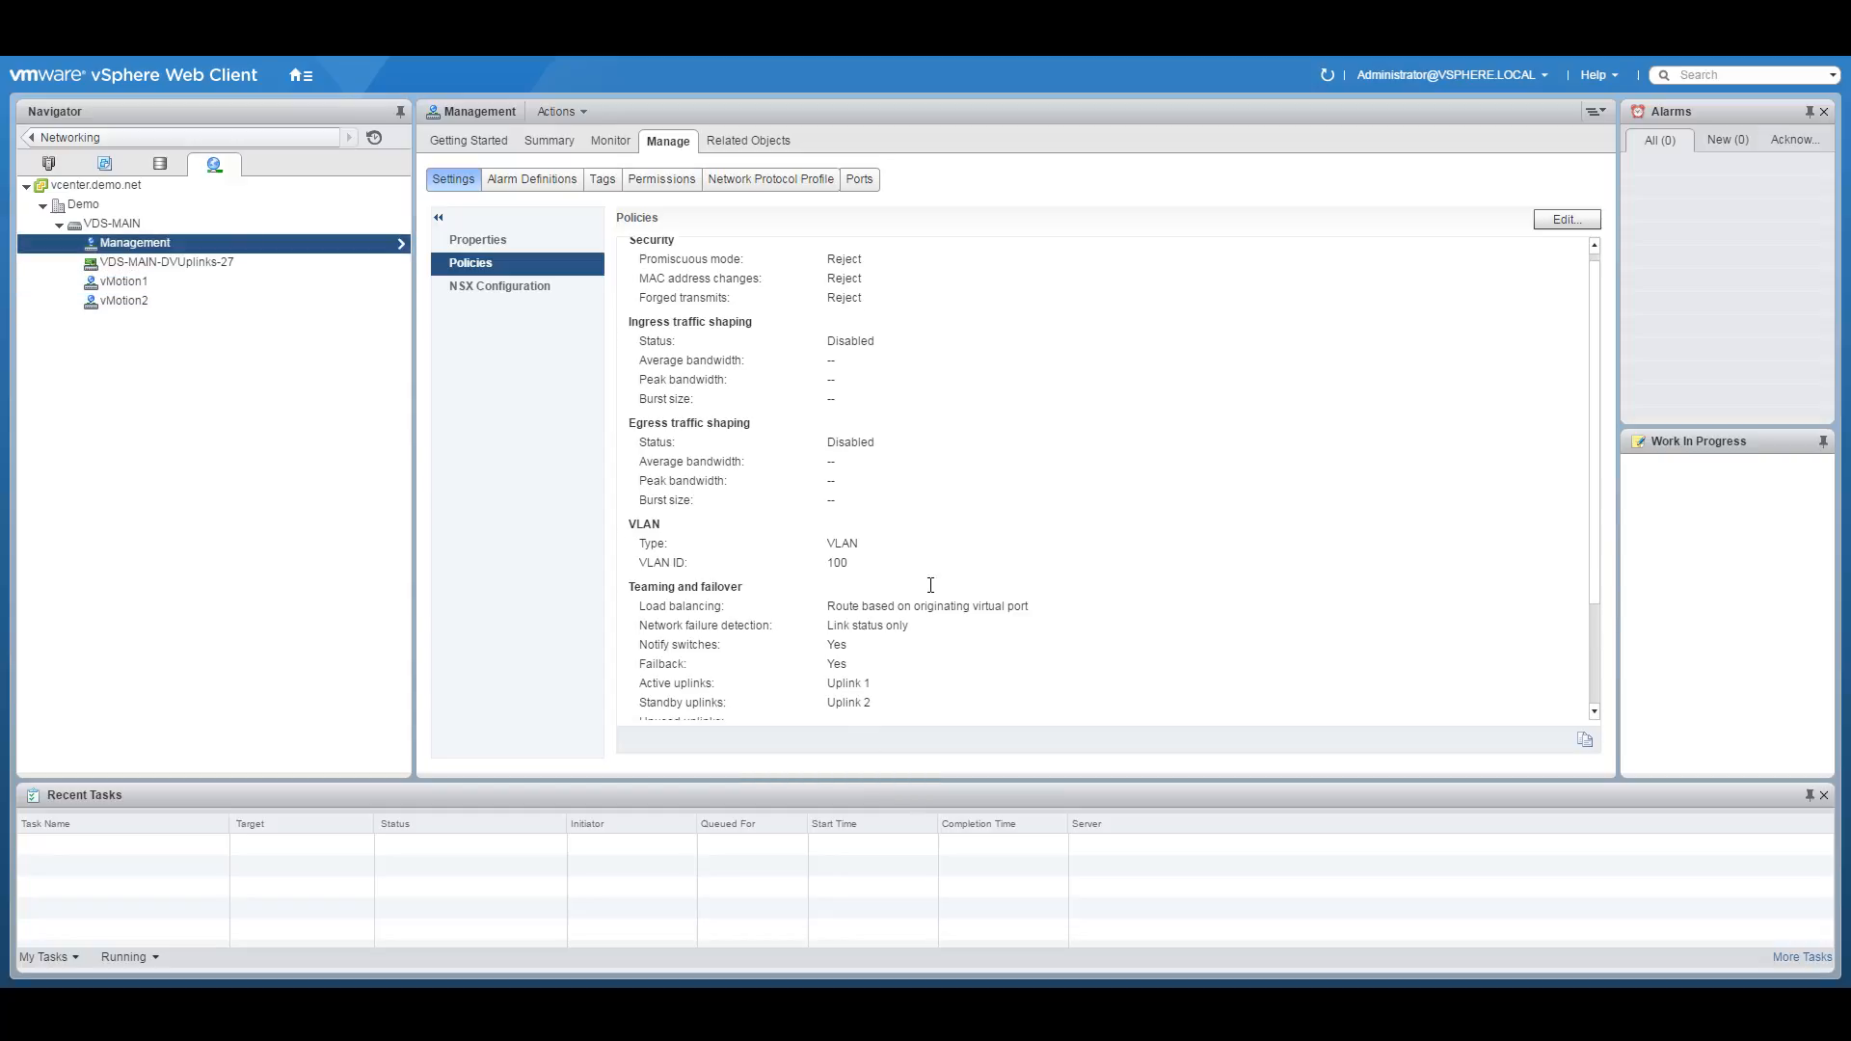
double_click(837, 563)
left_click(320, 465)
left_click(300, 75)
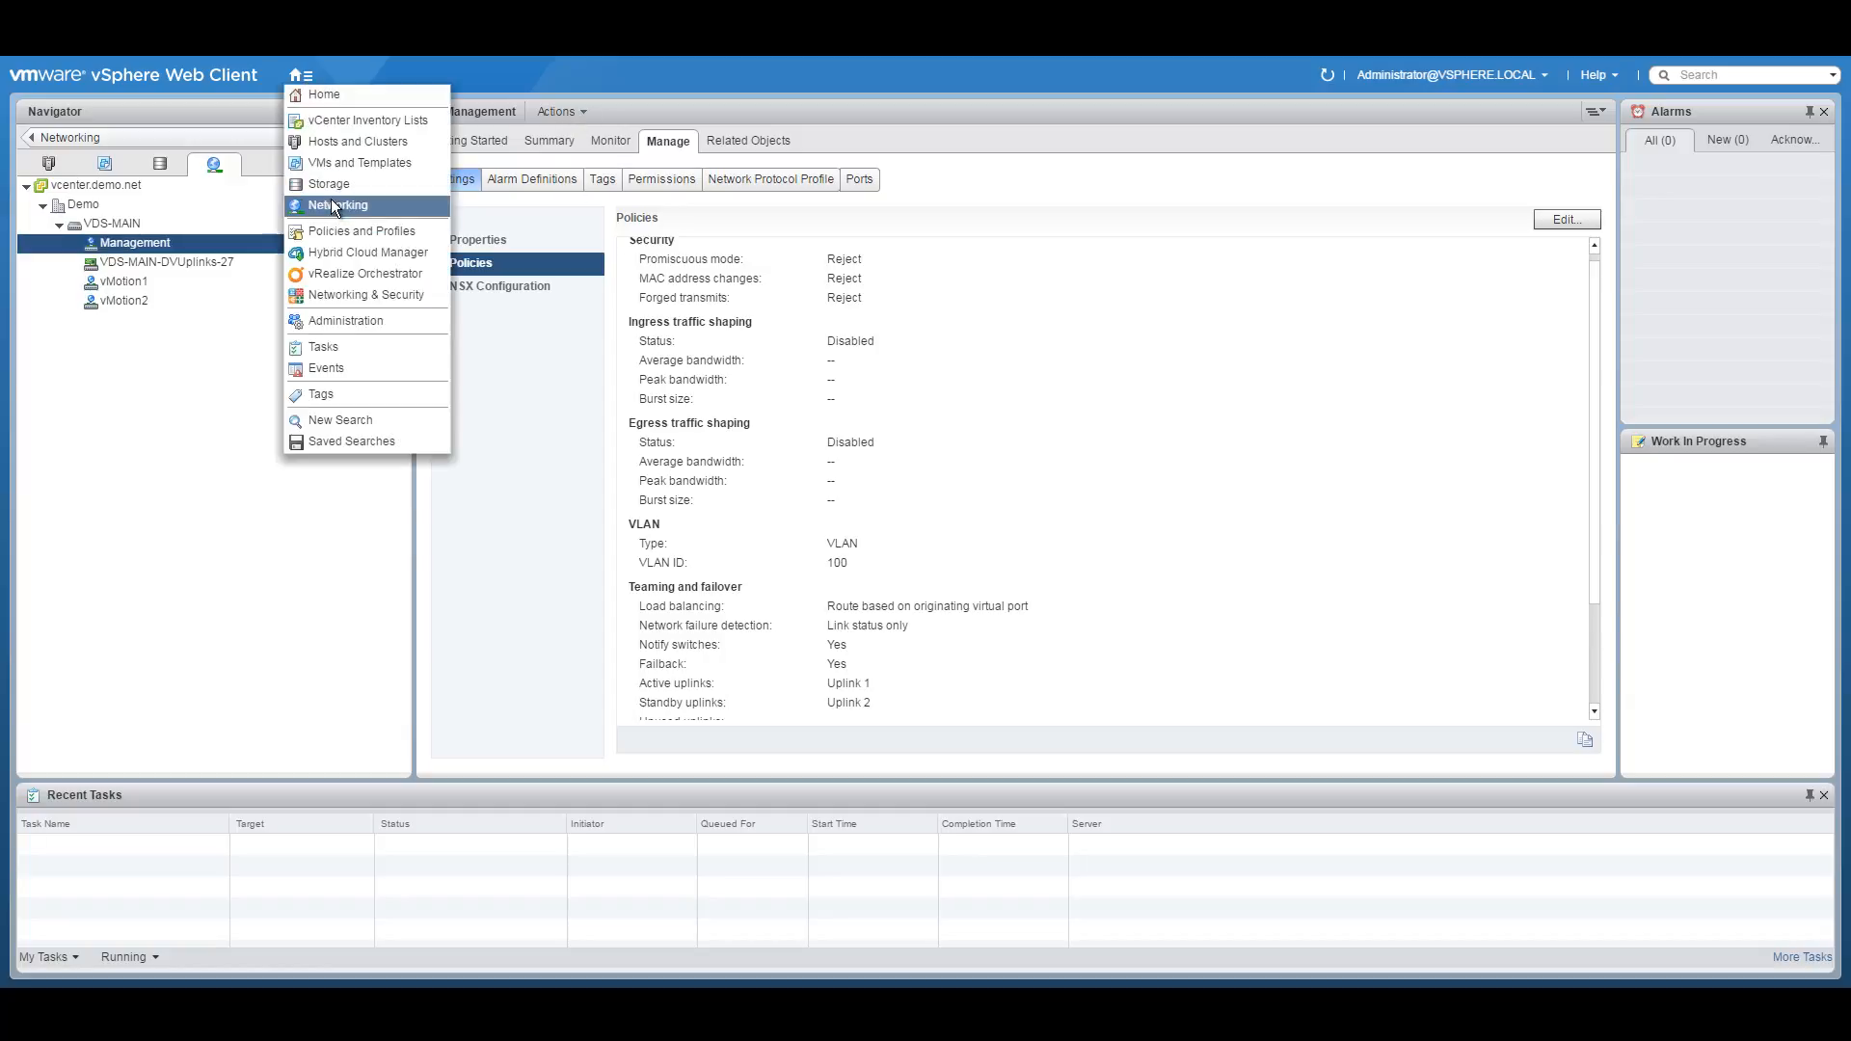
In Hosts and Clusters, list nsxacidemo-01.demo.net's VMkernel adapters, then its physical adapters vmnic0 and vmnic1.
left_click(337, 140)
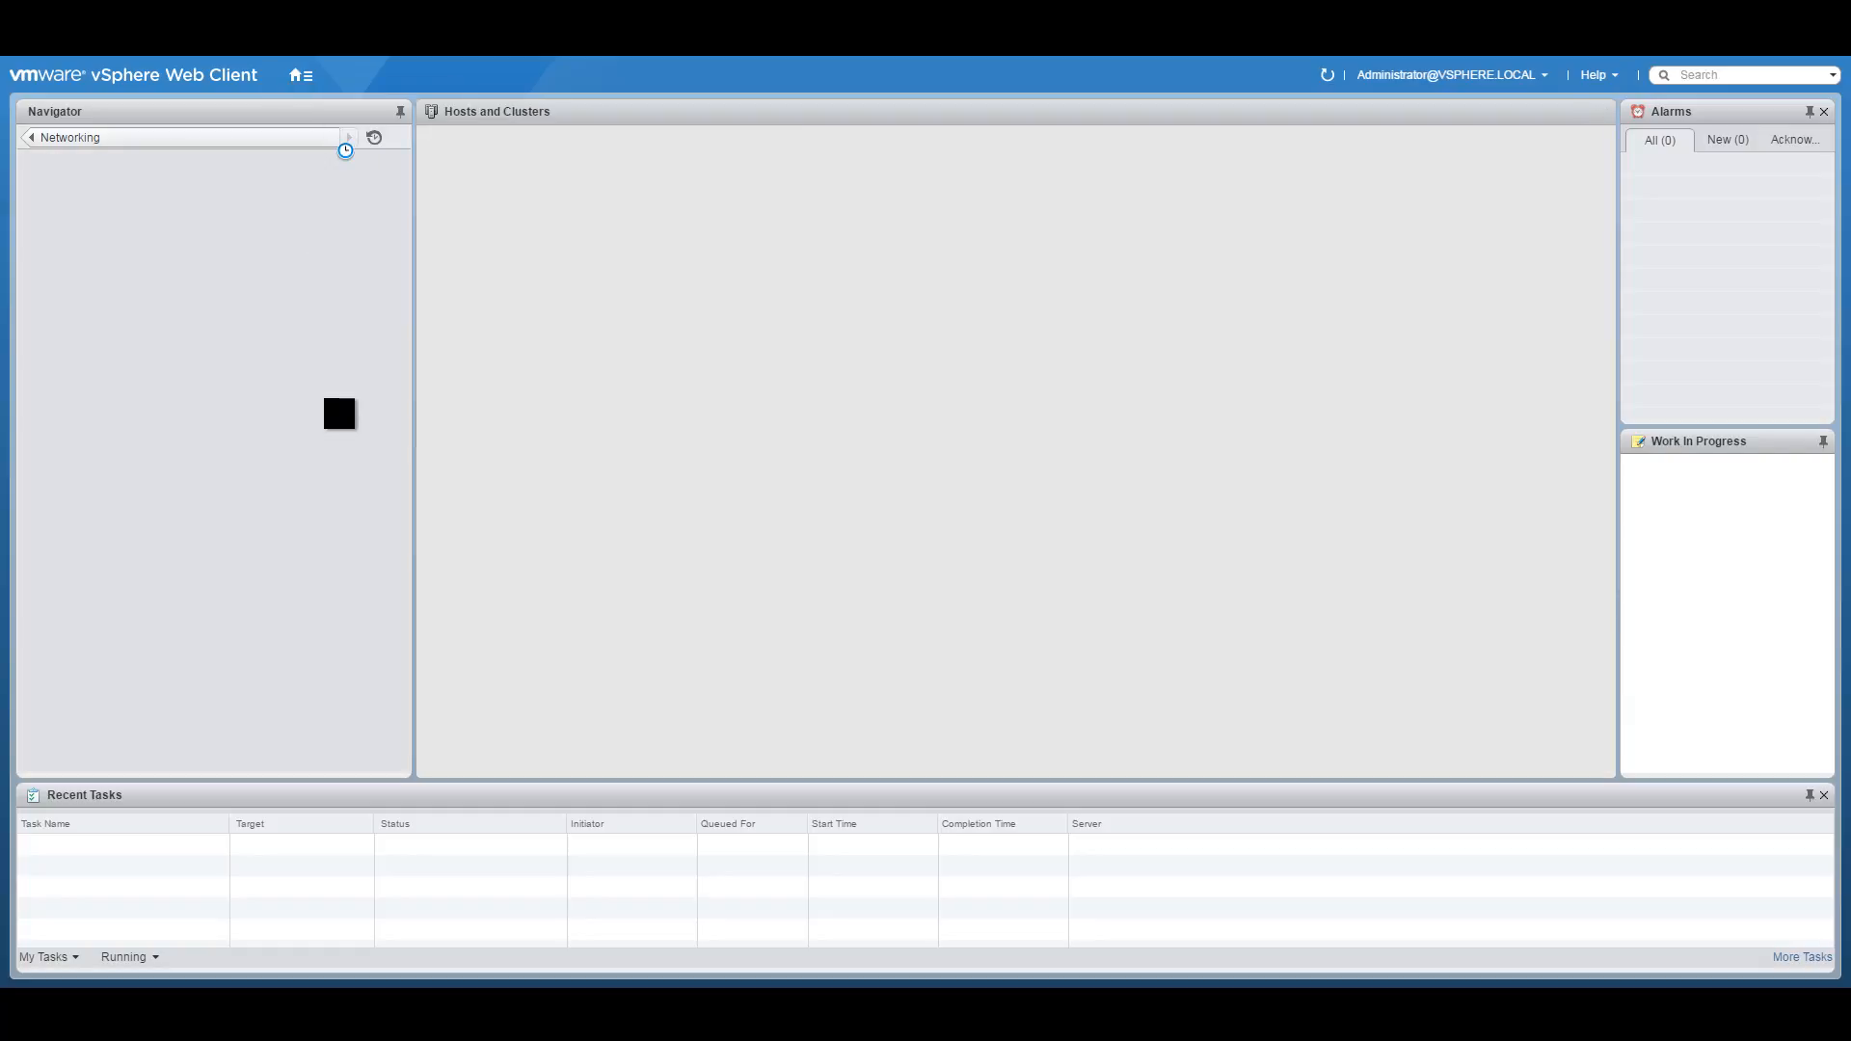
left_click(204, 263)
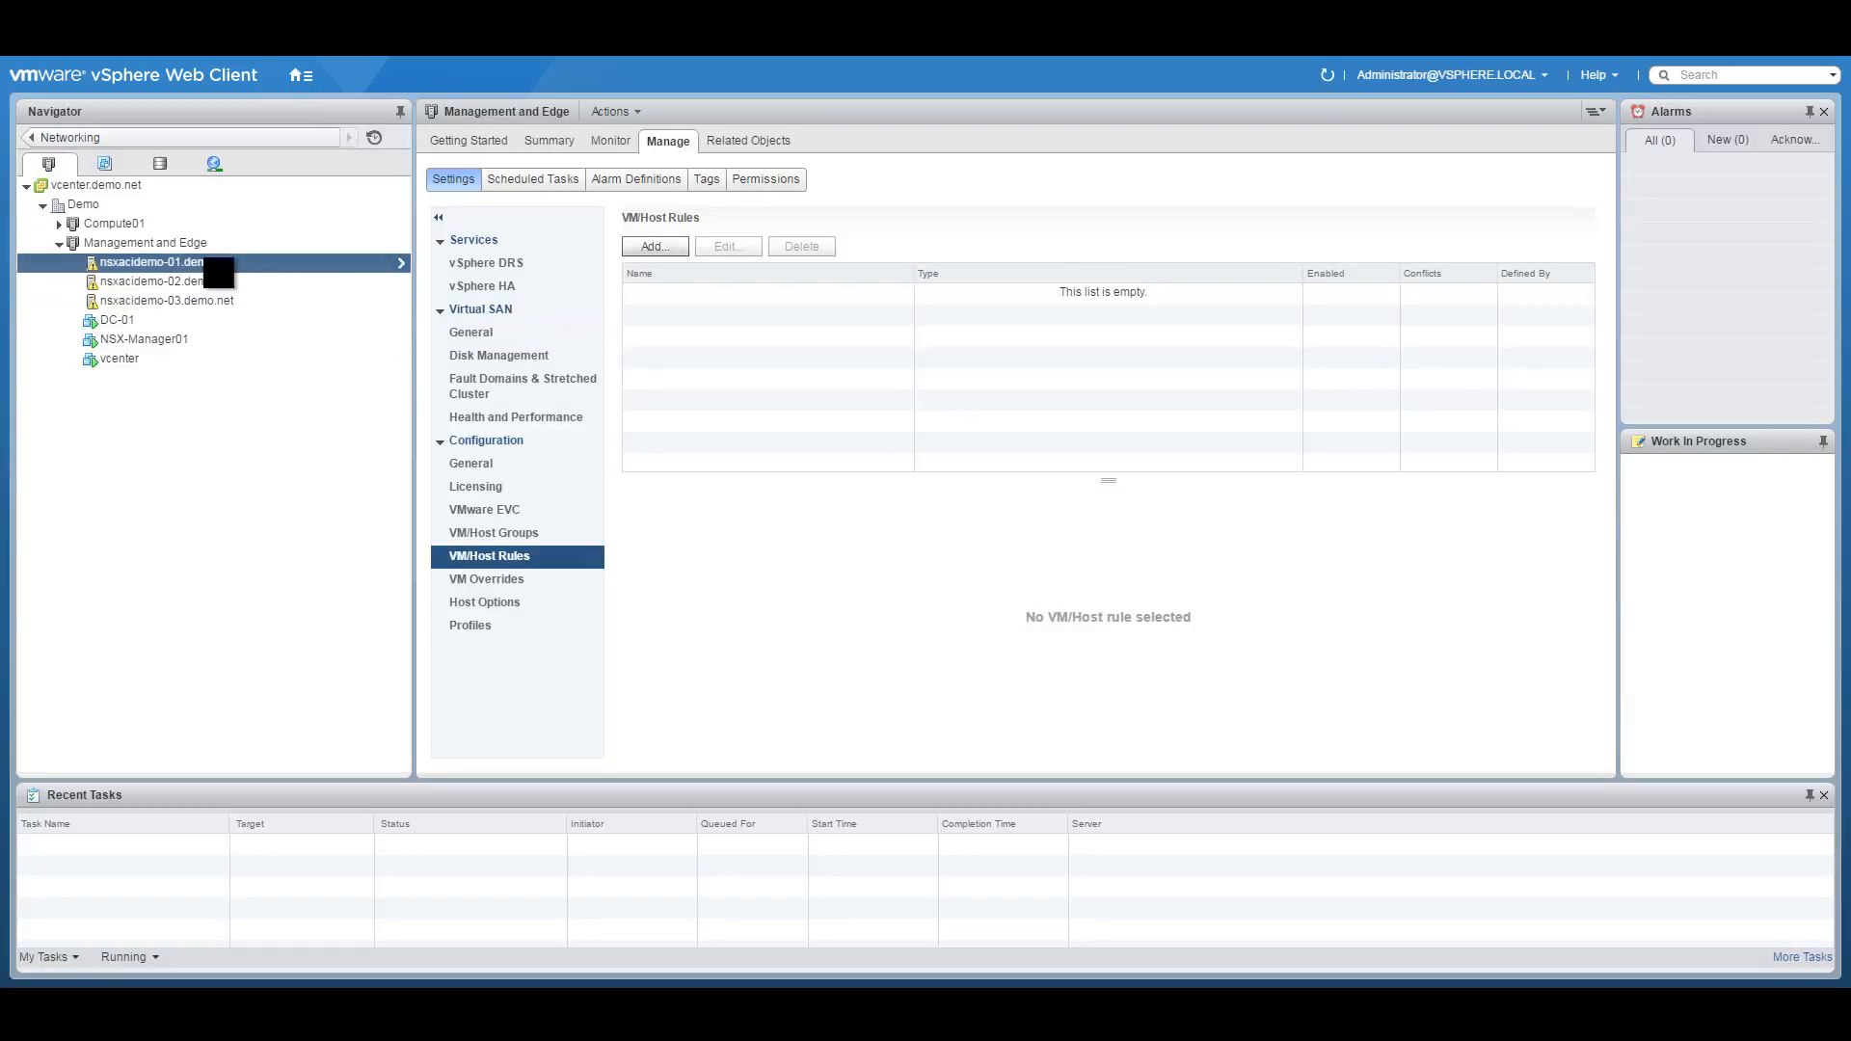
left_click(675, 143)
left_click(517, 181)
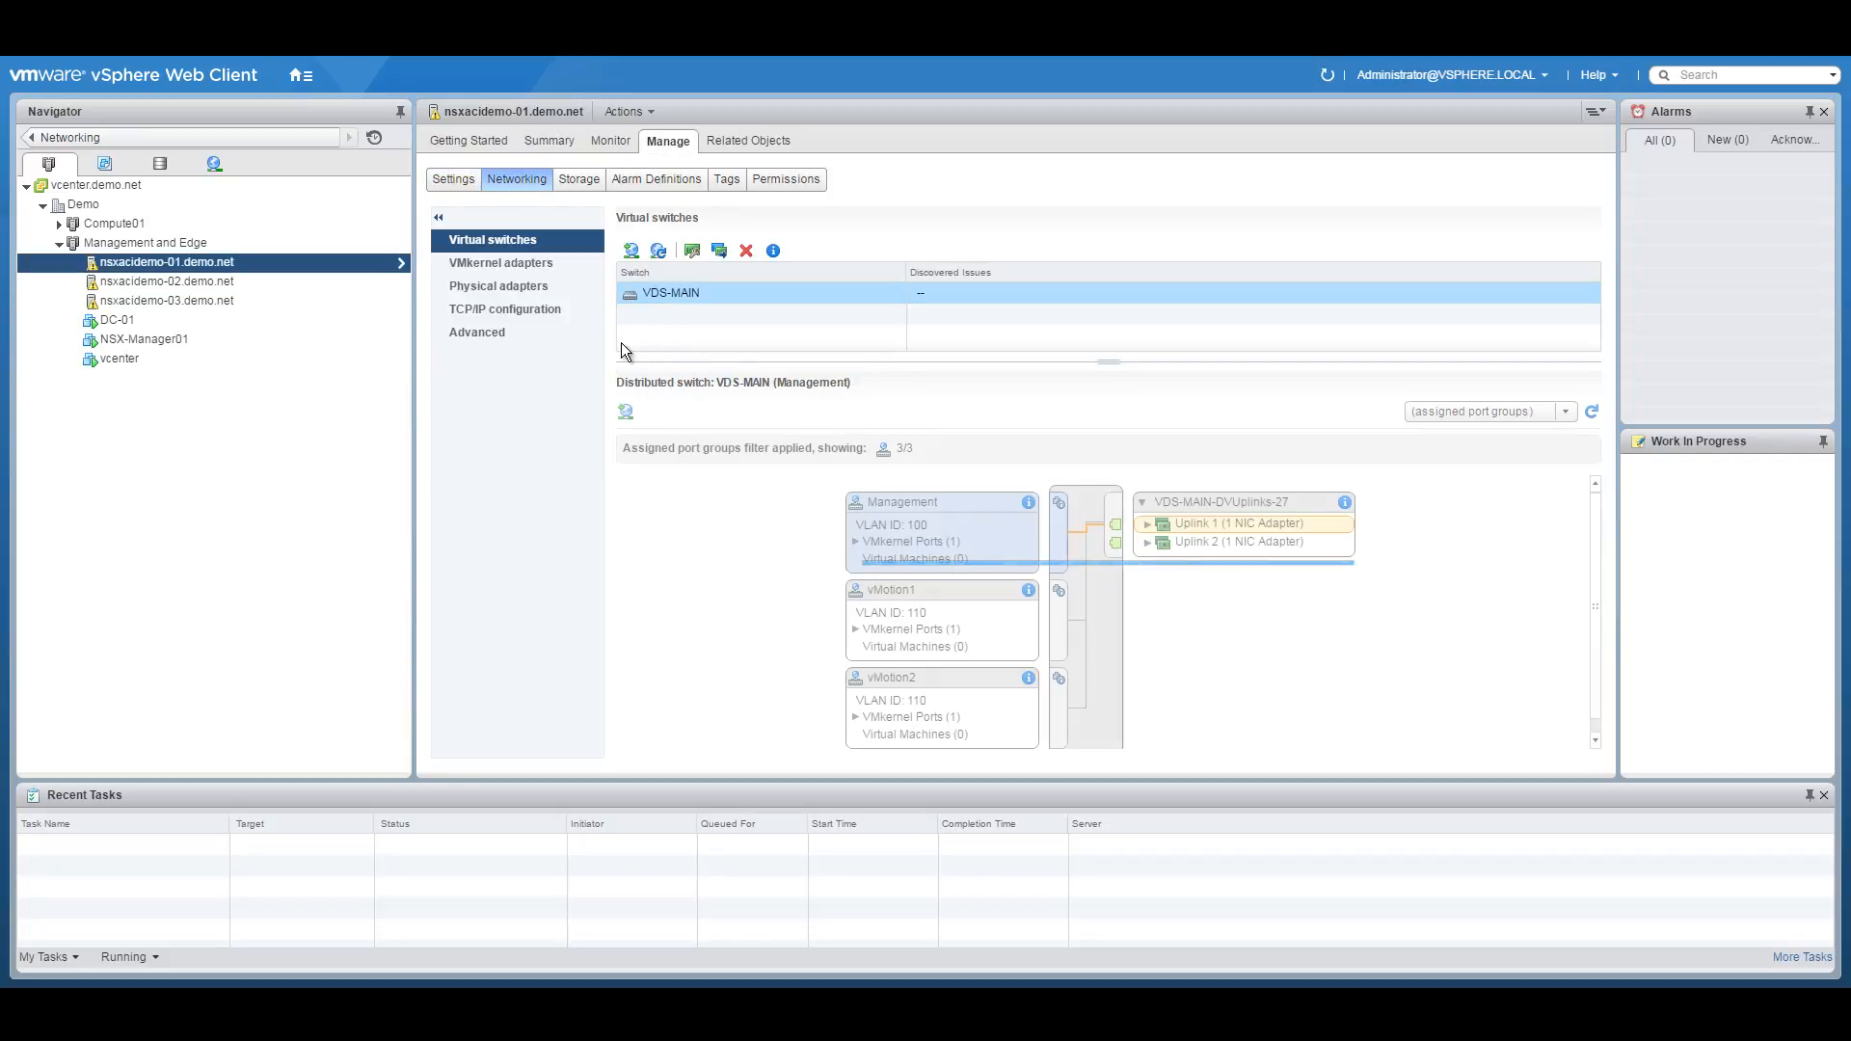
left_click(524, 260)
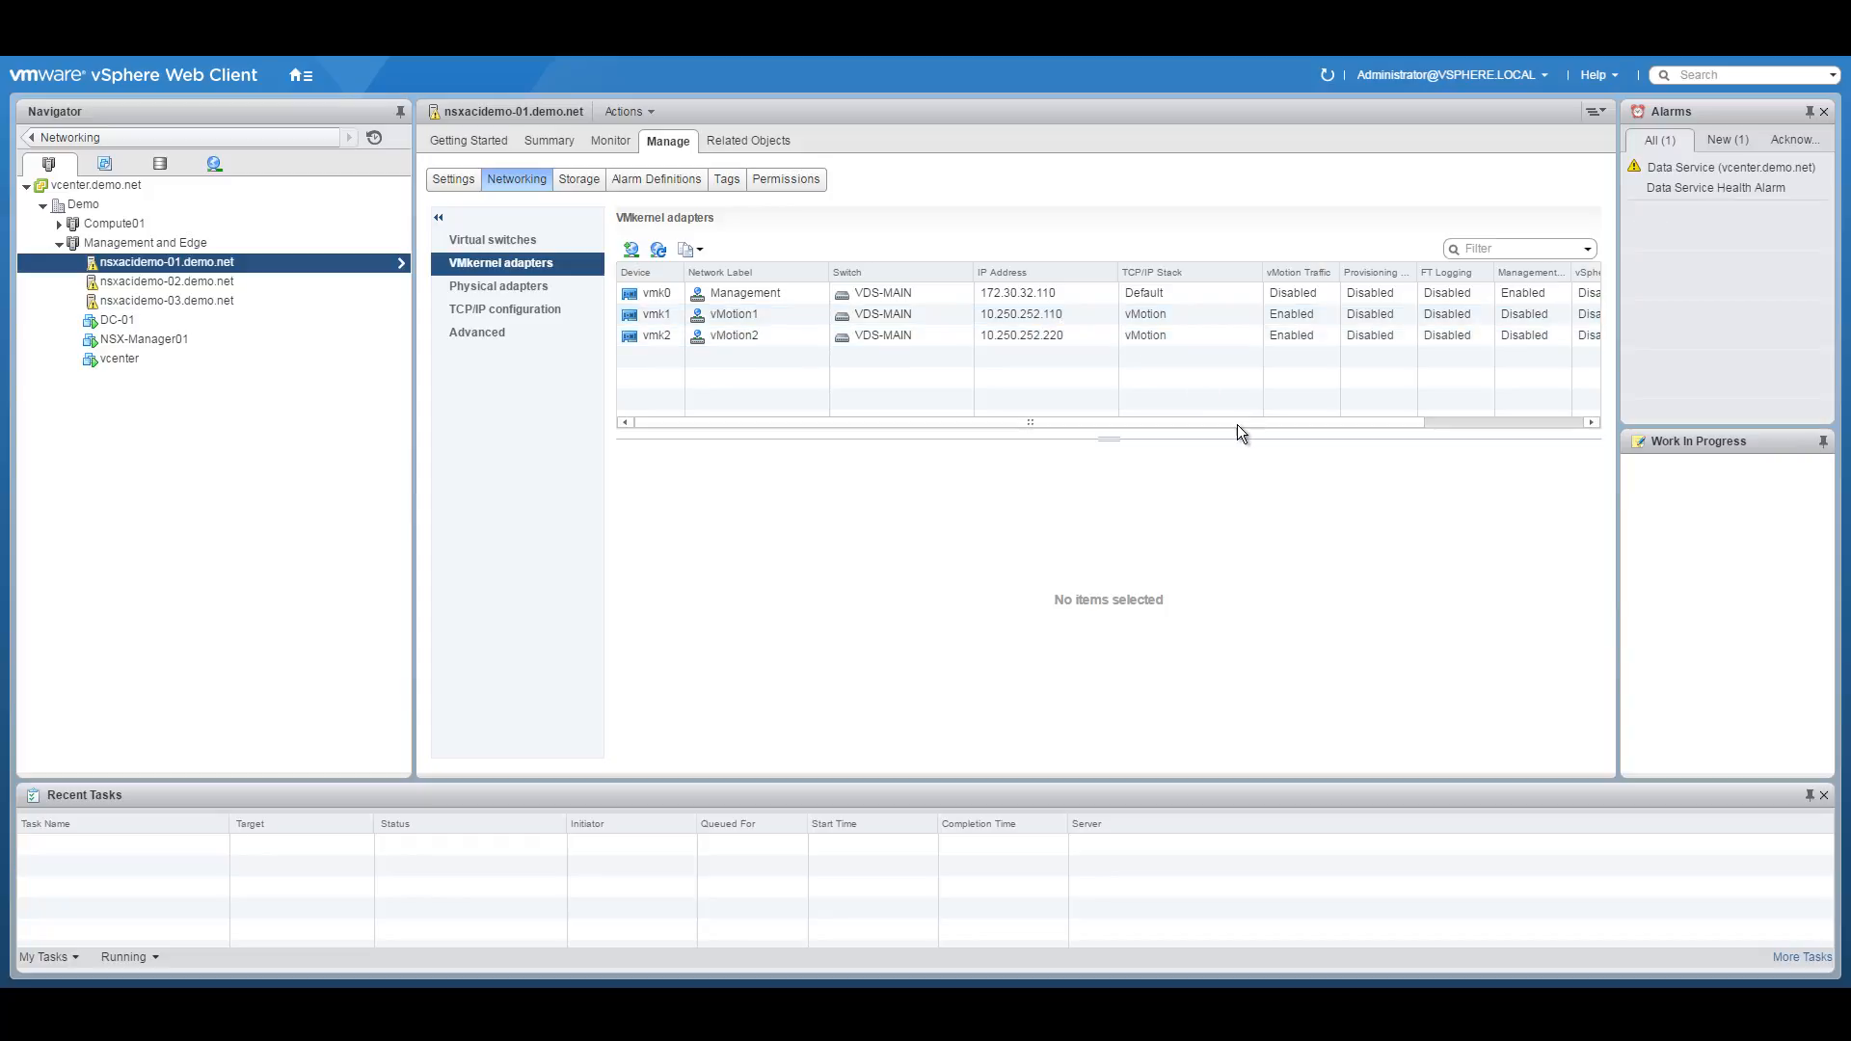
left_click(526, 286)
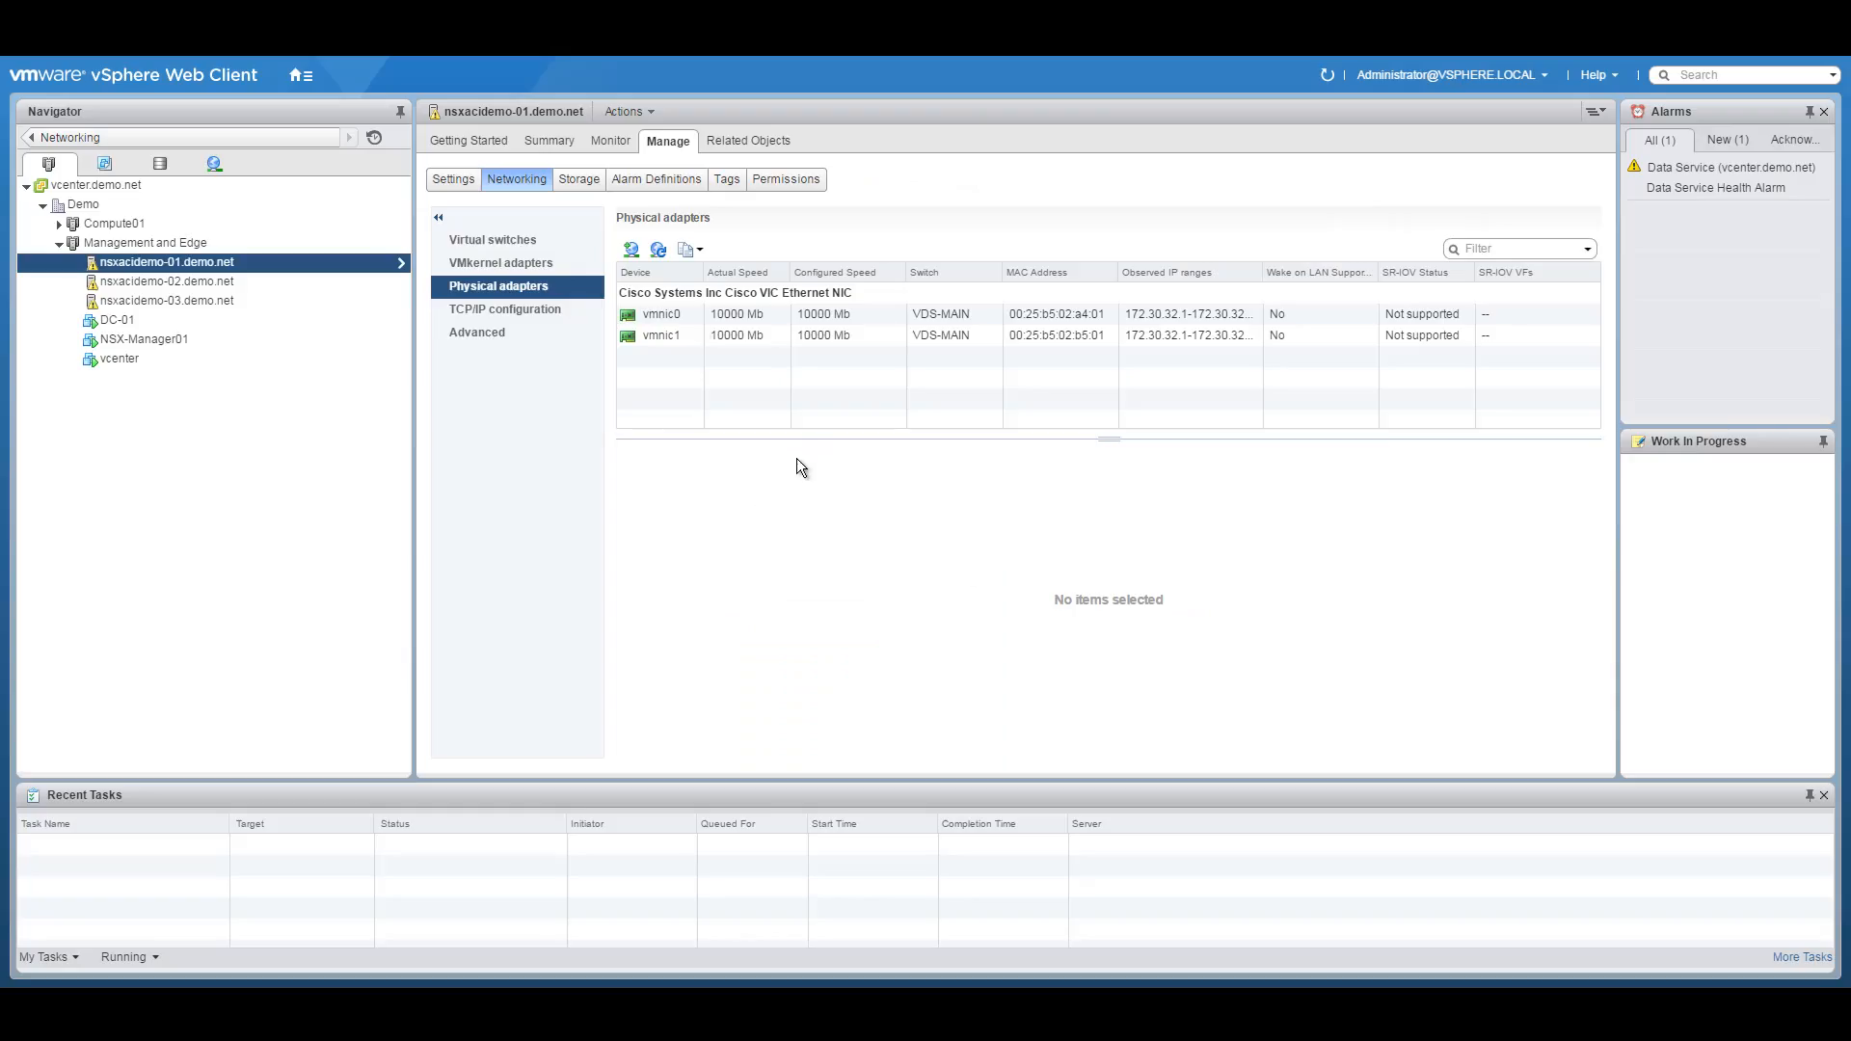
Review nsxacidemo-01's TCP/IP stacks and vMotion stack details, then return to its VMkernel adapters.
left_click(519, 311)
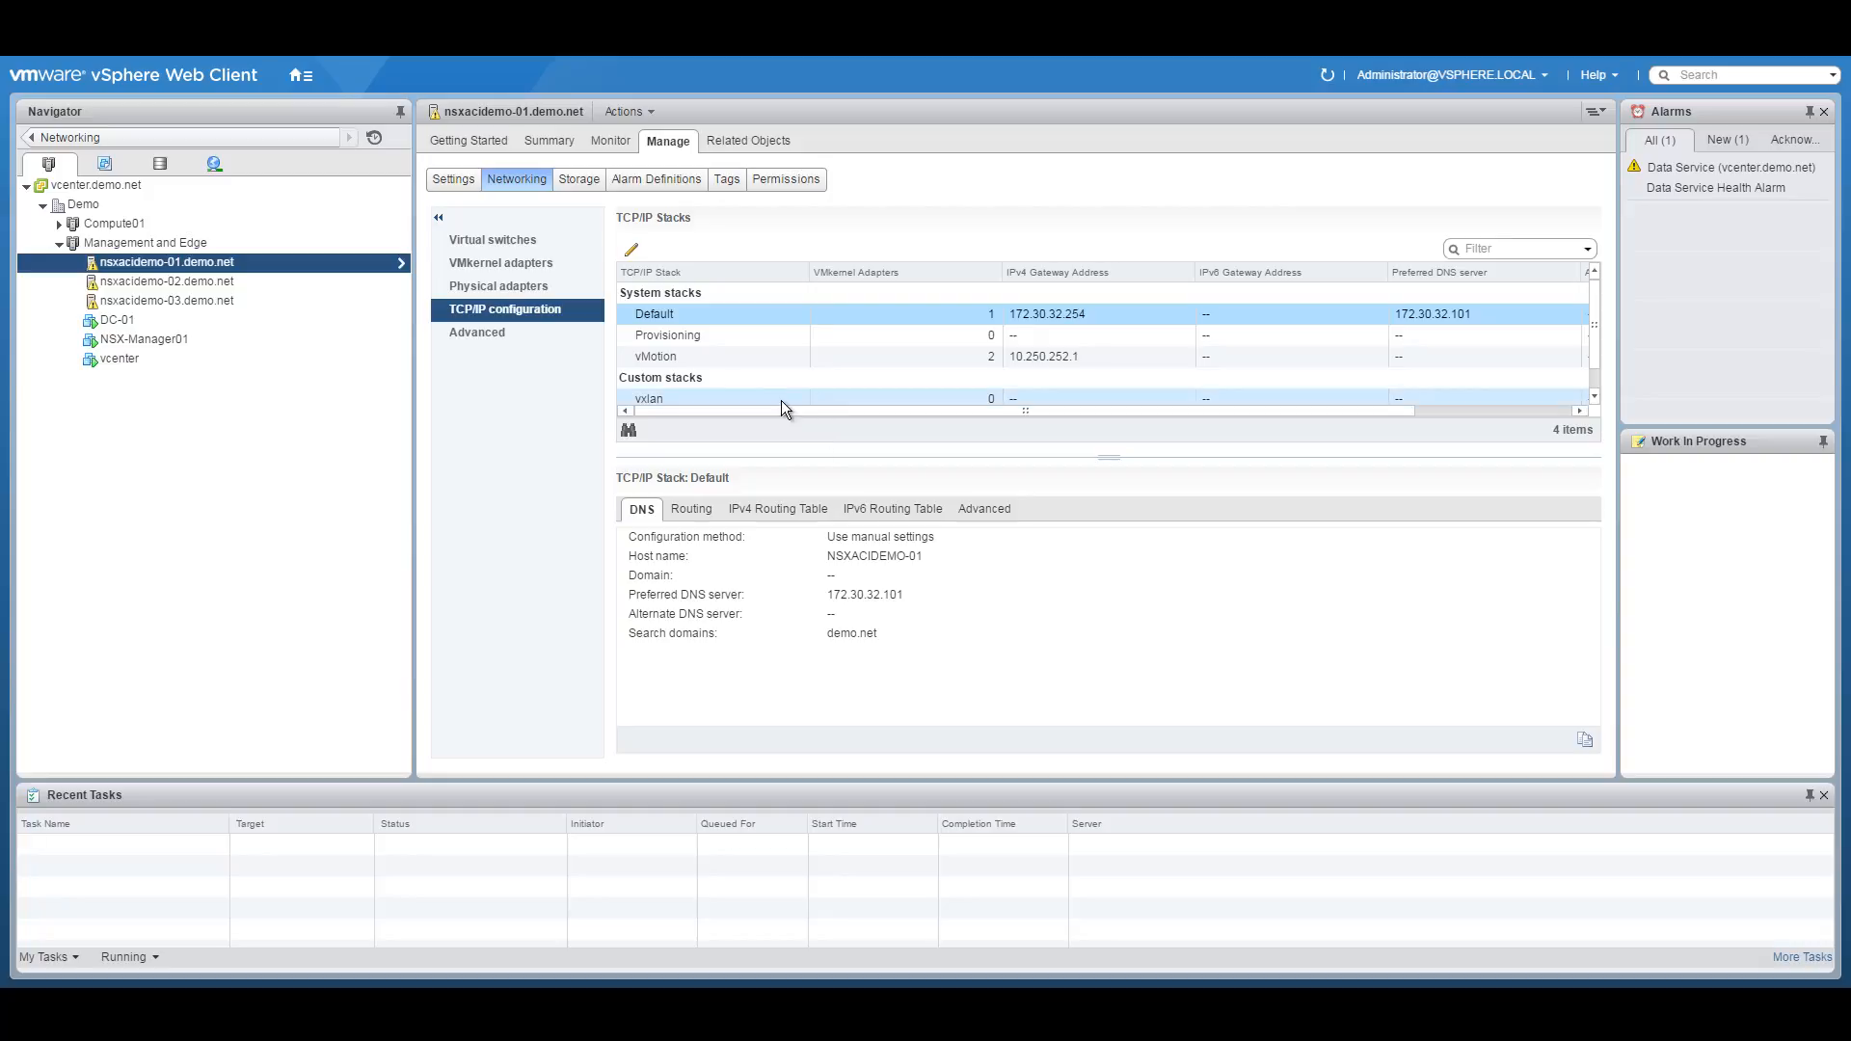
left_click(1059, 365)
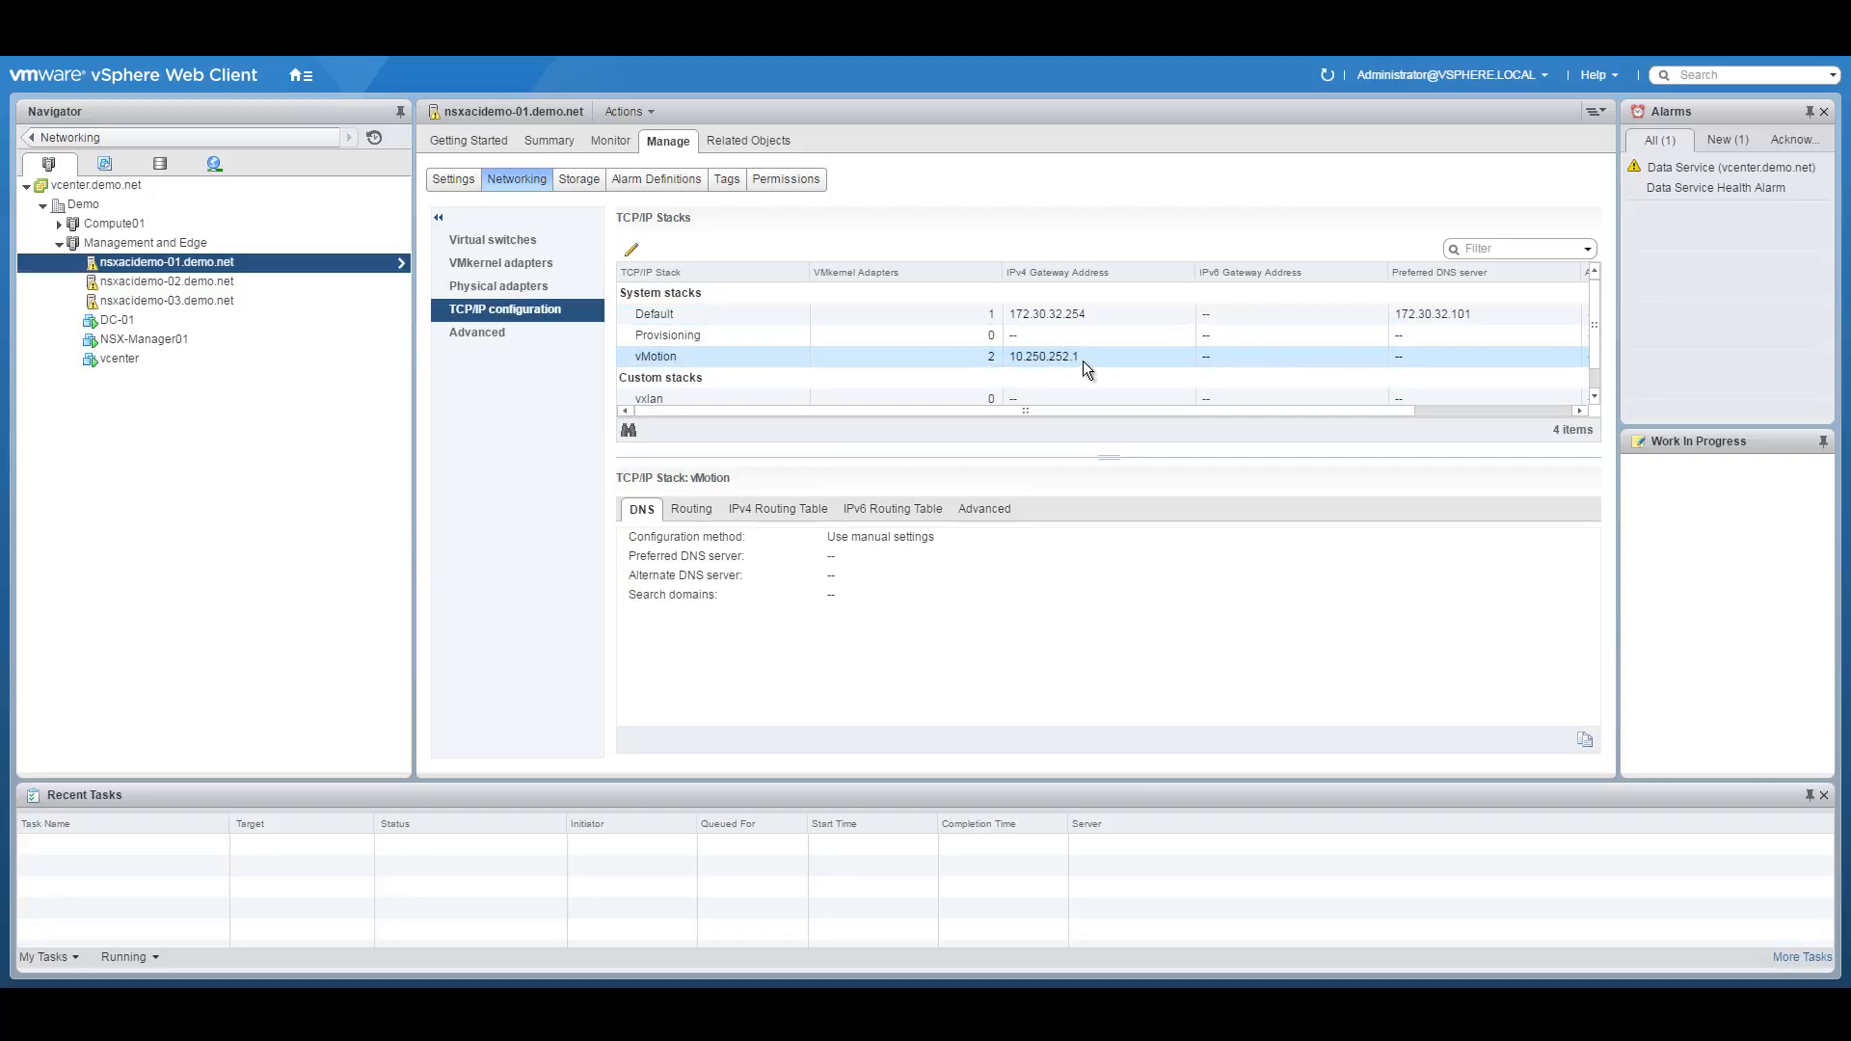
mouse_move(1593, 297)
left_mouse_down()
mouse_move(1593, 366)
mouse_move(1601, 280)
left_mouse_up()
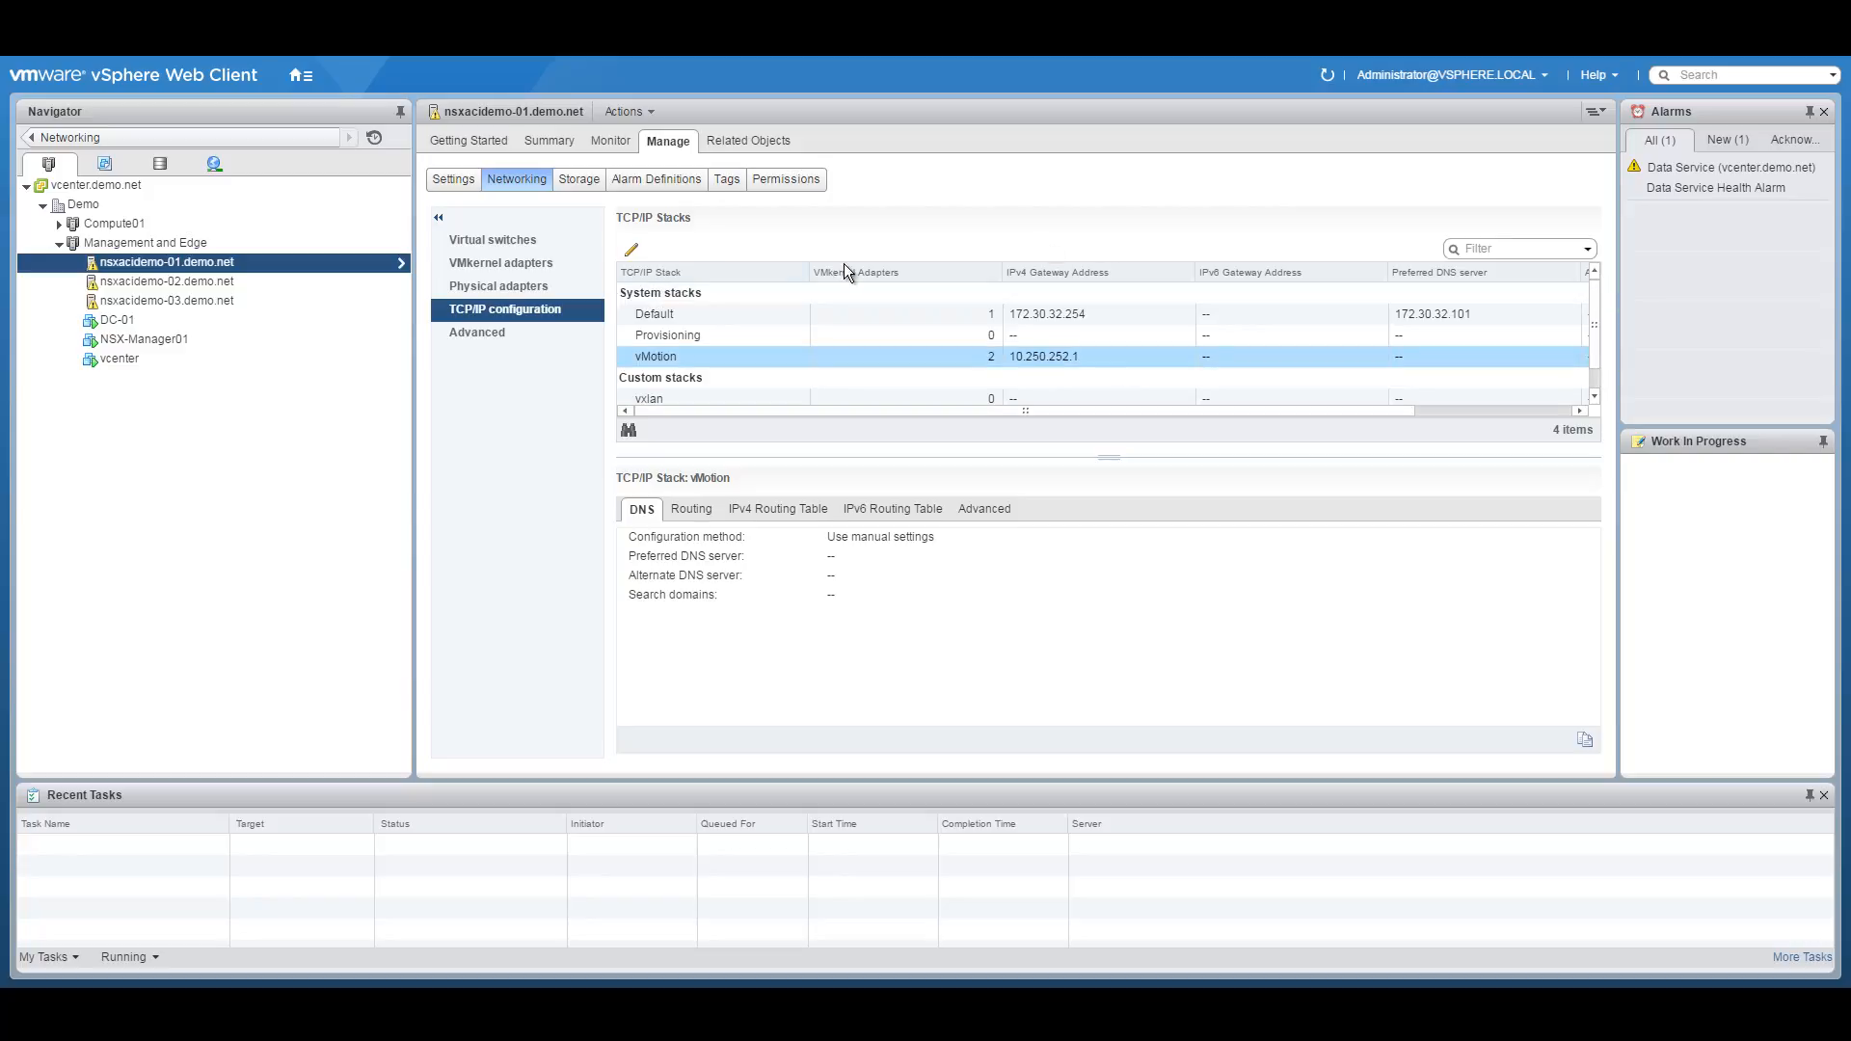
left_click(513, 332)
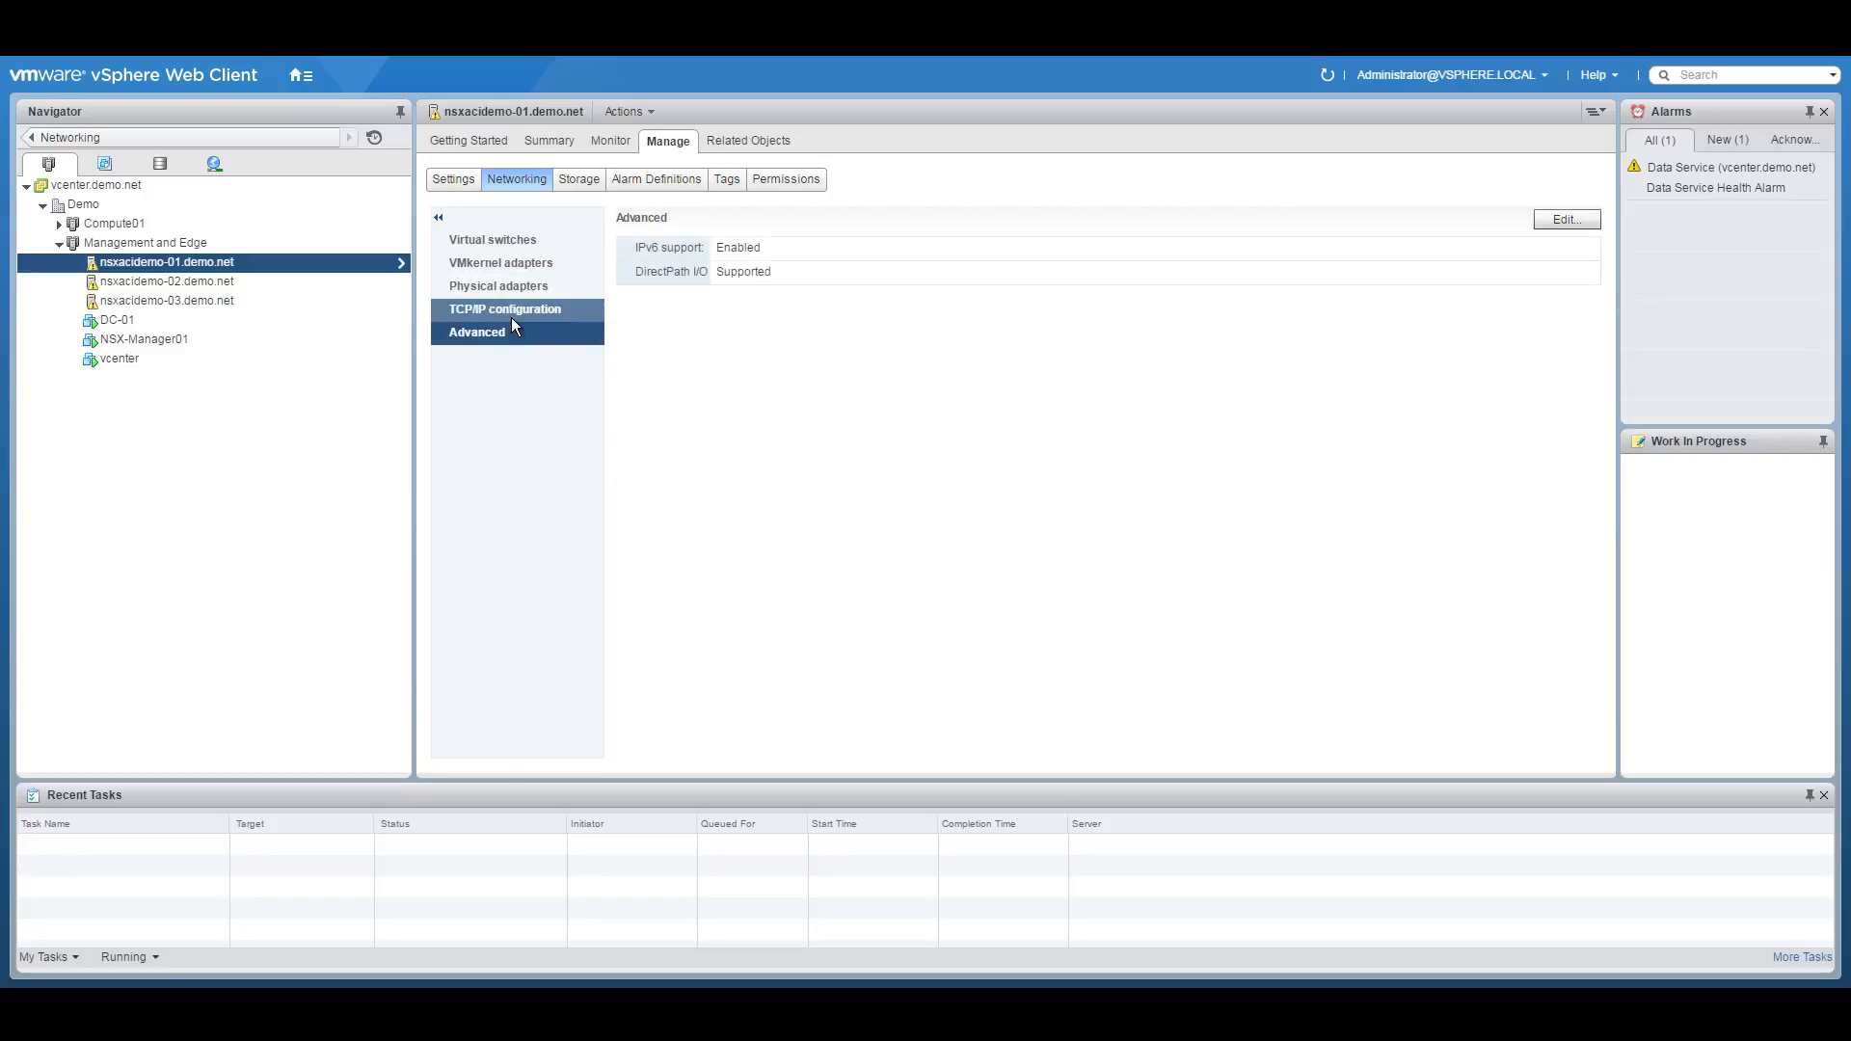
left_click(510, 316)
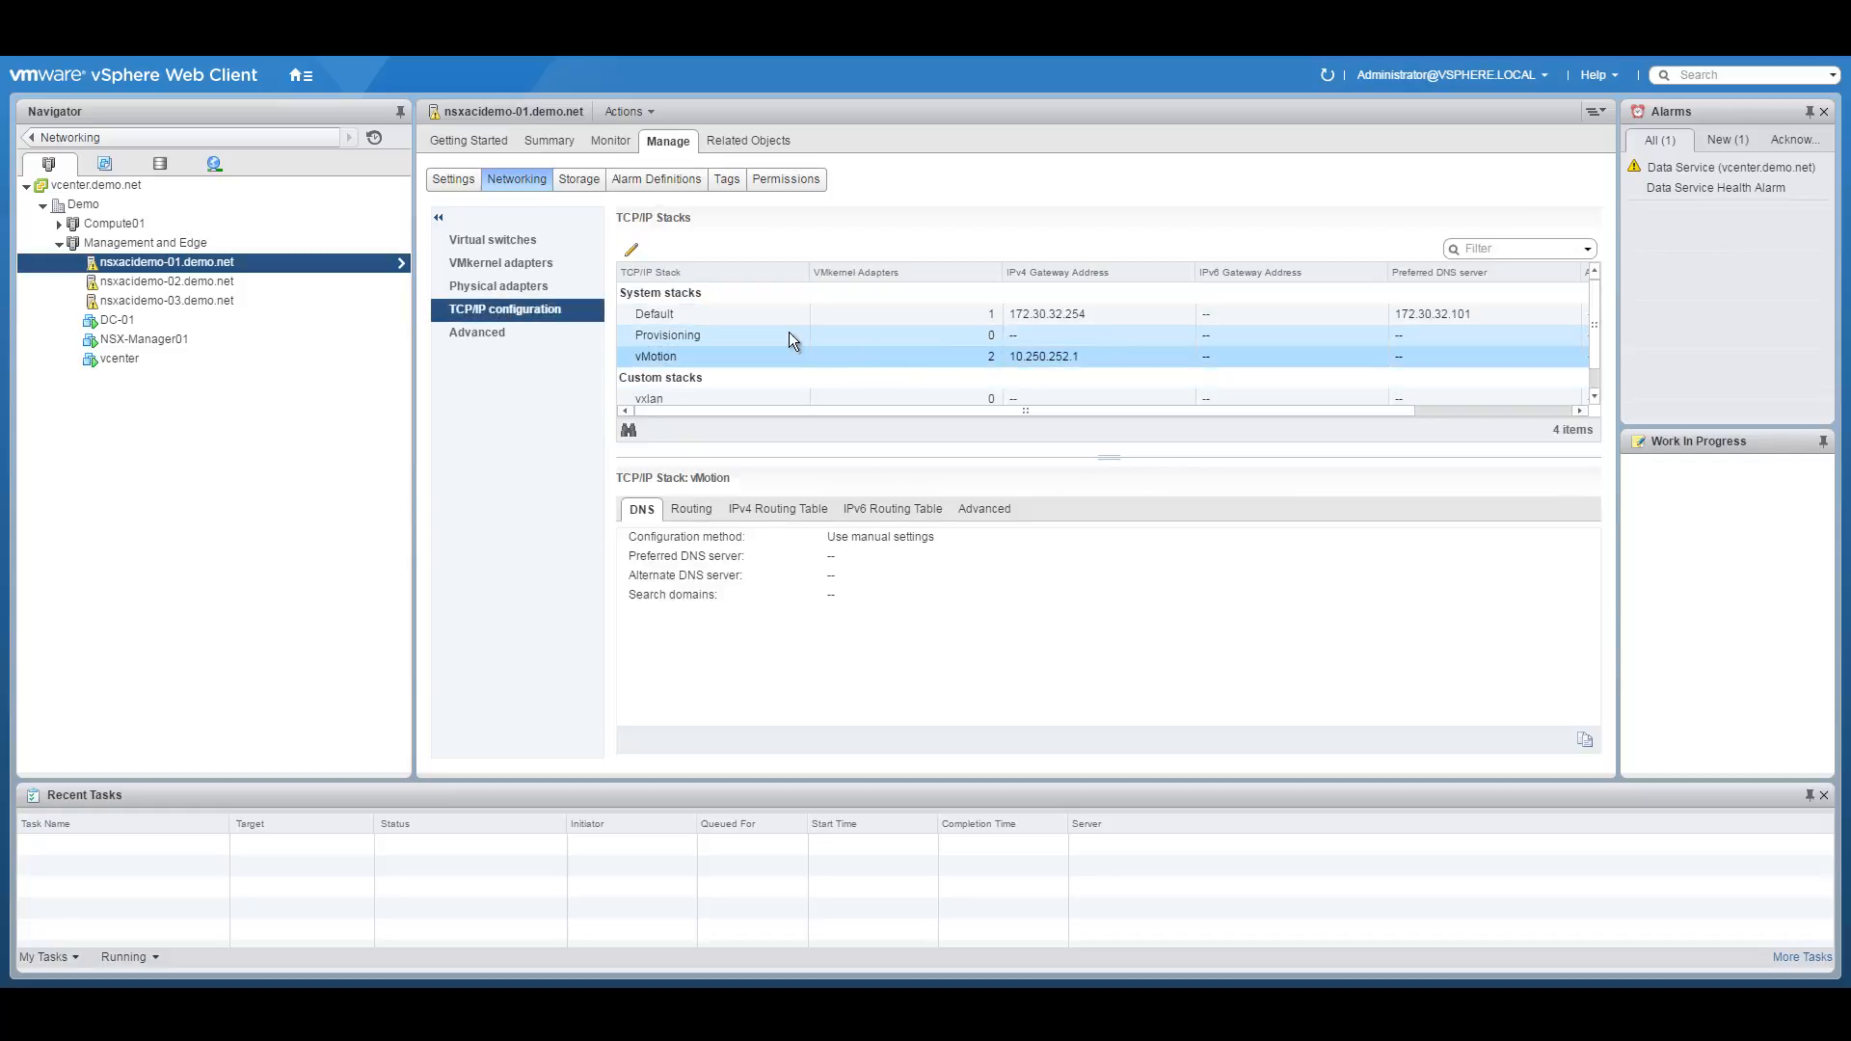
left_click(495, 287)
left_click(510, 264)
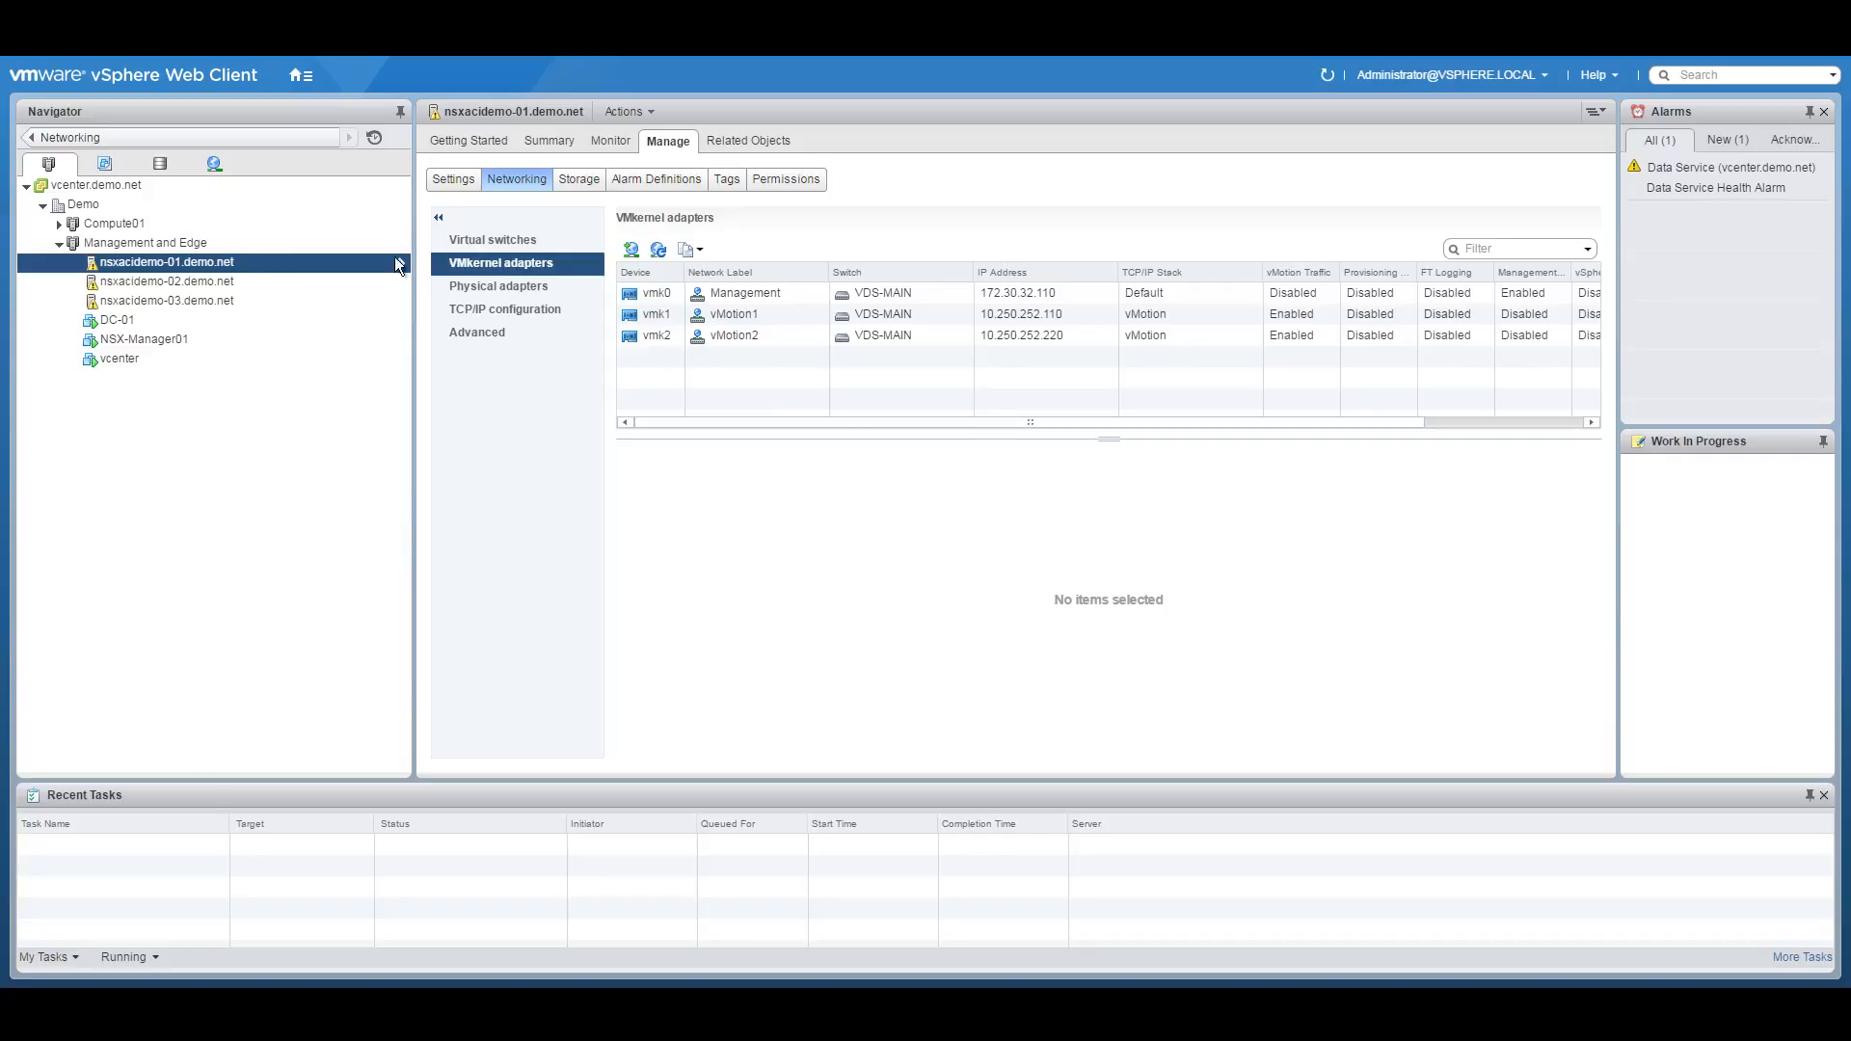
Check VMkernel adapters on nsxacidemo-02 and nsxacidemo-03, then select the Management and Edge cluster.
left_click(59, 224)
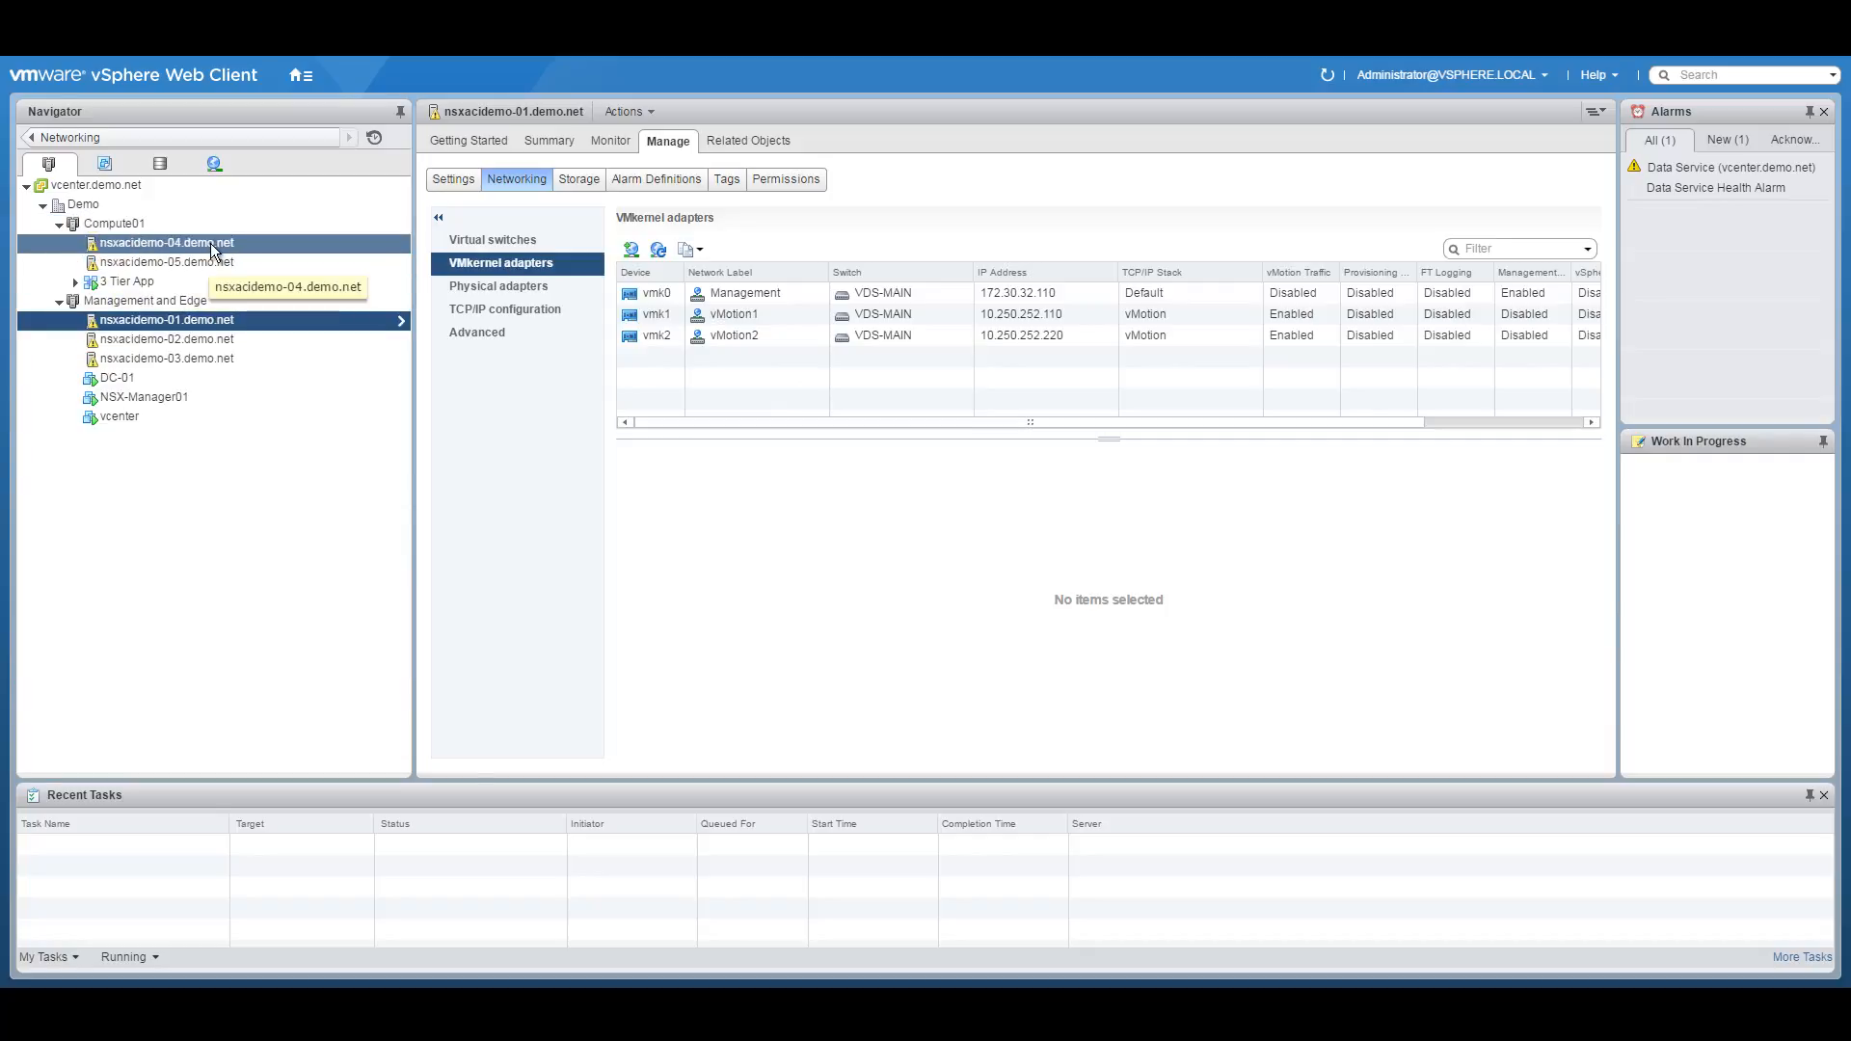
left_click(210, 341)
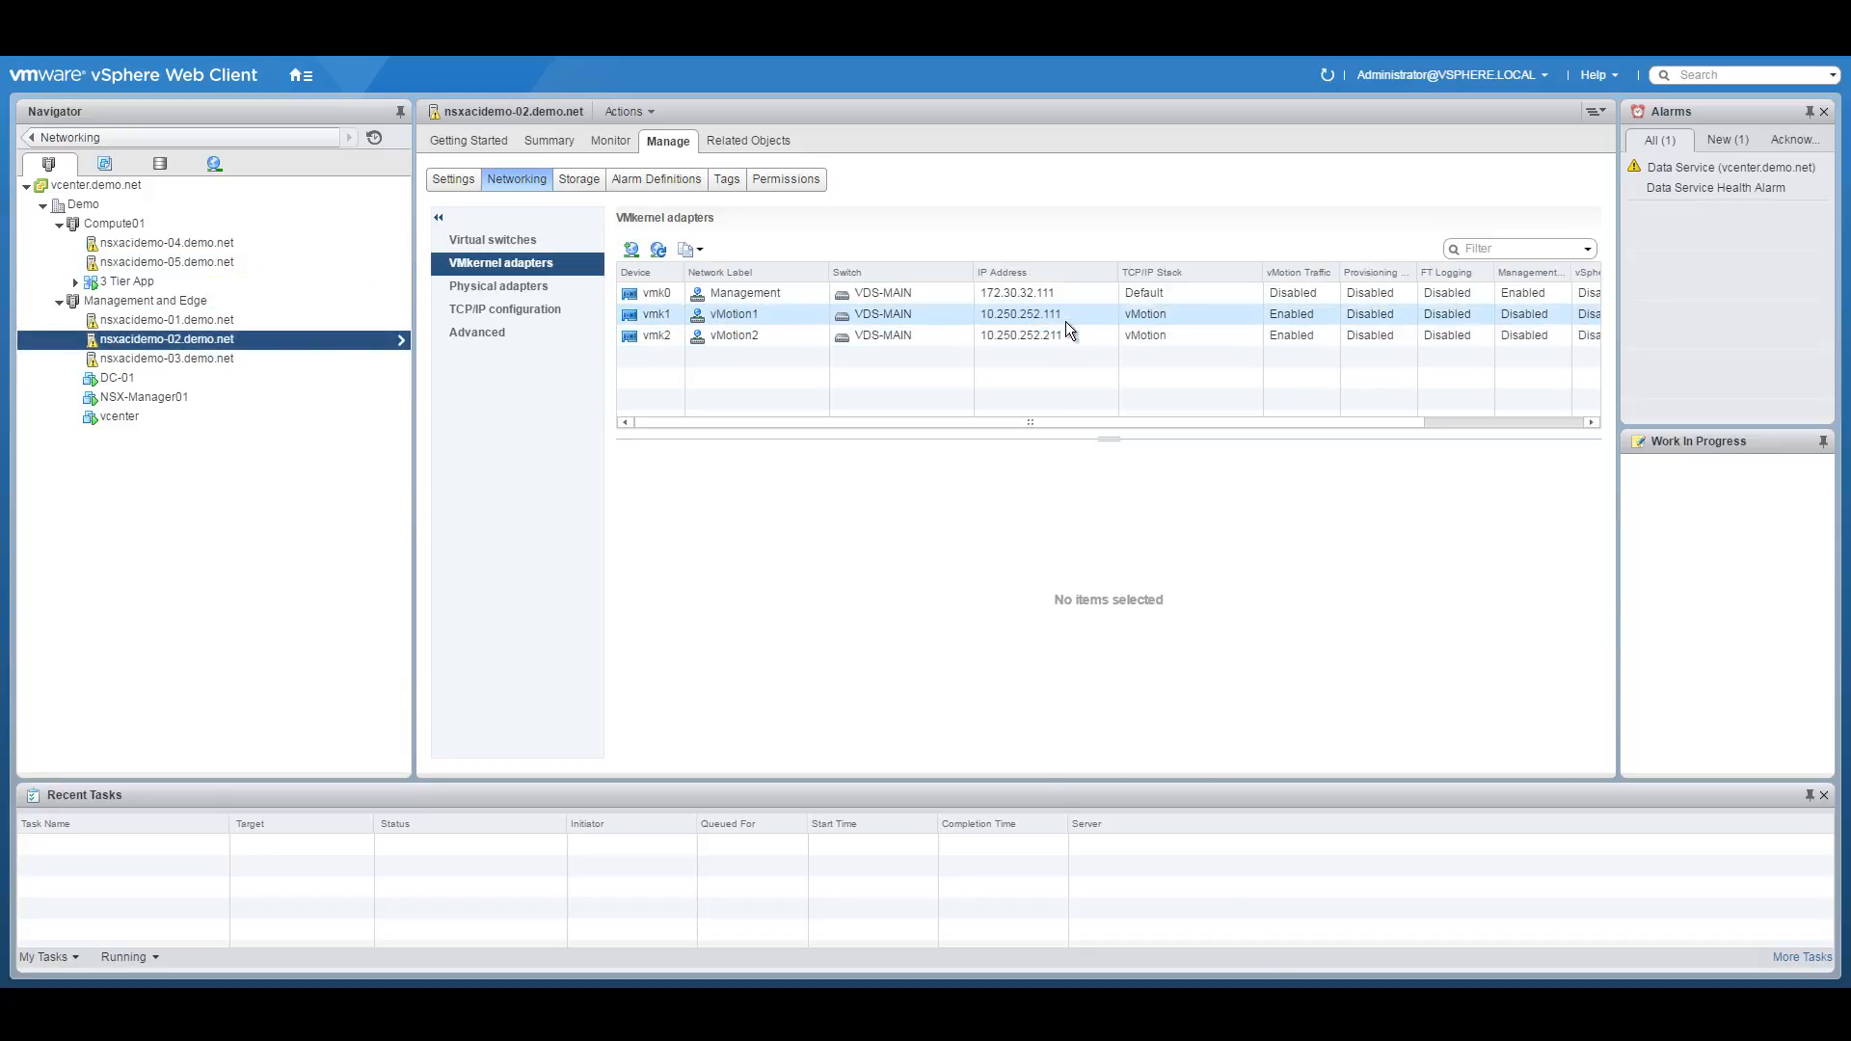
left_click(165, 358)
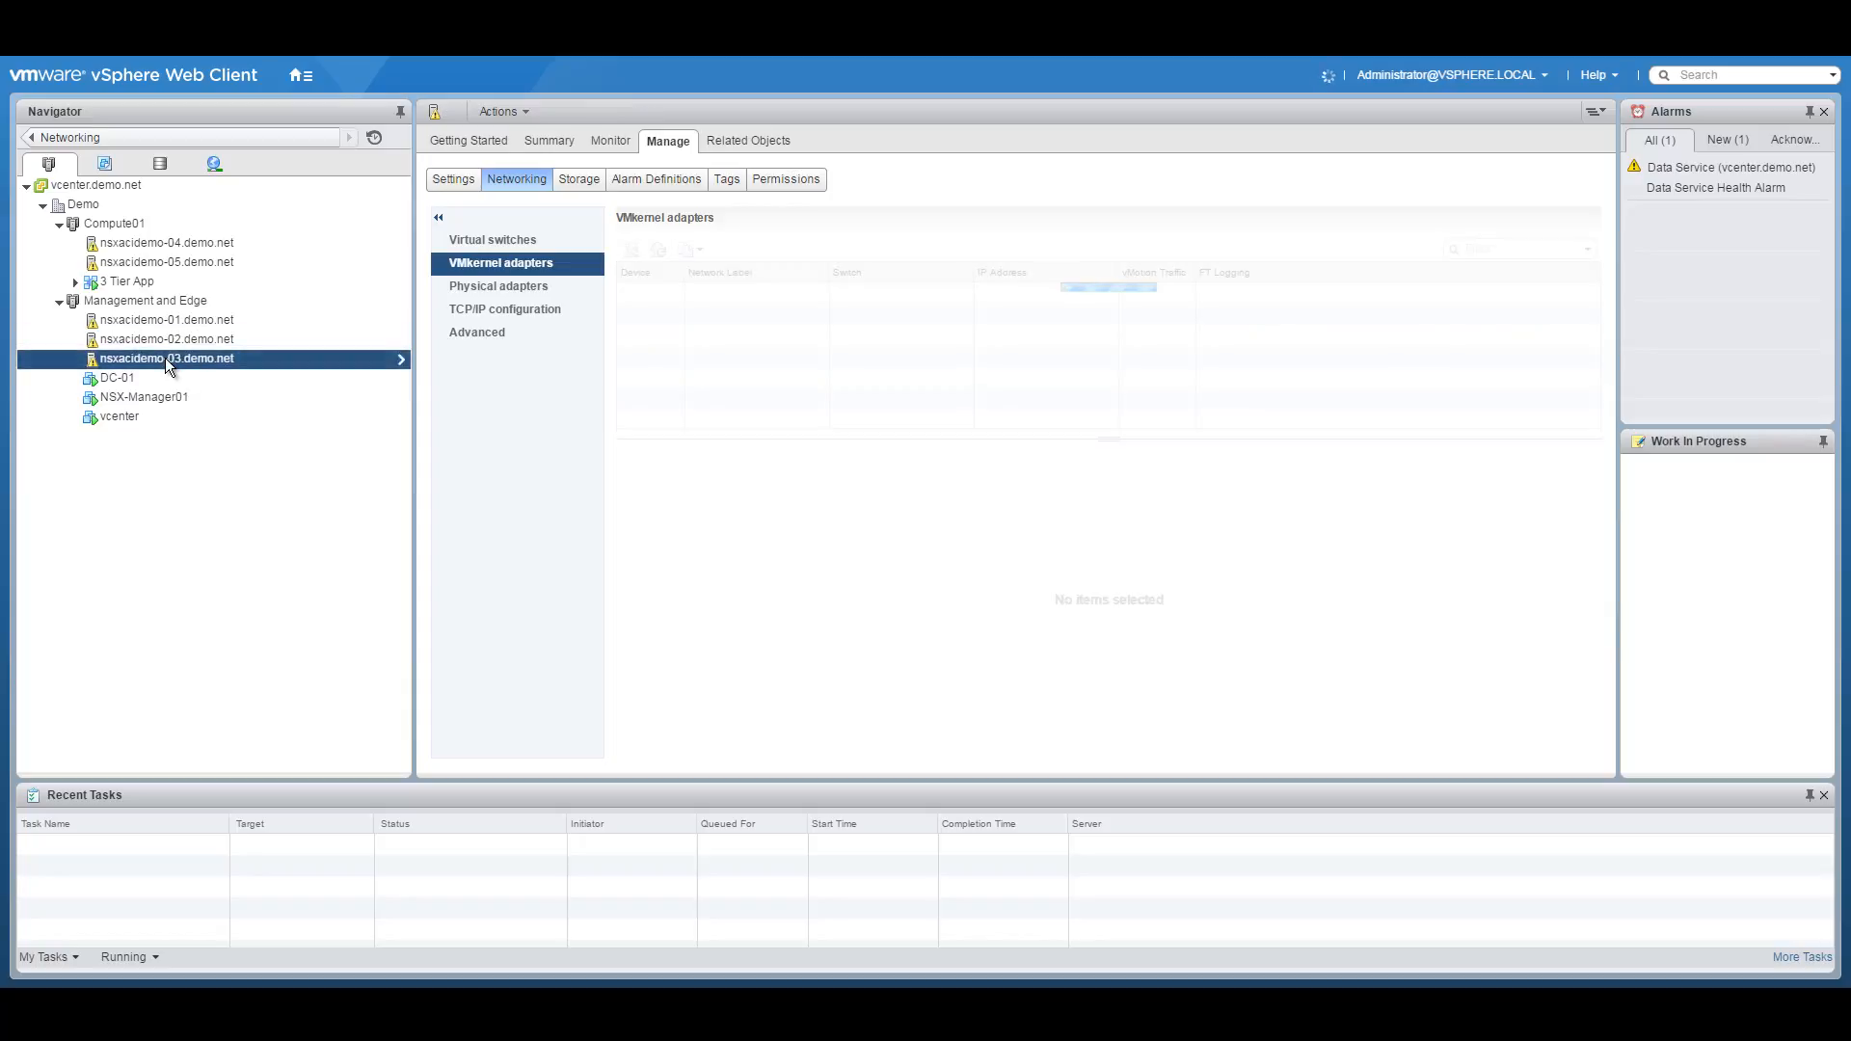
left_click(59, 301)
left_click(57, 223)
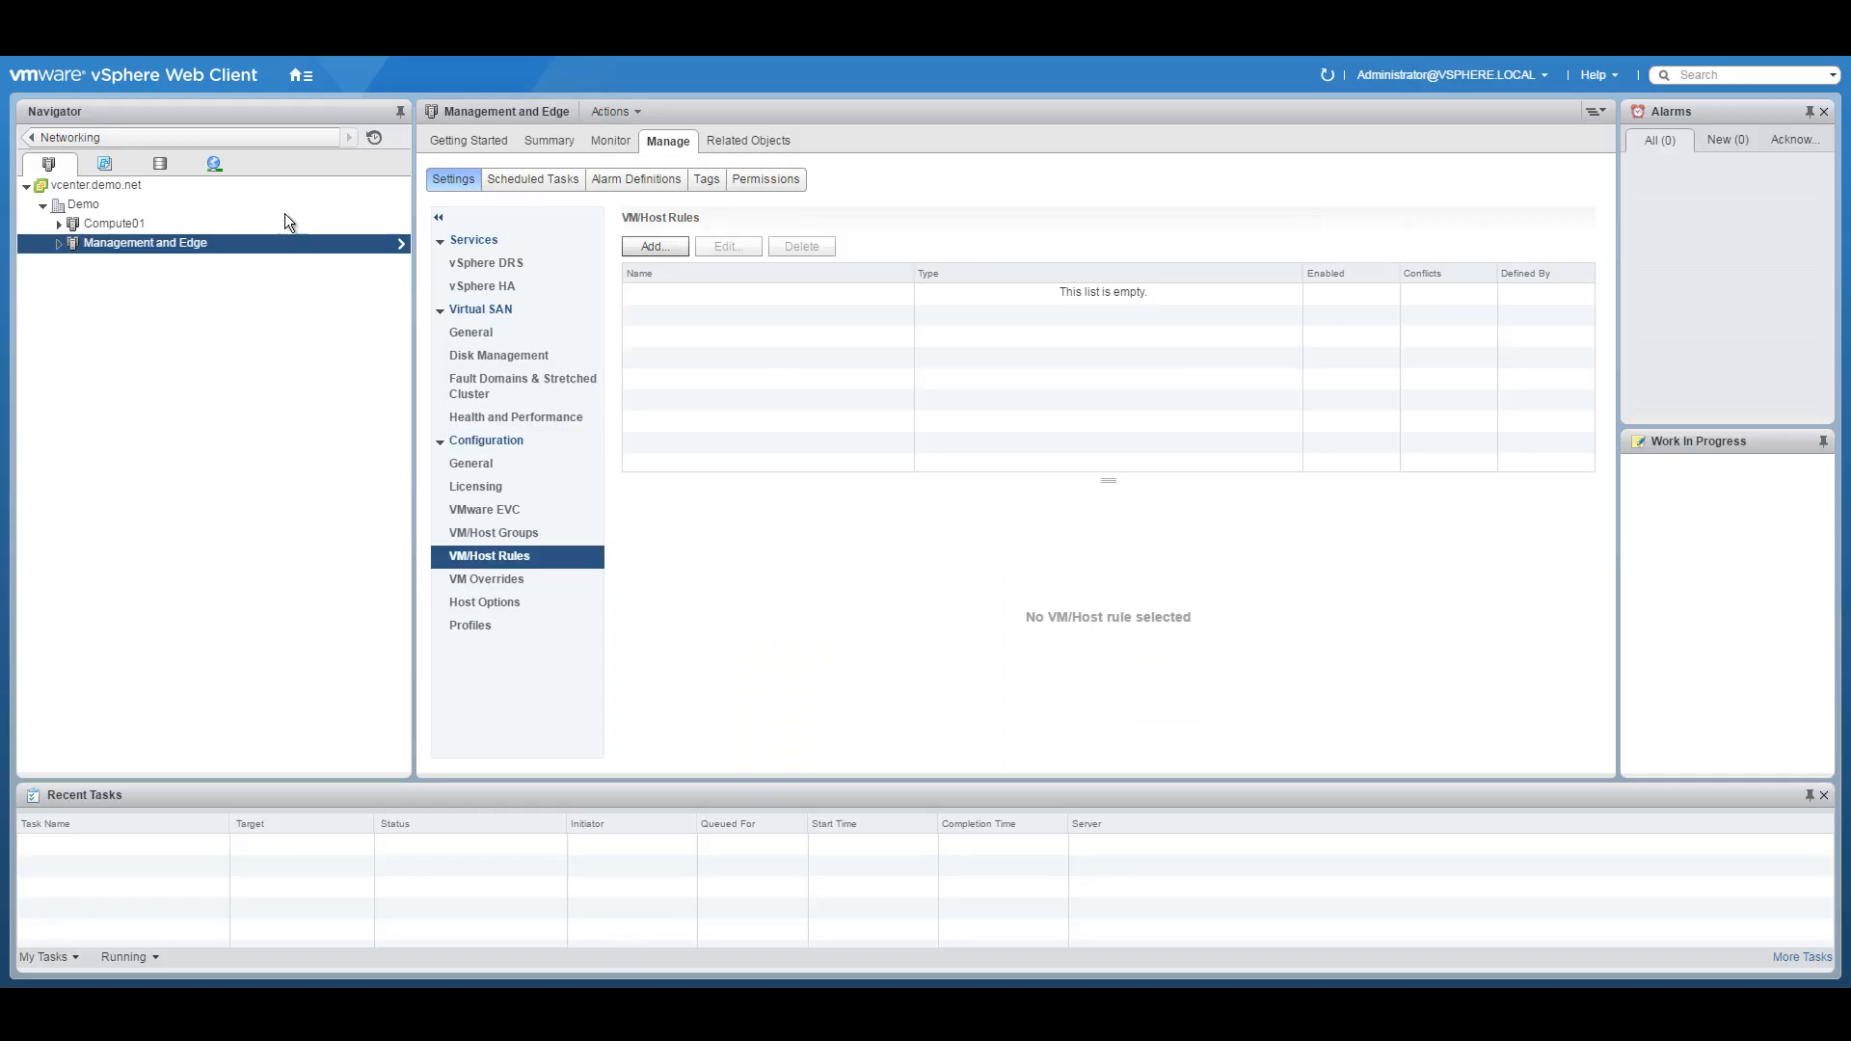
In the Networking inventory, begin a new distributed port group on VDS-MAIN named EDGE-PG1.
left_click(300, 75)
left_click(341, 204)
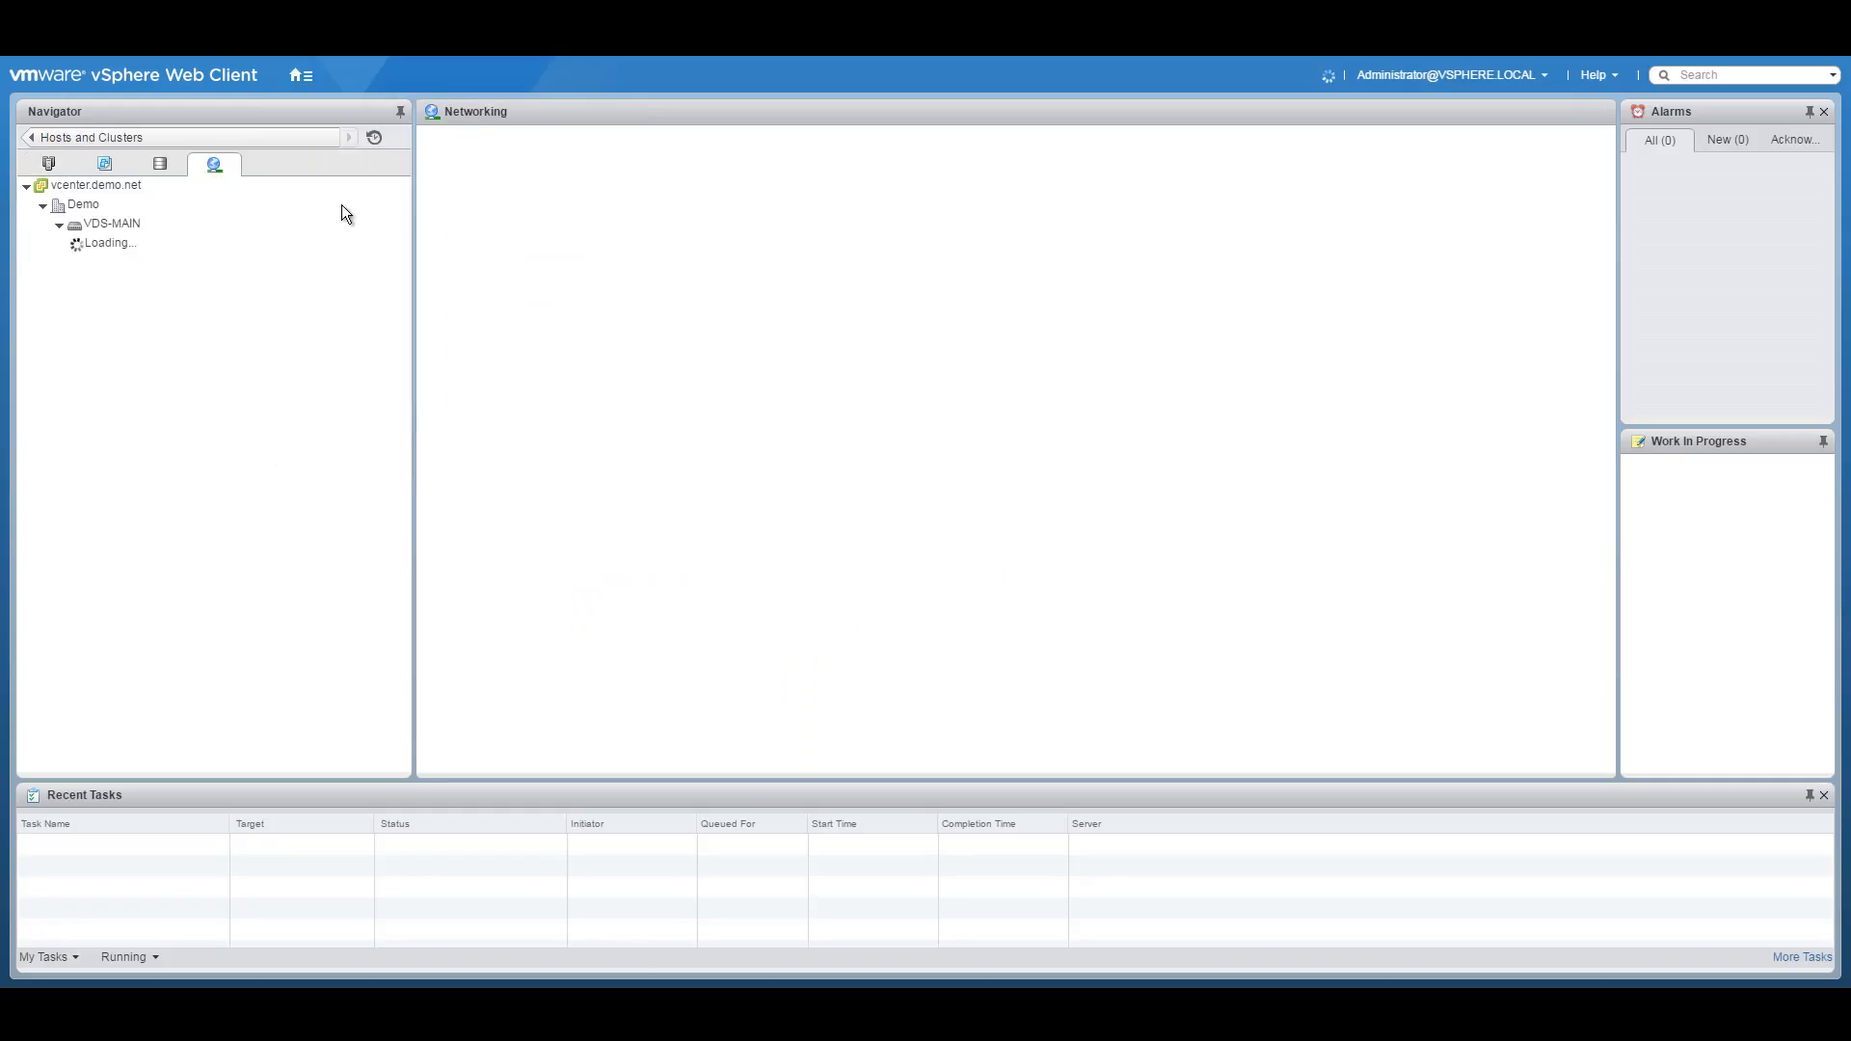
left_click(135, 242)
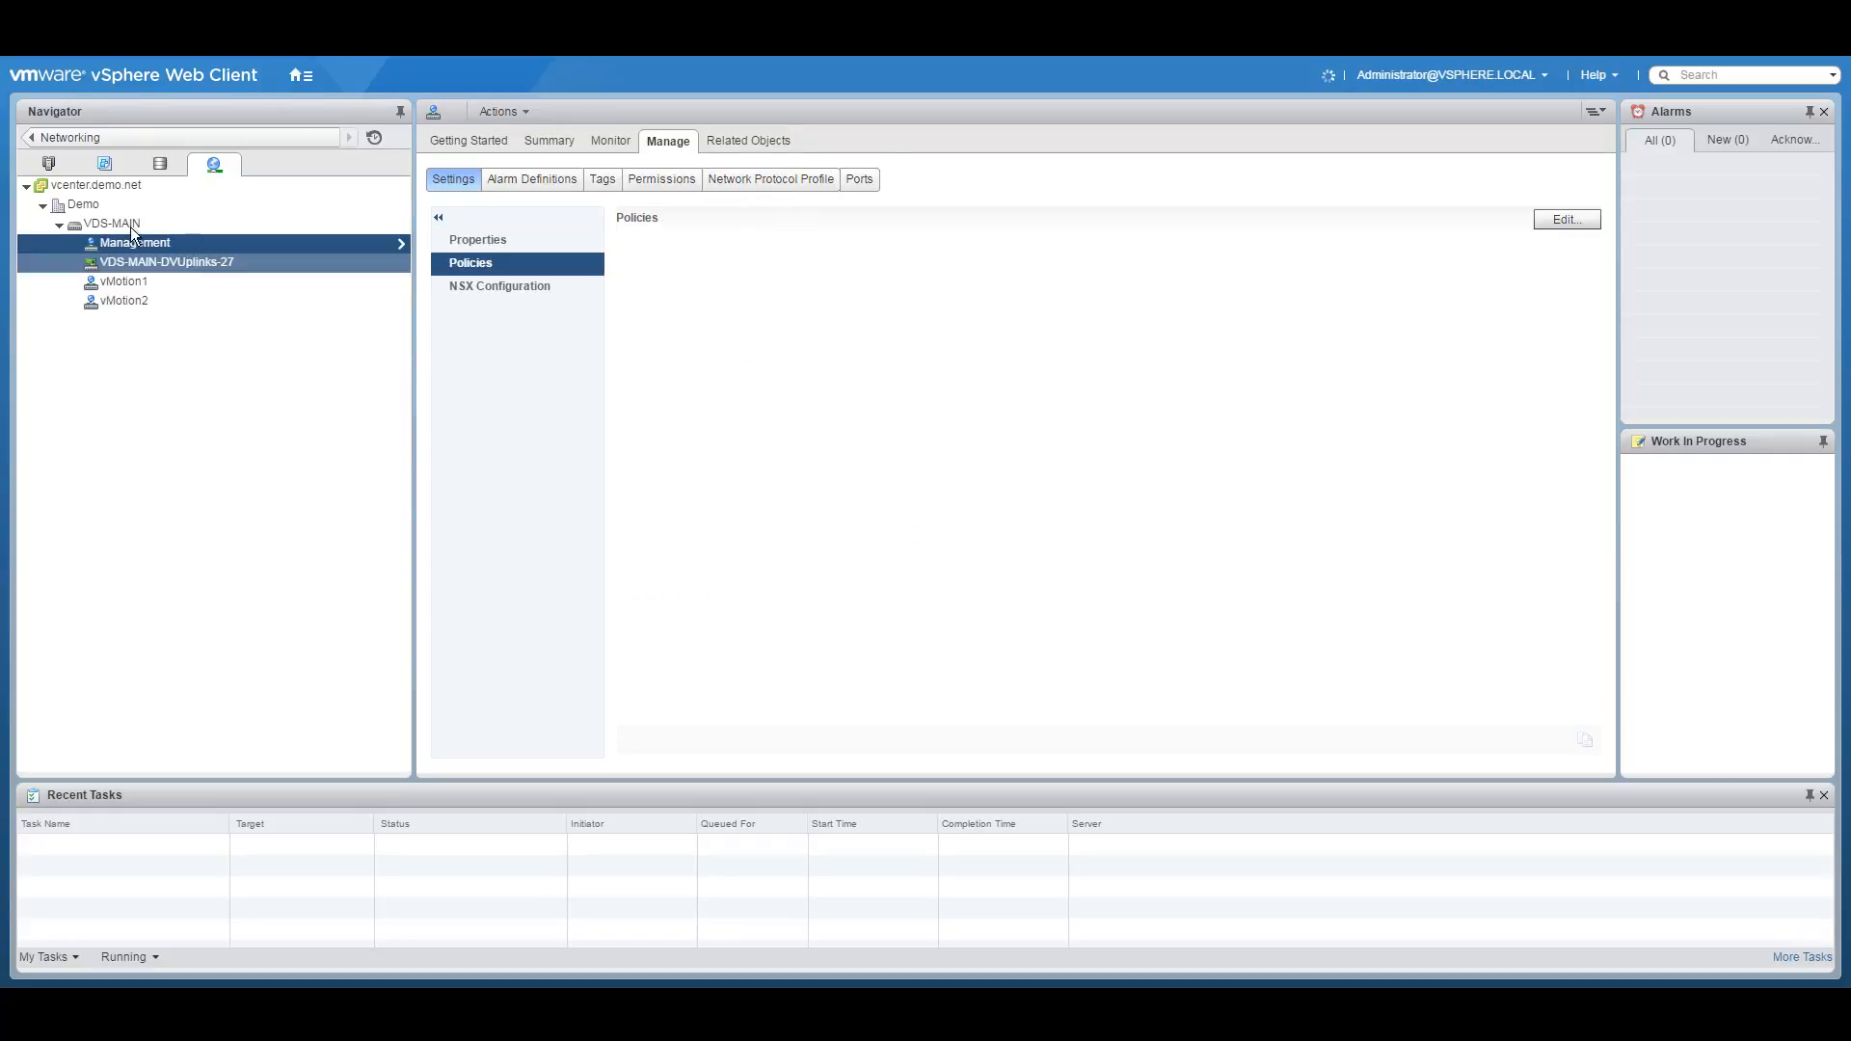
right_click(118, 224)
mouse_move(200, 251)
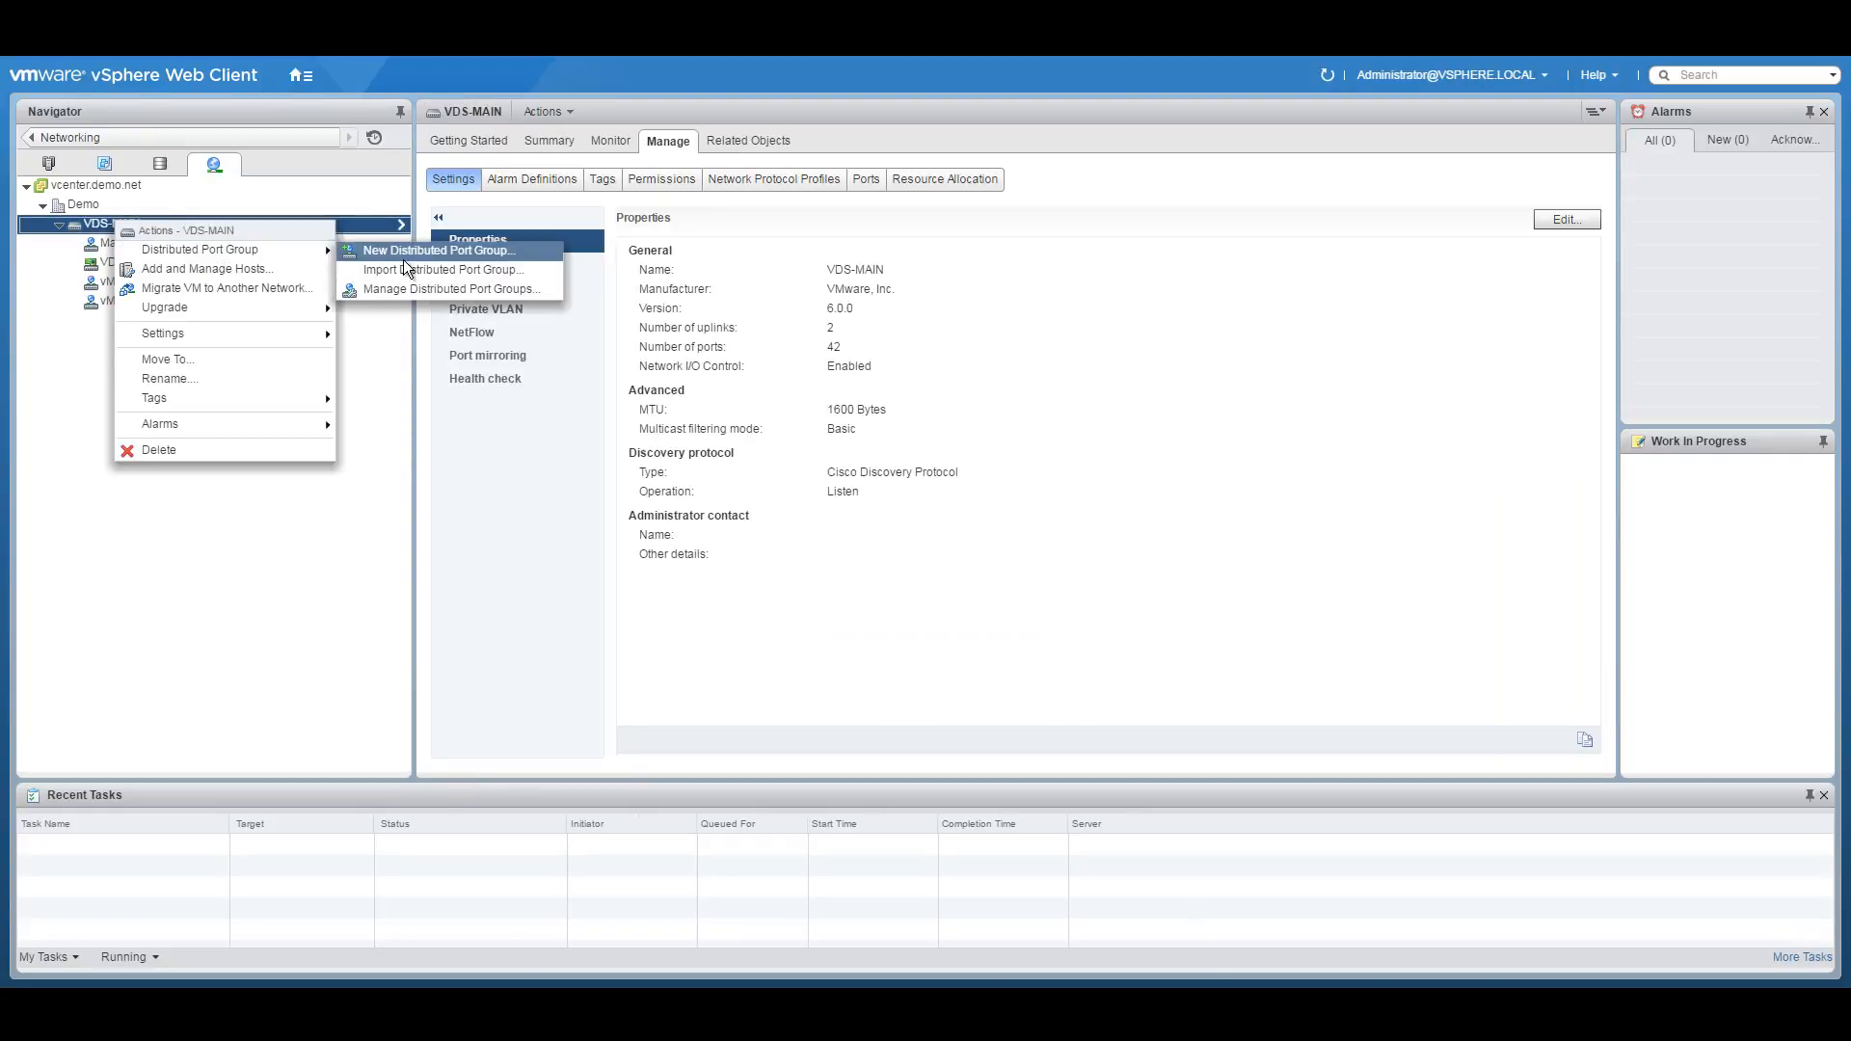
left_click(415, 254)
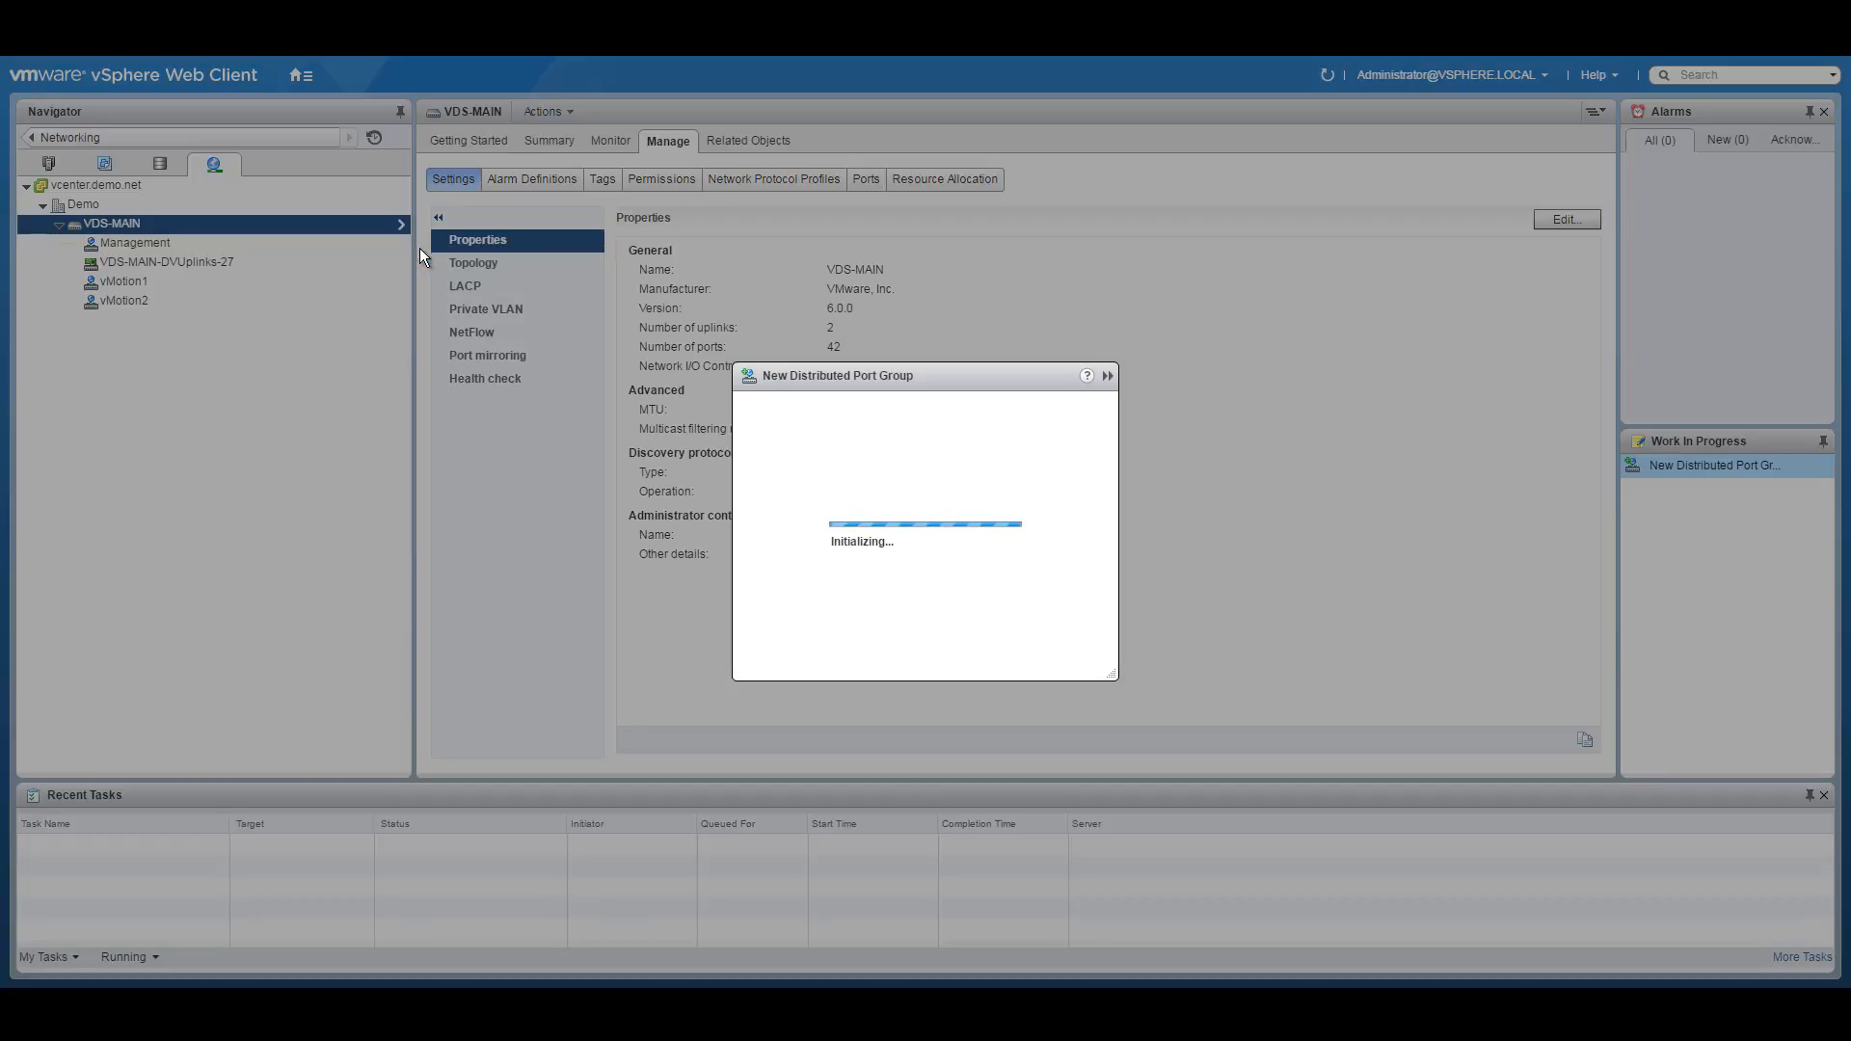
left_click_drag(846, 287, 805, 277)
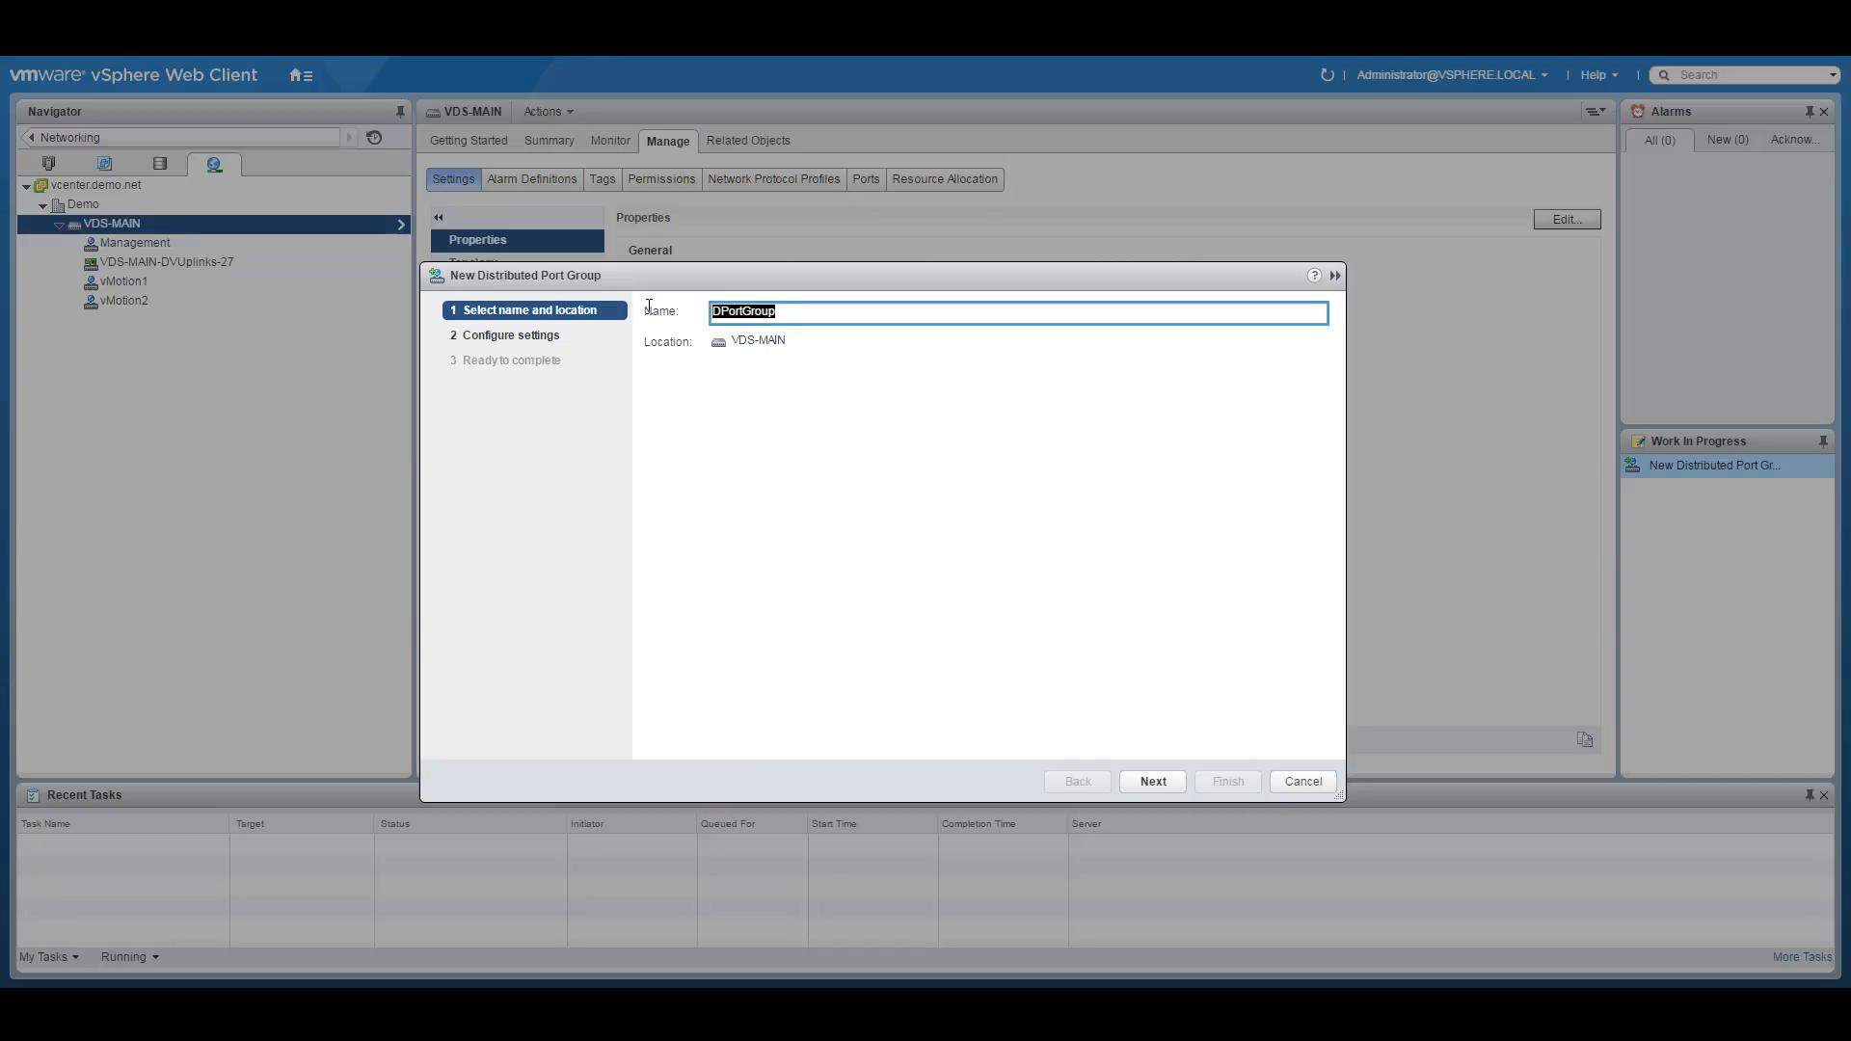
type("EDGE-PG1")
Give EDGE-PG1 VLAN type VLAN with ID 300 and finish creating it.
left_click(1155, 782)
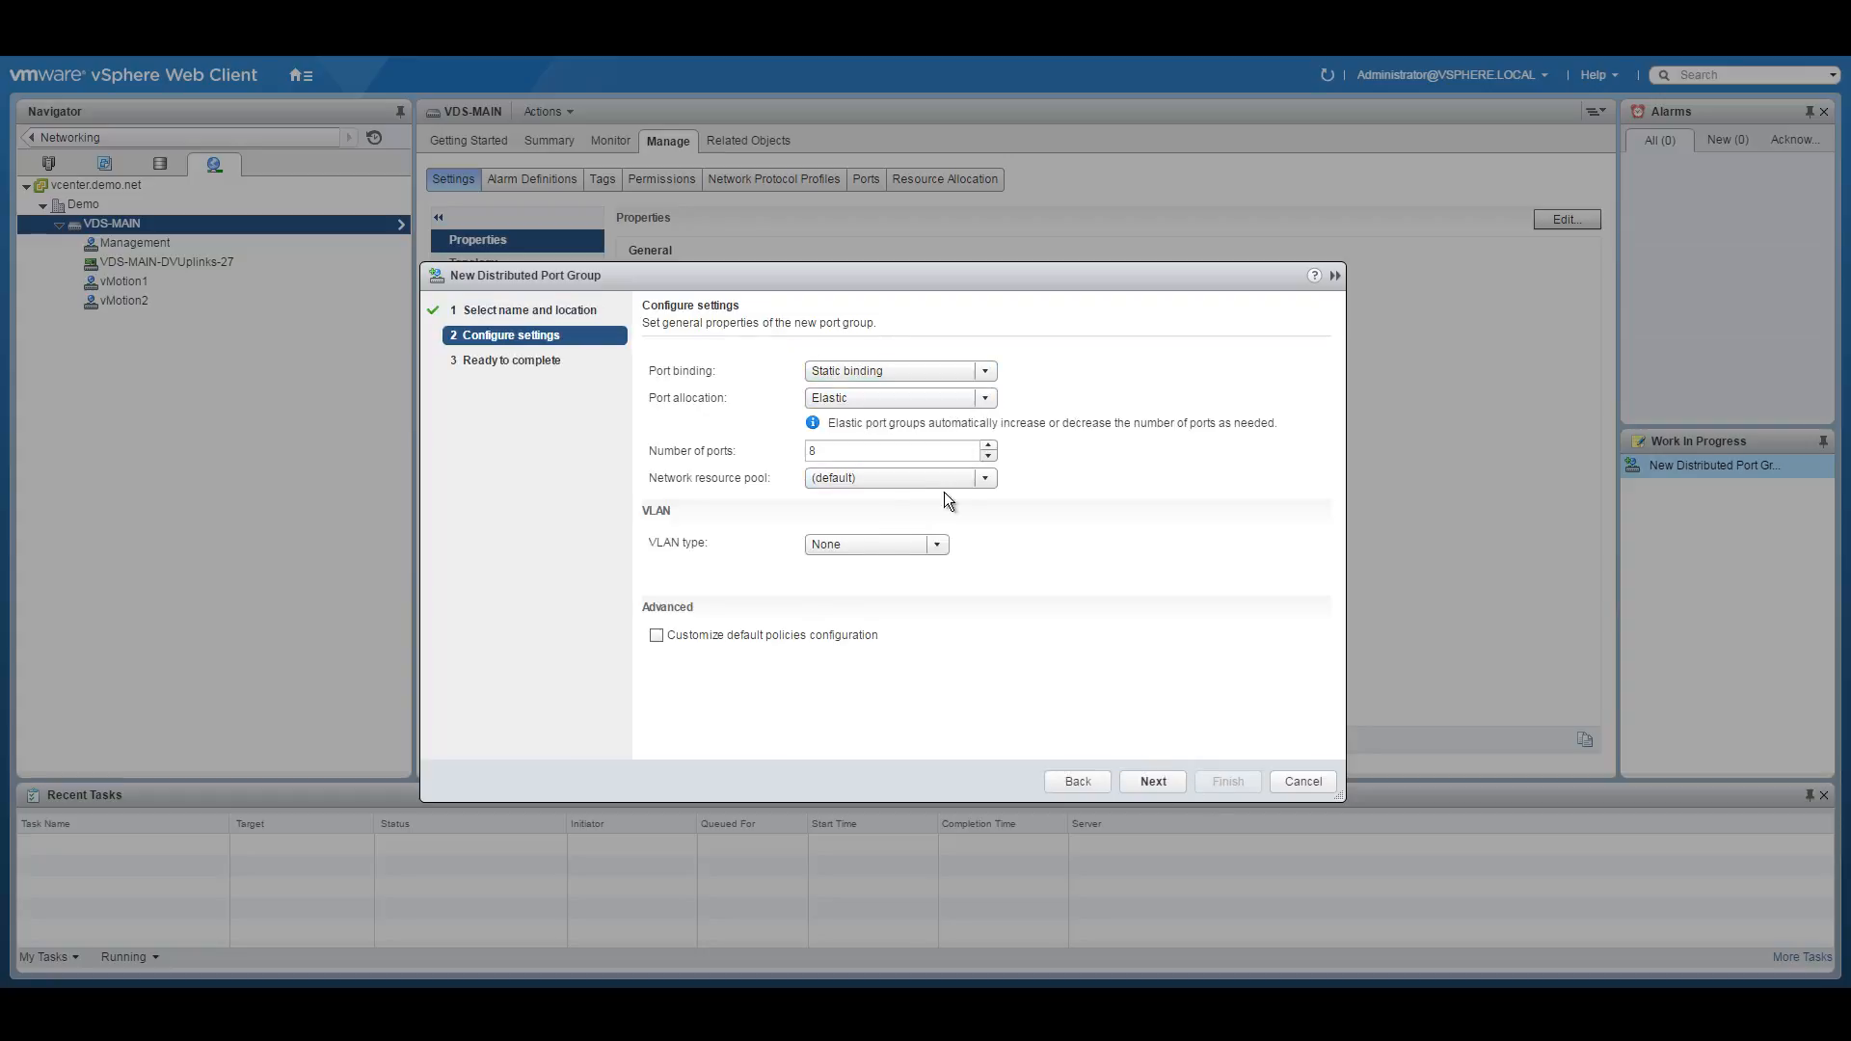
left_click(911, 544)
left_click(864, 587)
left_click(864, 575)
type("200")
key("BackSpace")
key("BackSpace")
key("BackSpace")
type("300")
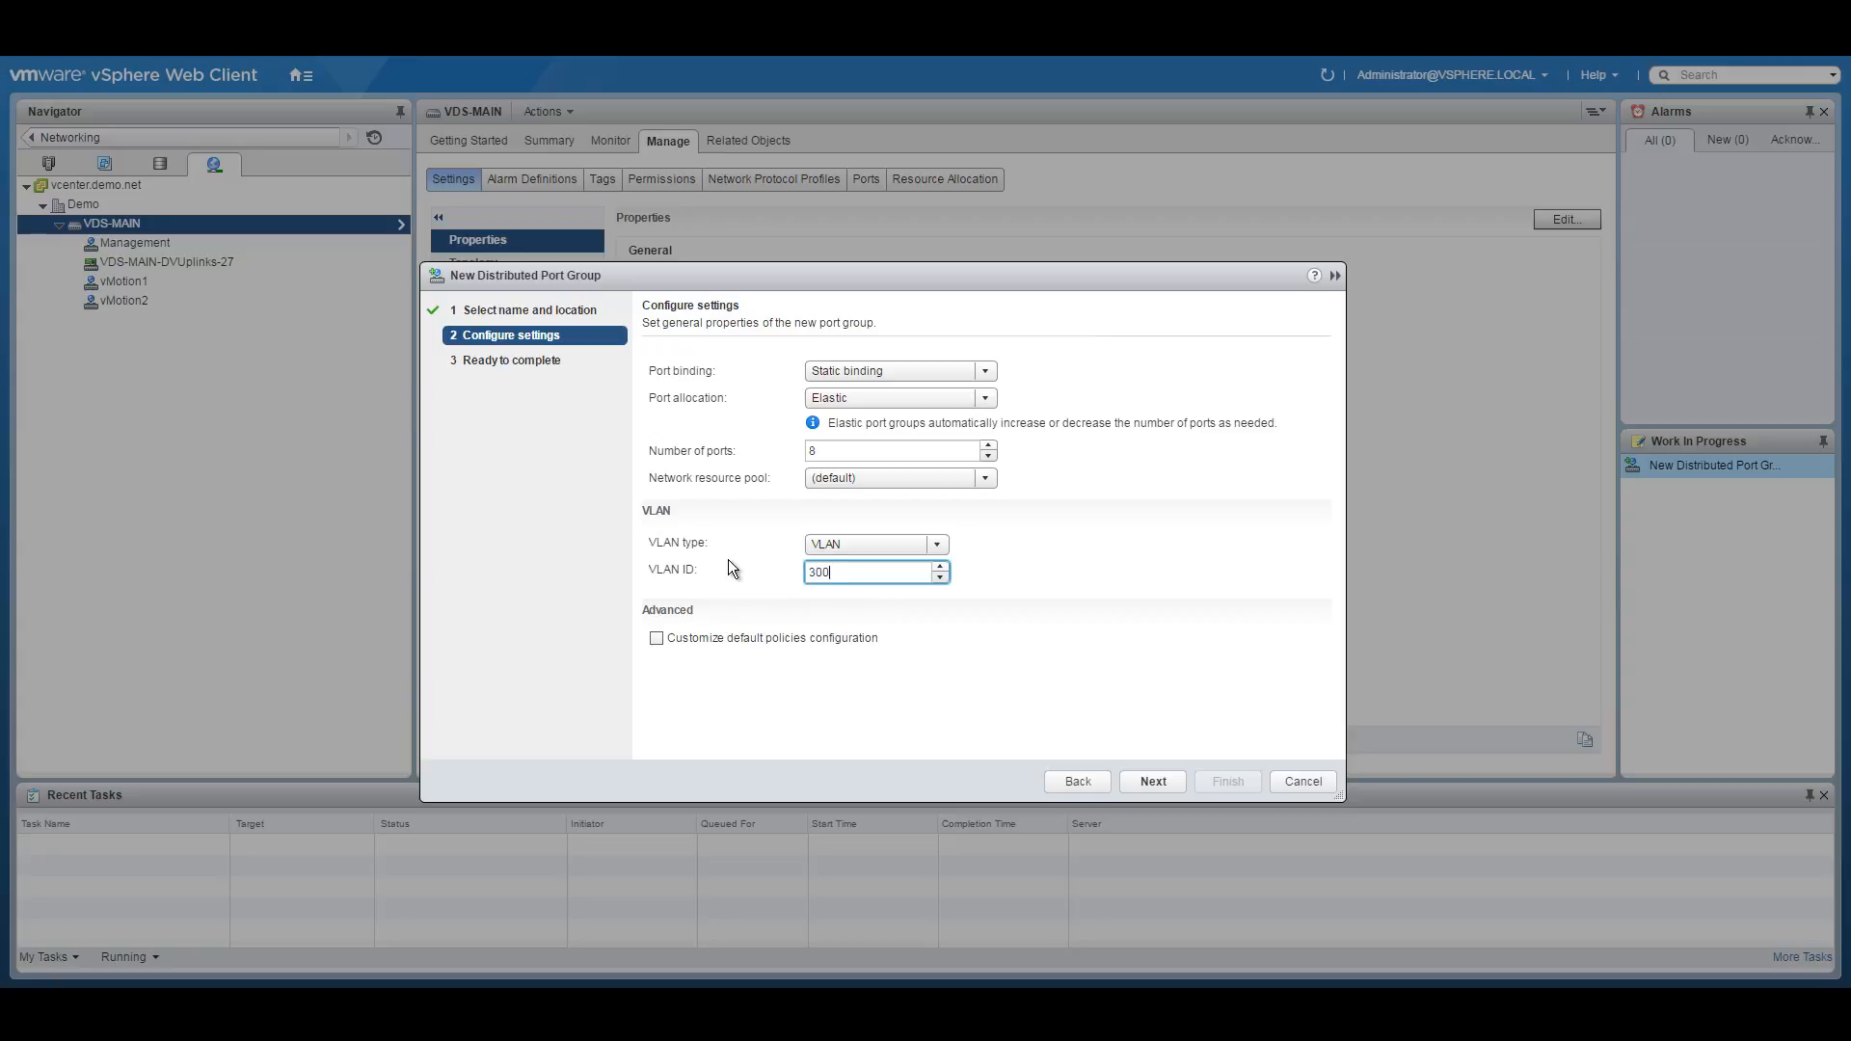
left_click(1157, 782)
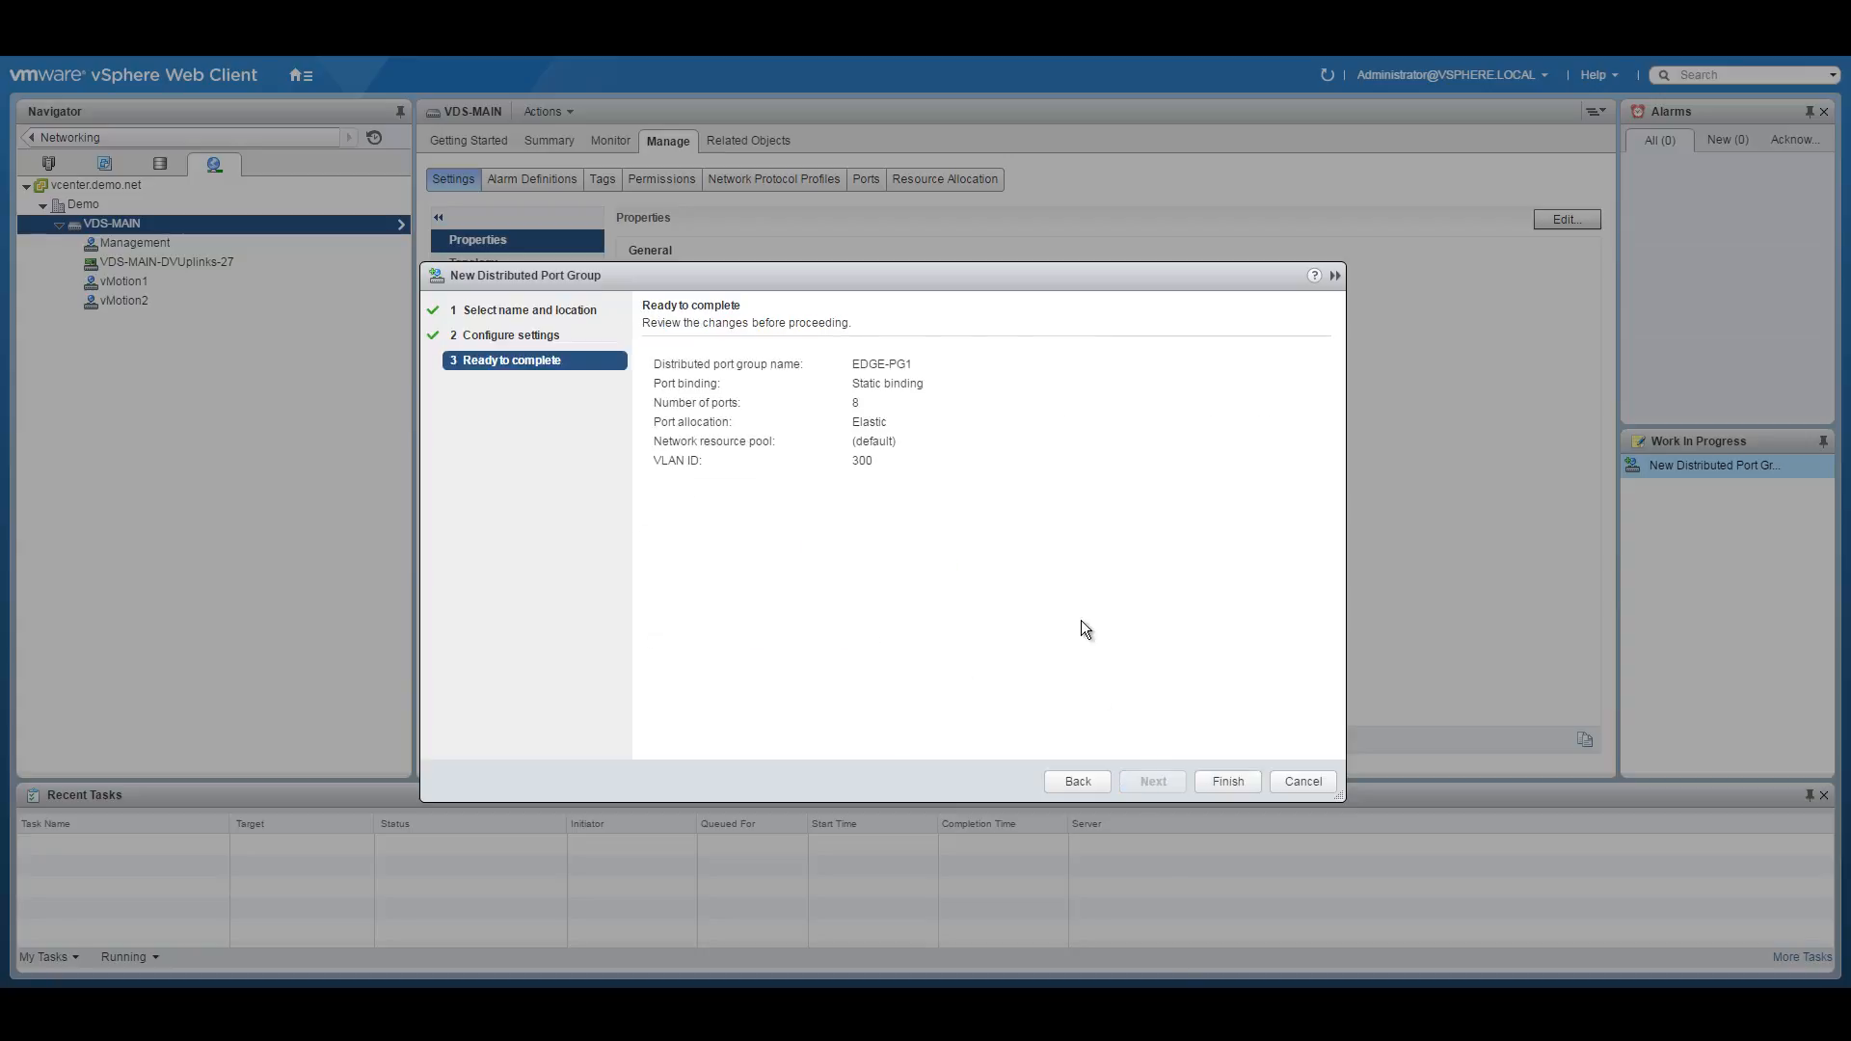
left_click(1231, 783)
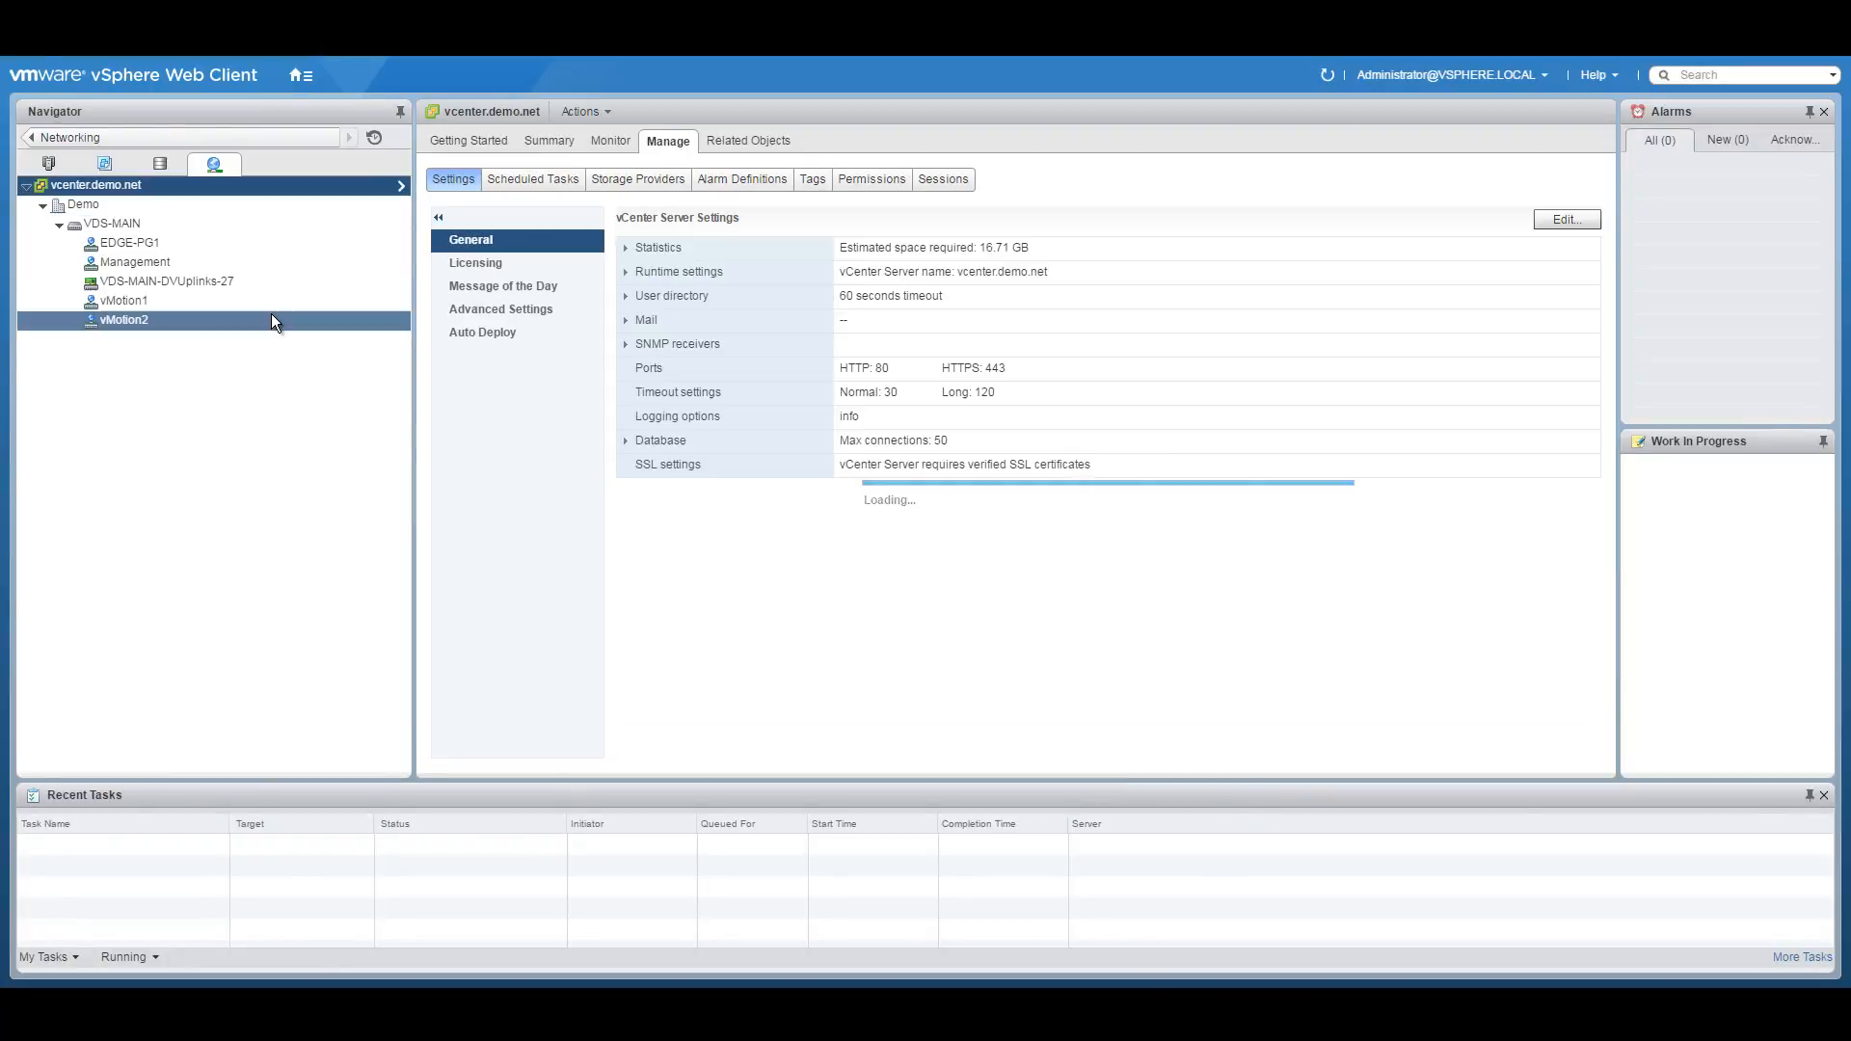
Create port group EDGE-PG2 on VDS-MAIN with VLAN type VLAN and ID 301.
right_click(135, 223)
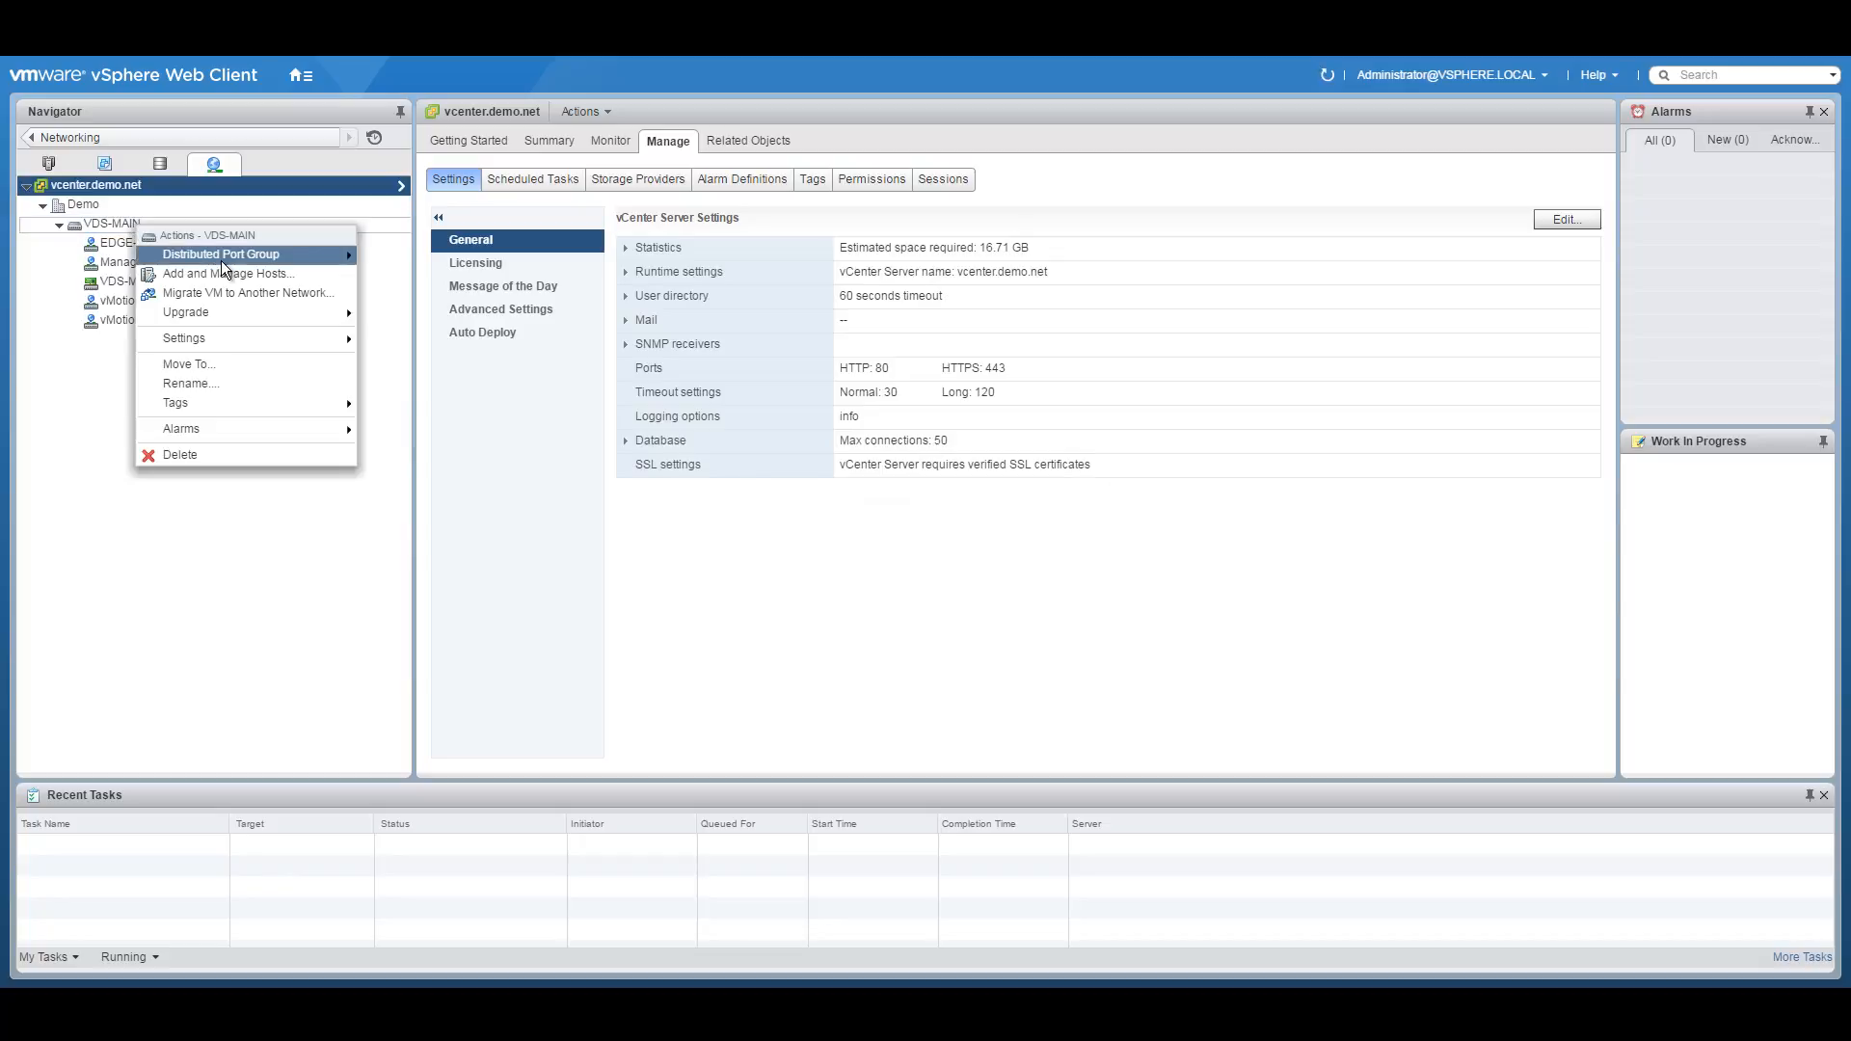
mouse_move(319, 254)
left_click(448, 256)
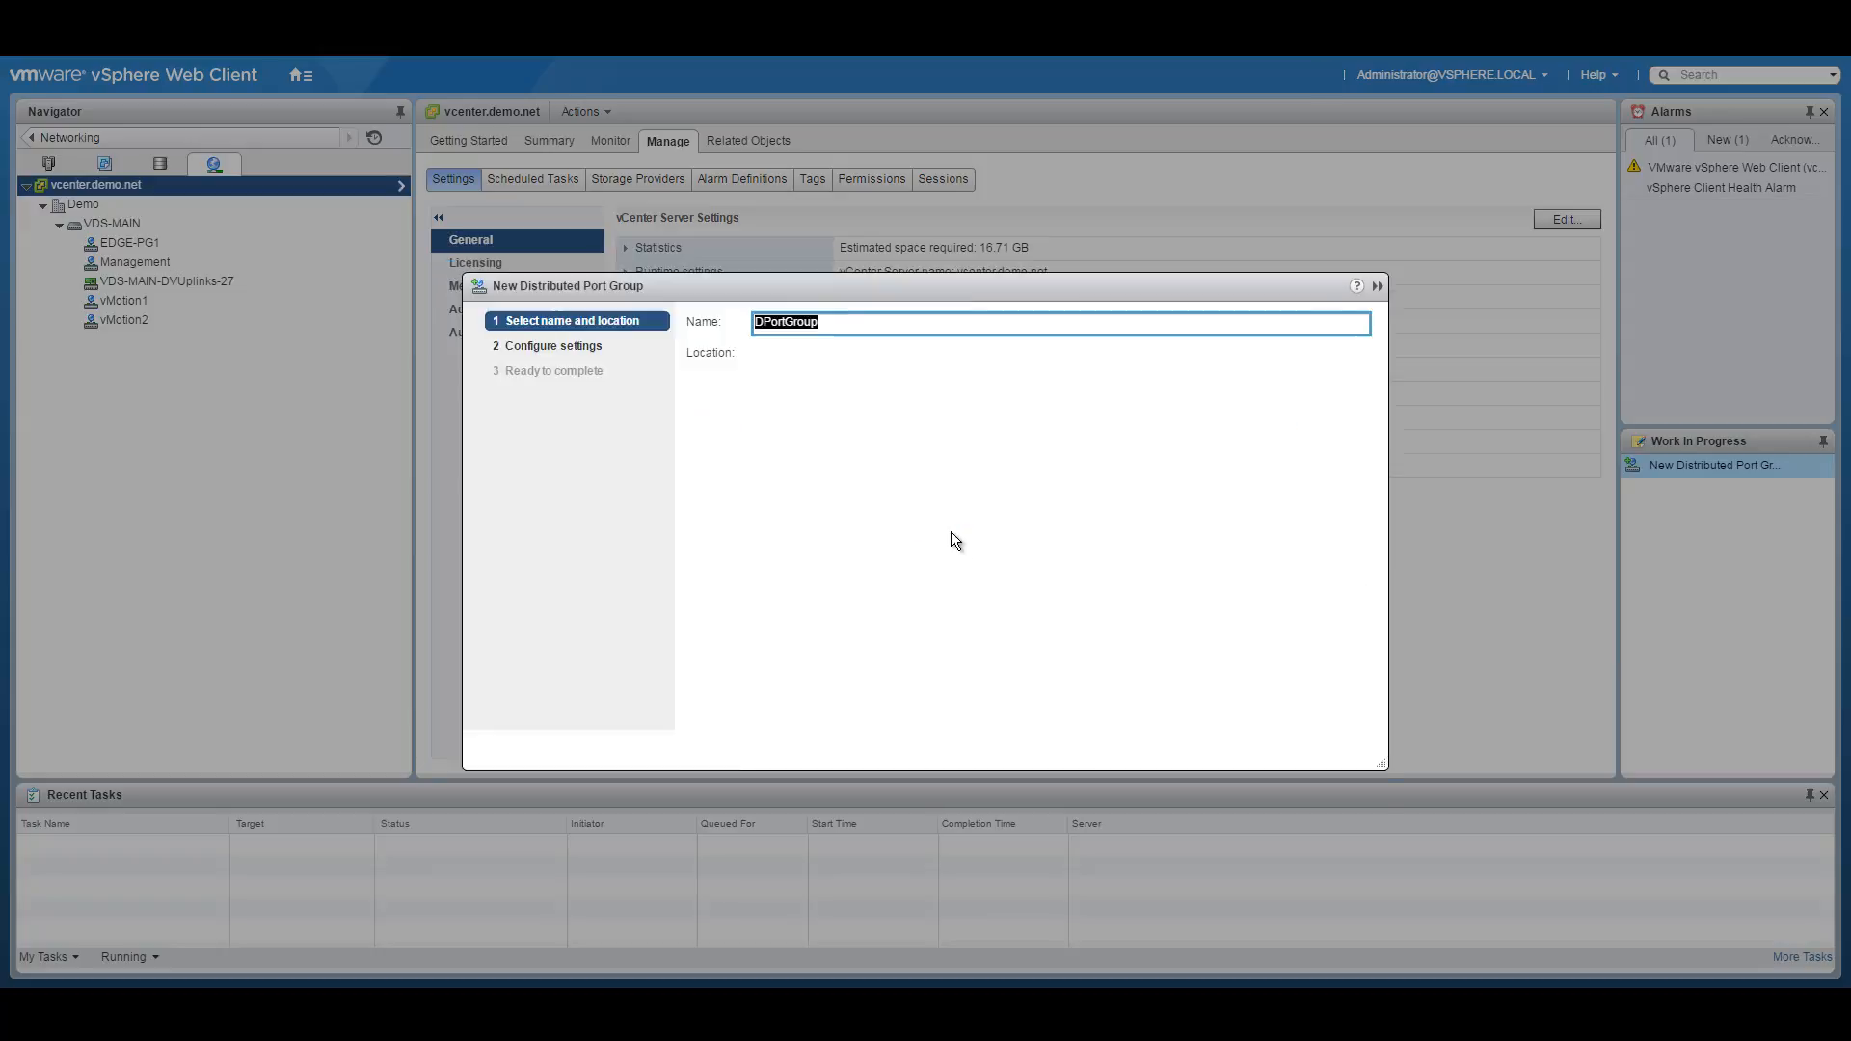
type("EDGE-PG2")
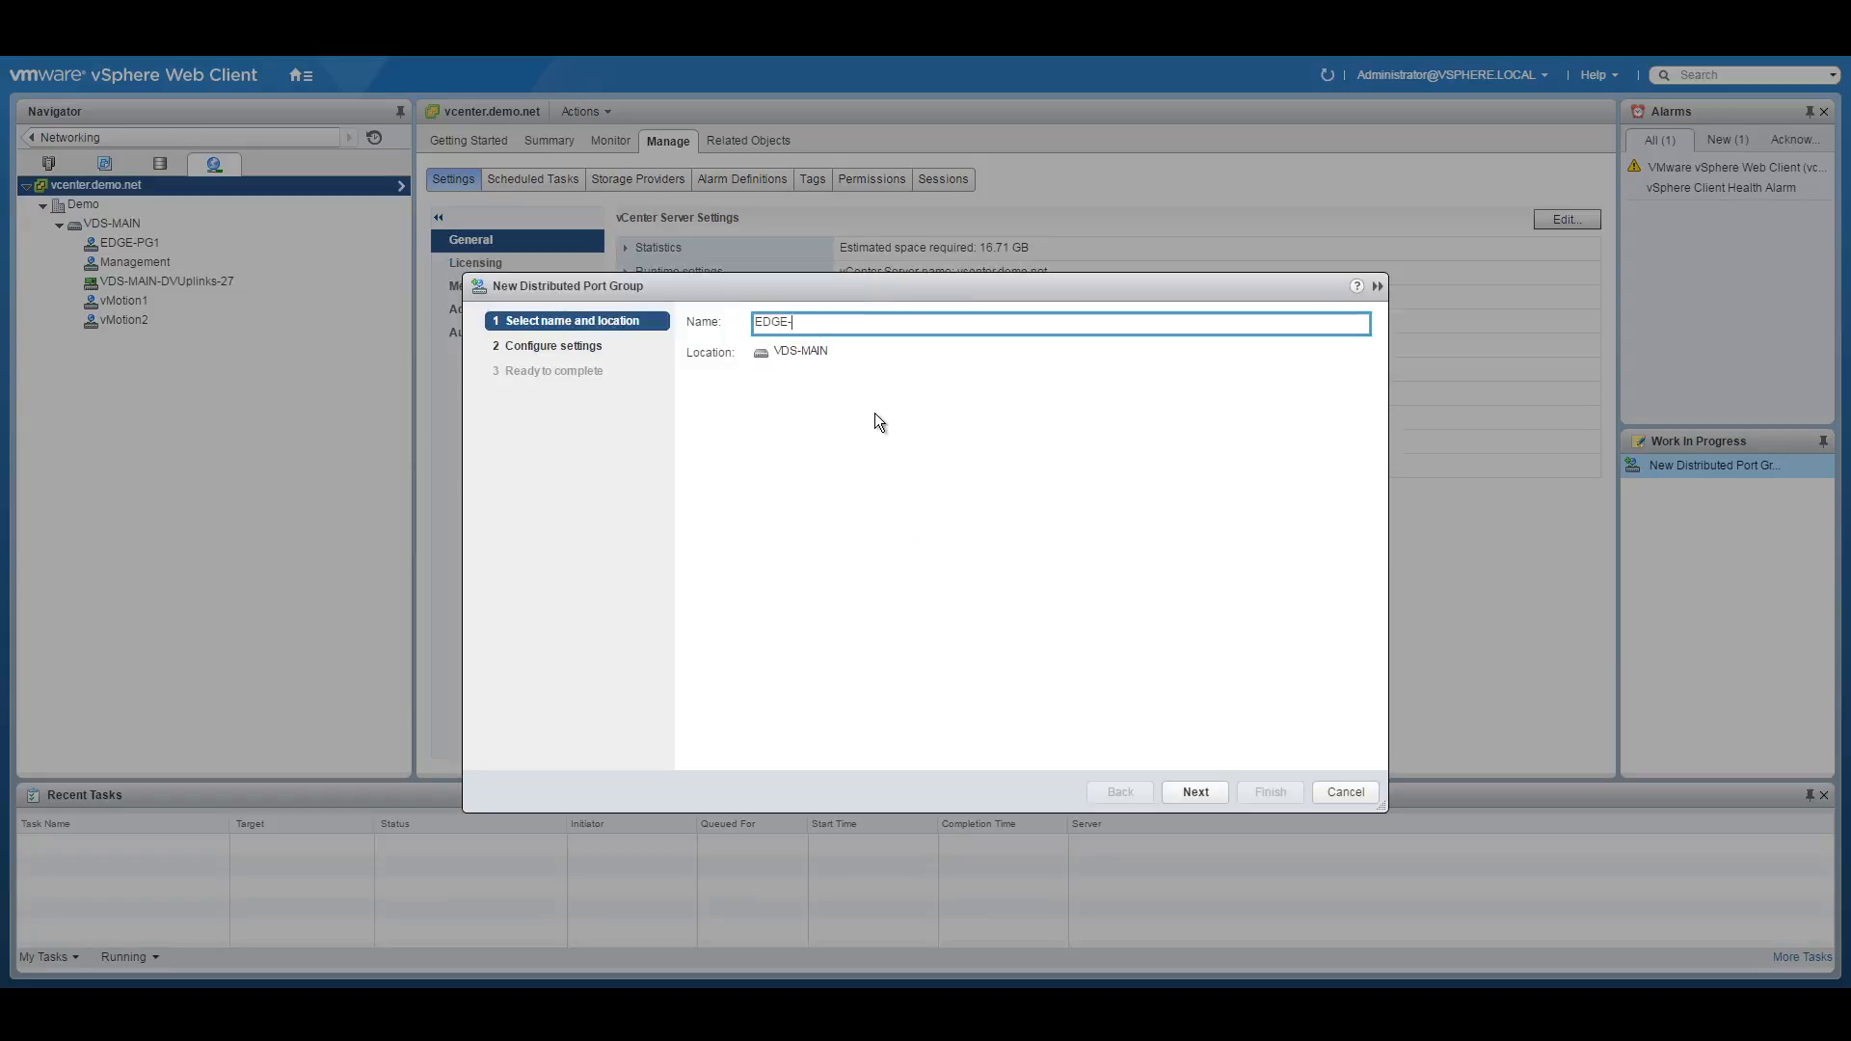
left_click(1196, 790)
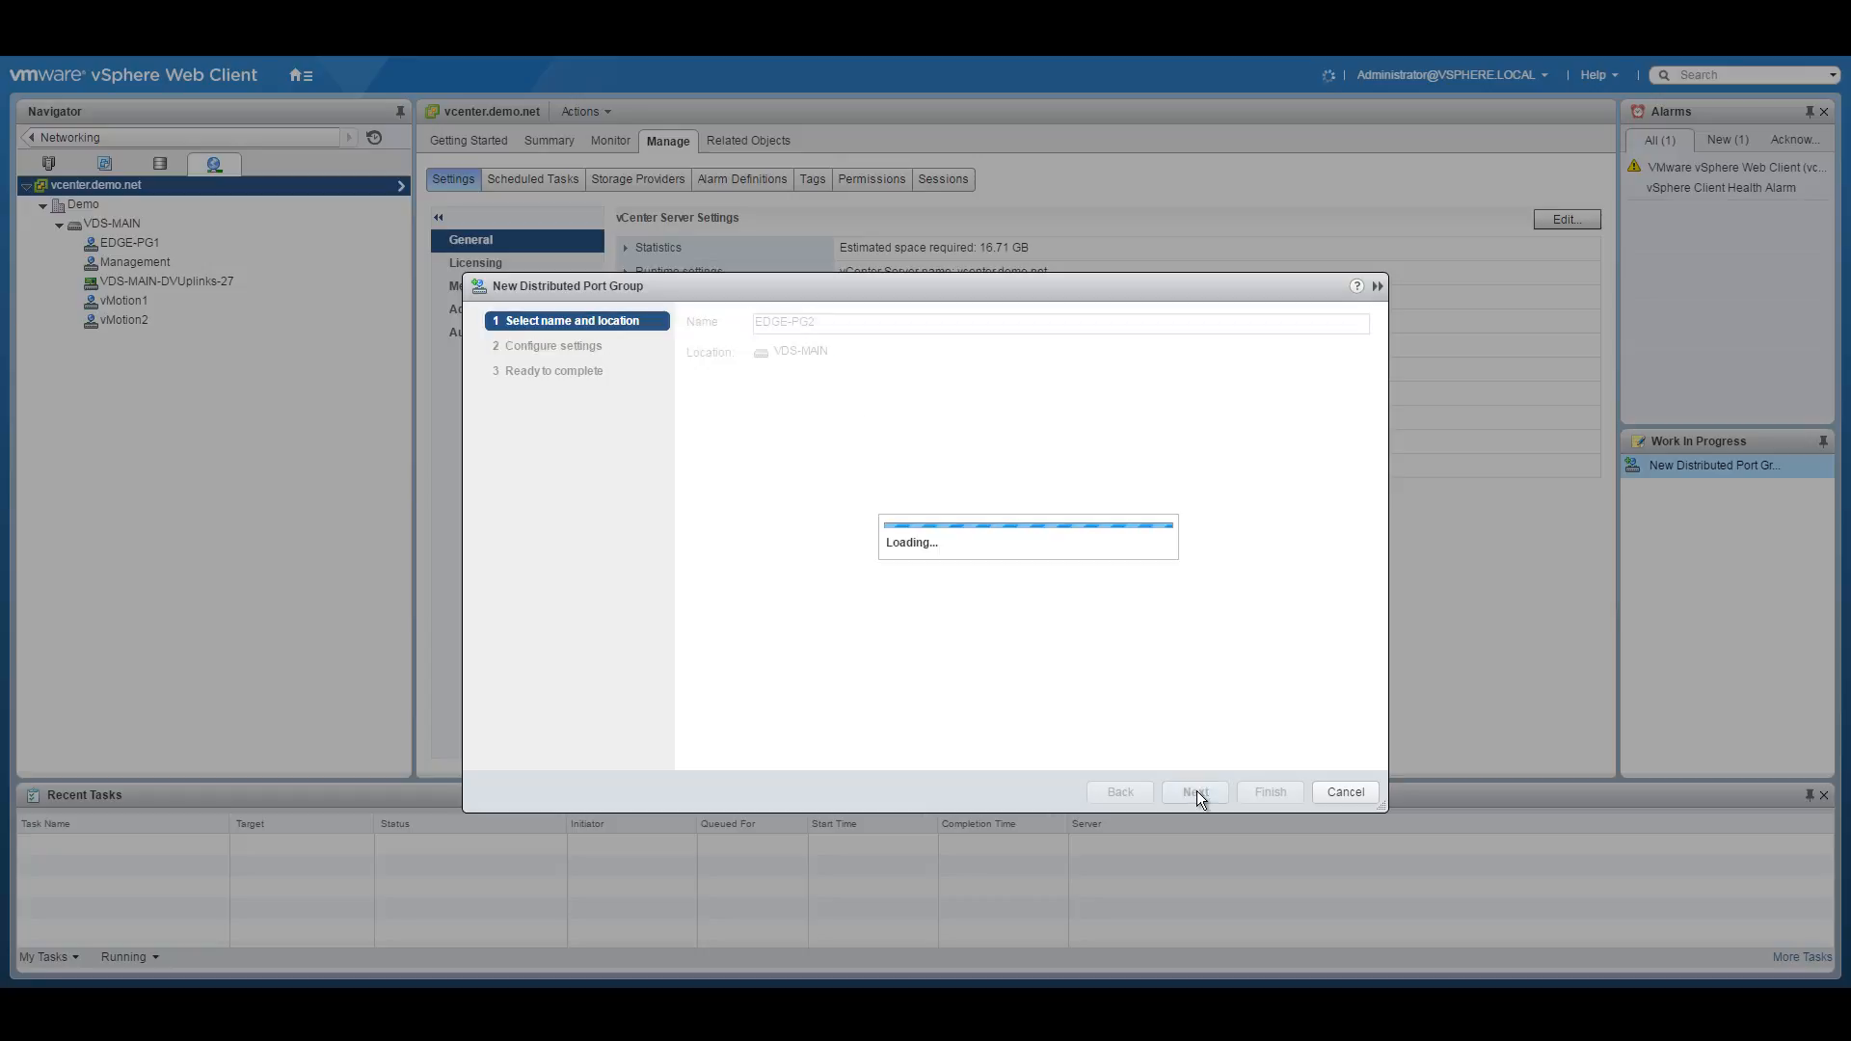
left_click(916, 554)
left_click(893, 598)
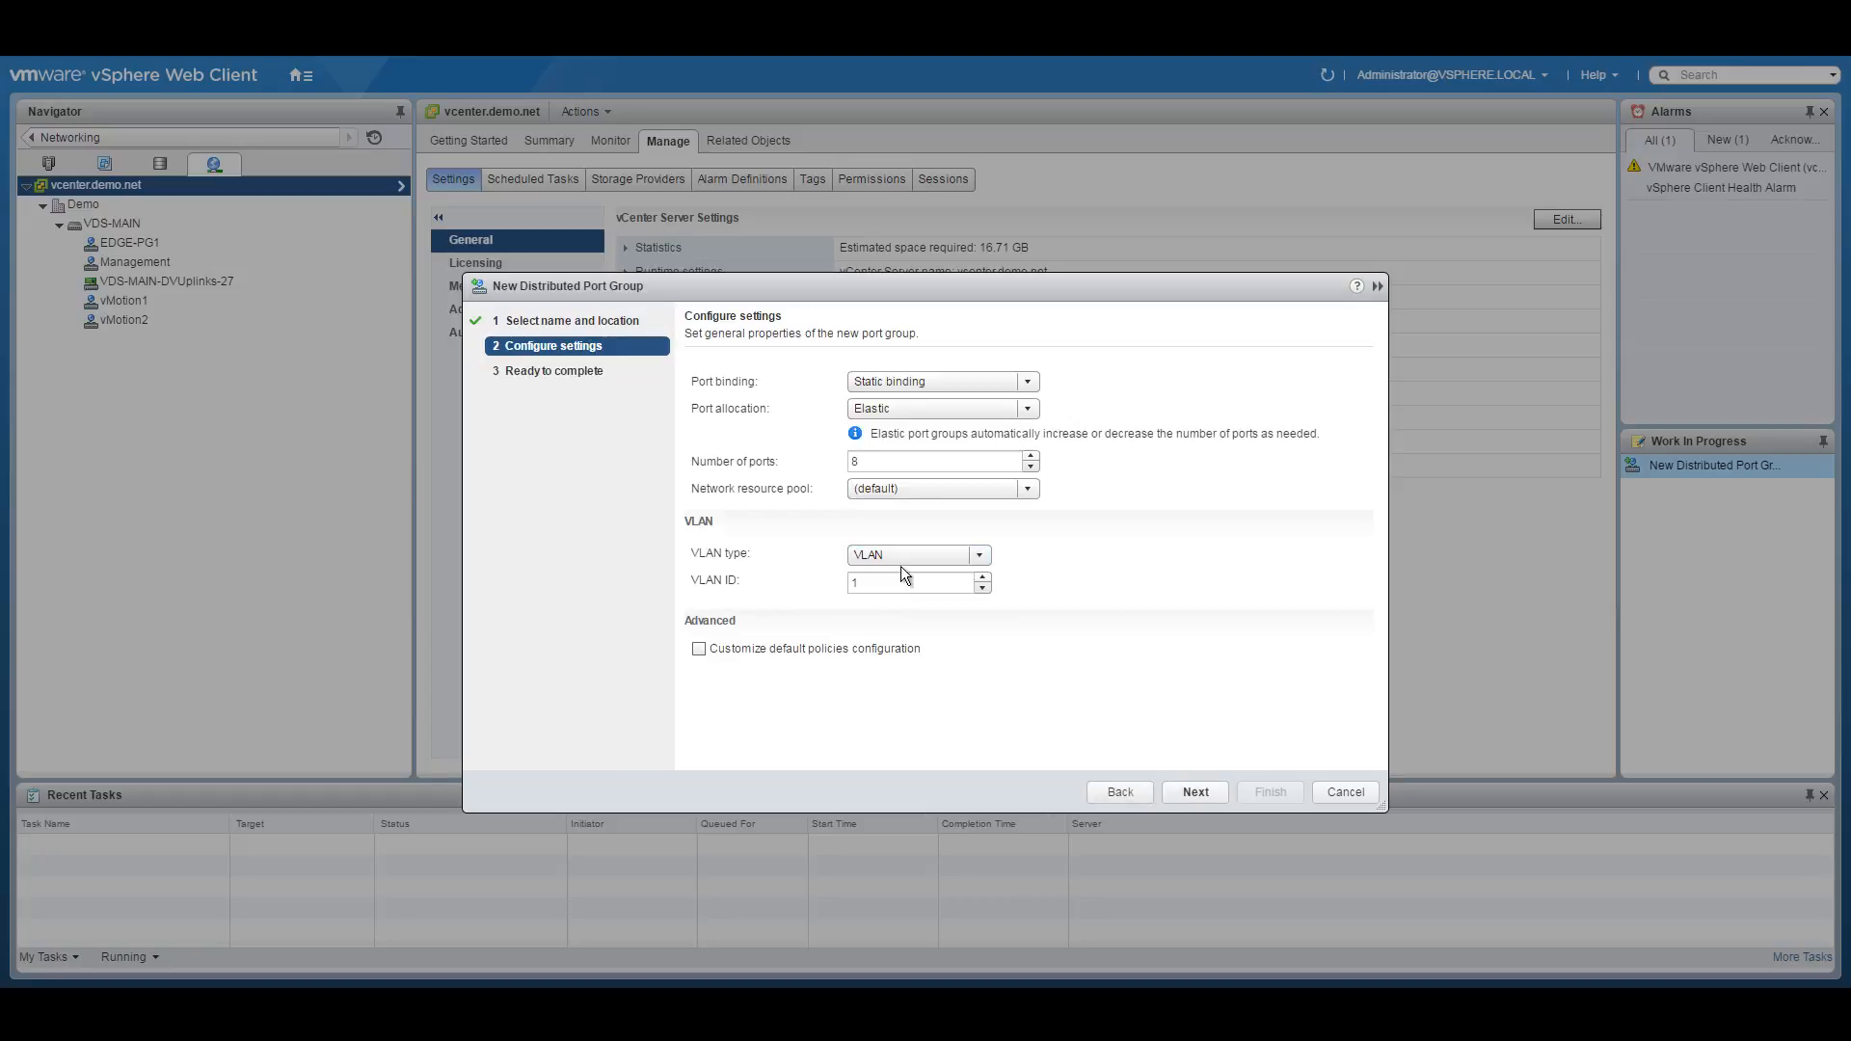
type("301")
left_click(1199, 792)
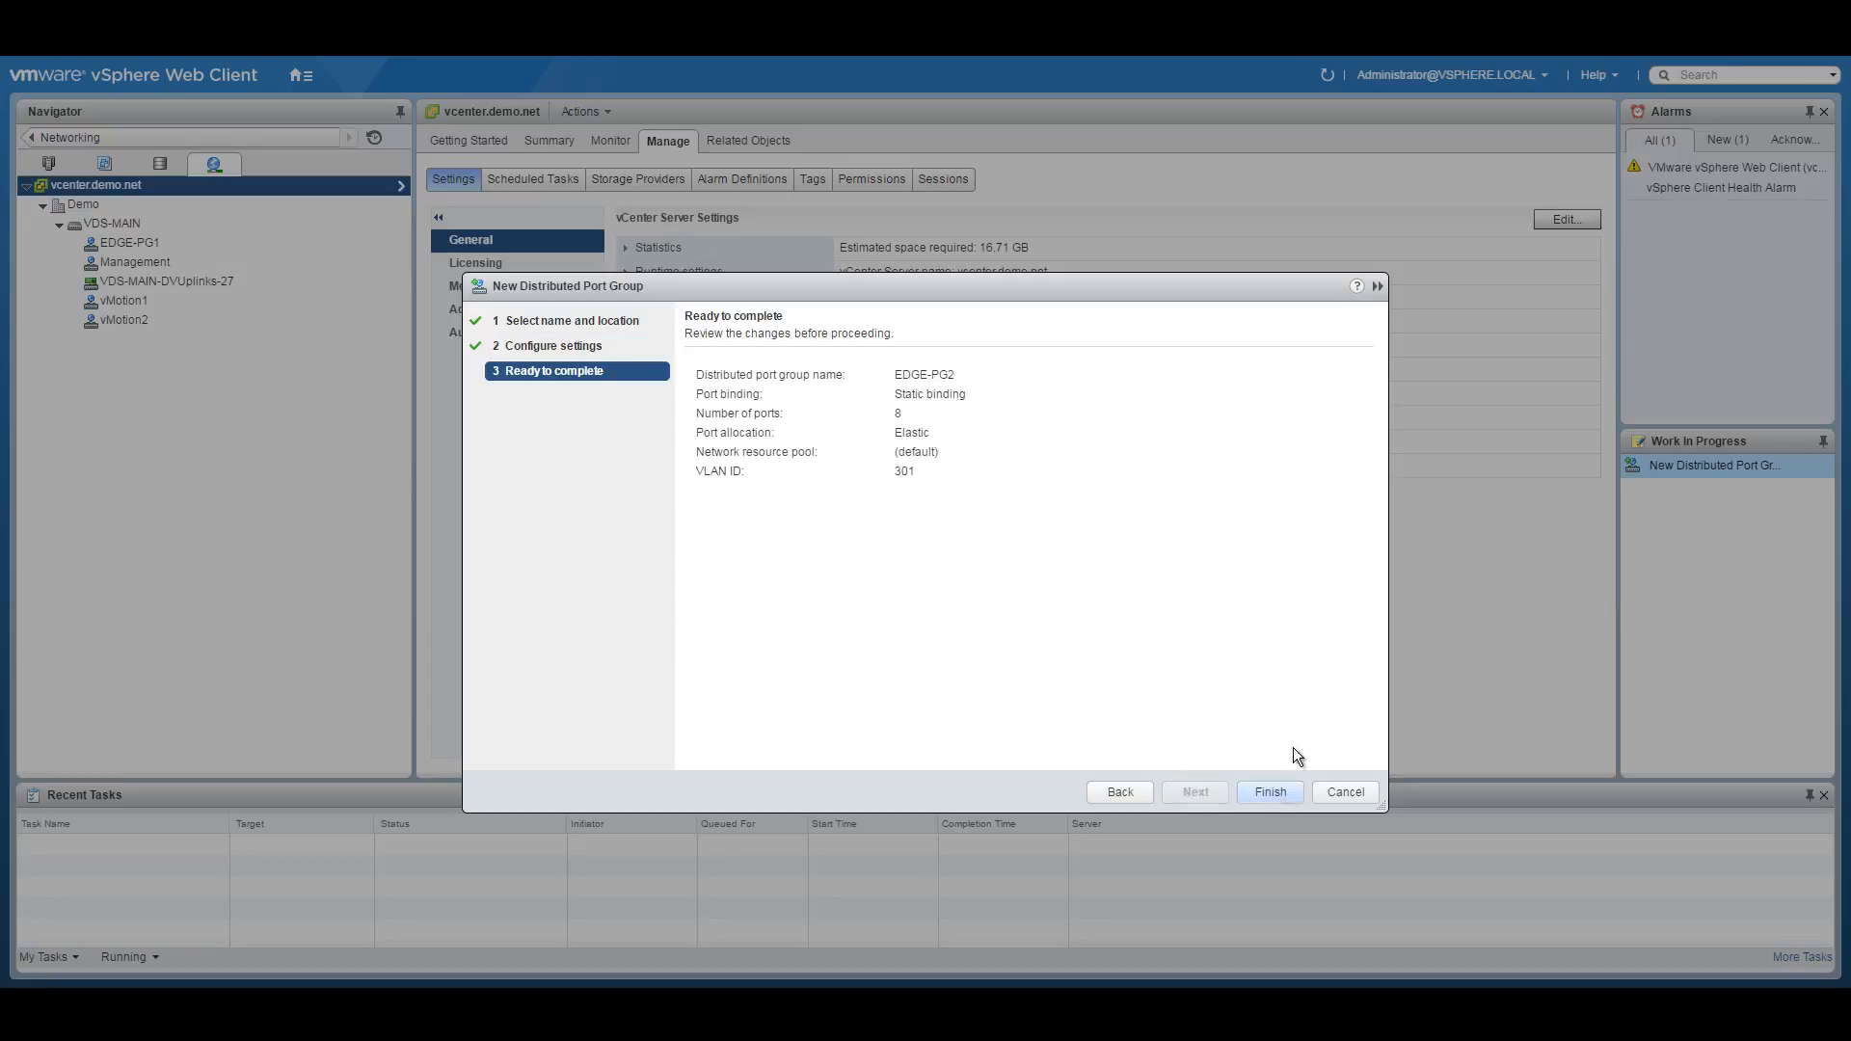
left_click(1263, 789)
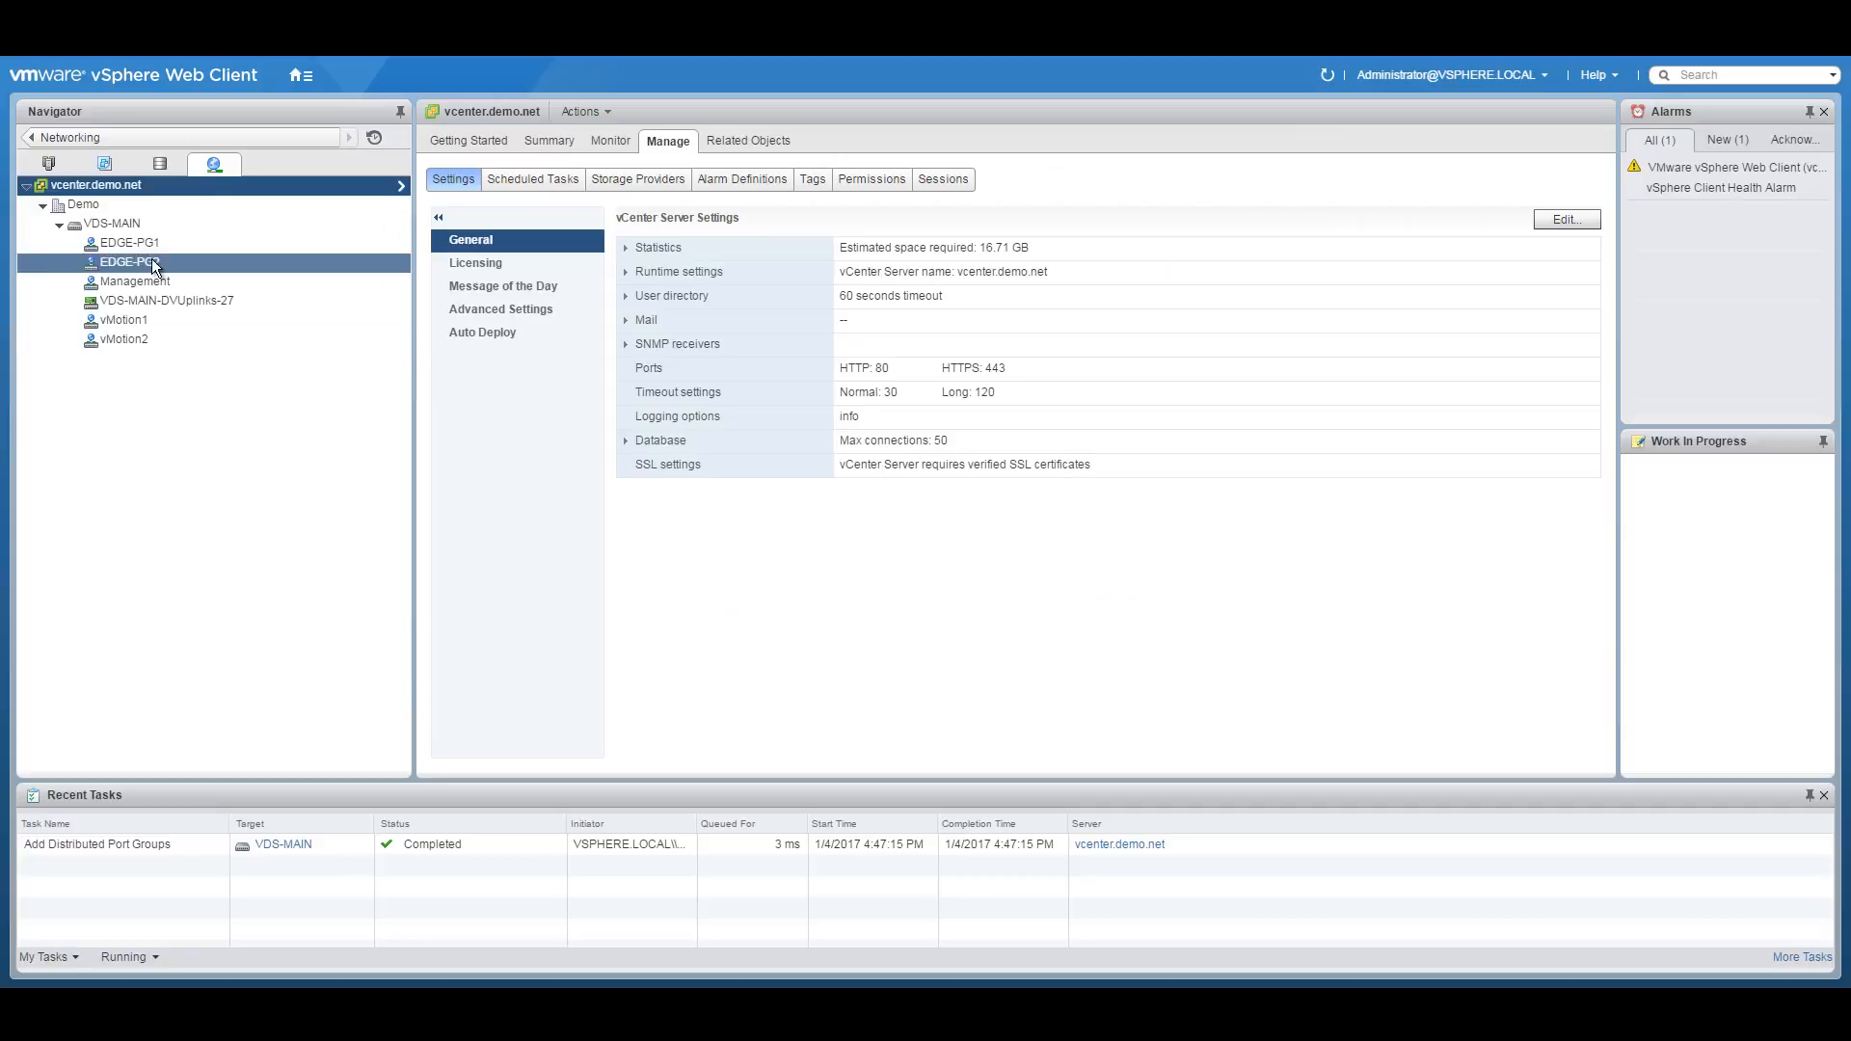
left_click(121, 225)
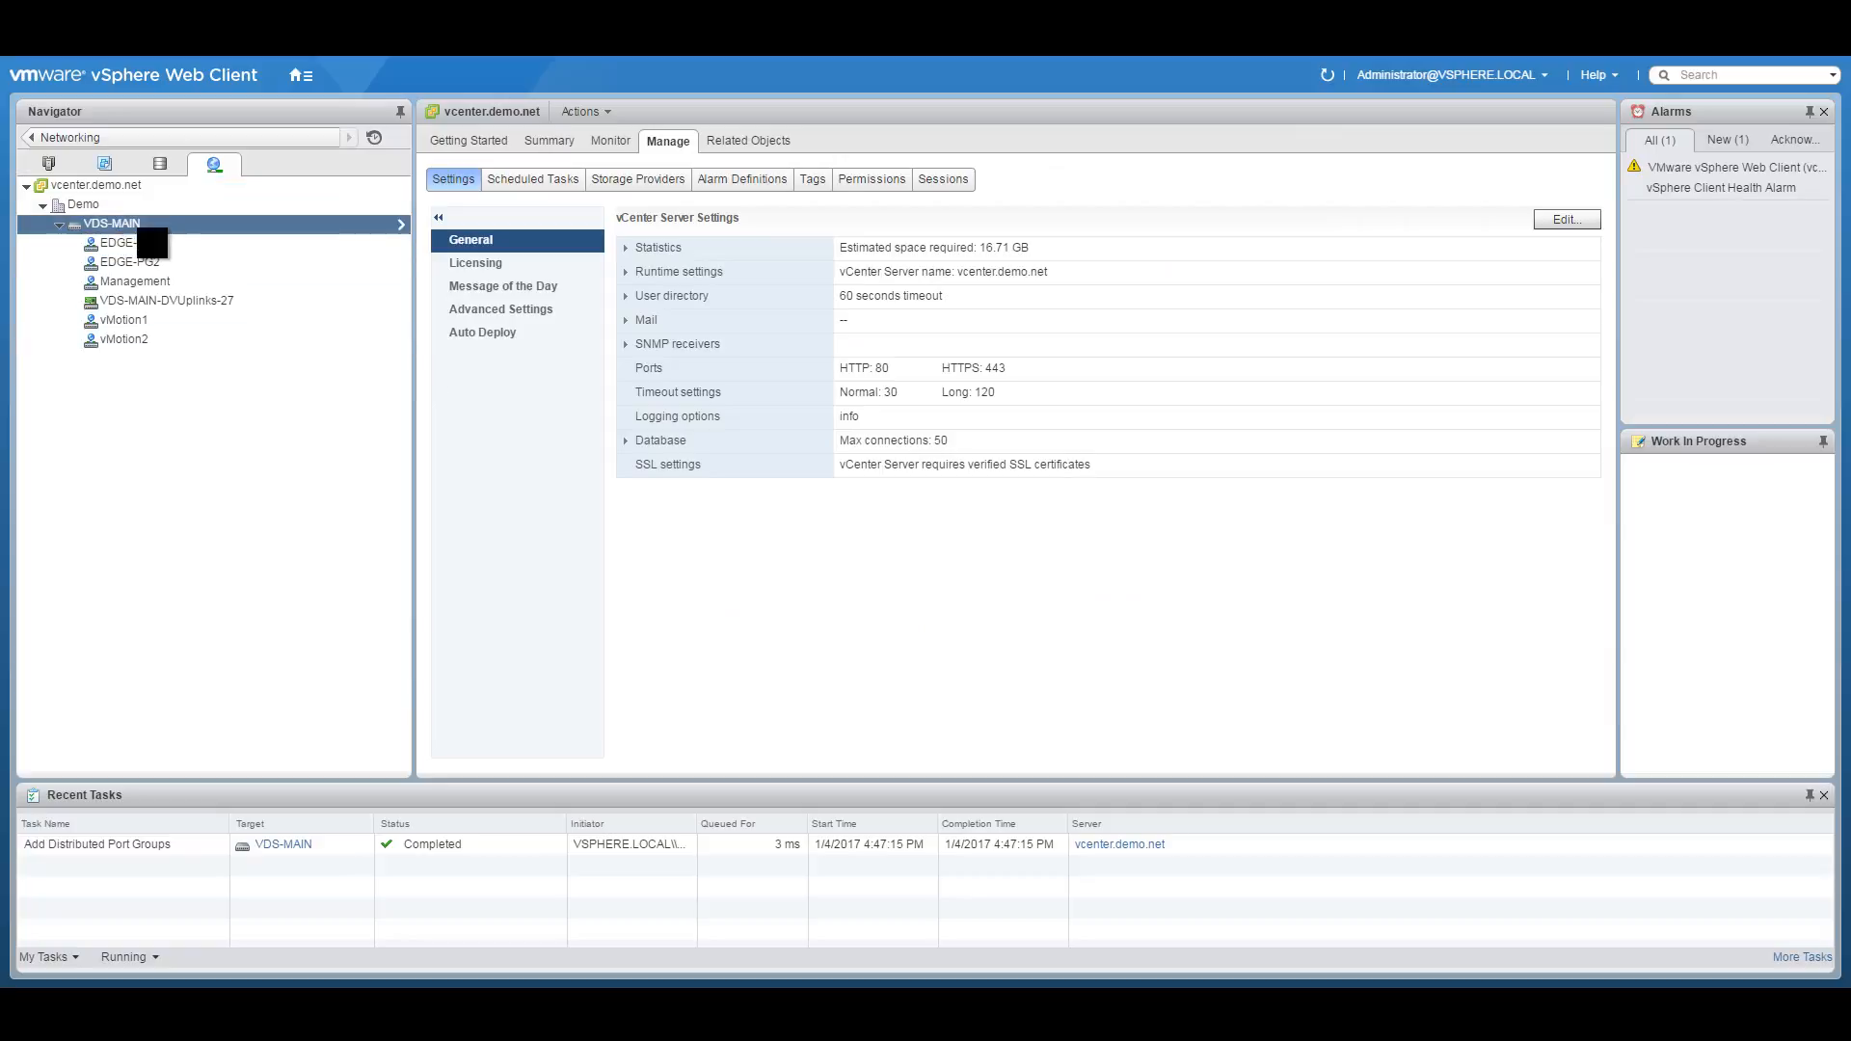
Create port group DMZ on VDS-MAIN with VLAN ID 120, then show the switch topology.
right_click(120, 228)
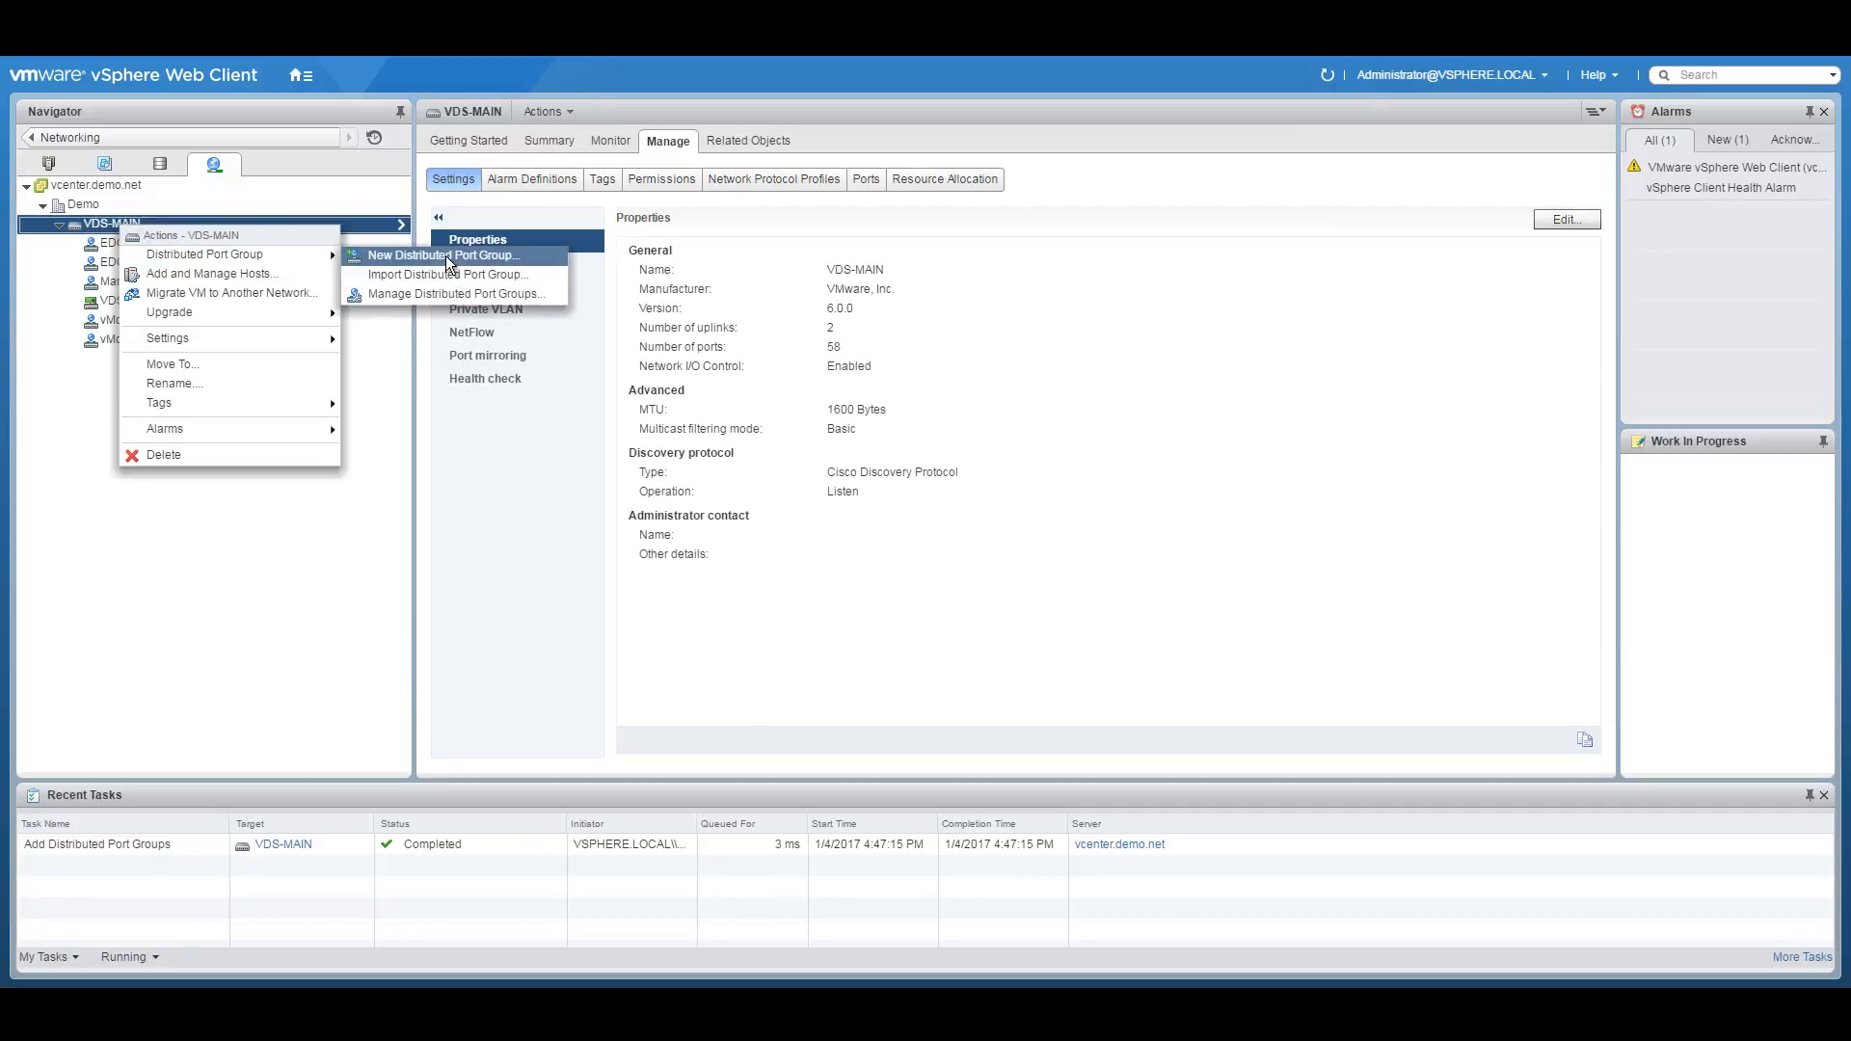
left_click(443, 255)
type("DMZ")
left_click(1211, 790)
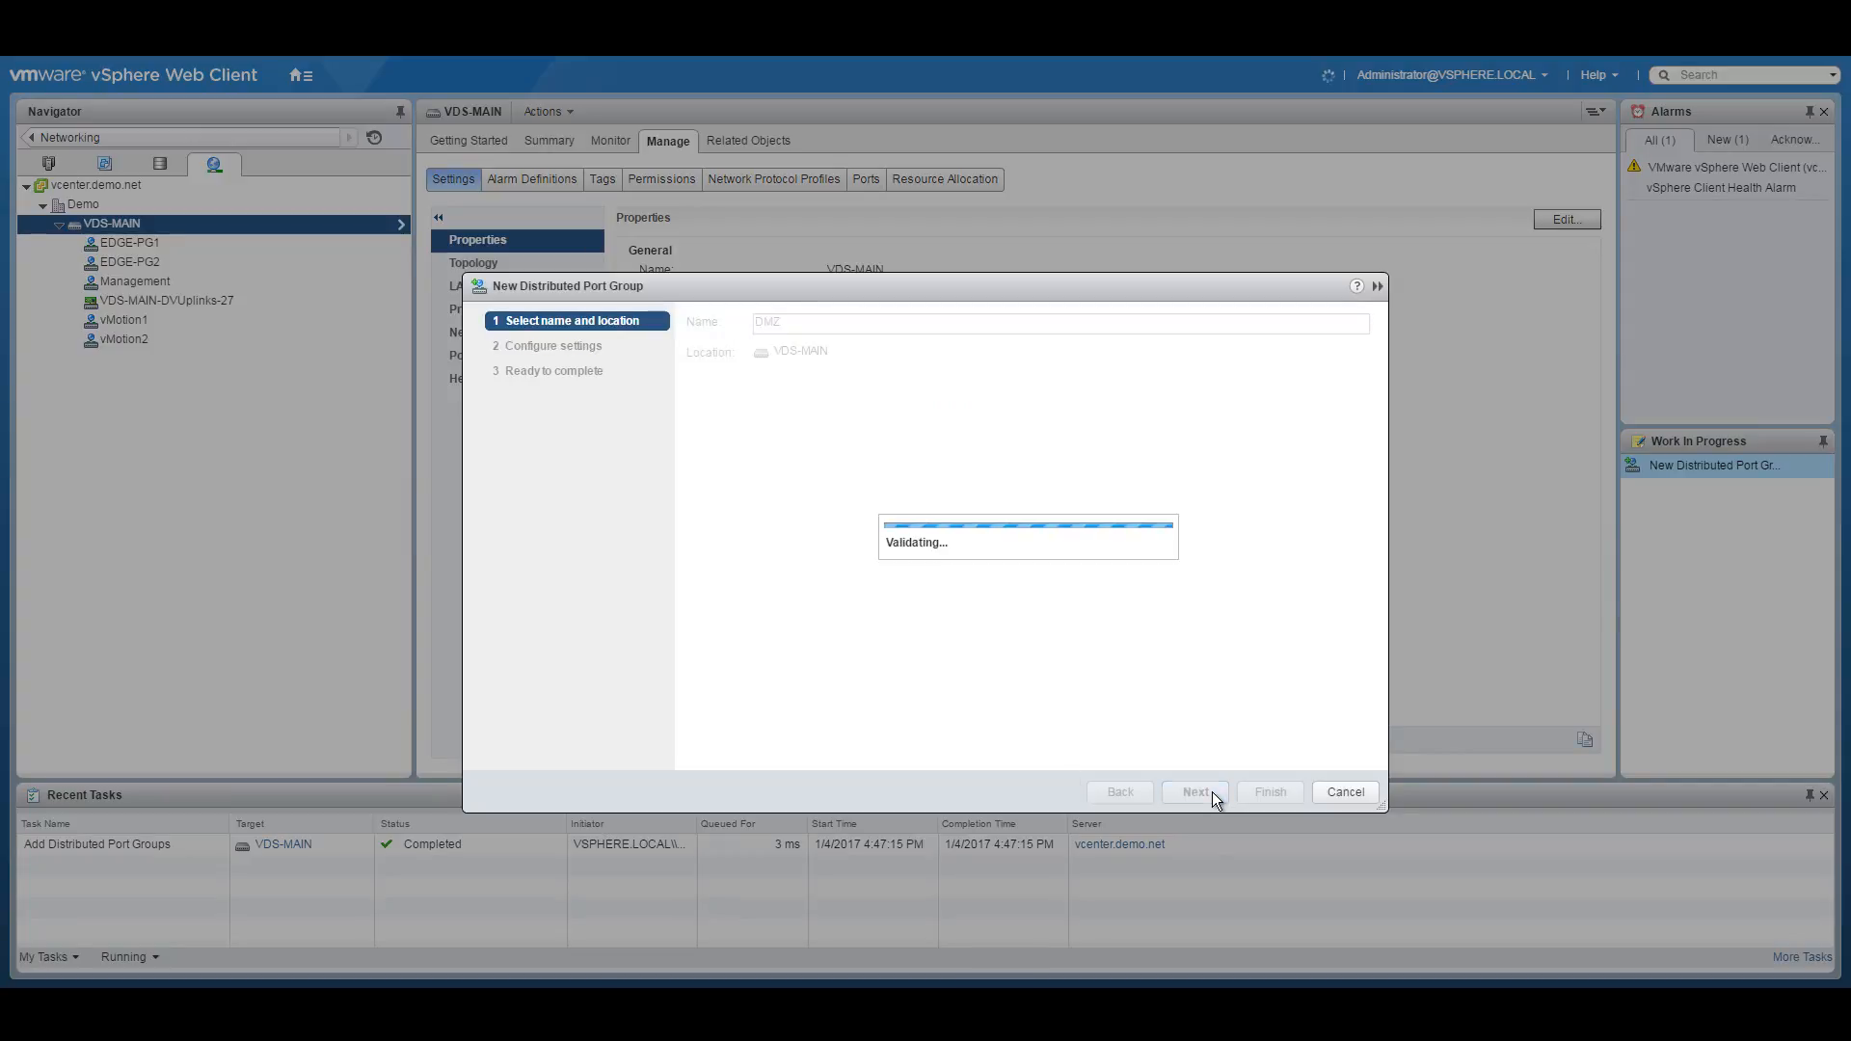
left_click(887, 550)
left_click(885, 597)
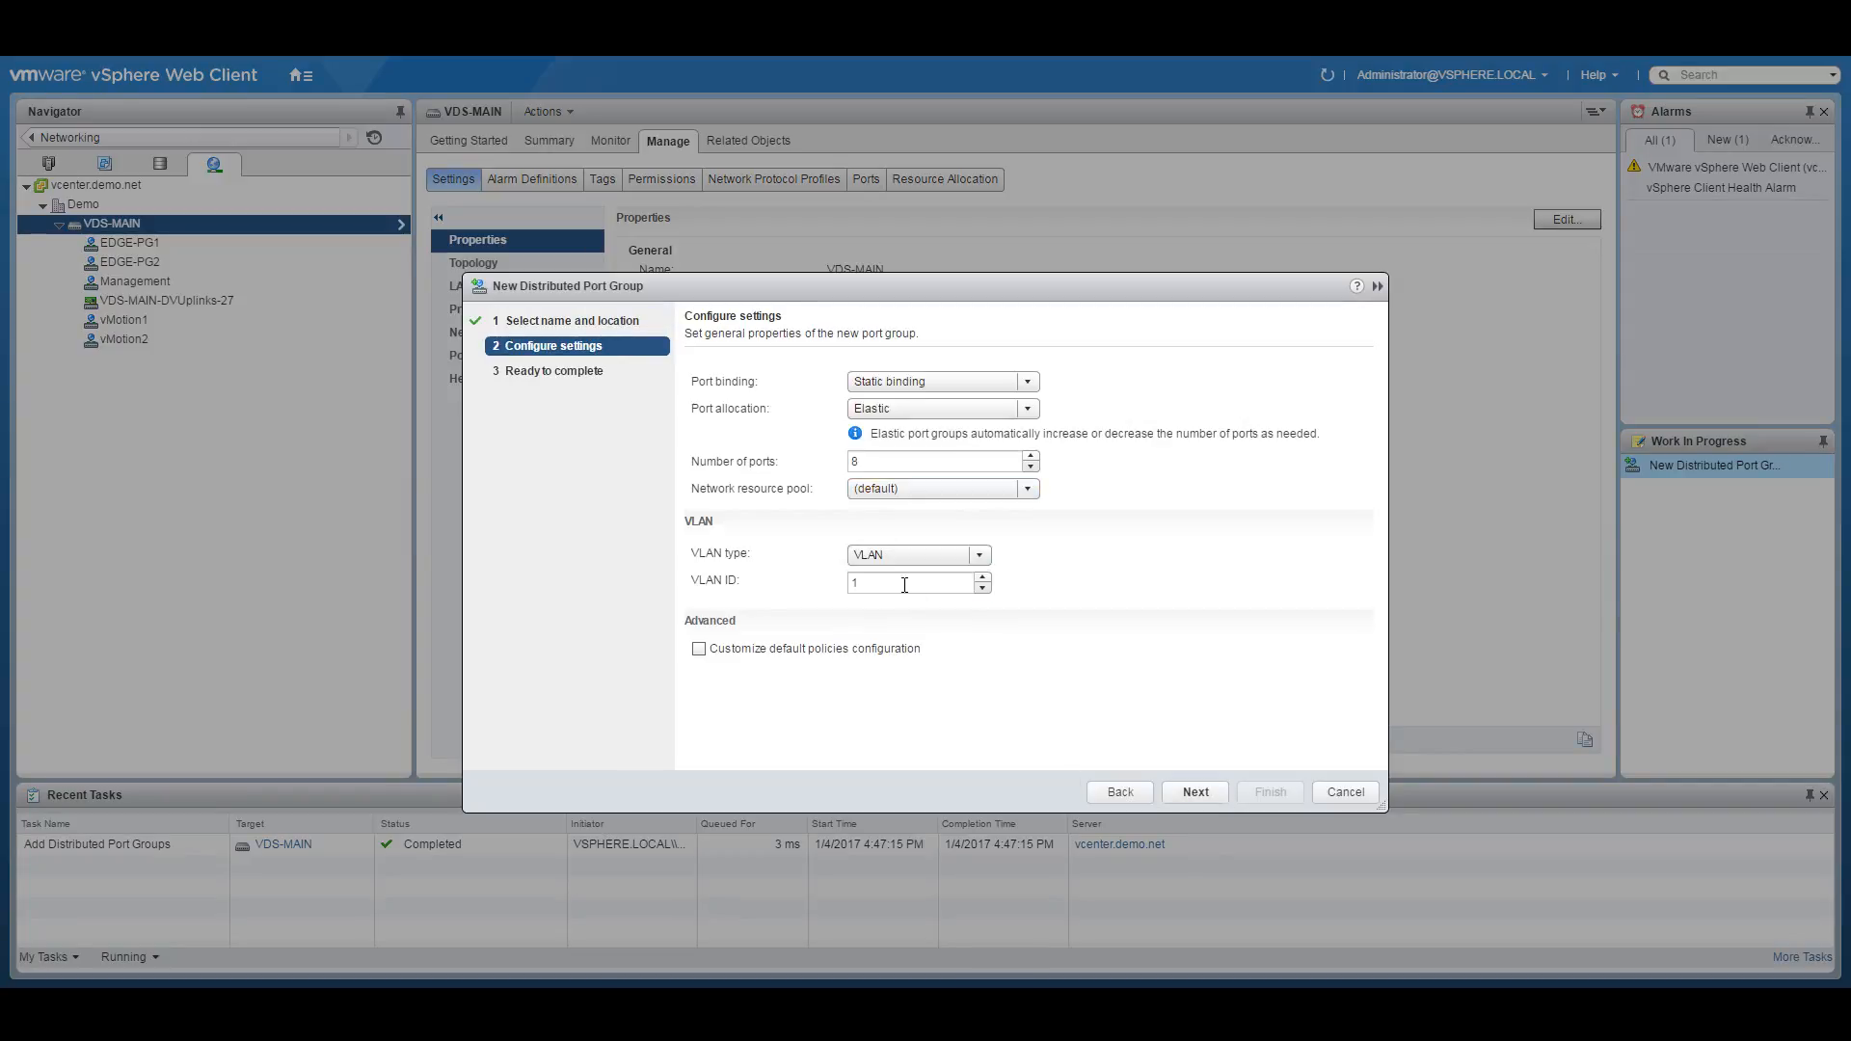
type("20")
left_click(1206, 792)
left_click(1282, 791)
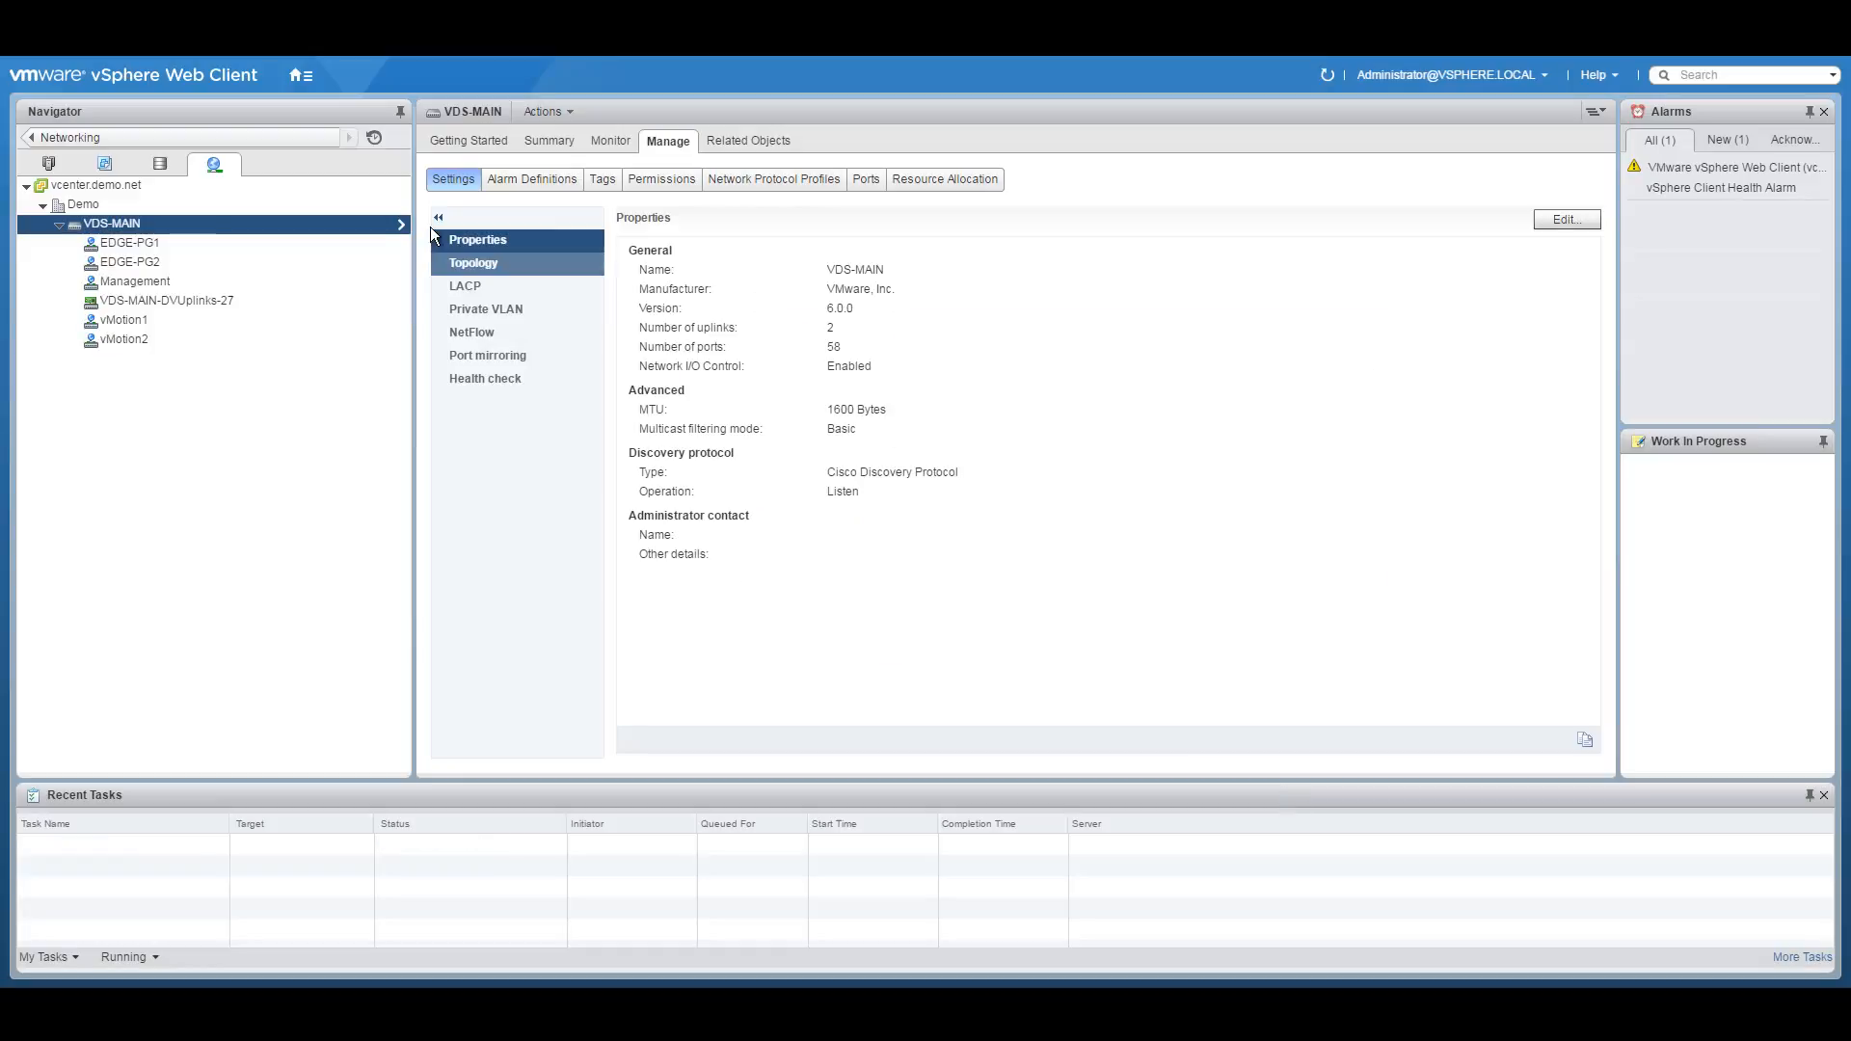
right_click(149, 223)
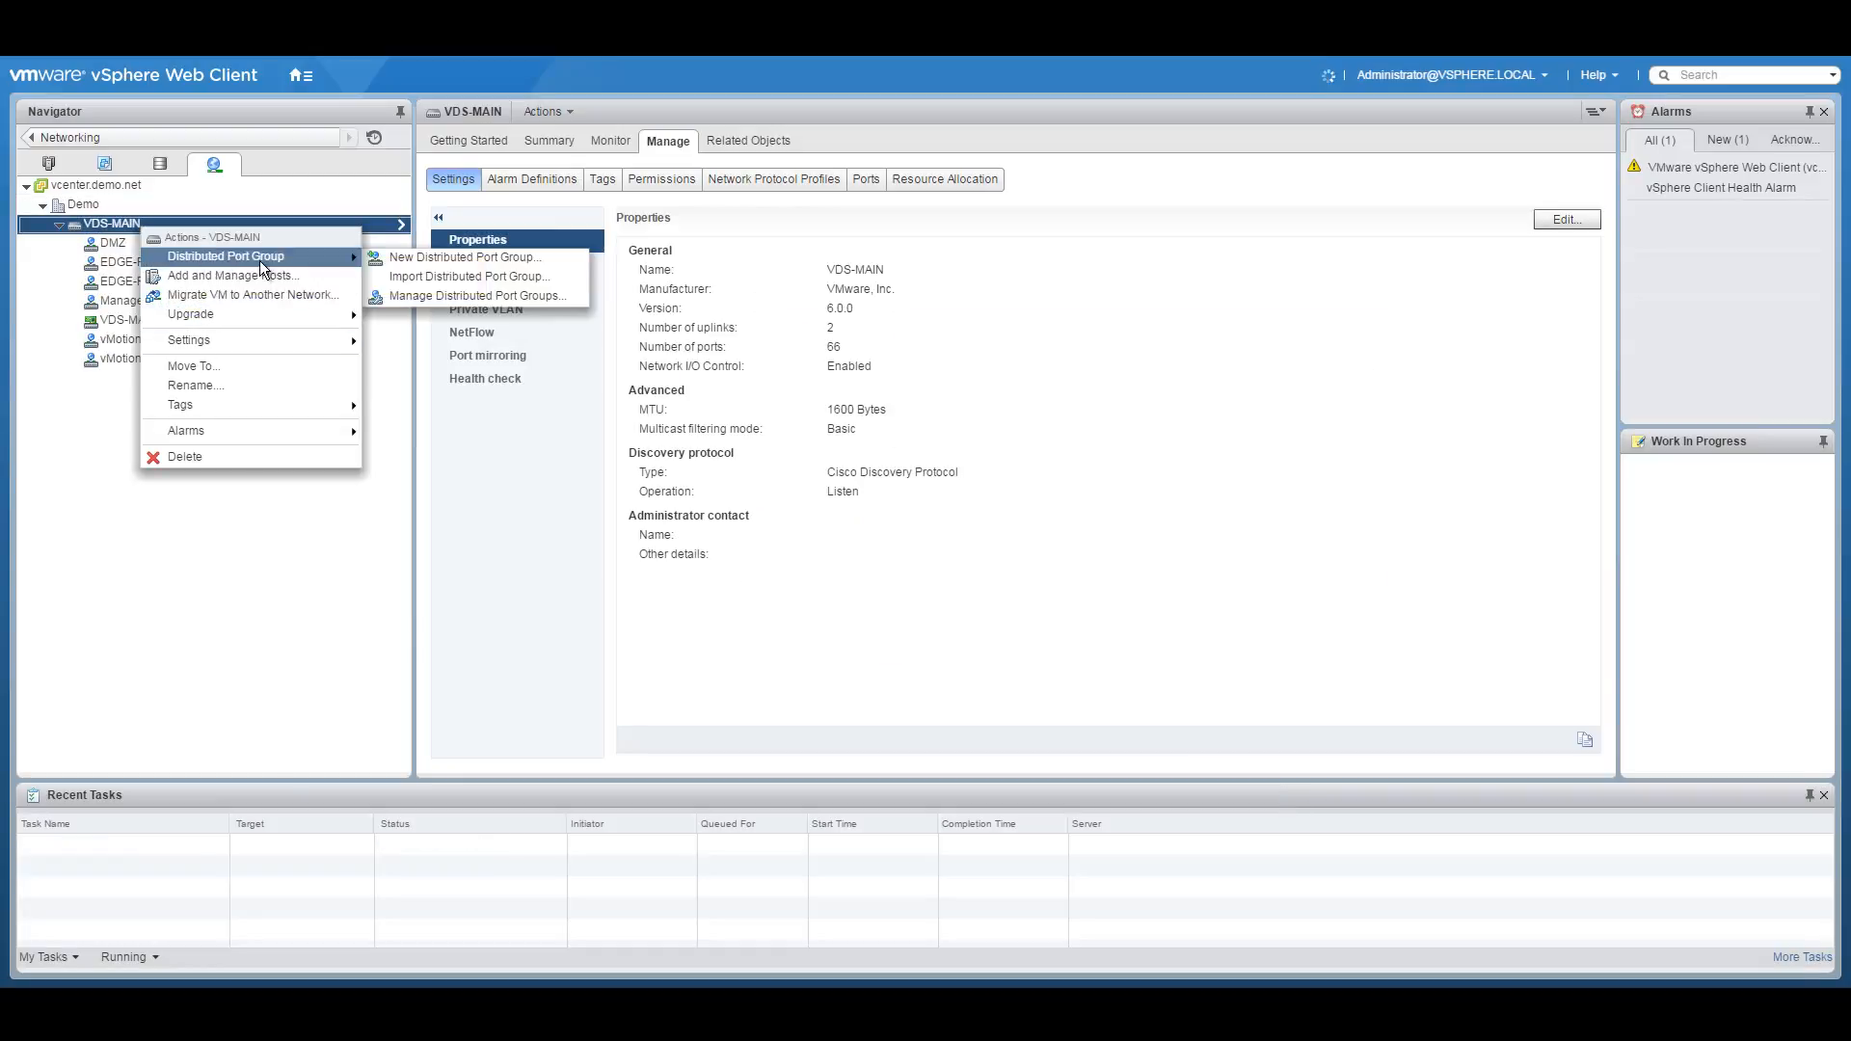
left_click(475, 260)
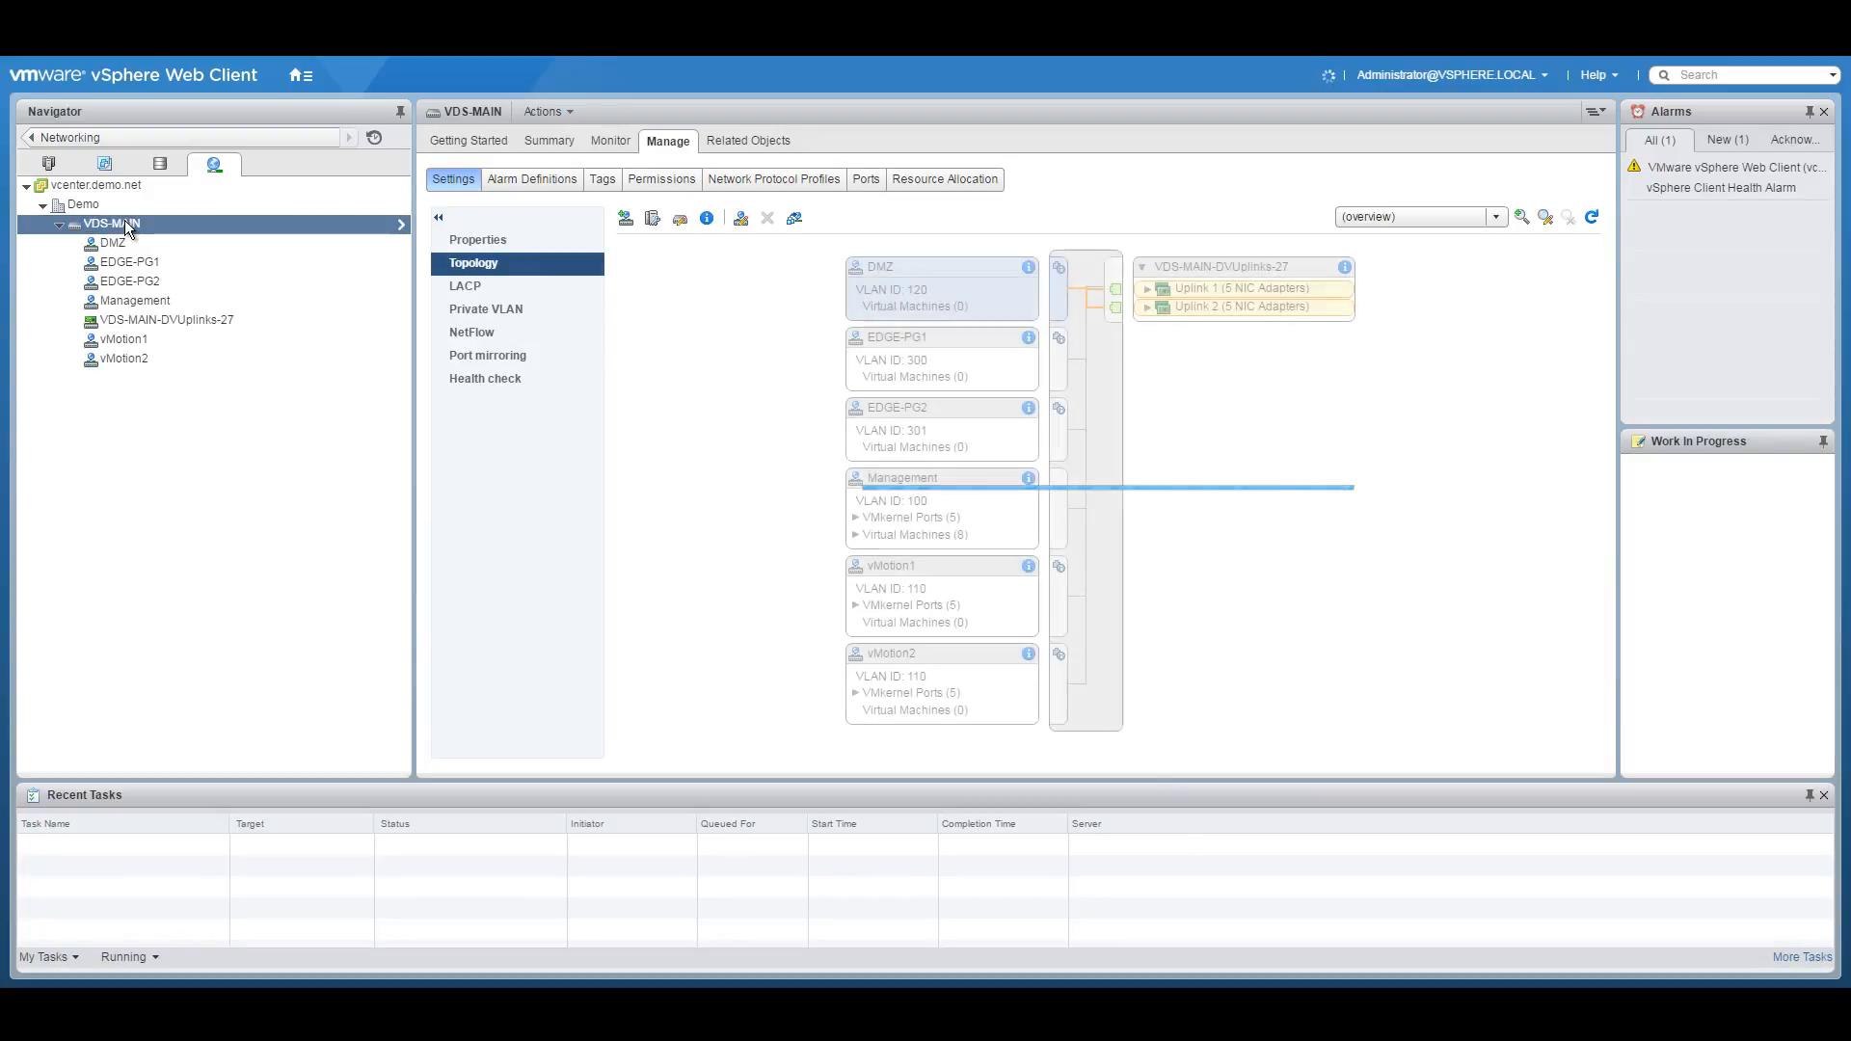
Create port group DMZ-Trunk on VDS-MAIN, leaving the VLAN type as None.
right_click(164, 224)
mouse_move(248, 257)
left_click(451, 255)
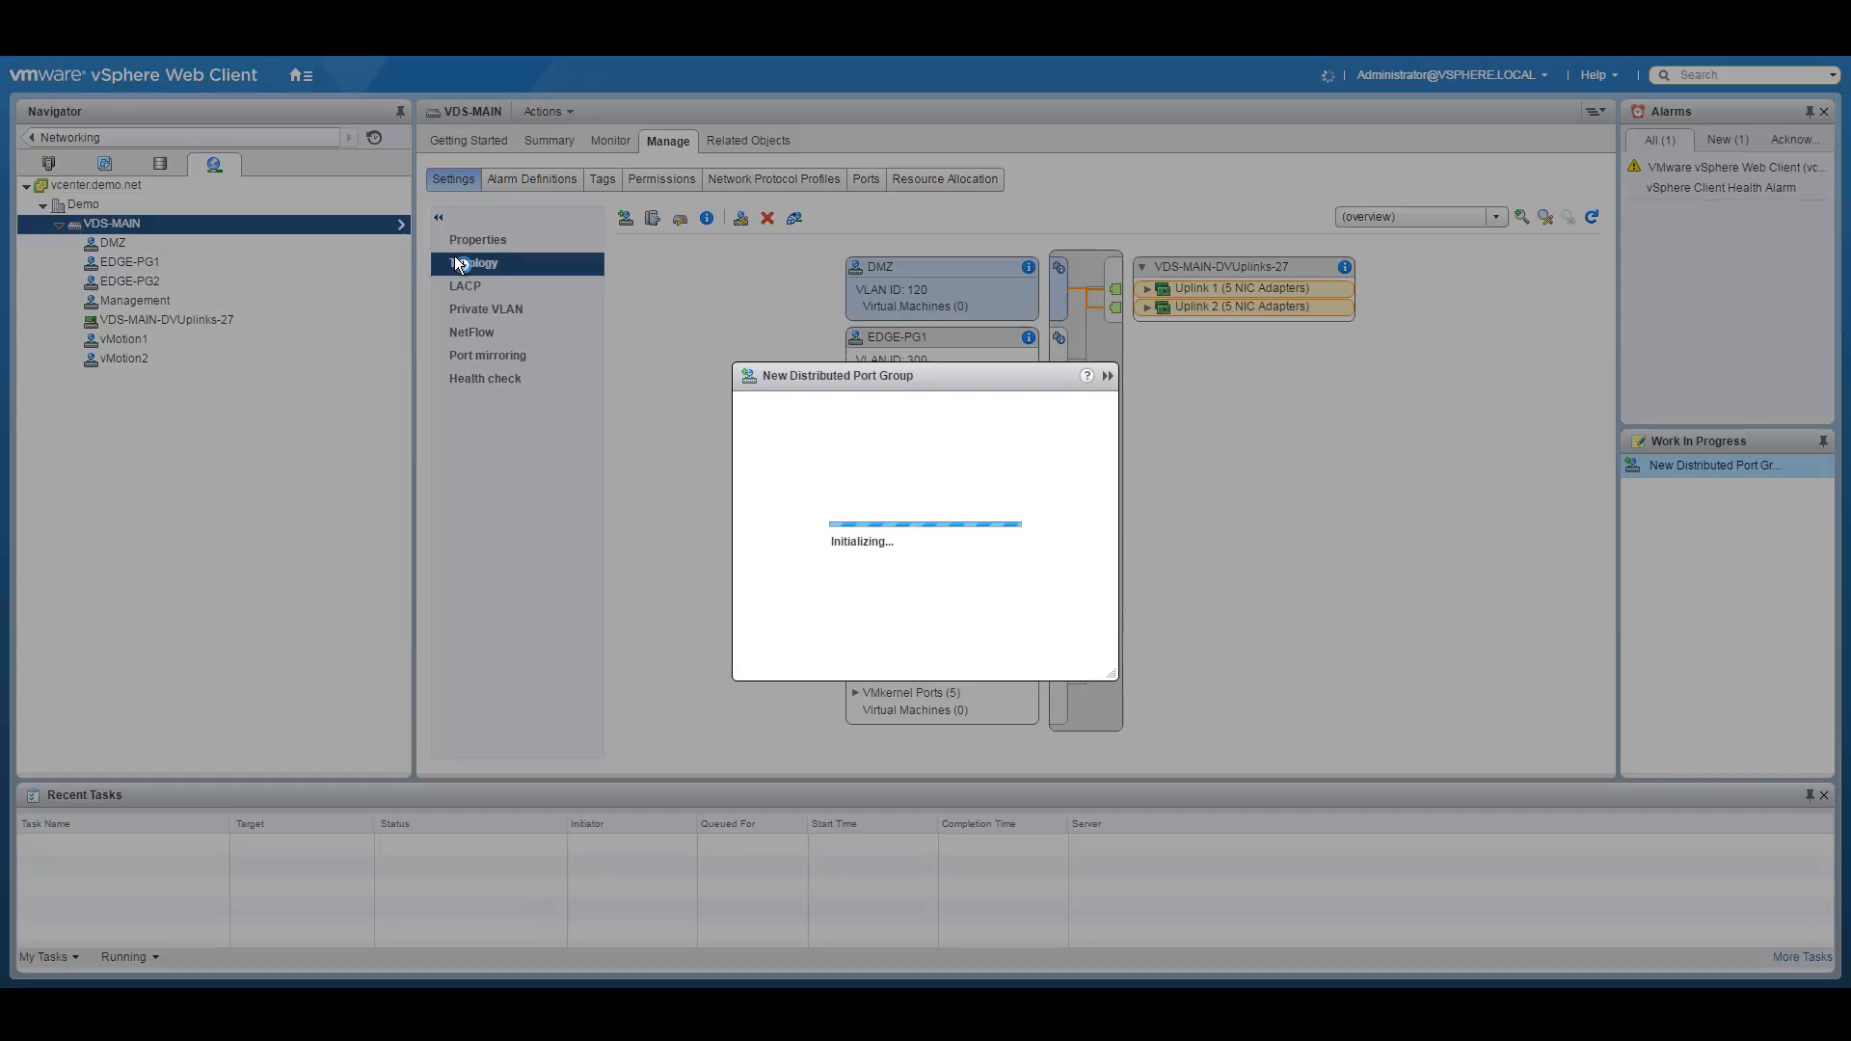
type("DMZ-Trunk")
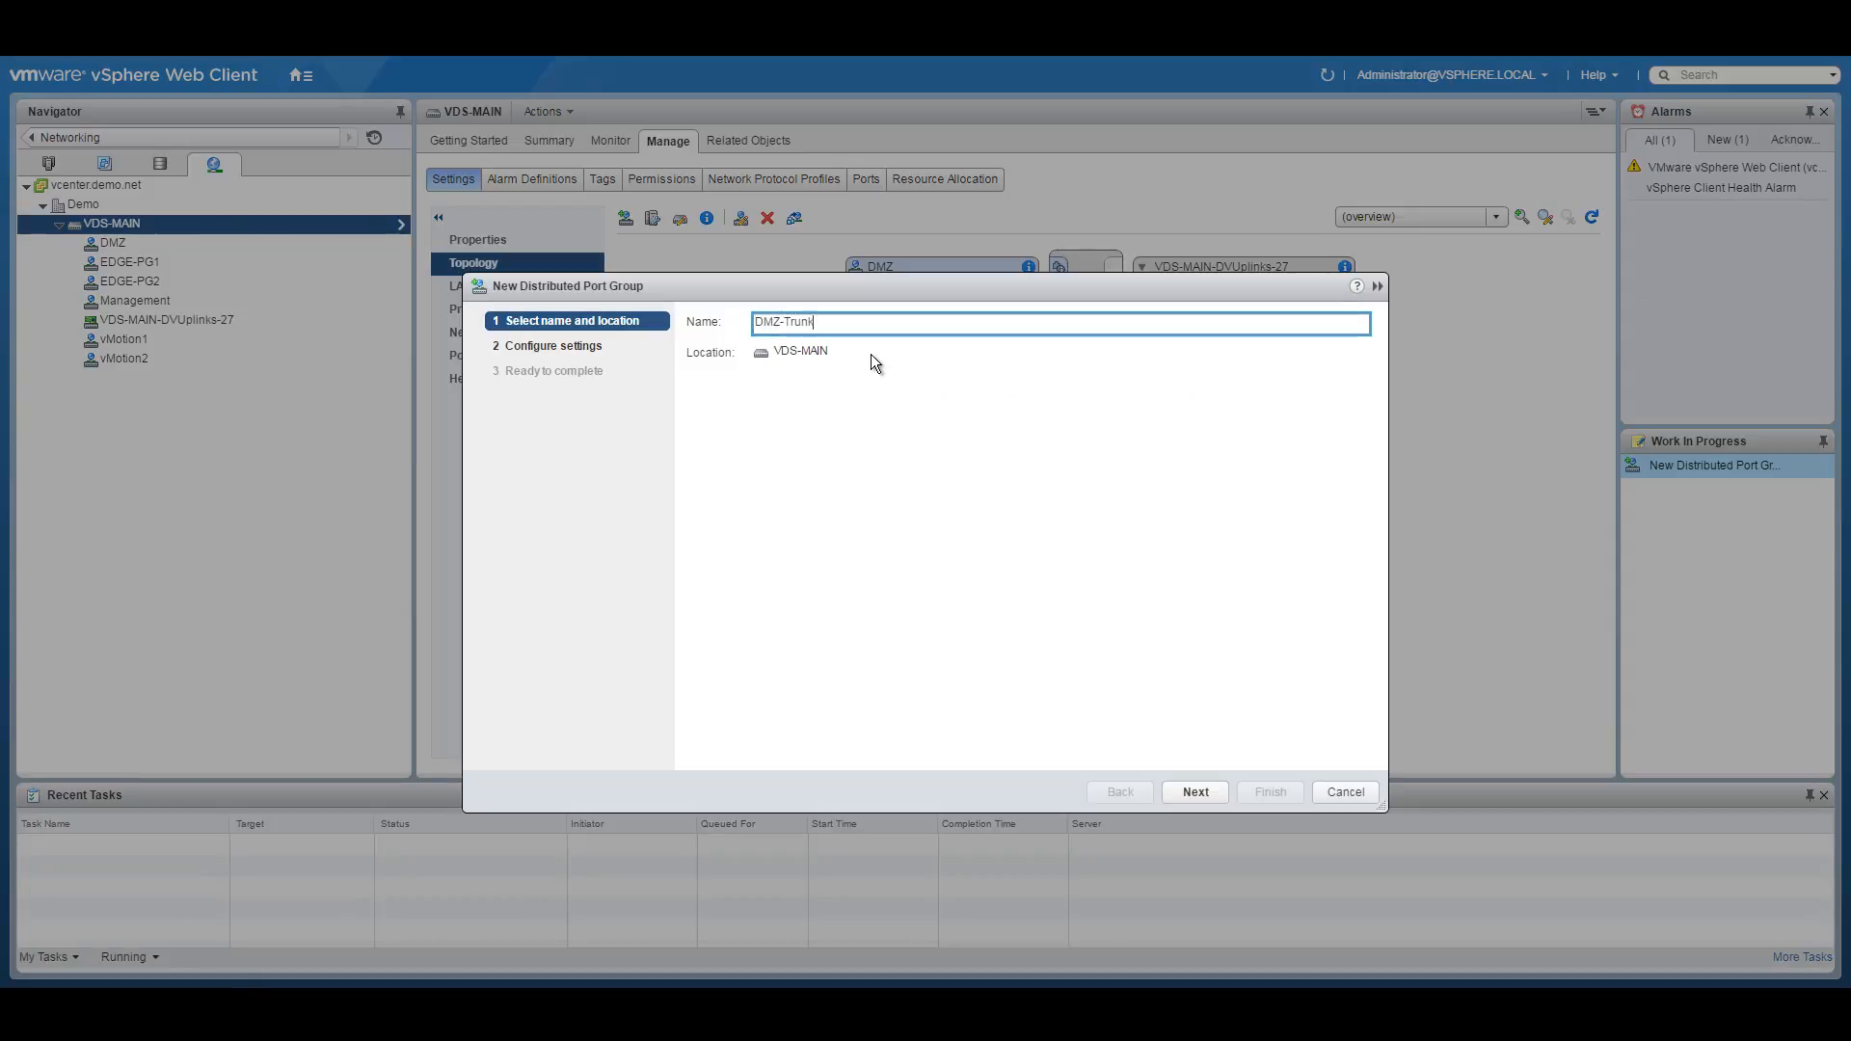
left_click(1201, 794)
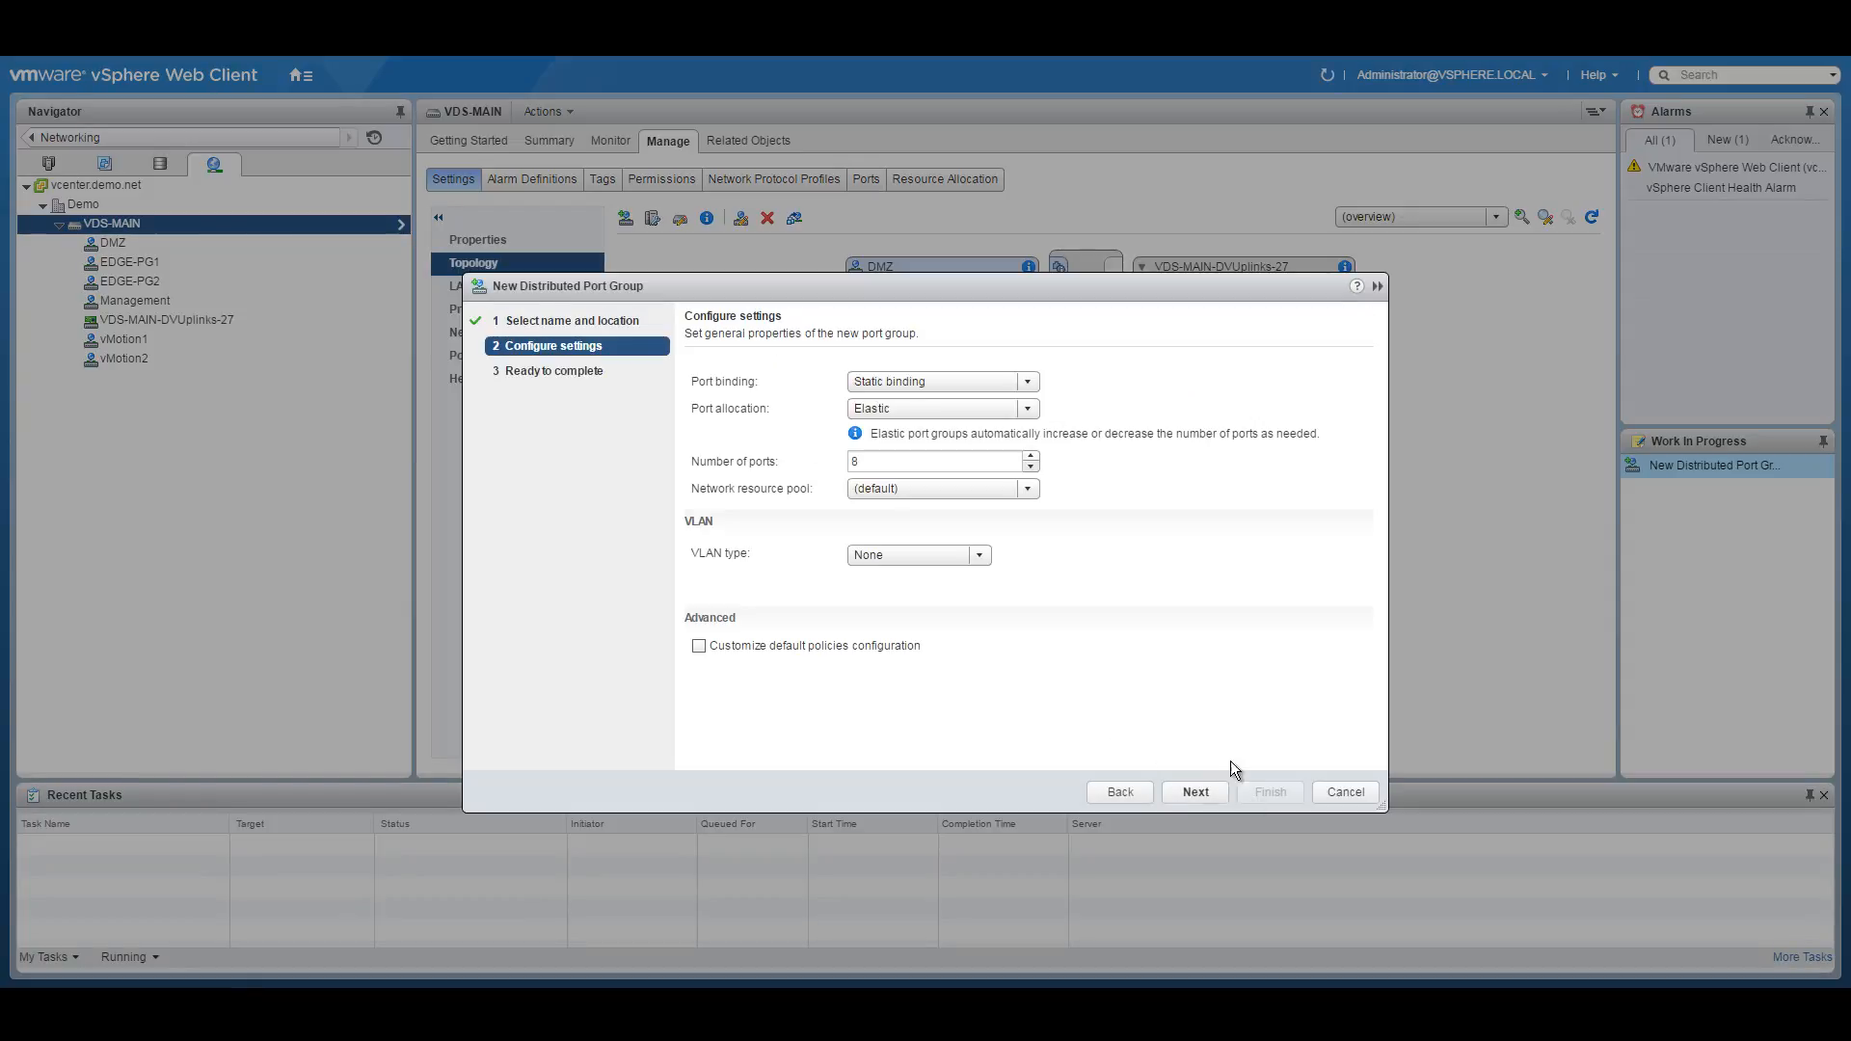
left_click(1197, 792)
left_click(1271, 791)
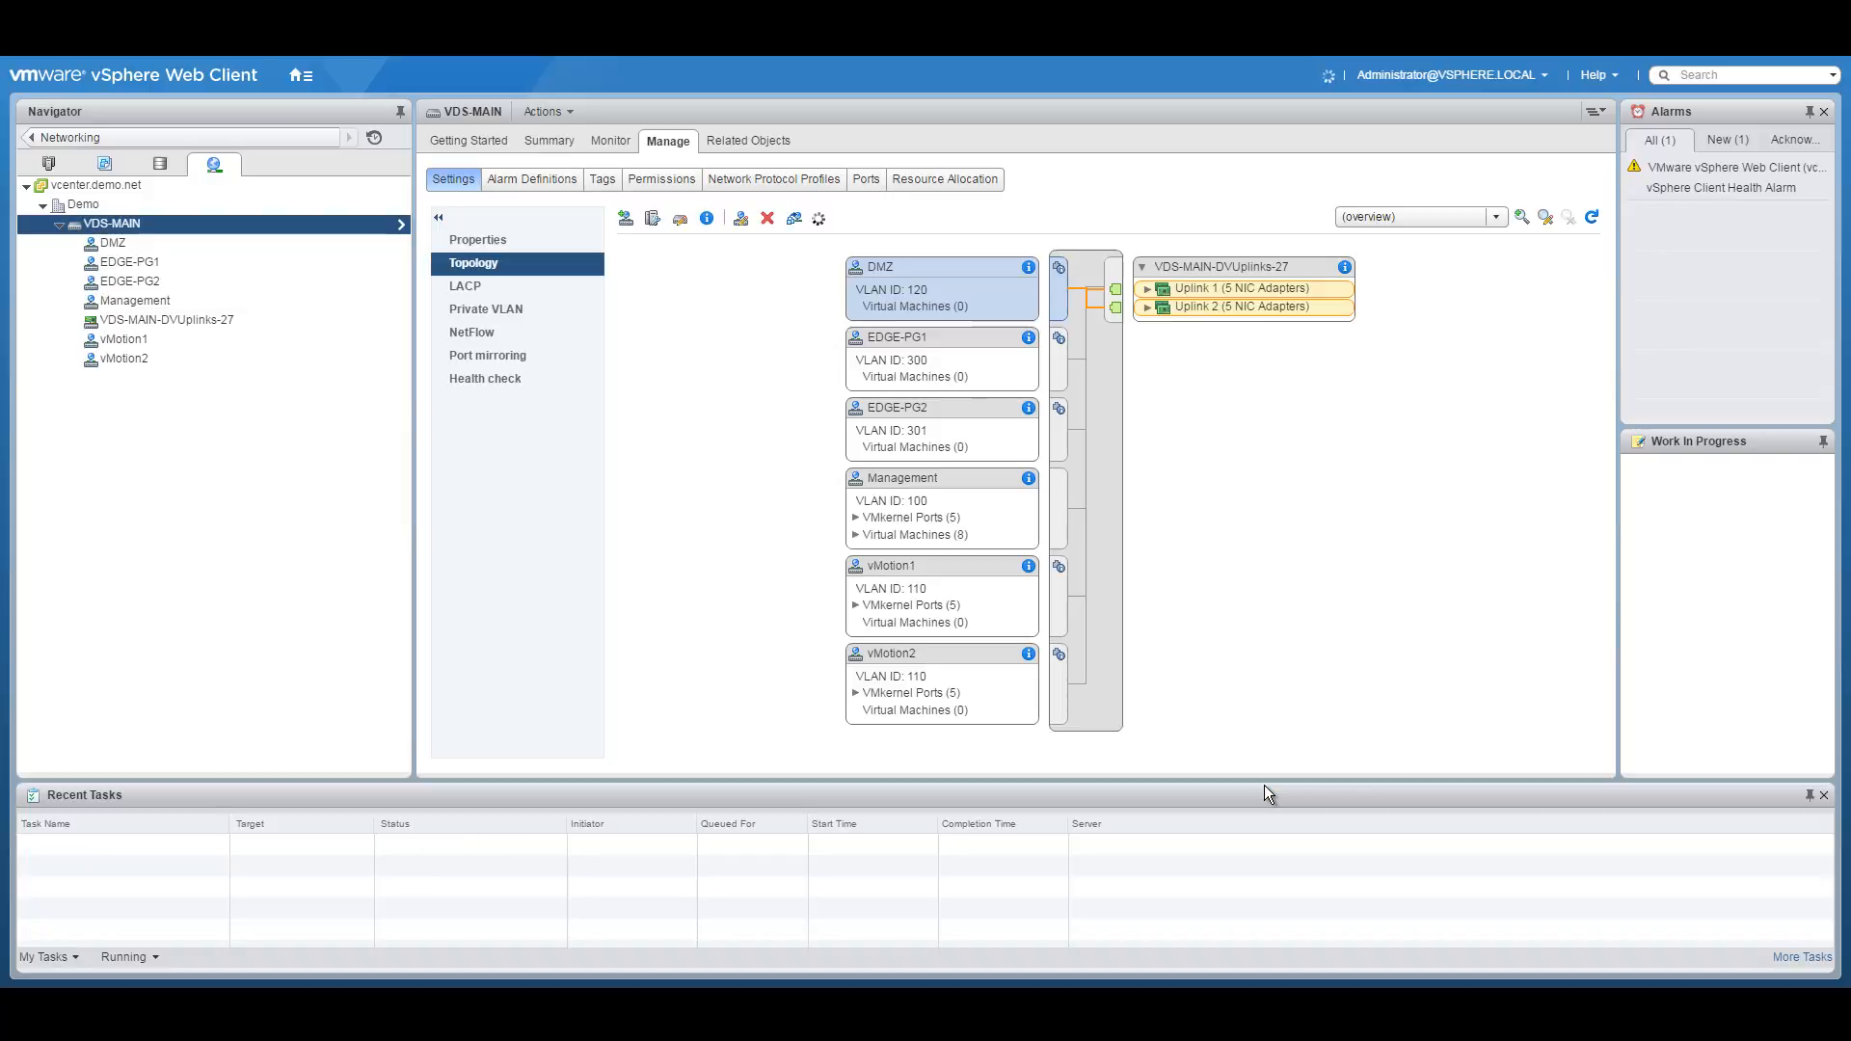
Show the vMotion1 port group's policies: VLAN 110, Uplink 1 active, Uplink 2 standby.
right_click(142, 222)
mouse_move(232, 258)
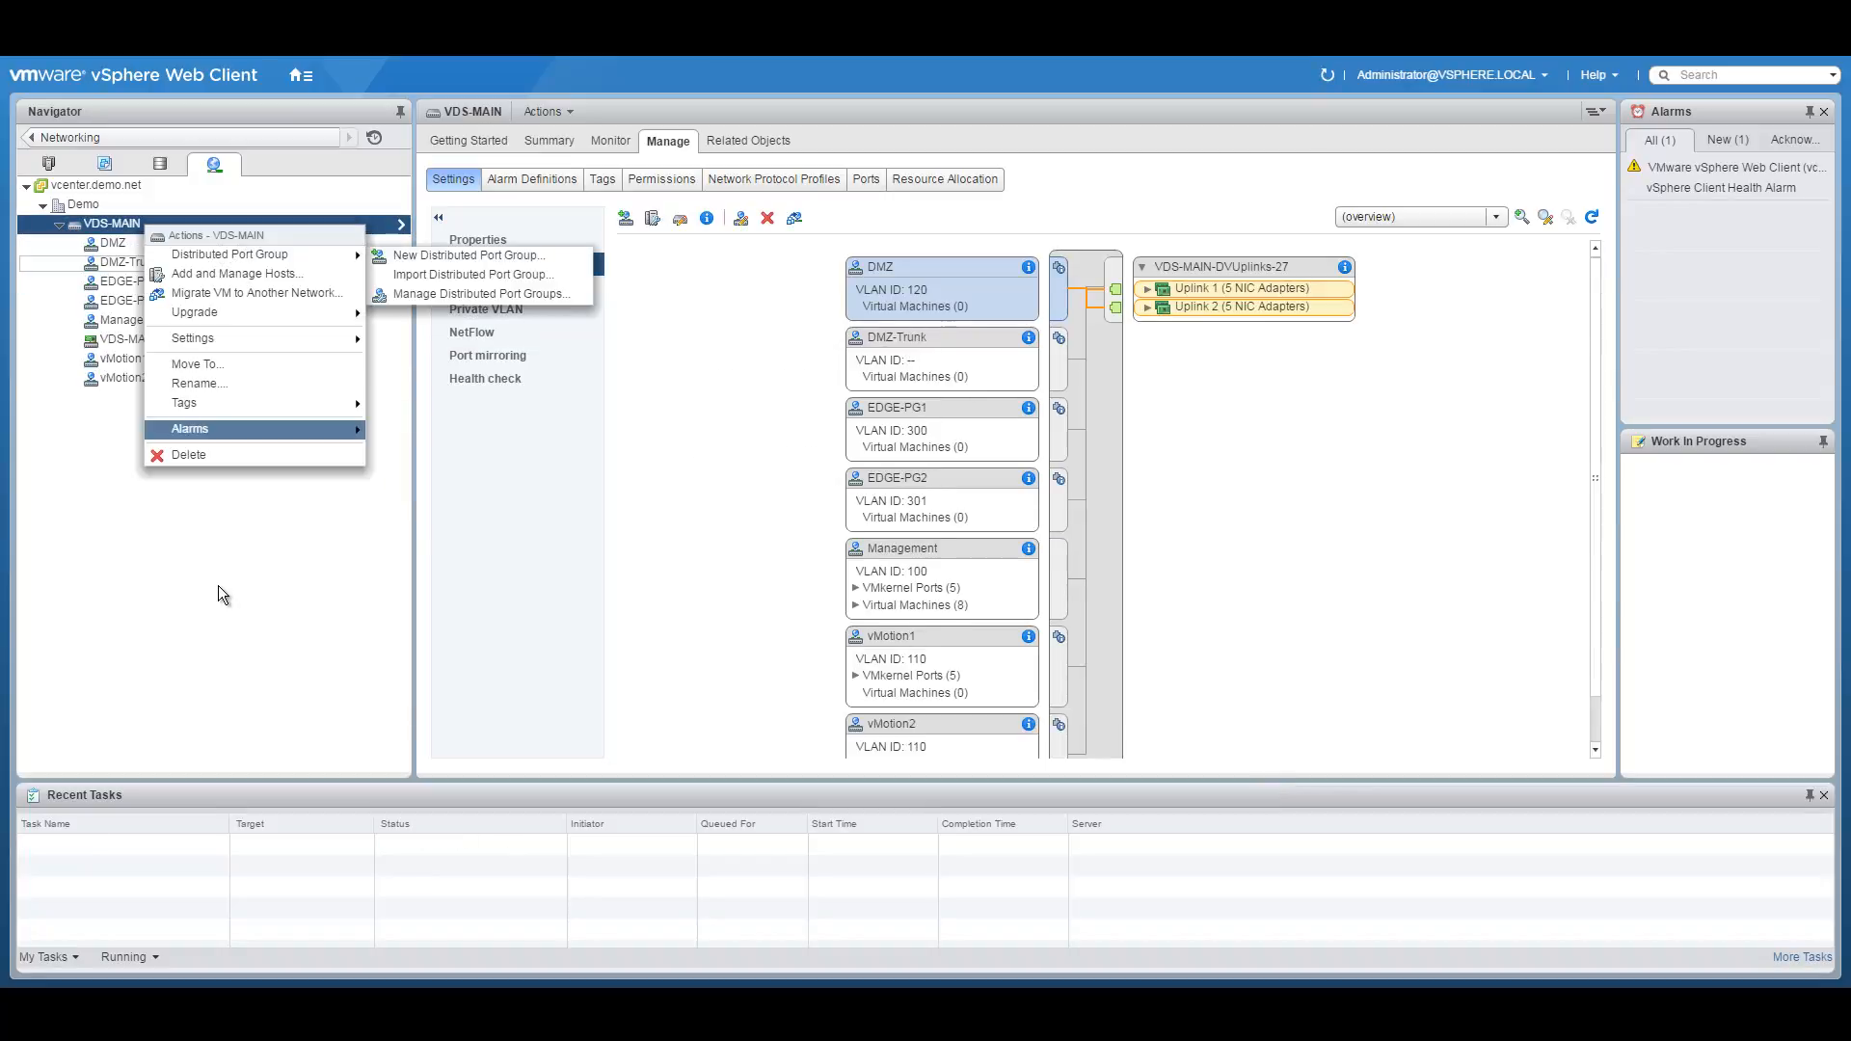
left_click(243, 511)
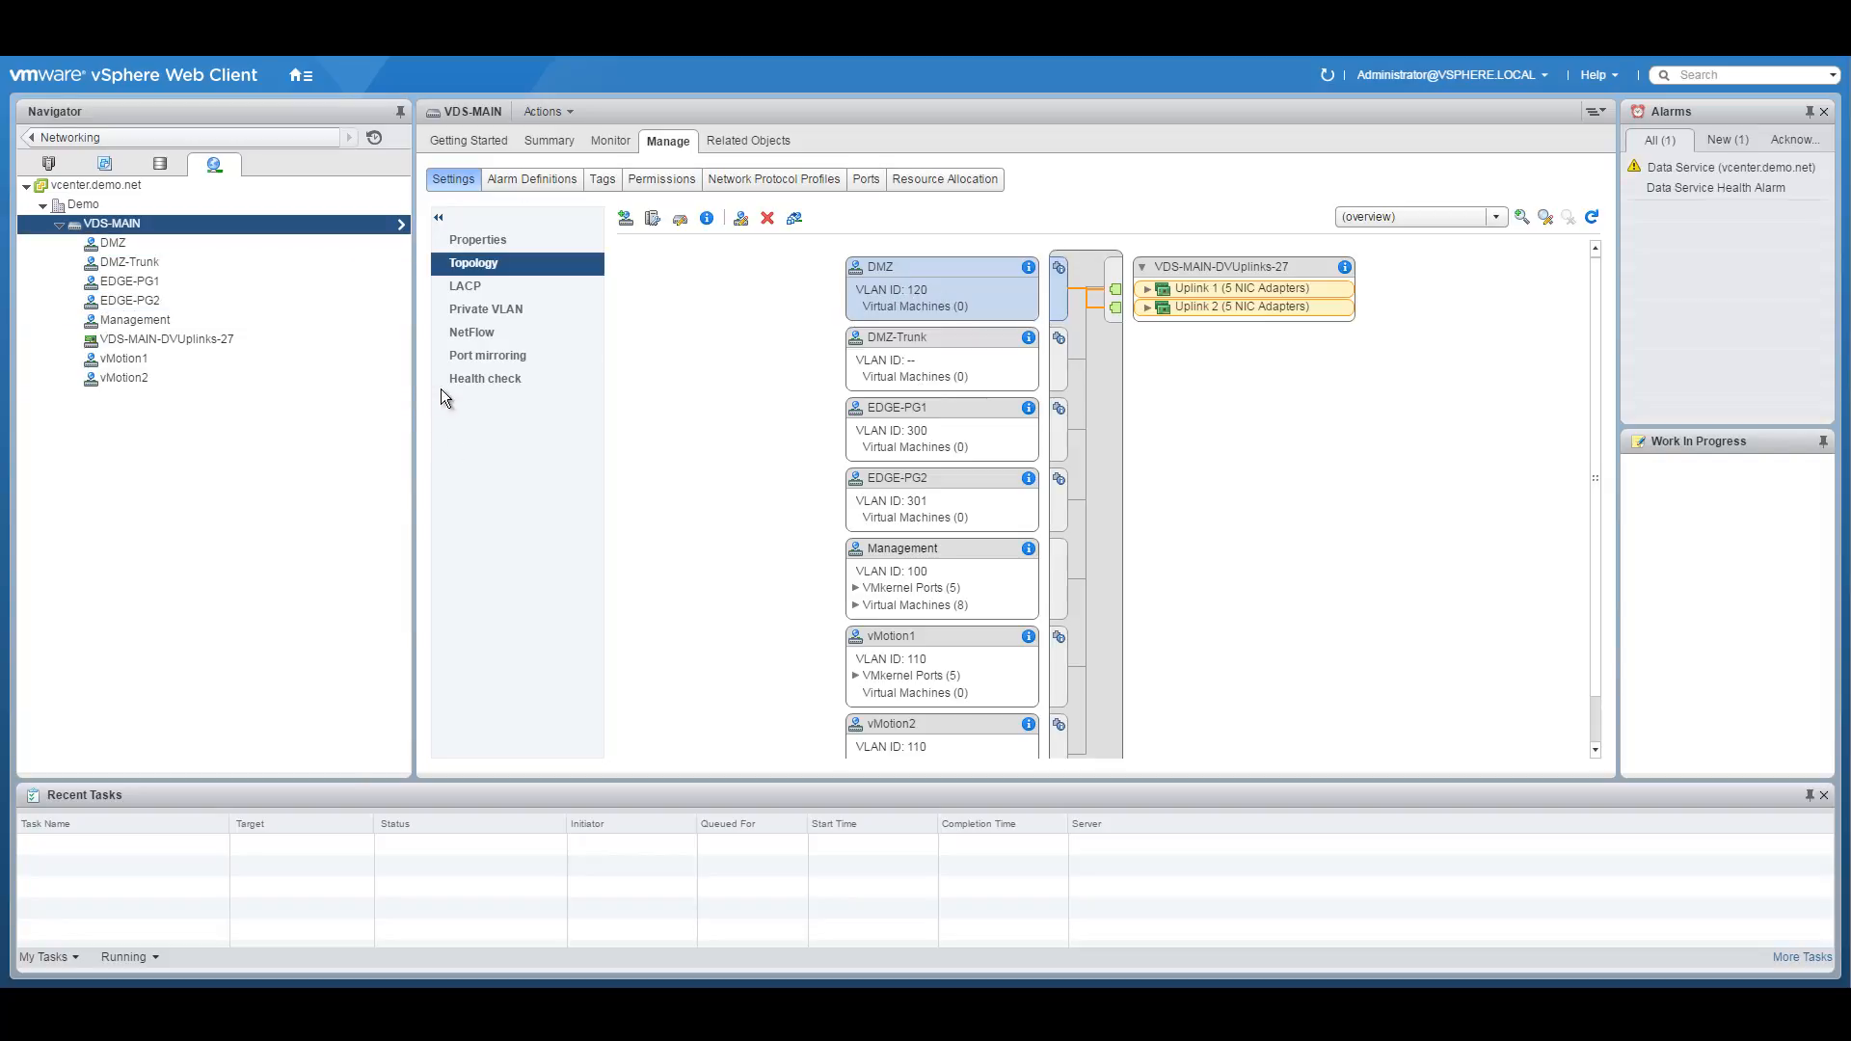
left_click(151, 357)
Enable traffic filtering and marking in the vMotion1 port group's settings.
right_click(153, 358)
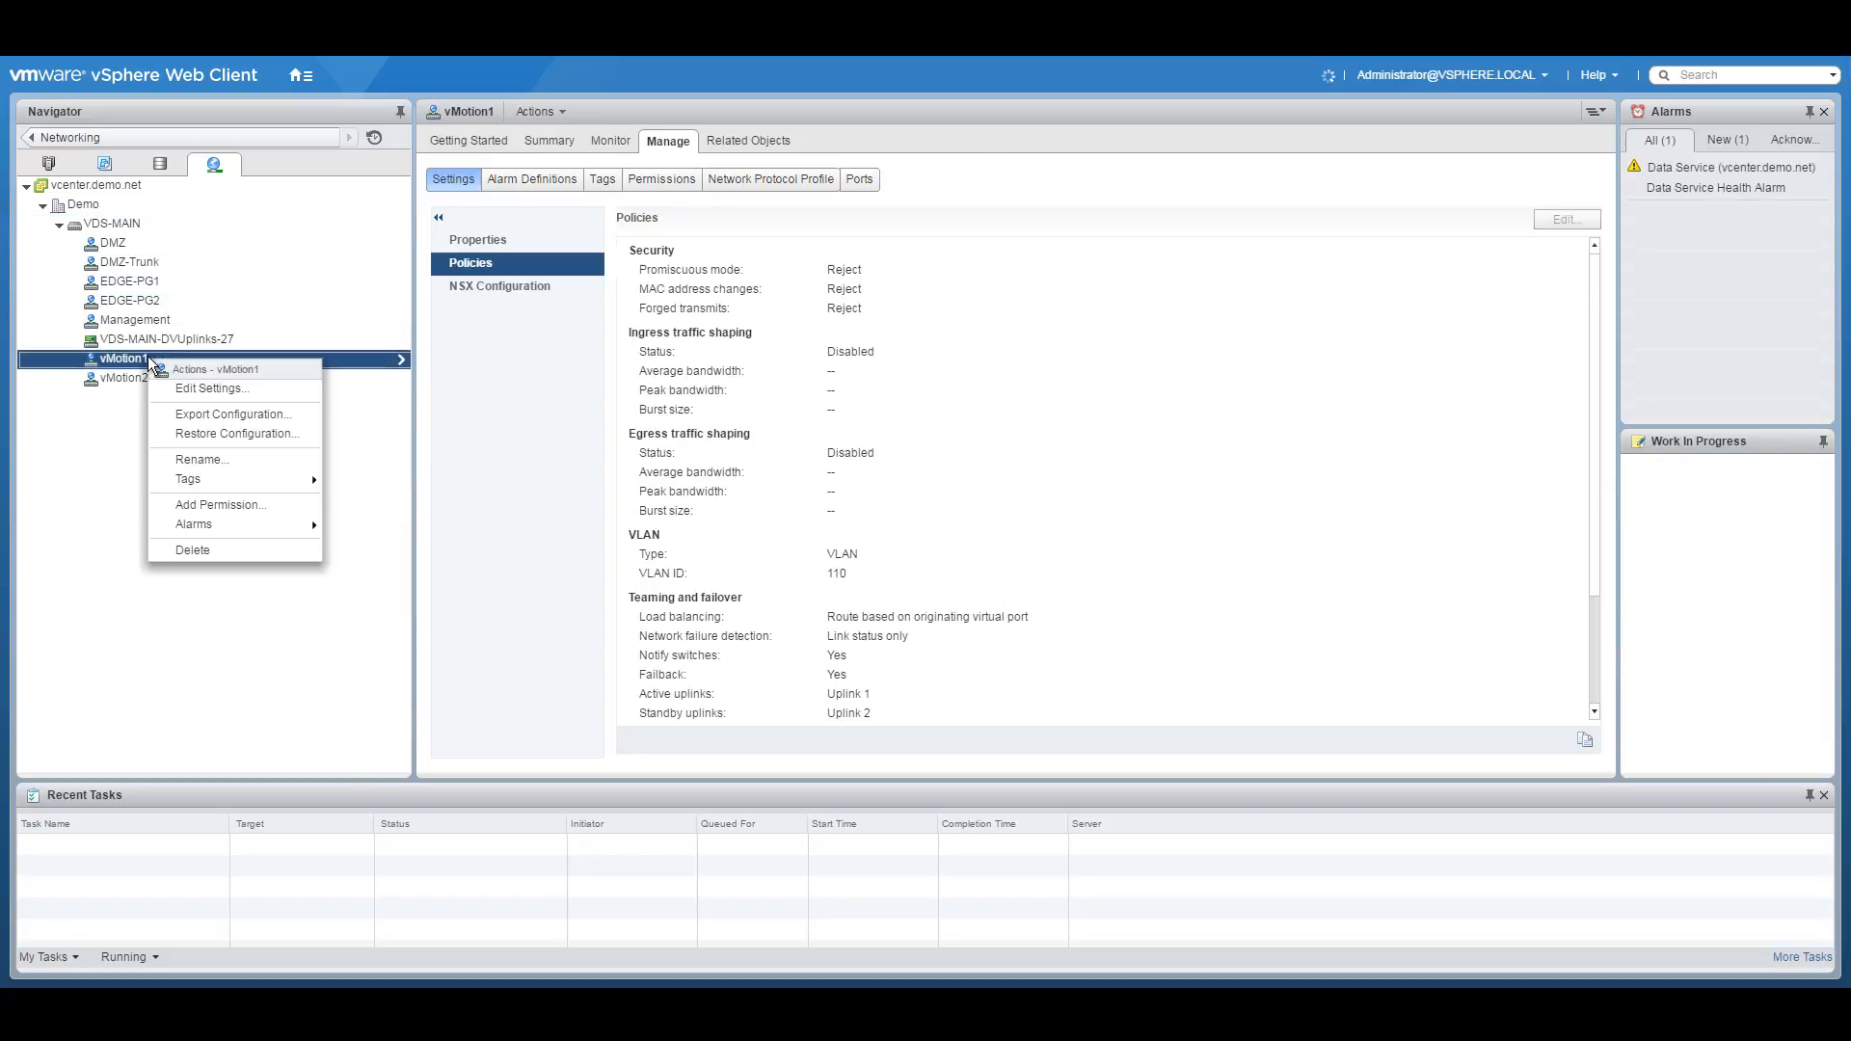
left_click(207, 395)
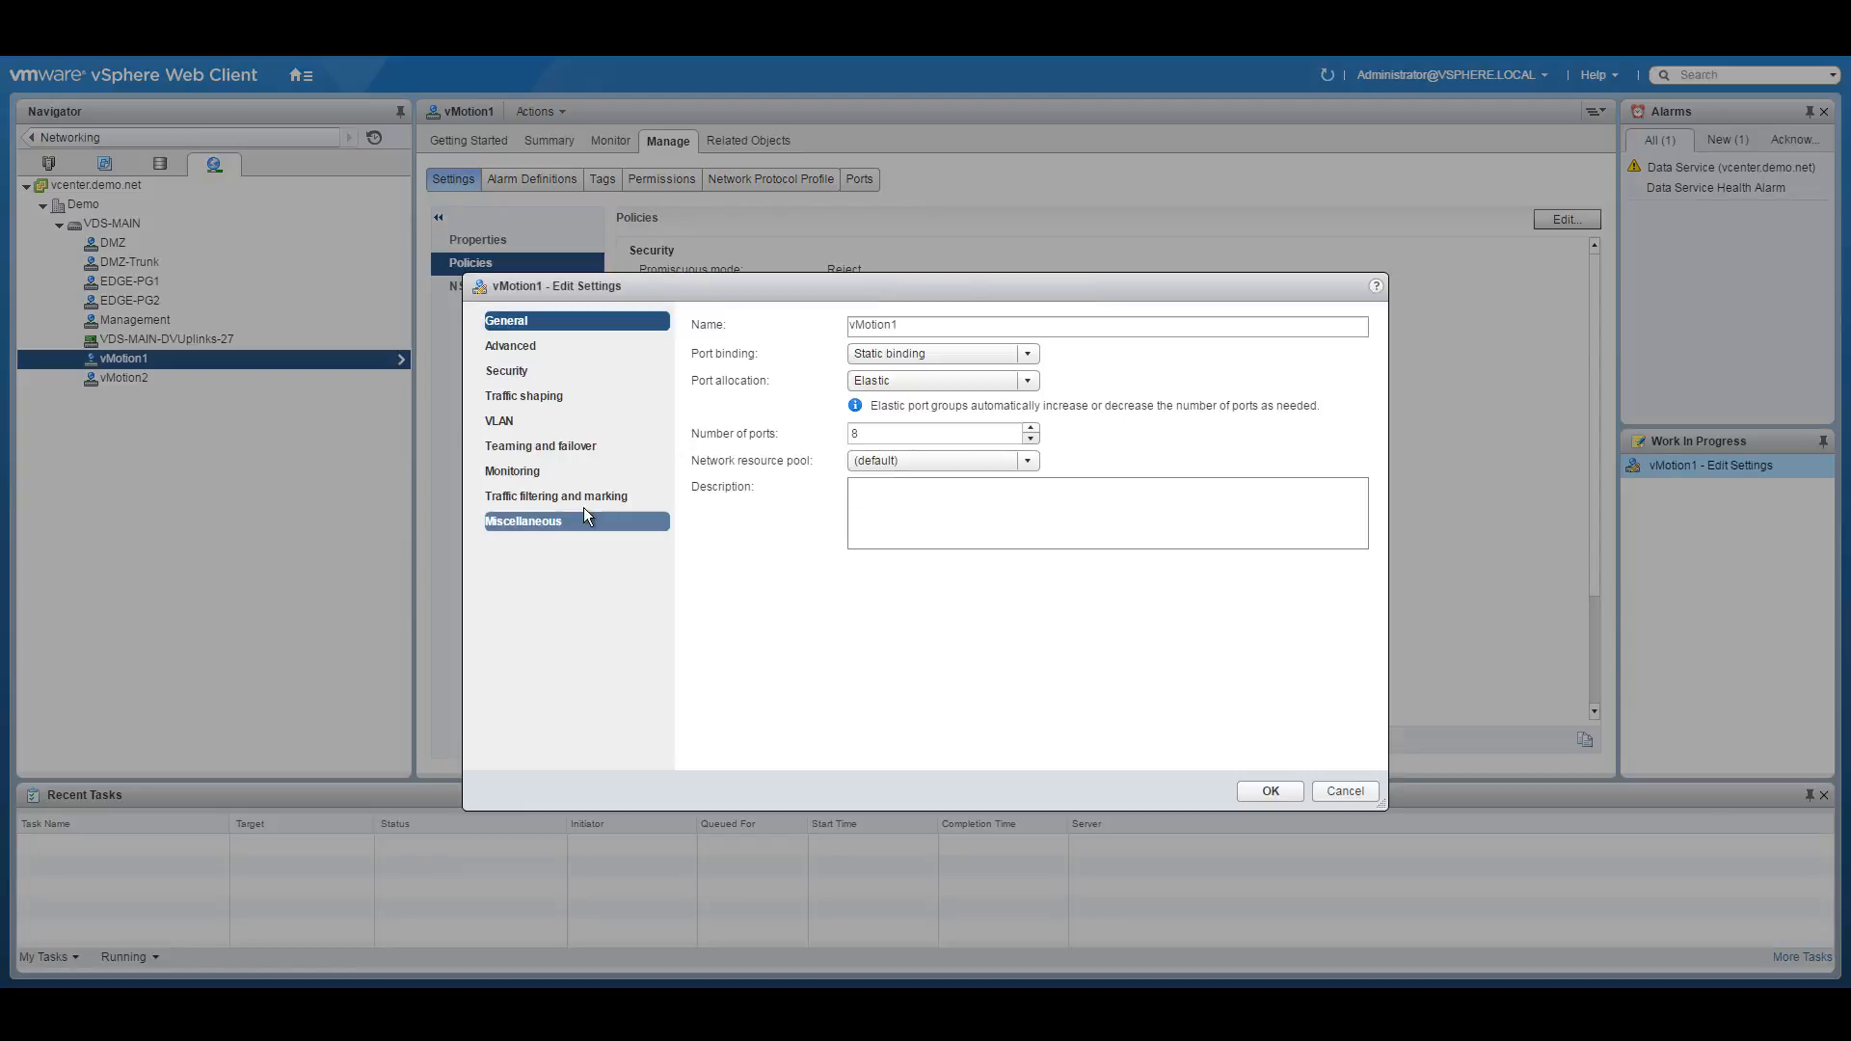
left_click(571, 498)
left_click(839, 328)
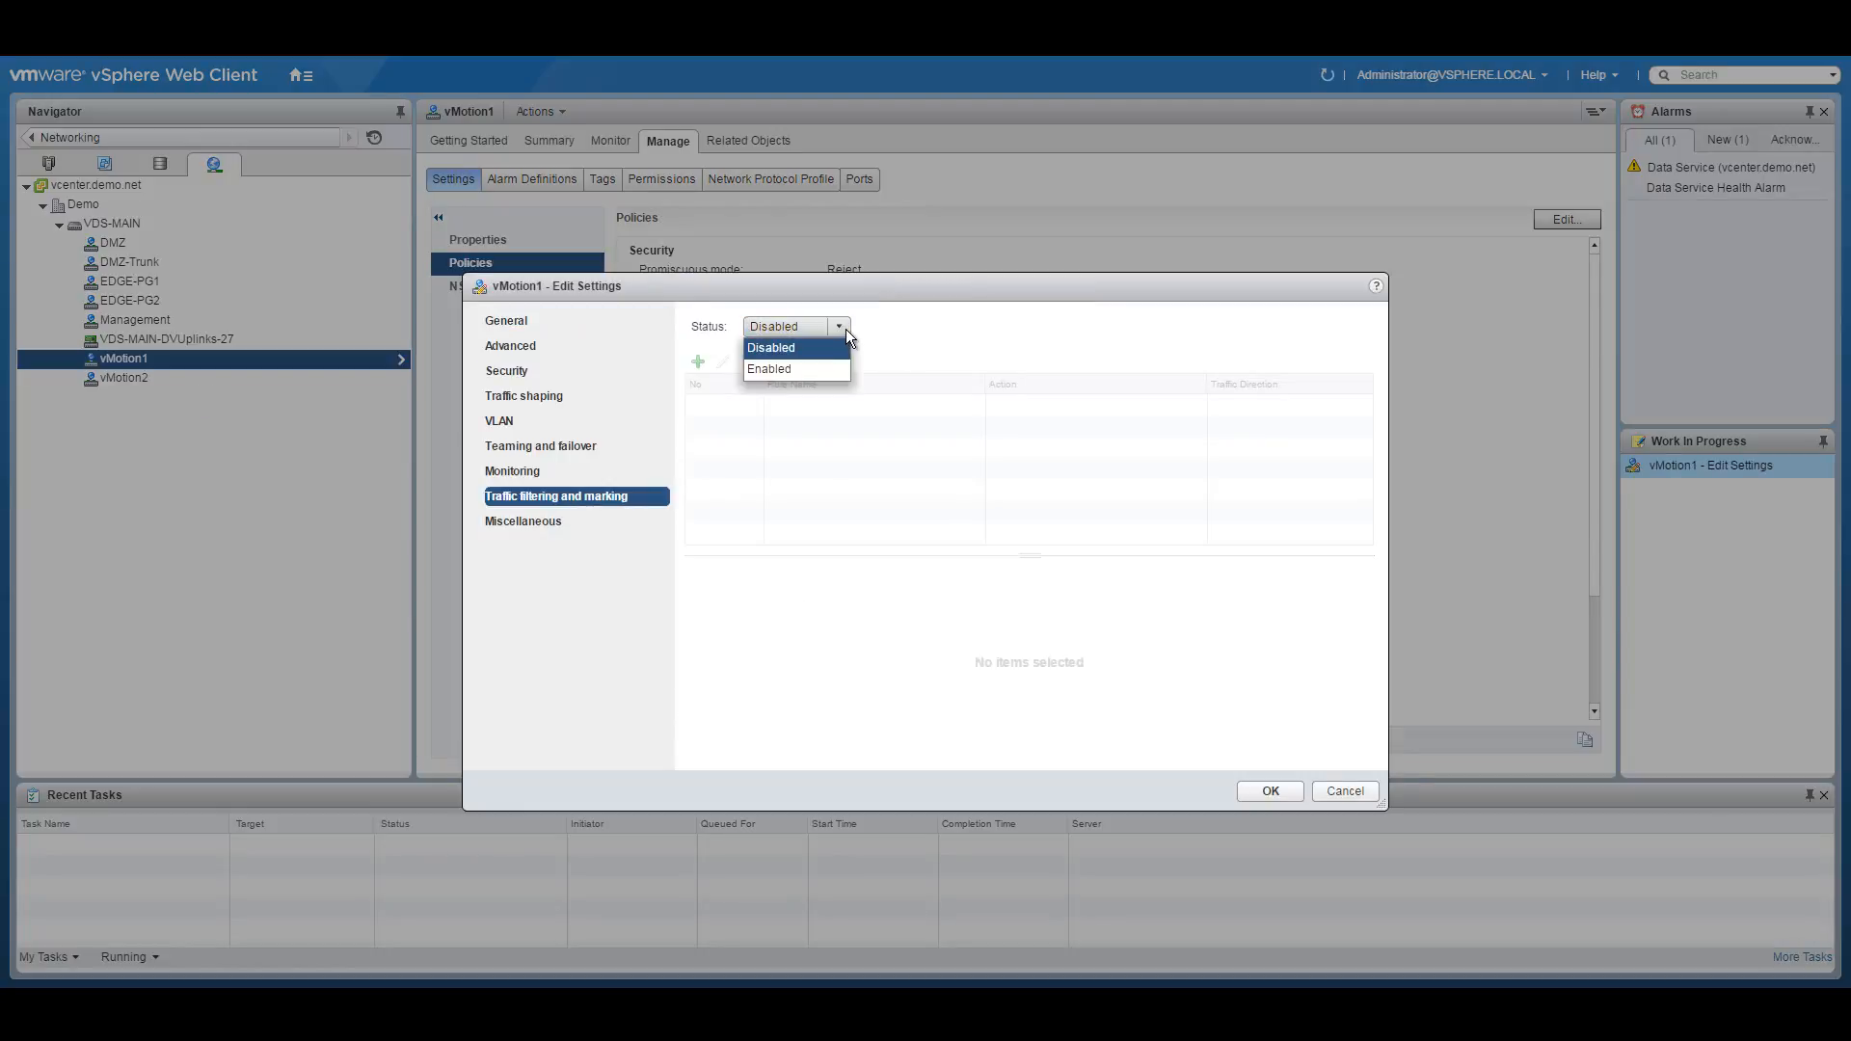
left_click(787, 366)
Add traffic rule vMotion-QOS with action Tag, updating the CoS value to 1.
left_click(698, 364)
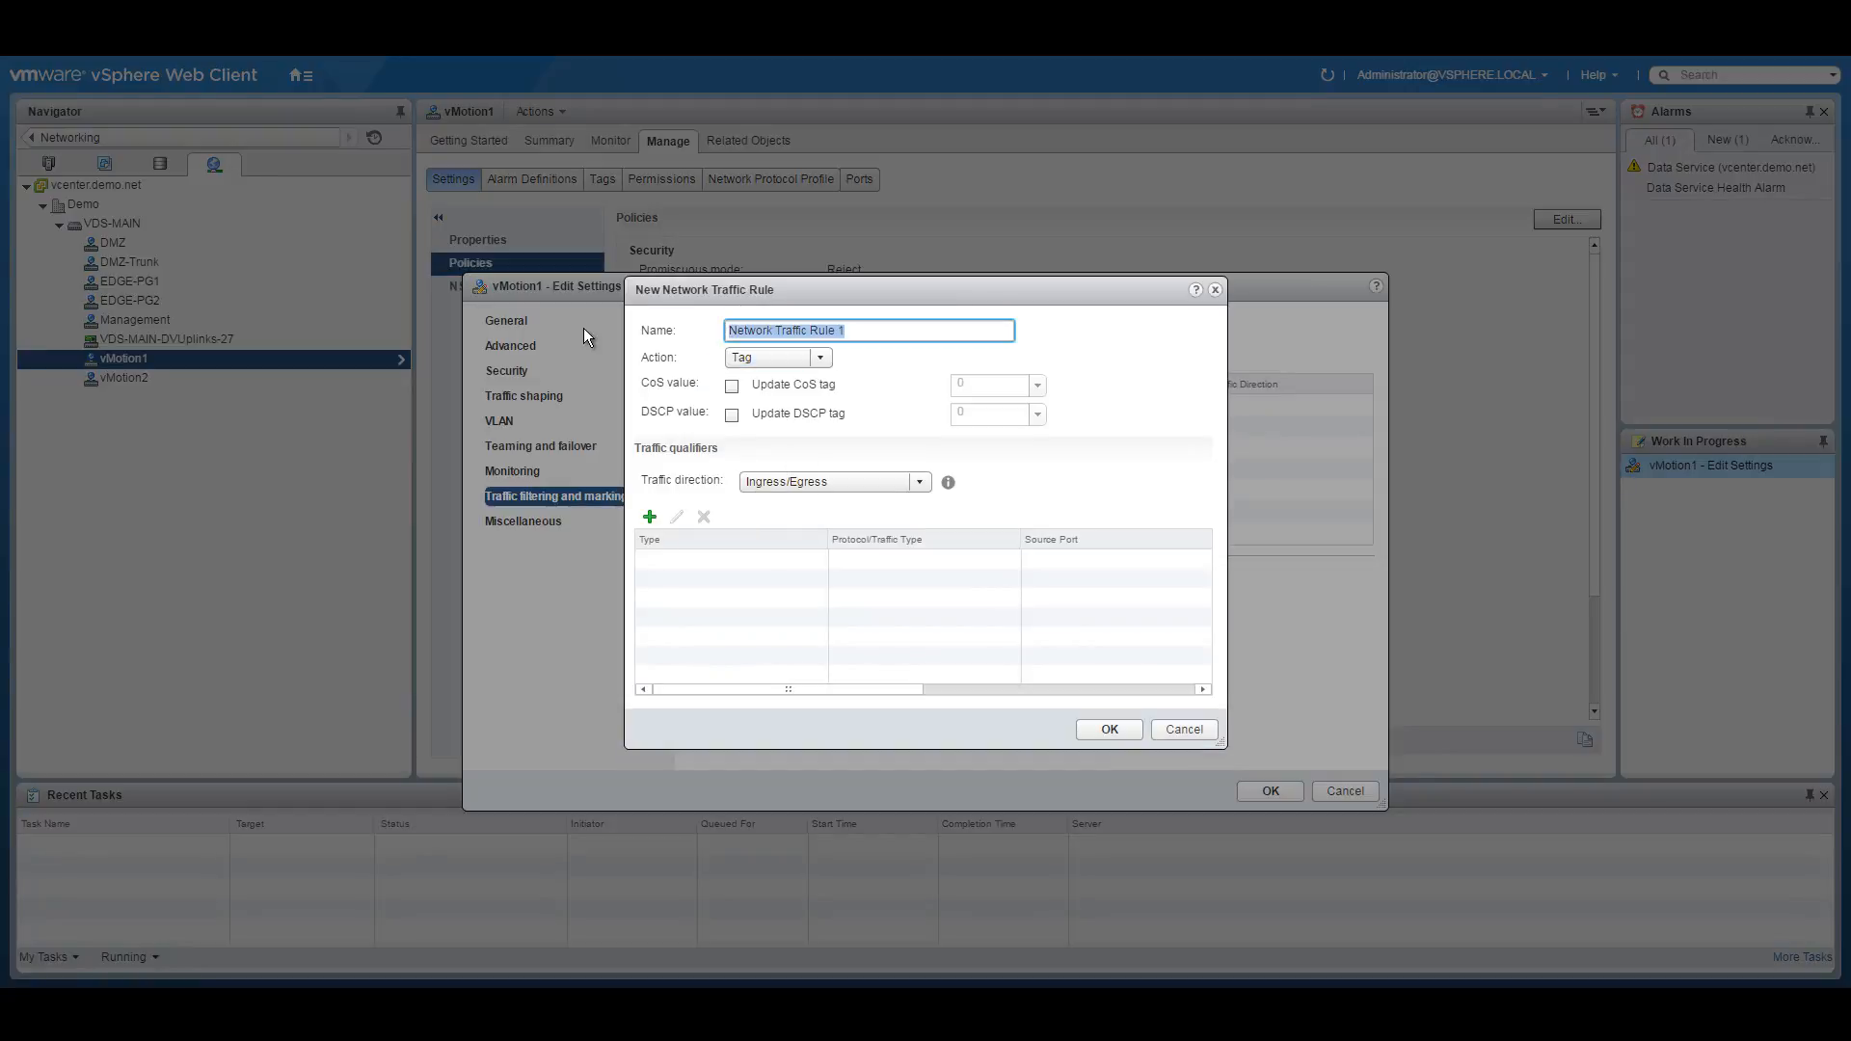
type("vMotion-QOS")
left_click(795, 359)
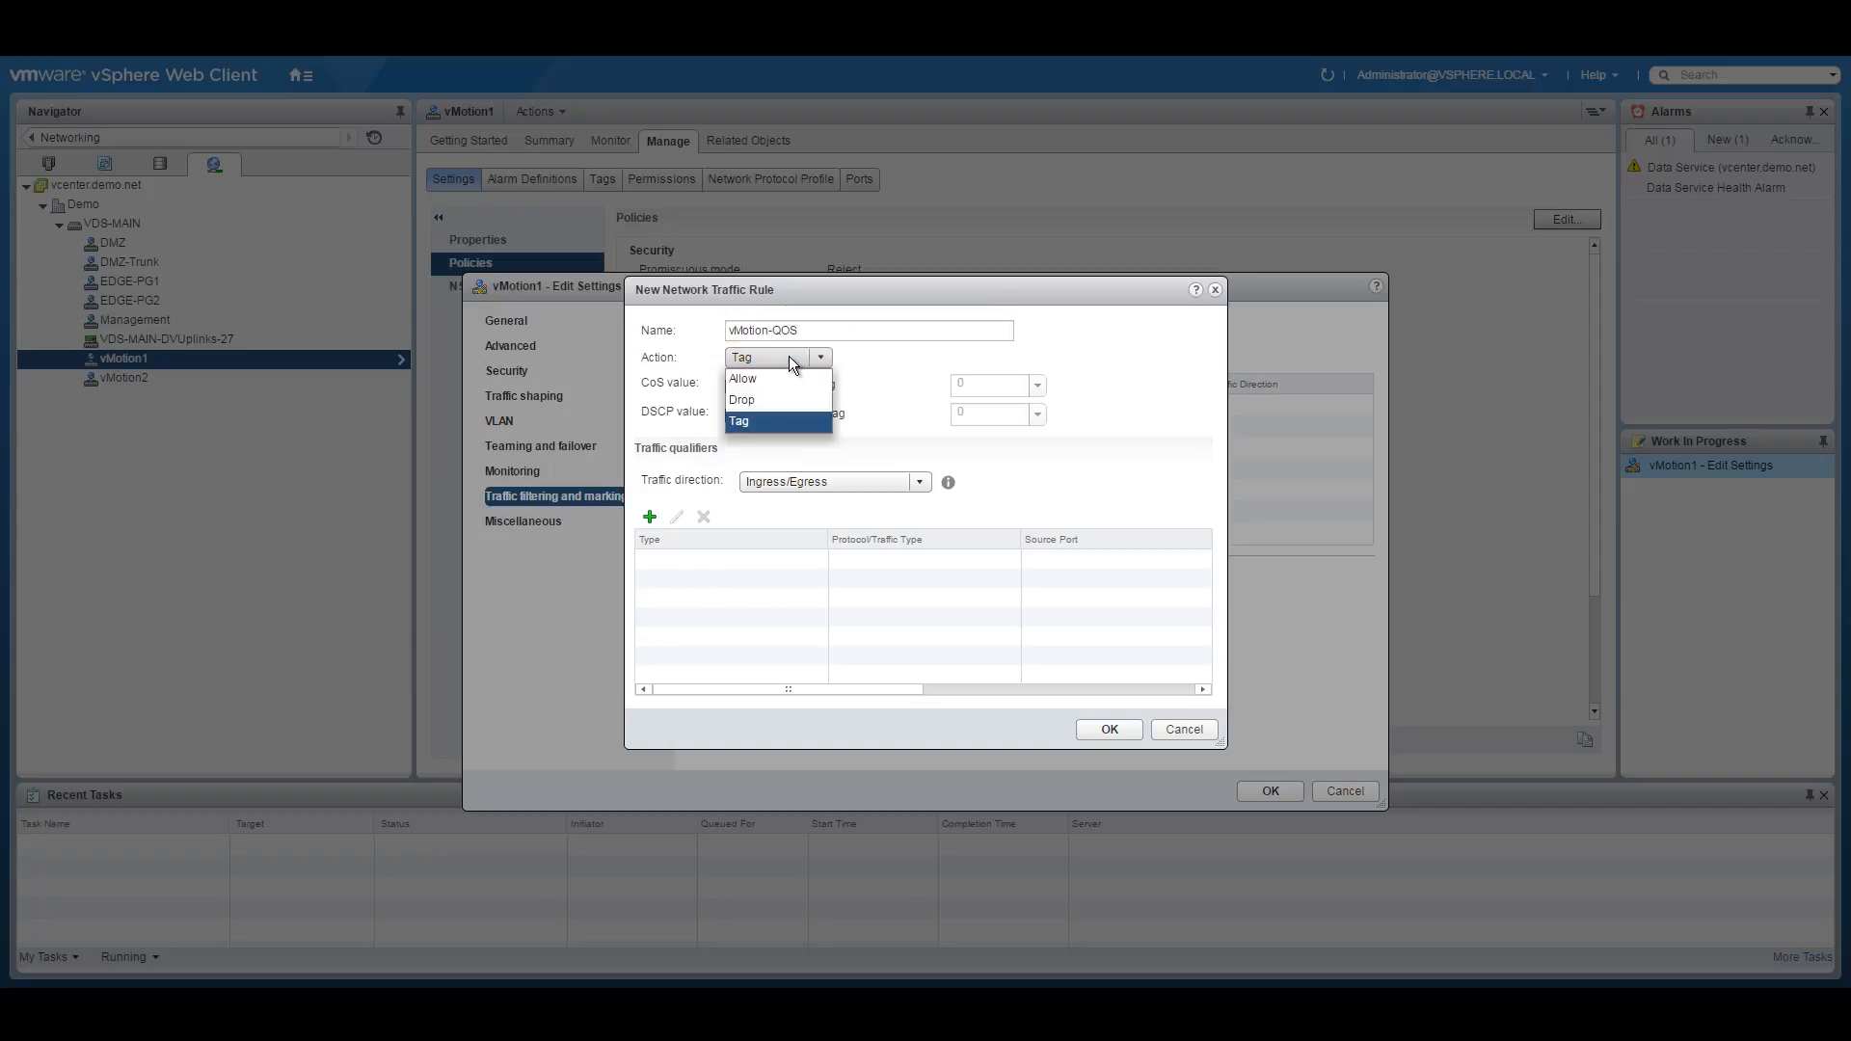
left_click(765, 418)
left_click(733, 386)
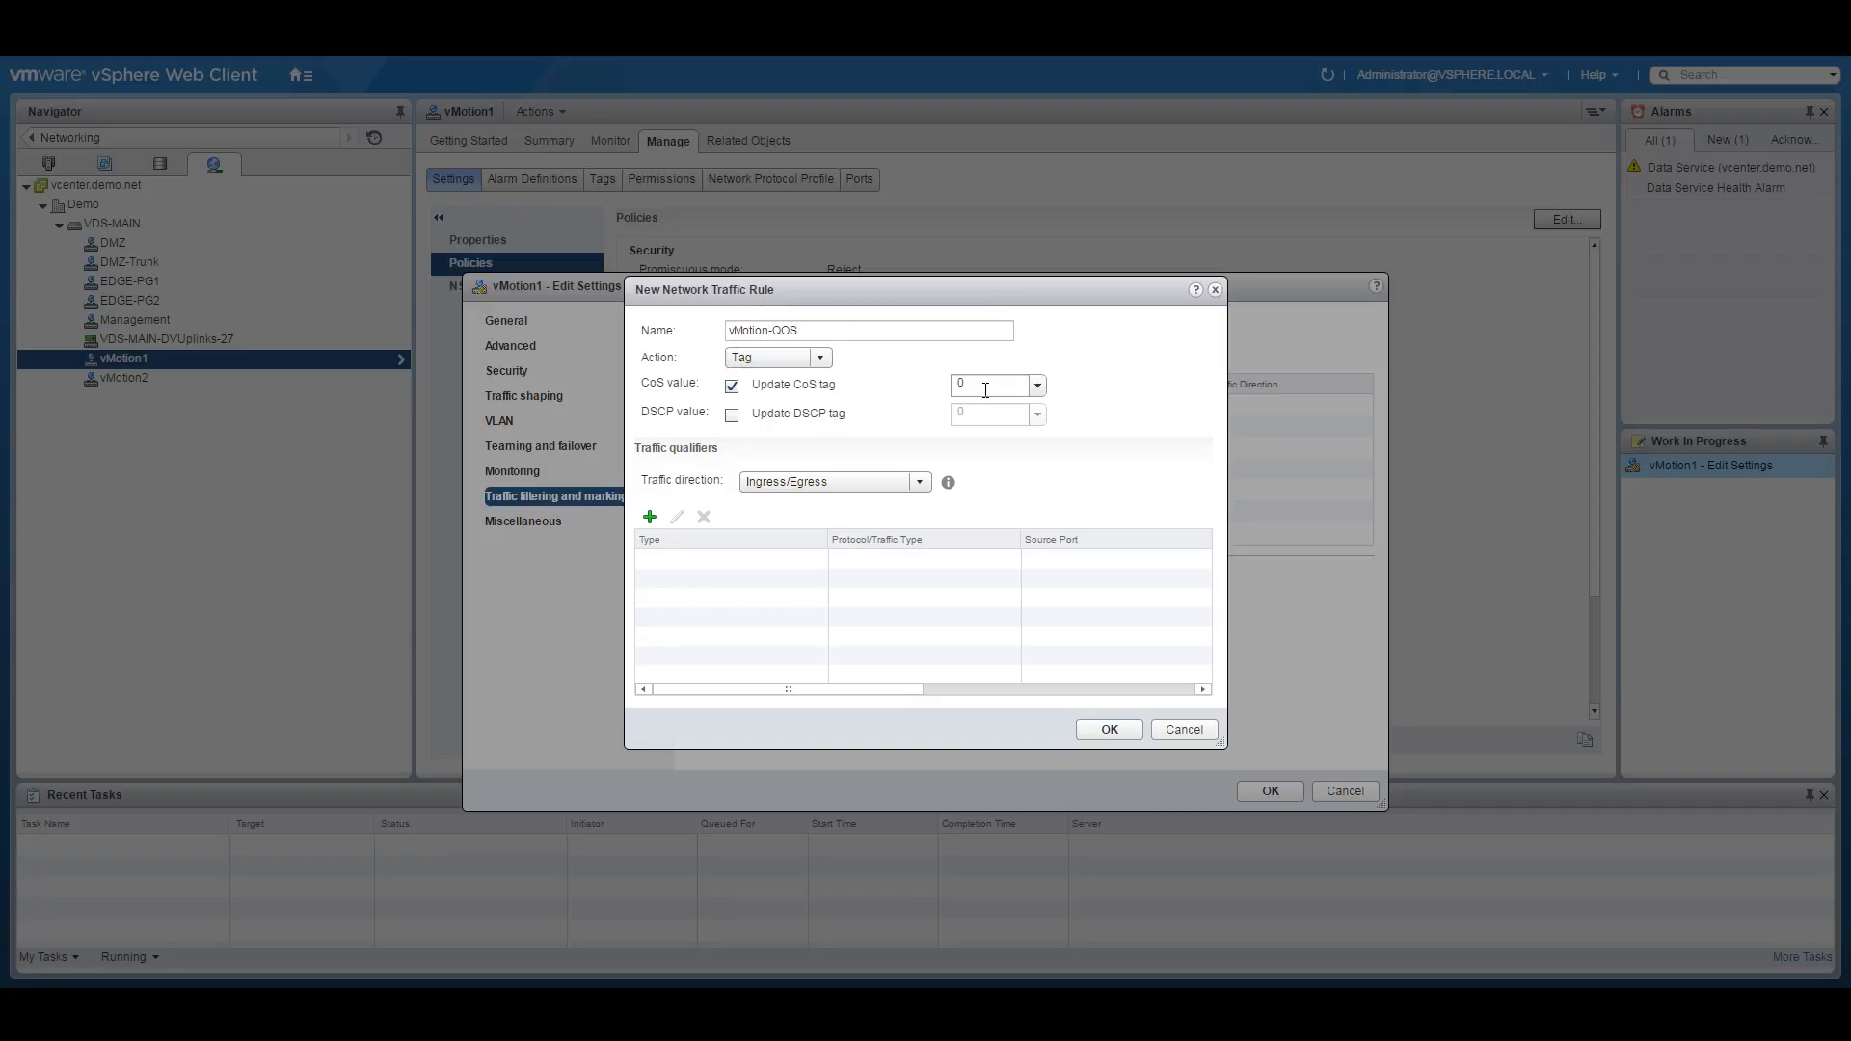
double_click(990, 381)
type("1")
Limit the rule to vMotion system traffic and save the vMotion1 settings.
left_click(649, 517)
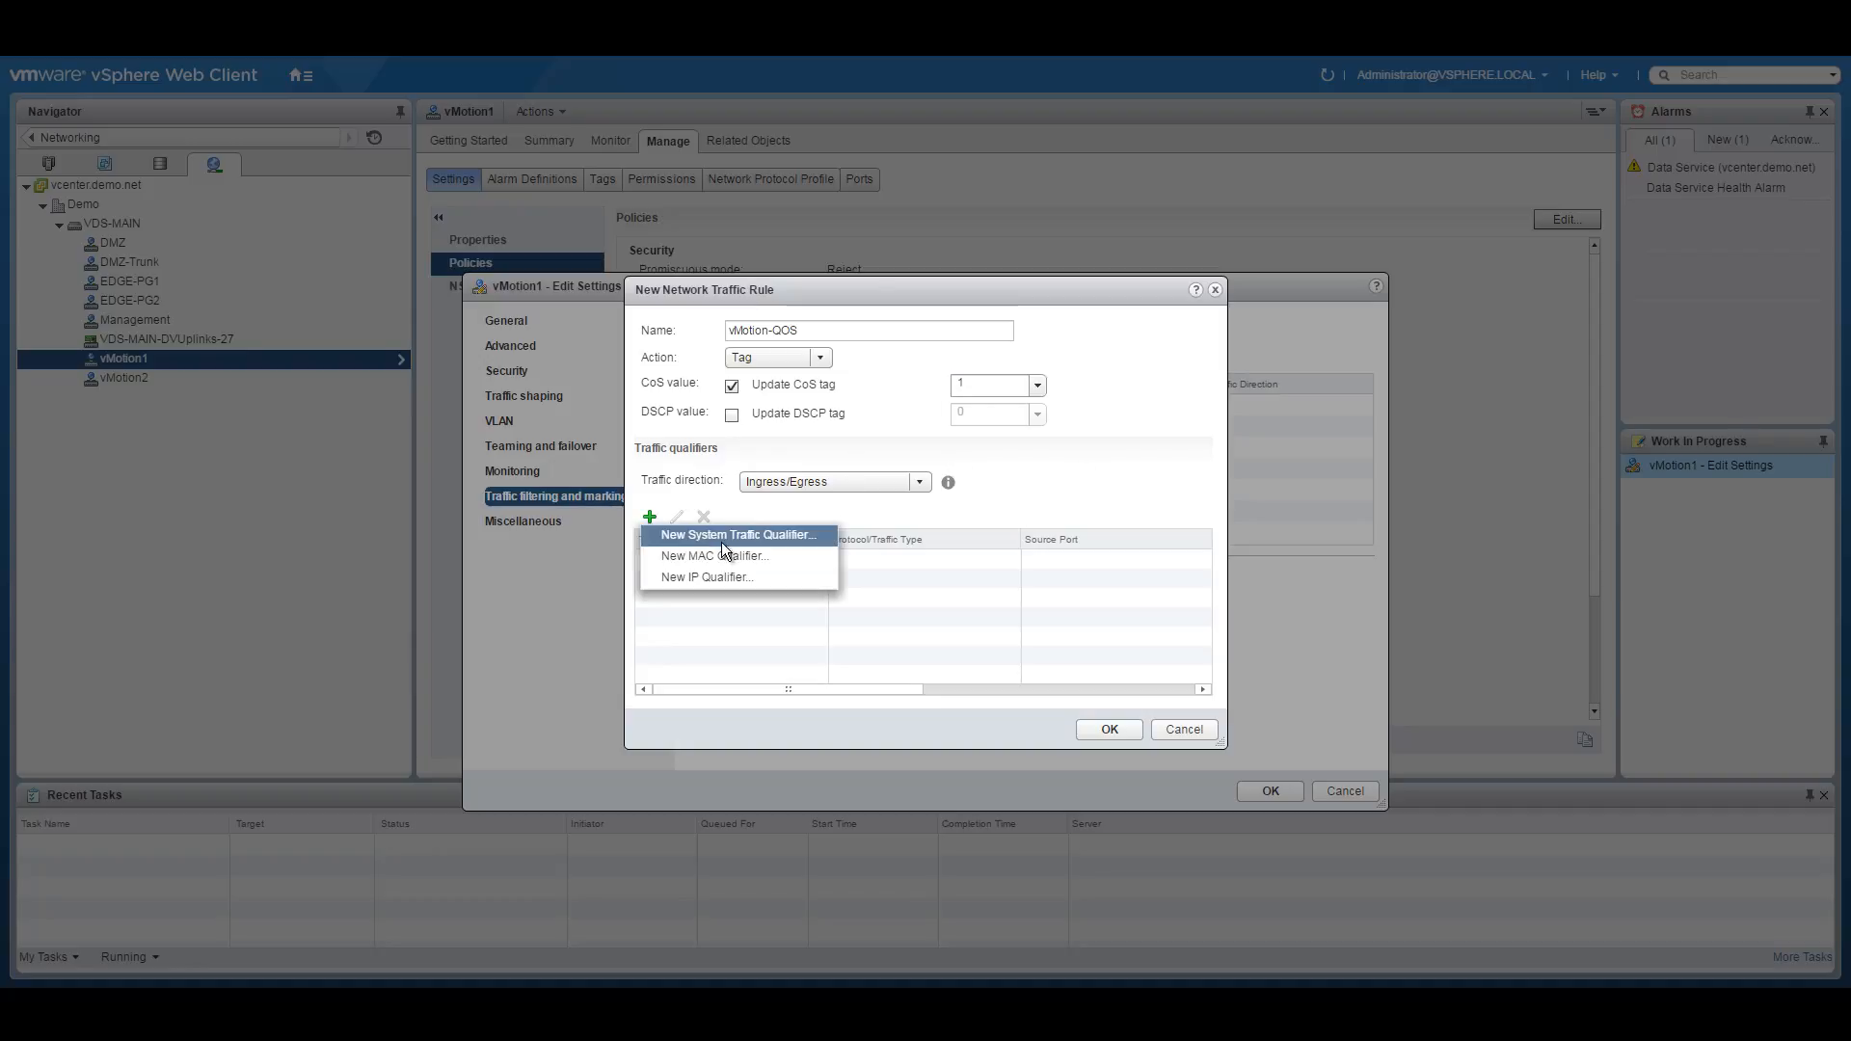
left_click(738, 534)
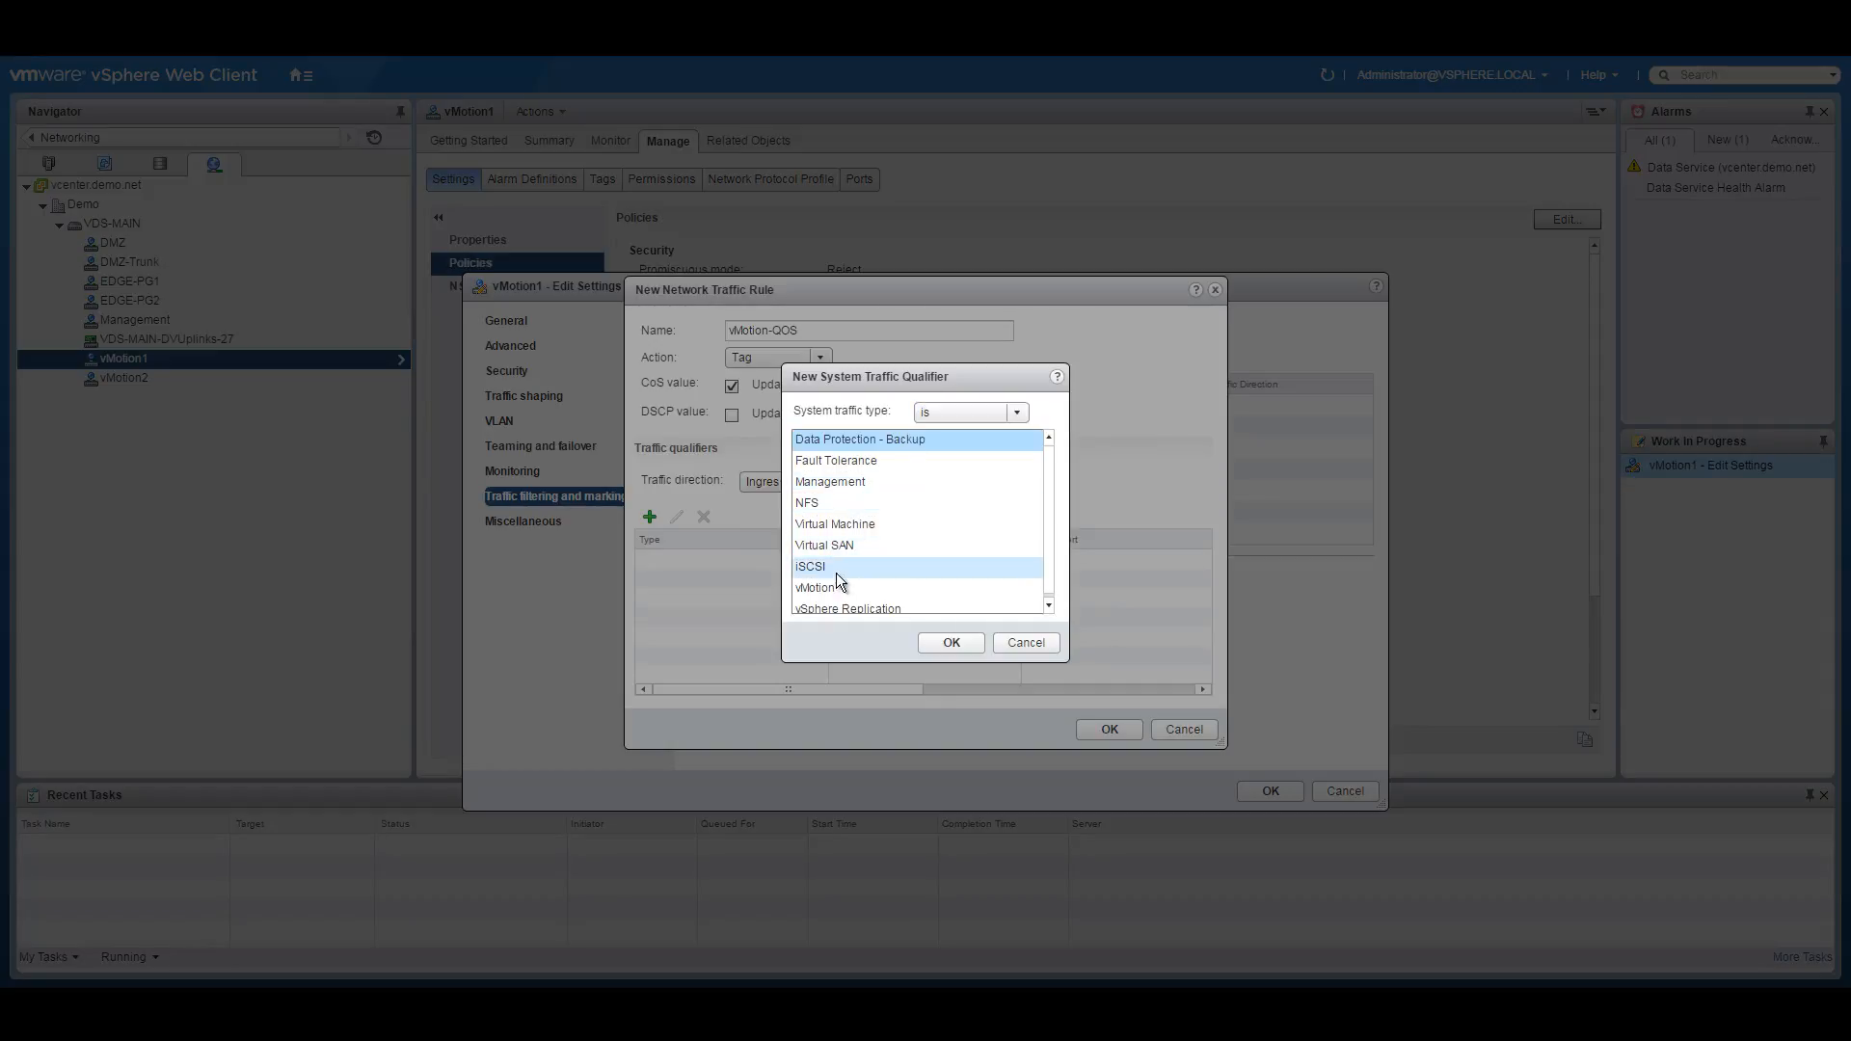
left_click(858, 587)
left_click(952, 643)
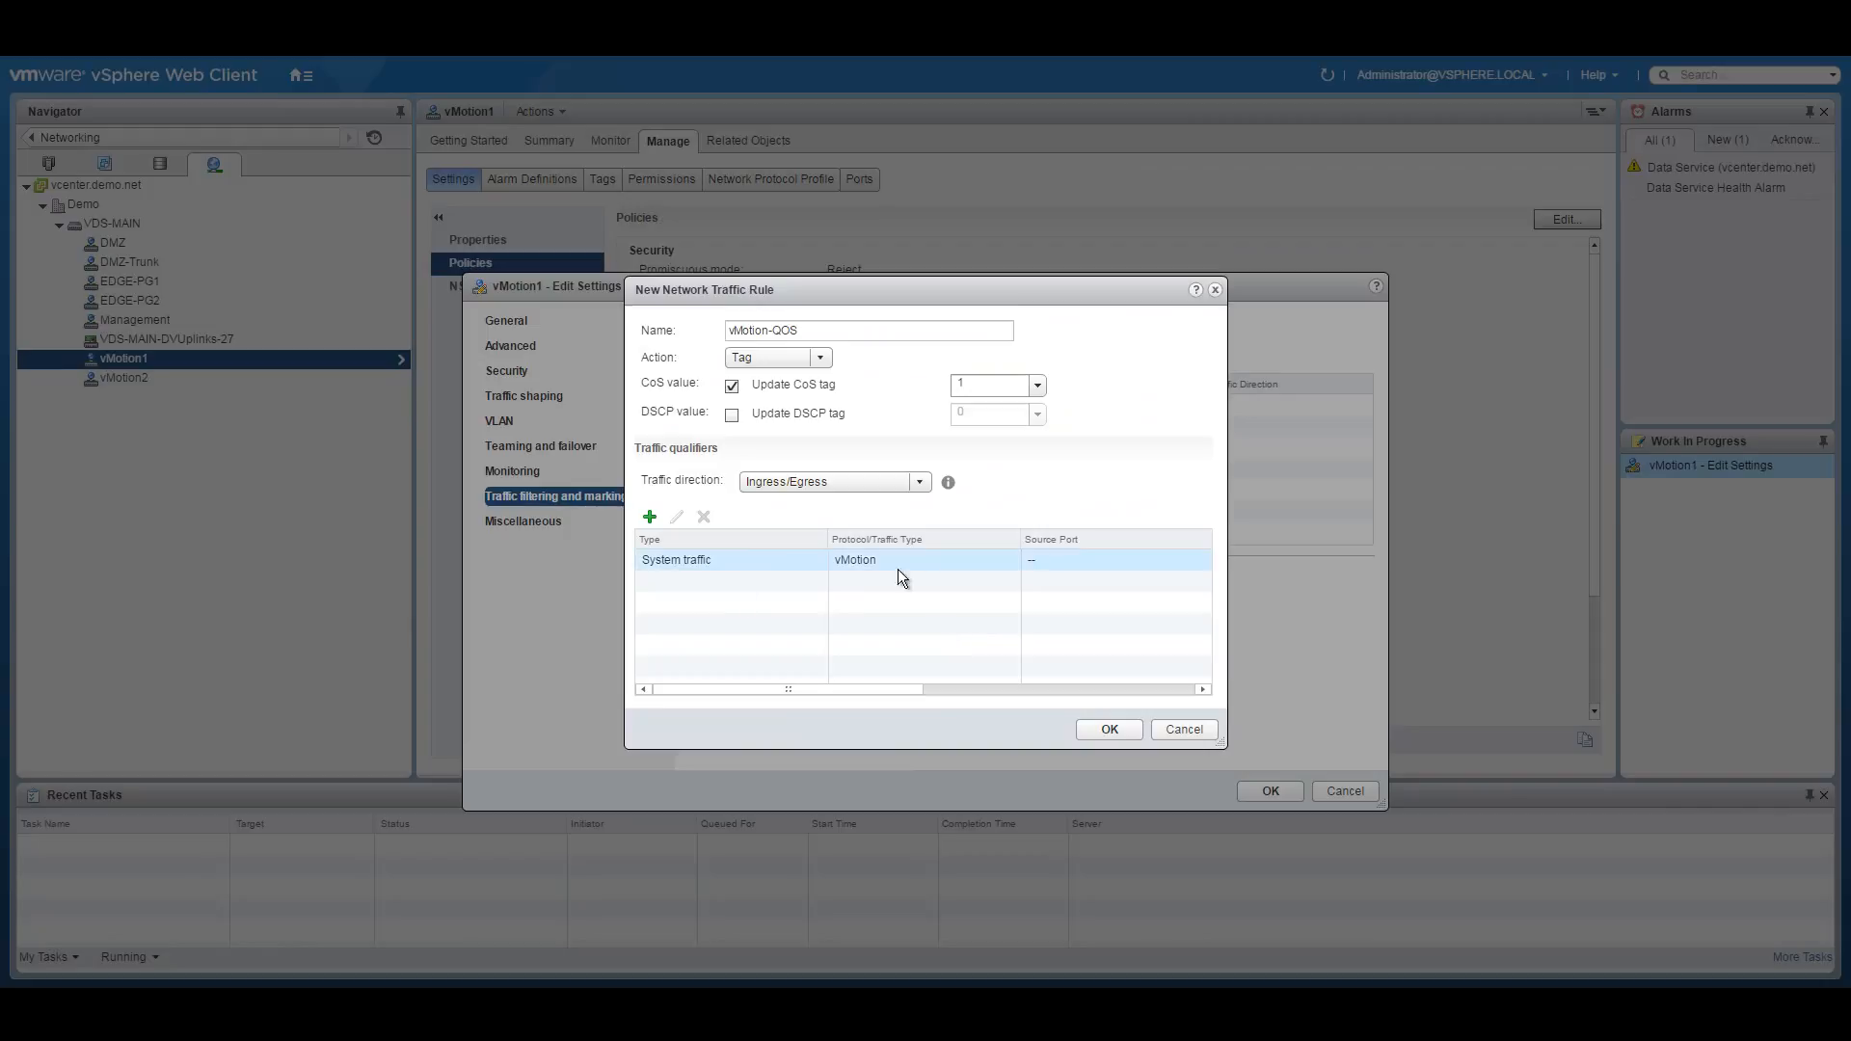
left_click(1110, 730)
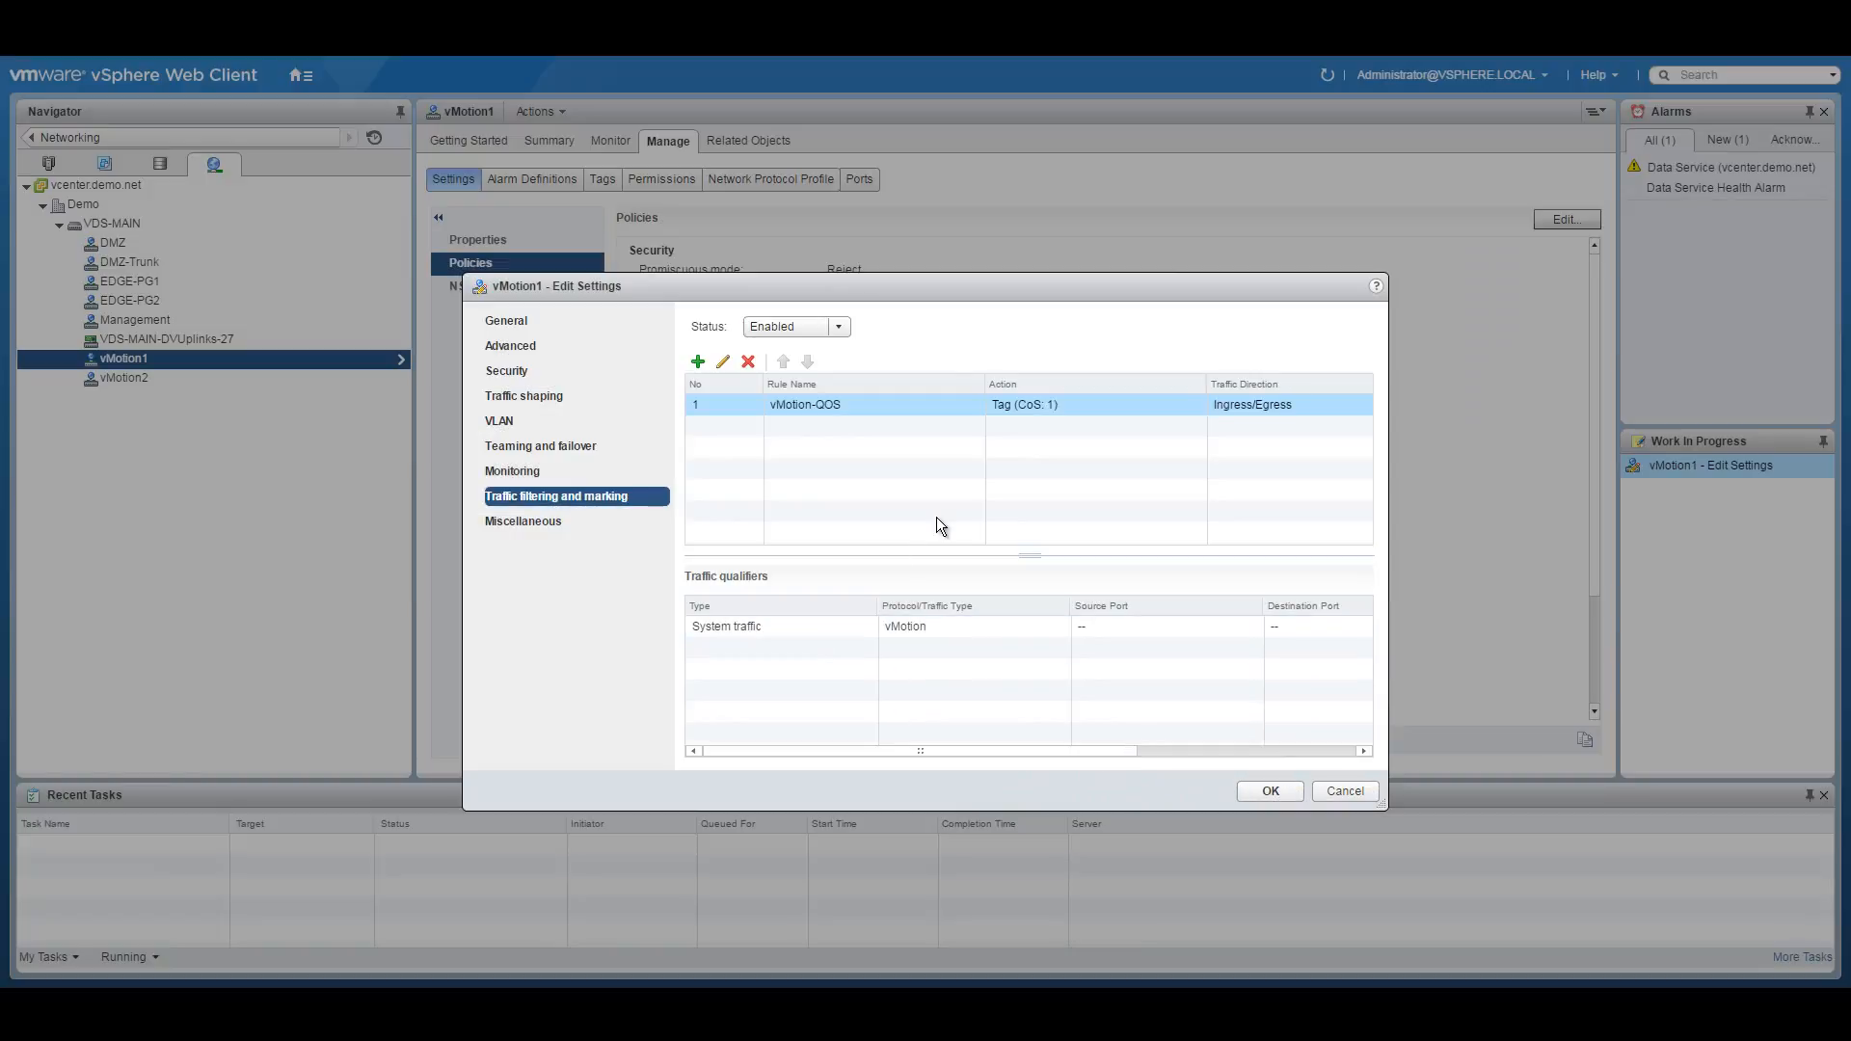
left_click(1280, 793)
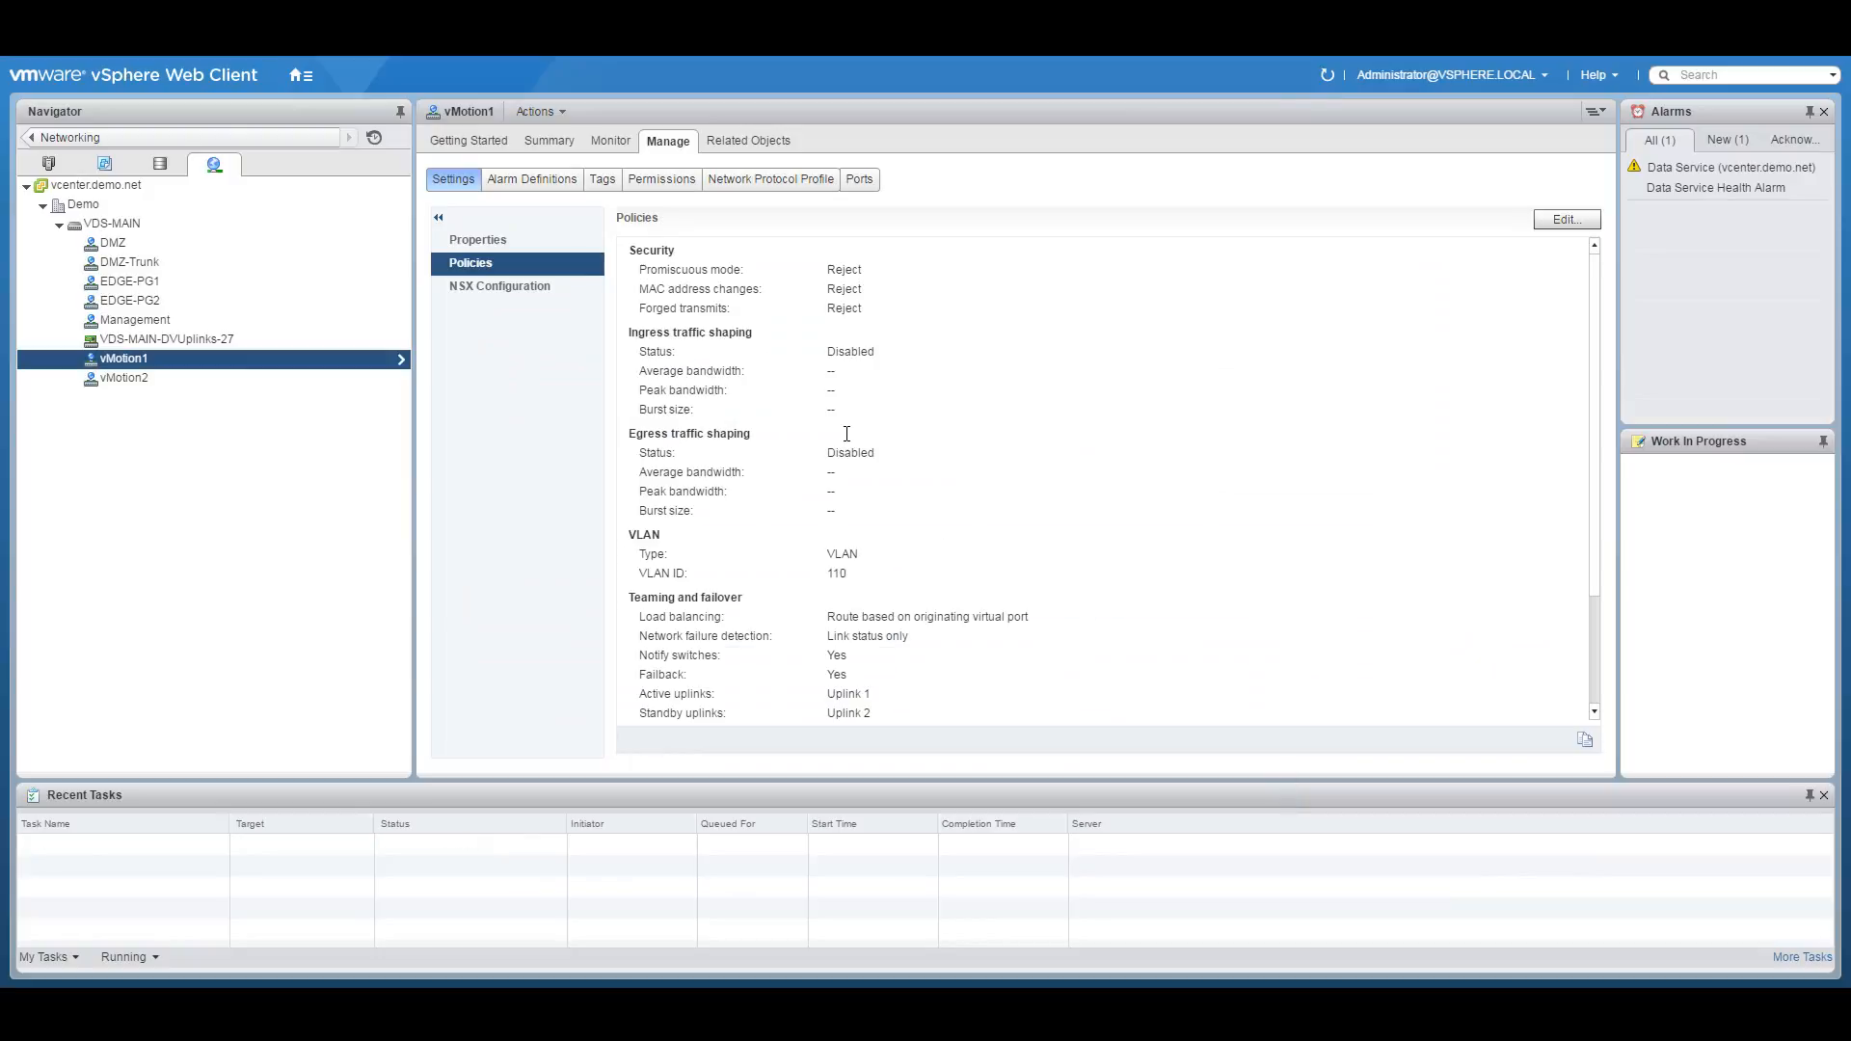
Enable traffic filtering and marking on vMotion2 and add a rule named vMotion-QoS.
left_click(146, 380)
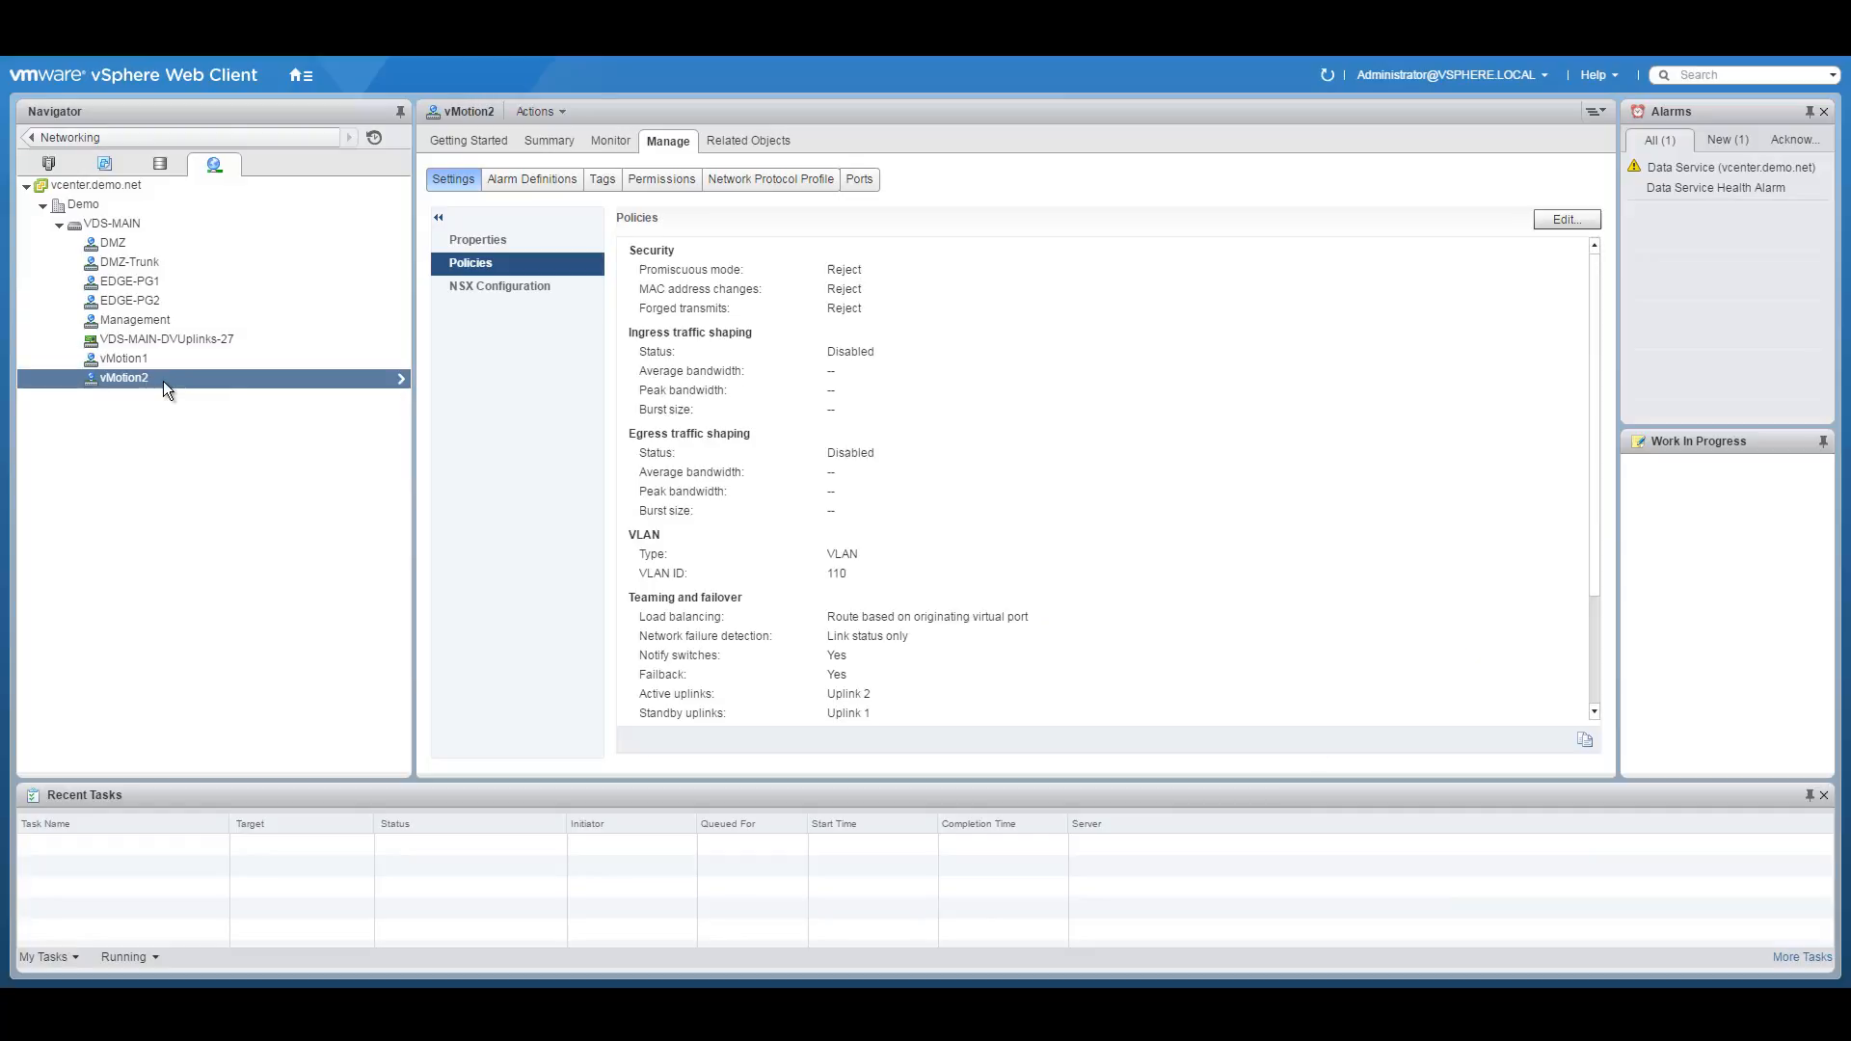
right_click(155, 380)
left_click(217, 408)
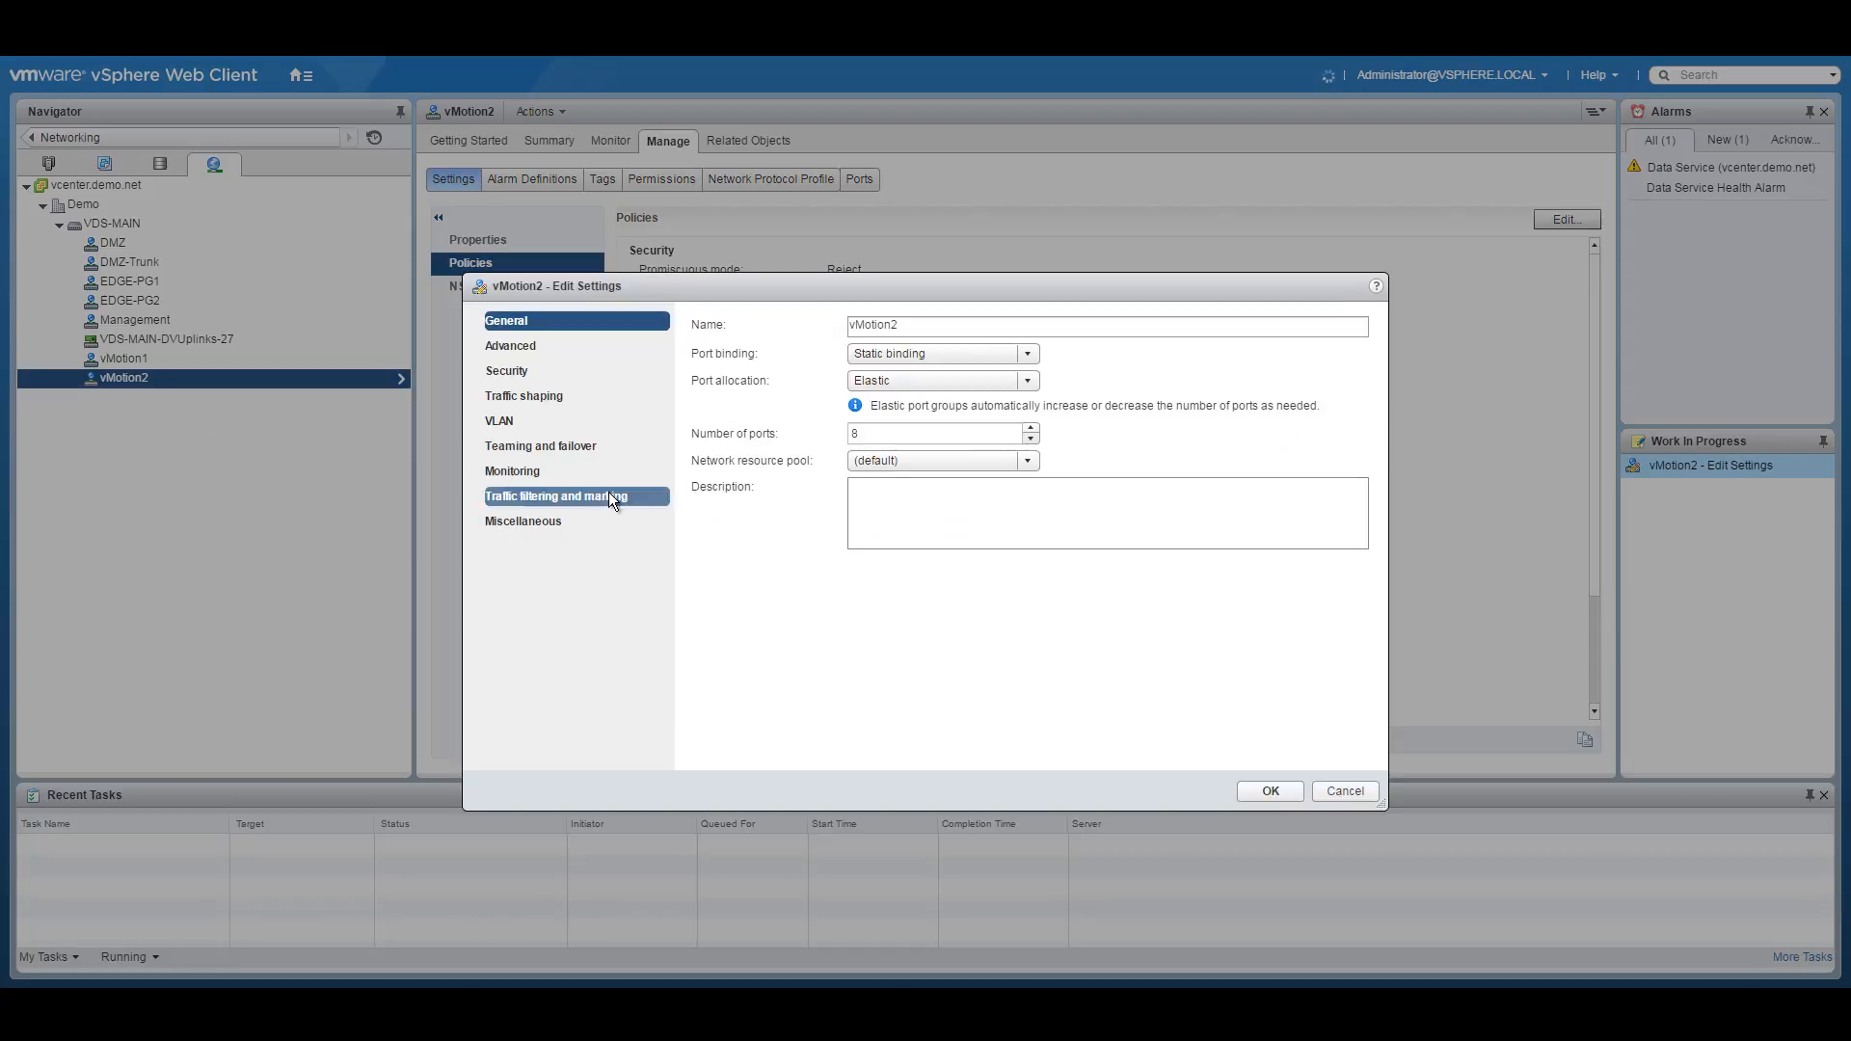
left_click(628, 496)
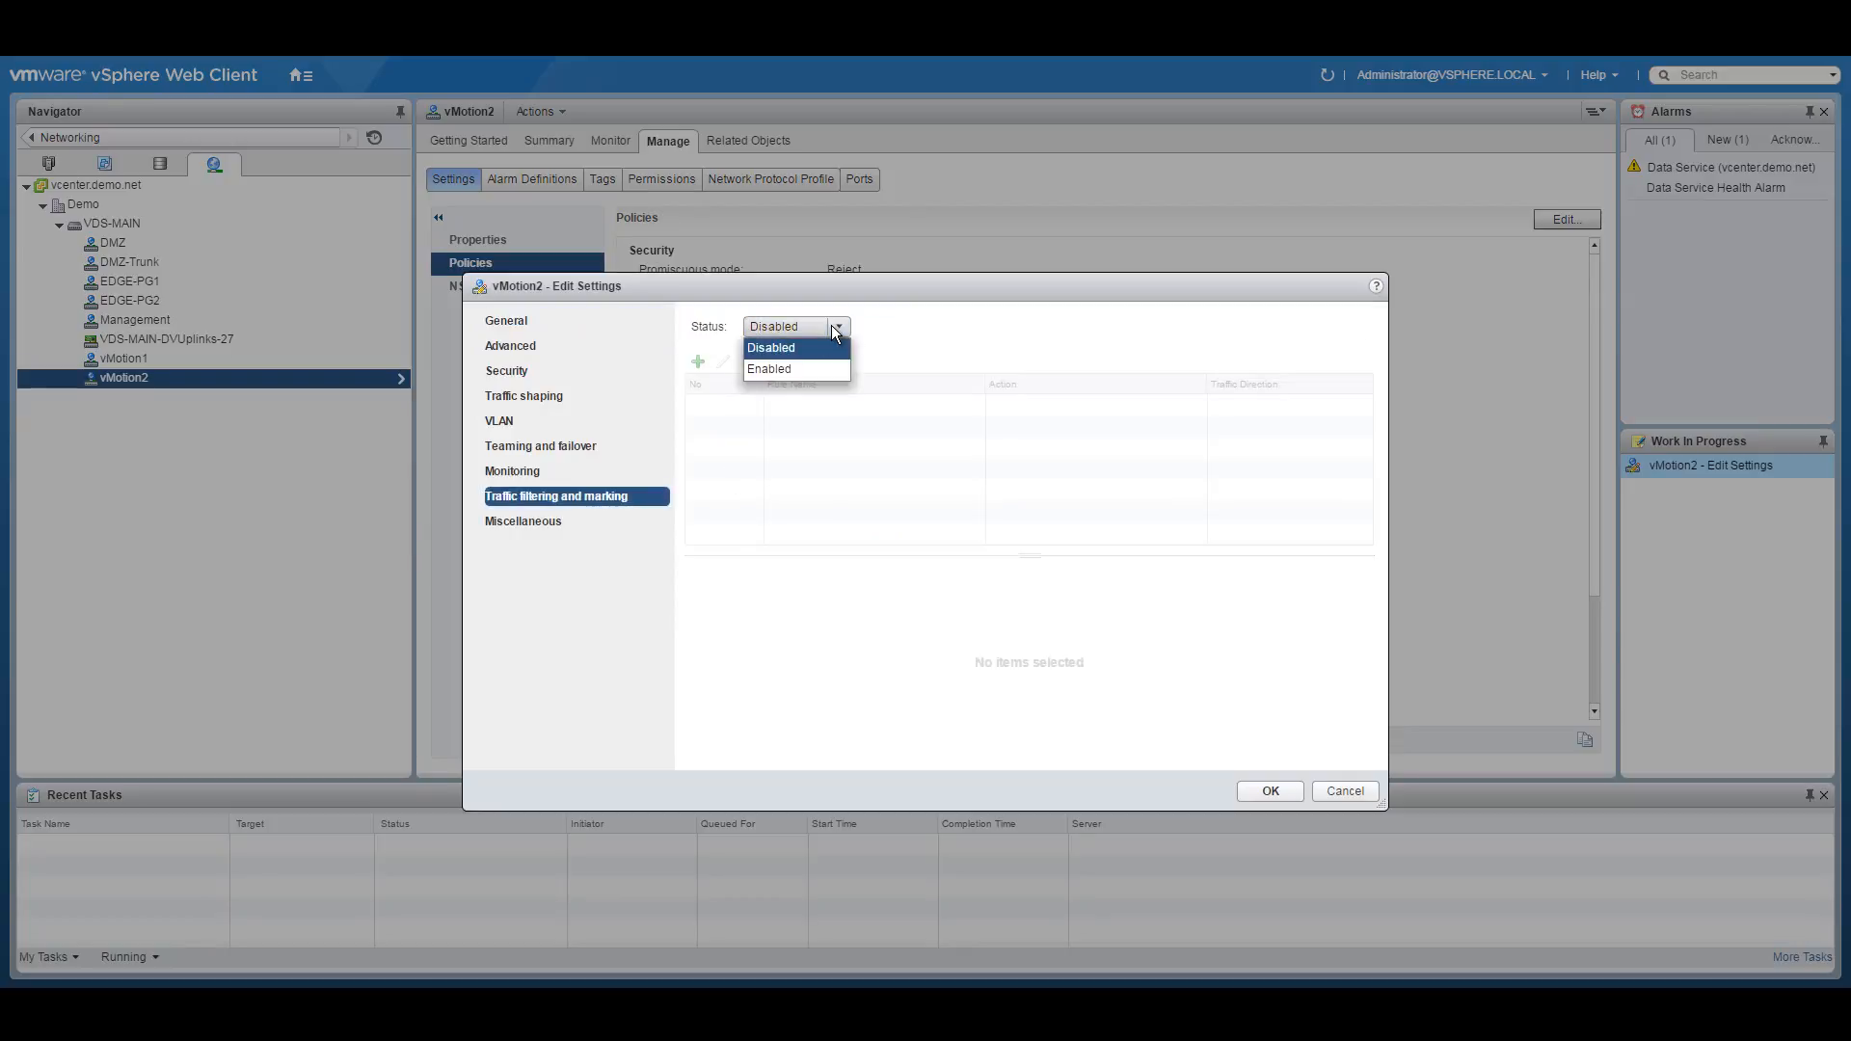
left_click(769, 369)
left_click(697, 362)
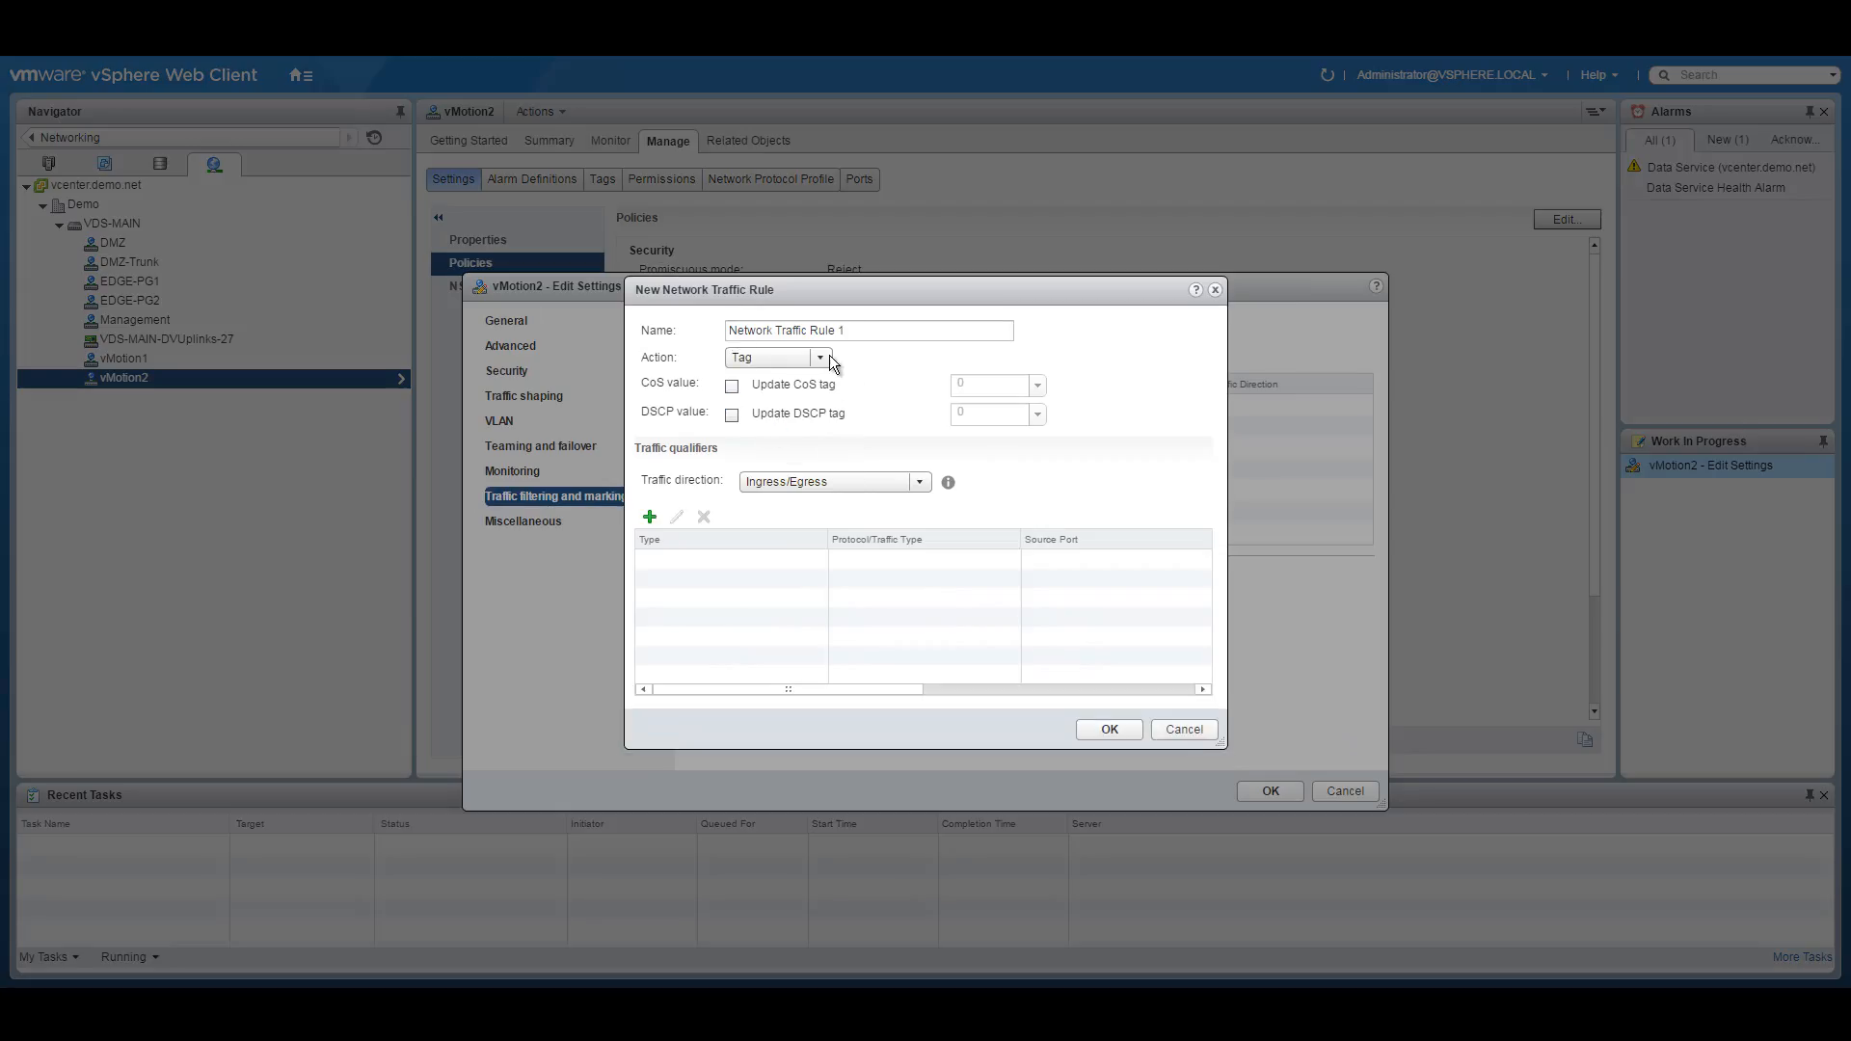
key("ctrl+a")
type("vMotio")
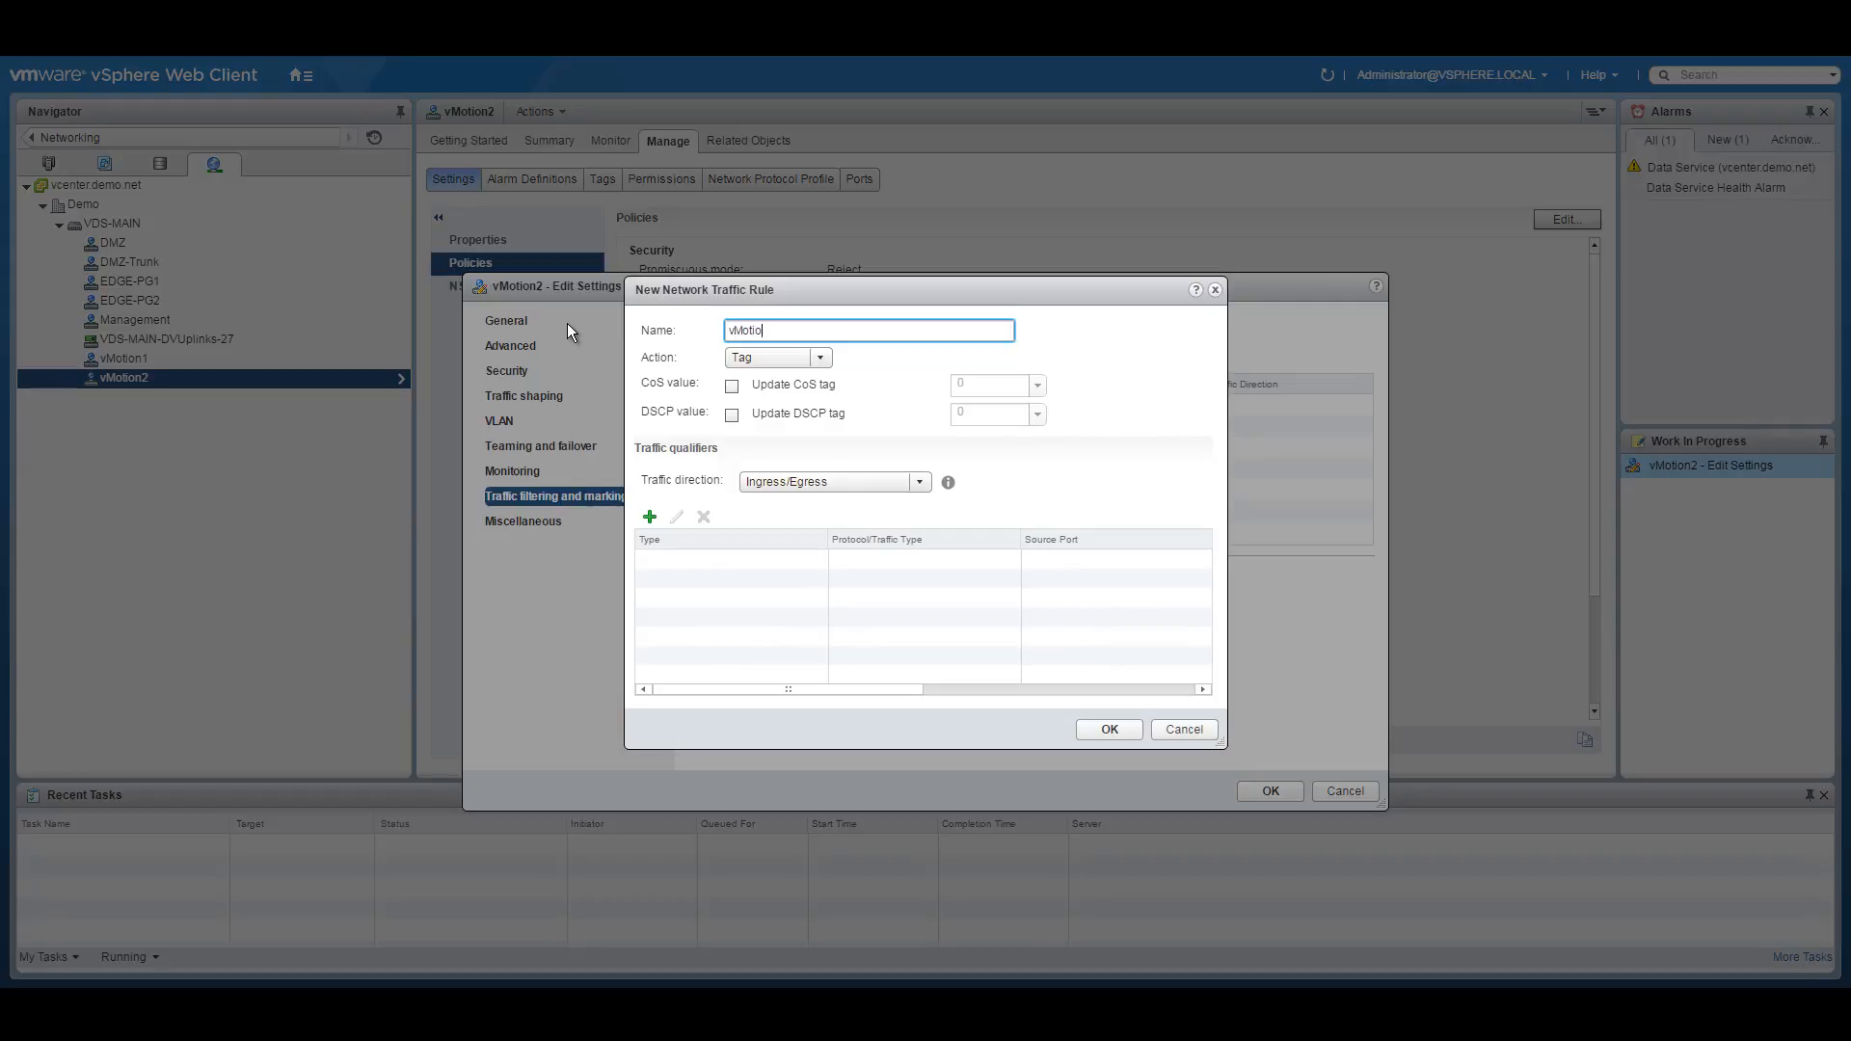
type("n-QoS")
Make the vMotion-QoS rule tag vMotion system traffic with CoS 1, and save the port group settings.
left_click(733, 387)
key("Tab")
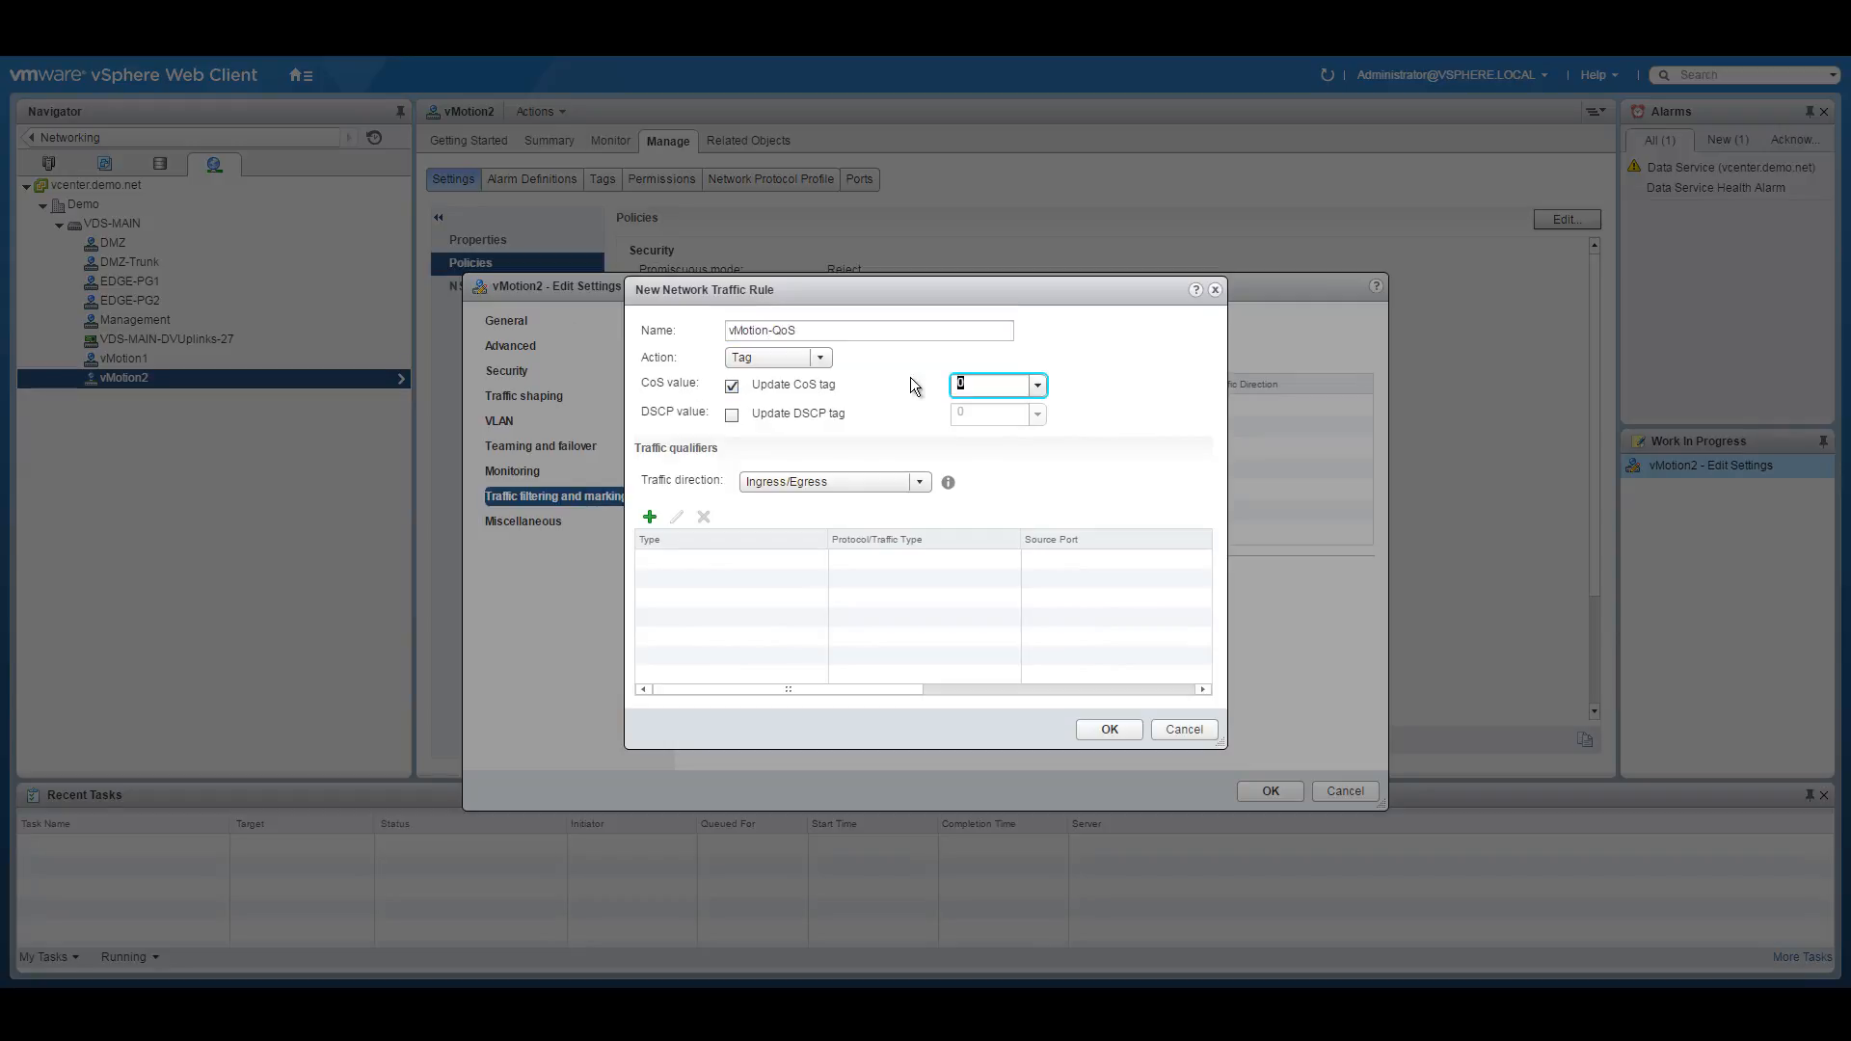
type("1")
left_click(649, 517)
left_click(696, 535)
left_click(970, 412)
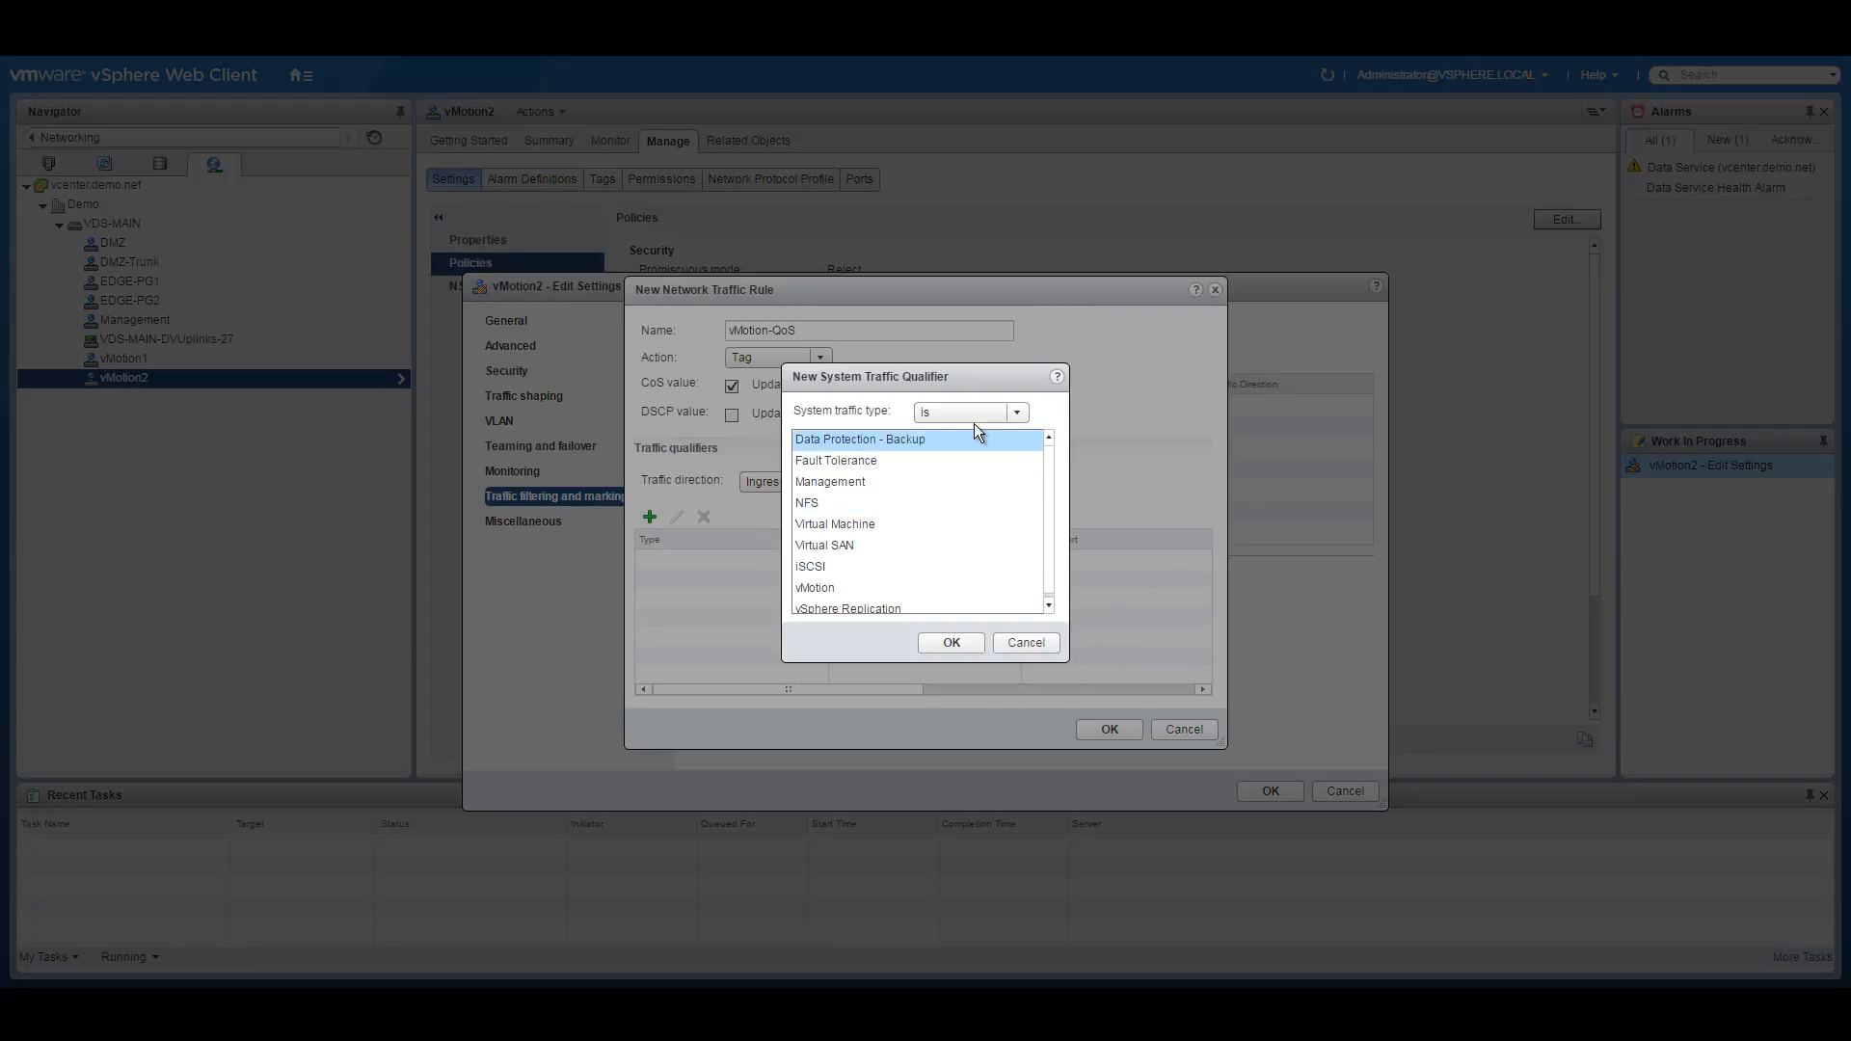
left_click(827, 589)
left_click(959, 644)
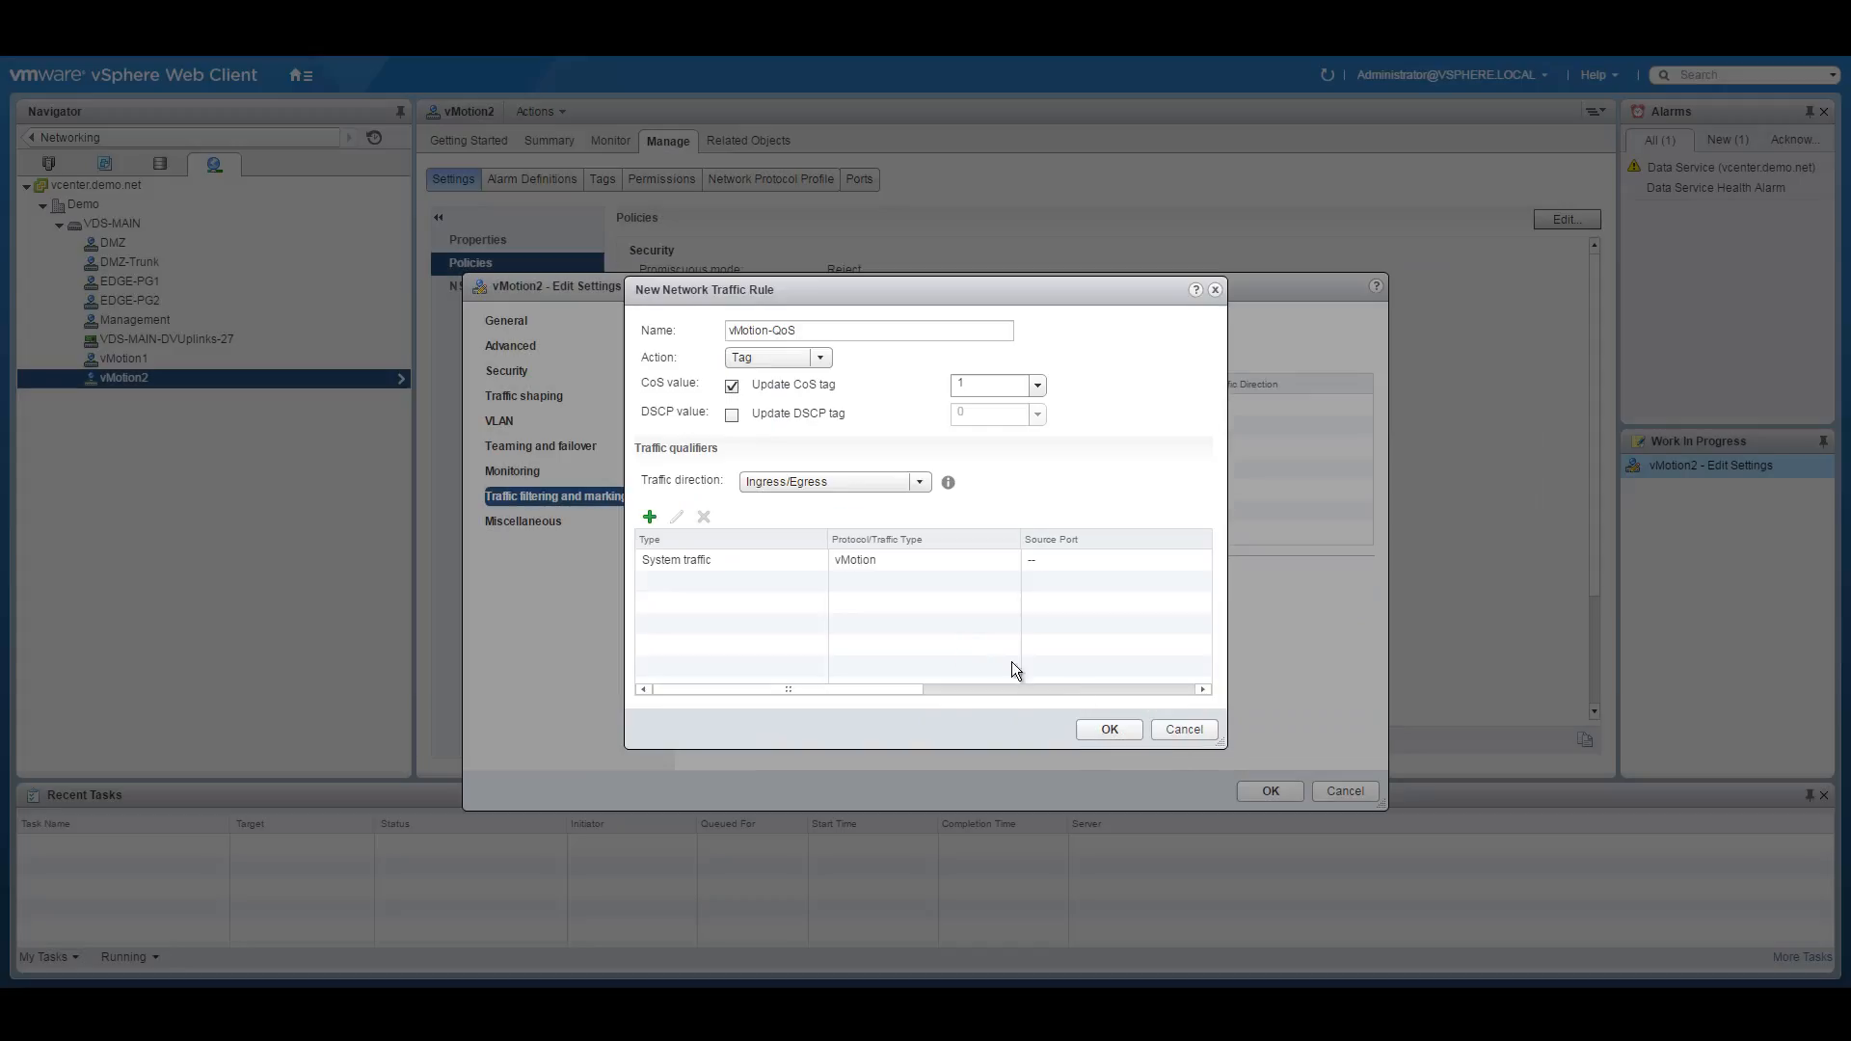
left_click(1115, 729)
left_click(1278, 789)
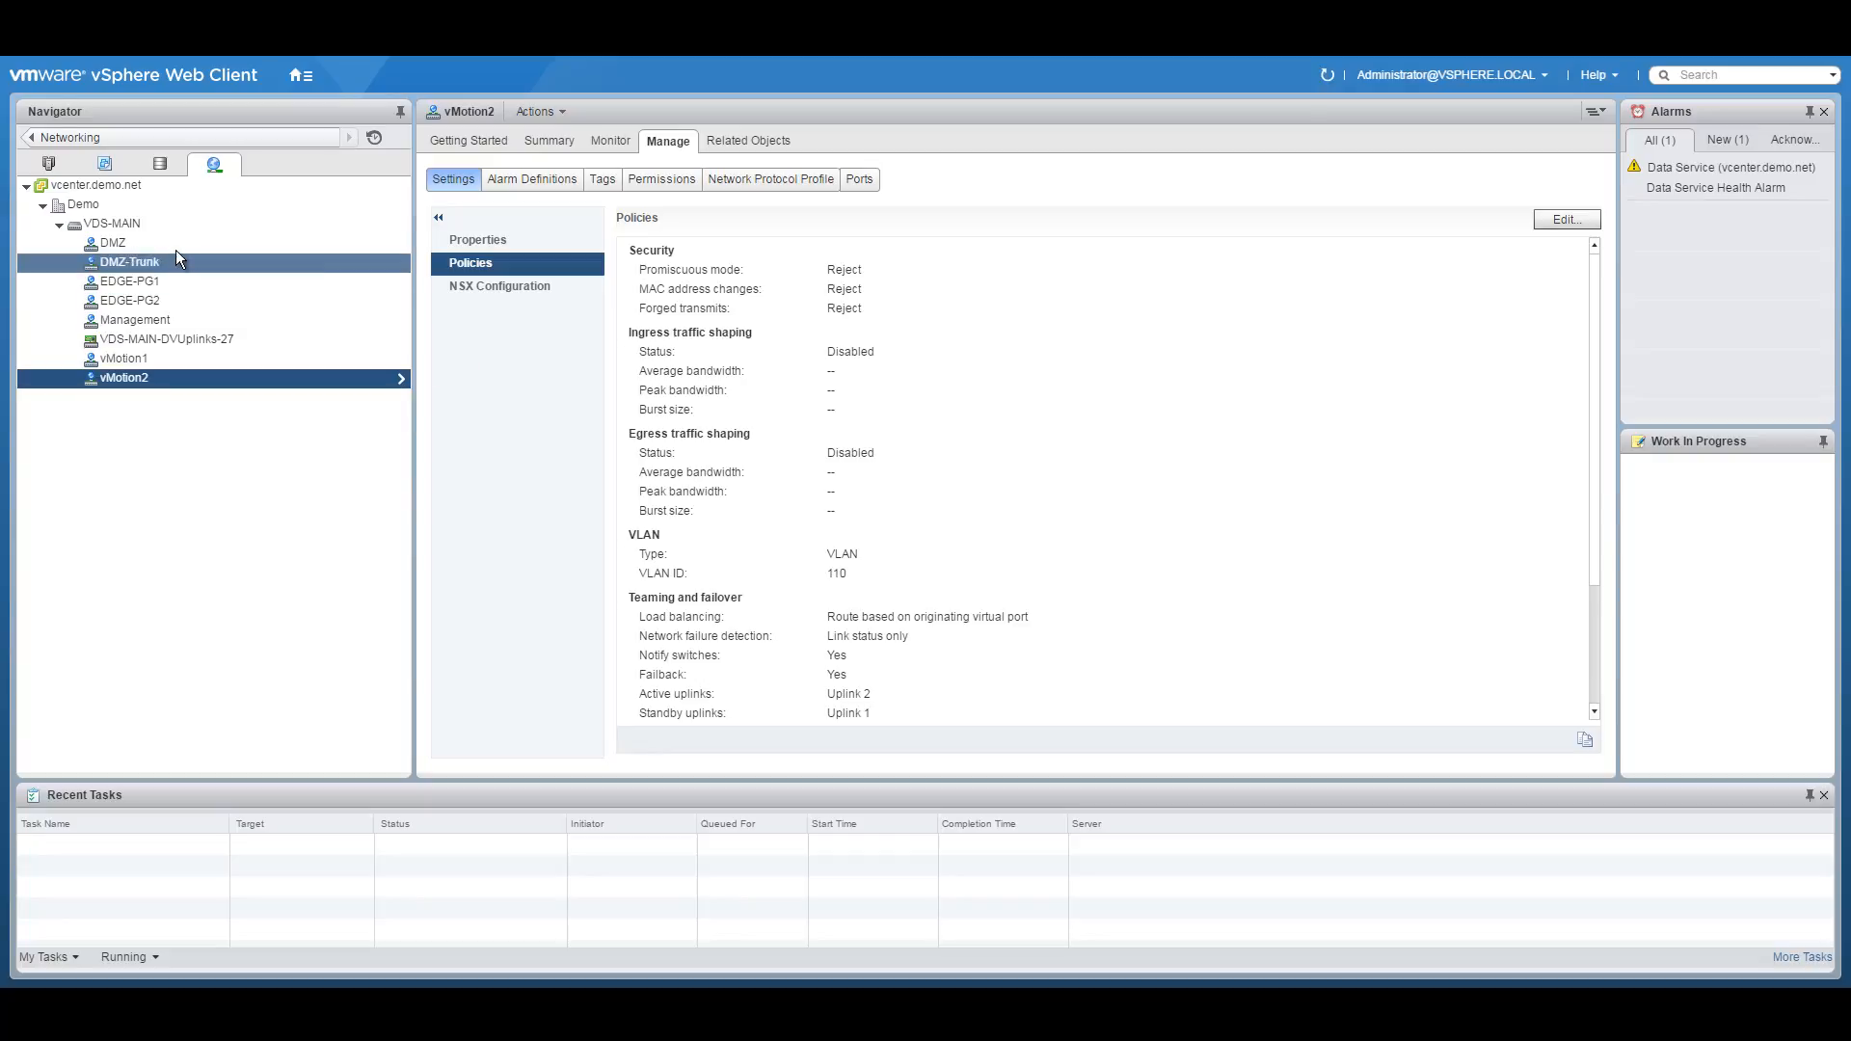
left_click(139, 245)
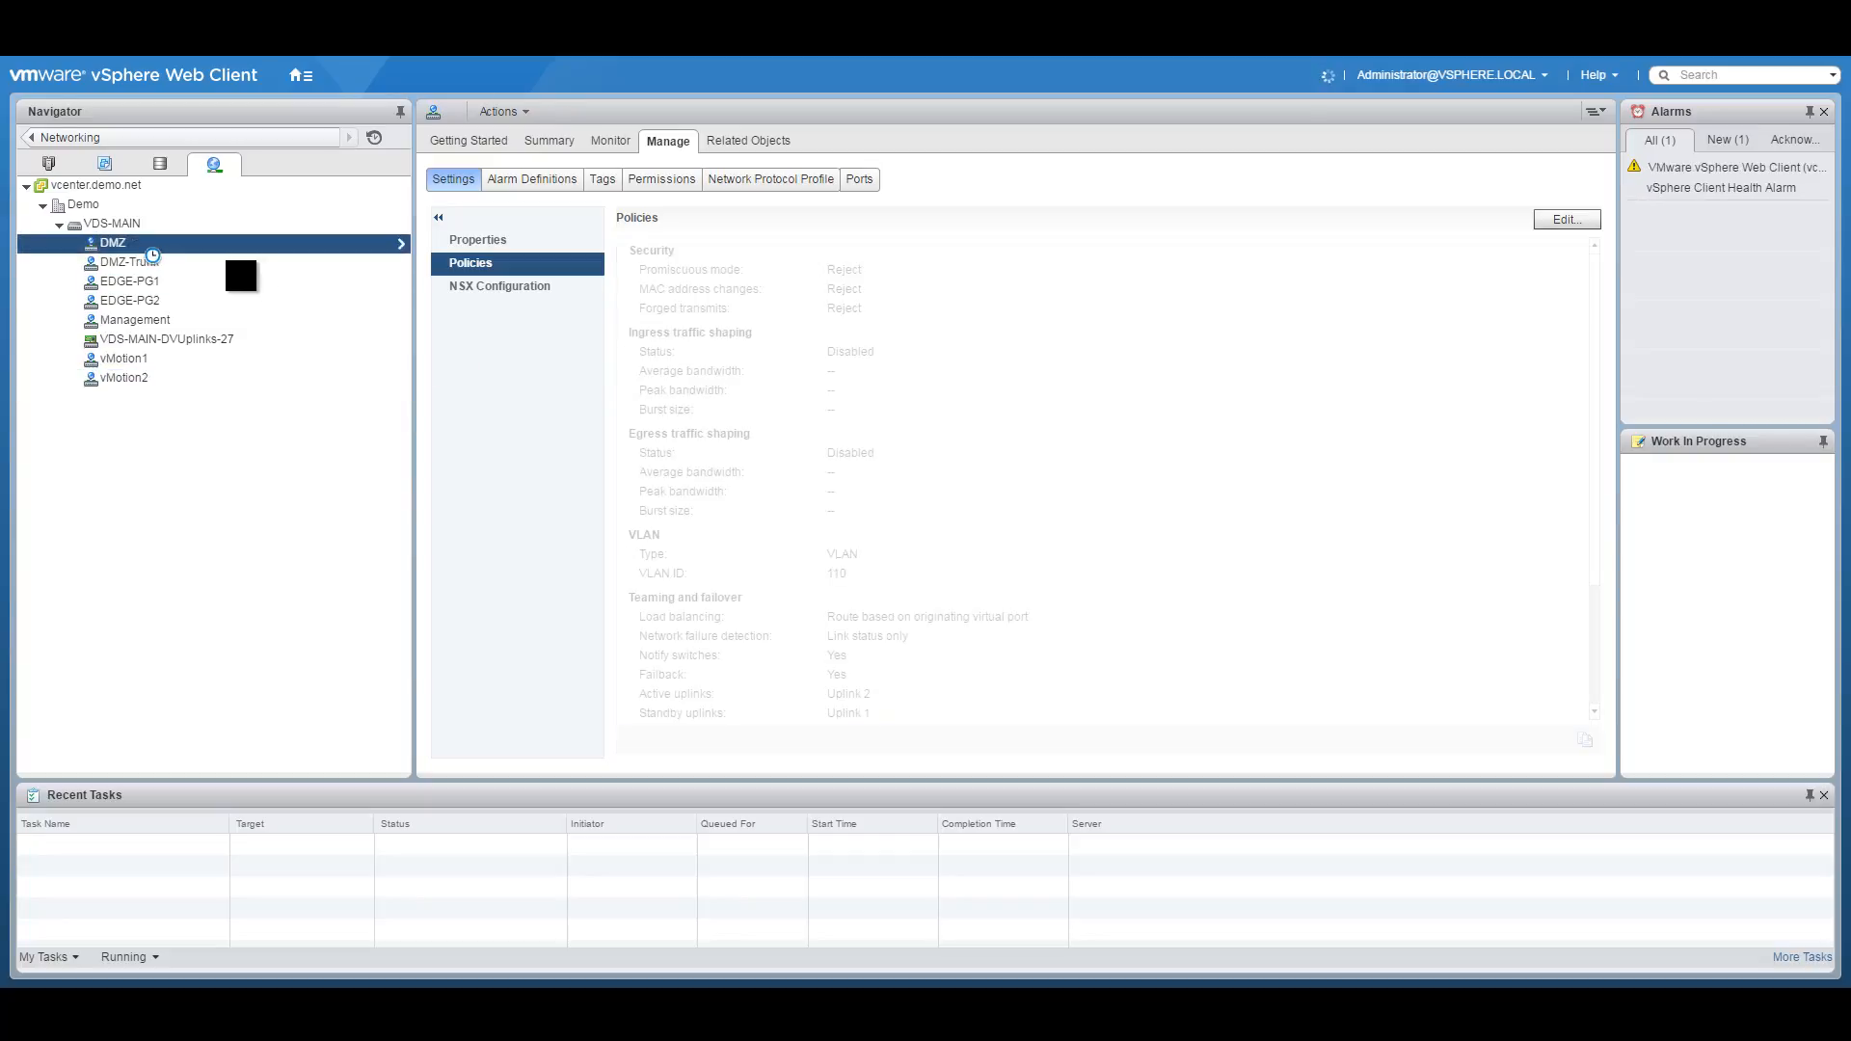
Enable traffic filtering and marking on the Management port group with a new rule named Mgmt-QoS.
left_click(170, 320)
right_click(144, 319)
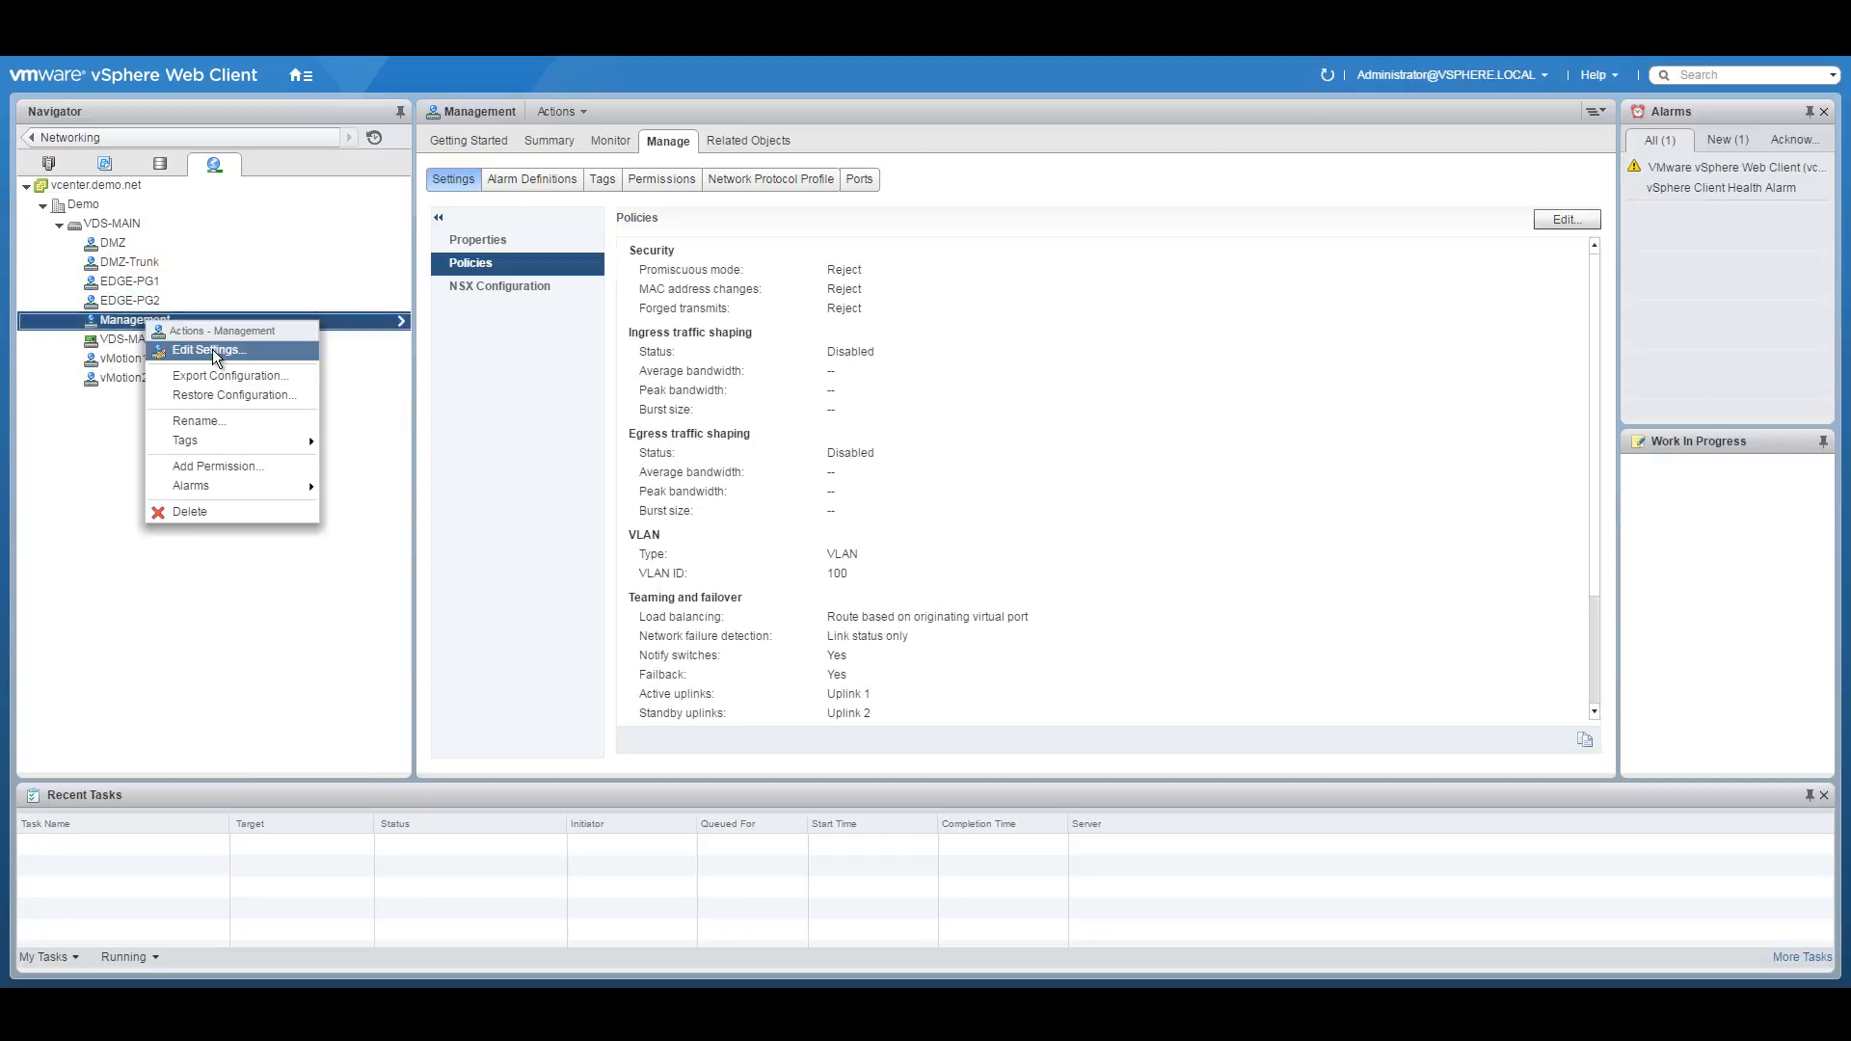
left_click(214, 351)
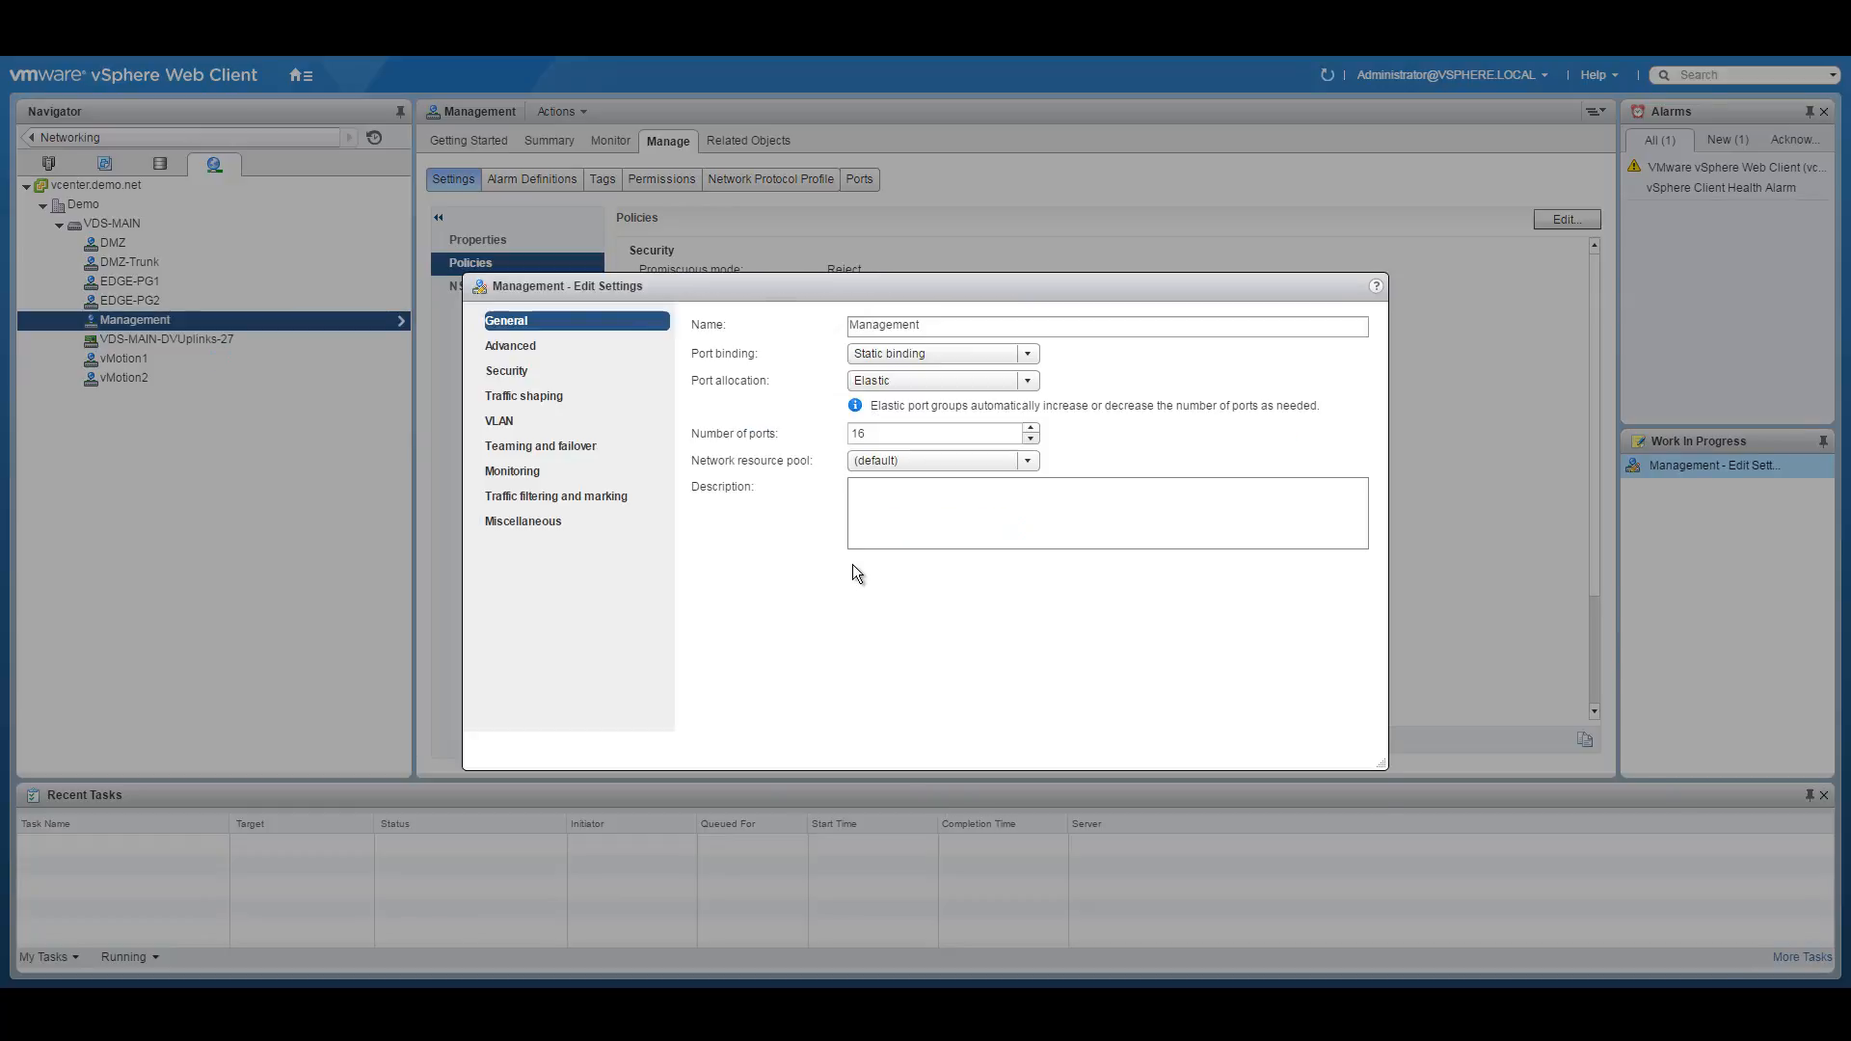
left_click(565, 499)
left_click(838, 328)
left_click(757, 368)
left_click(707, 361)
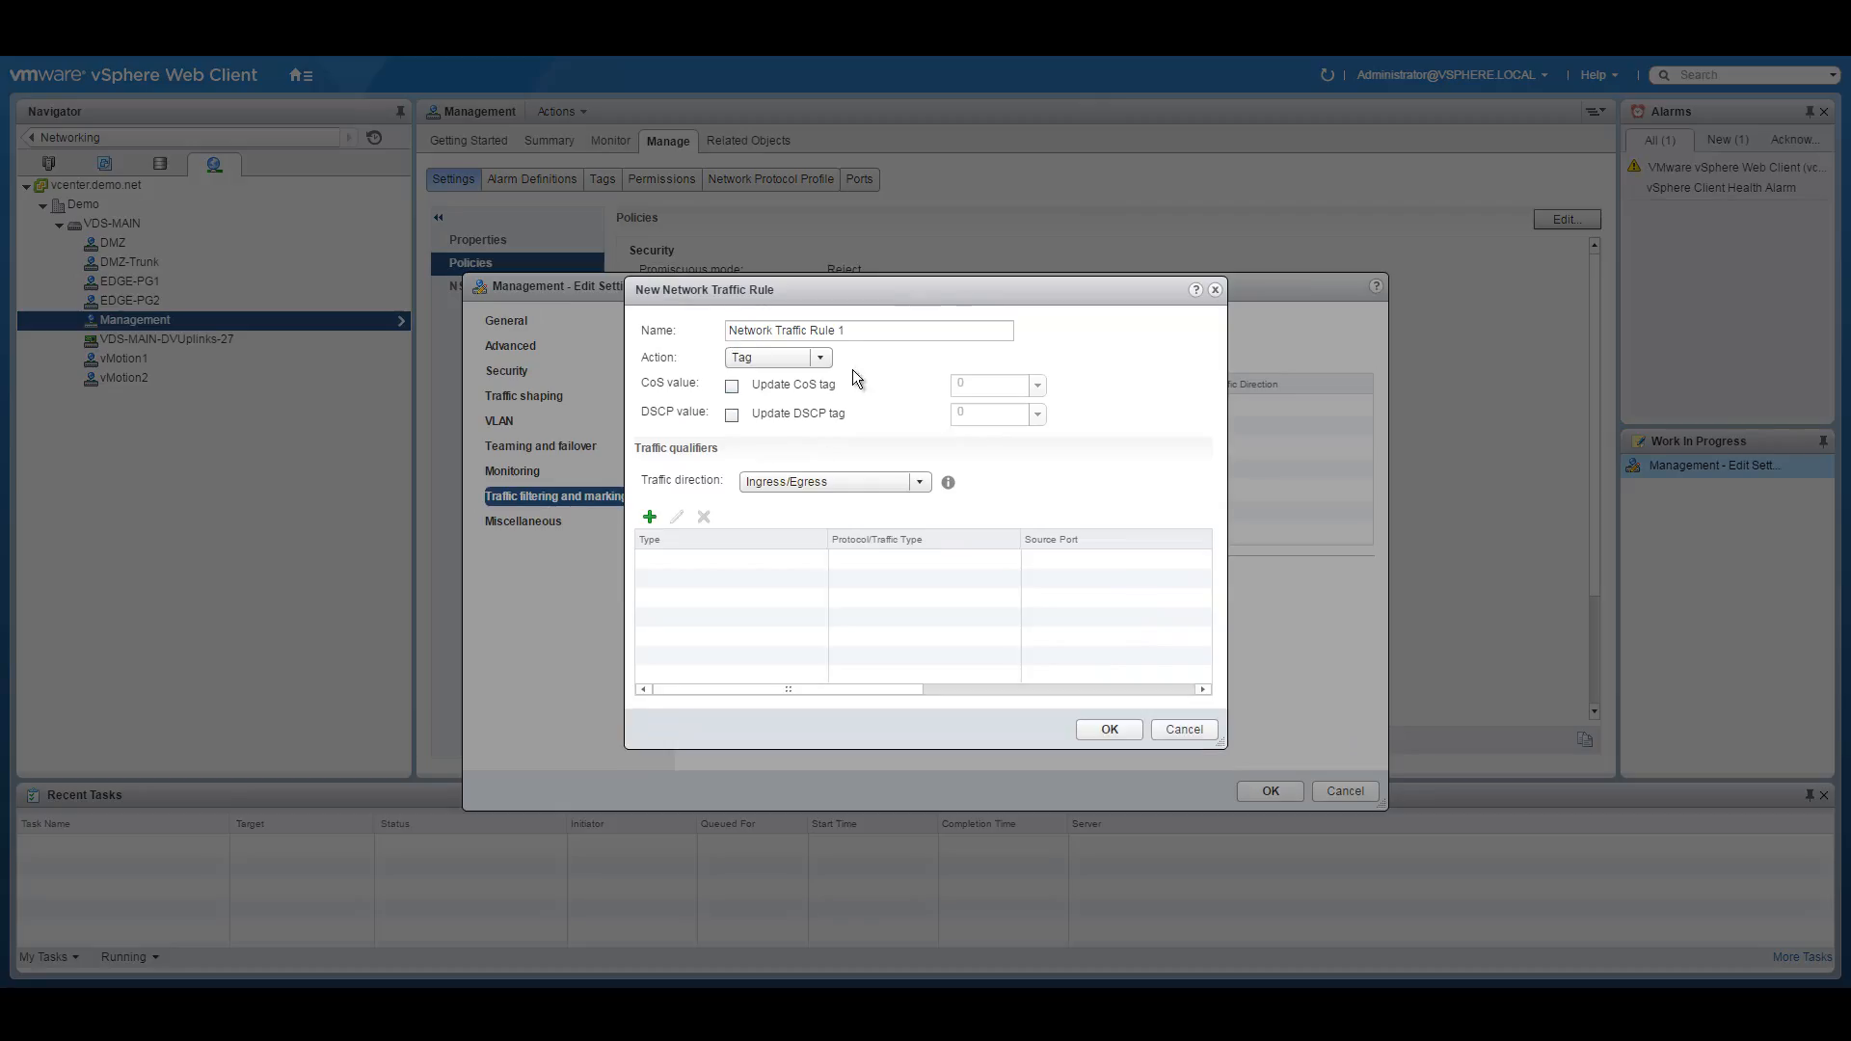
type("M")
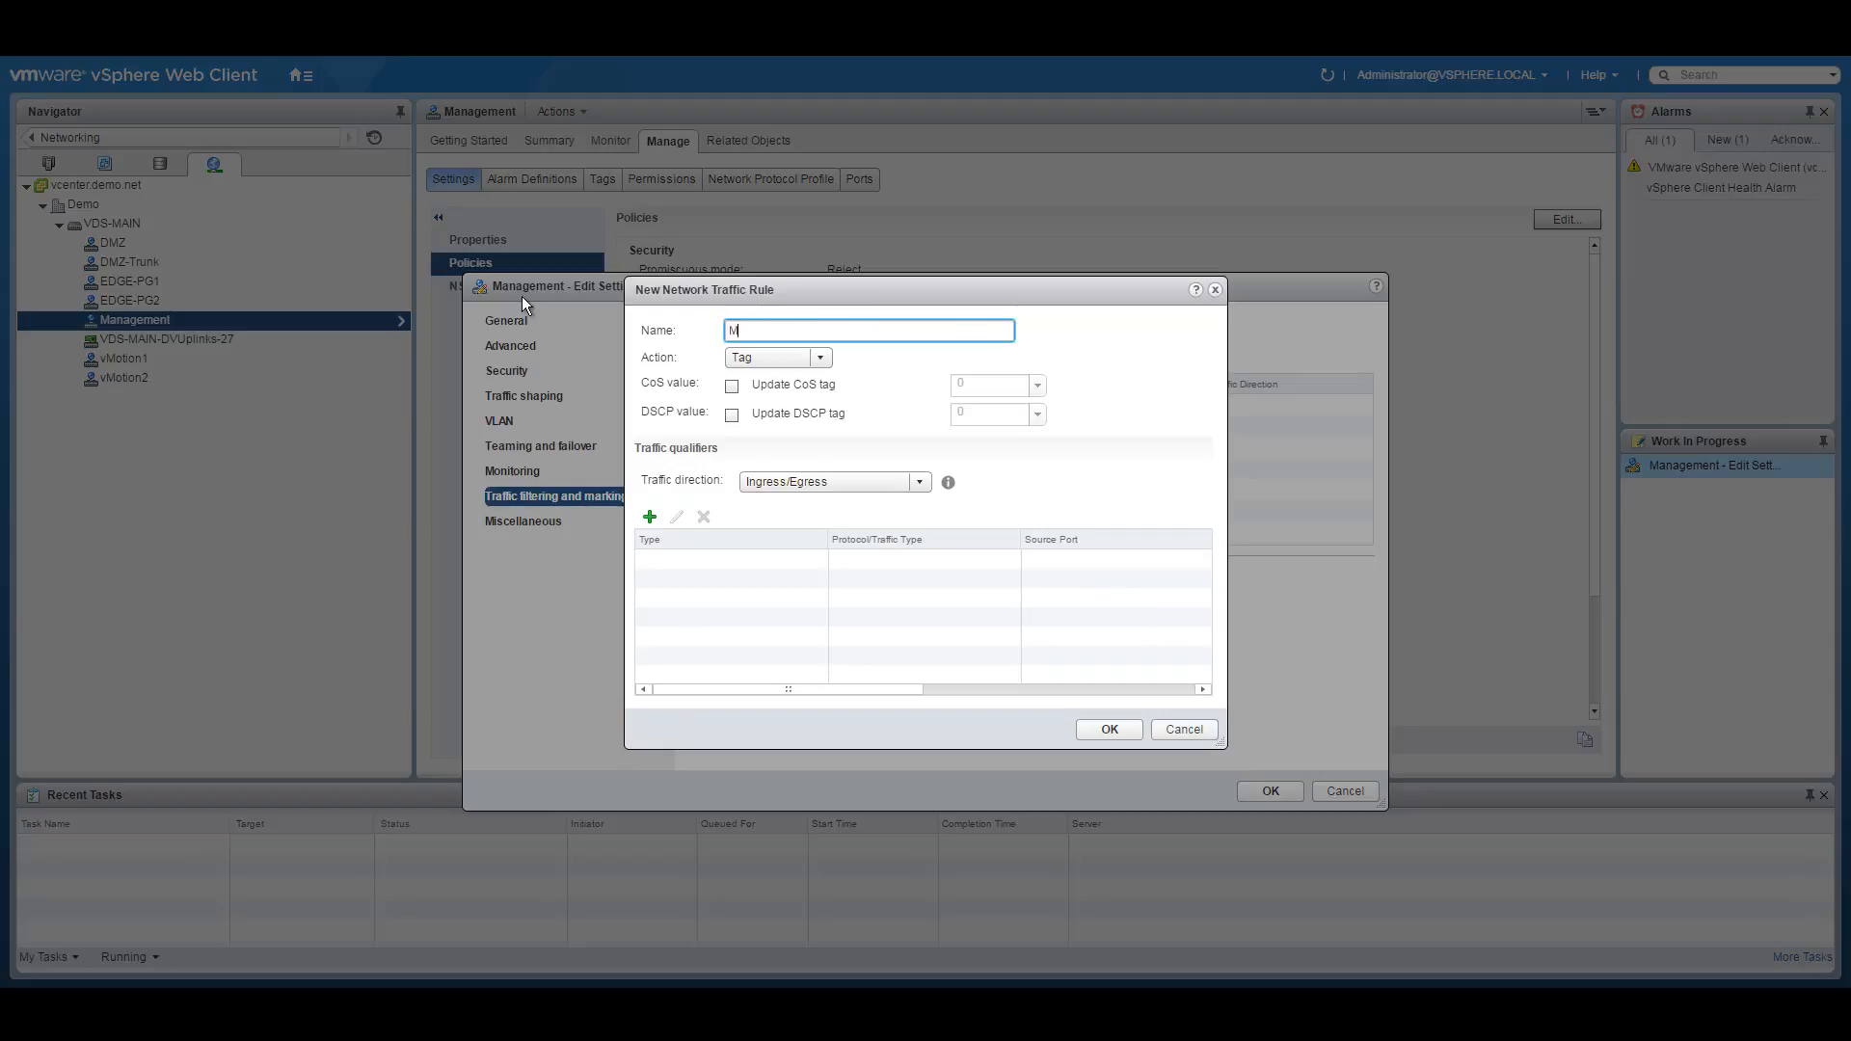
type("gmt-QoS")
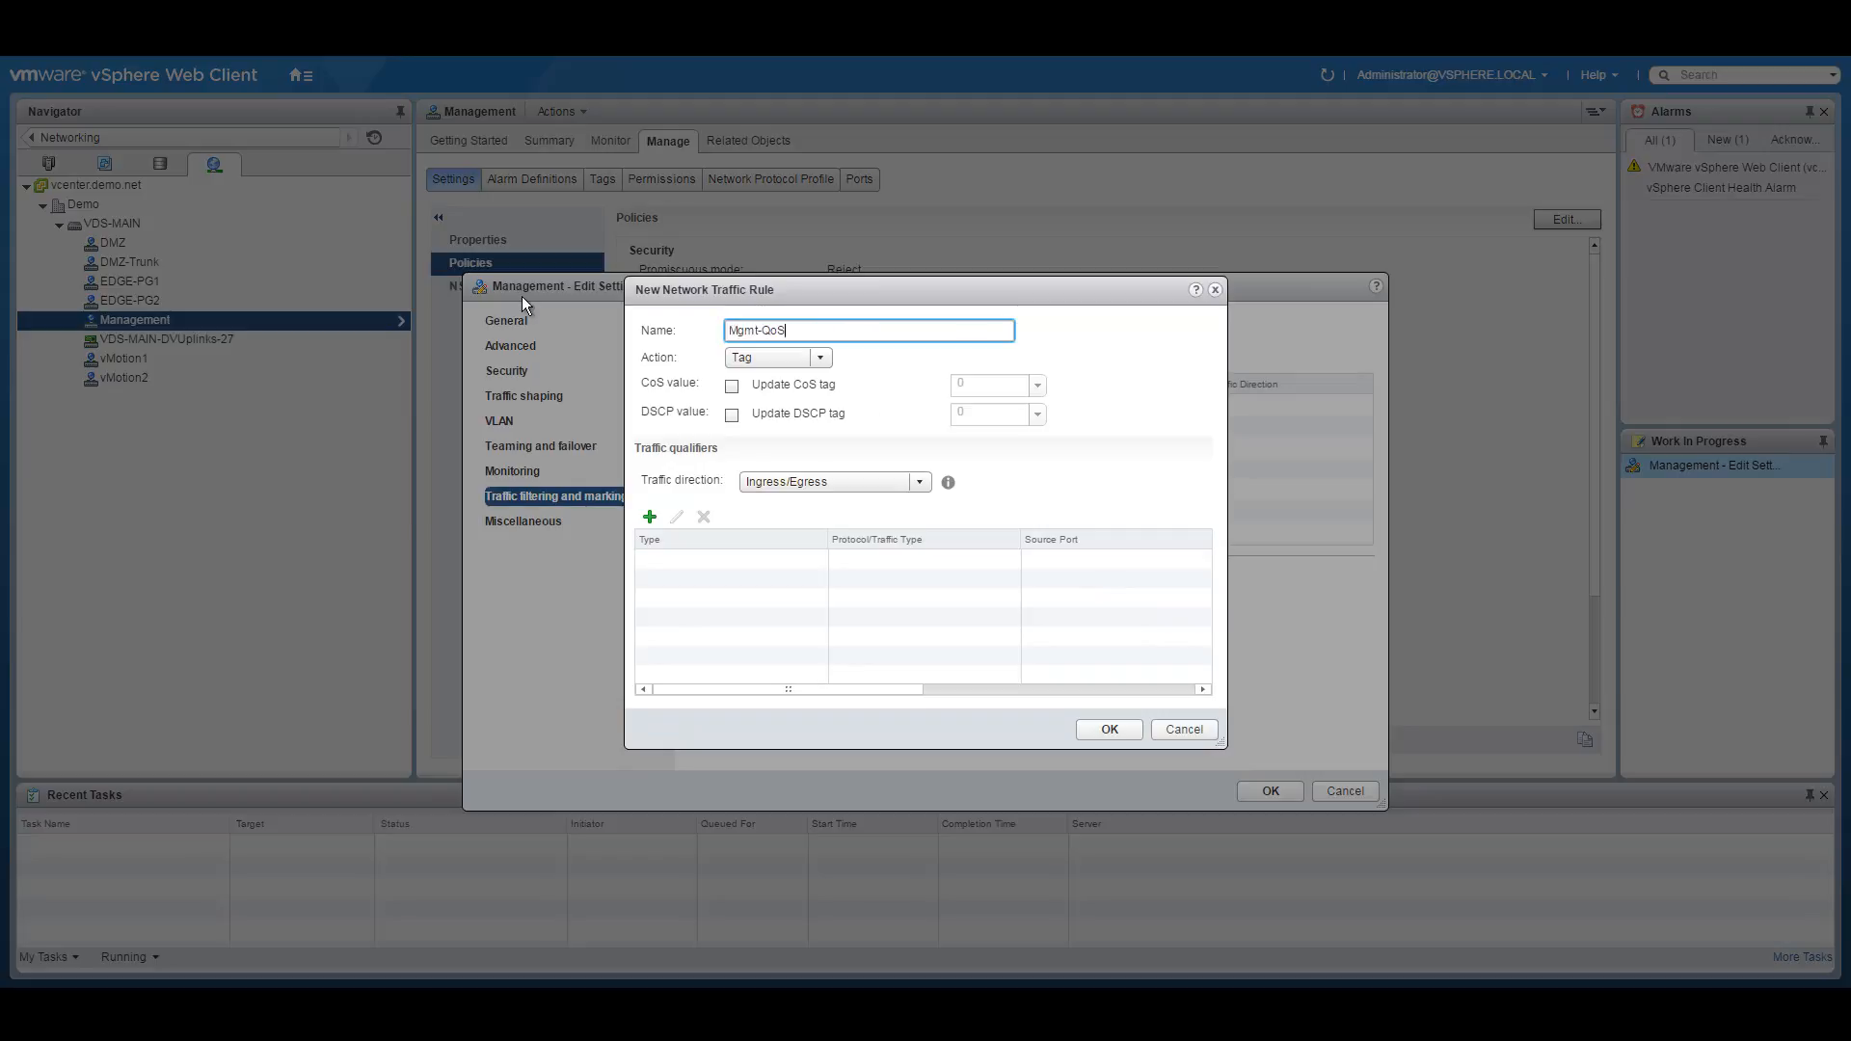
Make Mgmt-QoS tag traffic with CoS 2 using an IP qualifier matching any protocol, and apply the changes.
left_click(821, 359)
left_click(914, 376)
left_click(732, 386)
left_click(962, 385)
left_click(649, 517)
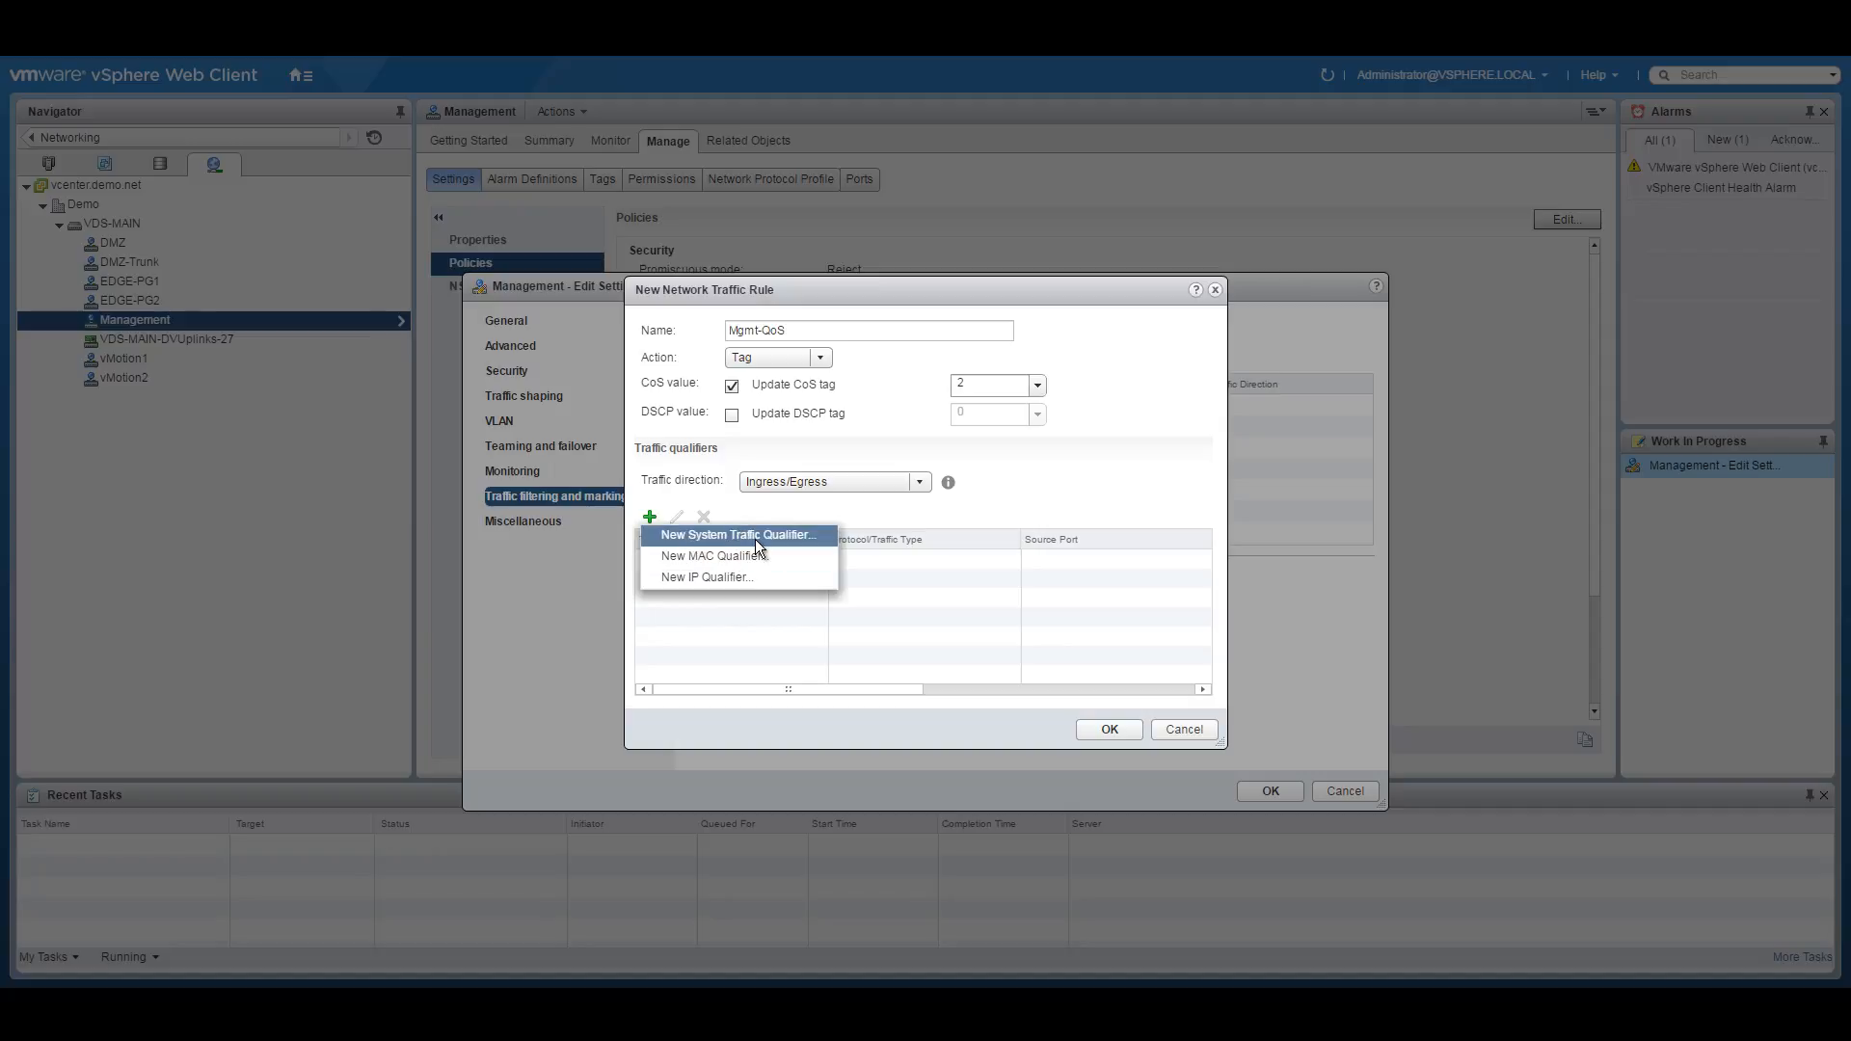
left_click(700, 578)
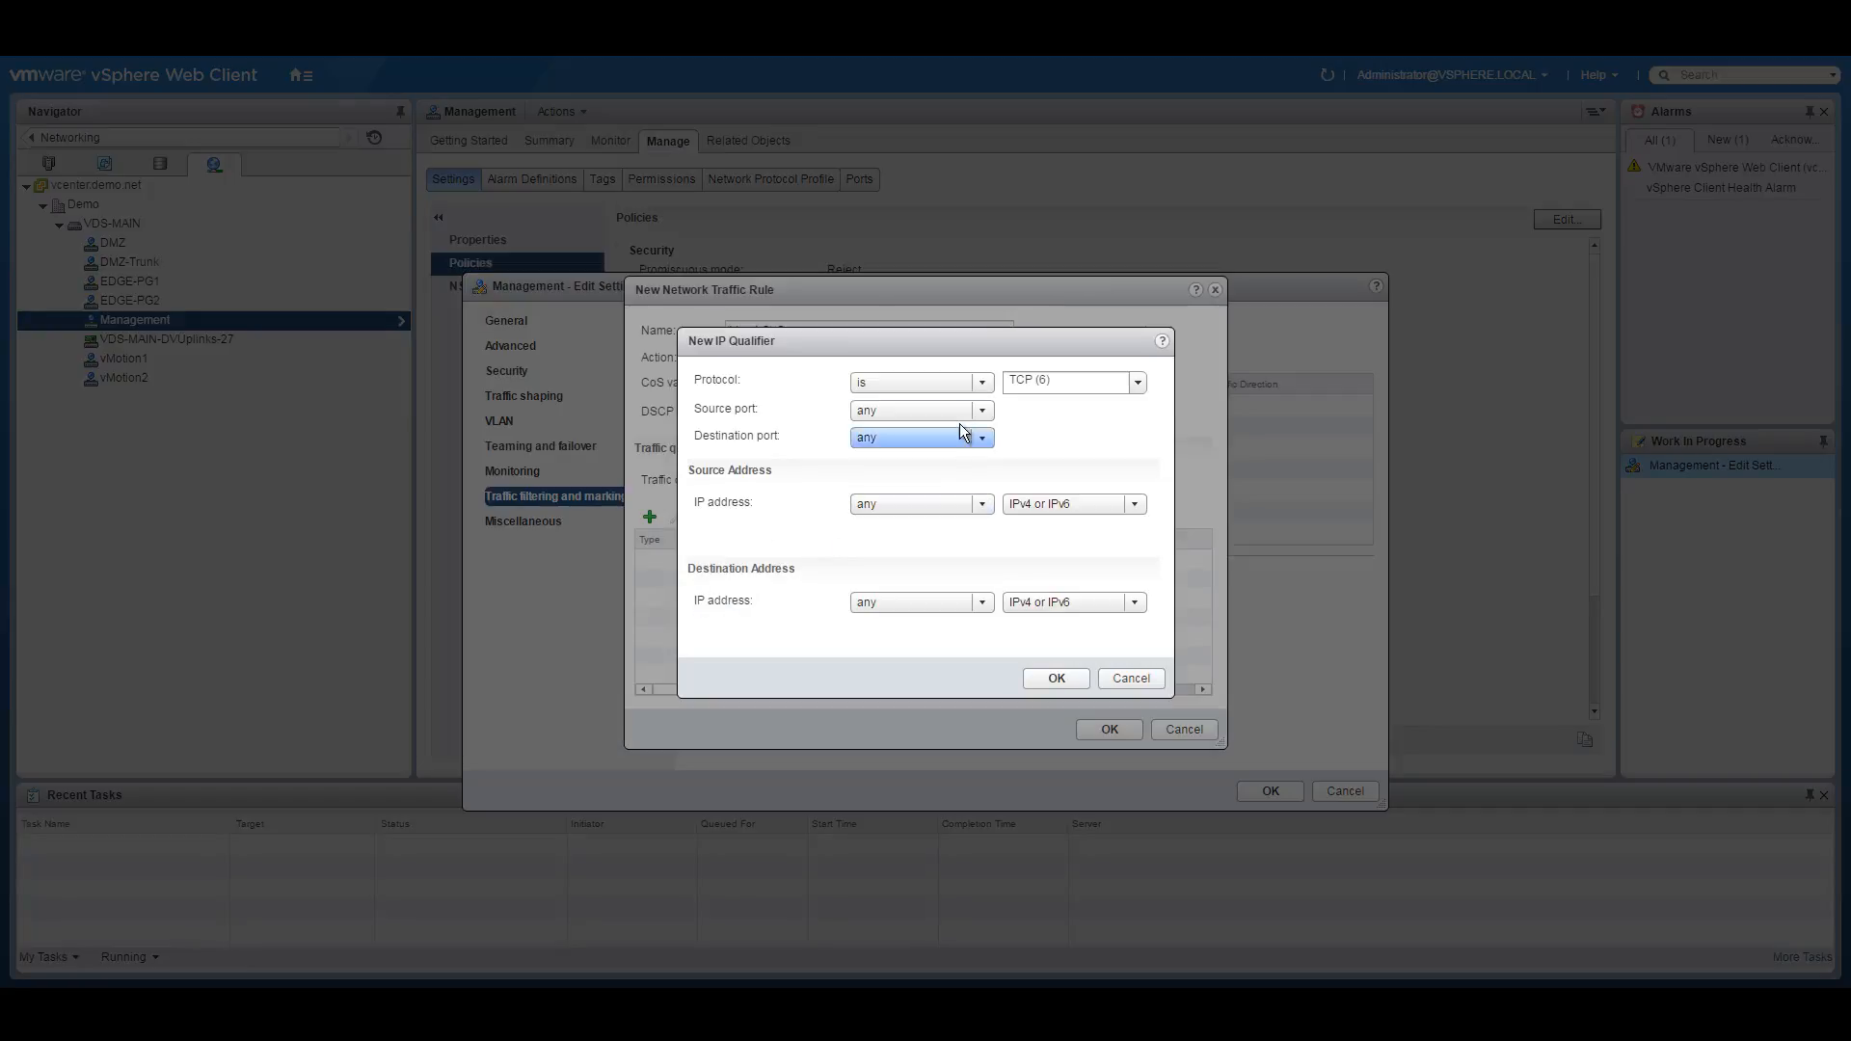
left_click(982, 382)
left_click(923, 405)
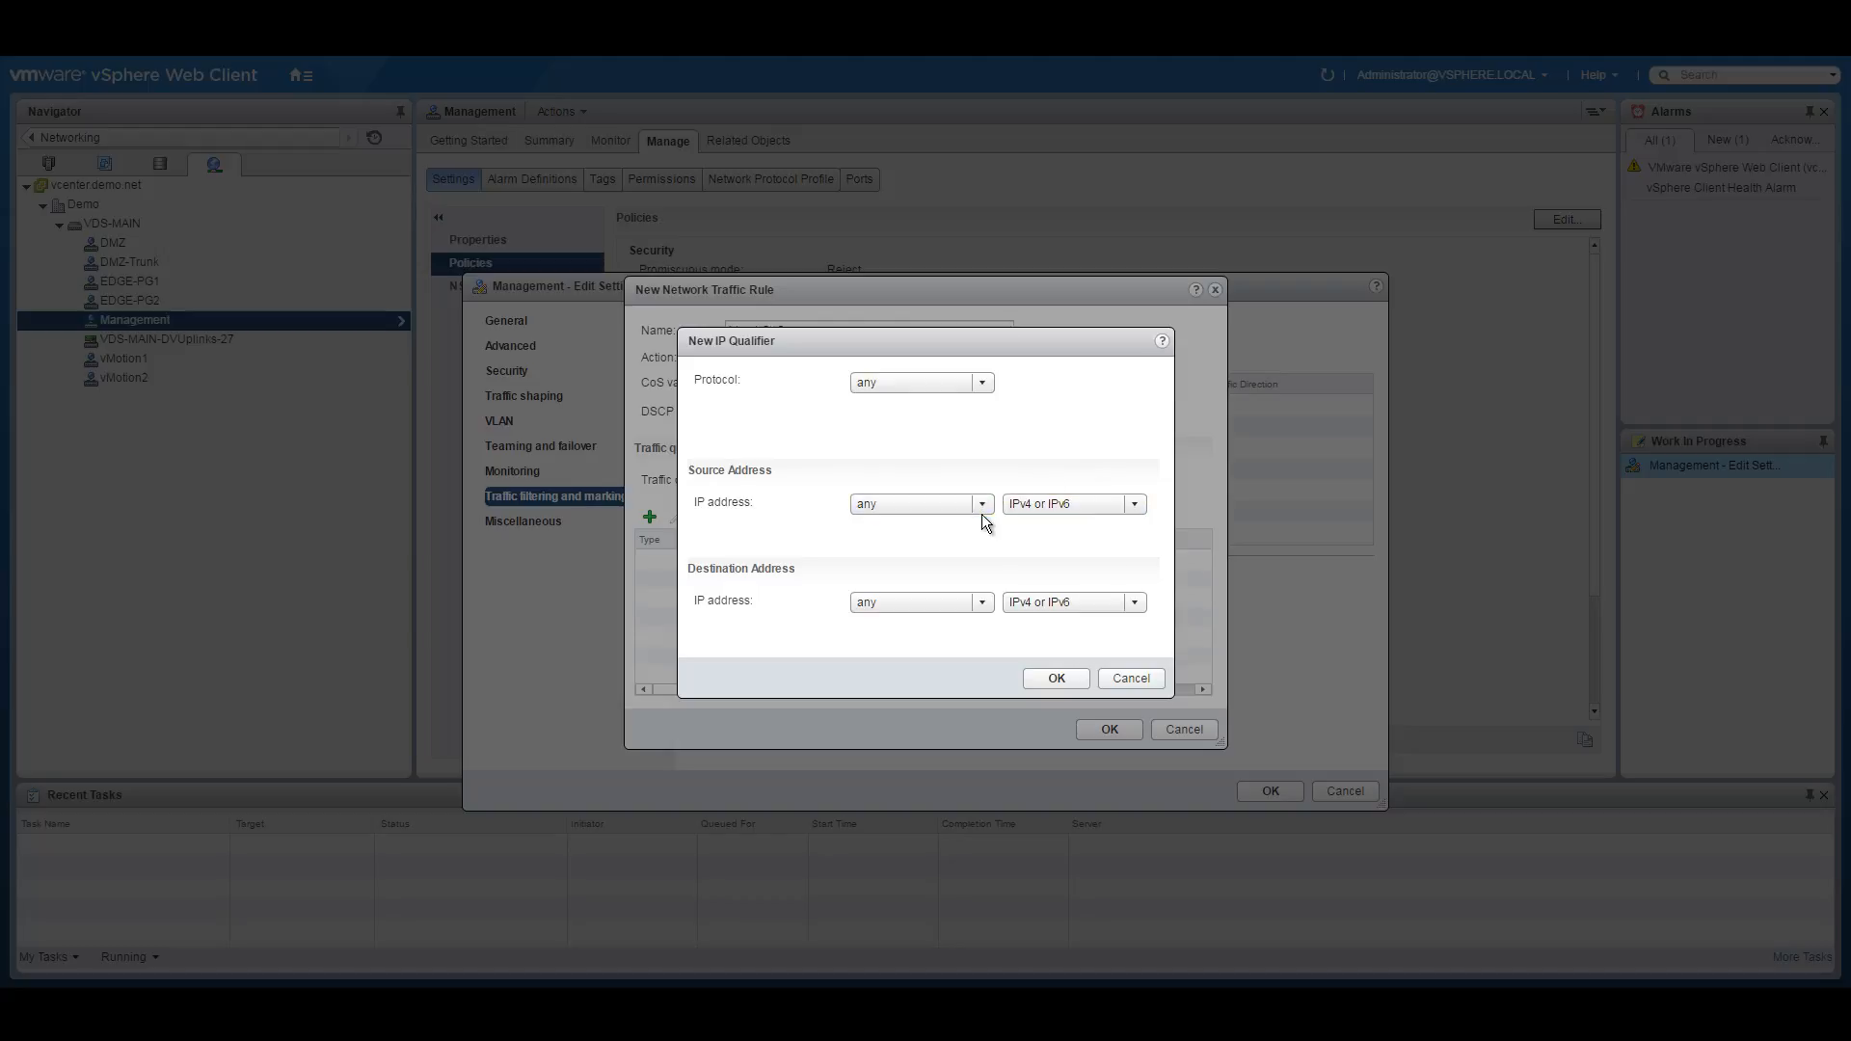
left_click(1056, 676)
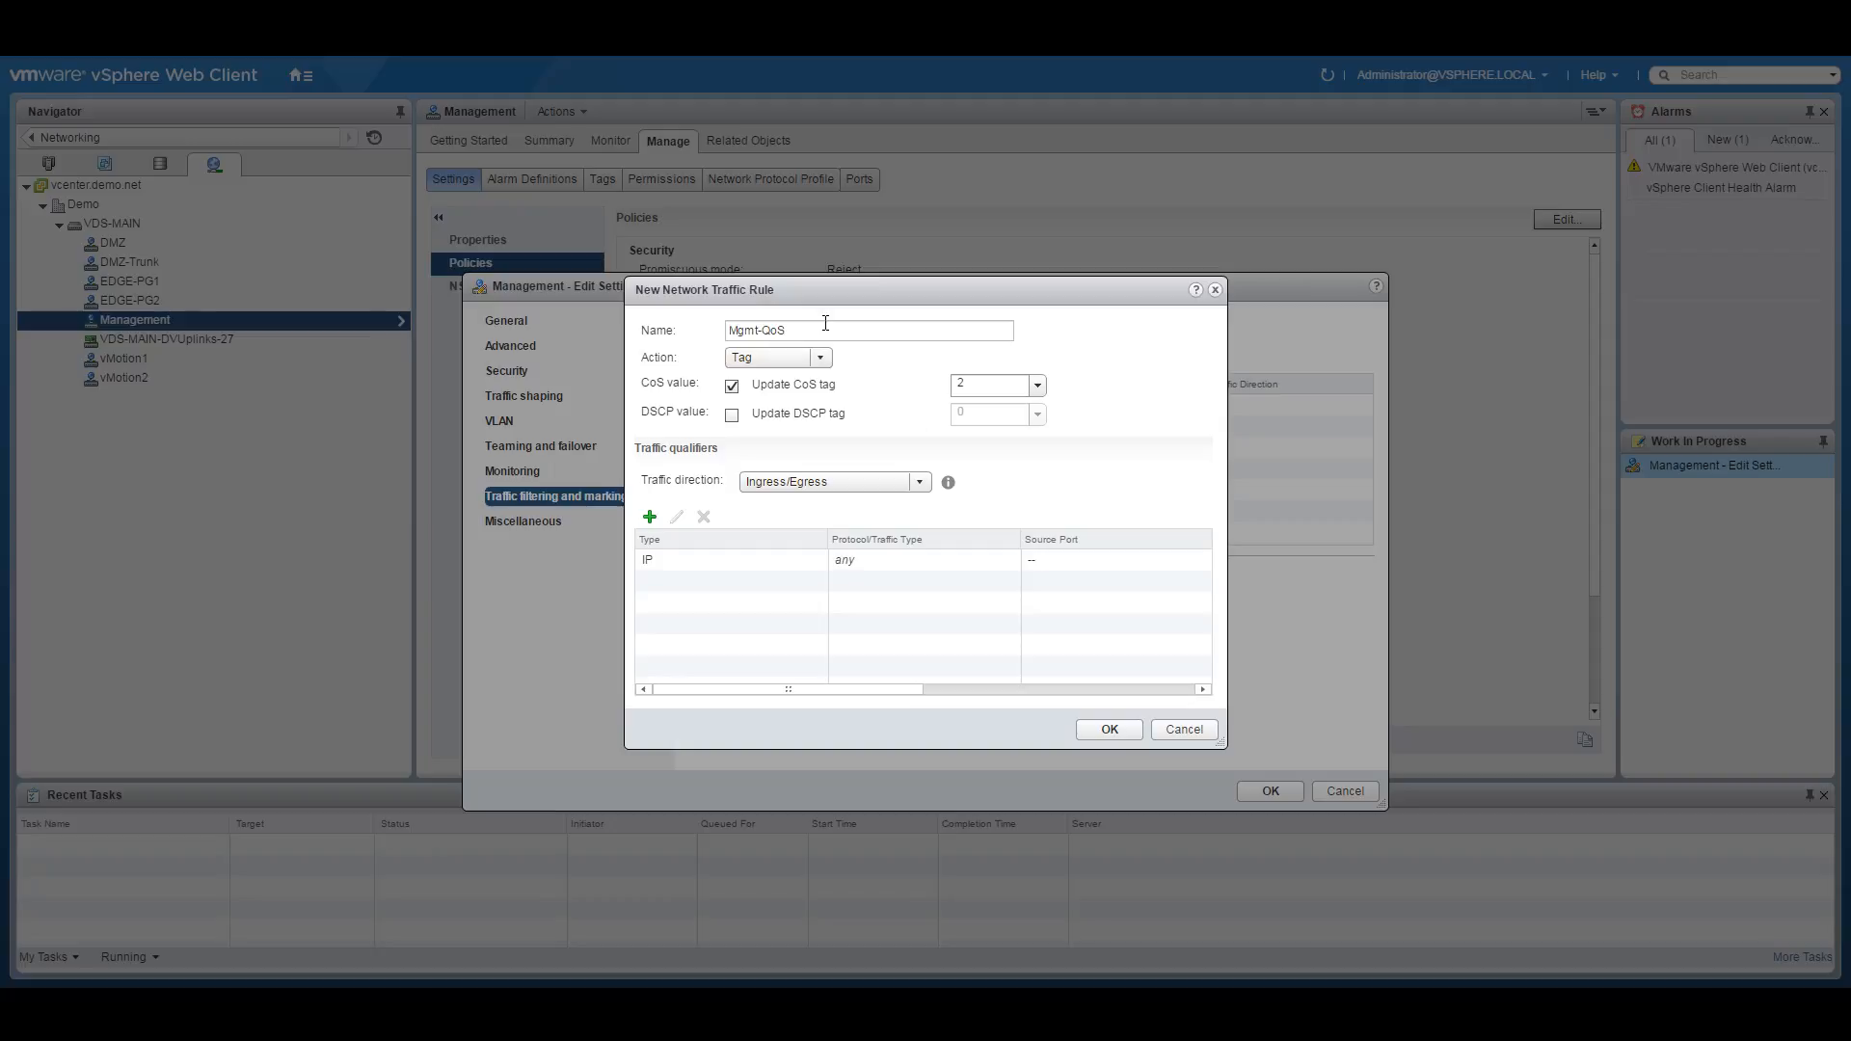
left_click(1108, 739)
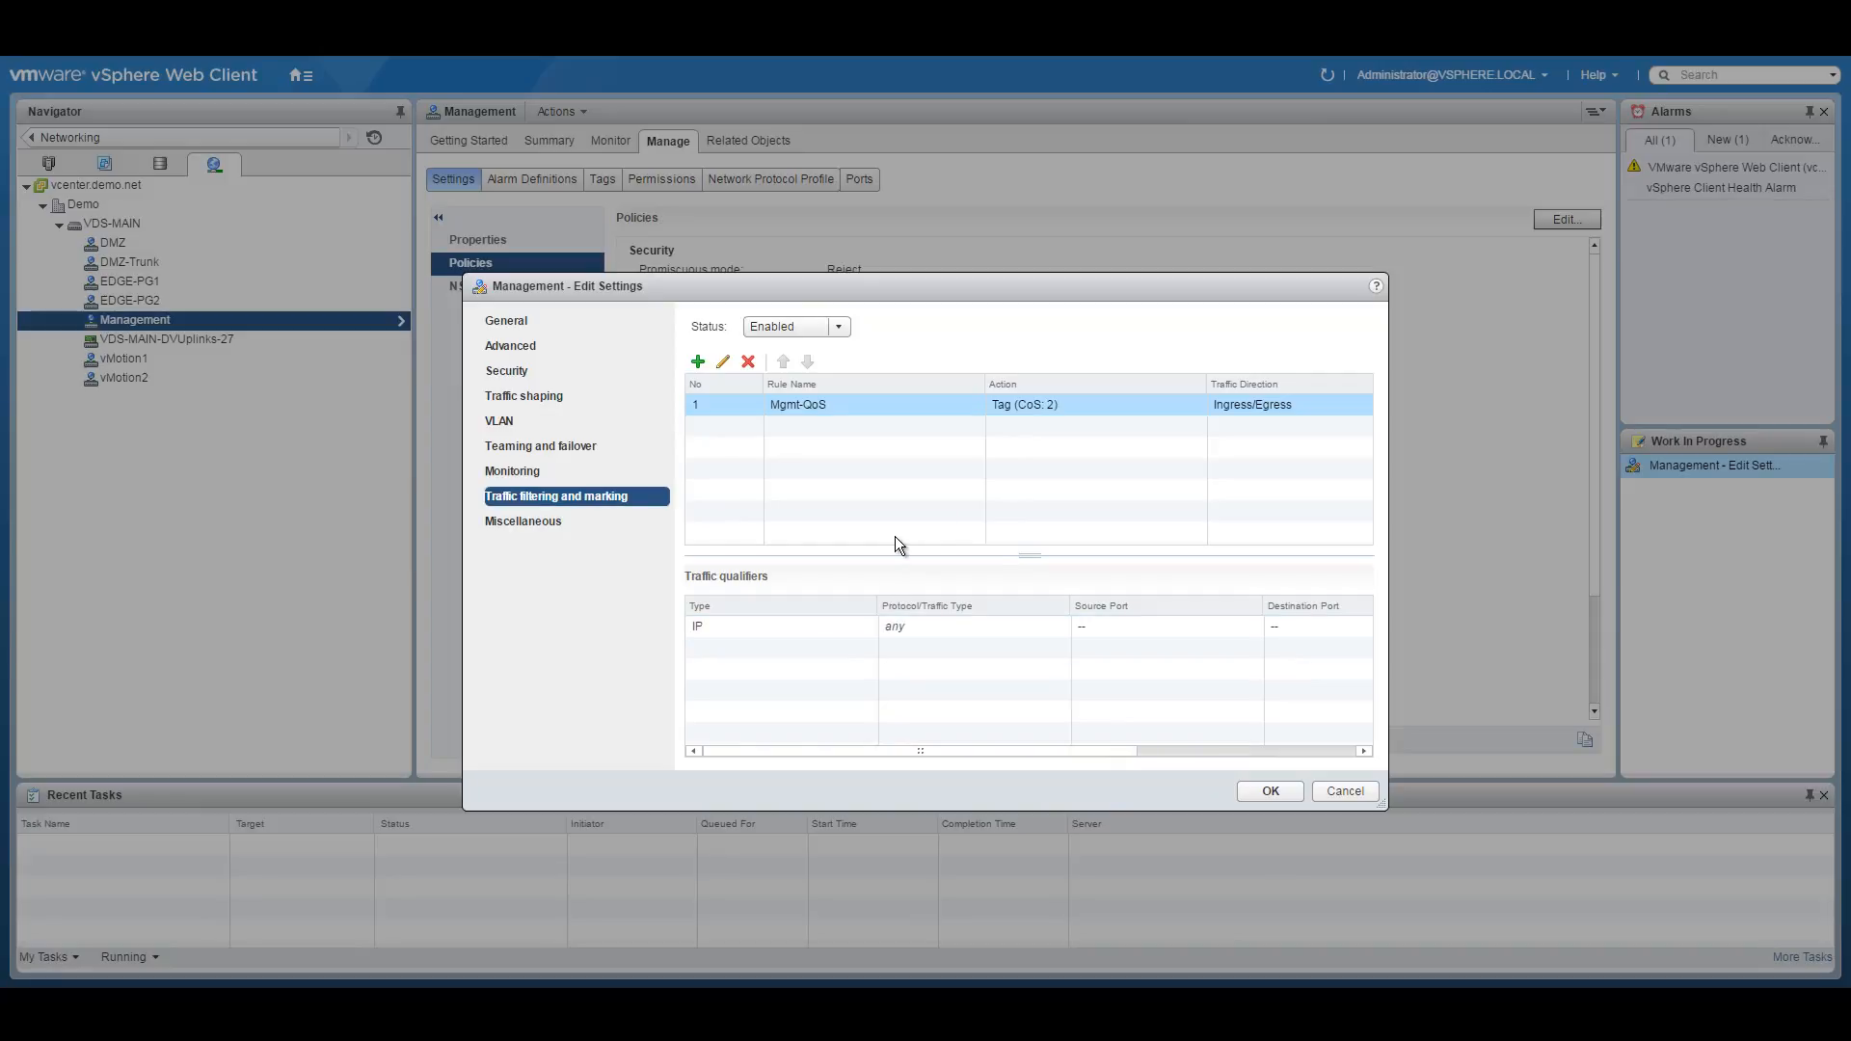
left_click(1263, 789)
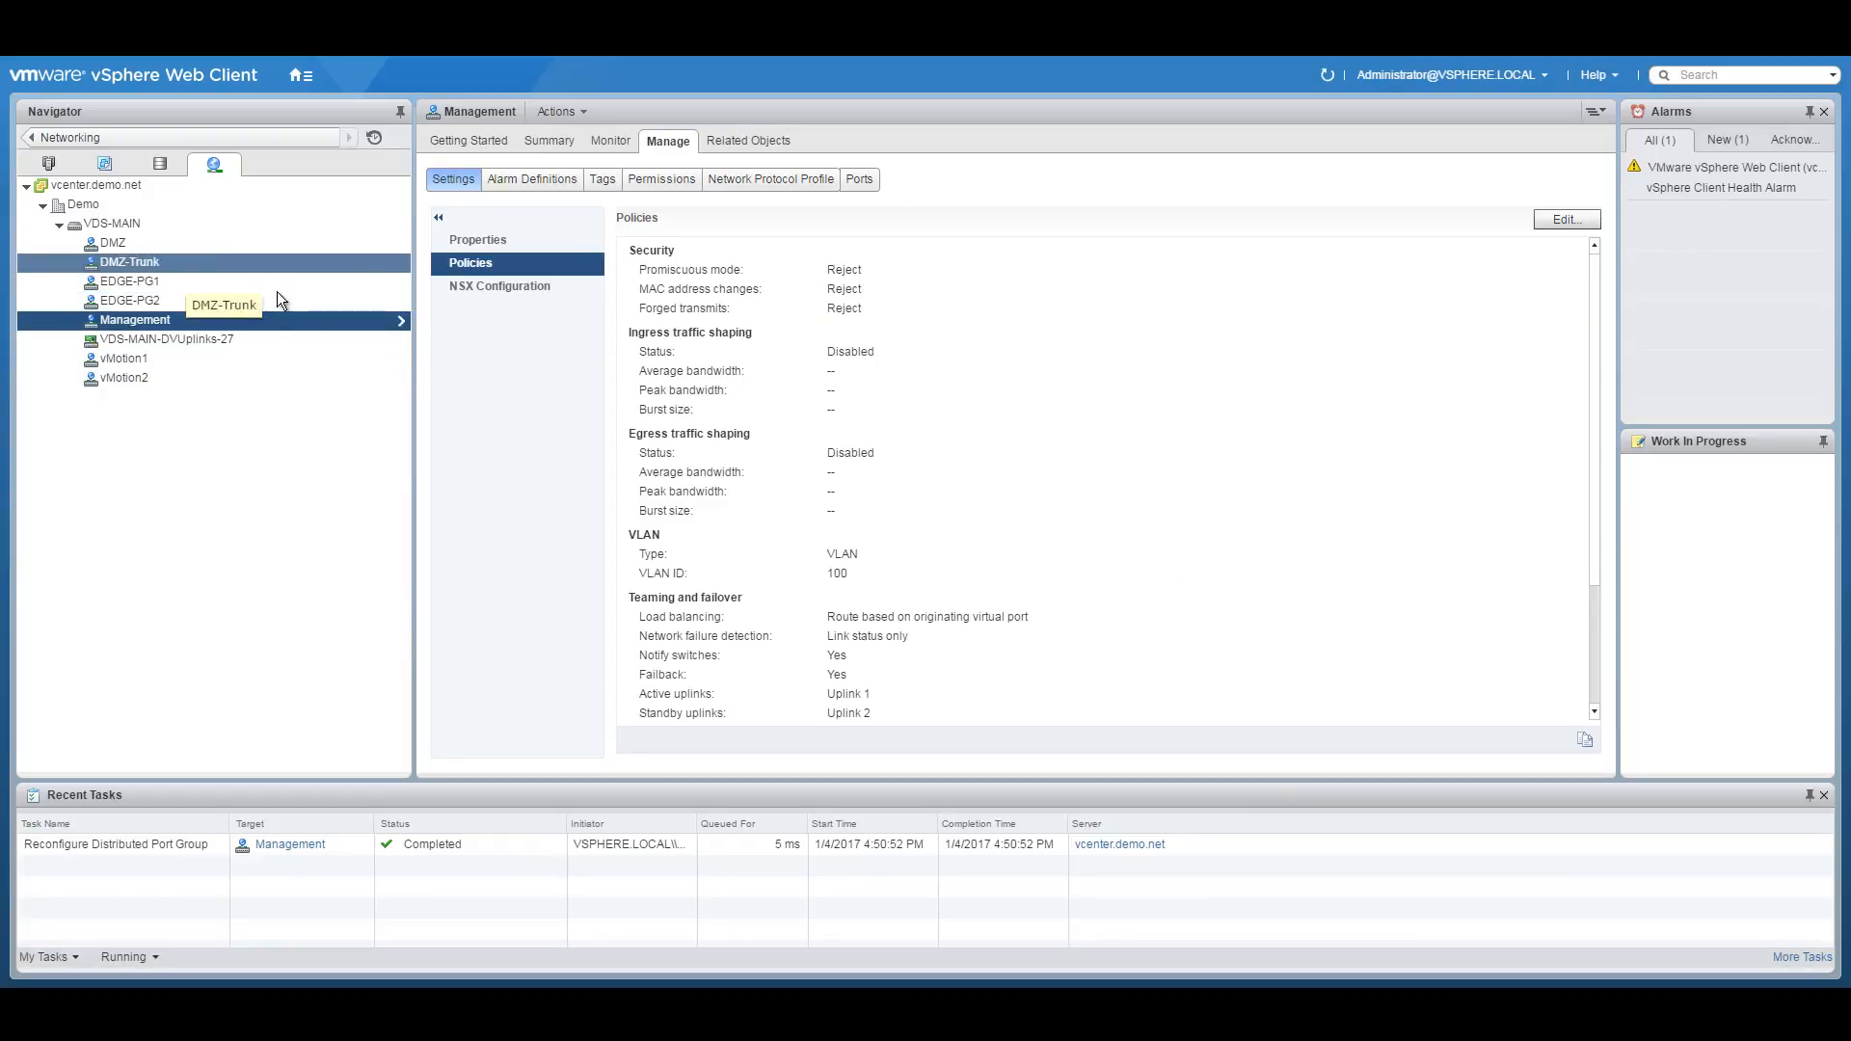
left_click(178, 282)
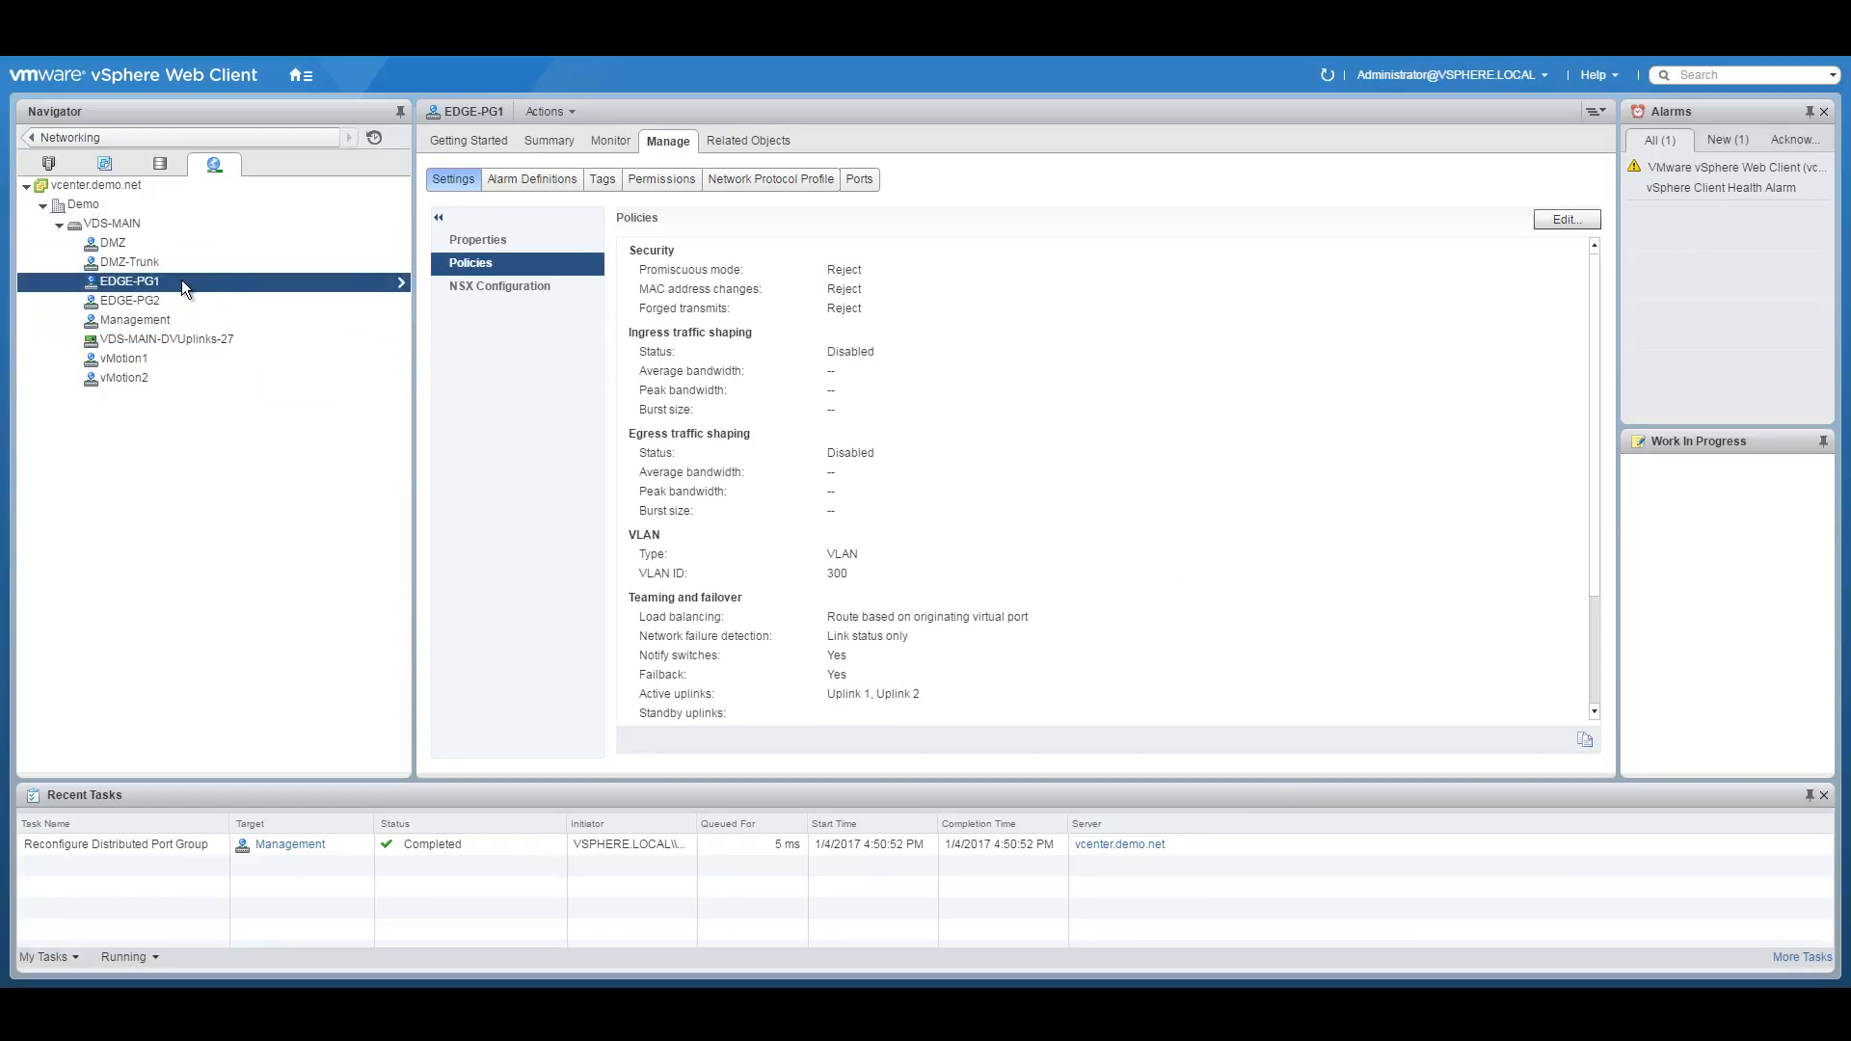
Enable traffic filtering and marking on EDGE-PG1 and add a rule named Edge-QoS.
right_click(184, 283)
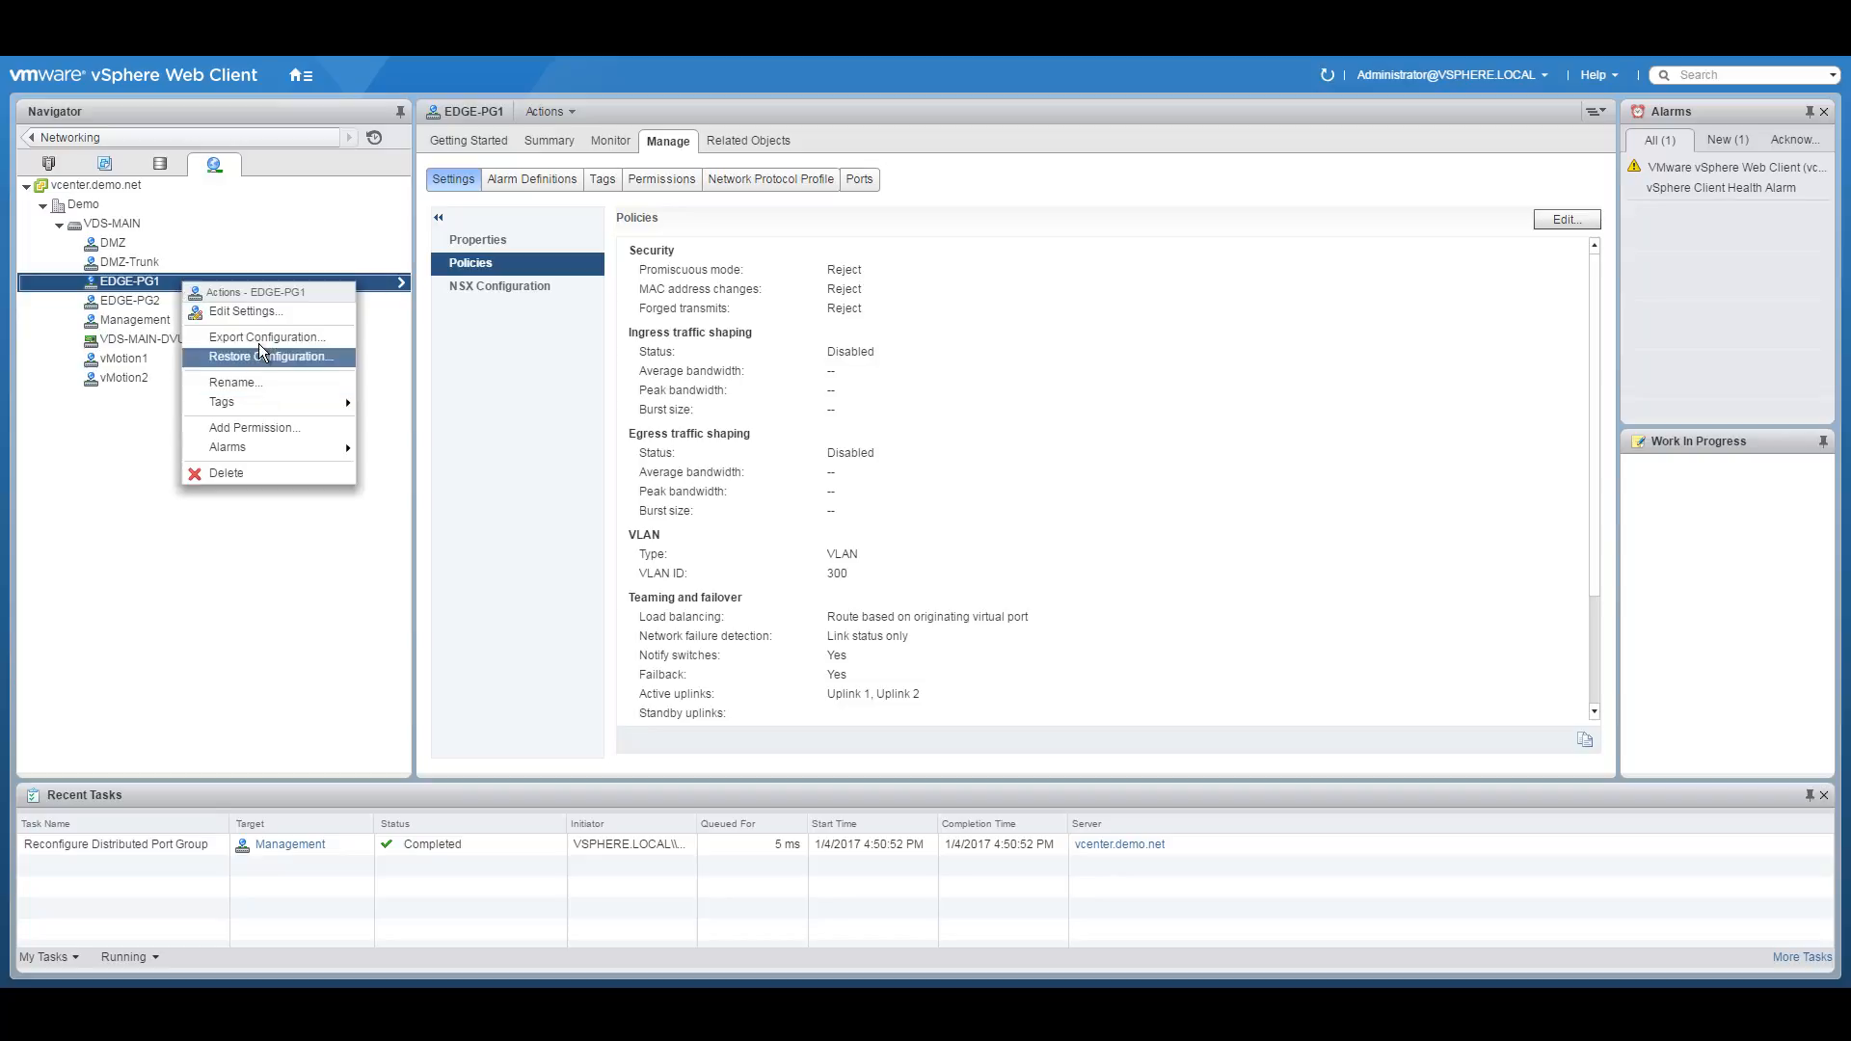
left_click(253, 312)
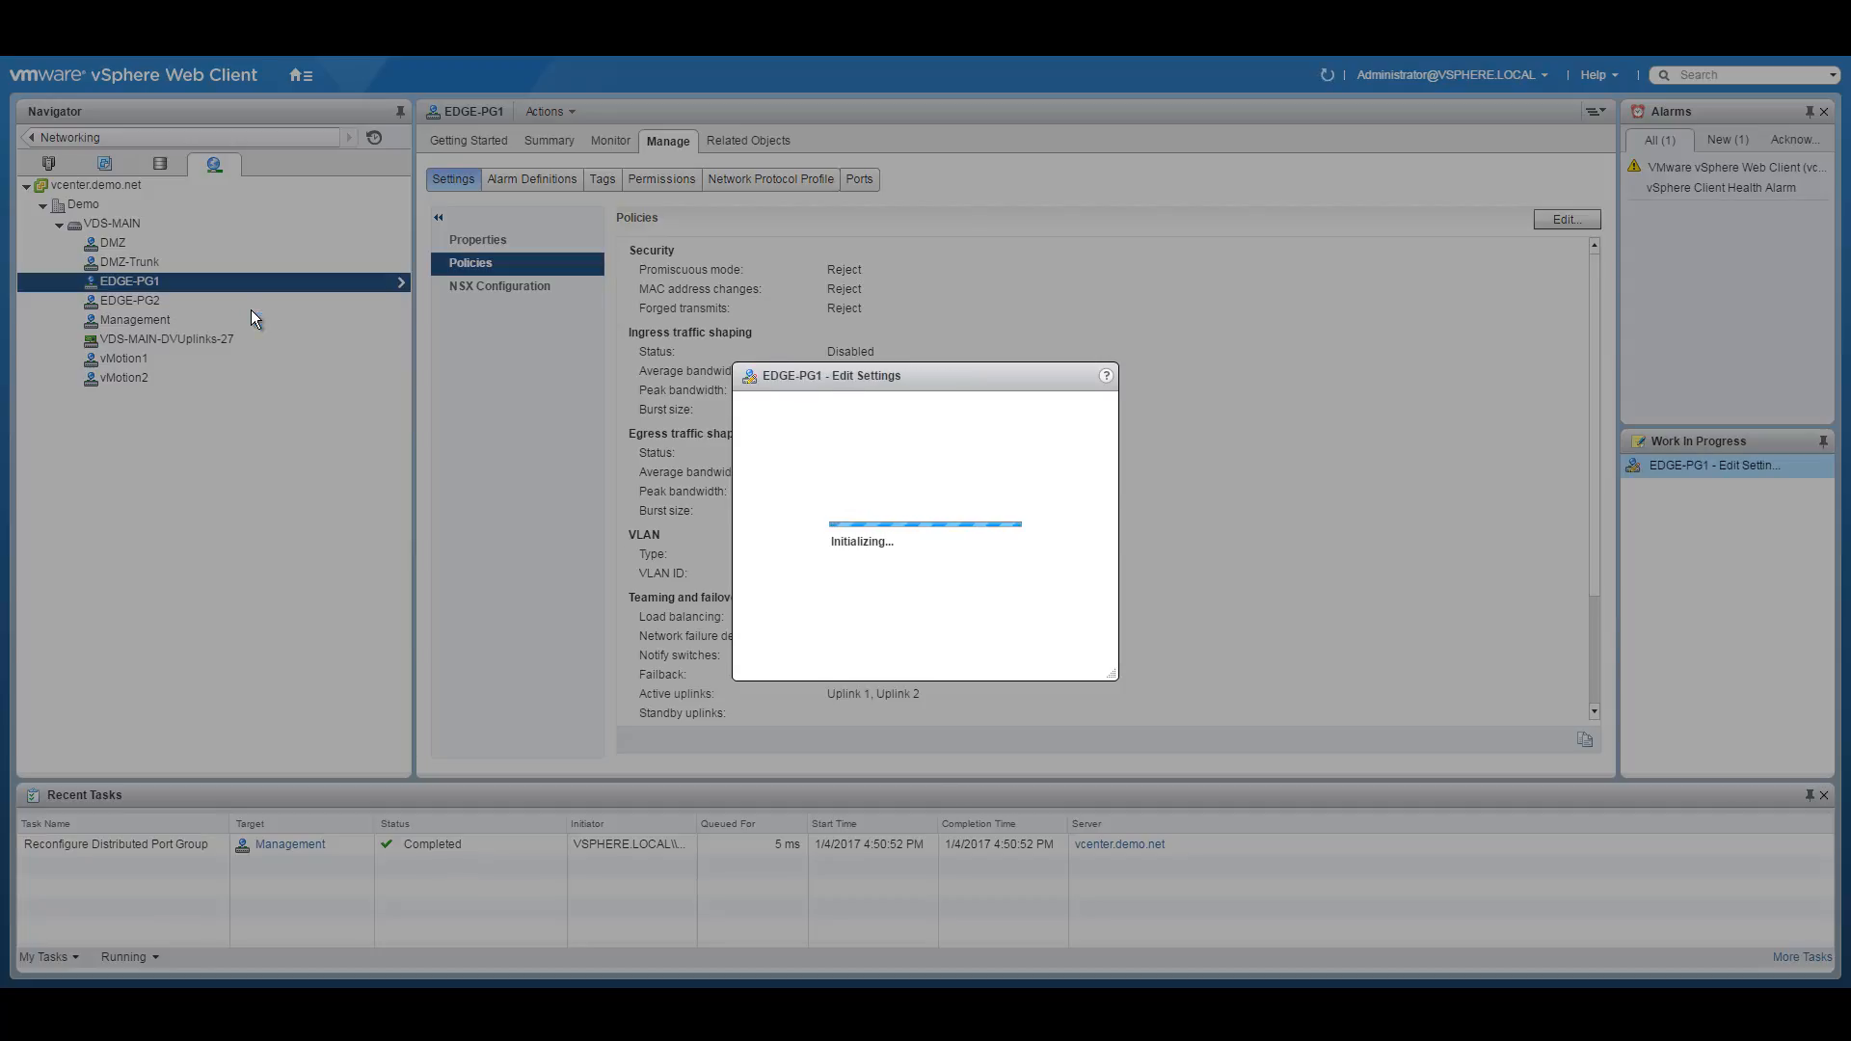
left_click(557, 496)
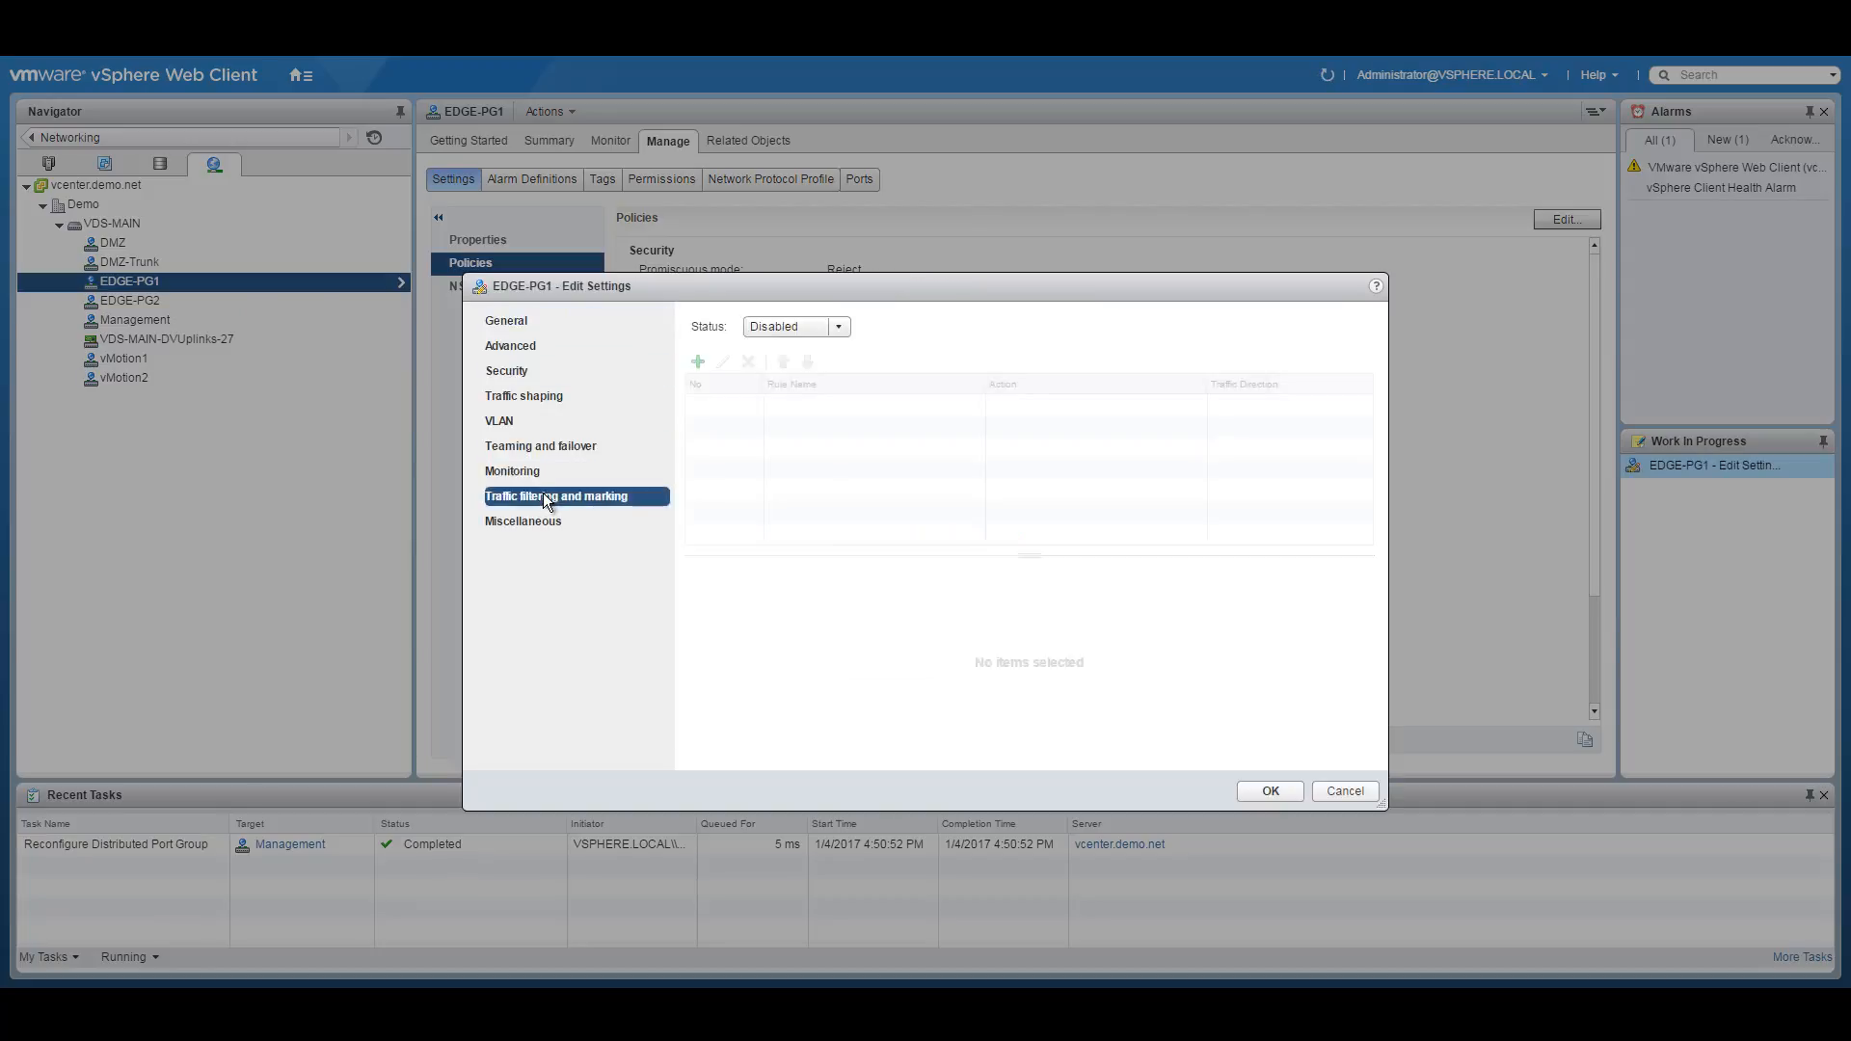
left_click(845, 326)
left_click(771, 369)
left_click(698, 363)
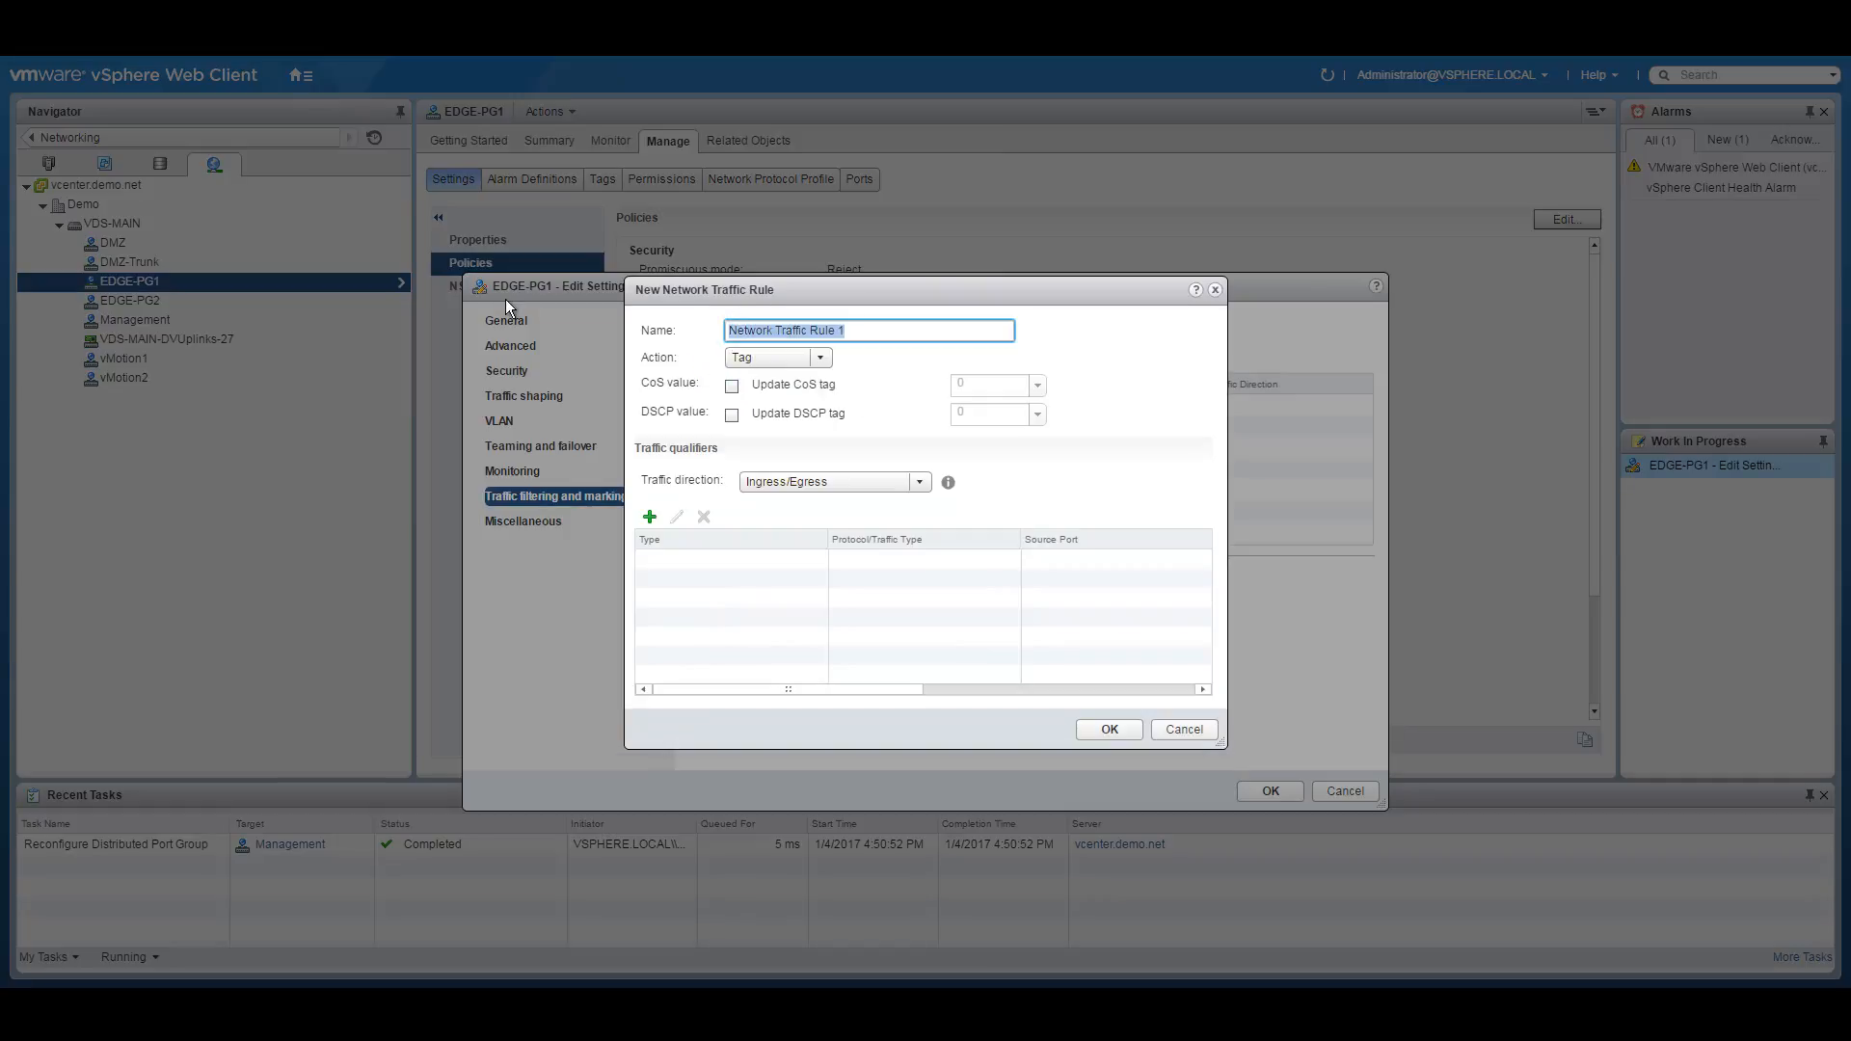
type("Edge-QoS")
Make Edge-QoS update the CoS tag for any-protocol IP traffic, and save EDGE-PG1's settings.
left_click(732, 385)
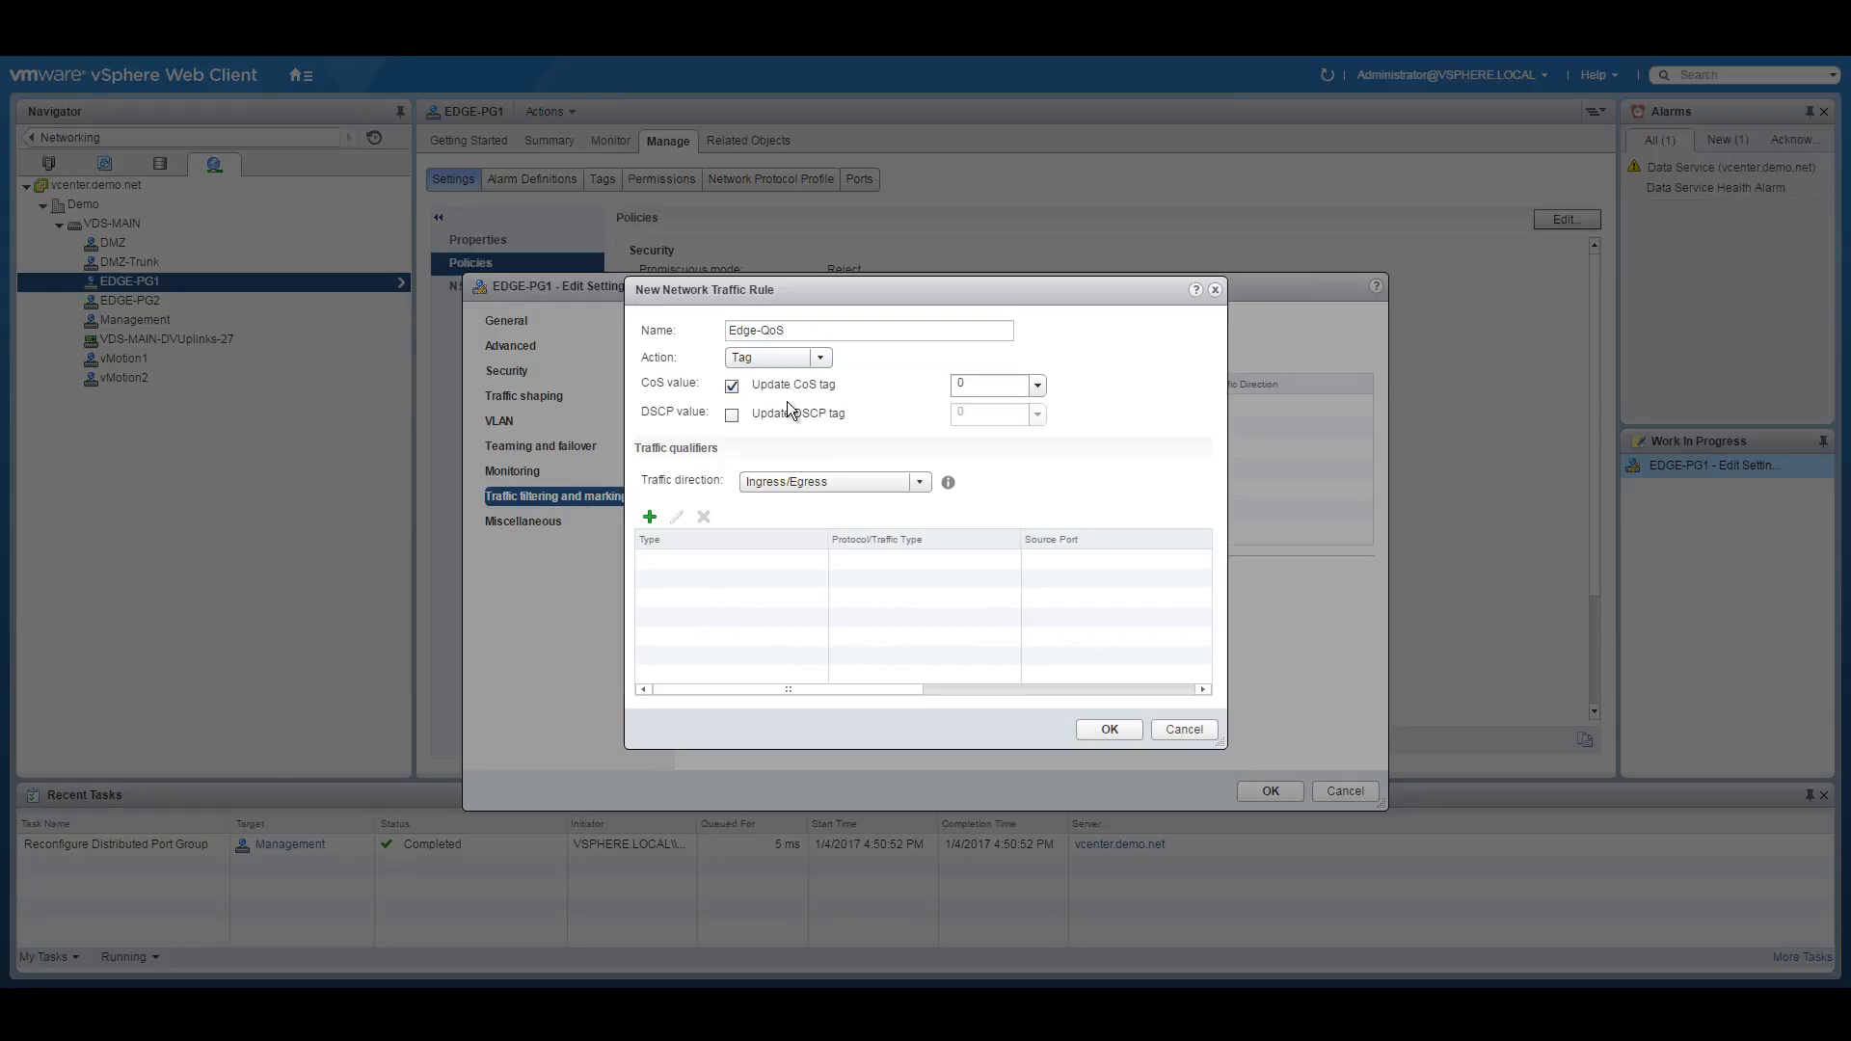
left_click(649, 519)
left_click(708, 578)
left_click(962, 383)
left_click(935, 404)
left_click(1064, 675)
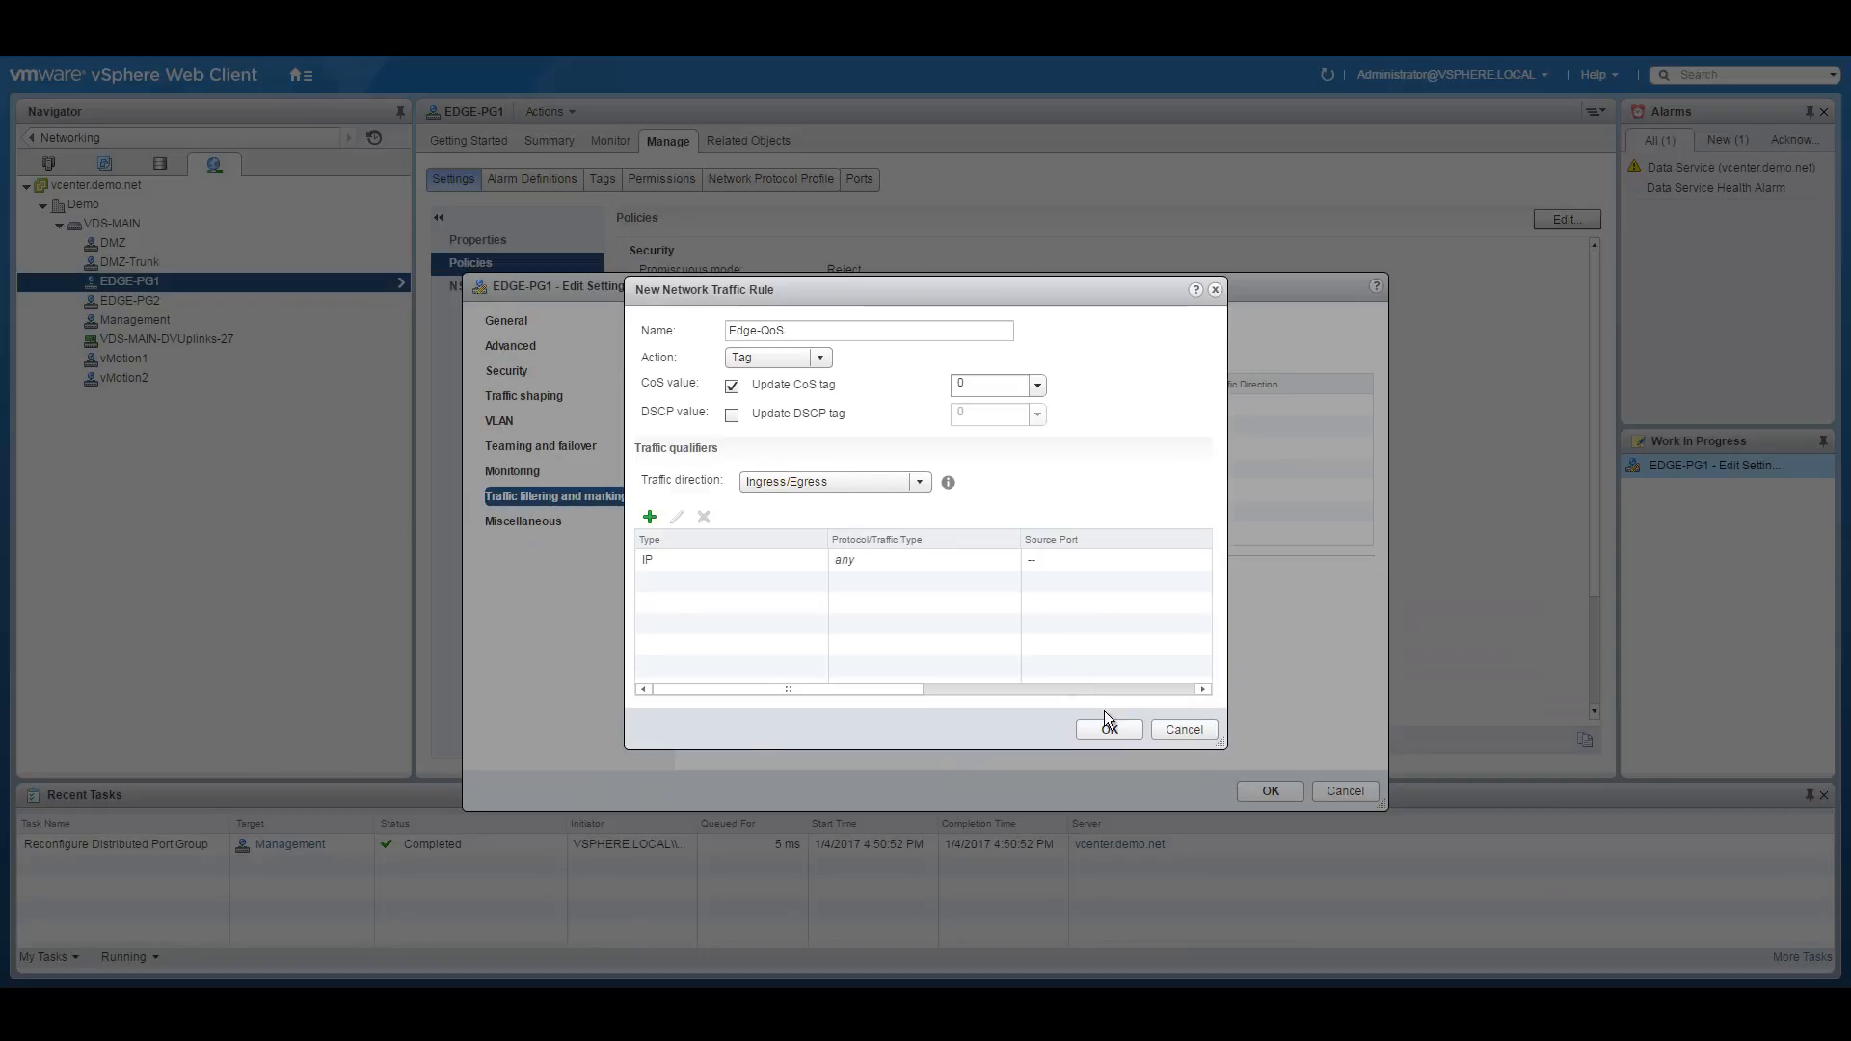
left_click(1105, 725)
left_click(1269, 791)
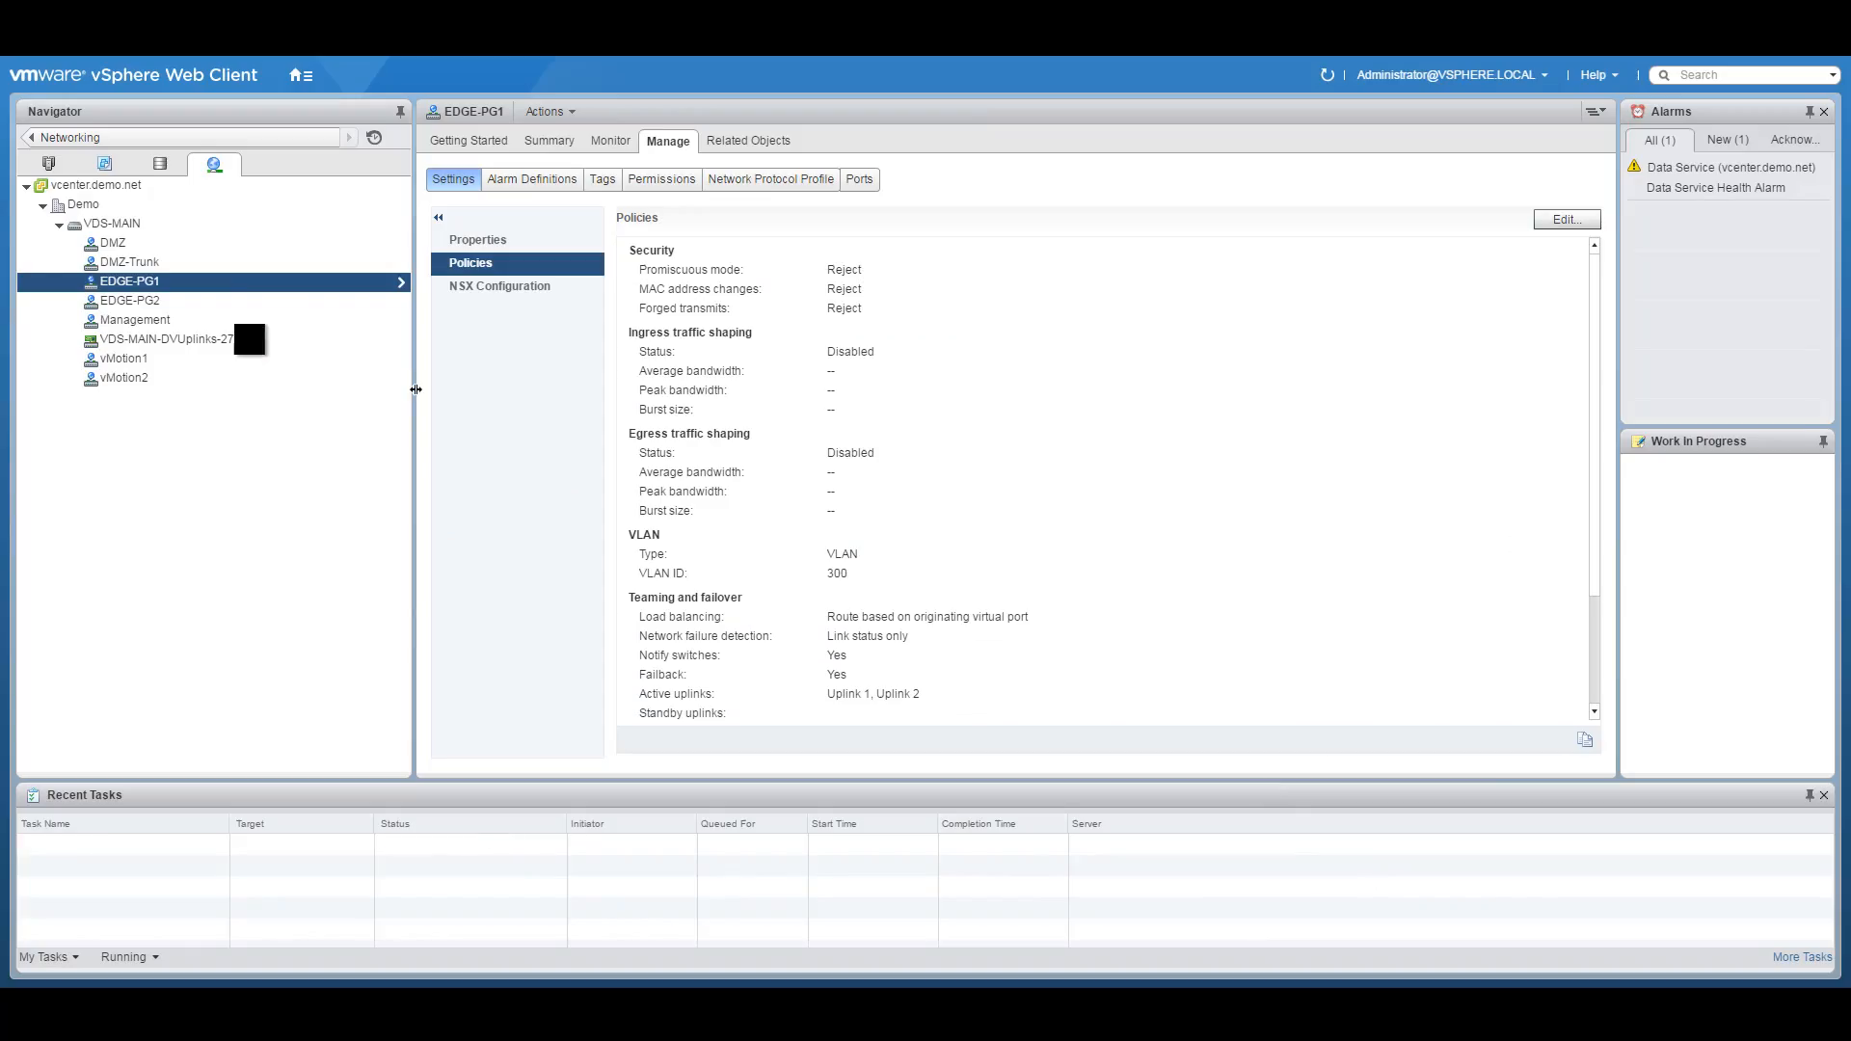
right_click(179, 305)
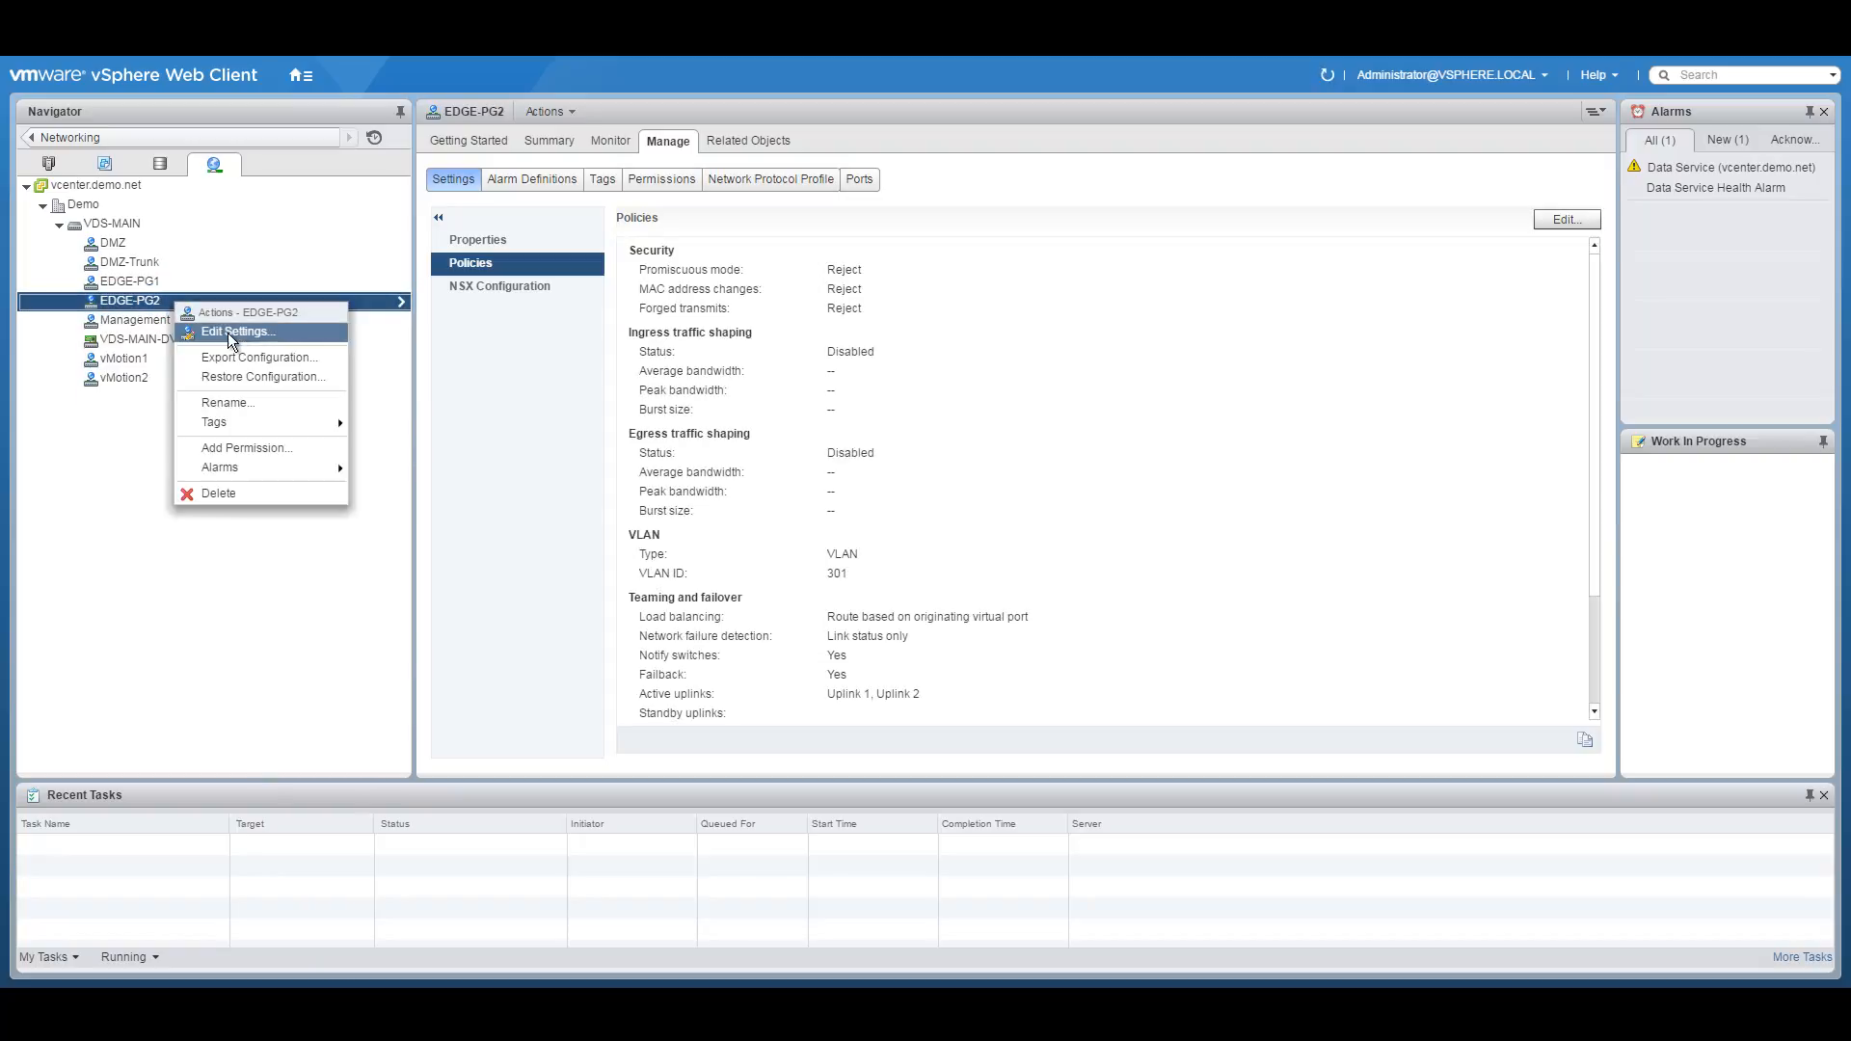
Enable traffic filtering and marking on EDGE-PG2 and add a rule named Edge-QoS.
left_click(233, 332)
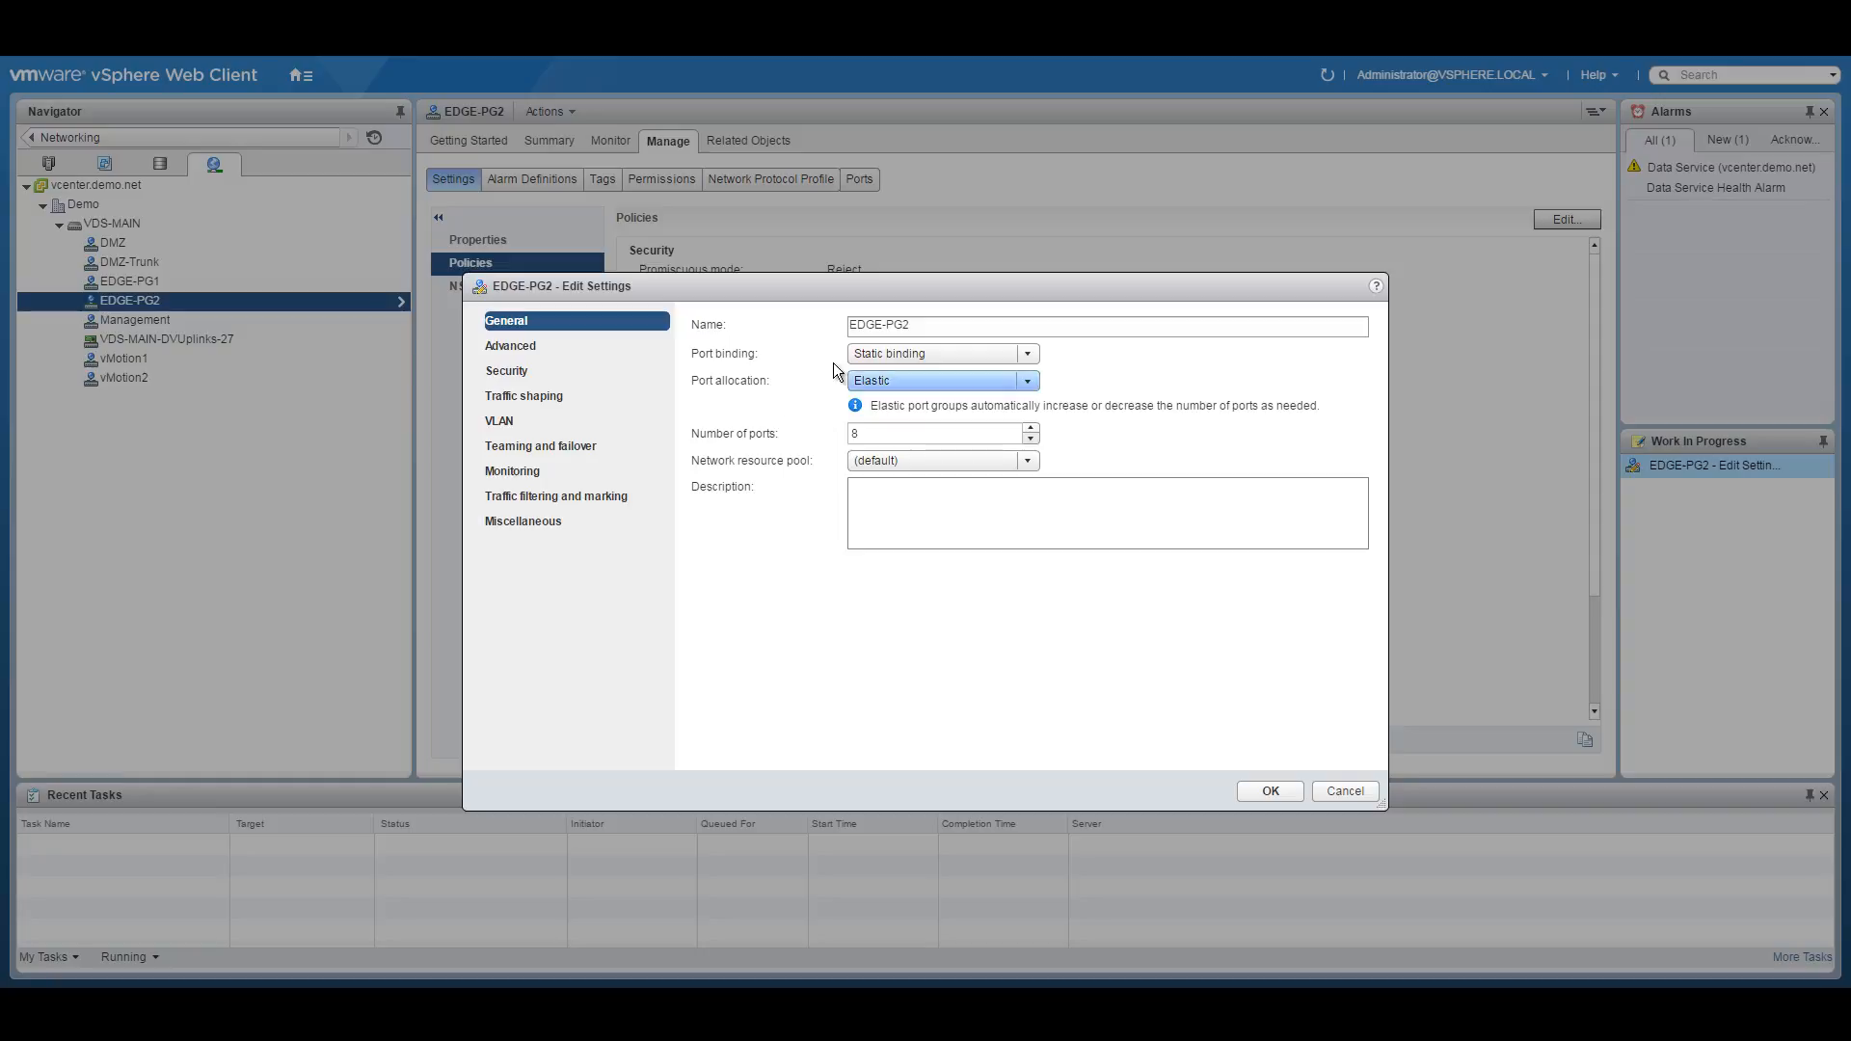
left_click(554, 496)
left_click(796, 327)
left_click(785, 367)
left_click(697, 361)
left_click(876, 331)
key("ctrl+a")
type("Edge-QoS")
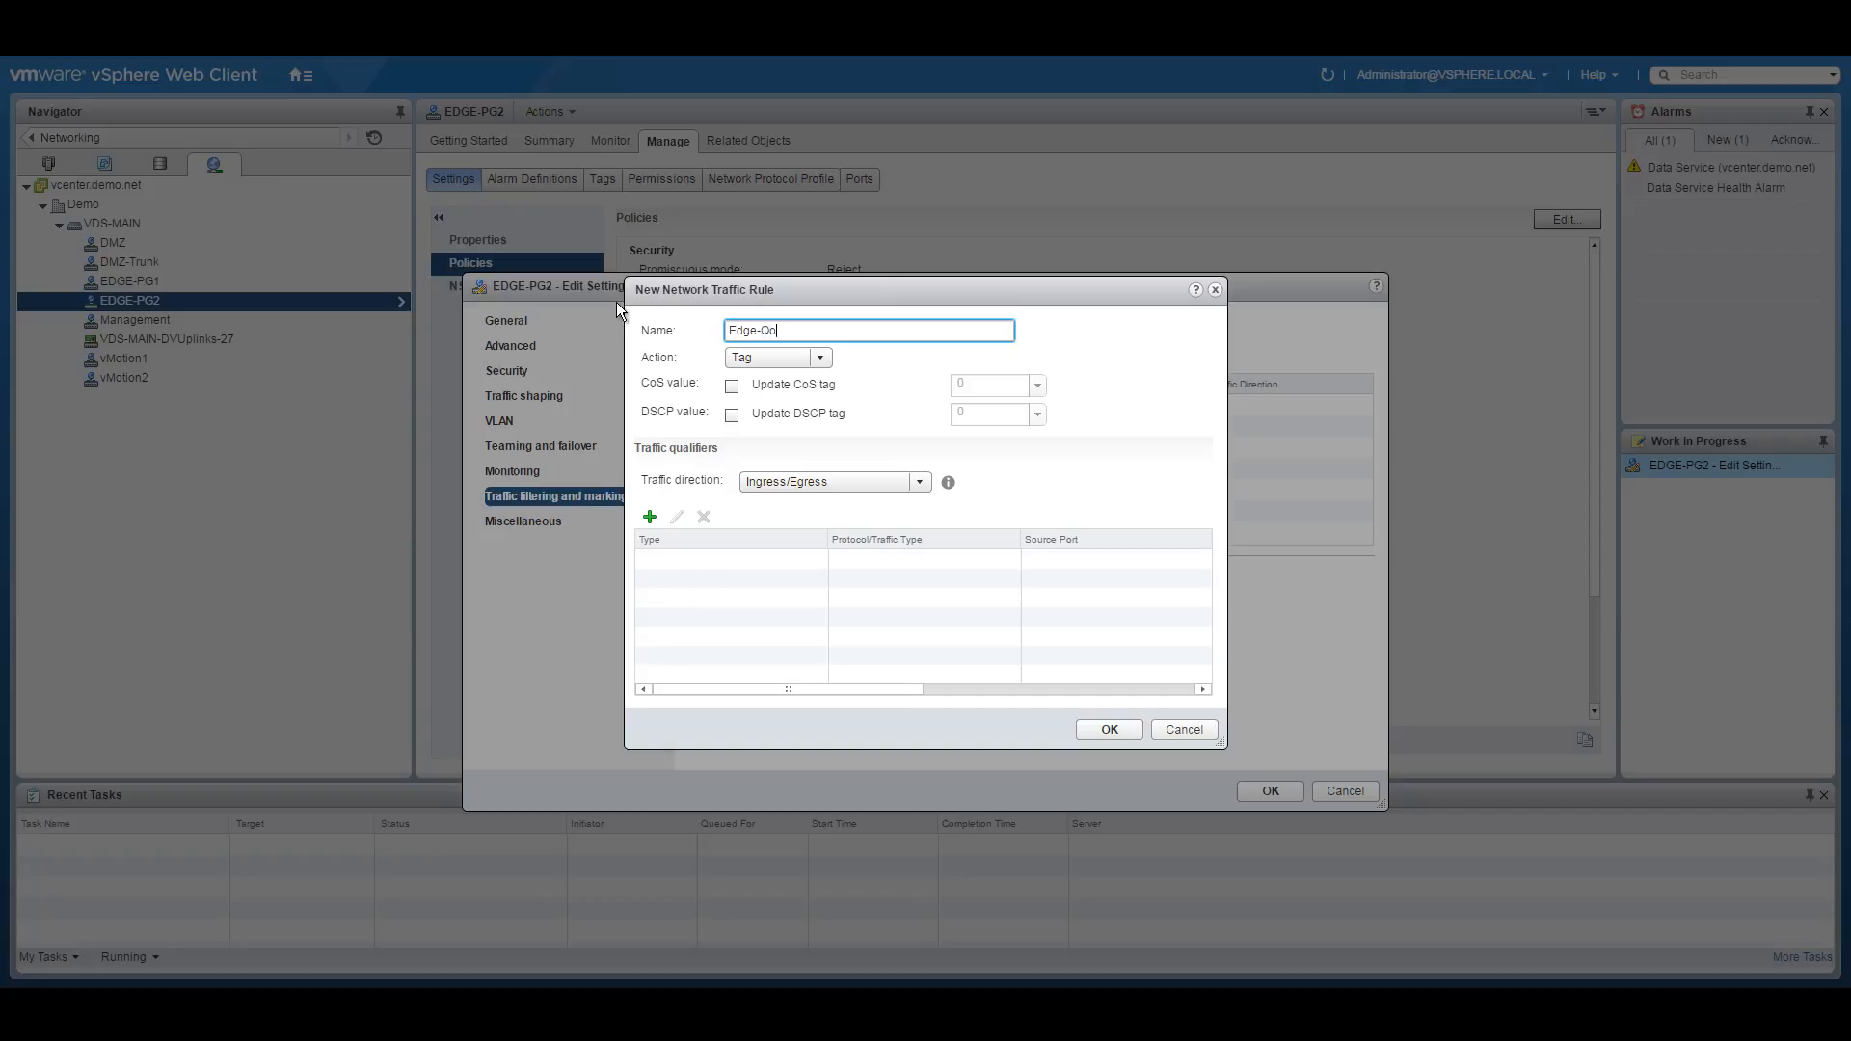
Have Edge-QoS tag any-protocol IP traffic with CoS 0, and apply EDGE-PG2's settings.
left_click(732, 386)
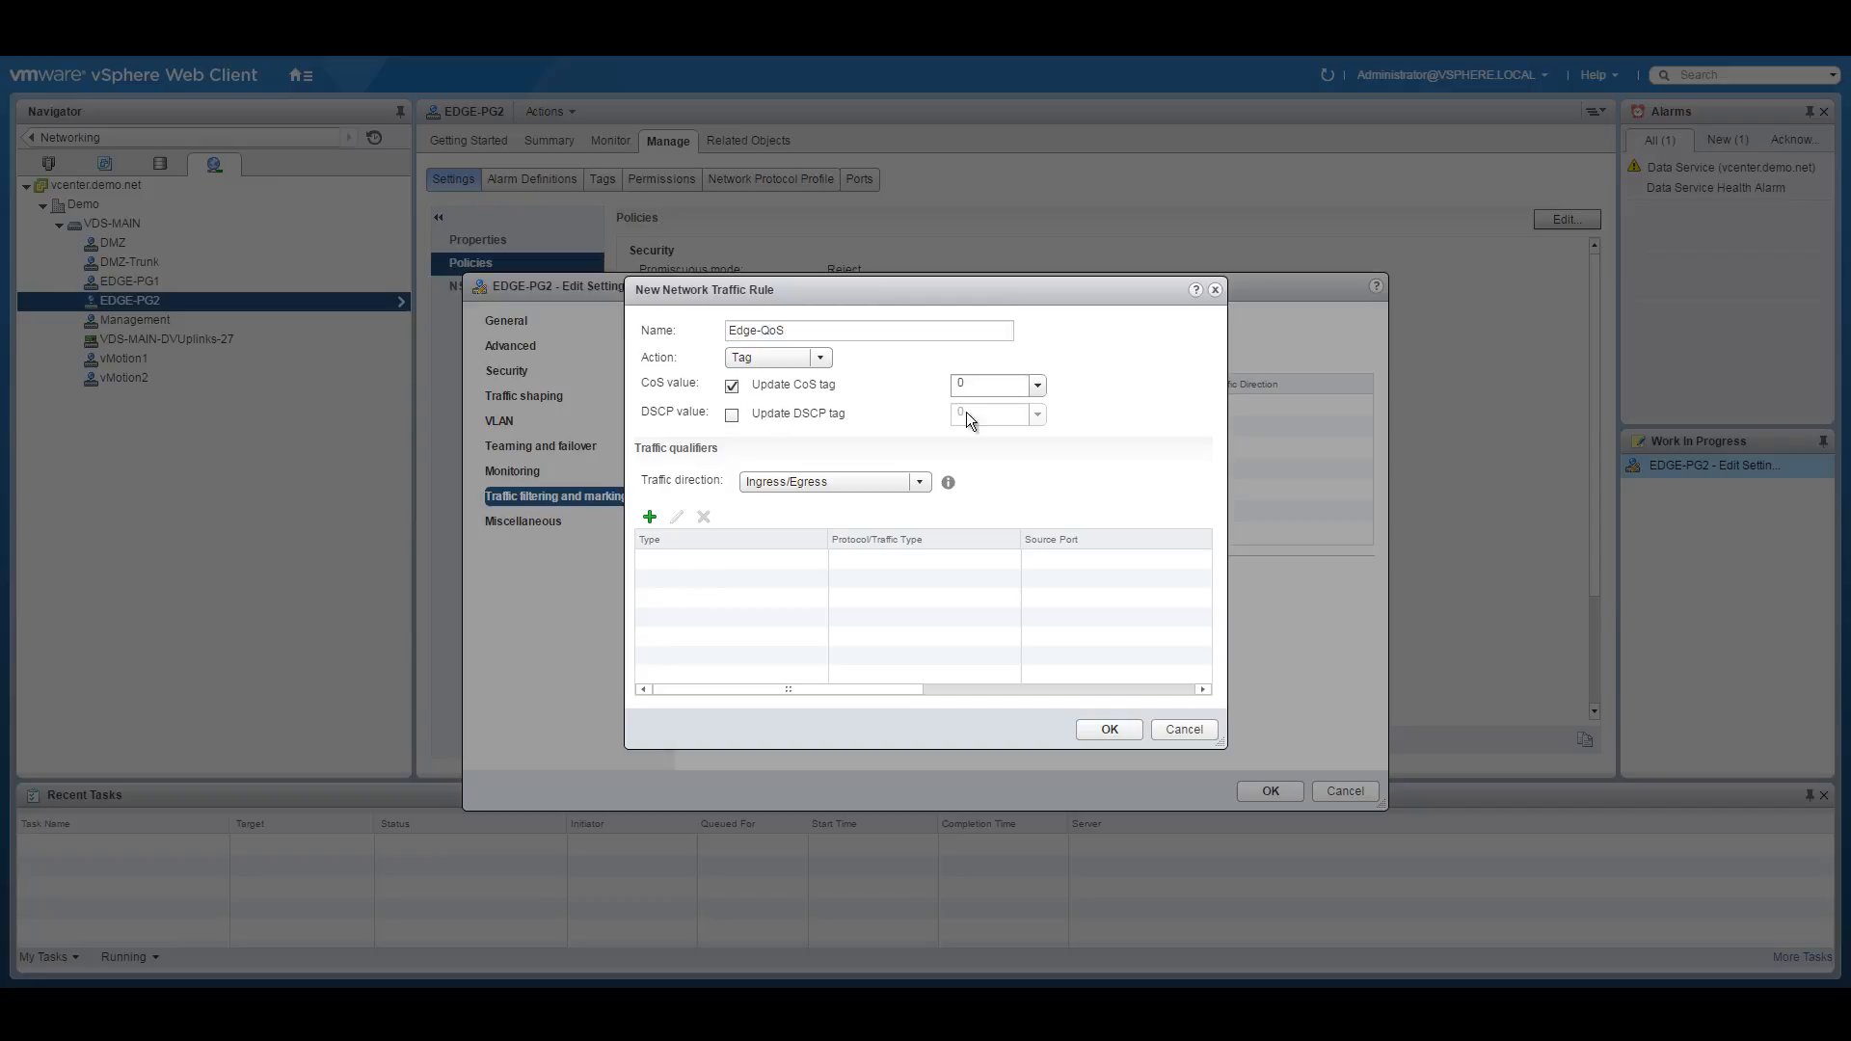
left_click(650, 517)
left_click(687, 575)
left_click(887, 382)
left_click(873, 404)
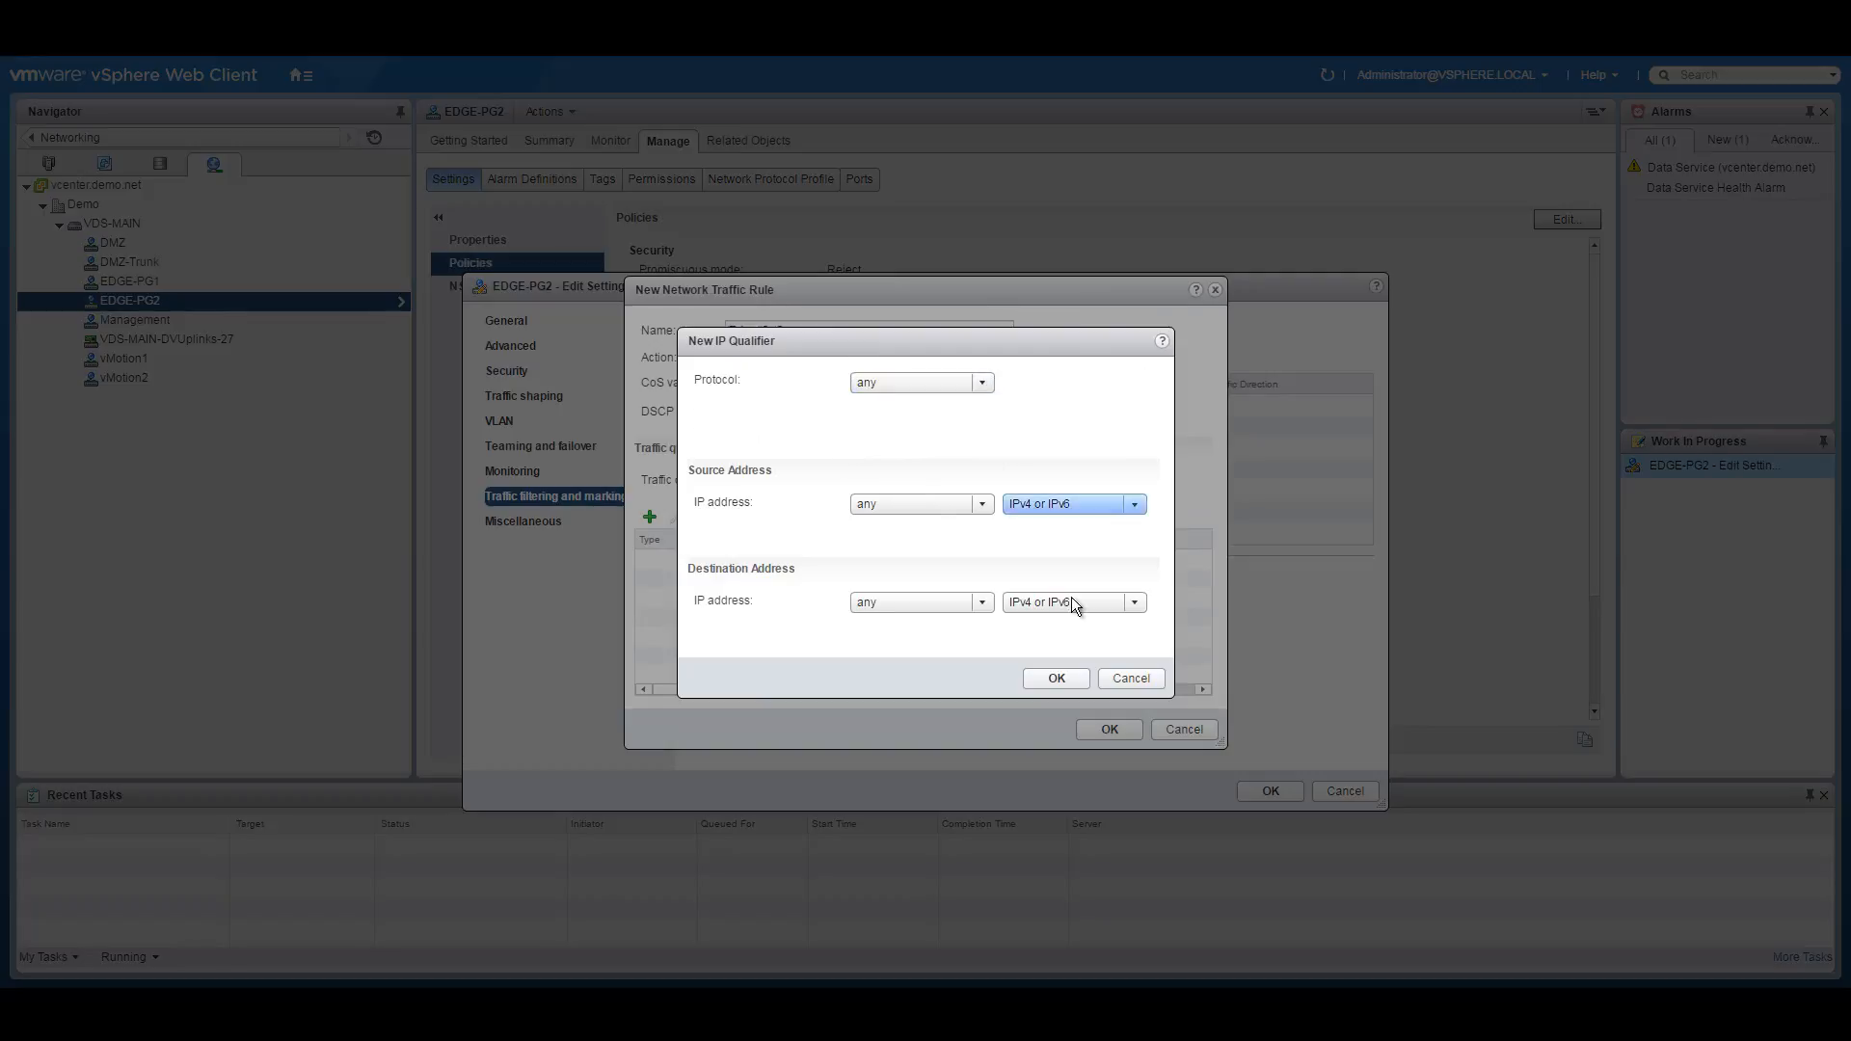
left_click(1056, 678)
left_click(1110, 730)
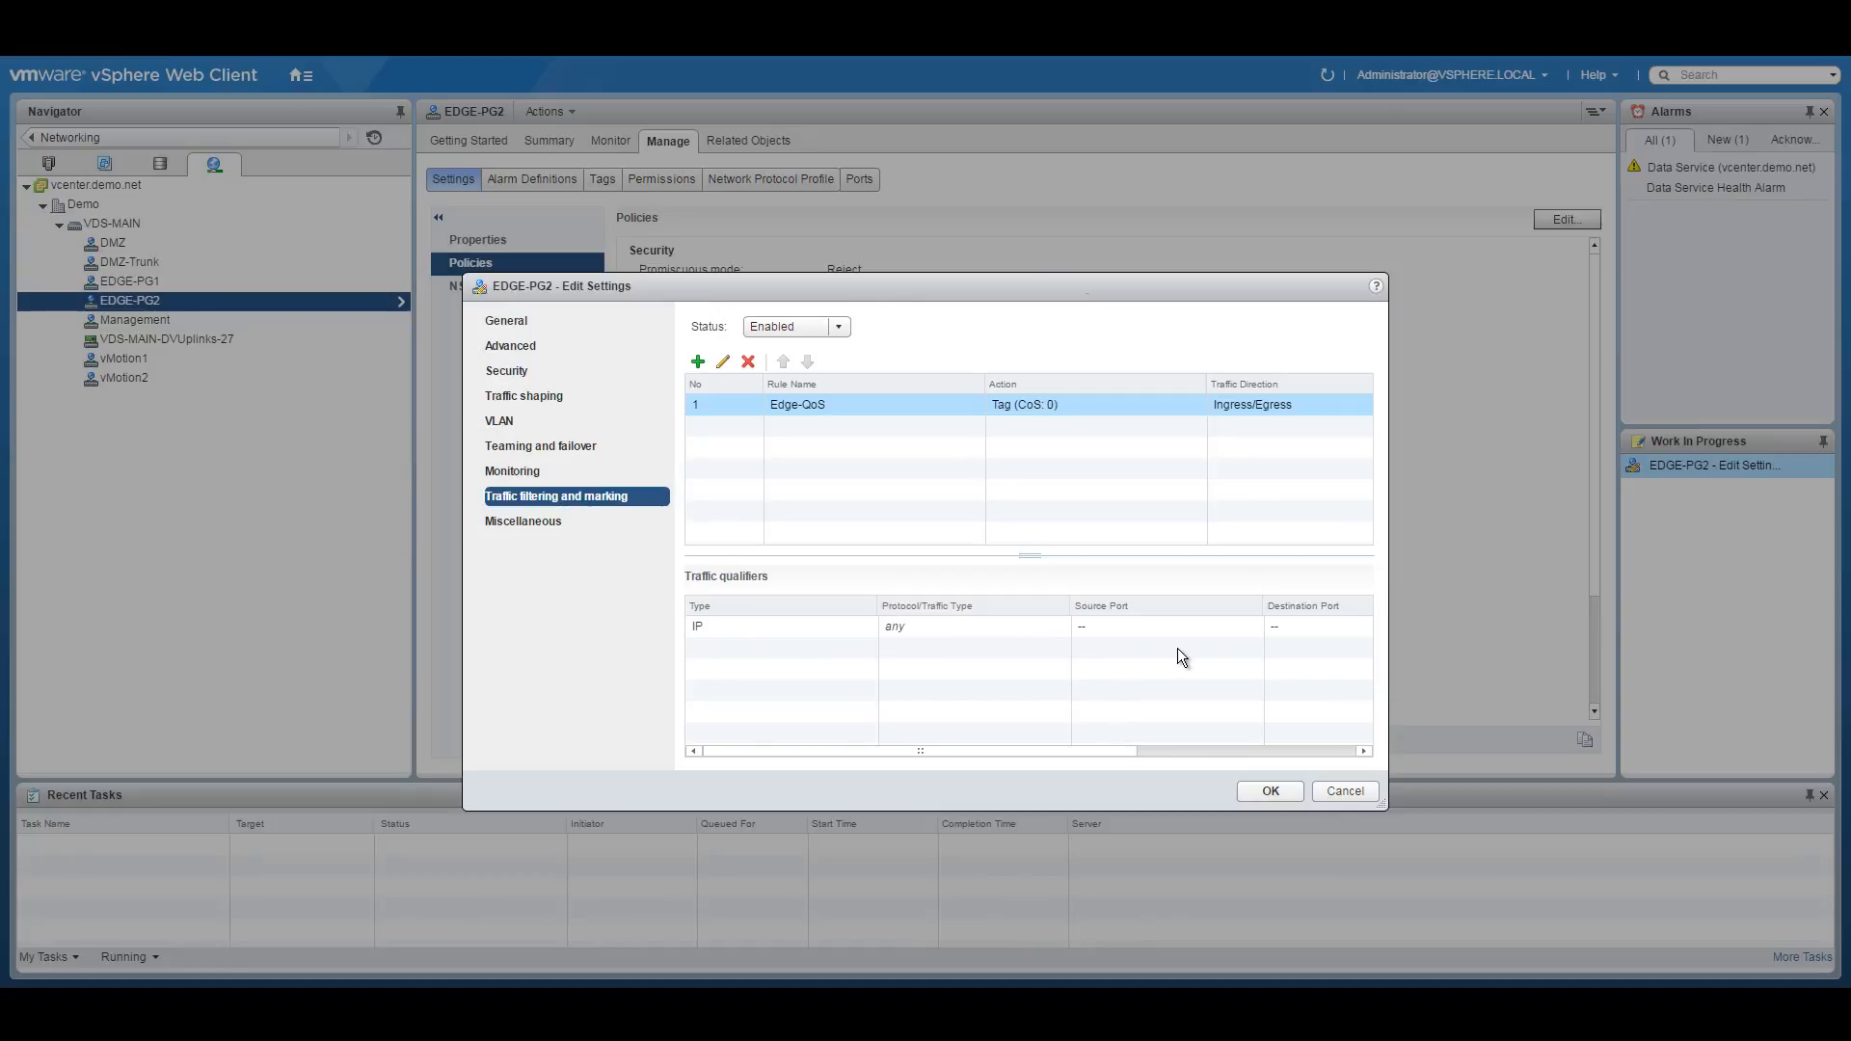
left_click(1266, 790)
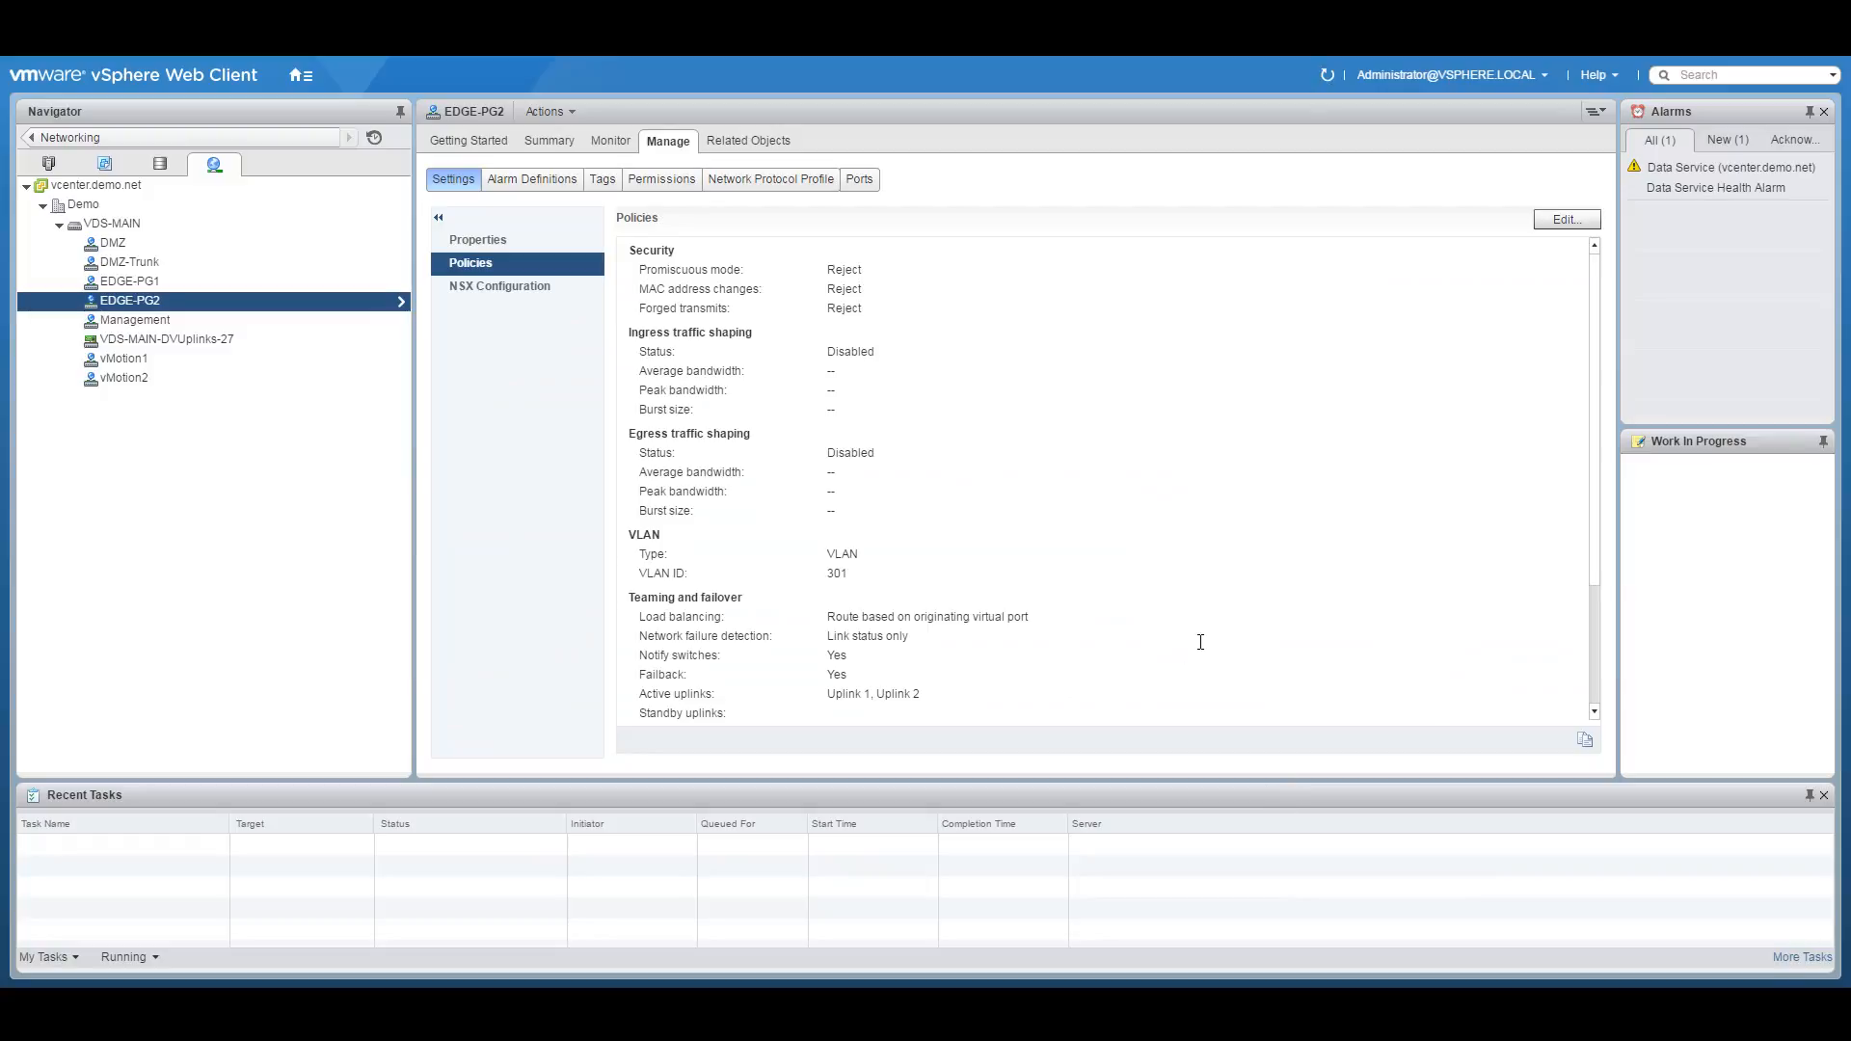
Enable traffic filtering and marking on DMZ and add a rule named DMZ-QoS.
right_click(187, 243)
left_click(270, 277)
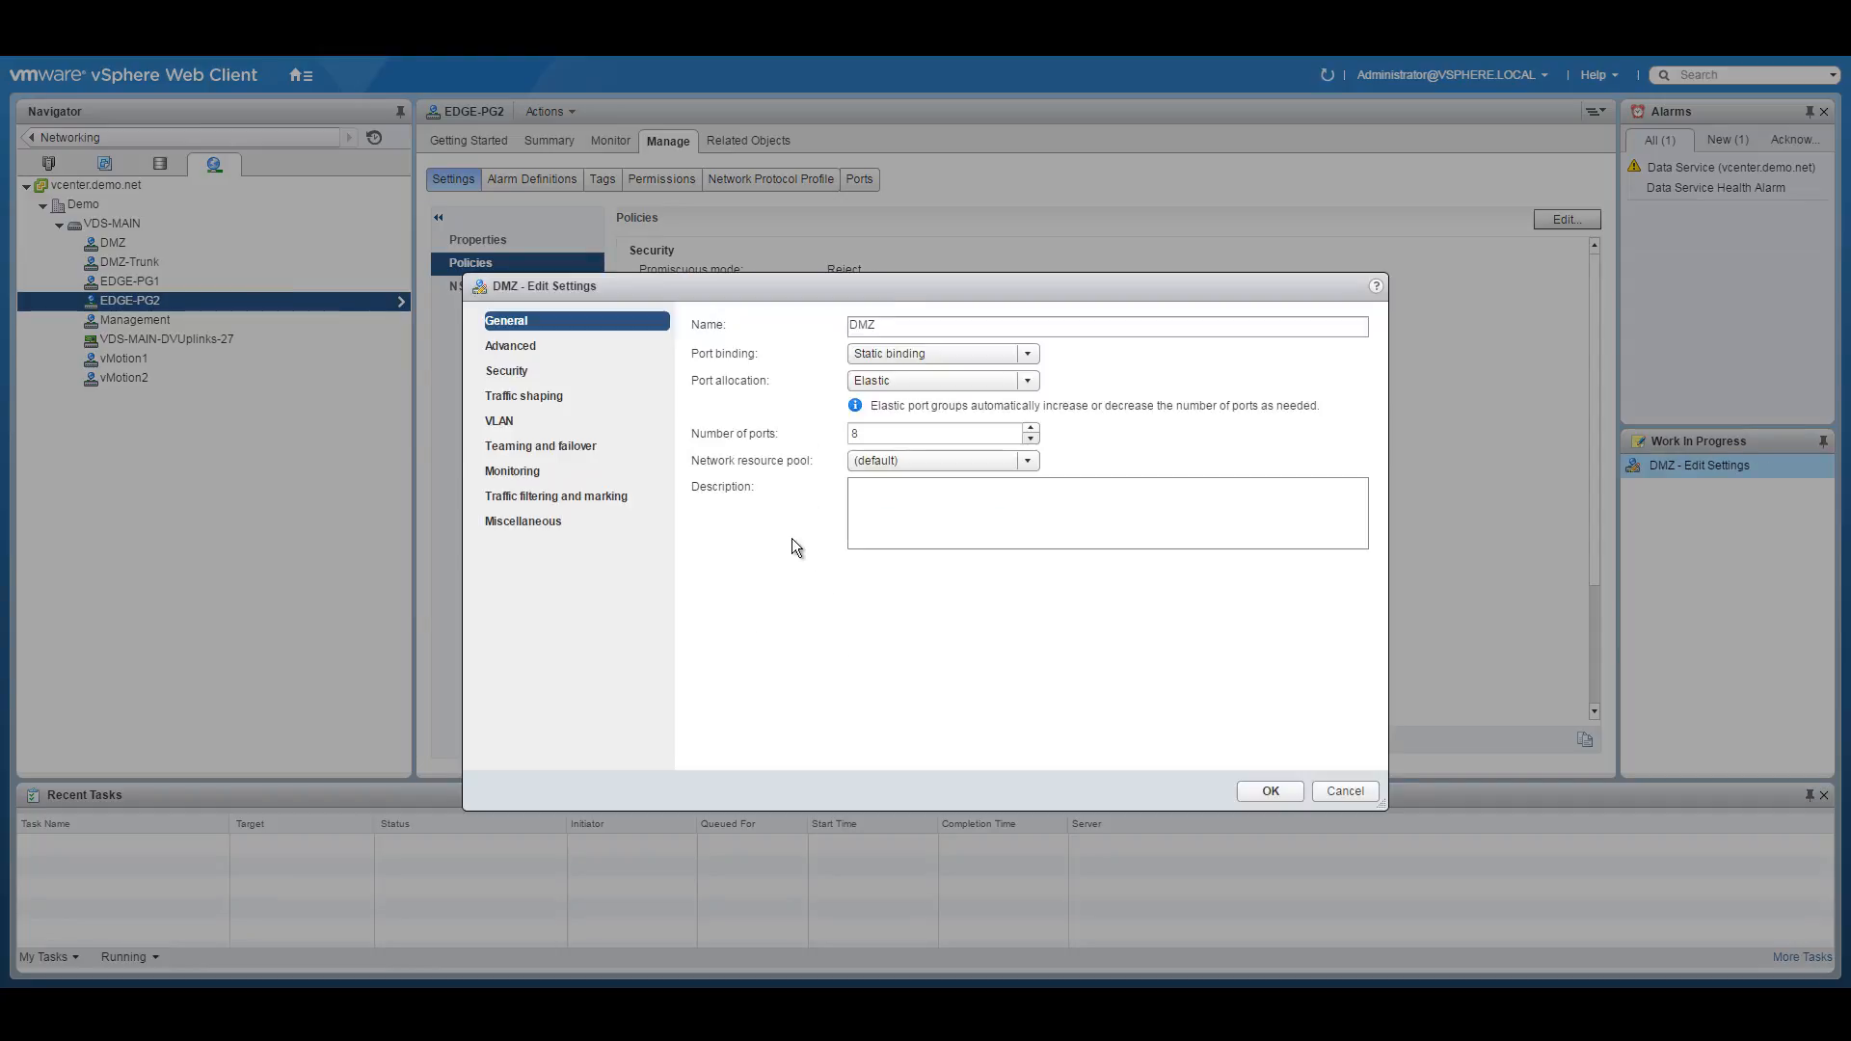
left_click(545, 495)
left_click(810, 326)
left_click(796, 364)
left_click(699, 362)
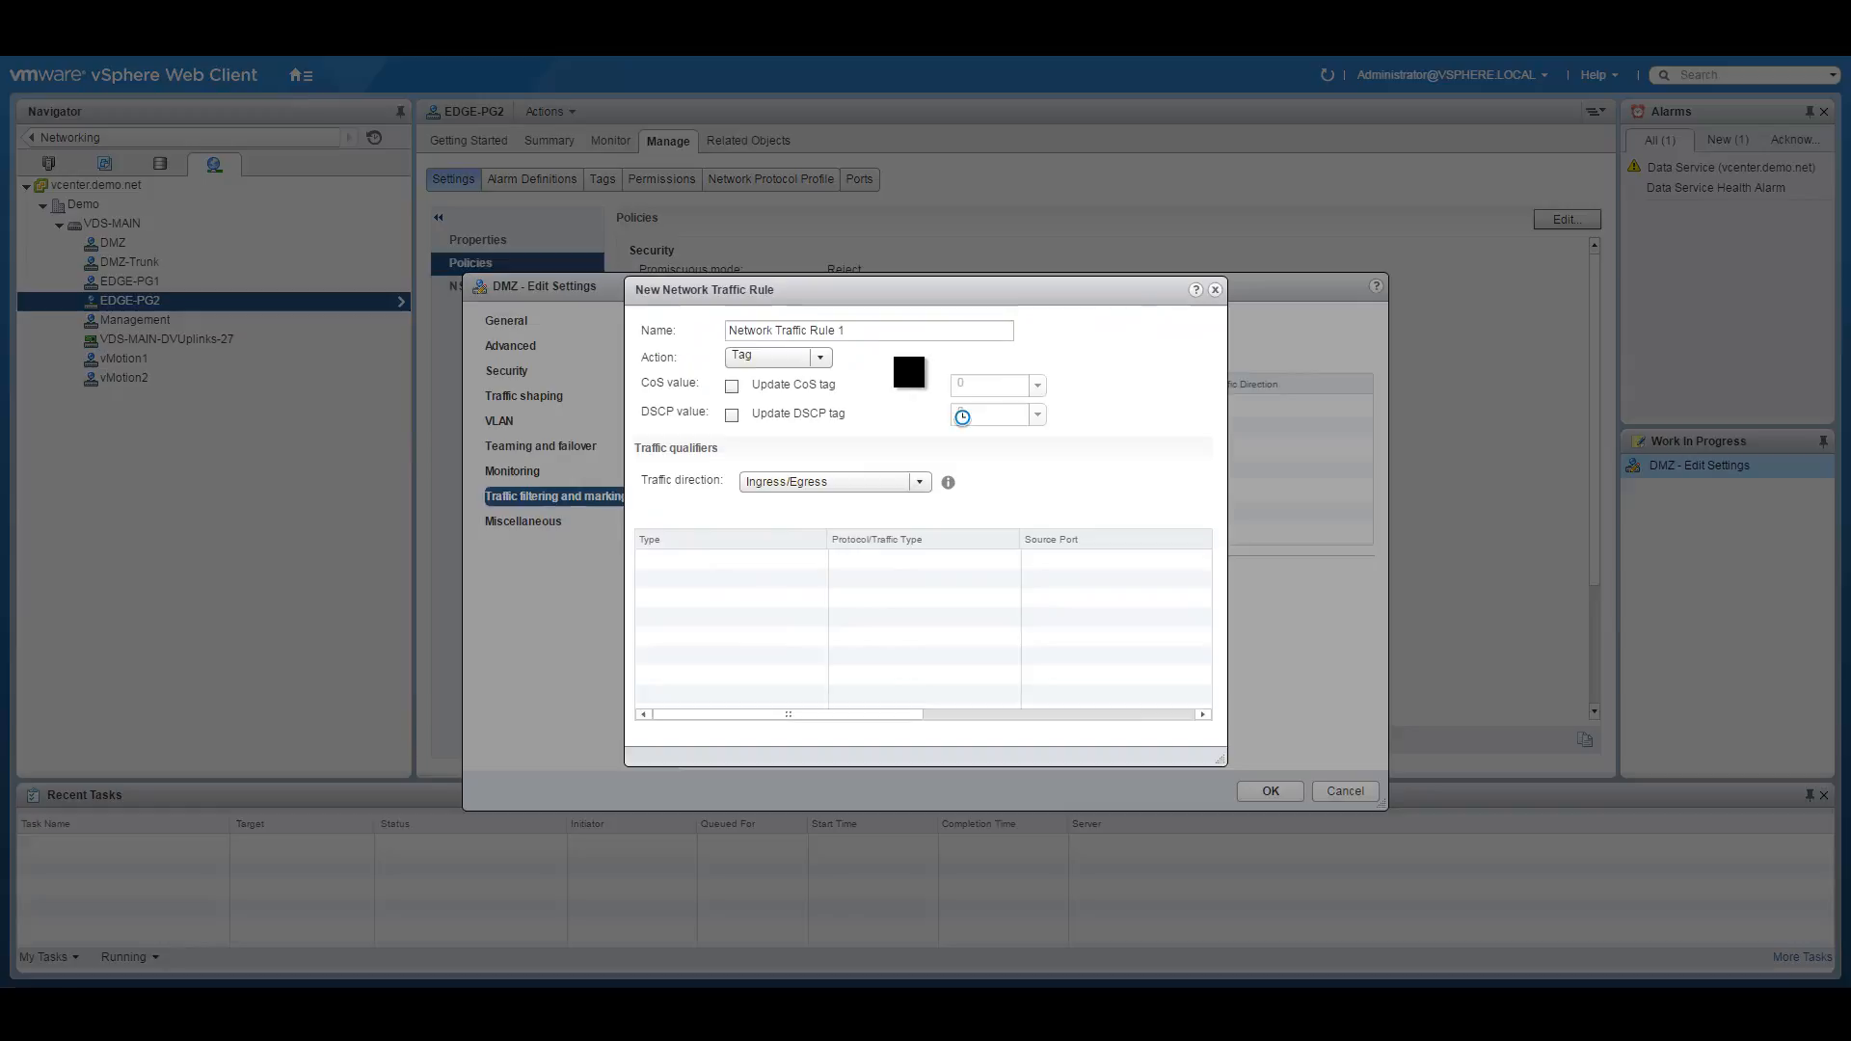
type("DMZ-QoS")
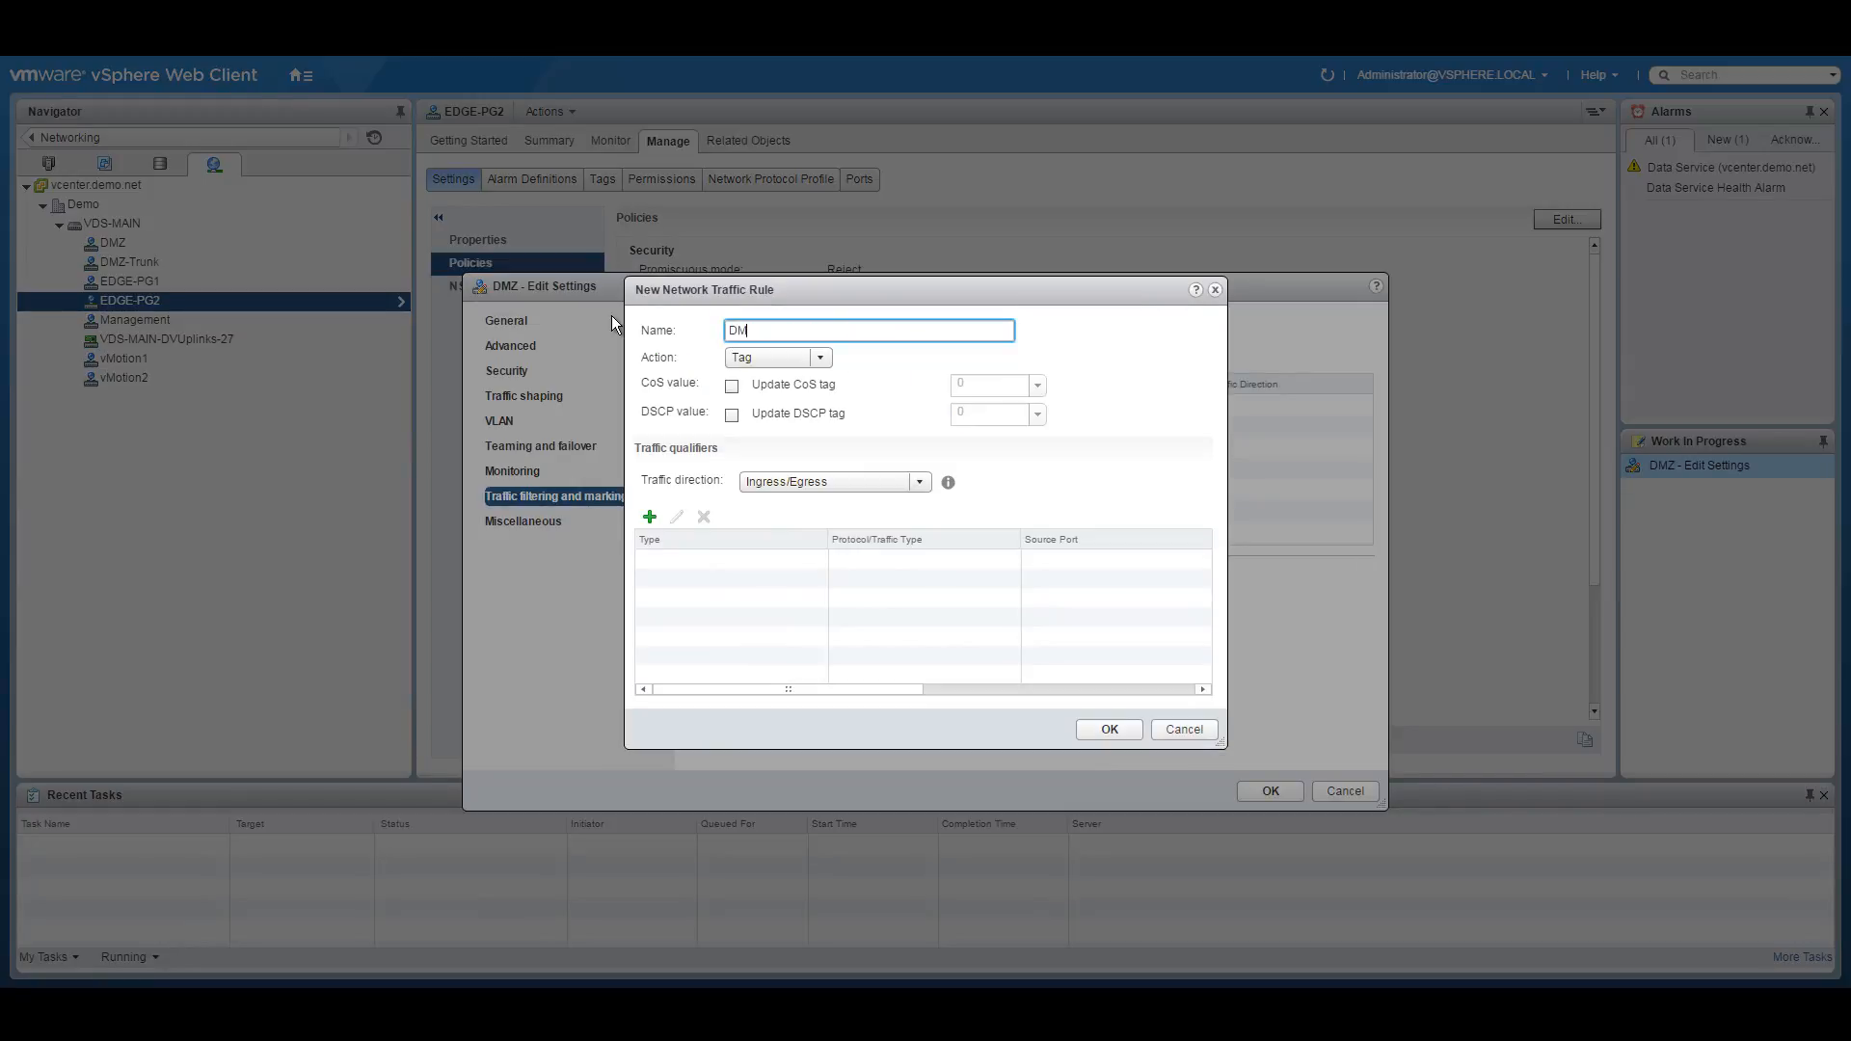
Have DMZ-QoS tag any-protocol IP traffic with CoS 0, and apply DMZ's settings.
left_click(732, 385)
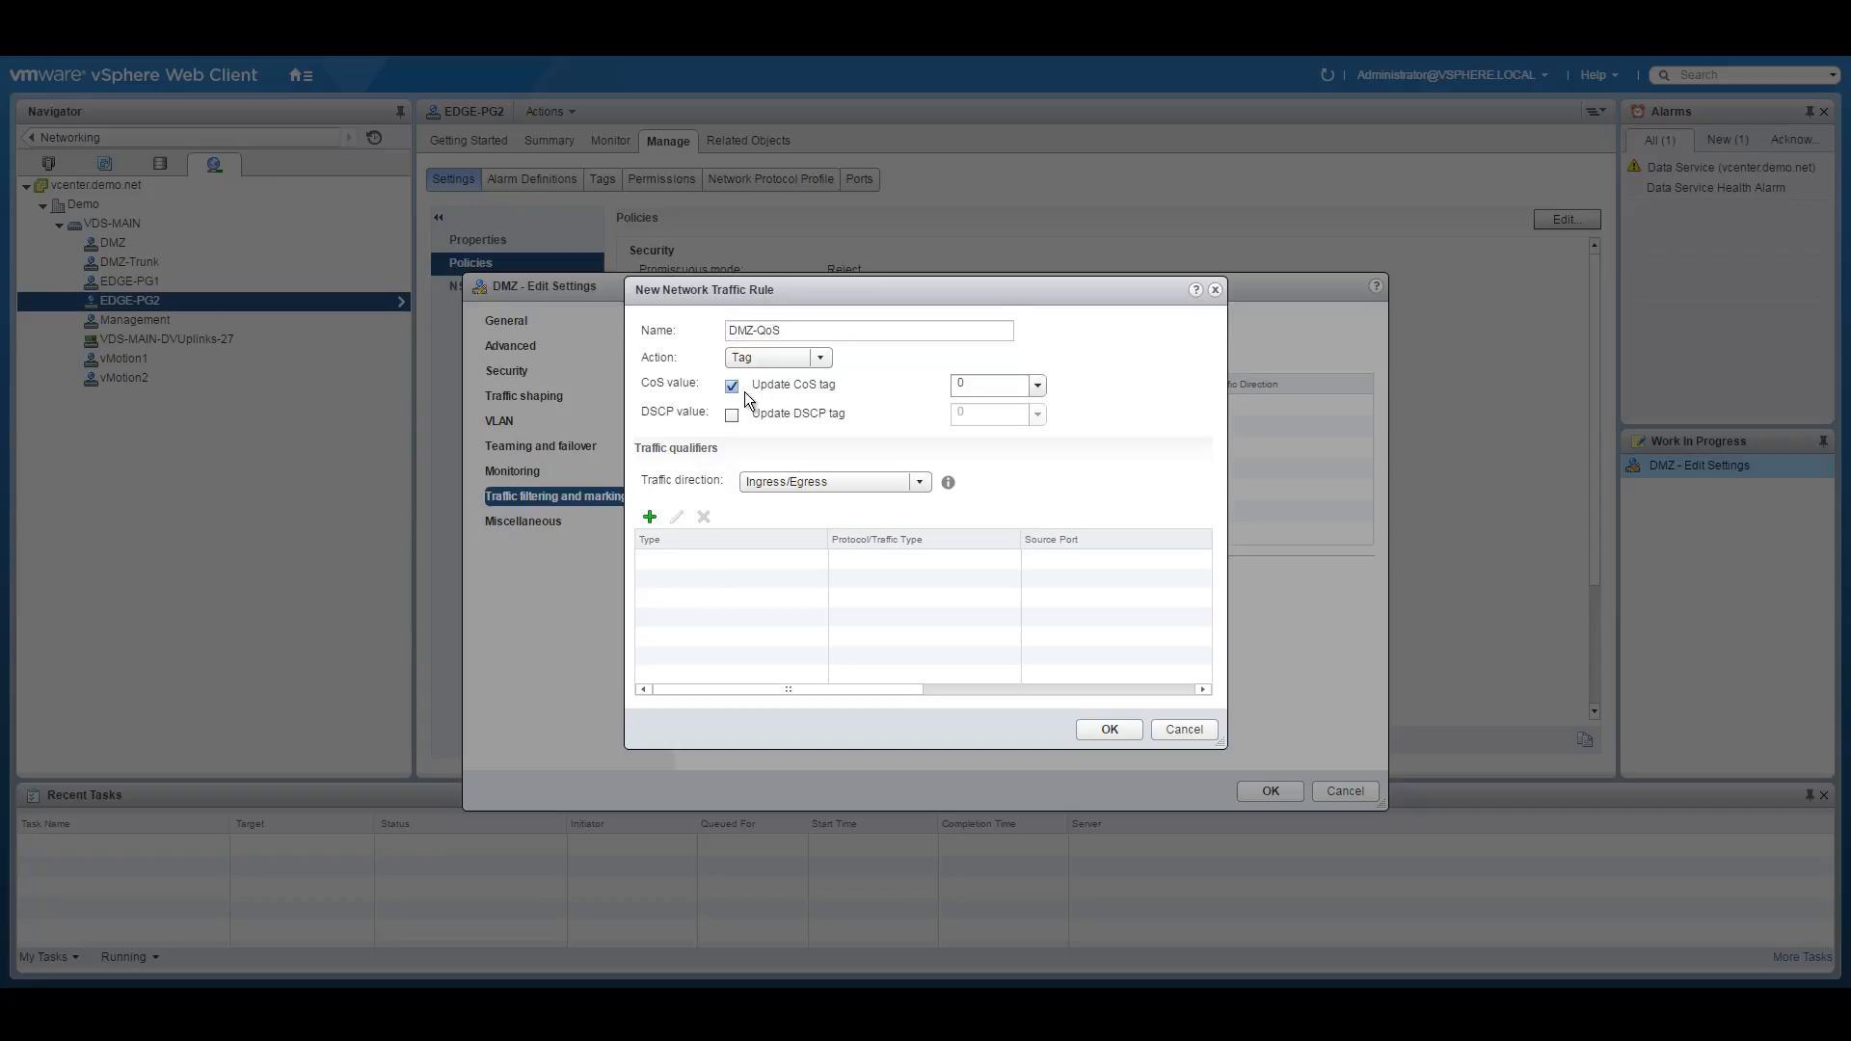
left_click(650, 518)
left_click(707, 577)
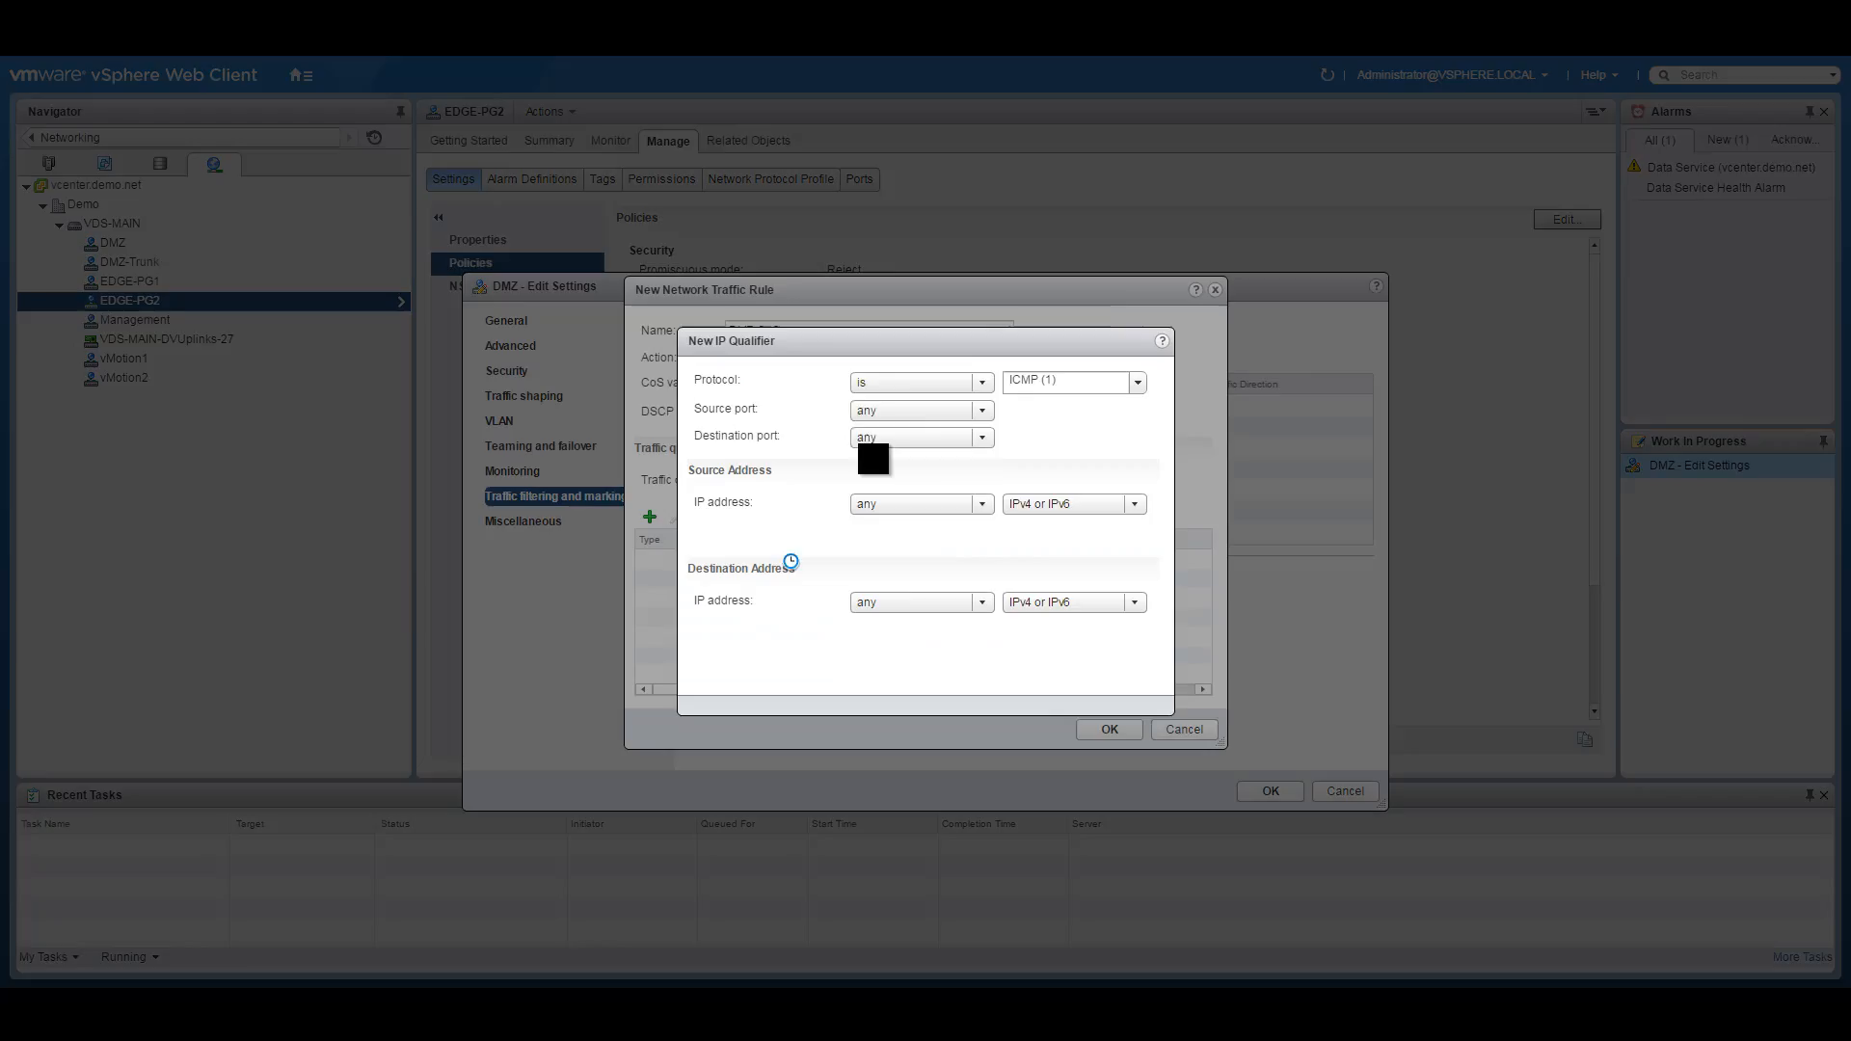
left_click(979, 384)
left_click(909, 397)
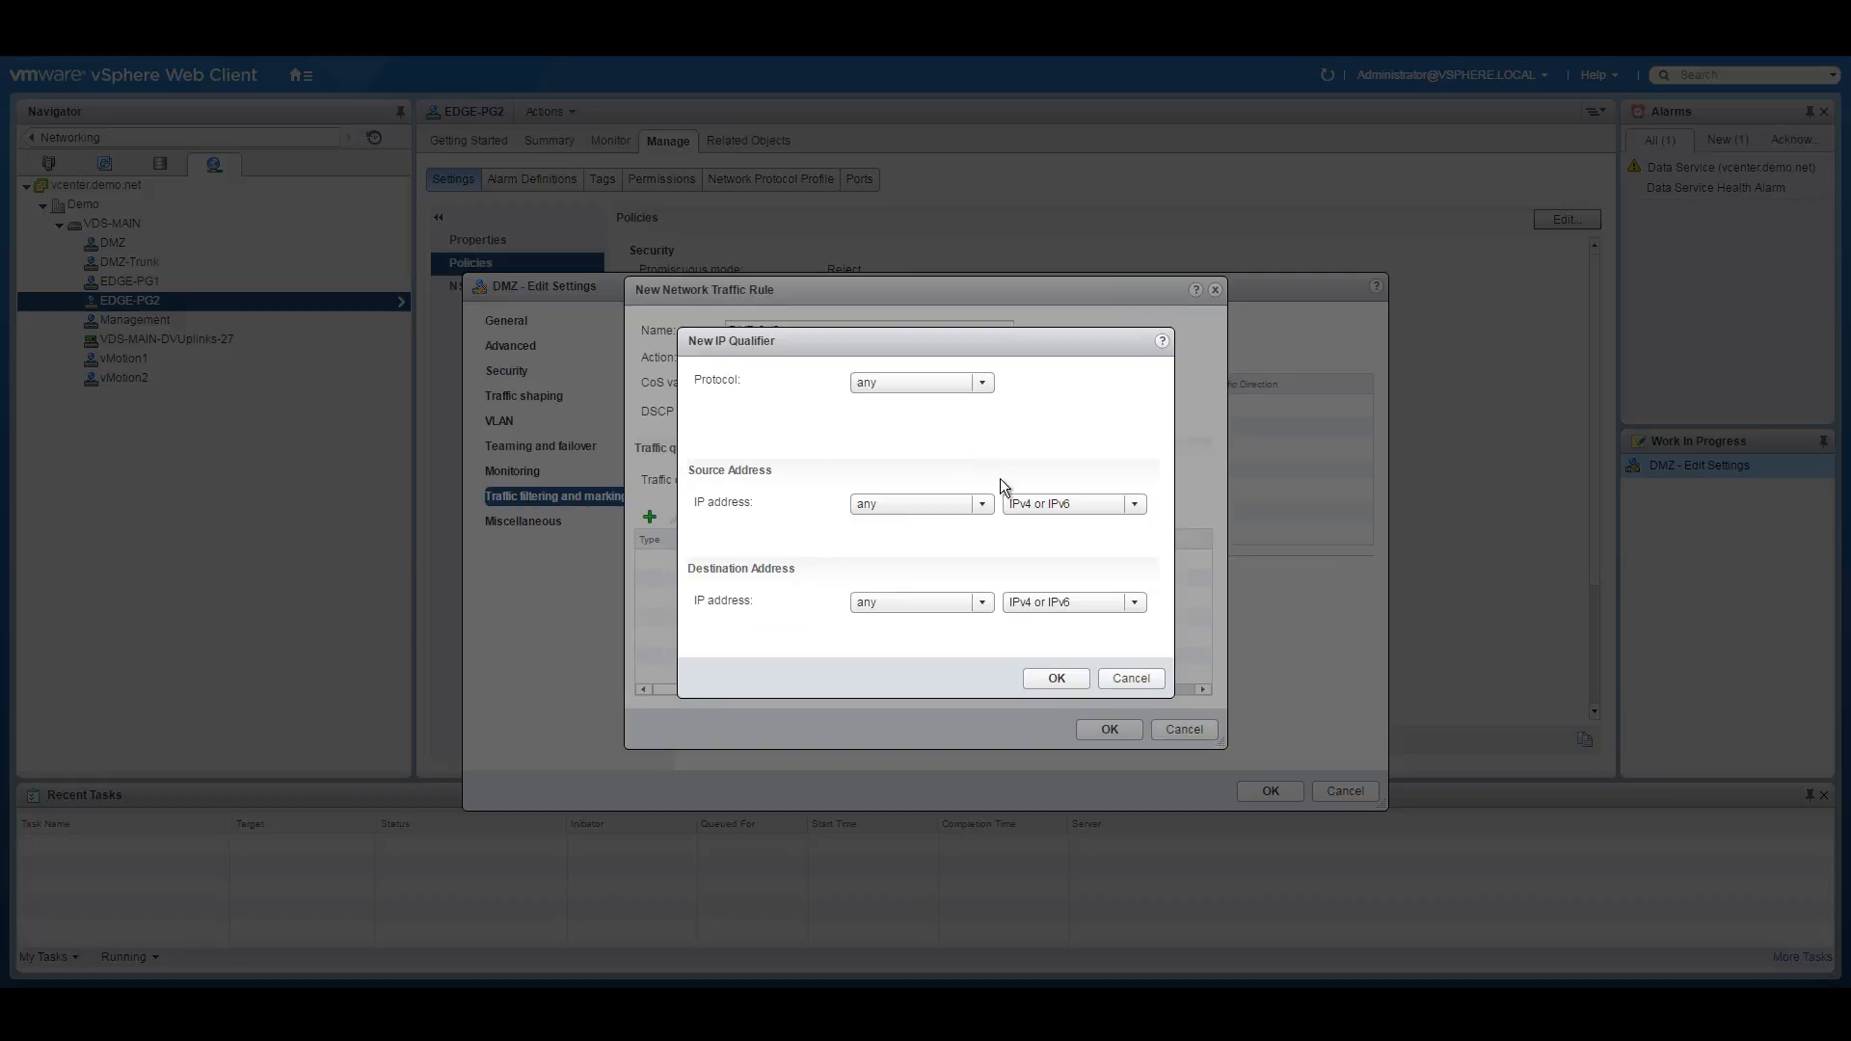
left_click(1051, 679)
left_click(1112, 728)
left_click(1275, 792)
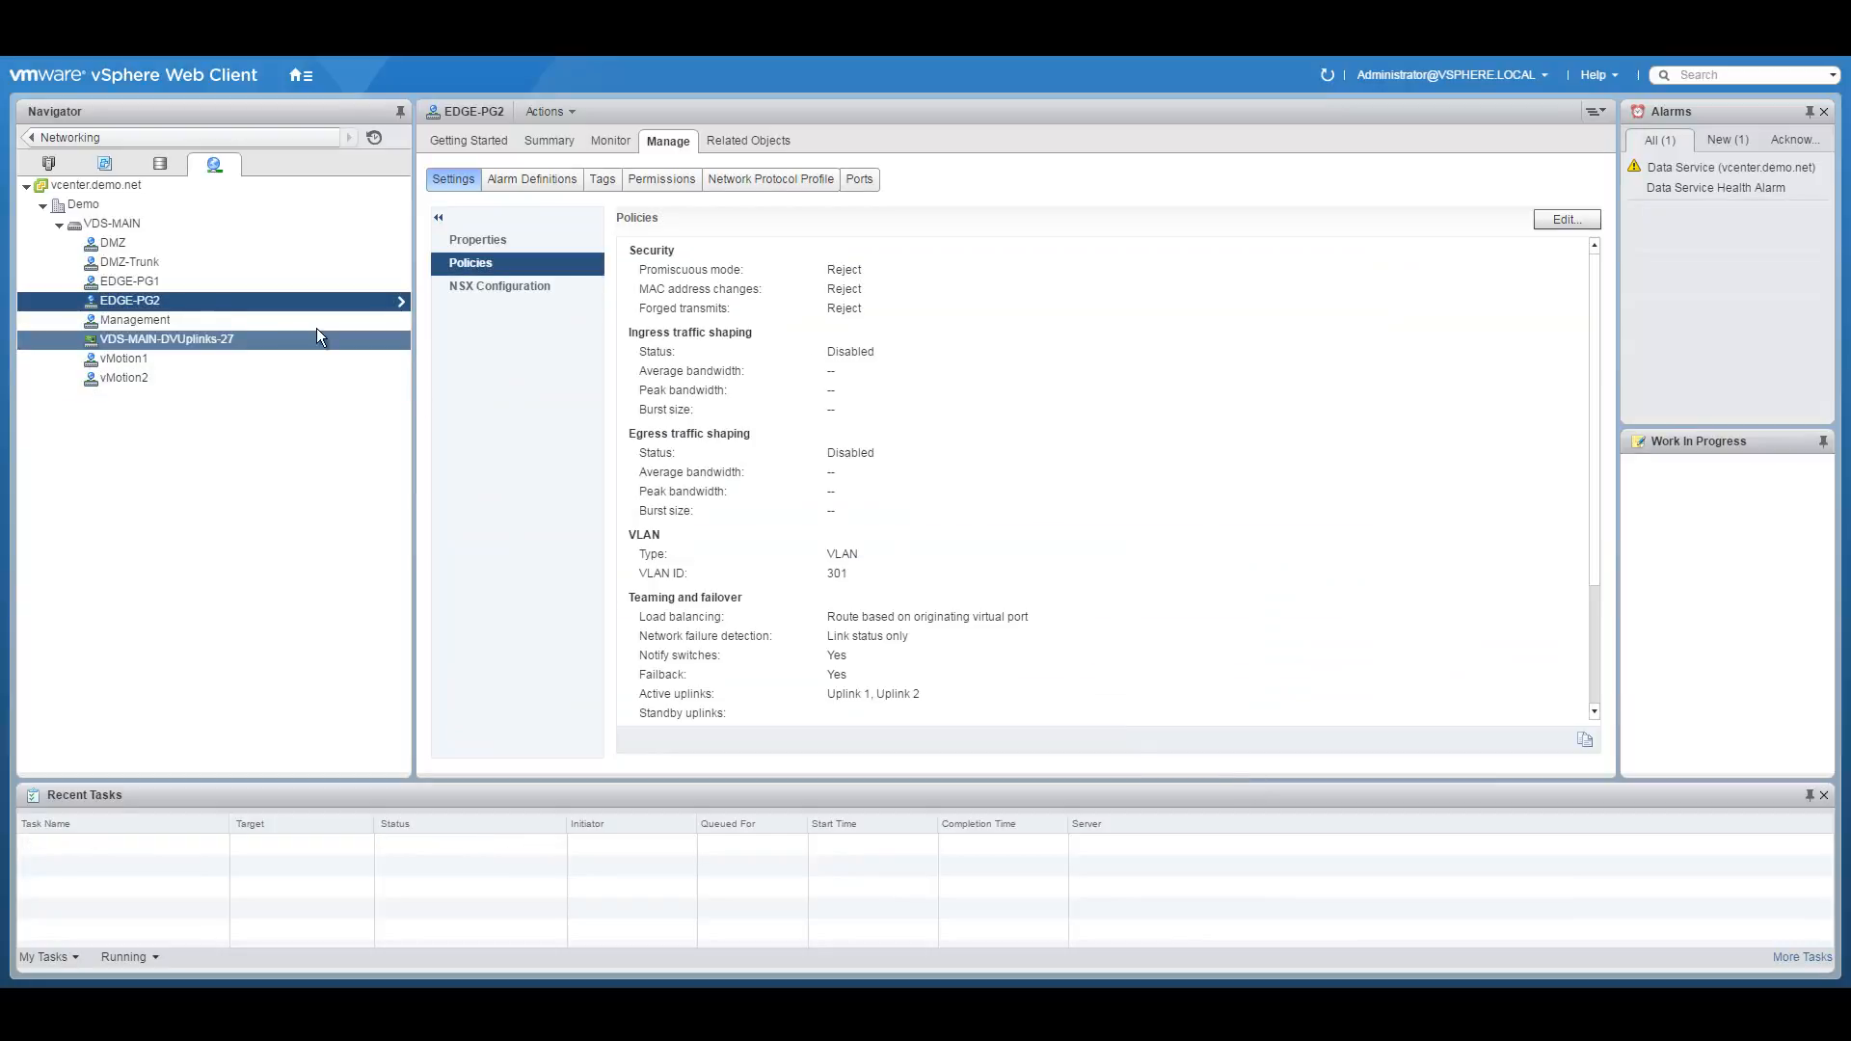
left_click(135, 262)
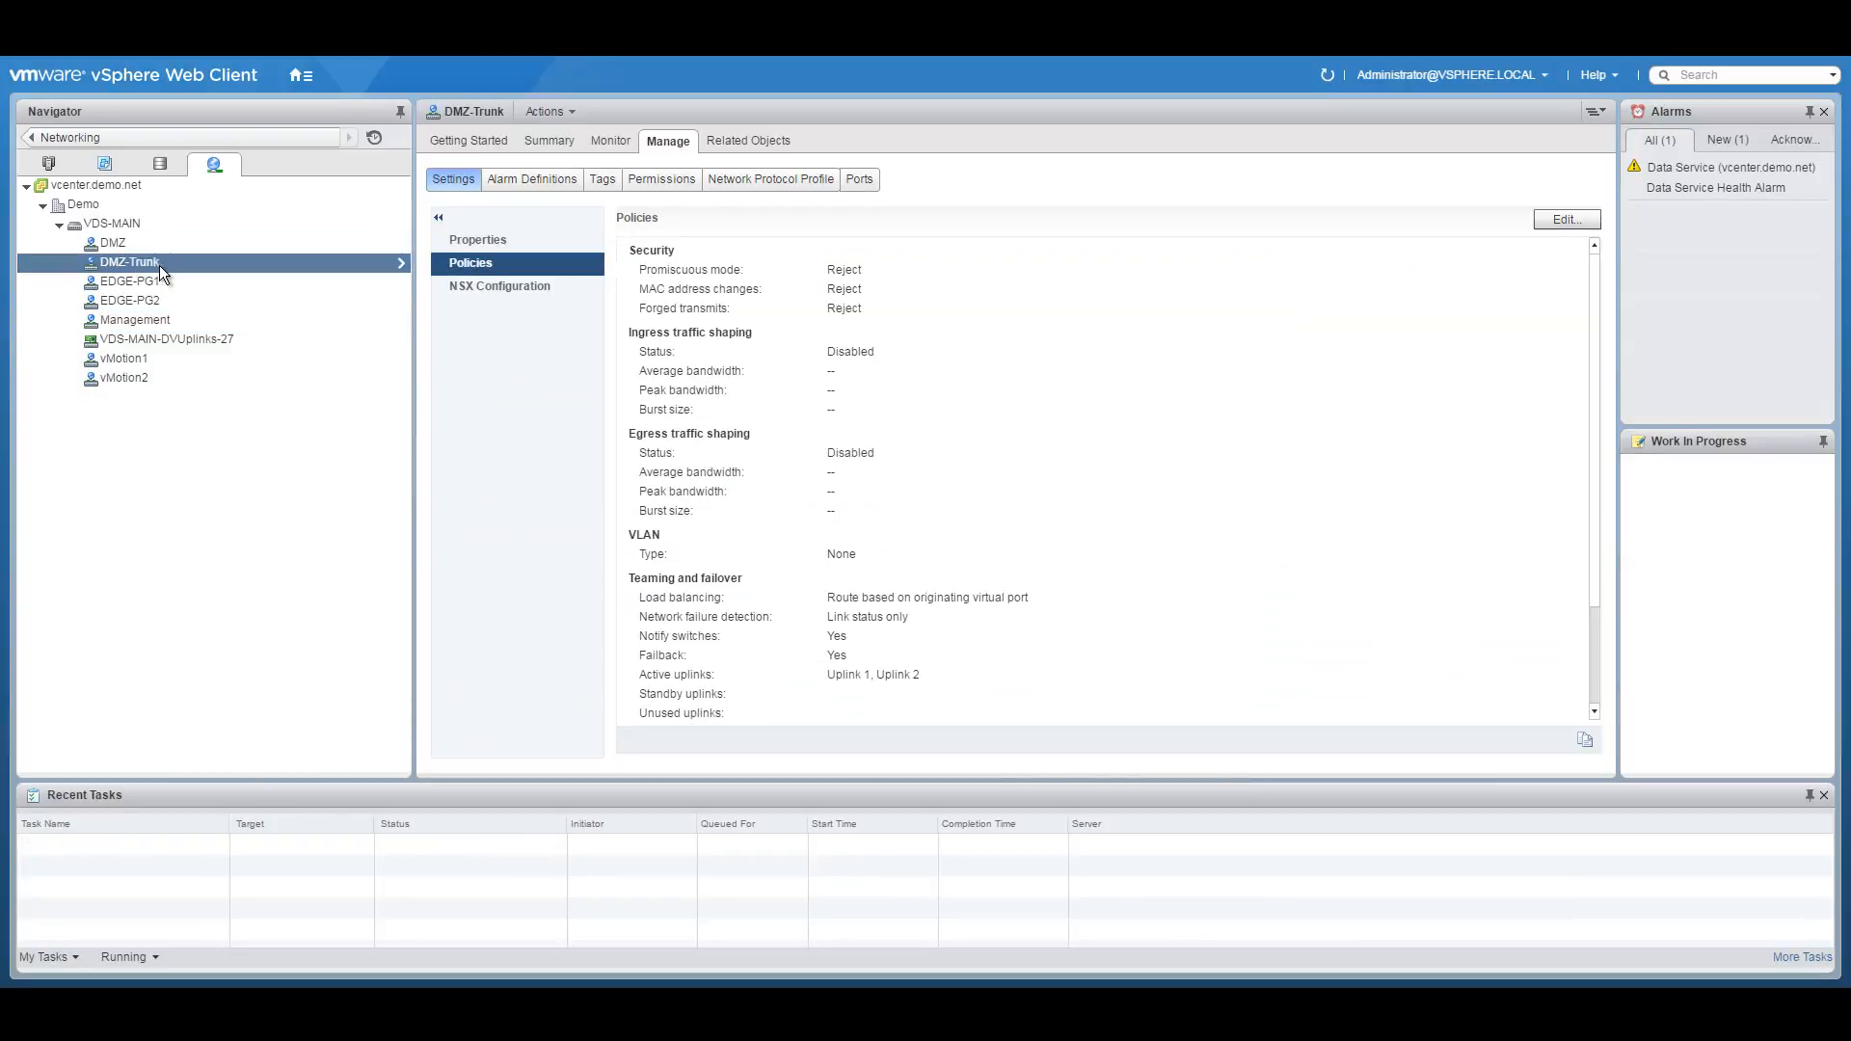
Enable traffic filtering and marking on DMZ-Trunk and add a rule named DMZ-trunk-QoS.
right_click(159, 263)
left_click(228, 293)
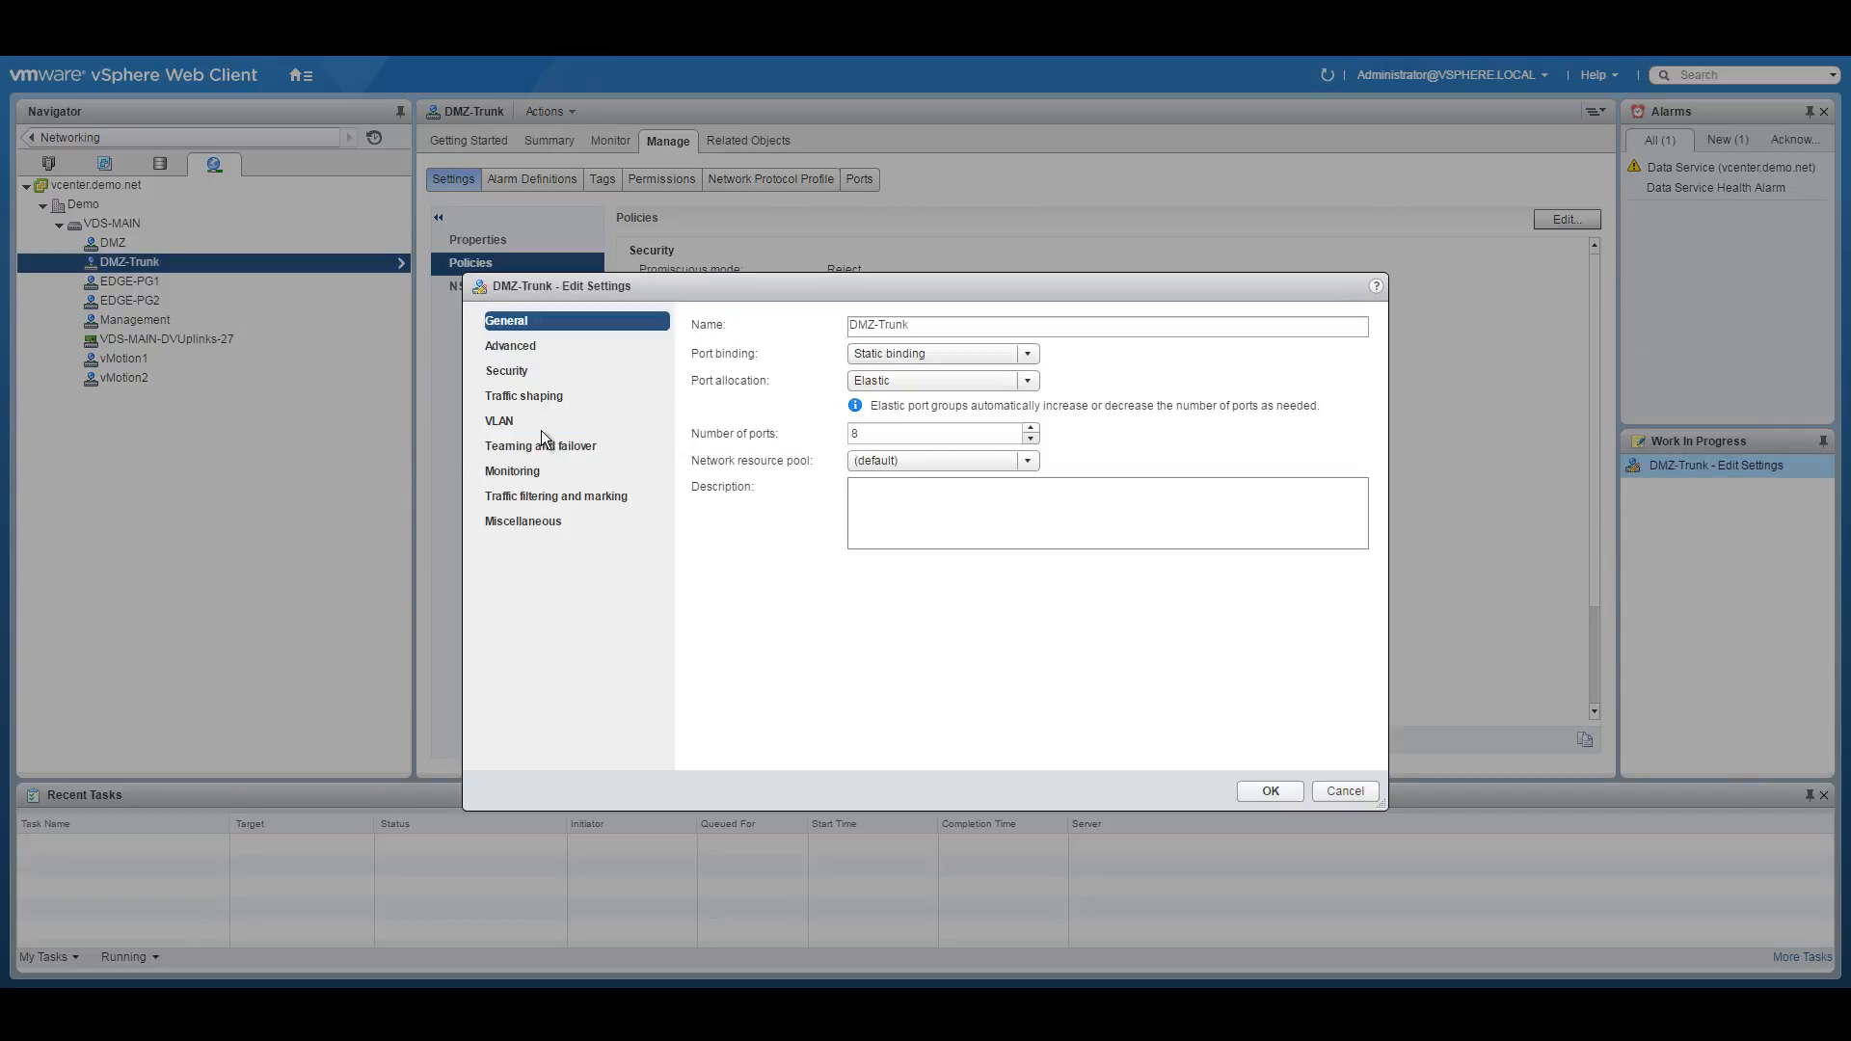
left_click(545, 496)
left_click(793, 328)
left_click(760, 363)
left_click(697, 361)
left_click_drag(855, 331, 603, 323)
type("DMZ-trunk-QO")
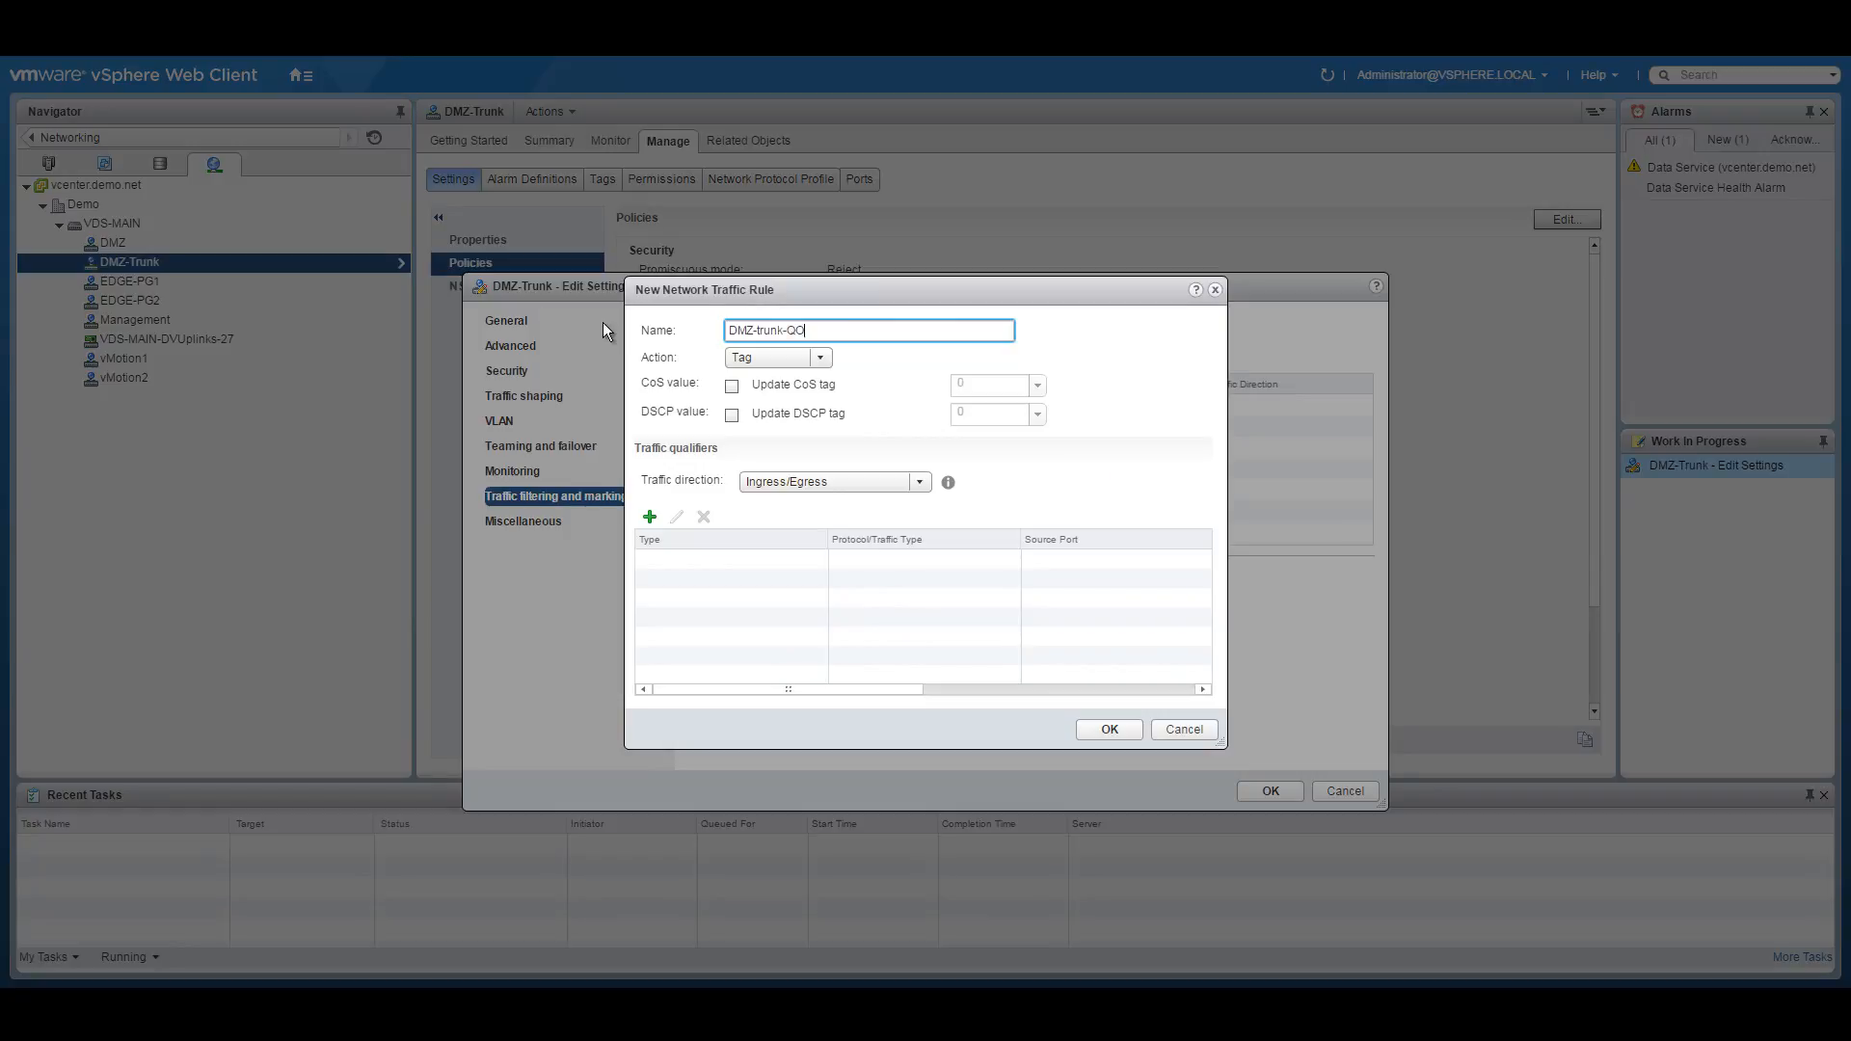
key("BackSpace")
type("oS")
Have DMZ-trunk-QoS tag any-protocol IP traffic with CoS 0, apply, and view VDS-MAIN's summary.
left_click(822, 358)
left_click(762, 417)
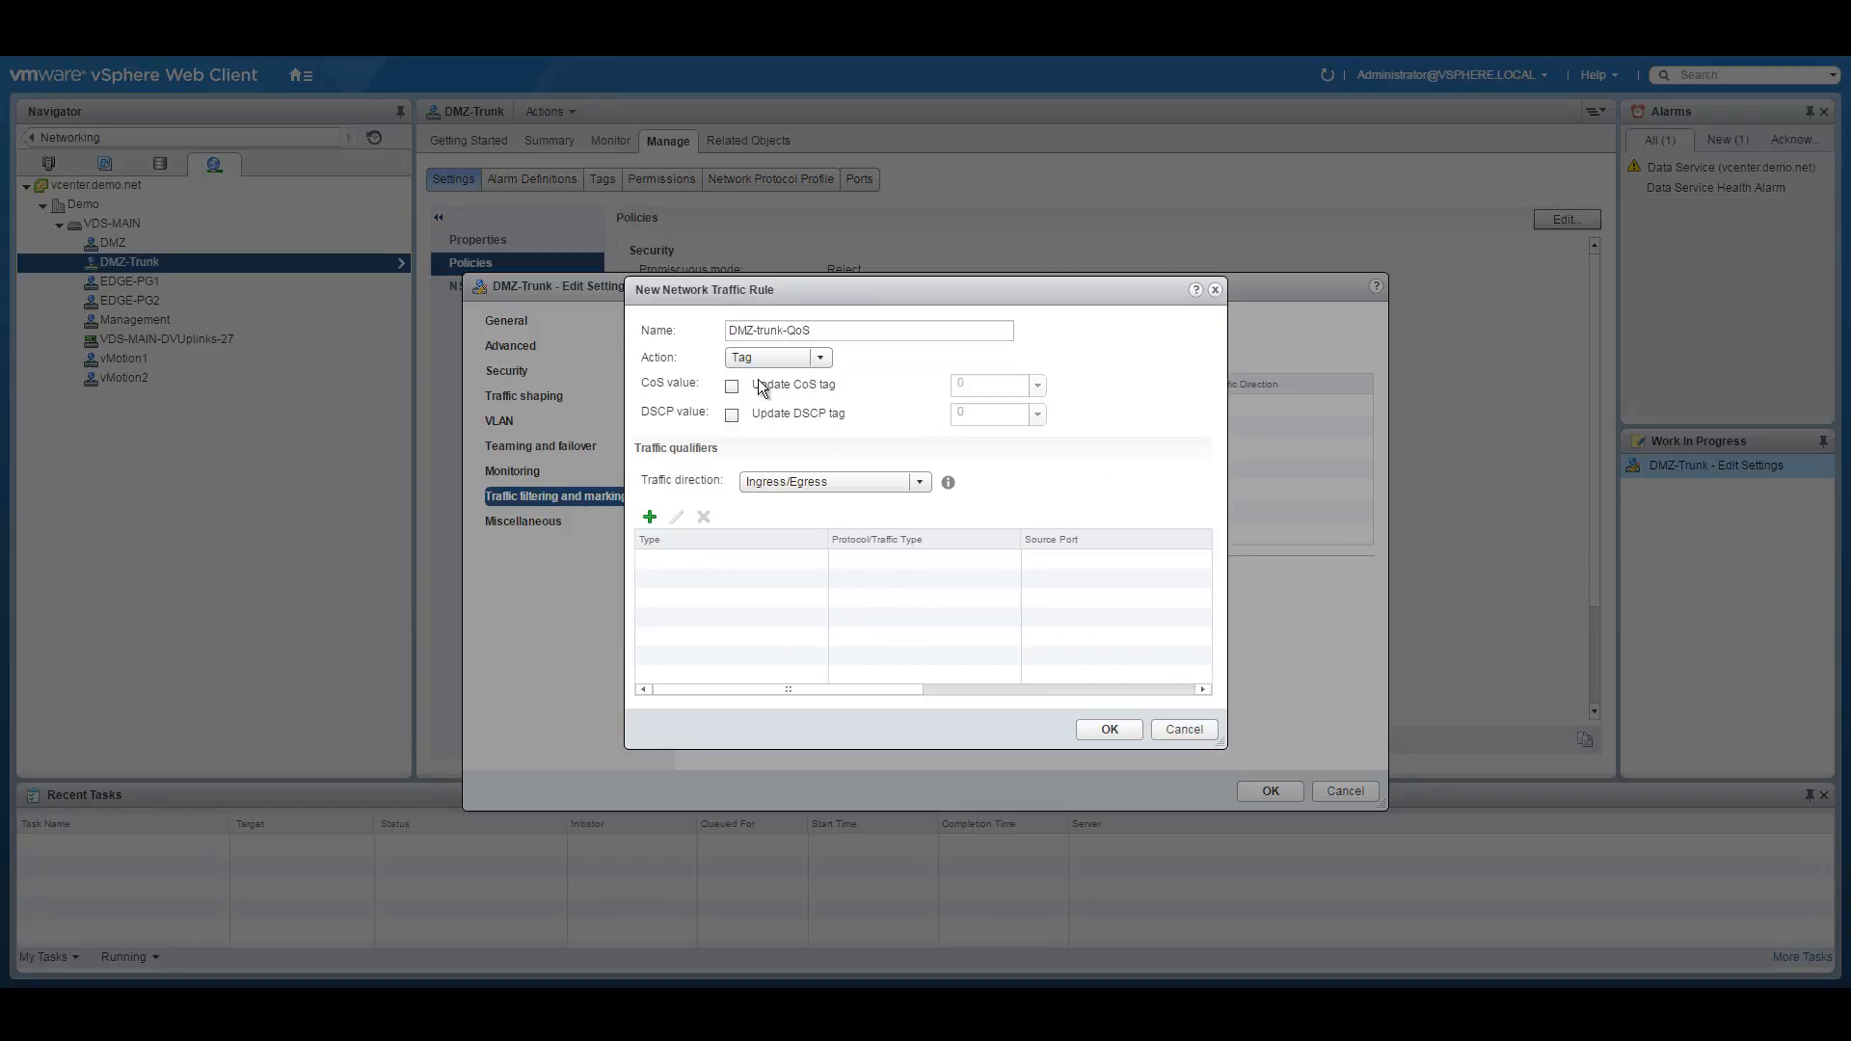
left_click(731, 386)
left_click(649, 516)
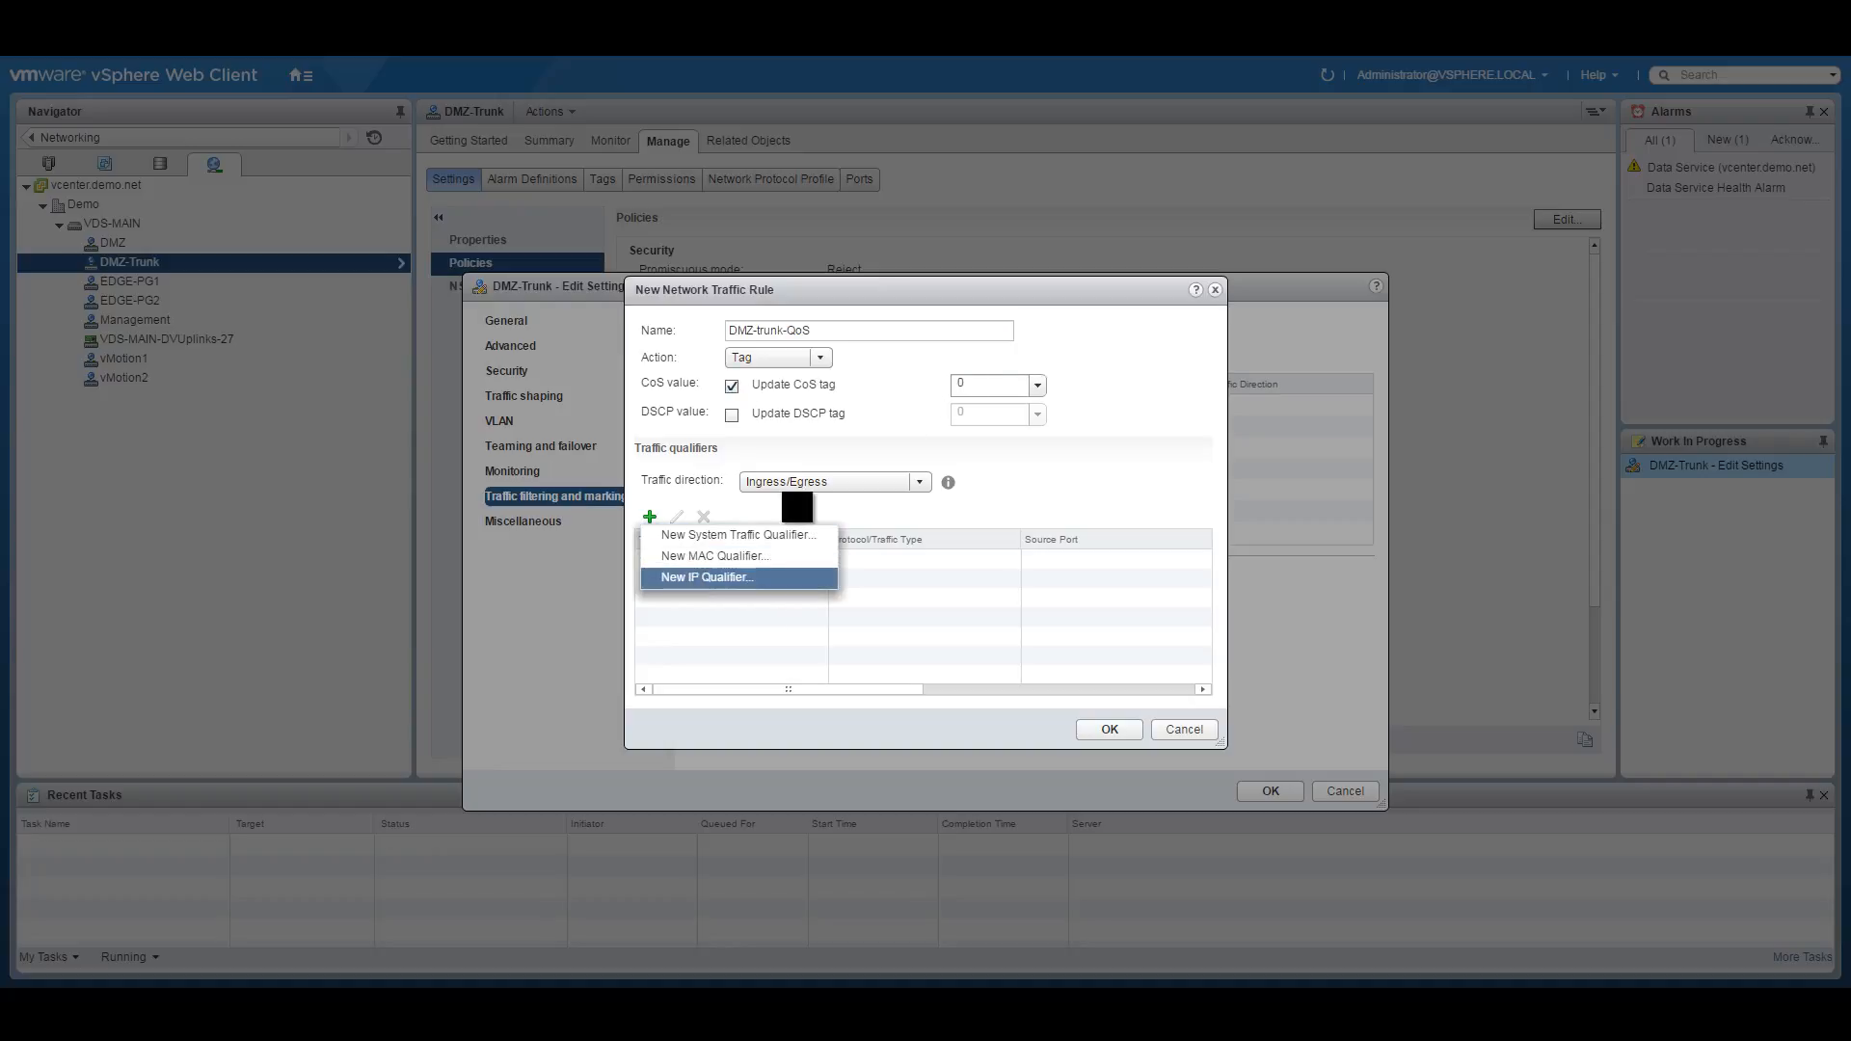
left_click(692, 577)
left_click(905, 382)
left_click(885, 442)
left_click(893, 386)
left_click(882, 401)
left_click(1057, 678)
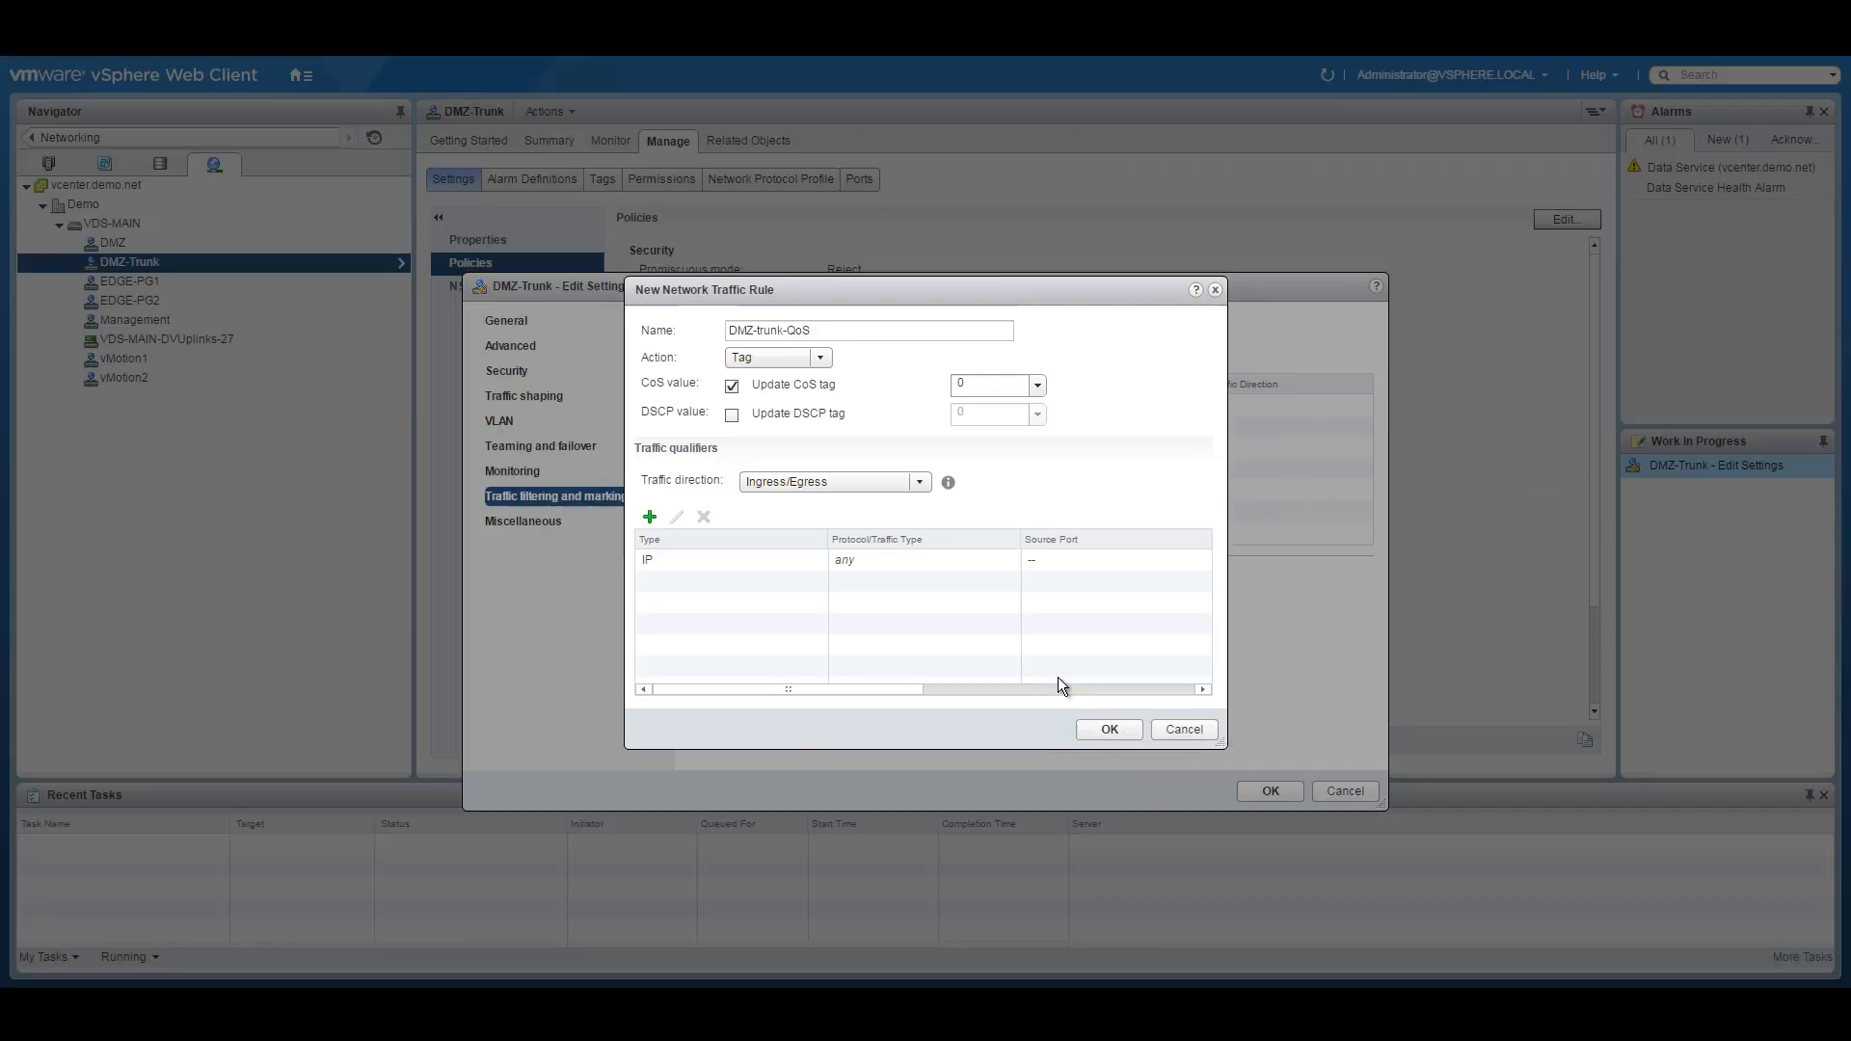
left_click(1109, 729)
left_click(1270, 790)
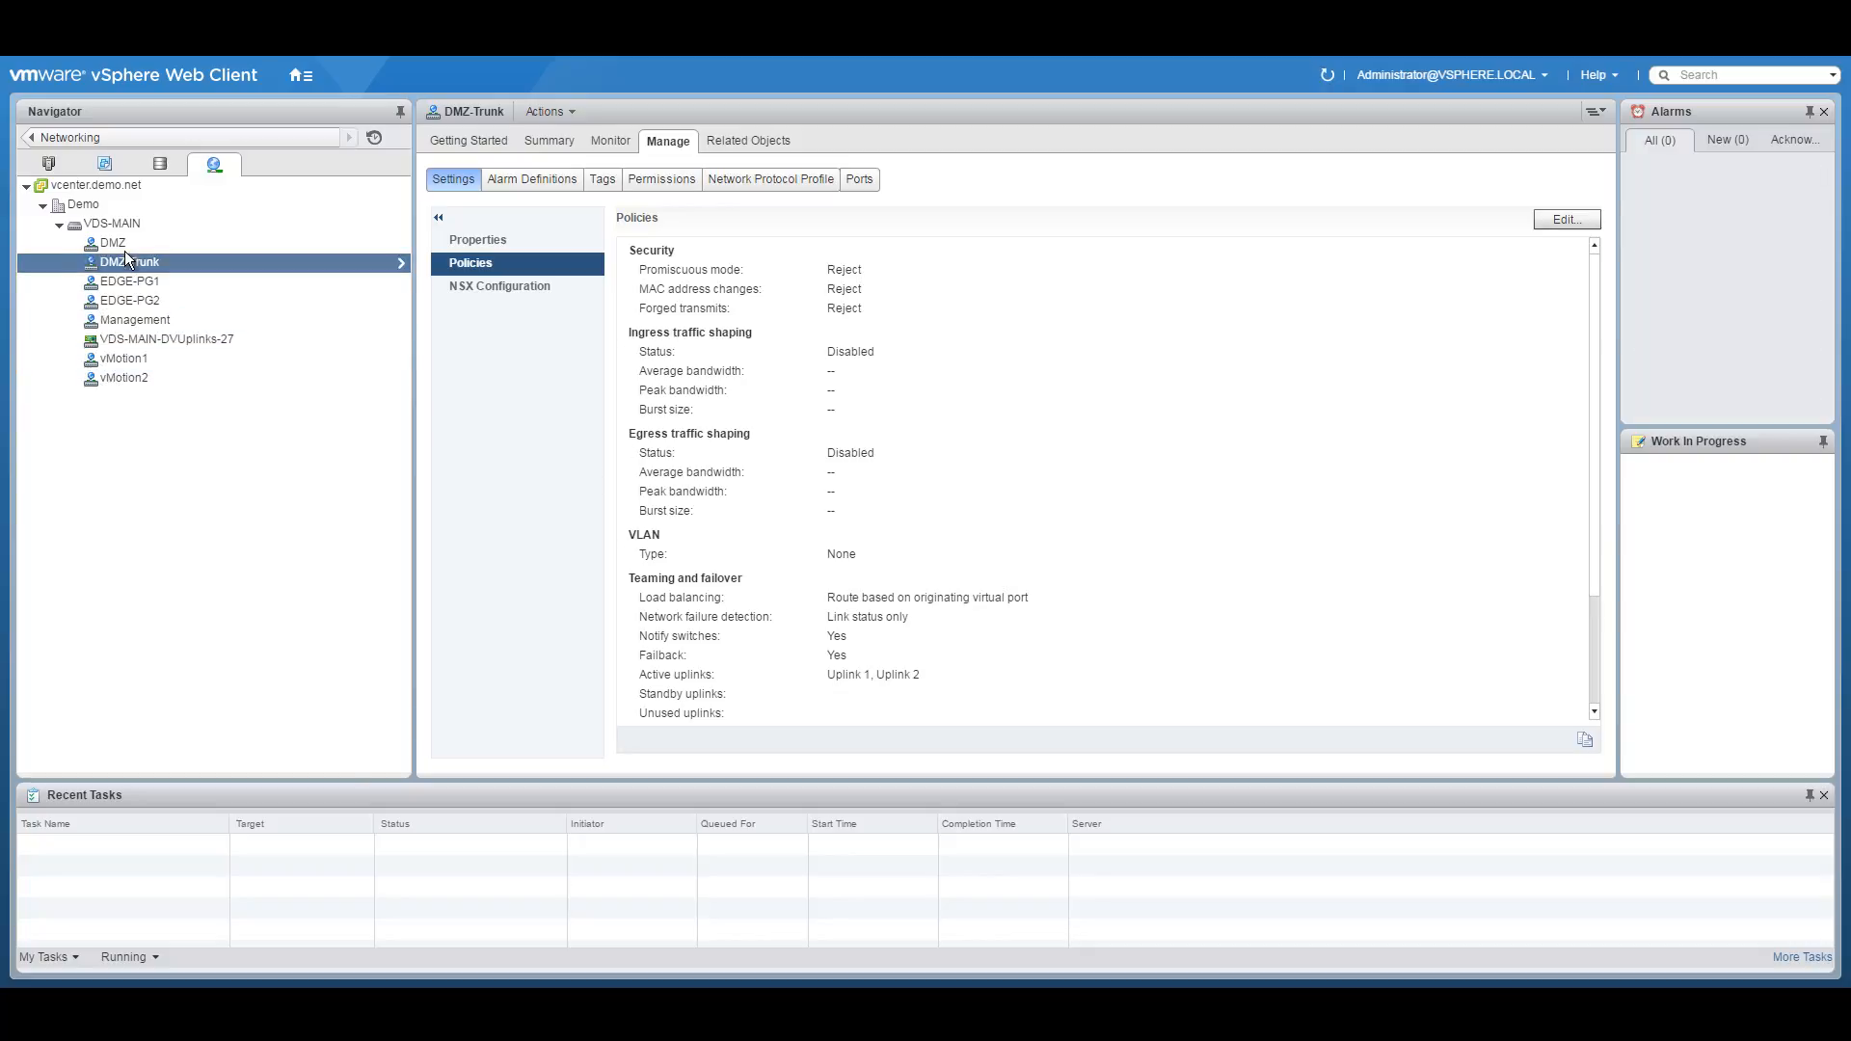
left_click(116, 224)
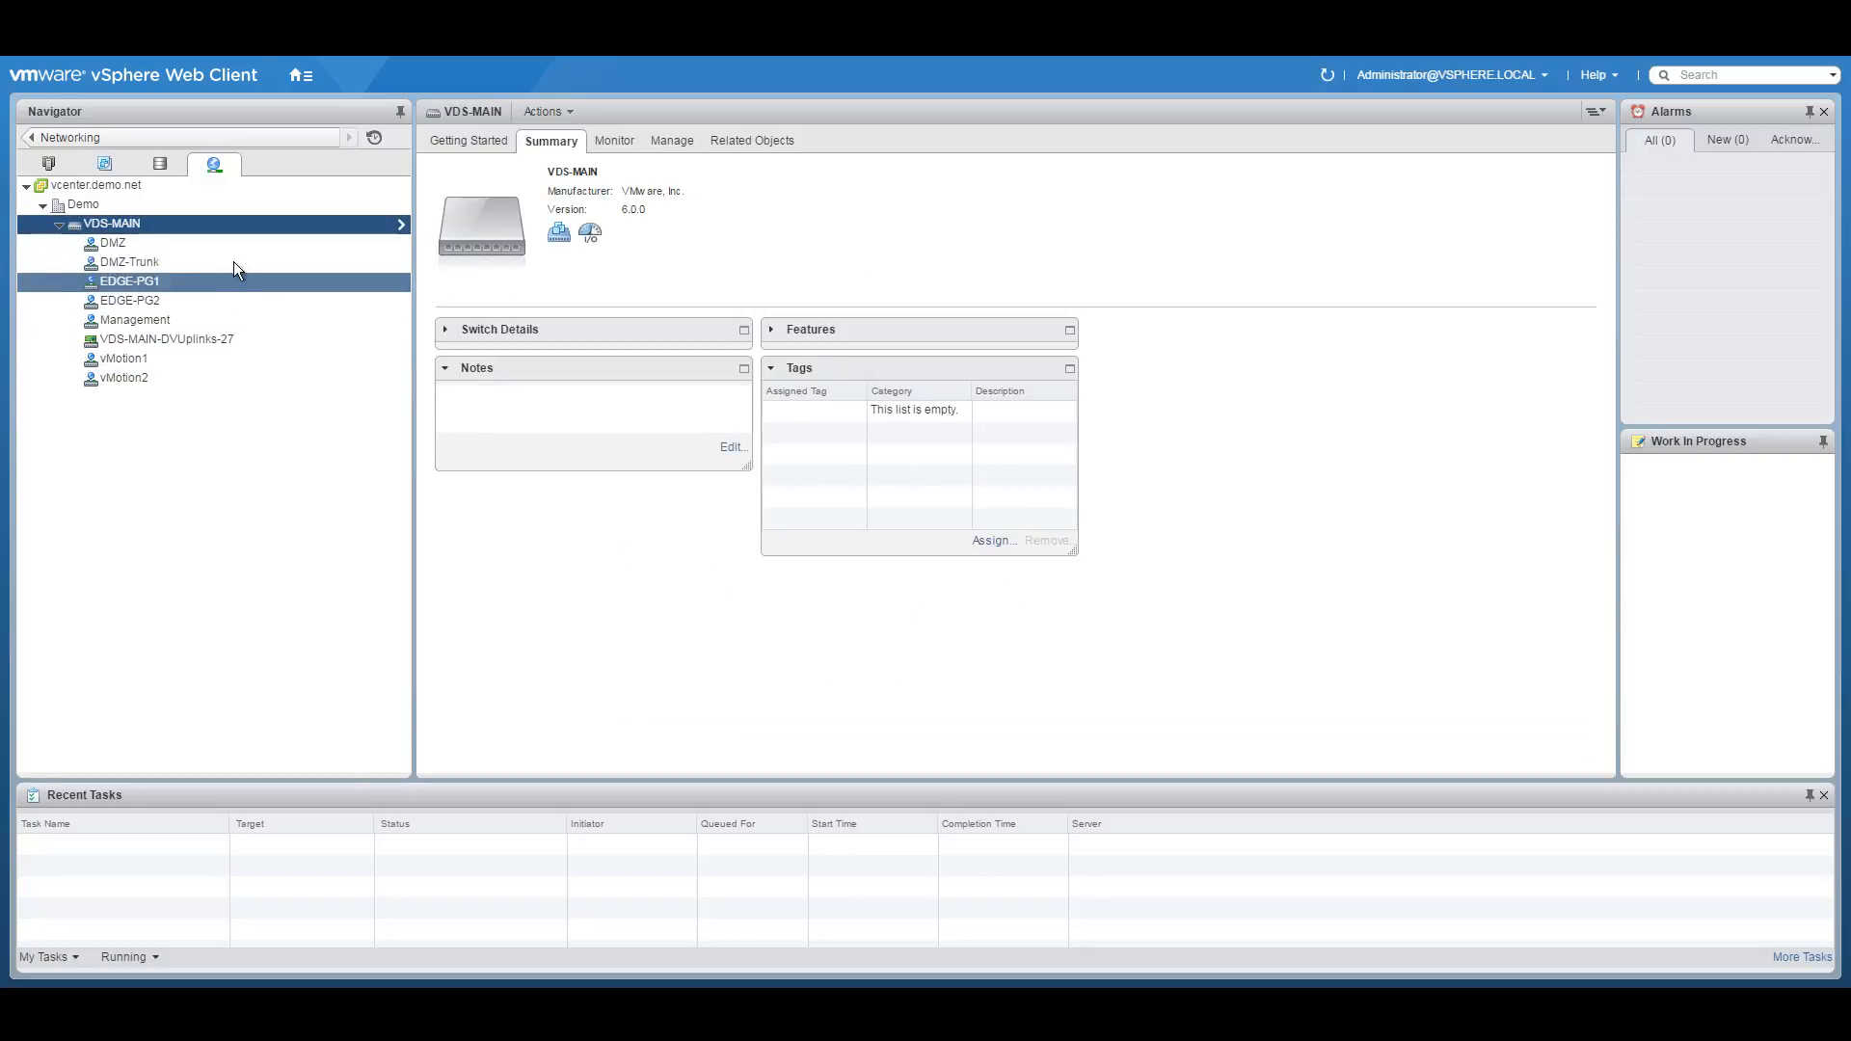
Set the VDS-MAIN switch MTU to 1600 bytes.
right_click(132, 227)
mouse_move(187, 338)
left_click(415, 337)
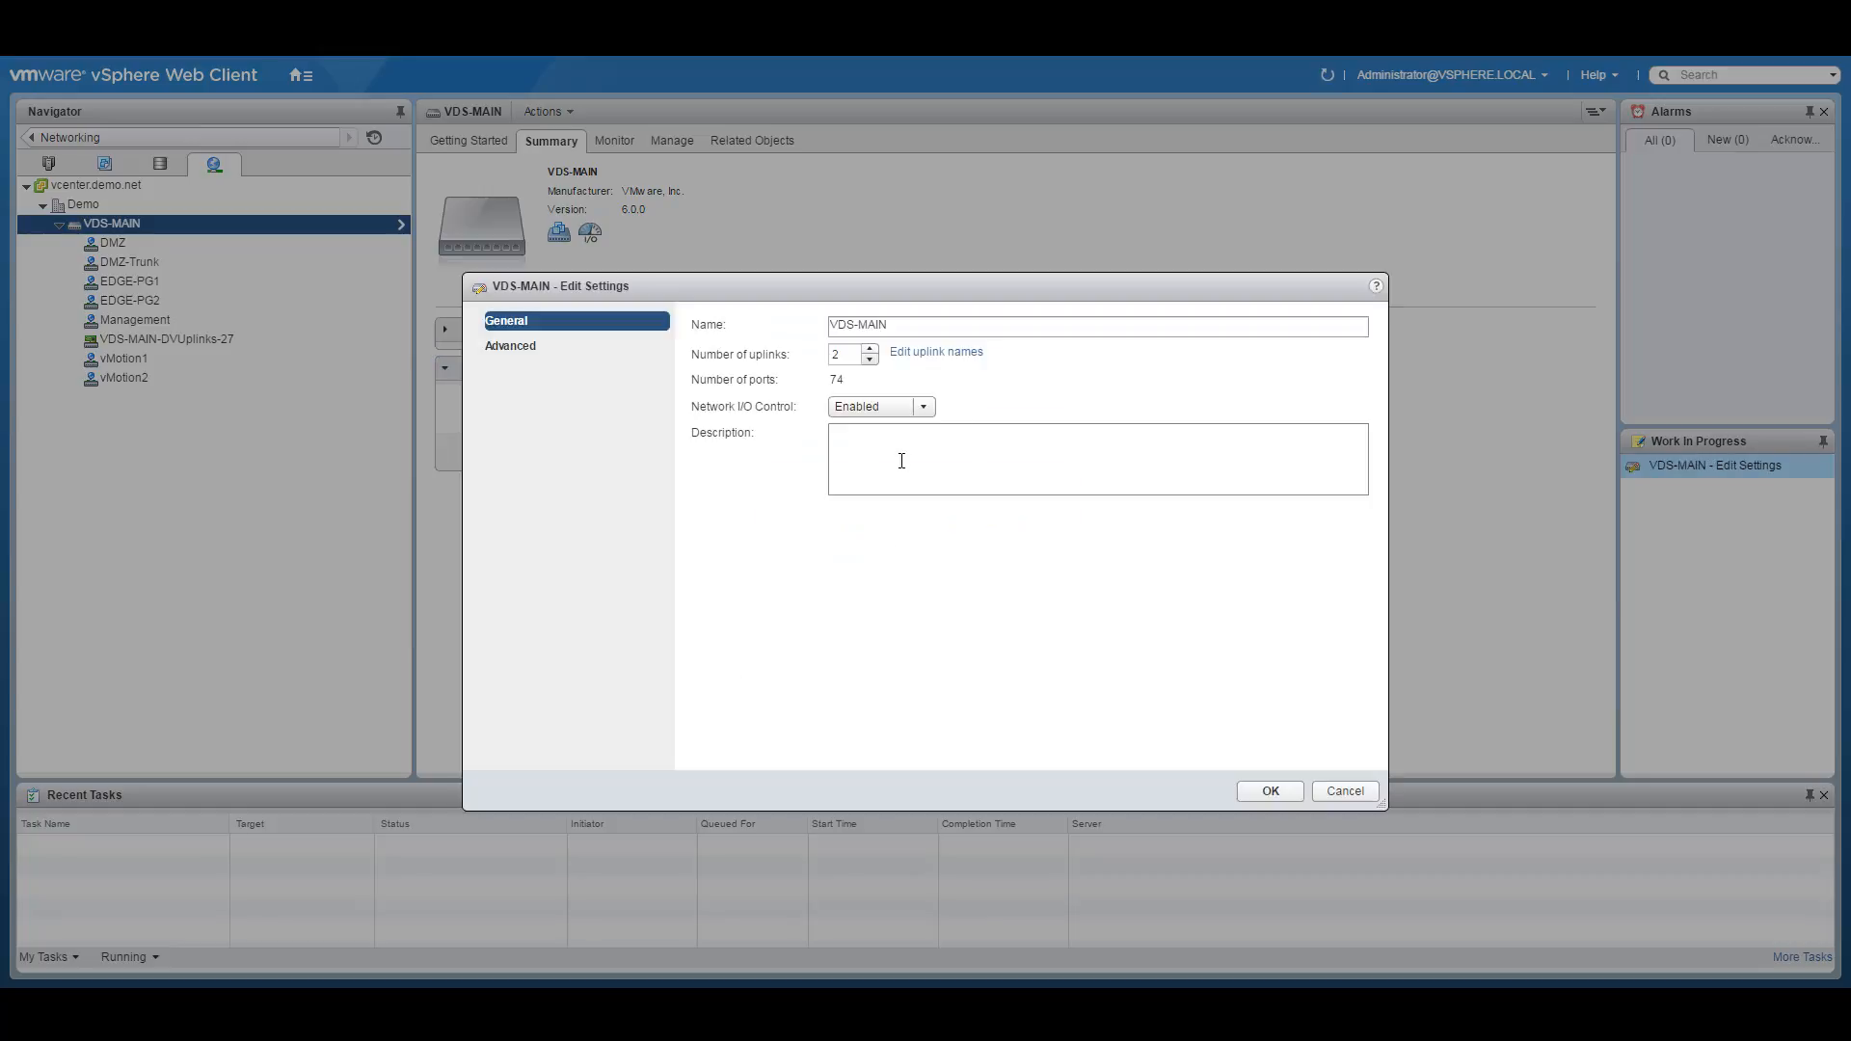
left_click(600, 353)
double_click(937, 327)
type("1600")
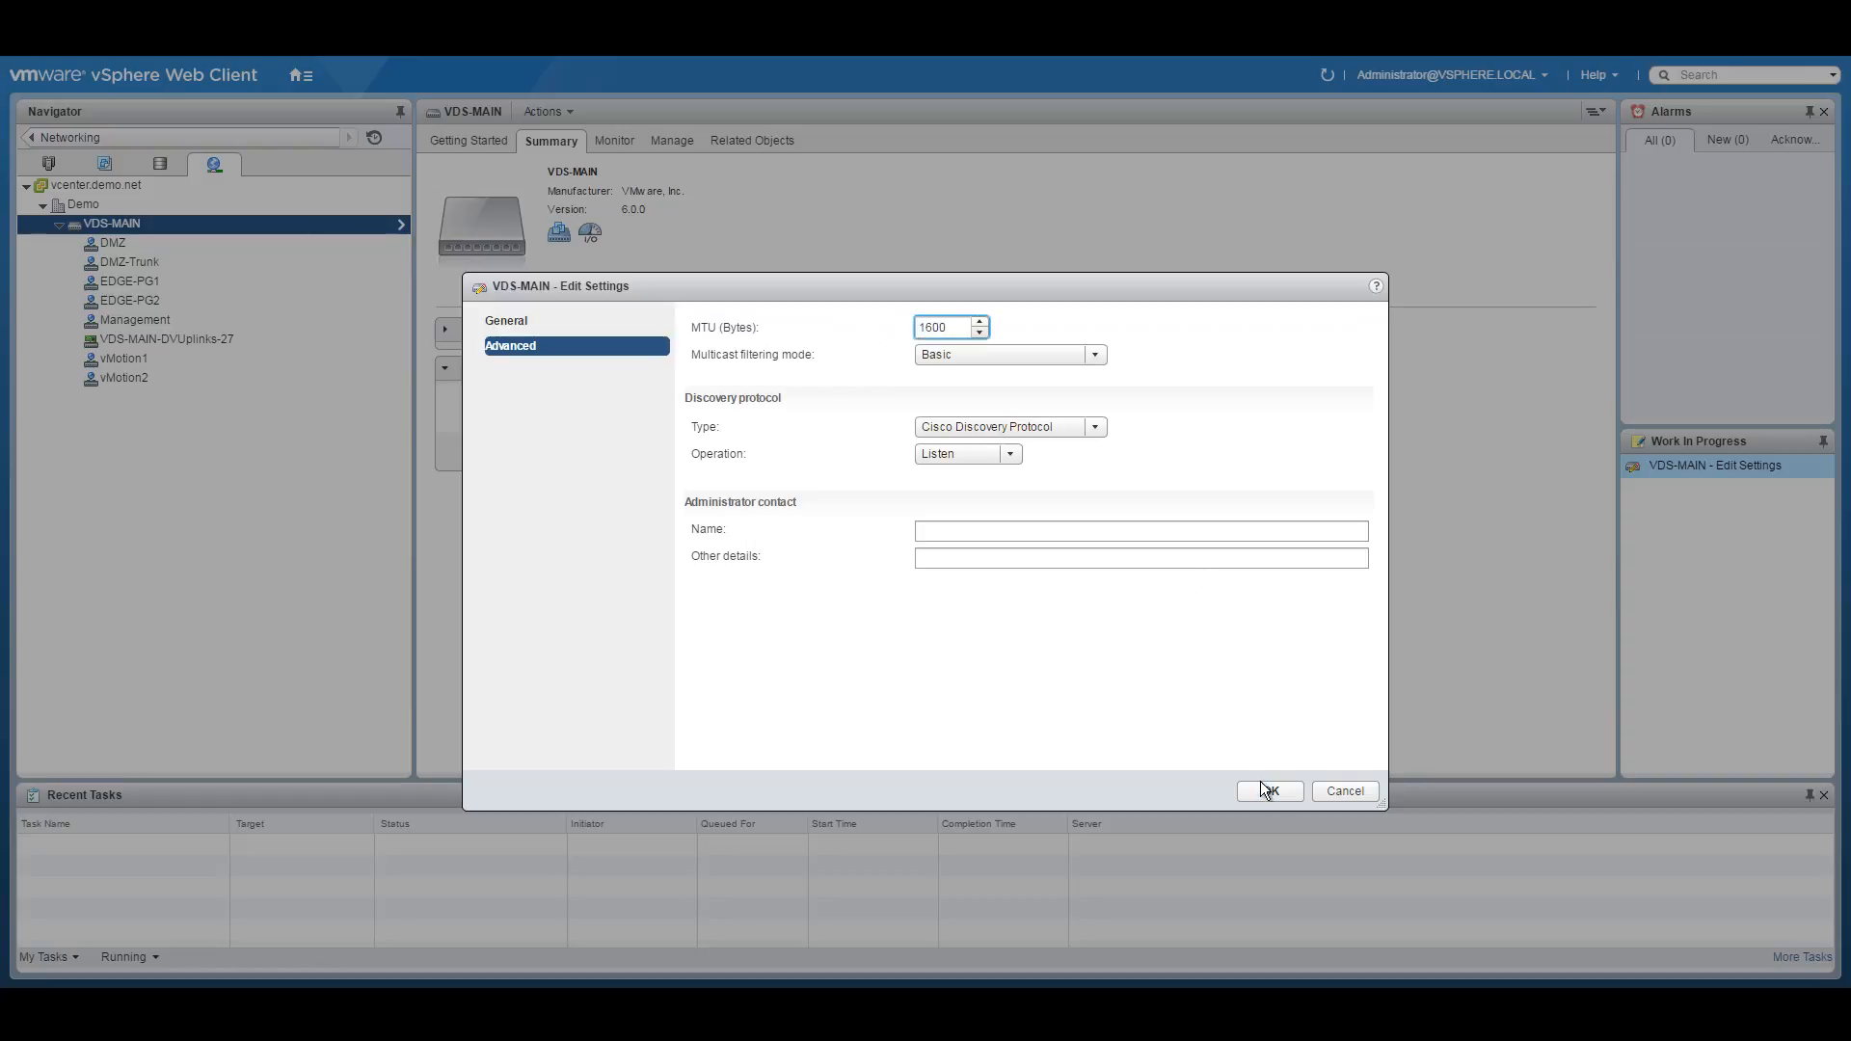
left_click(1269, 789)
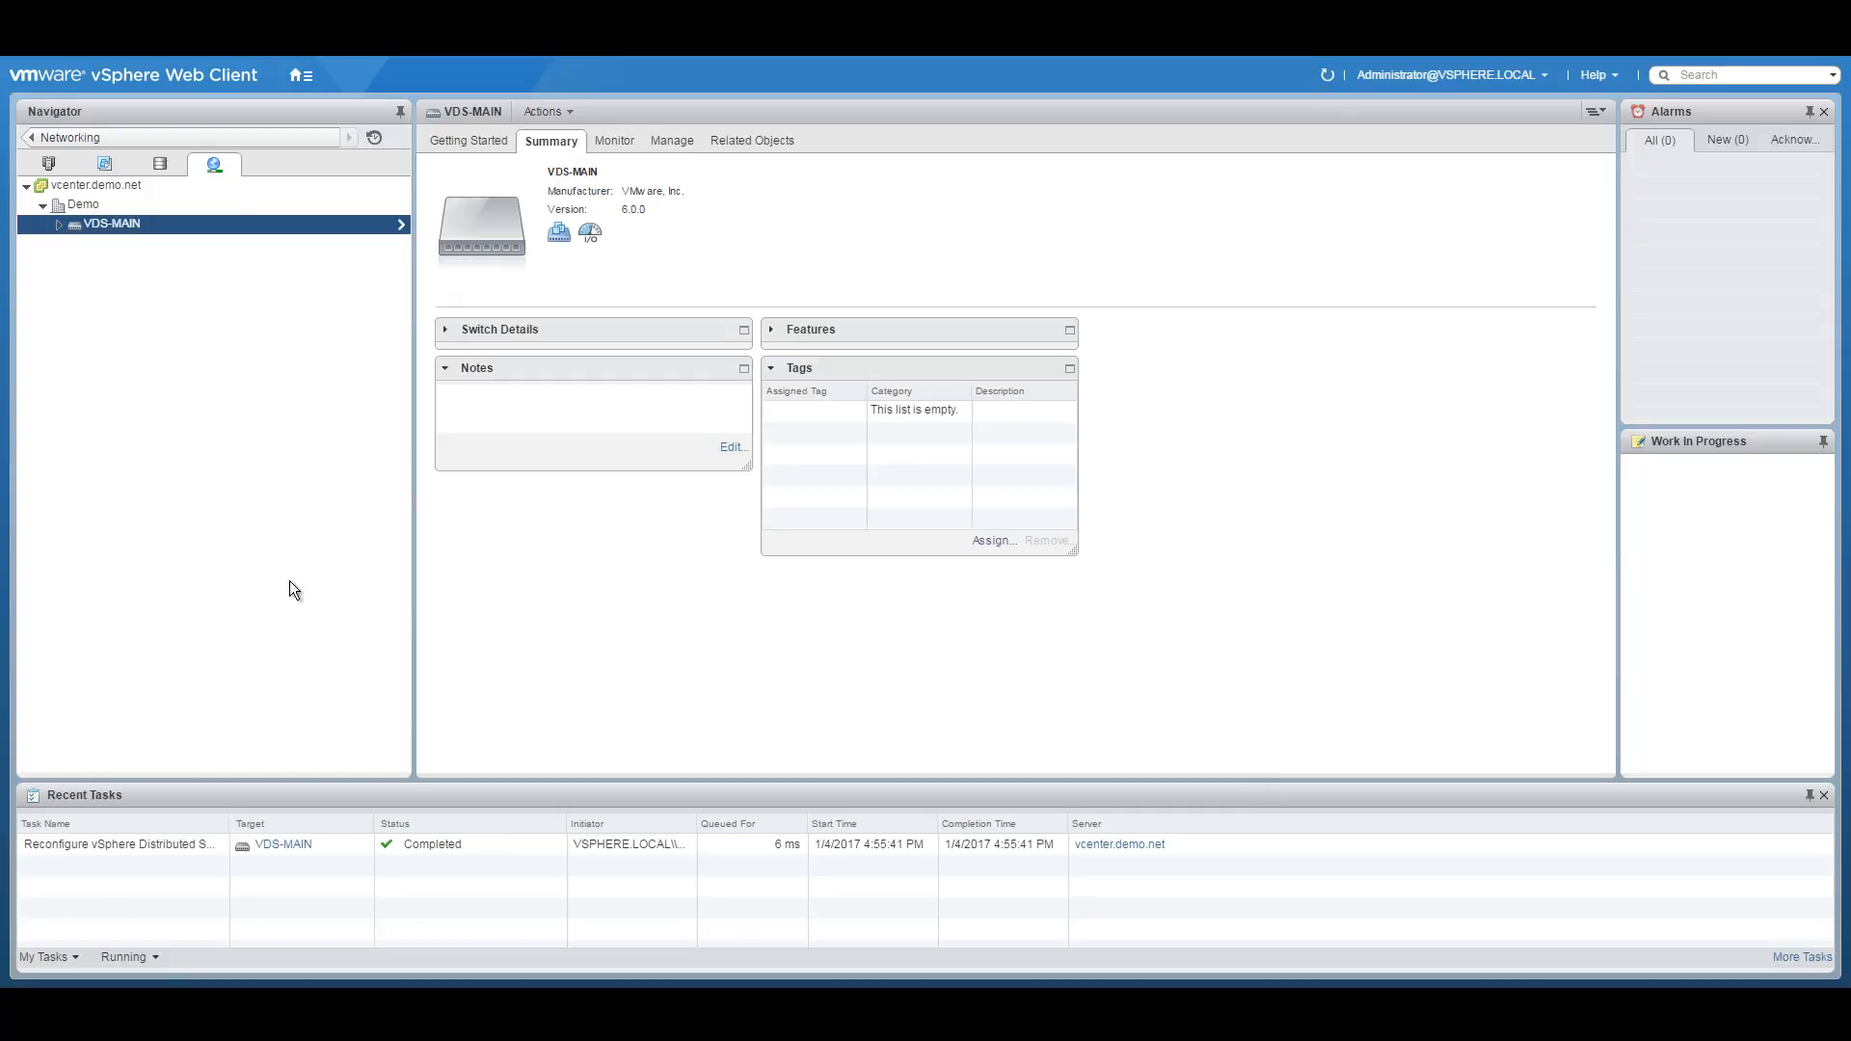
Open the NSX Manager at 172.30.32.102 past the certificate warning and enter the admin user name.
left_click(58, 224)
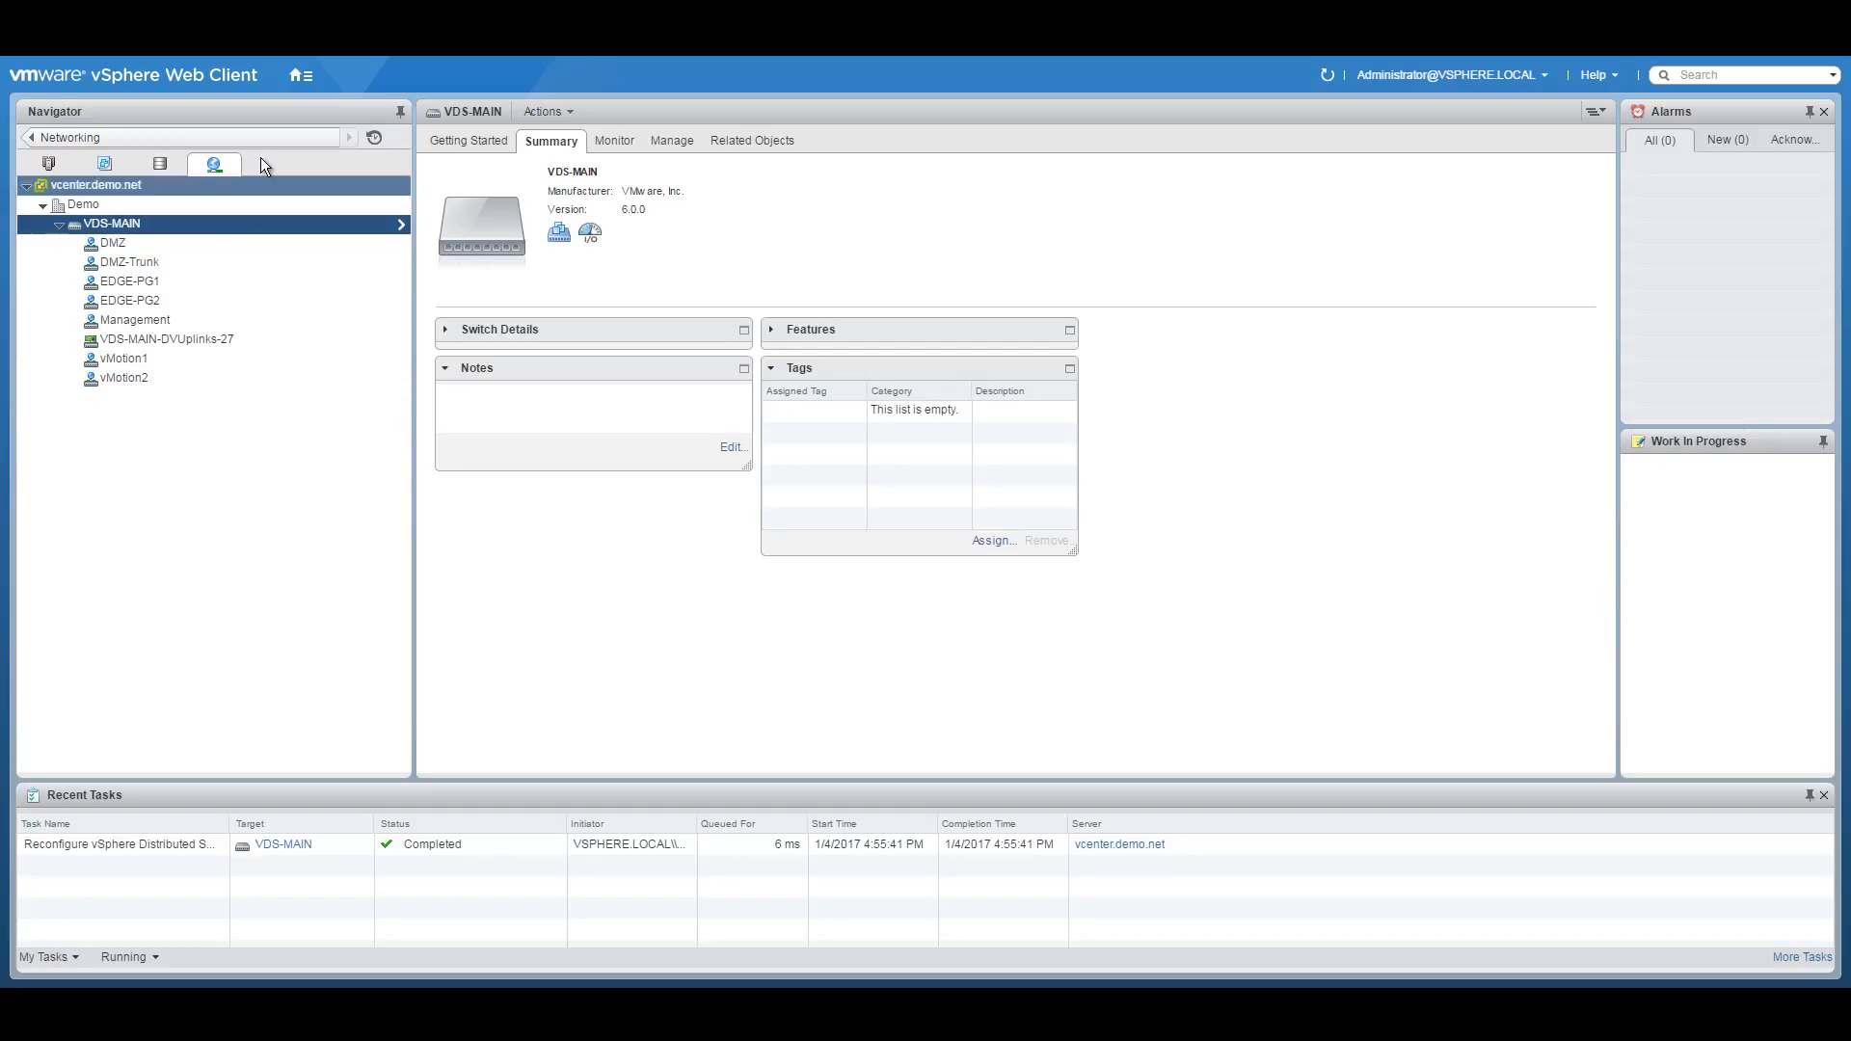
left_click(300, 75)
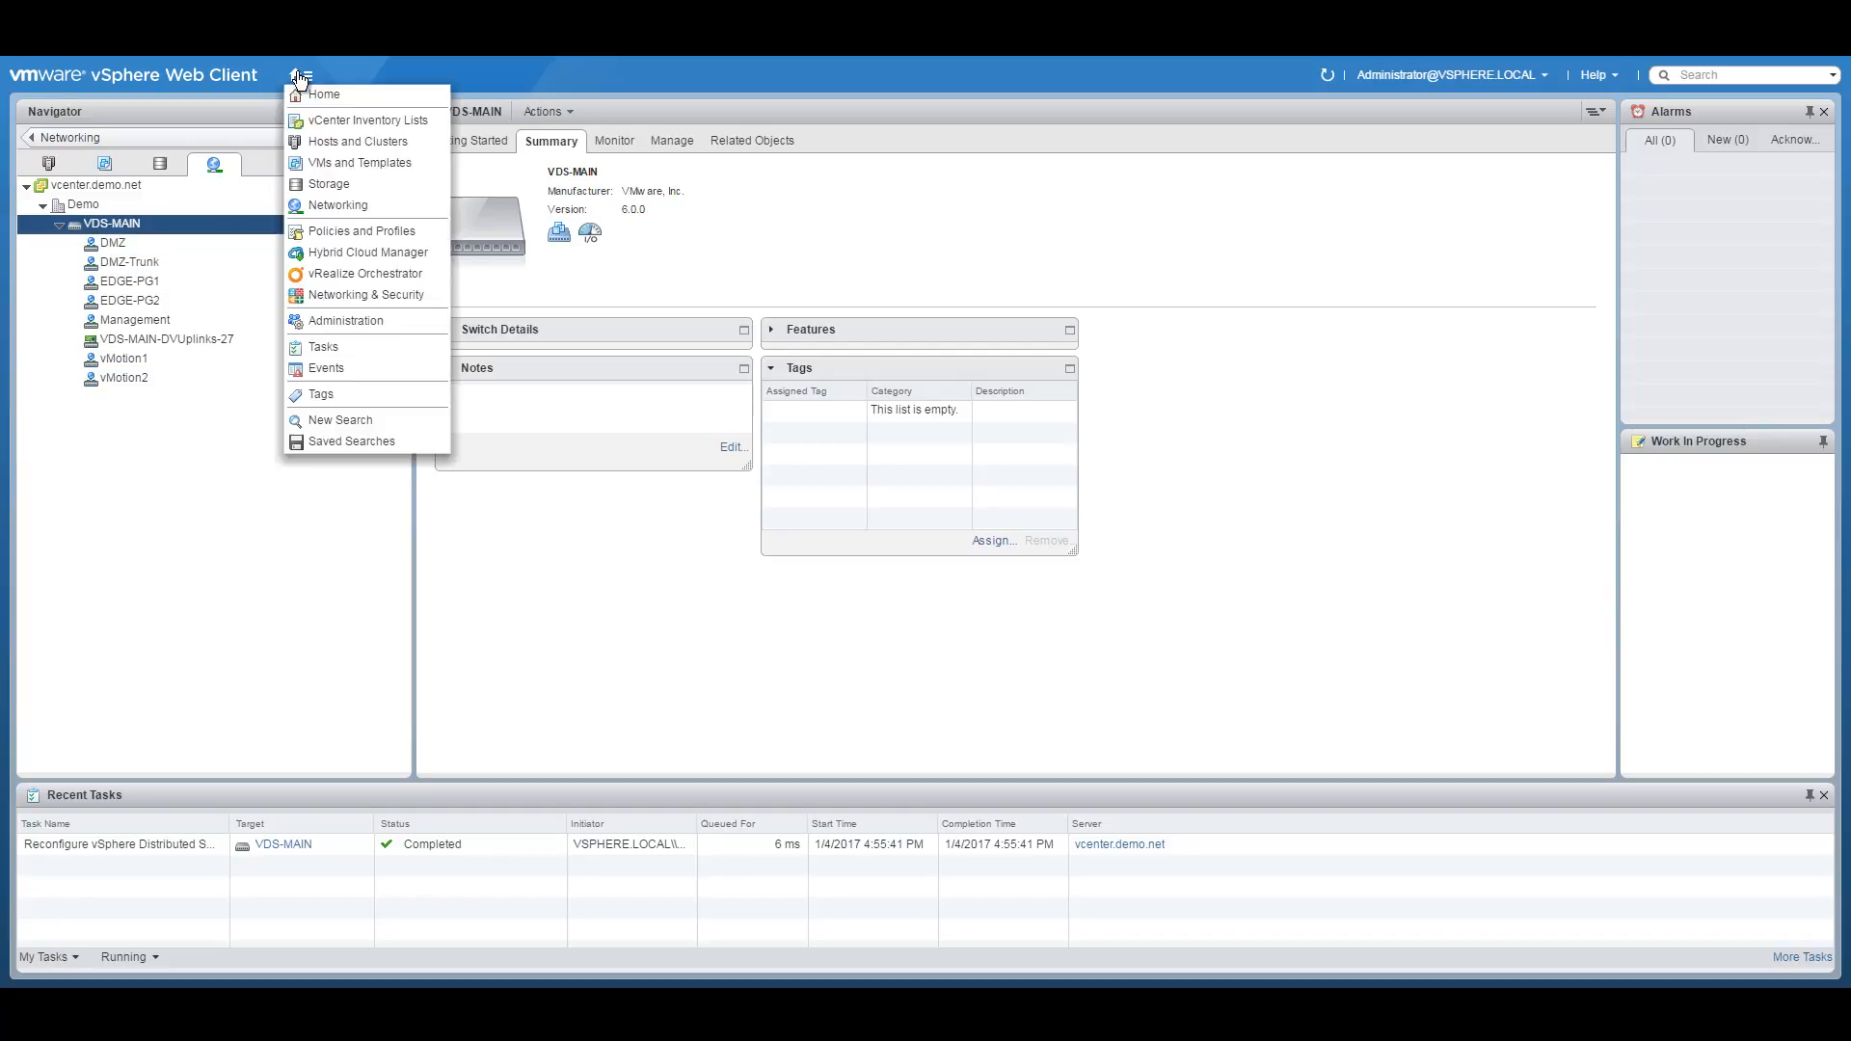
left_click(349, 137)
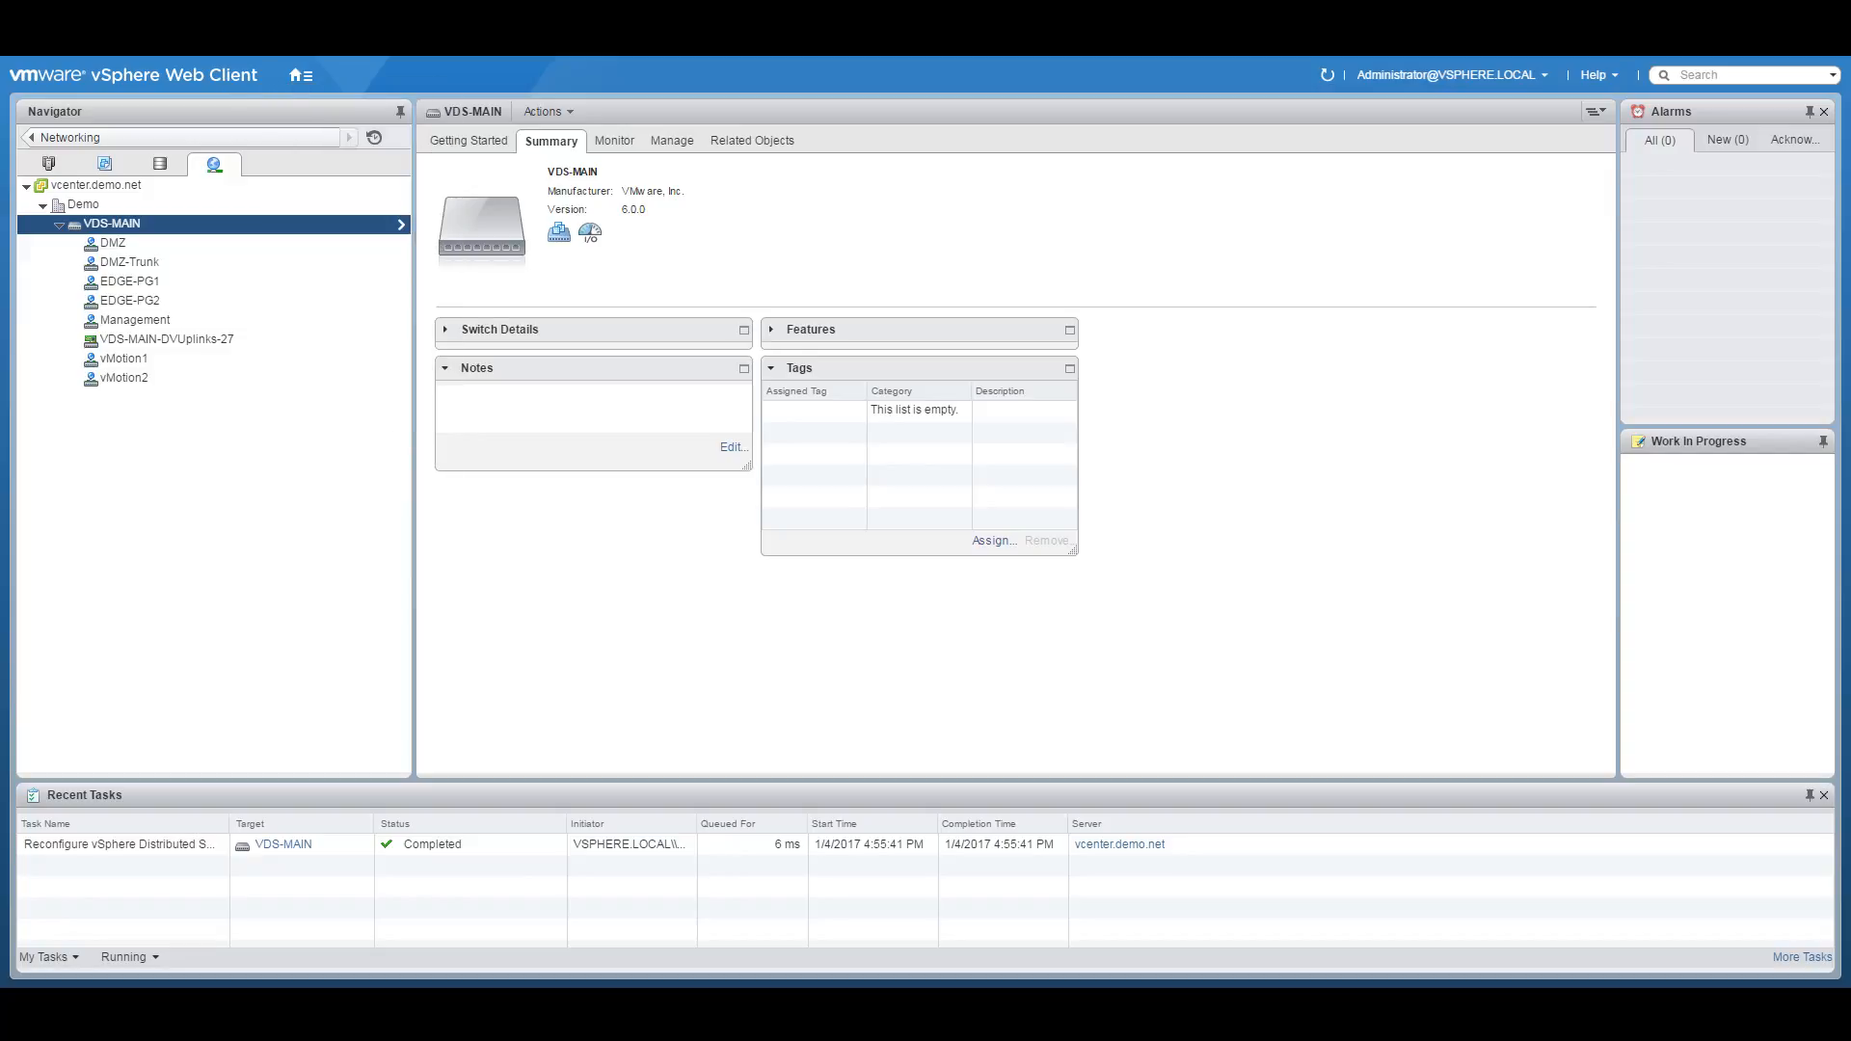
key("ctrl+t")
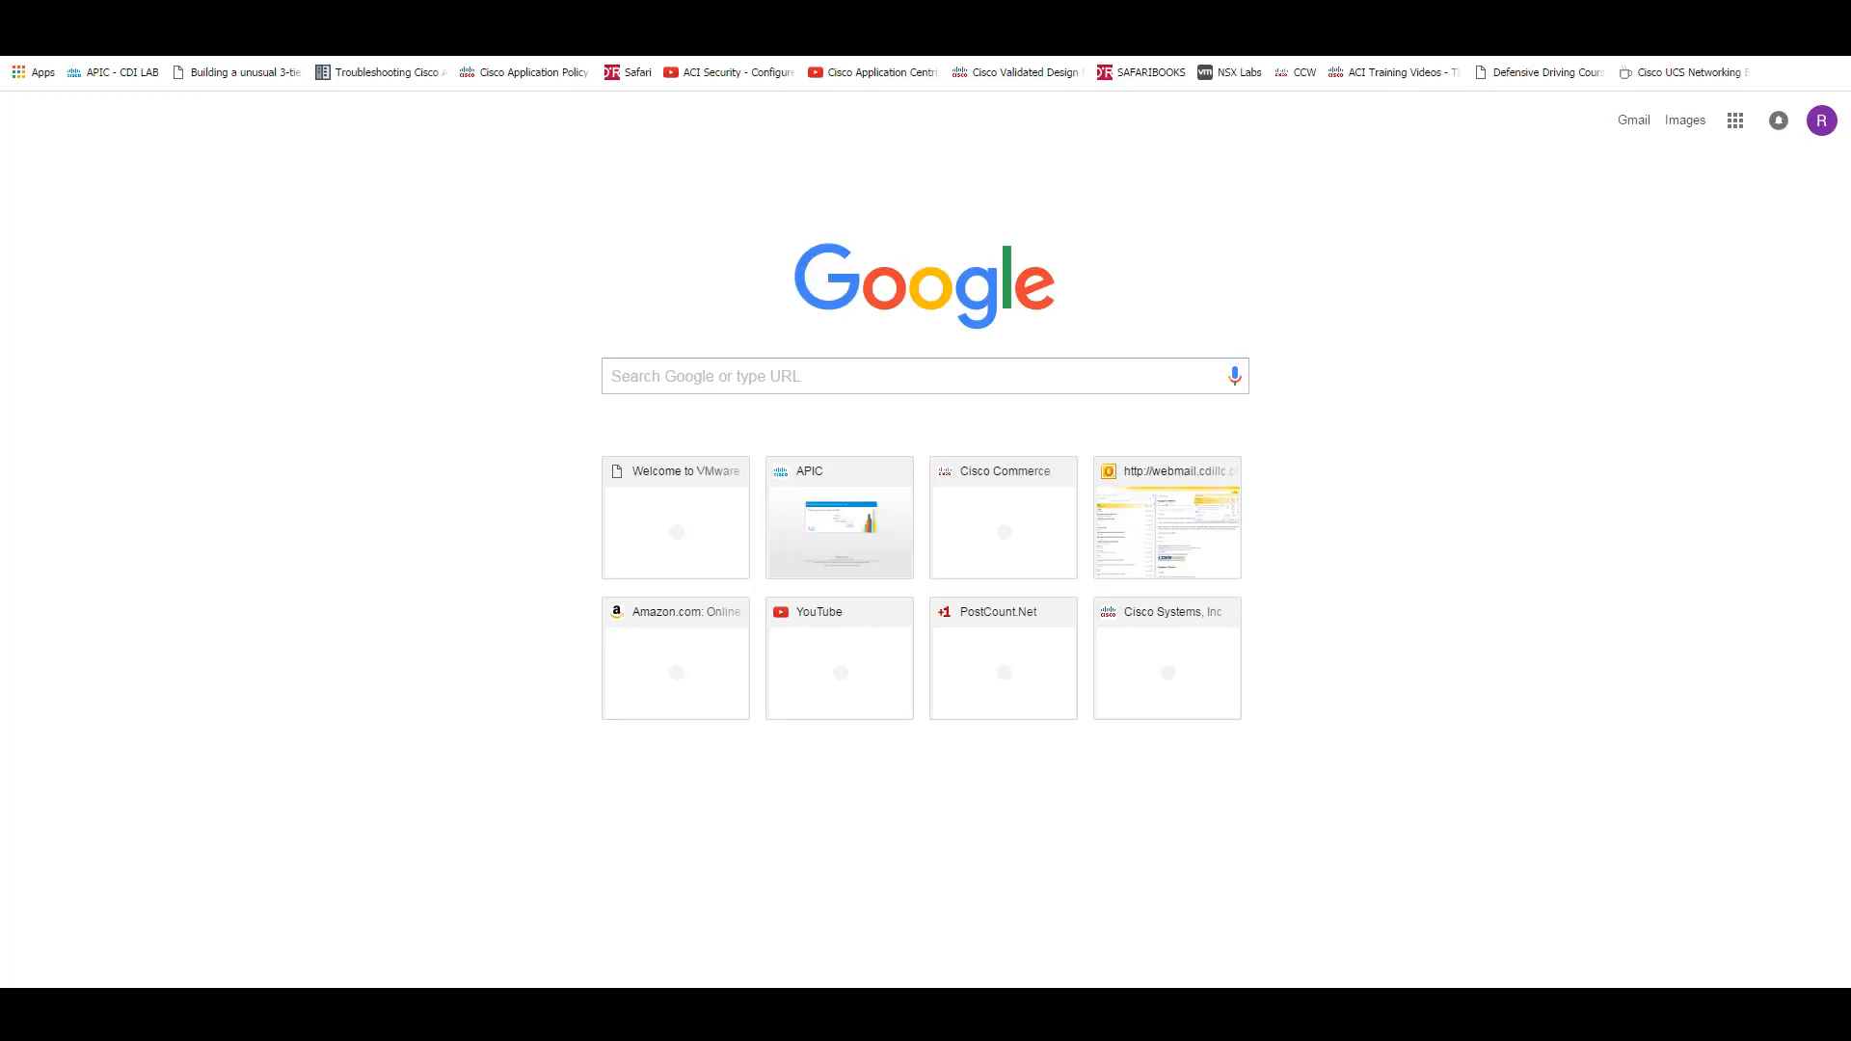
left_click(654, 478)
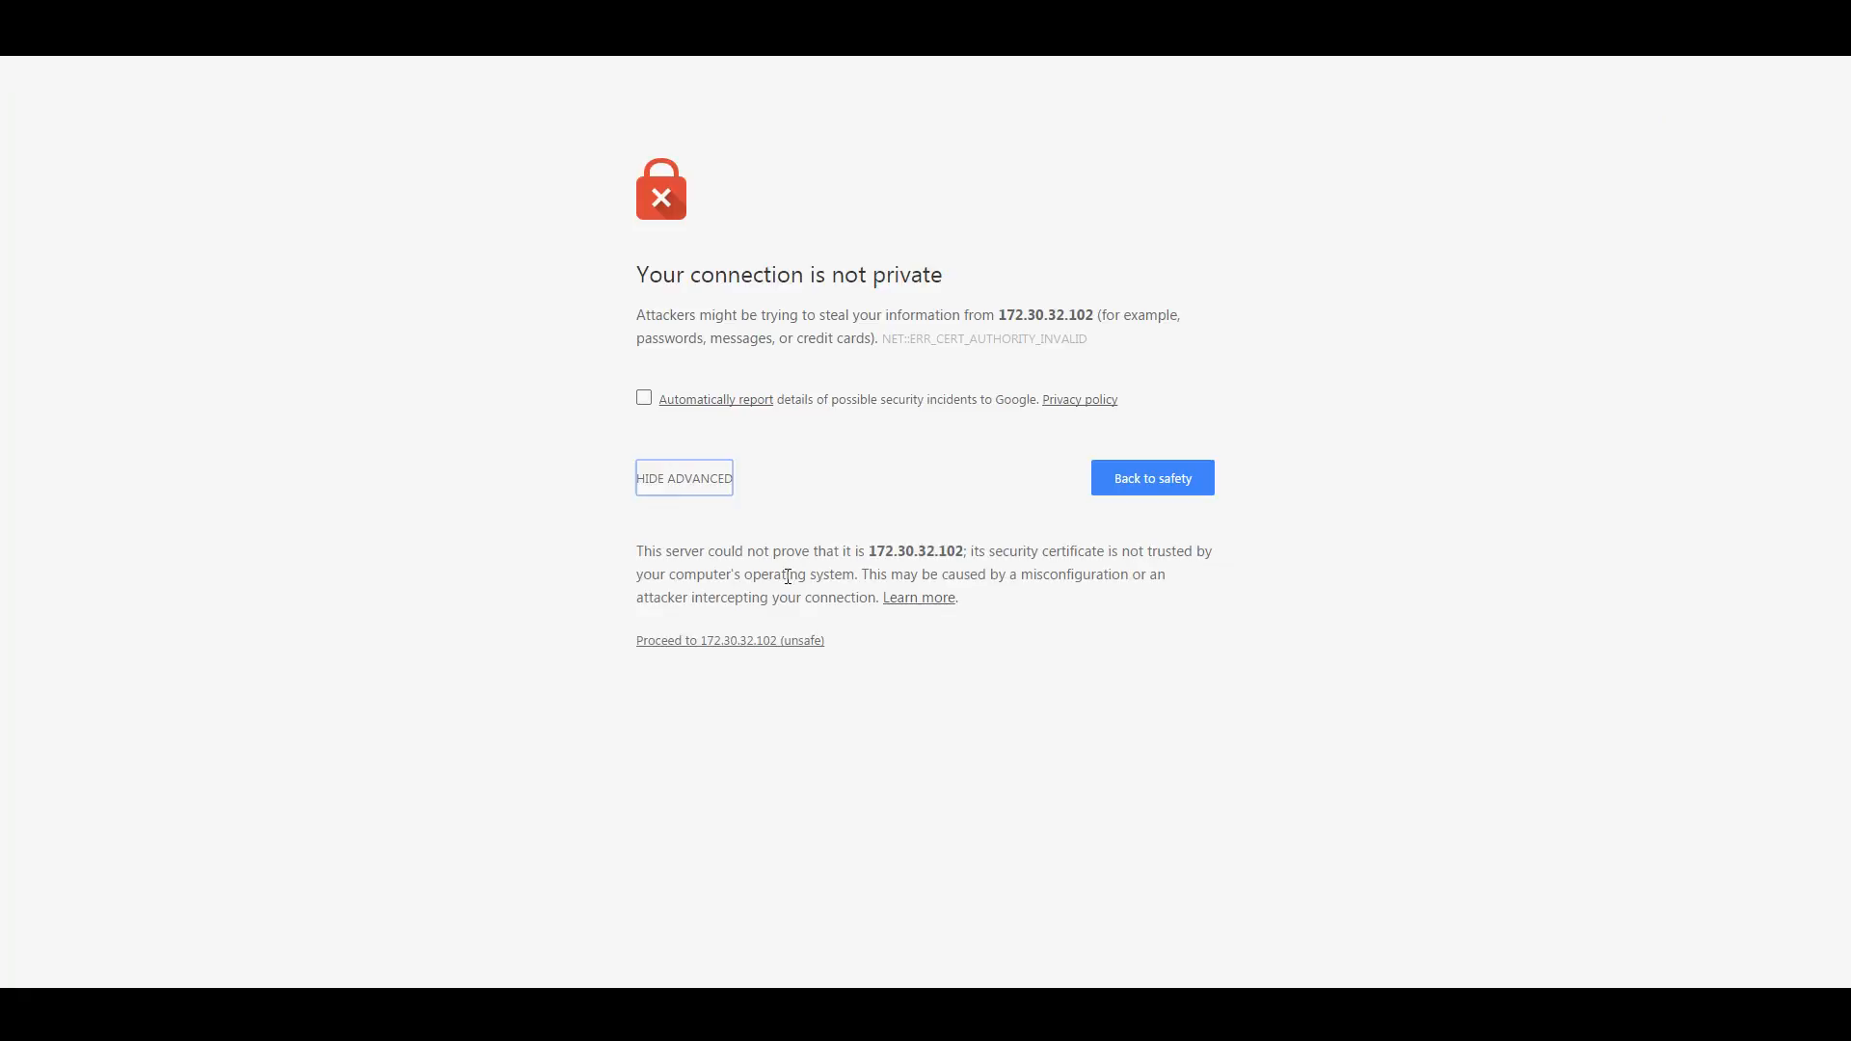
left_click(744, 640)
type("admin")
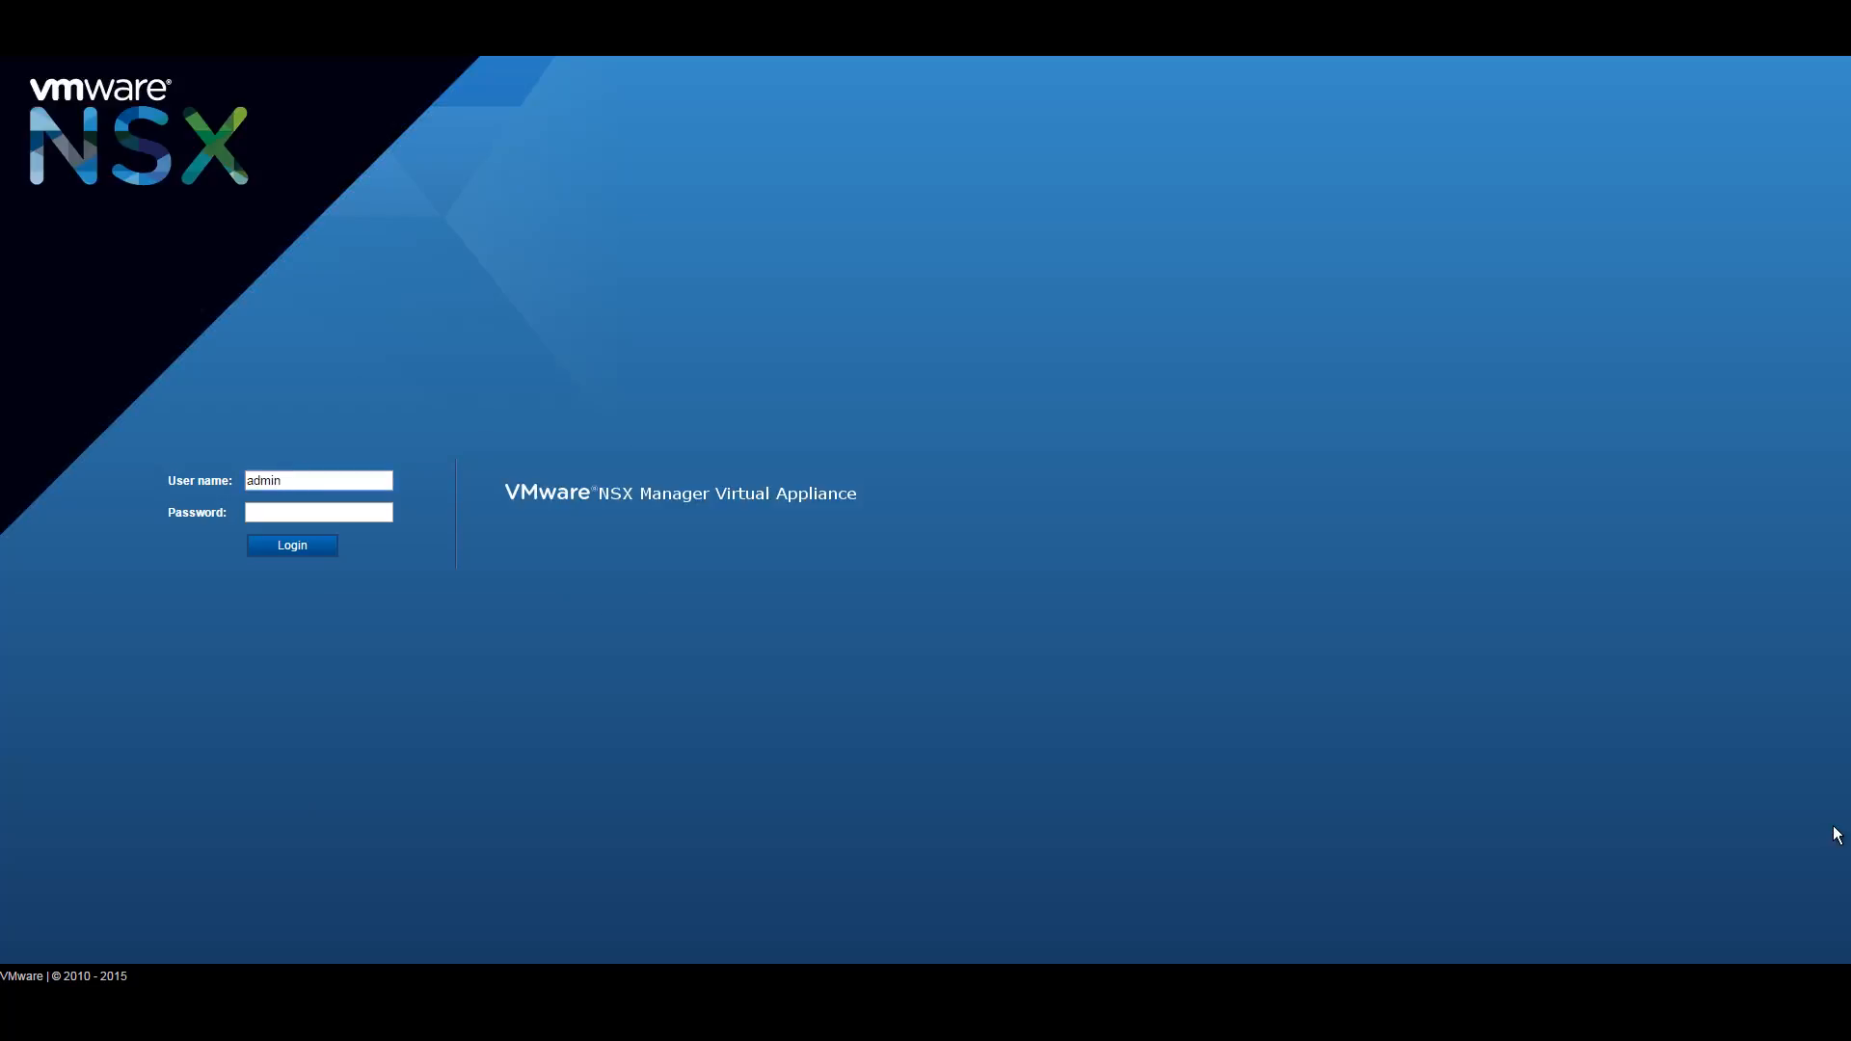
Log in to the NSX Manager appliance as admin after a failed vSphere-account attempt, viewing its summary.
key("ctrl+a")
type("administrator@vsphere.local")
key("Tab")
type("*******")
key("Return")
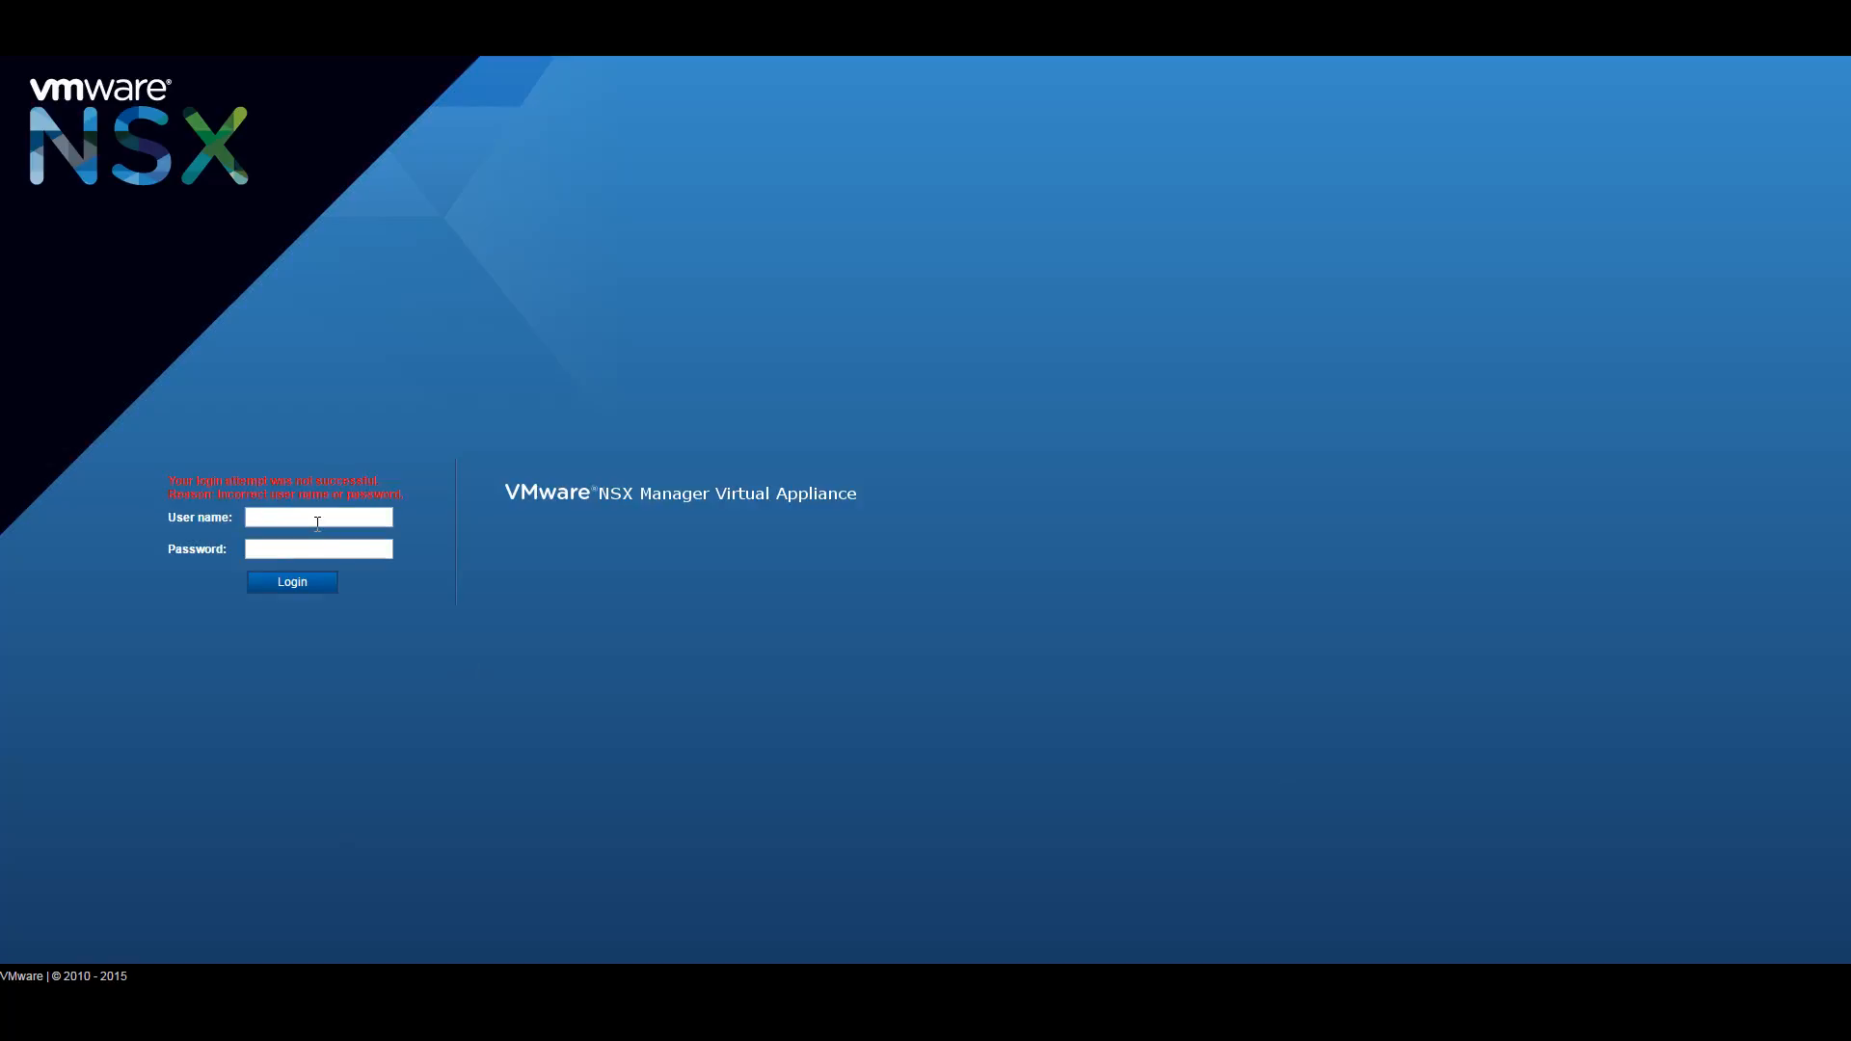
type("admin")
key("Tab")
type("default")
key("Return")
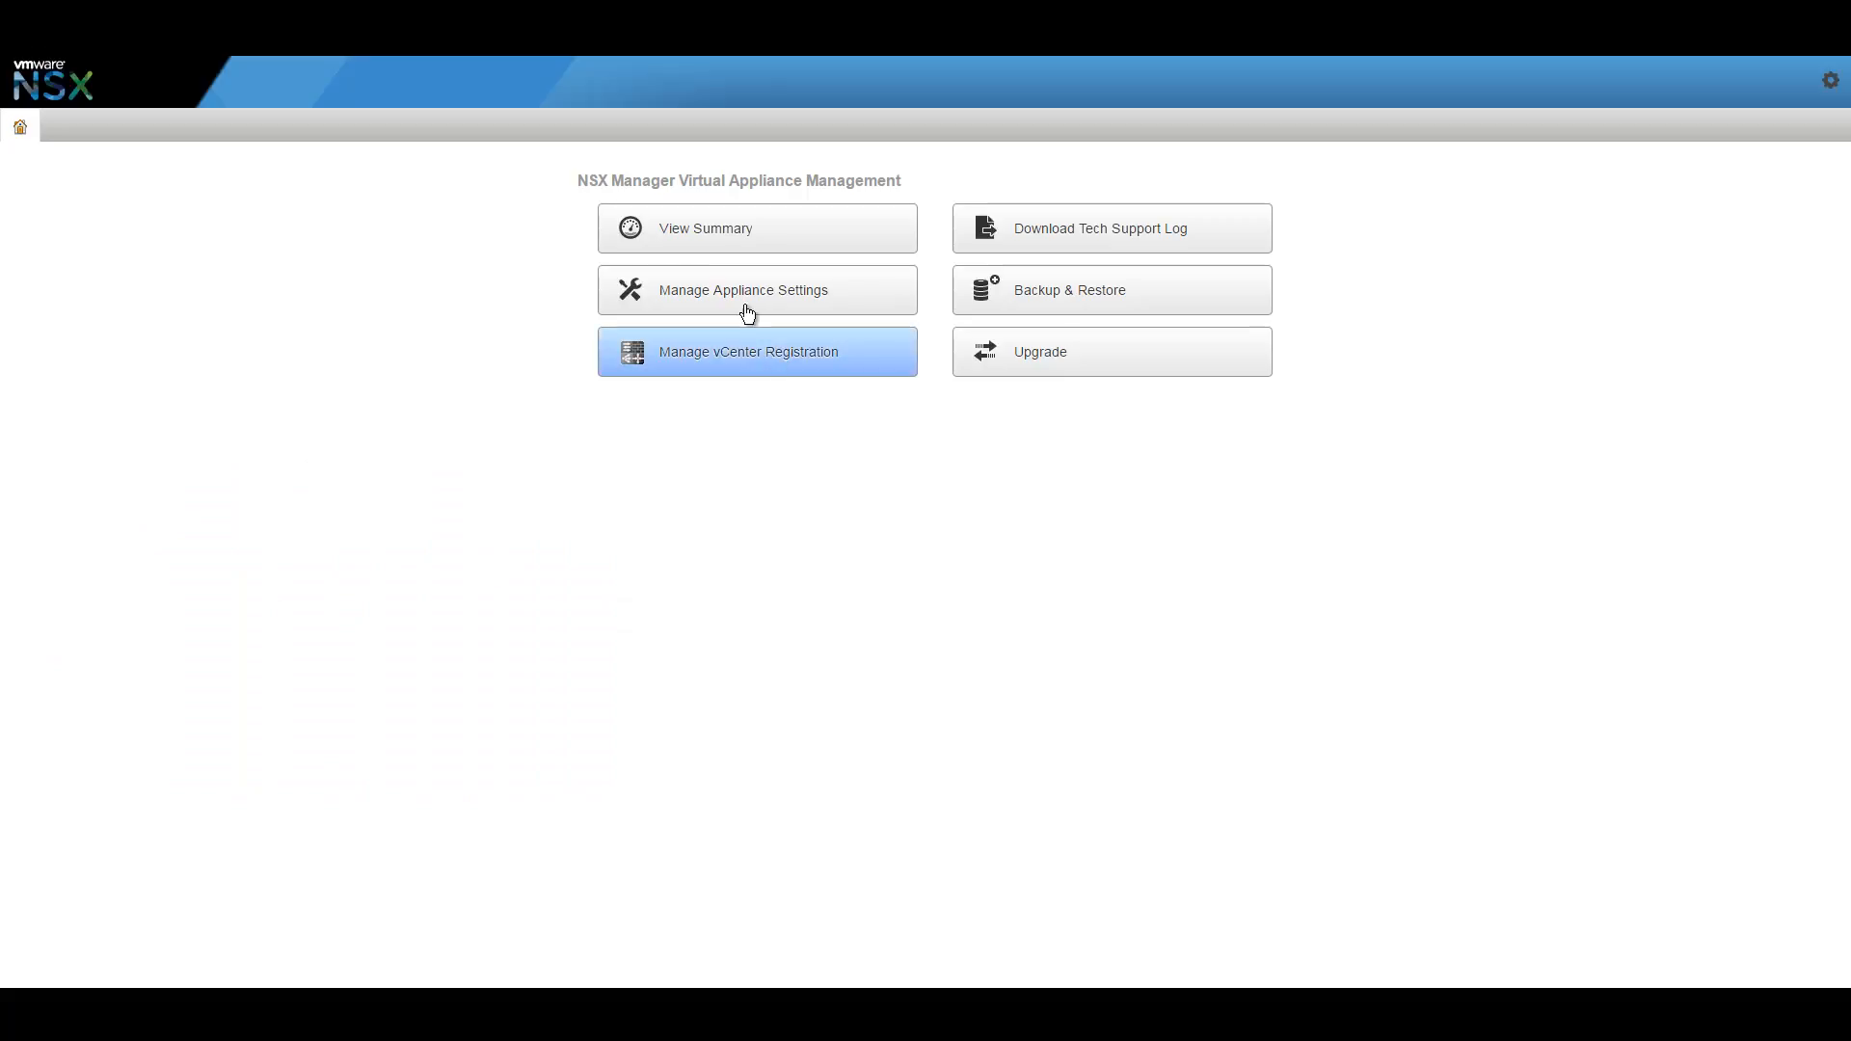
left_click(709, 236)
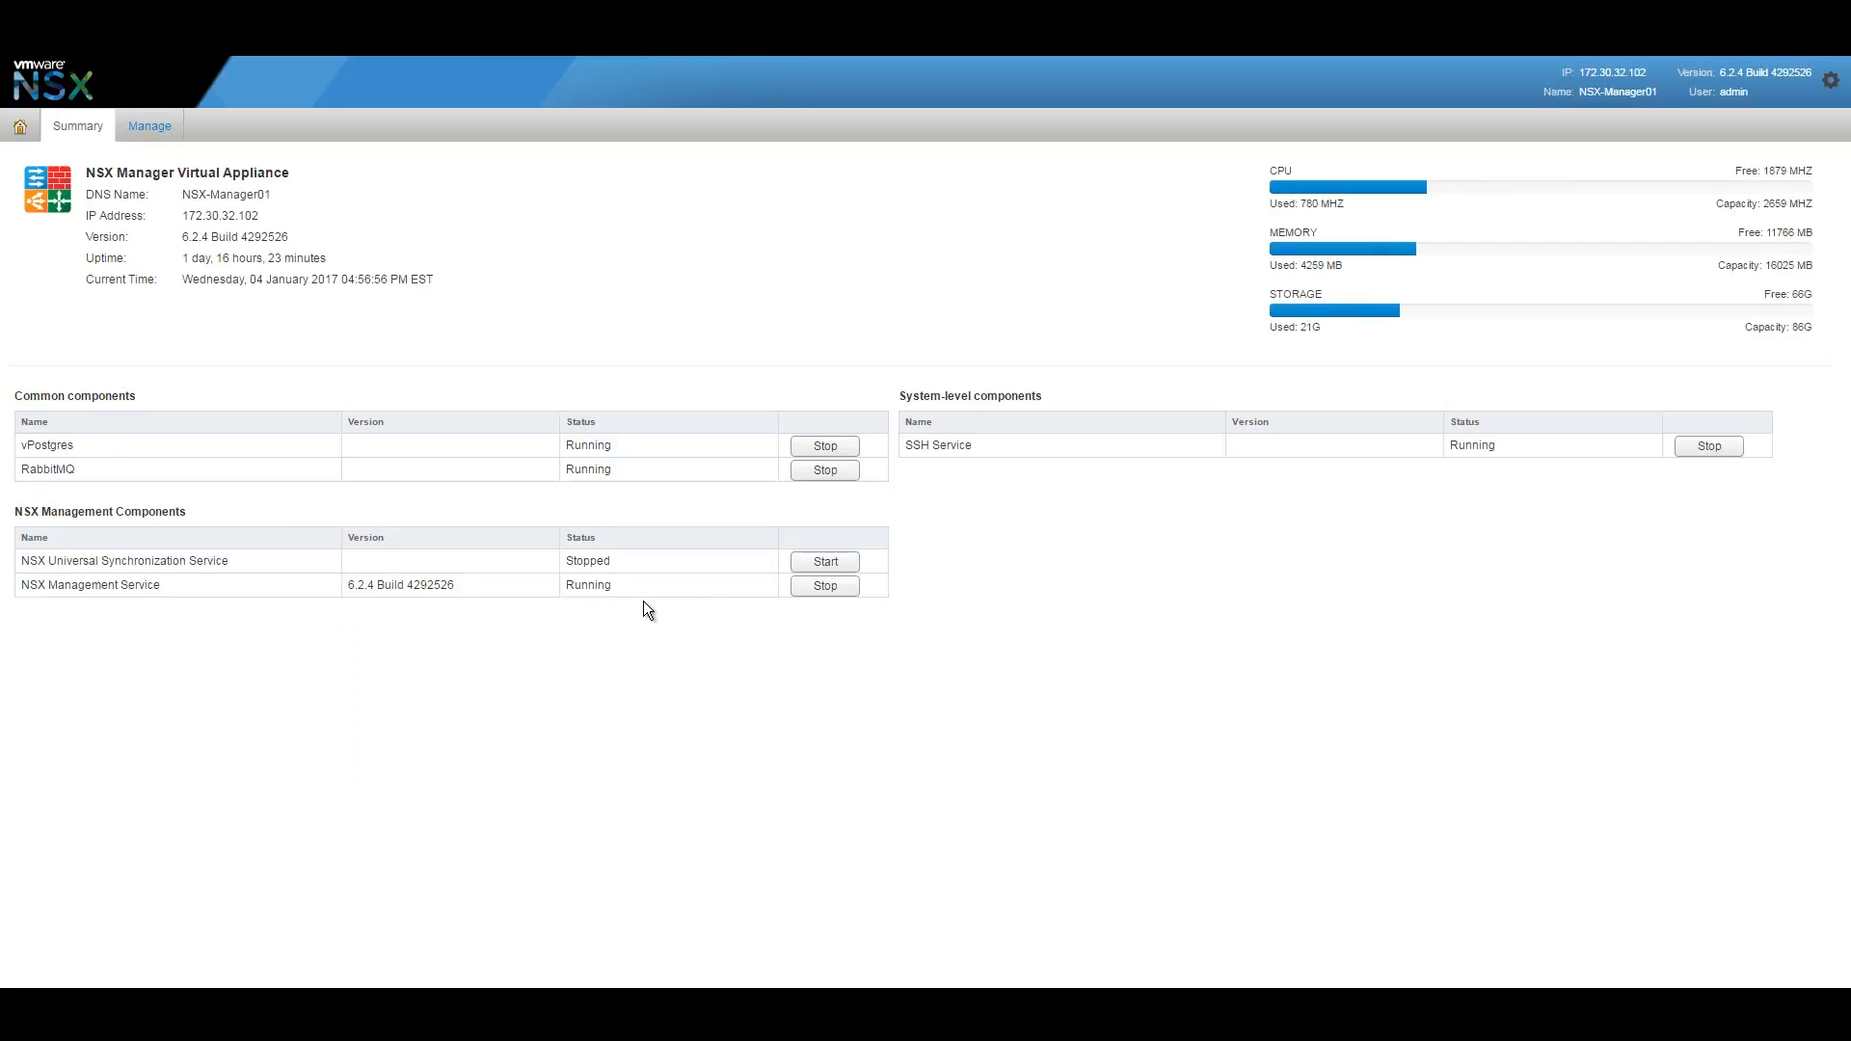
Review the NSX Manager appliance summary and its NTP server settings.
left_click(148, 126)
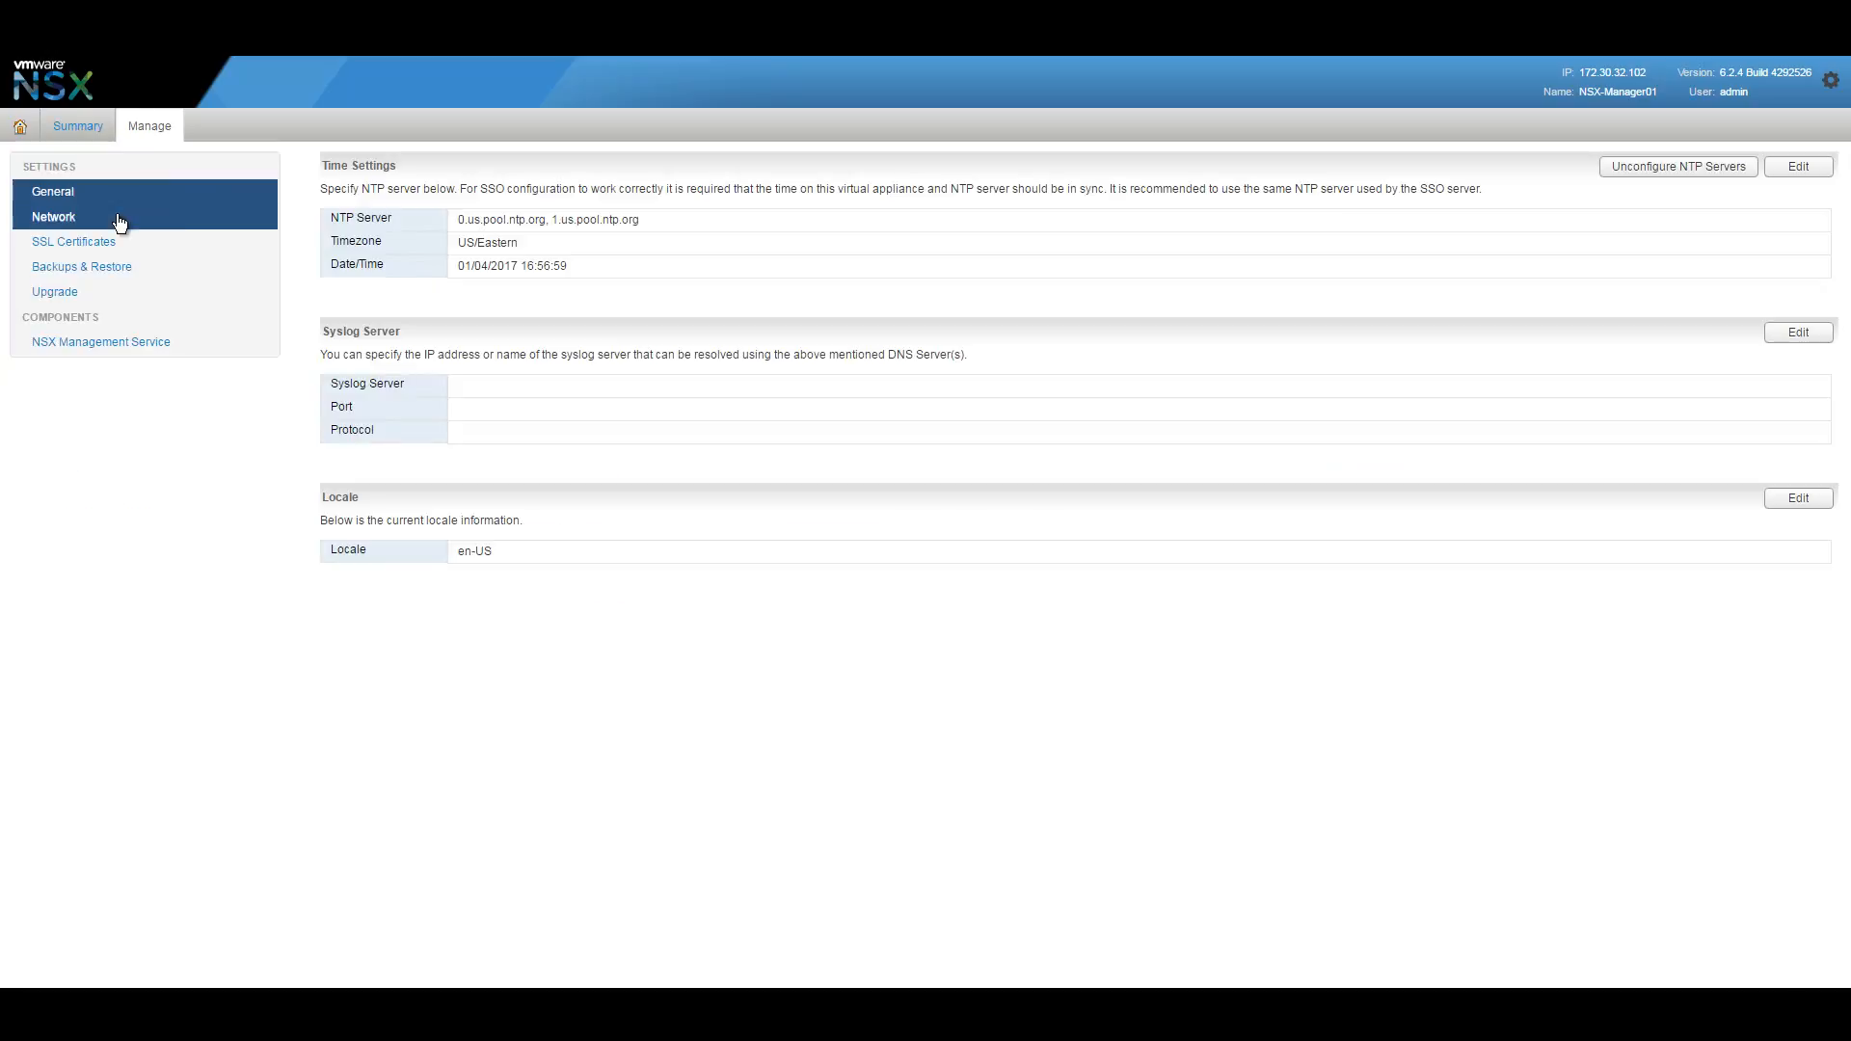
left_click(20, 126)
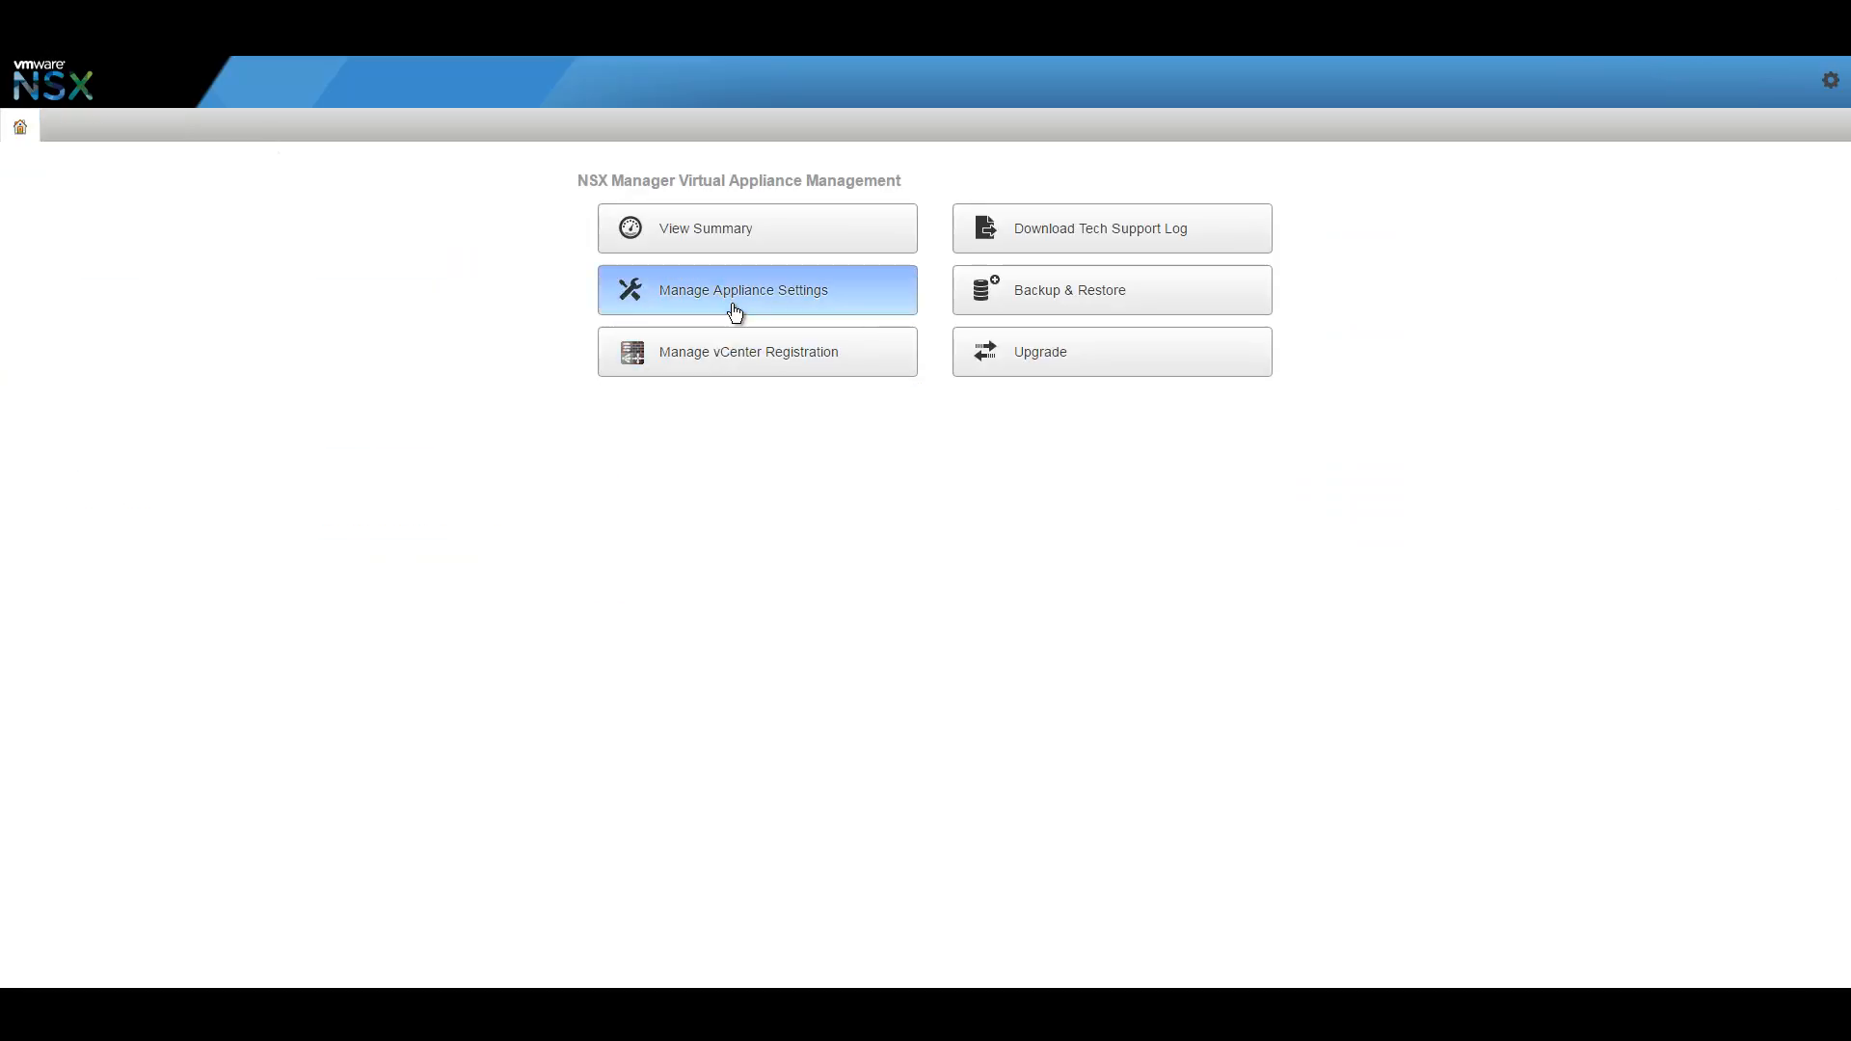
left_click(734, 306)
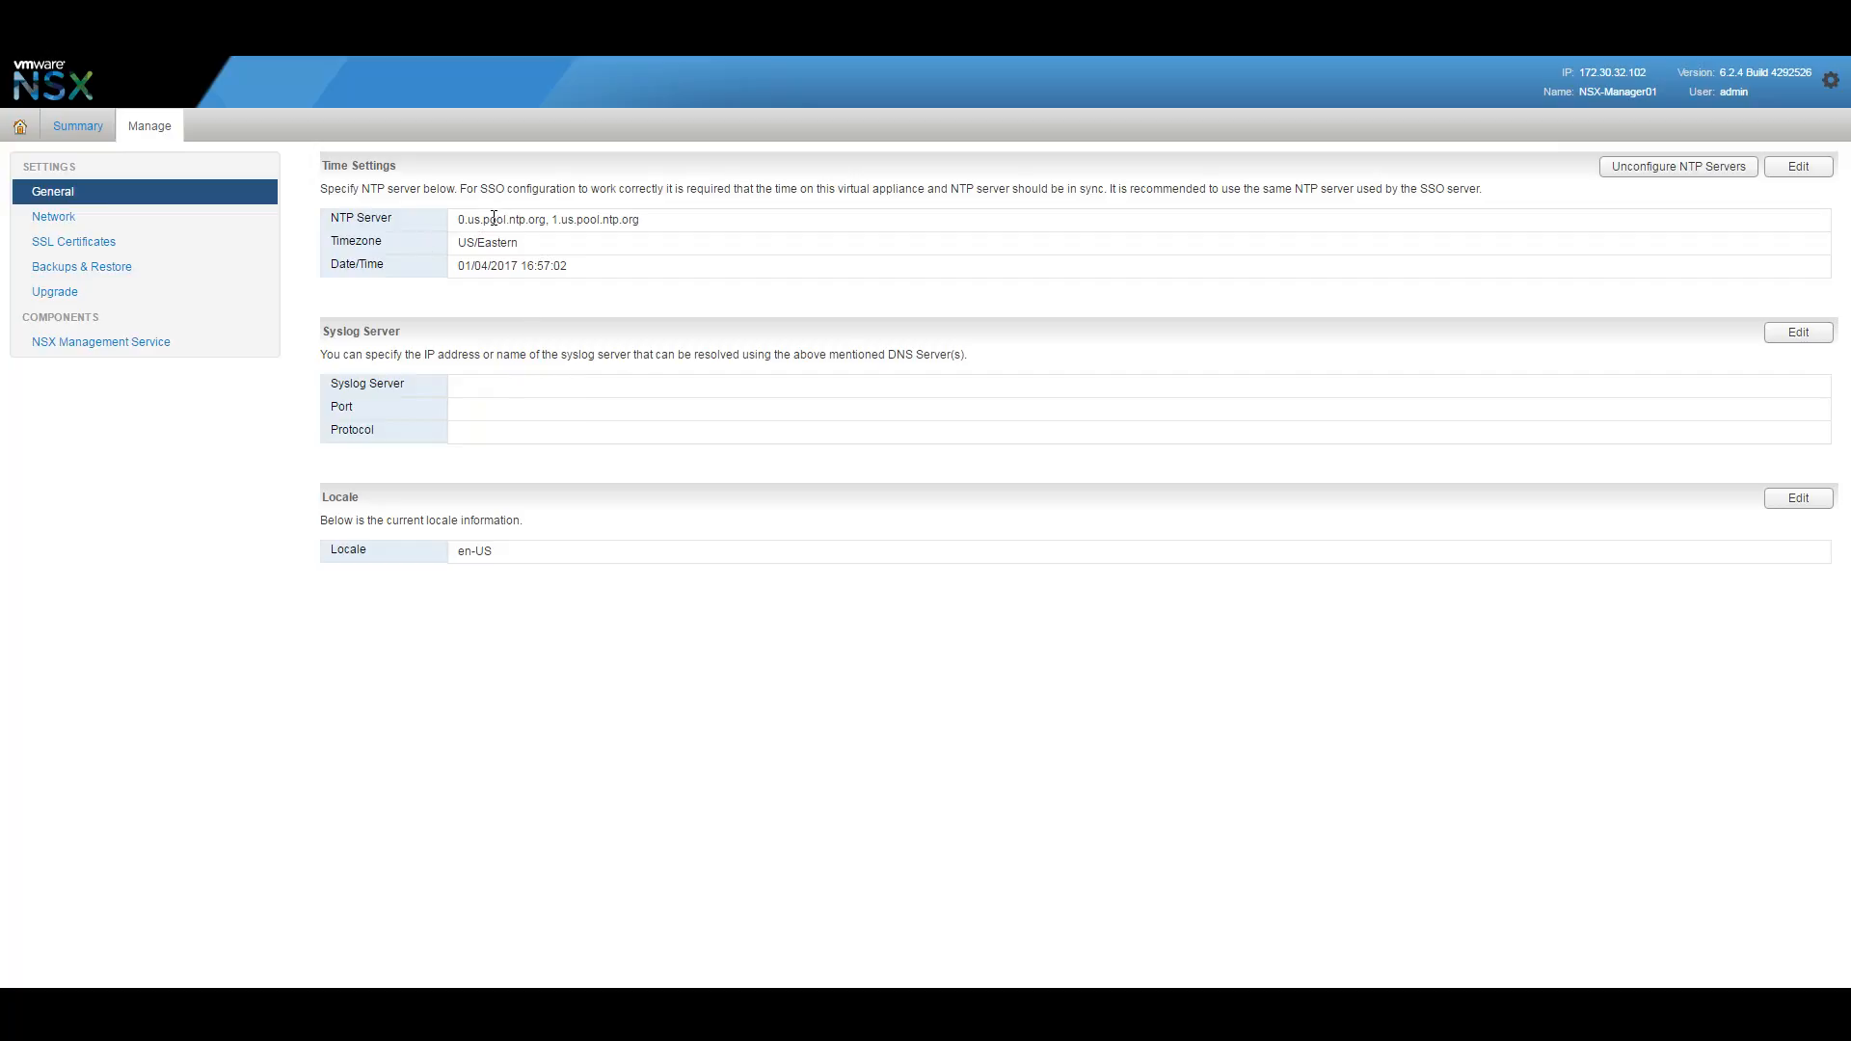
left_click_drag(459, 220, 616, 278)
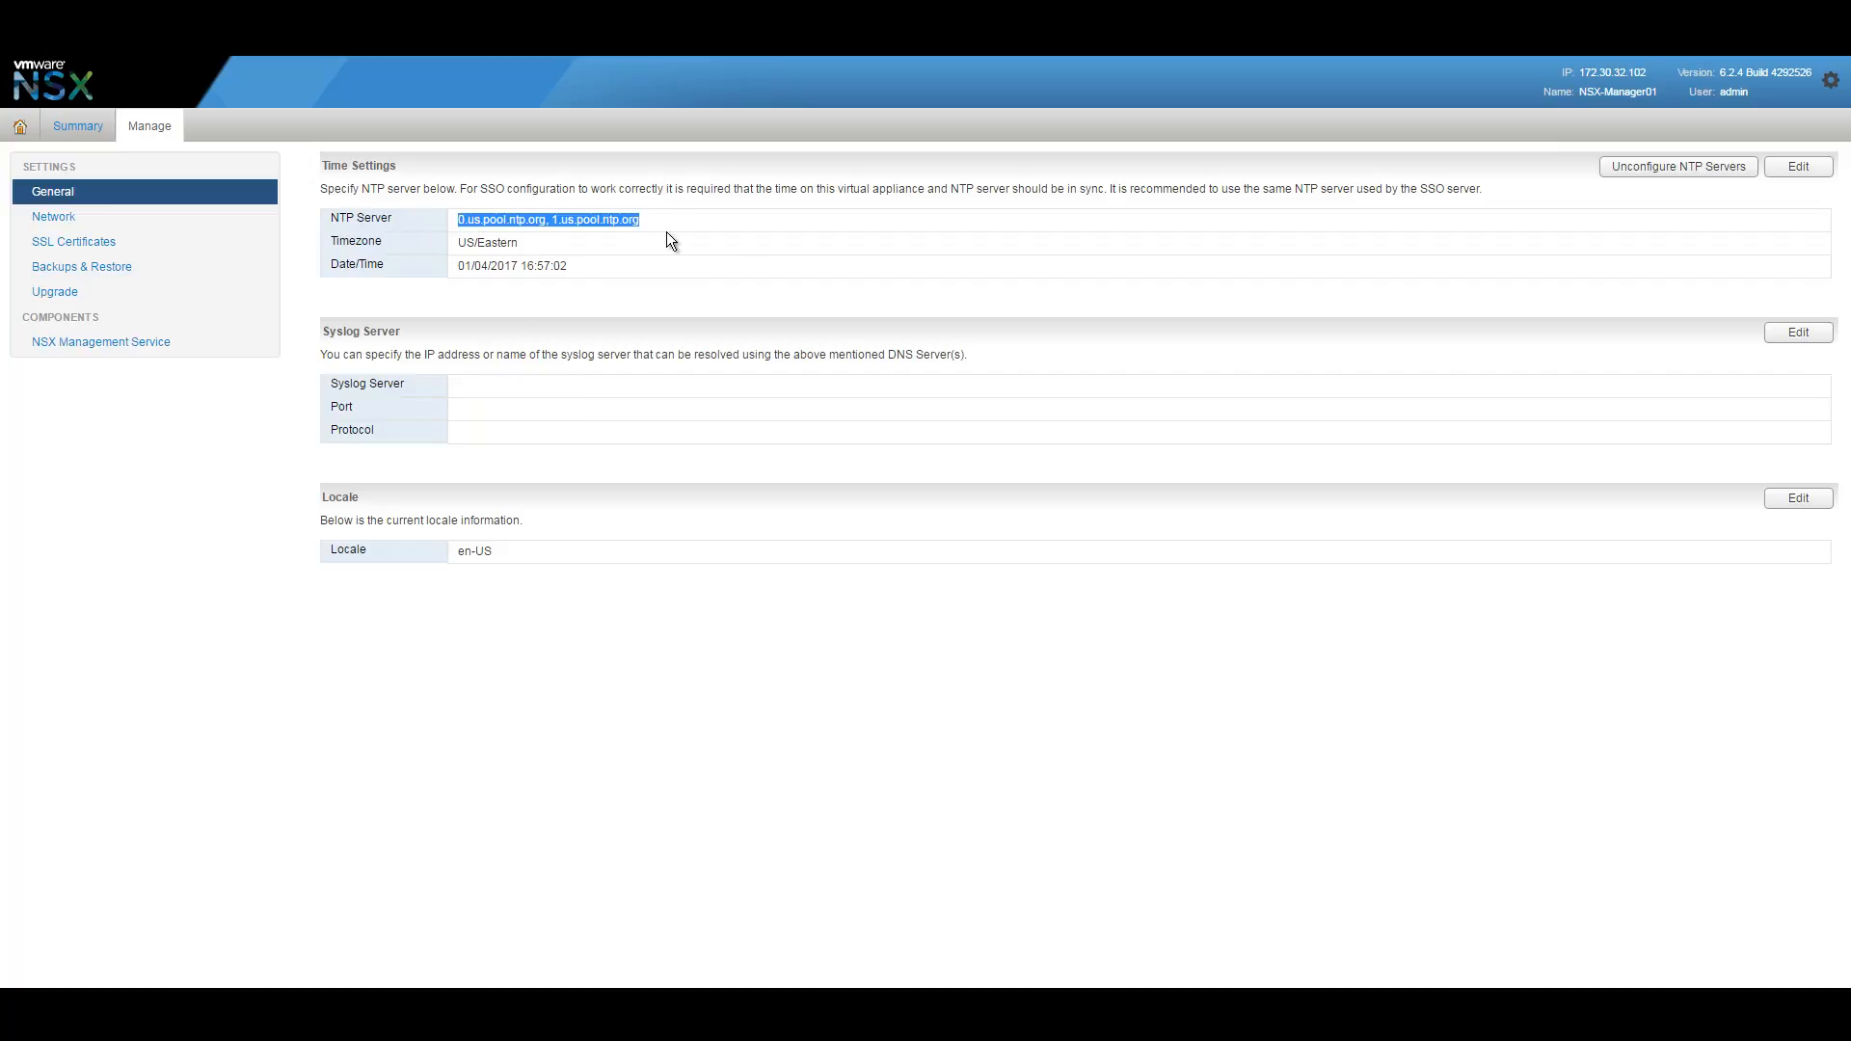
left_click_drag(483, 219, 610, 263)
Check the appliance IP, gateway 172.30.32.254 and DNS 172.30.32.101, then list SSL certificates.
left_click(106, 220)
left_click_drag(571, 271, 439, 267)
left_click_drag(564, 324, 479, 315)
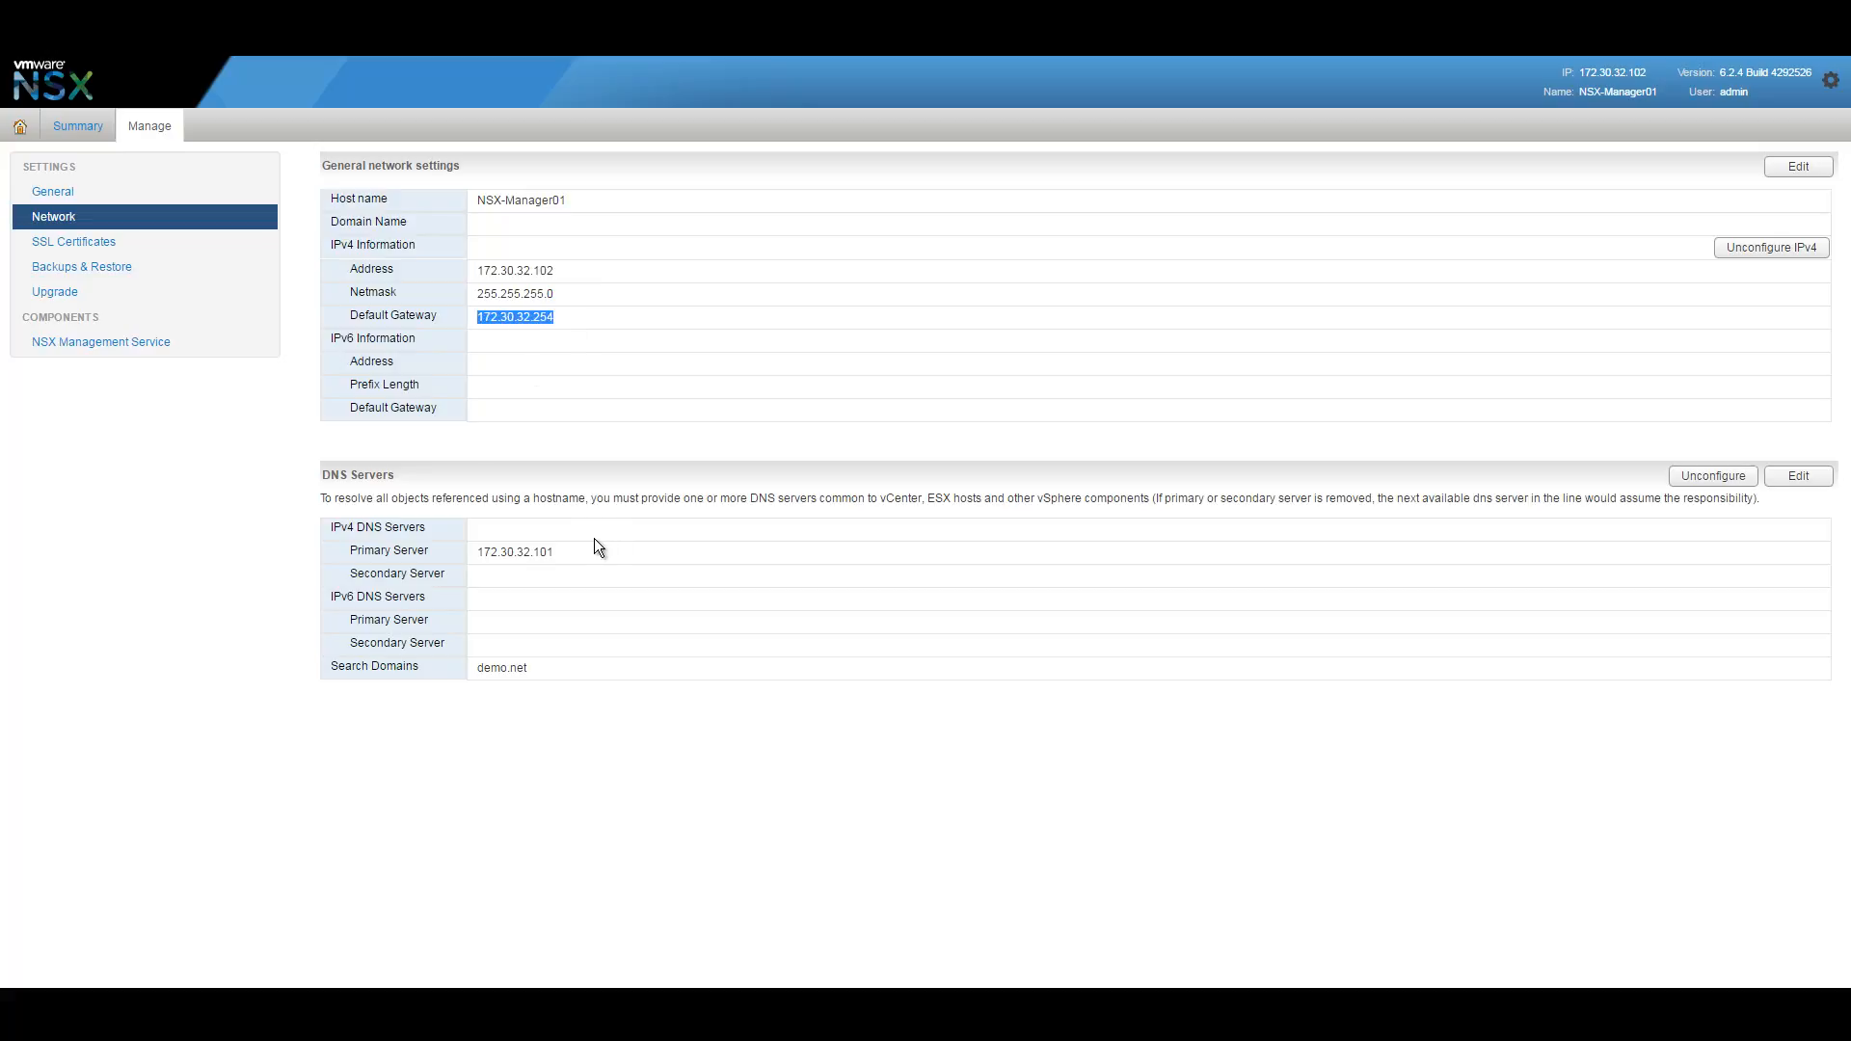
left_click_drag(586, 546, 471, 550)
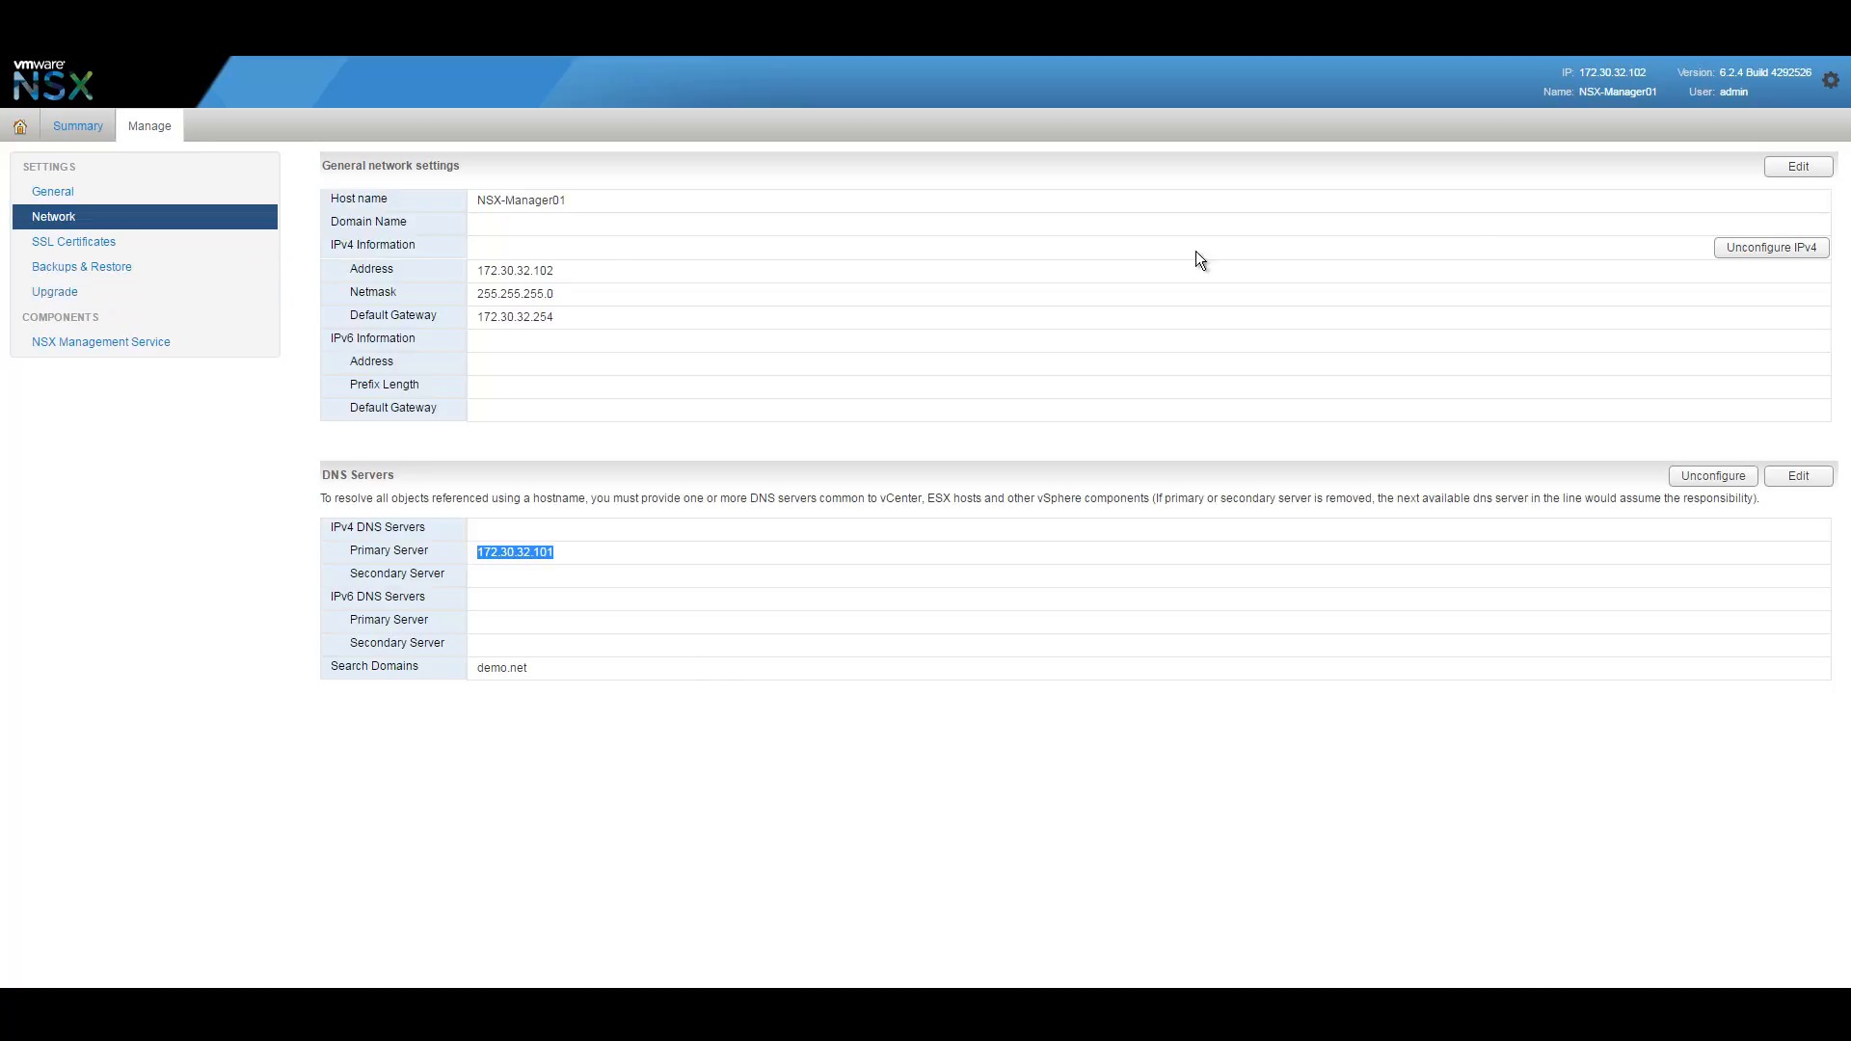
left_click(77, 242)
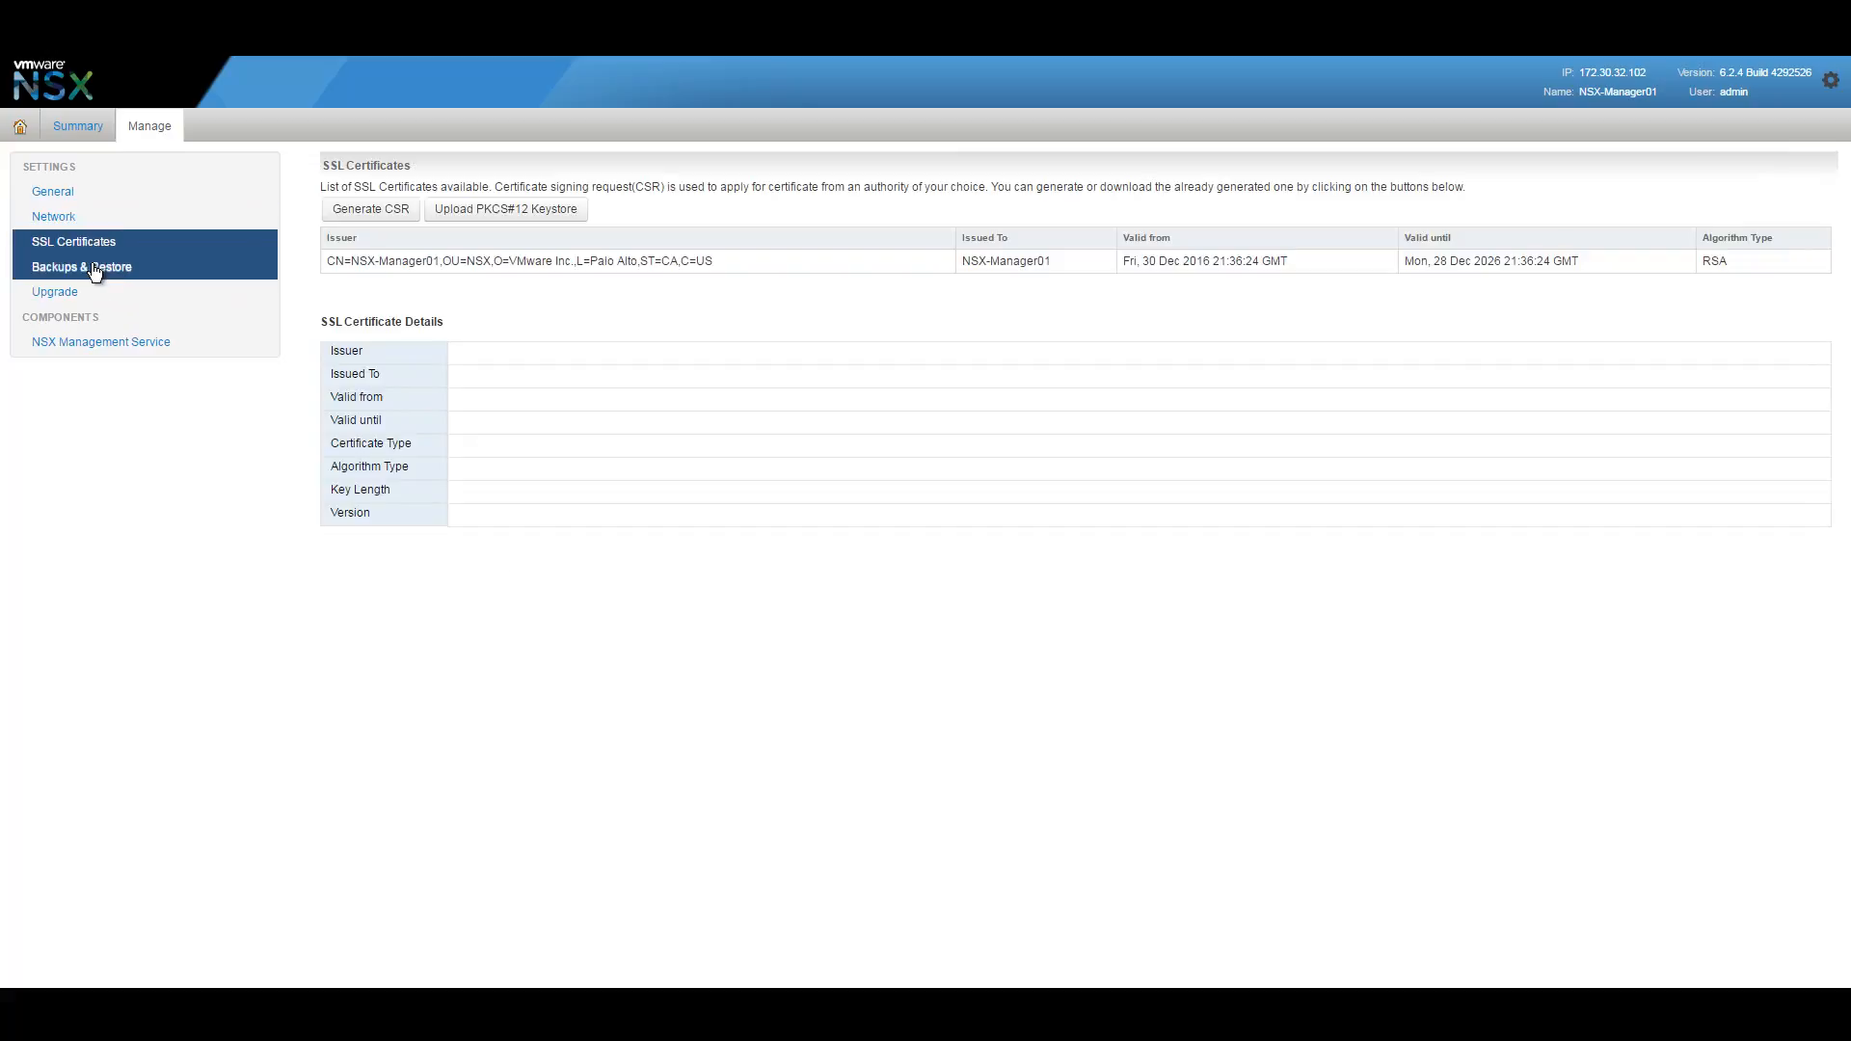
Glance at Backups & Restore and Upgrade, then verify the lookup service and vcenter.demo.net show Connected.
left_click(95, 272)
left_click(68, 295)
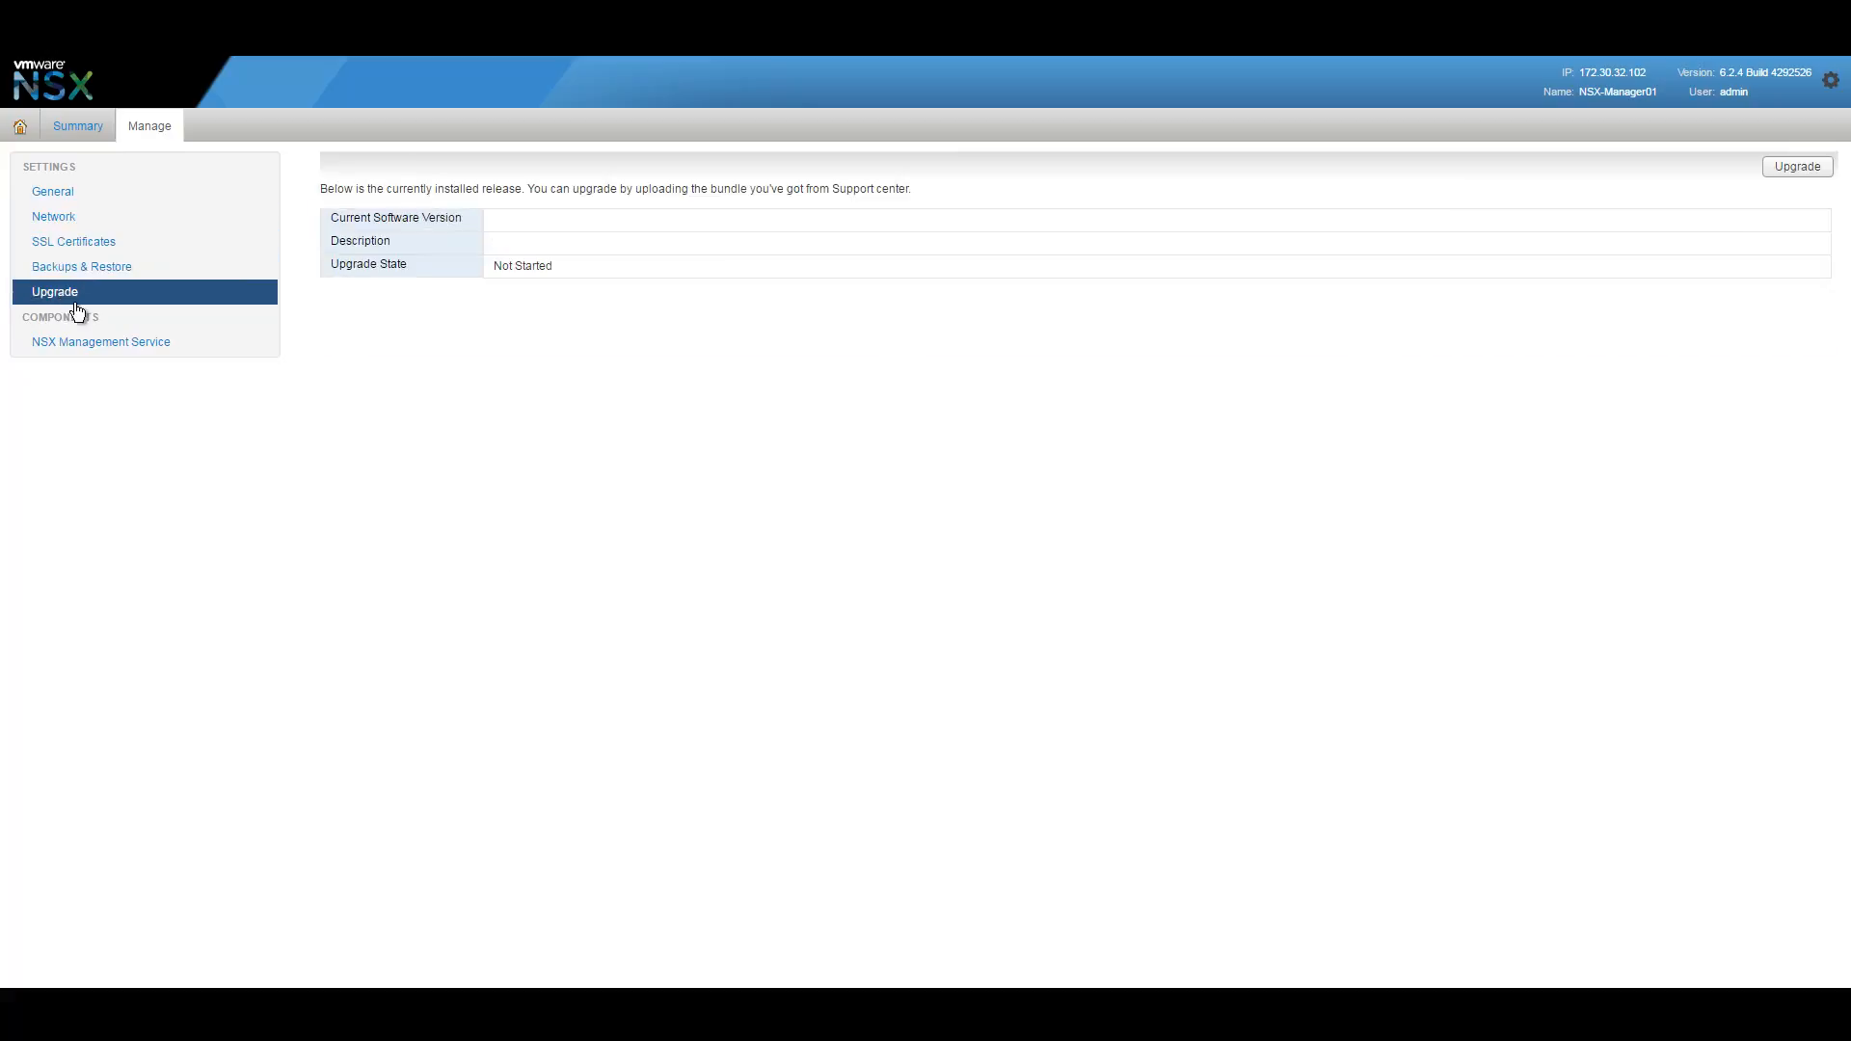
left_click(70, 344)
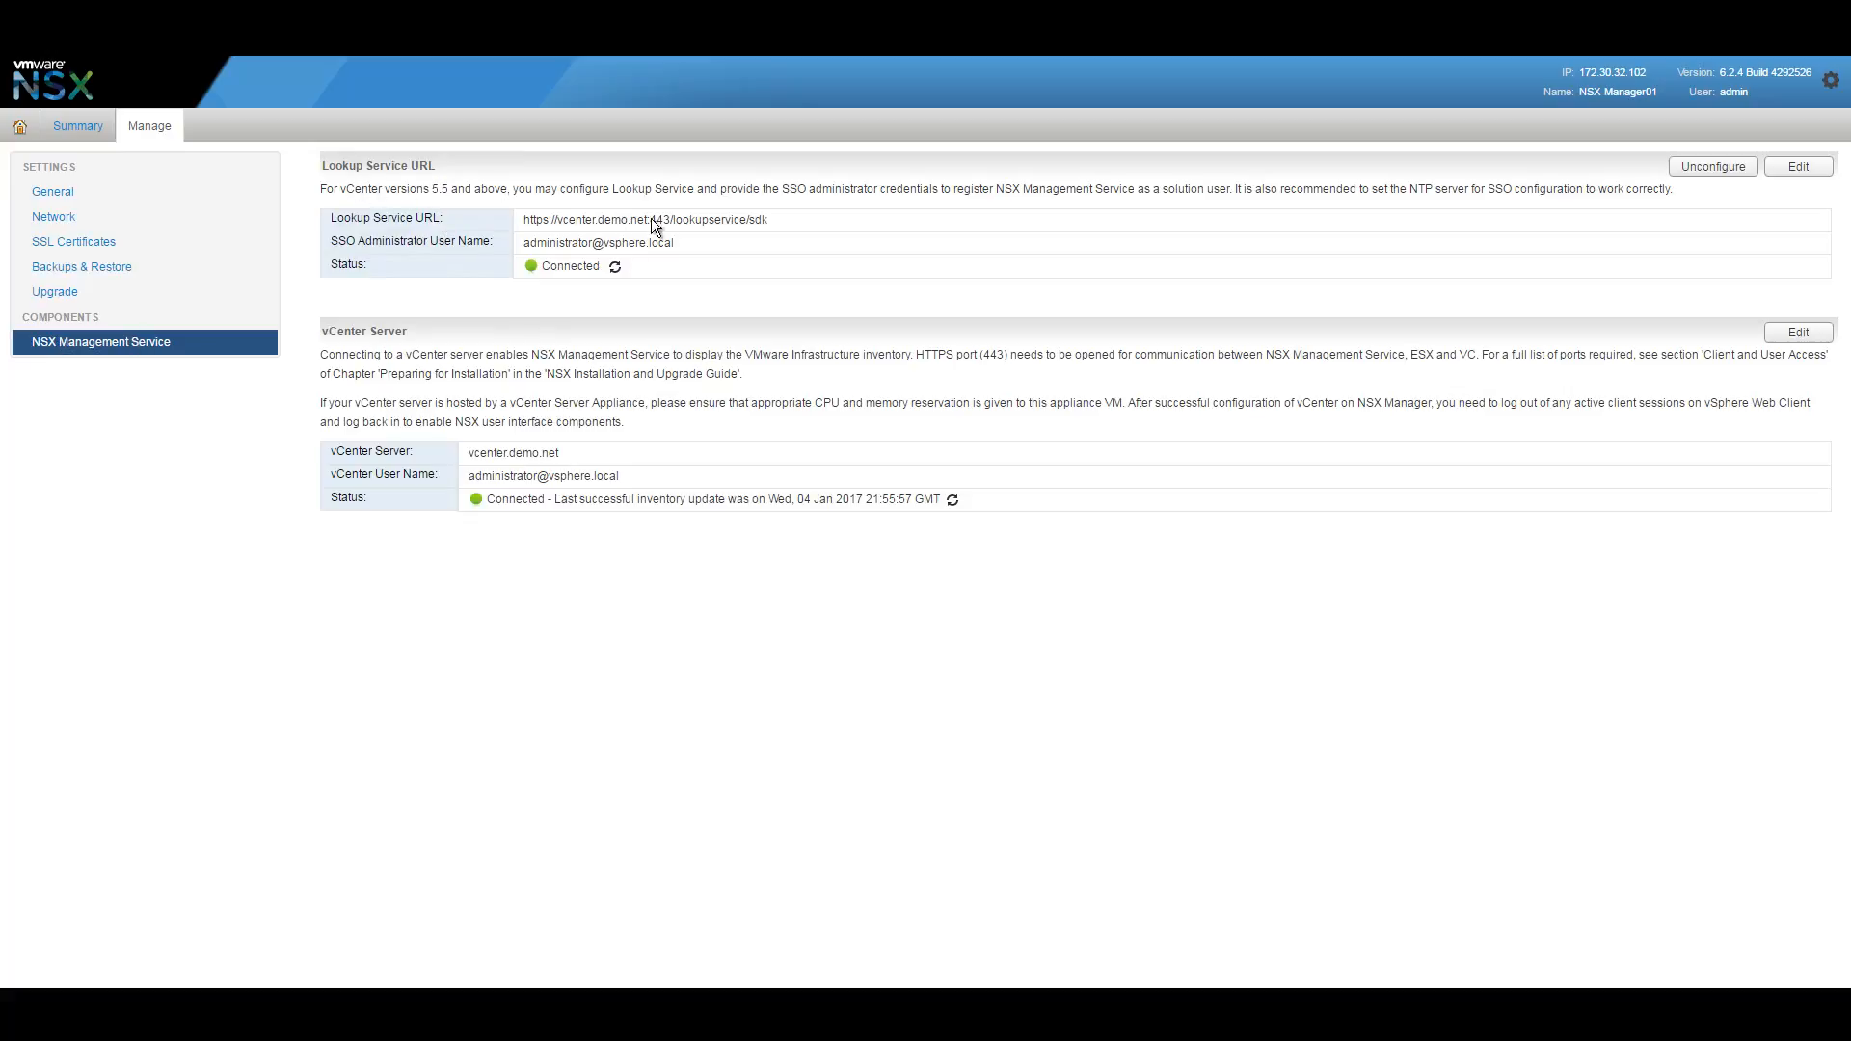
left_click_drag(561, 221, 785, 224)
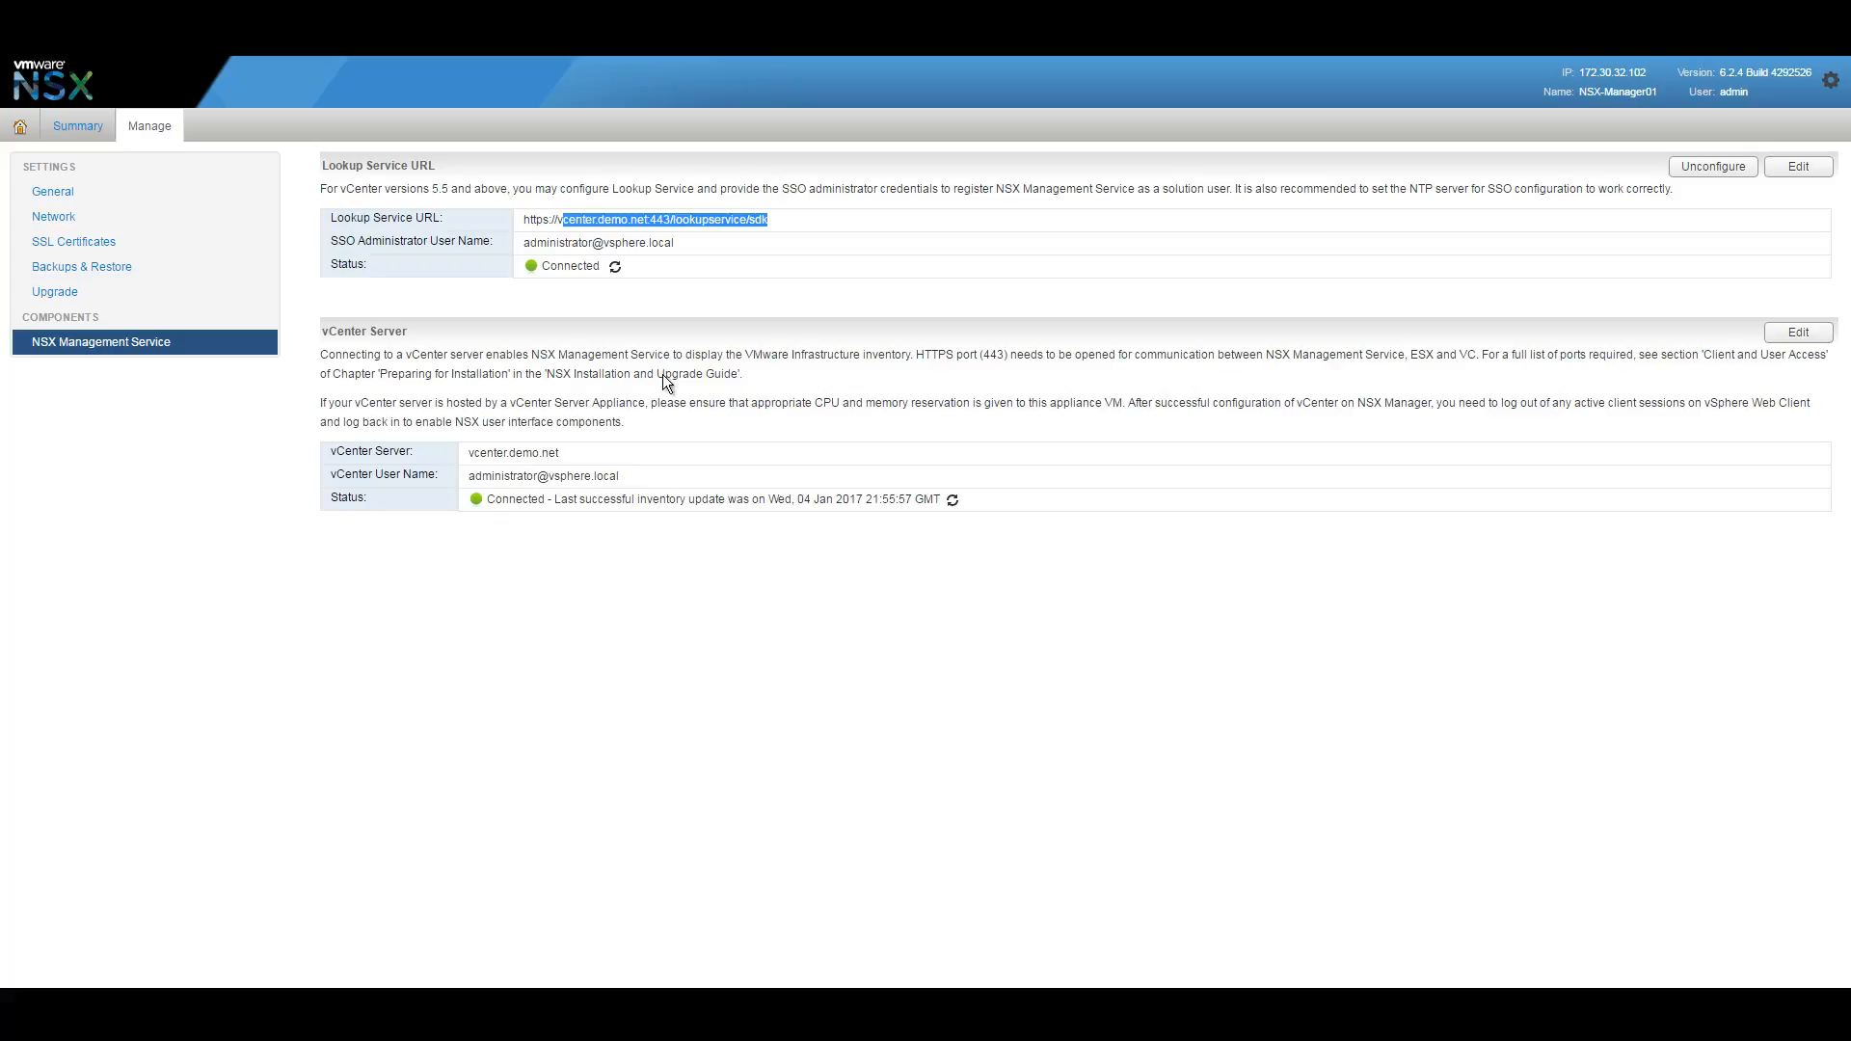
left_click_drag(424, 324, 284, 310)
left_click(626, 462)
left_click_drag(532, 467, 466, 447)
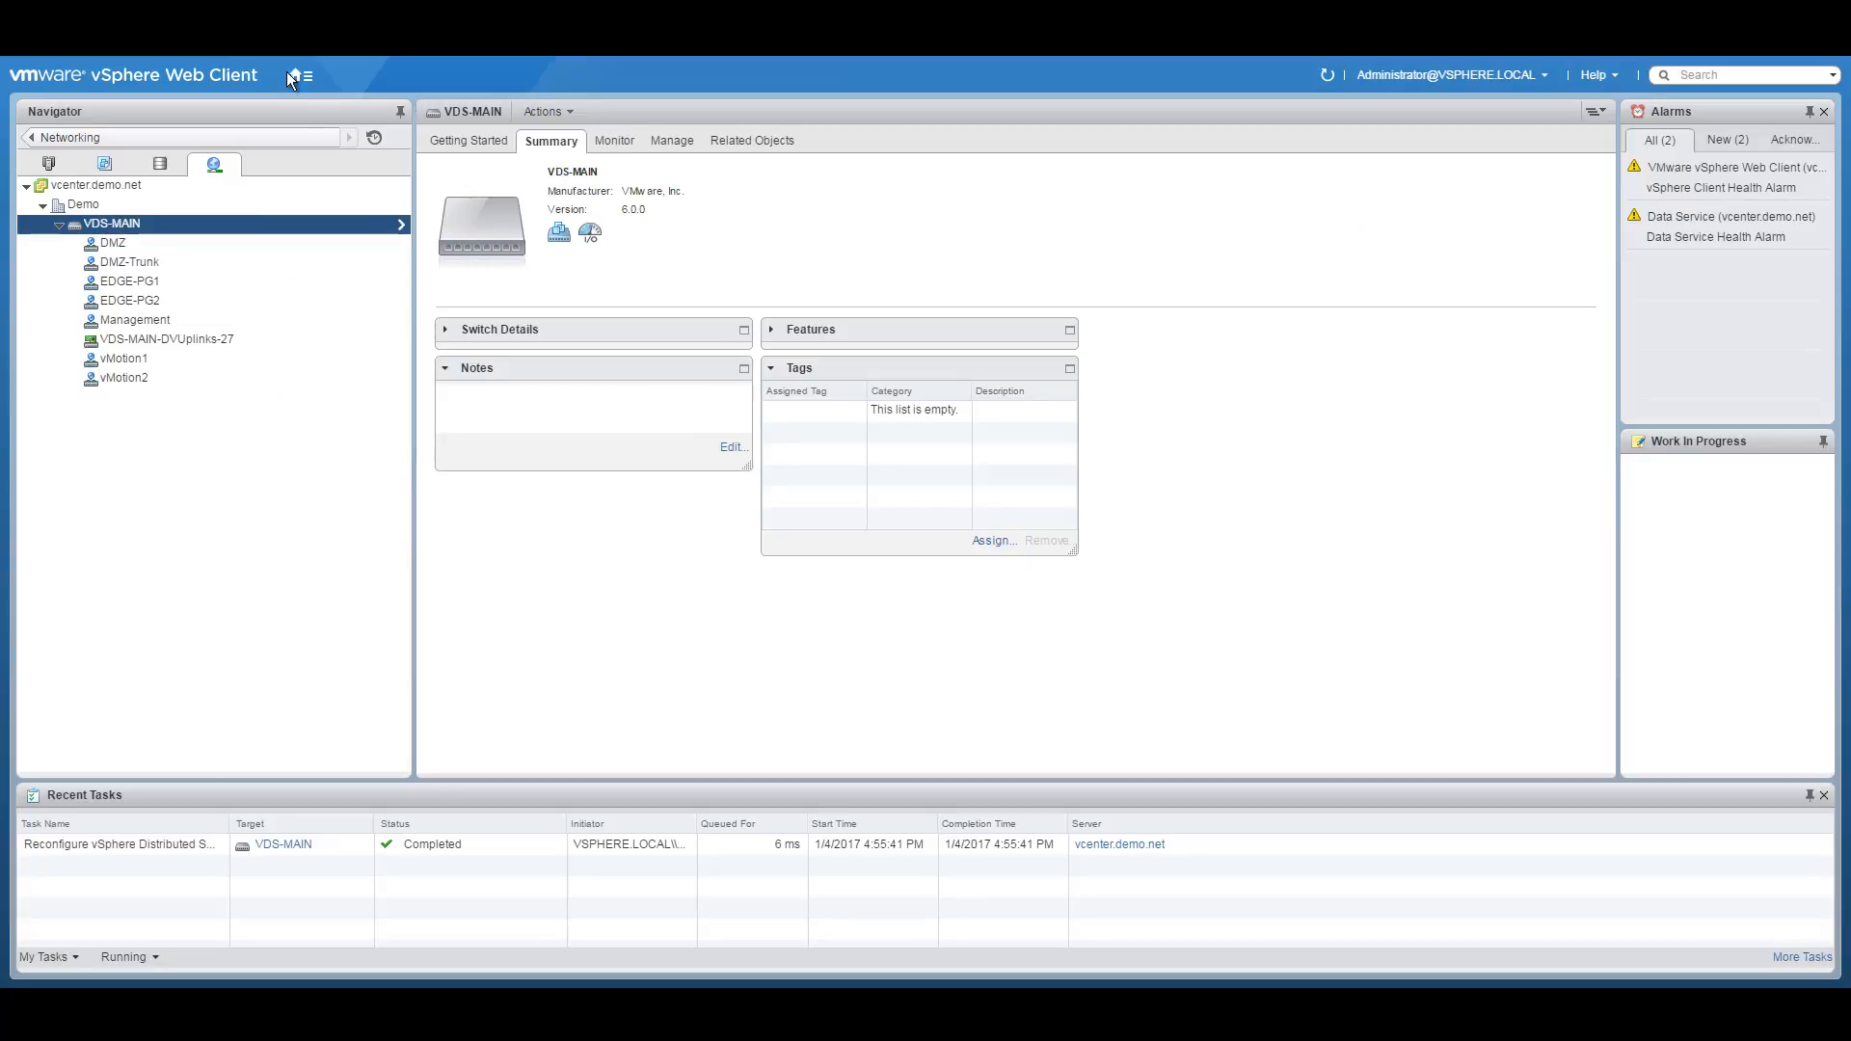
Go to Networking & Security > NSX Managers and open manager 172.30.32.102.
left_click(301, 74)
left_click(344, 297)
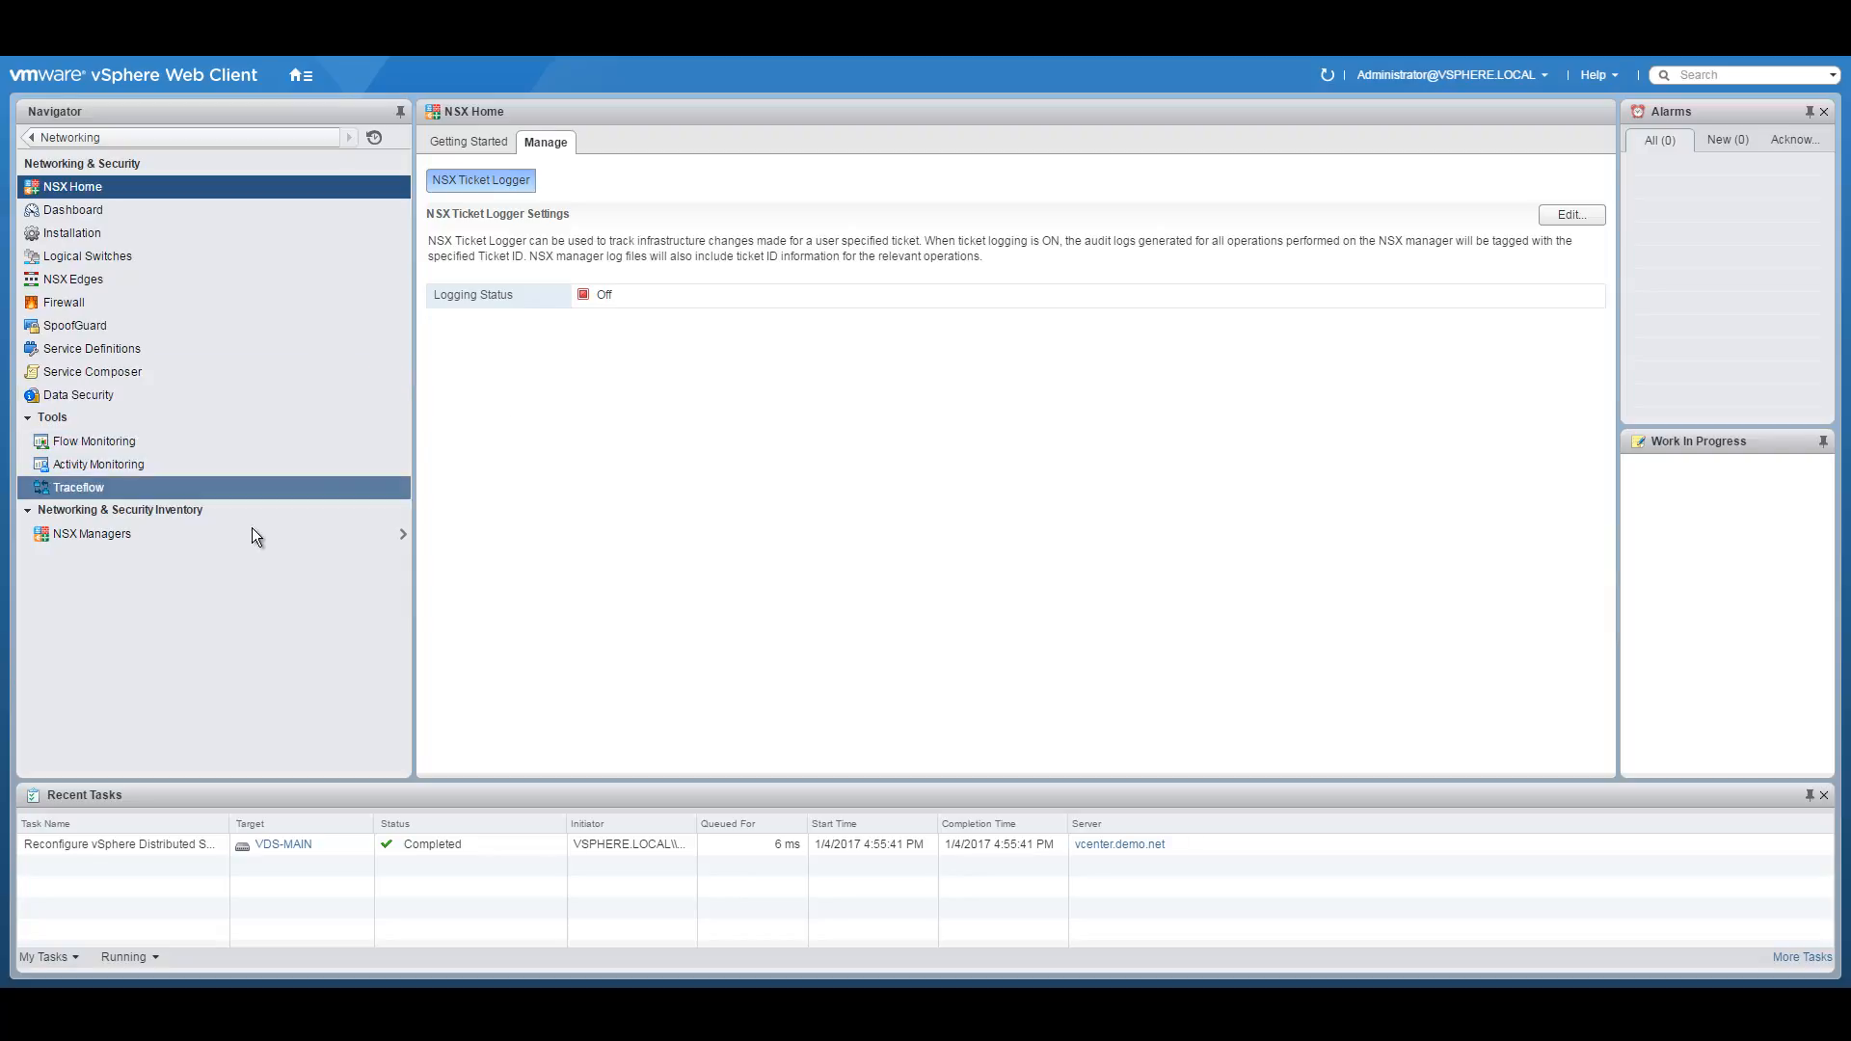
left_click(85, 533)
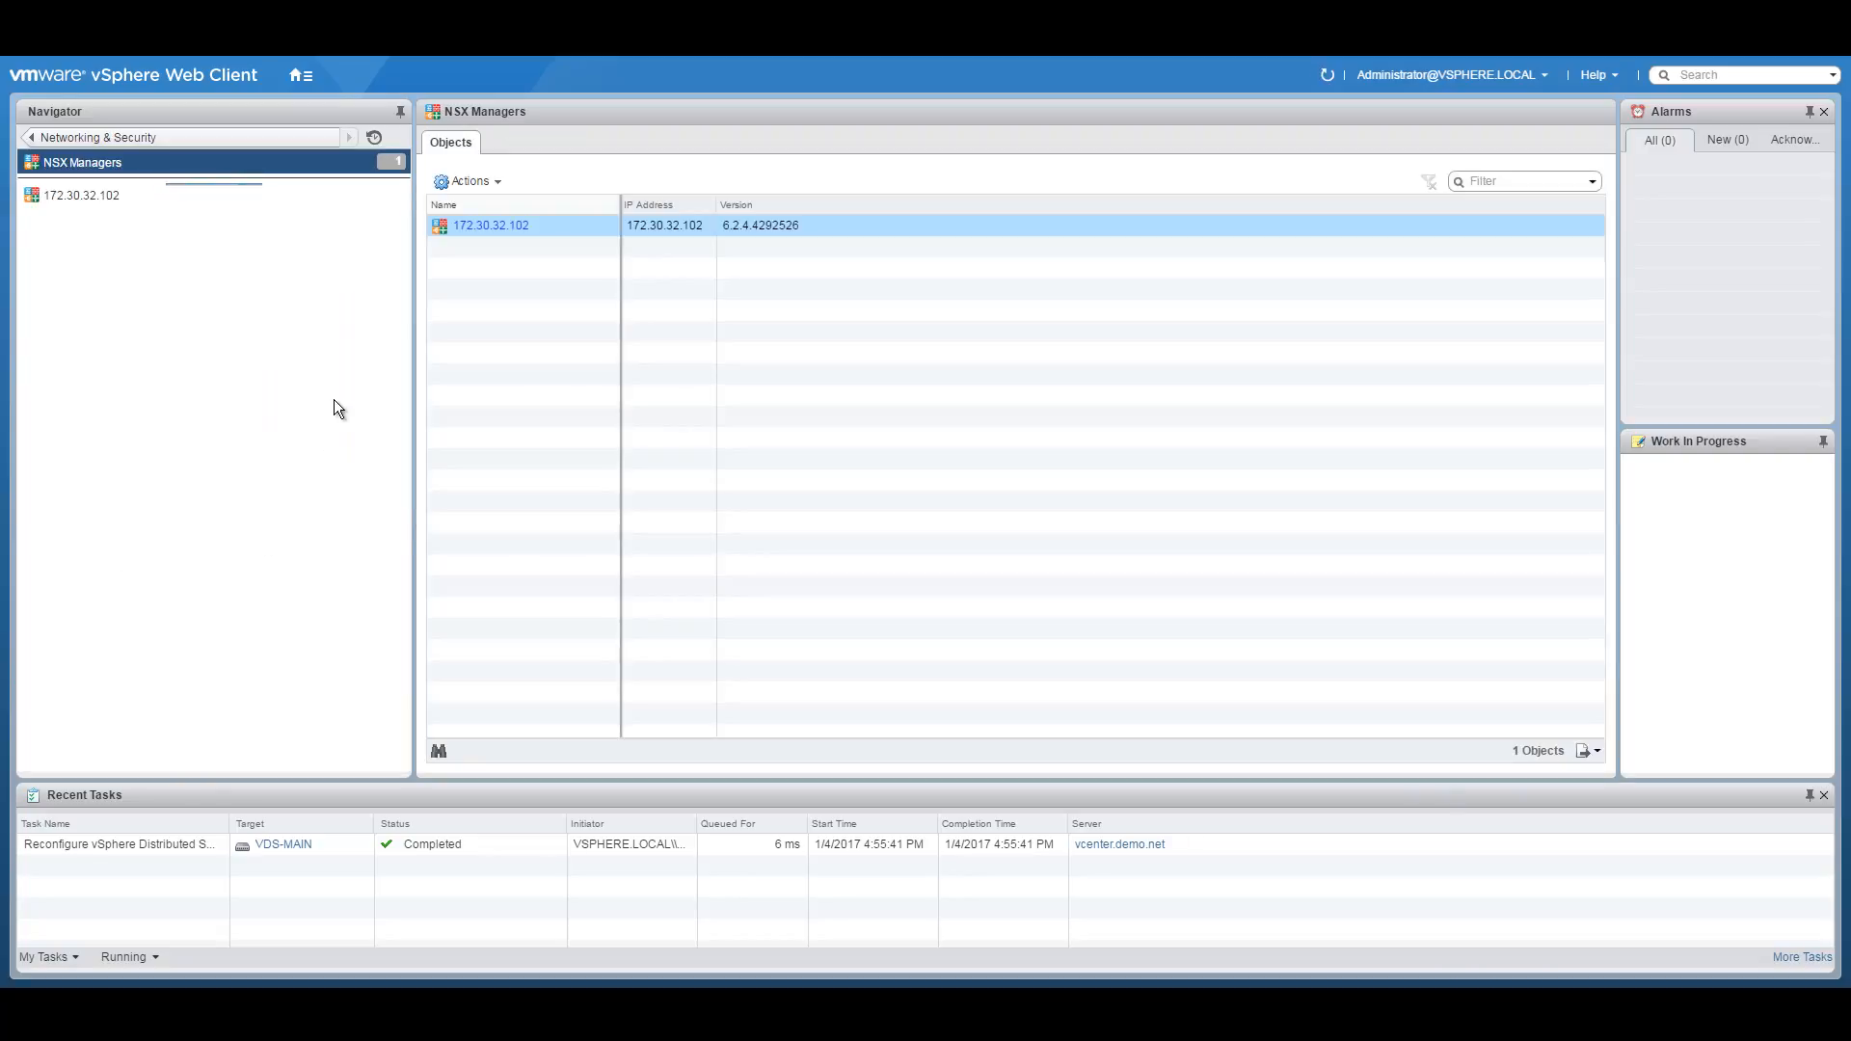
left_click(96, 195)
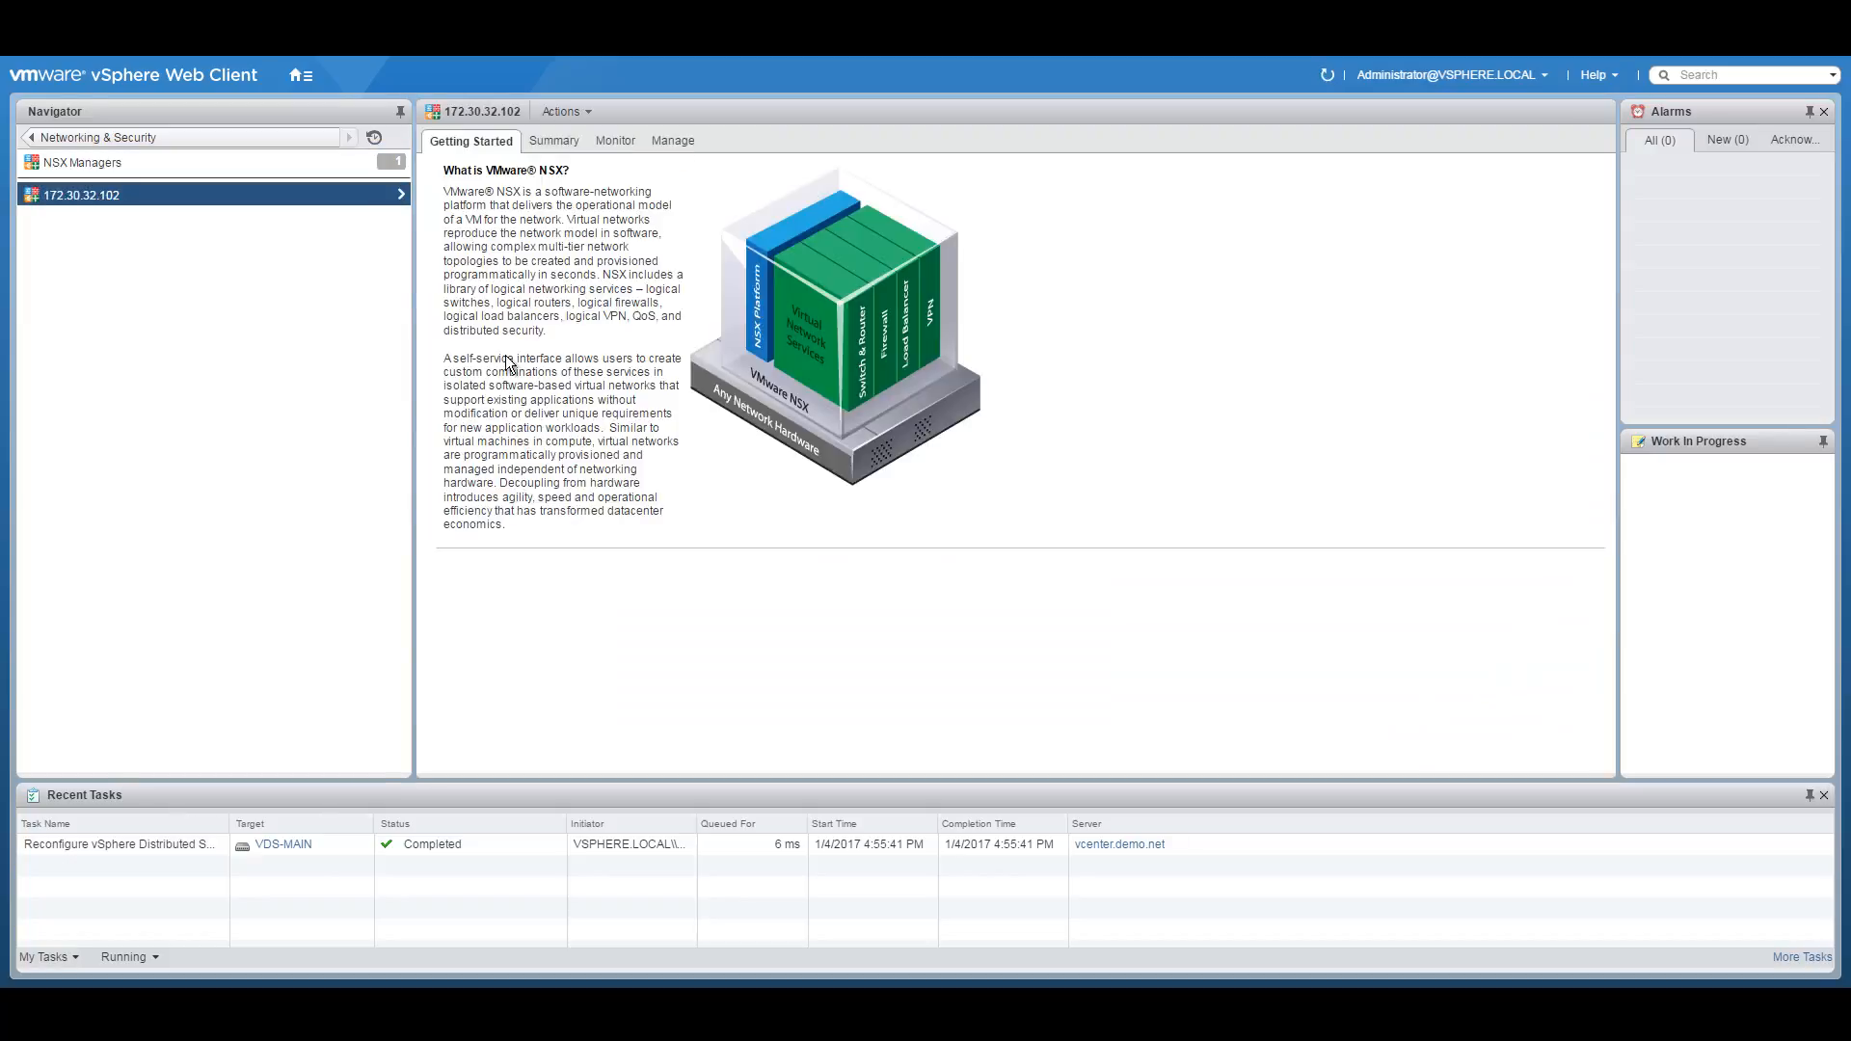
List the IP pools Controller-pool and VTEP-IP-Pool1 under Grouping Objects and widen the IP Range column.
left_click(663, 138)
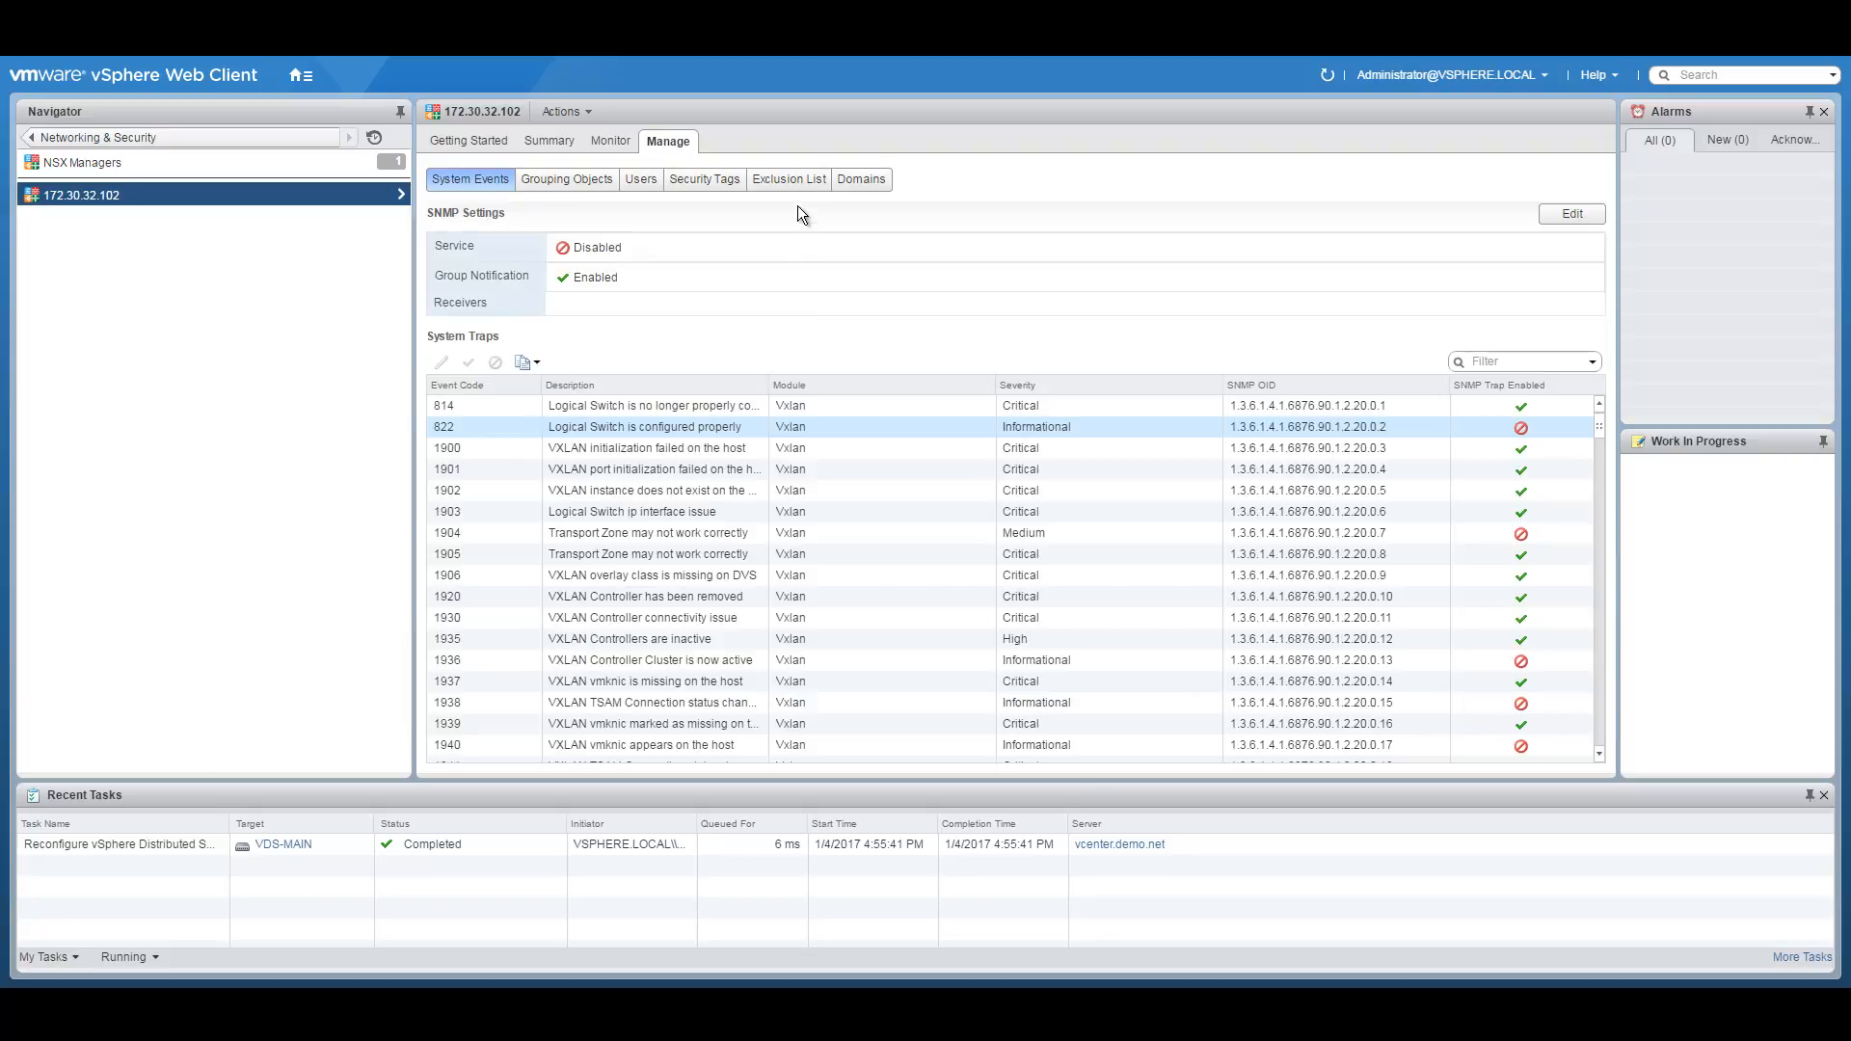
left_click(586, 180)
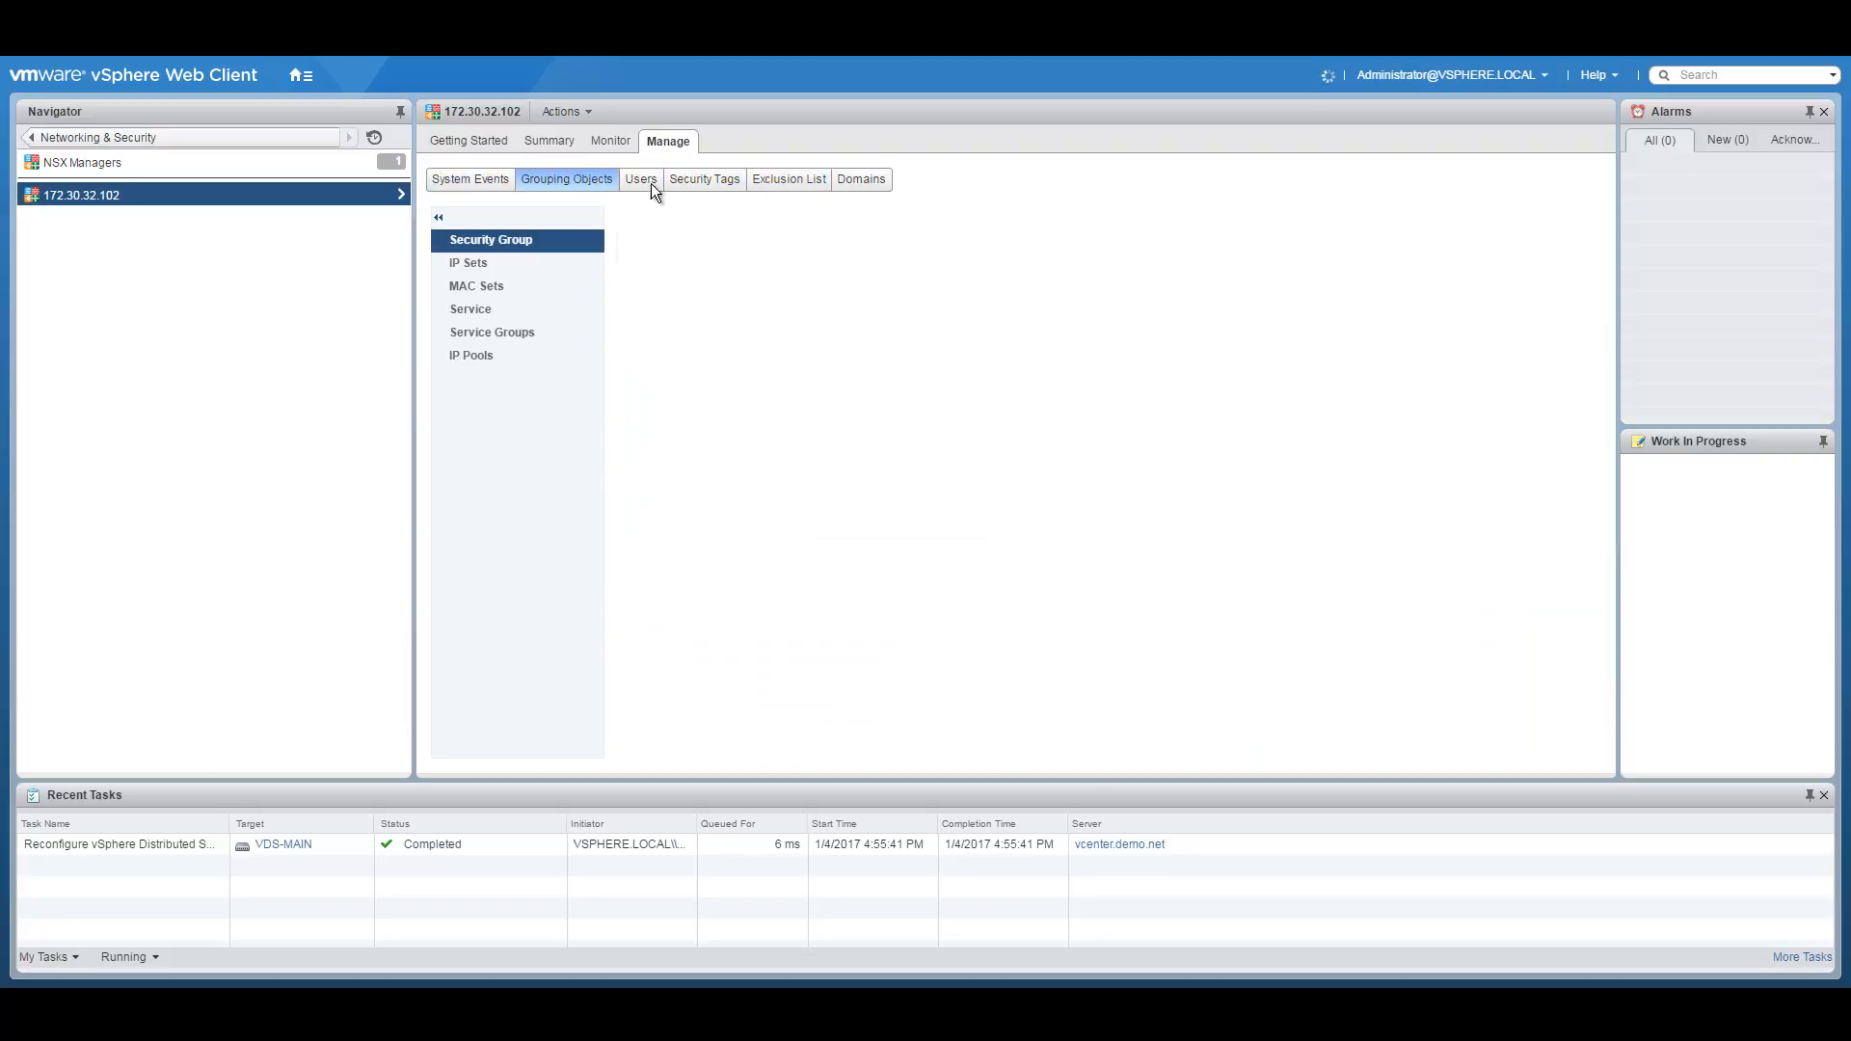
left_click(471, 355)
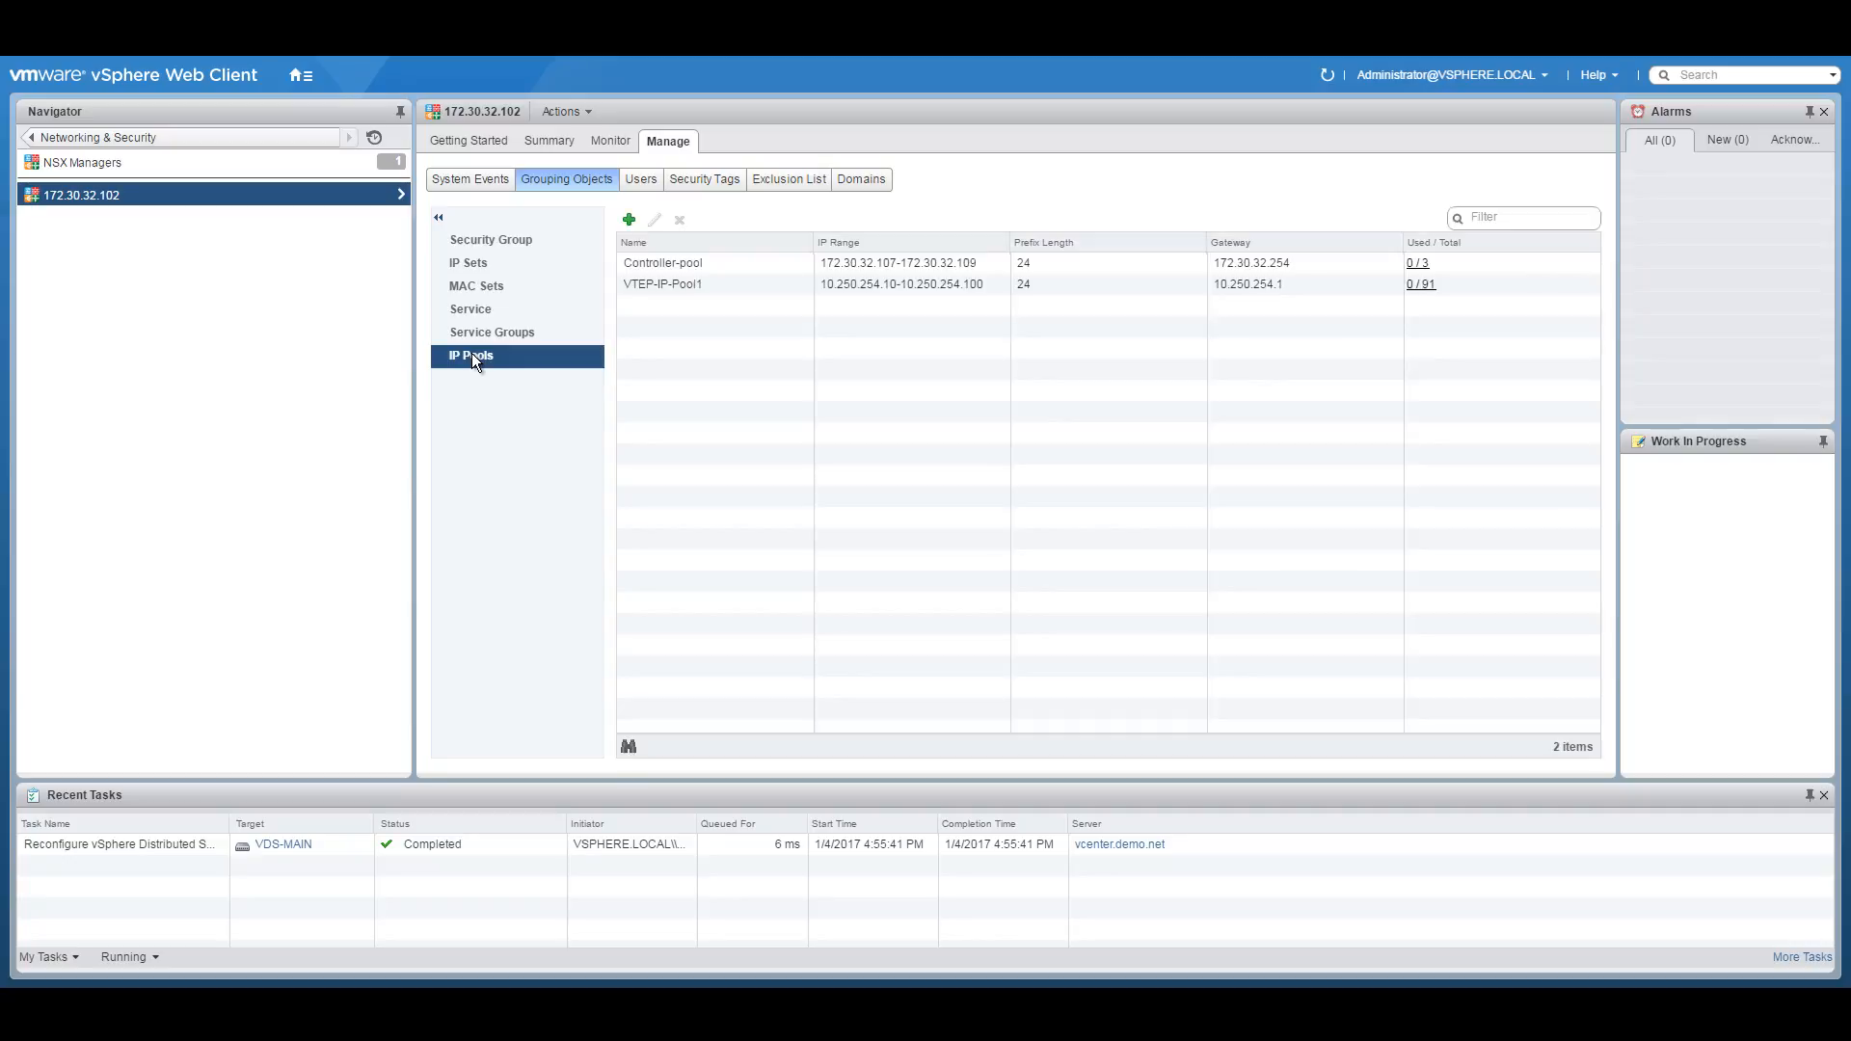
left_click_drag(1010, 242, 1031, 242)
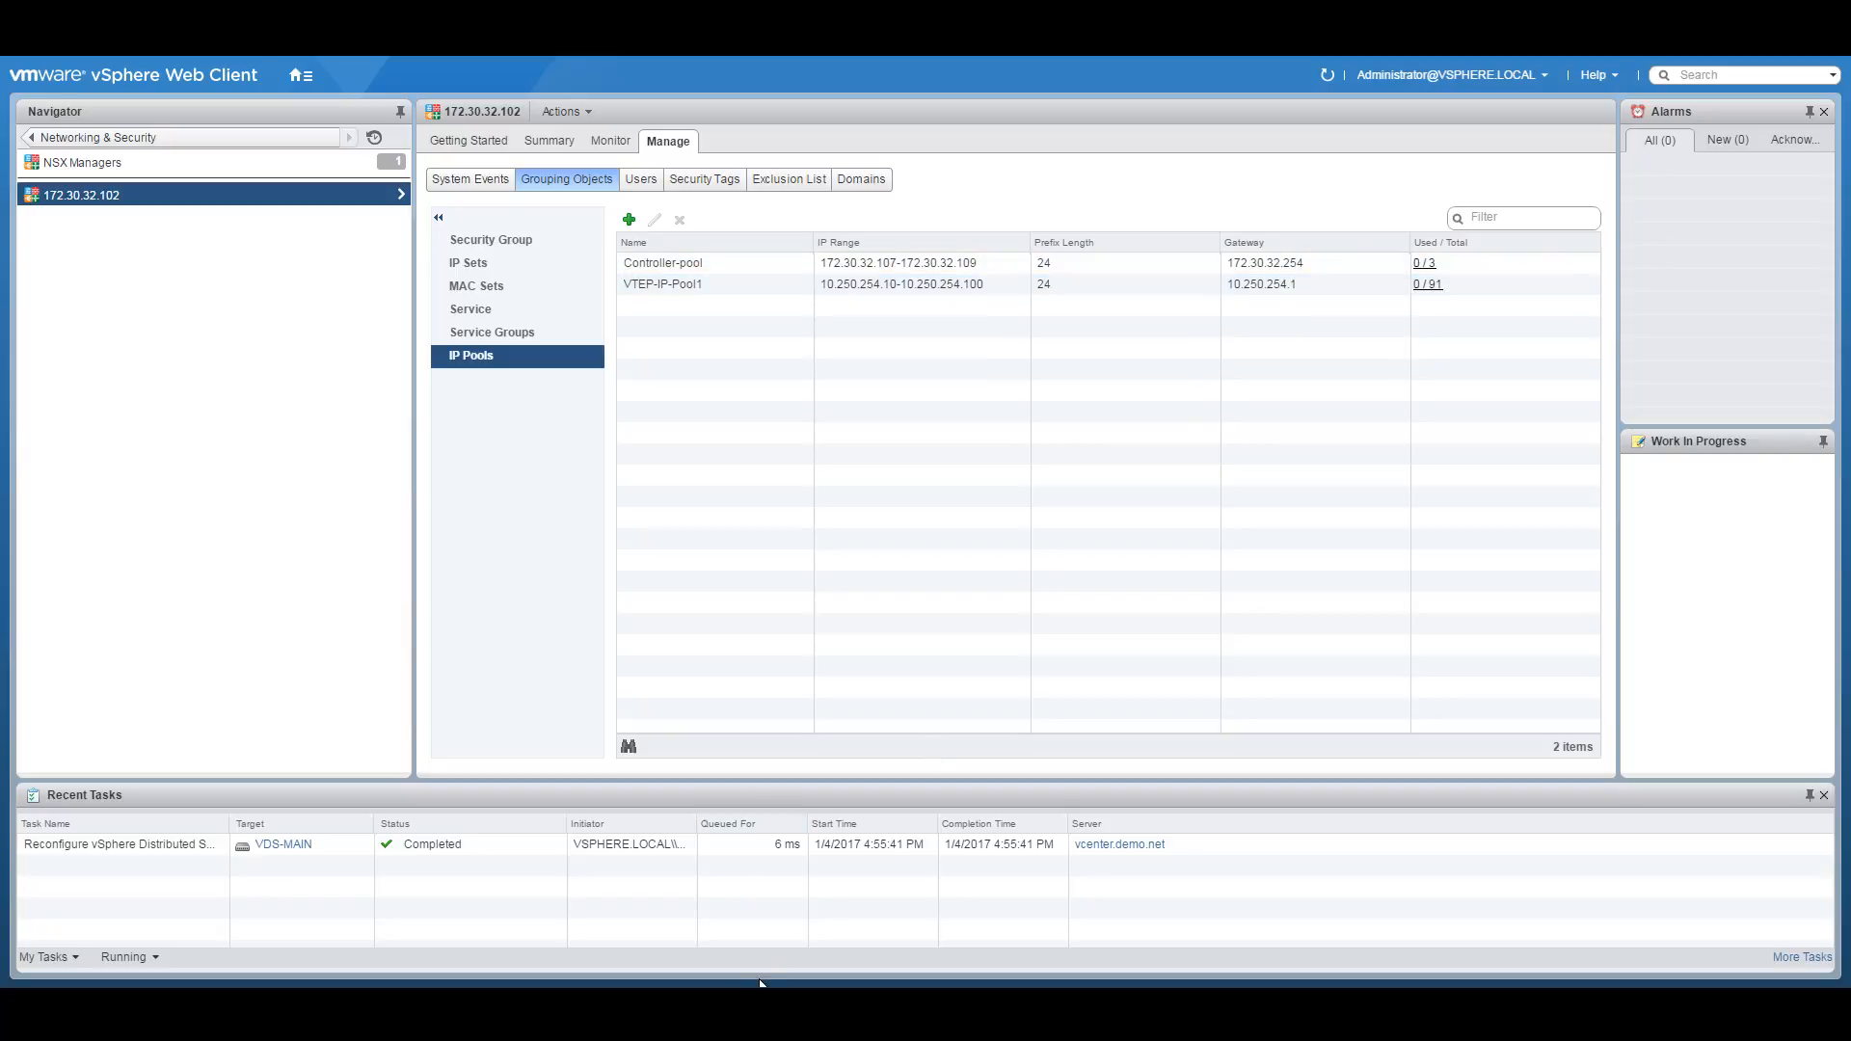
key("alt+Tab")
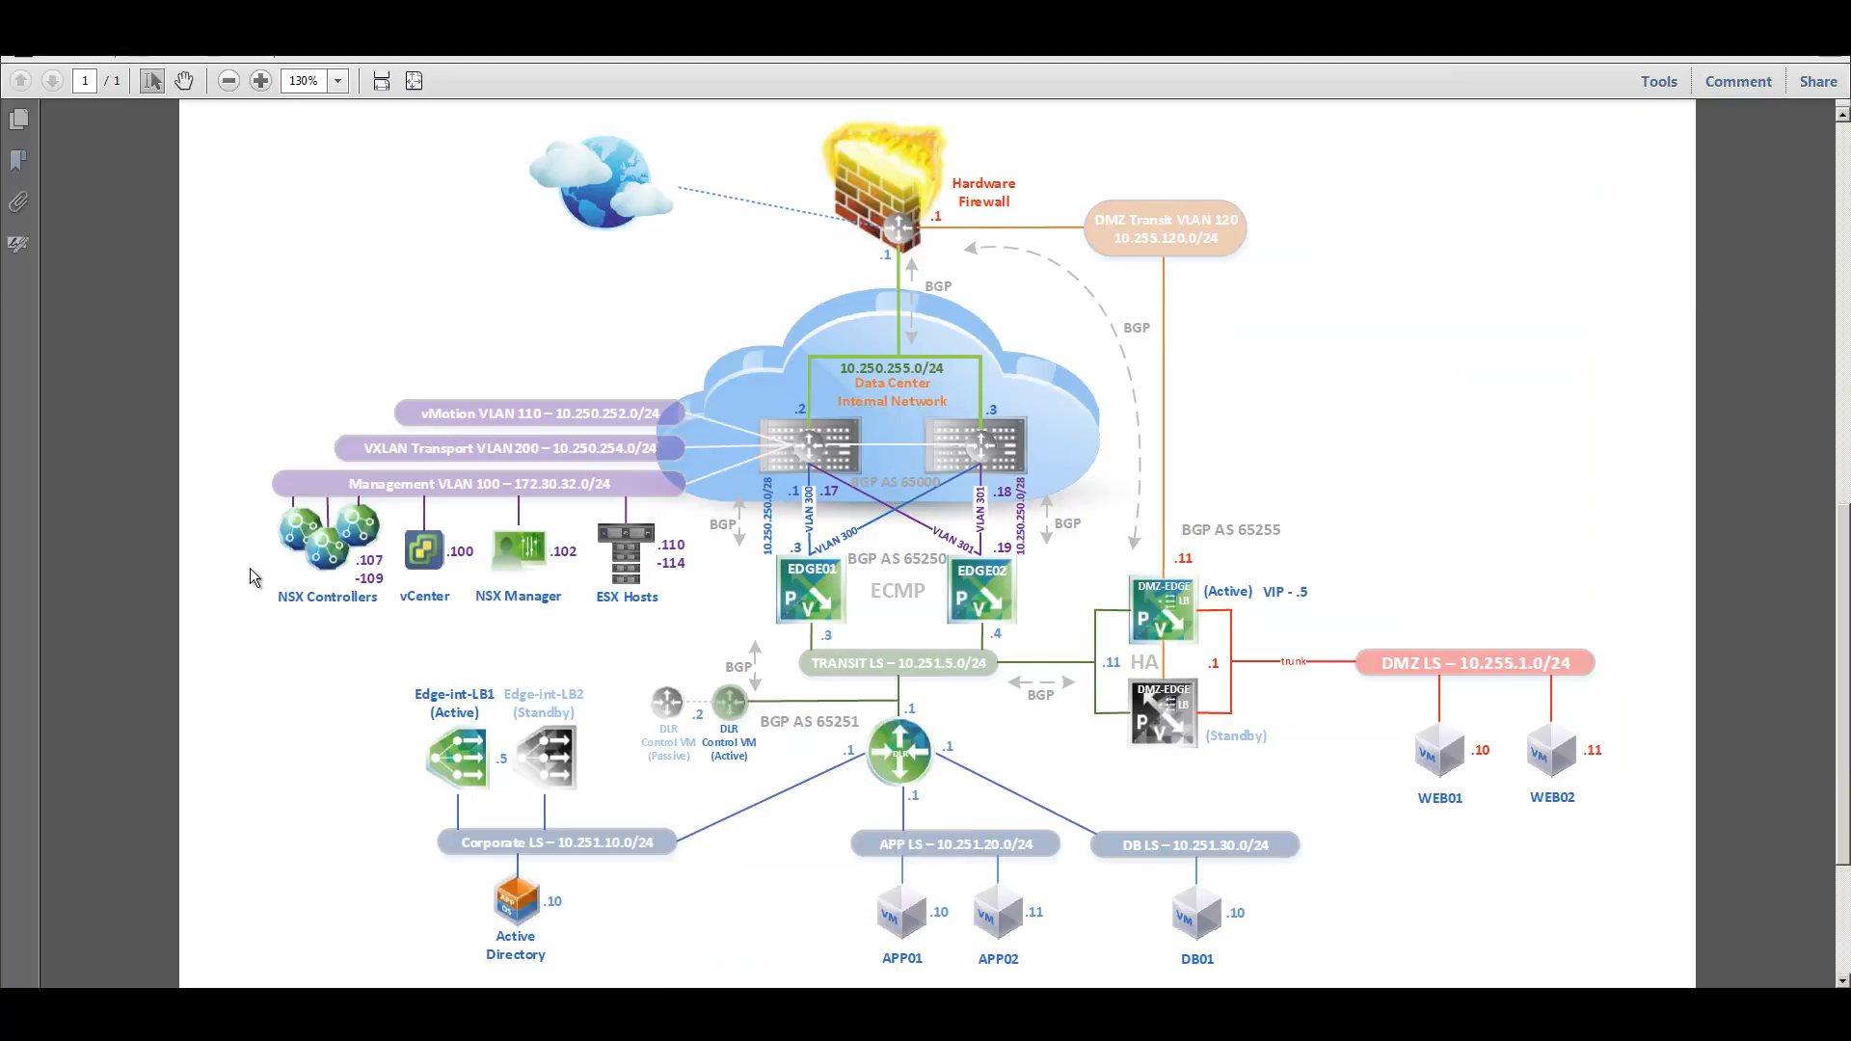
left_click_drag(357, 558, 379, 576)
left_click(379, 582)
left_click_drag(376, 452, 660, 454)
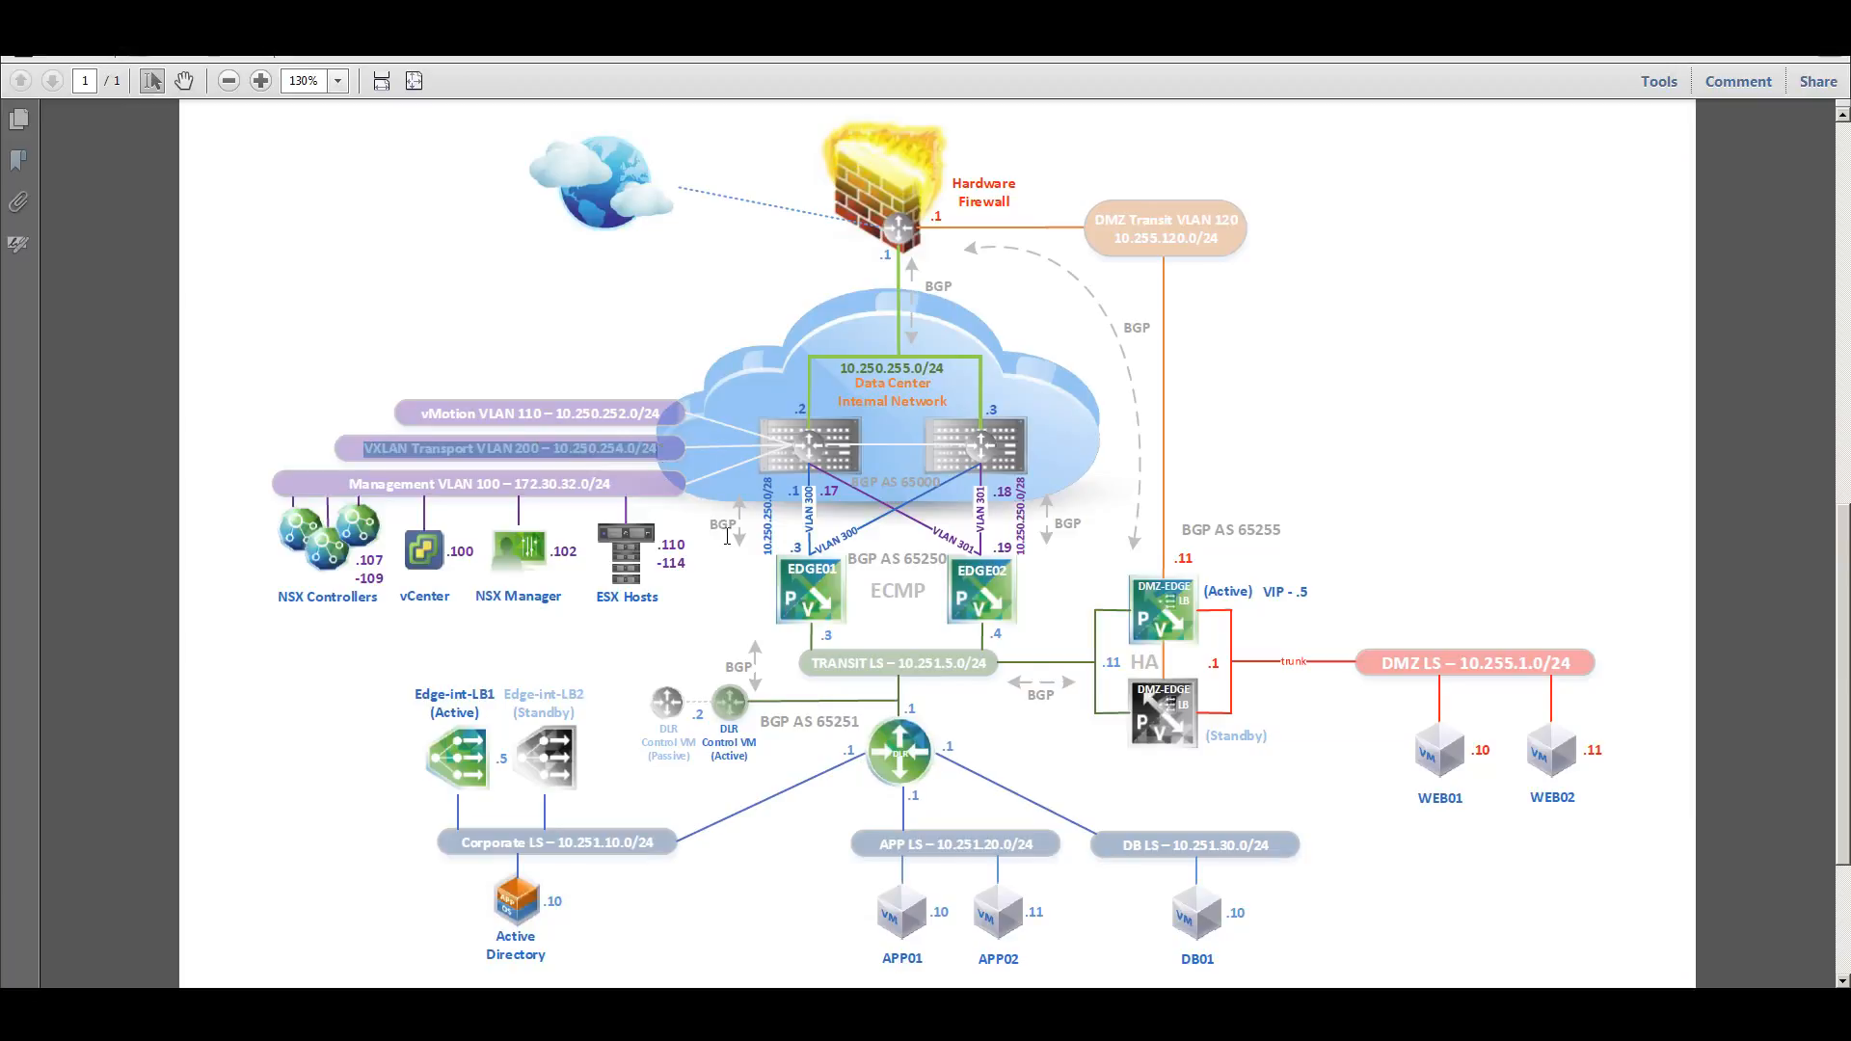
left_click(773, 904)
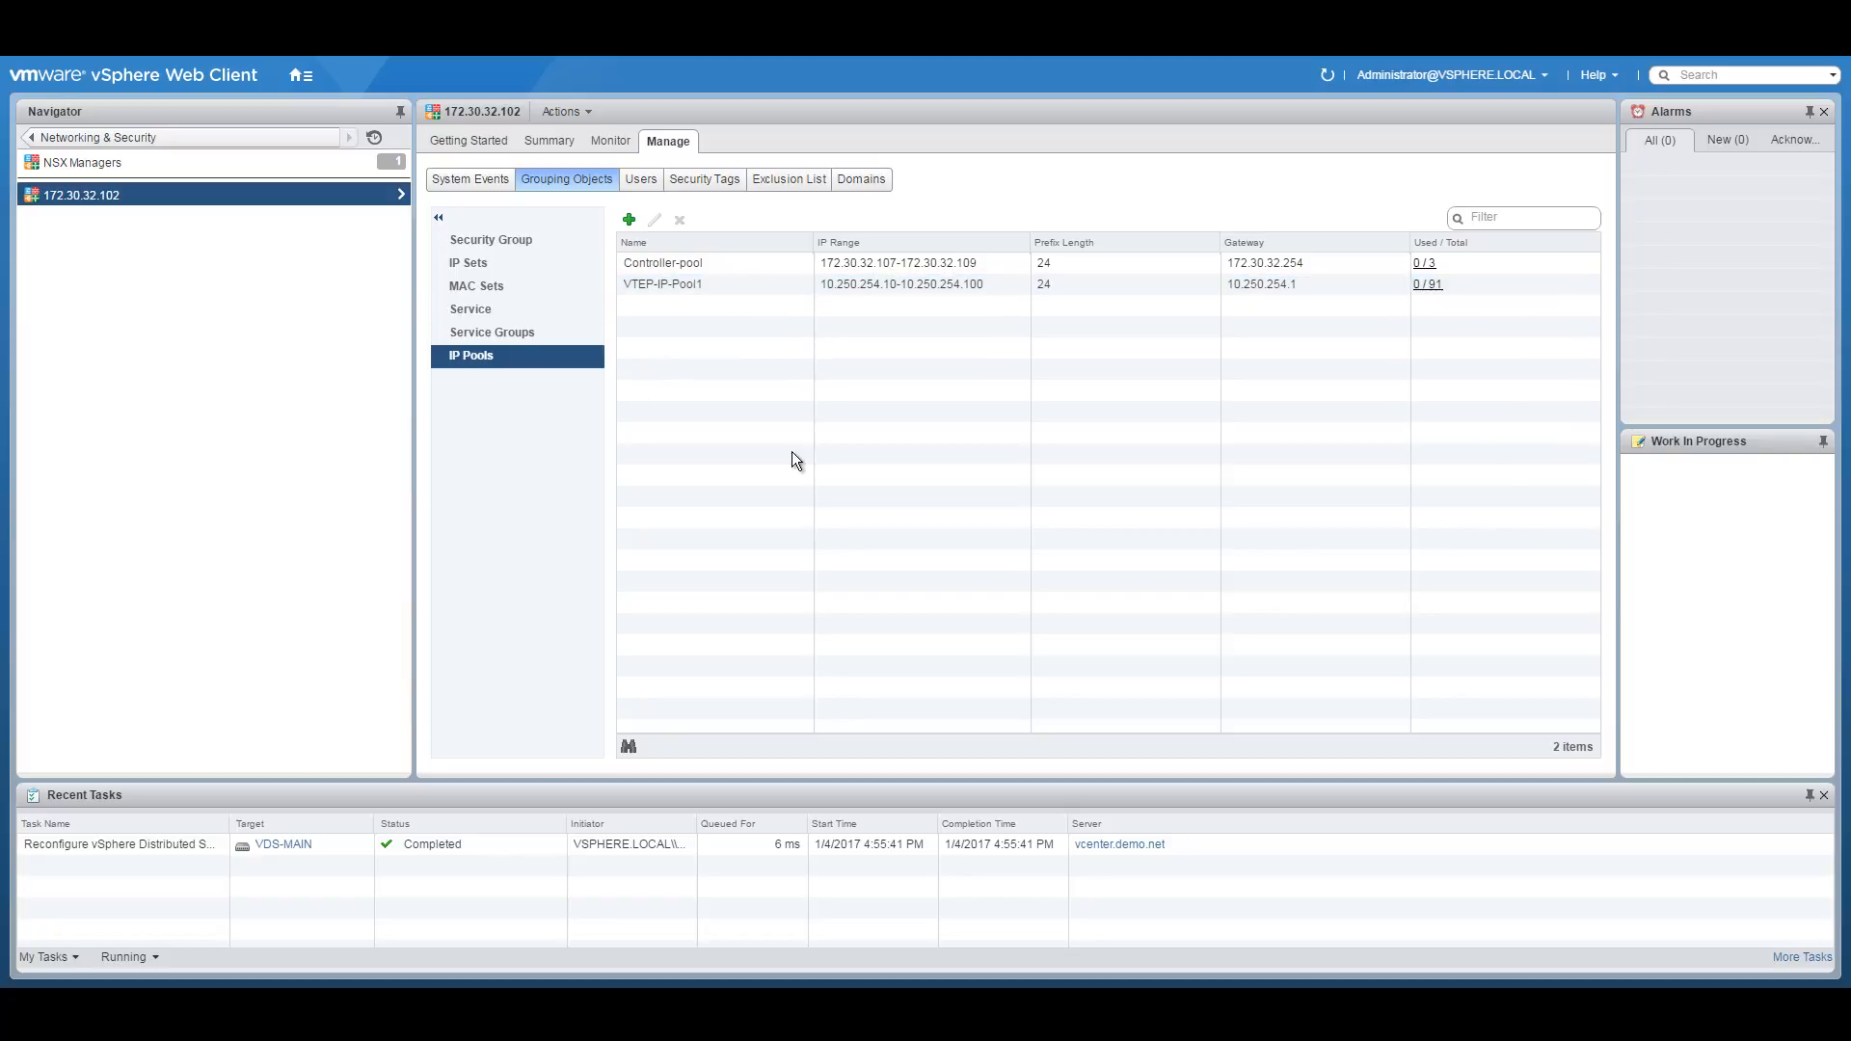
Return to the Networking & Security Installation view and start adding an NSX controller.
left_click(470, 141)
left_click(545, 141)
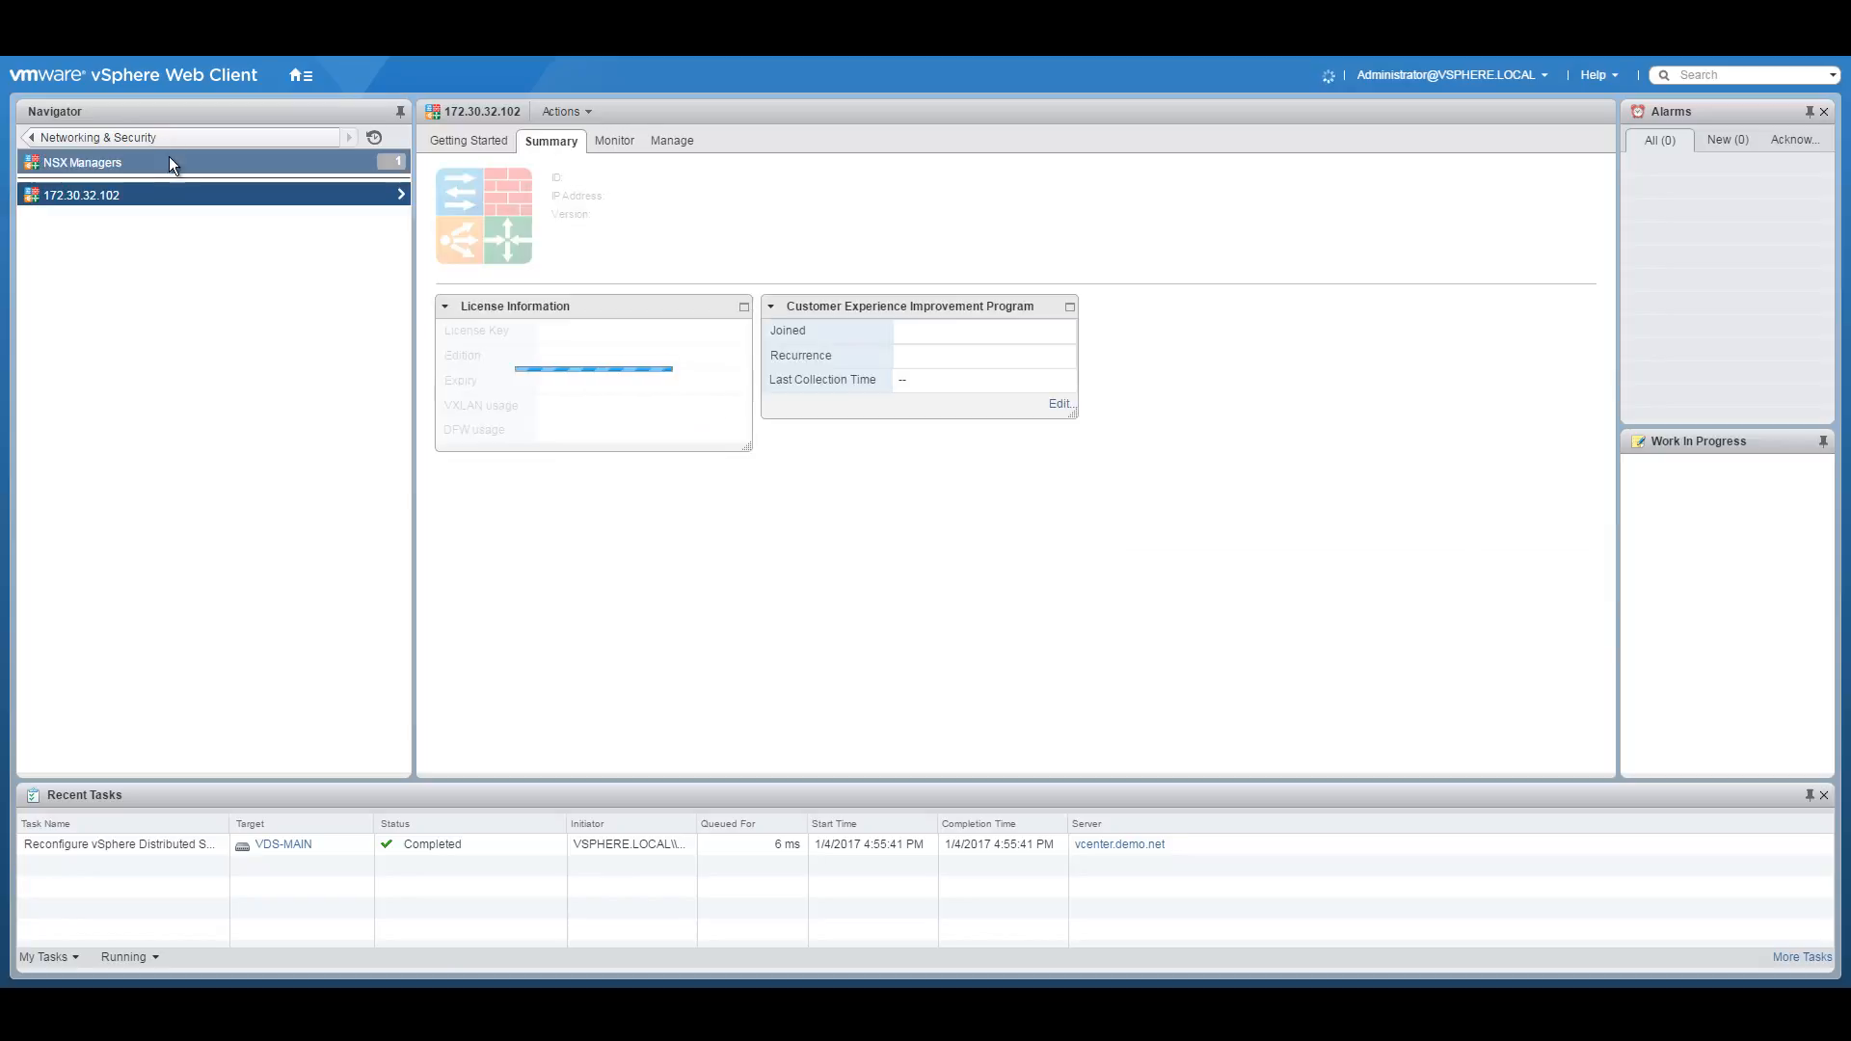
left_click(35, 136)
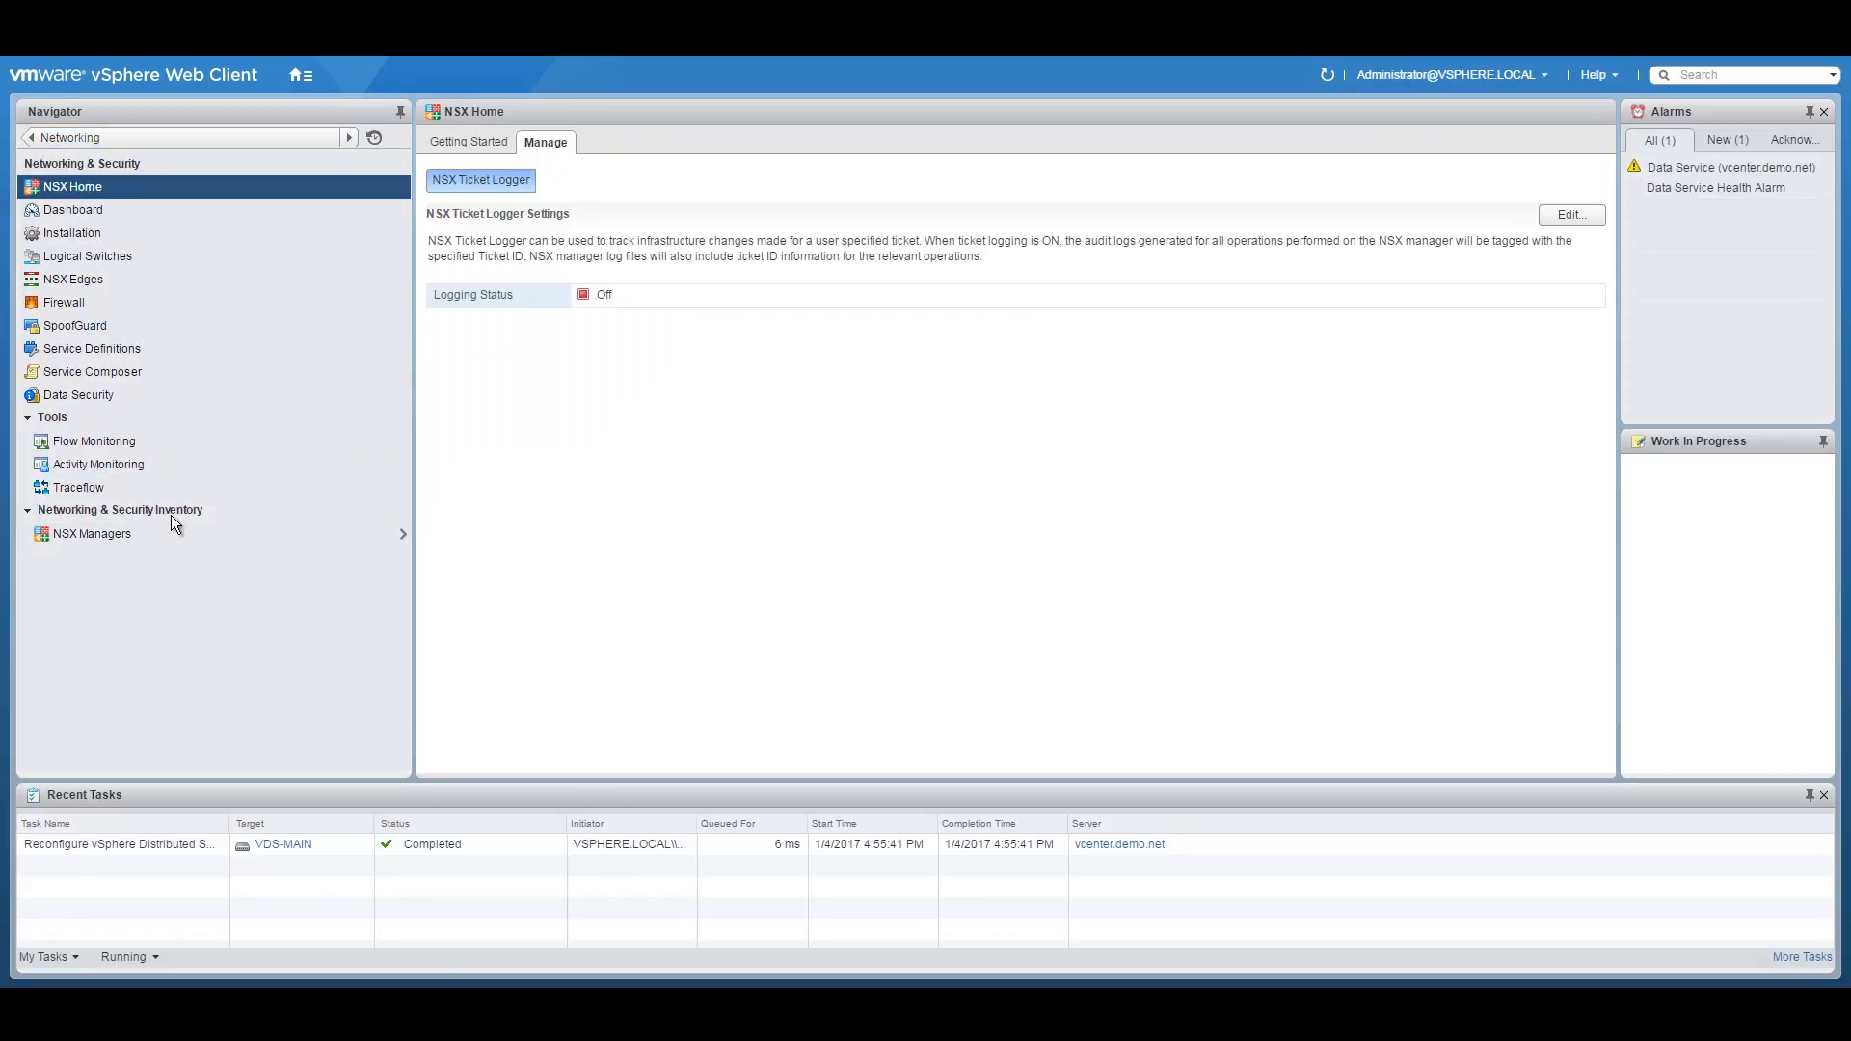
left_click(94, 235)
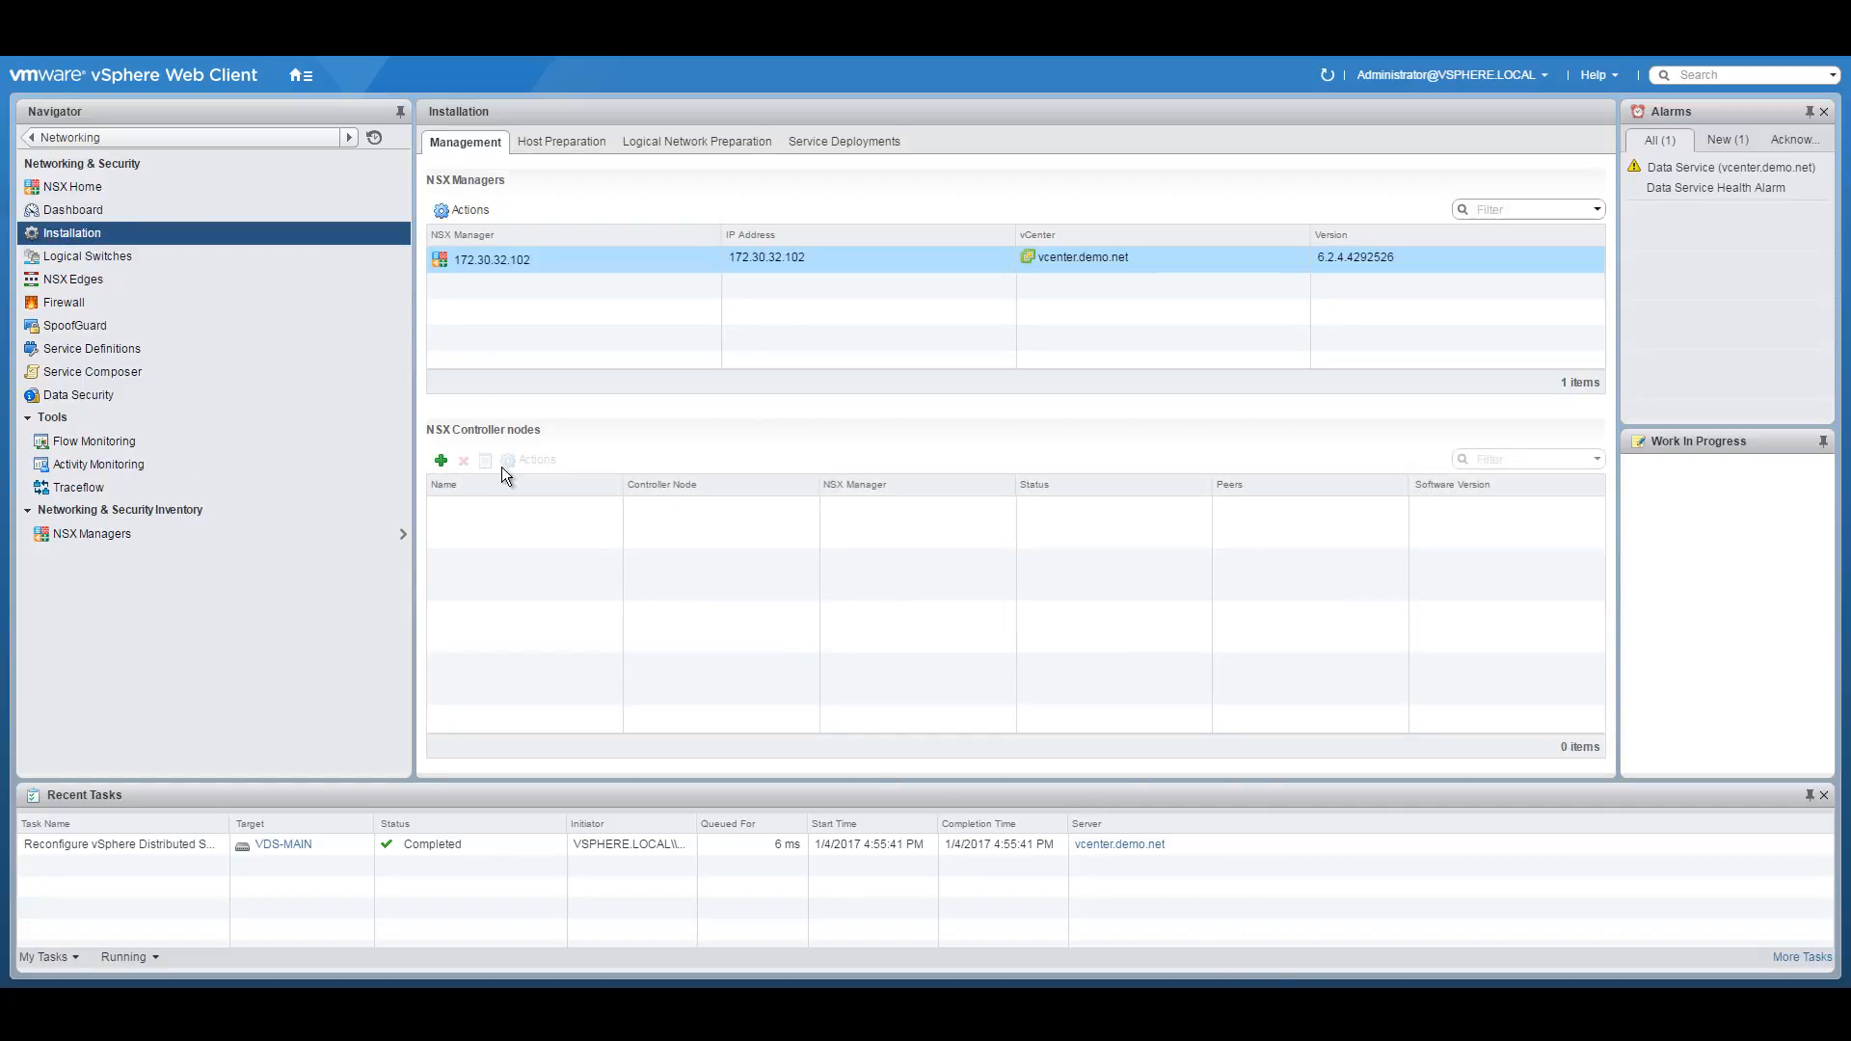
left_click(442, 463)
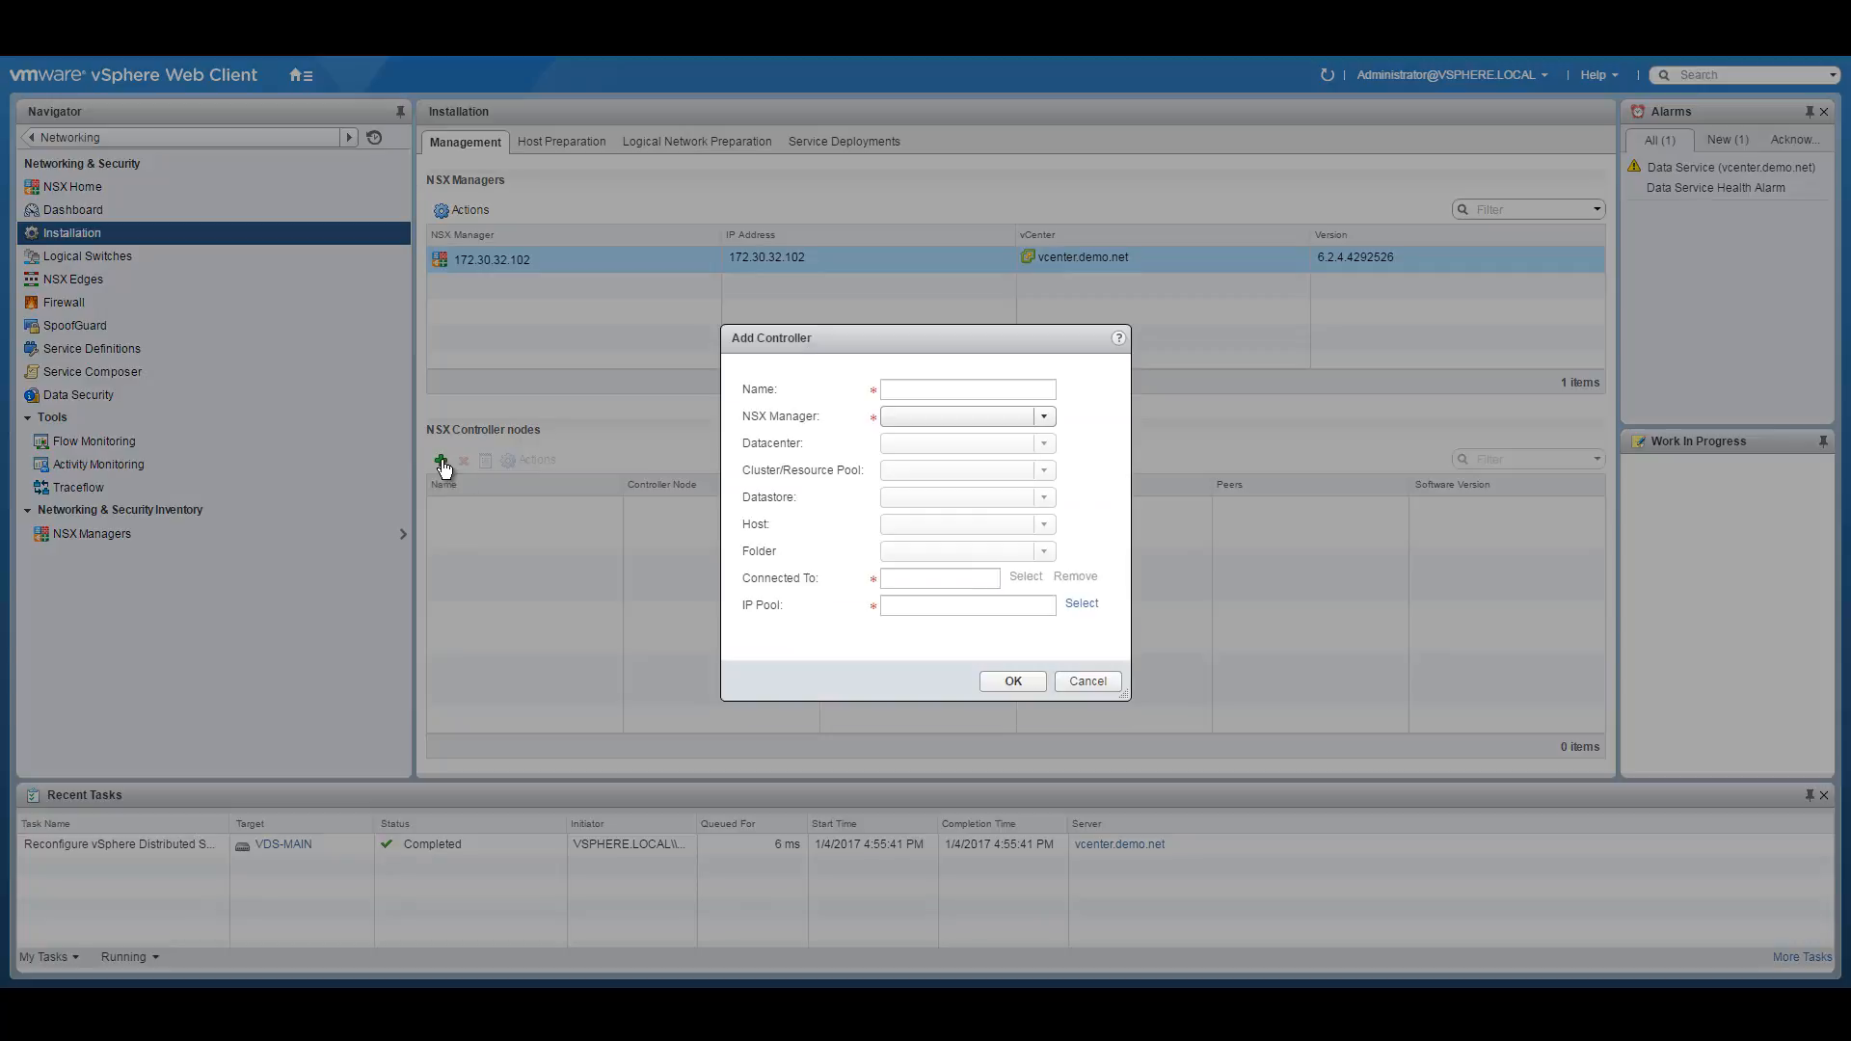
Name the controller NSX-Controller1 on cluster Management and Edge with datastore NSXACIDEMO-DATASTORE-01.
left_click(953, 387)
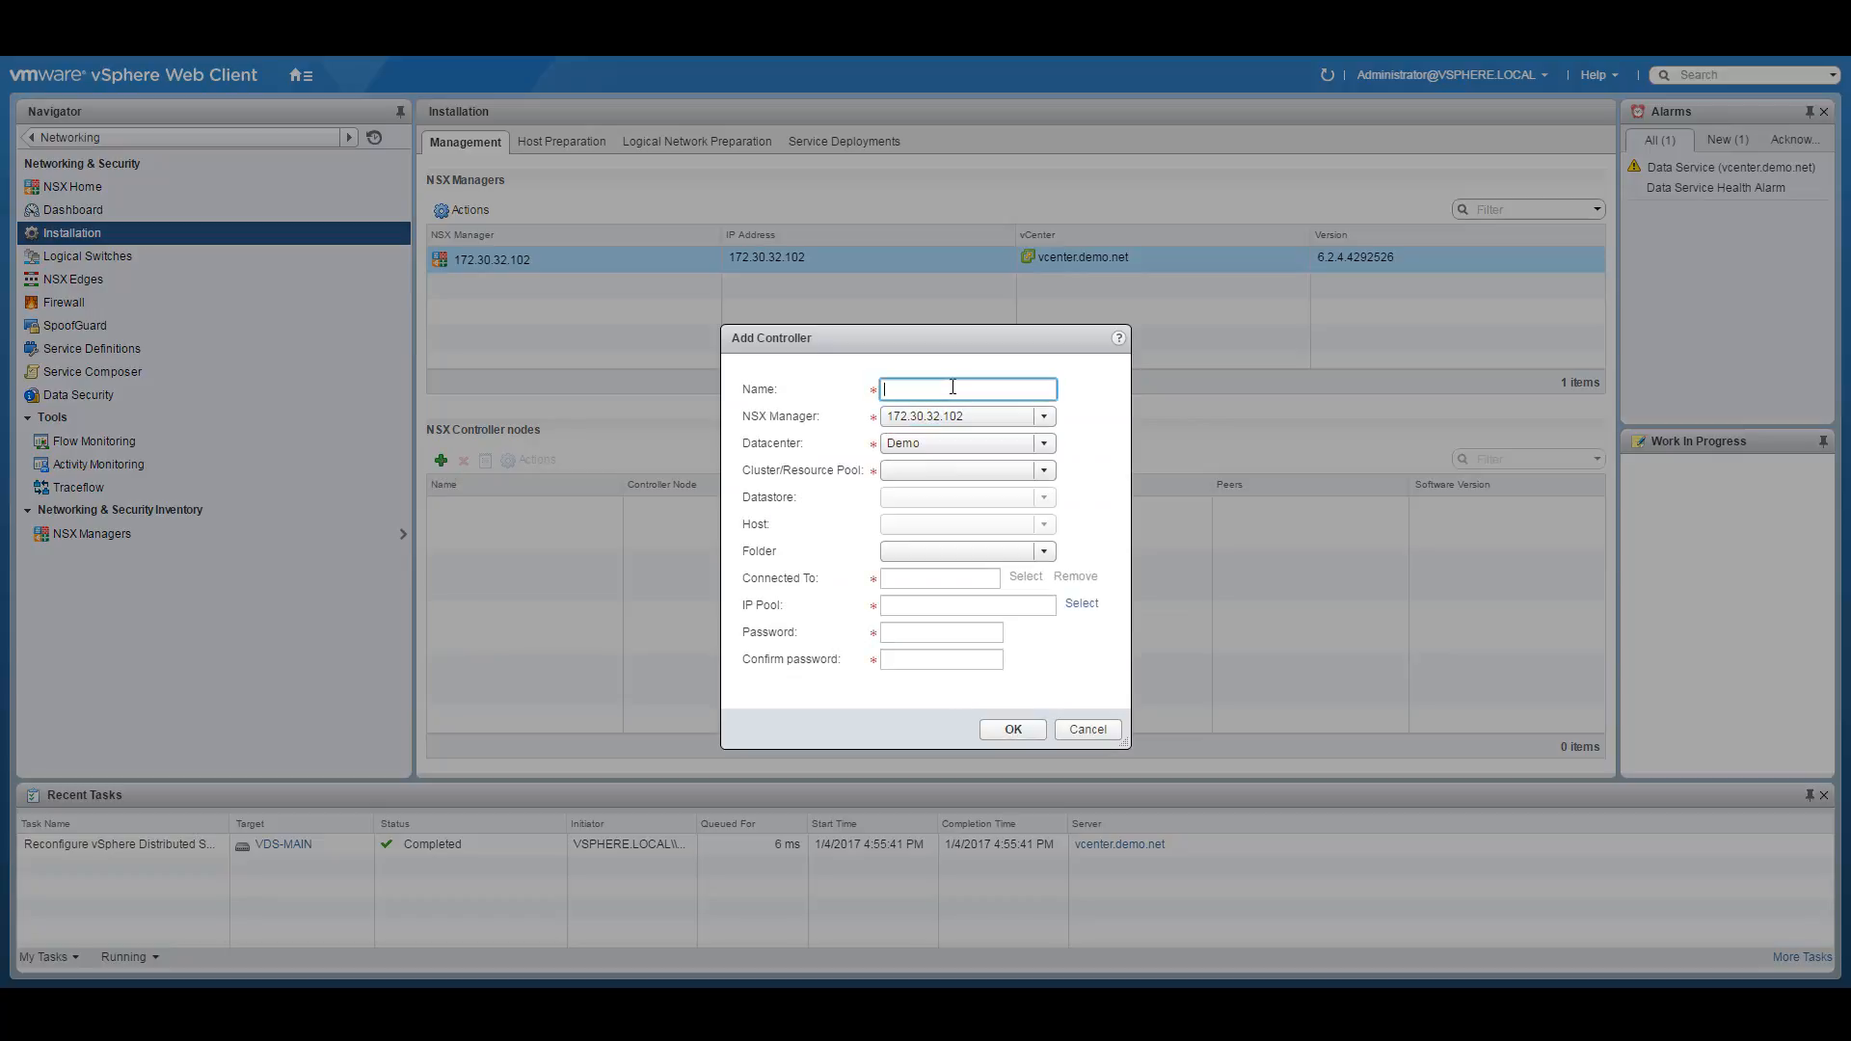
type("NSX-Controller1")
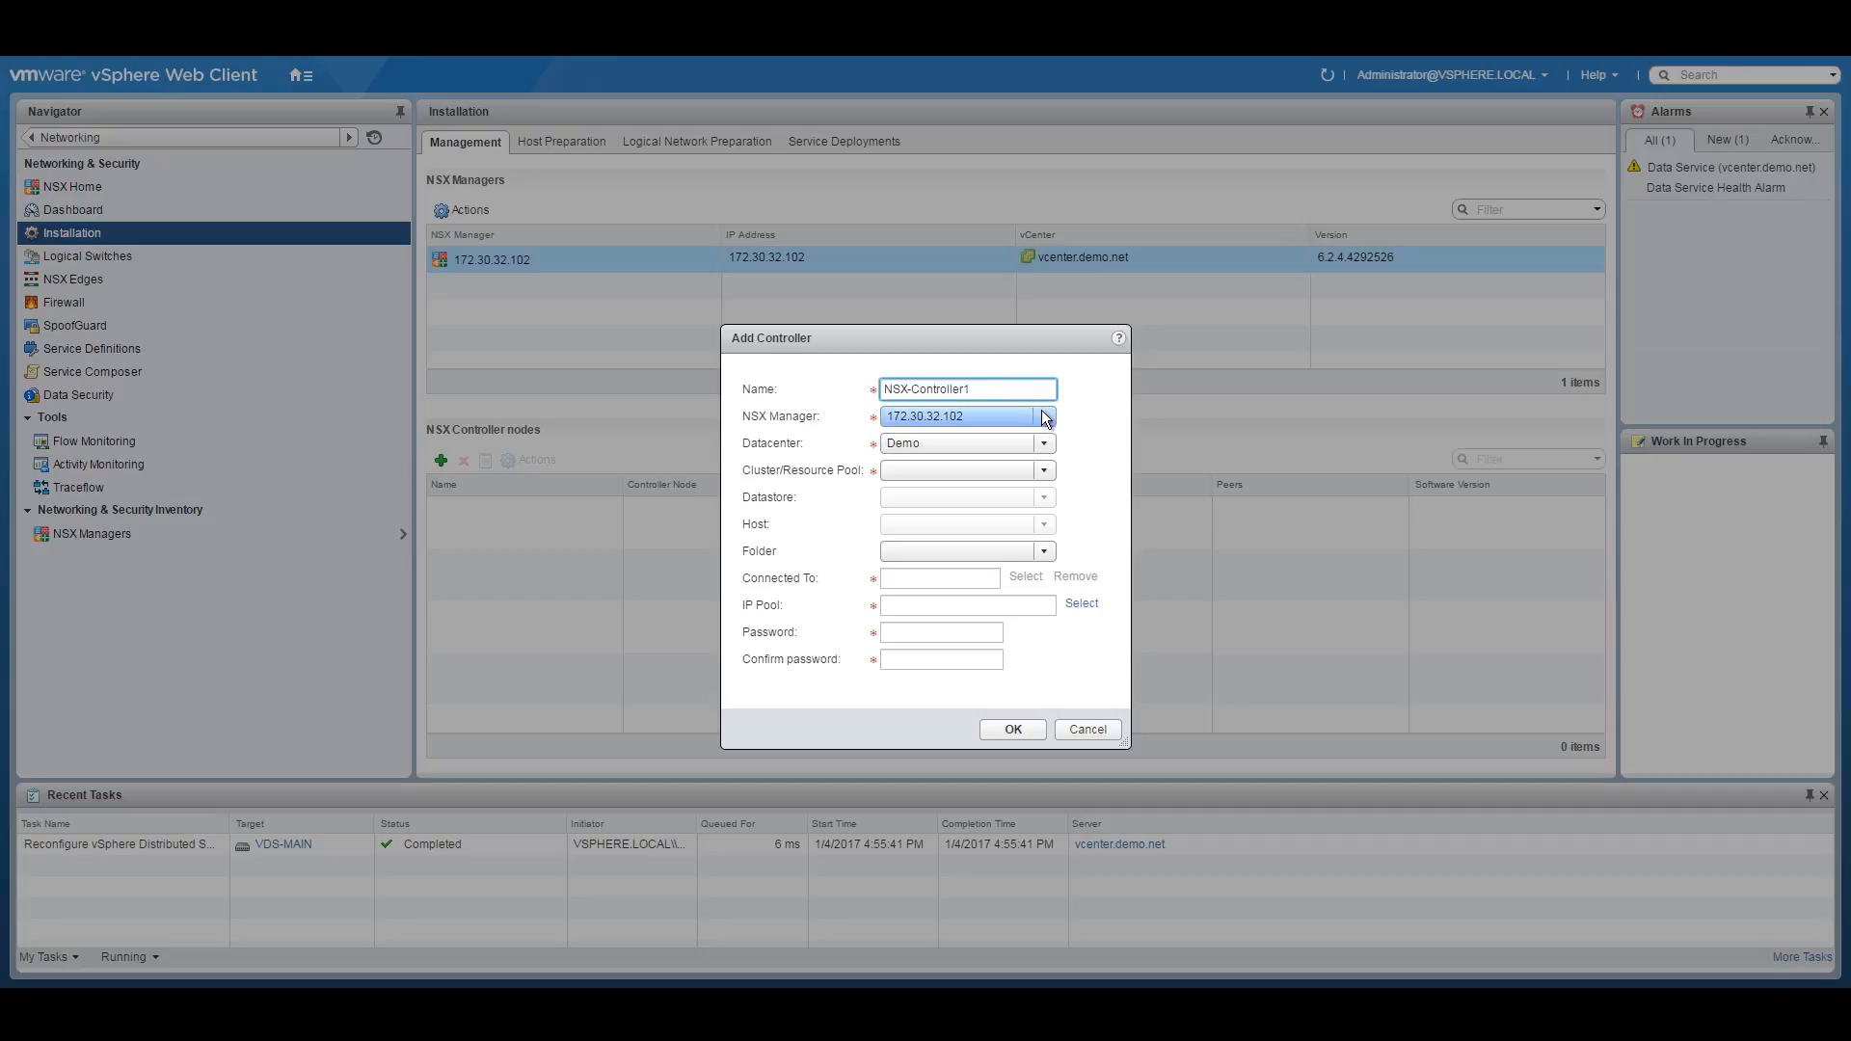
left_click(1049, 472)
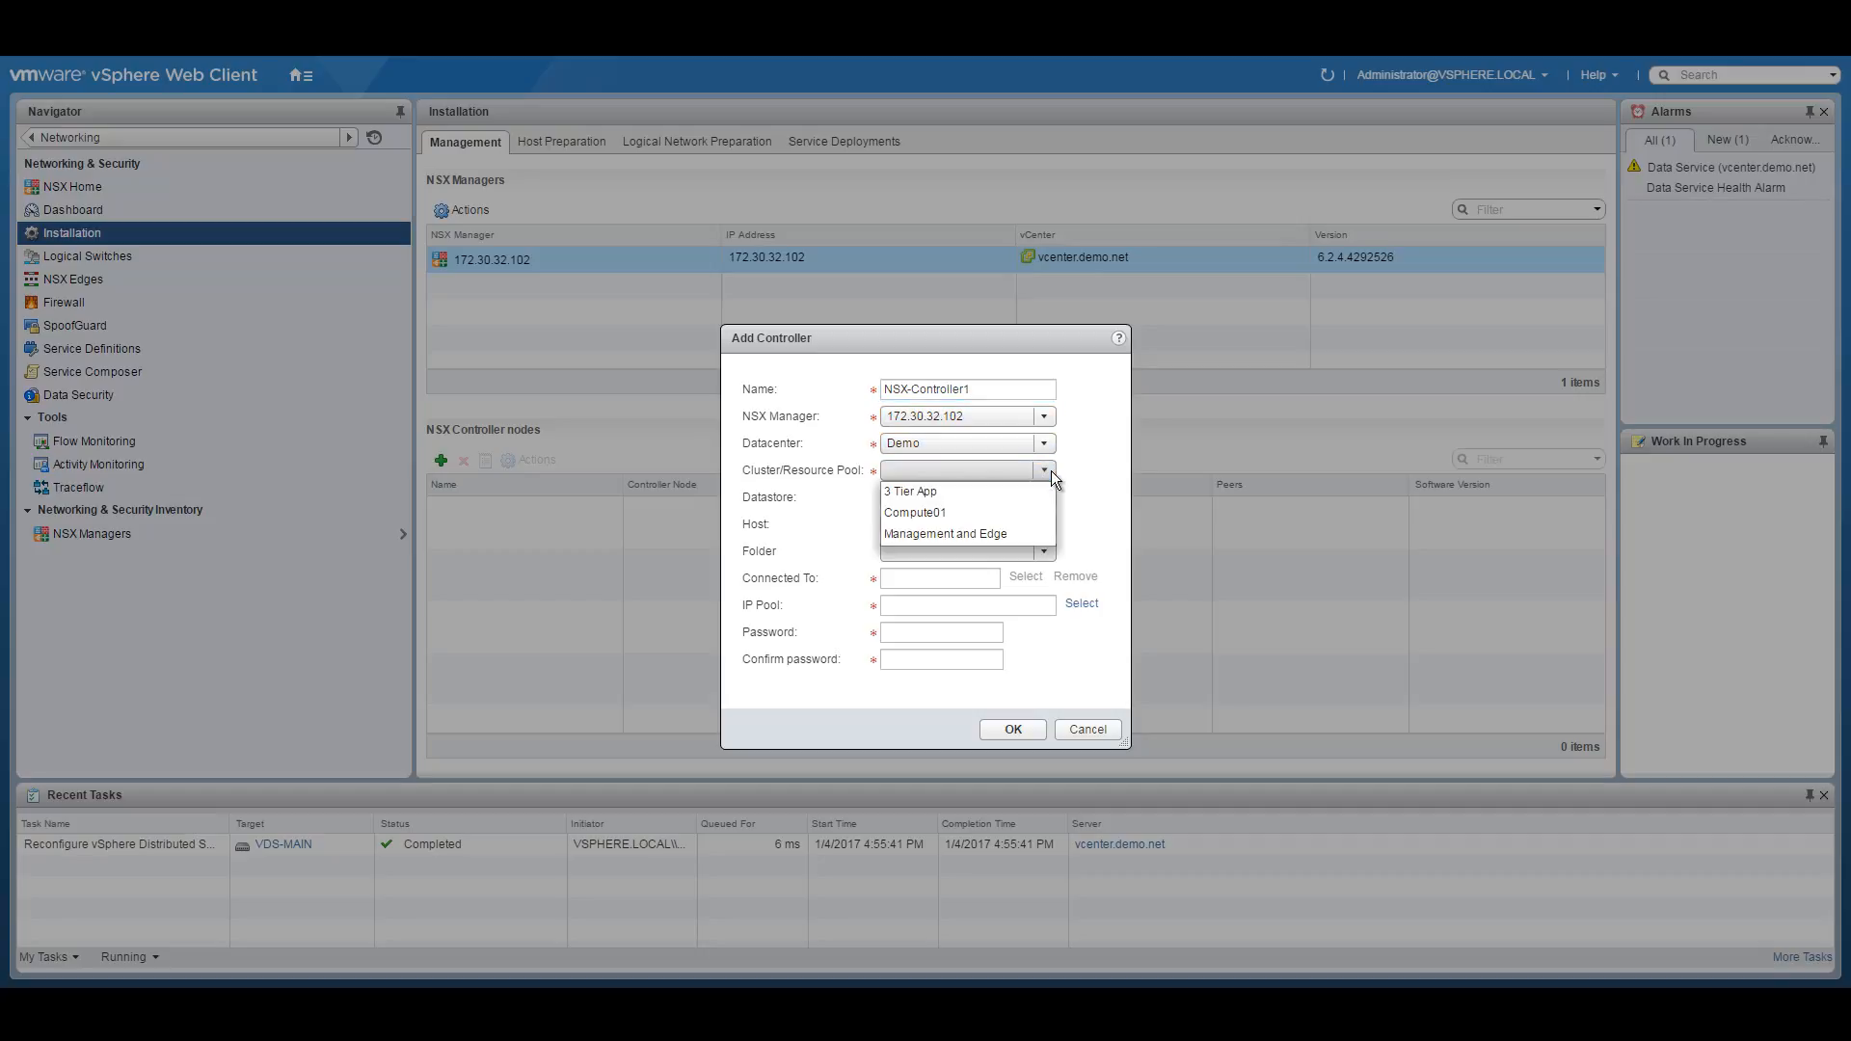
left_click(933, 534)
left_click(1037, 495)
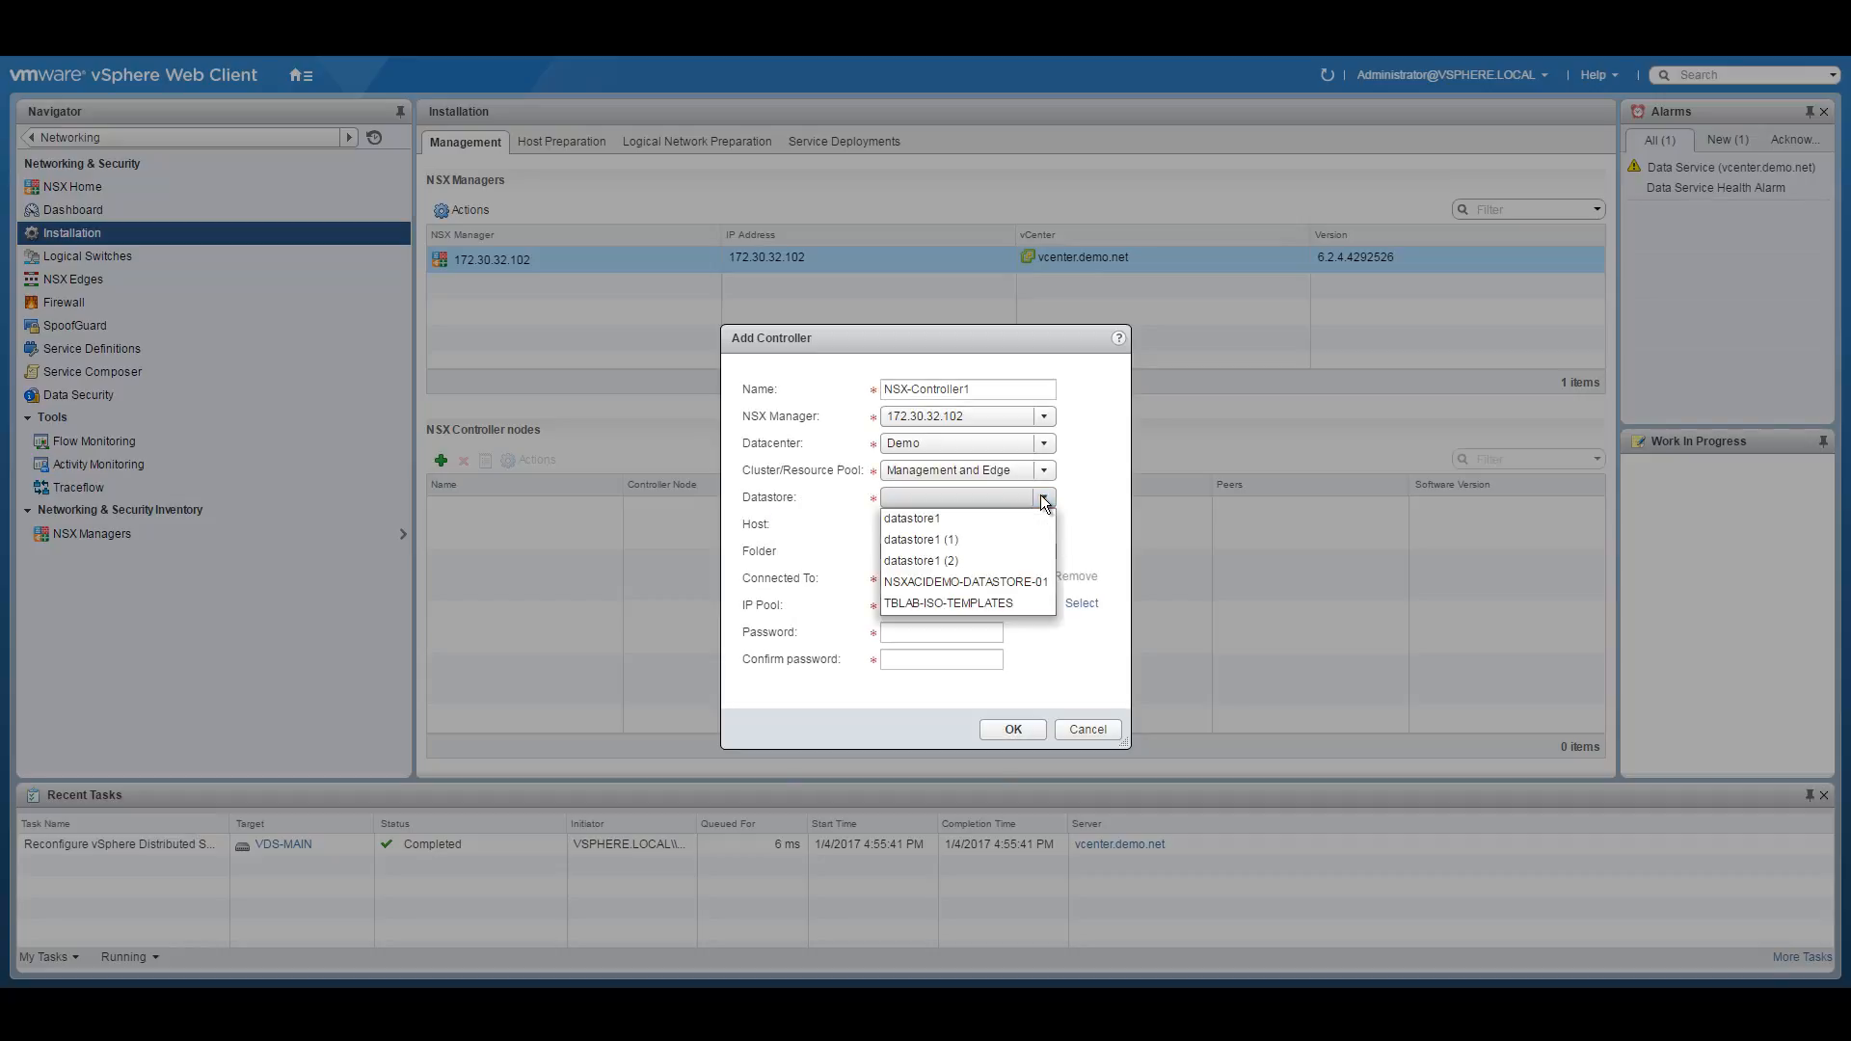
left_click(1010, 583)
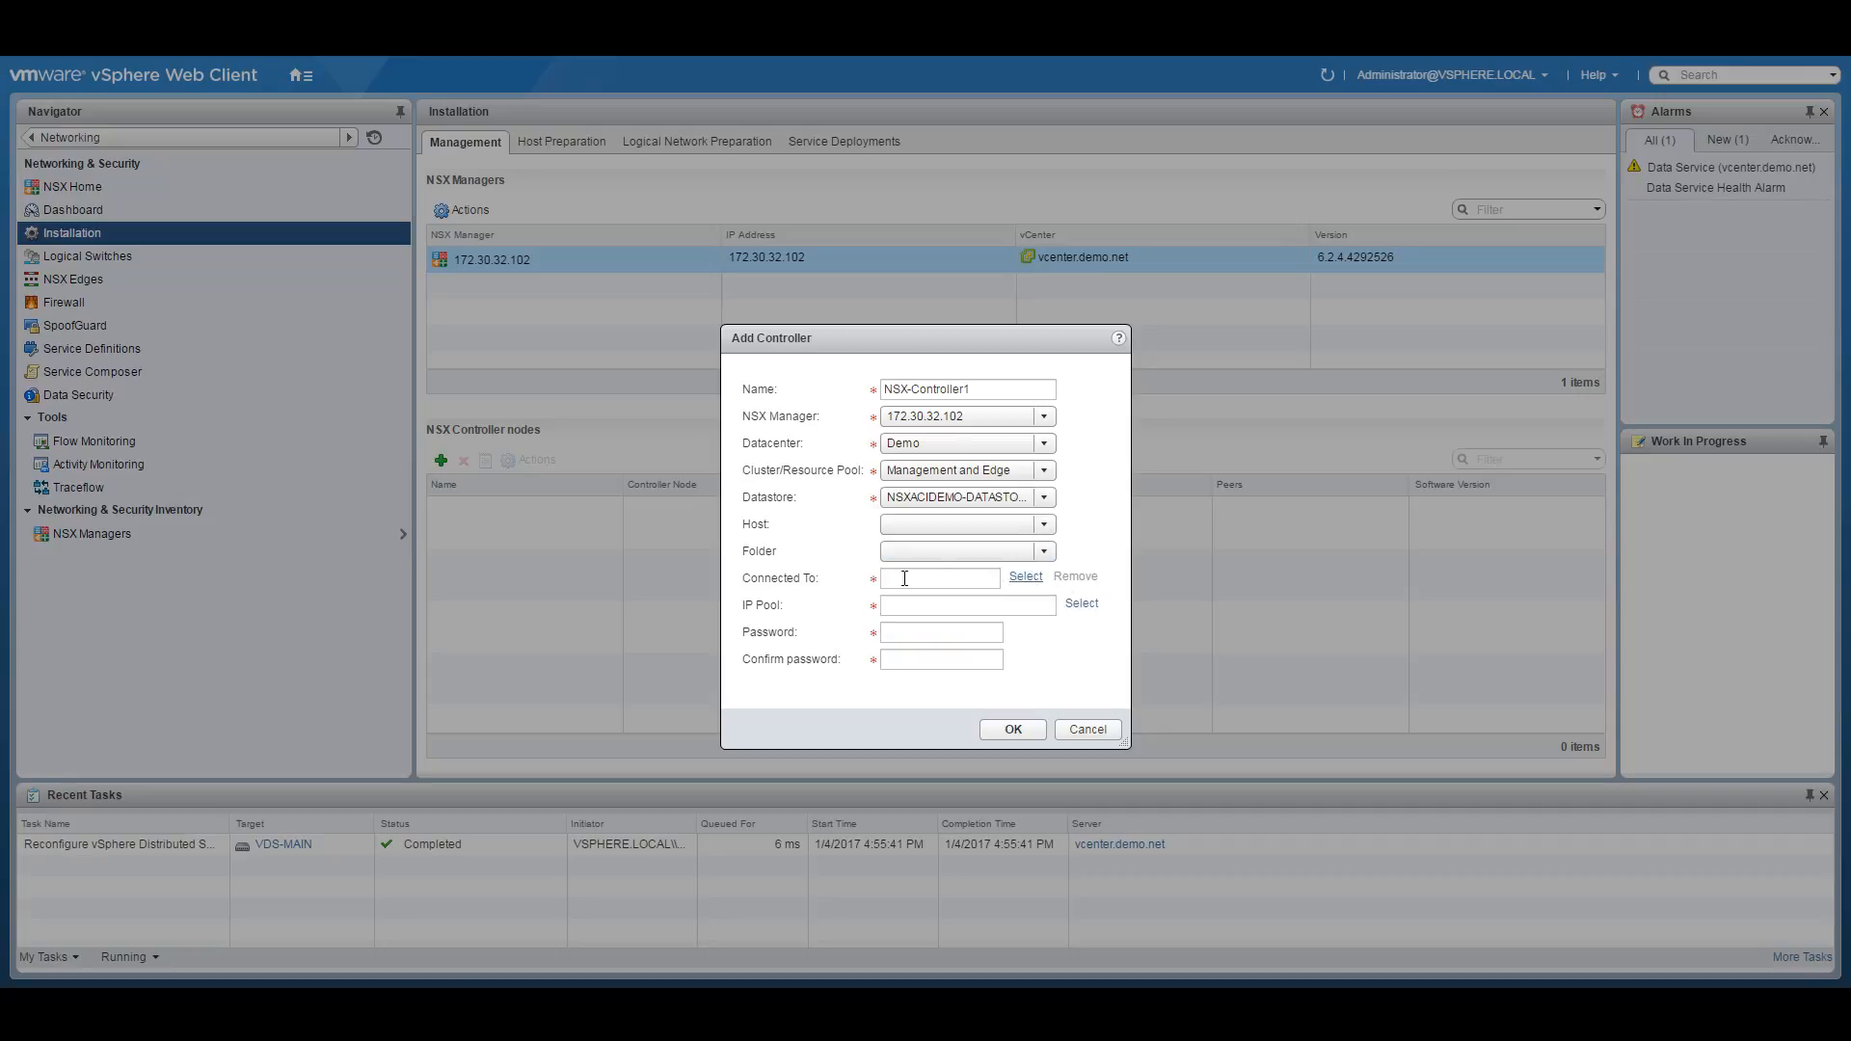
Connect the controller to the Management network and take its address from Controller-pool.
left_click(1025, 577)
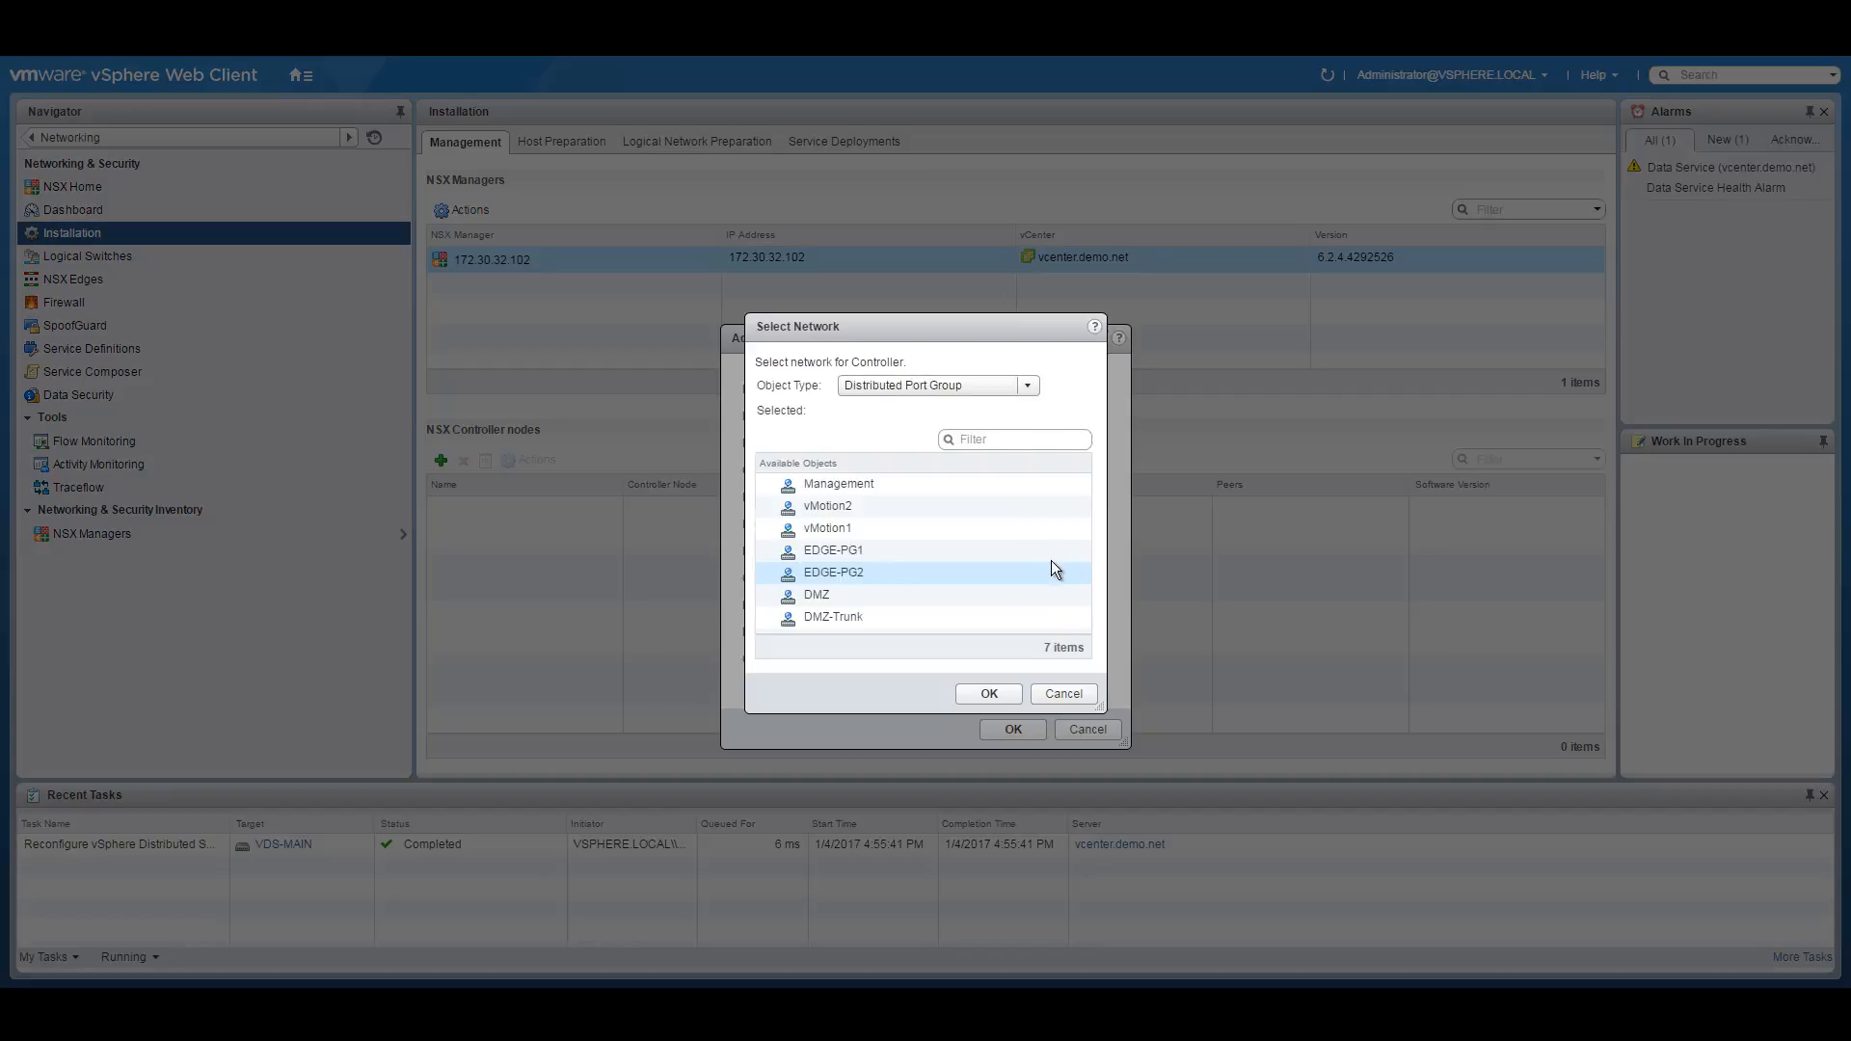
left_click(857, 482)
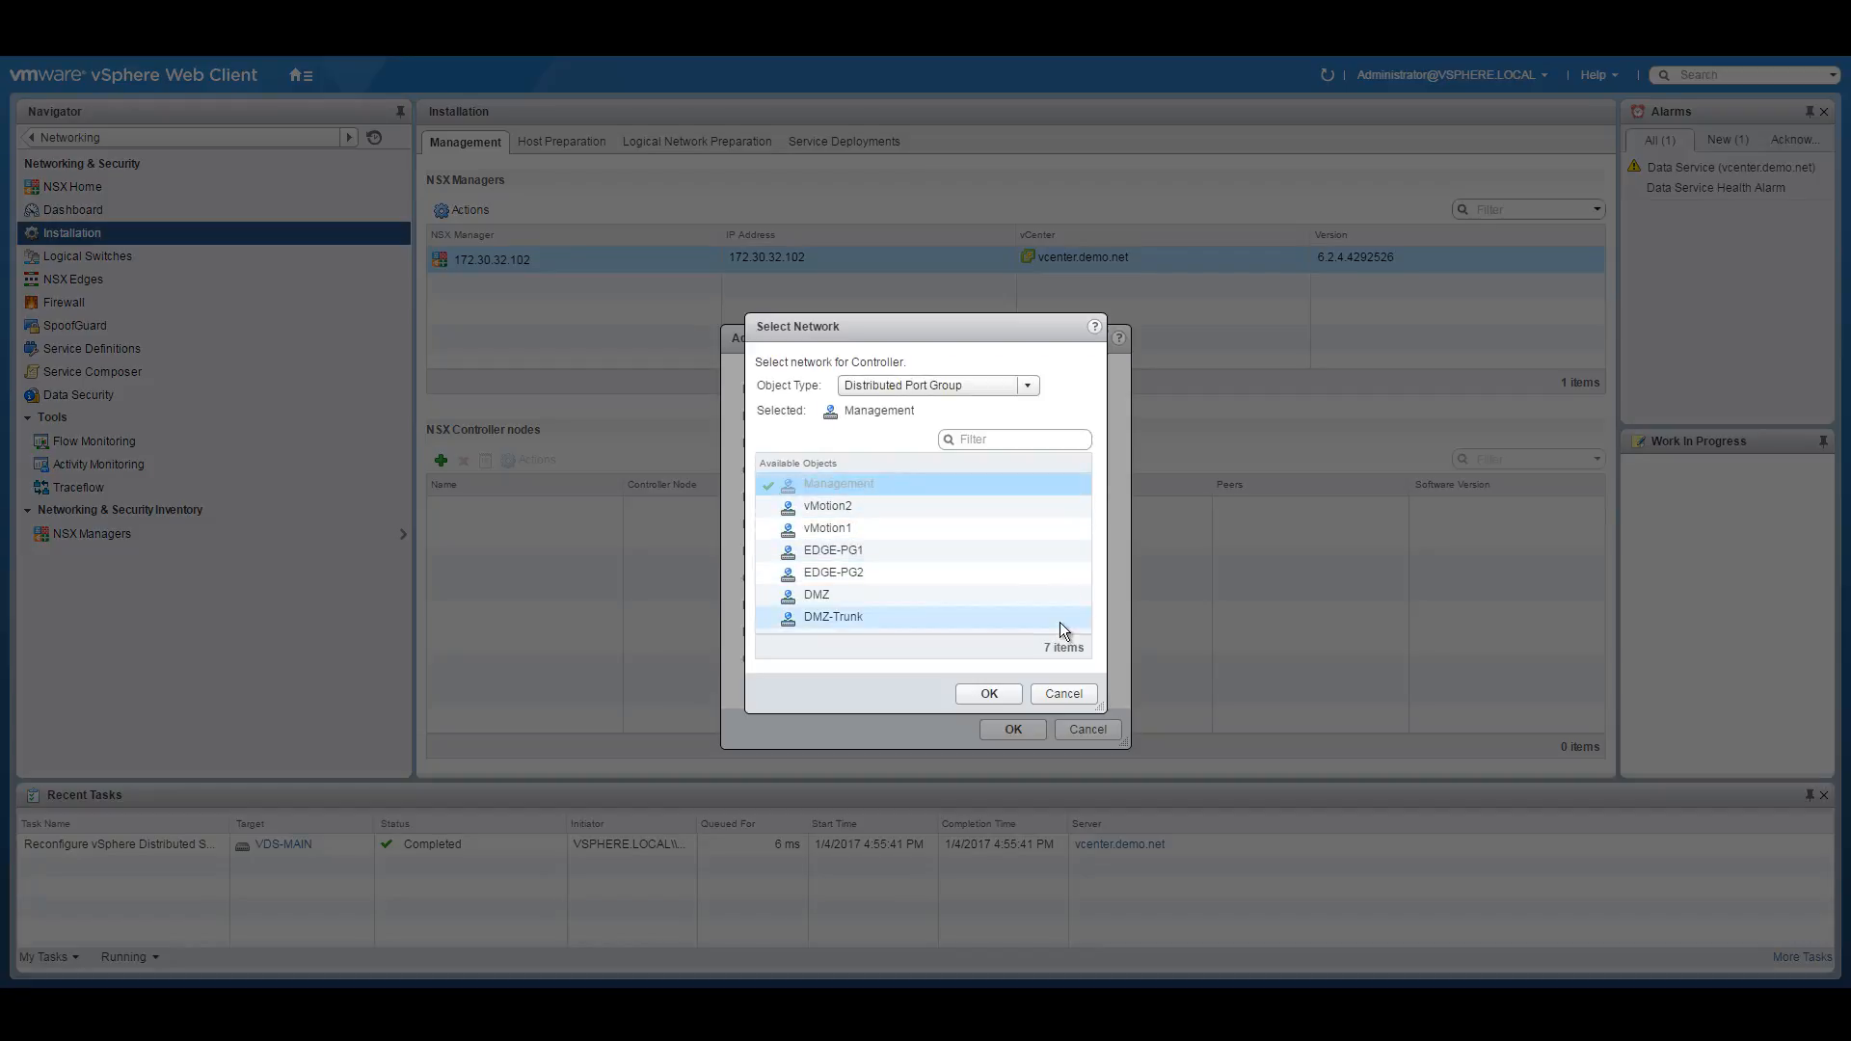
left_click(990, 693)
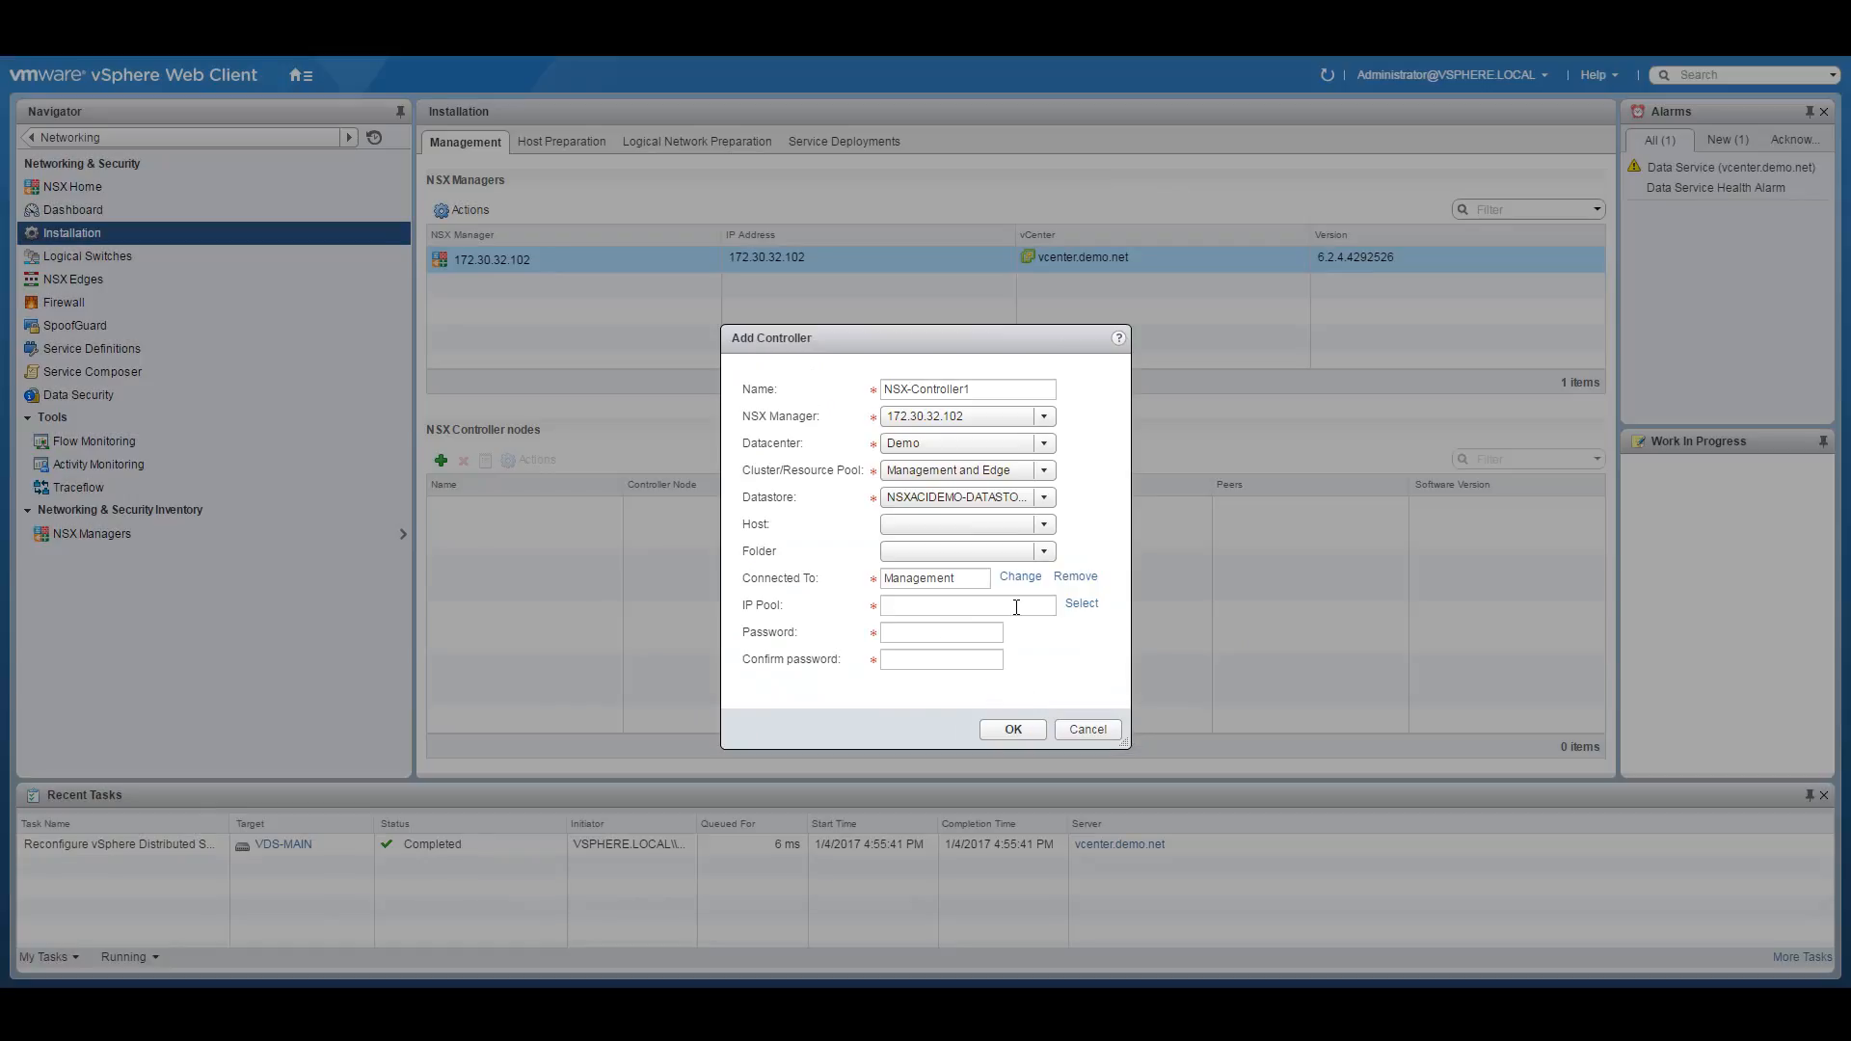
left_click(1080, 605)
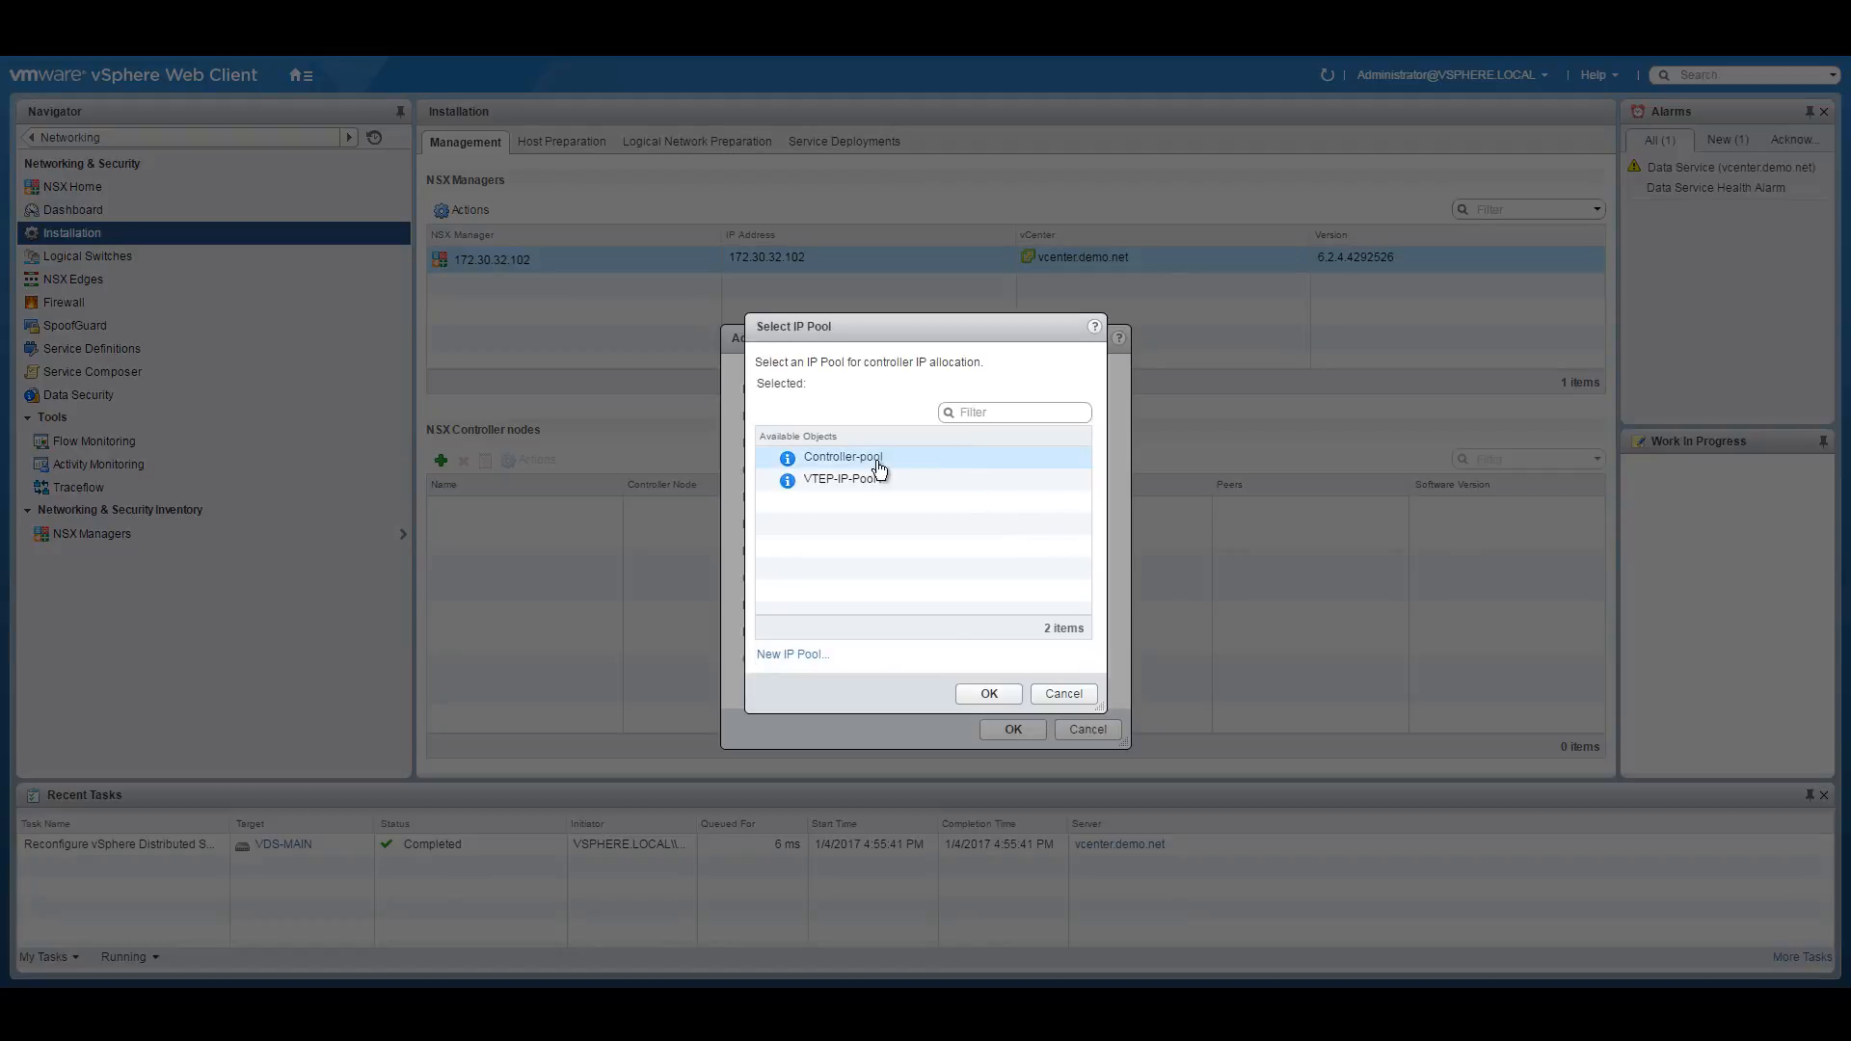
left_click(866, 459)
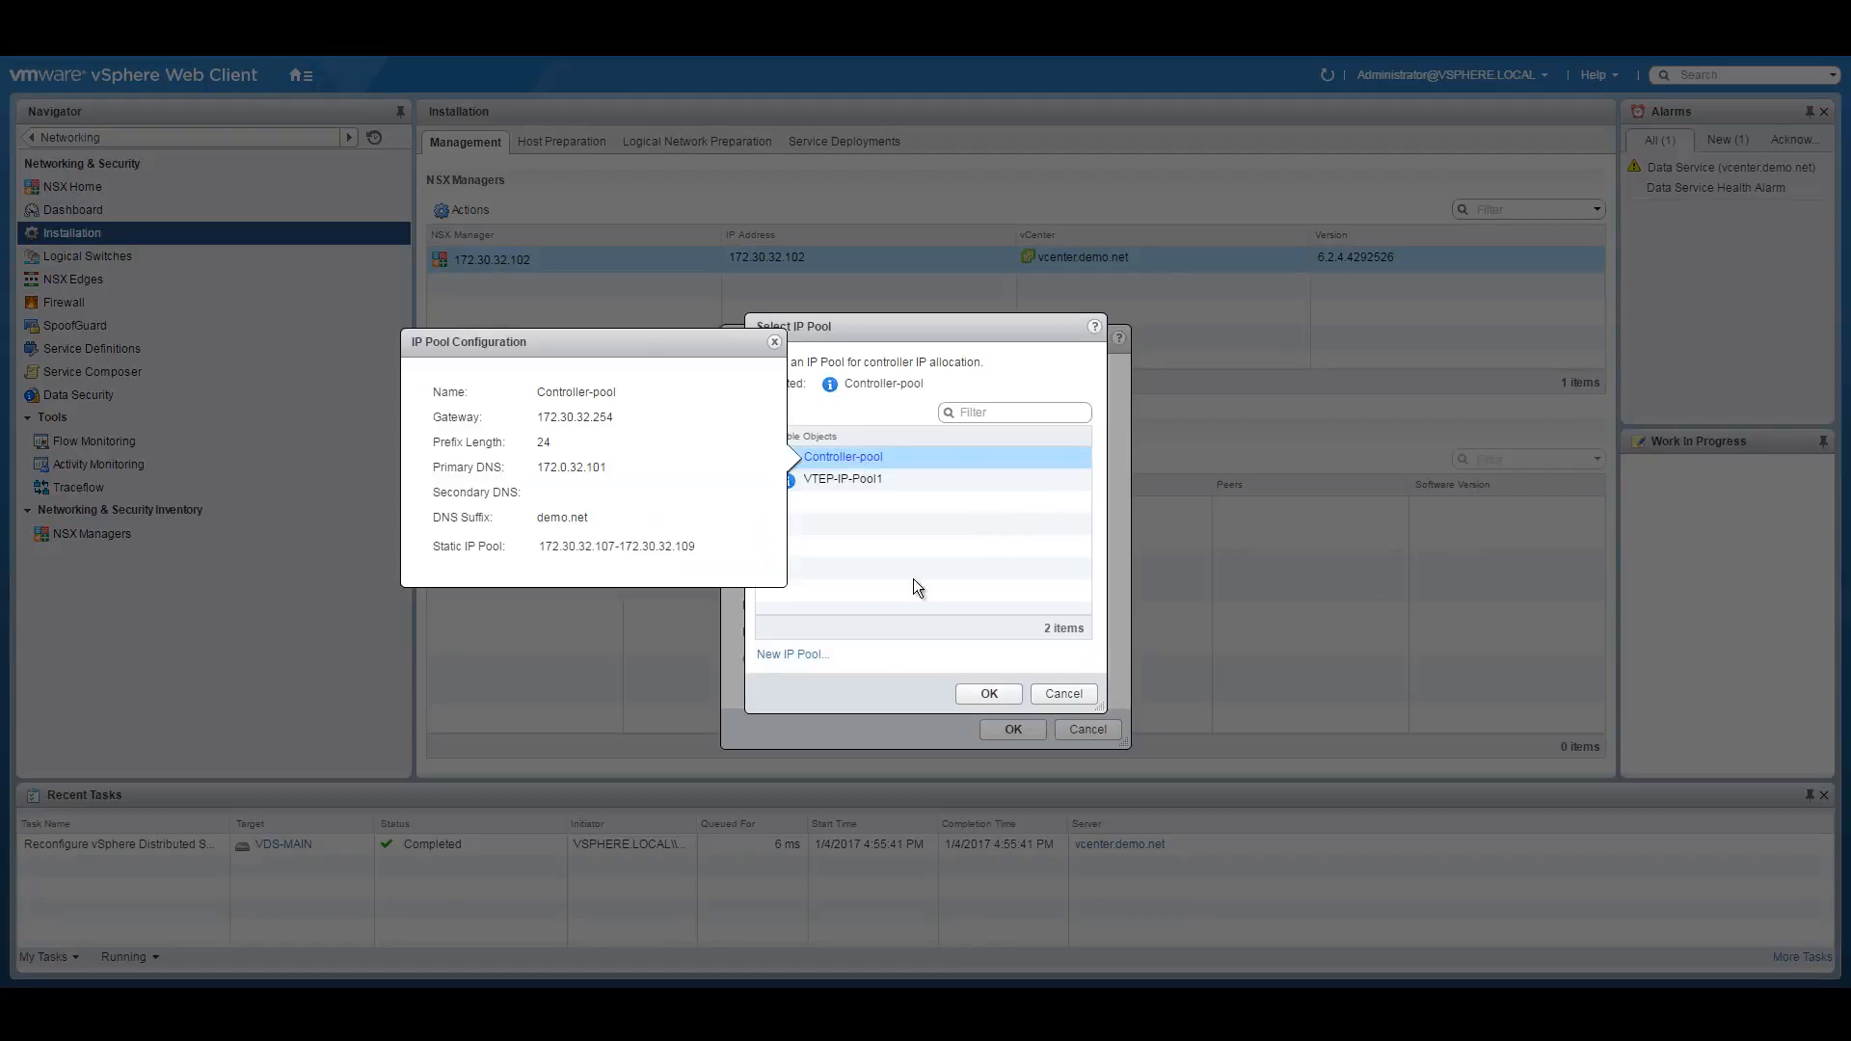
left_click(993, 695)
left_click(856, 459)
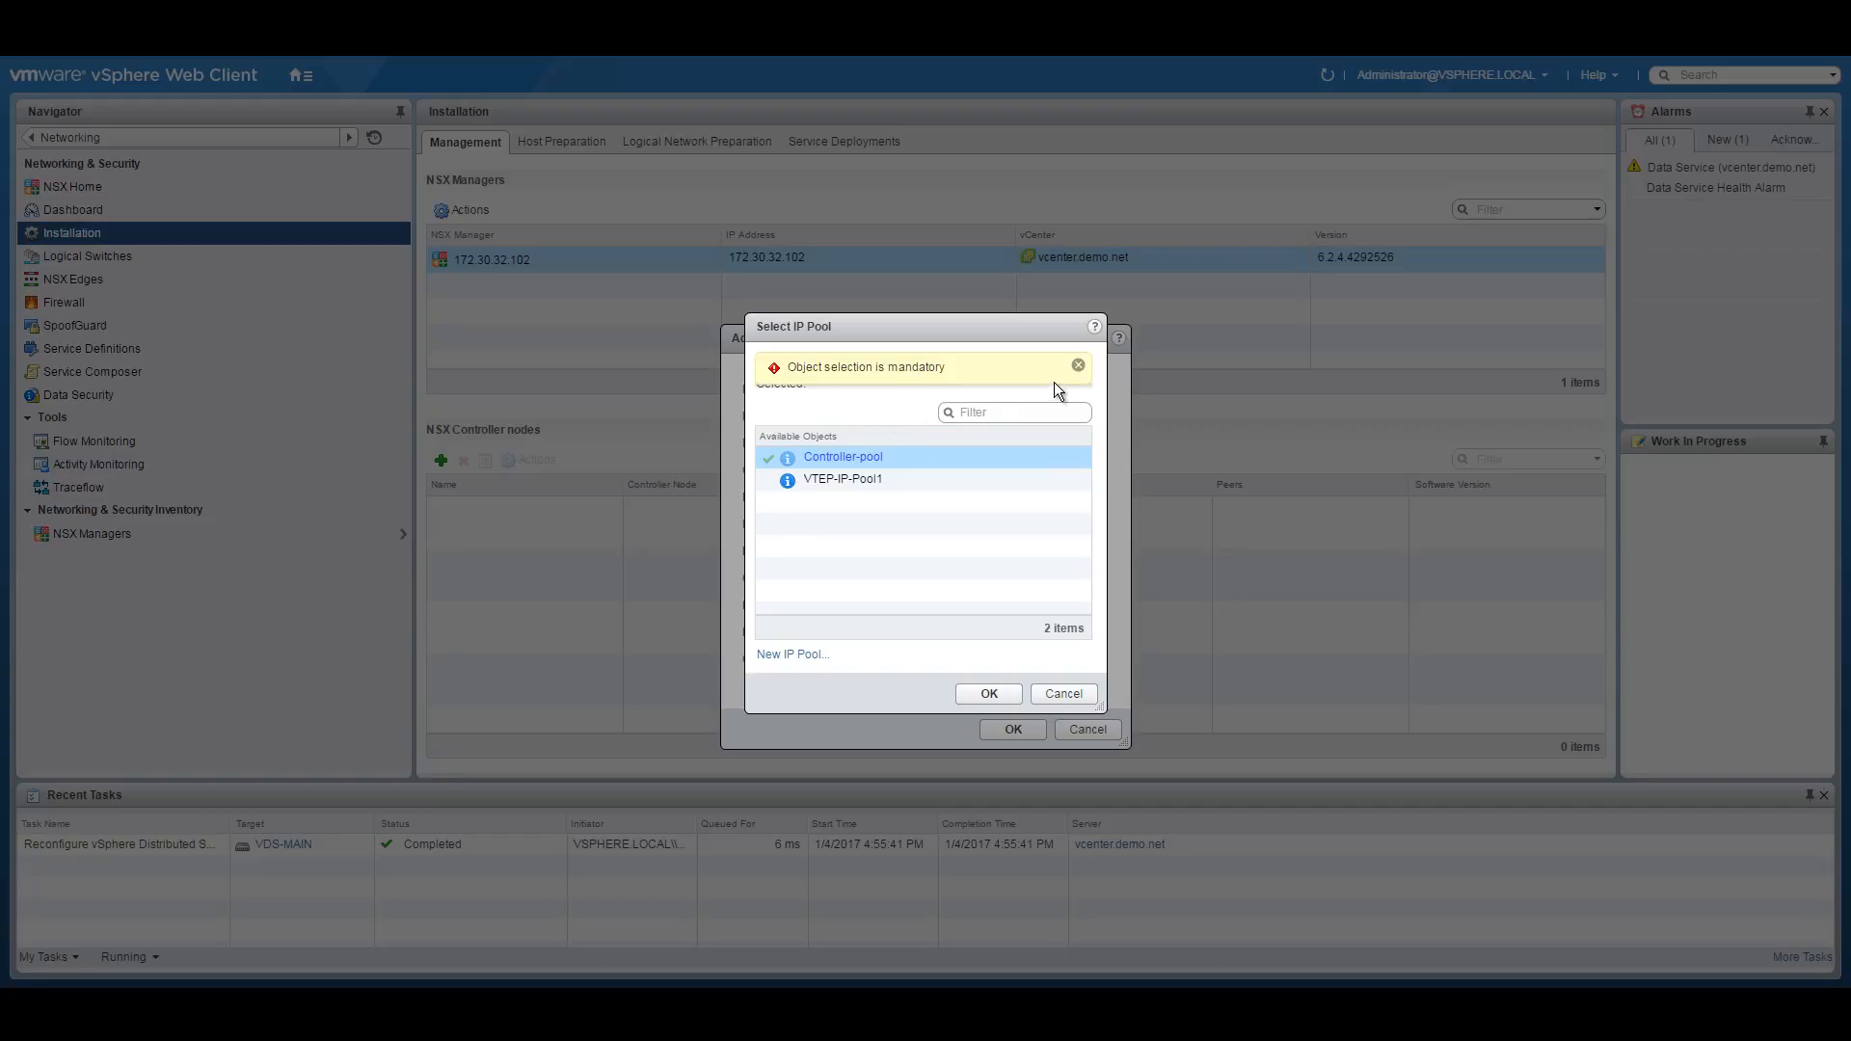
left_click(990, 695)
left_click(1076, 686)
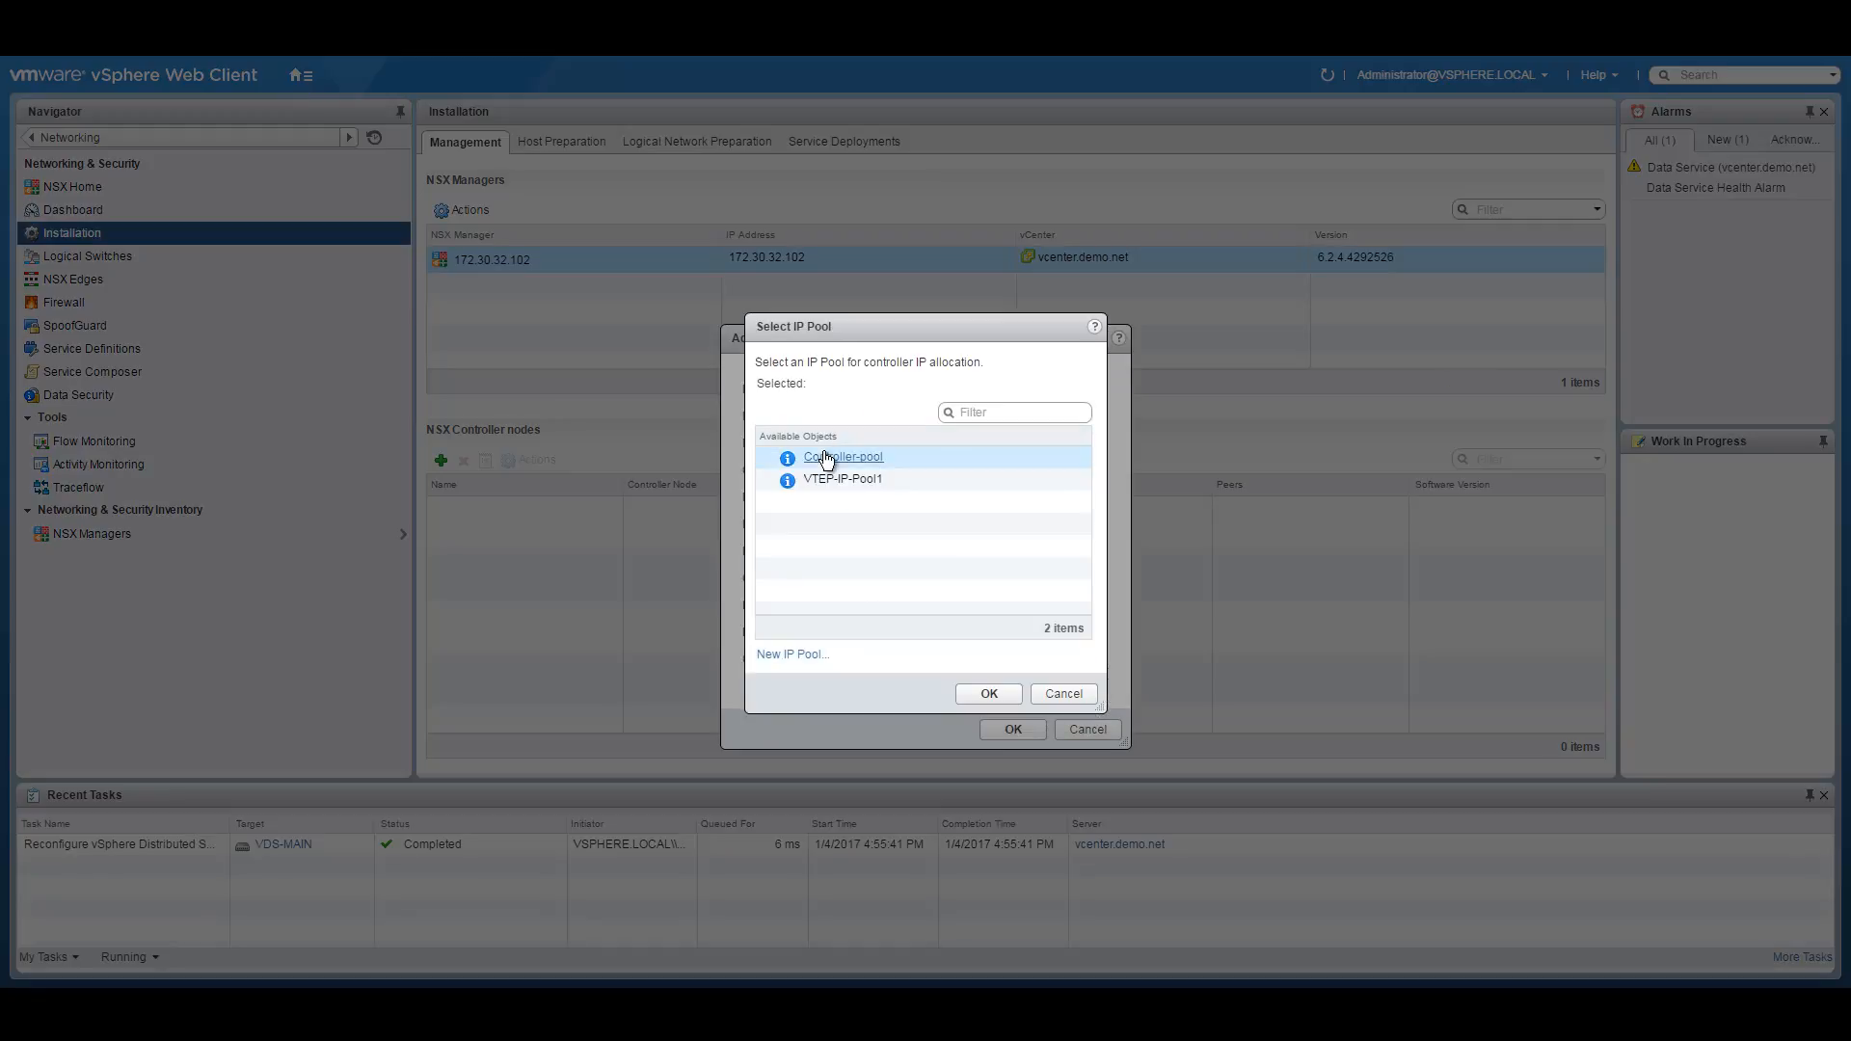
left_click(820, 456)
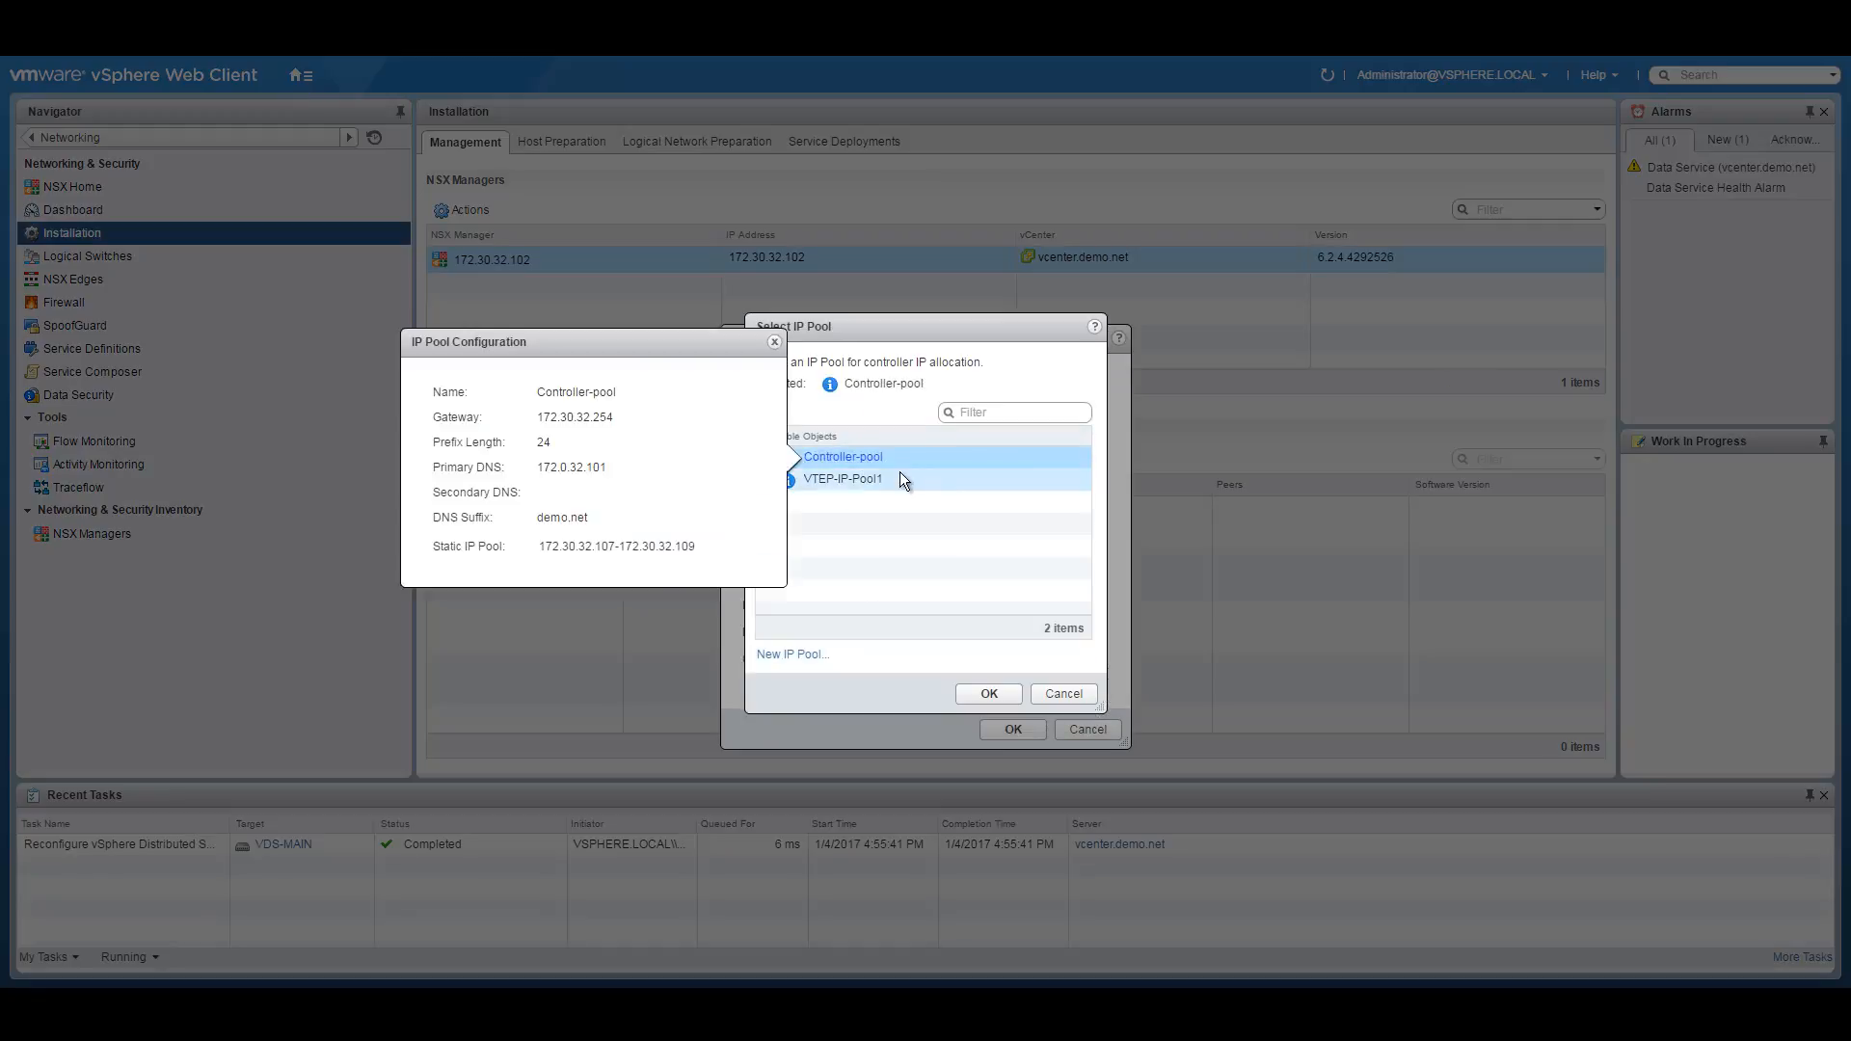
left_click(1007, 694)
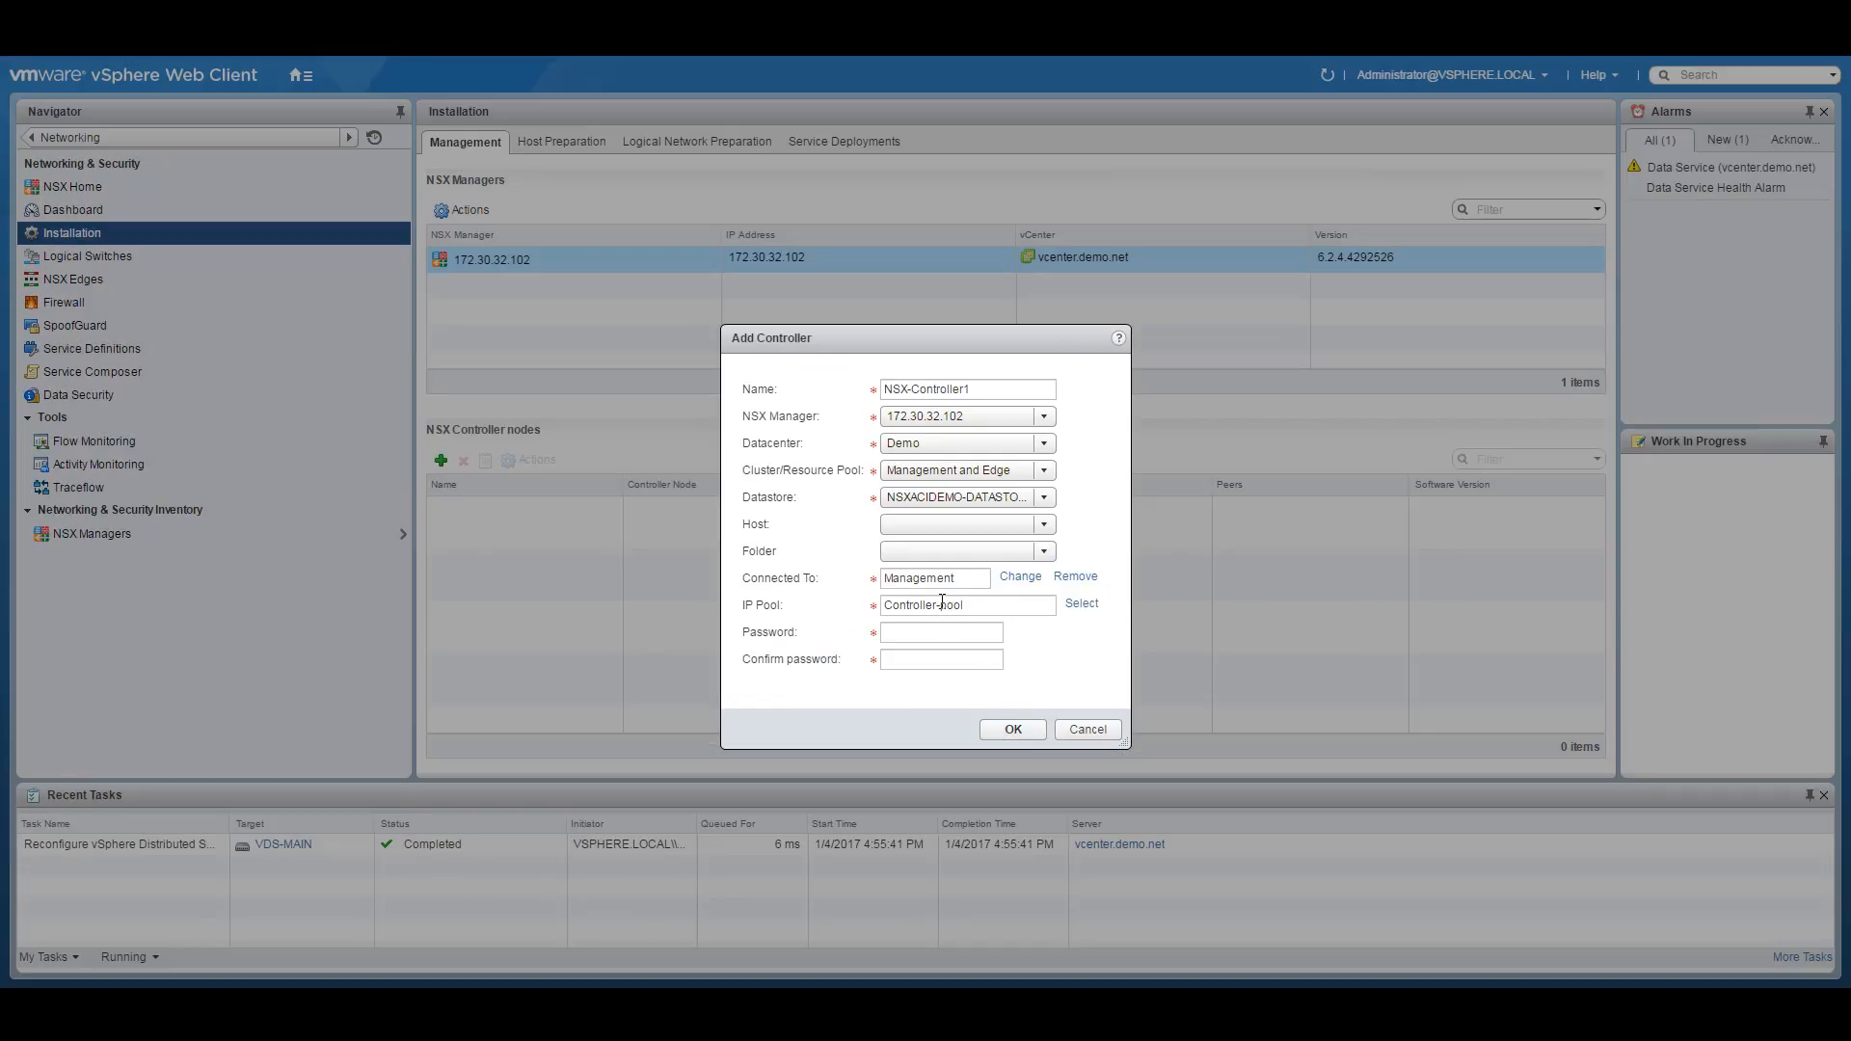
Enter and confirm the controller password, then deploy NSX-Controller1.
left_click(942, 634)
type("****")
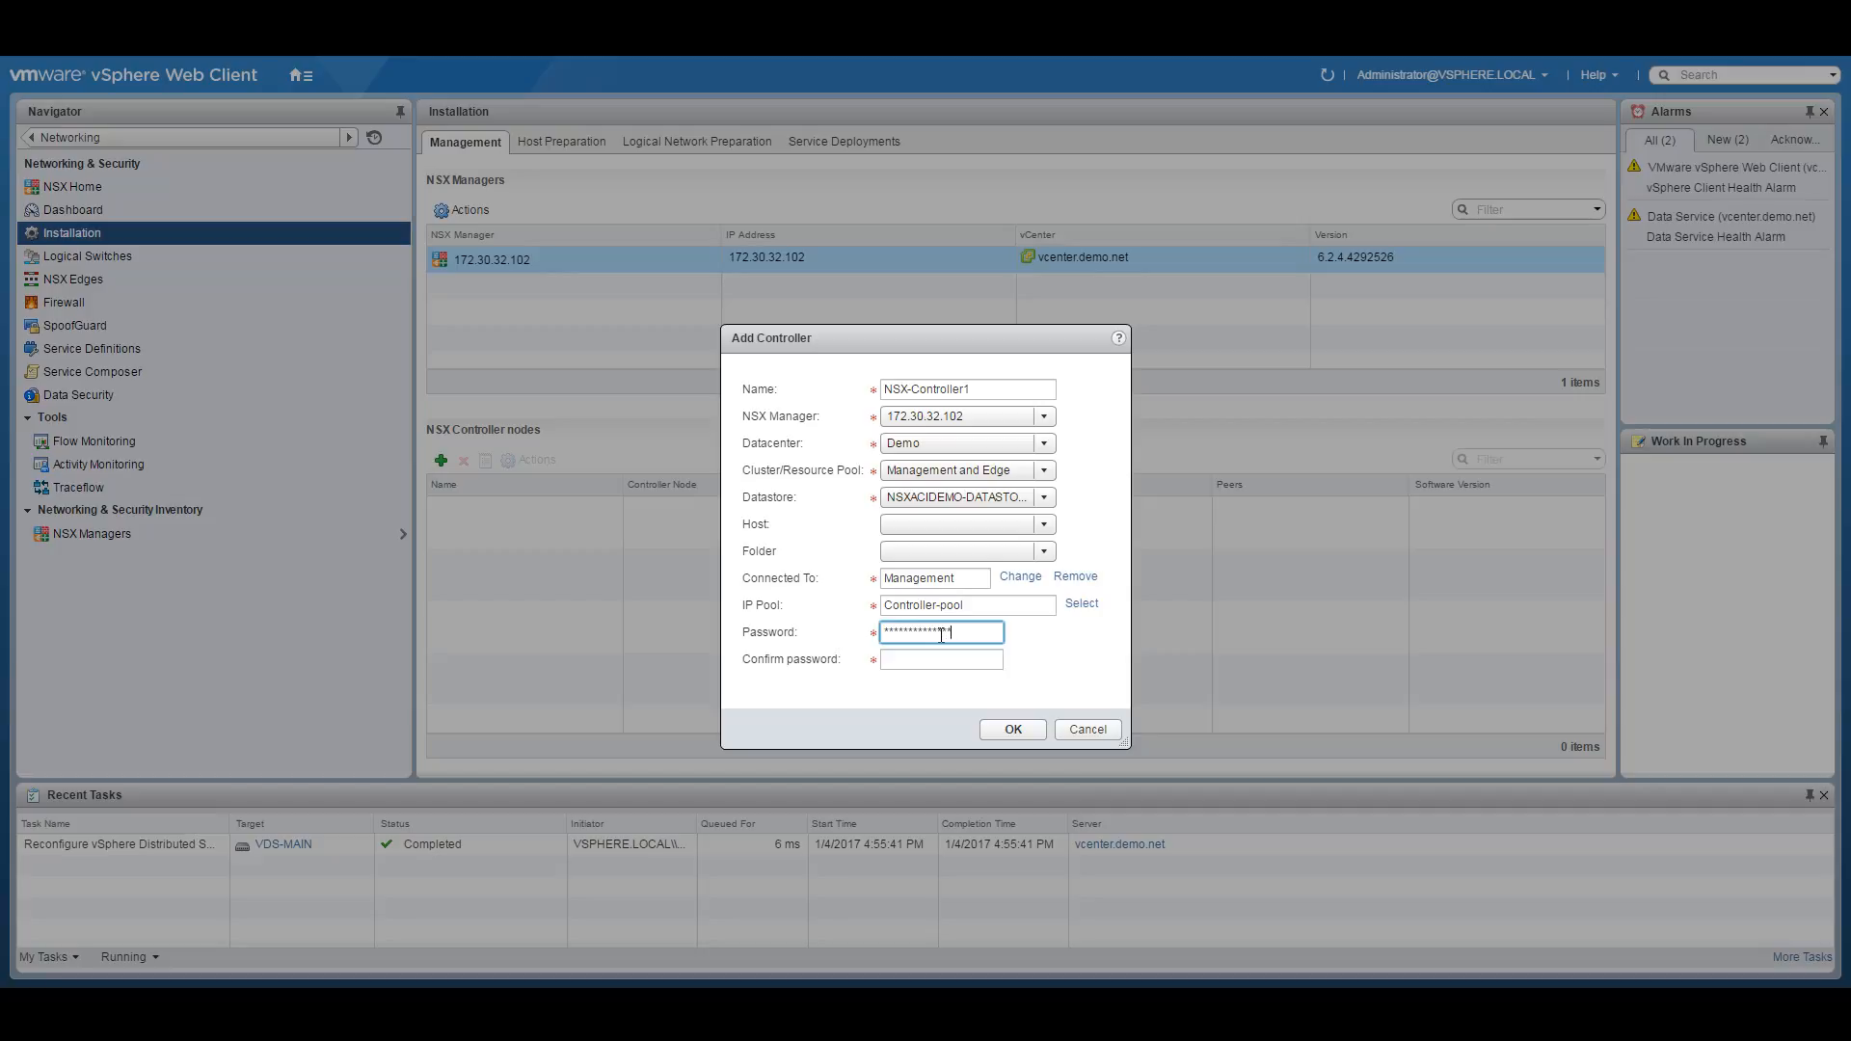
key("Tab")
type("******")
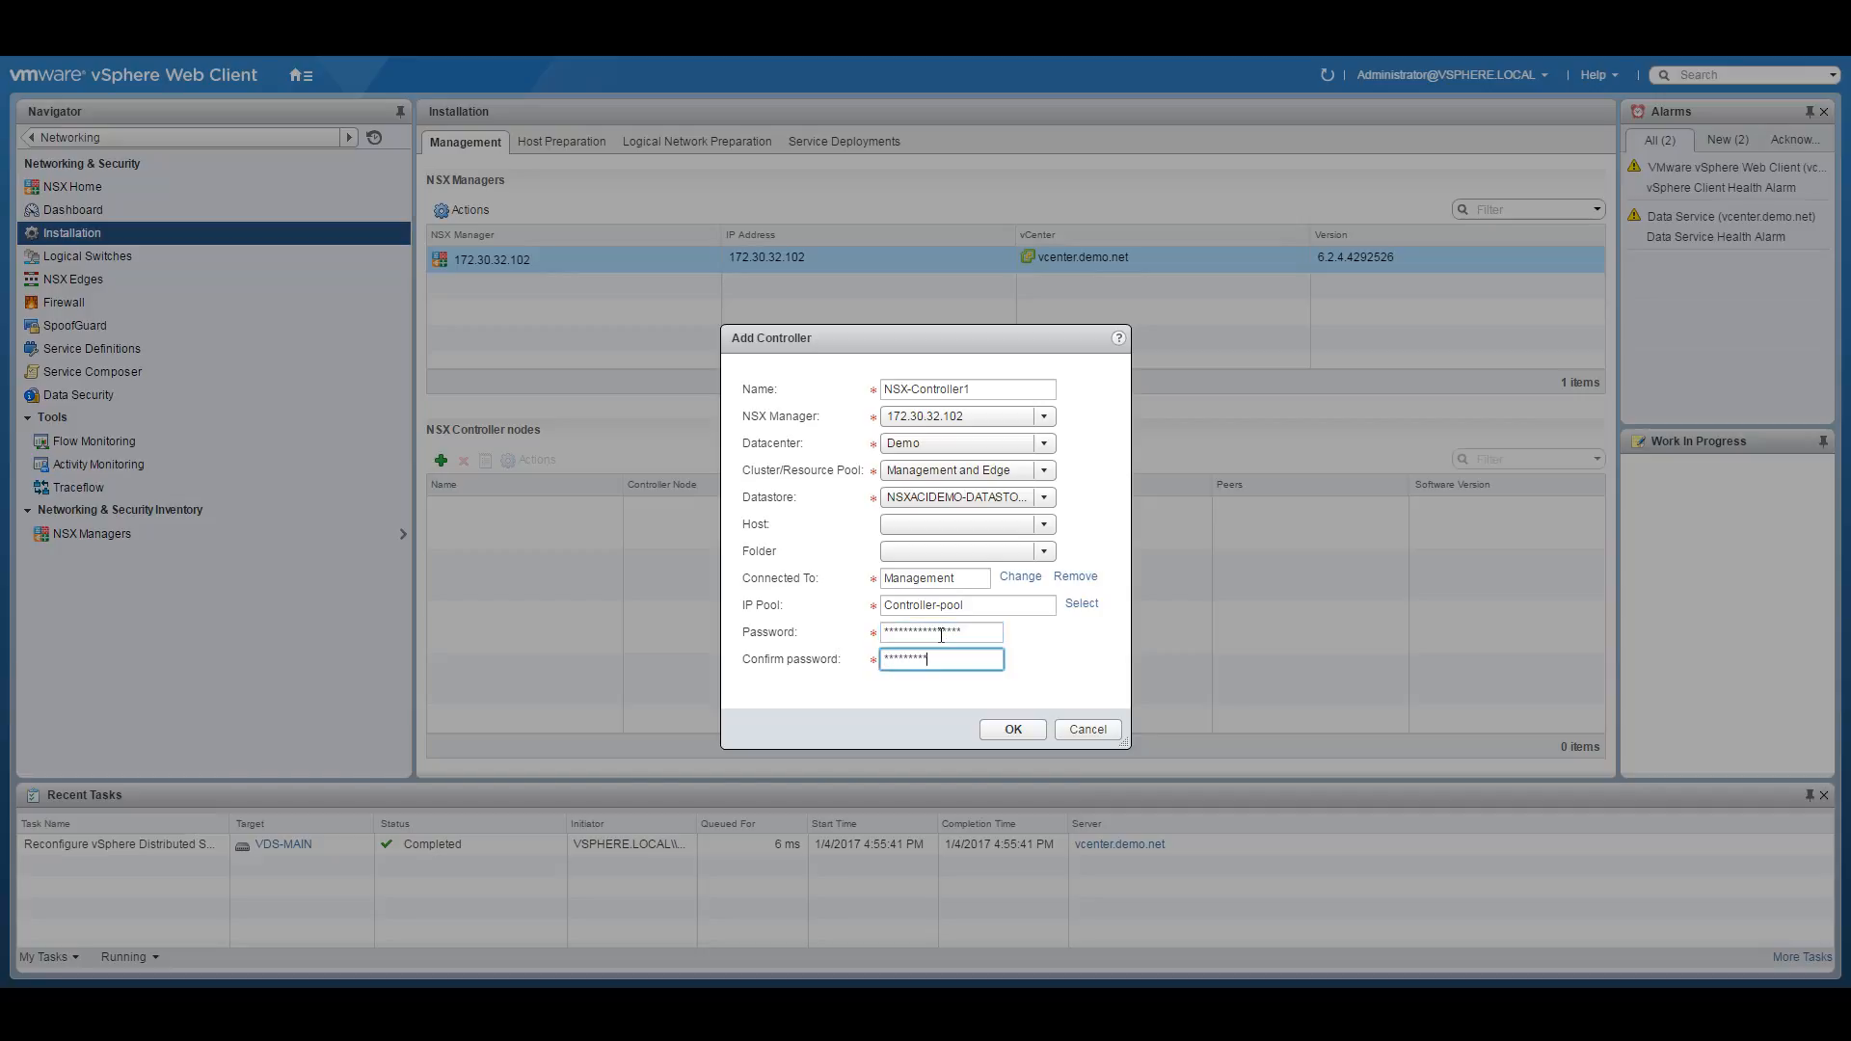
type("*********")
left_click(1019, 729)
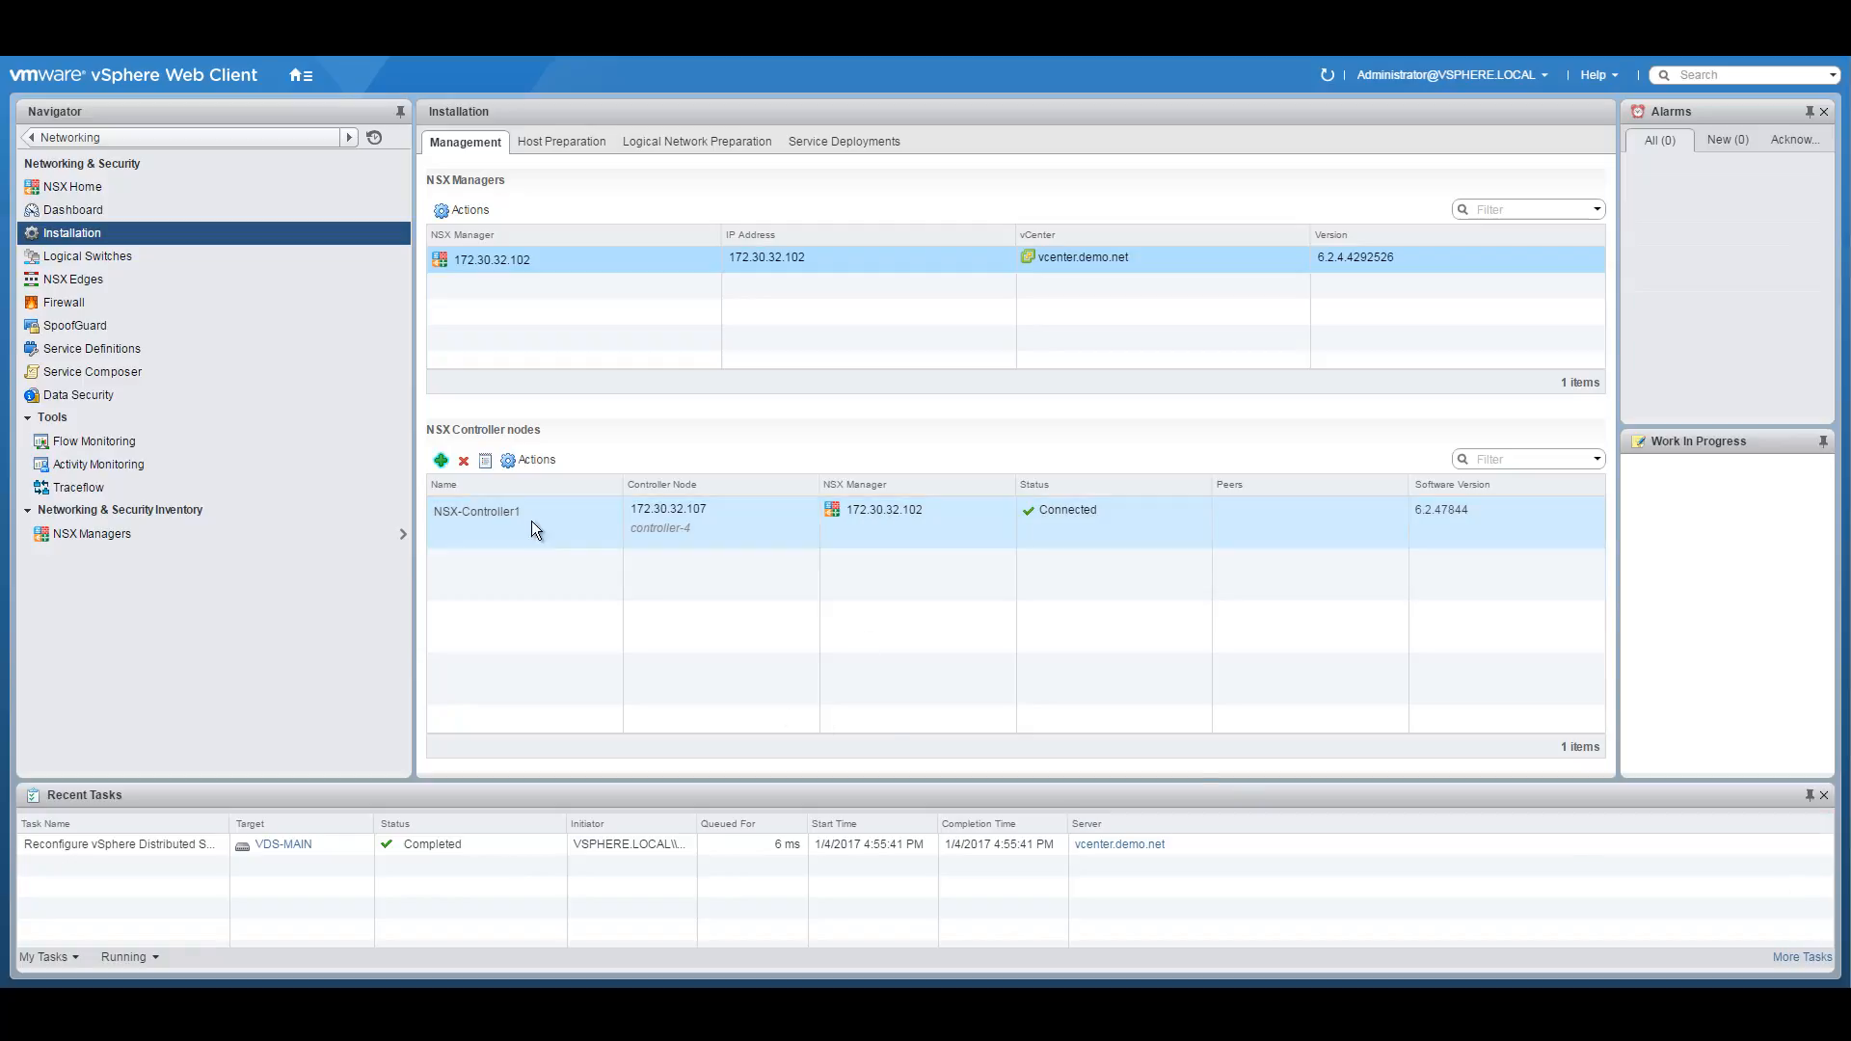
Add a controller named NSX-Controller2 on Management and Edge with datastore NSXACIDEMO-DATASTORE-01.
left_click(441, 460)
left_click(931, 390)
type("NSX-Controller2")
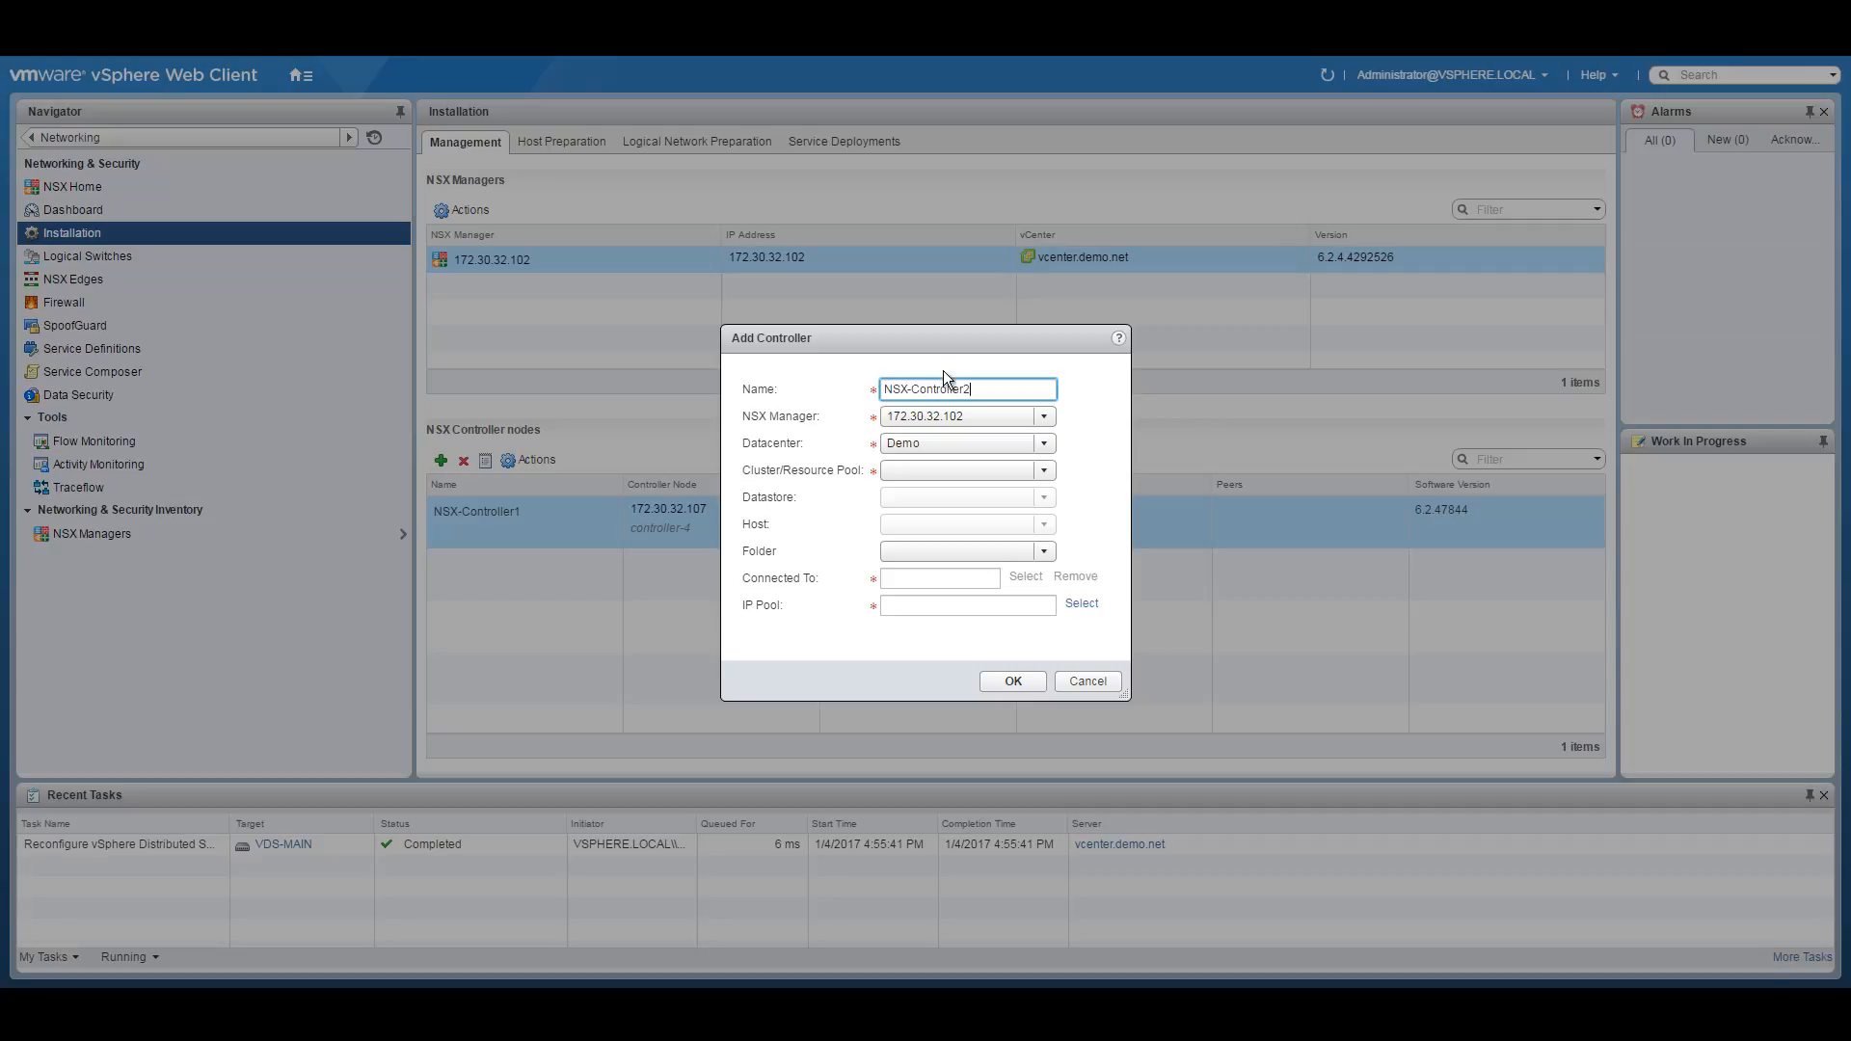
left_click(935, 471)
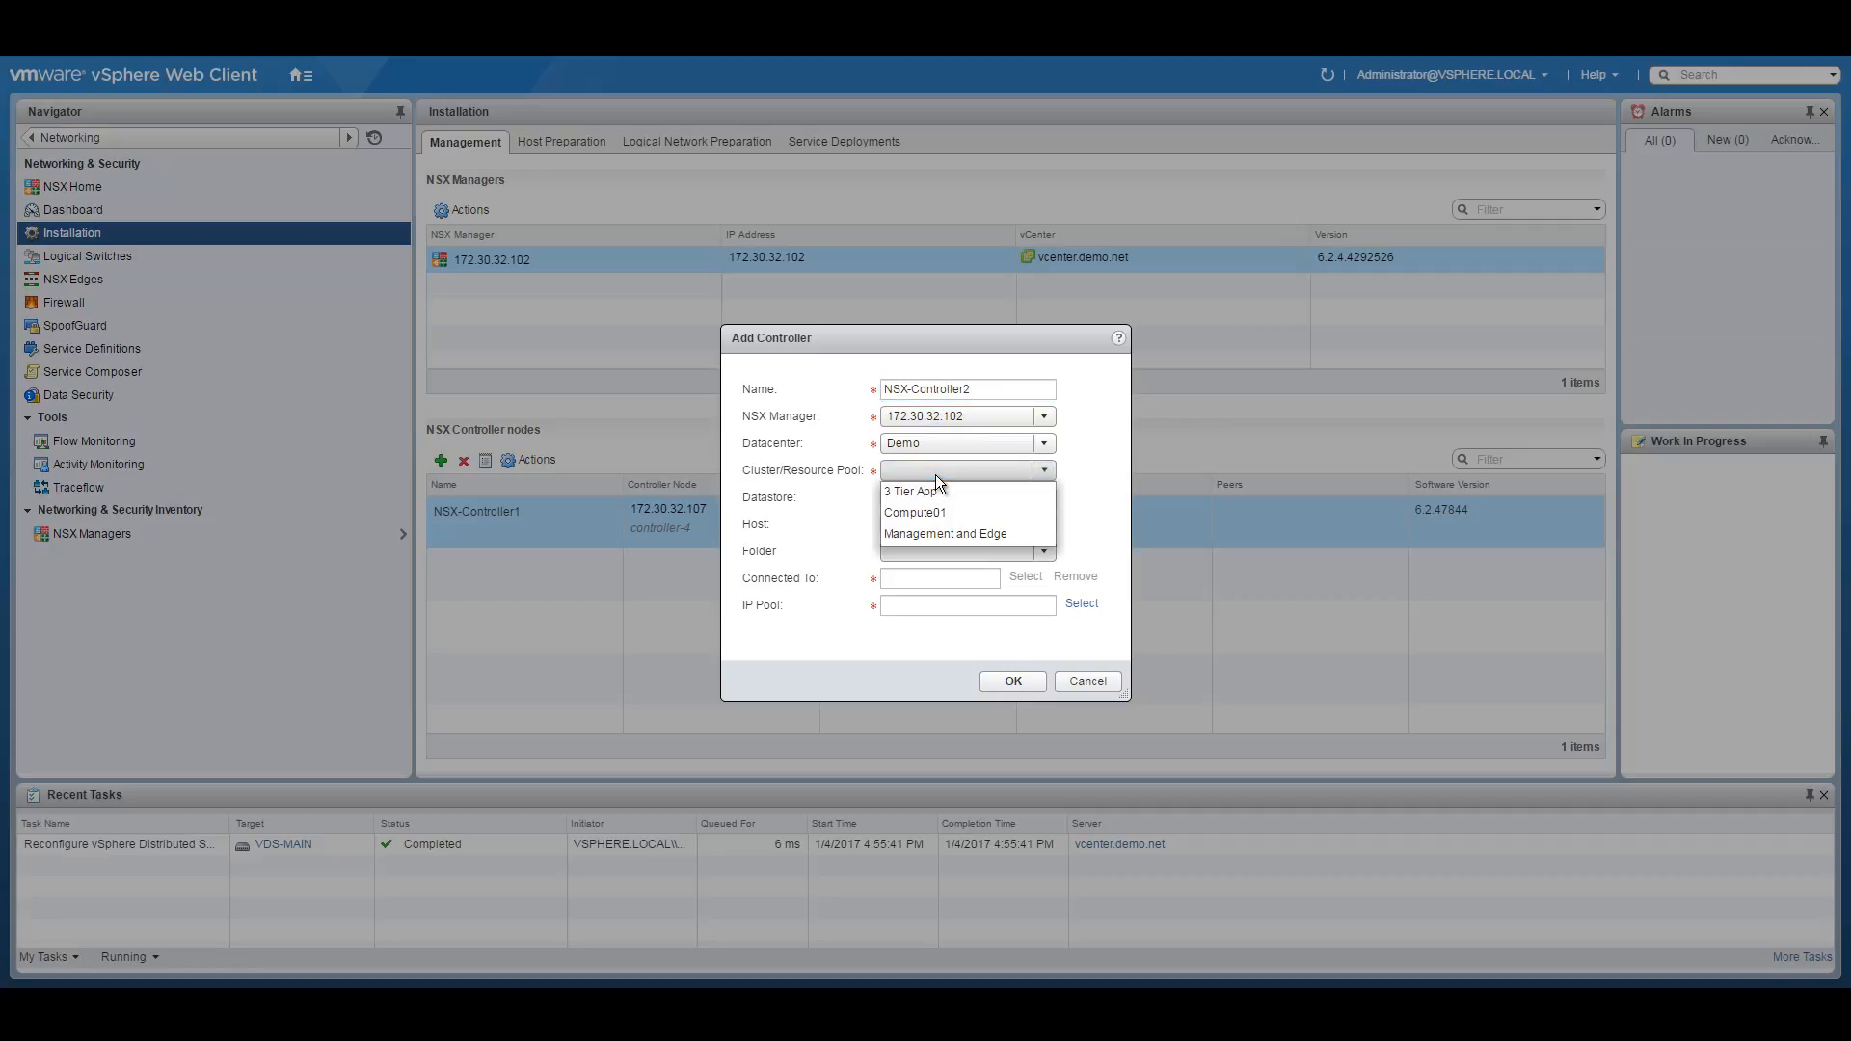
left_click(930, 533)
left_click(1046, 499)
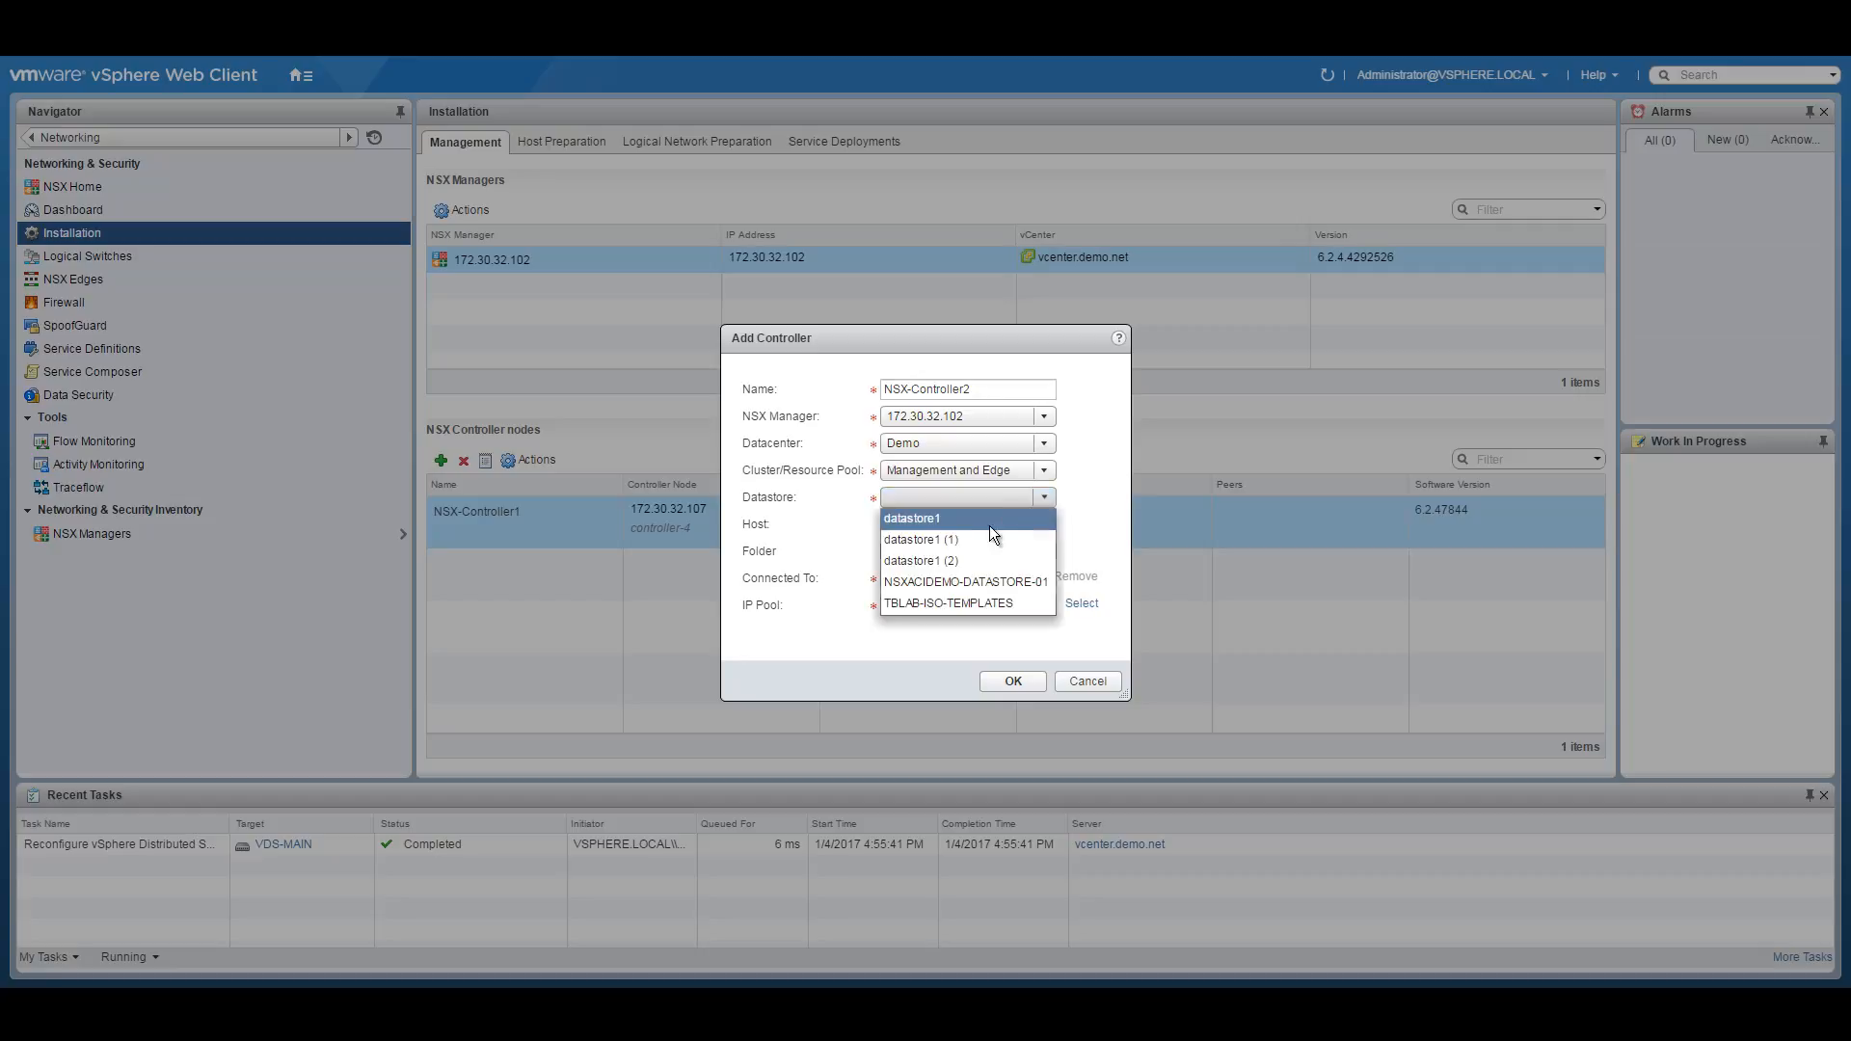
left_click(956, 582)
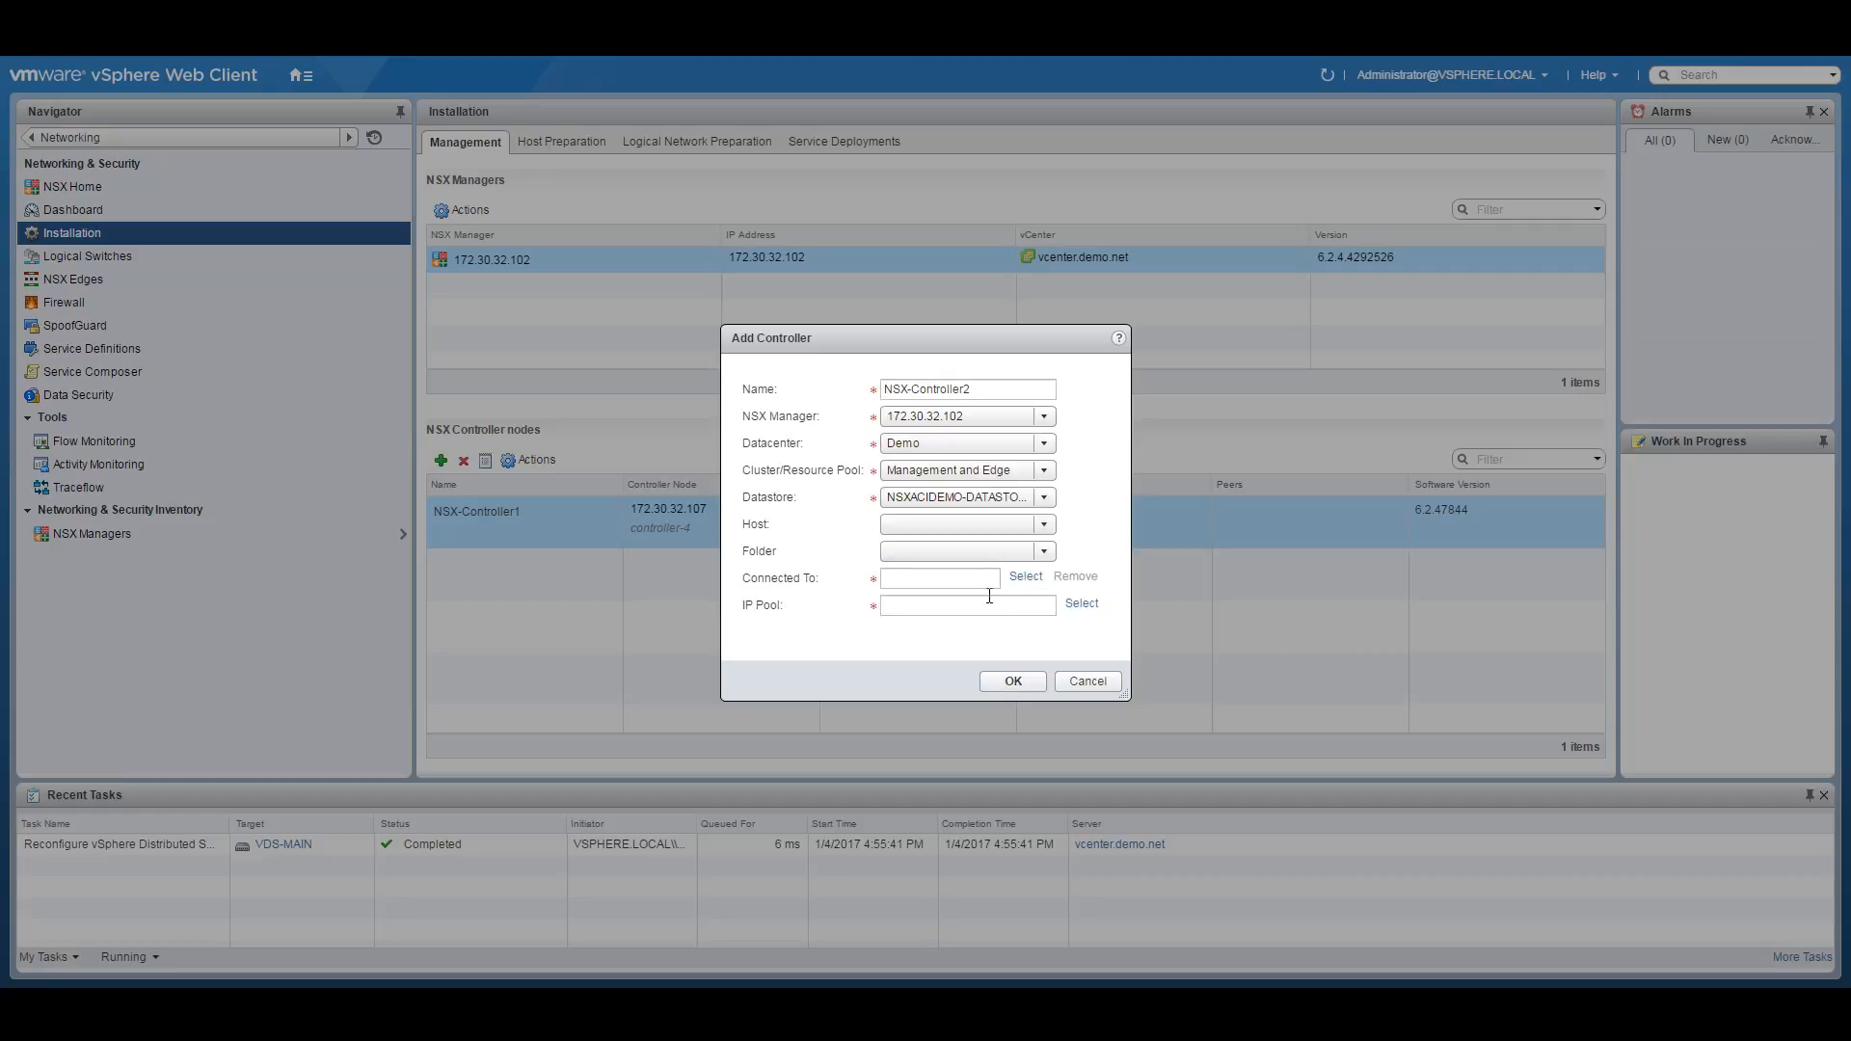
Set its network to Management and IP pool to Controller-pool, then deploy NSX-Controller2.
left_click(1026, 576)
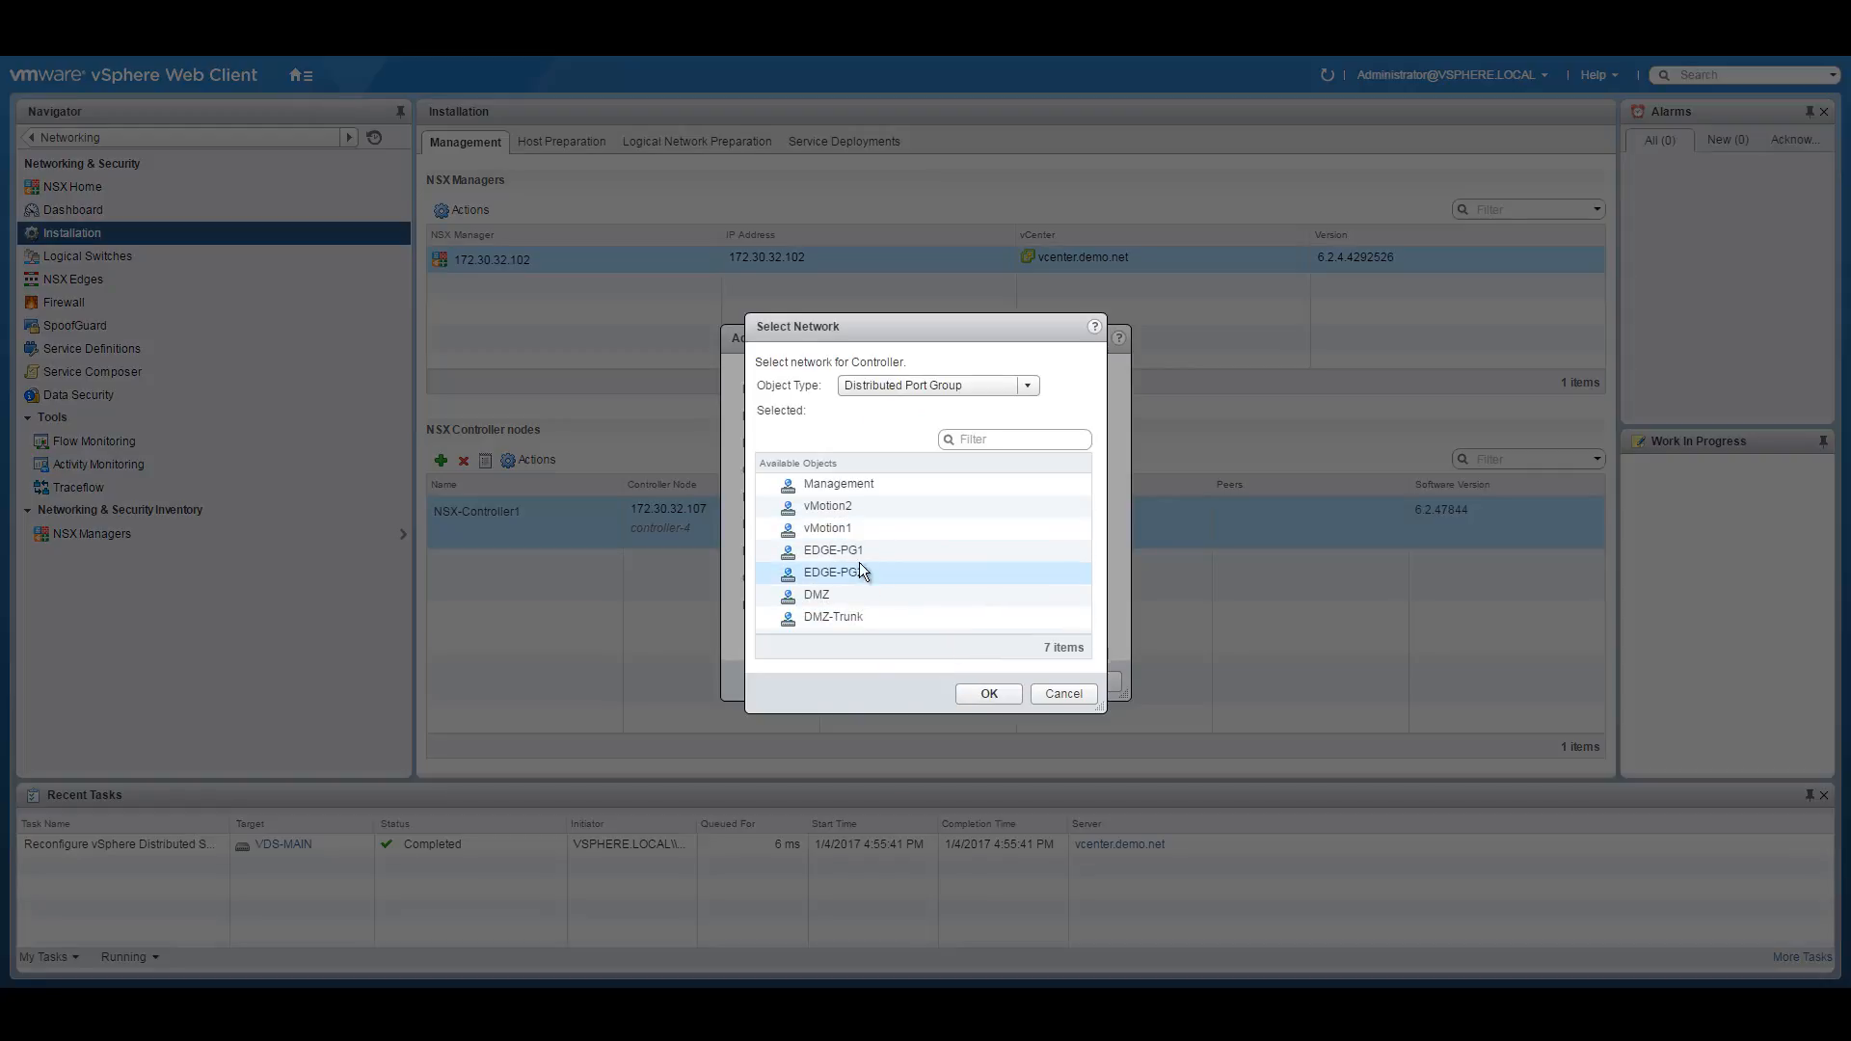
left_click(848, 483)
left_click(989, 694)
left_click(1081, 605)
left_click(843, 457)
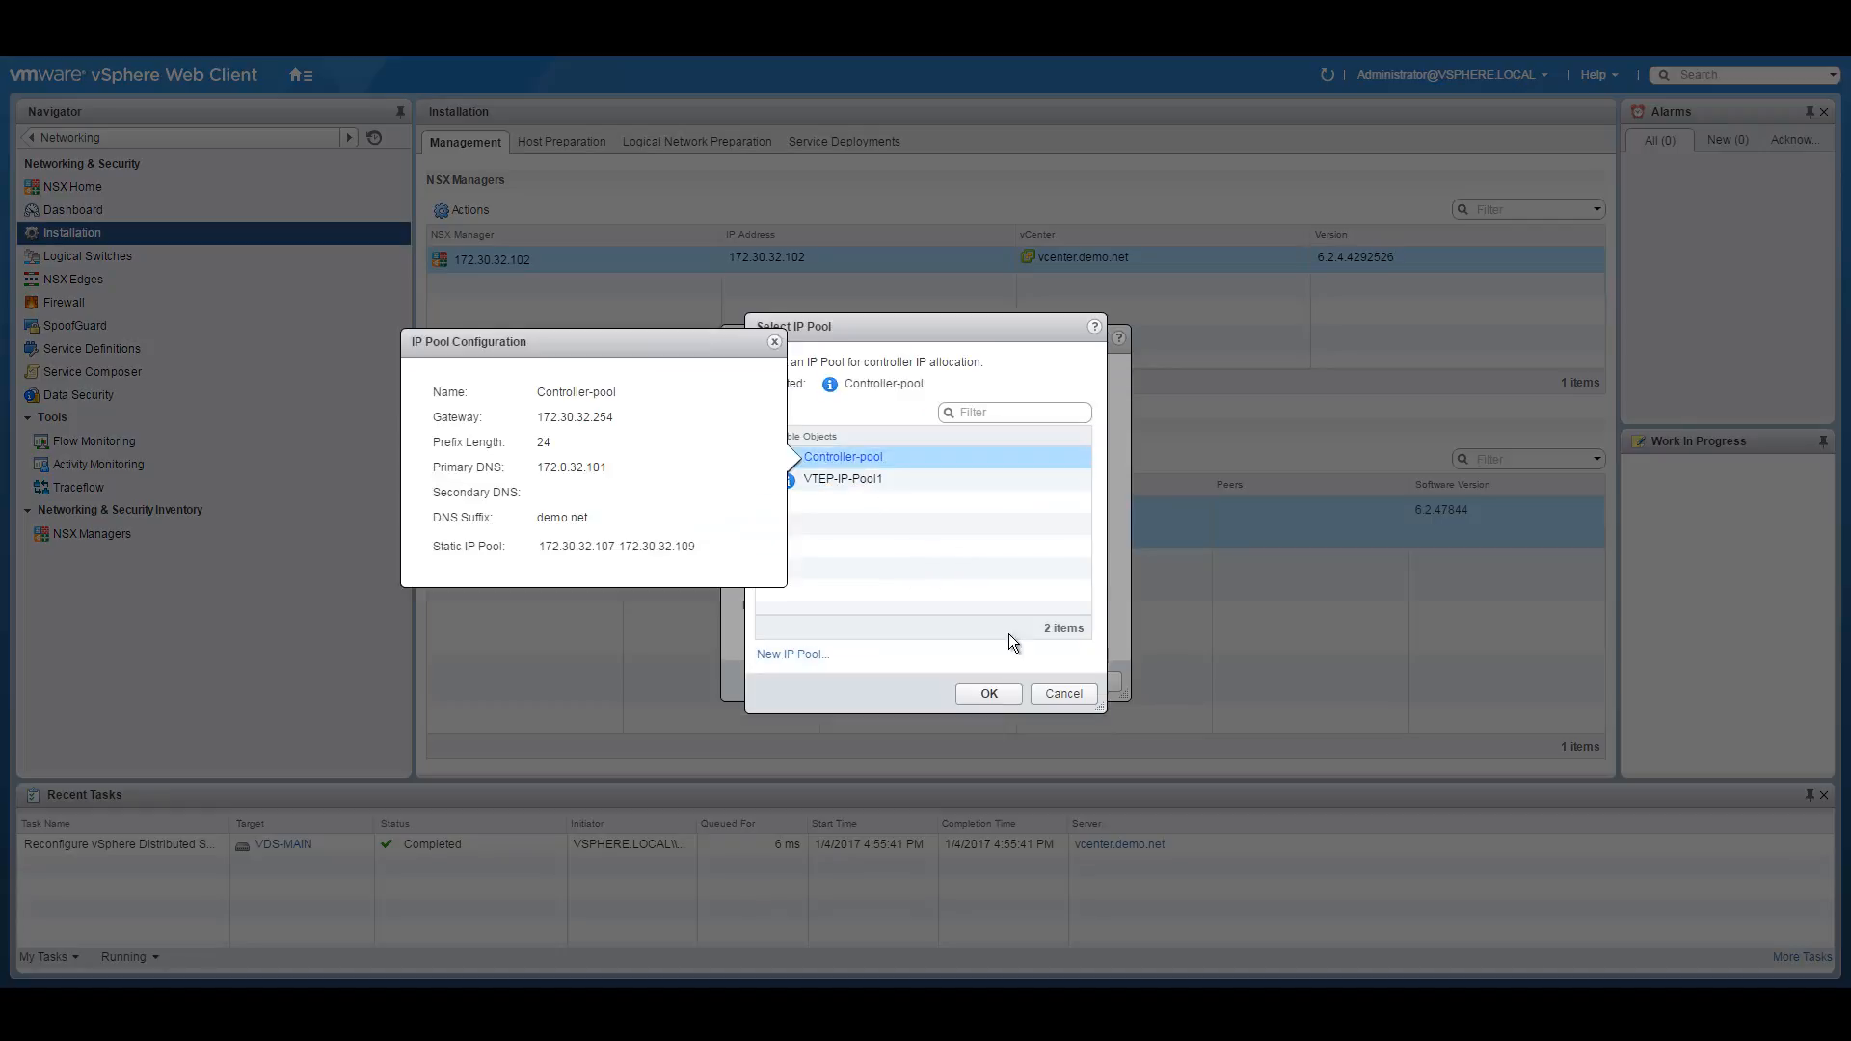
left_click(993, 690)
left_click(1012, 682)
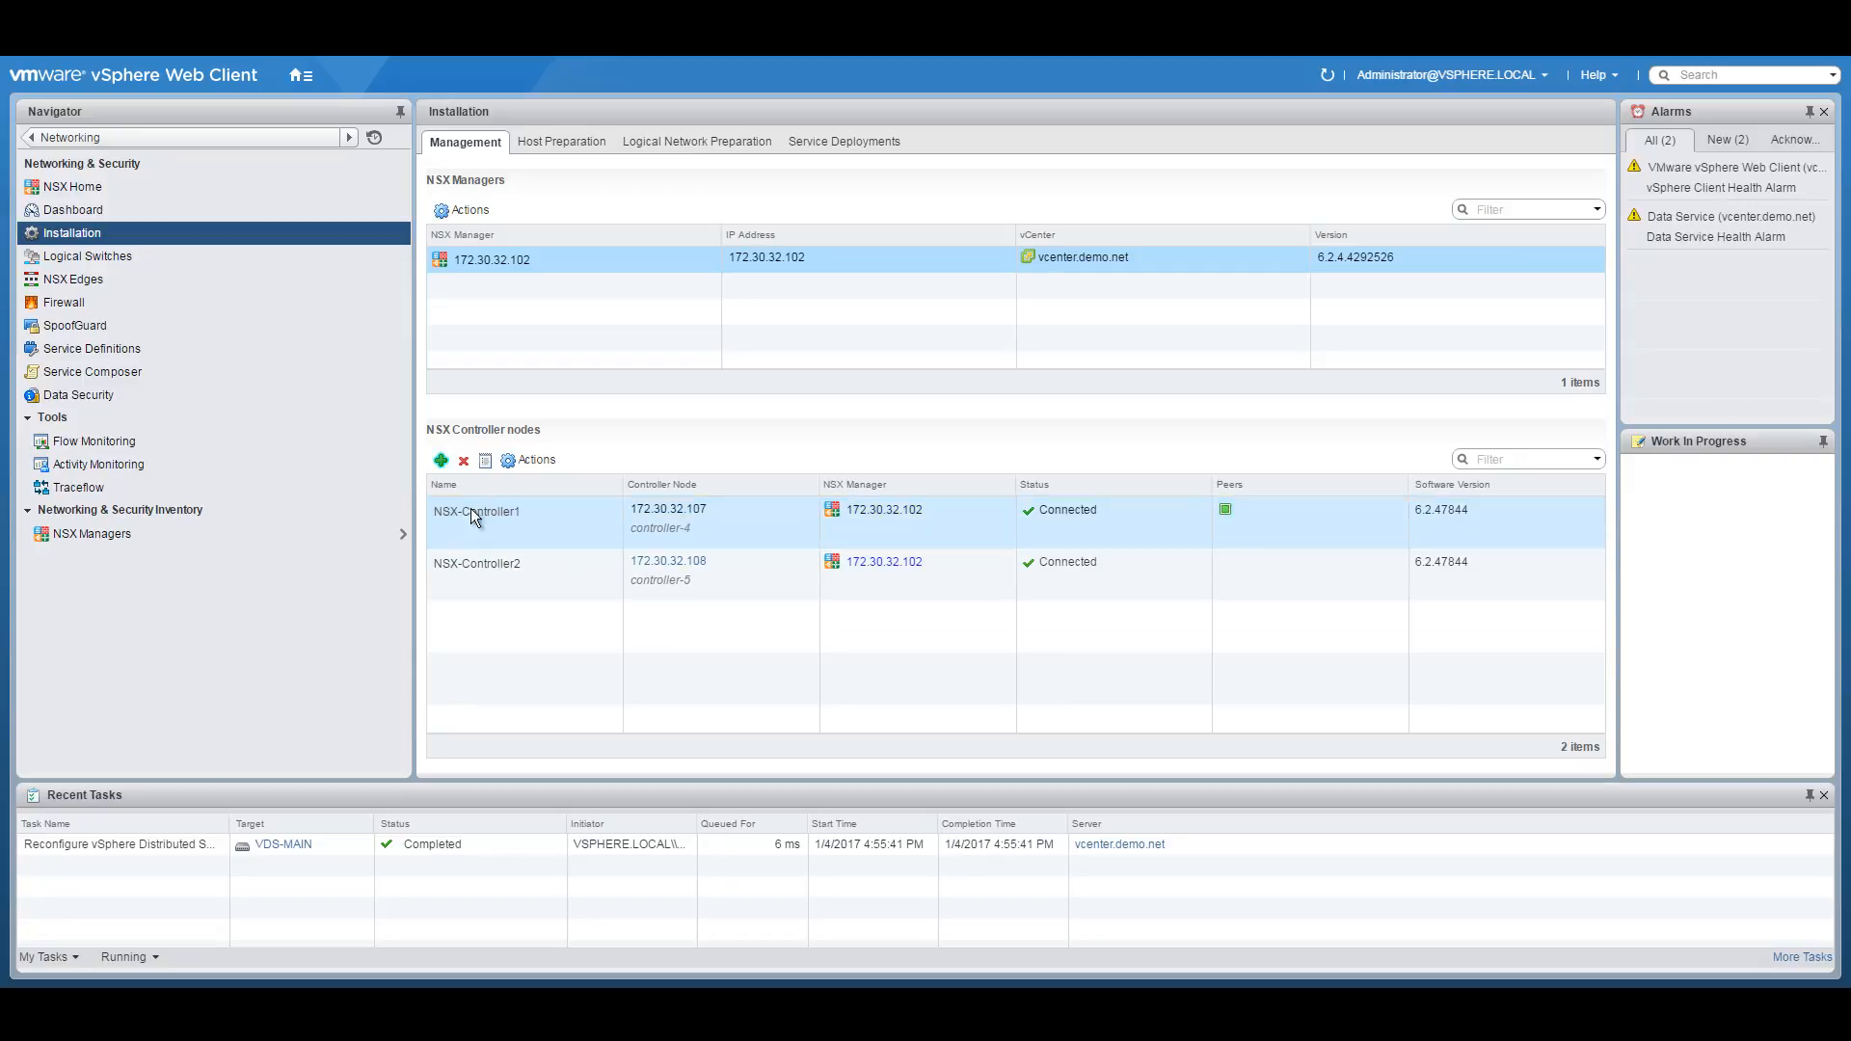
Add a controller named NSX-Controller3 on Management and Edge with datastore NSXACIDEMO-DATASTORE-01.
left_click(441, 460)
left_click(941, 386)
type("NSX-C")
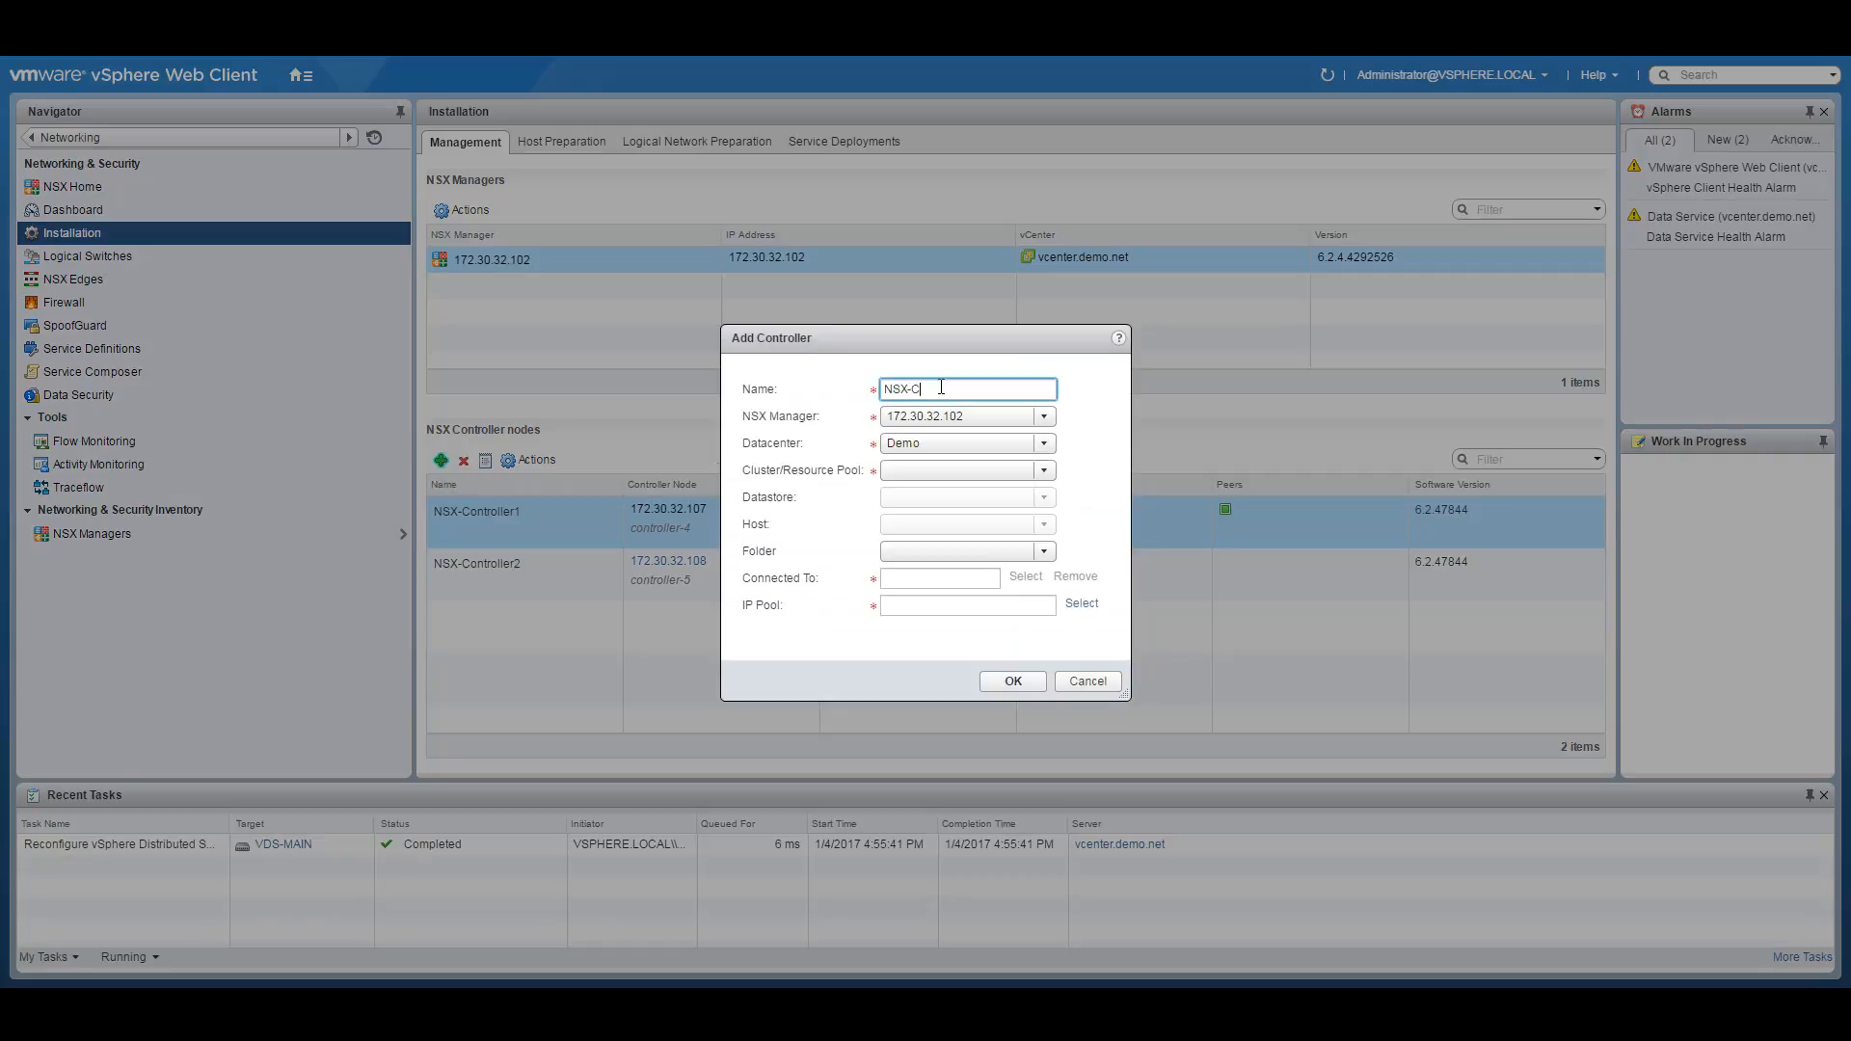
type("ontroller4")
key("BackSpace")
type("3")
left_click(1031, 470)
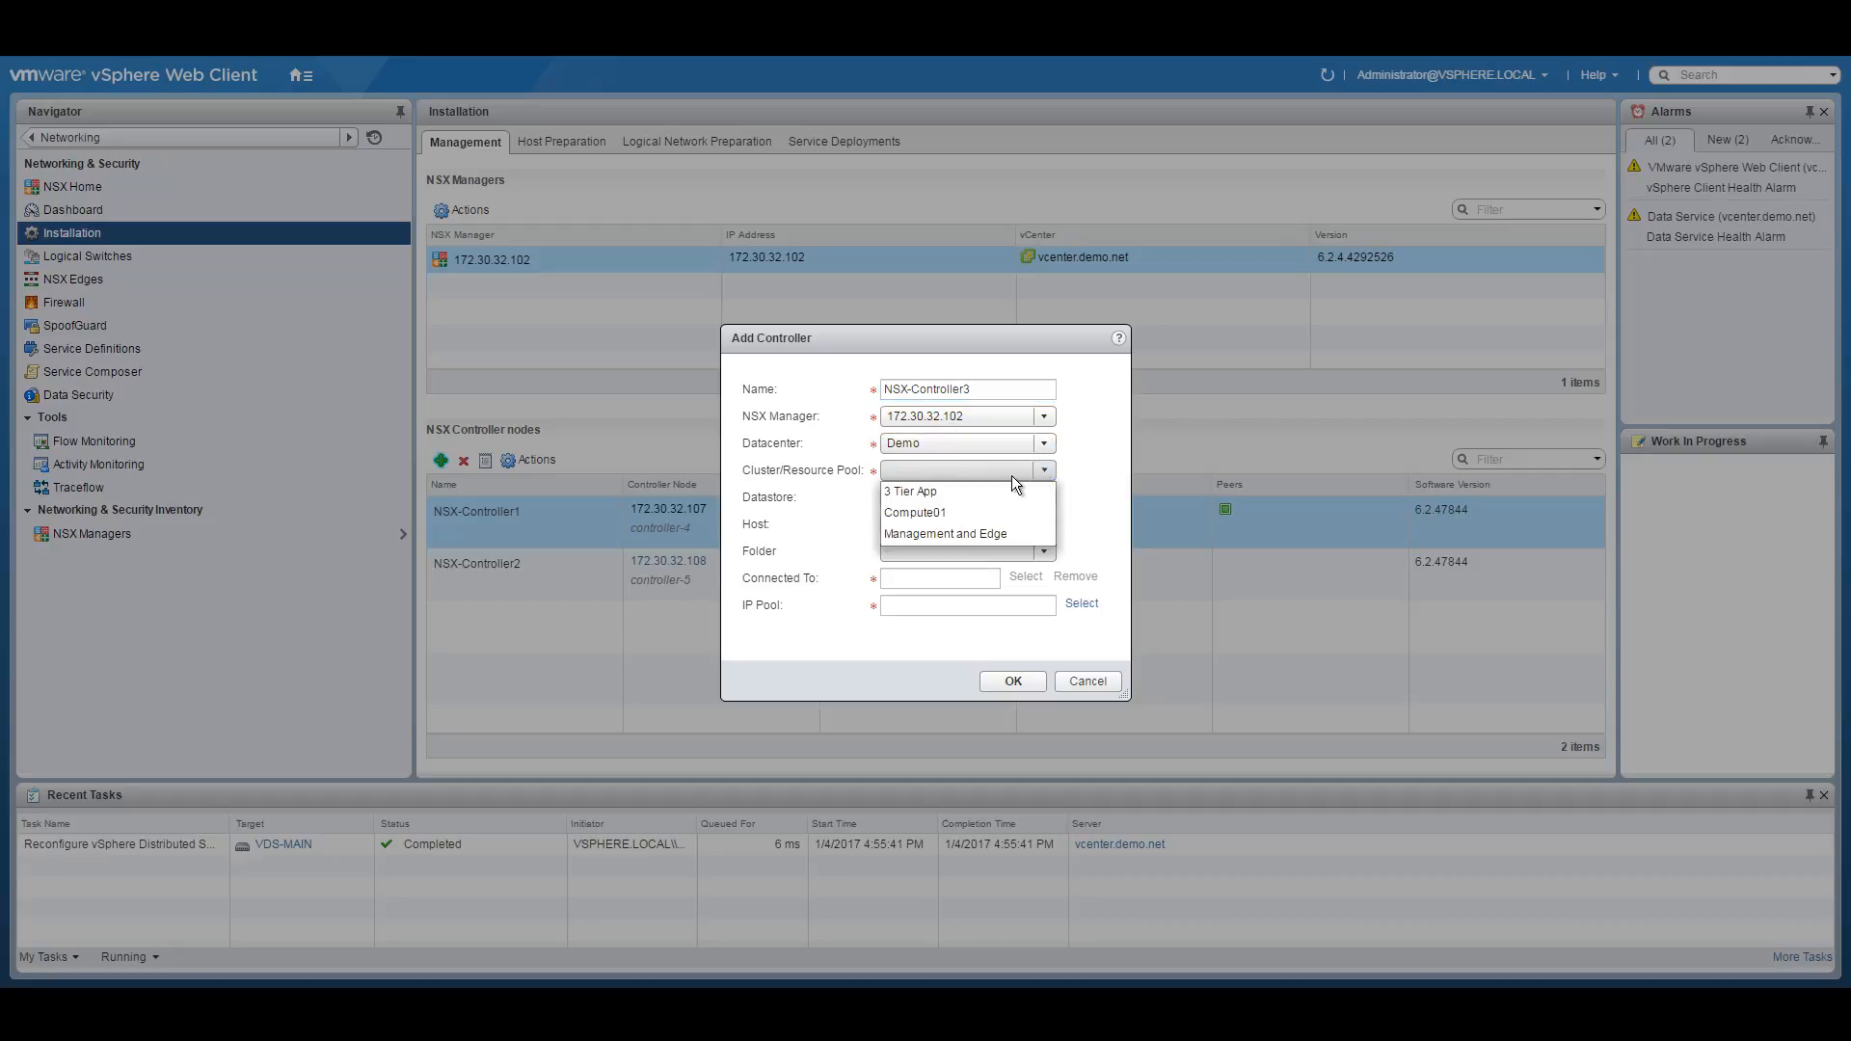
left_click(943, 525)
left_click(1045, 497)
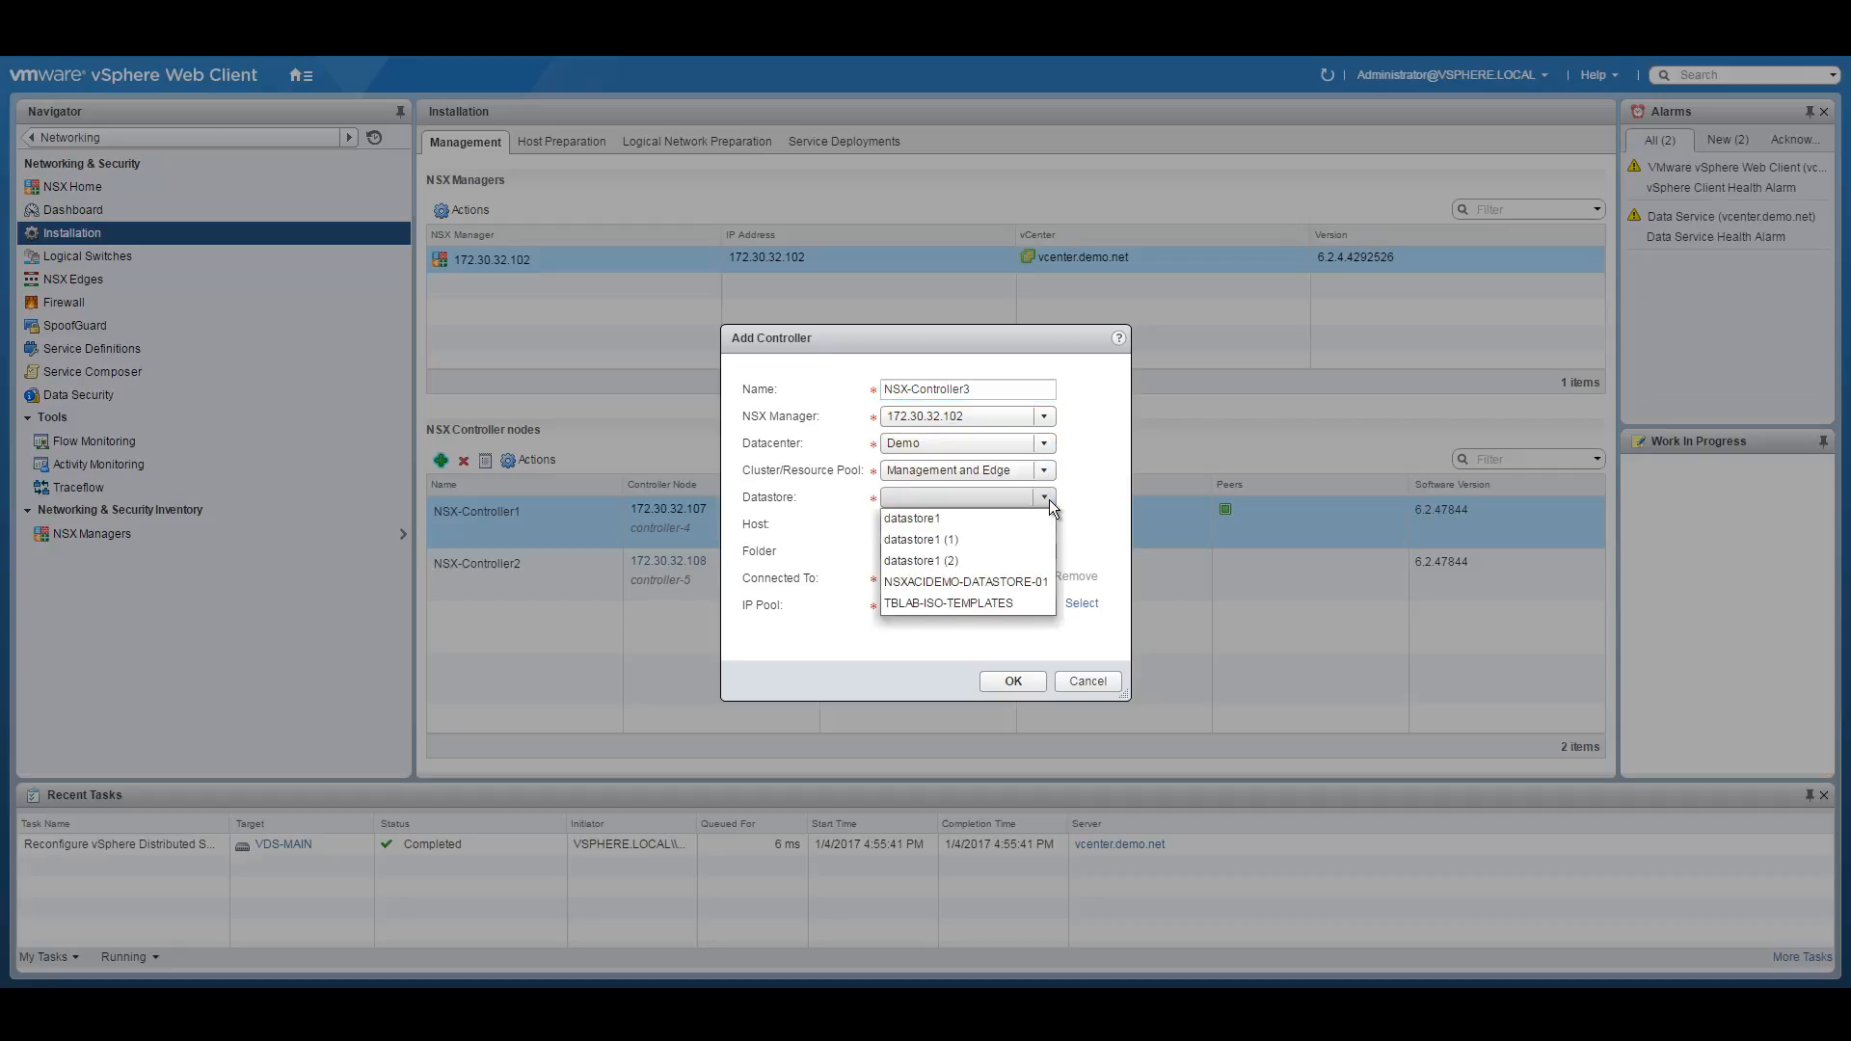
left_click(980, 581)
Set its network to Management and IP pool to Controller-pool, then deploy NSX-Controller3.
left_click(1025, 577)
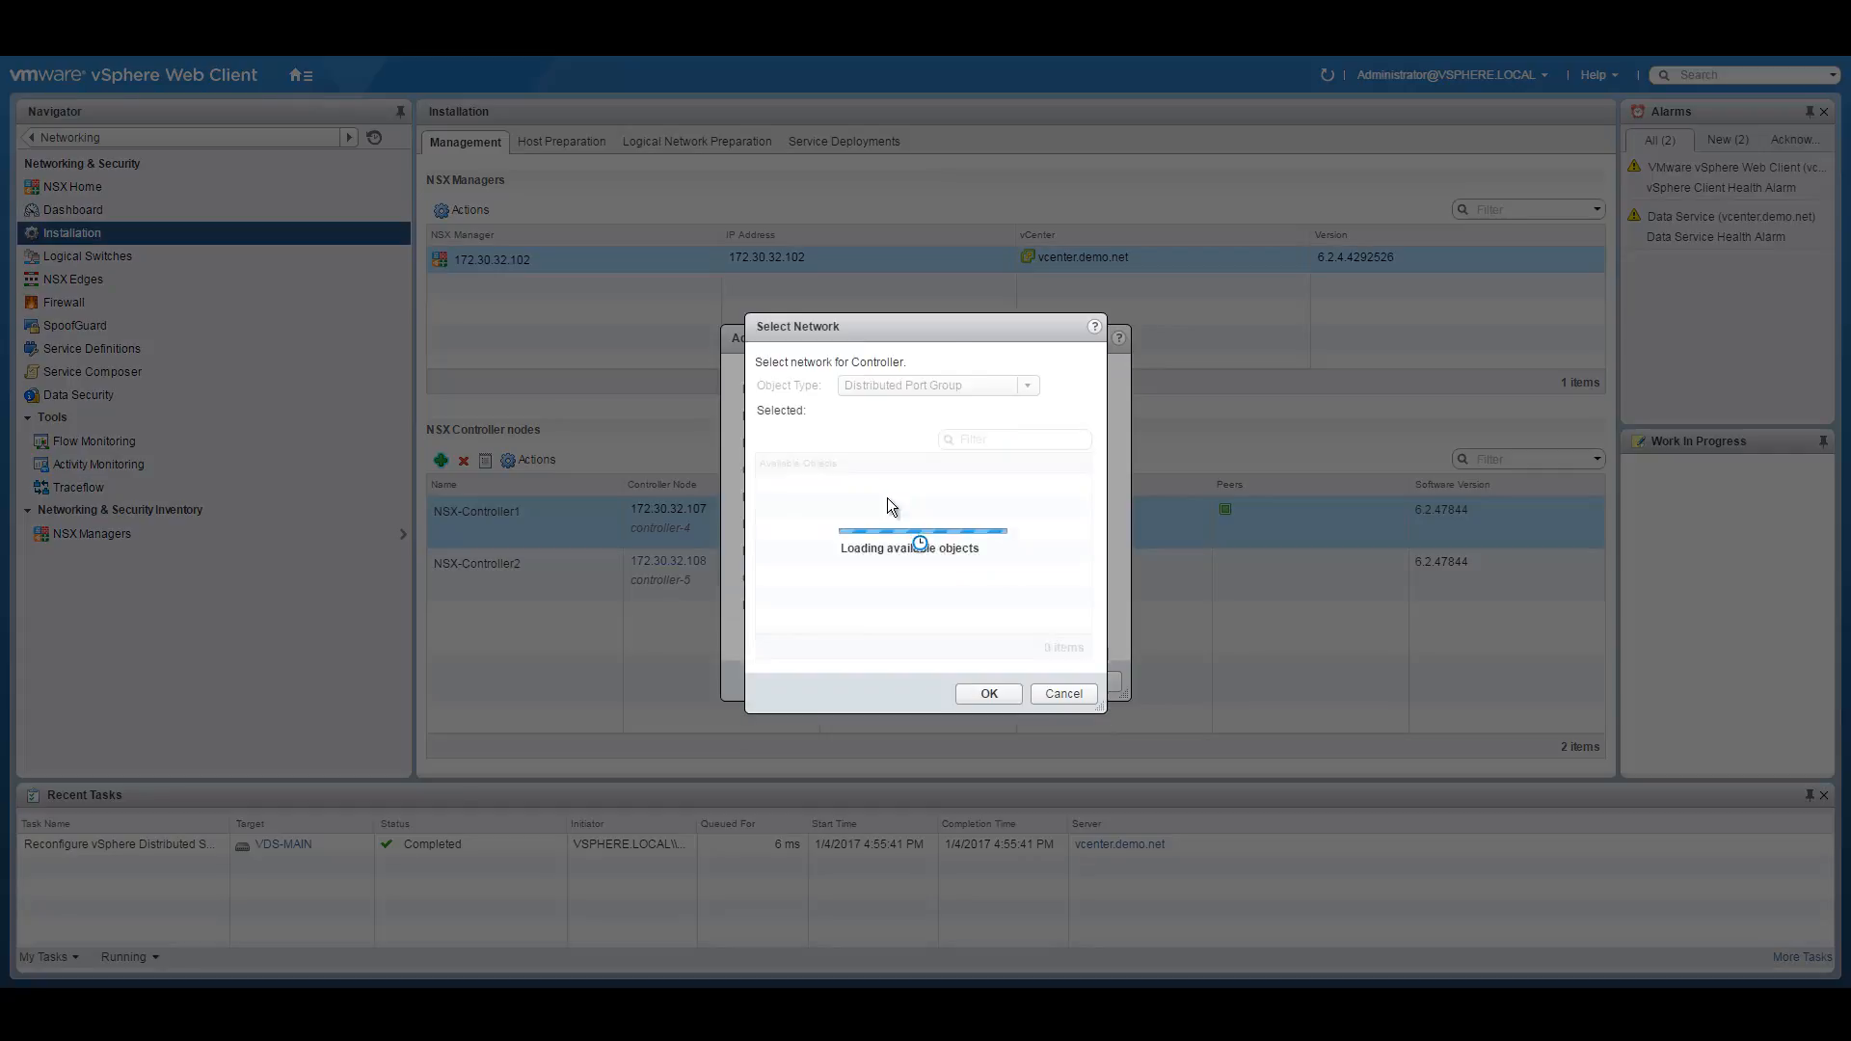
left_click(846, 484)
left_click(989, 694)
left_click(1082, 604)
left_click(844, 457)
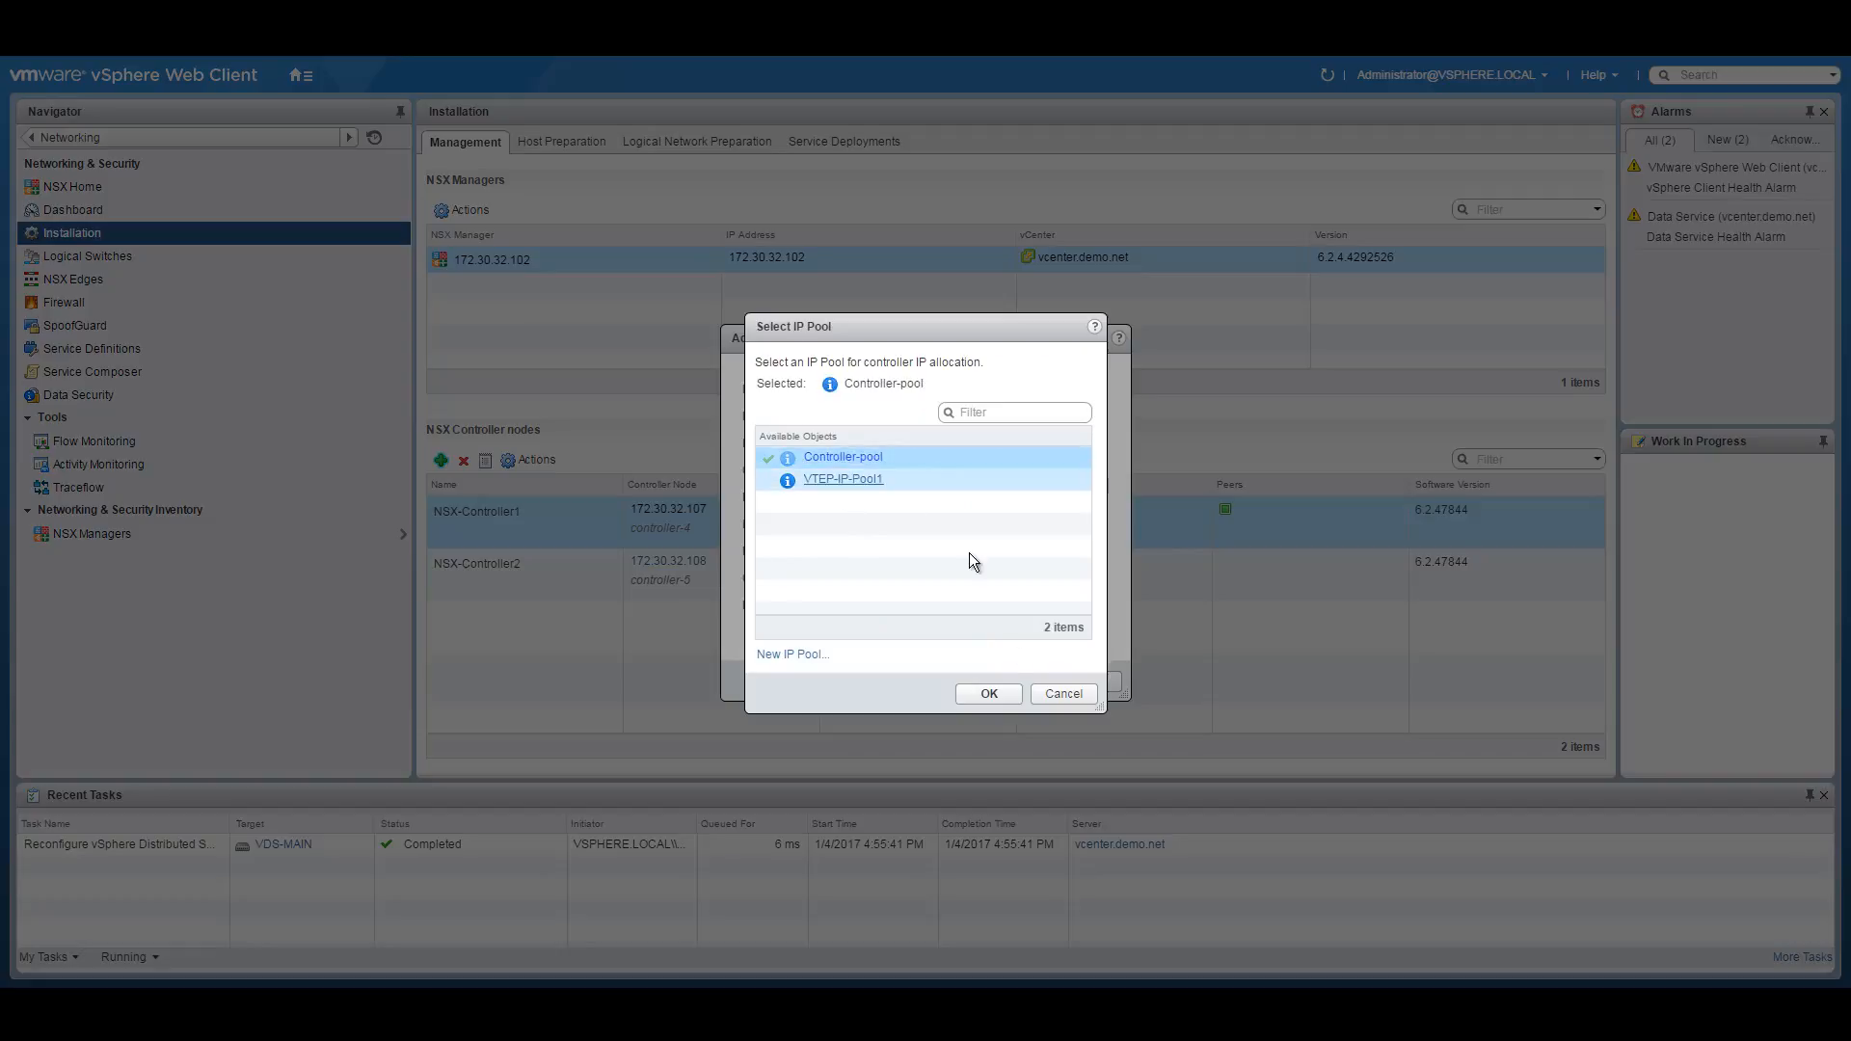
left_click(989, 693)
left_click(1028, 679)
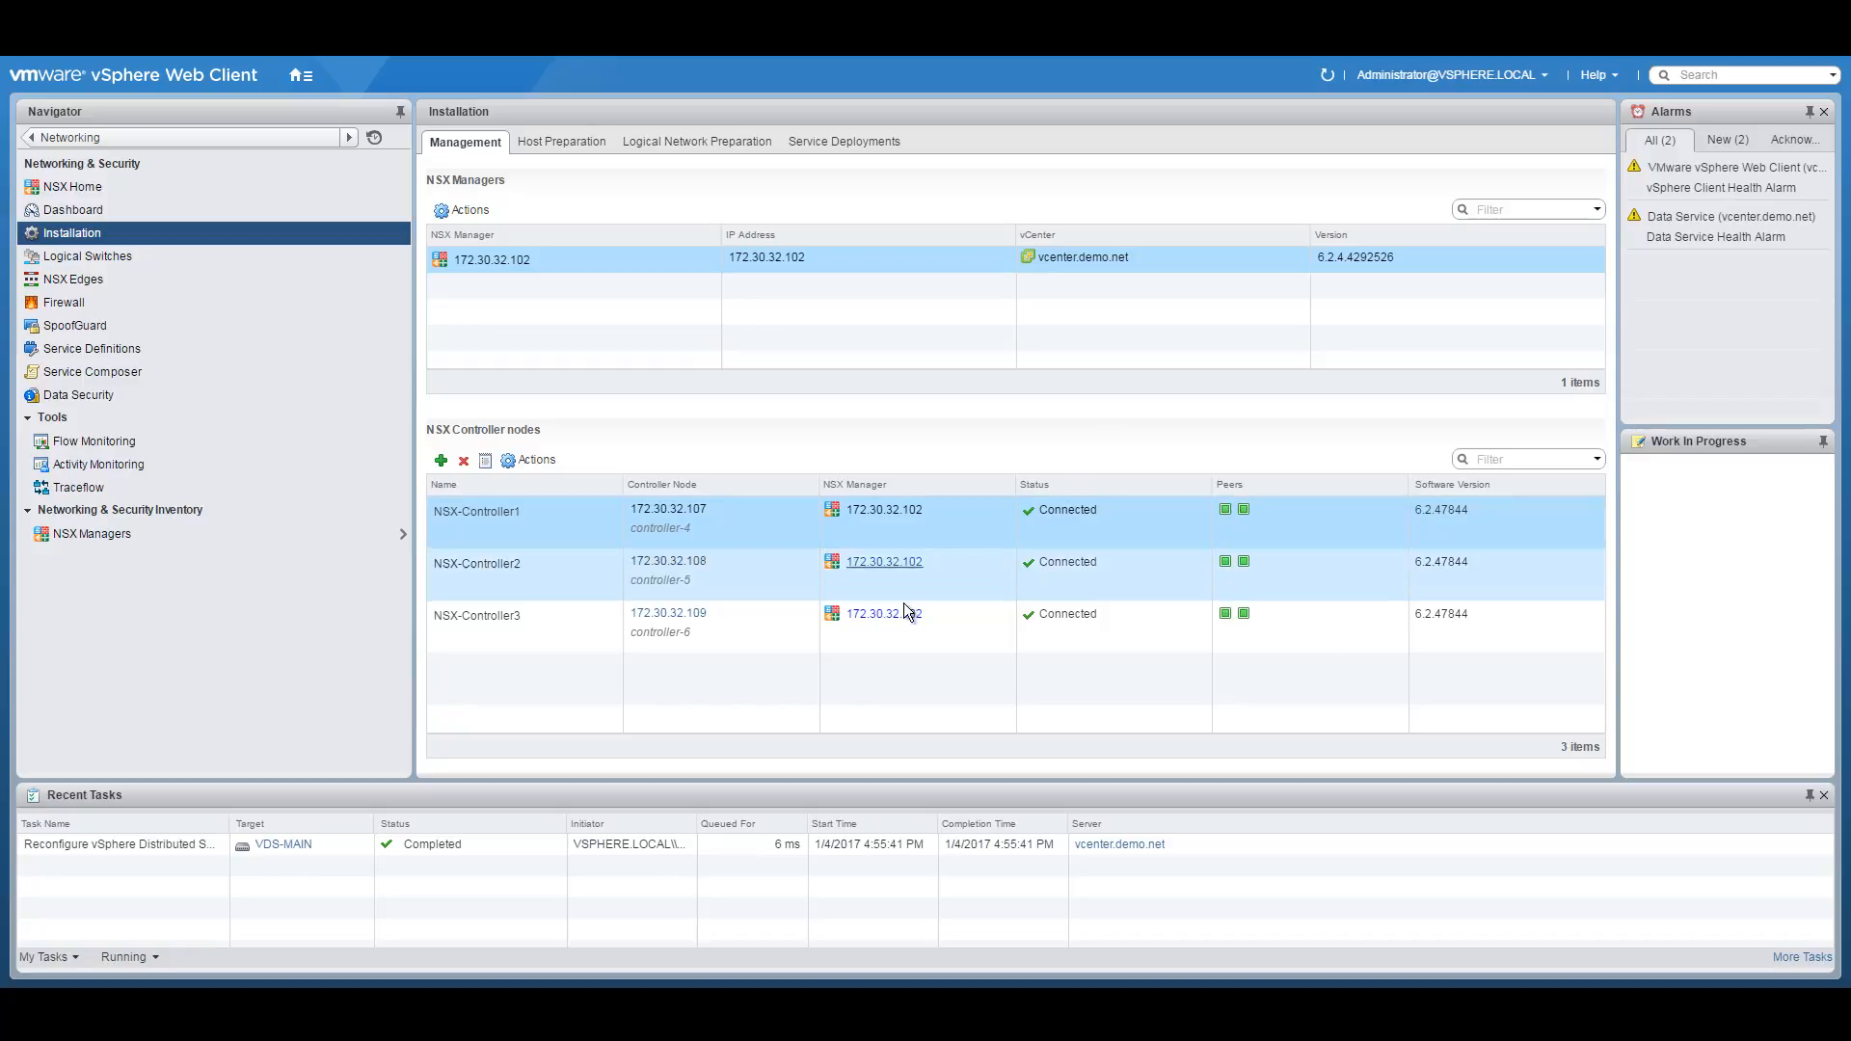
Put the vcenter VM on manager 172.30.32.102's exclusion list, then go back to Installation.
left_click(87, 536)
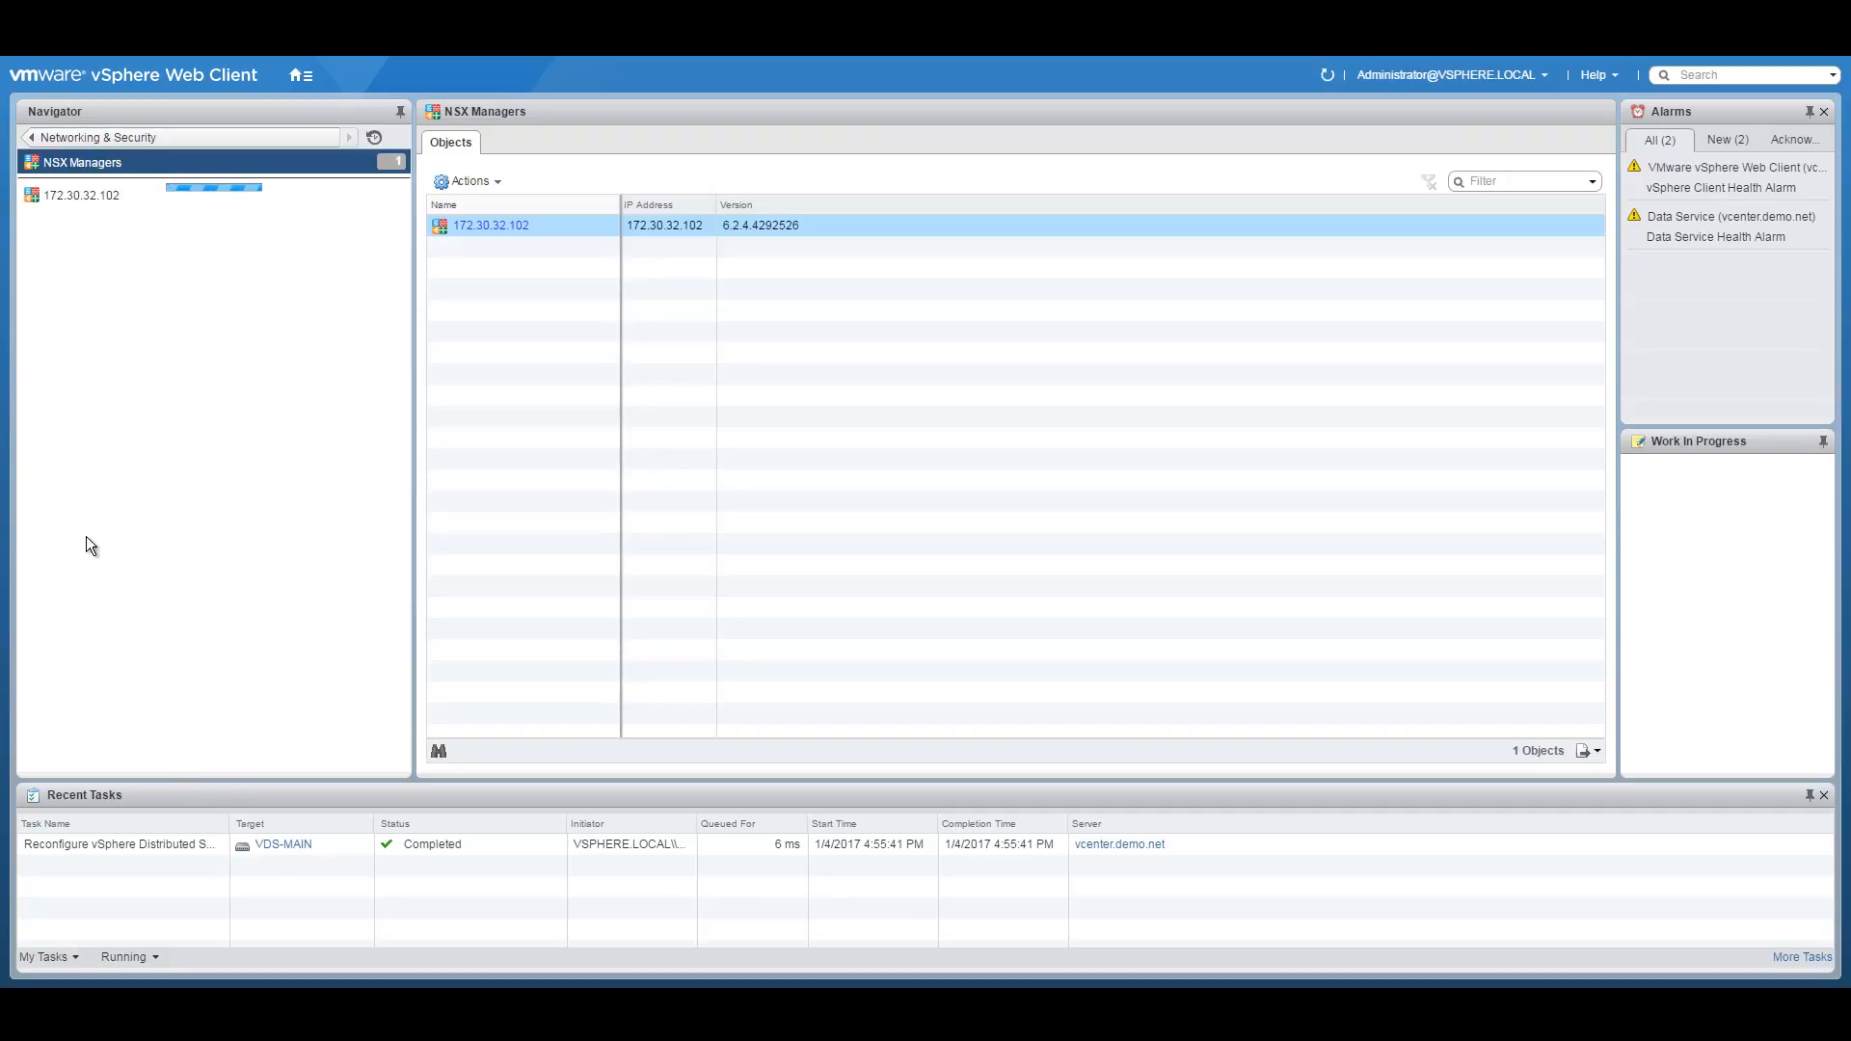
left_click(90, 195)
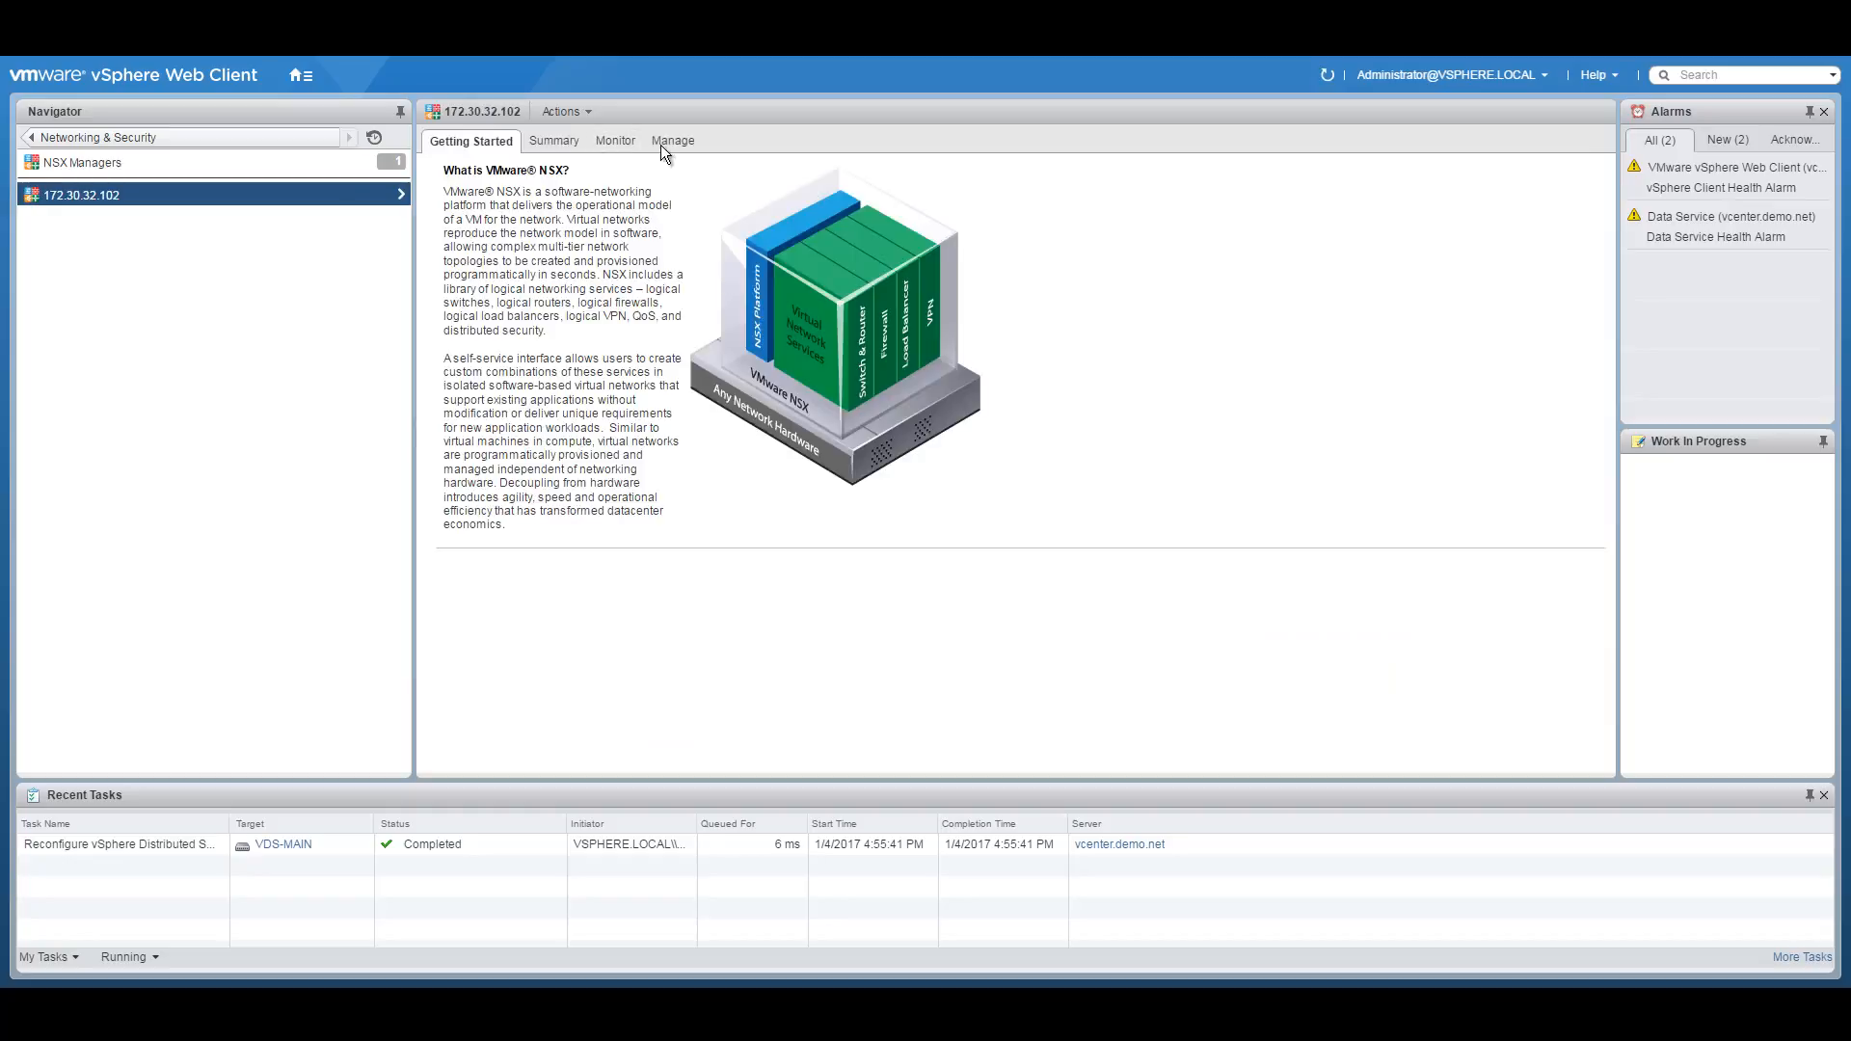
left_click(660, 142)
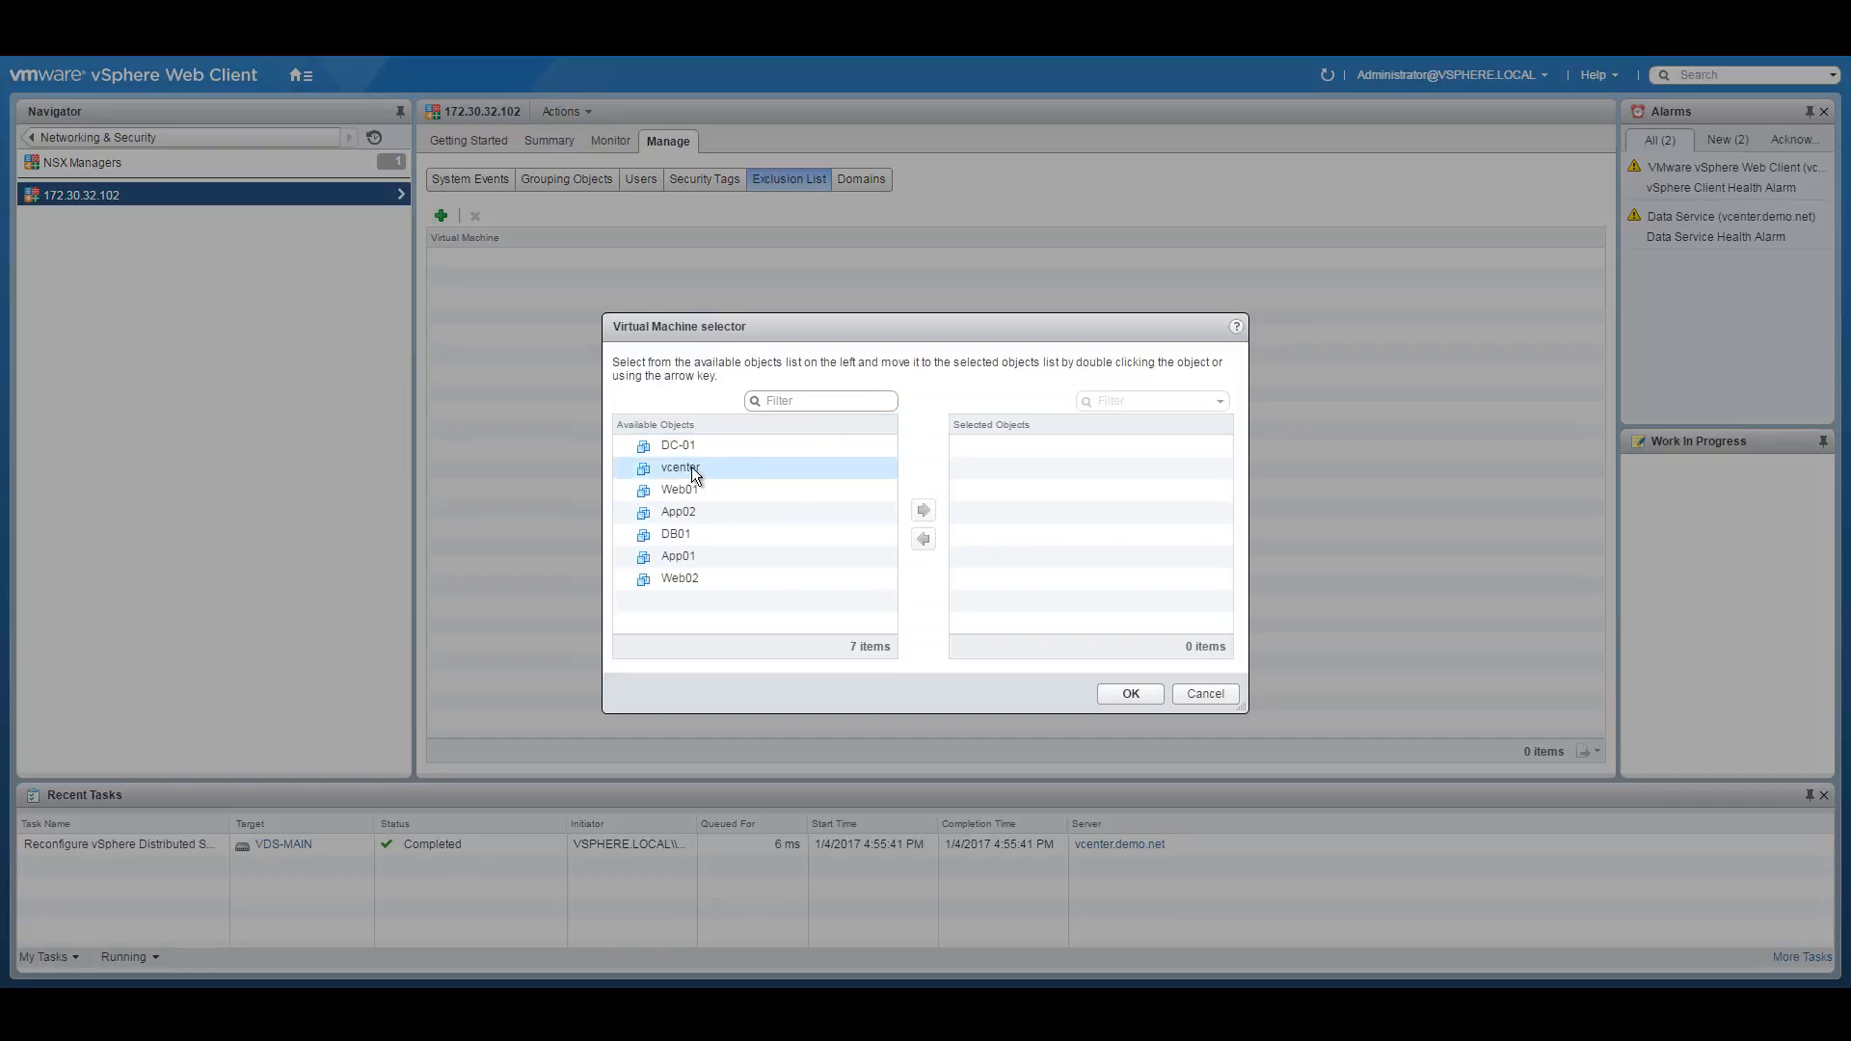
left_click(698, 470)
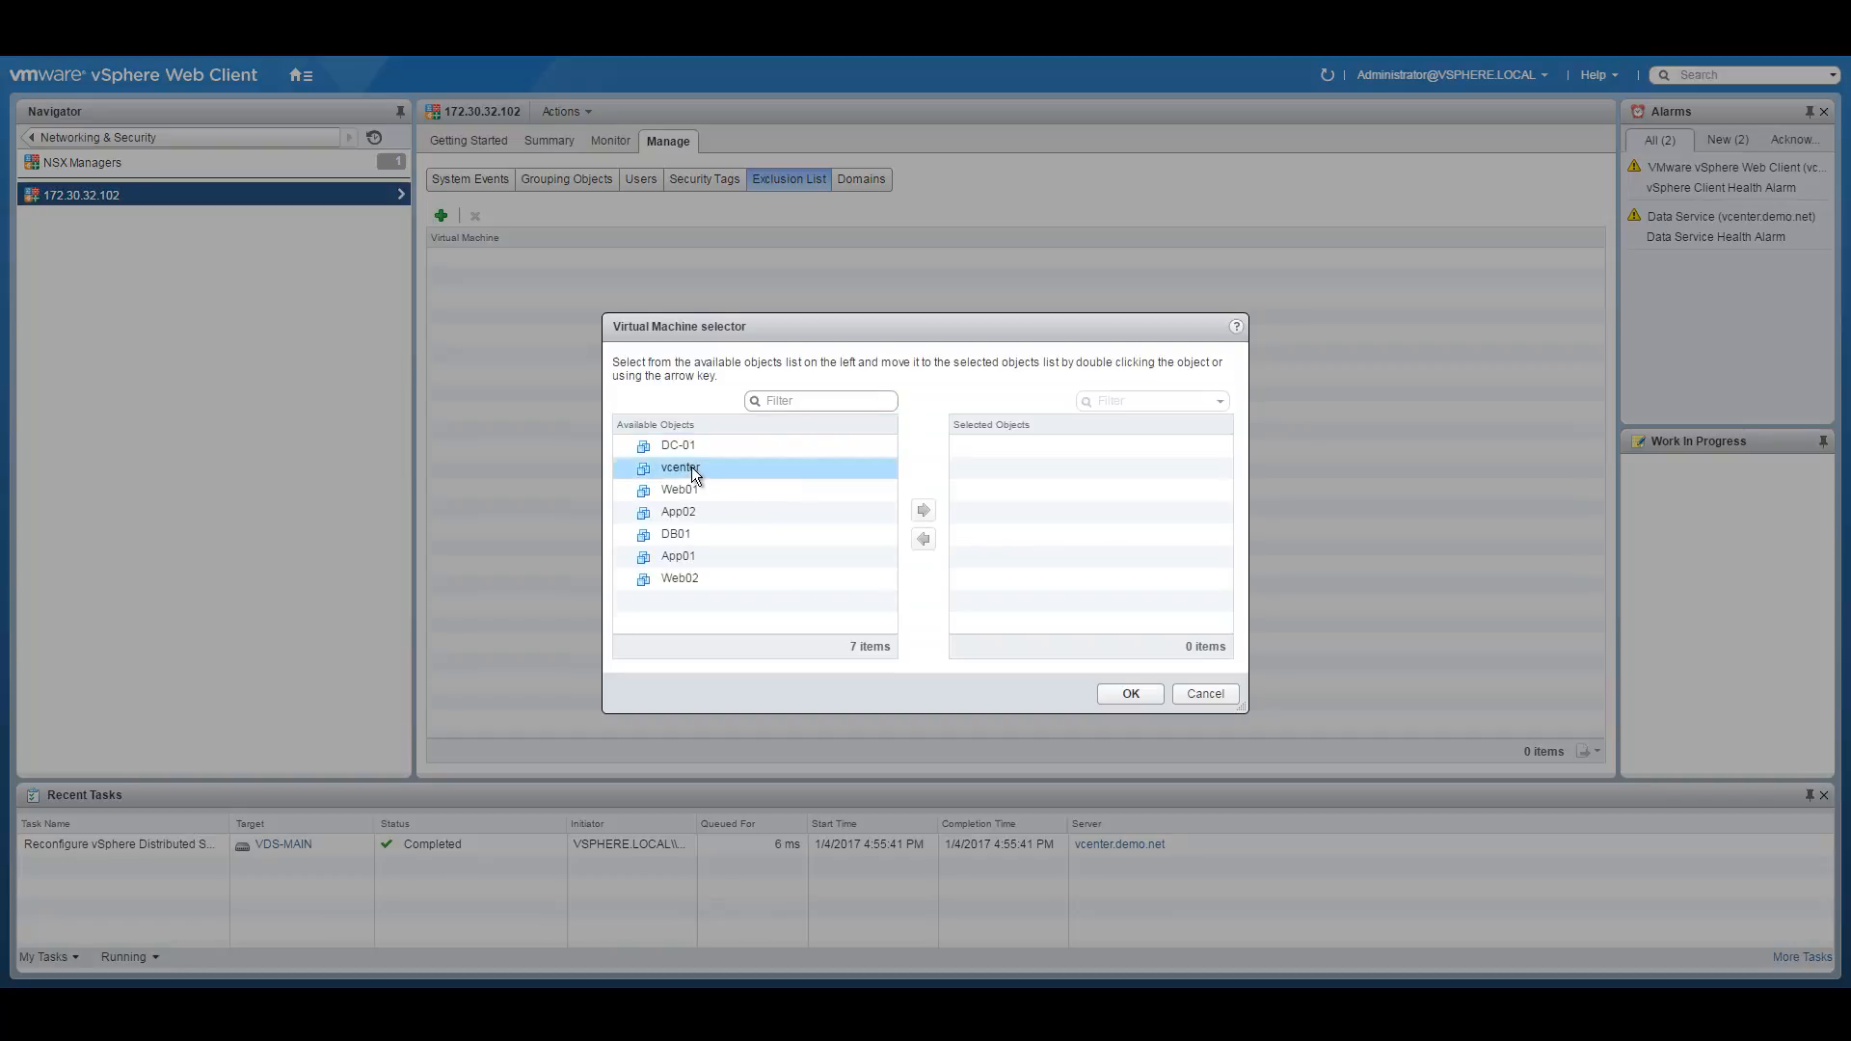
left_click(923, 509)
left_click(1131, 690)
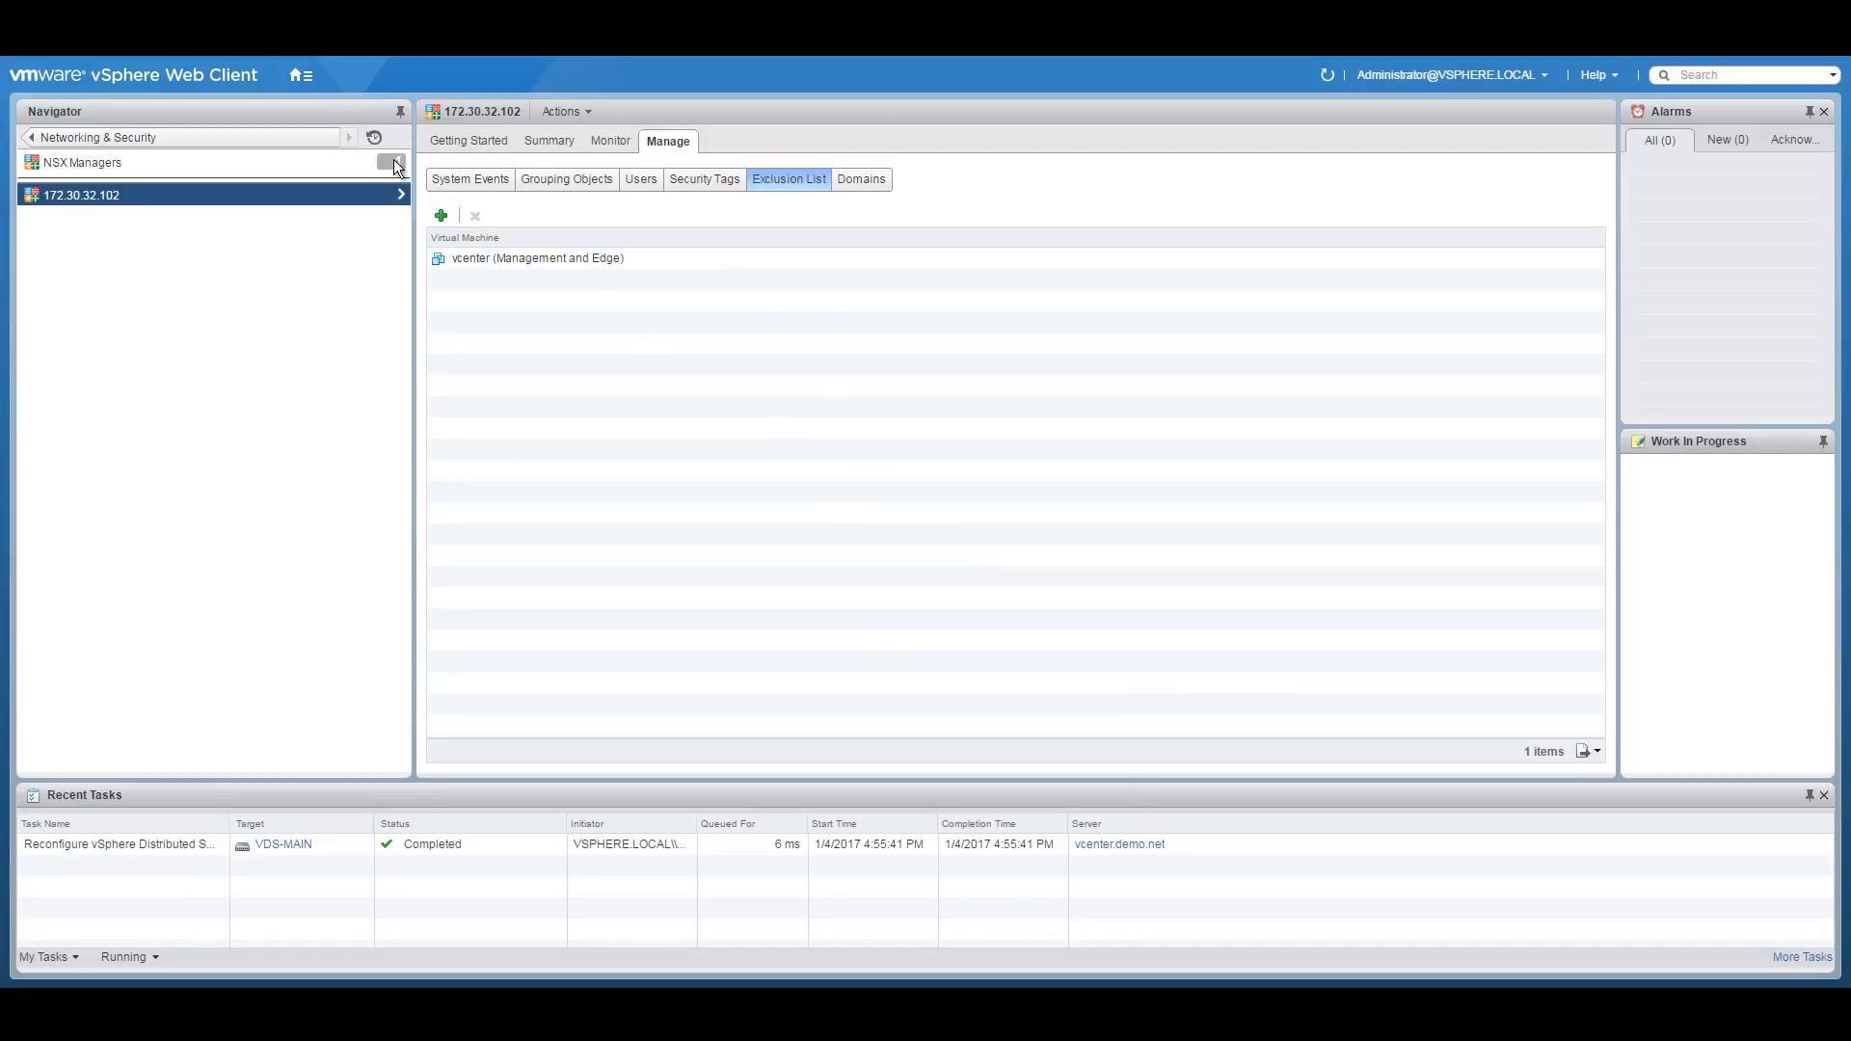
left_click(29, 137)
left_click(92, 235)
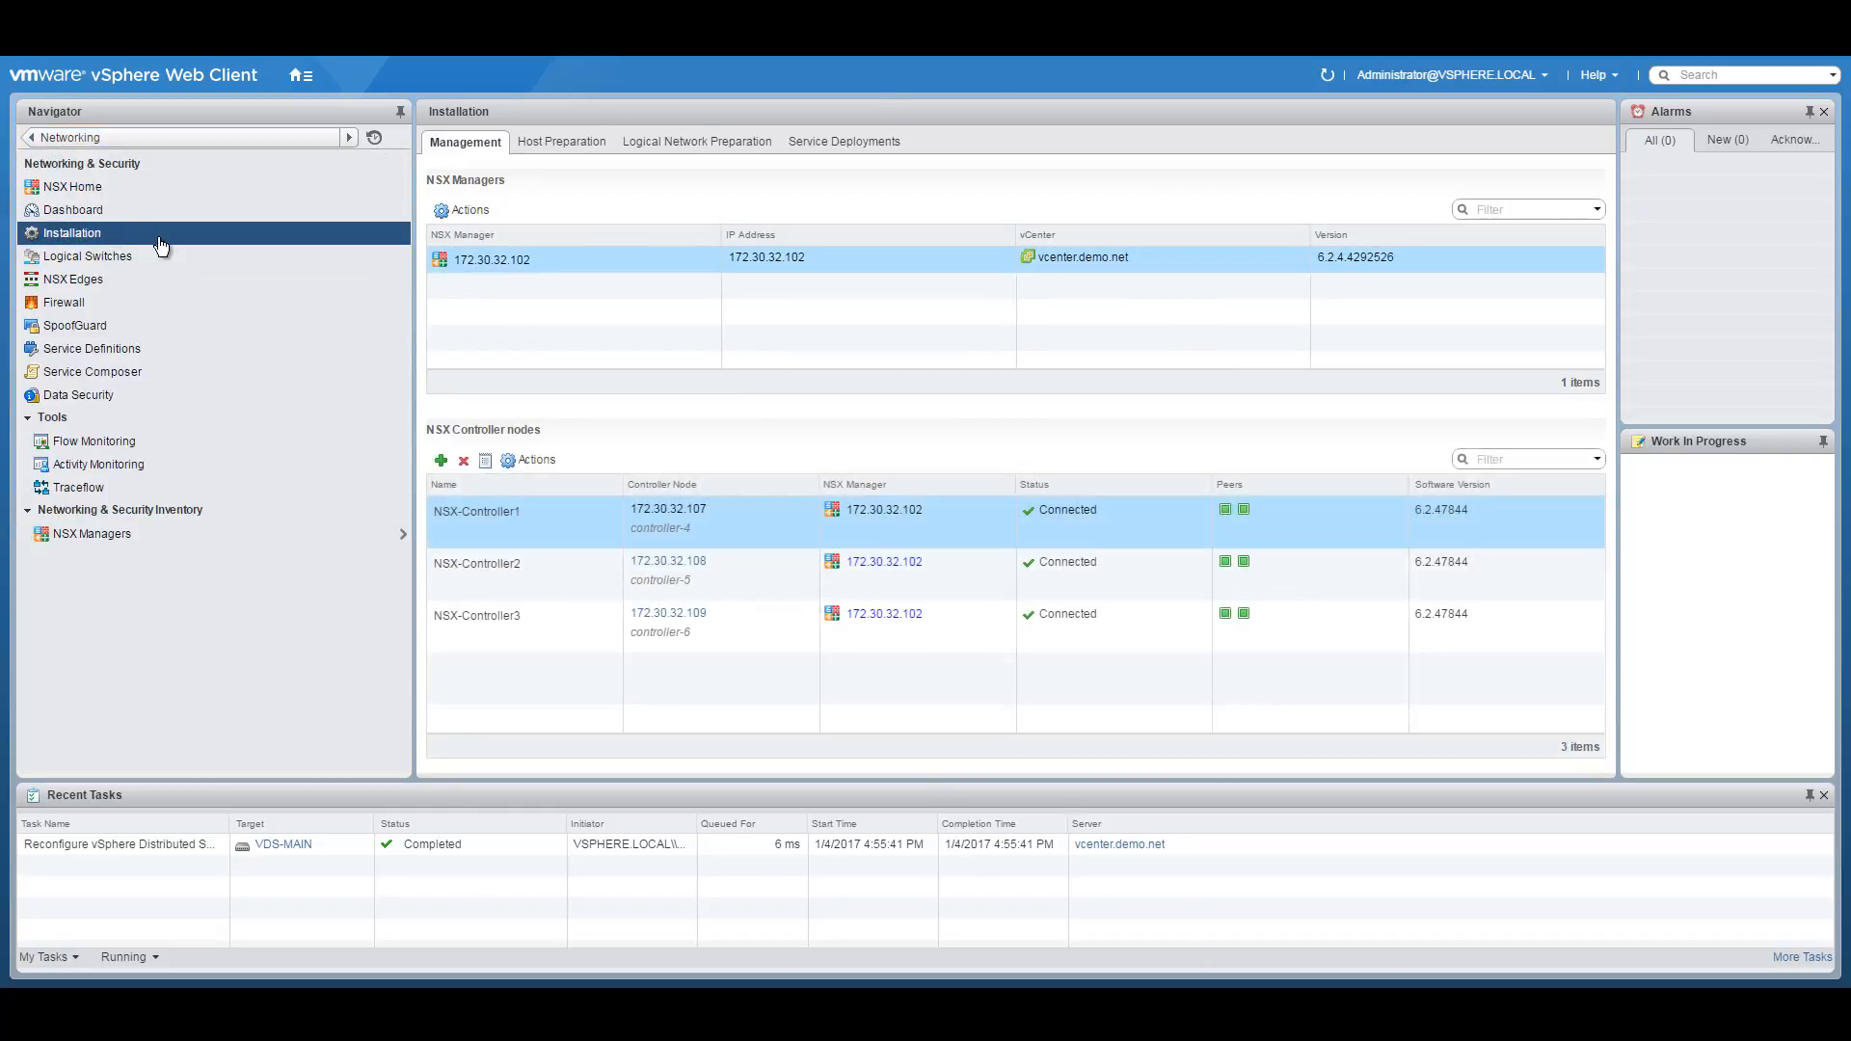
Install NSX on the Compute01 and Management and Edge clusters from Host Preparation.
left_click(569, 145)
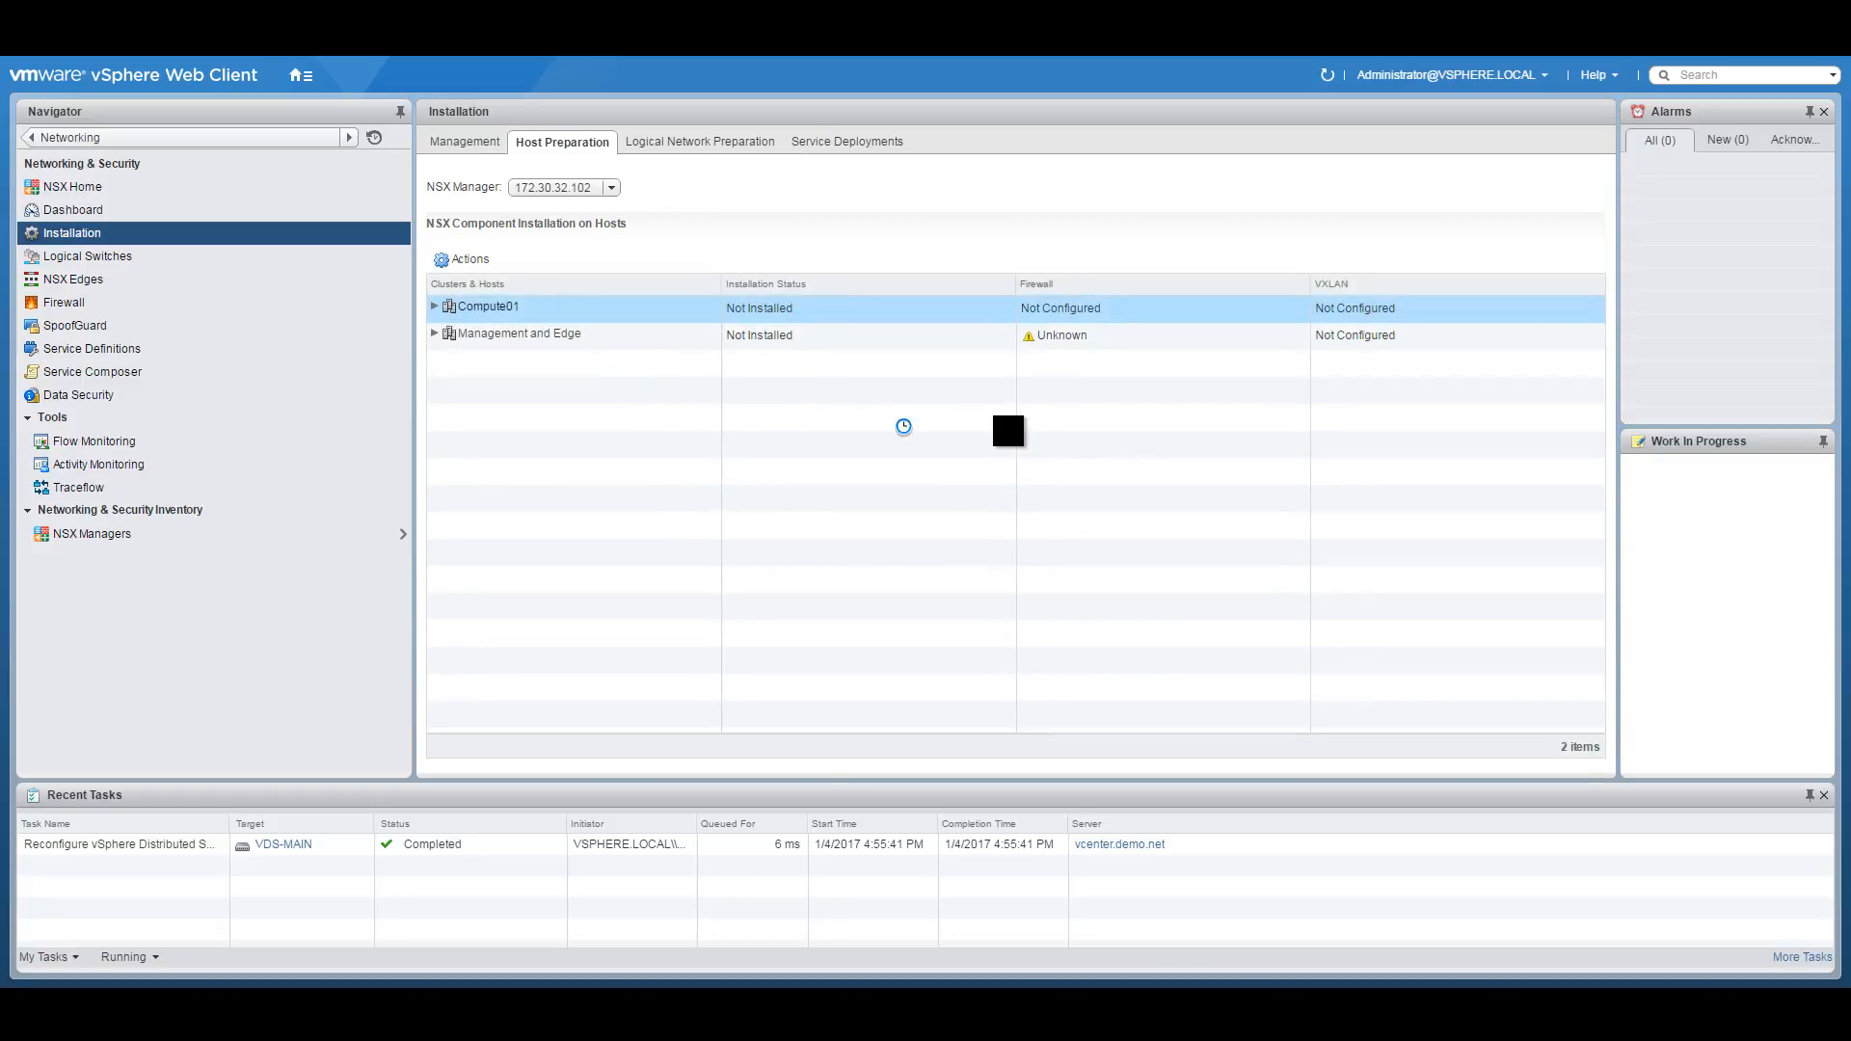
mouse_move(832, 309)
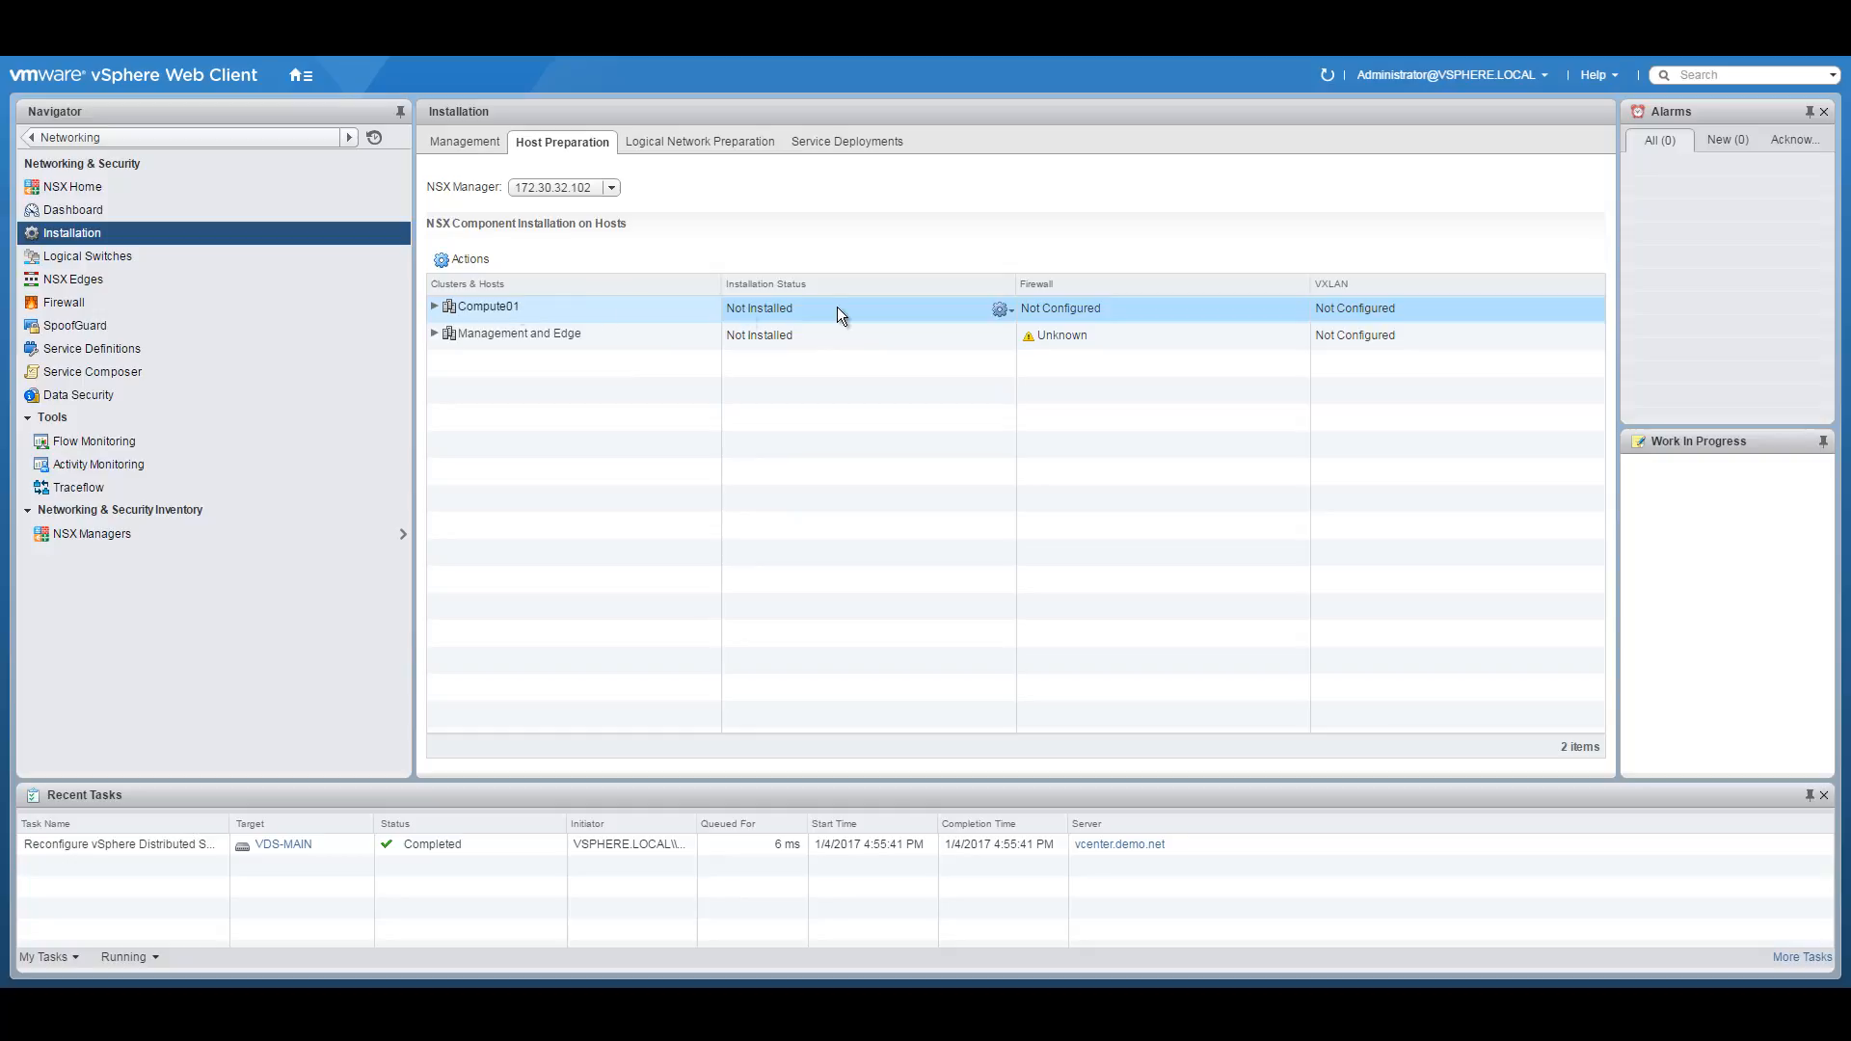
left_click(1010, 309)
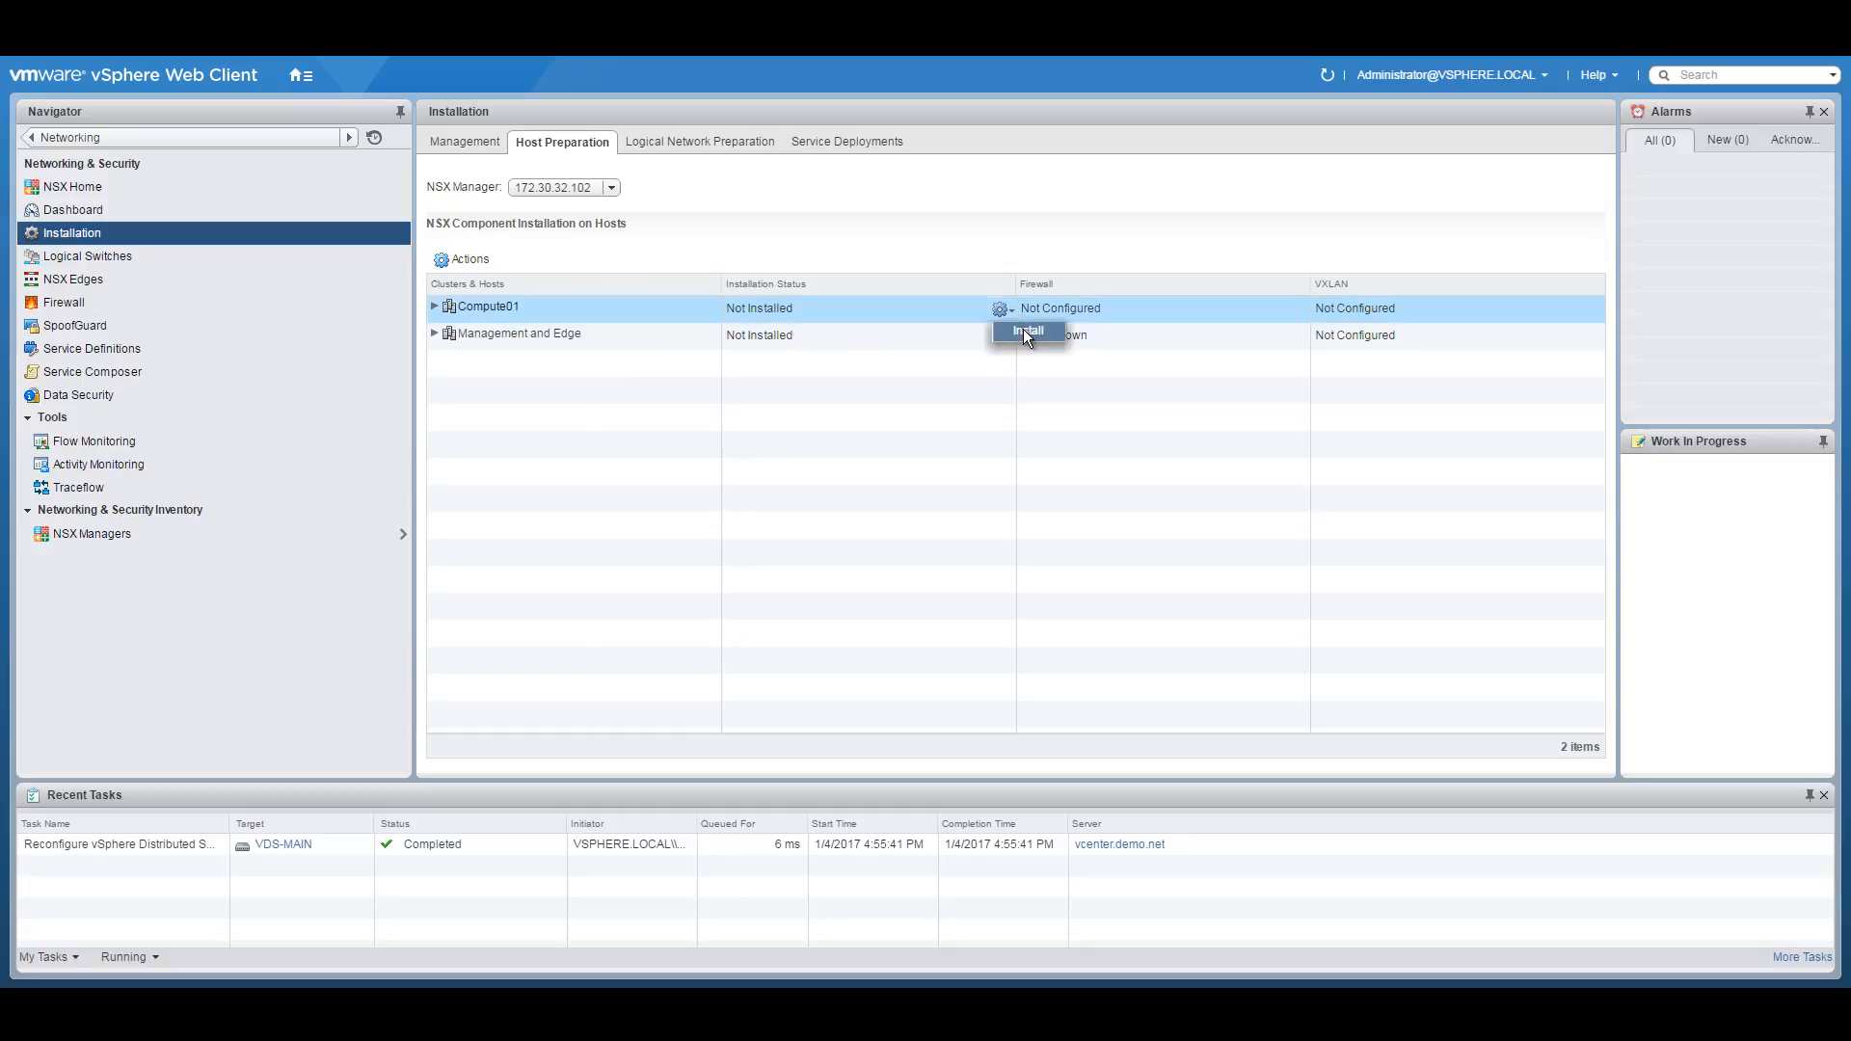
left_click(1023, 331)
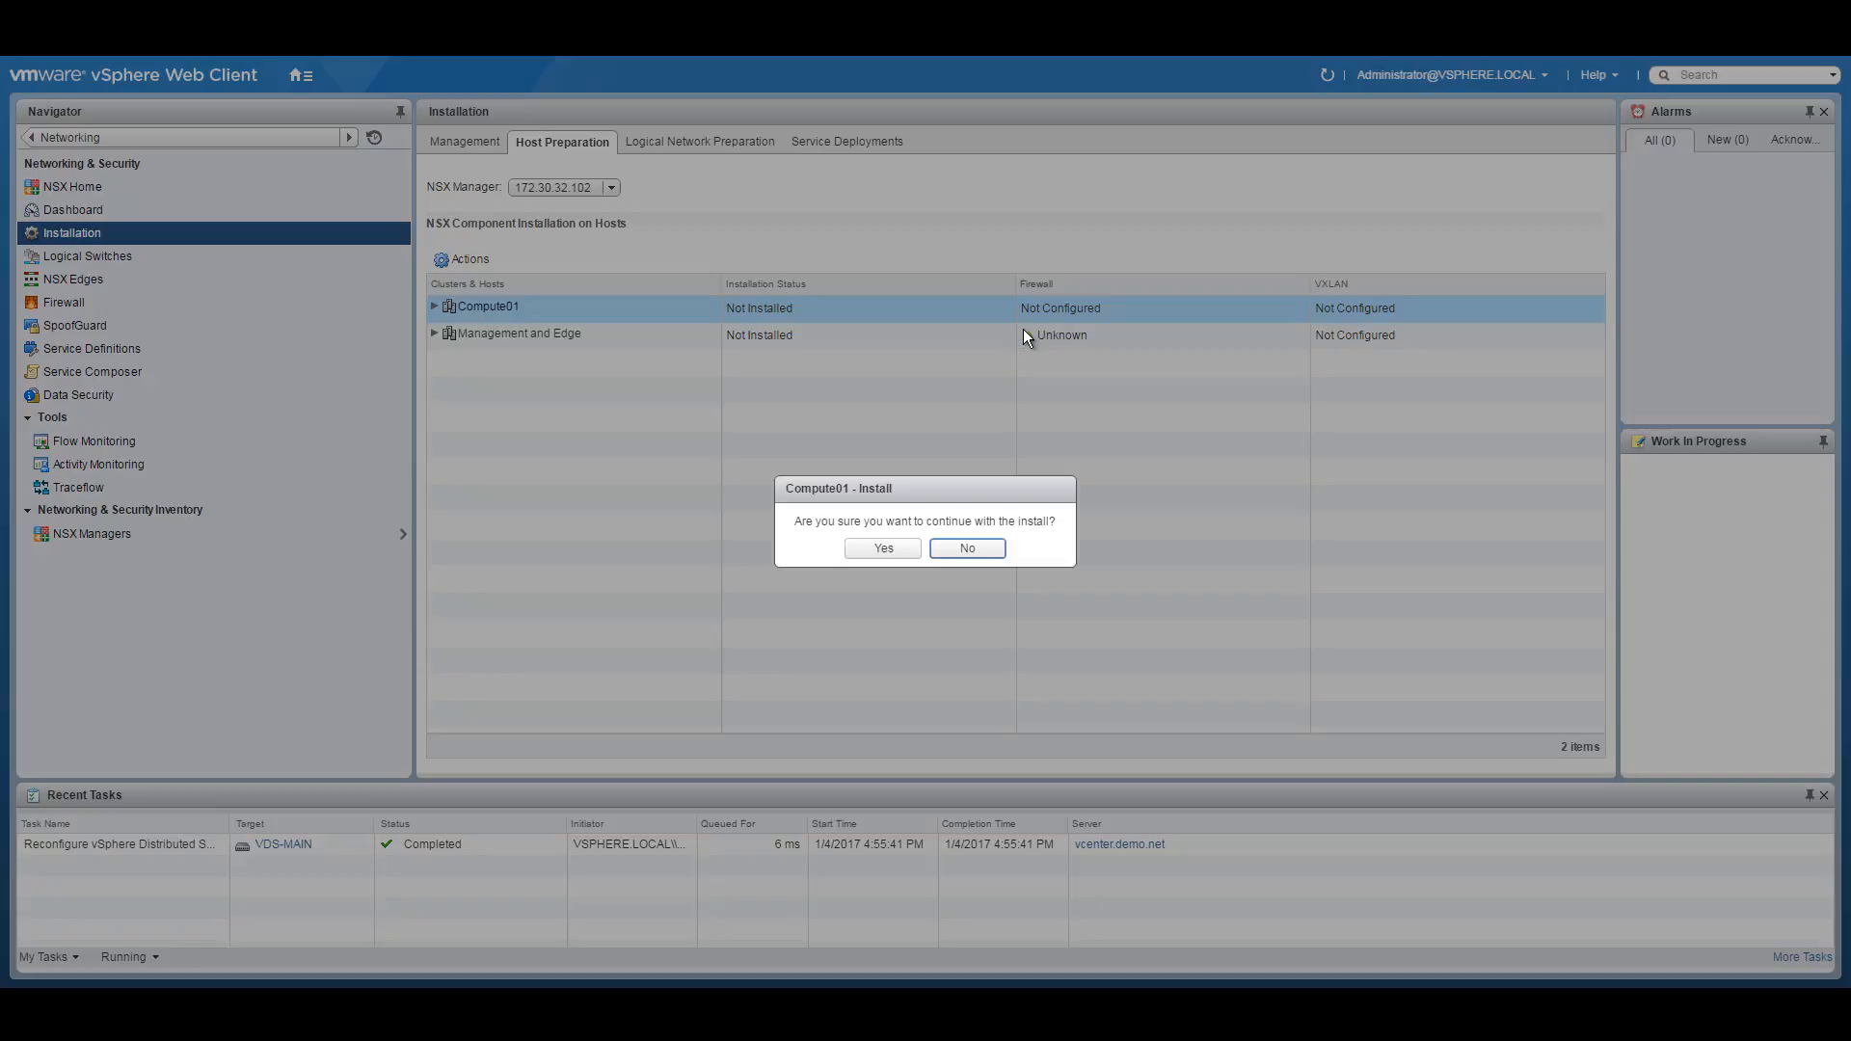
left_click(885, 546)
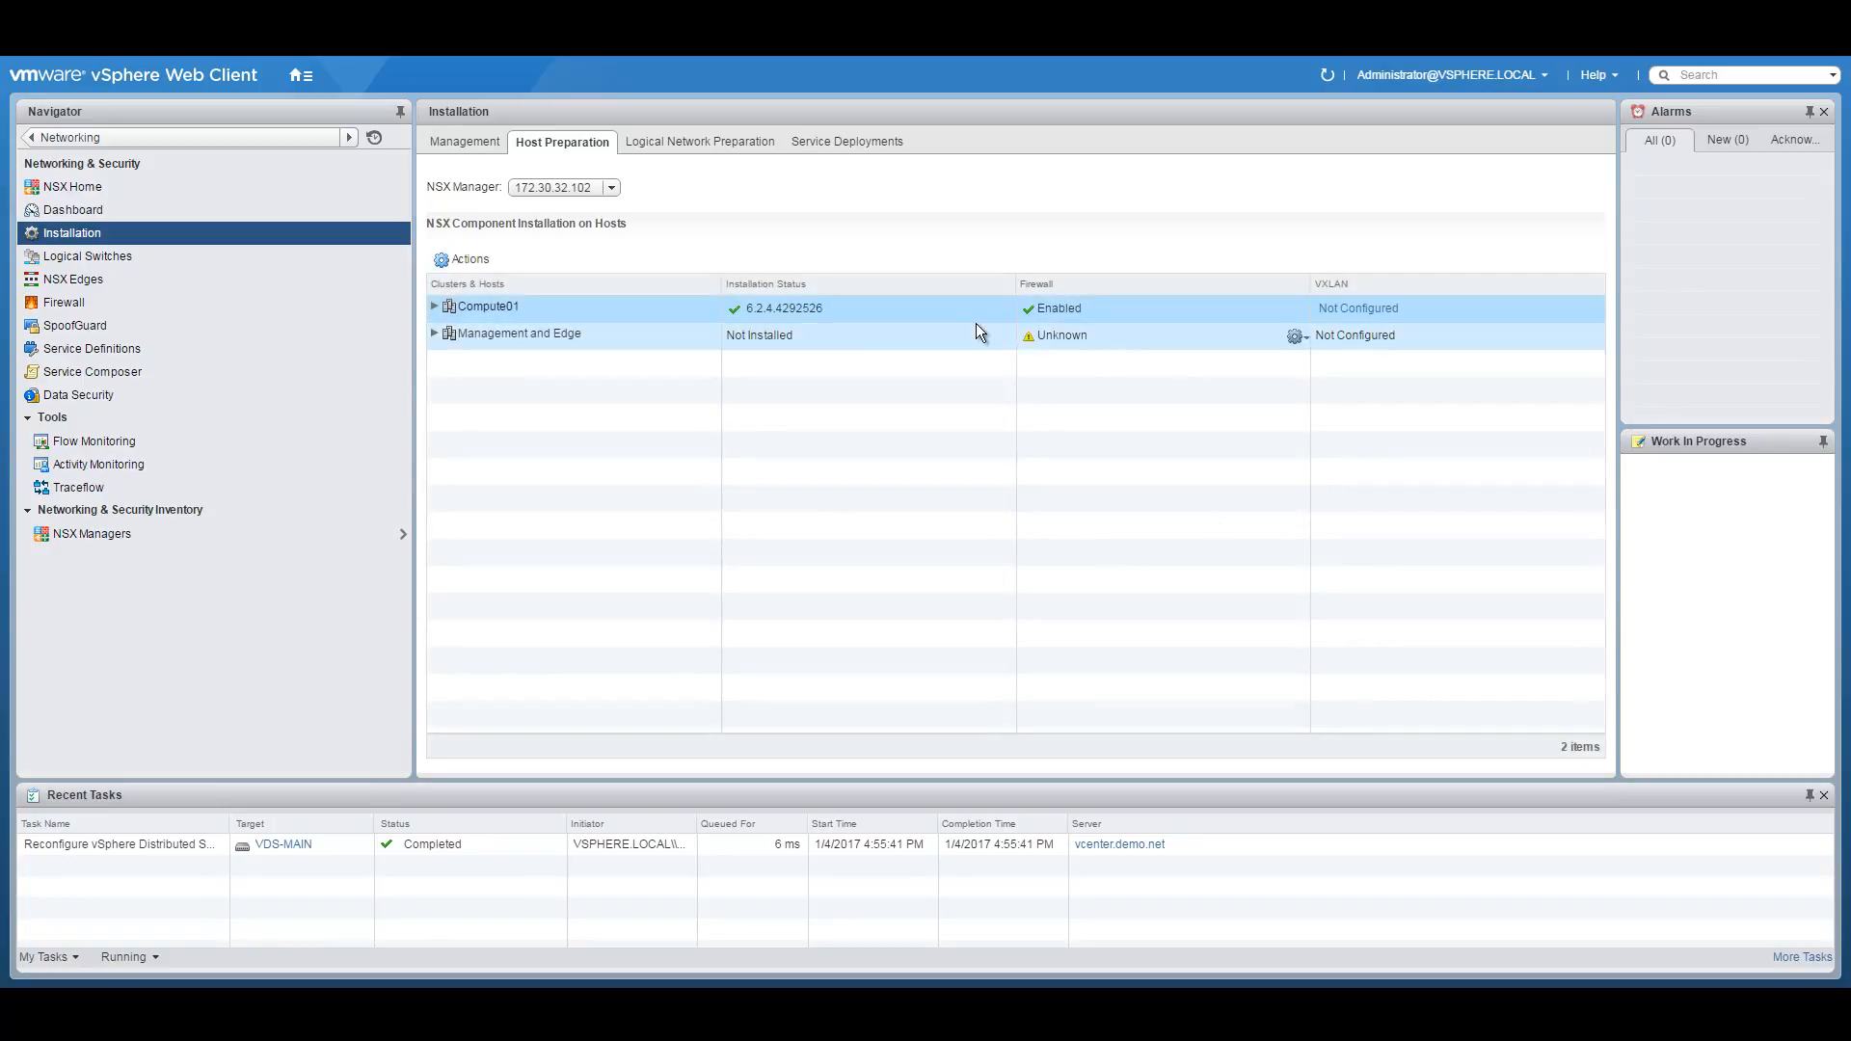
left_click(1006, 335)
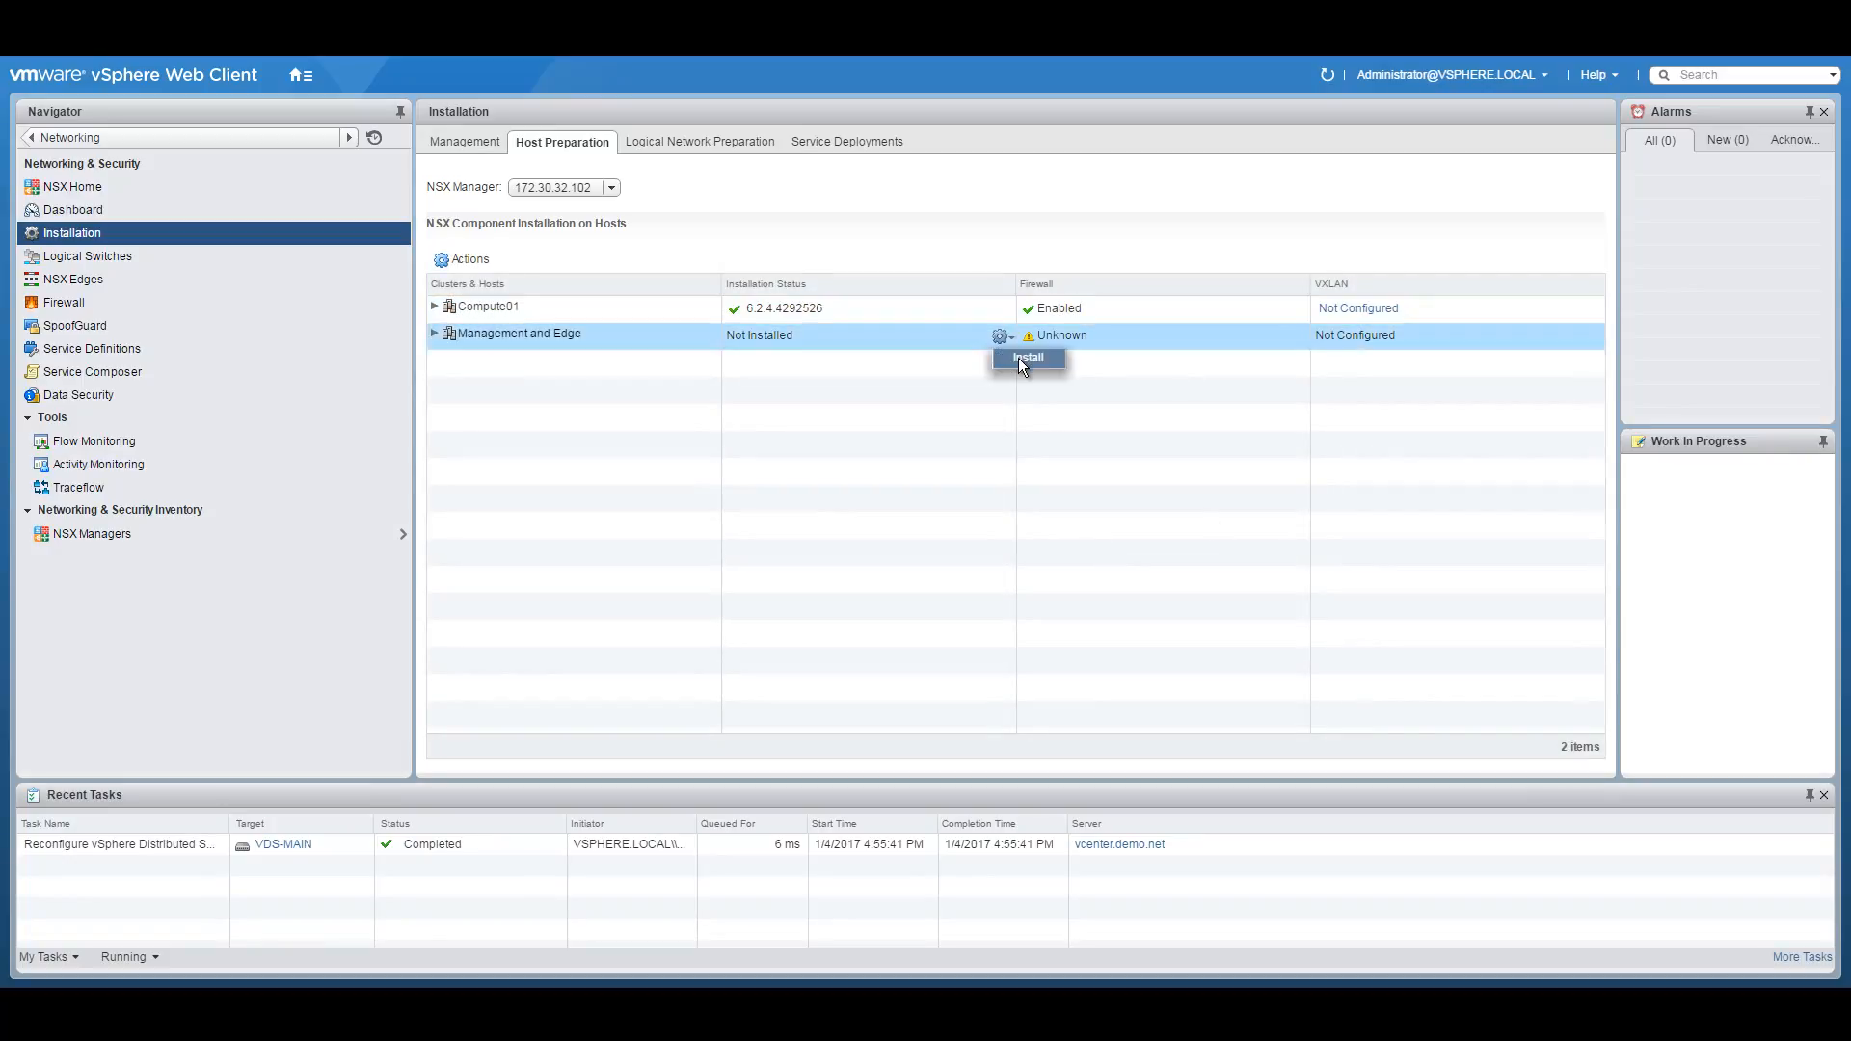
left_click(1019, 357)
left_click(874, 547)
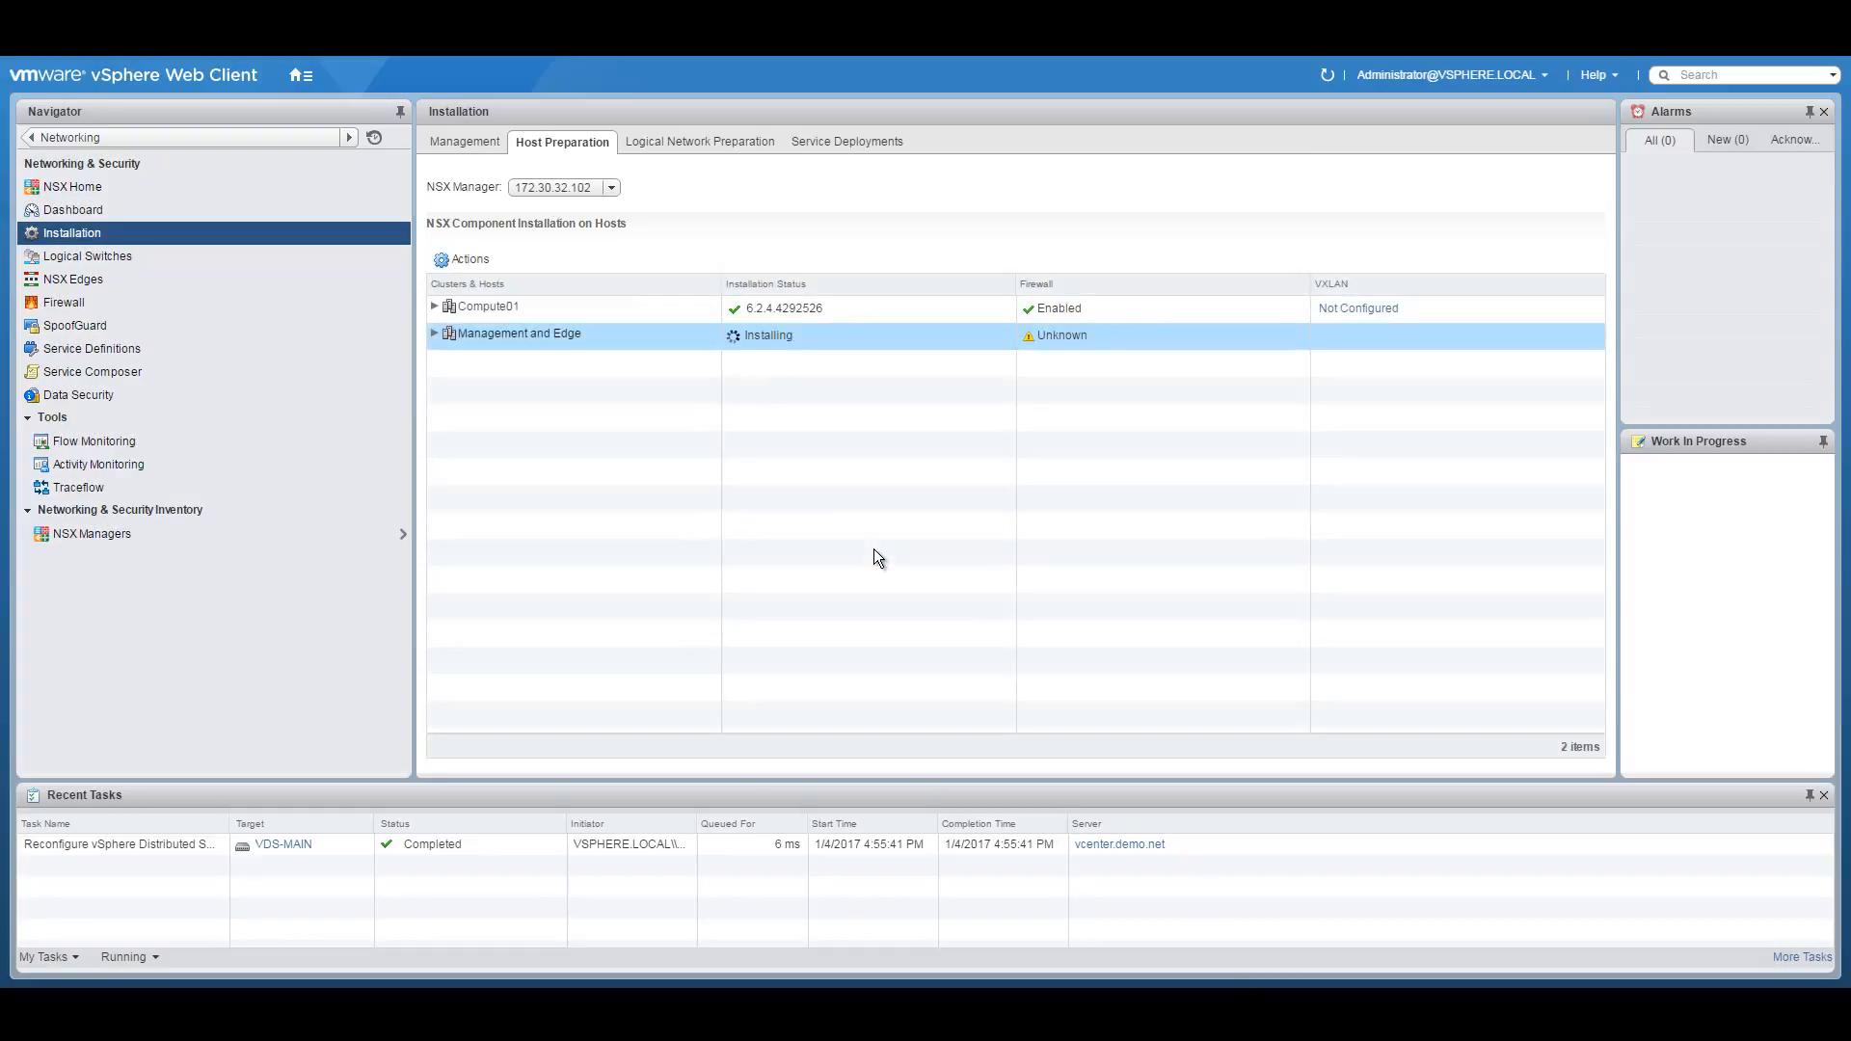
Expand both clusters to confirm every host shows 6.2.4.4292526 with firewall Enabled.
left_click(434, 305)
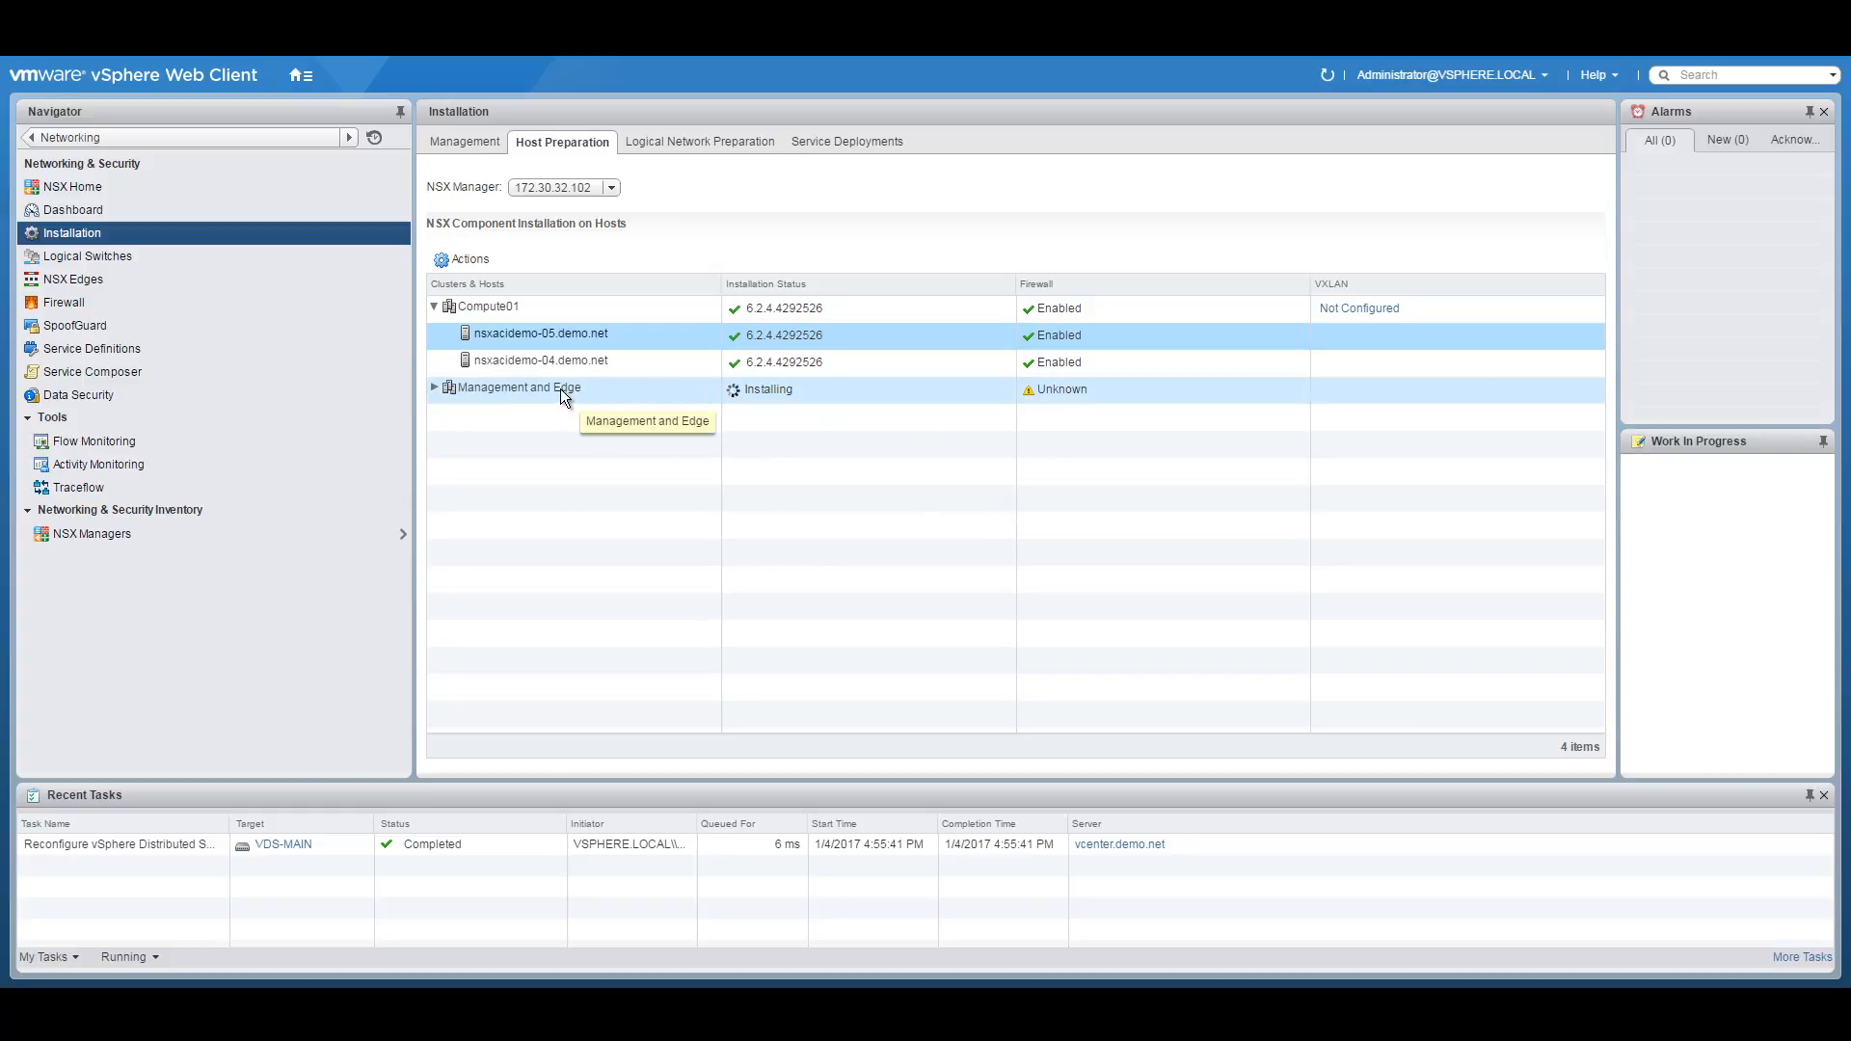
left_click(435, 388)
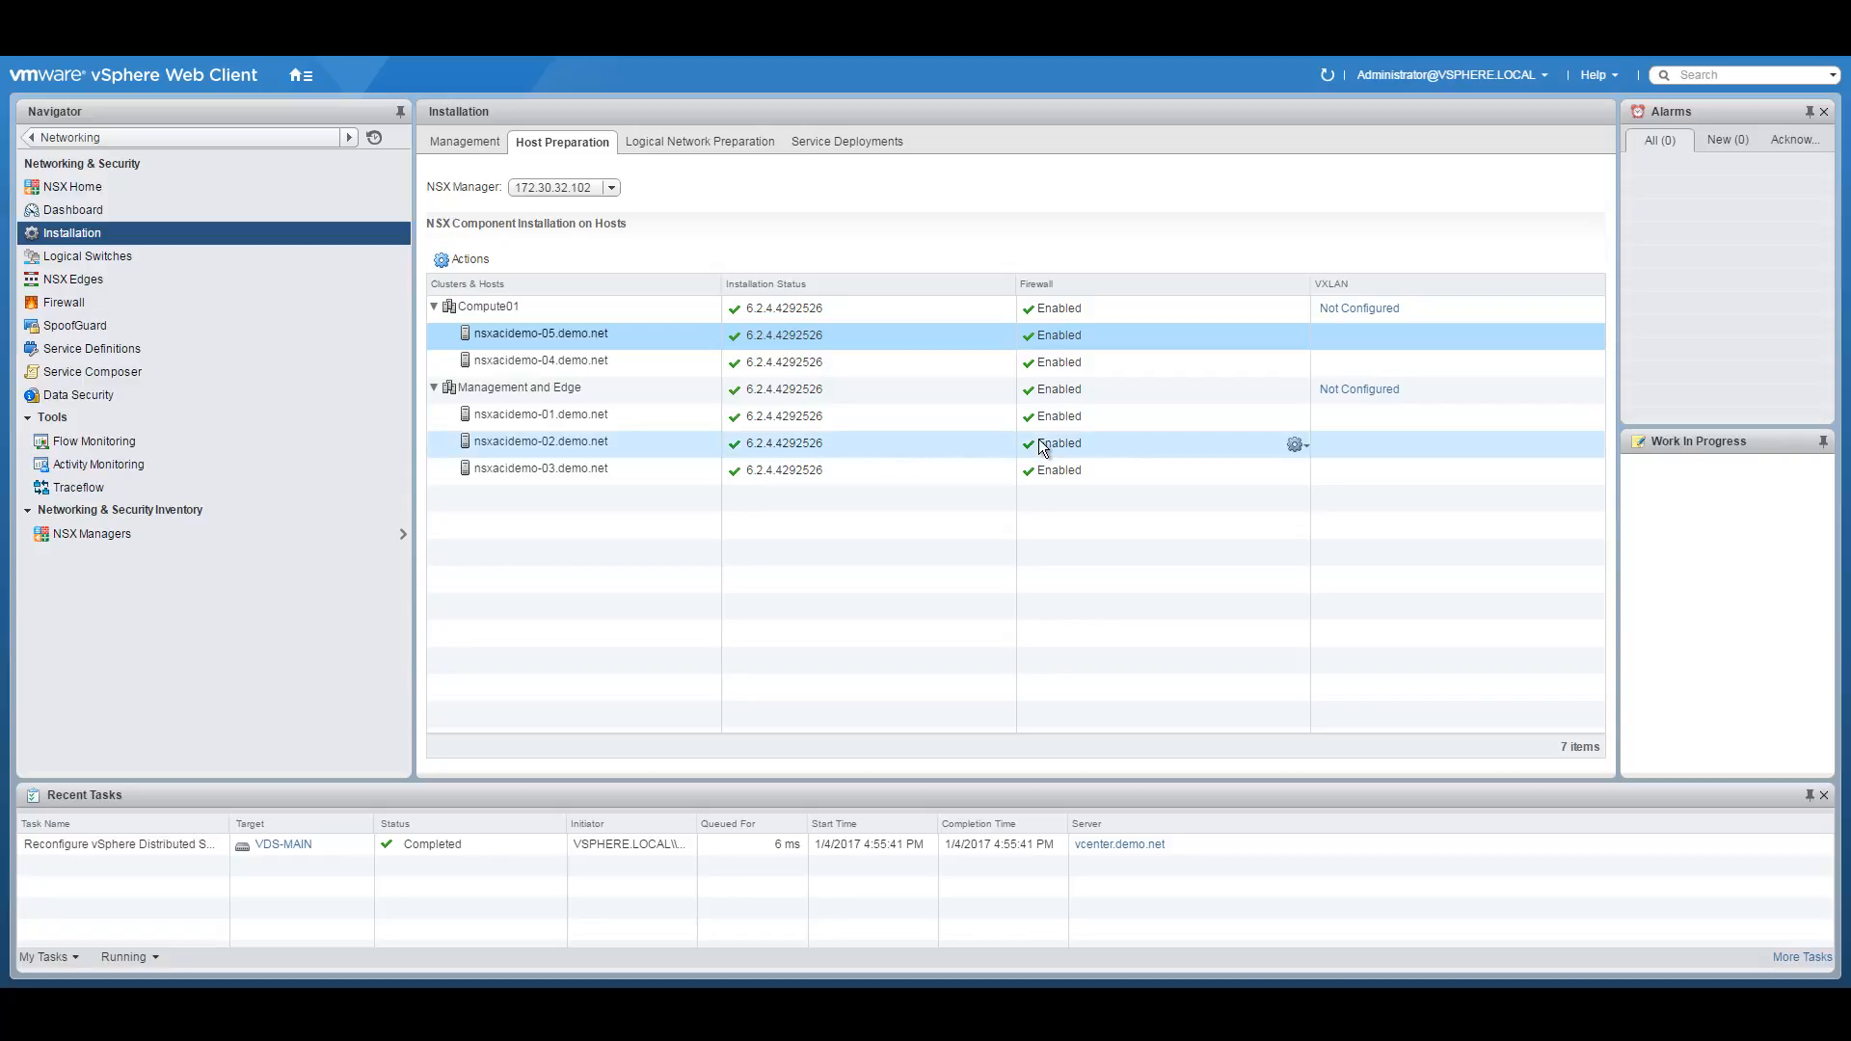
mouse_move(1280, 454)
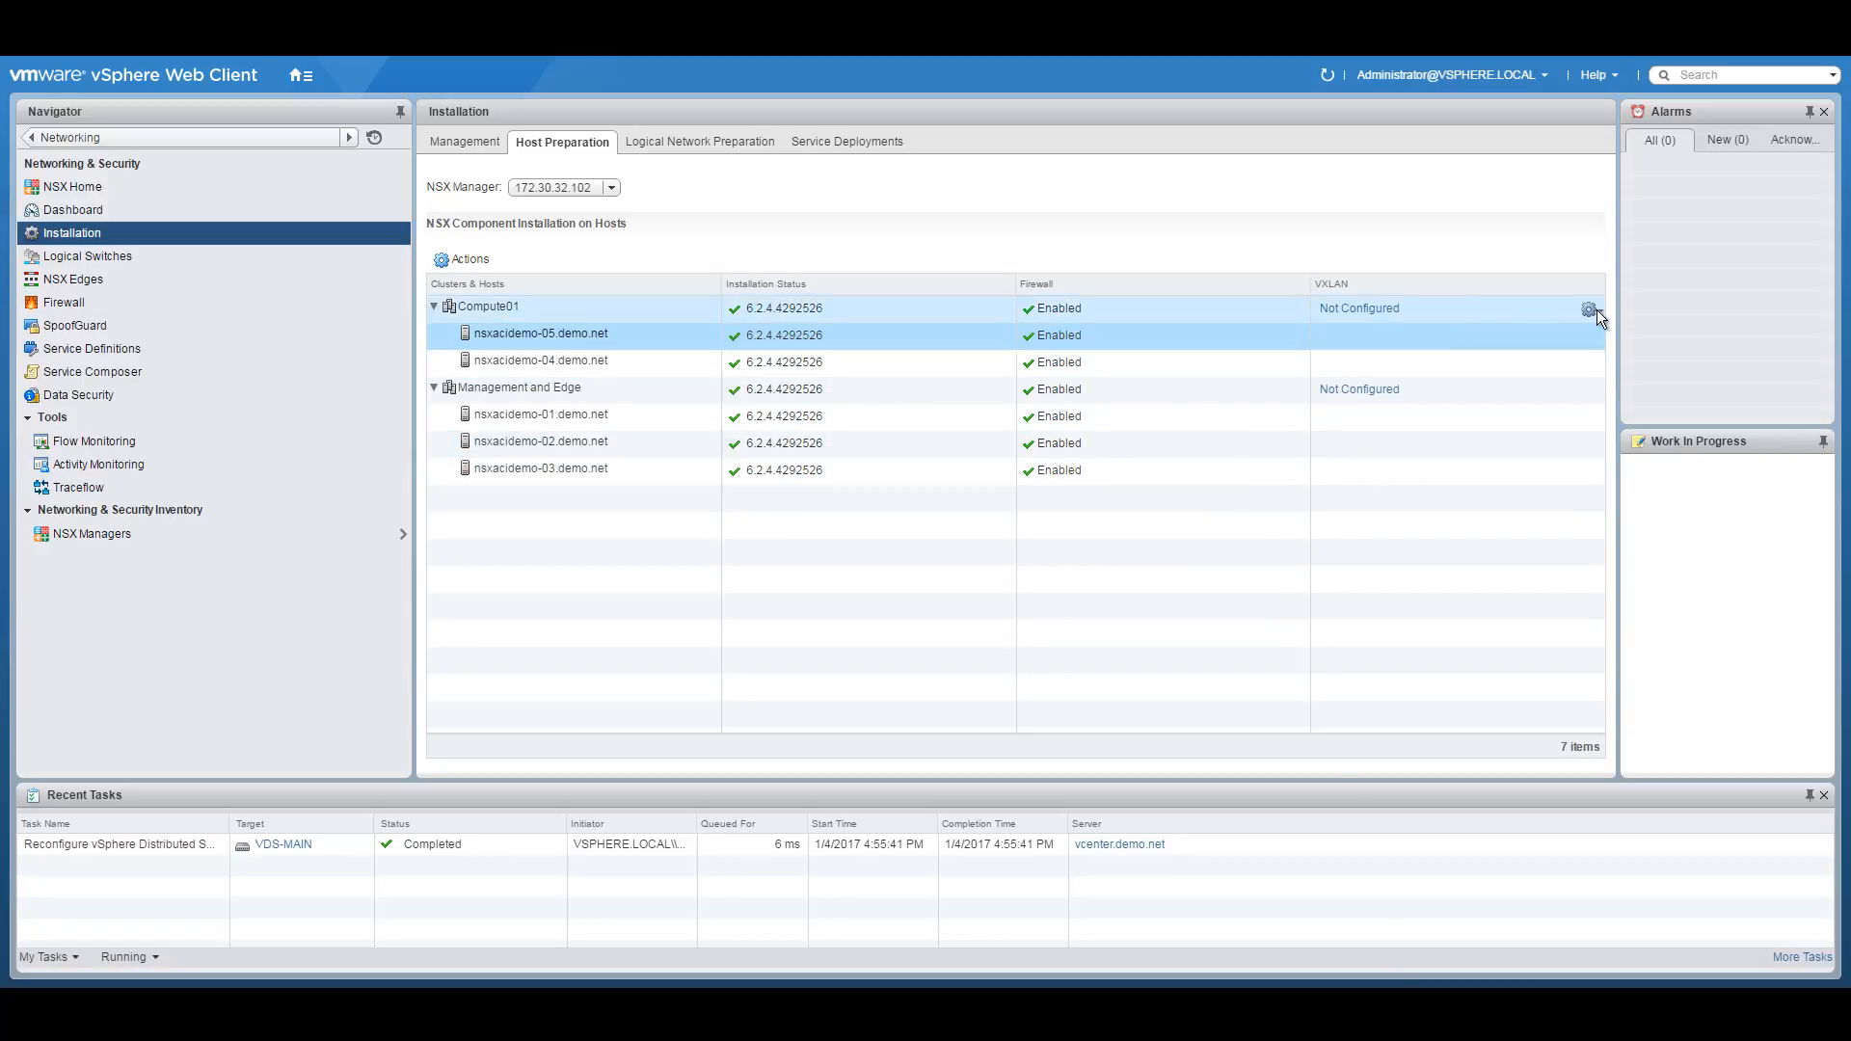
left_click(1597, 308)
Open Compute01's Configure VXLAN Networking dialog and select its current VLAN value.
left_click(1364, 308)
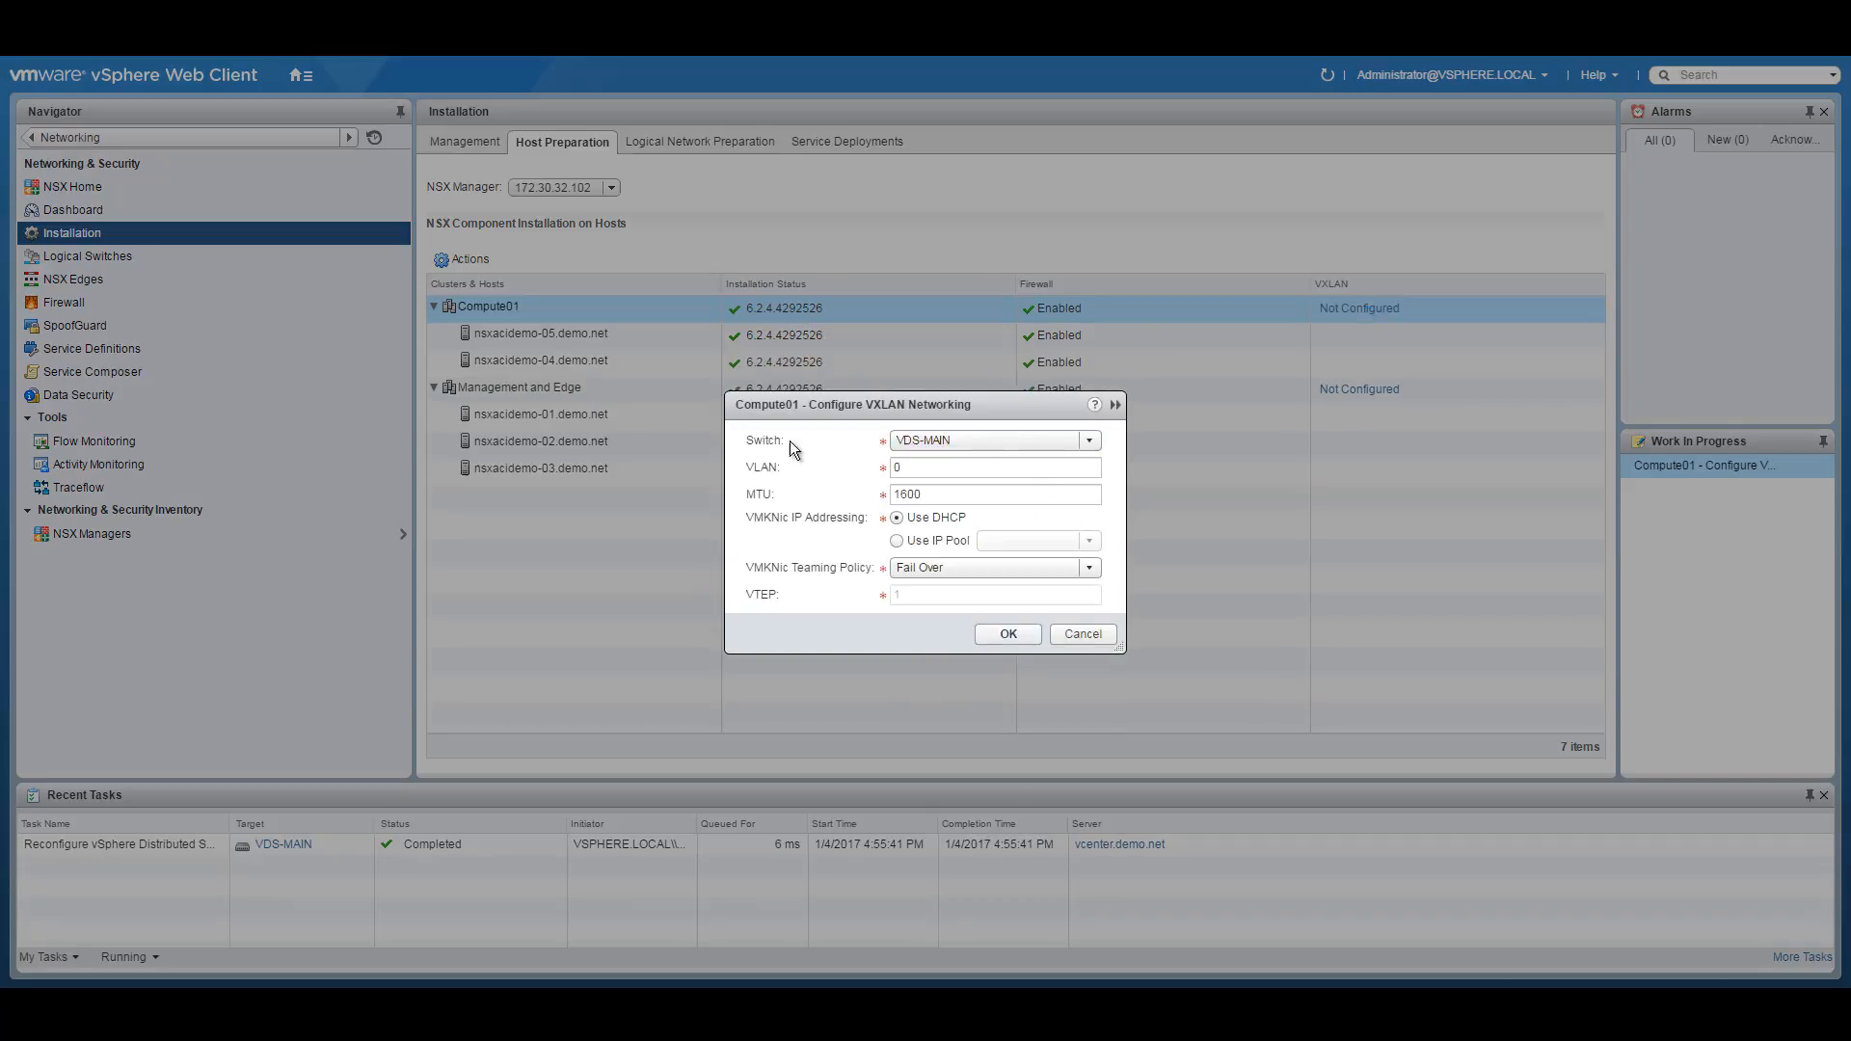
double_click(945, 471)
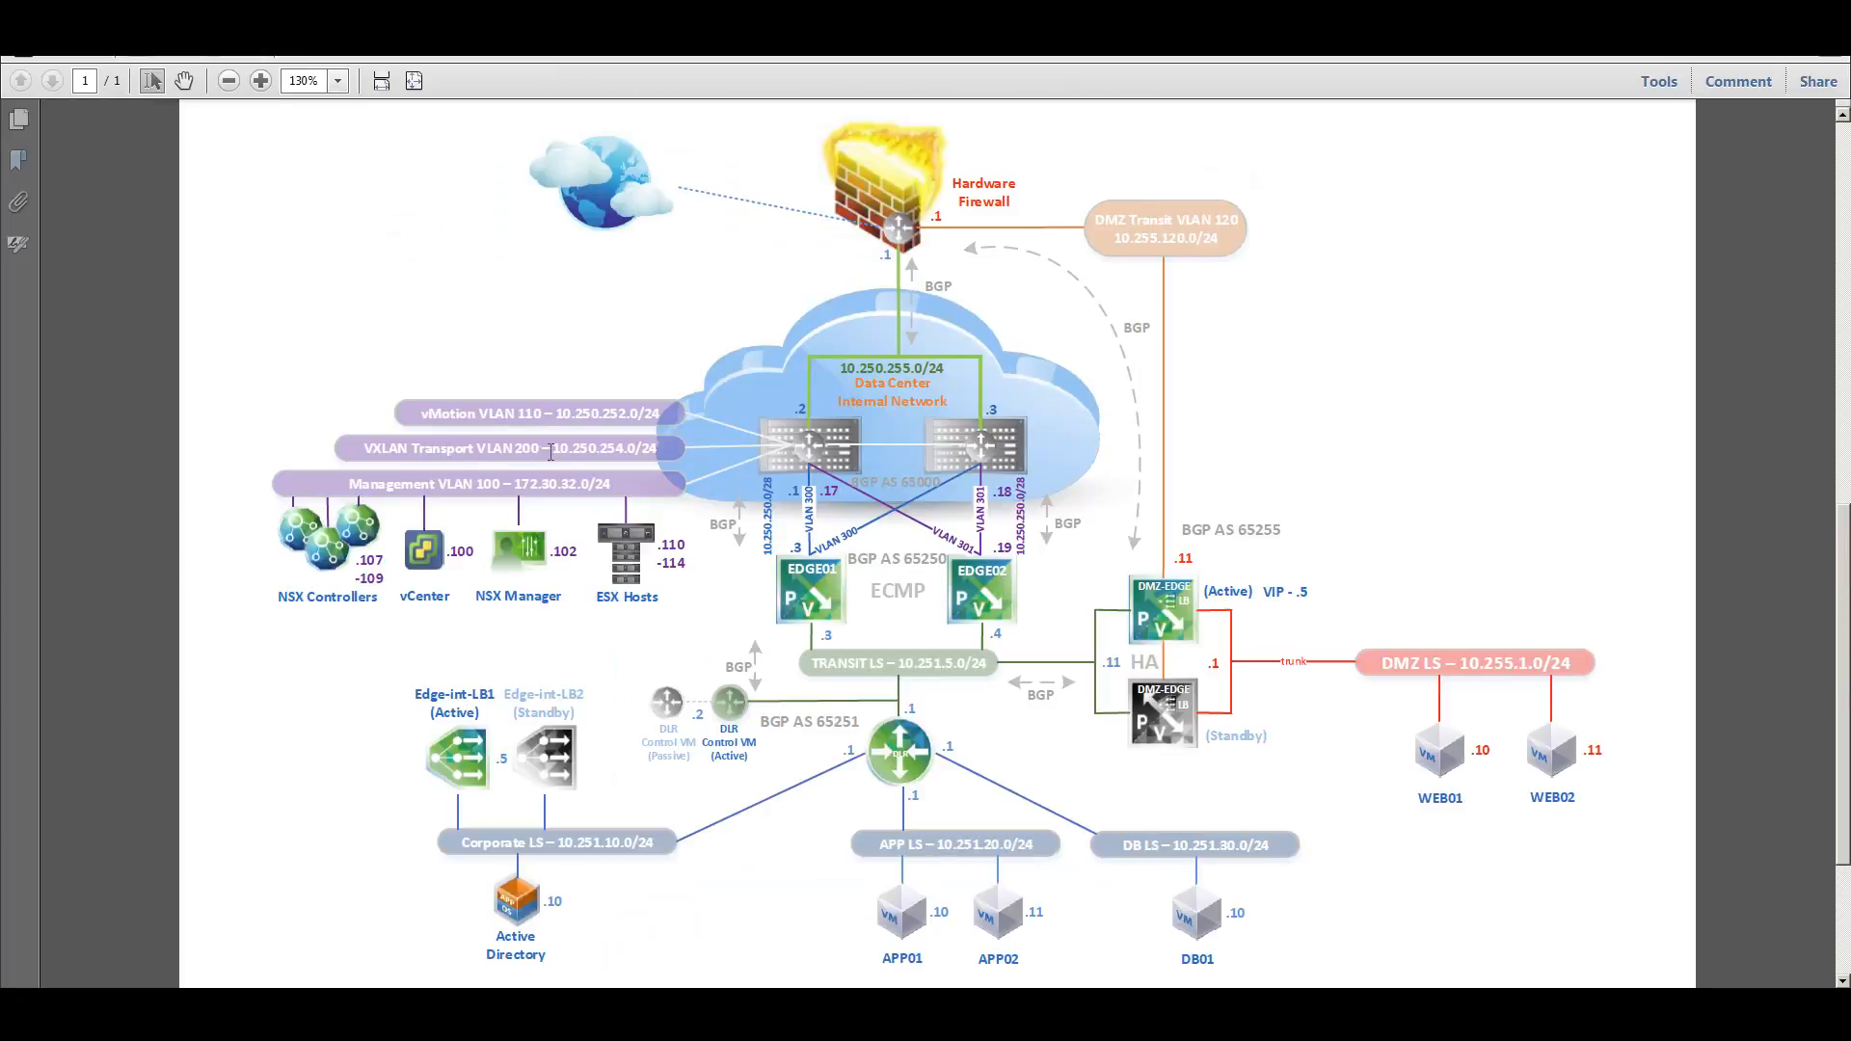
Confirm VXLAN Transport VLAN 200 on the diagram and enter 200 as Compute01's VLAN.
left_click_drag(549, 452, 365, 450)
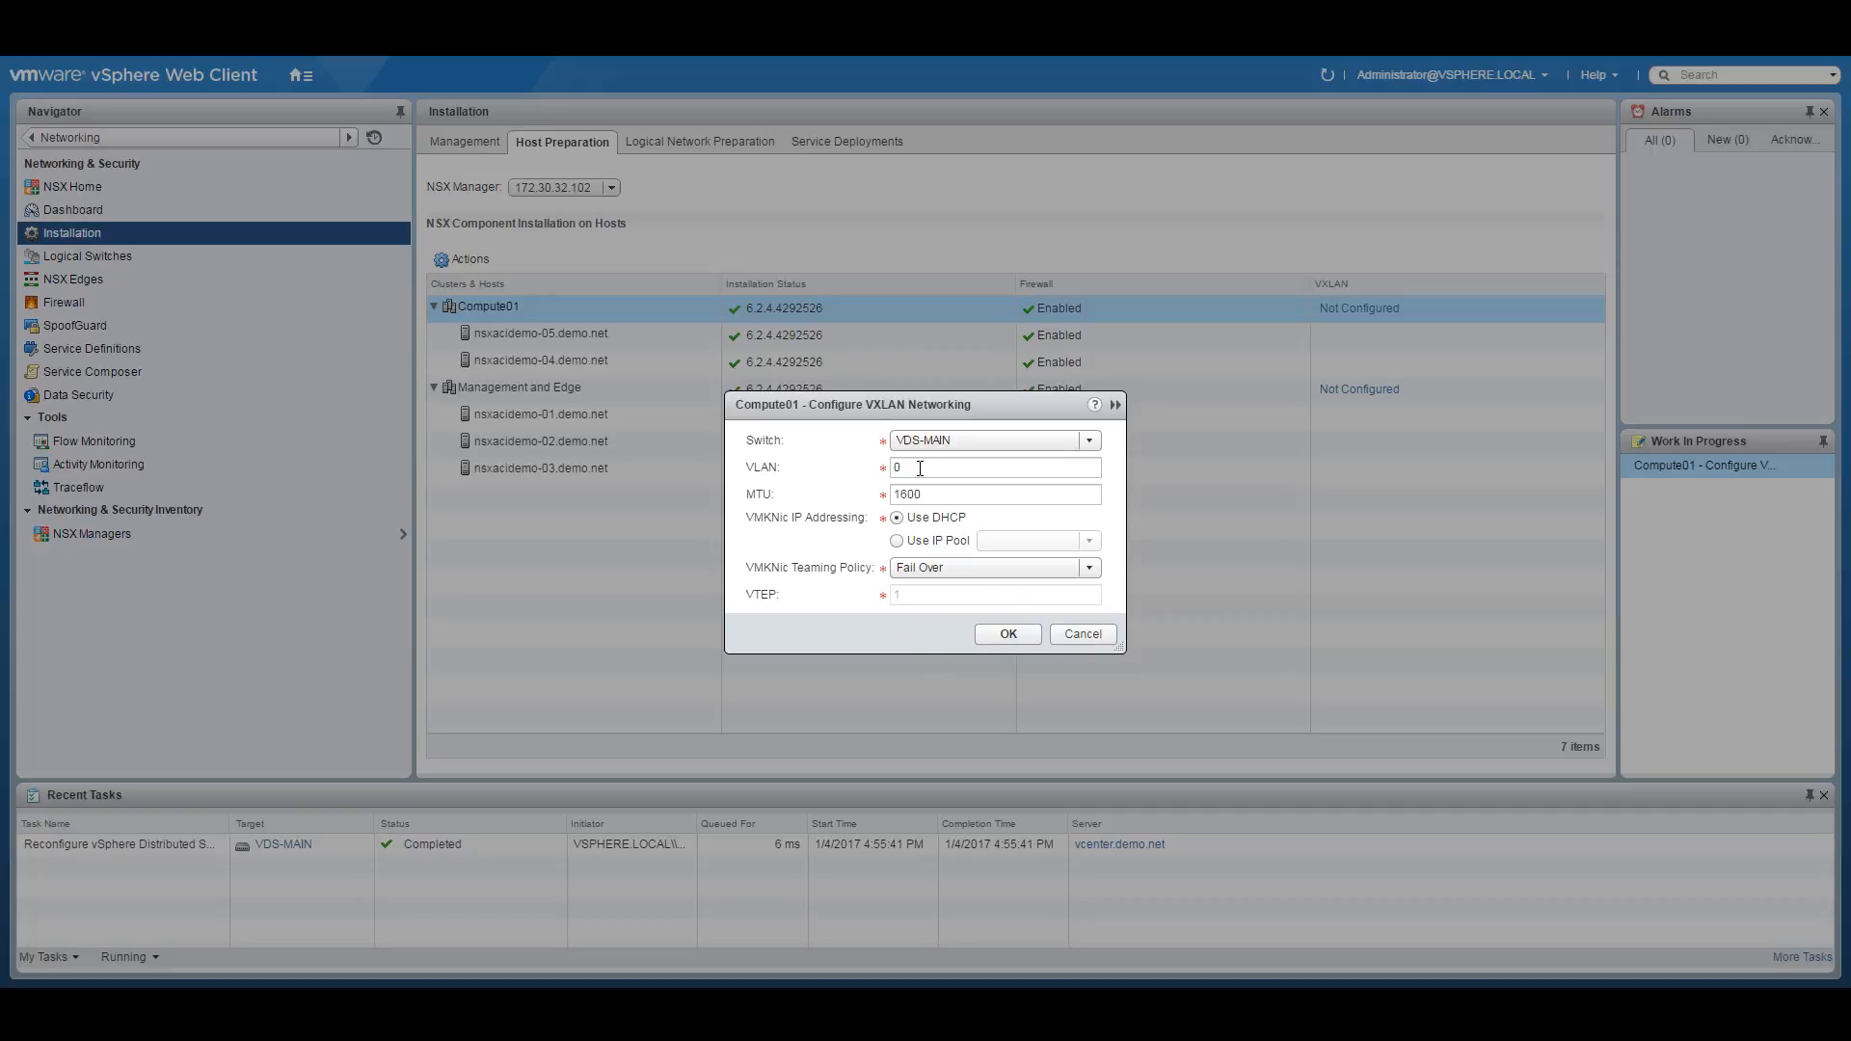
left_click(921, 467)
type("200")
Give Compute01 VTEP-IP-Pool1 addressing and Load Balance - SRCID teaming, and apply the VXLAN configuration.
left_click(896, 541)
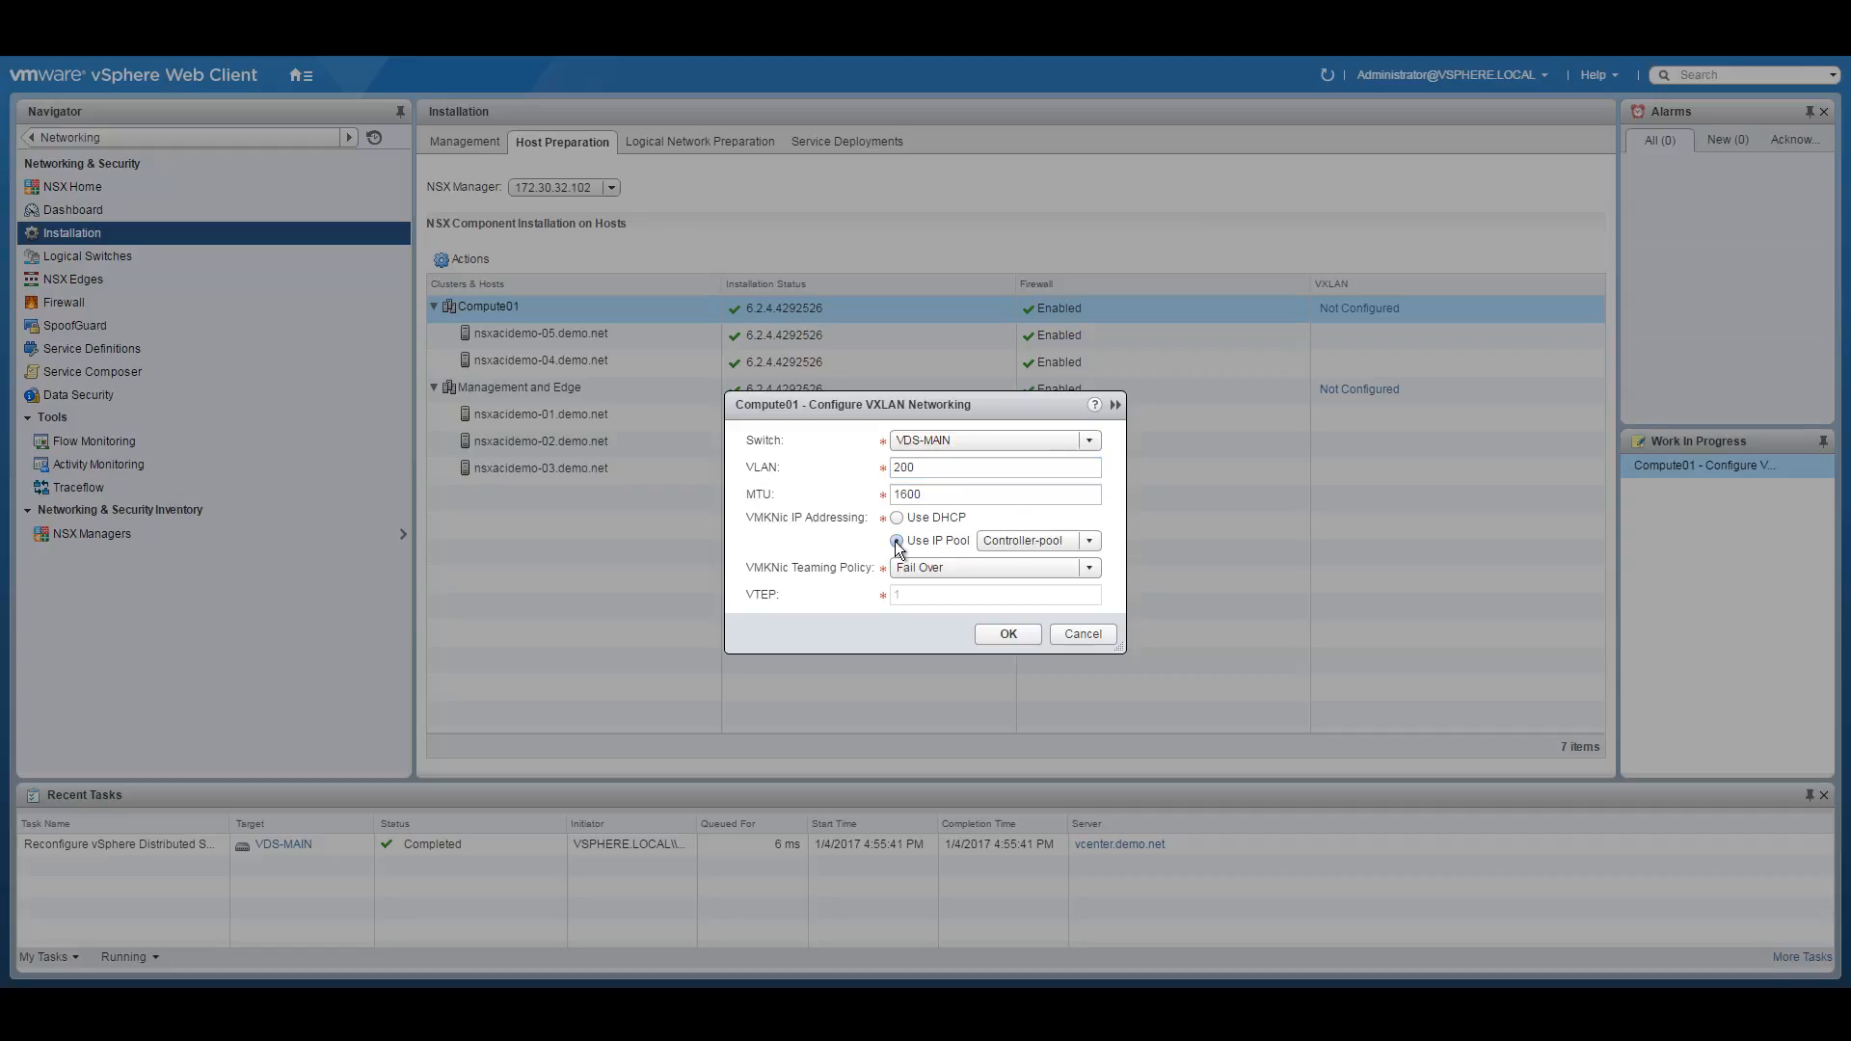
left_click(1089, 542)
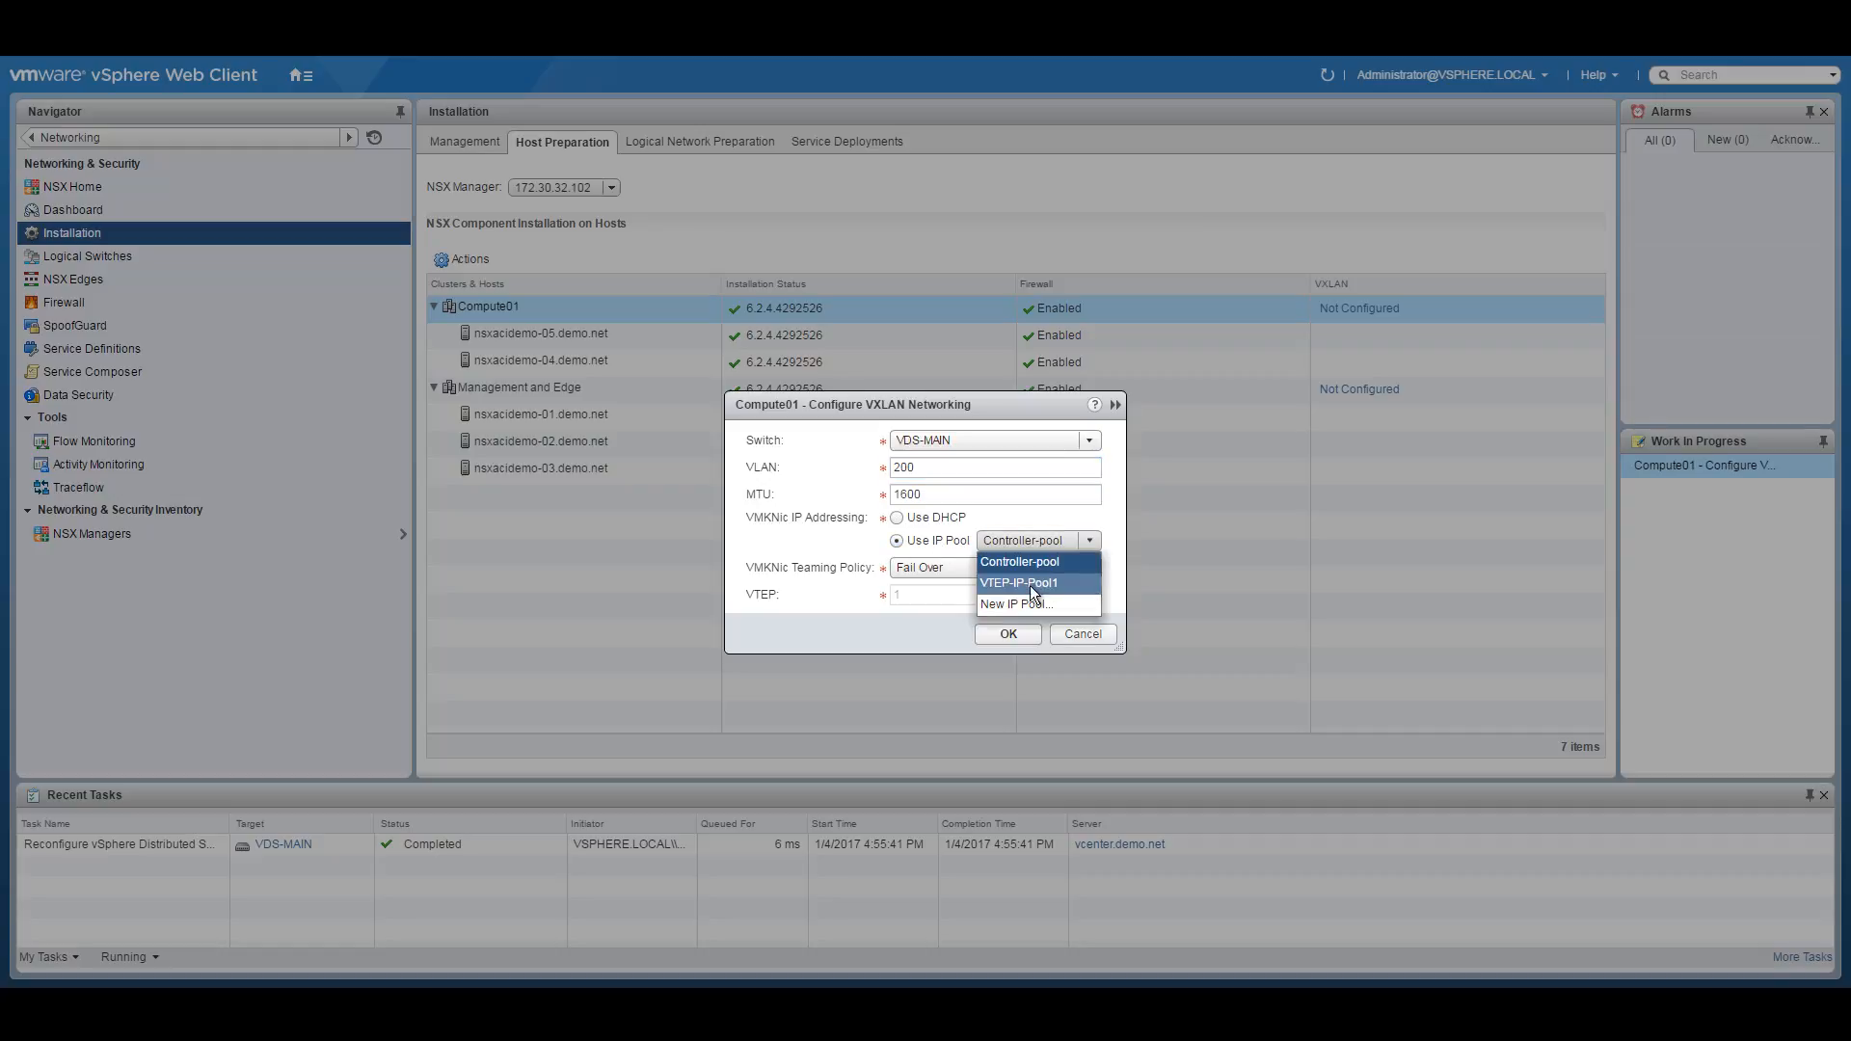
left_click(1037, 586)
left_click(1092, 569)
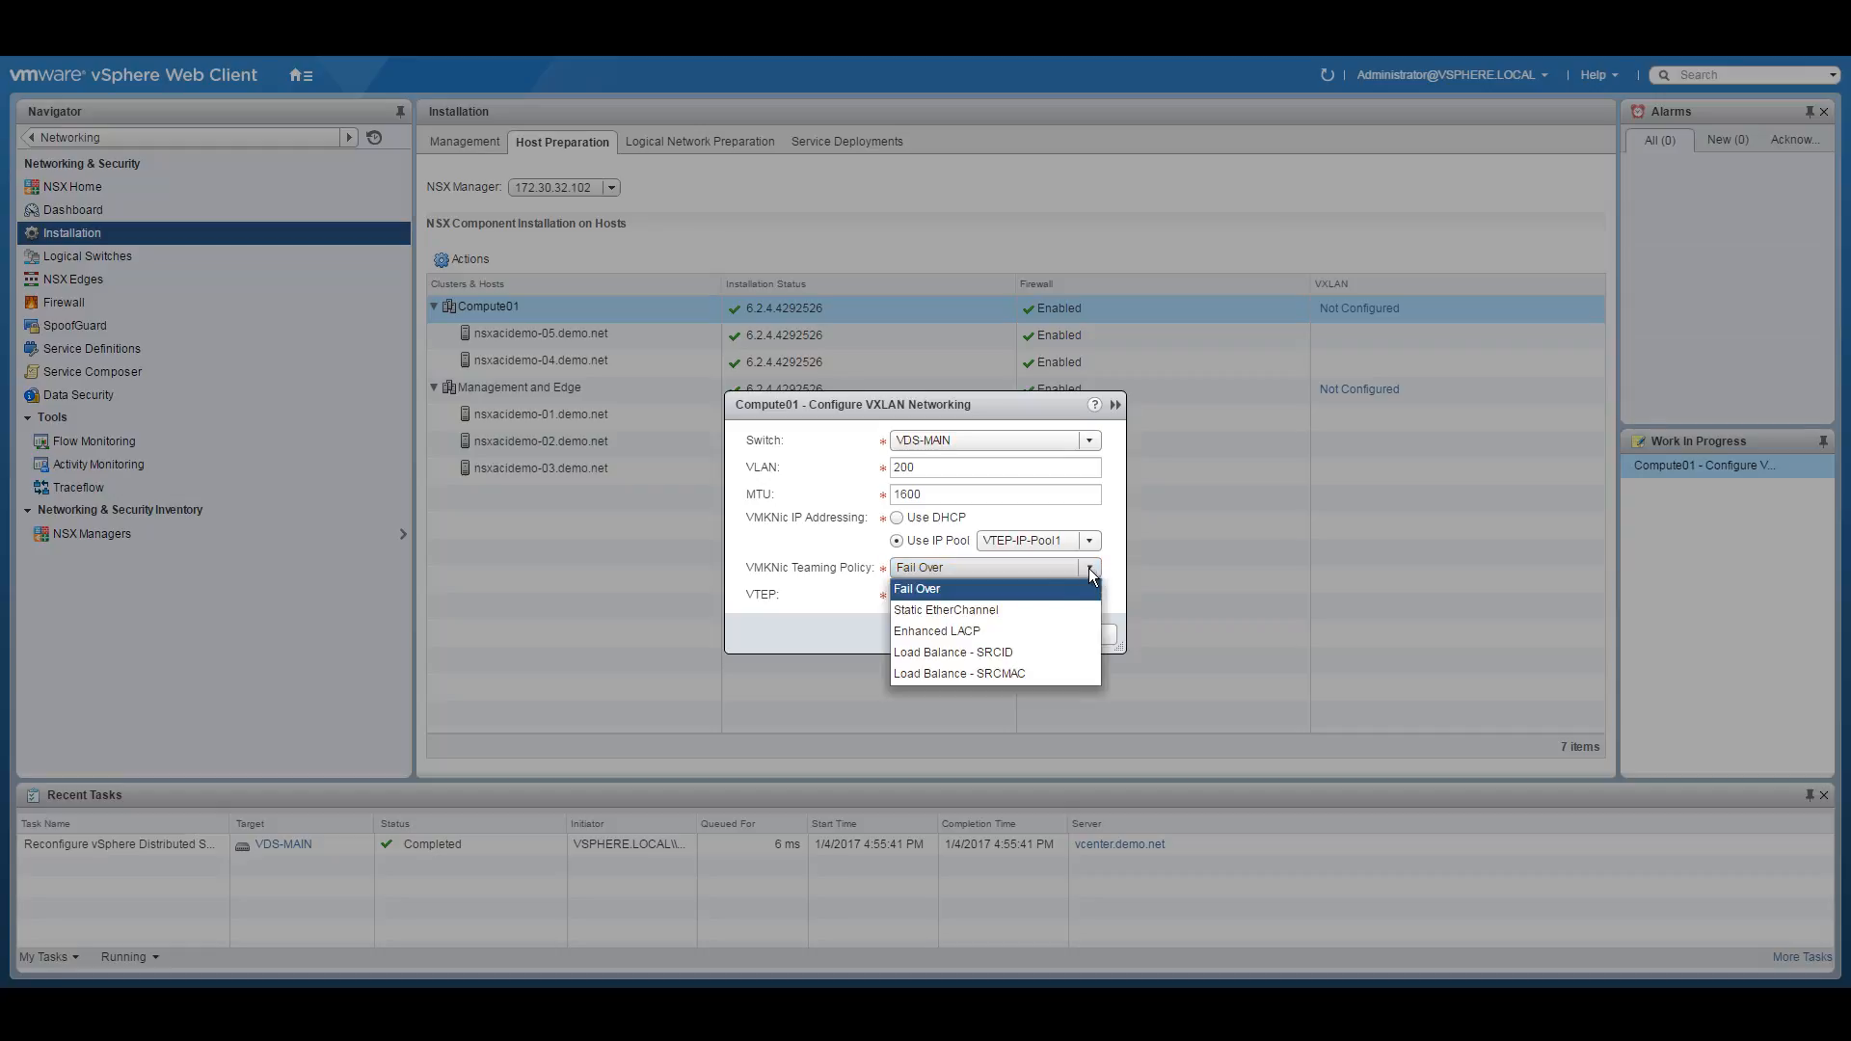
left_click(1004, 653)
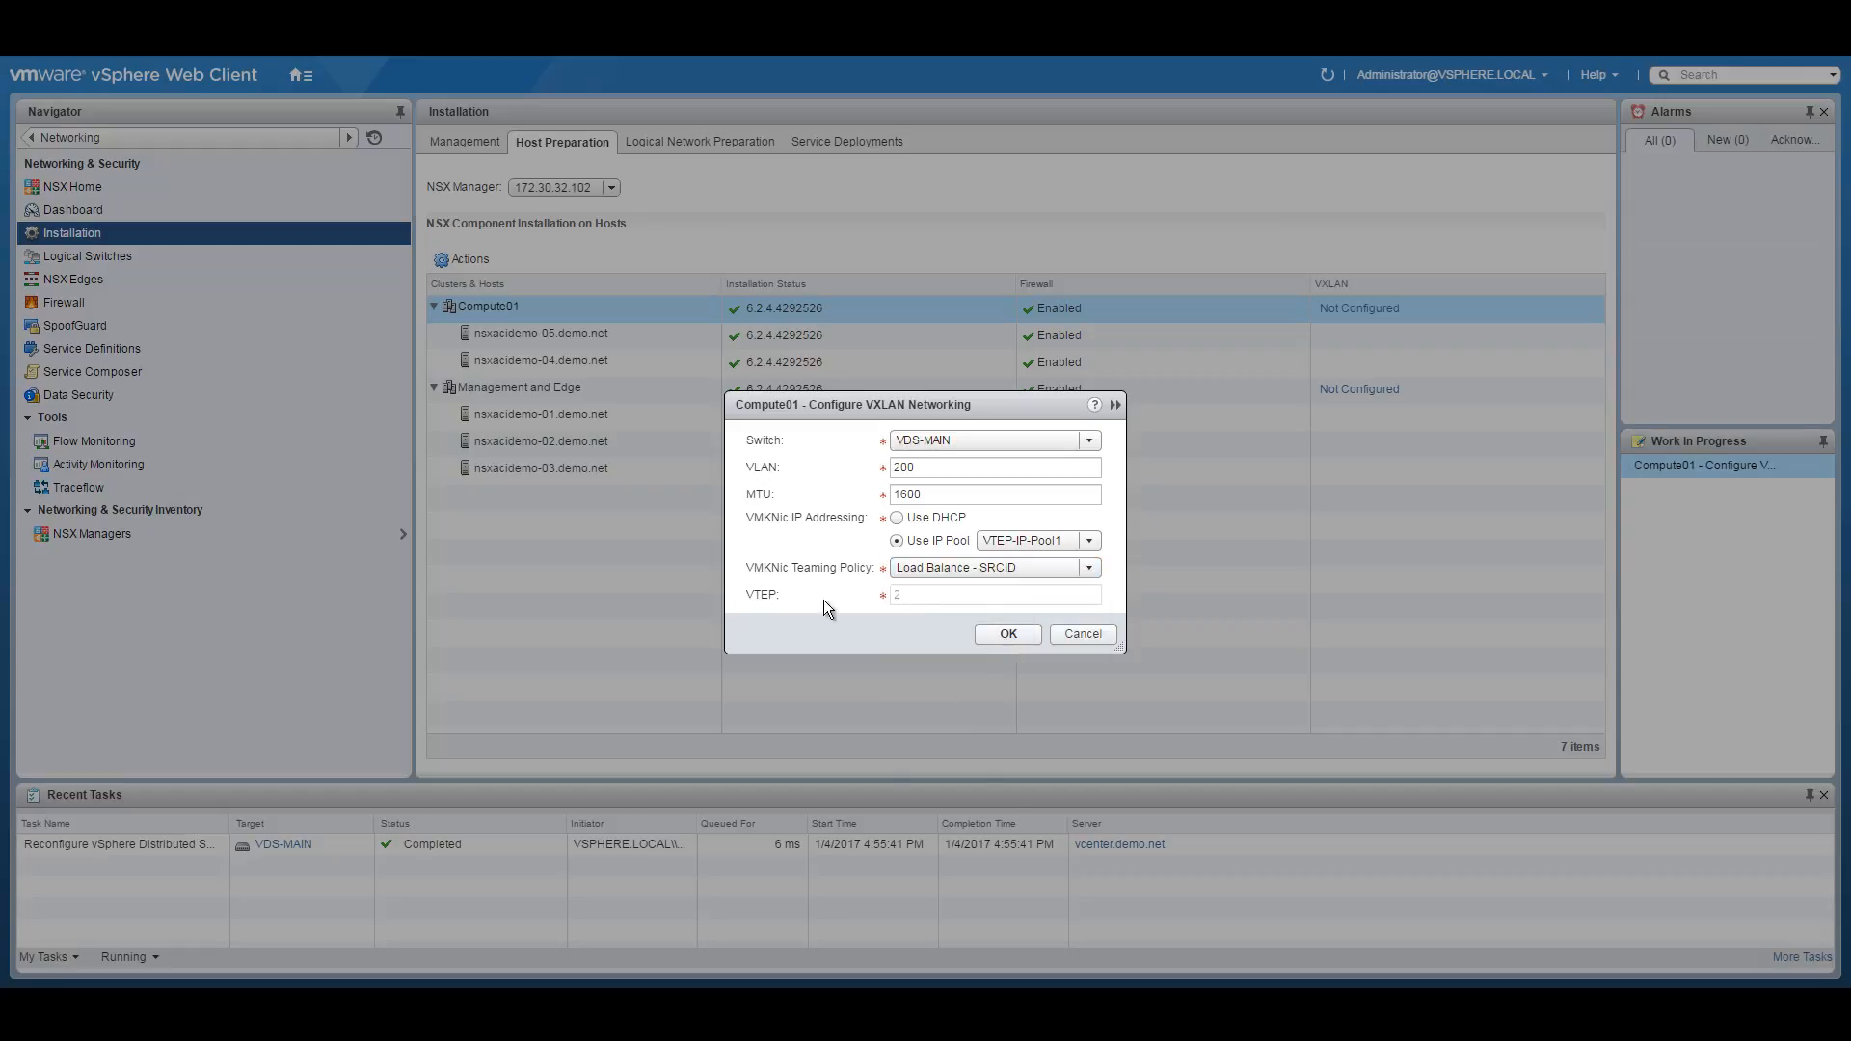
left_click(1008, 635)
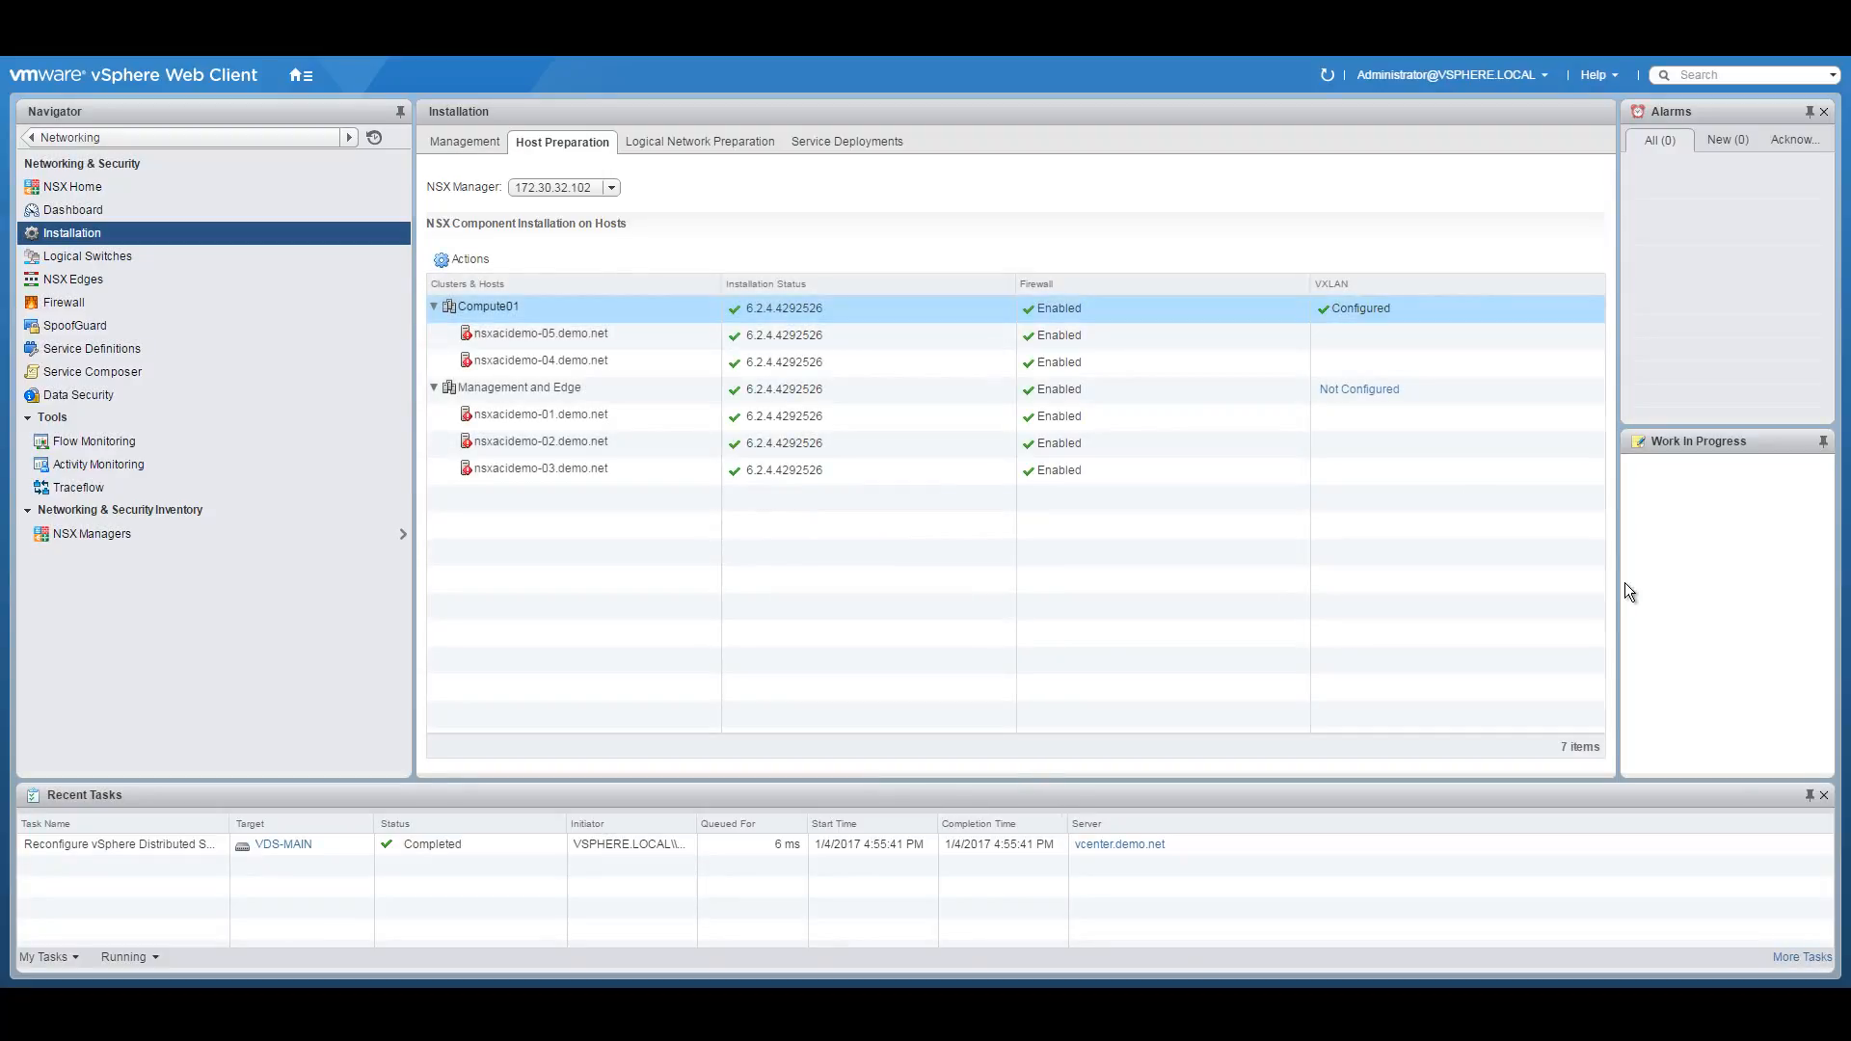
Configure Management and Edge VXLAN with VLAN 200 and VTEP-IP-Pool1, then open Logical Network Preparation.
left_click(1591, 390)
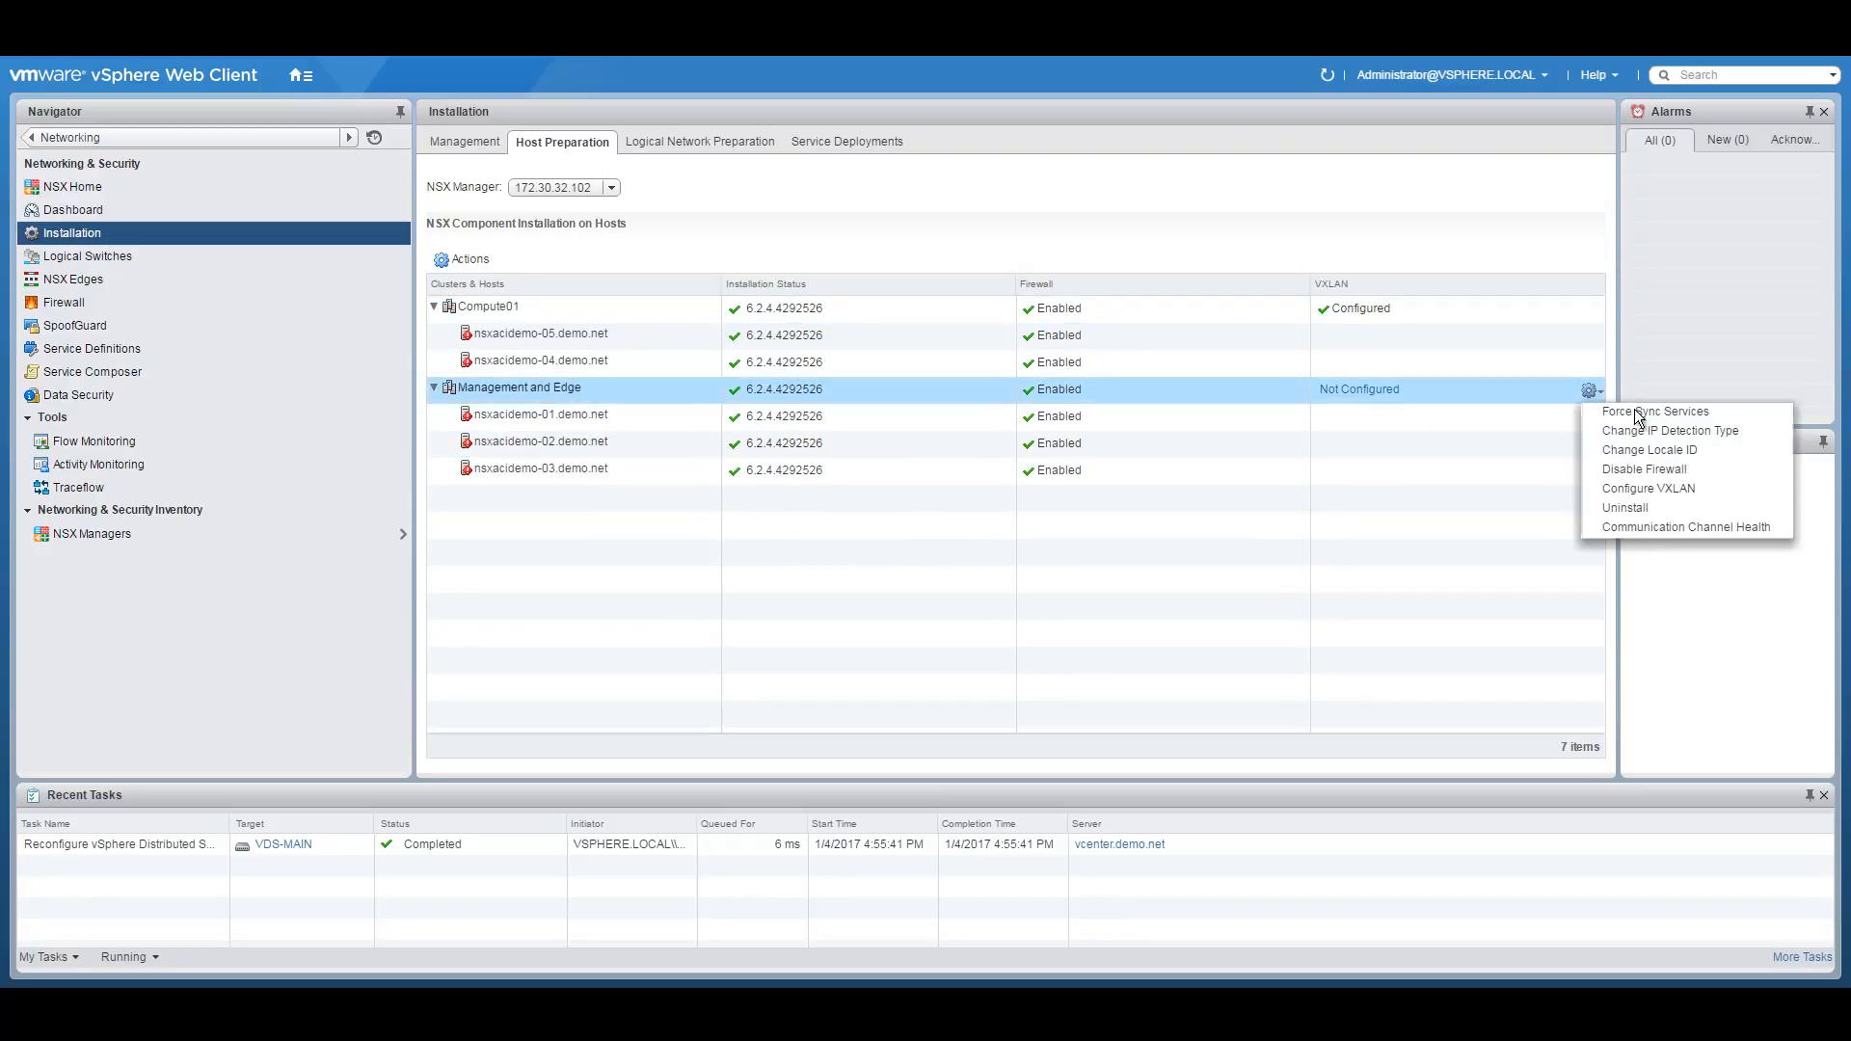
left_click(1360, 390)
double_click(962, 468)
type("200")
left_click(897, 541)
left_click(1022, 540)
left_click(1026, 575)
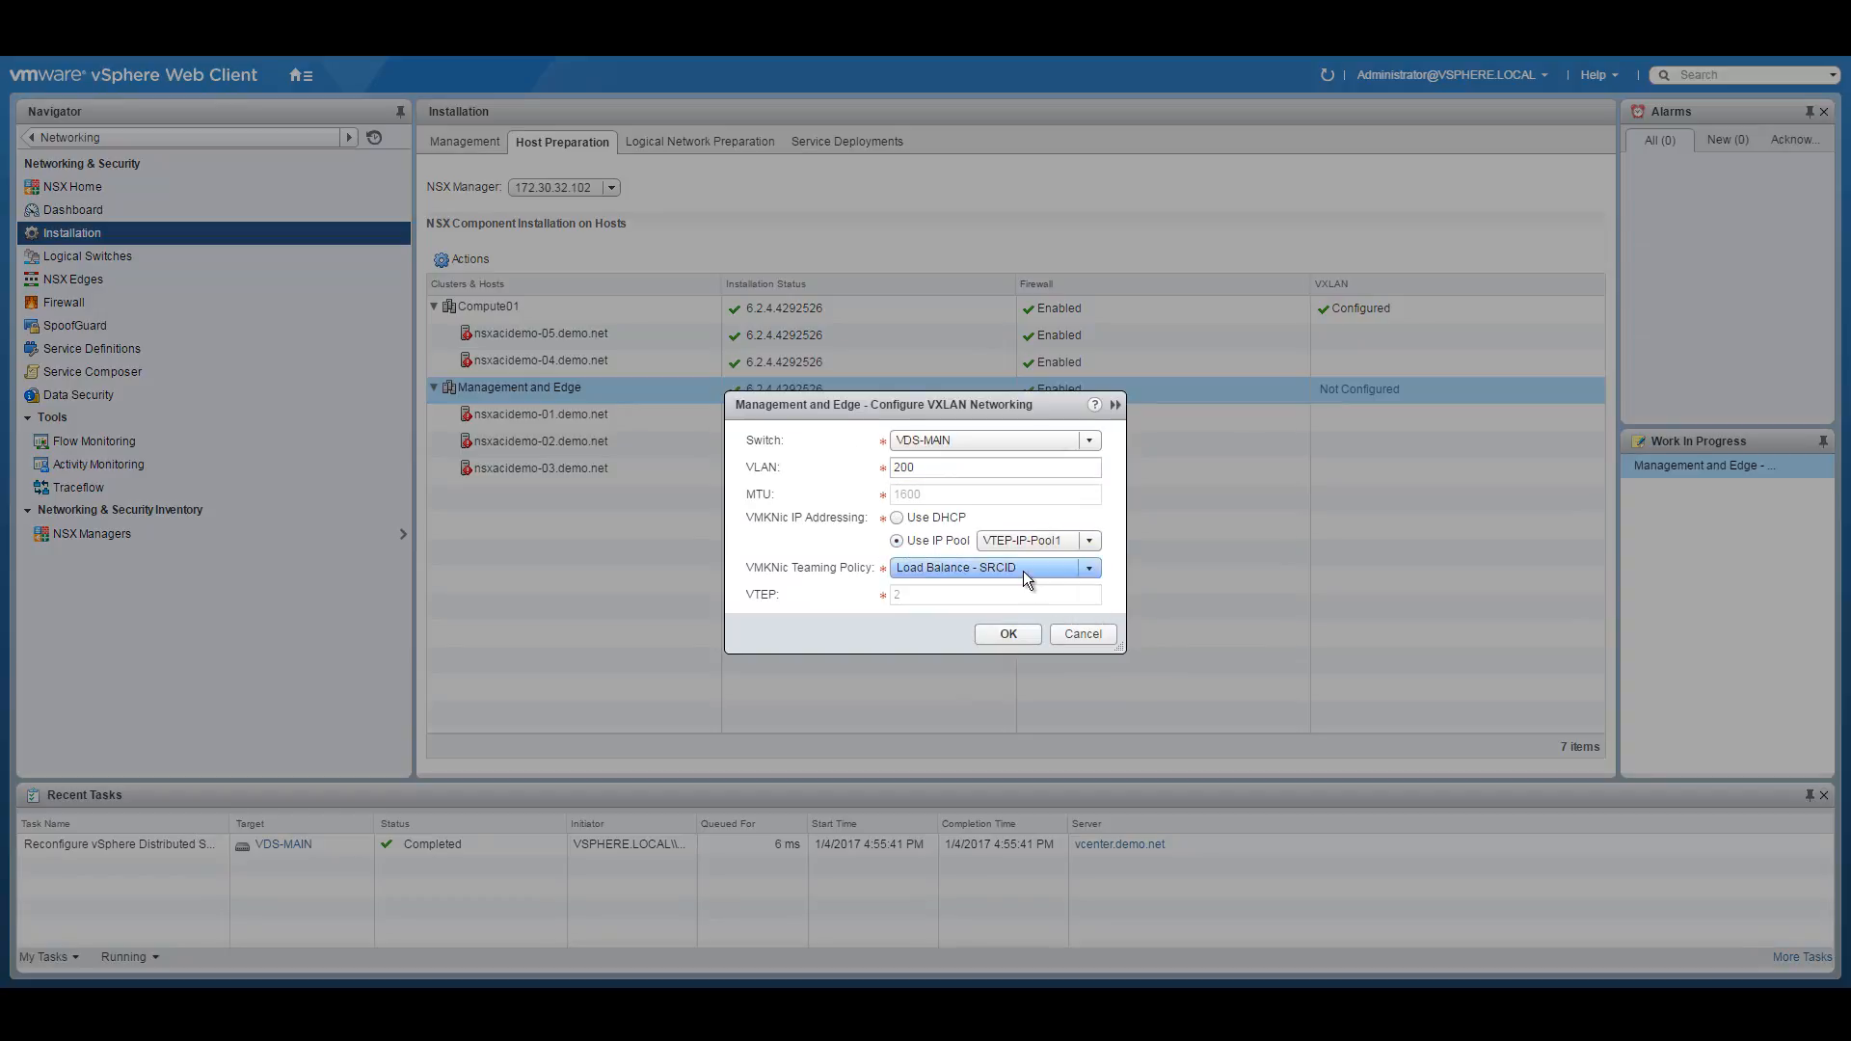
left_click(1009, 635)
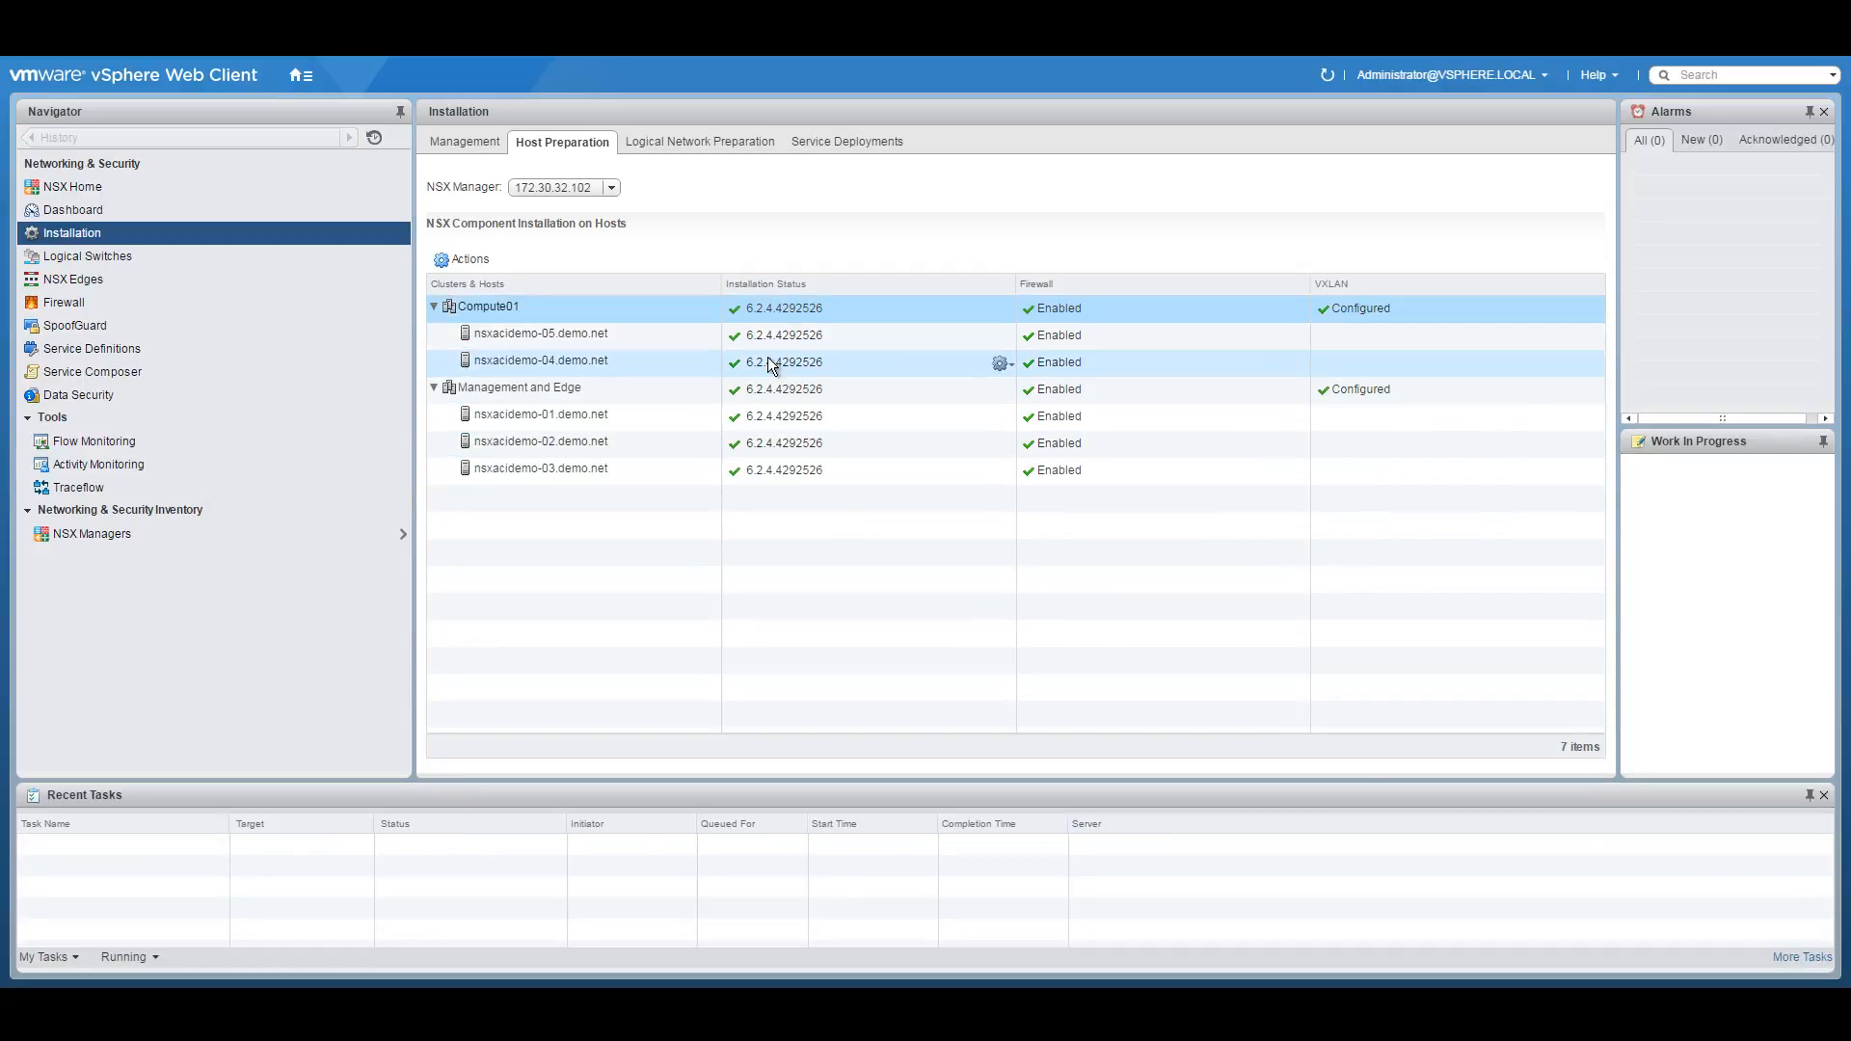
left_click(691, 145)
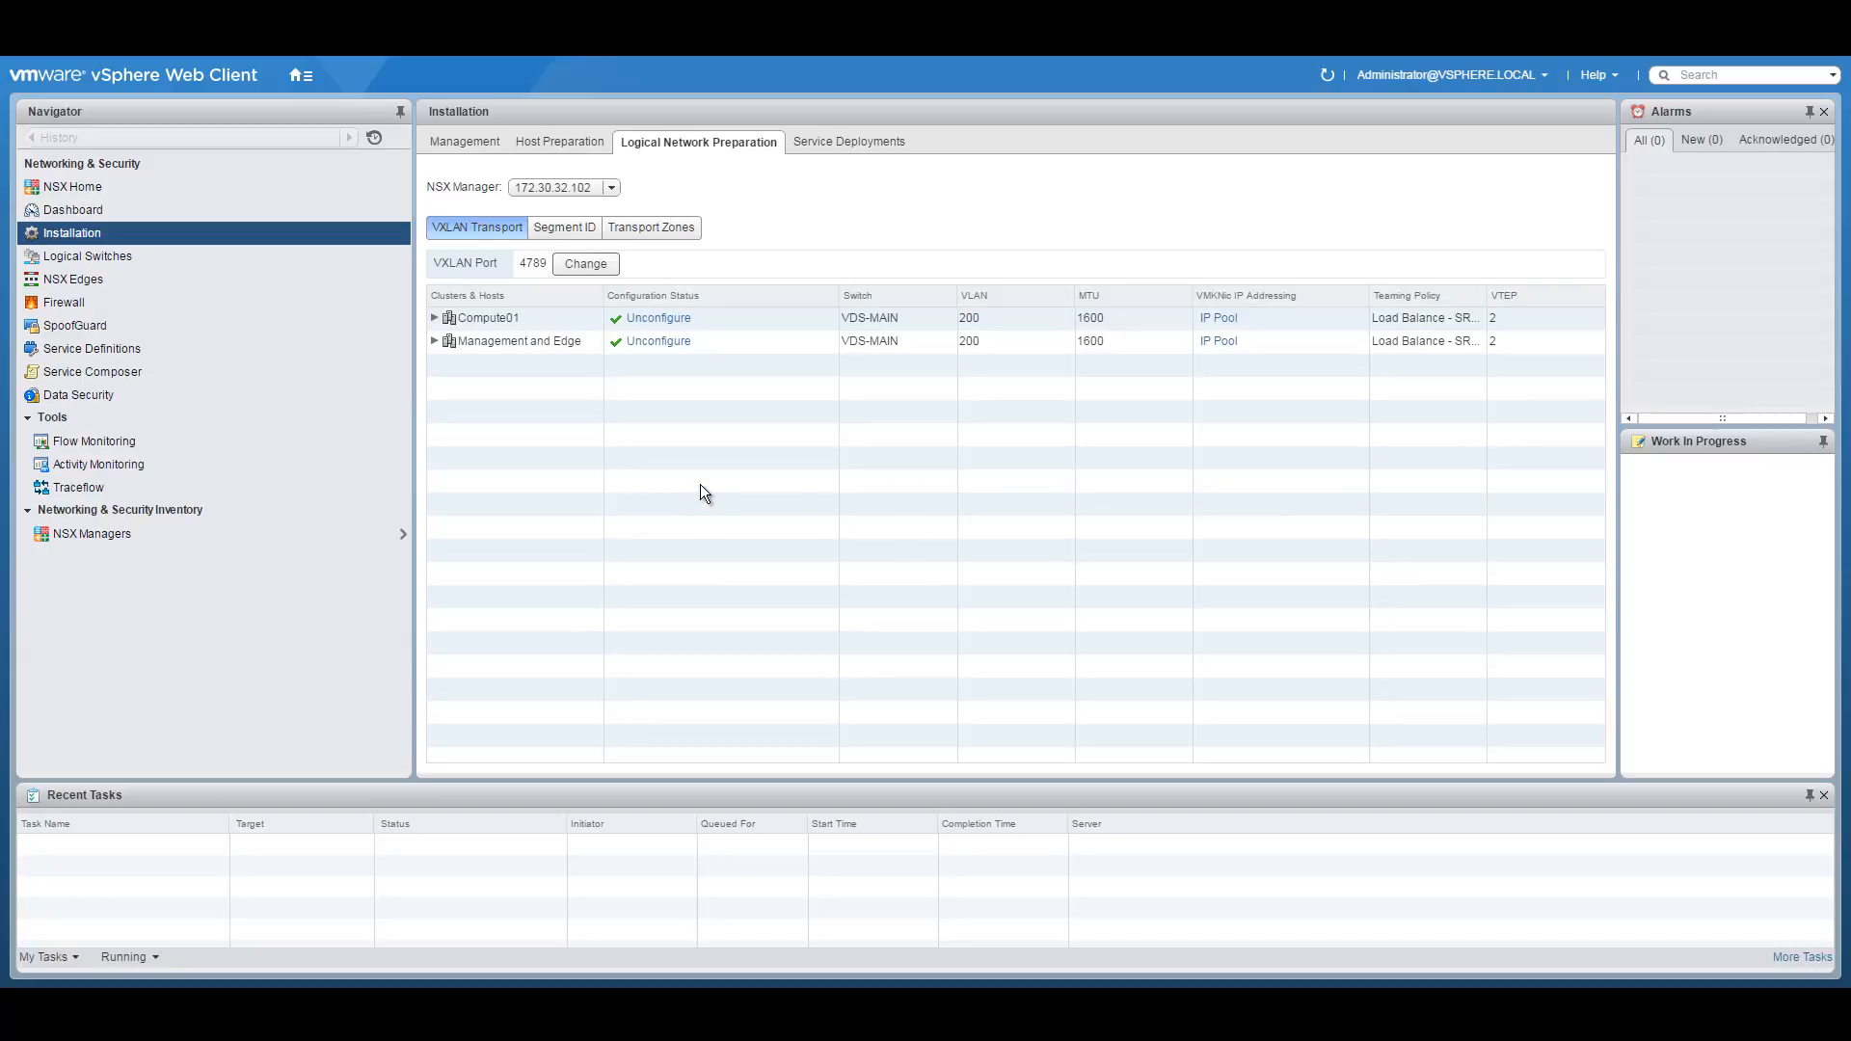
Open the Segment ID editor and check the 5000-5999 segment ID pool.
left_click(565, 228)
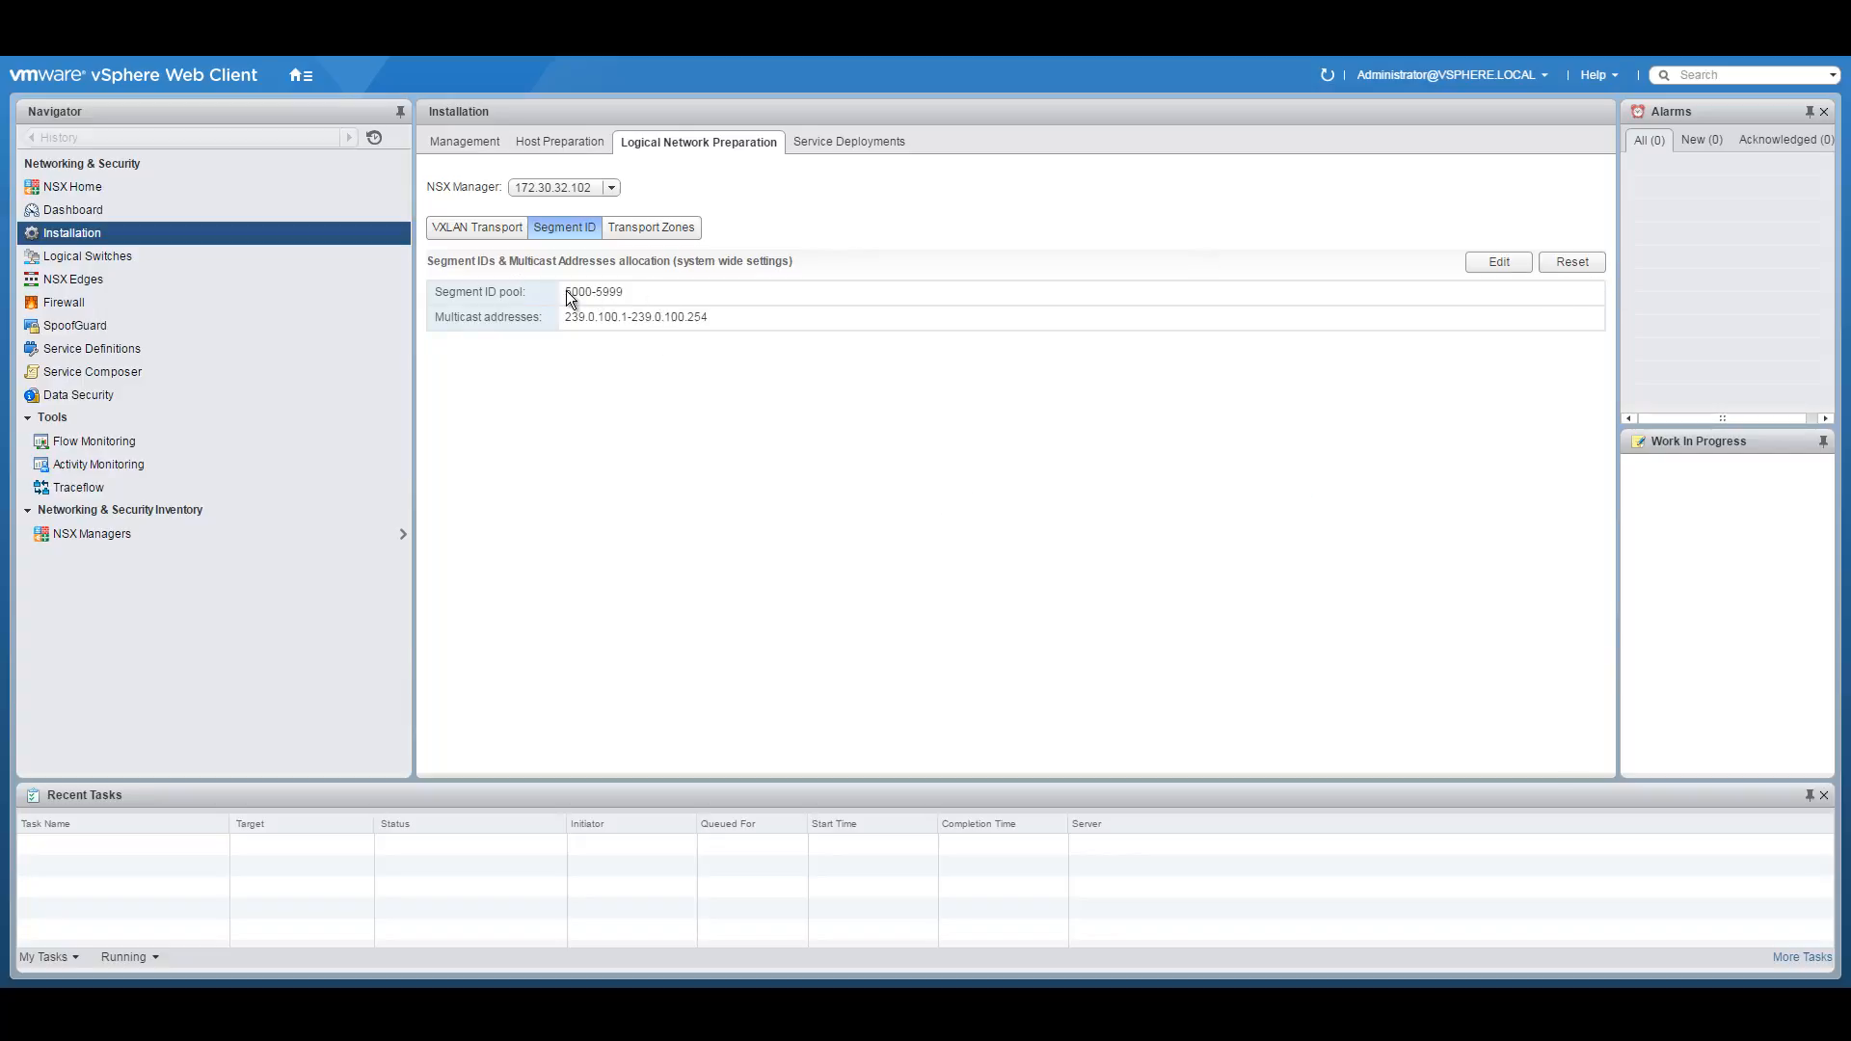
left_click(1504, 262)
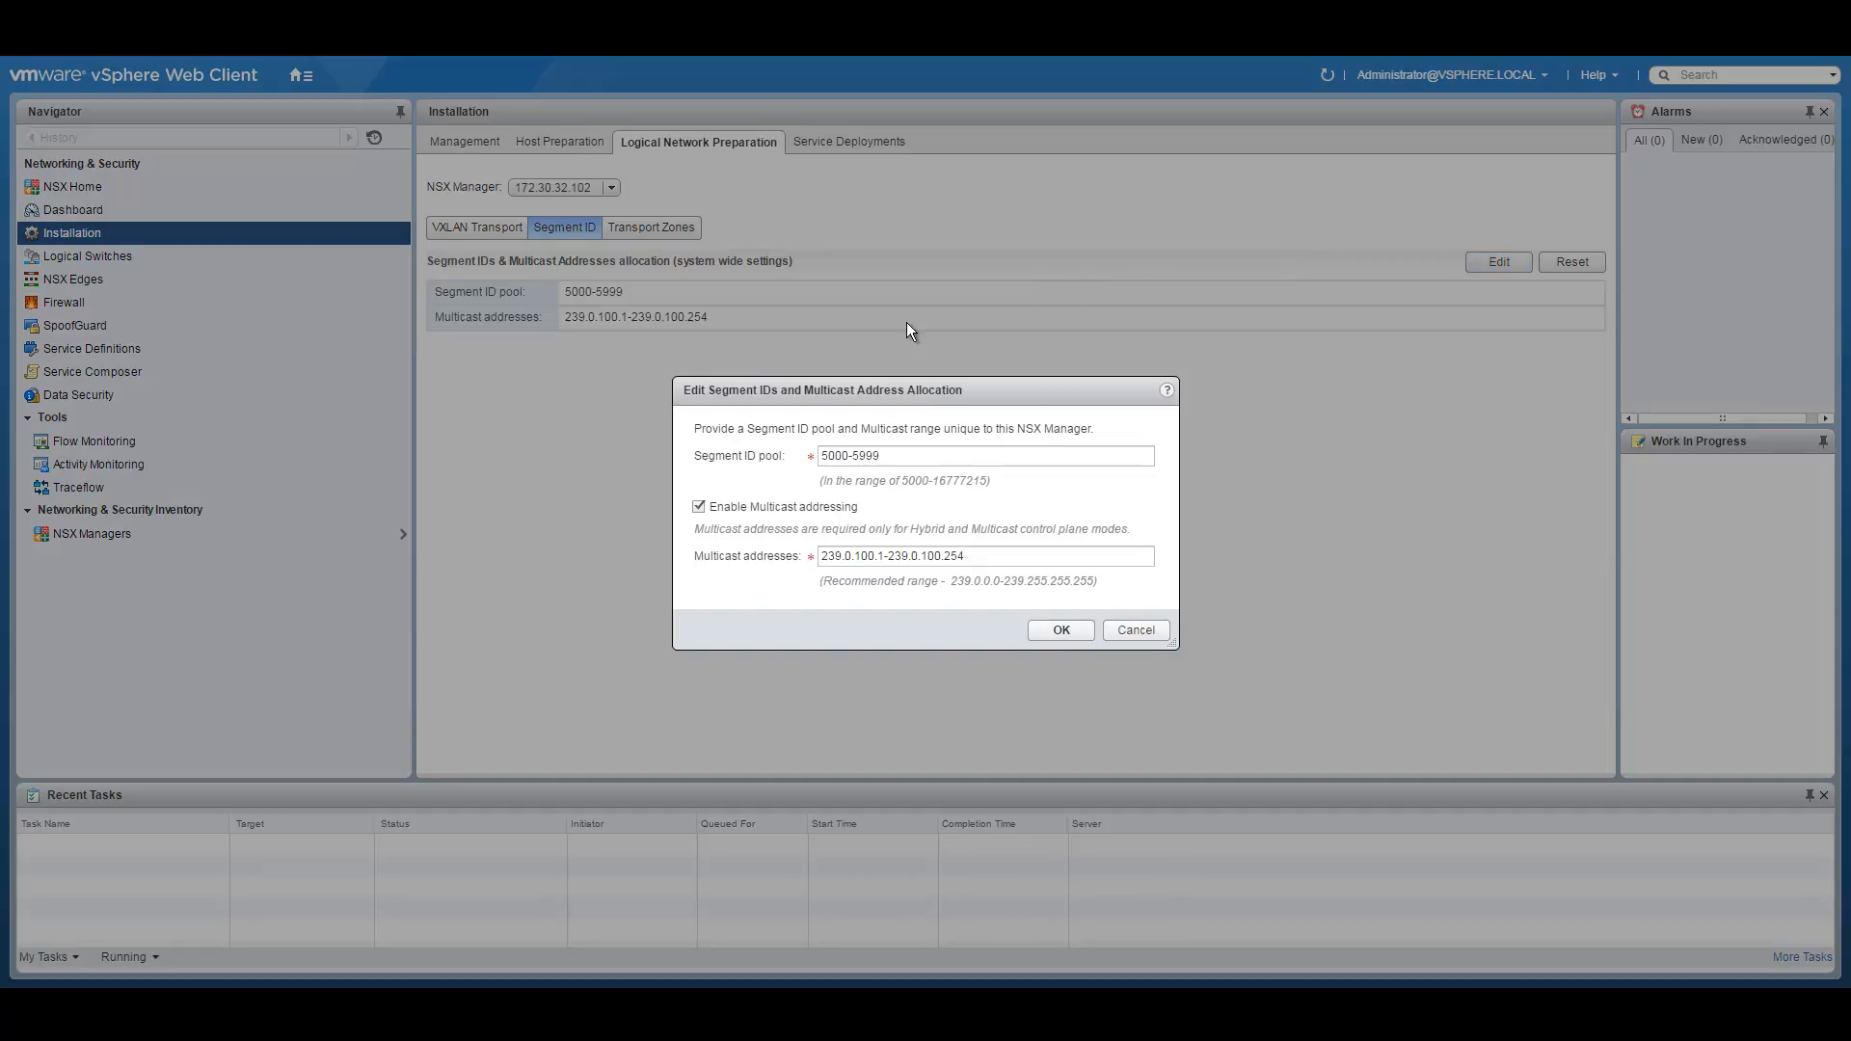
triple_click(889, 457)
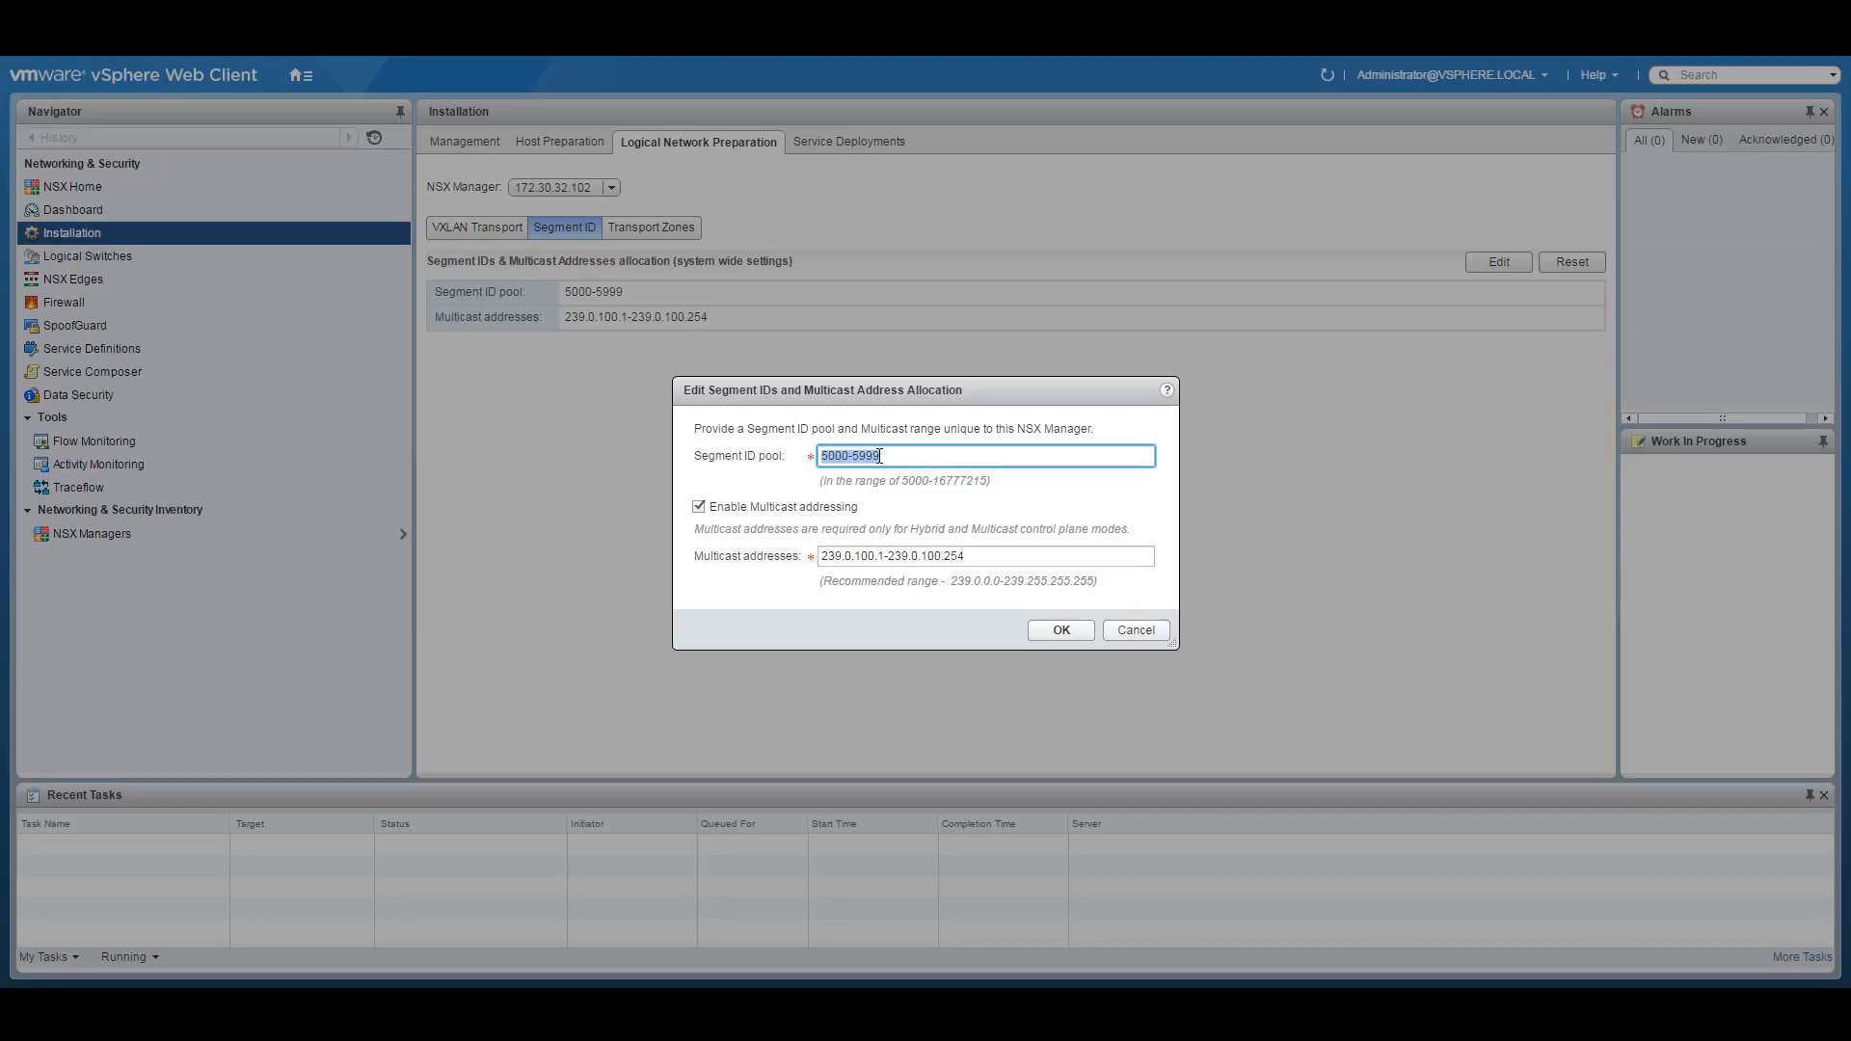
left_click_drag(1026, 561, 871, 555)
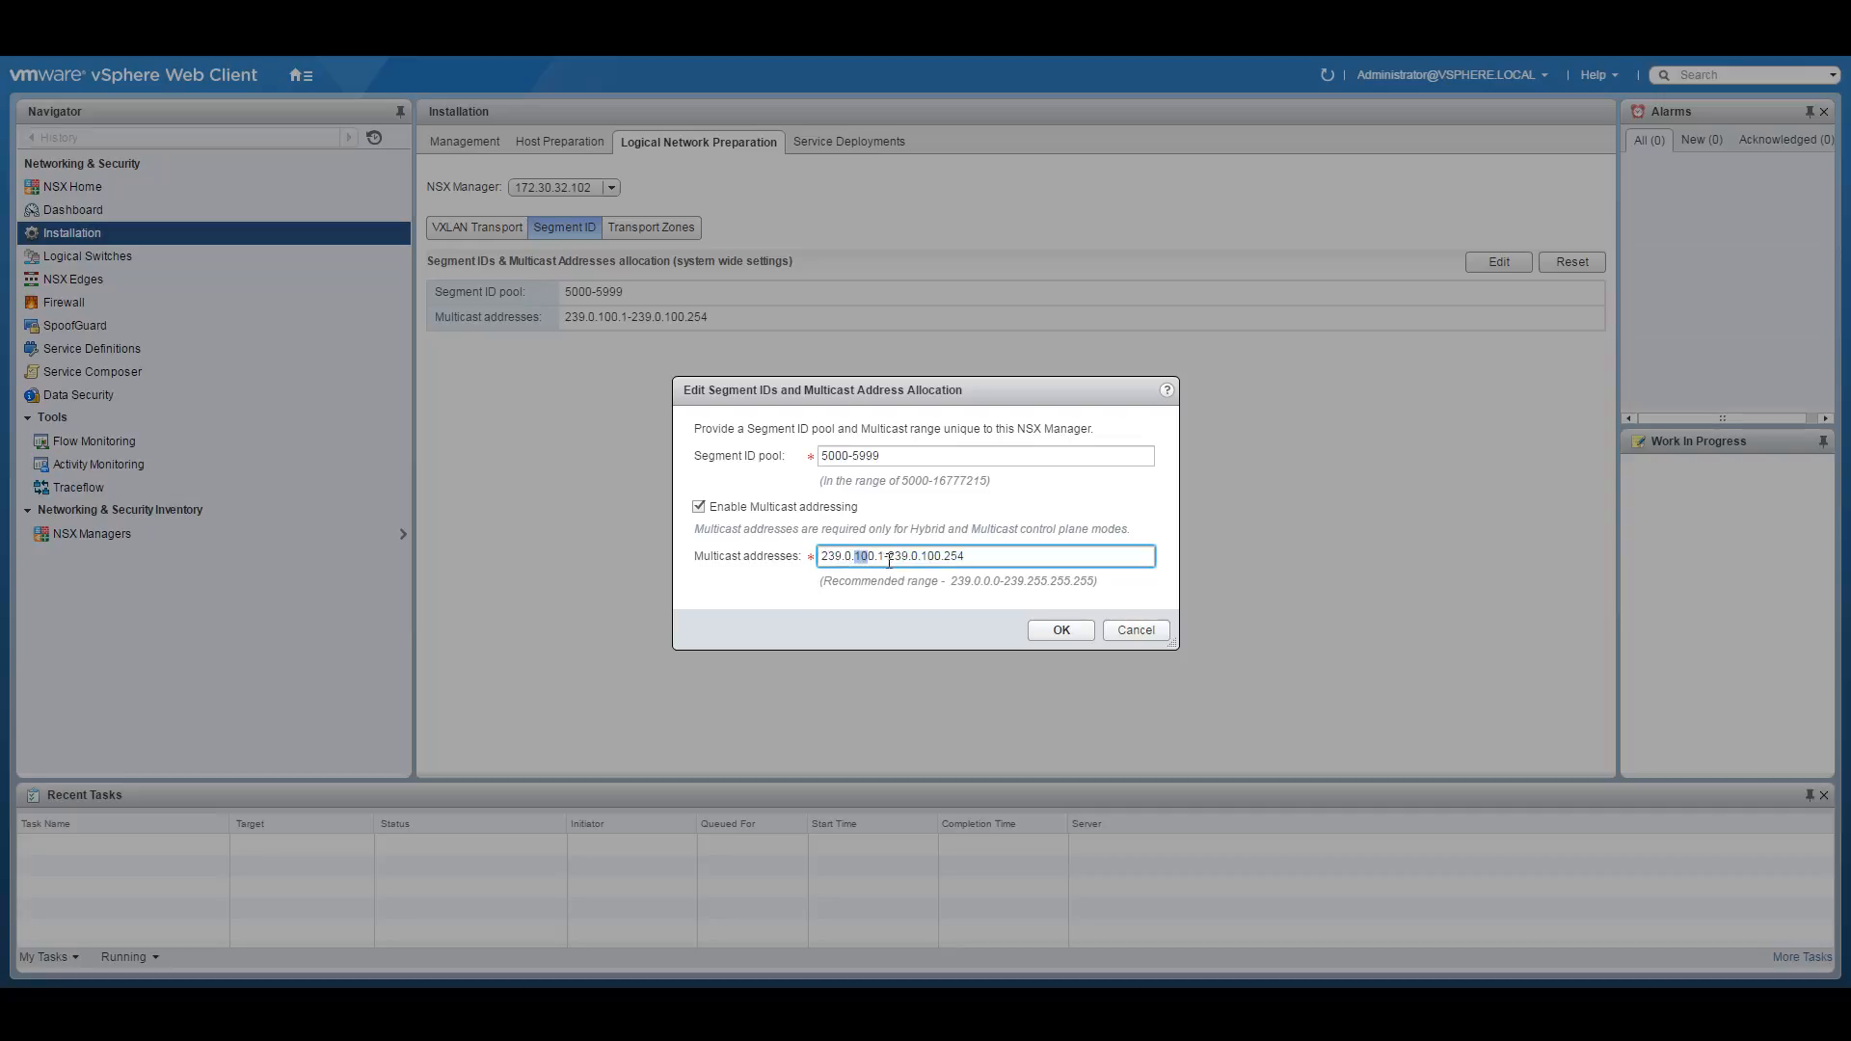
Review the 239.0.100.1-239.0.100.254 multicast range and save the segment ID settings.
left_click(945, 557)
left_click_drag(947, 560, 974, 558)
left_click(1004, 559)
left_click_drag(1003, 559, 804, 559)
left_click(1064, 631)
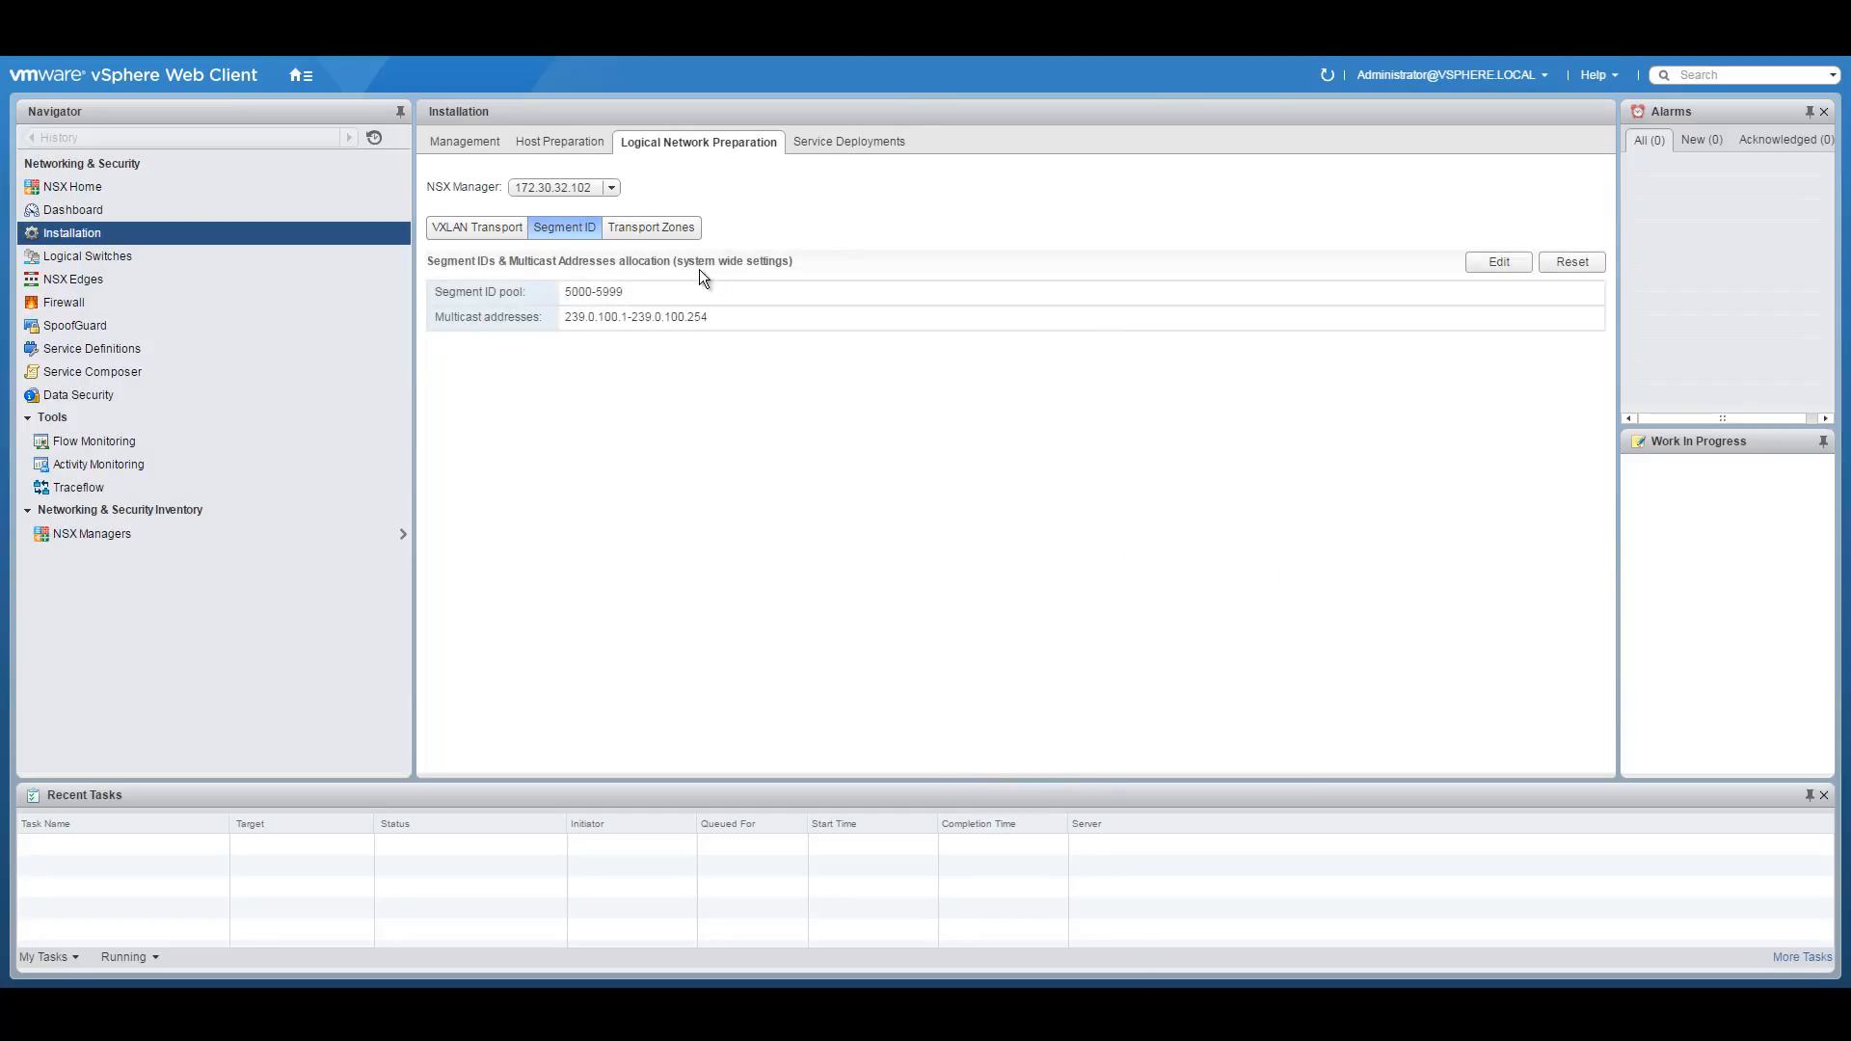
left_click(665, 230)
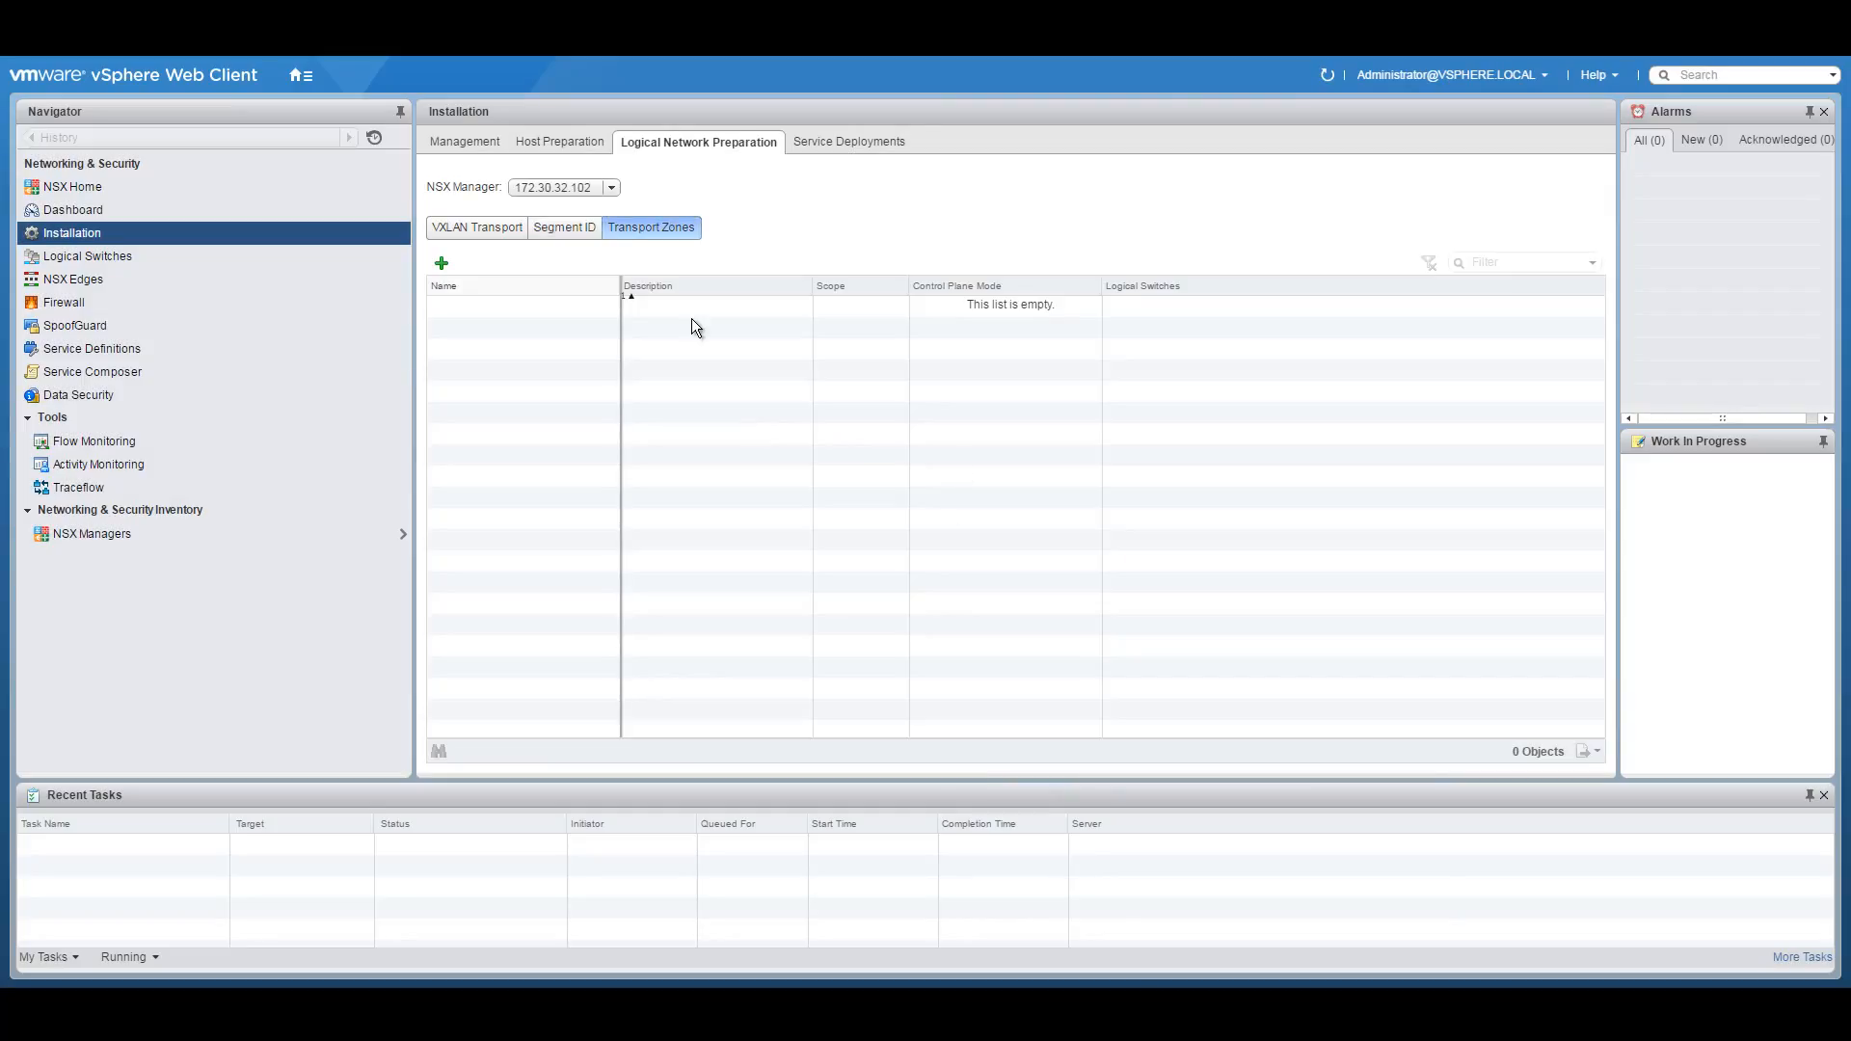
Add transport zone TZ-MAIN, Hybrid replication, including Compute01 and Management and Edge clusters.
left_click(442, 264)
left_click(831, 314)
type("TZ-MAIN")
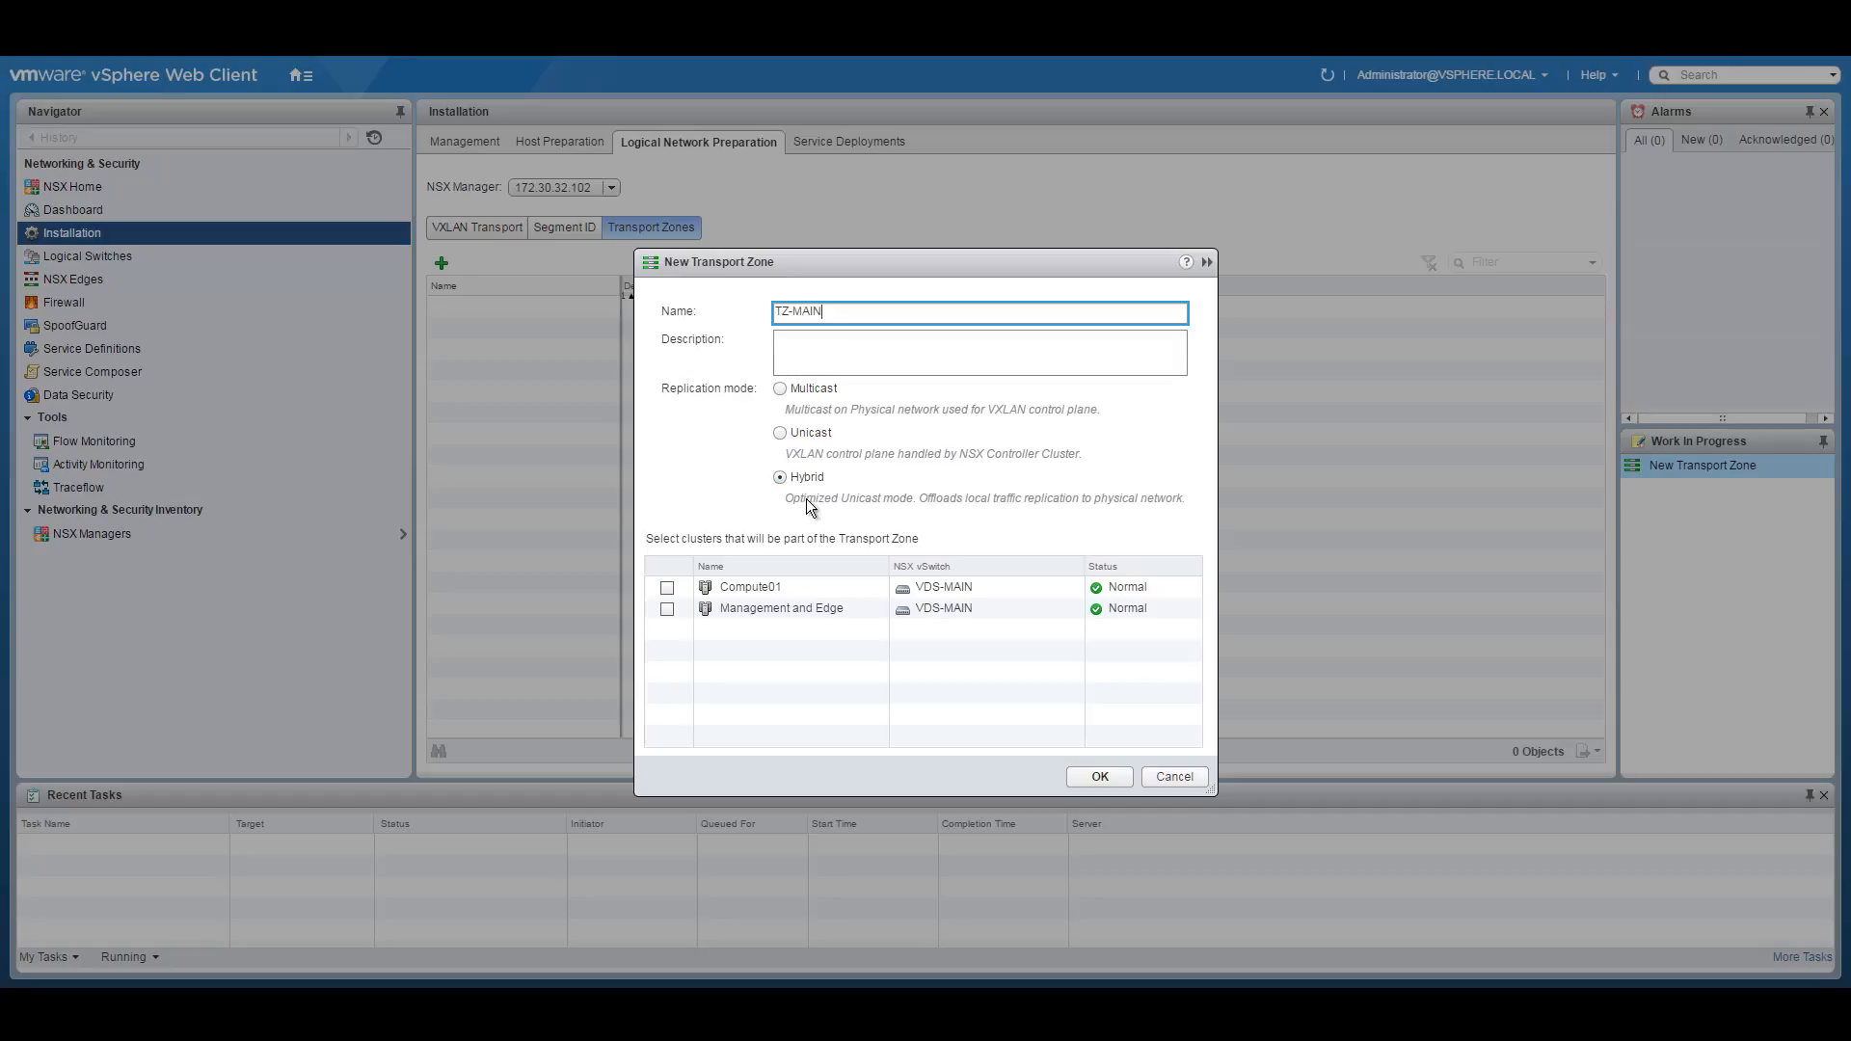
mouse_move(816, 508)
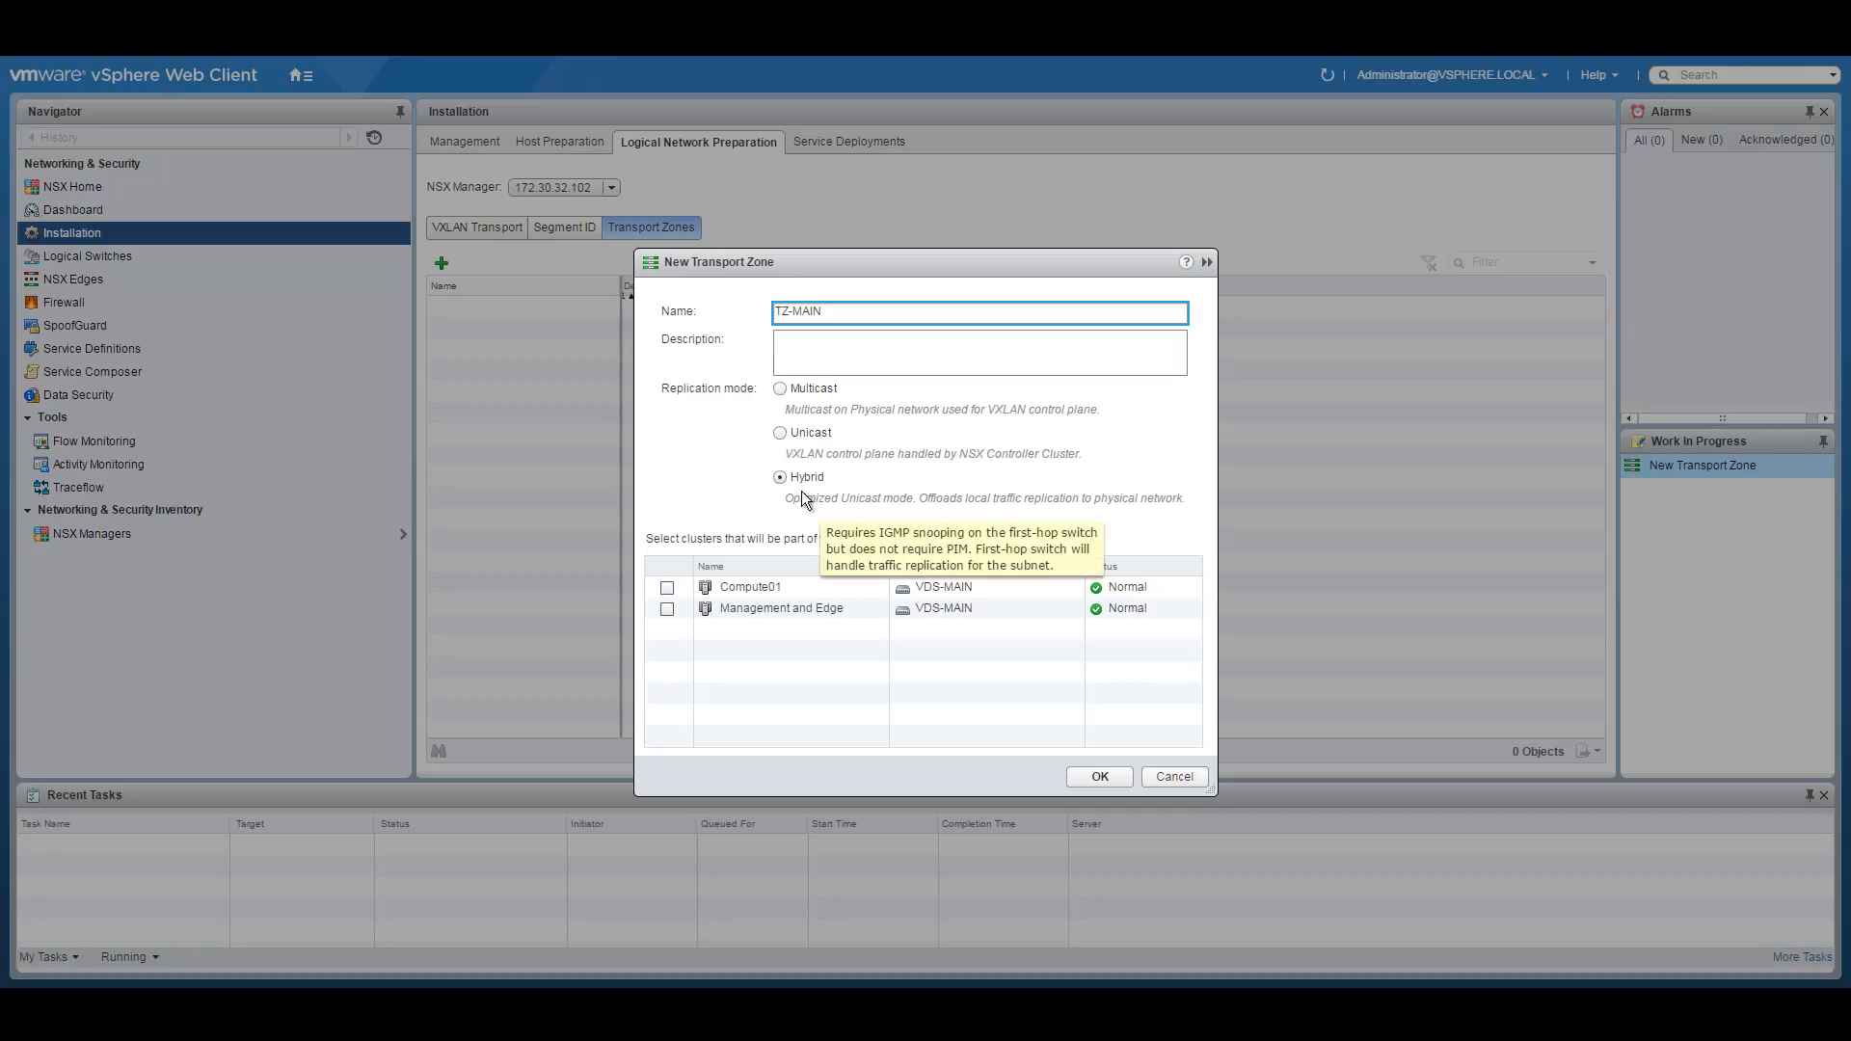
left_click(666, 587)
left_click(667, 609)
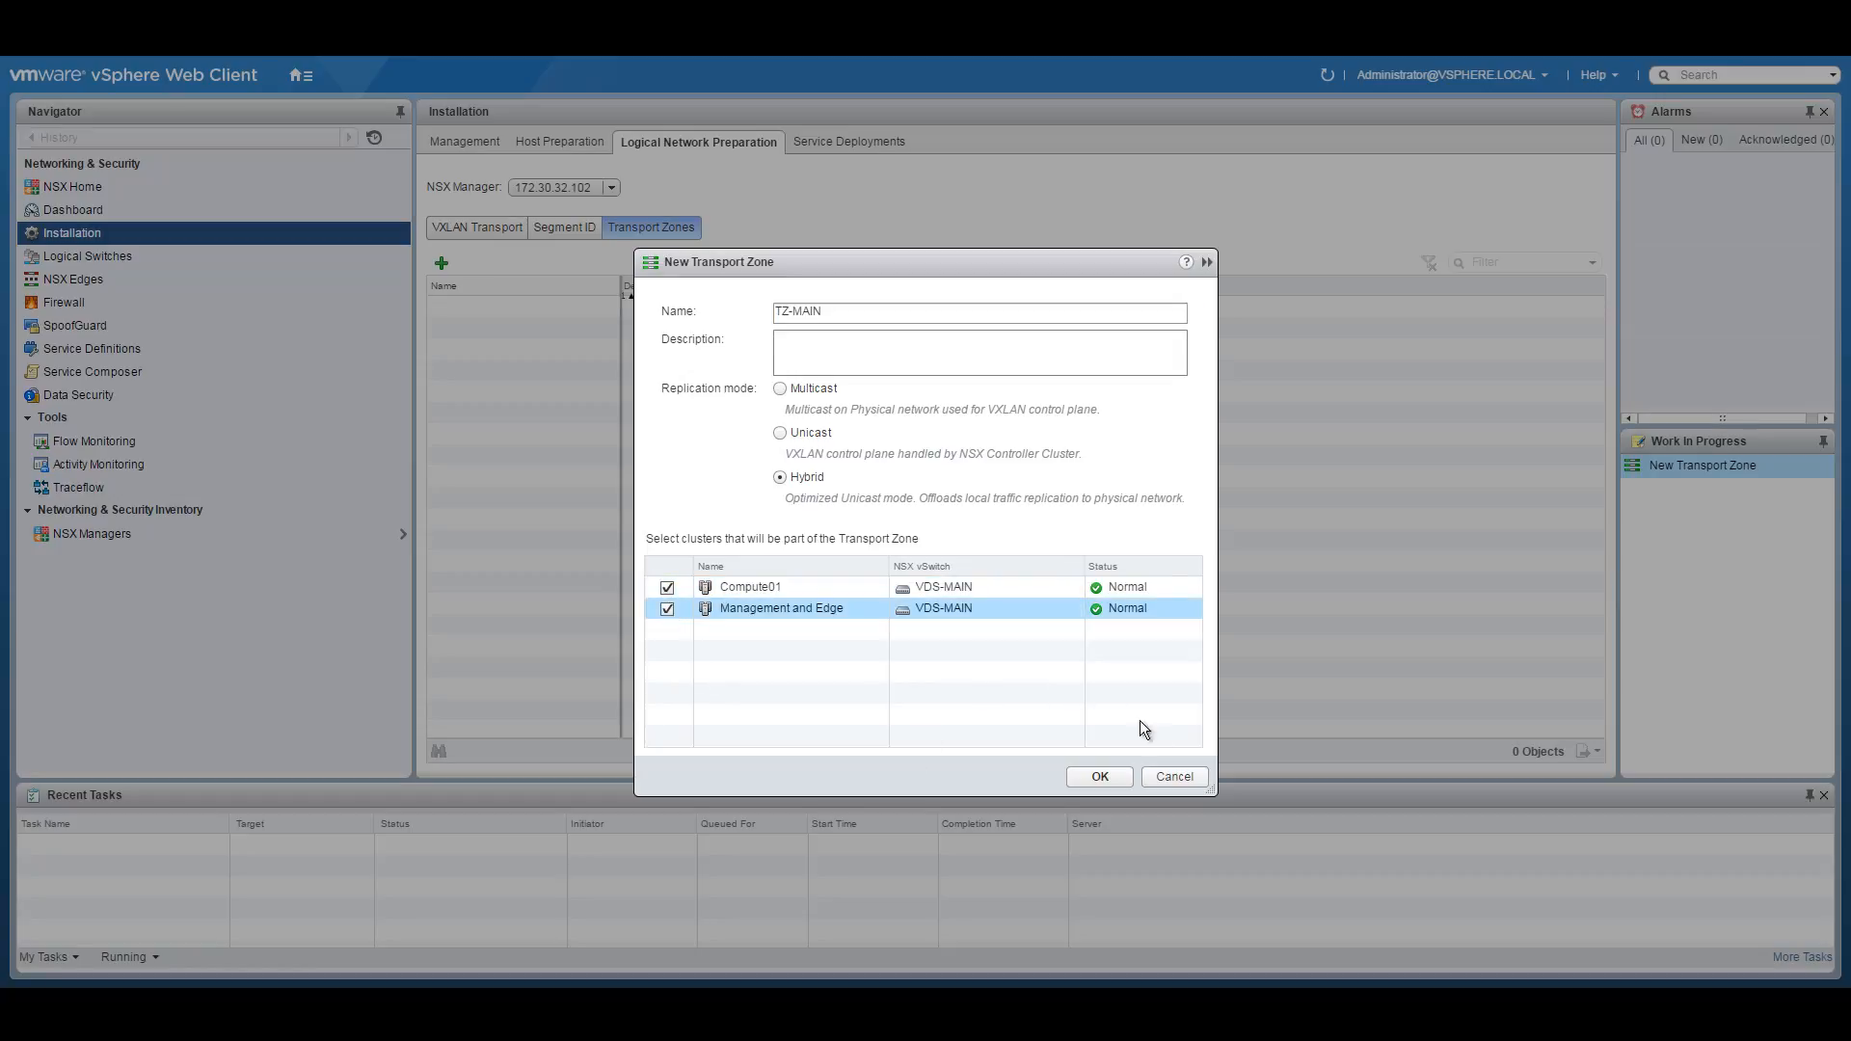
left_click(1112, 781)
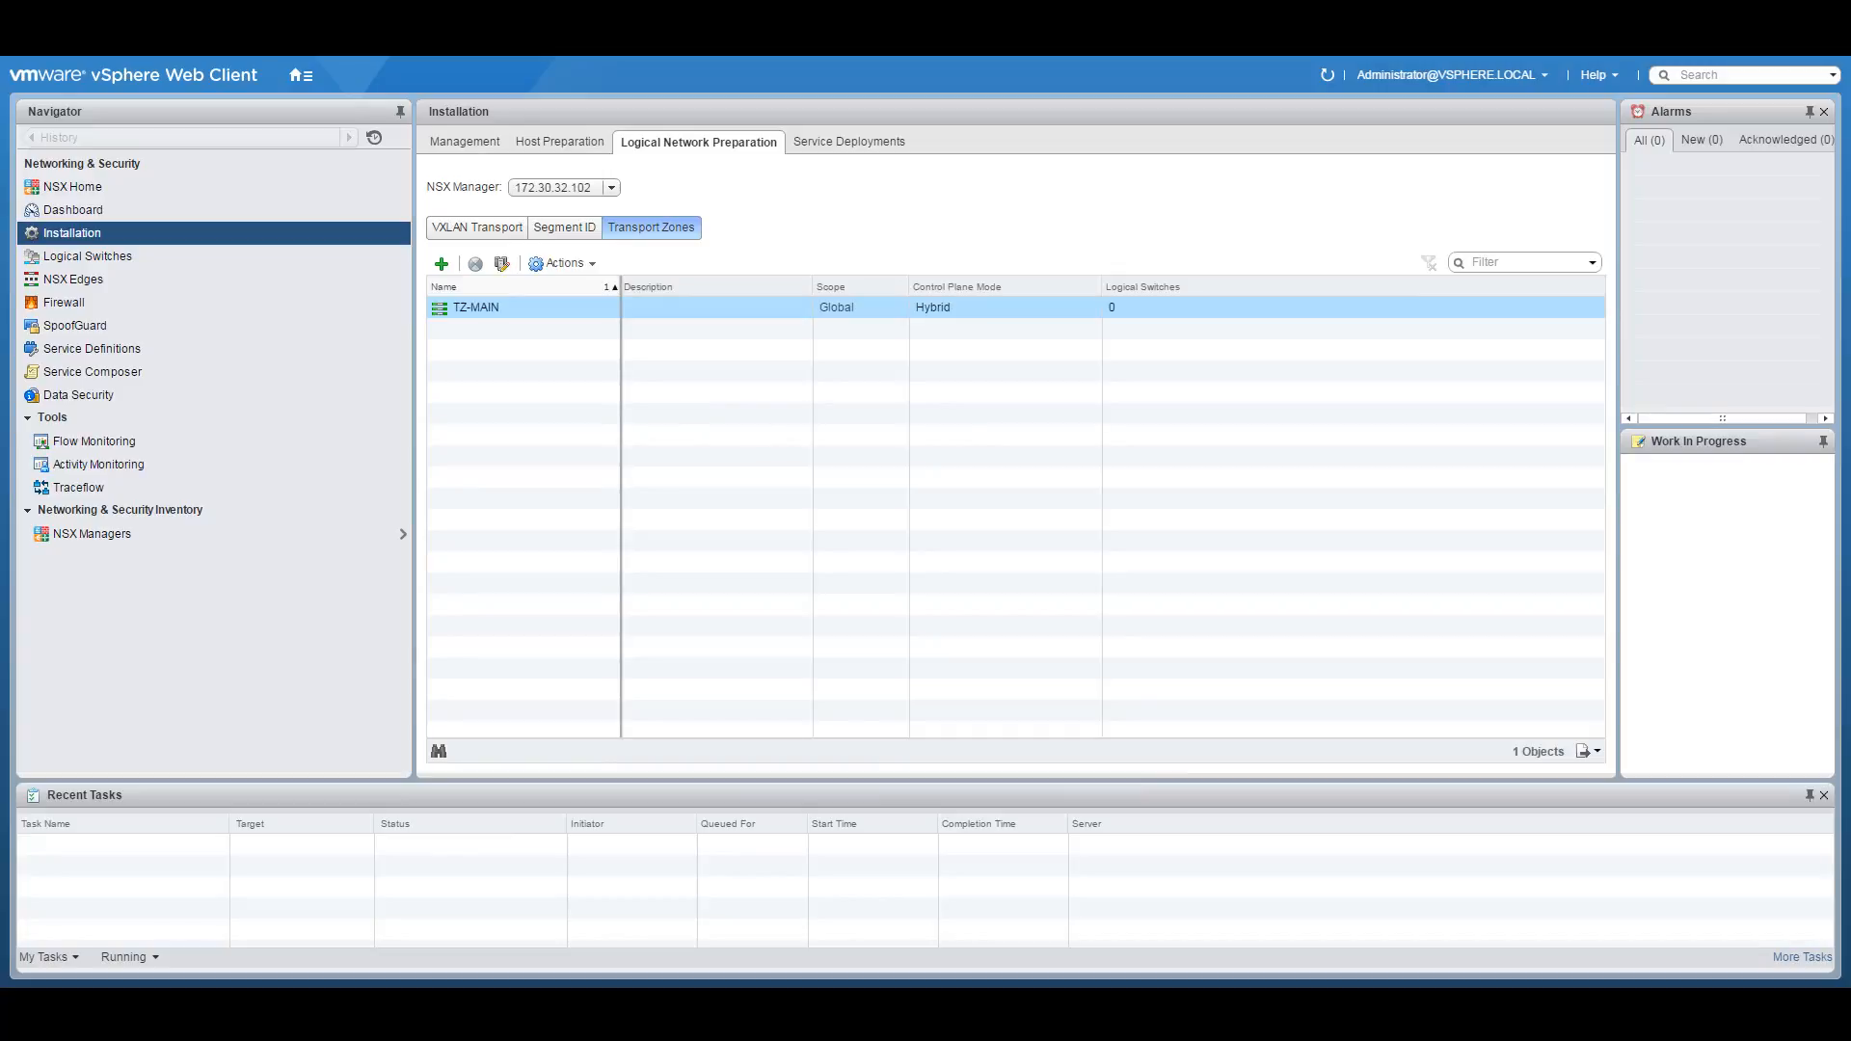
Start a New Logical Switch in TZ-MAIN from the Logical Switches list.
left_click(352, 488)
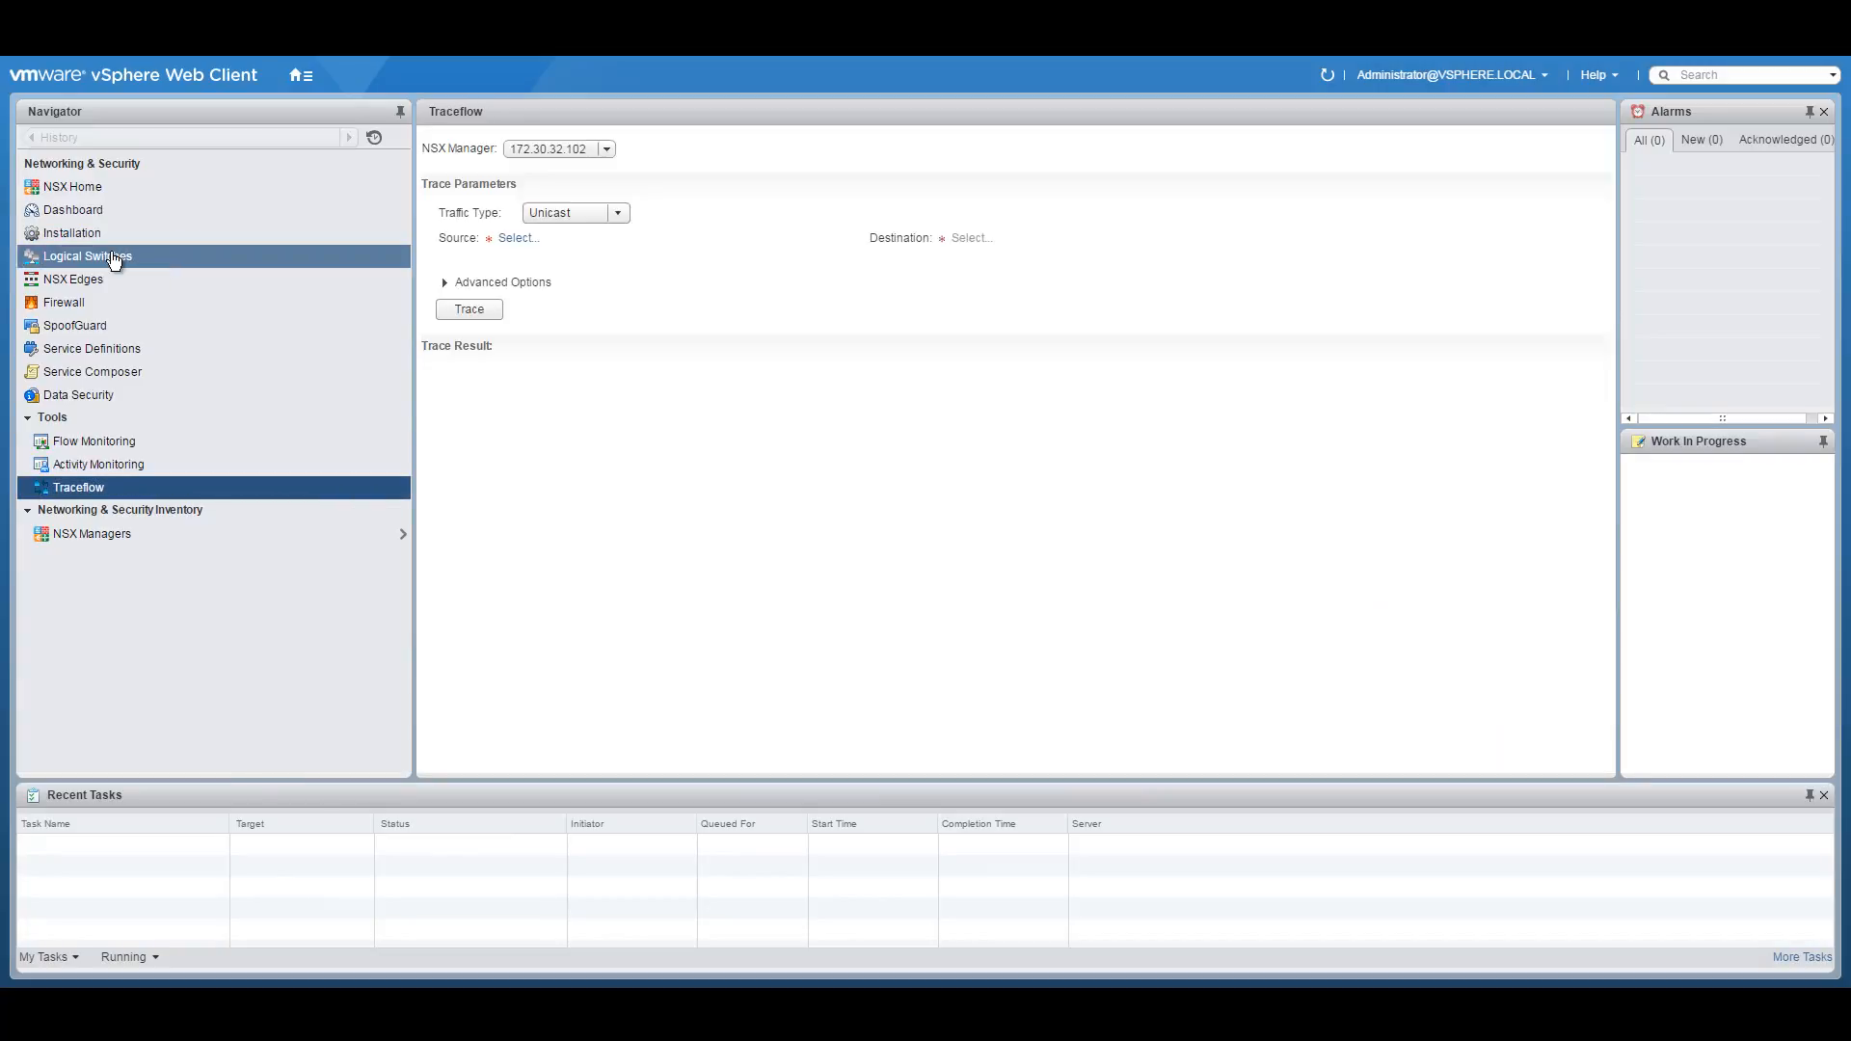
left_click(114, 258)
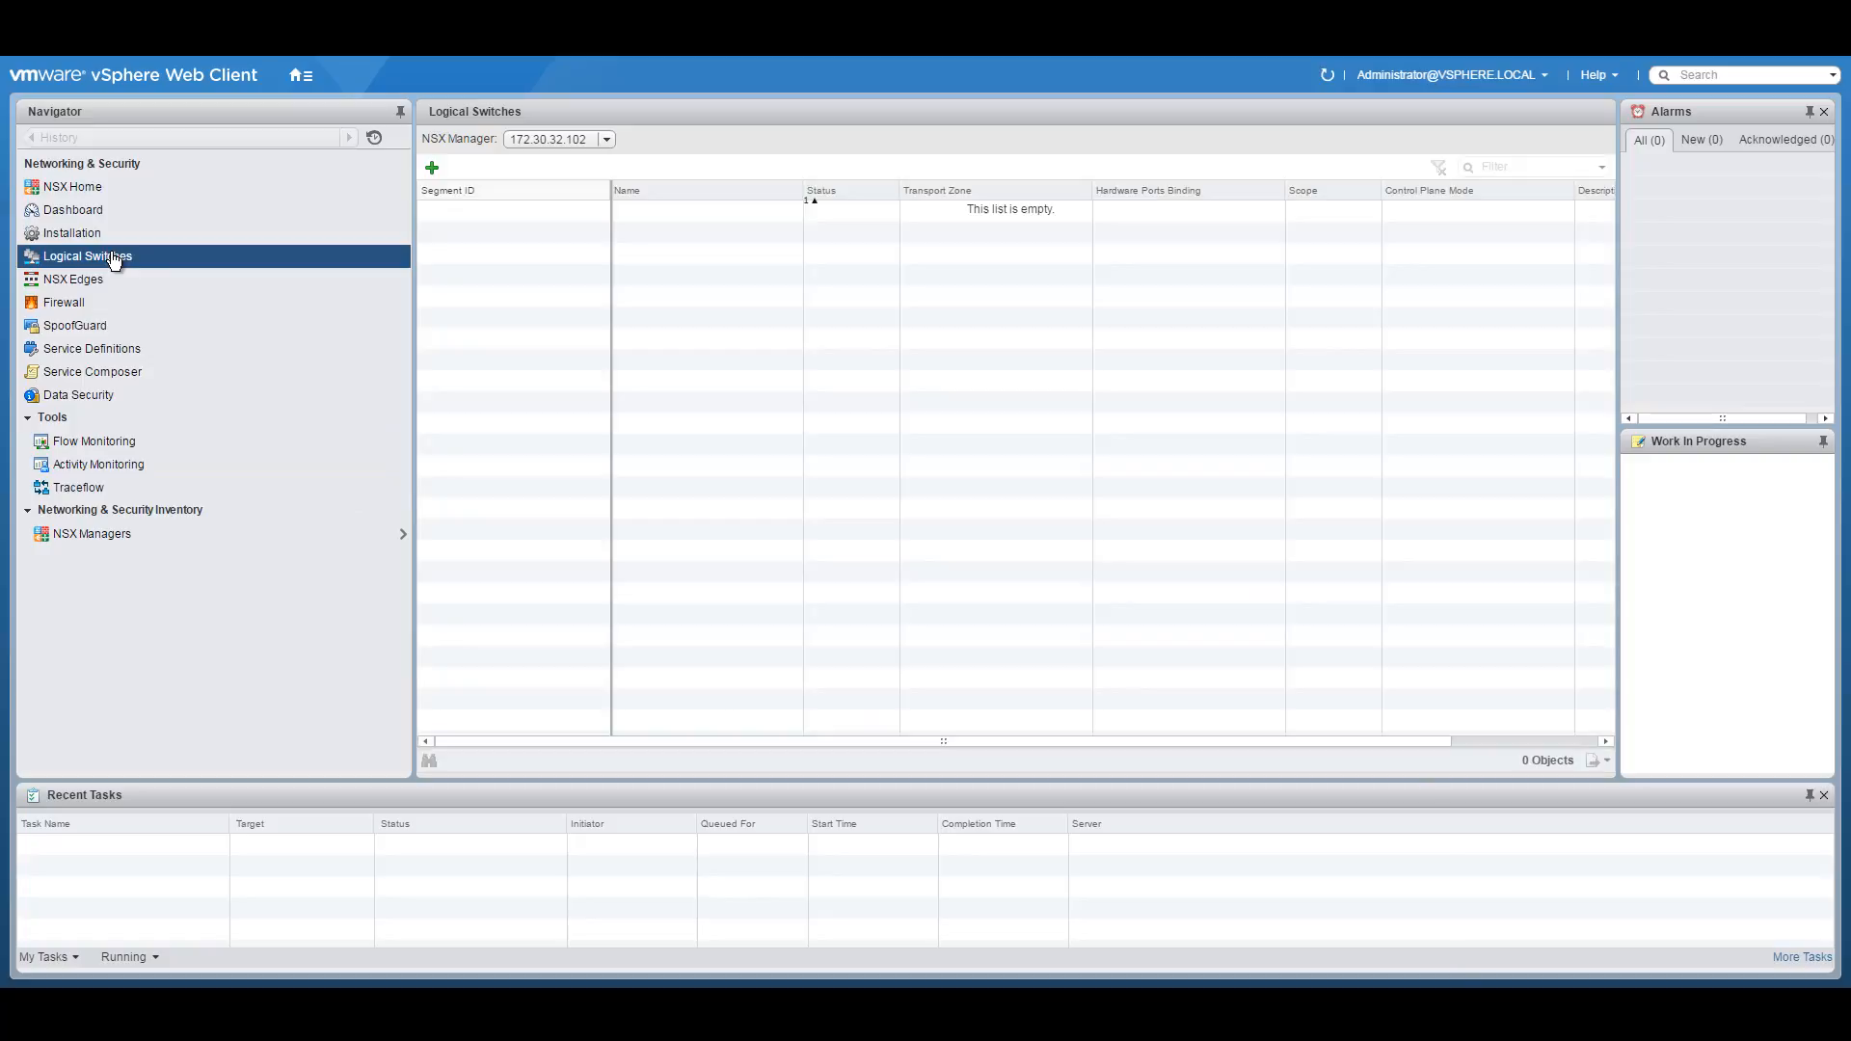
left_click(431, 168)
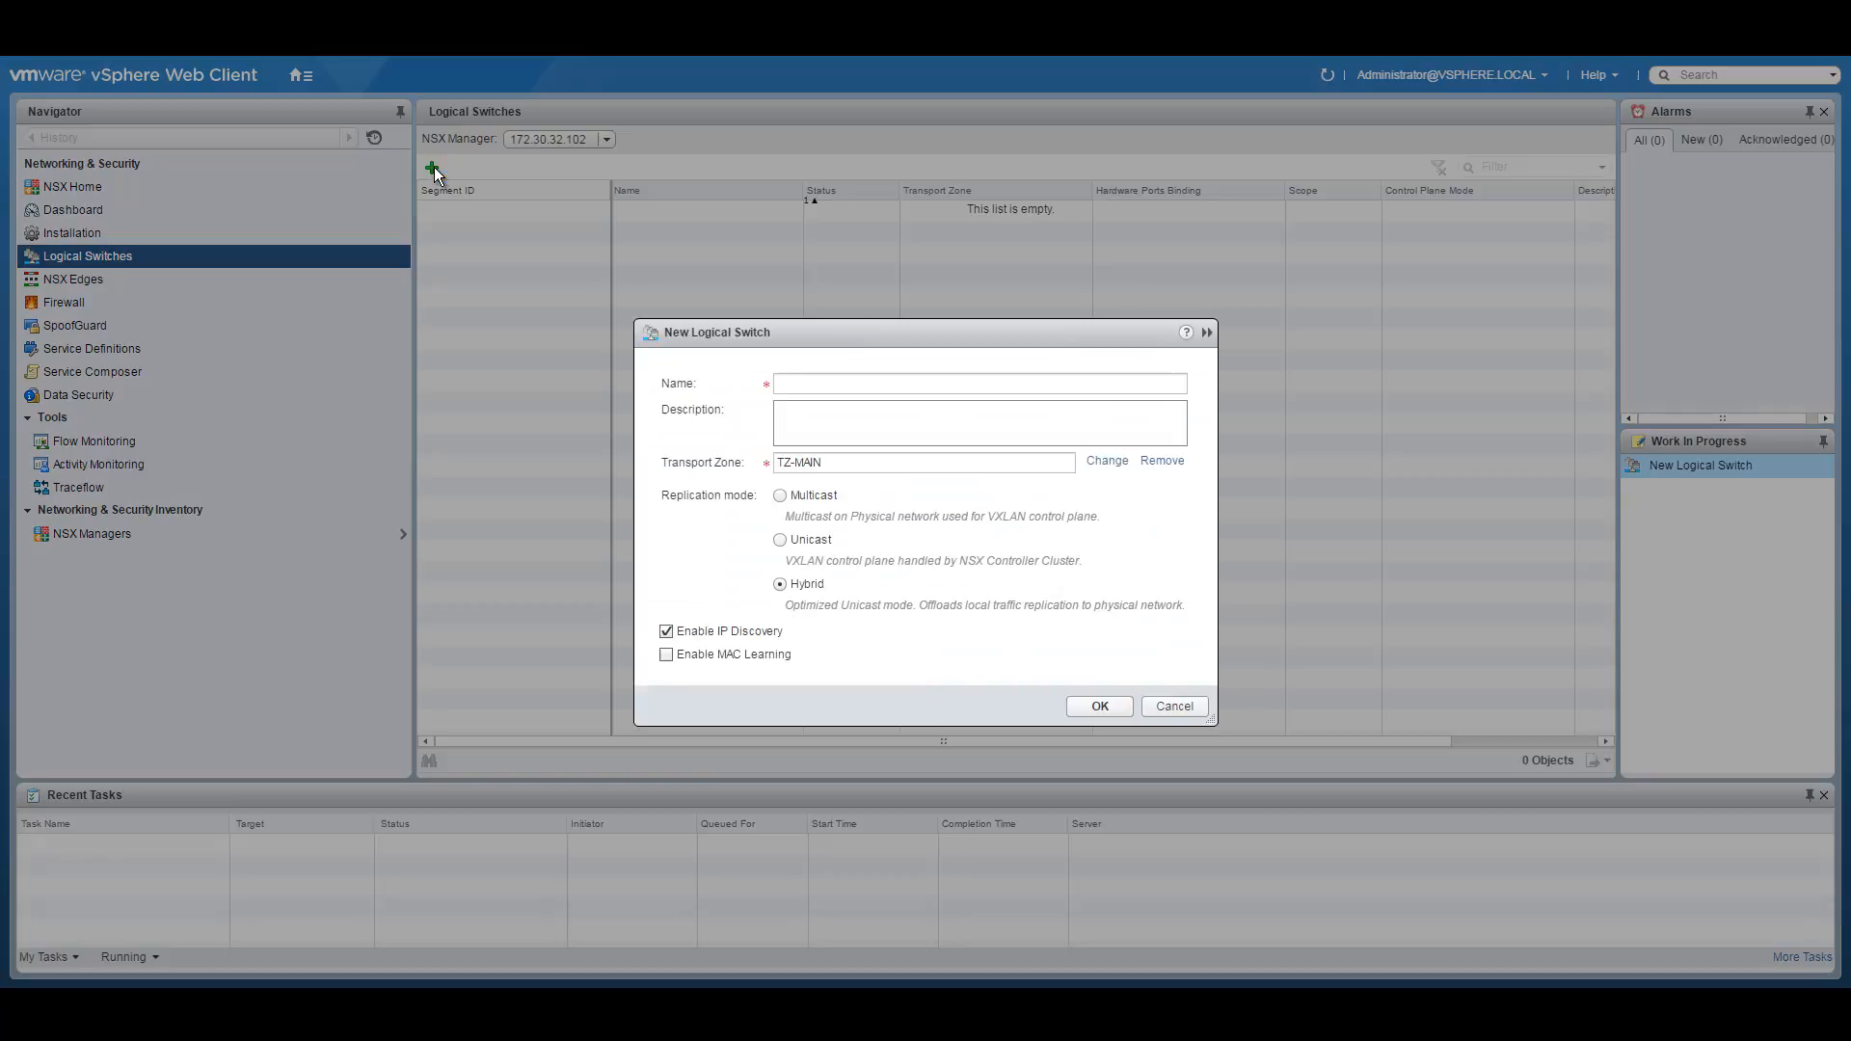
left_click(841, 385)
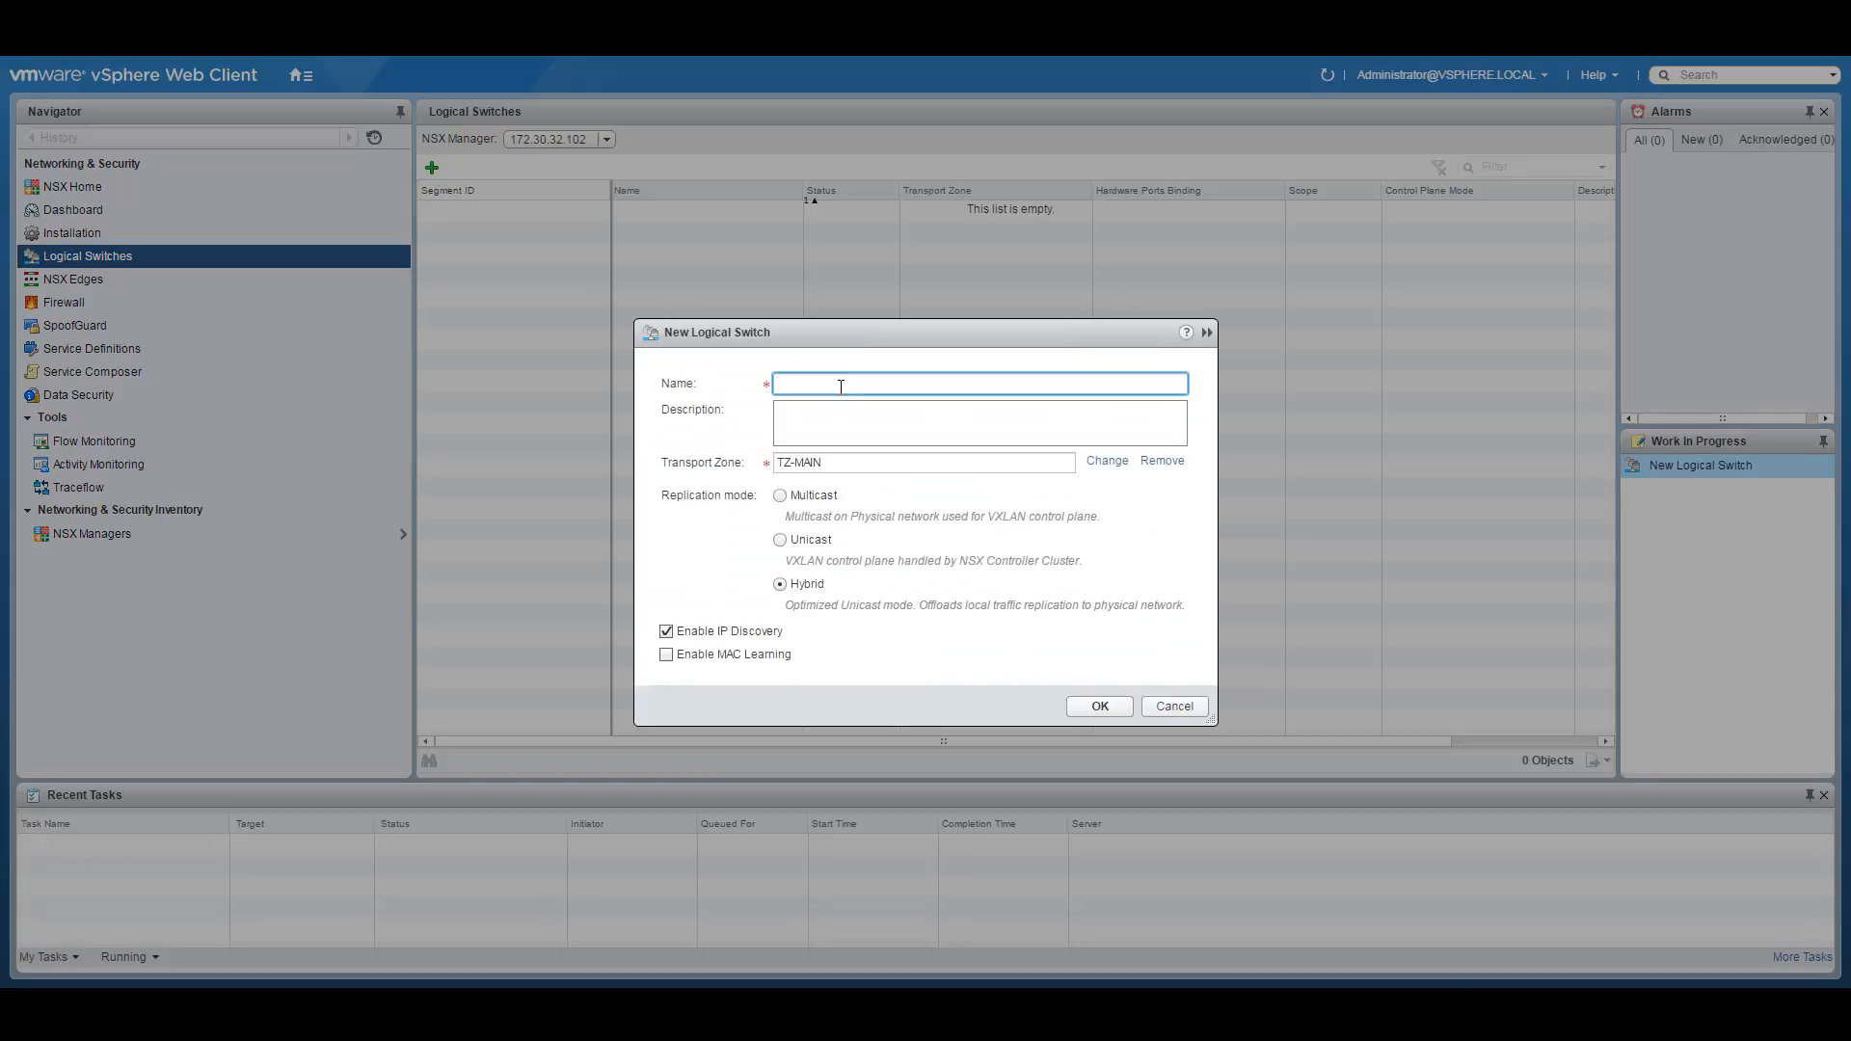
Bring up the NSX network diagram PDF in Adobe Acrobat Reader.
left_click(756, 1003)
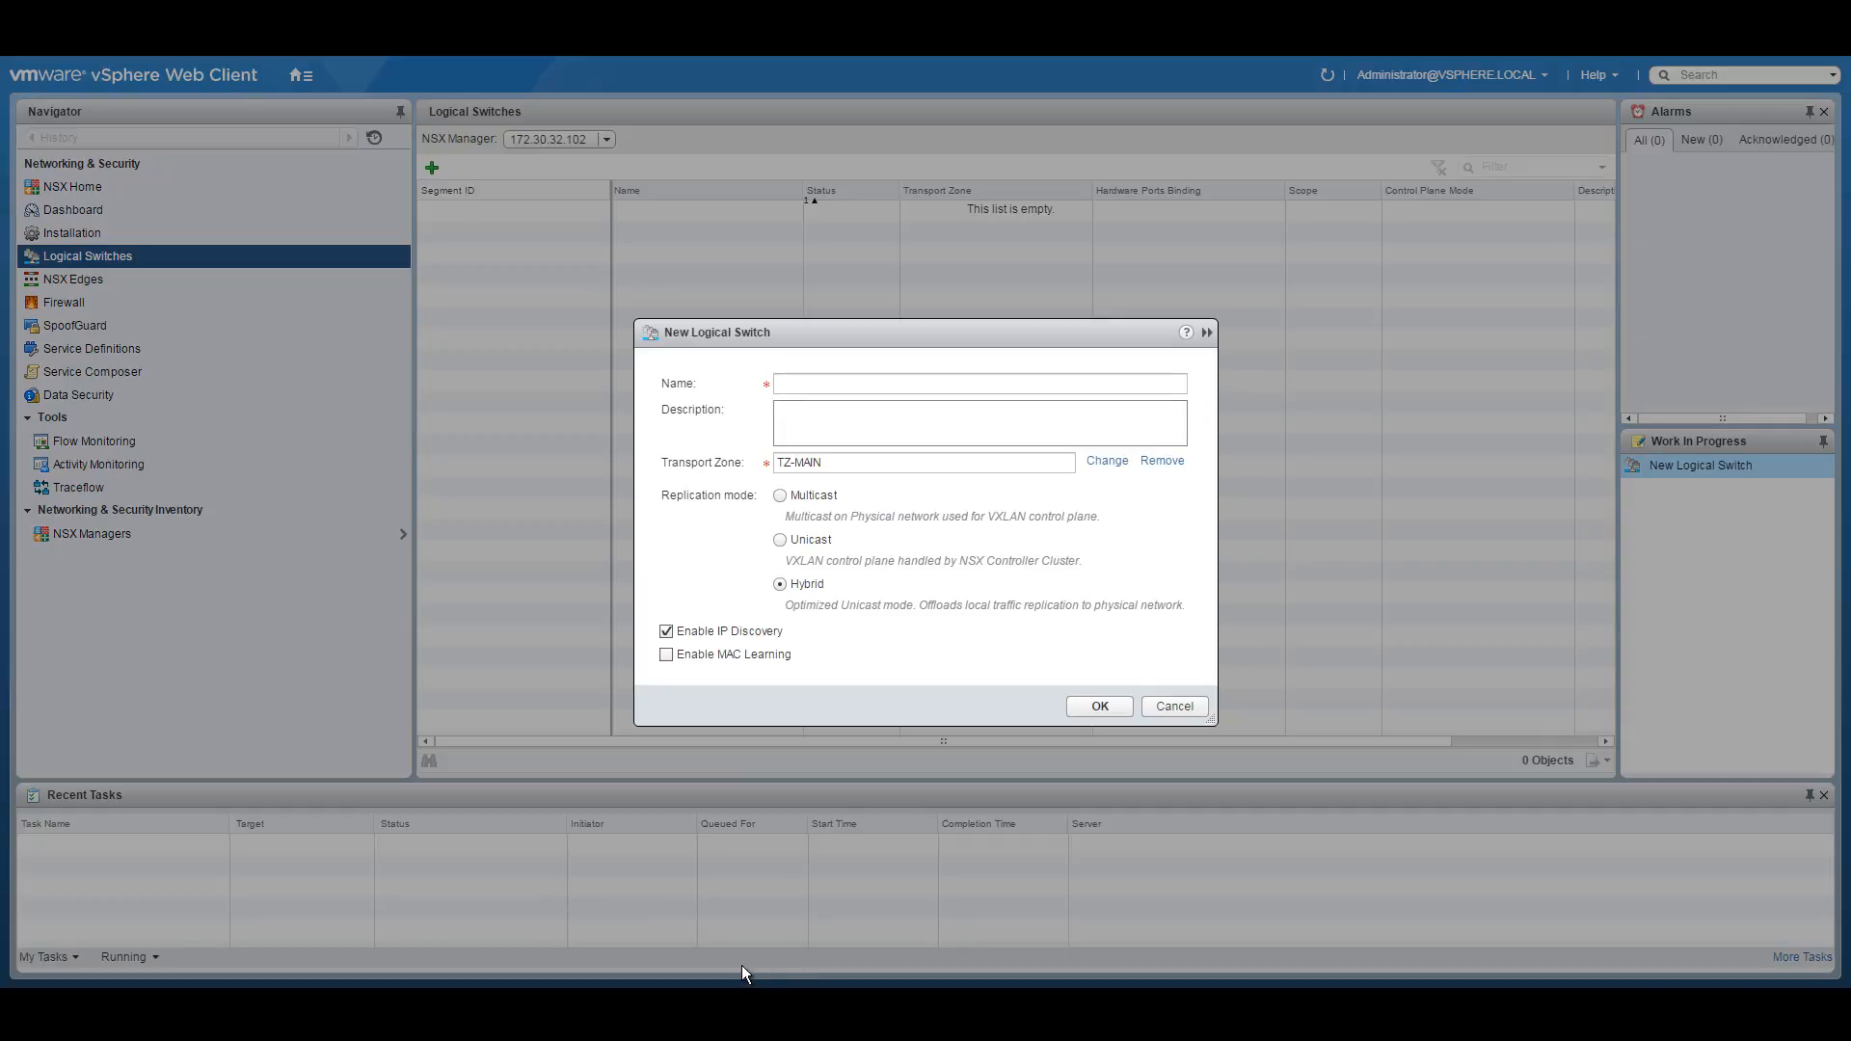
left_click(743, 967)
scroll(1322, 598, "up", 1)
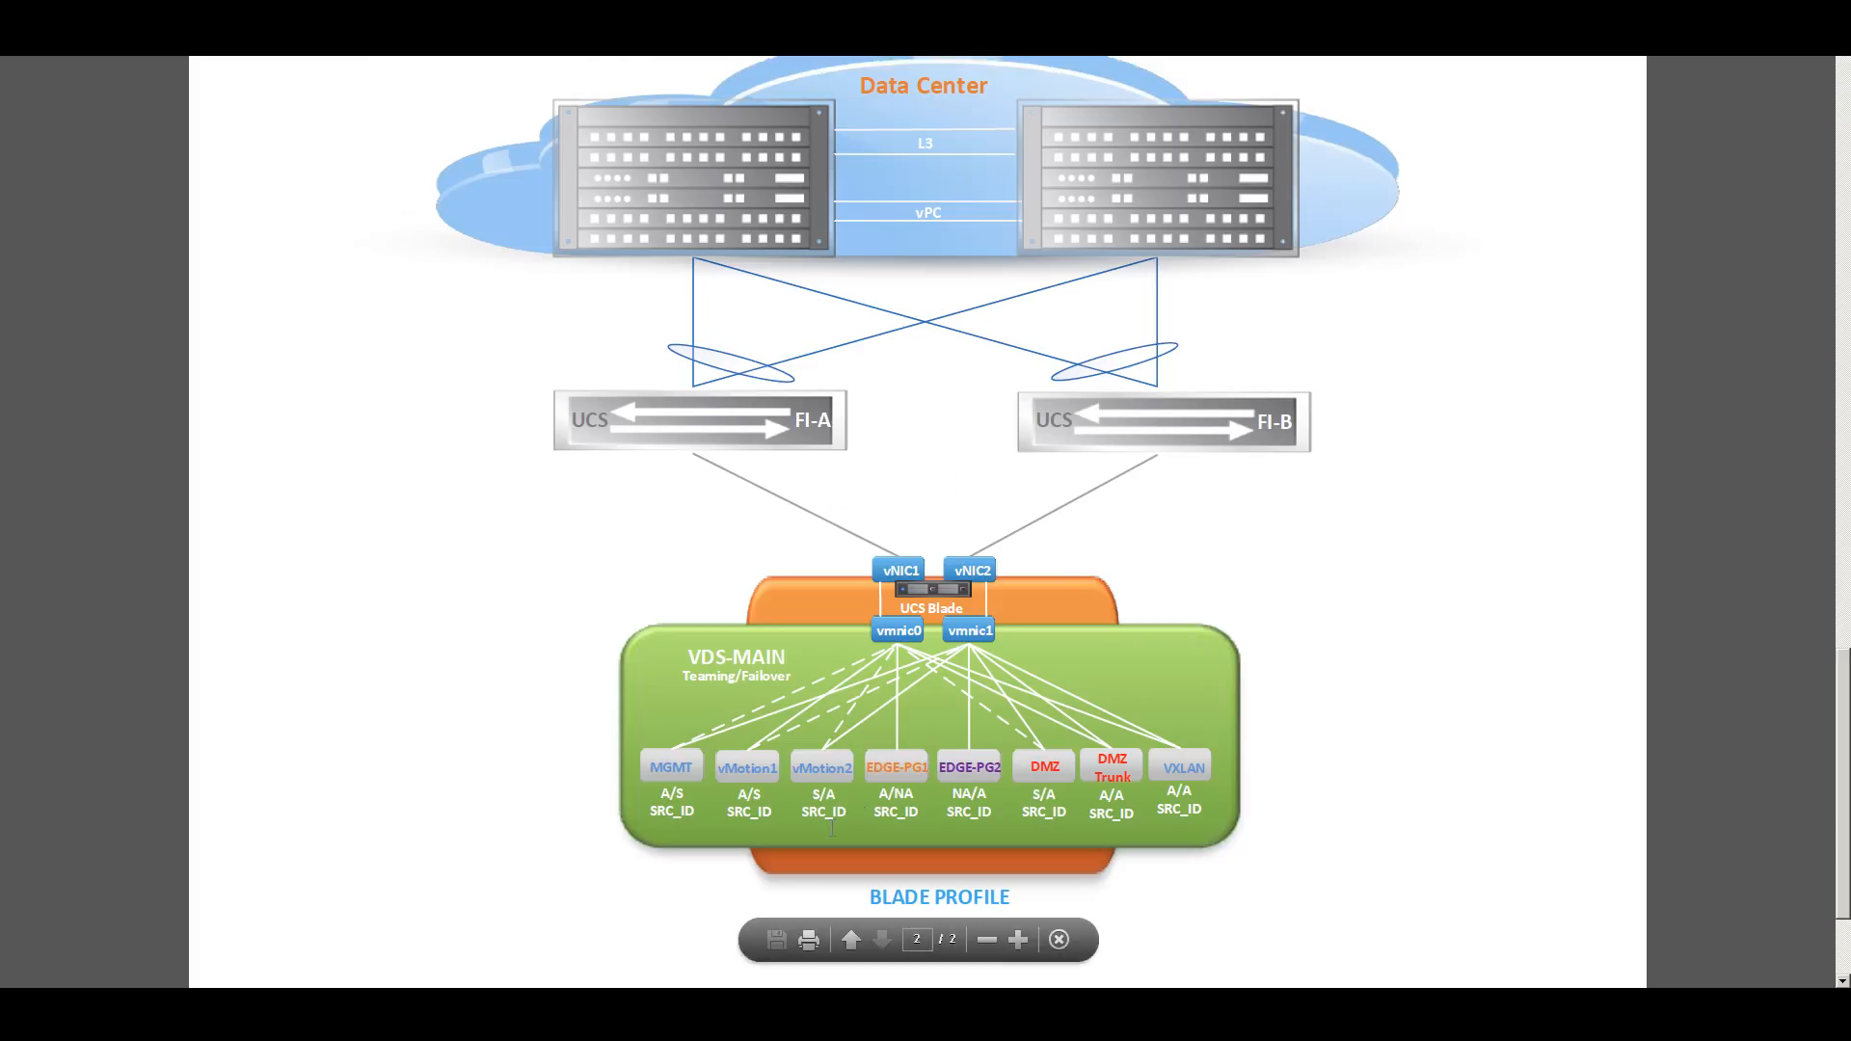
left_click(756, 942)
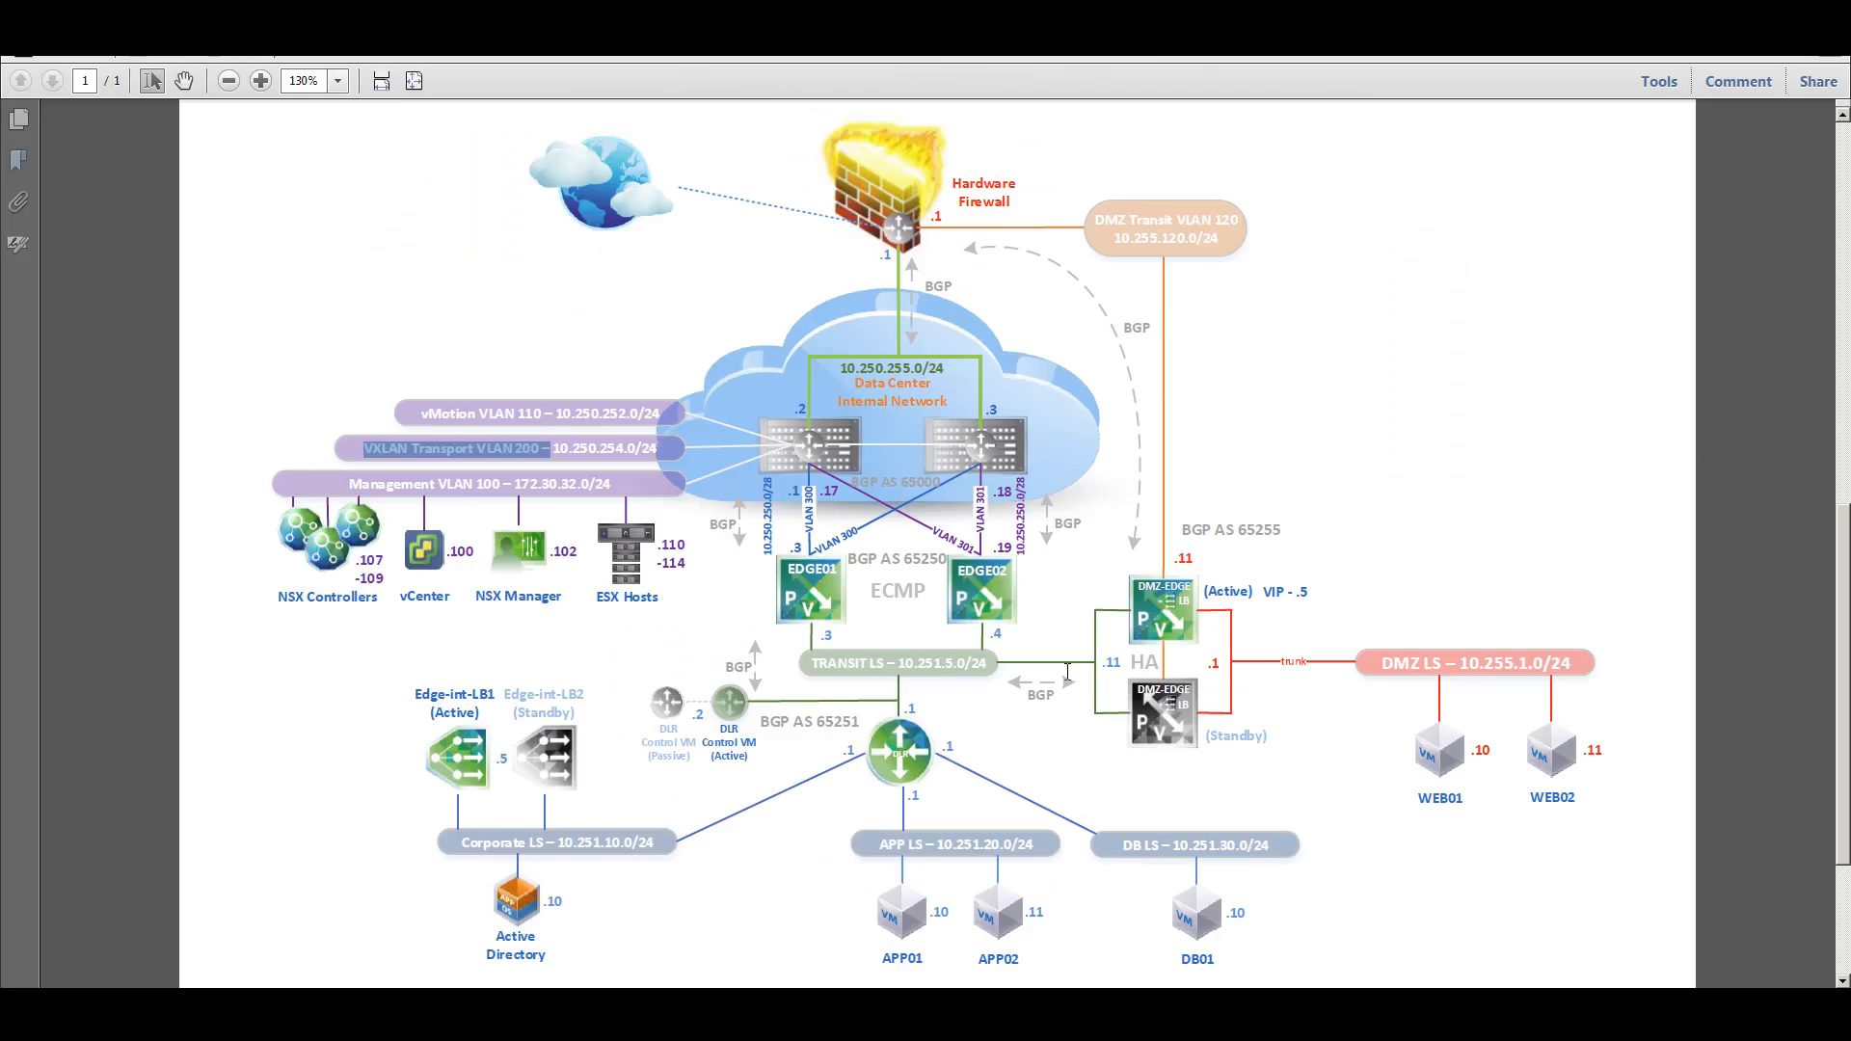
scroll(993, 653, "down", 1)
scroll(993, 656, "down", 1)
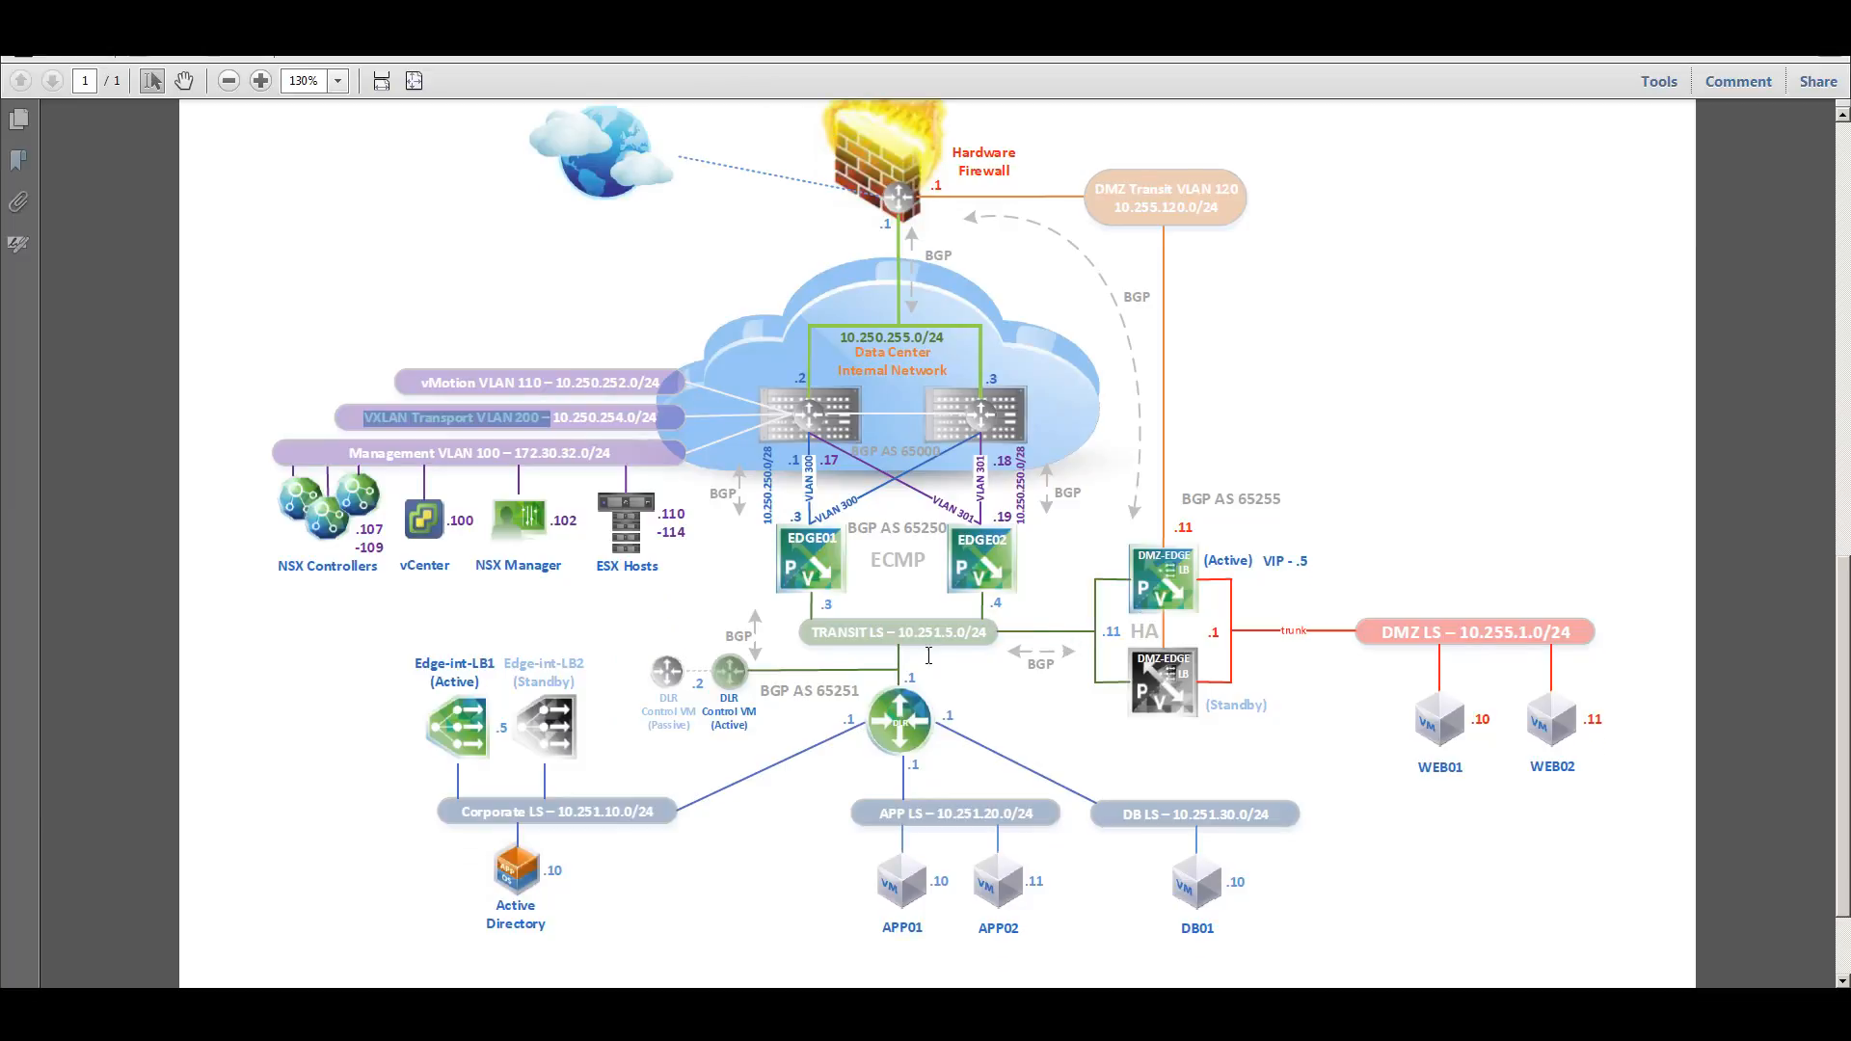
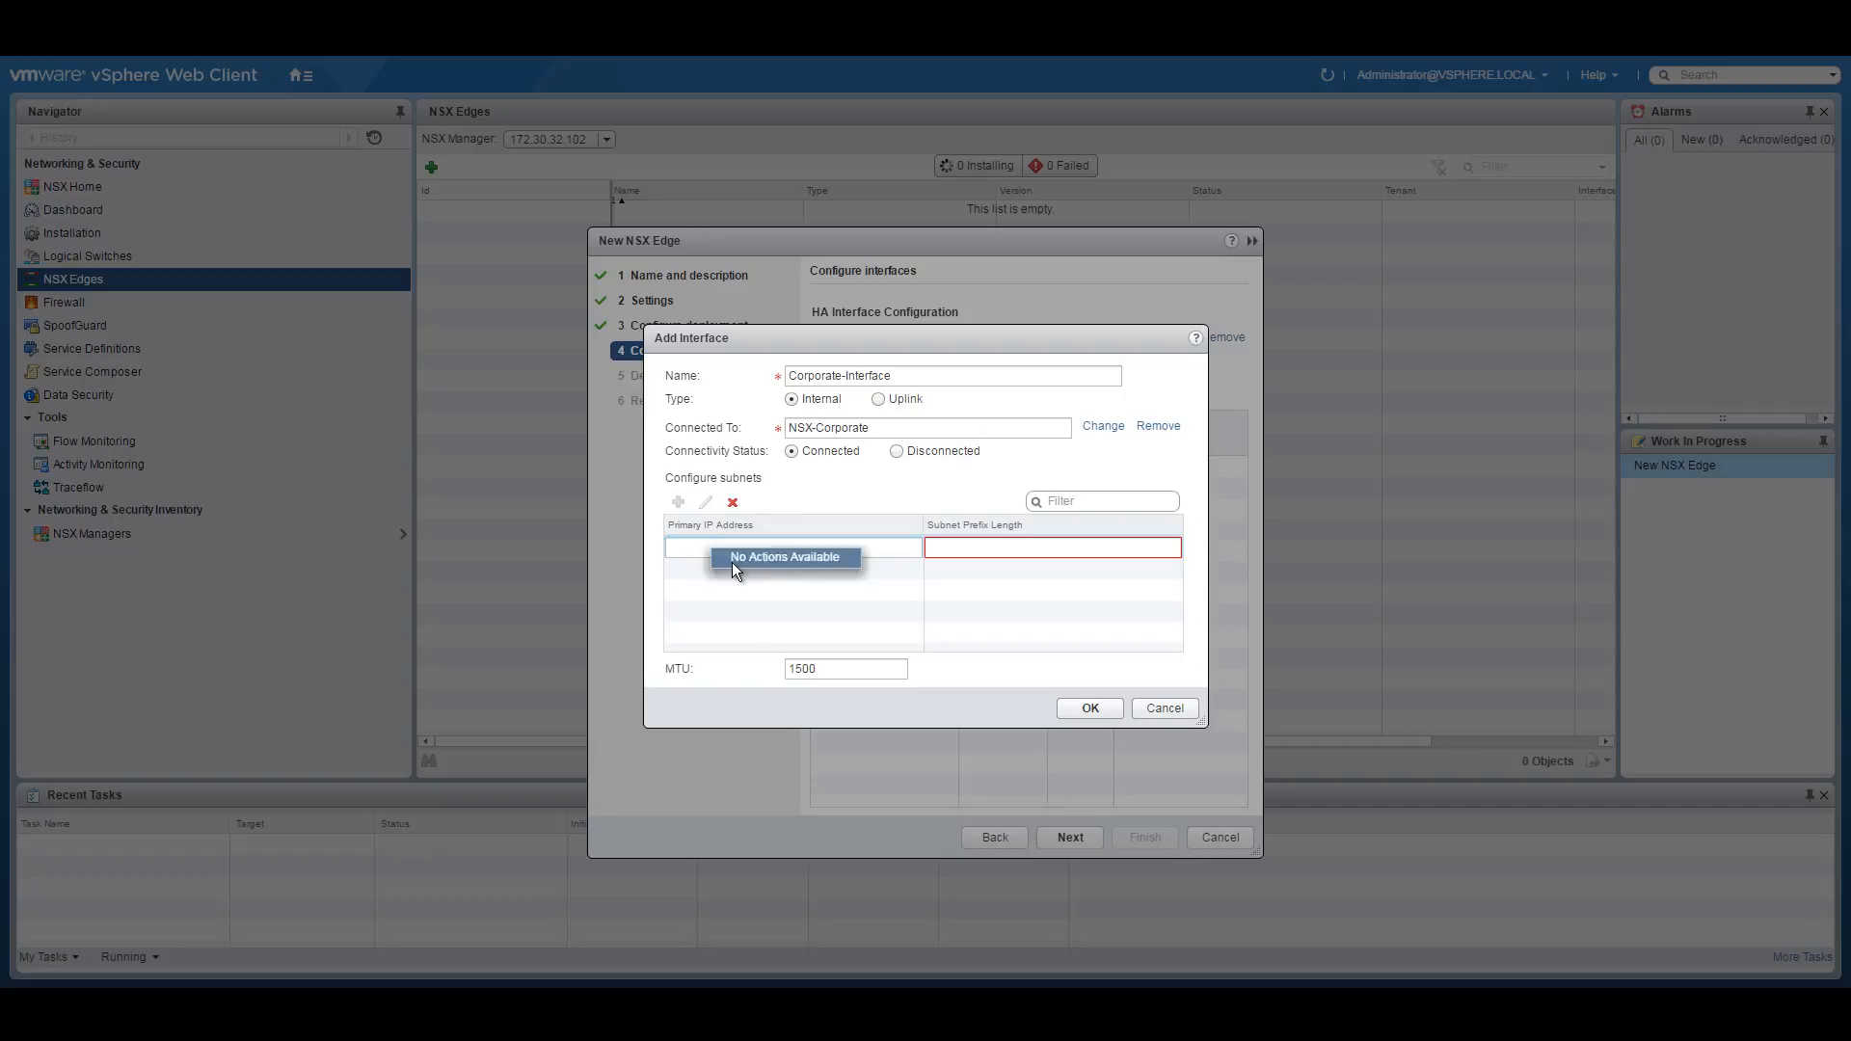
Give Corporate-Interface primary IP 10.251.10.1 with prefix 24 and save it.
type("10.251.10.1")
left_click(1009, 552)
type("24")
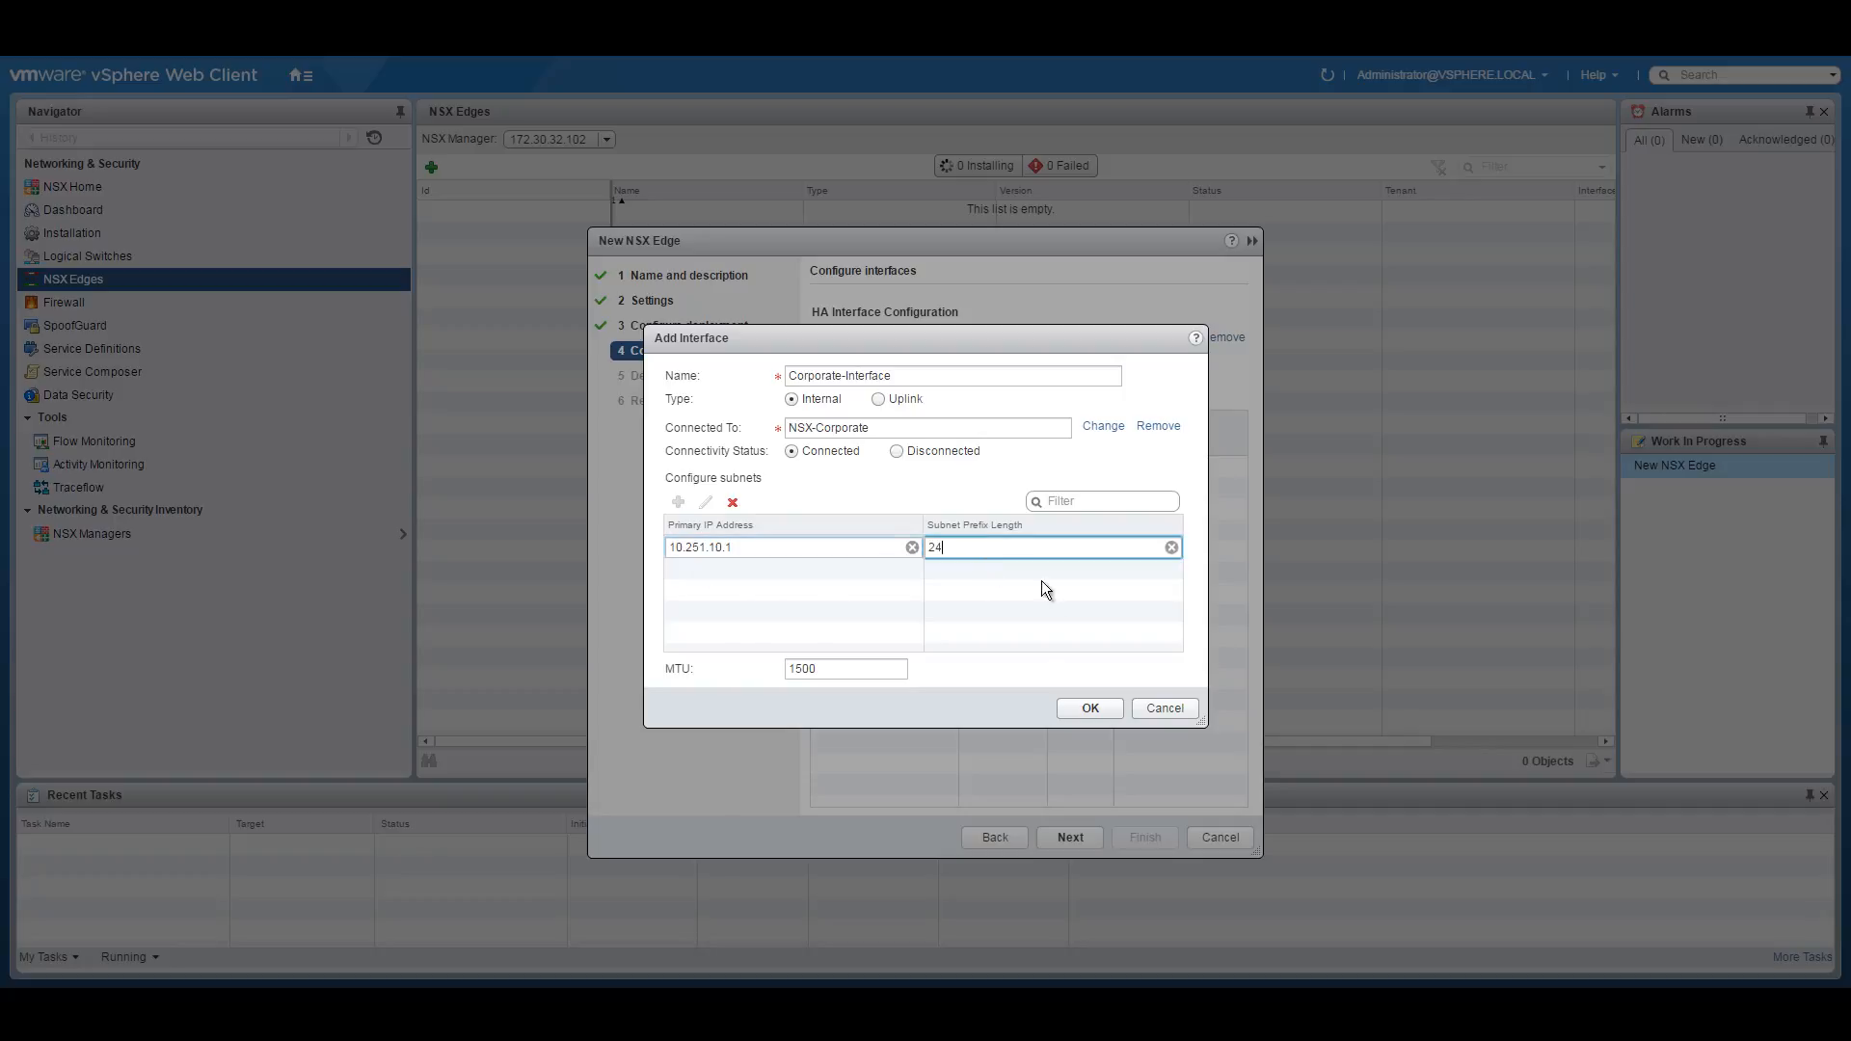
left_click(1082, 709)
Add an internal interface named APP-Interface connected to the NSX-APP logical switch.
left_click(820, 397)
type("APP-Interface")
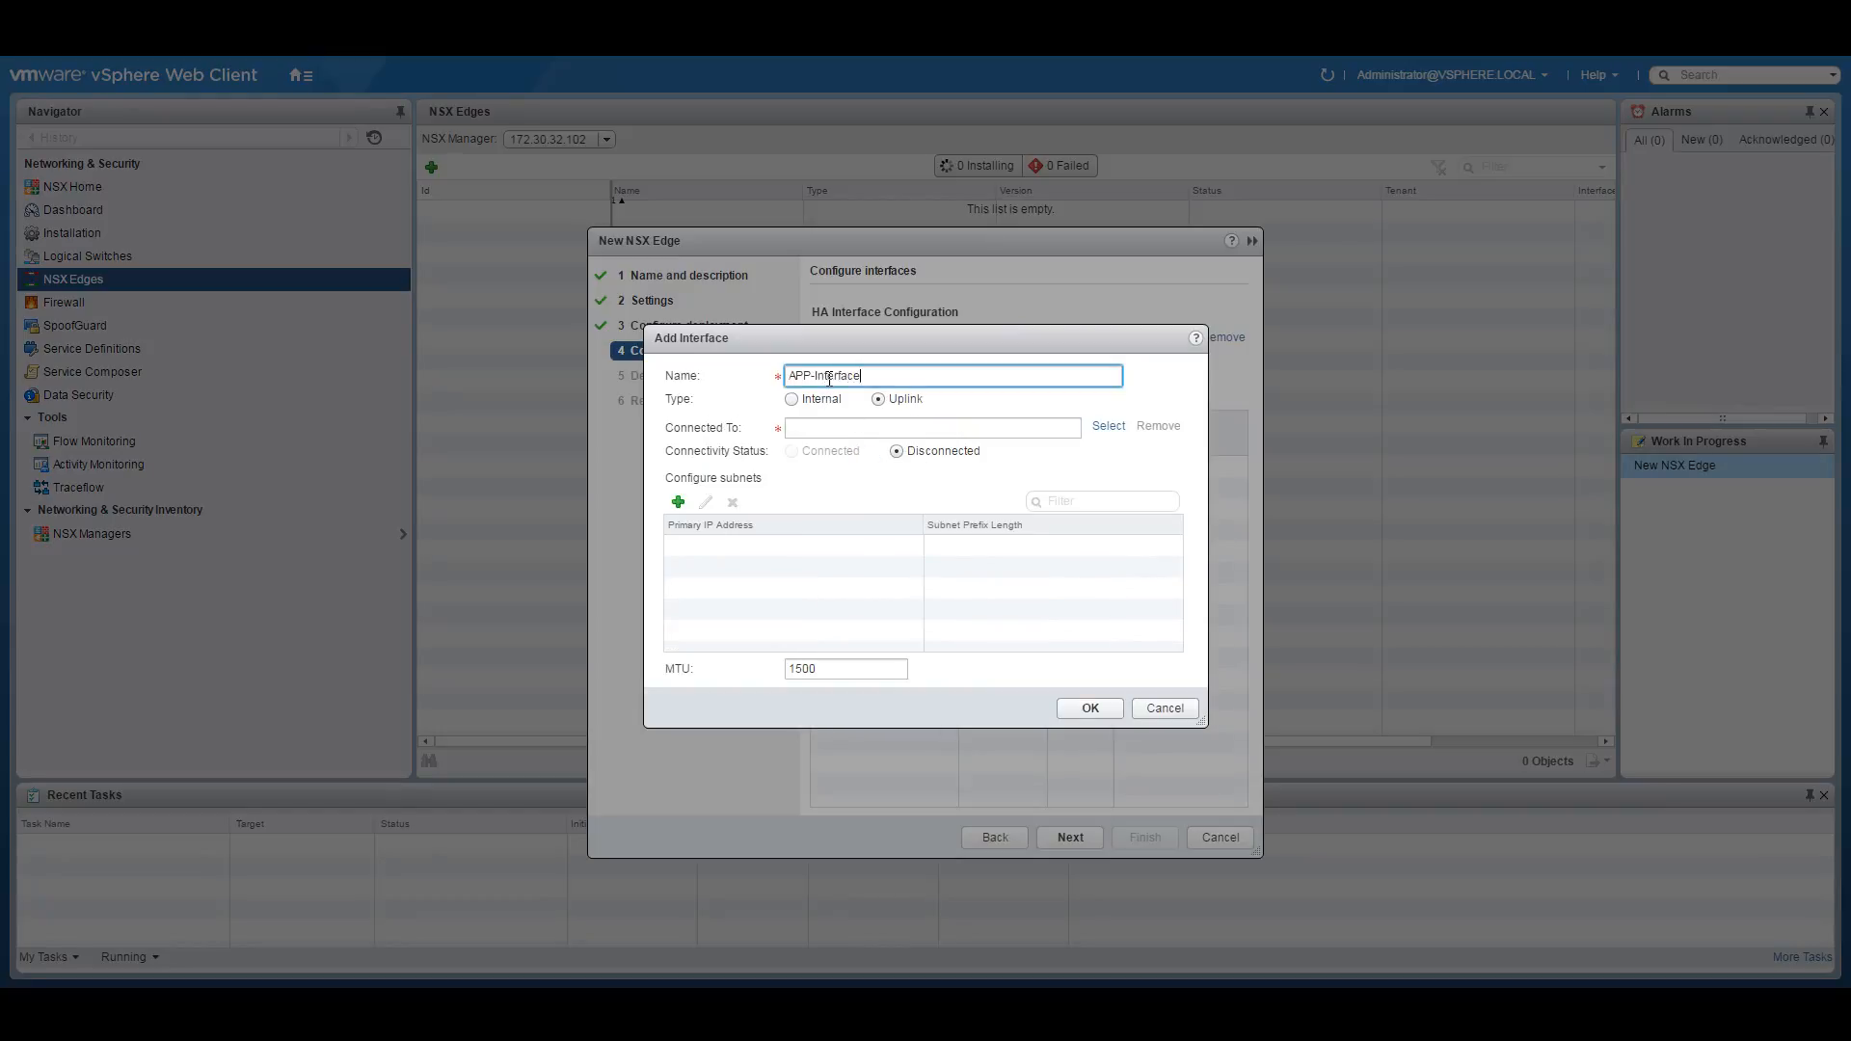
left_click(793, 400)
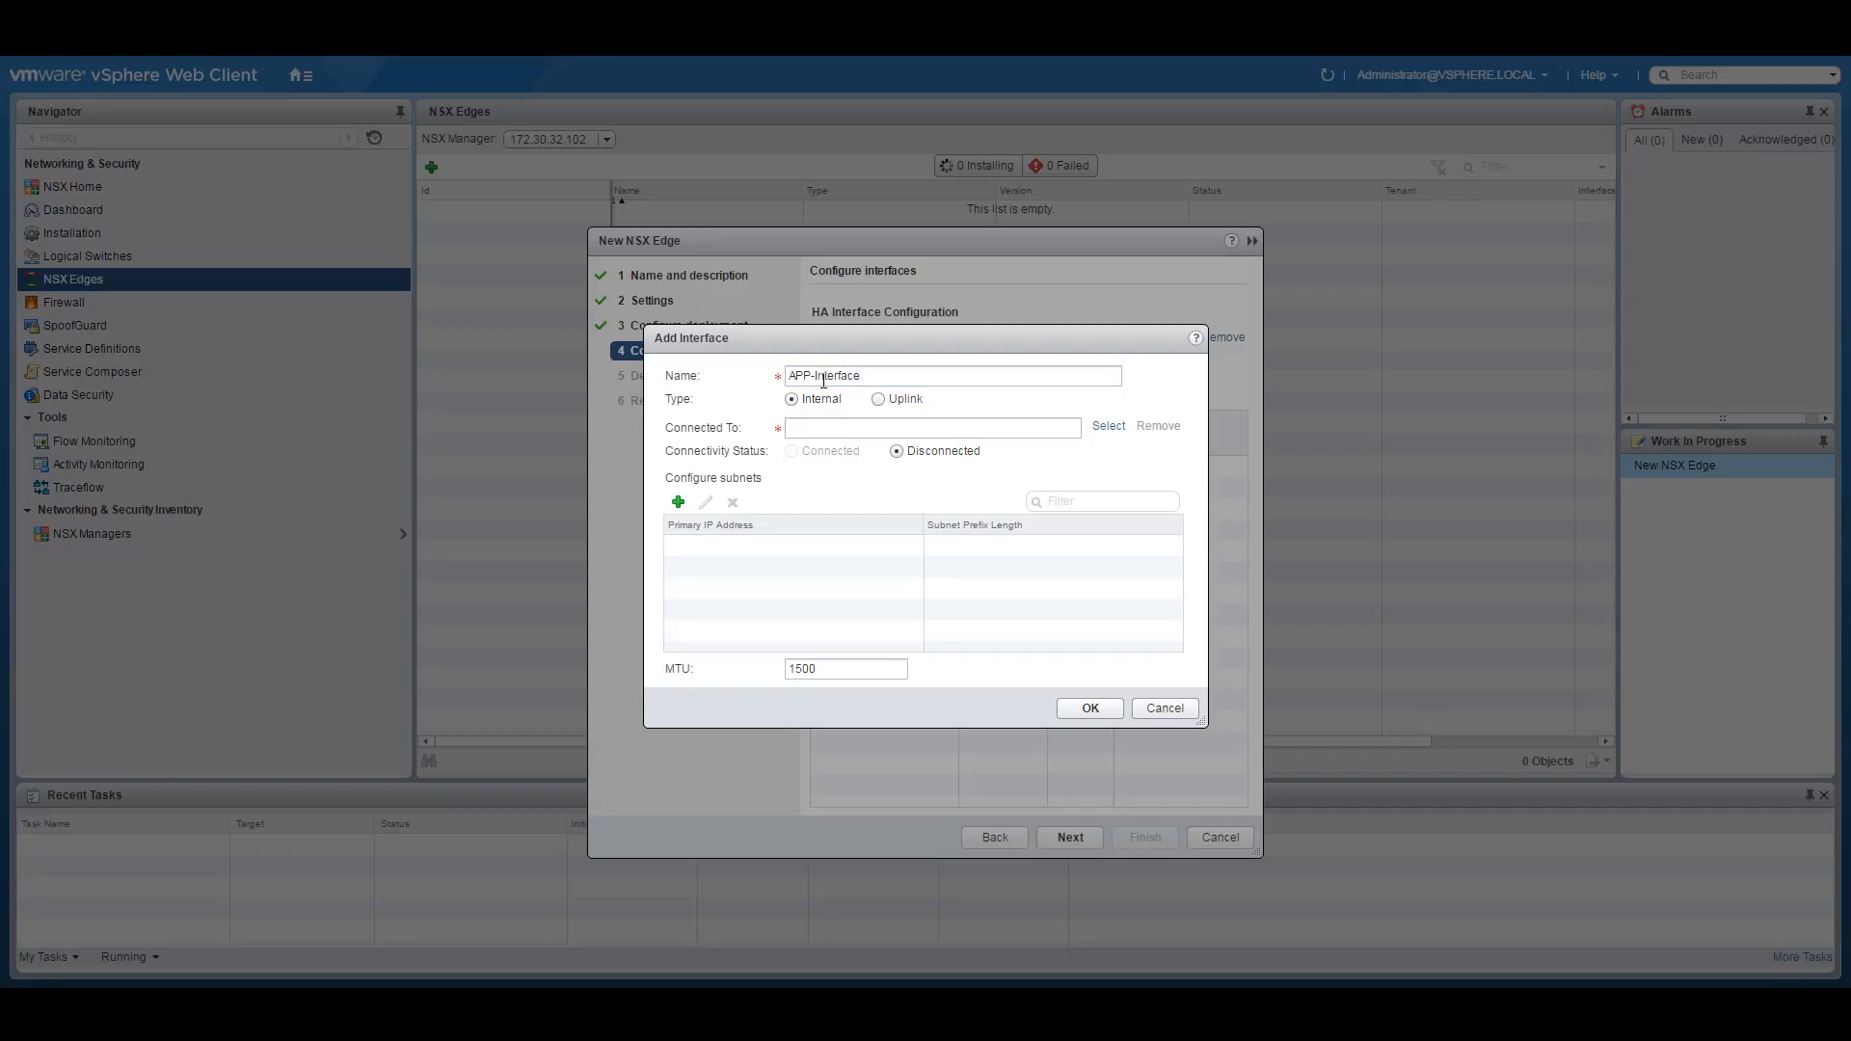
double_click(819, 376)
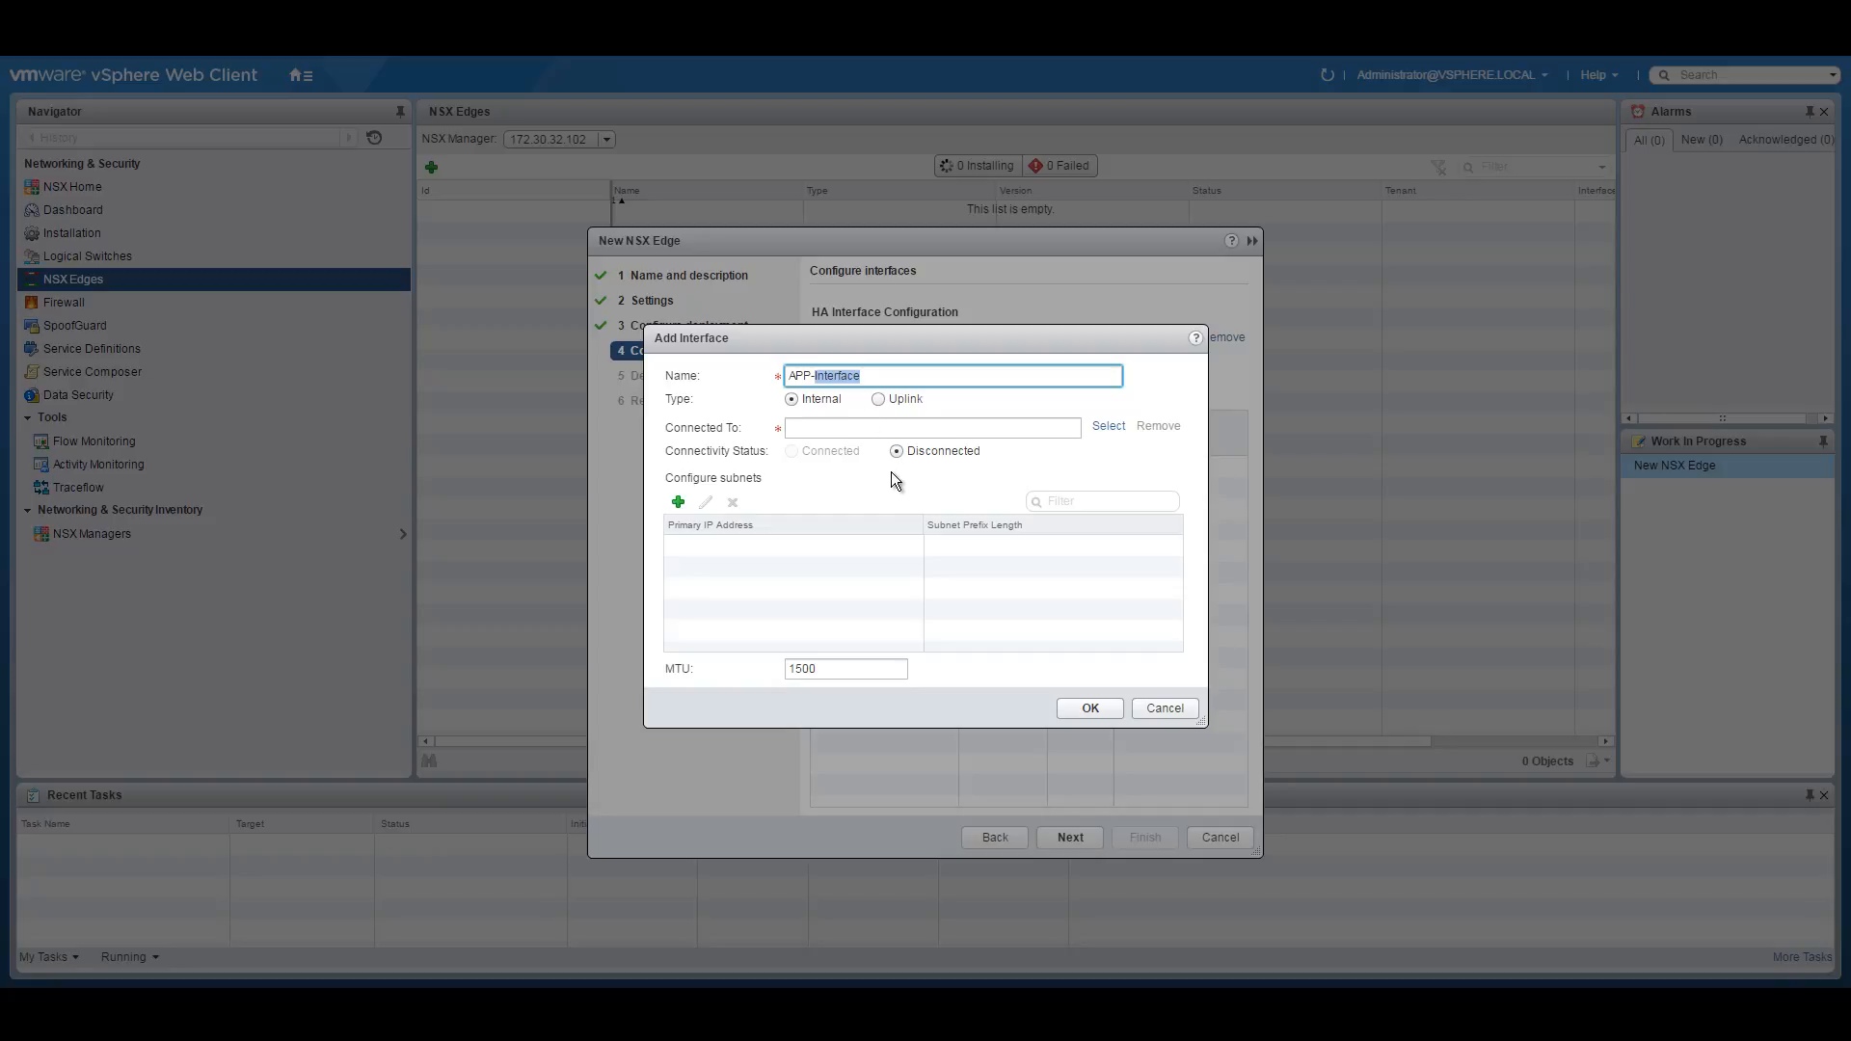
left_click(1109, 427)
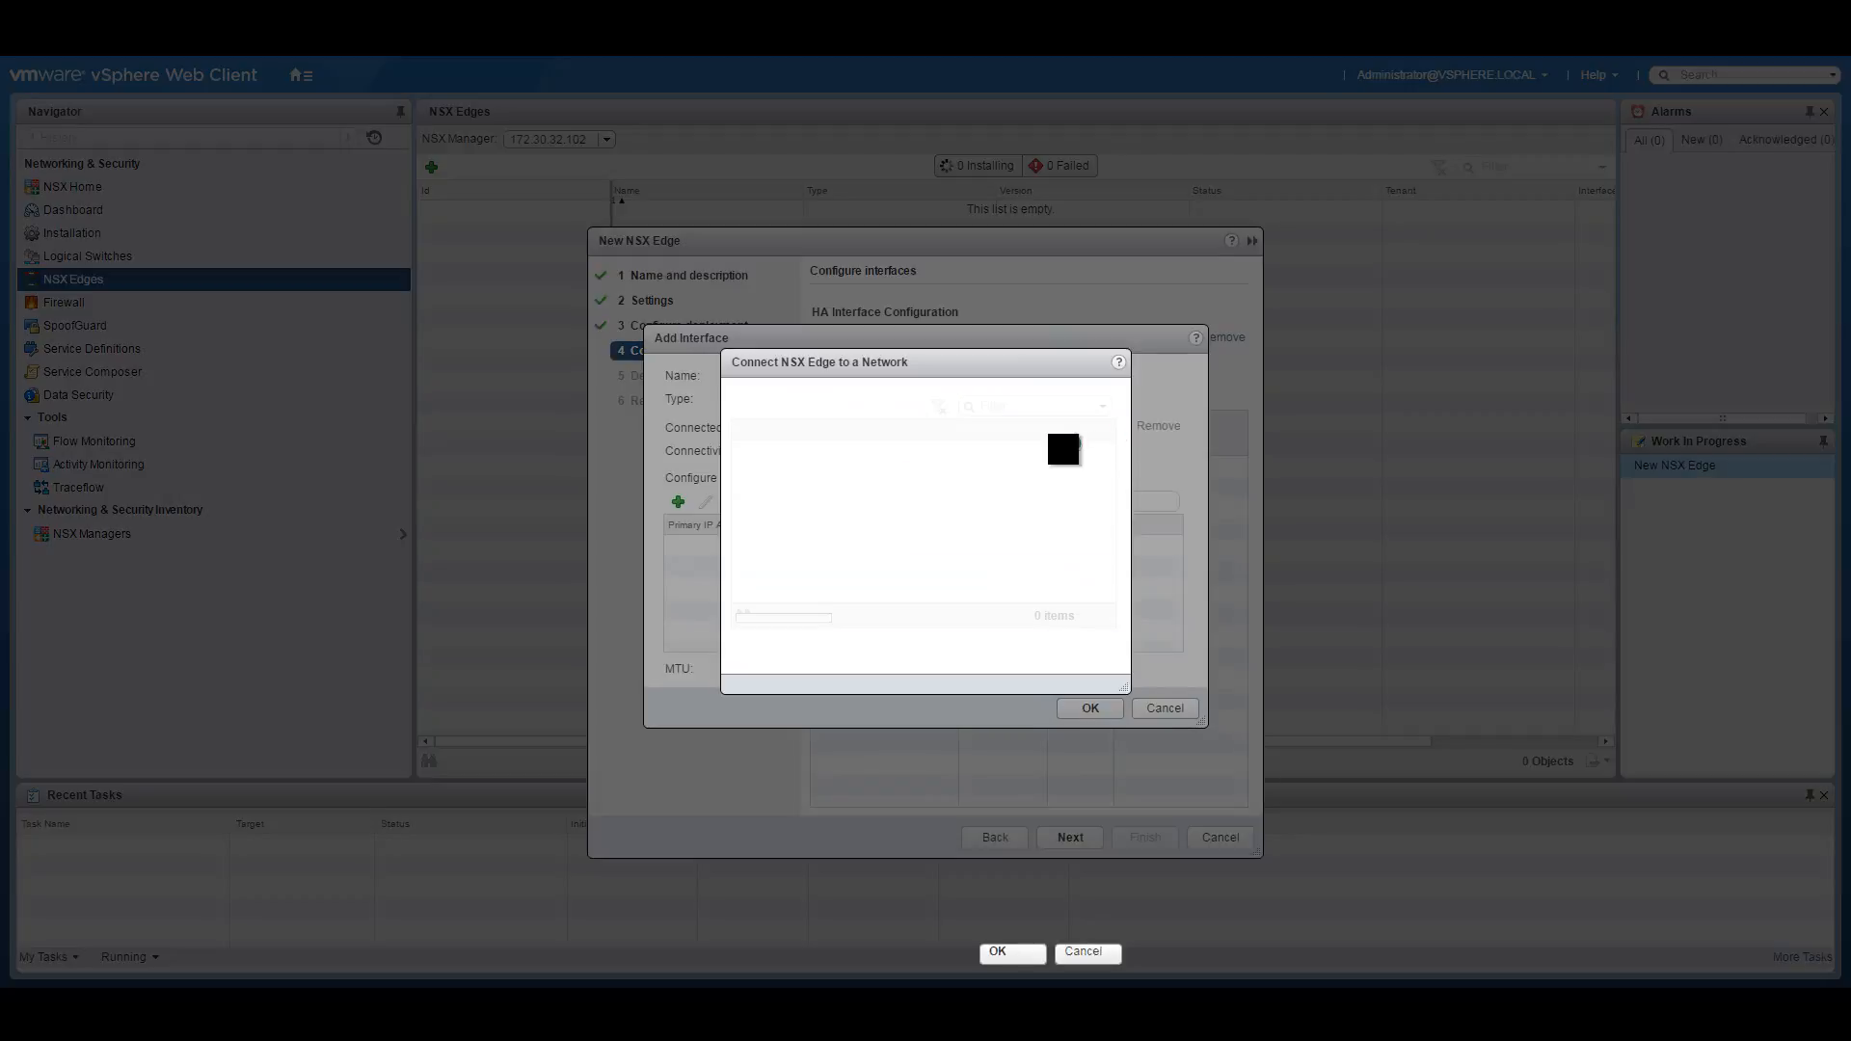
left_click(743, 470)
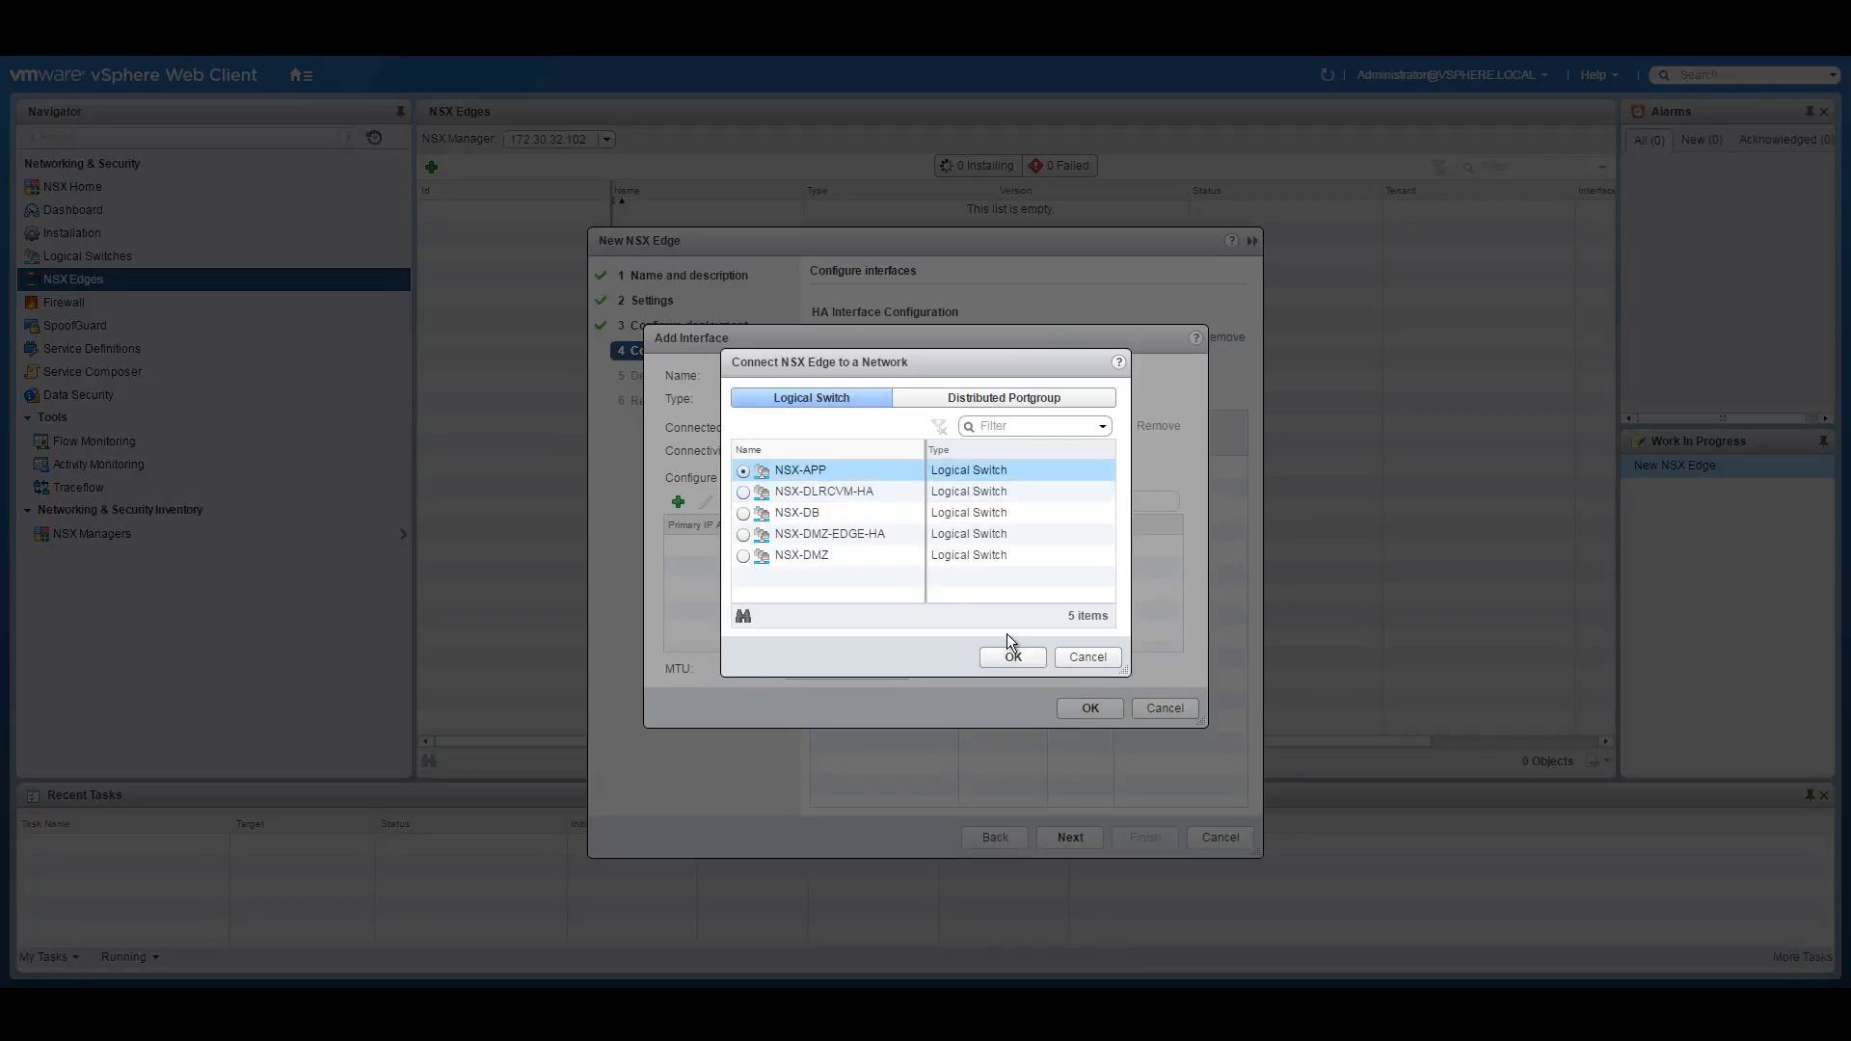
left_click(1013, 656)
Assign APP-Interface primary IP 10.251.20.1 with prefix 24 and save it.
left_click(678, 501)
left_click(714, 547)
type("10.251.10.")
left_click(714, 547)
key("BackSpace")
type("251")
left_click(973, 552)
type("24")
left_click(1089, 709)
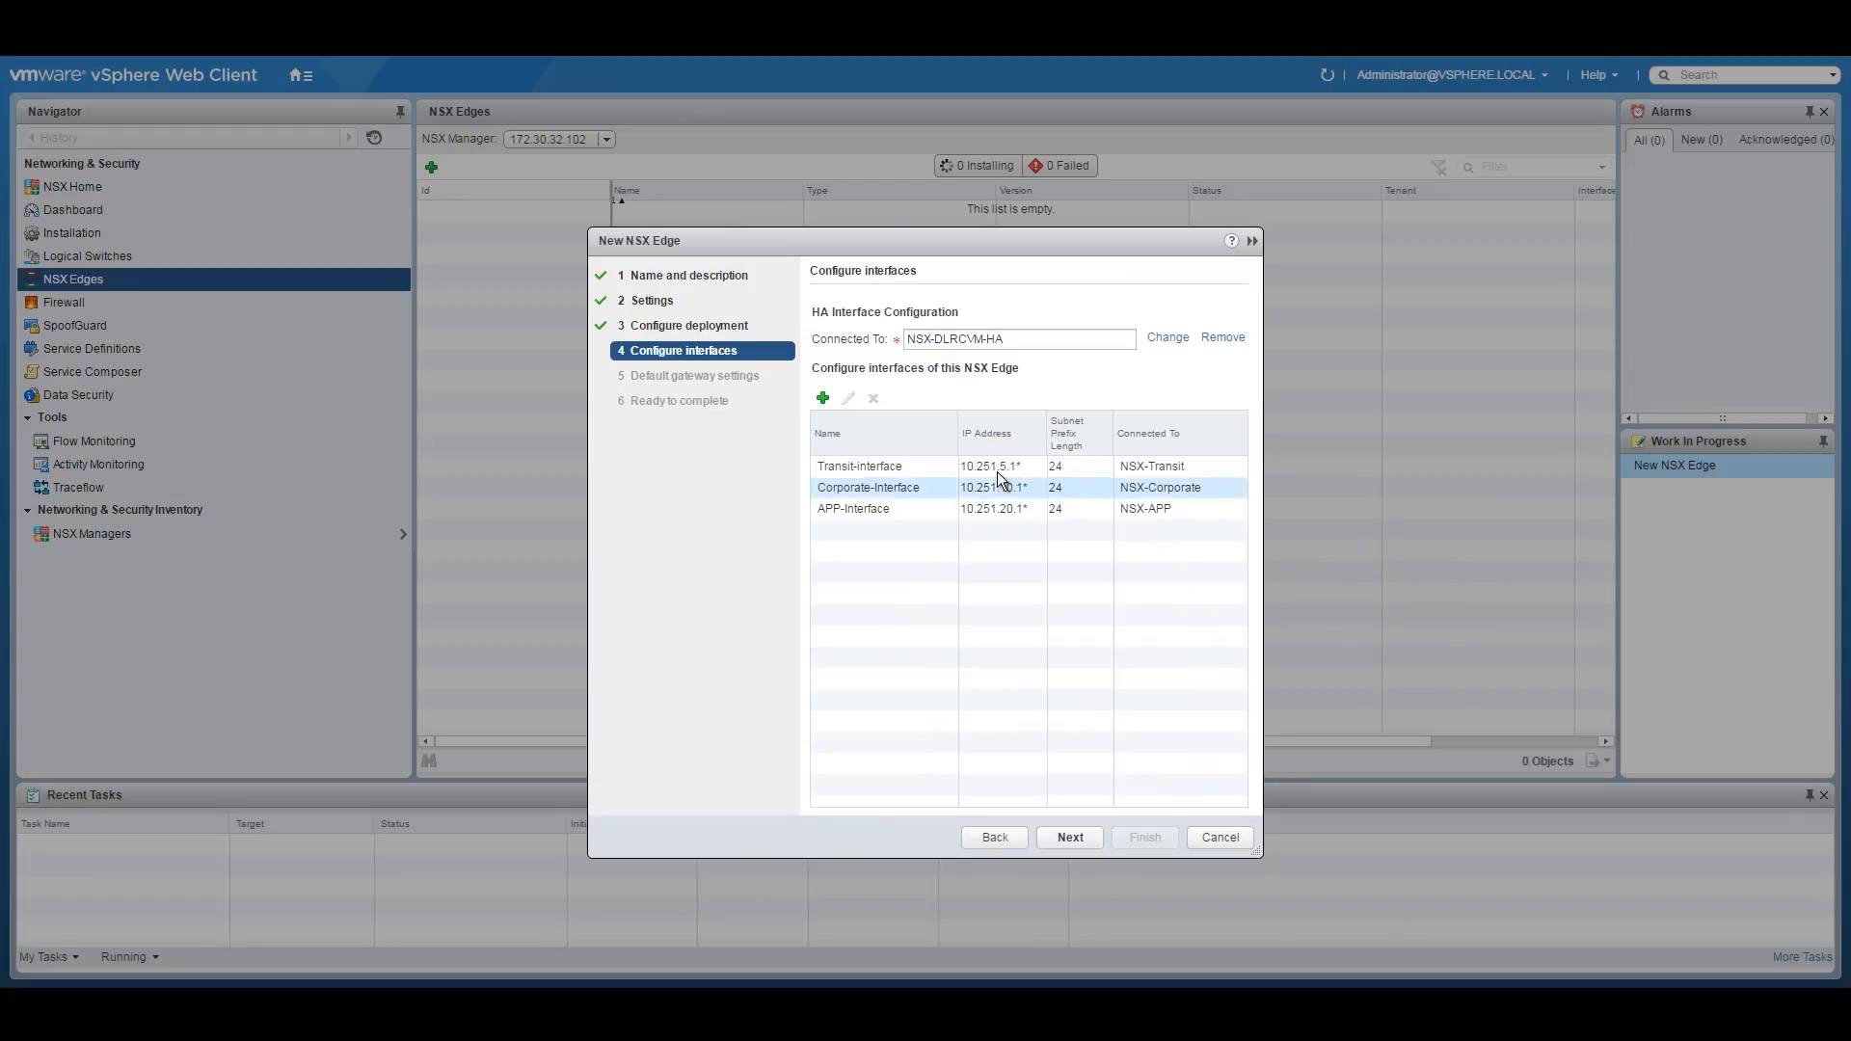
Add an internal interface named DB-Interface connected to the NSX-DB logical switch.
left_click_drag(960, 426, 944, 429)
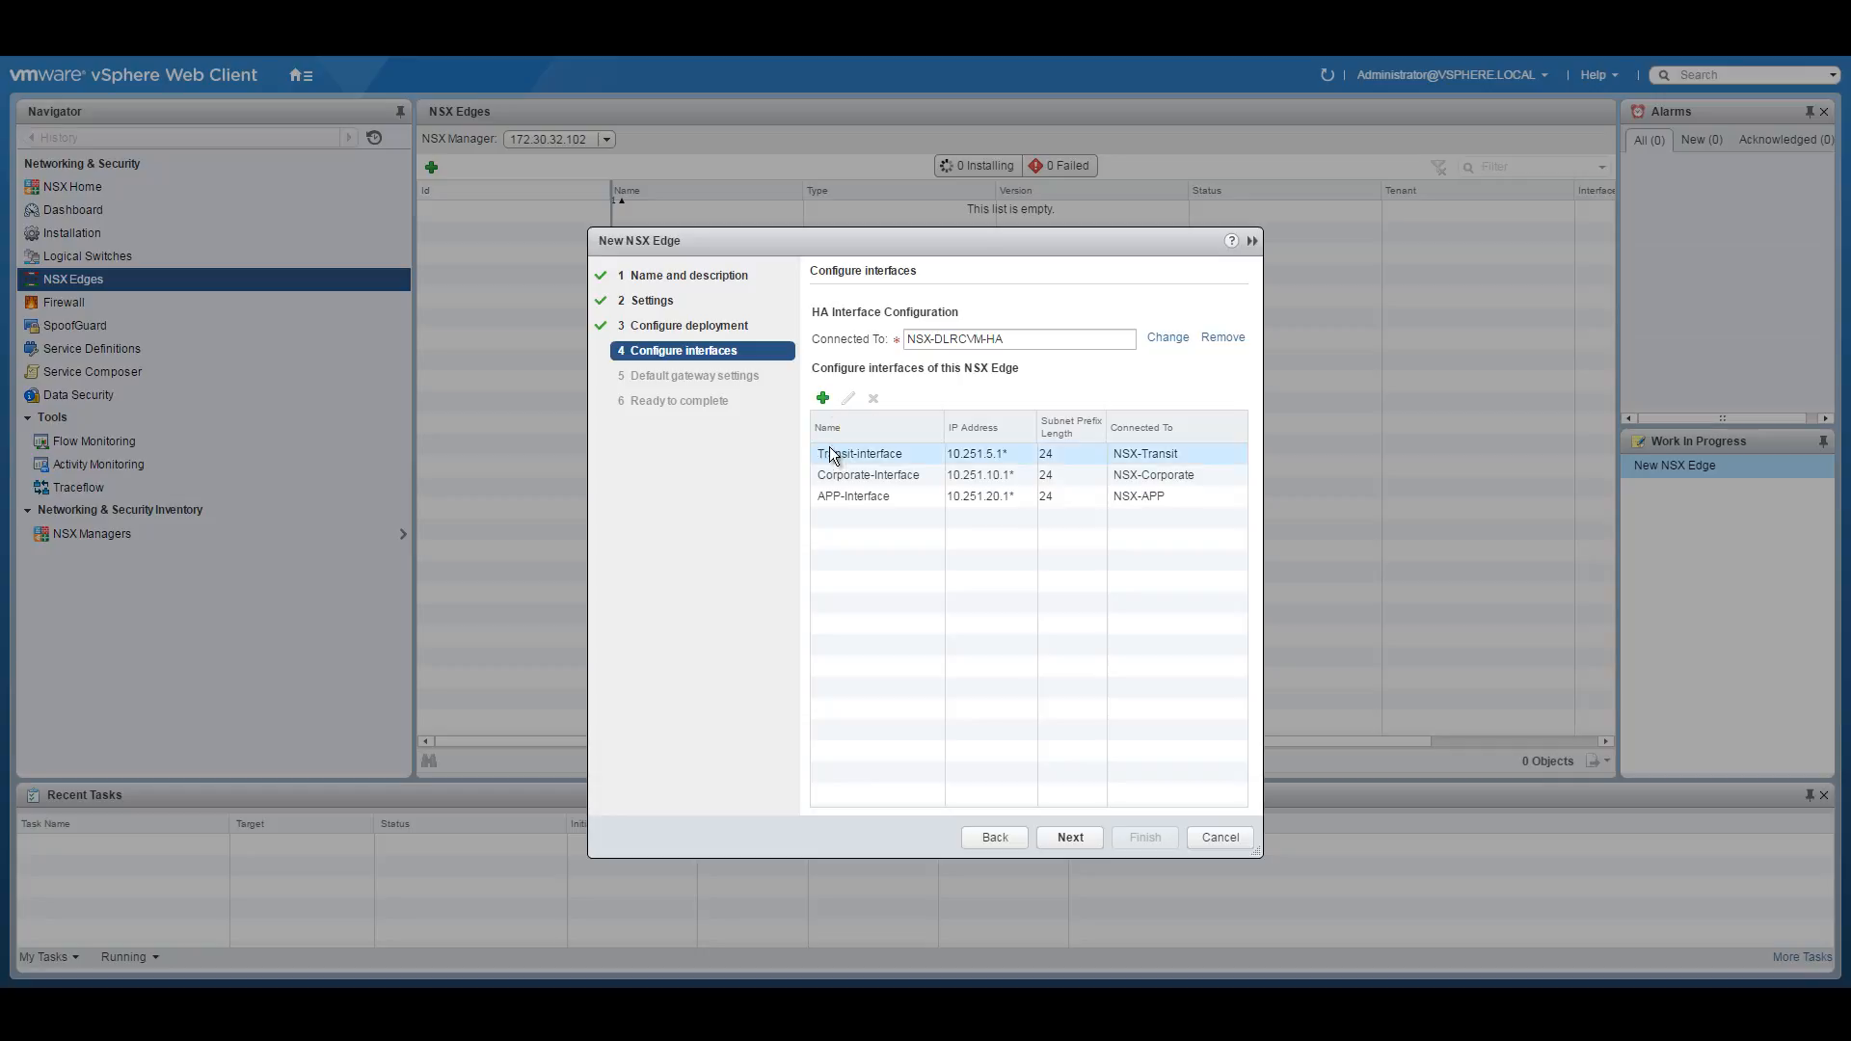
left_click(824, 401)
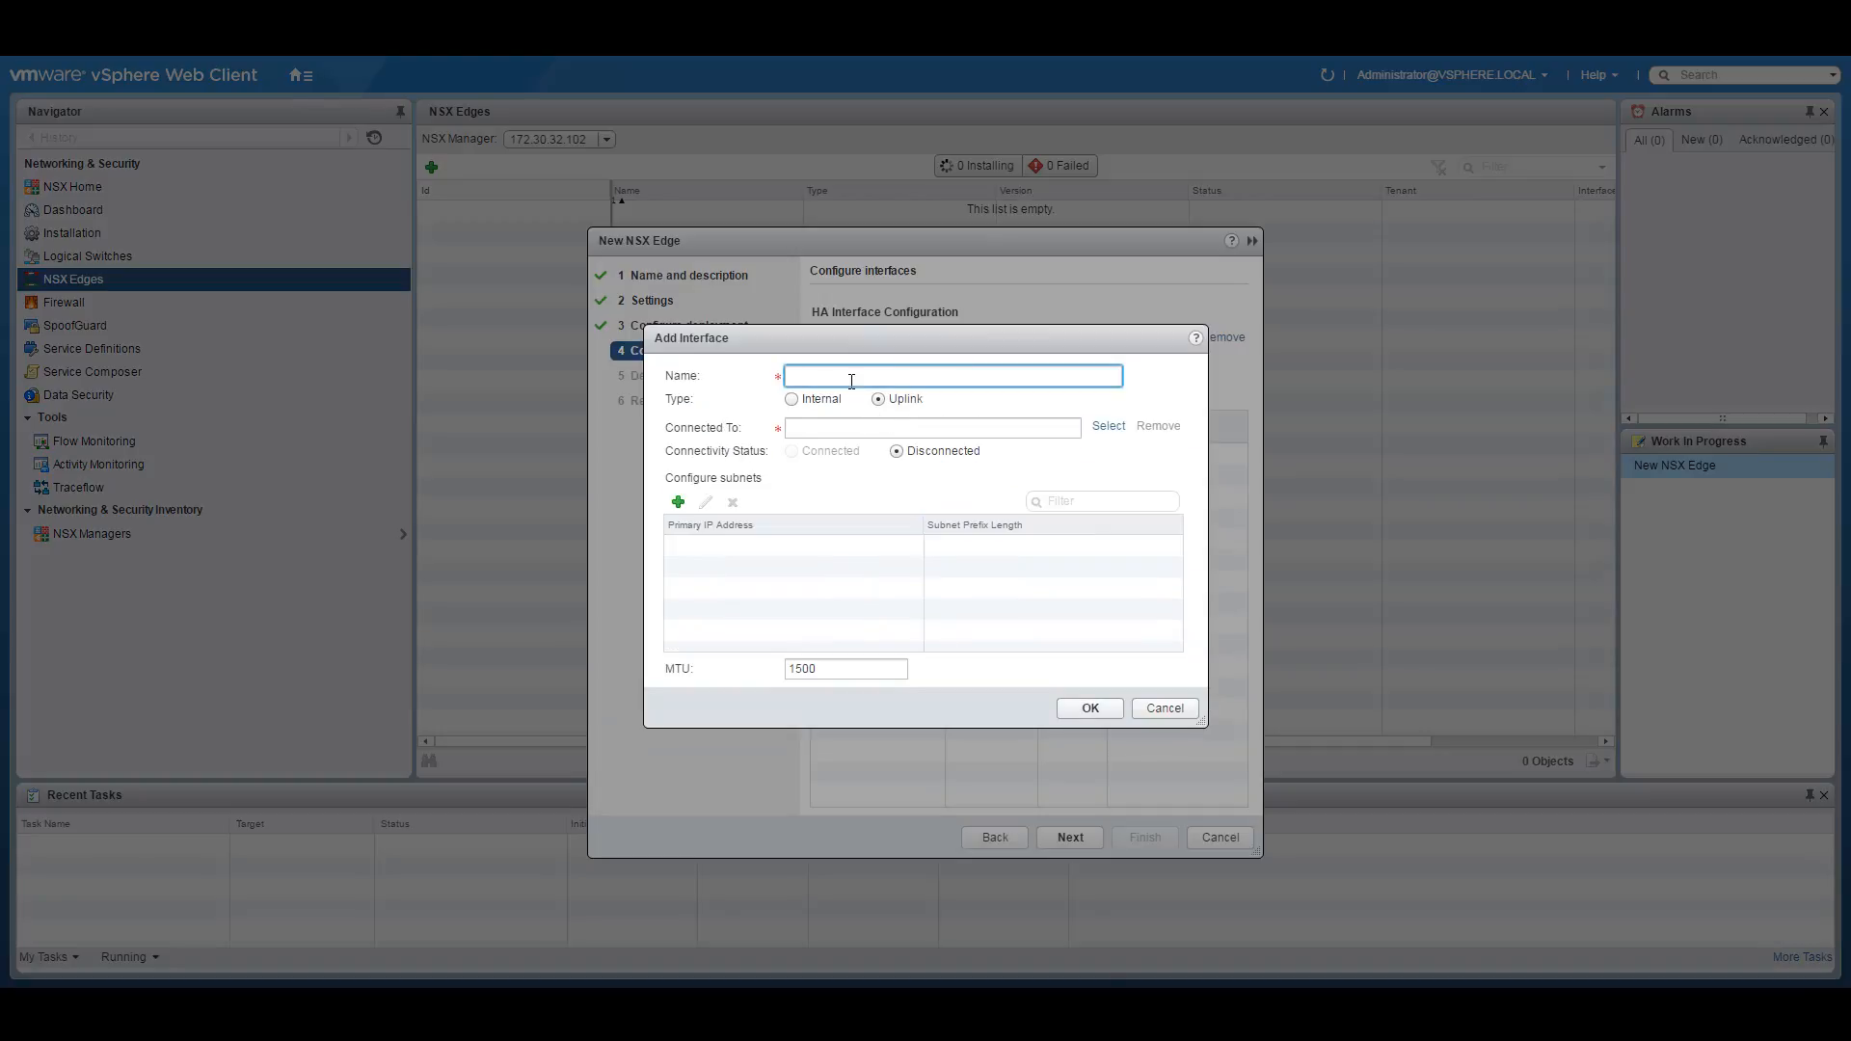
type("DB-Interface")
left_click(807, 399)
left_click(1124, 428)
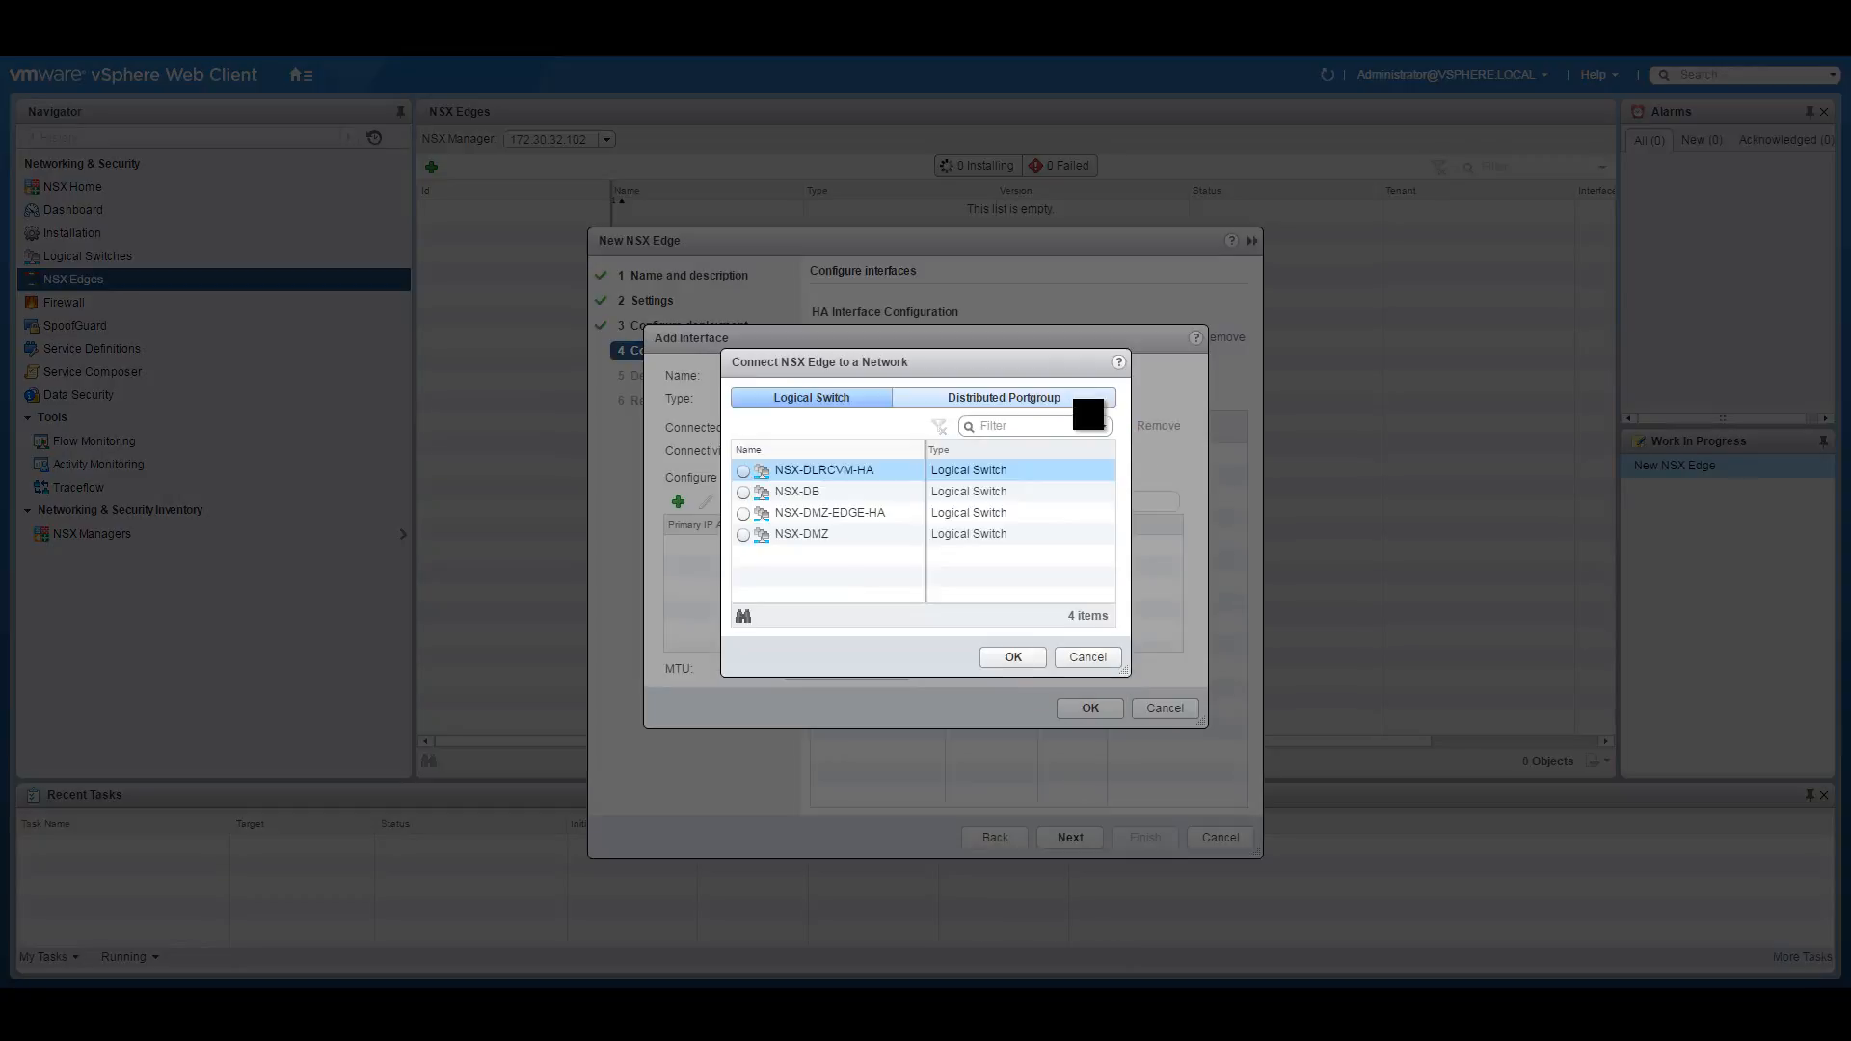
left_click(743, 492)
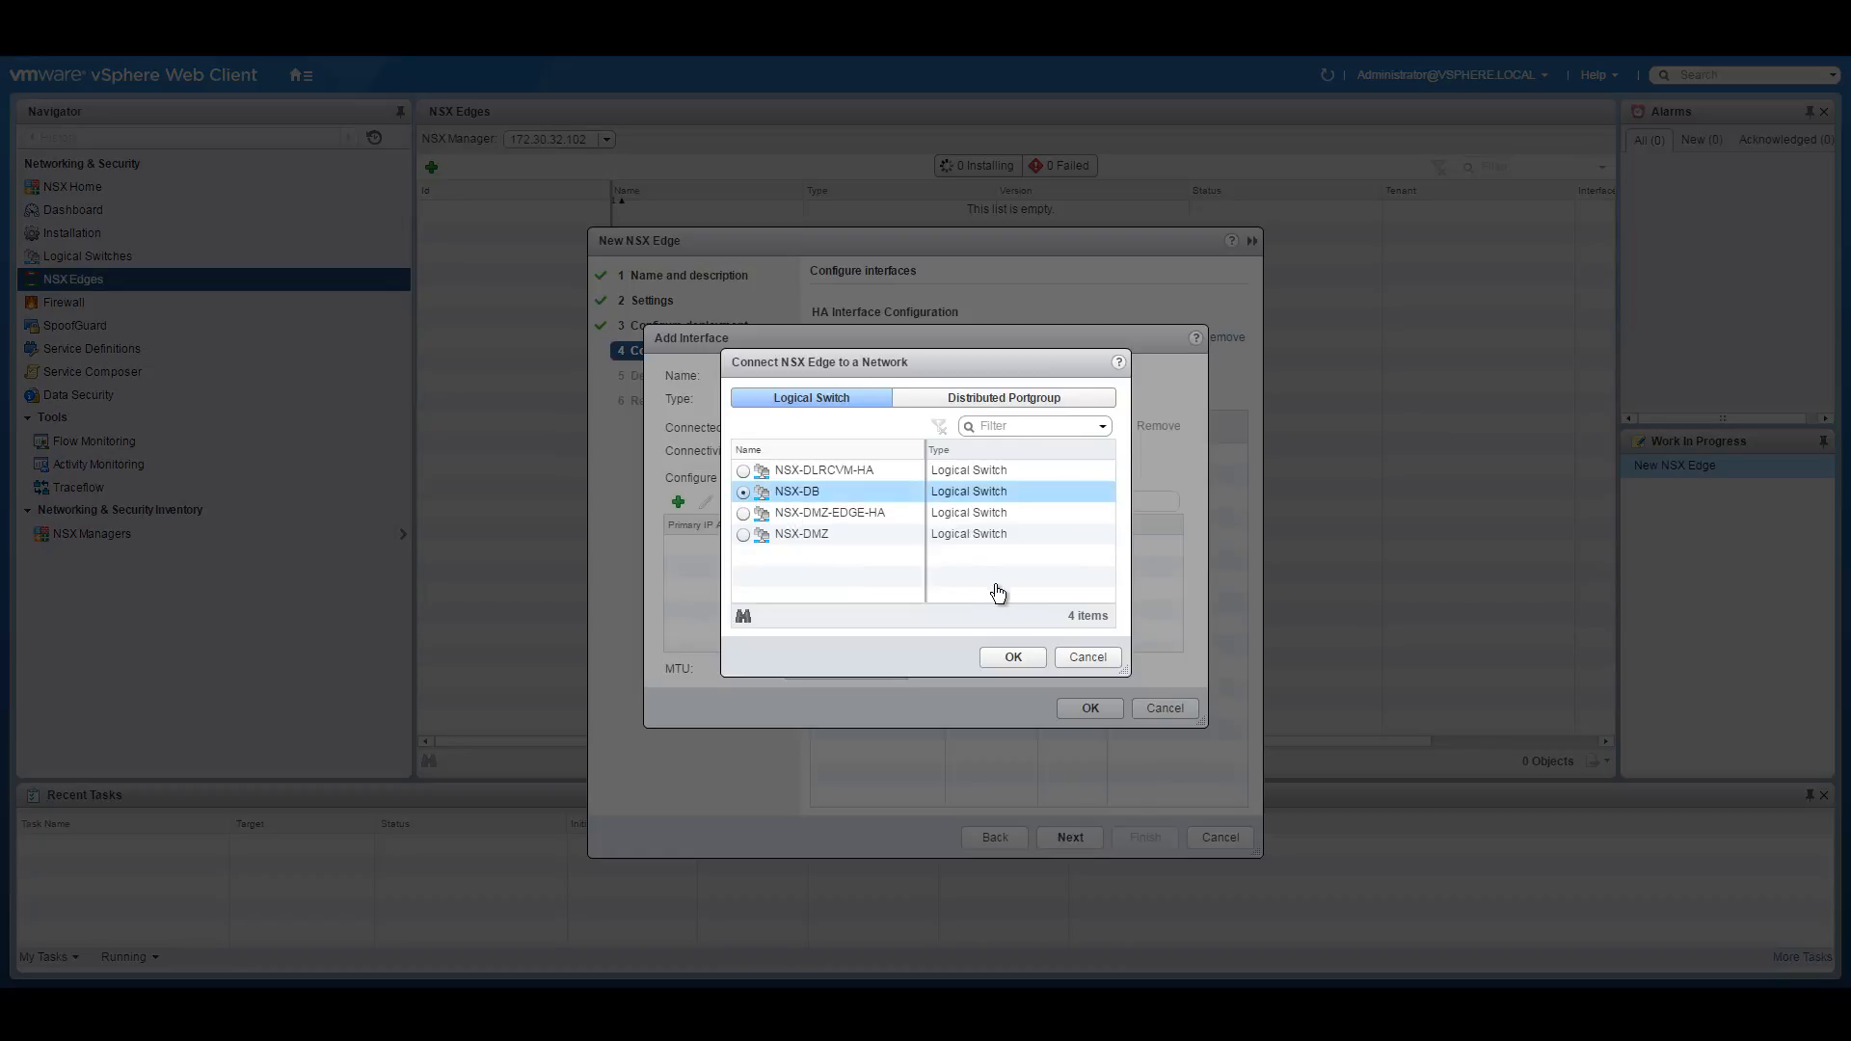
left_click(1017, 656)
Assign DB-Interface primary IP 10.251.30.1 with prefix 24 and save it.
left_click(679, 502)
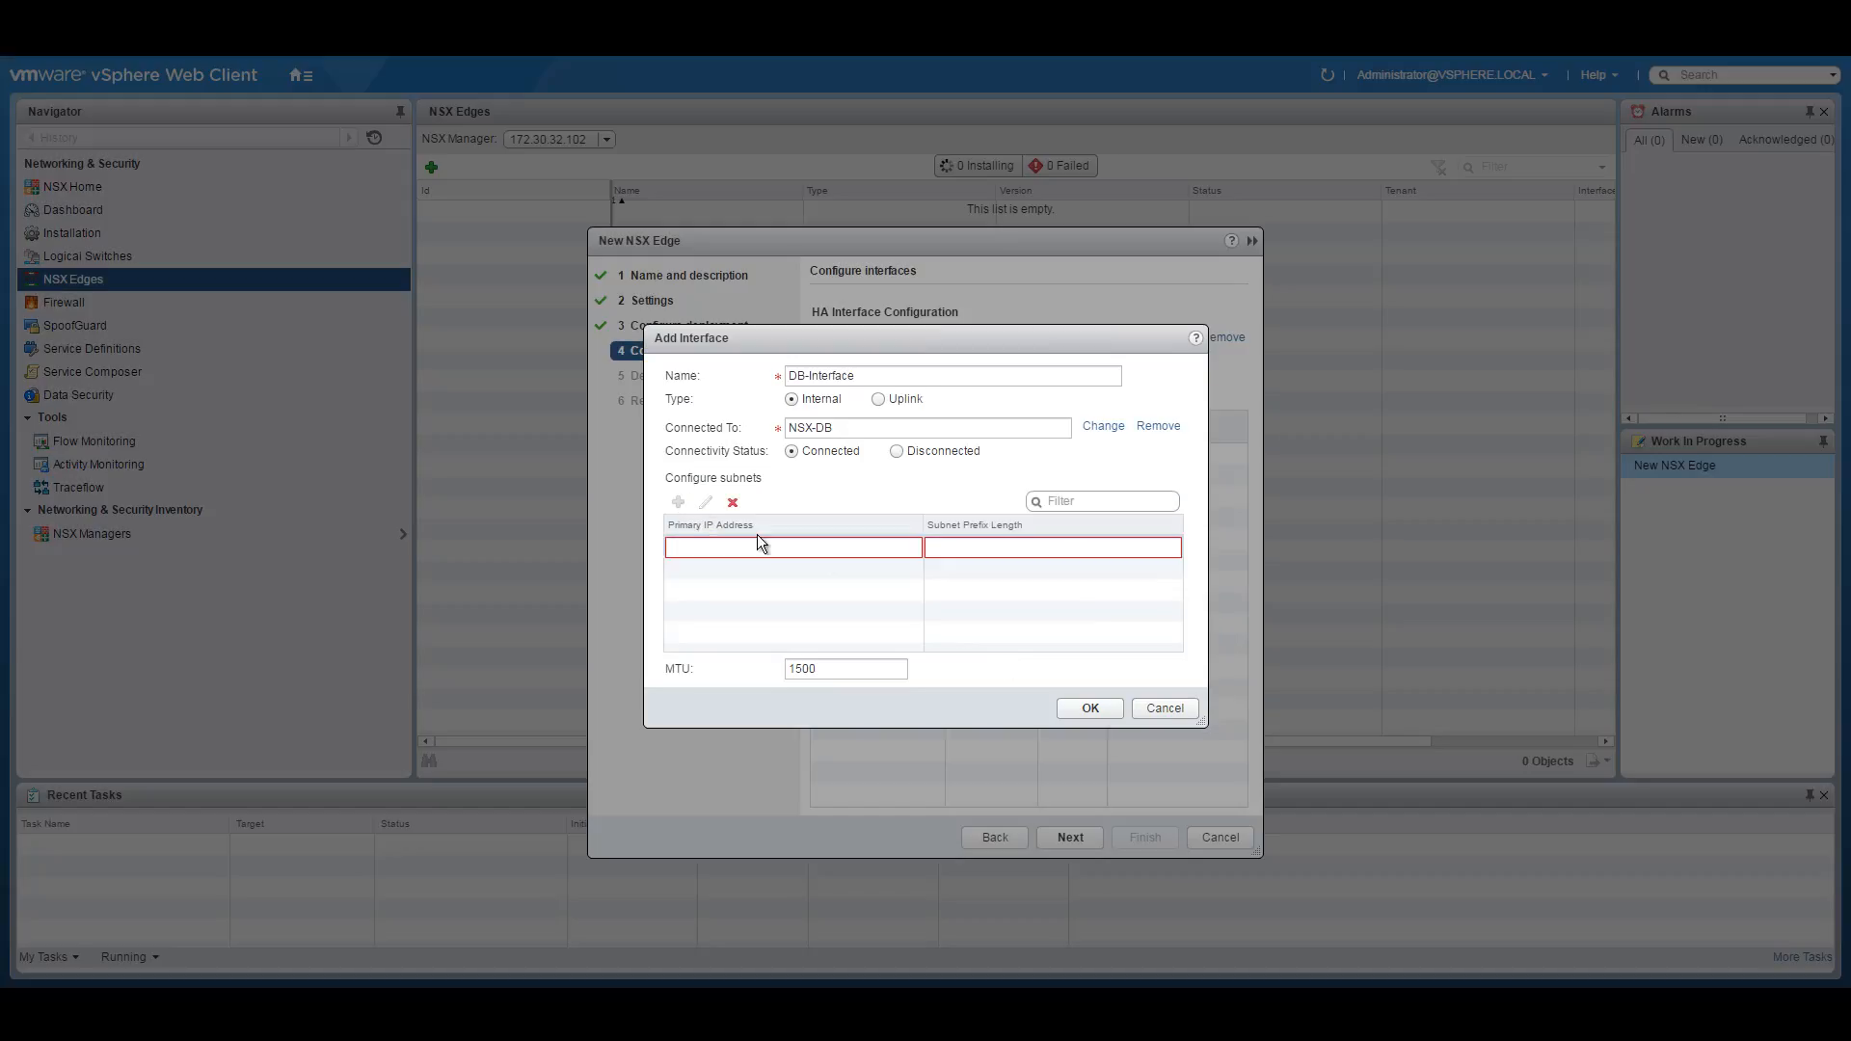
type("10.251.10.")
key("BackSpace")
key("BackSpace")
key("BackSpace")
type("30.1")
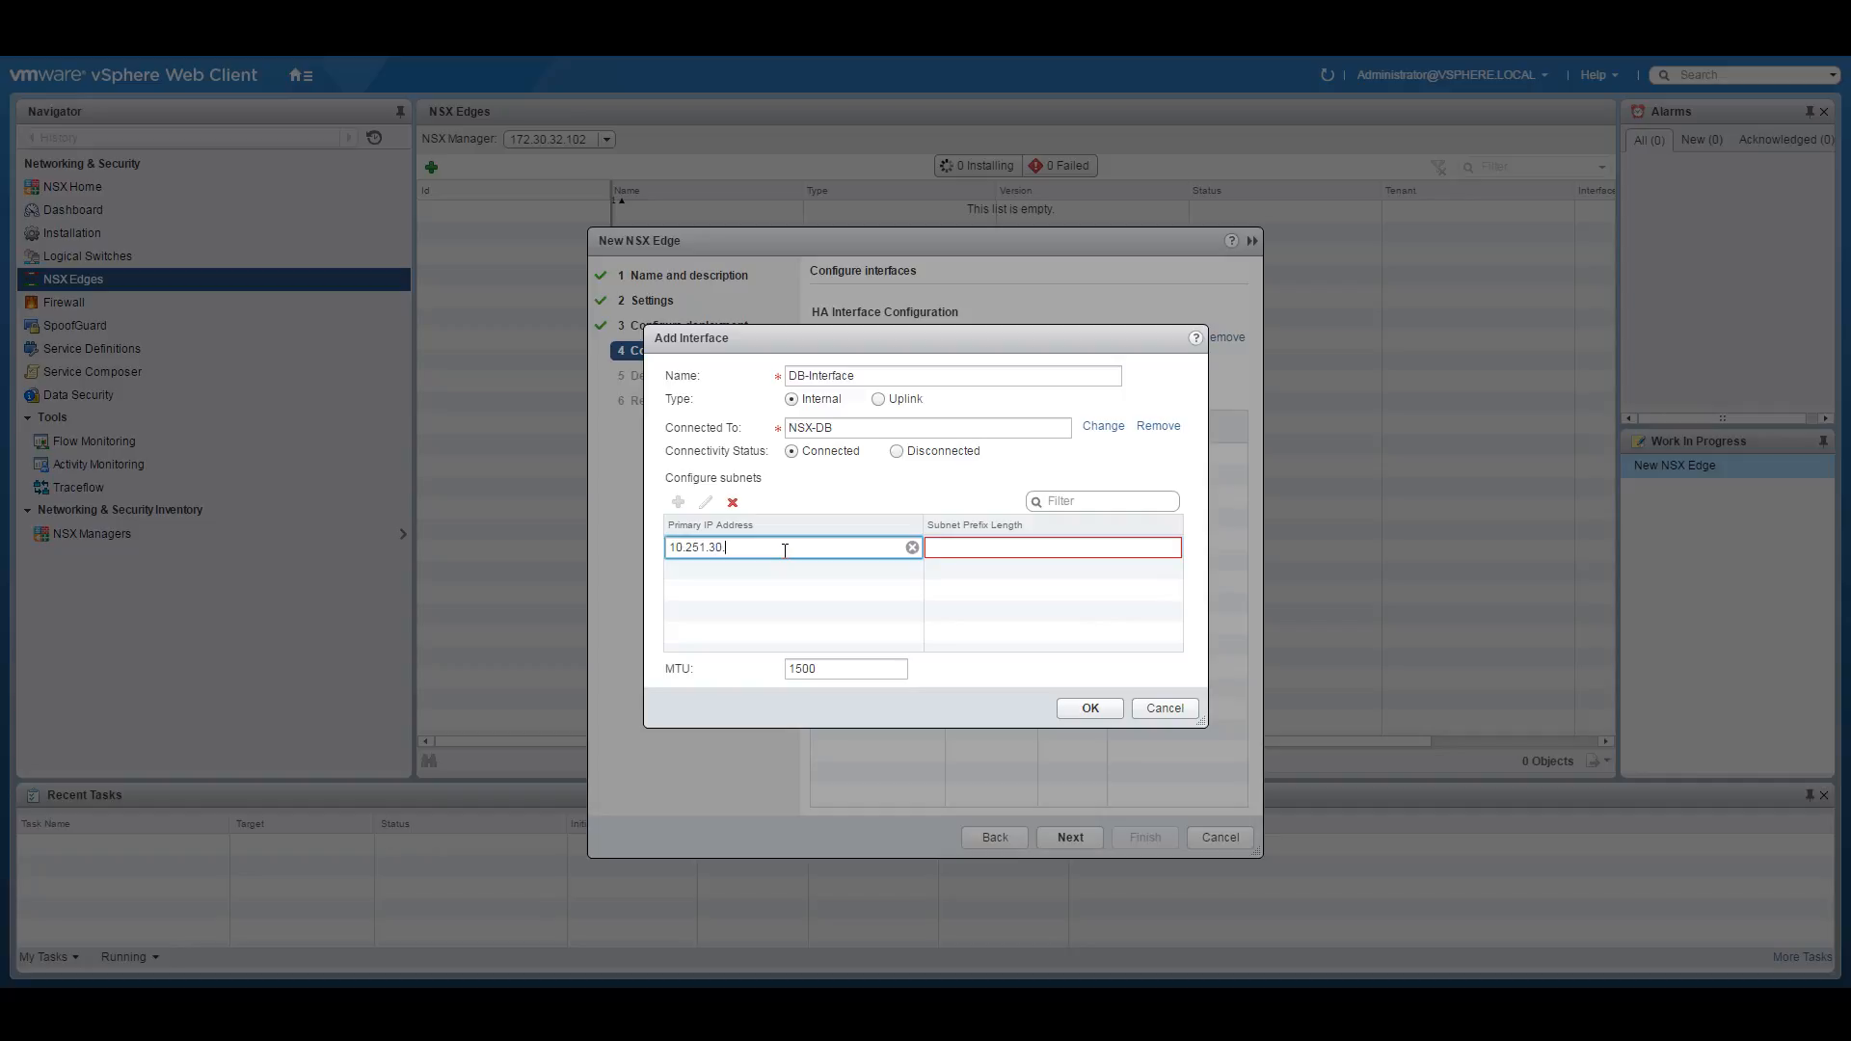
left_click(952, 557)
type("24")
left_click(1087, 708)
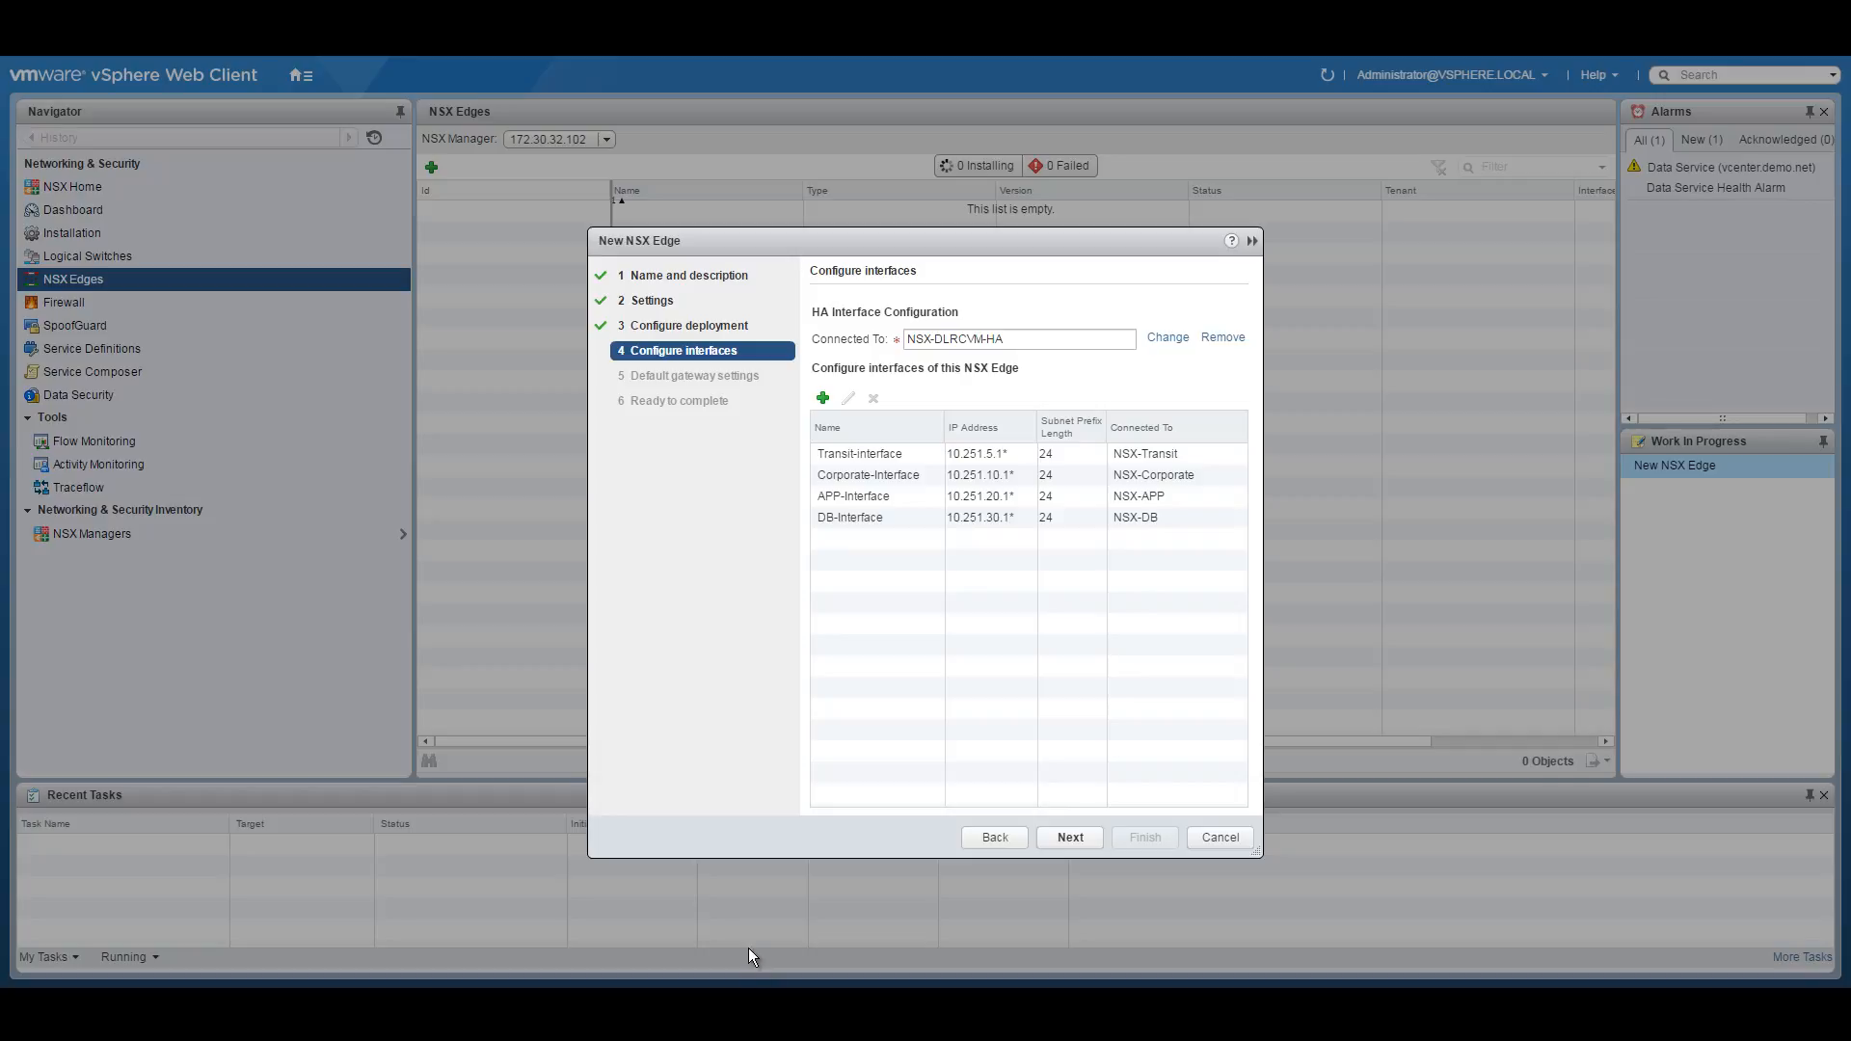
left_click(757, 1011)
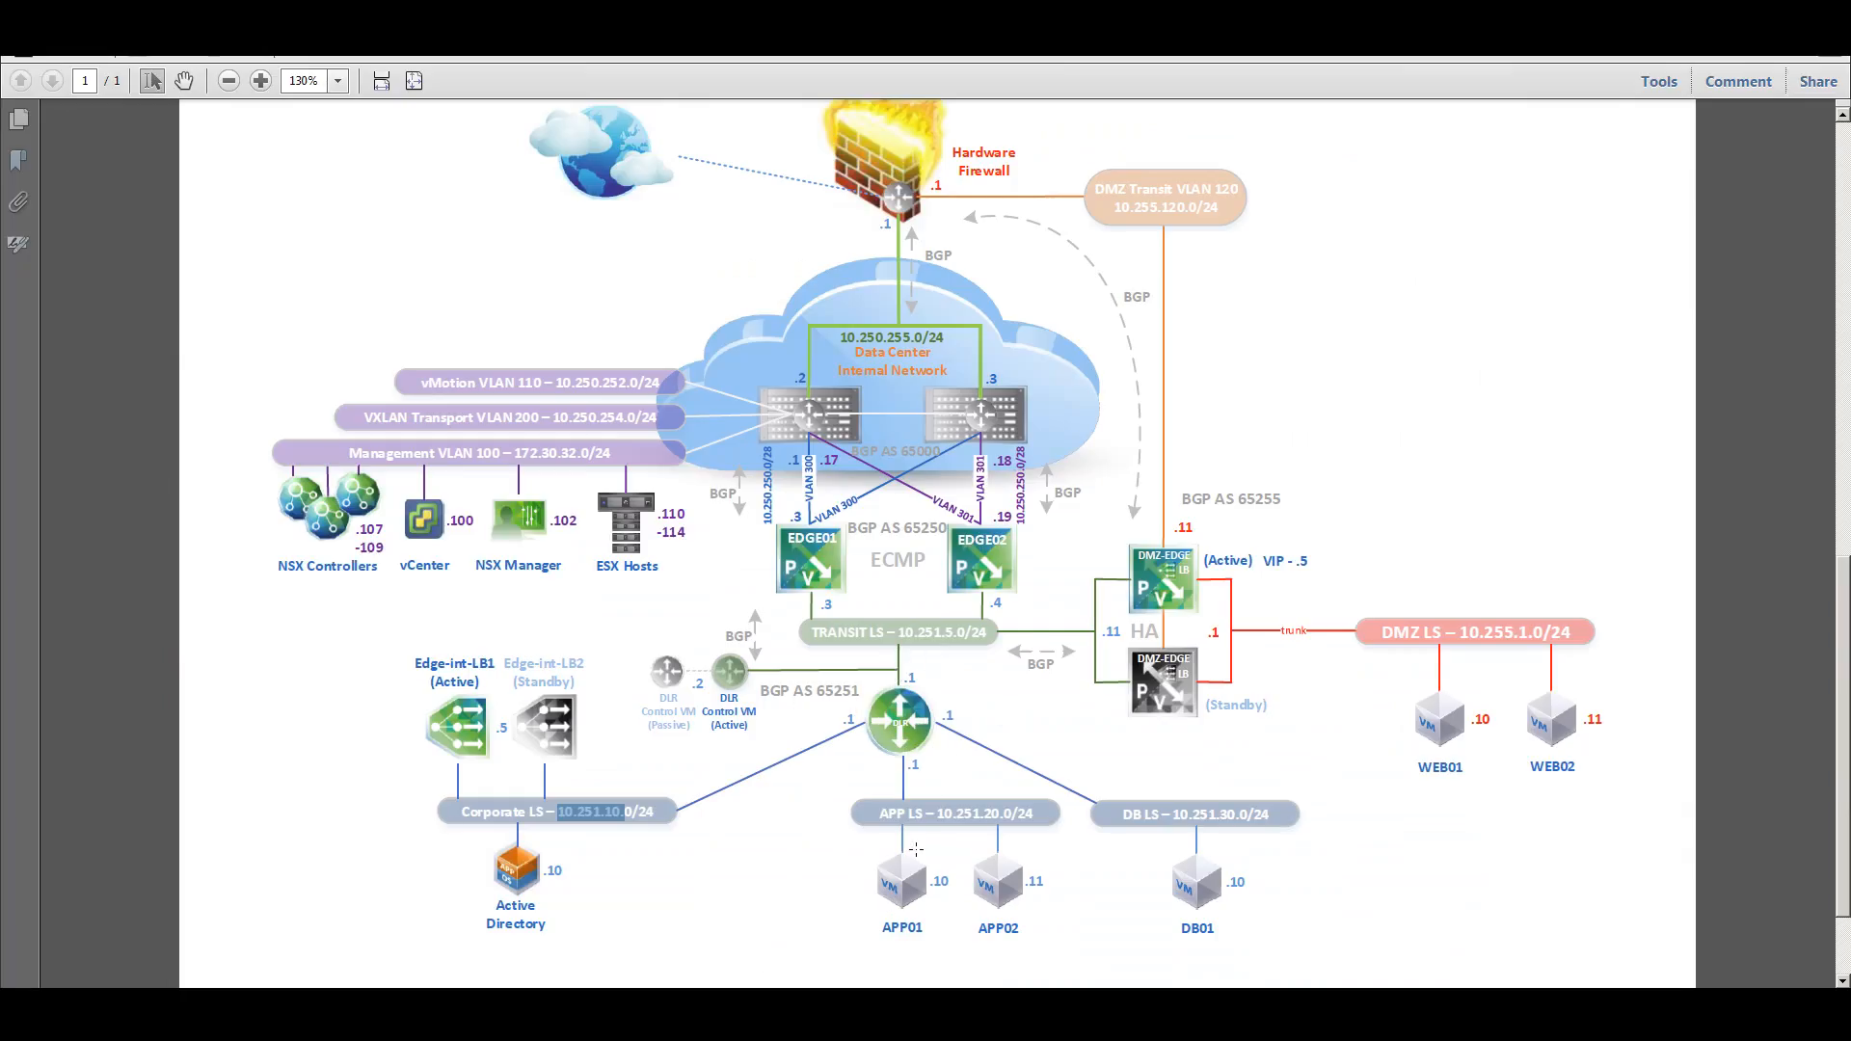
Skip the default gateway, check the summary against the diagram, and deploy NSX-DLR as edge-6.
left_click(757, 1011)
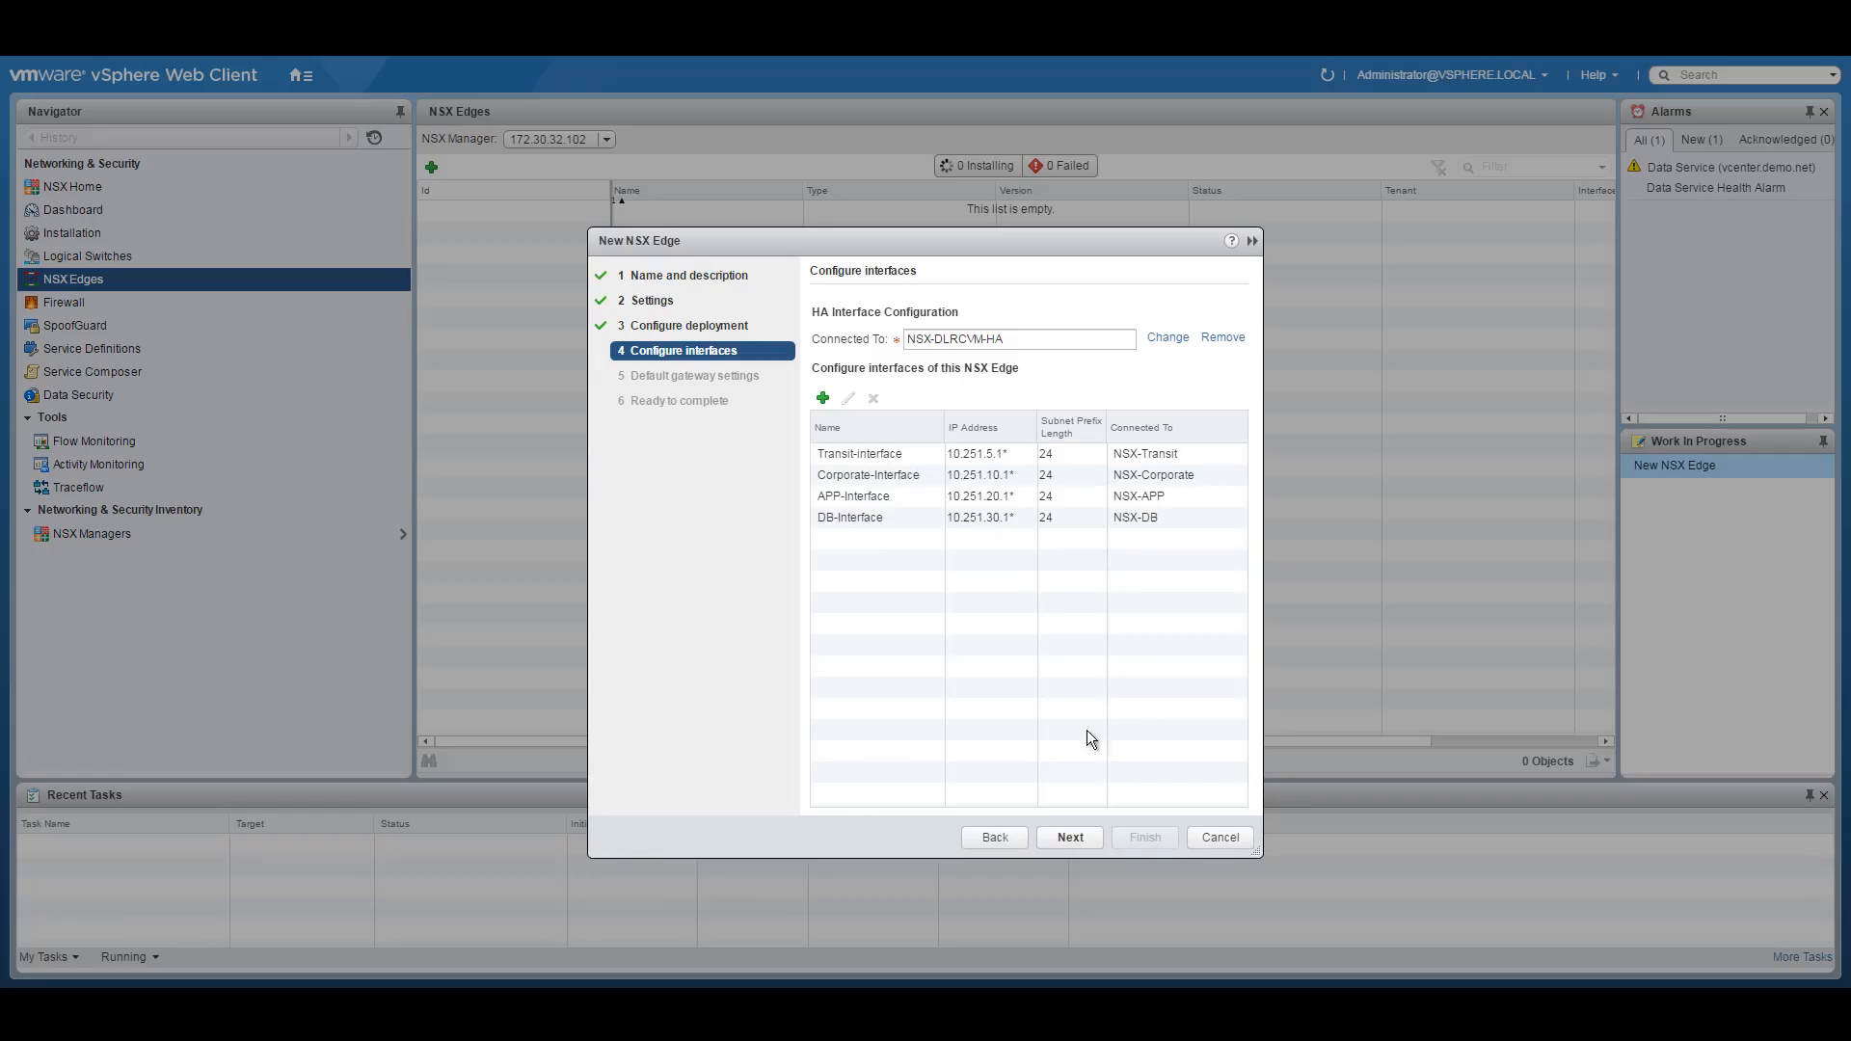
left_click(1064, 837)
left_click(817, 313)
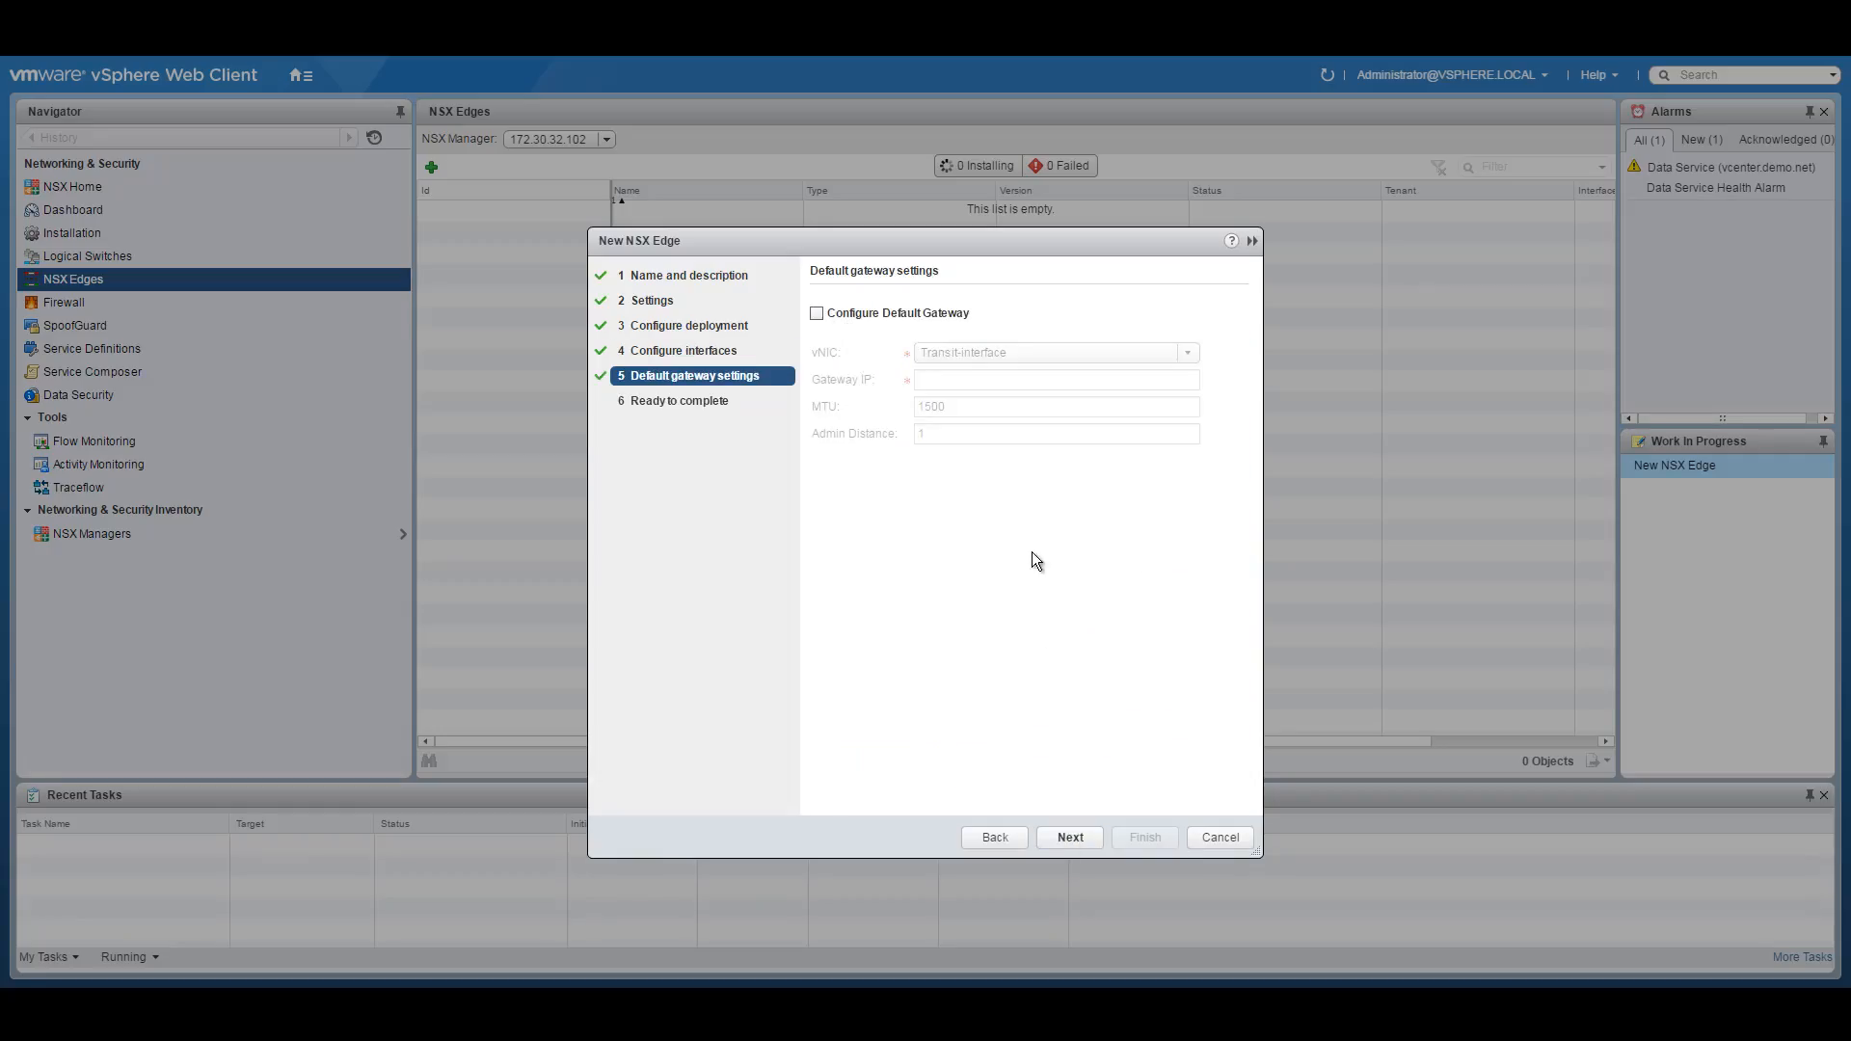
left_click(1071, 837)
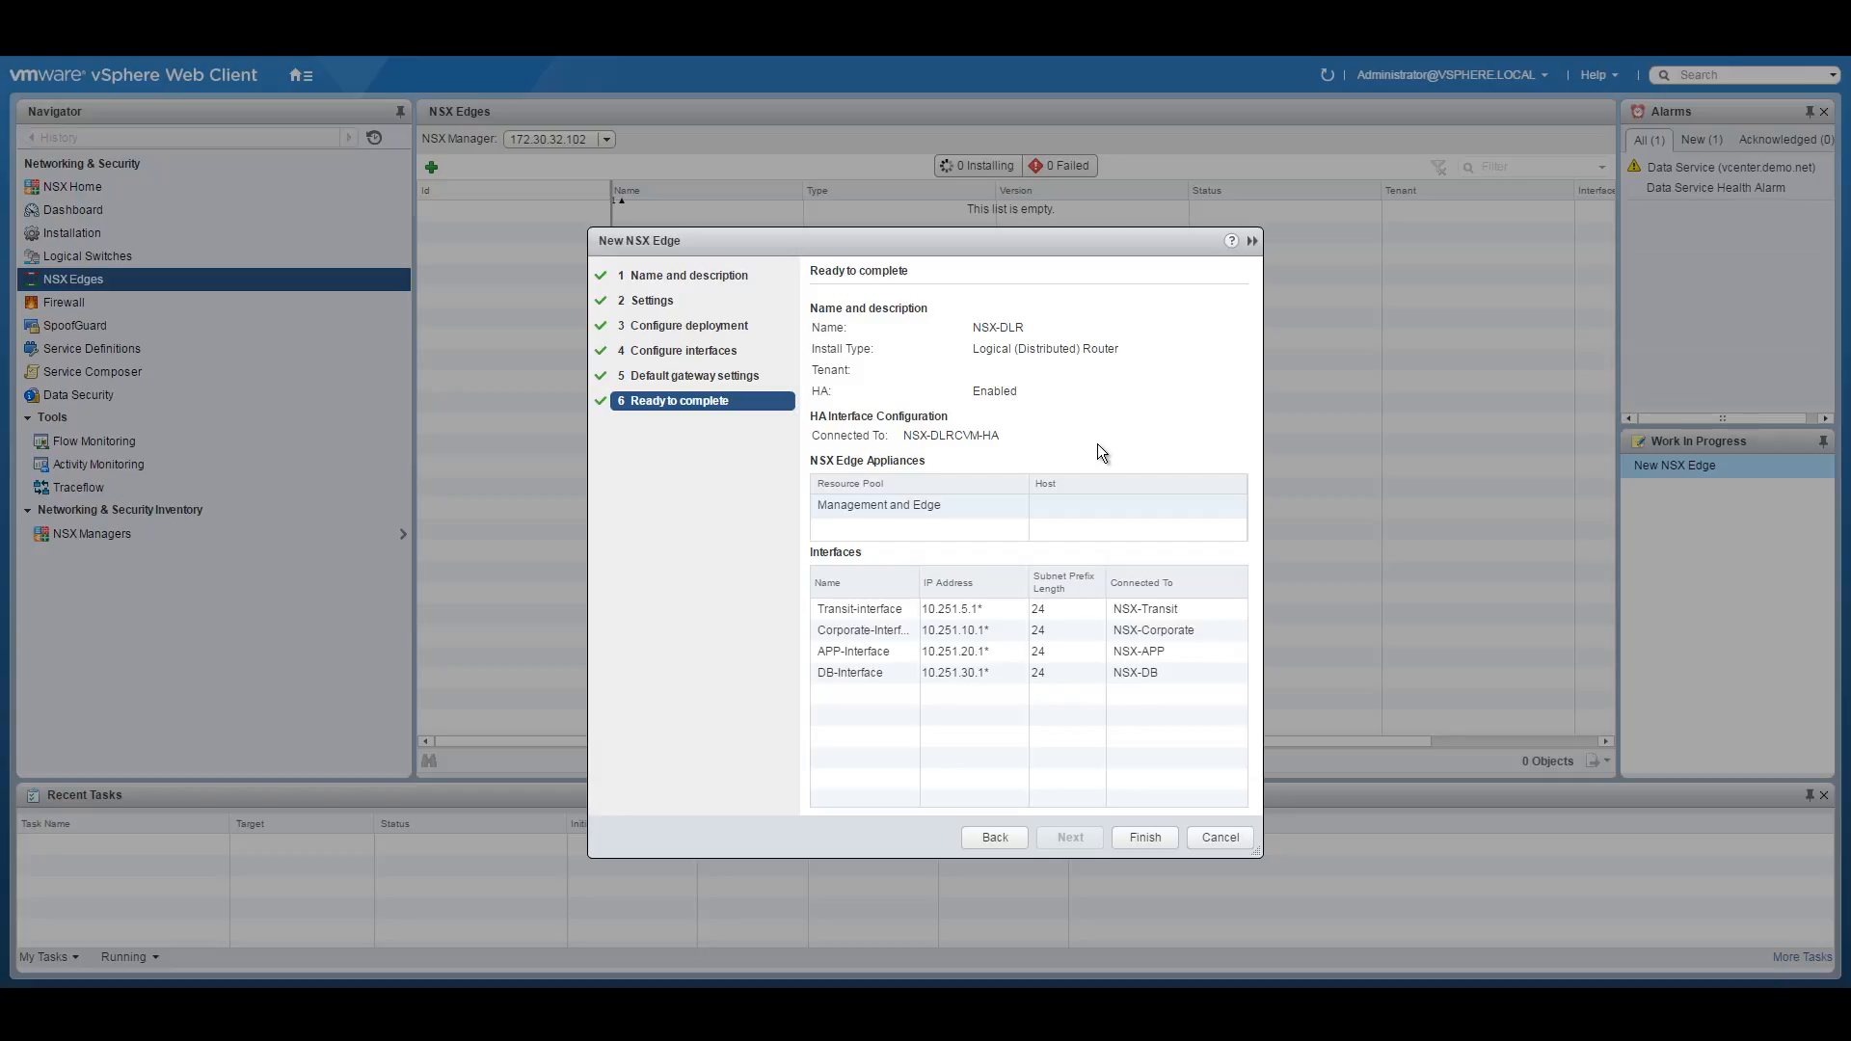
left_click_drag(918, 582, 958, 576)
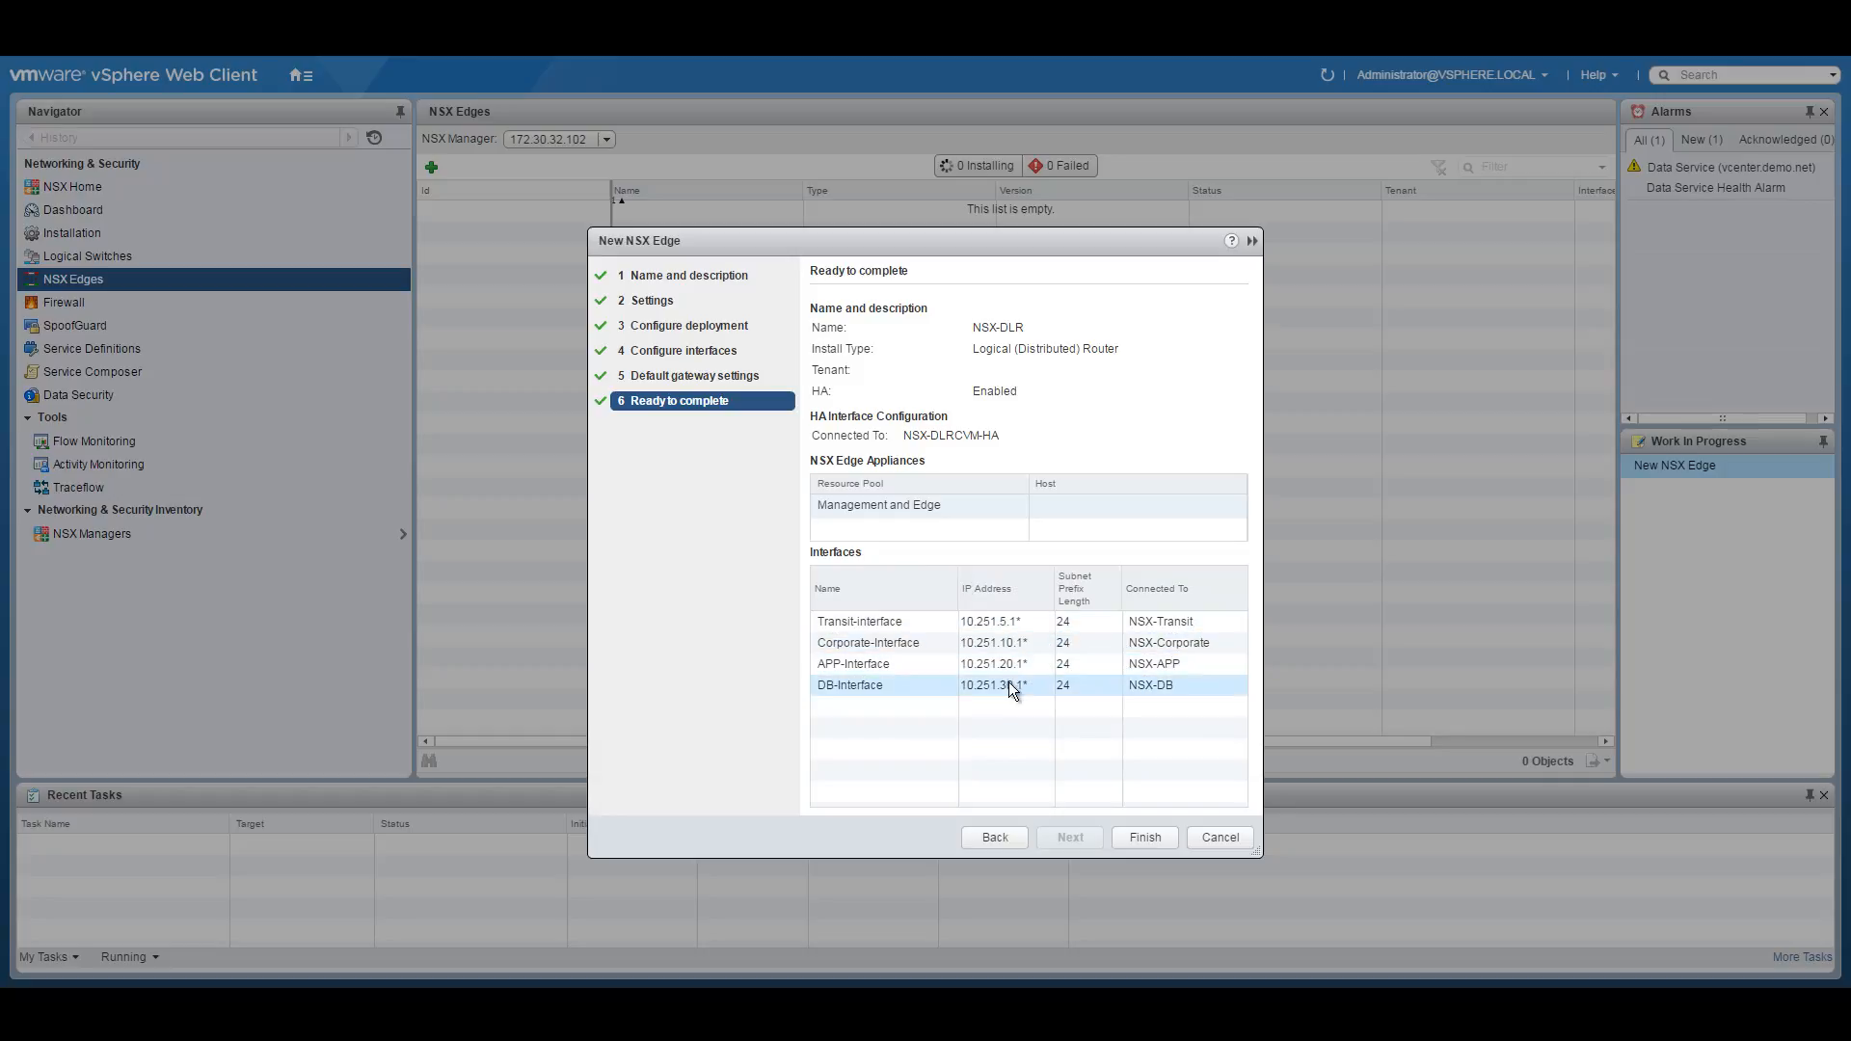
left_click(757, 1019)
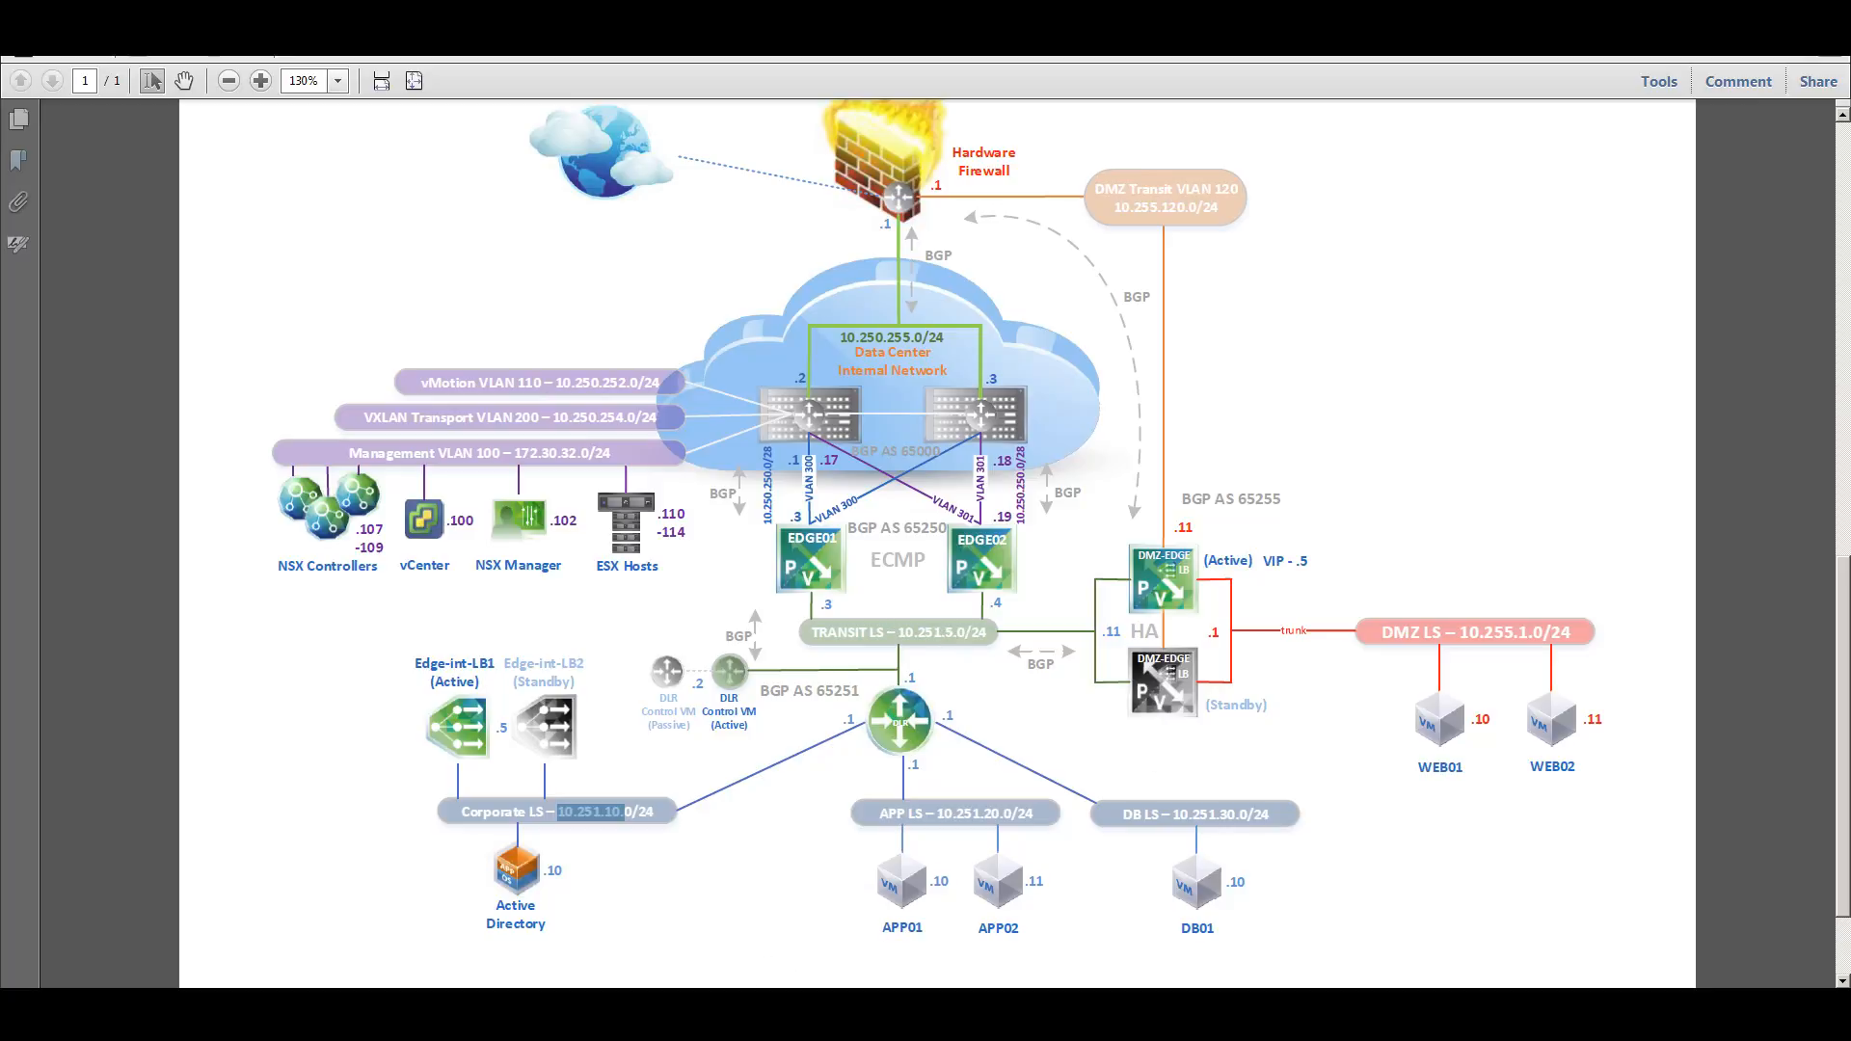
left_click(742, 1018)
left_click(1134, 835)
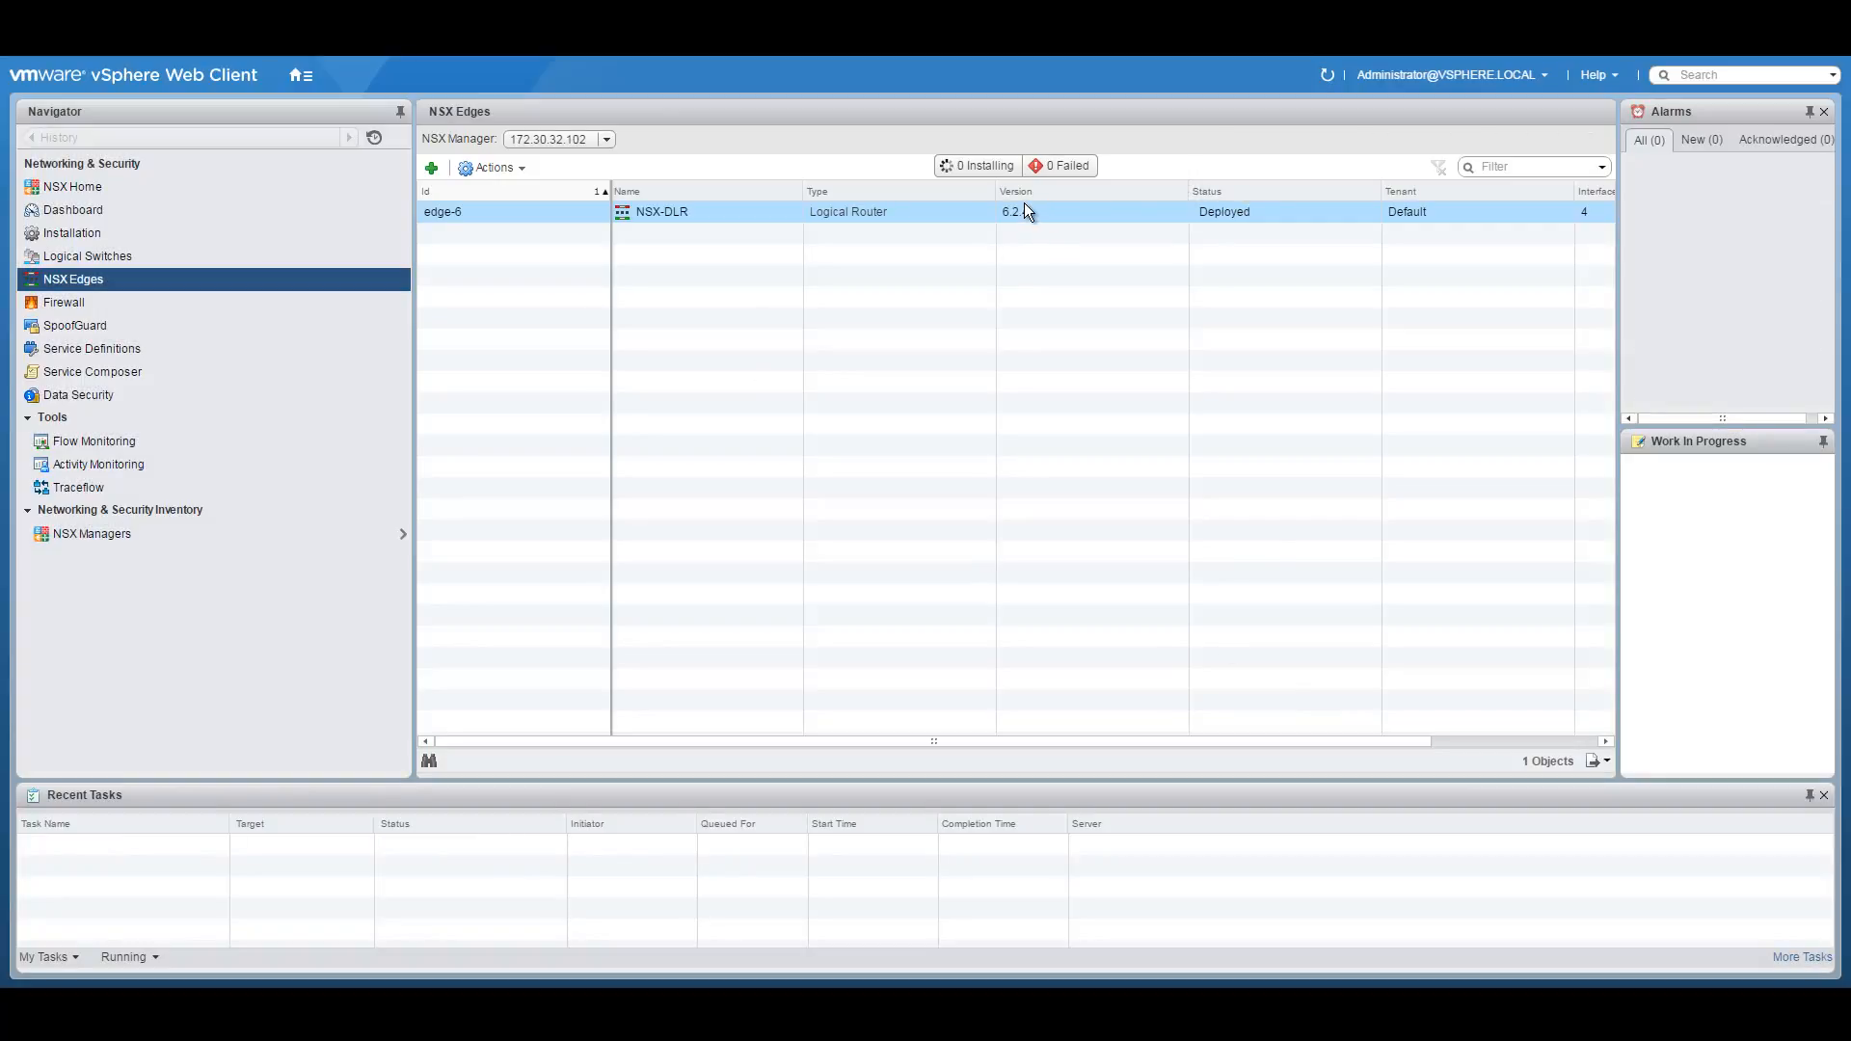
left_click(301, 75)
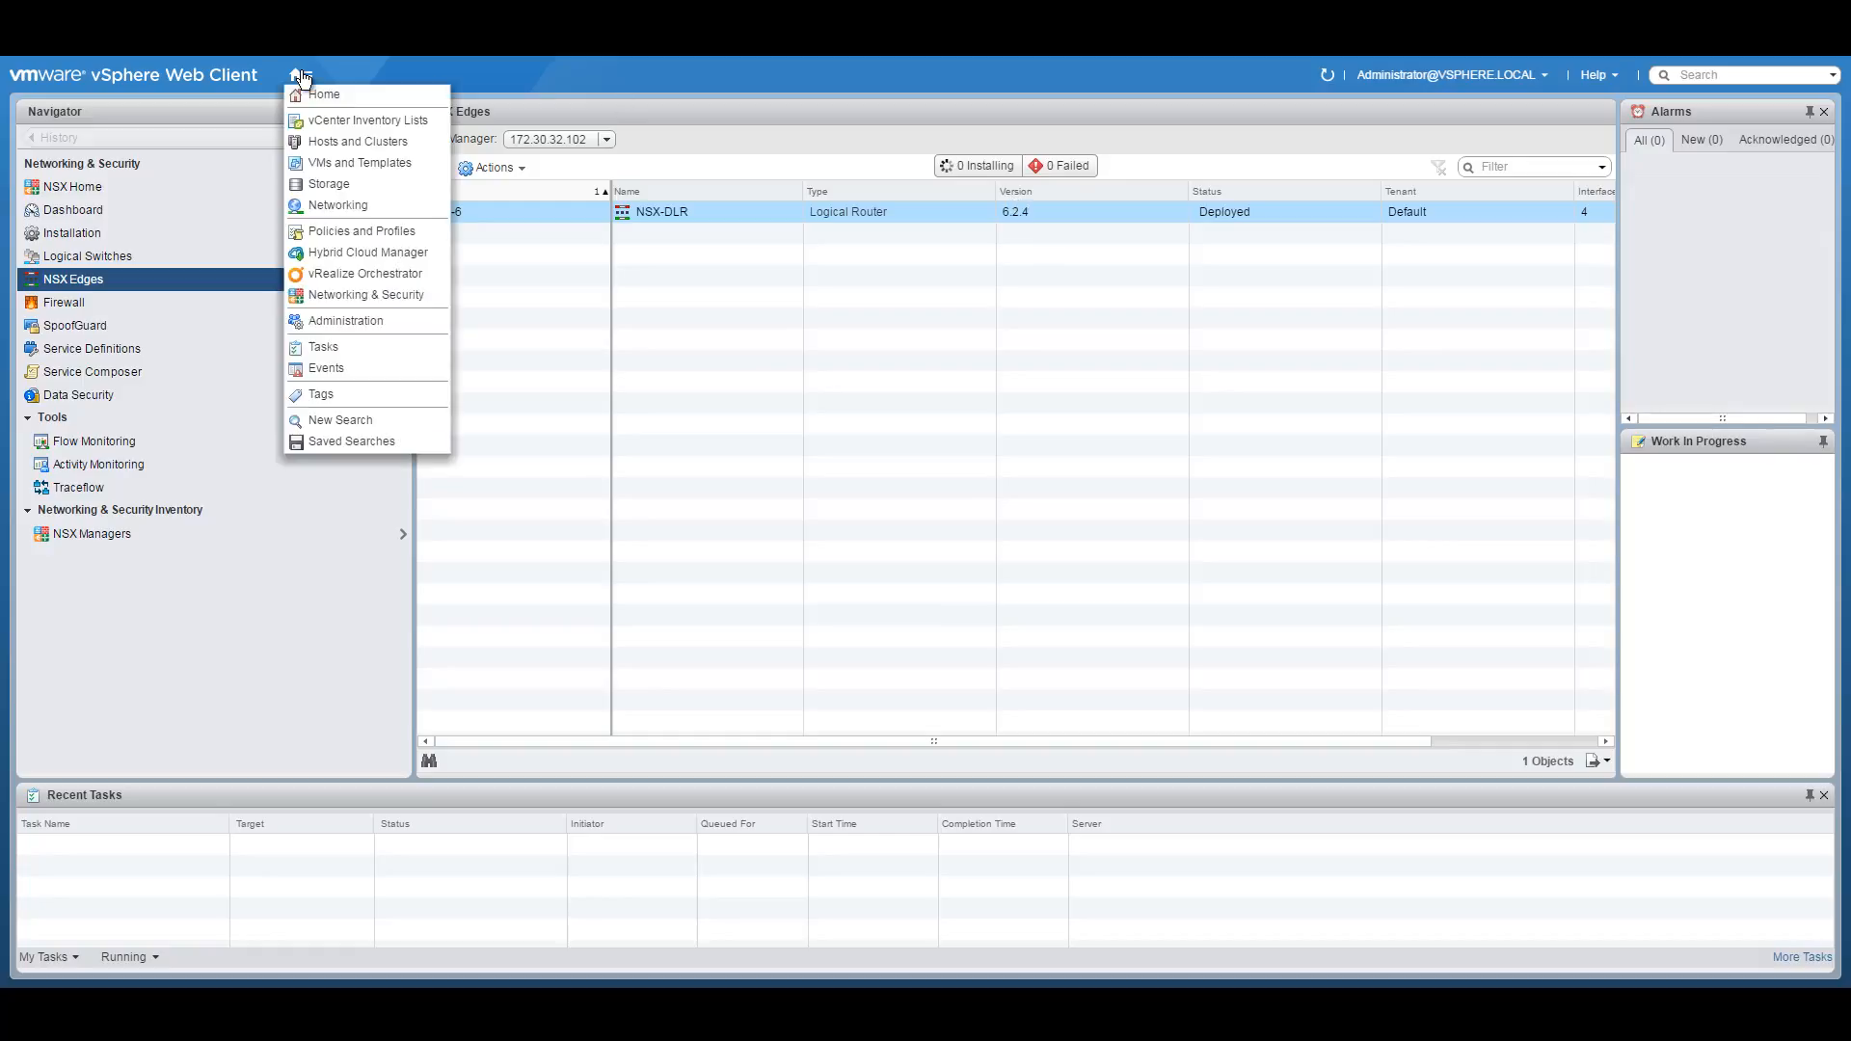
left_click(339, 143)
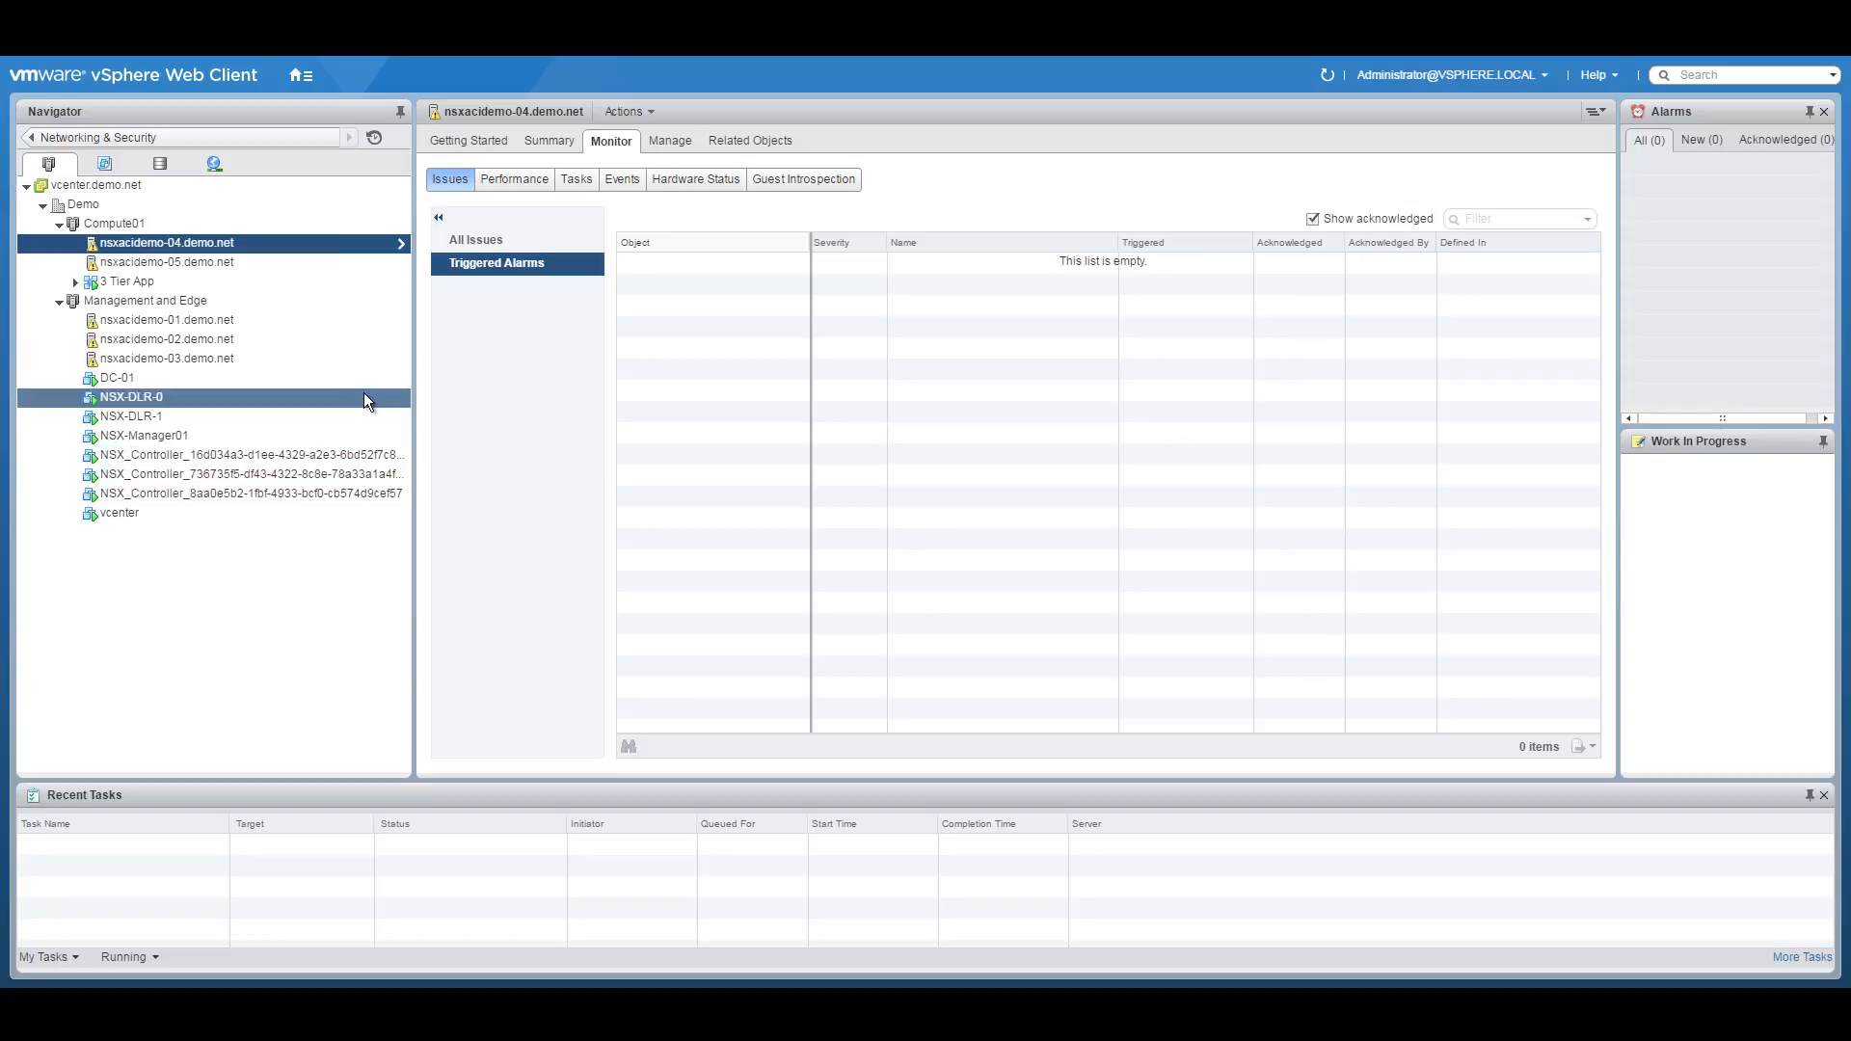
left_click(301, 75)
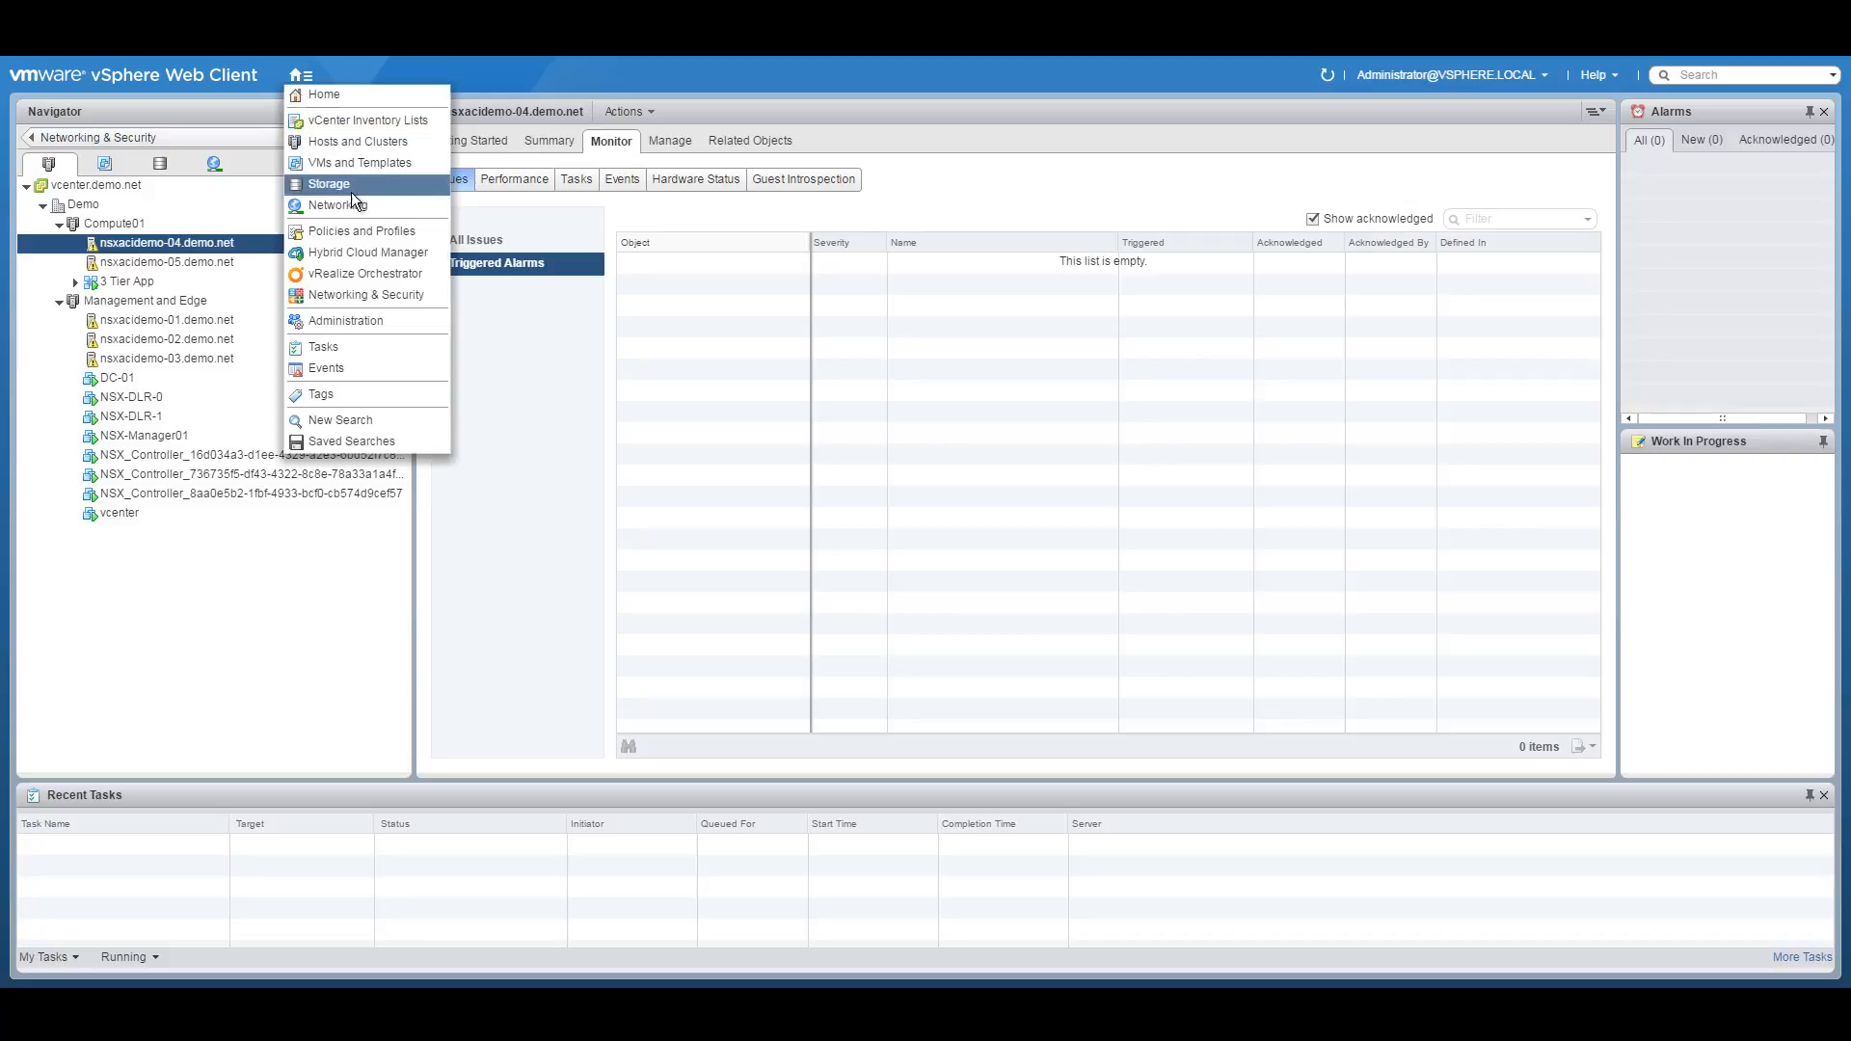
left_click(330, 294)
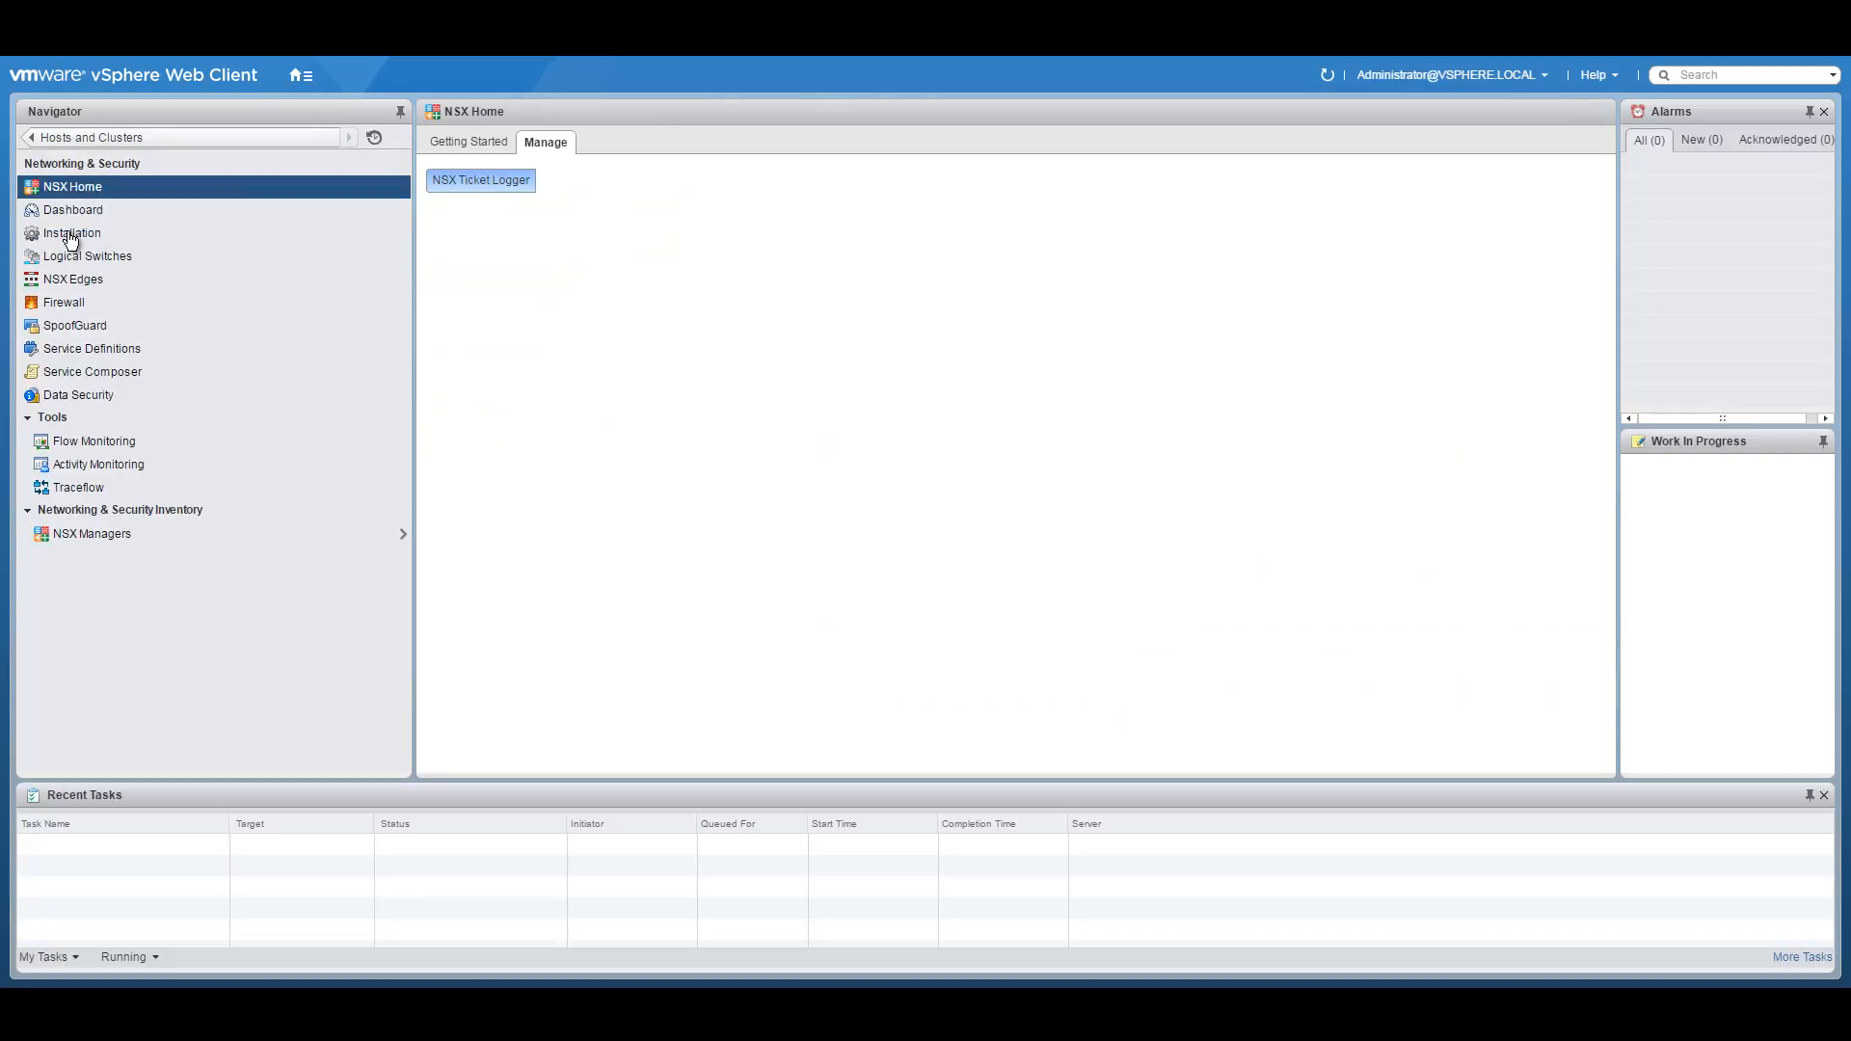
left_click(68, 283)
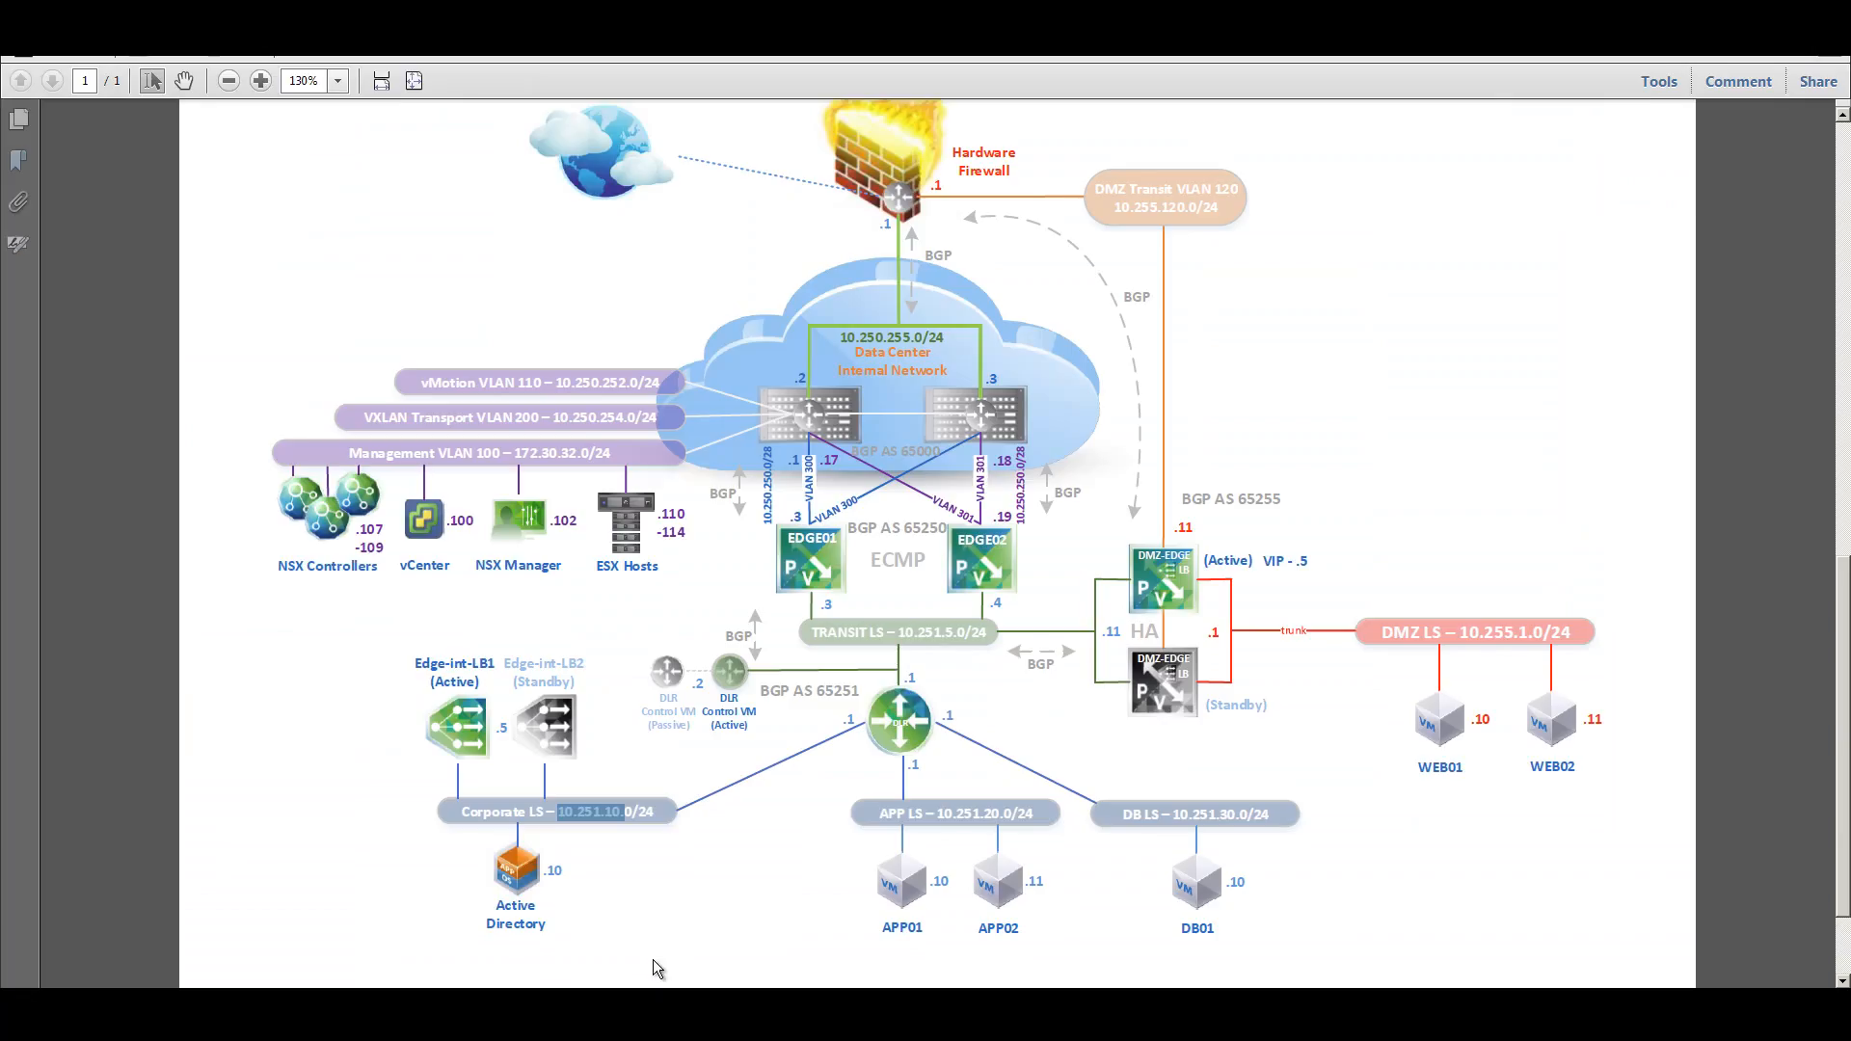
left_click_drag(792, 538, 846, 540)
left_click(972, 541)
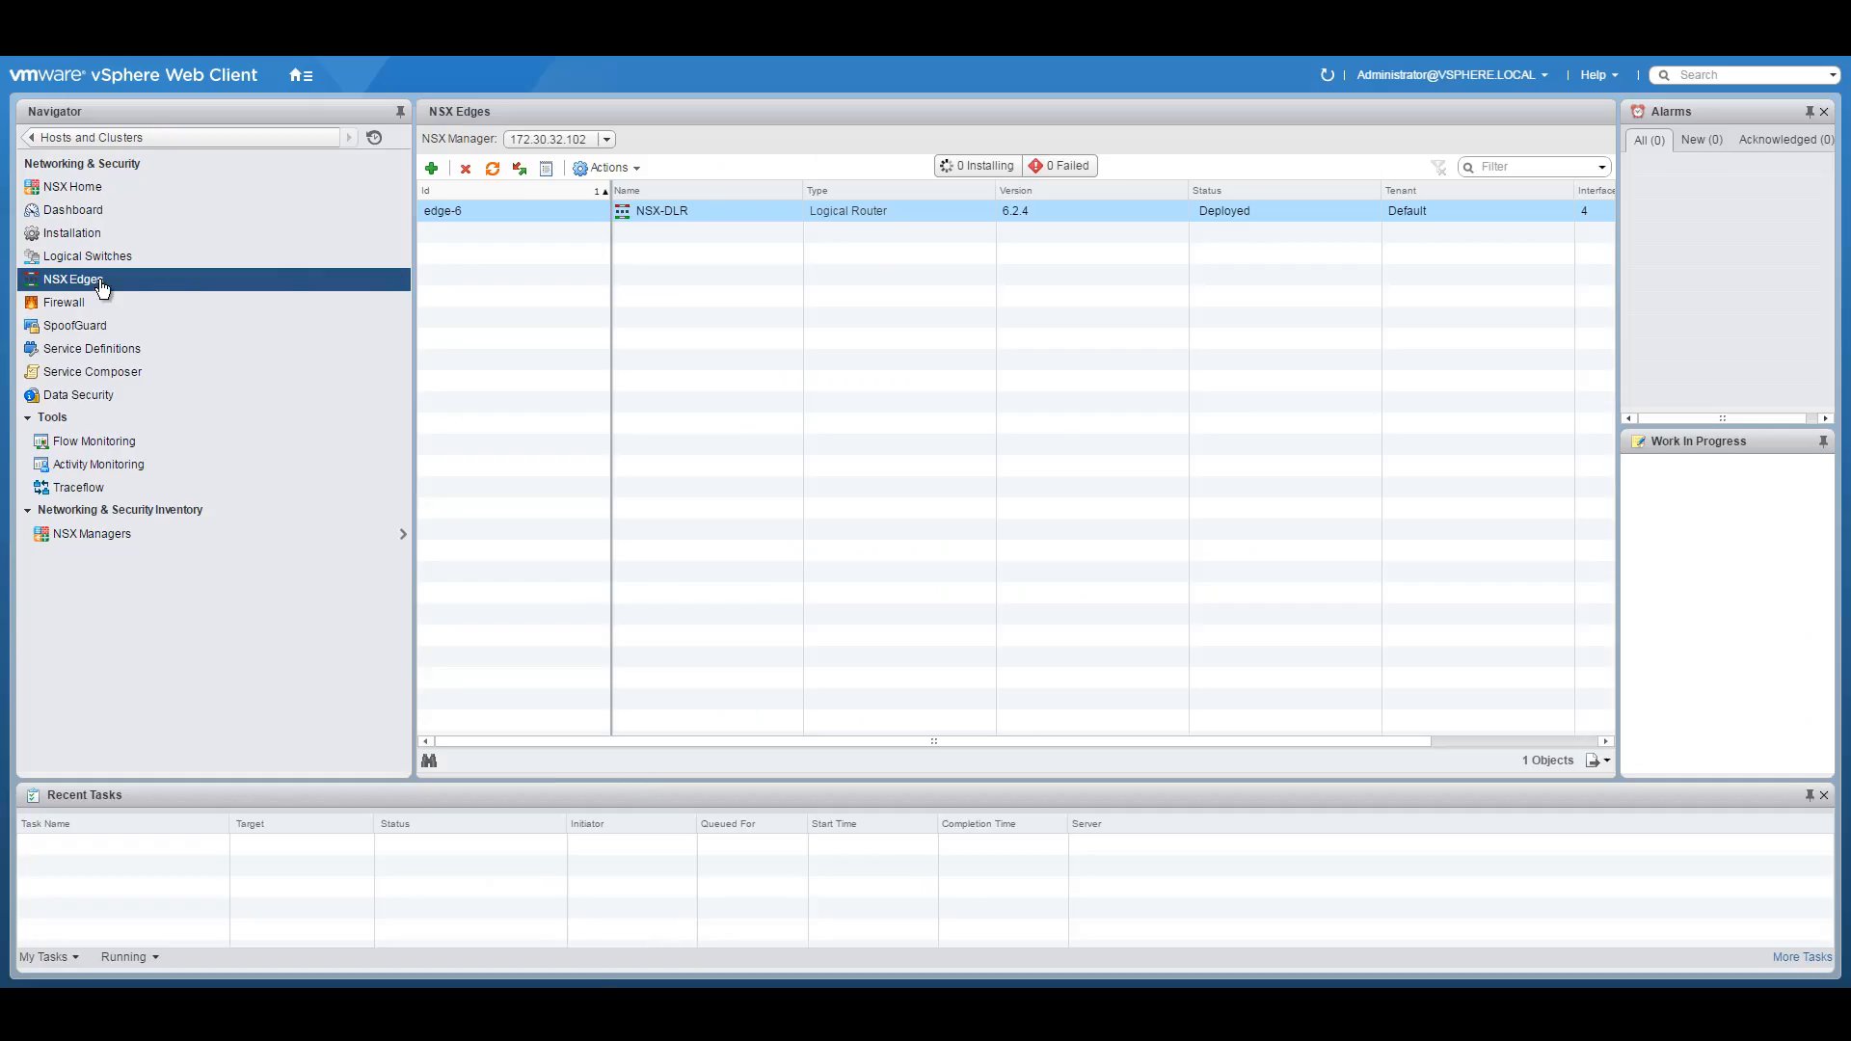
Start a new NSX Edge named NSX-EDGE01 with hostname NSX-EDGE01.
left_click(432, 169)
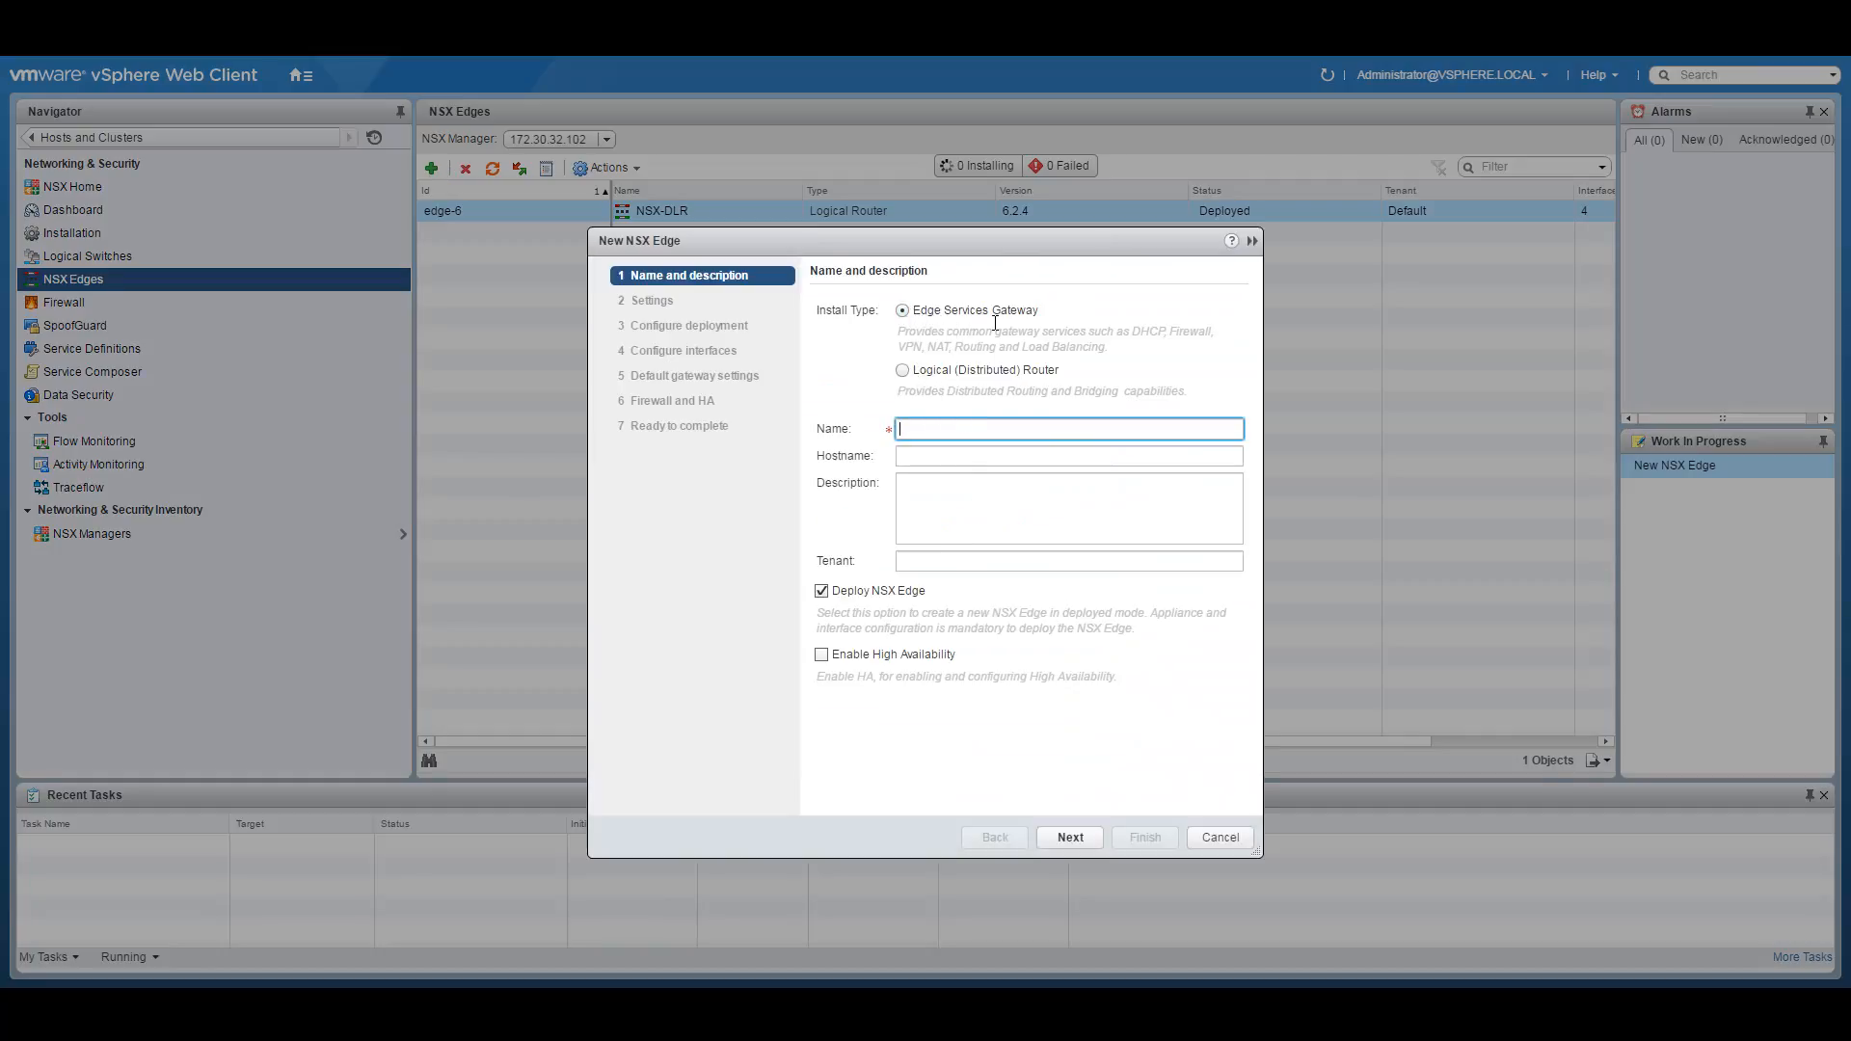
type("NSX-EDGE01")
left_click(956, 456)
type("NSX-EDG")
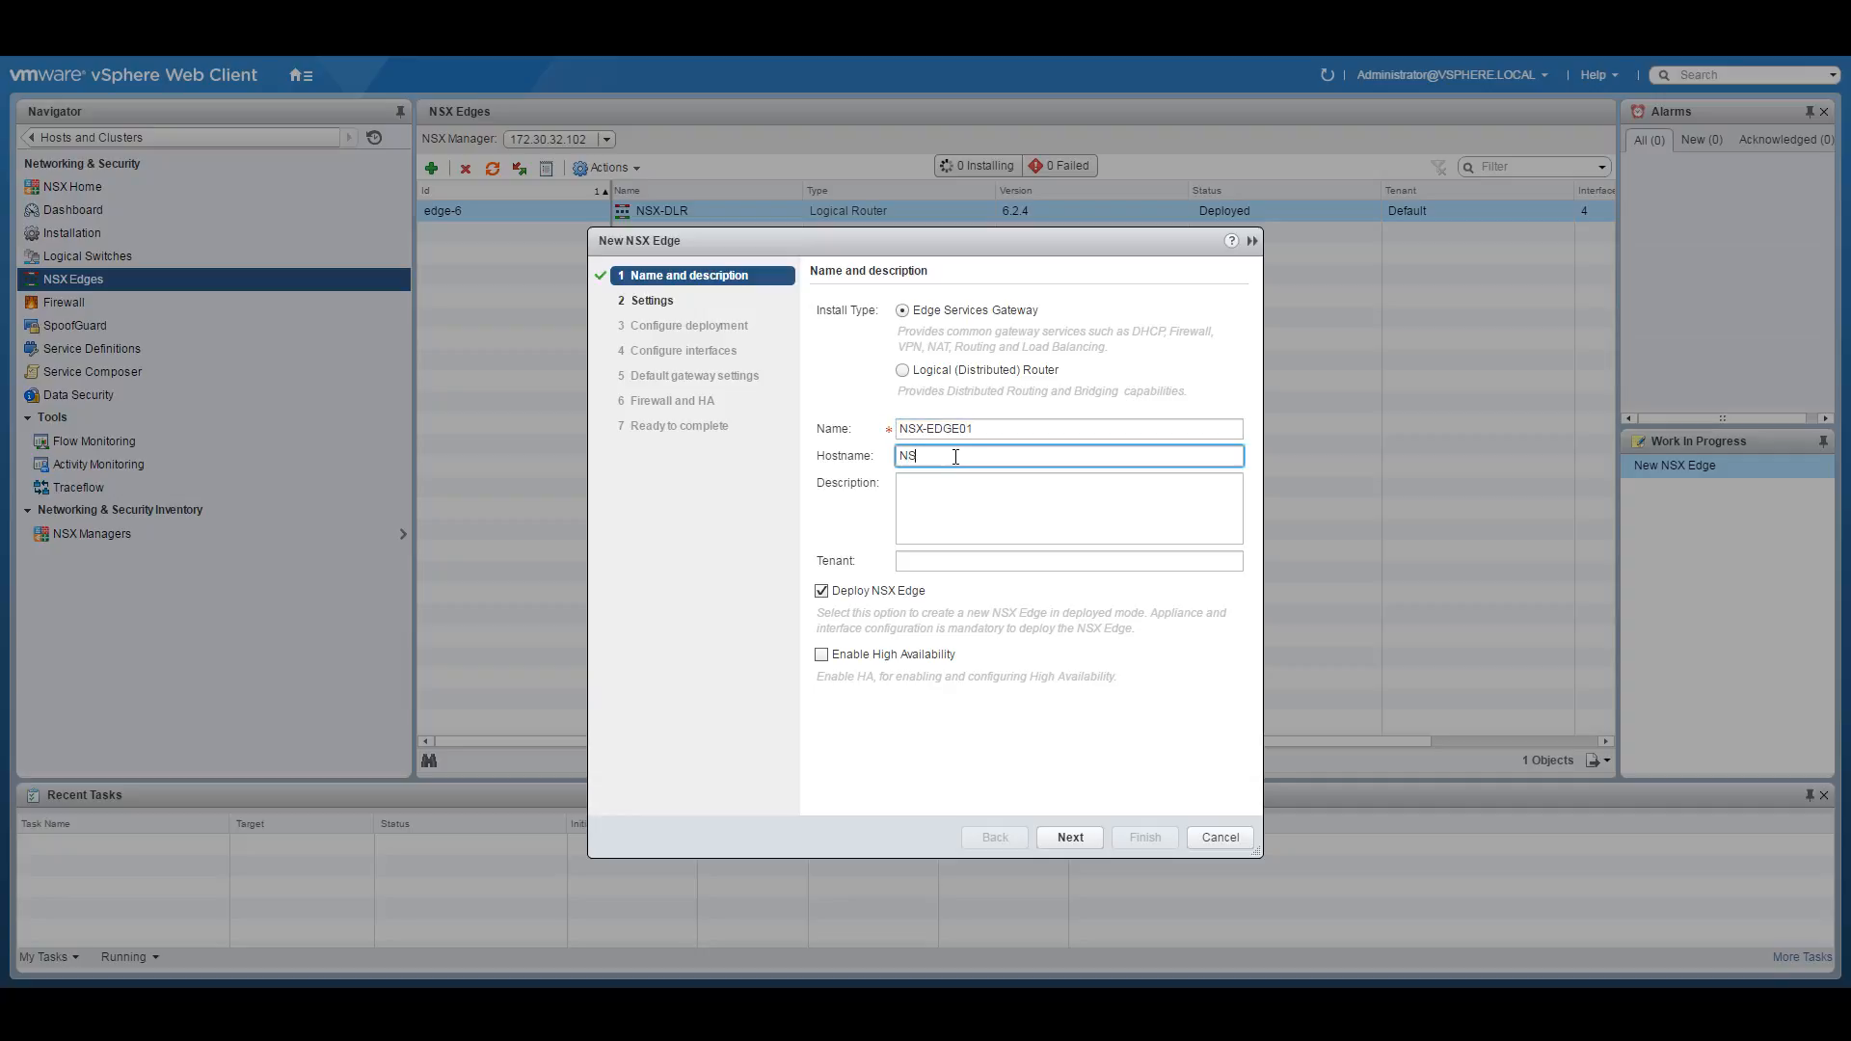
type("E01")
left_click(1072, 837)
Set and confirm the edge's CLI password and enable SSH access.
left_click(979, 383)
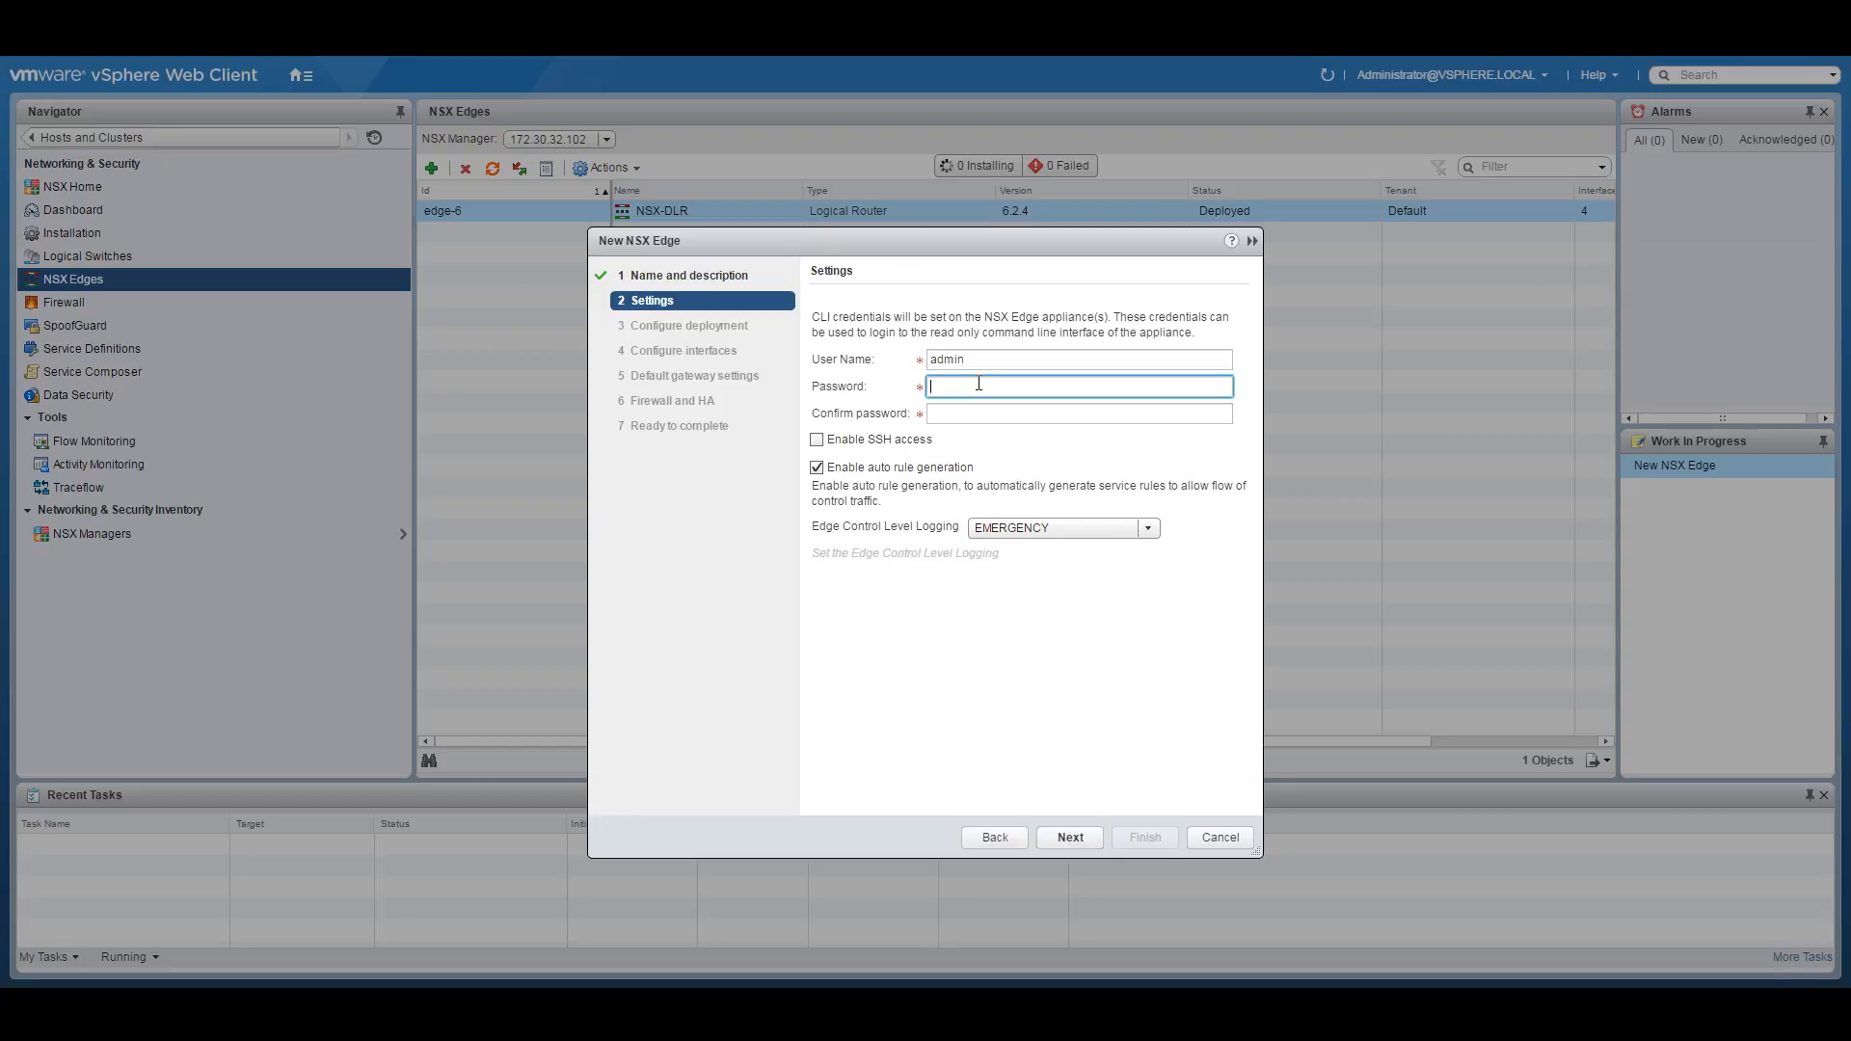
type("************")
key("Tab")
type("****************")
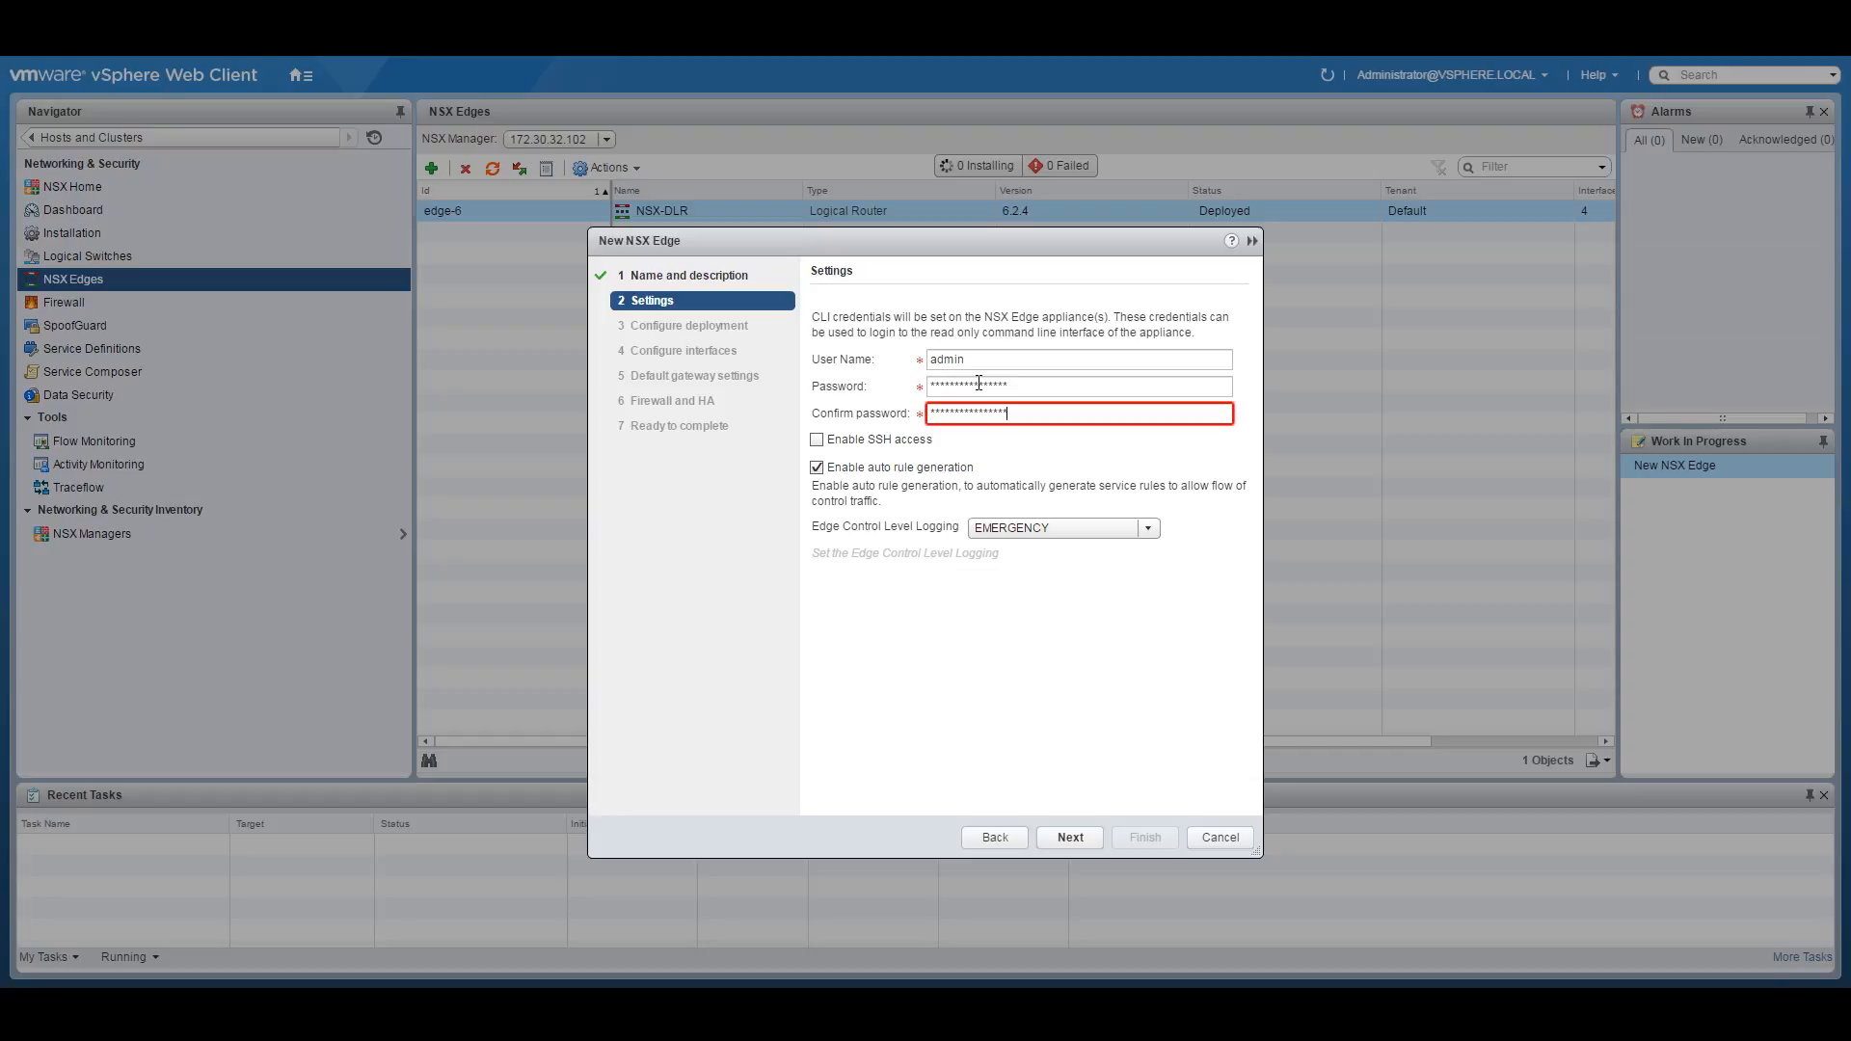
left_click(827, 441)
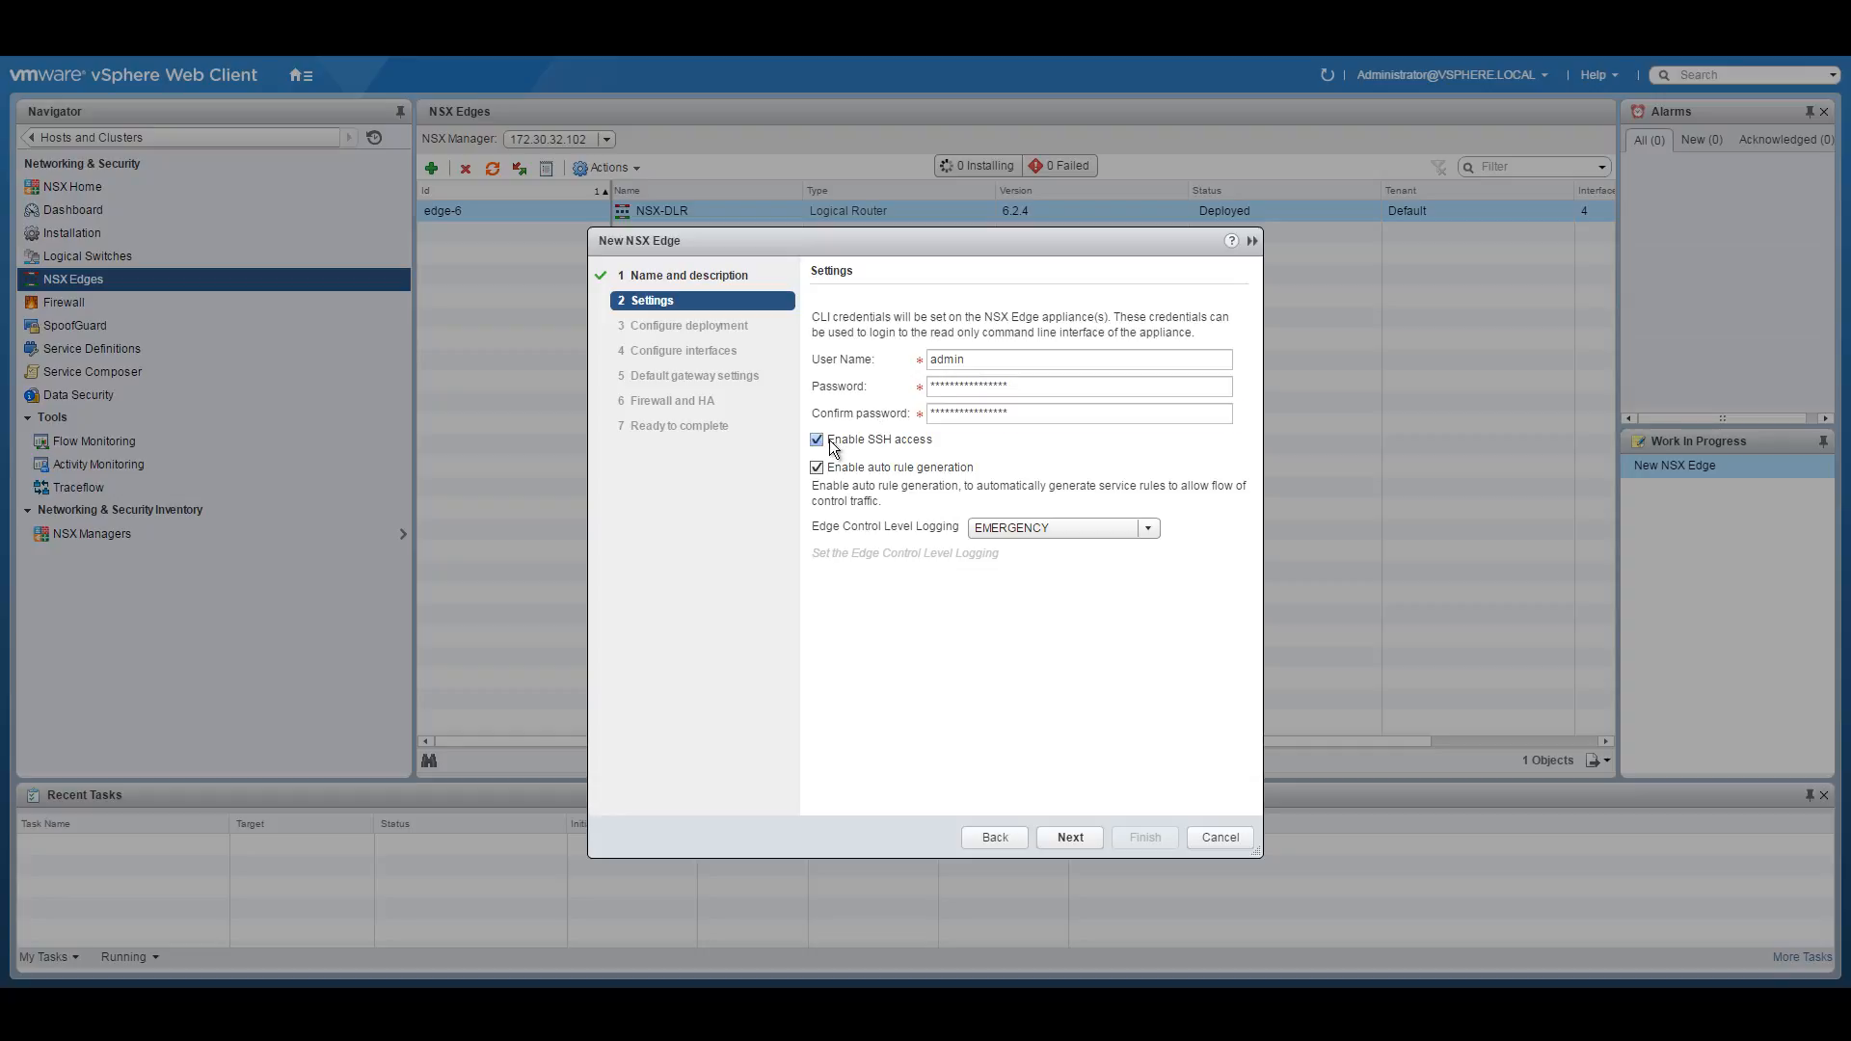
left_click(1066, 838)
Deploy in the Demo datacenter with an appliance on Management and Edge using the NSXACIDEMO datastore.
left_click(997, 323)
left_click(979, 336)
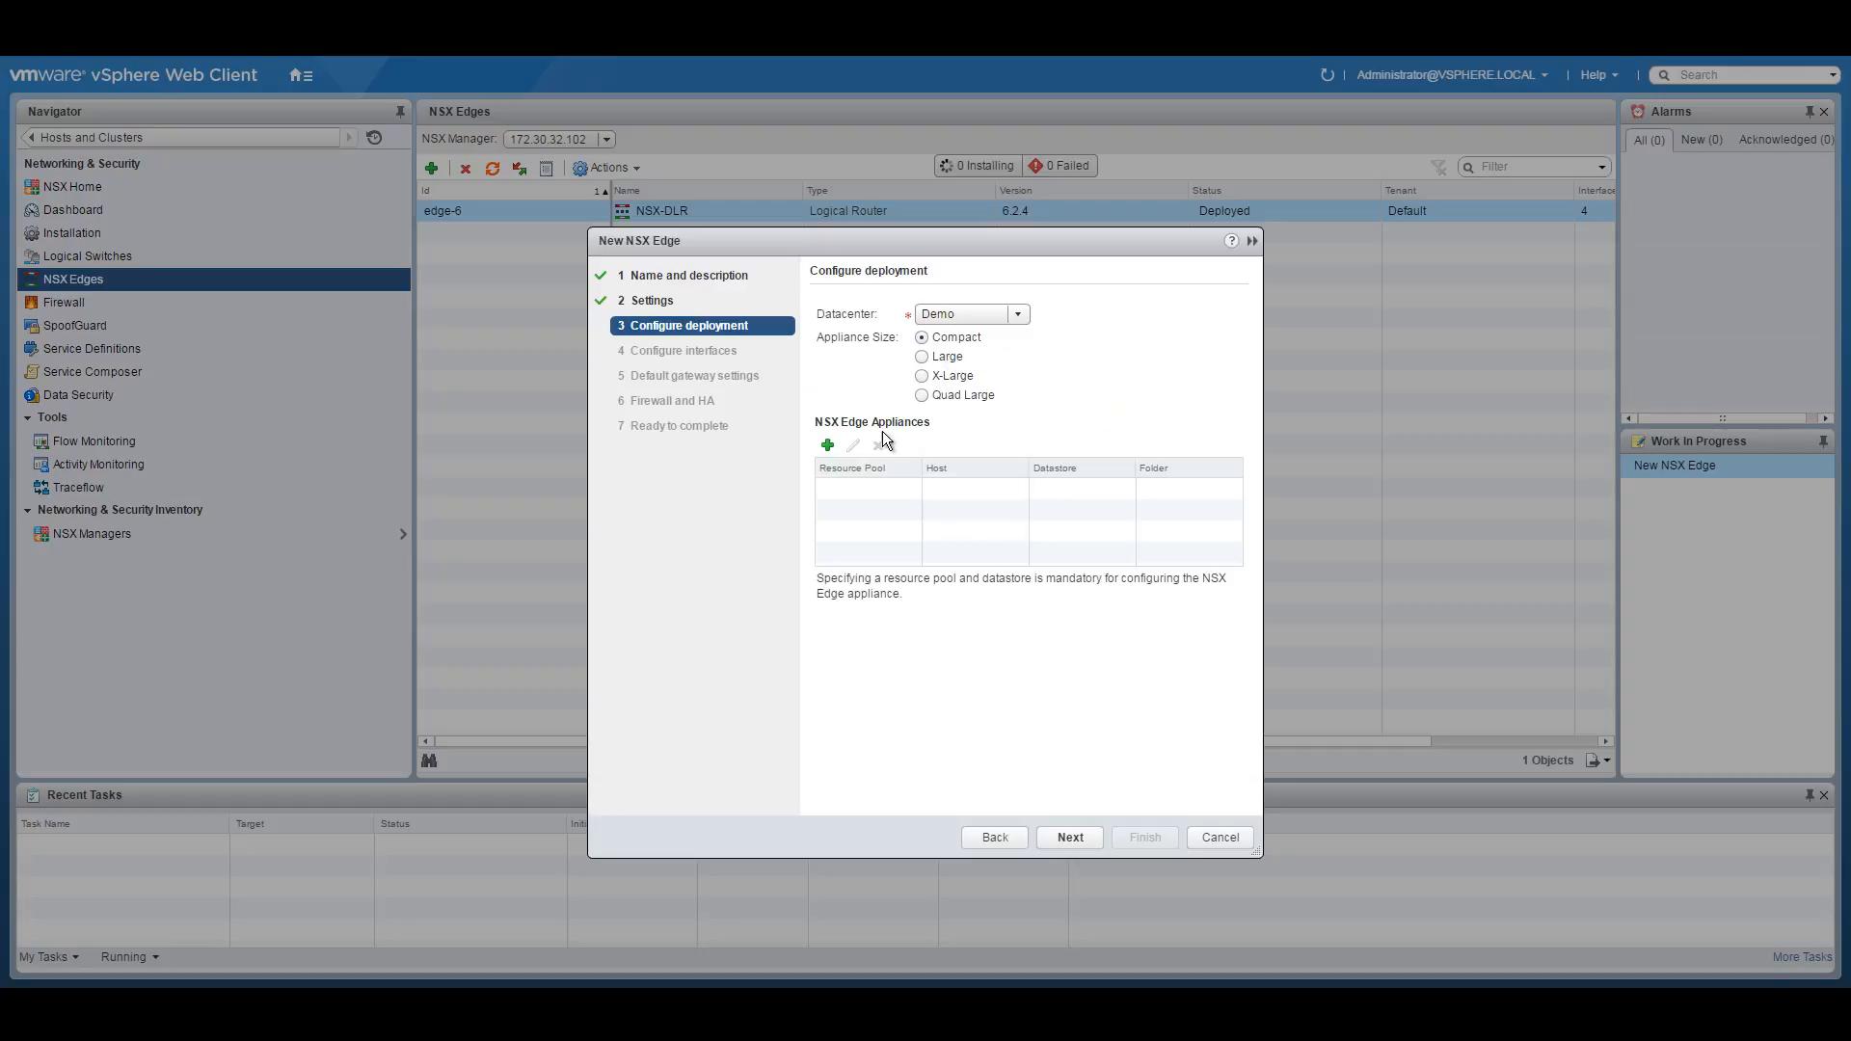
left_click(827, 446)
left_click(1072, 481)
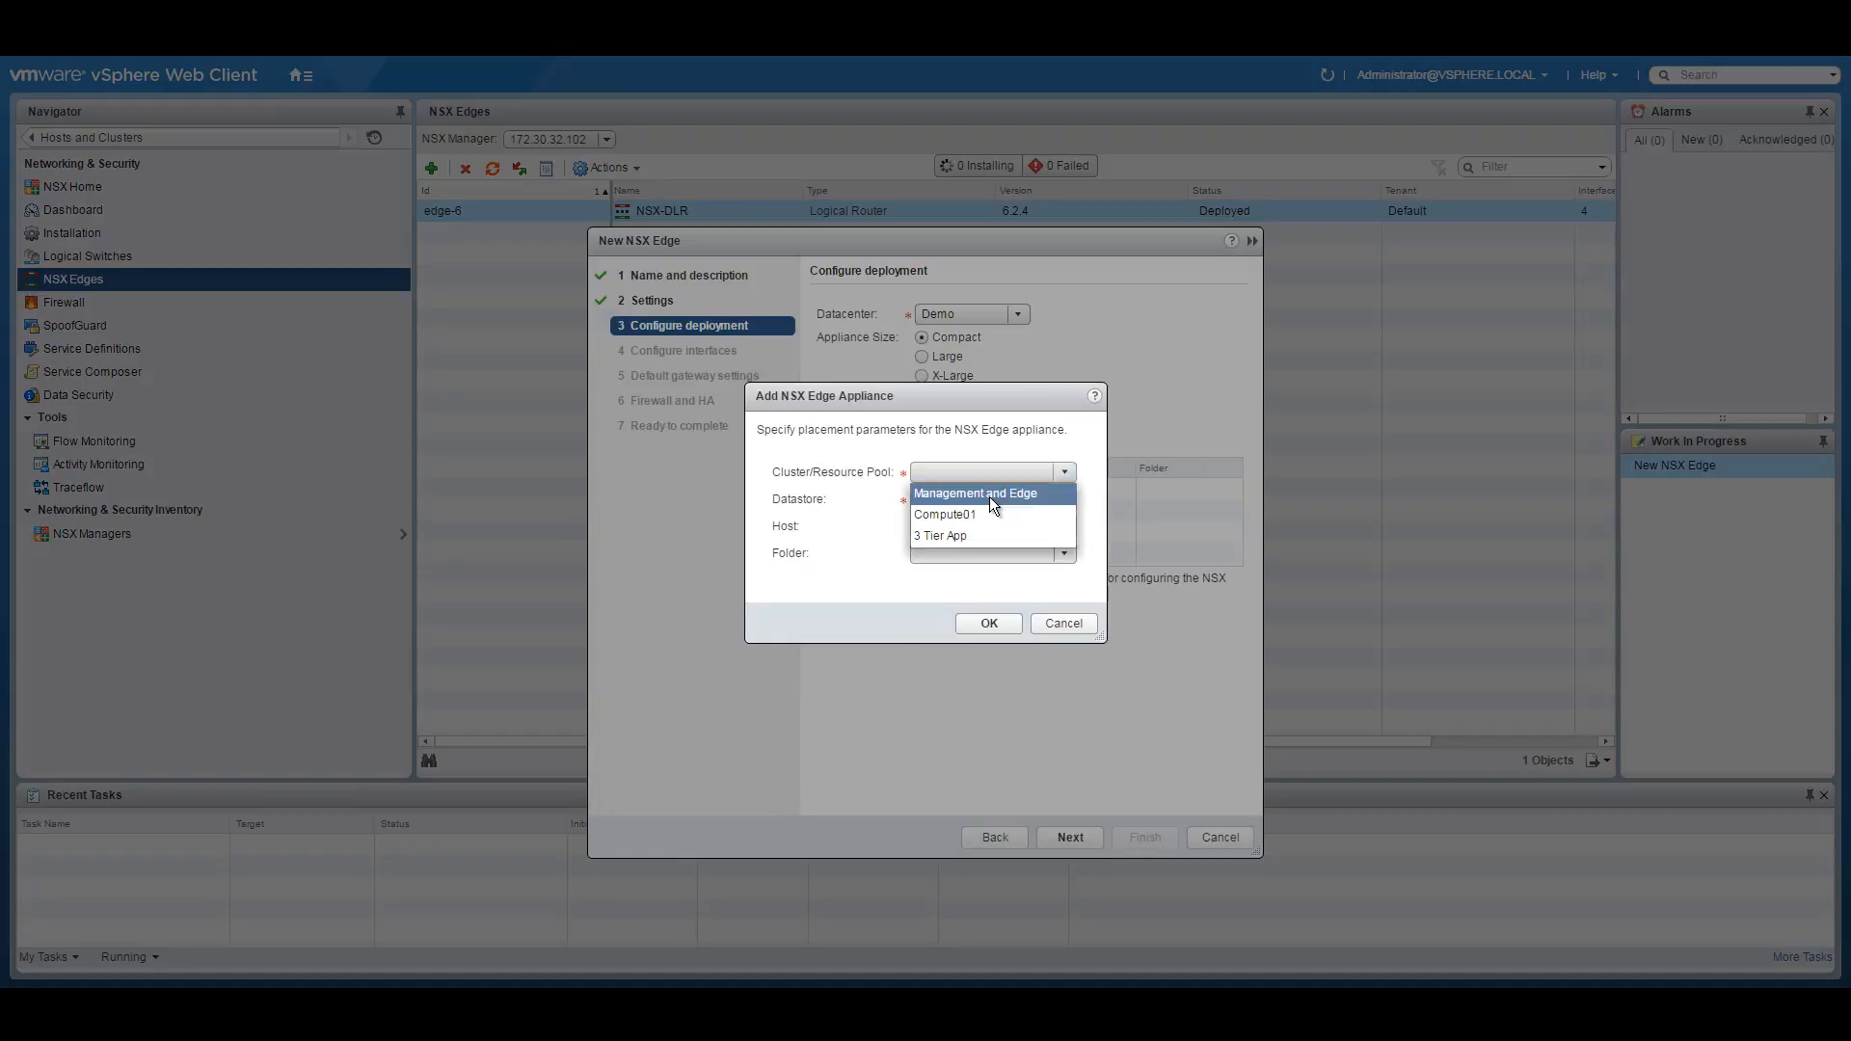
left_click(976, 492)
left_click(1065, 500)
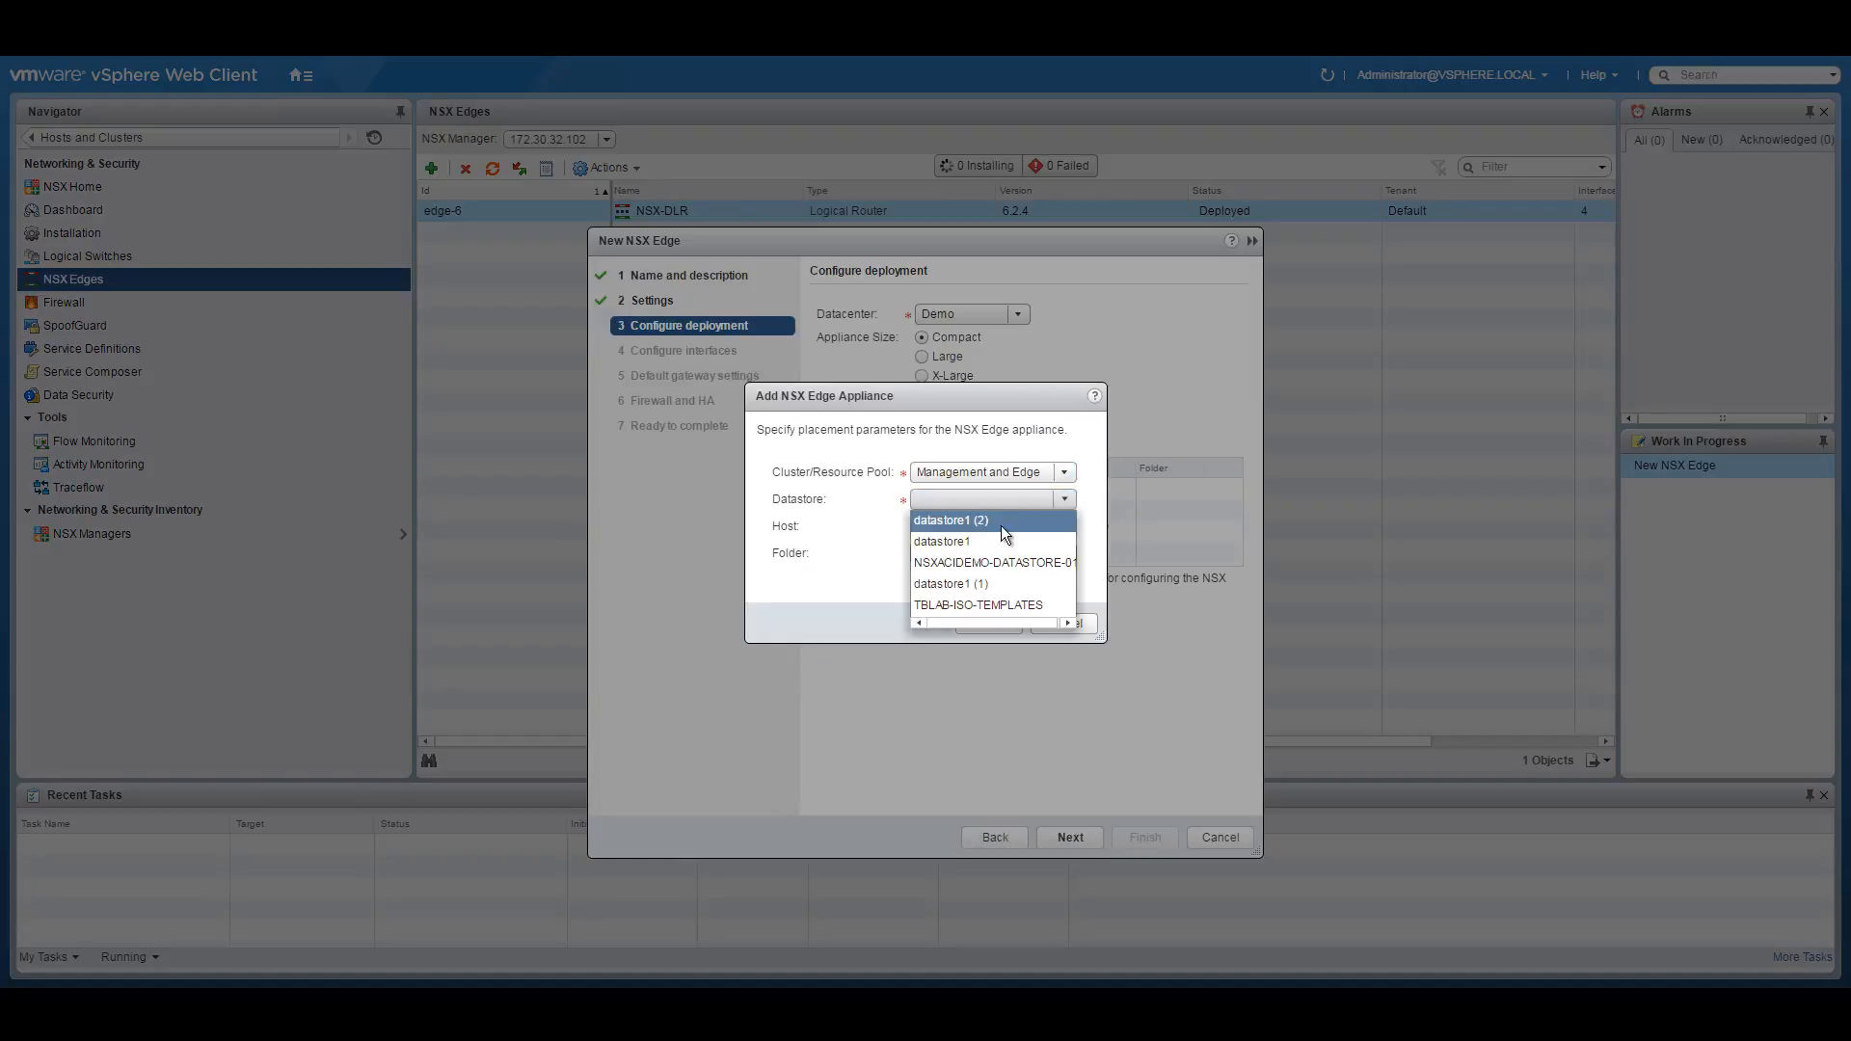
left_click(991, 559)
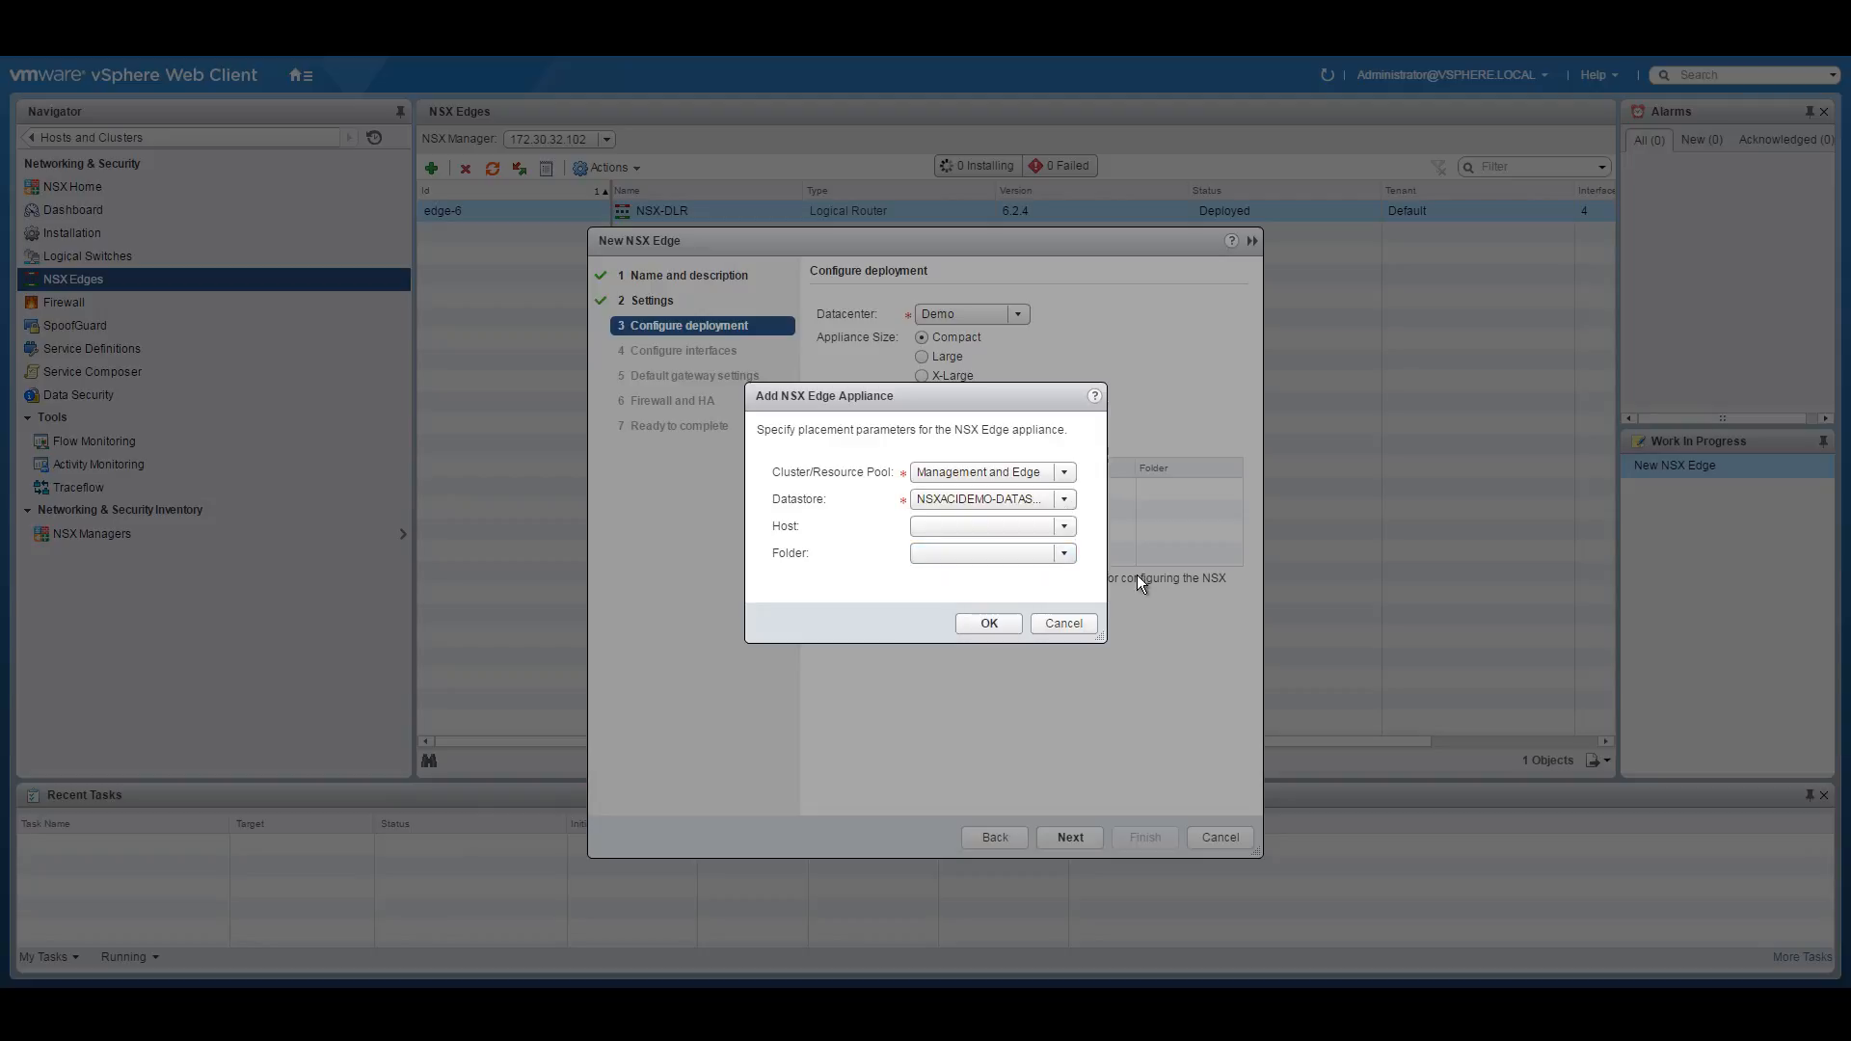
left_click(988, 624)
left_click(1070, 837)
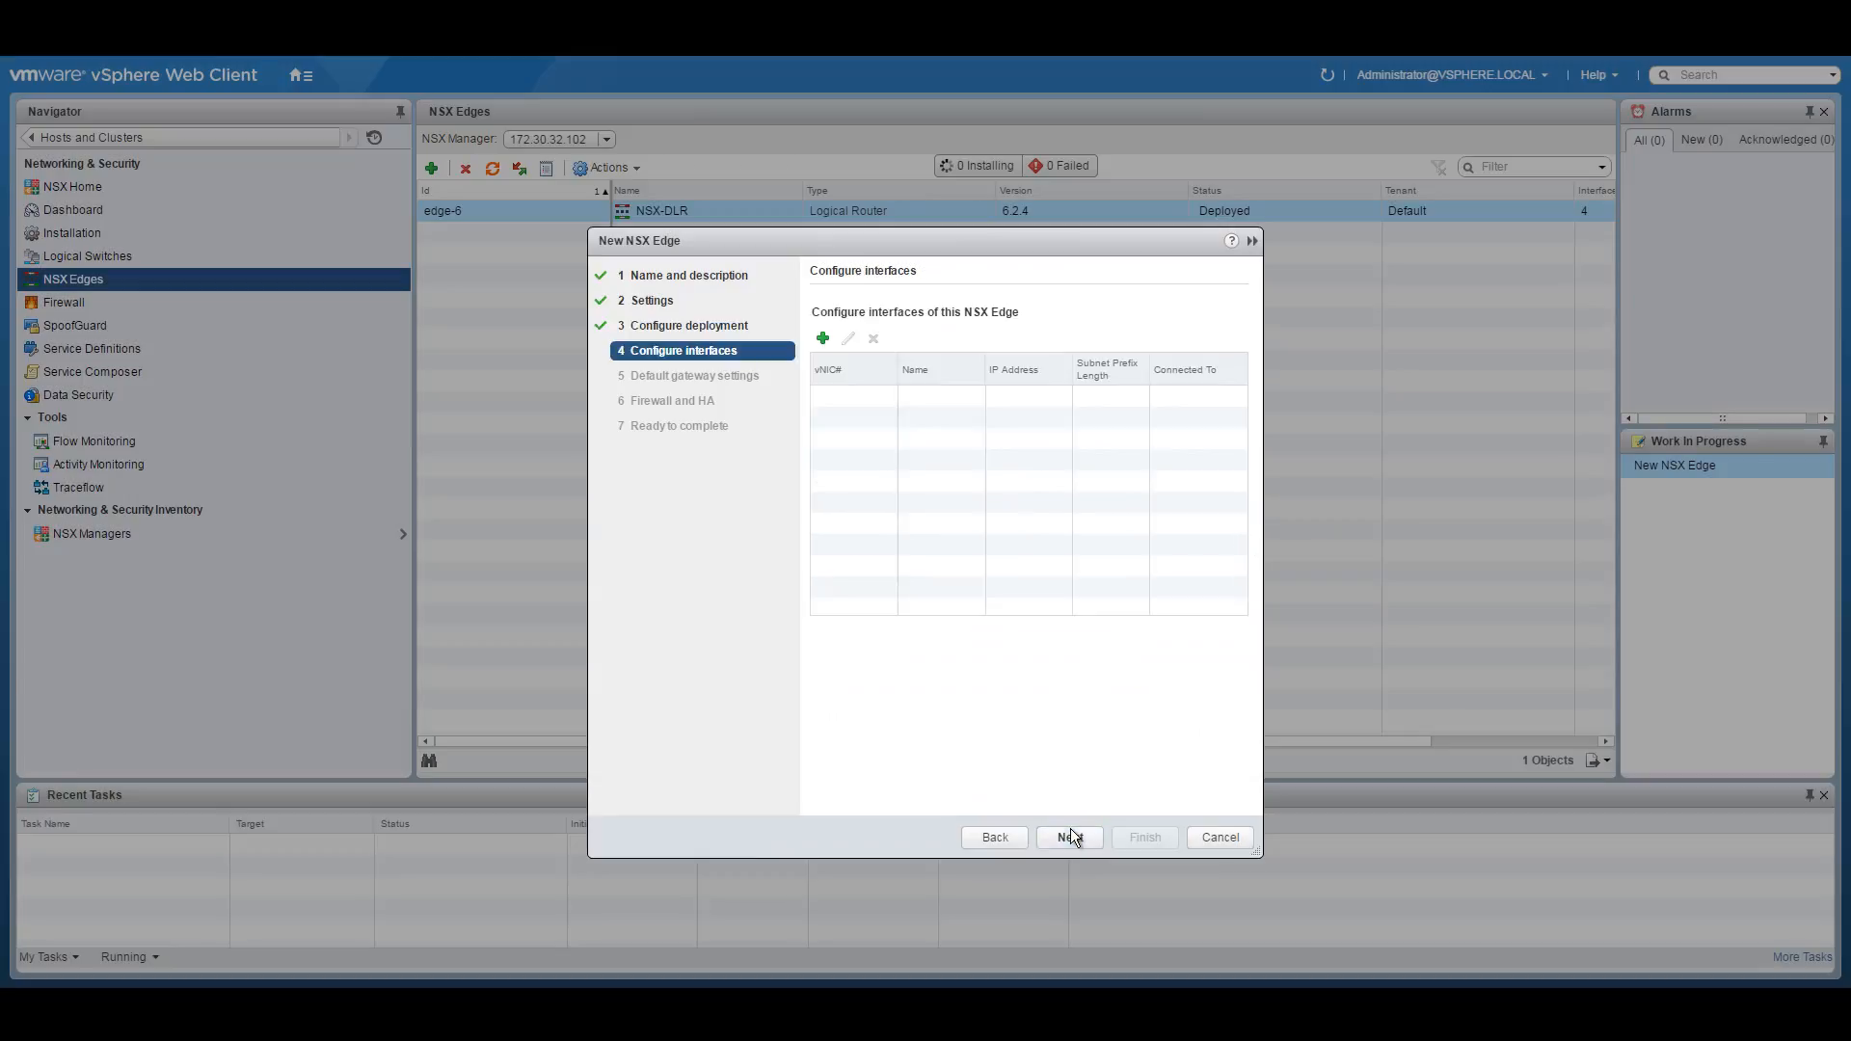
Open a new interface form and copy the 10.250.250.0/28 subnet label from the PDF diagram.
left_click(823, 340)
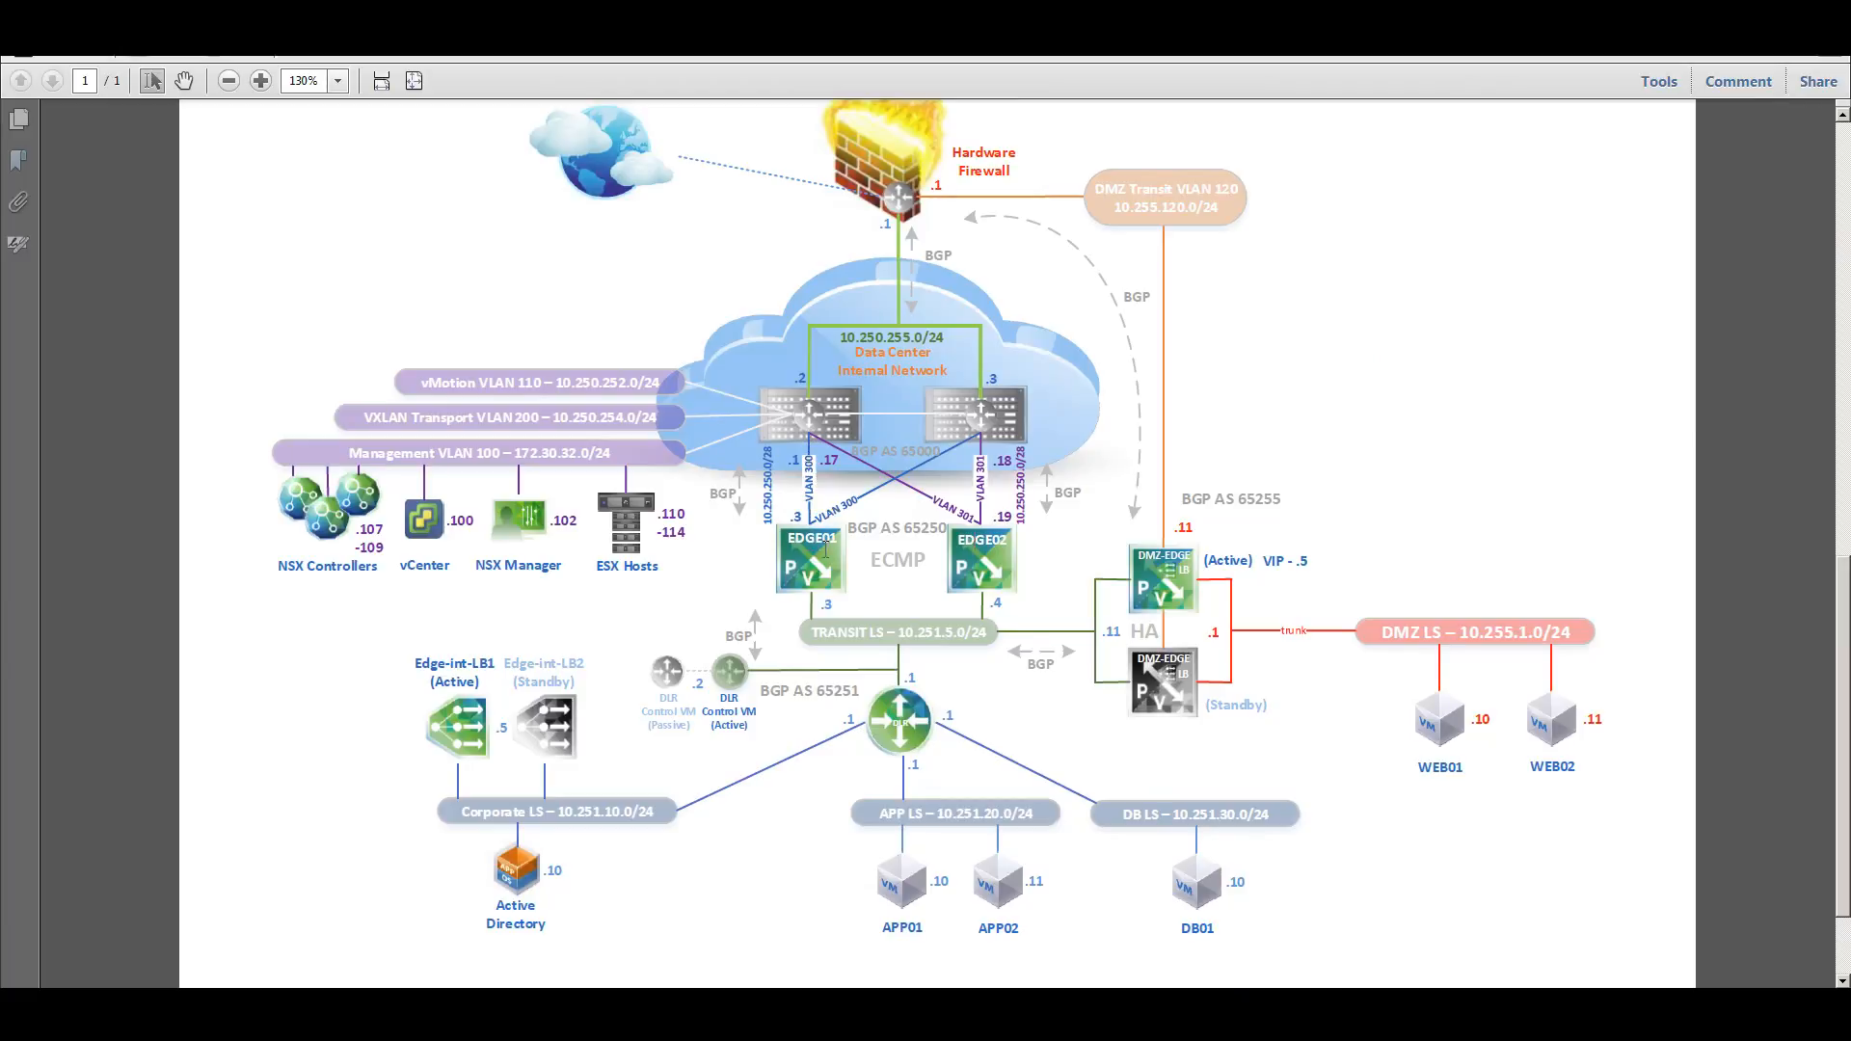
left_click_drag(899, 636, 952, 636)
left_click_drag(941, 644, 957, 640)
left_click_drag(835, 605, 819, 605)
left_click_drag(769, 524, 768, 479)
right_click(762, 477)
left_click(771, 513)
right_click(769, 479)
left_click(824, 489)
left_click(741, 1019)
Name the interface EDGE01-Uplink-VLAN300 and connect it to the EDGE-PG1 distributed port group.
left_click(801, 299)
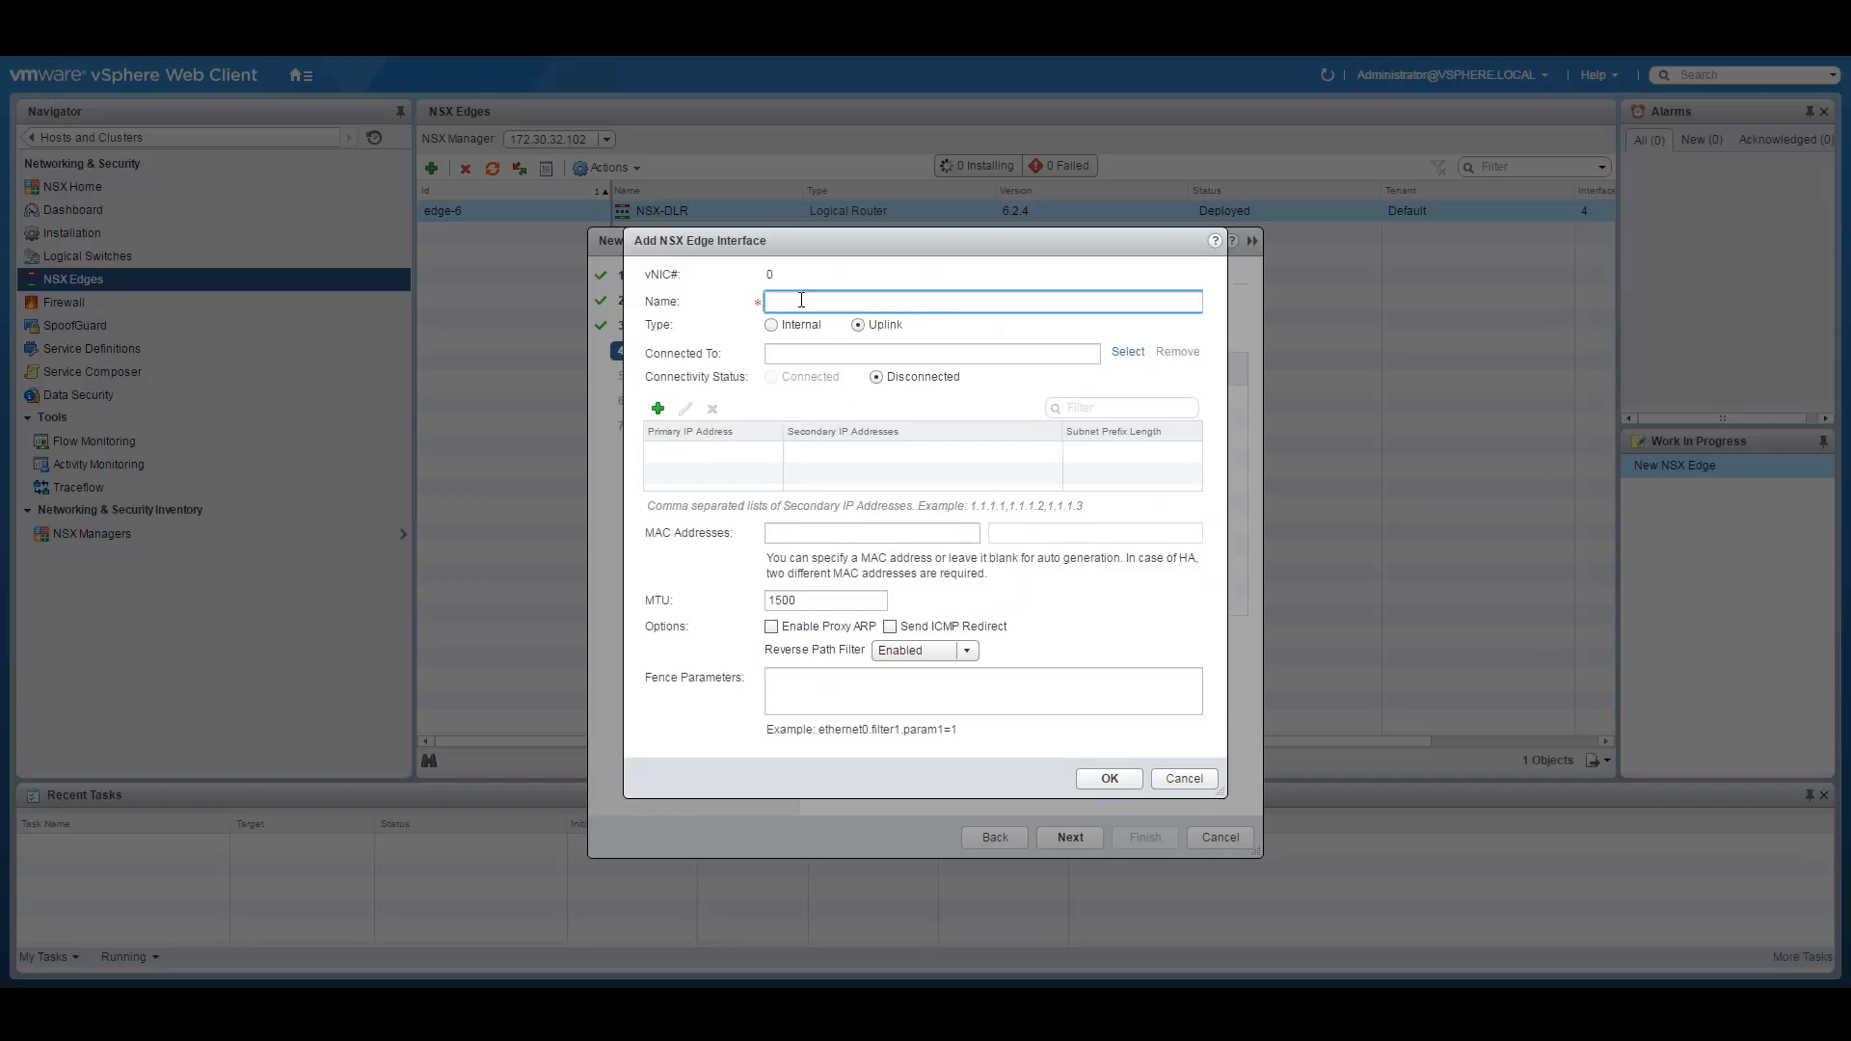
type("EDGE01-Uplink-VLAN300")
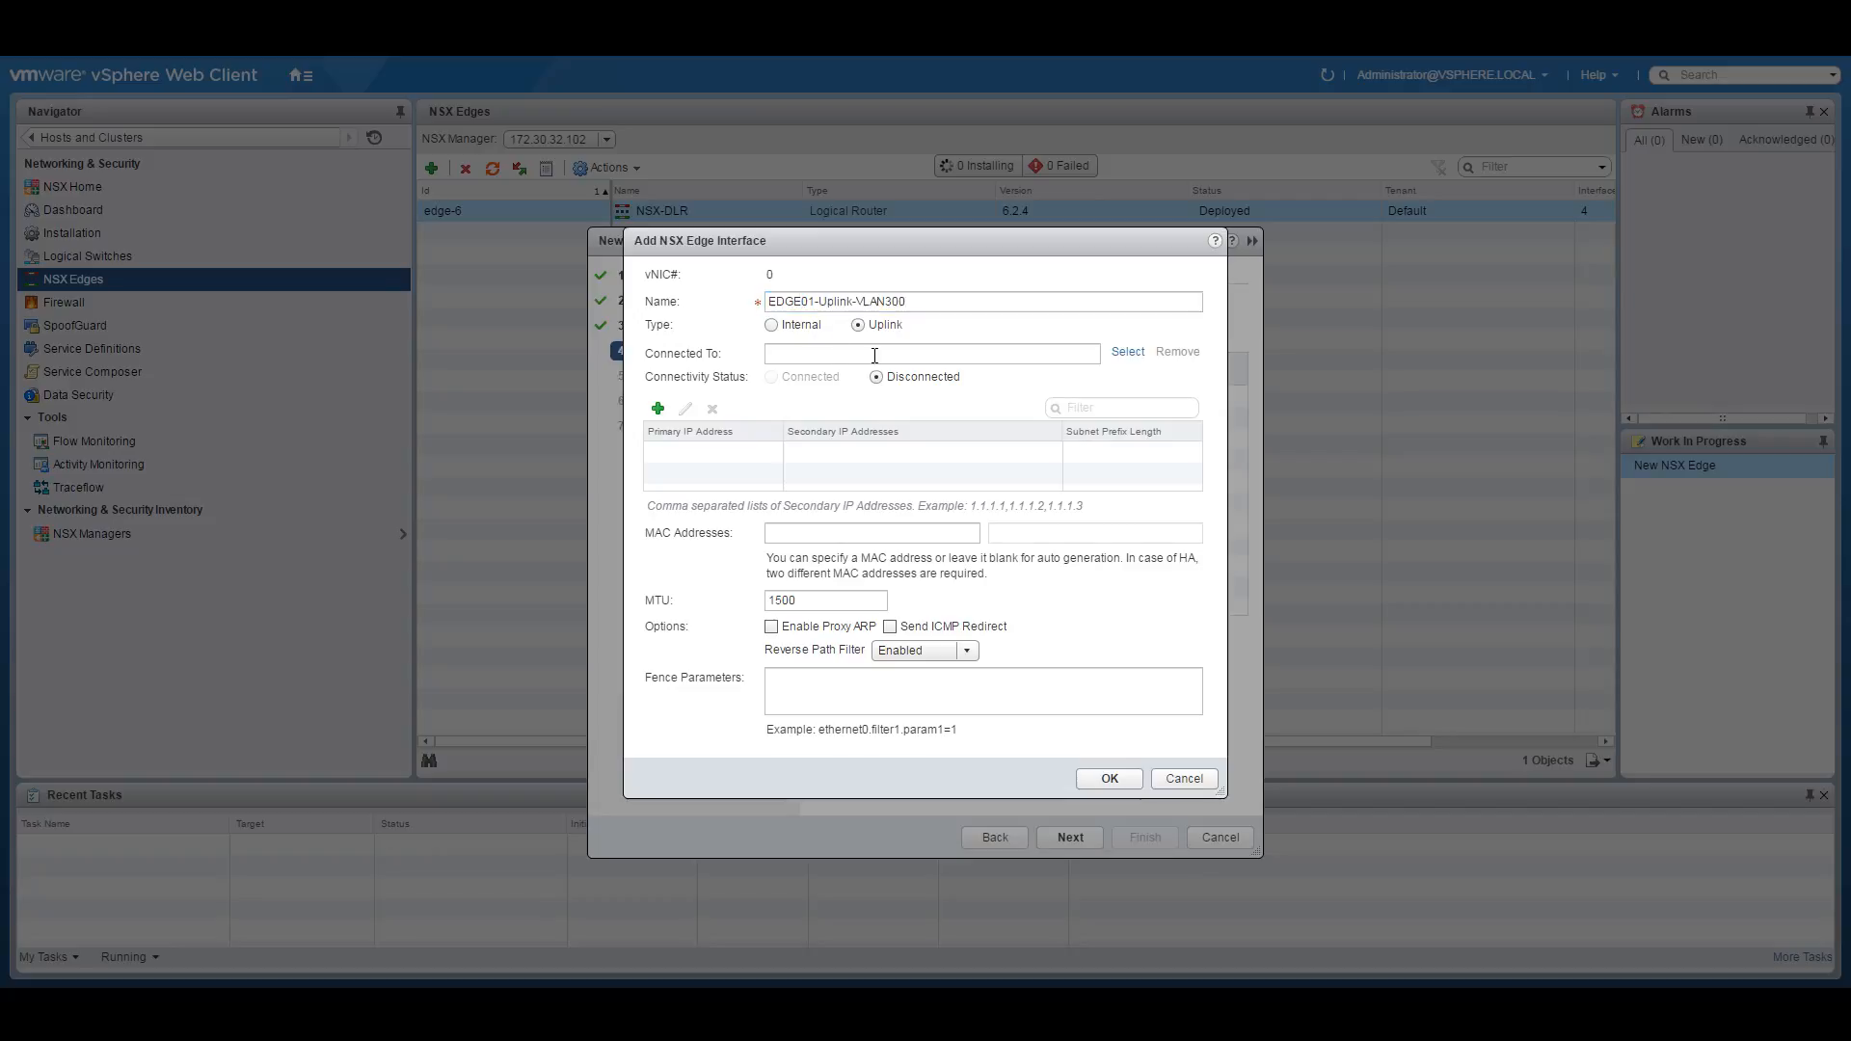
left_click(1128, 352)
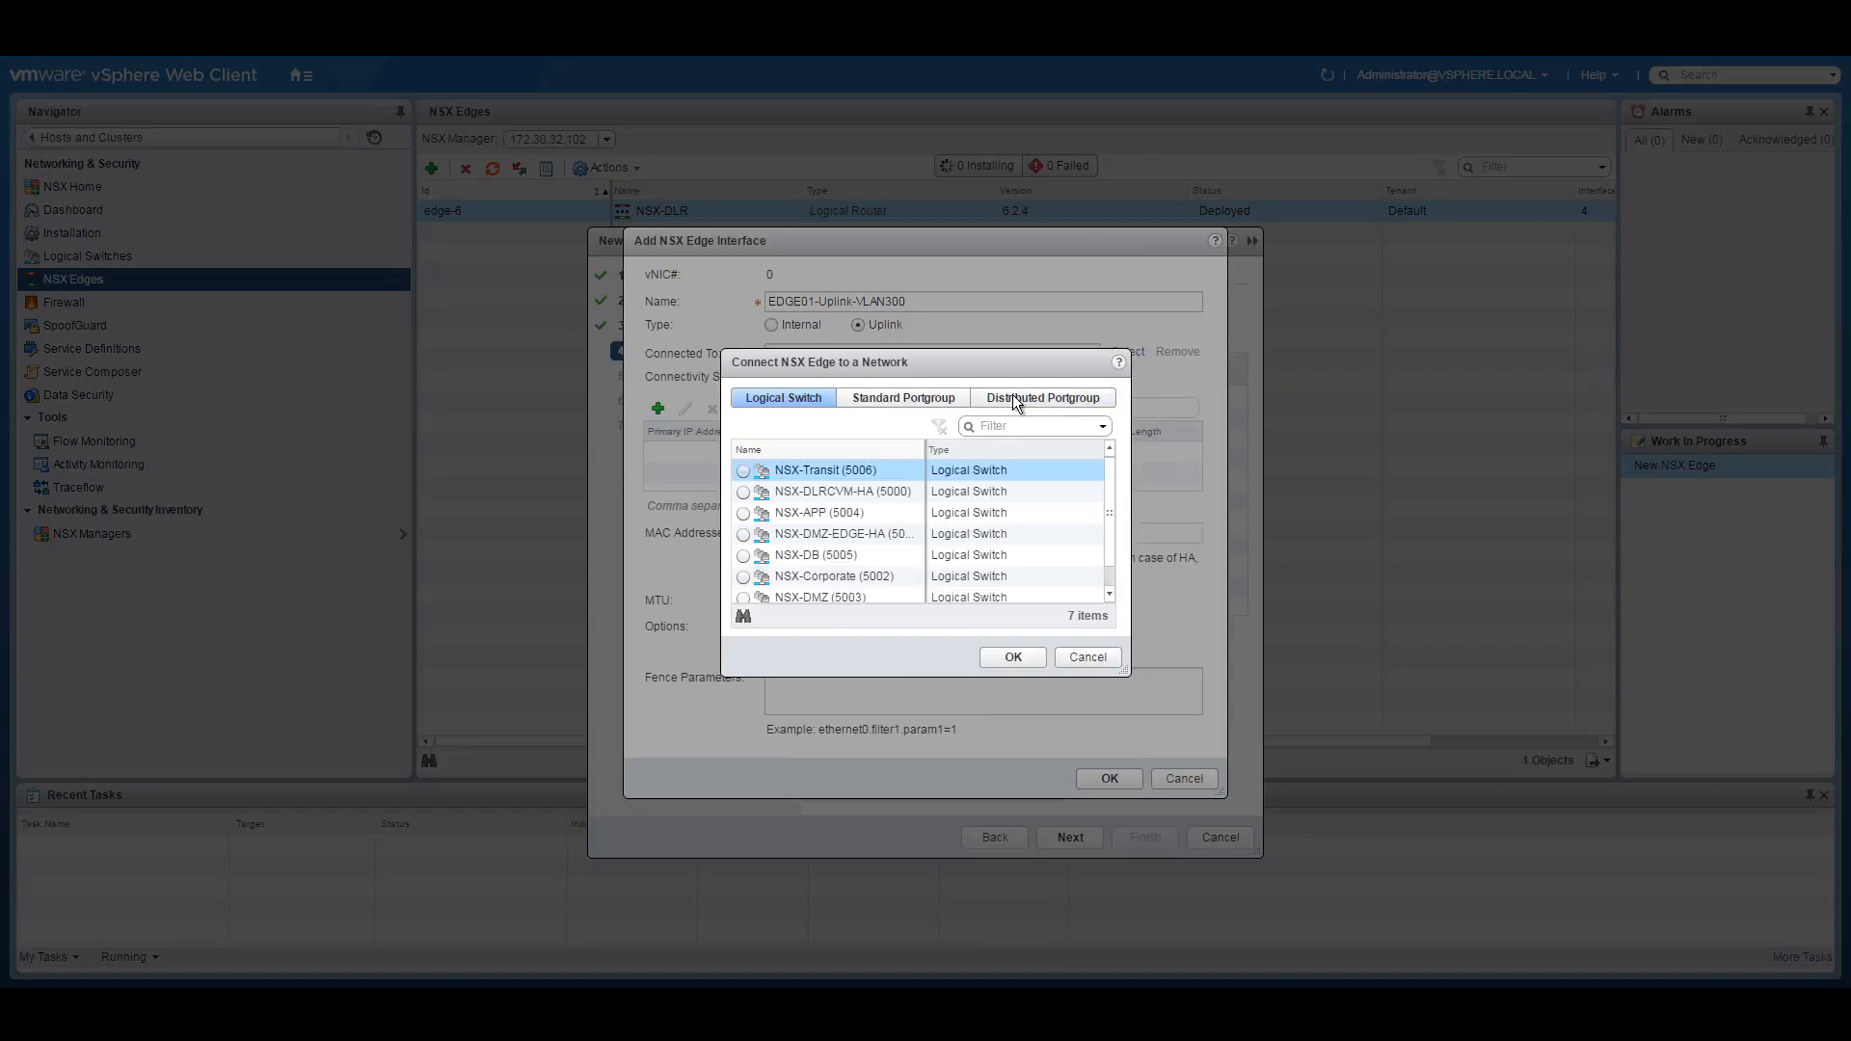
left_click(1030, 398)
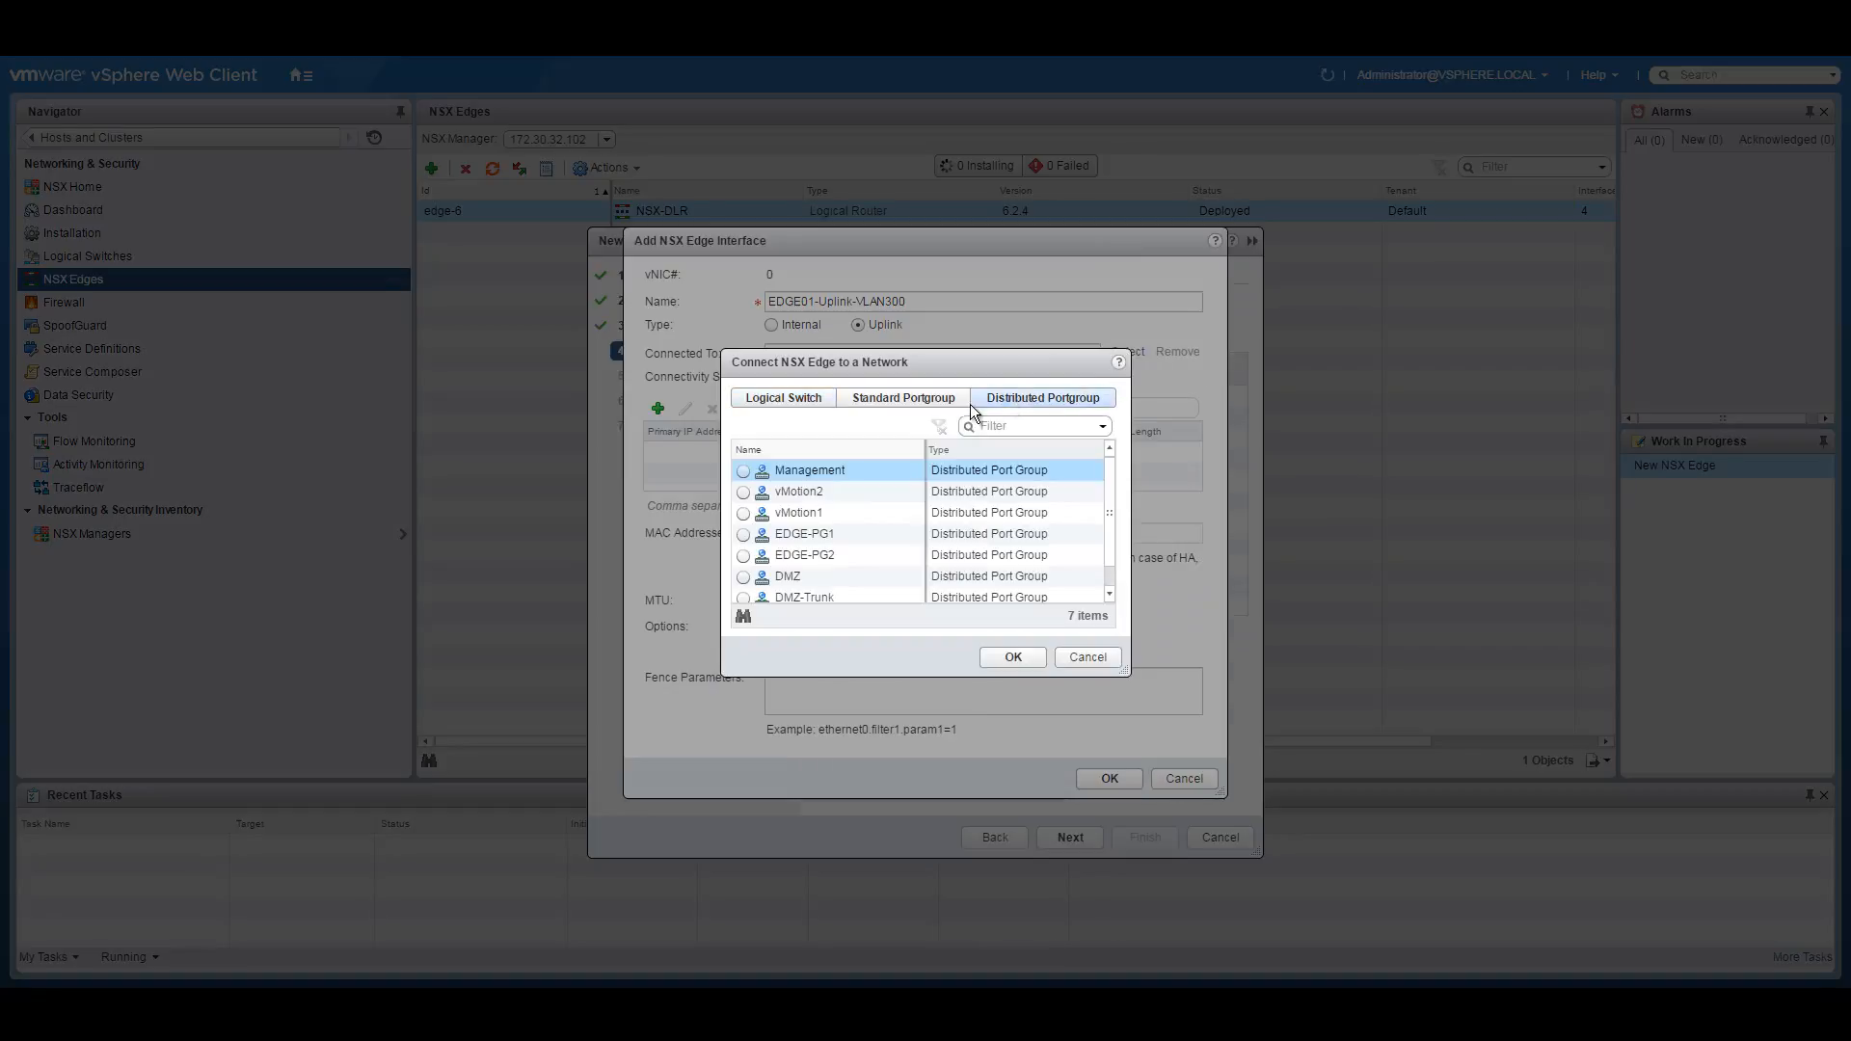
left_click(744, 534)
left_click(1015, 656)
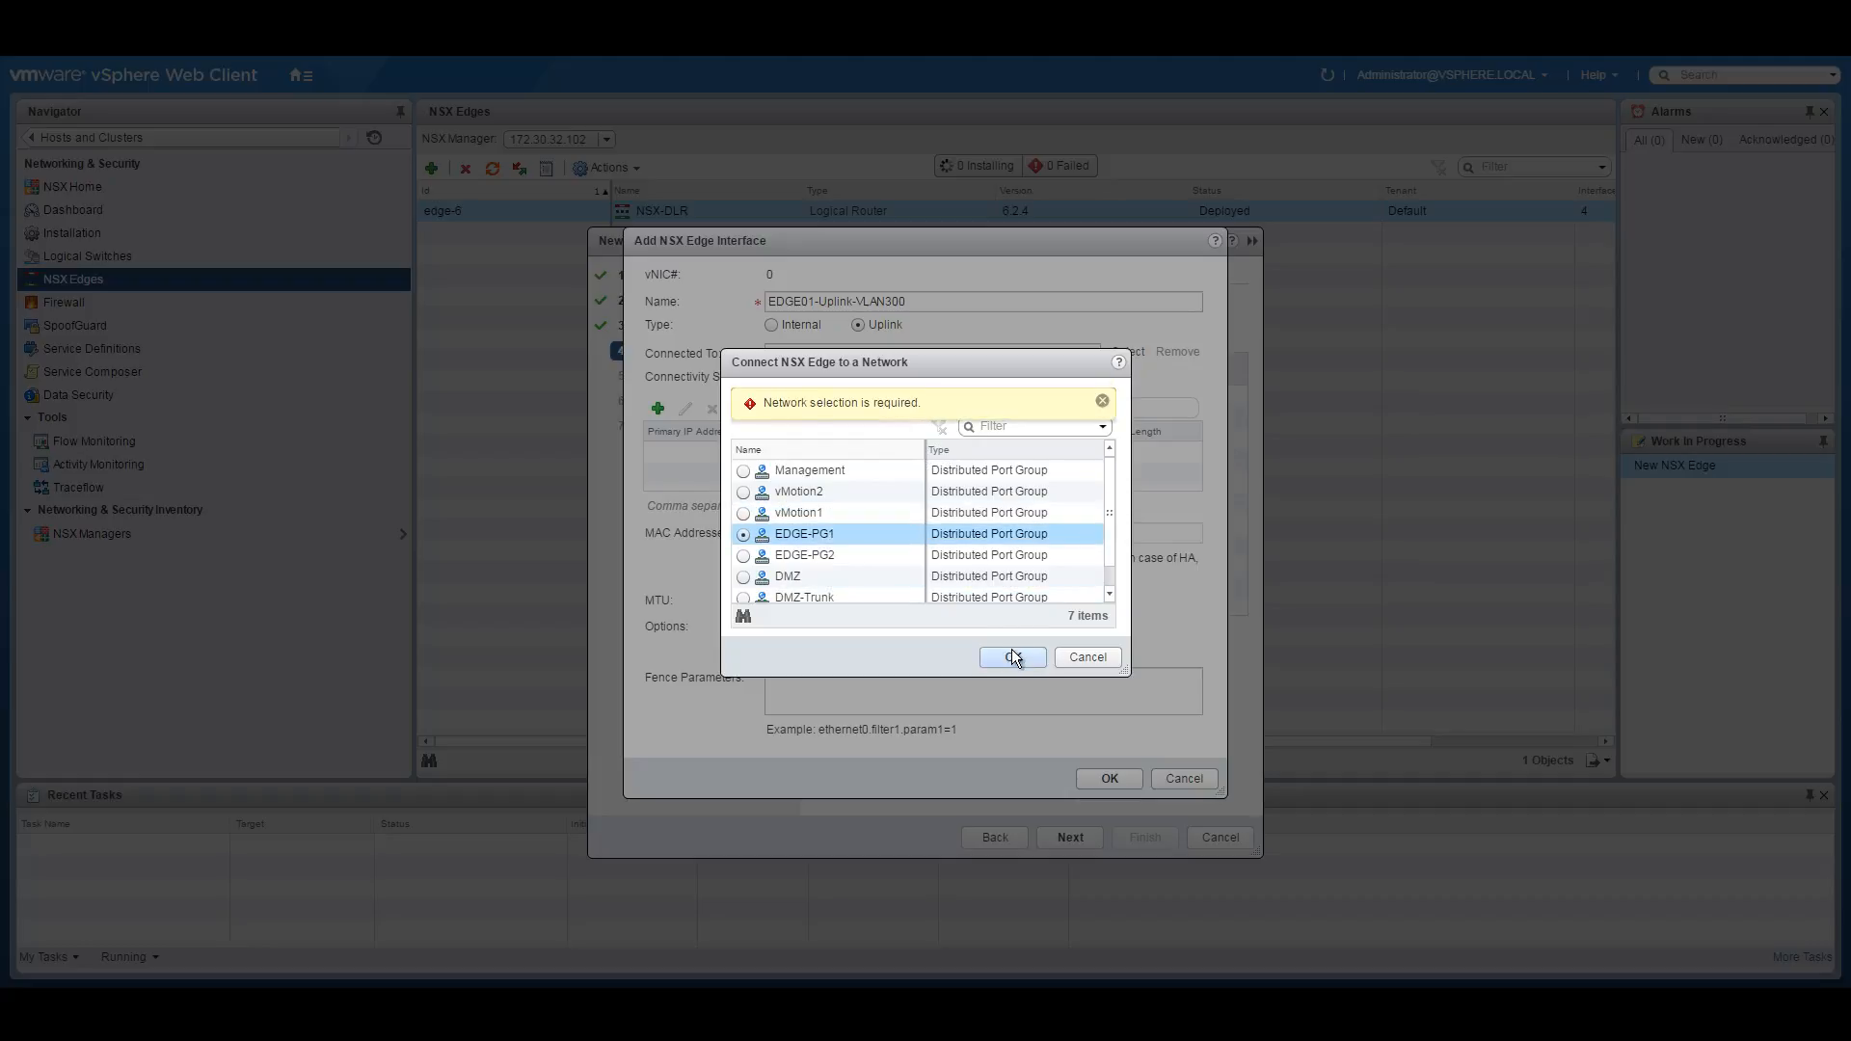
left_click(1105, 400)
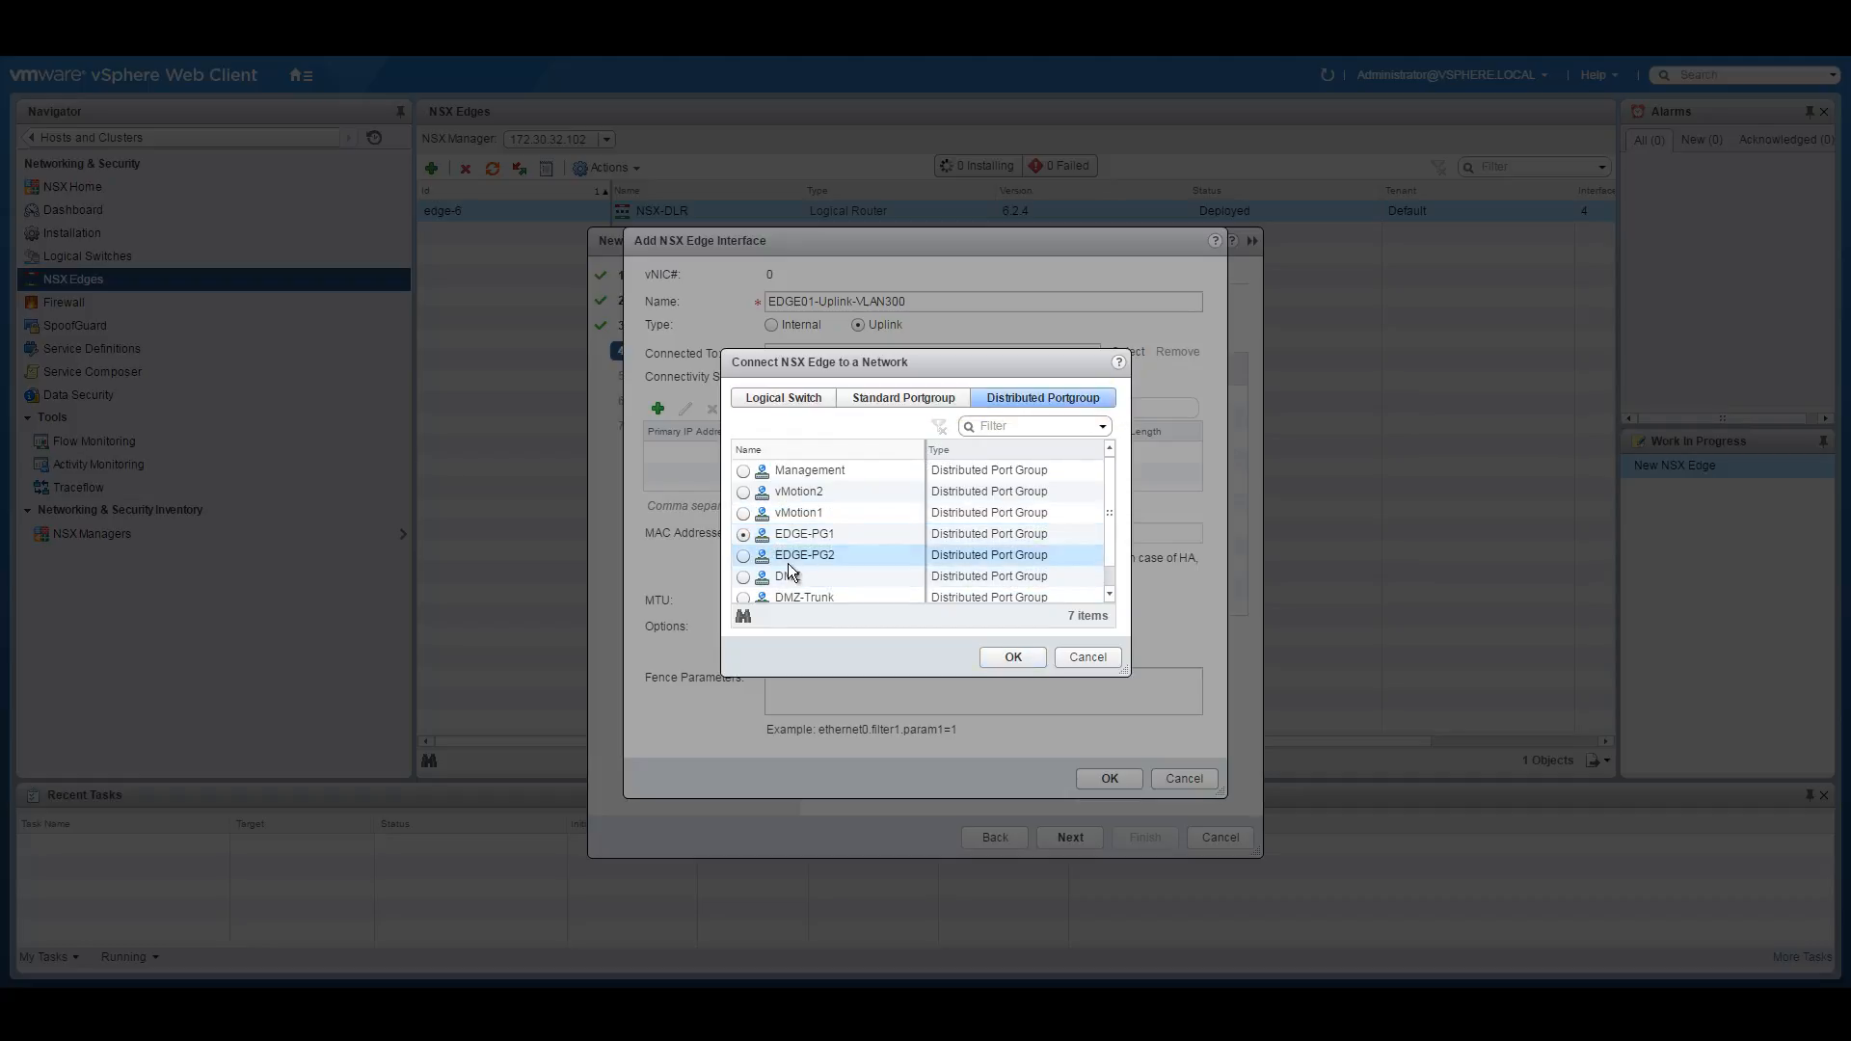
left_click(1014, 655)
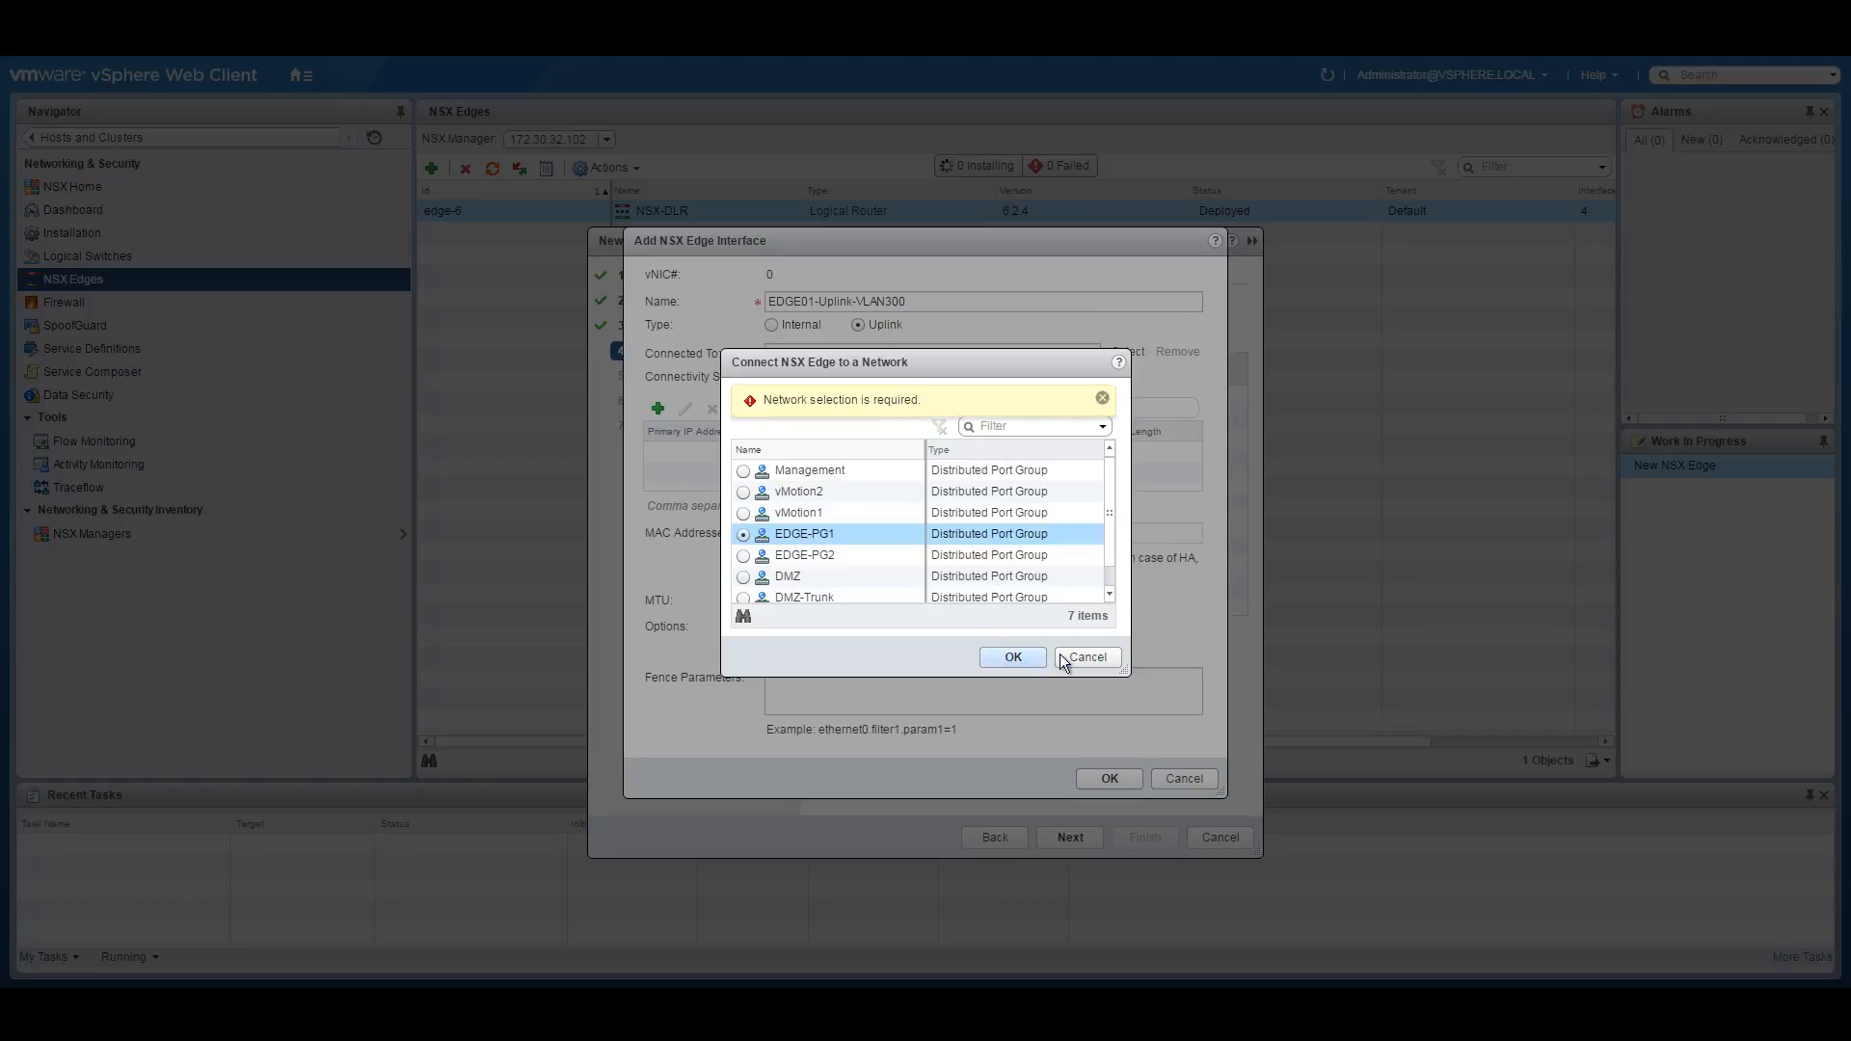
left_click(1113, 657)
left_click(1128, 352)
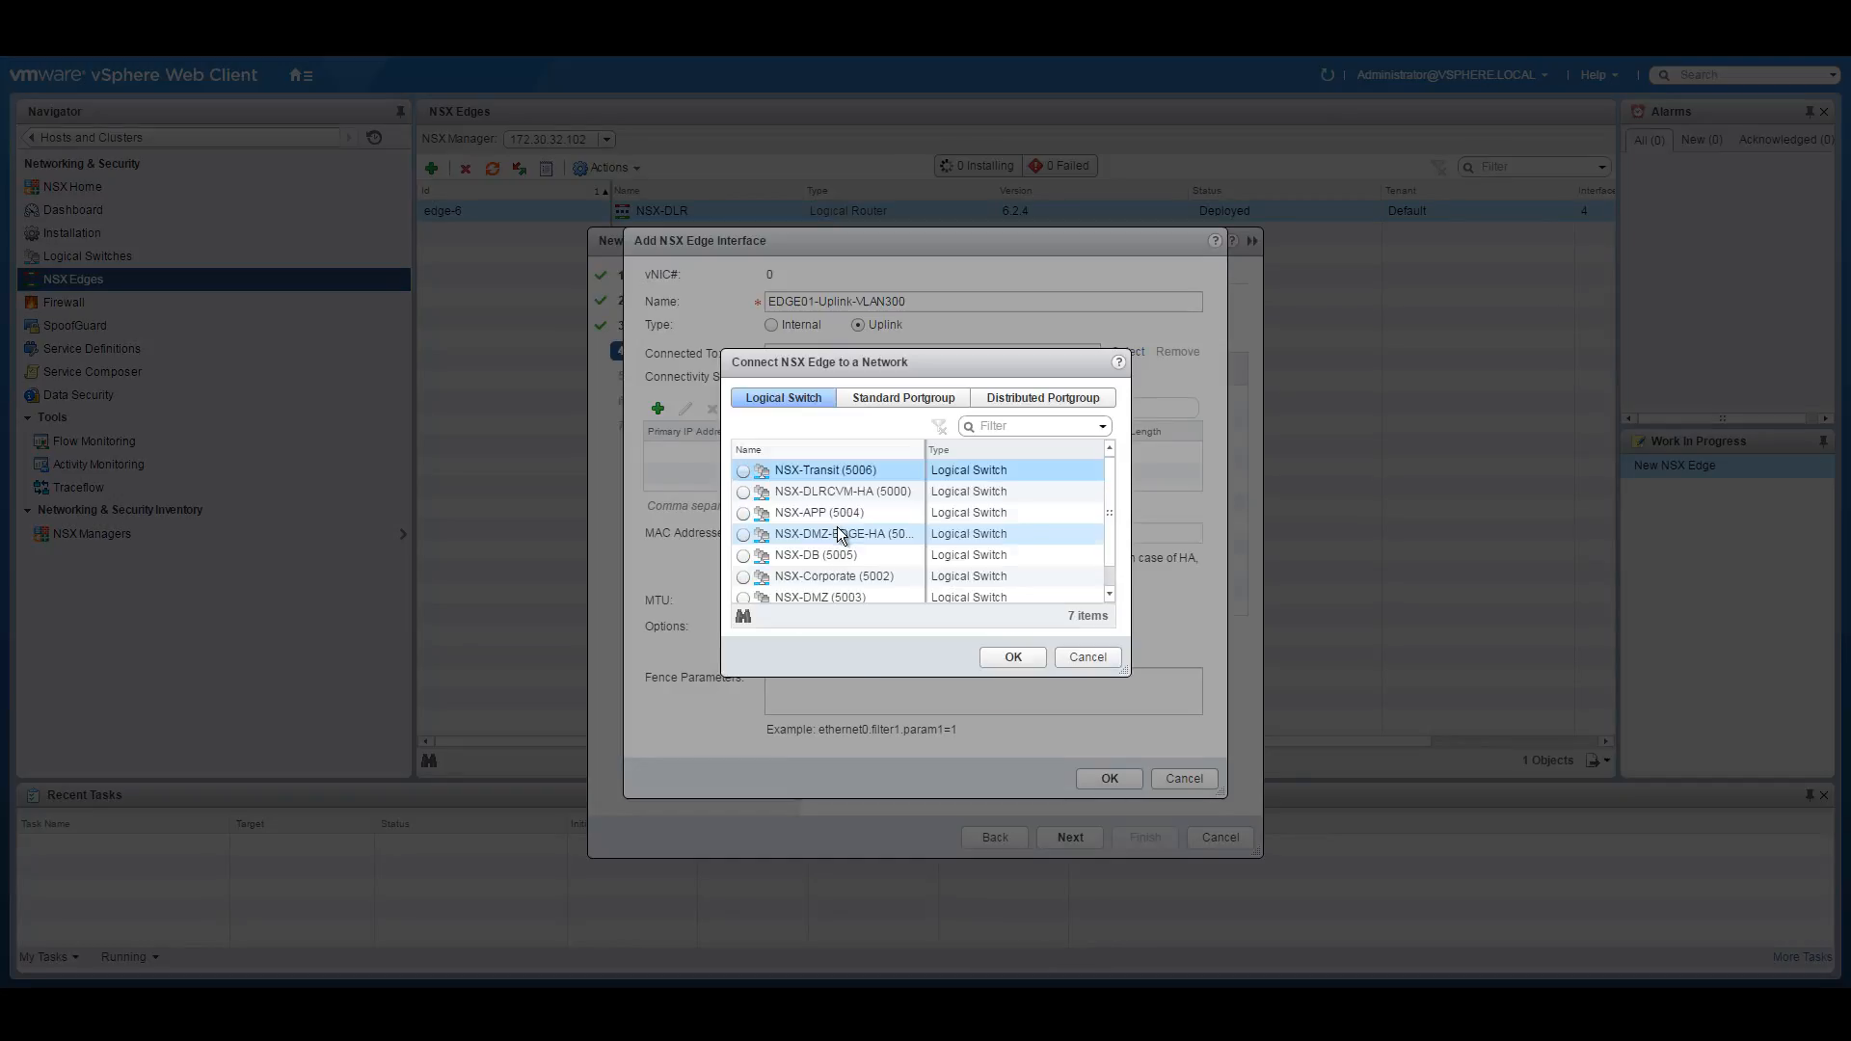
left_click(1012, 400)
left_click(841, 533)
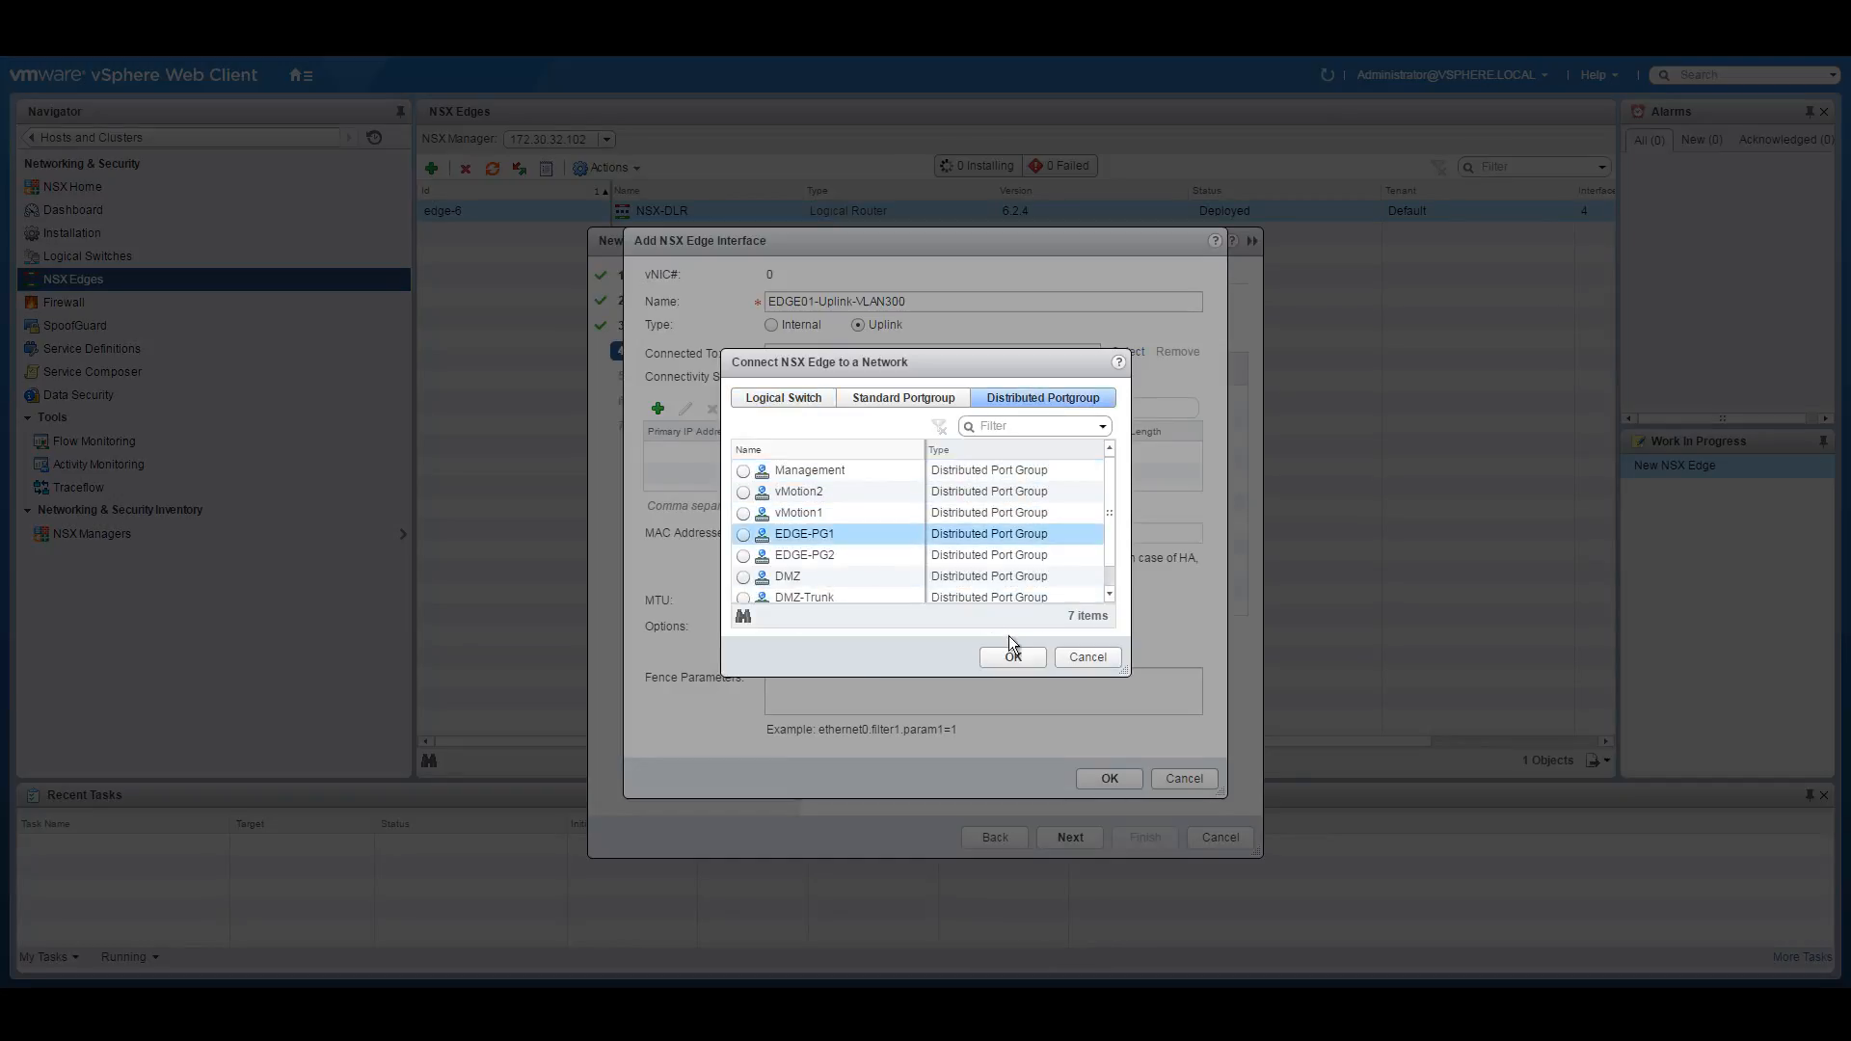
left_click(743, 535)
left_click(1010, 659)
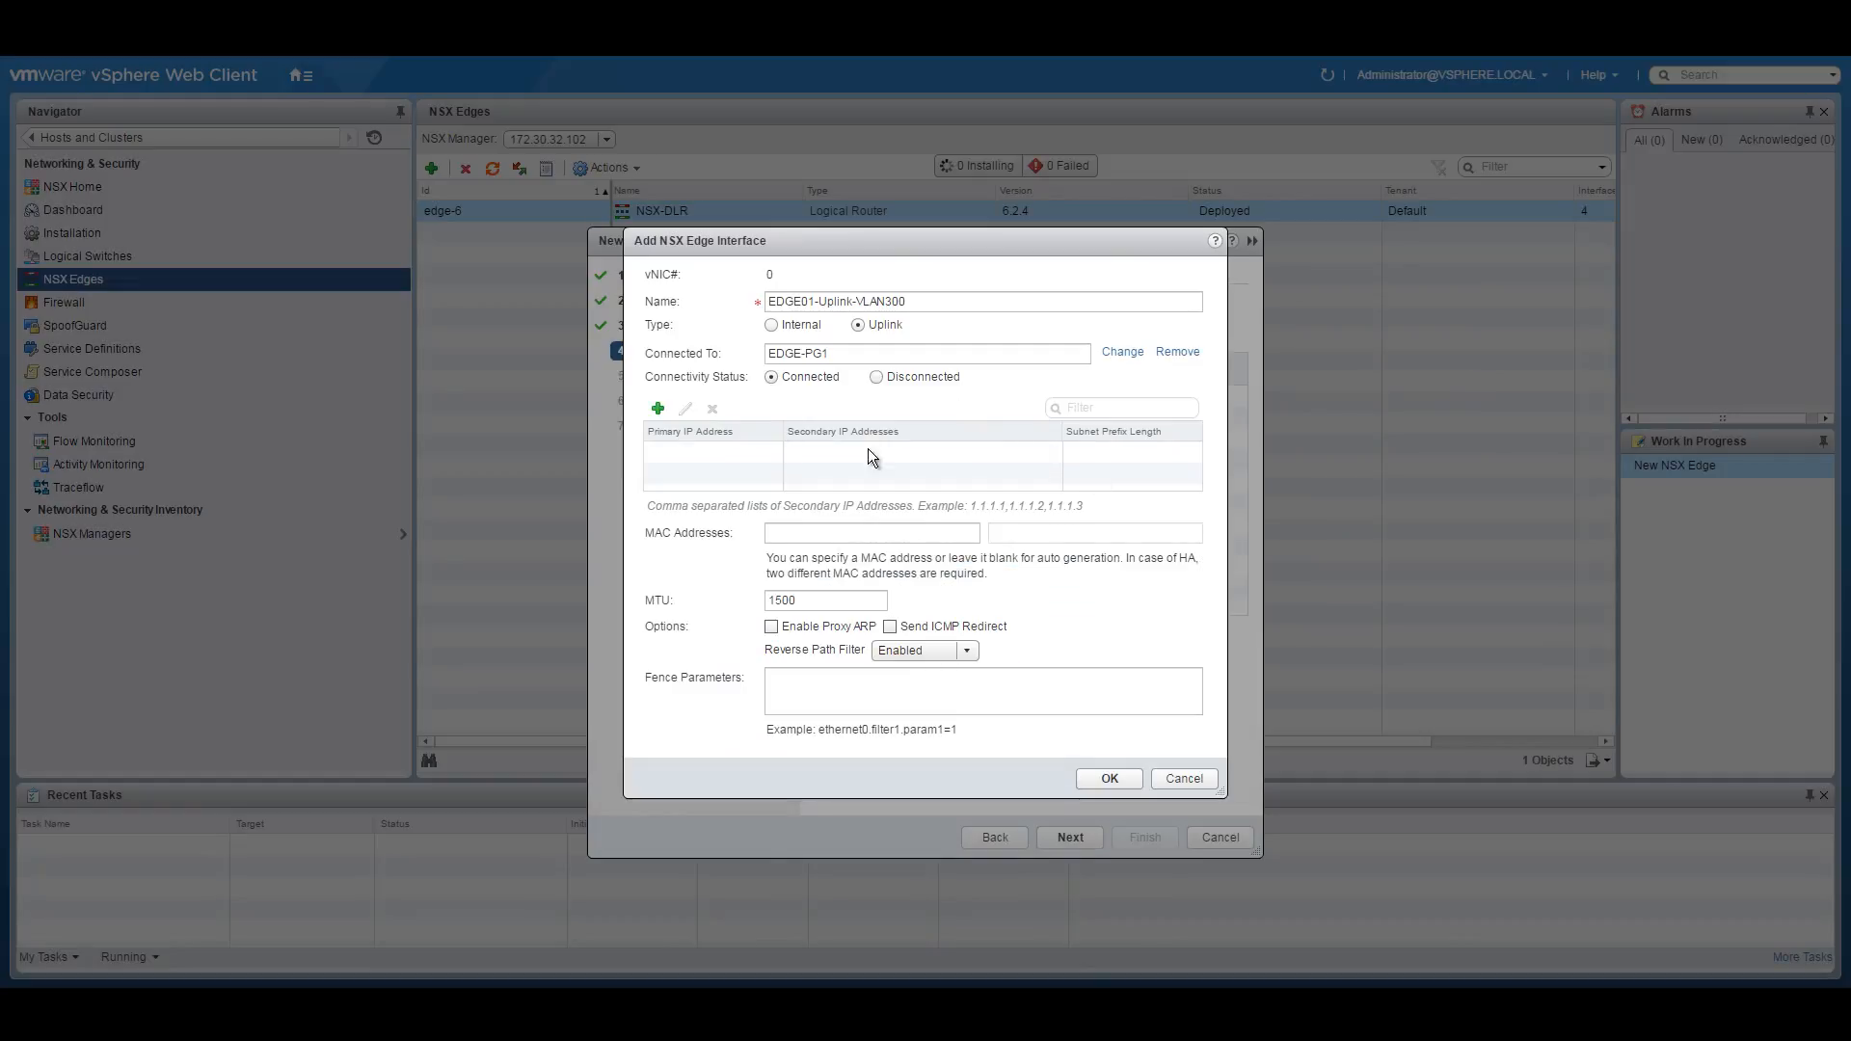
Give the uplink primary IP 10.250.250.3 with prefix 28 and save it.
left_click(657, 407)
left_click(693, 454)
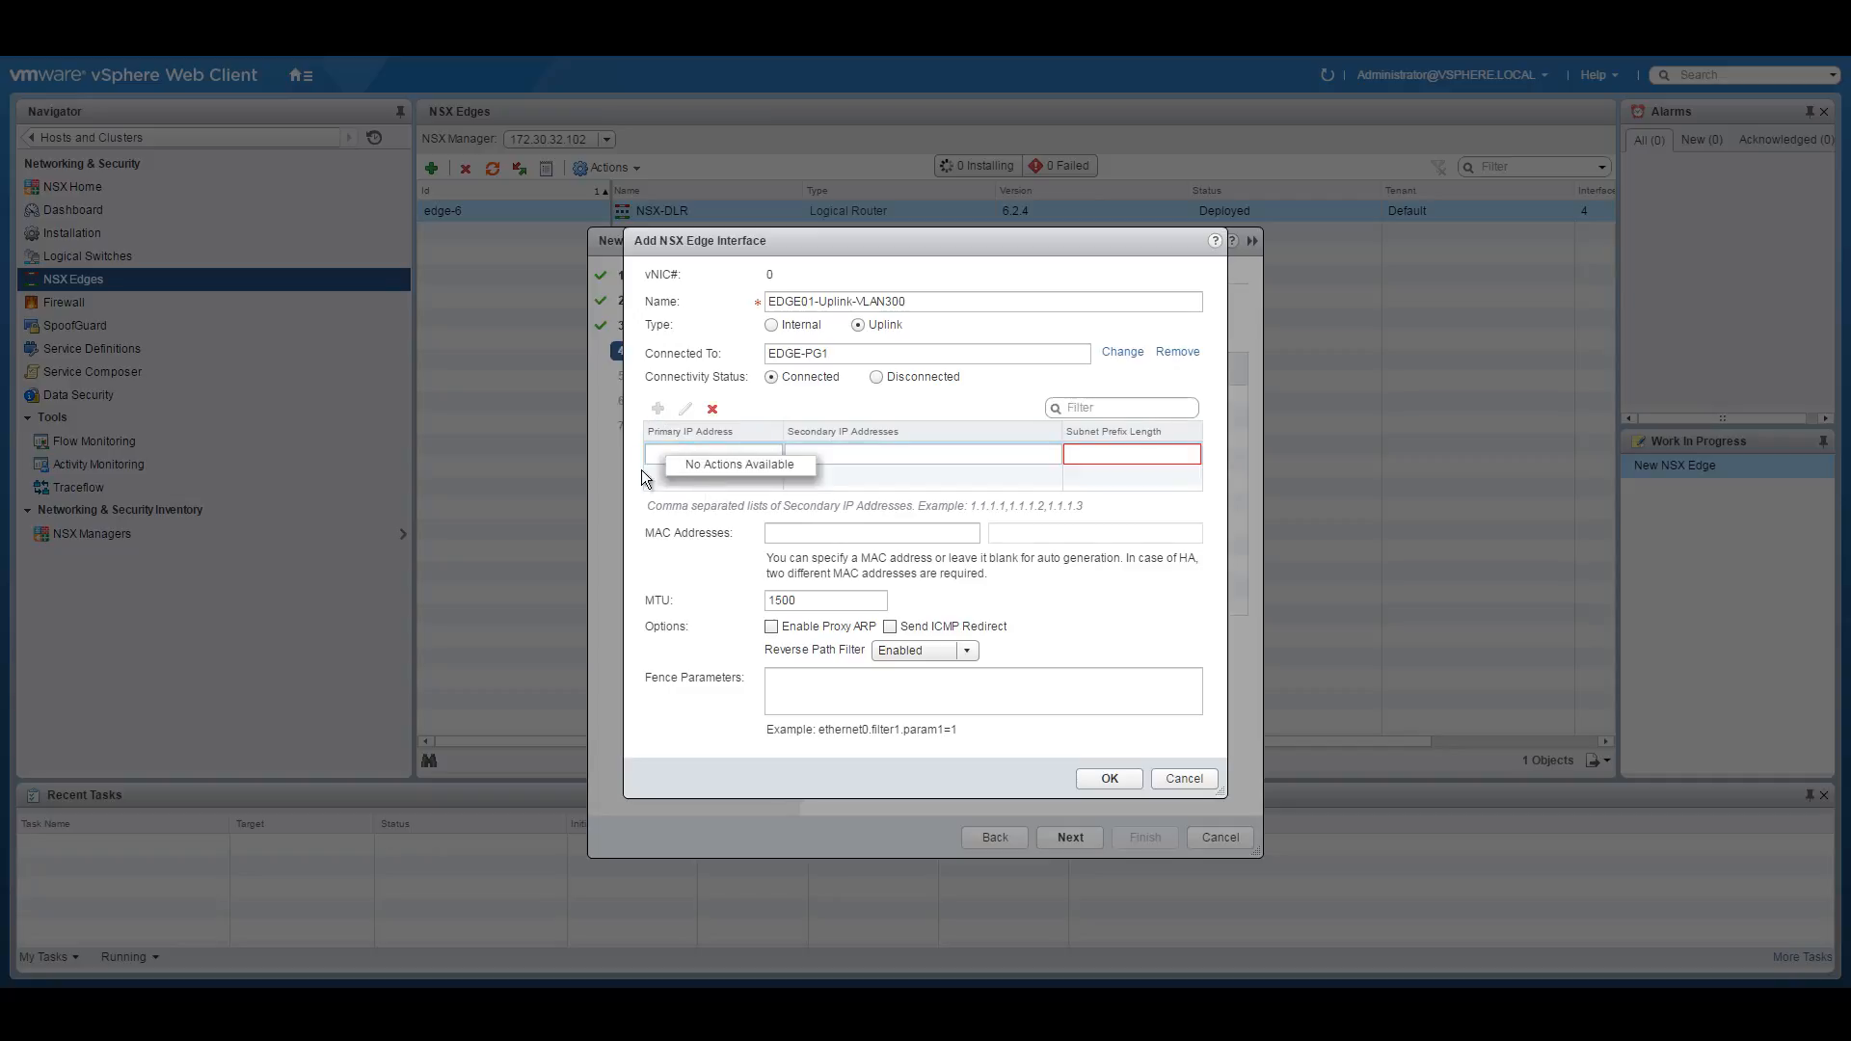
type("10.250.250.0")
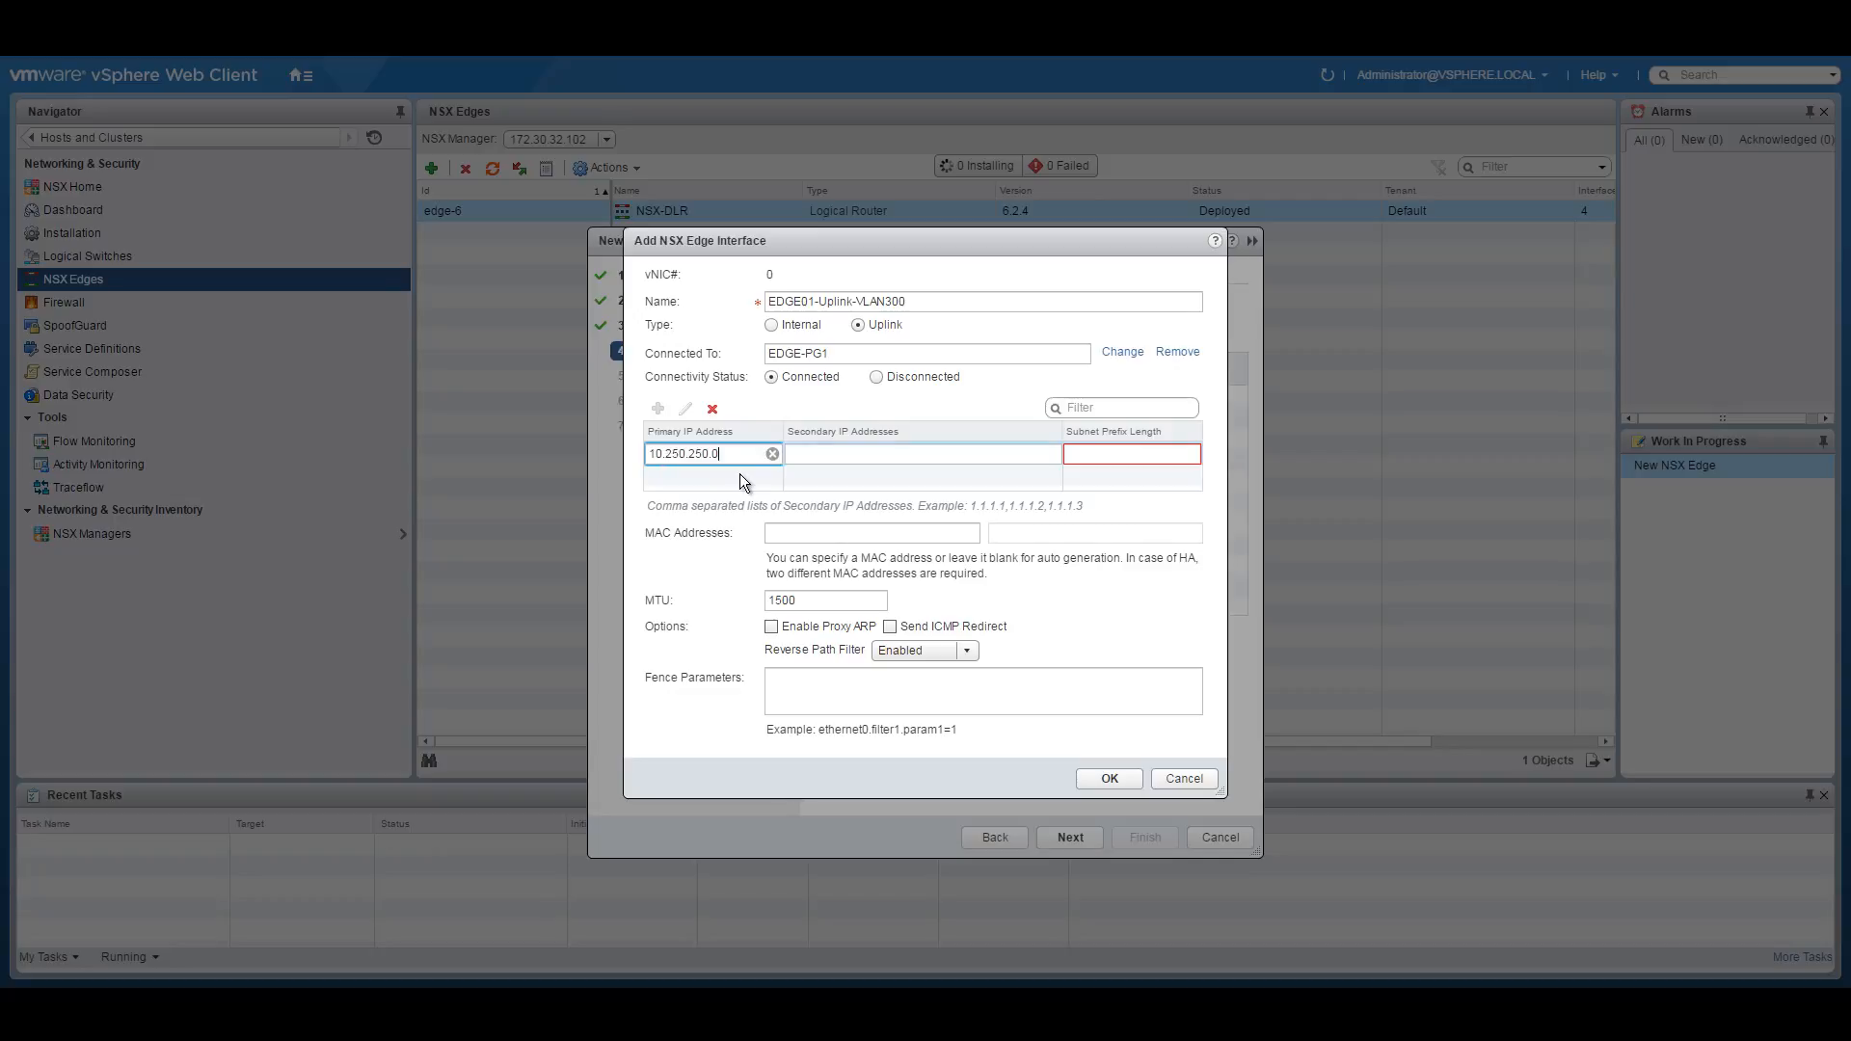
key("BackSpace")
type("3")
left_click(1103, 456)
type("/28")
key("BackSpace")
key("BackSpace")
key("BackSpace")
type("28")
left_click(761, 1003)
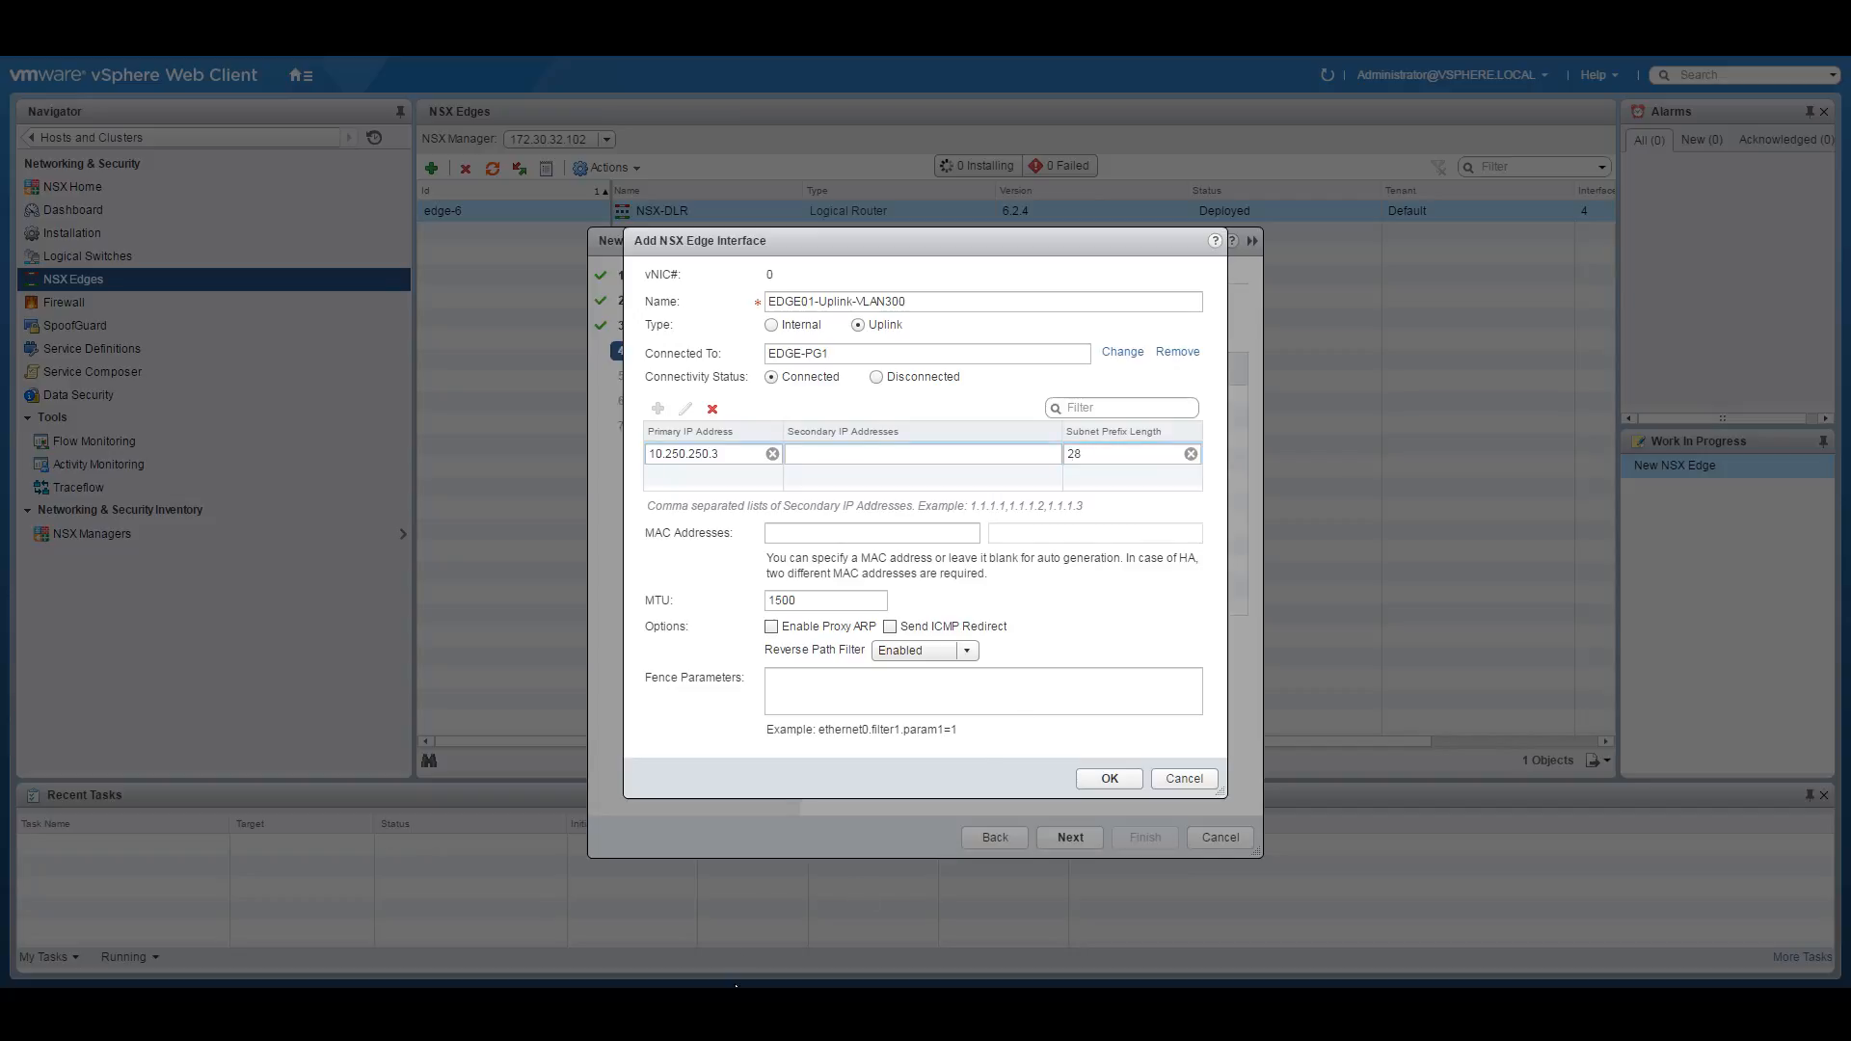
left_click(732, 937)
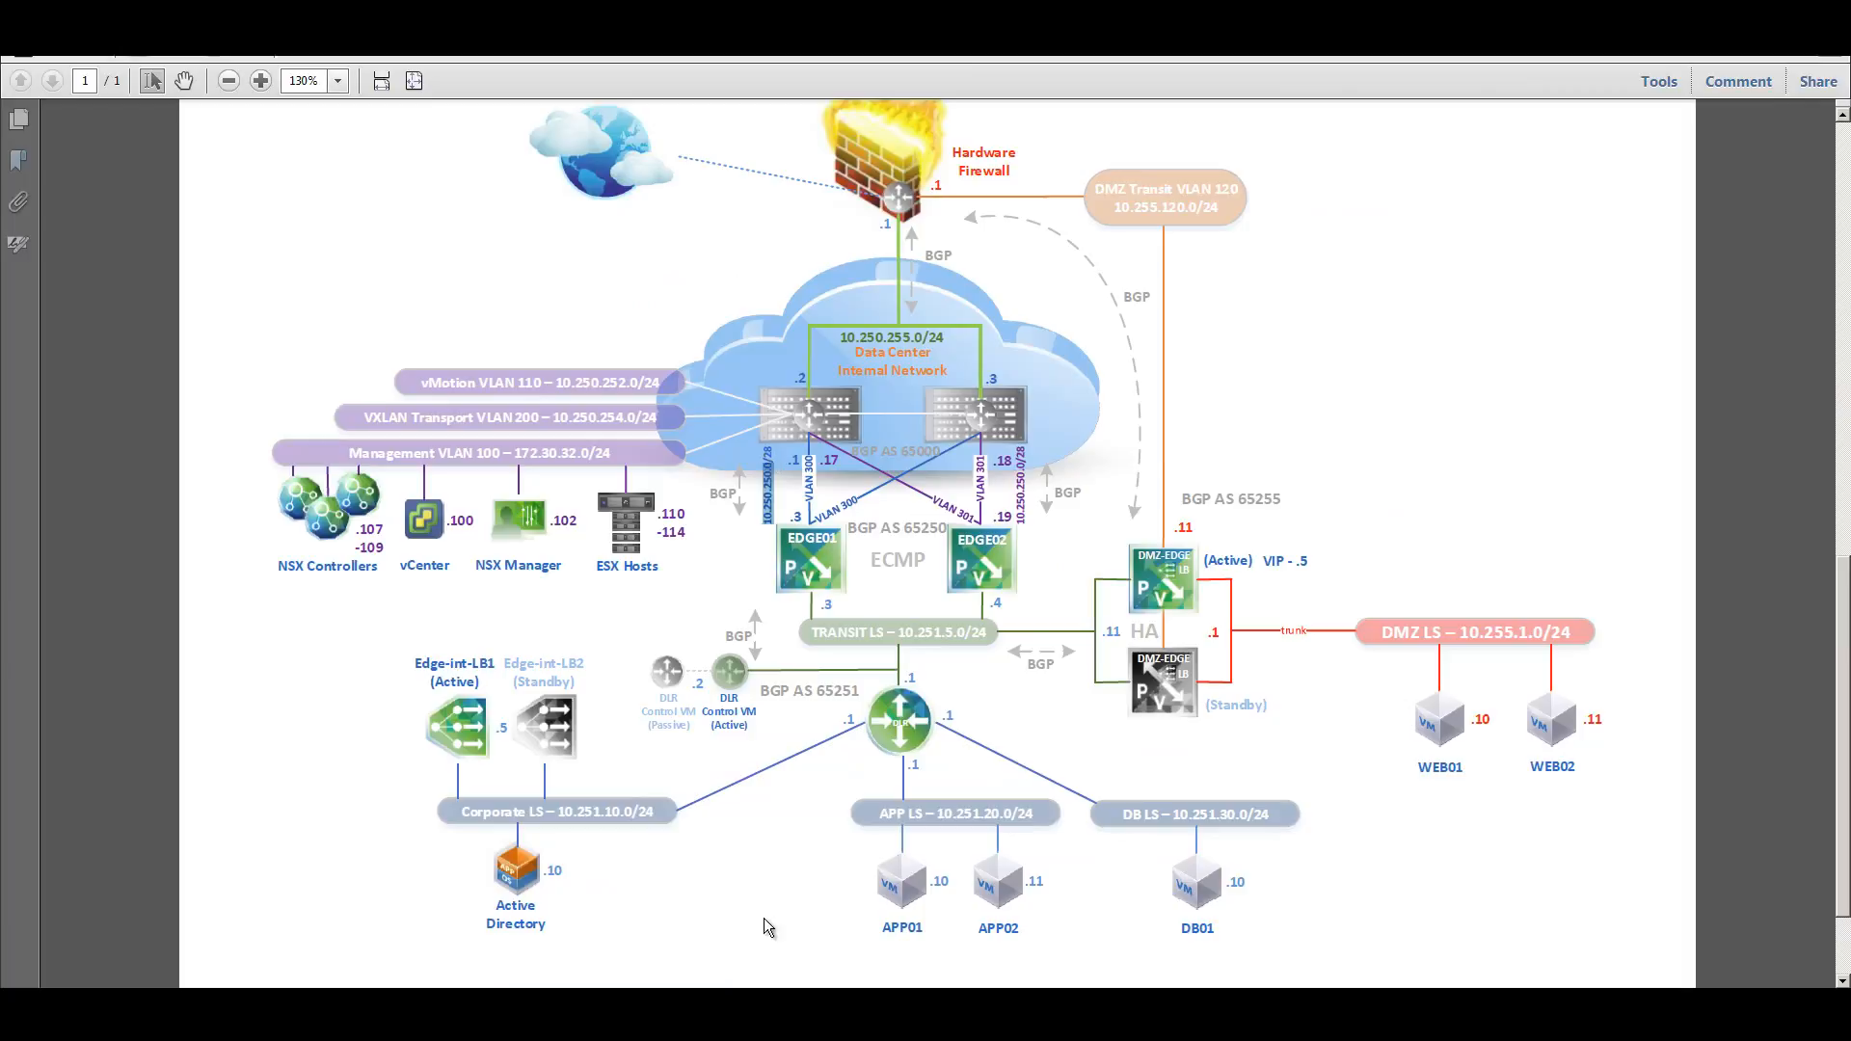
left_click(752, 1005)
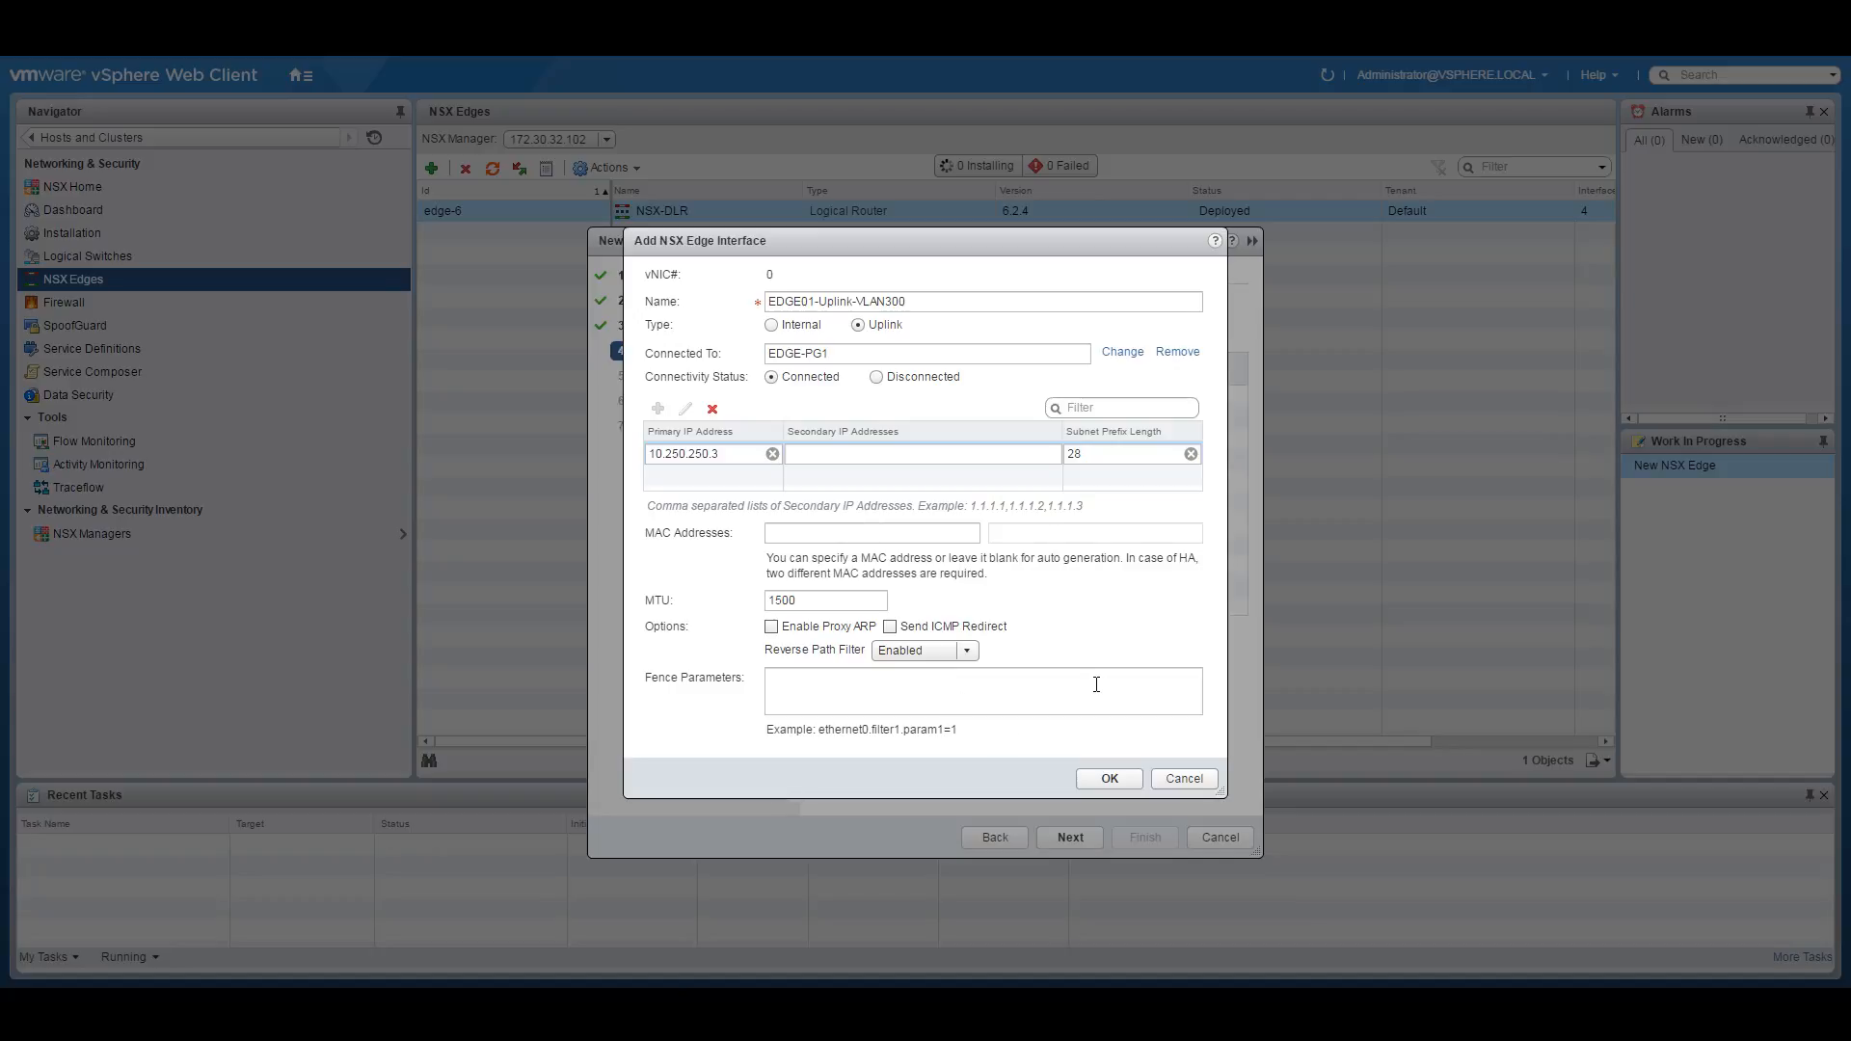
left_click(1104, 776)
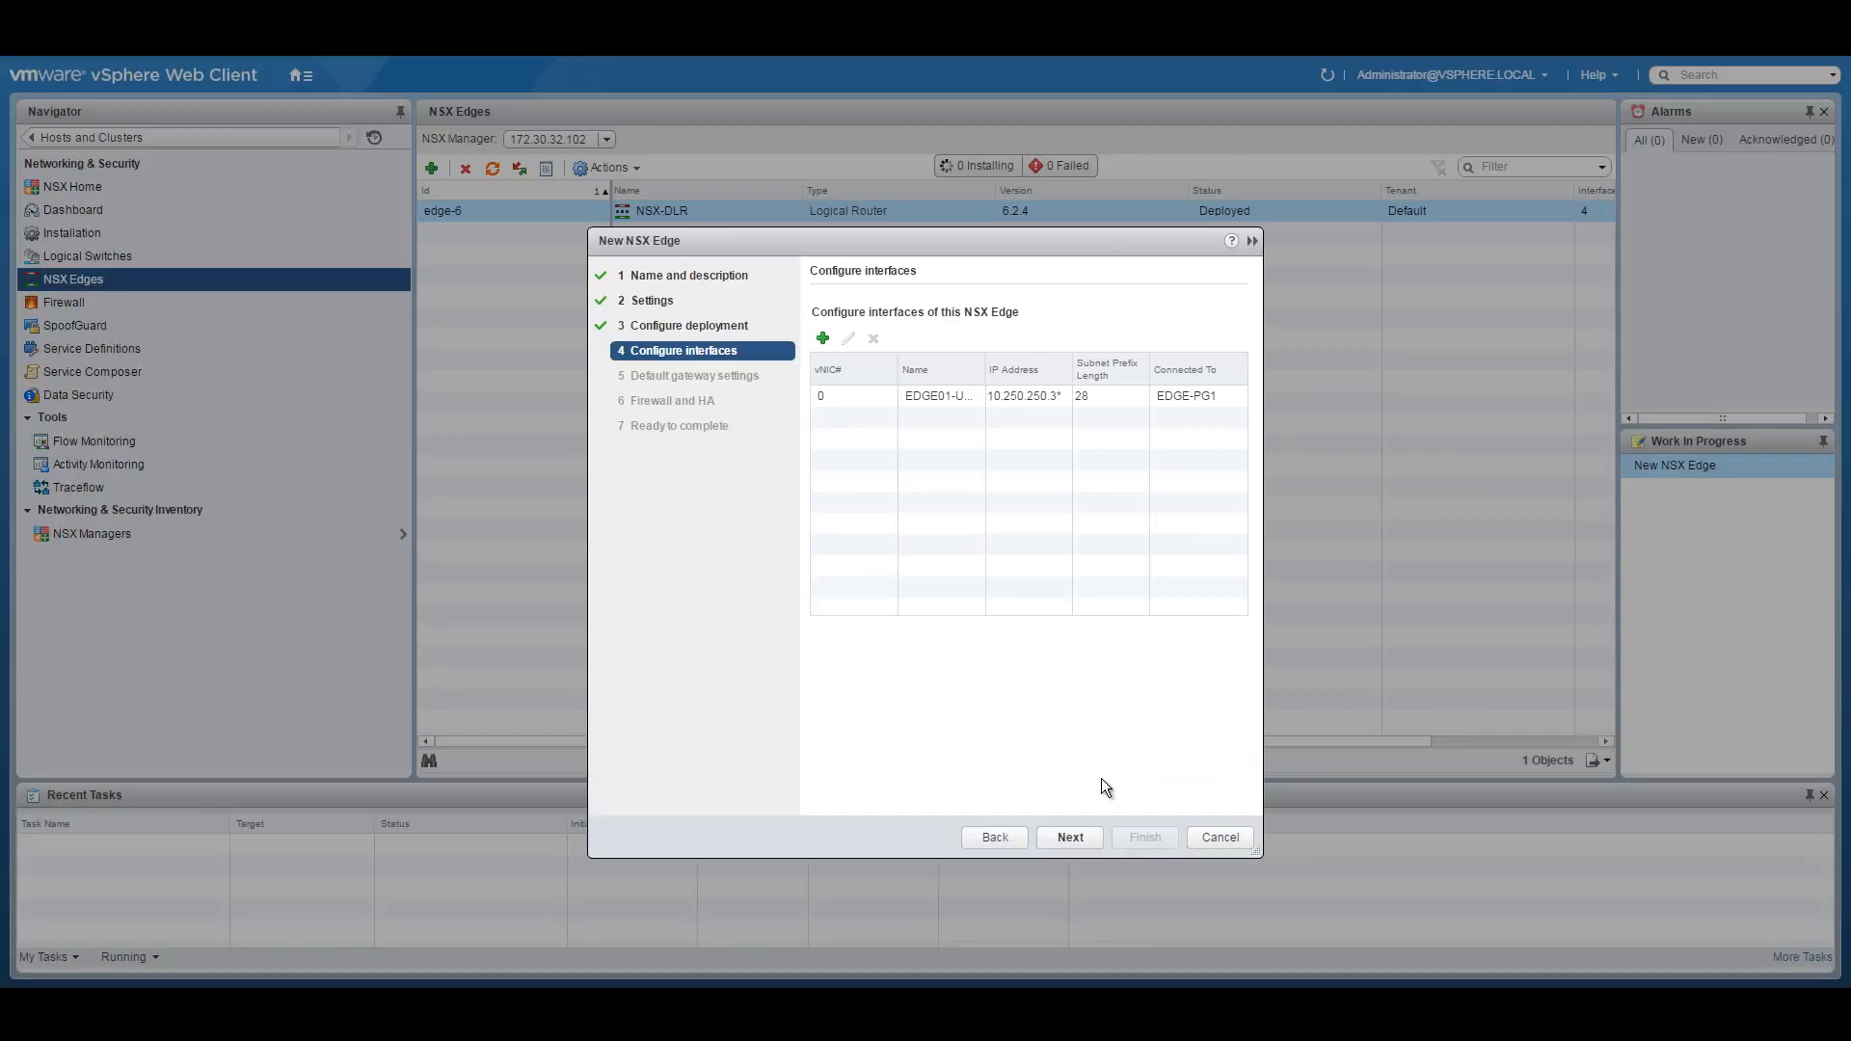
Start a second interface and copy the 10.251.5.0 transit address from the network diagram.
left_click_drag(897, 368, 997, 360)
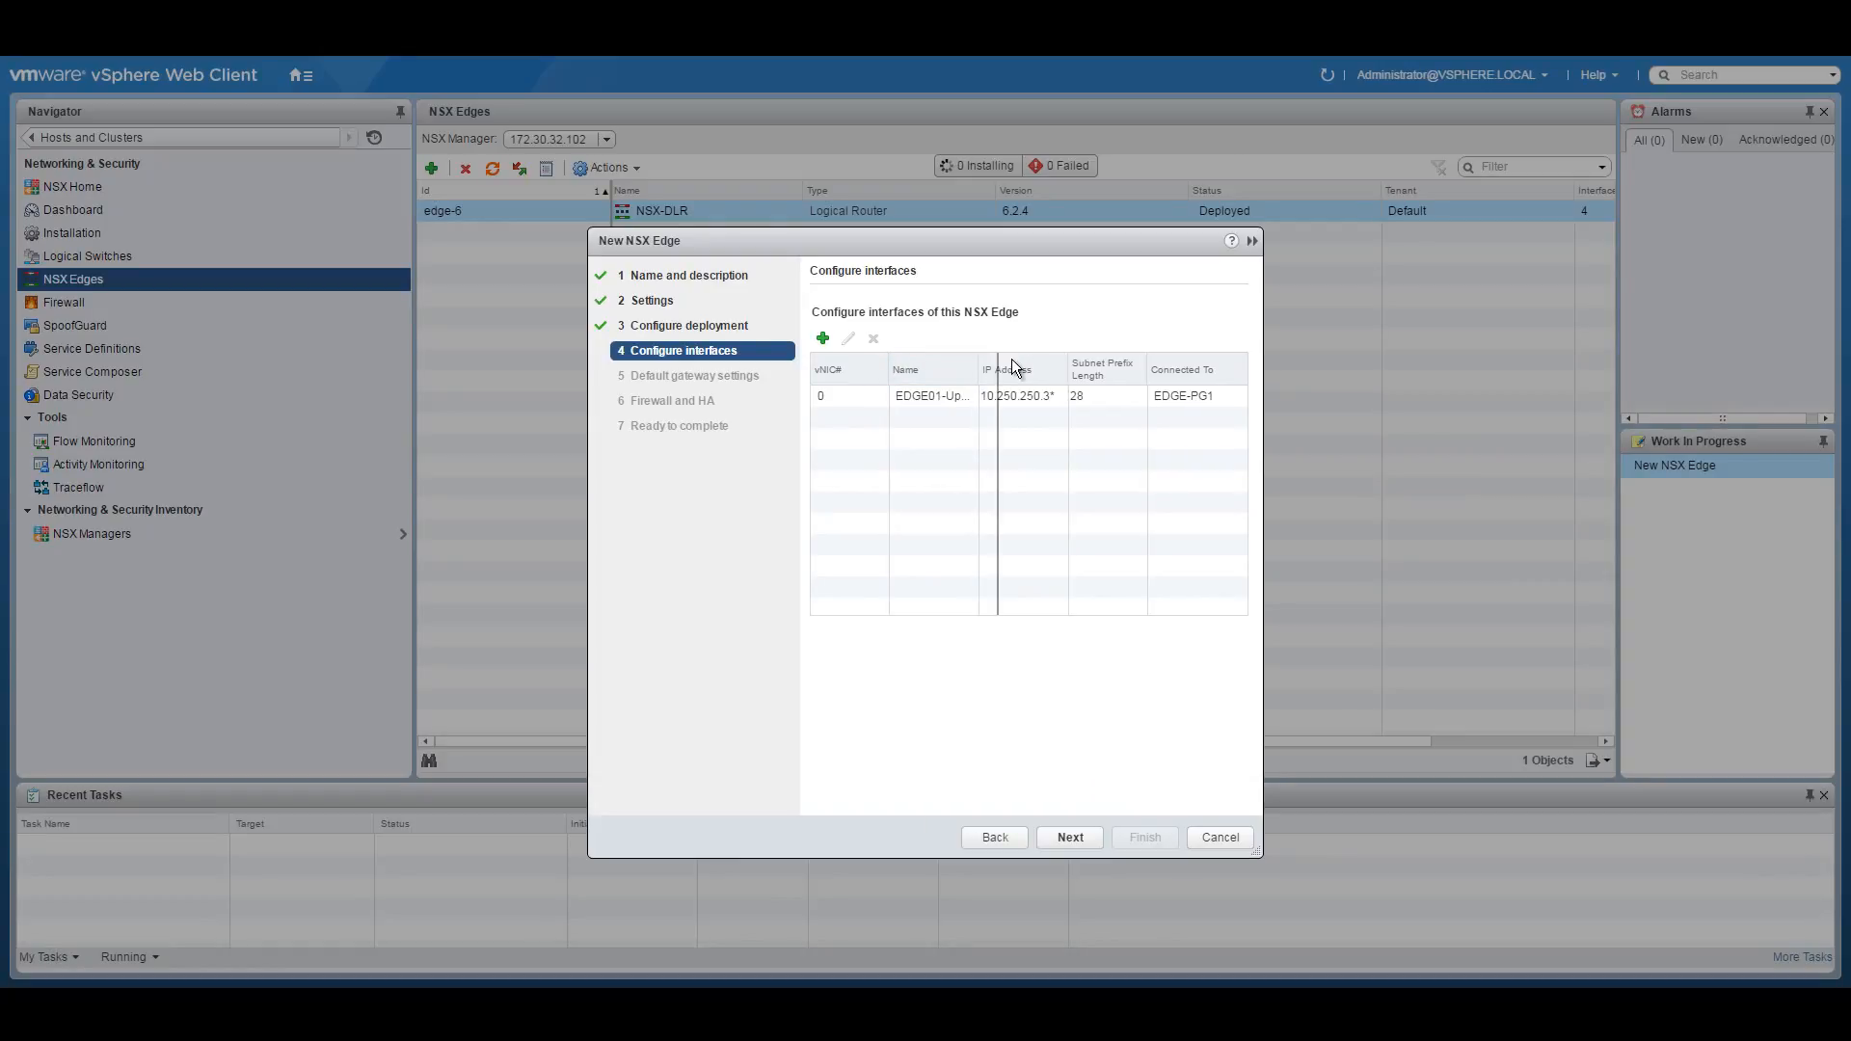
left_click(822, 338)
left_click(779, 1005)
left_click(754, 945)
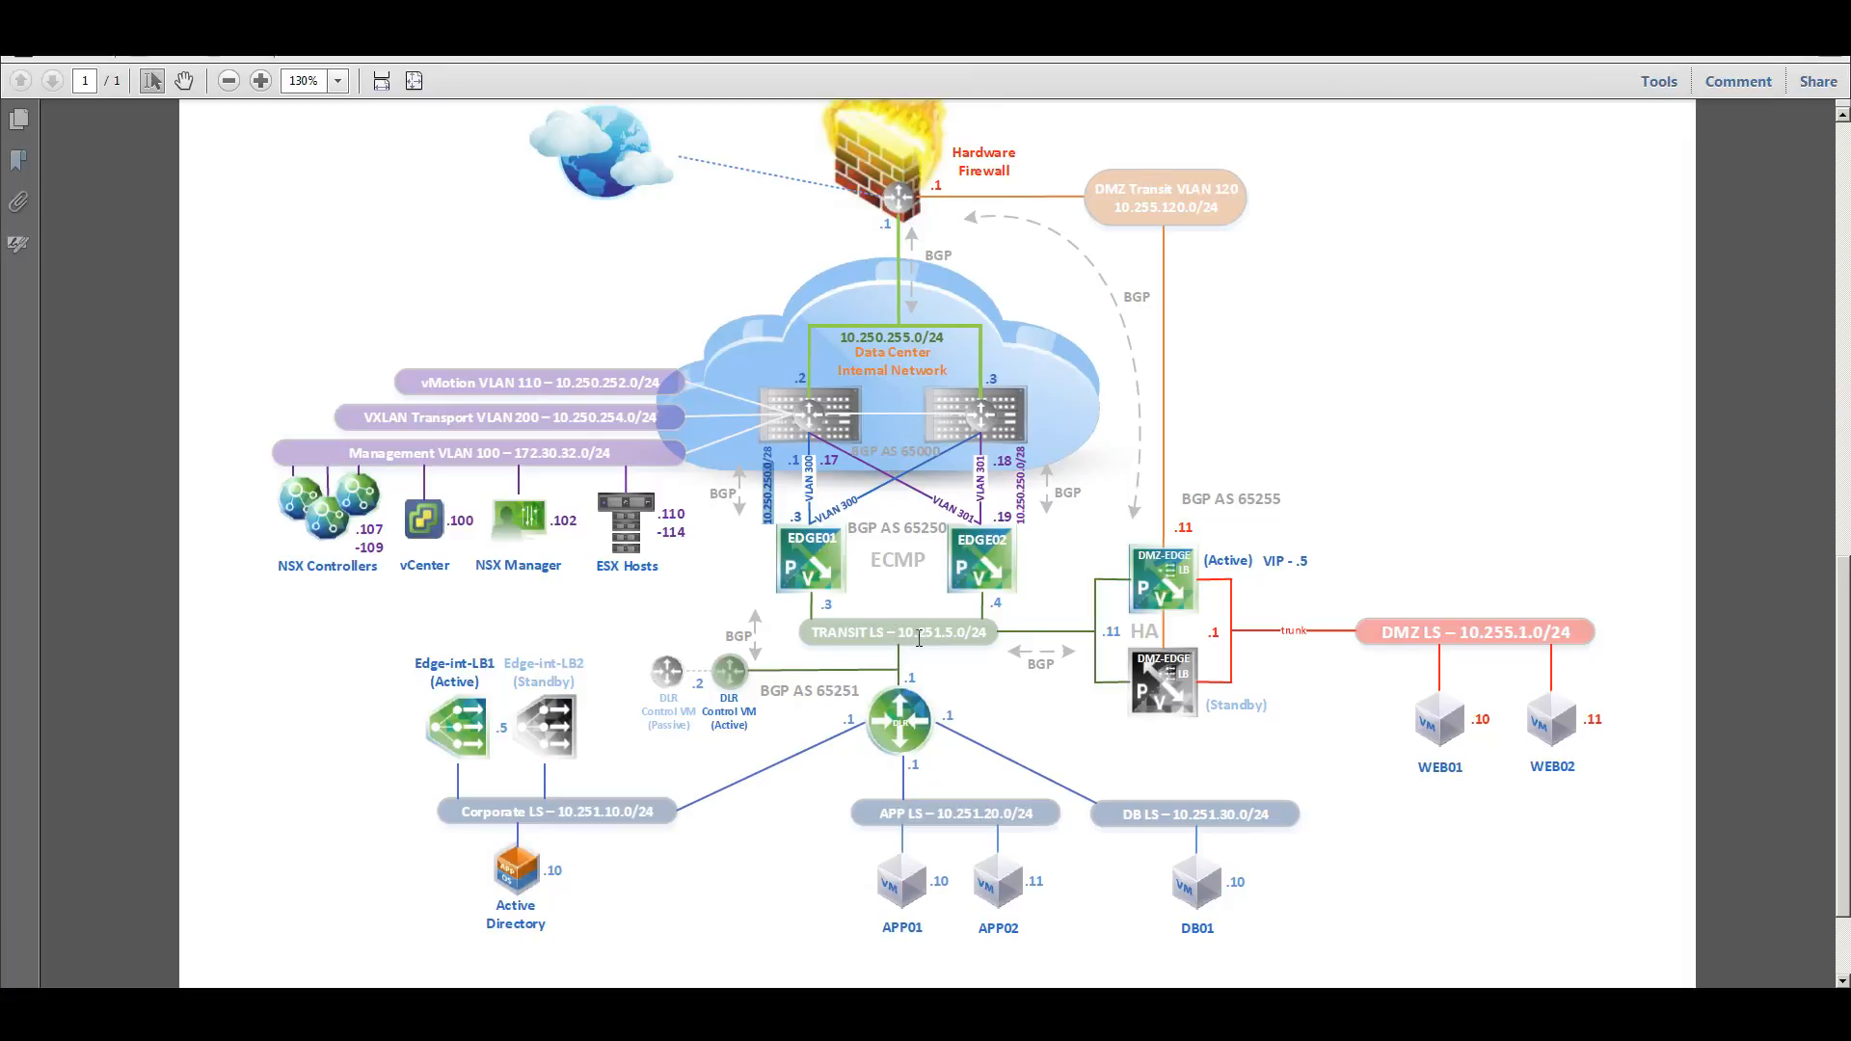
left_click_drag(899, 634, 962, 628)
right_click(962, 628)
left_click(998, 640)
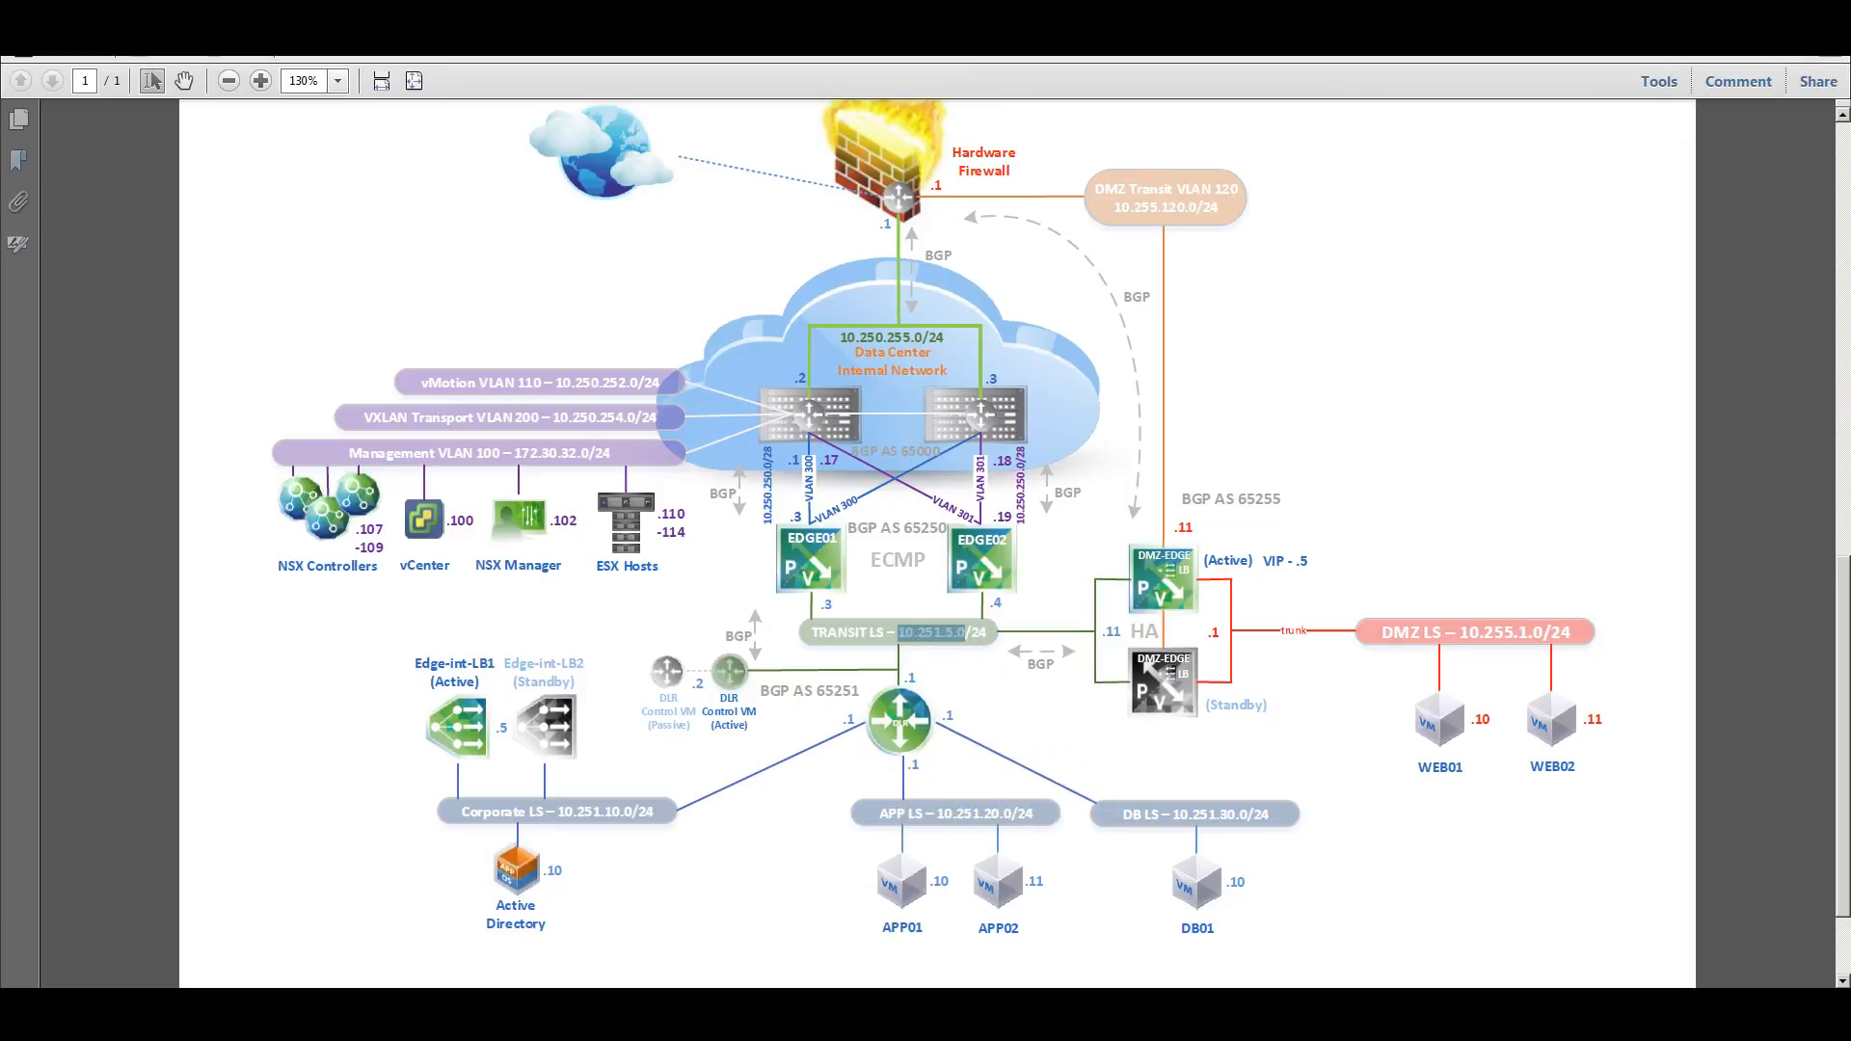
key("alt+Tab")
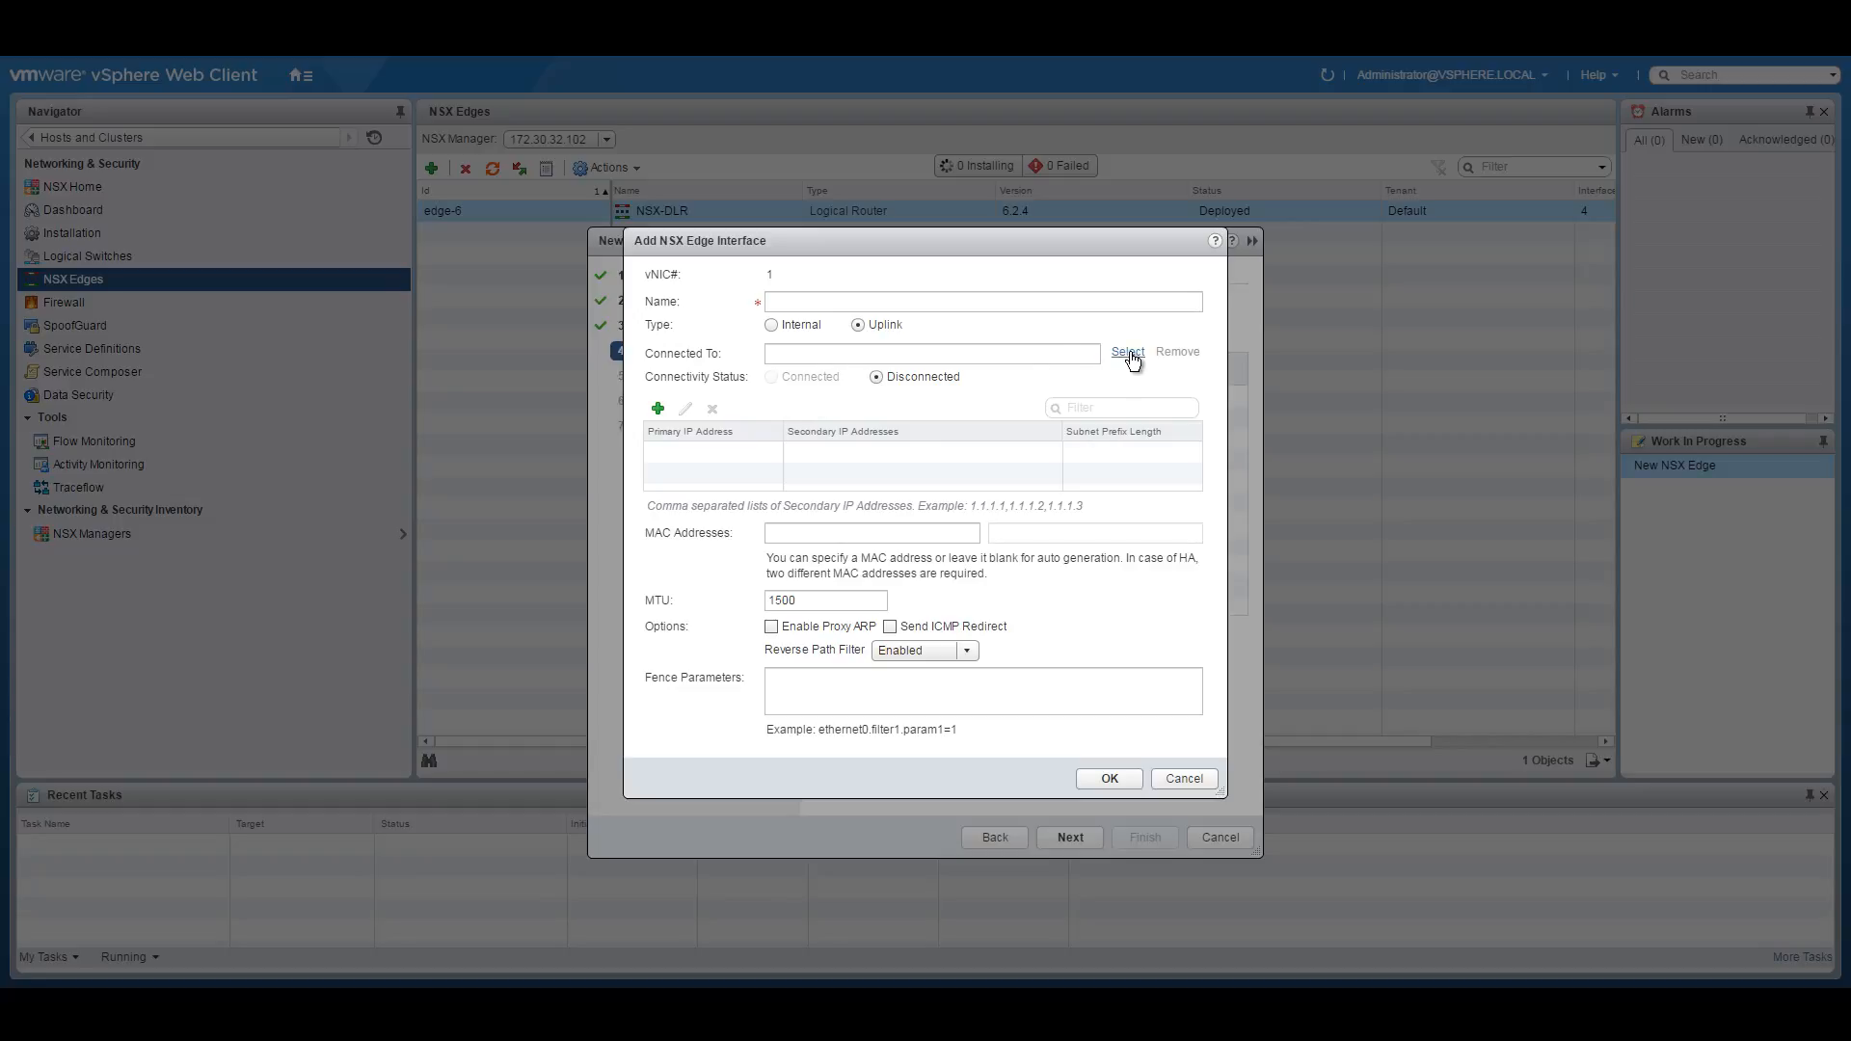
Name it Transit-Interface, make it internal, and connect it to NSX-Transit.
left_click(826, 303)
type("Trasnit-Interface")
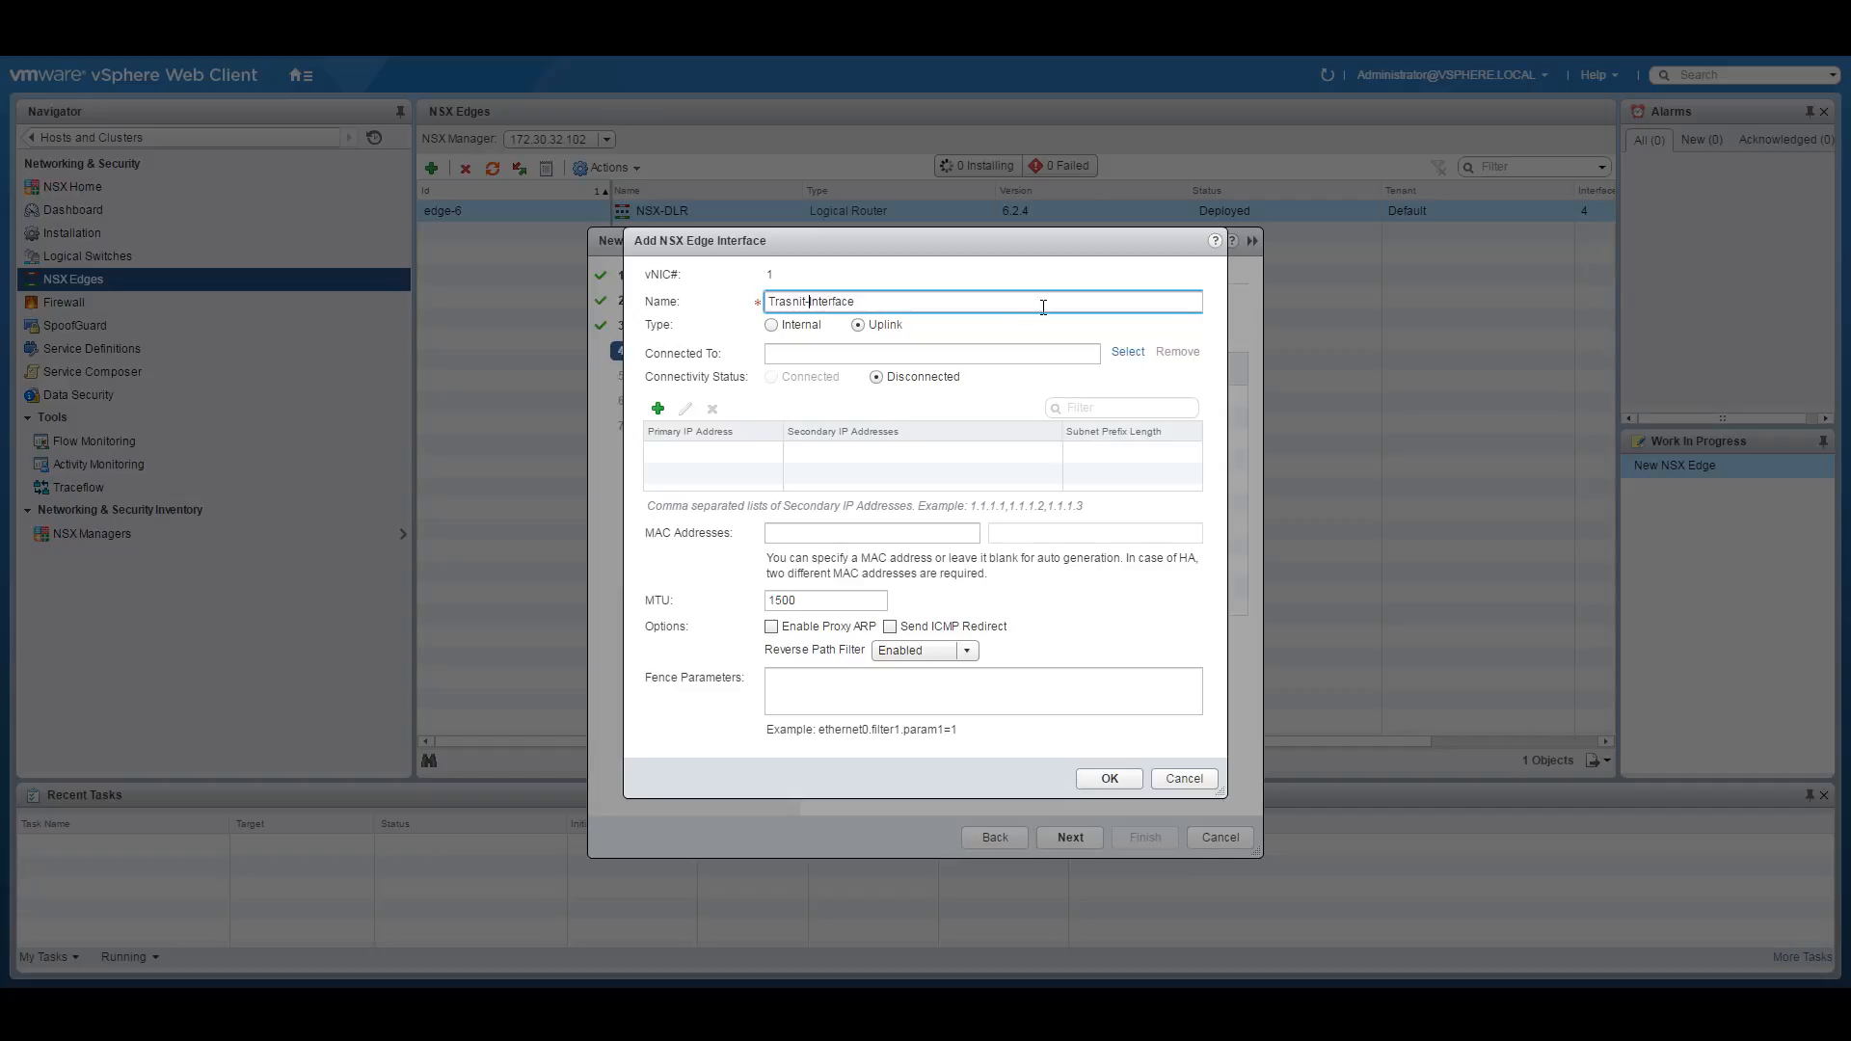
key("Delete")
key("Delete")
type("ns")
left_click(770, 325)
left_click(1127, 352)
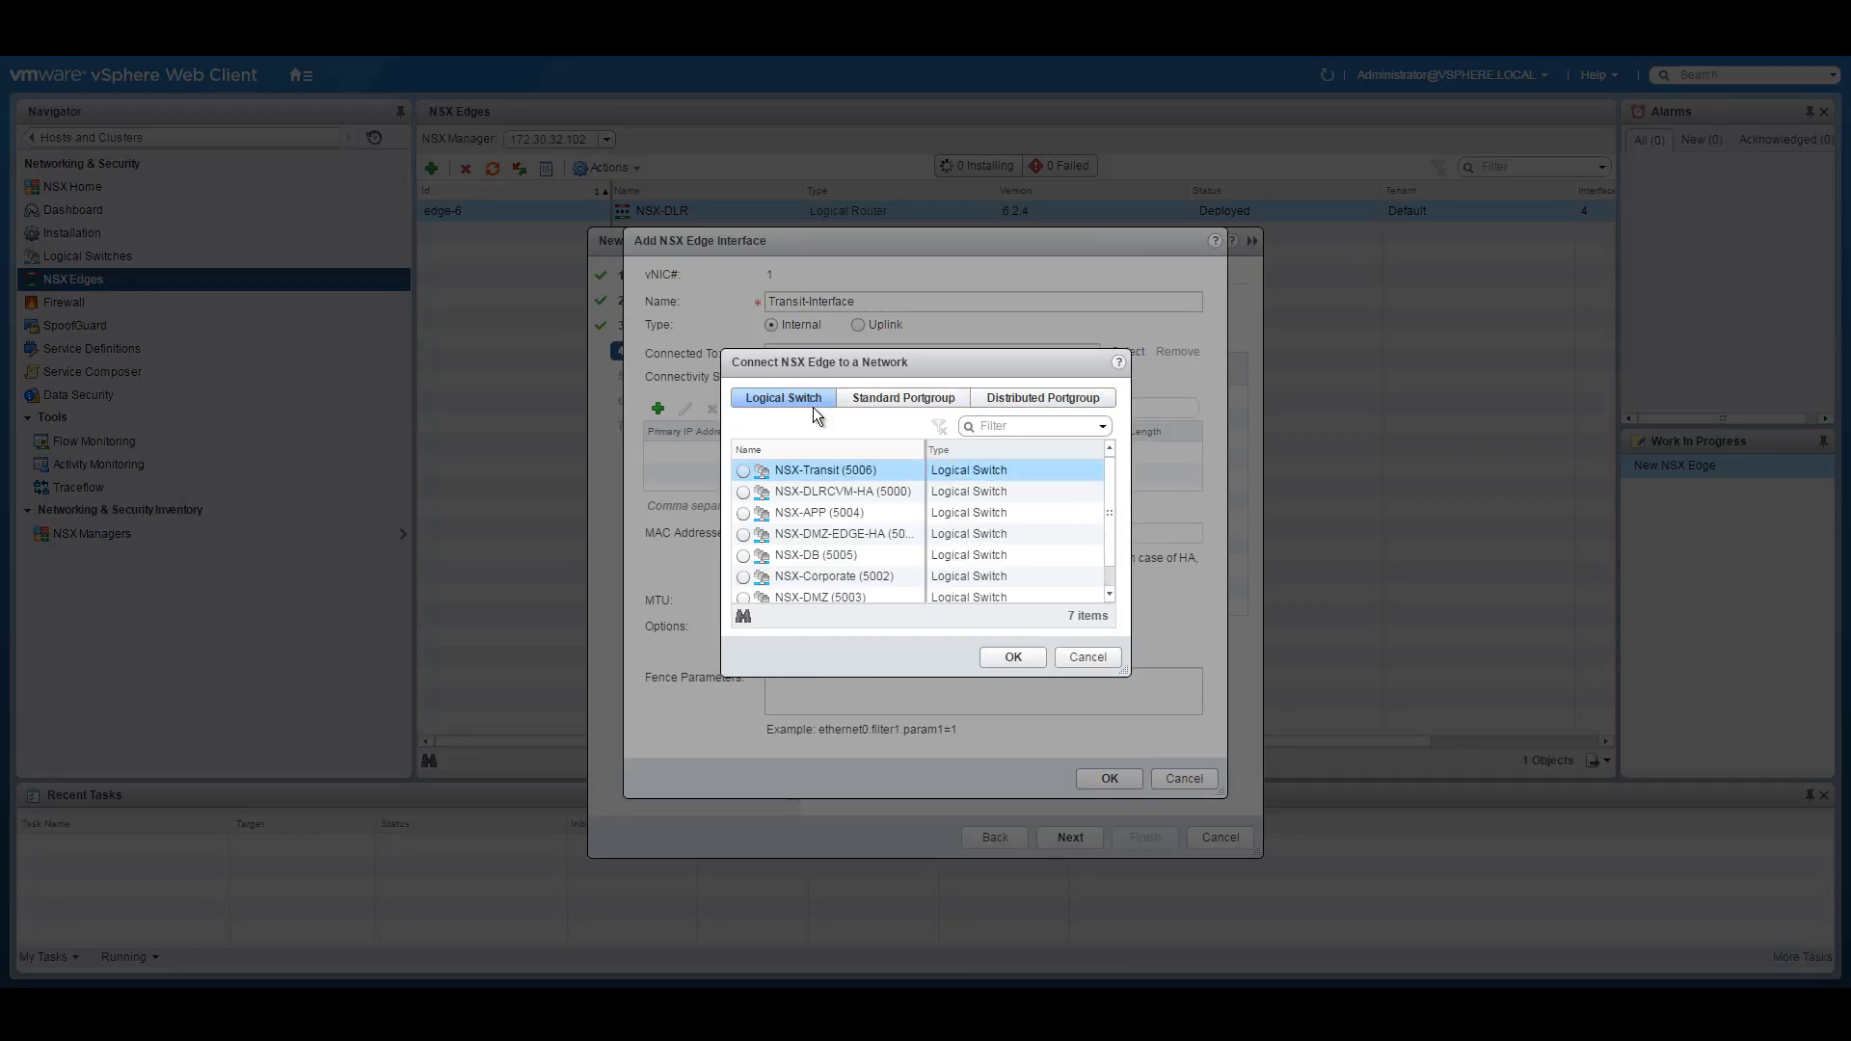
left_click(743, 470)
left_click(1011, 657)
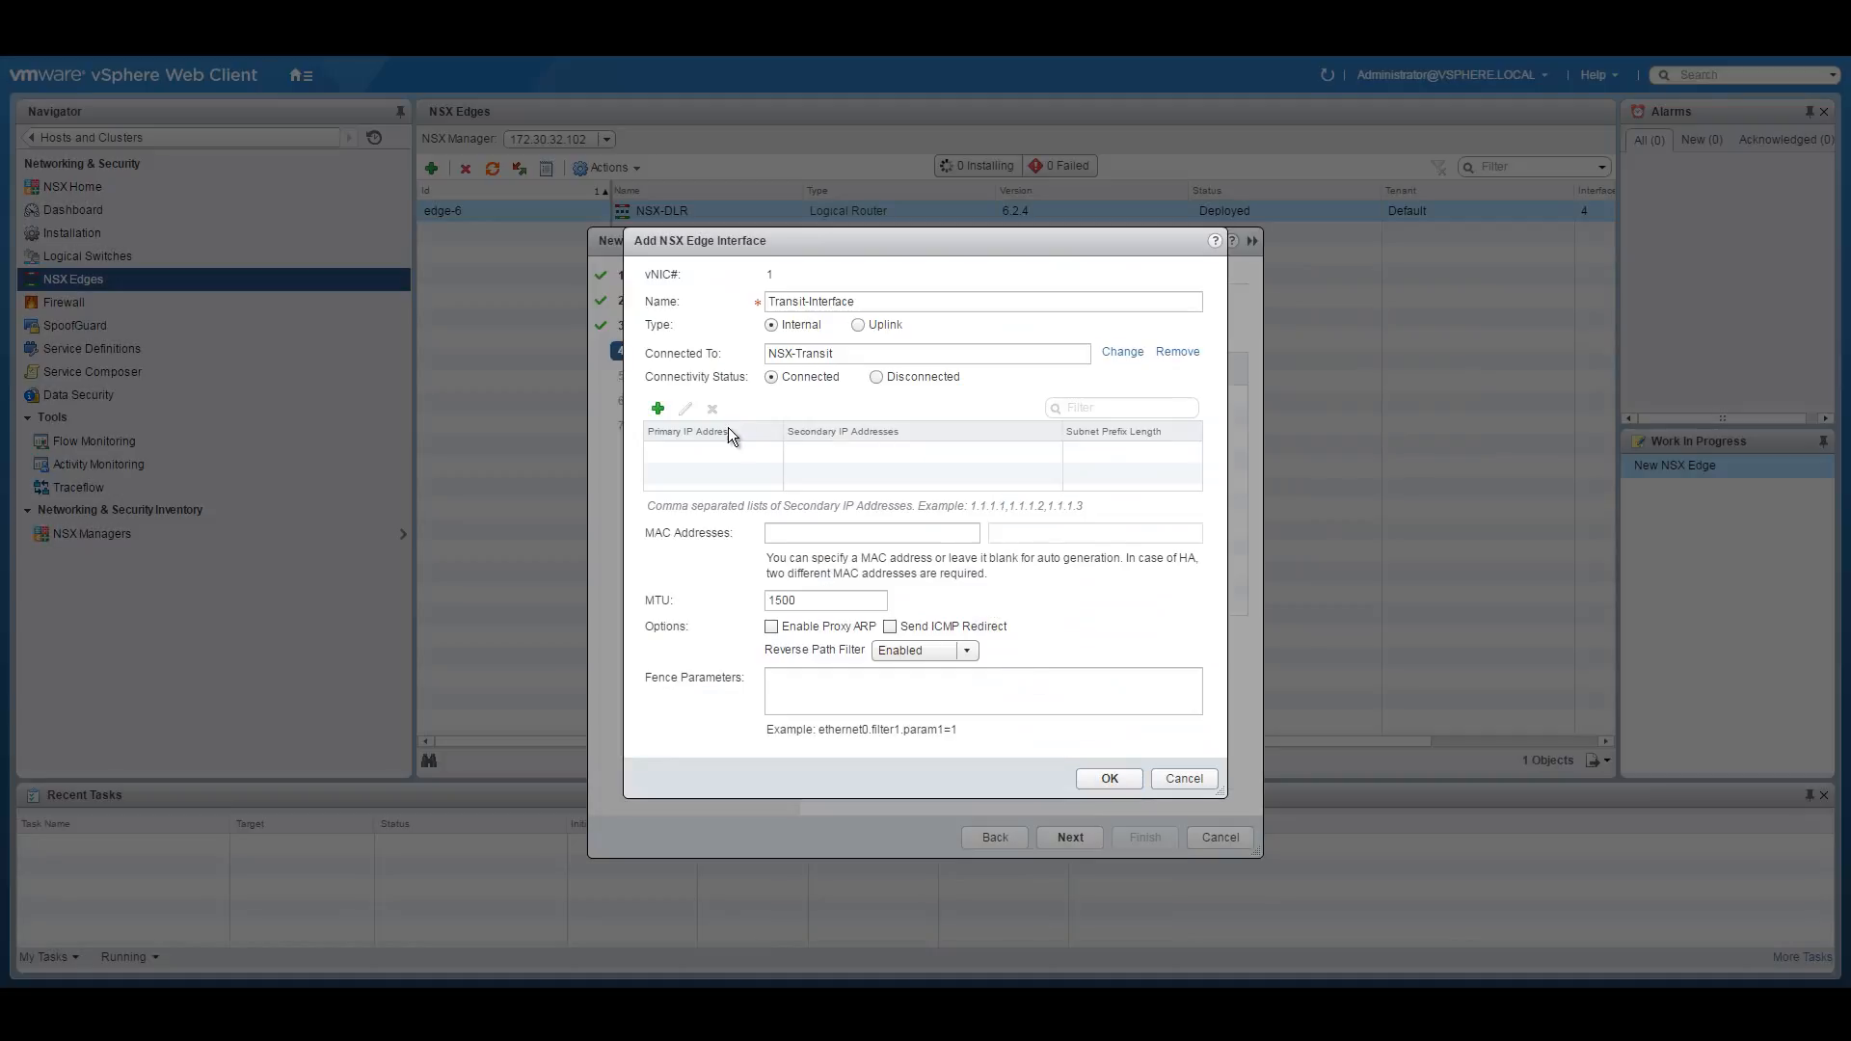
Assign Transit-Interface primary IP 10.251.5.3 with prefix 24 and save it.
left_click(657, 408)
type("10.251.5")
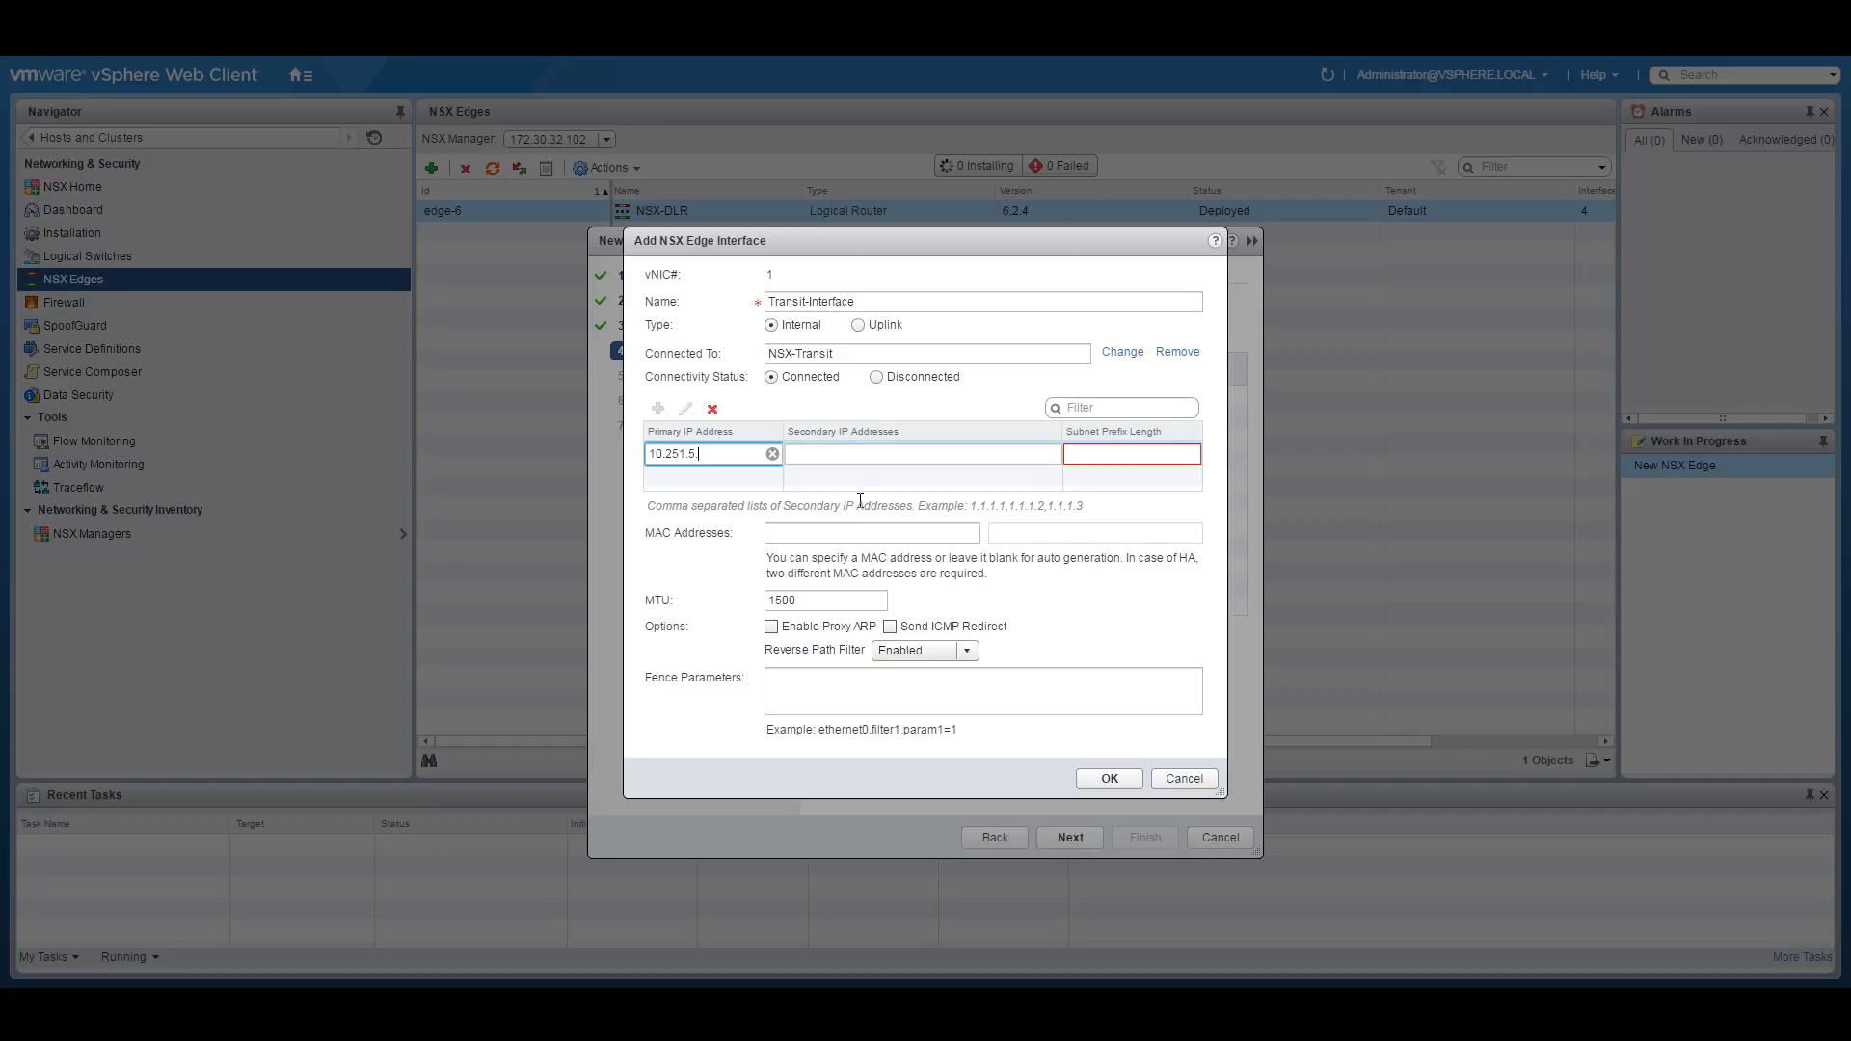
left_click(750, 946)
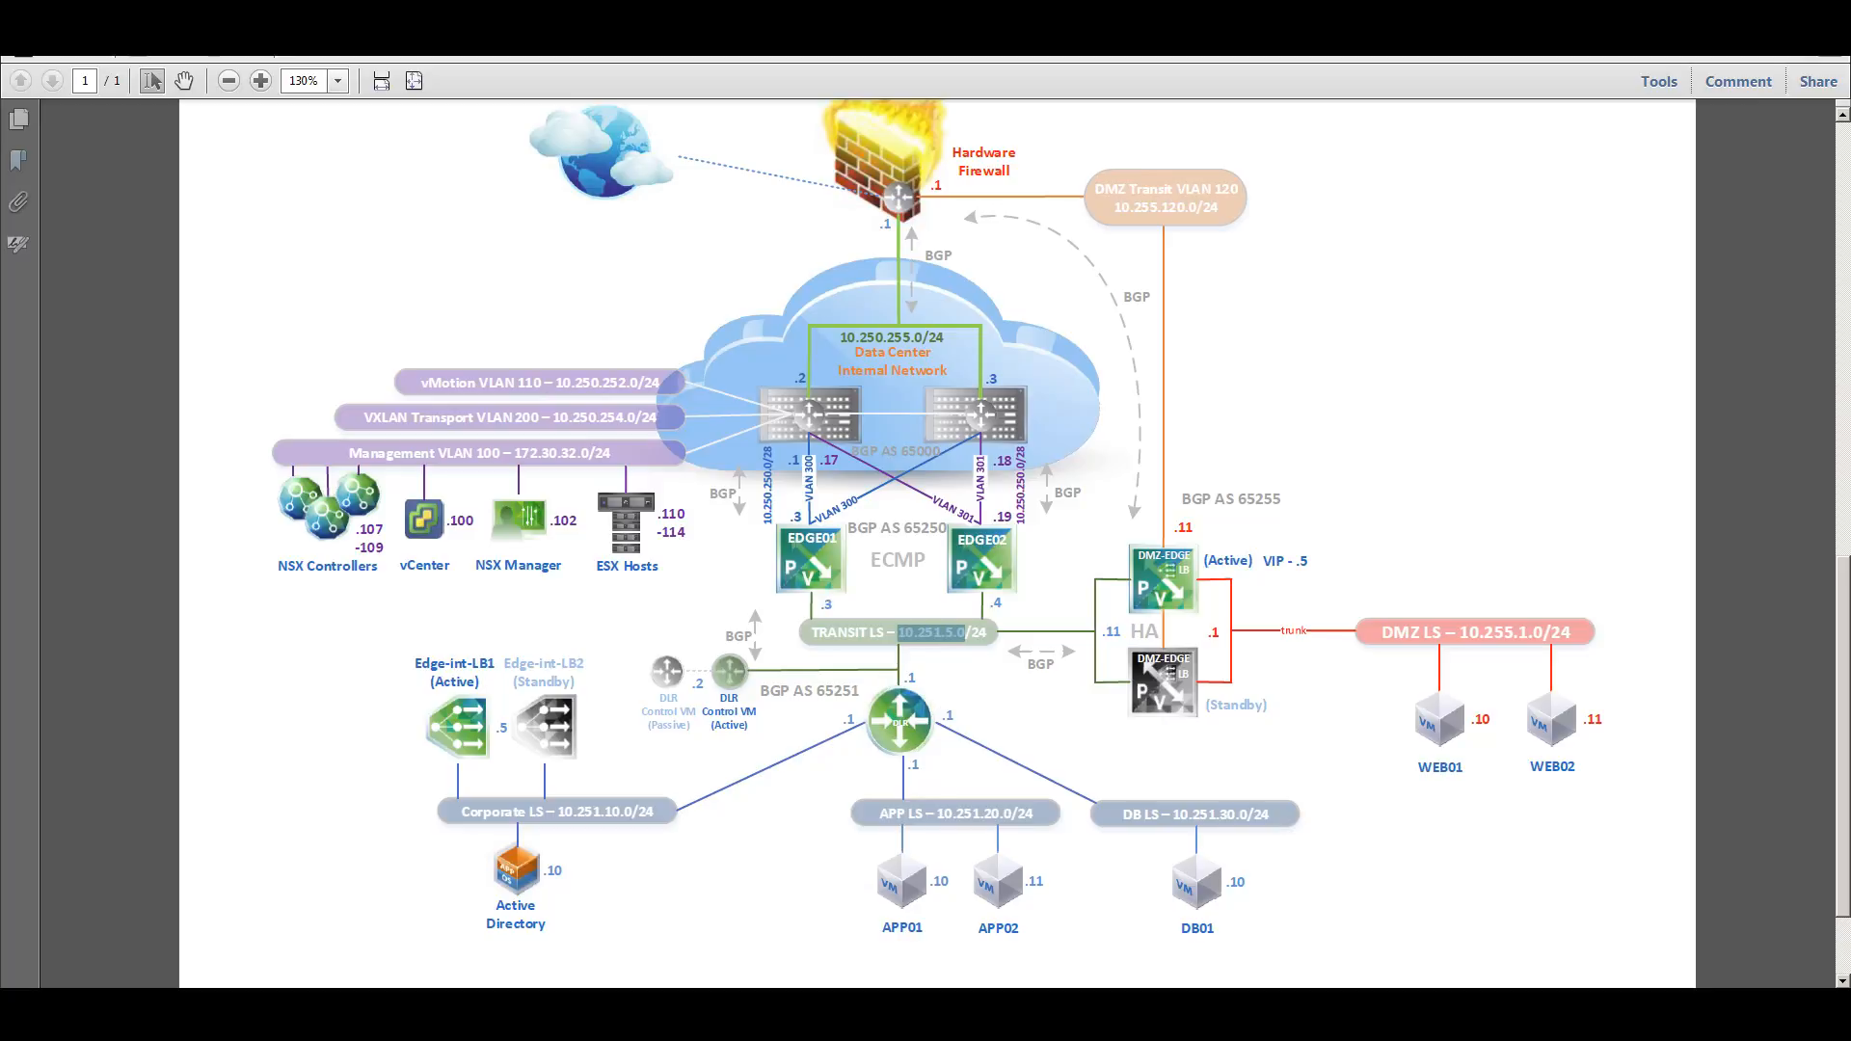
left_click(757, 985)
left_click(826, 451)
left_click(731, 460)
type("3")
left_click(1113, 453)
type("24")
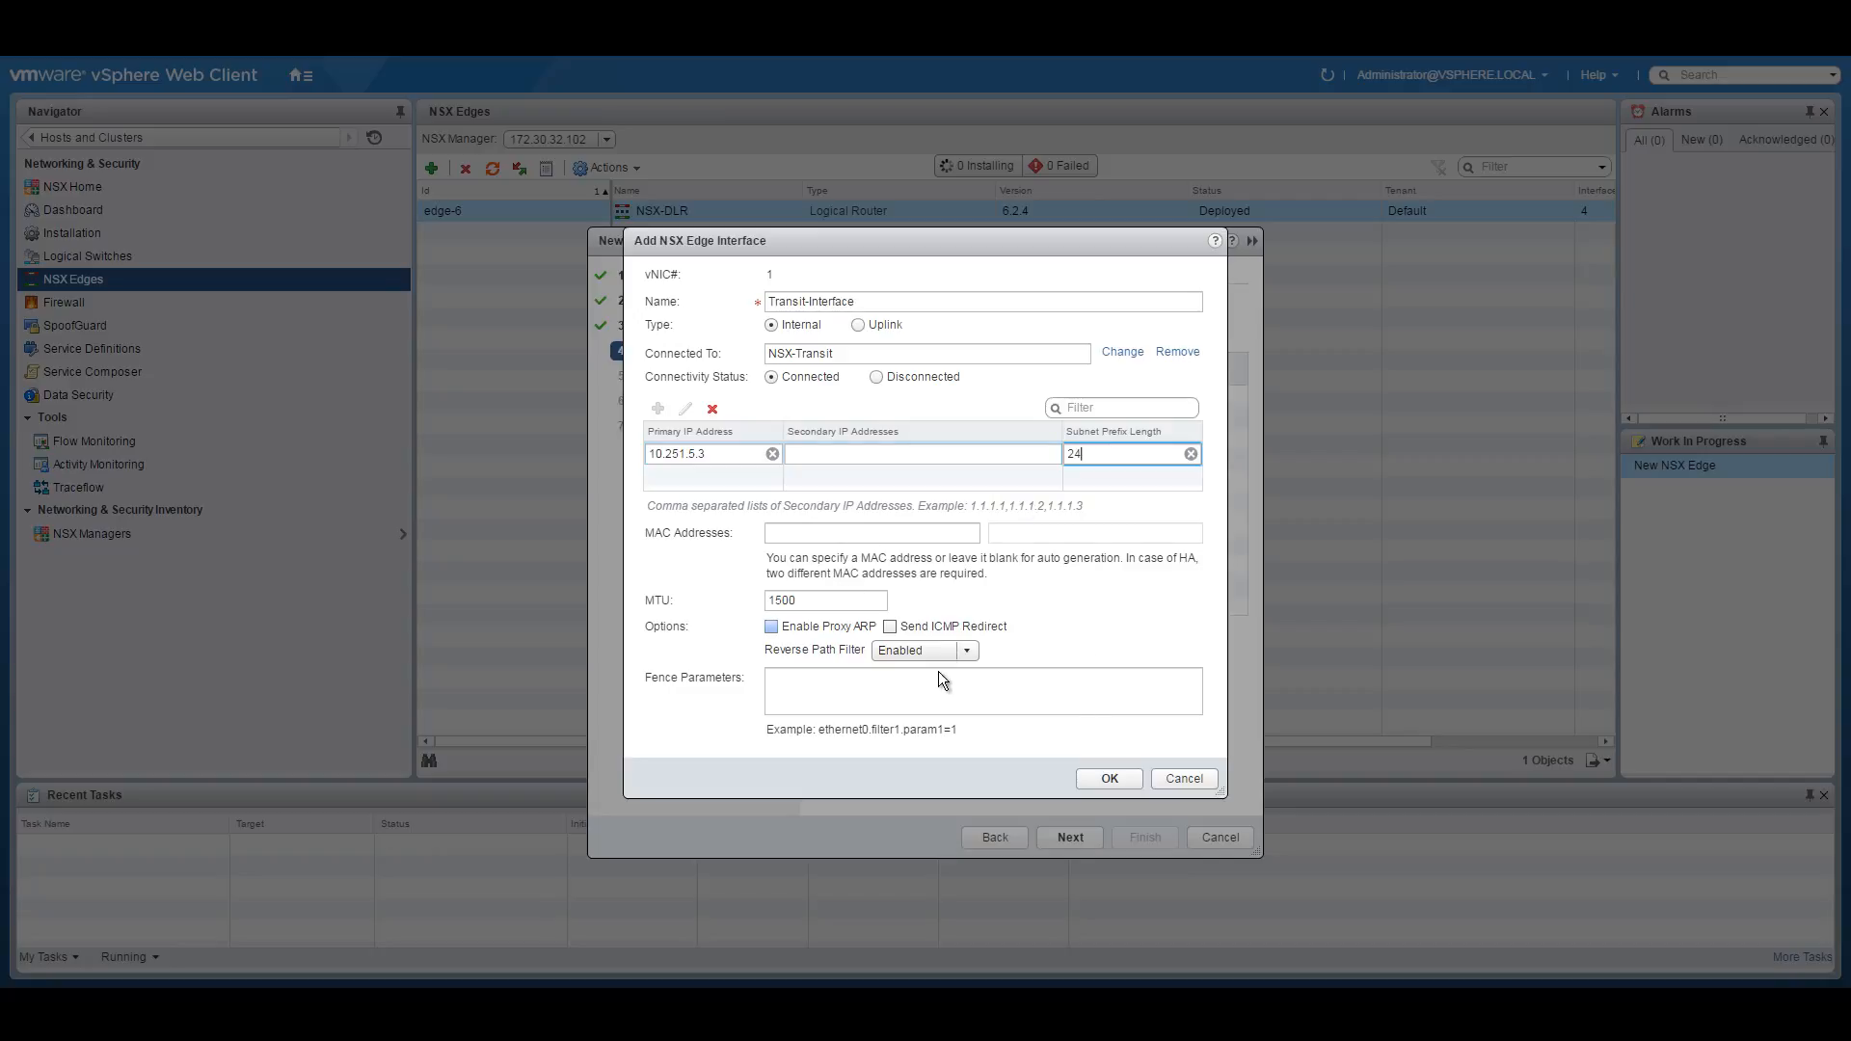
left_click(1112, 779)
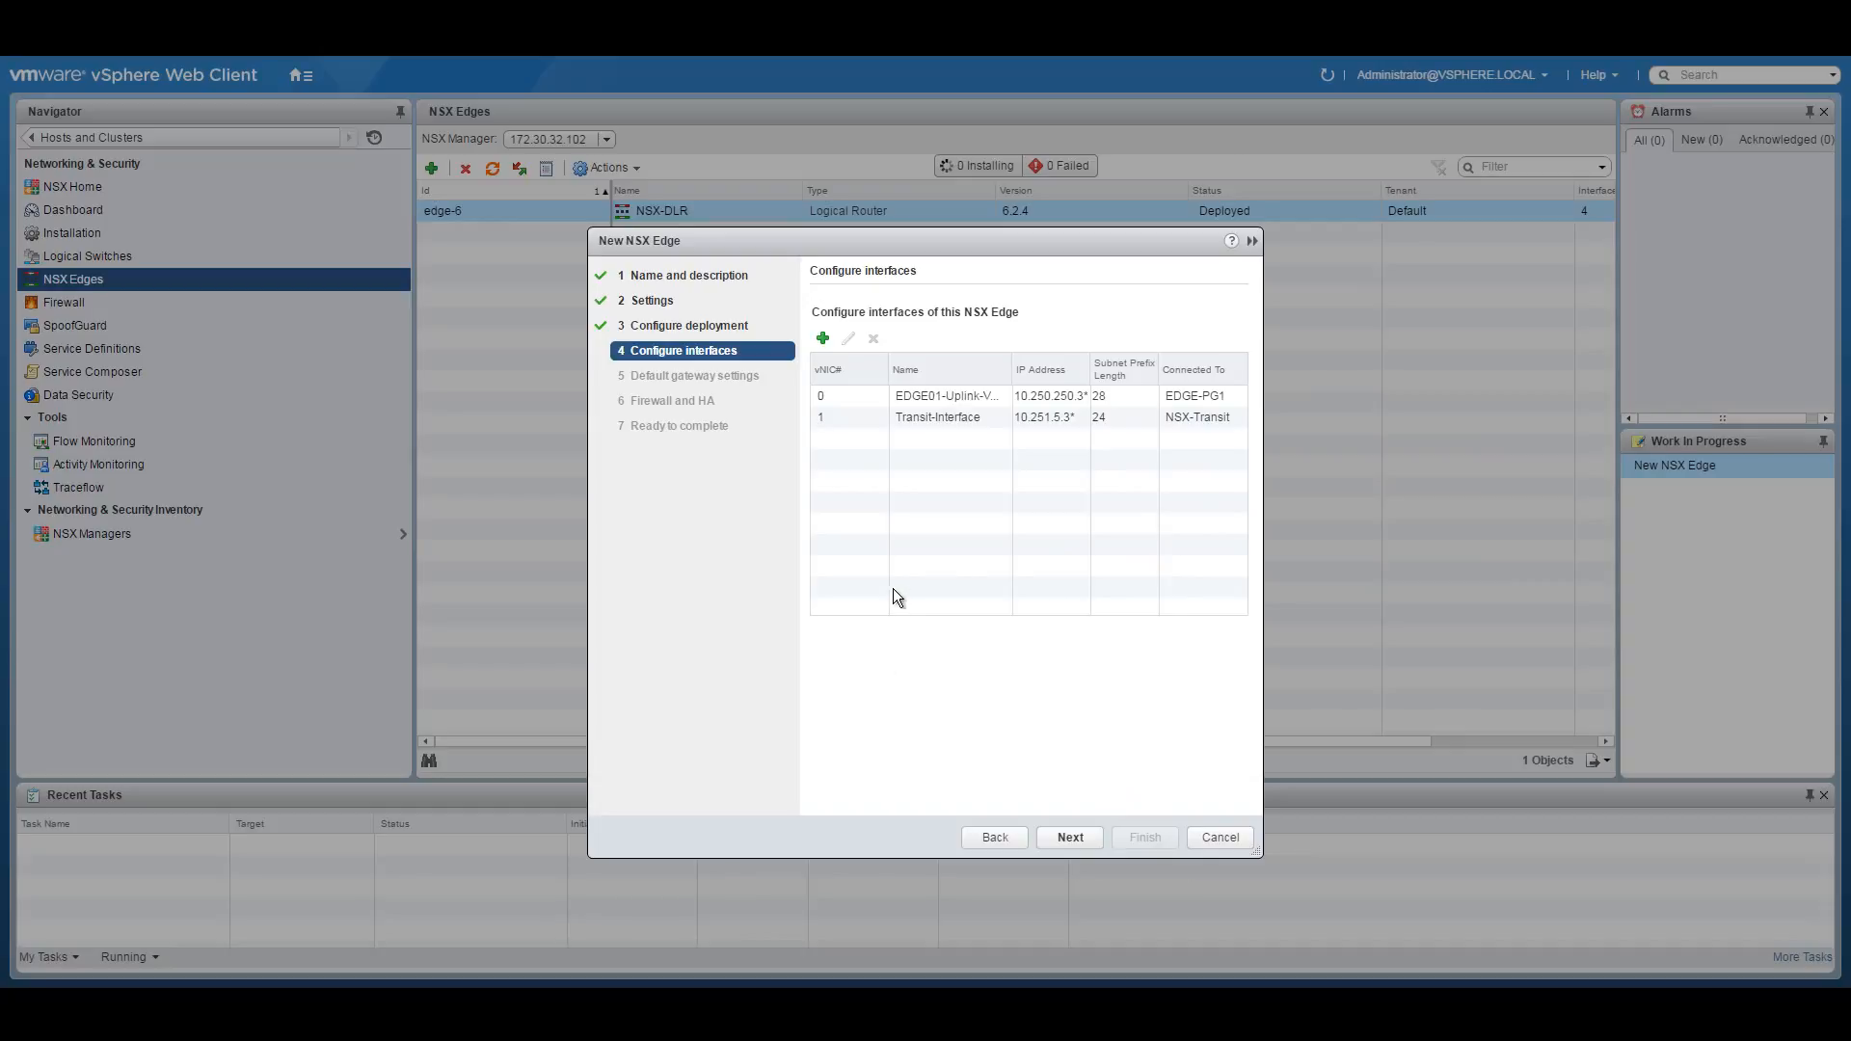
Skip the default gateway, enable the Accept default firewall policy, and deploy NSX-EDGE01.
left_click(1071, 838)
left_click(818, 314)
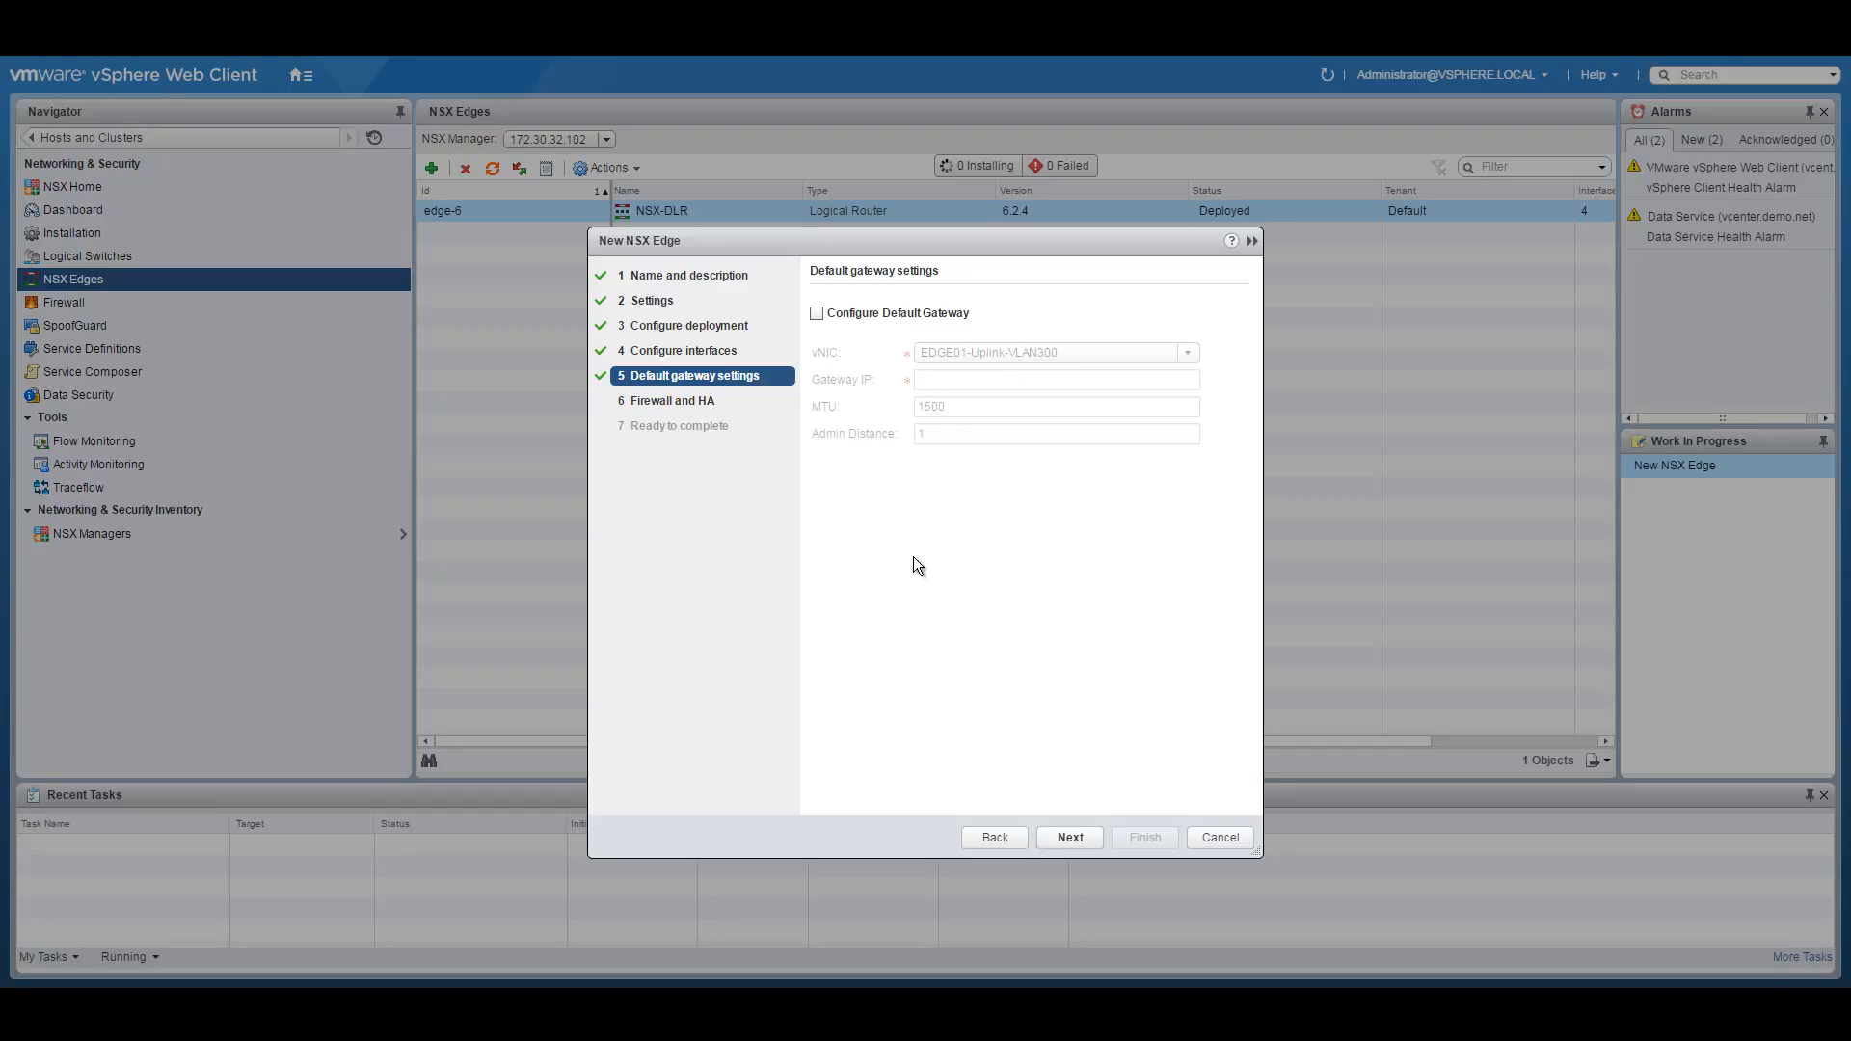
left_click(1069, 837)
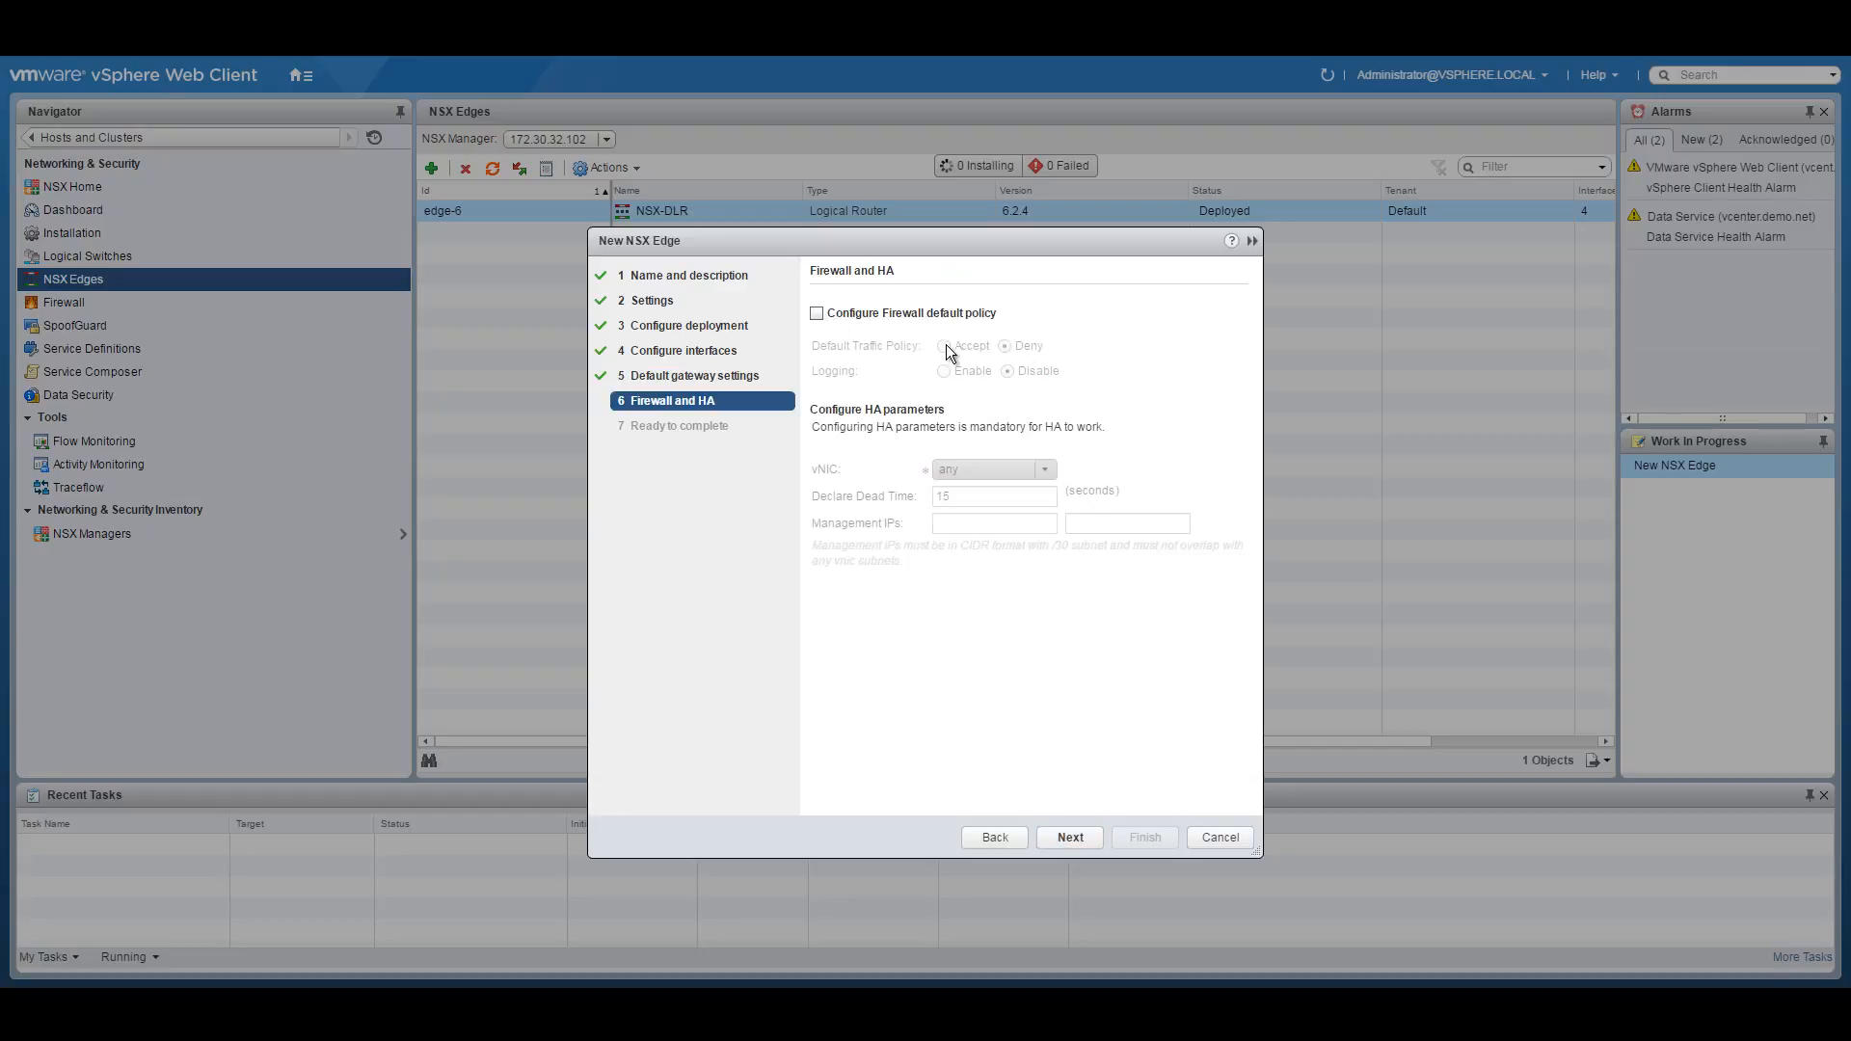
left_click(824, 315)
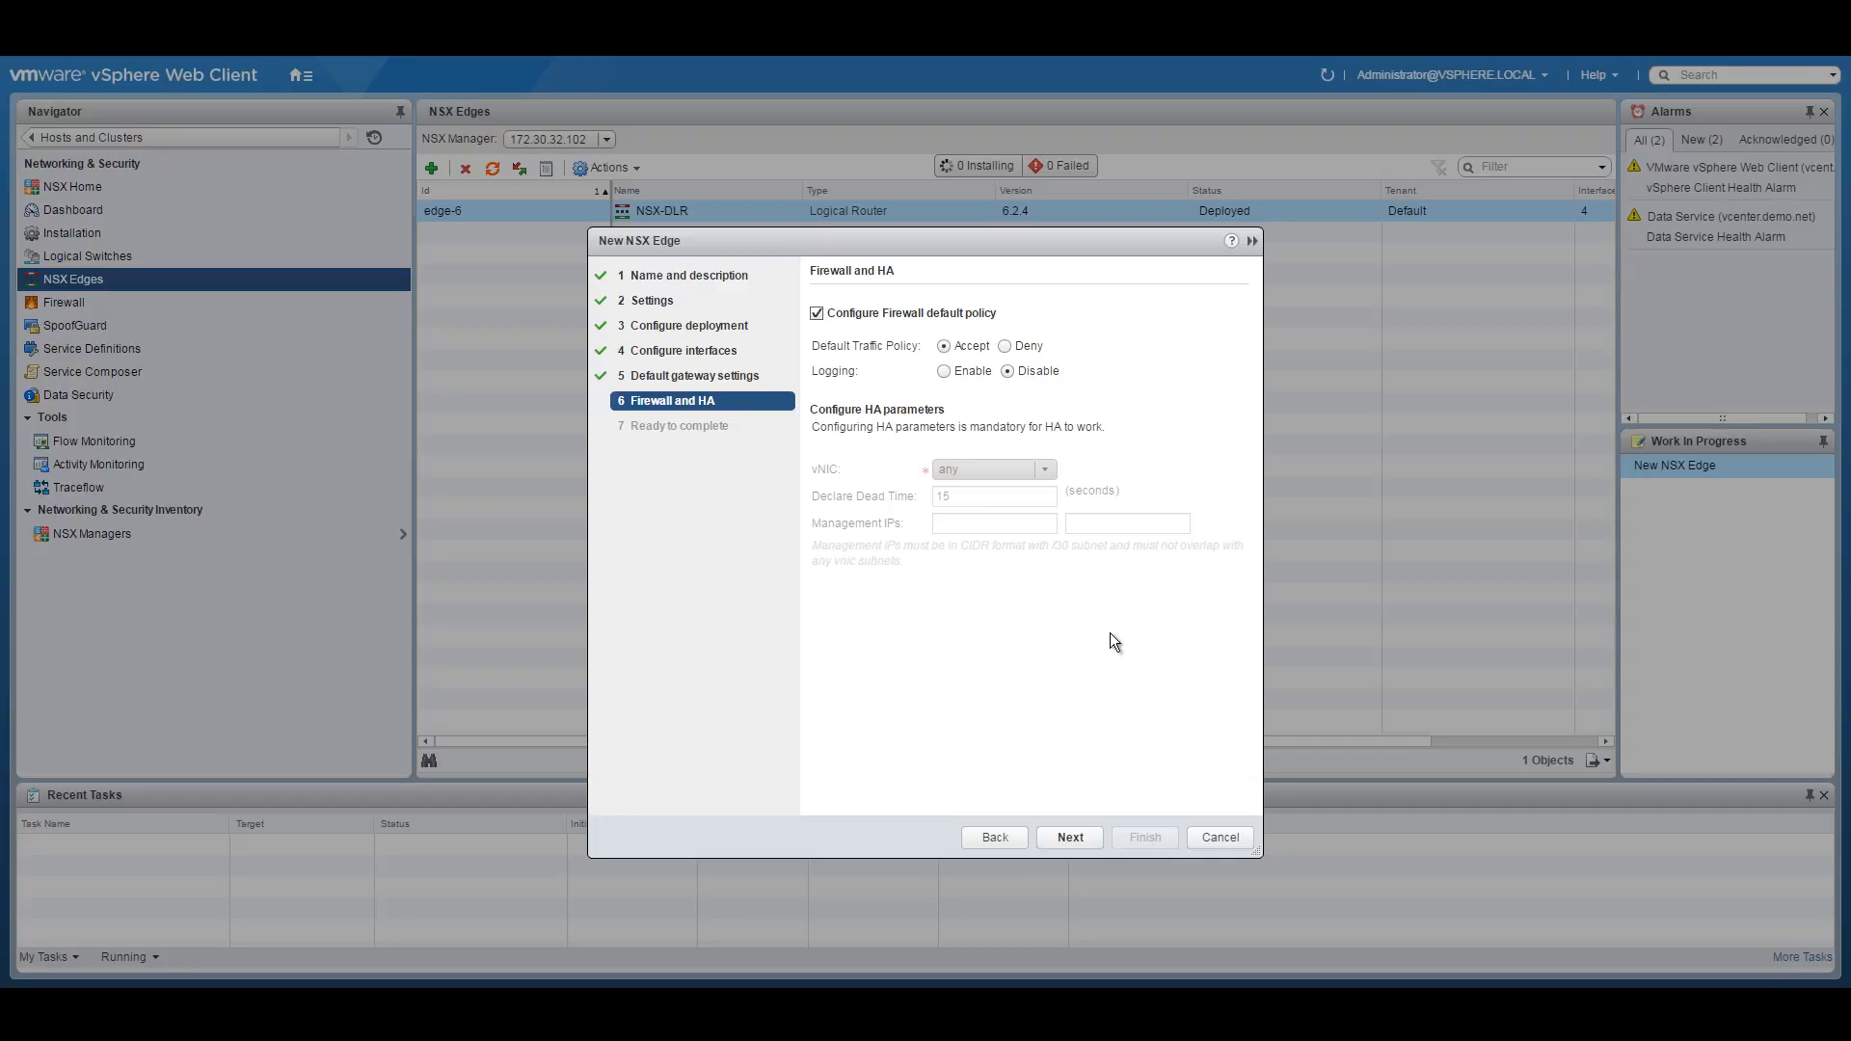
left_click(1072, 837)
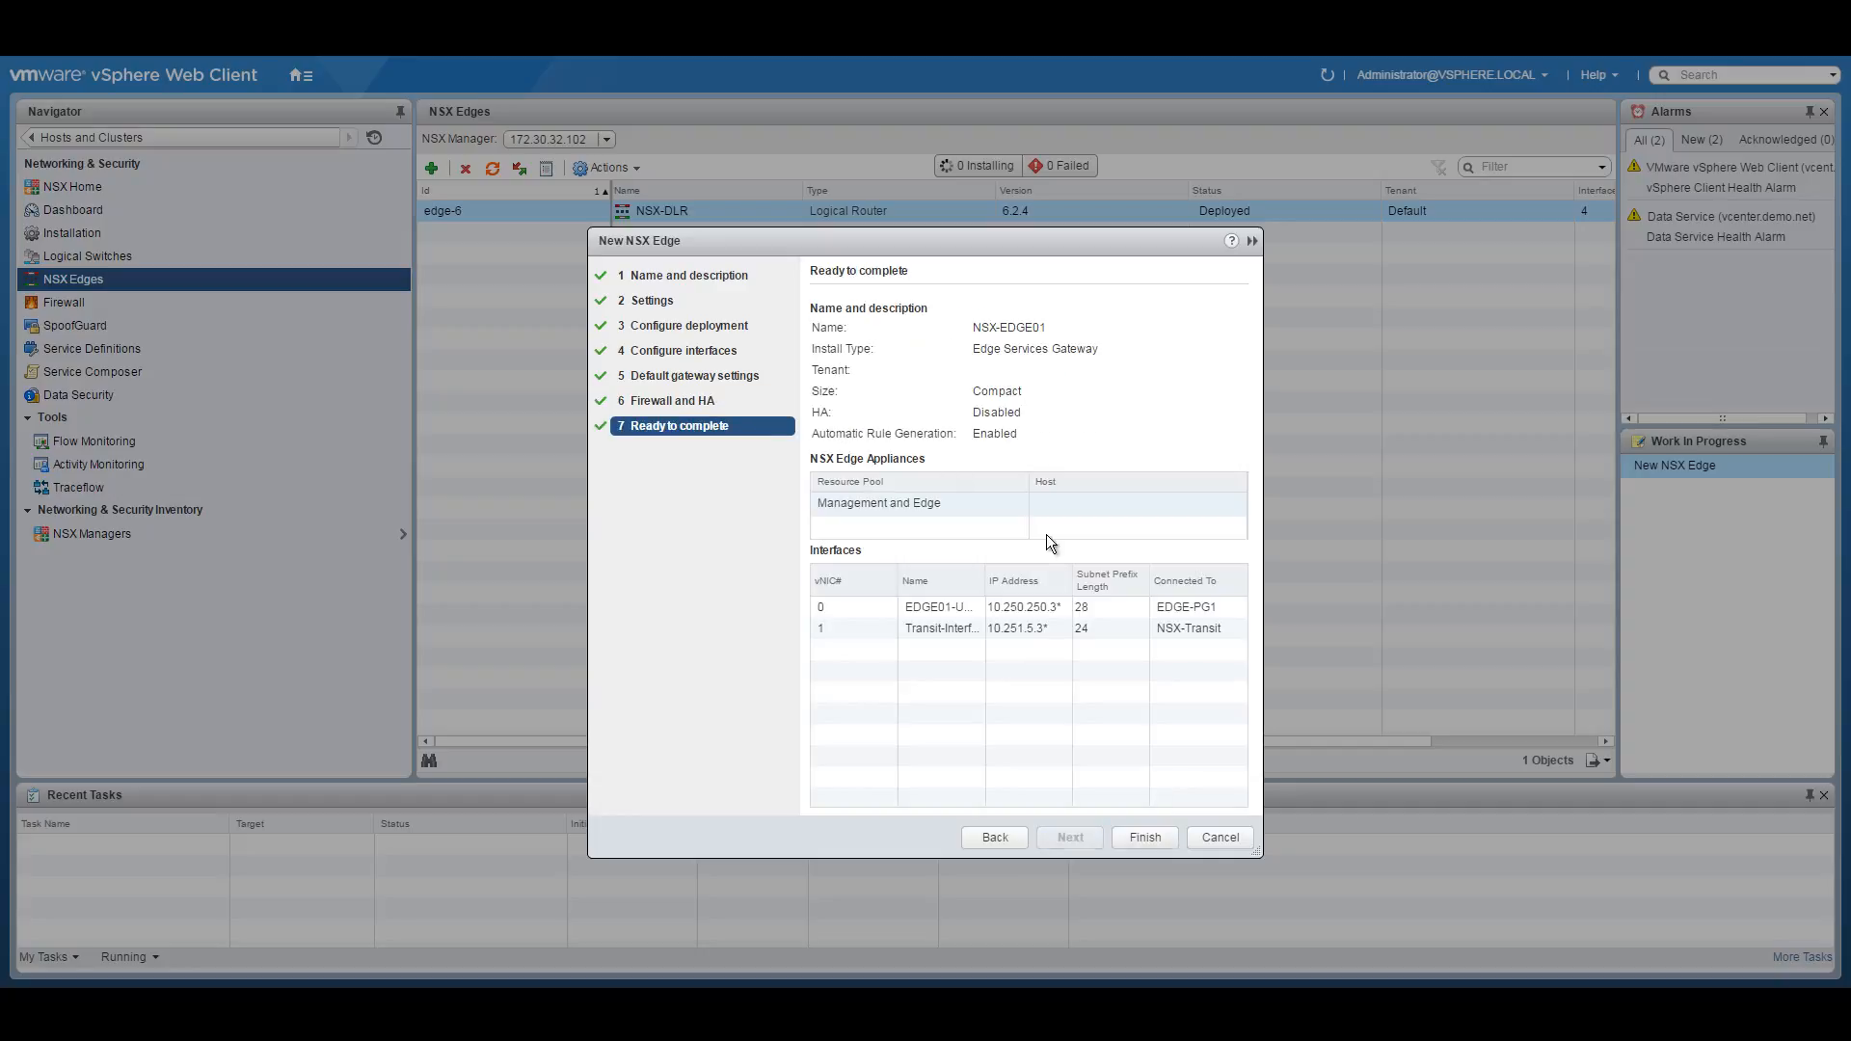
left_click_drag(900, 576, 1033, 577)
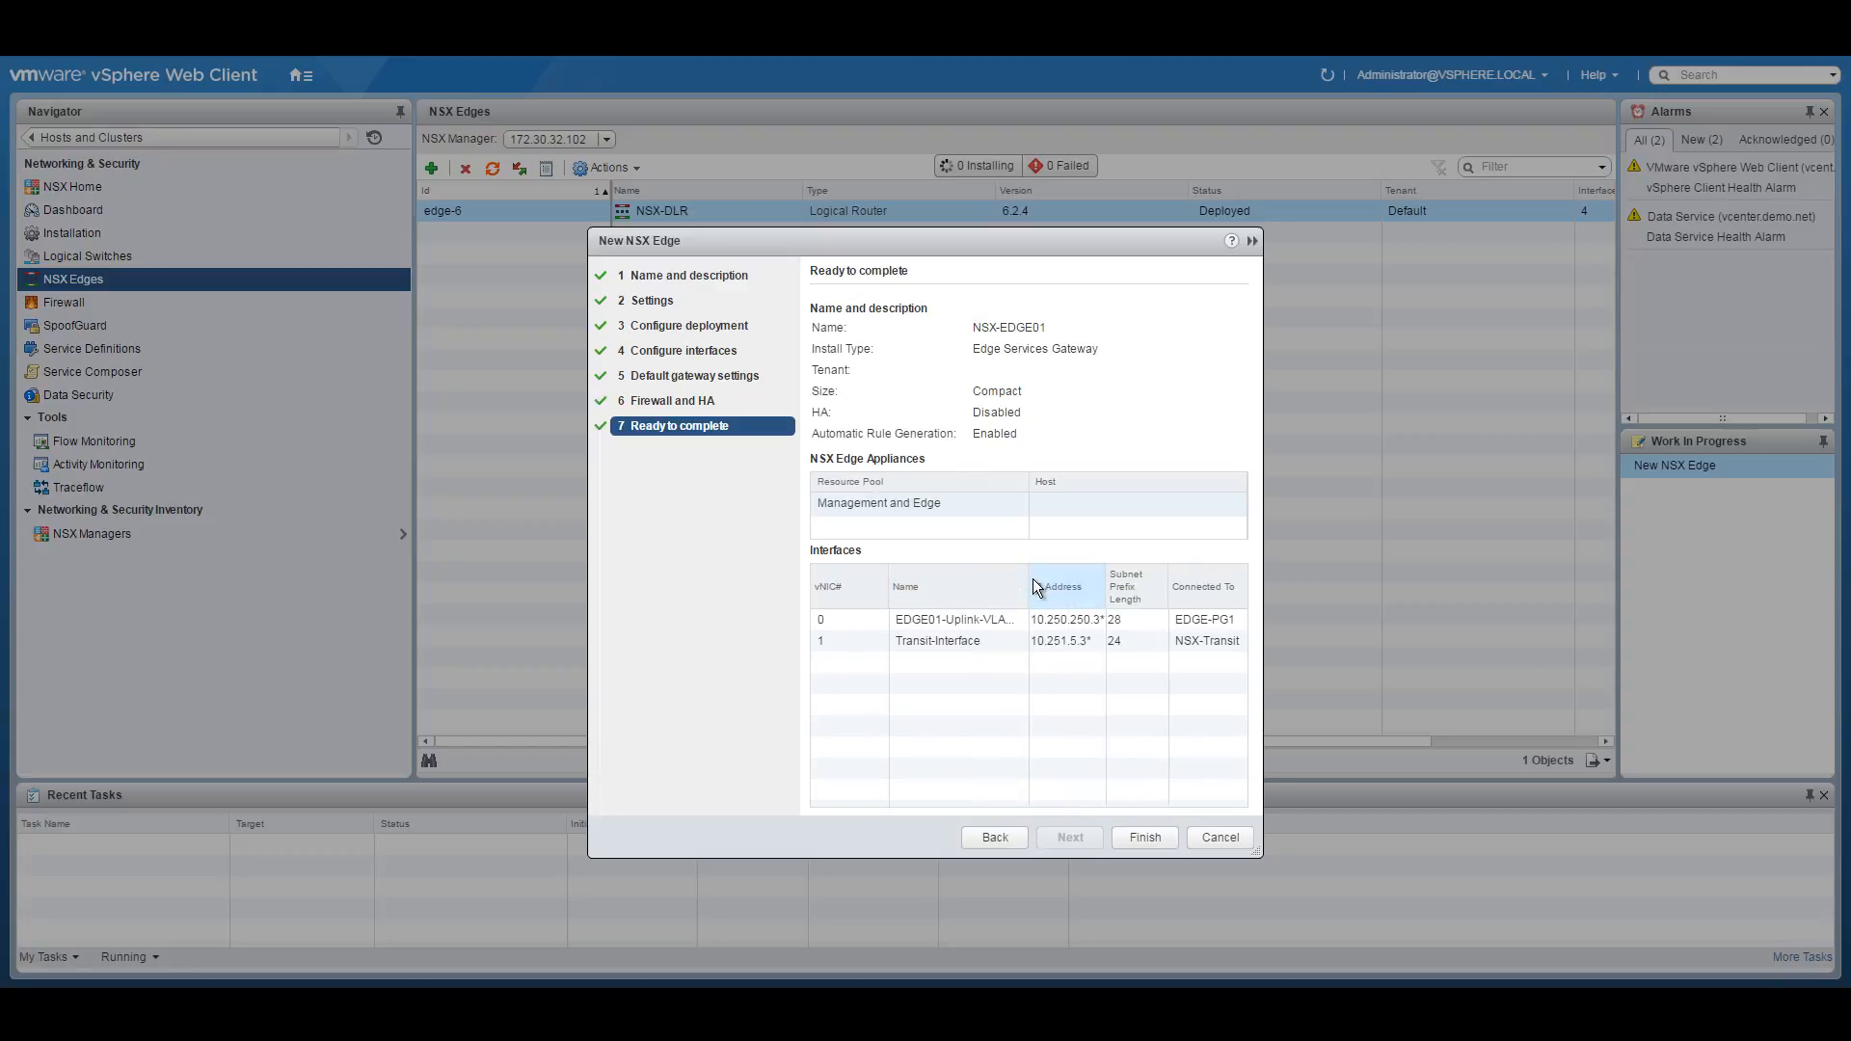
left_click(1144, 837)
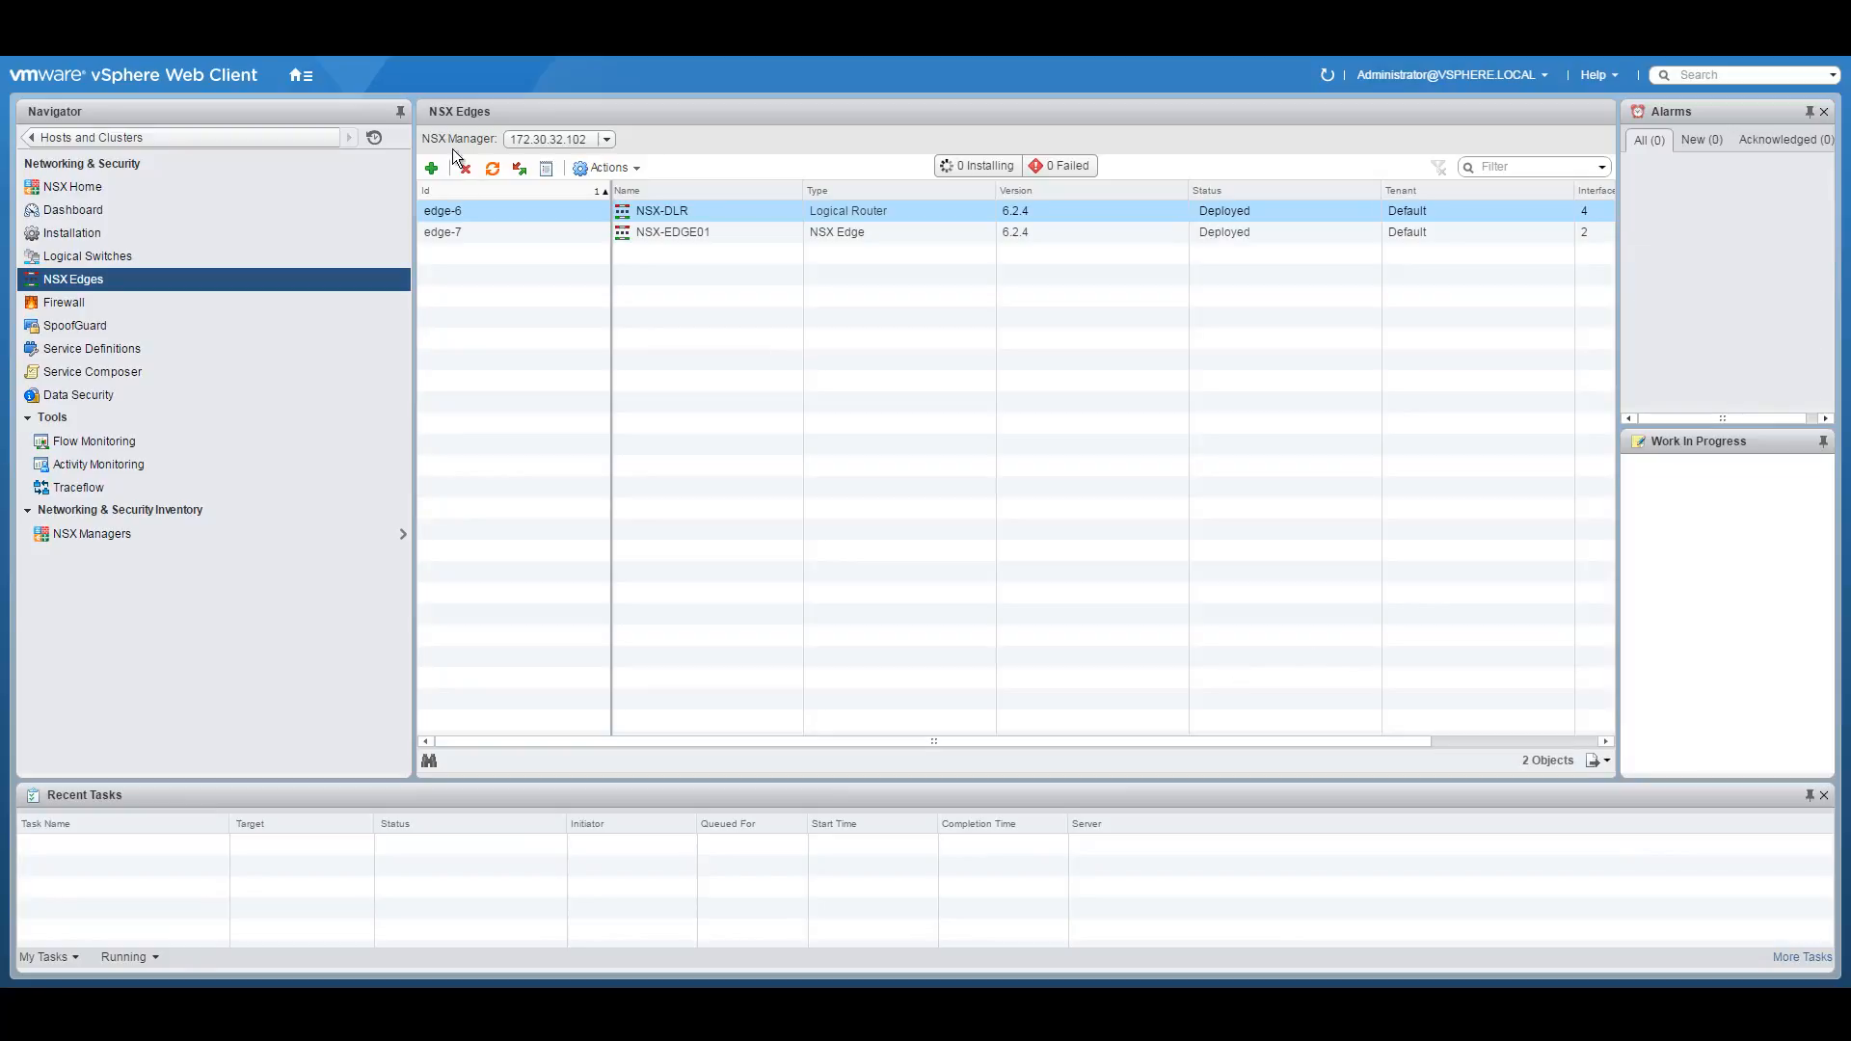
Browse the Hosts and Clusters inventory, then go back to Networking & Security.
left_click(301, 75)
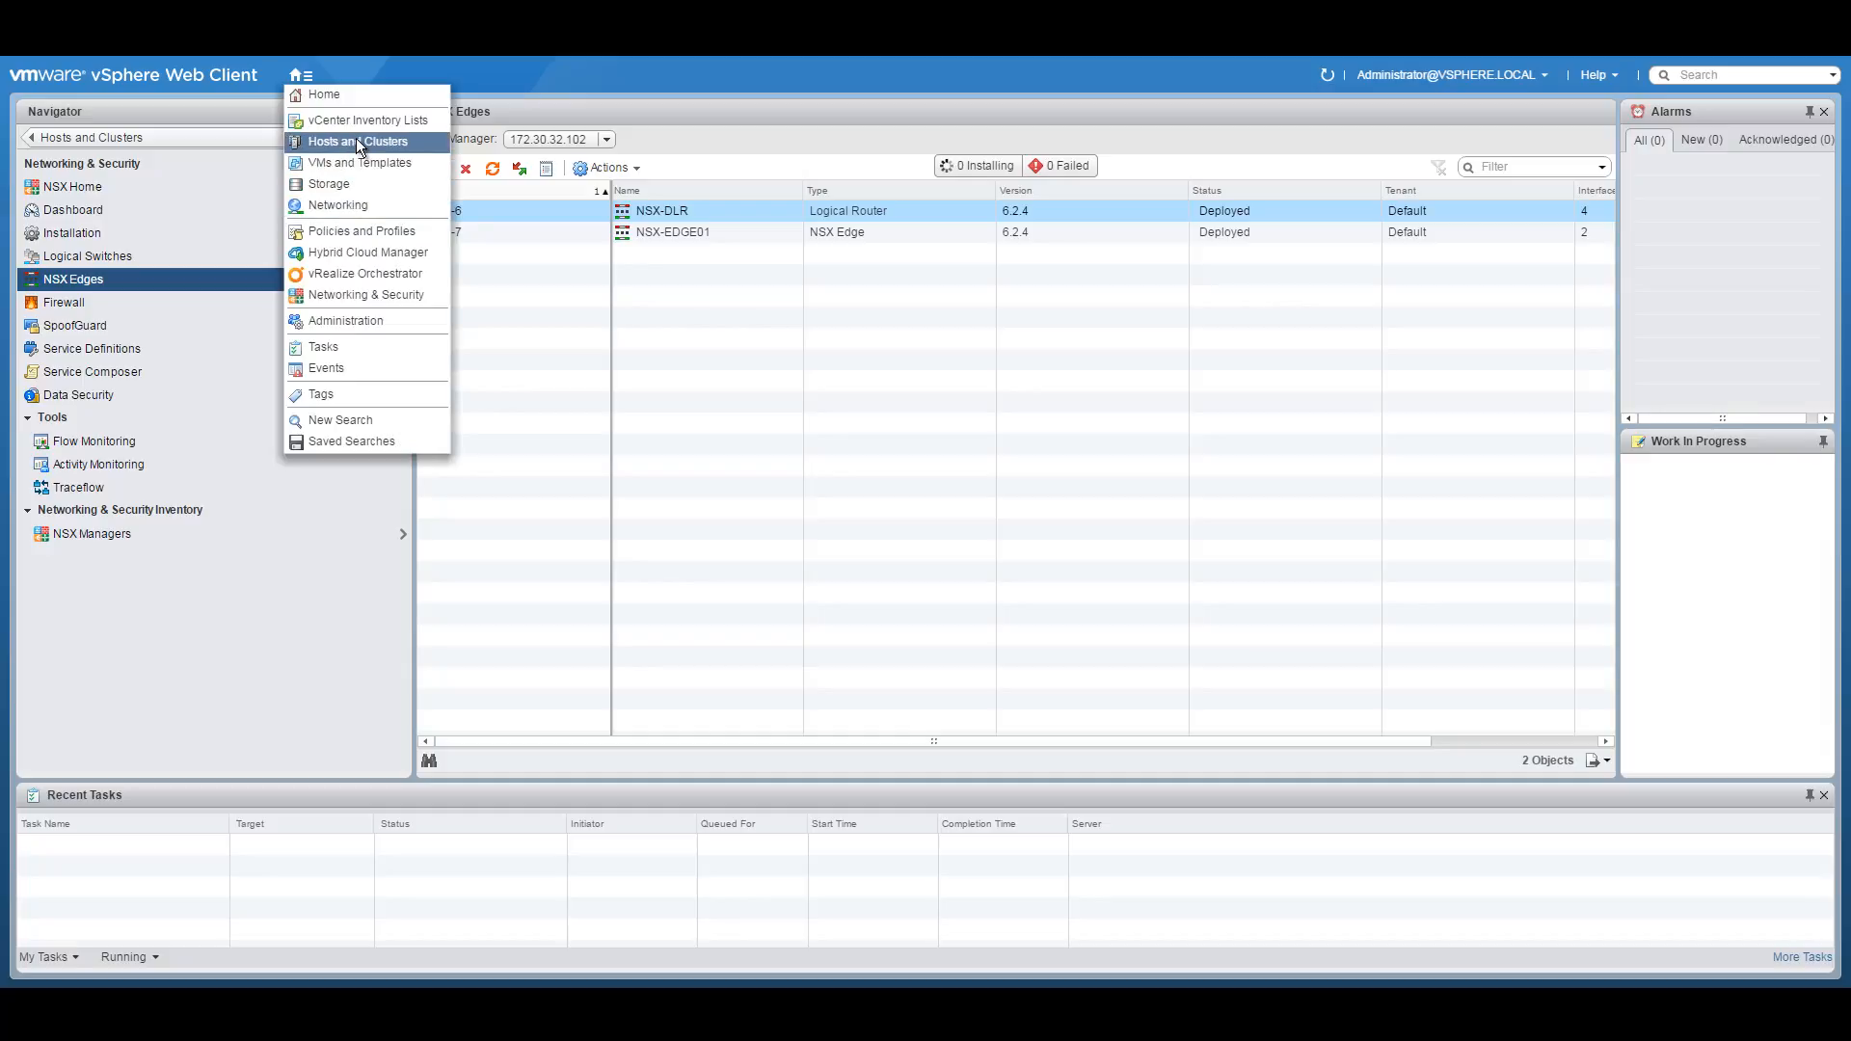
left_click(355, 141)
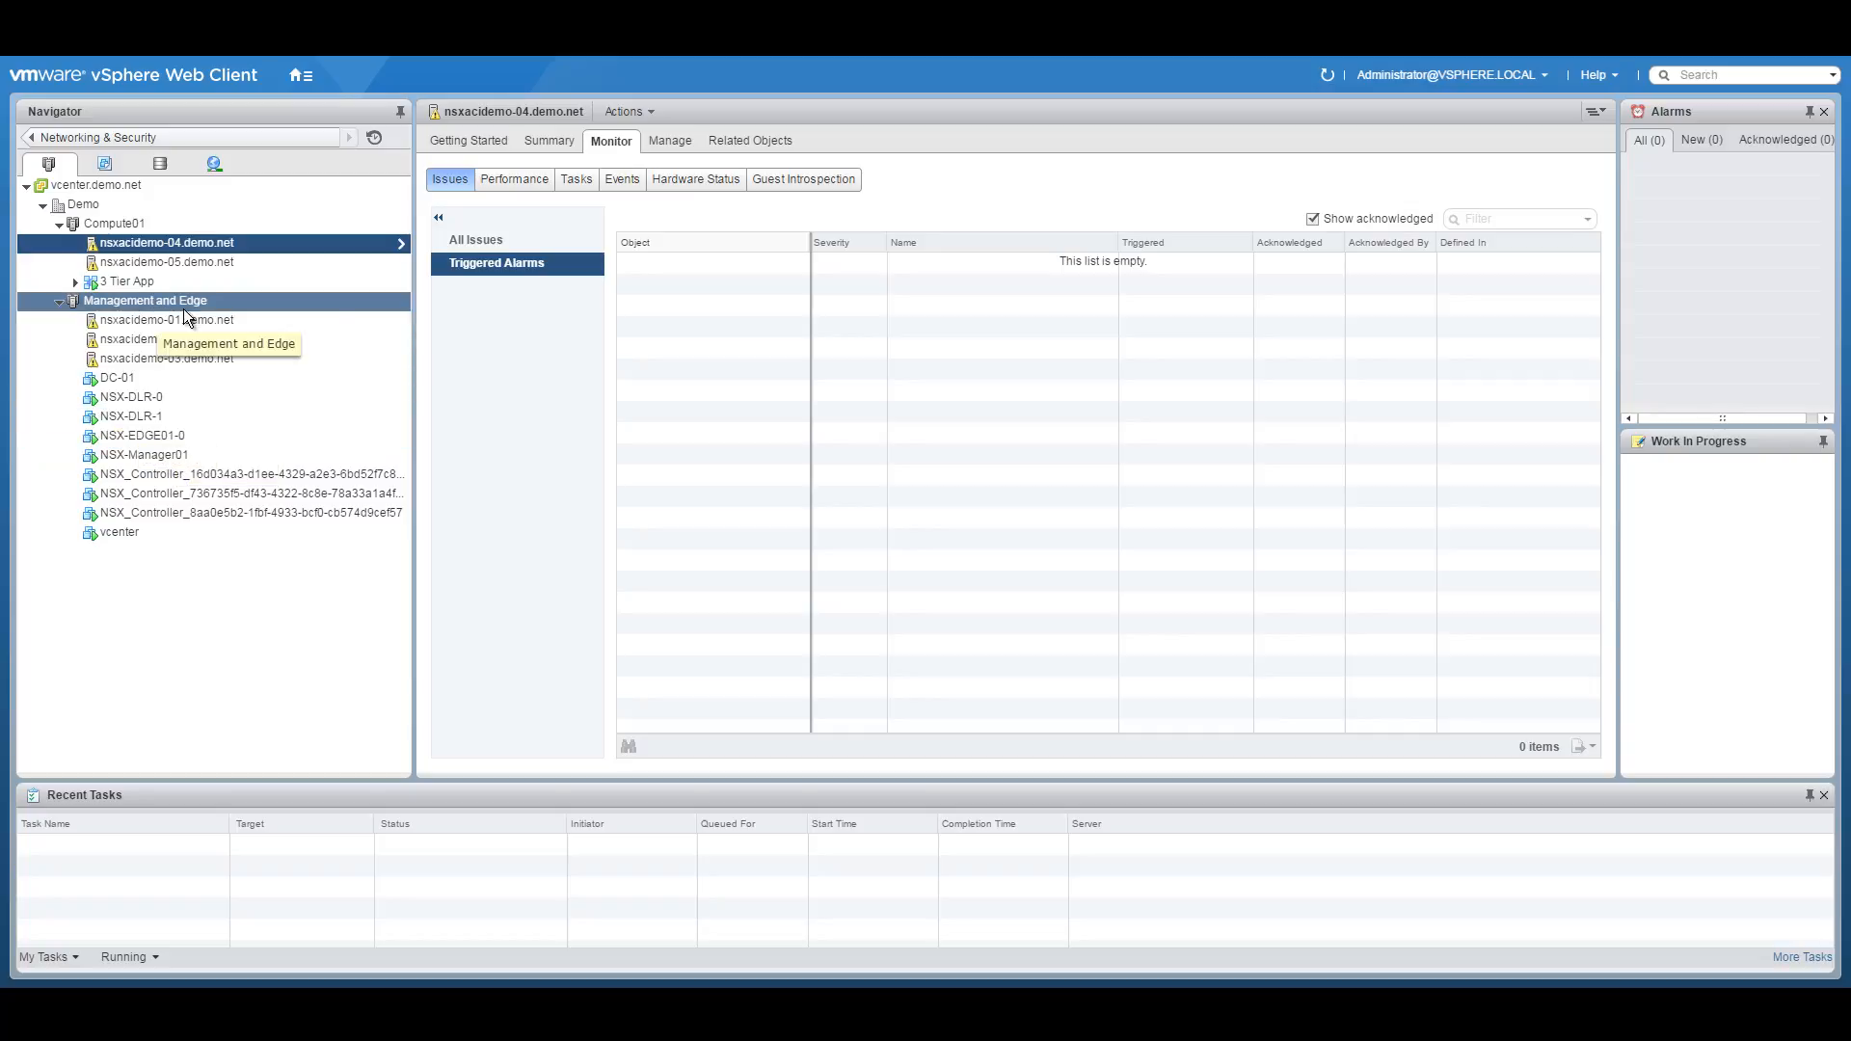
left_click(301, 74)
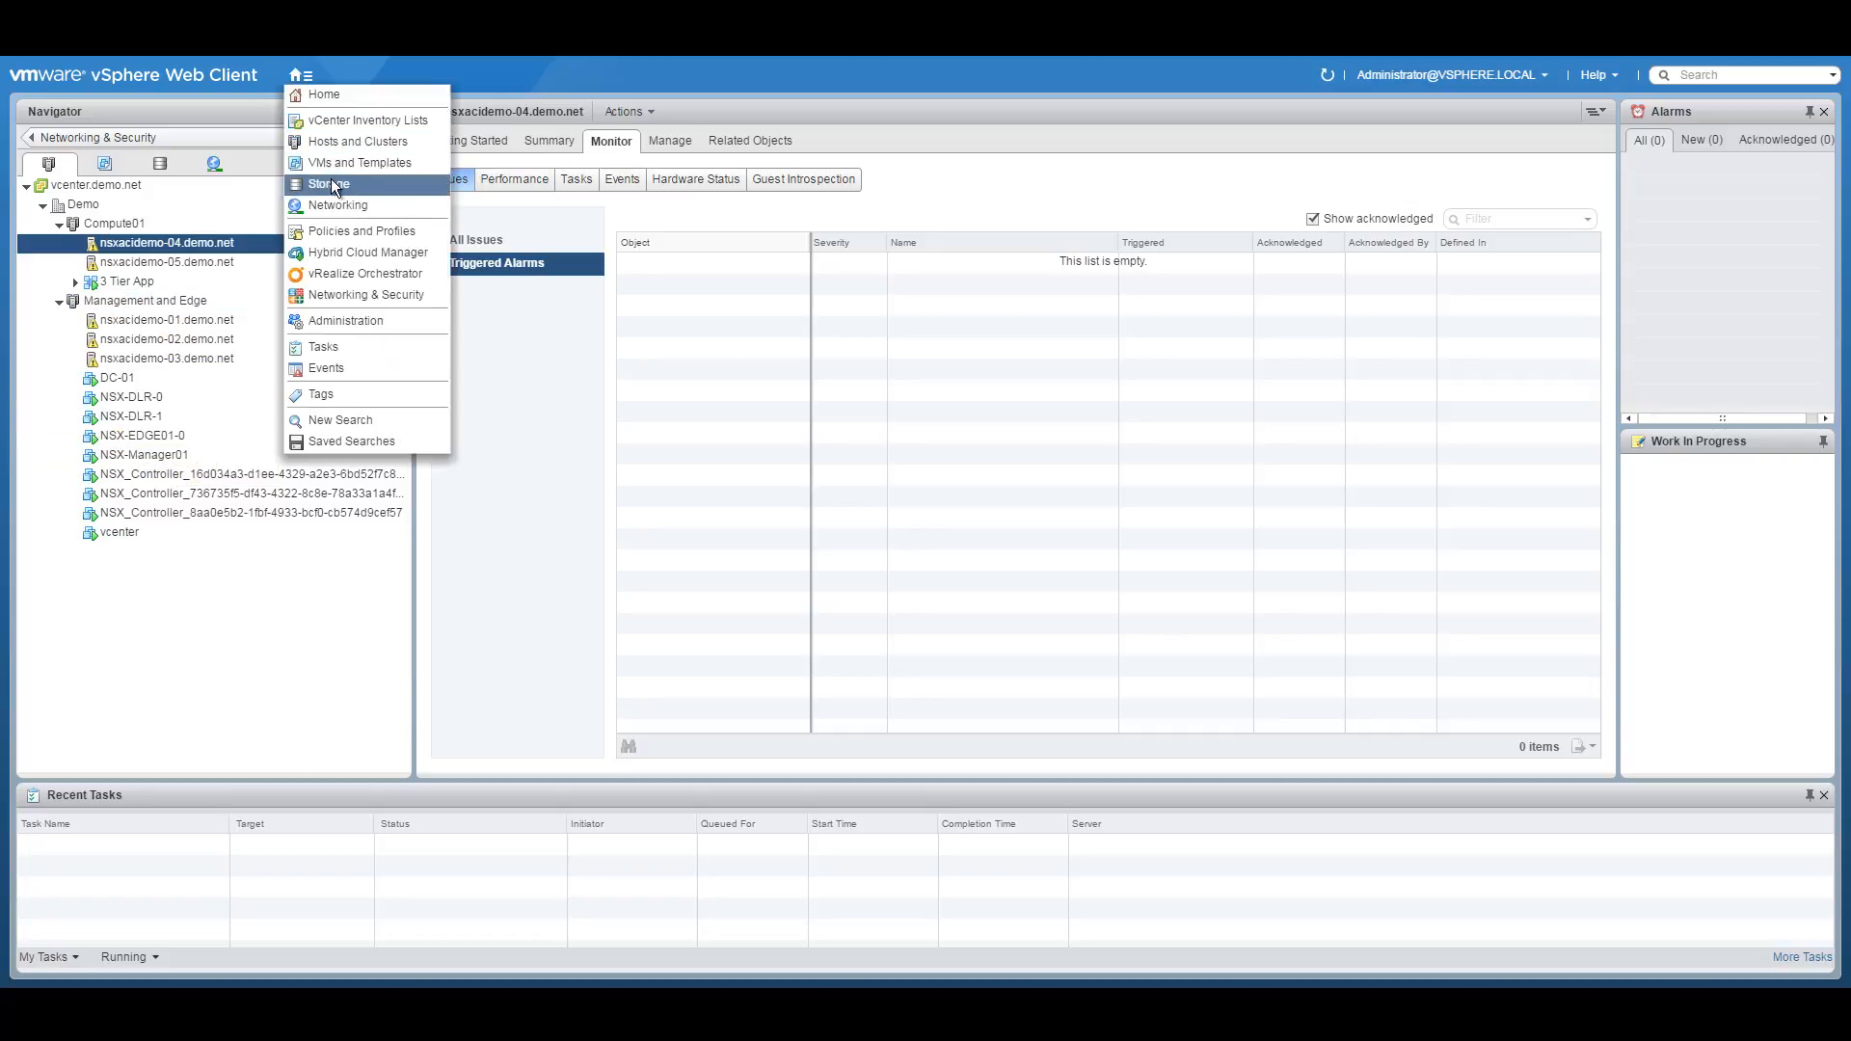
left_click(322, 291)
From NSX Edges, start a new edge named NSX-EDGE02 with hostname NSX-EDGE02.
left_click(95, 280)
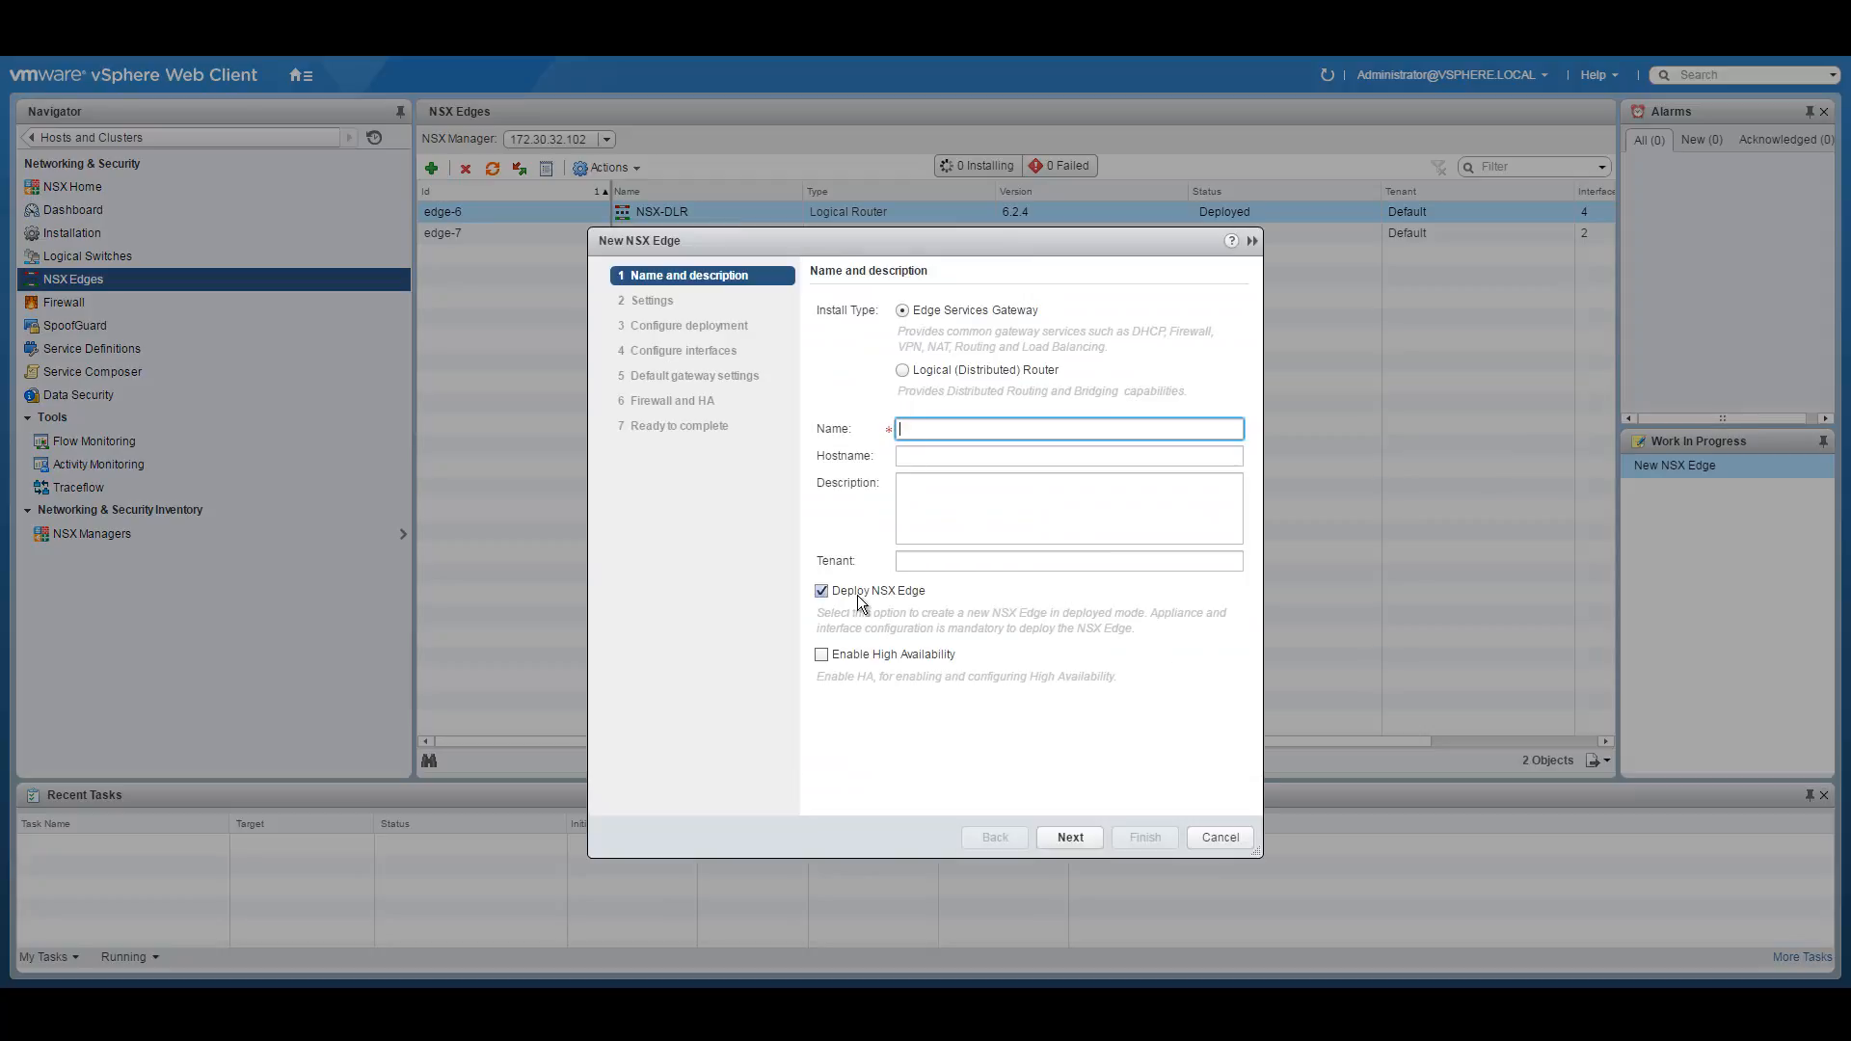
type("NSX-EDGE")
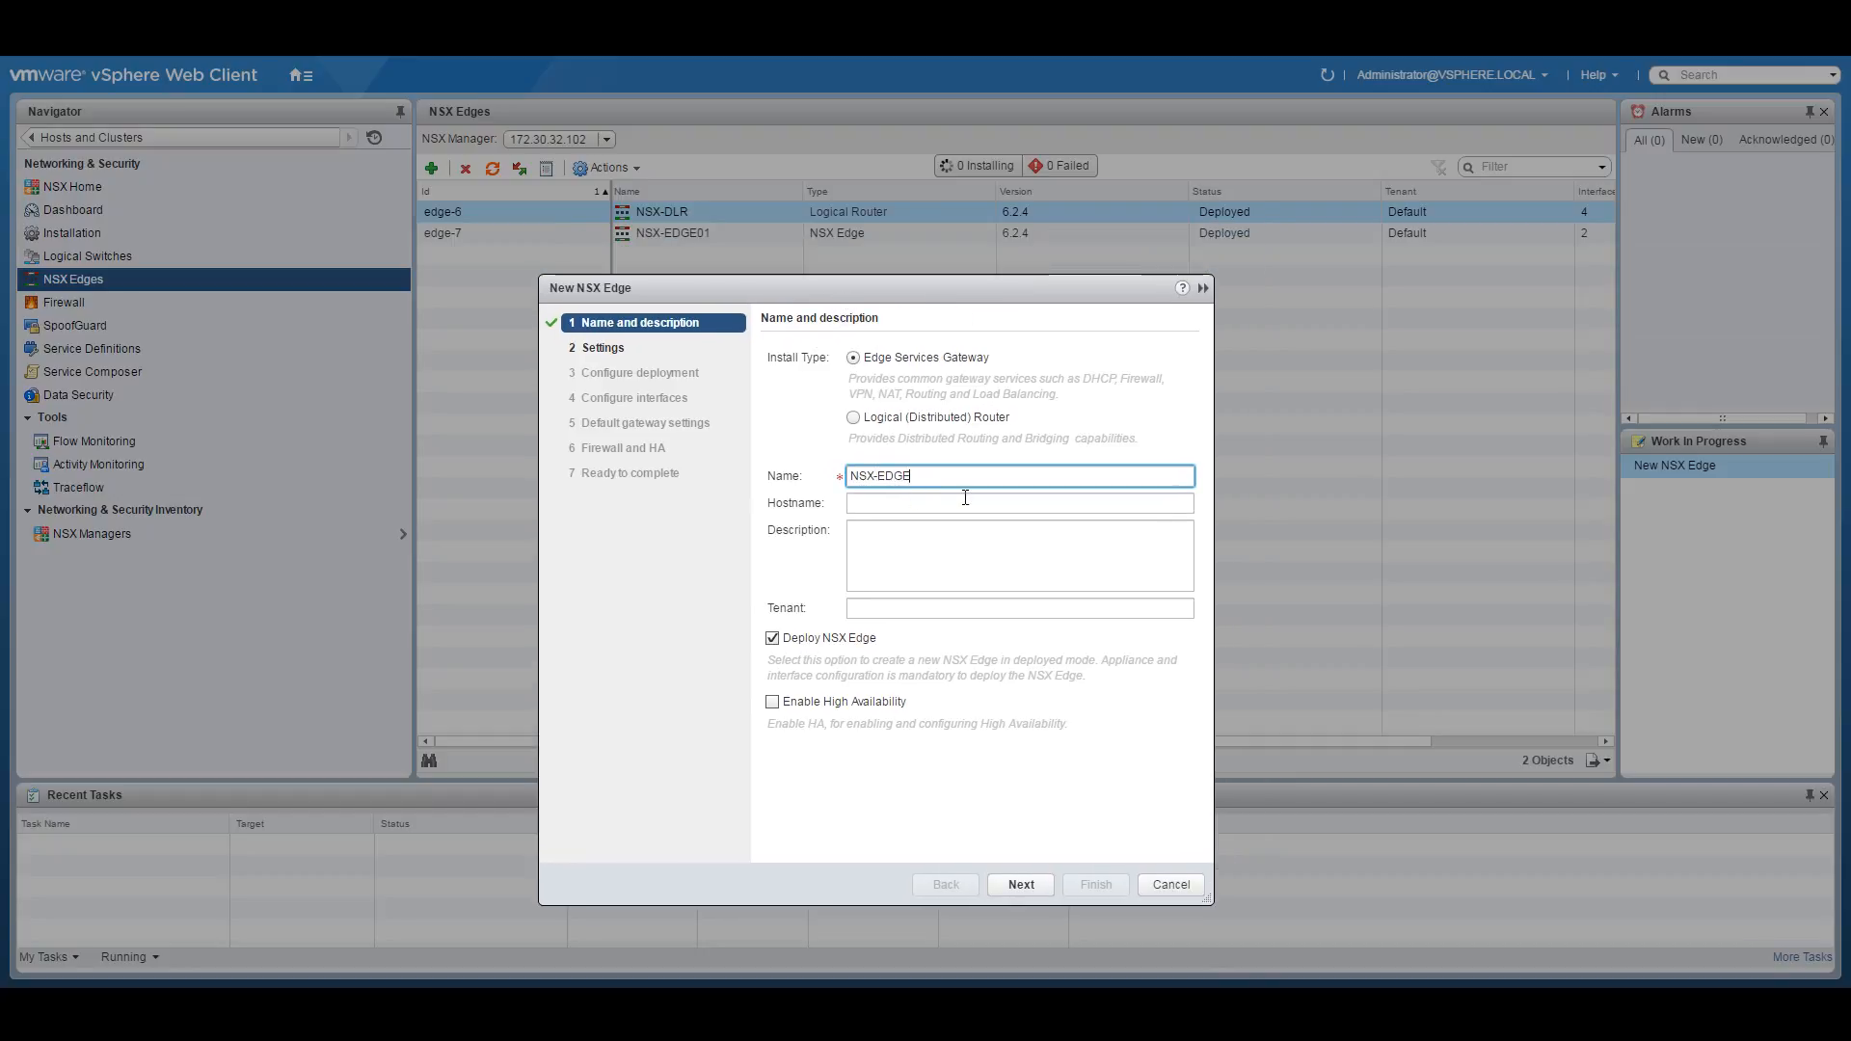
type("02")
left_click(965, 497)
type("NS")
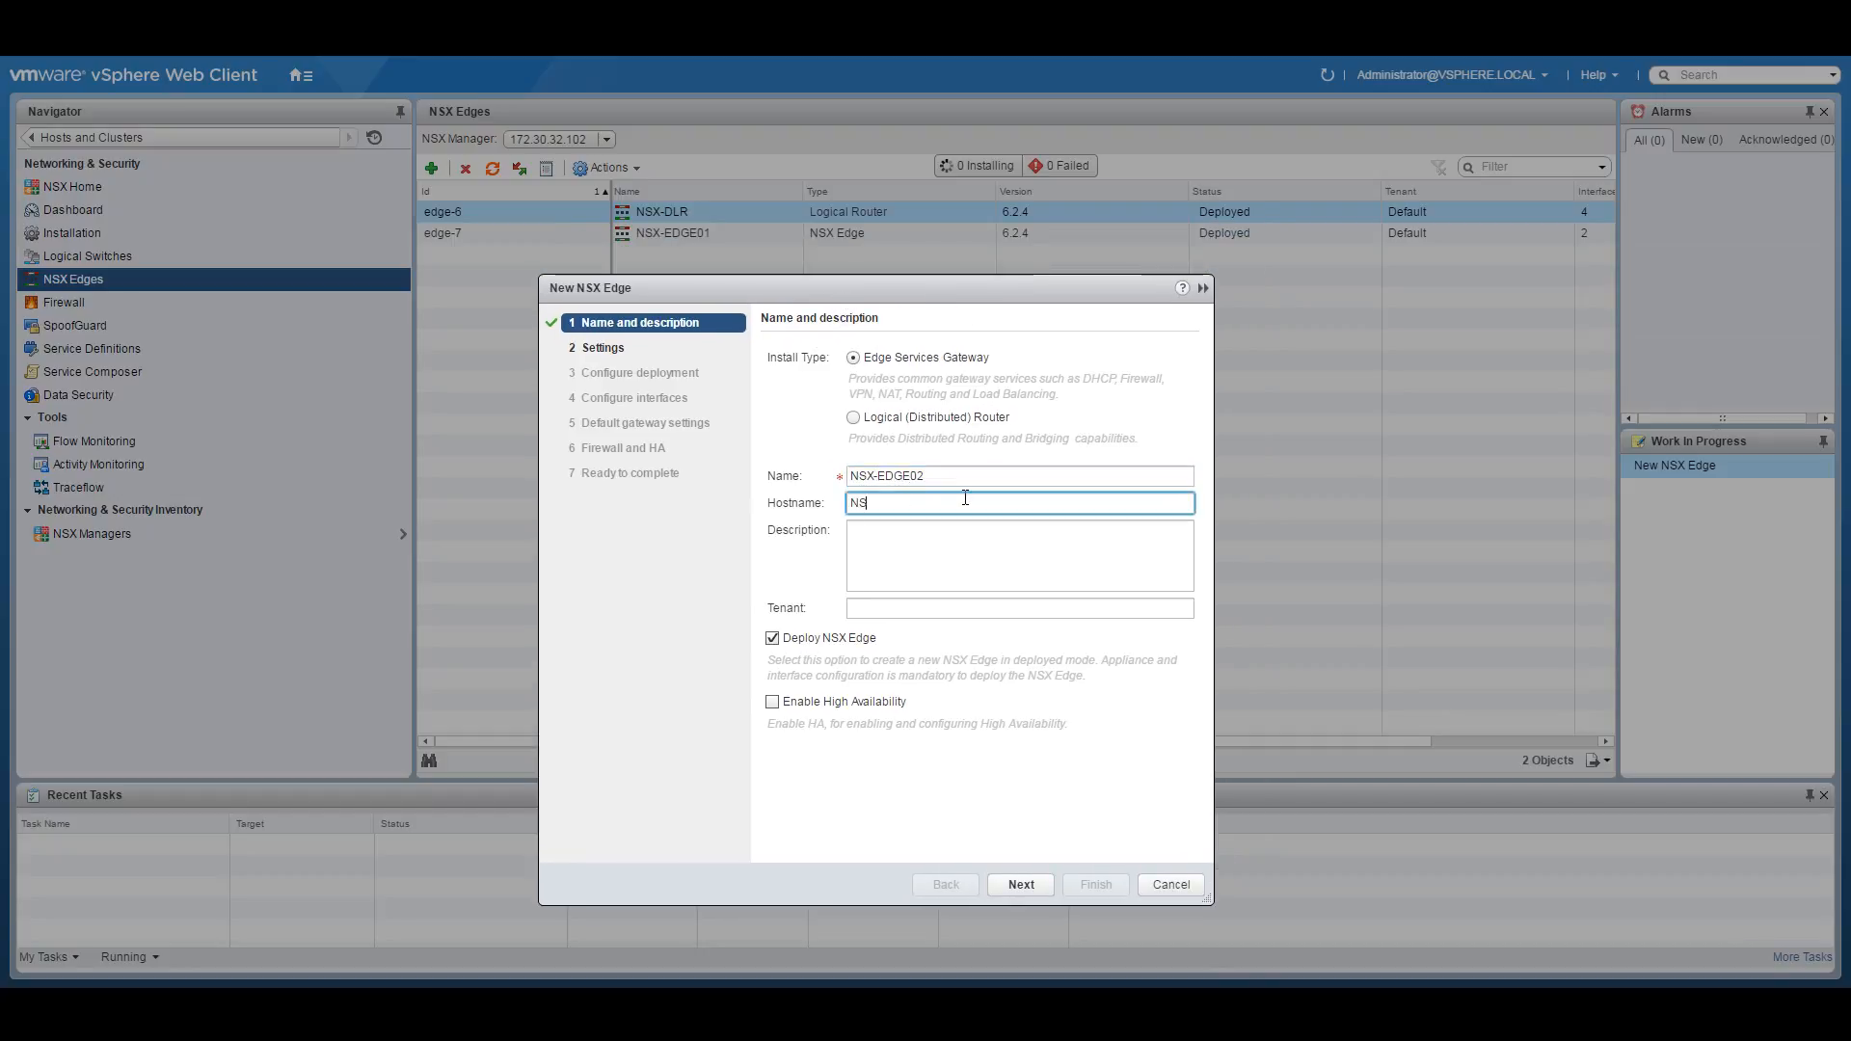
type("X-EDGE02")
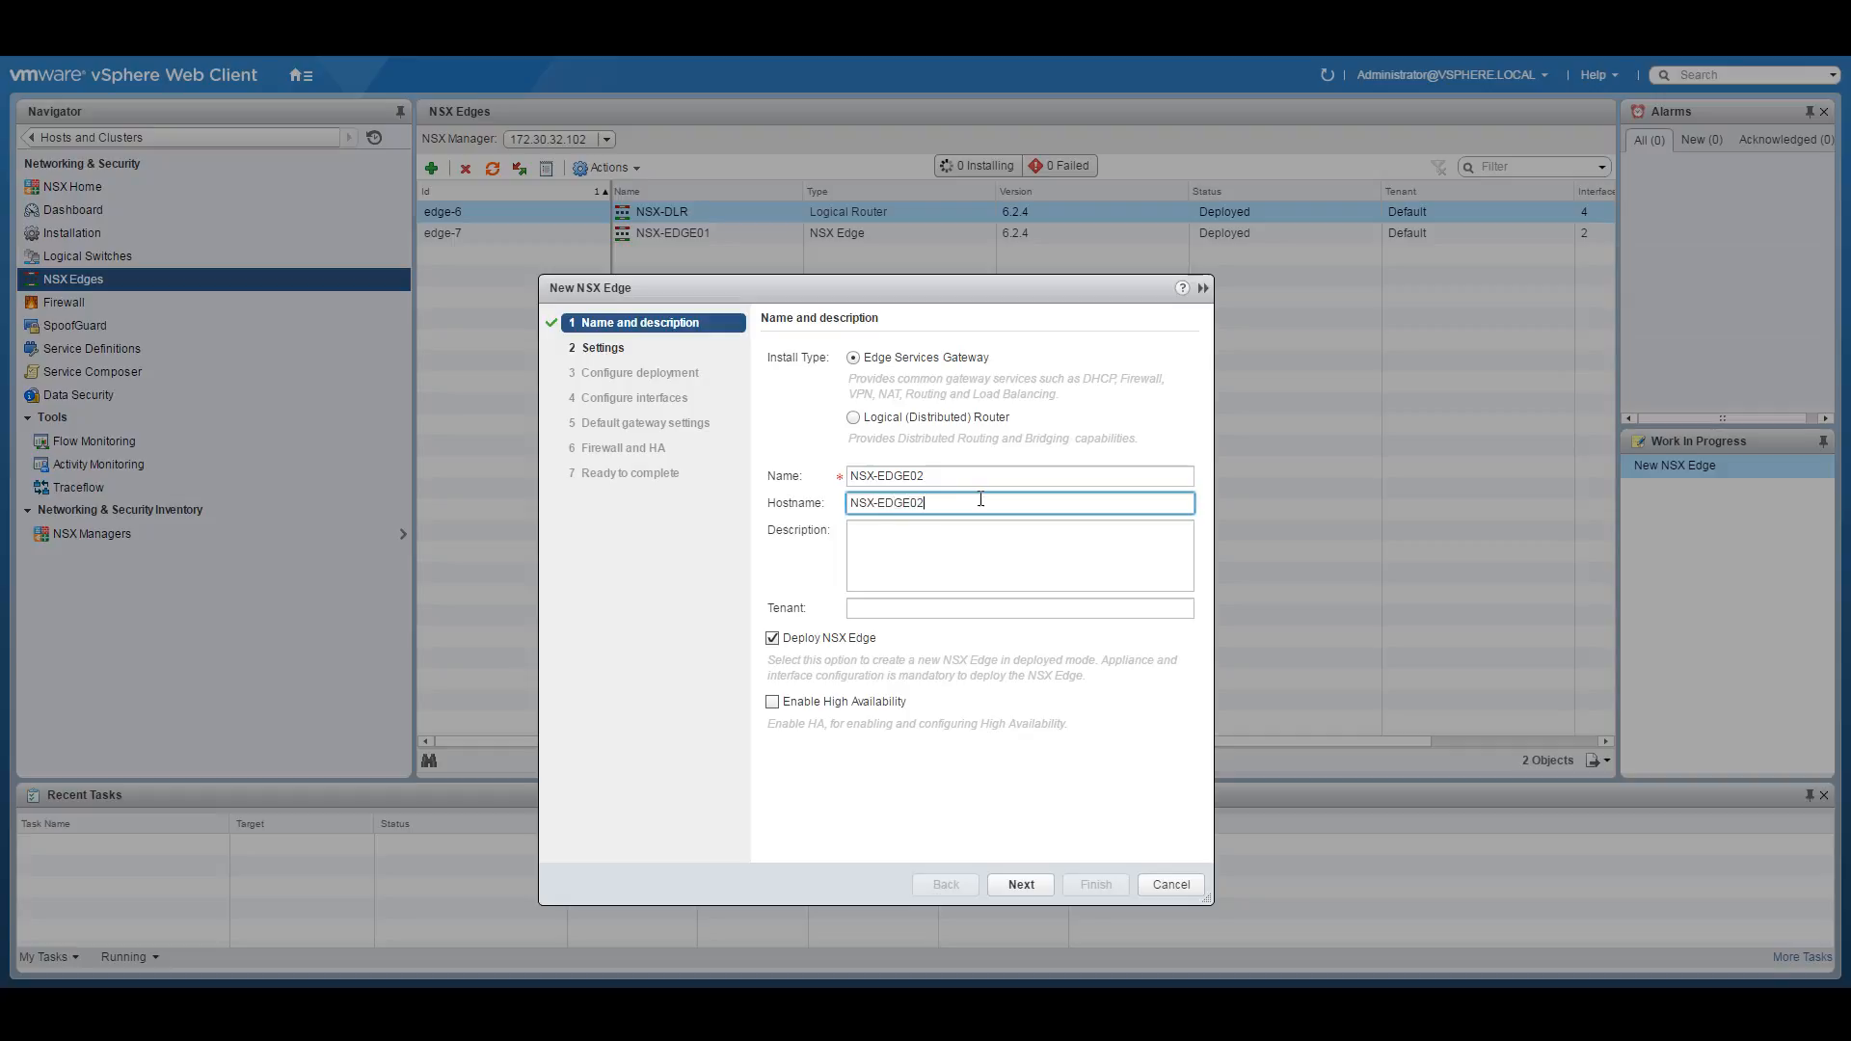
left_click(1022, 884)
Enter and confirm the edge CLI password and enable SSH access.
left_click(914, 432)
type("VMware1")
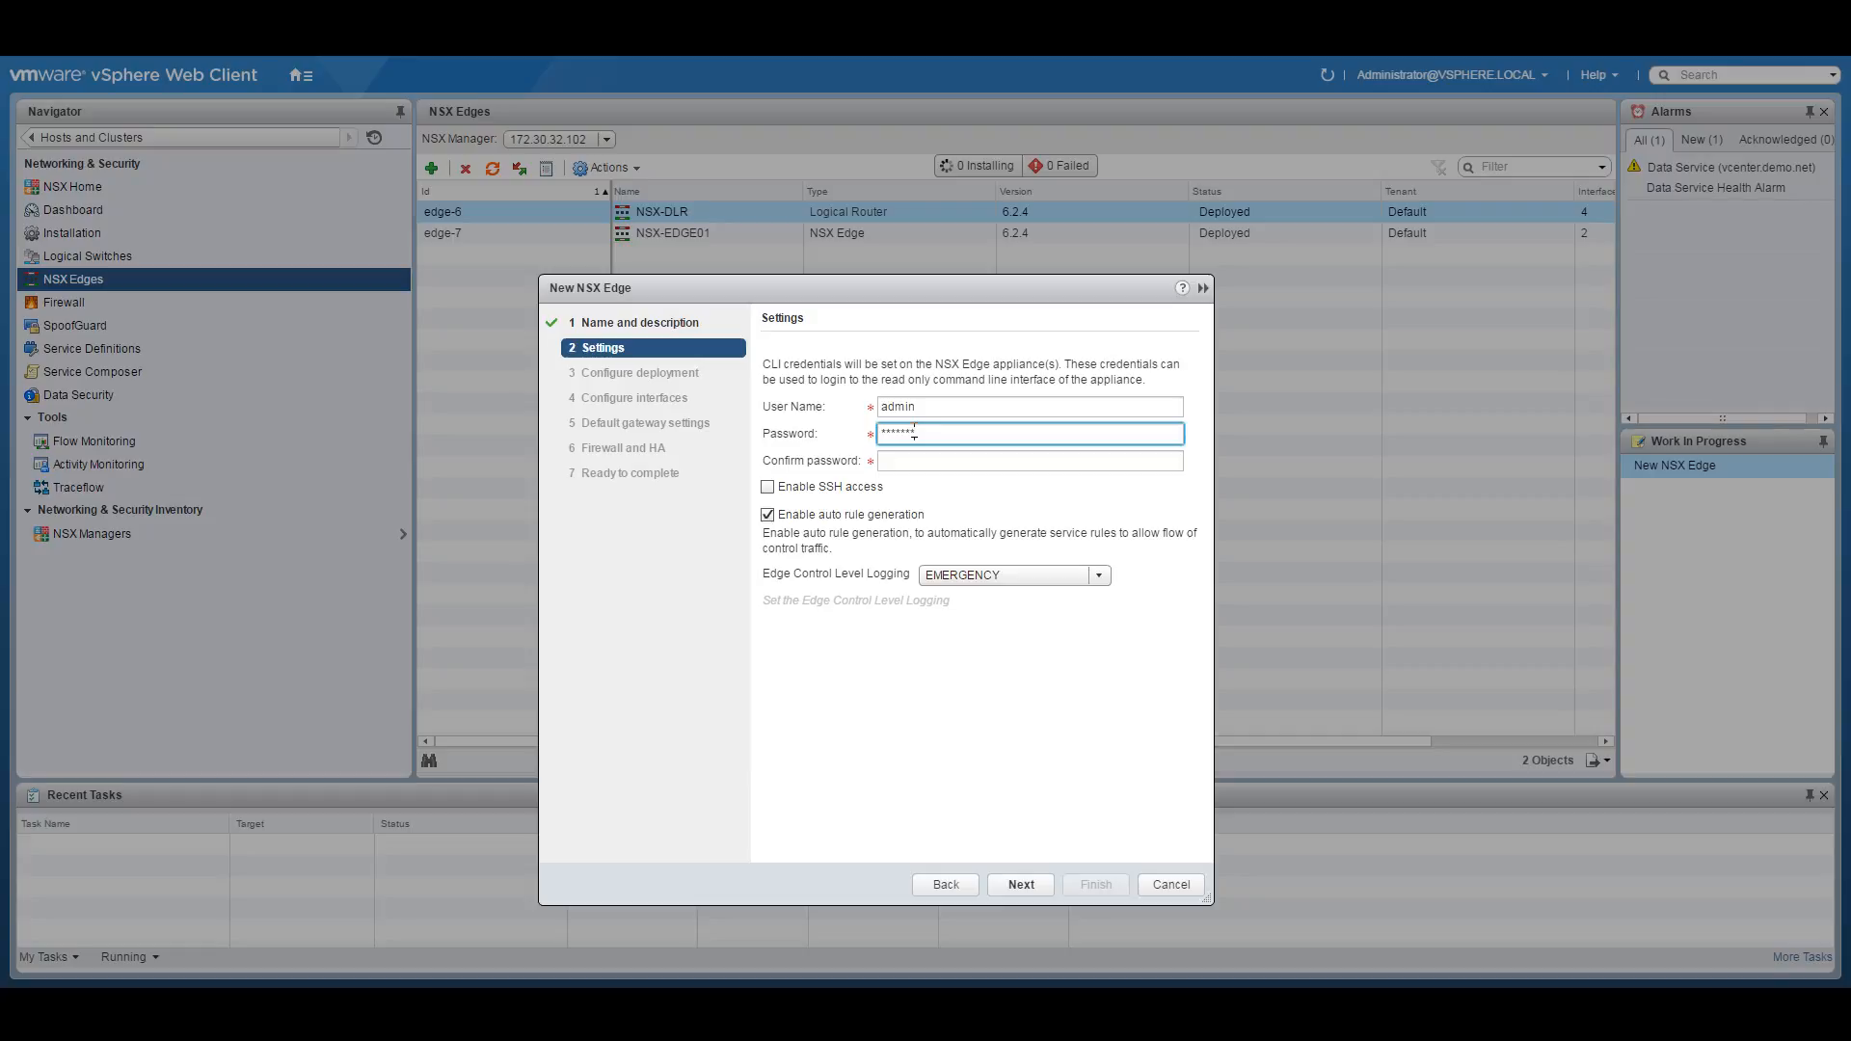
type("!VMware")
key("Tab")
type("VMwa")
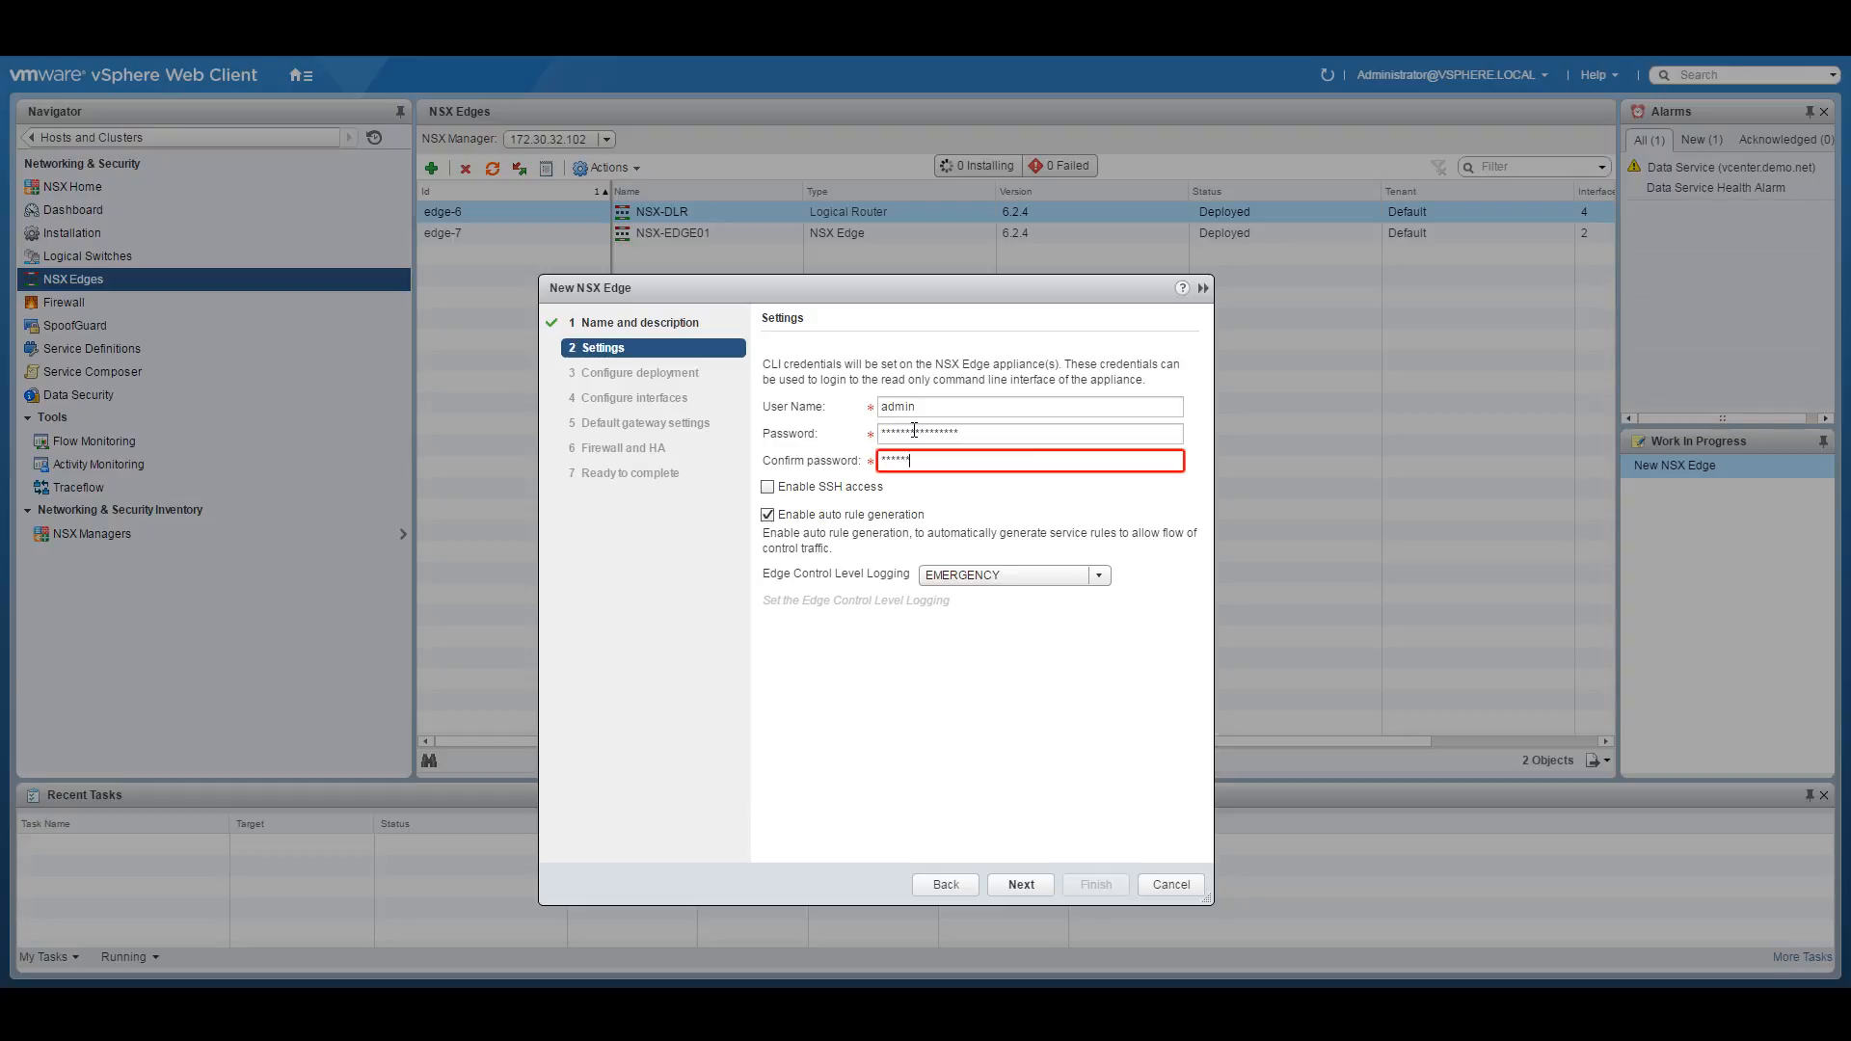
key("Tab")
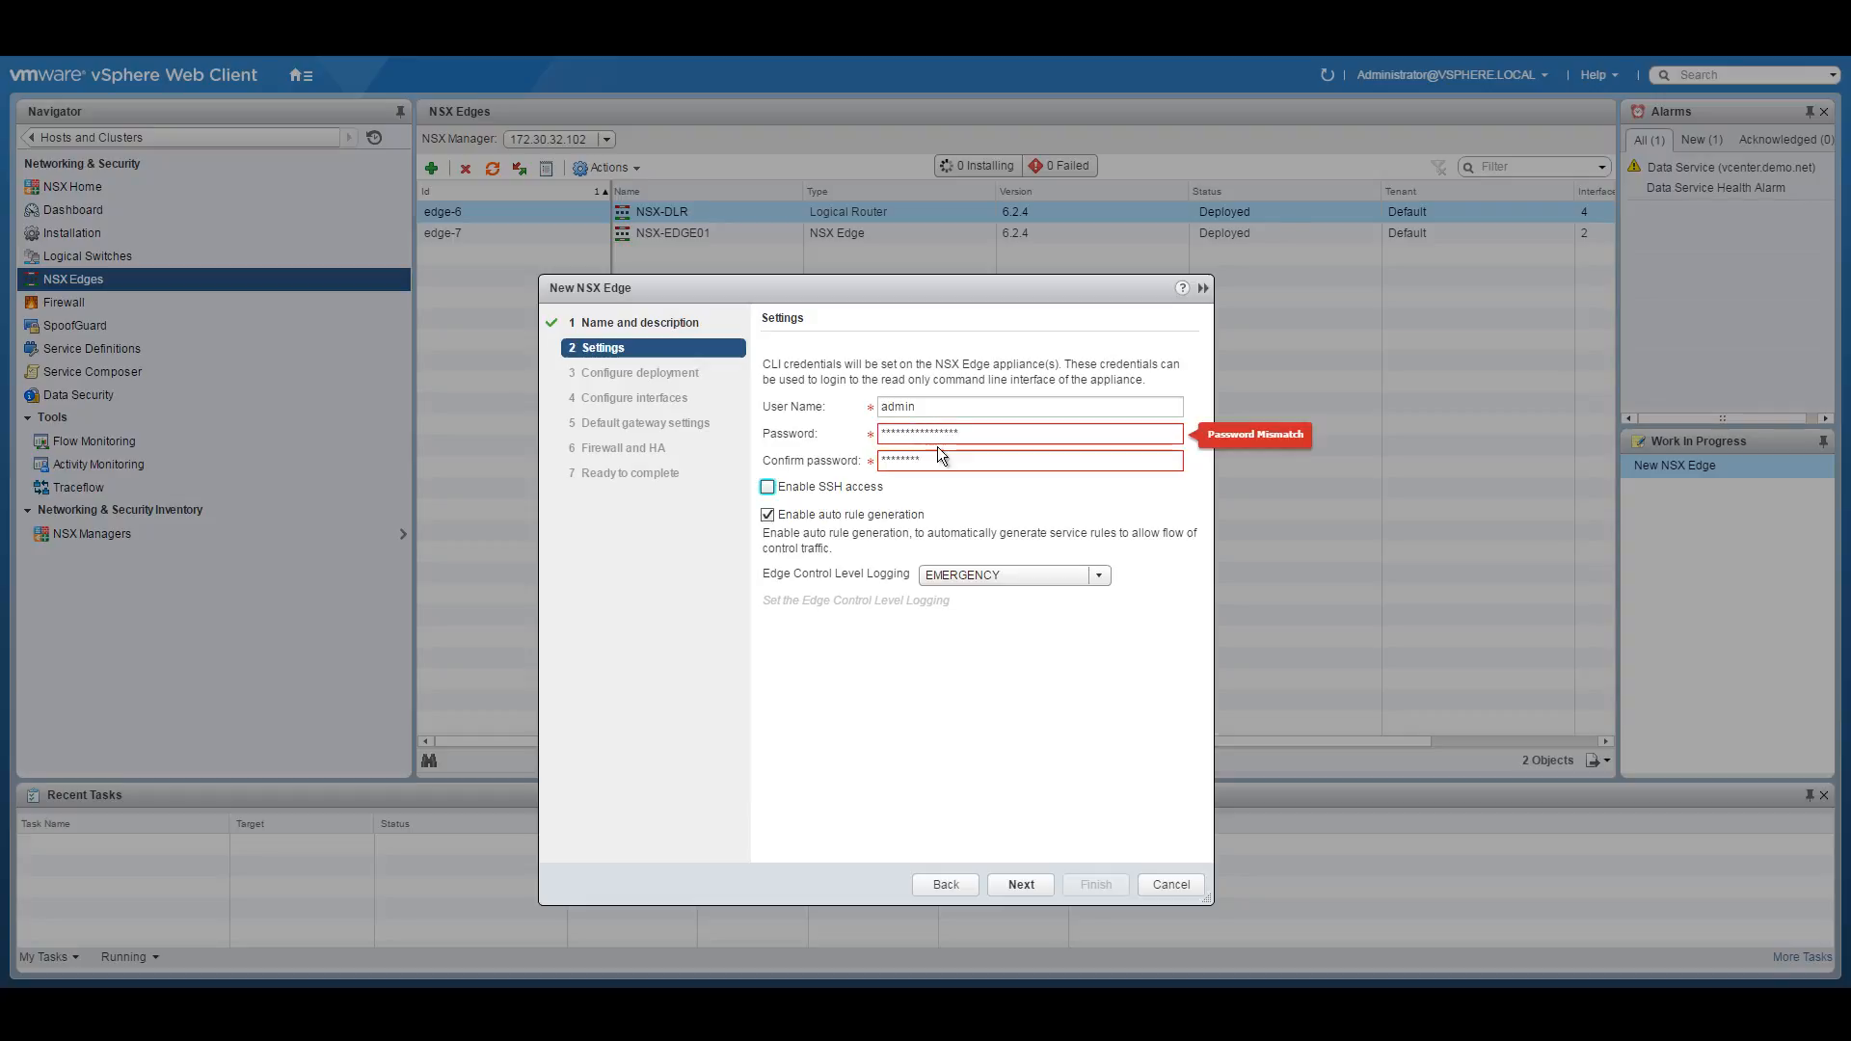
left_click(937, 463)
type("war")
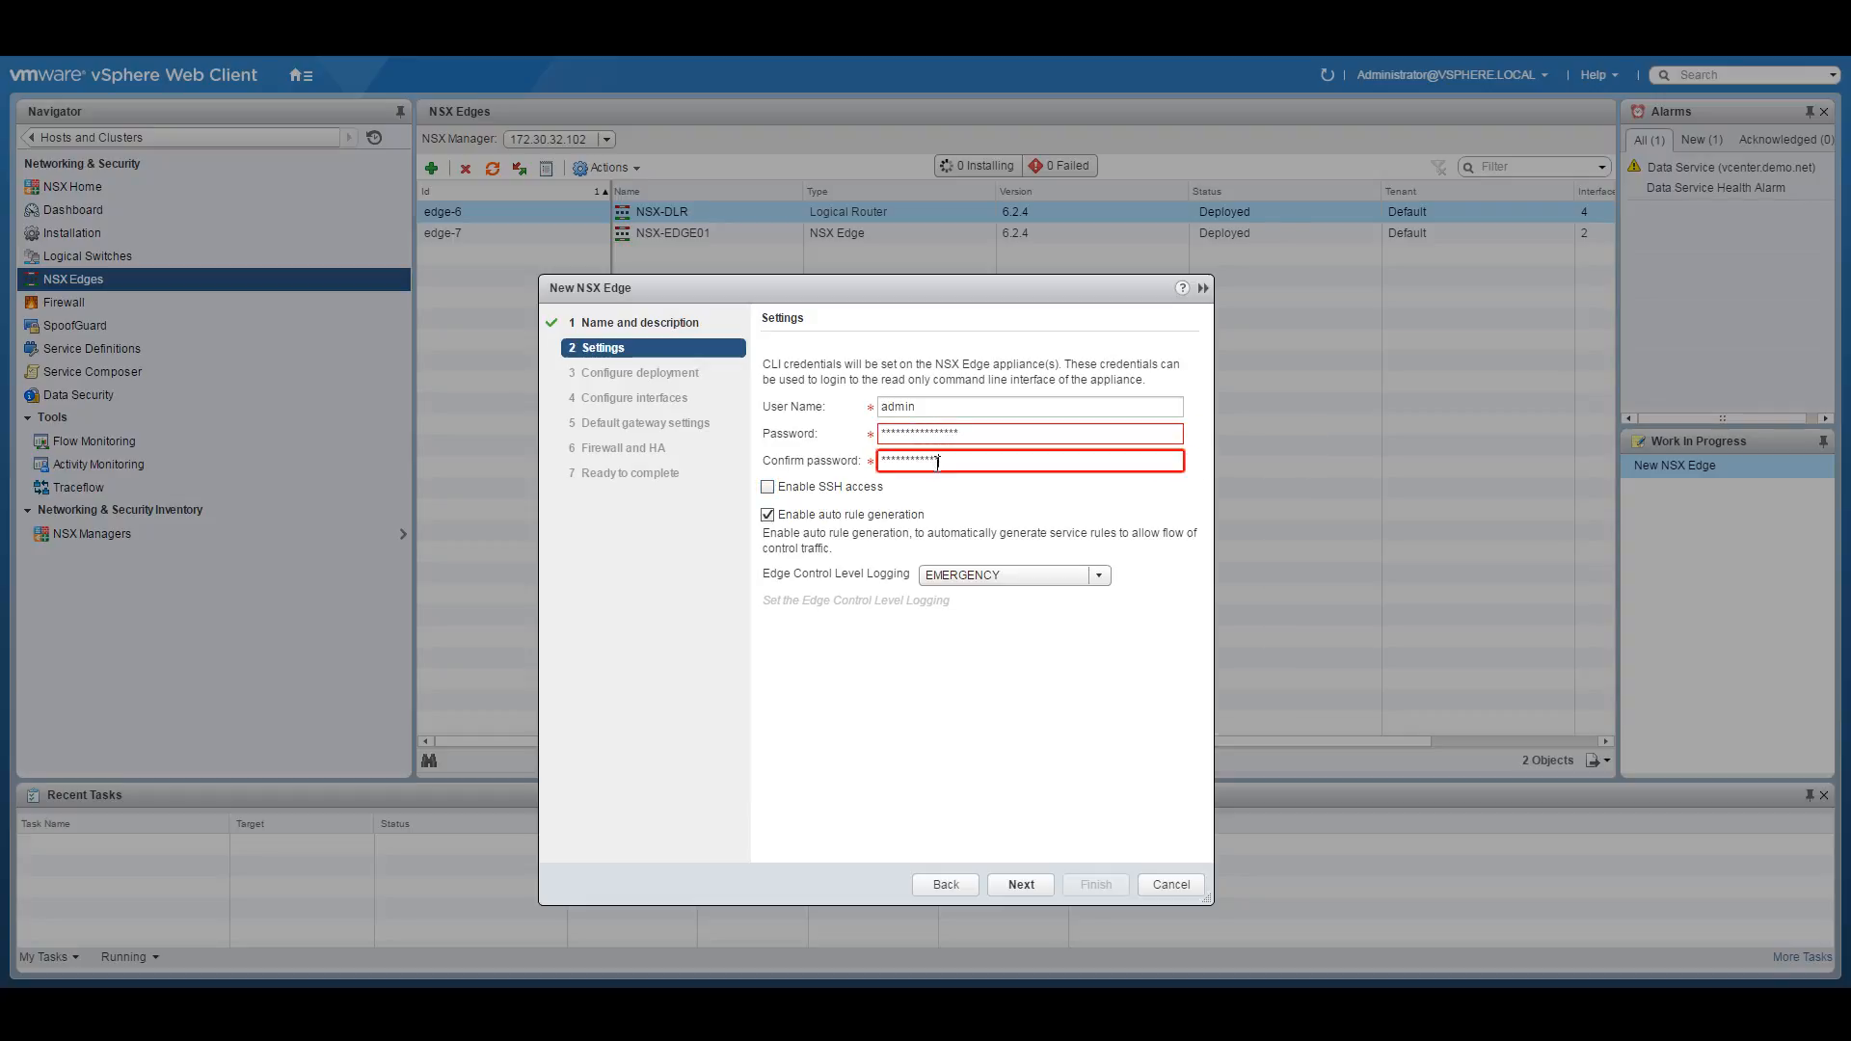
left_click(857, 485)
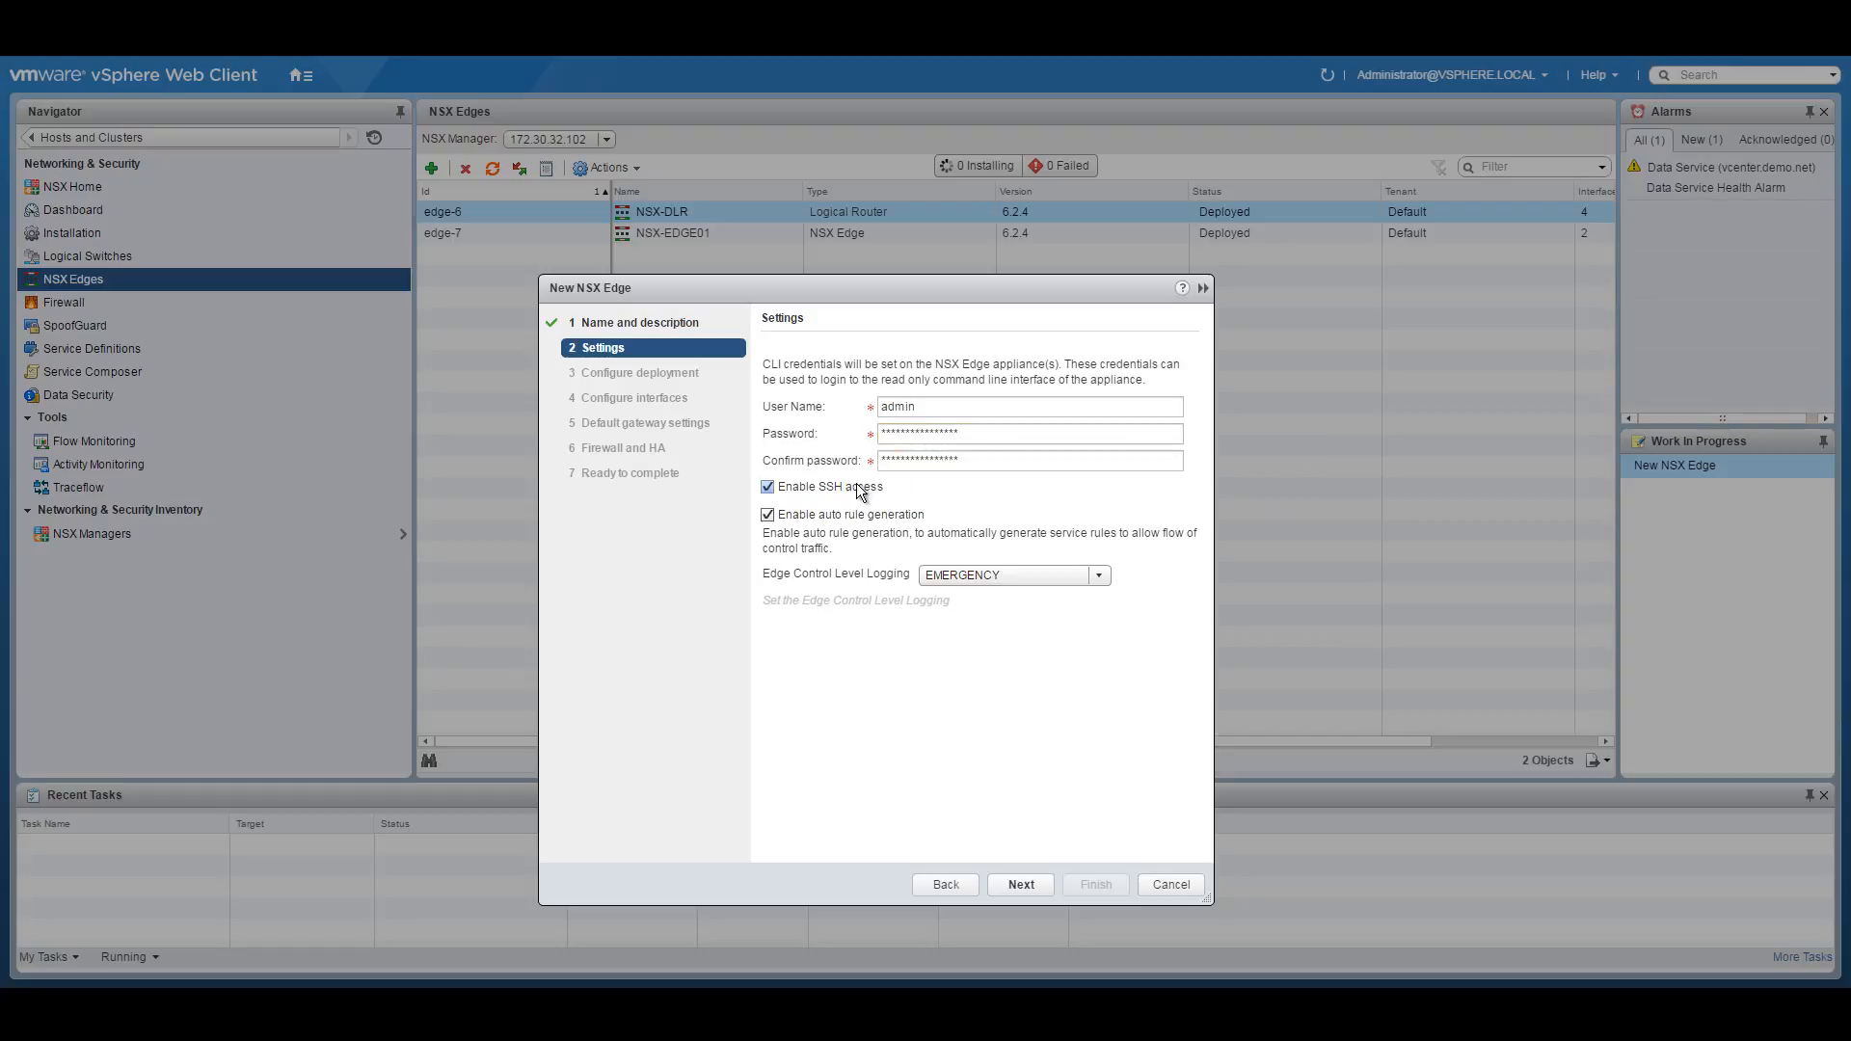
left_click(1008, 884)
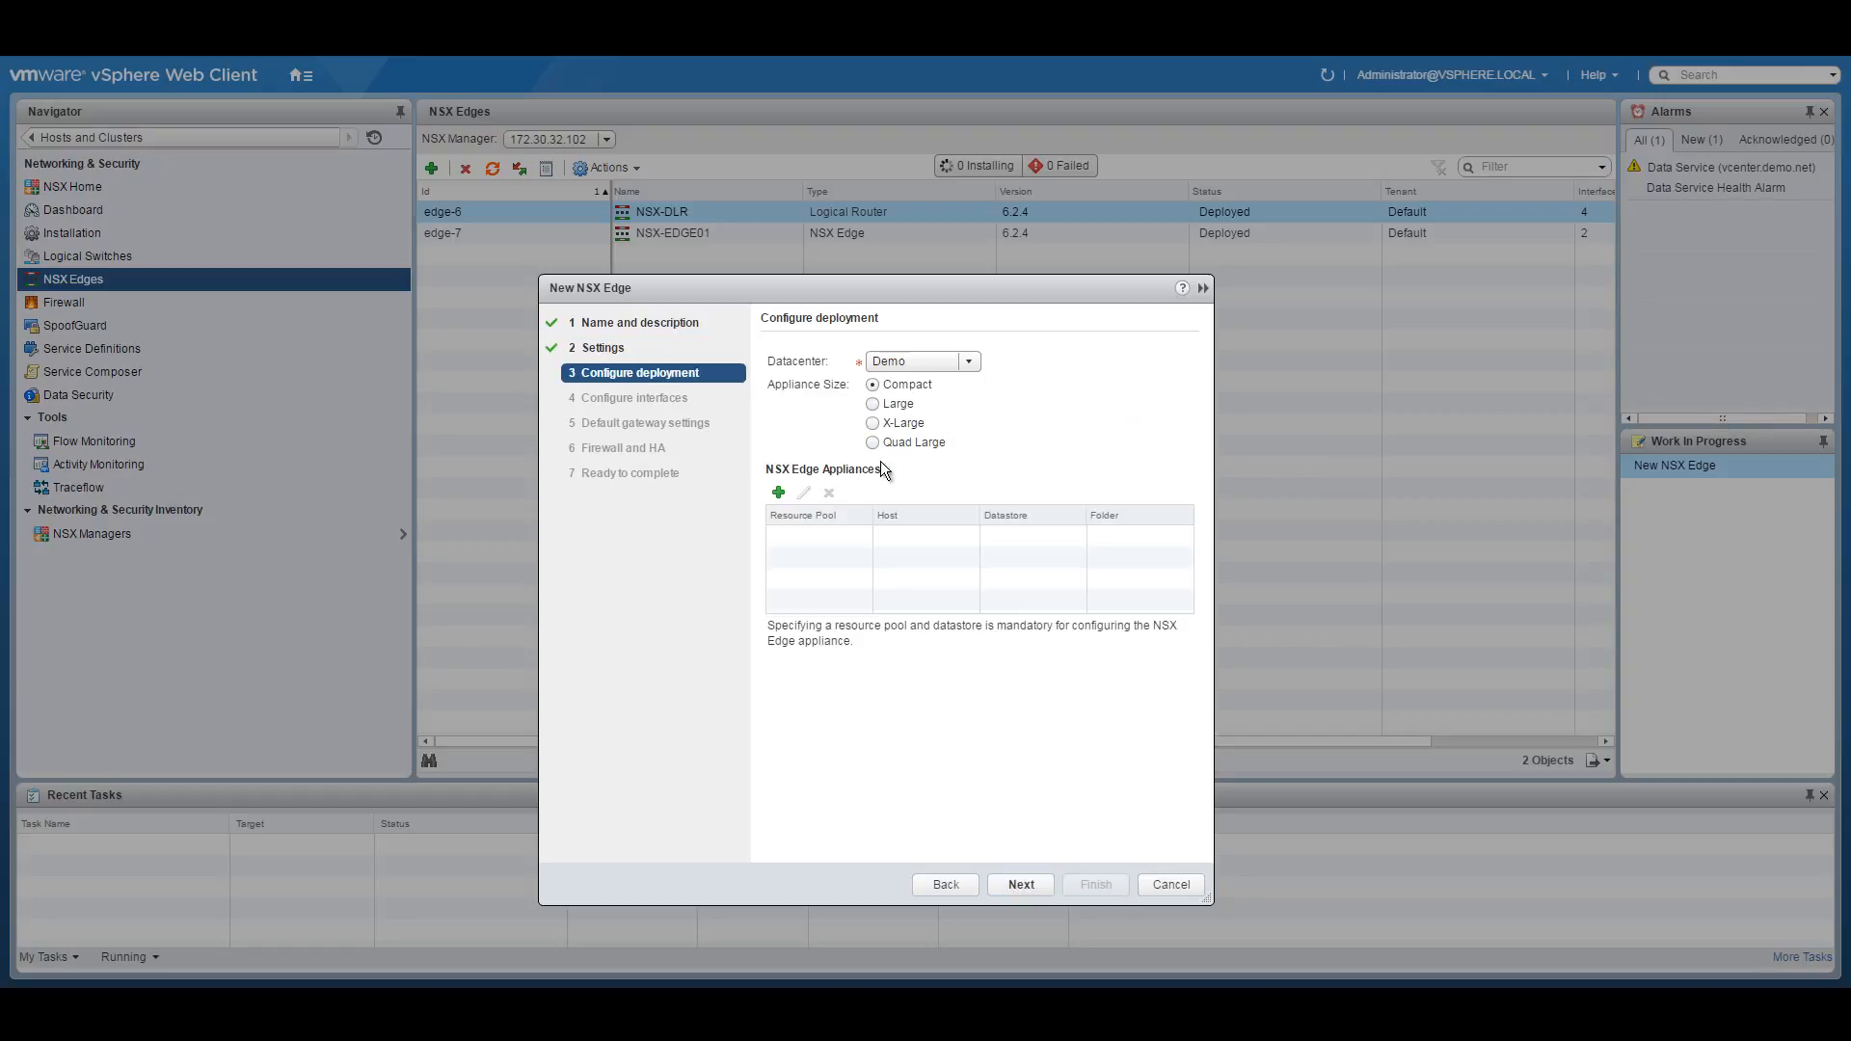
Place the edge appliance on the Management and Edge cluster with the demo datastore.
left_click(778, 493)
left_click(1064, 471)
left_click(1005, 495)
left_click(979, 501)
left_click(970, 561)
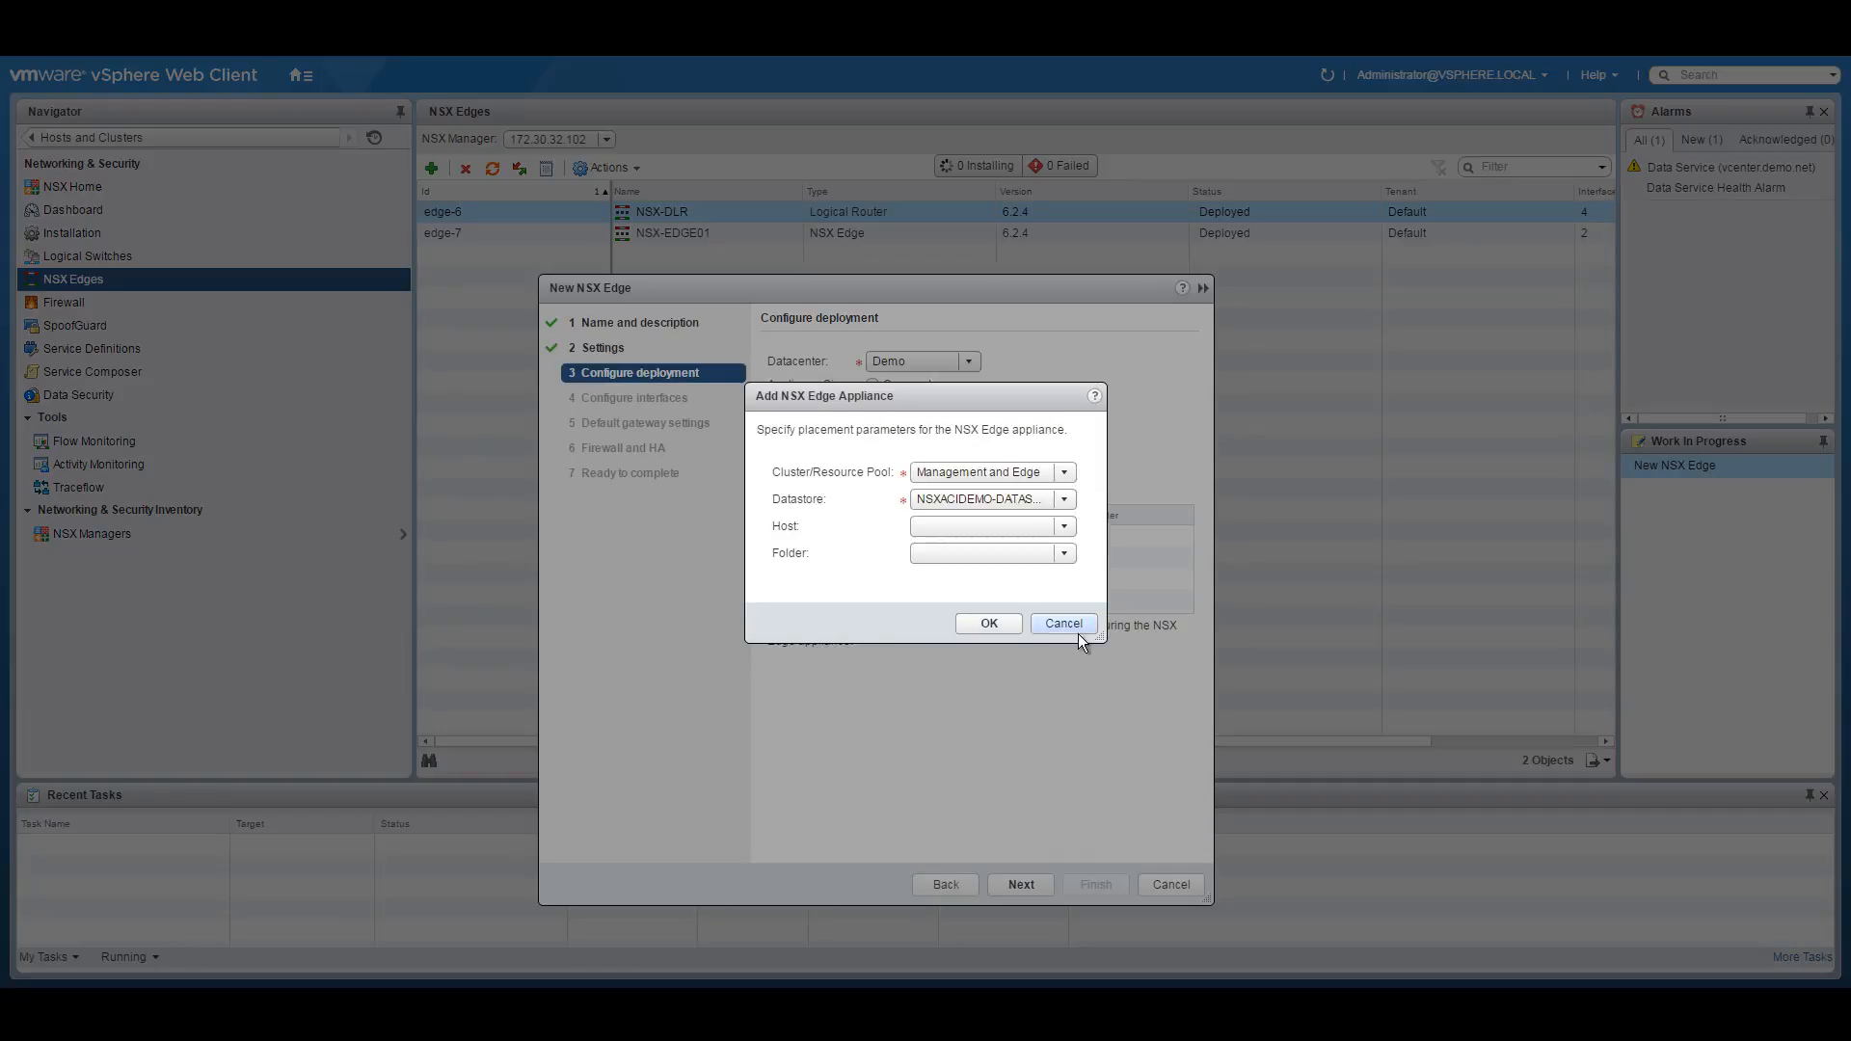
left_click(983, 623)
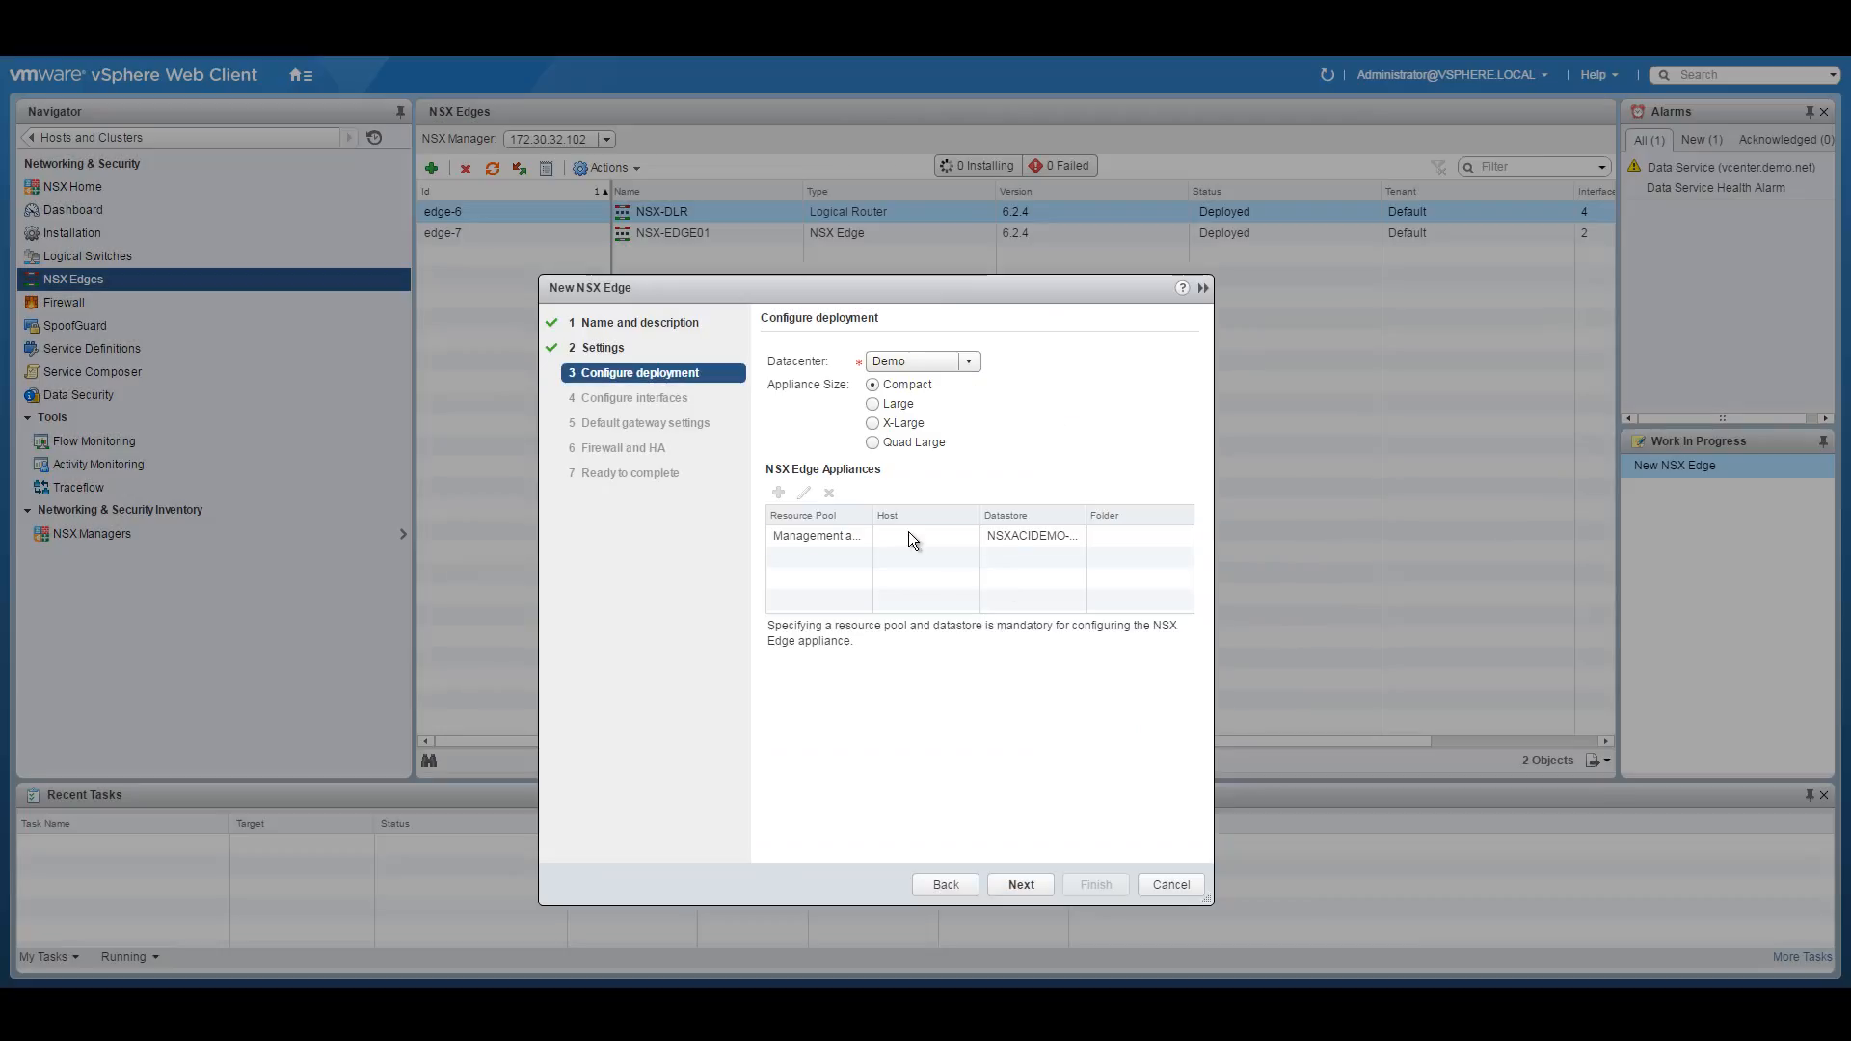
left_click(1043, 877)
left_click(774, 385)
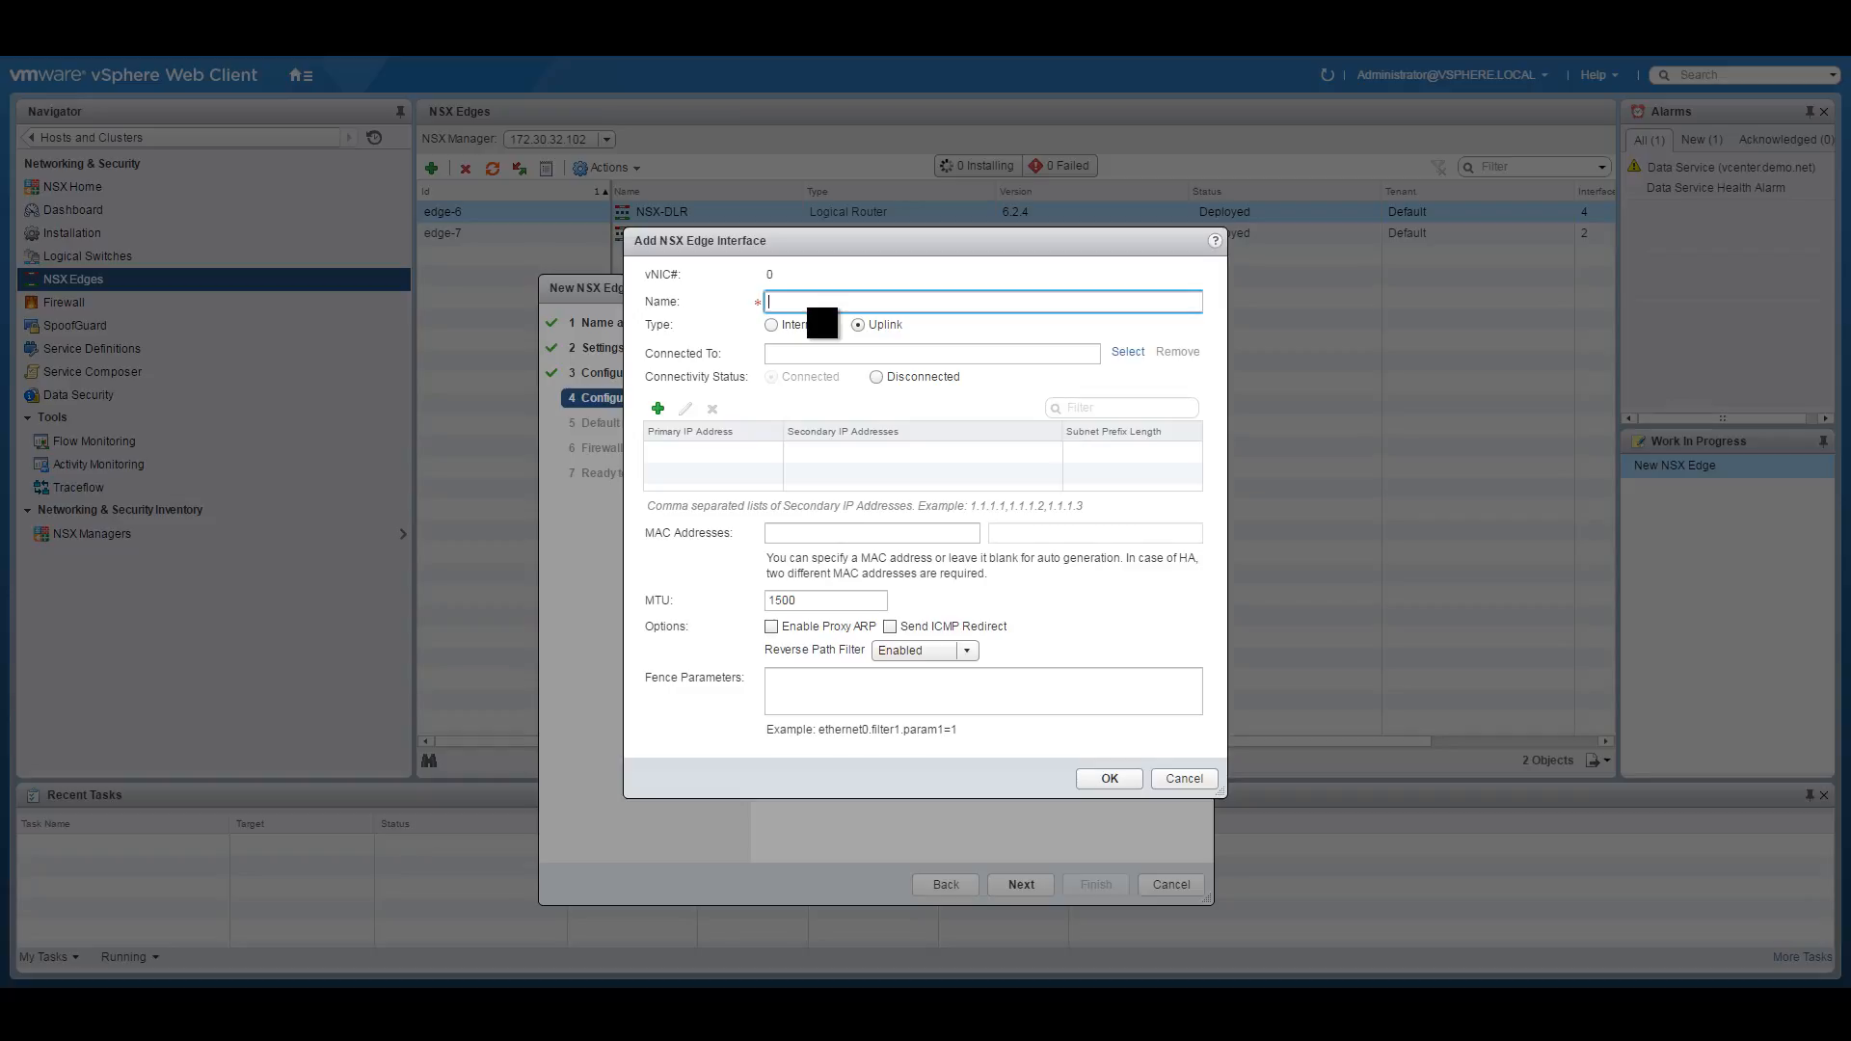
Name vNIC 0 Uplink-VLAN-301, connect it to distributed port group EDGE-PG2, and add an IP row.
type("Uplink-VLAN-301")
left_click(1127, 352)
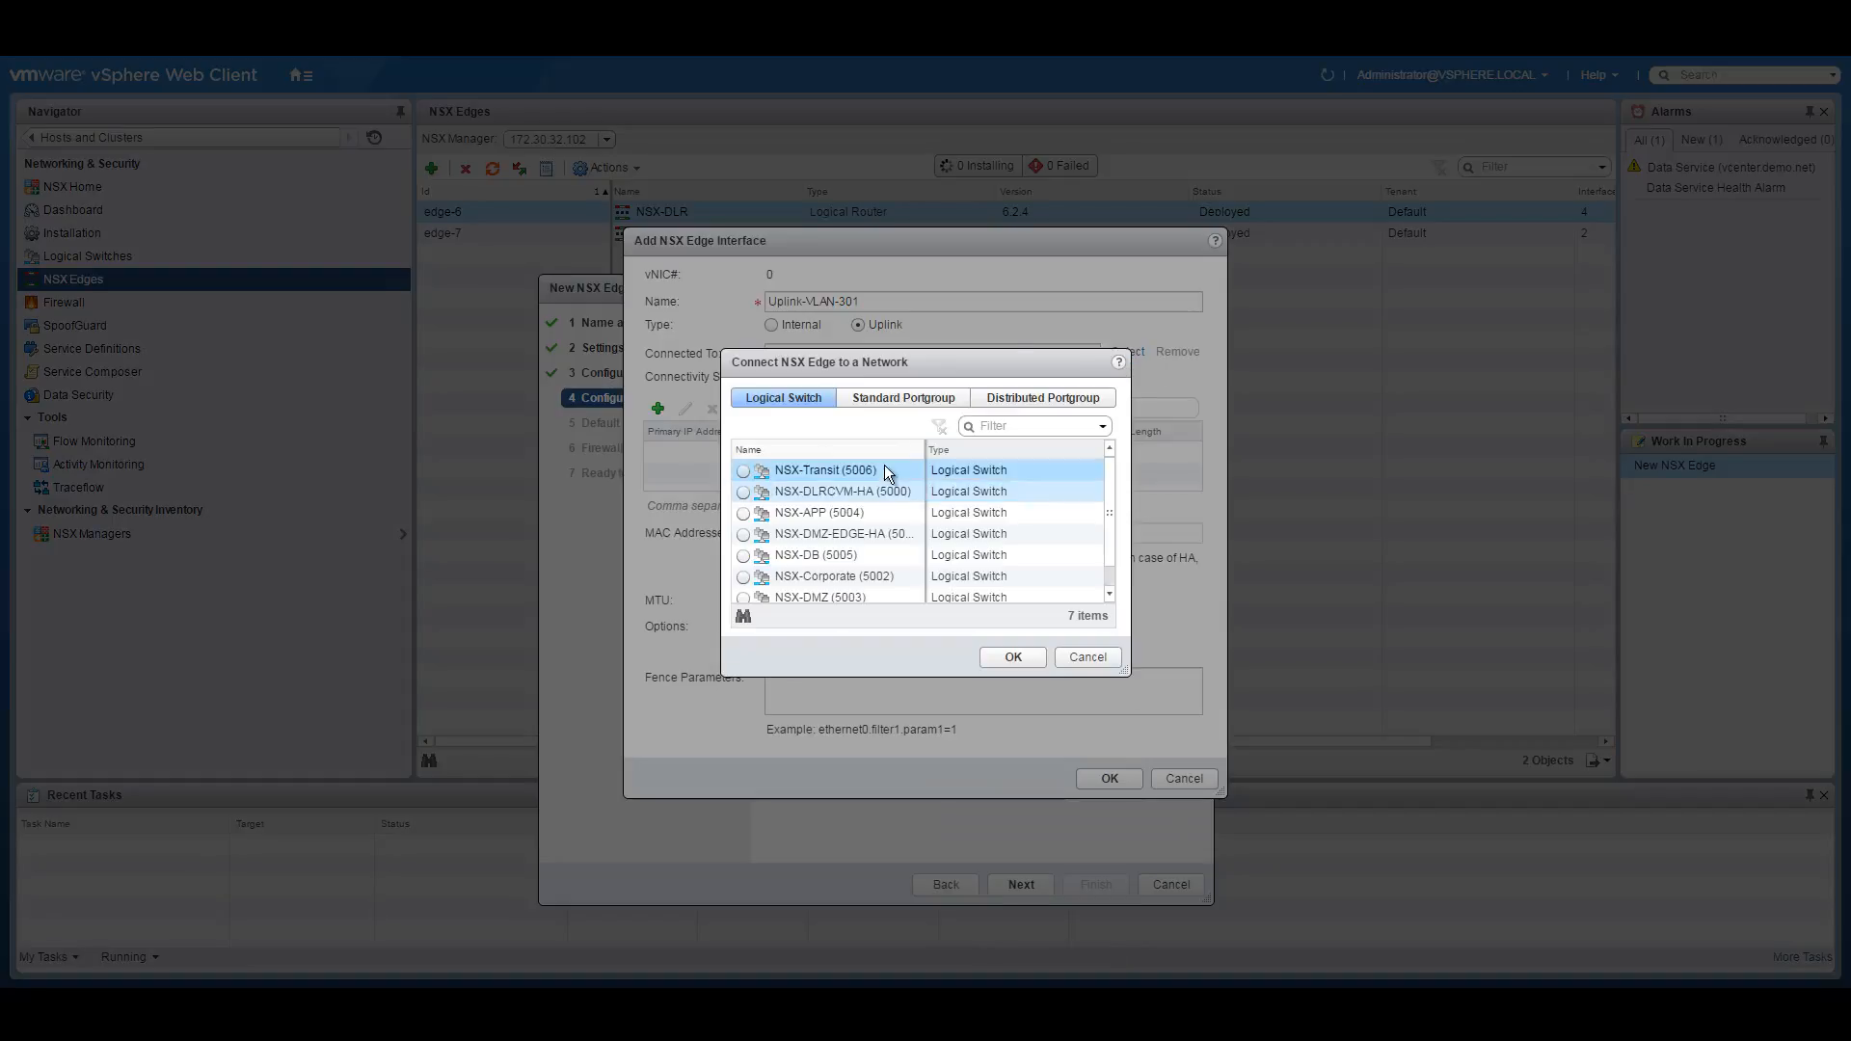
left_click(1051, 396)
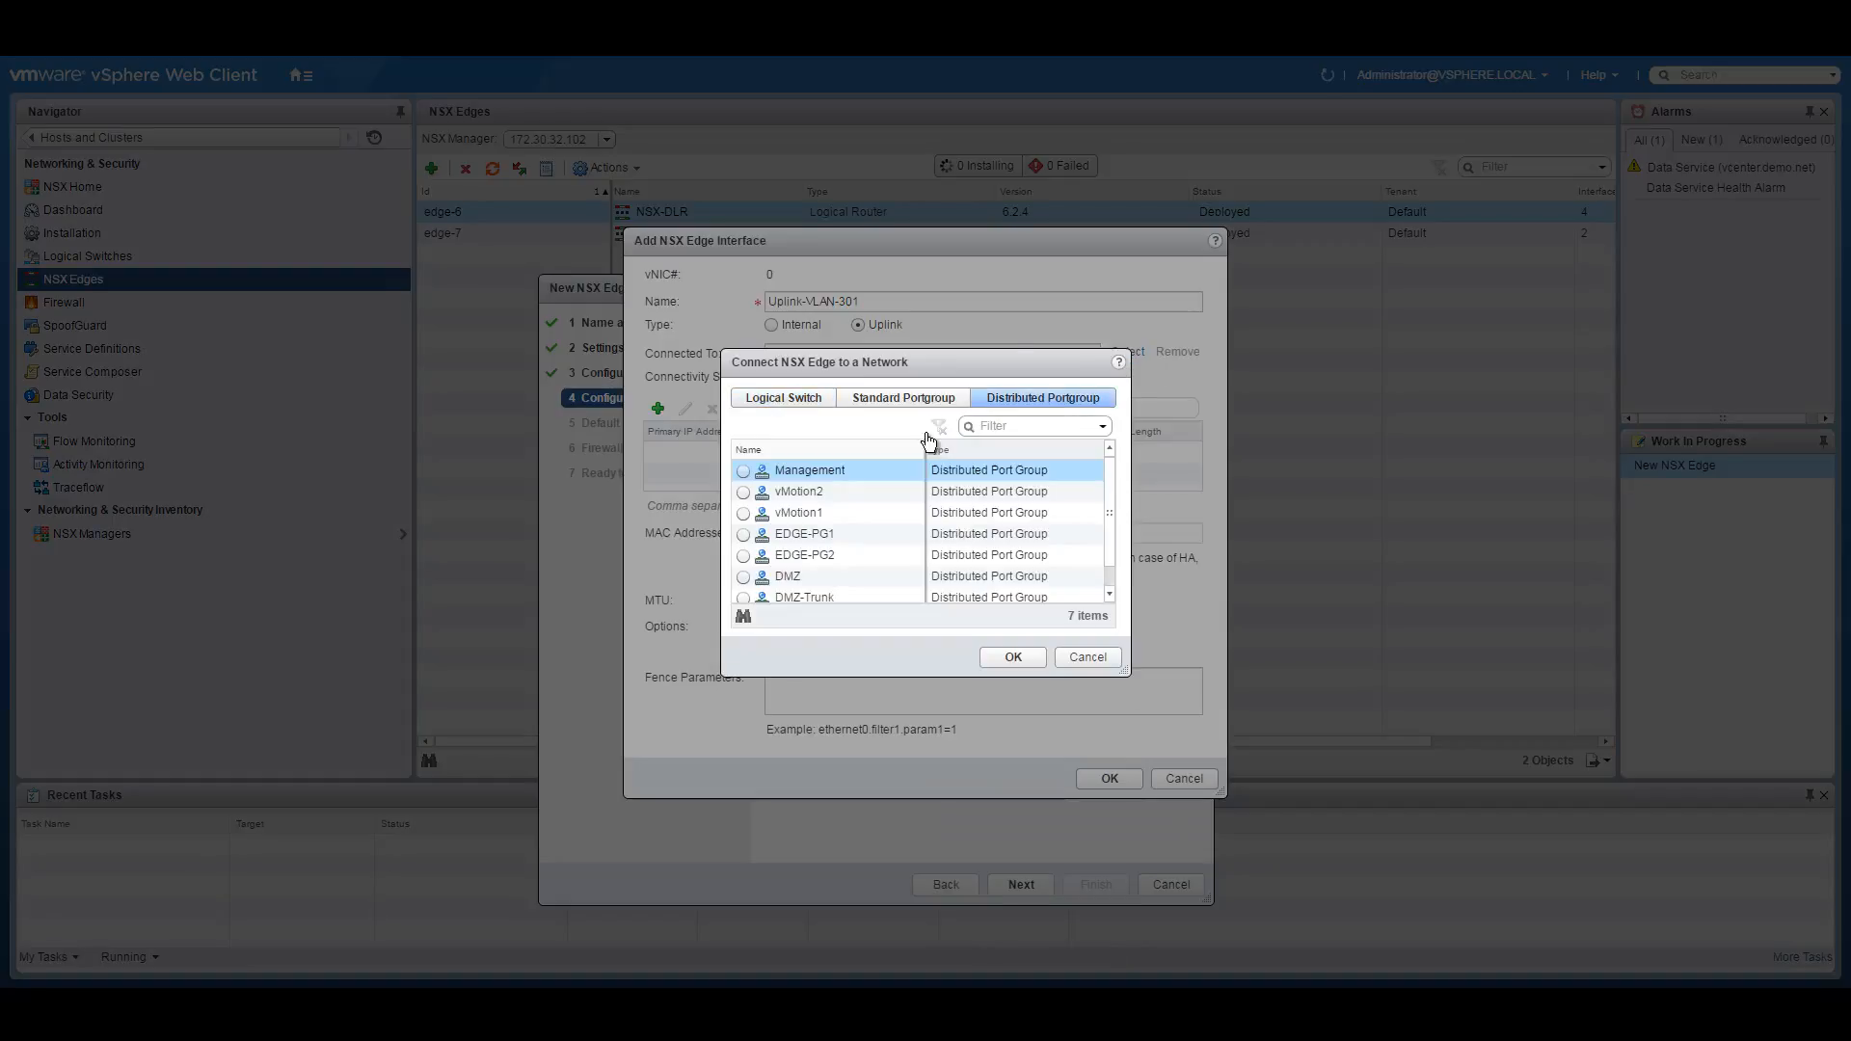
left_click(744, 556)
left_click(1020, 657)
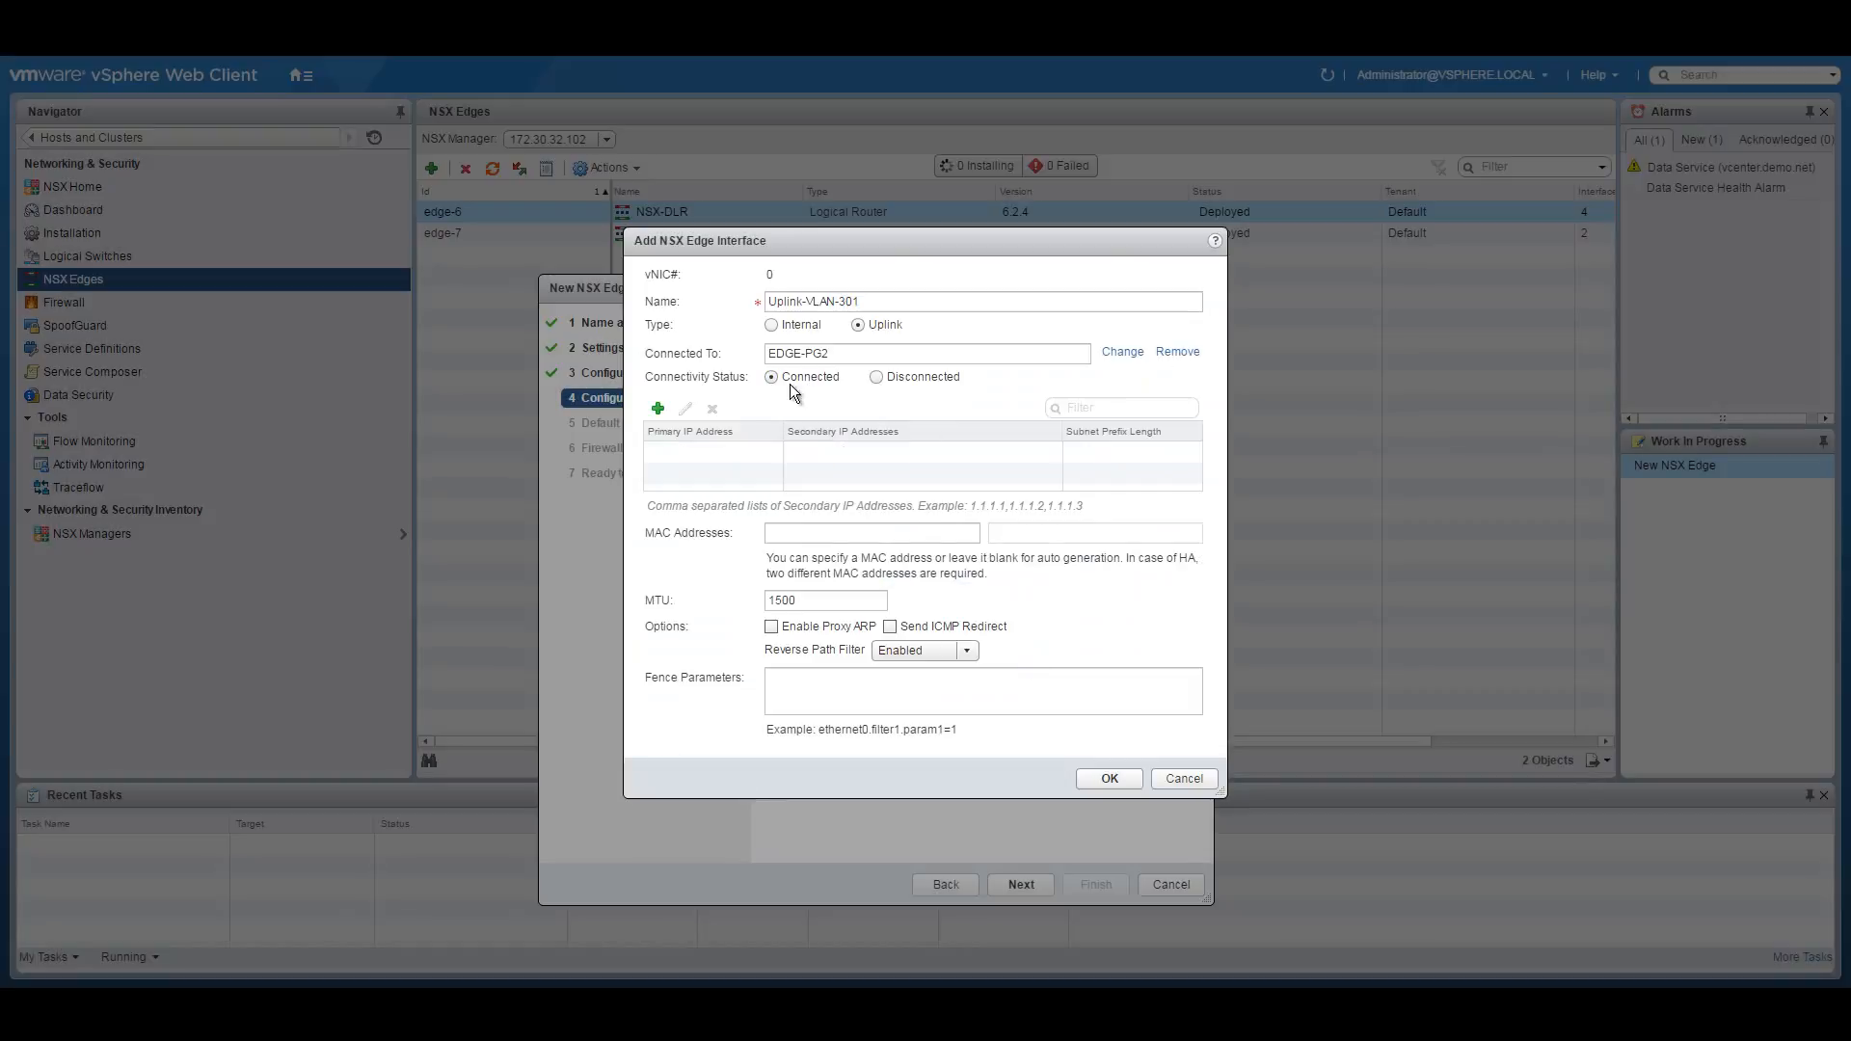
left_click(658, 409)
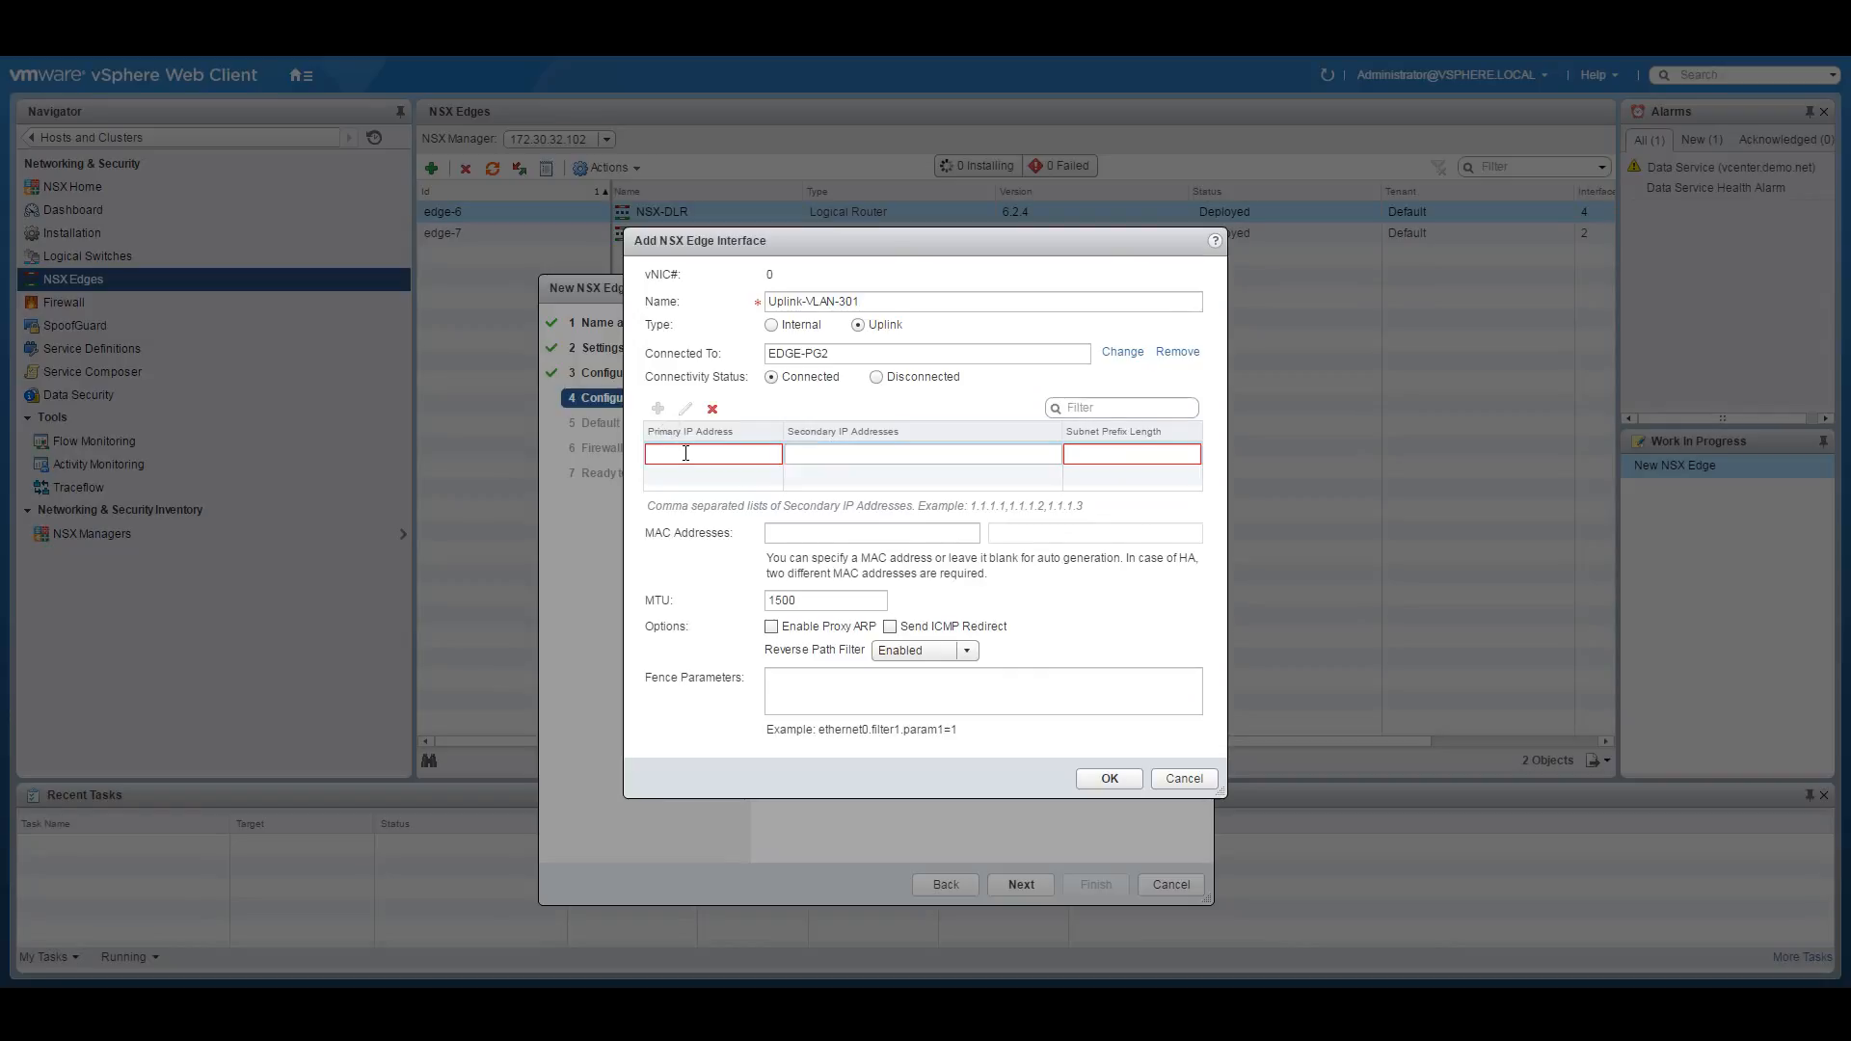
key("alt+Tab")
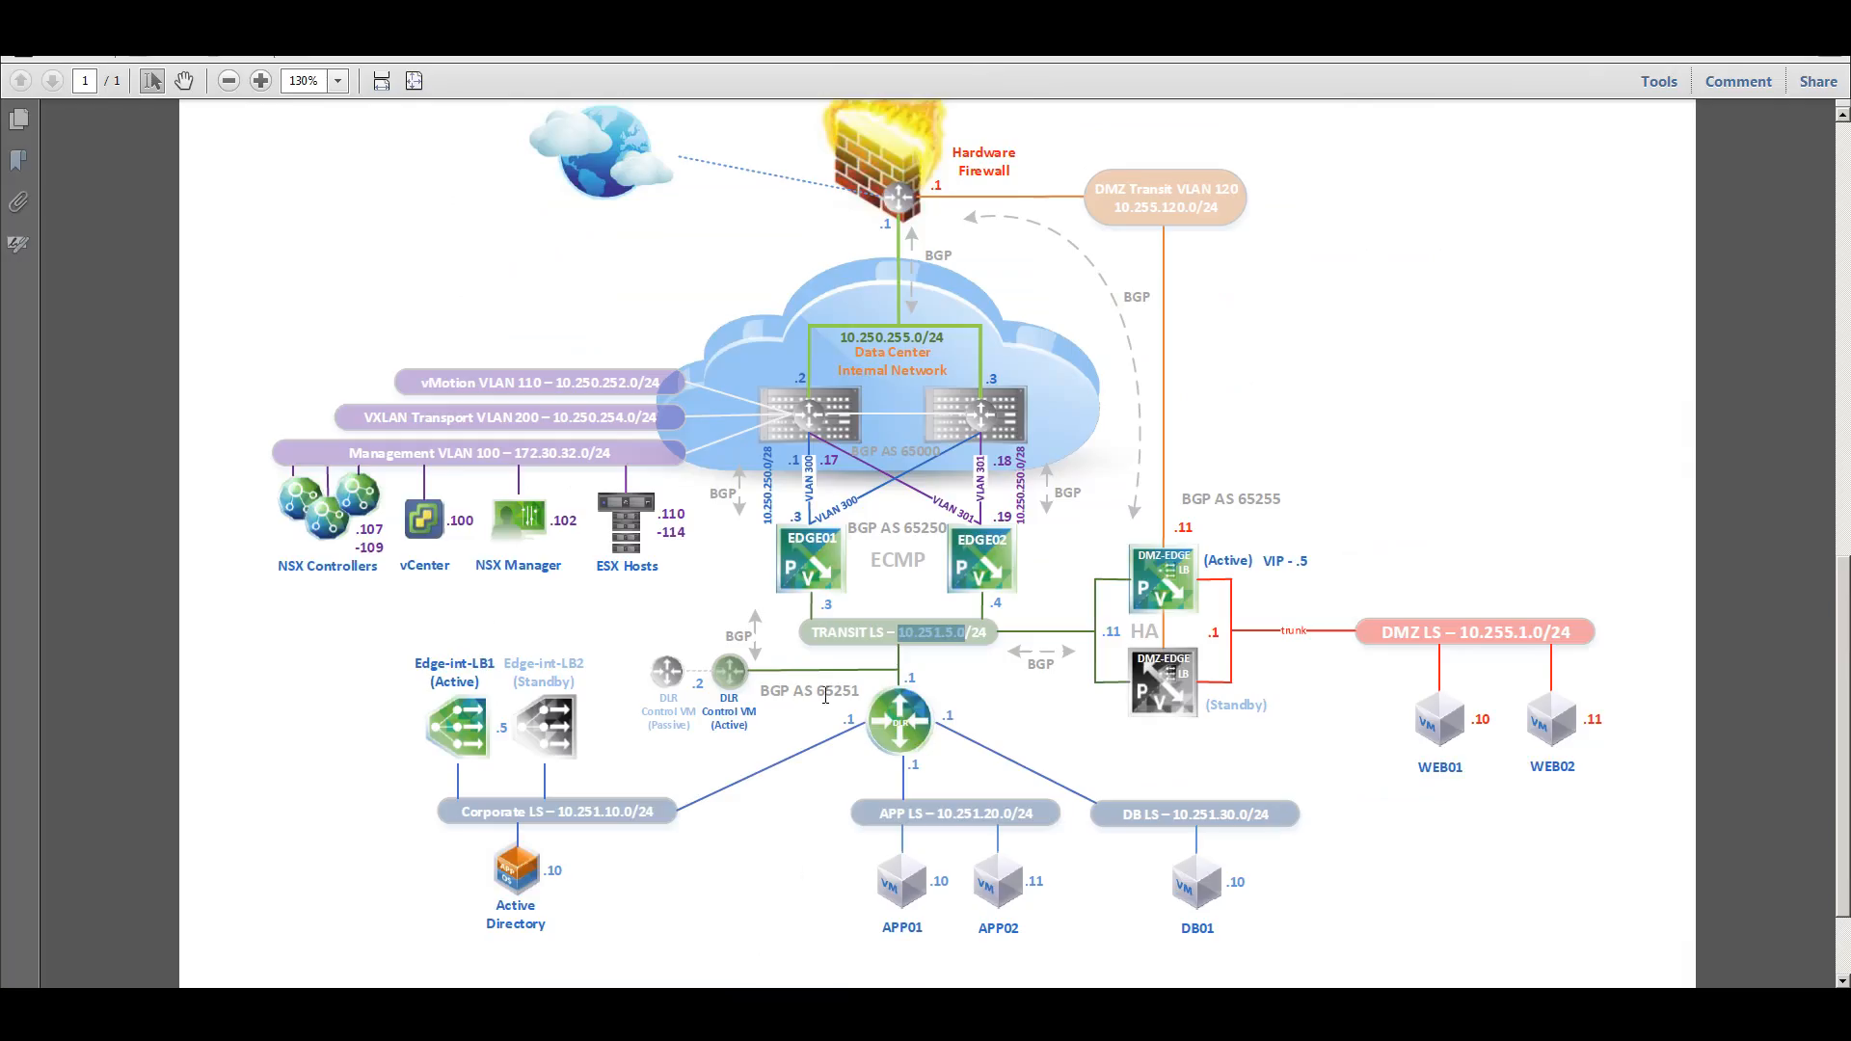
Copy EDGE02's uplink subnet 10.250.250.0/28 from the diagram into the Primary IP Address cell.
left_click_drag(1027, 522, 1032, 465)
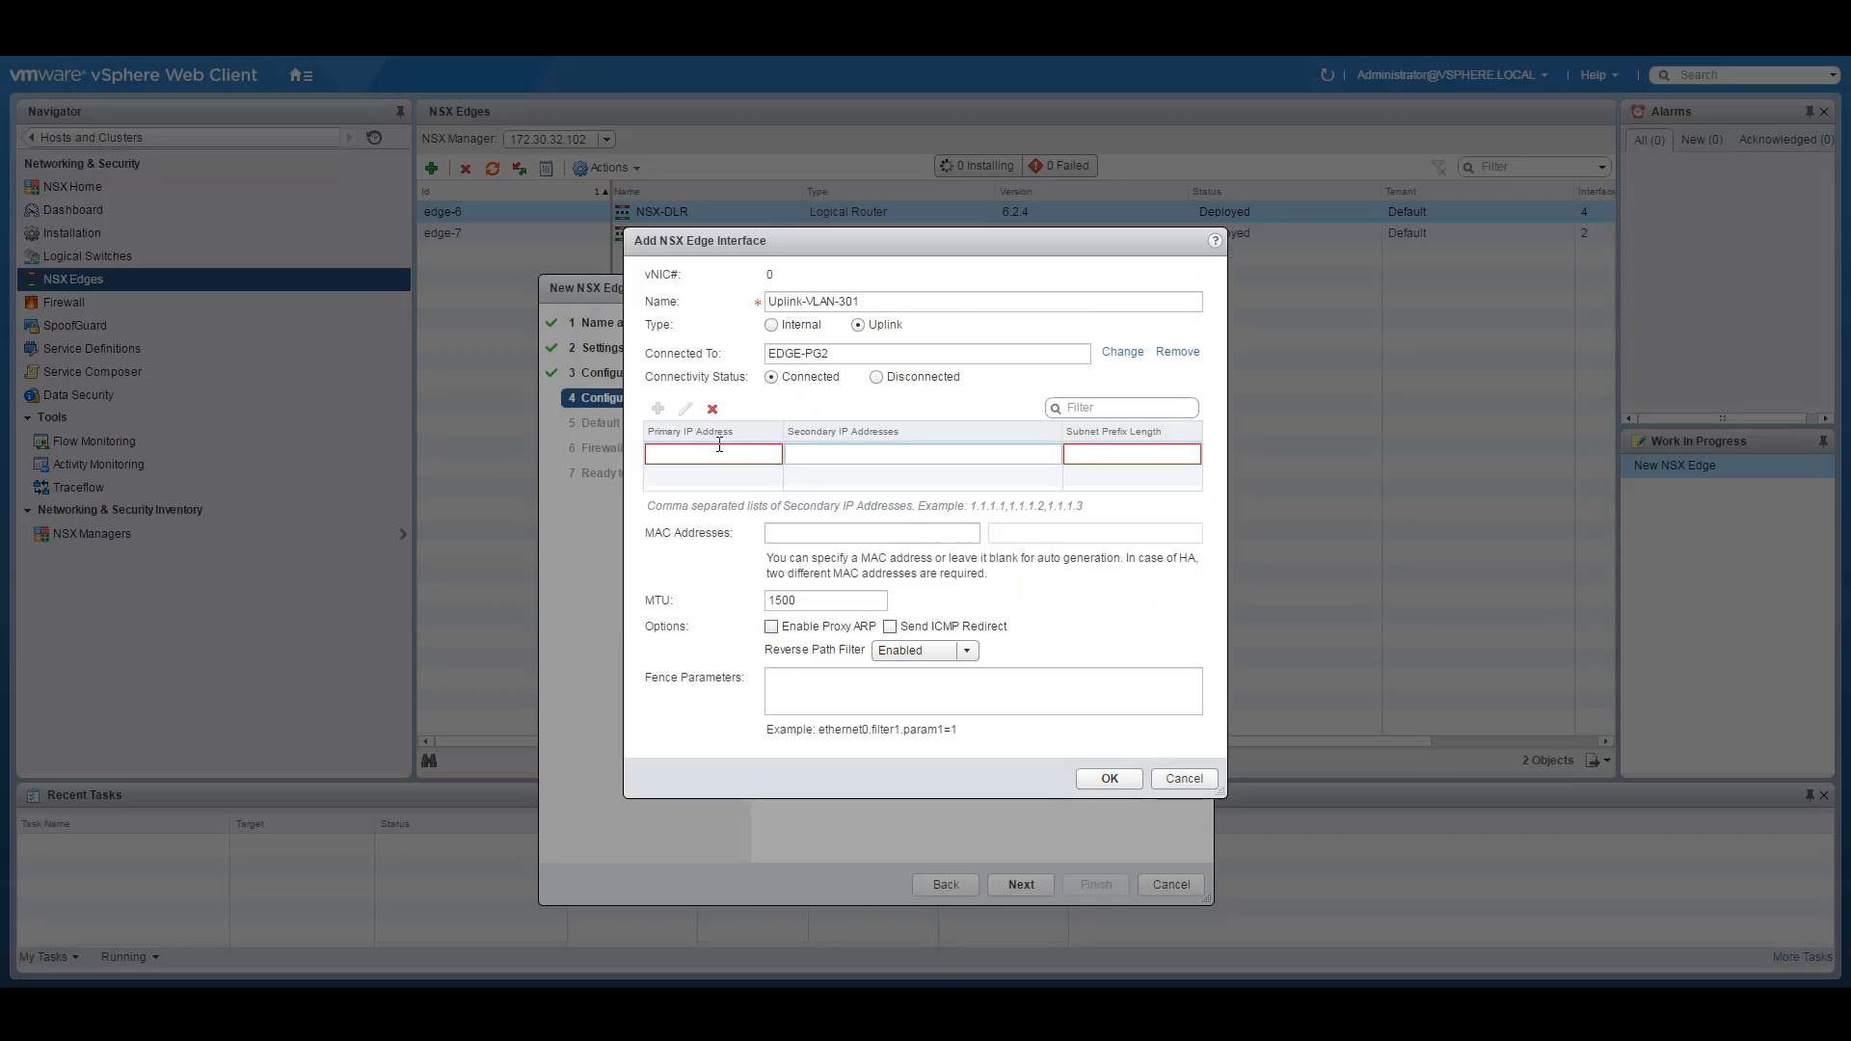
left_click(665, 455)
Give the uplink interface primary IP 10.250.250.19 with prefix length 28 and save it.
type("10.250.250.0")
key("BackSpace")
type("19")
left_click(1133, 453)
type("28")
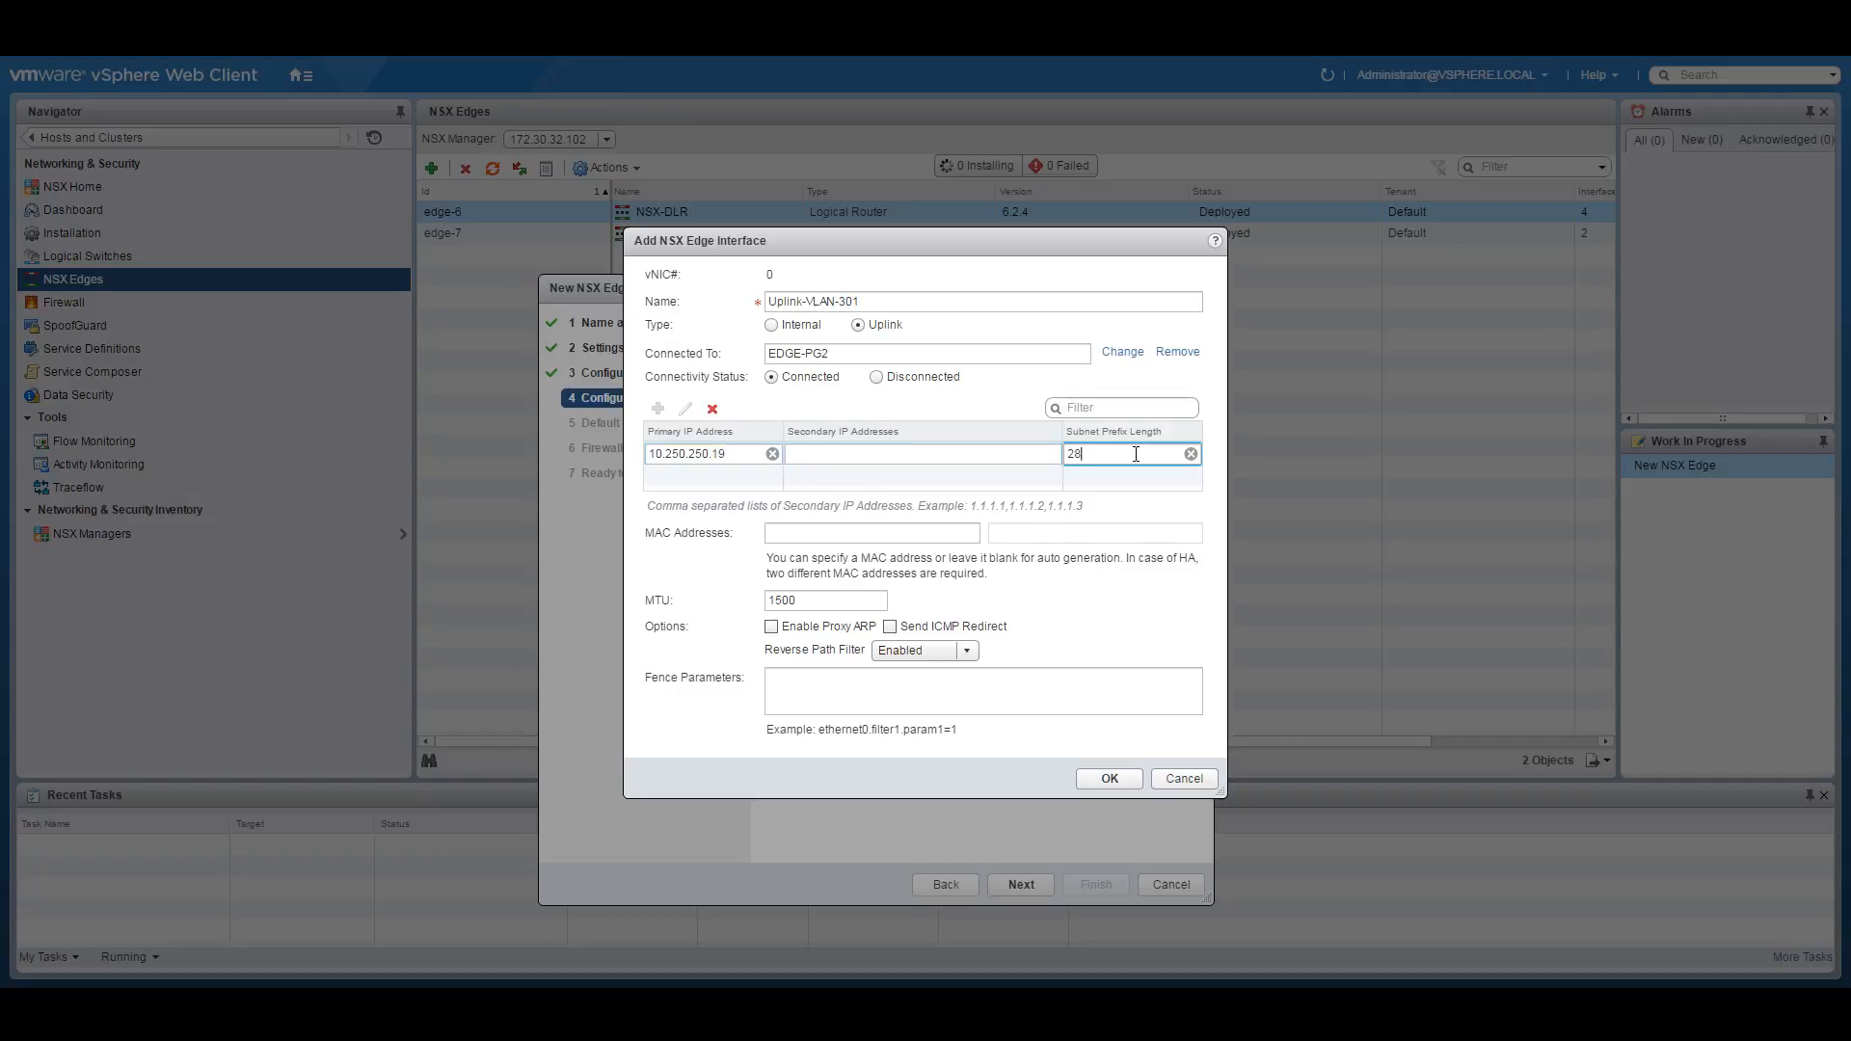
left_click(1100, 775)
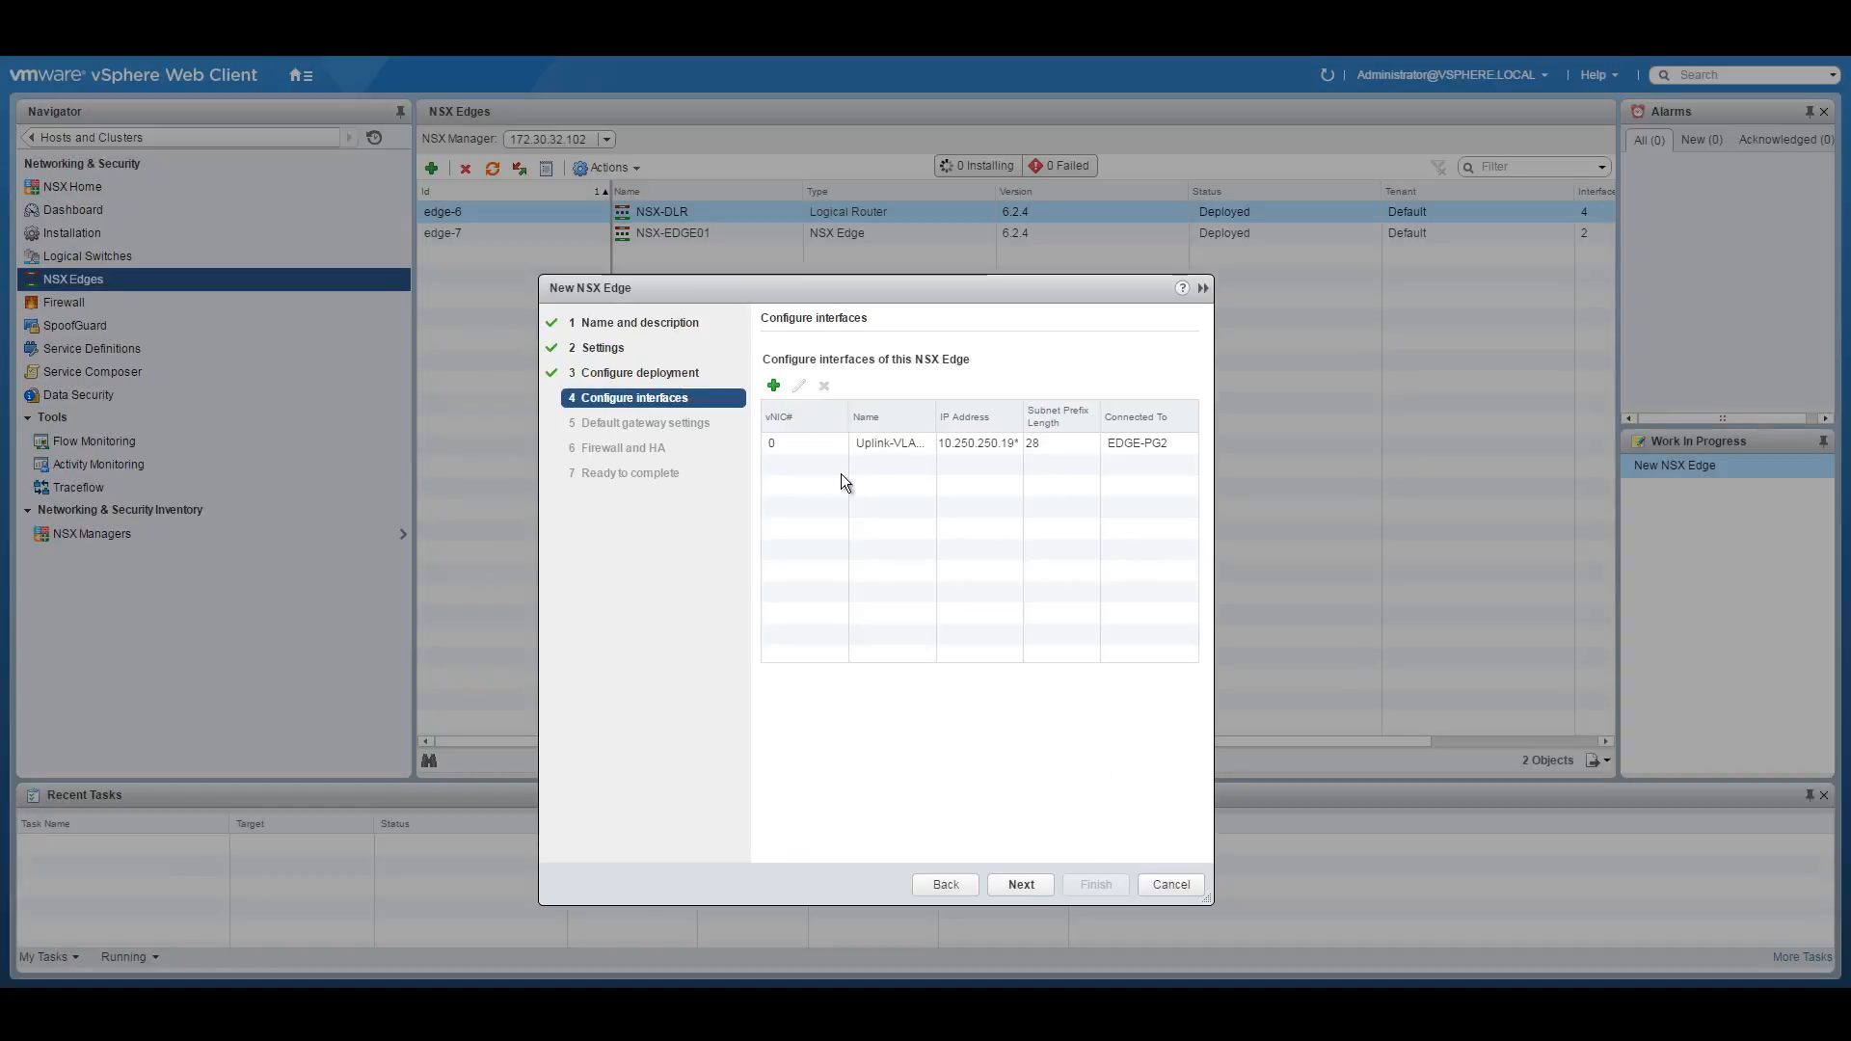
Add an internal interface named Transit-Interface connected to the NSX-Transit logical switch.
left_click(773, 386)
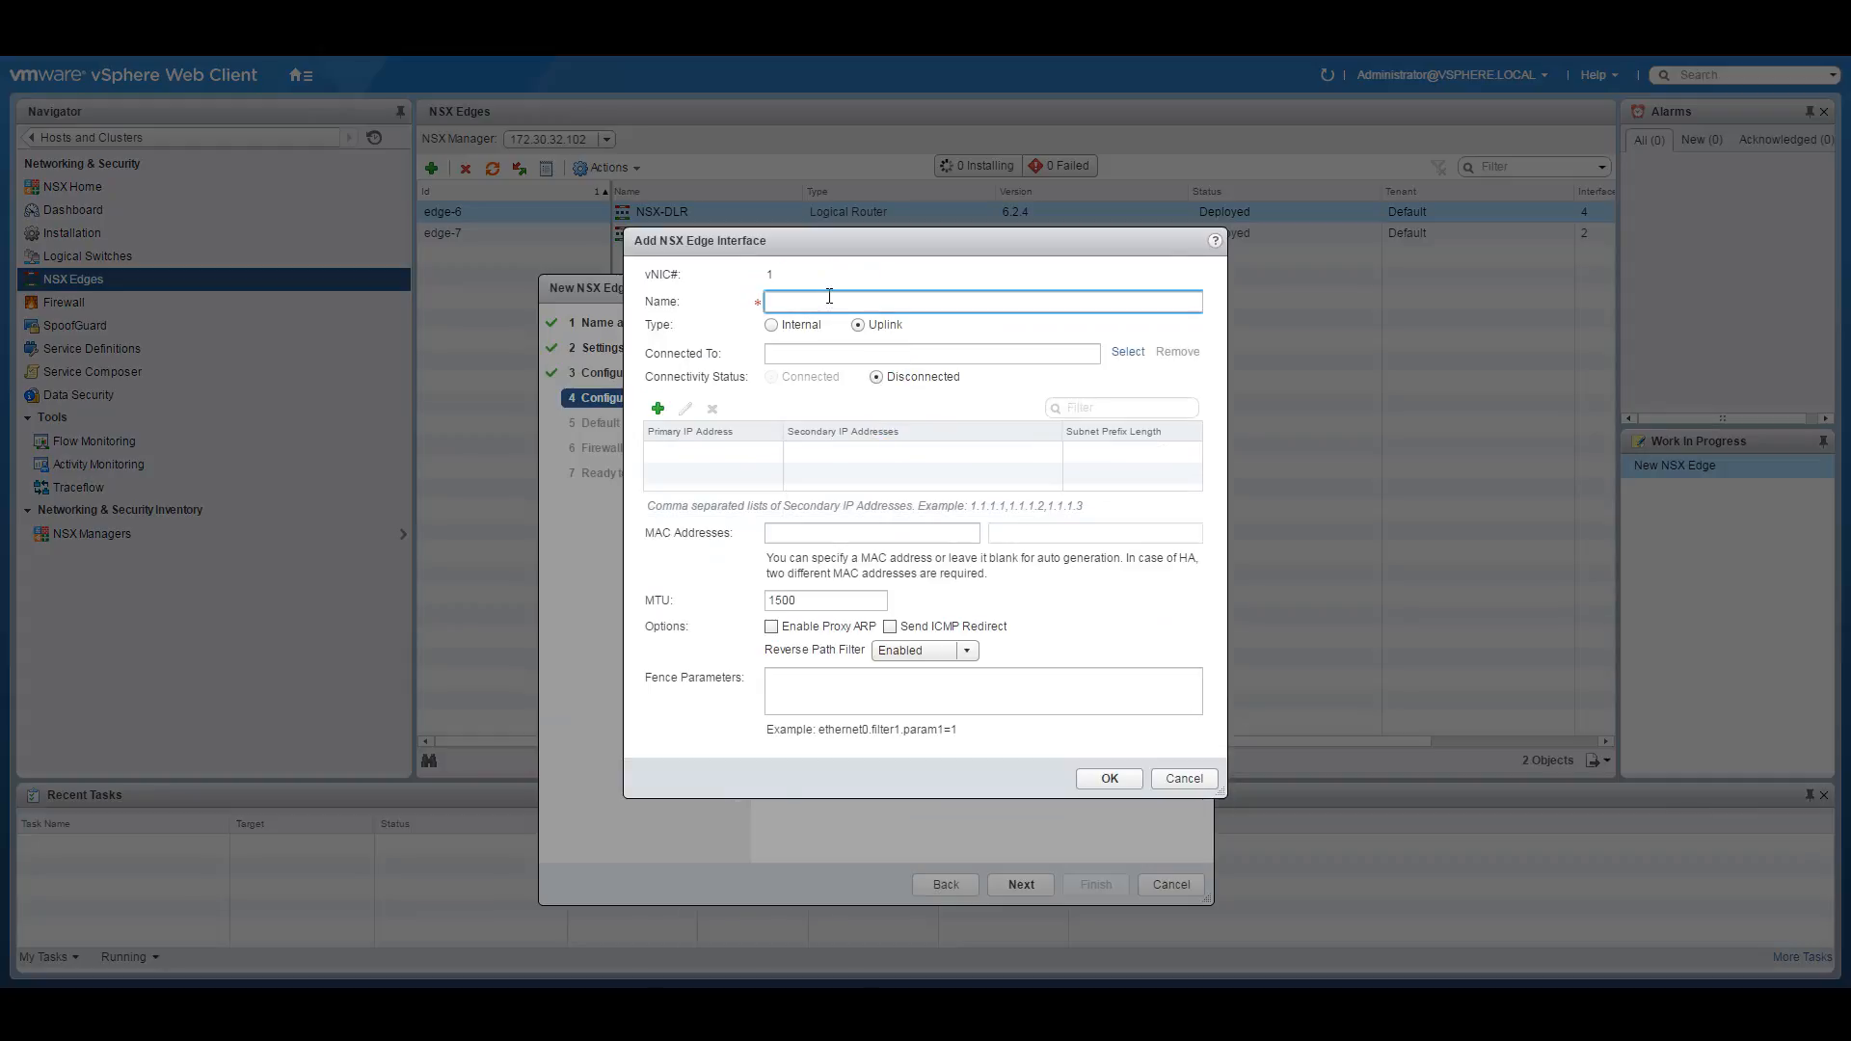
type("Transit-Interface")
left_click(779, 325)
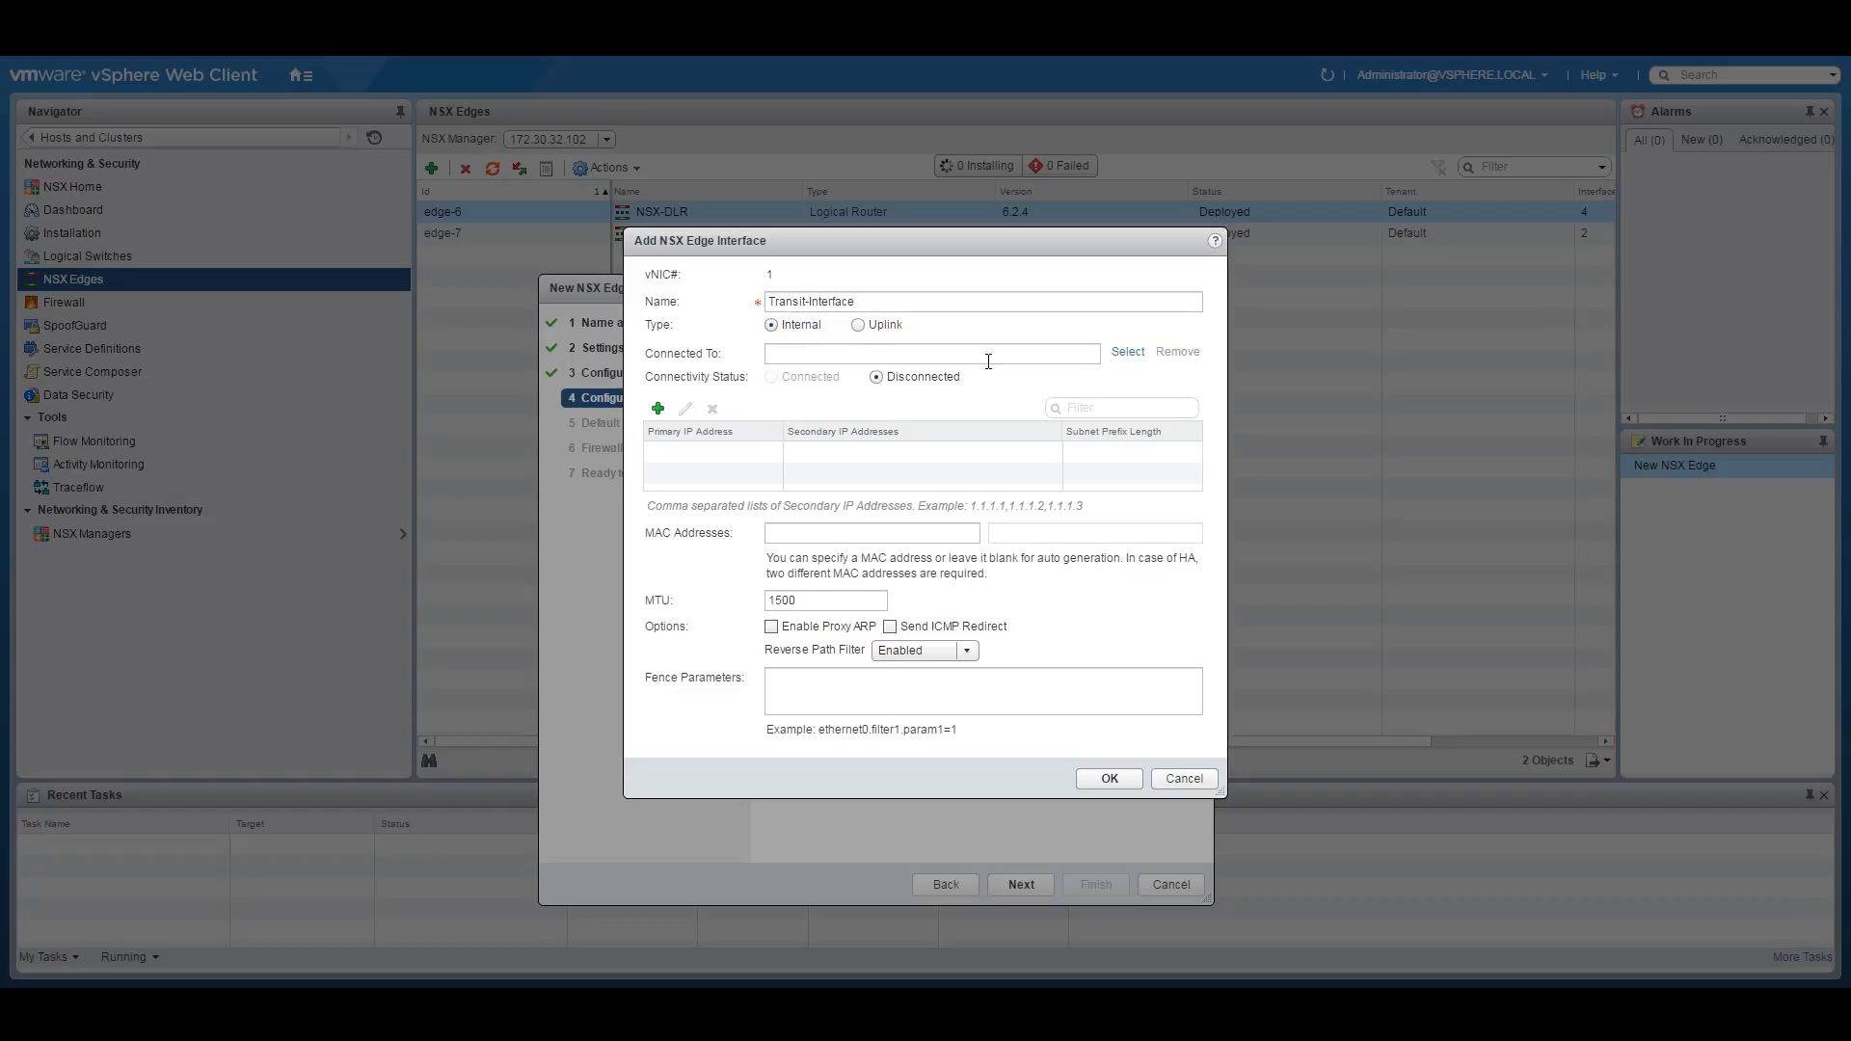
left_click(1125, 353)
left_click(744, 471)
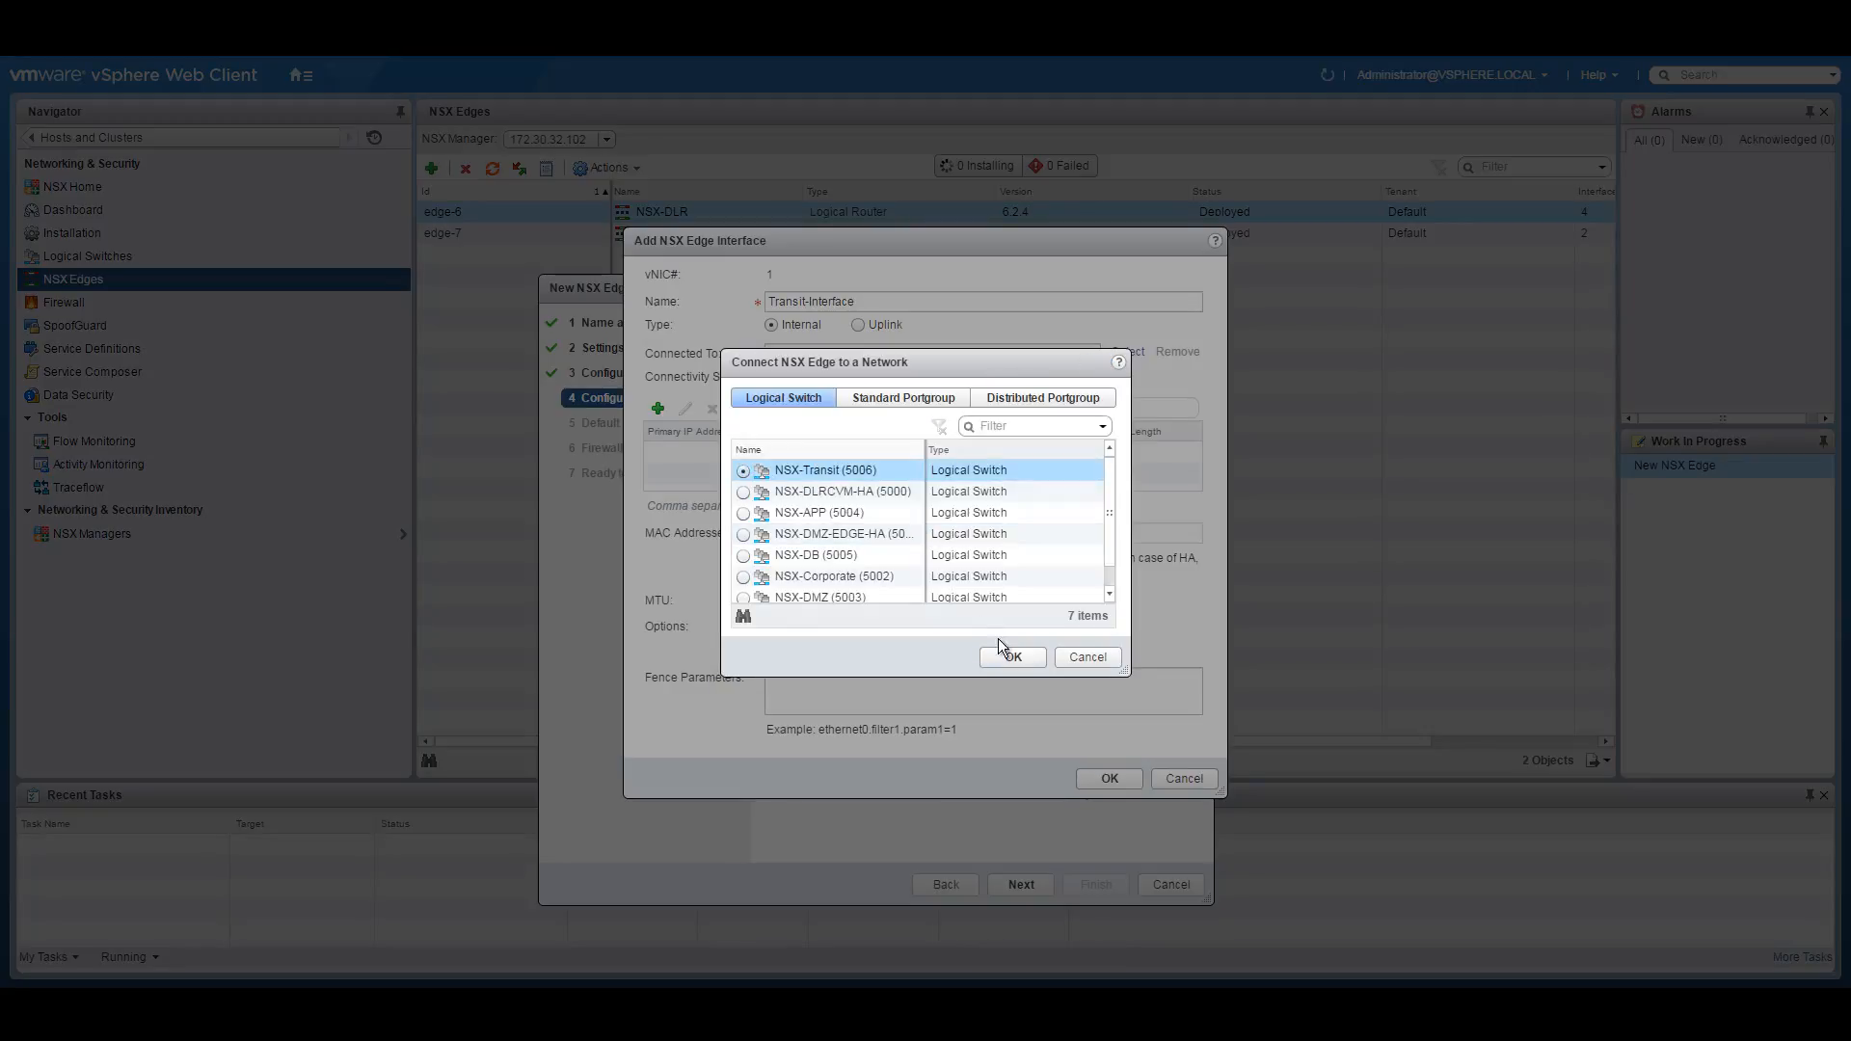
left_click(1012, 657)
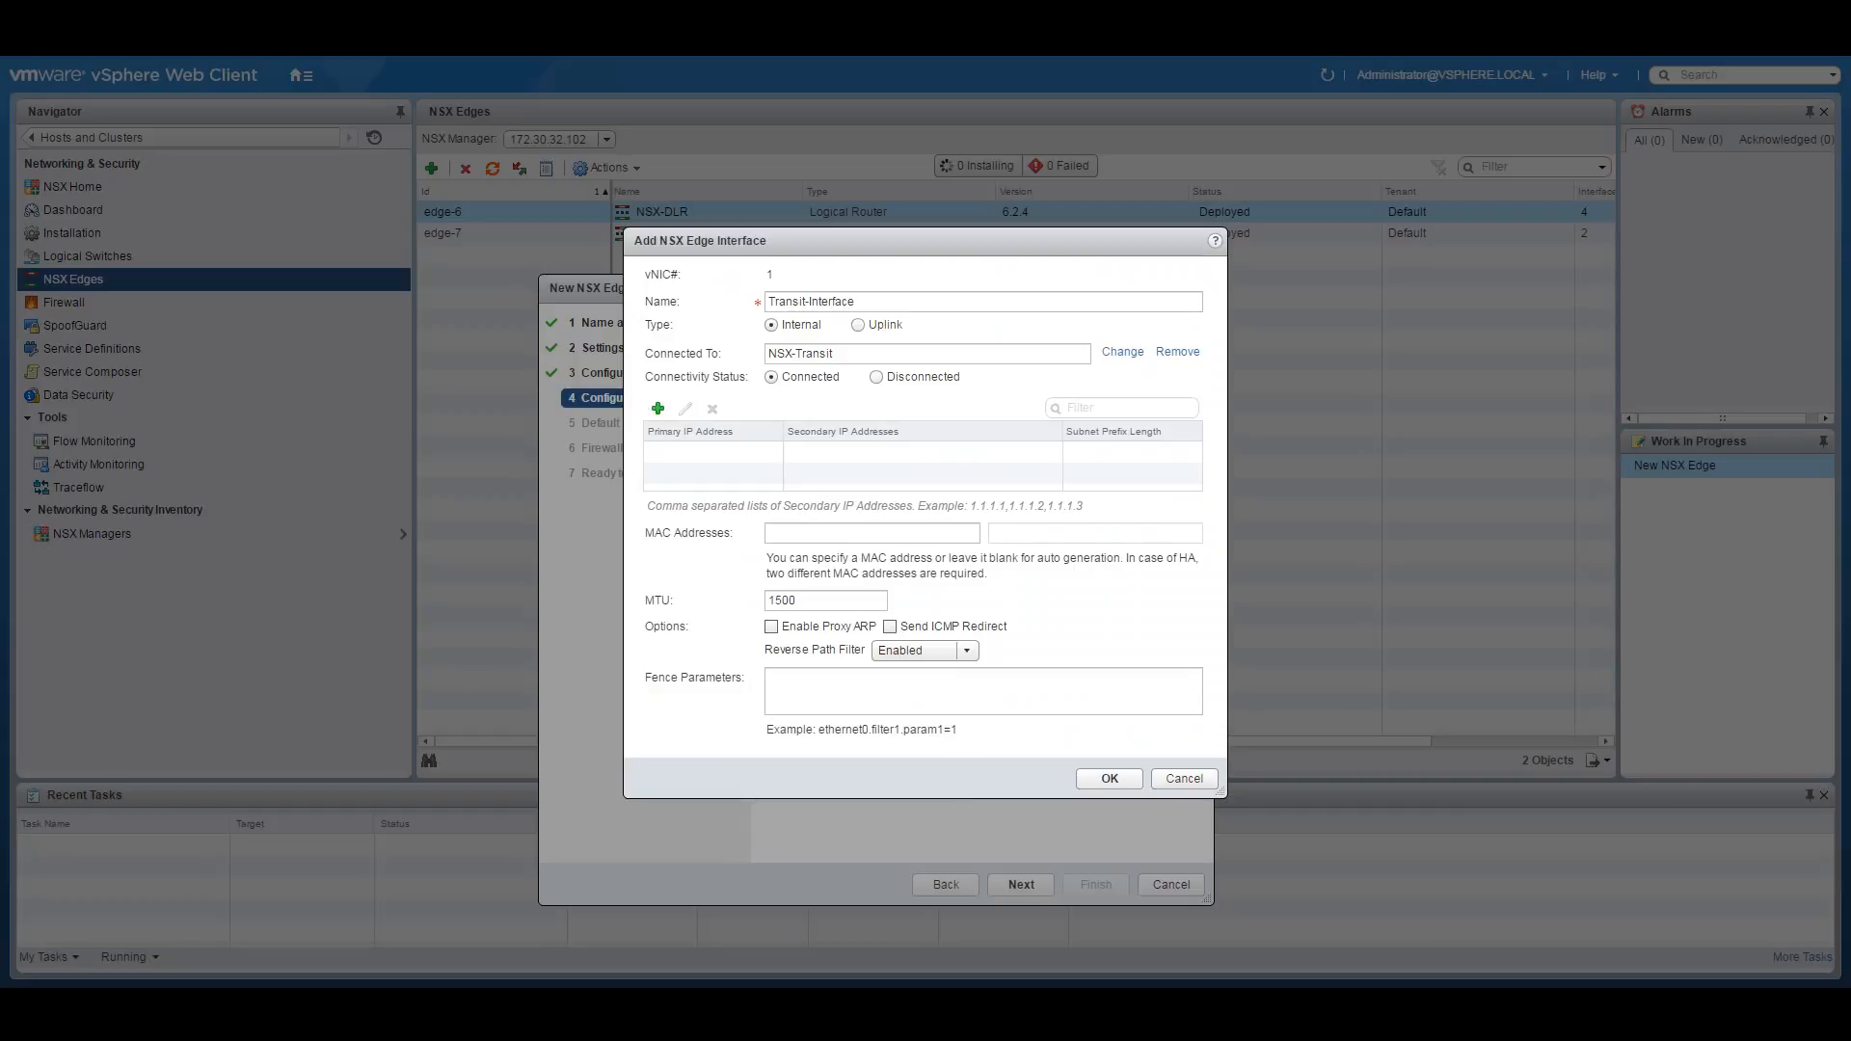
Copy the transit subnet from the diagram and set the interface's primary IP to 10.251.5.4.
key("alt+Tab")
left_click_drag(898, 636, 967, 636)
right_click(968, 636)
left_click(1002, 654)
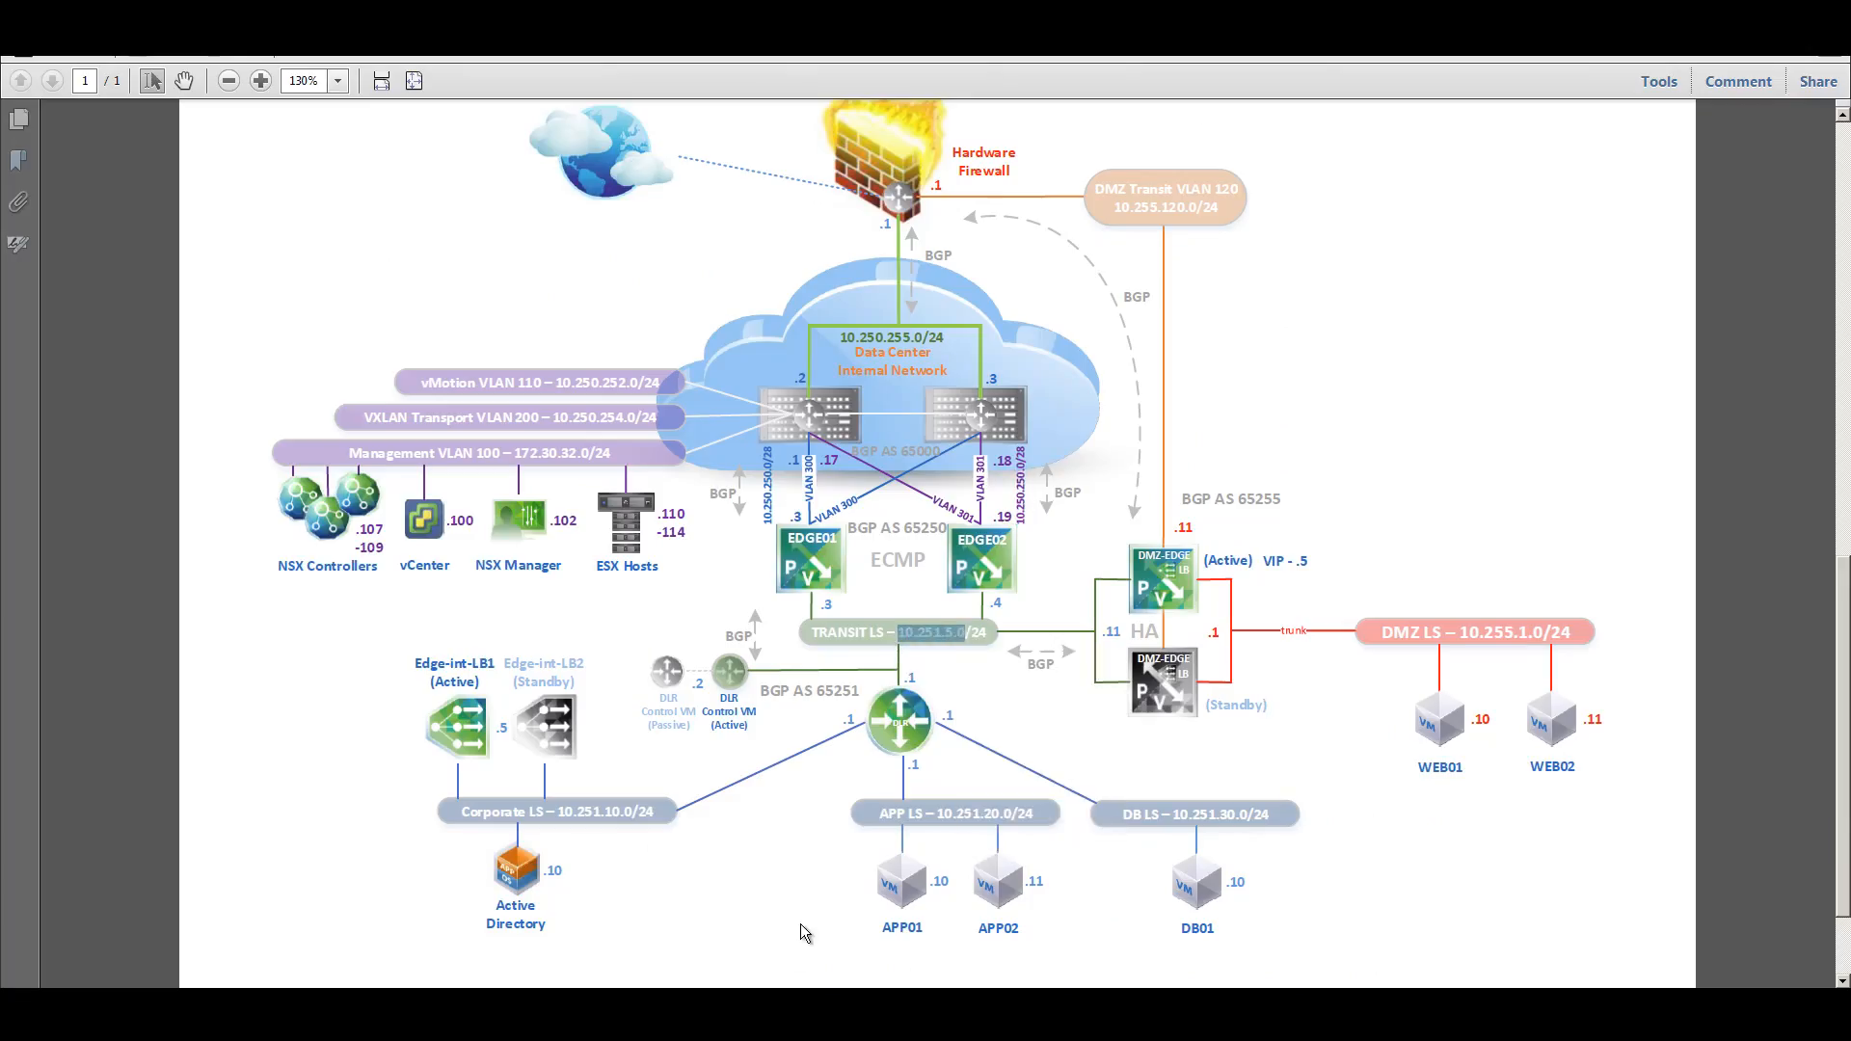
key("alt+Tab")
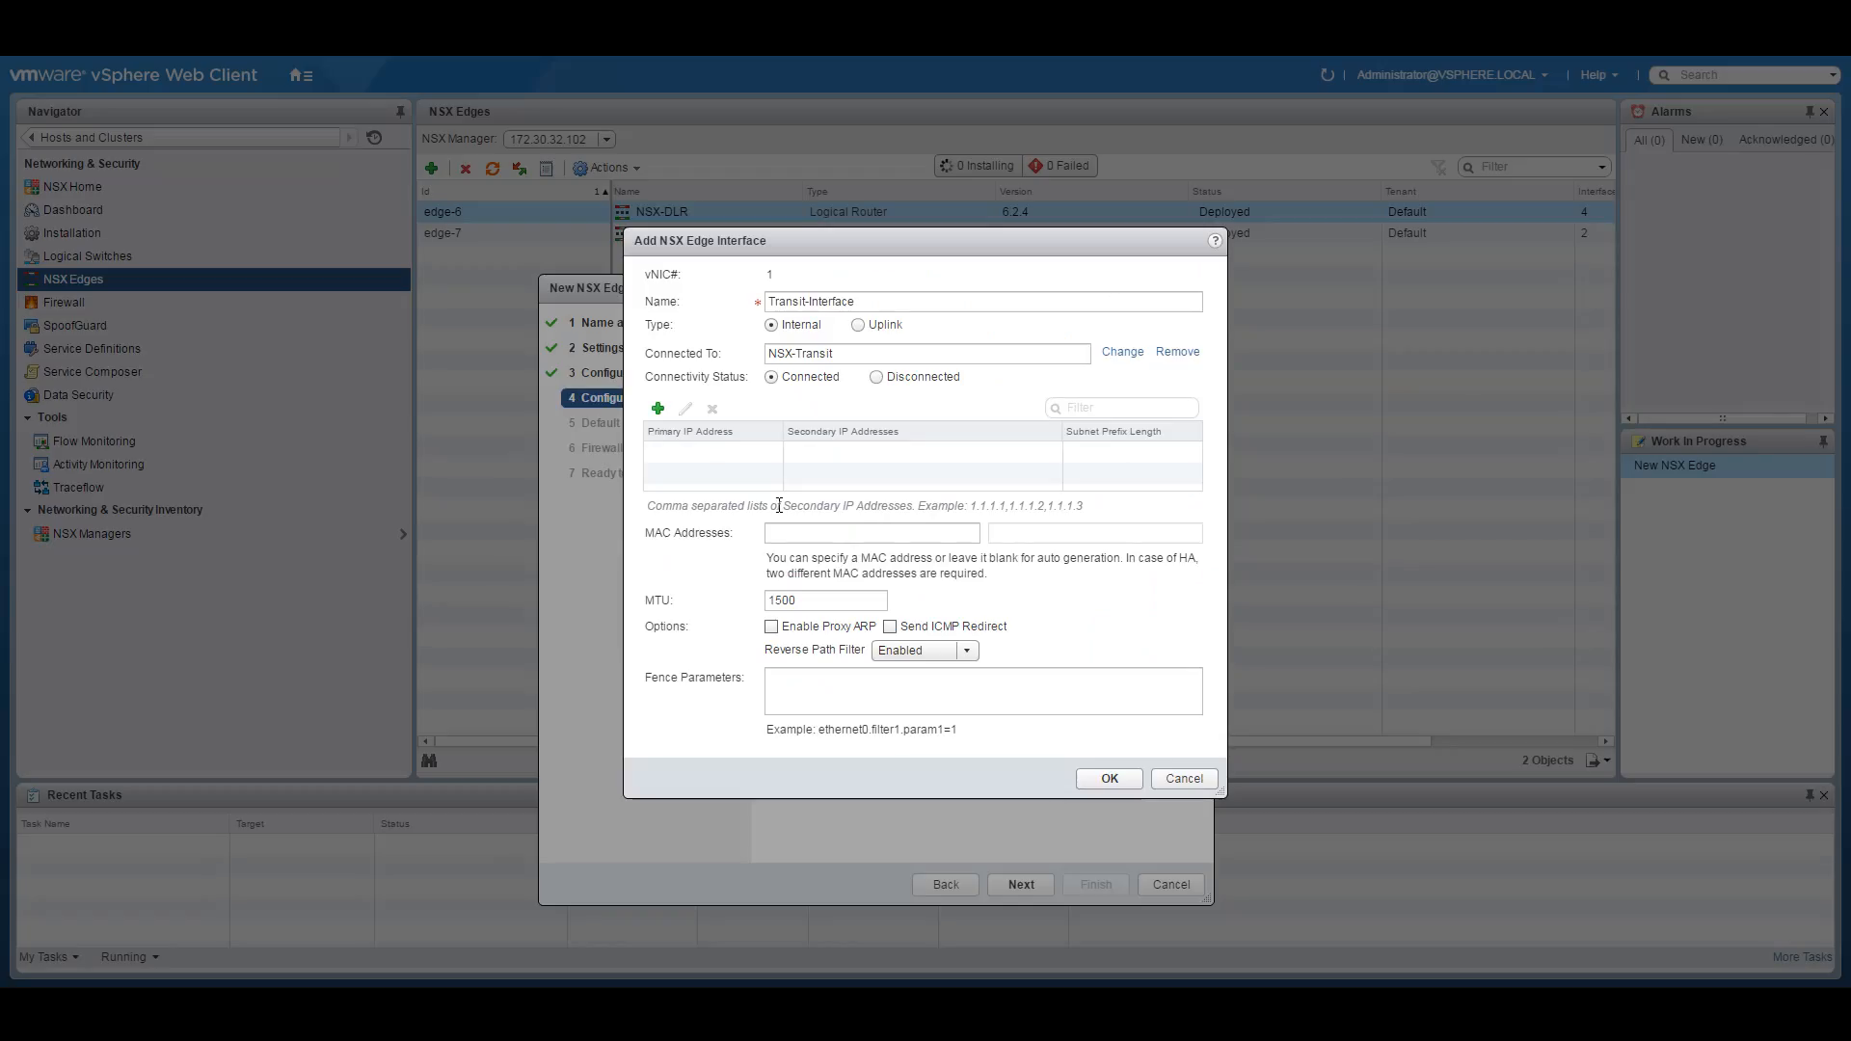
left_click(660, 409)
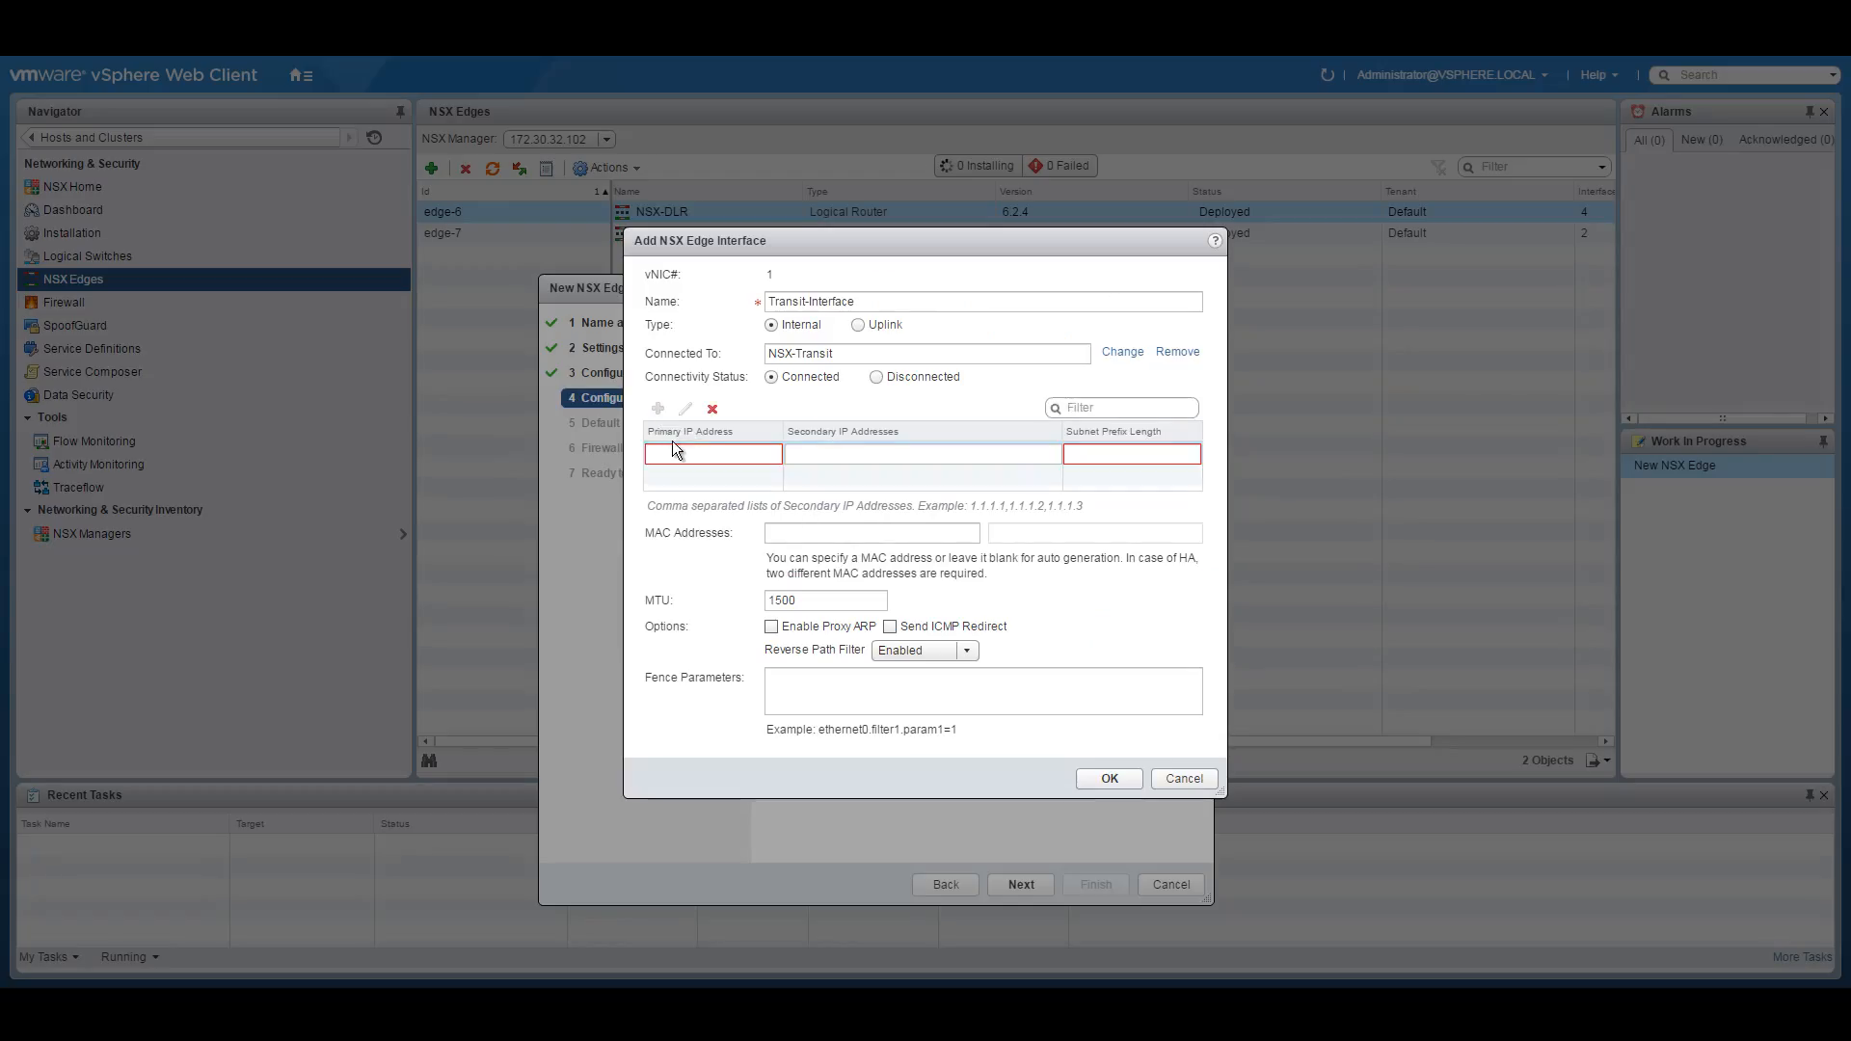
key("ctrl+v")
key("BackSpace")
type("4")
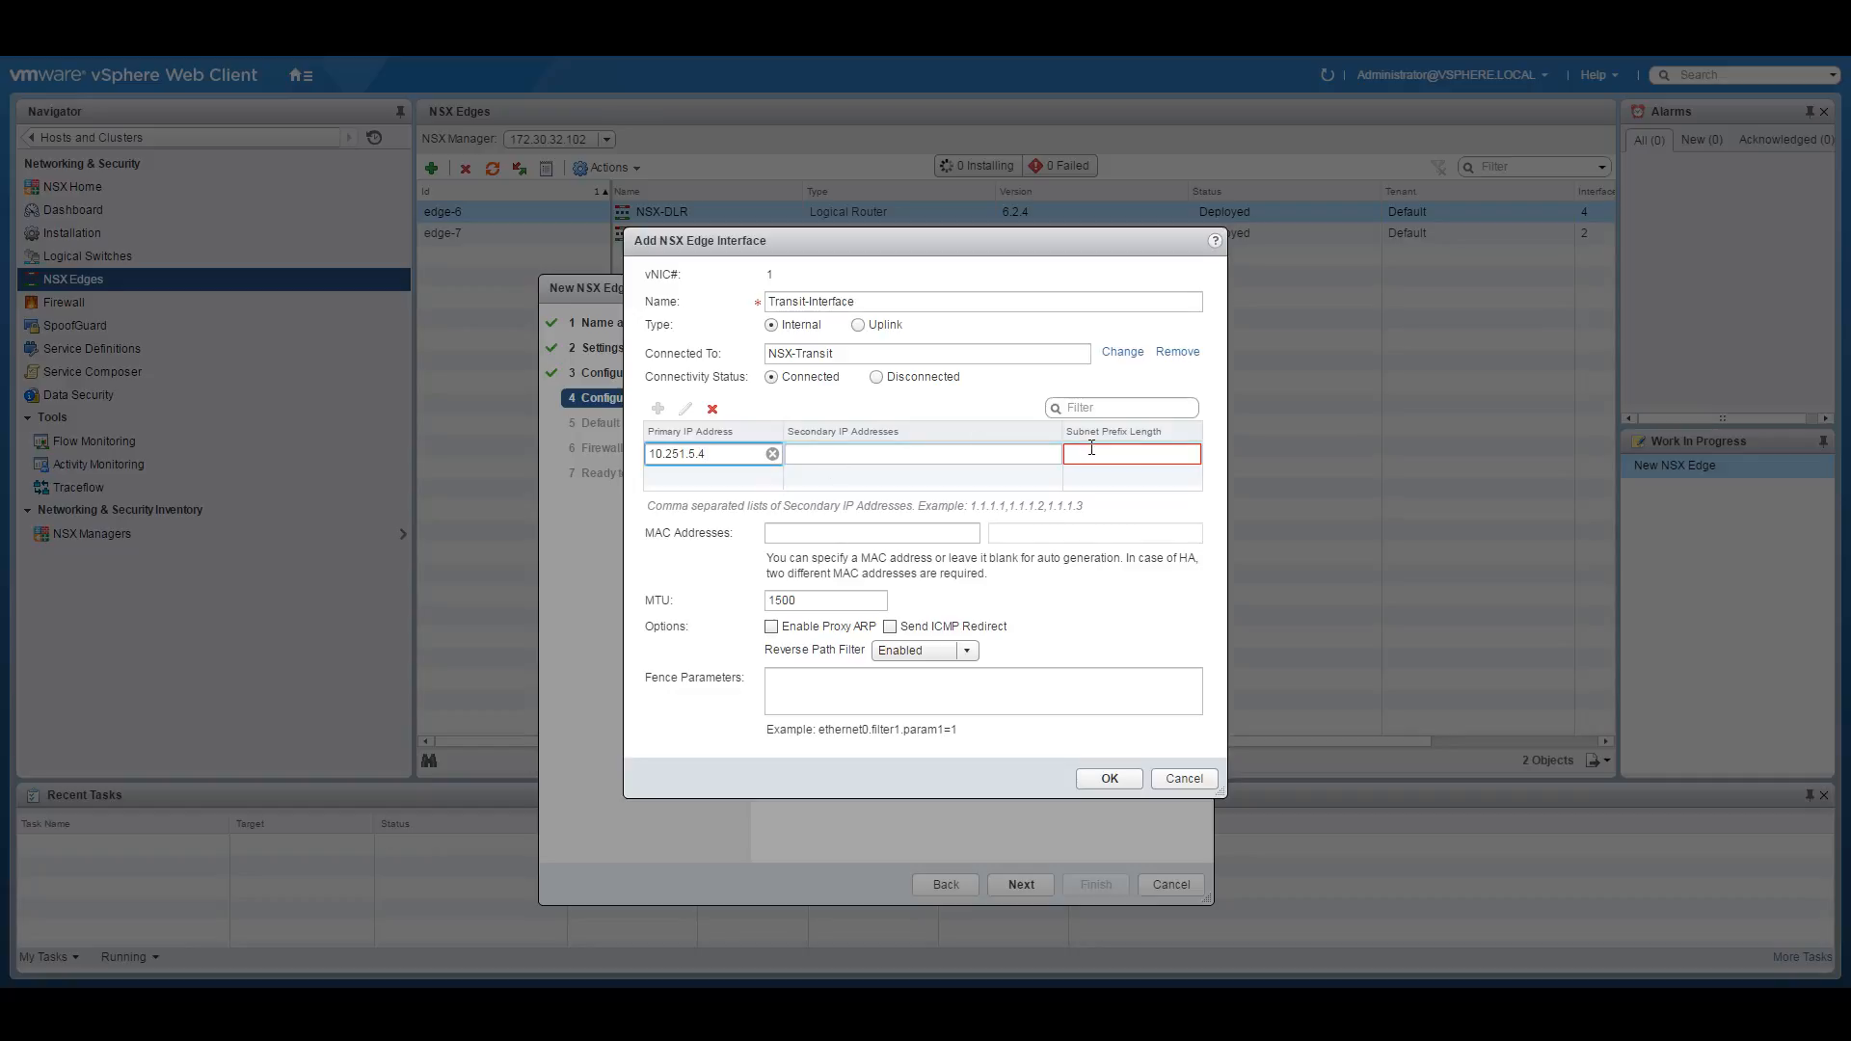
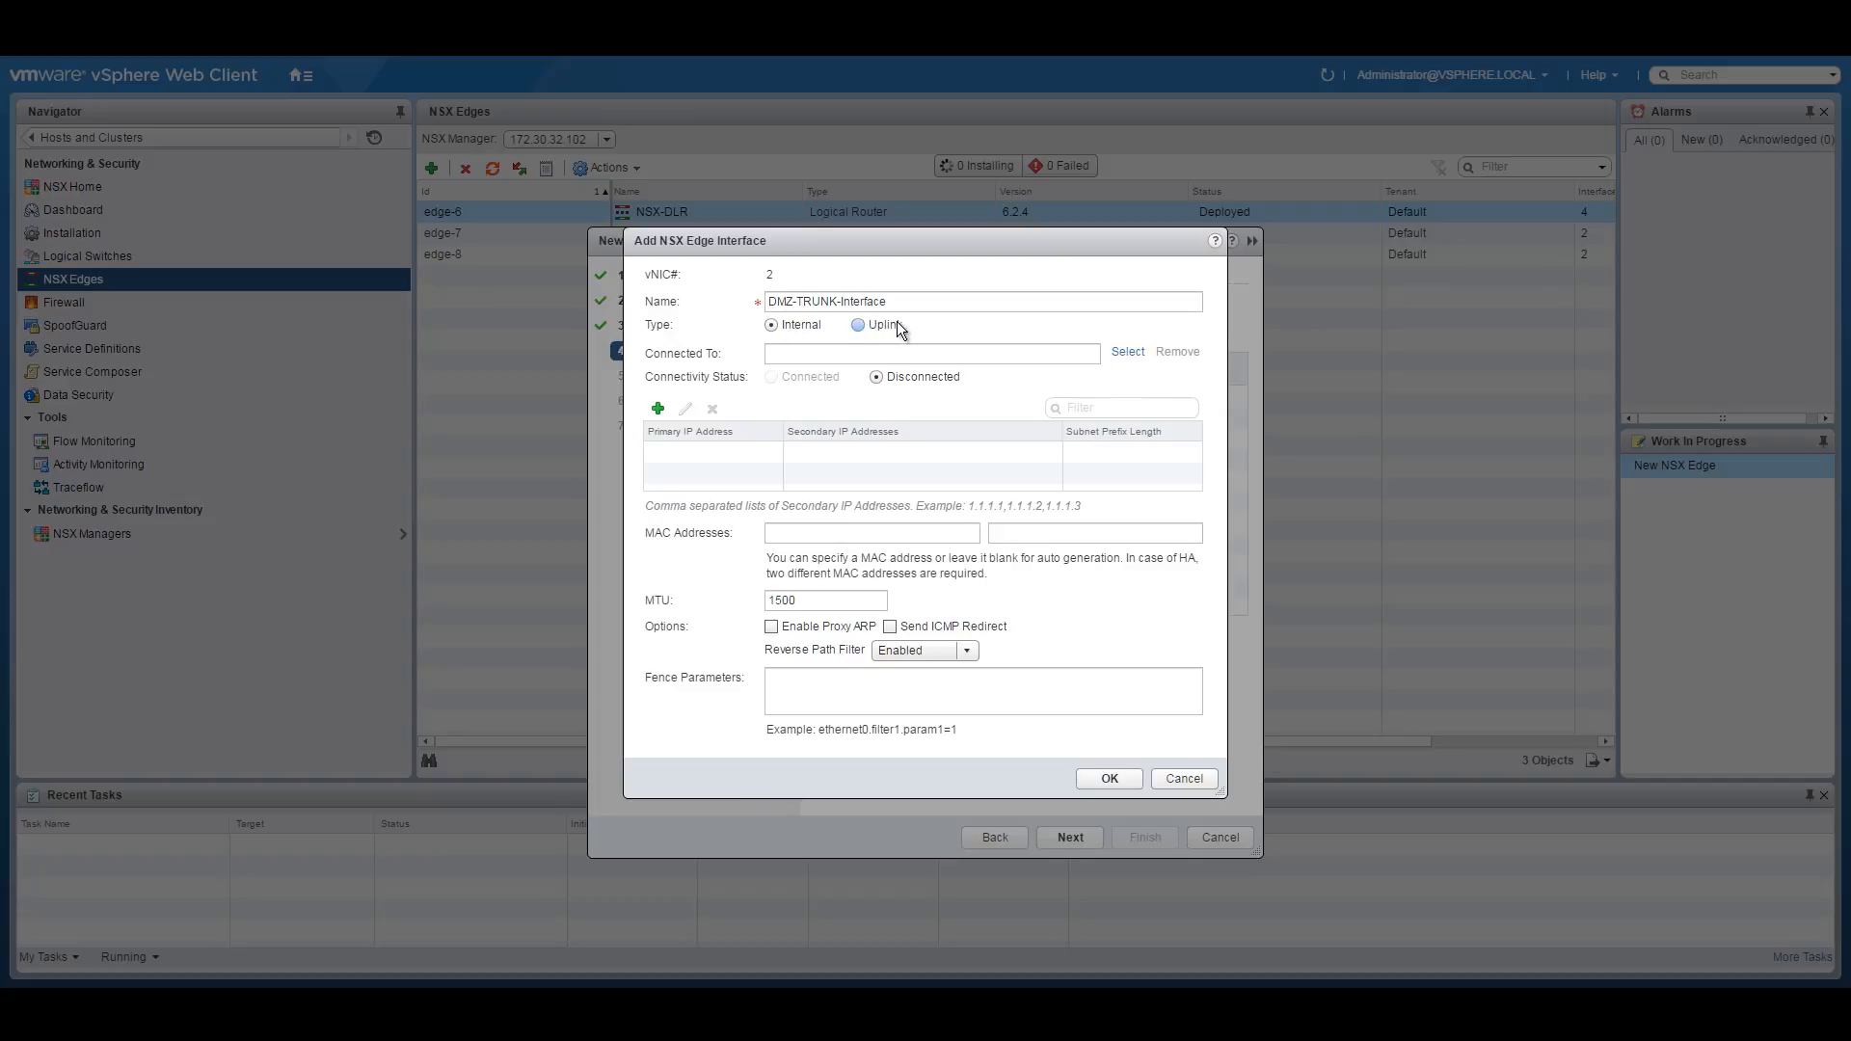
Discard the unfinished interface and continue to default gateway settings with the two interfaces kept.
left_click(1184, 779)
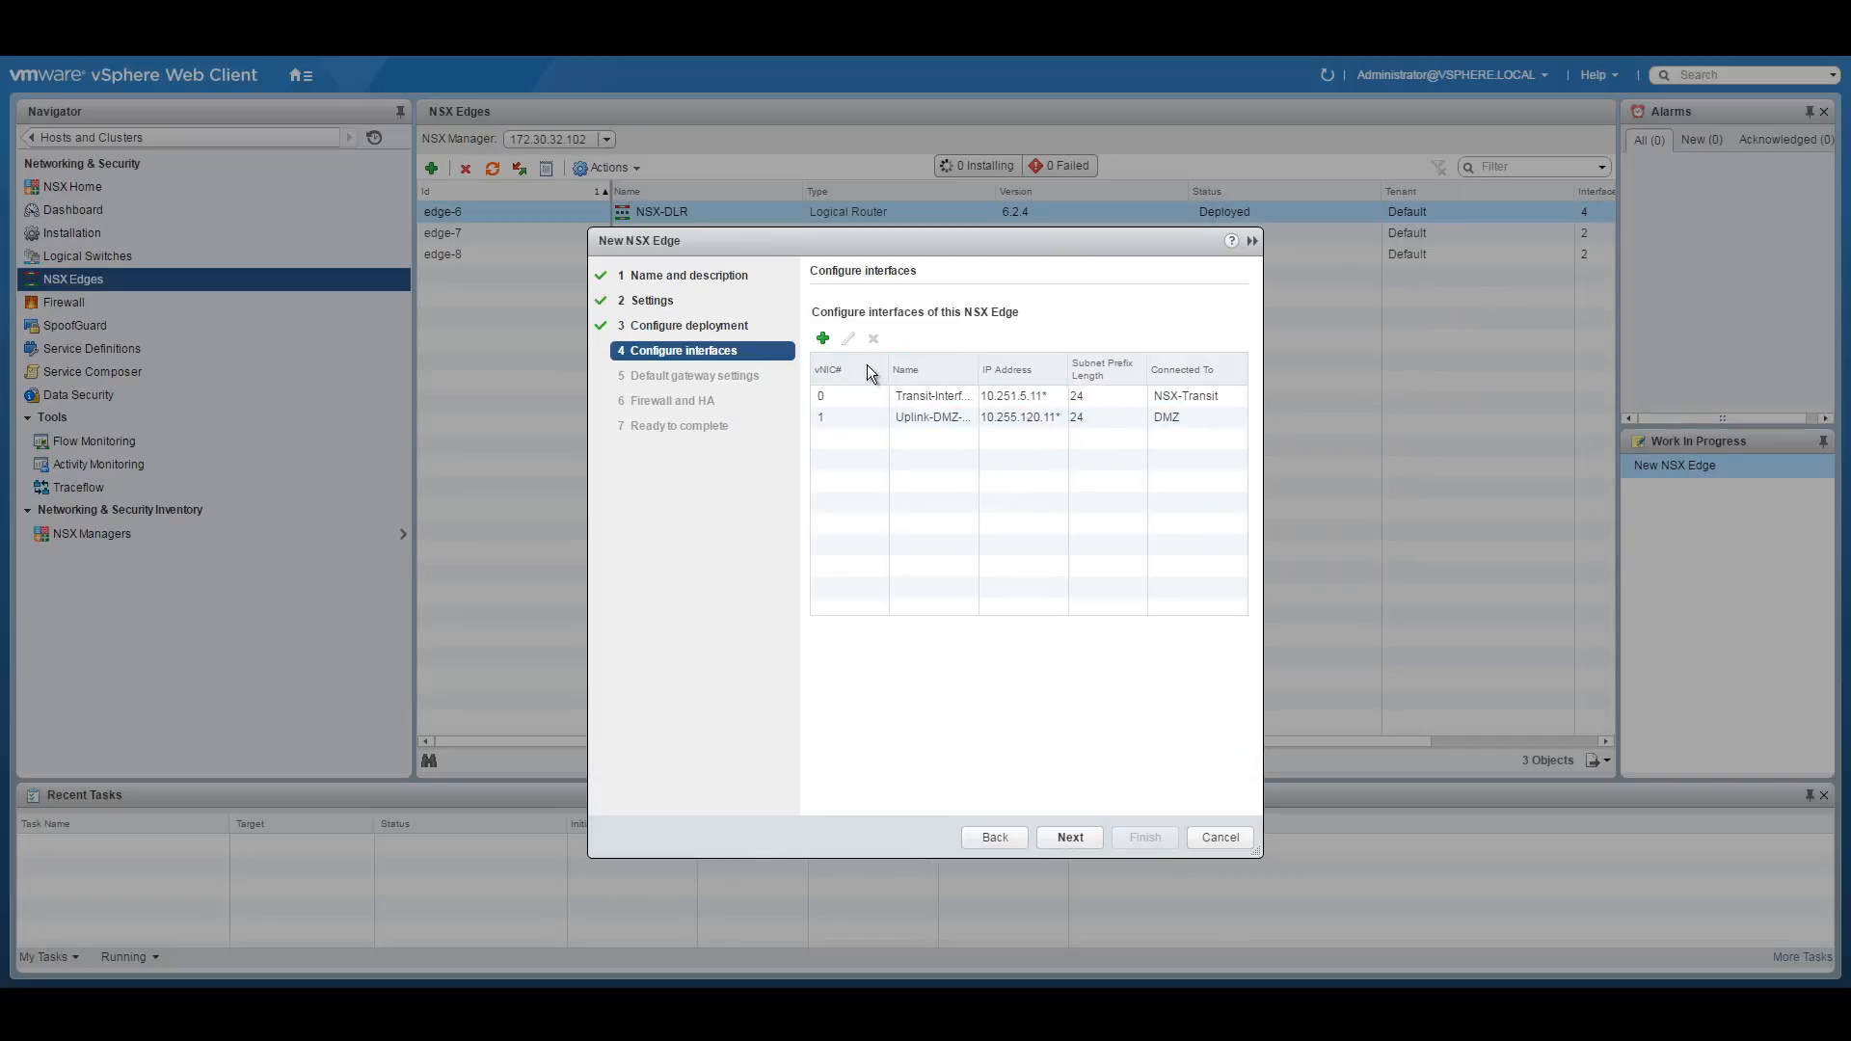
left_click(1069, 838)
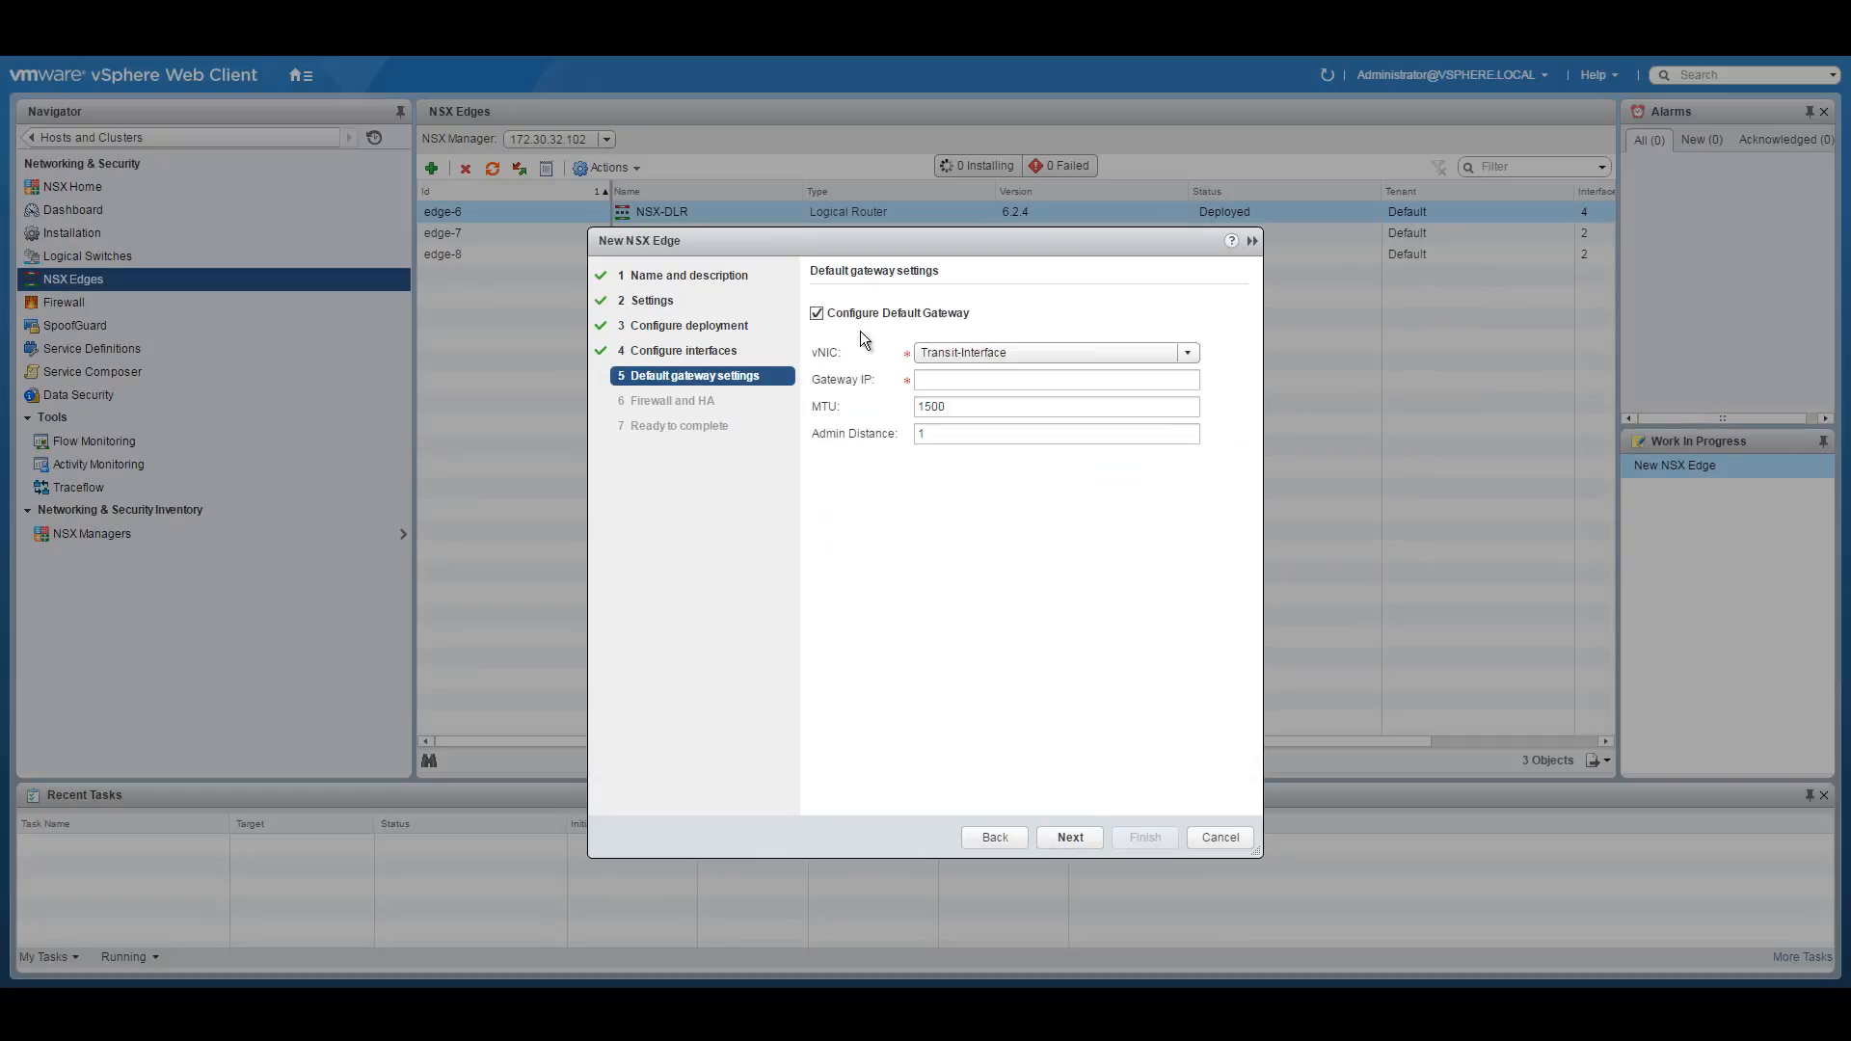
Turn off the default gateway, enable an Accept default firewall policy, and keep HA vNIC as any.
left_click(817, 313)
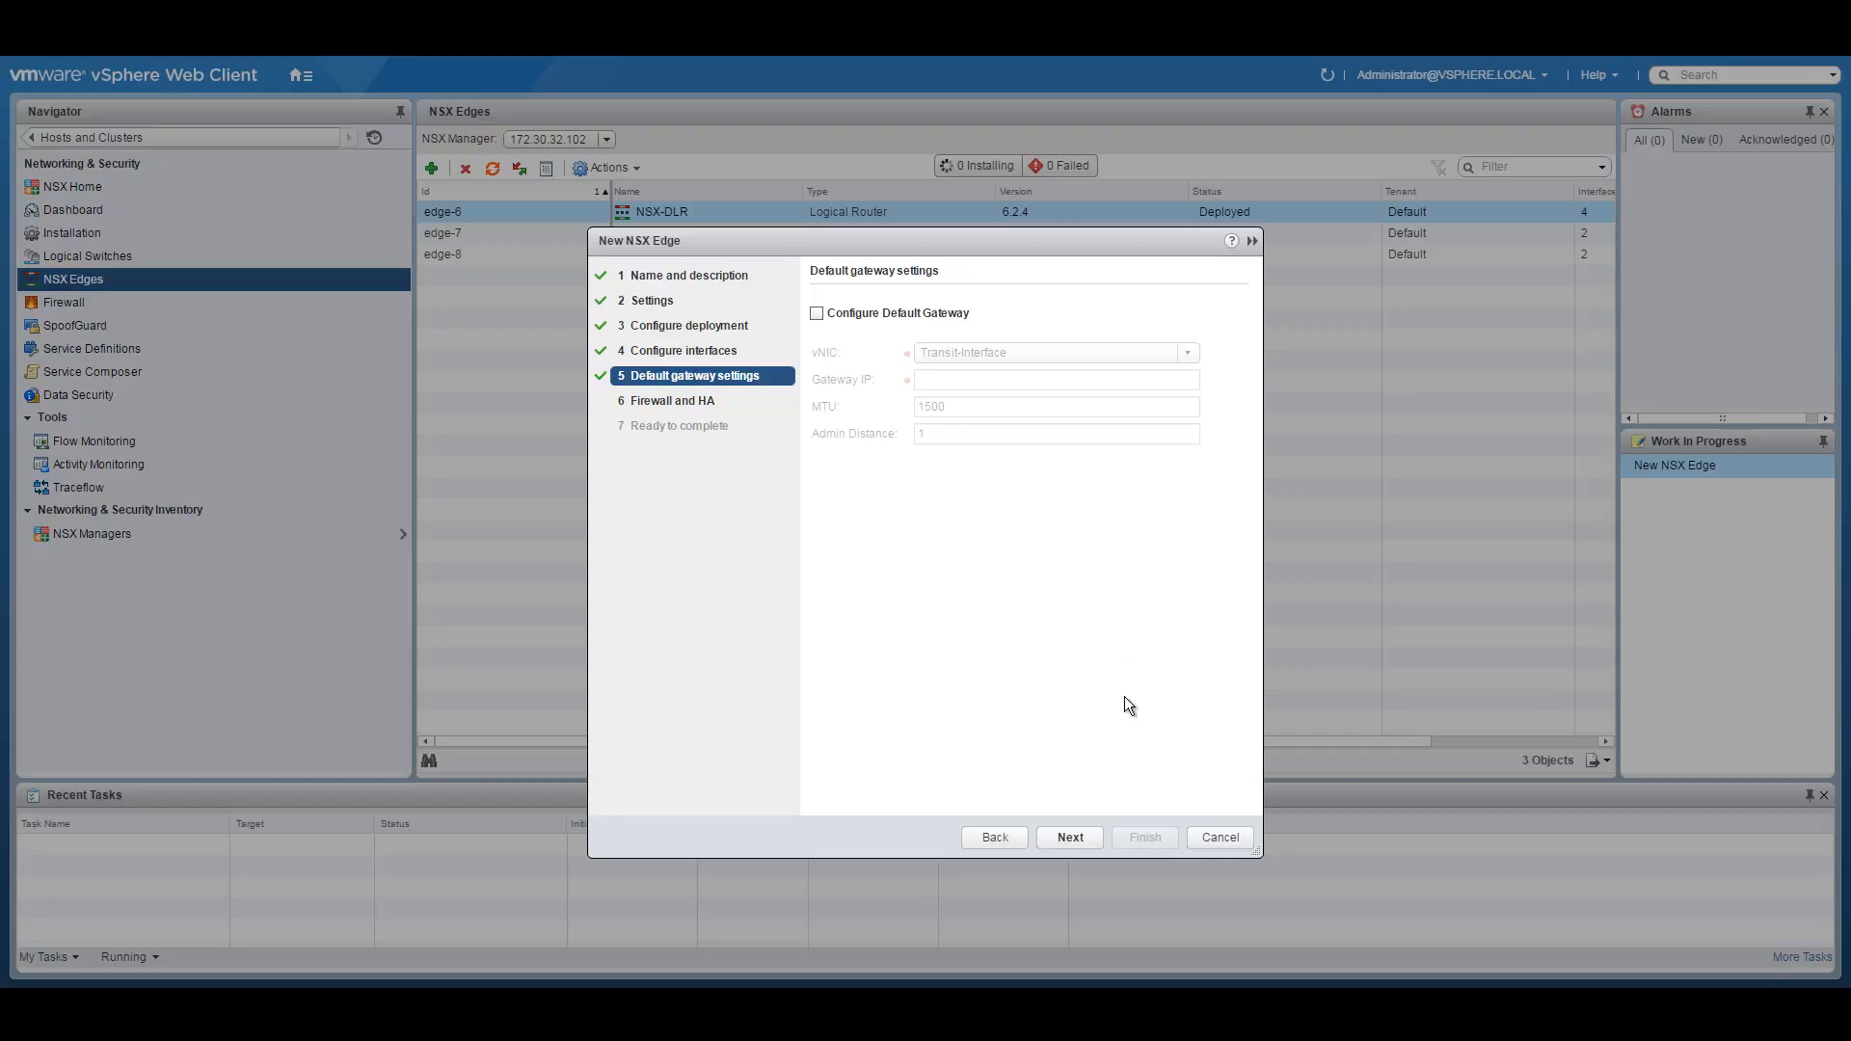
left_click(1072, 837)
left_click(859, 314)
left_click(943, 346)
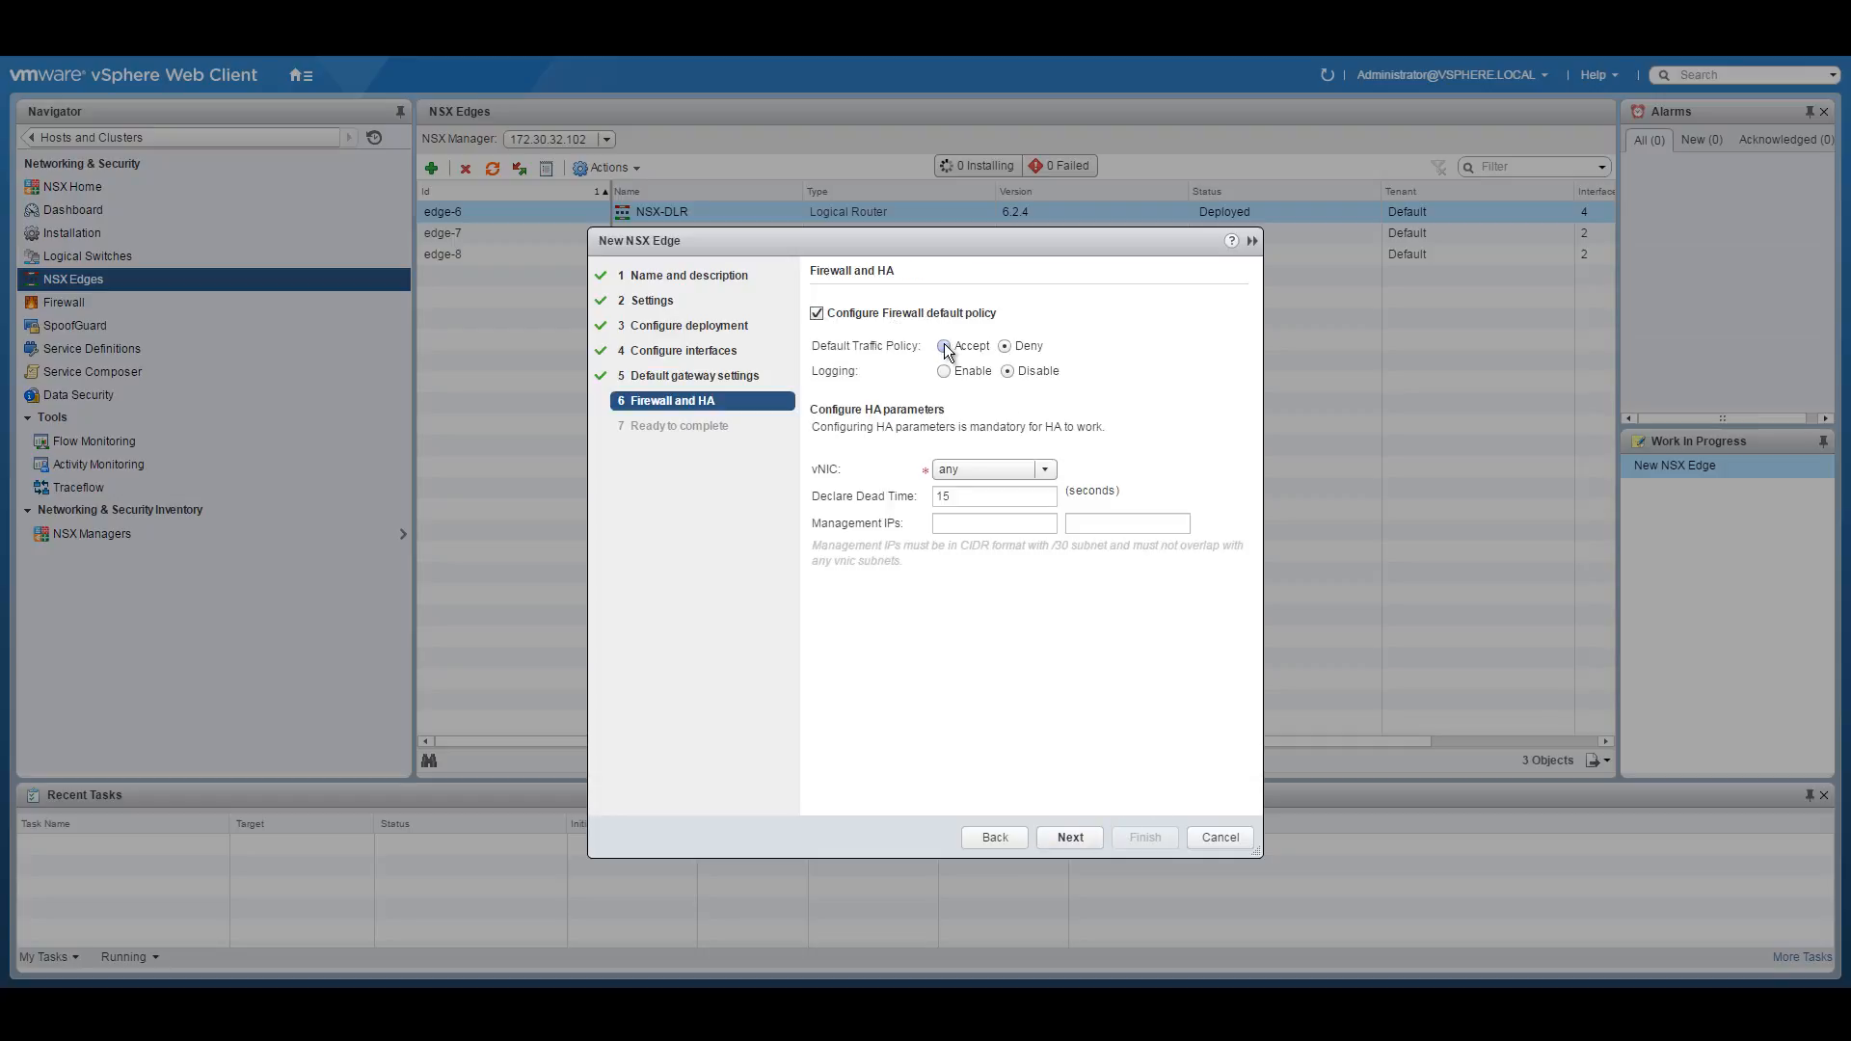
left_click(1044, 471)
left_click(974, 492)
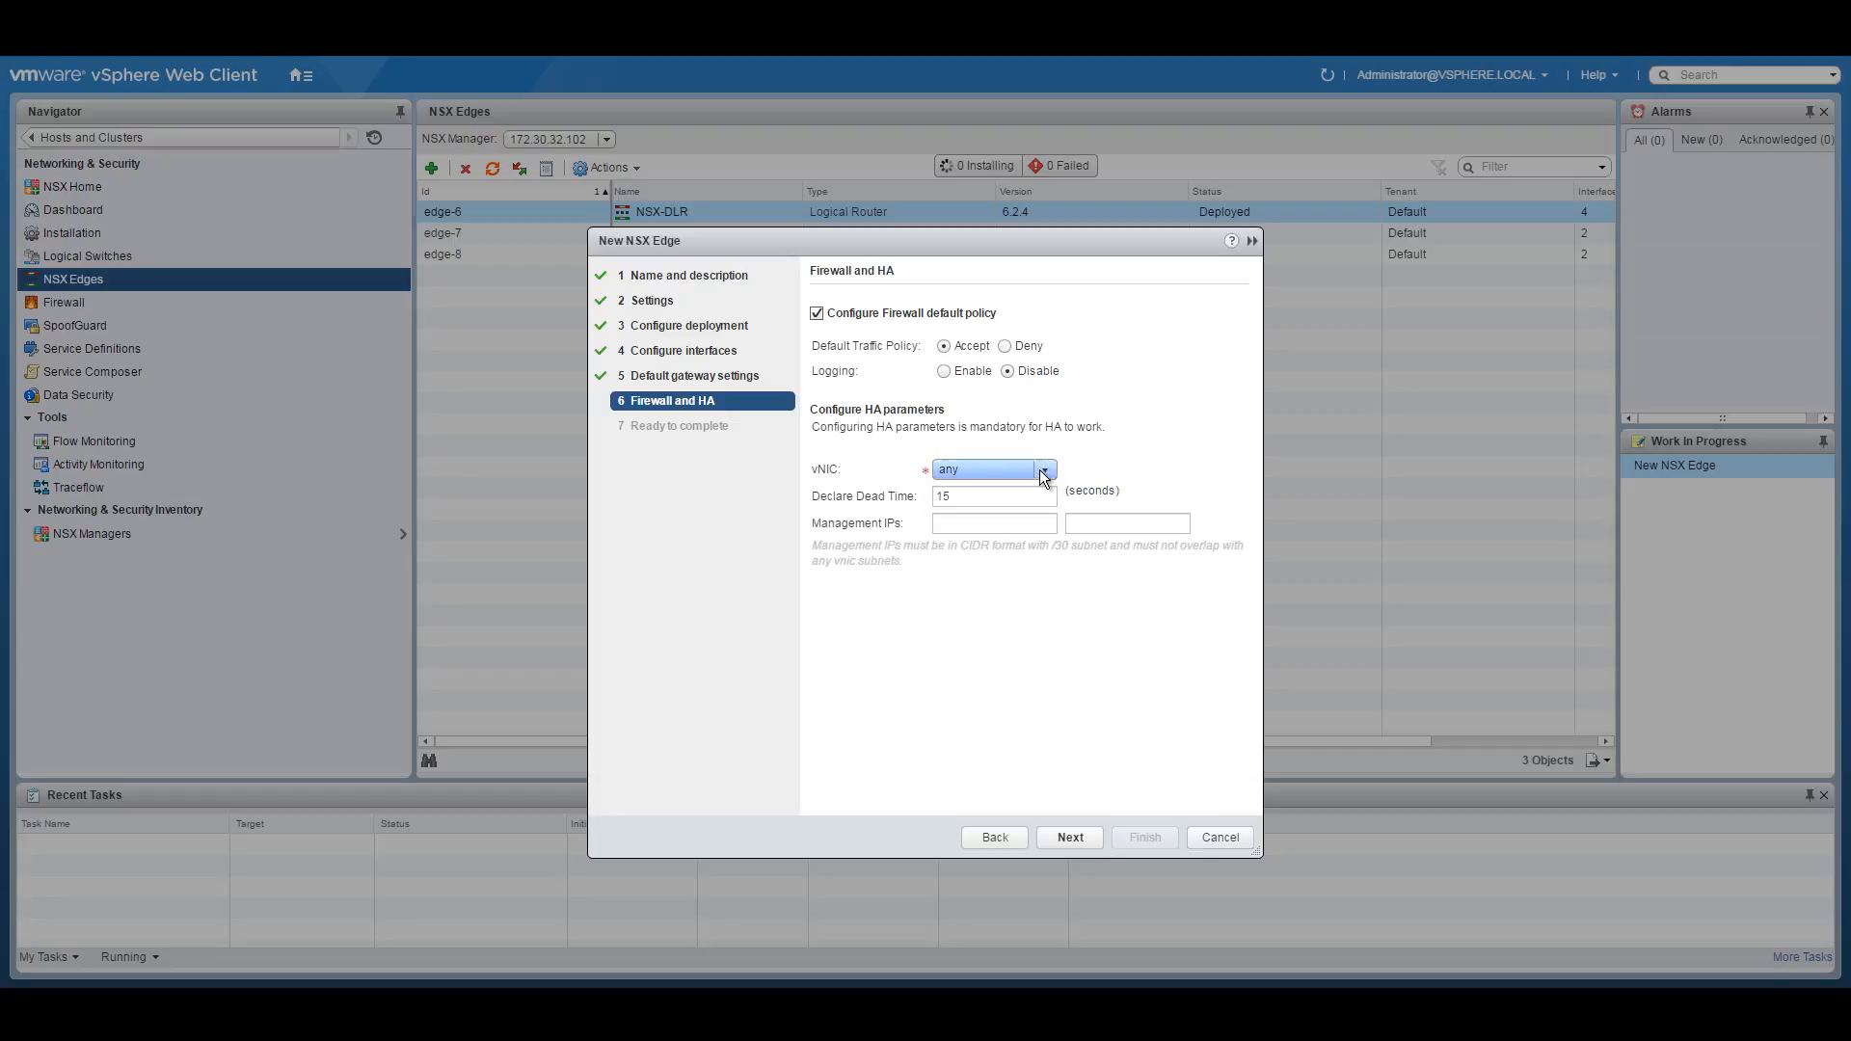
Enter HA management IPs 192.168.100.1/30 and 192.168.100.2/30, leaving the HA vNIC as any.
left_click(995, 525)
type("192.")
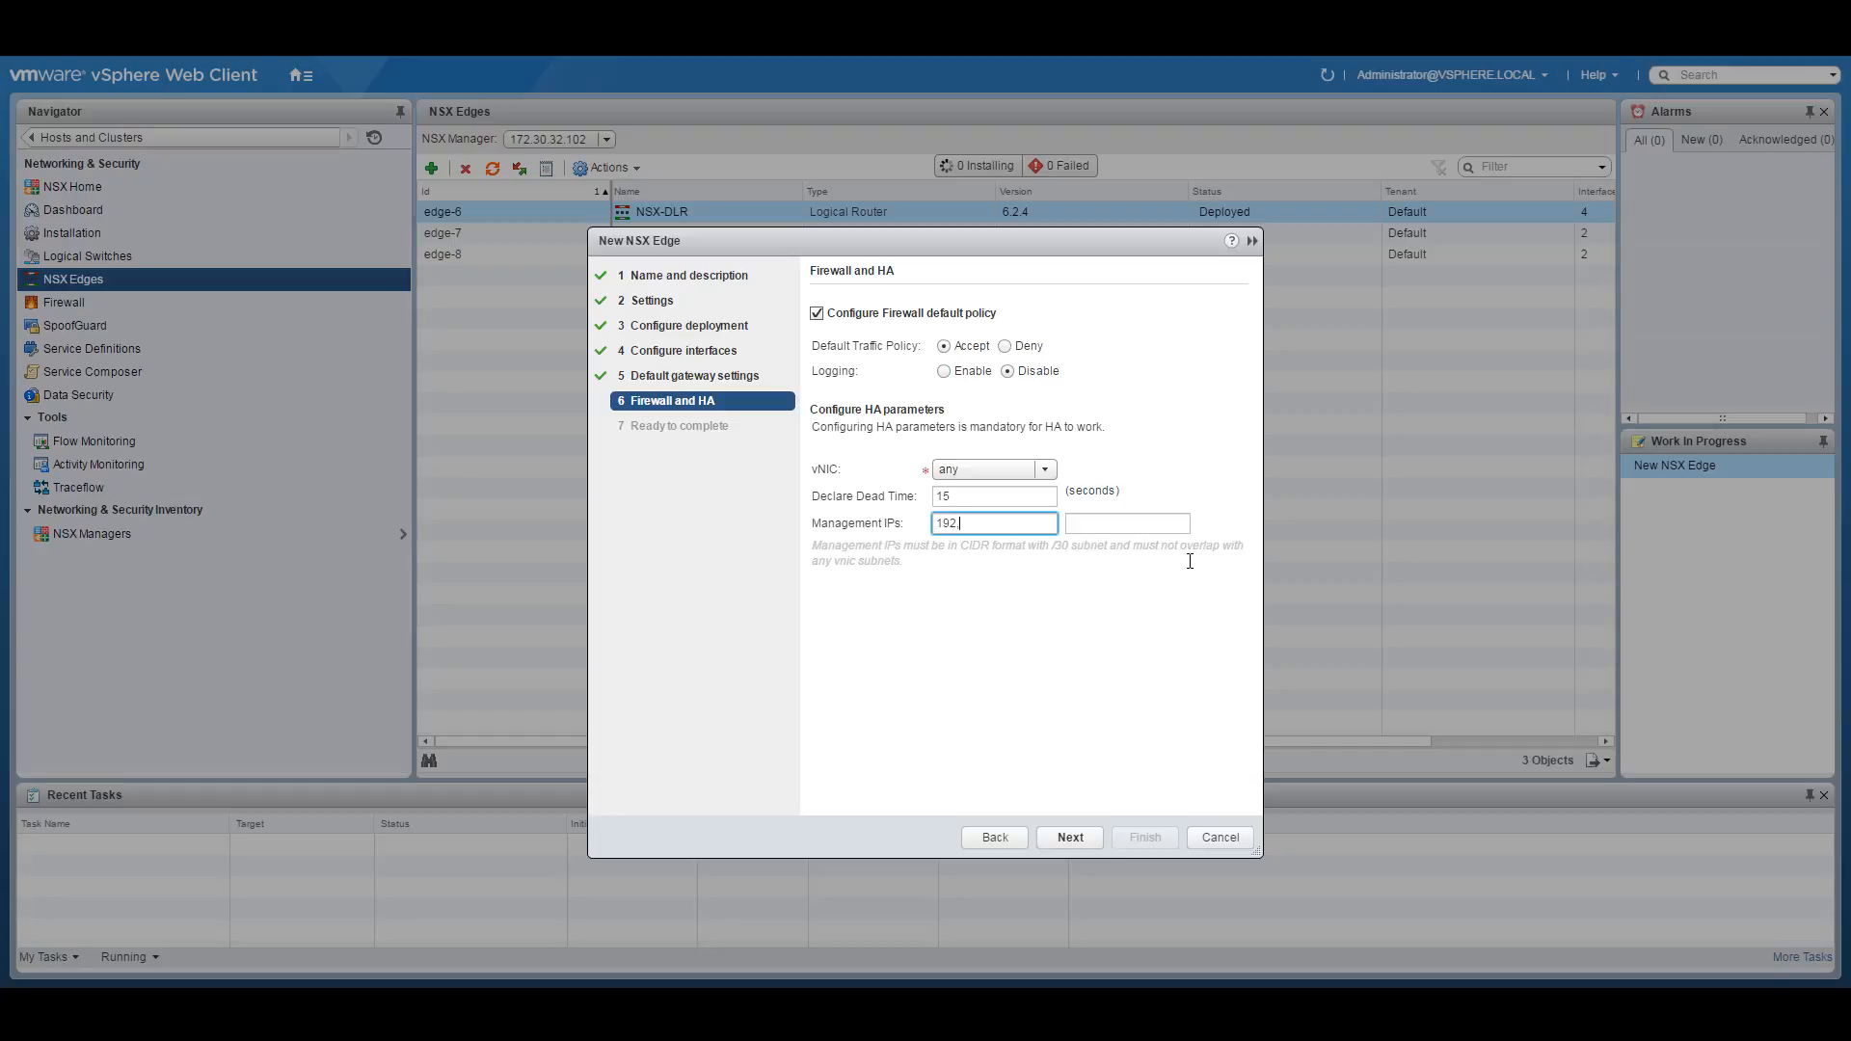
type("168.100.1/30")
key("Tab")
type("192.168")
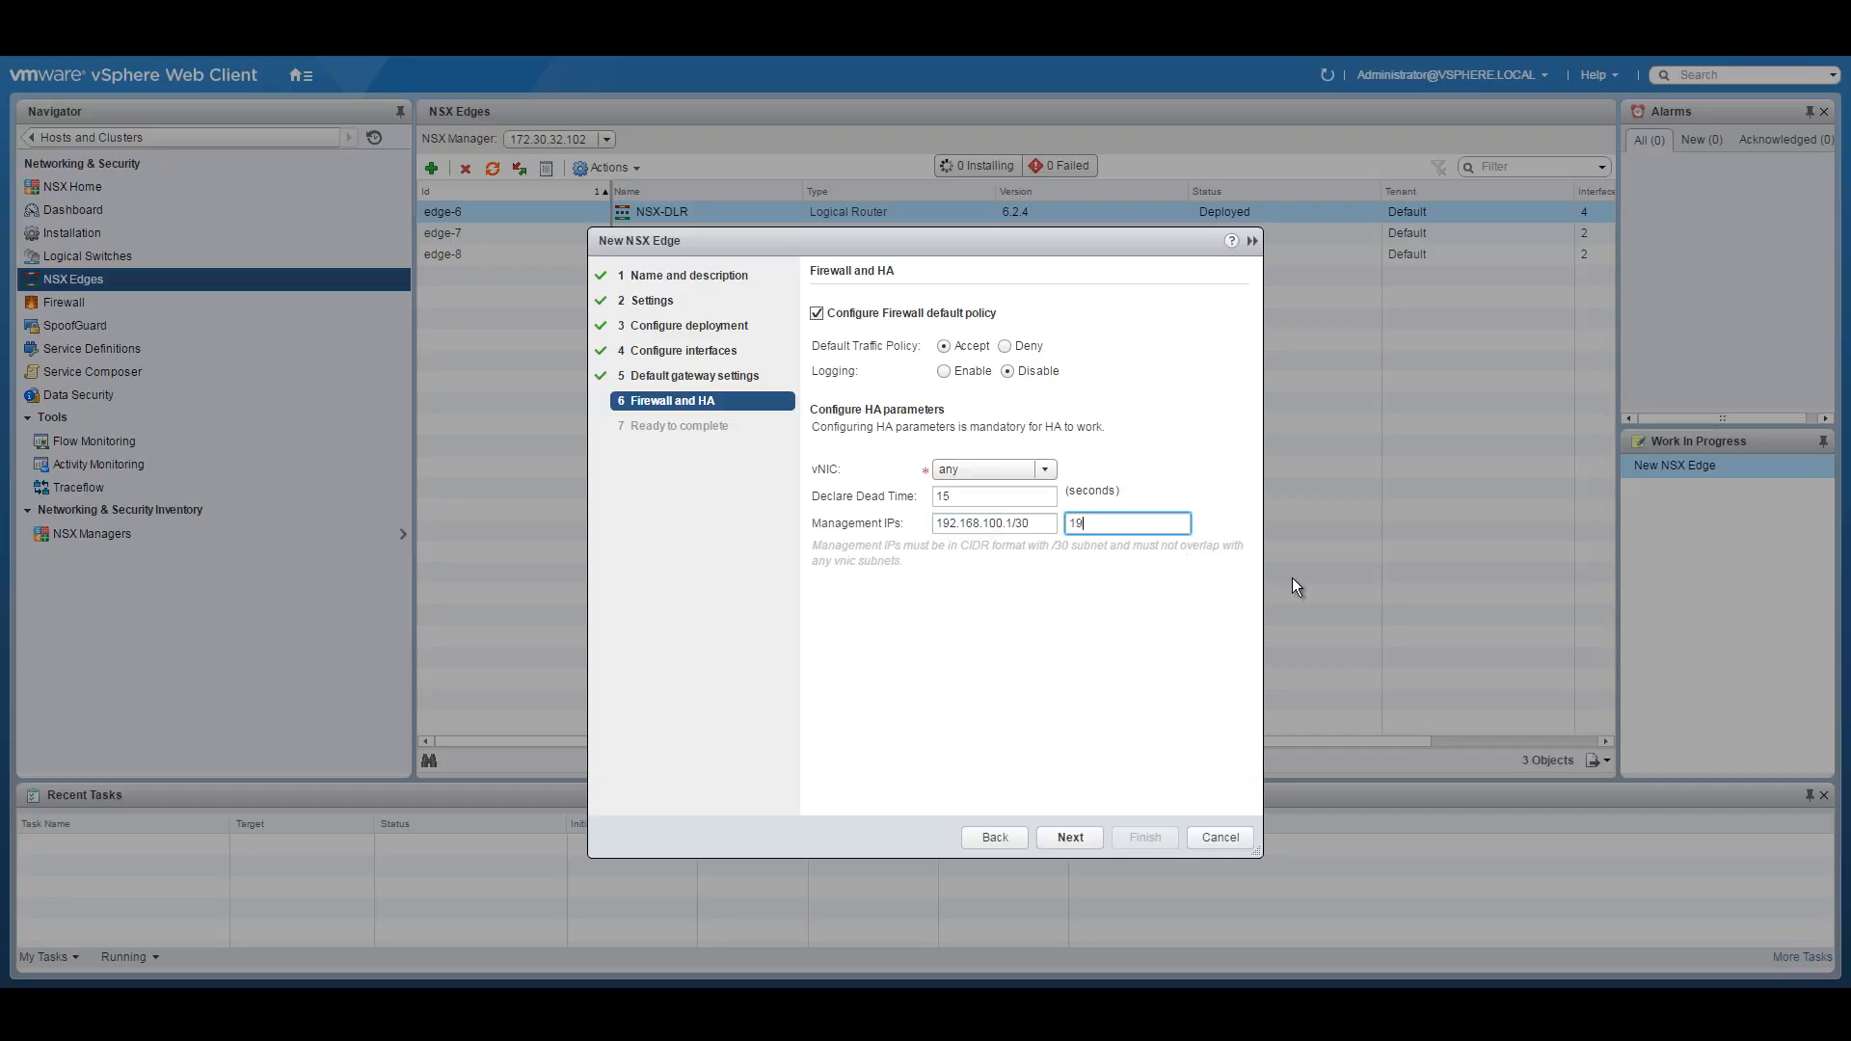
key("BackSpace")
key("BackSpace")
key("BackSpace")
key("BackSpace")
type(".168.100.2/30")
left_click(1004, 529)
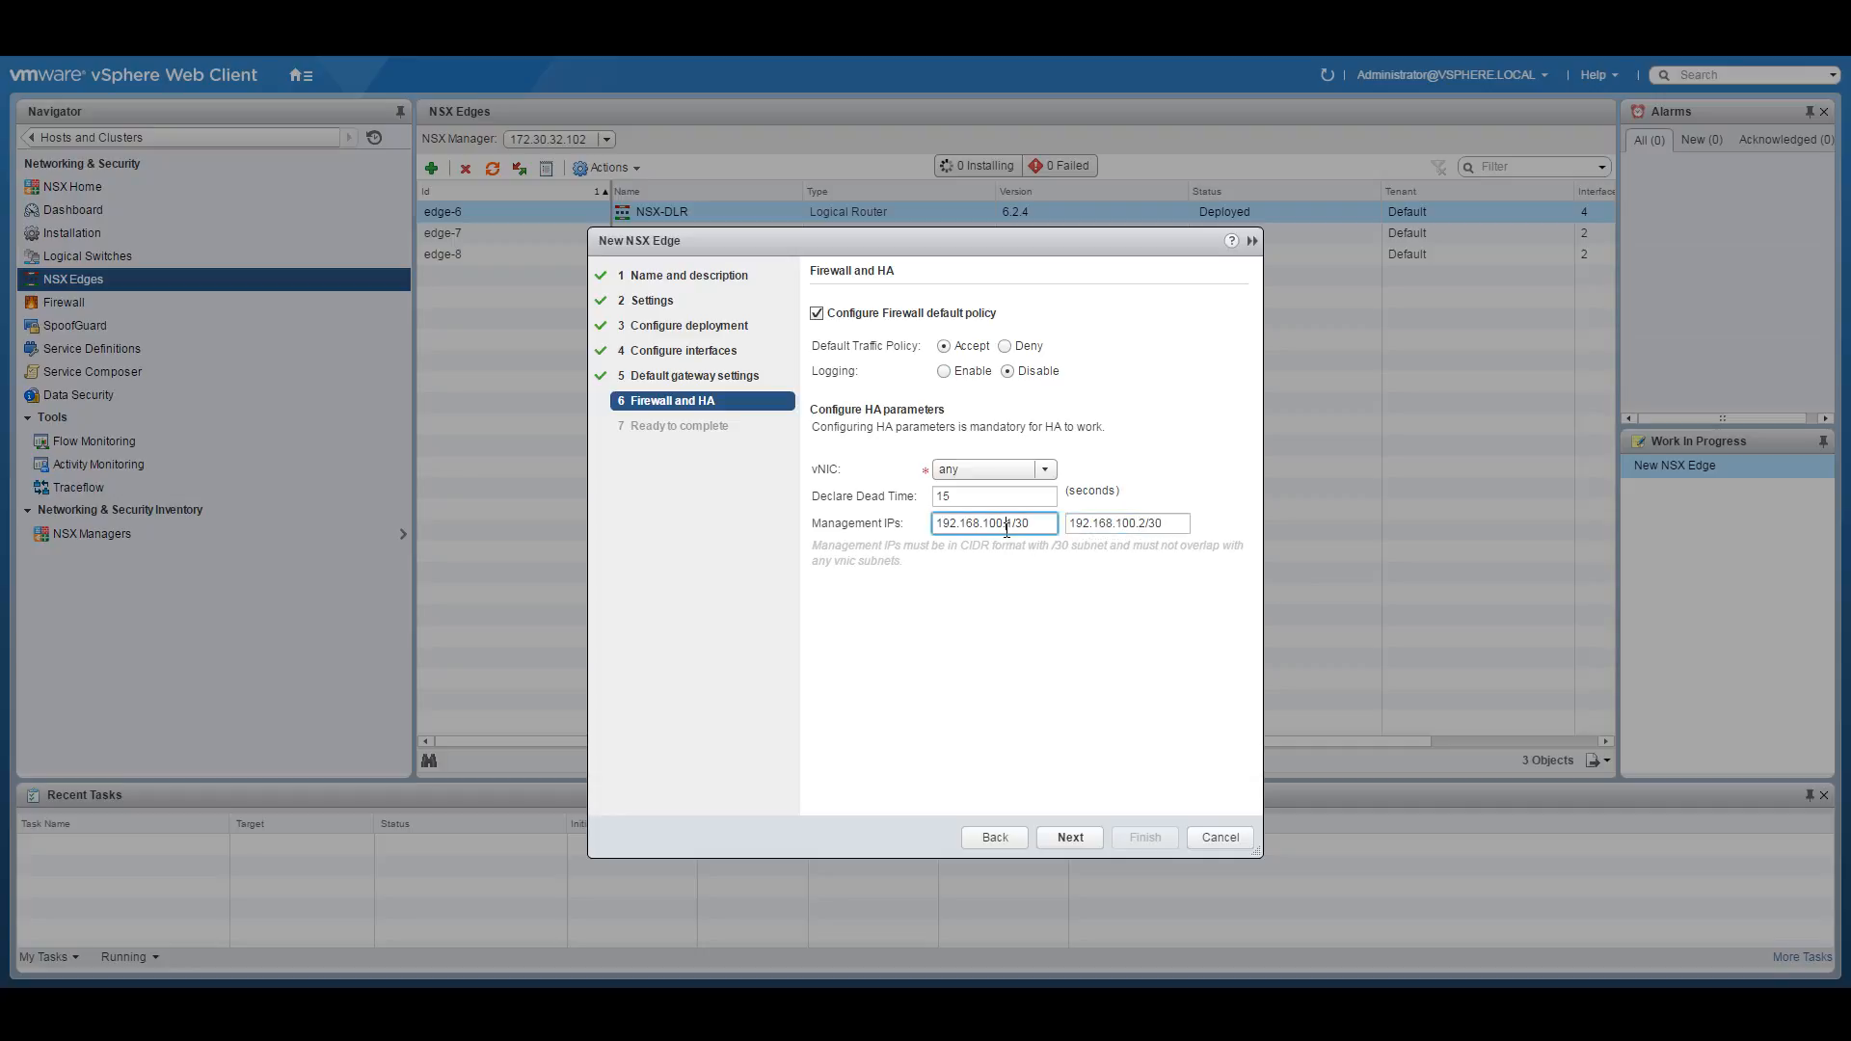
left_click(1048, 471)
left_click(1047, 472)
left_click(1003, 840)
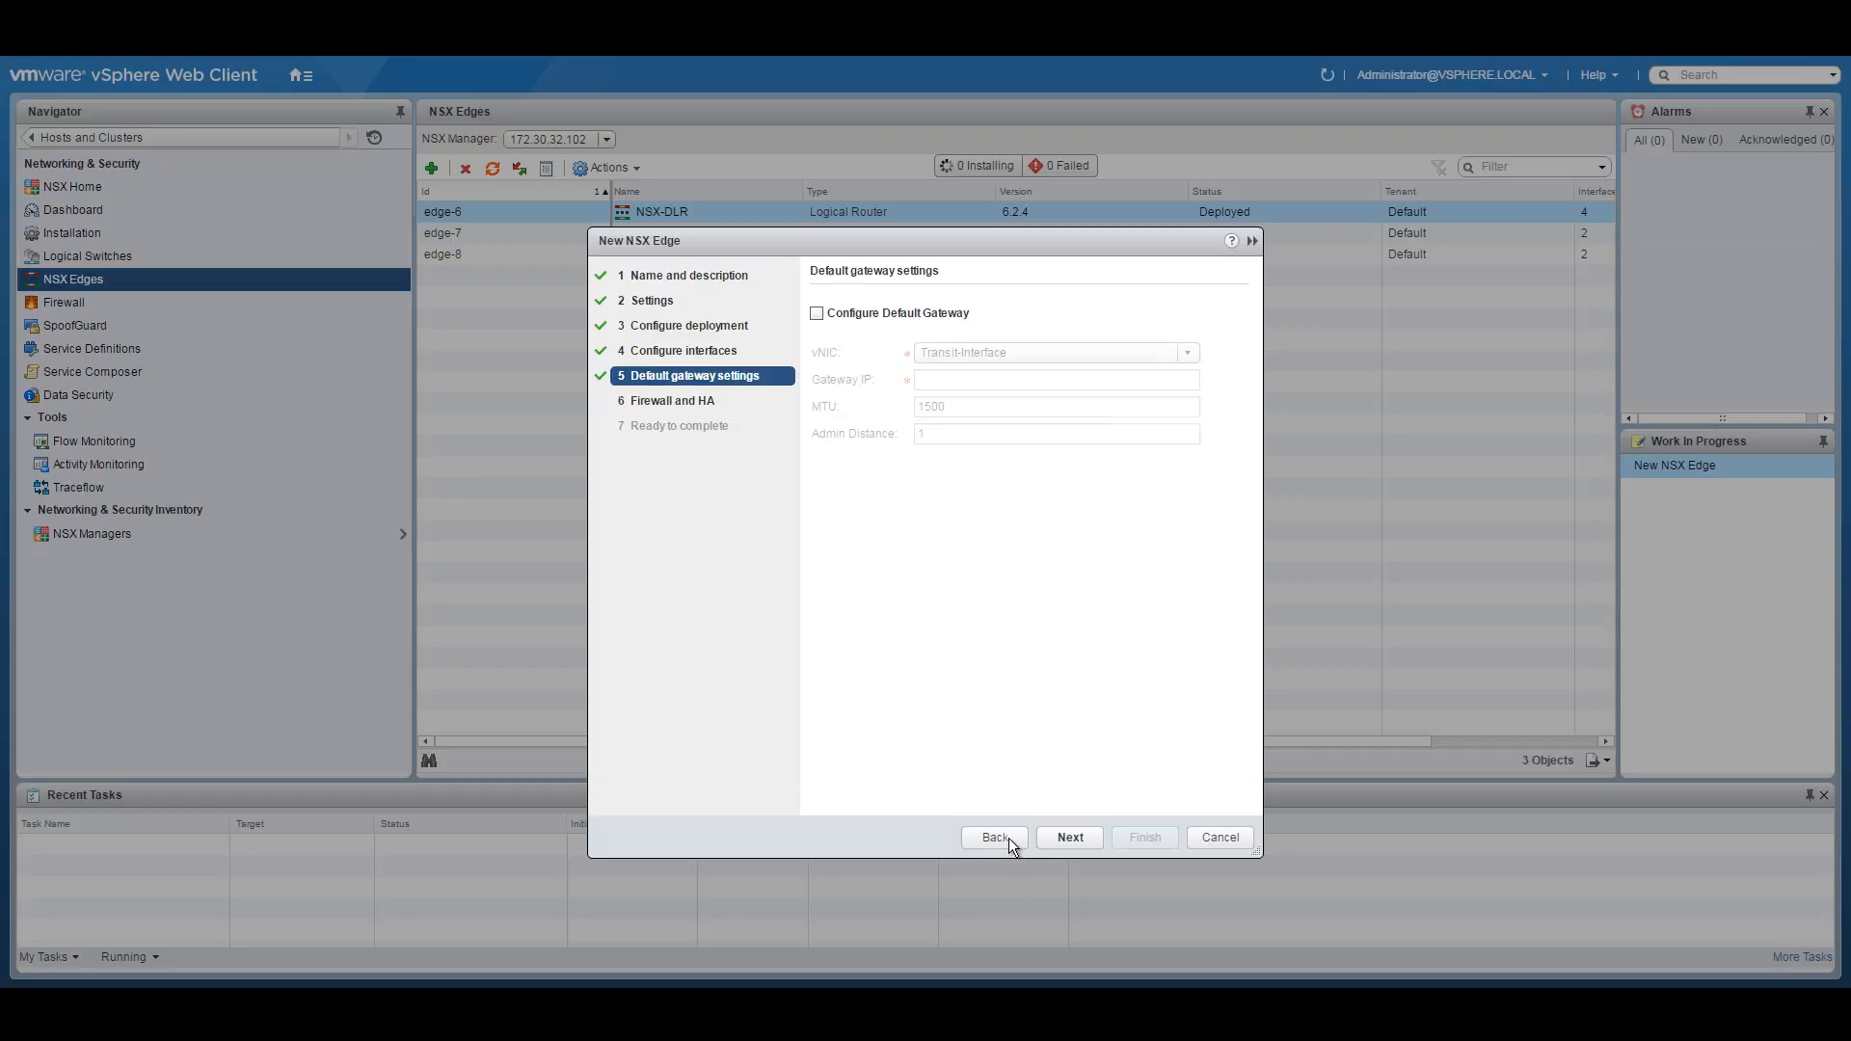
Add internal interface DMZ-EDGE-HA-interface connected to the NSX-DMZ-EDGE-HA logical switch.
left_click(995, 837)
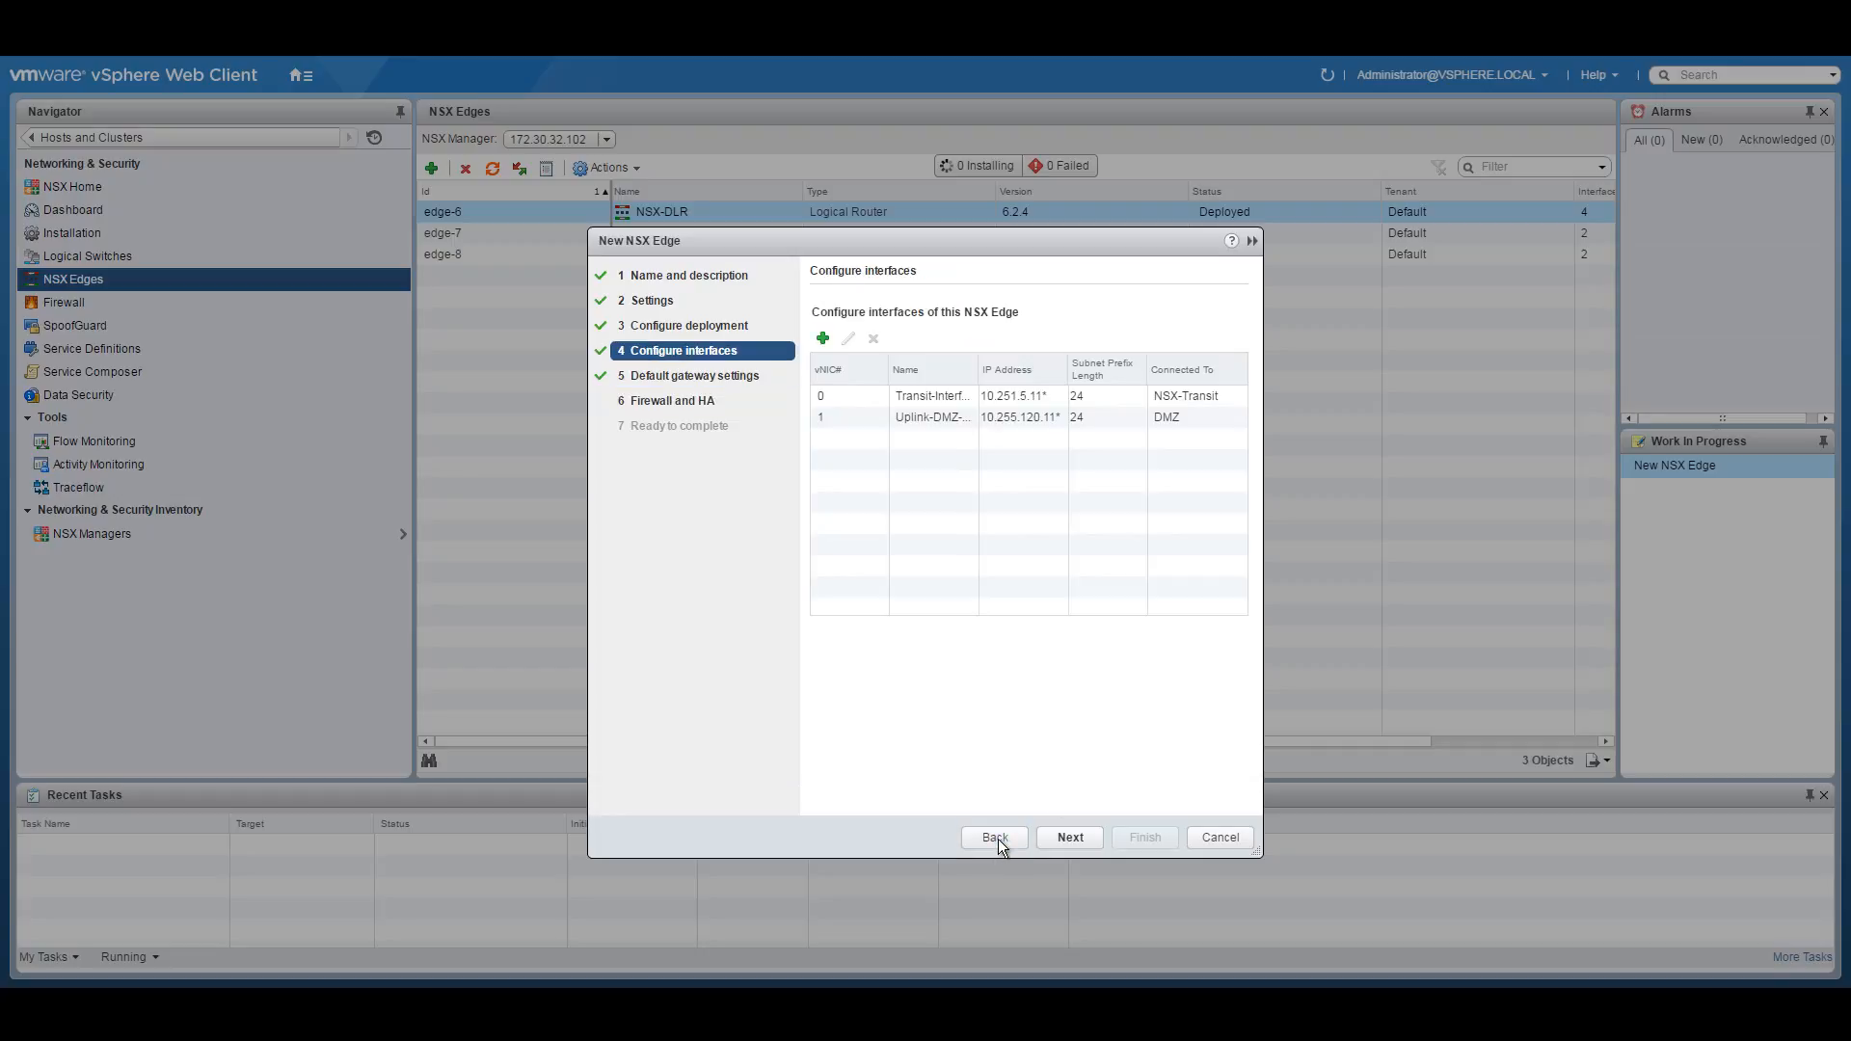
left_click(822, 338)
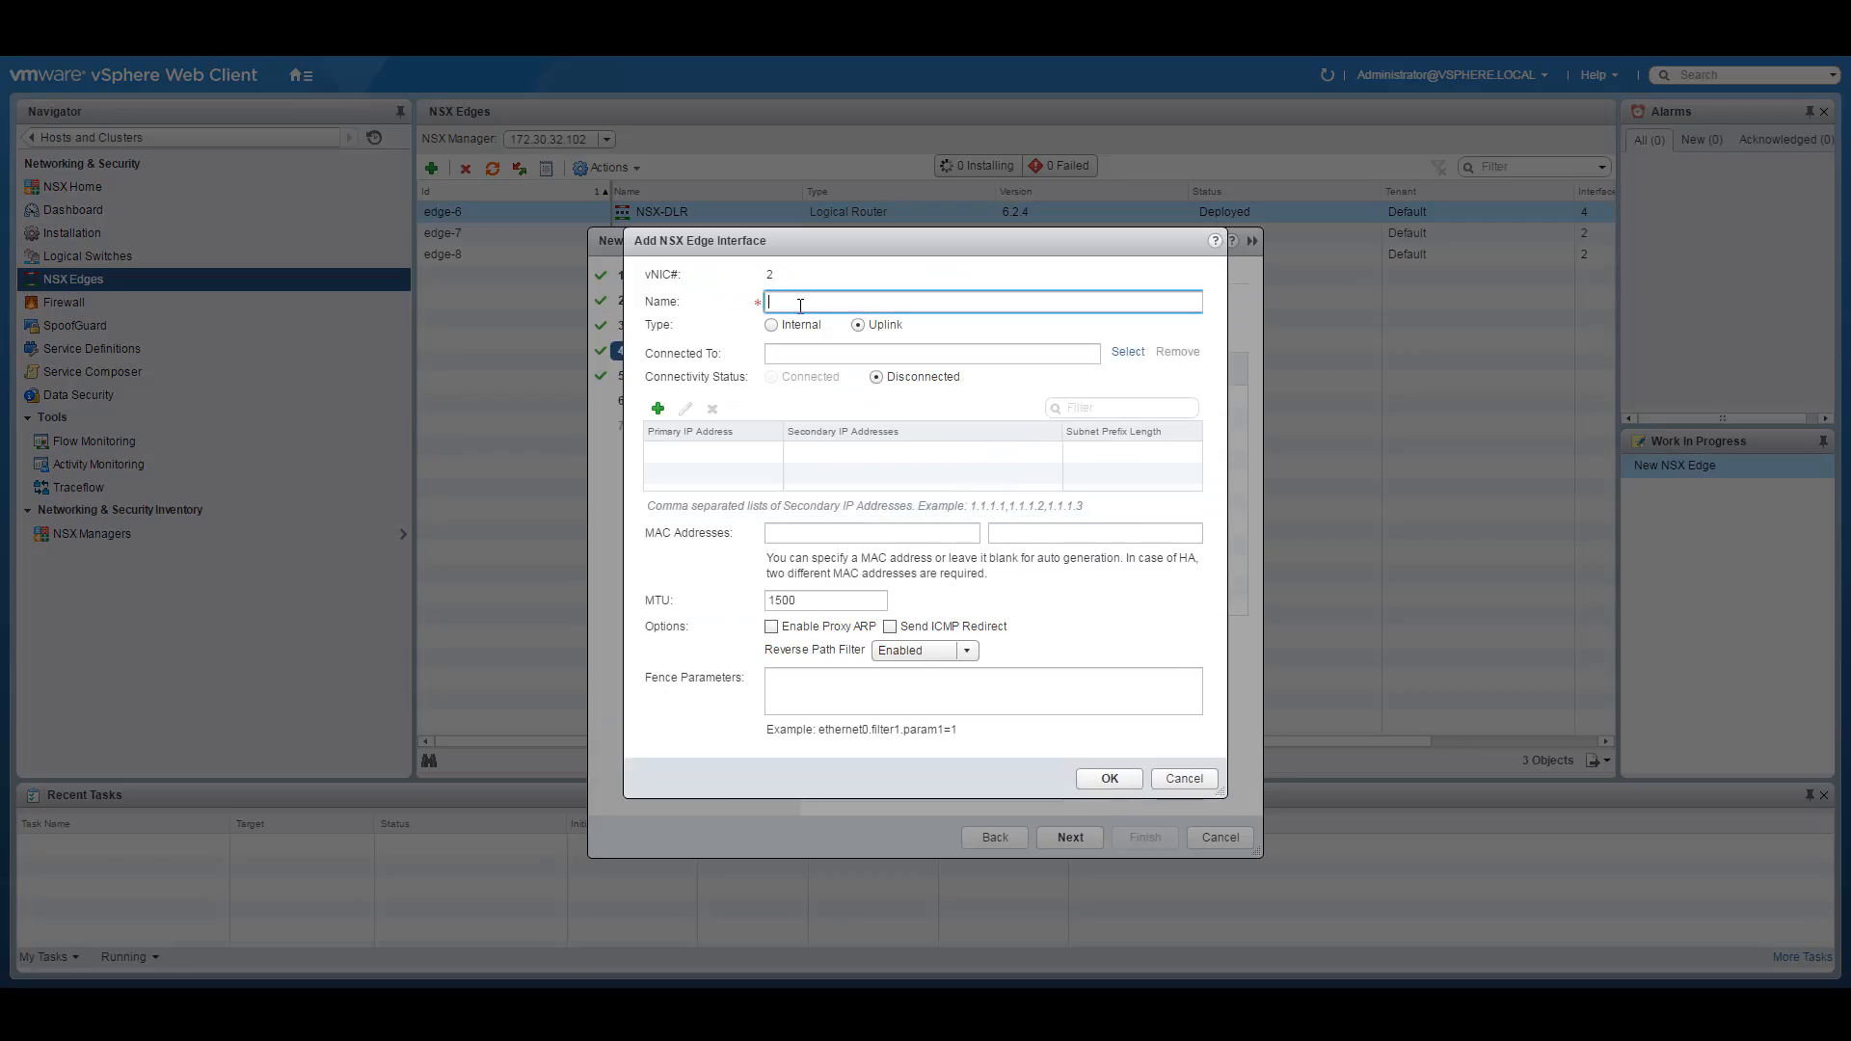
type("DMZ-EDGE-HA-interface")
left_click(771, 325)
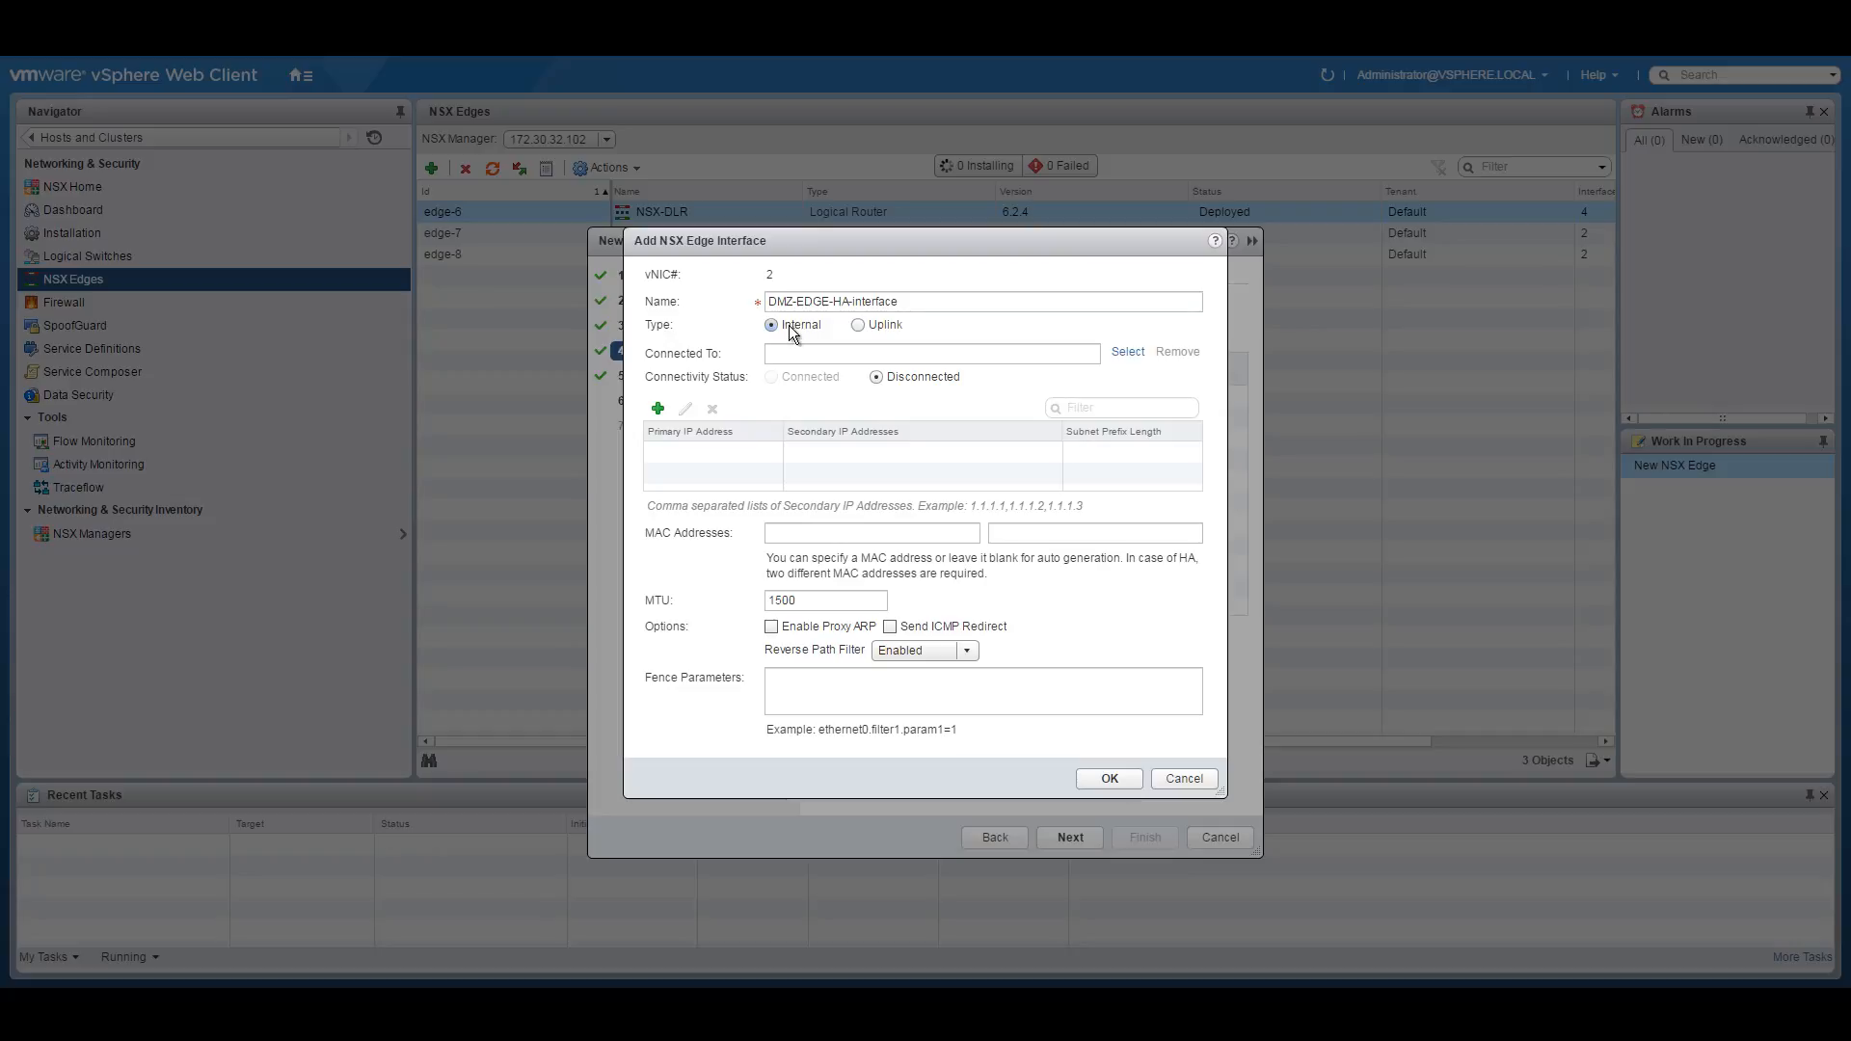
left_click(1127, 353)
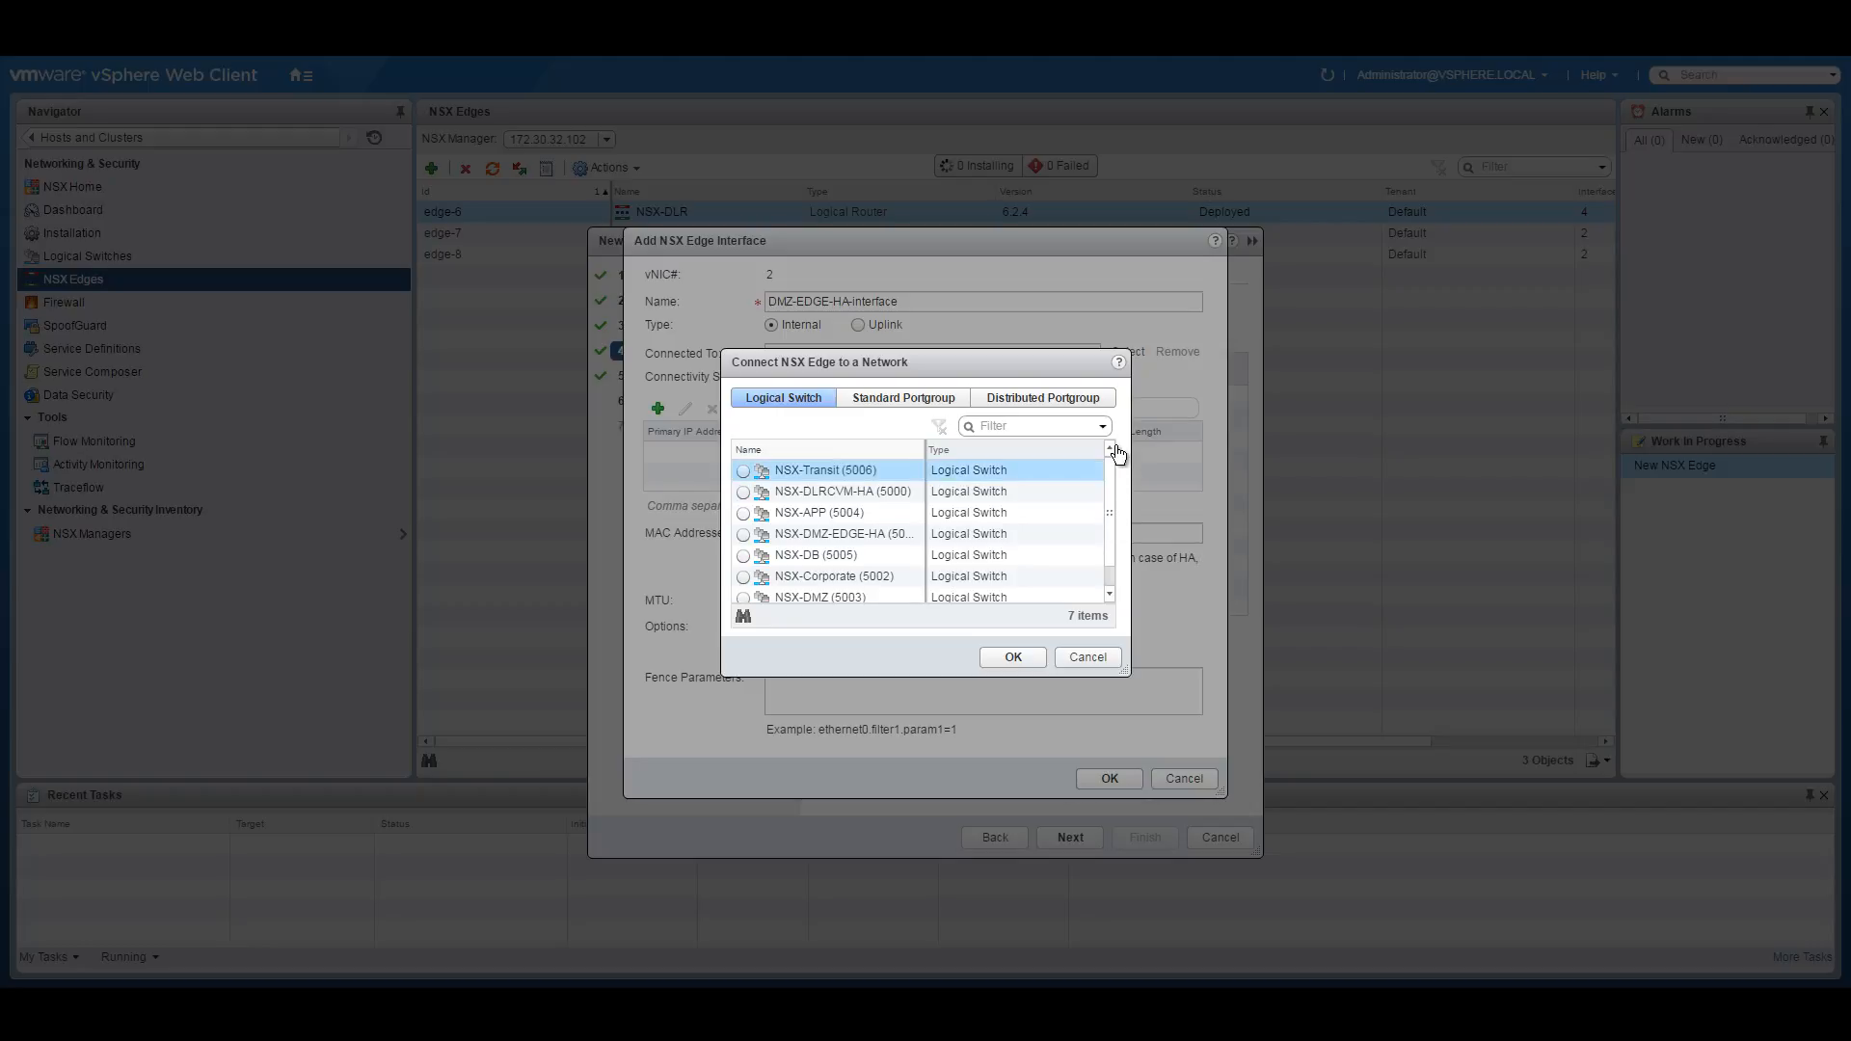
left_click(744, 536)
left_click(1010, 656)
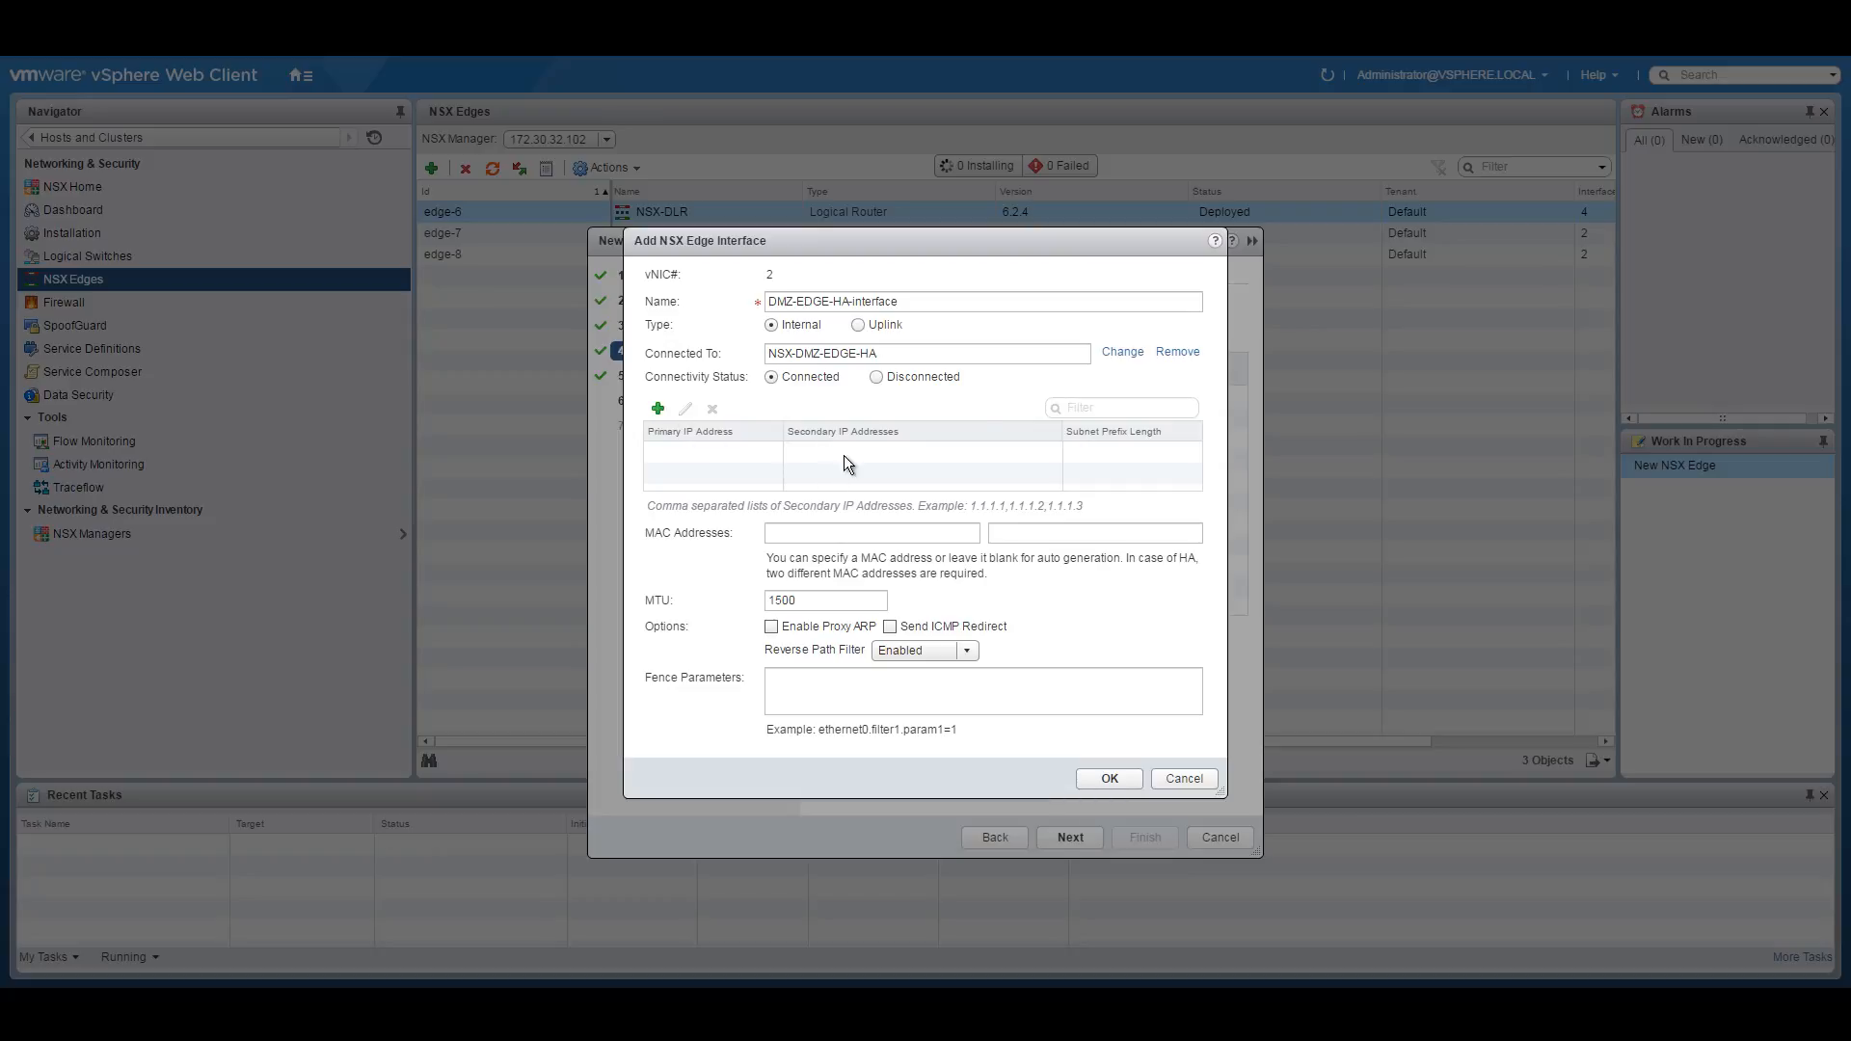
left_click(1109, 783)
Advance back to Firewall and HA and revisit the management IP entries.
left_click(1071, 837)
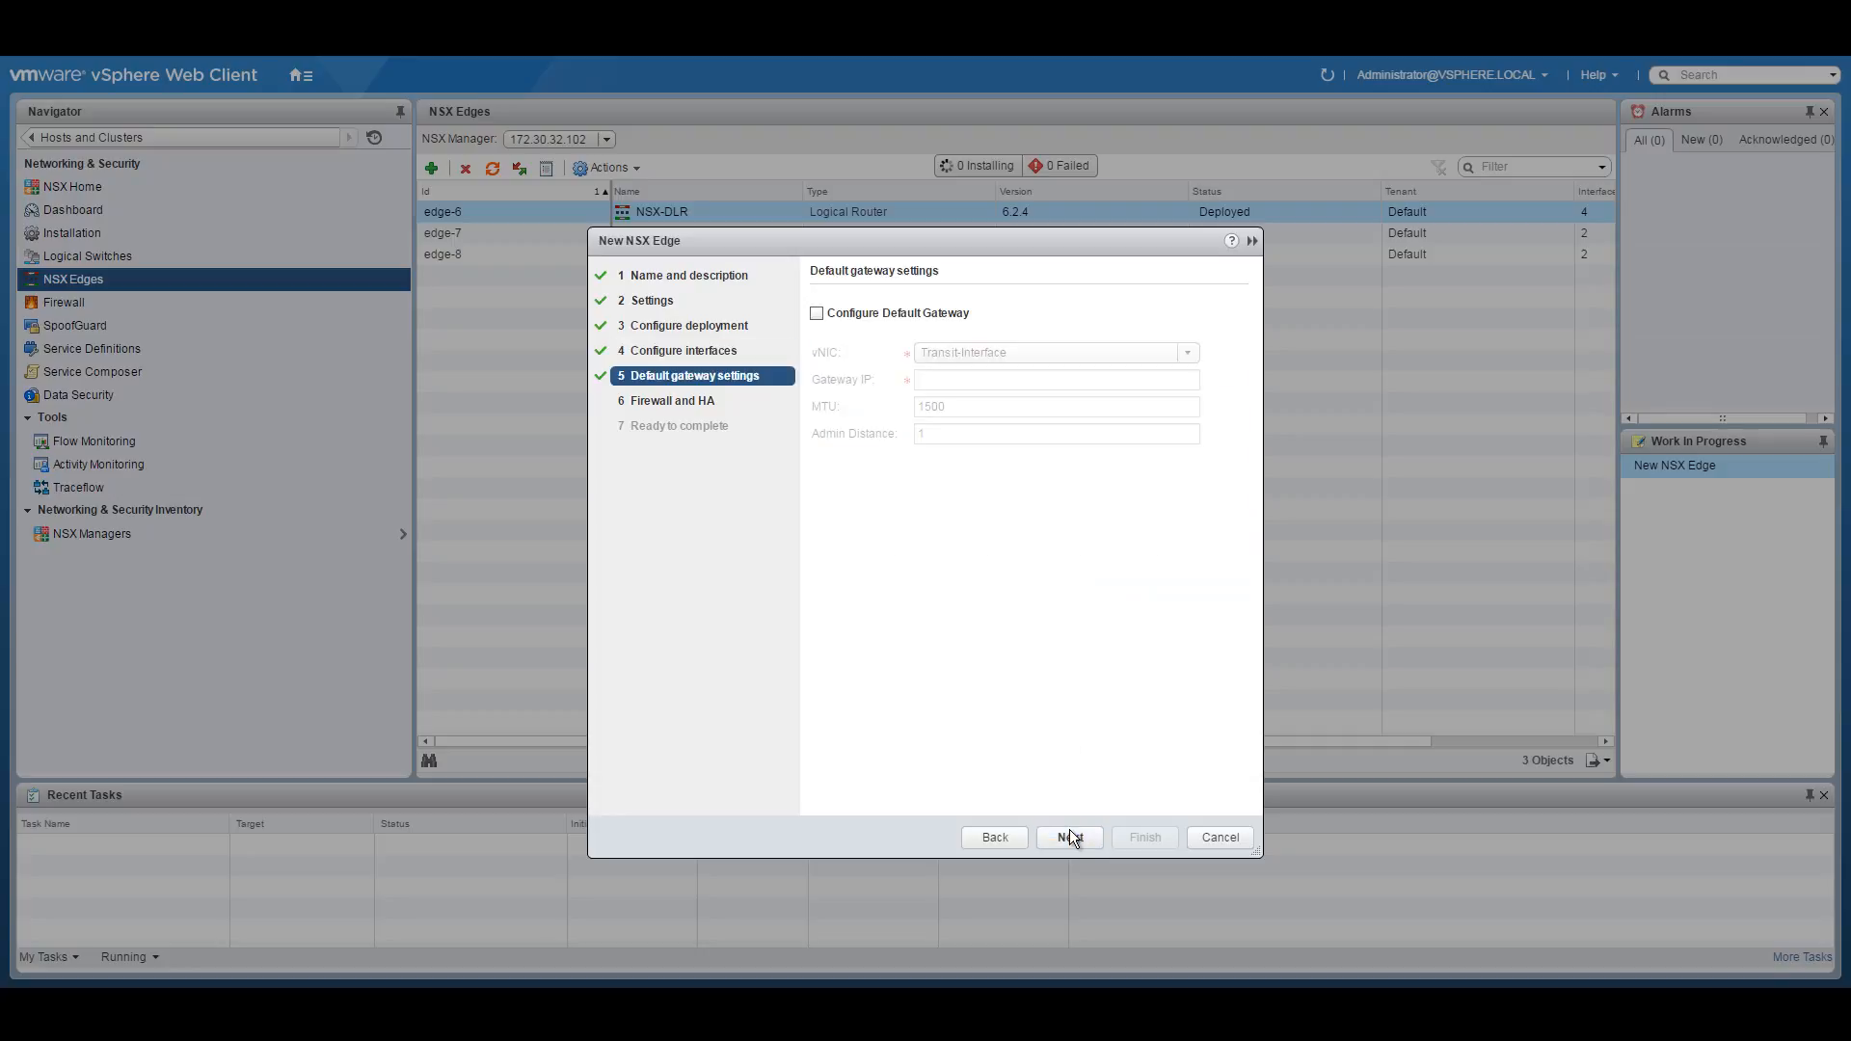
left_click(1071, 837)
left_click(1044, 526)
key("ctrl+a")
key("Tab")
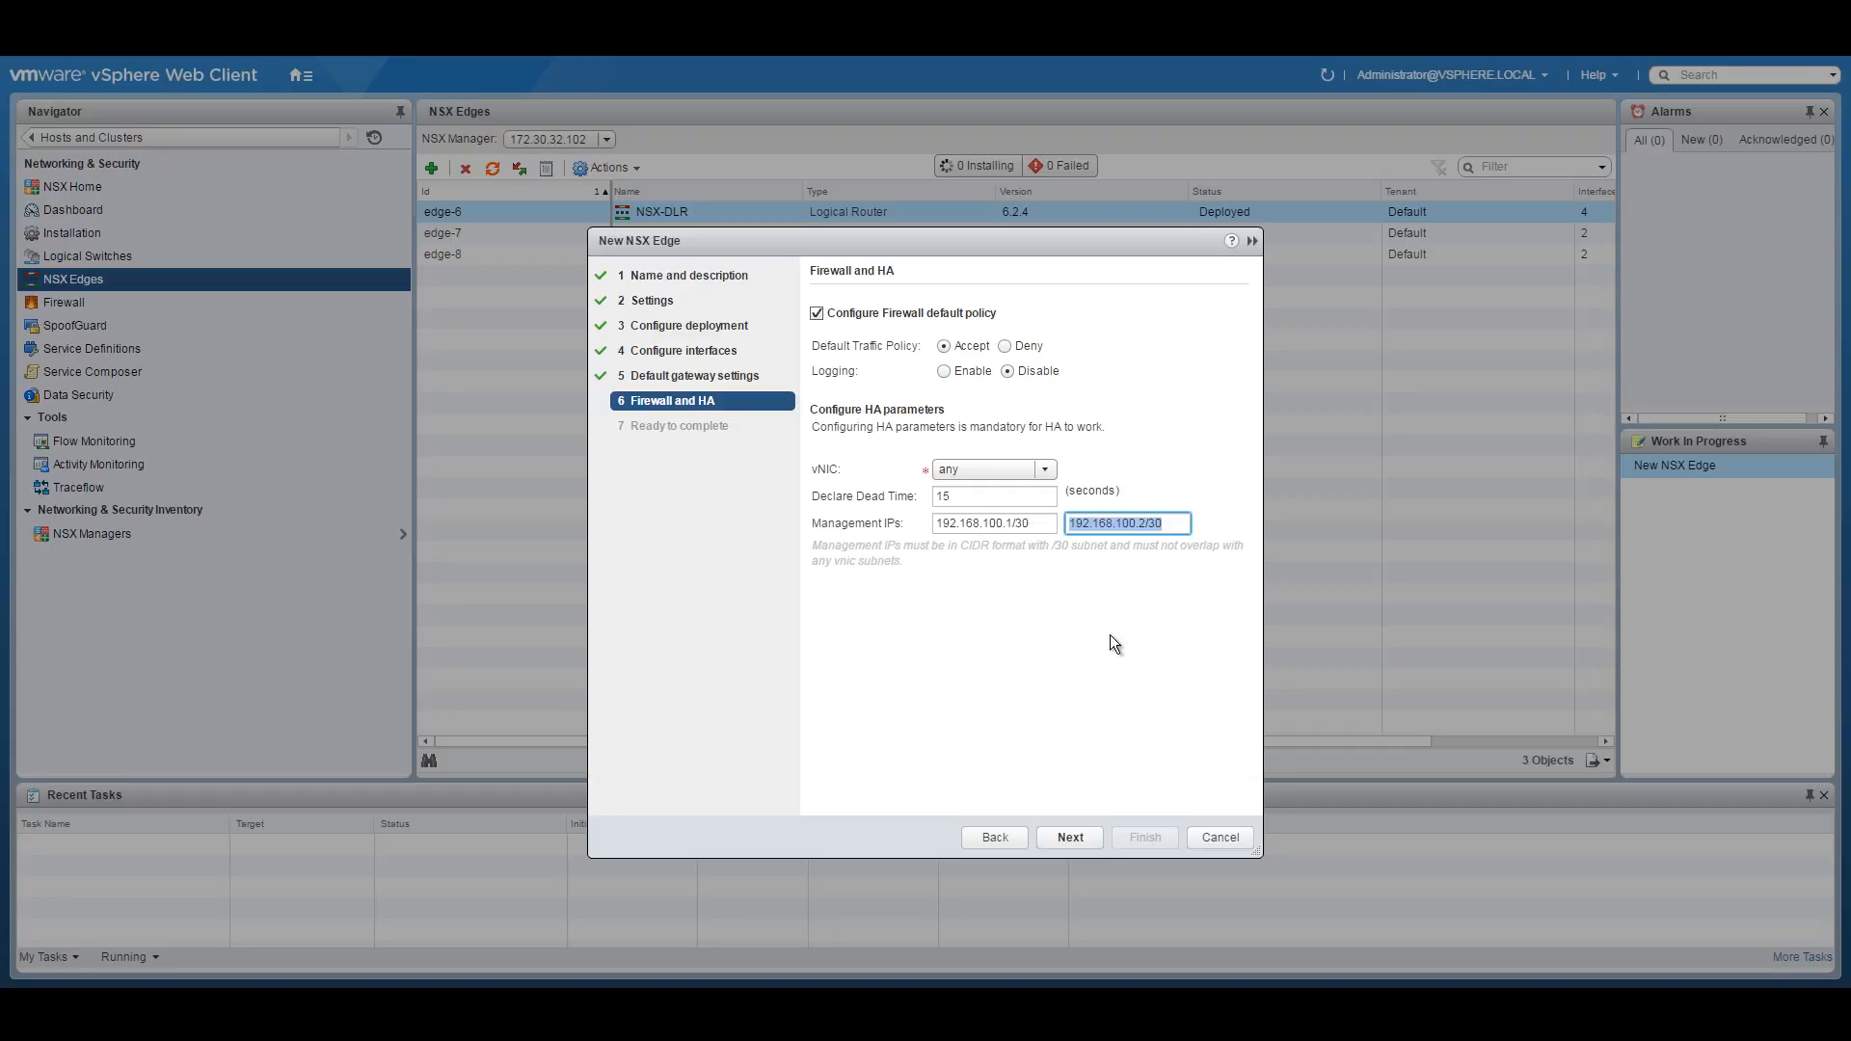
Deploy the new edge, then open the NSX-DMZ-EDGE edge's details.
left_click(1071, 837)
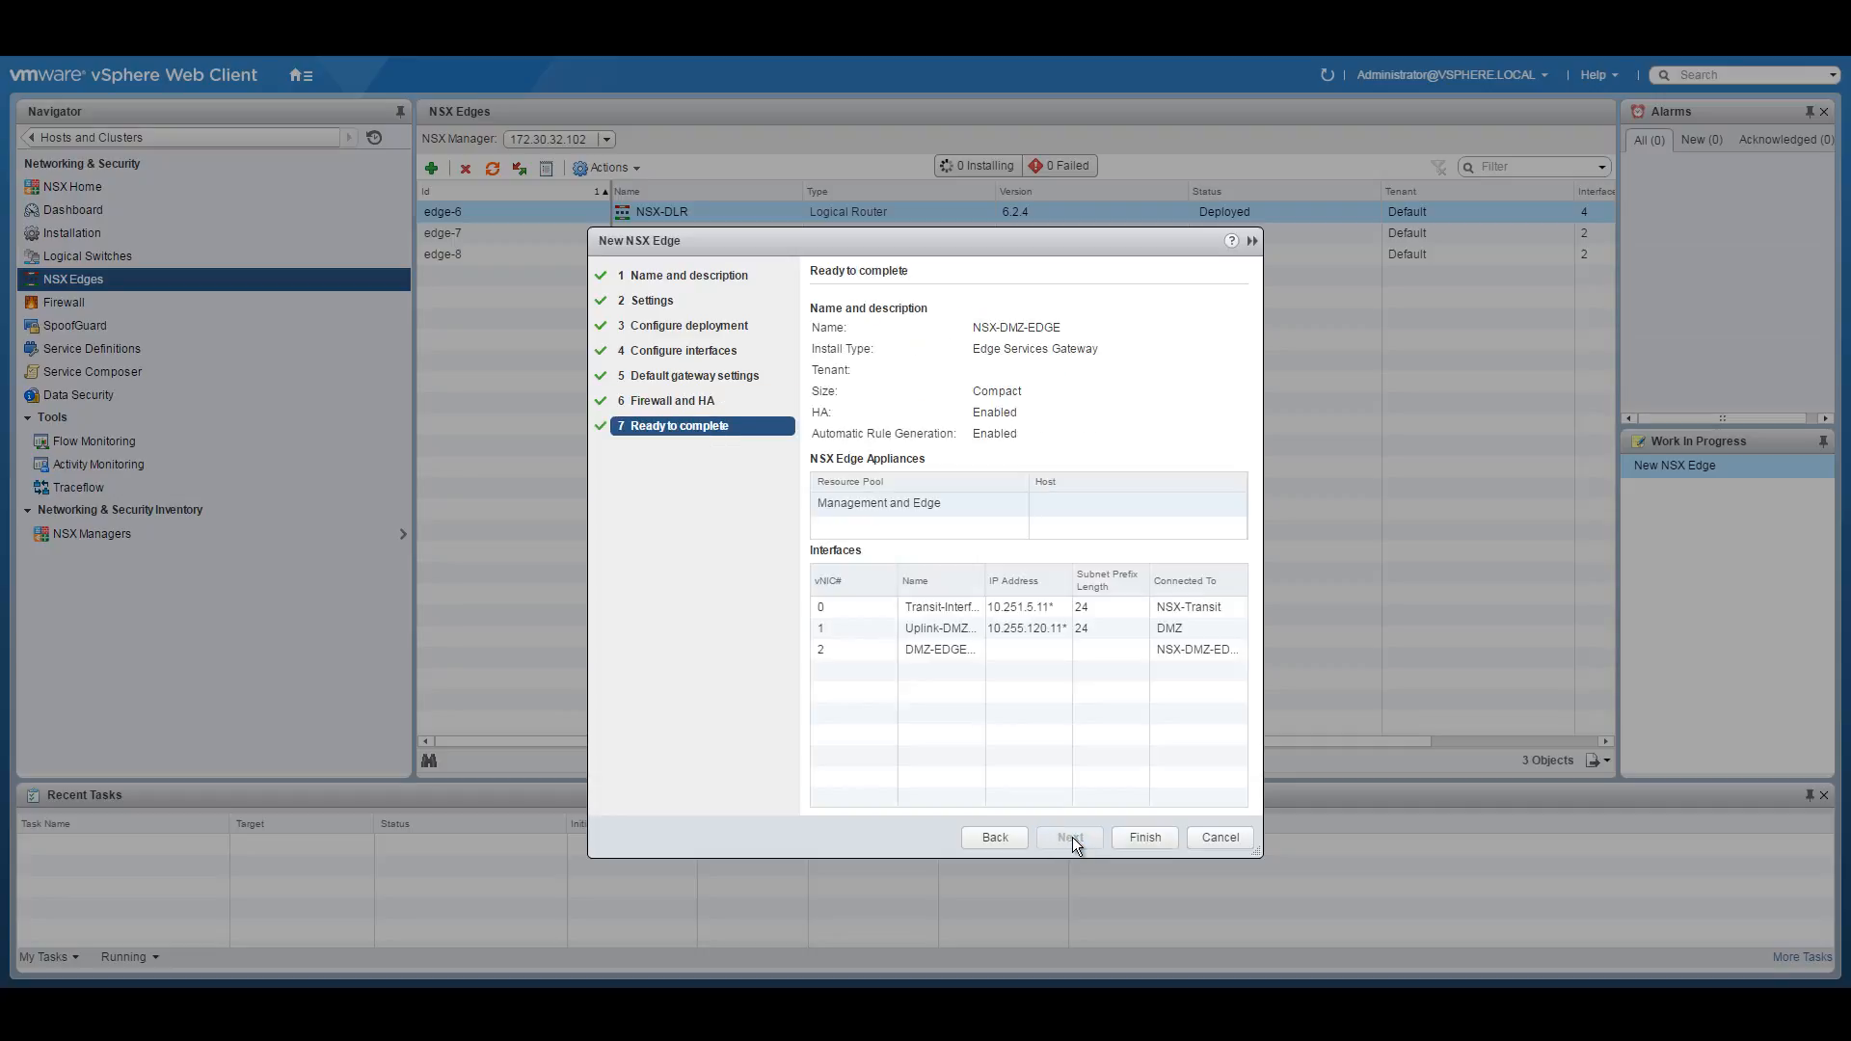
left_click(1137, 837)
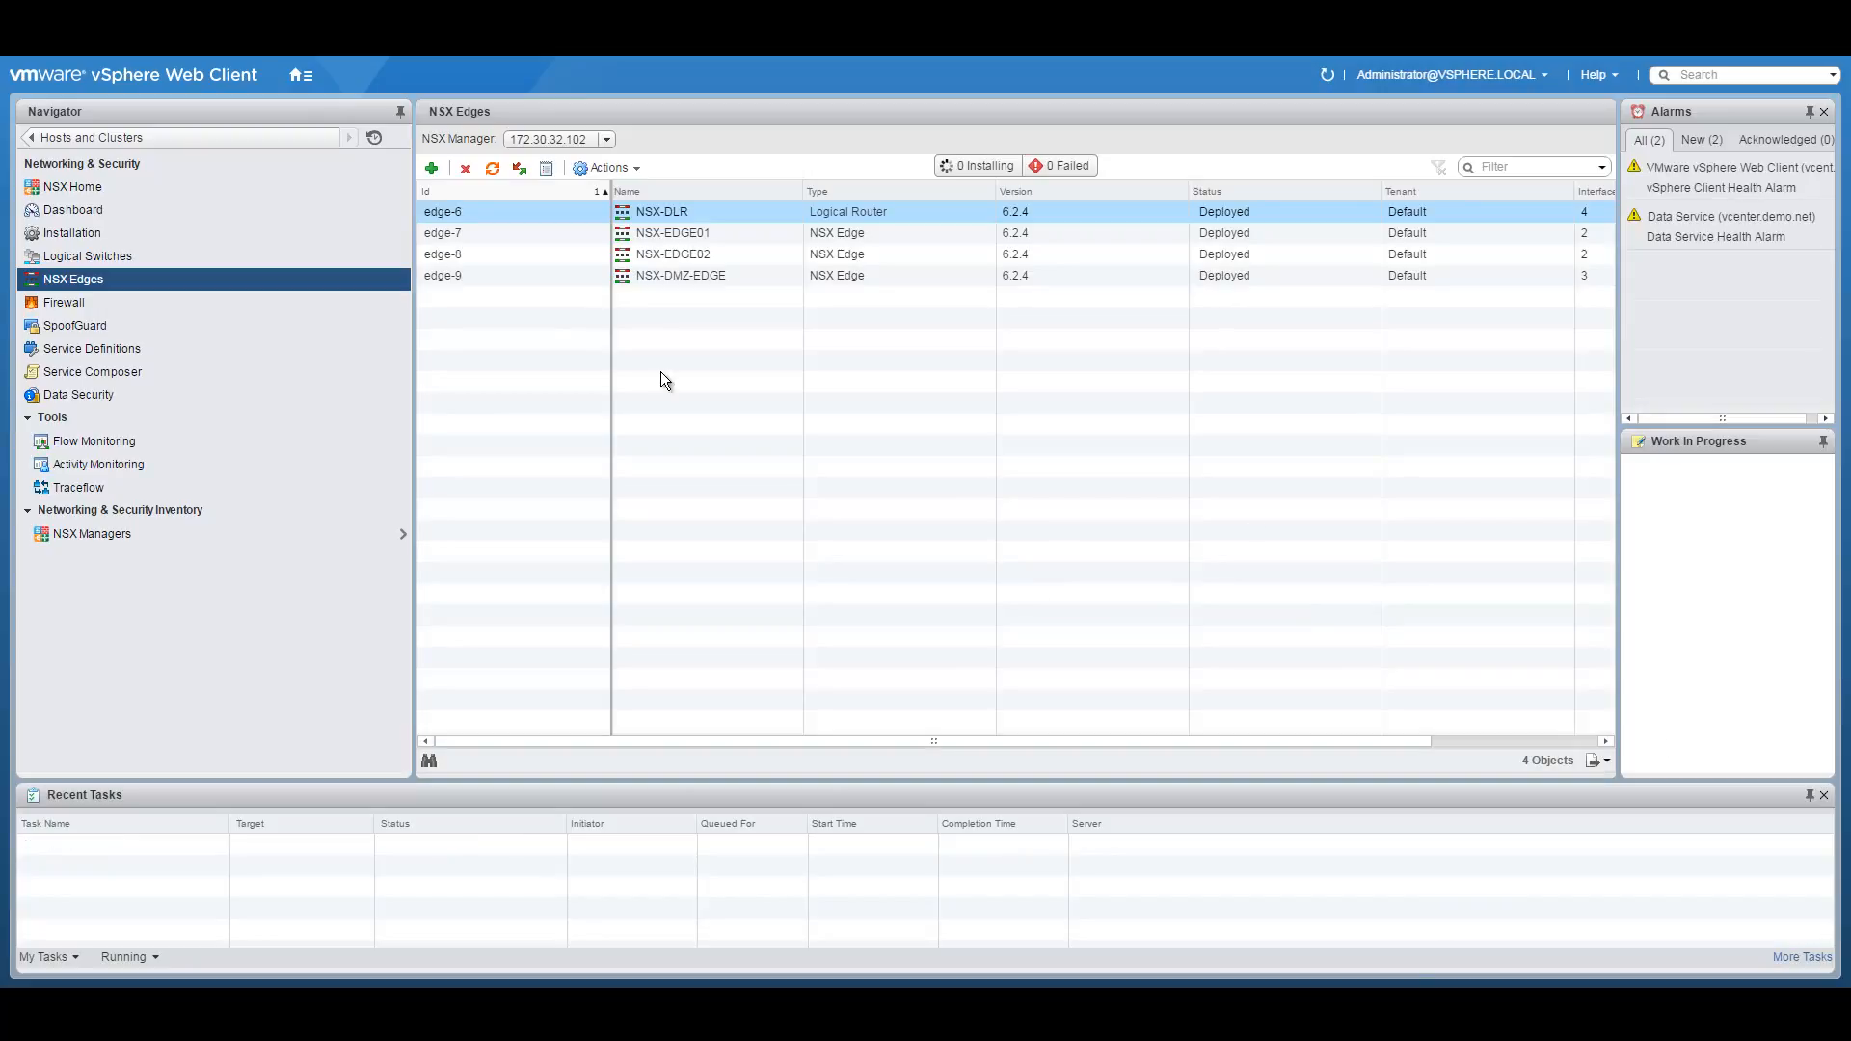
left_click(708, 275)
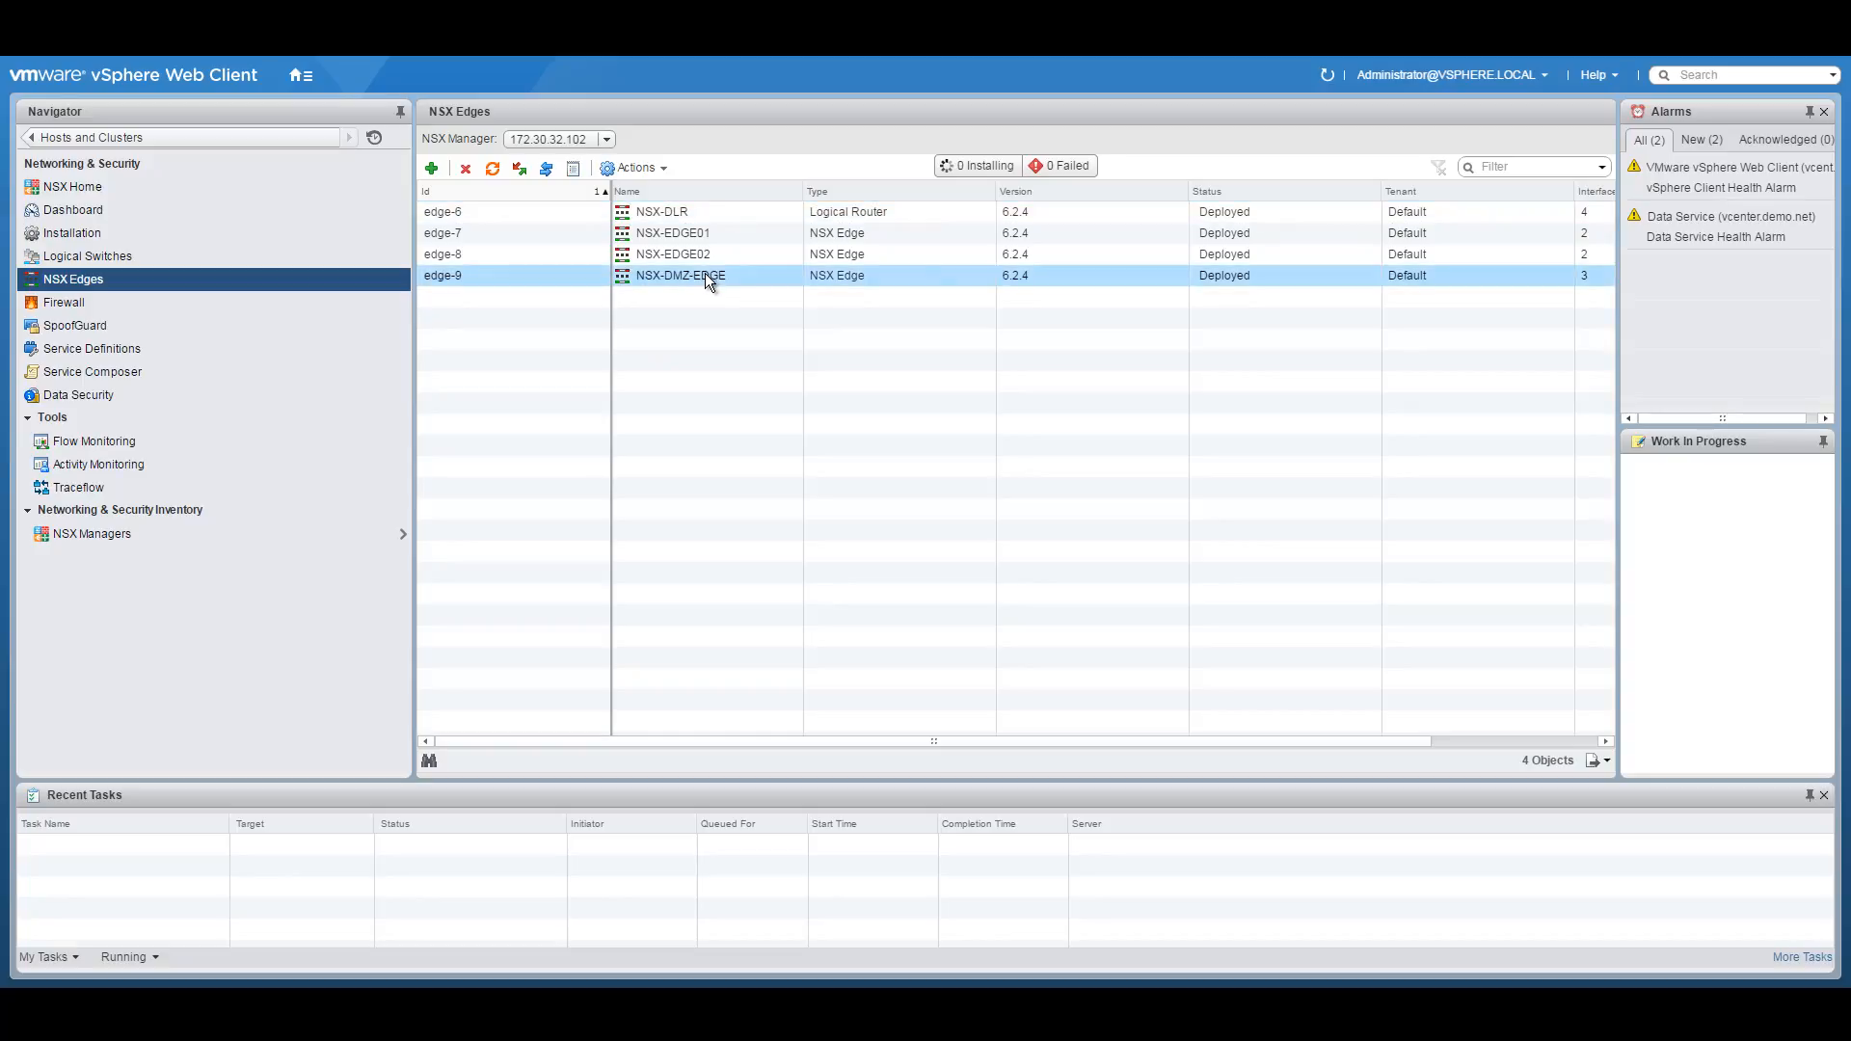
right_click(705, 275)
double_click(652, 272)
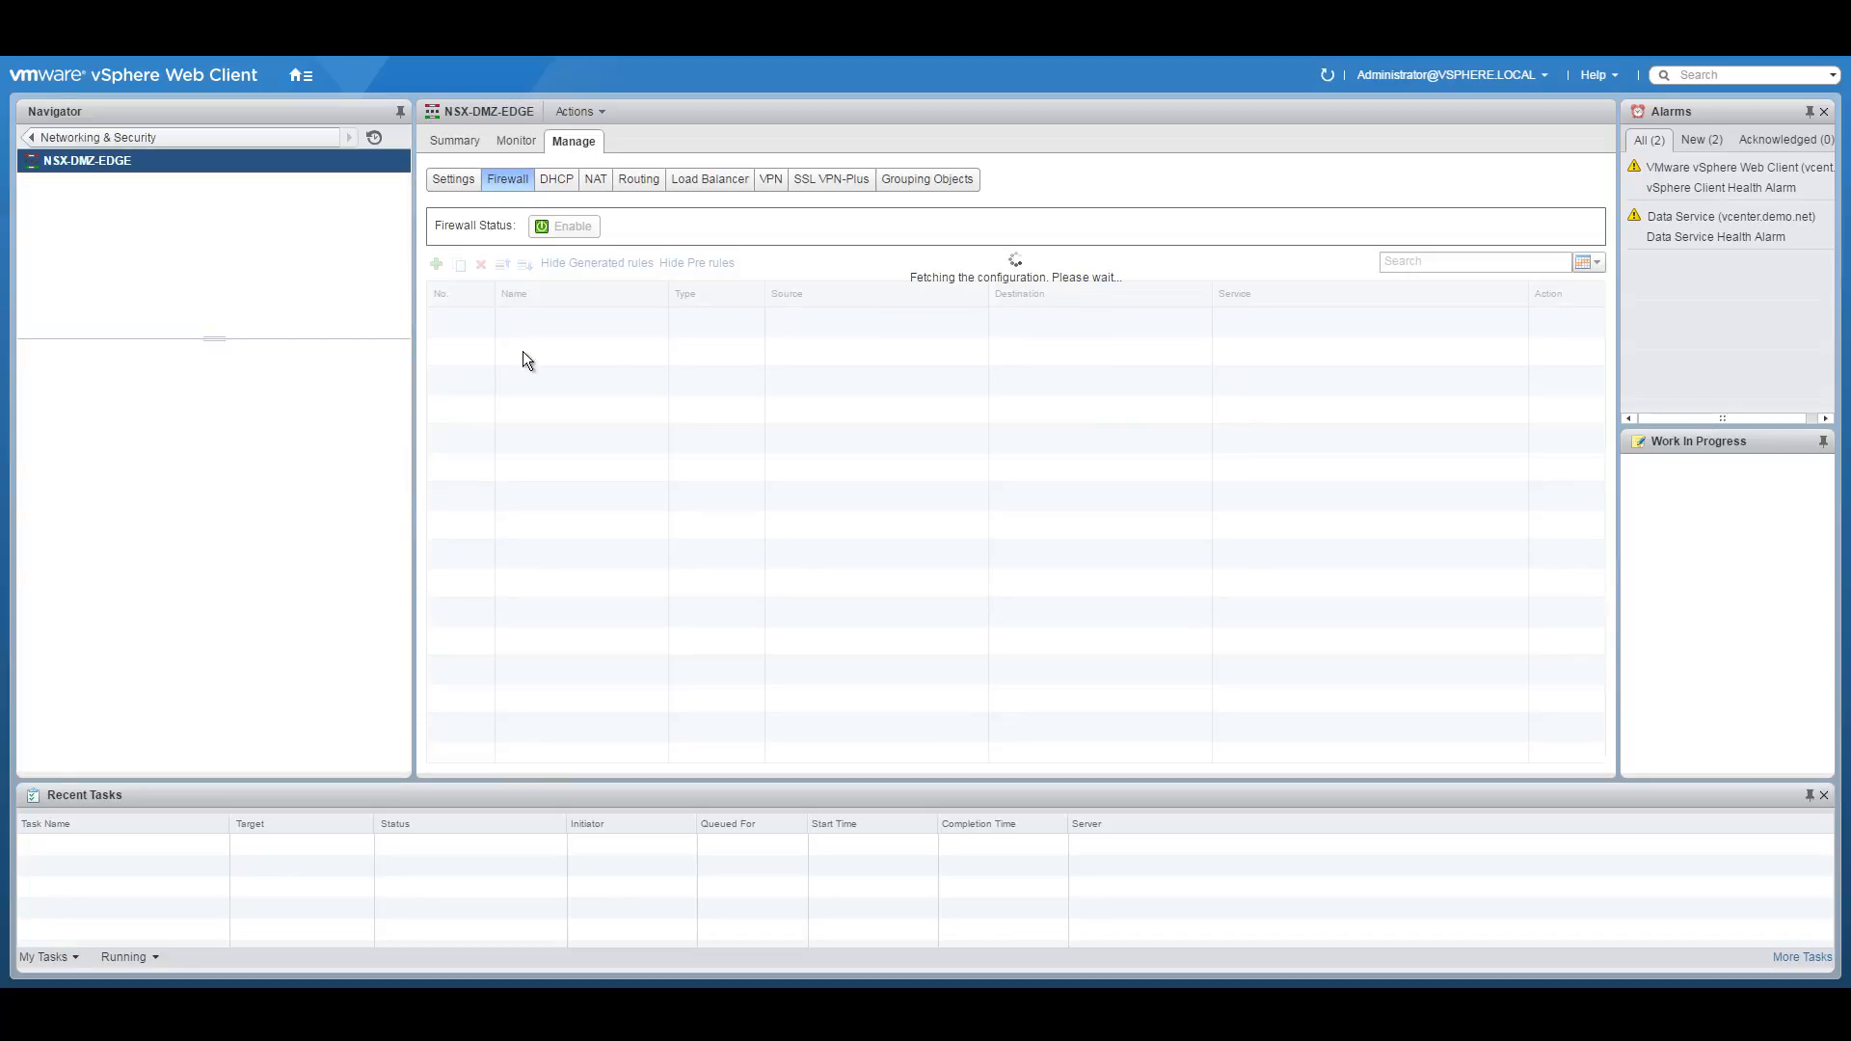
Edit NSX-DMZ-EDGE's vnic3 interface and set its type to Trunk.
left_click(455, 181)
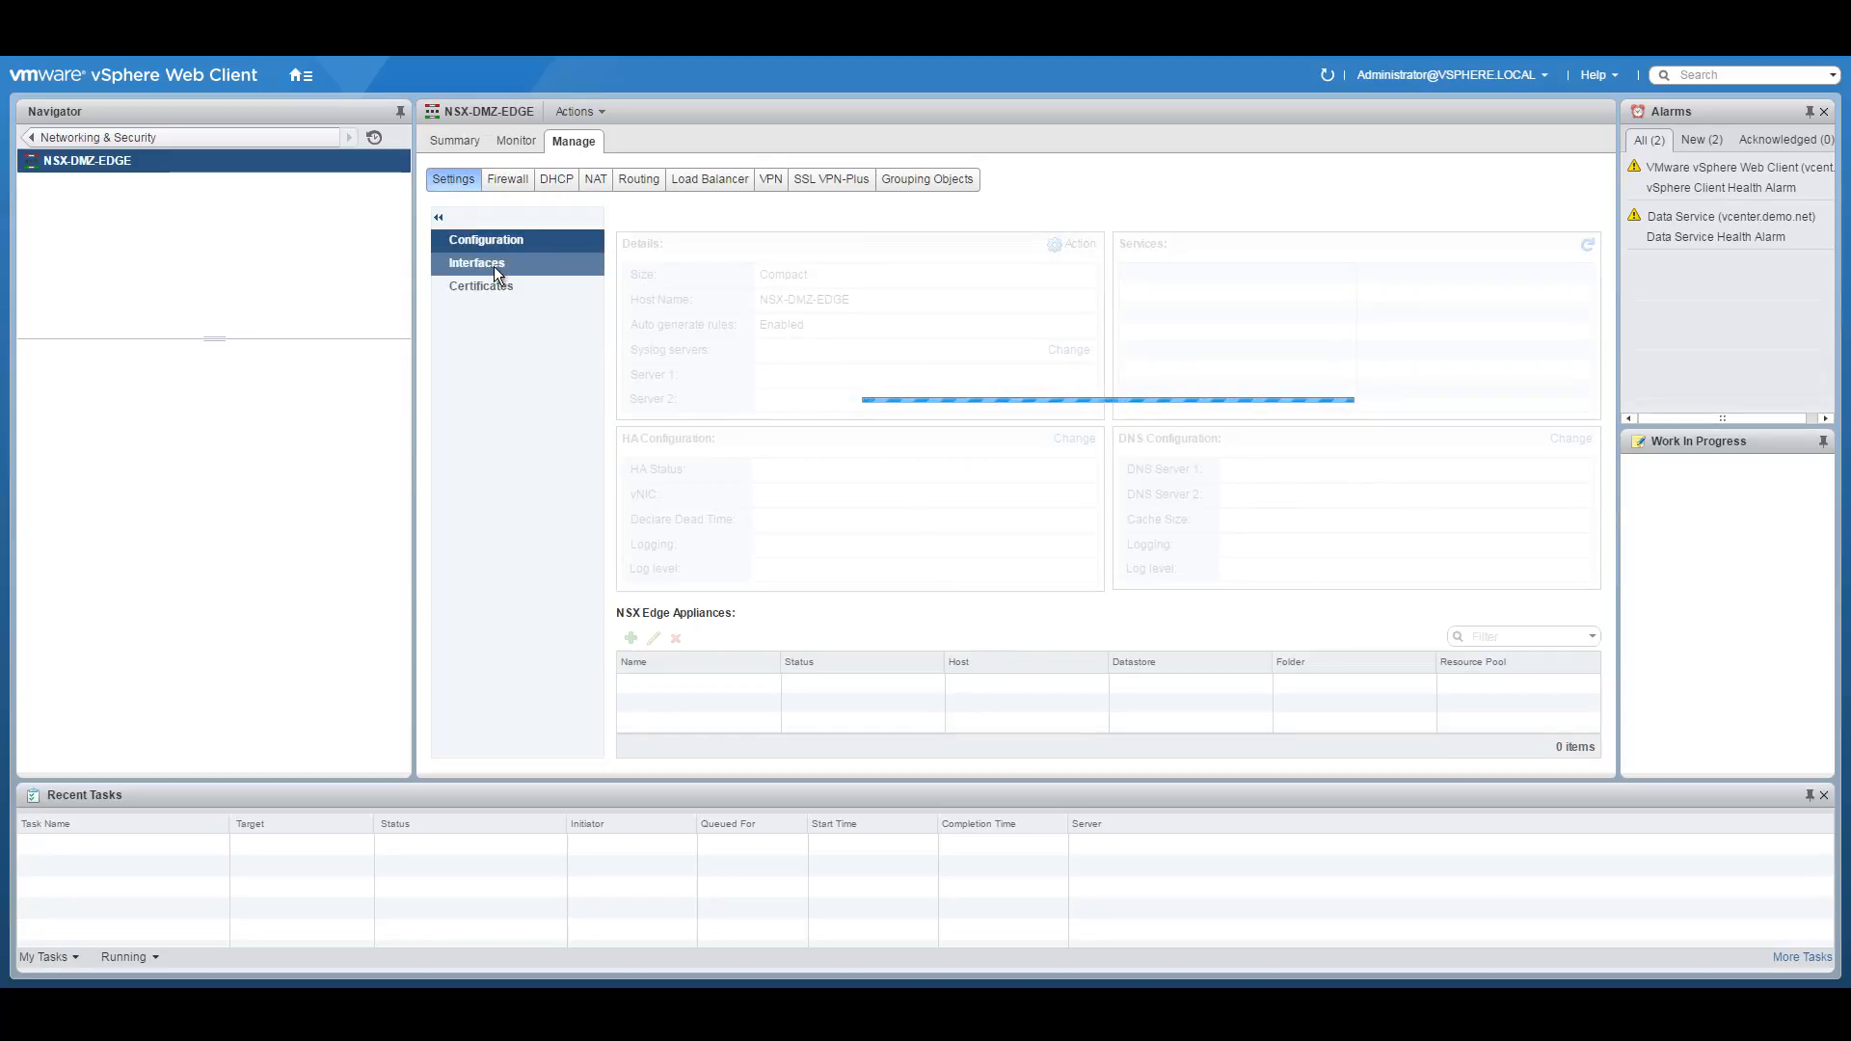
left_click(486, 265)
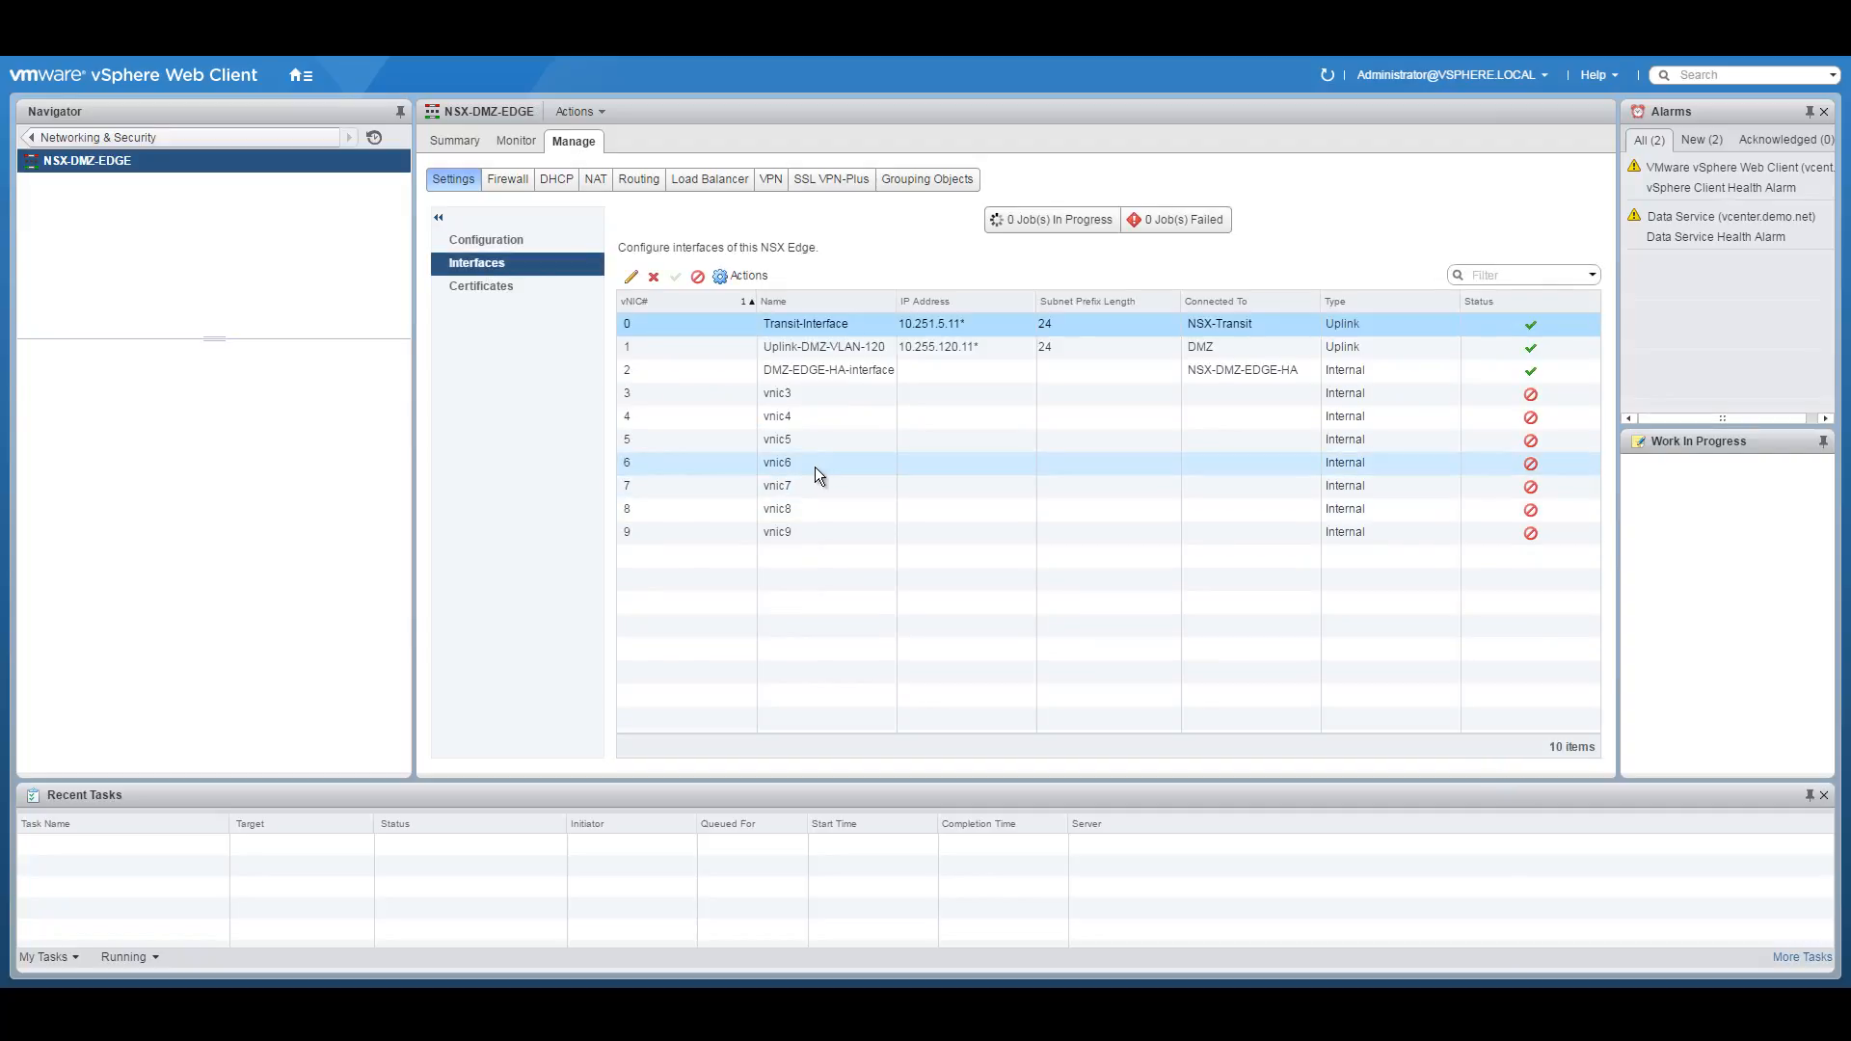
left_click(816, 394)
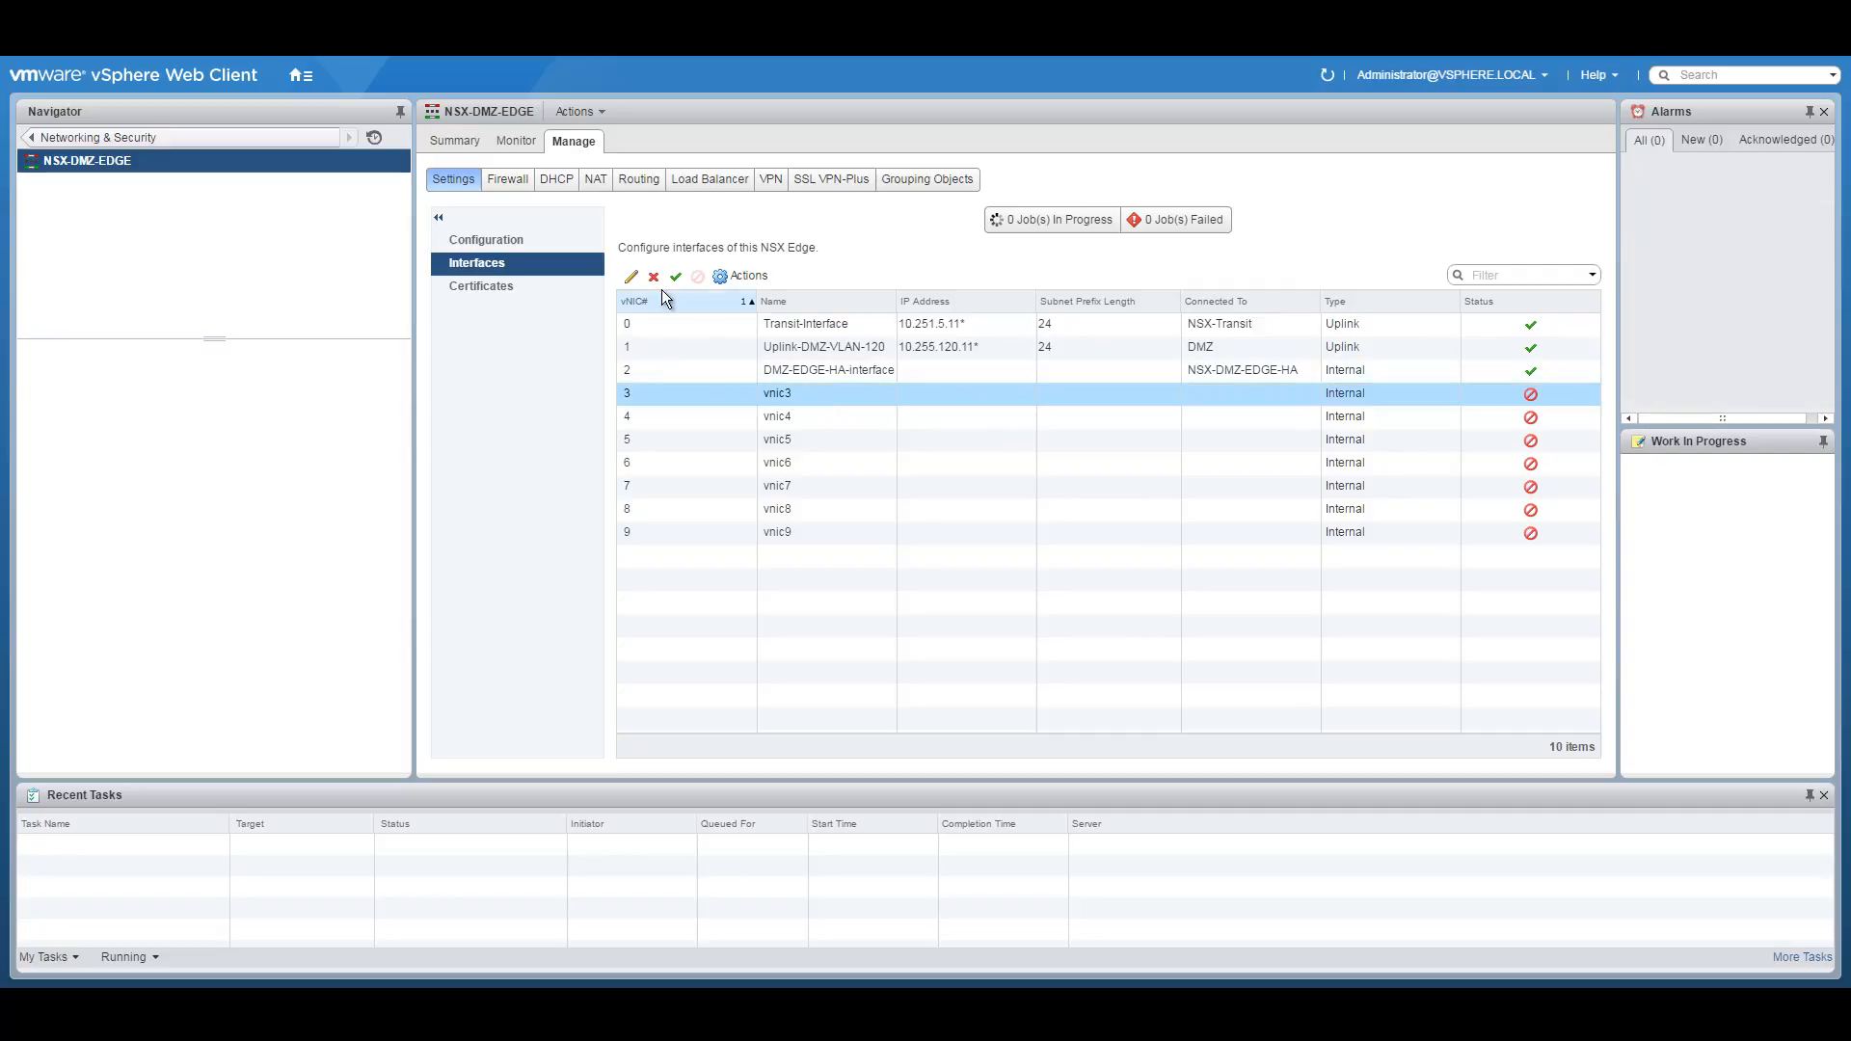
left_click(631, 279)
left_click(850, 300)
left_click(779, 362)
left_click_drag(818, 270, 675, 275)
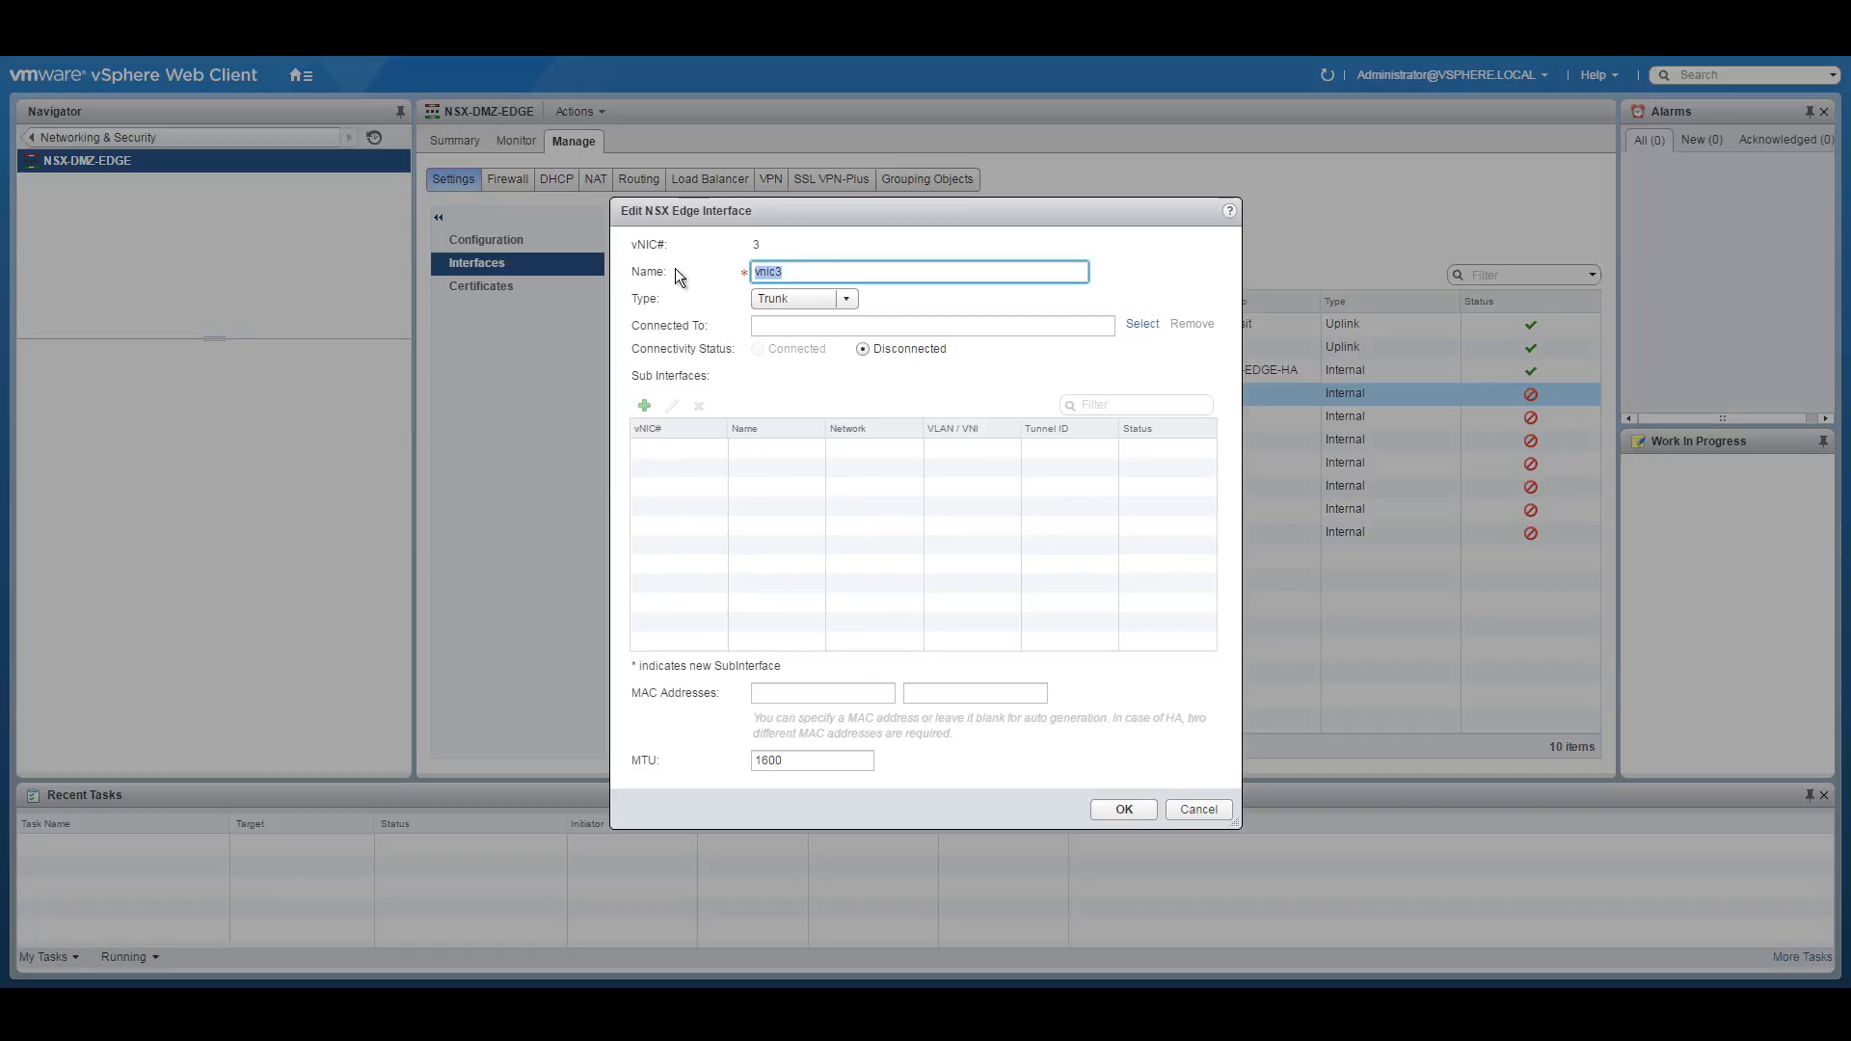
Name vnic3 DMZ-TRUNK and connect it to the DMZ-Trunk distributed port group.
type("DMZ-TRUNK")
left_click(1148, 326)
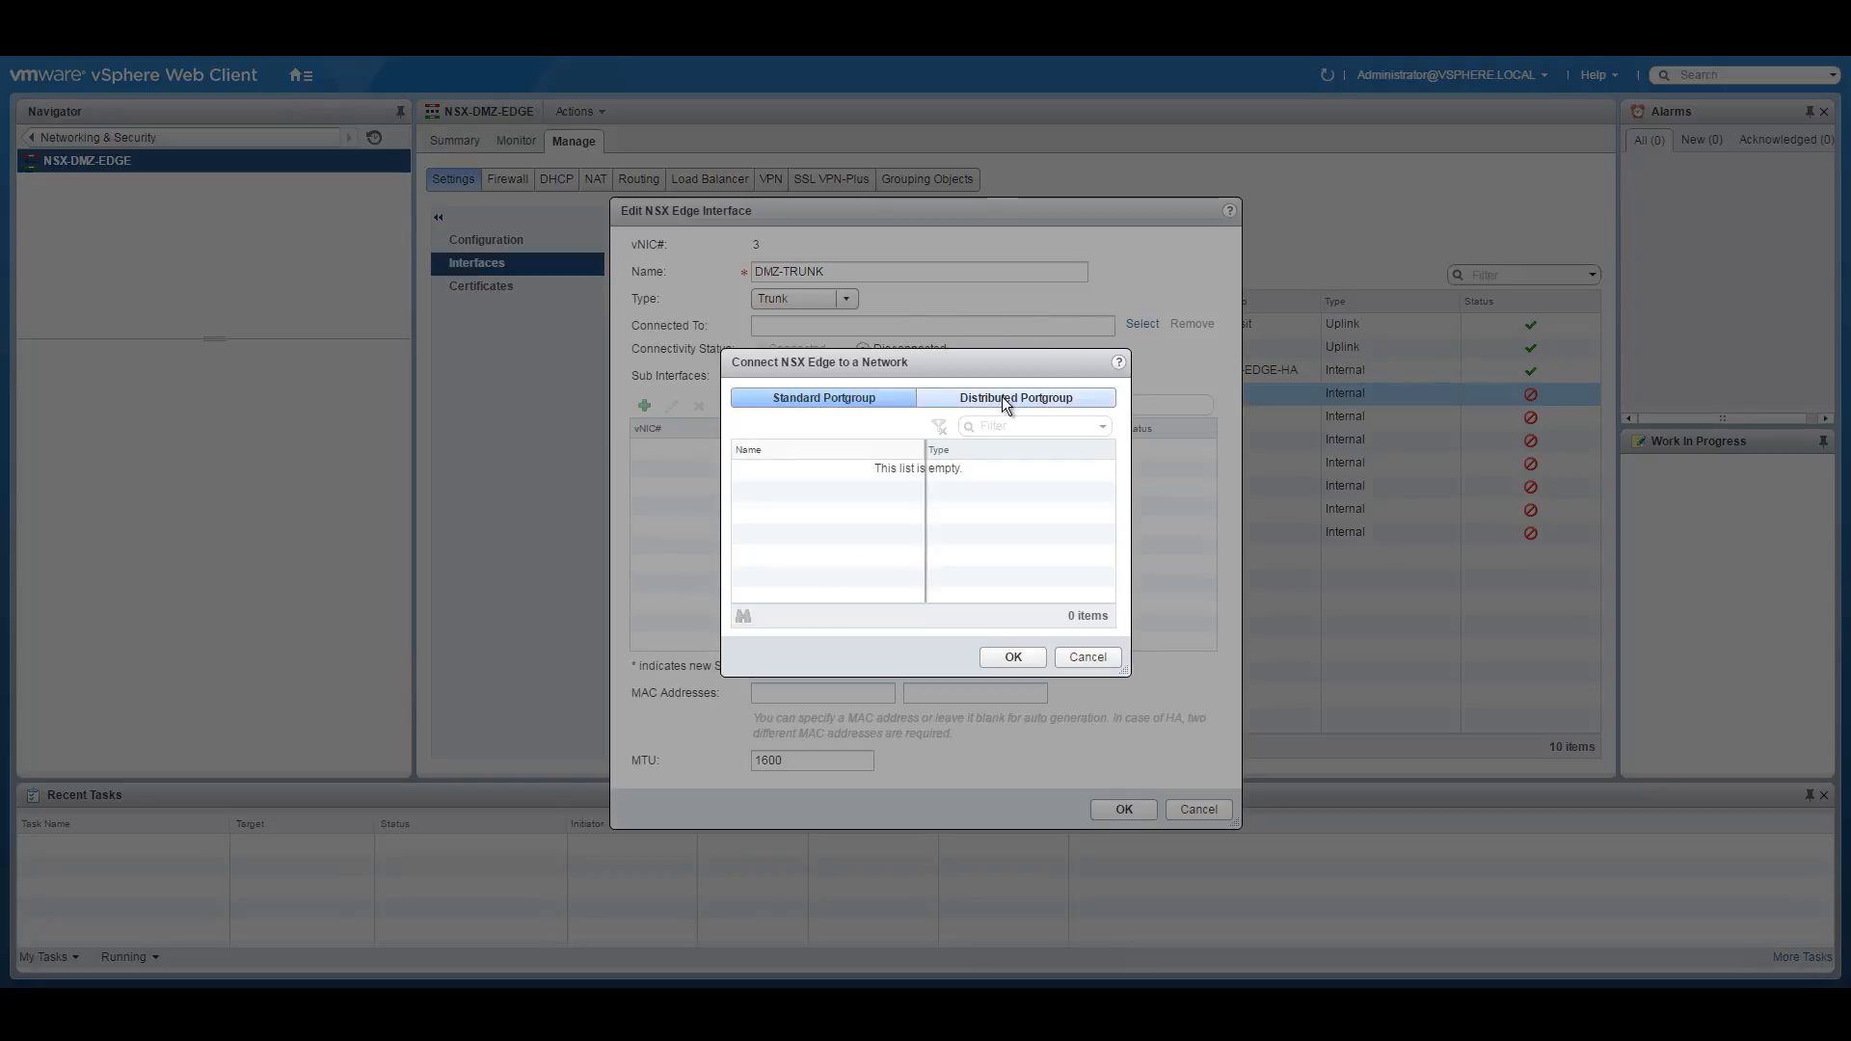
left_click(1003, 396)
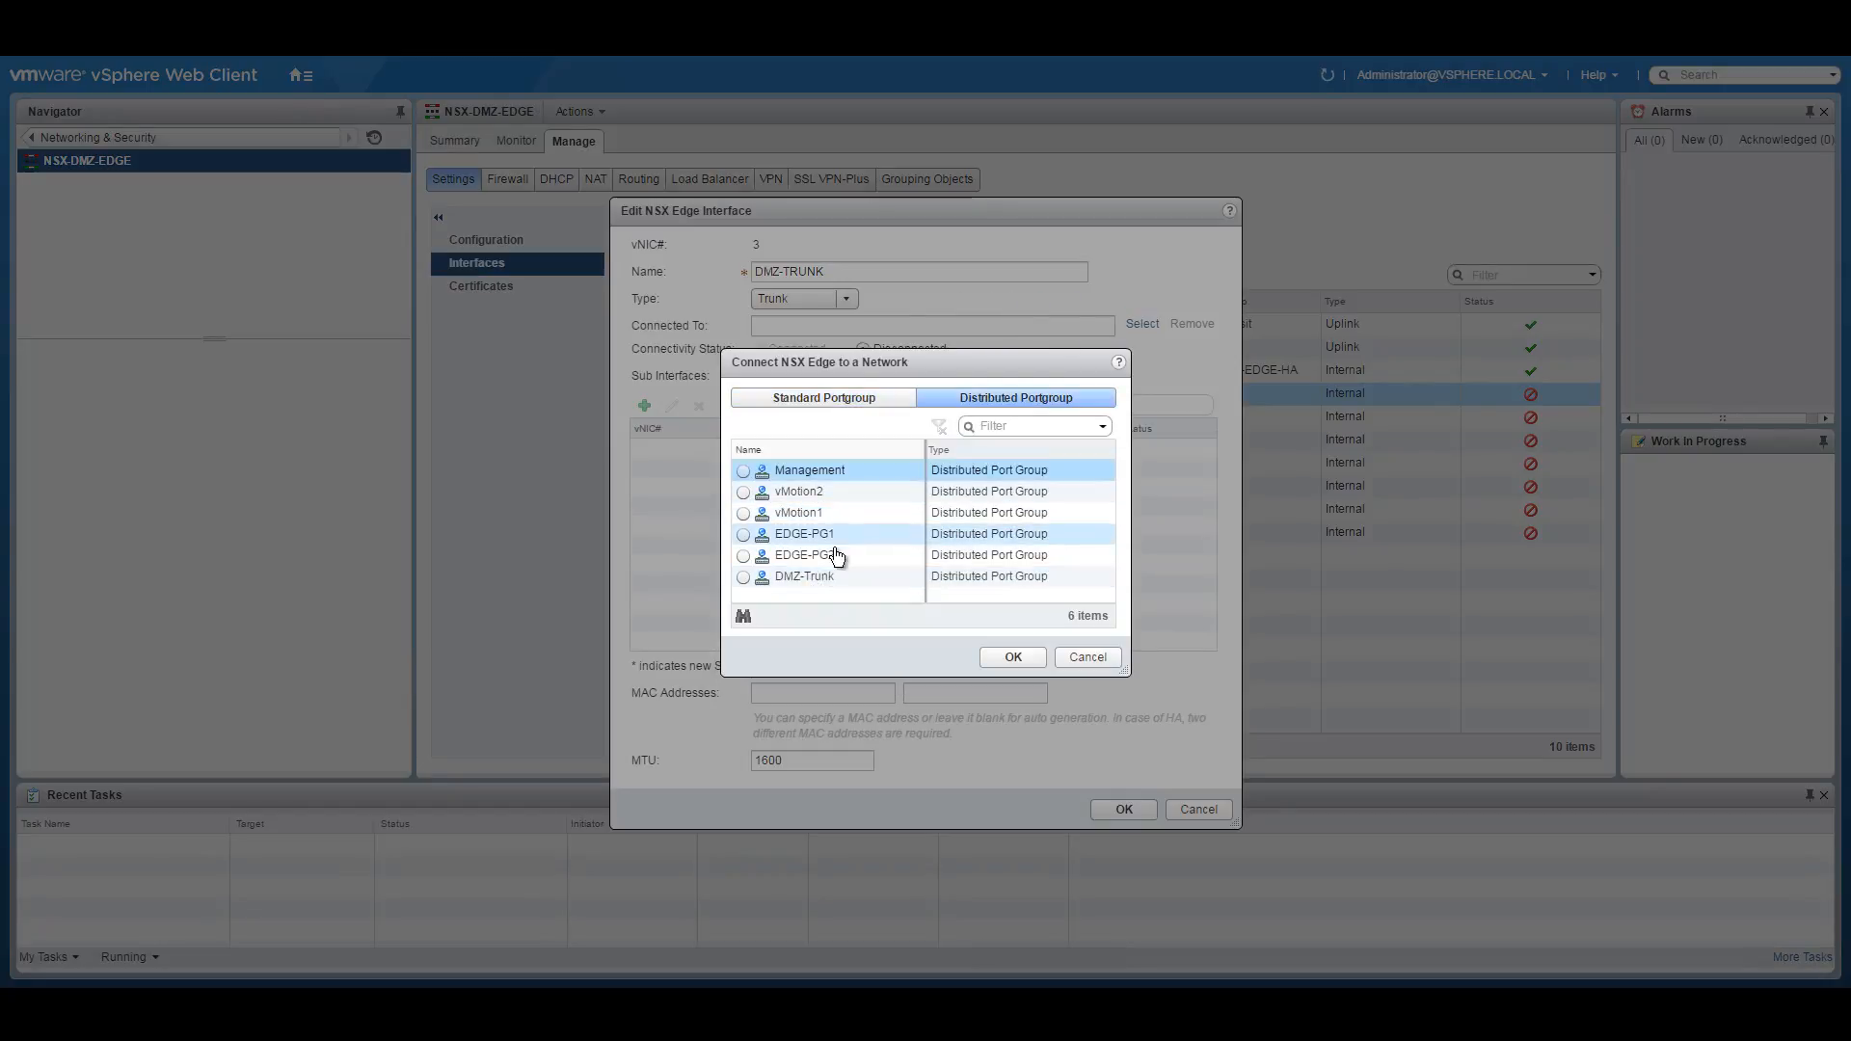
left_click(743, 578)
left_click(1013, 657)
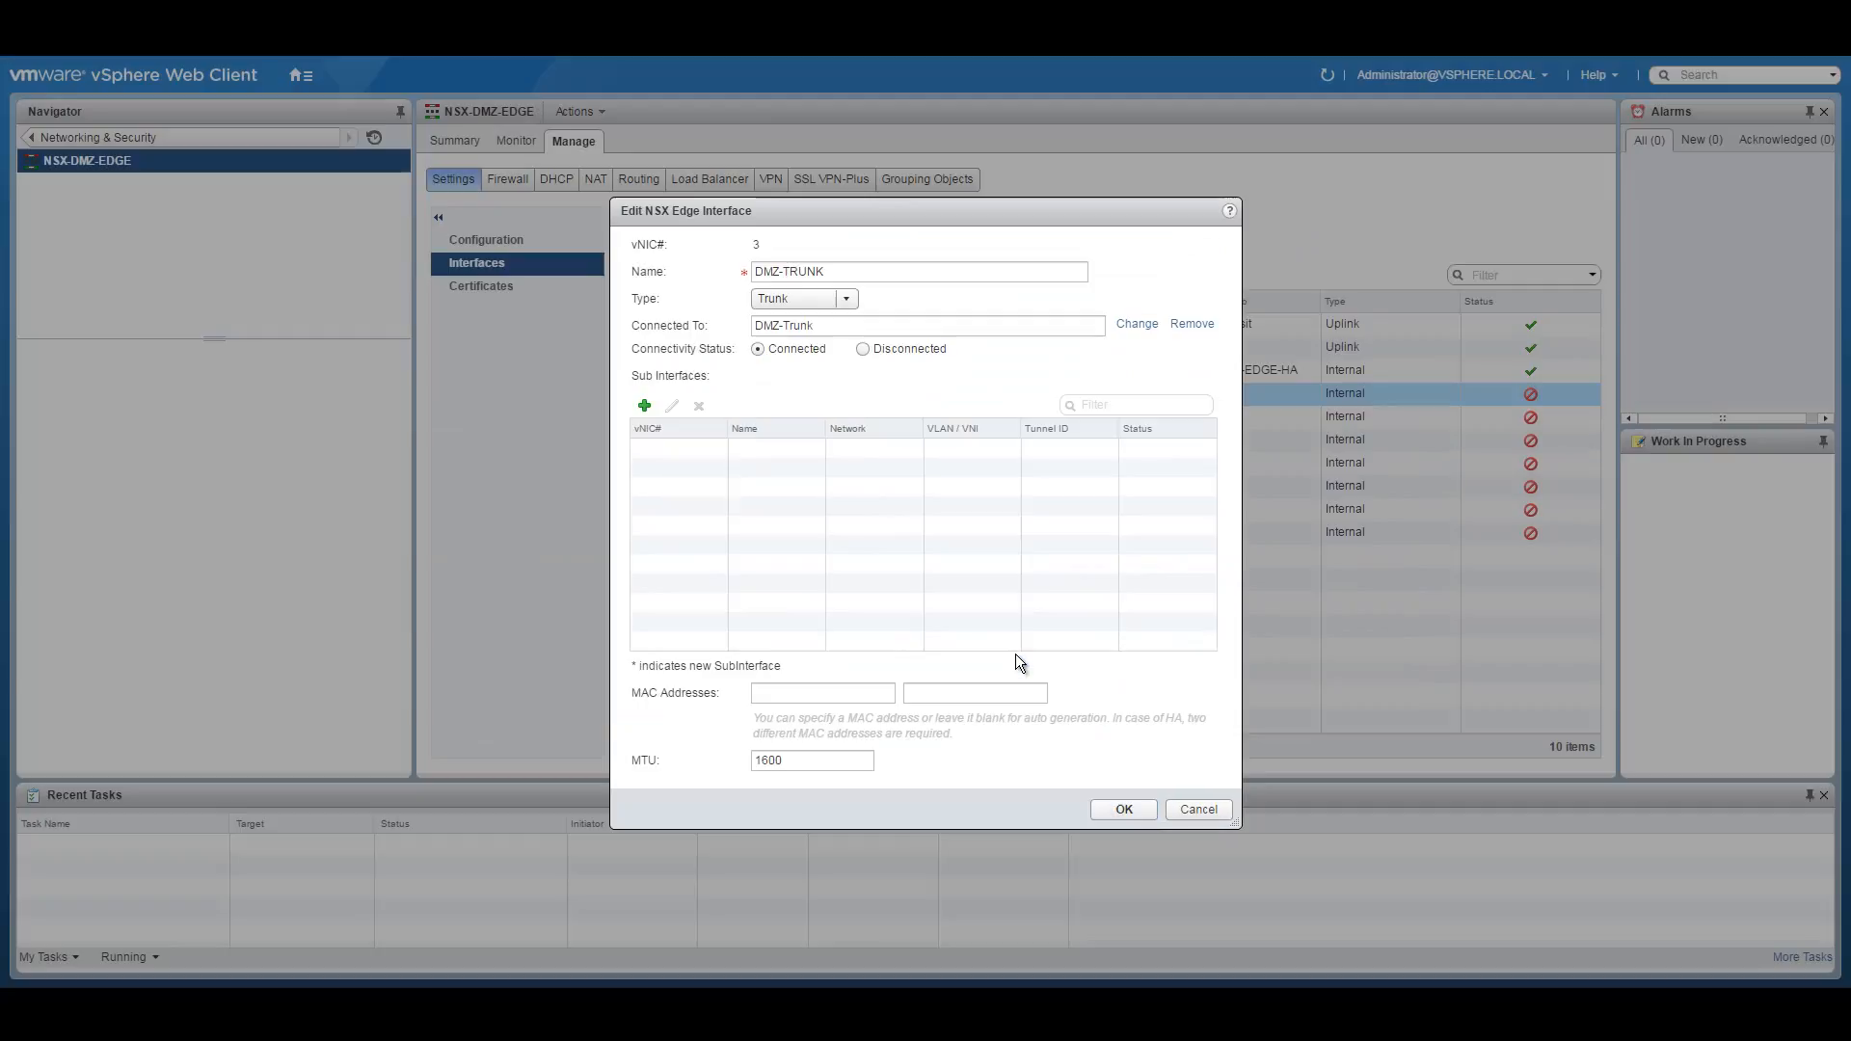
left_click(645, 406)
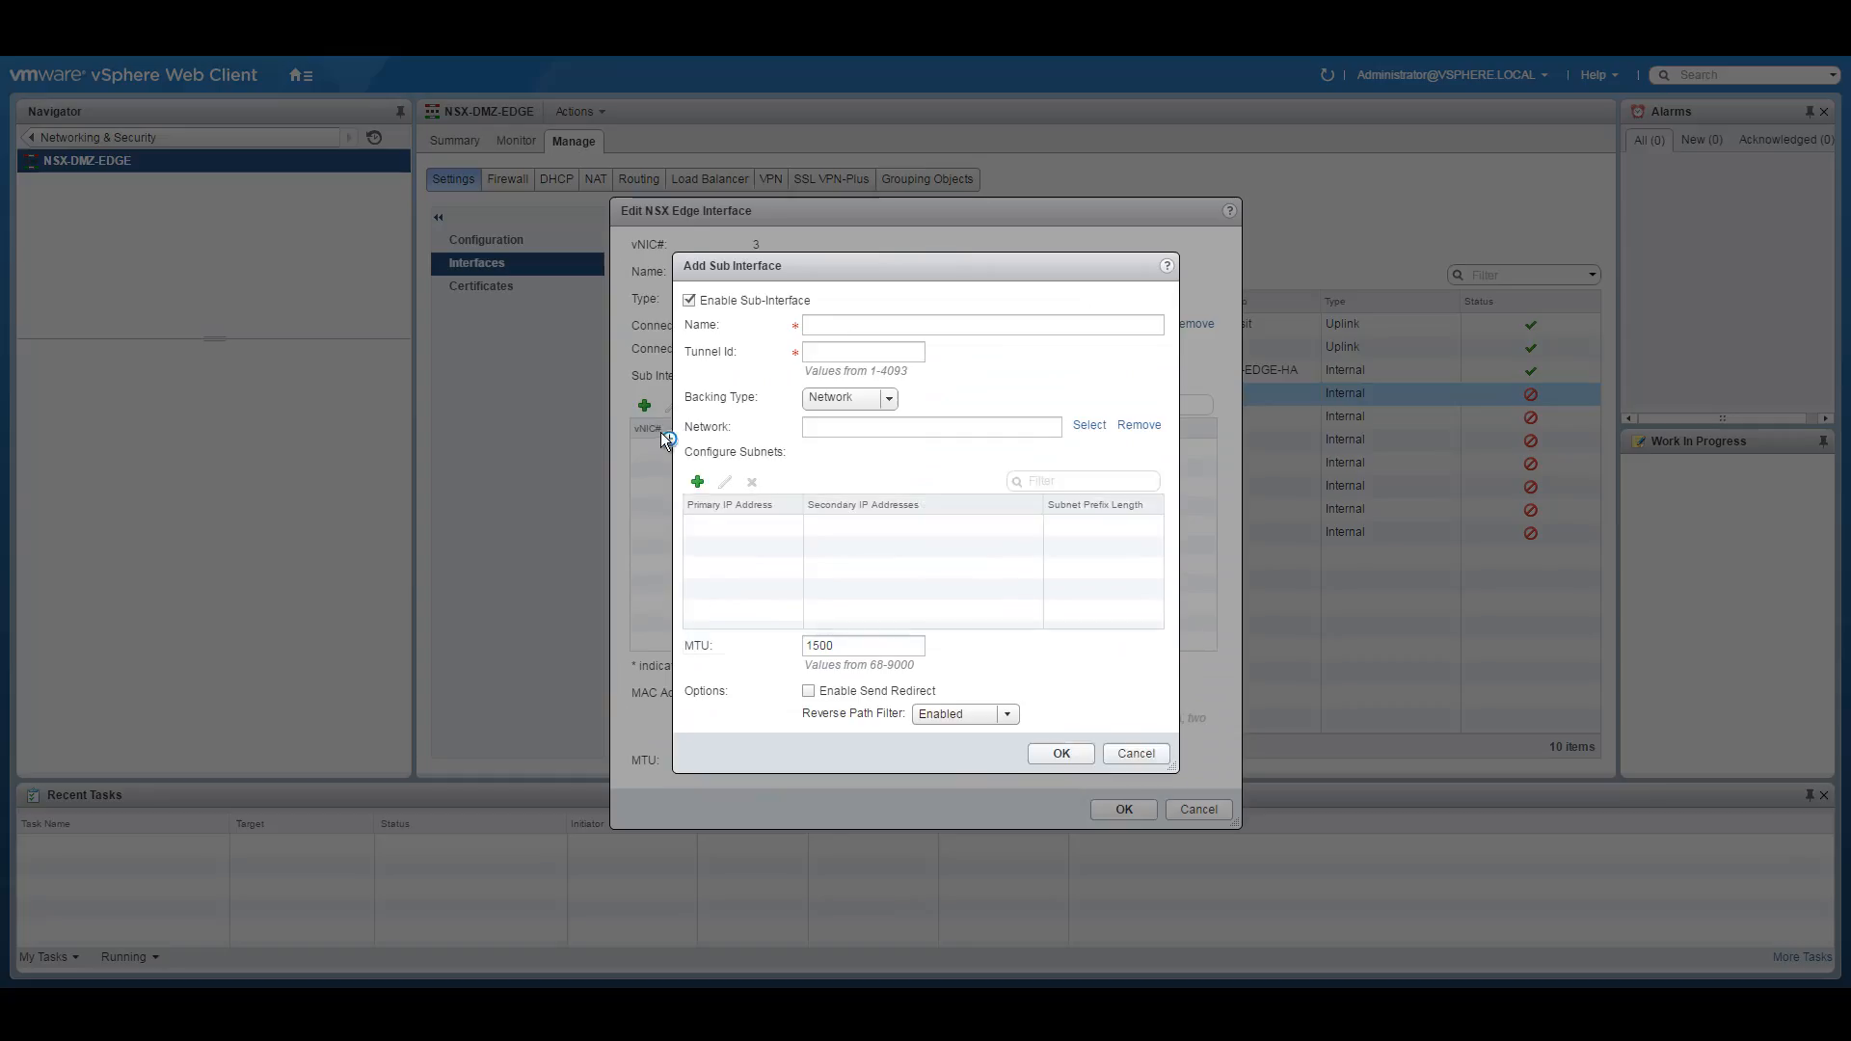
Copy the DMZ LS subnet address from the network diagram PDF.
left_click(965, 324)
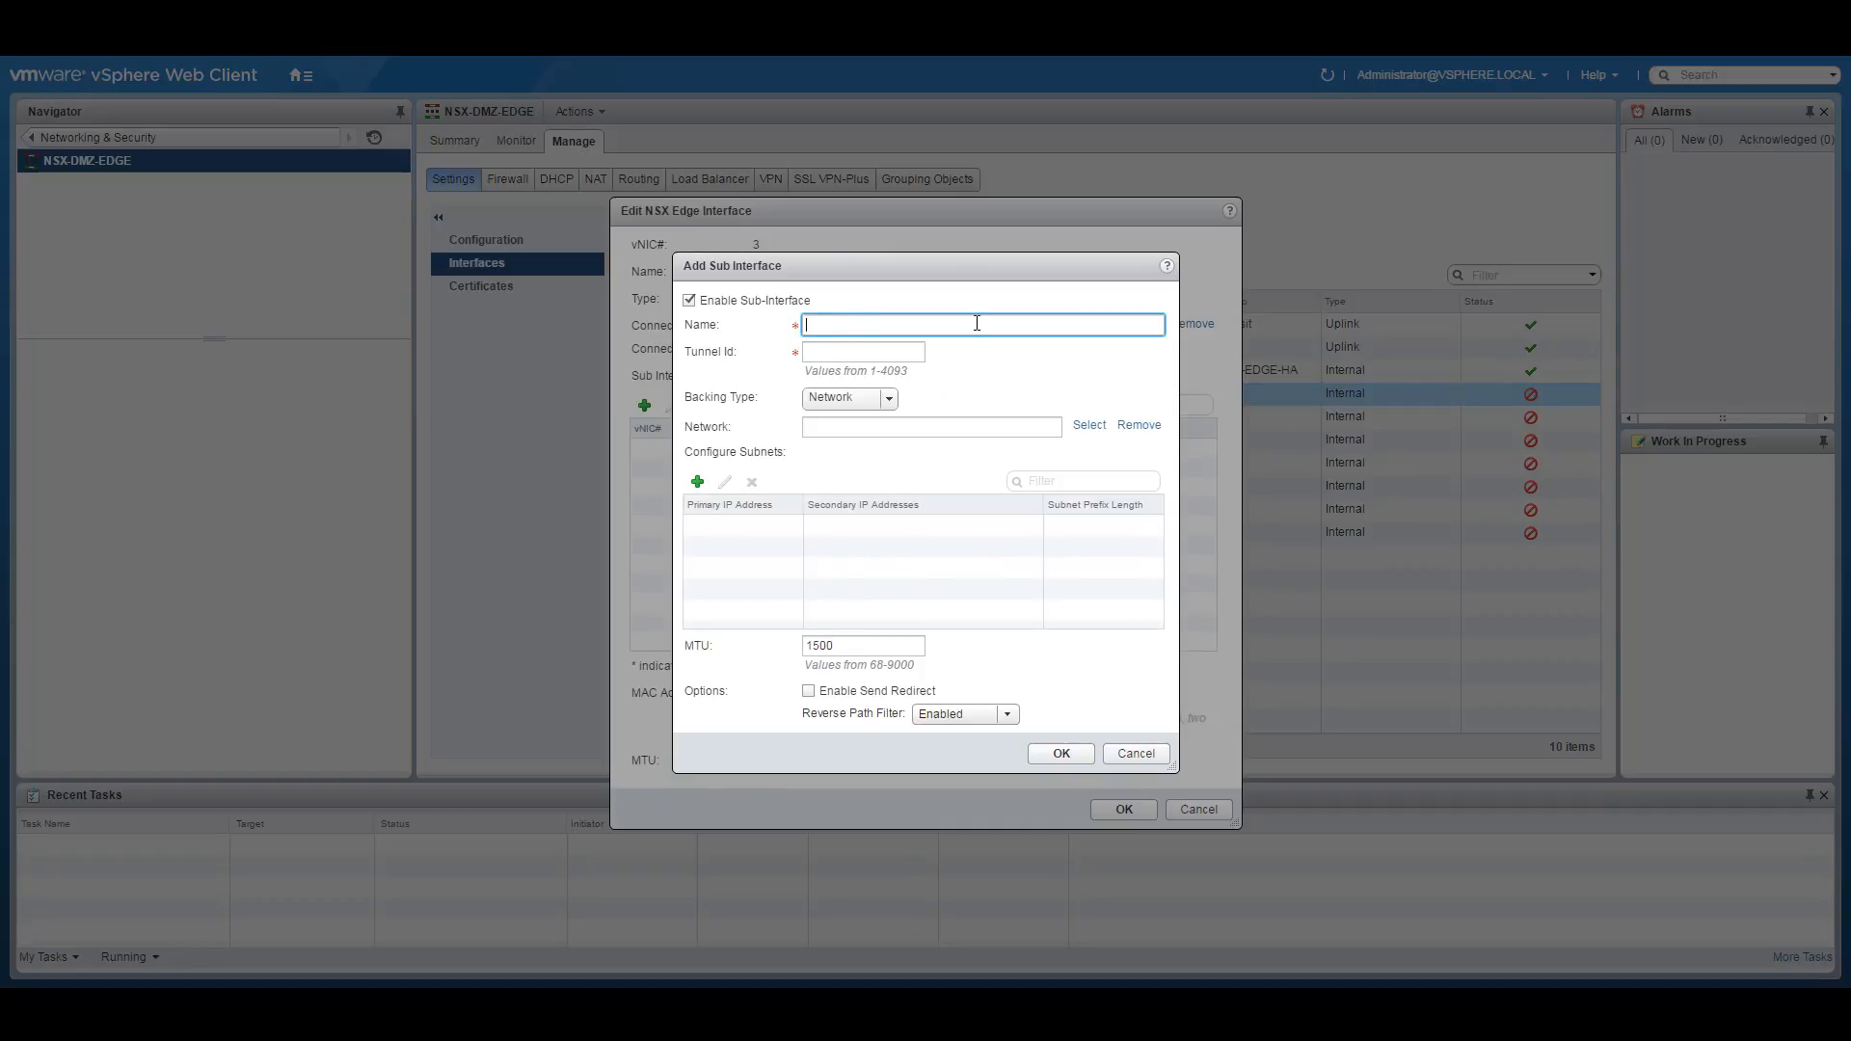
left_click(761, 1001)
left_click(756, 957)
mouse_move(1466, 635)
left_mouse_down()
mouse_move(1541, 633)
mouse_move(1459, 636)
left_mouse_up()
right_click(1476, 636)
left_click(1502, 648)
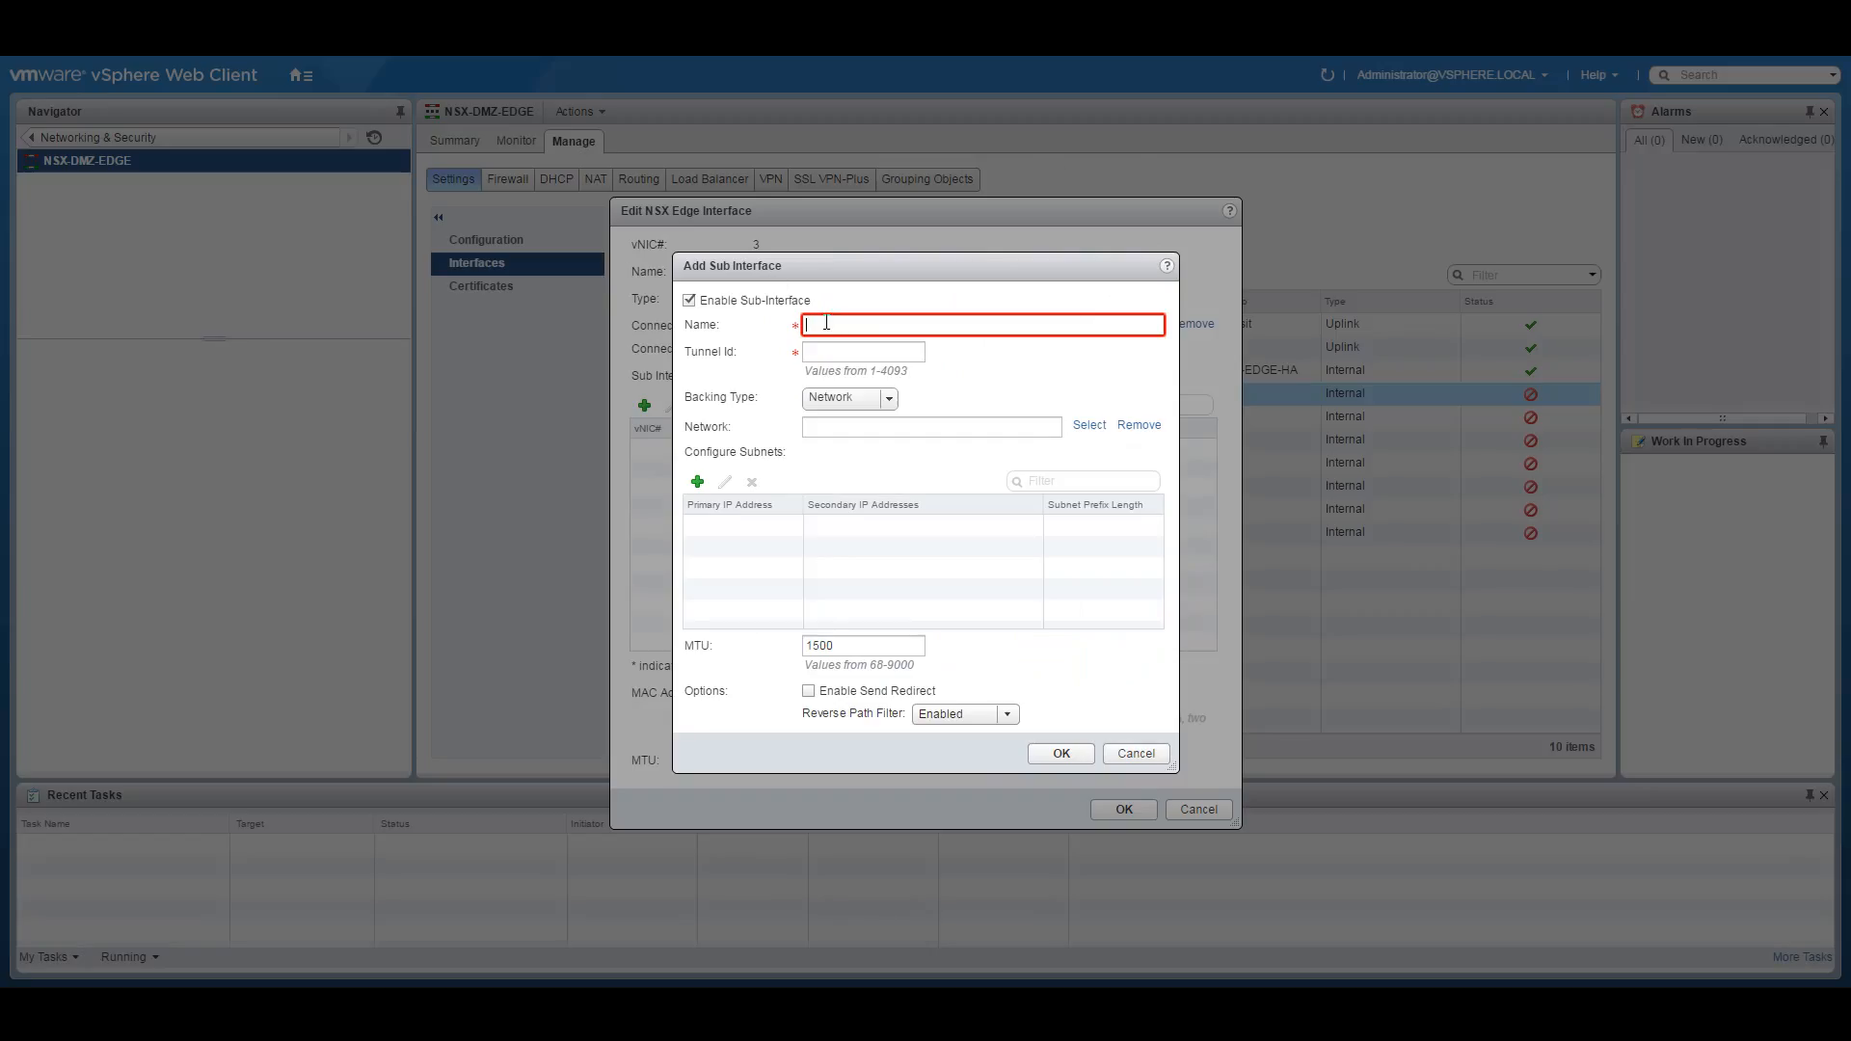
Name the sub-interface DMZ-Web-Interface with tunnel ID 1001 and Network backing type.
type("DMZ-Web")
type("-Interface")
left_click(871, 352)
type("1001")
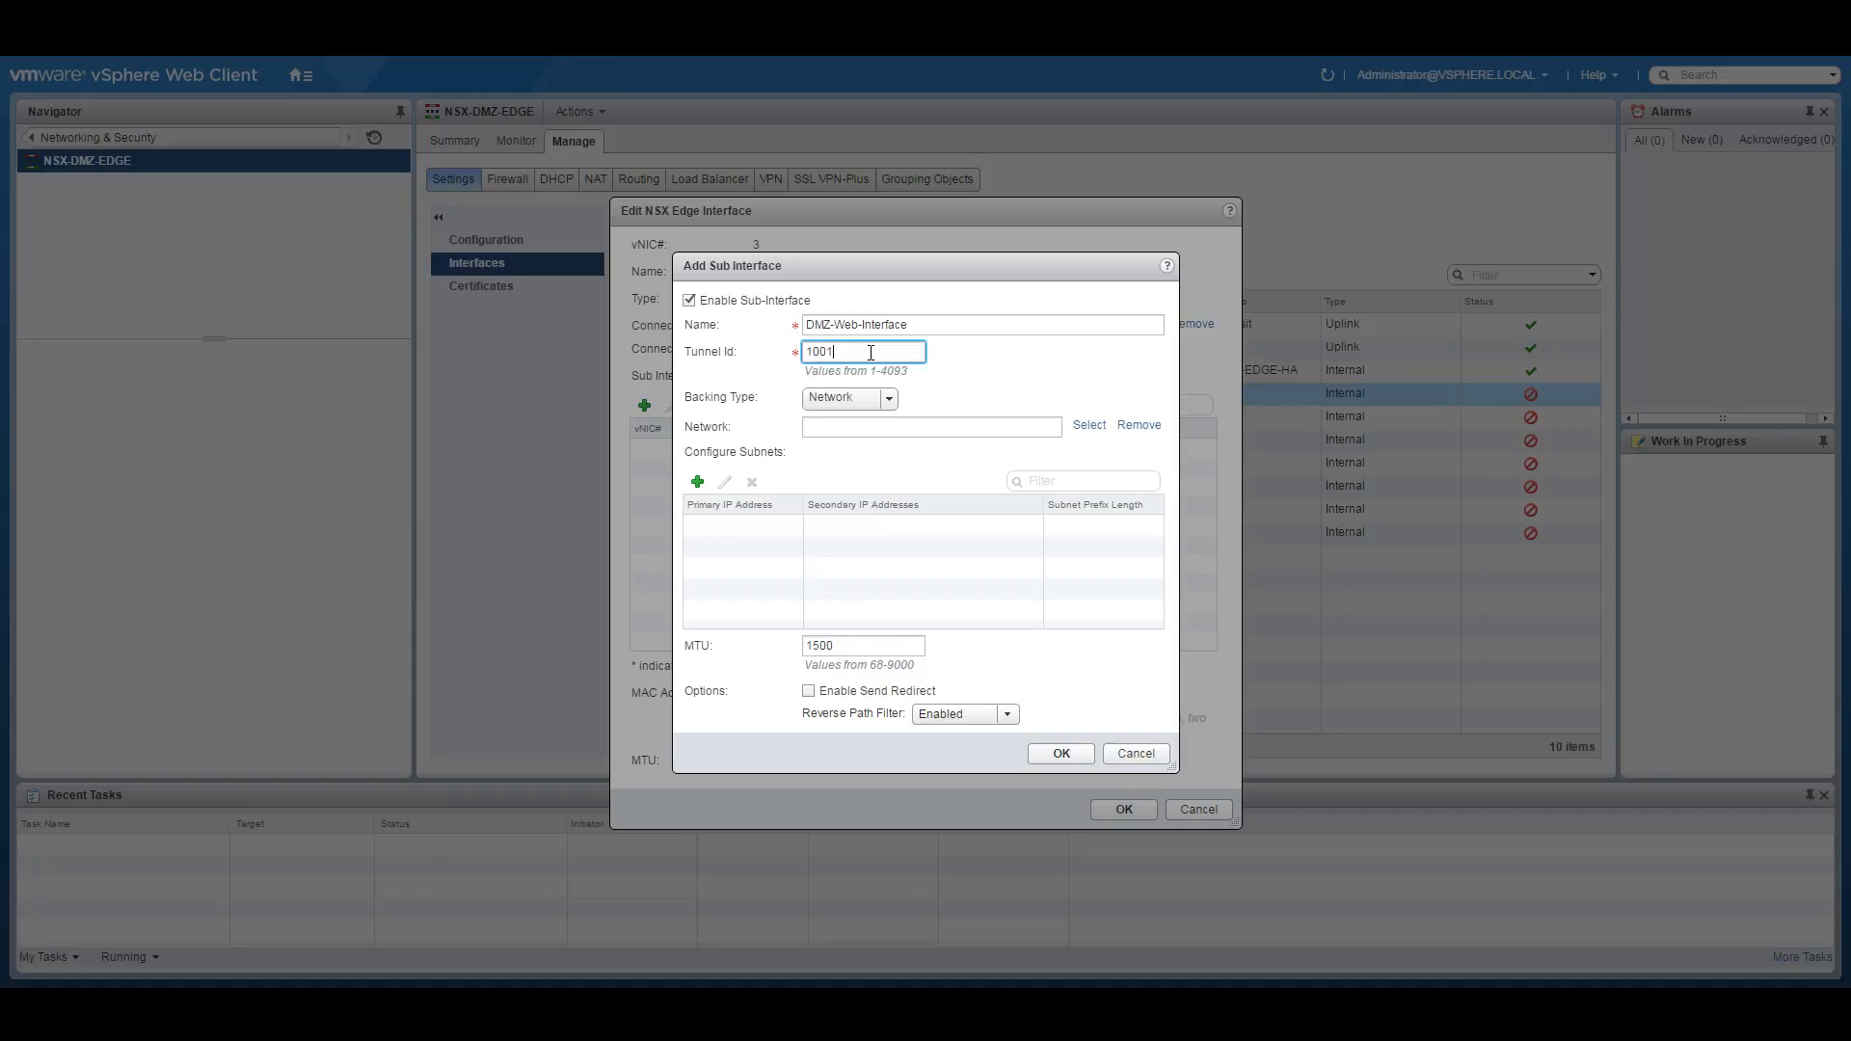
left_click(889, 402)
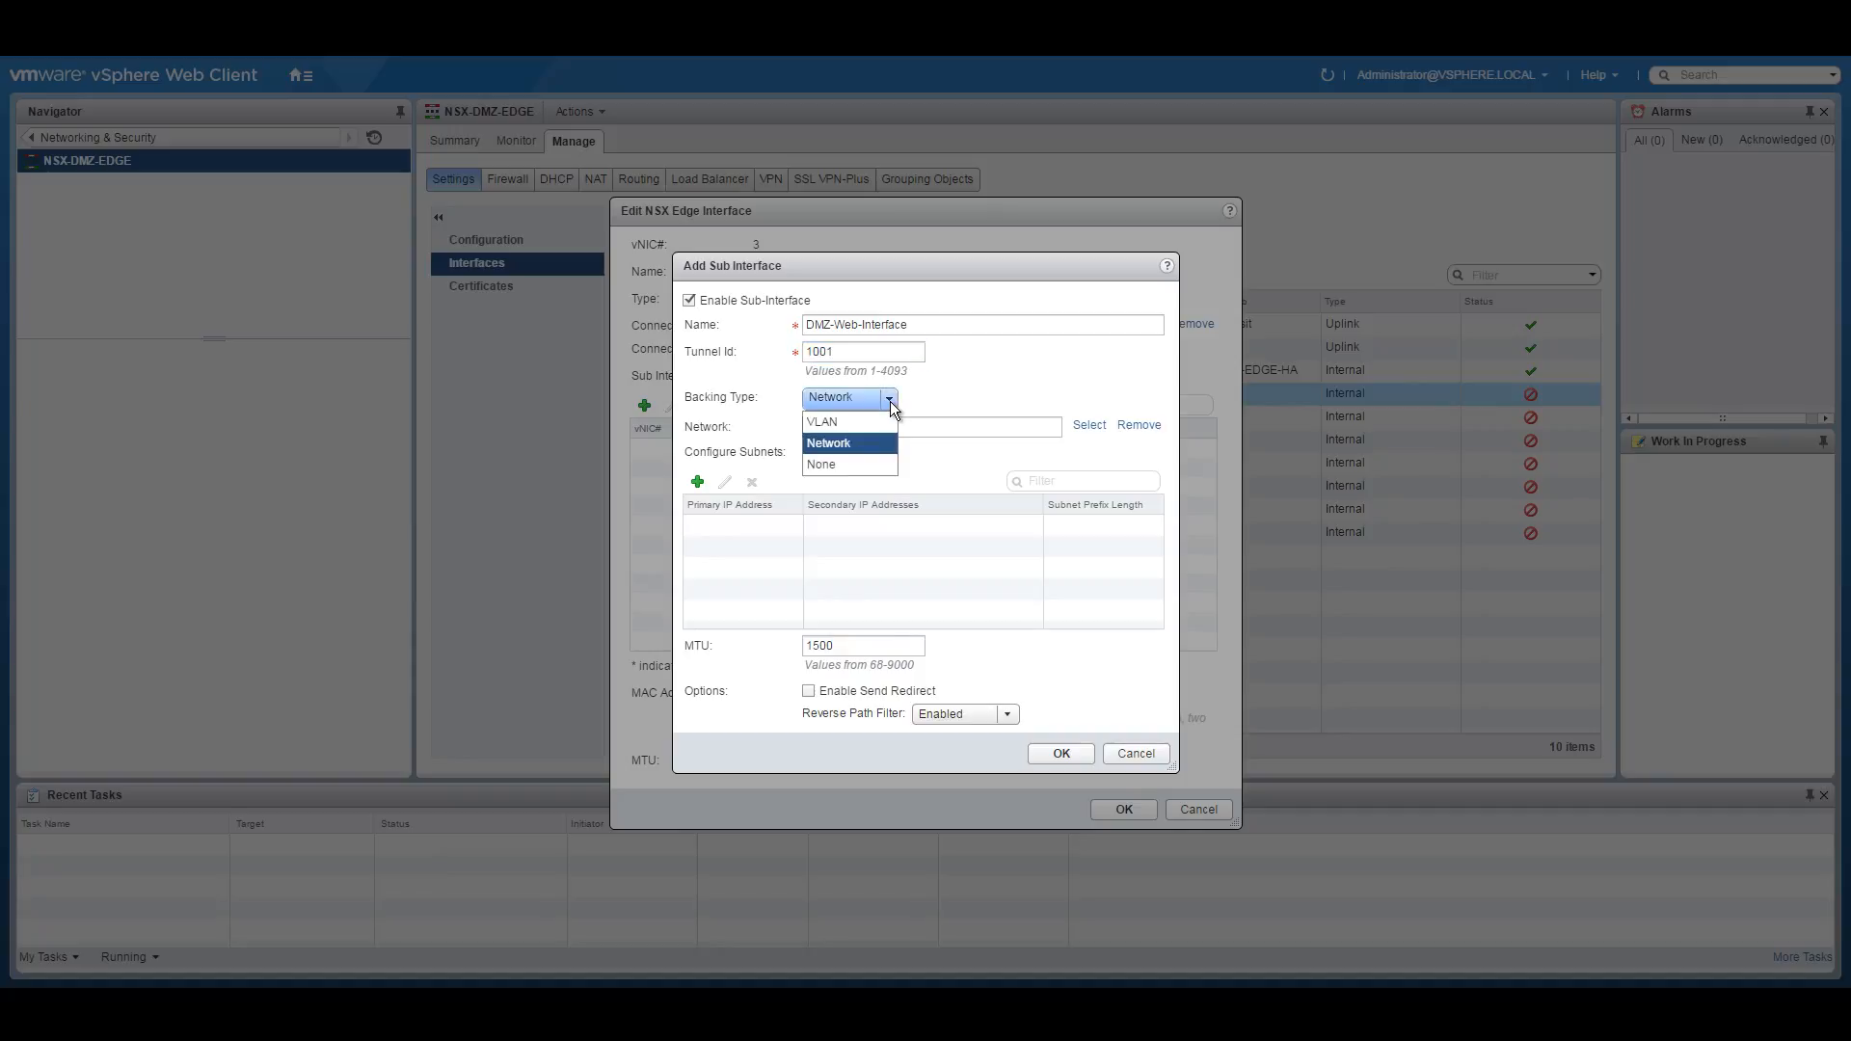
left_click(1024, 365)
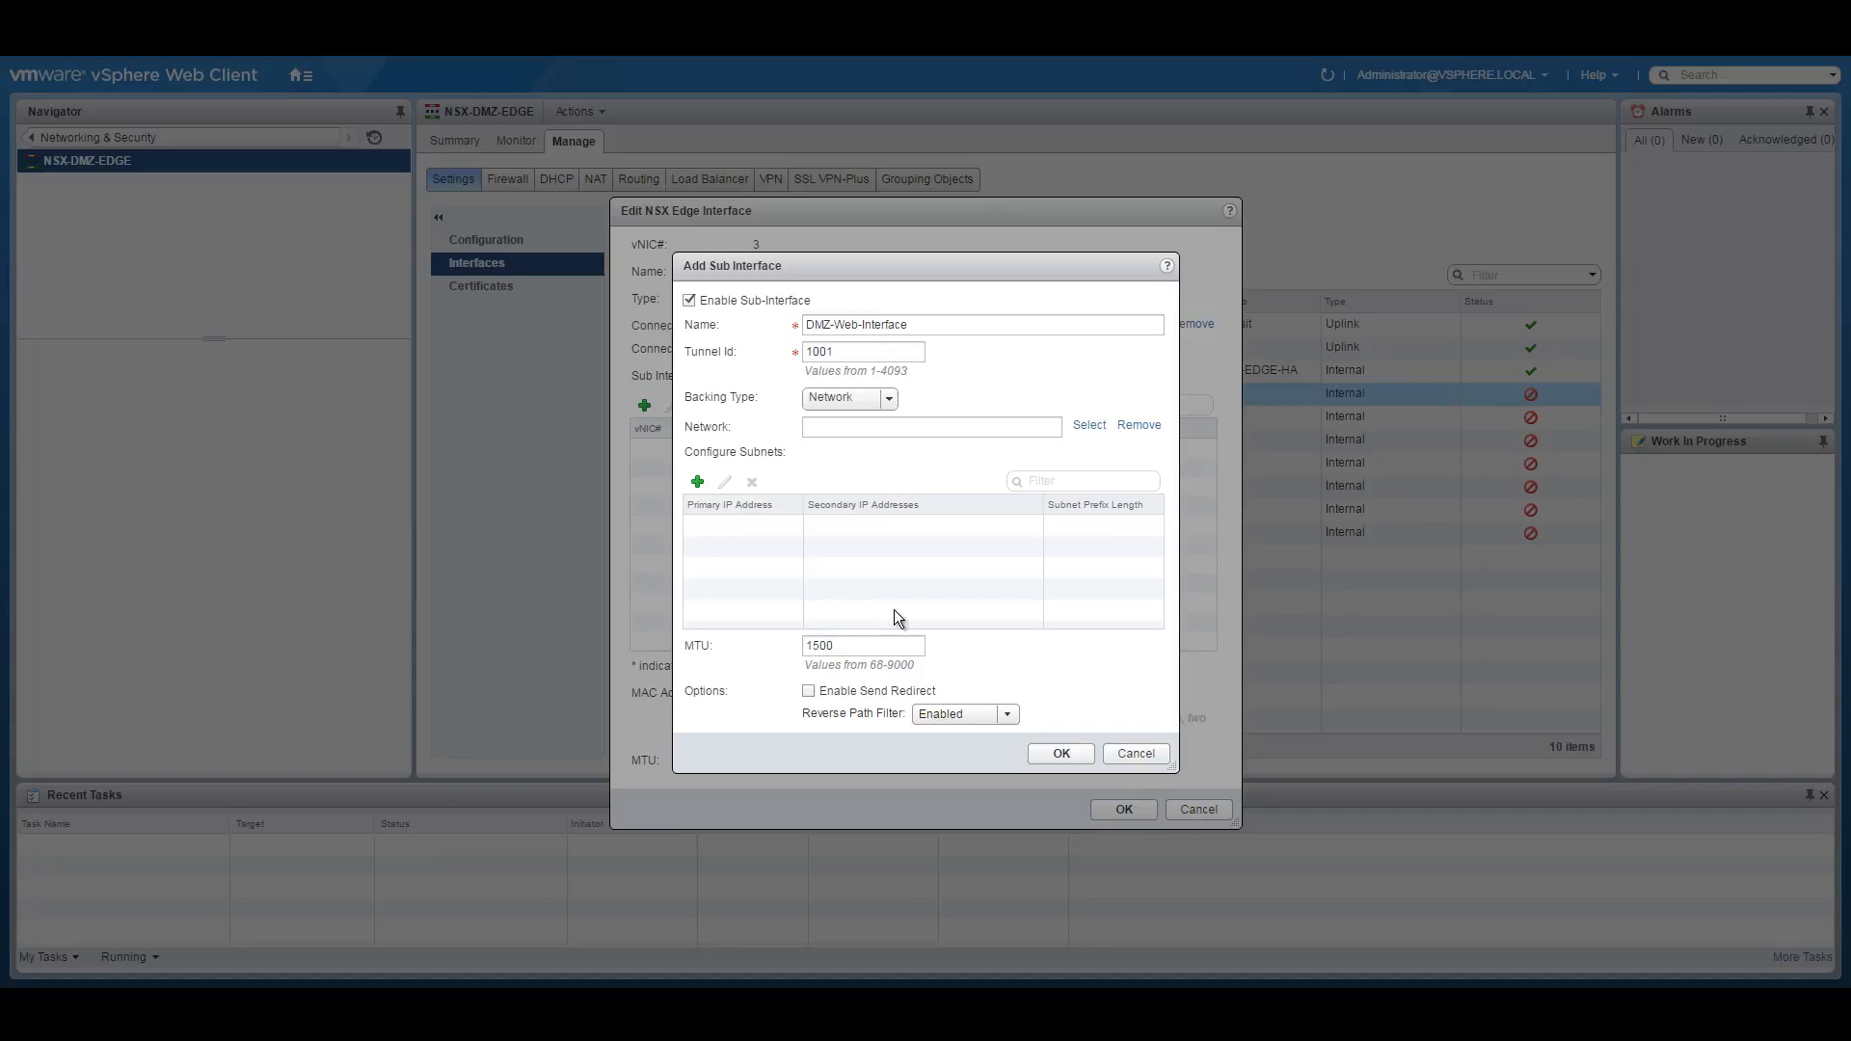
Connect the sub-interface to the NSX-DMZ logical switch and add a subnet with primary IP 10.255.1.0.
left_click(1072, 424)
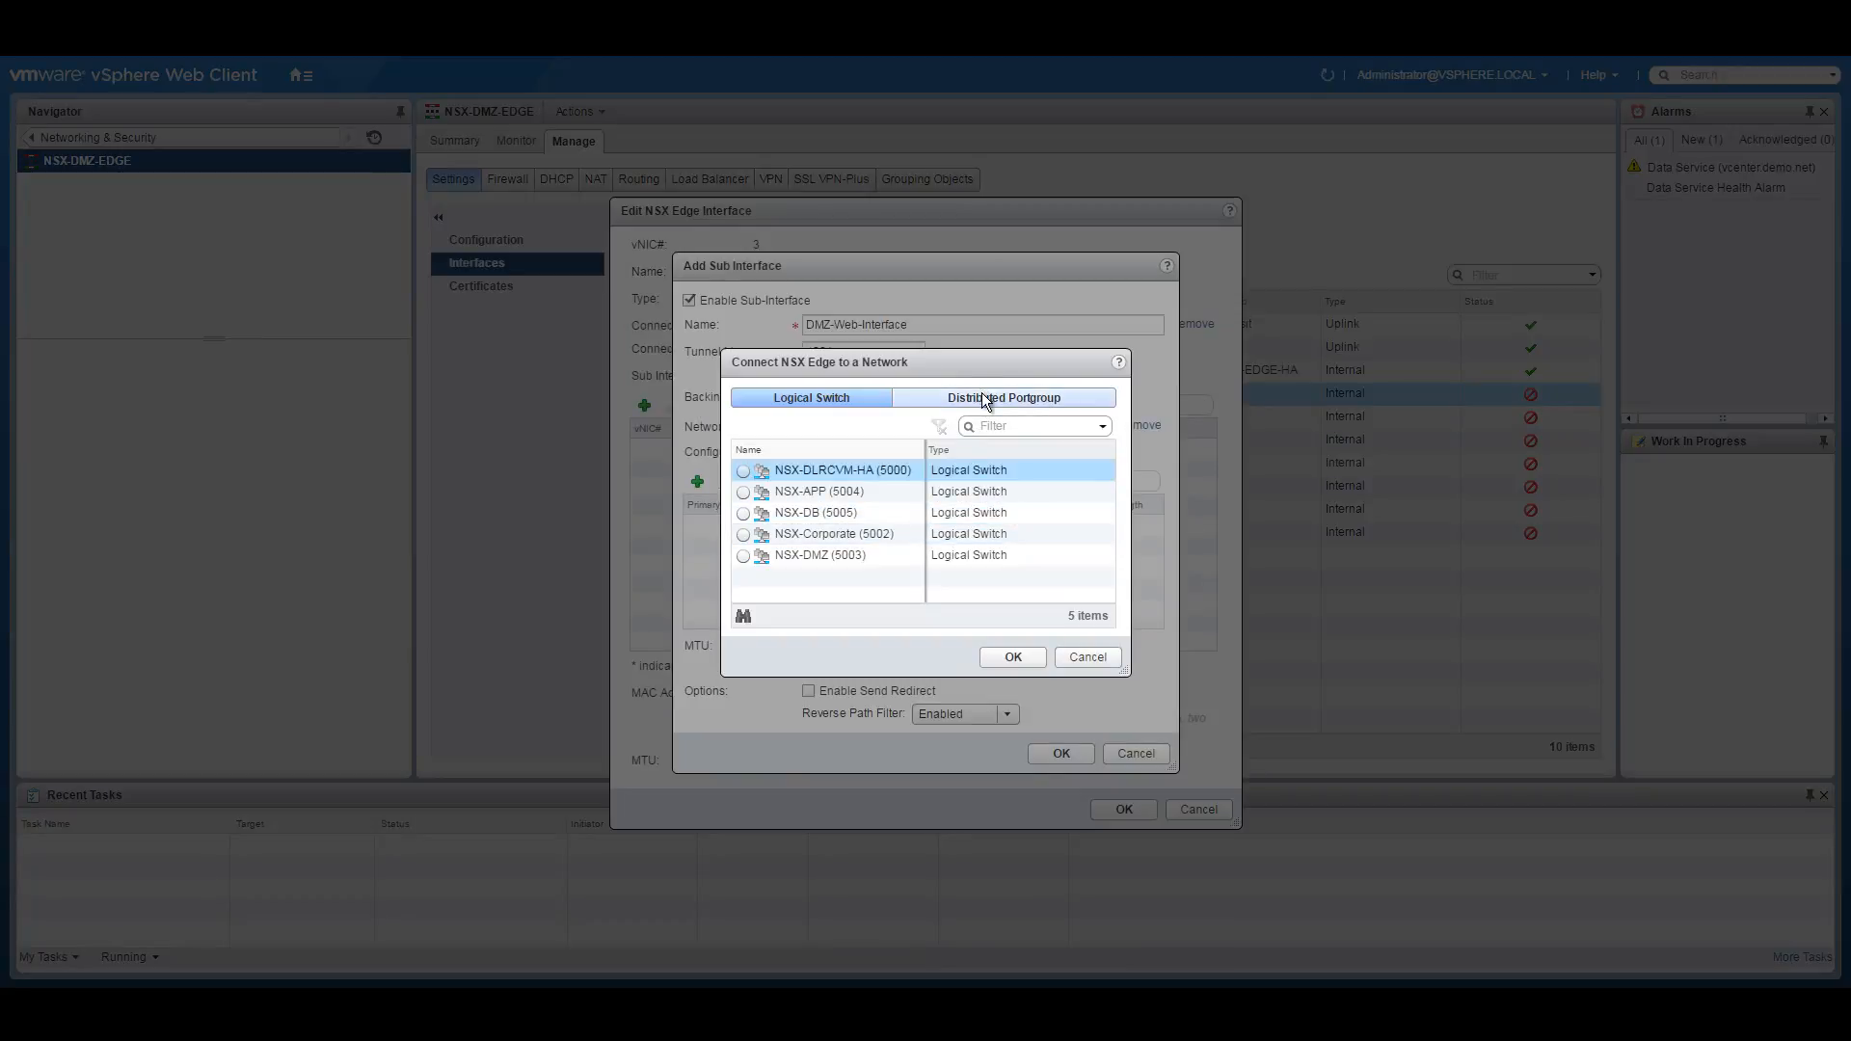
left_click(980, 397)
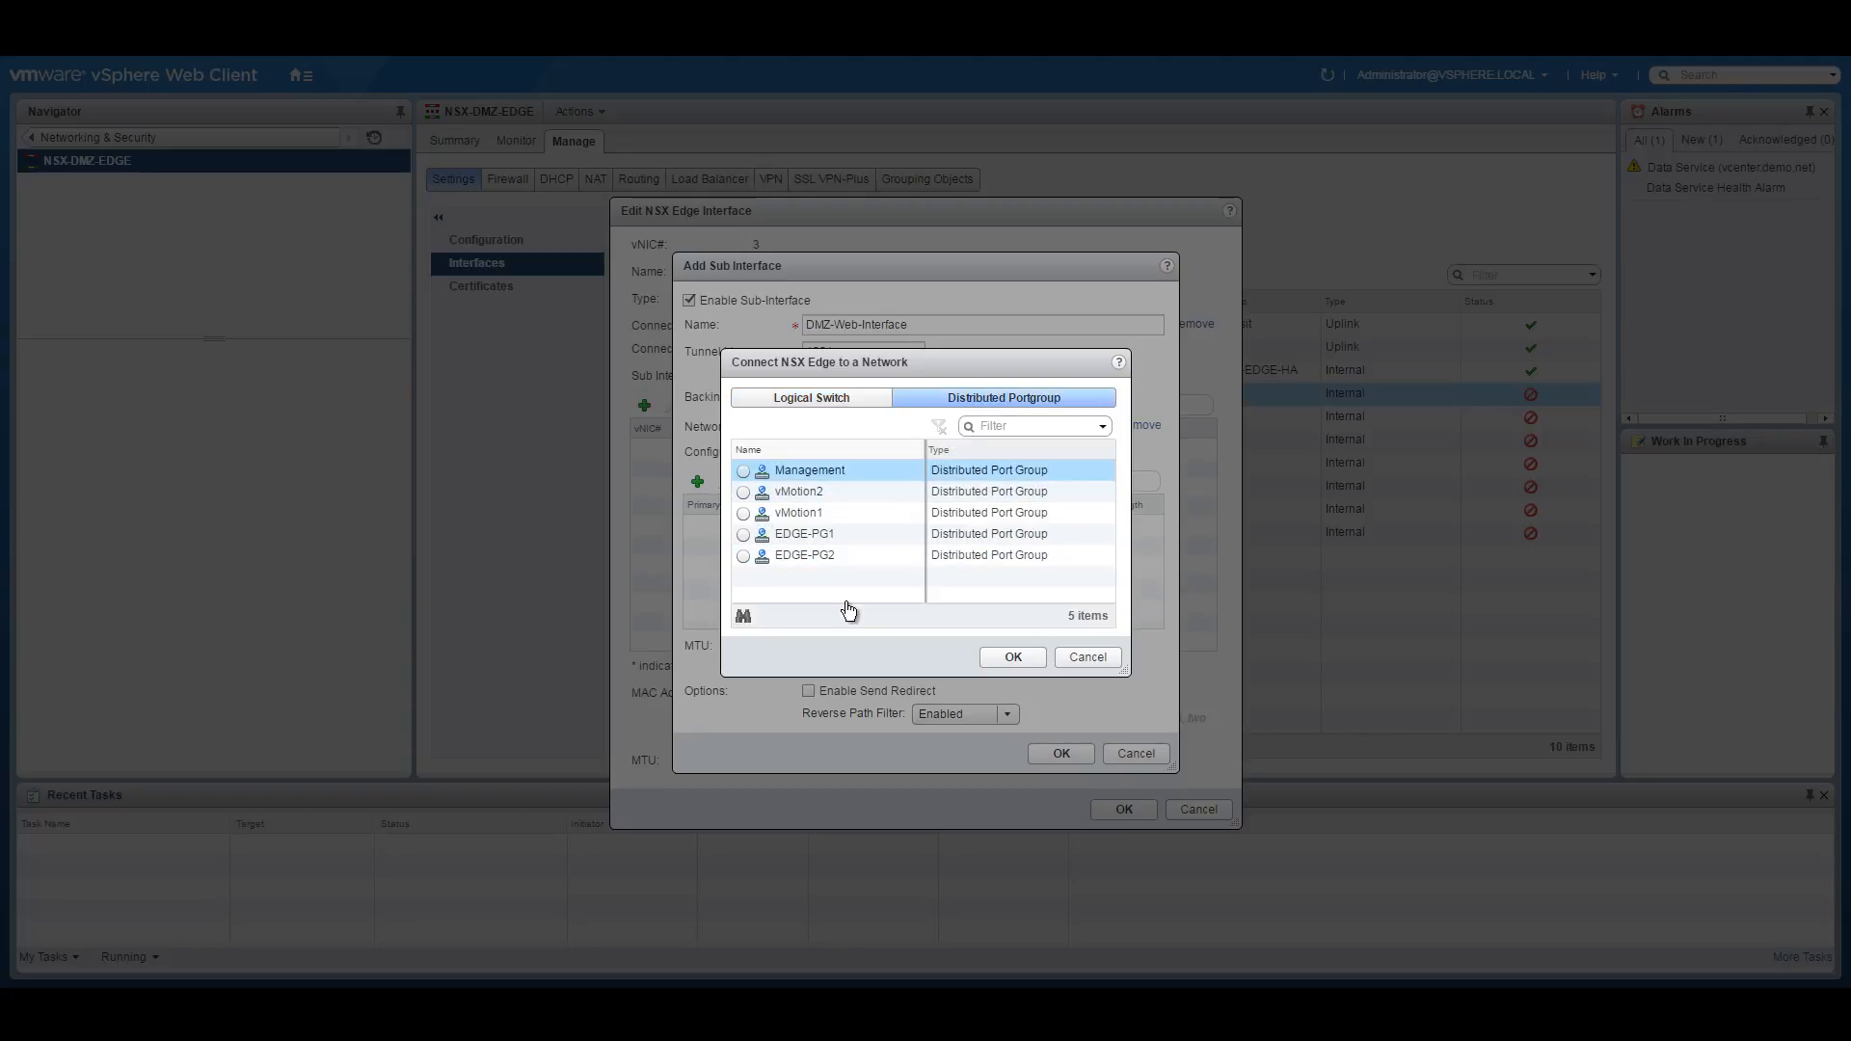
left_click(818, 399)
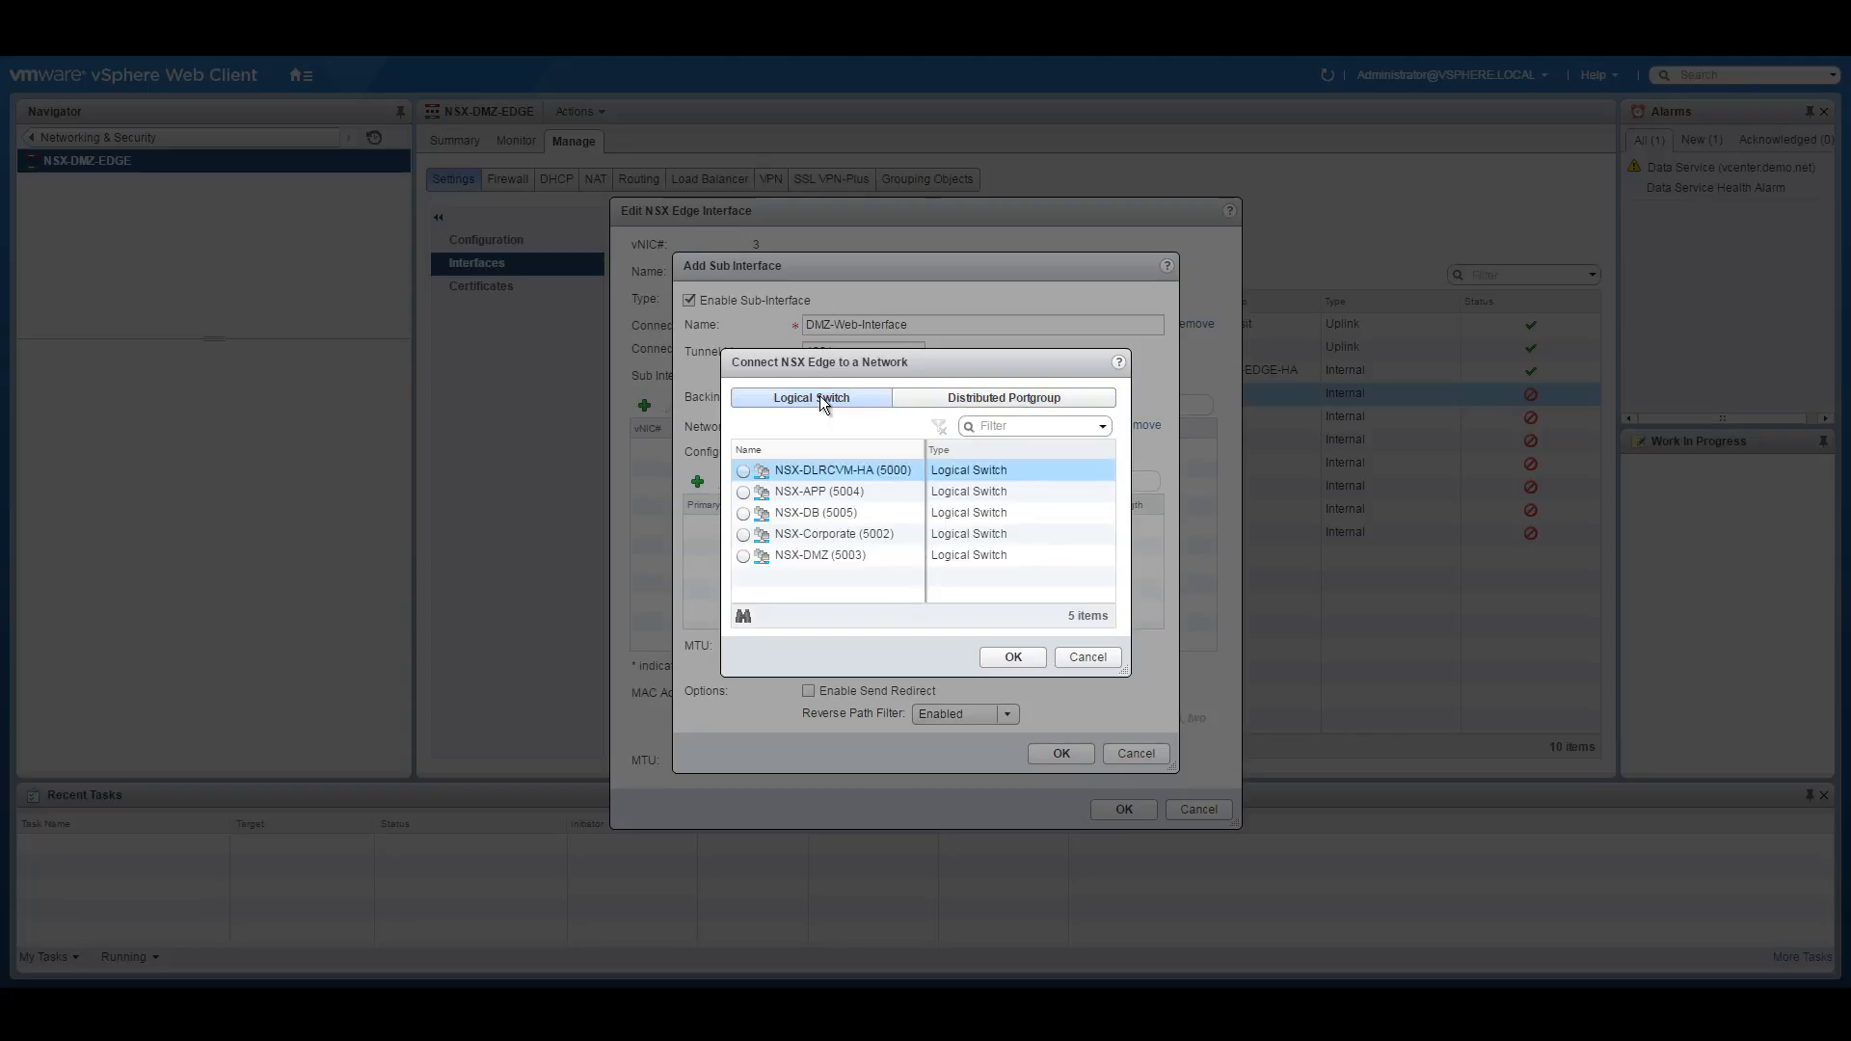
left_click(1020, 401)
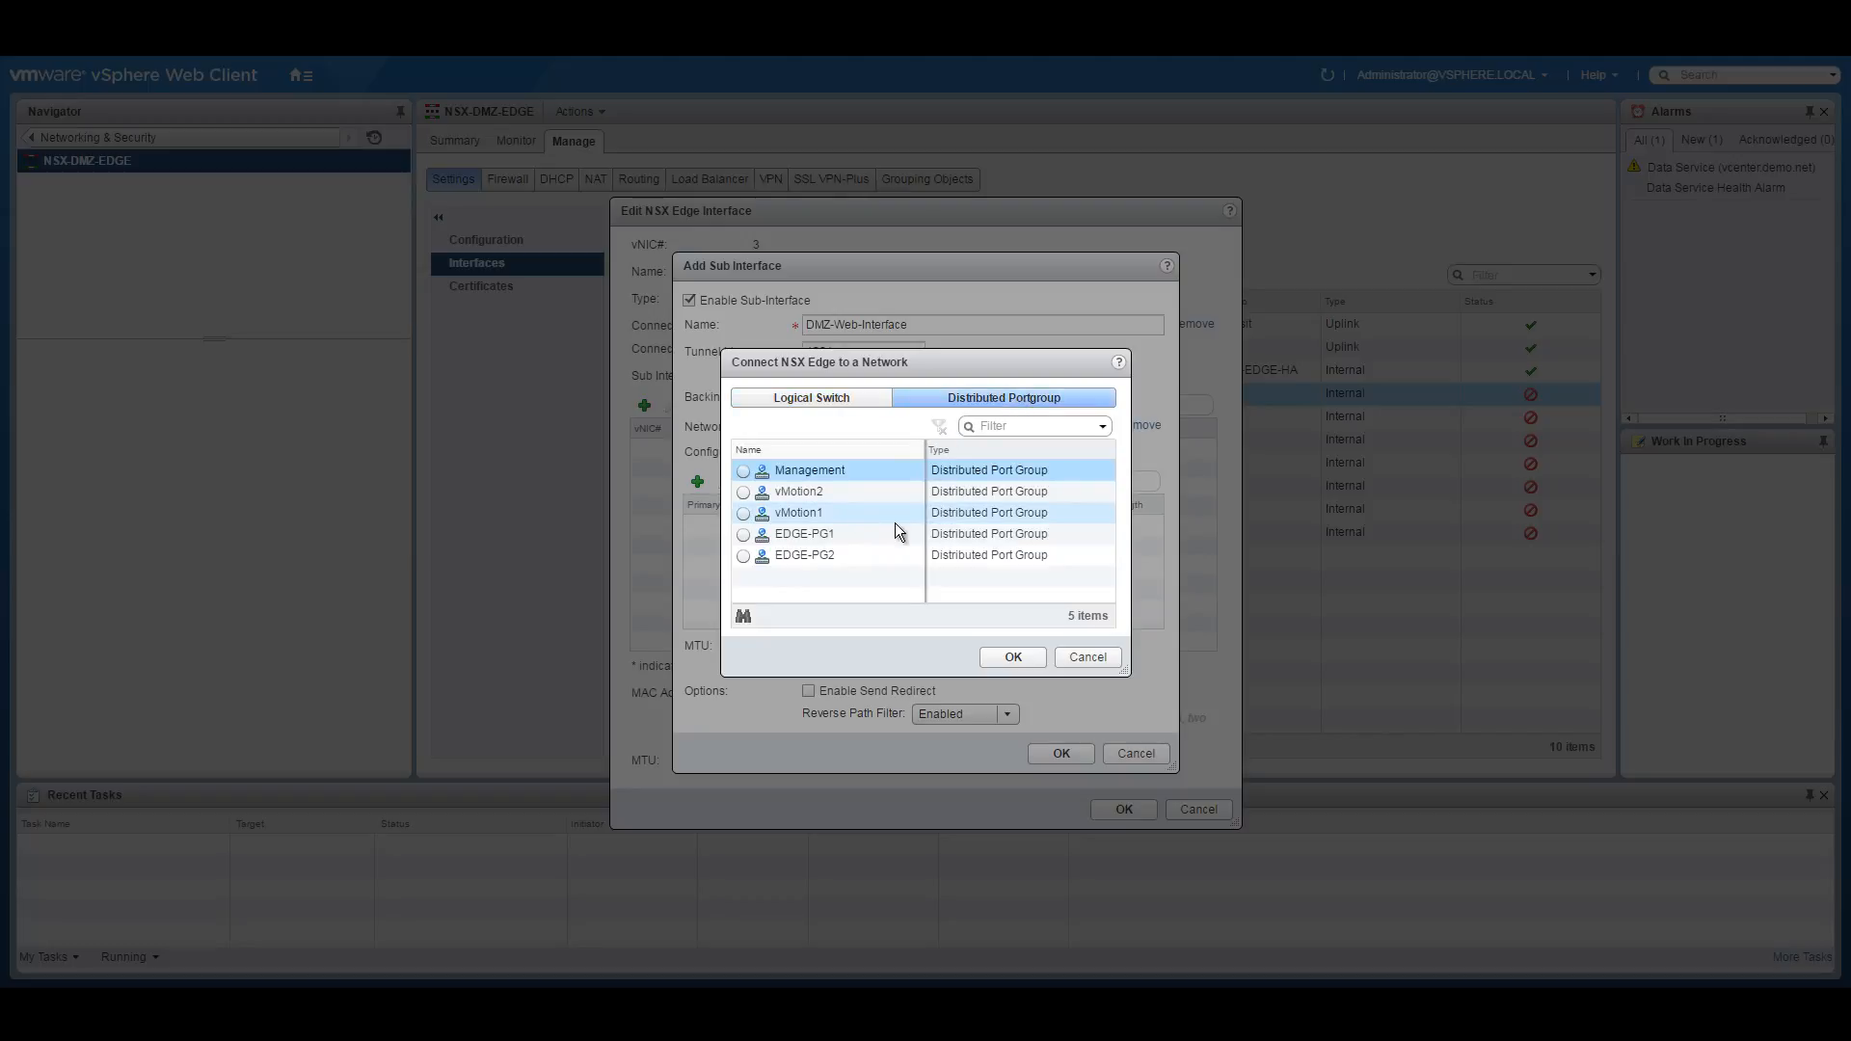
left_click(845, 401)
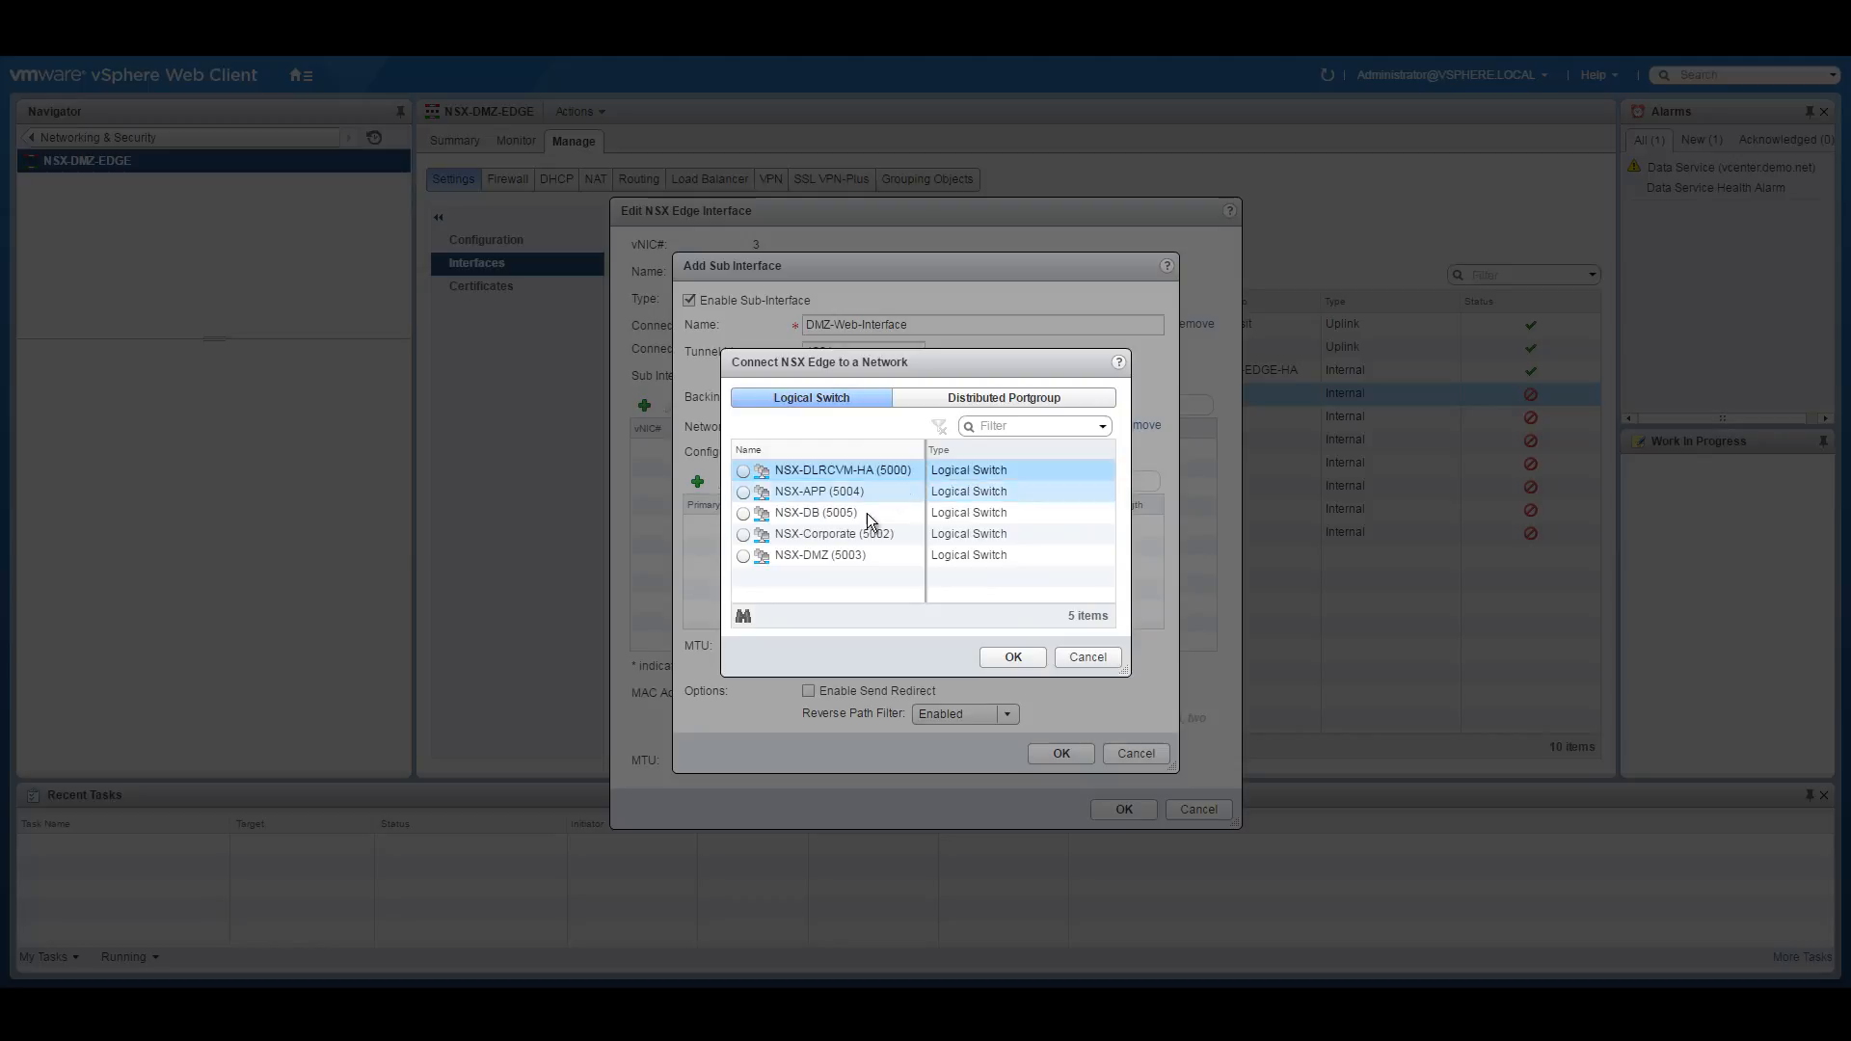
left_click(743, 558)
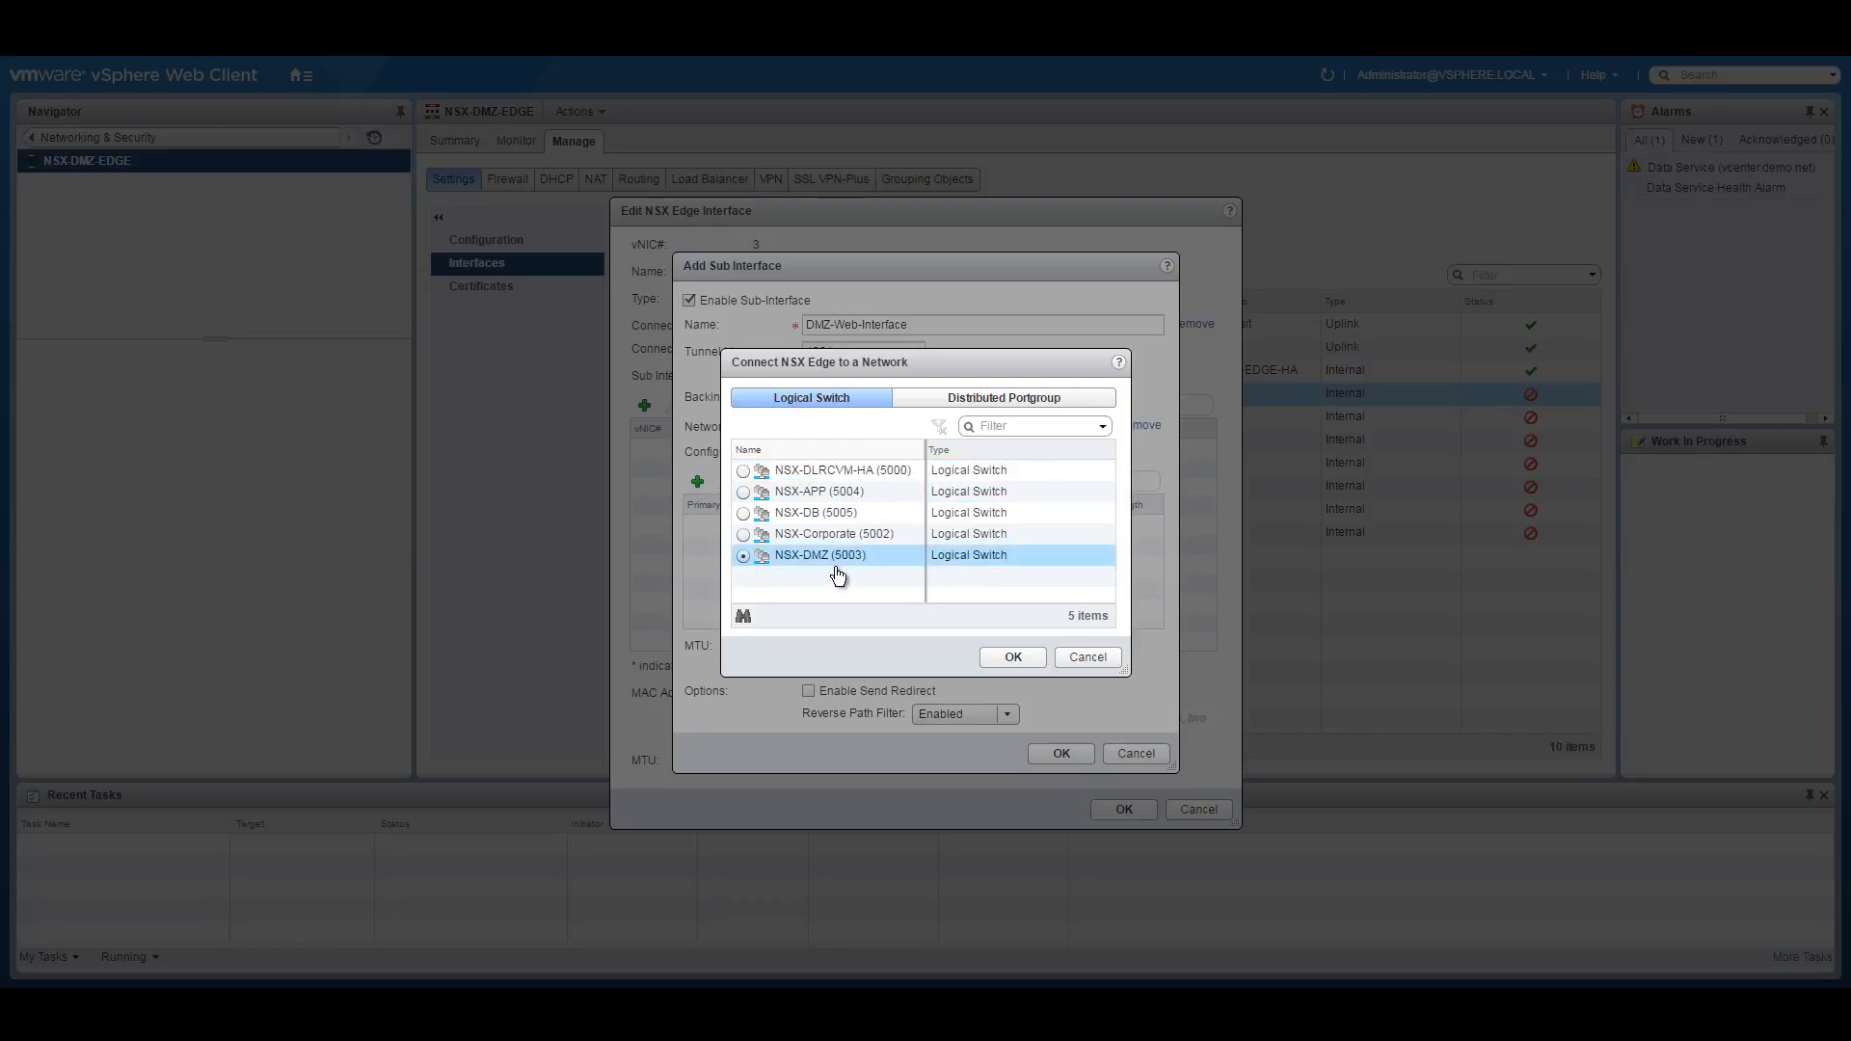
left_click(1013, 657)
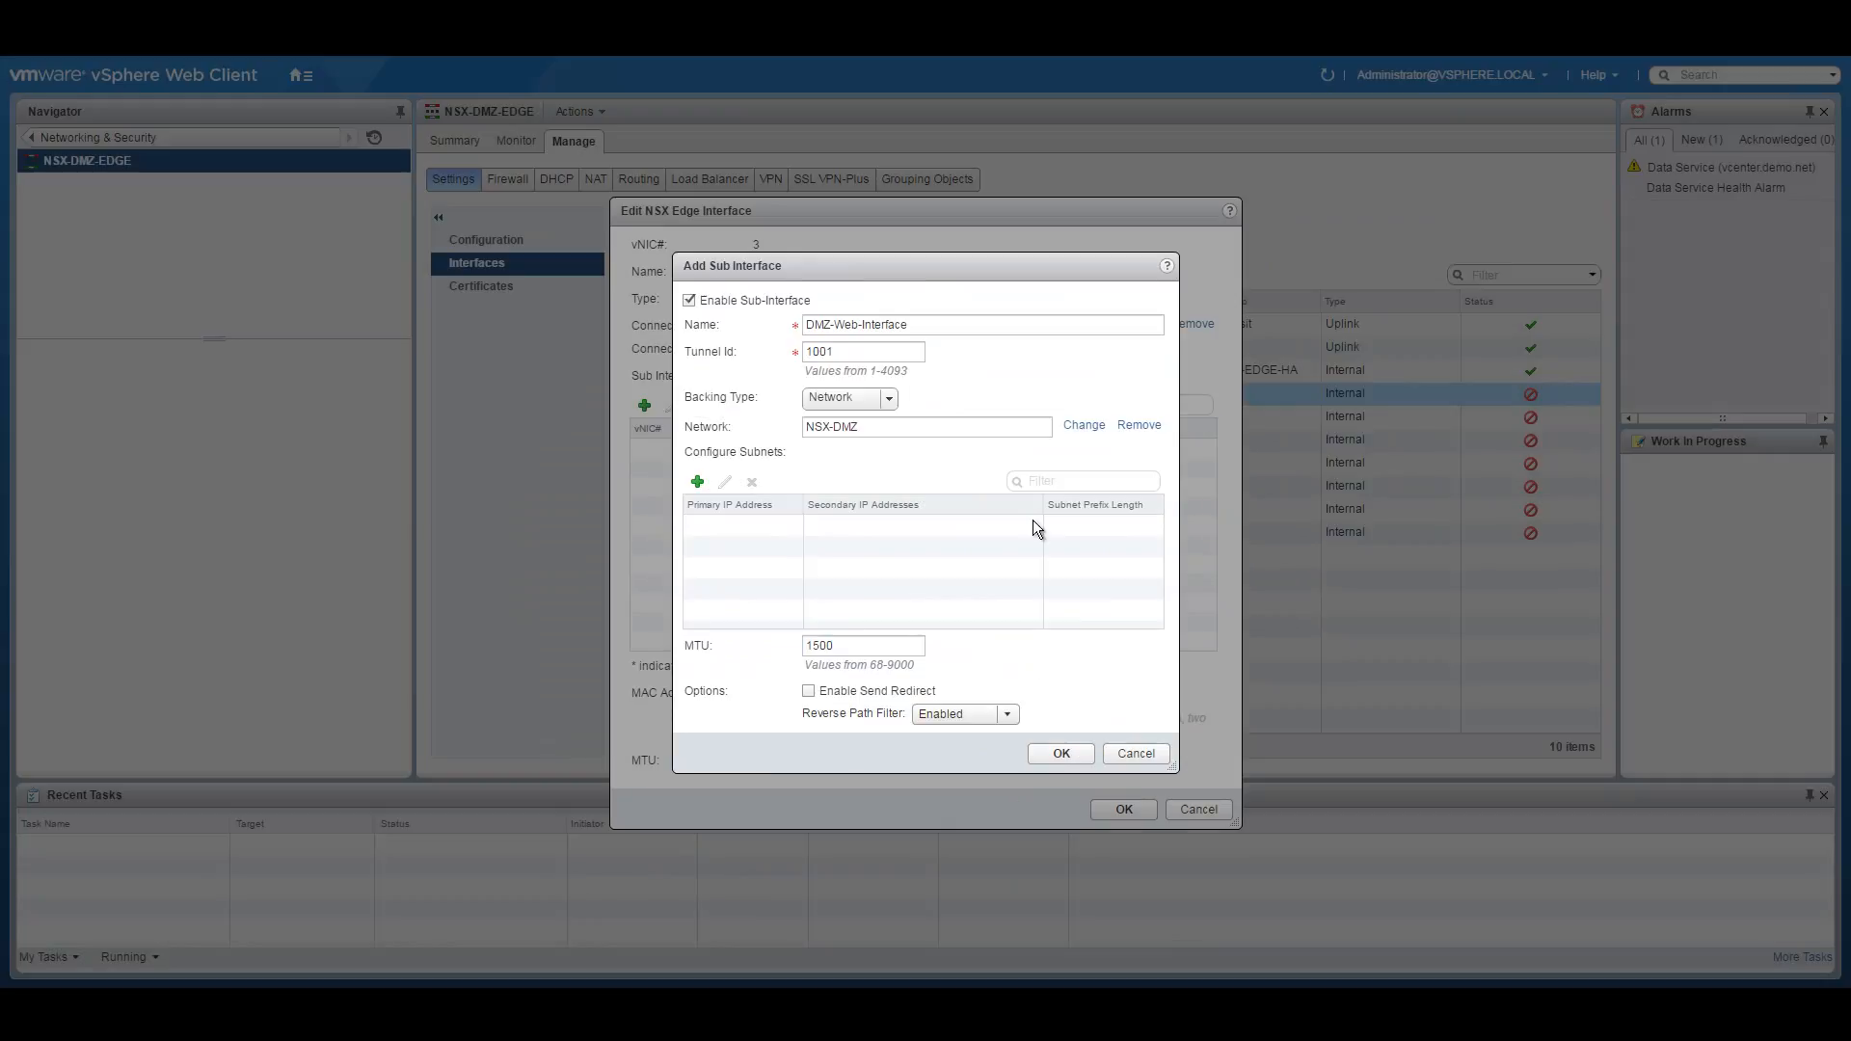
left_click(697, 482)
left_click(723, 528)
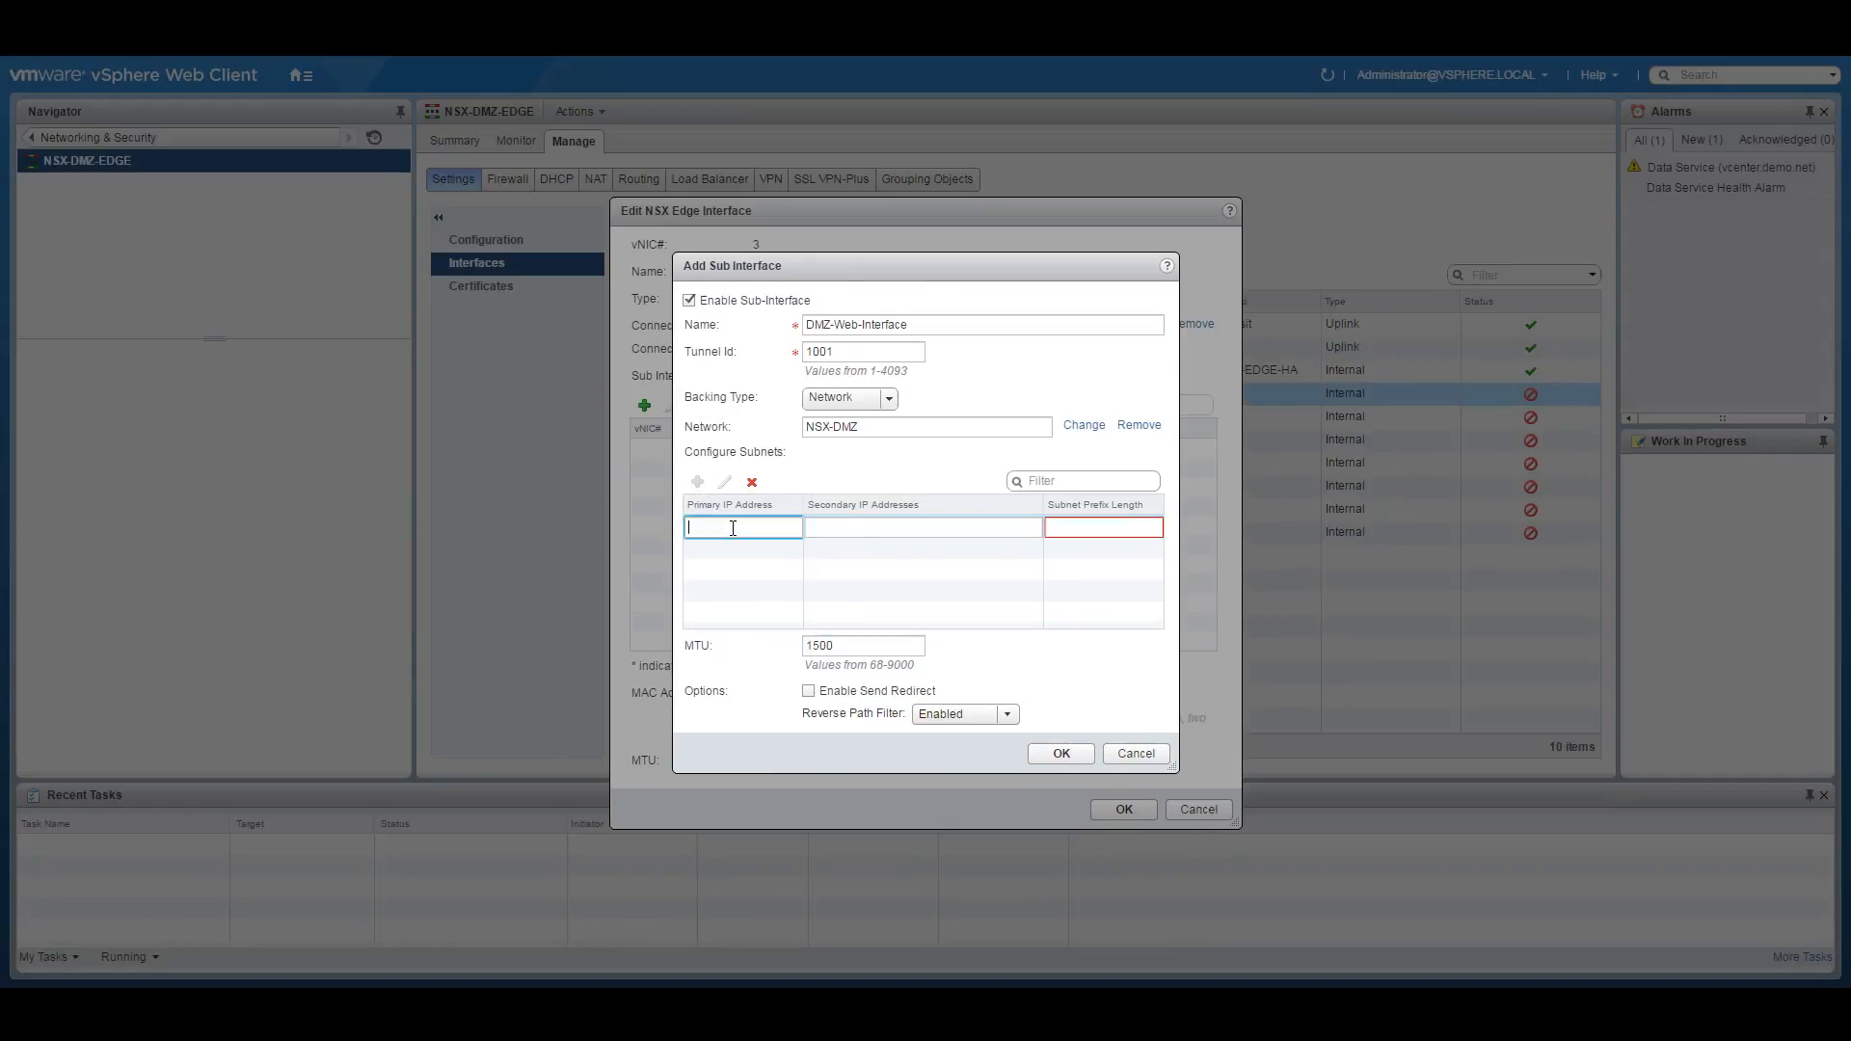
type("10.255.1.0")
Set subnet prefix length 24 and check the diagram's DMZ LS /24 subnet and VIP .5 address.
left_click(1092, 526)
type("24")
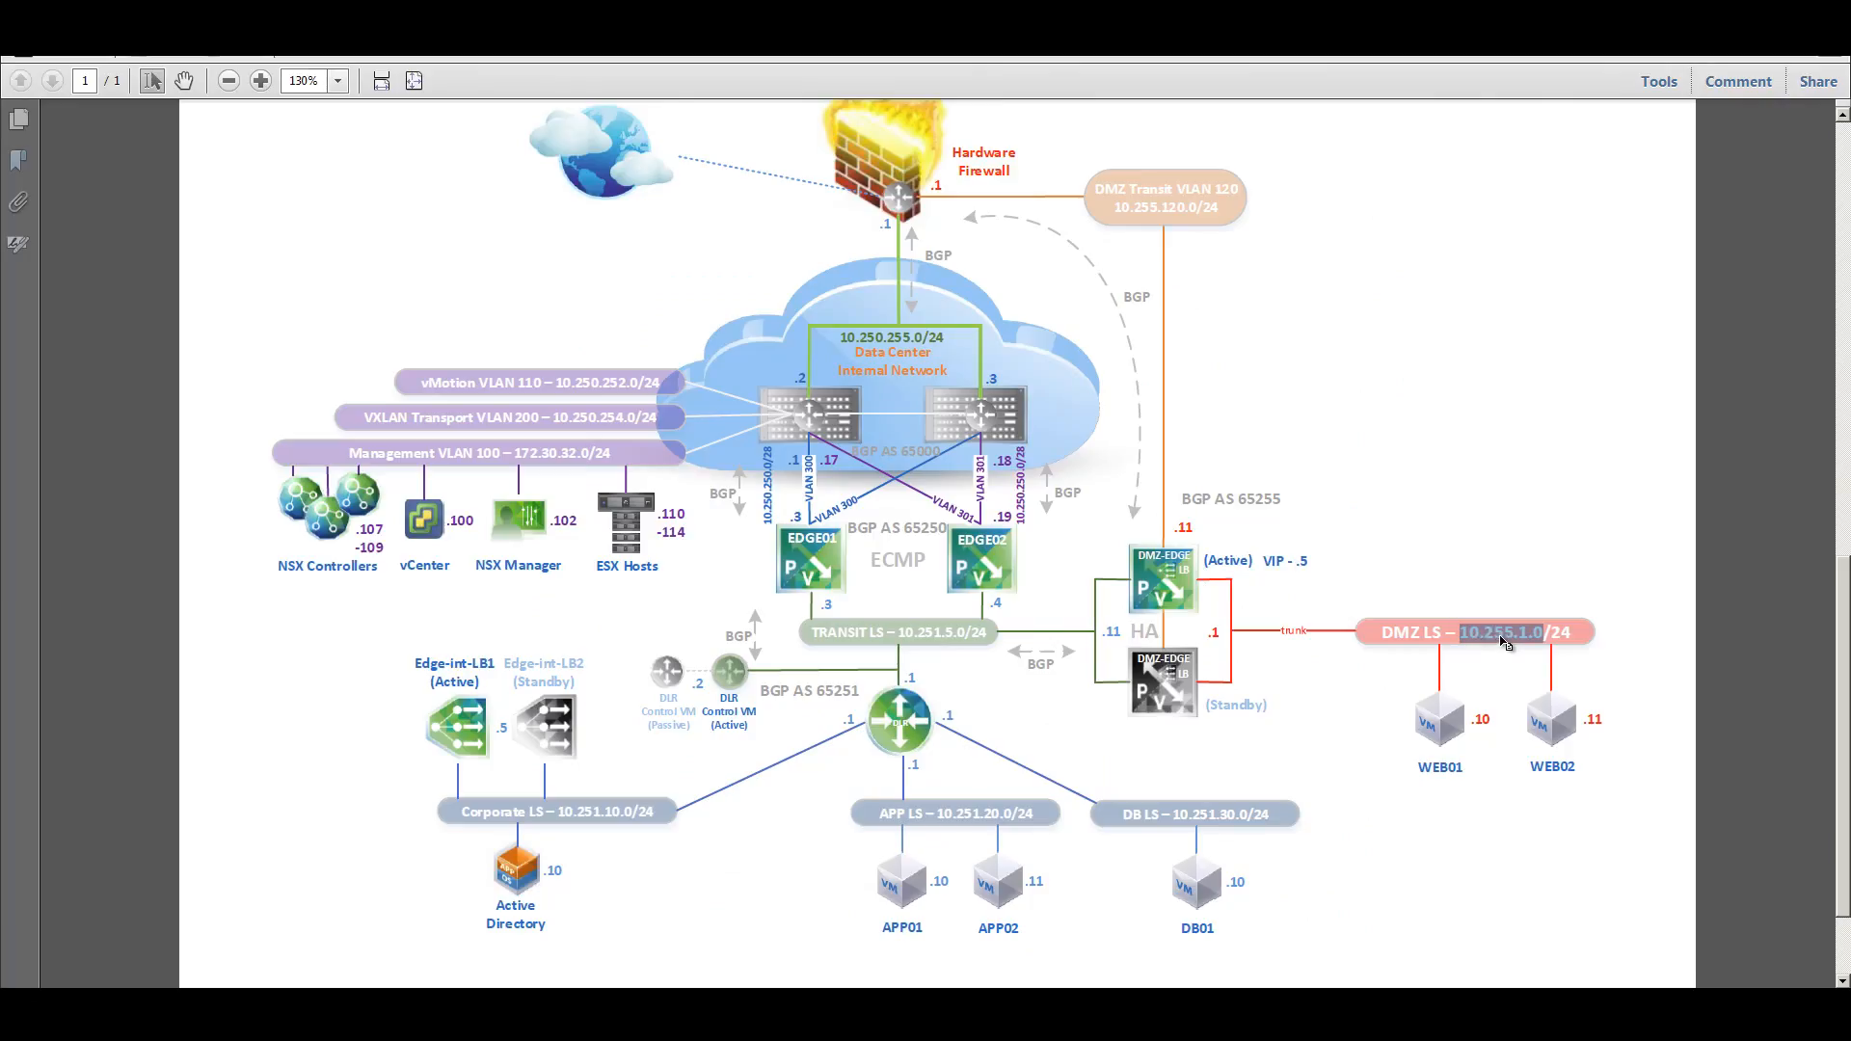
left_click_drag(1206, 628, 1271, 648)
left_click_drag(1549, 633, 1573, 634)
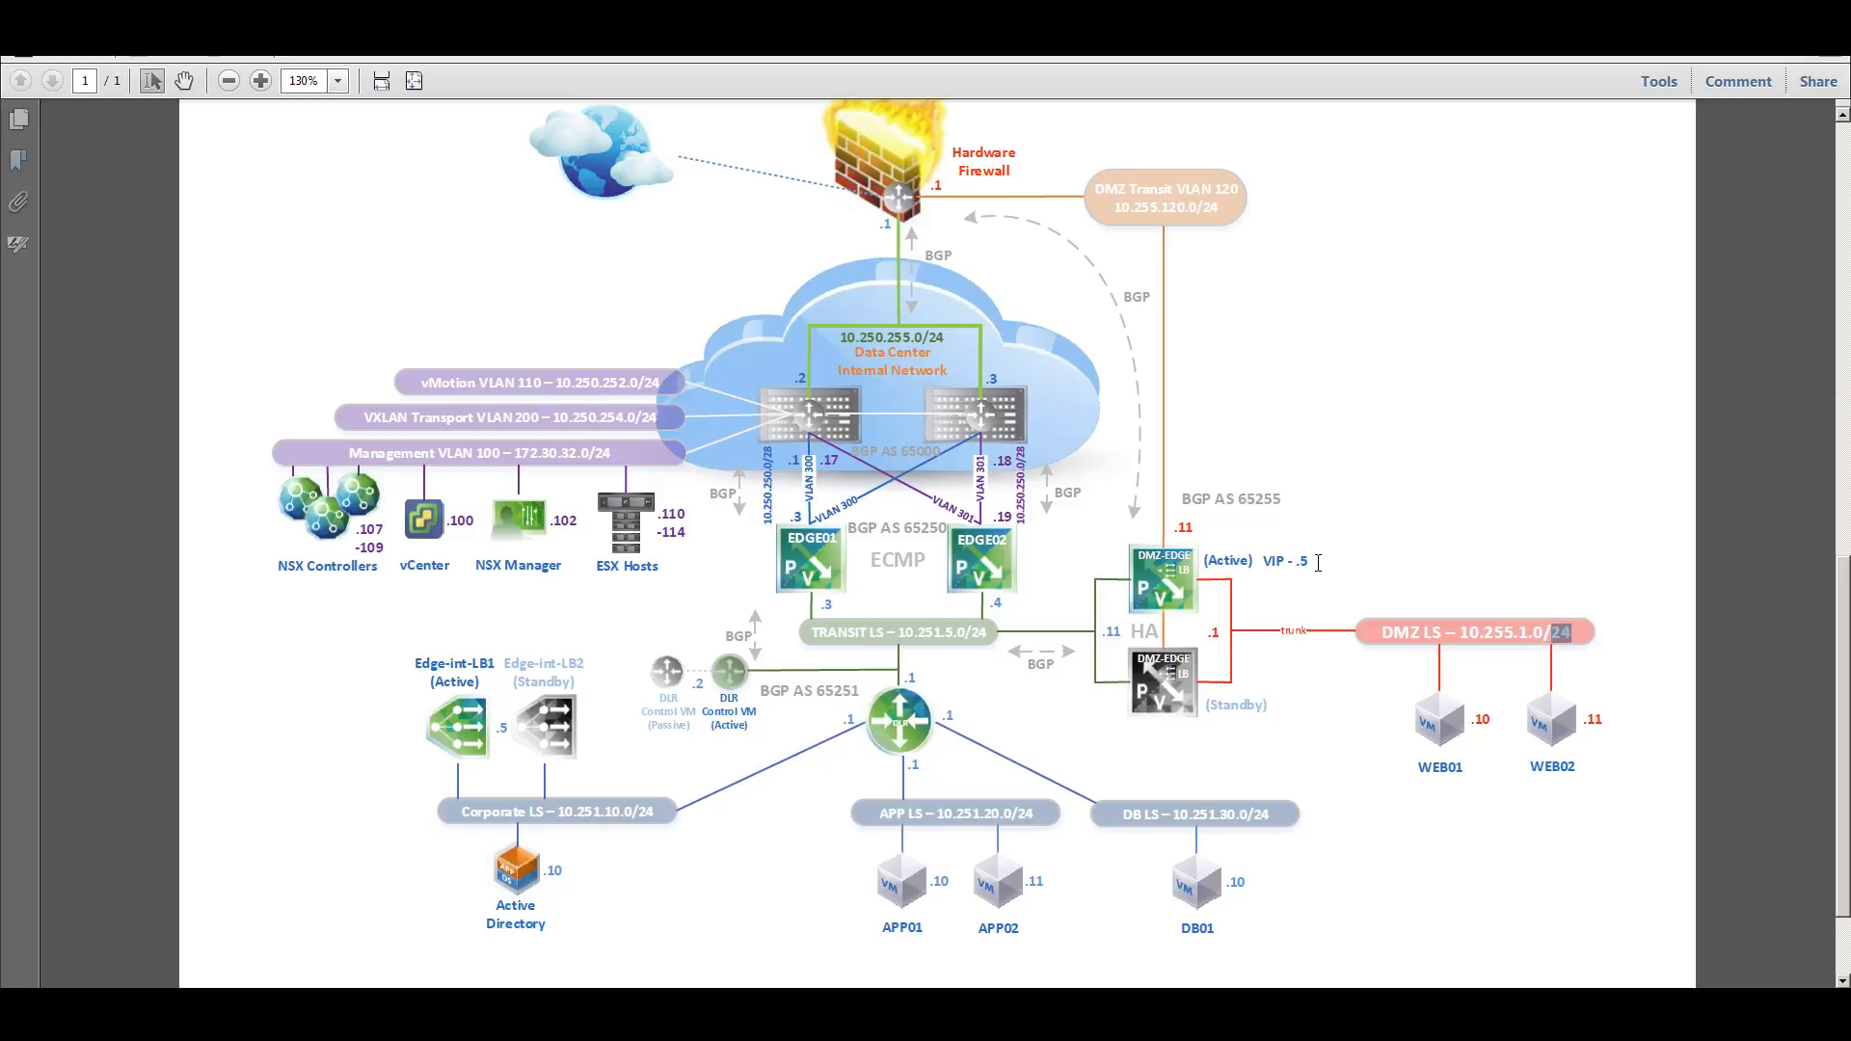
left_click_drag(1313, 562, 1256, 566)
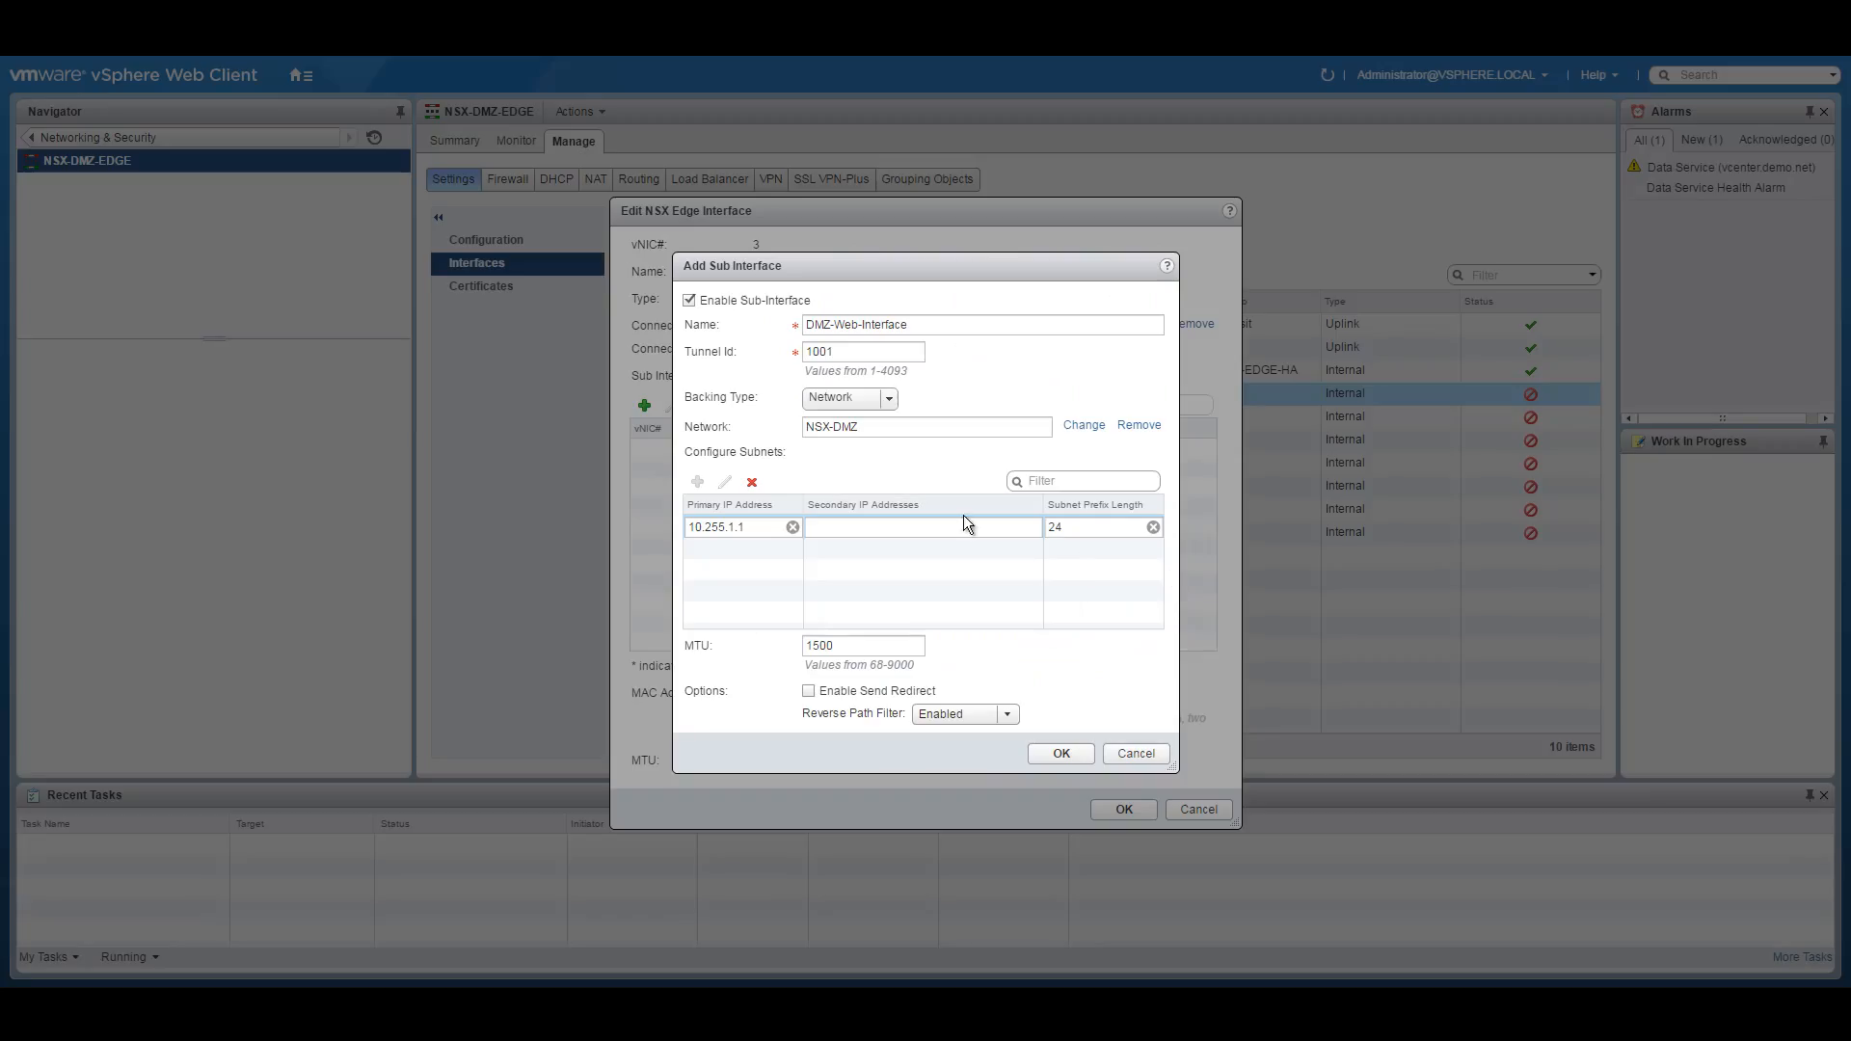
Add secondary IP 10.255.1.5, then save the DMZ-Web-Interface sub-interface and the DMZ-TRUNK interface.
left_click(892, 528)
type("10.255.1.5")
left_click(1064, 752)
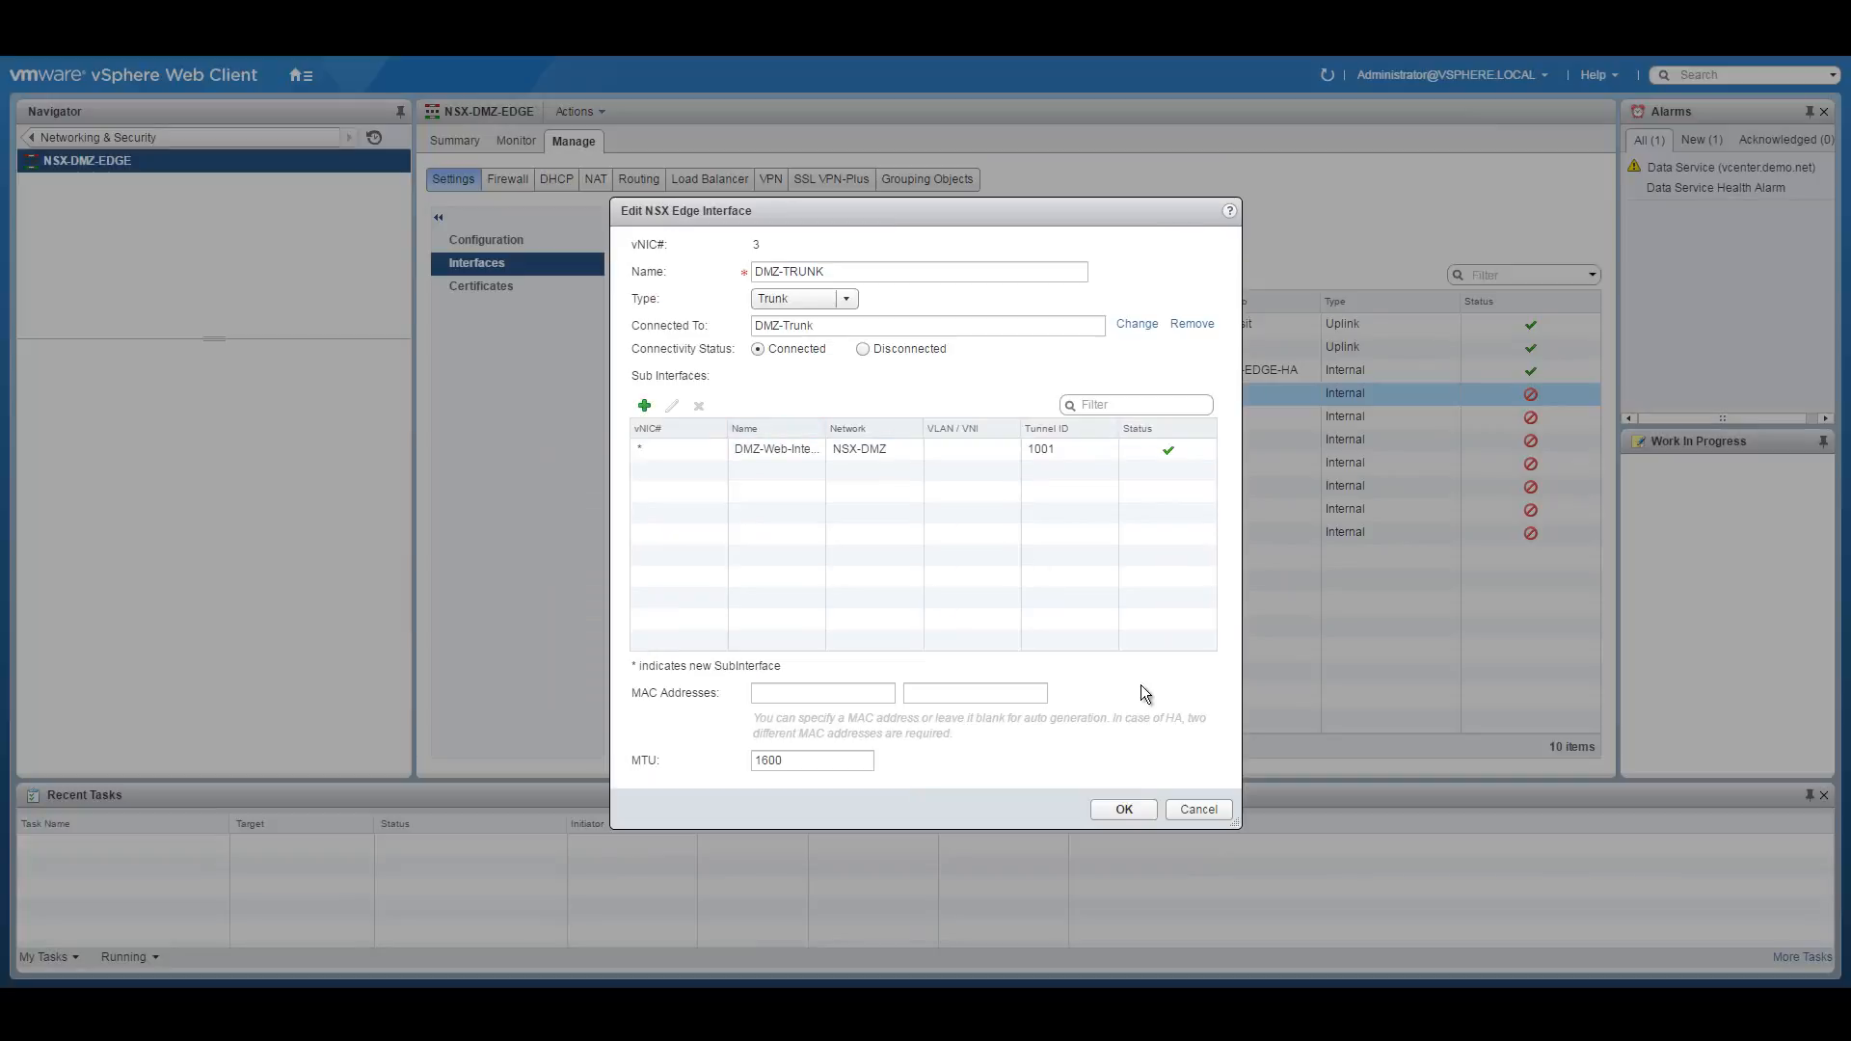
left_click(1134, 808)
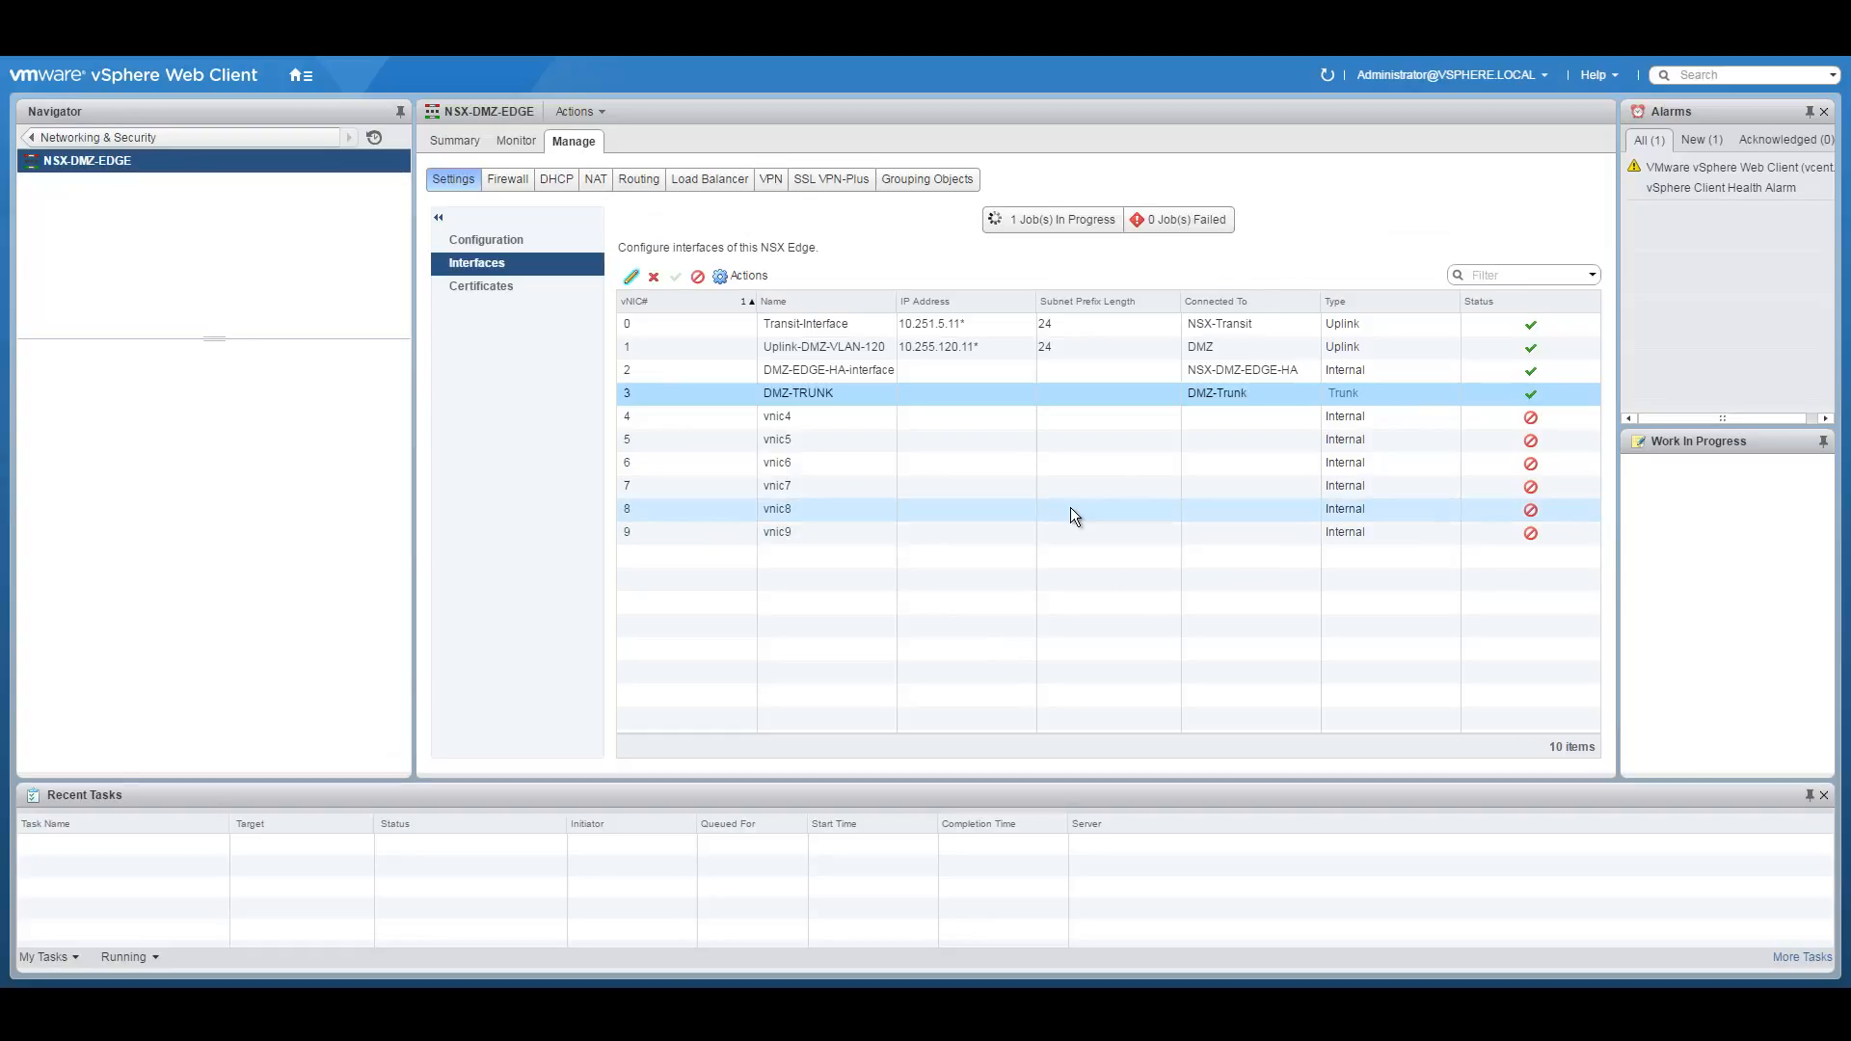
Return to the NSX Edges list, consult the diagram, and start a new NSX Edge.
left_click(46, 140)
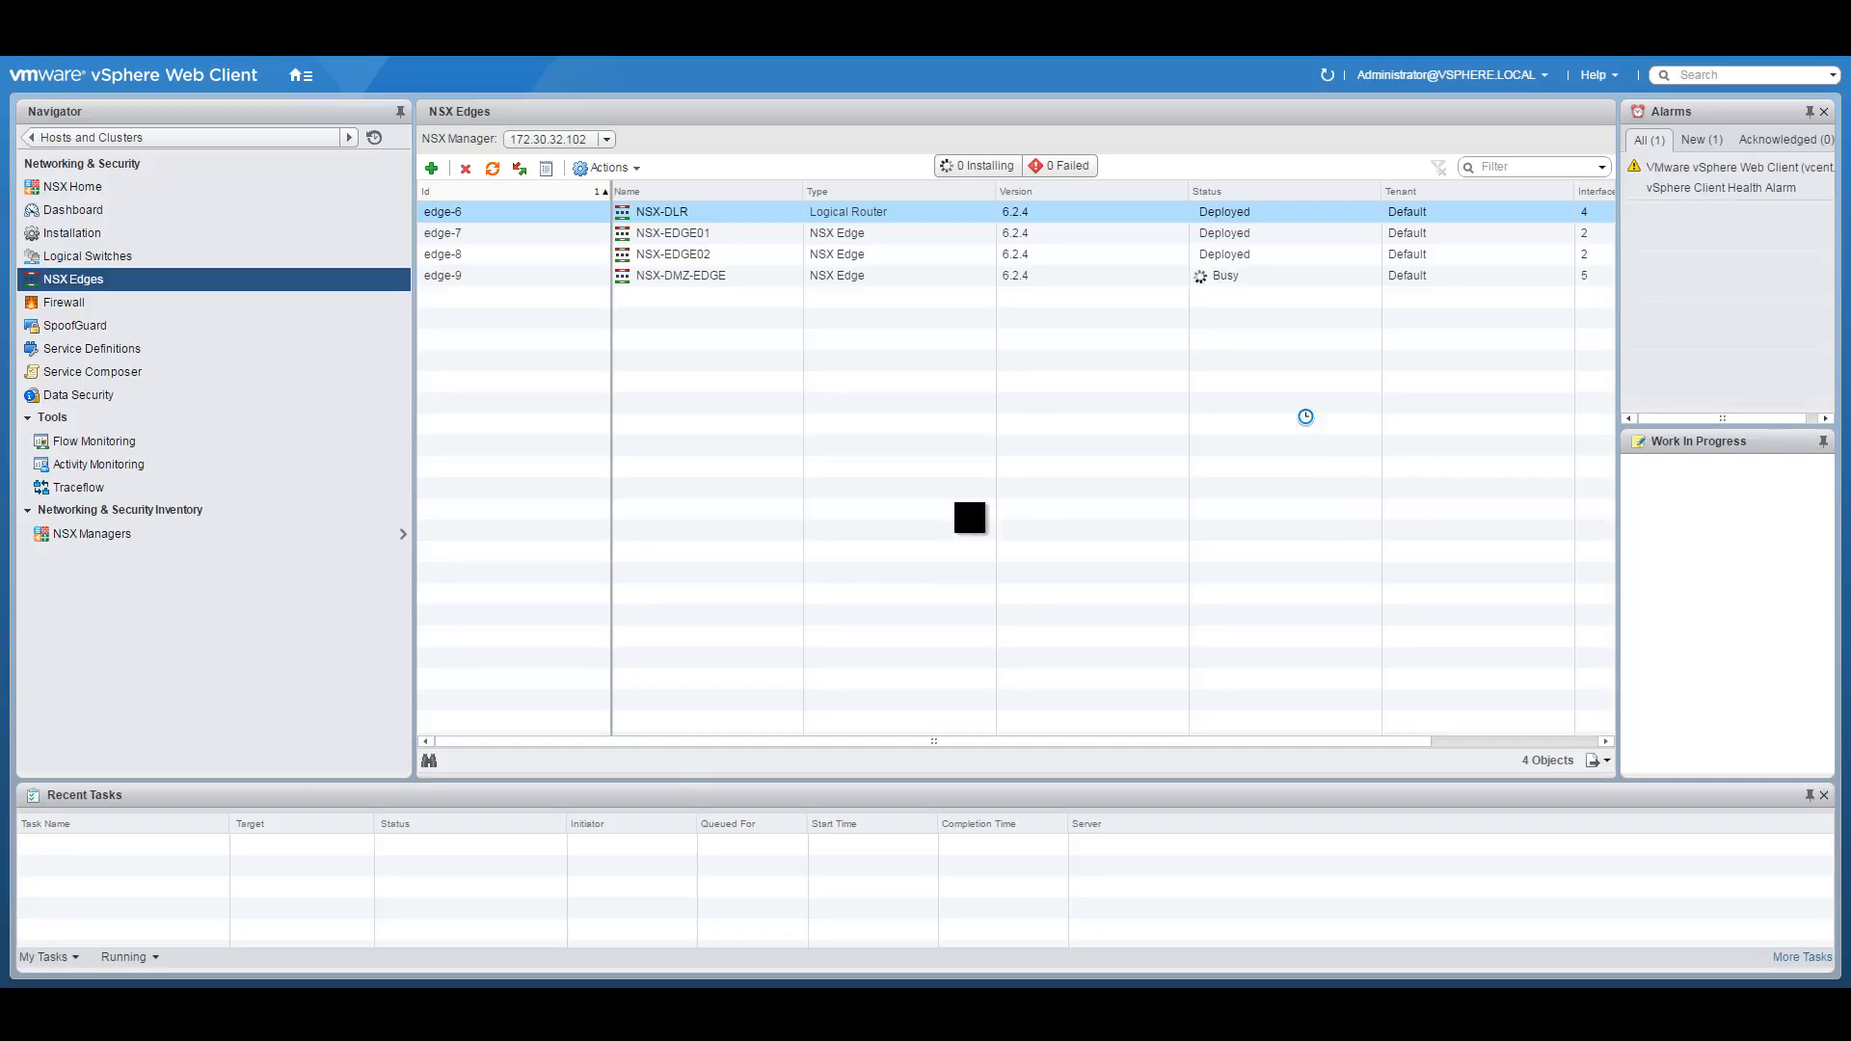
left_click(757, 1003)
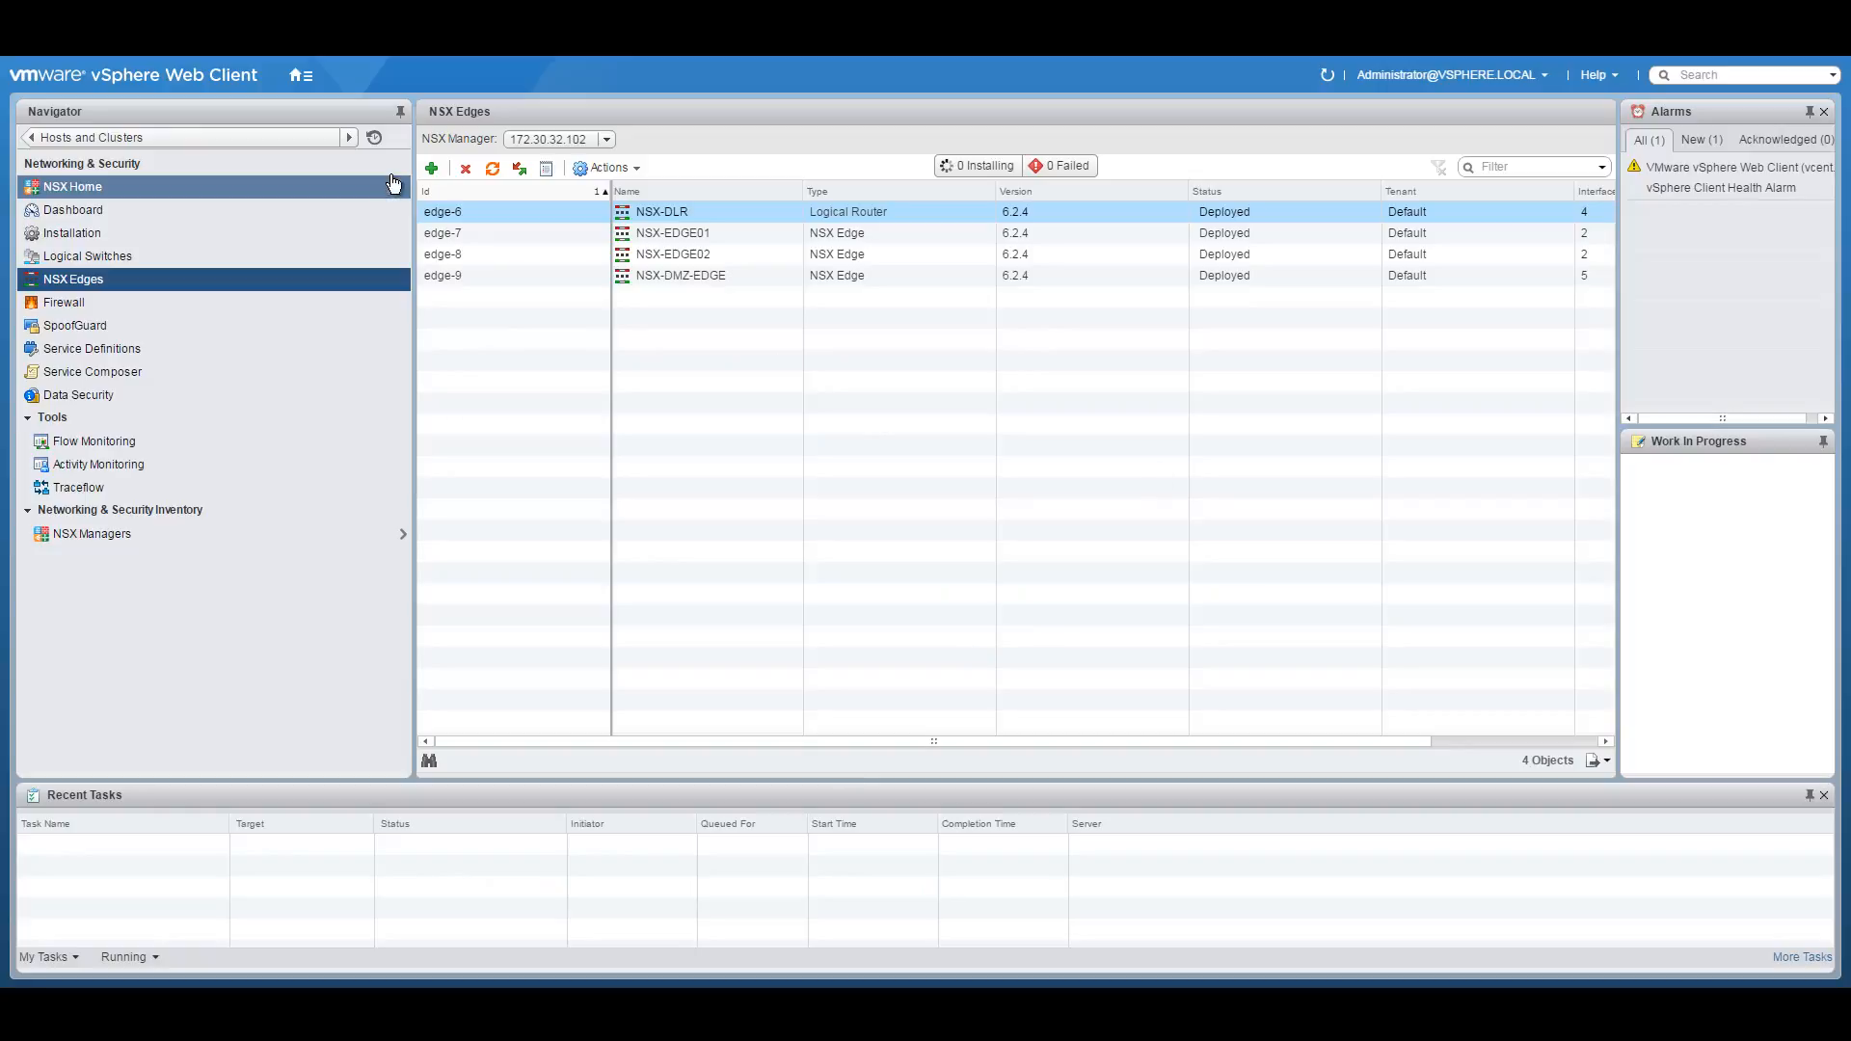
left_click(431, 168)
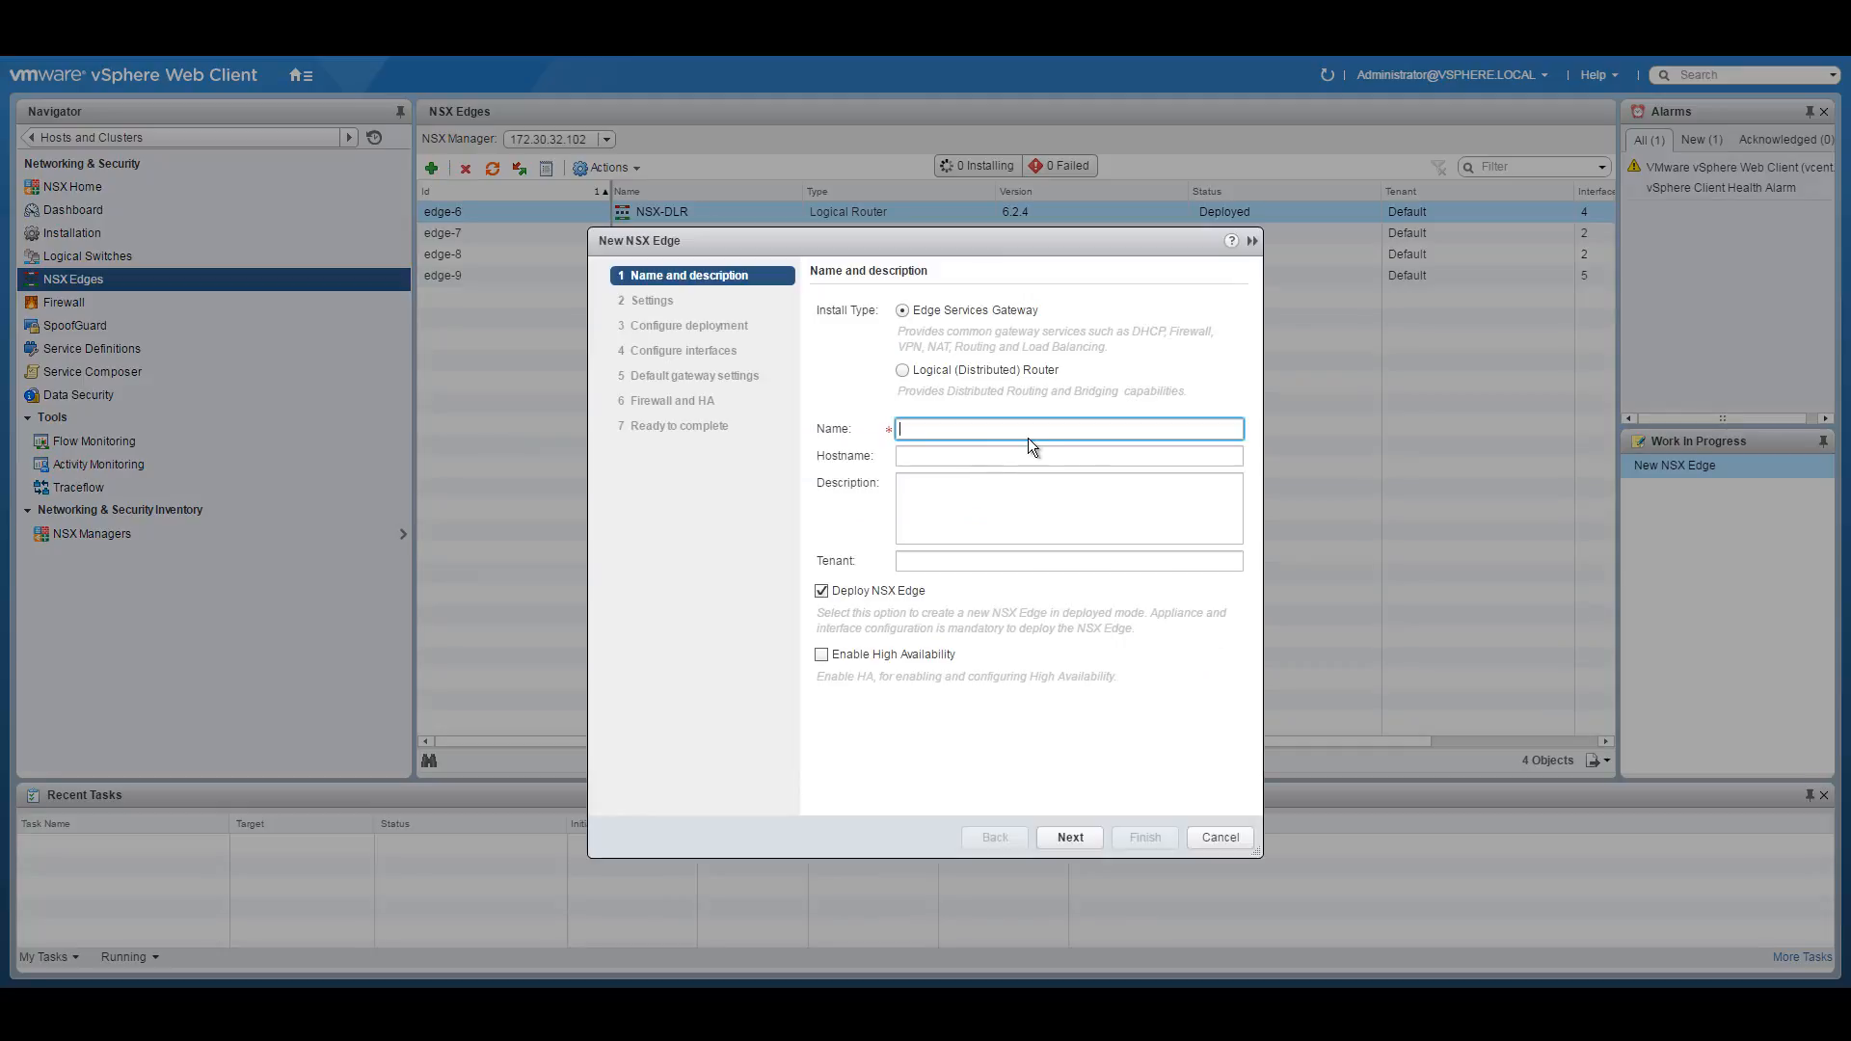
Enable High Availability and give the edge name and hostname NSX-INT-LB.
left_click(821, 655)
left_click(1094, 434)
left_click(760, 979)
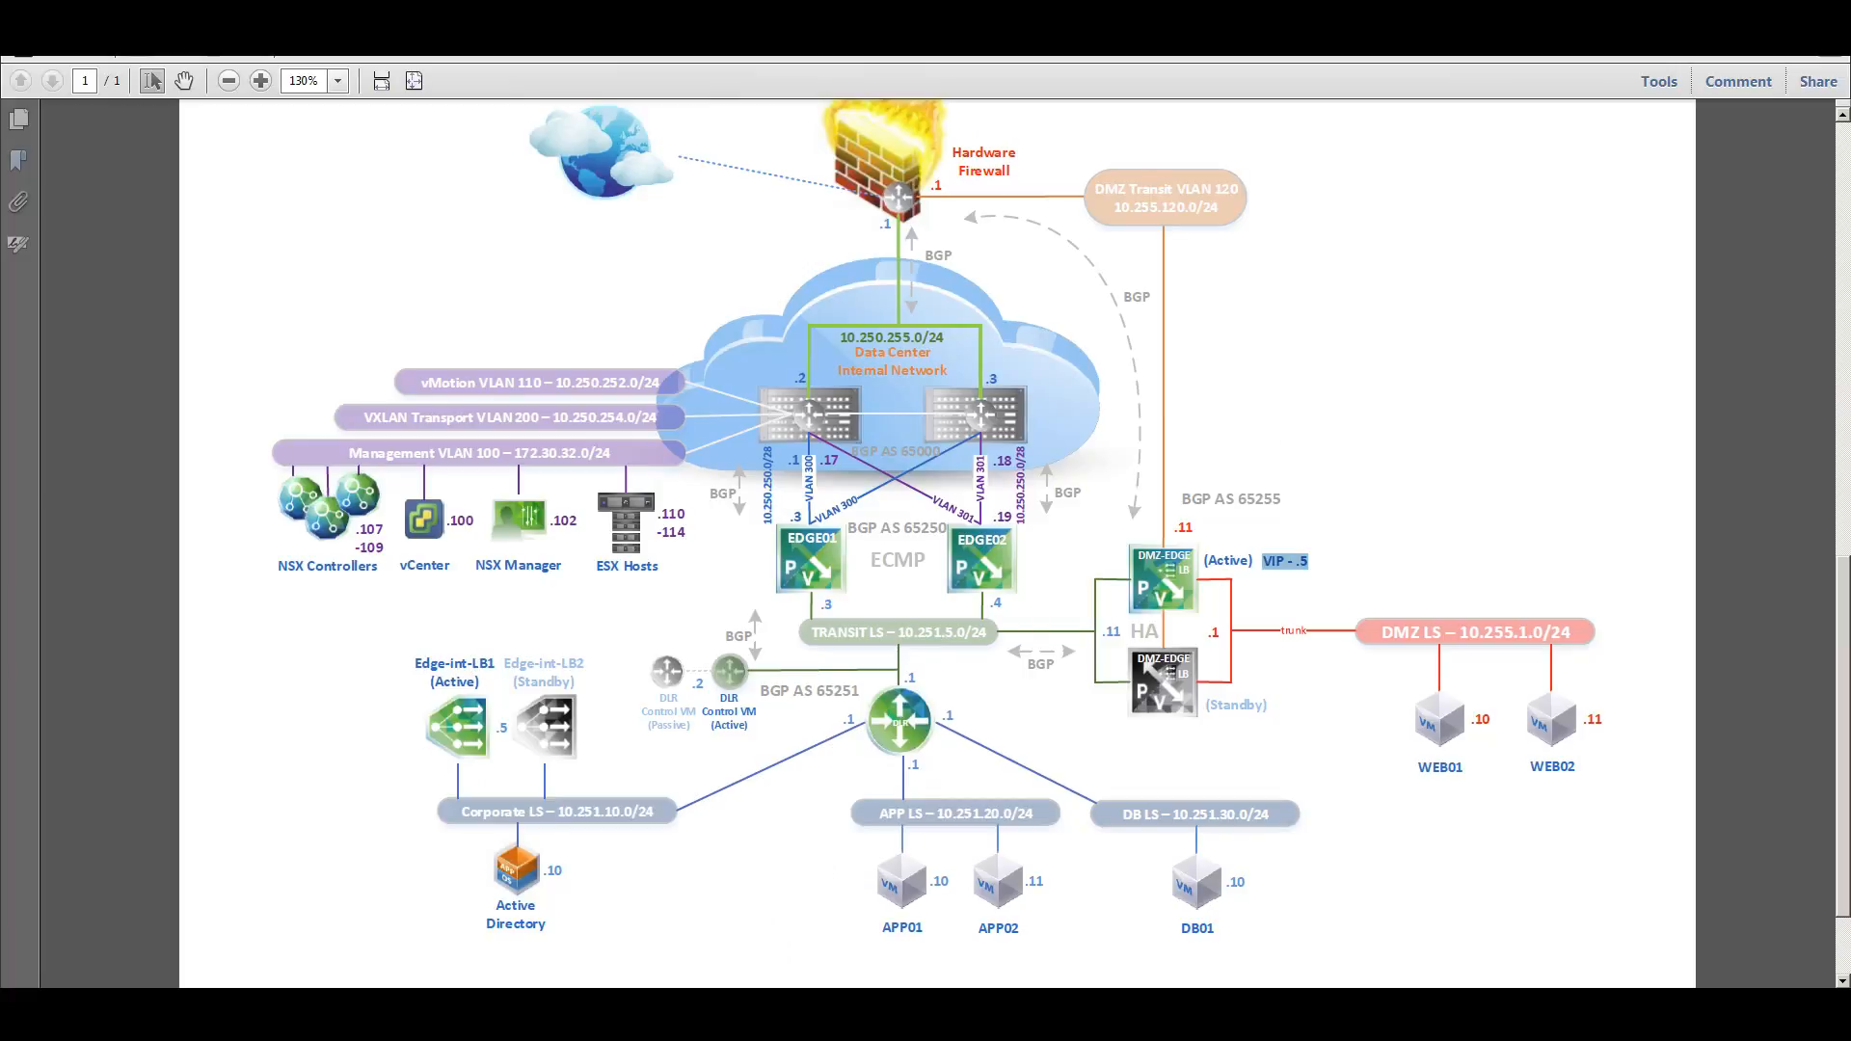
left_click(737, 999)
left_click_drag(820, 240, 941, 177)
left_click(1047, 365)
type("NSX")
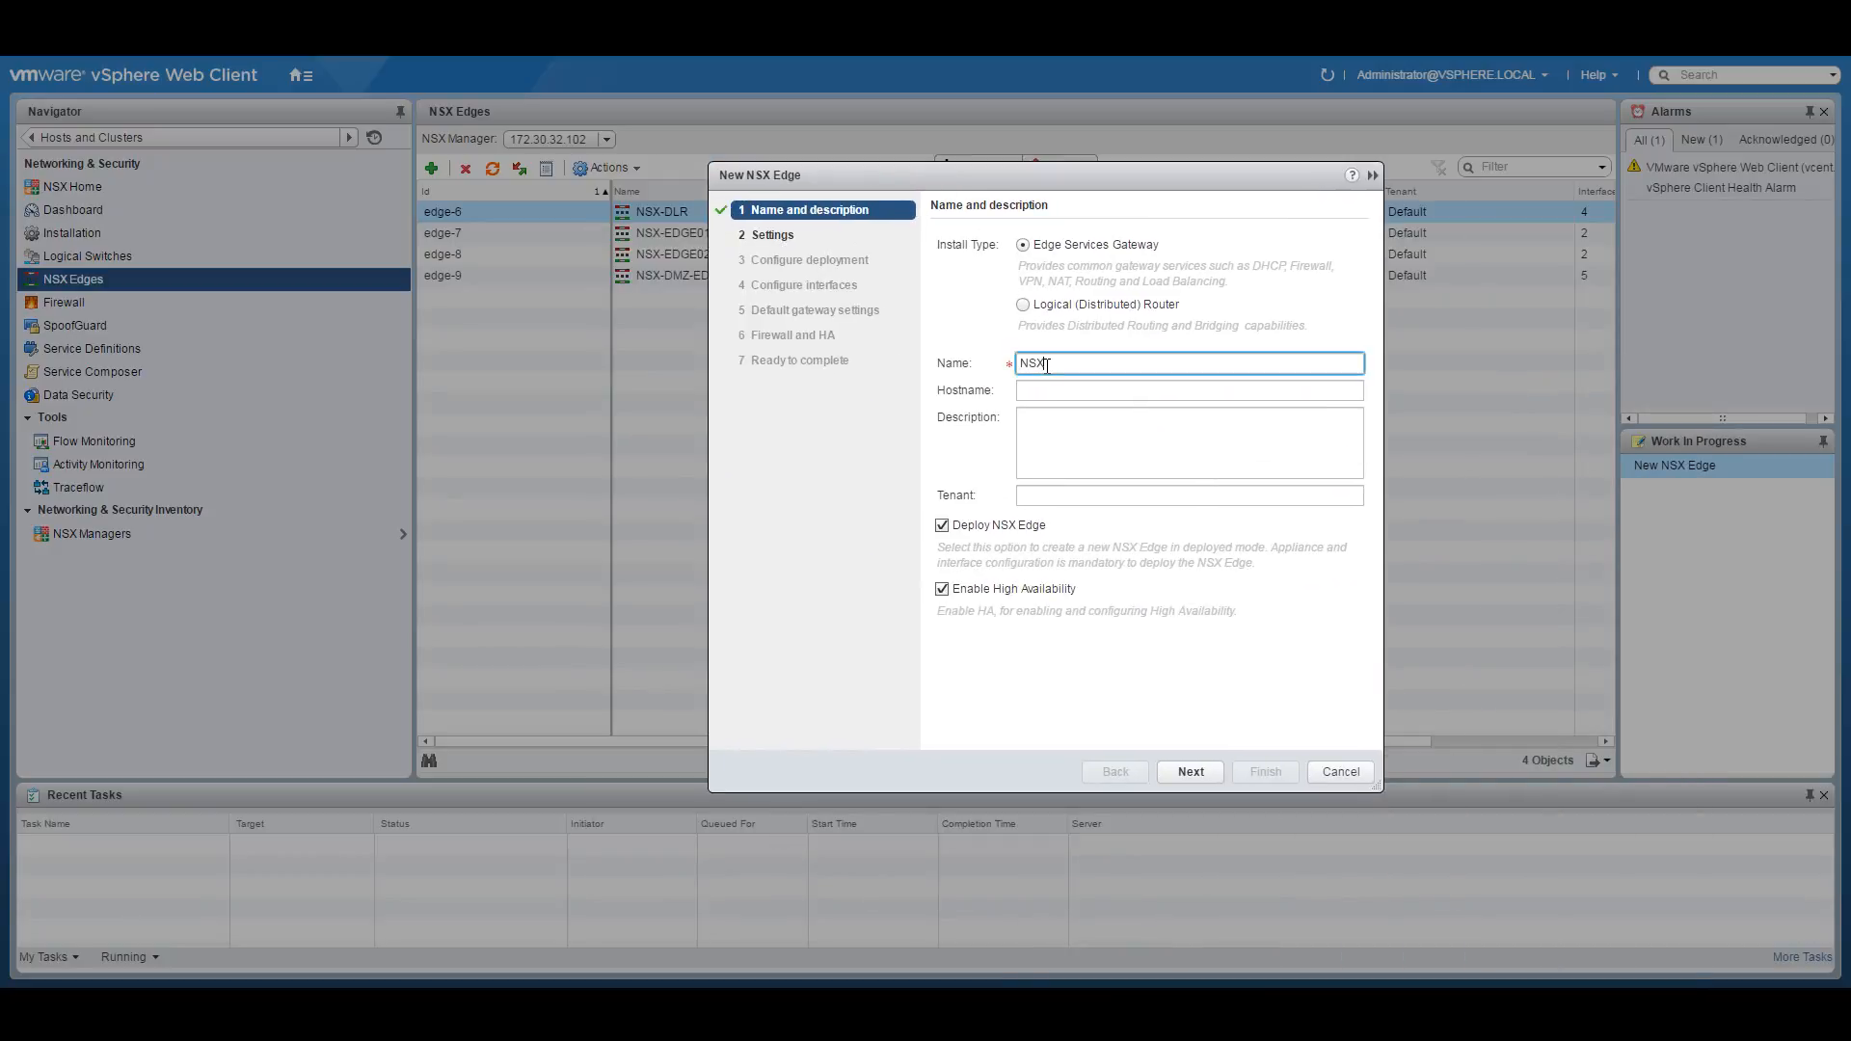
type("-INT-LB")
left_click(1082, 382)
type("NSX-INT-")
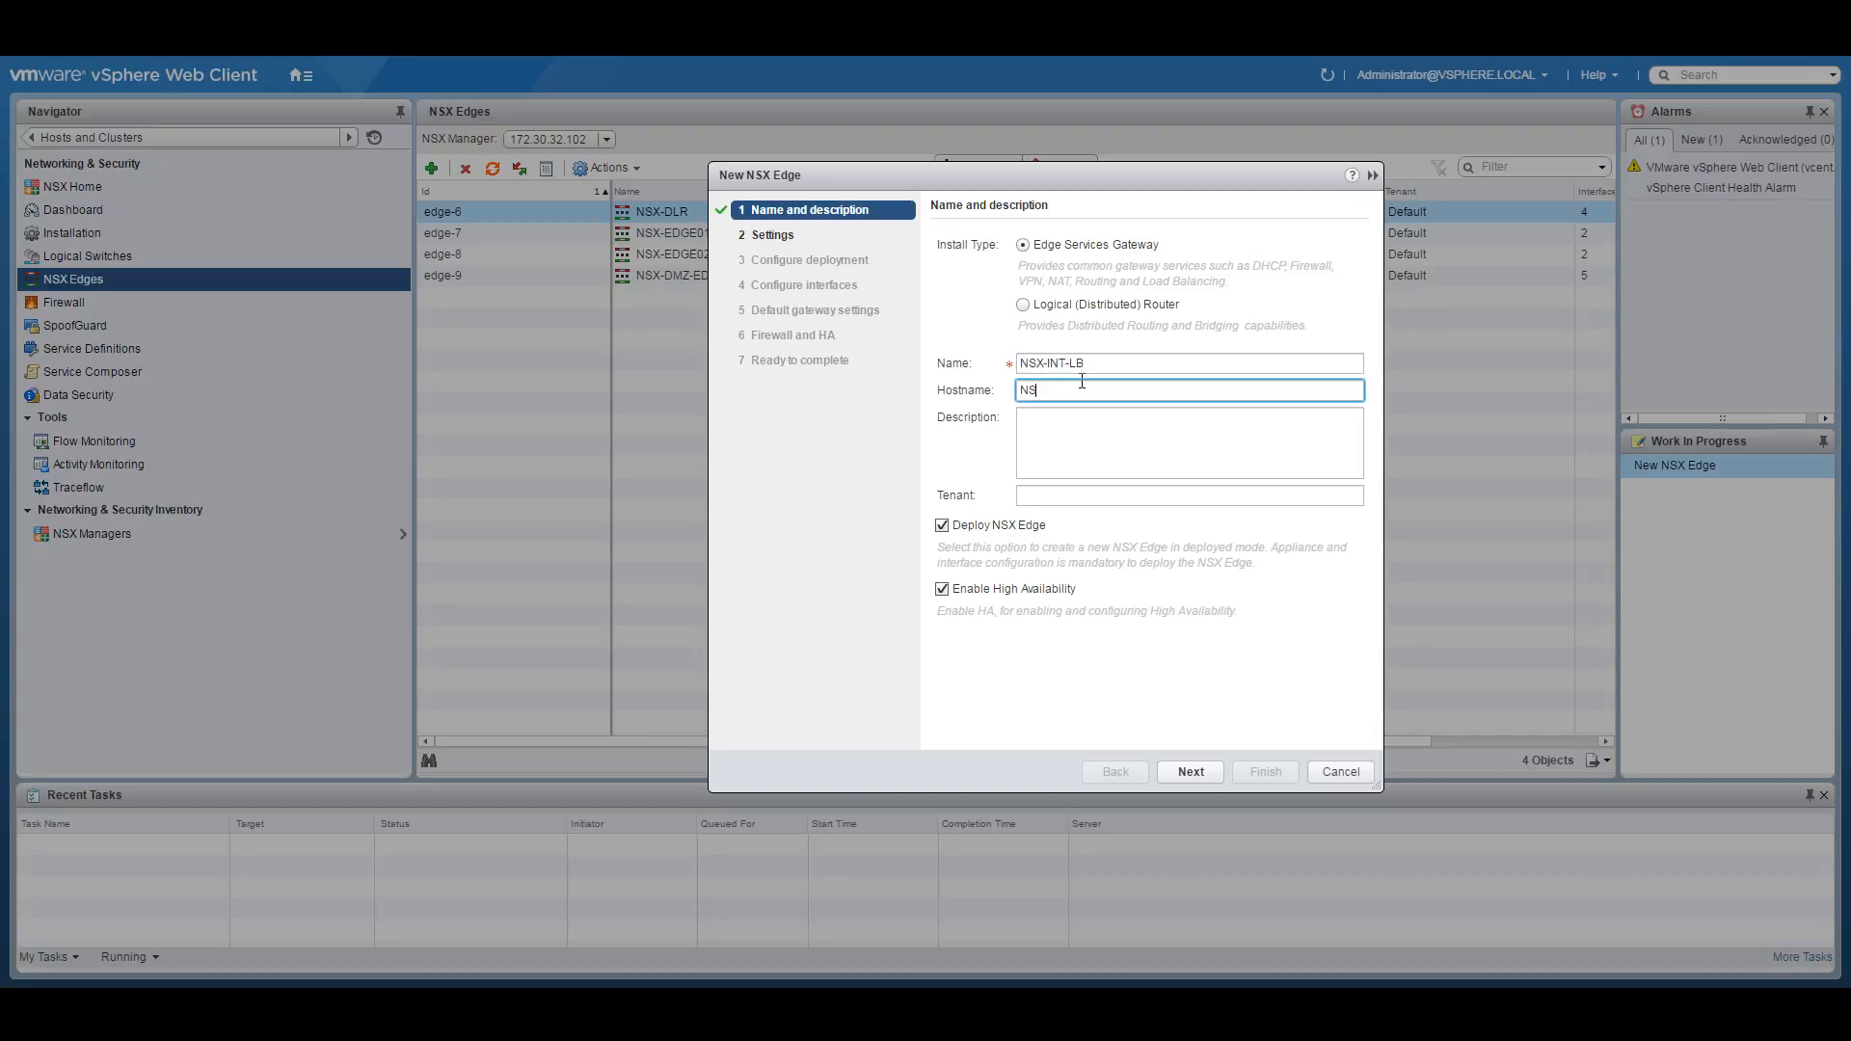
type("LB")
Set and confirm the edge's CLI password and enable SSH access.
left_click(1183, 767)
left_click(1088, 321)
type("**************")
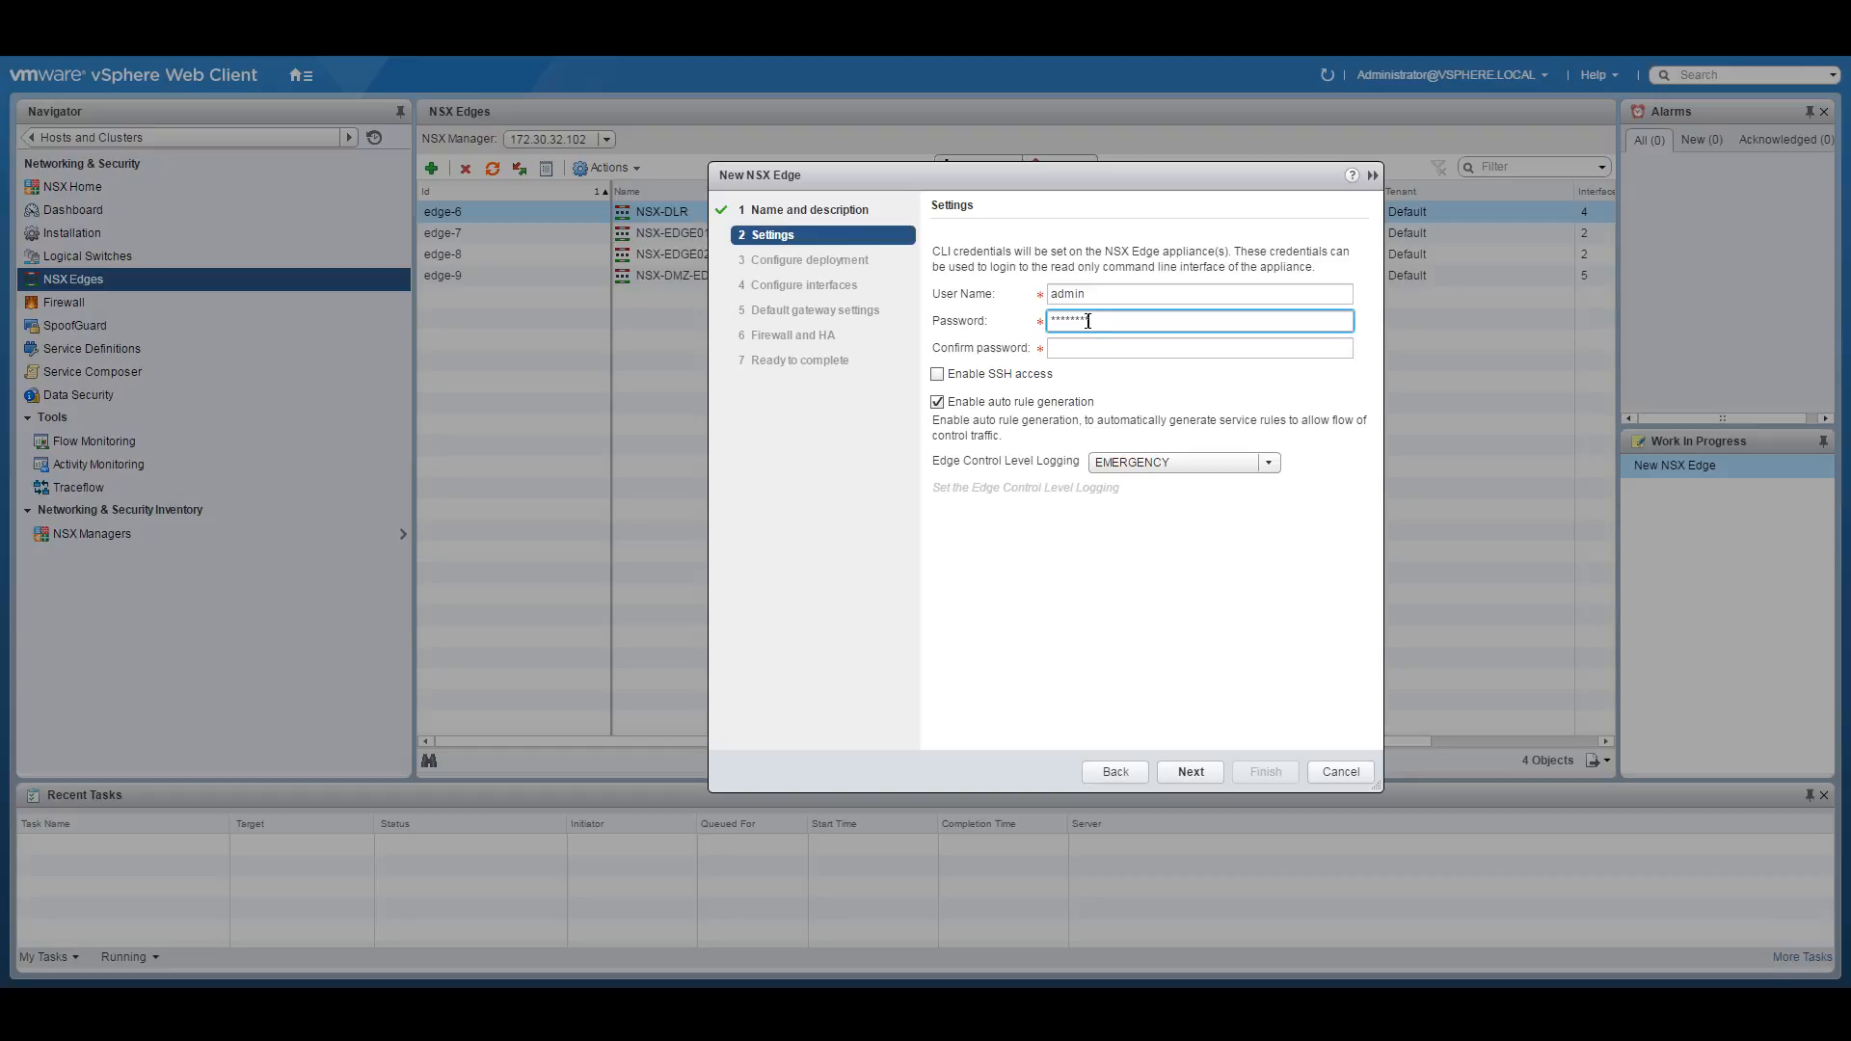
key("BackSpace")
key("BackSpace")
key("BackSpace")
key("BackSpace")
key("BackSpace")
key("BackSpace")
key("BackSpace")
key("BackSpace")
key("BackSpace")
key("BackSpace")
key("BackSpace")
key("BackSpace")
key("BackSpace")
key("BackSpace")
type("*************")
key("Tab")
type("*******")
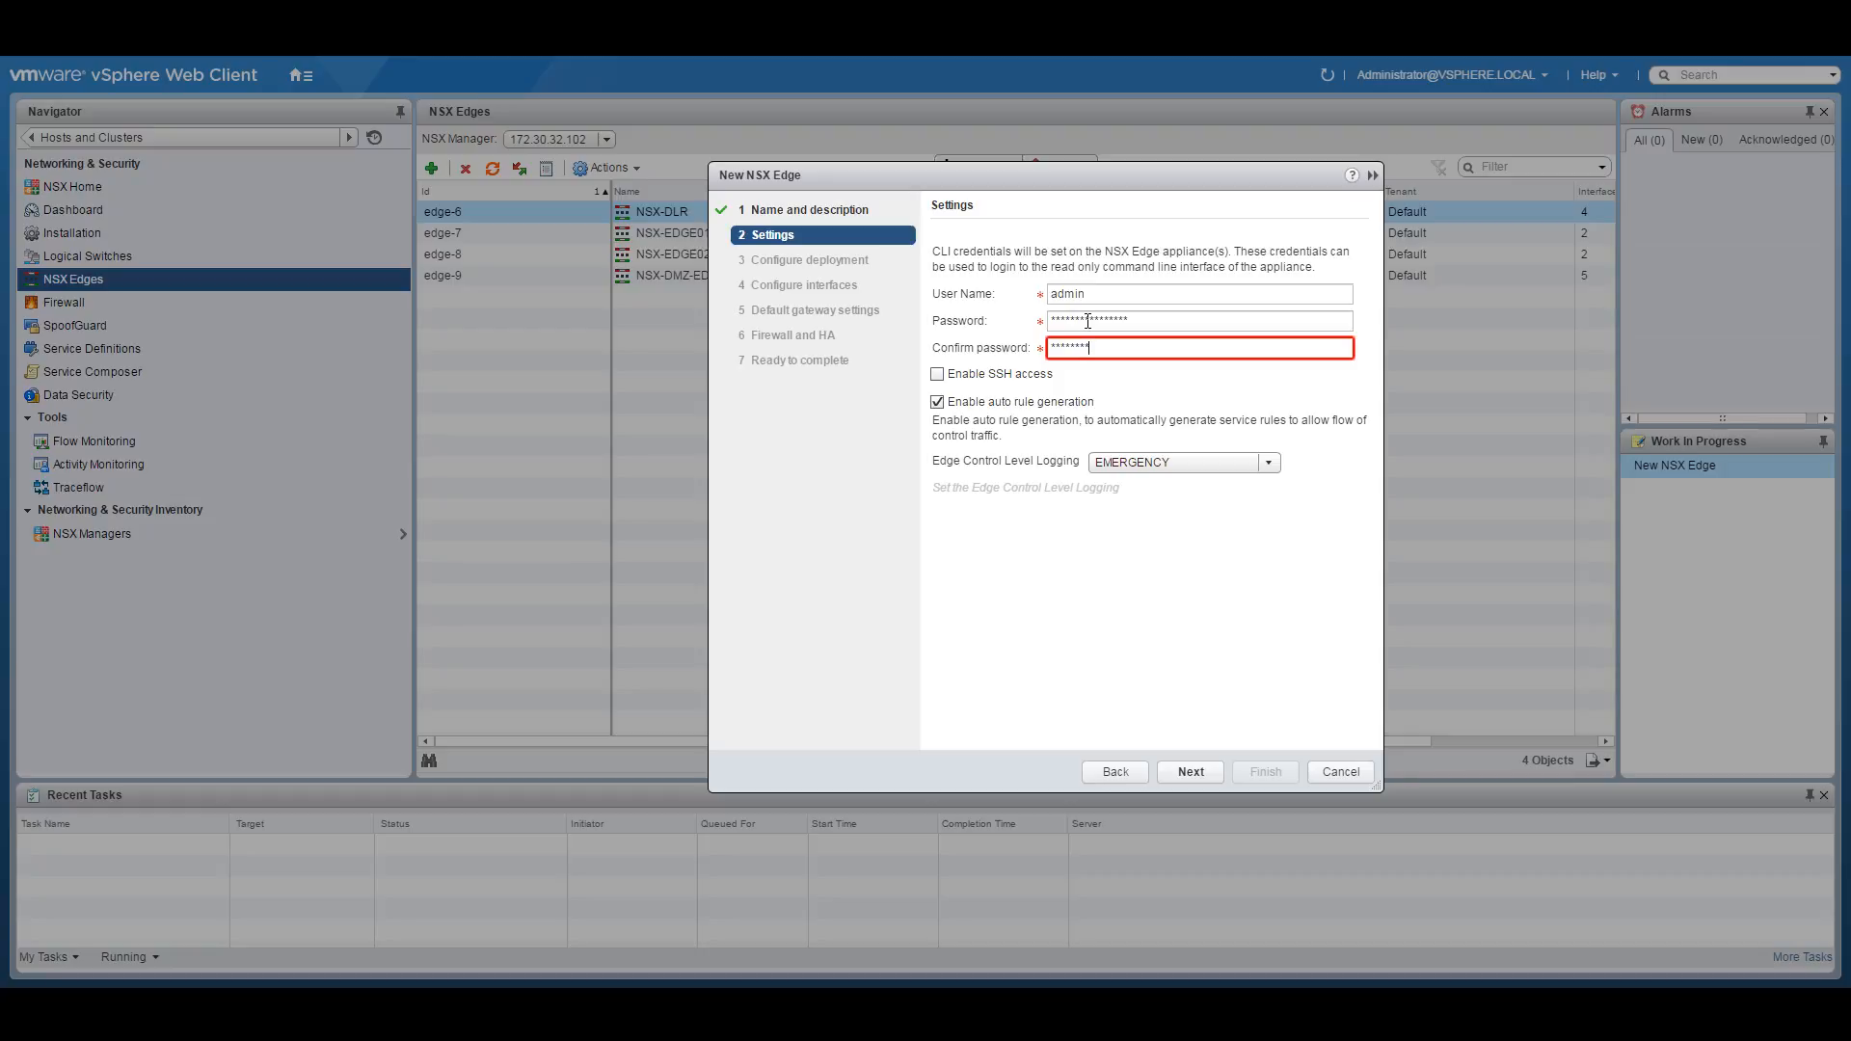
type("*******")
left_click(984, 374)
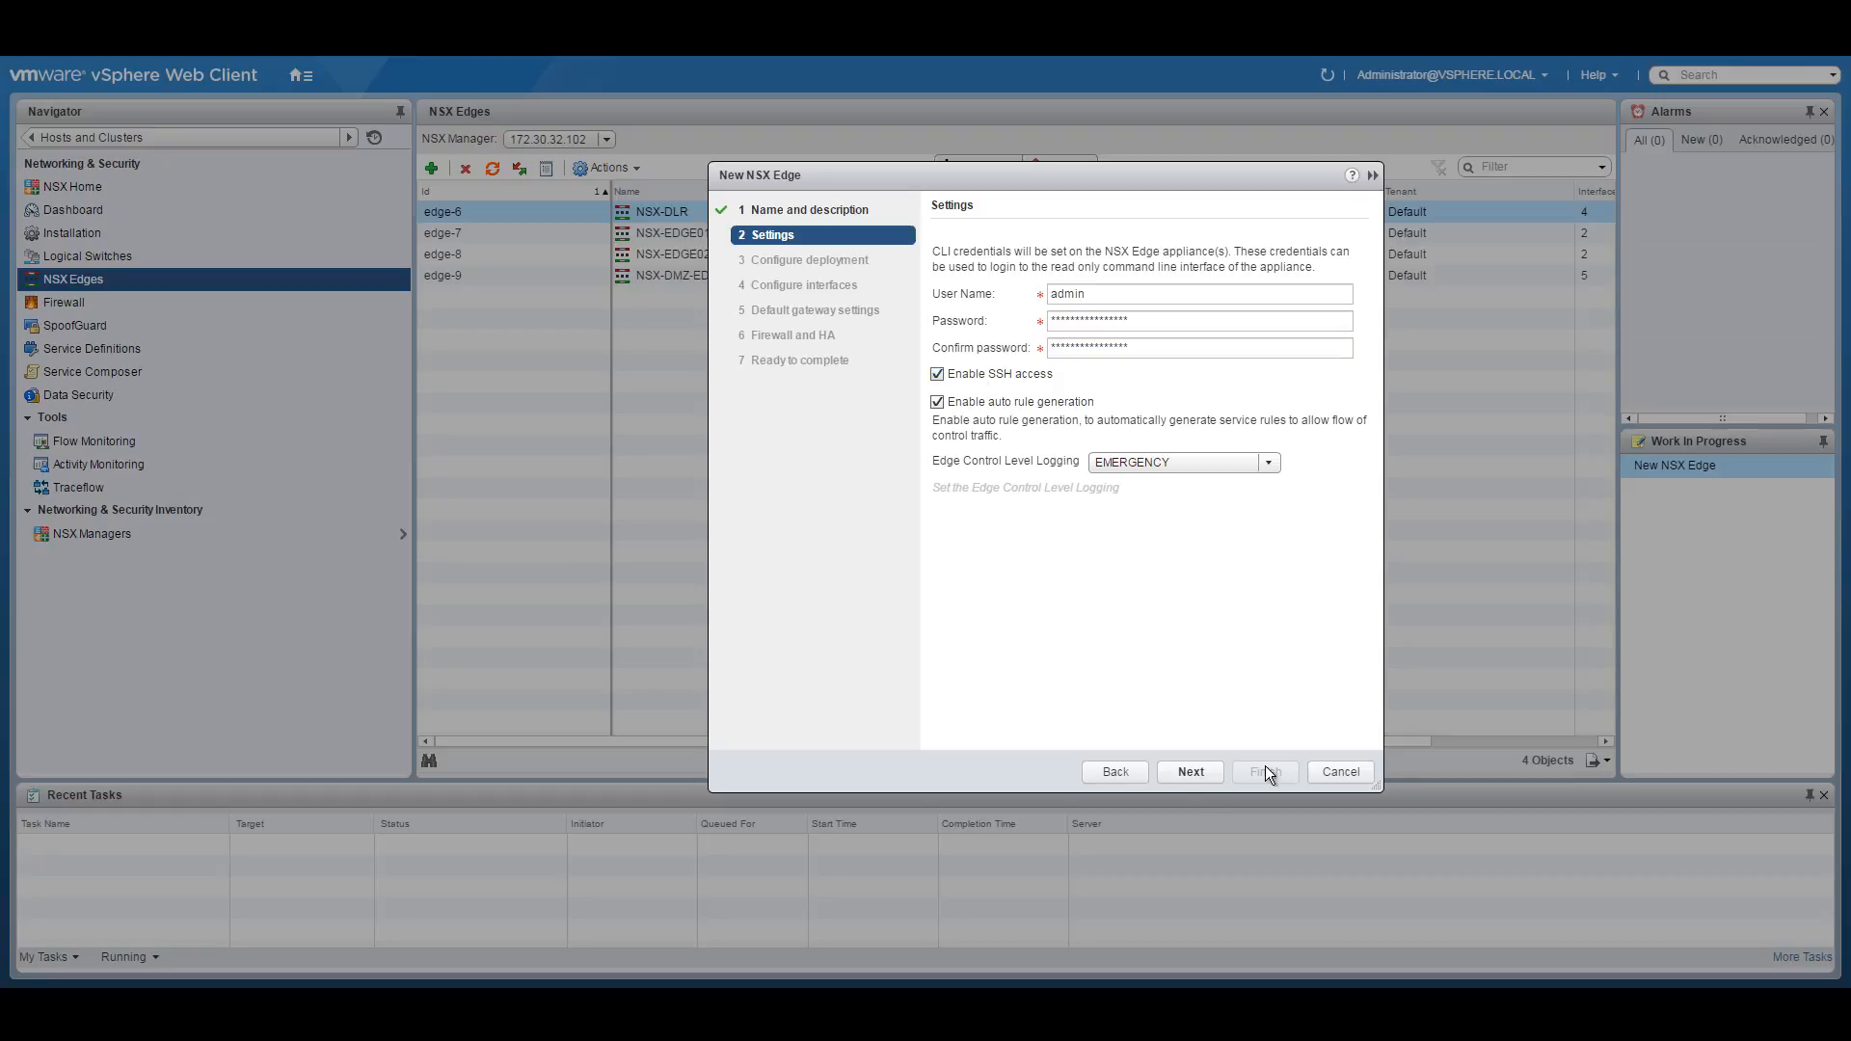
Place the edge appliance in the Management and Edge pool on the NSXACIDEMO datastore.
left_click(1192, 776)
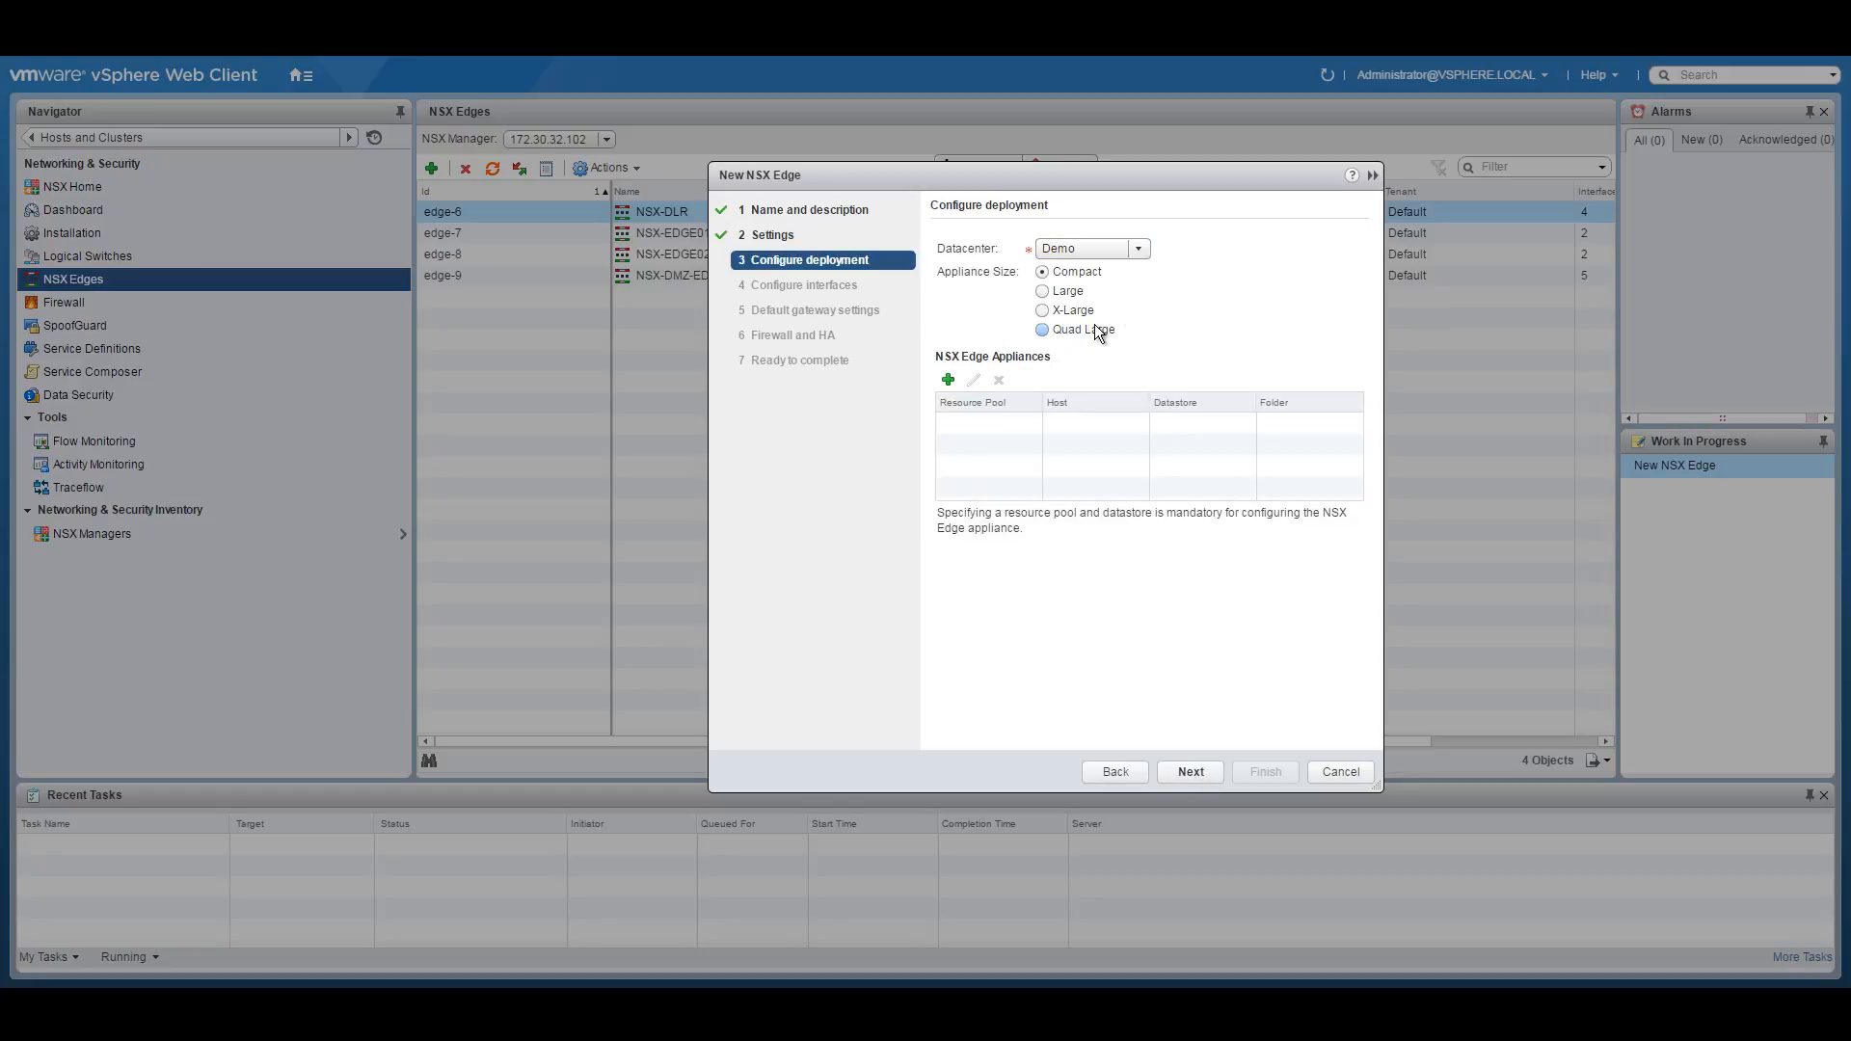
left_click(947, 380)
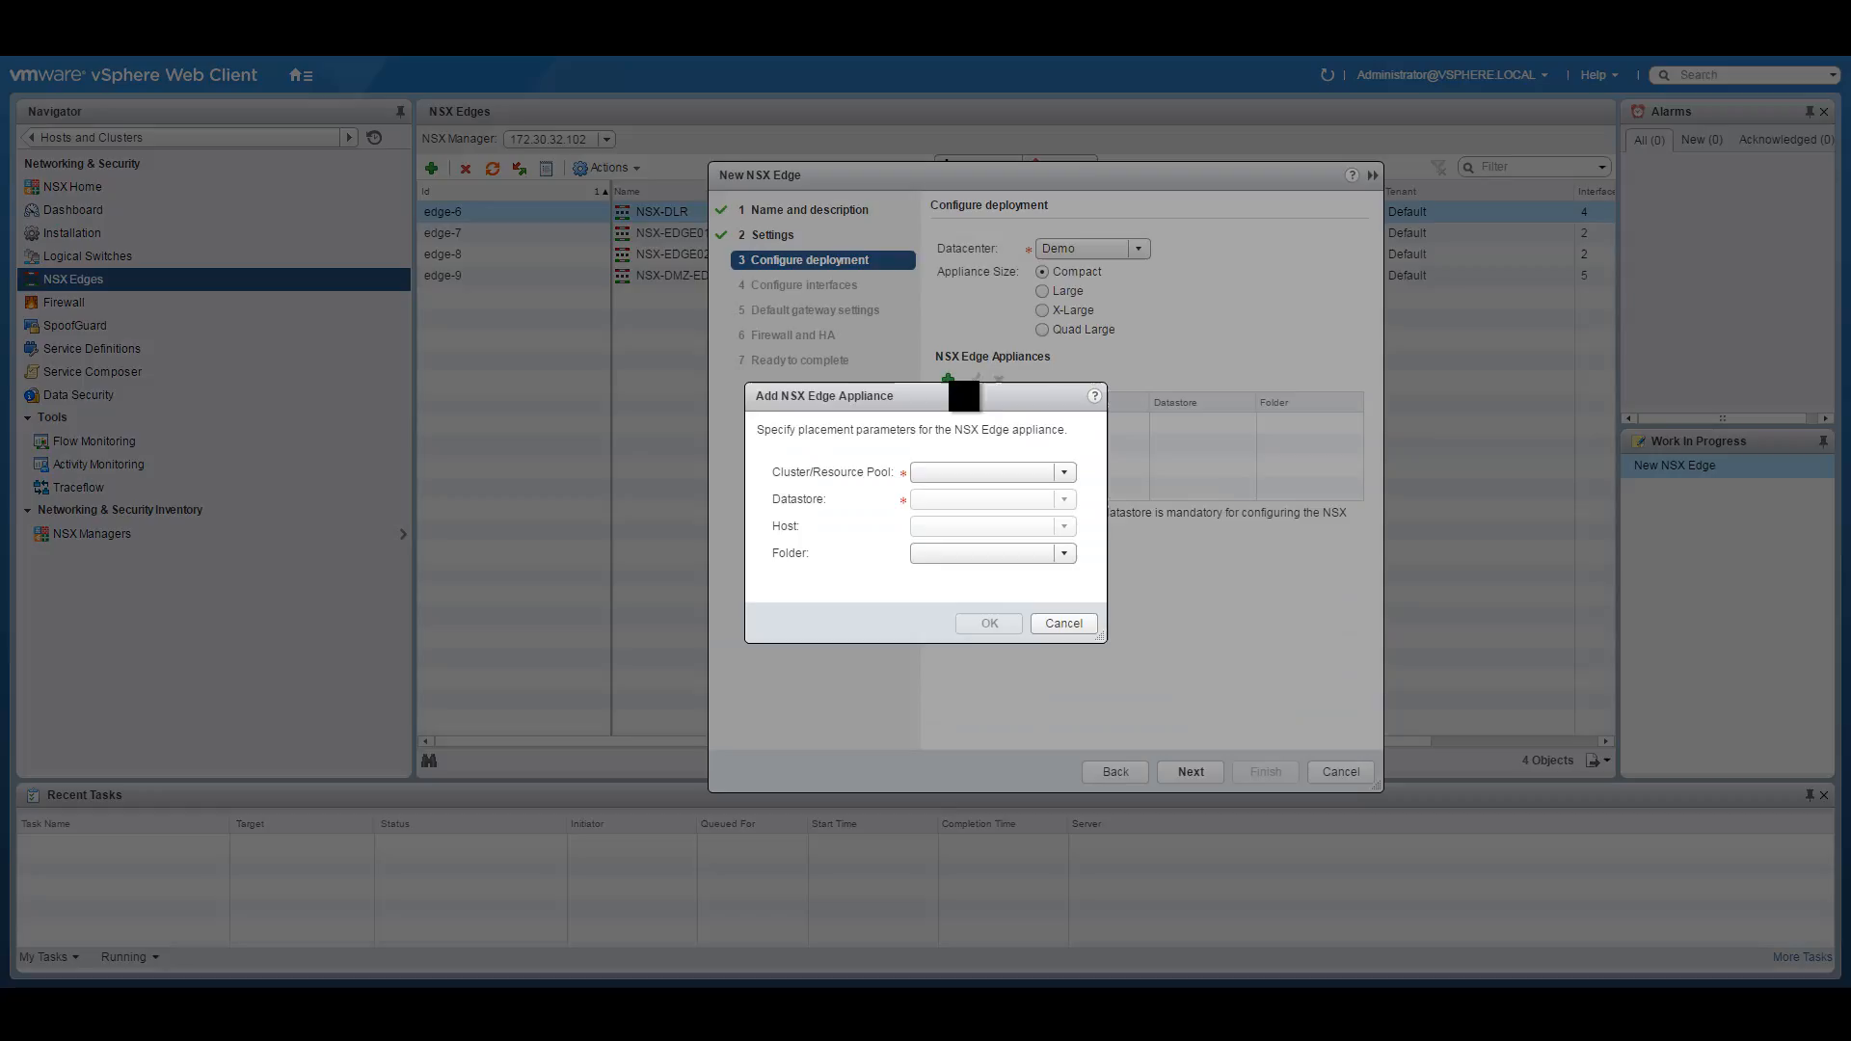
left_click(1060, 472)
left_click(1032, 485)
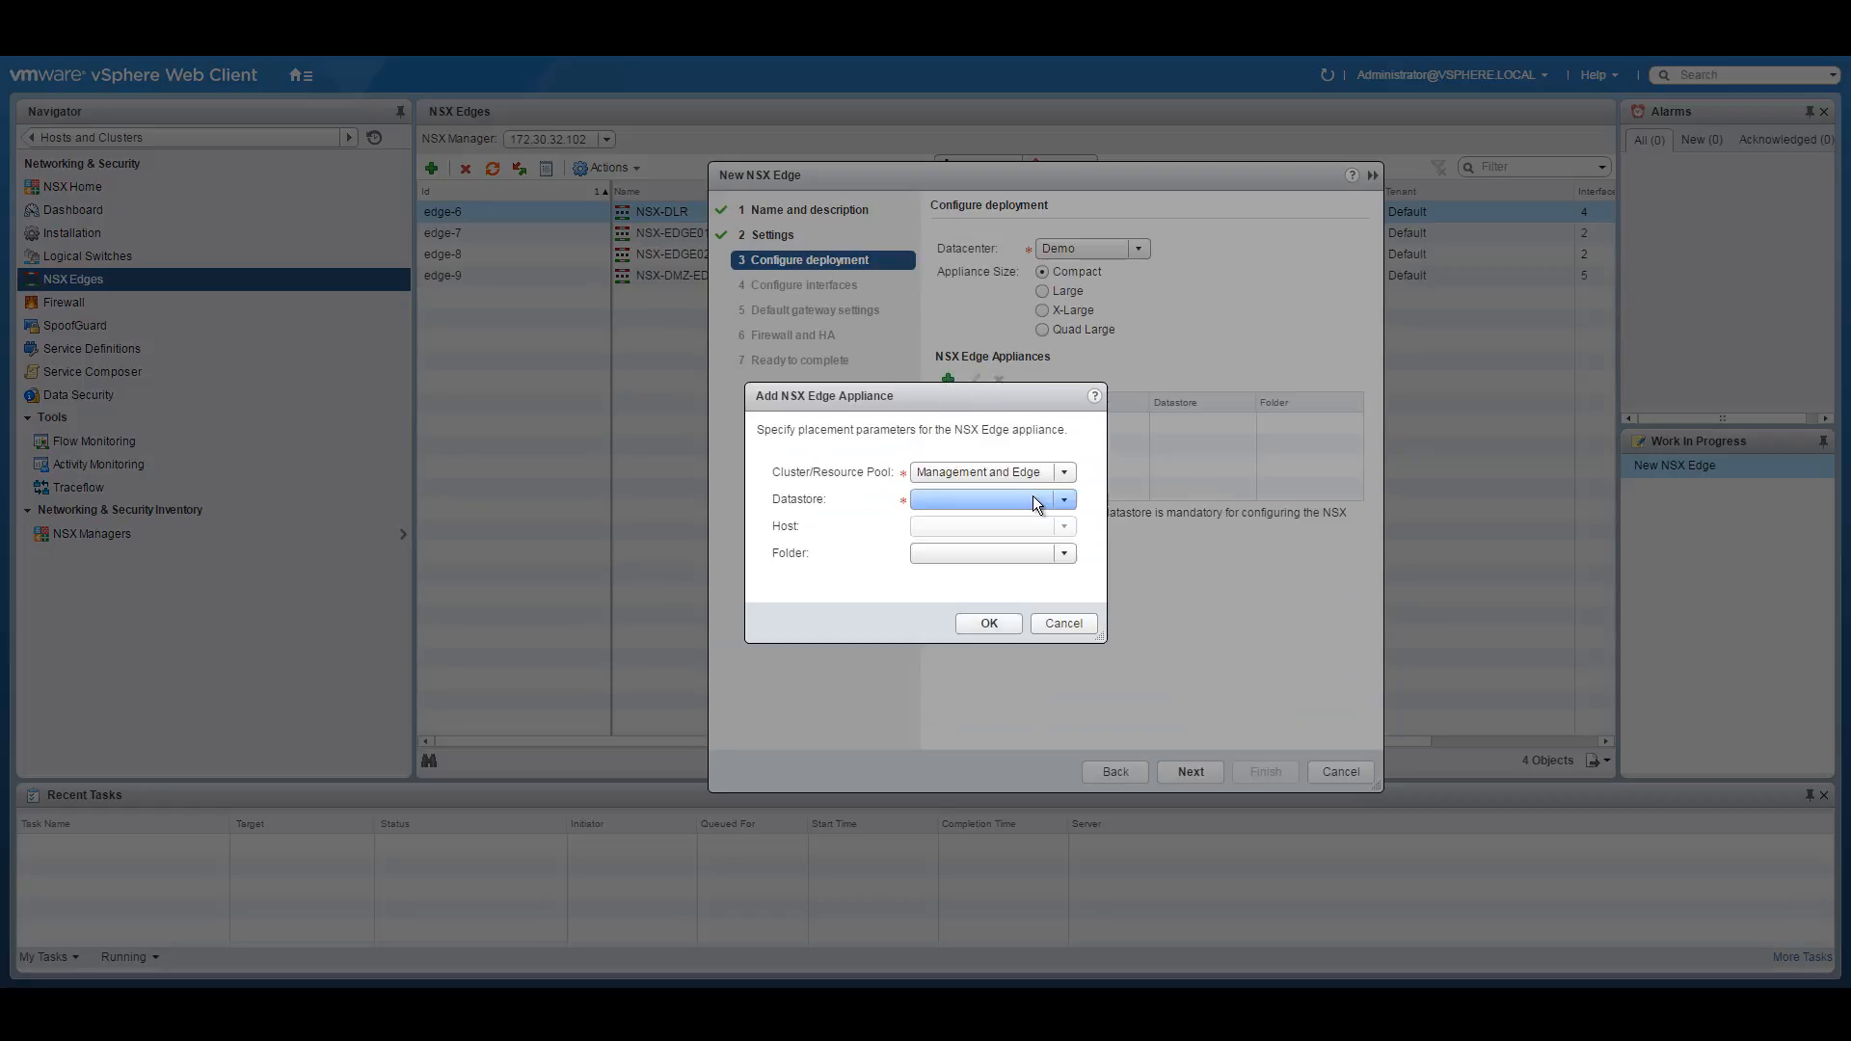
left_click(1066, 501)
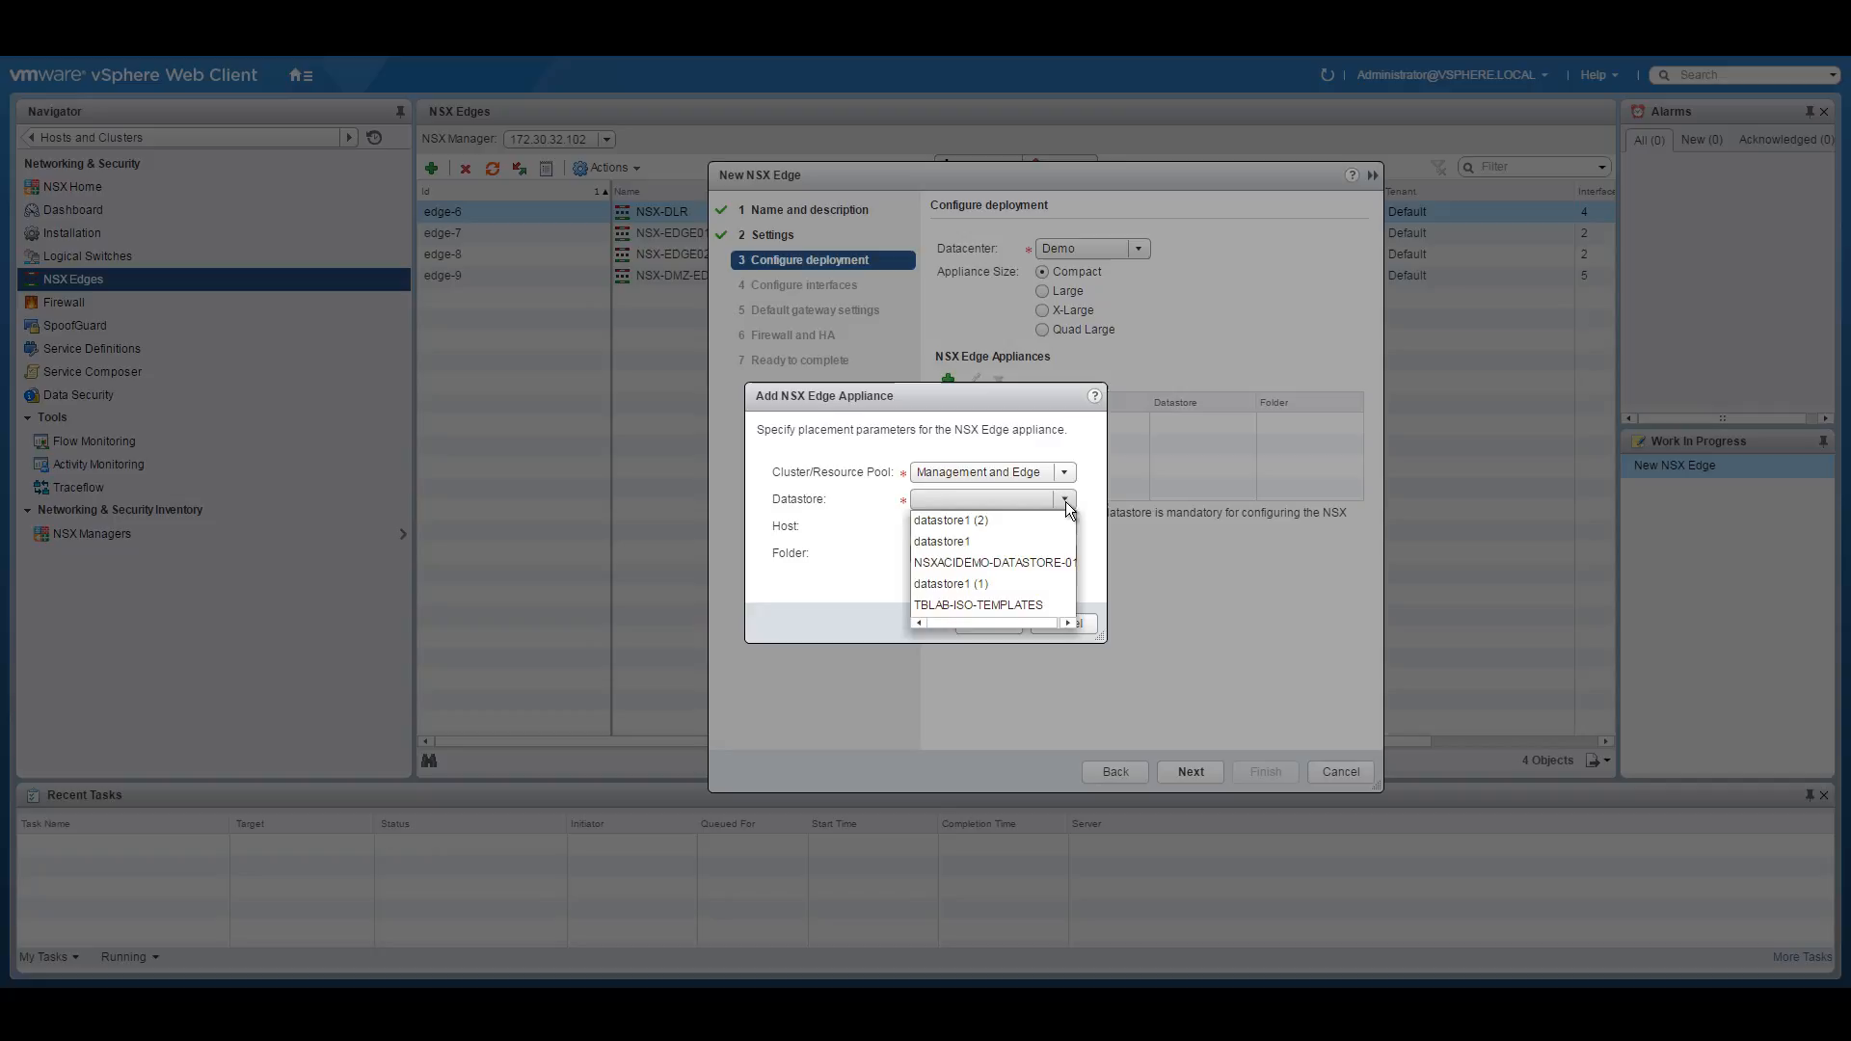
left_click(1012, 566)
left_click(999, 624)
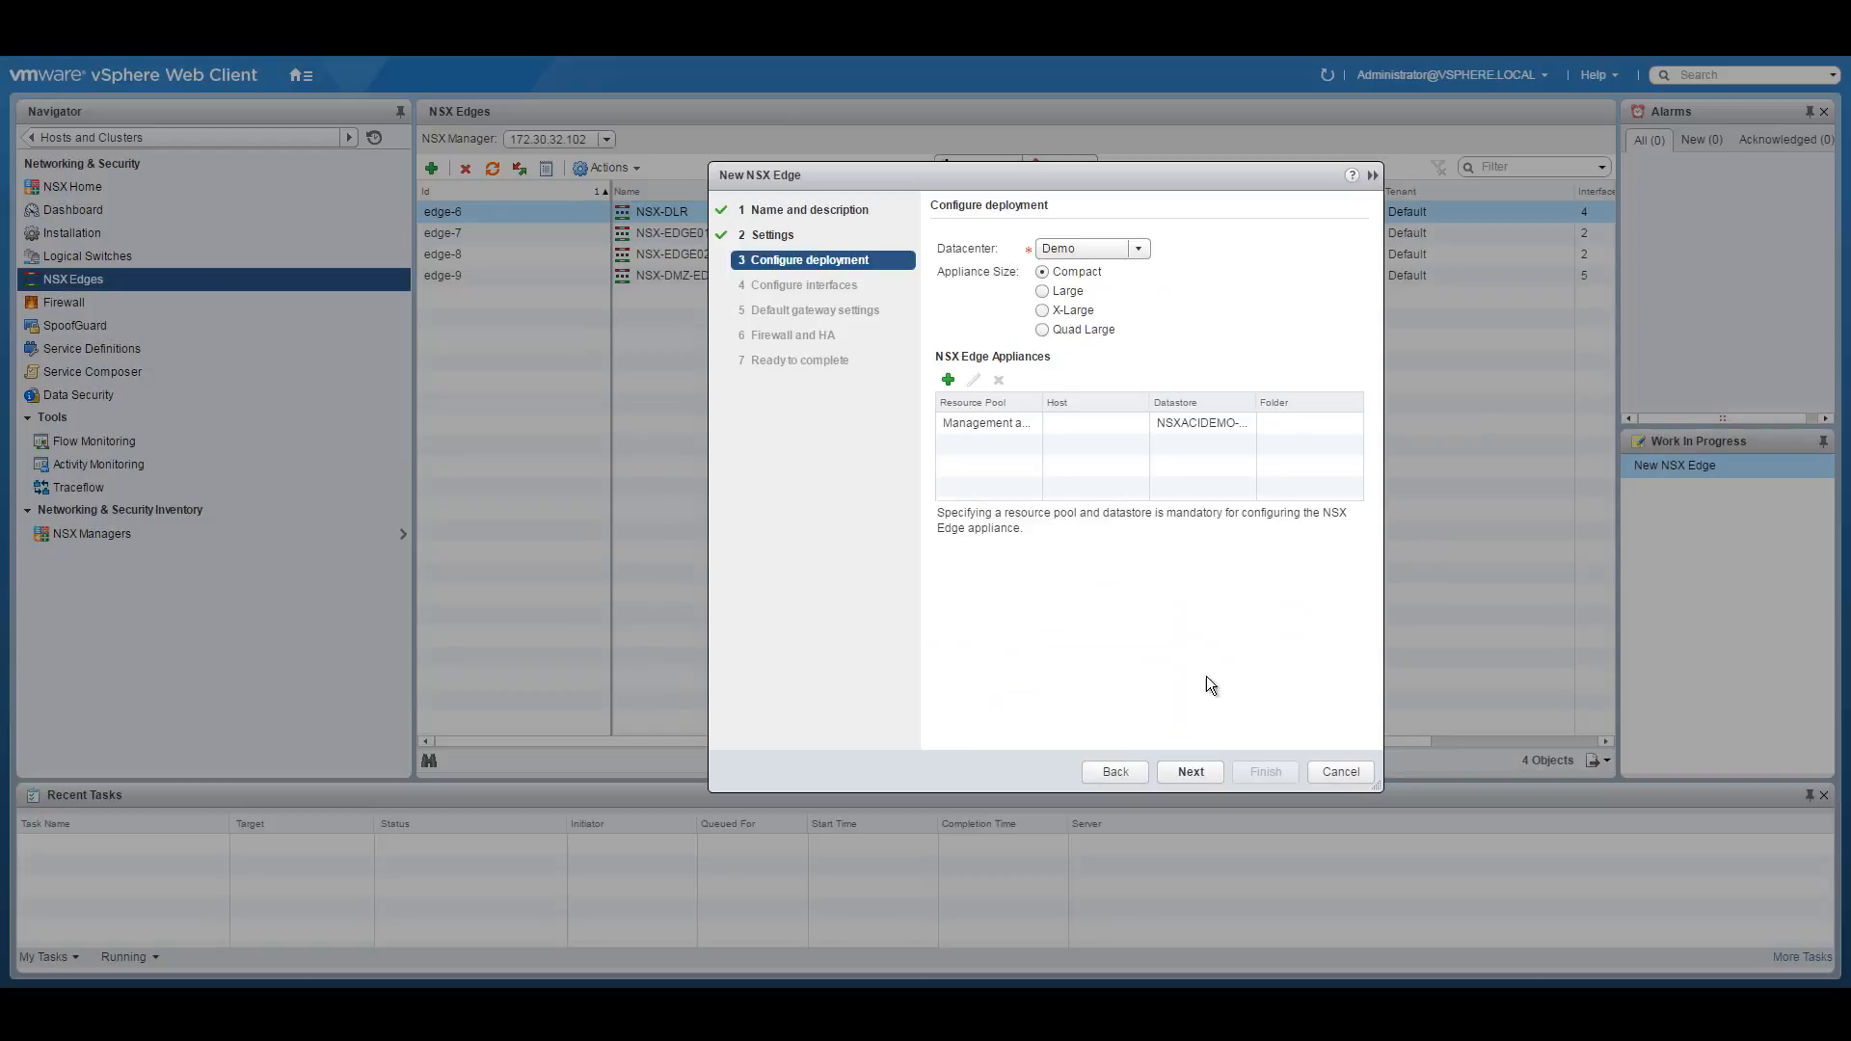
left_click(1191, 772)
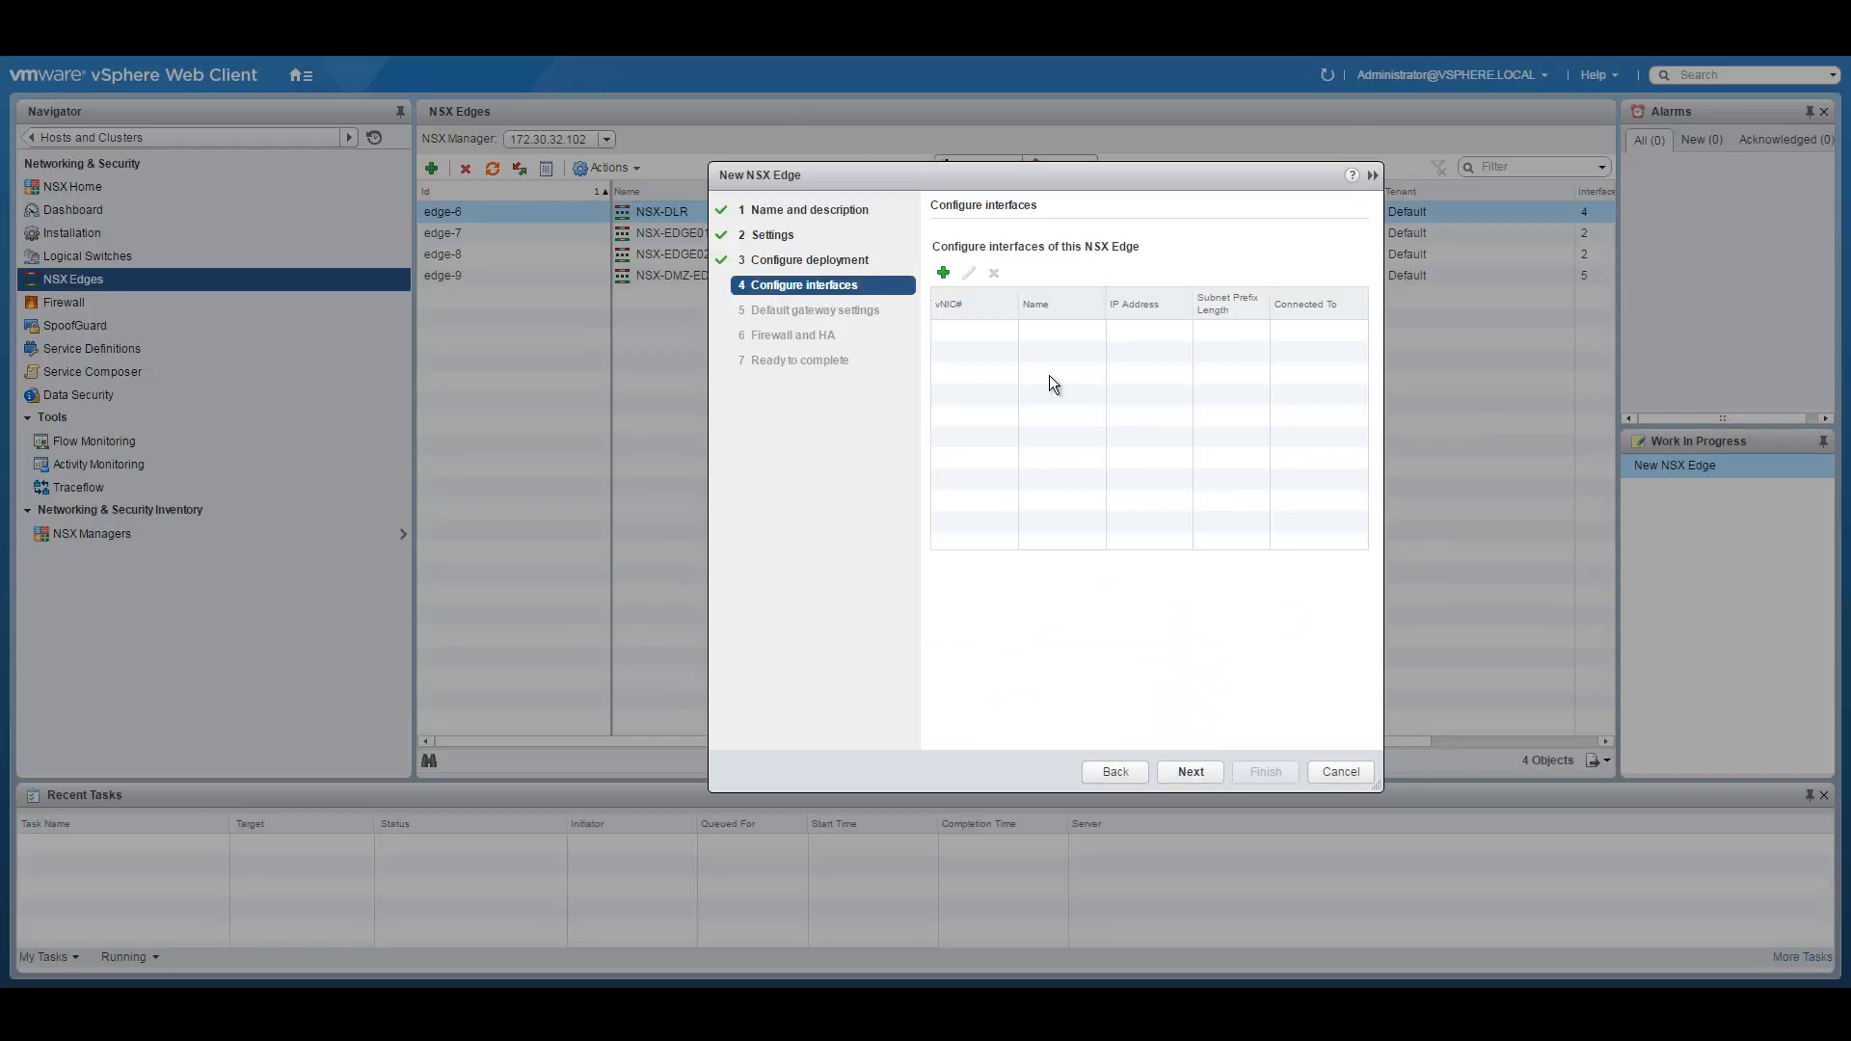
Start a new interface named Corporate-Interface, copying subnet 10.251.10.0 from the network diagram PDF.
left_click(943, 273)
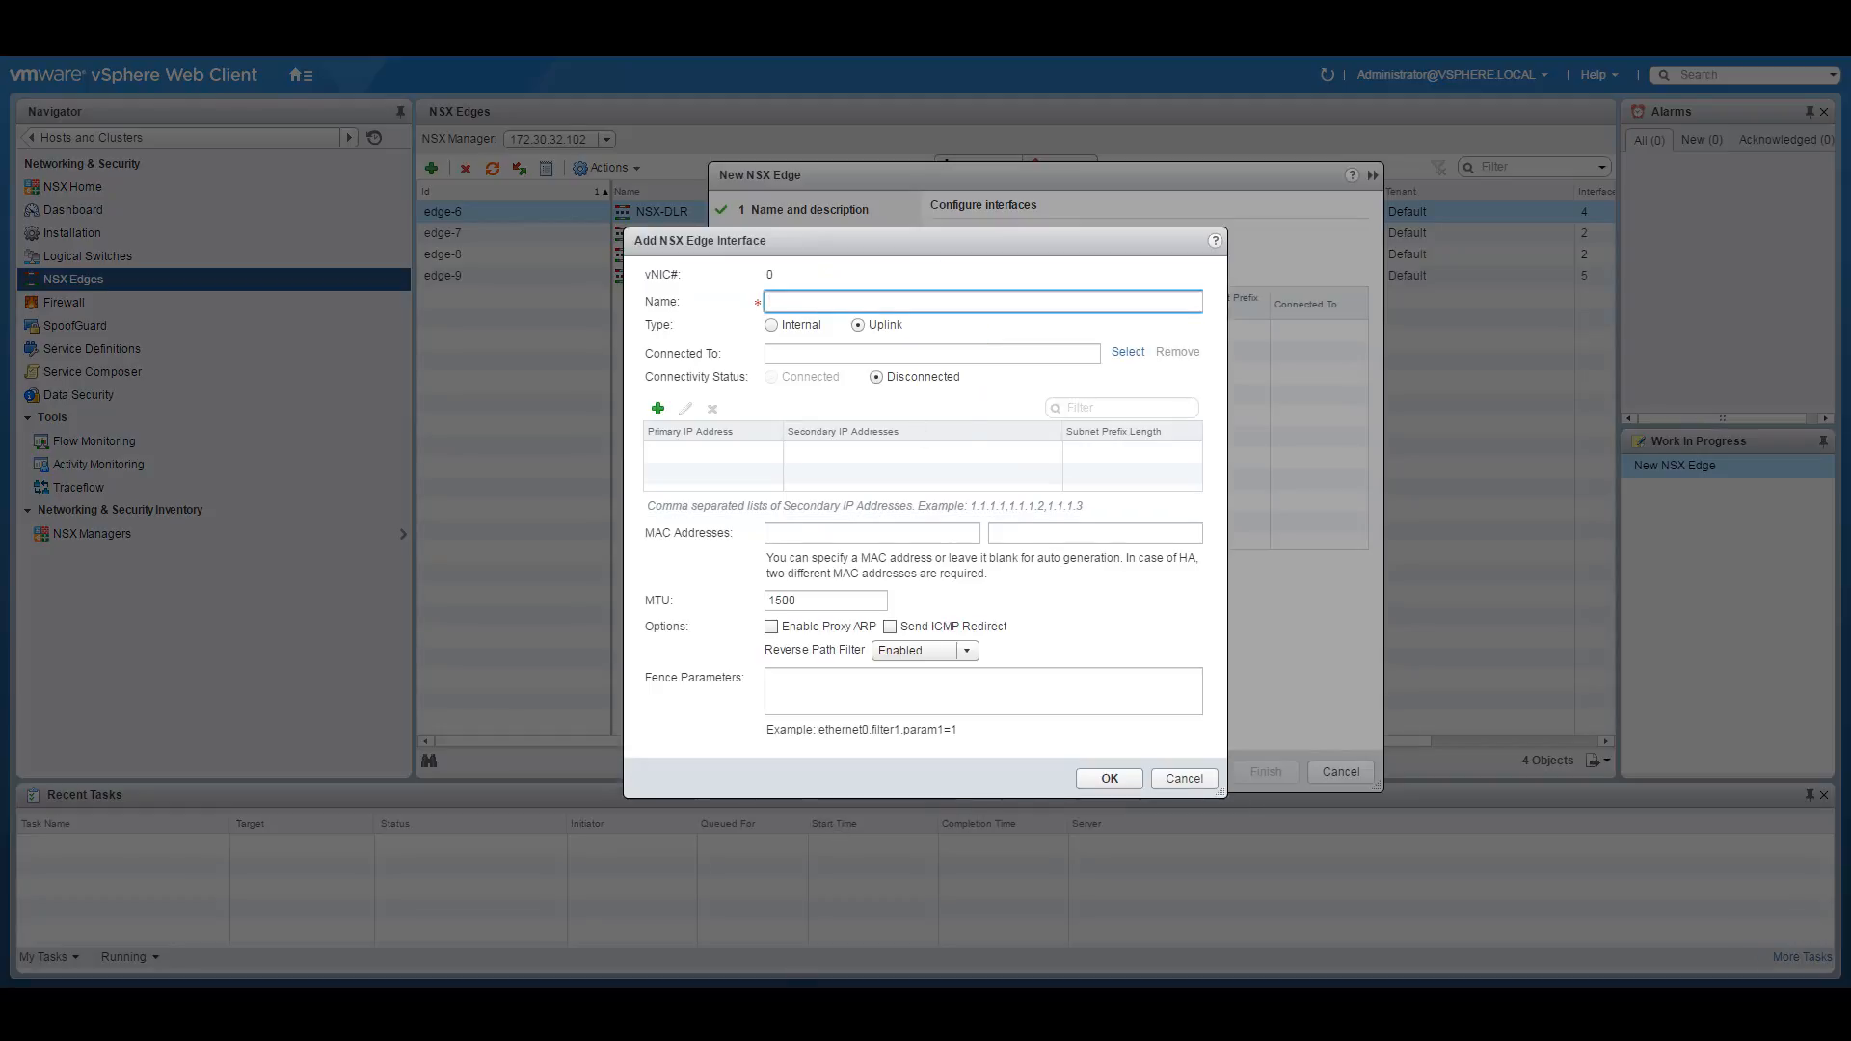
left_click(754, 1012)
left_click_drag(562, 816, 630, 810)
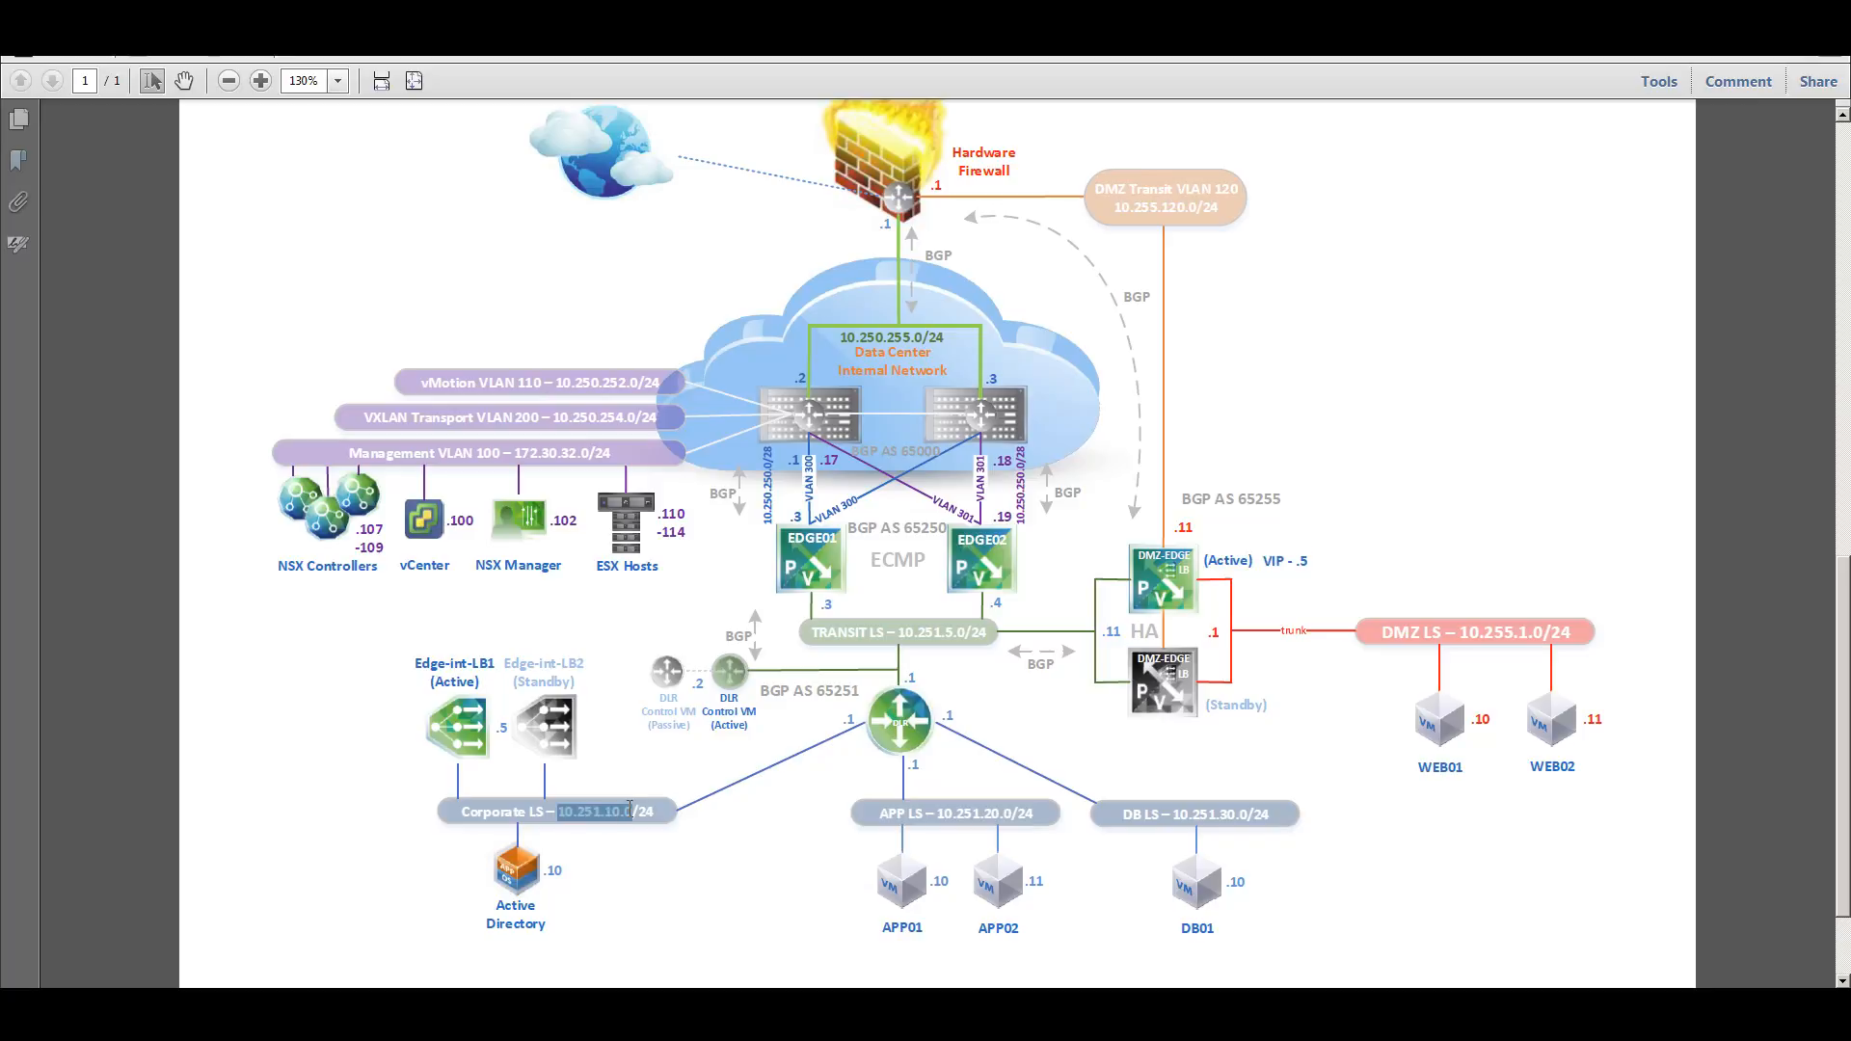
right_click(644, 810)
left_click(675, 609)
left_click(837, 1008)
left_click(806, 300)
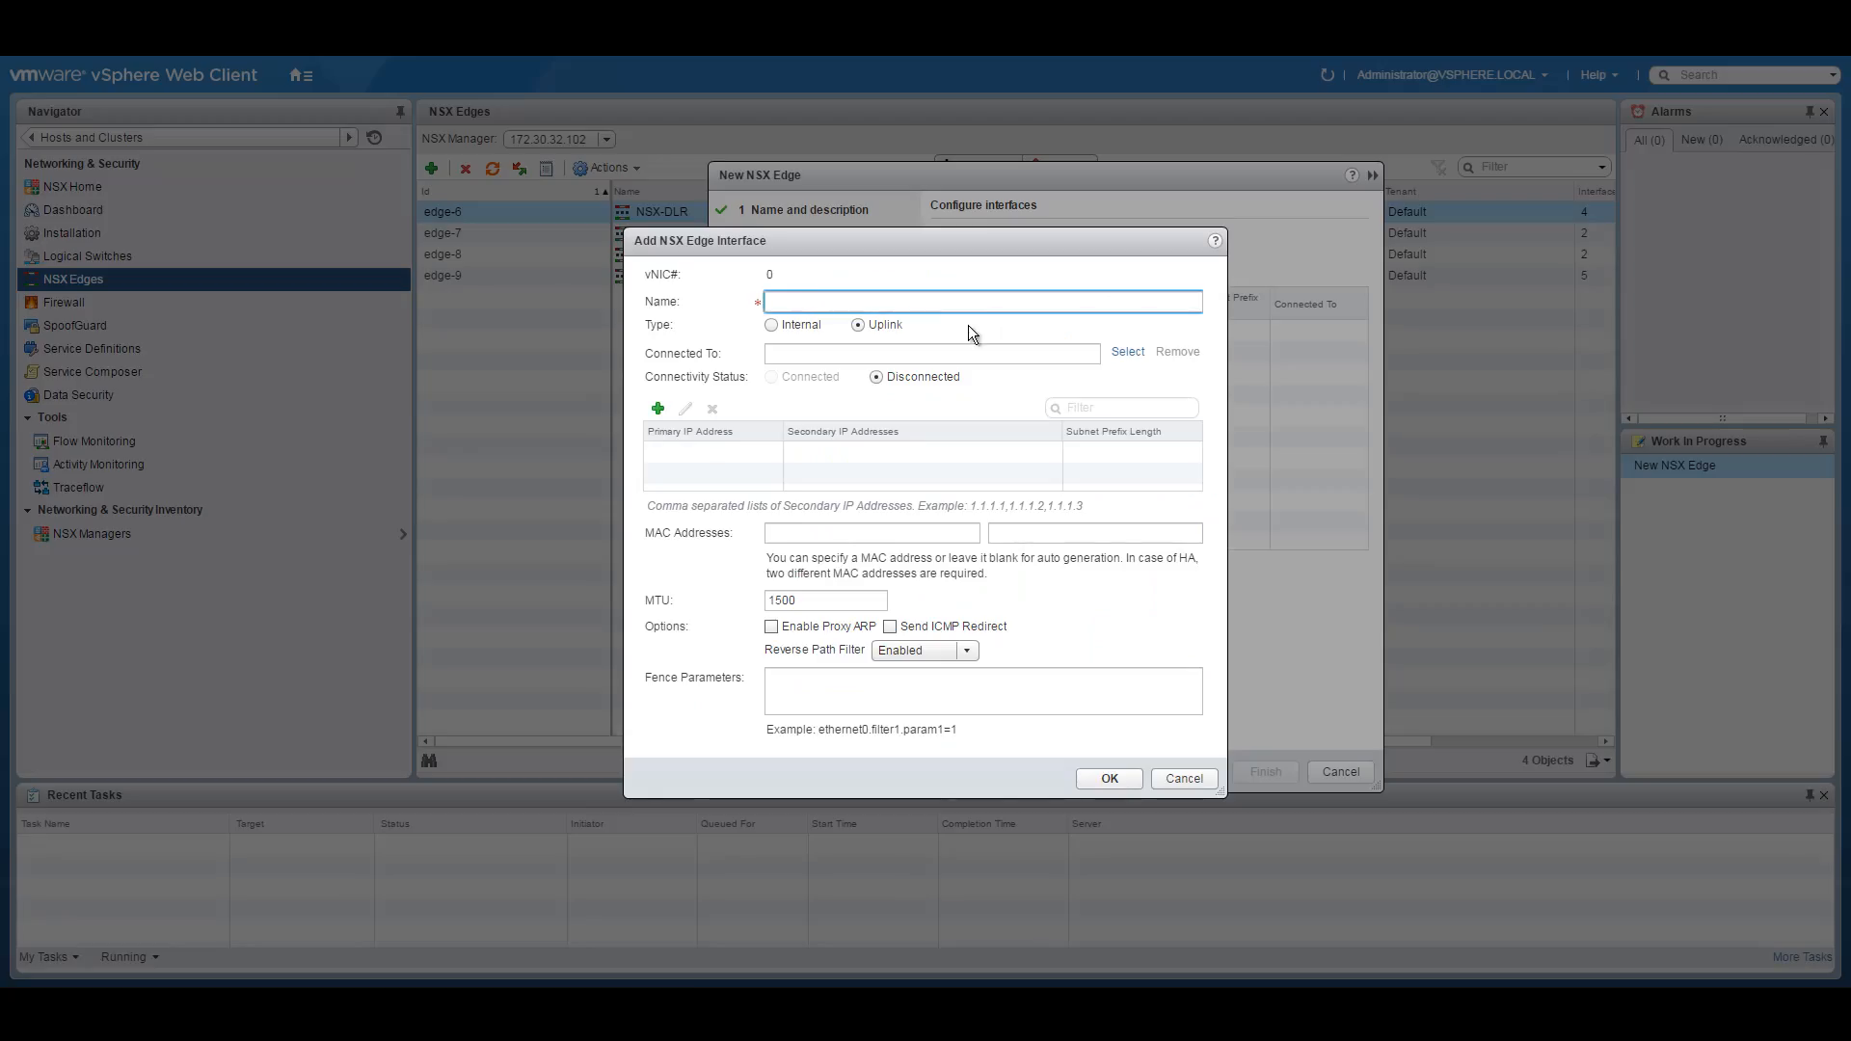
type("Corporate-Interface")
Make it an internal interface on NSX-Corporate with primary IP 10.251.10.5/24 and save it.
left_click(793, 326)
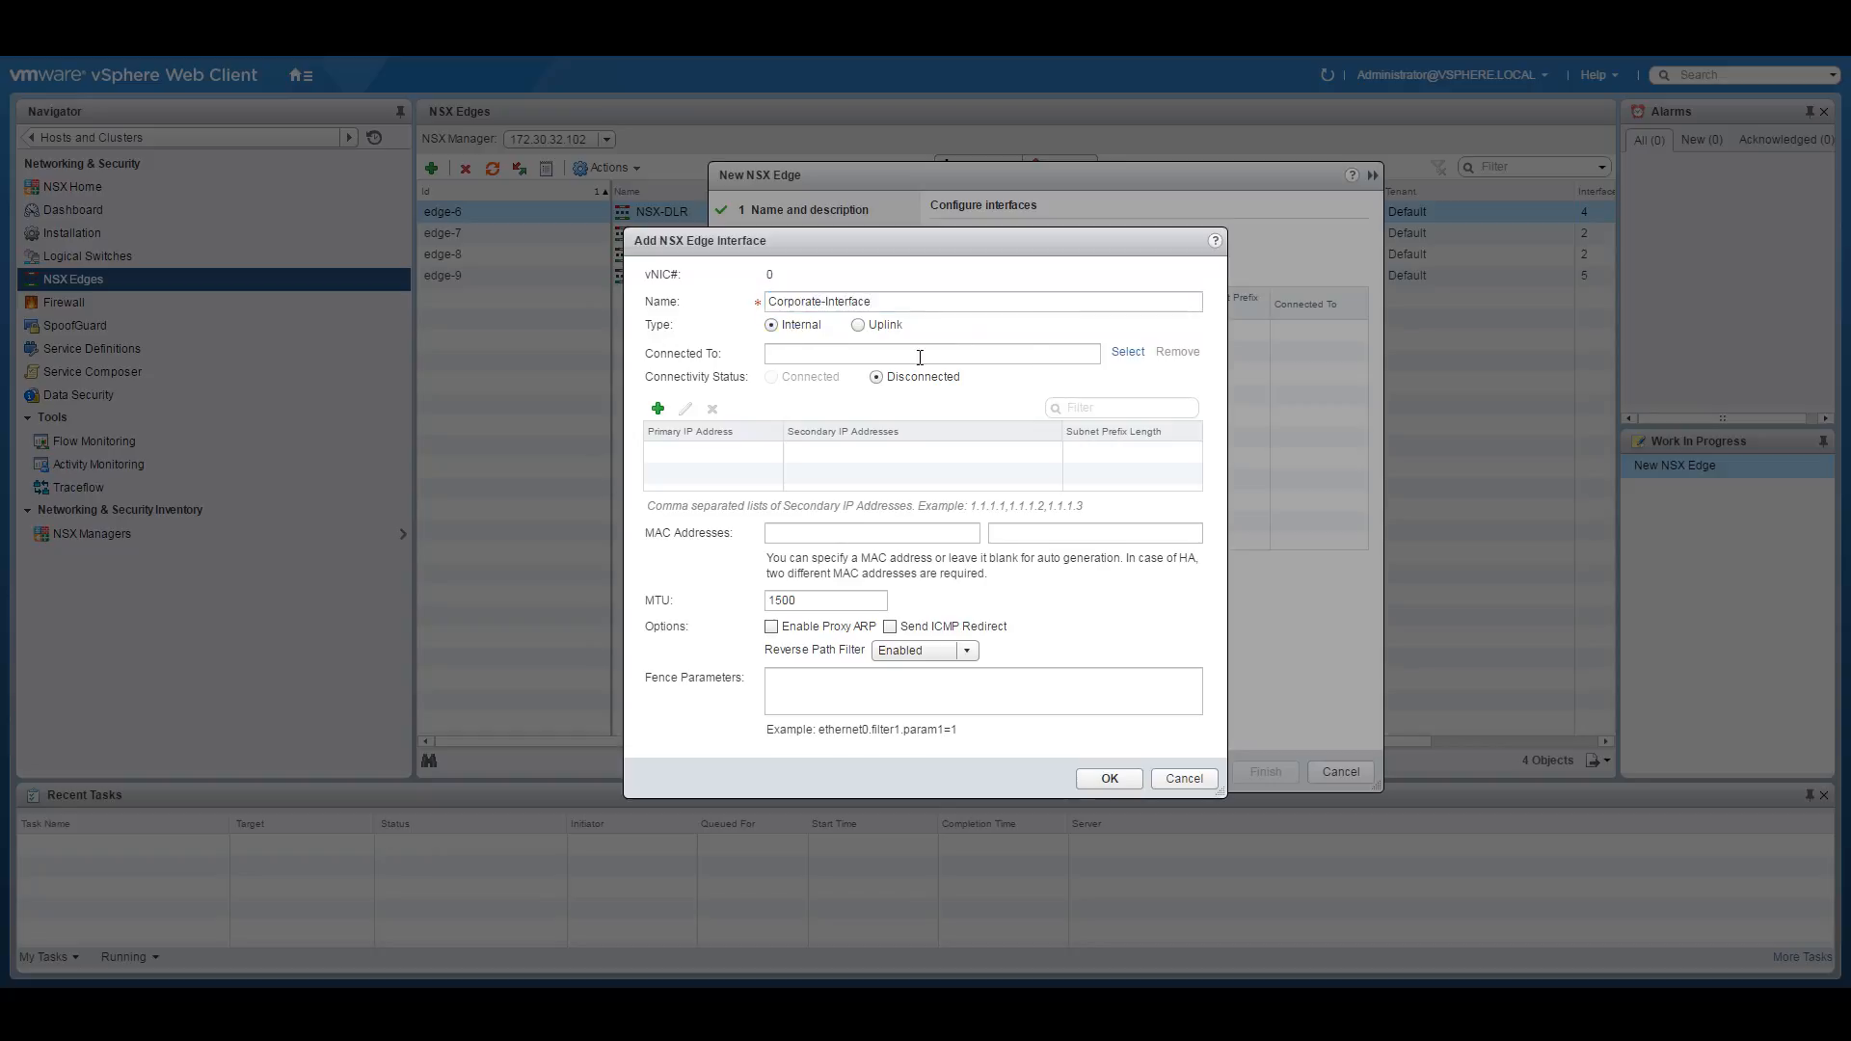
left_click(1128, 353)
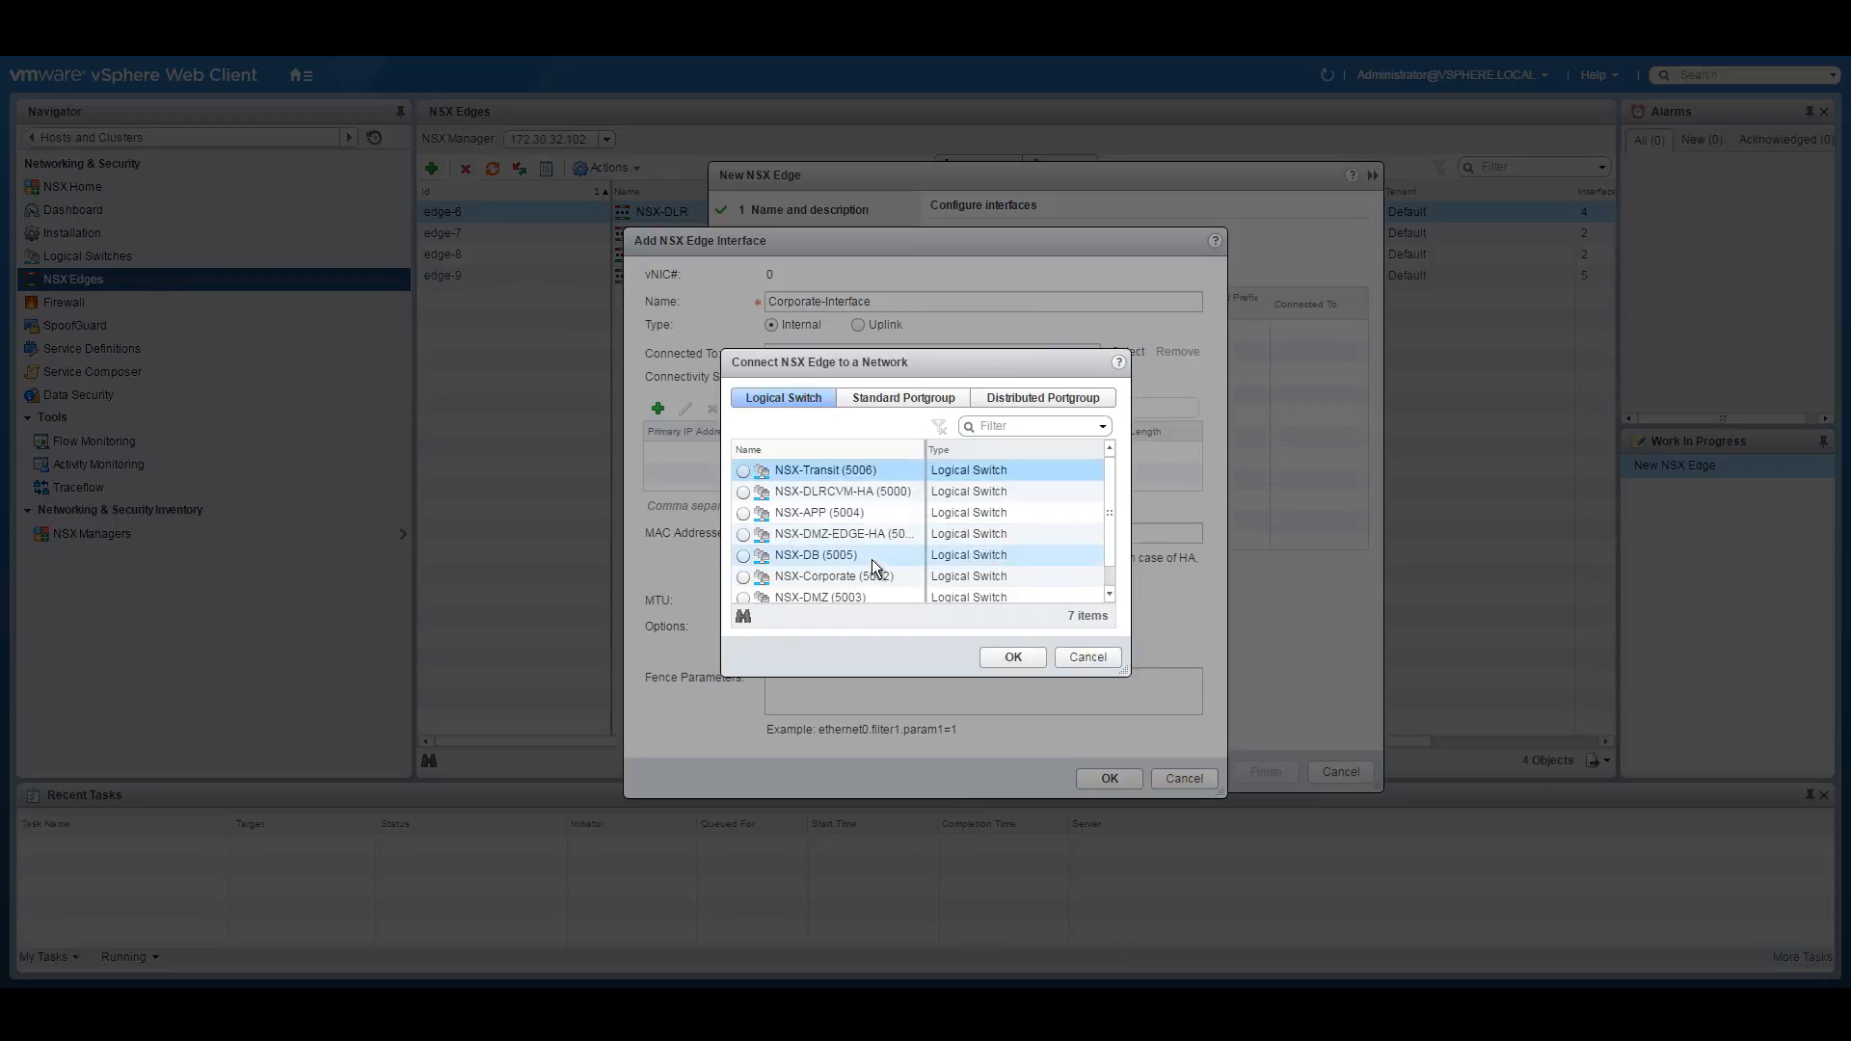
left_click(744, 578)
left_click(1007, 656)
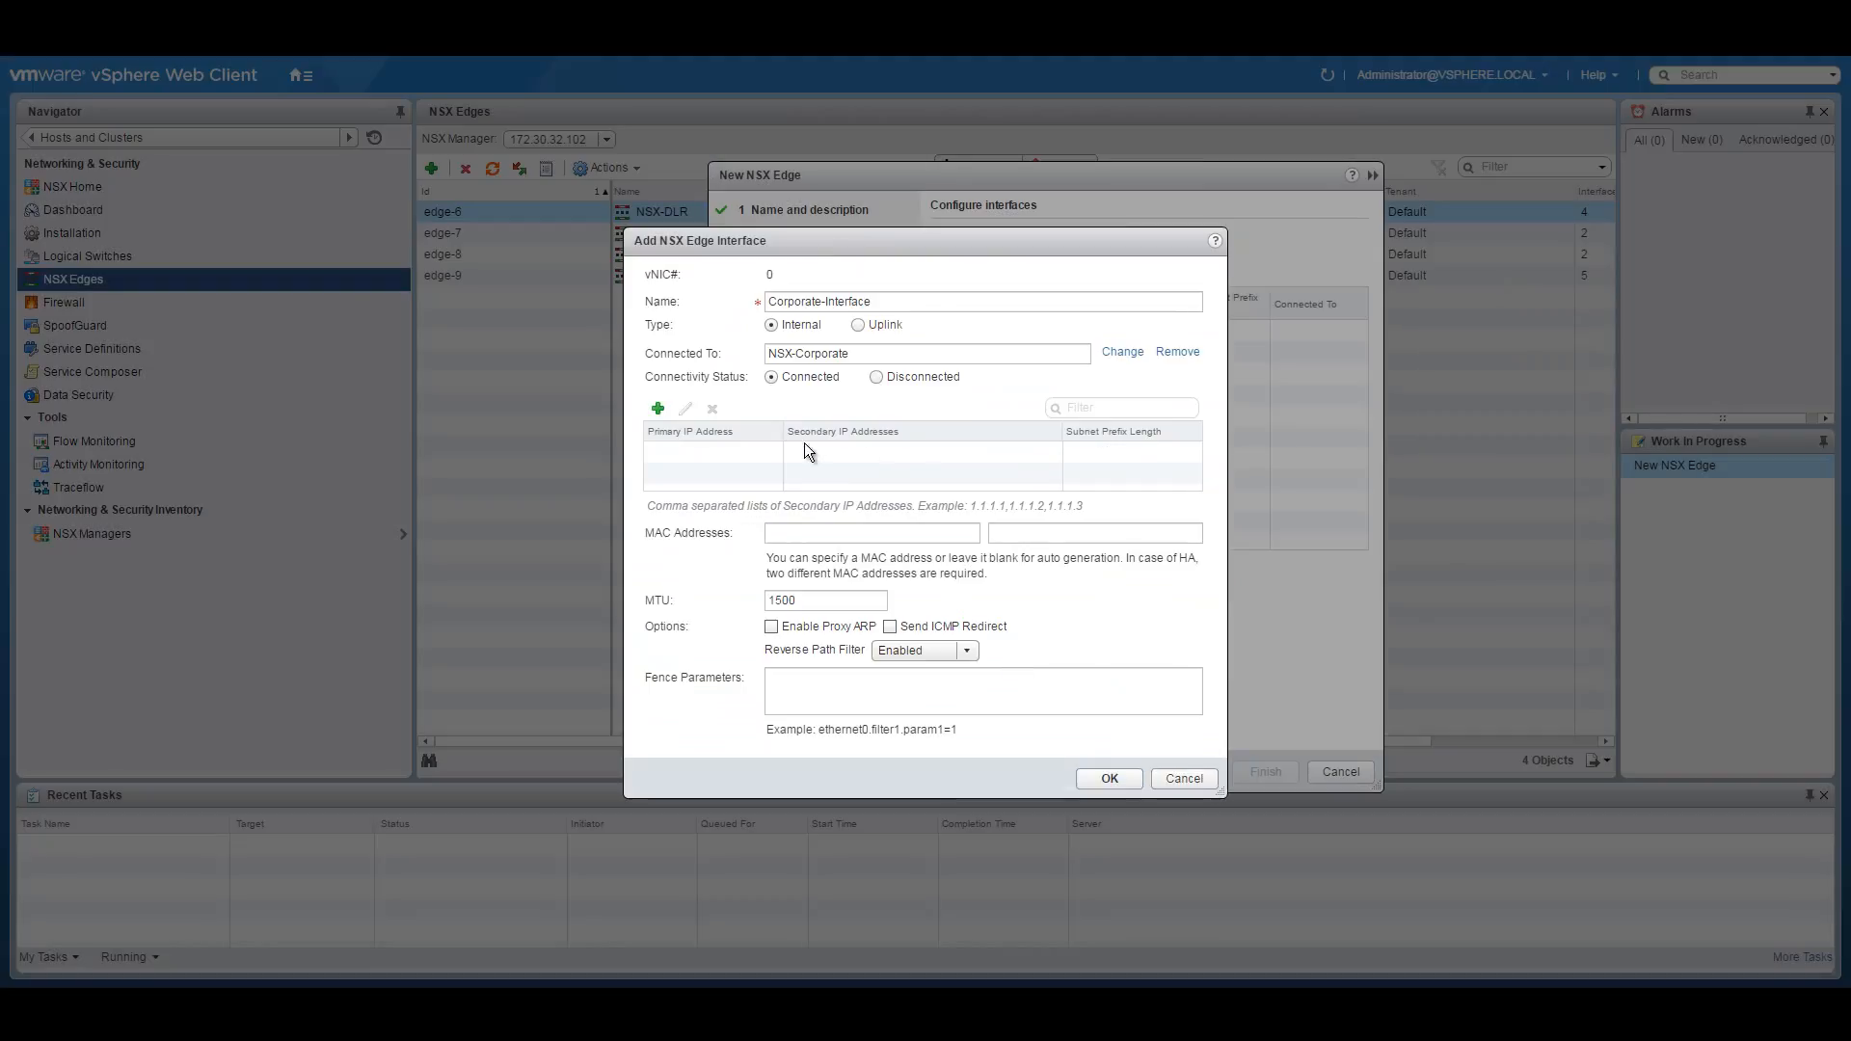
left_click(658, 408)
type("10.251.10.0")
key("BackSpace")
type("5")
left_click(1131, 454)
type("24")
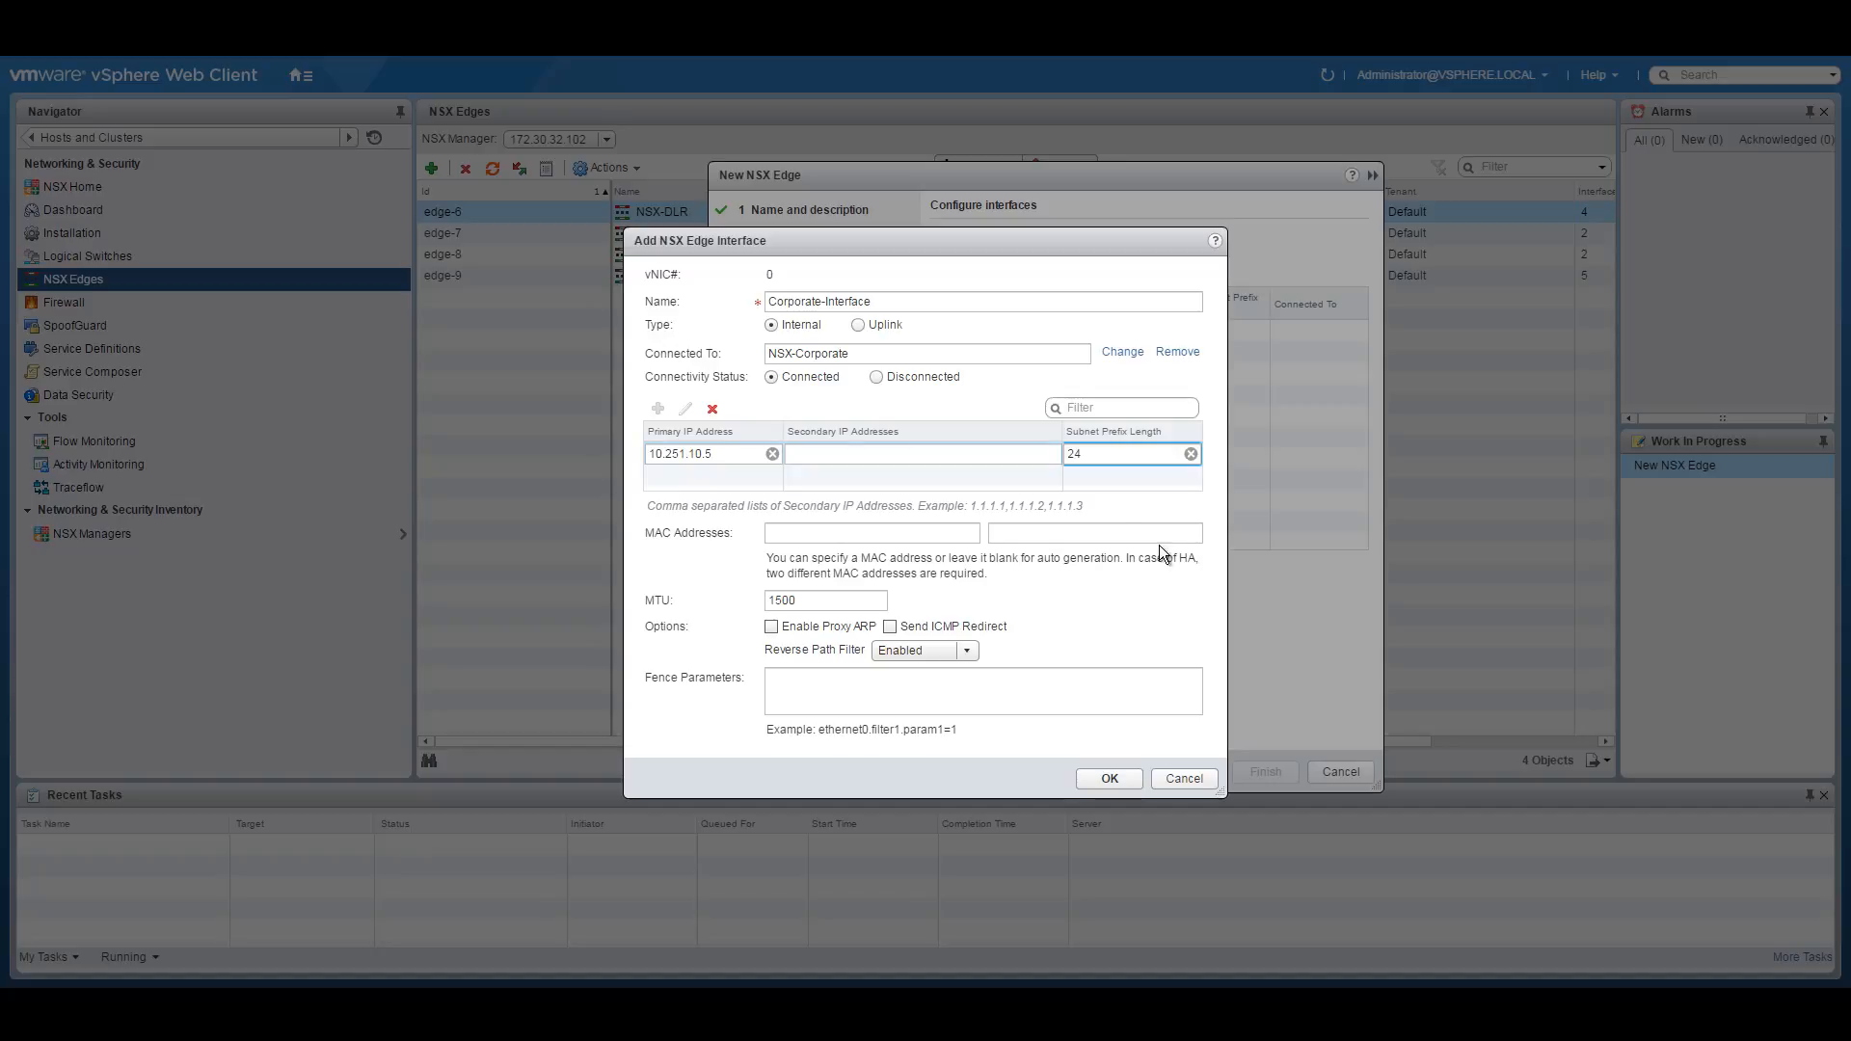
left_click(1110, 775)
left_click_drag(1018, 305, 1143, 305)
Set the default gateway to 10.251.10.1 on Corporate-Interface.
left_click(1182, 775)
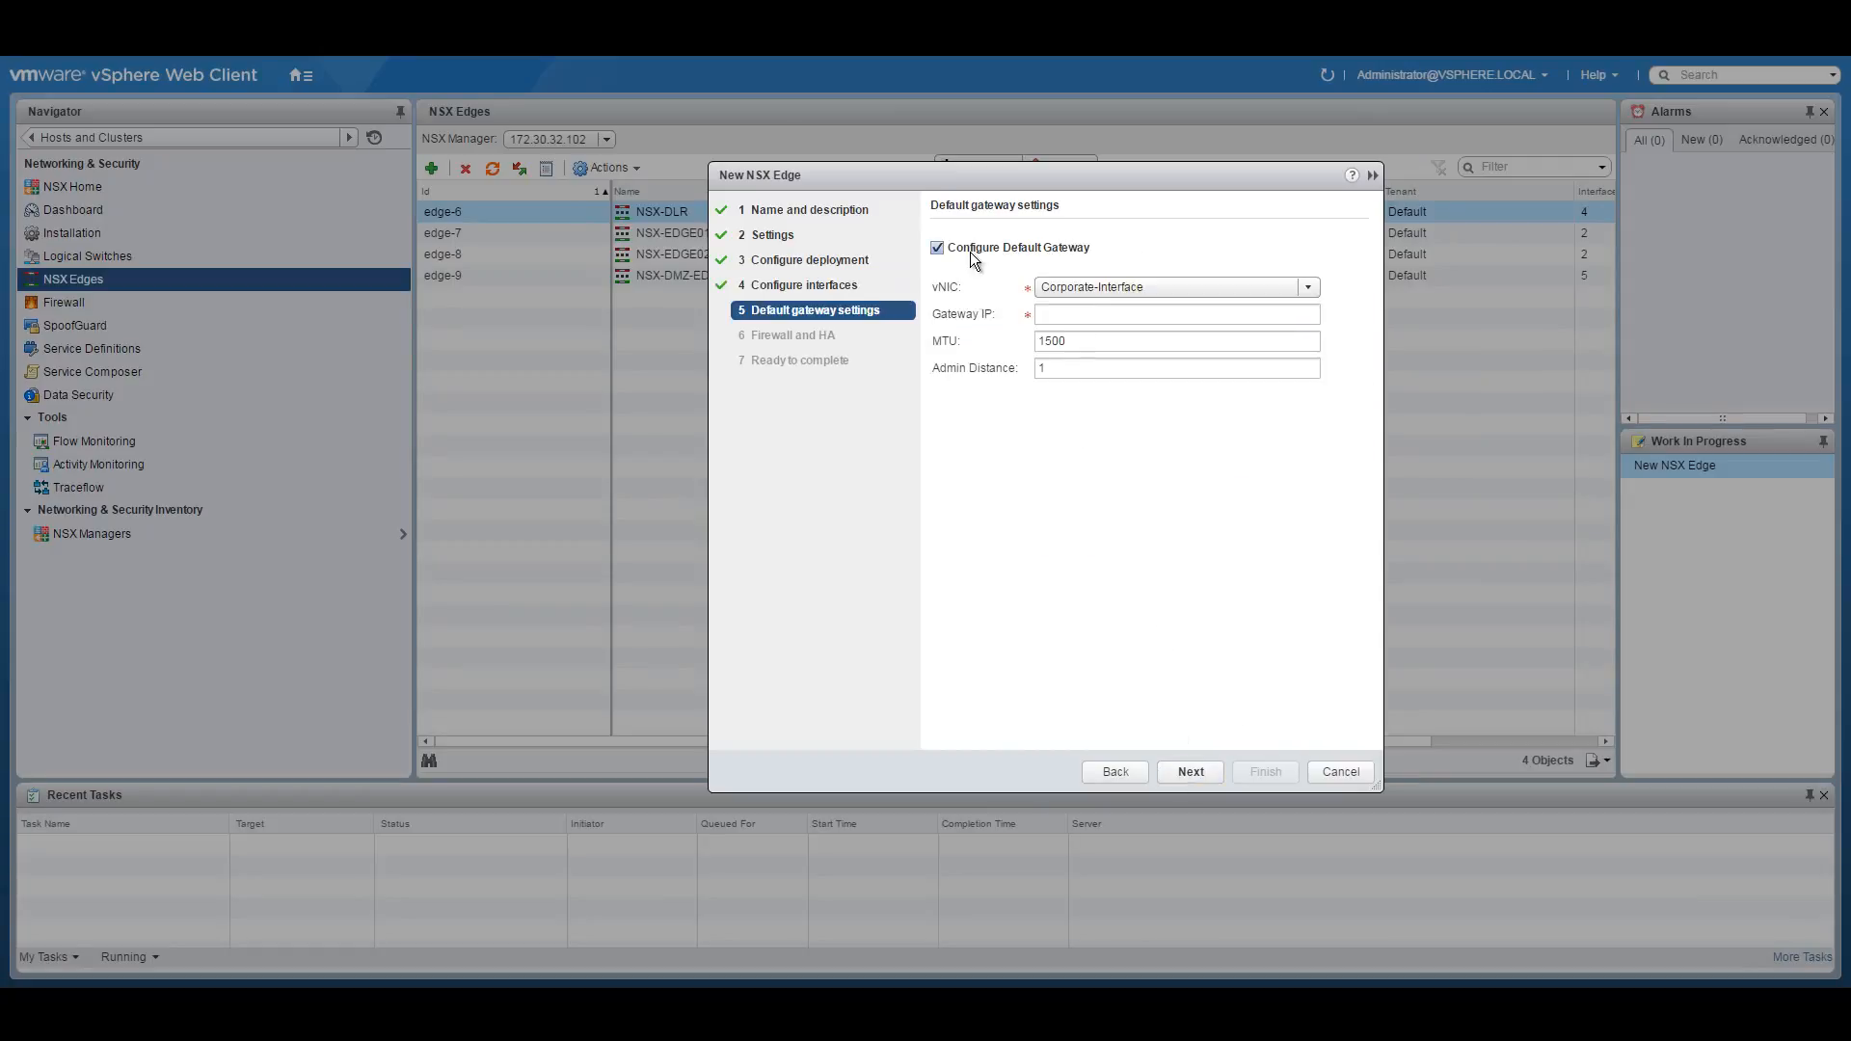
left_click(1310, 287)
left_click(1136, 308)
left_click(1199, 314)
key("ctrl+v")
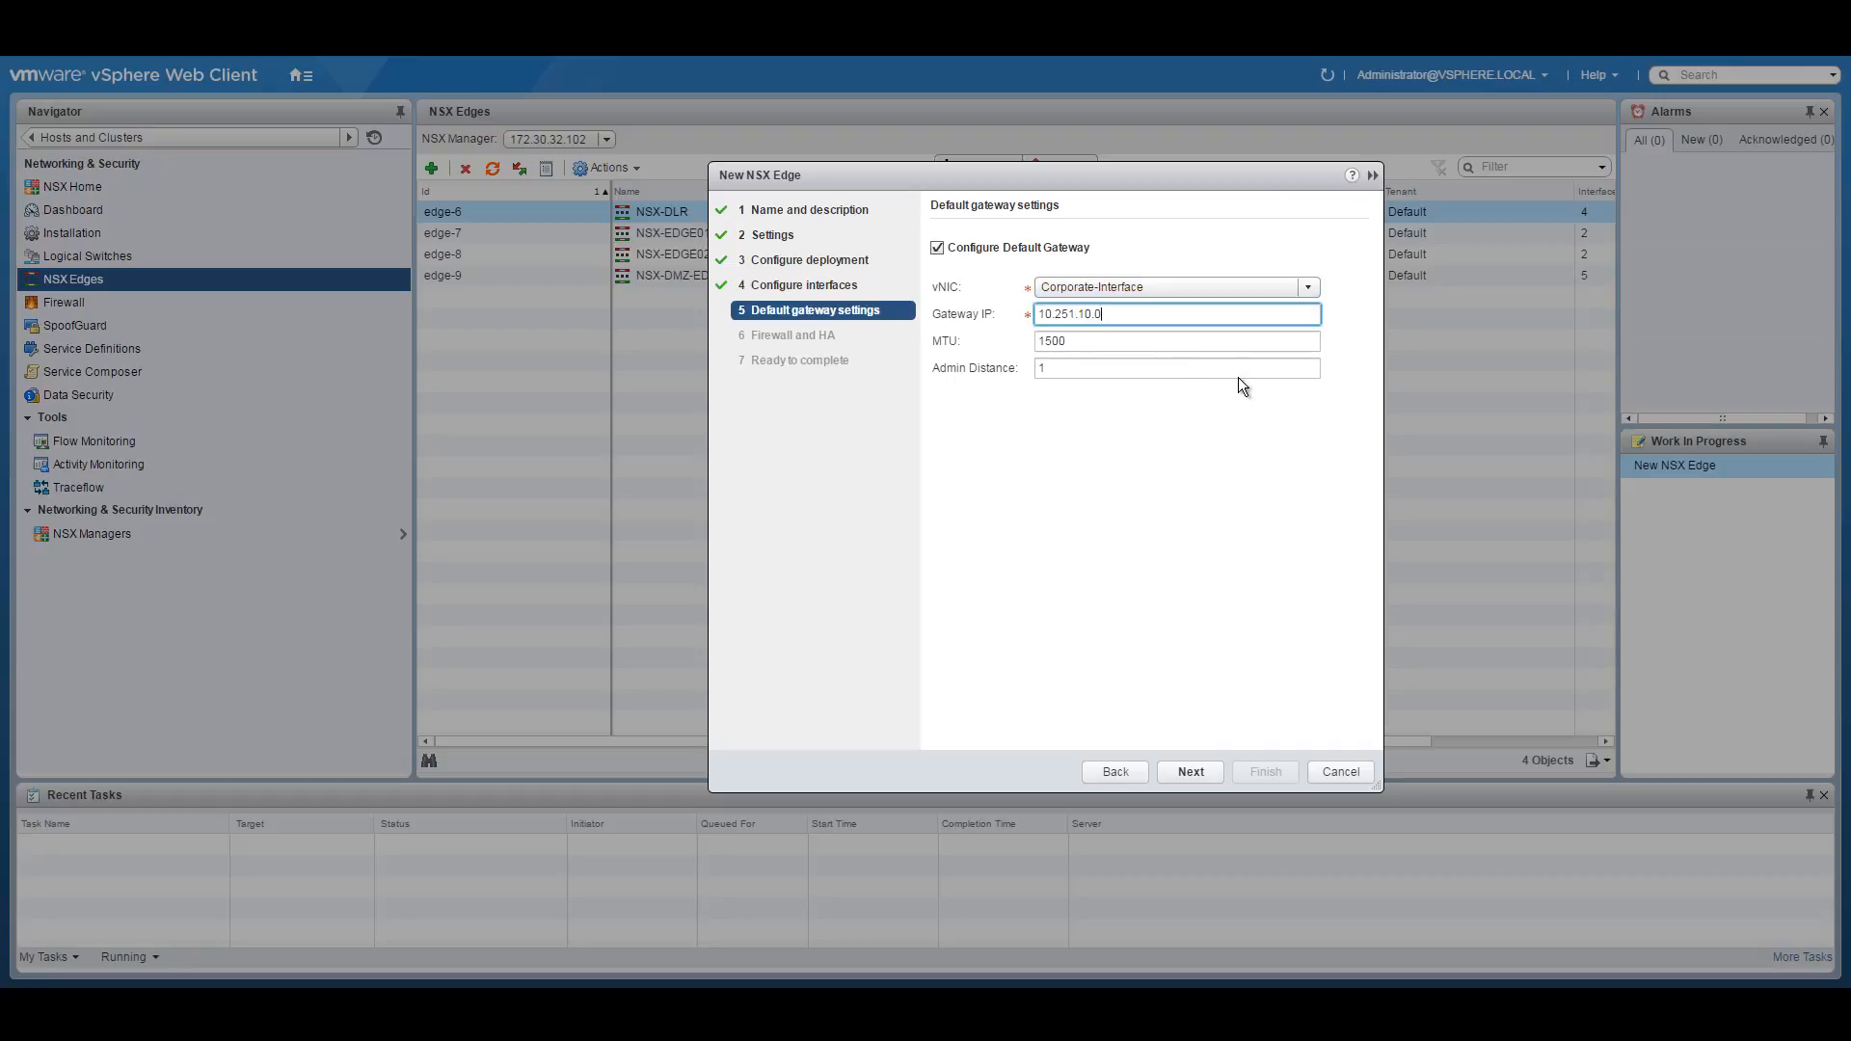
type("1")
Enable an Accept firewall default policy and HA on Corporate-Interface with 192.168.101.1/30 and 192.168.101.2/30.
left_click(1191, 771)
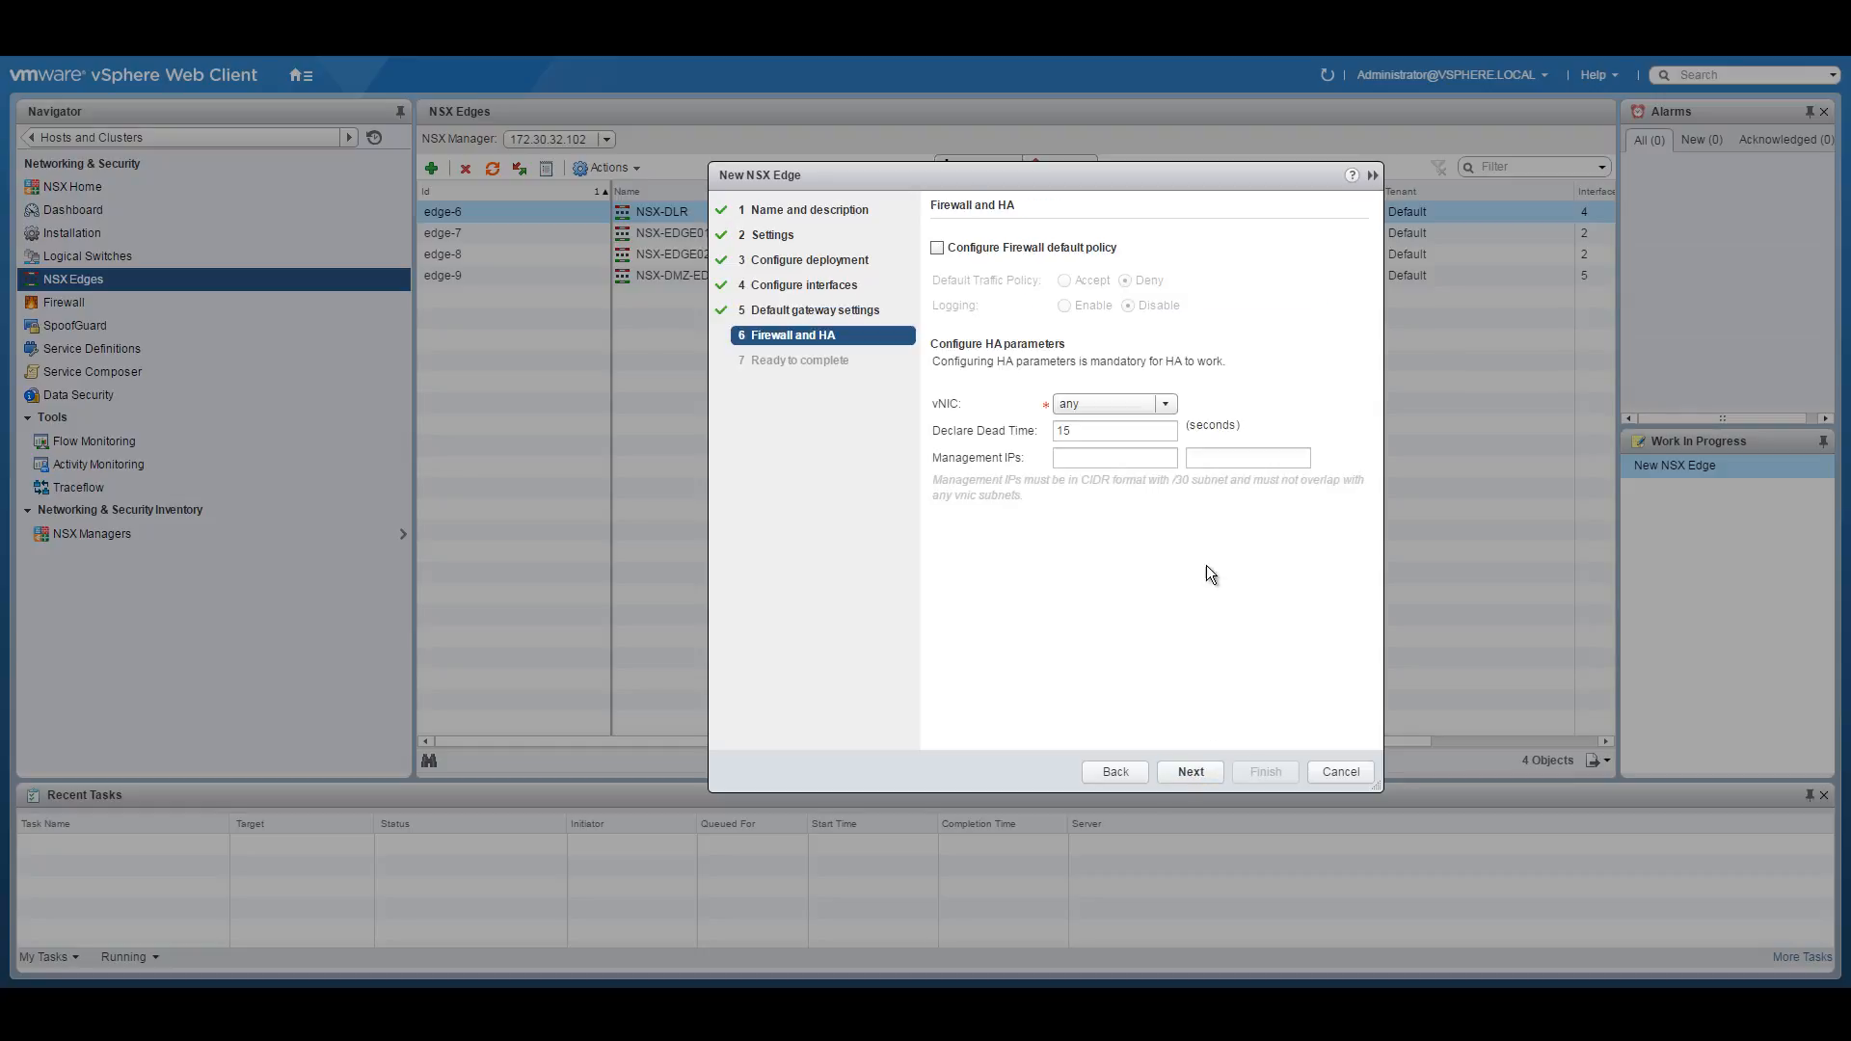
left_click(937, 249)
left_click(1065, 281)
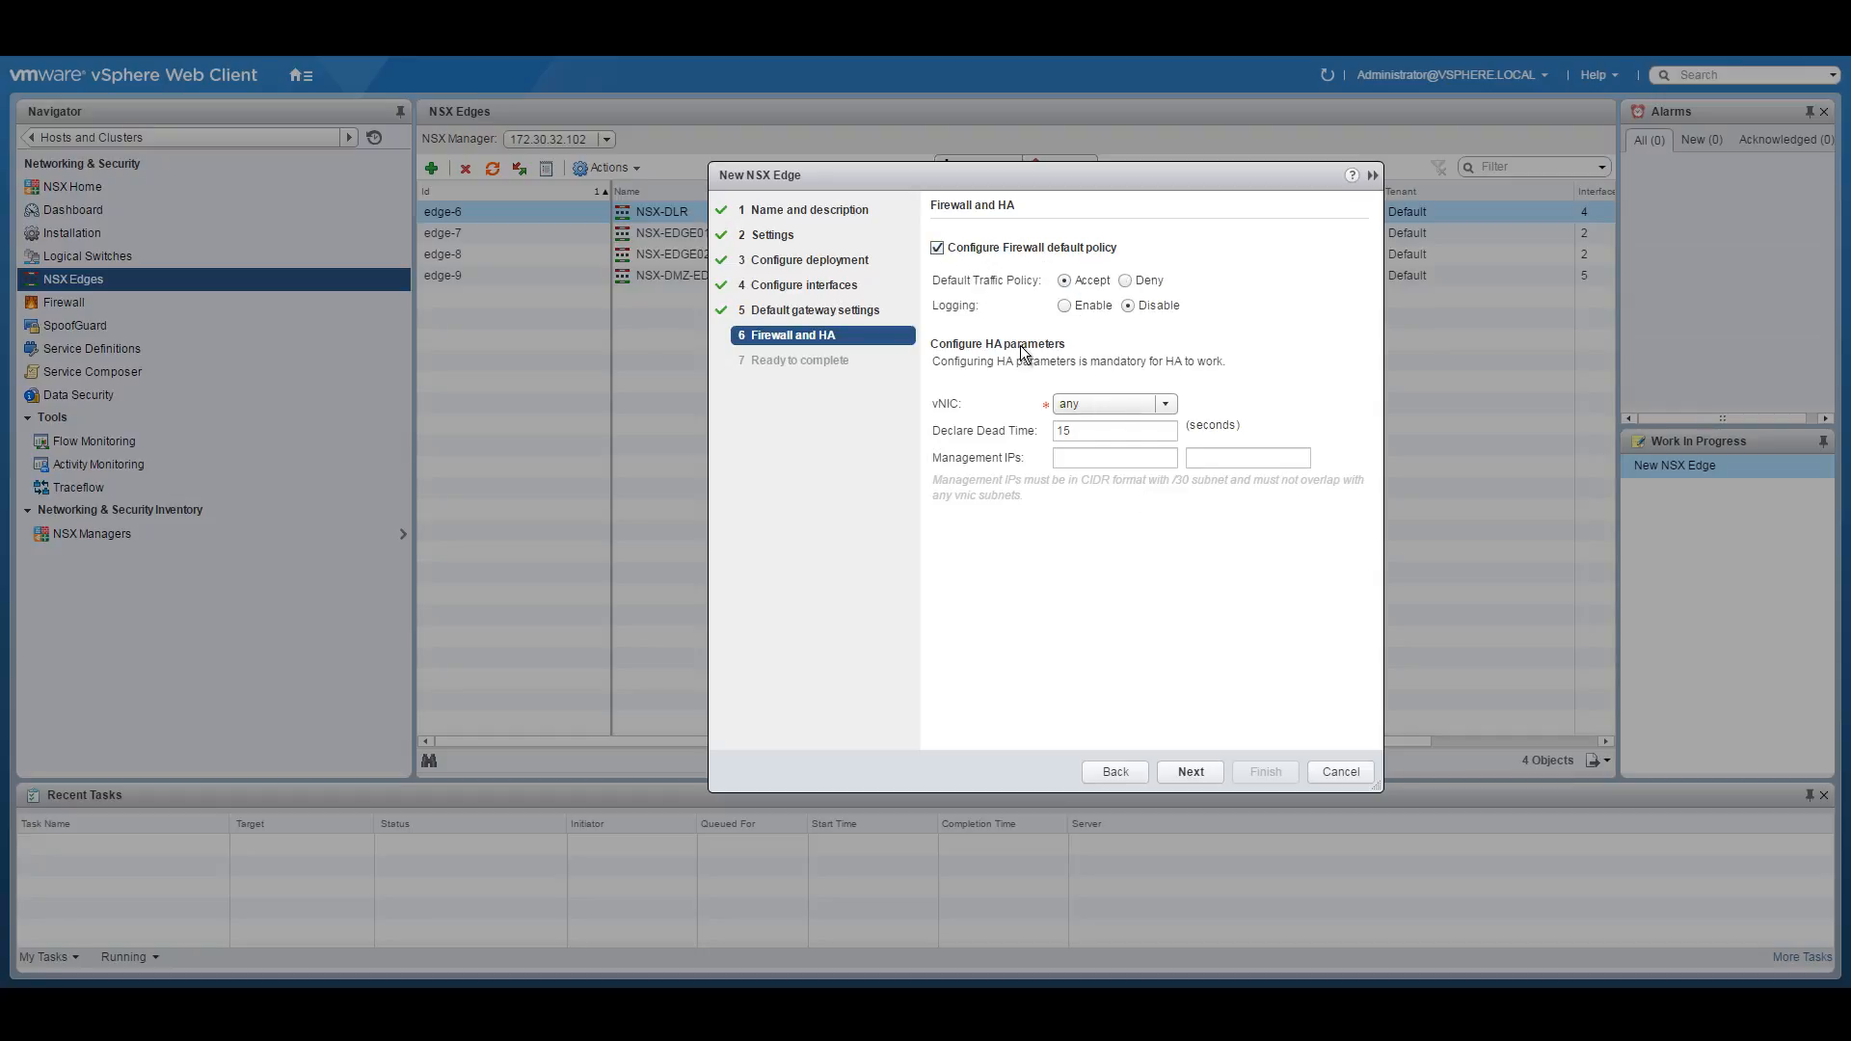
left_click(1167, 407)
left_click(1132, 441)
left_click(1079, 459)
type("192.168.101.1/30")
left_click(1279, 464)
type("1921")
key("BackSpace")
type(".168.101.2/30")
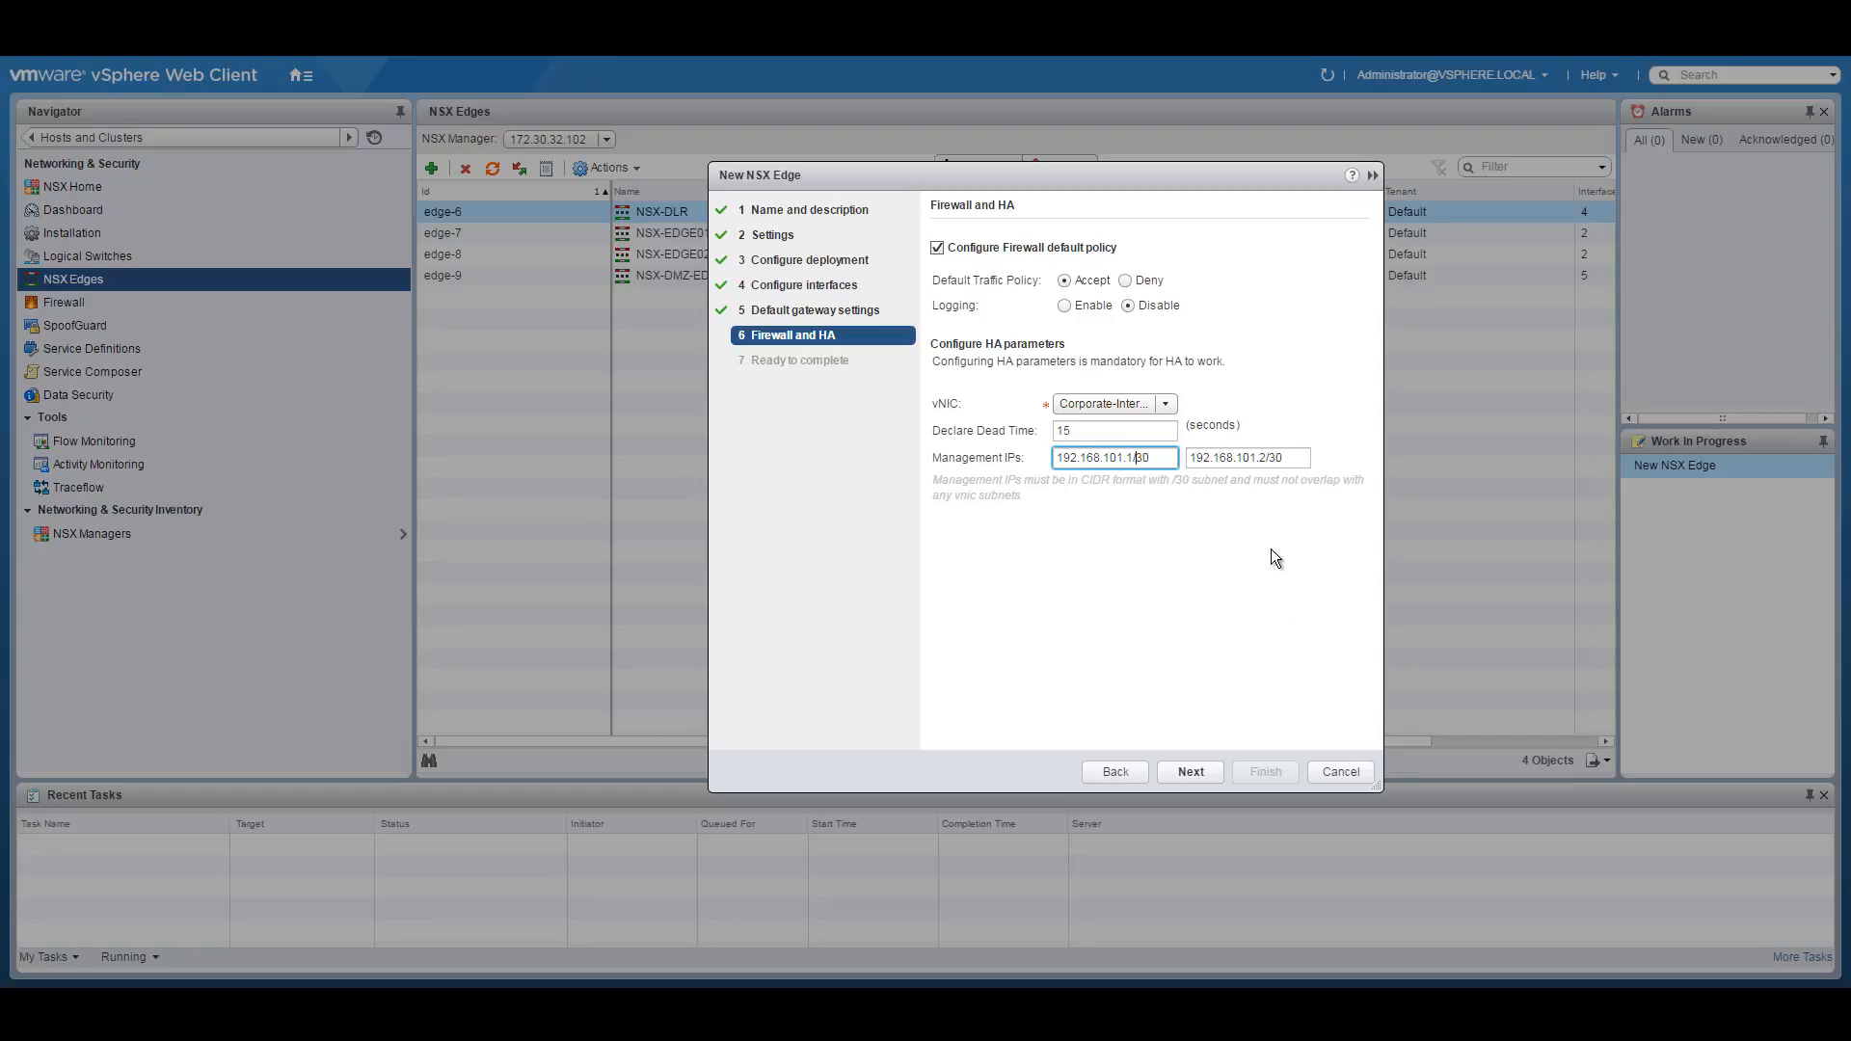
left_click(1188, 771)
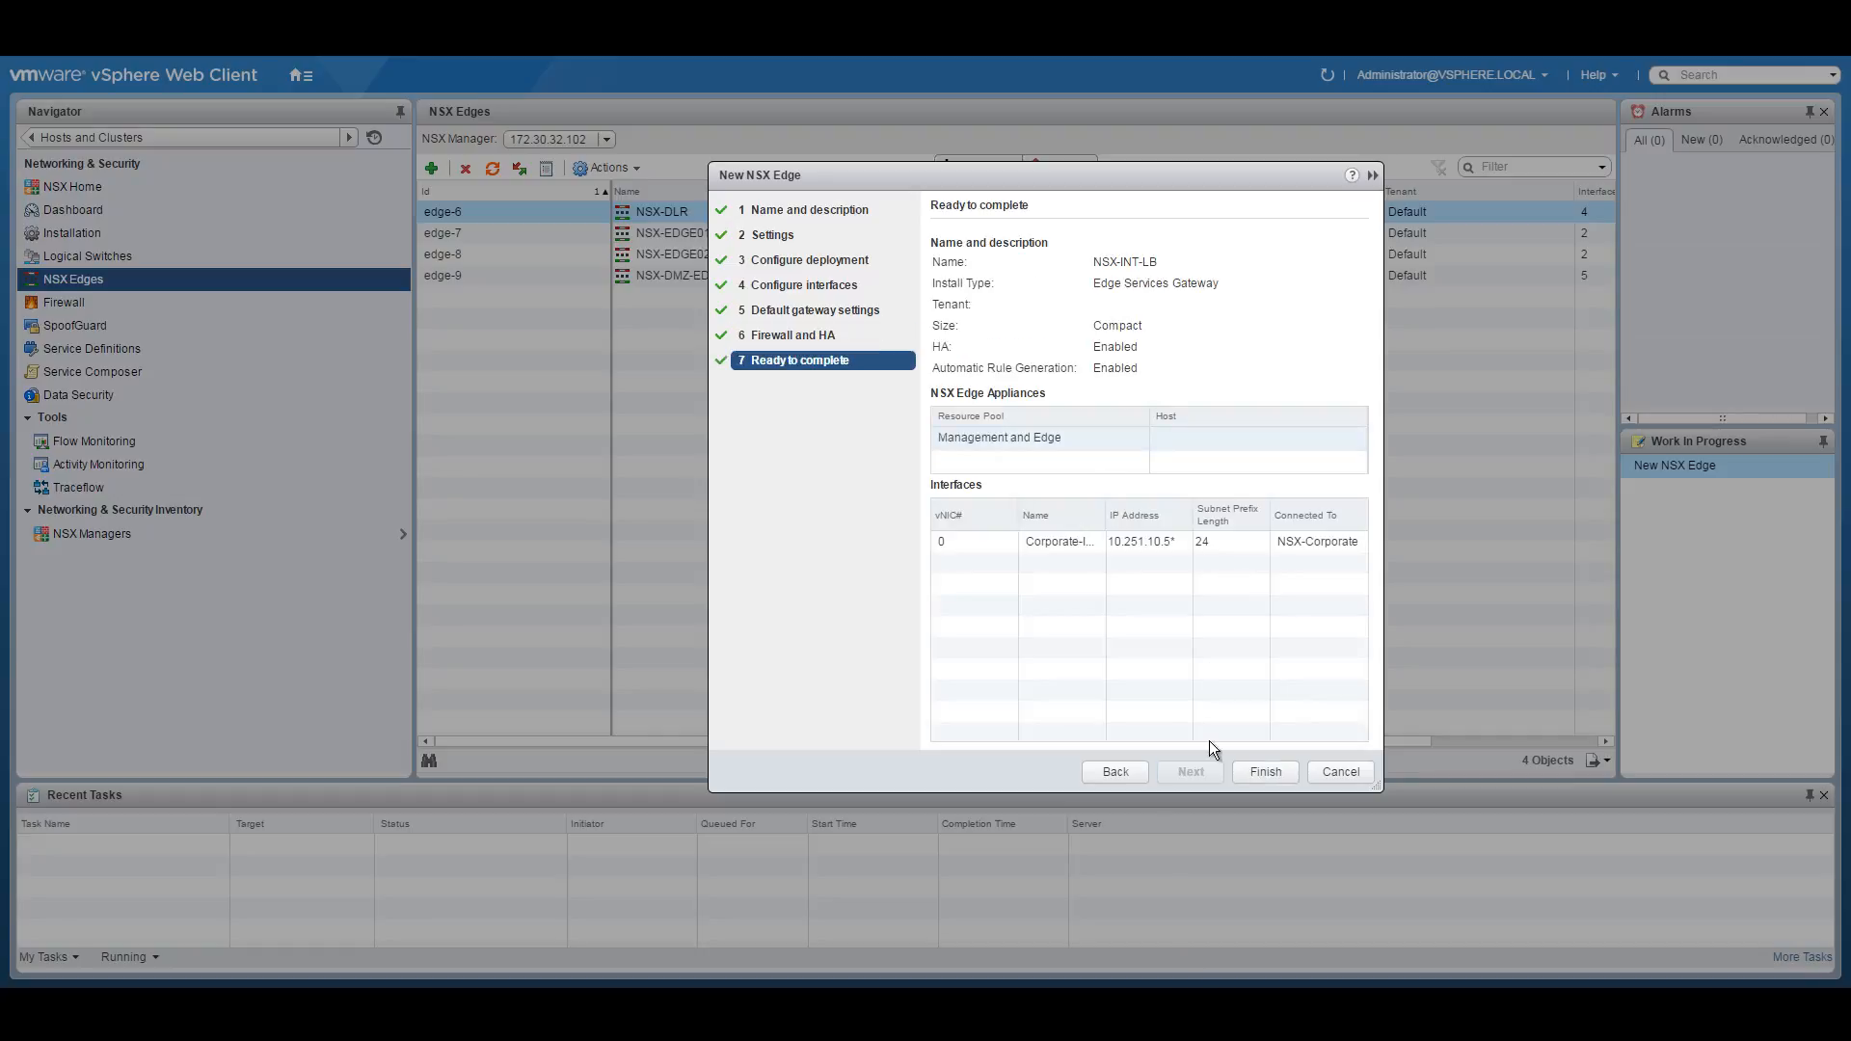
Deploy NSX-INT-LB, then review NSX-DMZ-EDGE's configuration overview.
left_click(1266, 772)
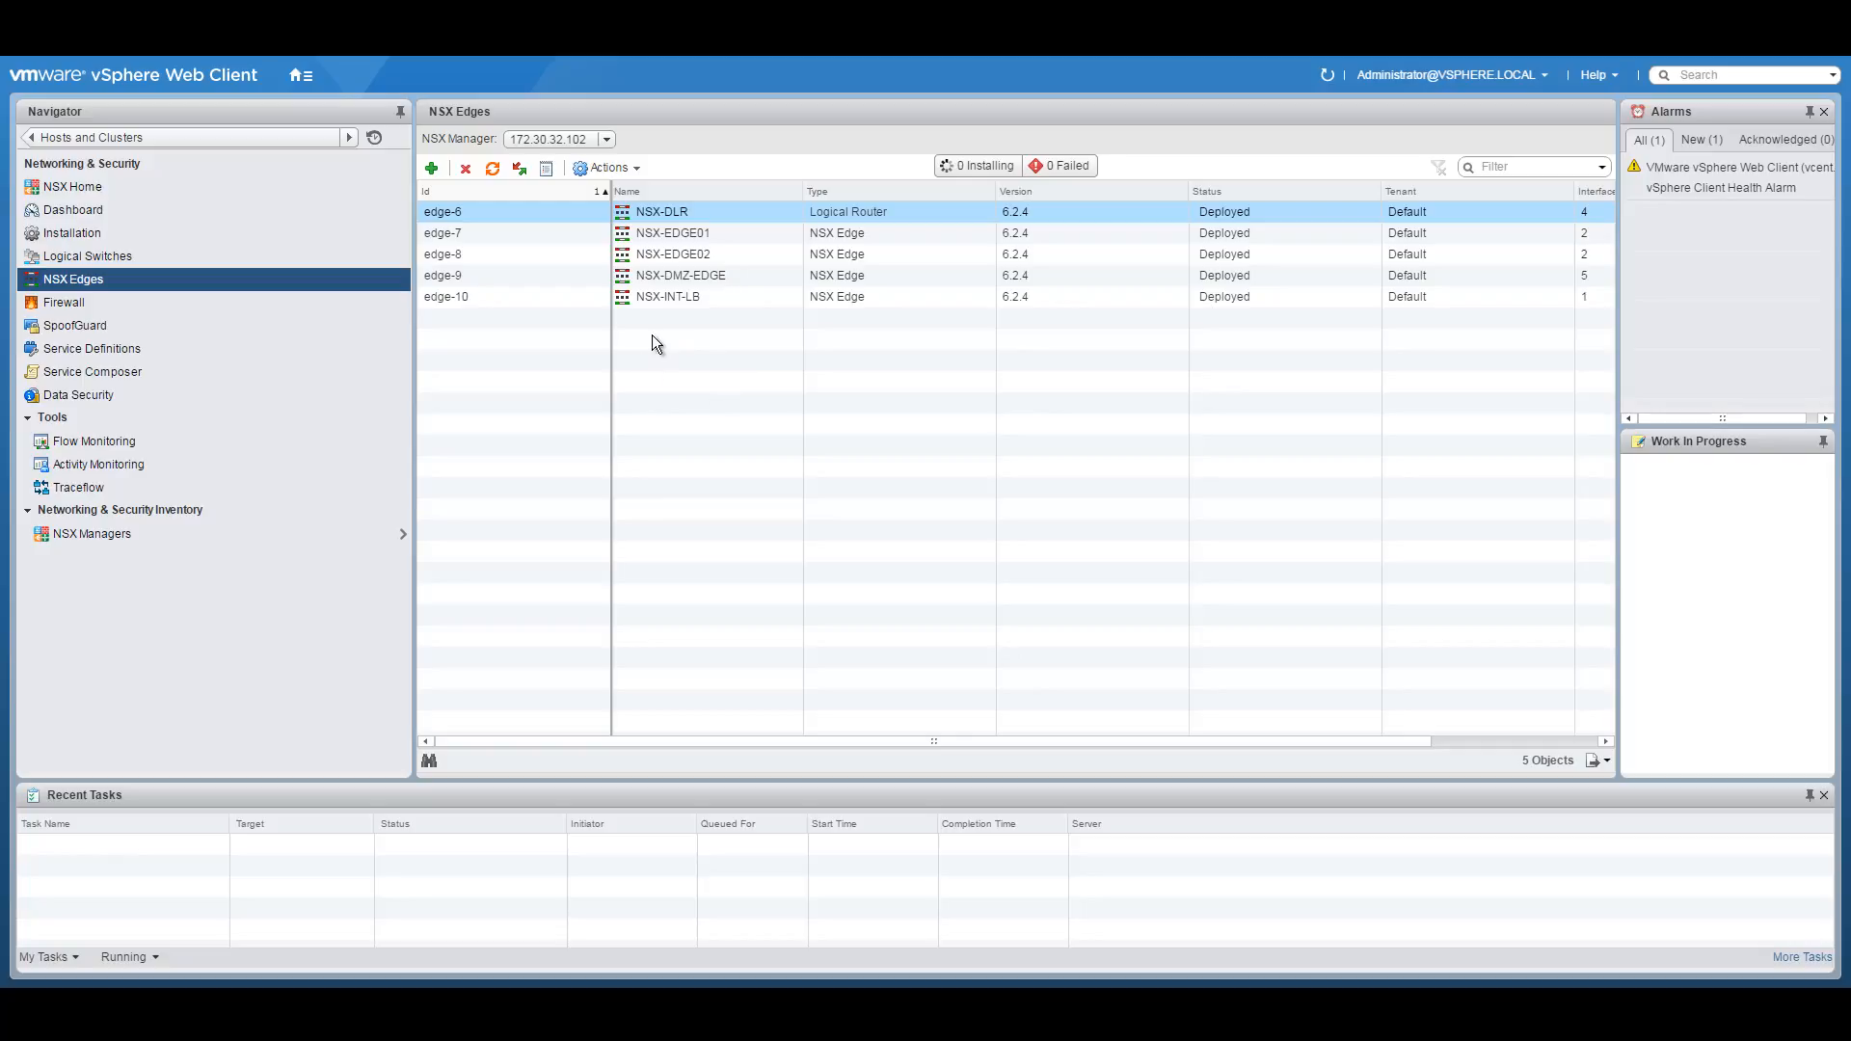
double_click(705, 275)
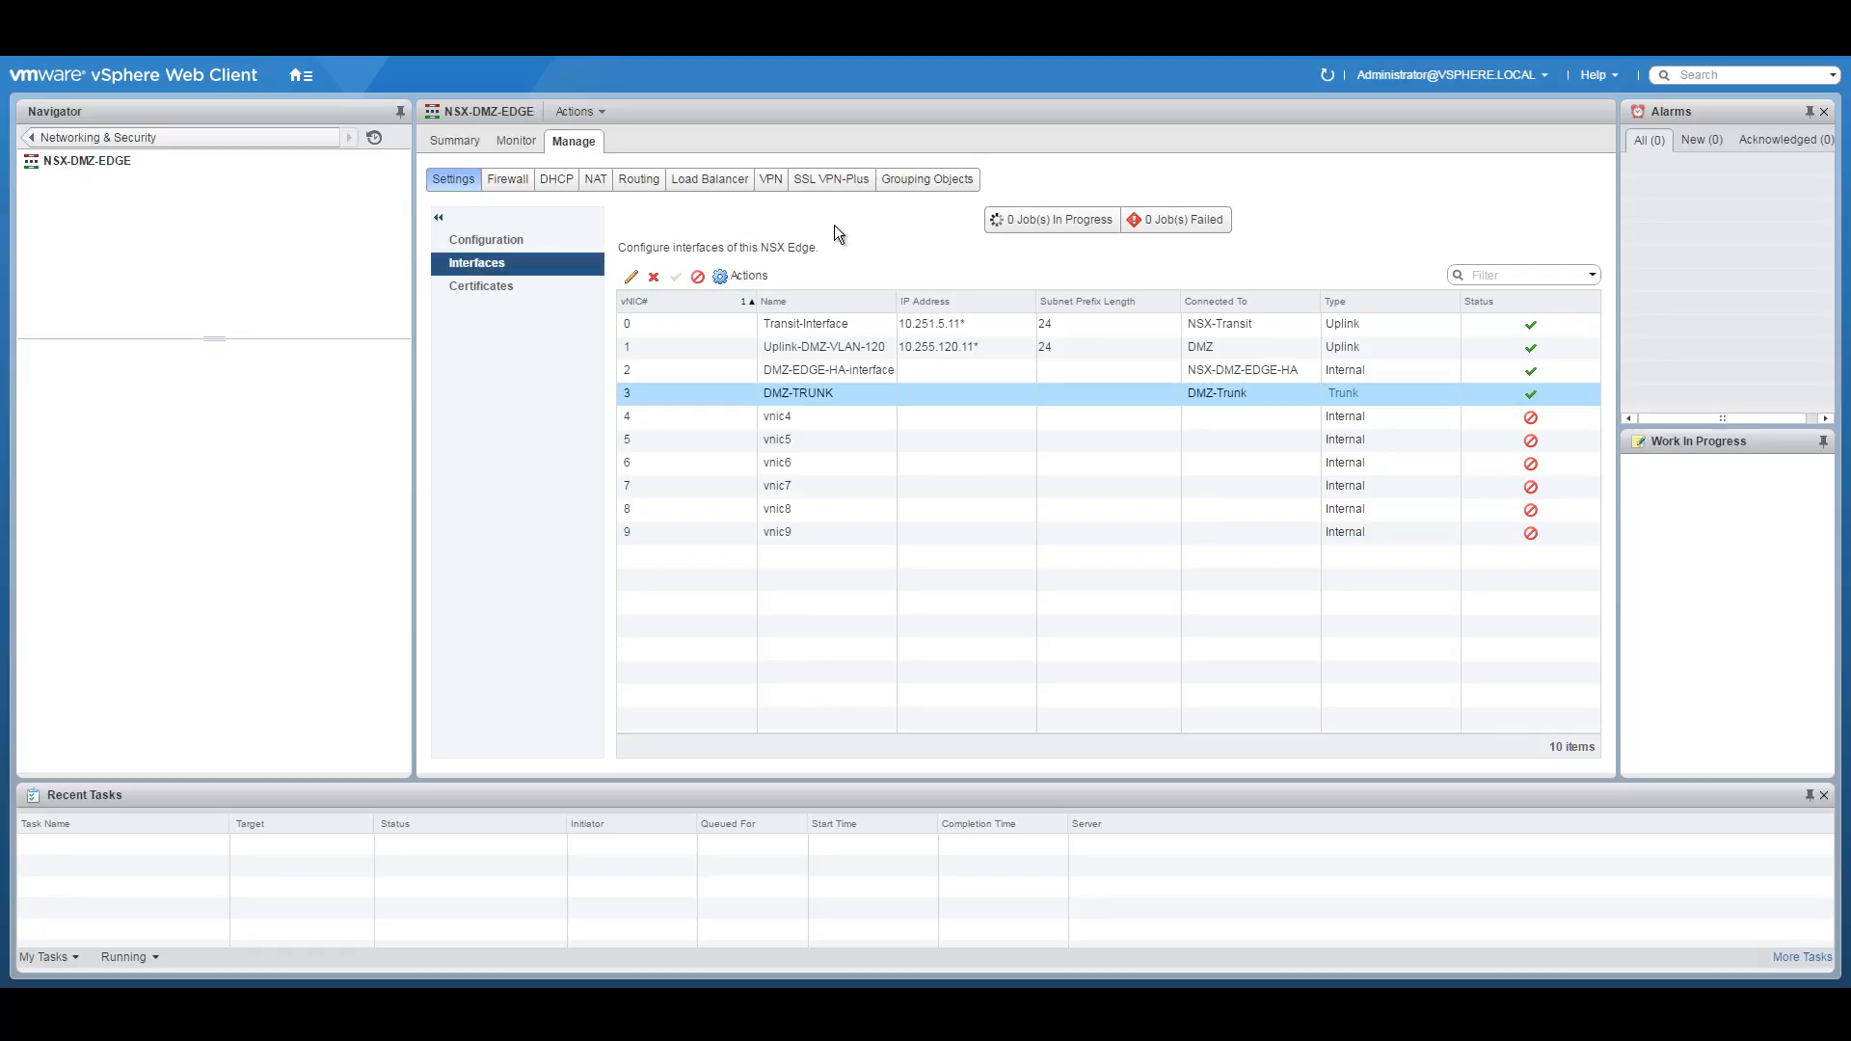
left_click(515, 242)
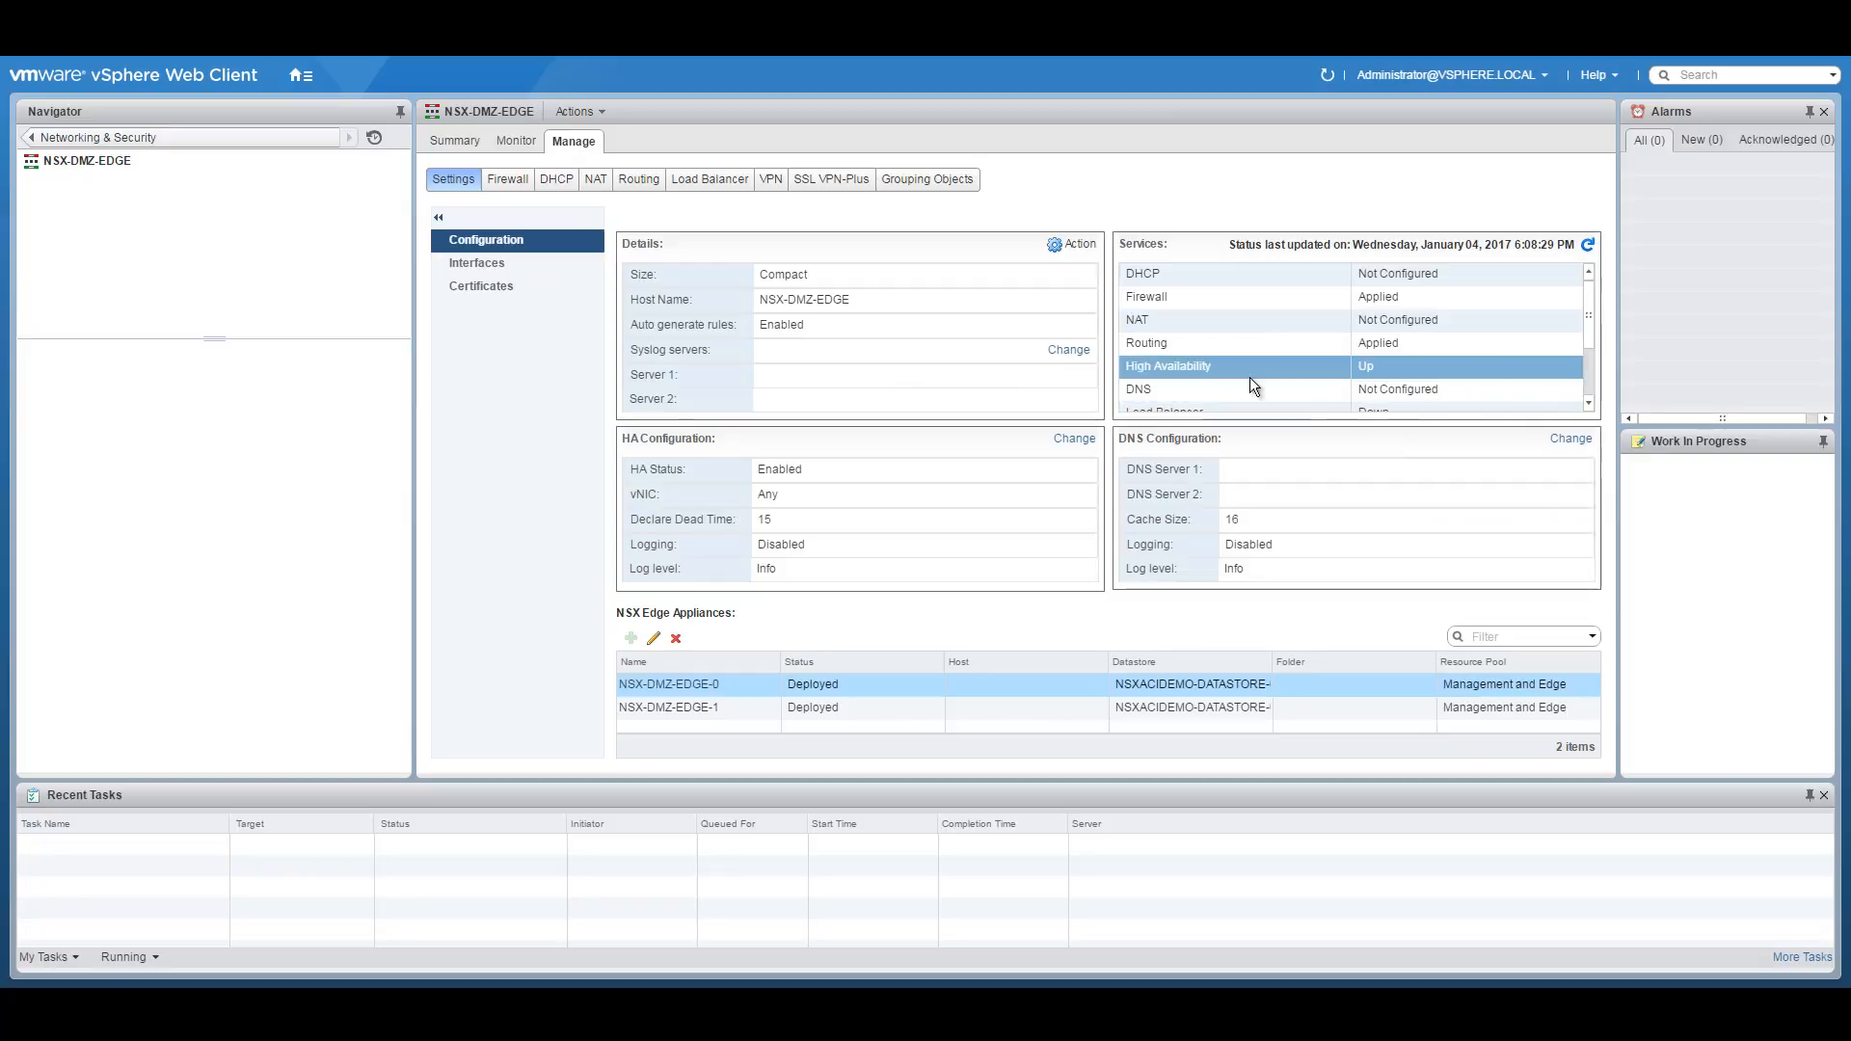
left_click_drag(1589, 332, 1587, 284)
Check NSX-INT-LB's details, return to NSX Edges, and bring up the network diagram PDF.
left_click(34, 137)
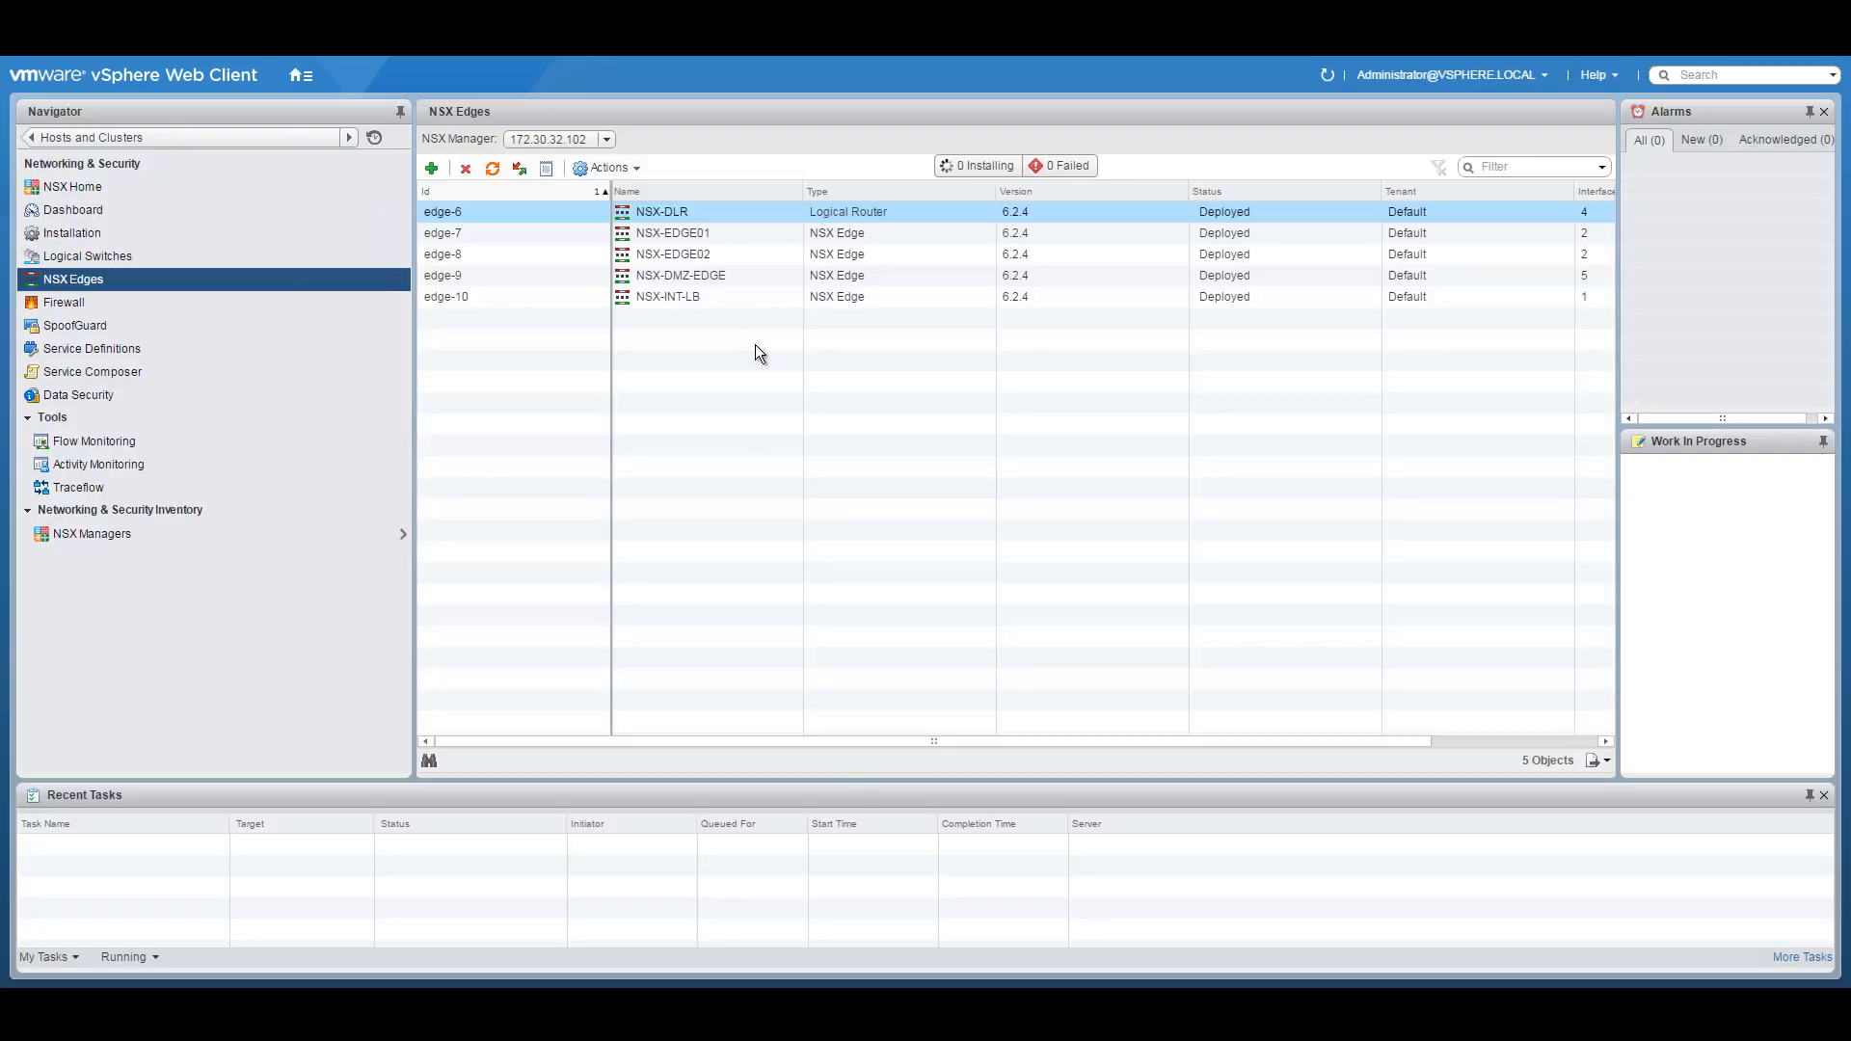
double_click(710, 297)
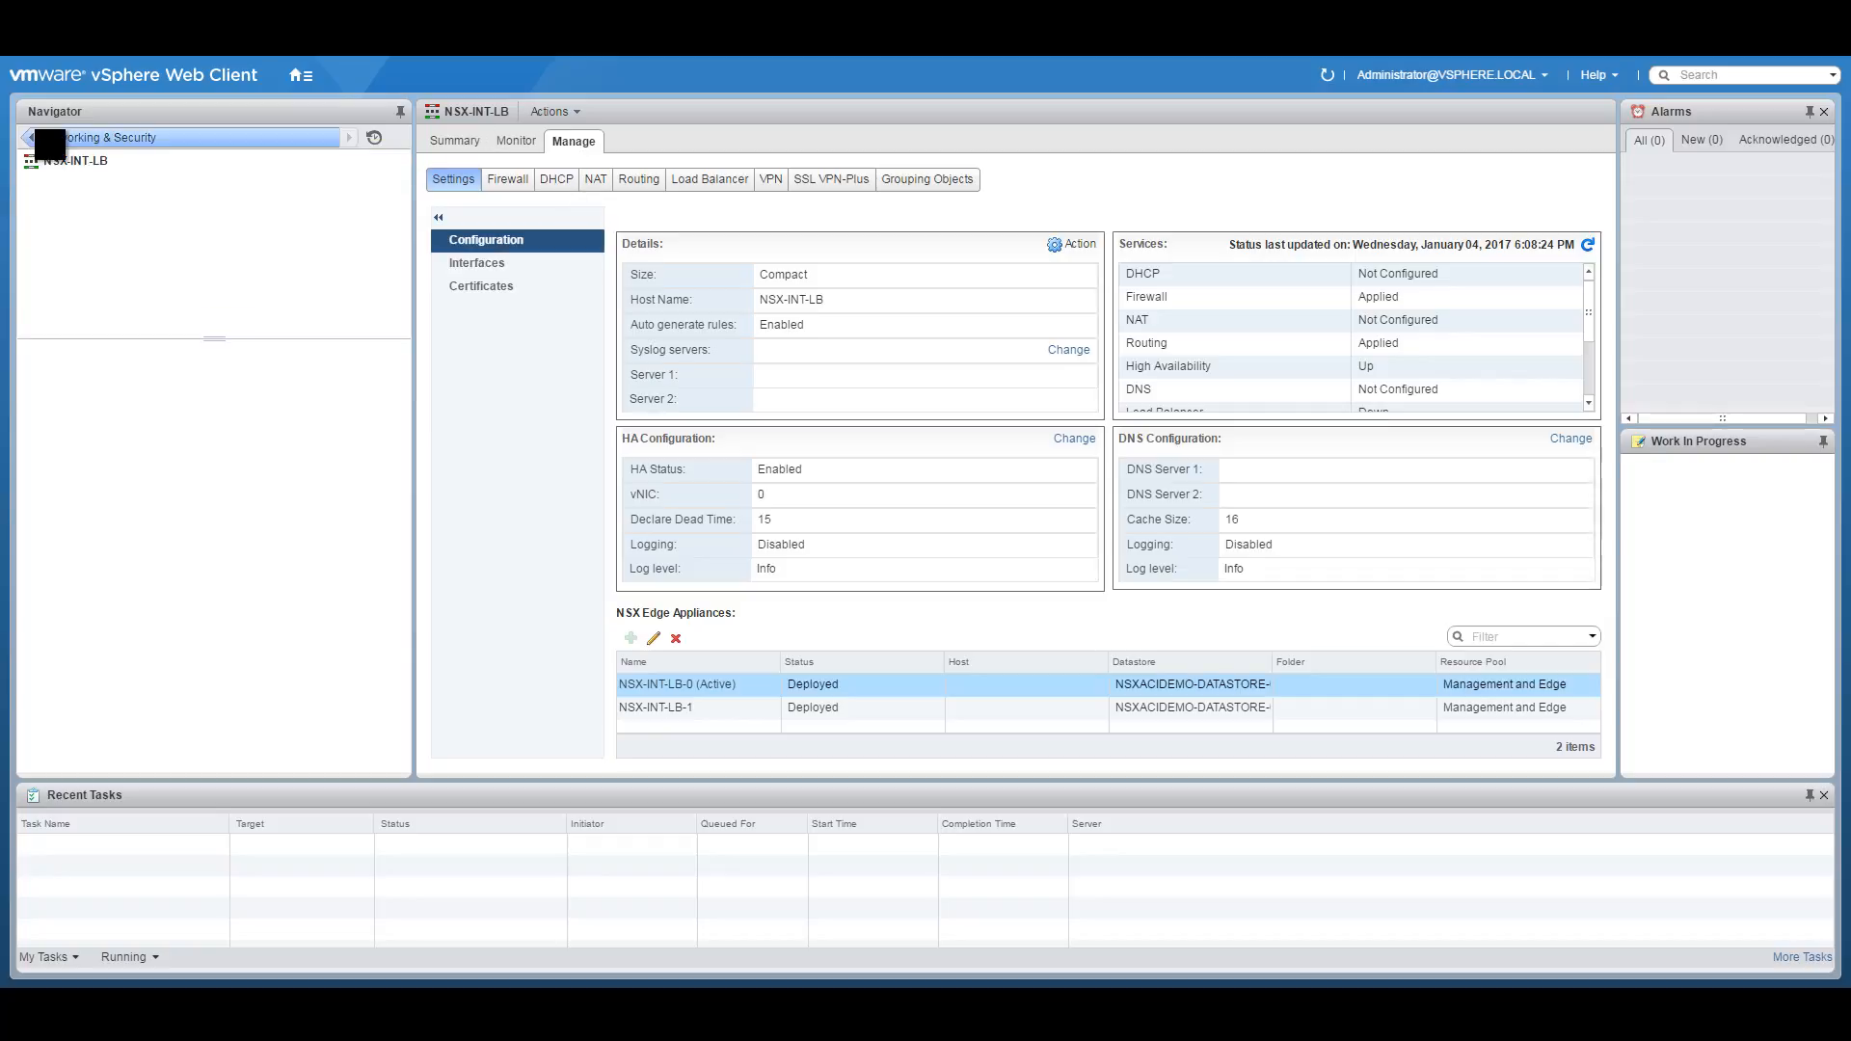
left_click(87, 137)
key("alt+Tab")
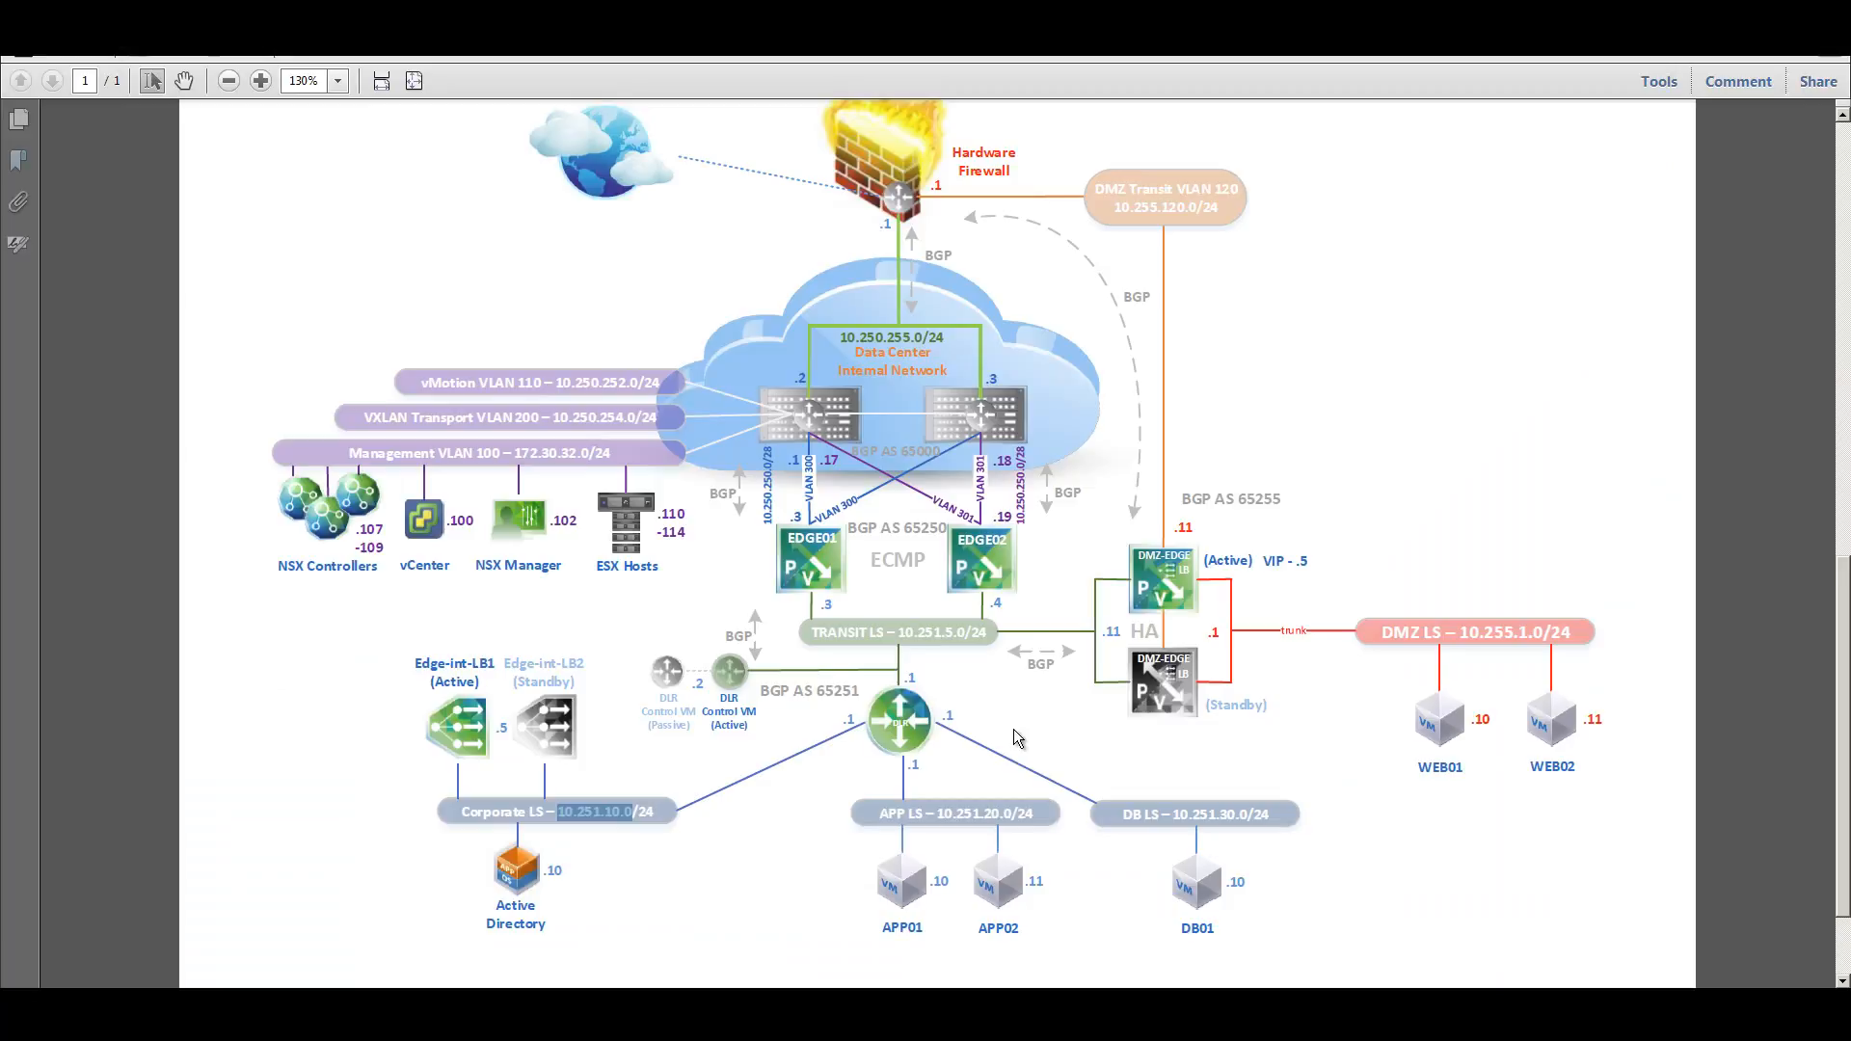
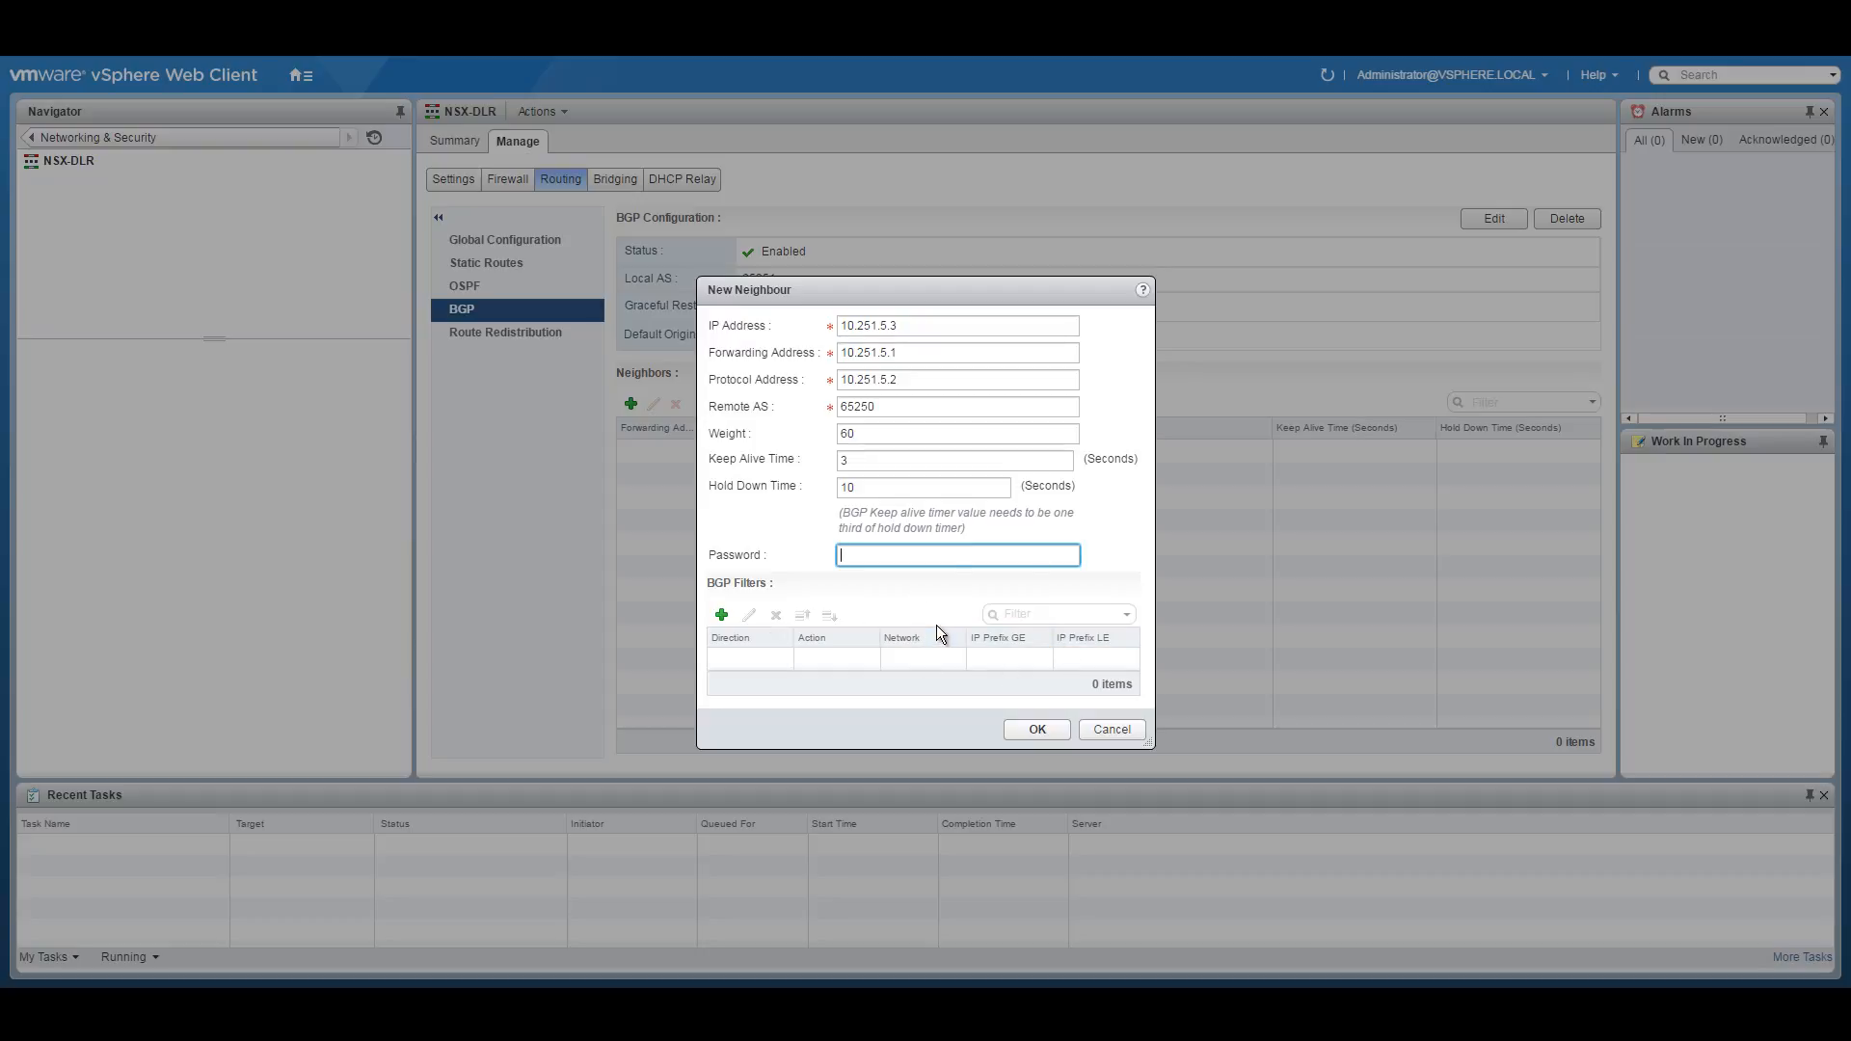
Save neighbour 10.251.5.3, then add 10.251.5.4 (forwarding 10.251.5.1, protocol 10.251.5.2, AS 65250, timers 3/10).
left_click(1035, 730)
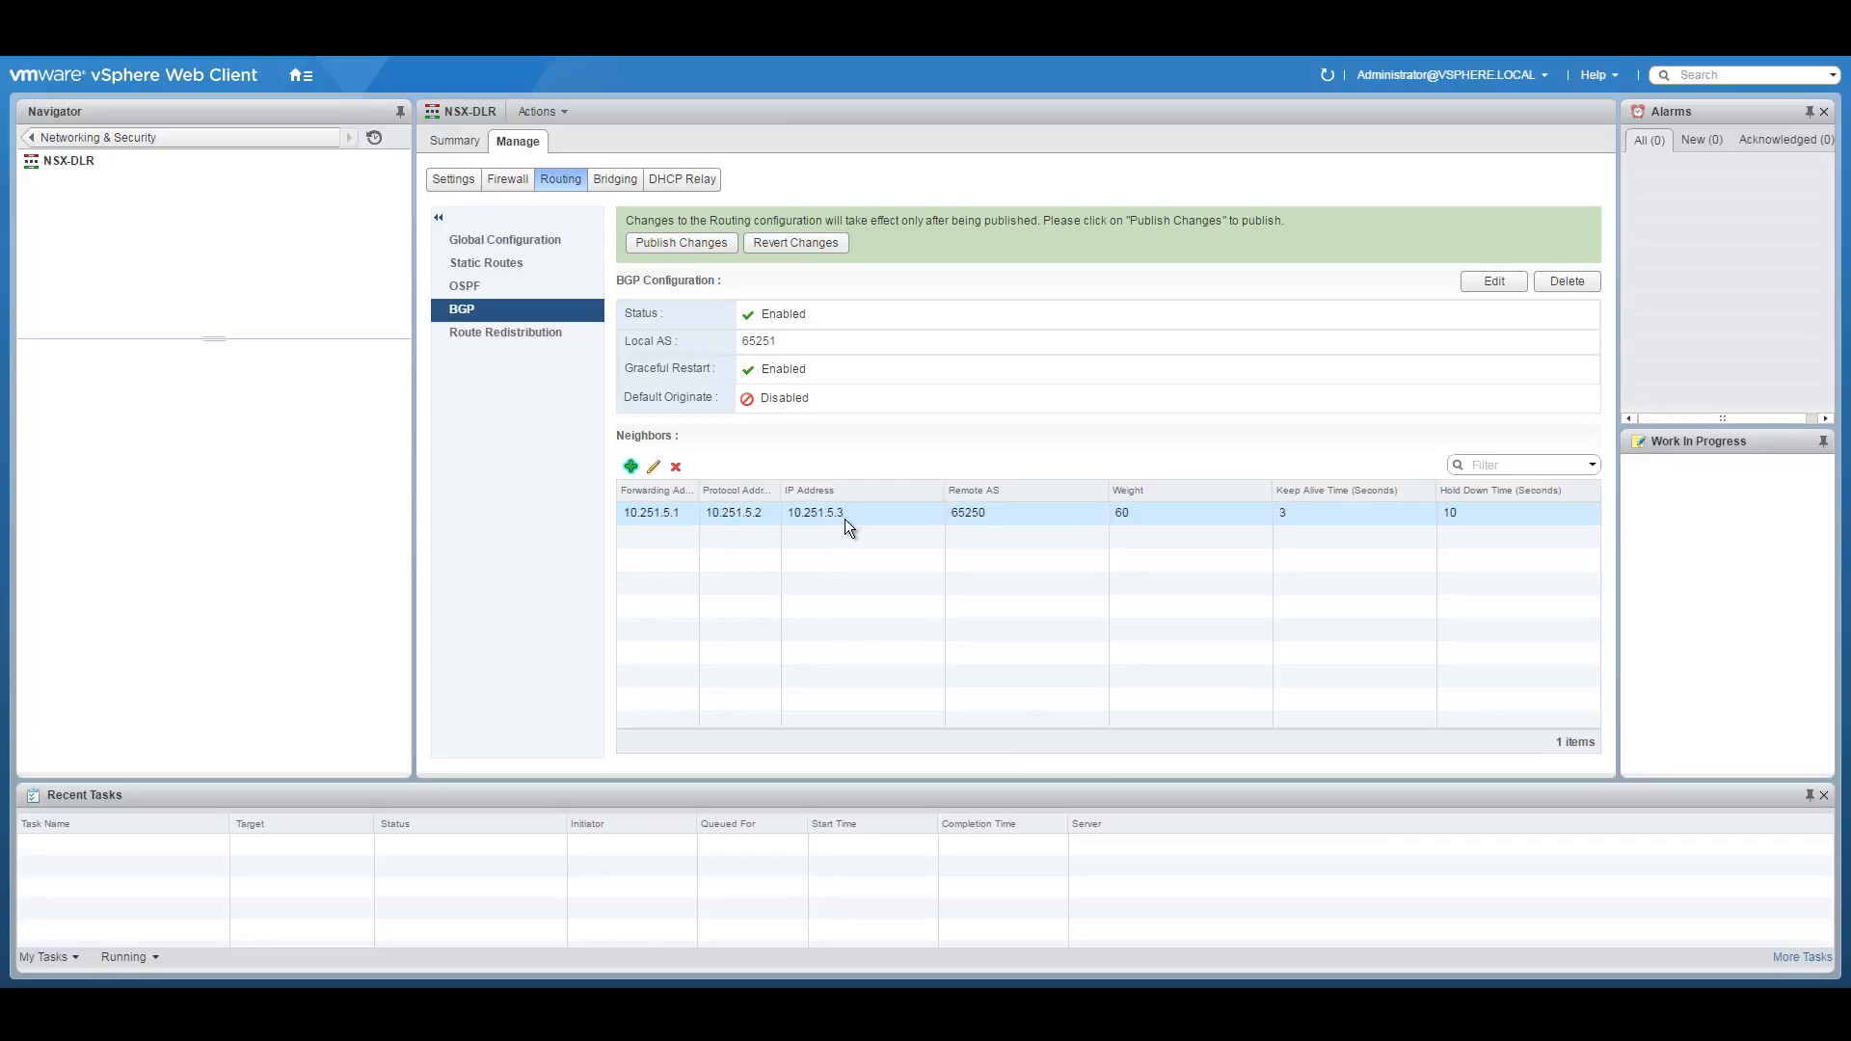
left_click(631, 469)
type("10.251.5.4")
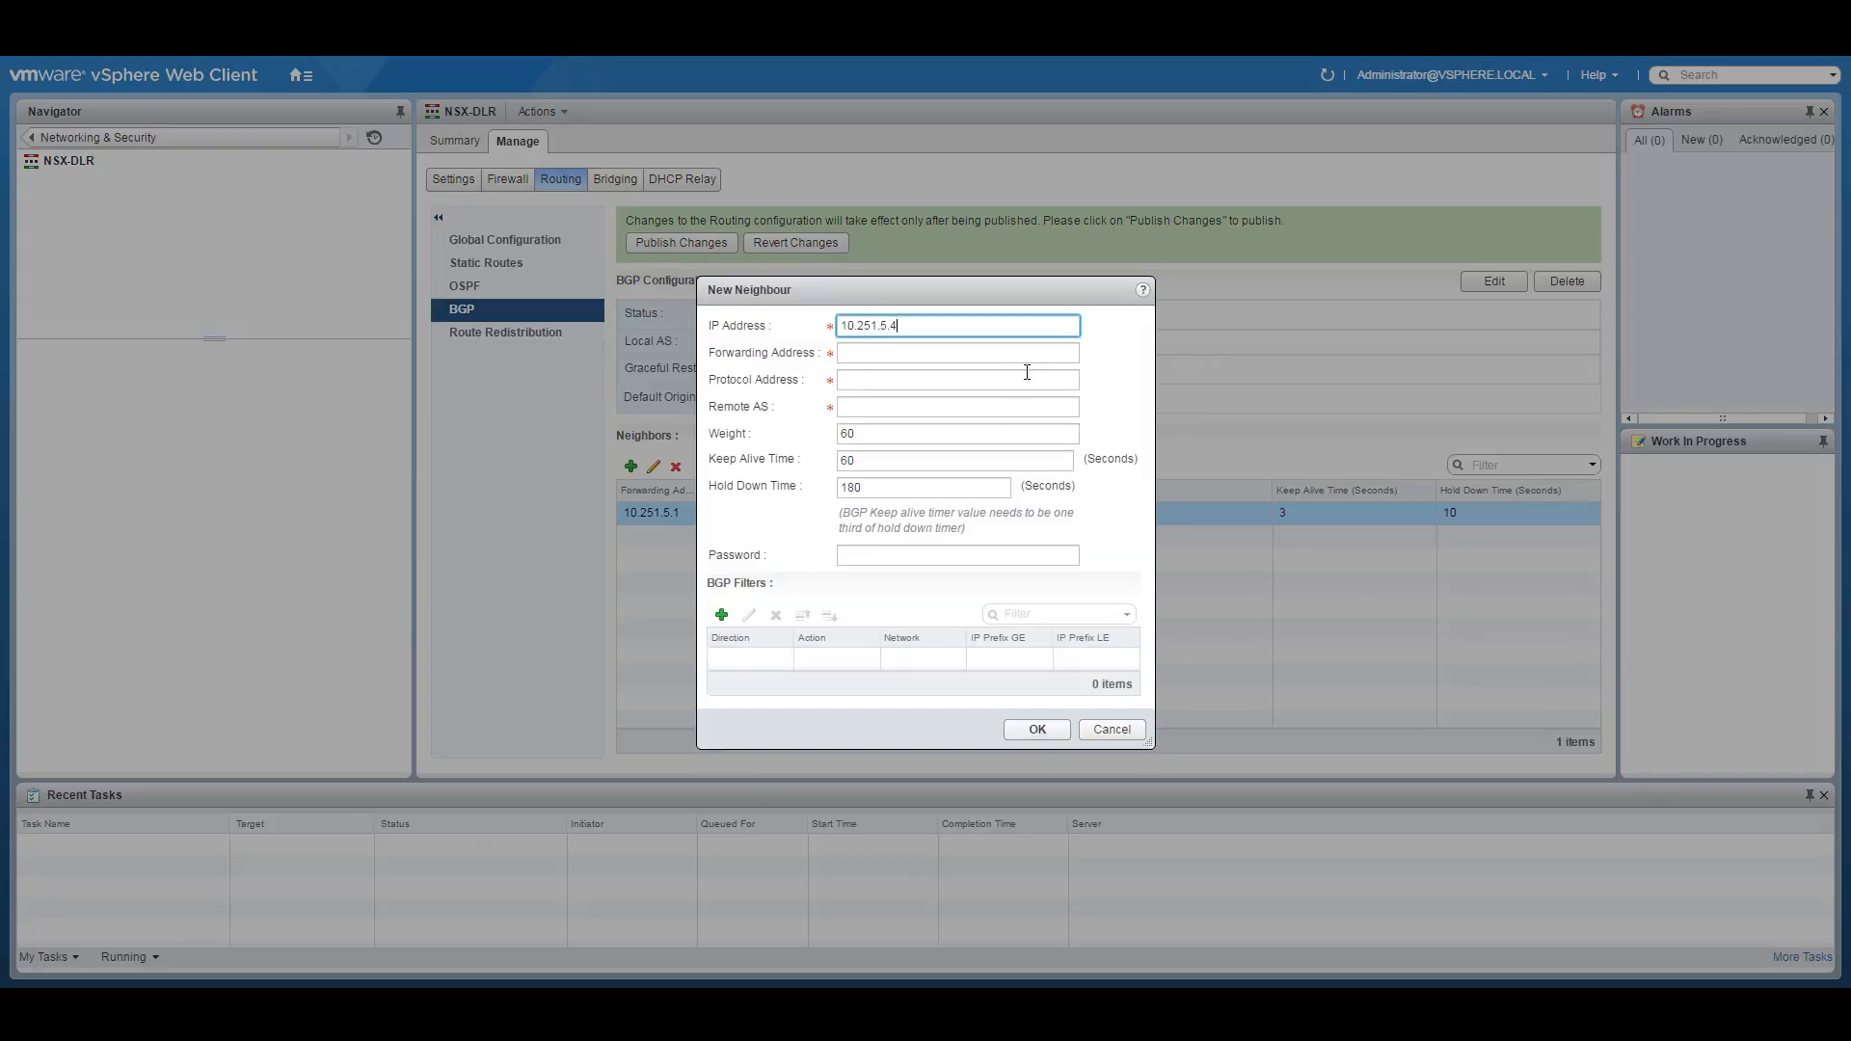
left_click(924, 357)
type("10")
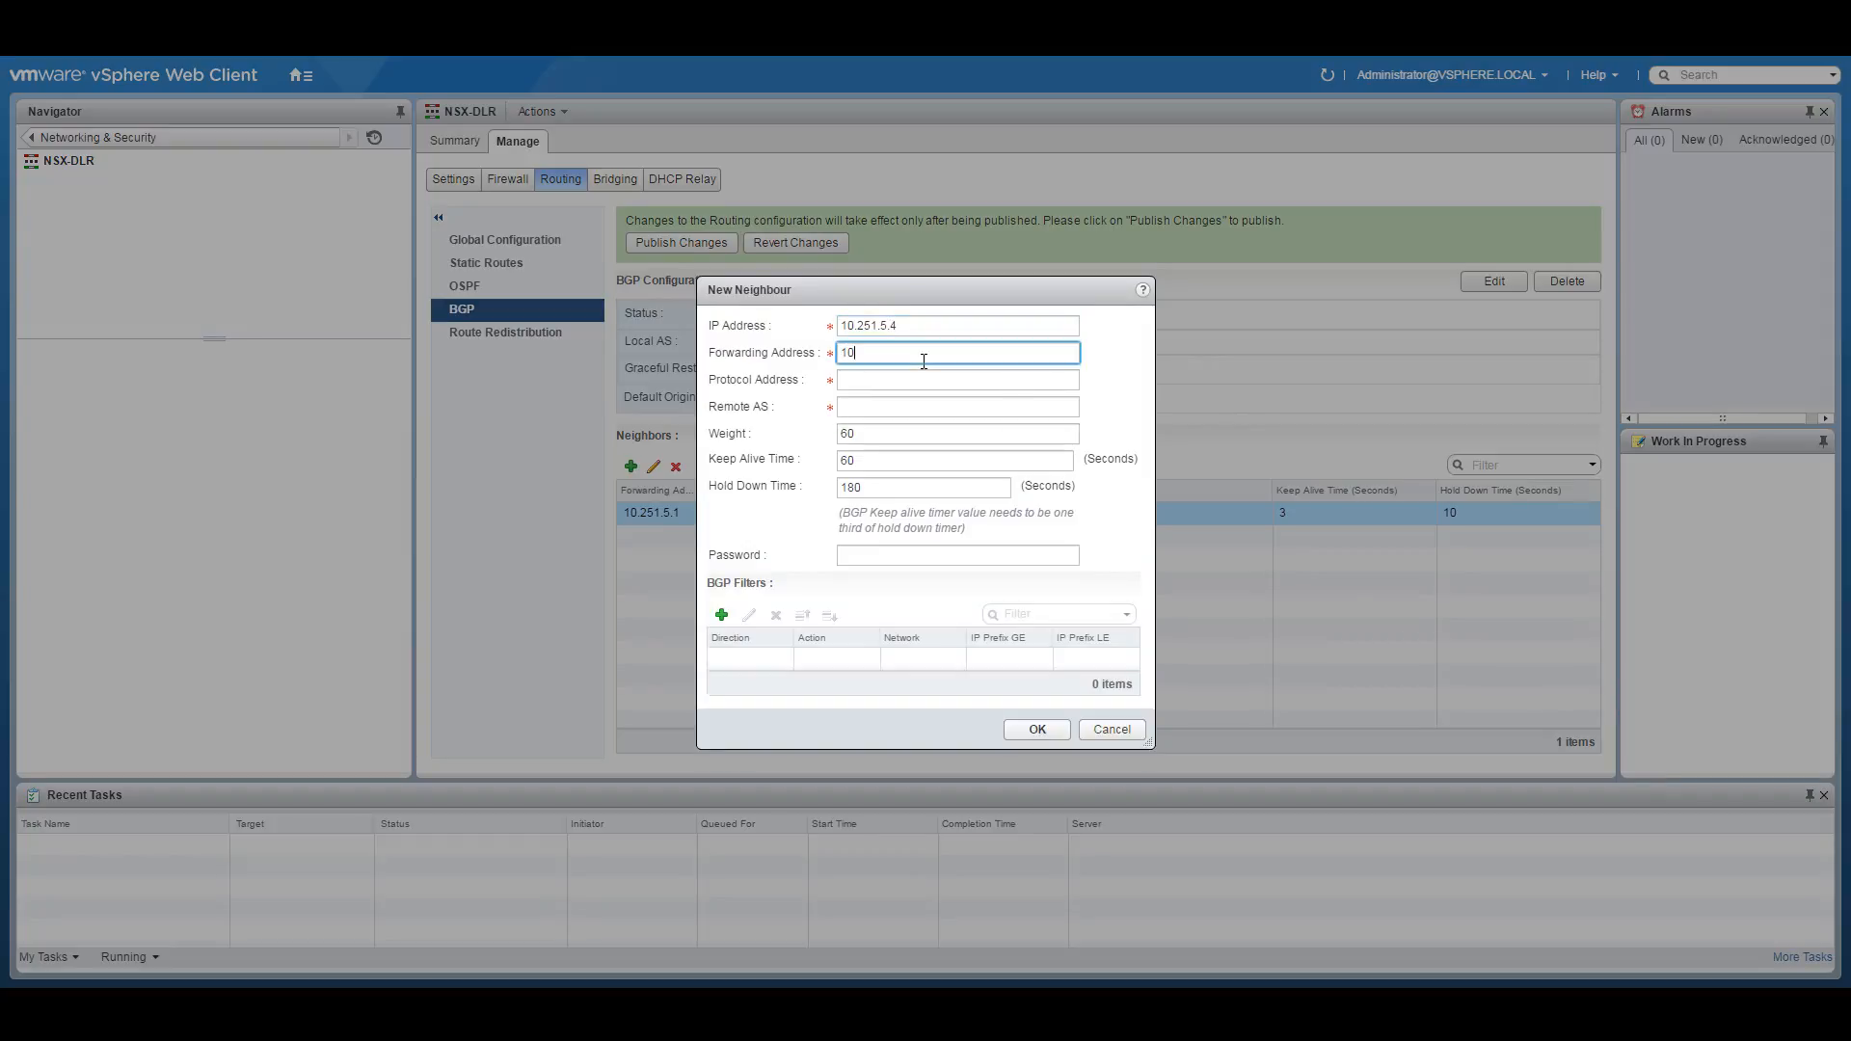
type(".251.5.1")
key("Tab")
type("10.2")
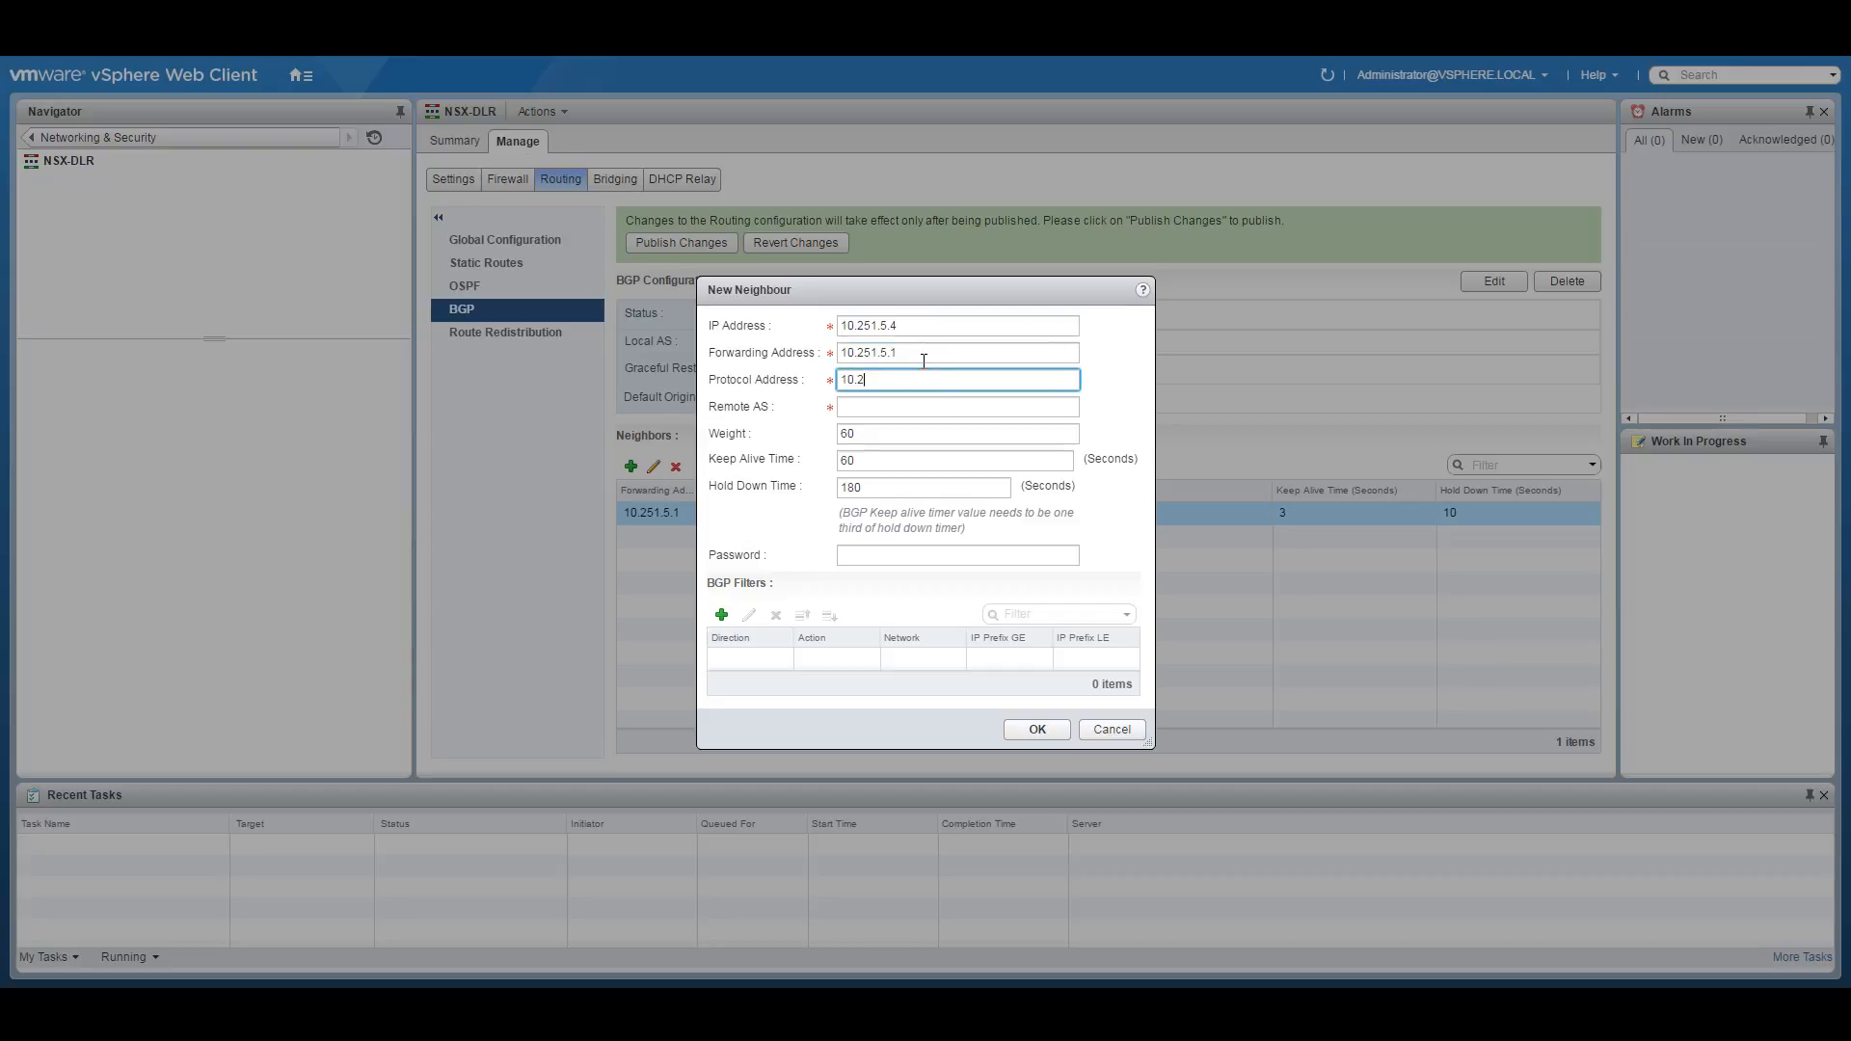
type("51.5.2")
key("Tab")
type("102515")
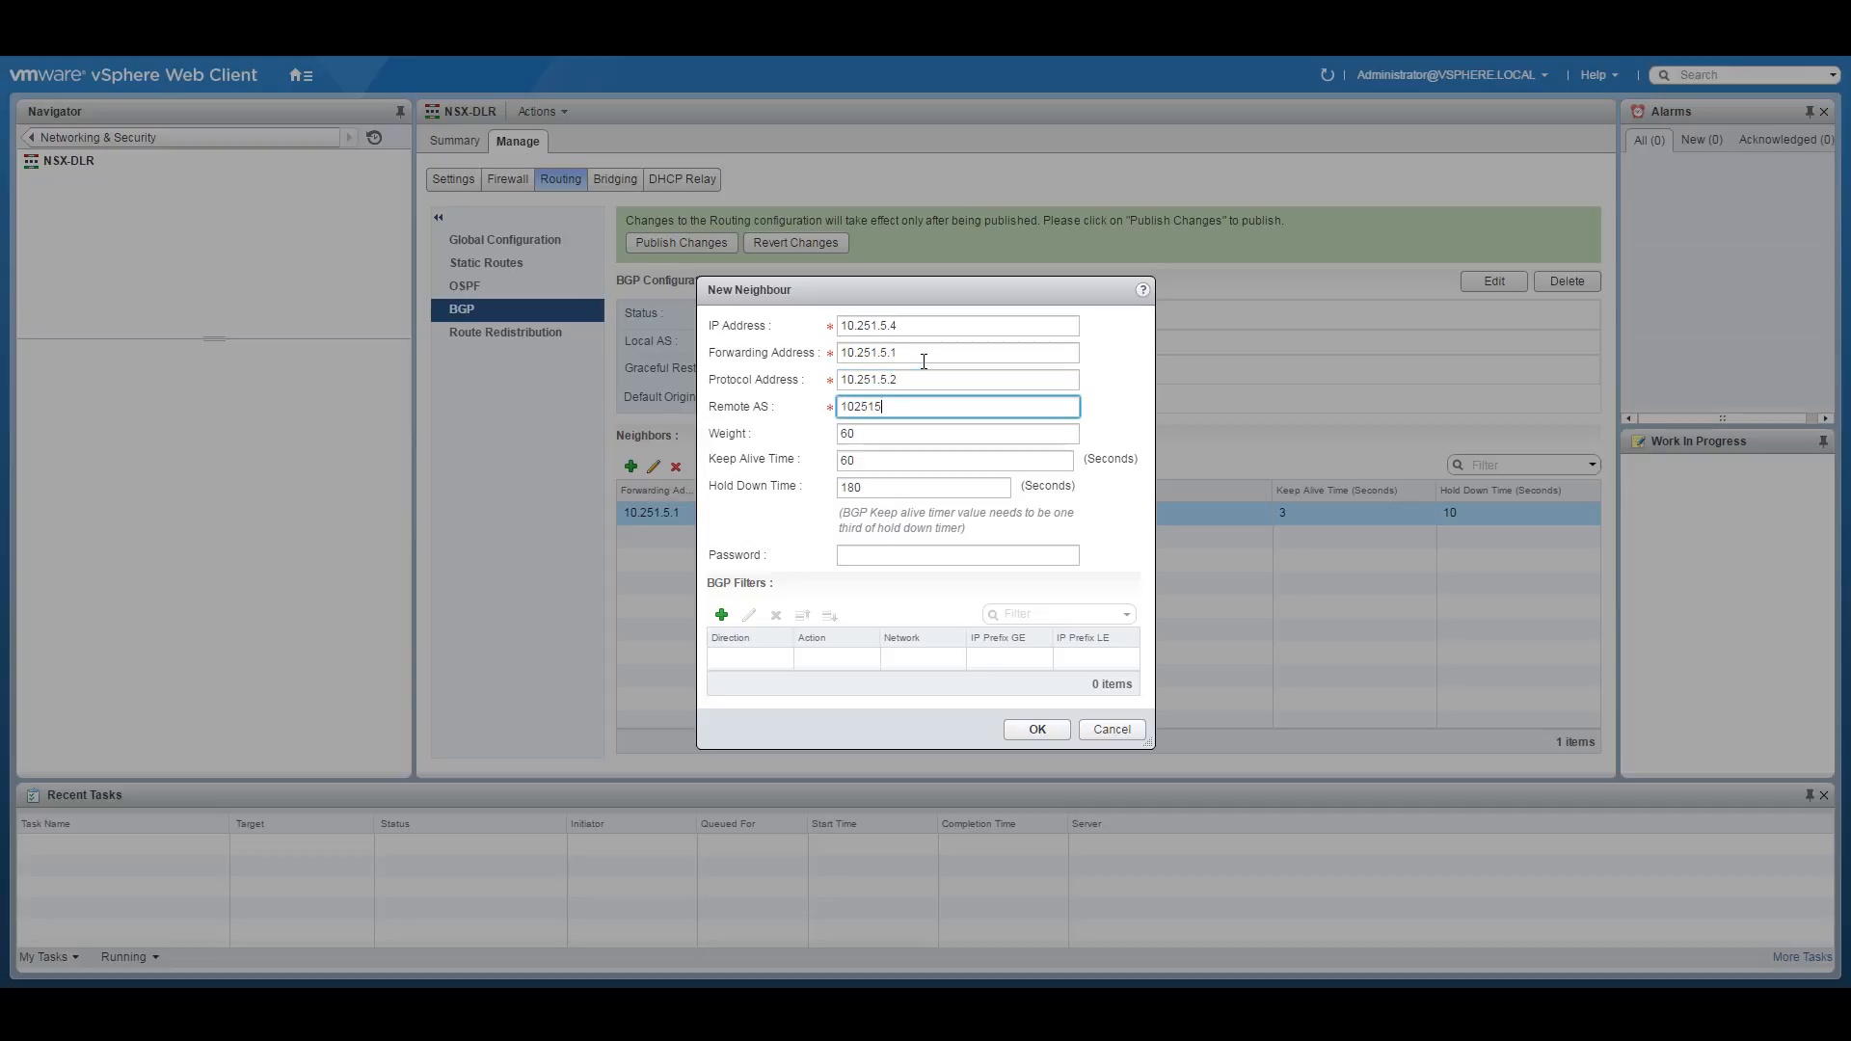
key("BackSpace")
key("BackSpace")
key("BackSpace")
key("BackSpace")
key("BackSpace")
type("65250")
left_click_drag(902, 463, 823, 489)
type("3")
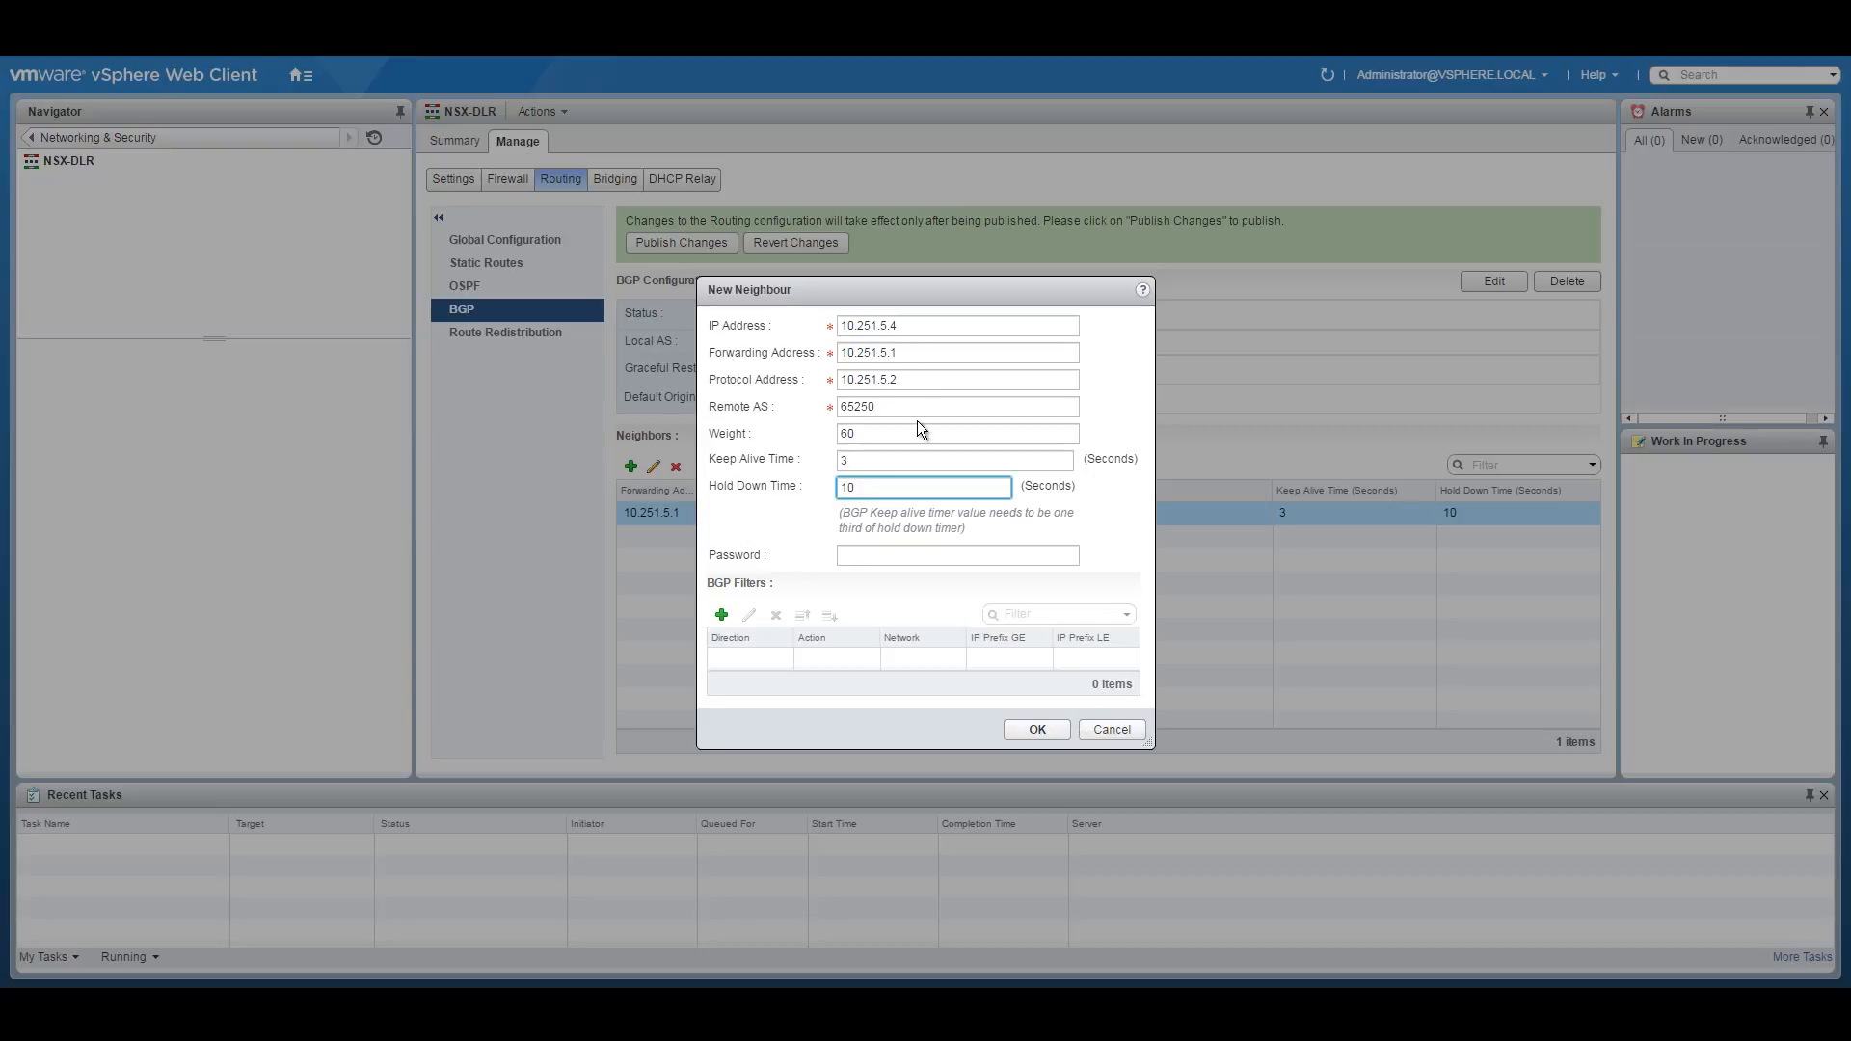
left_click(1031, 730)
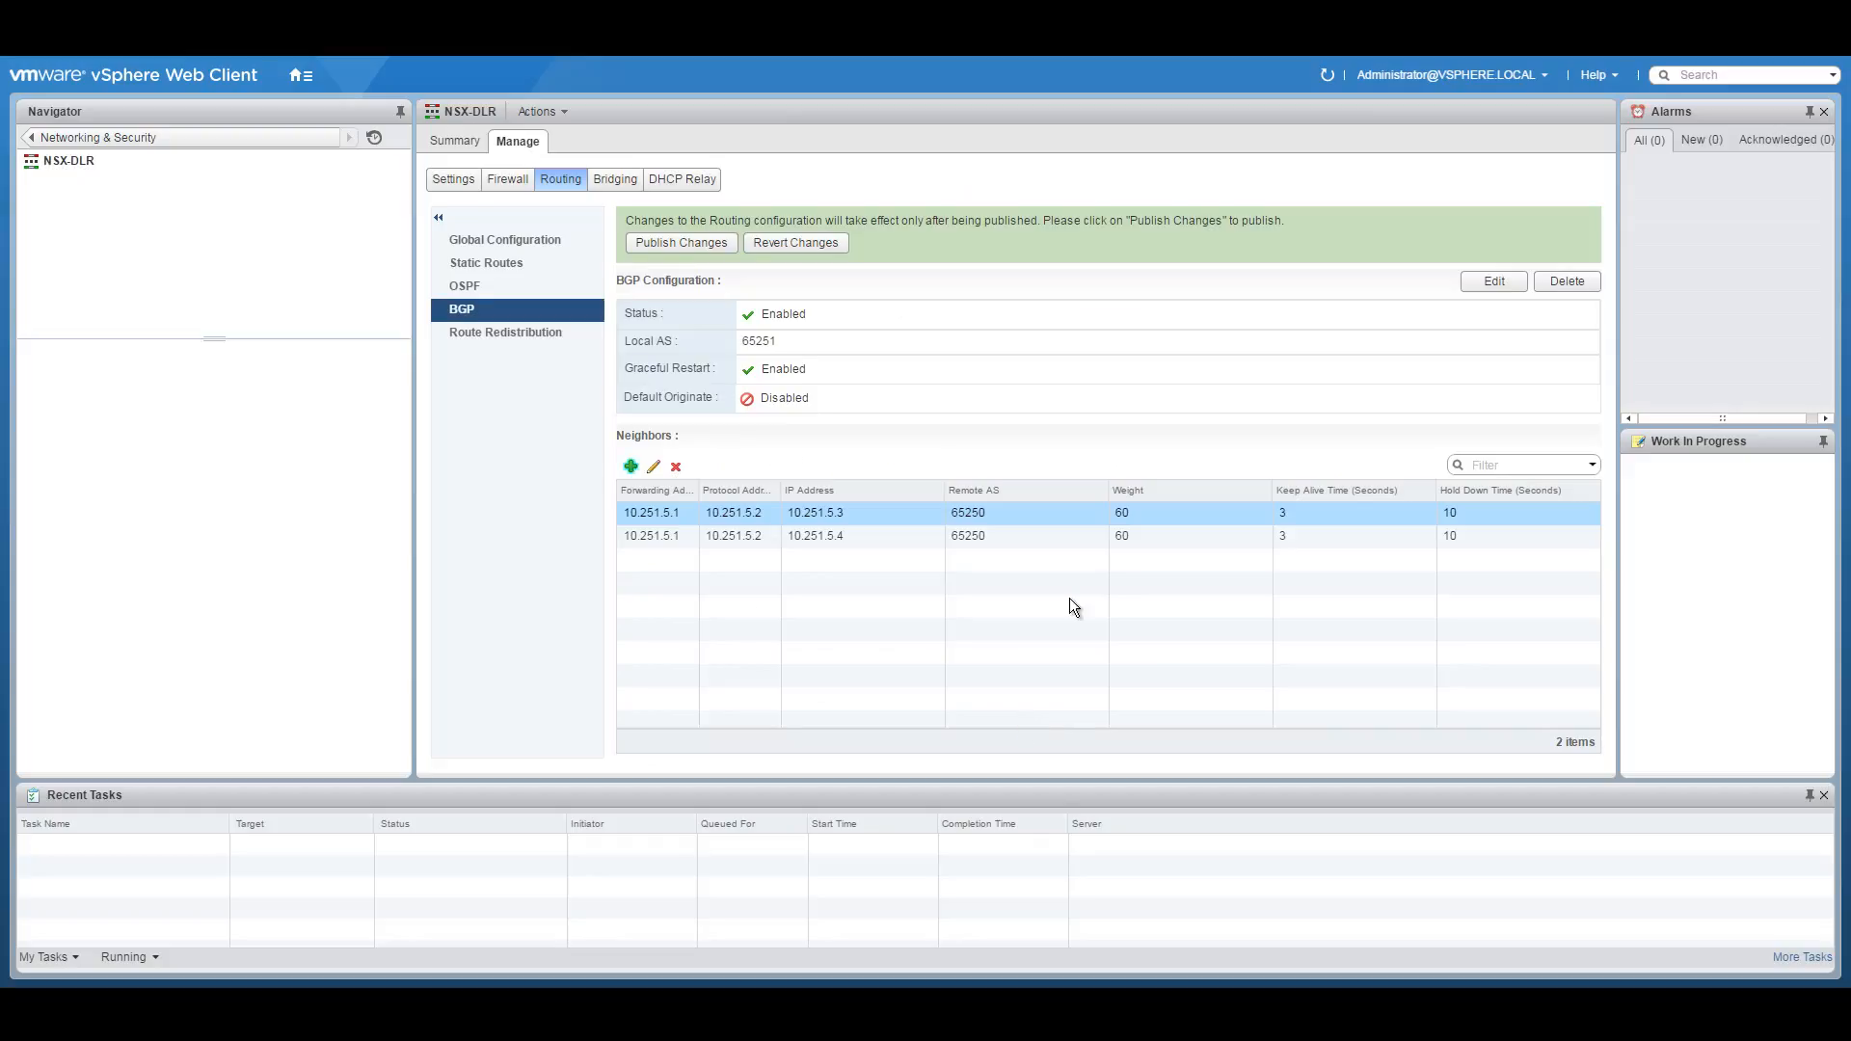
Start a third BGP neighbour at 10.251.5.11 with forwarding 10.251.5.1 and protocol 10.251.5.2.
left_click(631, 466)
left_click(965, 328)
type("10.251.5.")
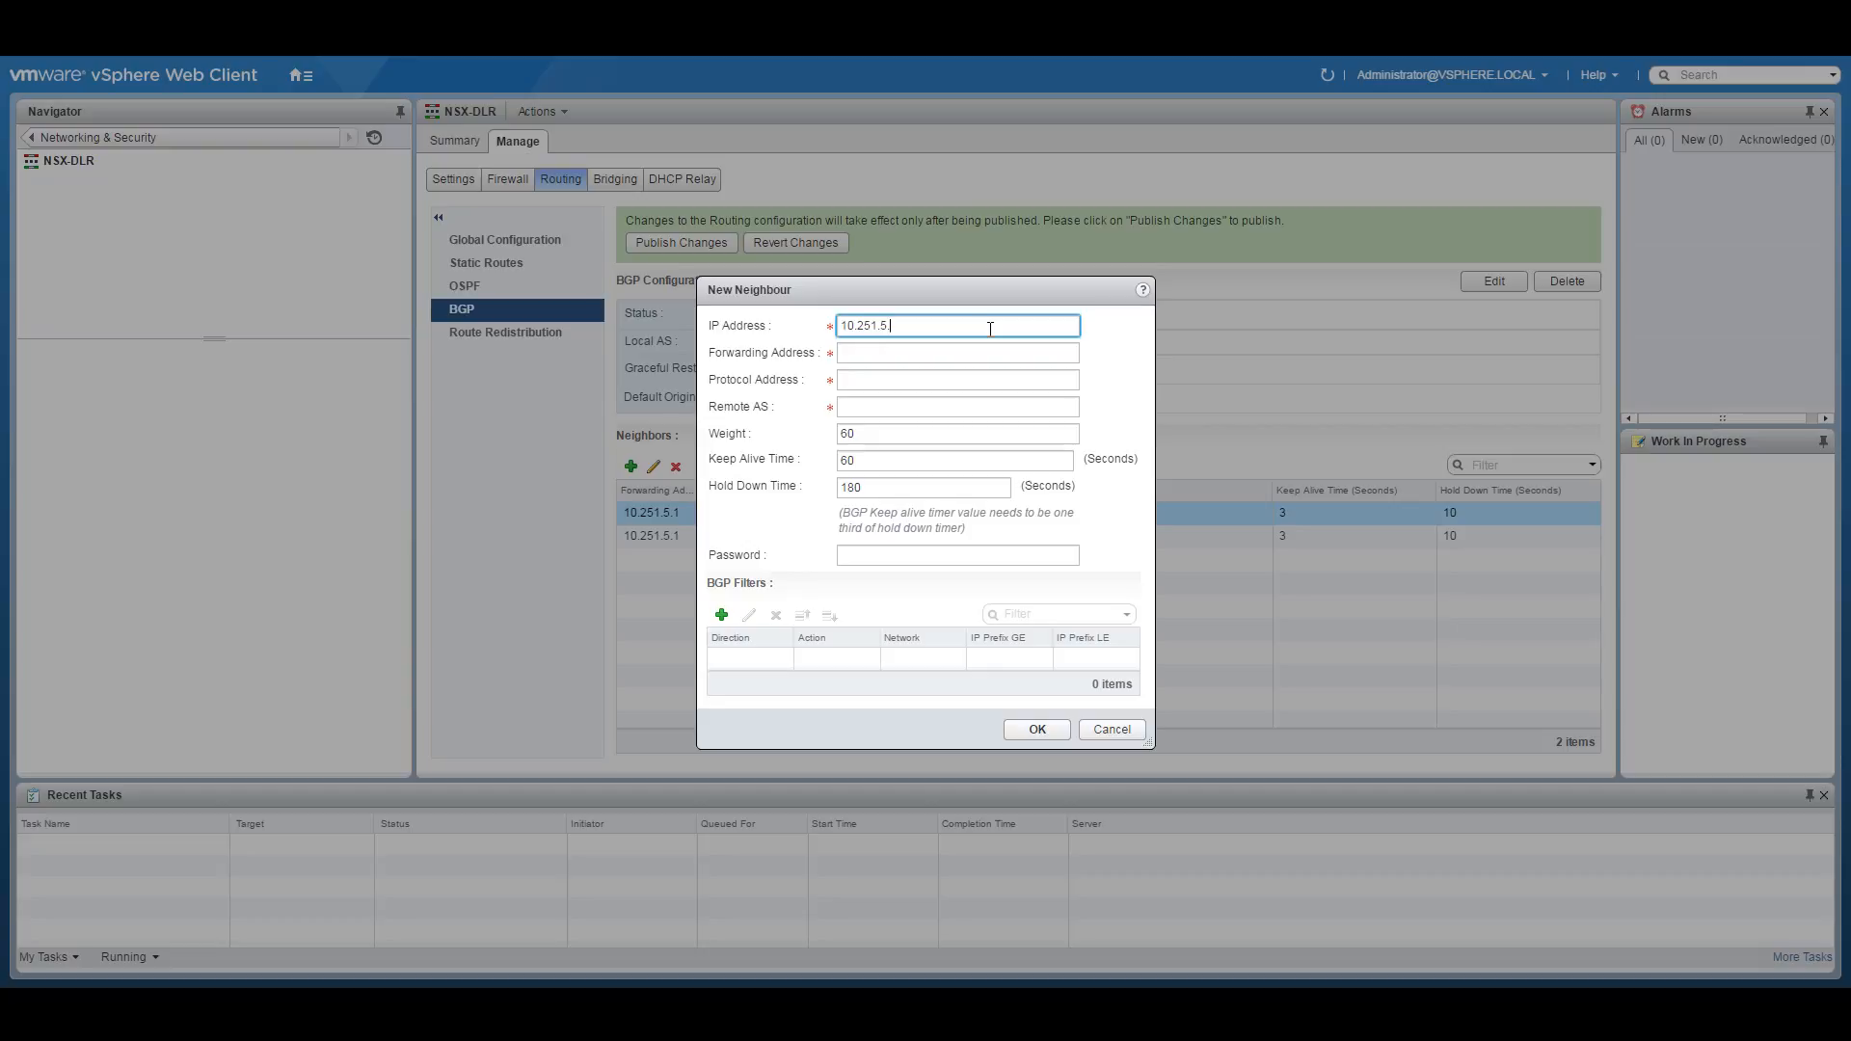
type("11")
left_click(903, 357)
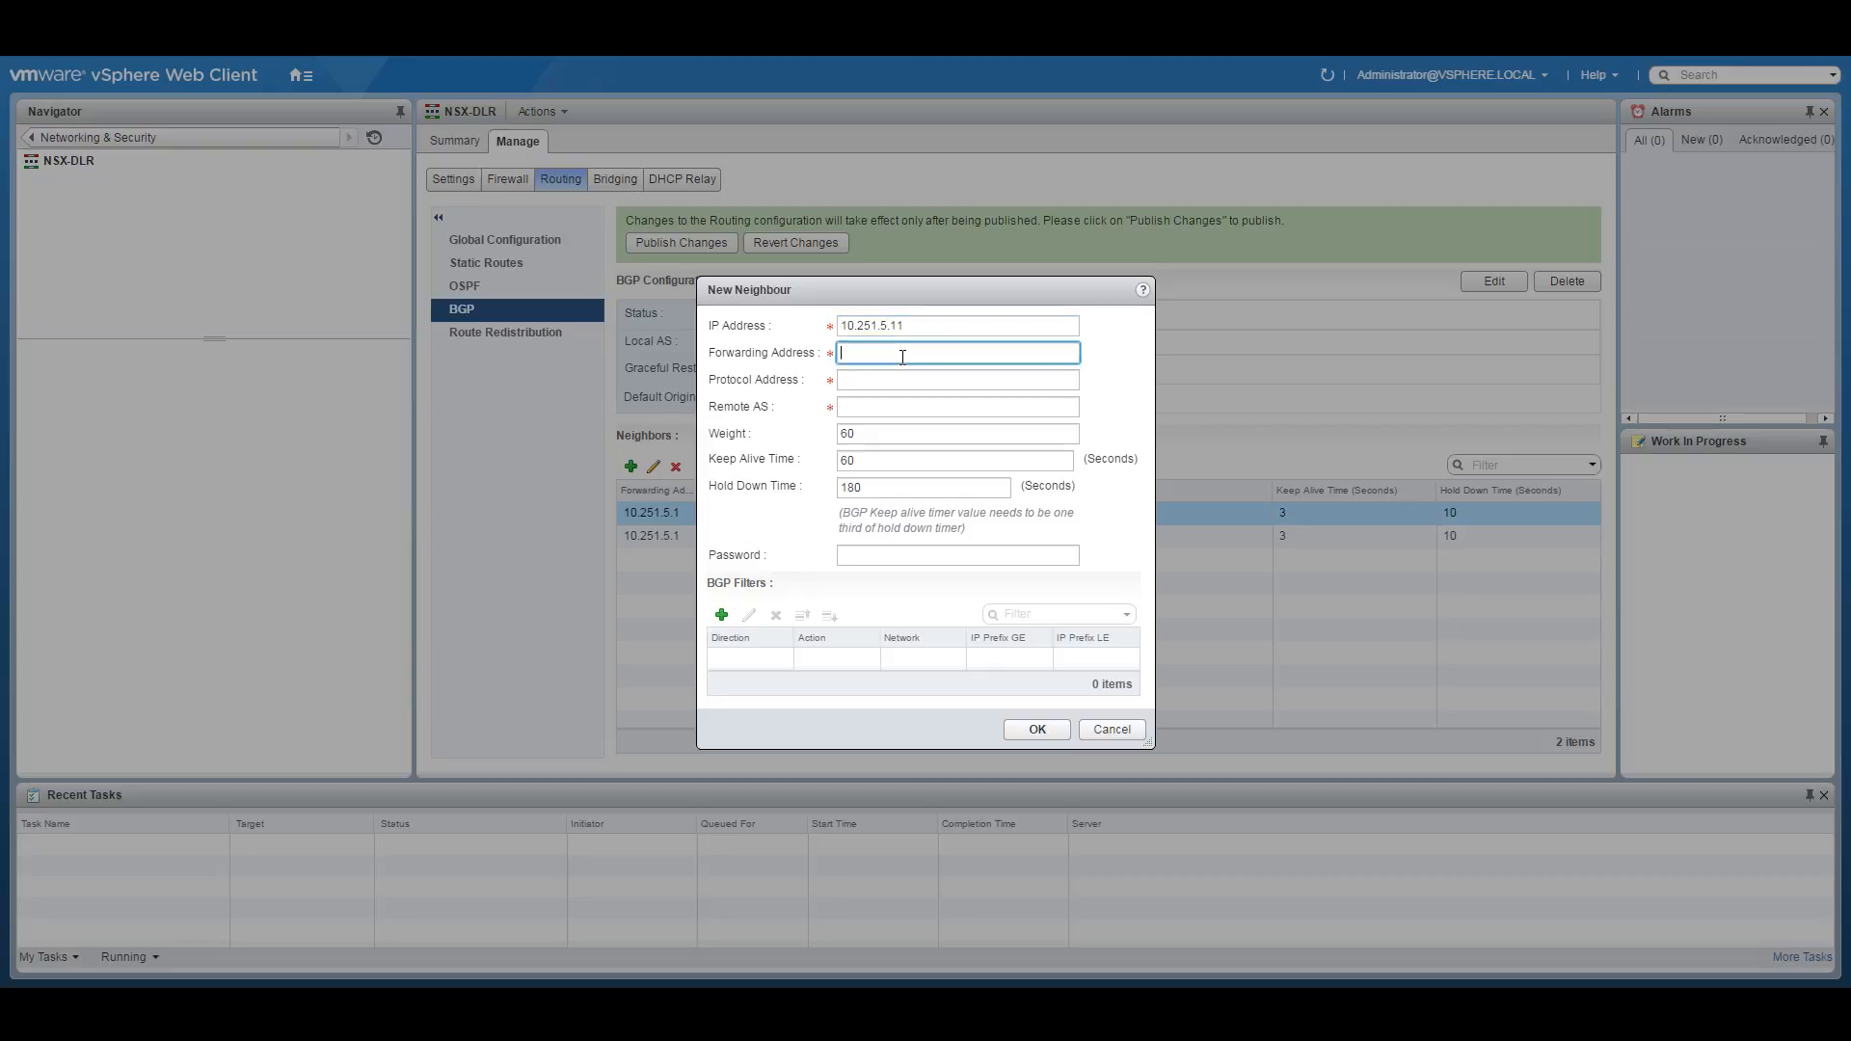
type("10.251.5.1")
key("Tab")
type("10.251.5.2")
key("Tab")
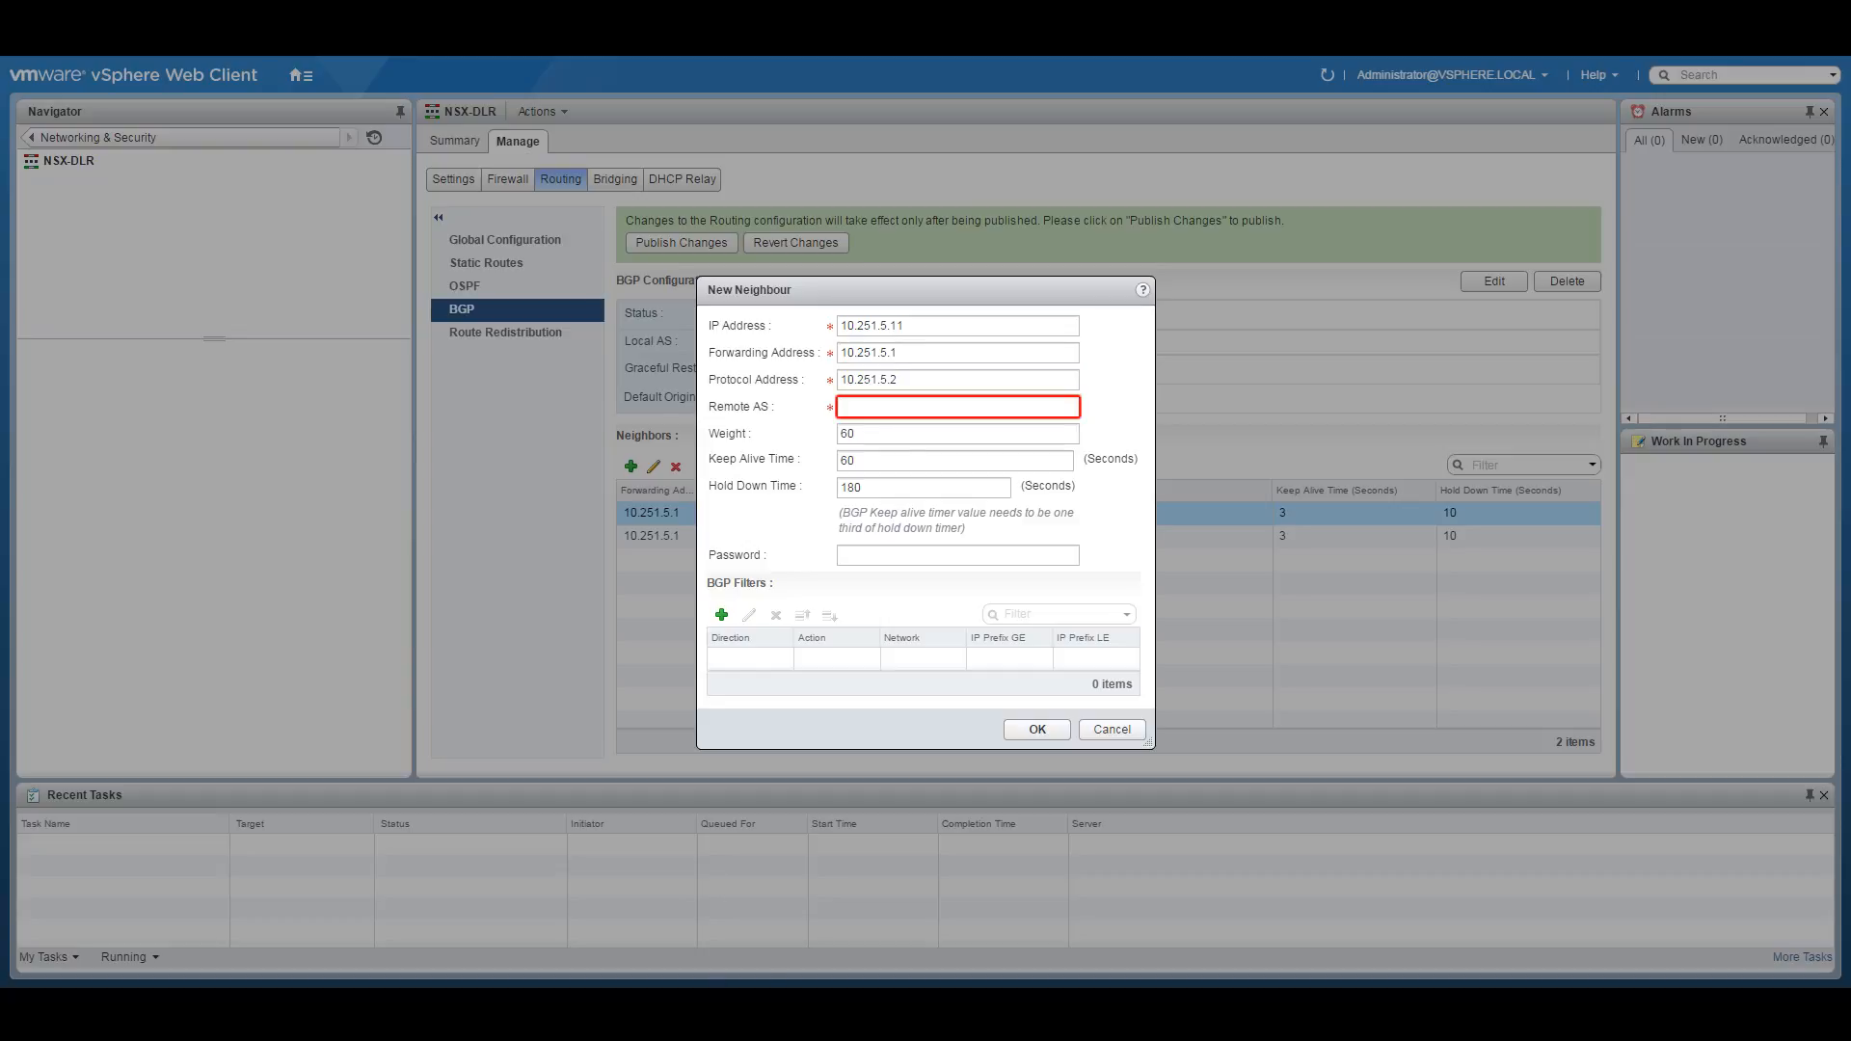
Look up the DMZ edge's AS on the diagram and save the neighbour with AS 65255, timers 3/10.
left_click(744, 939)
left_click_drag(1286, 497, 1238, 499)
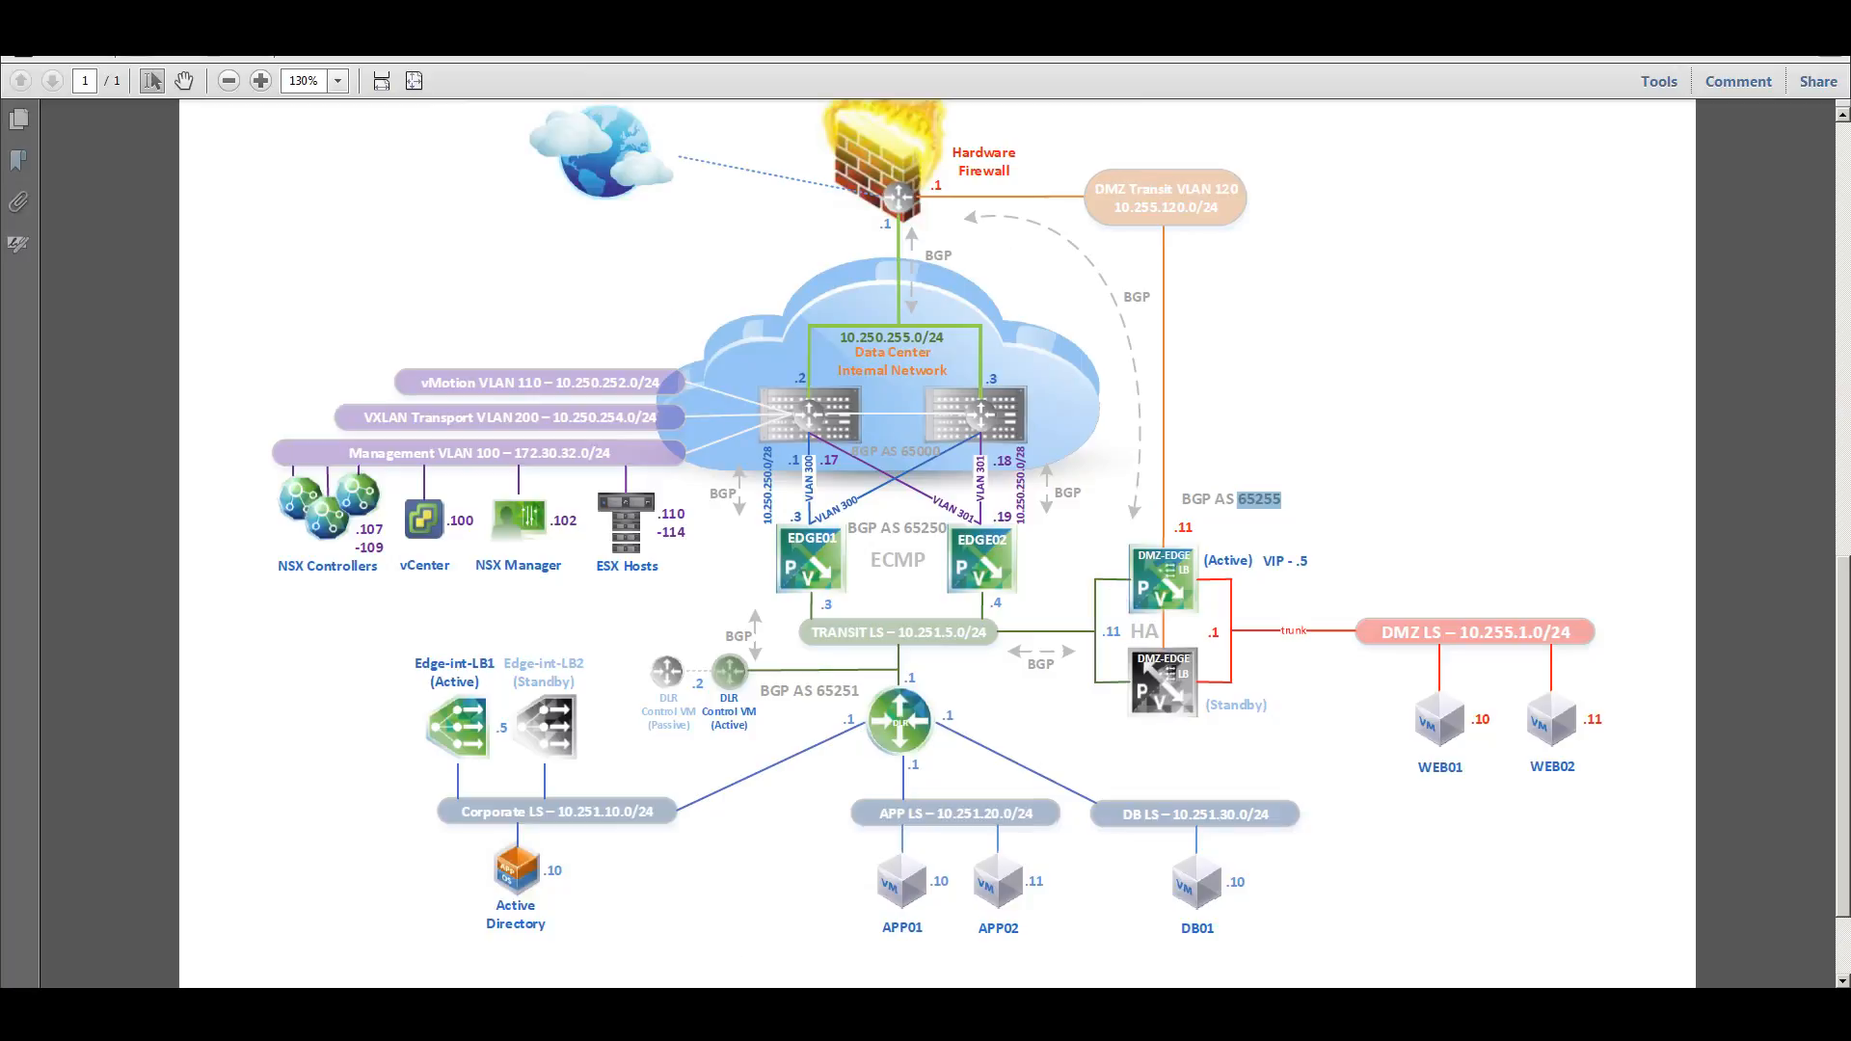
key("alt+Tab")
type("6525")
key("Tab")
key("Tab")
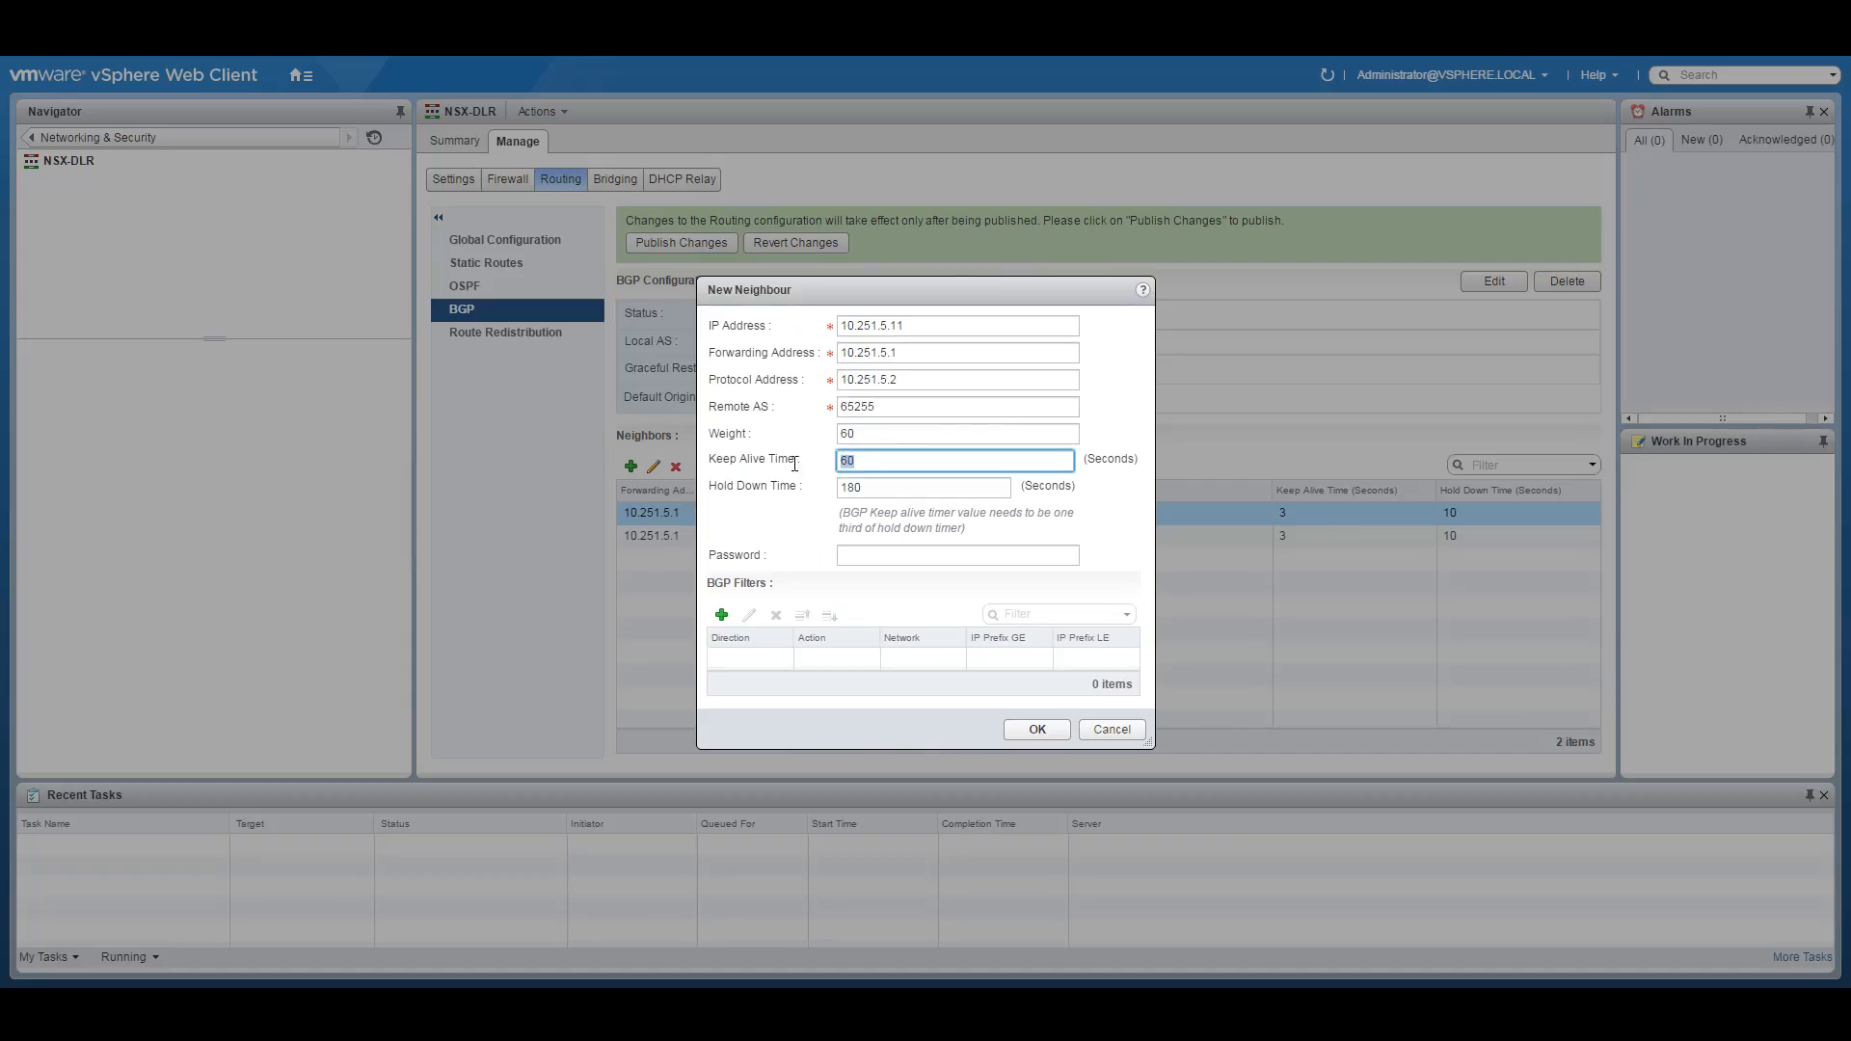
key("BackSpace")
type("3")
key("Tab")
type("10")
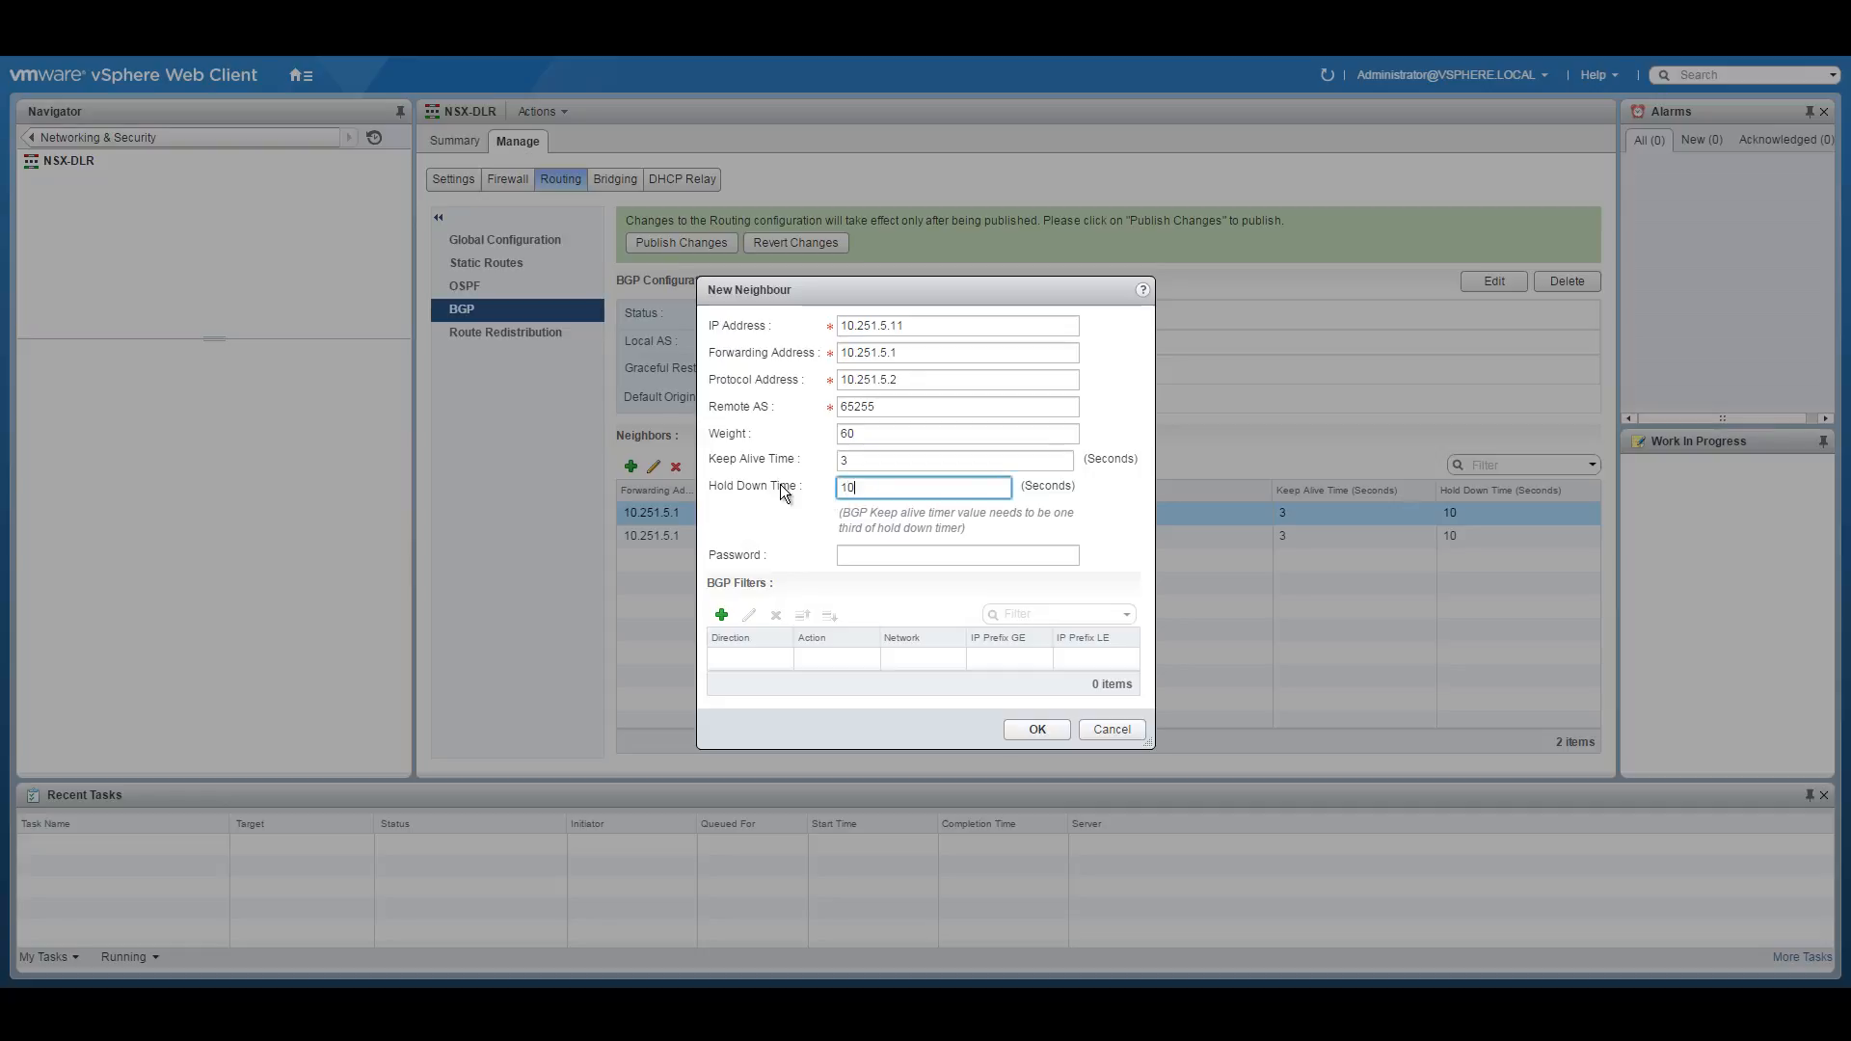
left_click(1038, 729)
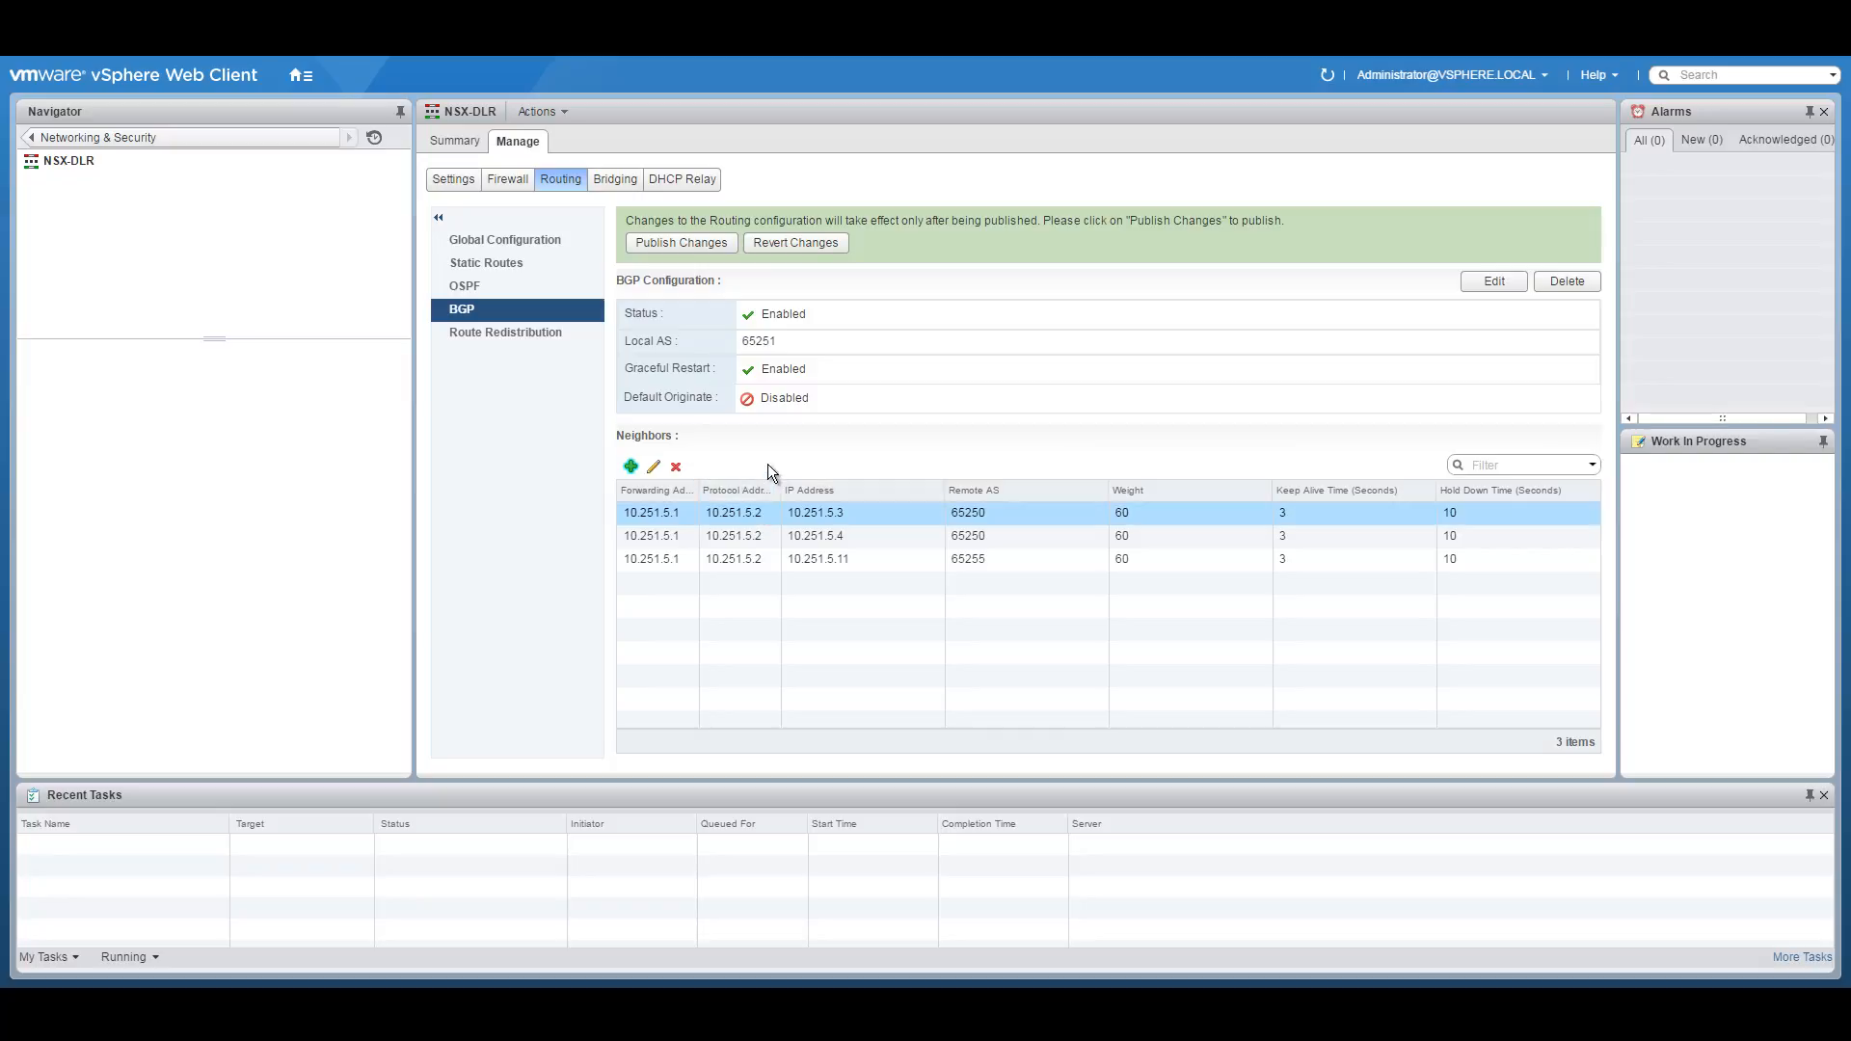
Enable route redistribution for BGP only and delete the existing OSPF redistribution rule.
left_click(499, 332)
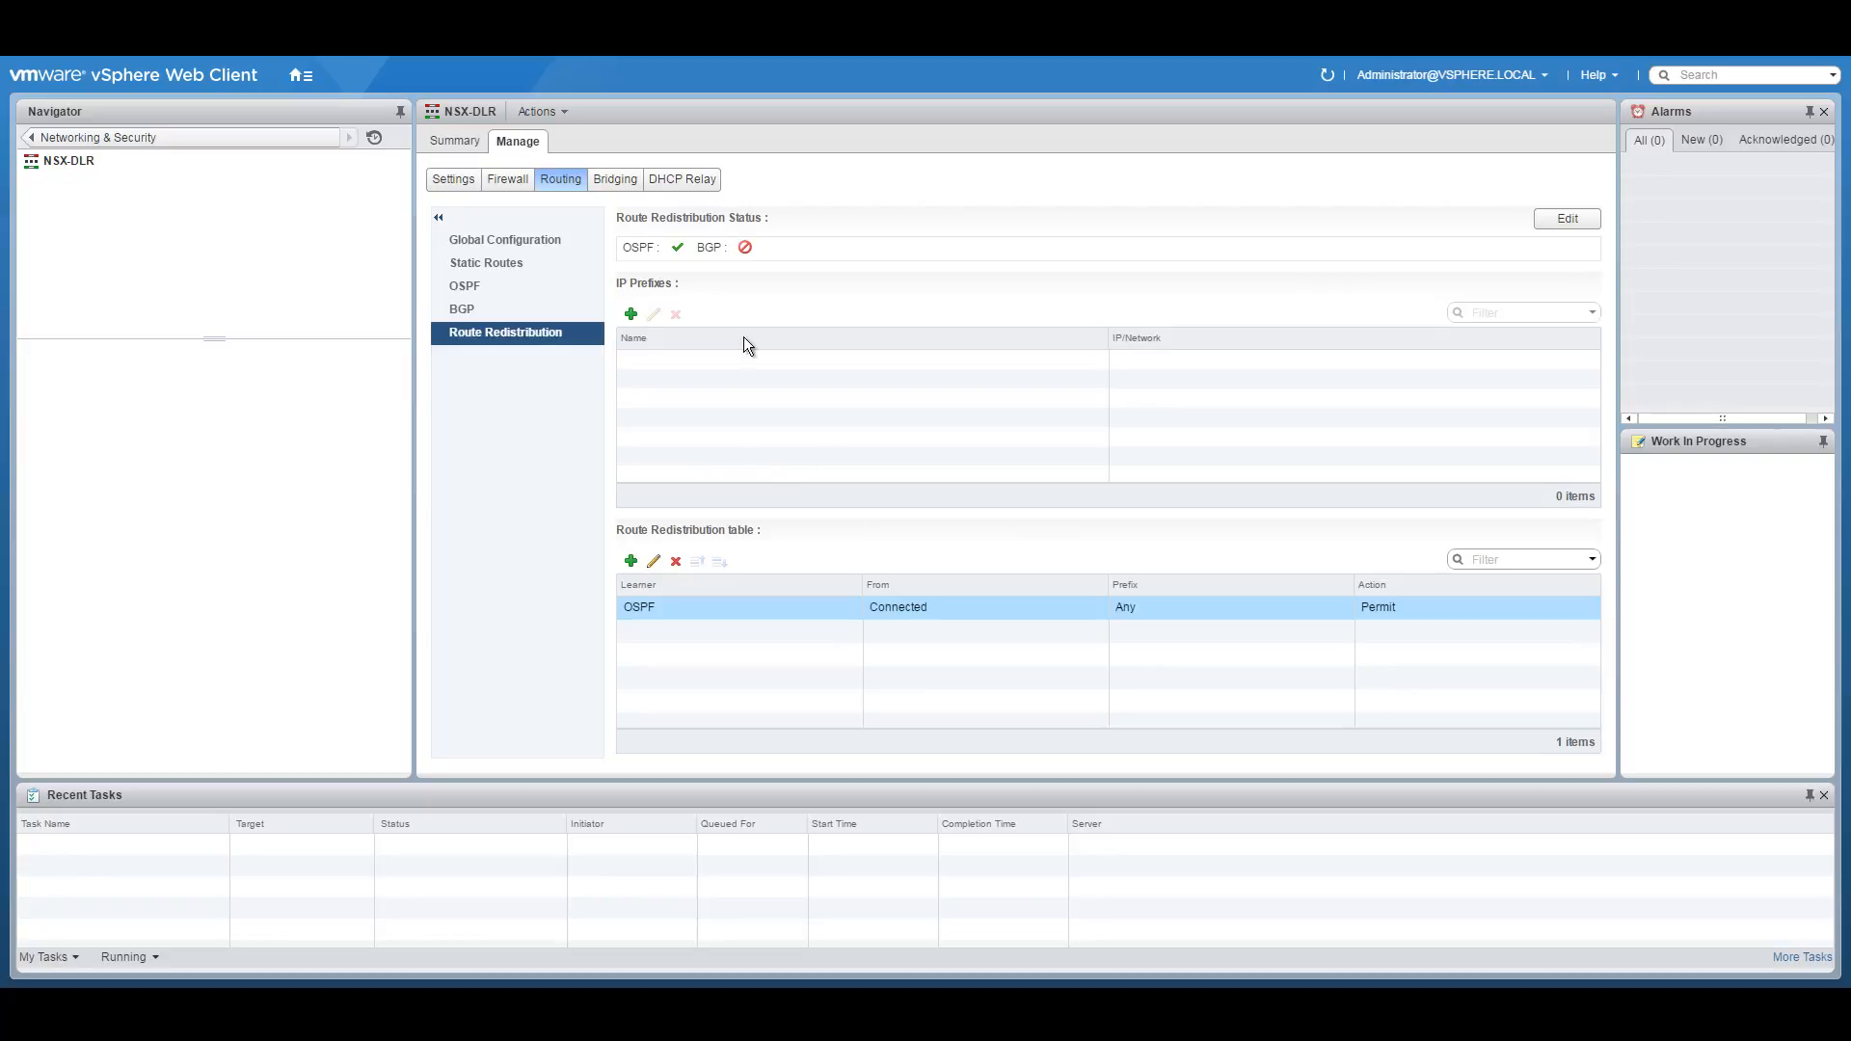
left_click(1564, 220)
left_click(800, 533)
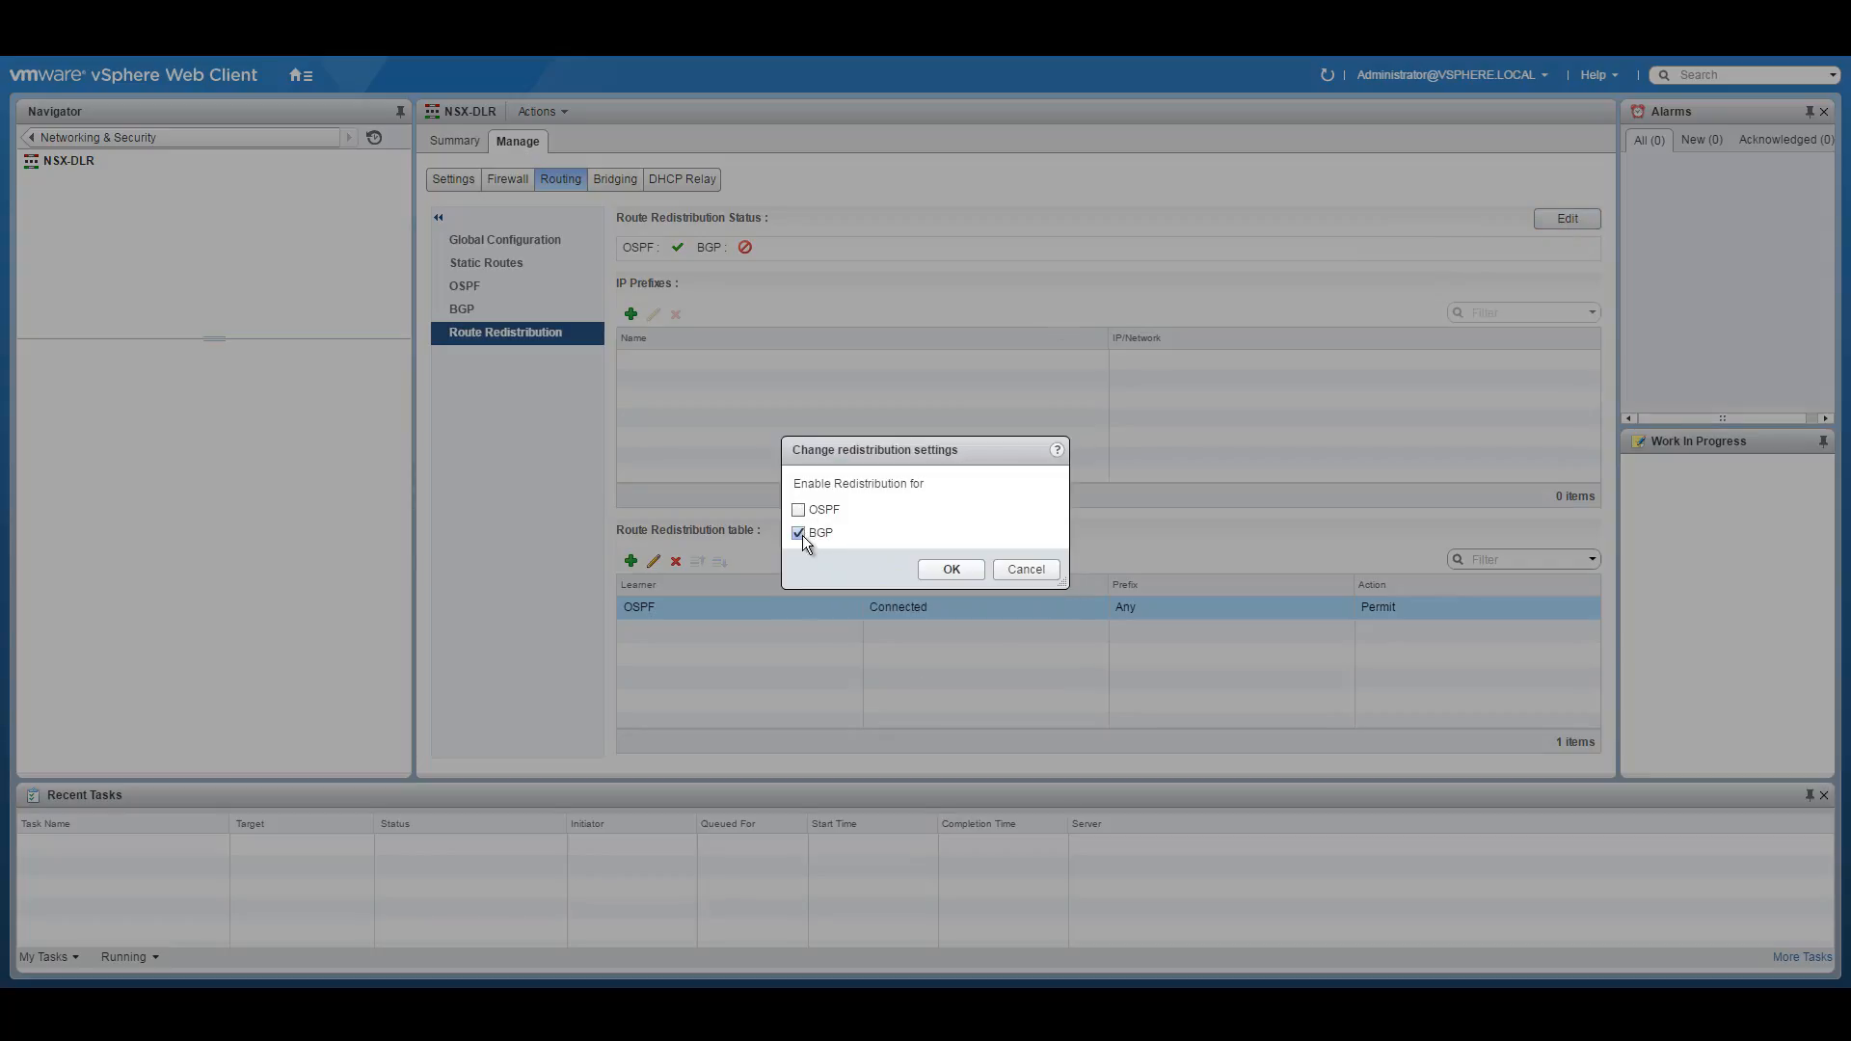
left_click(951, 570)
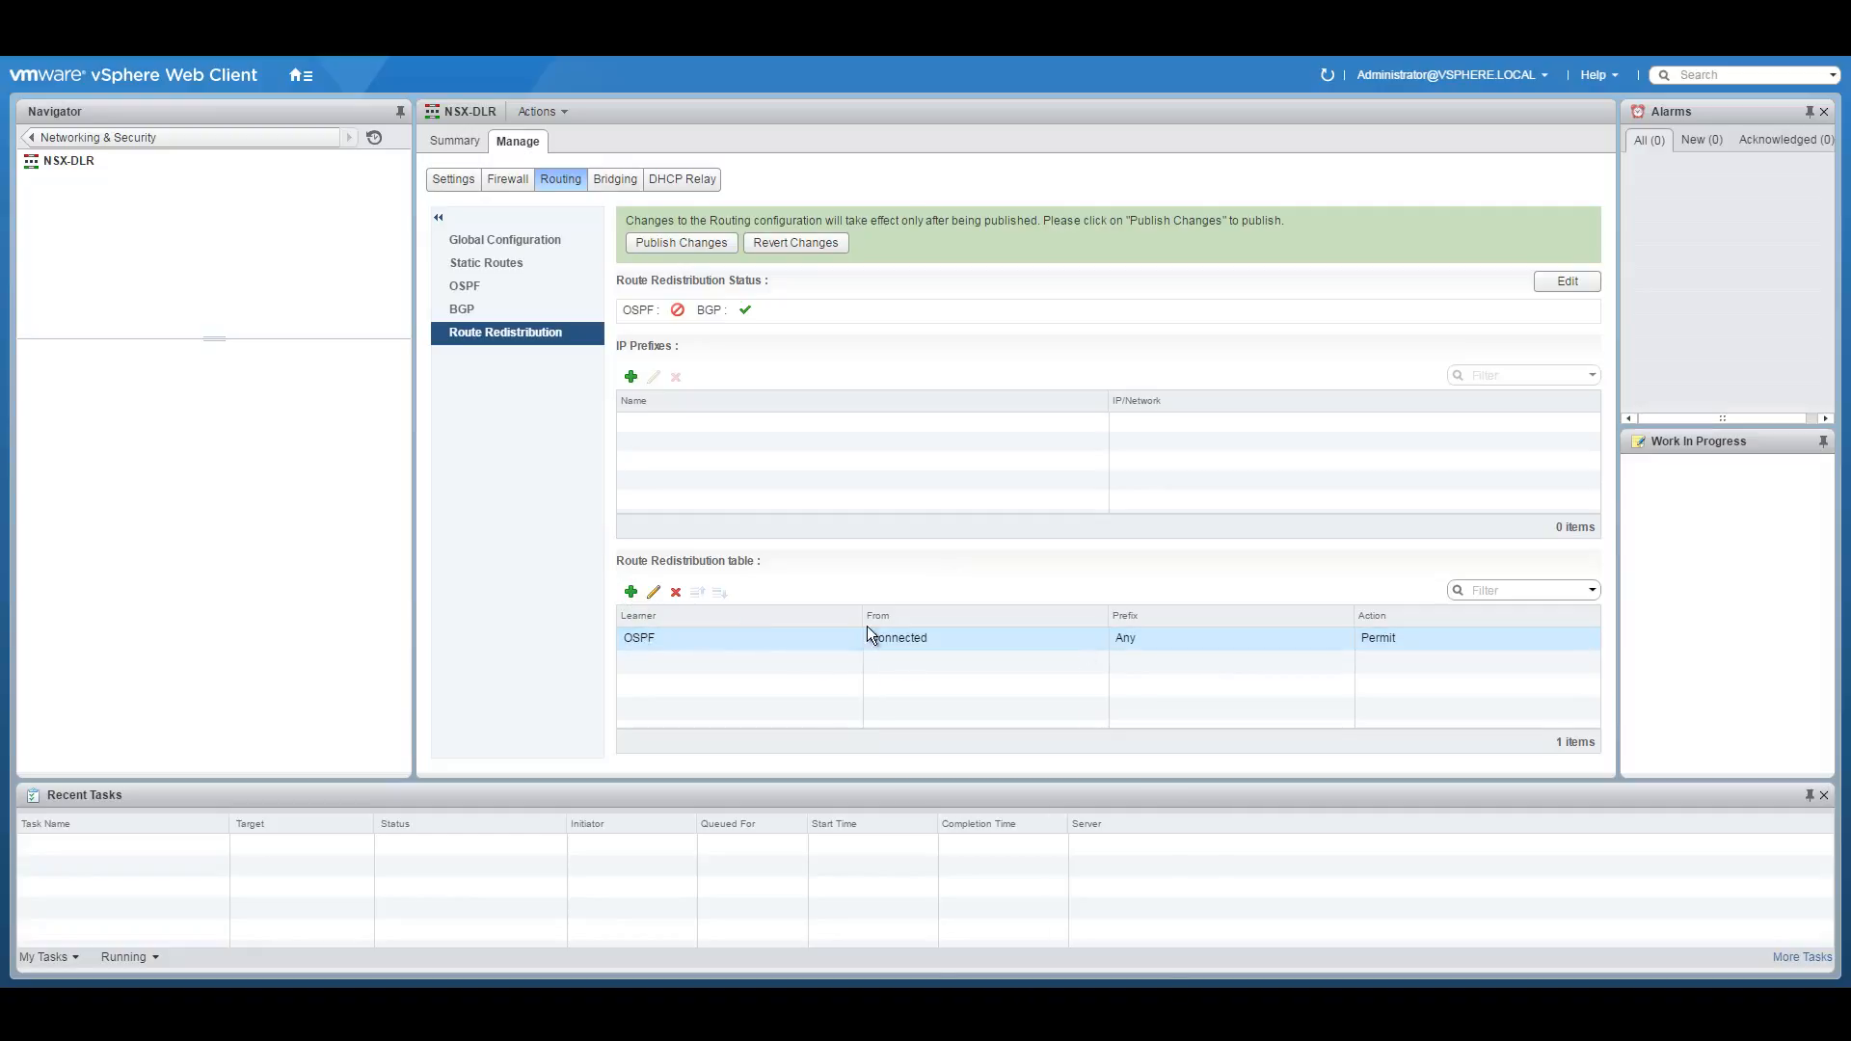
left_click(675, 592)
left_click(891, 554)
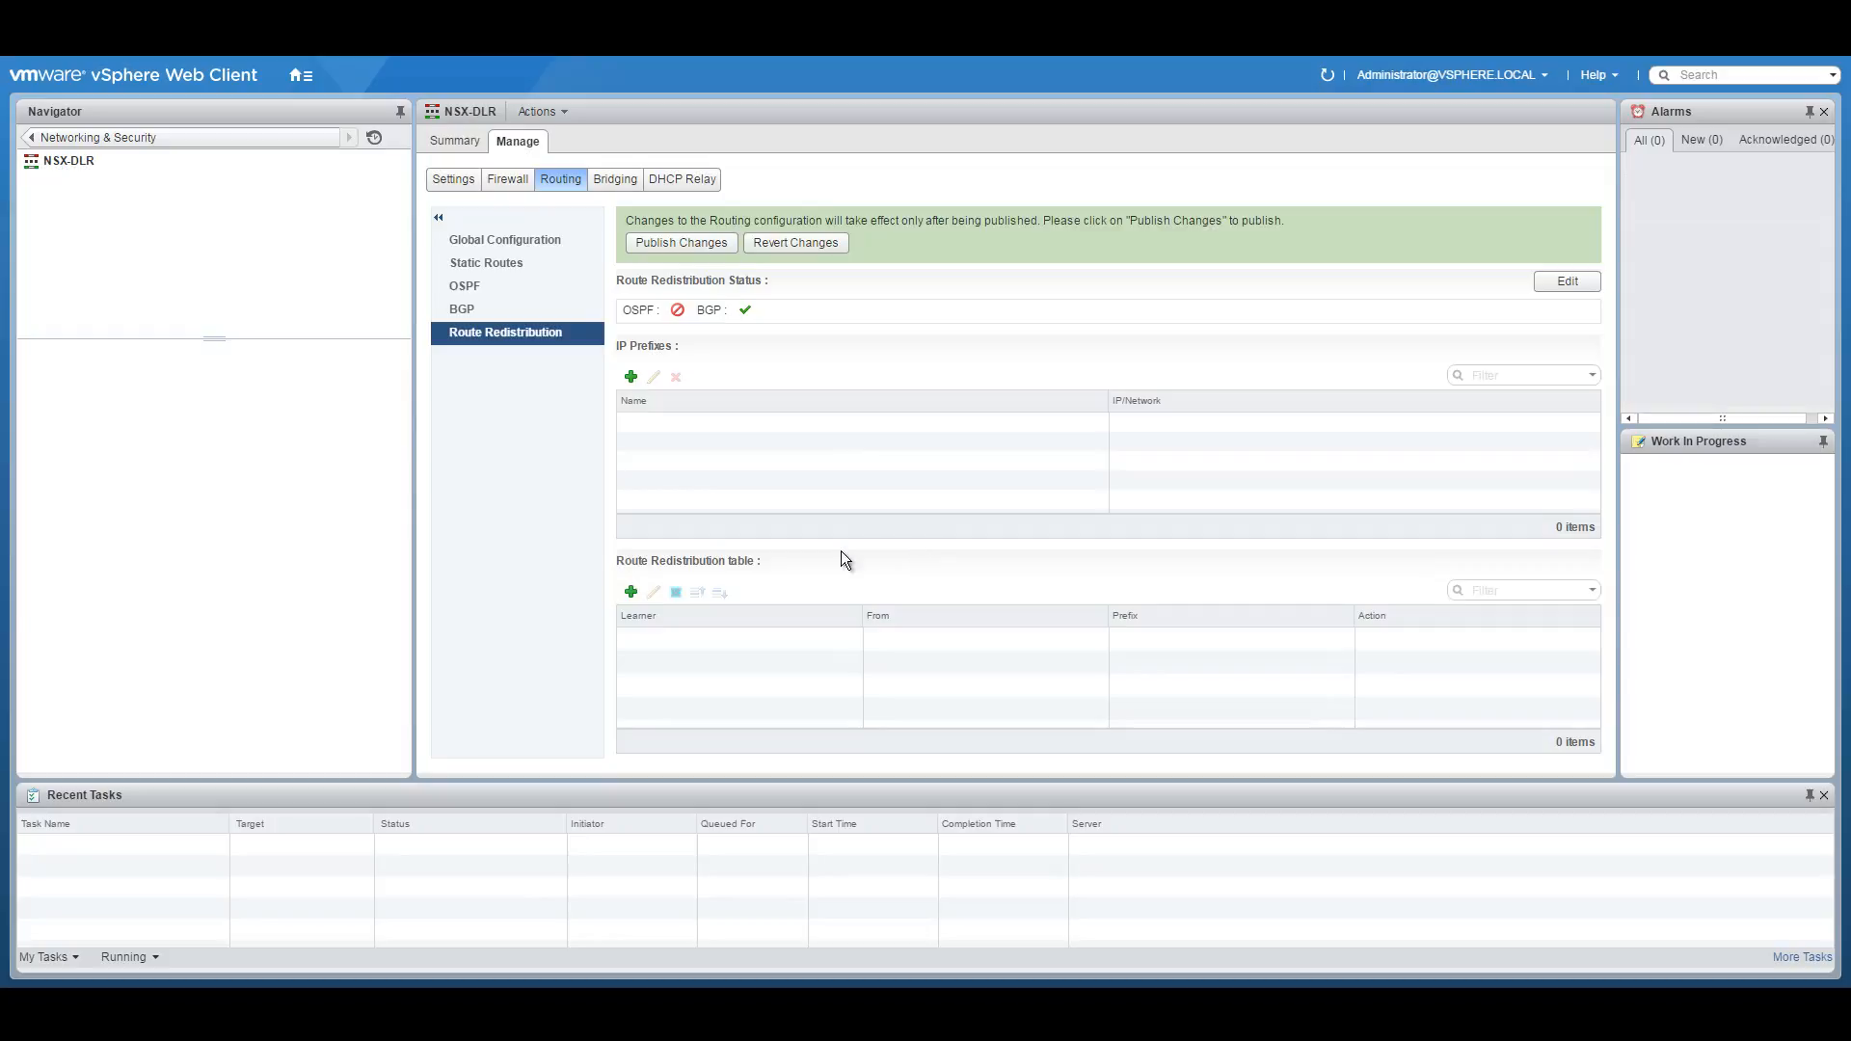
Add a BGP rule permitting connected routes and publish the NSX-DLR routing changes.
left_click(631, 592)
left_click(982, 449)
left_click(945, 492)
left_click(799, 569)
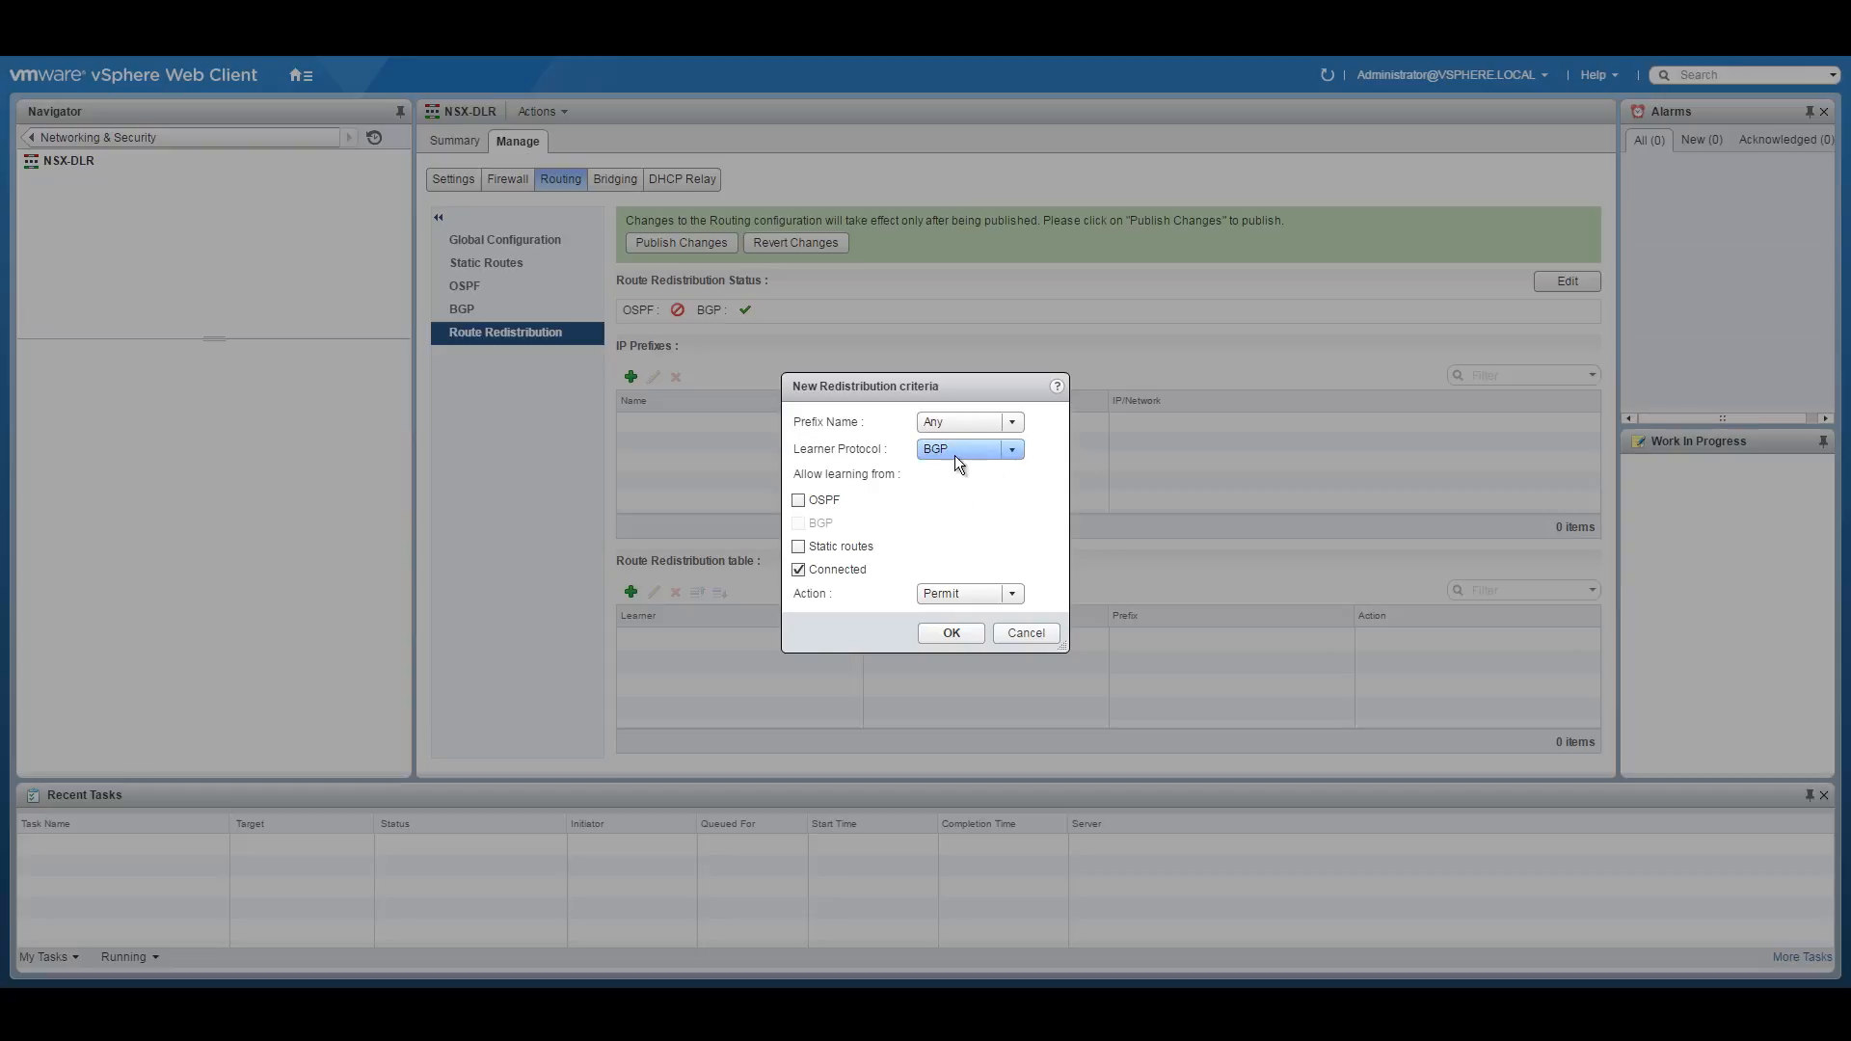
left_click(944, 635)
left_click(667, 239)
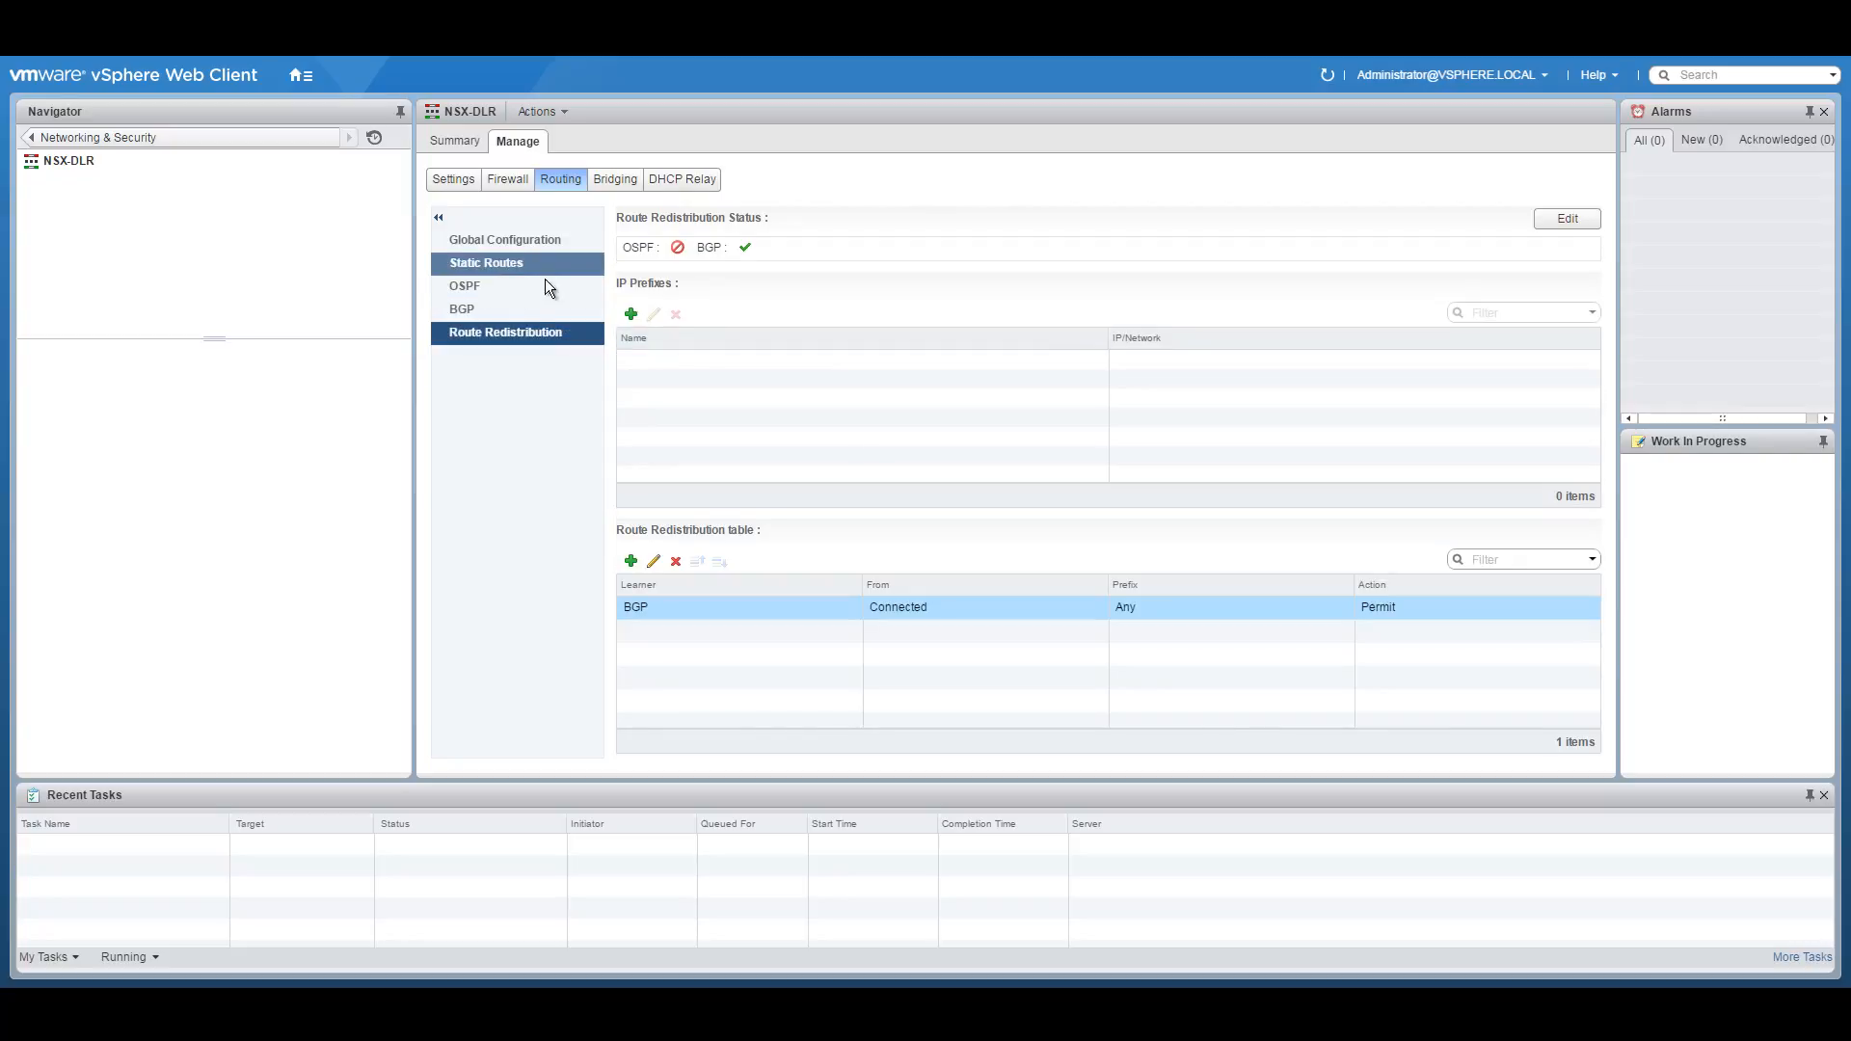
left_click(471, 308)
Review NSX-DLR's ECMP, router ID 10.251.5.1 and BGP neighbour 10.251.5.3, then return to Route Redistribution.
left_click(675, 239)
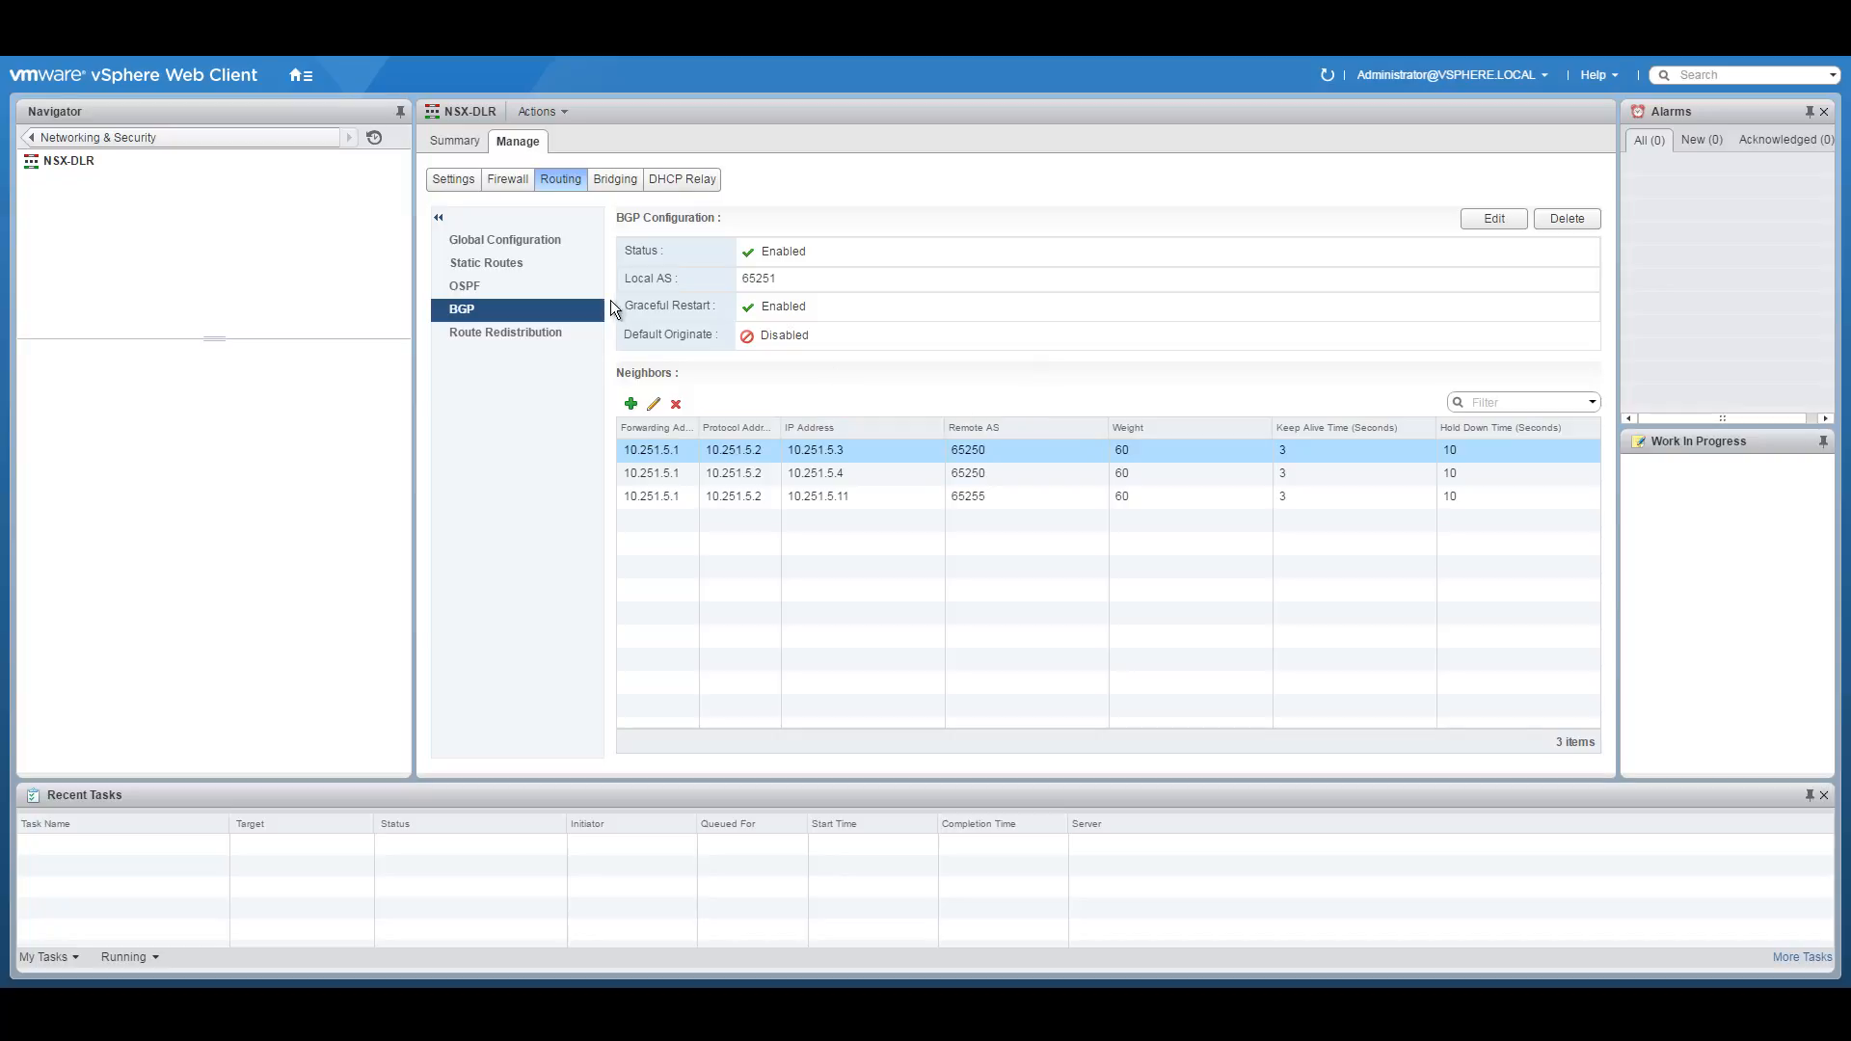
left_click(501, 245)
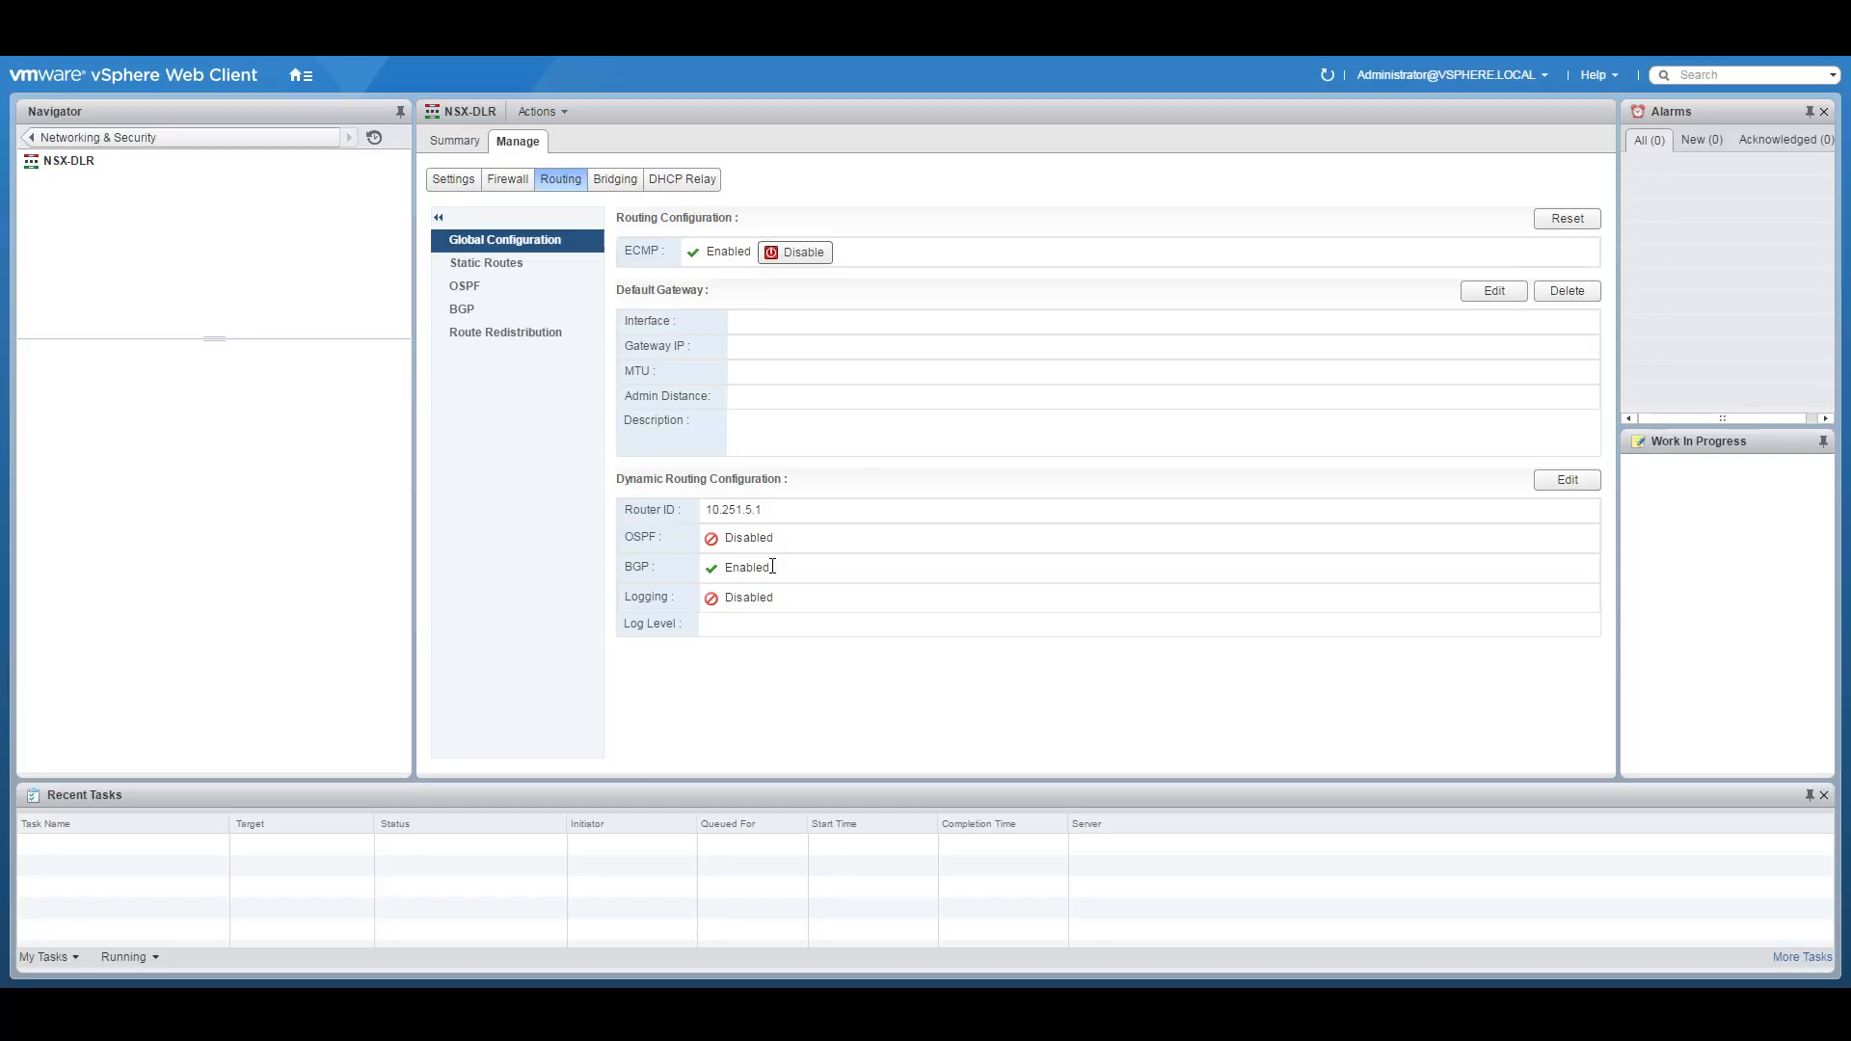
left_click(476, 309)
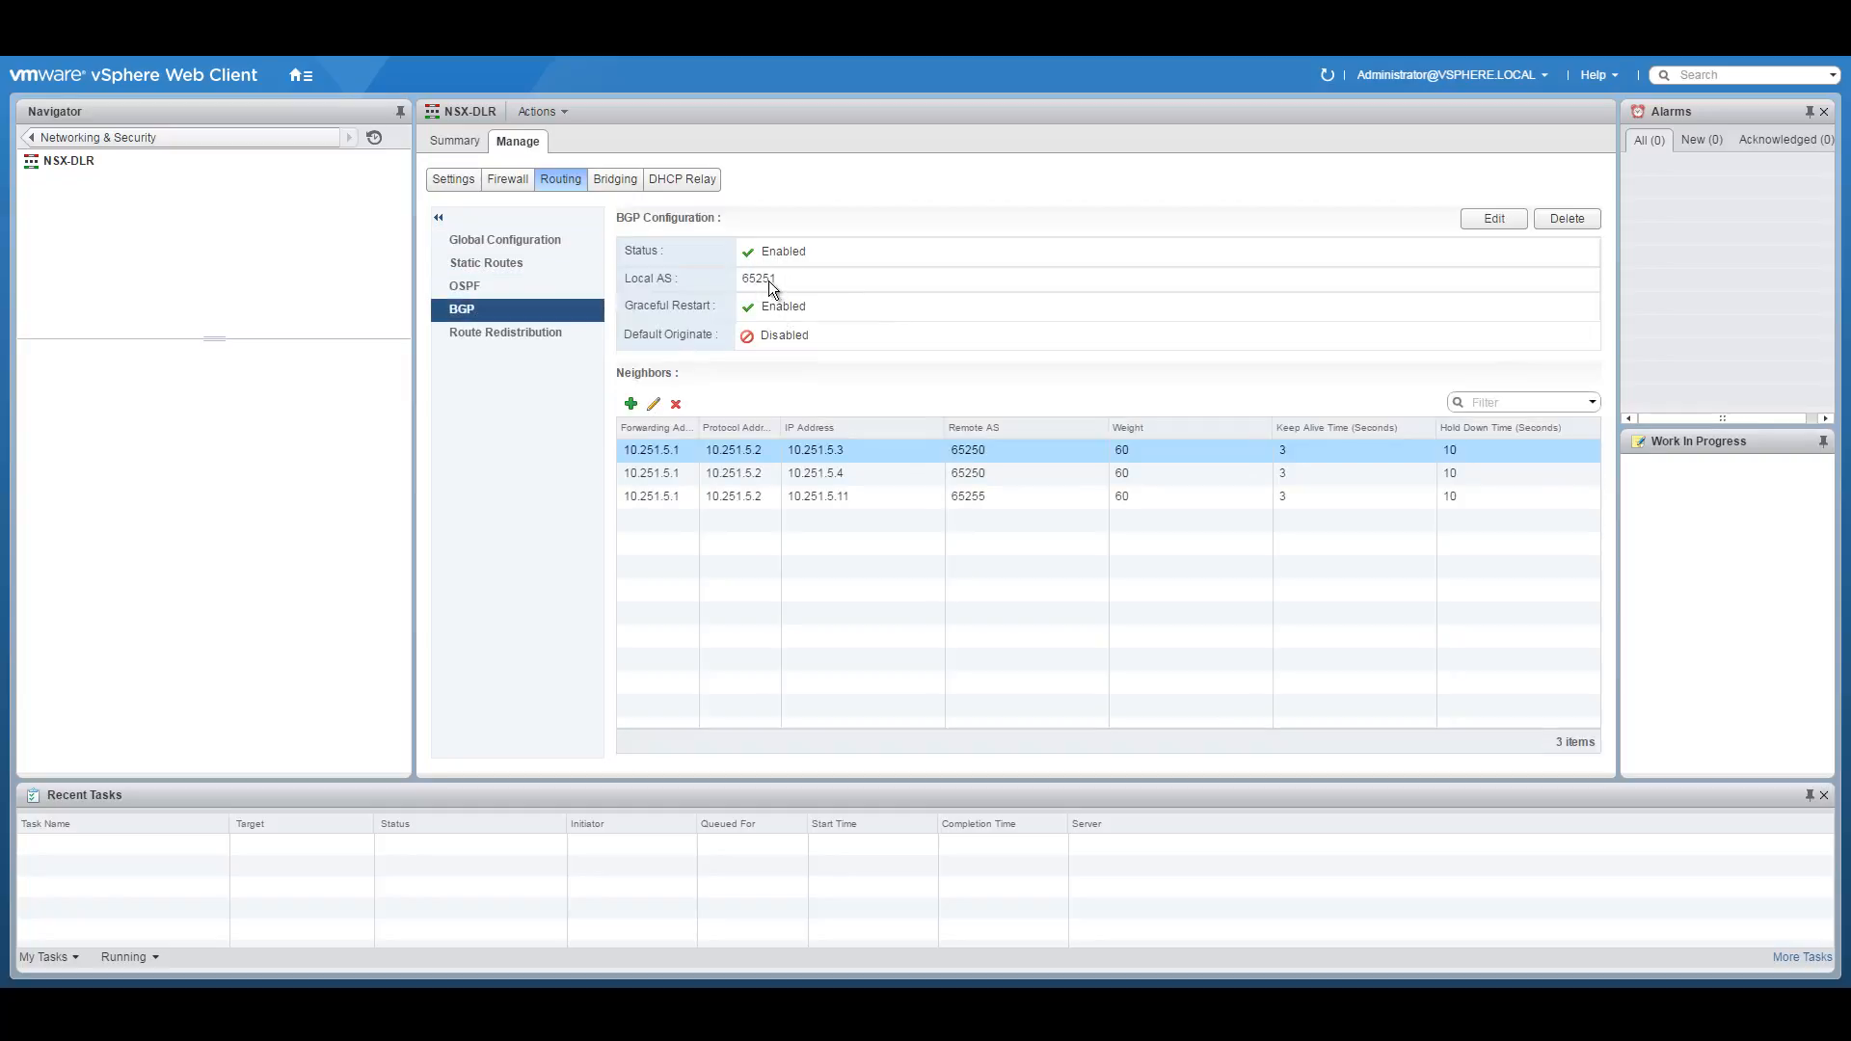
left_click(719, 444)
left_click(550, 334)
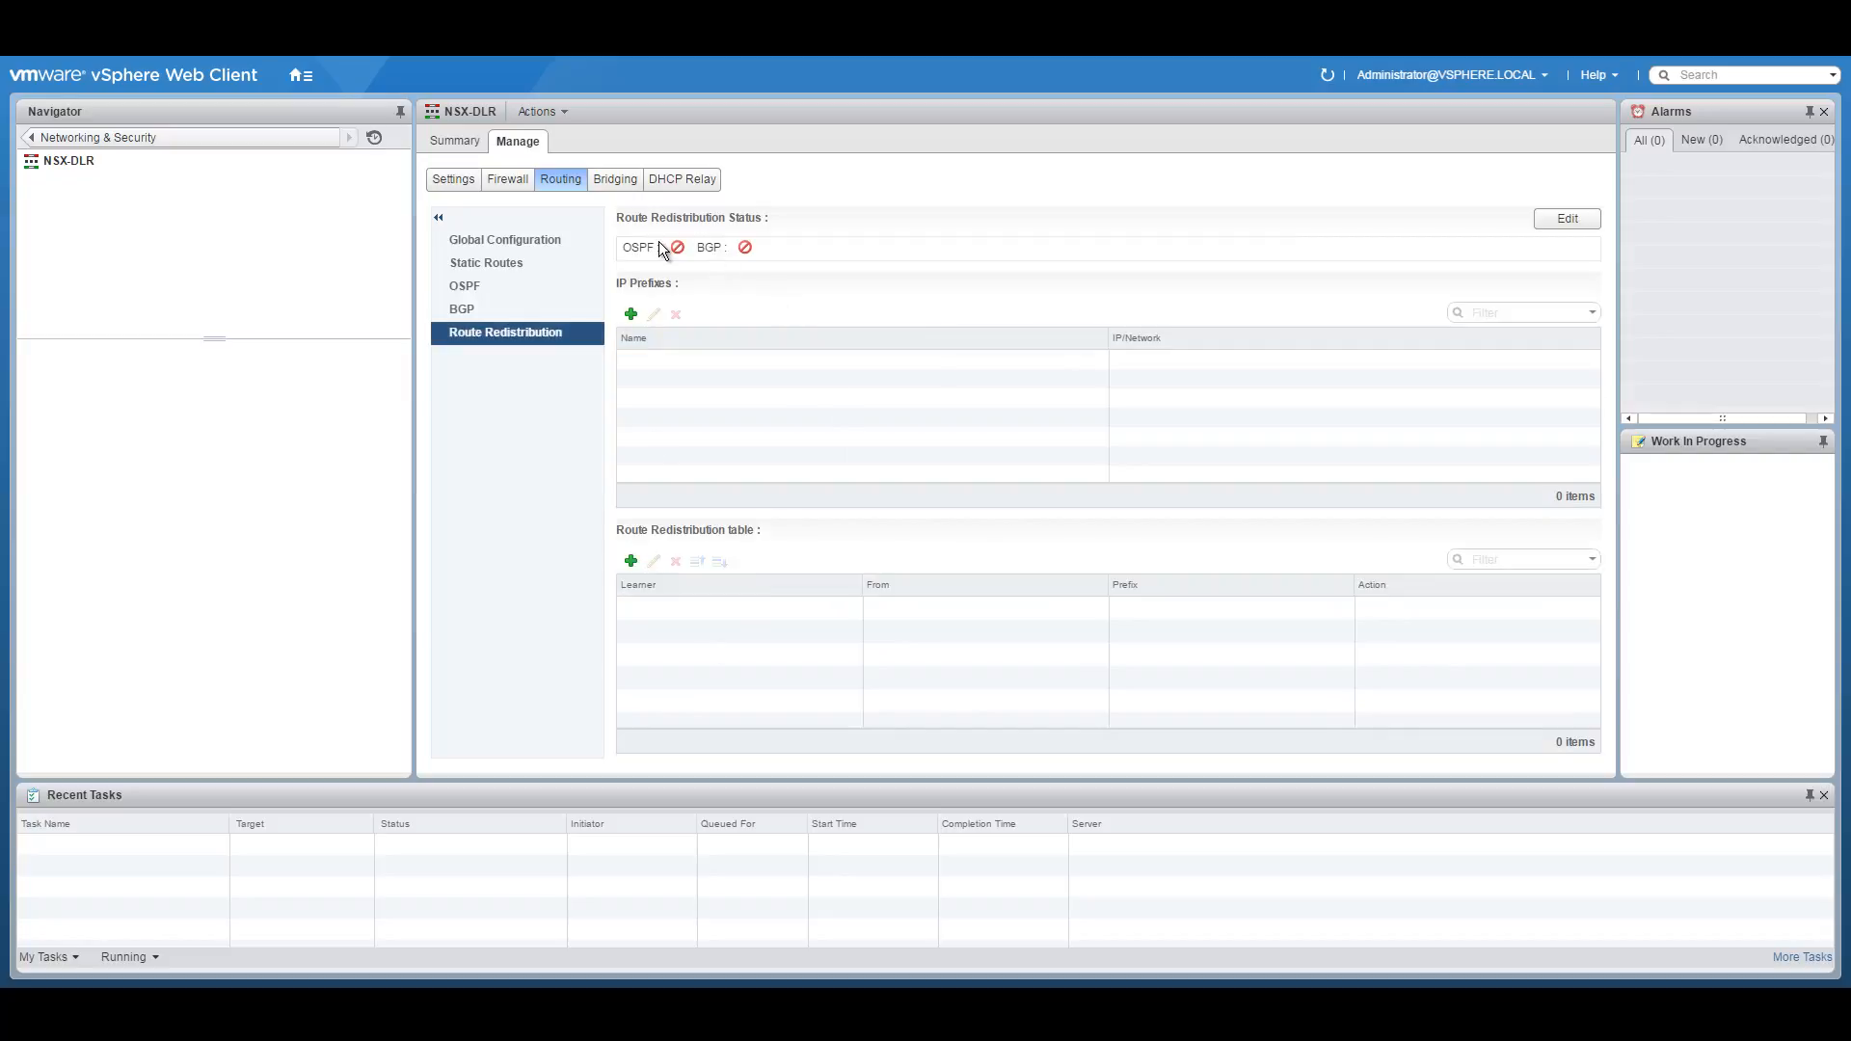
left_click(1566, 219)
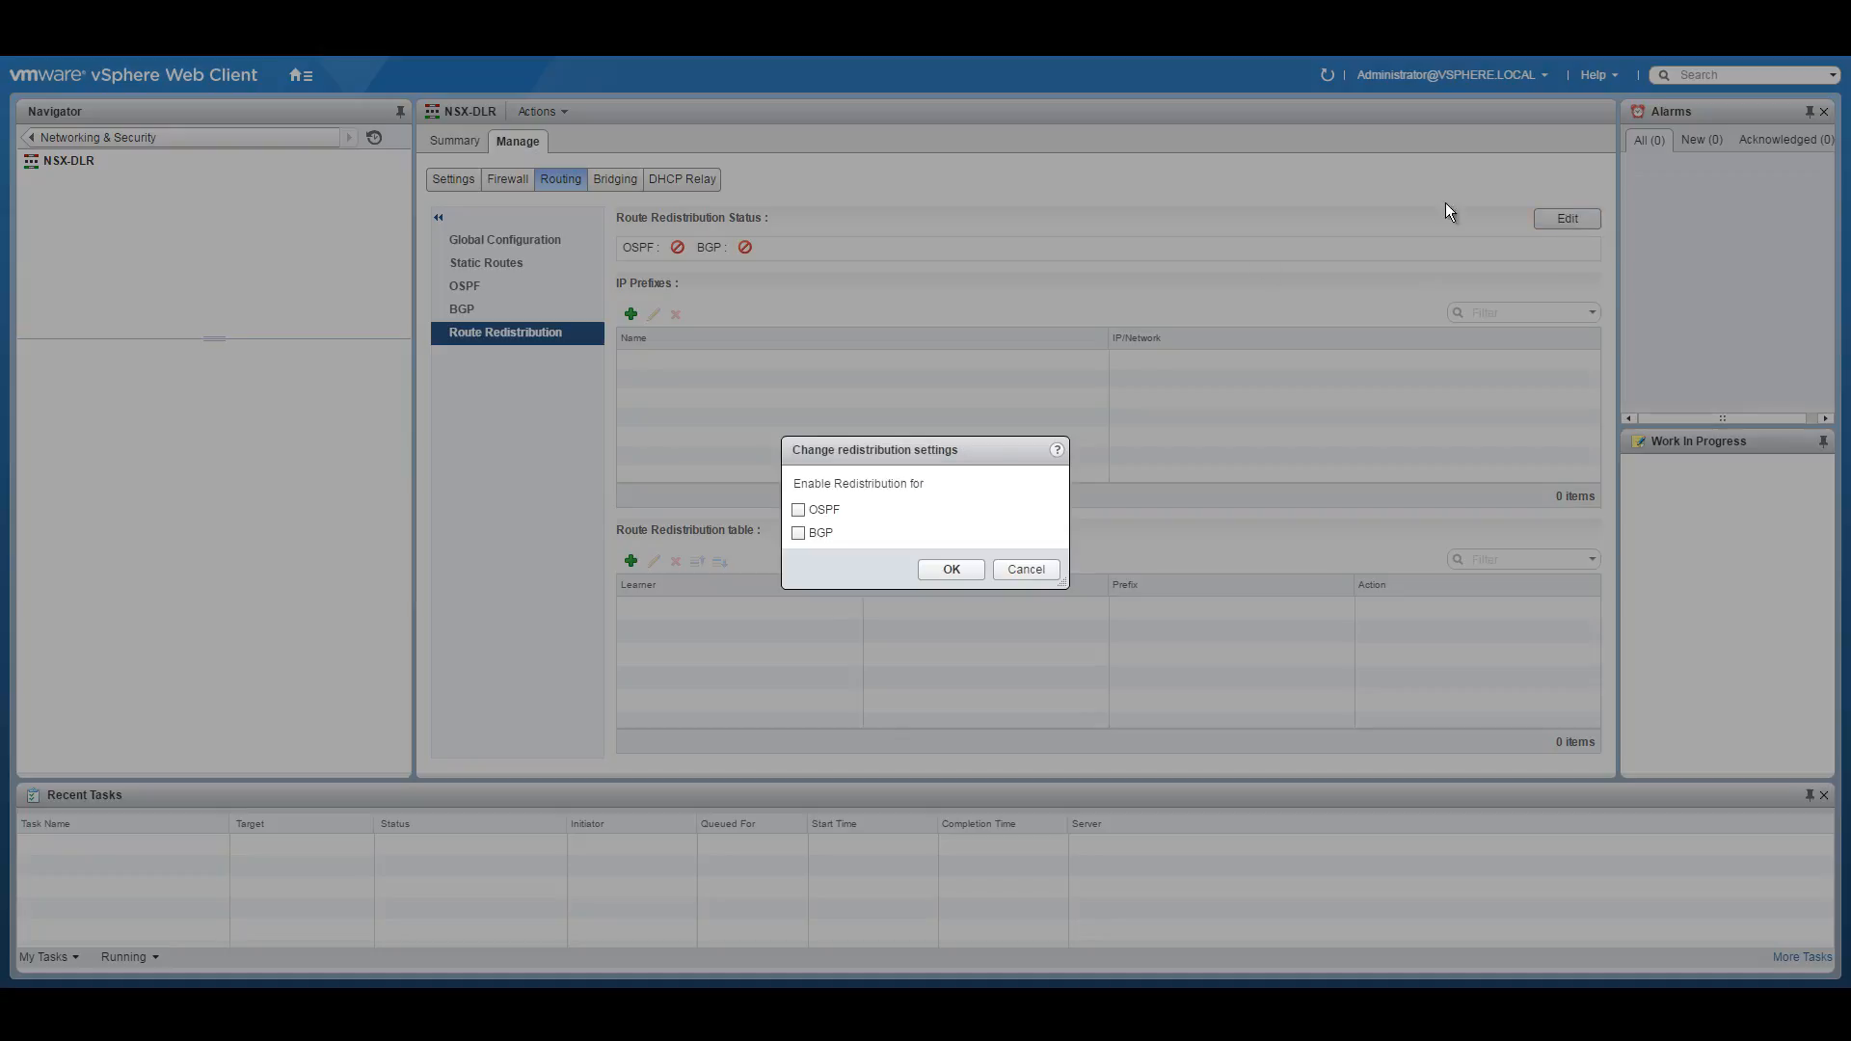
left_click(824, 534)
left_click(943, 569)
left_click(631, 592)
left_click(980, 448)
left_click(942, 483)
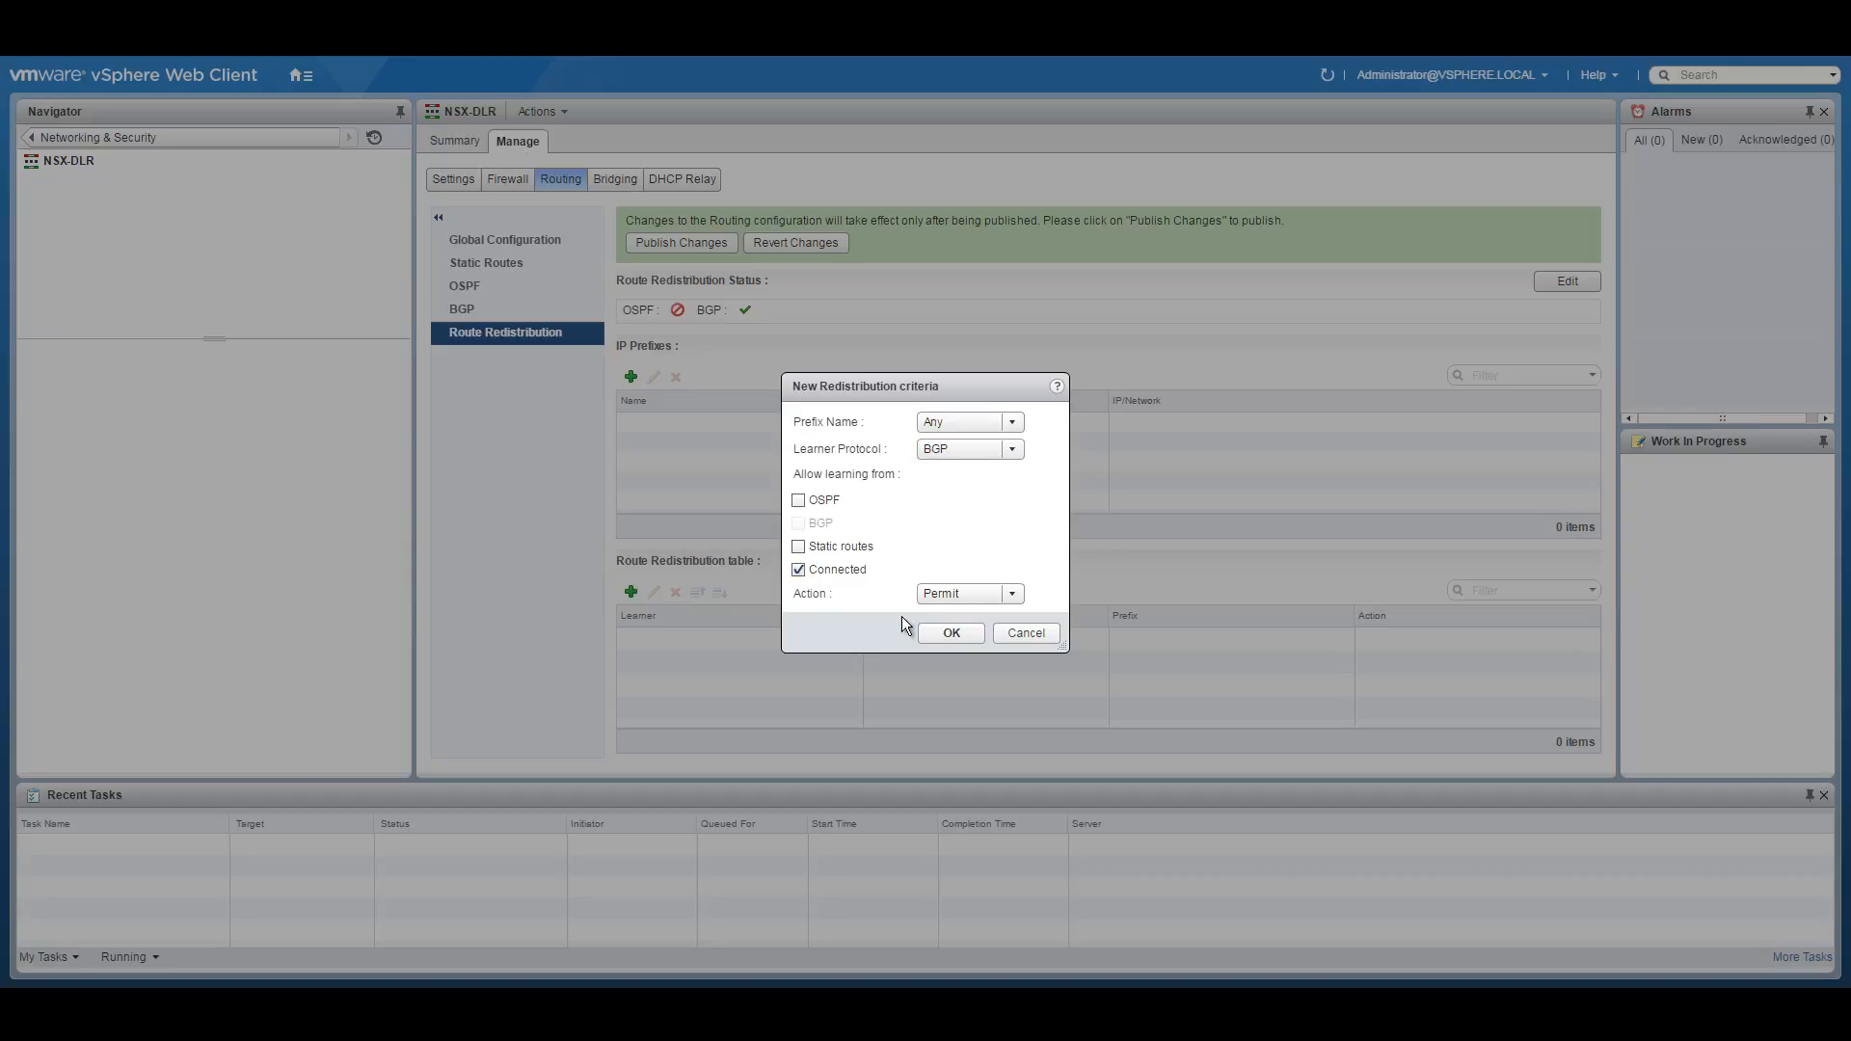
left_click(939, 634)
left_click(679, 242)
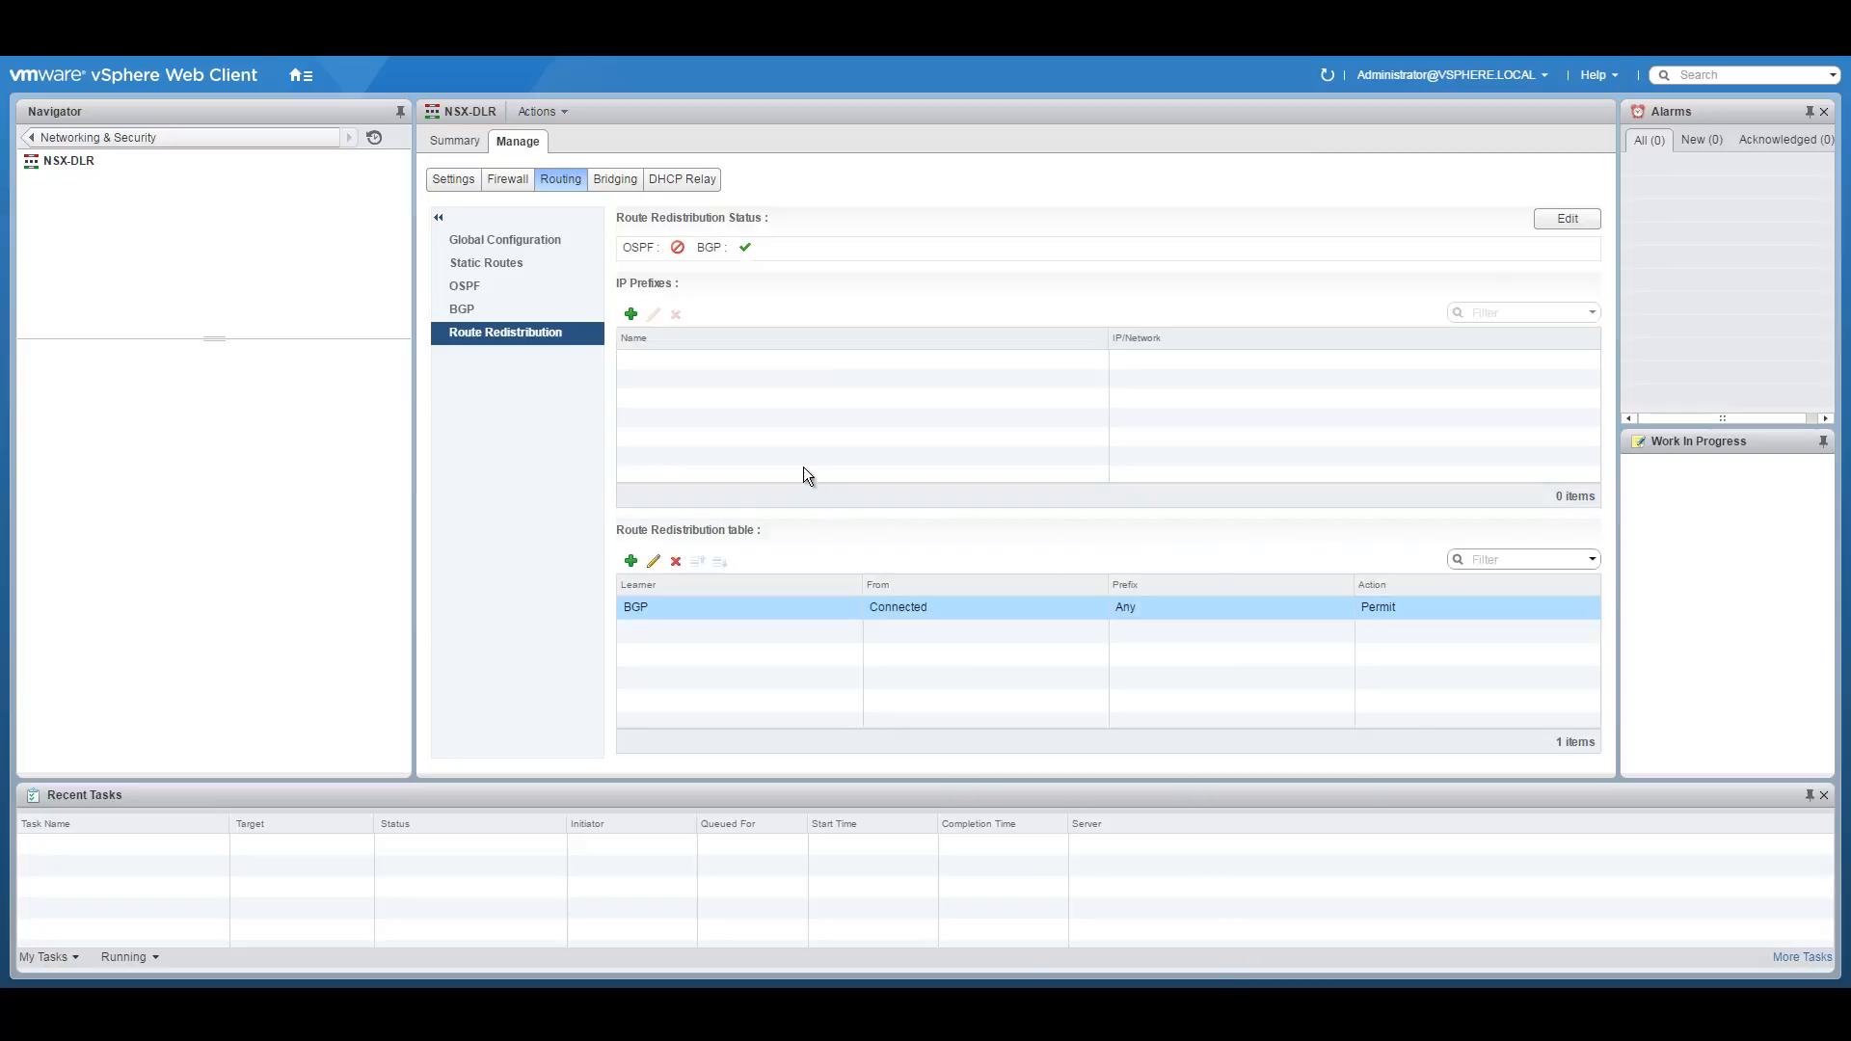
left_click(471, 306)
left_click(479, 335)
Review NSX-DLR's firewall, bridging and interfaces pages.
left_click(499, 185)
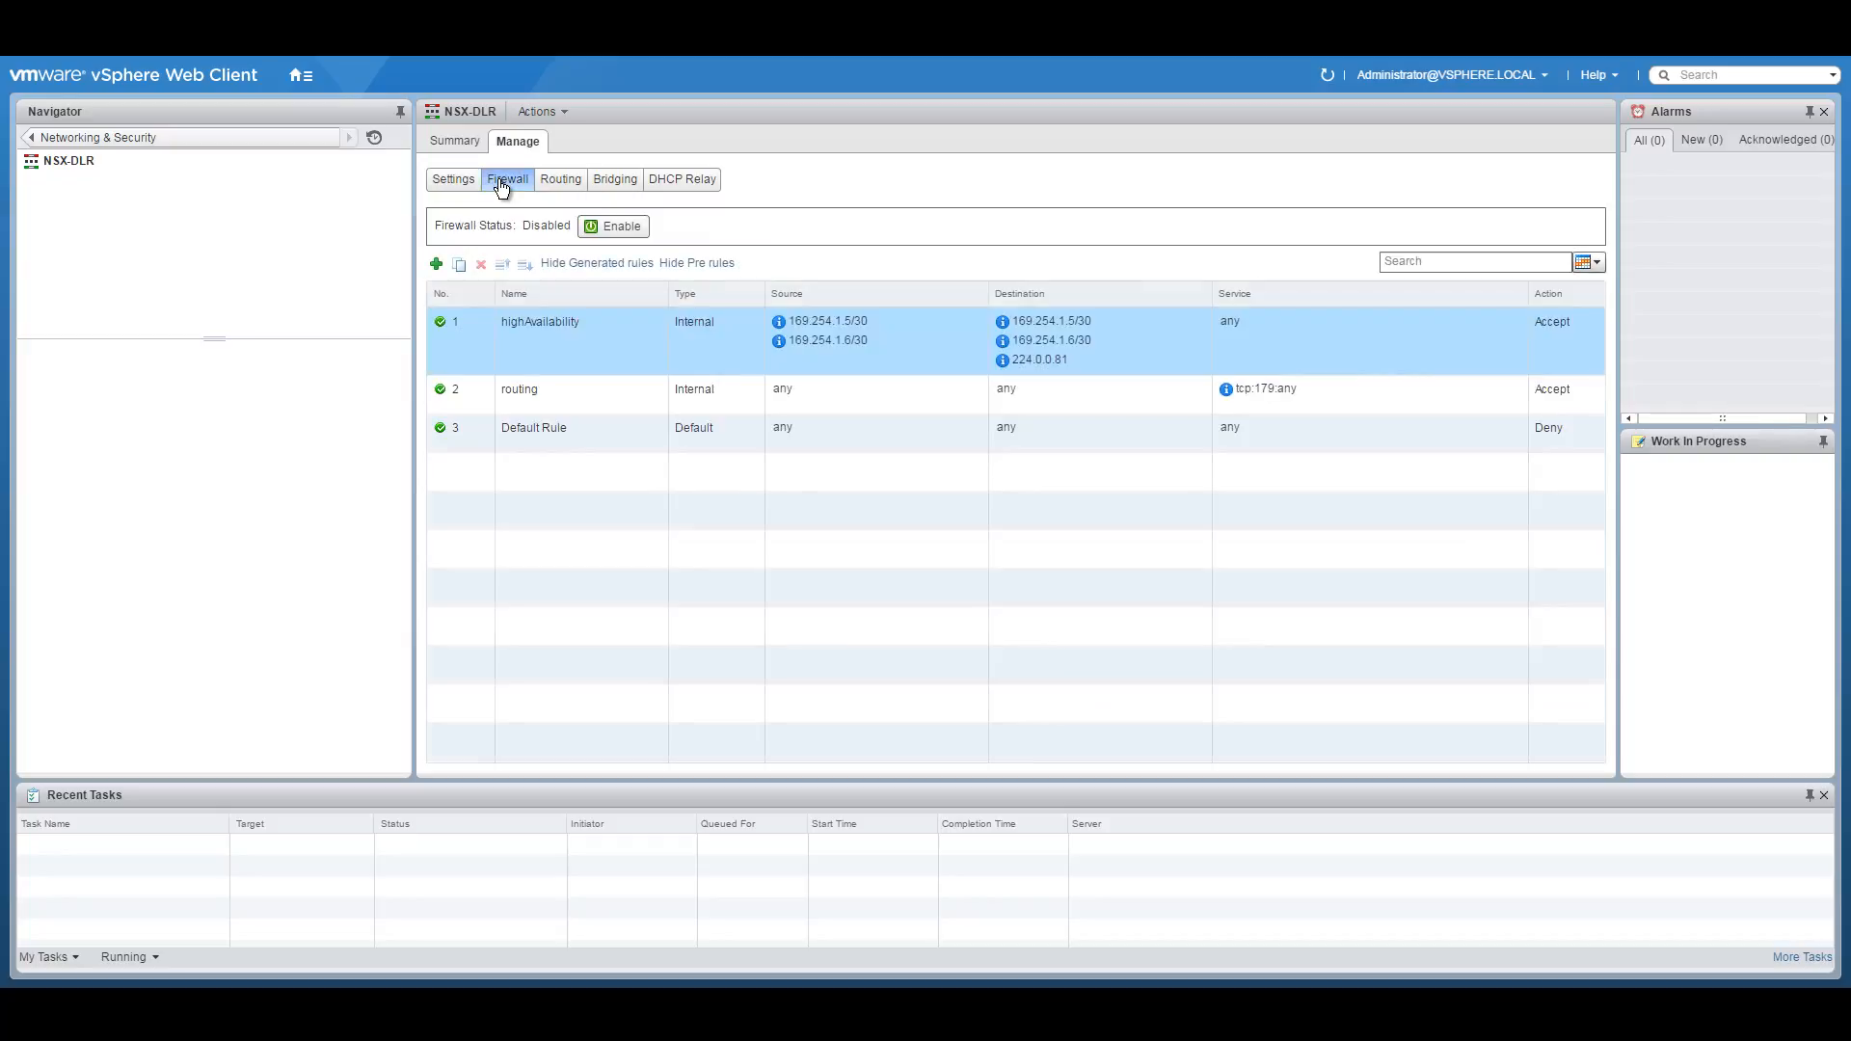
left_click(613, 181)
left_click(474, 186)
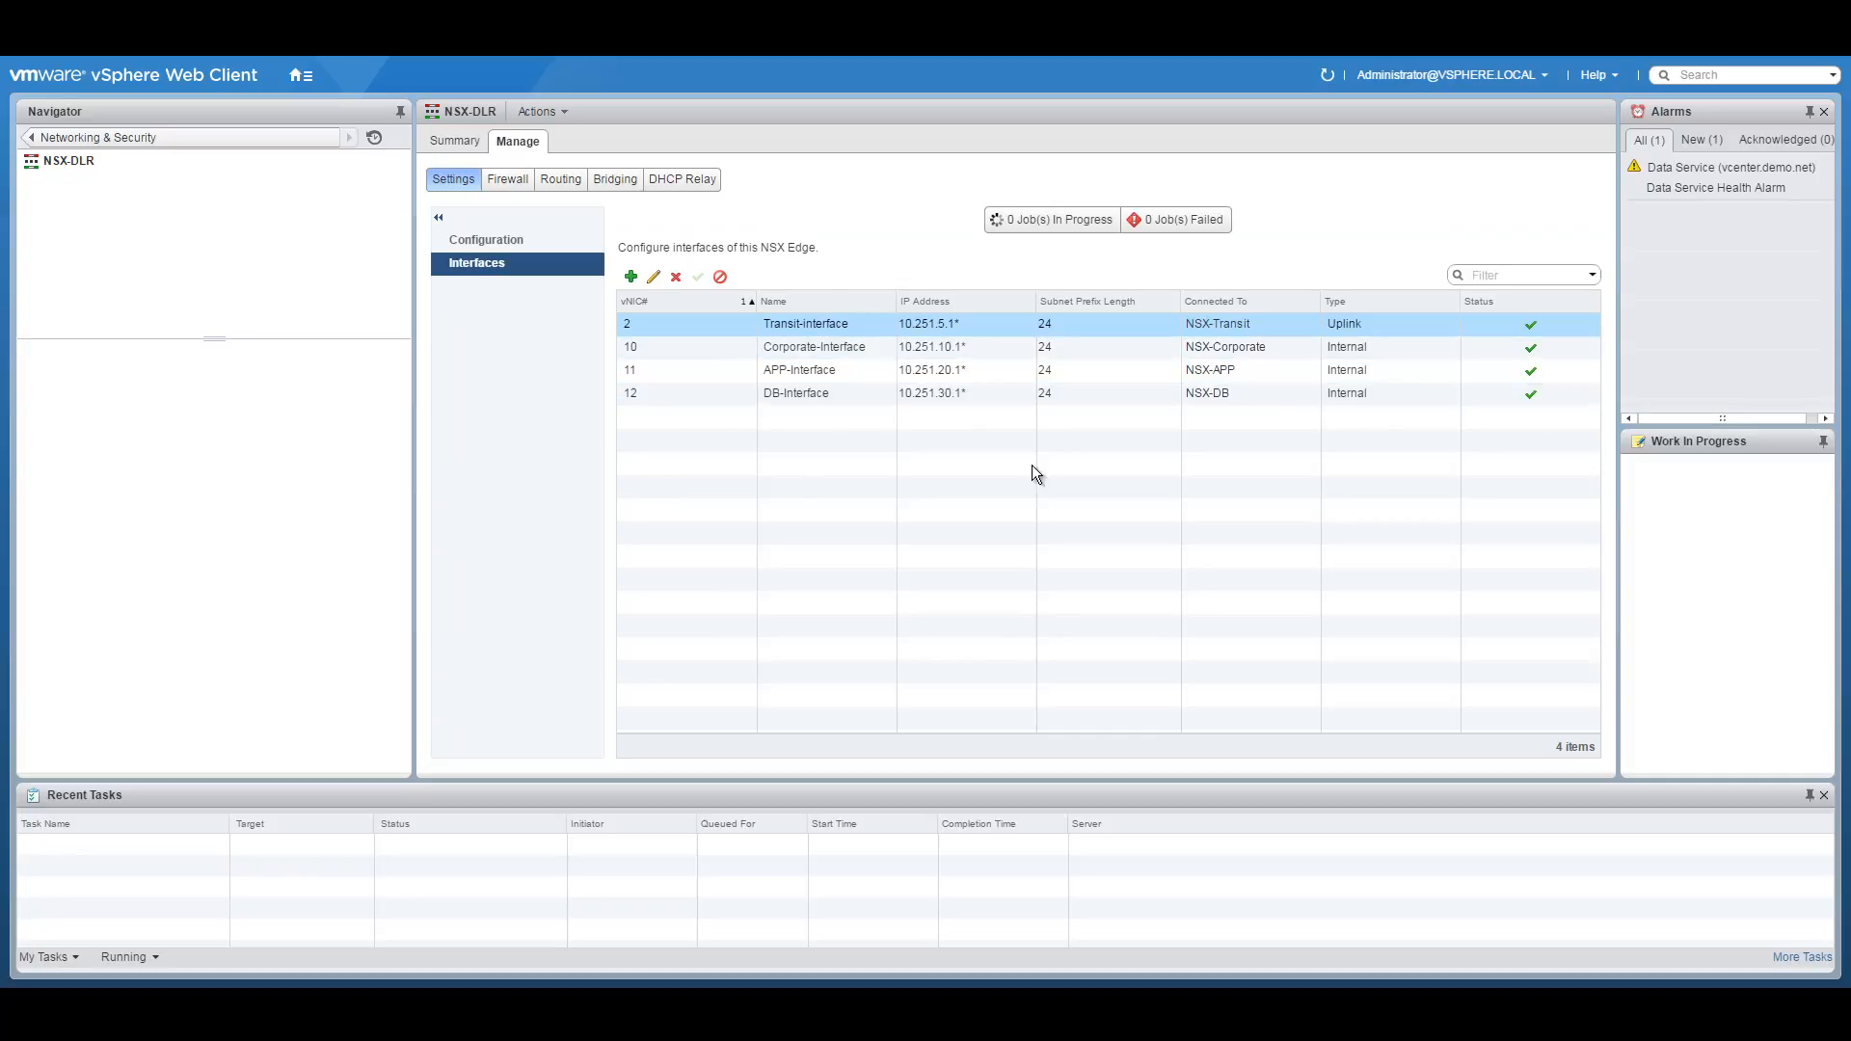
left_click(32, 141)
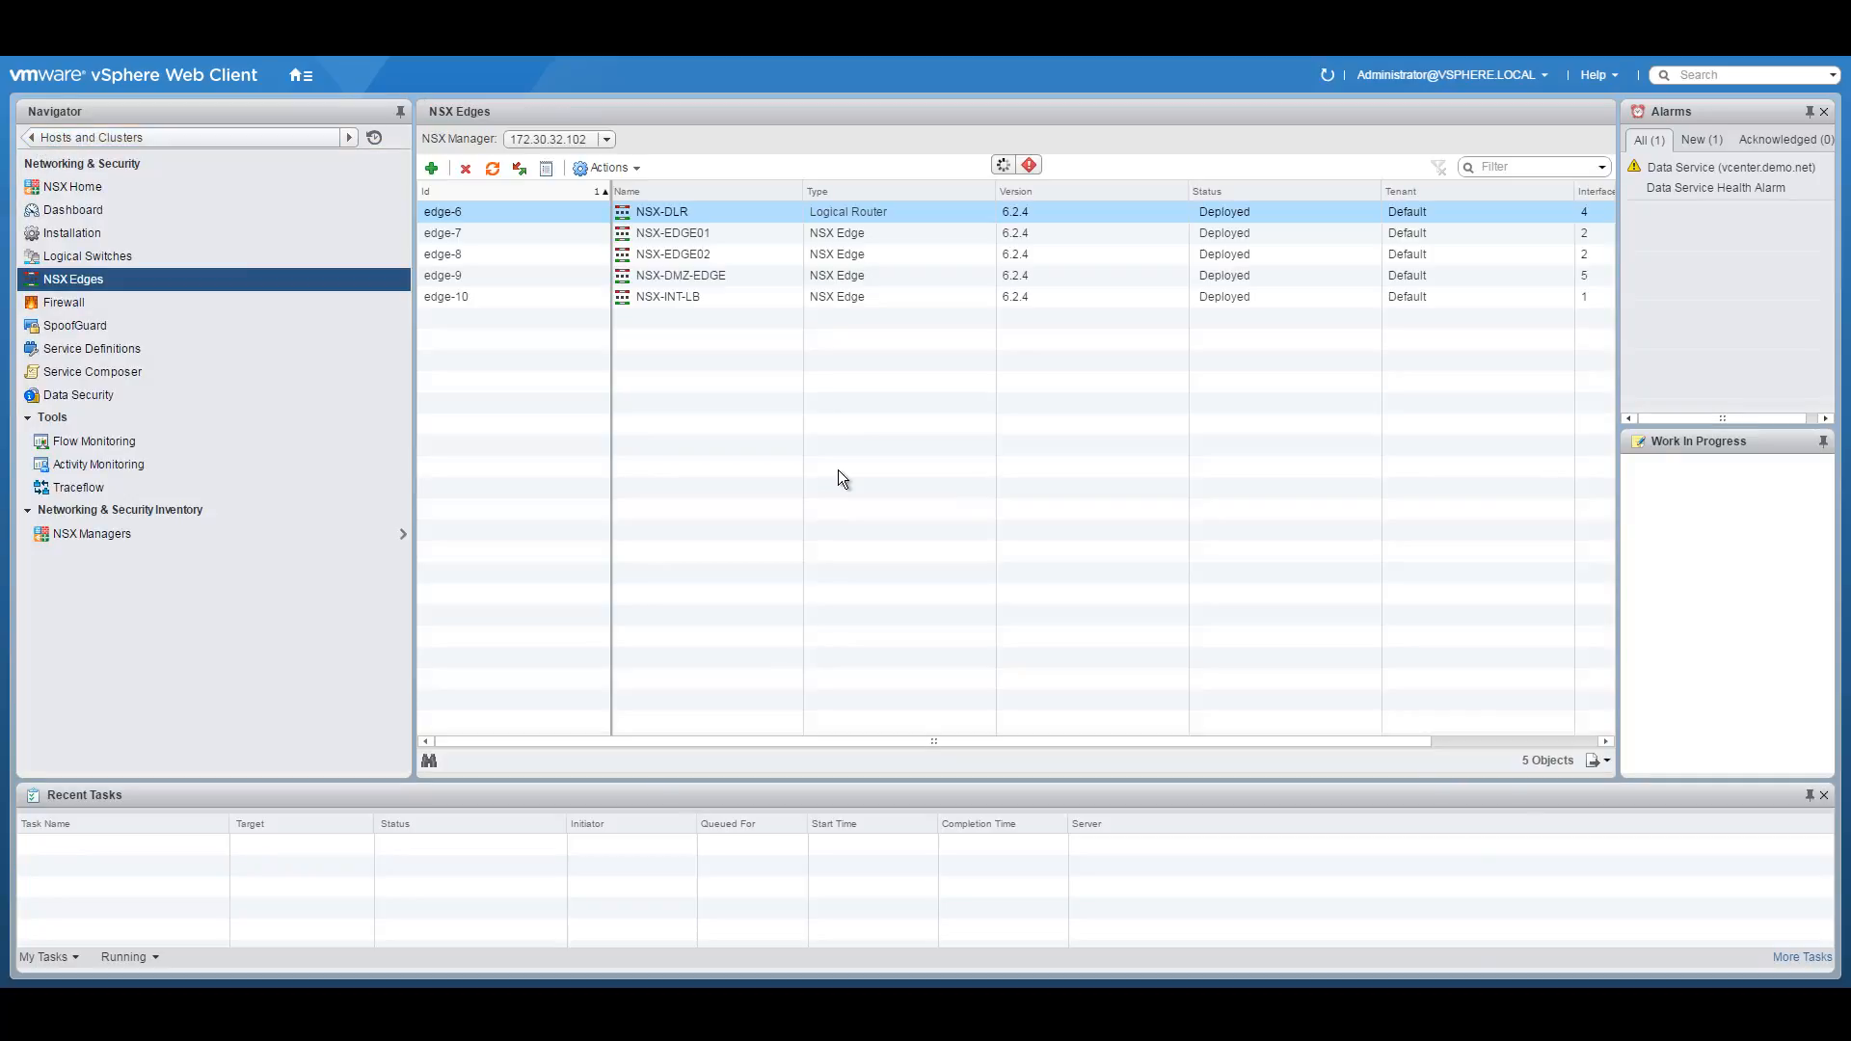
Inspect NSX-EDGE01's interfaces (uplink 10.250.250.3/28, Transit-Interface 10.251.5.3/24), configuration and summary.
double_click(700, 241)
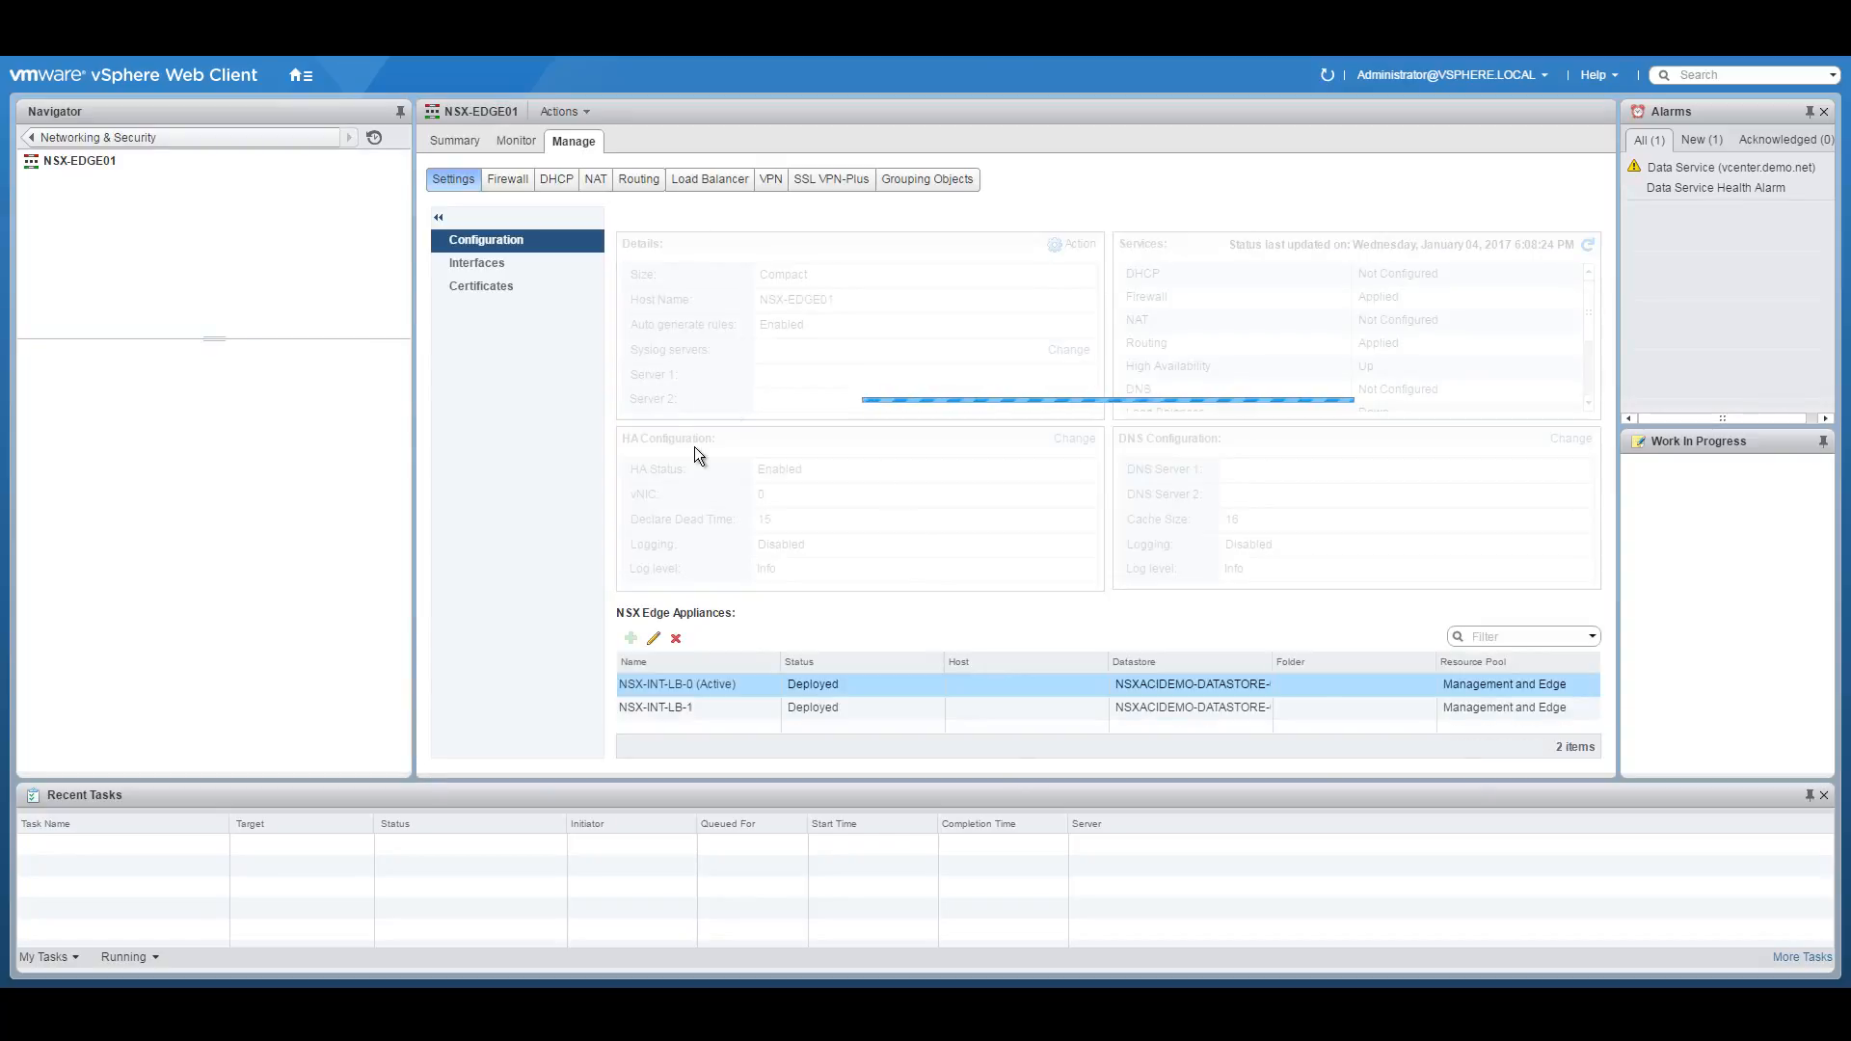
left_click(501, 264)
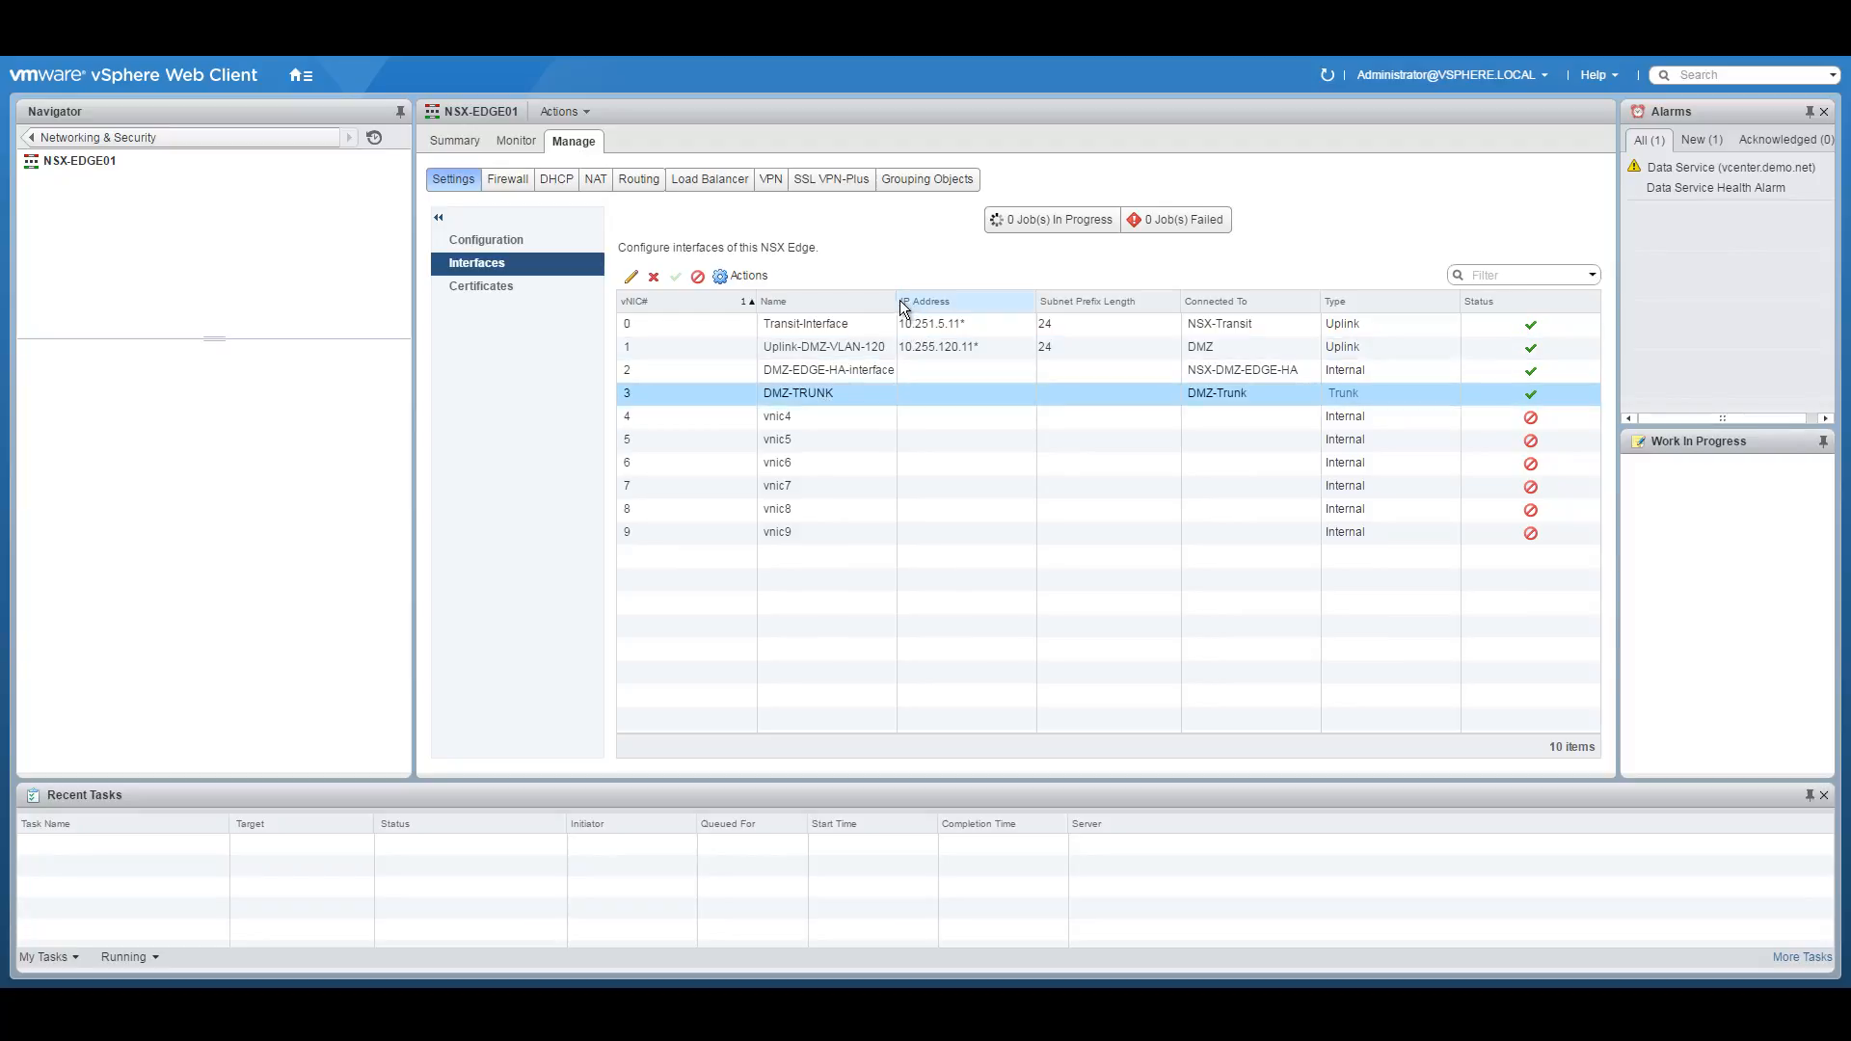
left_click_drag(898, 301, 954, 301)
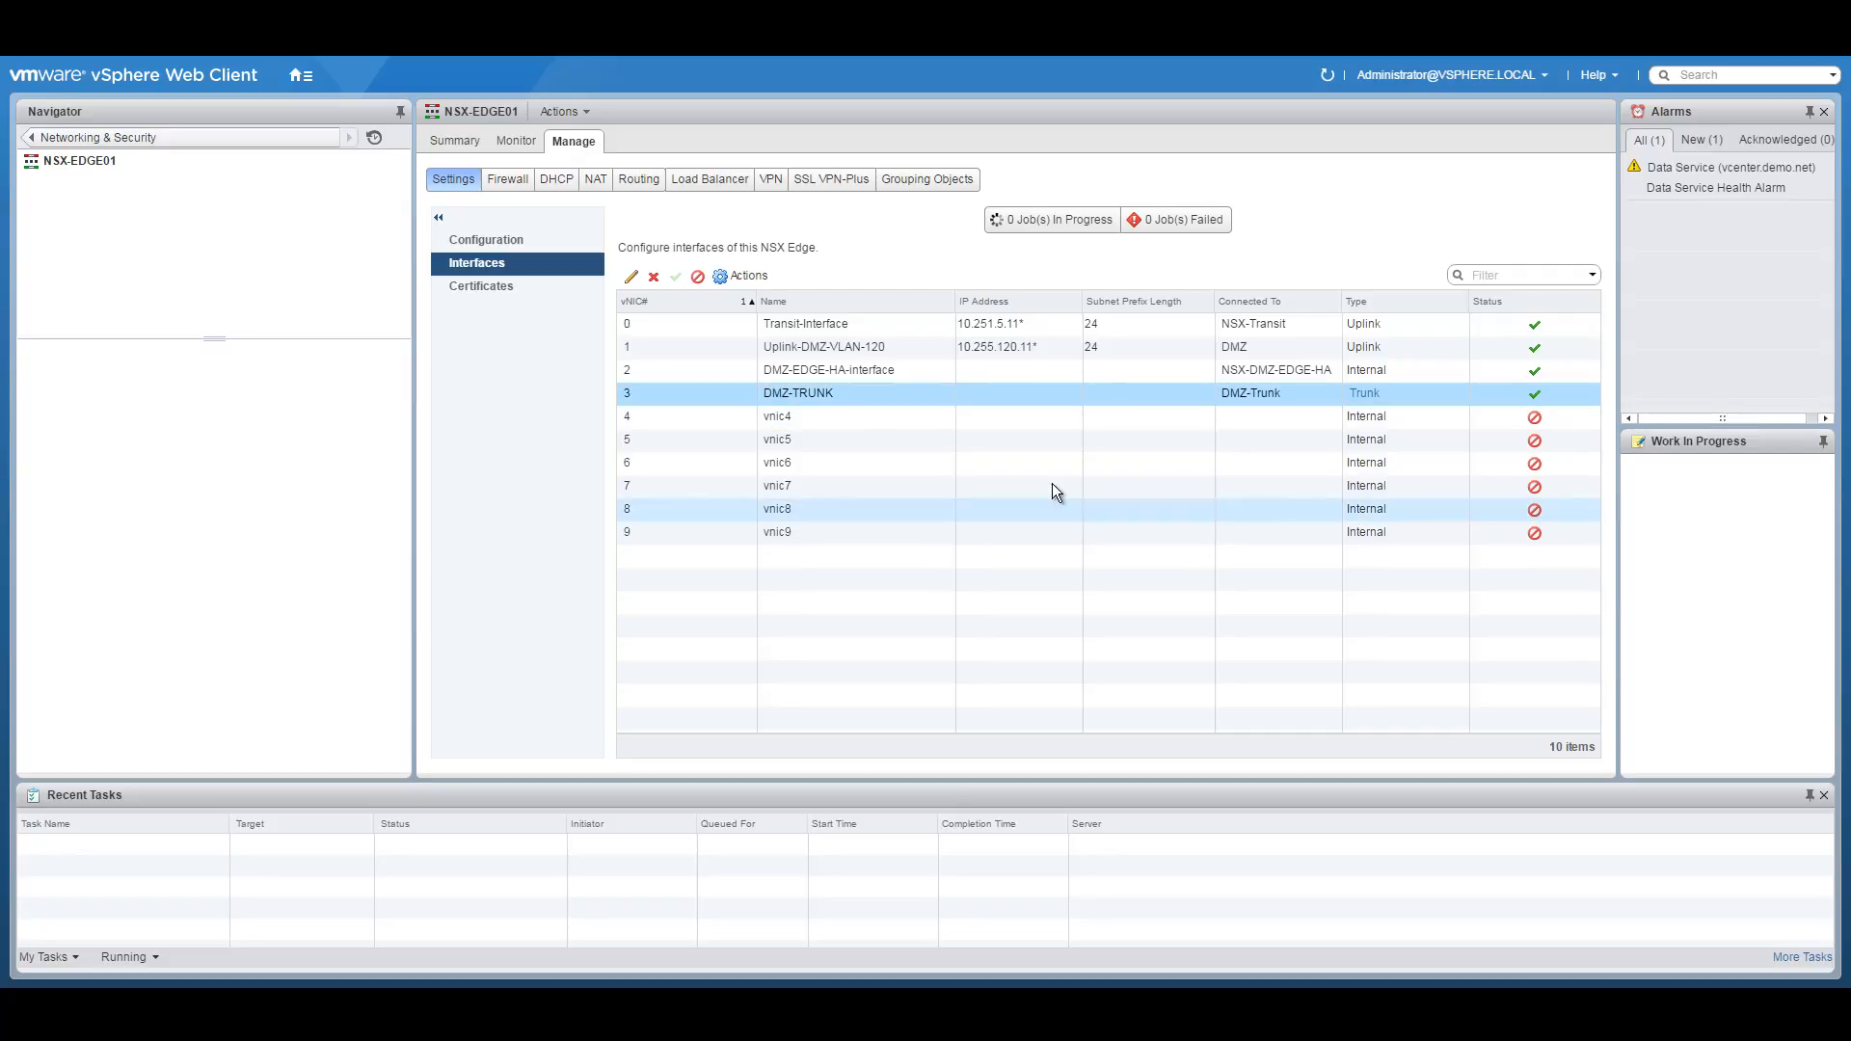
left_click(488, 240)
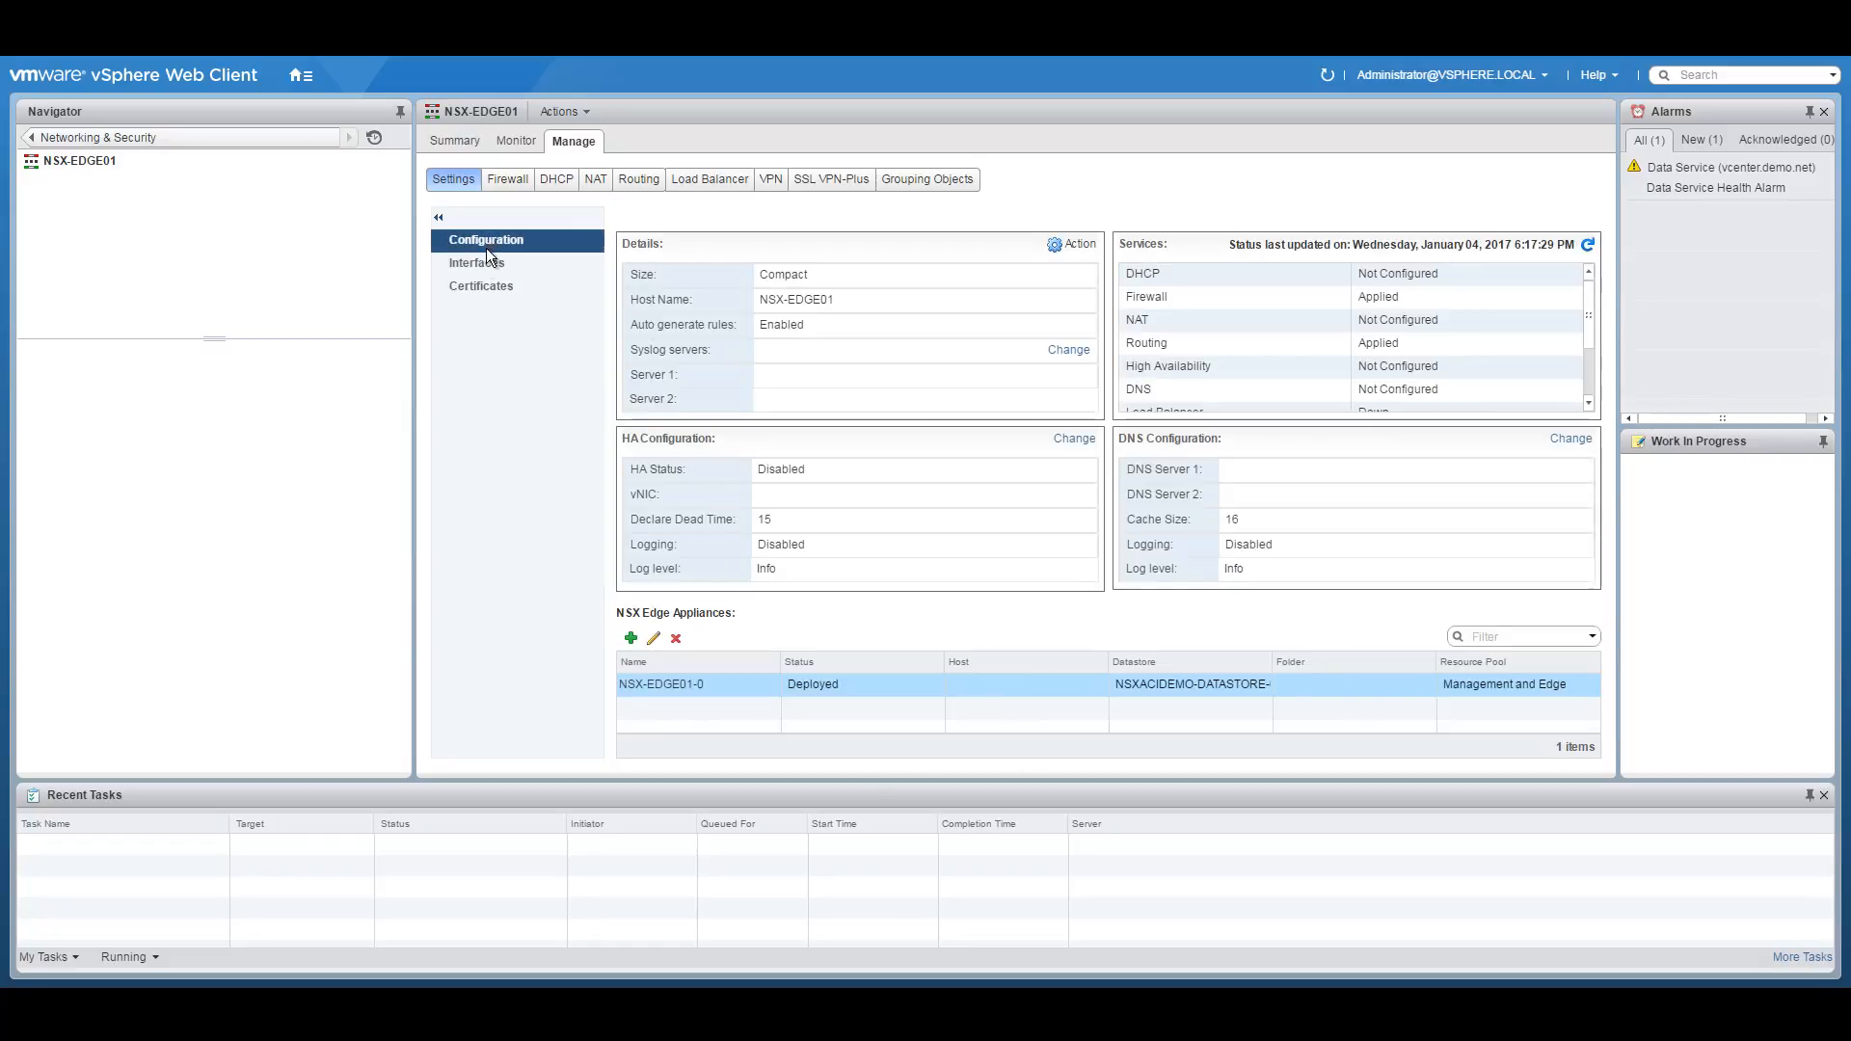
left_click(478, 260)
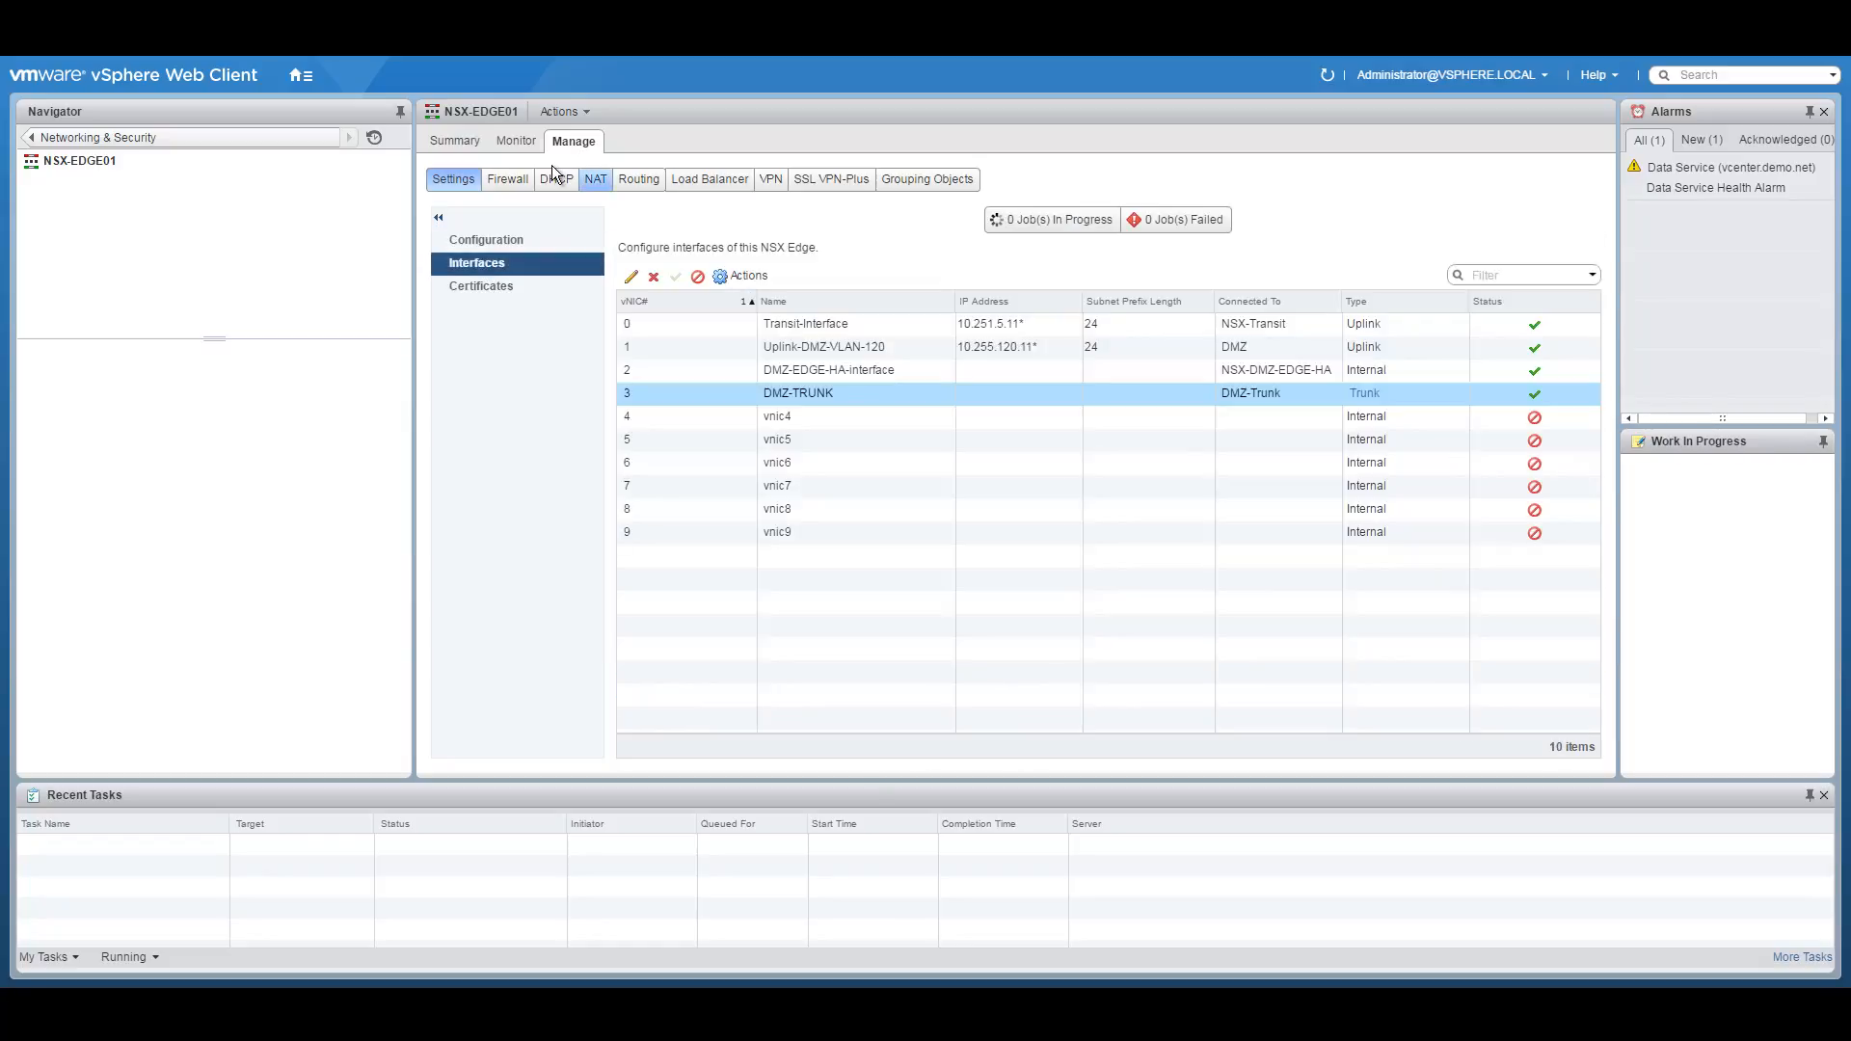
left_click(465, 142)
left_click(87, 137)
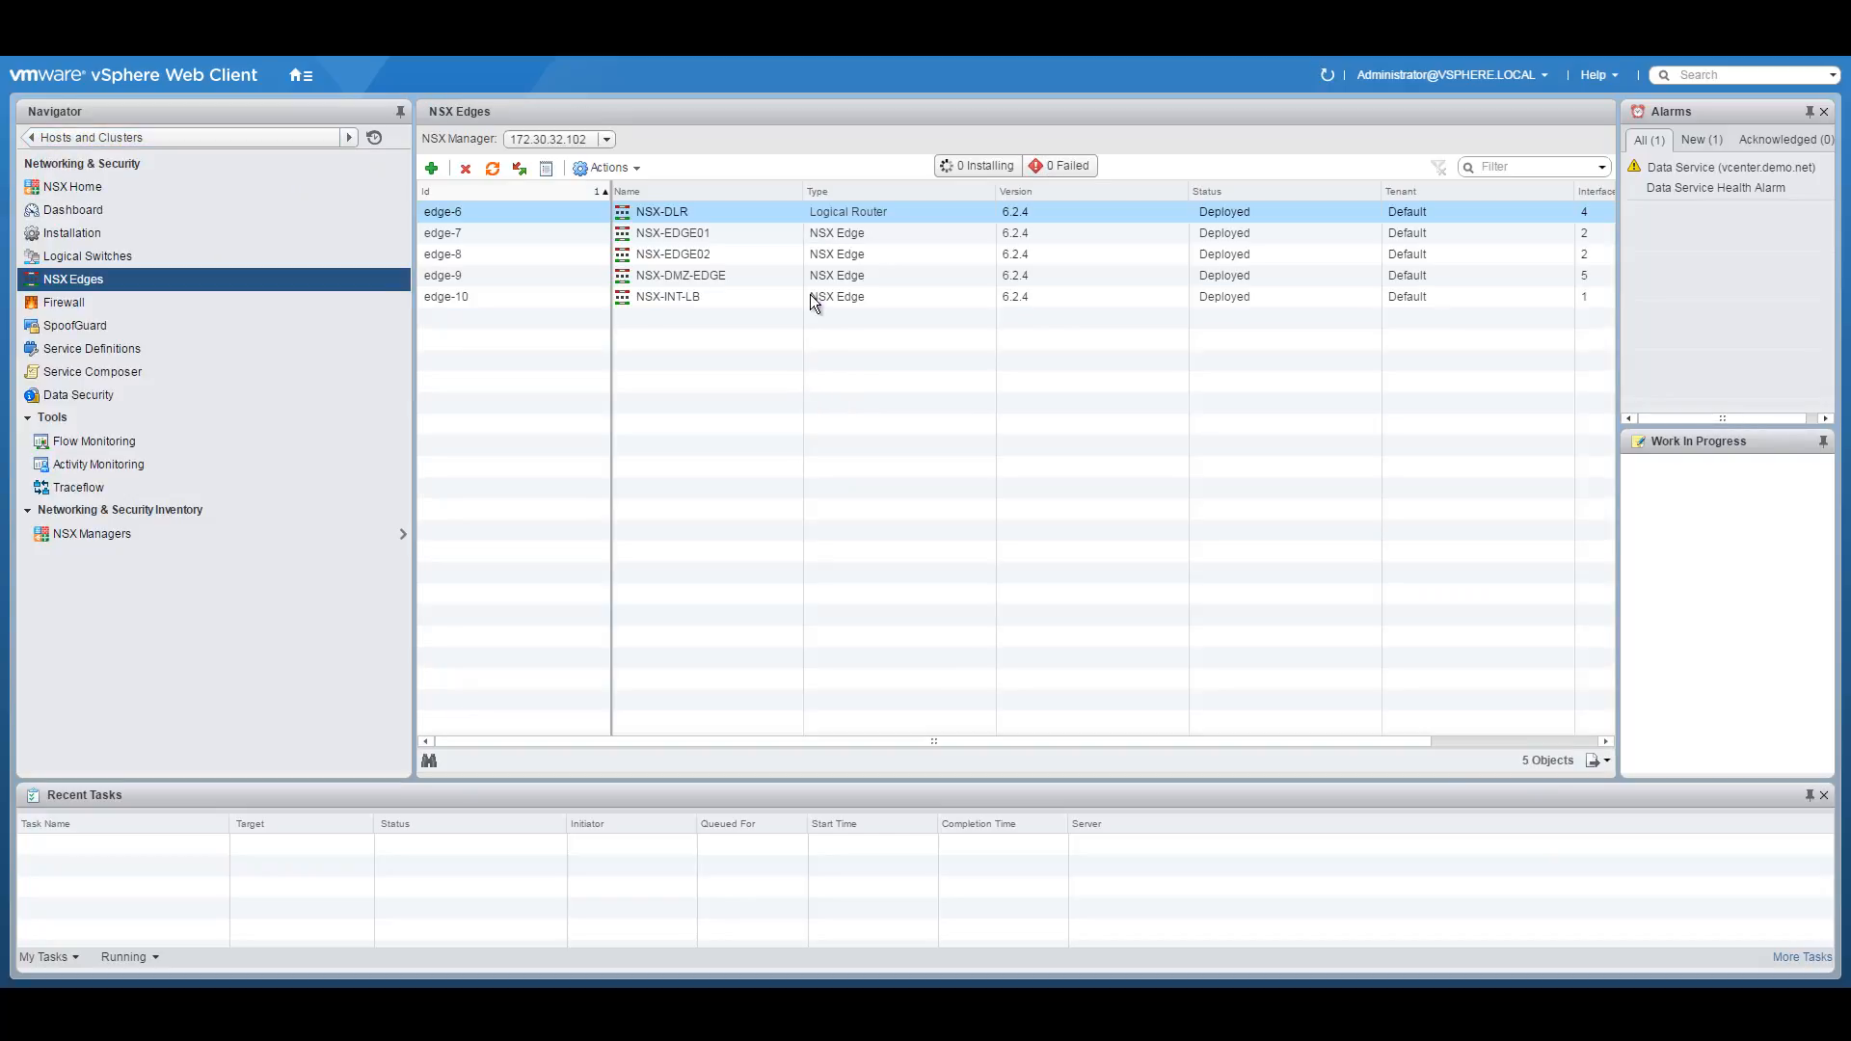
Check NSX-EDGE02's interfaces, summary and recent tasks, then NSX-DMZ-EDGE's interfaces.
double_click(709, 252)
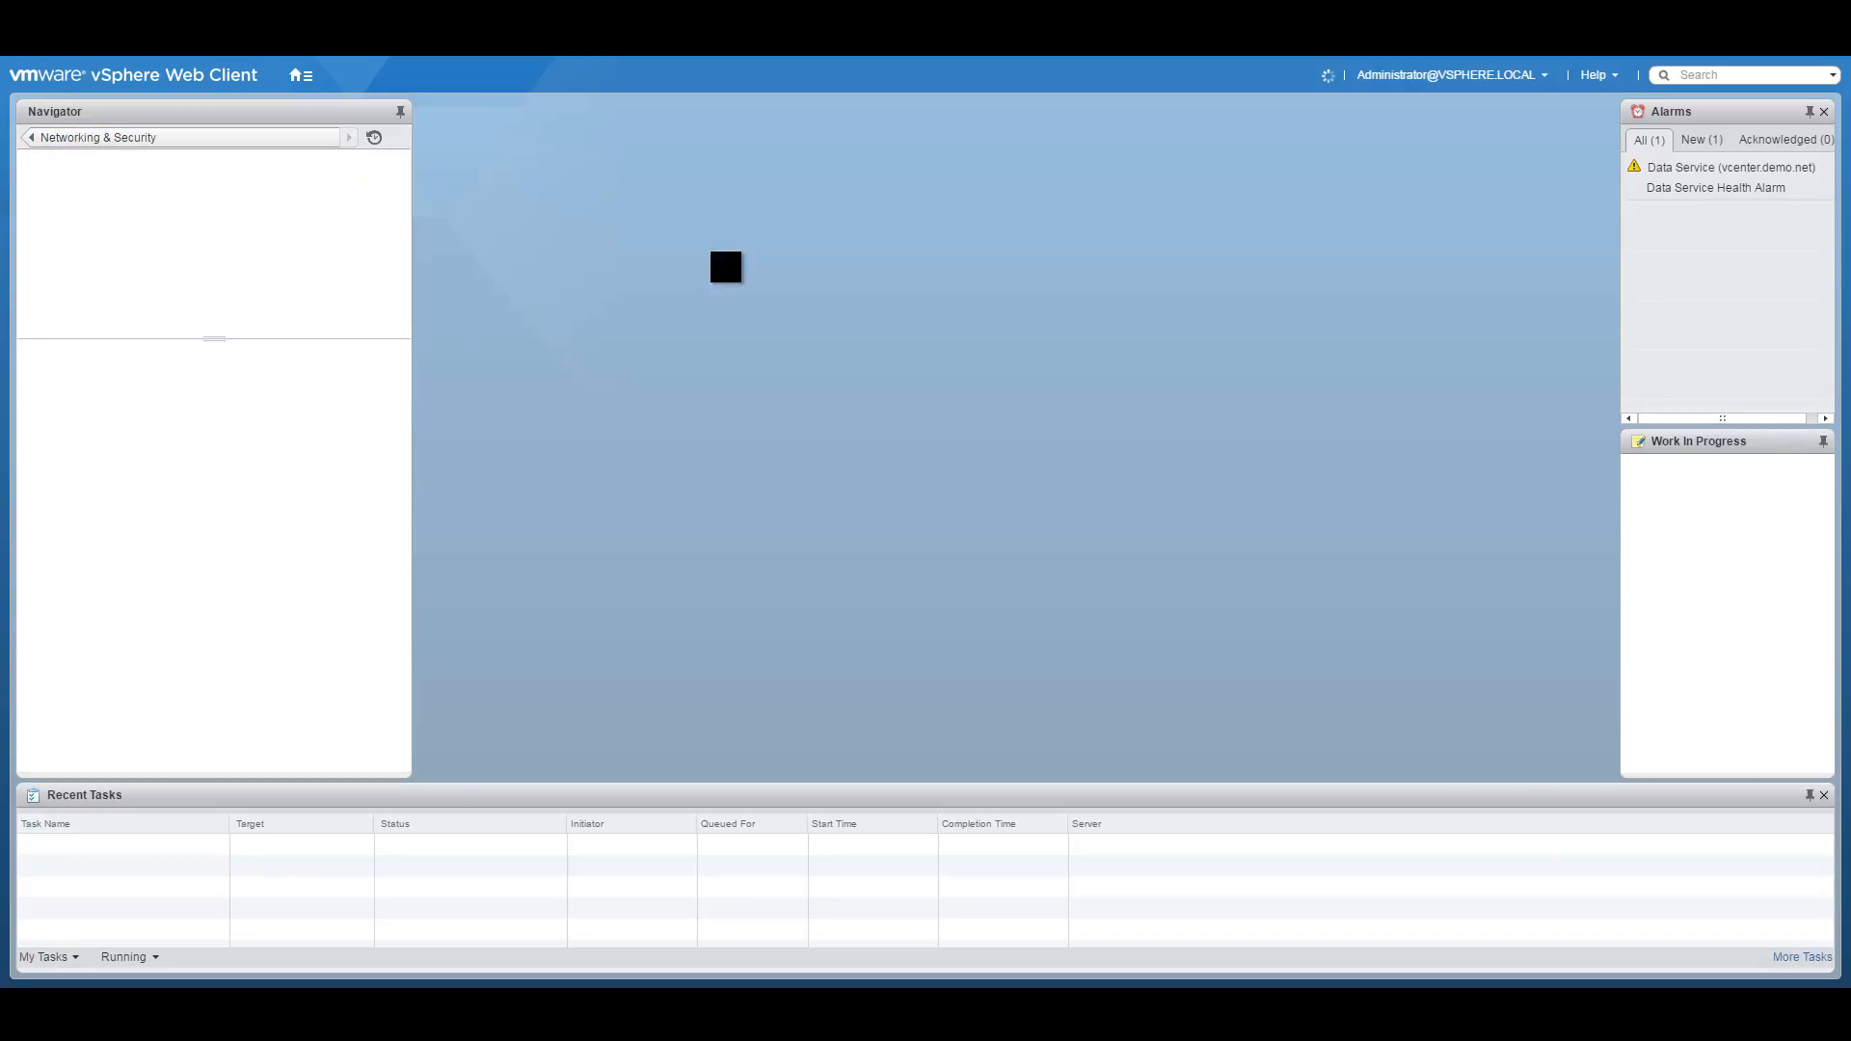
left_click(564, 137)
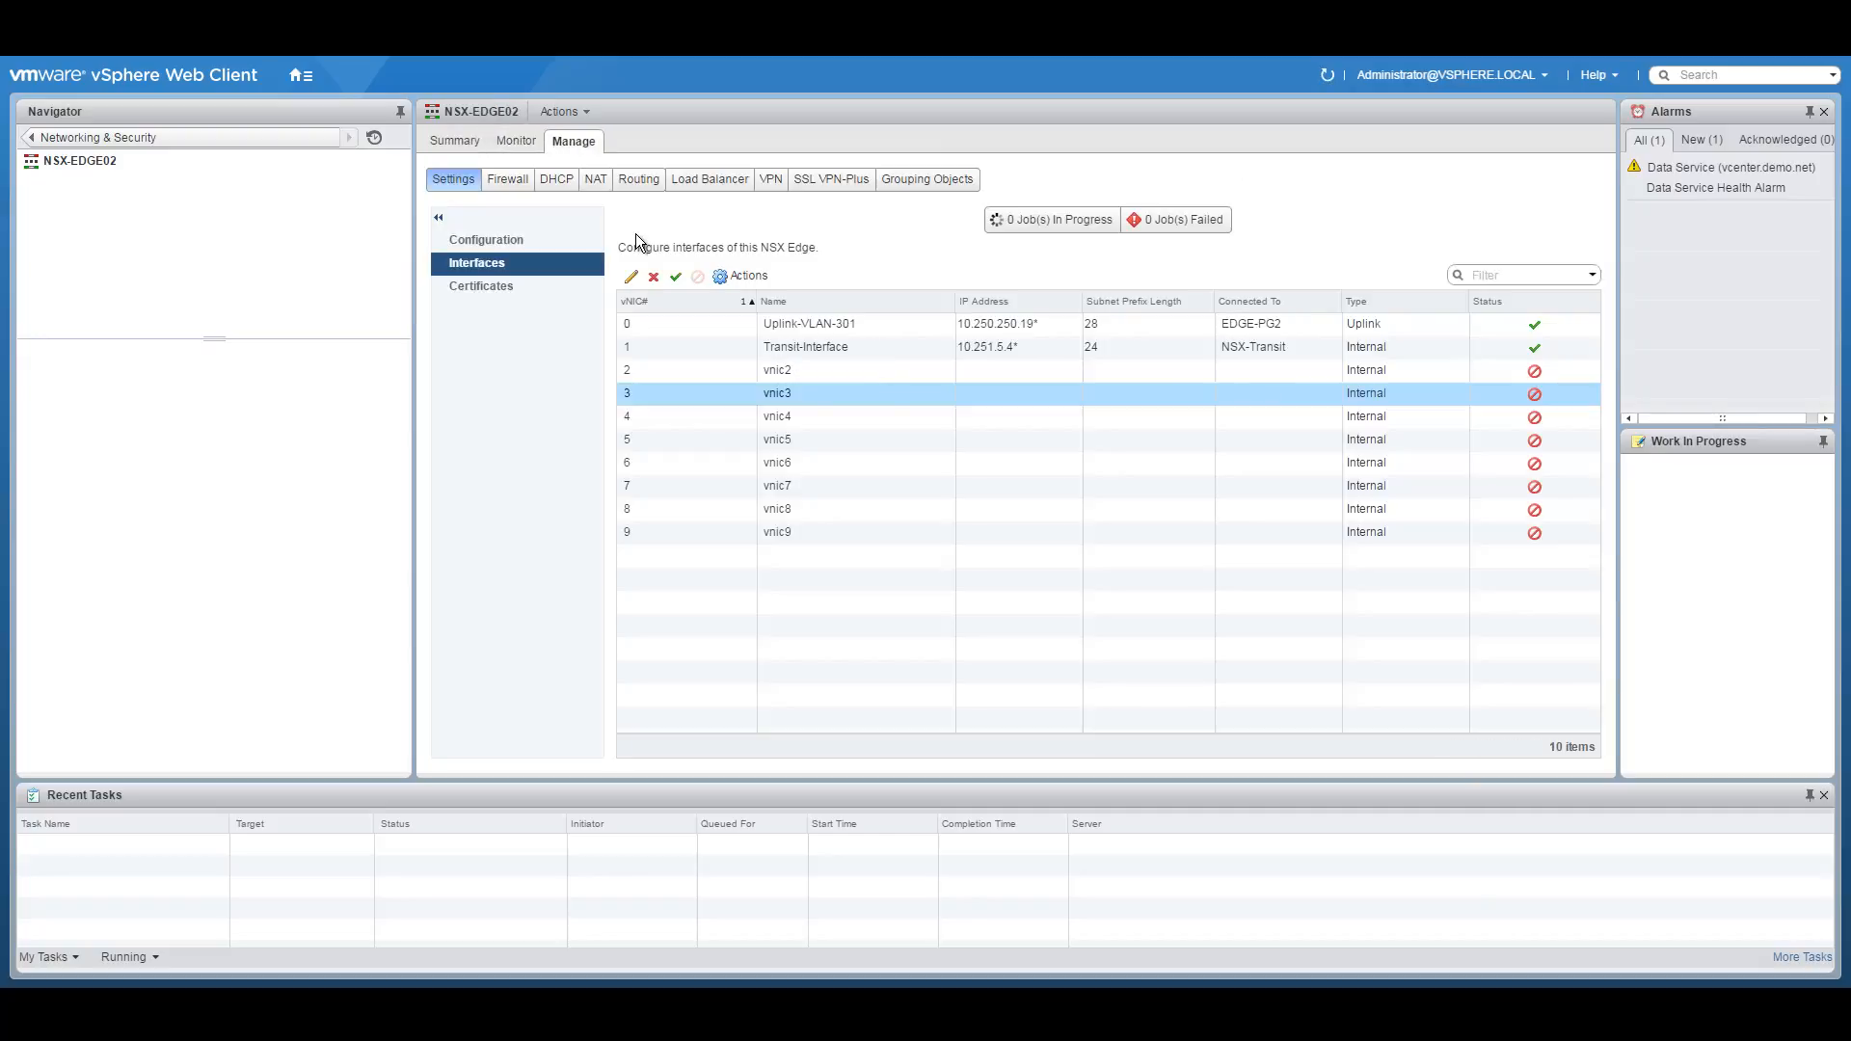
left_click(457, 133)
left_click(540, 140)
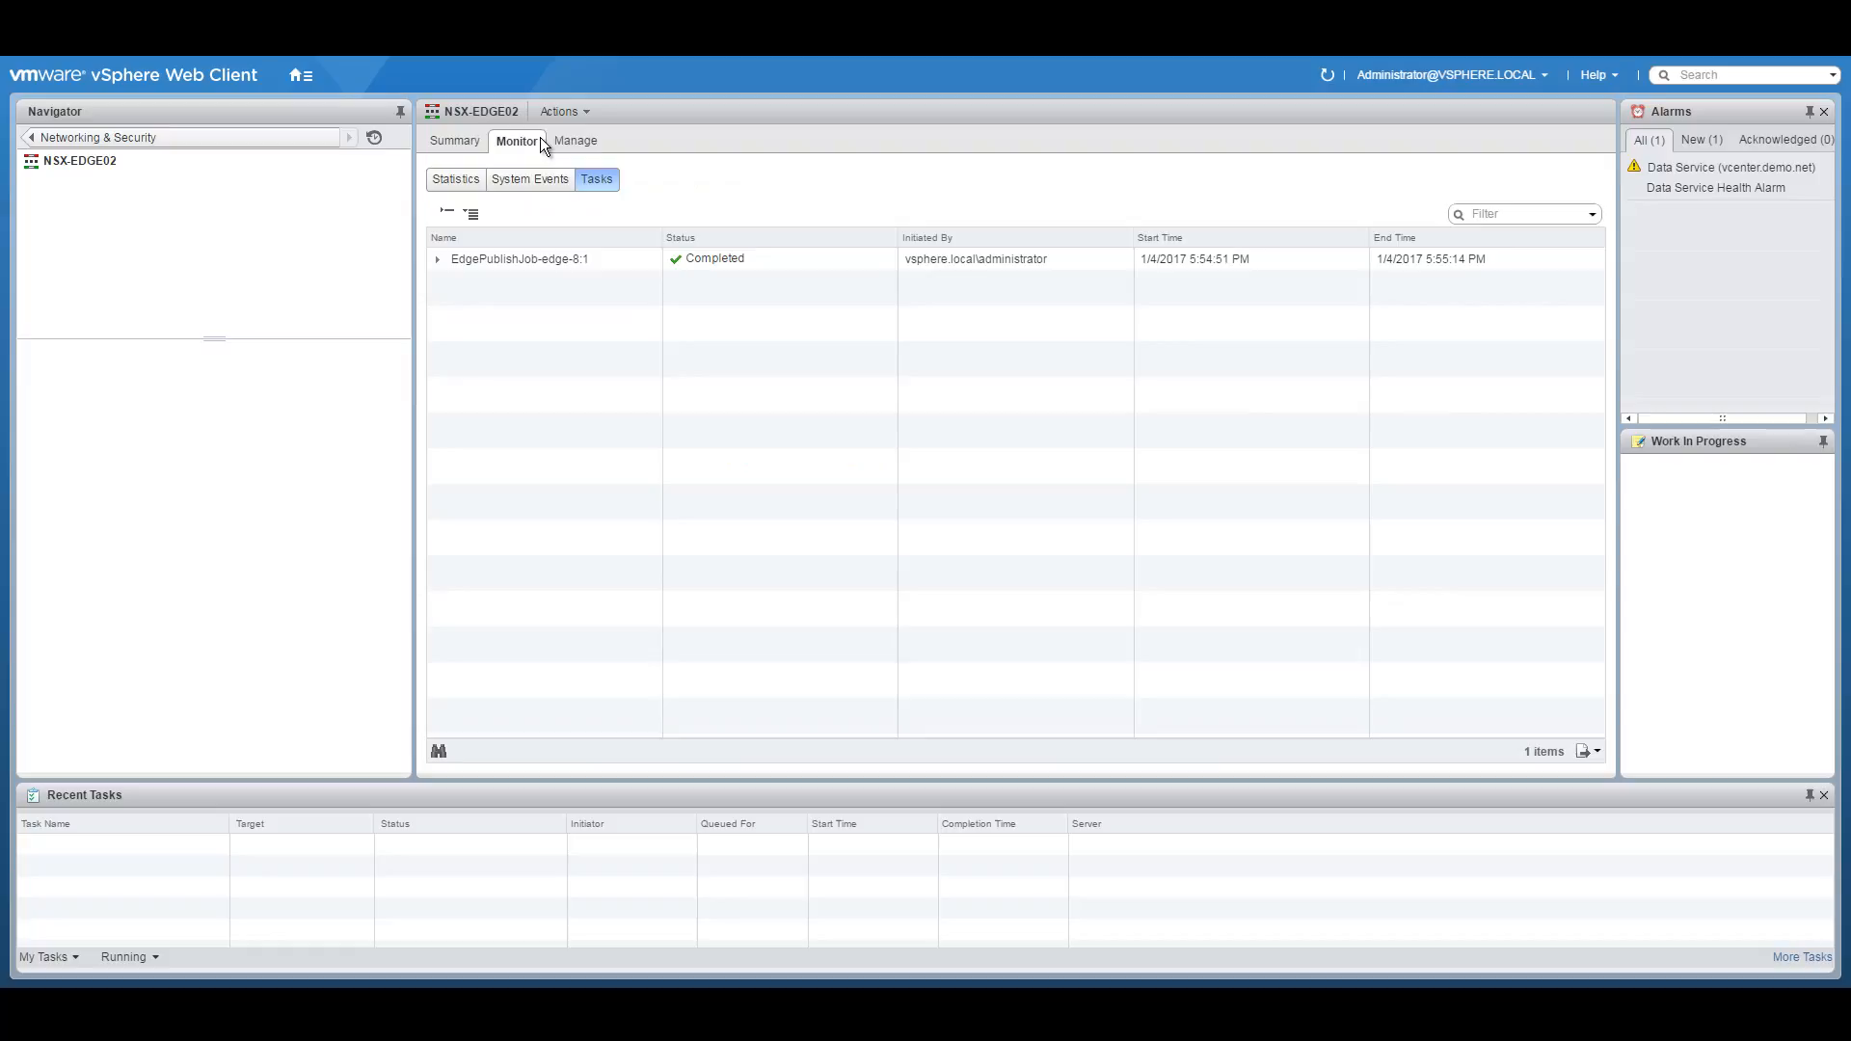
left_click(468, 141)
left_click(33, 138)
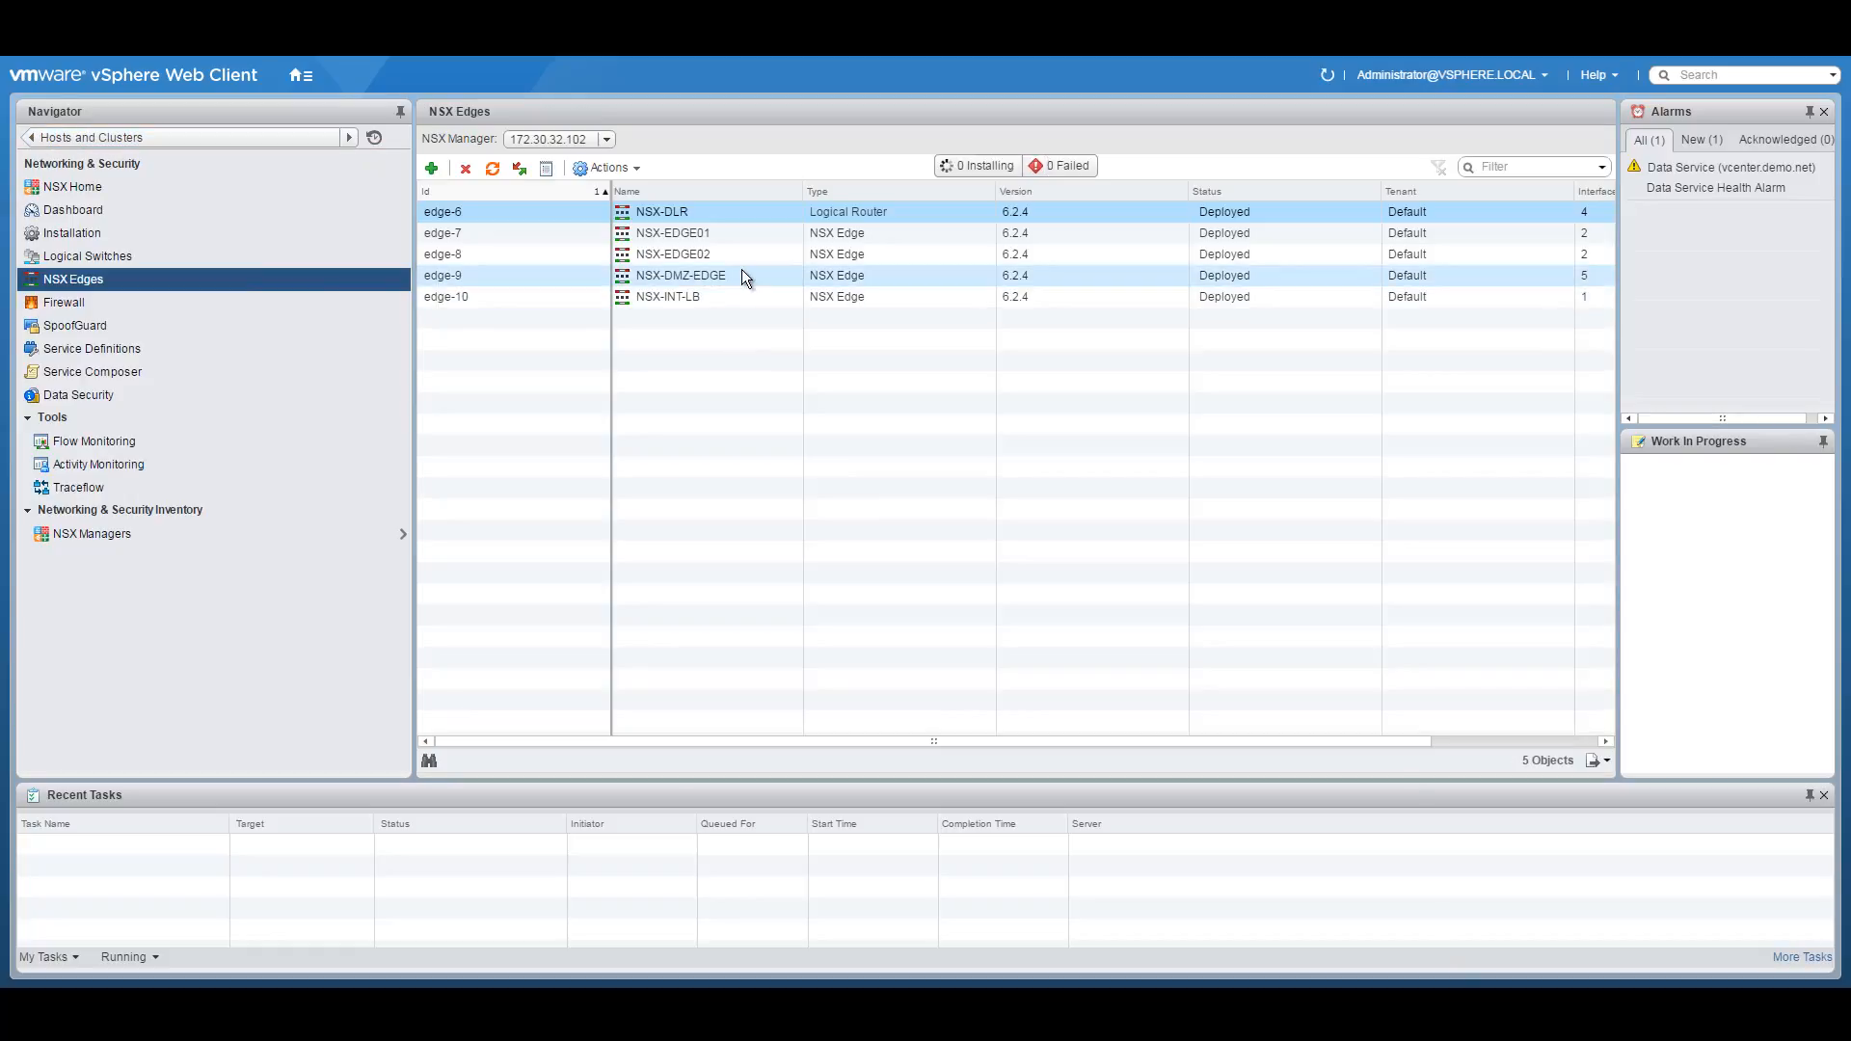
double_click(708, 275)
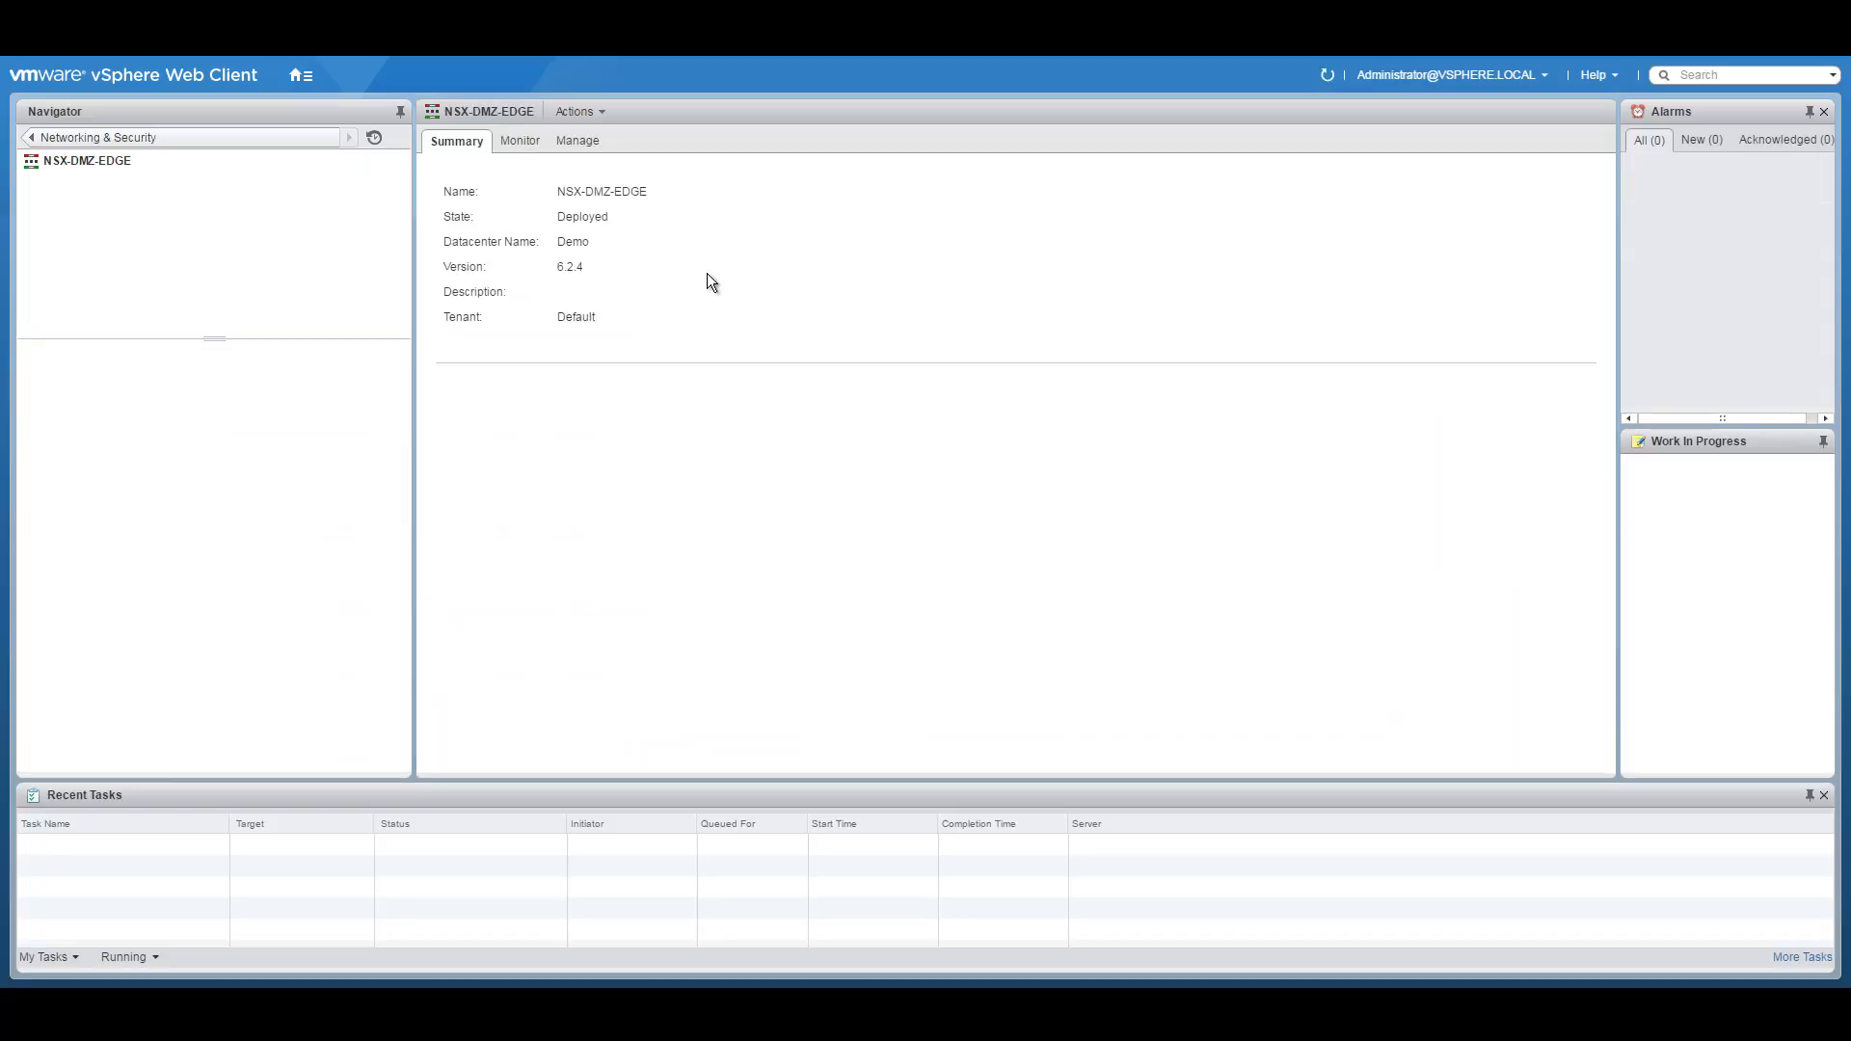
left_click(579, 141)
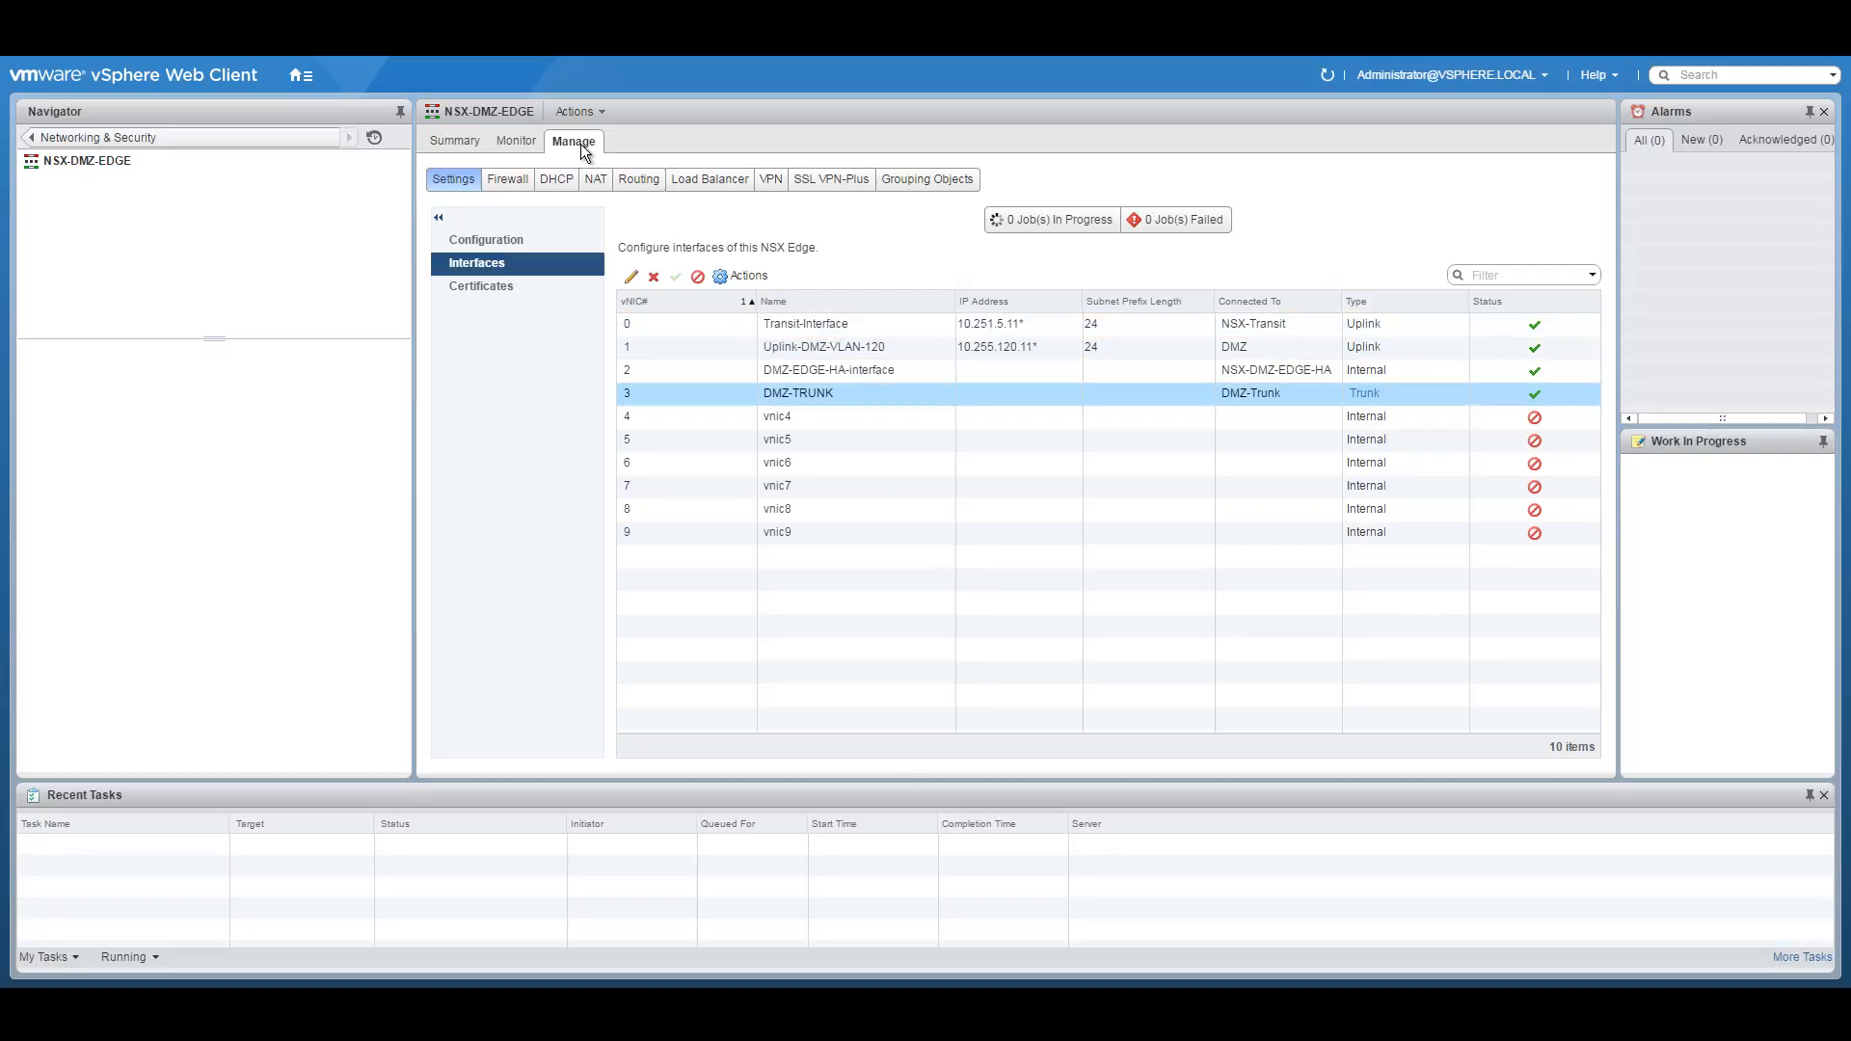
left_click(44, 140)
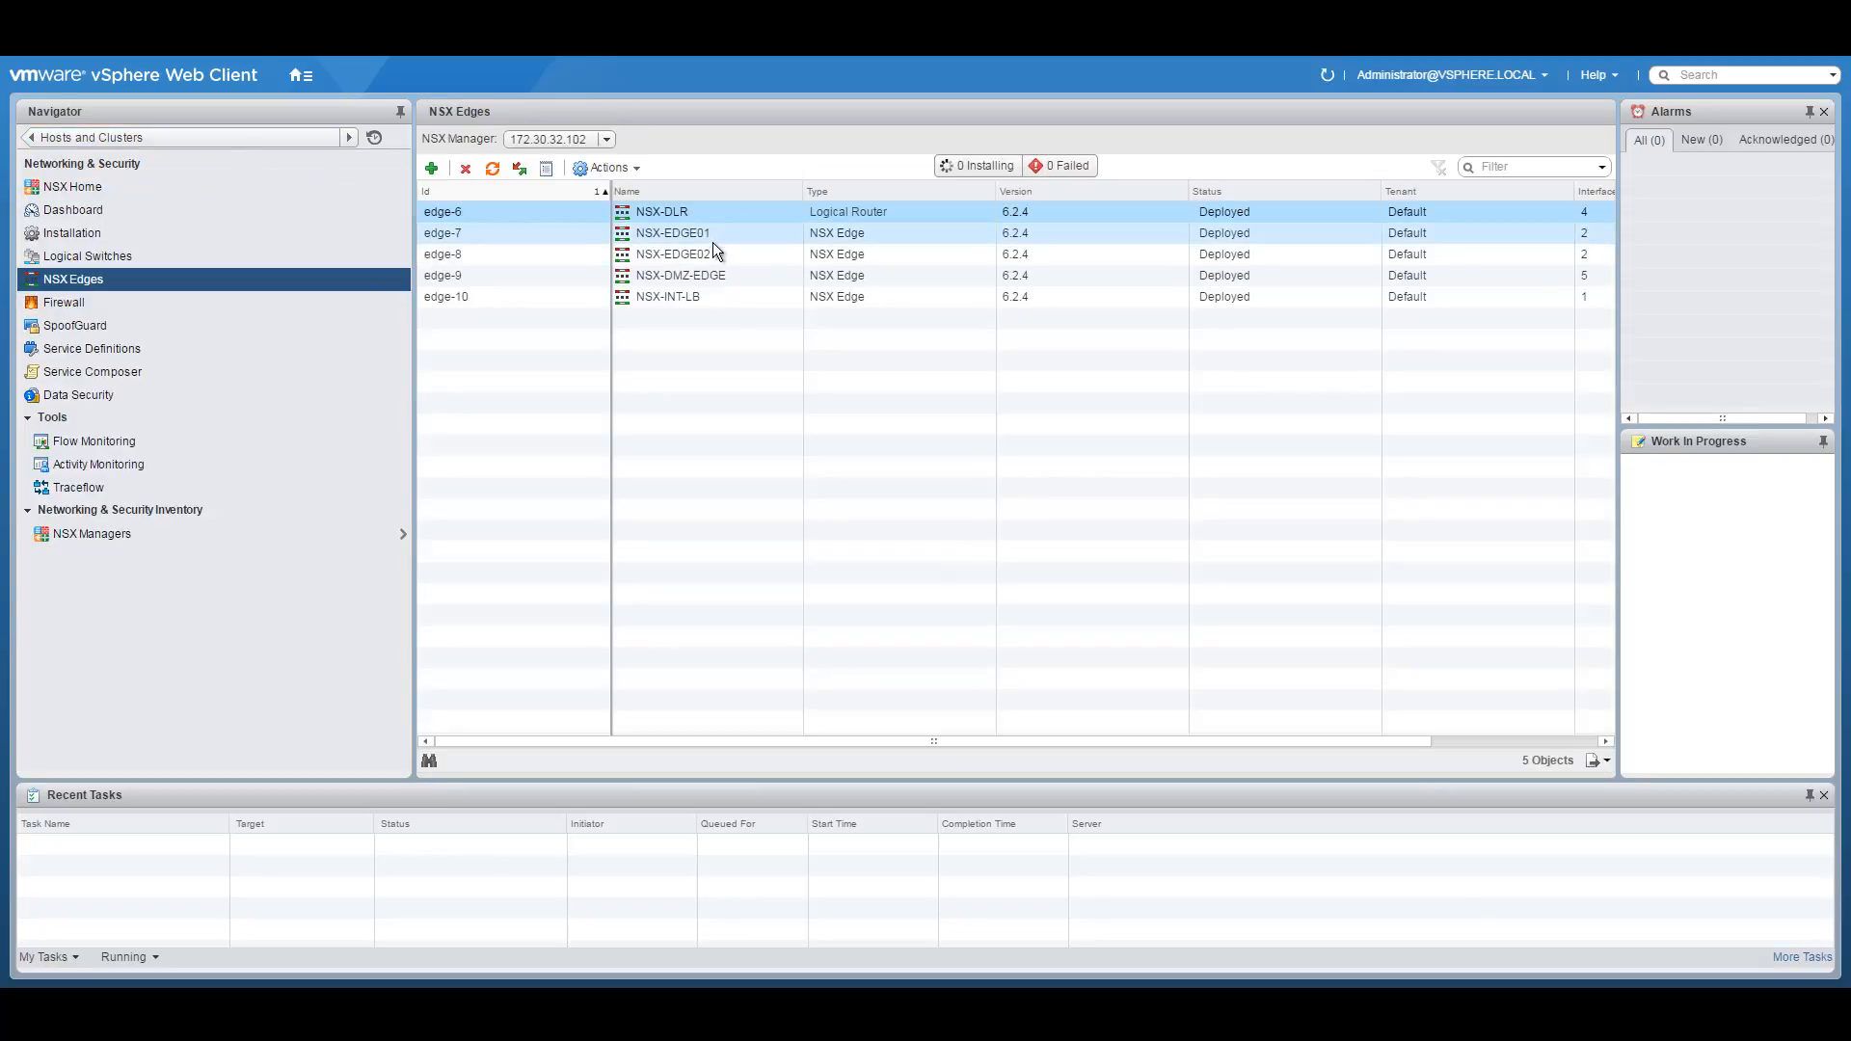
Bring up NSX-EDGE01's configuration details: compact size, routing applied, one deployed appliance.
left_click(715, 235)
double_click(714, 235)
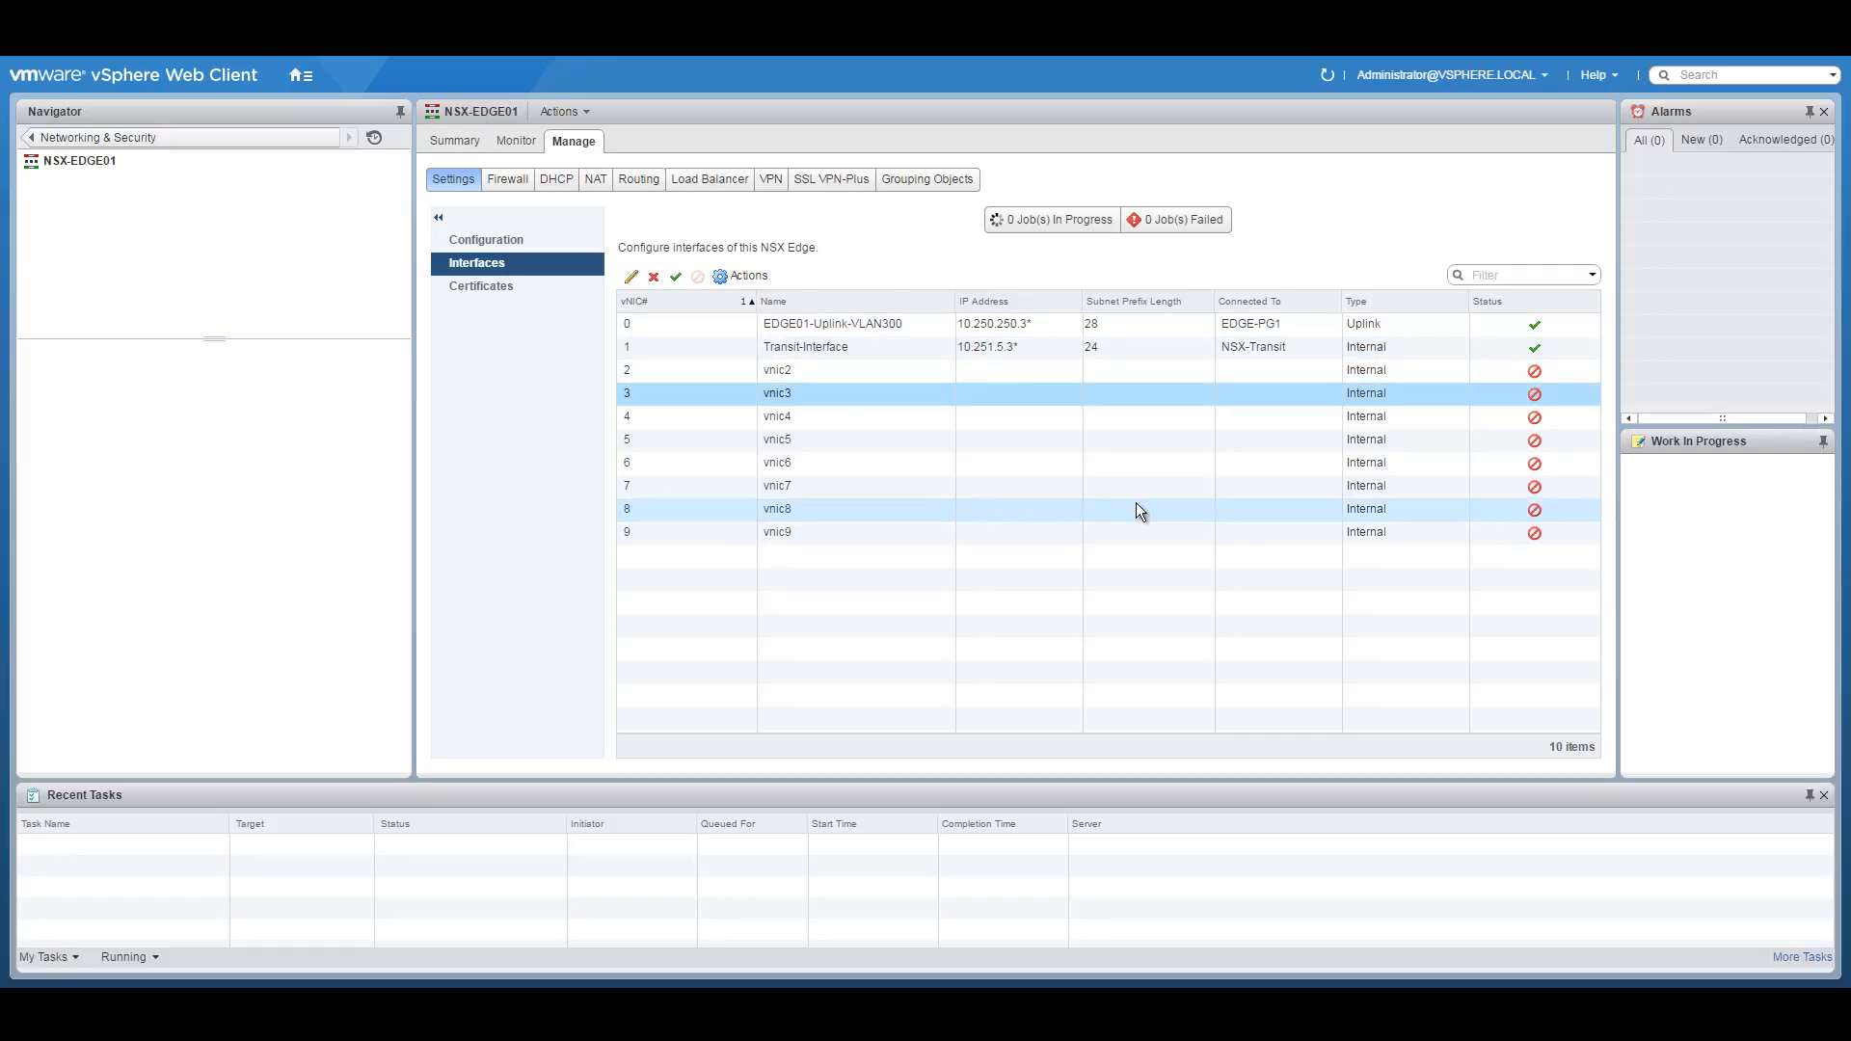
left_click(556, 239)
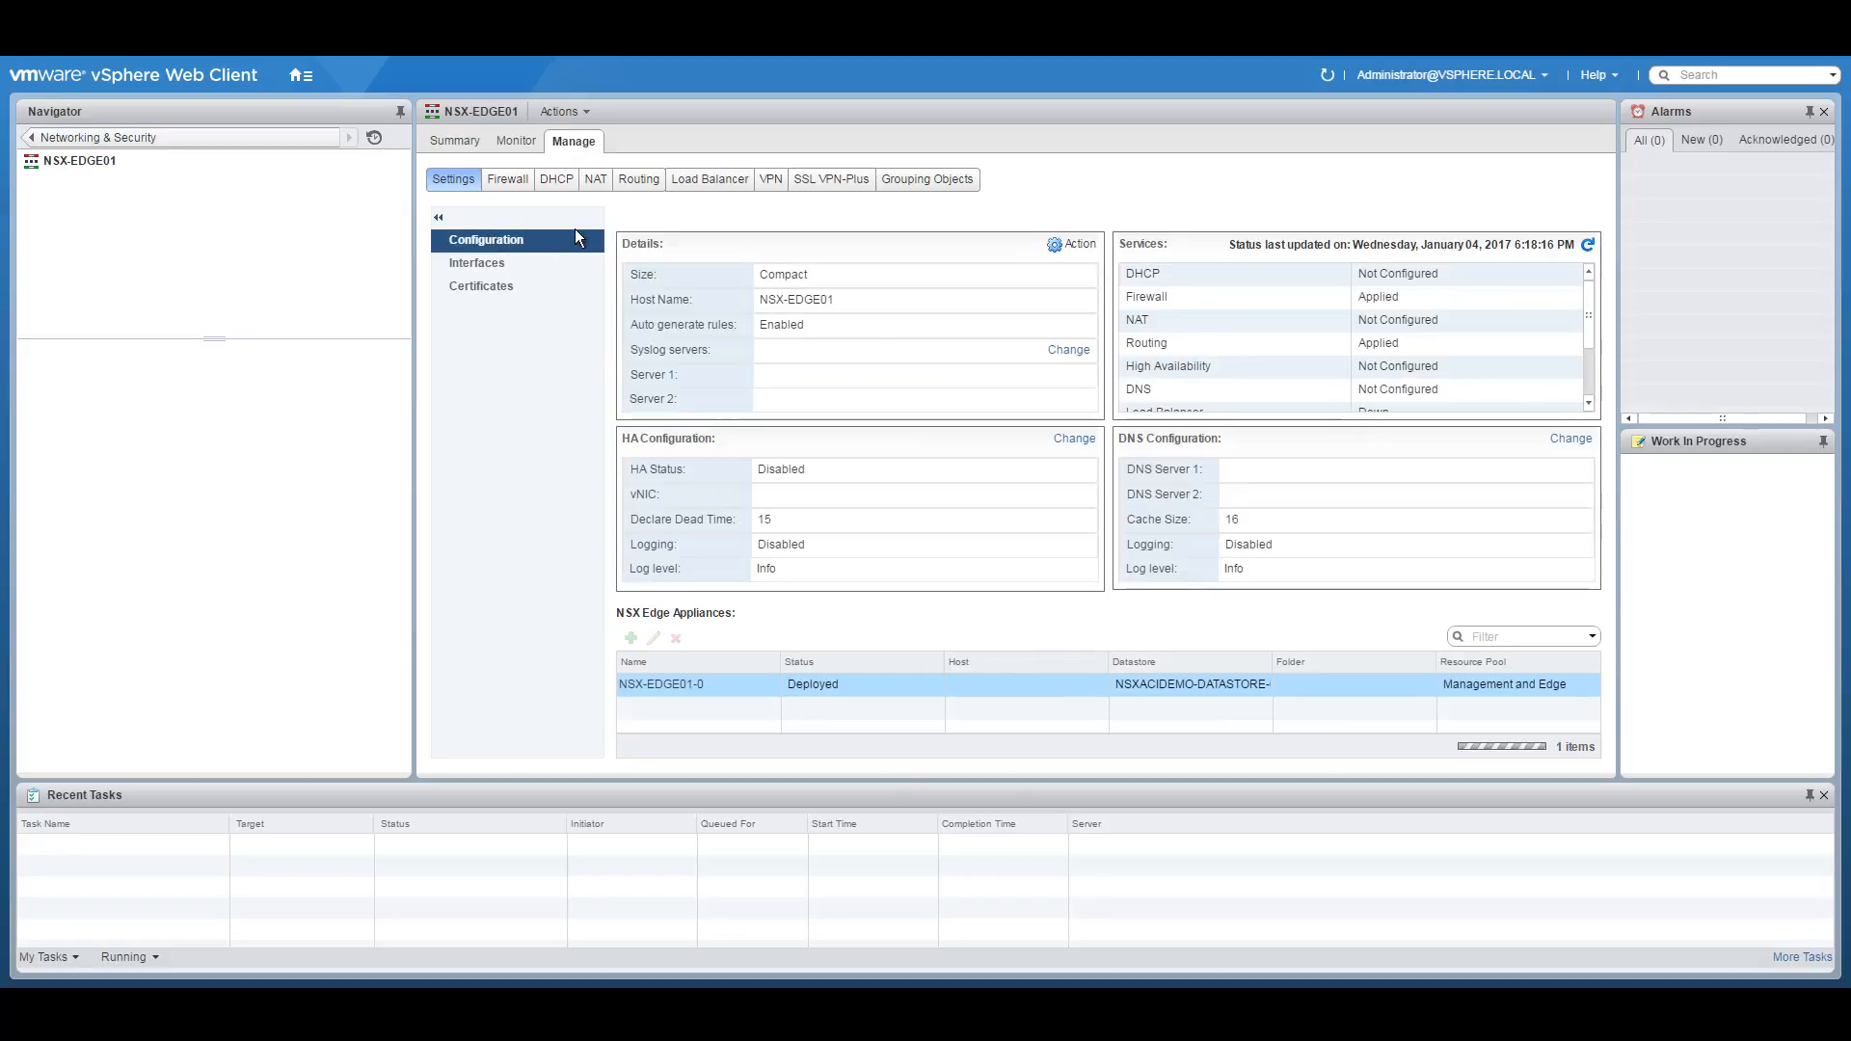
Disable NSX-EDGE01's firewall and publish it, leaving only the default accept rule.
left_click(512, 183)
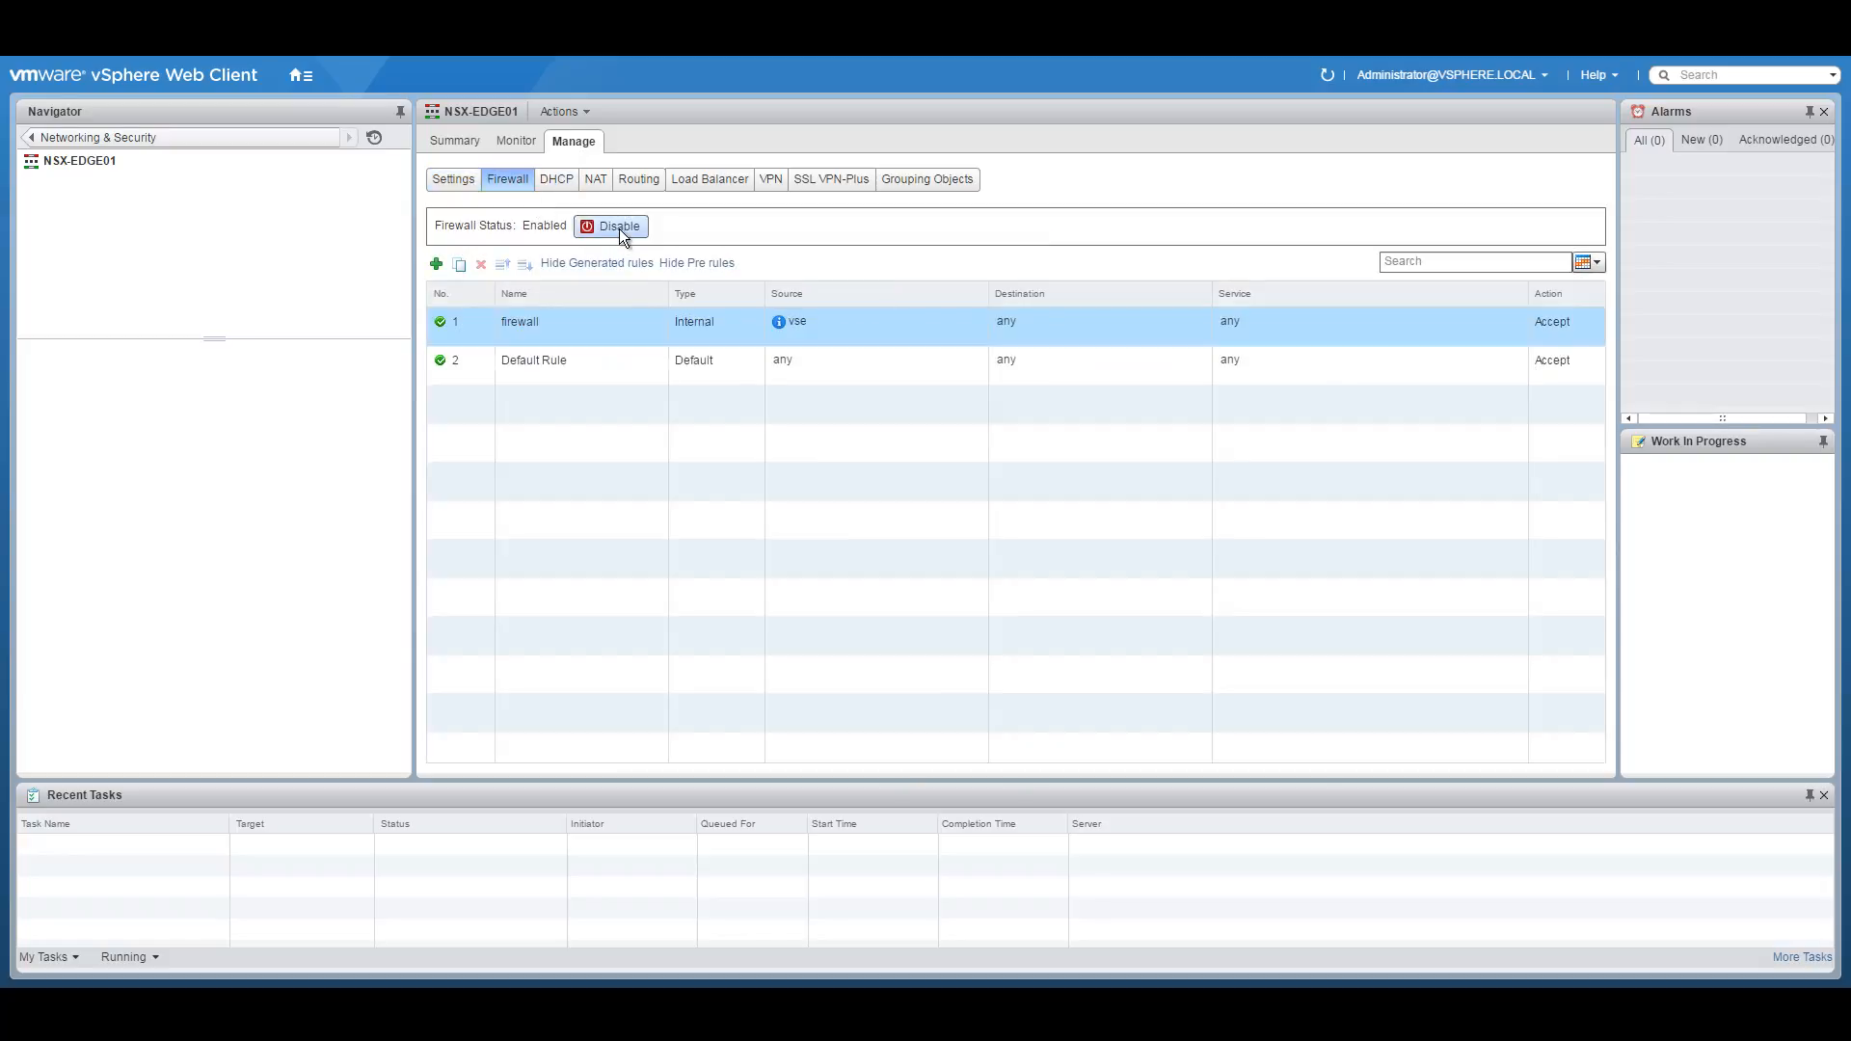
left_click(619, 228)
left_click(485, 257)
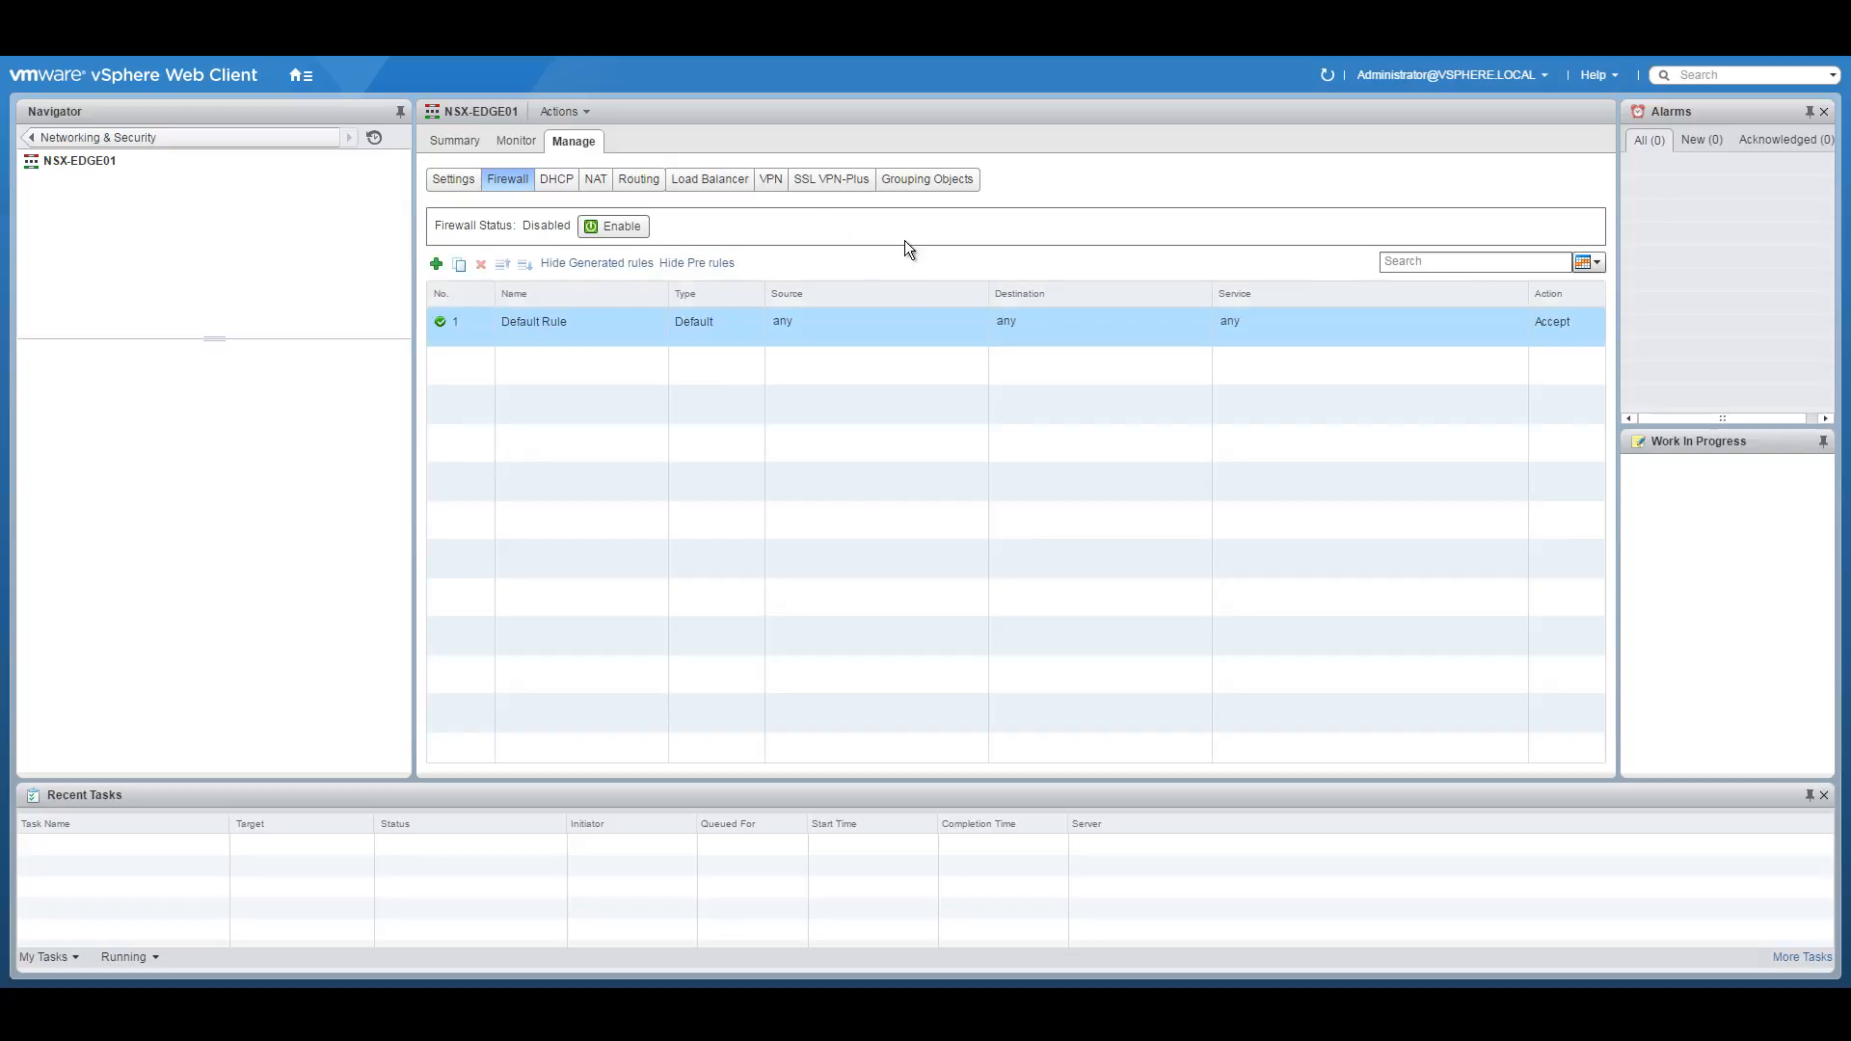
left_click(642, 189)
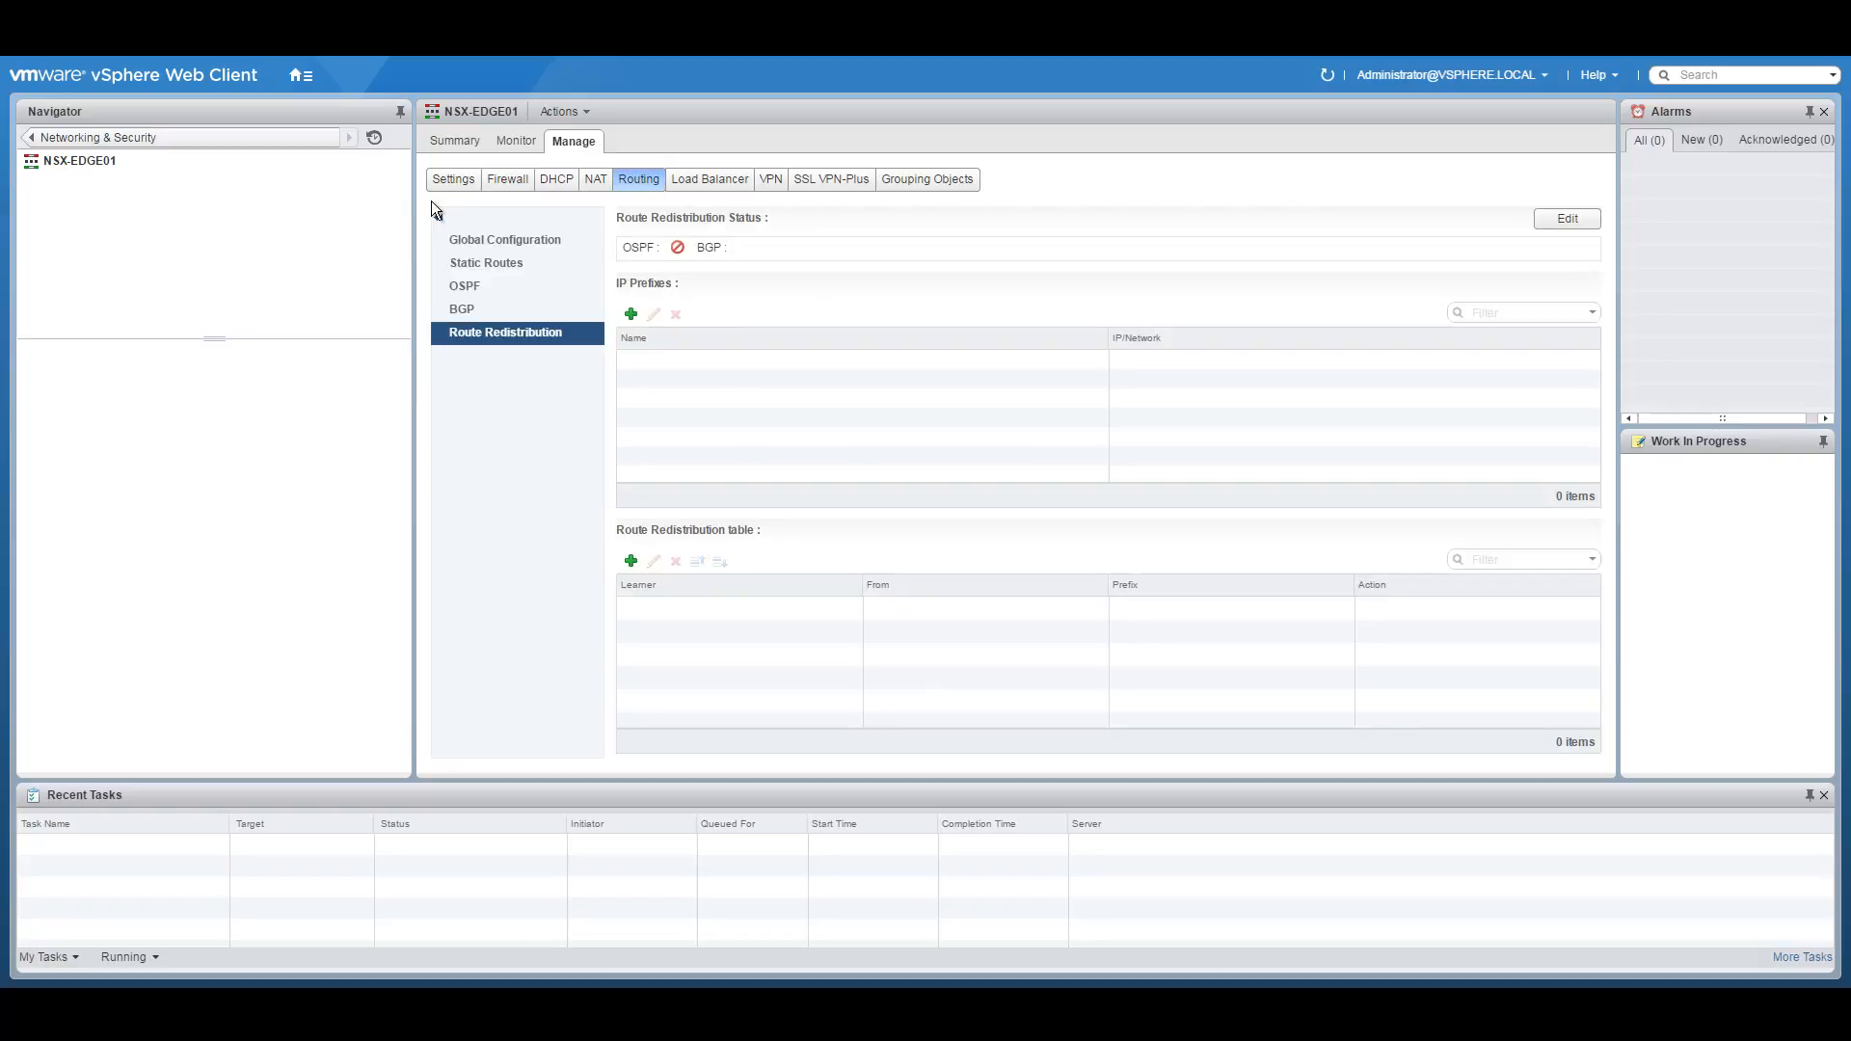
Enable ECMP on NSX-EDGE01 and publish the change.
left_click(492, 239)
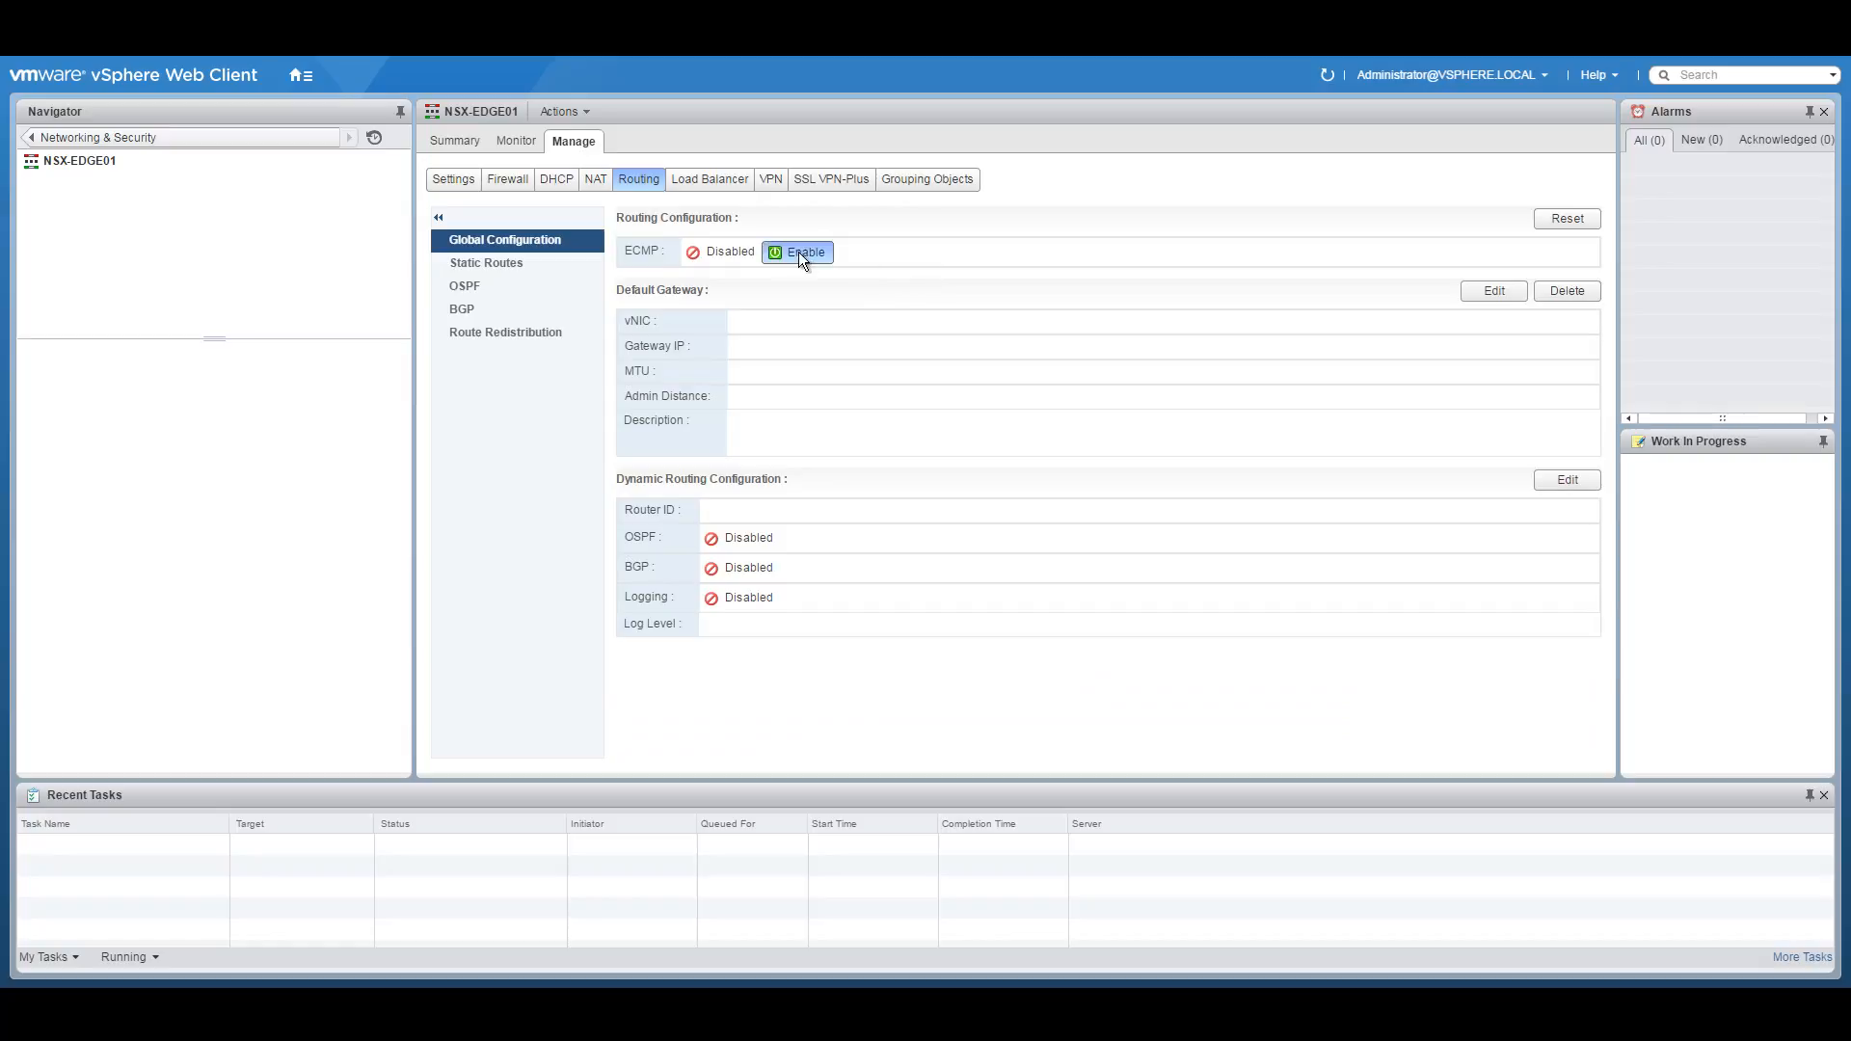
left_click(798, 252)
left_click(665, 242)
Set the dynamic routing router ID to the uplink address 10.250.250.3 and publish.
left_click(1568, 480)
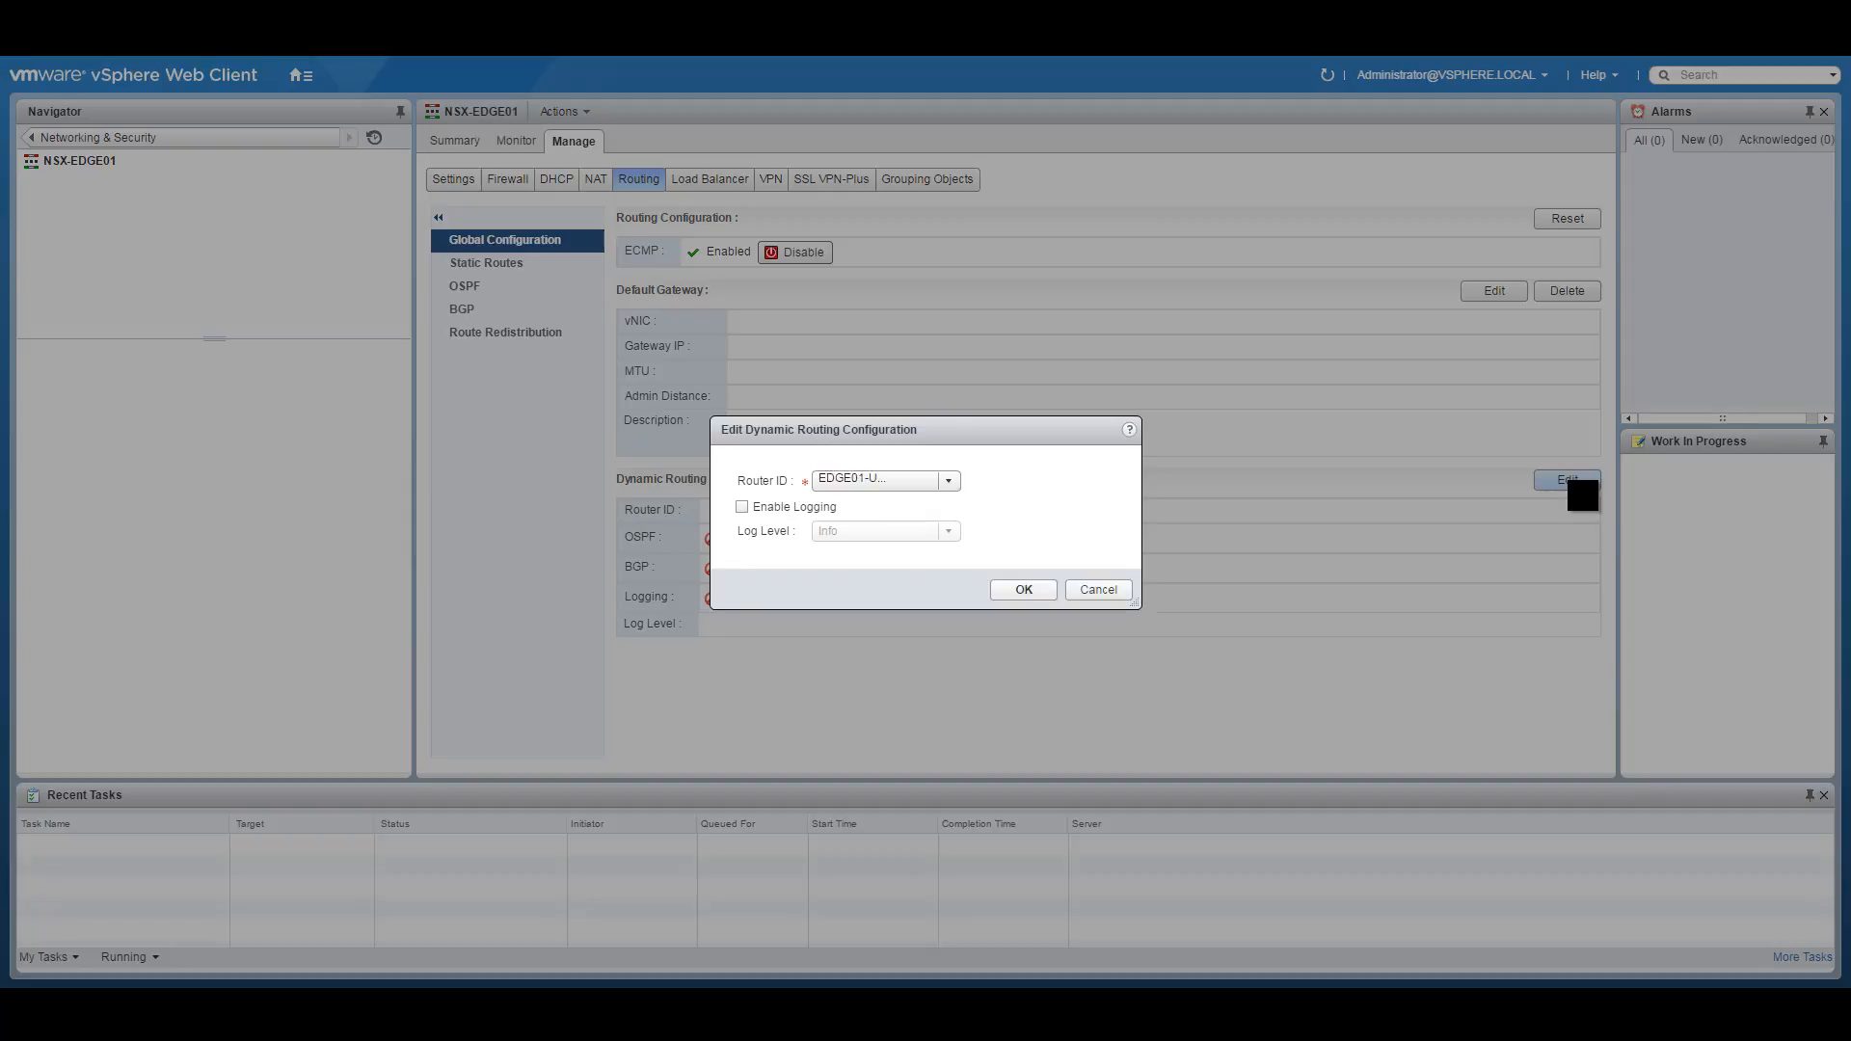
left_click(935, 479)
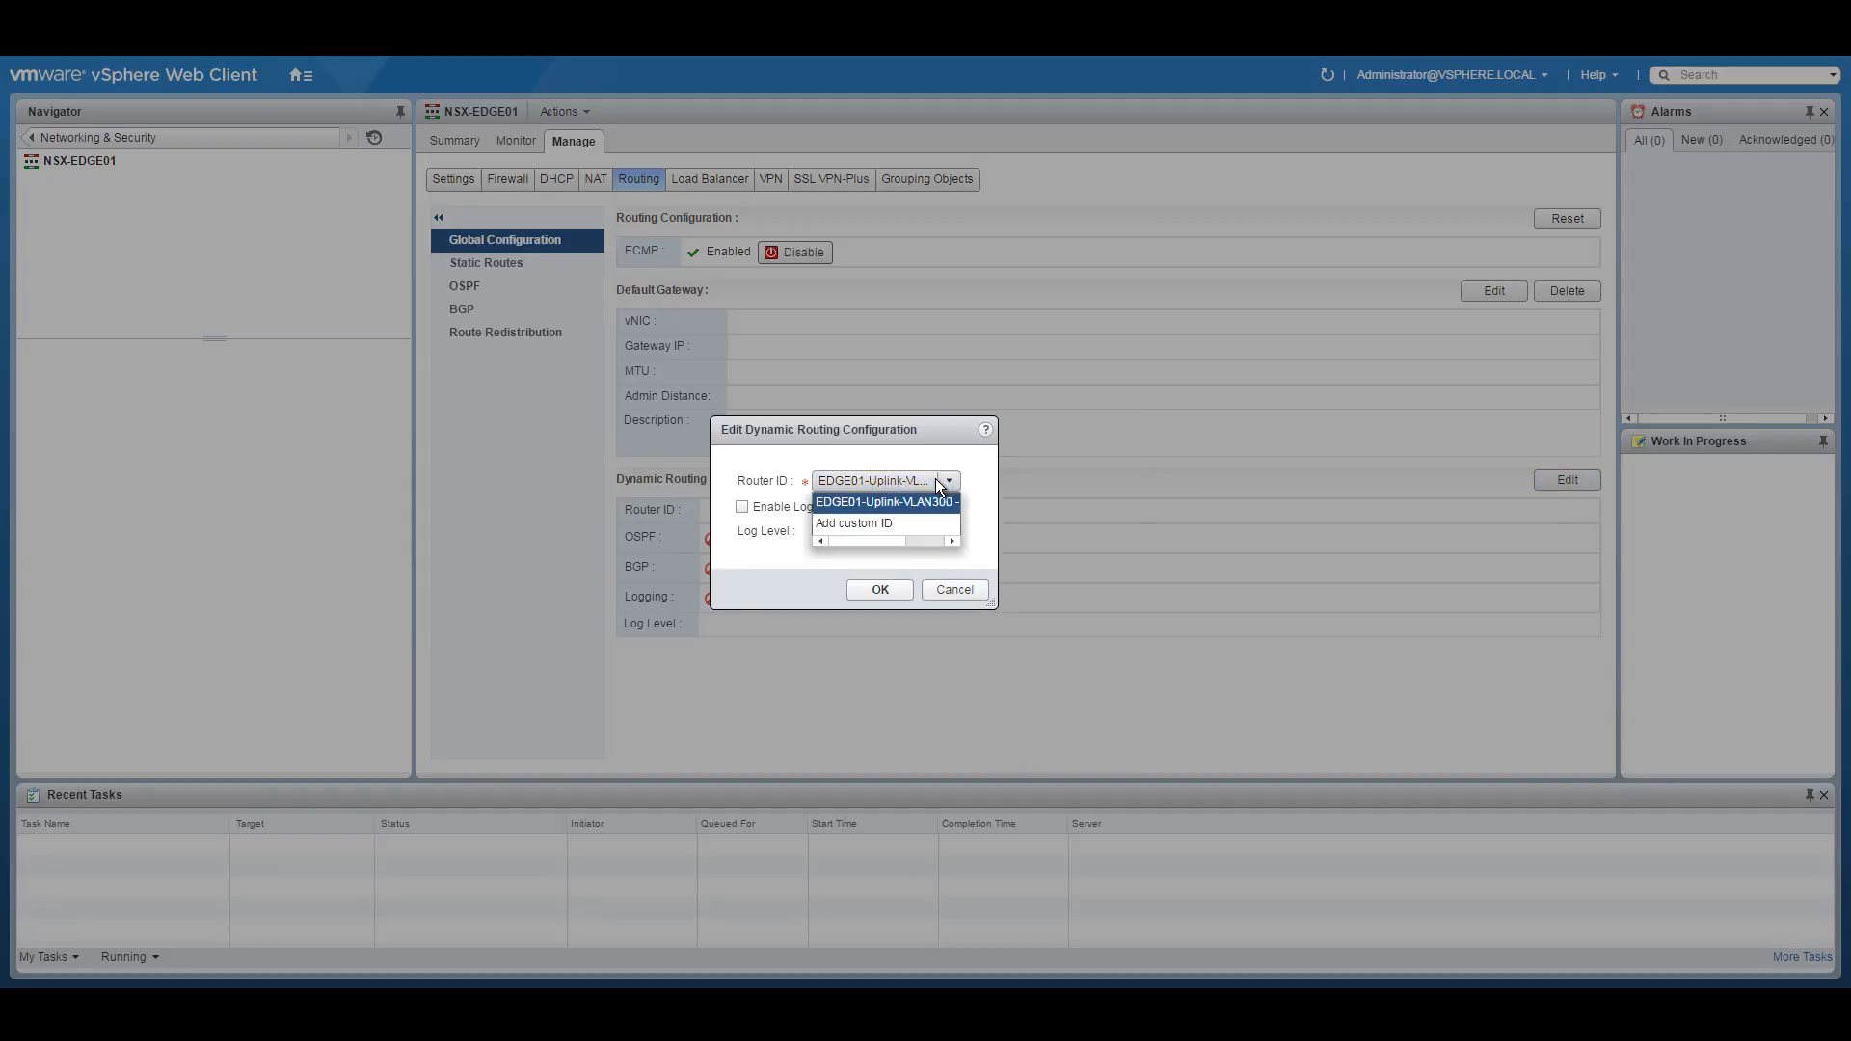
left_click(881, 502)
left_click(872, 590)
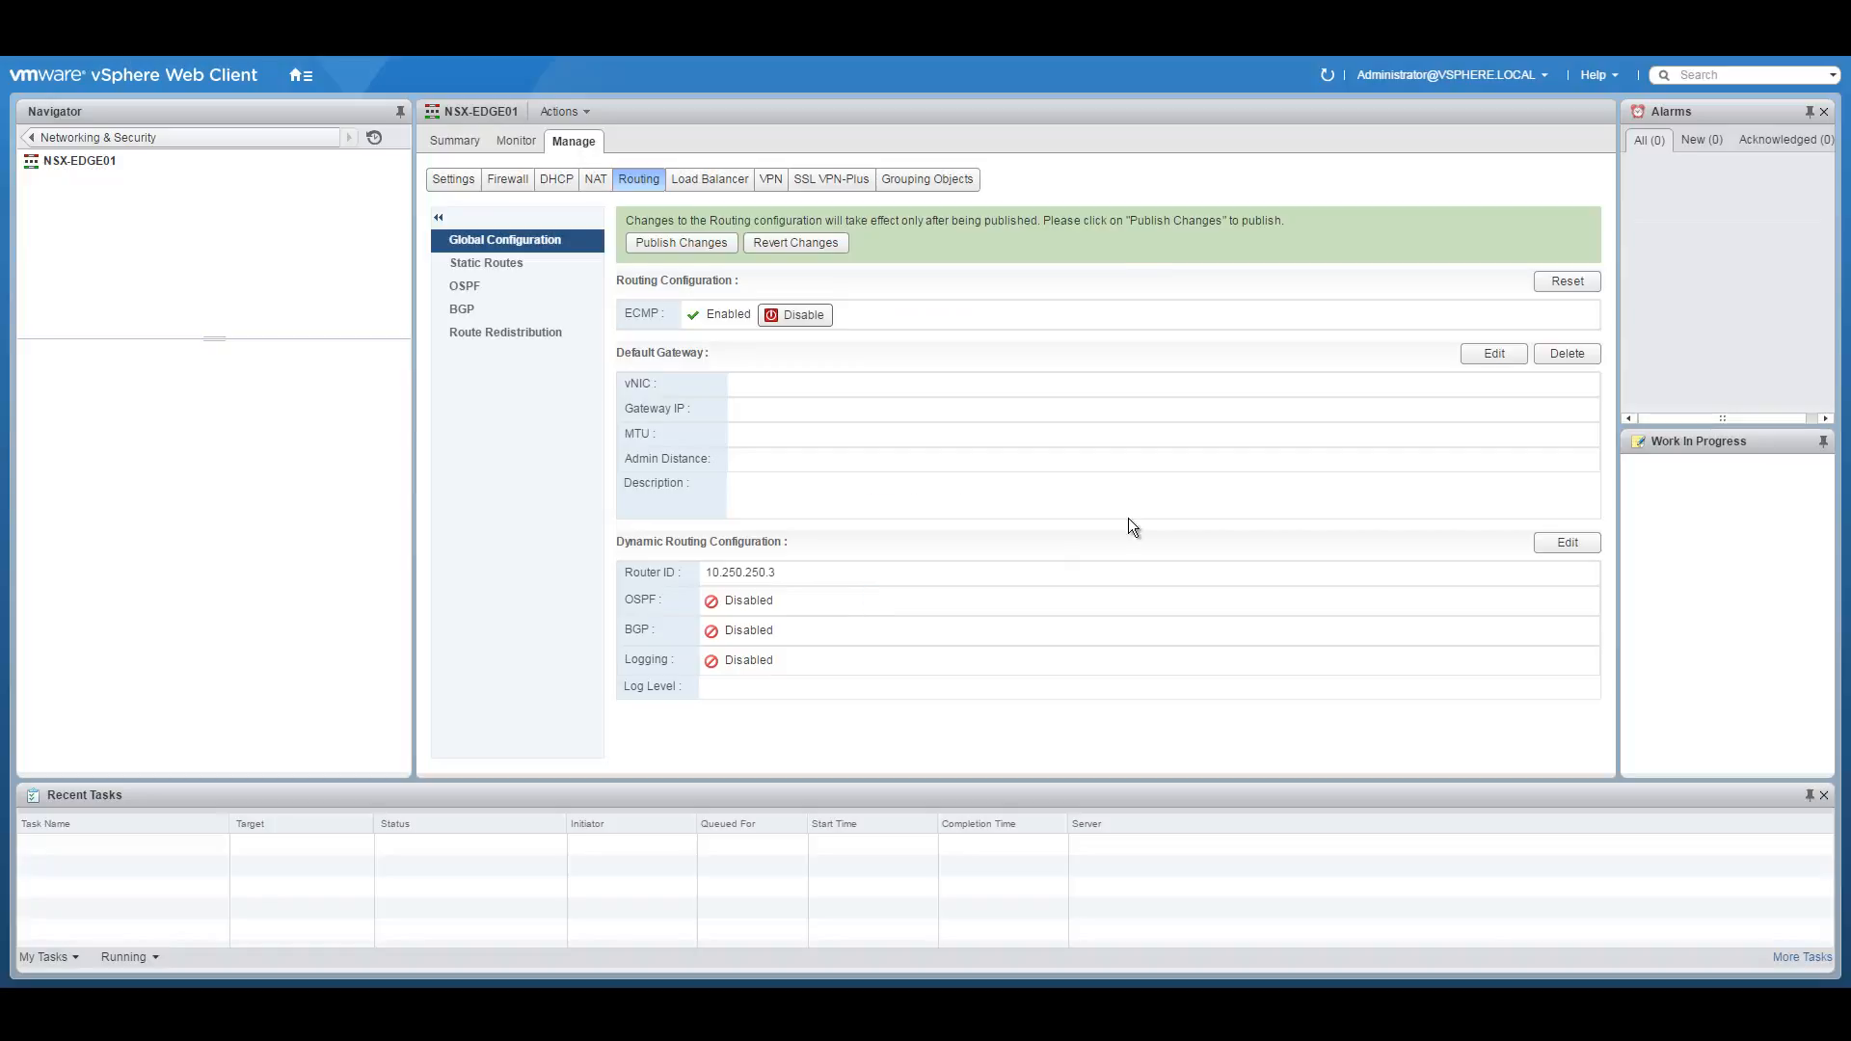
left_click(668, 242)
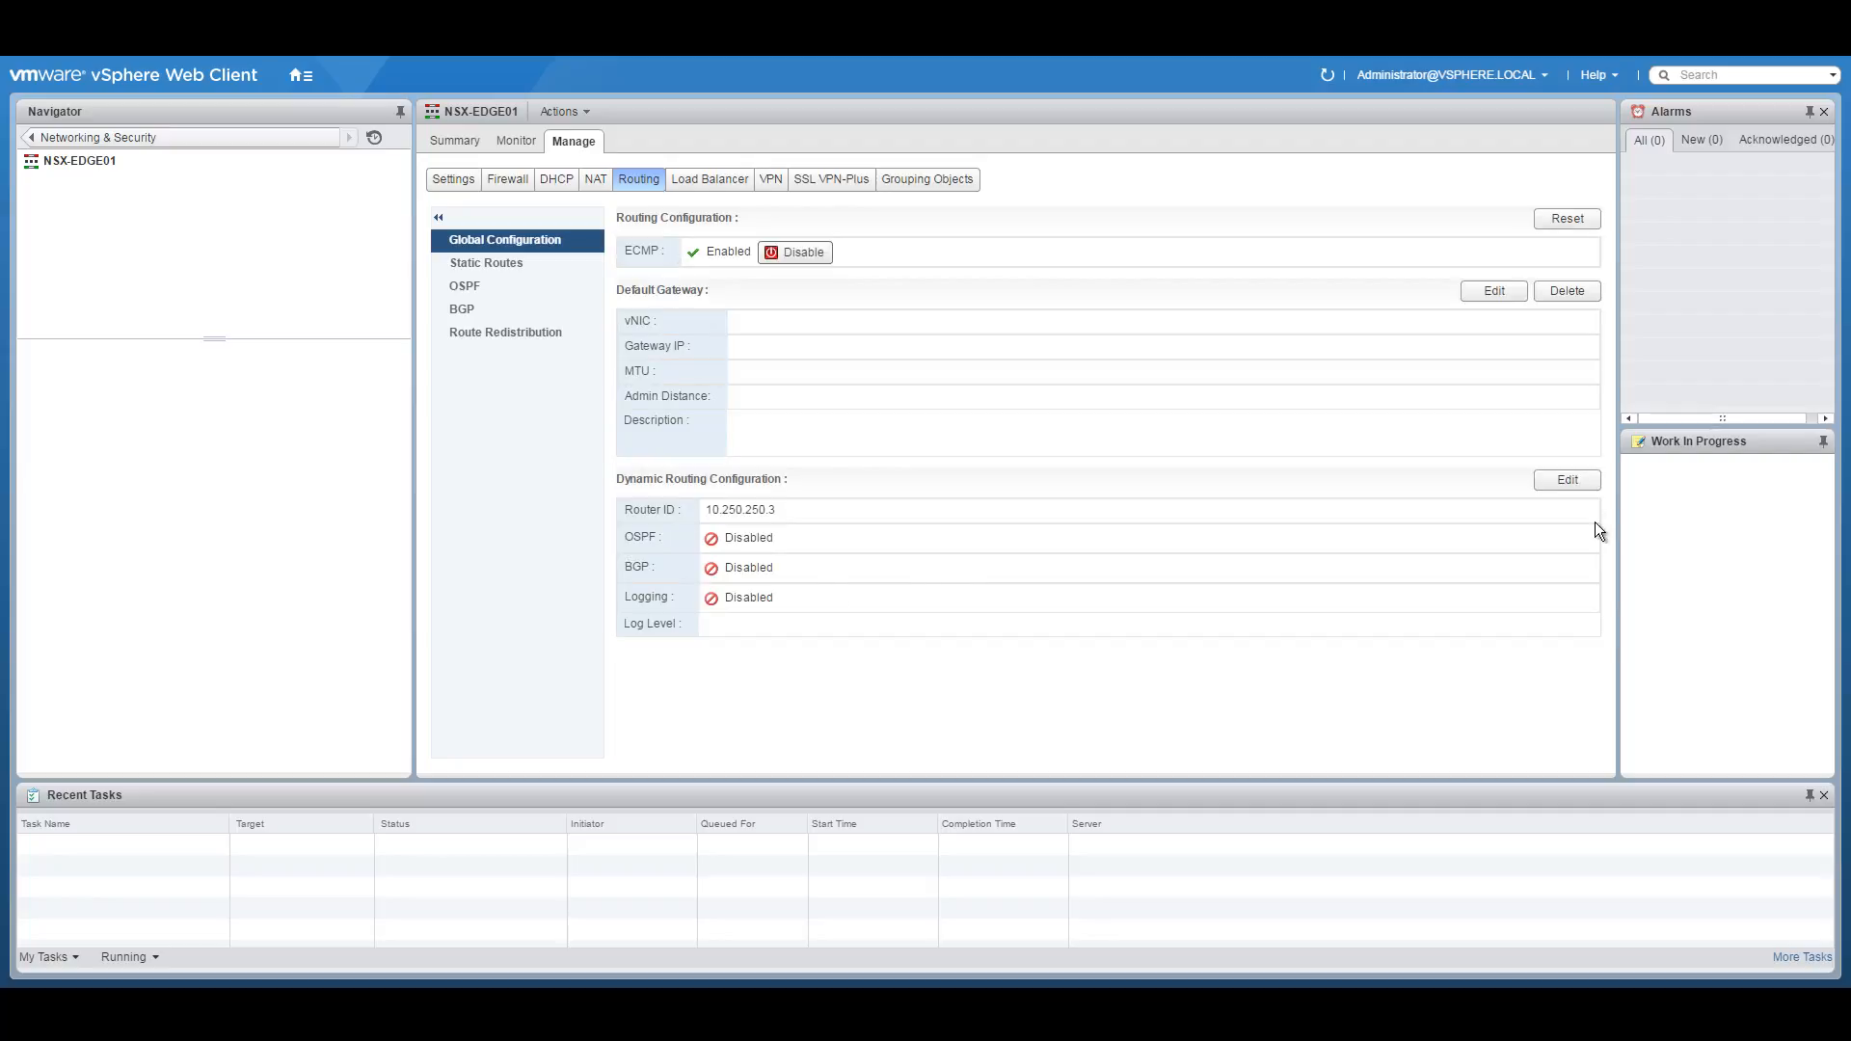
left_click(1582, 481)
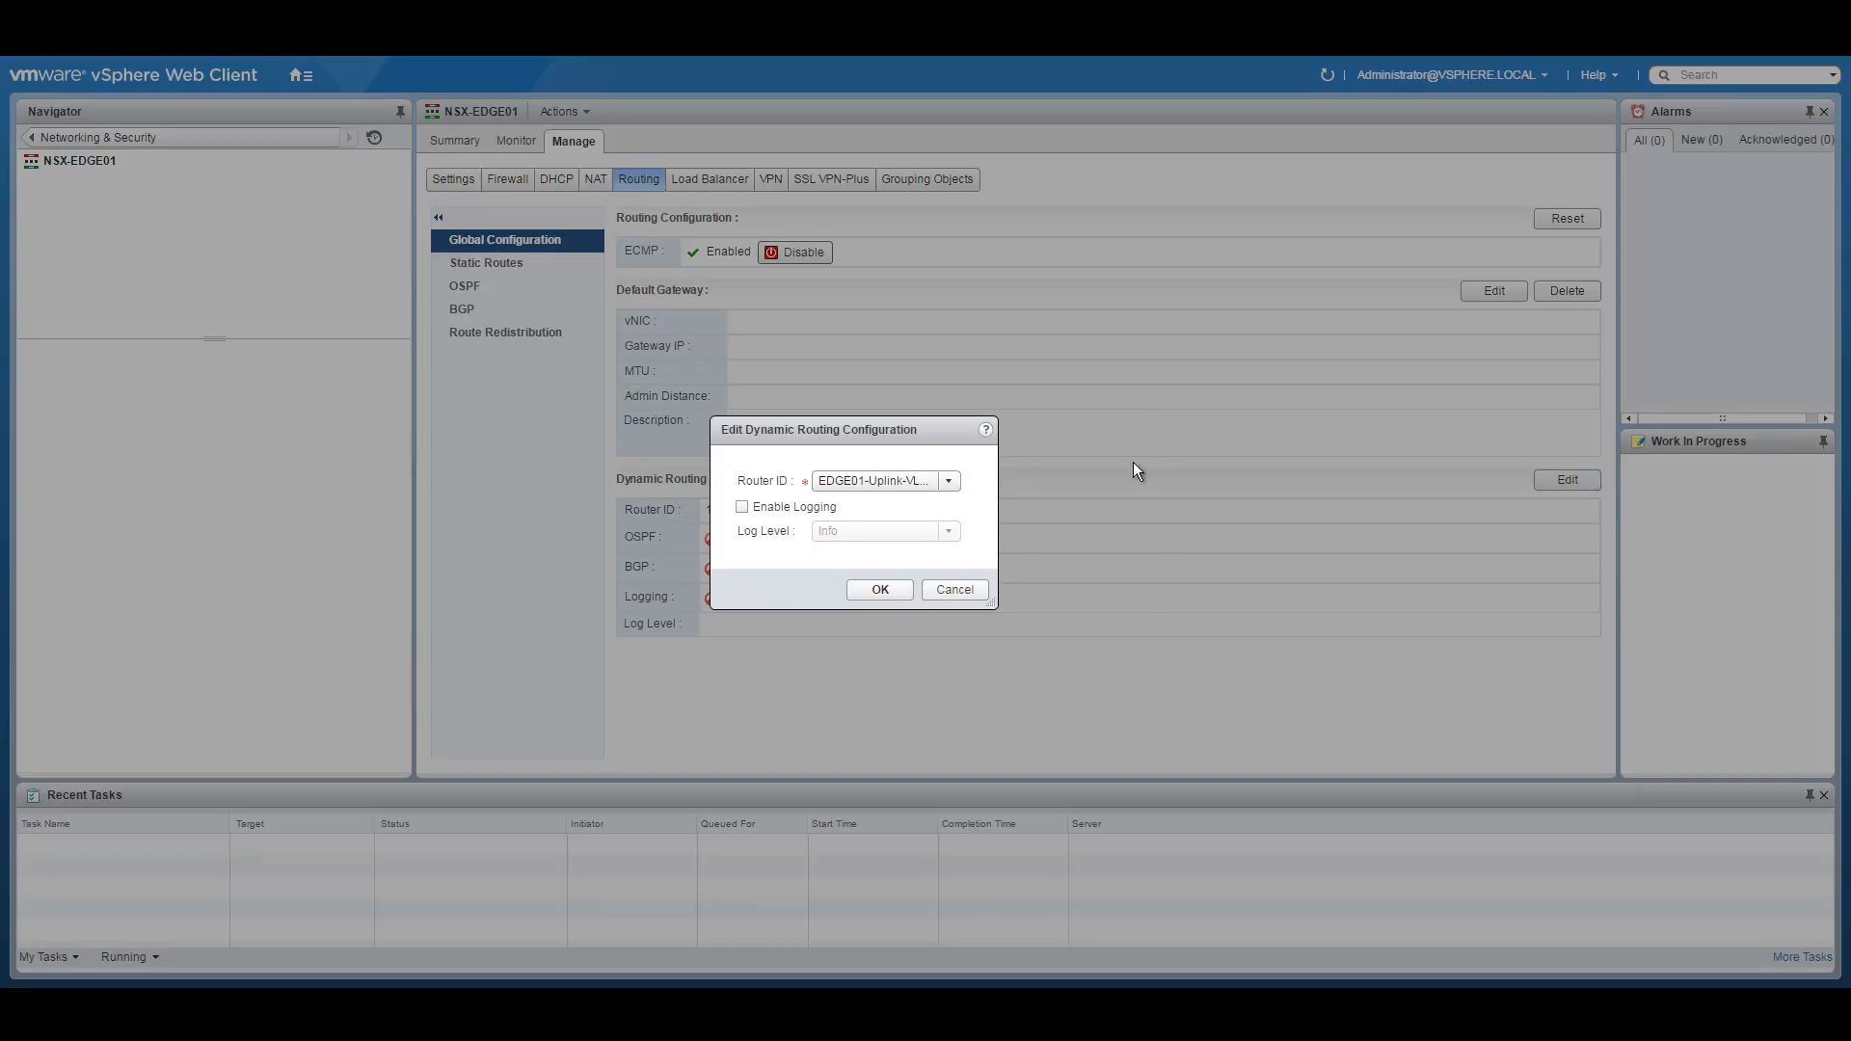
left_click(875, 590)
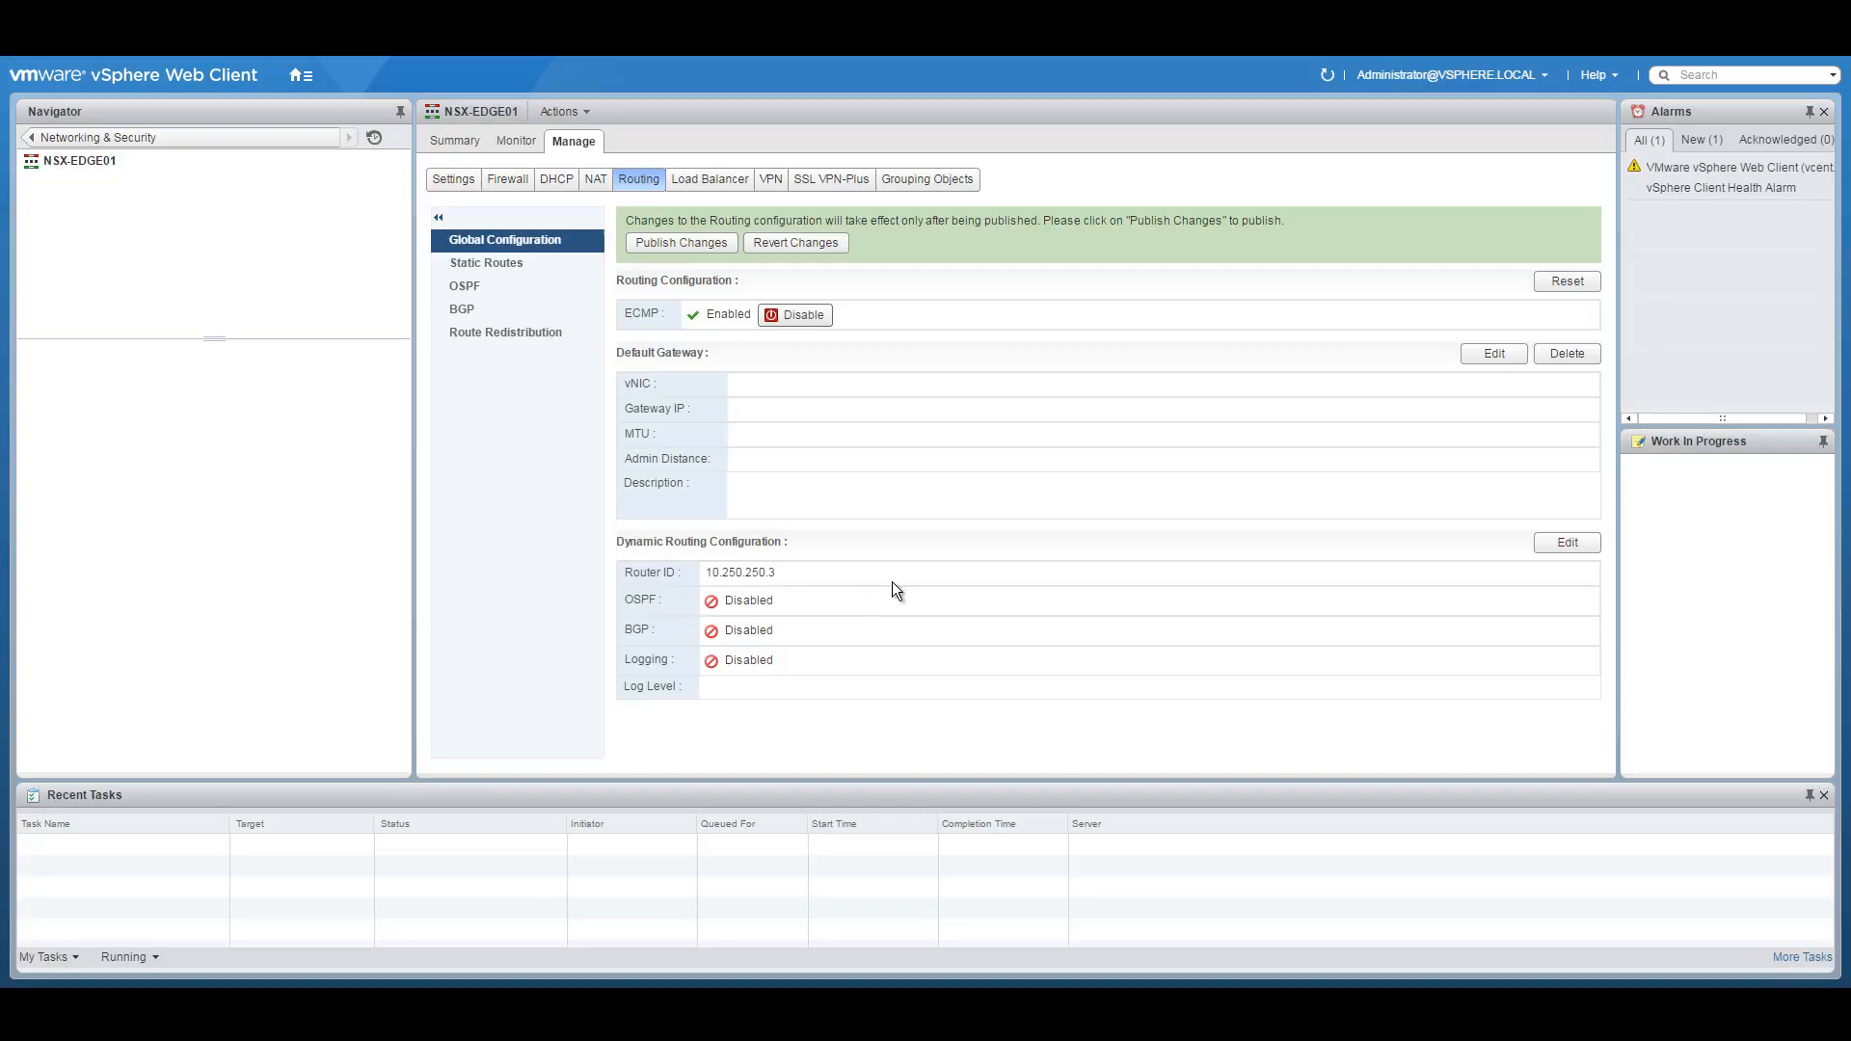
left_click(688, 244)
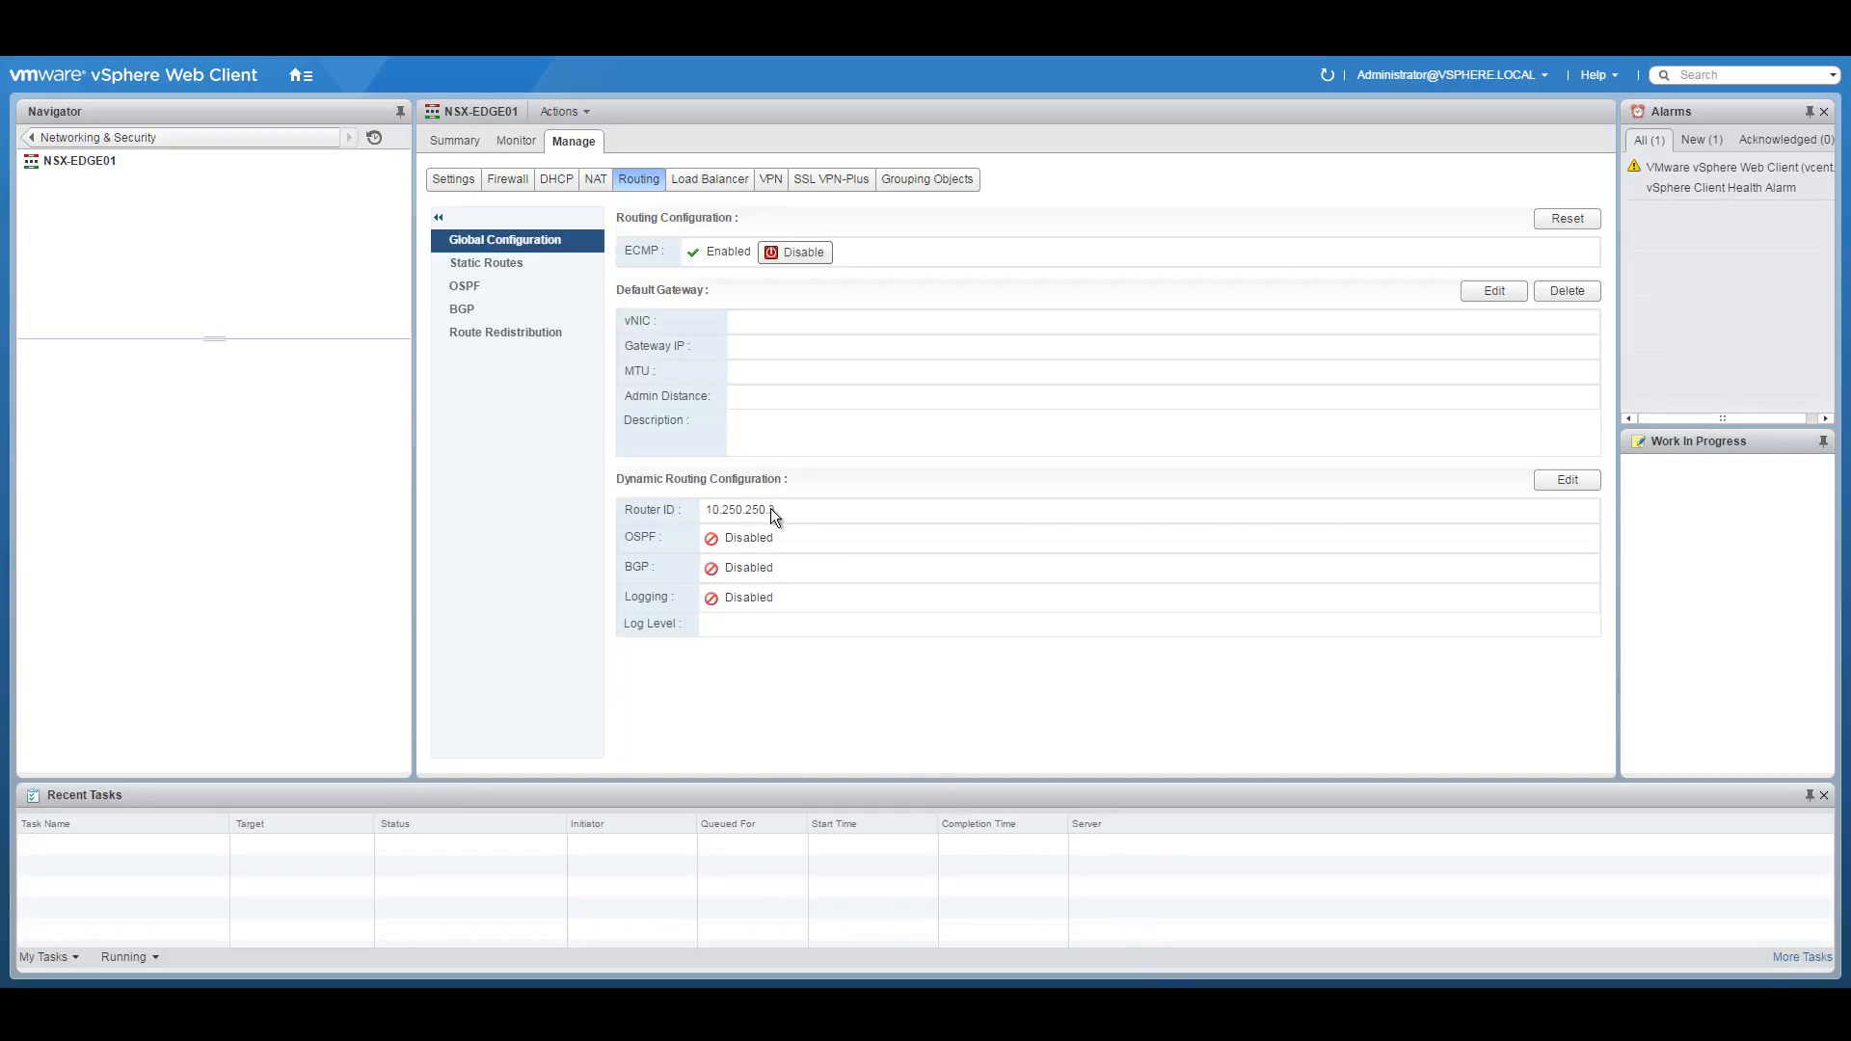
Glance at static routes, then reconfirm router ID 10.250.250.3 and publish again.
left_click(499, 270)
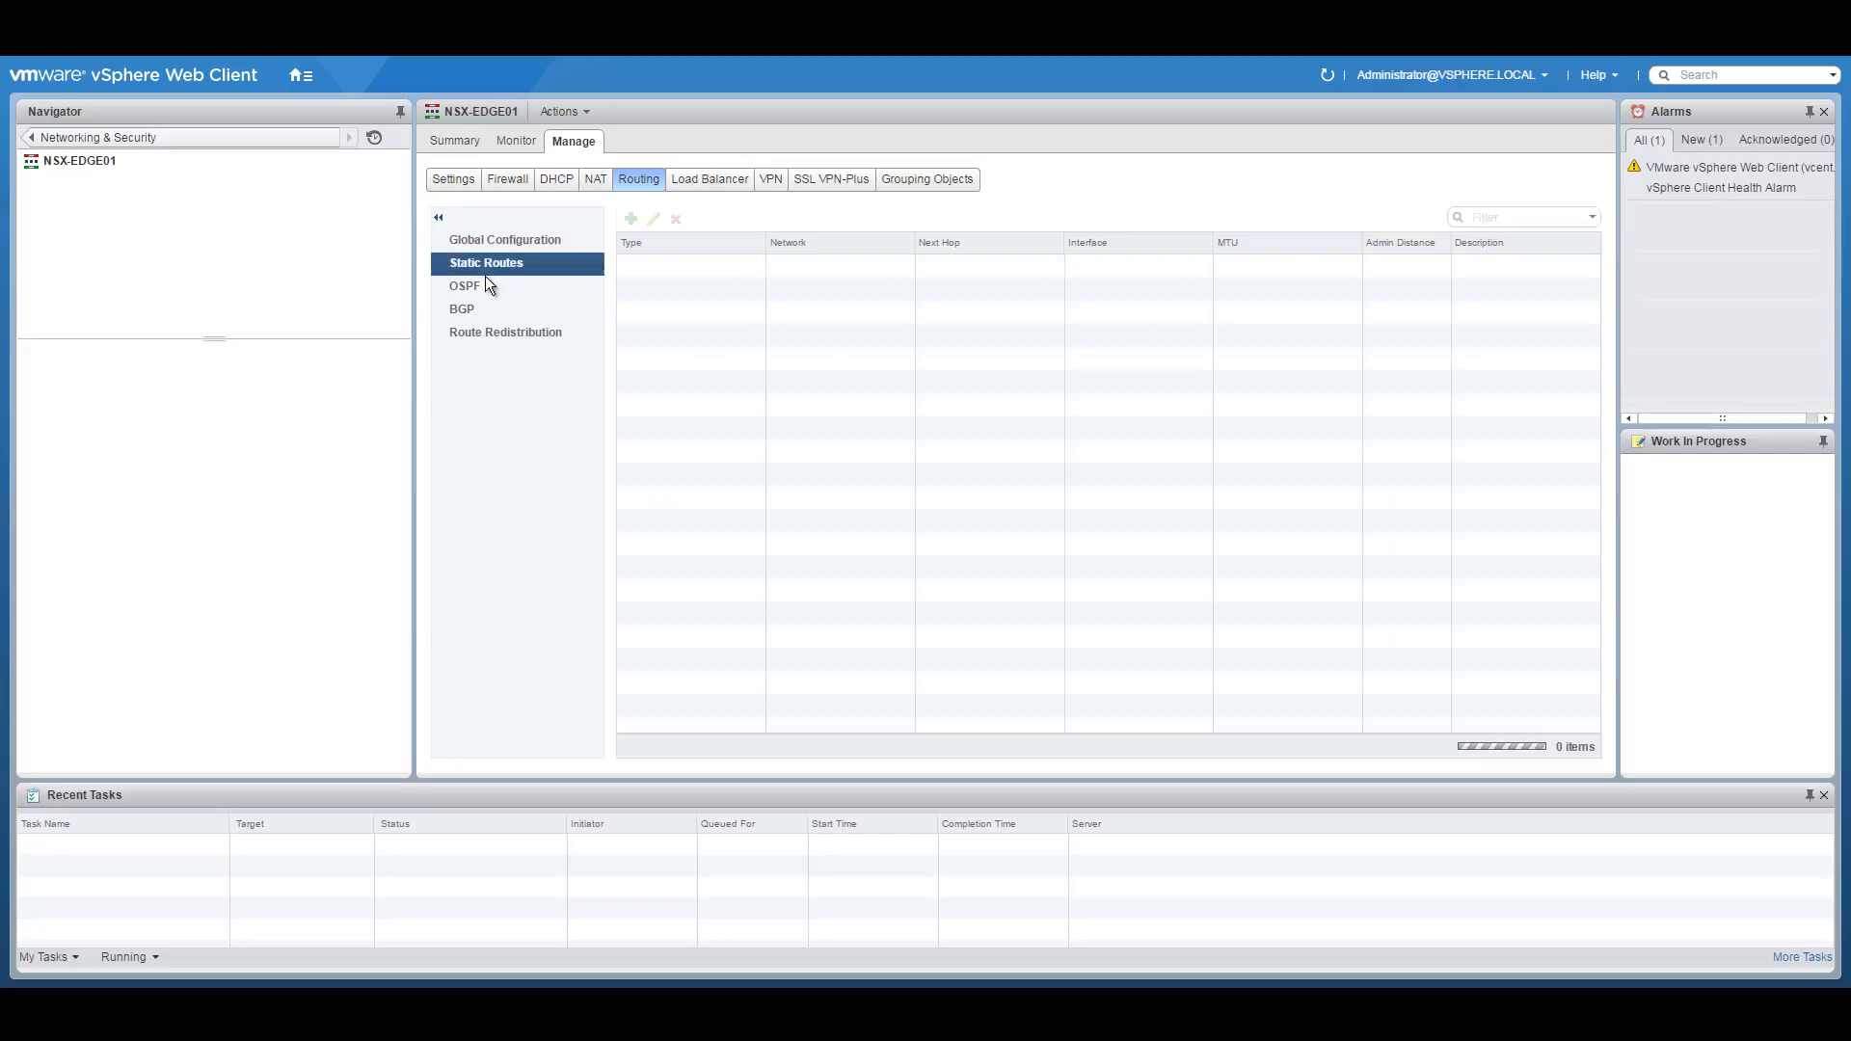
left_click(512, 247)
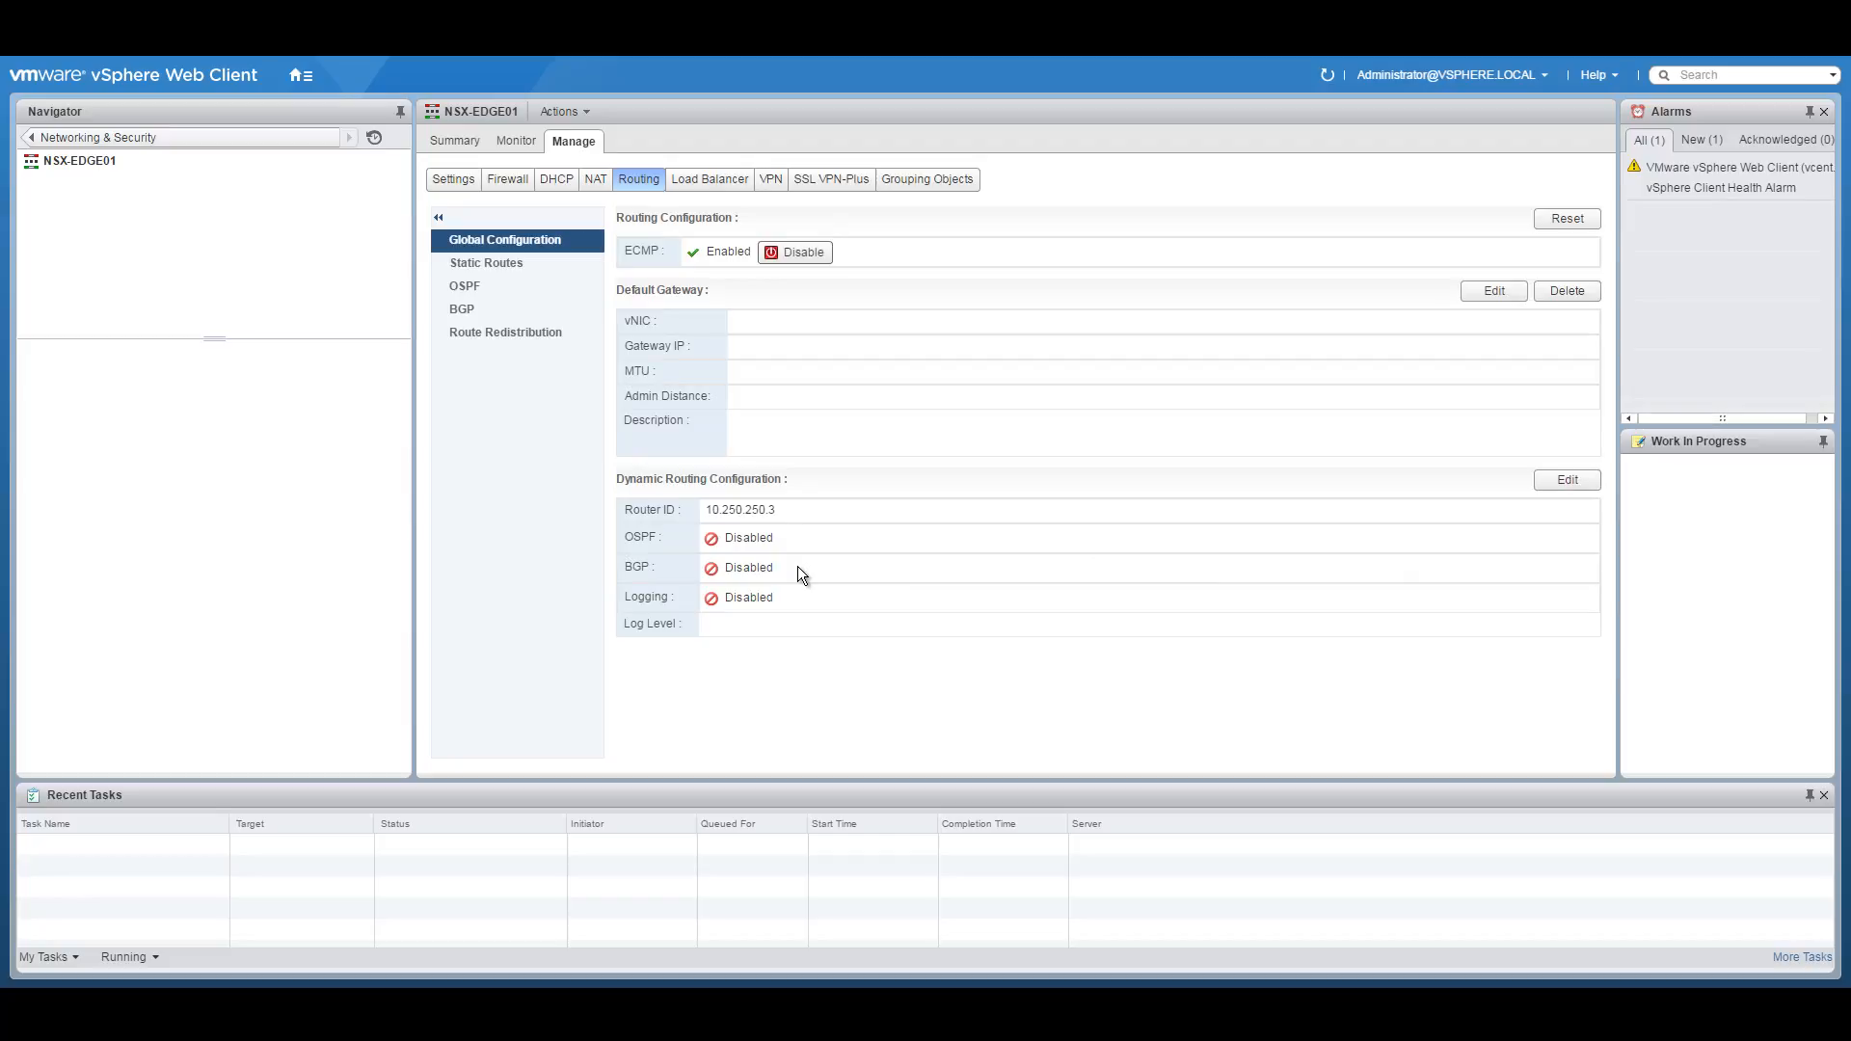
left_click(1570, 480)
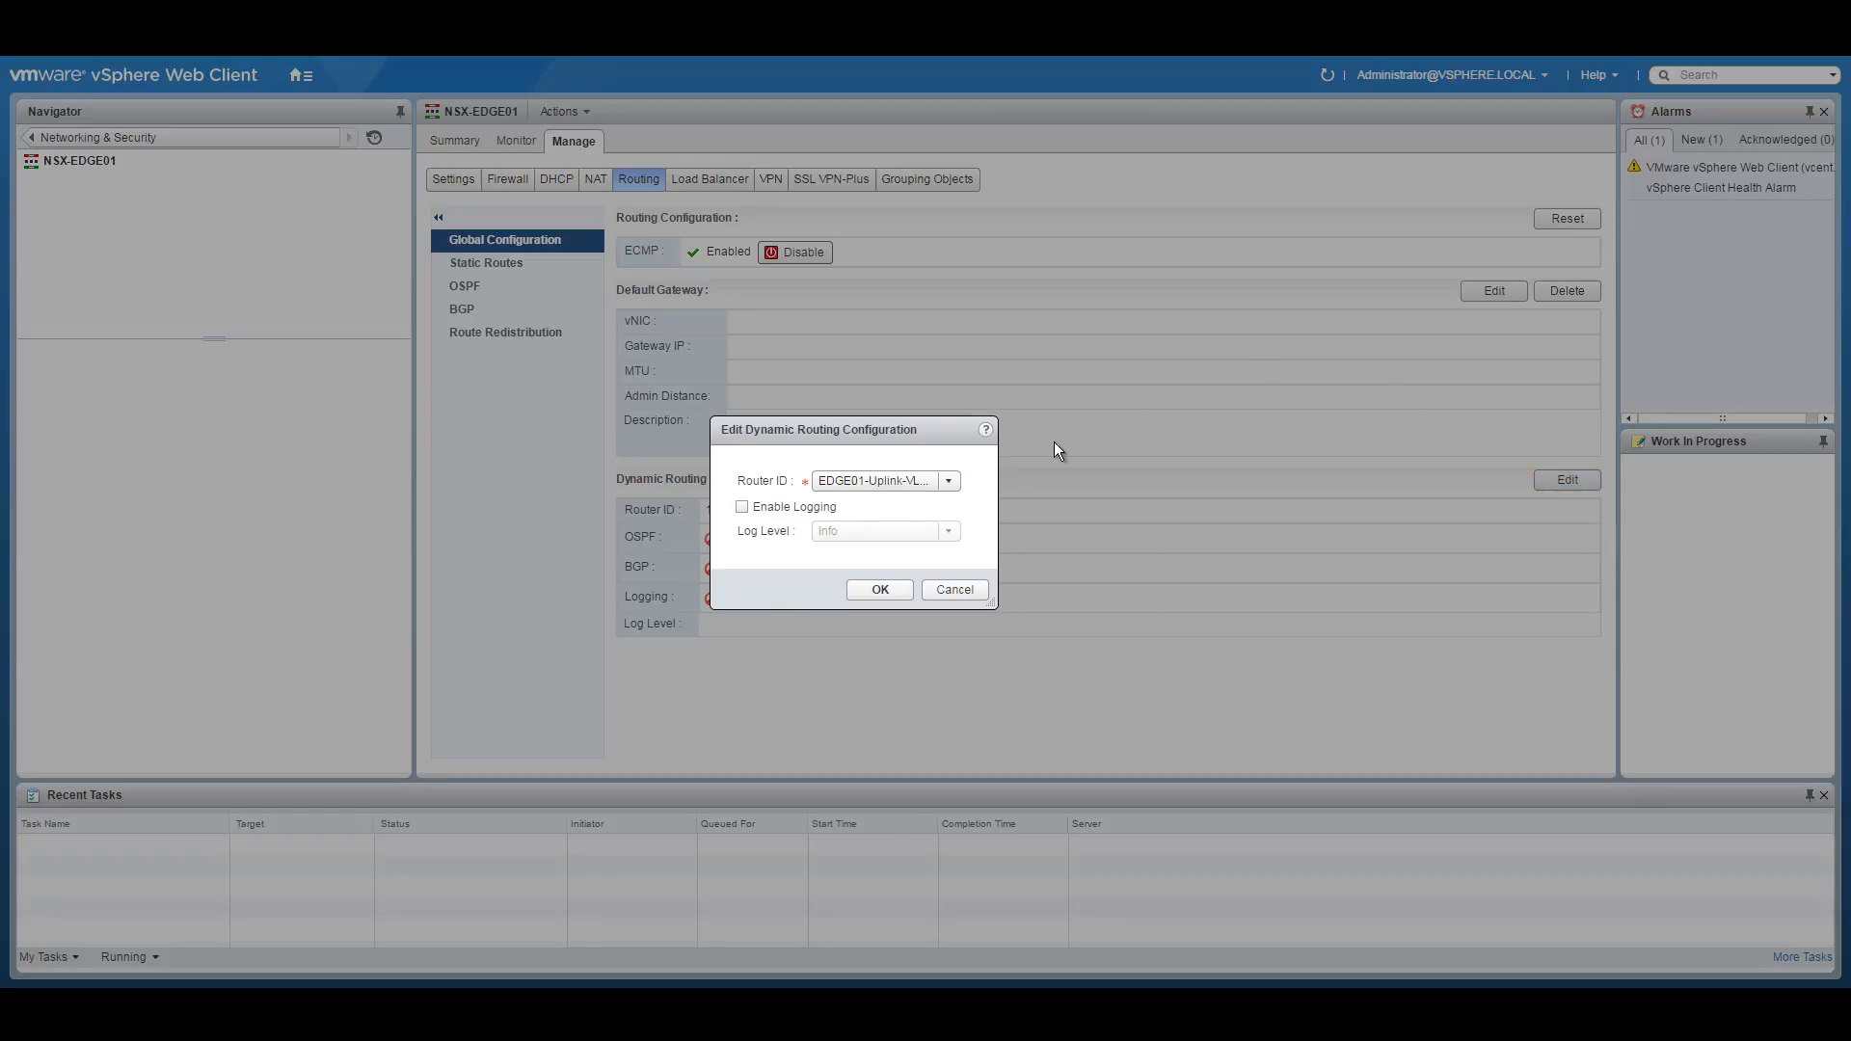
left_click(929, 478)
left_click(900, 502)
left_click(880, 592)
left_click(672, 243)
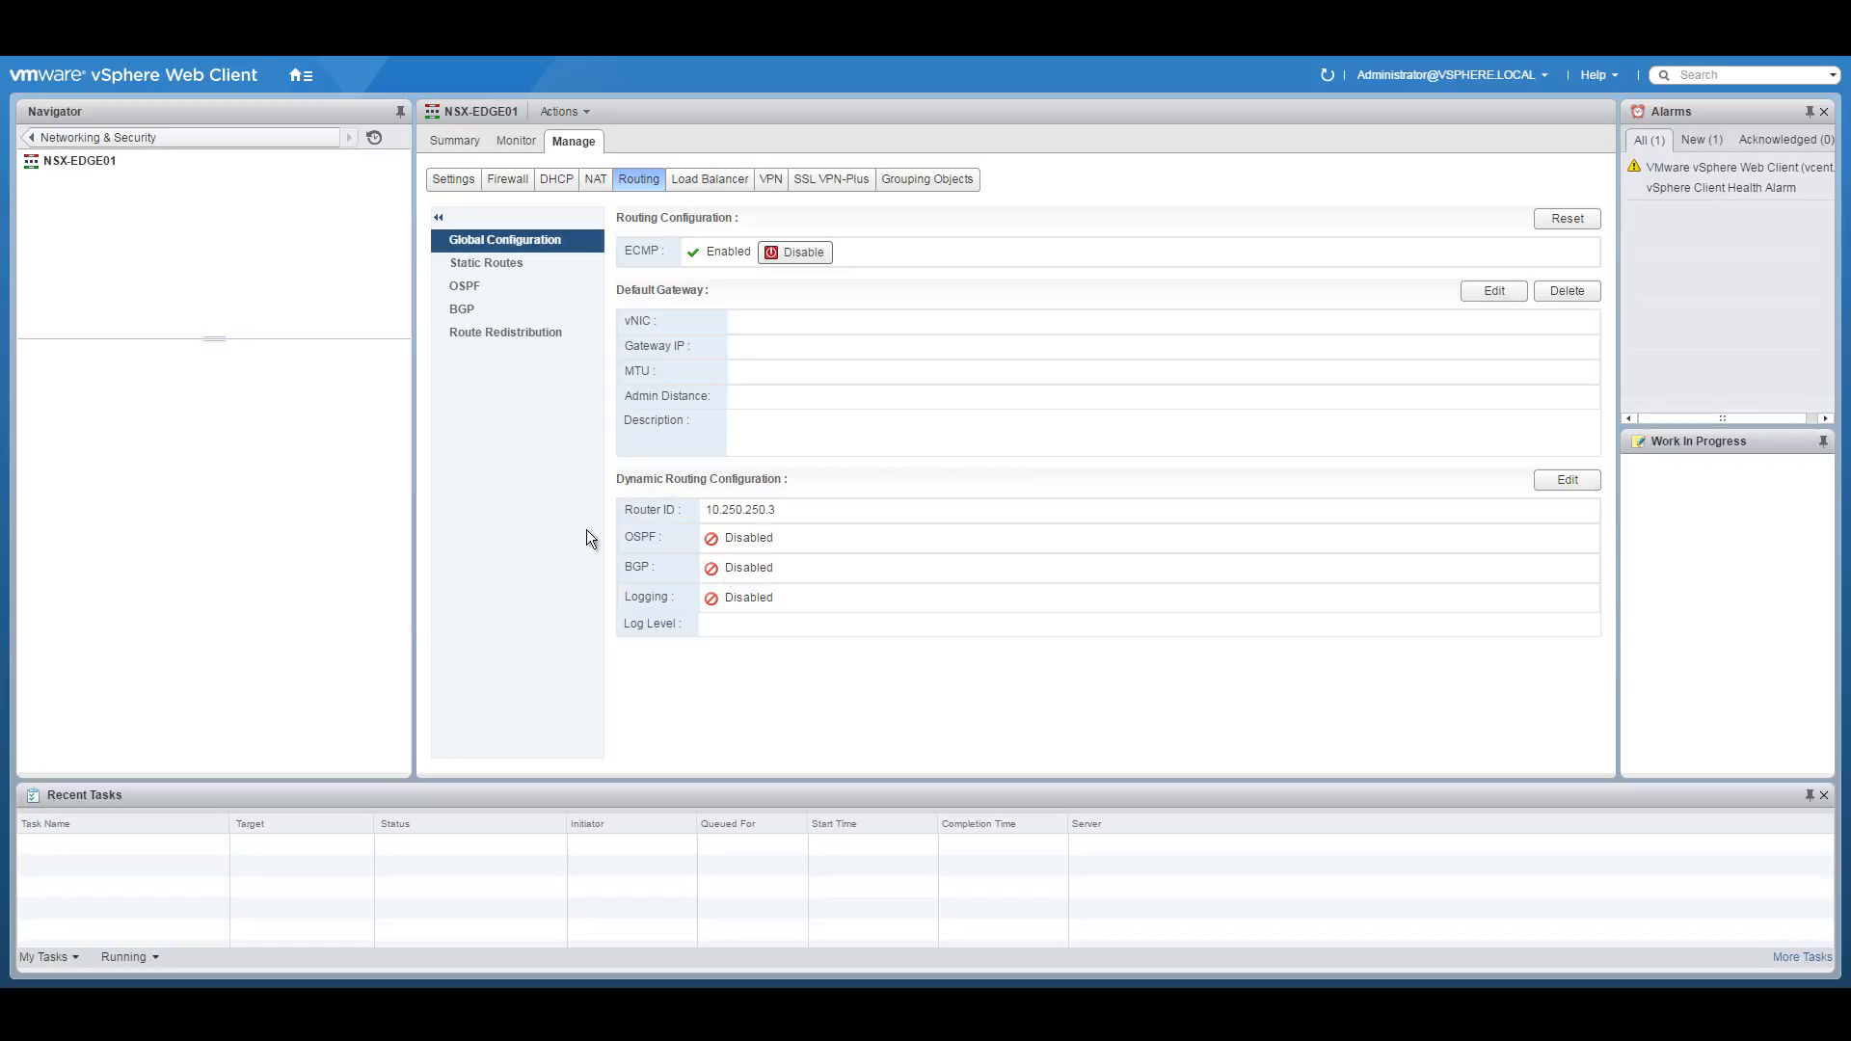
left_click(482, 305)
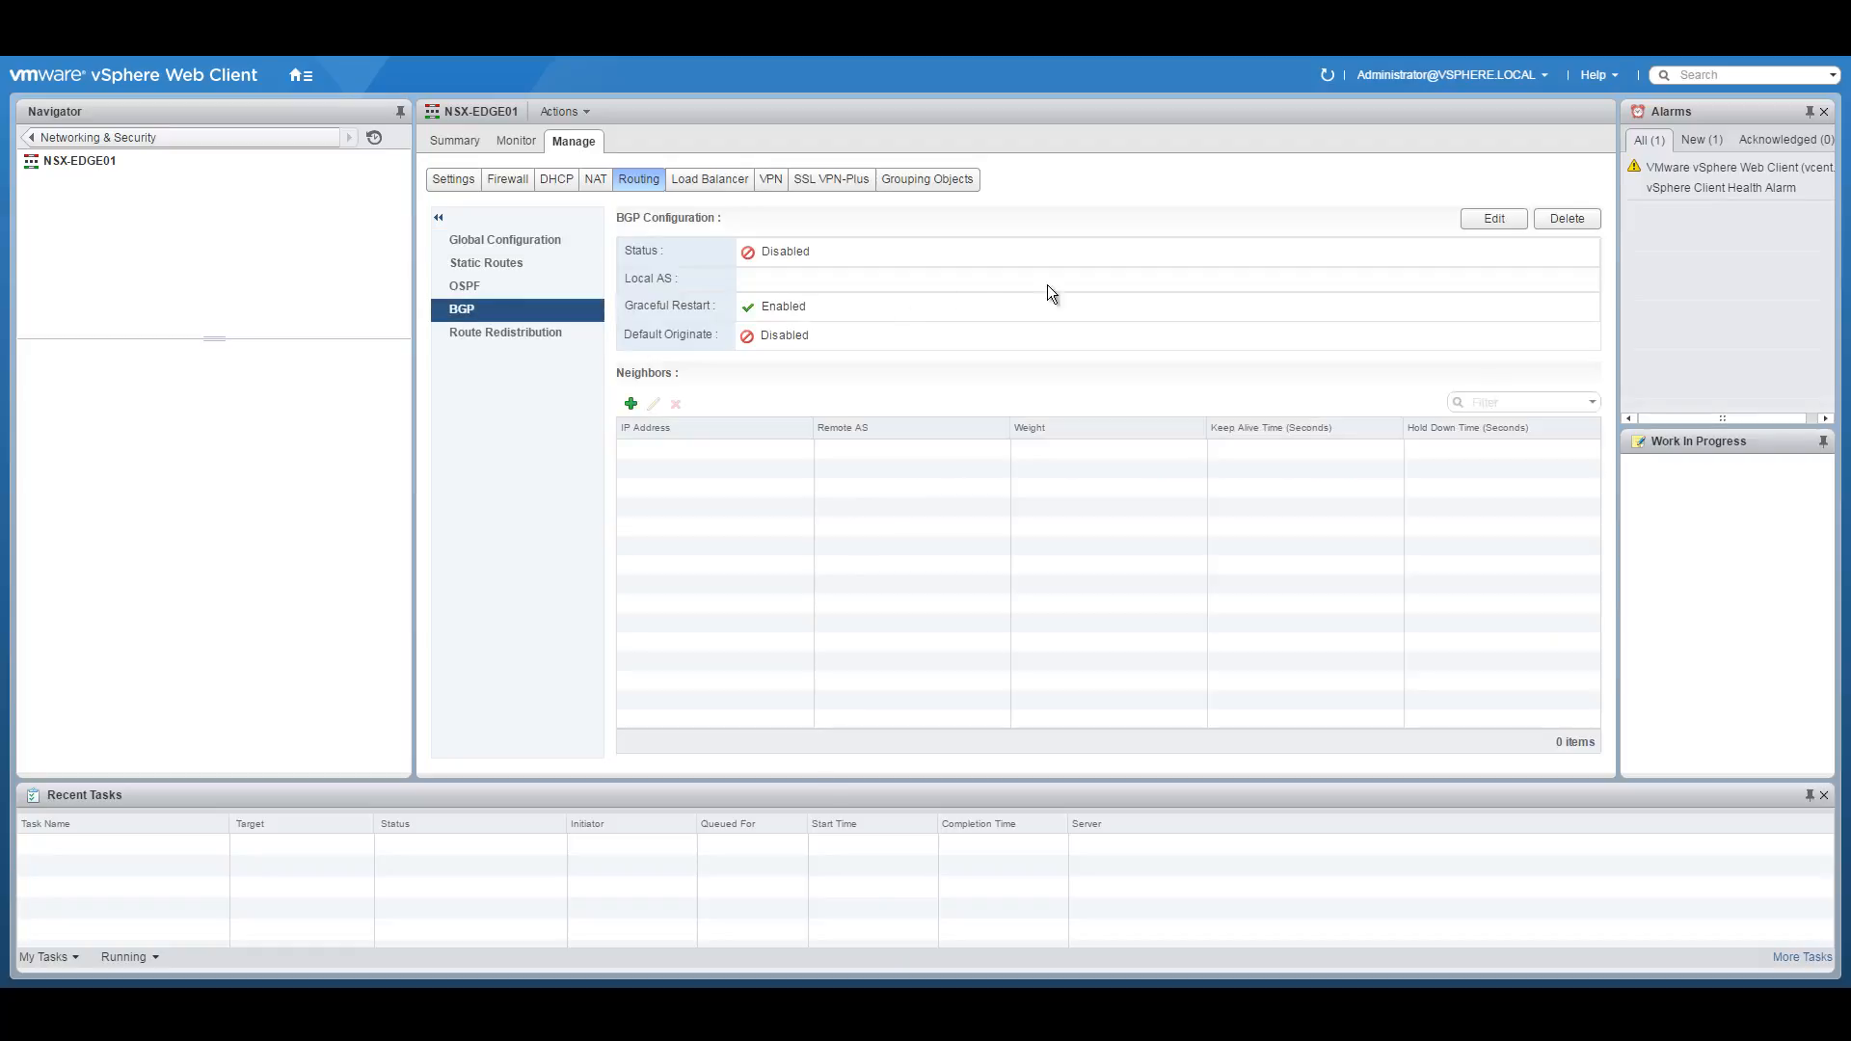
Enable BGP on NSX-EDGE01 with Local AS 65250 from the diagram and publish it.
left_click(1493, 218)
left_click(799, 425)
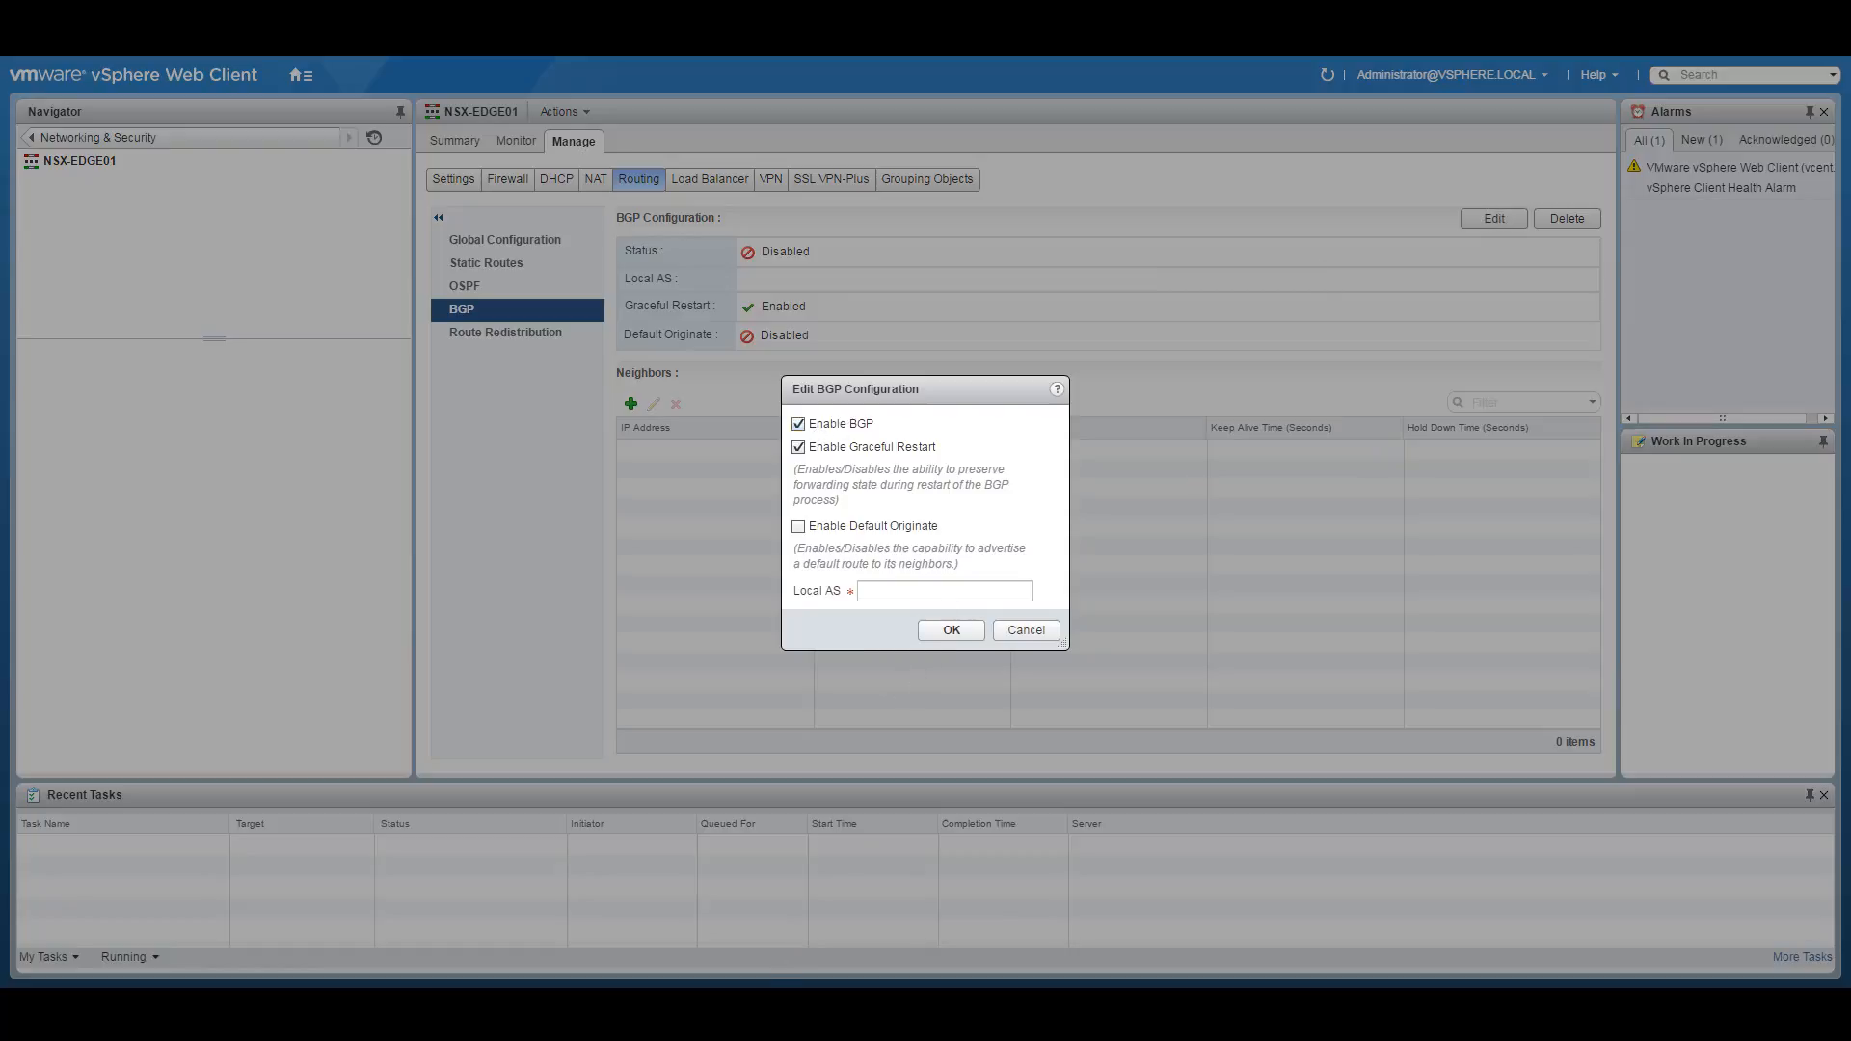
key("alt+Tab")
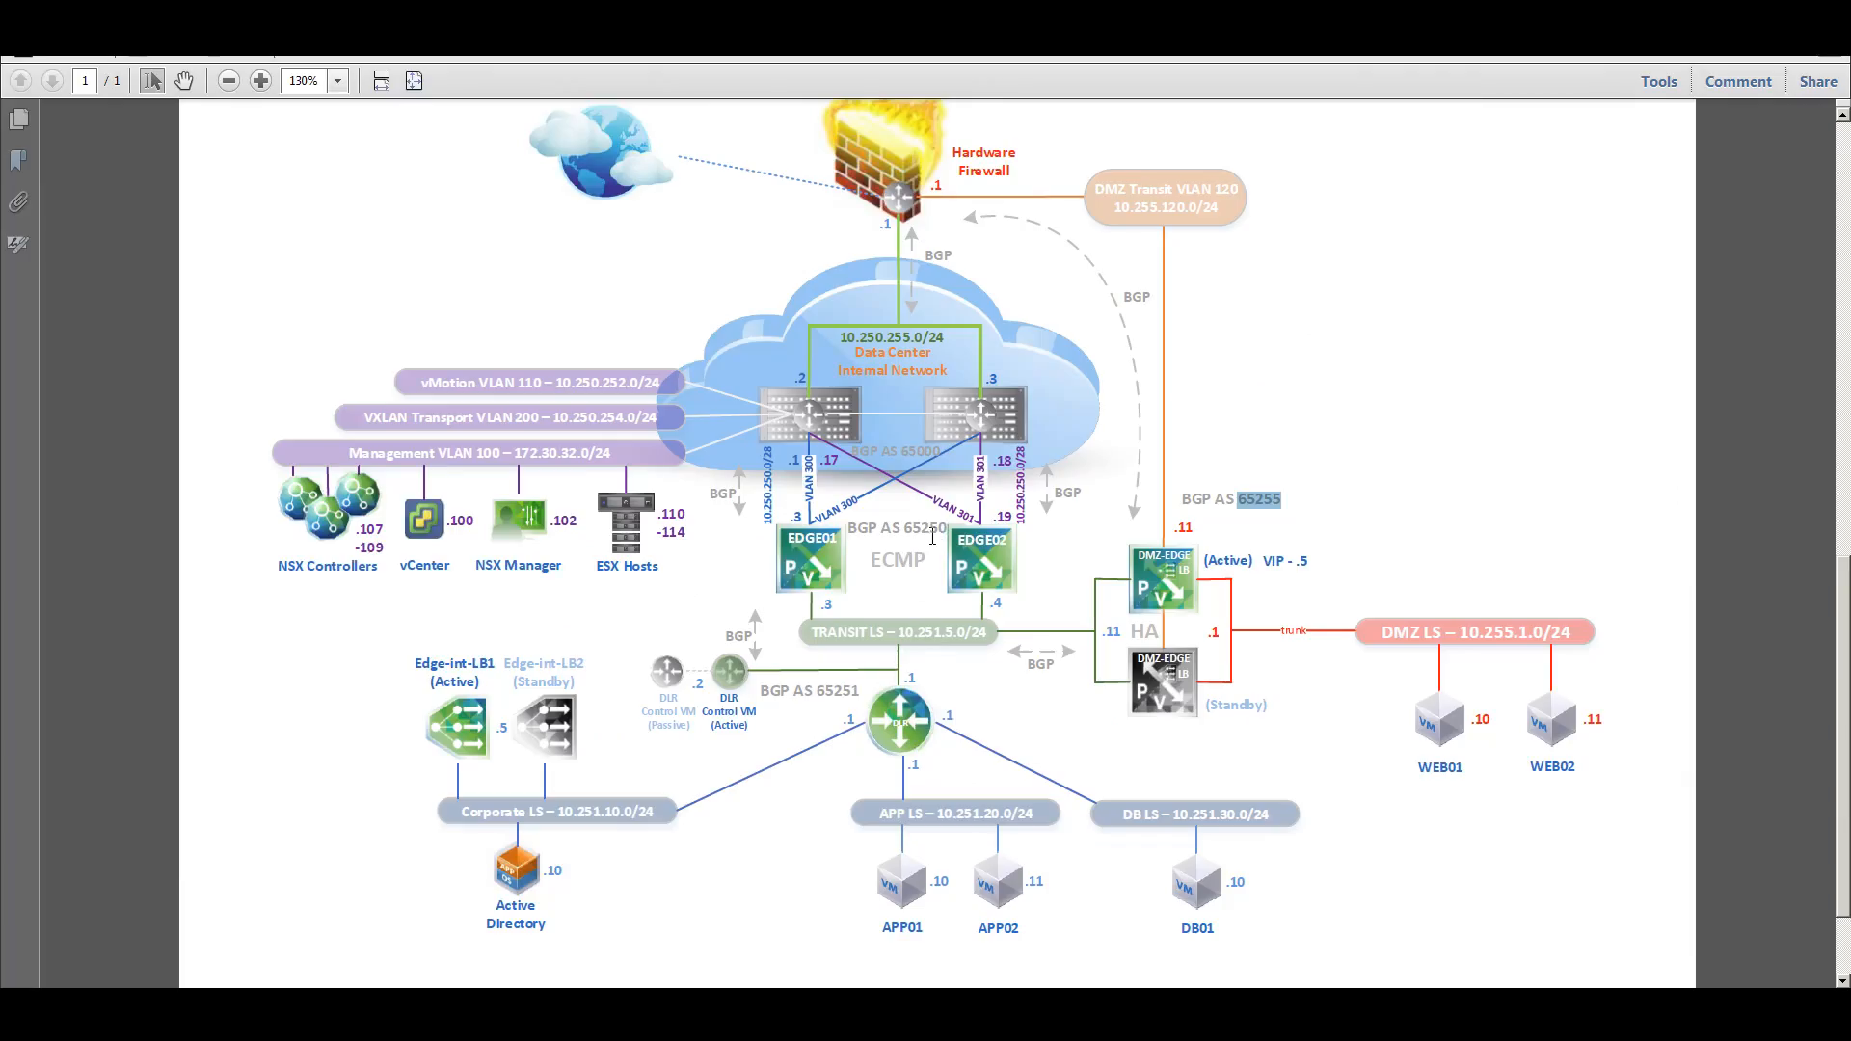
left_click_drag(904, 528, 948, 537)
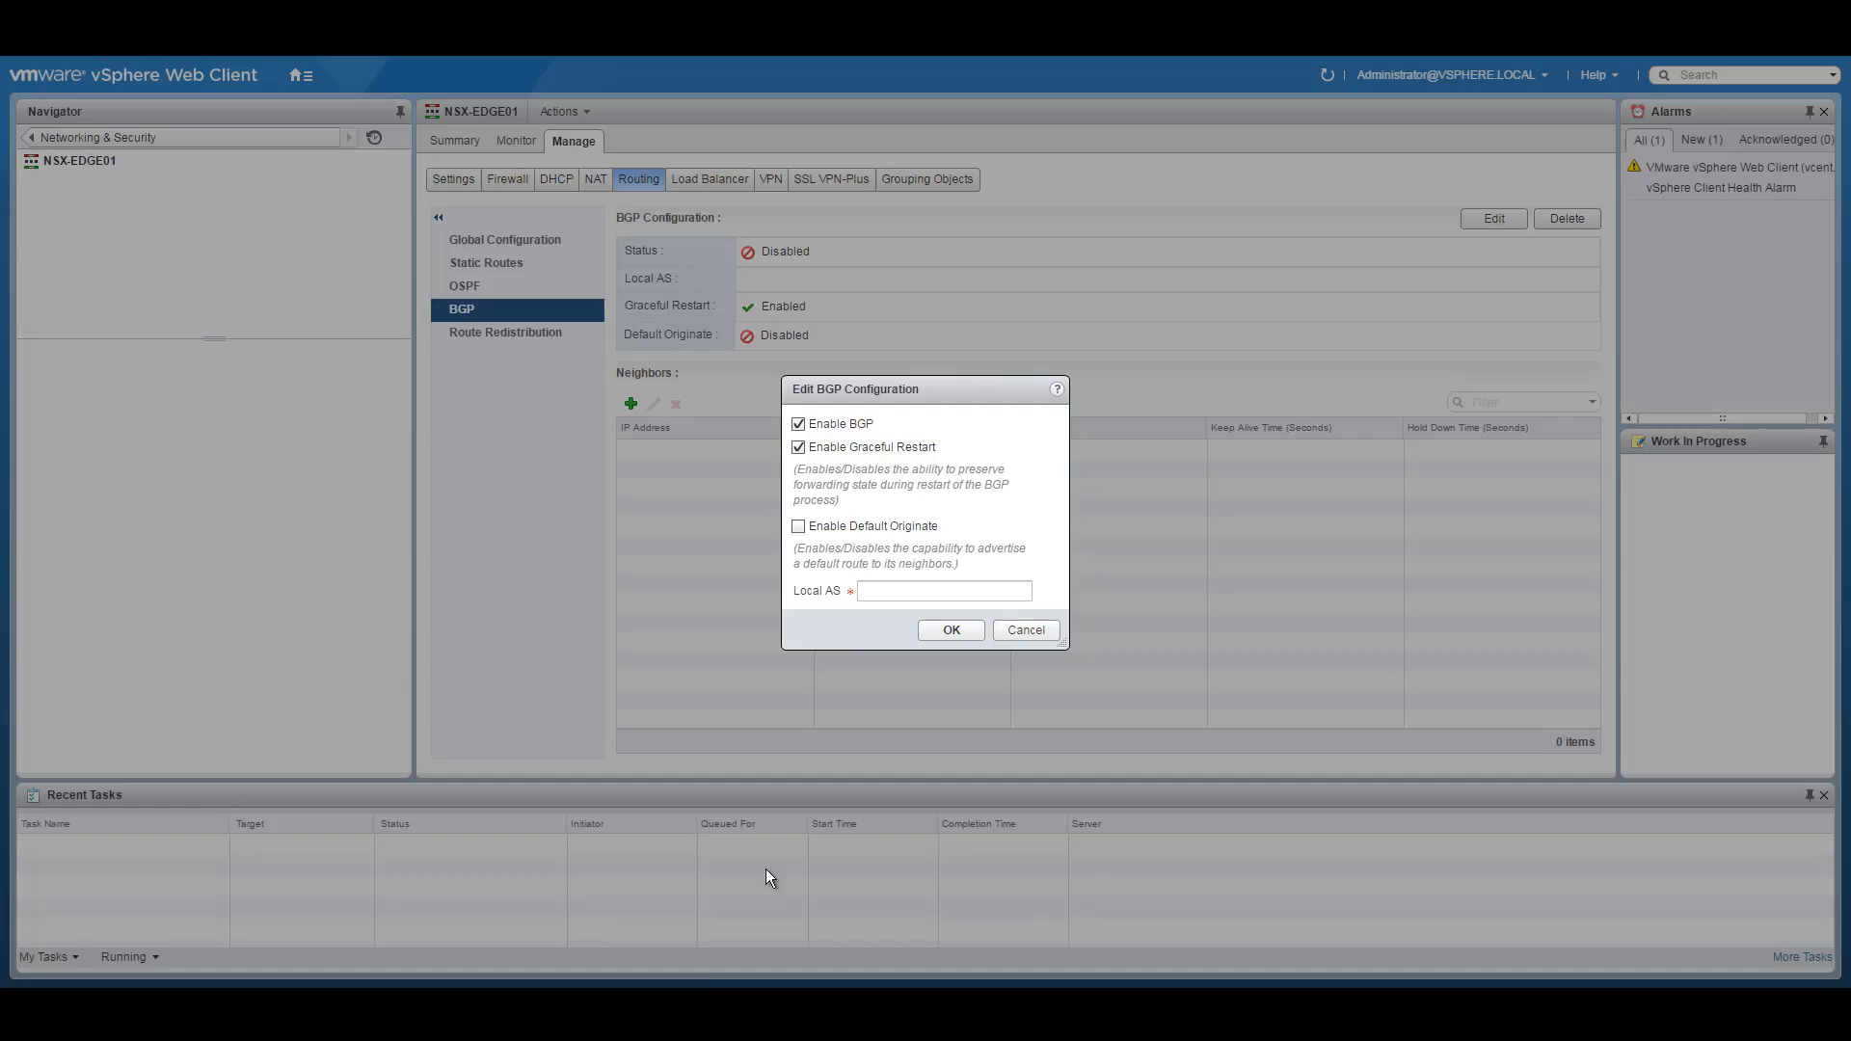
key("alt+Tab")
left_click(885, 593)
type("65250")
left_click(953, 628)
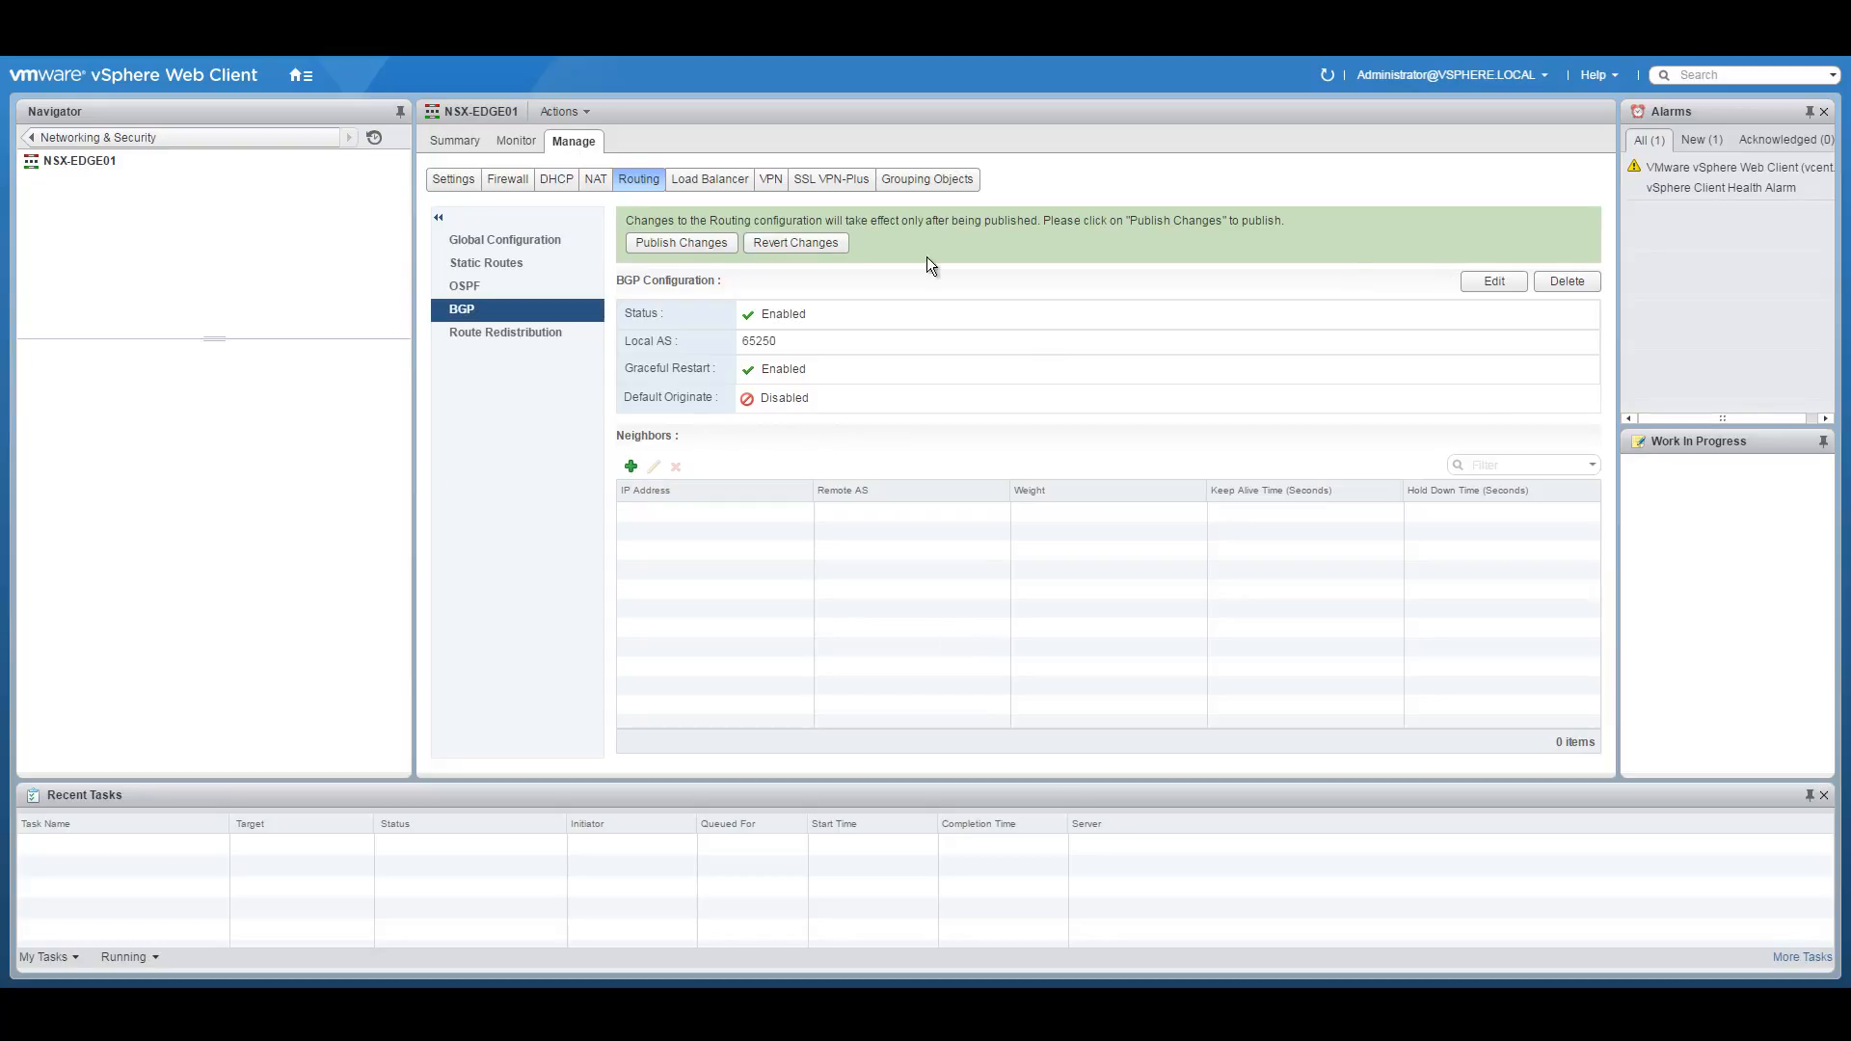
left_click(664, 241)
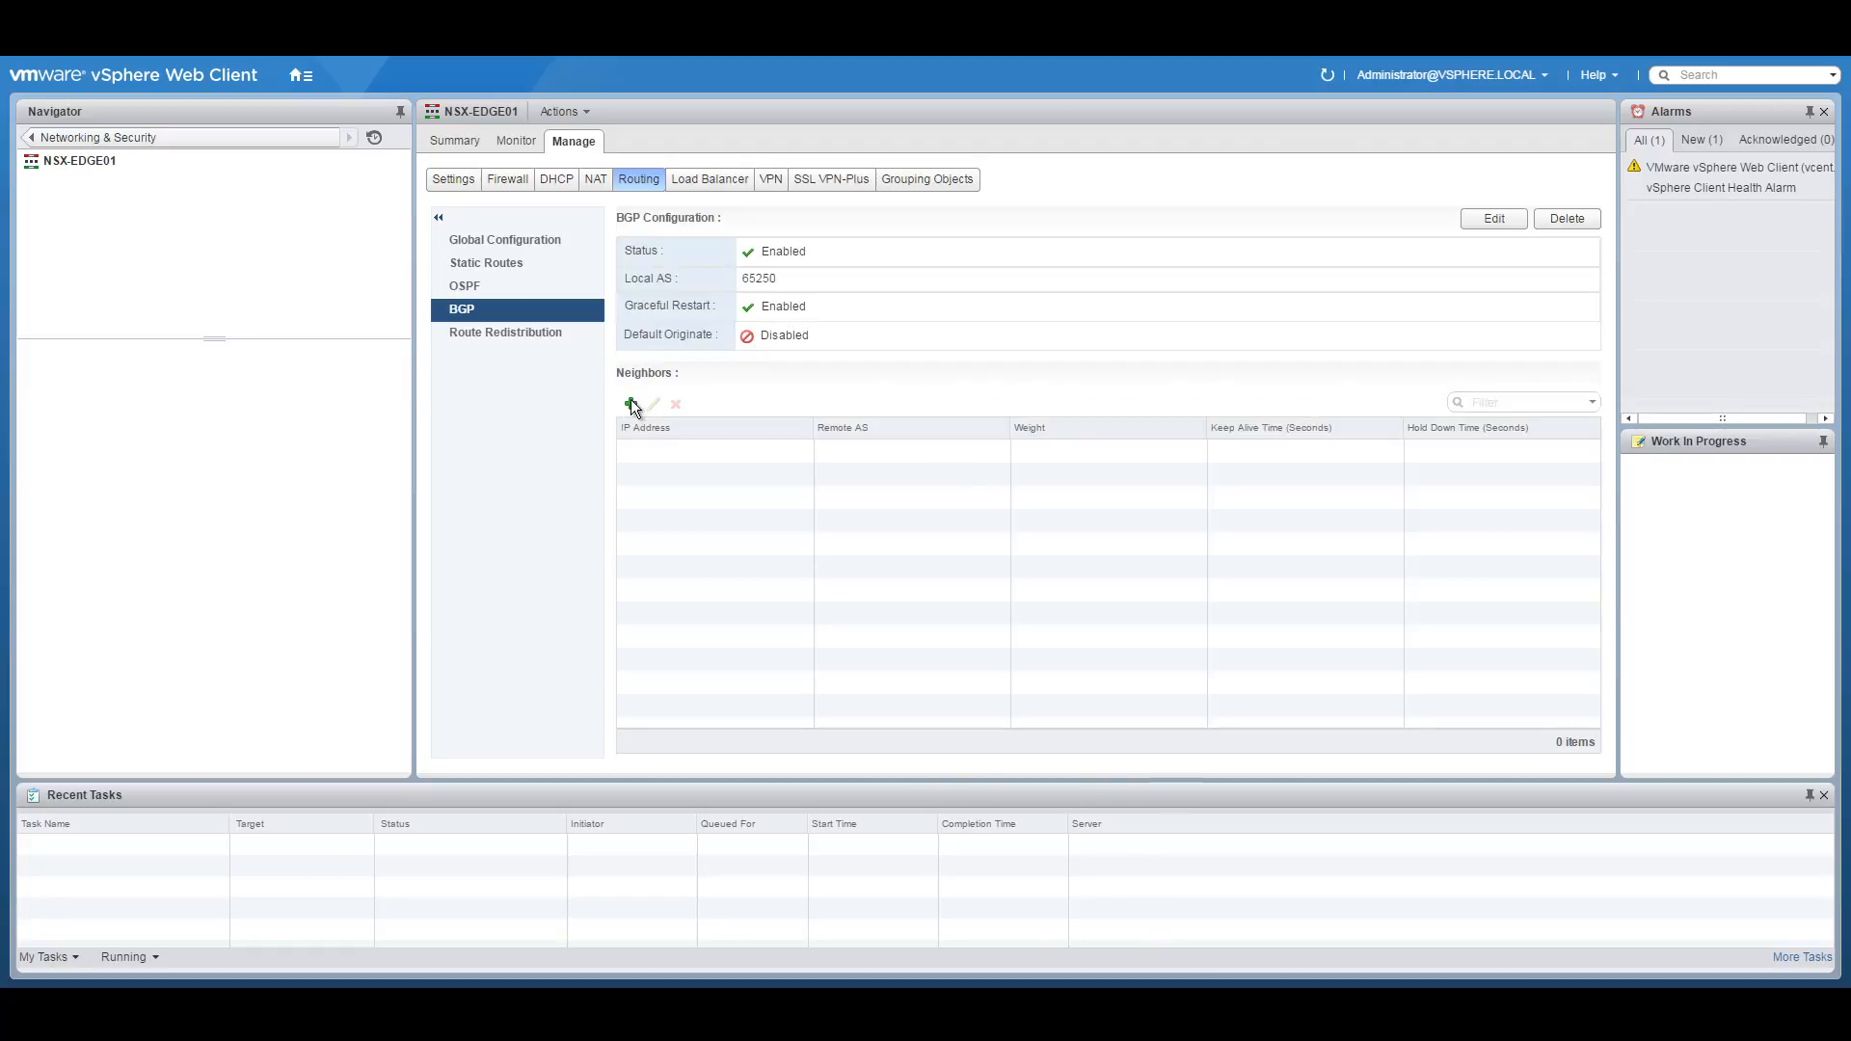
Start a new BGP neighbour with IP 10.250.250.1, based on the subnet copied from the network diagram.
left_click(635, 405)
left_click(925, 325)
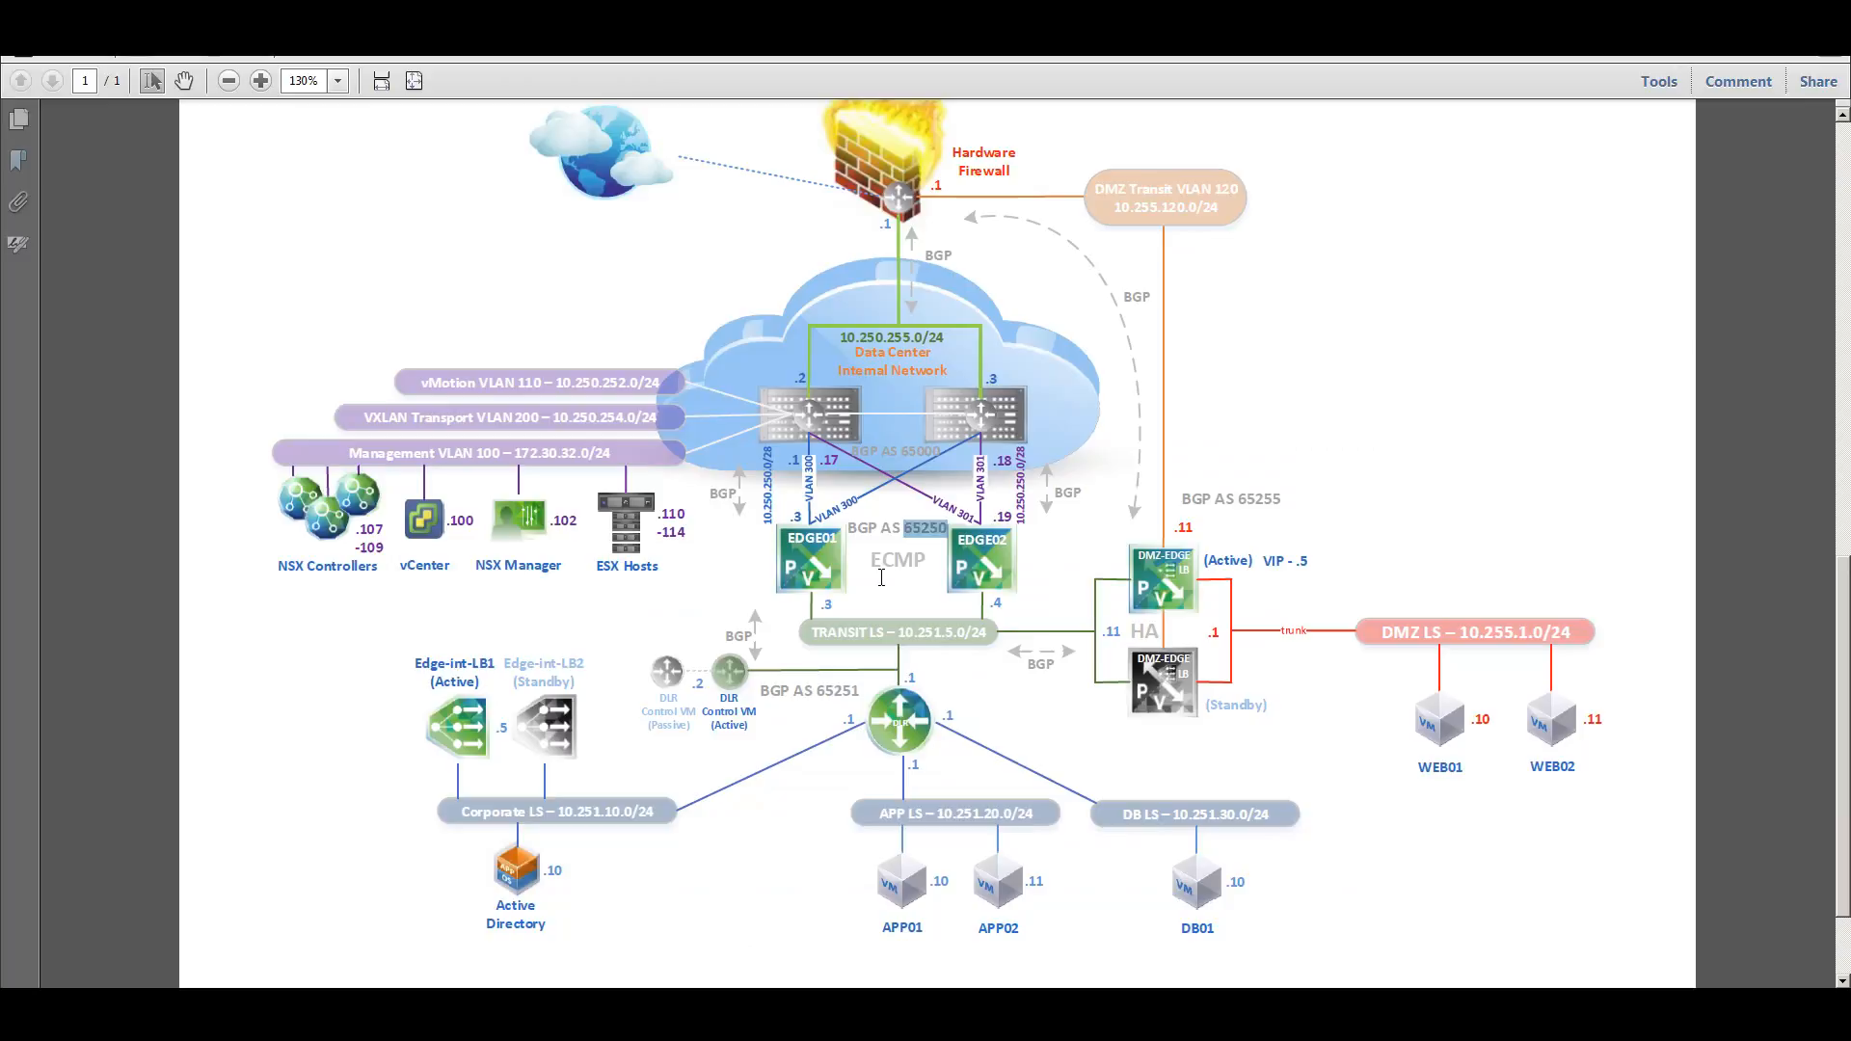
left_click(880, 577)
left_click_drag(768, 516, 802, 461)
right_click(770, 472)
left_click(808, 485)
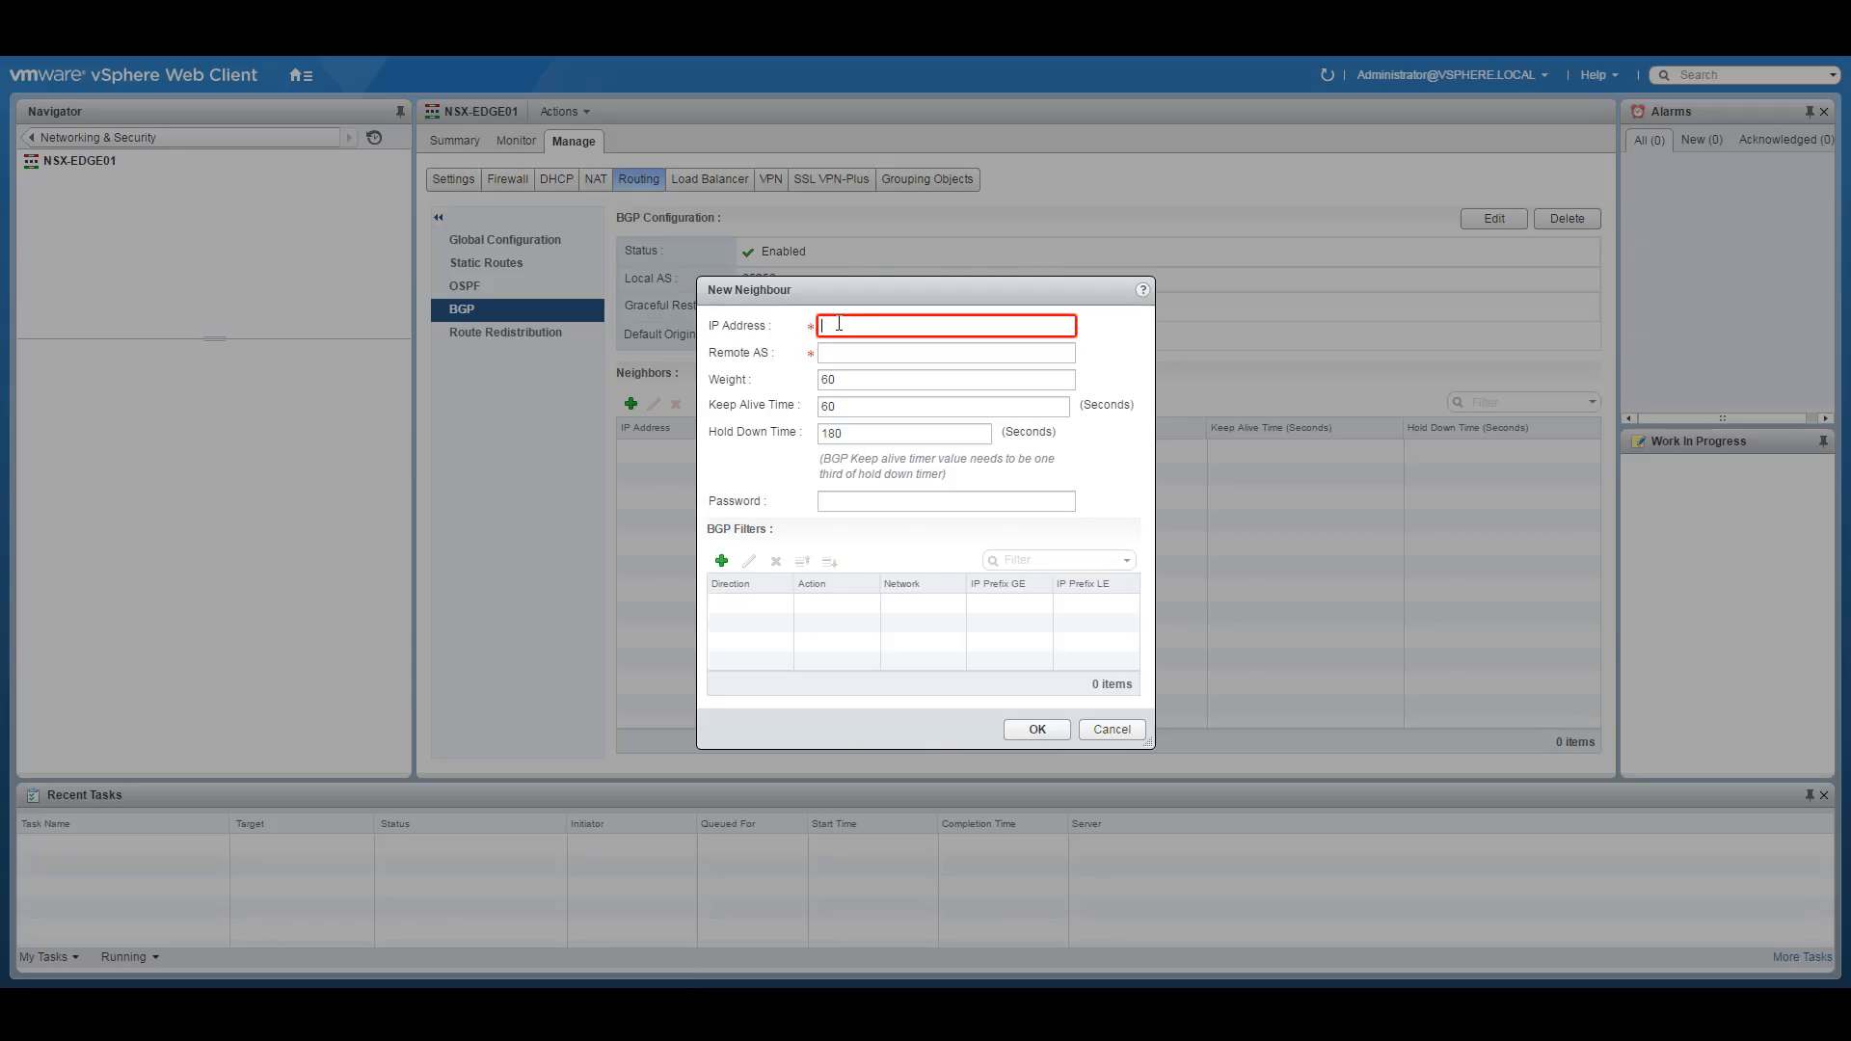
key("ctrl+v")
key("BackSpace")
type("1")
left_click(859, 352)
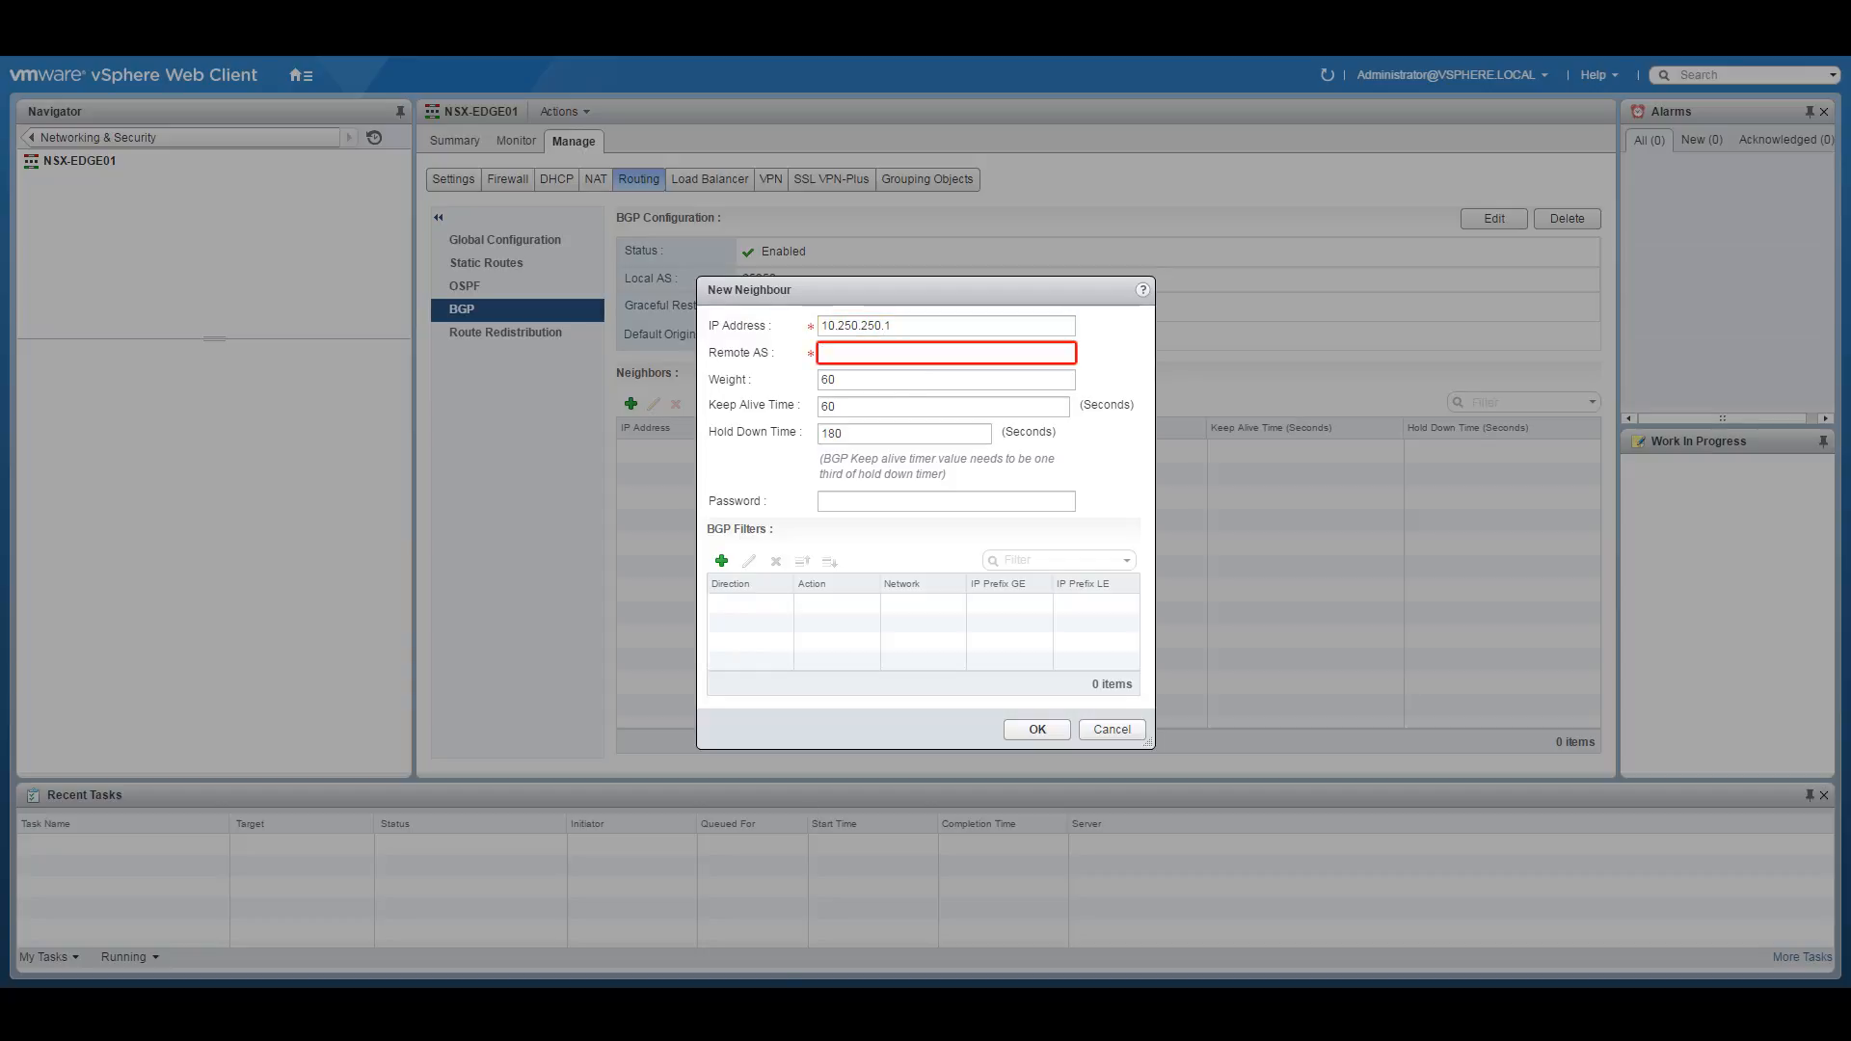
Give neighbour 10.250.250.1 remote AS 65000, looked up on the diagram, and save it.
key("alt+Tab")
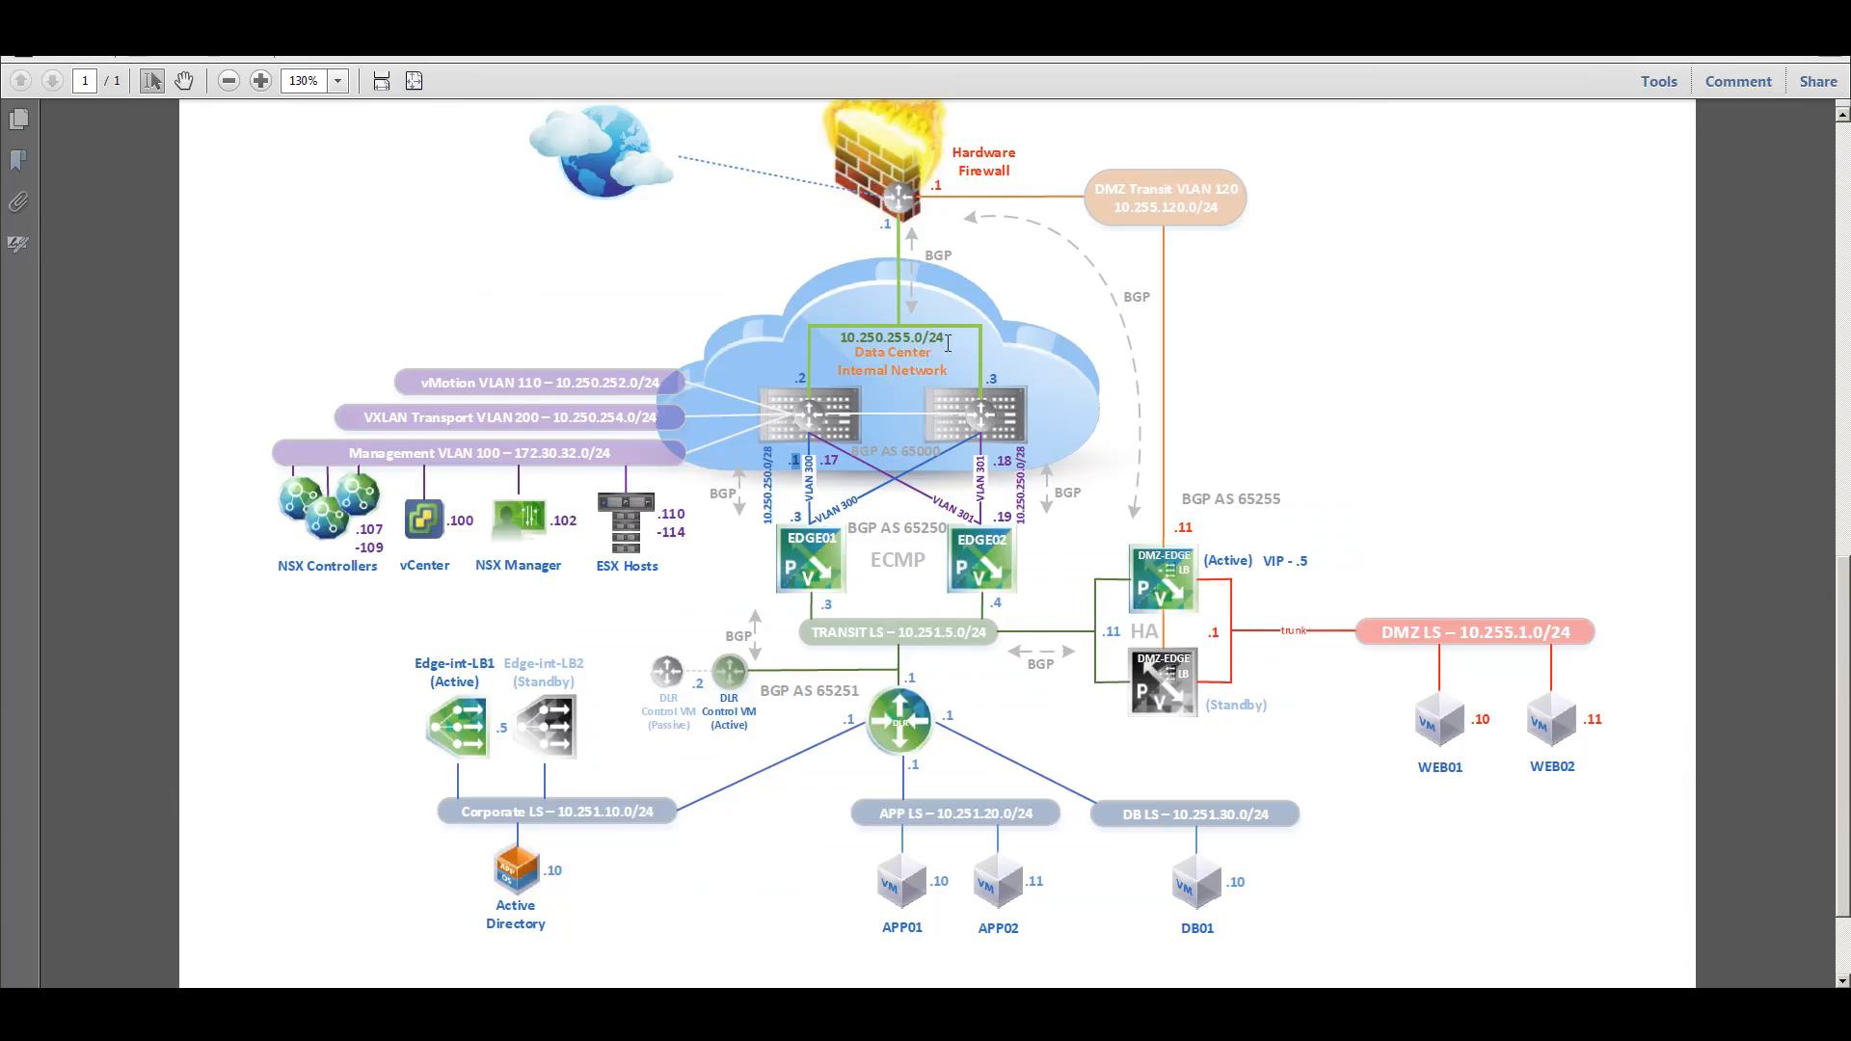
left_click_drag(904, 445, 944, 453)
key("alt+Tab")
left_click(843, 354)
type("65000")
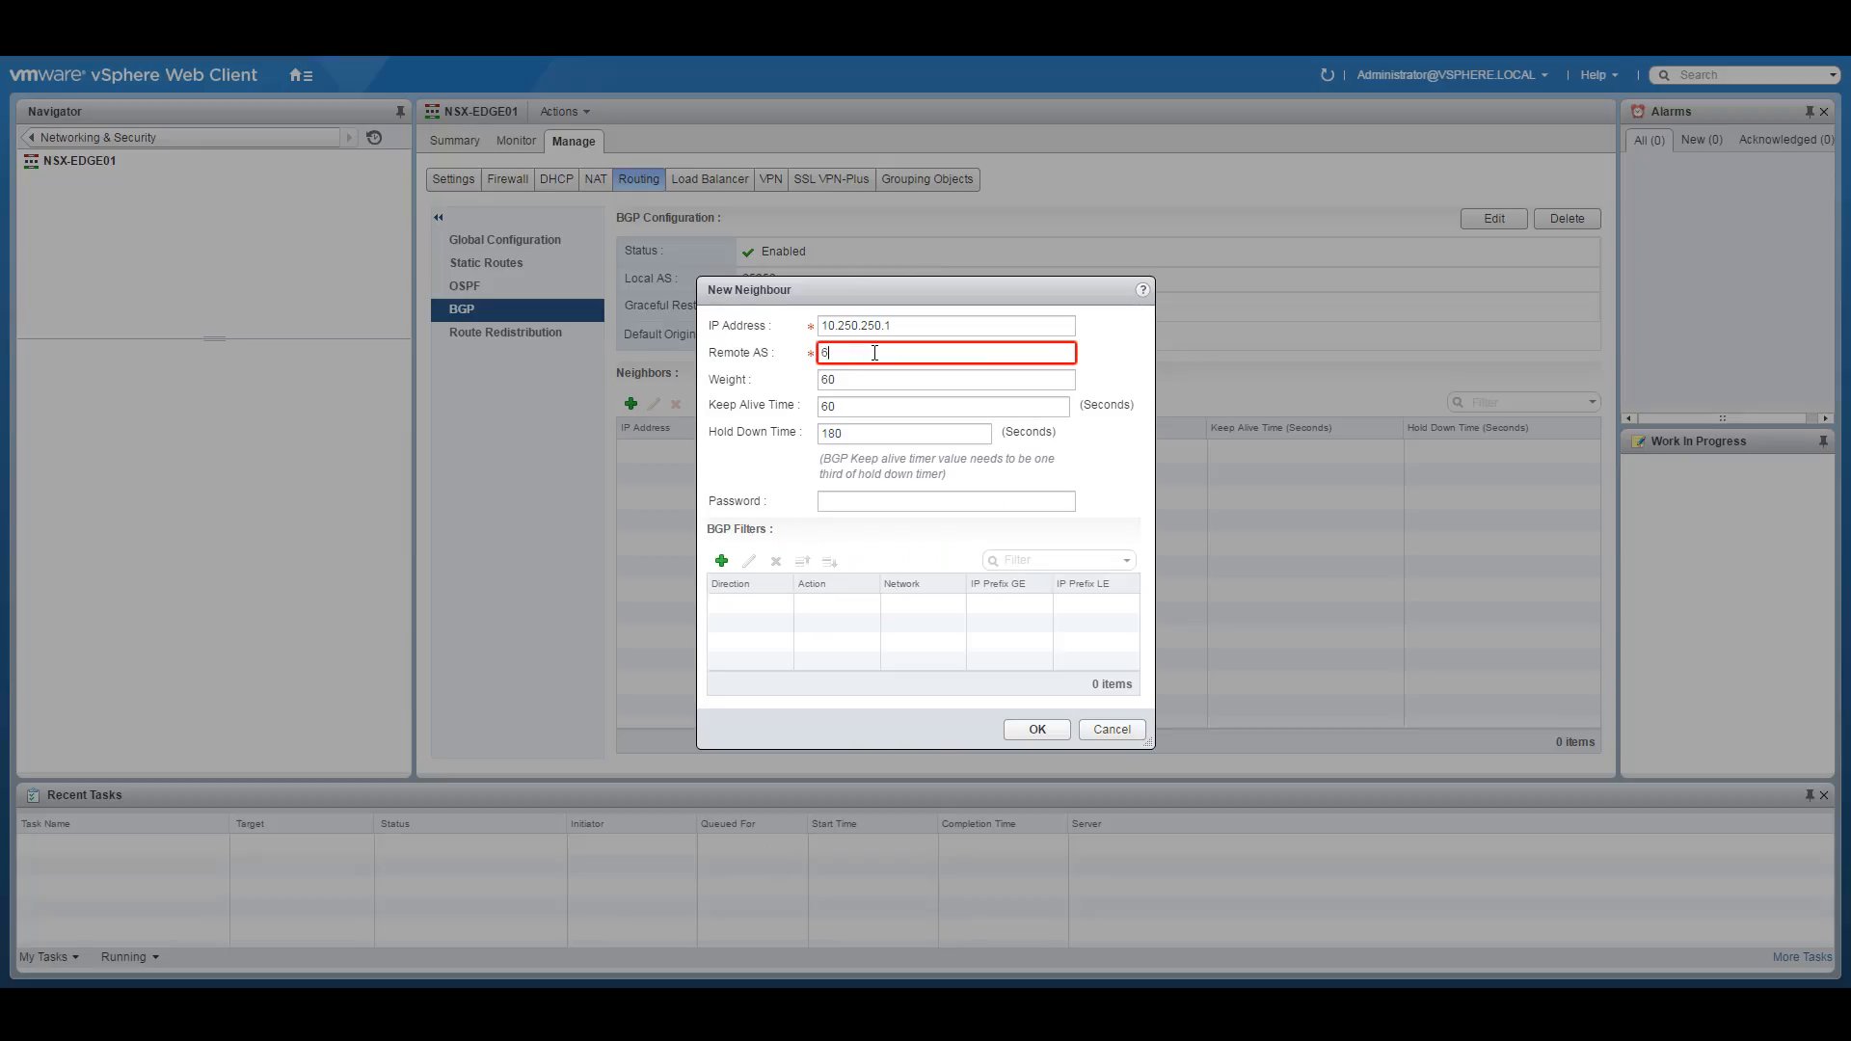
double_click(848, 406)
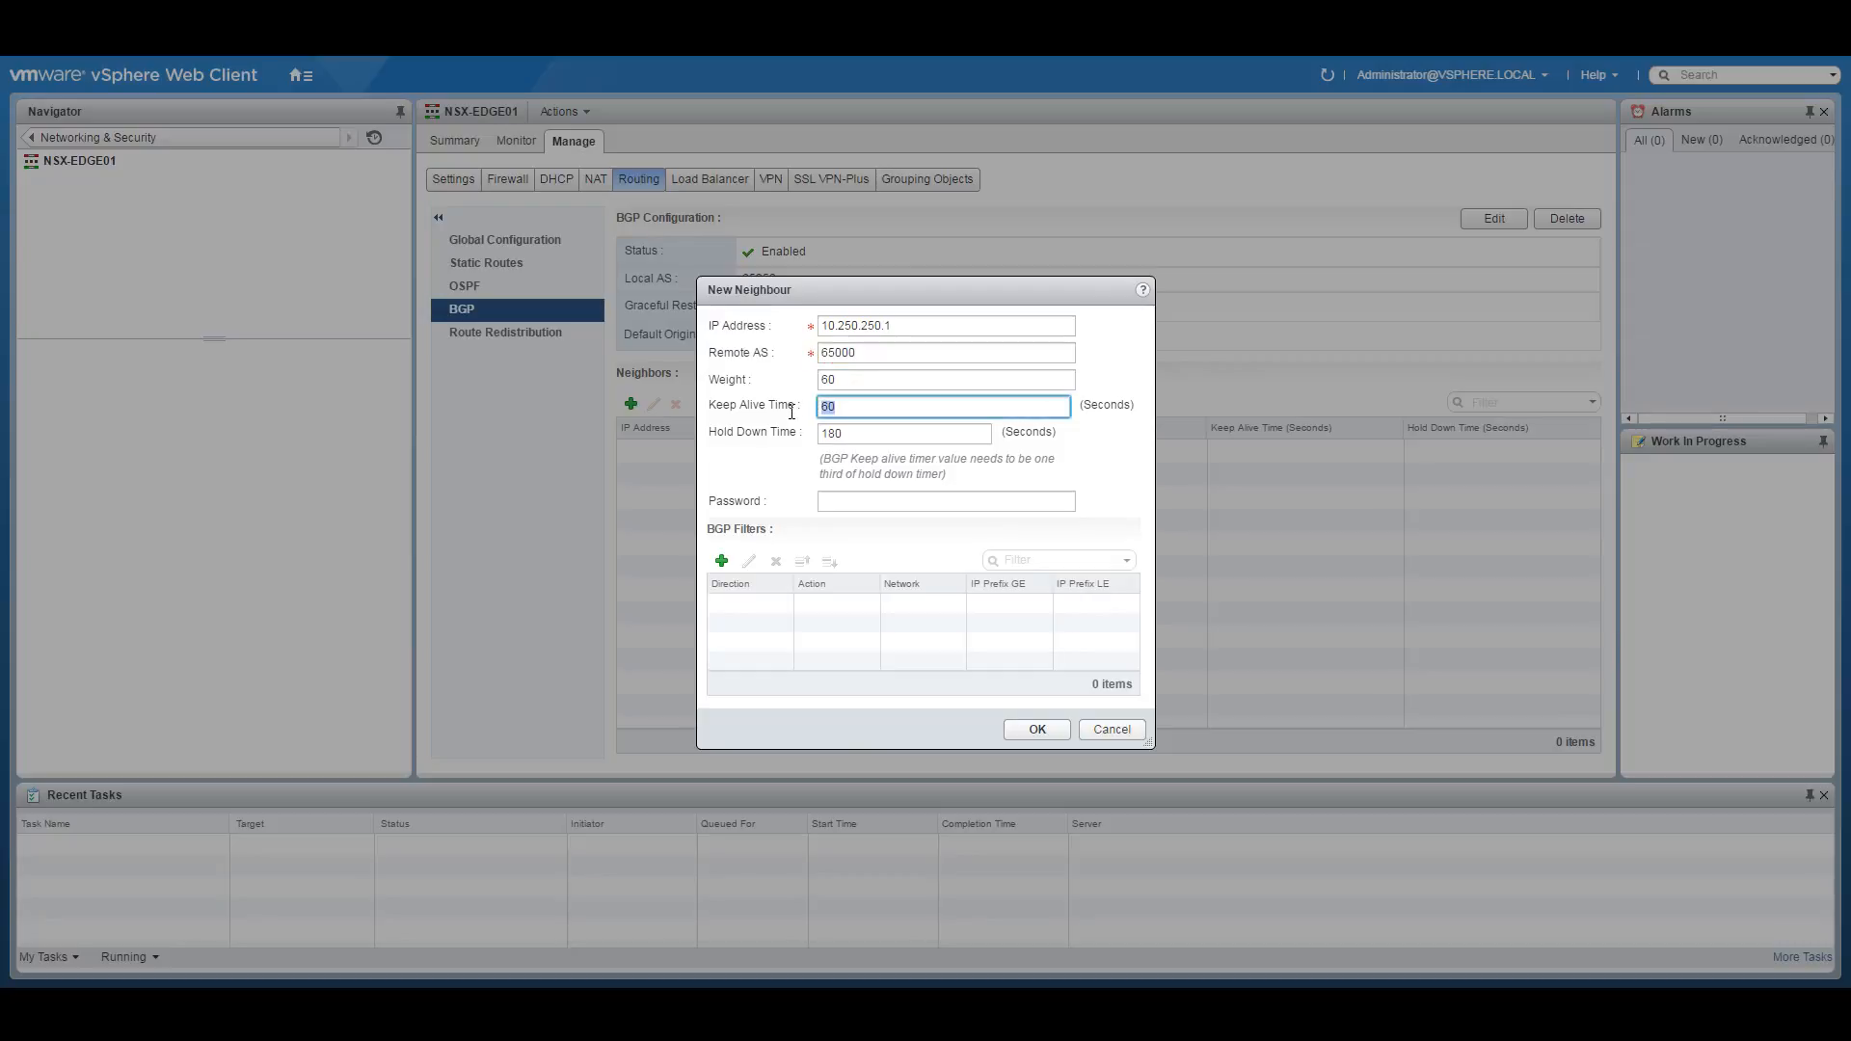
double_click(835, 432)
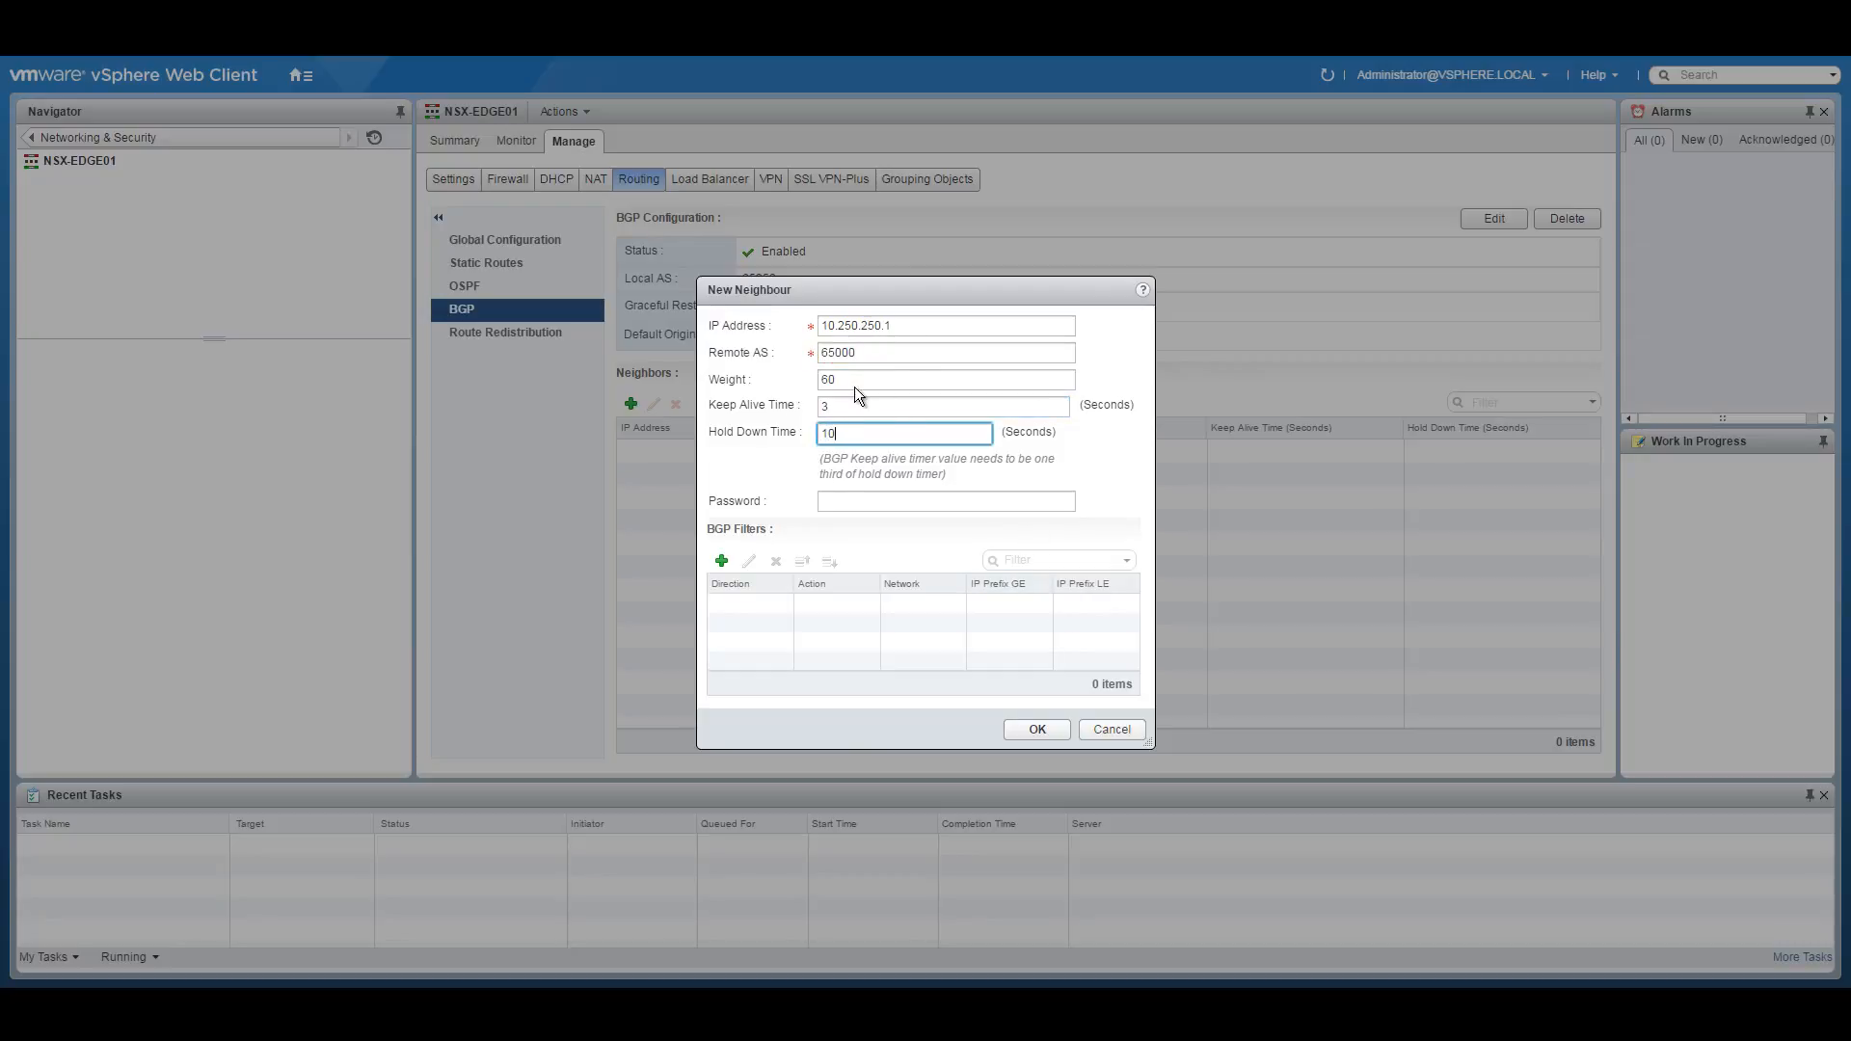
left_click(1036, 730)
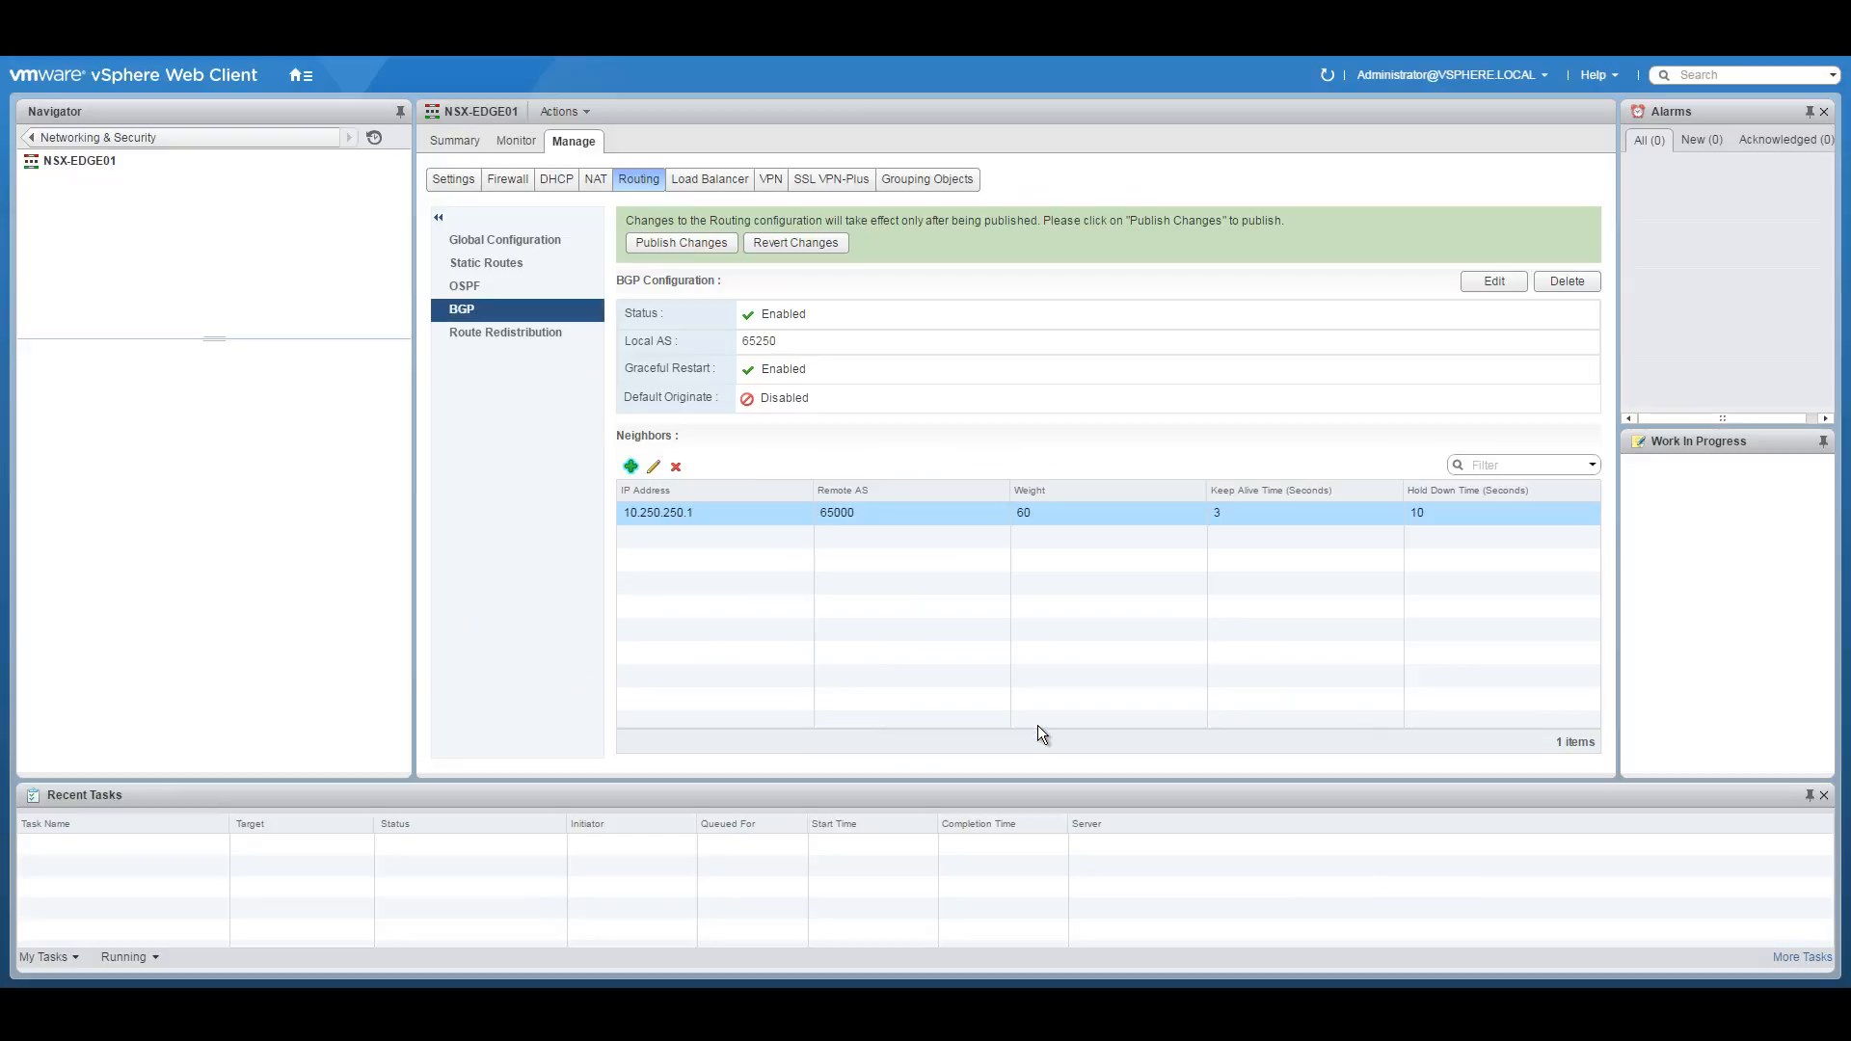
Add BGP neighbour 10.250.250.2 with remote AS 65000.
left_click(631, 467)
left_click(849, 324)
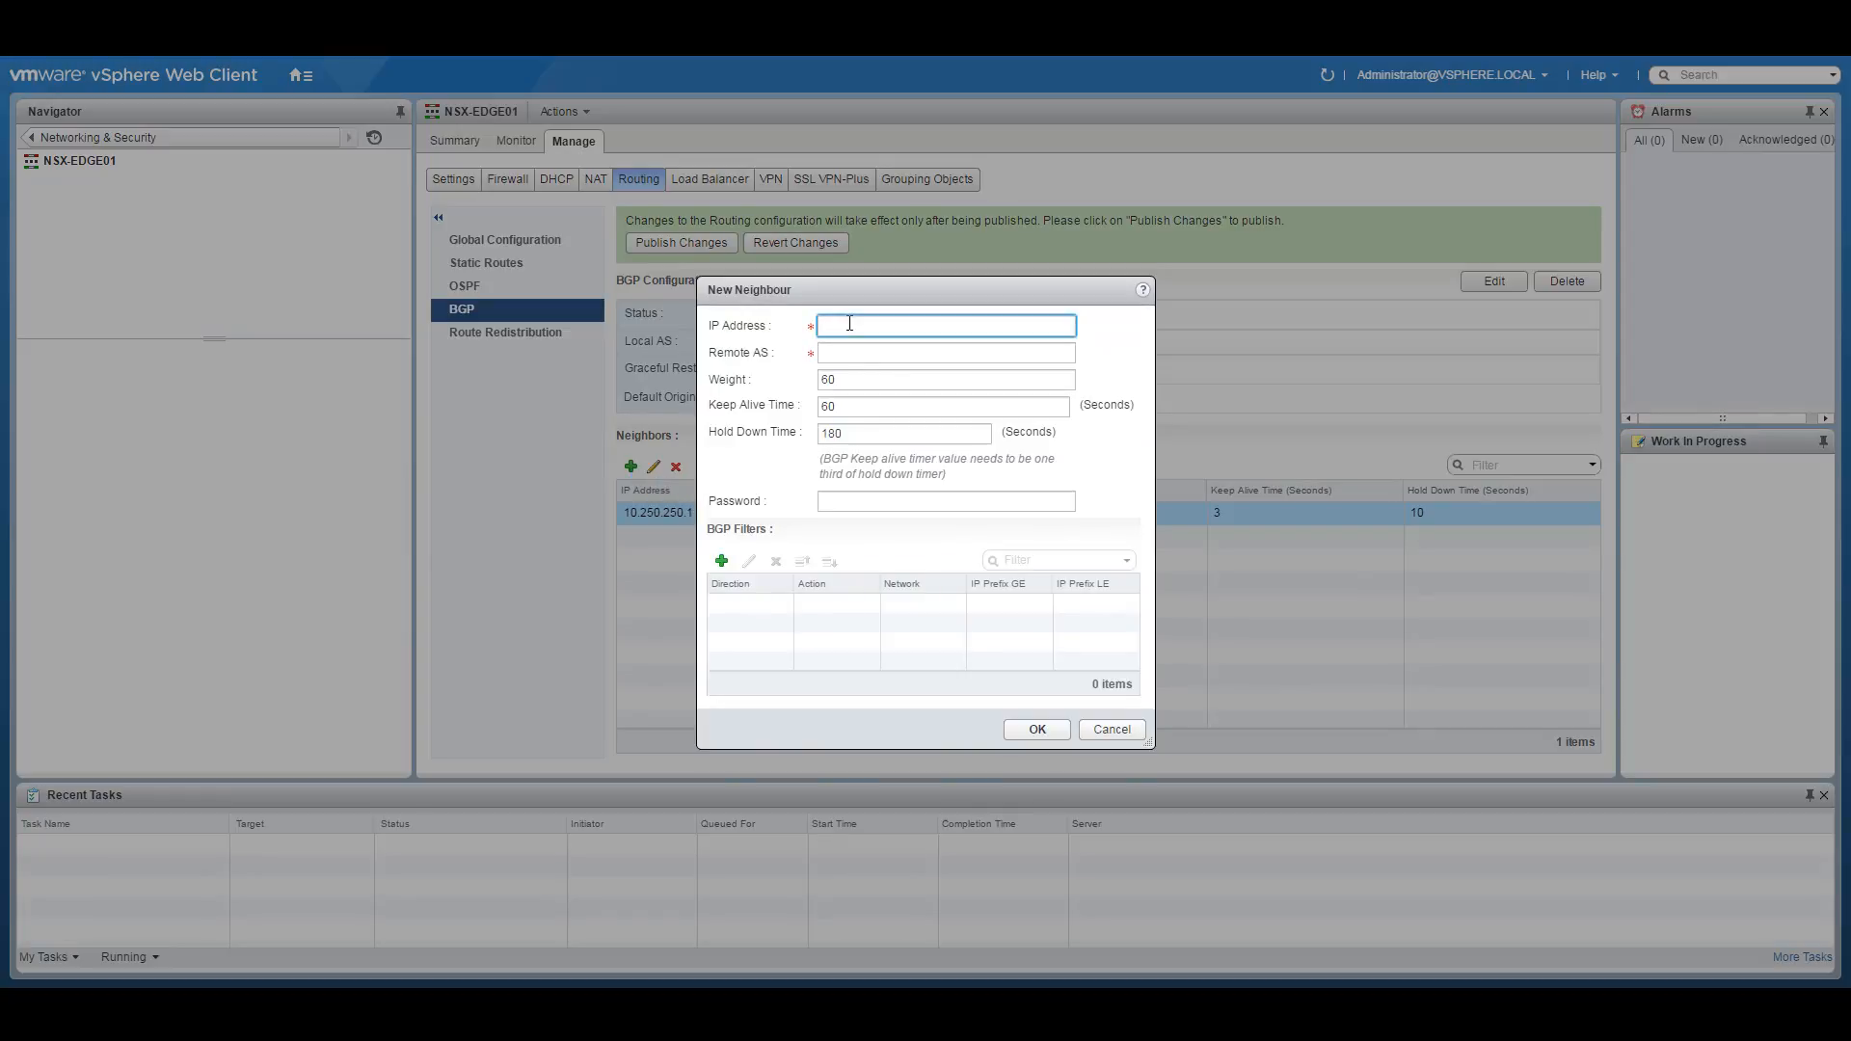
type("10.250.250.0")
key("BackSpace")
type("2")
left_click(882, 353)
type("65000")
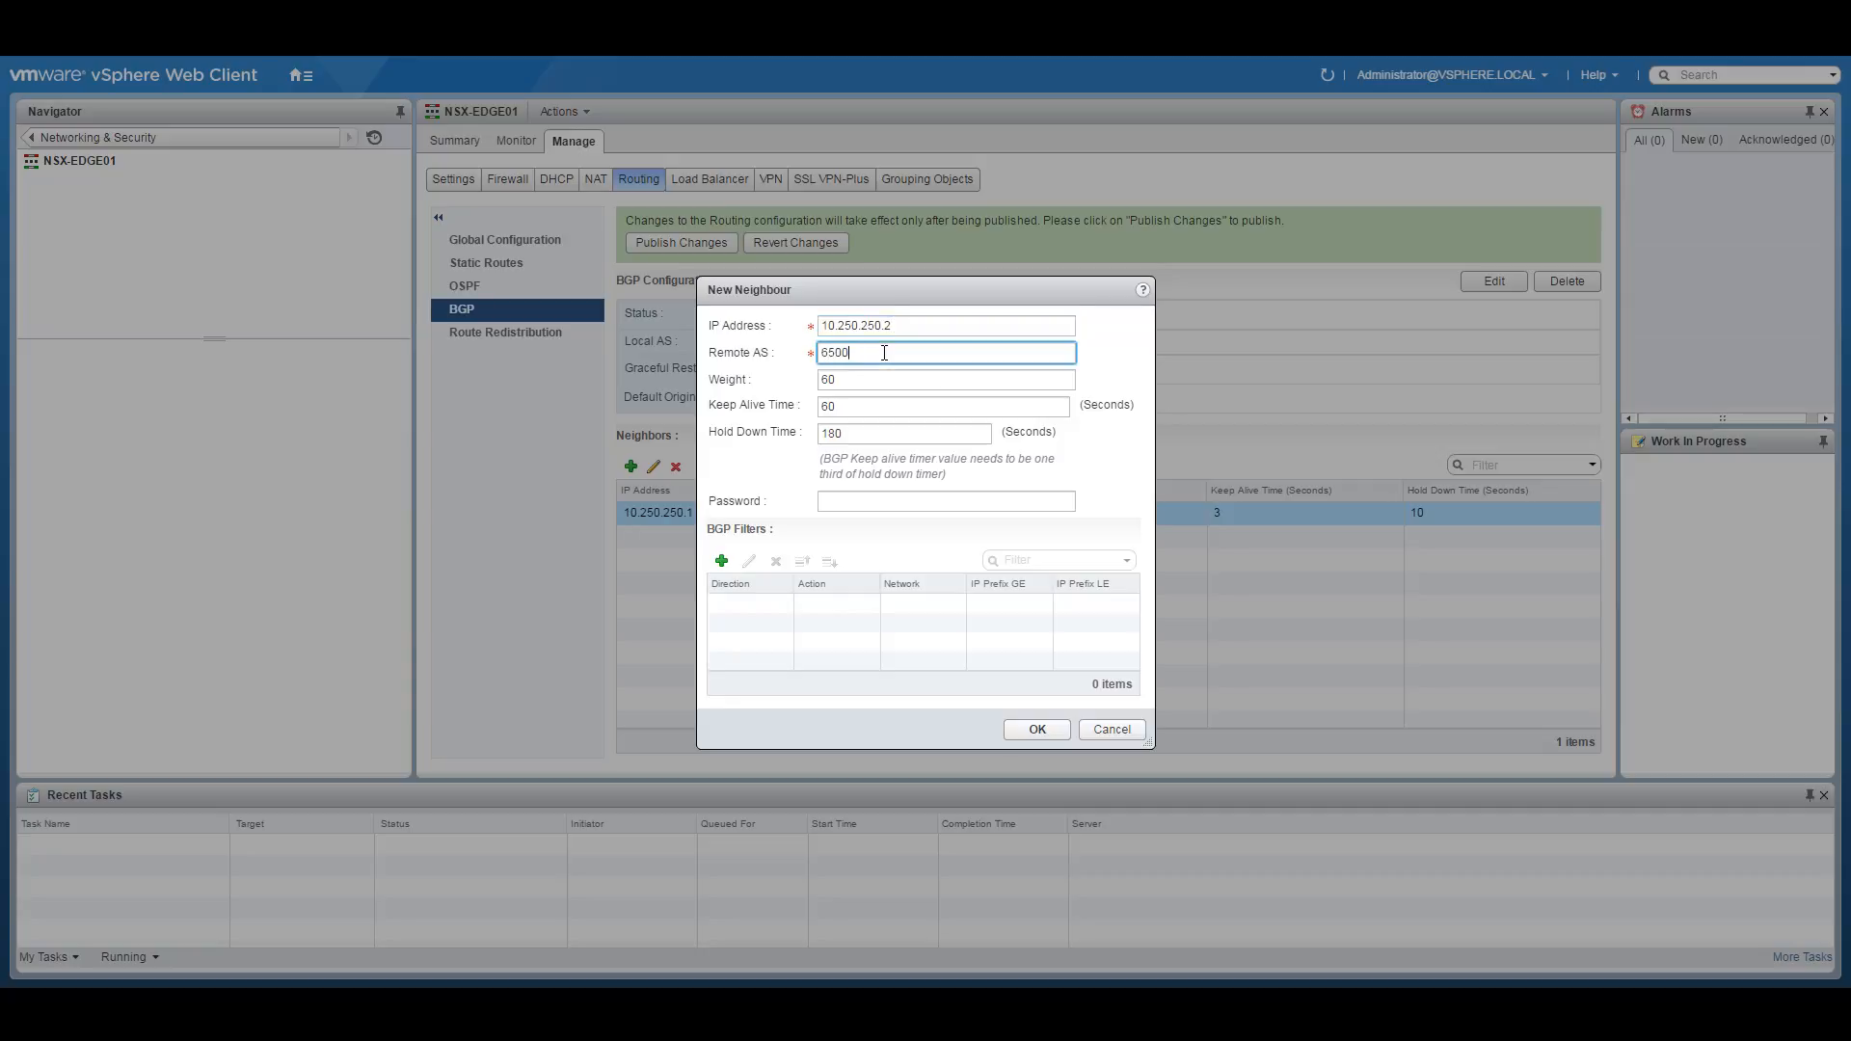
type("4")
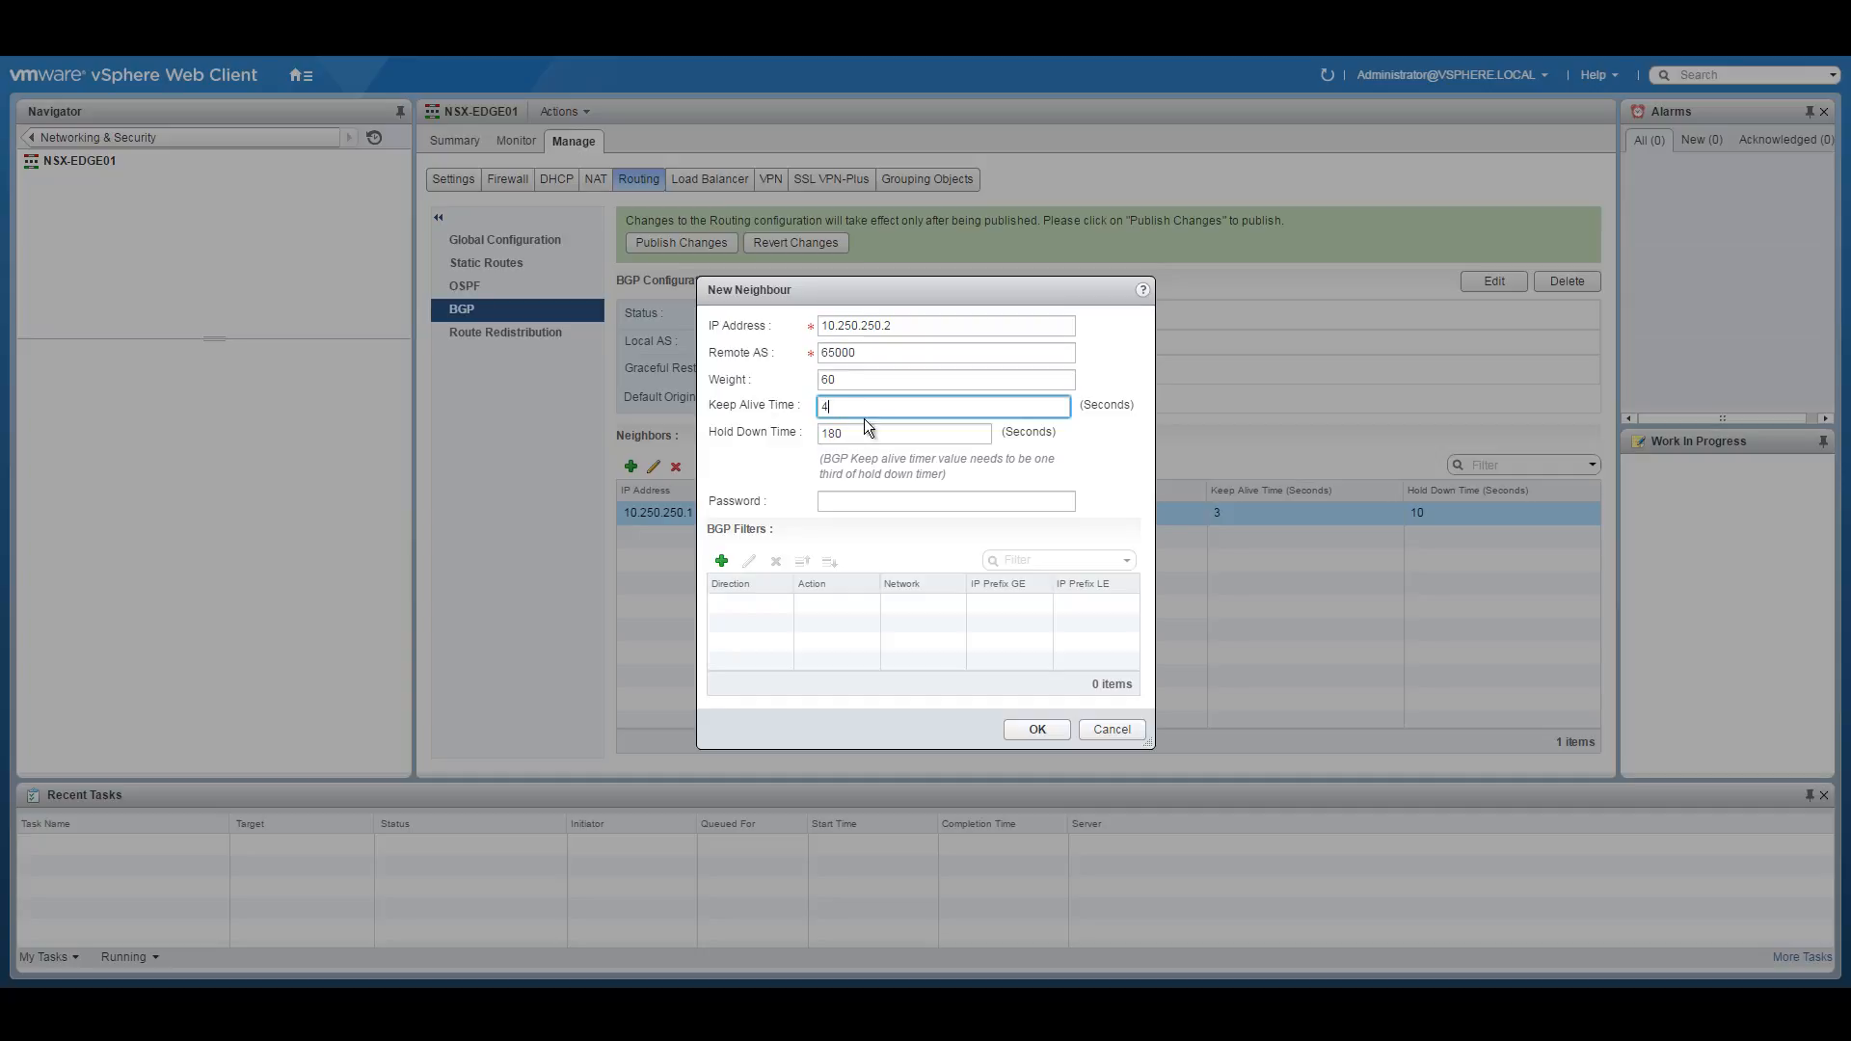
type("3")
key("Tab")
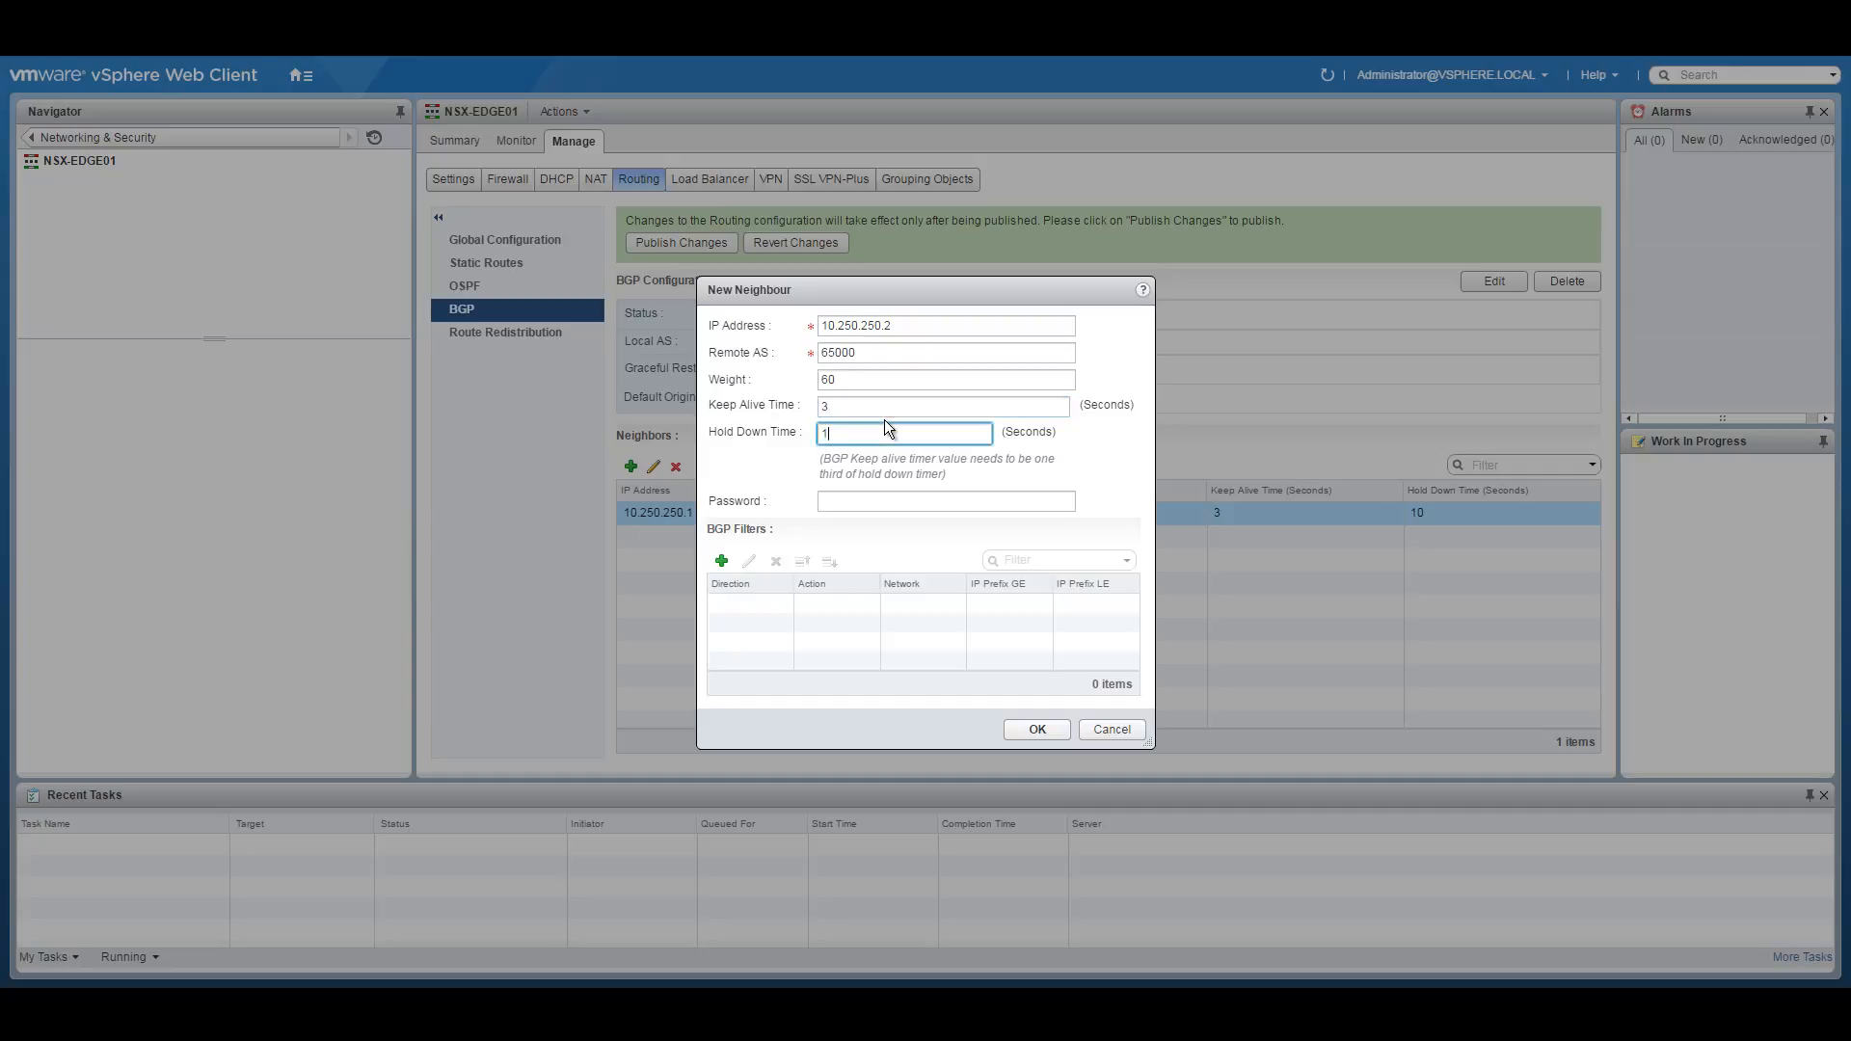
left_click(1042, 731)
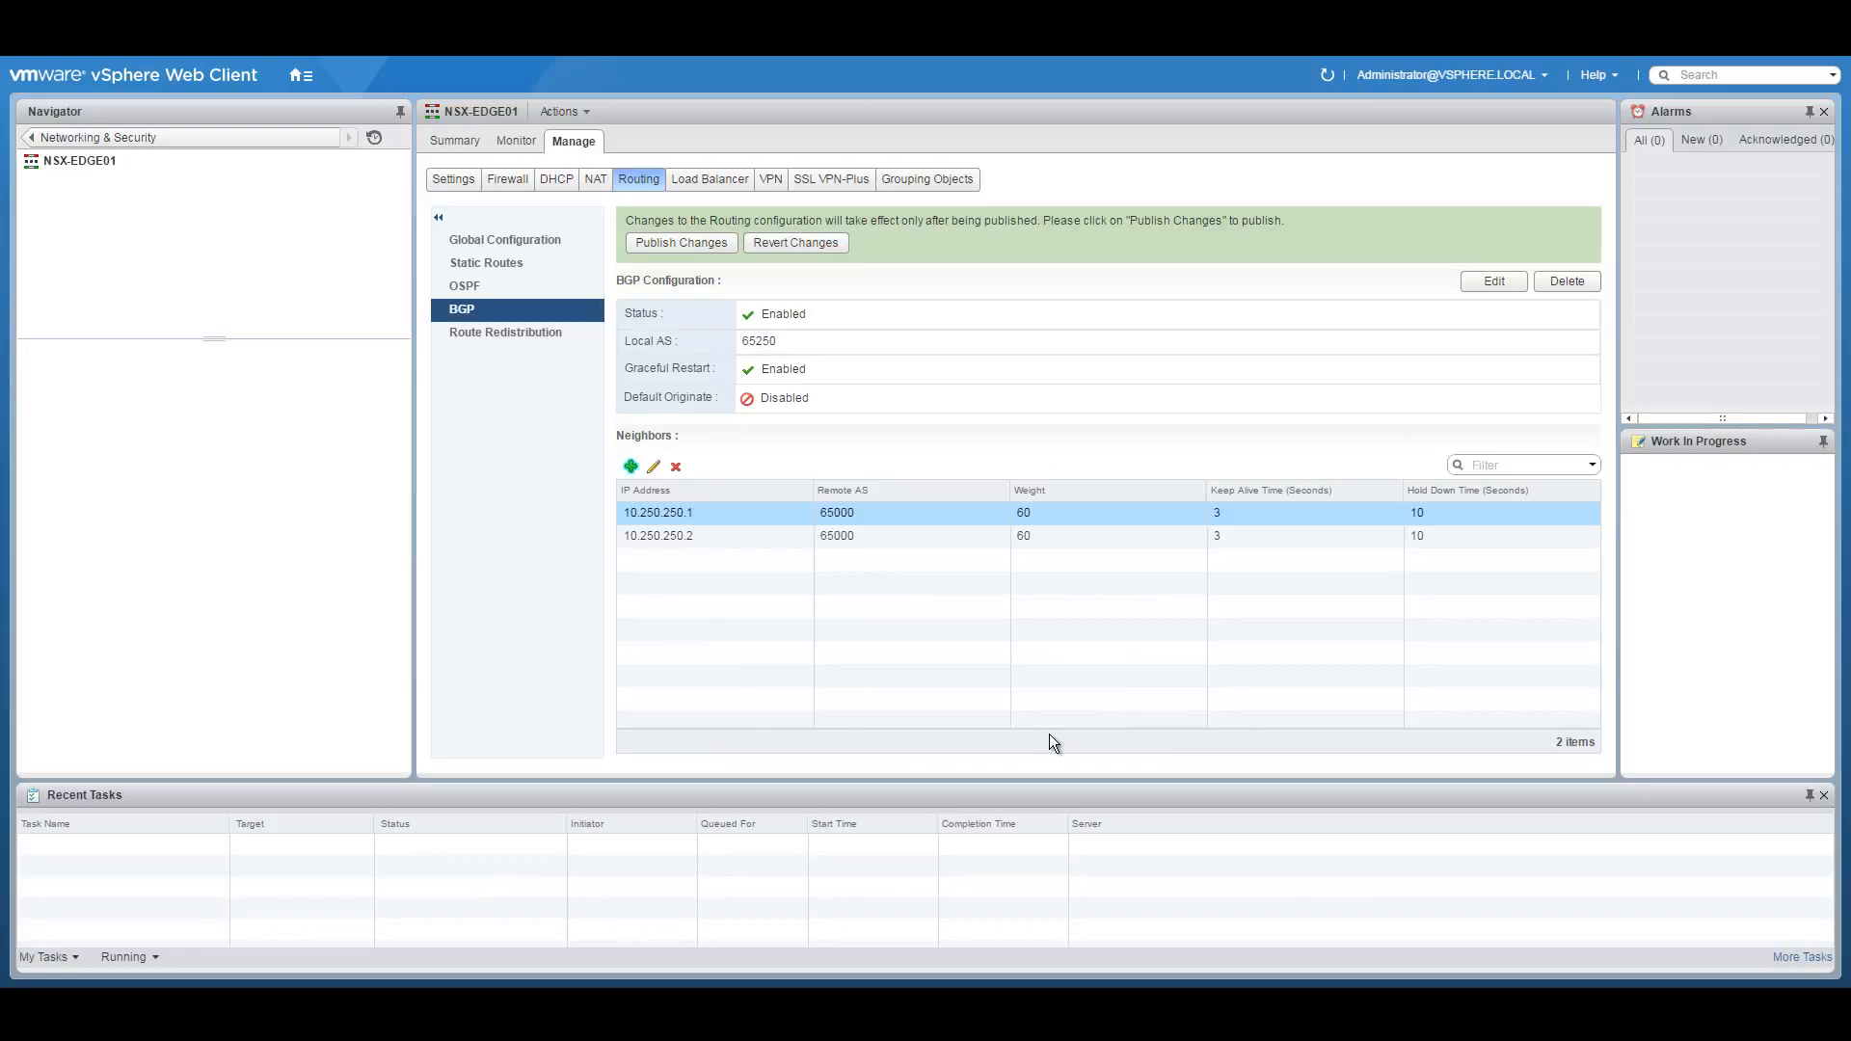
Add BGP neighbour 10.251.5.2 with remote AS 65251, checking the transit address on the diagram.
left_click(629, 468)
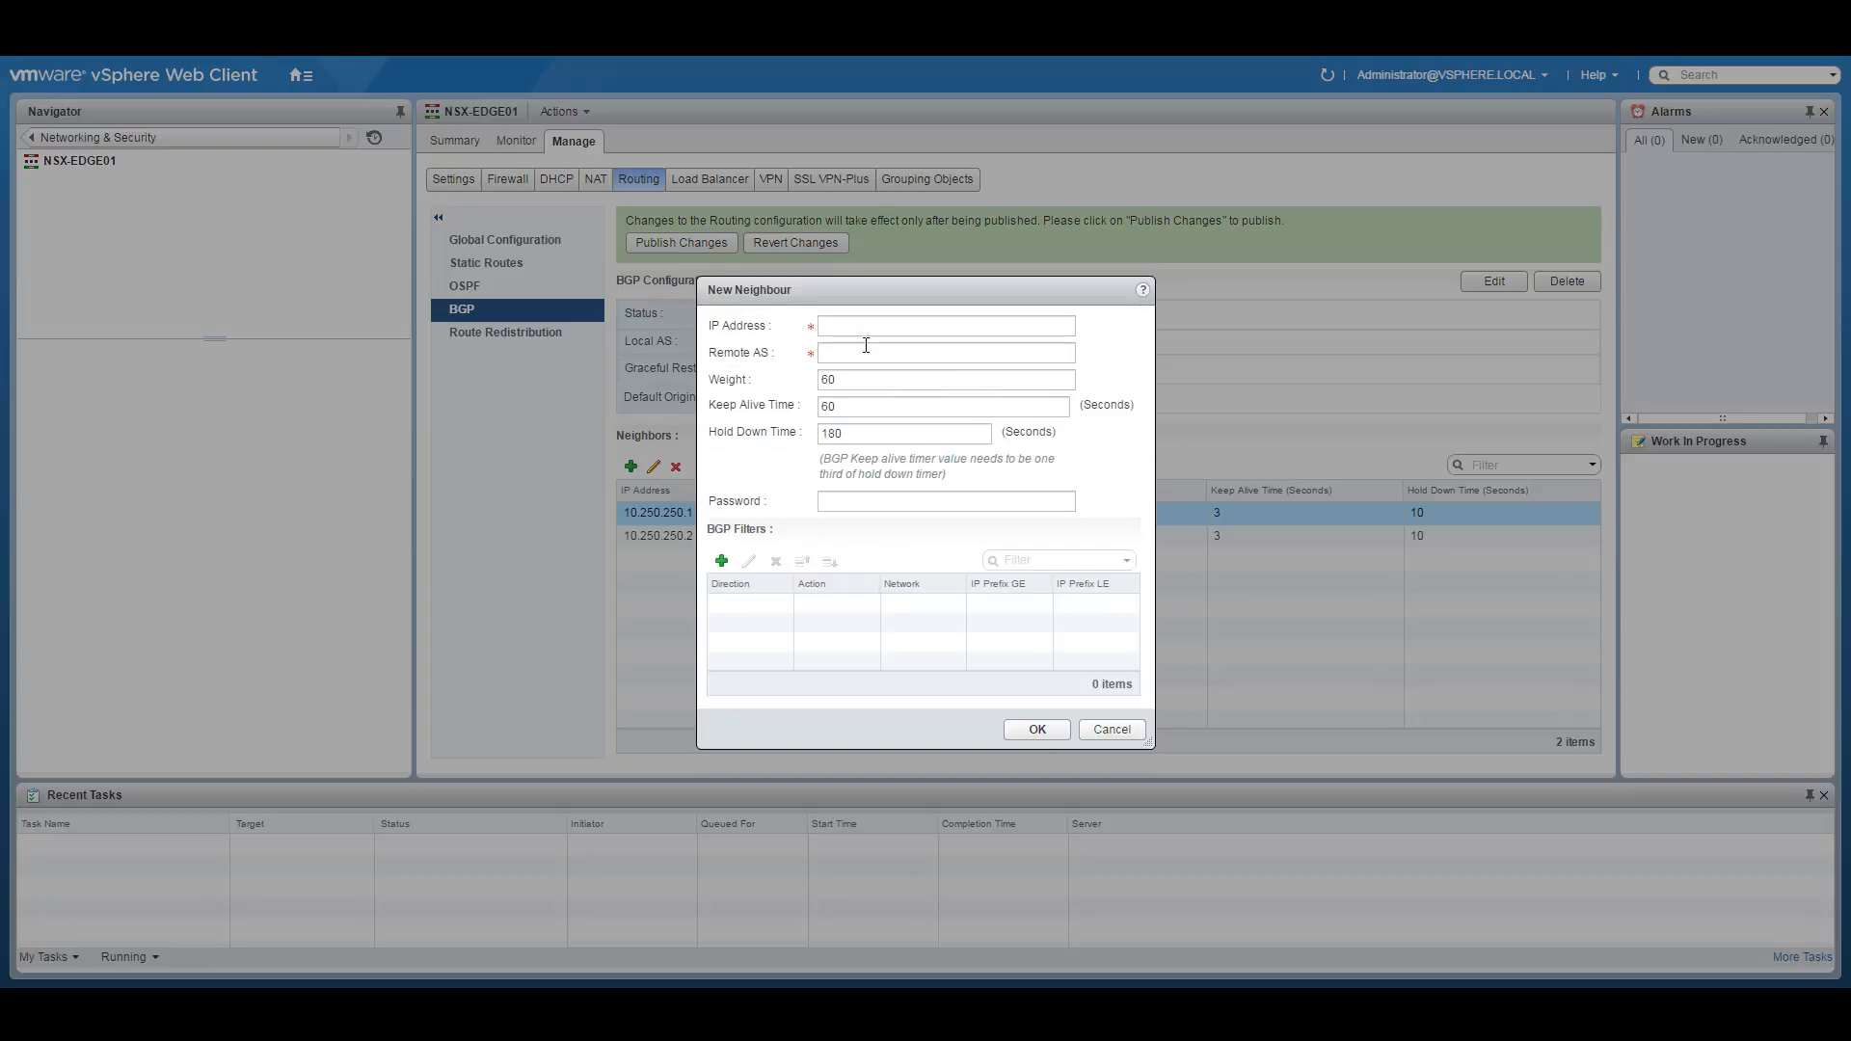
left_click(849, 325)
left_click(766, 954)
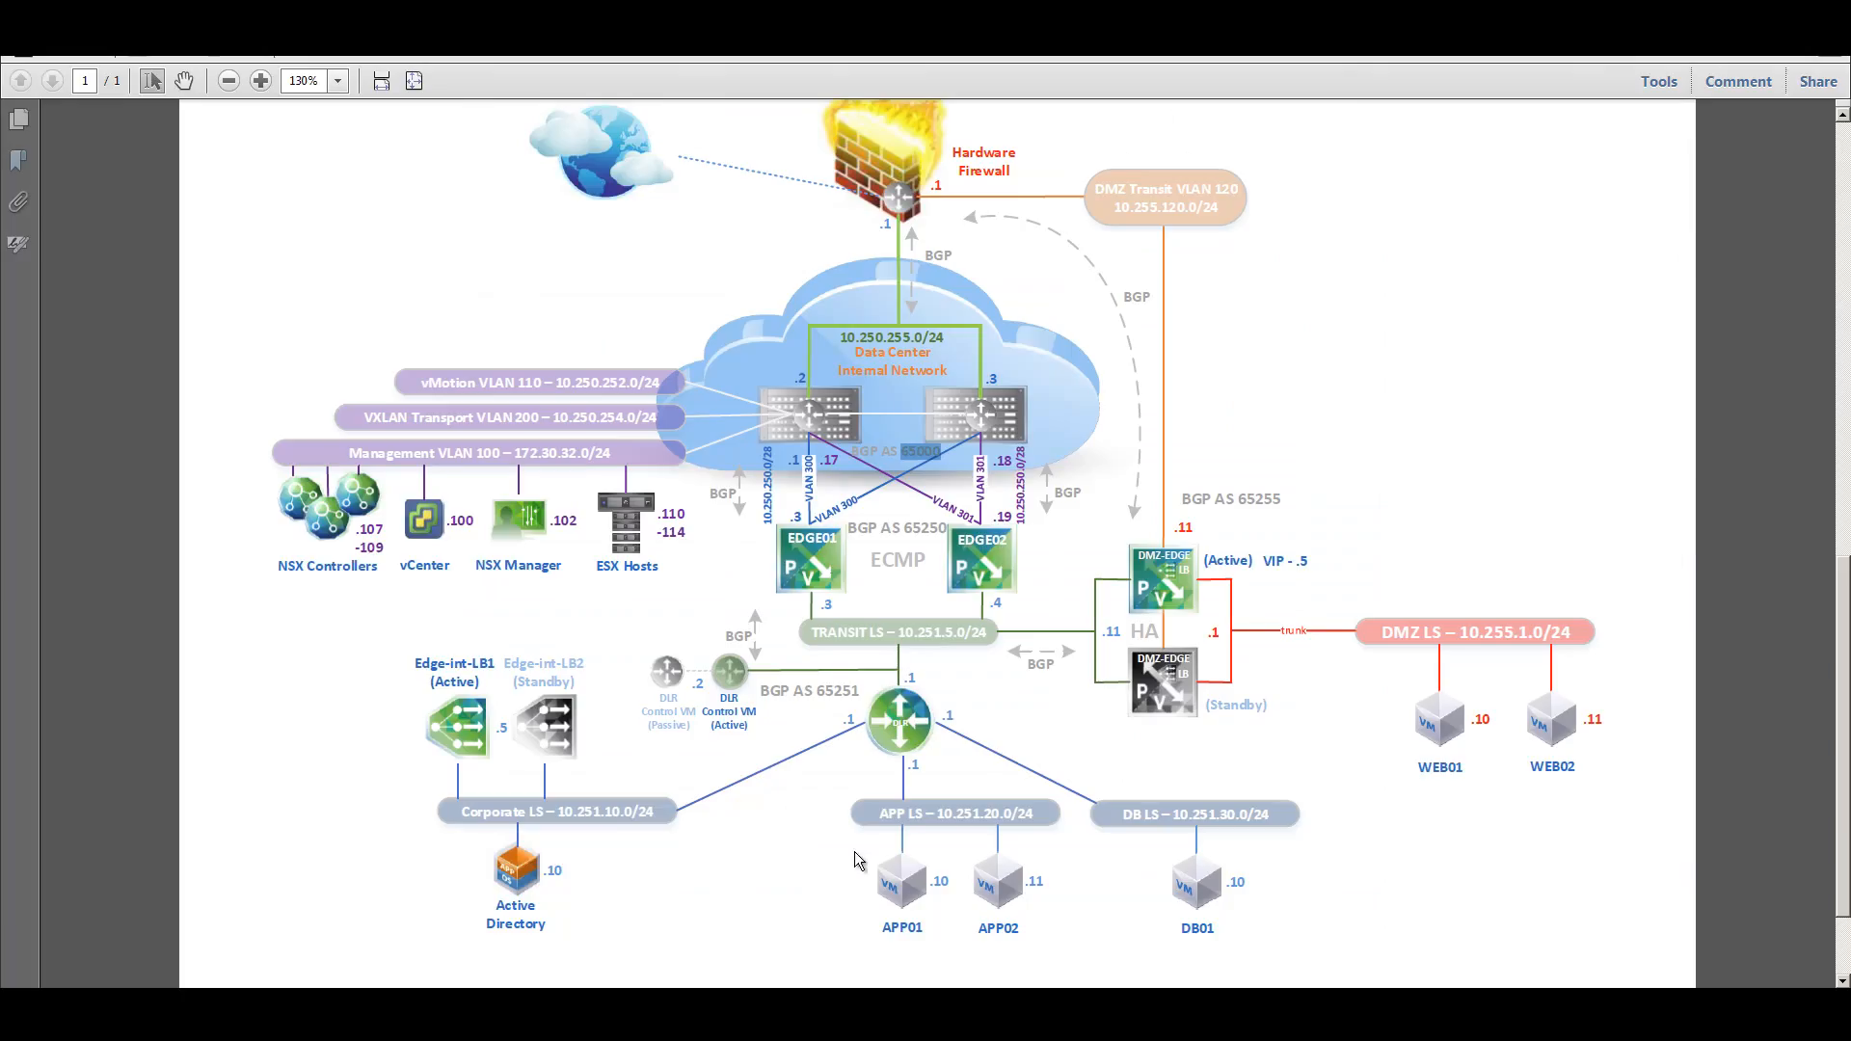
left_click_drag(898, 633, 965, 633)
right_click(953, 635)
left_click(978, 646)
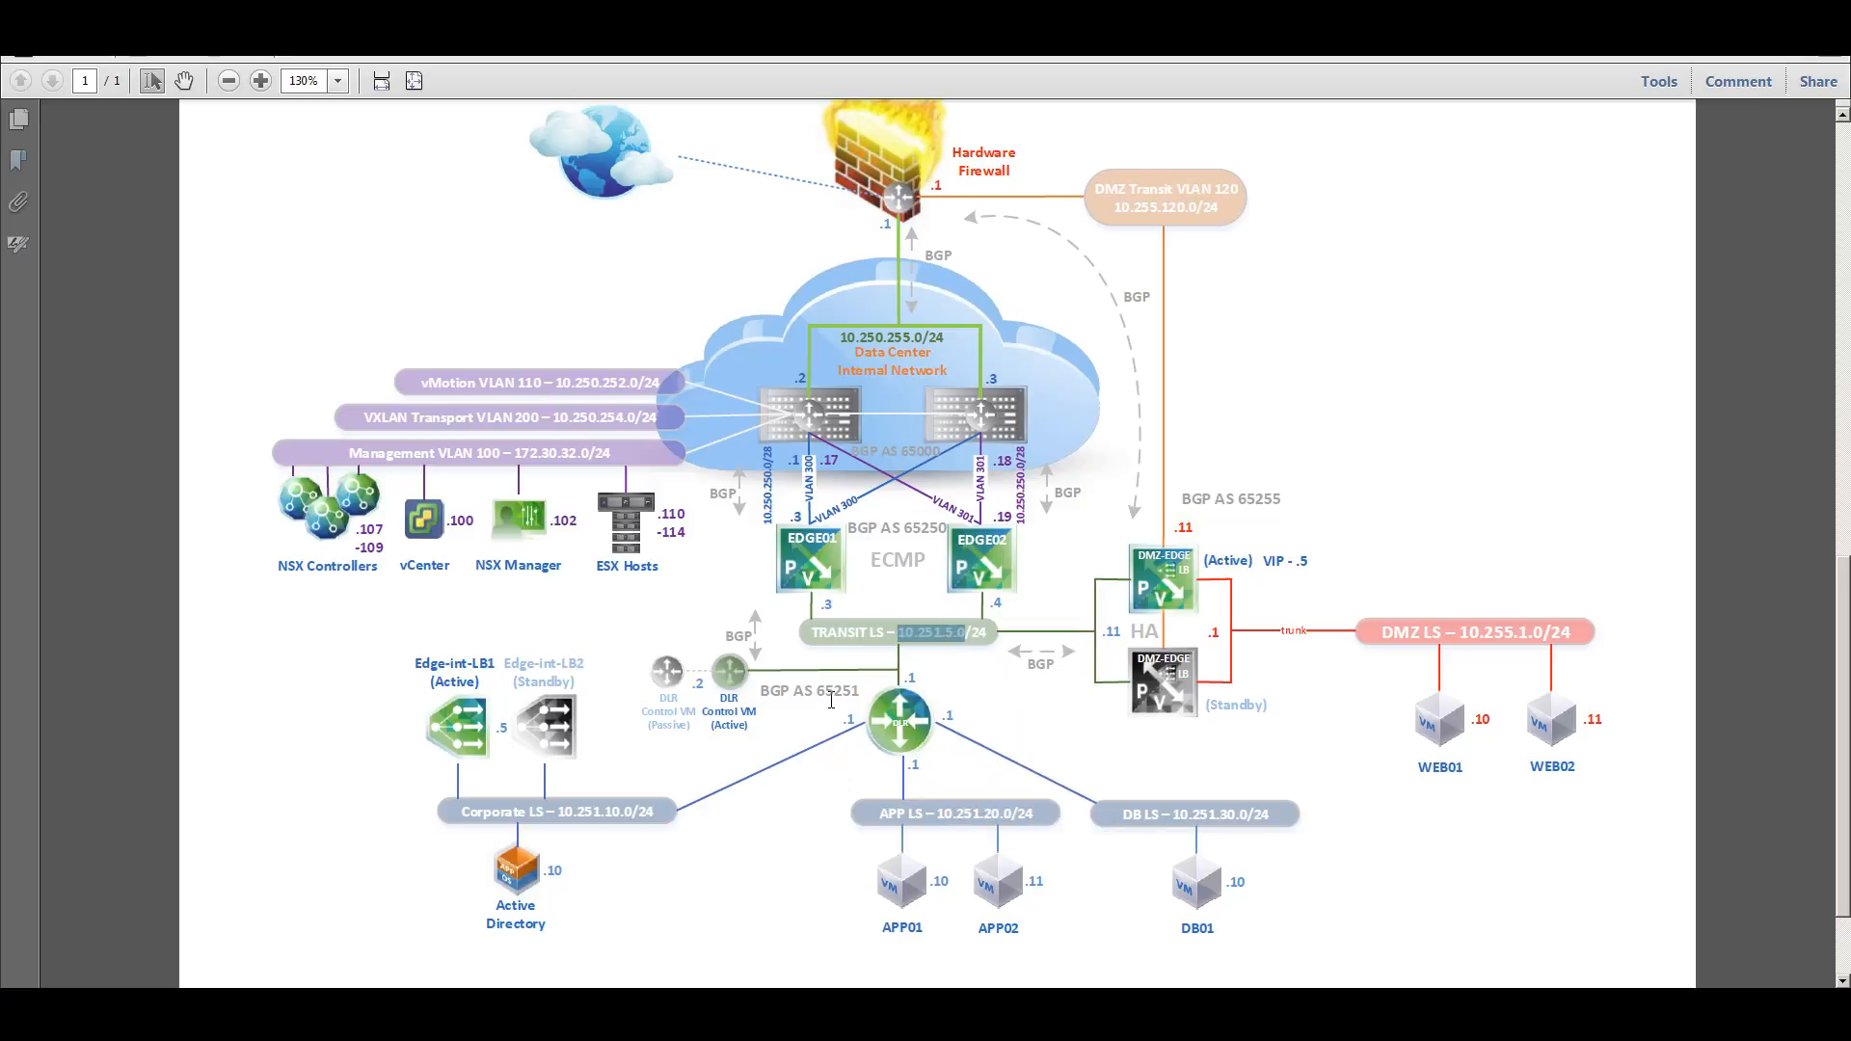
left_click(696, 986)
left_click(841, 325)
type("10.251.5.")
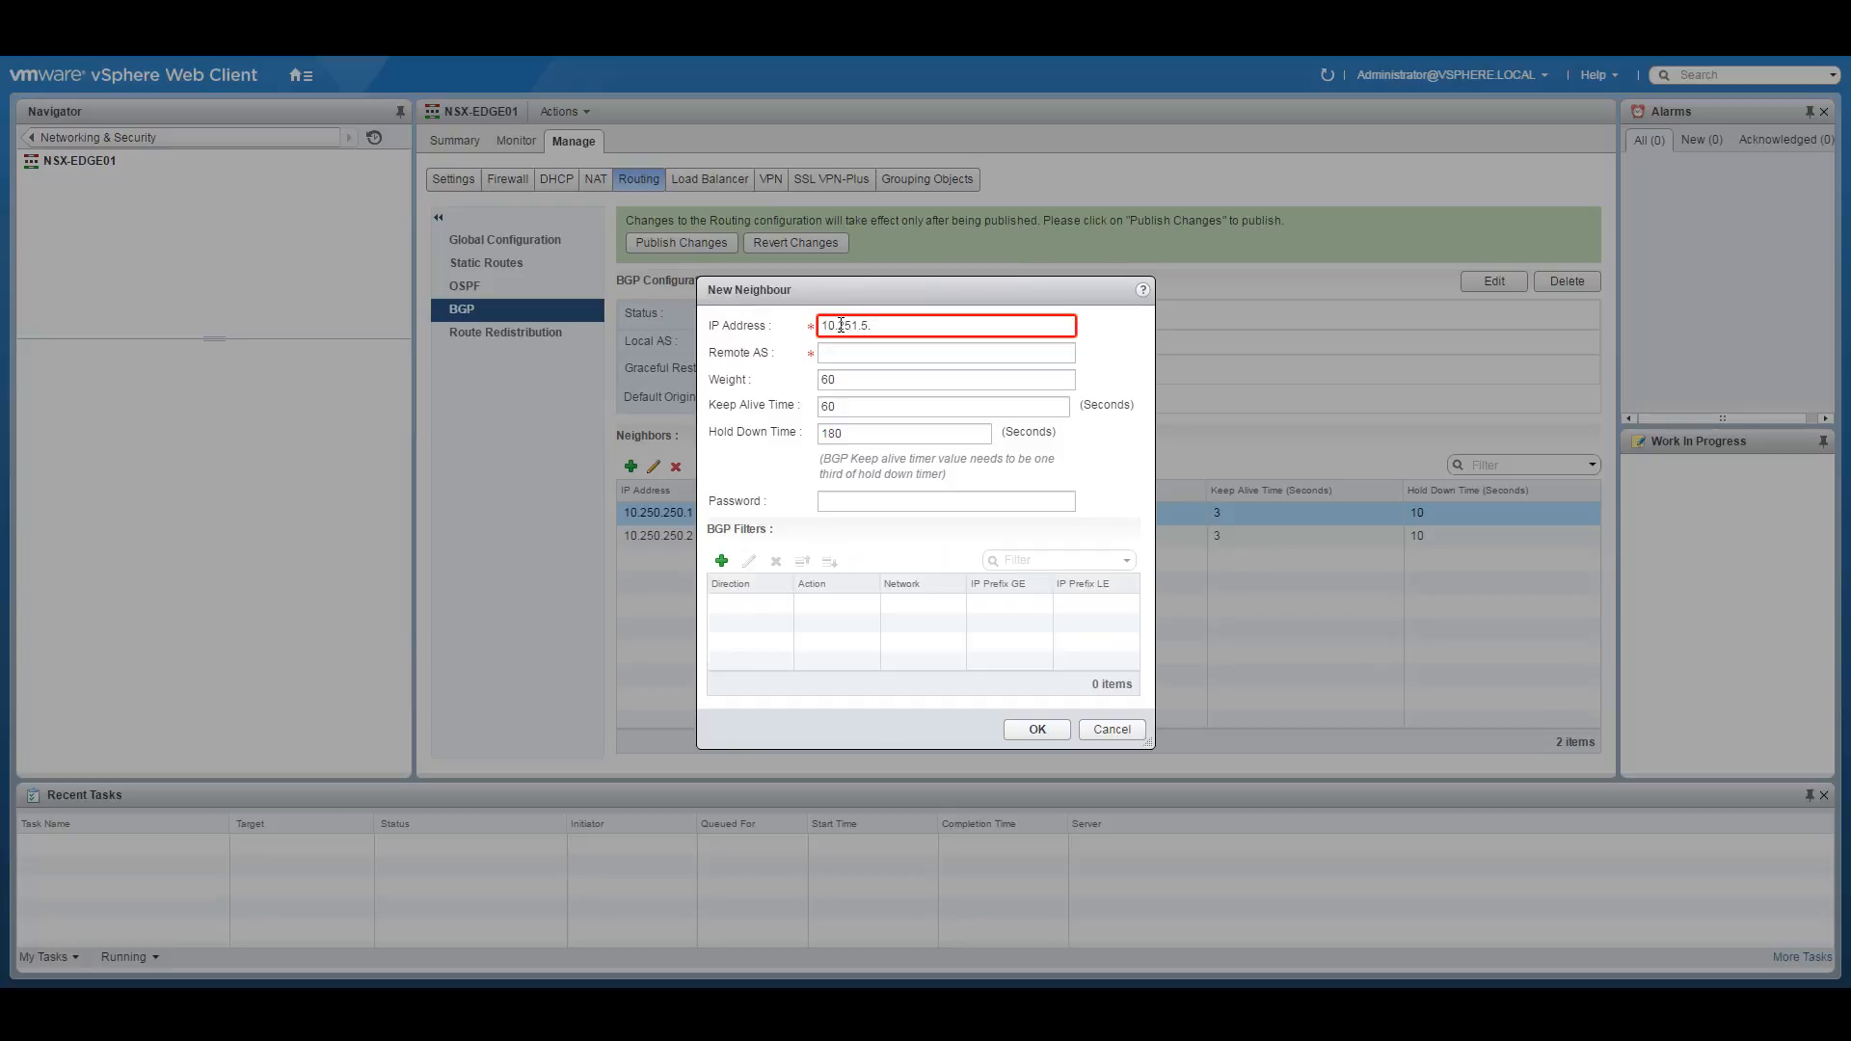
type("1")
key("BackSpace")
type("2")
left_click(851, 353)
type("65251")
left_click_drag(883, 408, 786, 432)
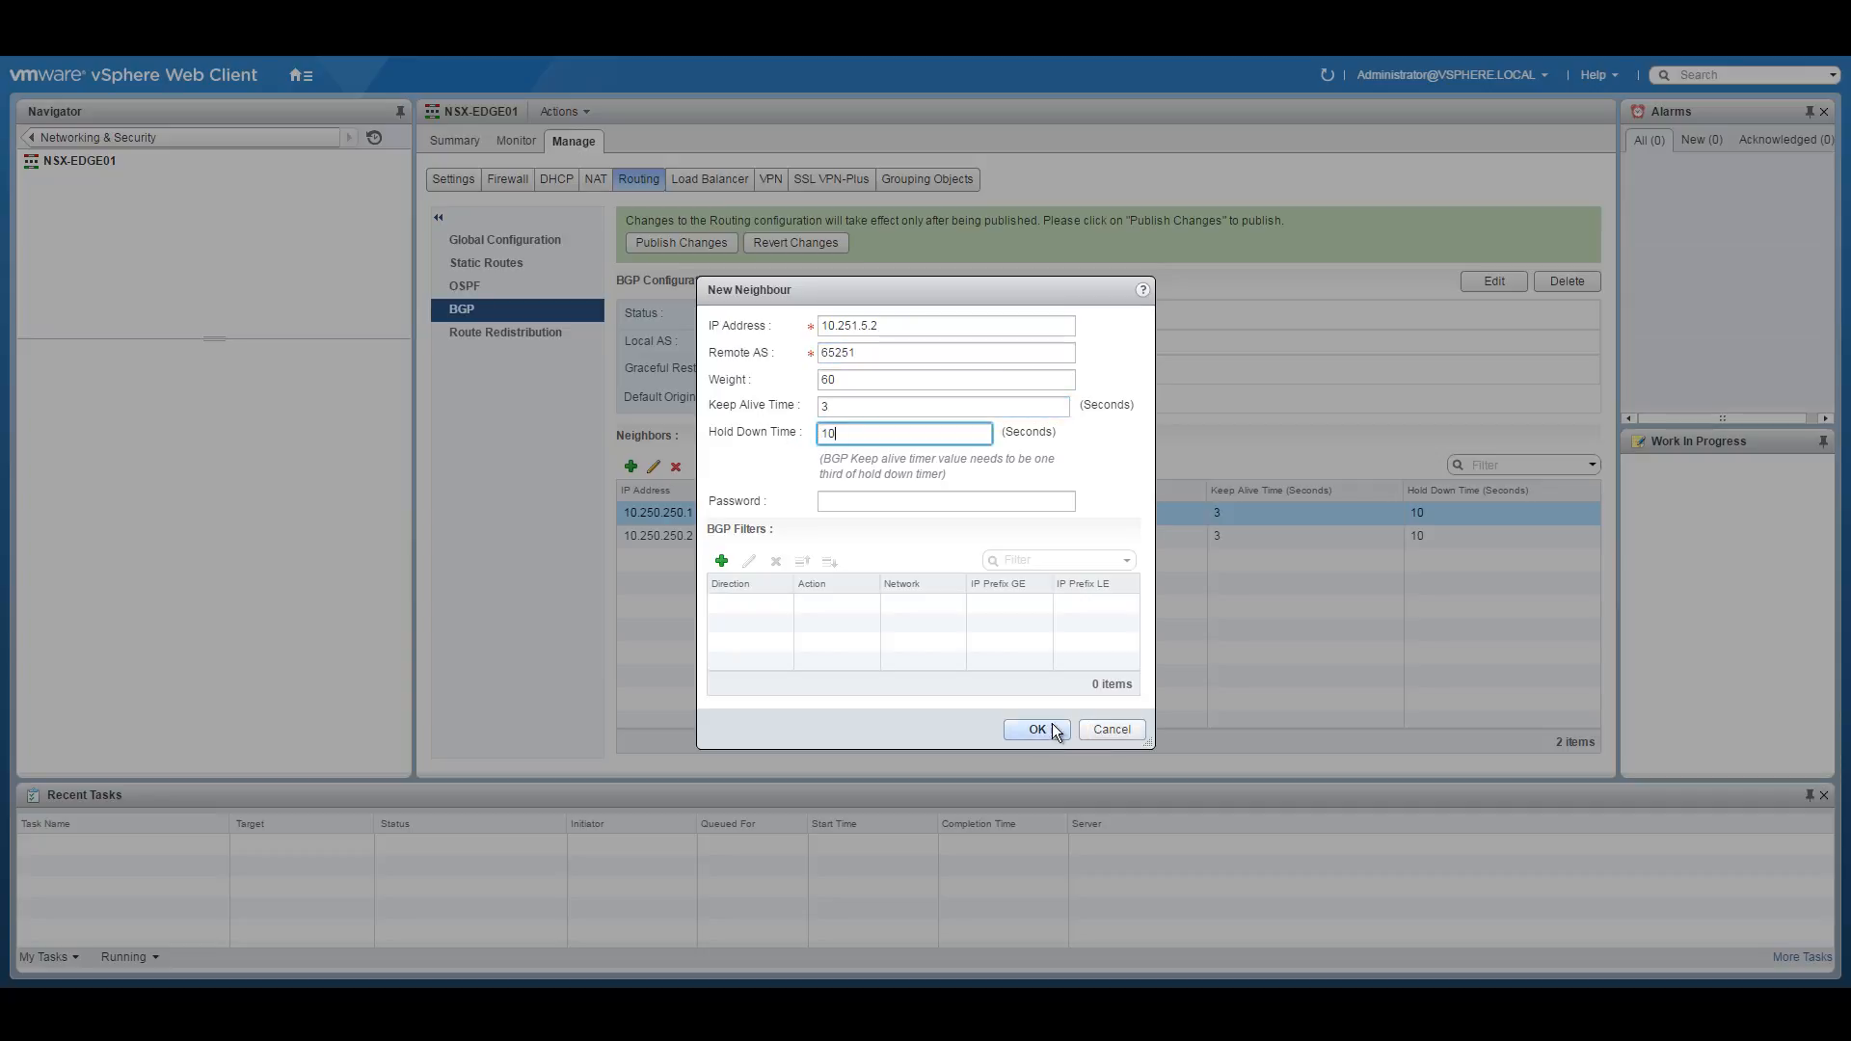
left_click(1038, 729)
Add neighbour 10.251.5.11 (AS 65255, keep-alive 3, hold-down 10) and publish the changes.
left_click(632, 468)
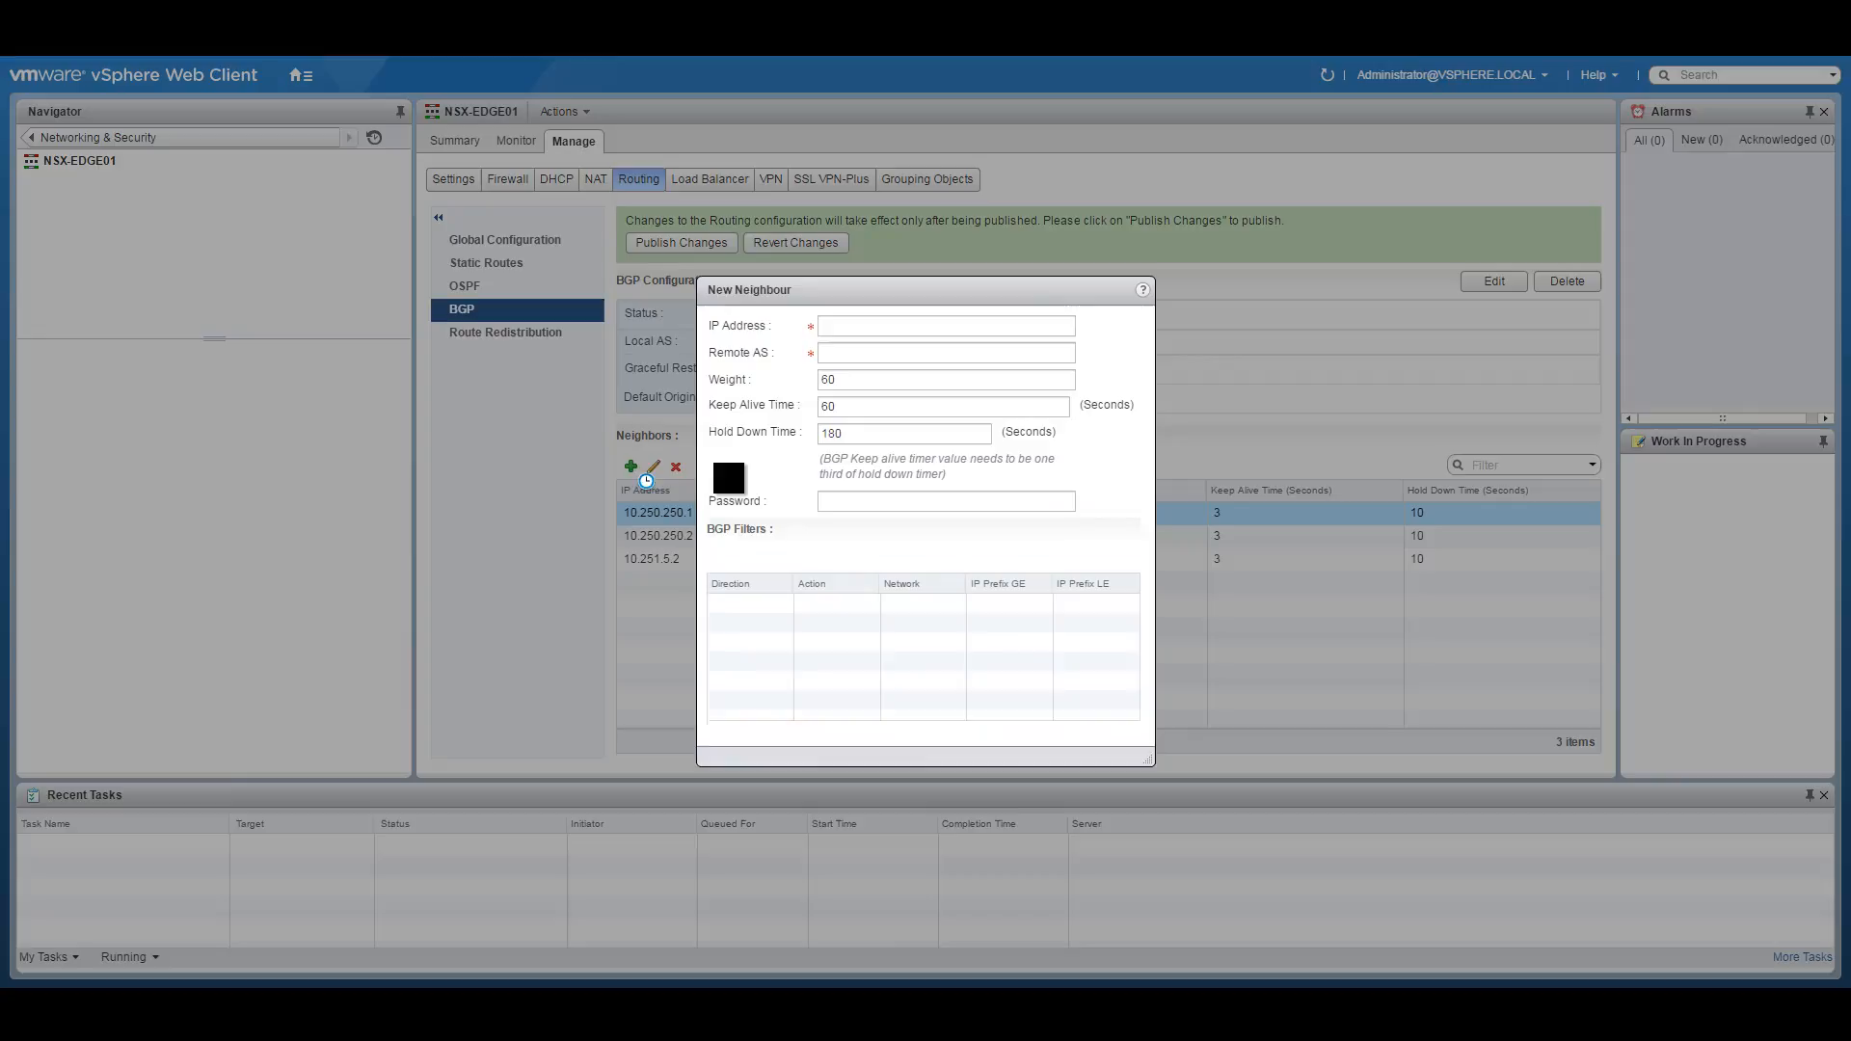
left_click(852, 325)
type("10.251.5.11")
key("Tab")
type("65255")
left_click(822, 406)
type("3")
double_click(847, 431)
type("10")
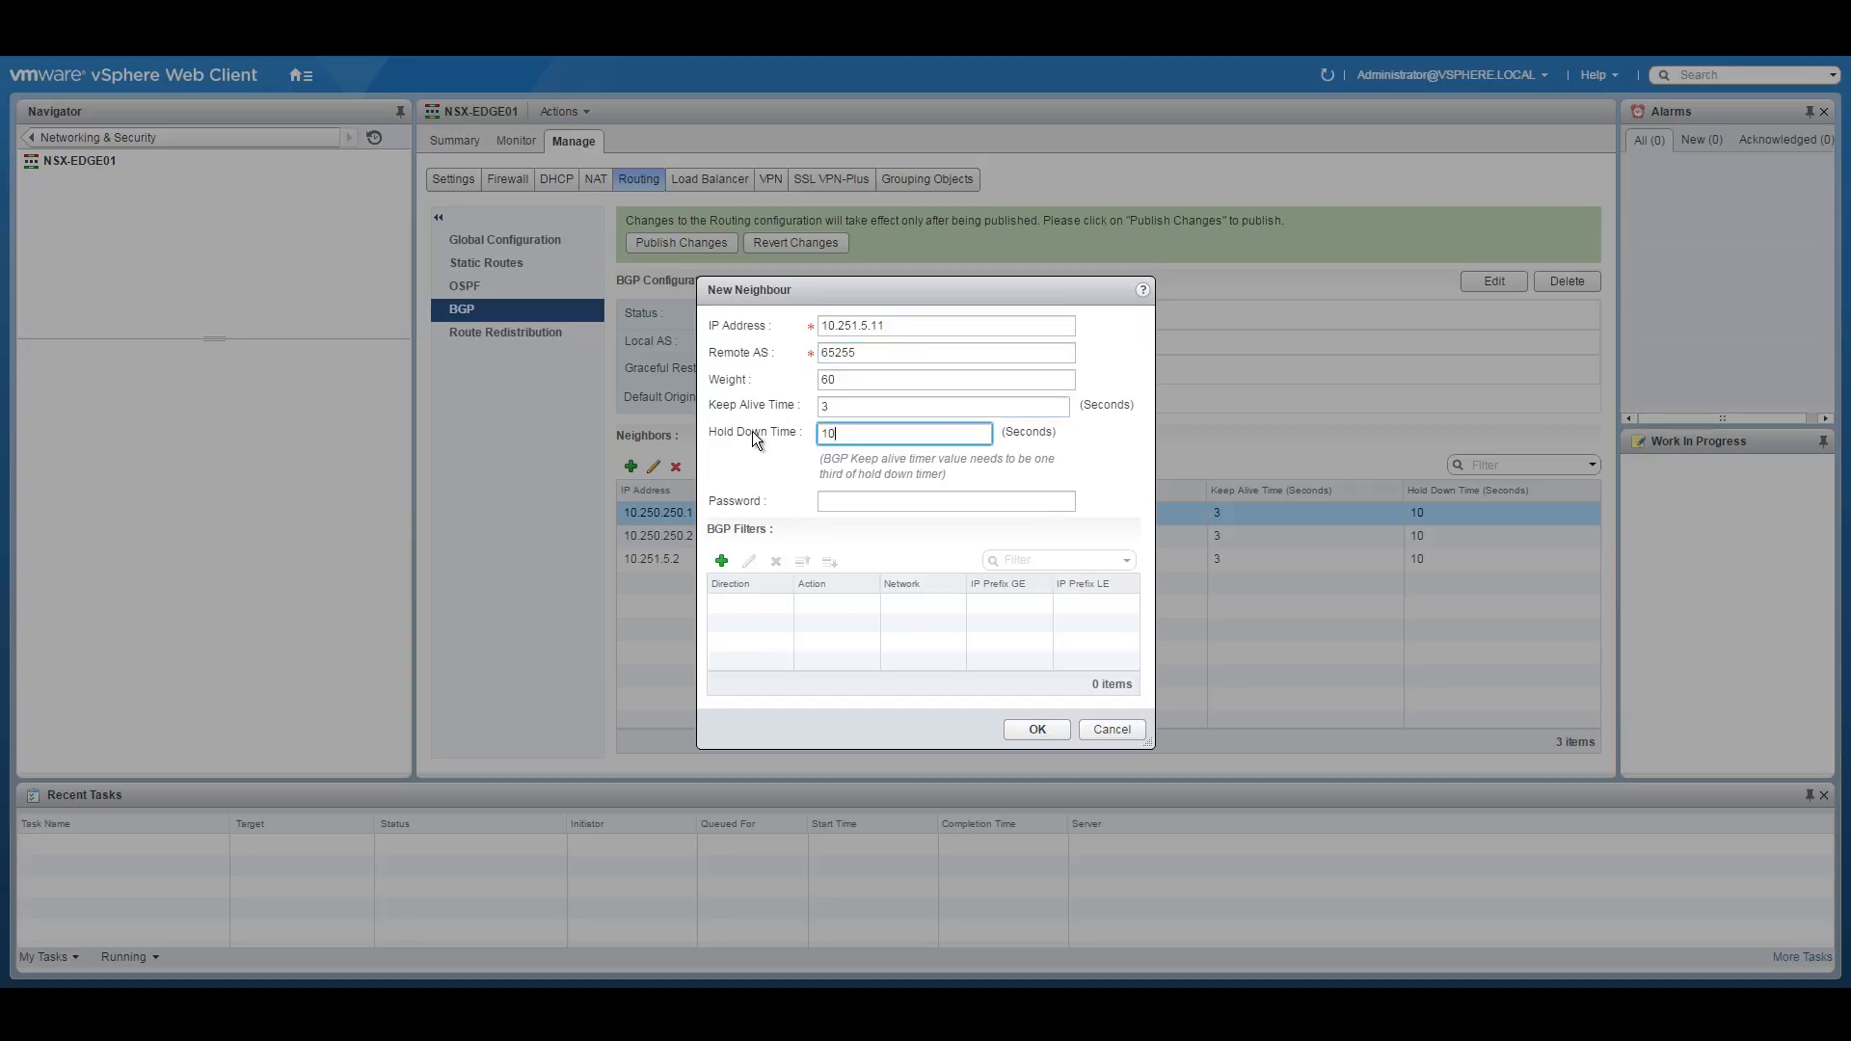
left_click(1024, 729)
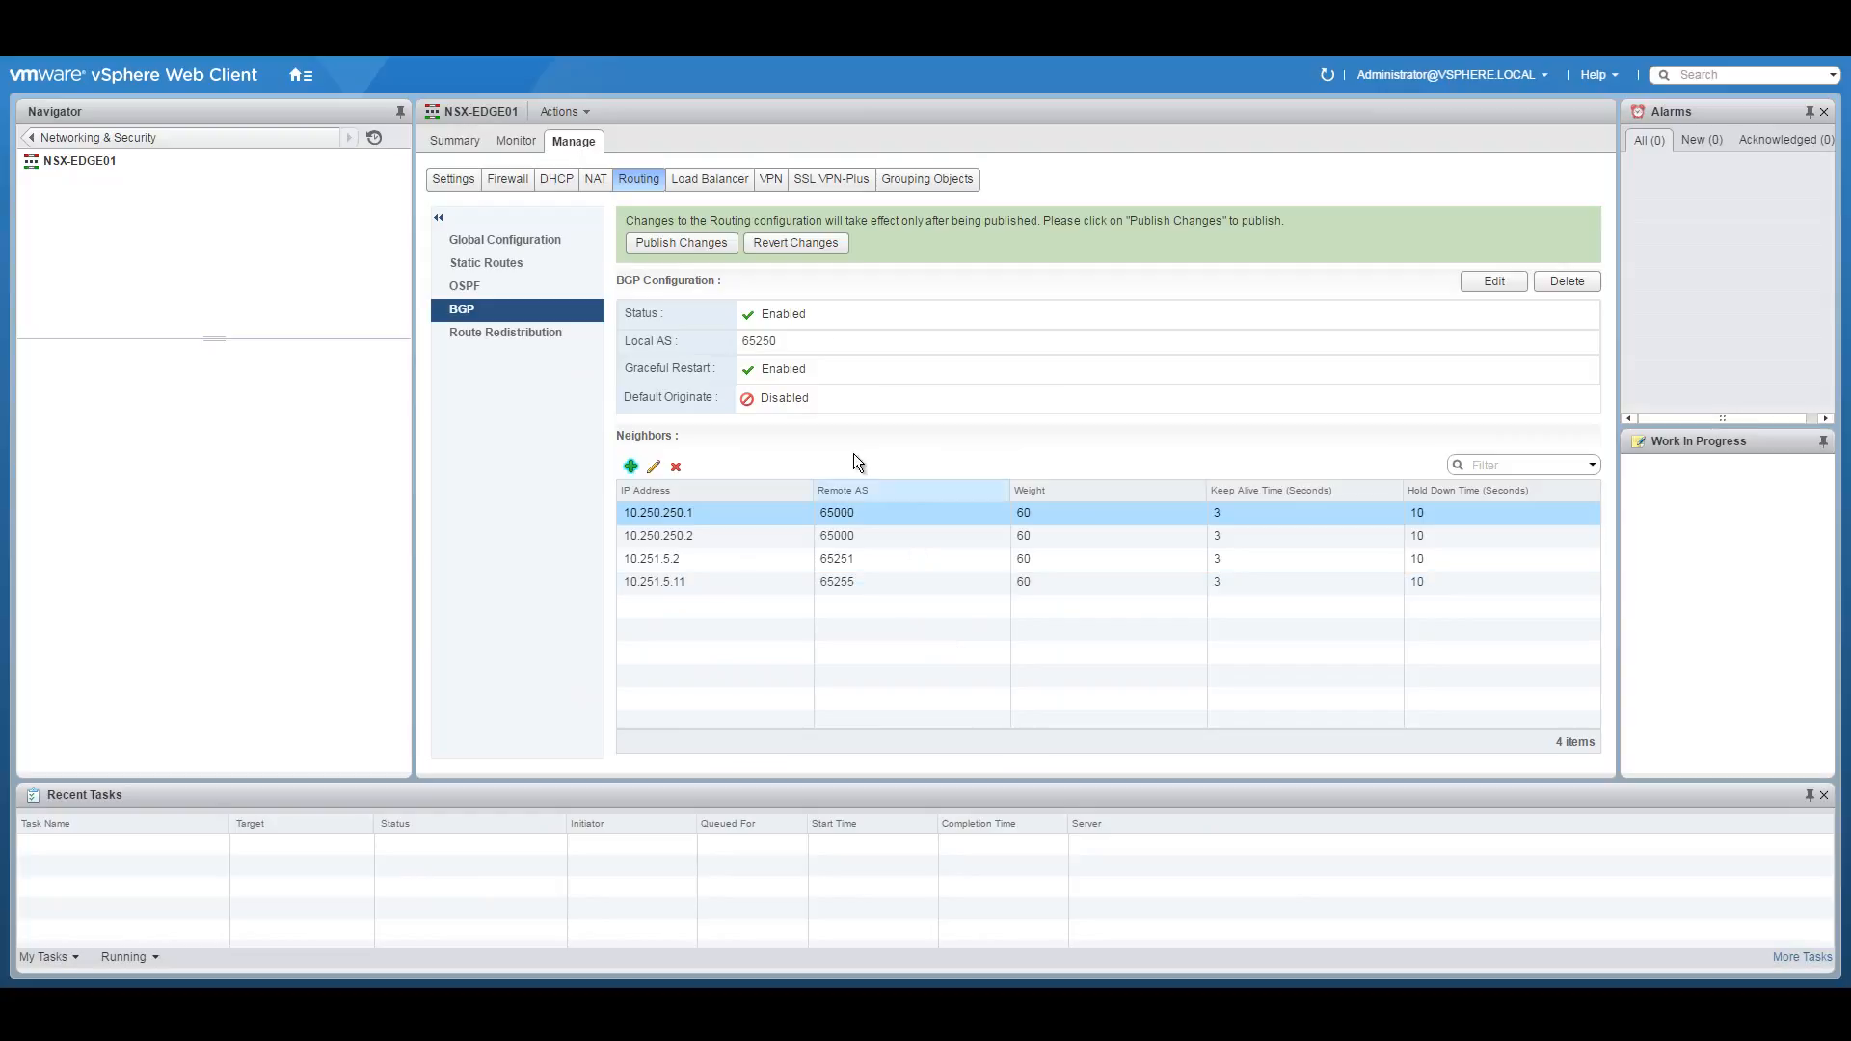
left_click(657, 243)
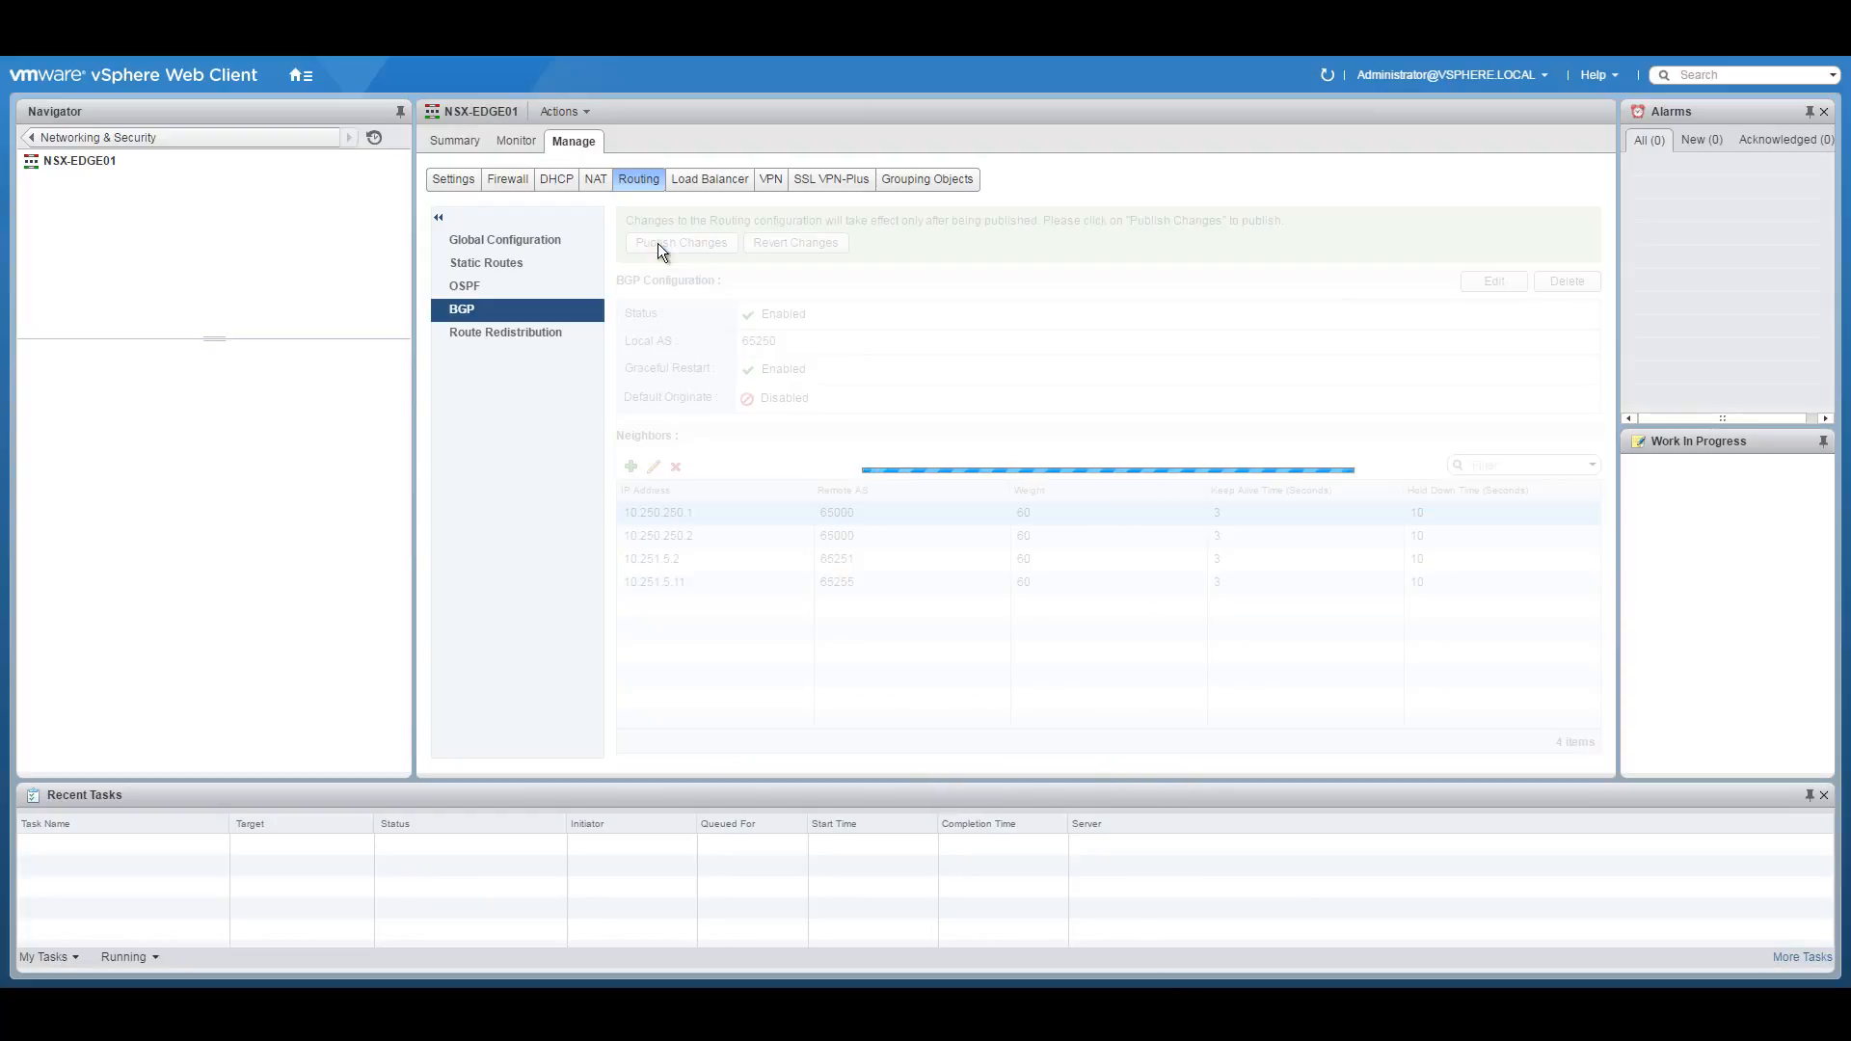
Enable BGP route redistribution on NSX-EDGE01 and publish the change.
left_click(513, 334)
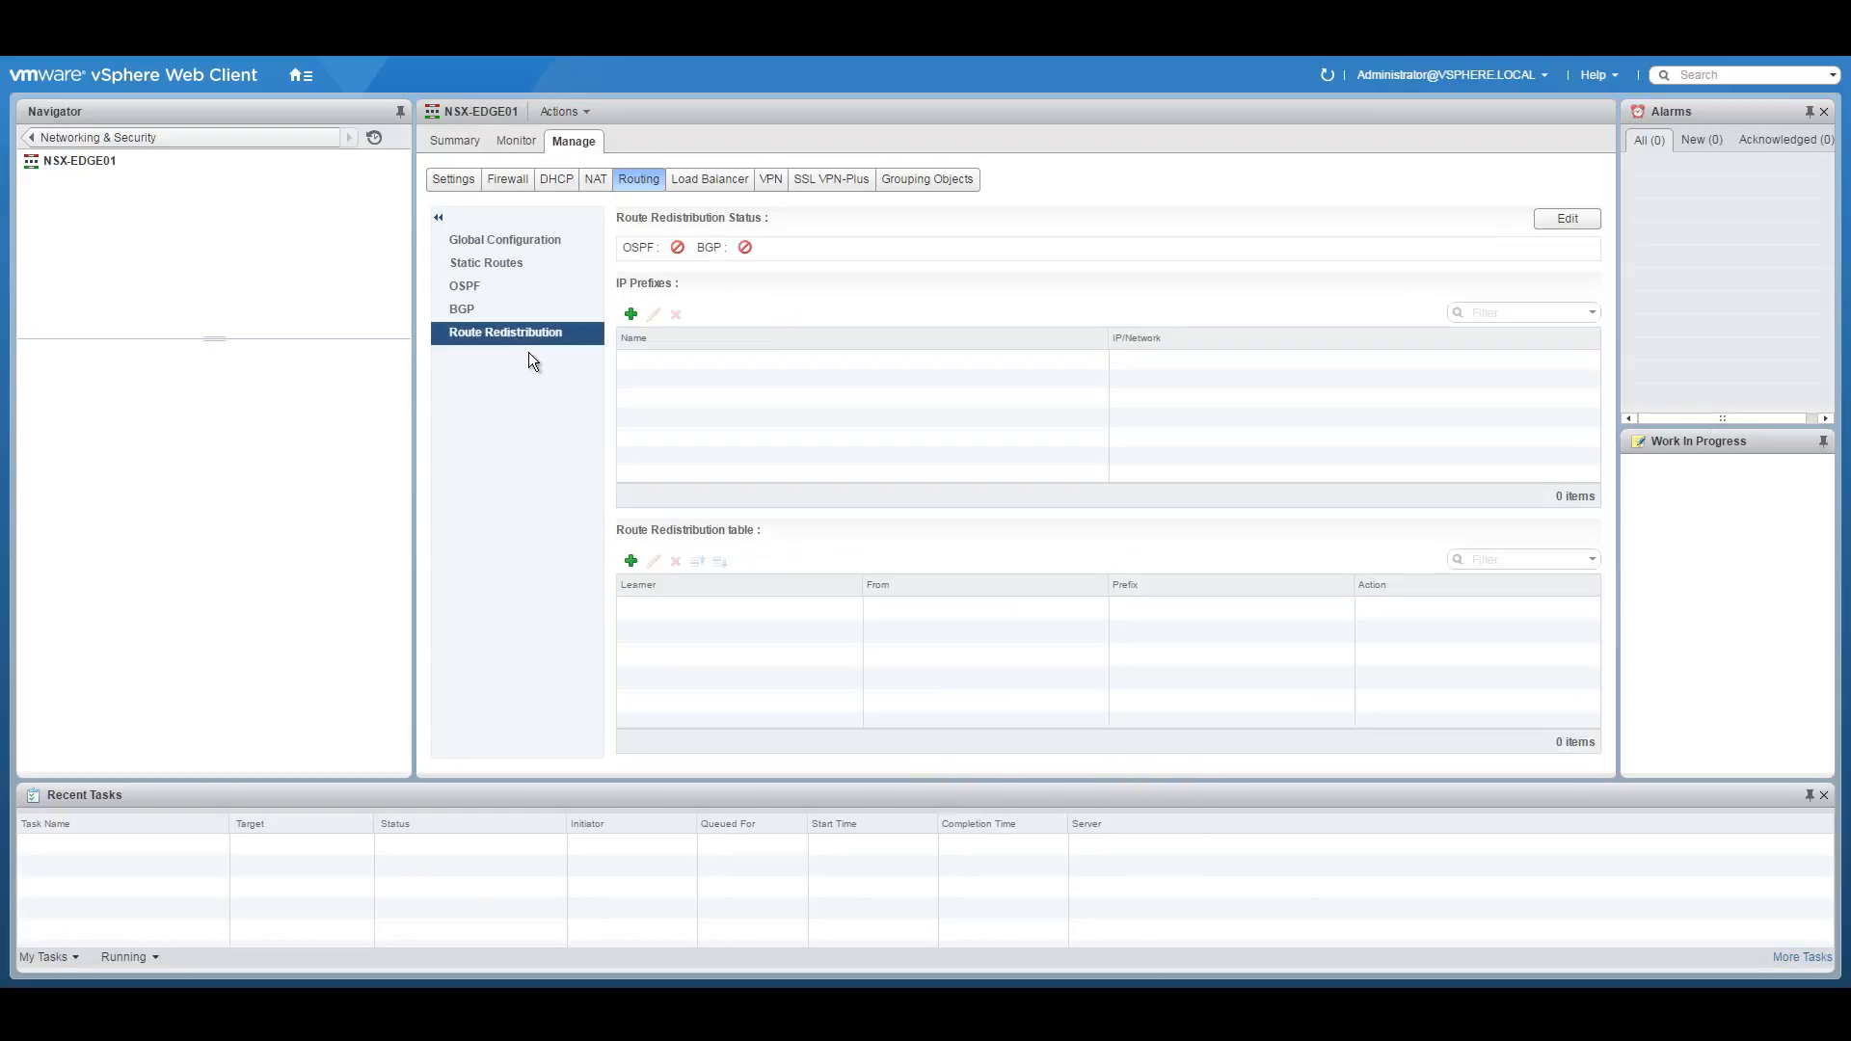
left_click(1545, 222)
left_click(958, 573)
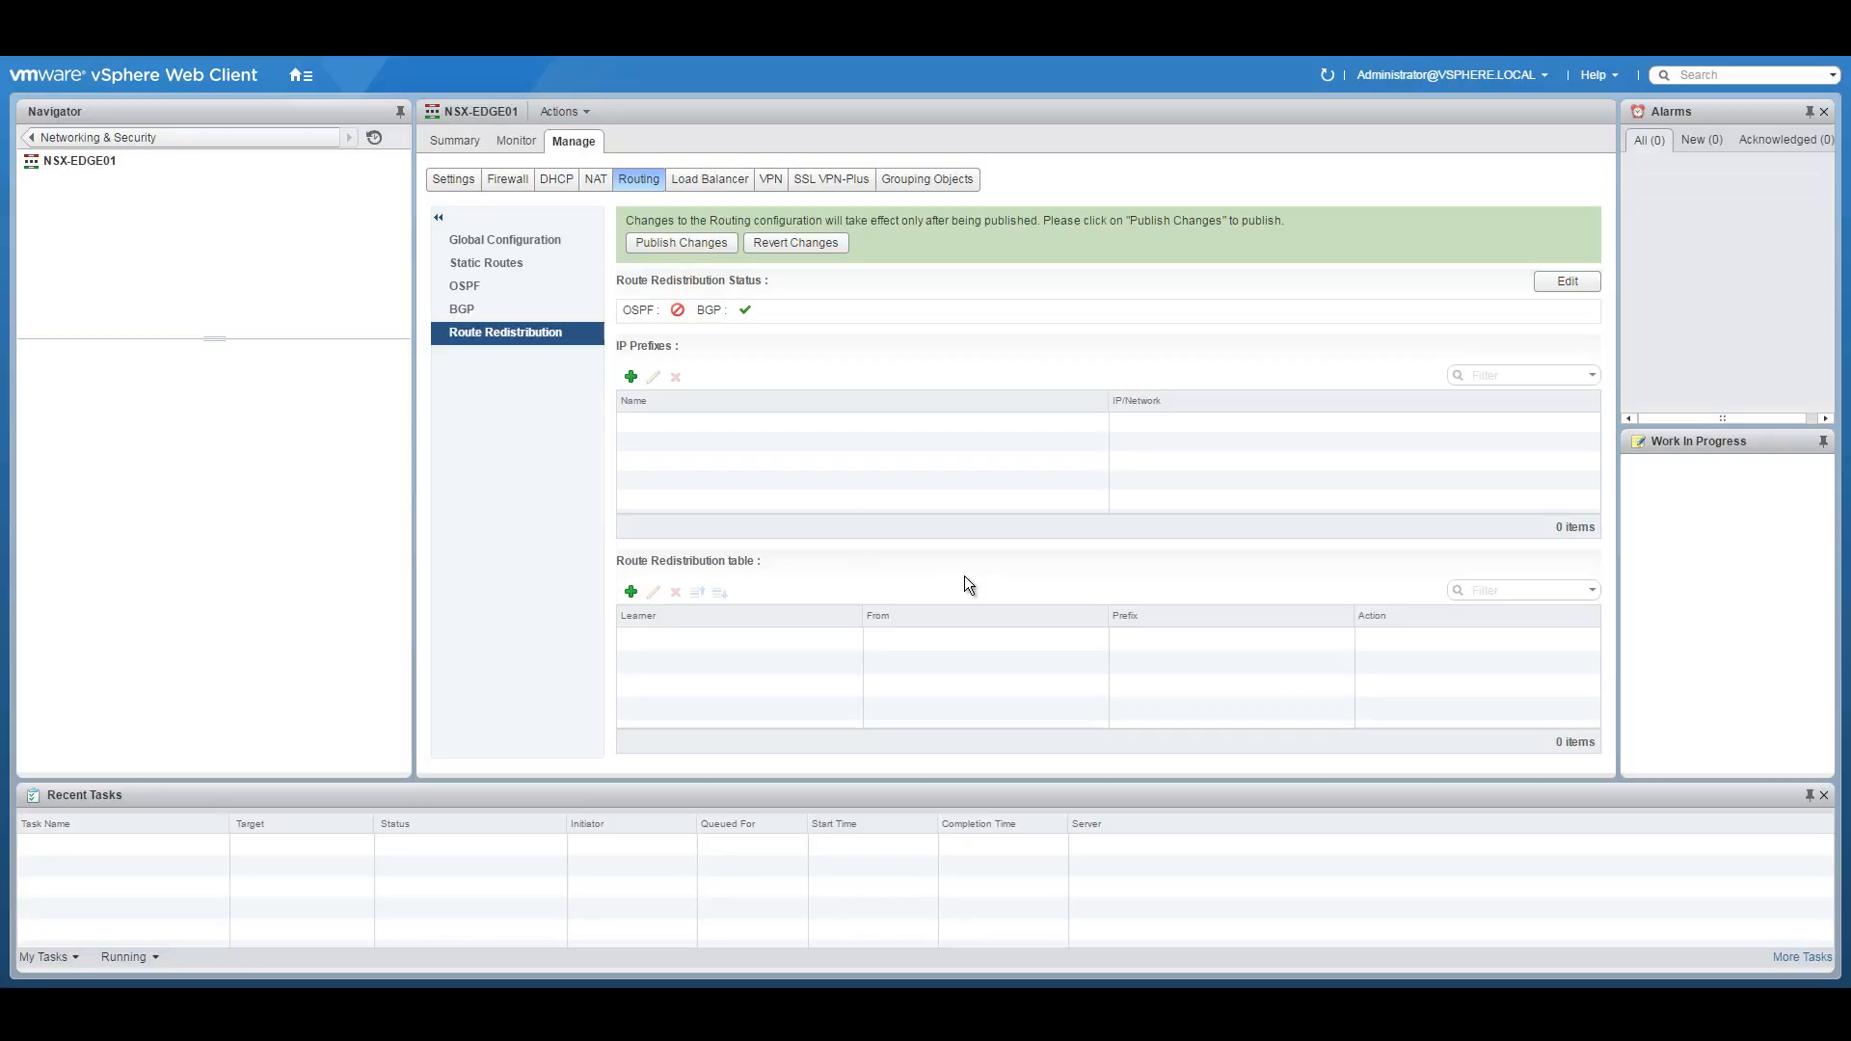
left_click(669, 241)
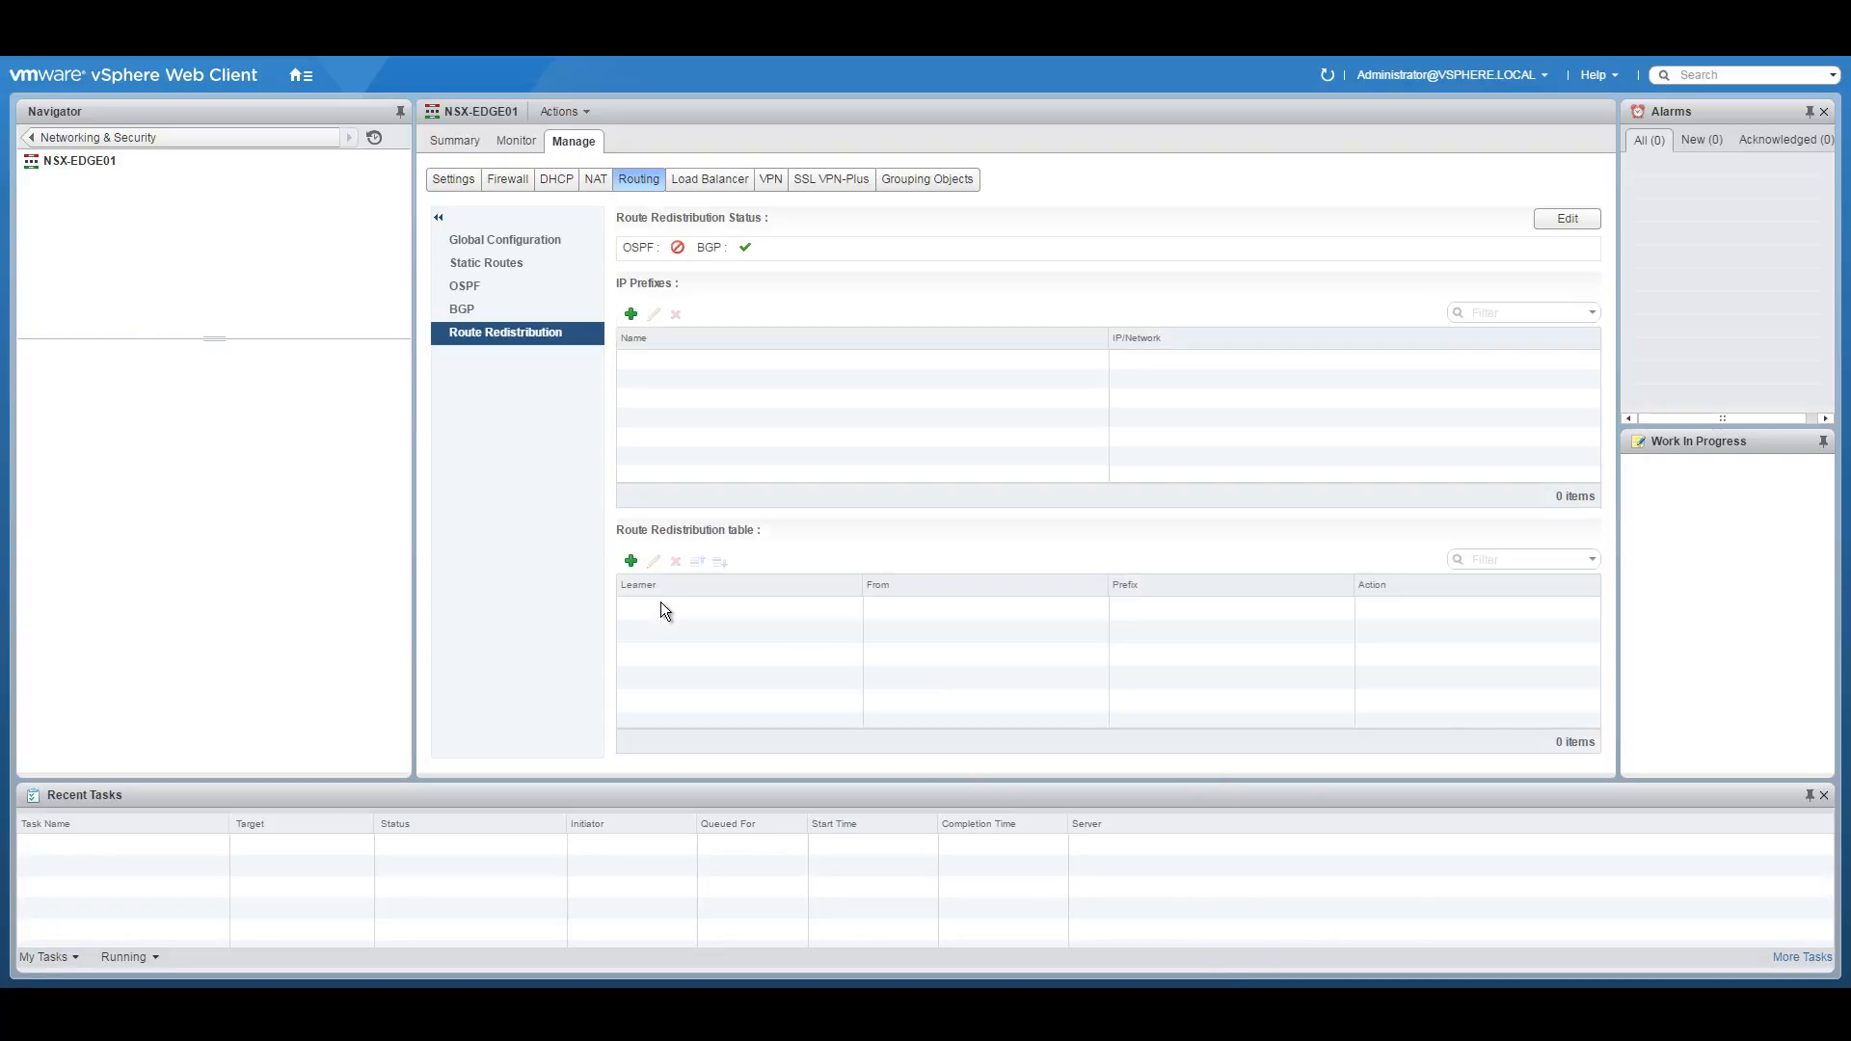
Add and publish a BGP rule learning from Connected routes, then view the global configuration.
left_click(631, 560)
left_click(992, 450)
left_click(950, 490)
left_click(798, 570)
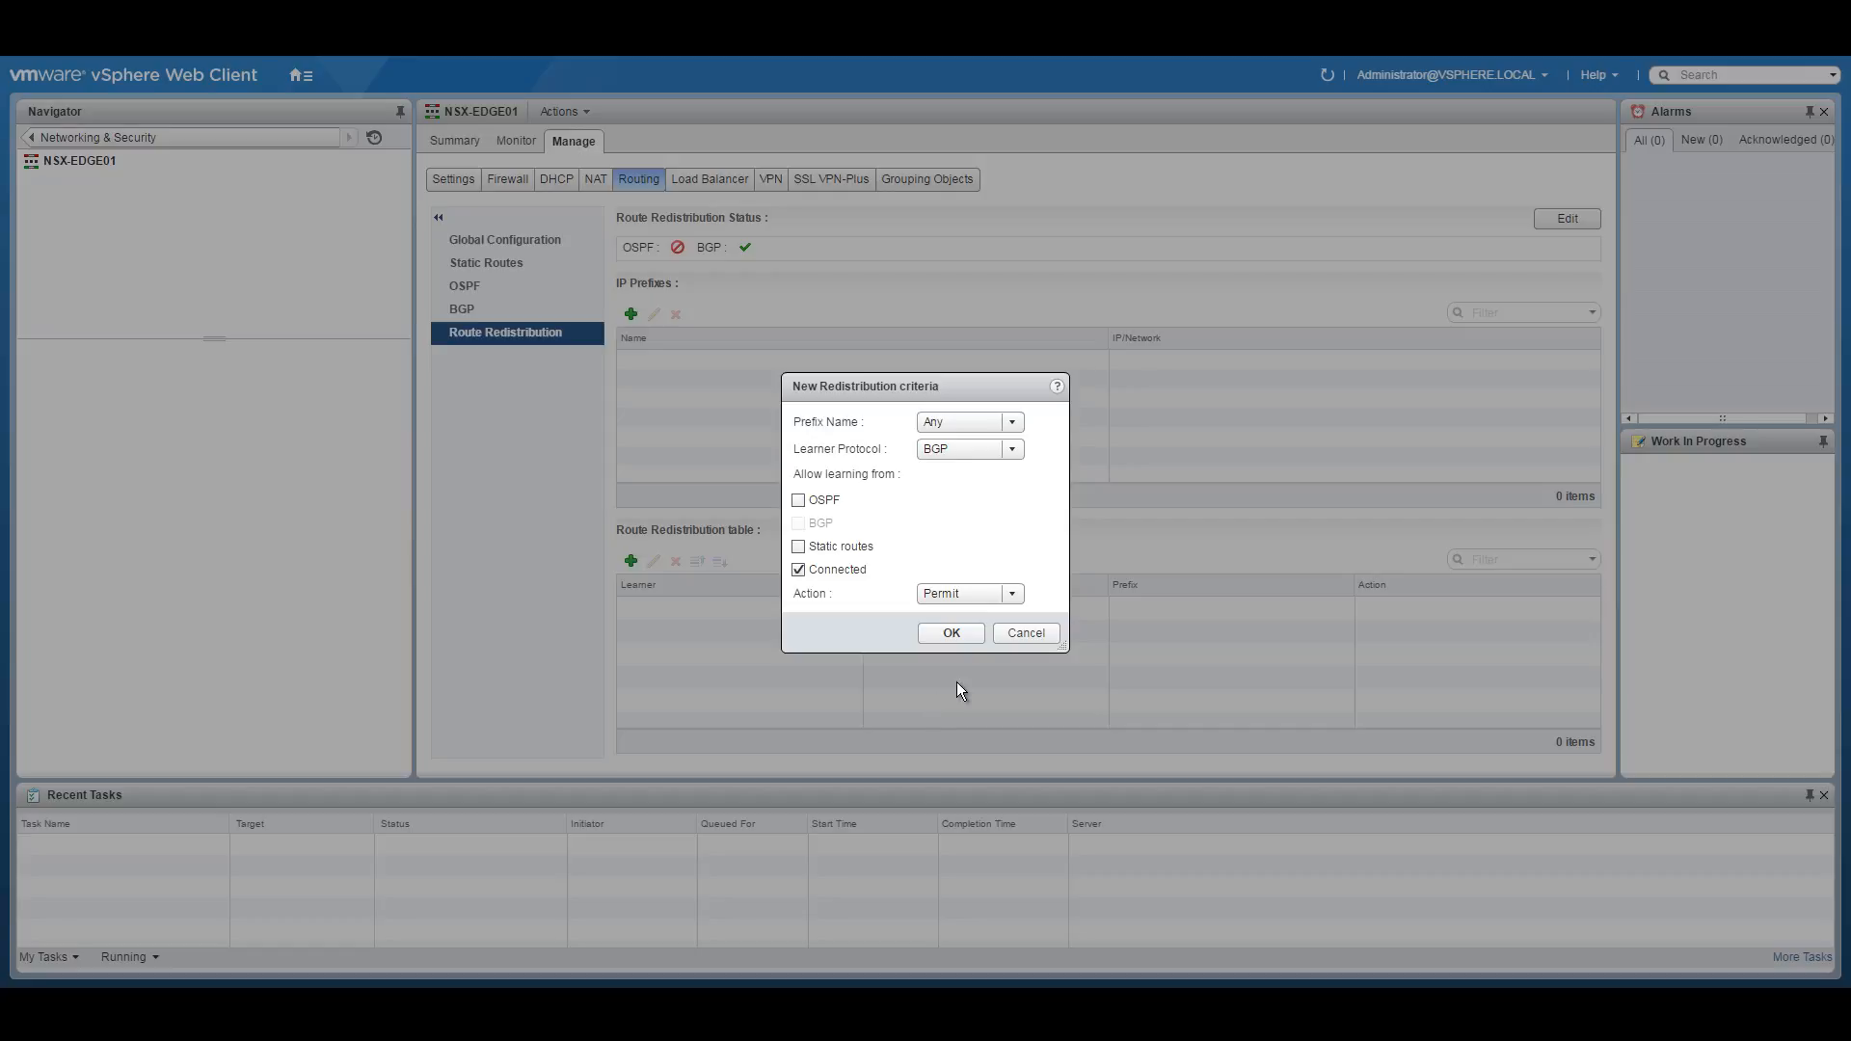
left_click(963, 634)
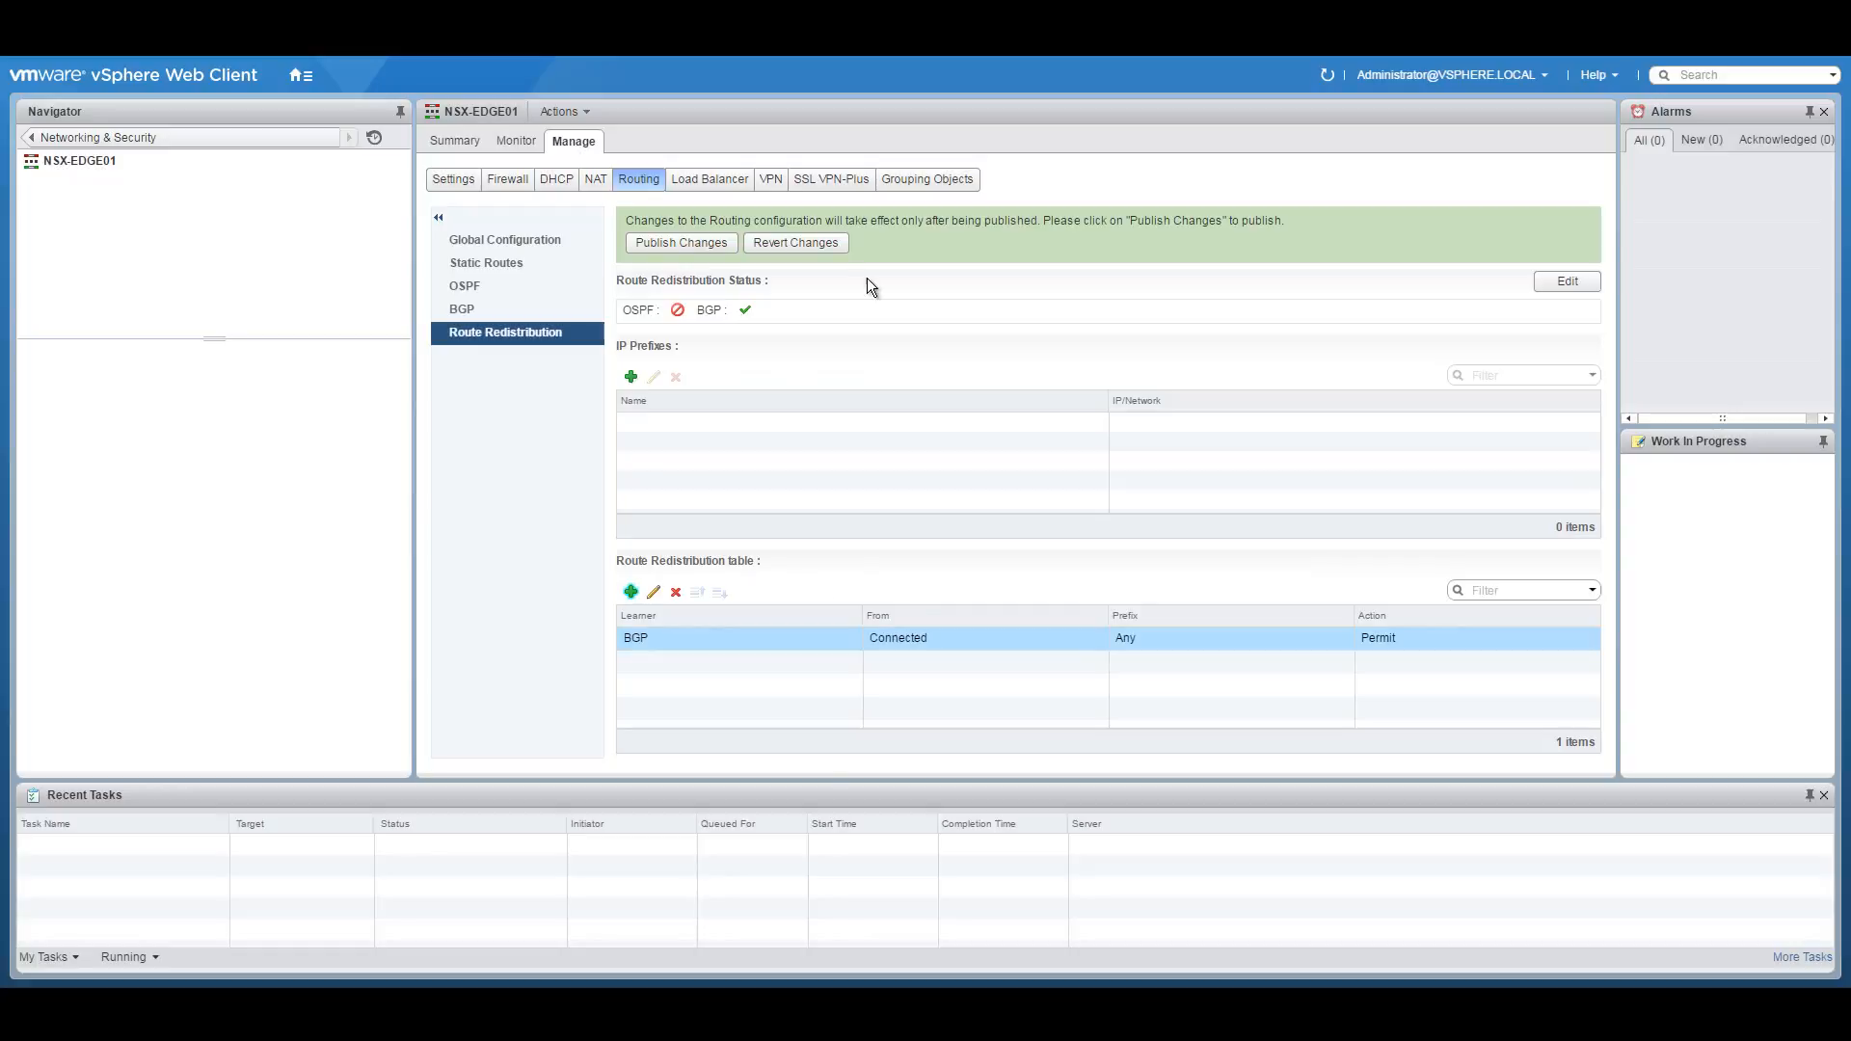
left_click(696, 241)
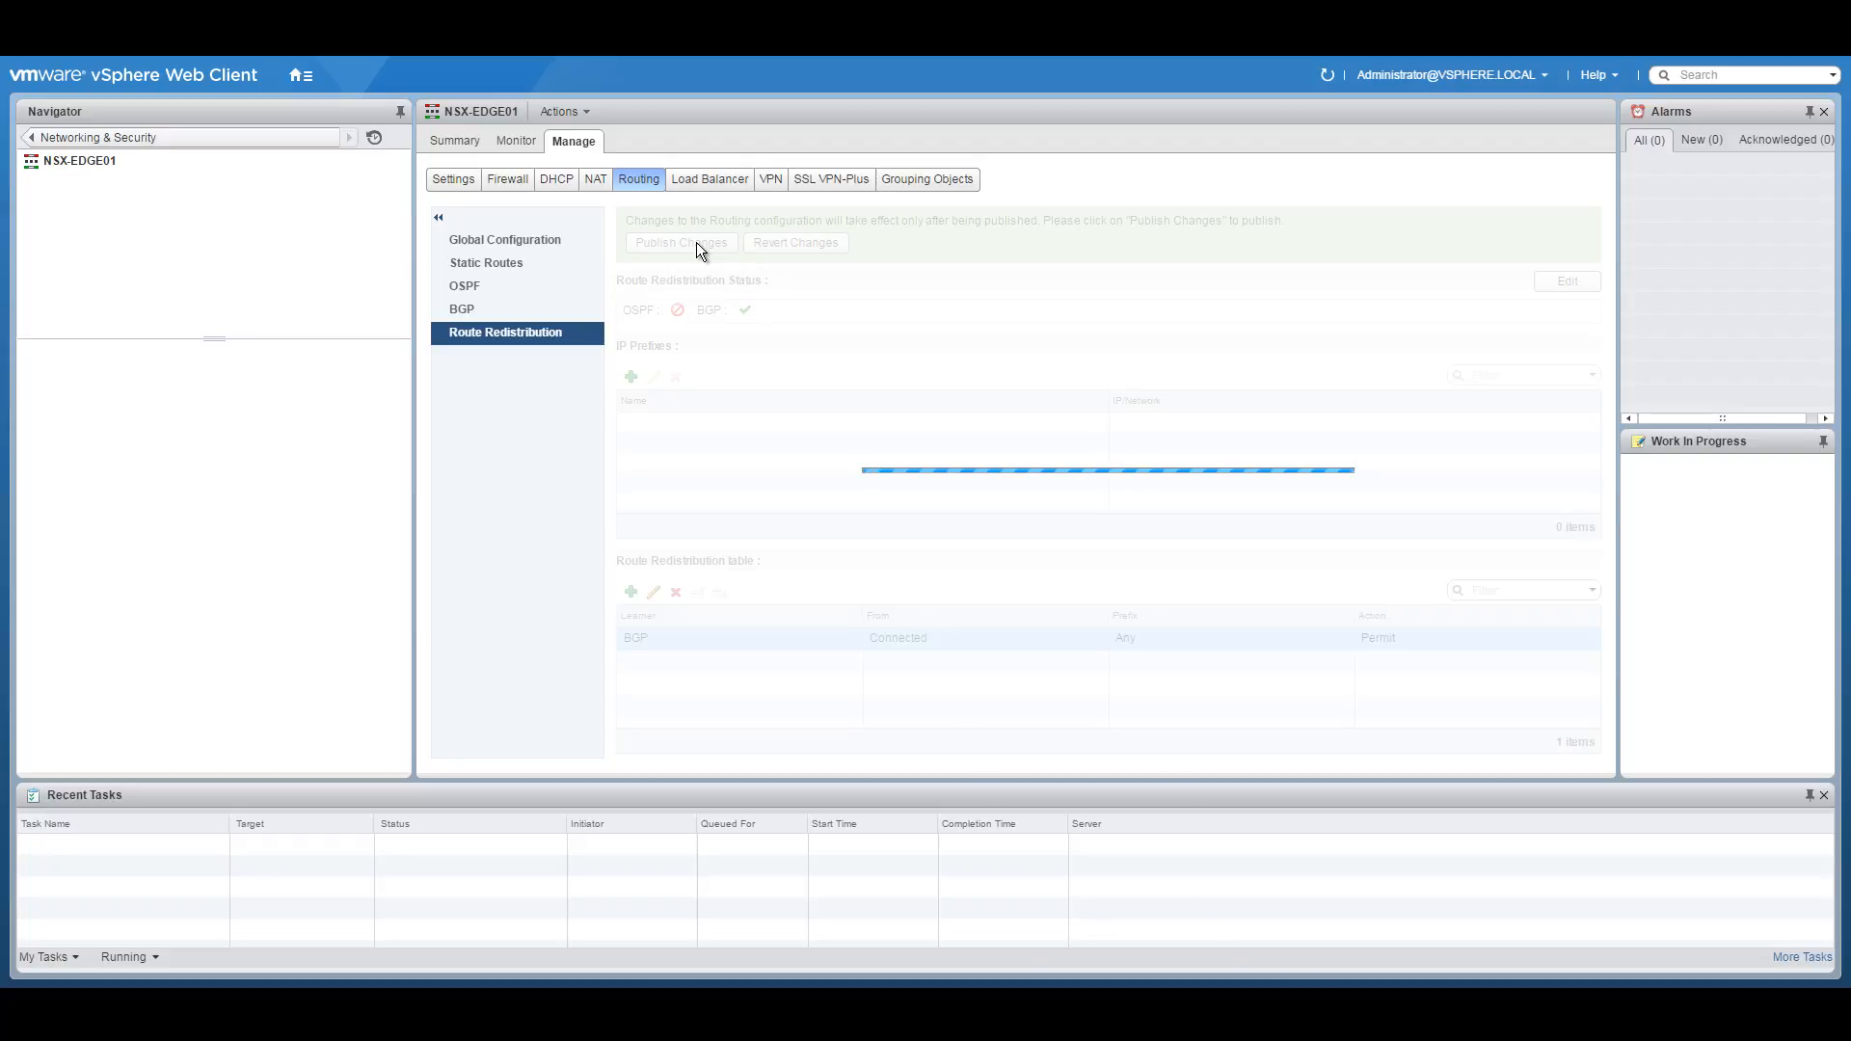
left_click(532, 244)
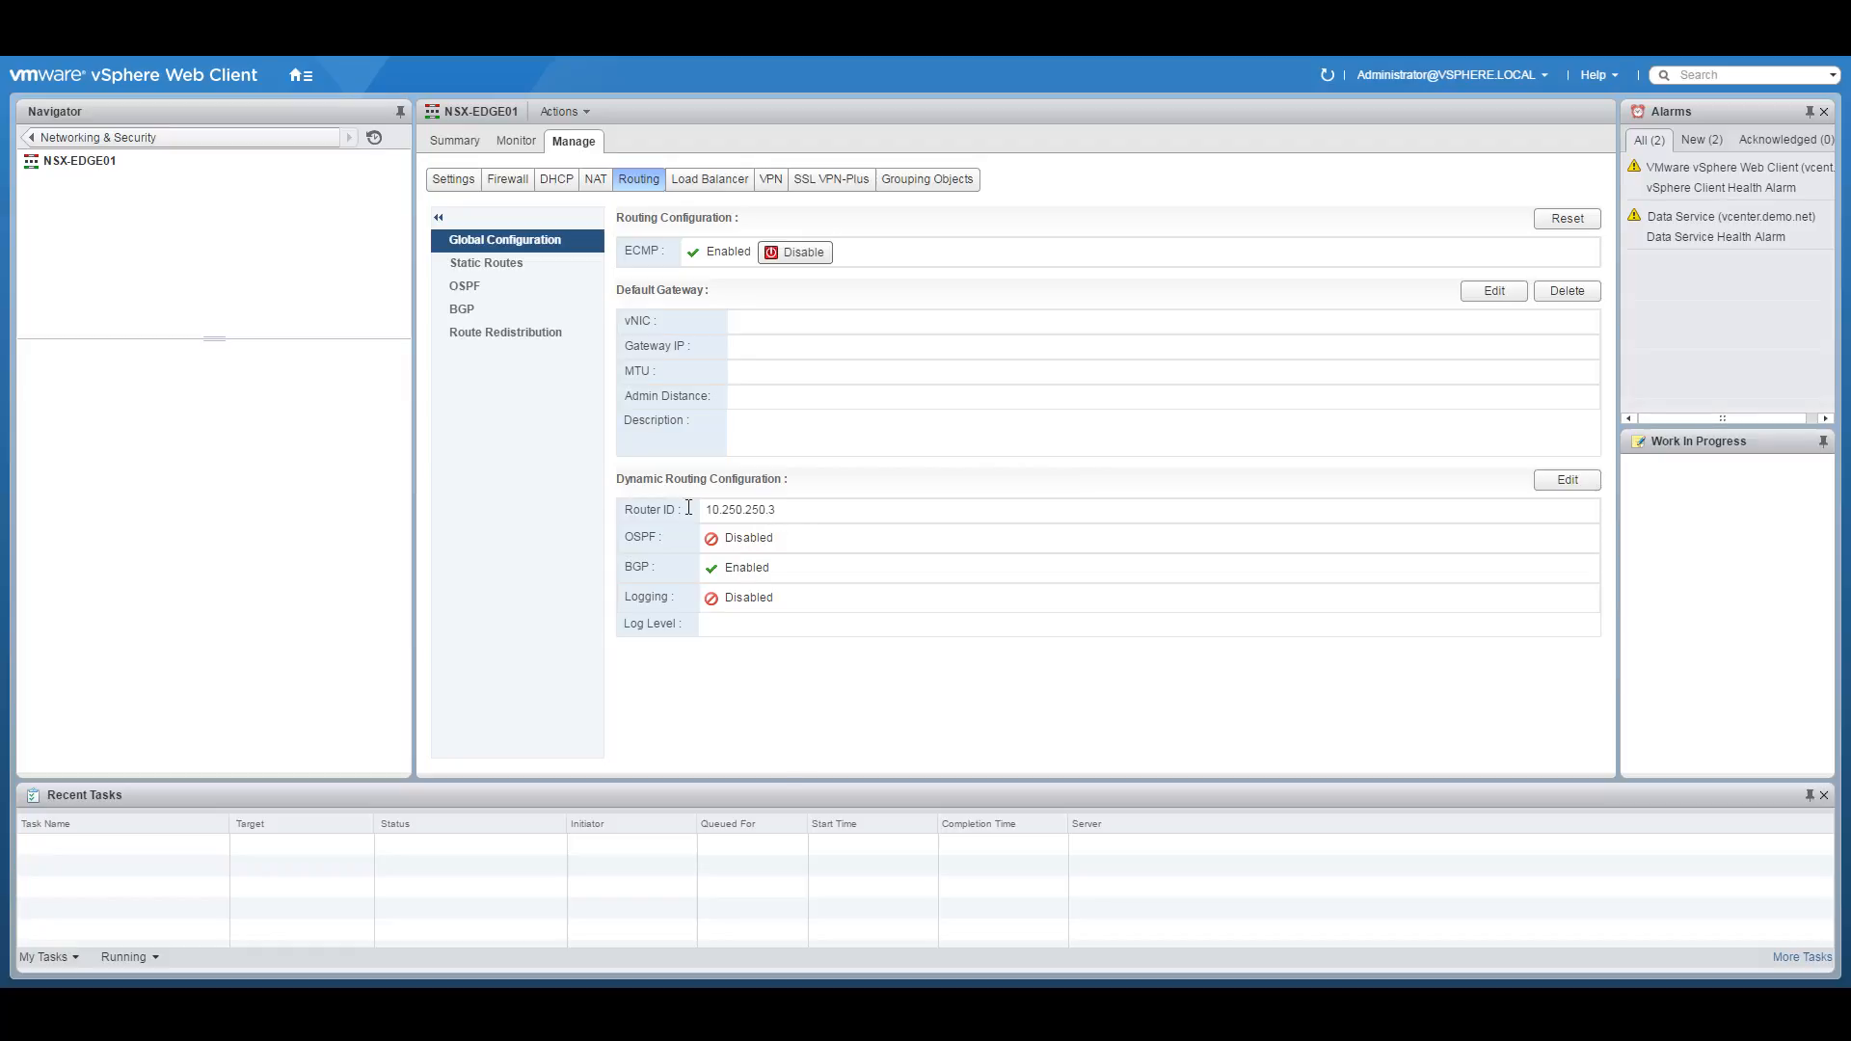
Review neighbours 10.251.5.2 and 10.251.5.11 and route redistribution, then return to the NSX Edges list.
left_click(476, 306)
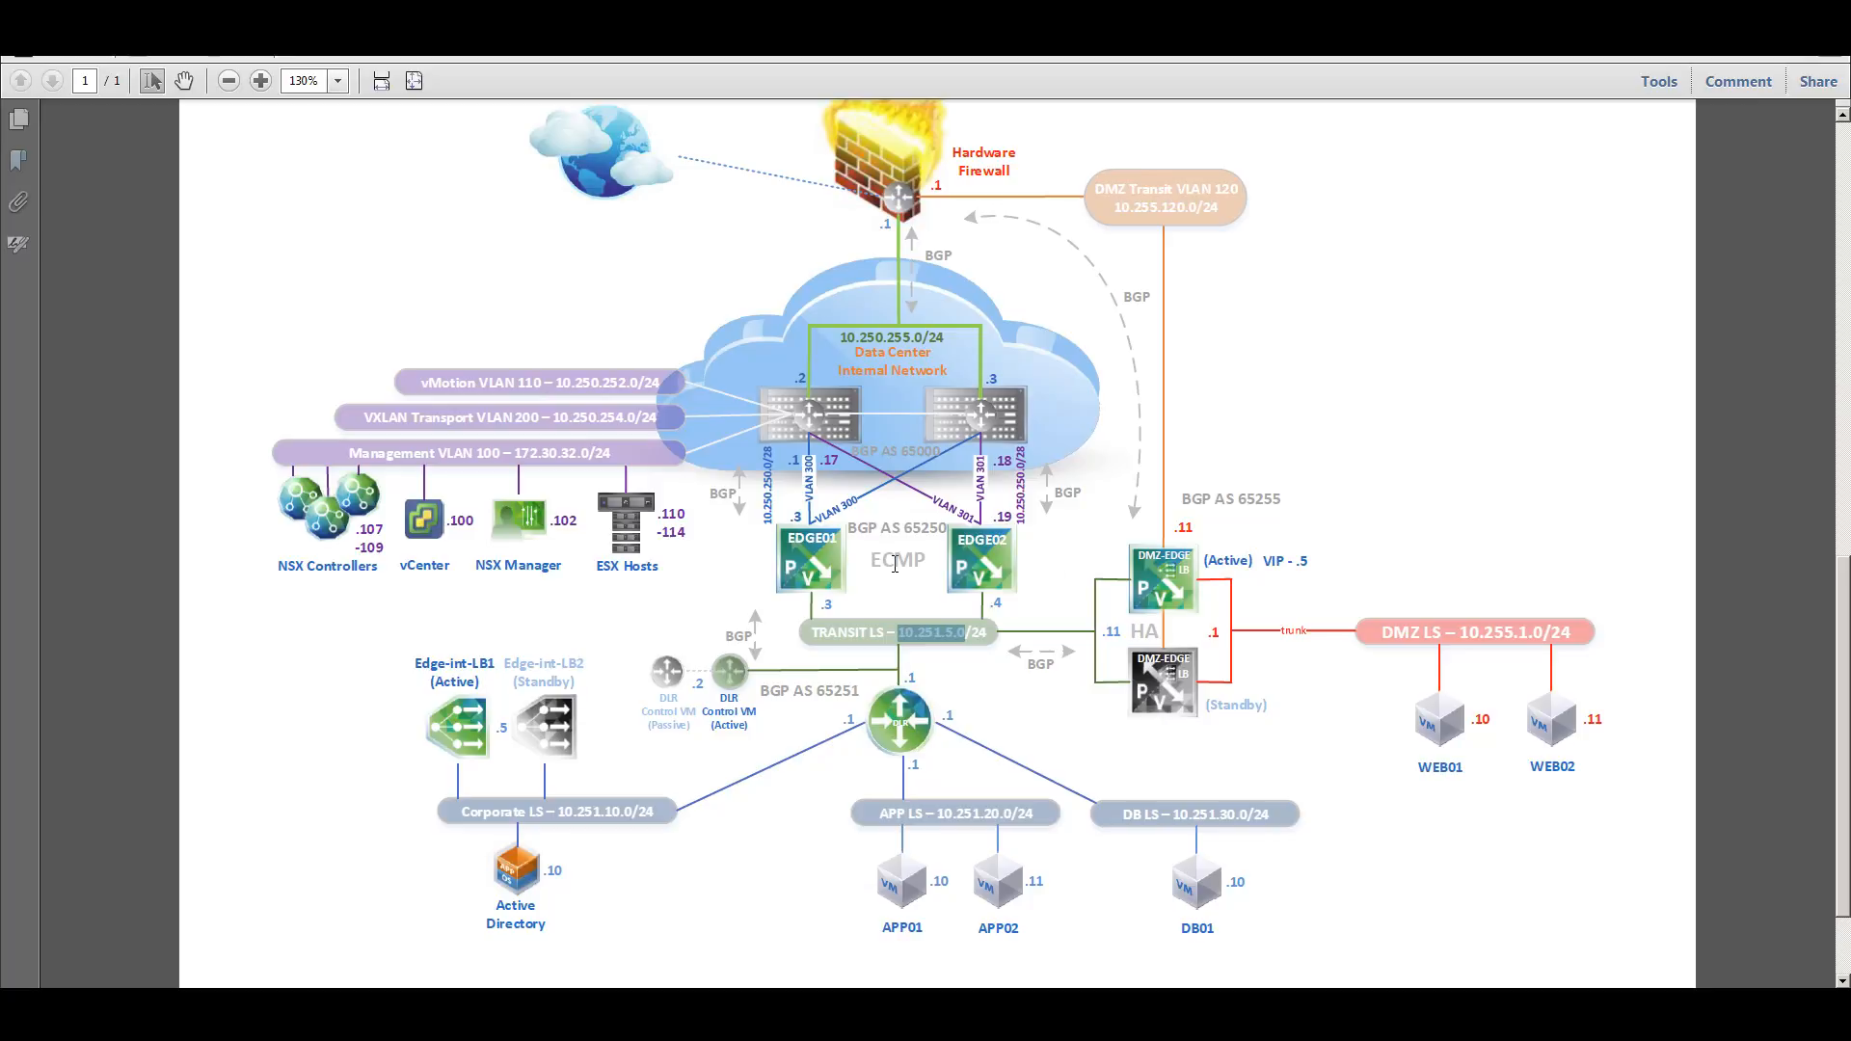
left_click(928, 589)
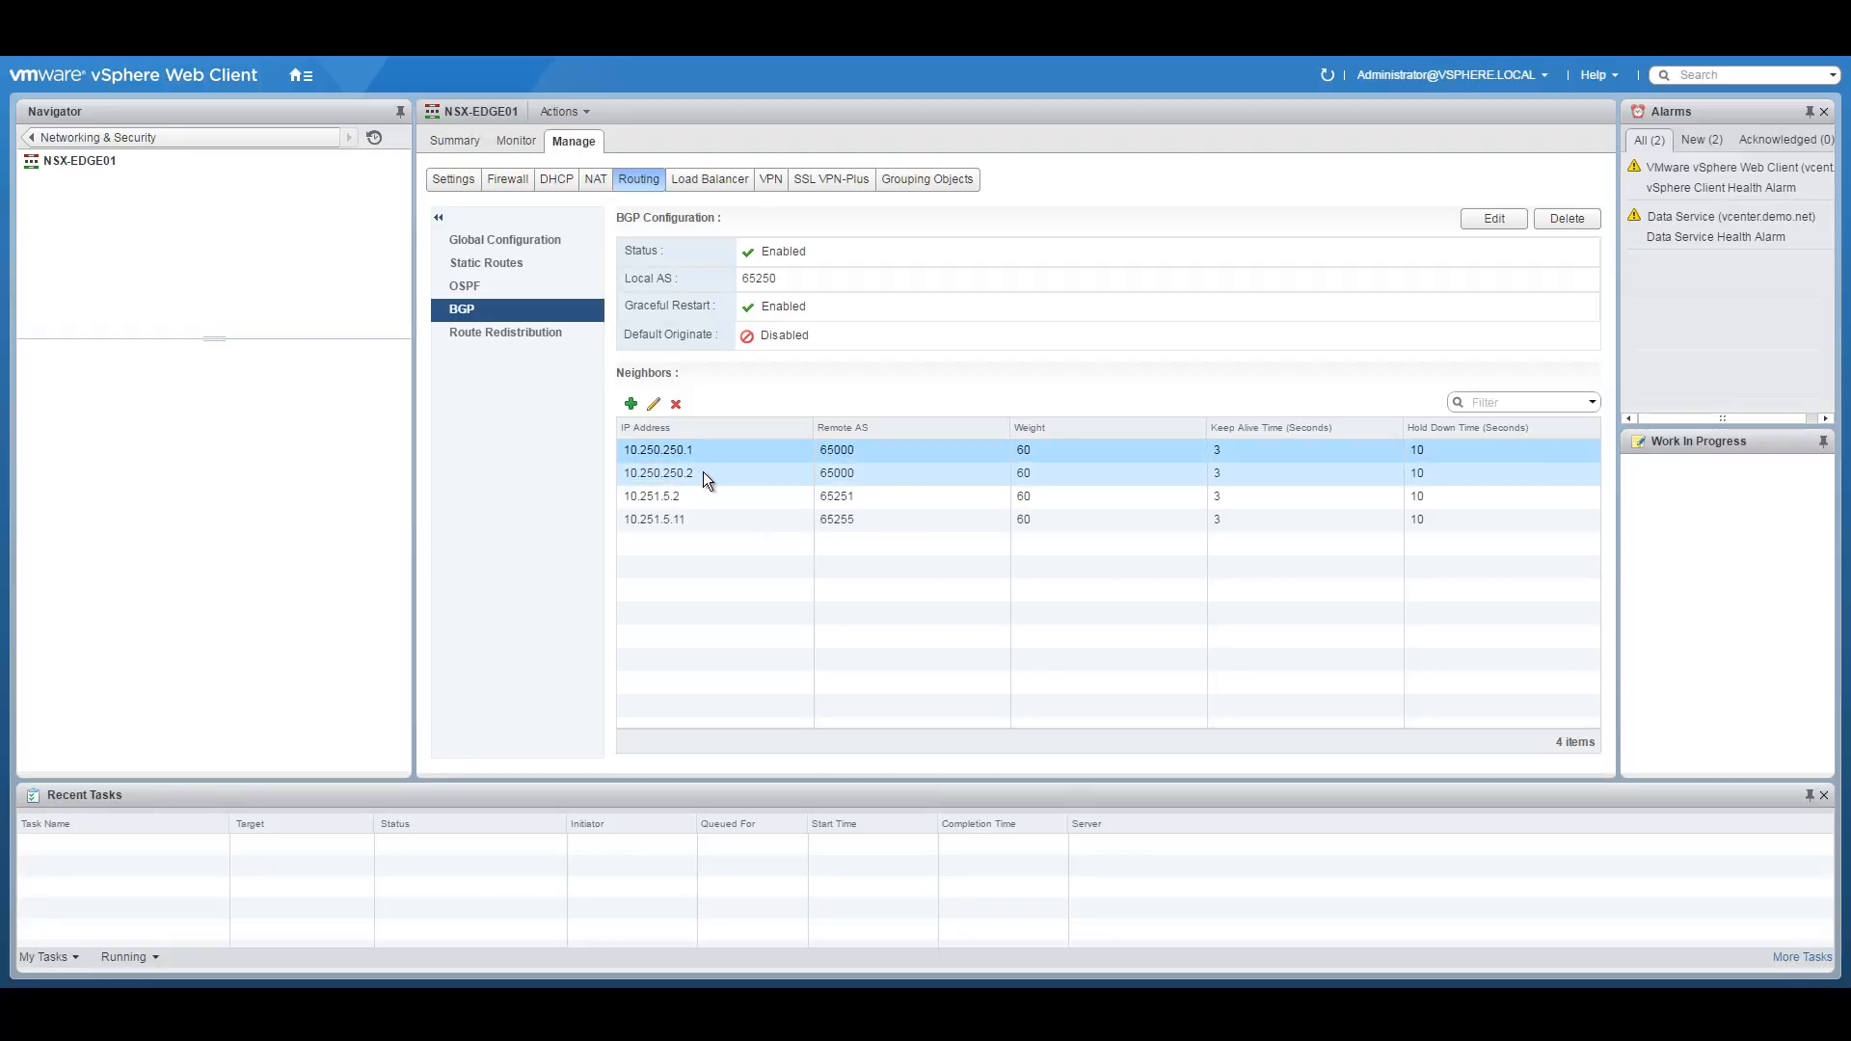
left_click(679, 498)
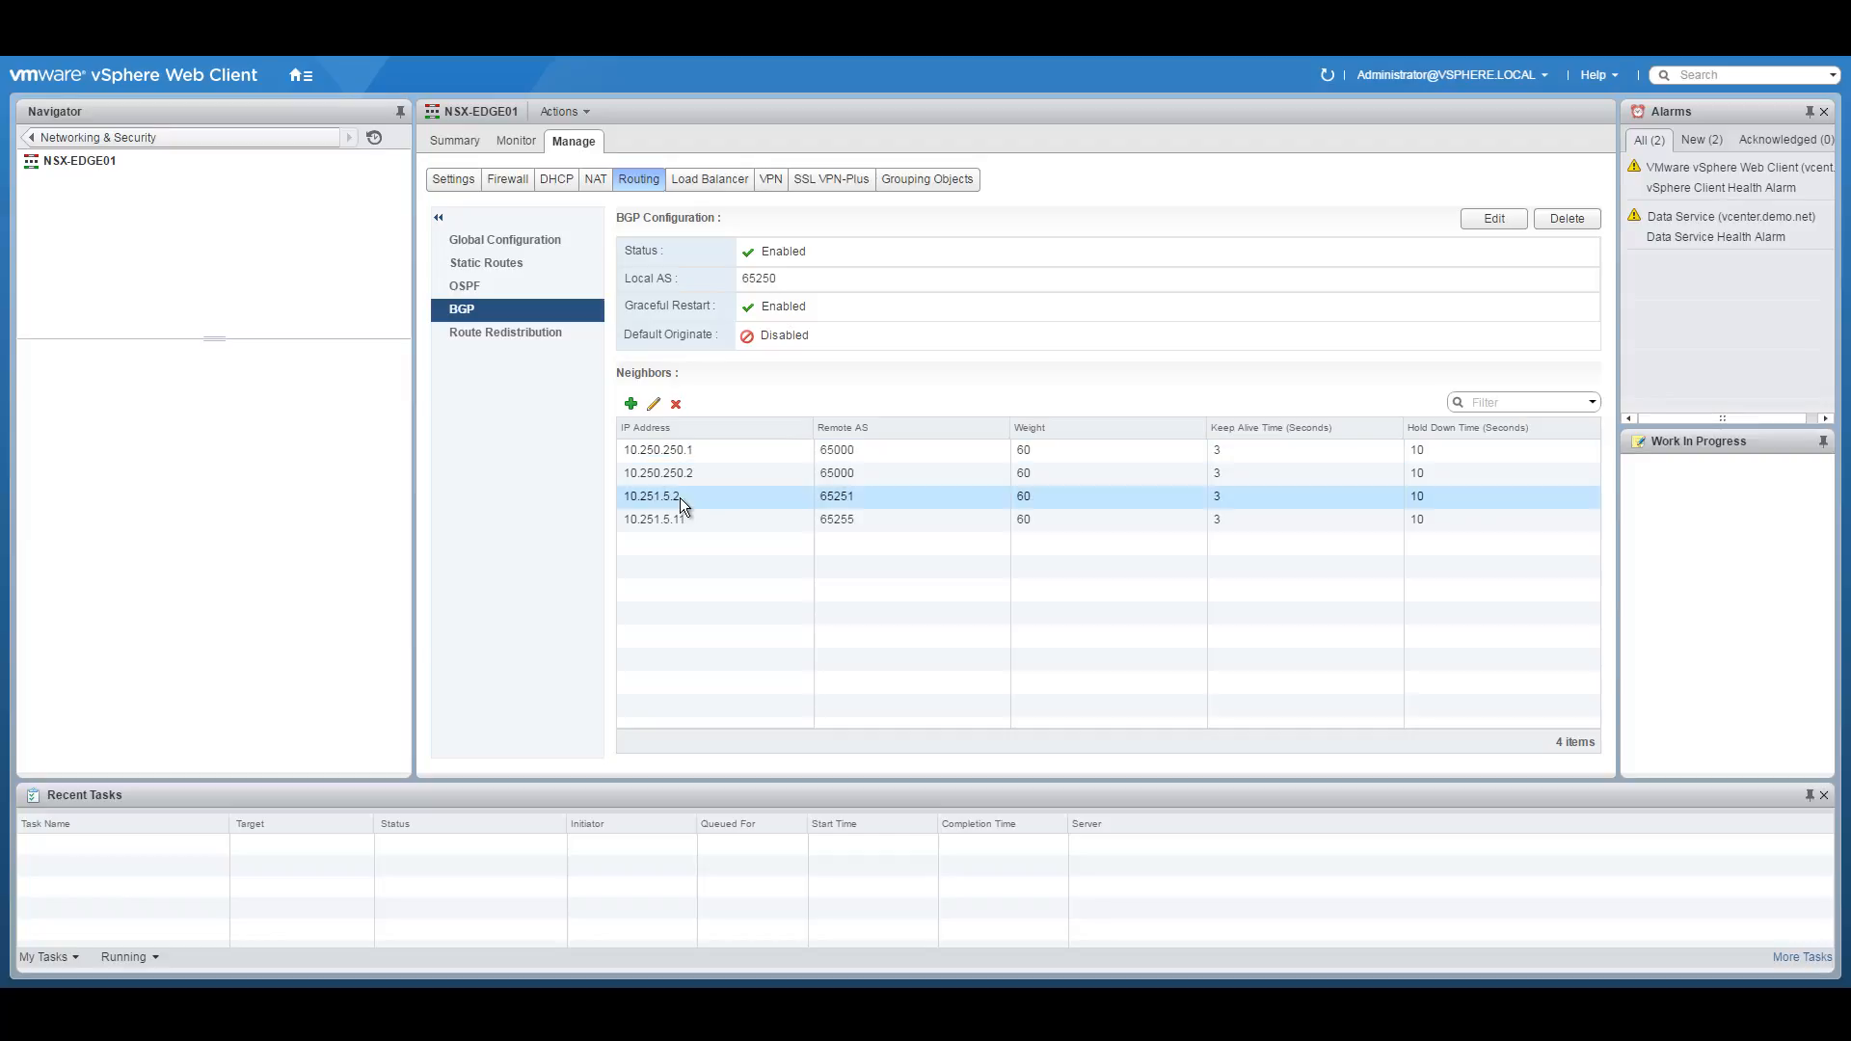
left_click(729, 524)
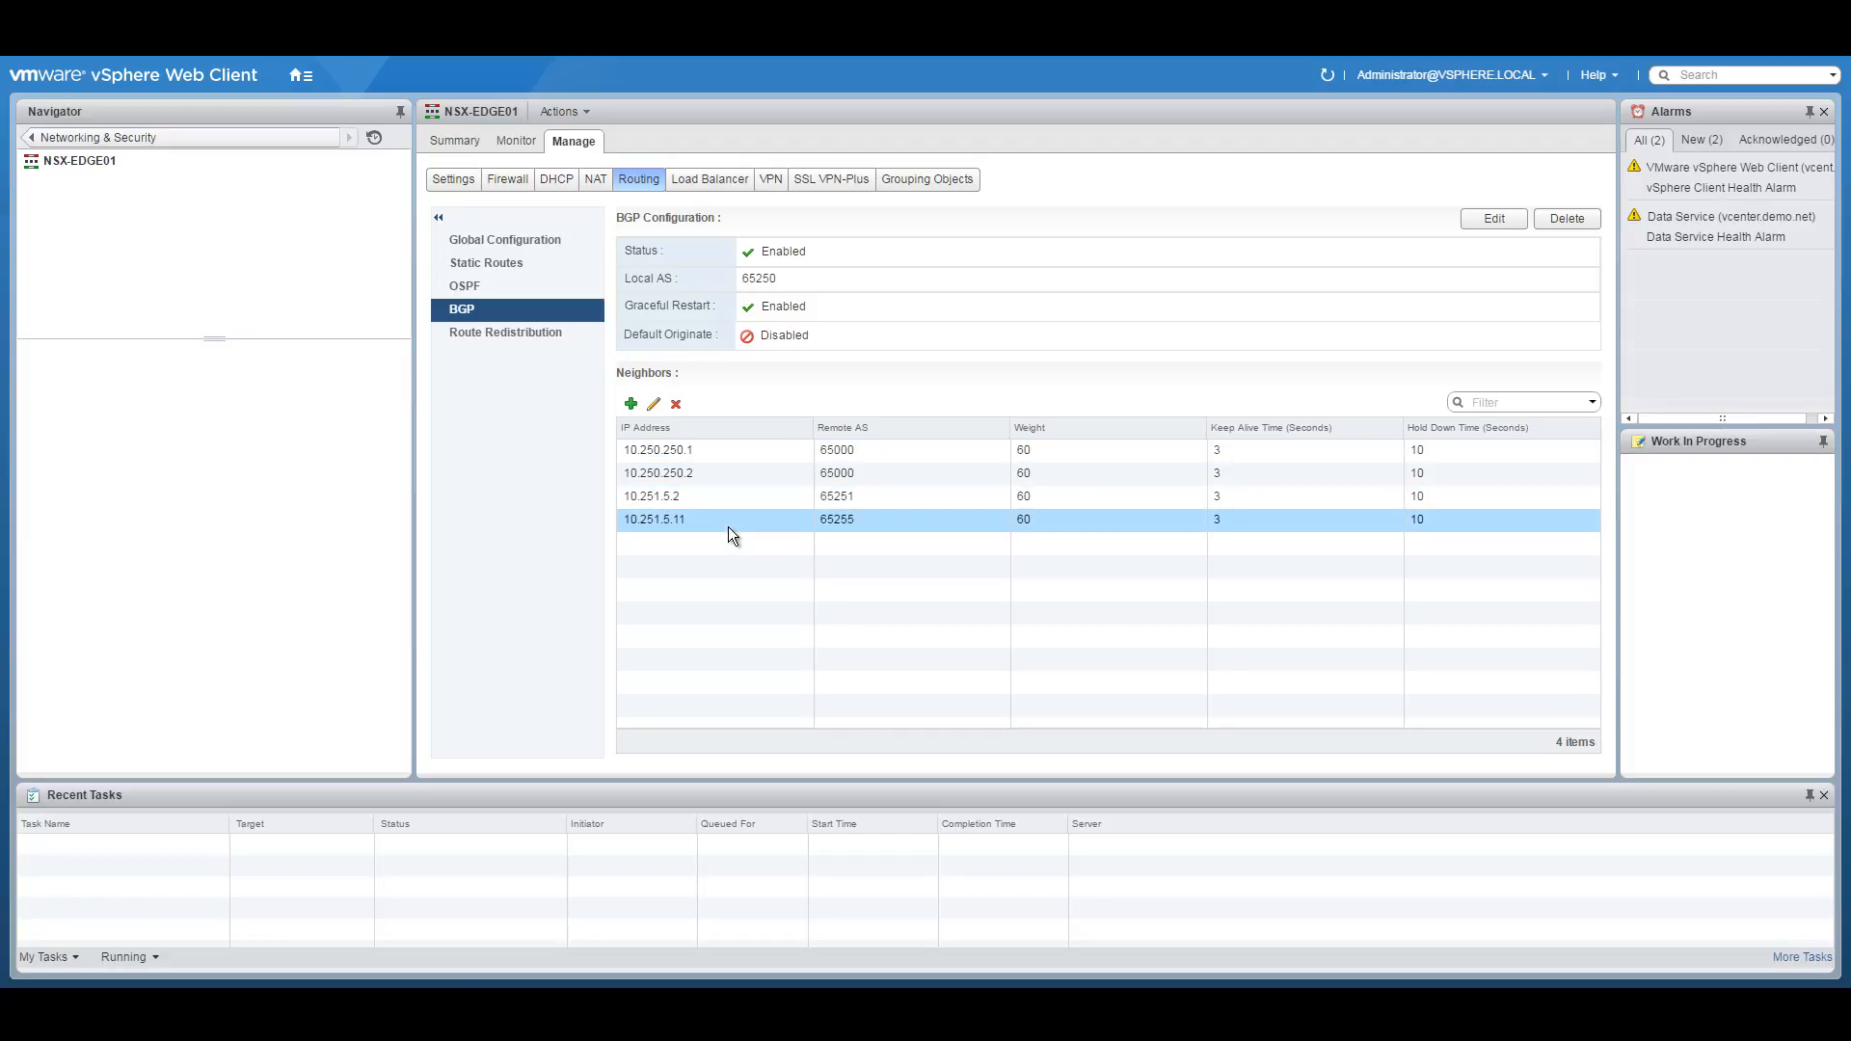
left_click(510, 333)
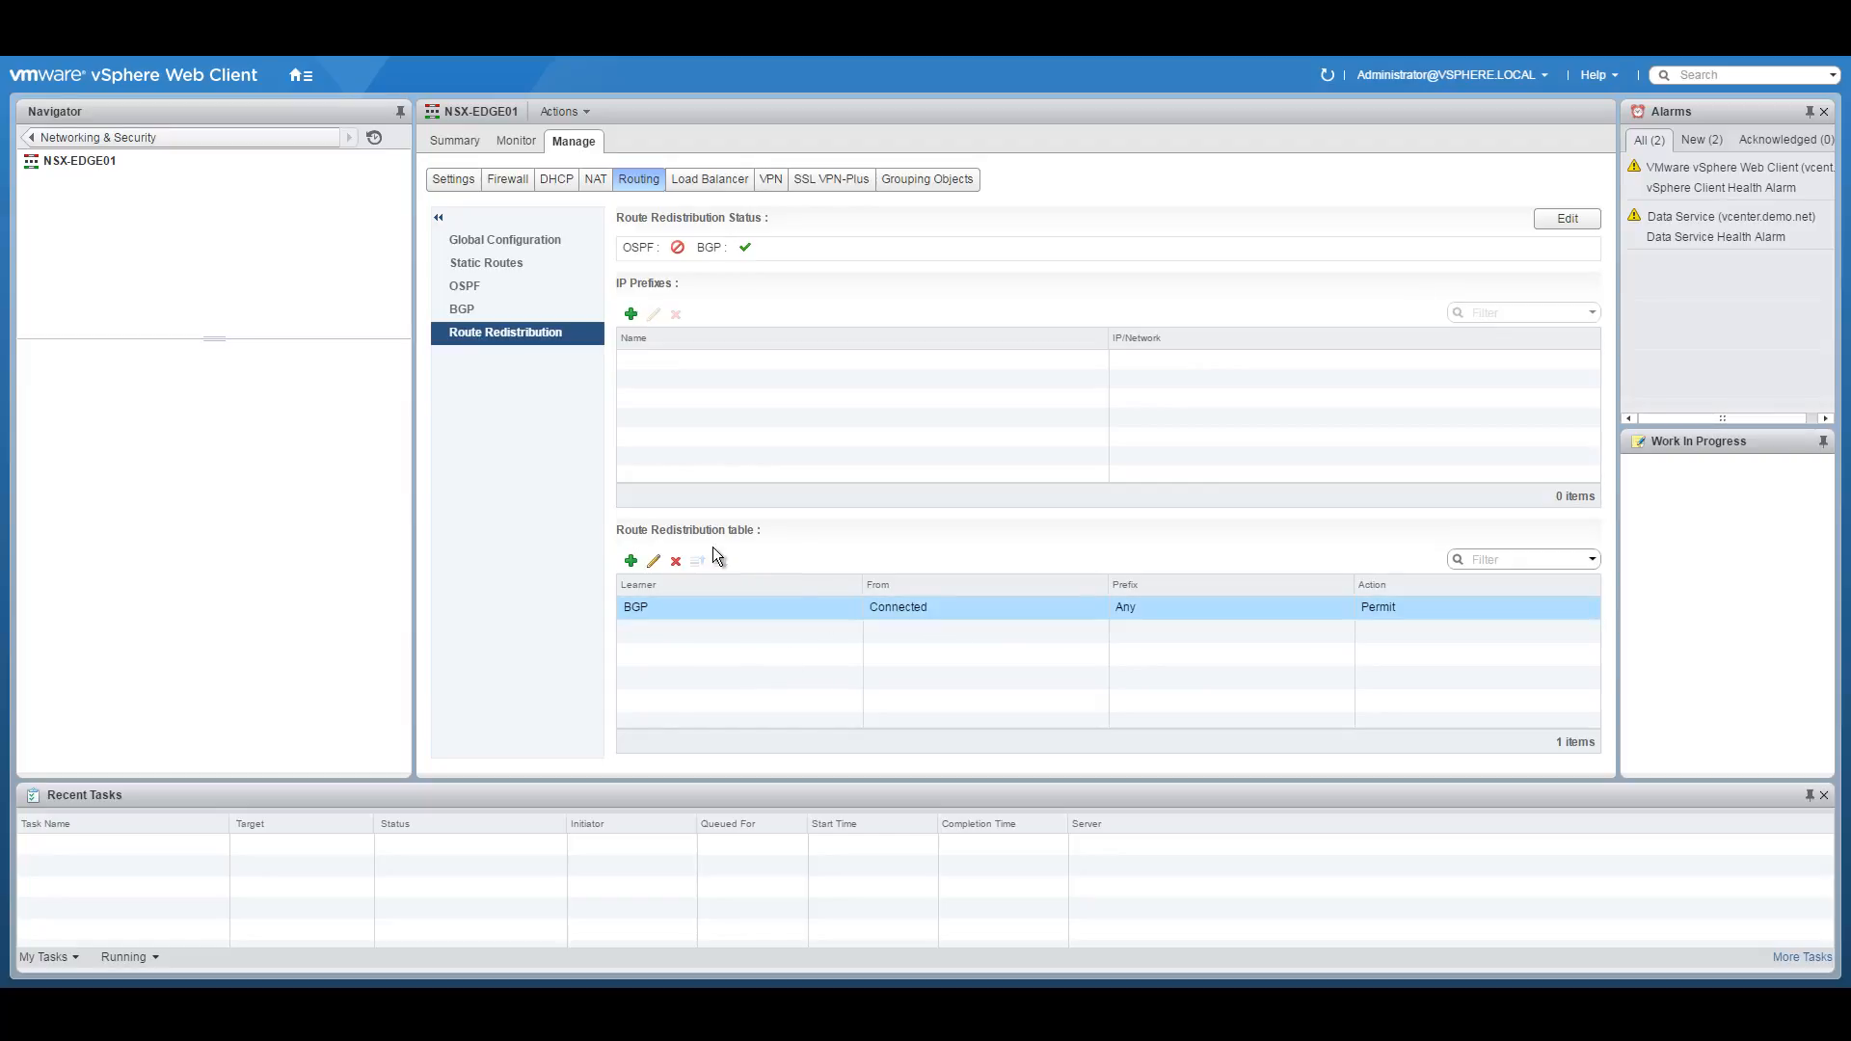
left_click(38, 140)
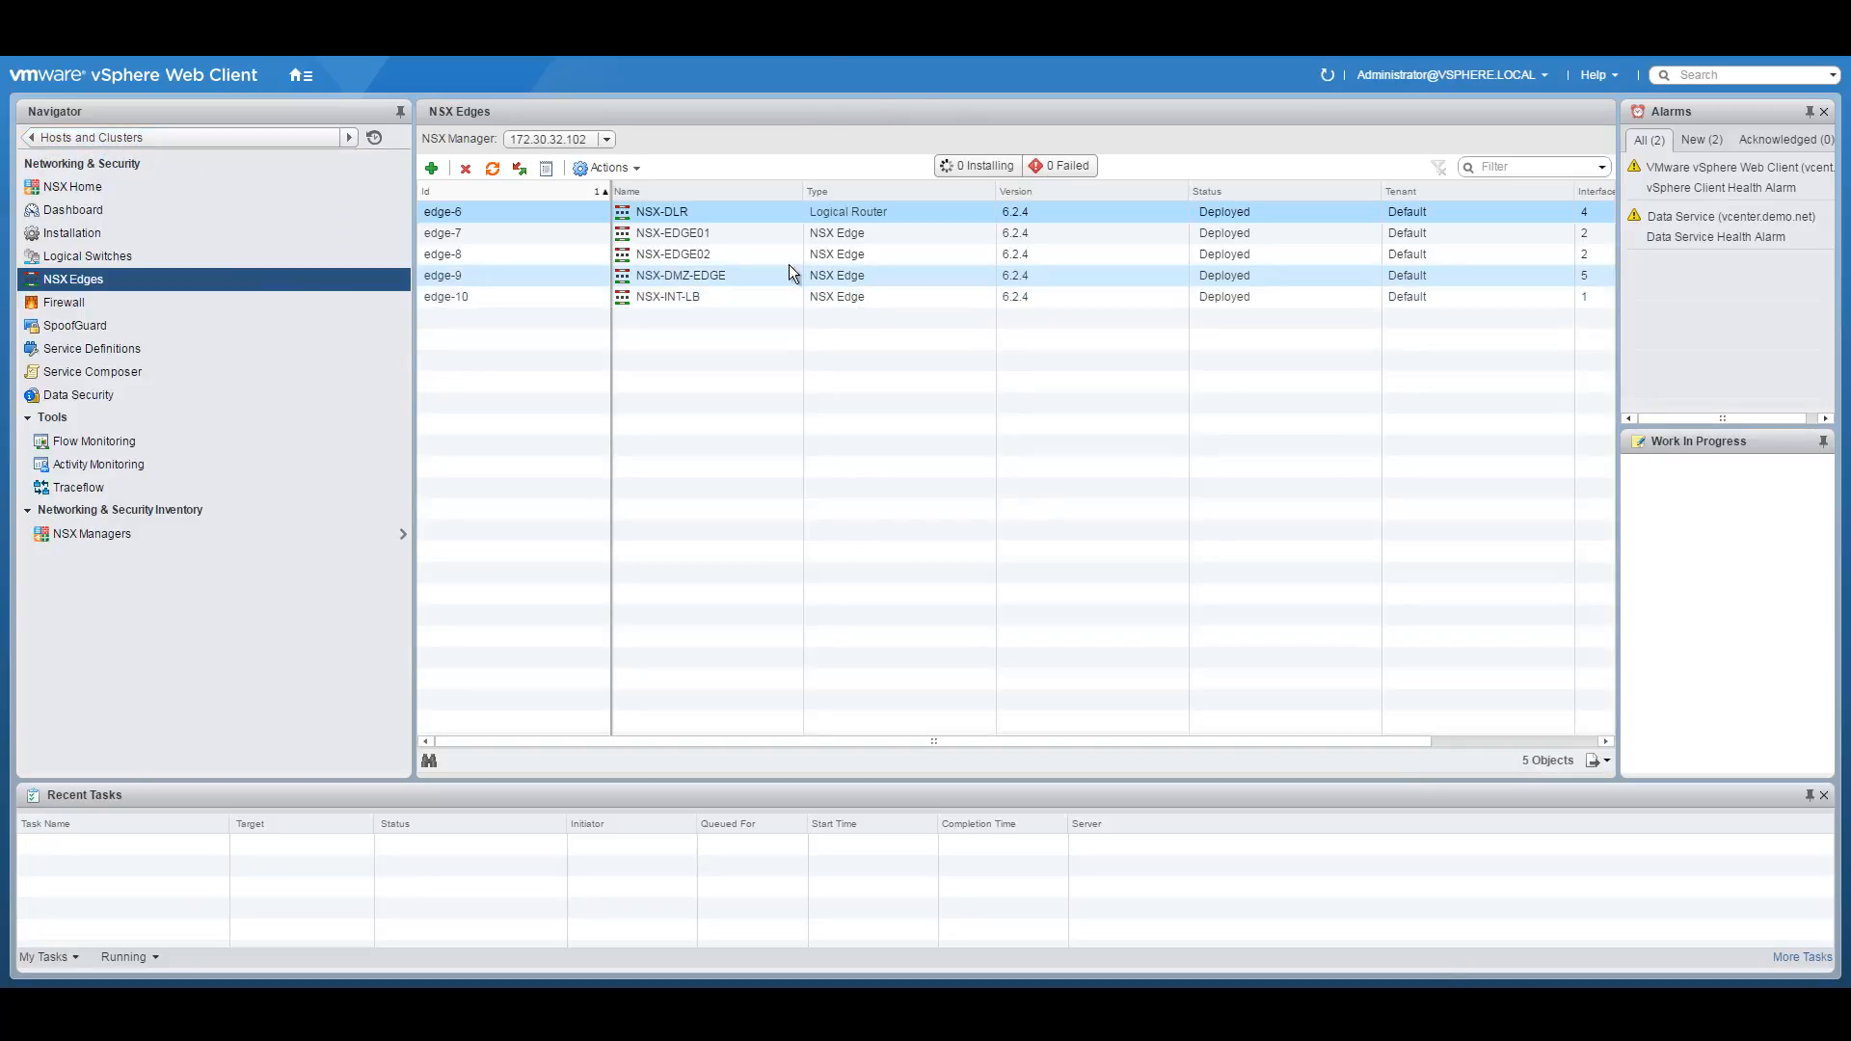
Open NSX-EDGE02, turn off its firewall, and publish the change.
left_click(732, 256)
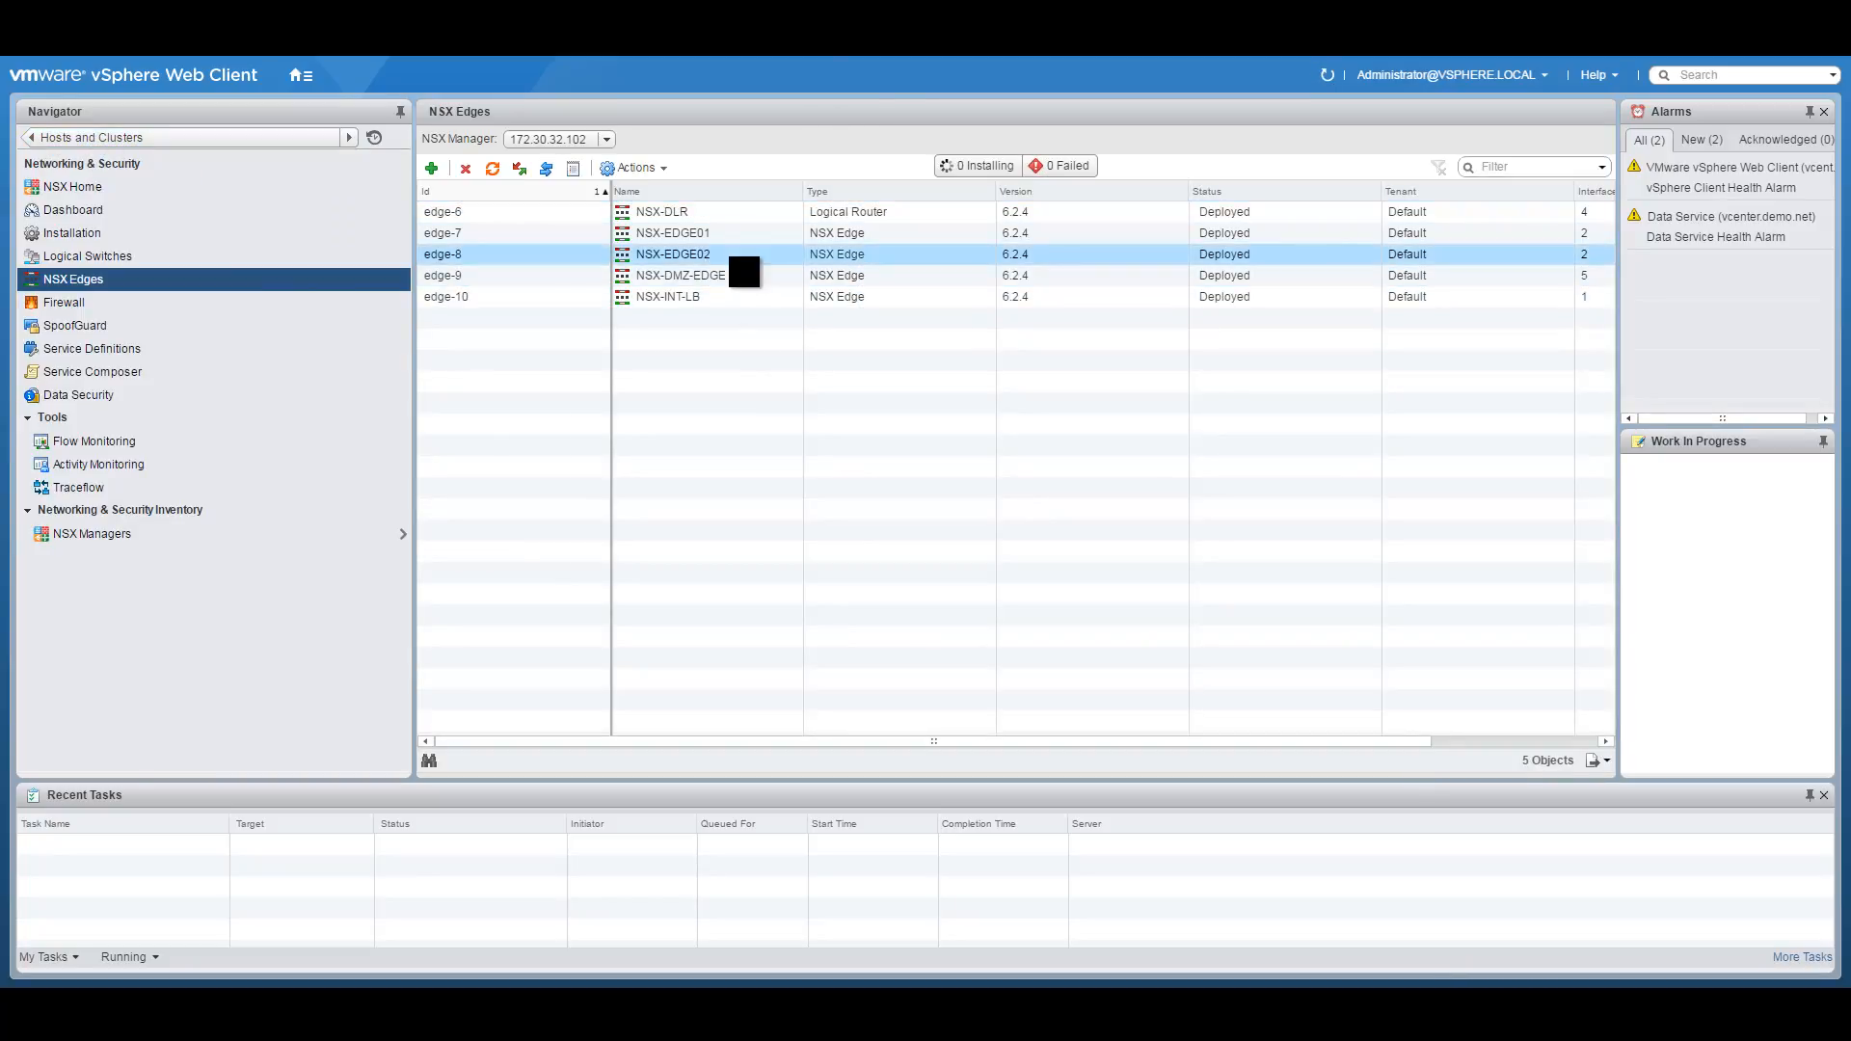
double_click(733, 256)
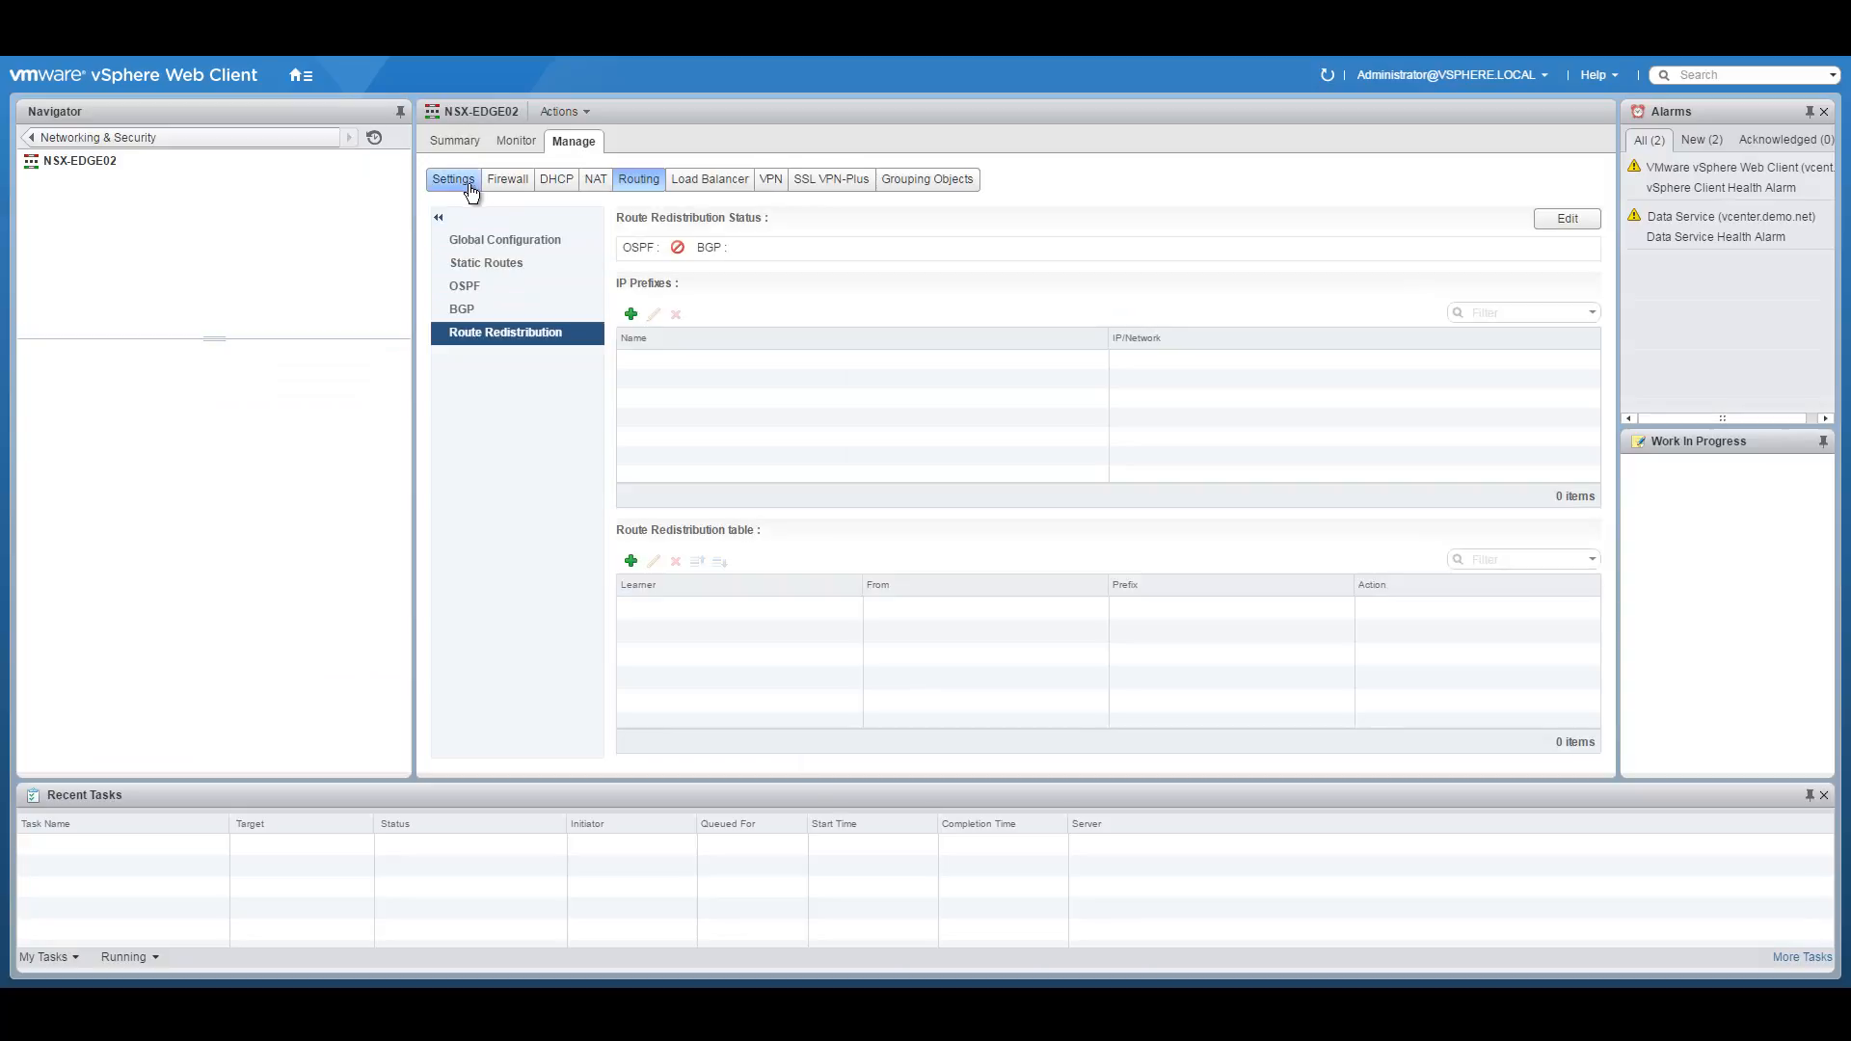
left_click(507, 180)
left_click(620, 232)
left_click(501, 258)
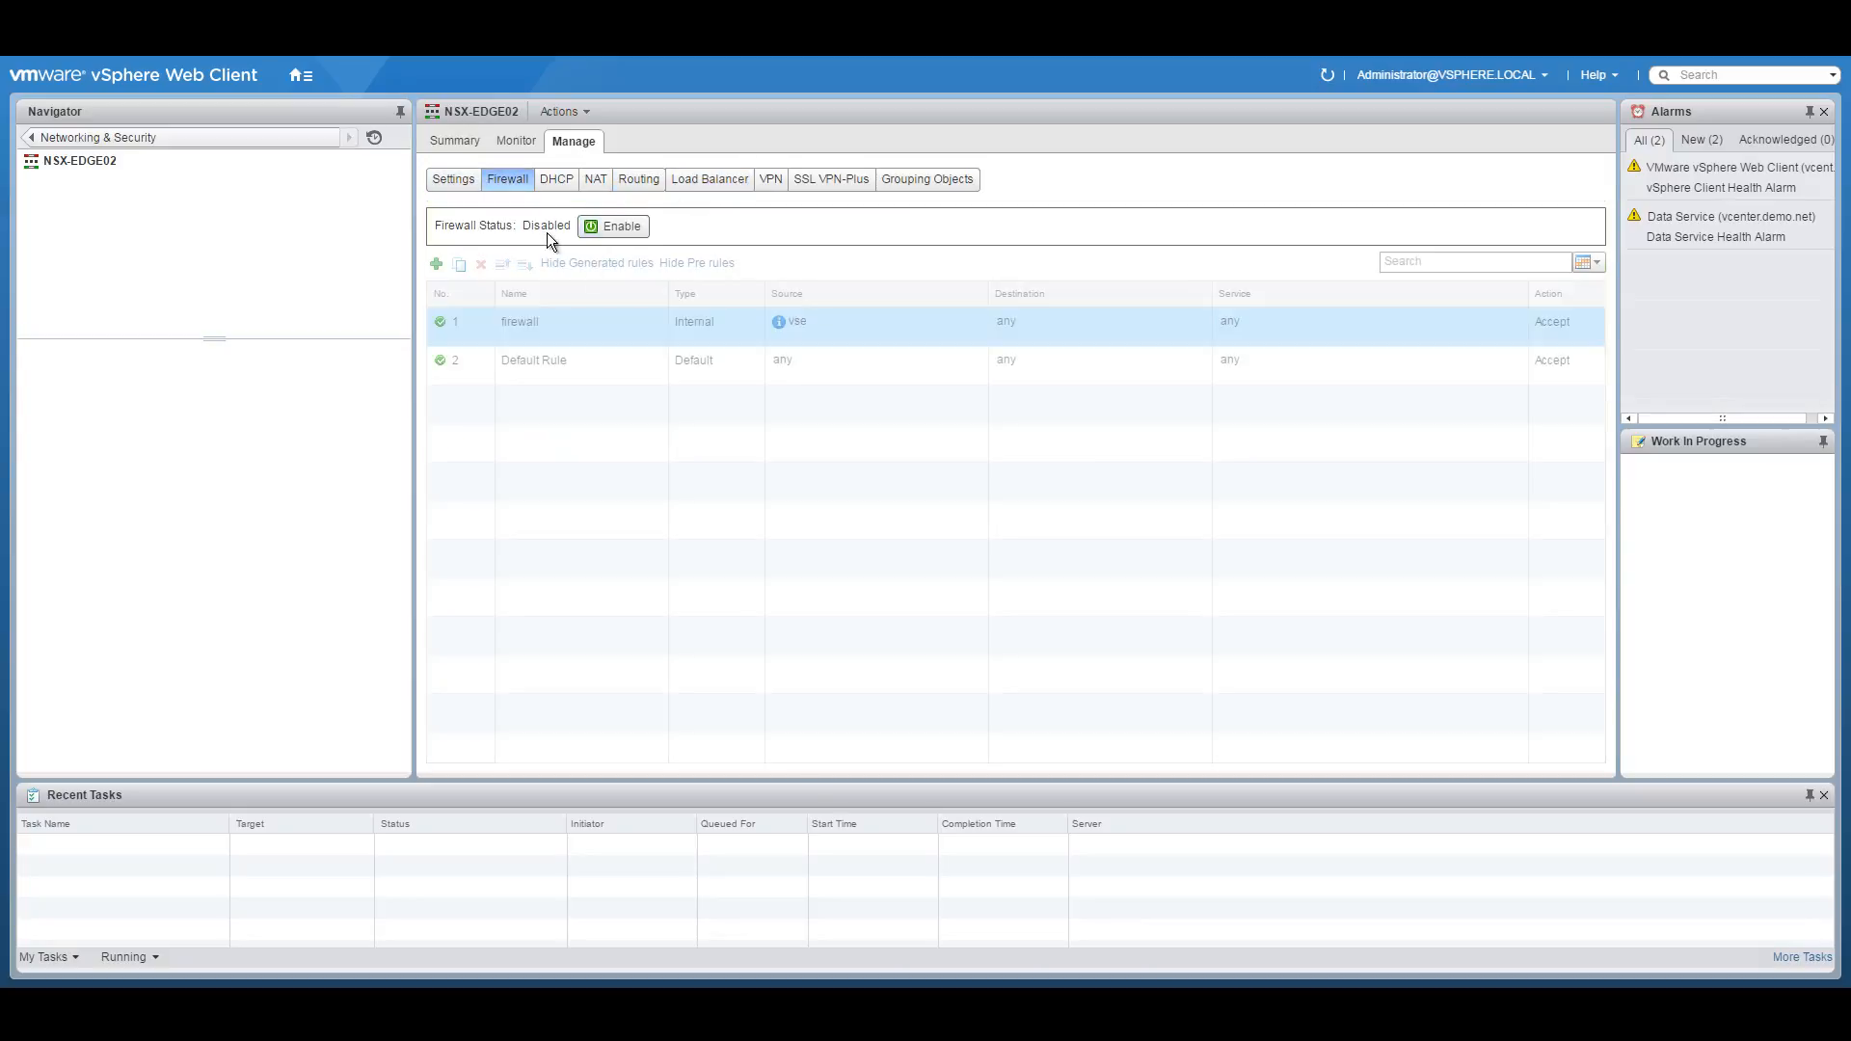
Turn on ECMP in NSX-EDGE02's global routing configuration and publish it.
left_click(639, 180)
left_click(468, 238)
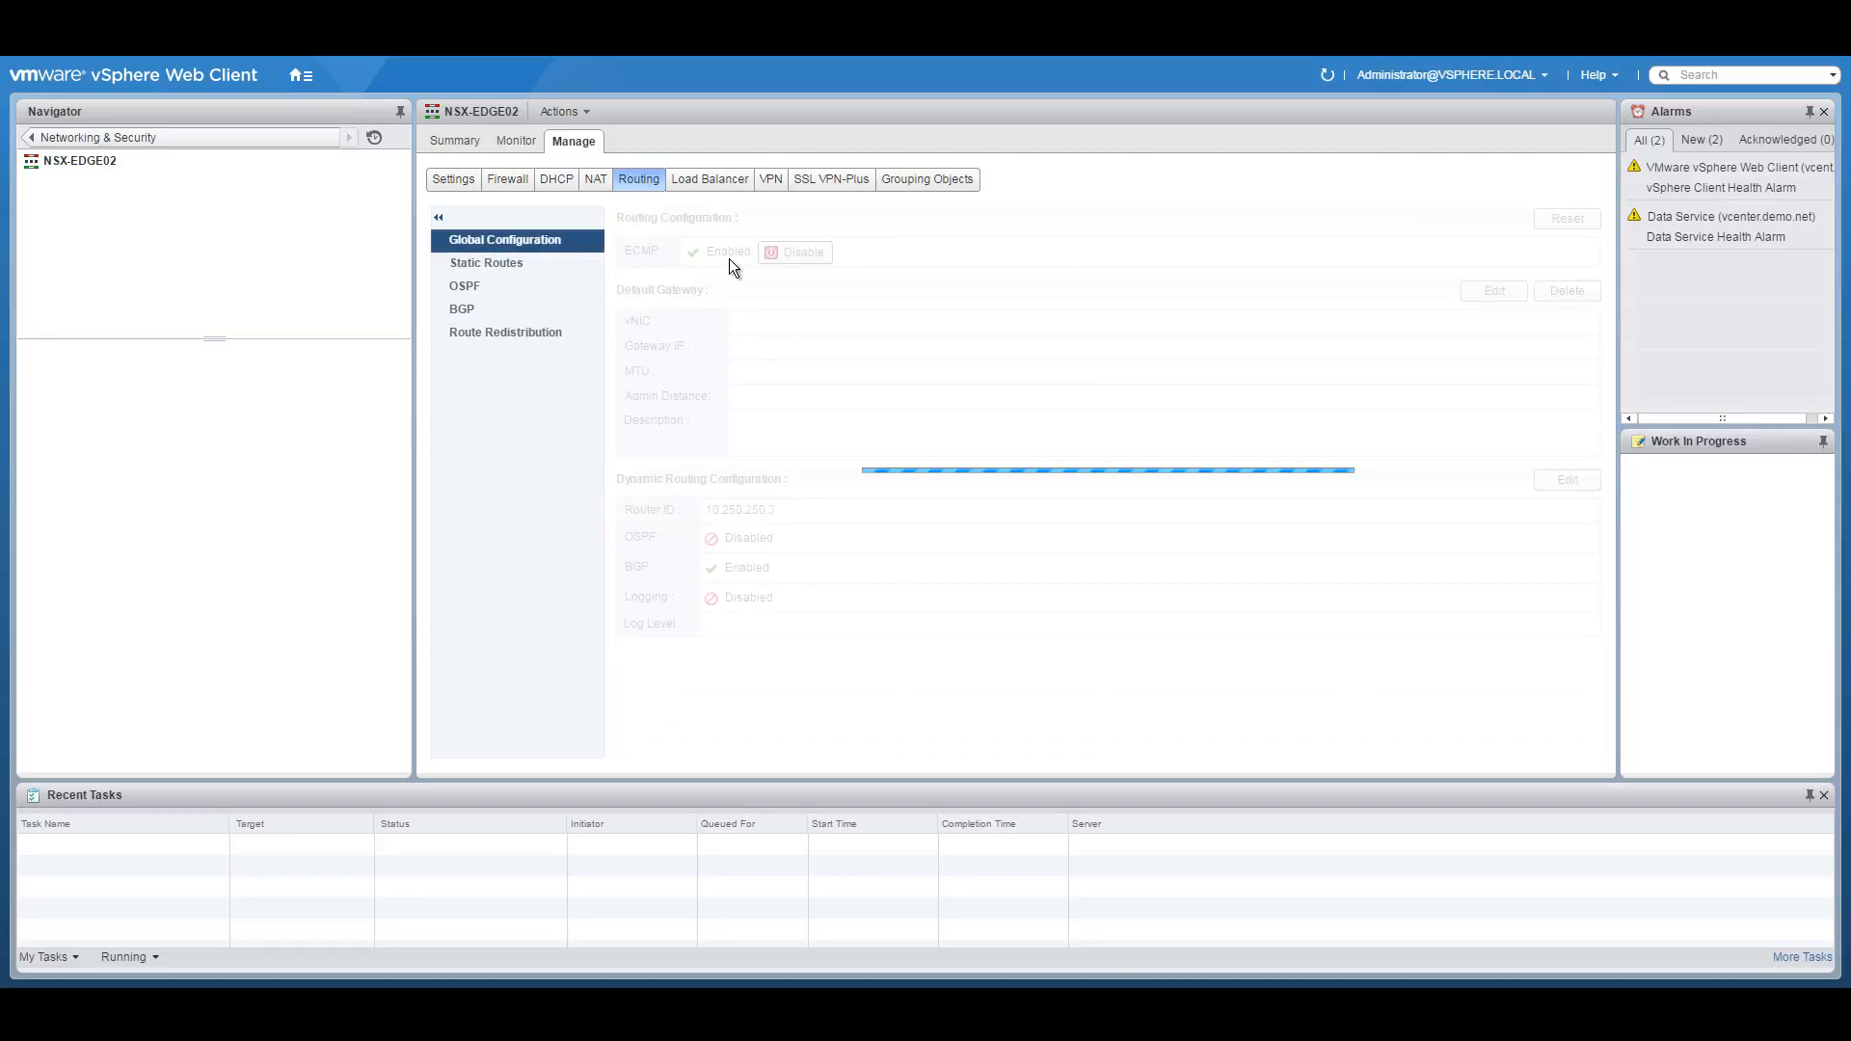
left_click(794, 253)
left_click(682, 244)
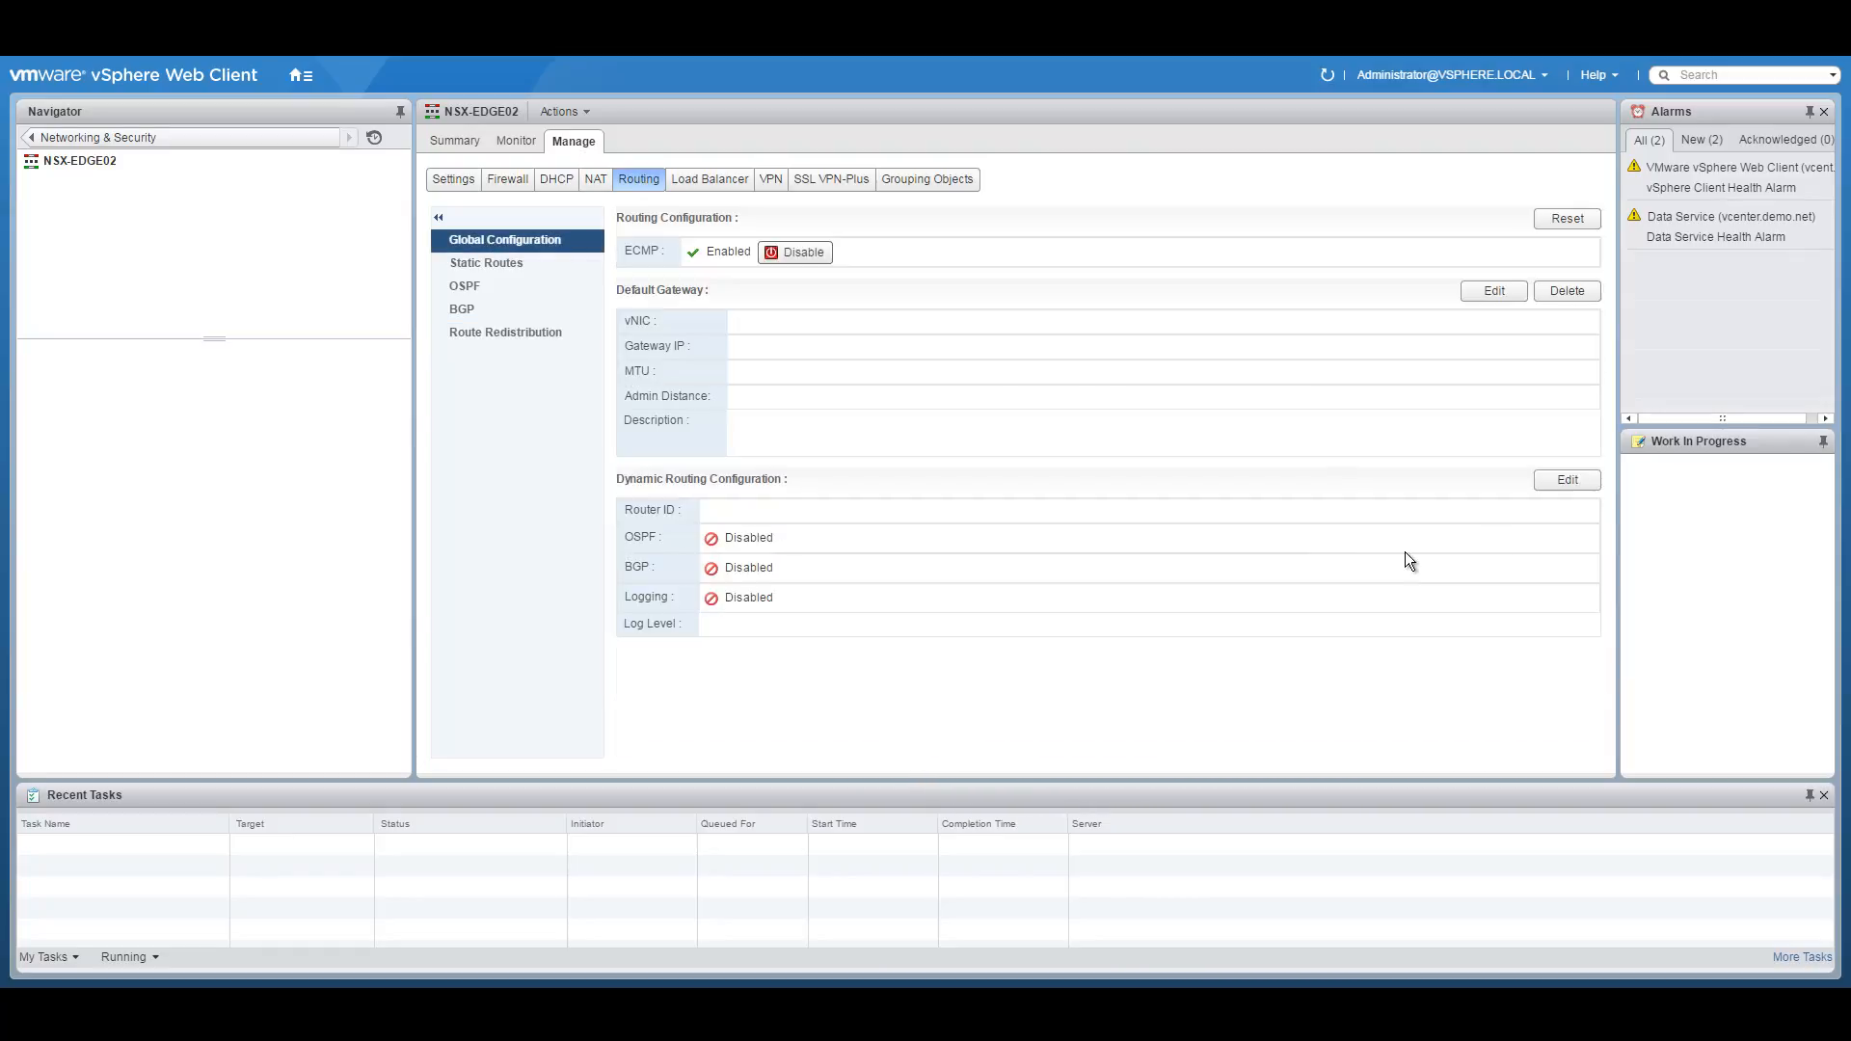
Set the router ID source to Uplink-VLAN-301 and publish the routing changes.
left_click(1568, 481)
left_click(910, 482)
left_click(908, 492)
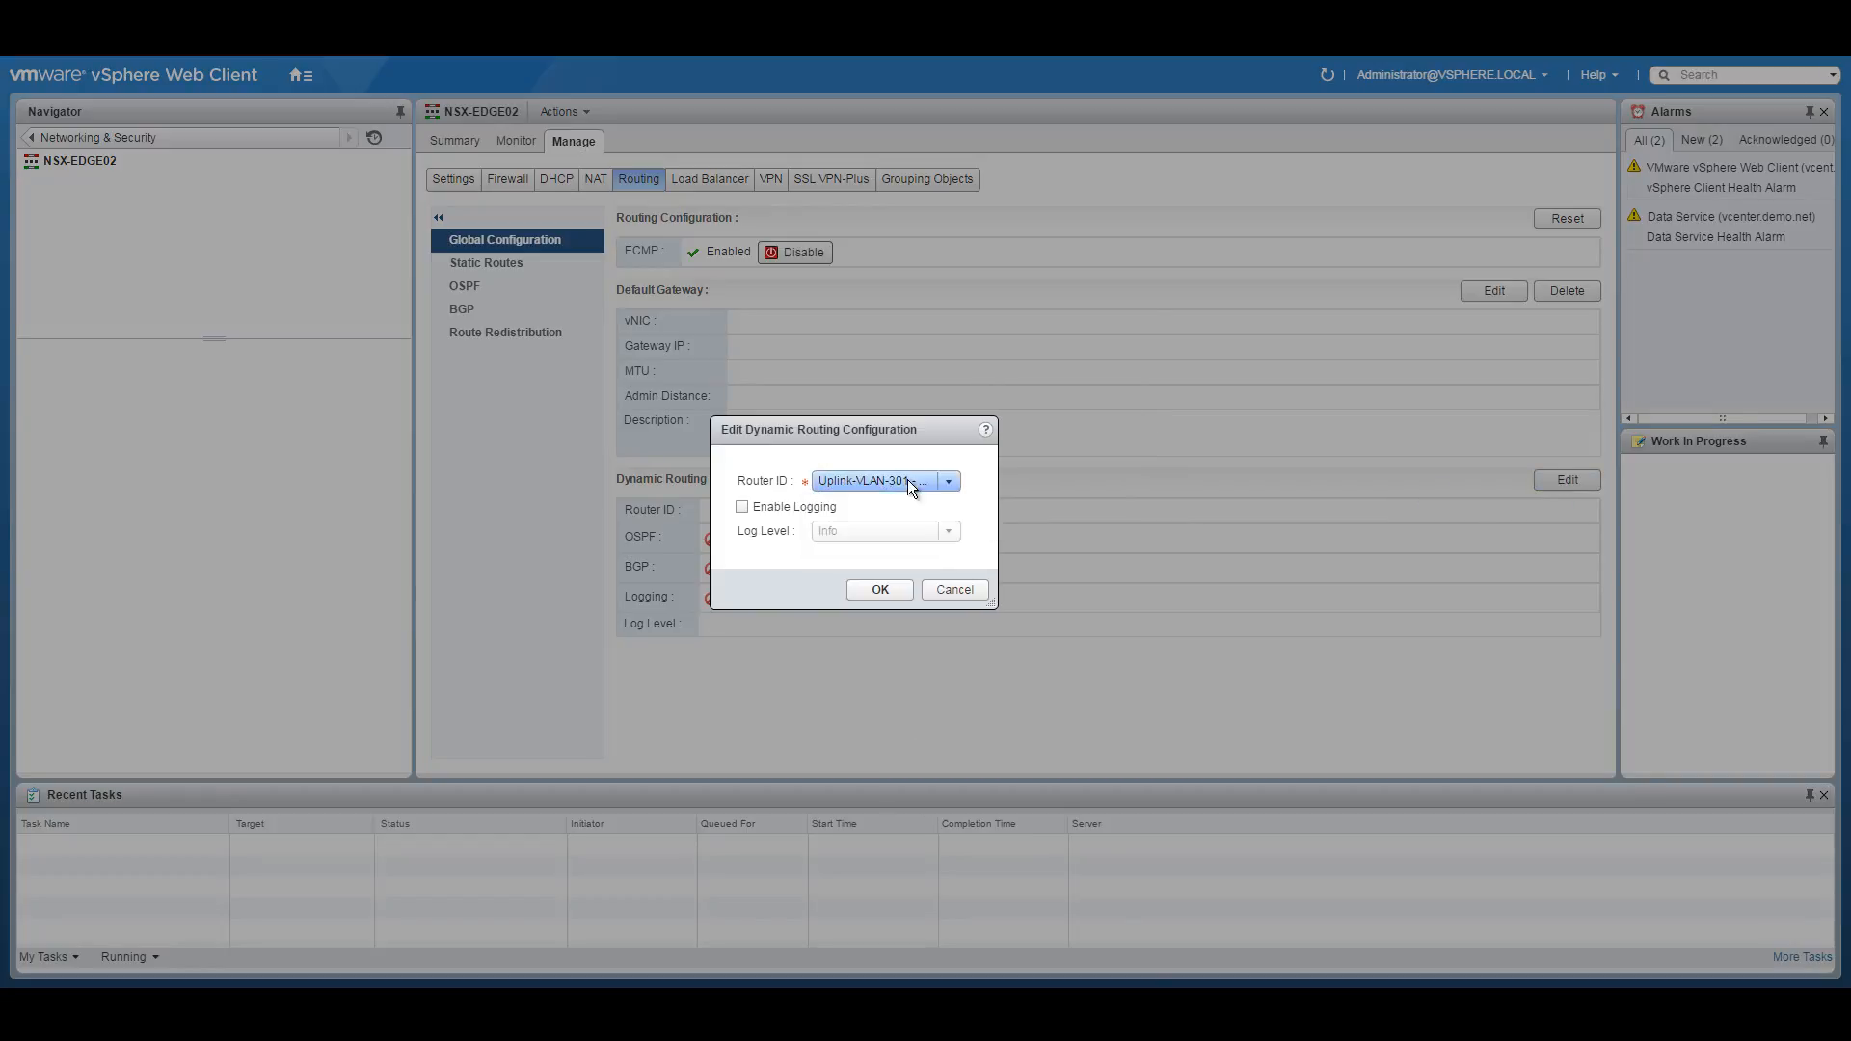
left_click(878, 589)
left_click(662, 240)
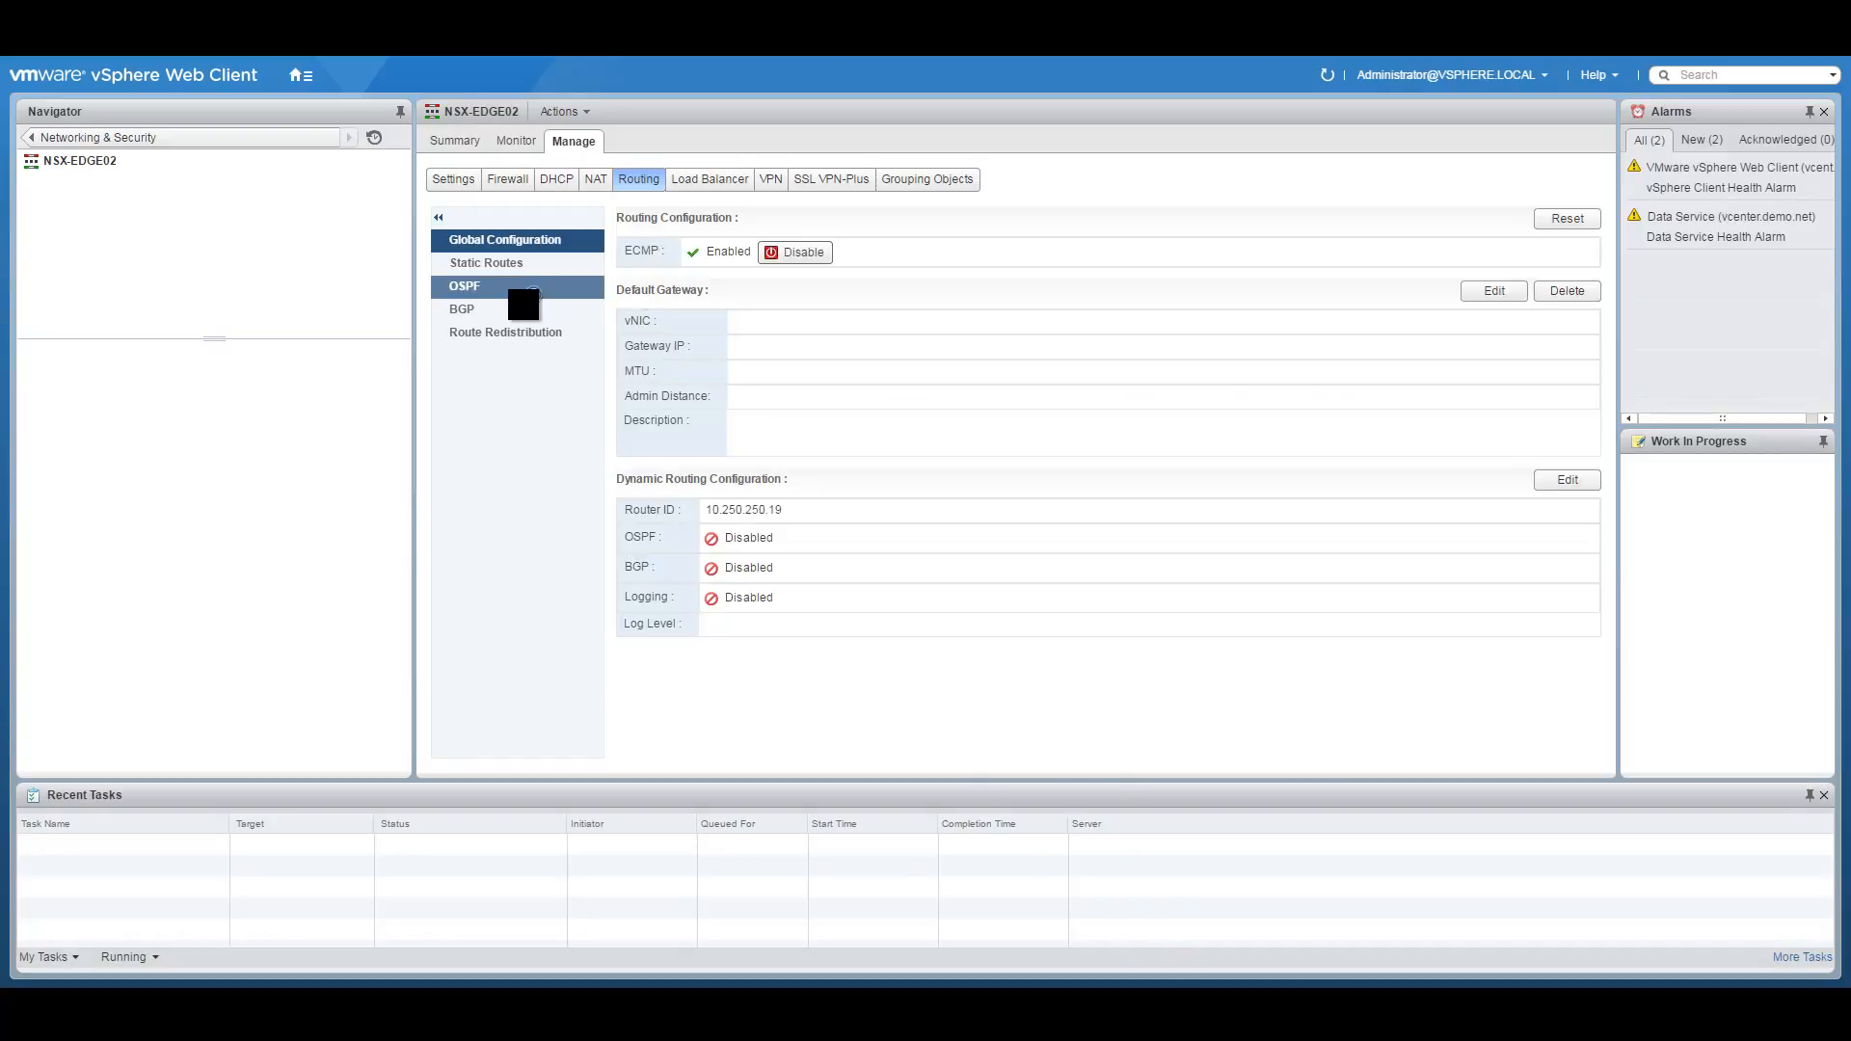
Enable BGP with local AS 65250 and start a new neighbour entry.
left_click(471, 307)
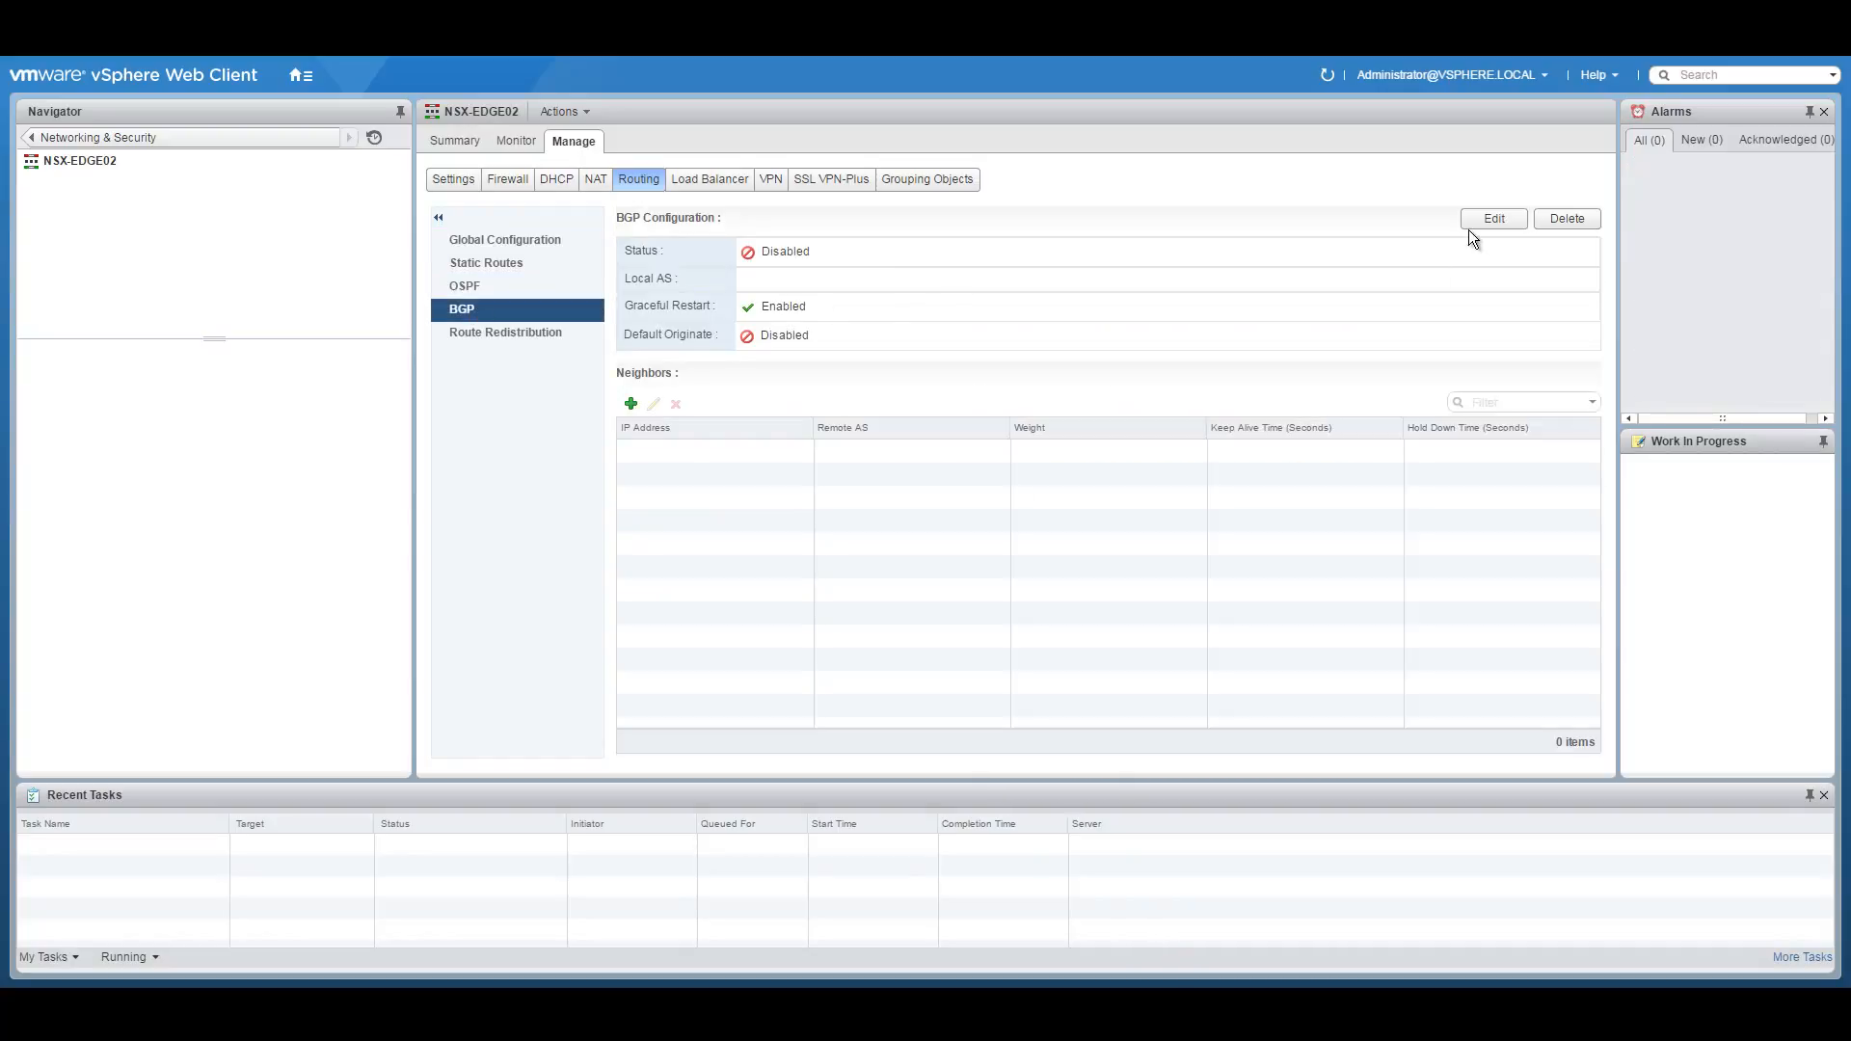
left_click(1495, 219)
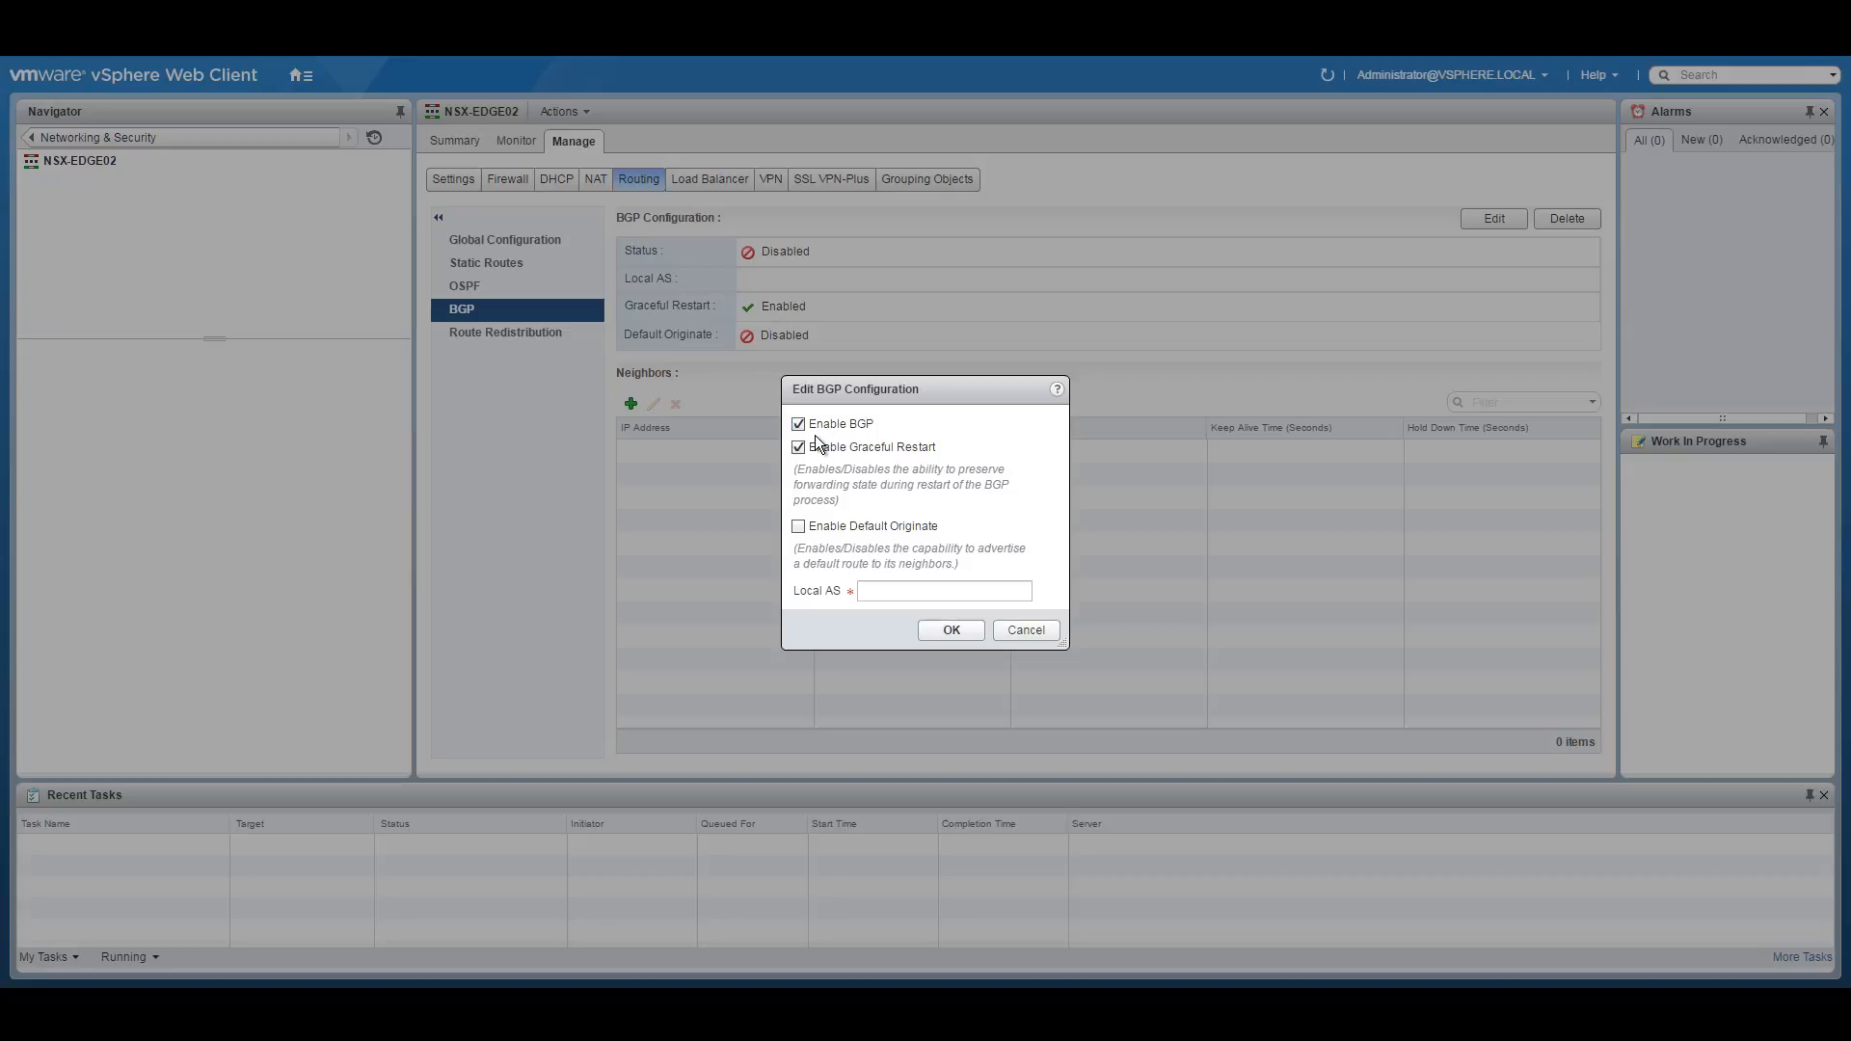
left_click(875, 592)
type("65250")
left_click(776, 1011)
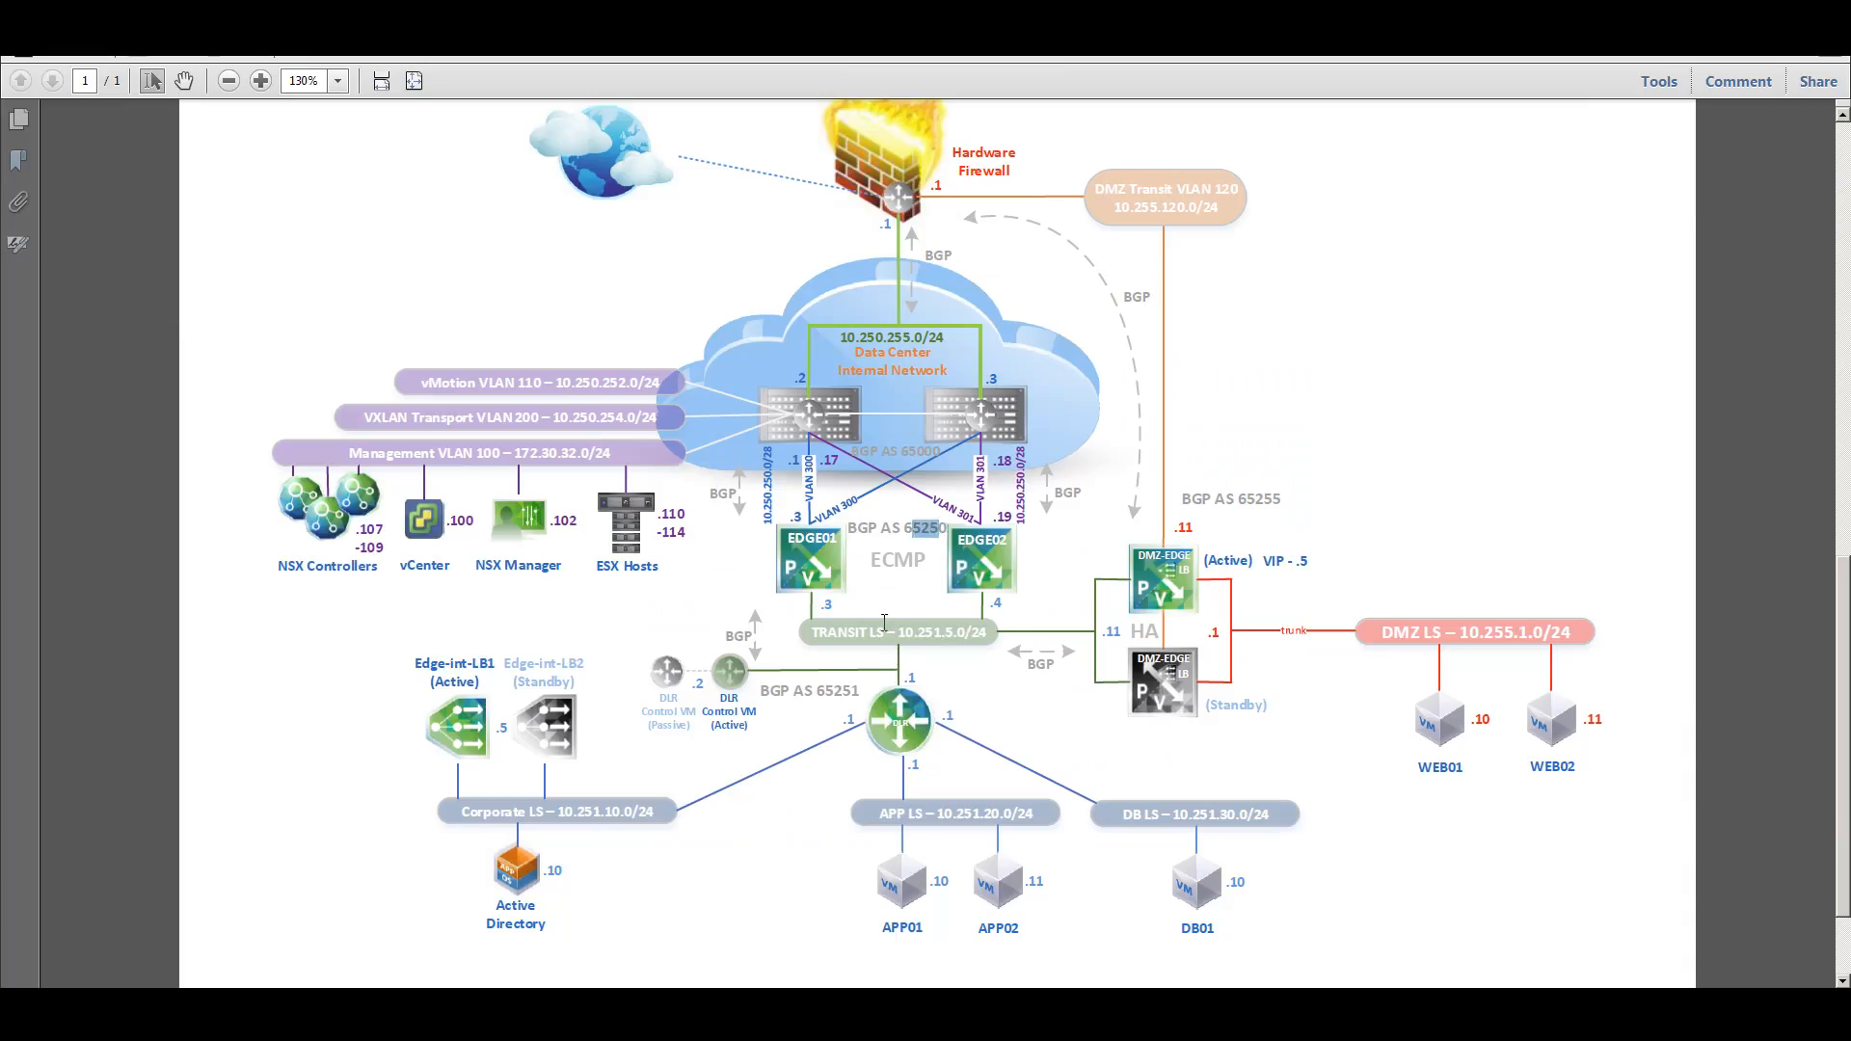
key("alt+Tab")
left_click(955, 628)
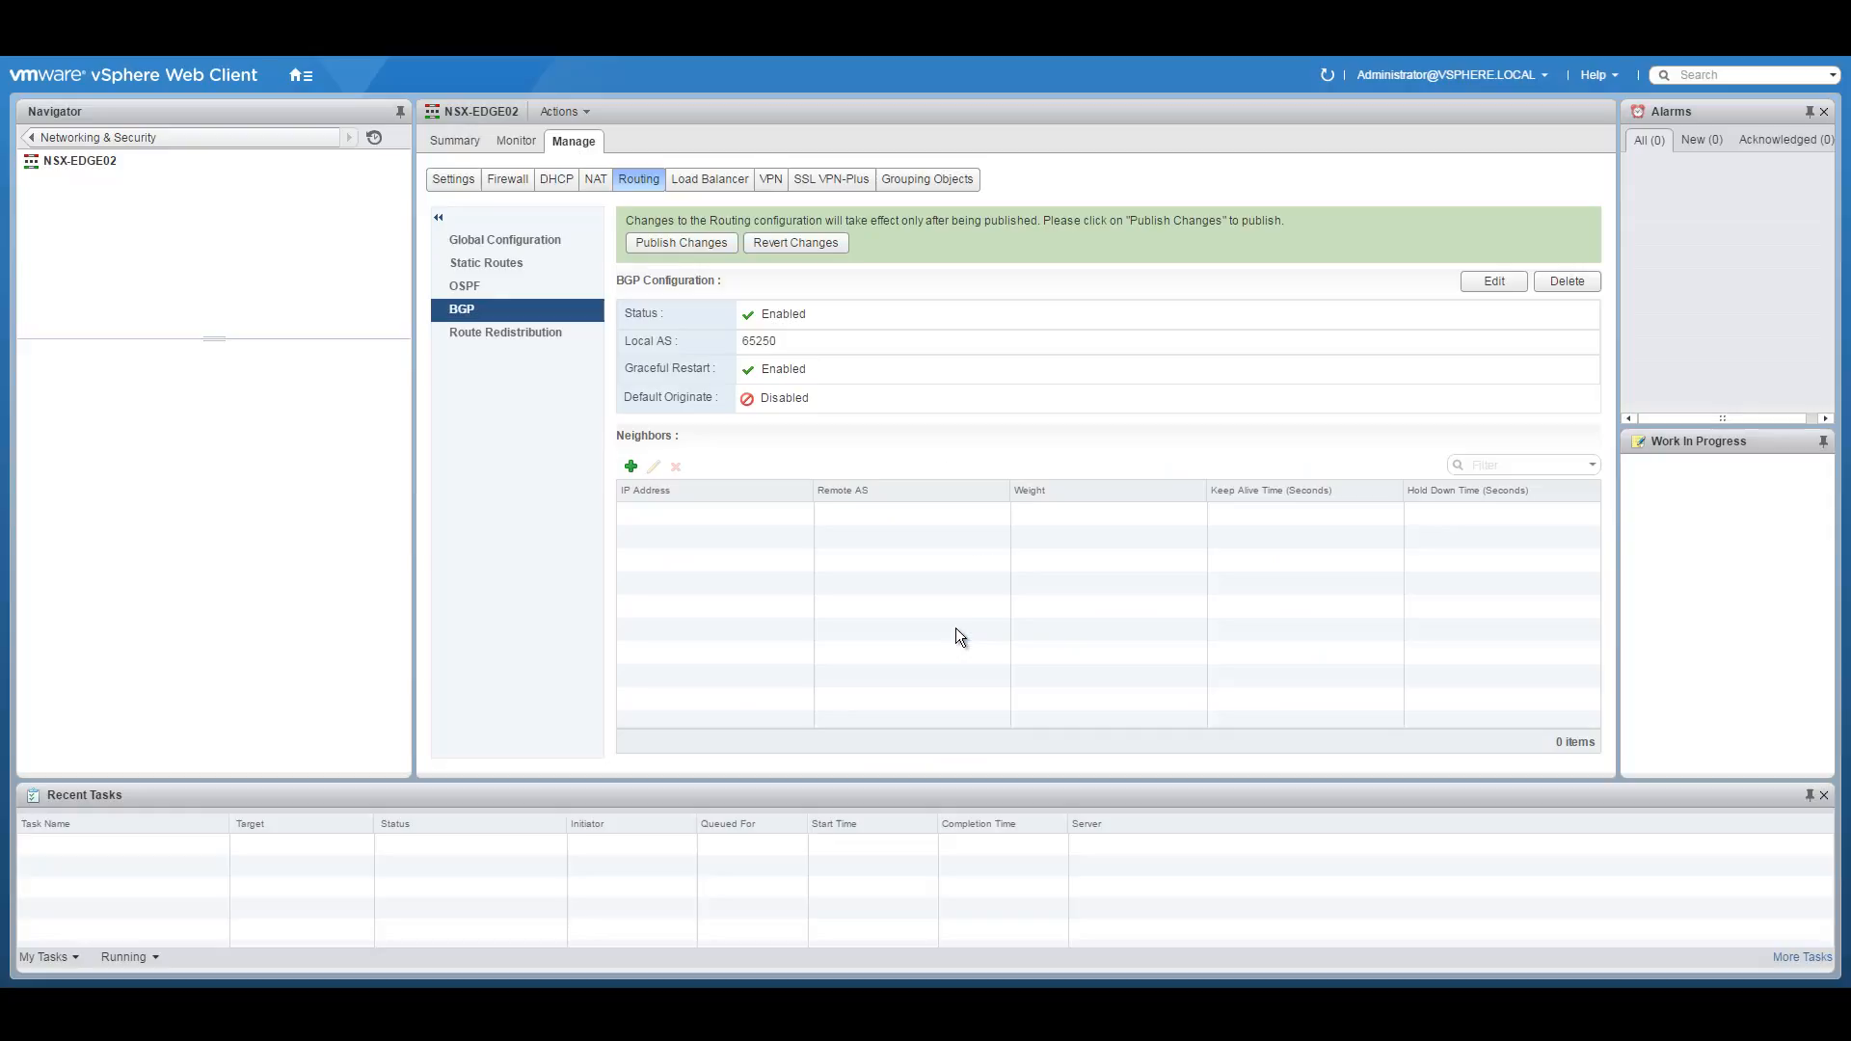
left_click(631, 466)
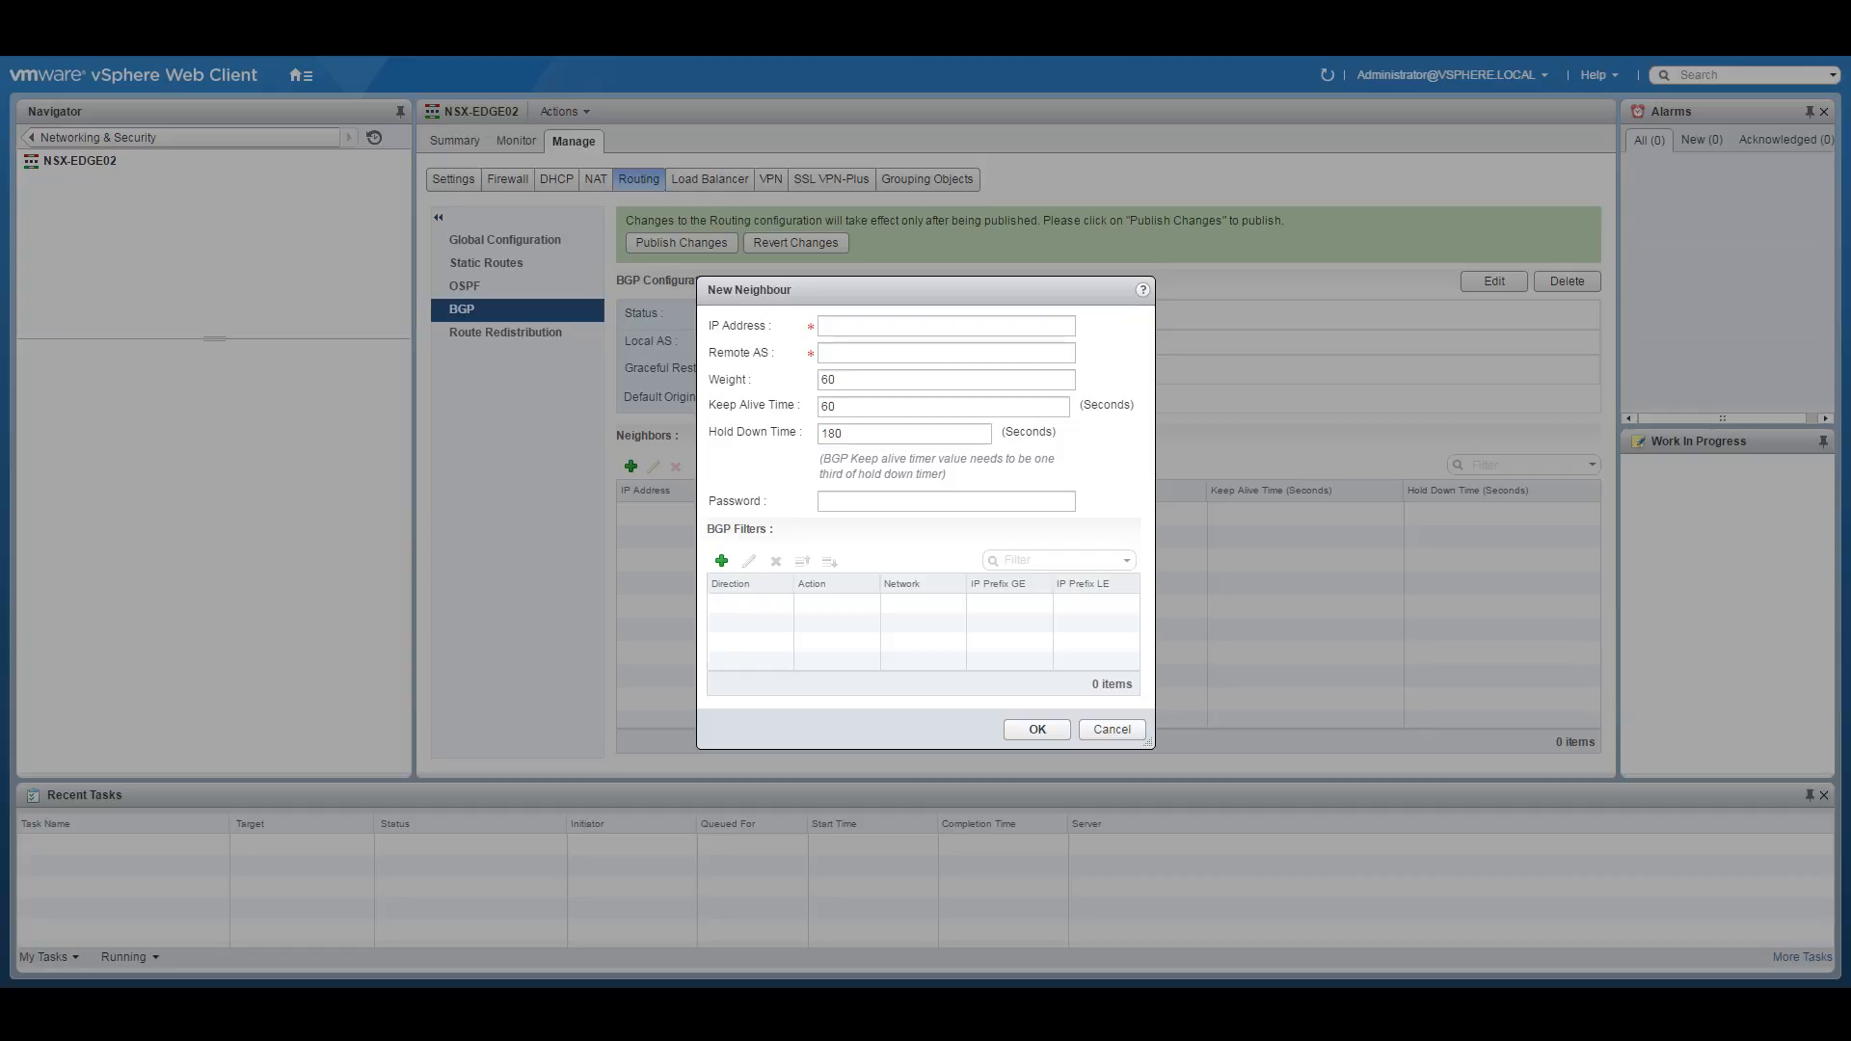
Add neighbour 10.250.250.17 with remote AS 65000 and keep-alive 3.
key("alt+Tab")
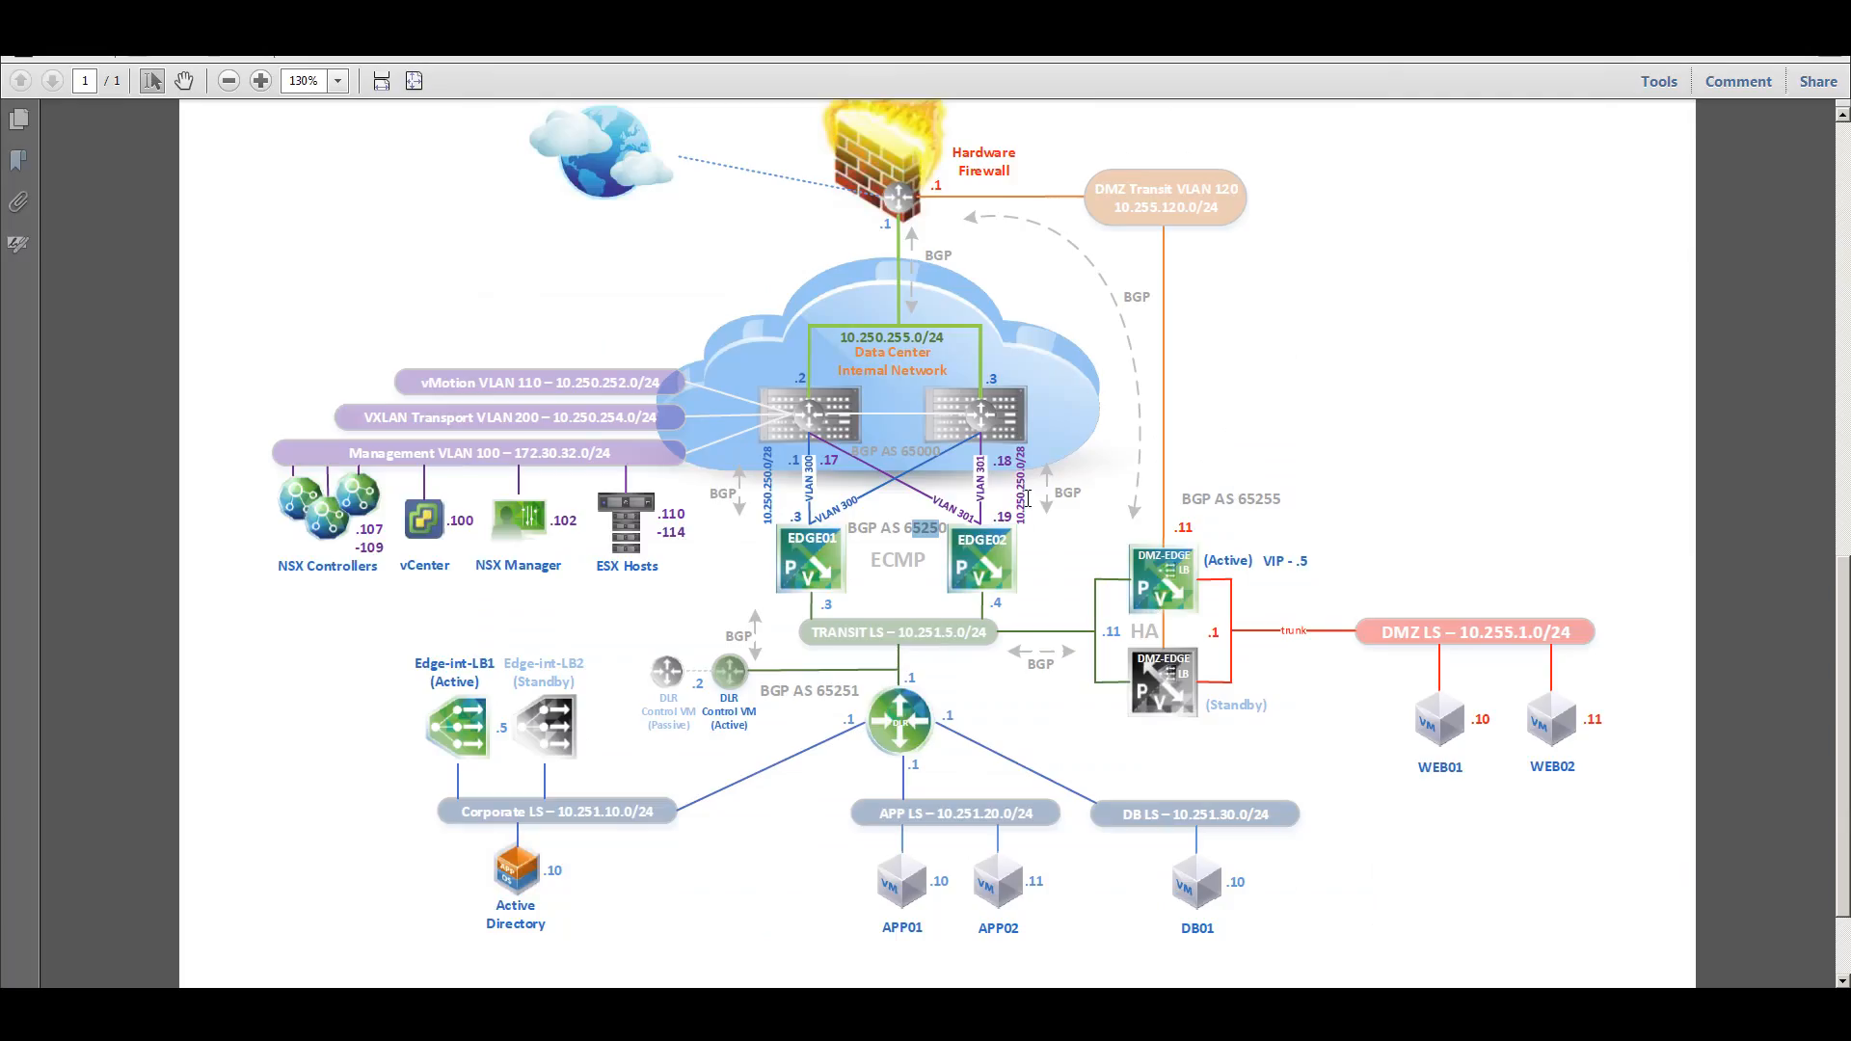
left_click_drag(1025, 521, 1027, 463)
right_click(1029, 464)
left_click(1041, 482)
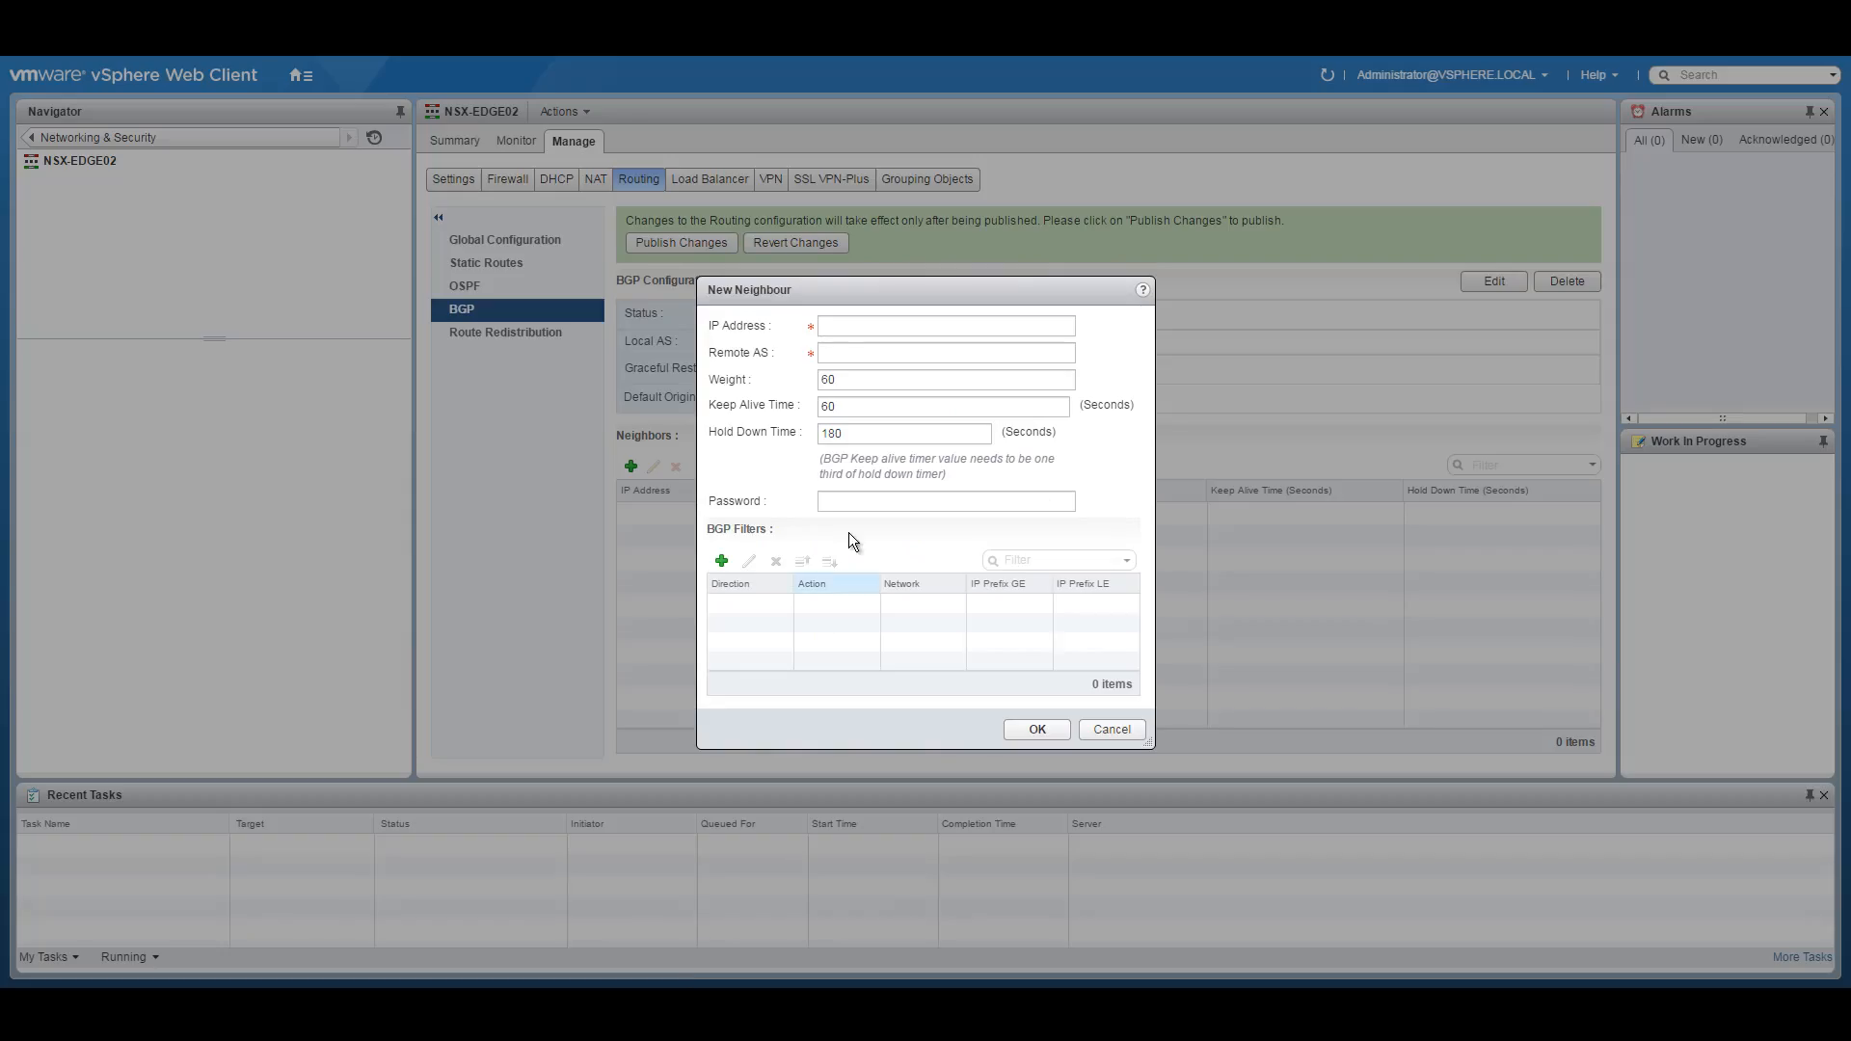
left_click(882, 326)
key("ctrl+v")
key("BackSpace")
type("17")
left_click(888, 353)
type("65000")
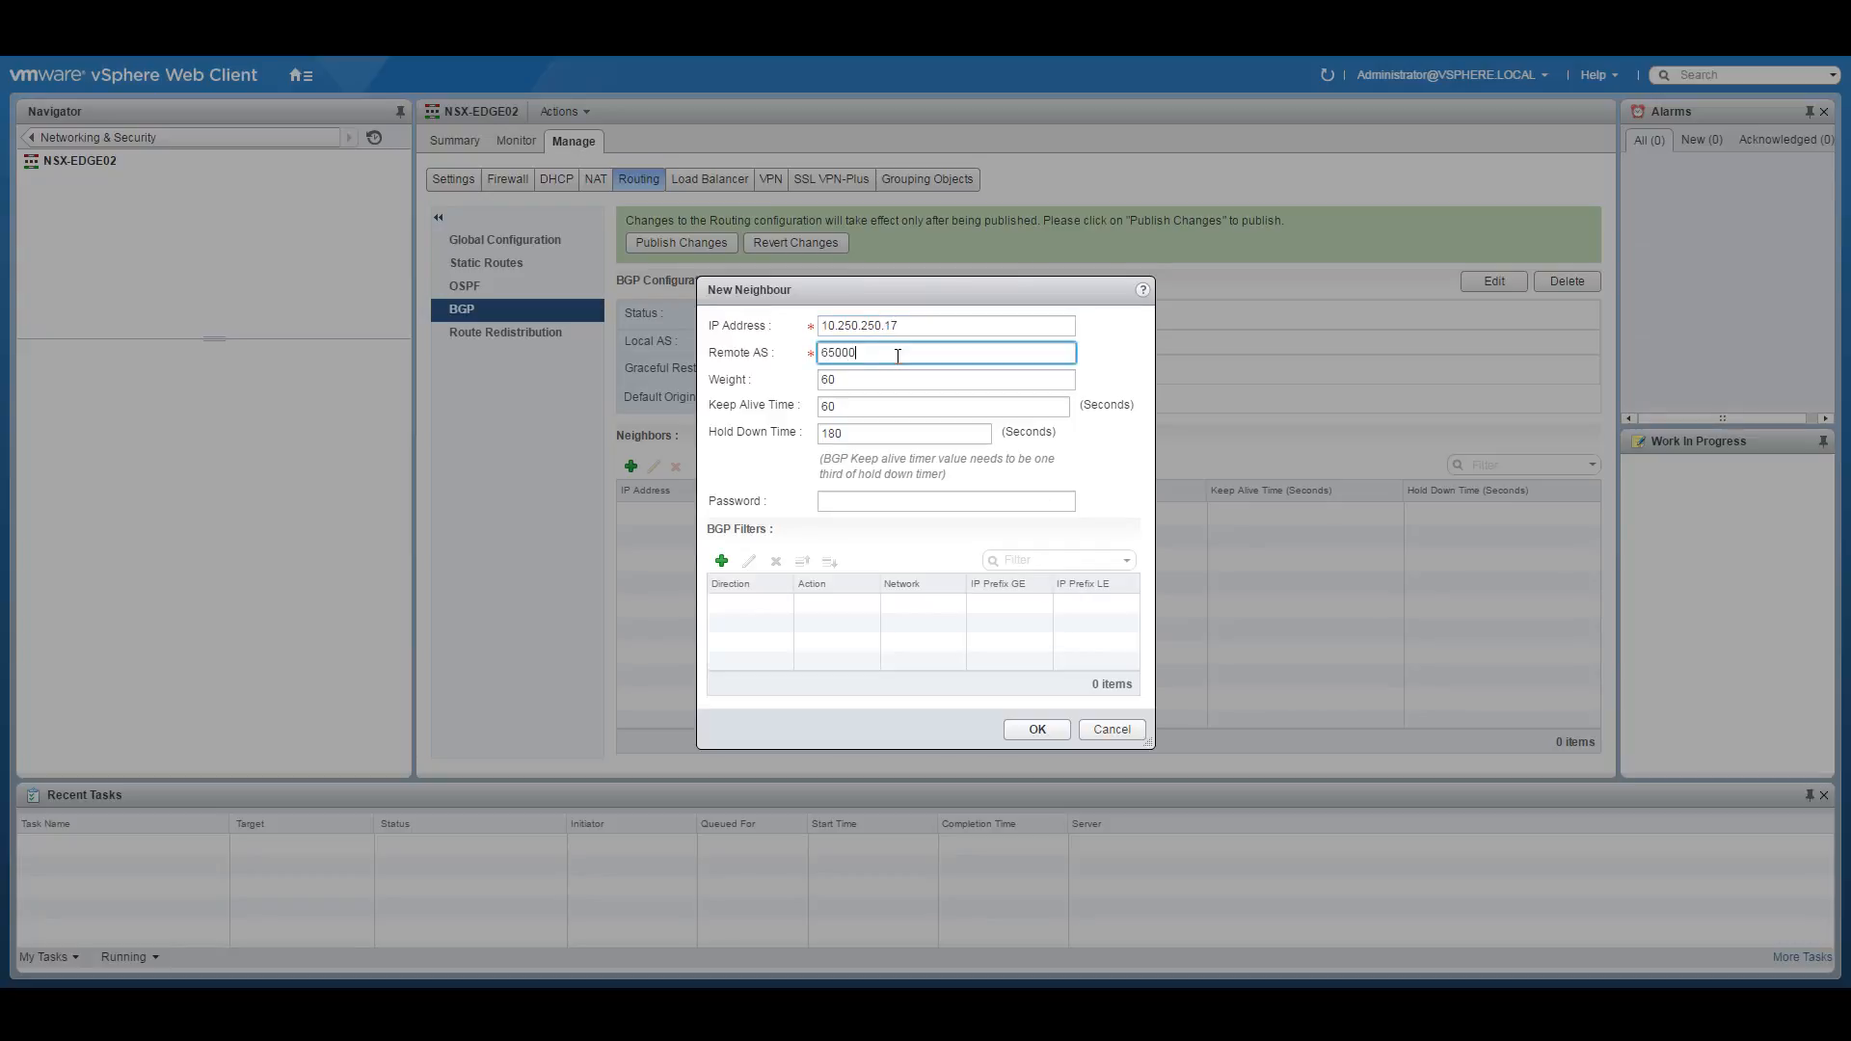
double_click(855, 409)
type("3")
key("Tab")
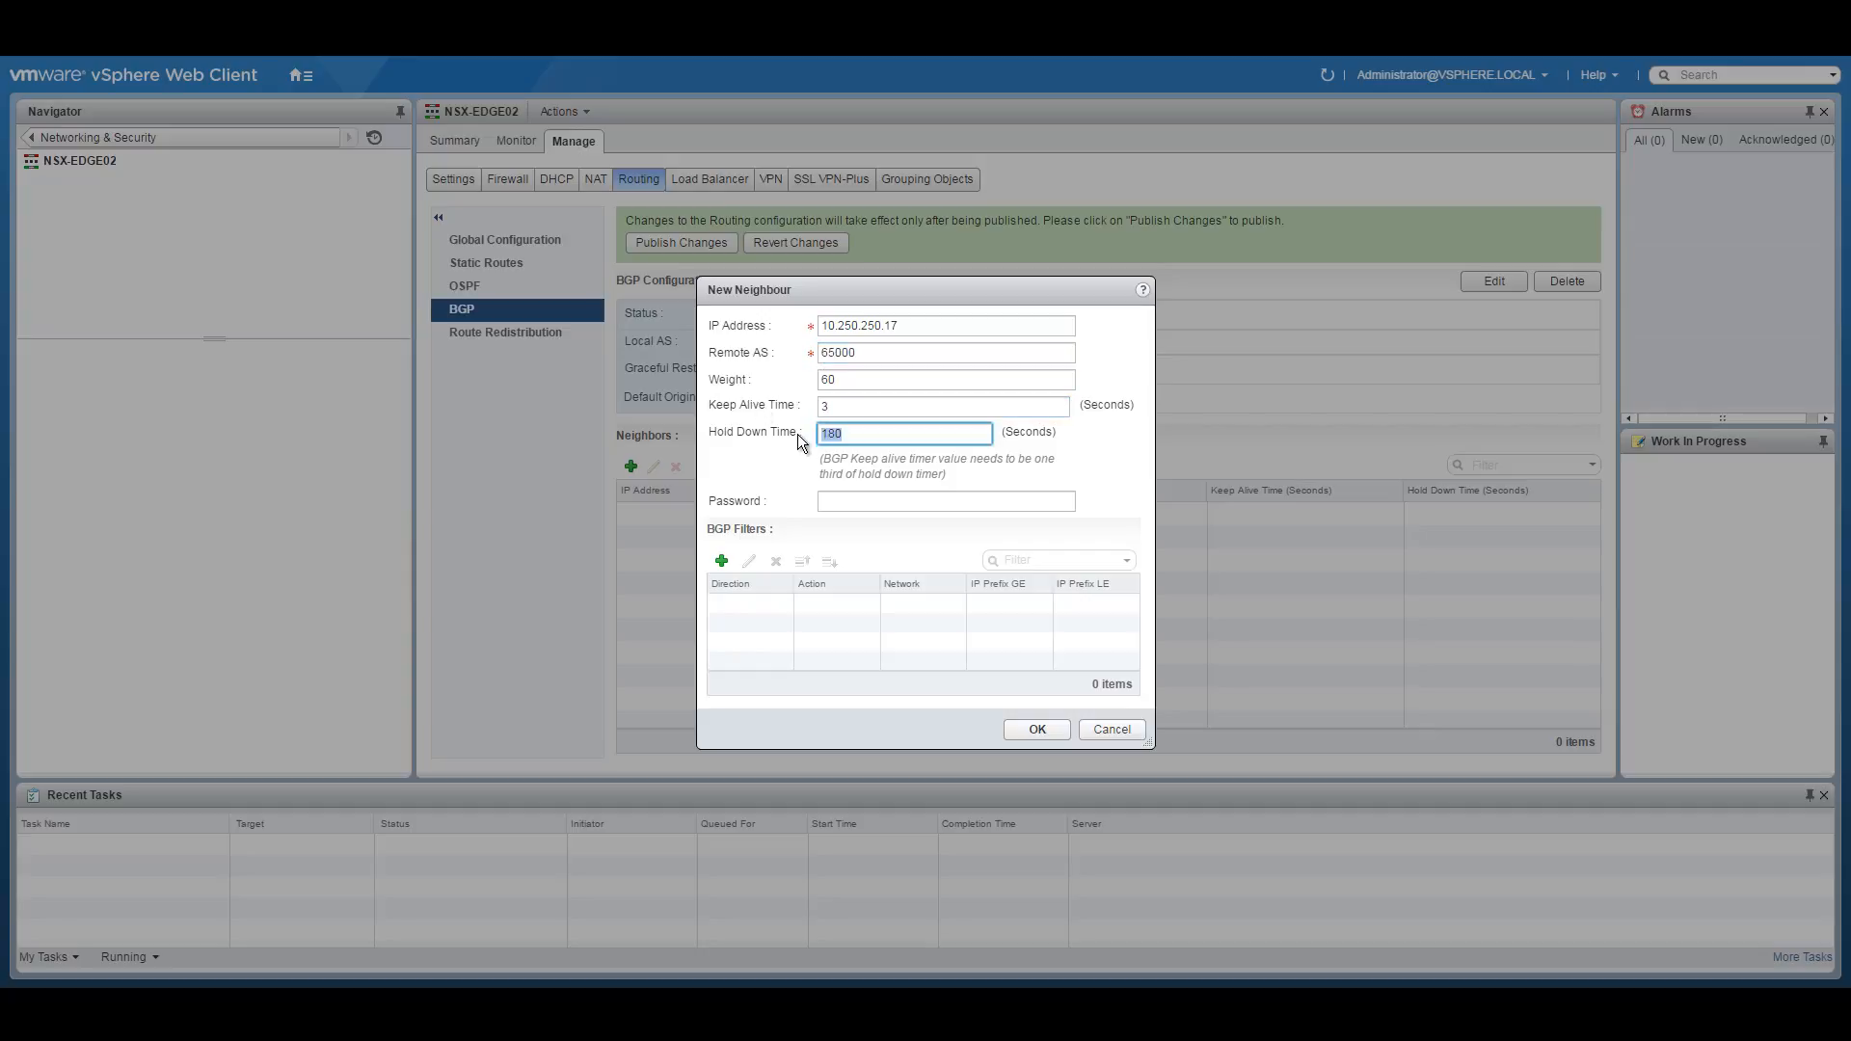
left_click(1037, 730)
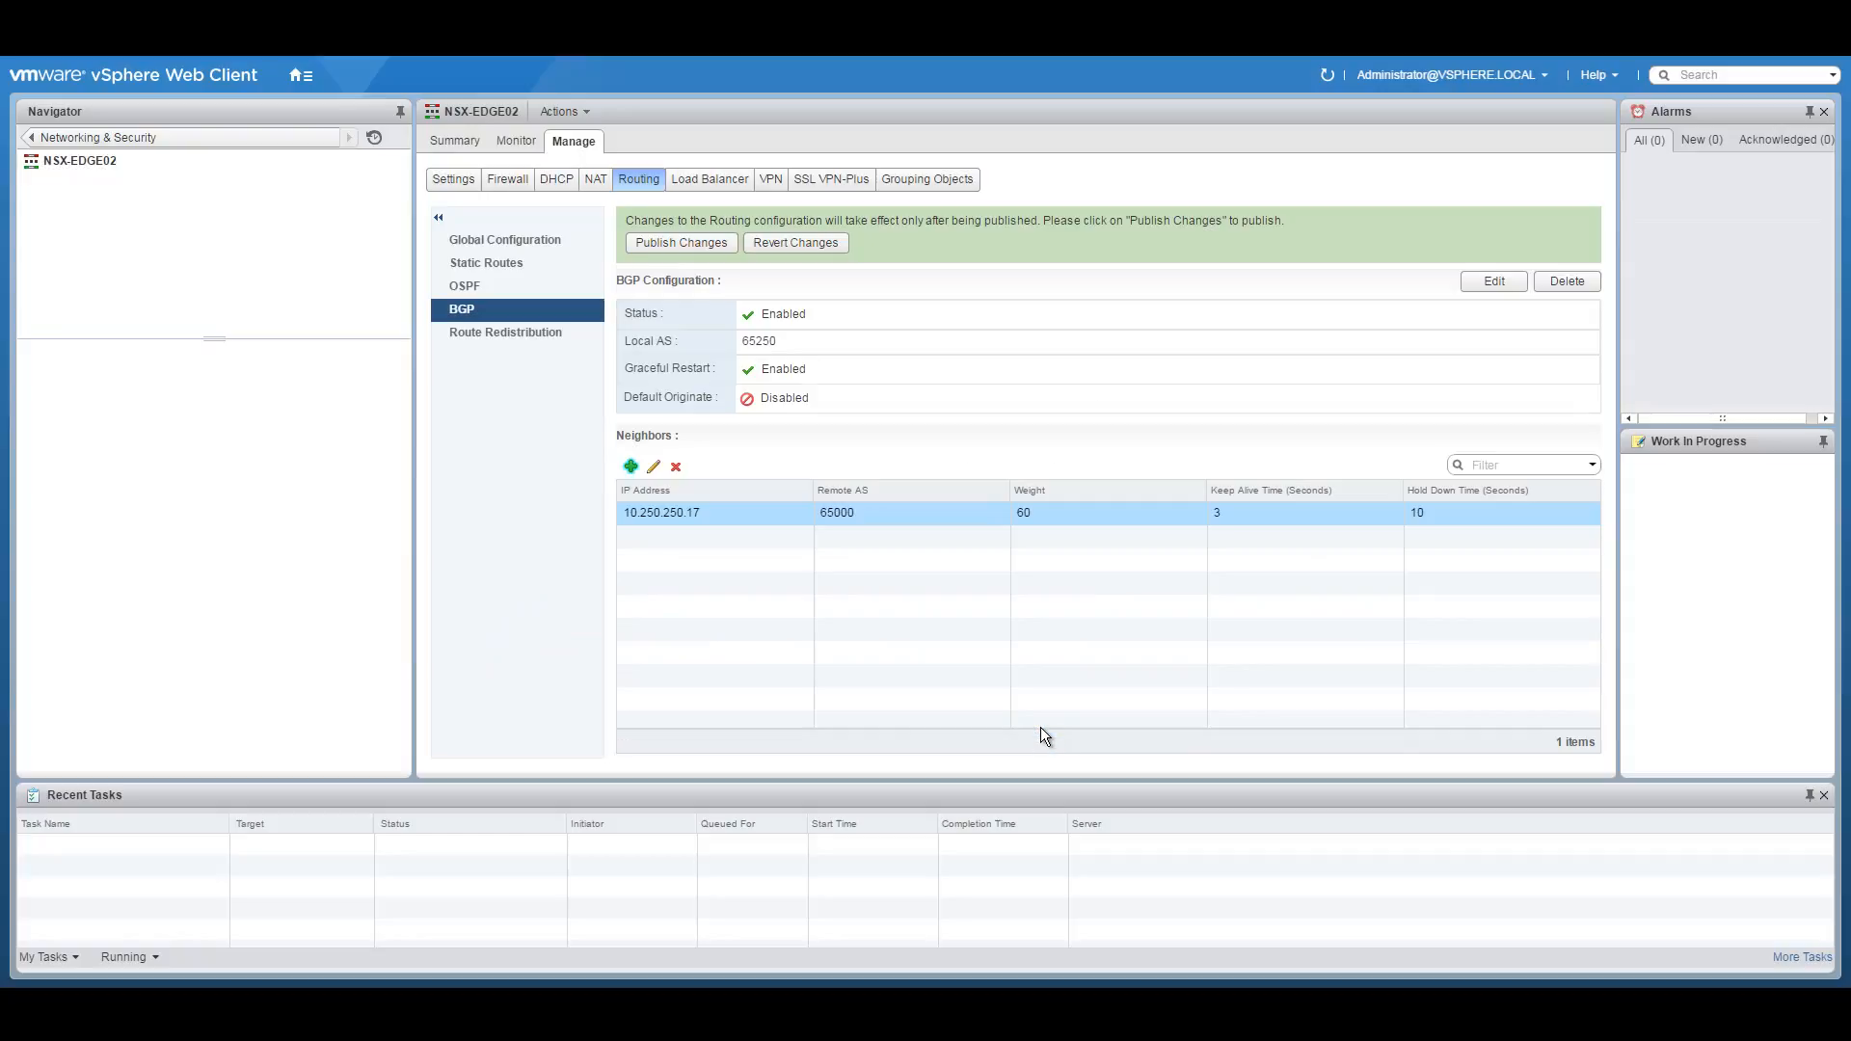
Add neighbour 10.250.250.18 with remote AS 65000, keep-alive 3 and hold-down 10.
left_click(631, 467)
left_click(848, 331)
type("10.250.250.18")
key("Tab")
type("65000")
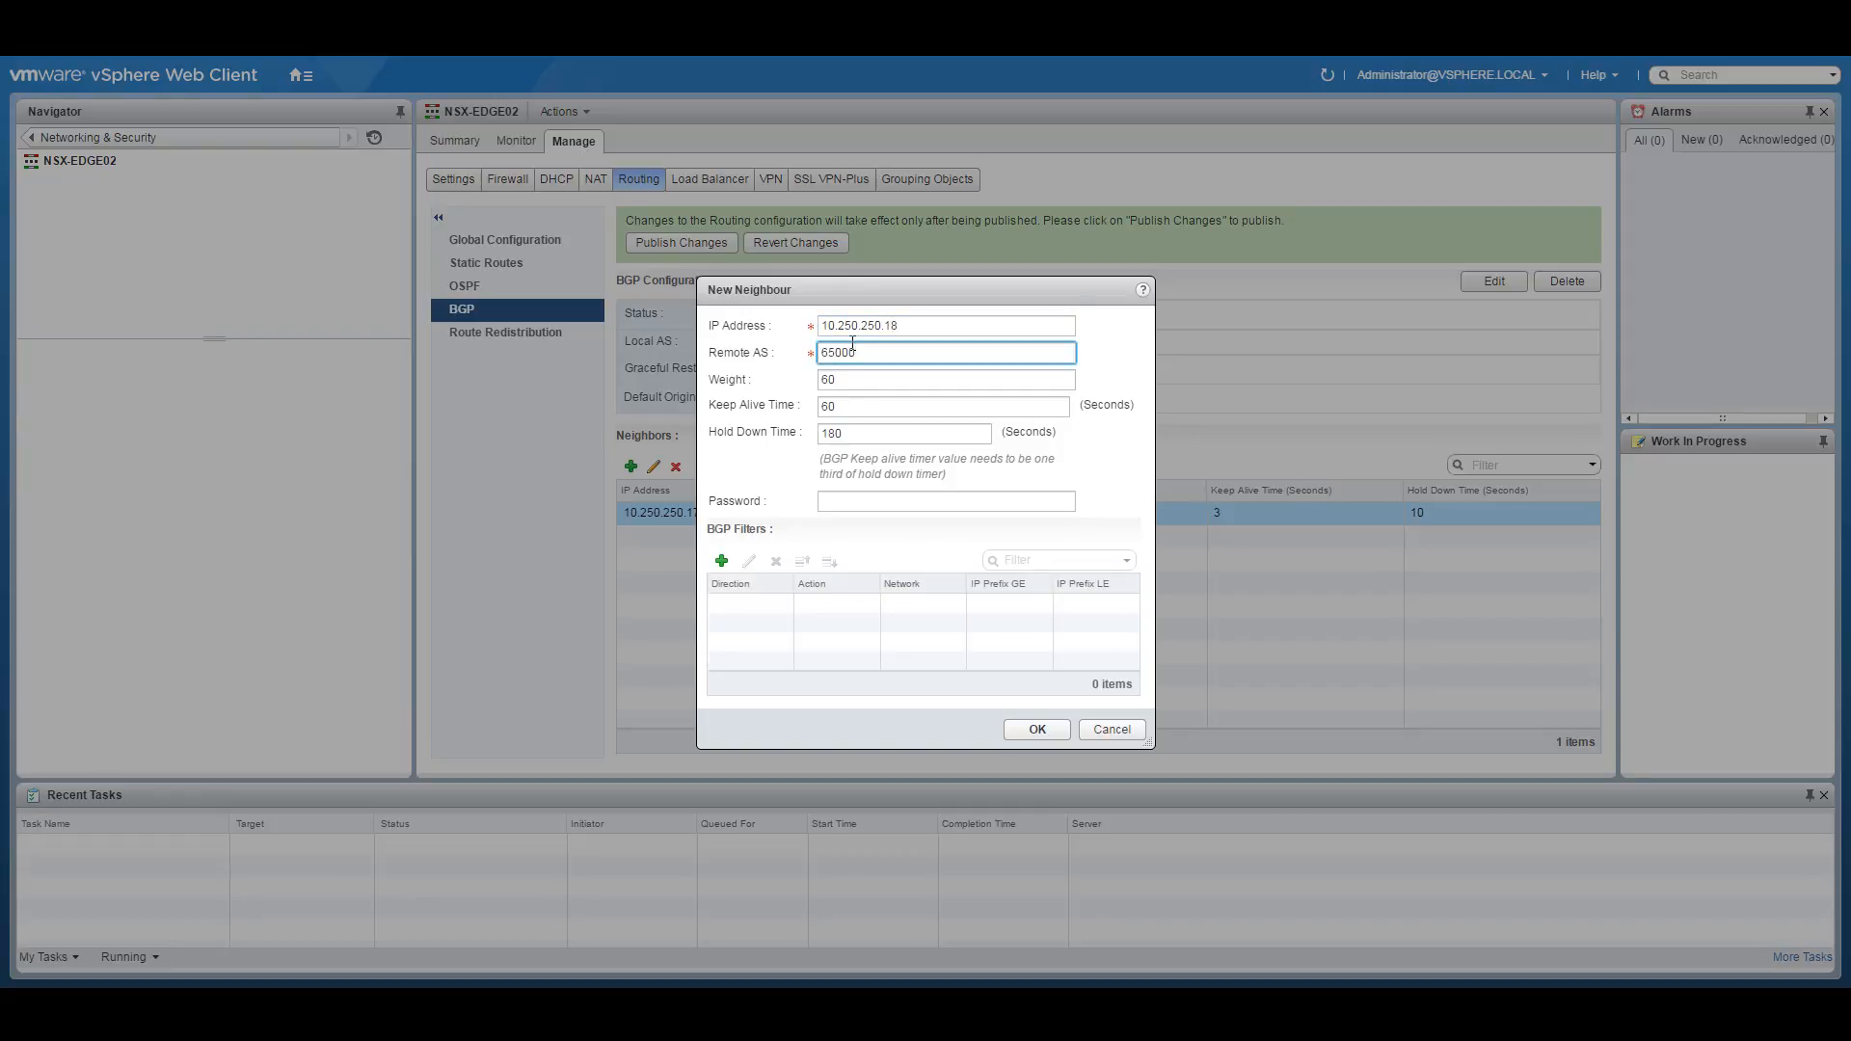
double_click(851, 410)
type("3")
key("Tab")
type("10")
left_click(1032, 725)
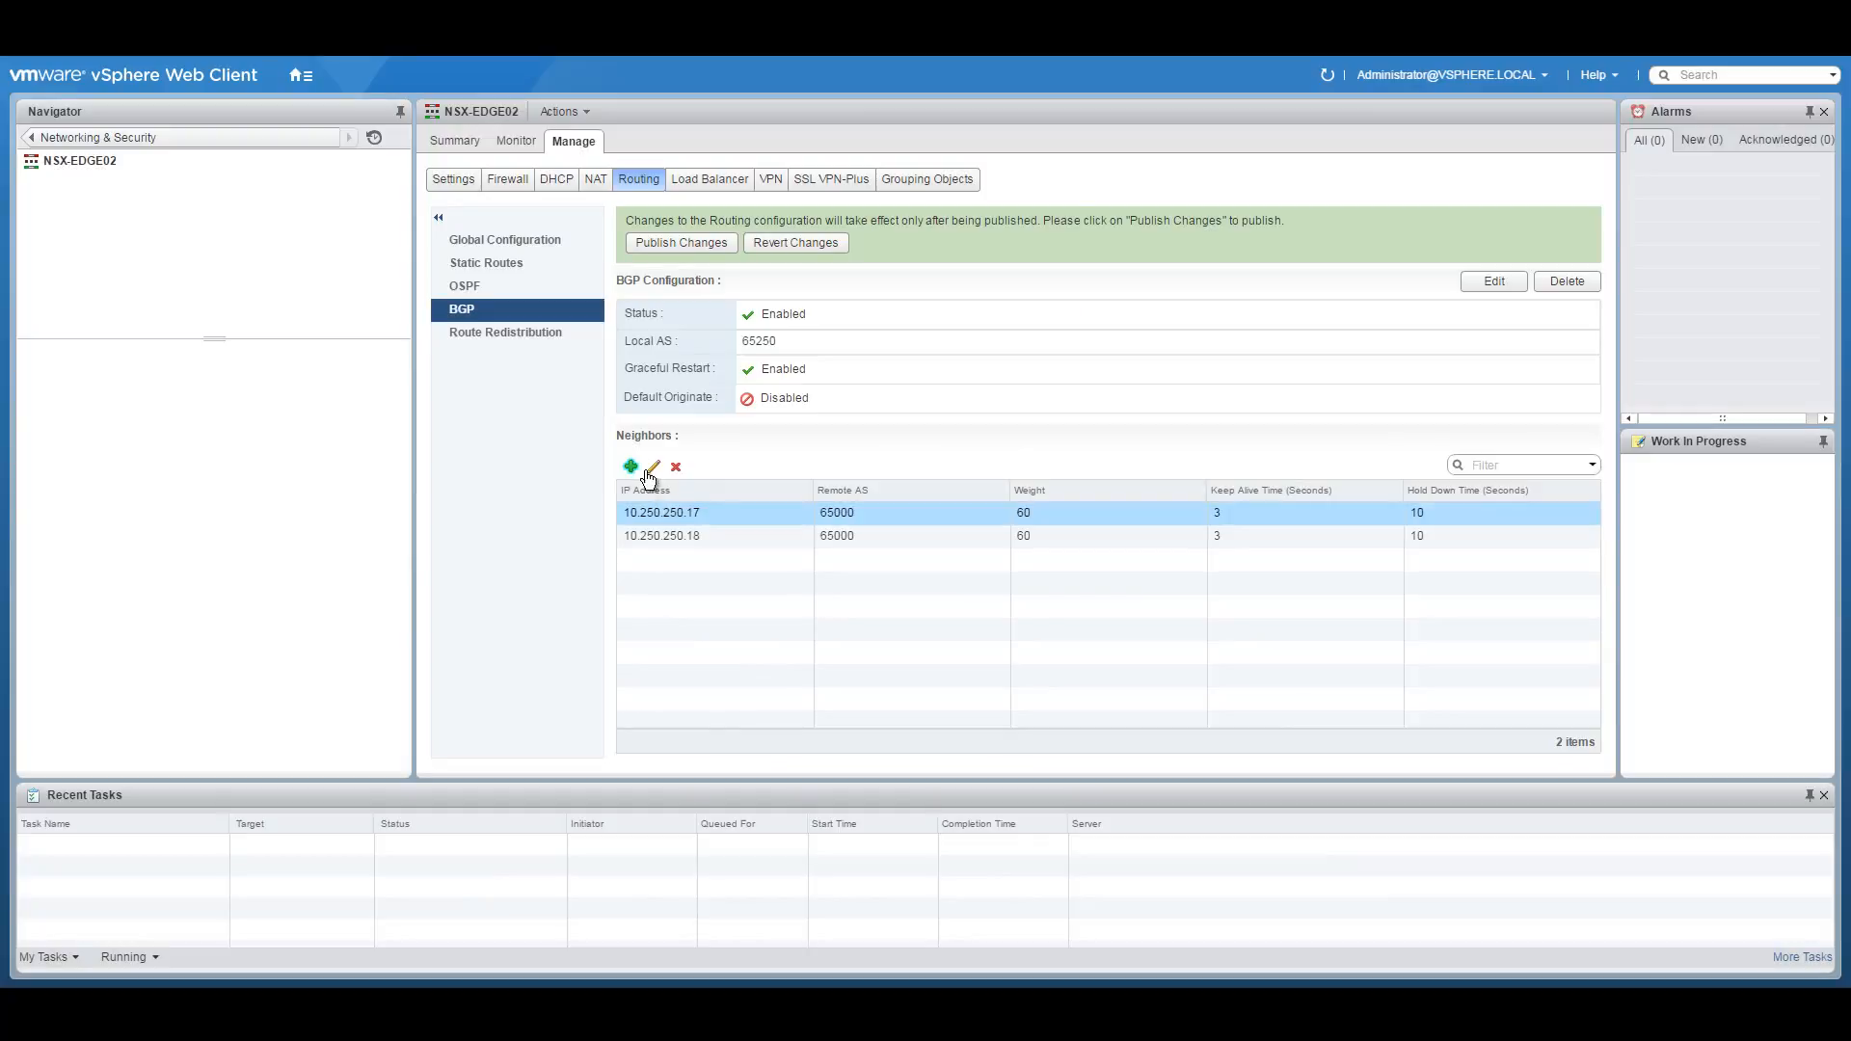
Add neighbour 10.251.5.2 with remote AS 65251, keep-alive 3 and hold-down 10.
left_click(631, 467)
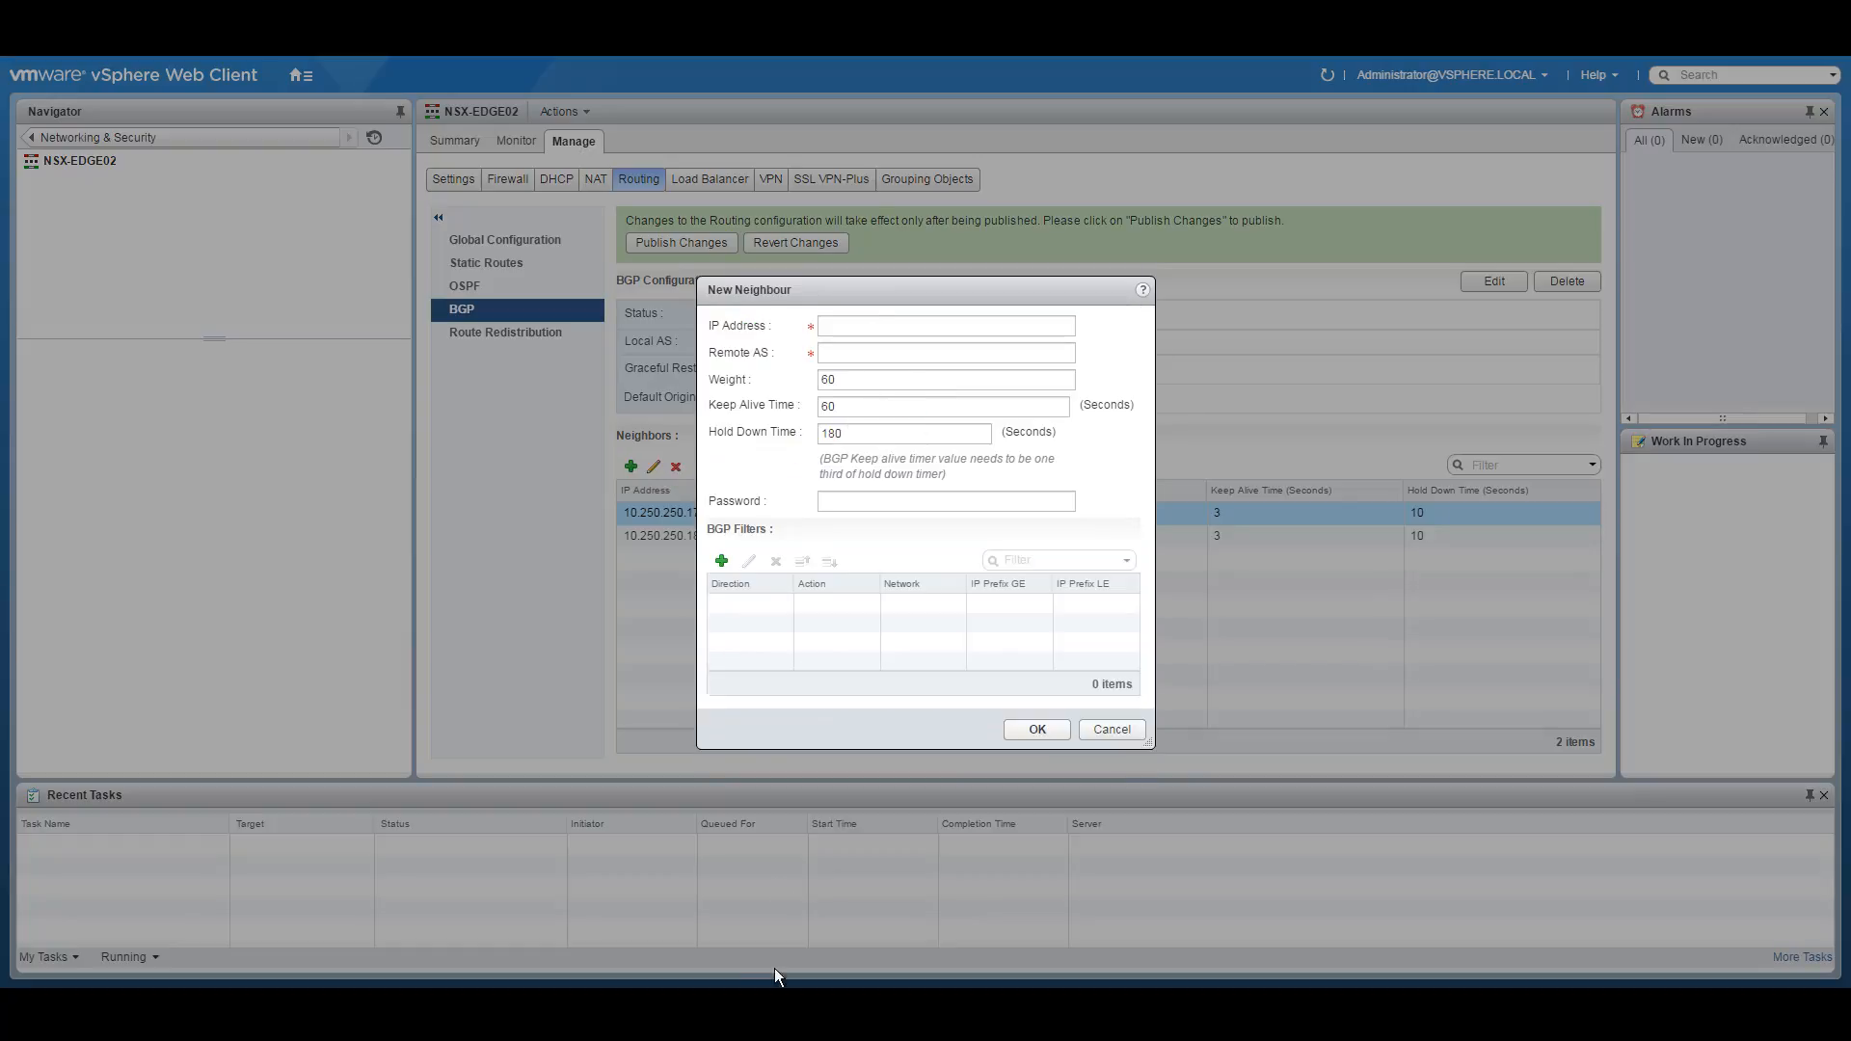
left_click(782, 1003)
left_click_drag(898, 633, 967, 630)
right_click(954, 641)
left_click(984, 648)
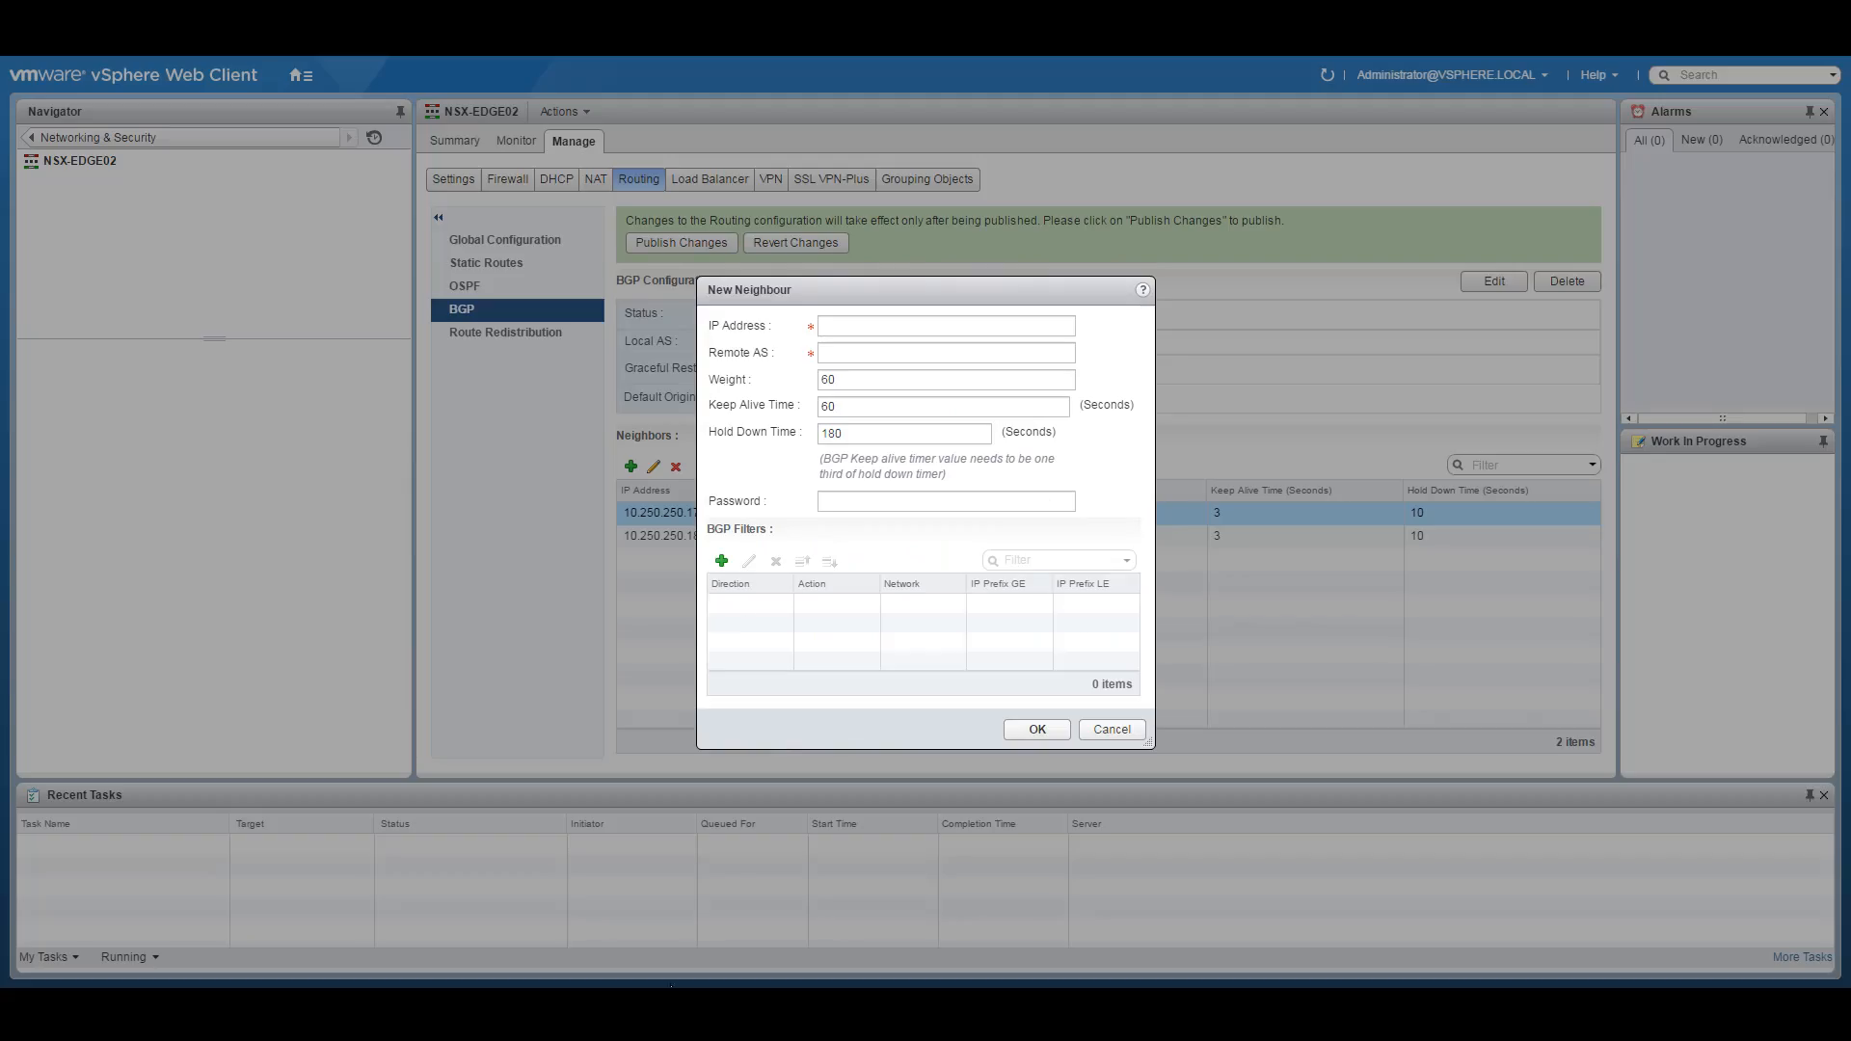
left_click(848, 326)
type("10.20.1.5")
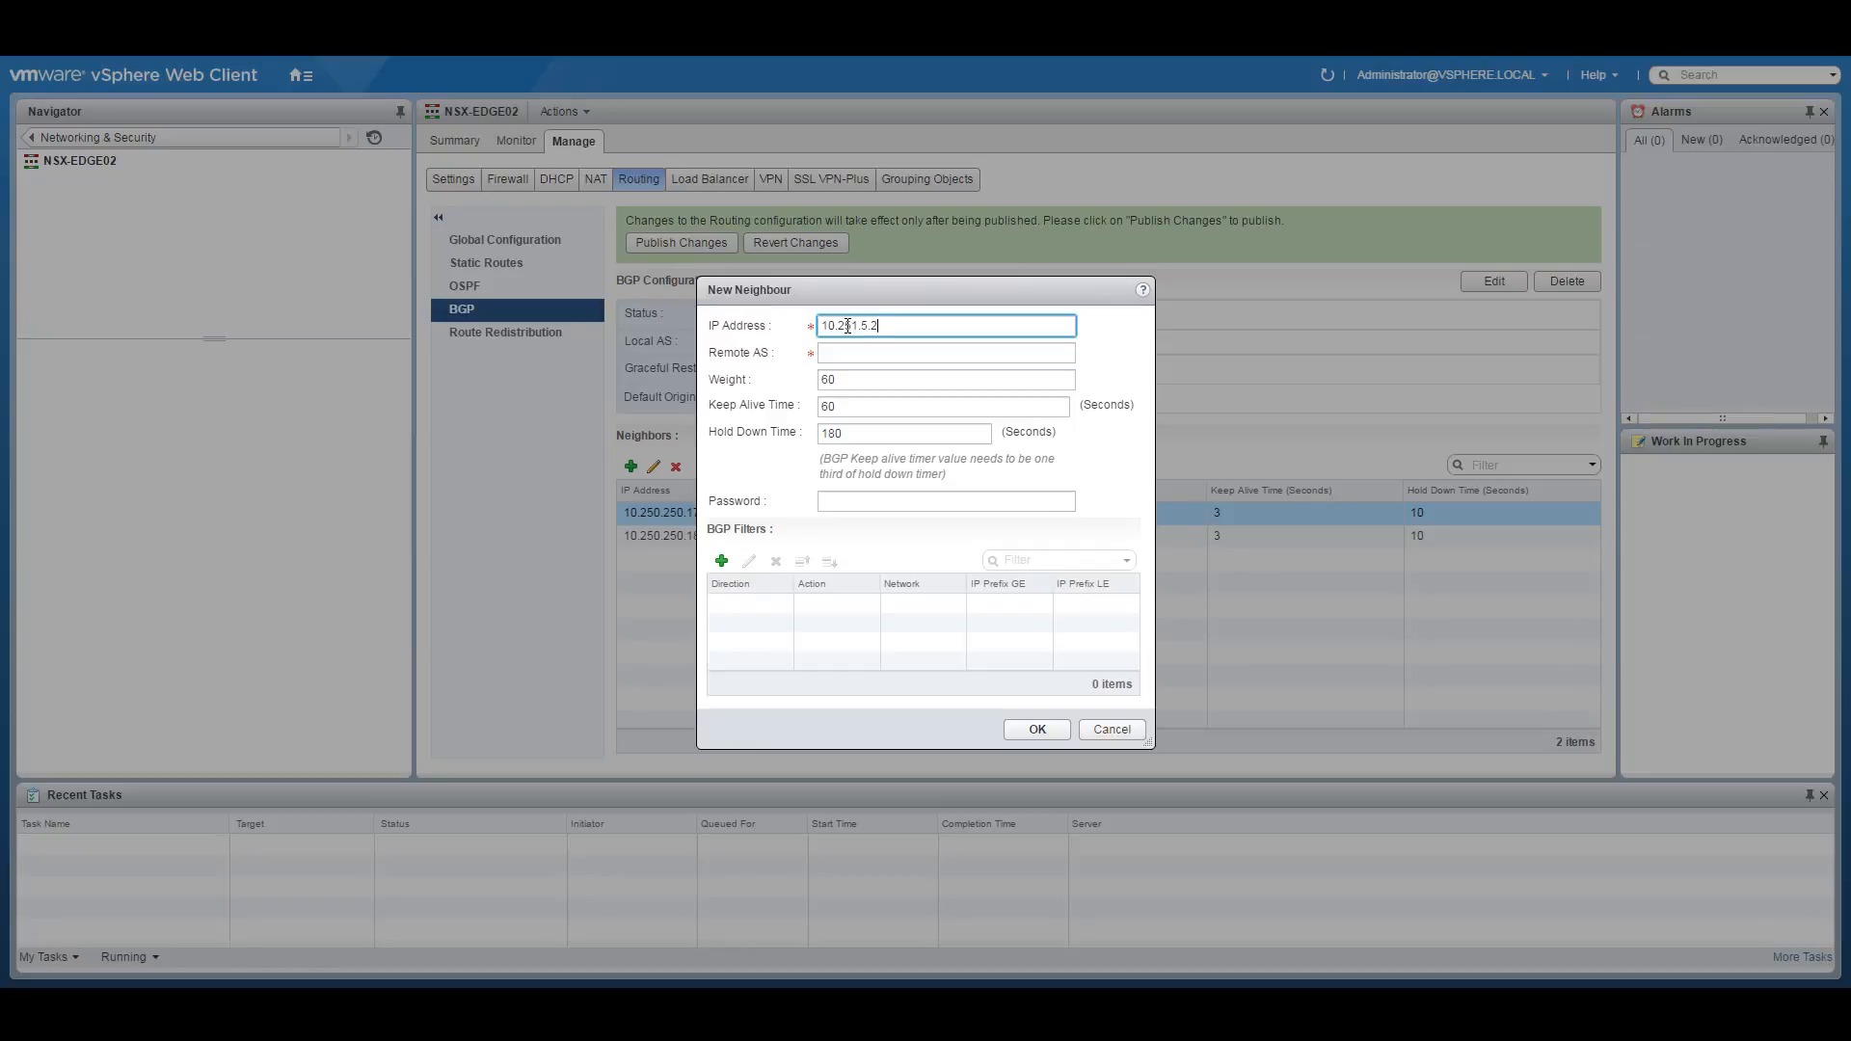
left_click(838, 345)
type("65251")
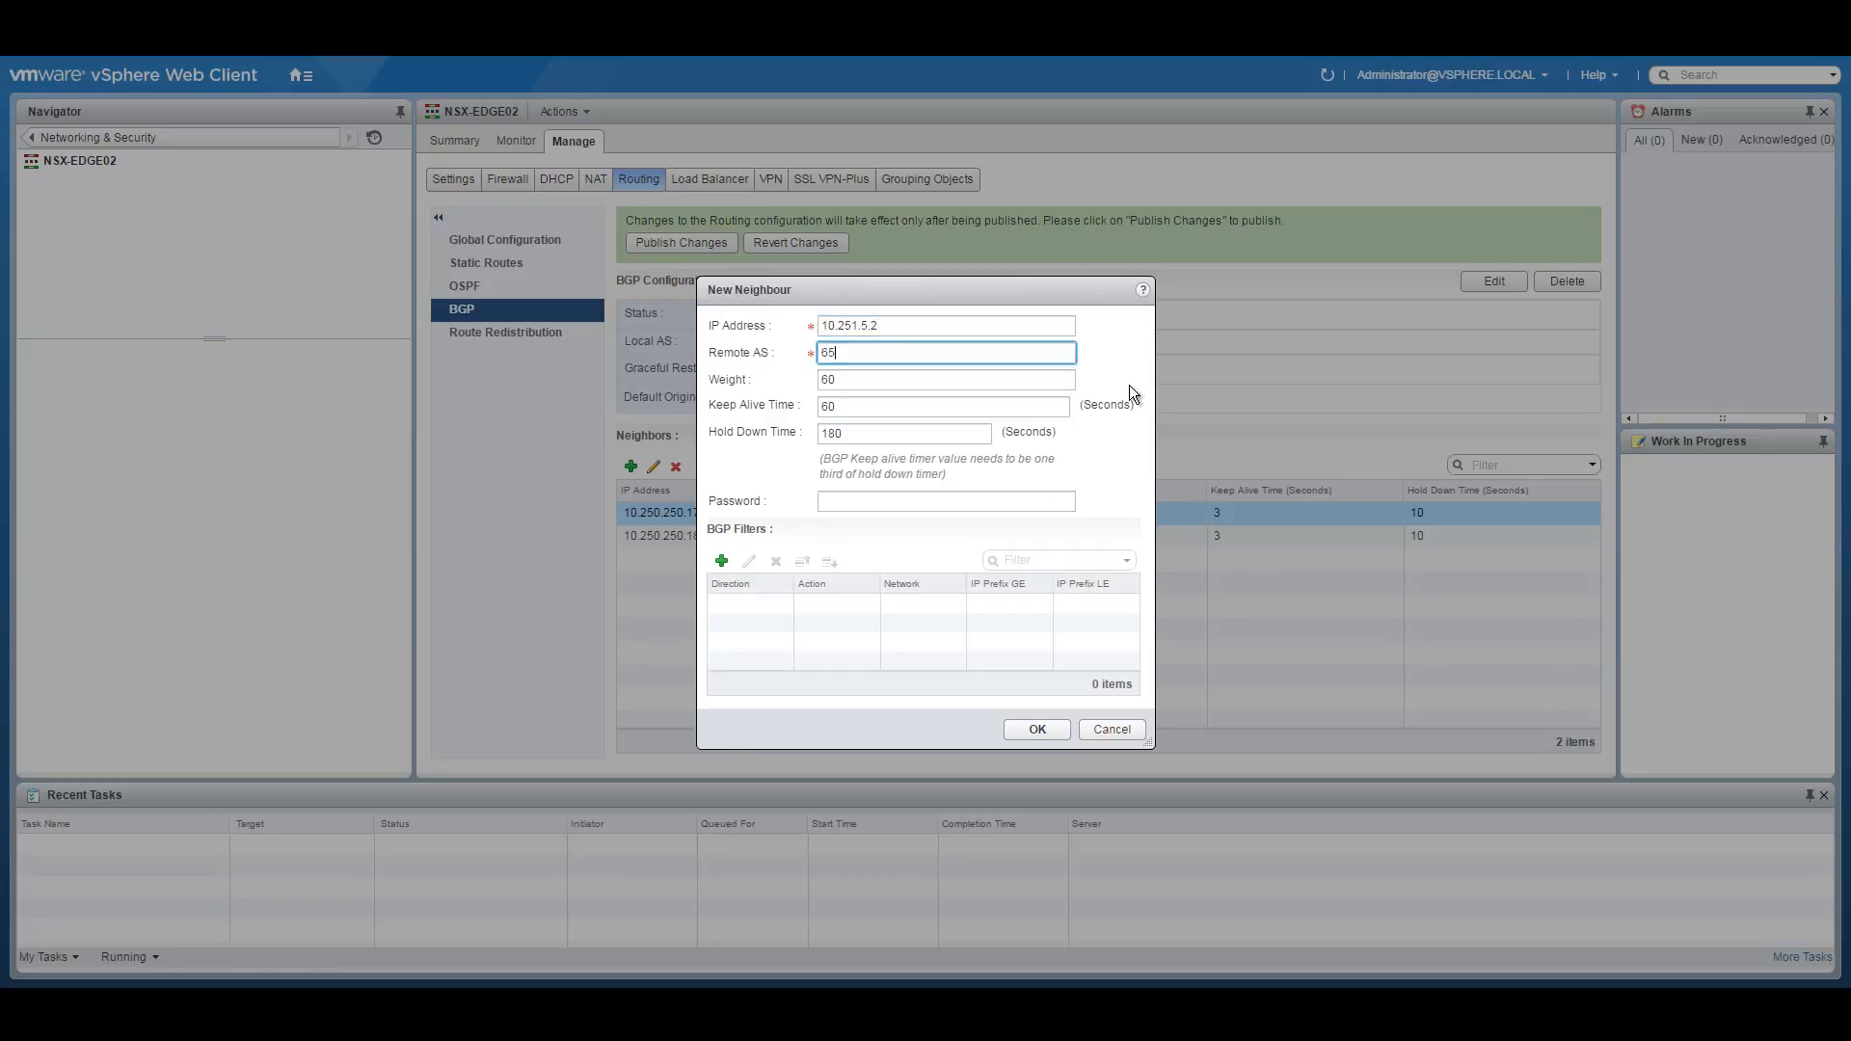
double_click(866, 403)
type("3")
left_click(840, 431)
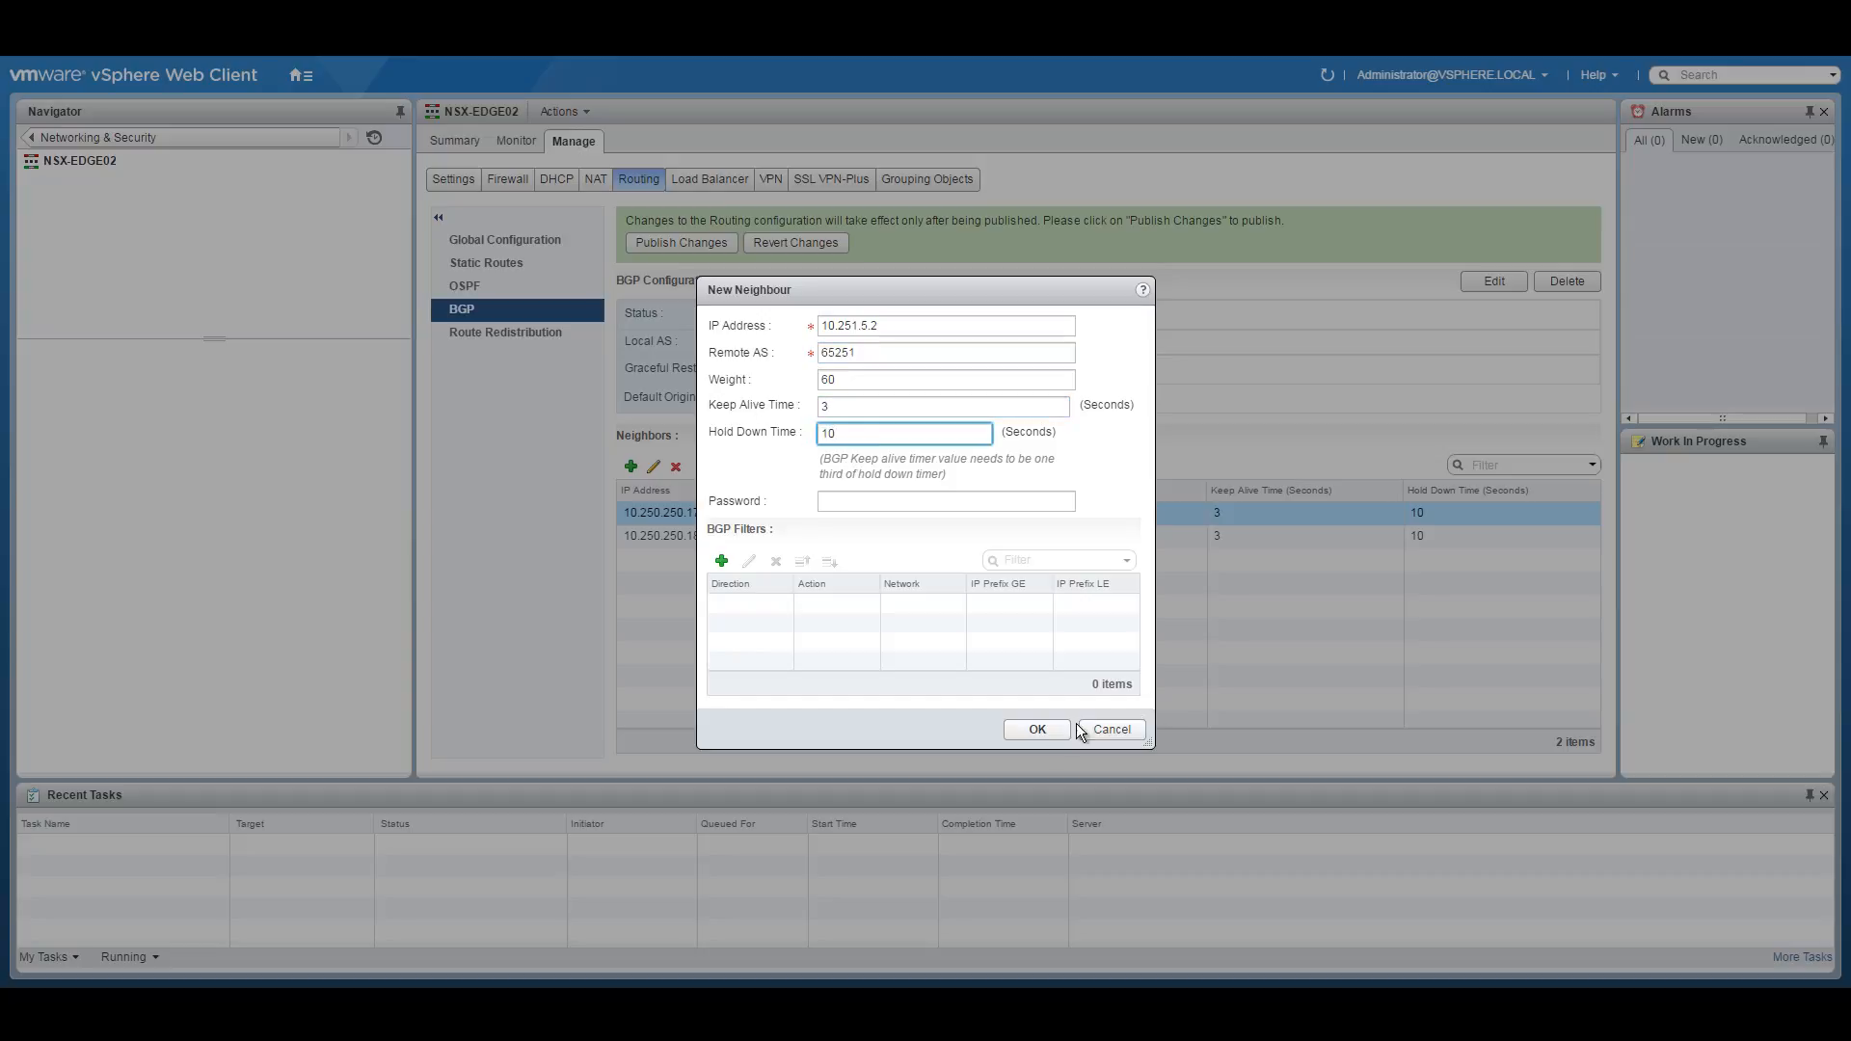
type("10")
left_click(1037, 729)
Add neighbour 10.251.5.11 with remote AS 65255 and hold-down 10.
left_click(631, 465)
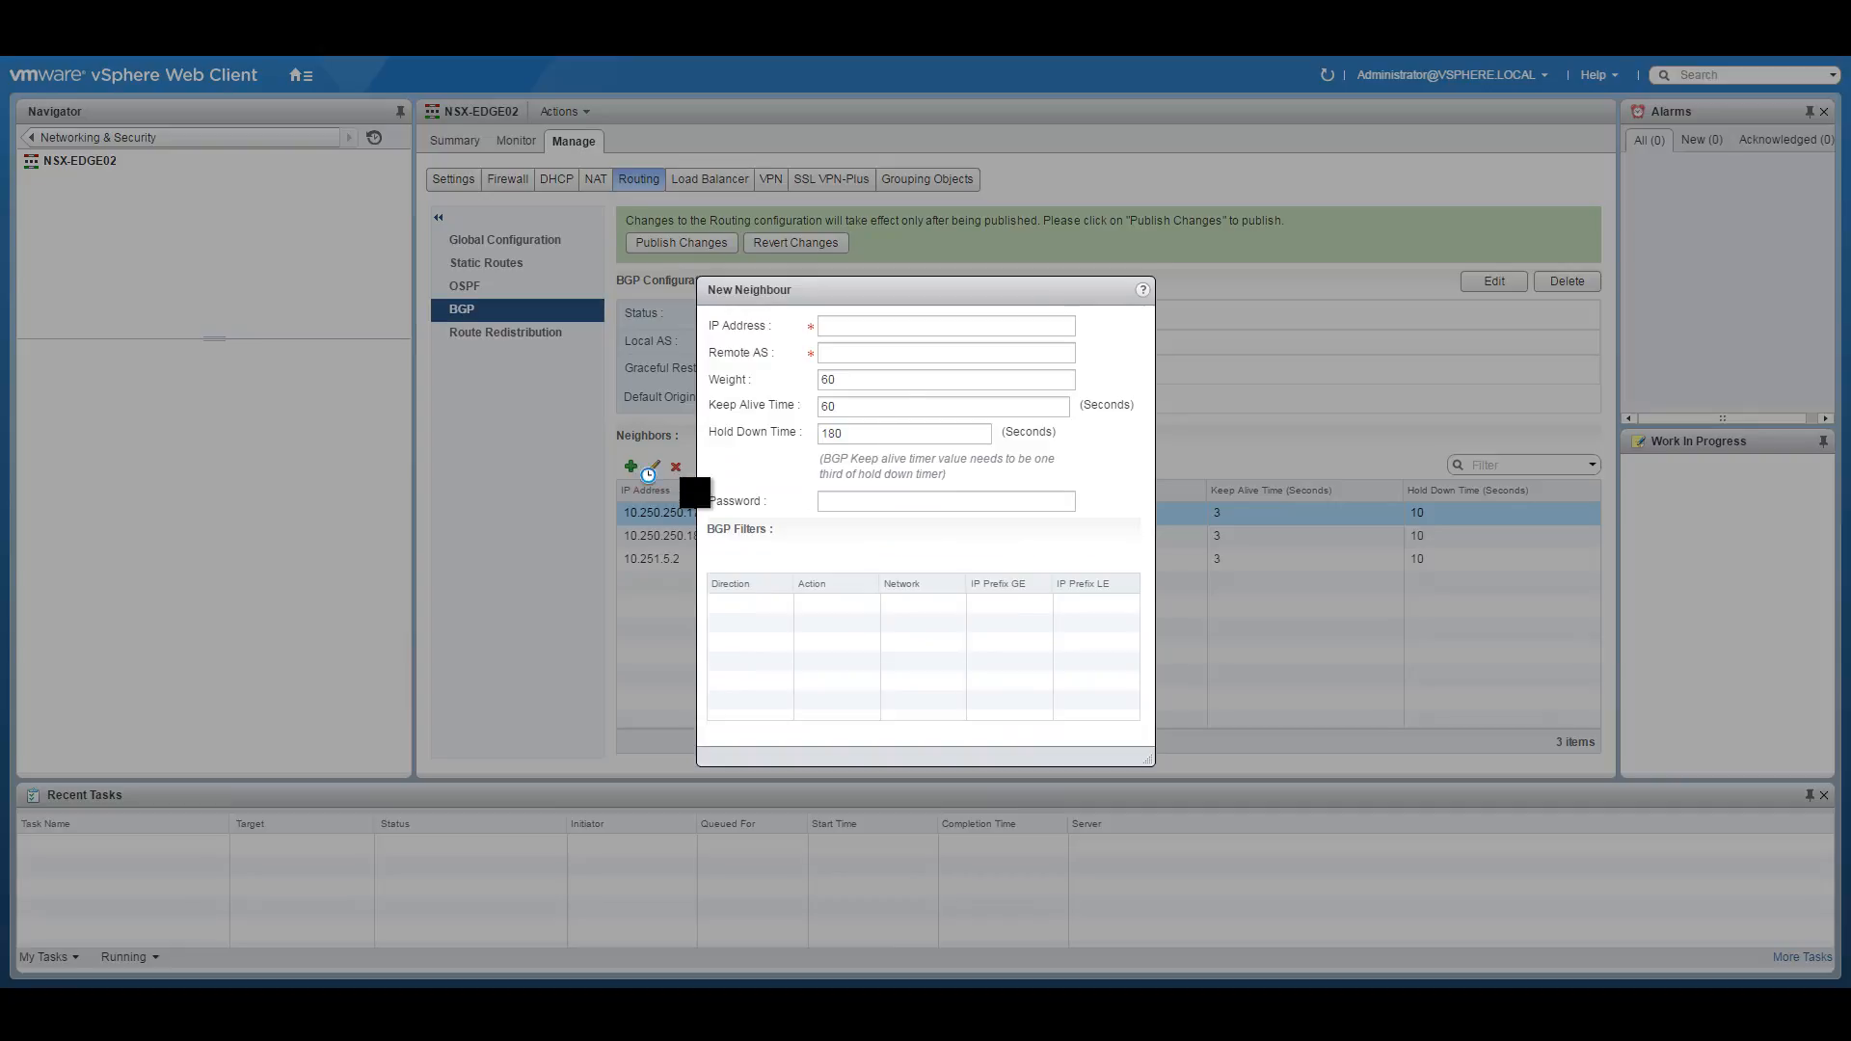
left_click(854, 325)
type("10.251.5.01")
left_click(845, 353)
type("65255")
key("Tab")
key("Tab")
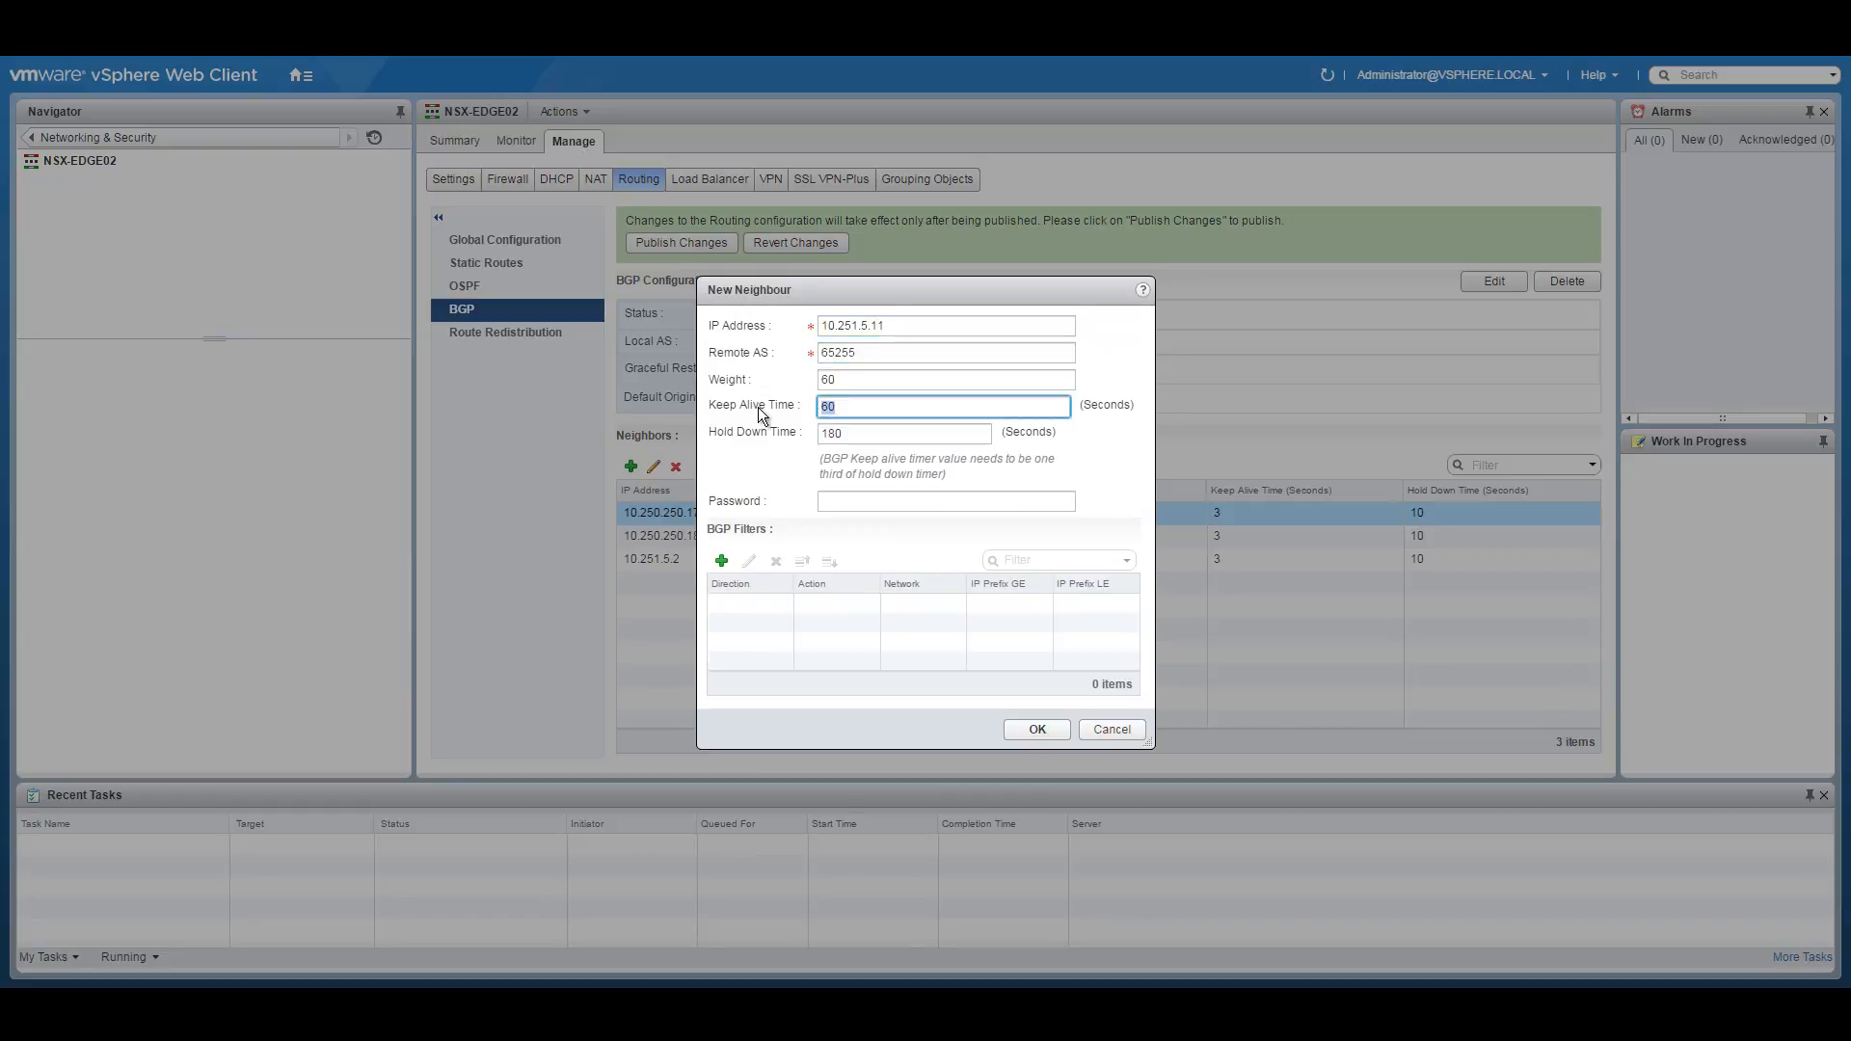
key("Tab")
type("10")
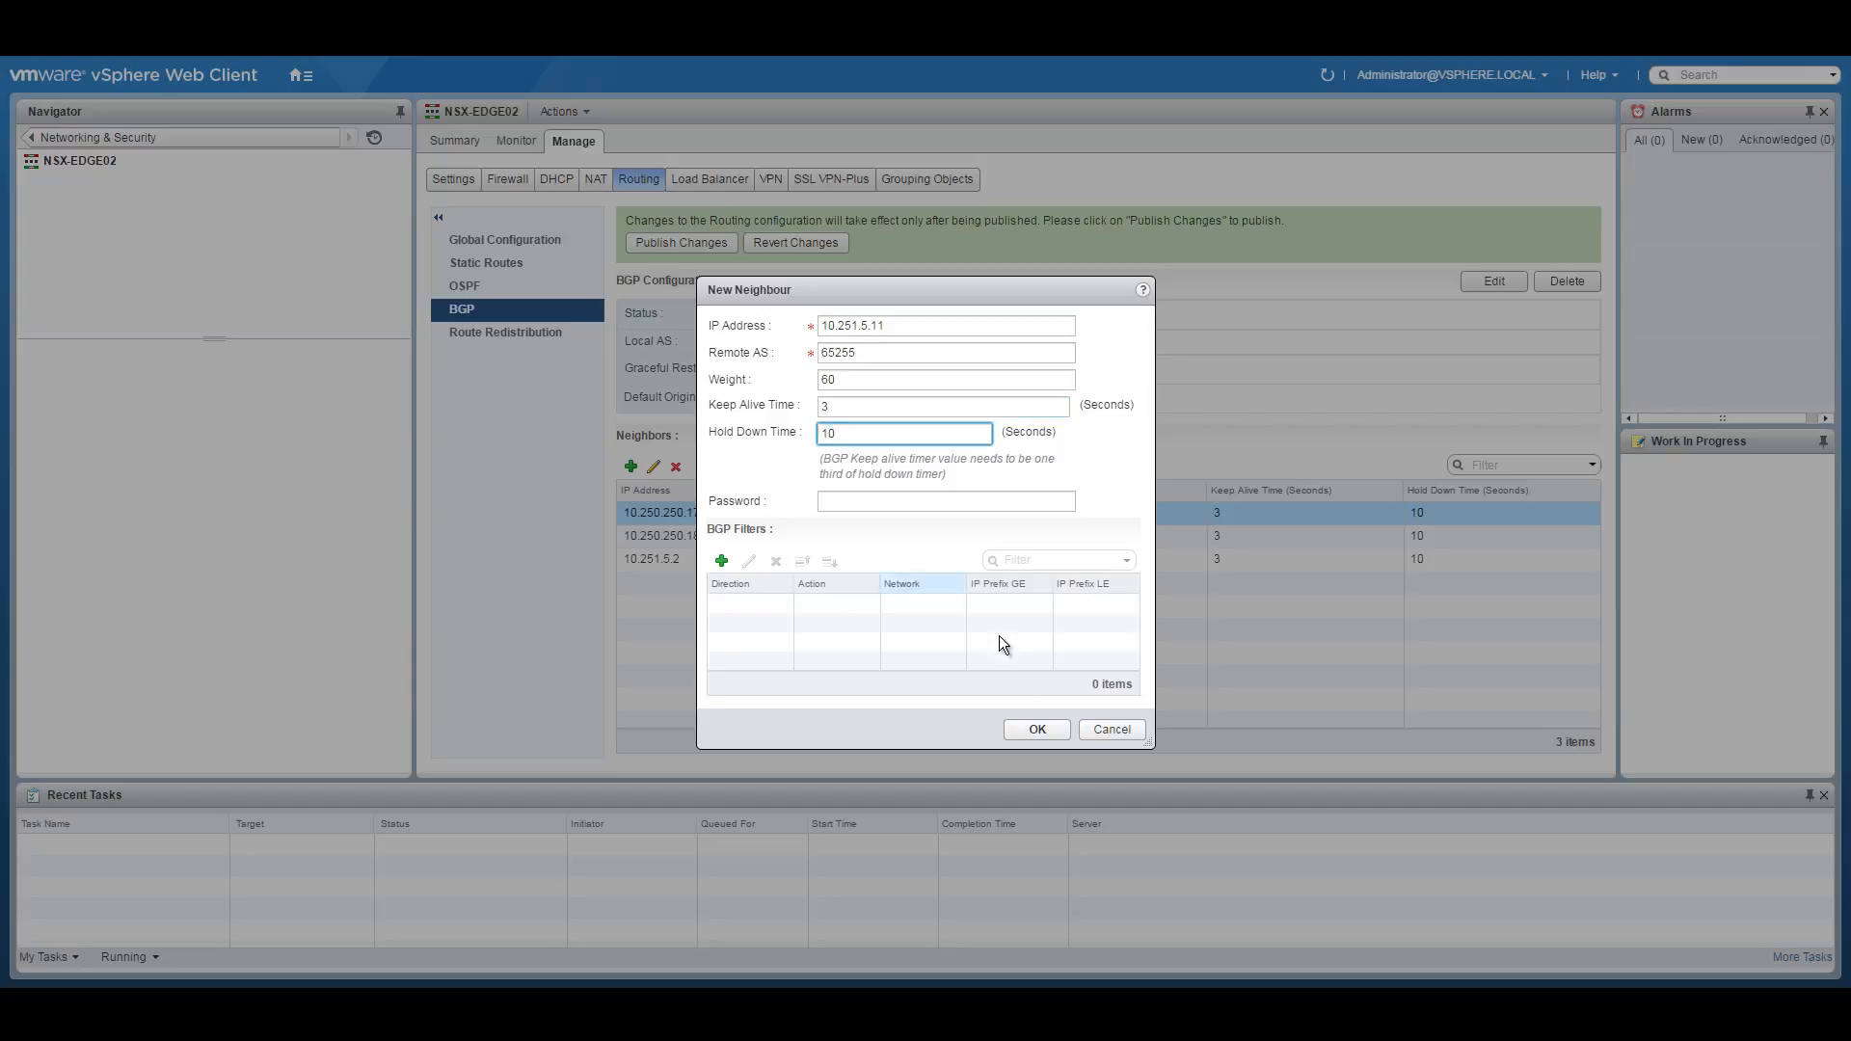
left_click(1040, 730)
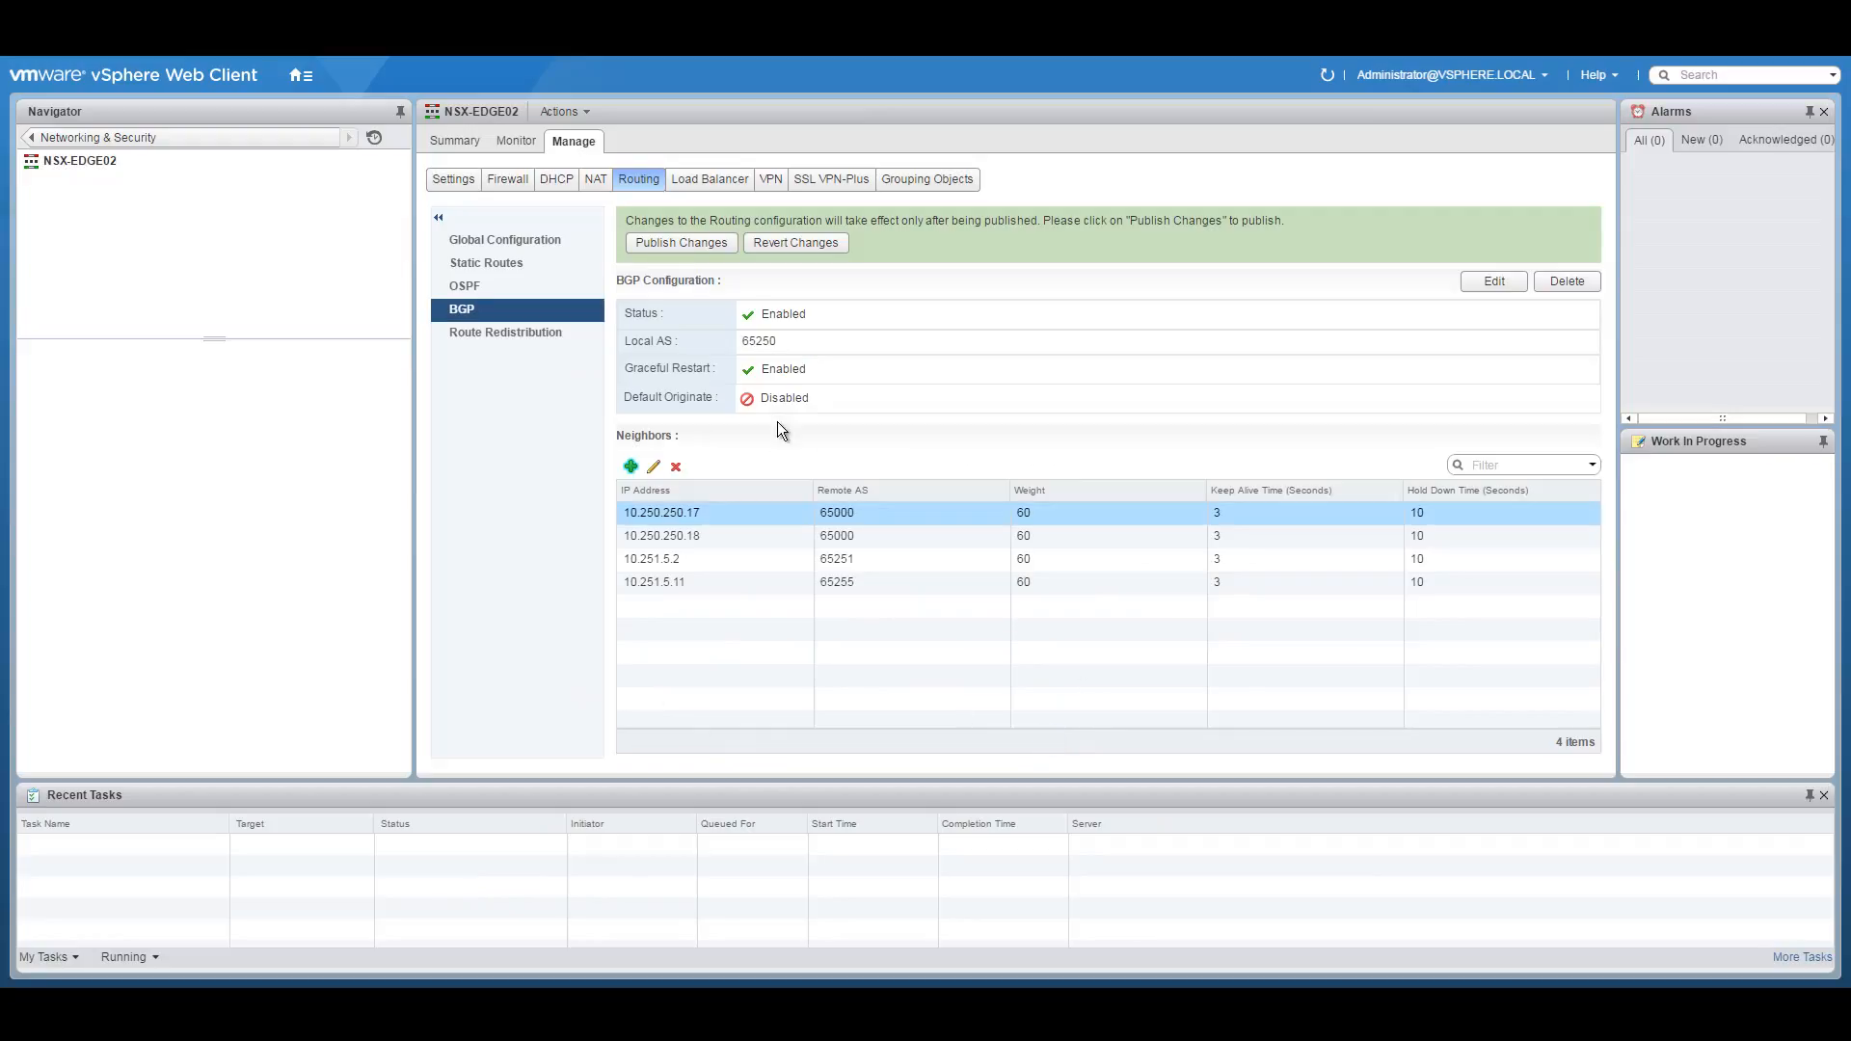
Publish EDGE02's BGP neighbours, then enable route redistribution with a connected-to-BGP rule and publish.
left_click(673, 241)
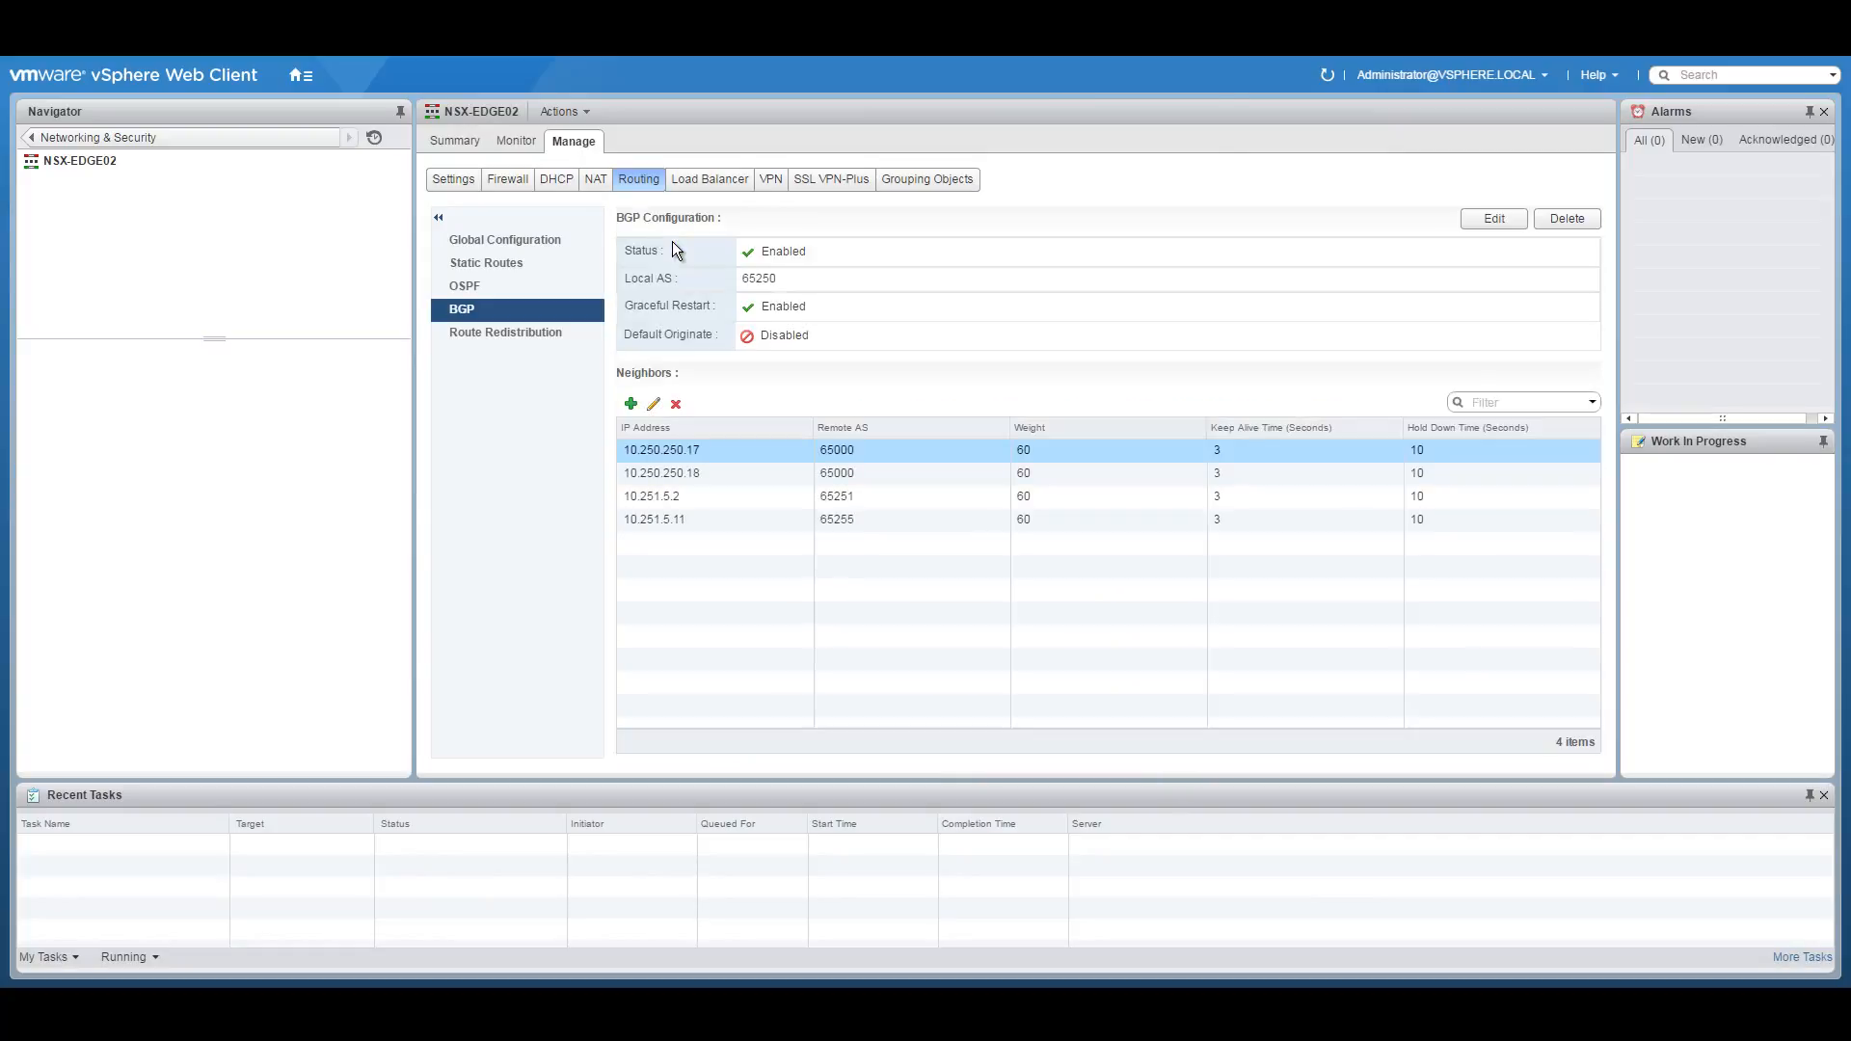
left_click(530, 335)
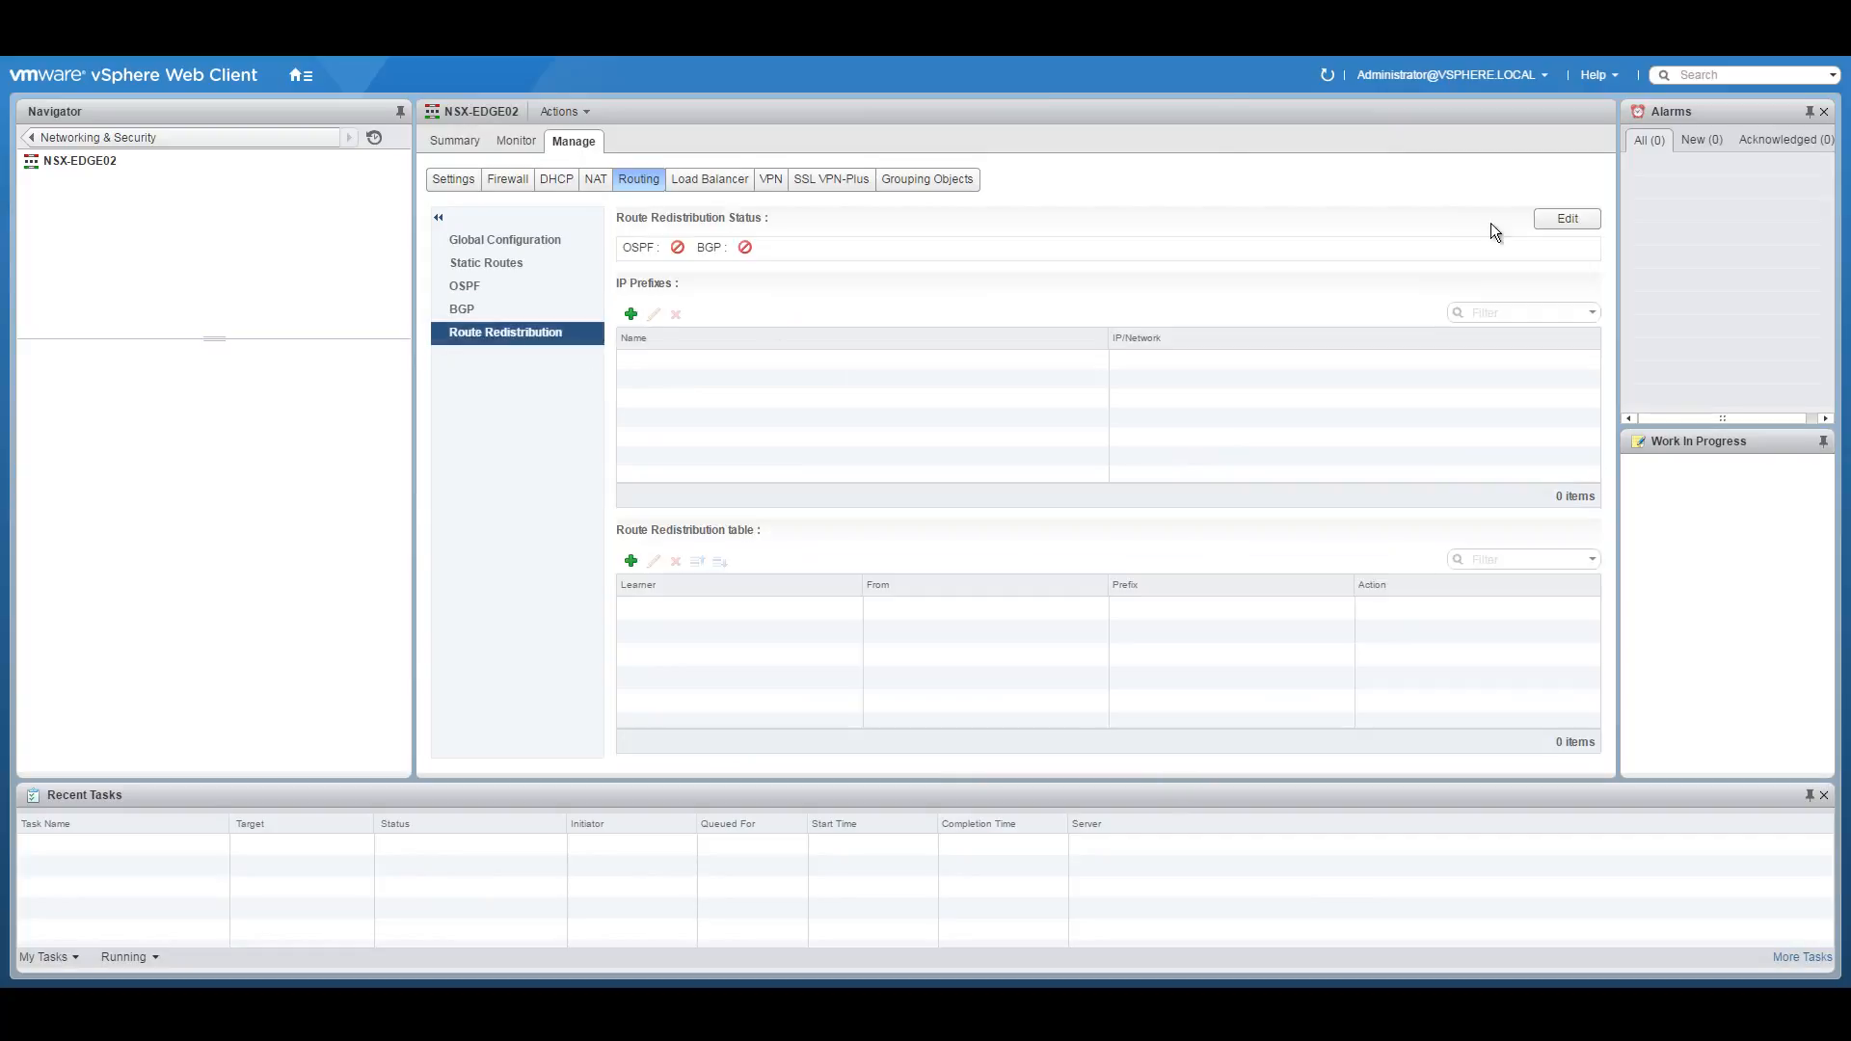
left_click(1586, 220)
left_click(929, 566)
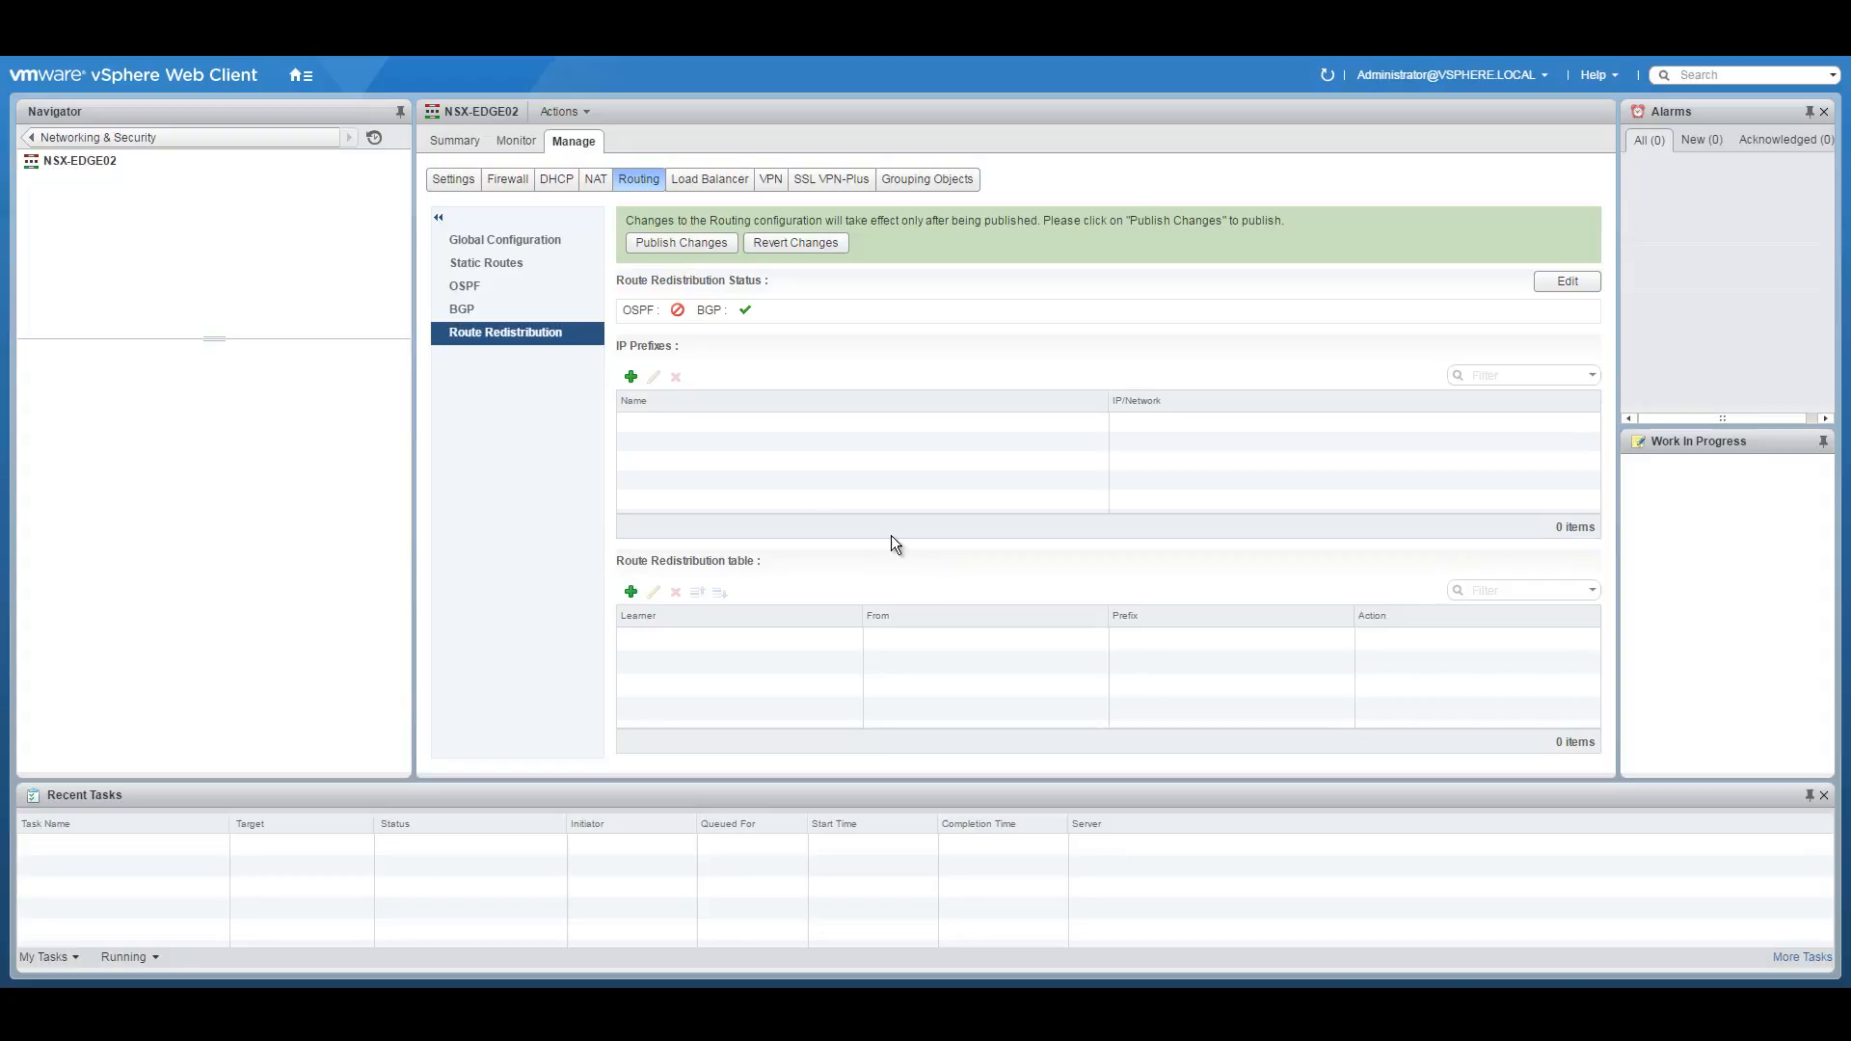
left_click(631, 592)
left_click(954, 451)
left_click(949, 484)
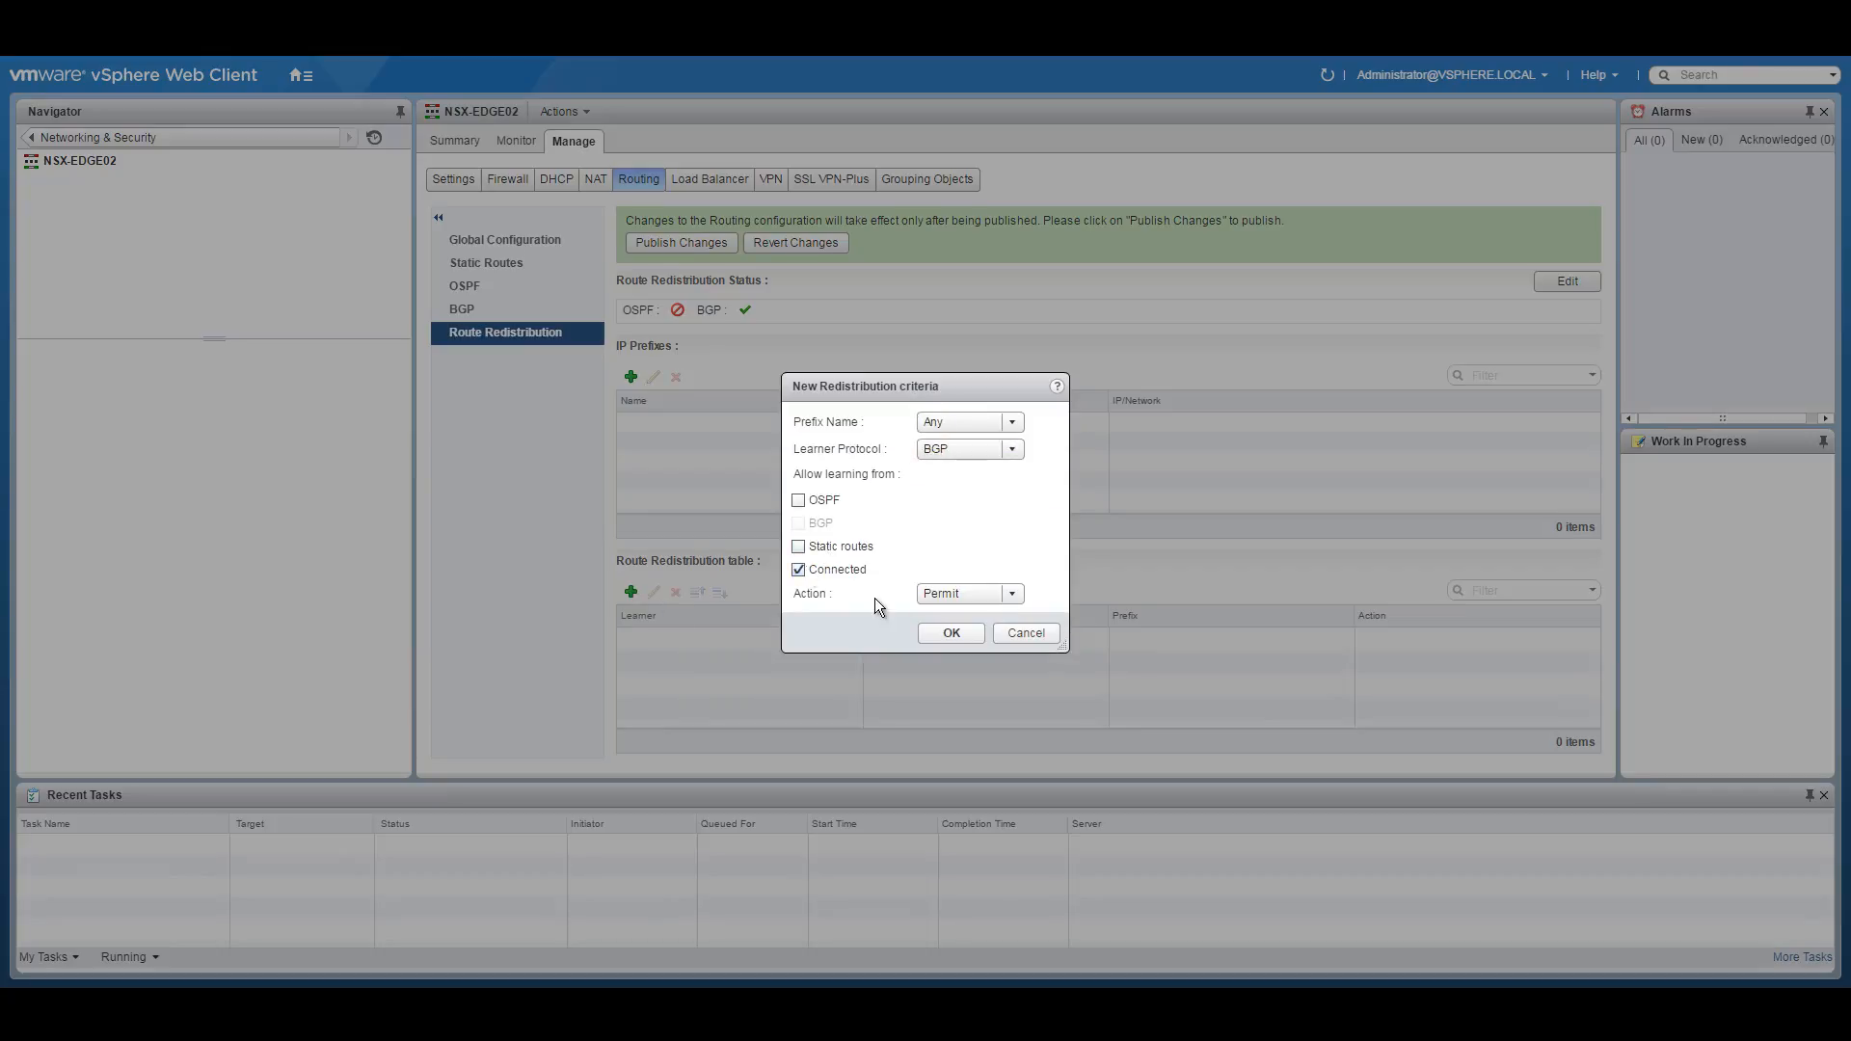
left_click(950, 632)
left_click(664, 242)
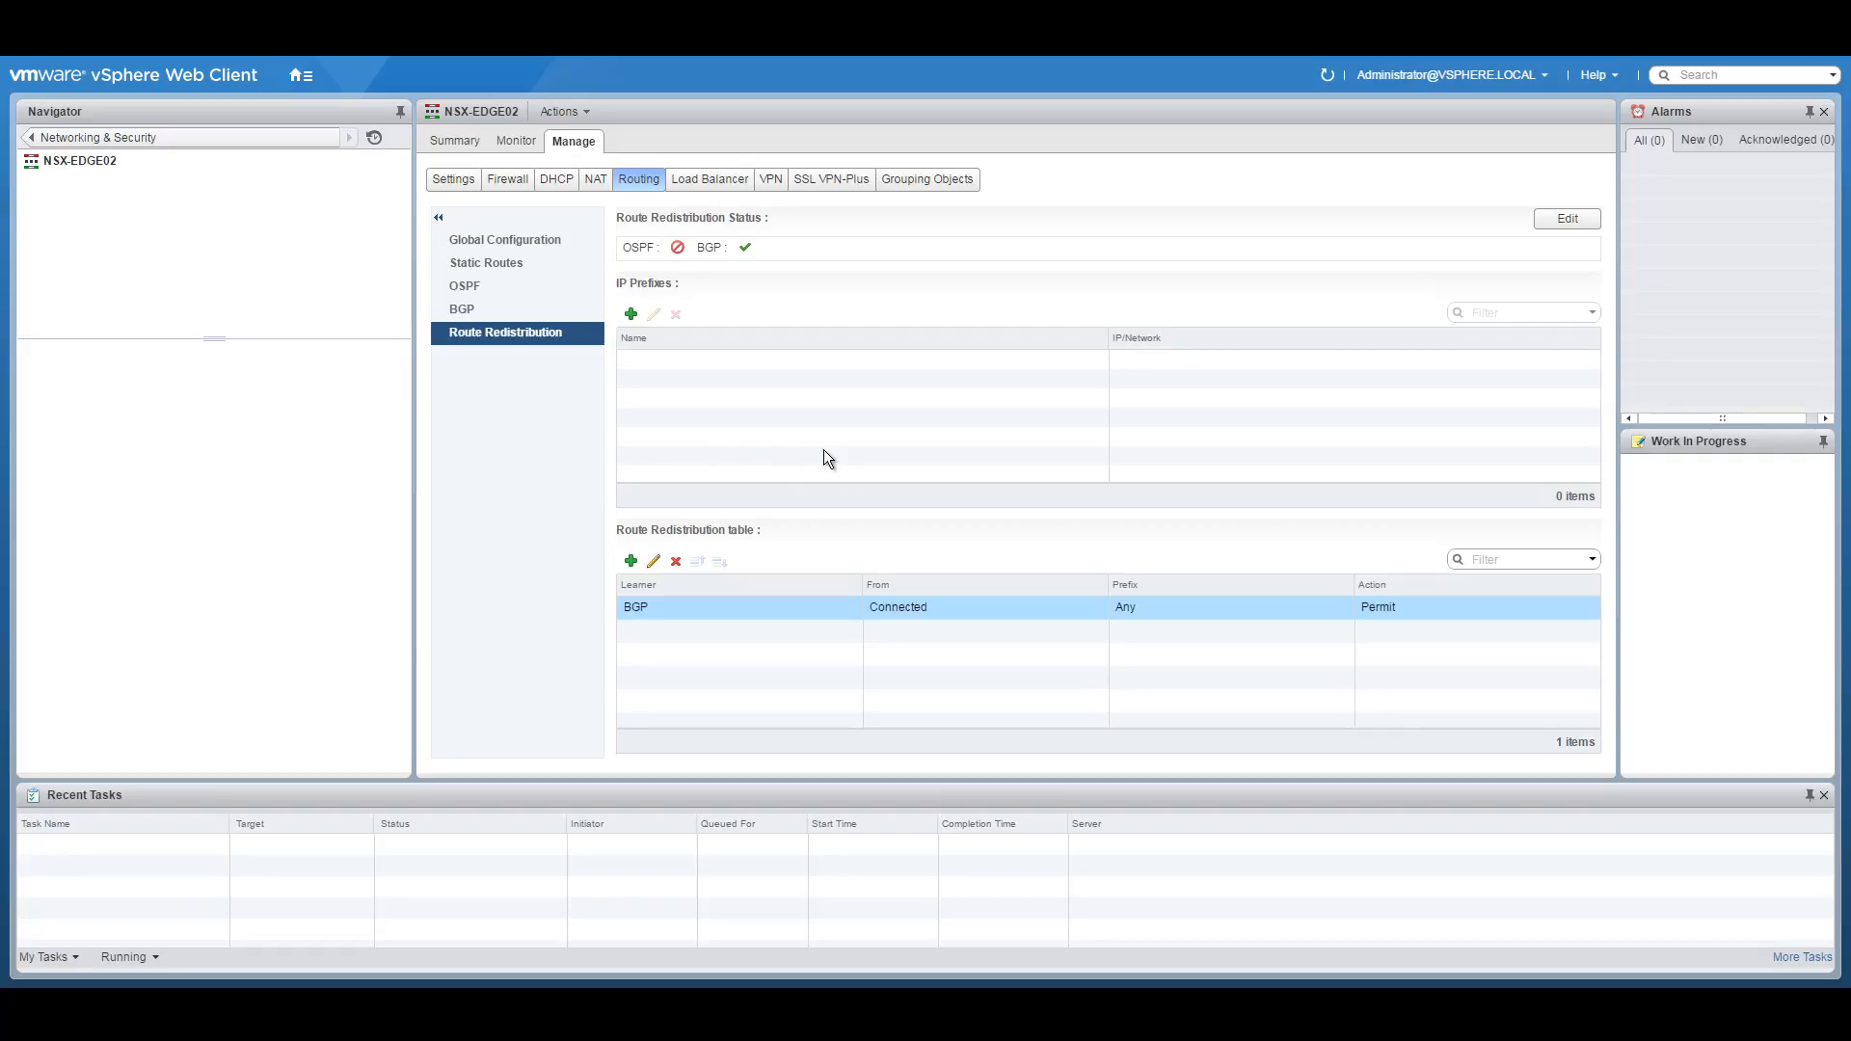
Review neighbours 10.251.5.2 and 10.251.5.11 and the redistribution table, then return to NSX Edges.
left_click(518, 236)
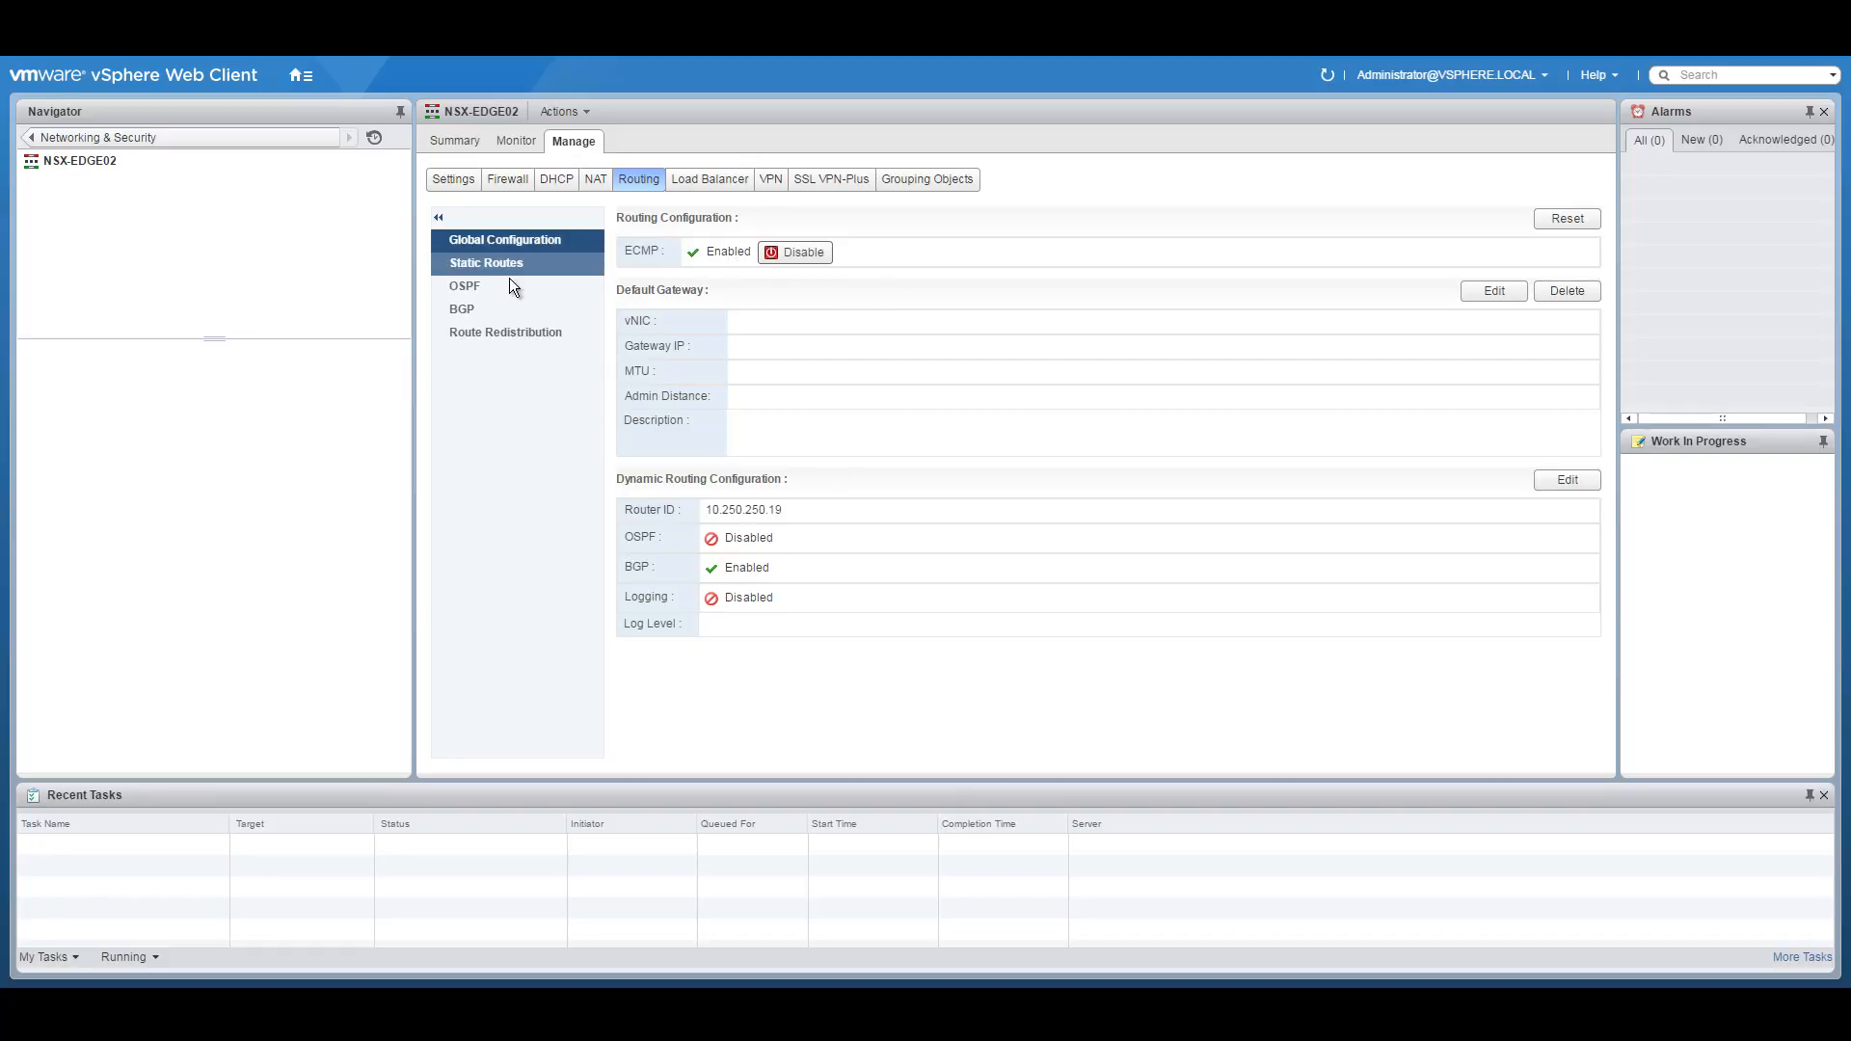
left_click(476, 308)
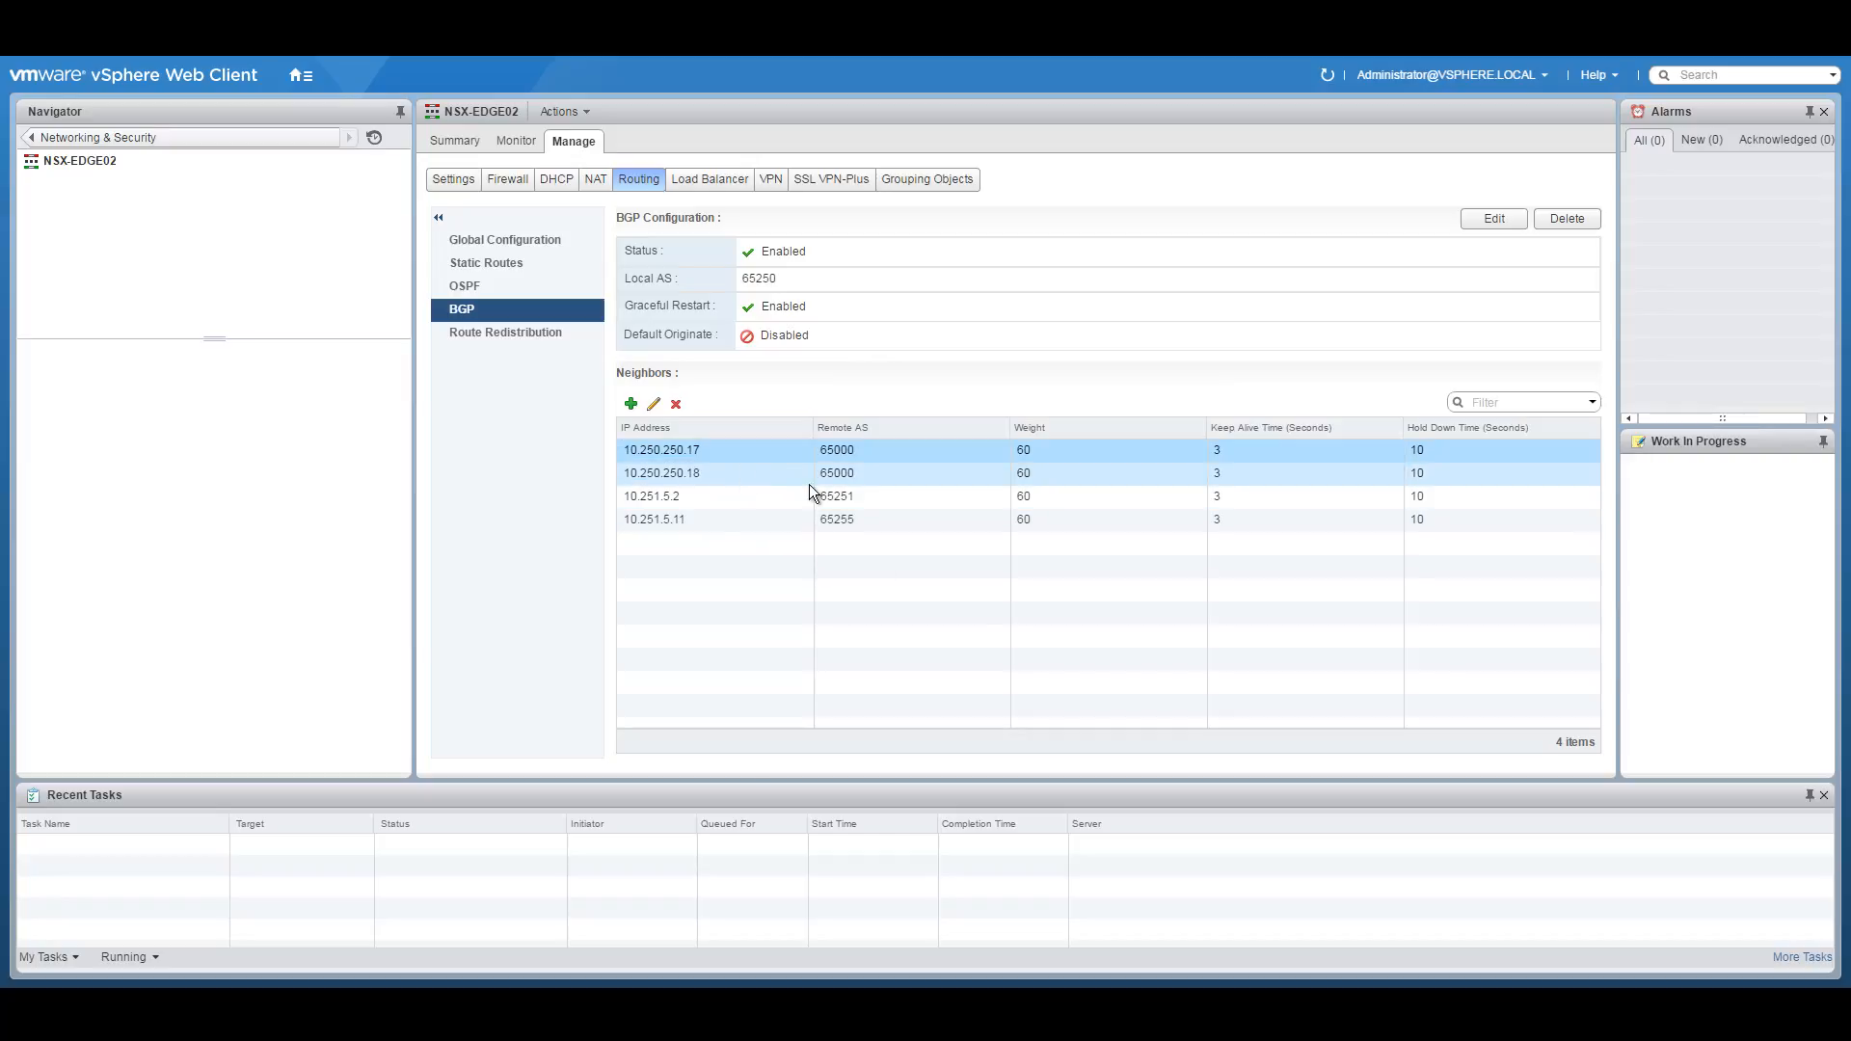
left_click(747, 500)
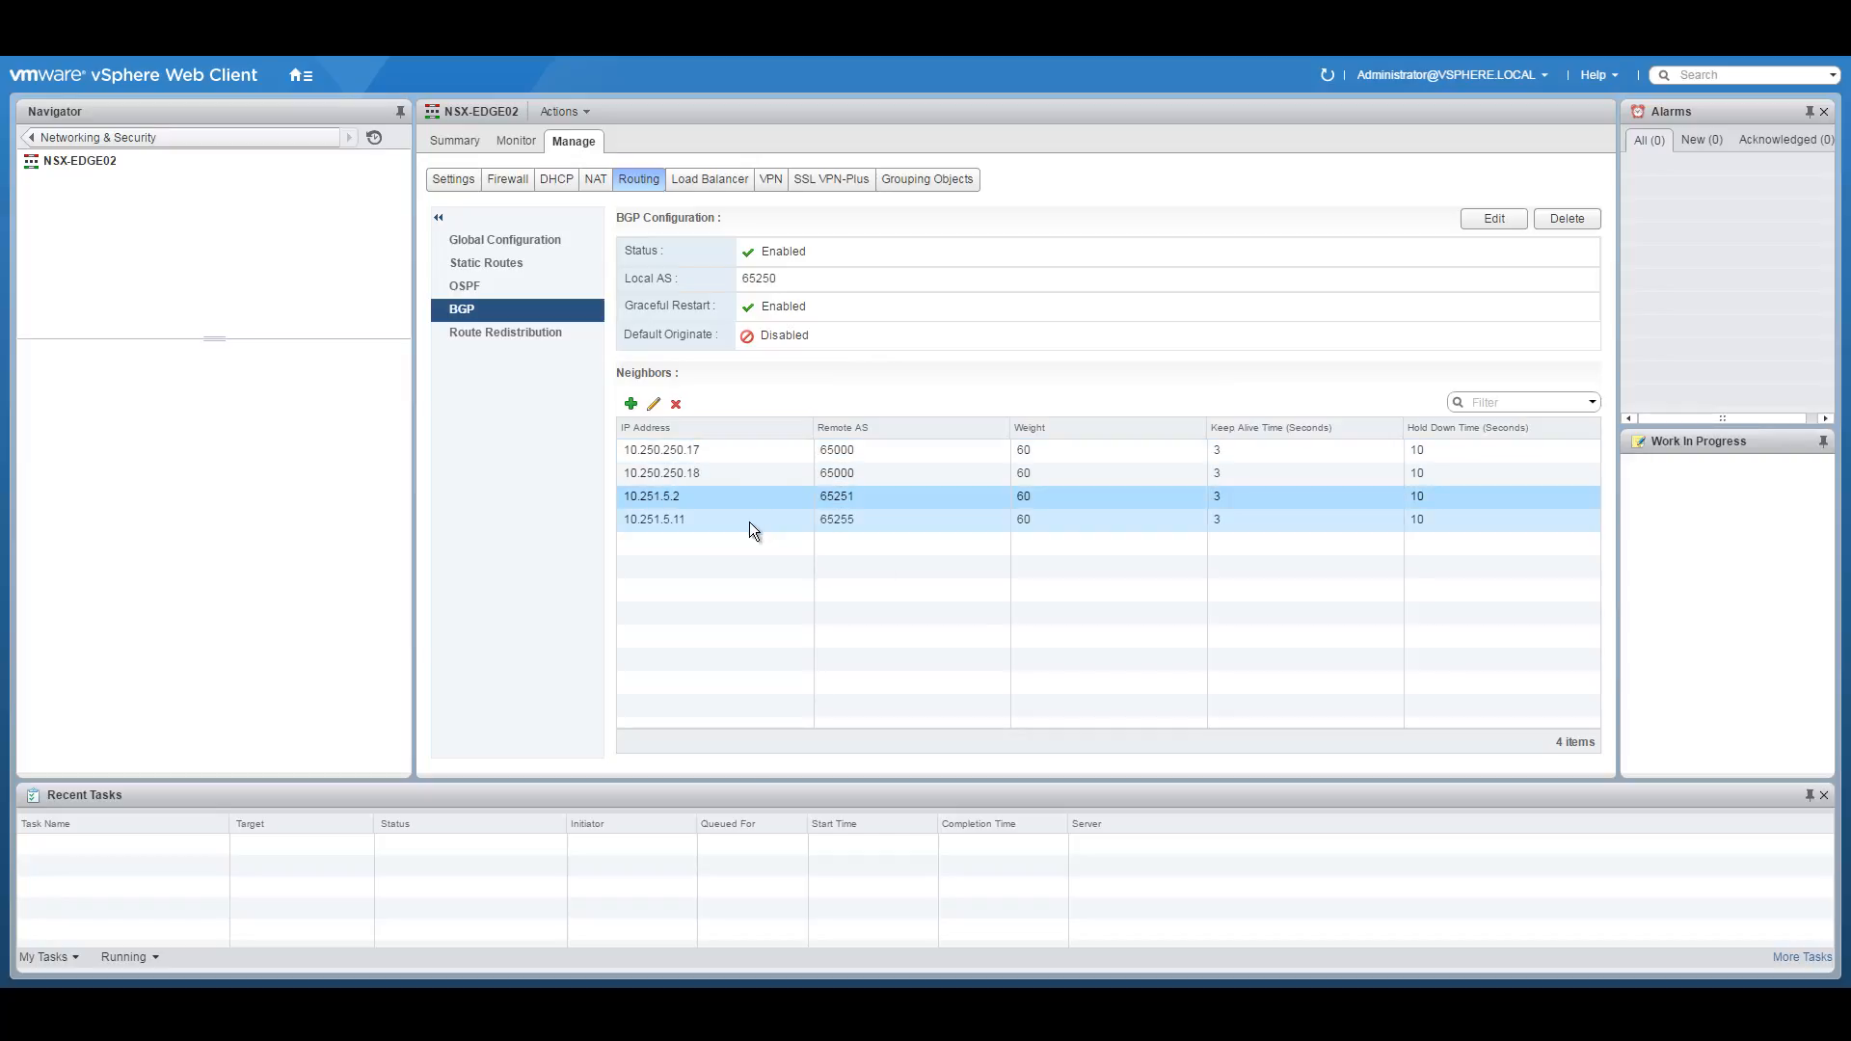
left_click(749, 523)
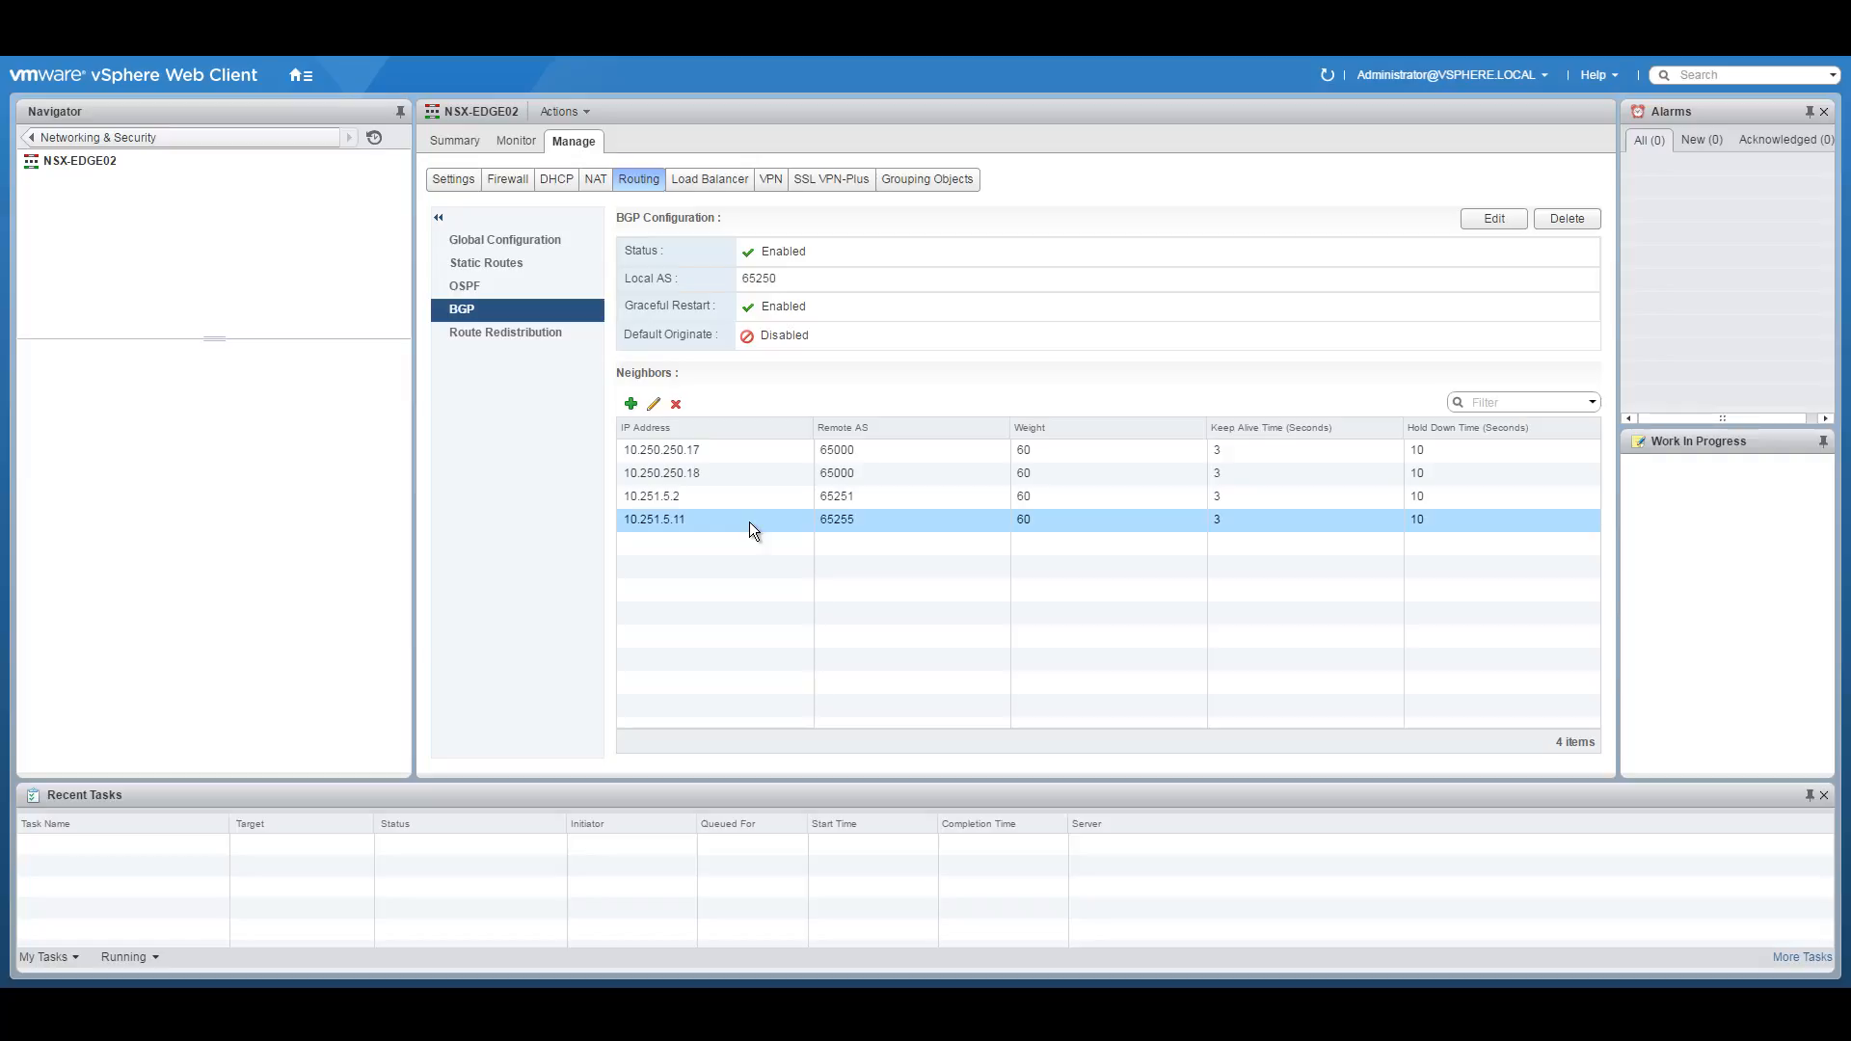
left_click(524, 338)
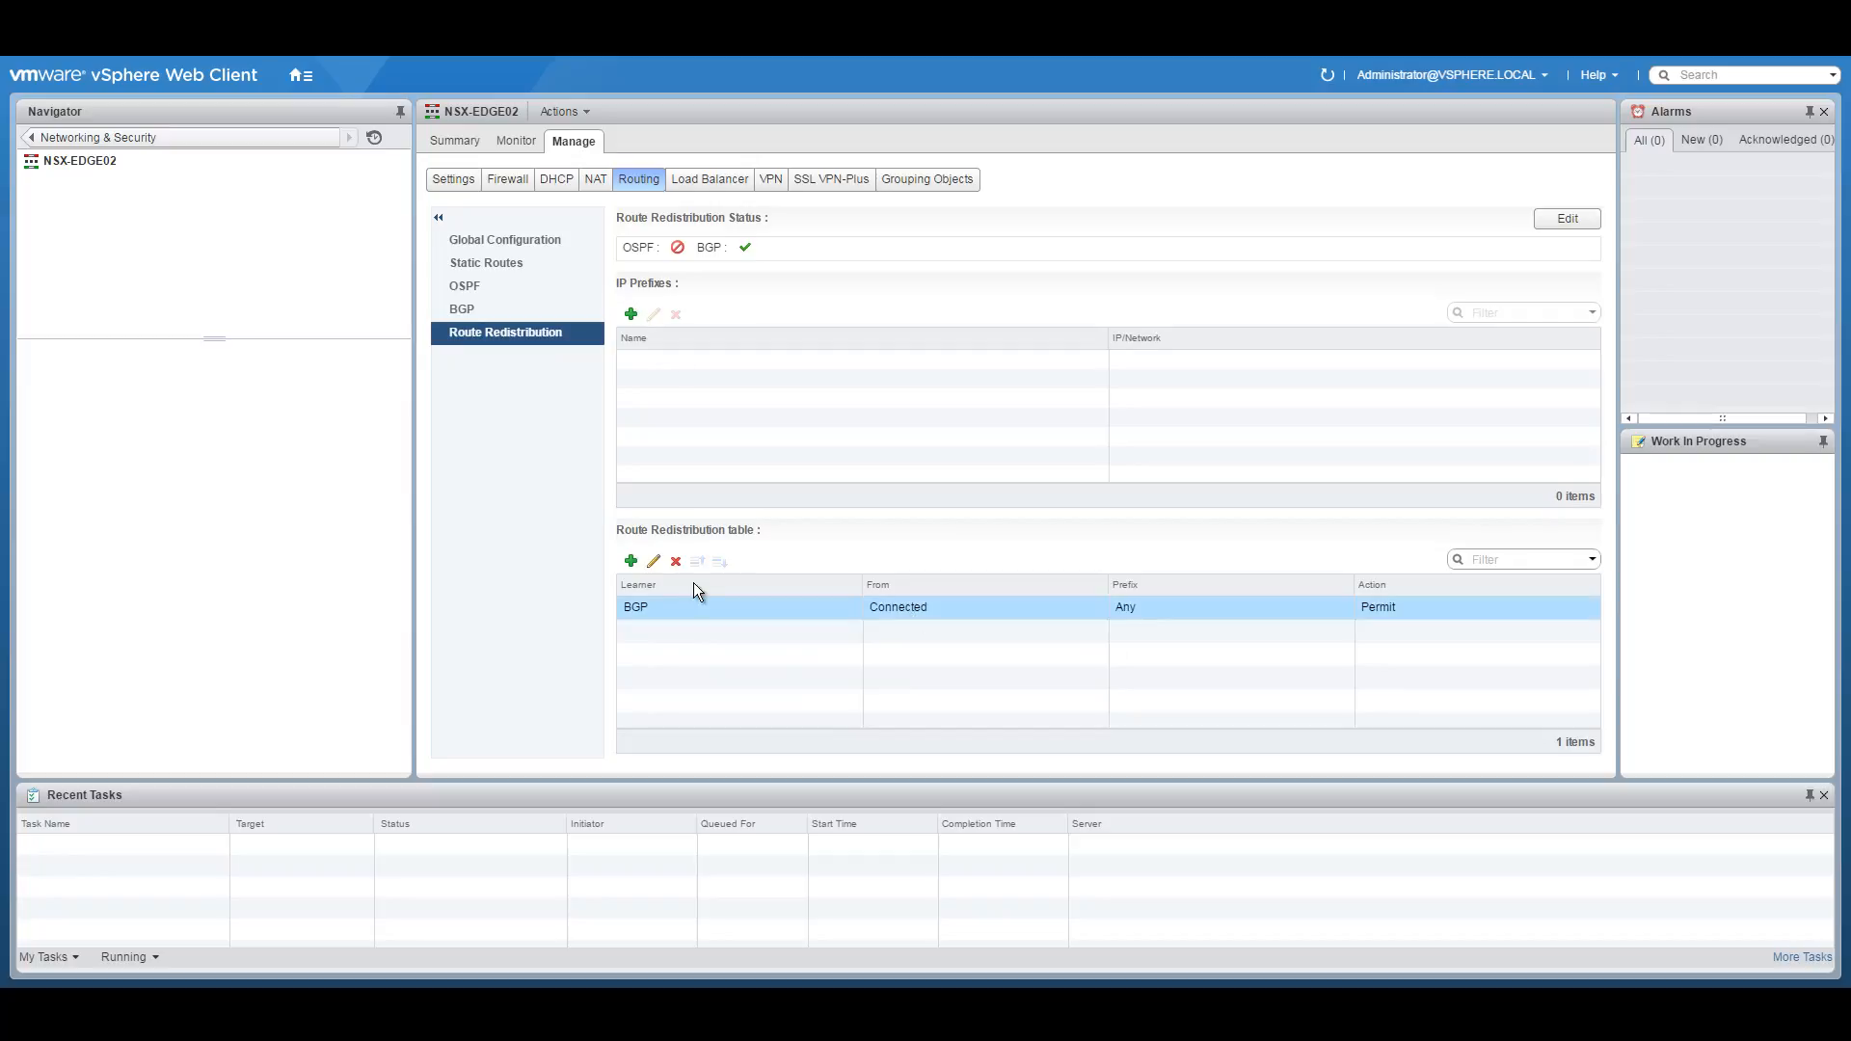
left_click(32, 137)
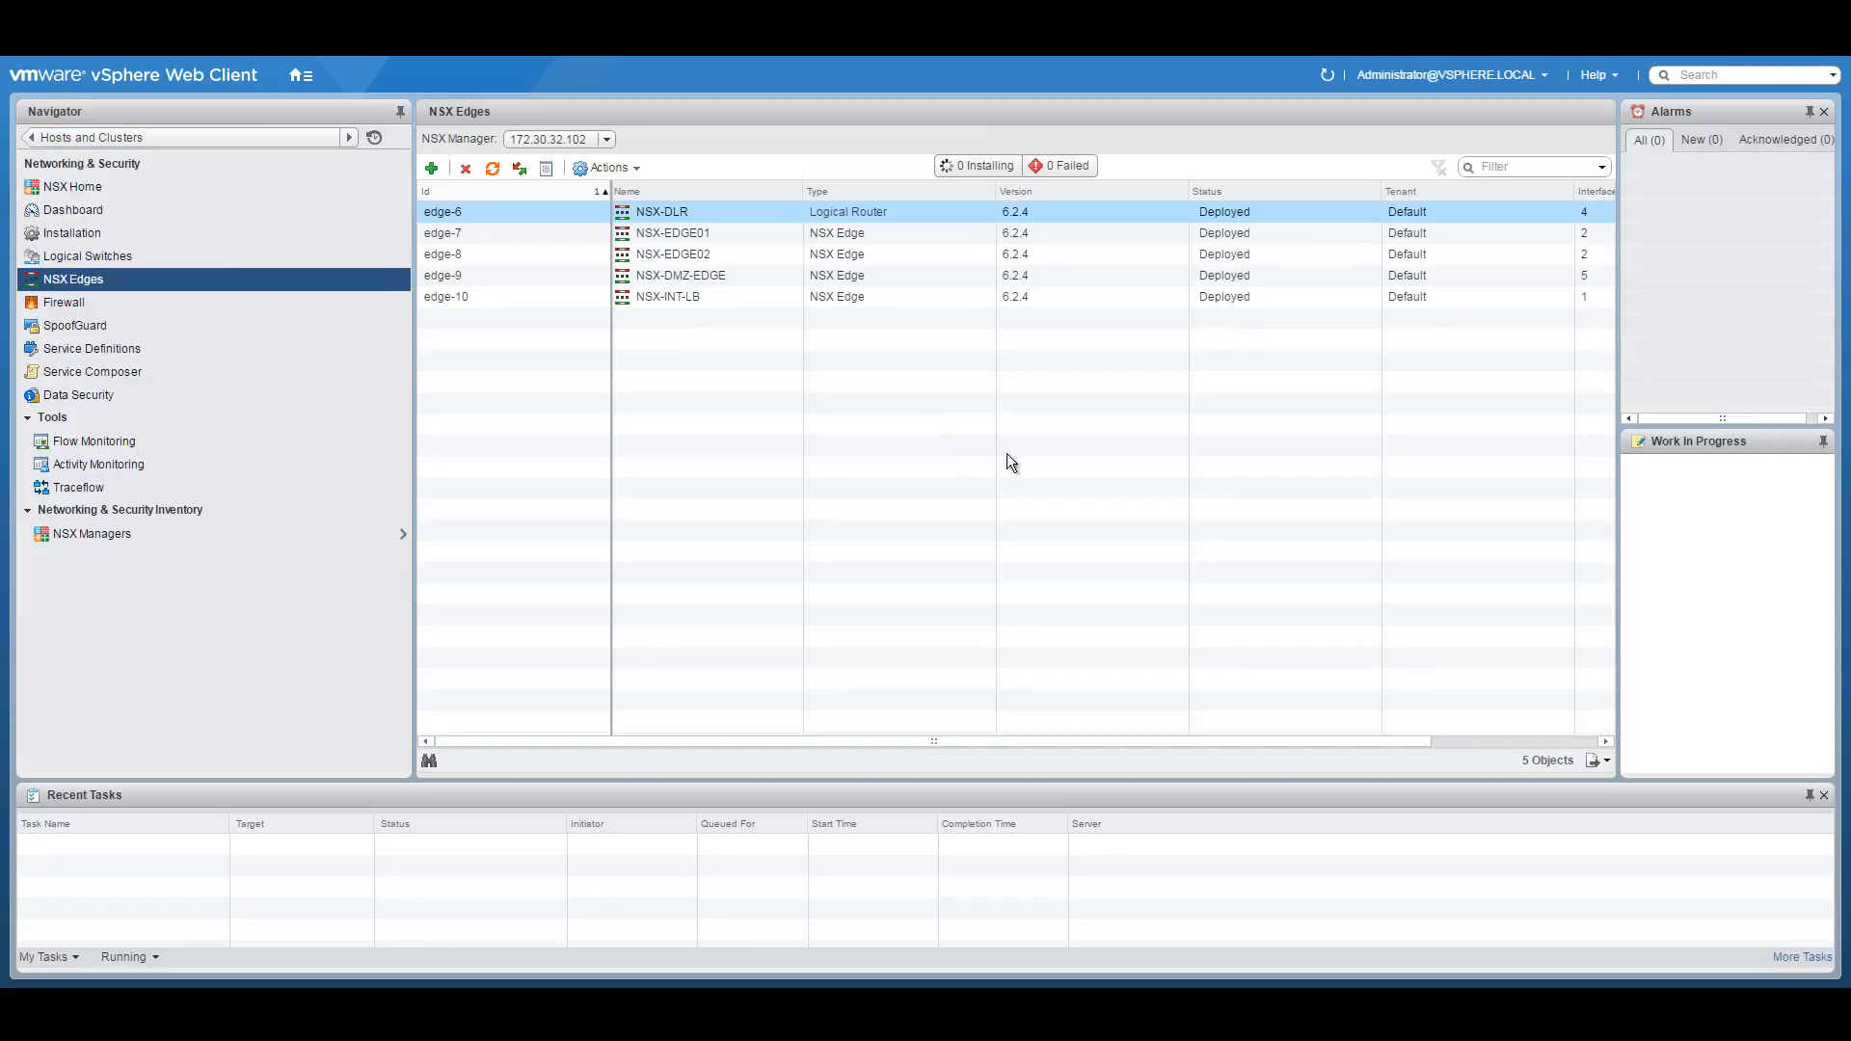
Open NSX-DMZ-EDGE's global routing configuration, enable ECMP and publish.
left_click(708, 277)
double_click(698, 272)
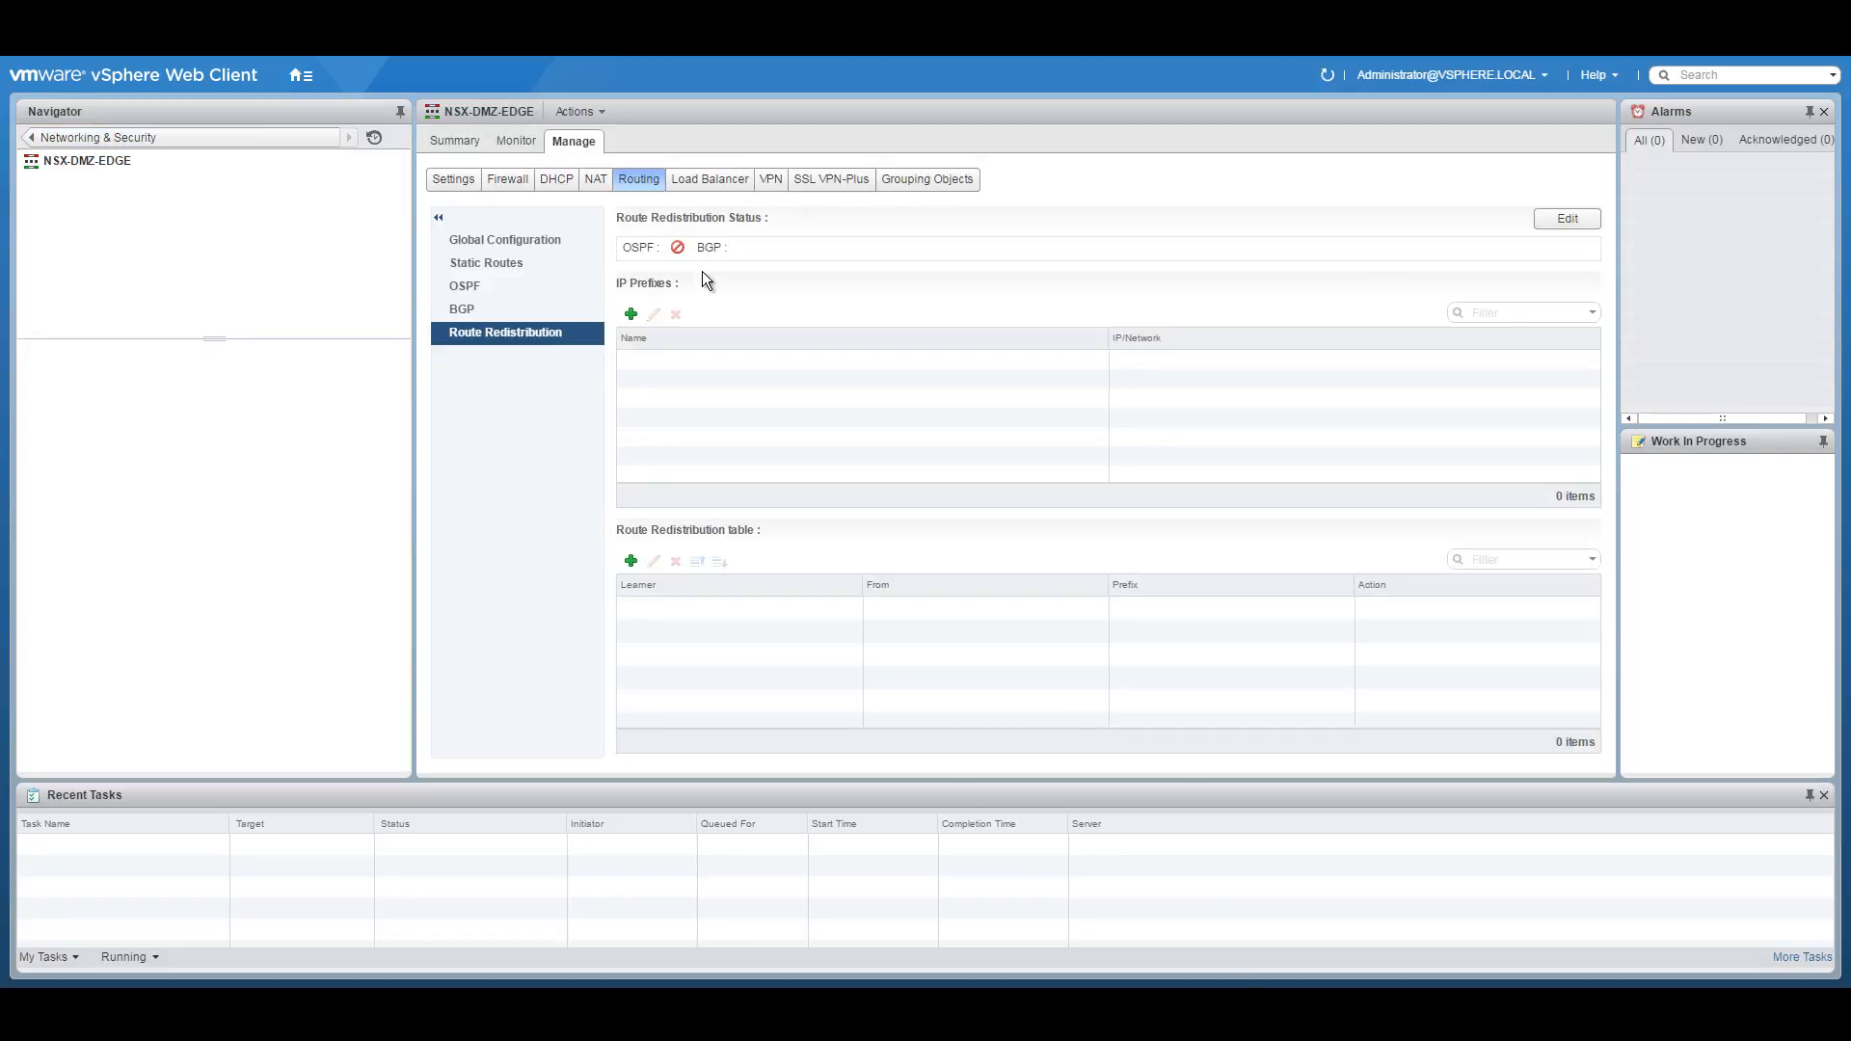
left_click(516, 190)
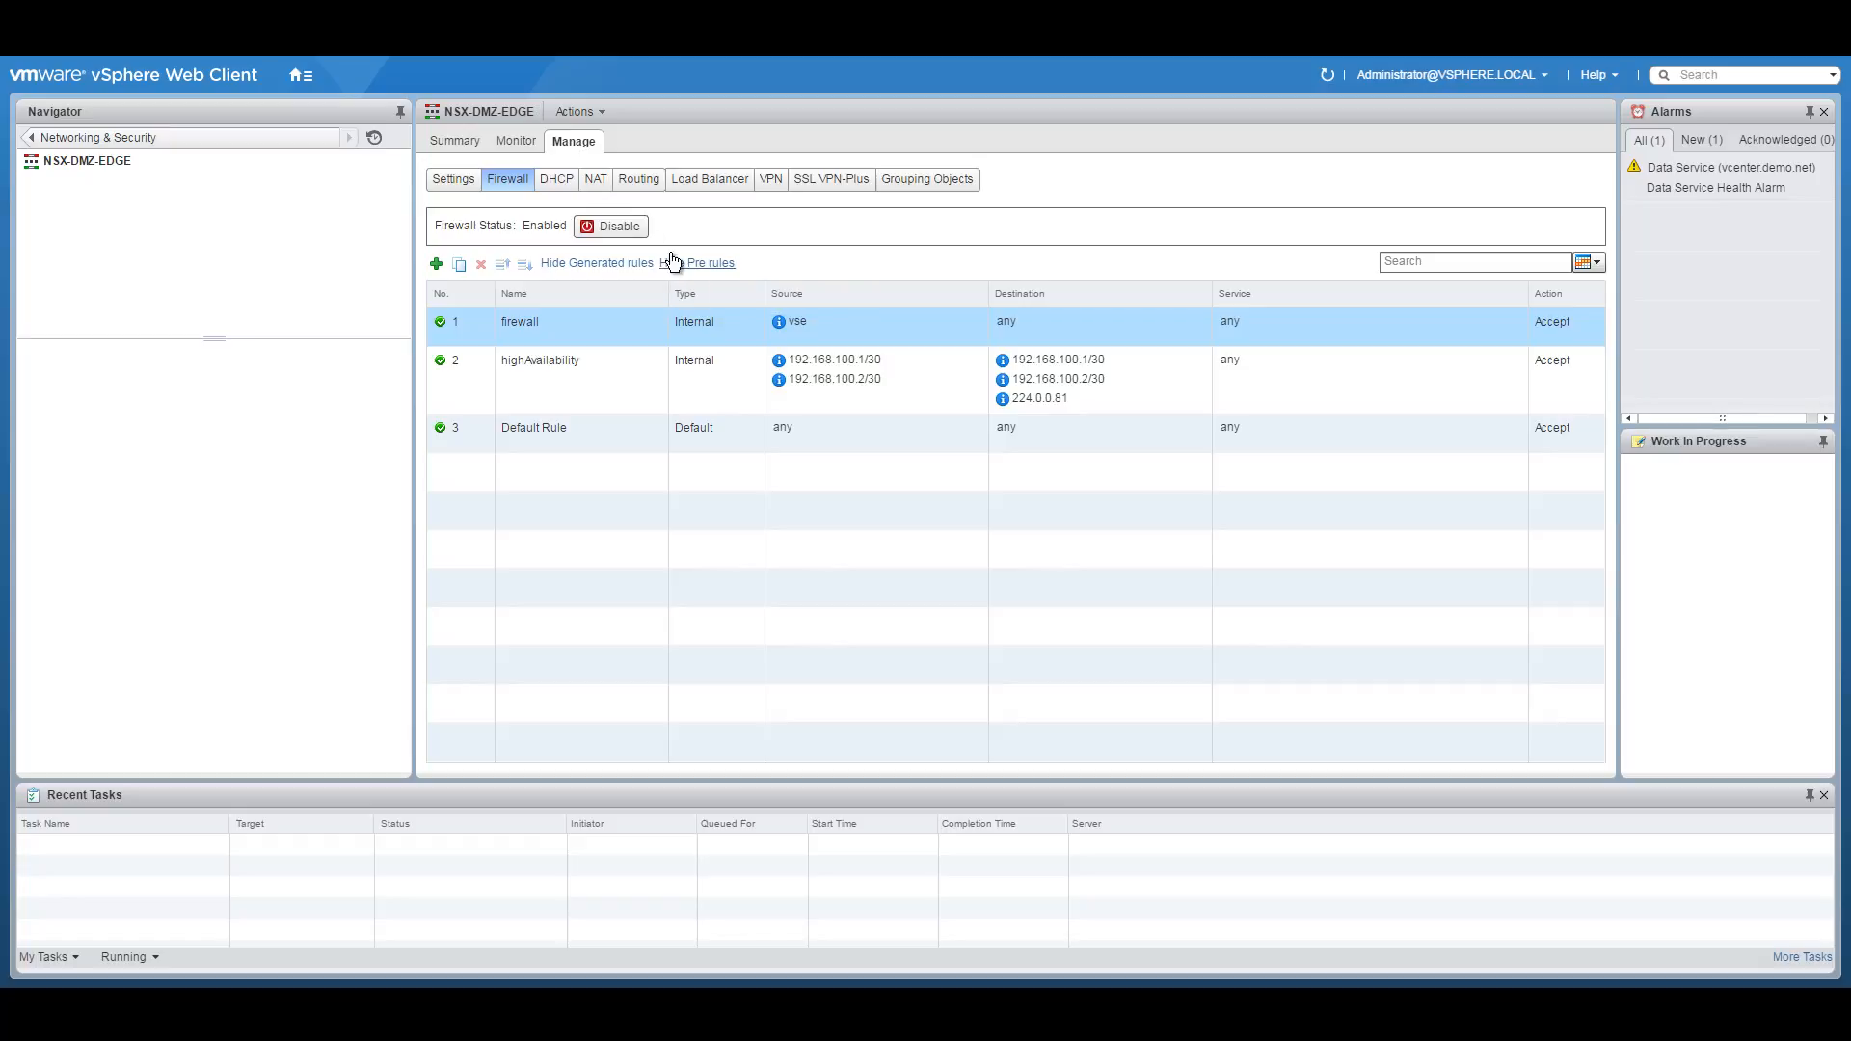
left_click(638, 180)
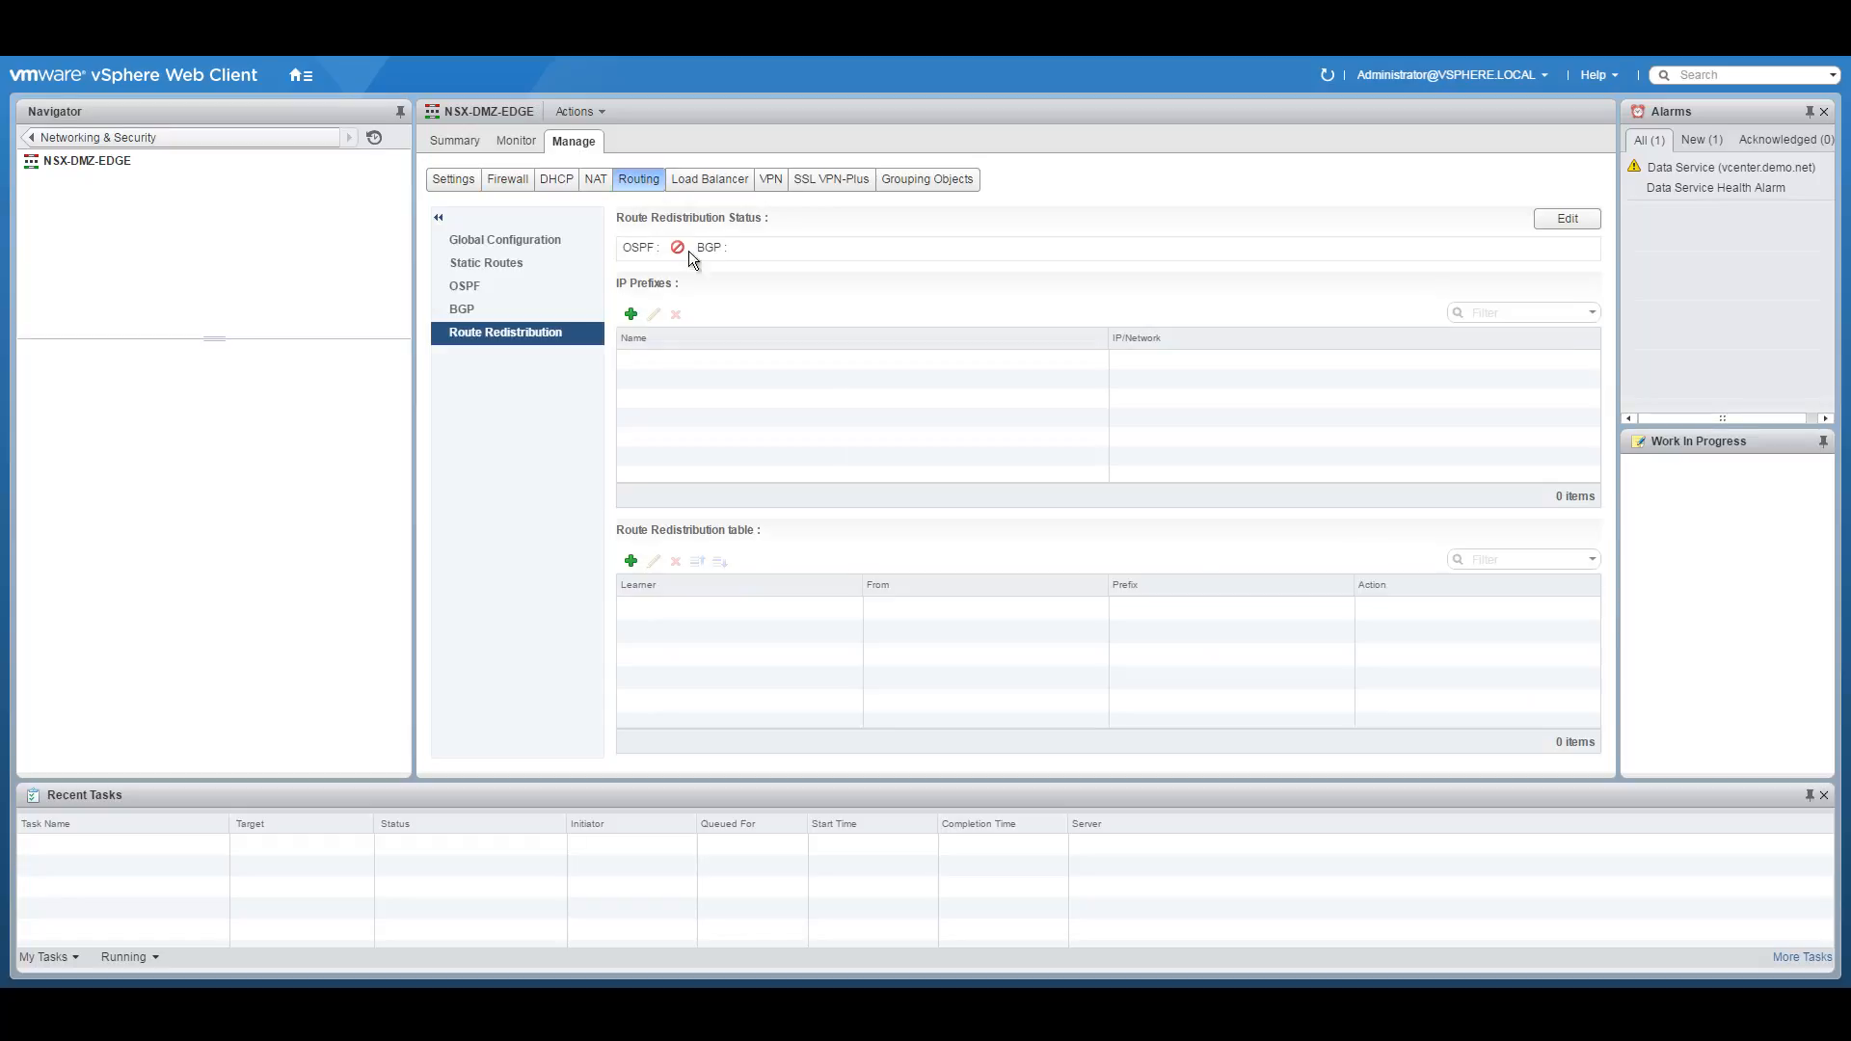
left_click(479, 241)
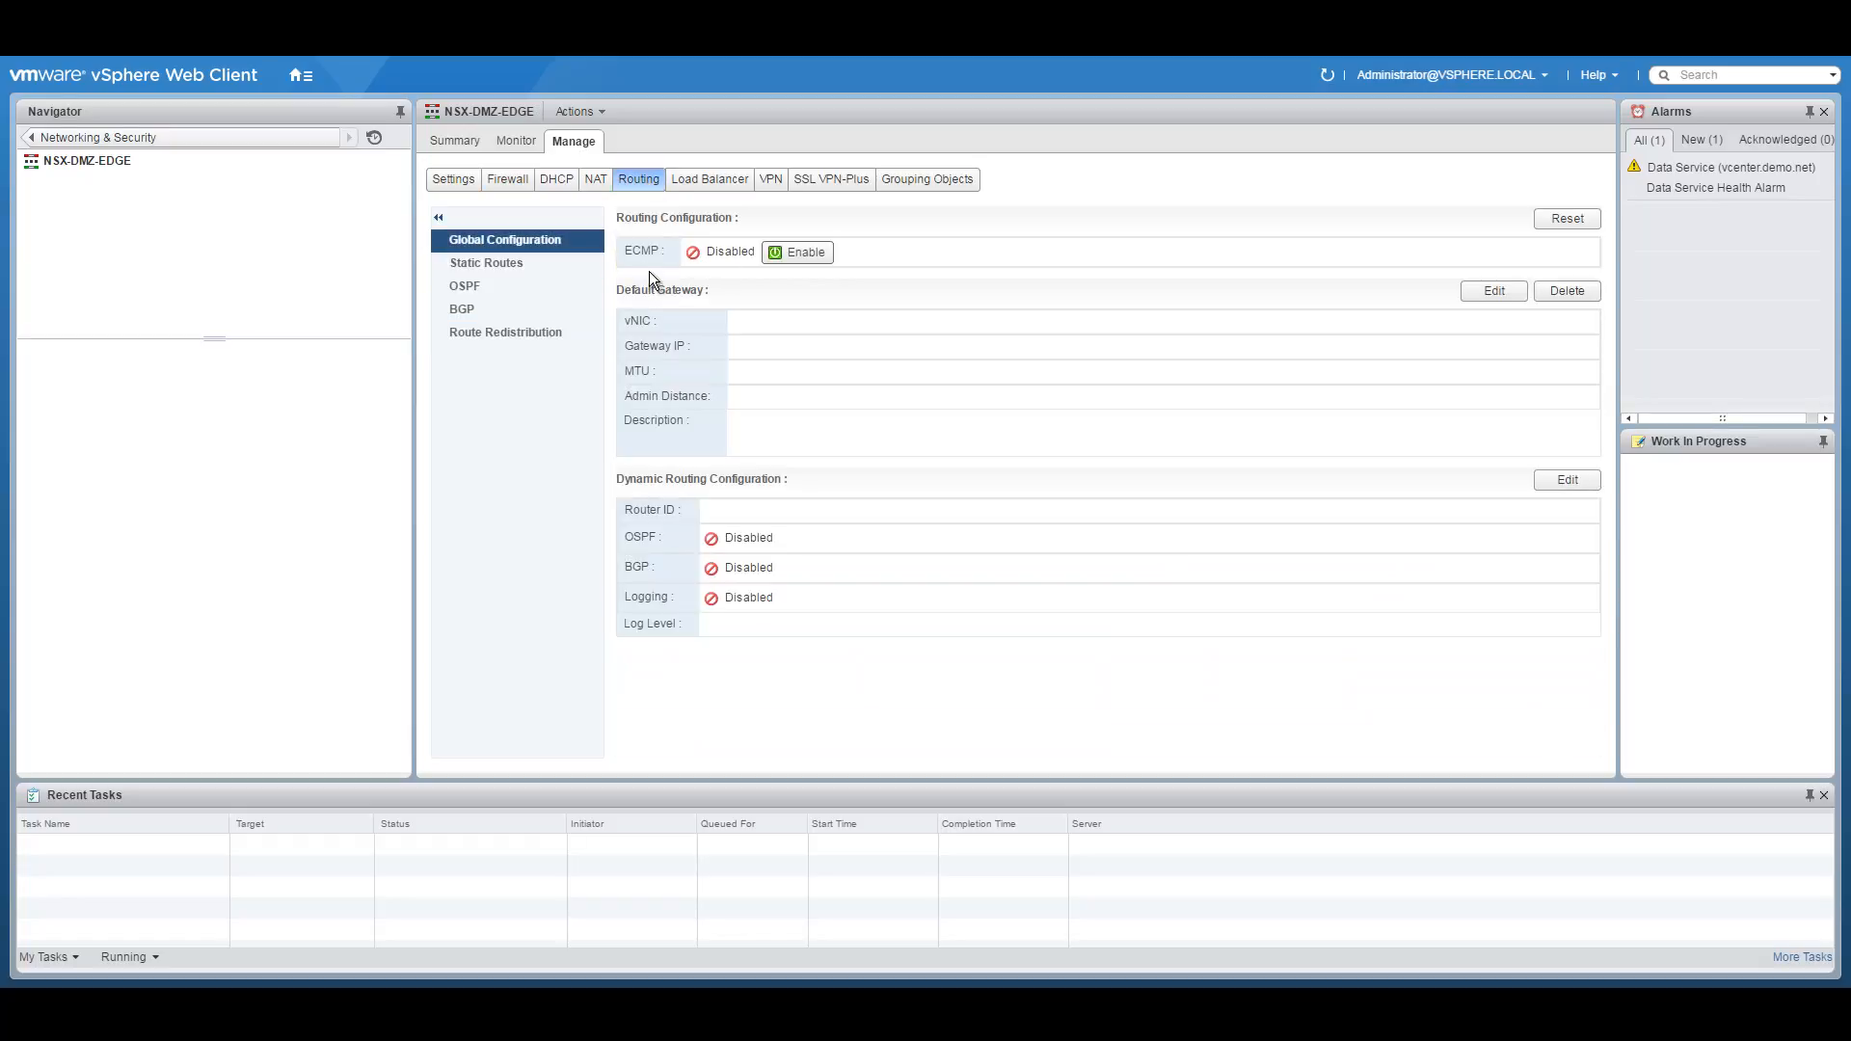
left_click(802, 253)
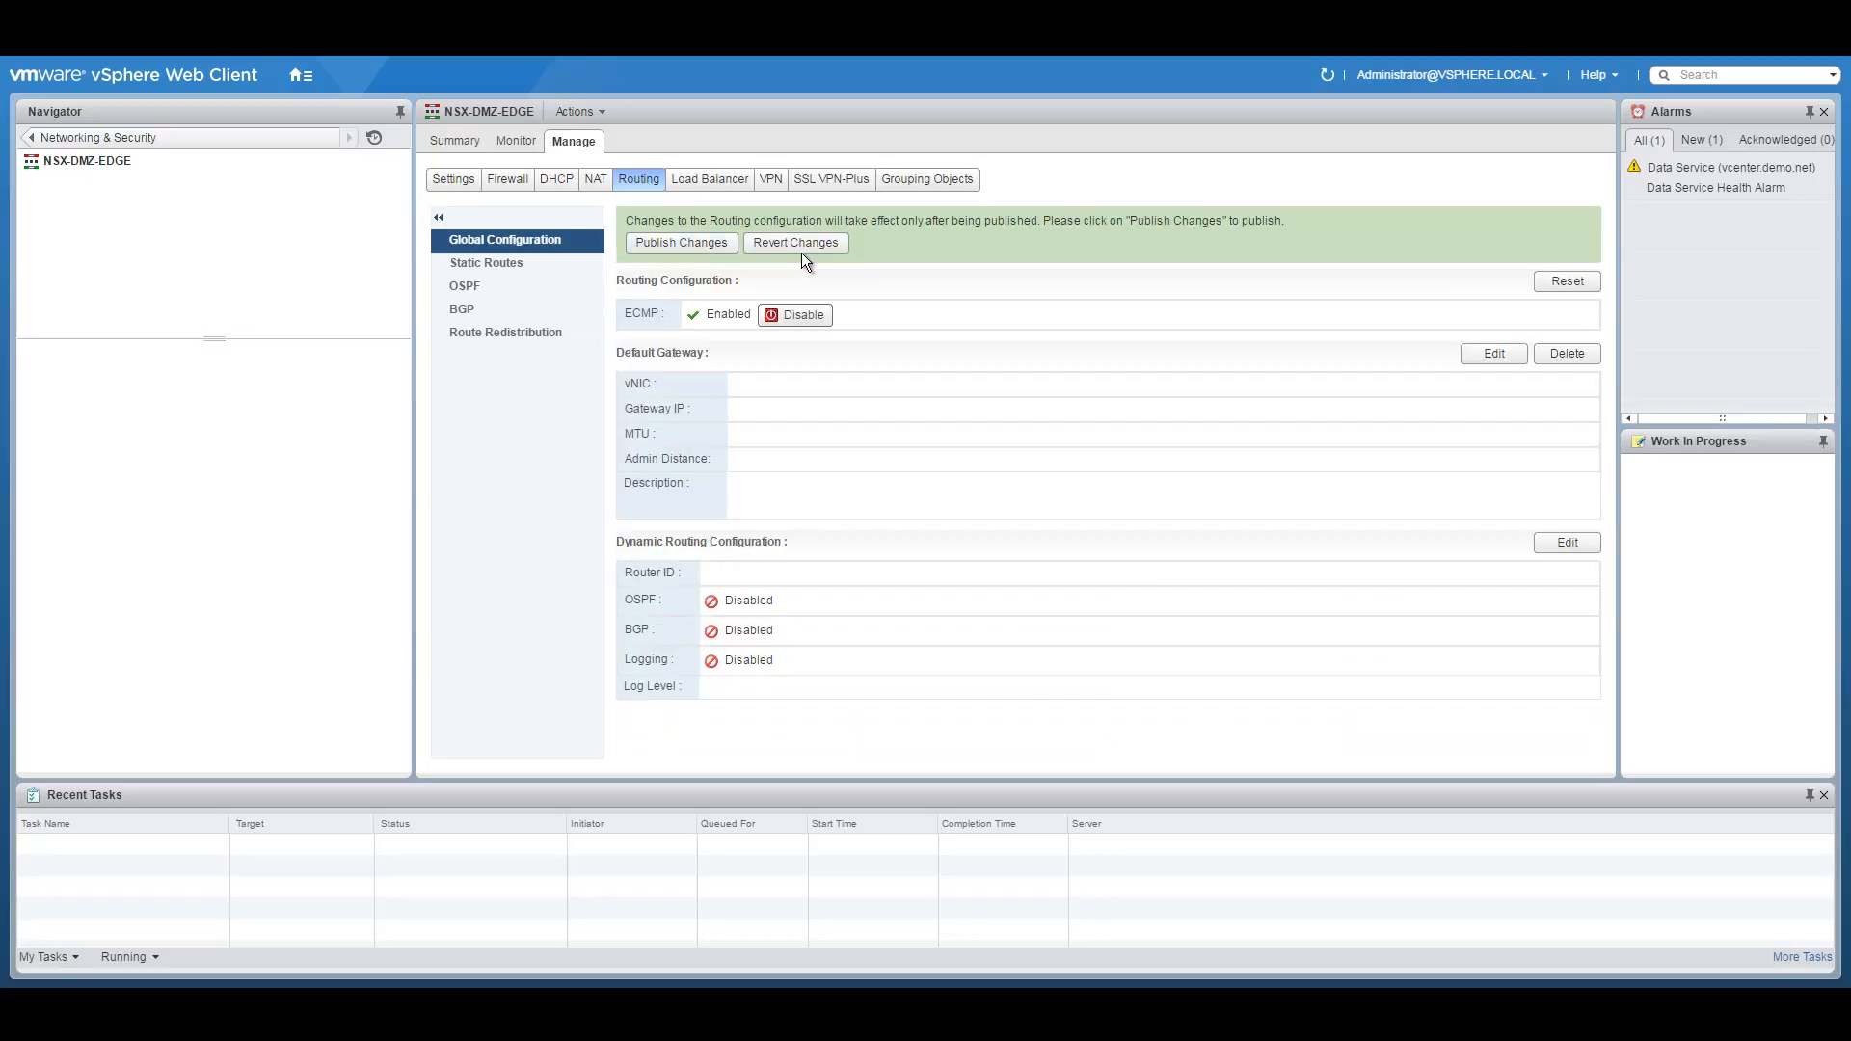
left_click(664, 241)
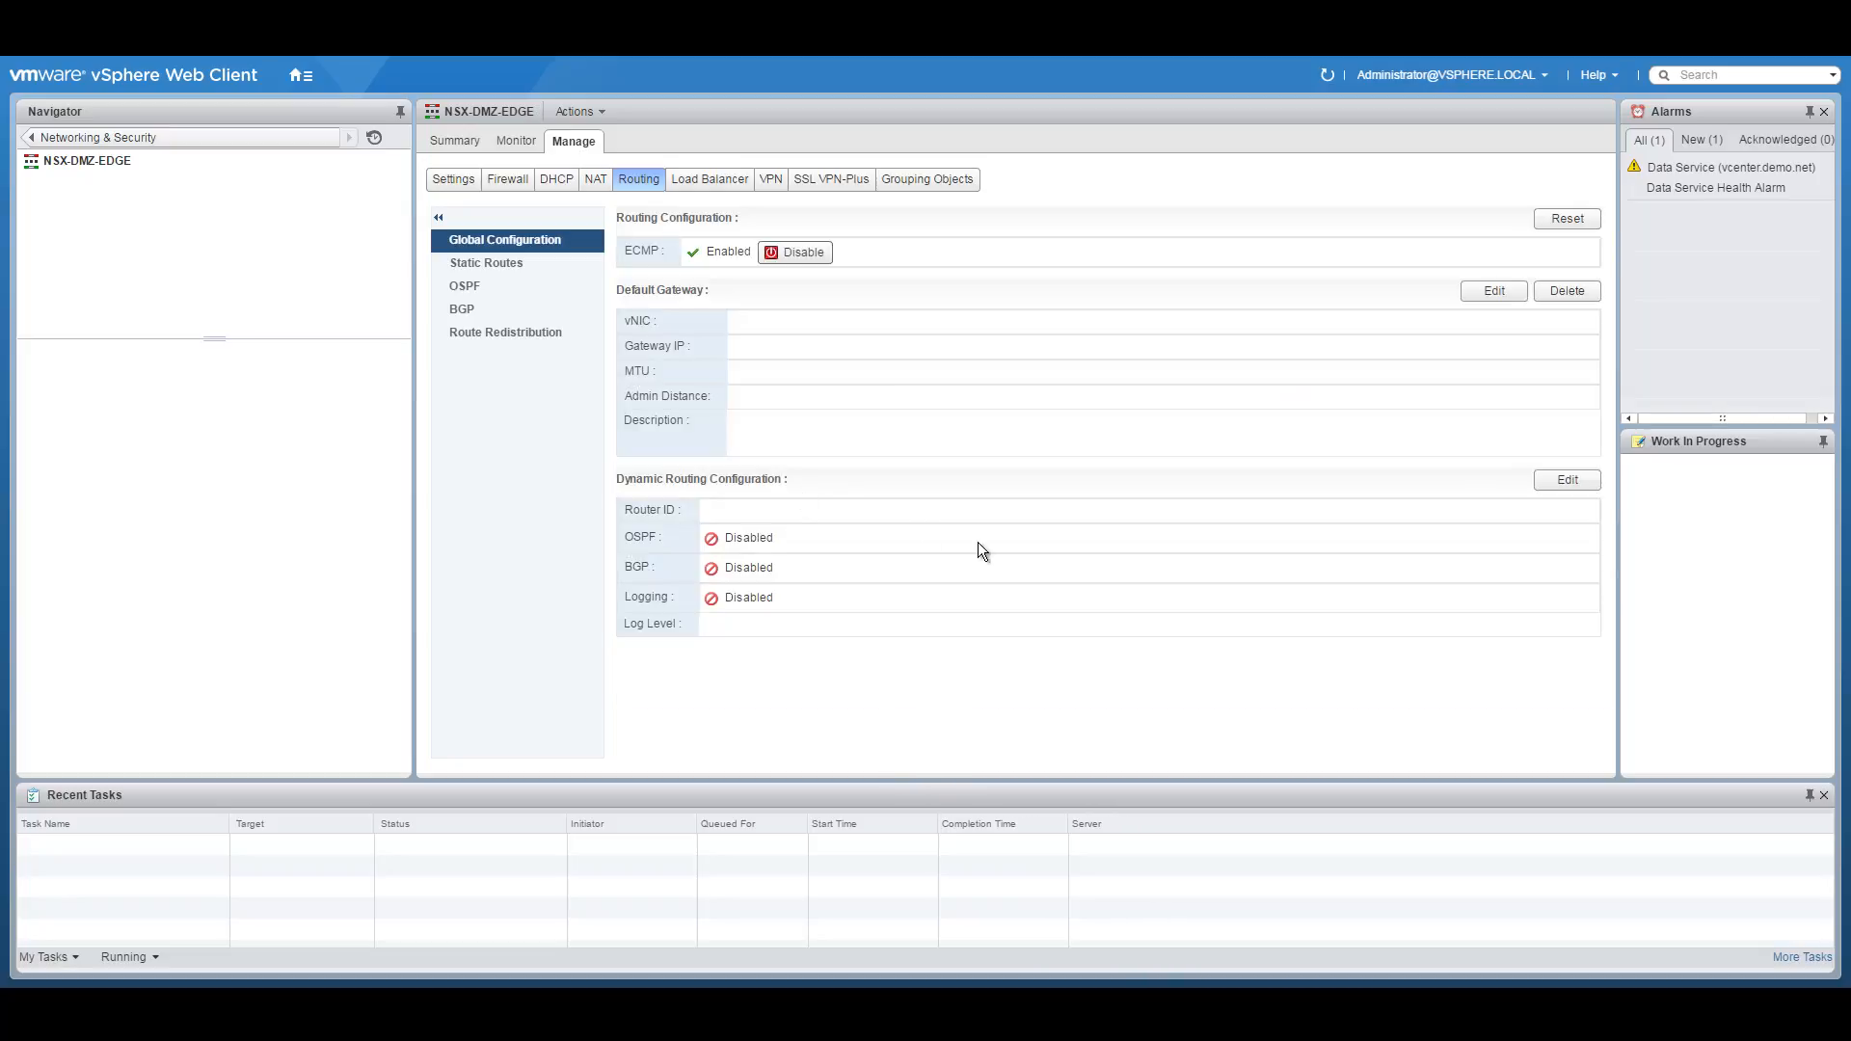
Keep Transit-Interface as the dynamic routing router ID (10.251.5.11) and publish.
left_click(1566, 480)
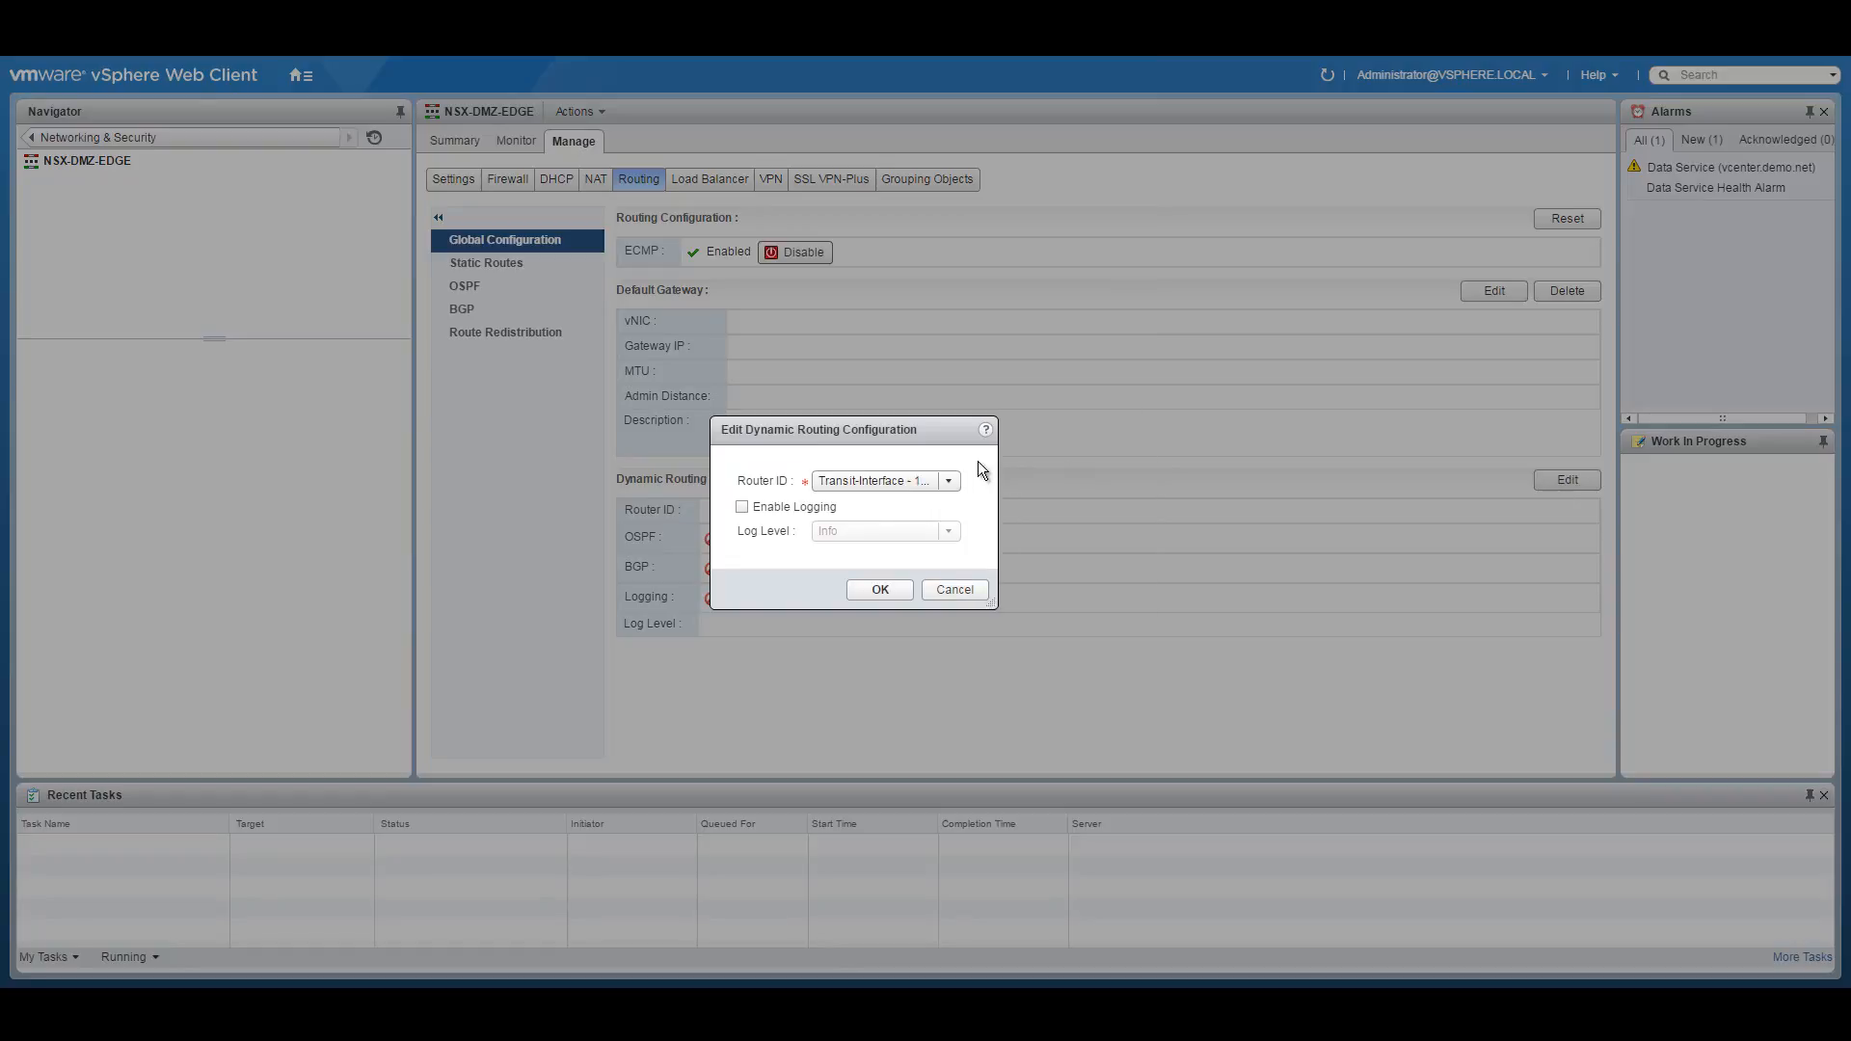
left_click(946, 481)
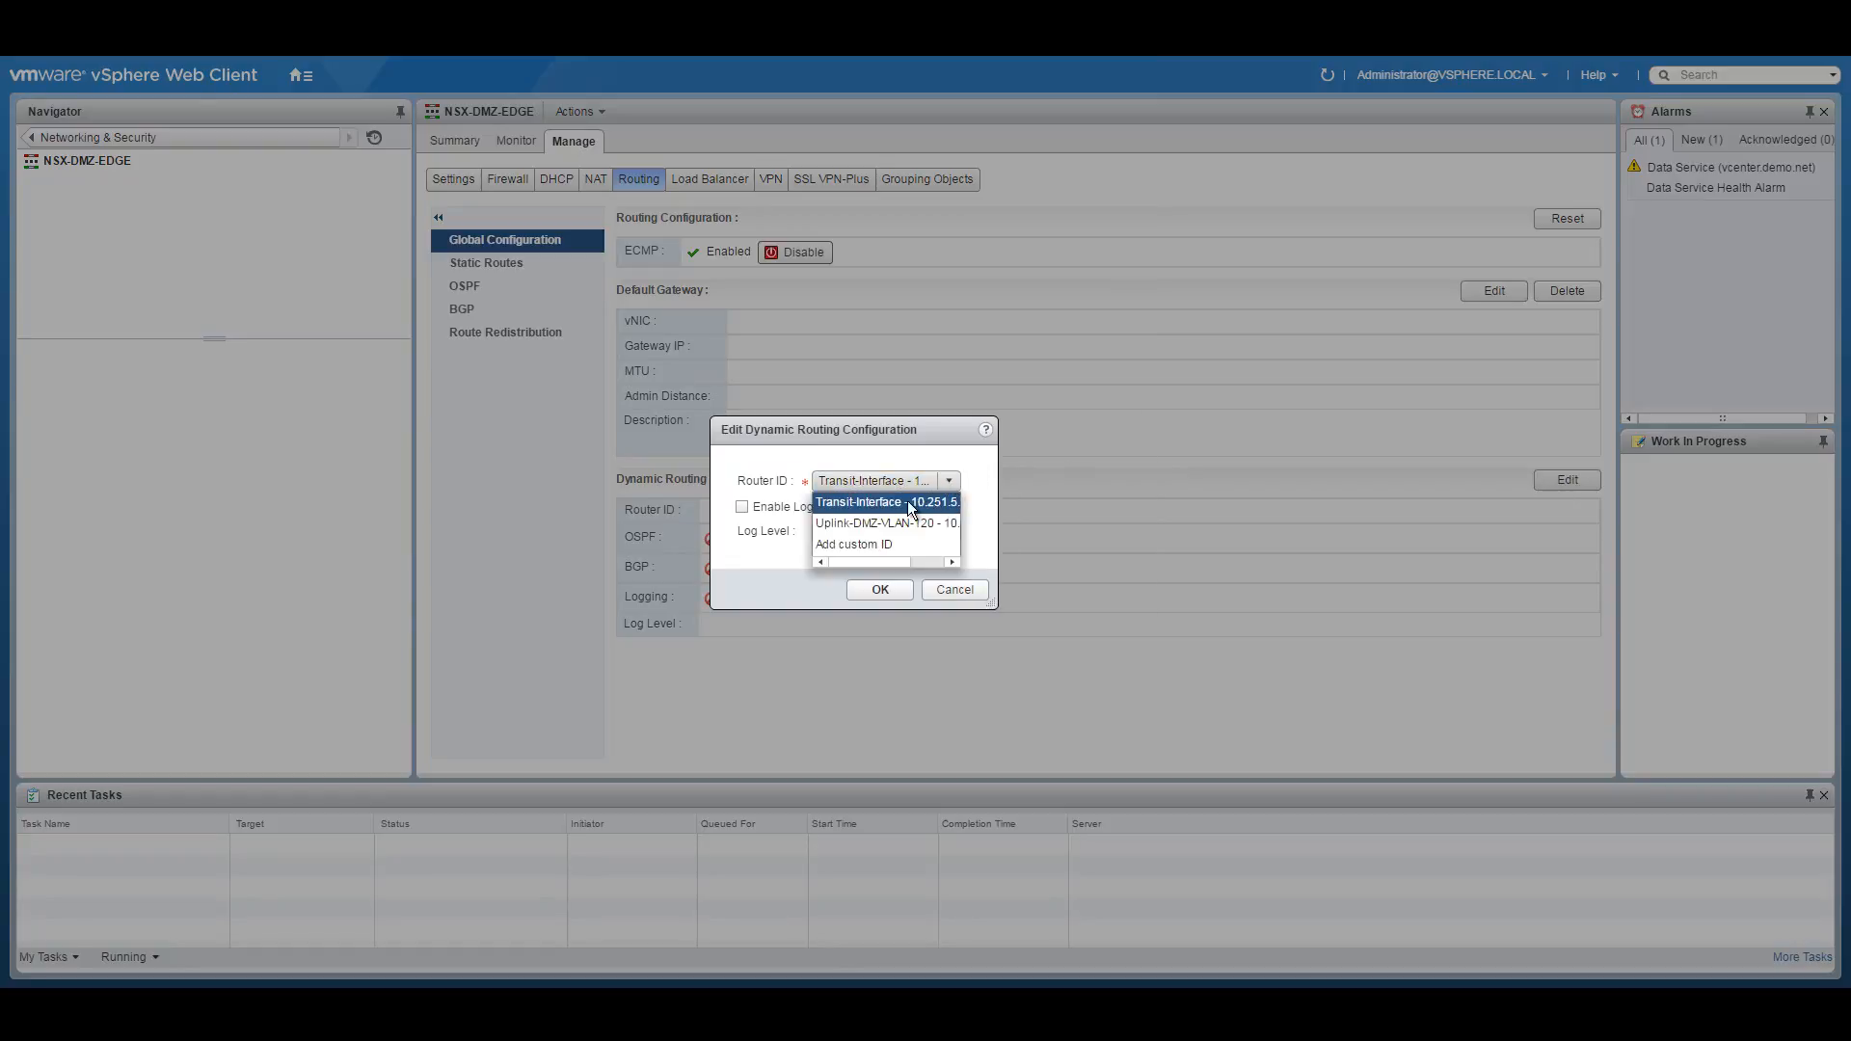
left_click(918, 501)
left_click(885, 587)
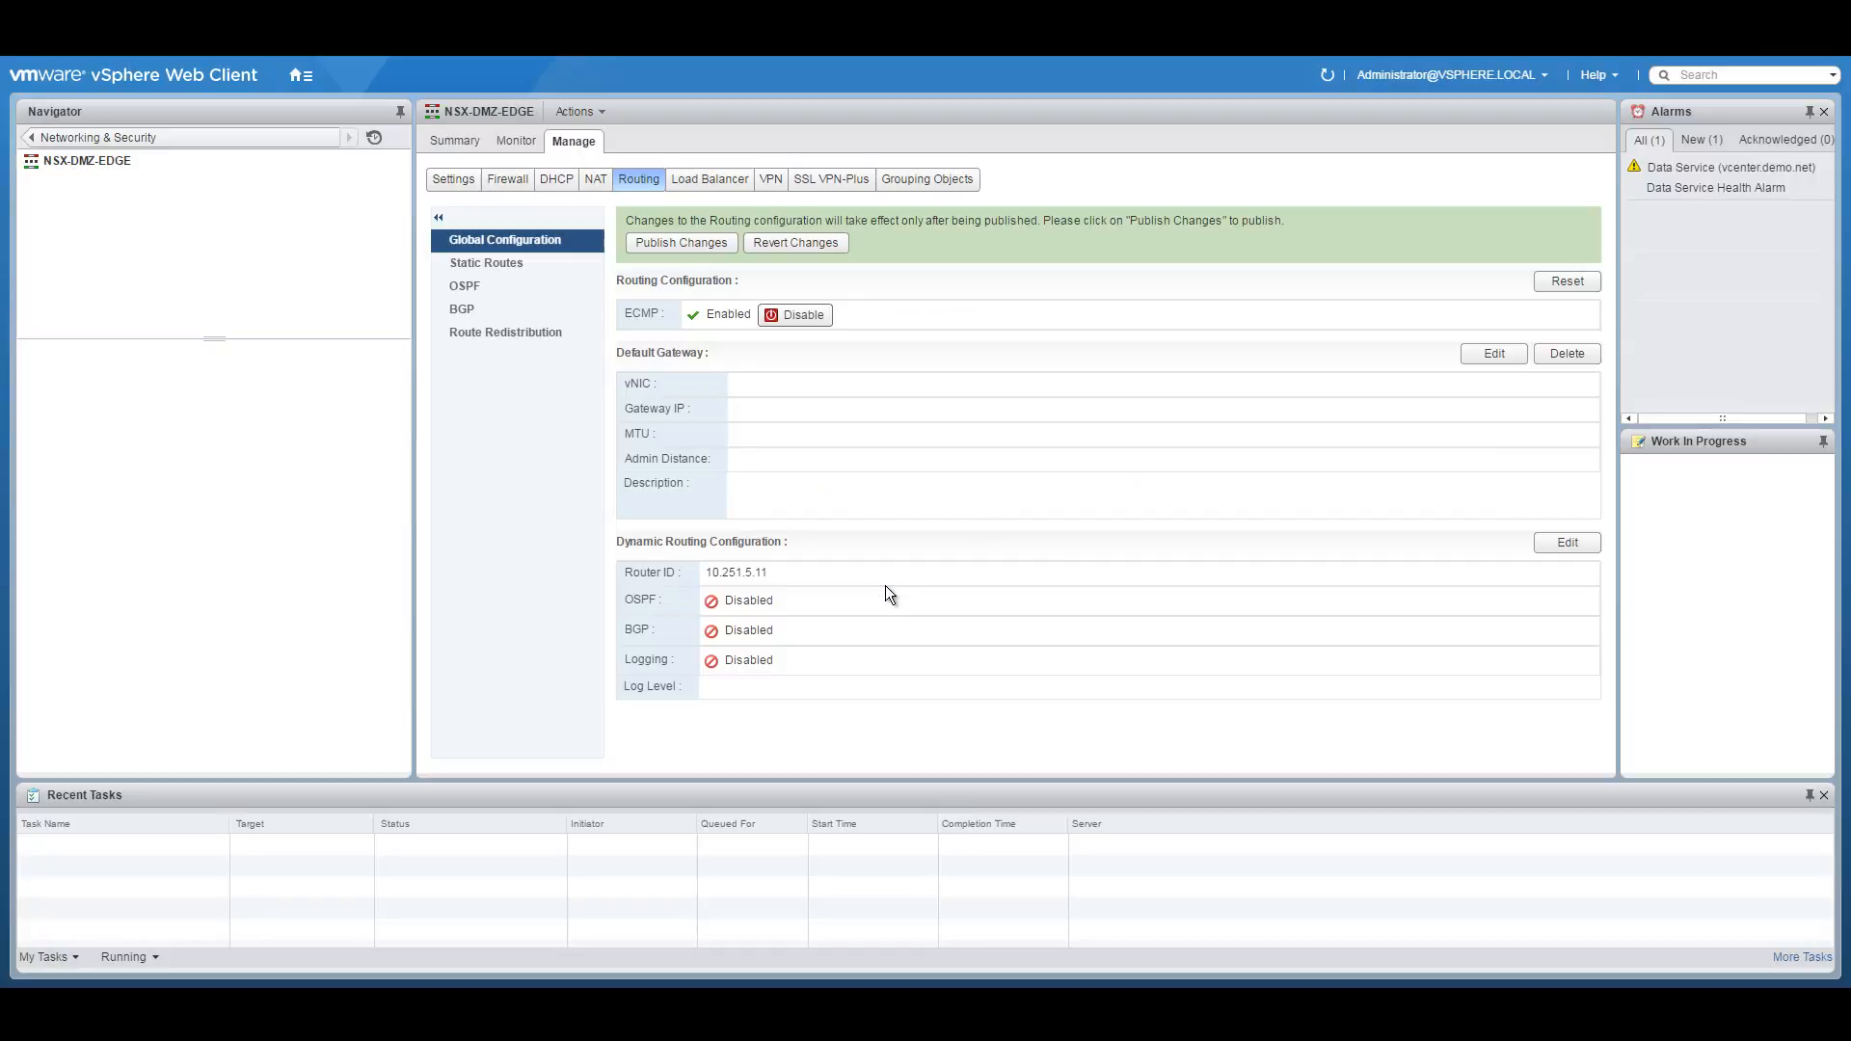
left_click(664, 246)
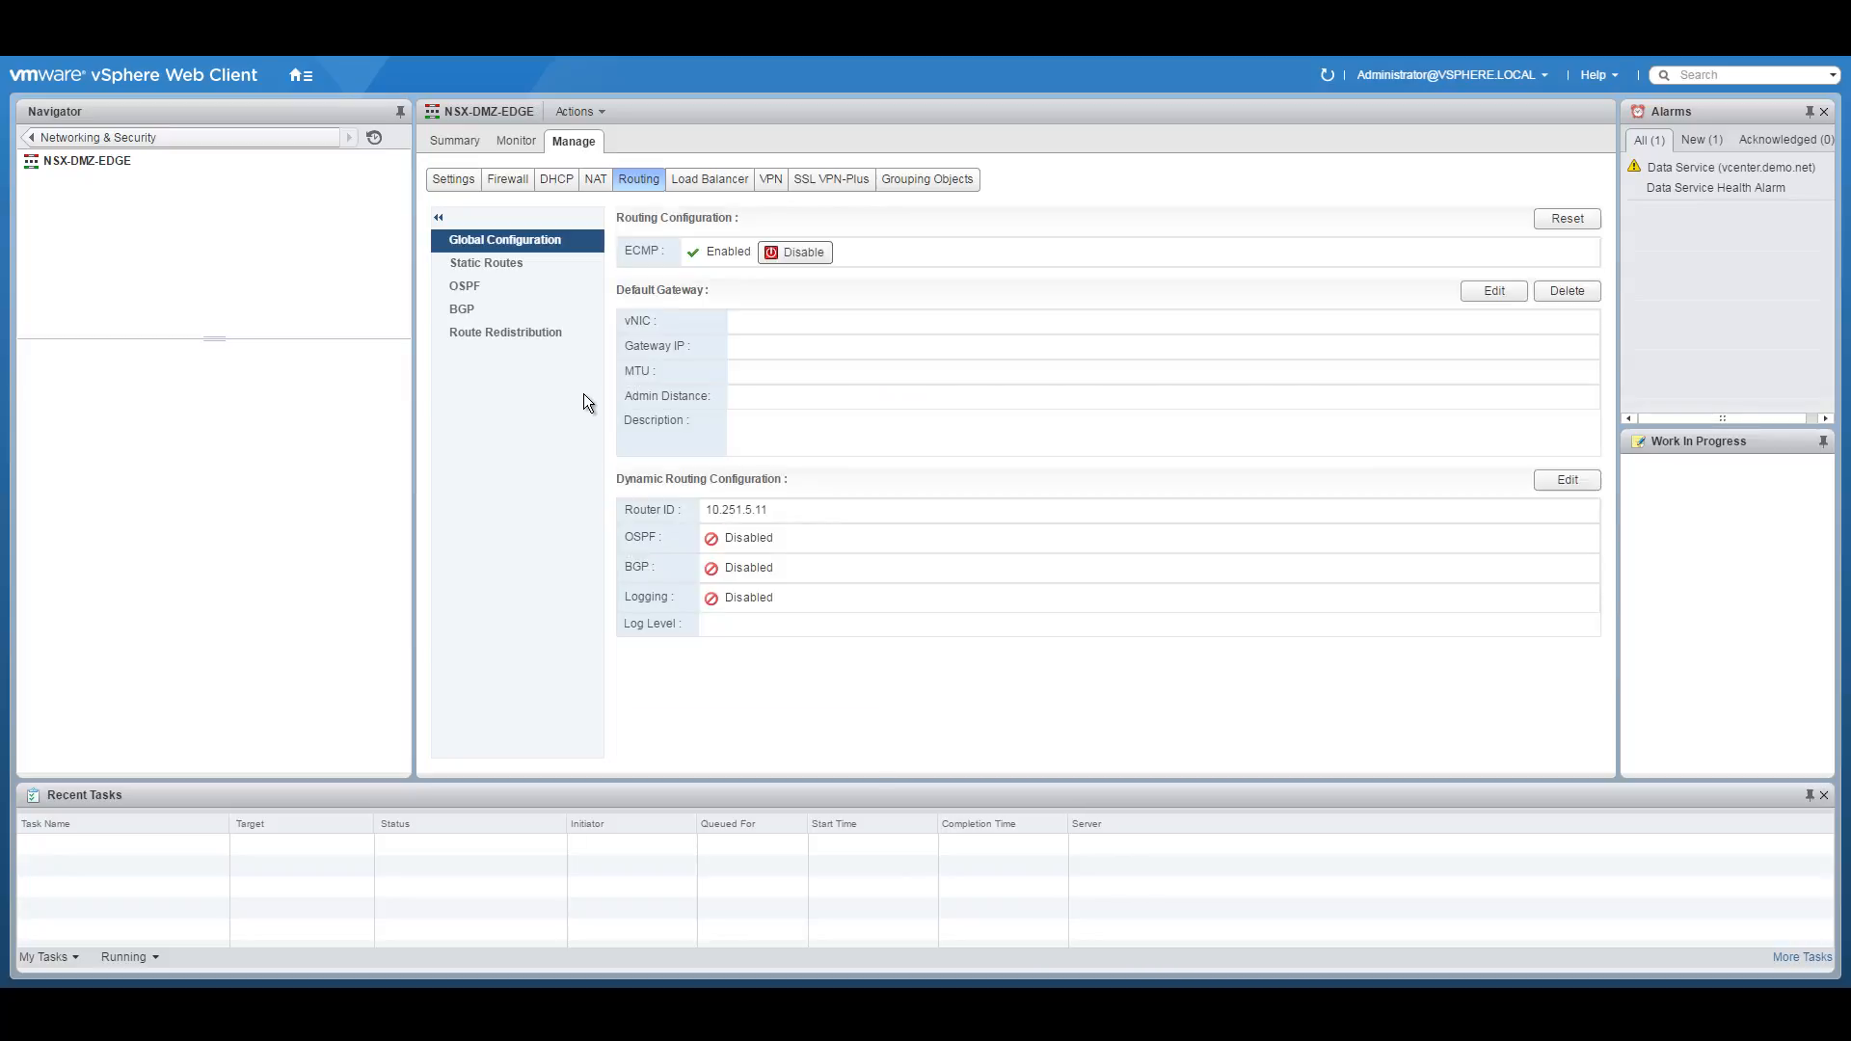
left_click(473, 313)
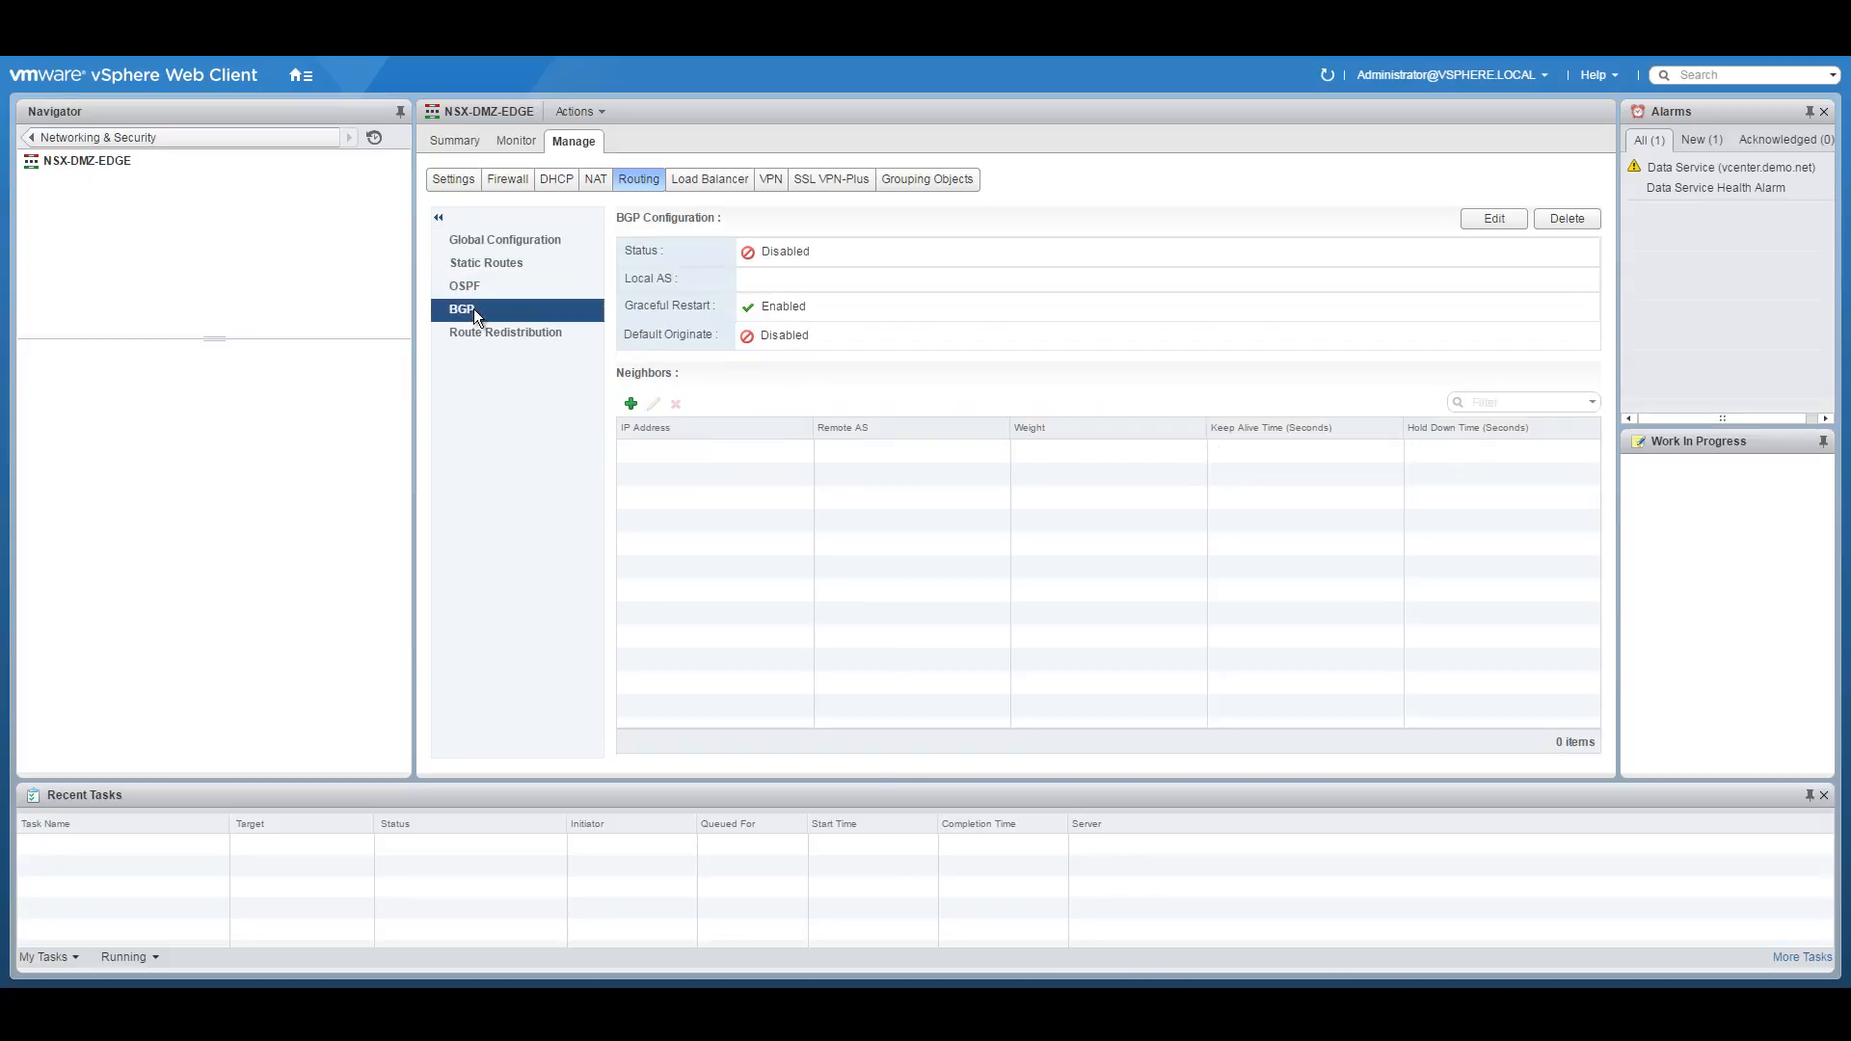
Enable BGP on NSX-DMZ-EDGE with local AS 65255.
left_click(1494, 220)
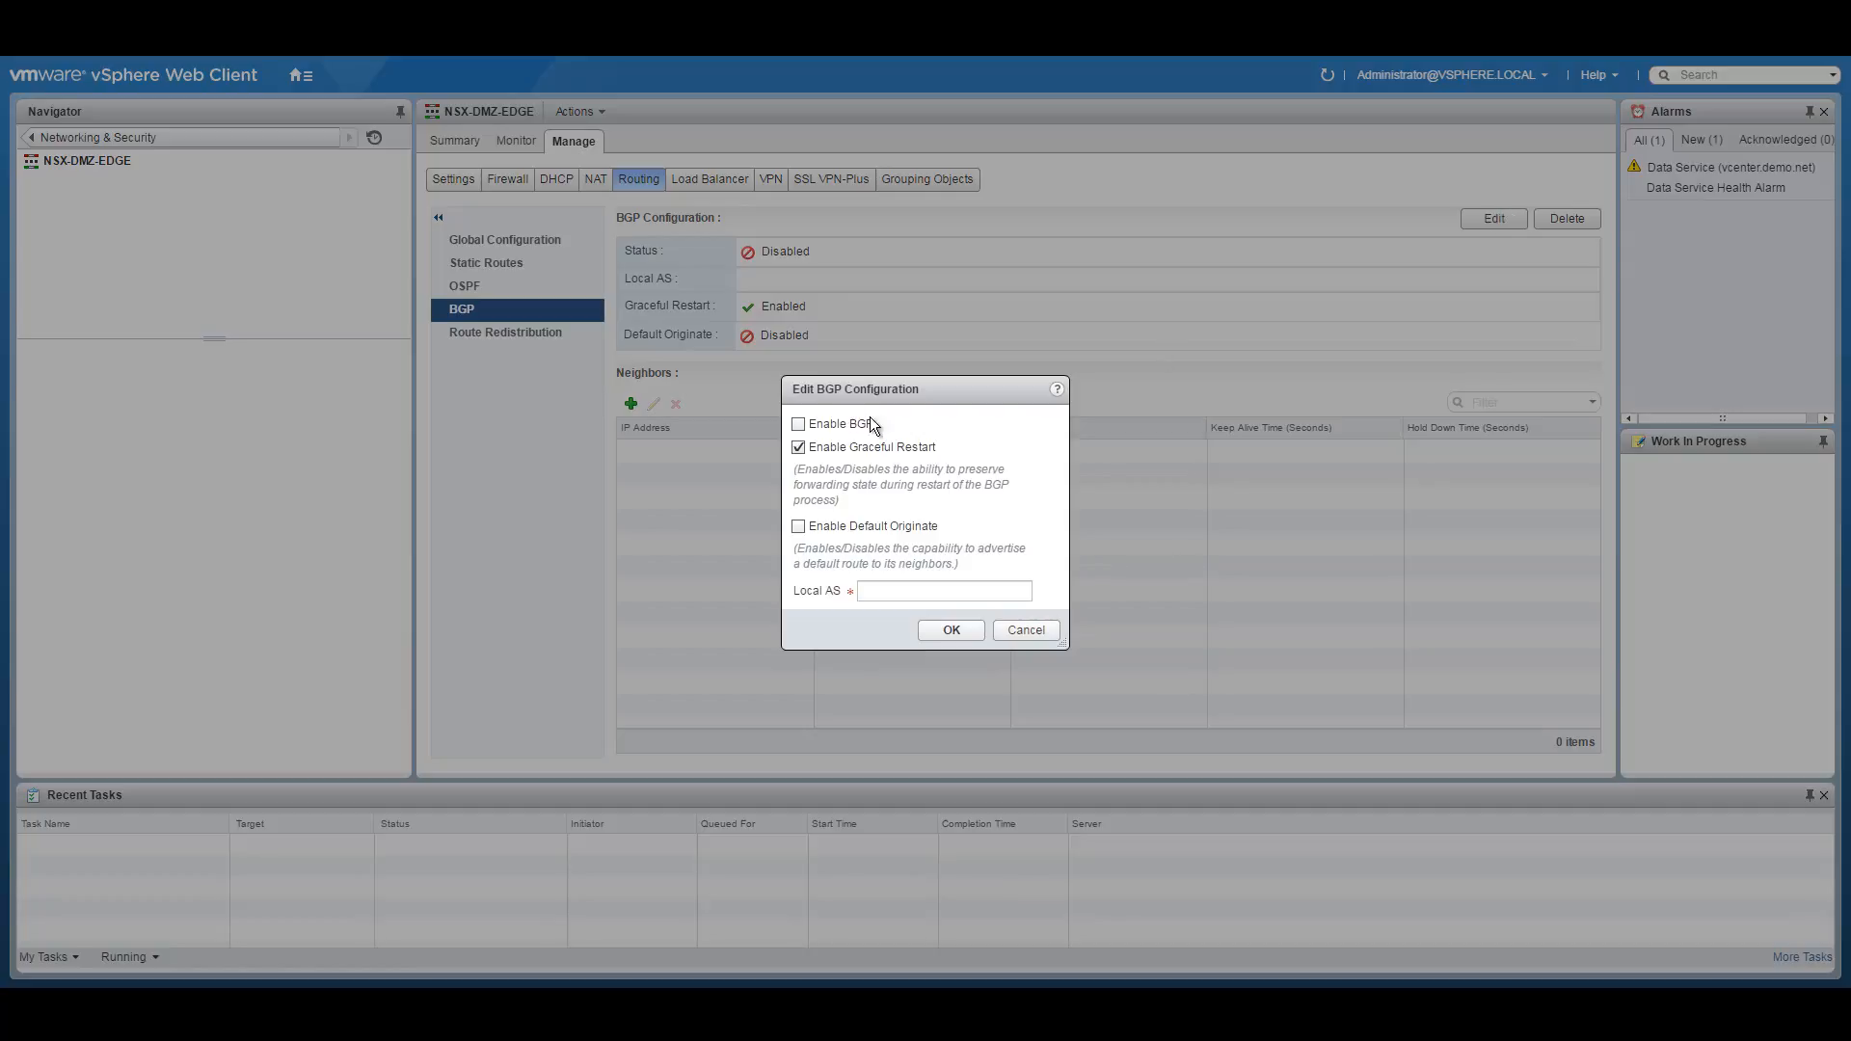
left_click(829, 429)
left_click(882, 590)
type("65255")
left_click(968, 628)
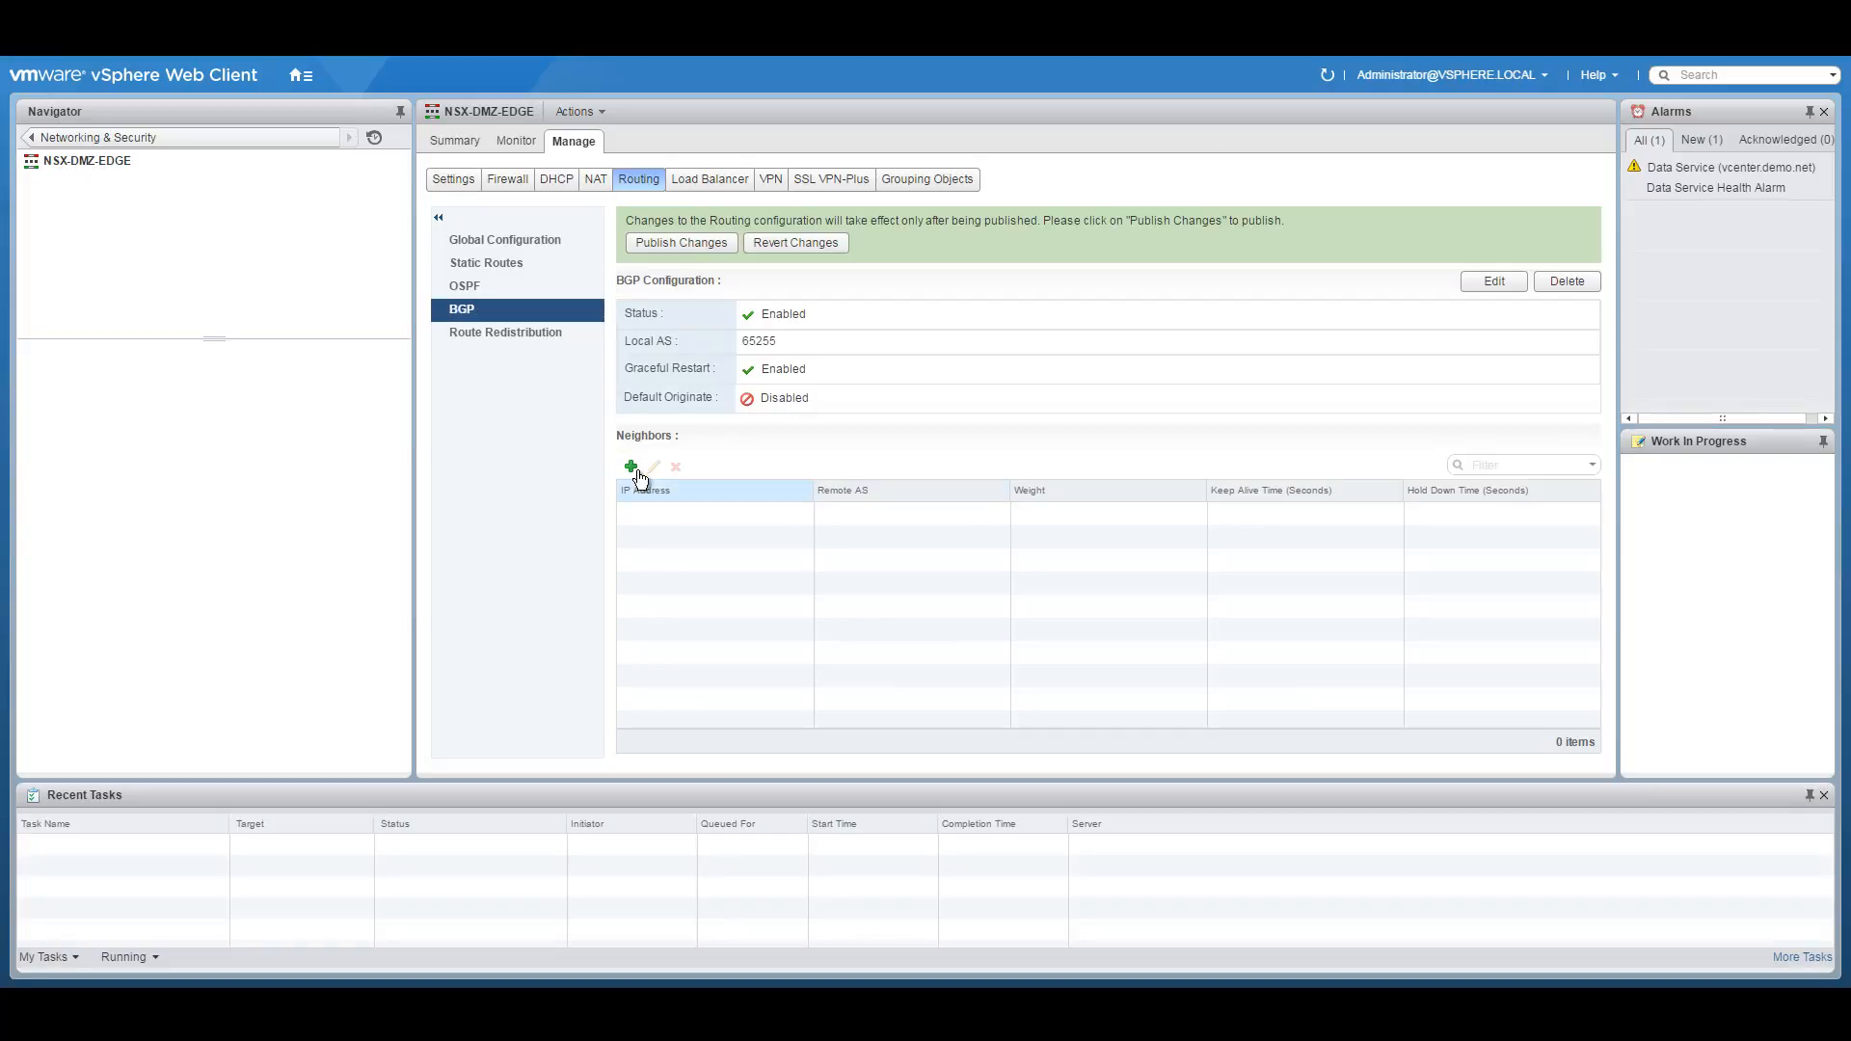
Start a new BGP neighbour and copy the DMZ transit address from the network diagram.
left_click(630, 467)
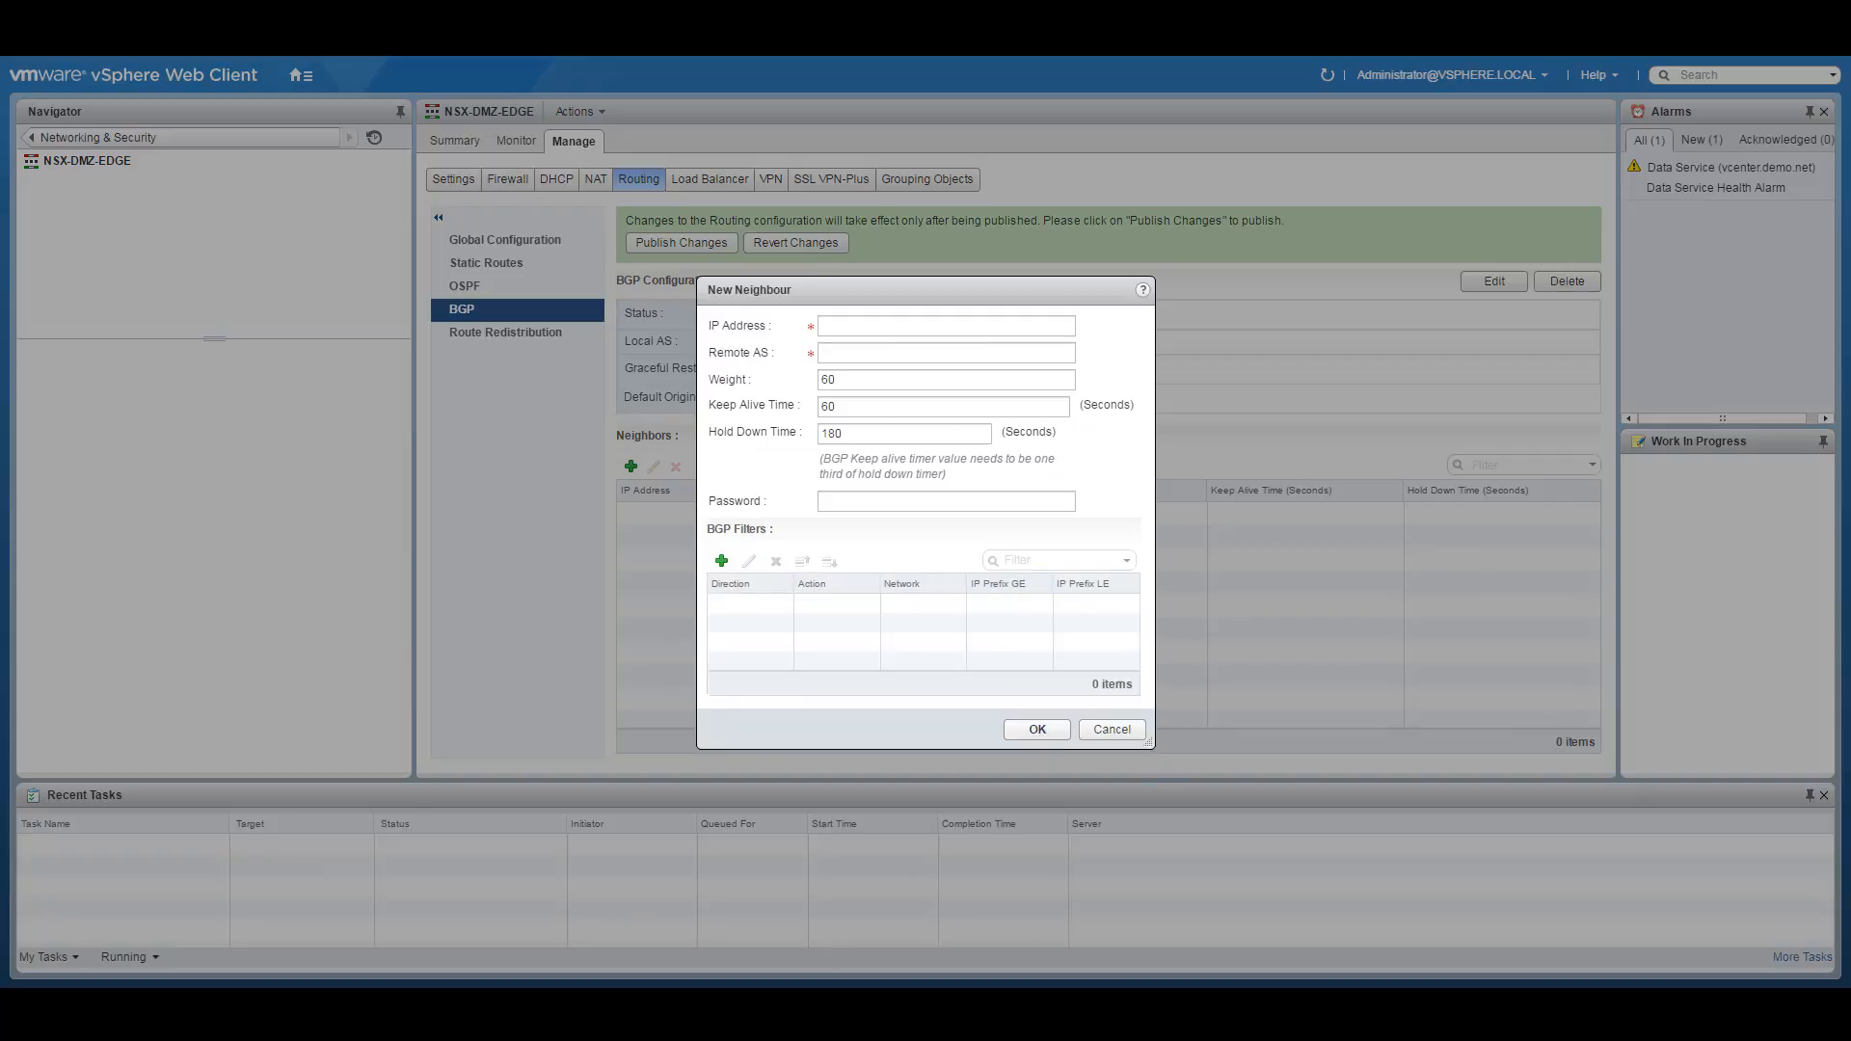
left_click(769, 1008)
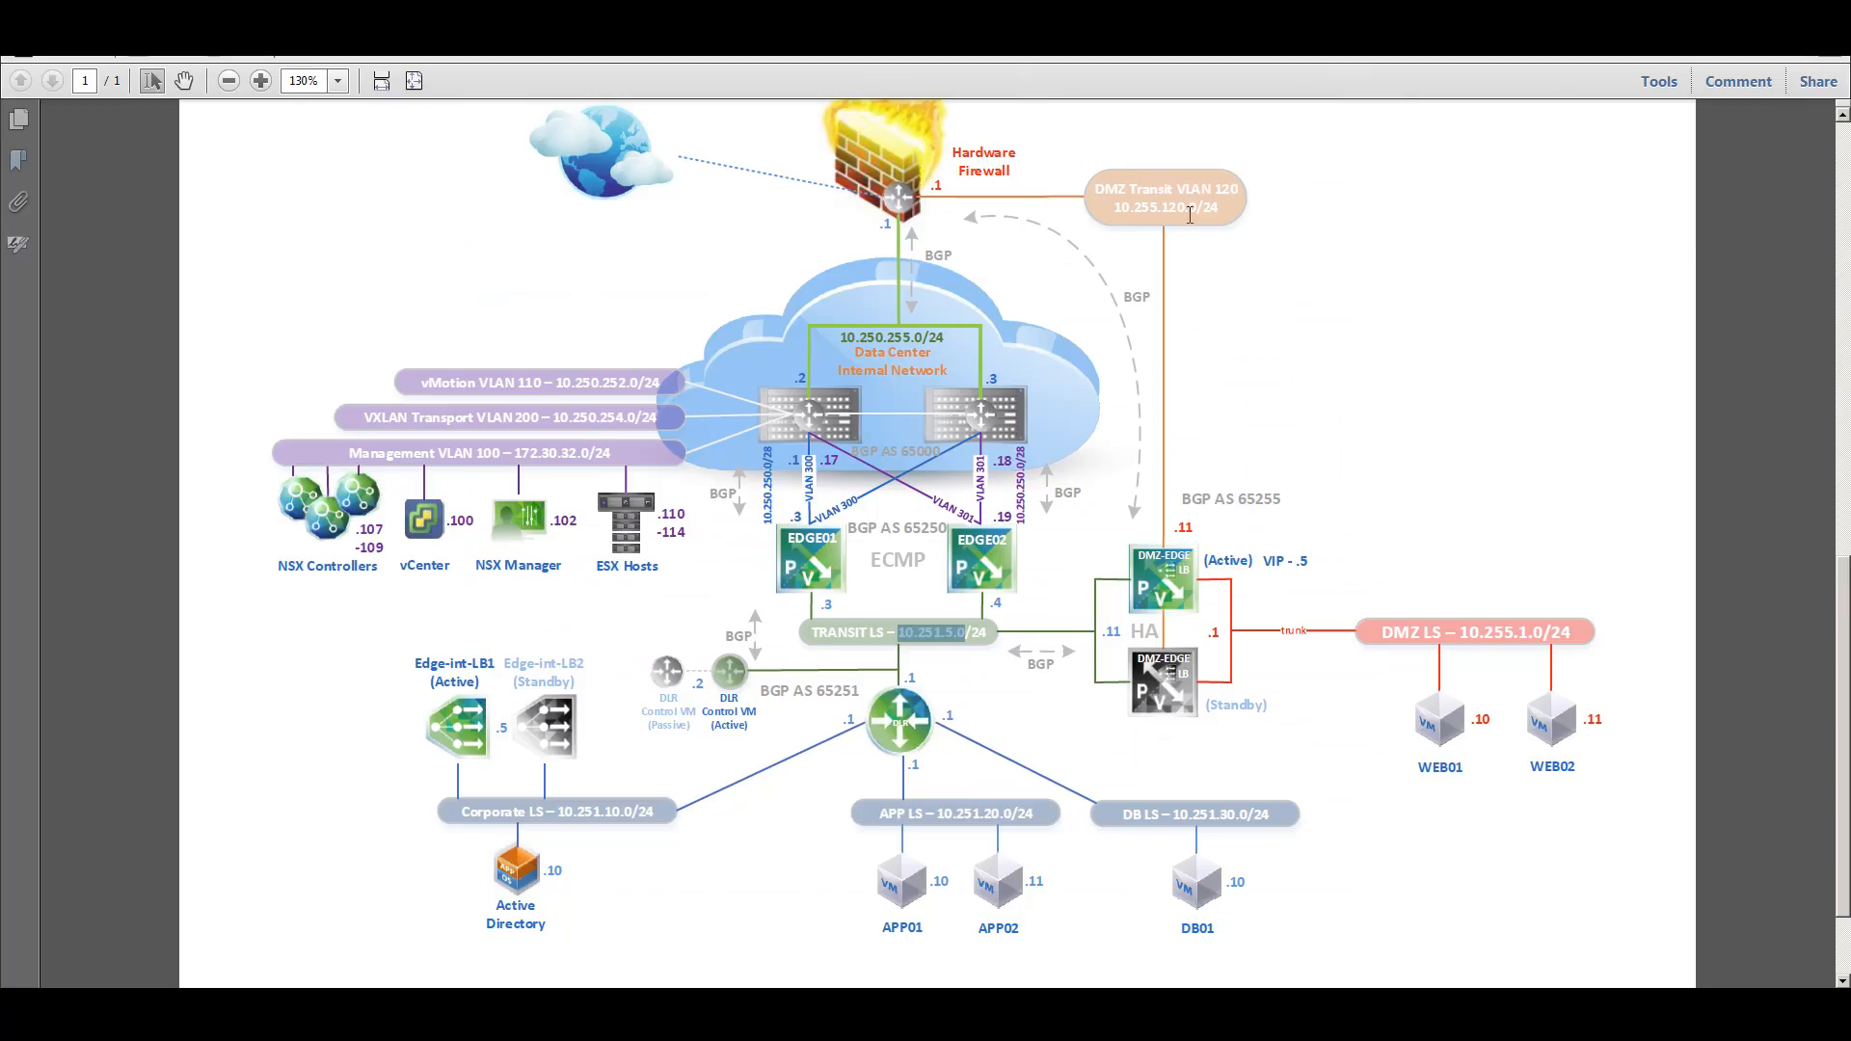
left_click_drag(1116, 207, 1201, 207)
right_click(1191, 217)
left_click(1209, 220)
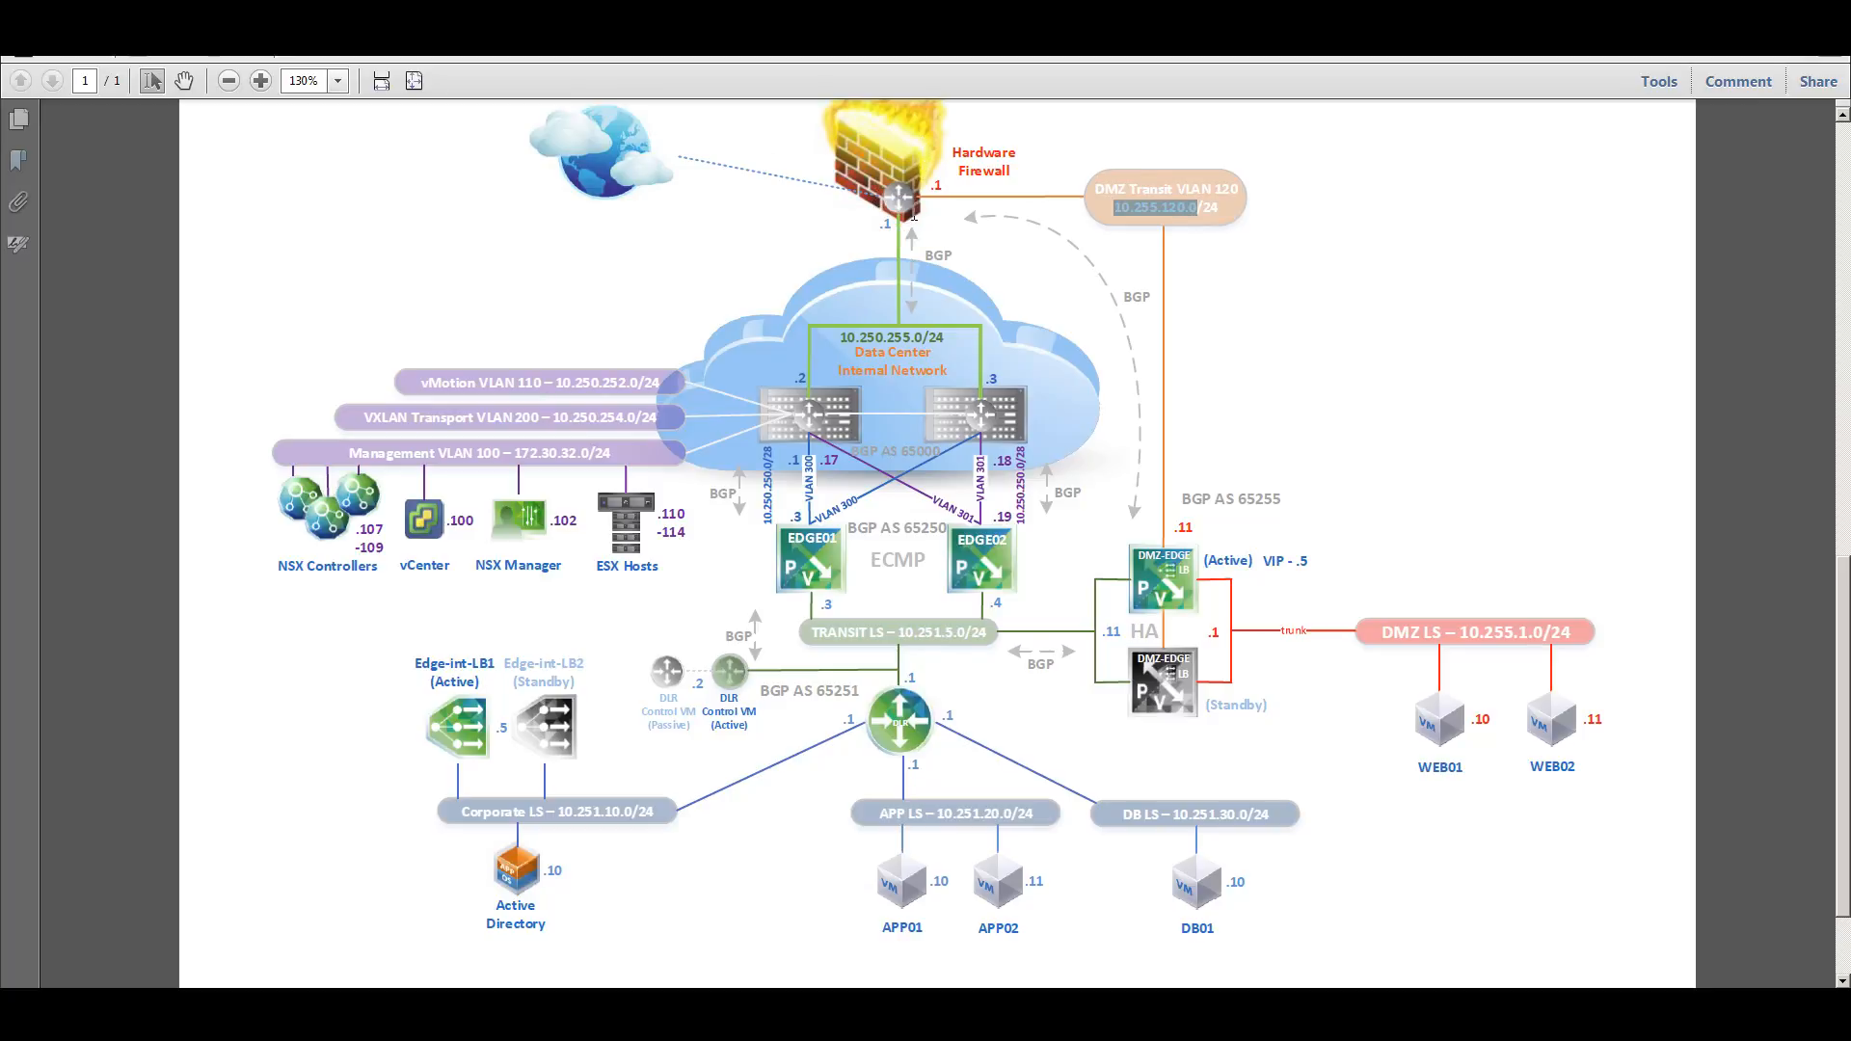
key("alt+Tab")
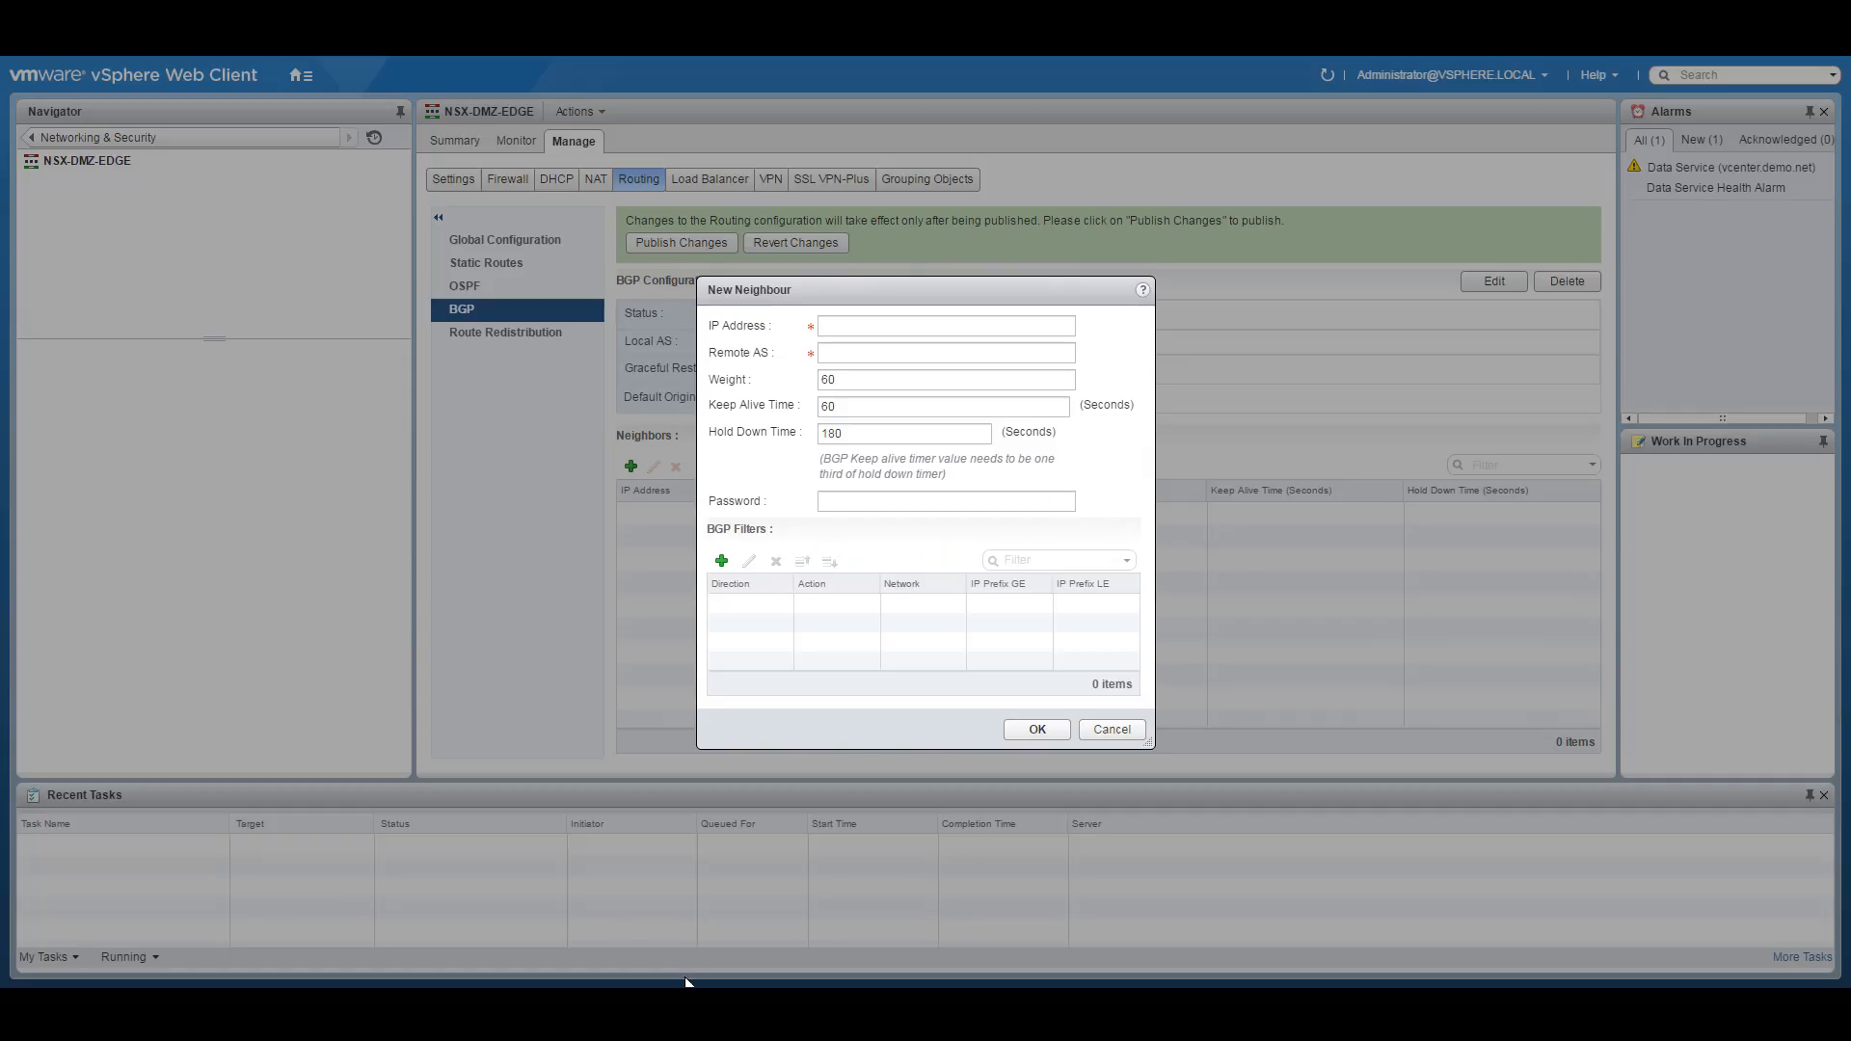
Fill the neighbour as 10.255.120.1, remote AS 65255, keep-alive 3 and hold-down 10 seconds.
left_click(880, 330)
key("ctrl+v")
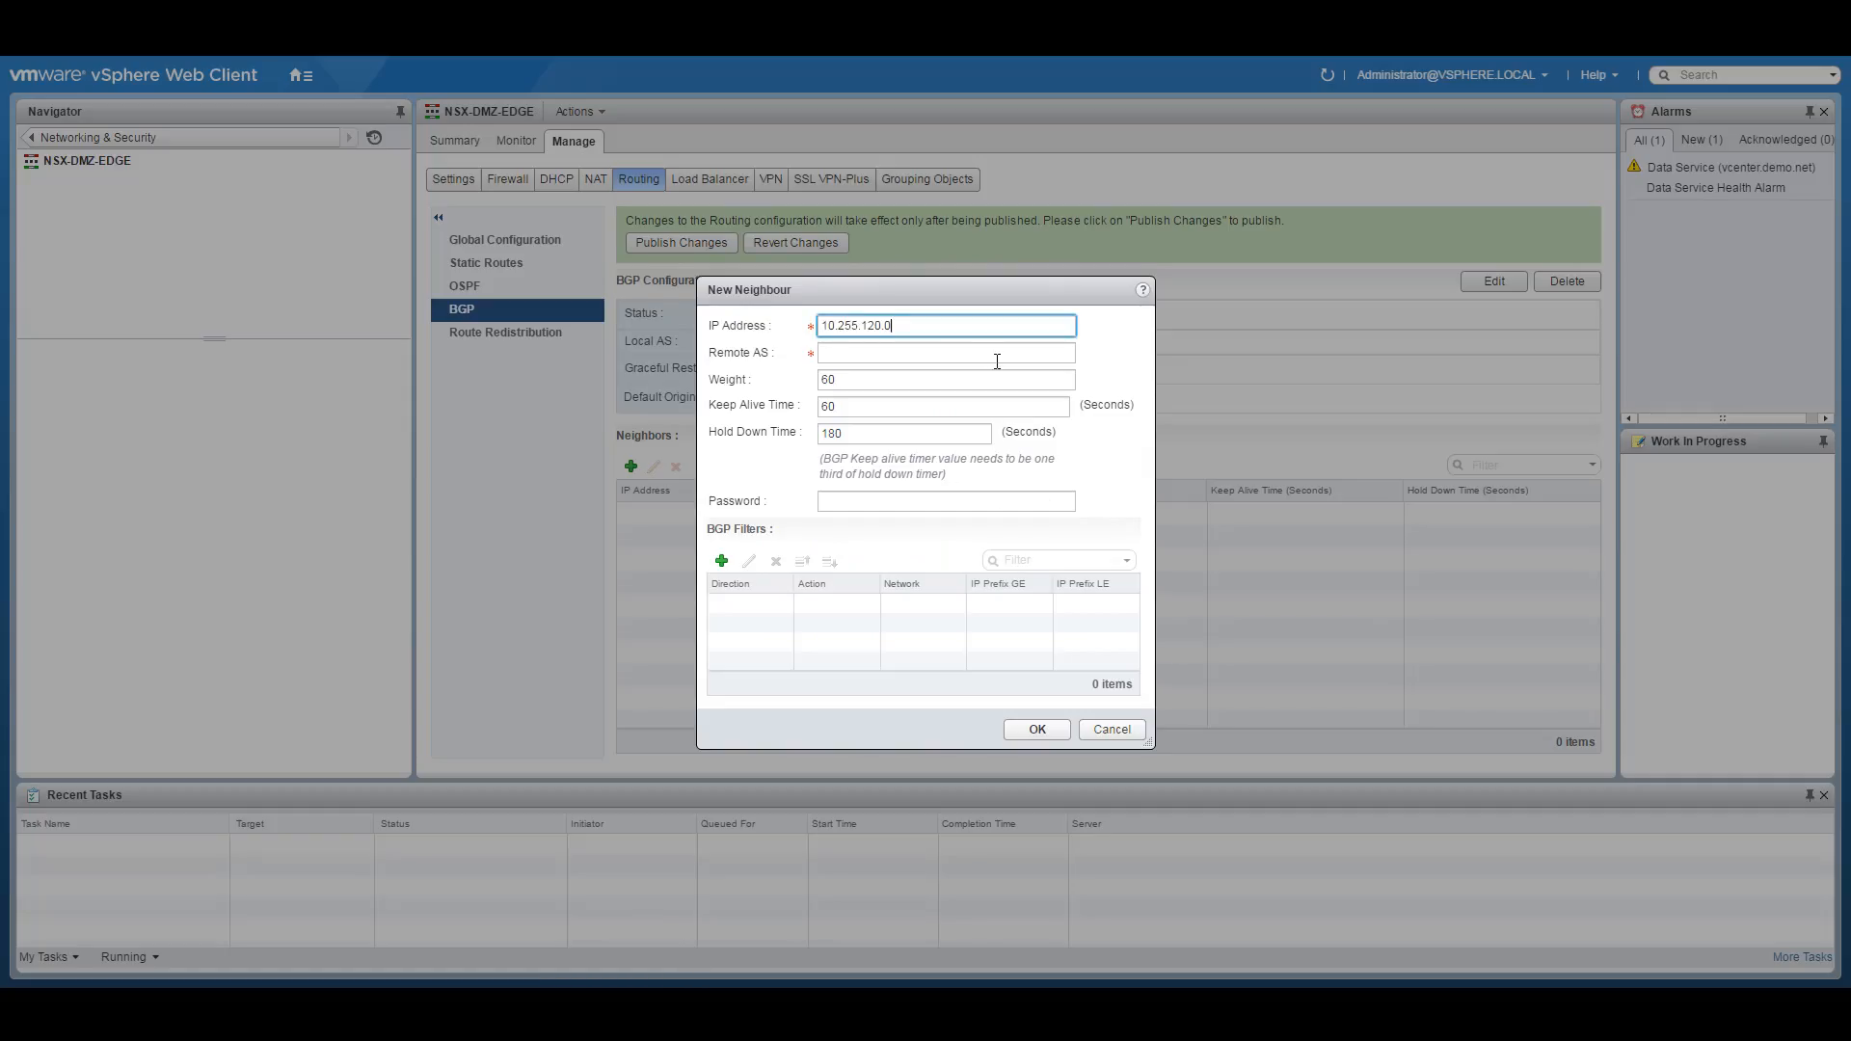
left_click(997, 361)
type("65255")
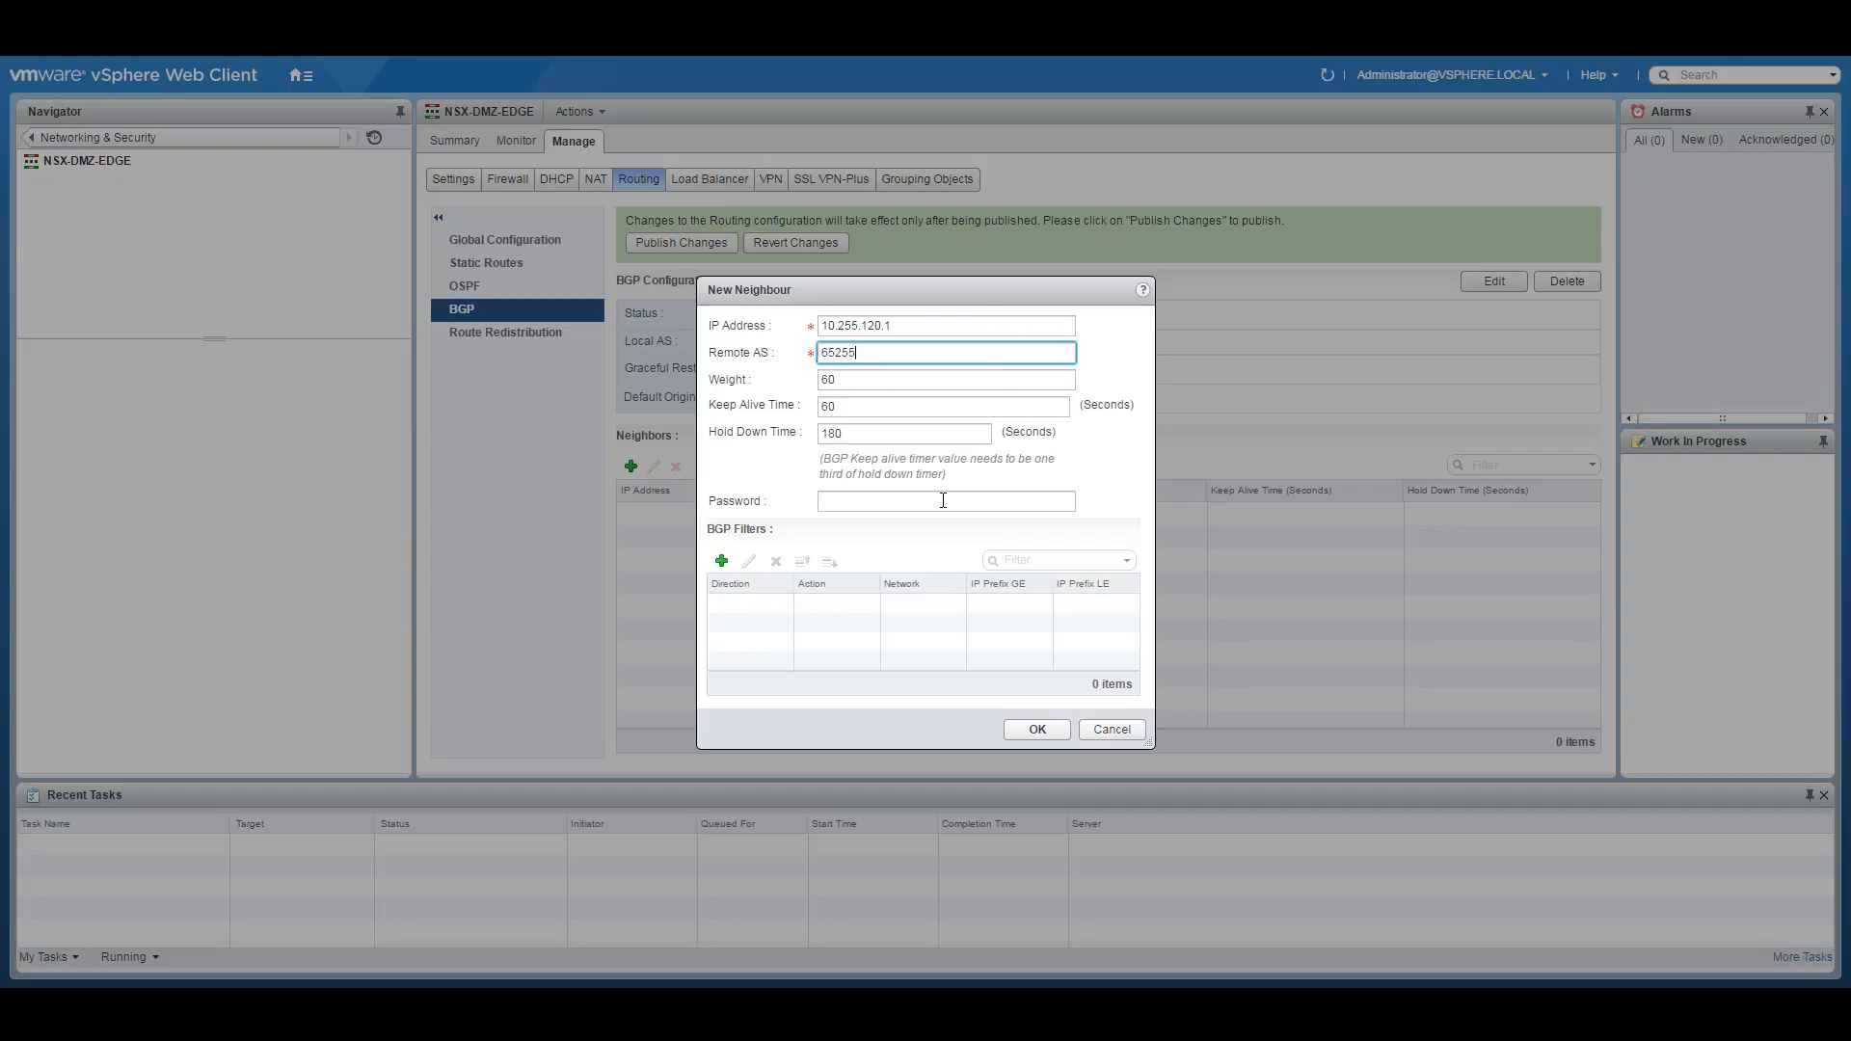
key("Tab")
key("Tab")
type("3")
key("Tab")
type("10")
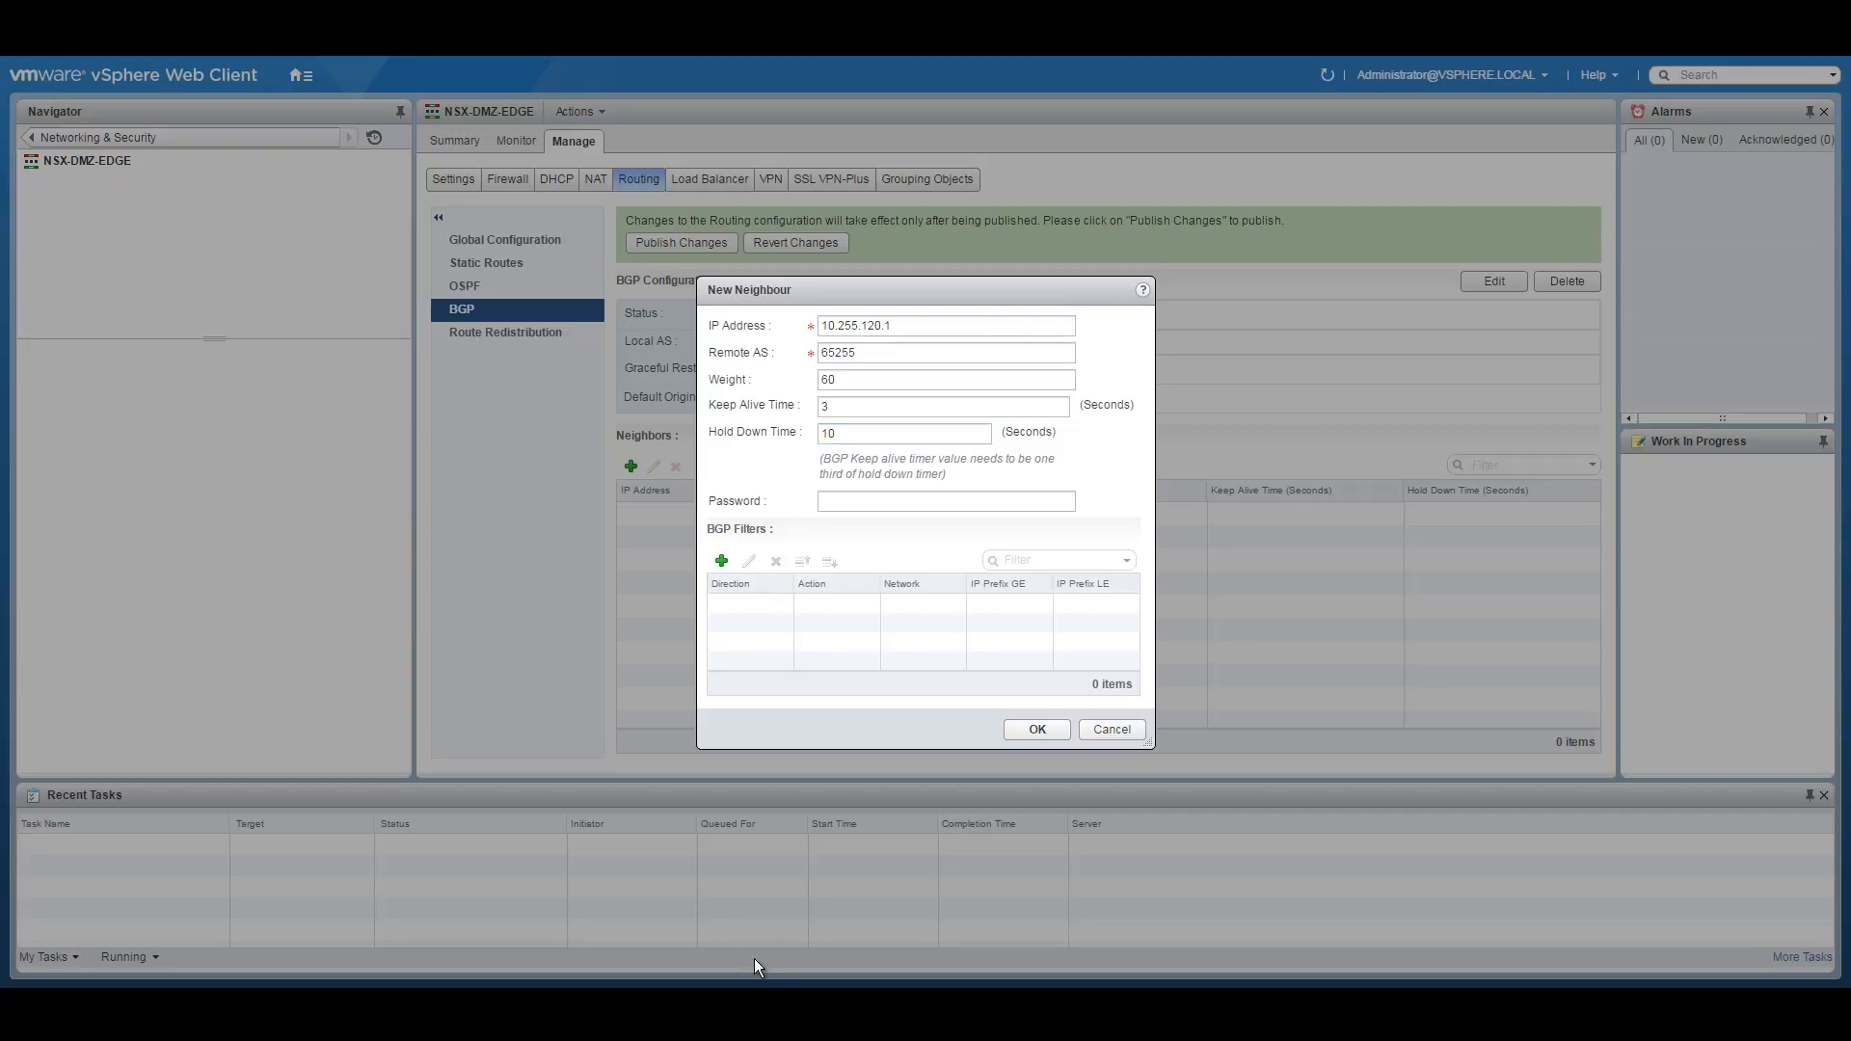
key("alt+Tab")
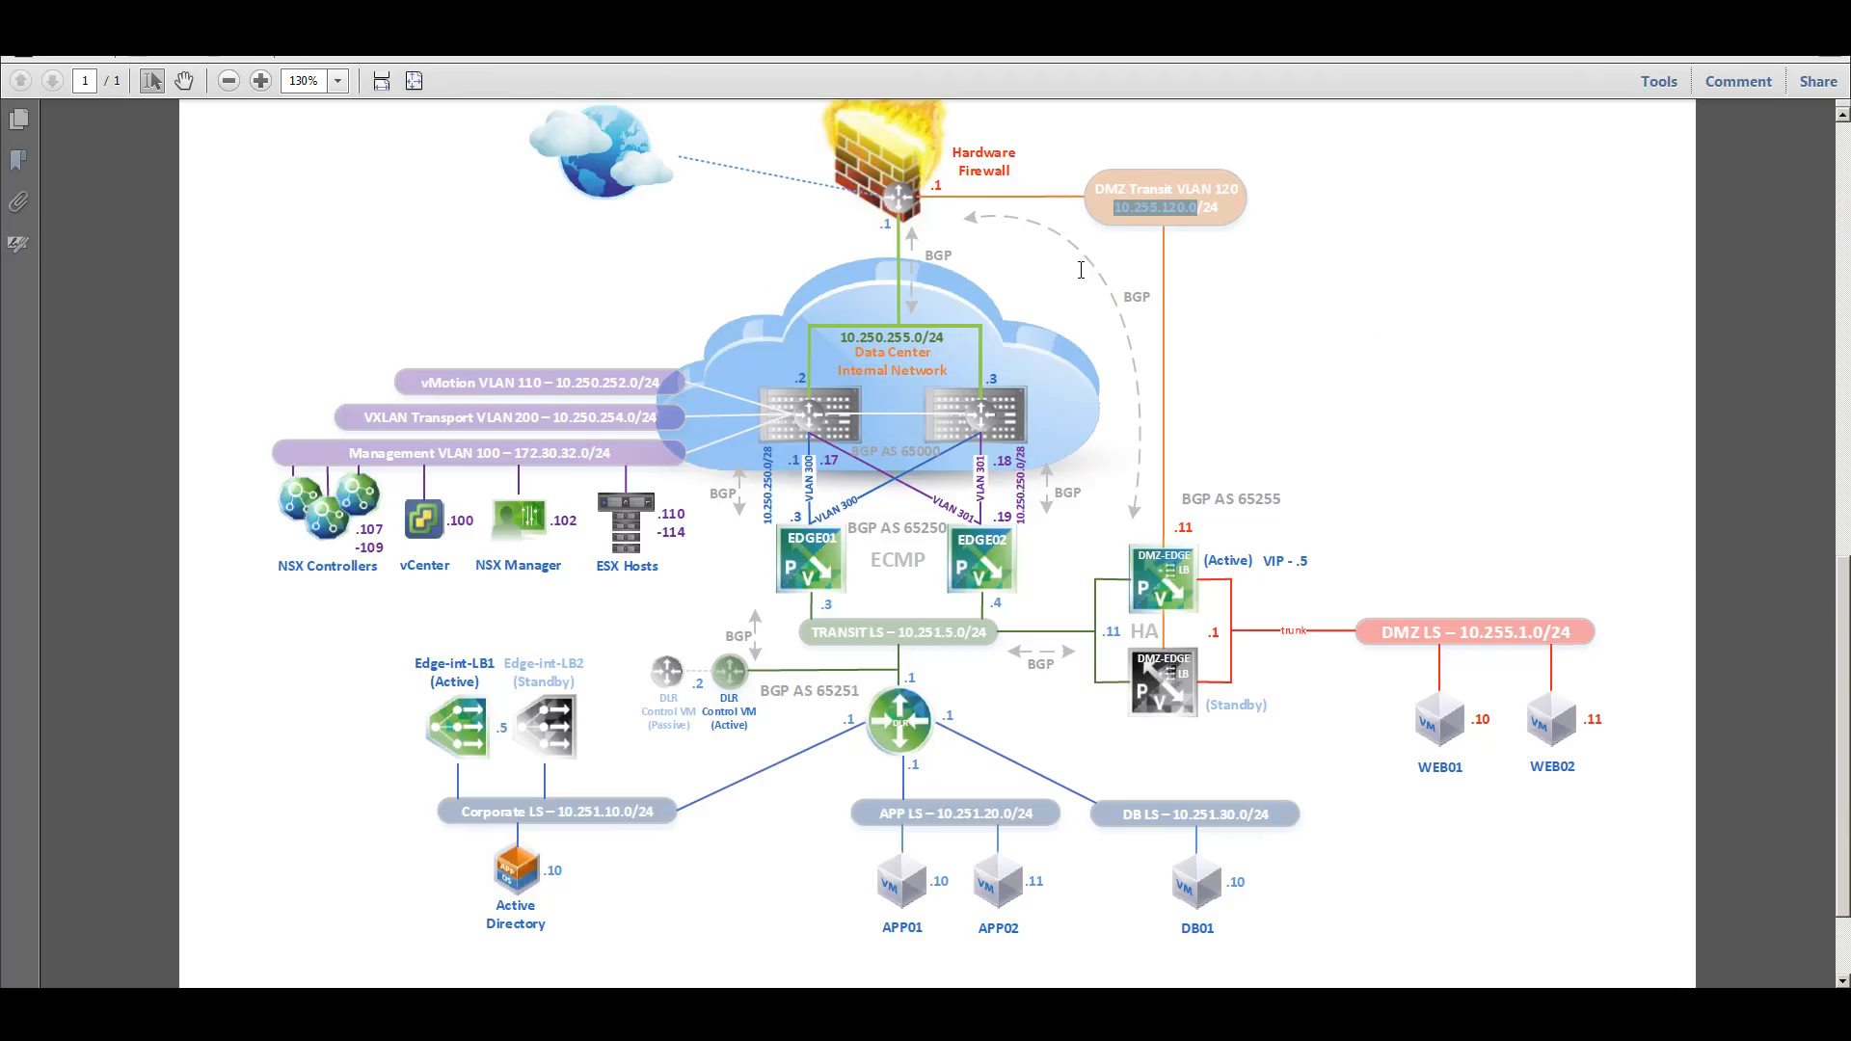
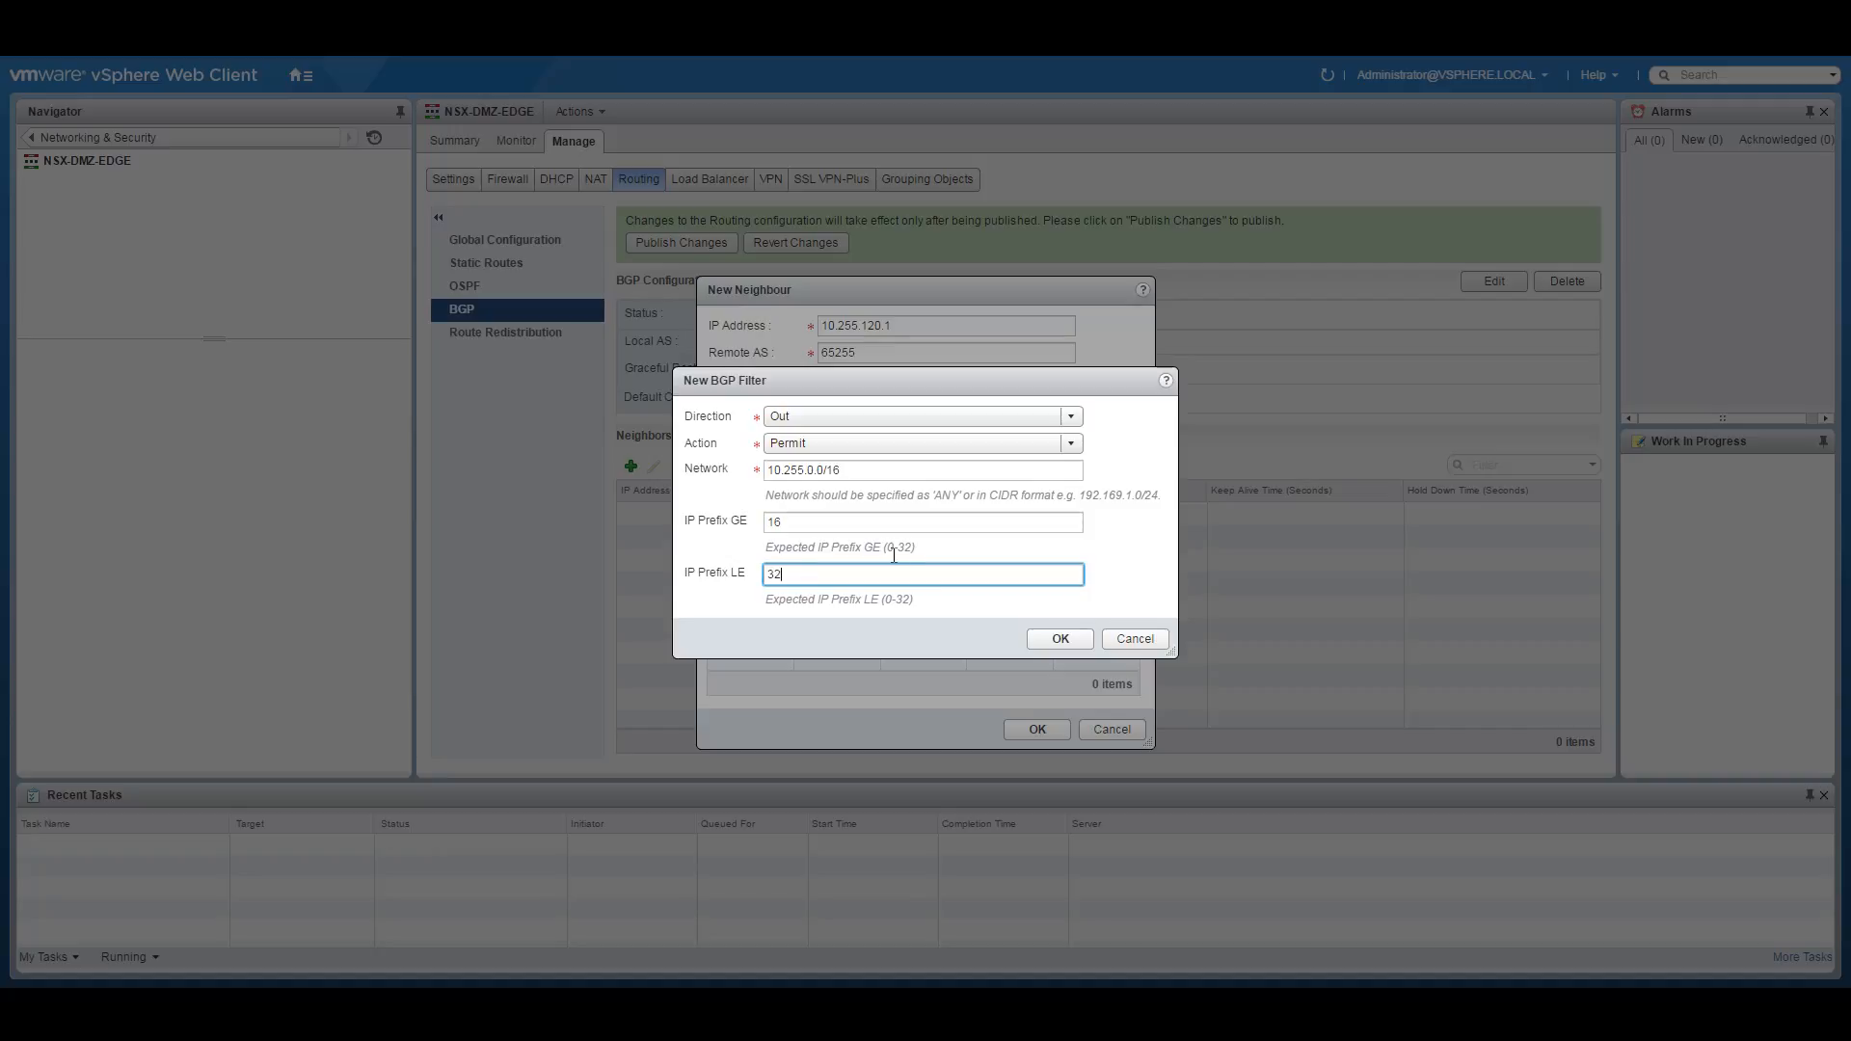
Add outbound filters Permit 10.255.0.0/16 and Deny ANY, then save neighbour 10.255.120.1.
left_click(1062, 639)
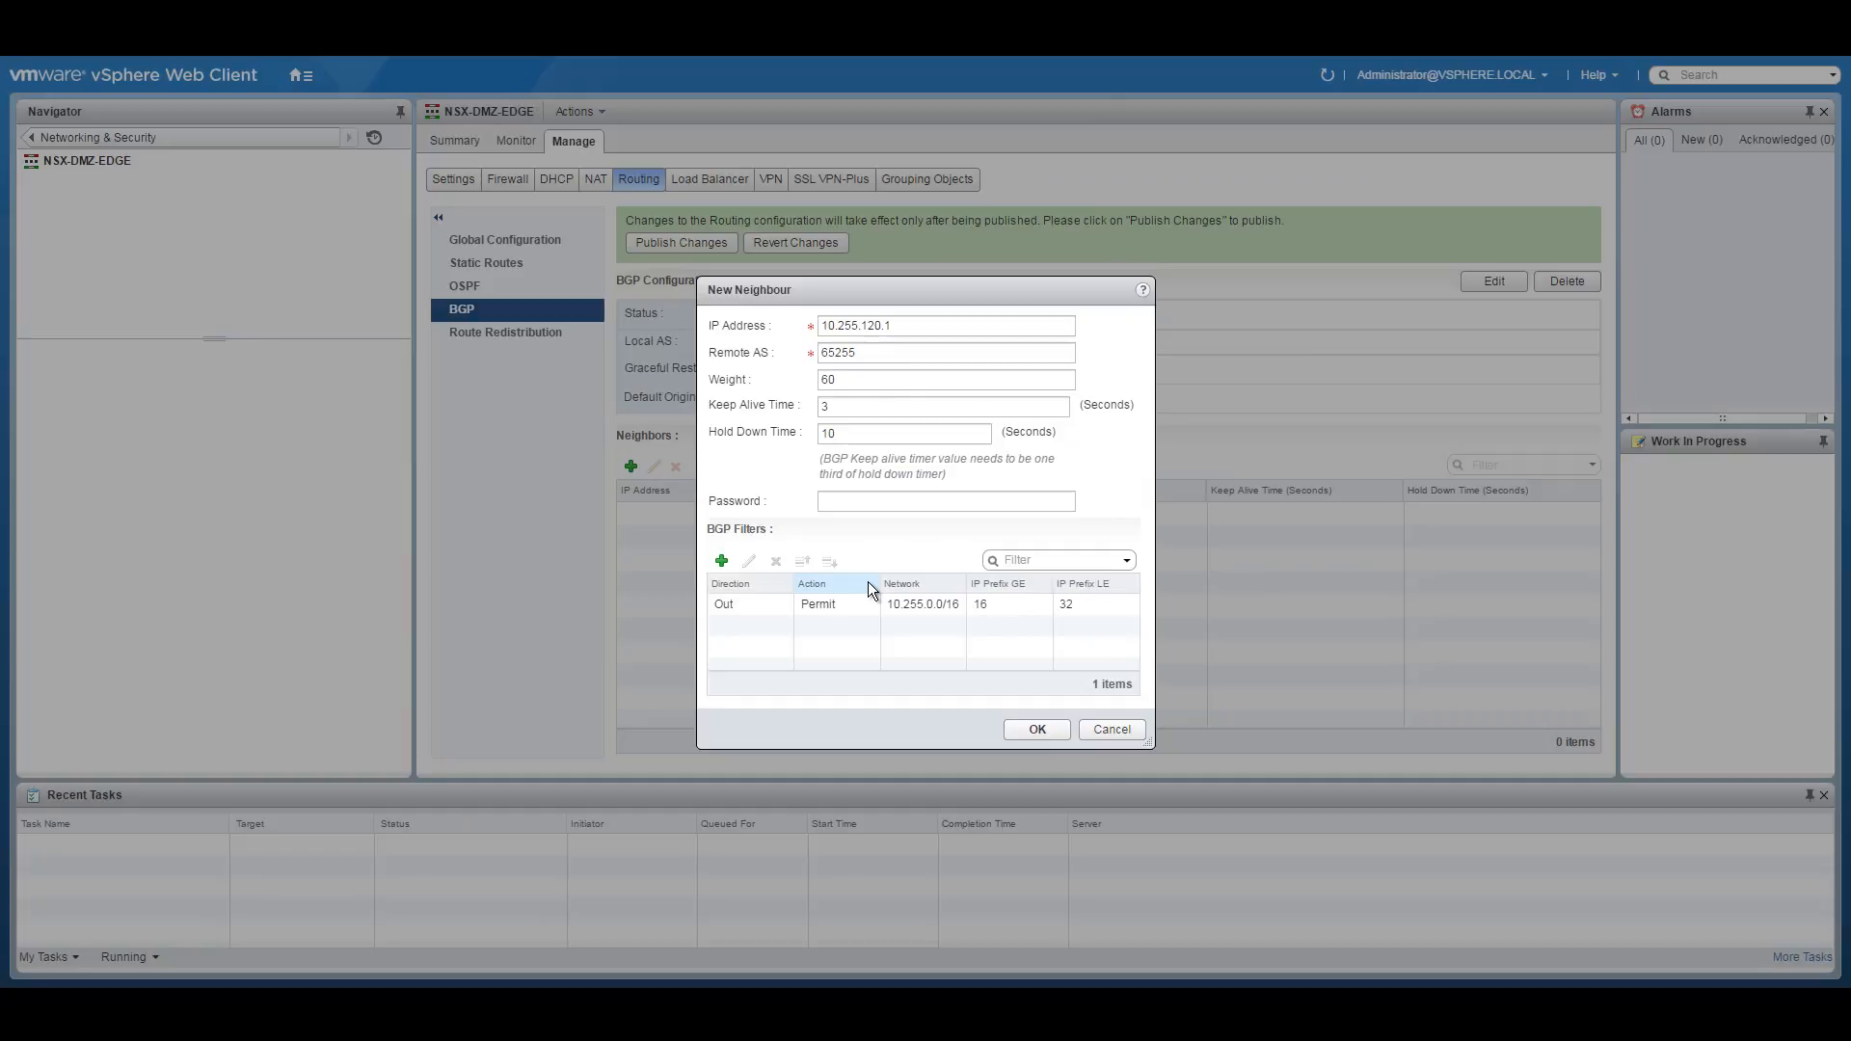
left_click(721, 560)
left_click(815, 417)
left_click(813, 448)
left_click(852, 443)
left_click(808, 472)
left_click(782, 472)
type("ANY")
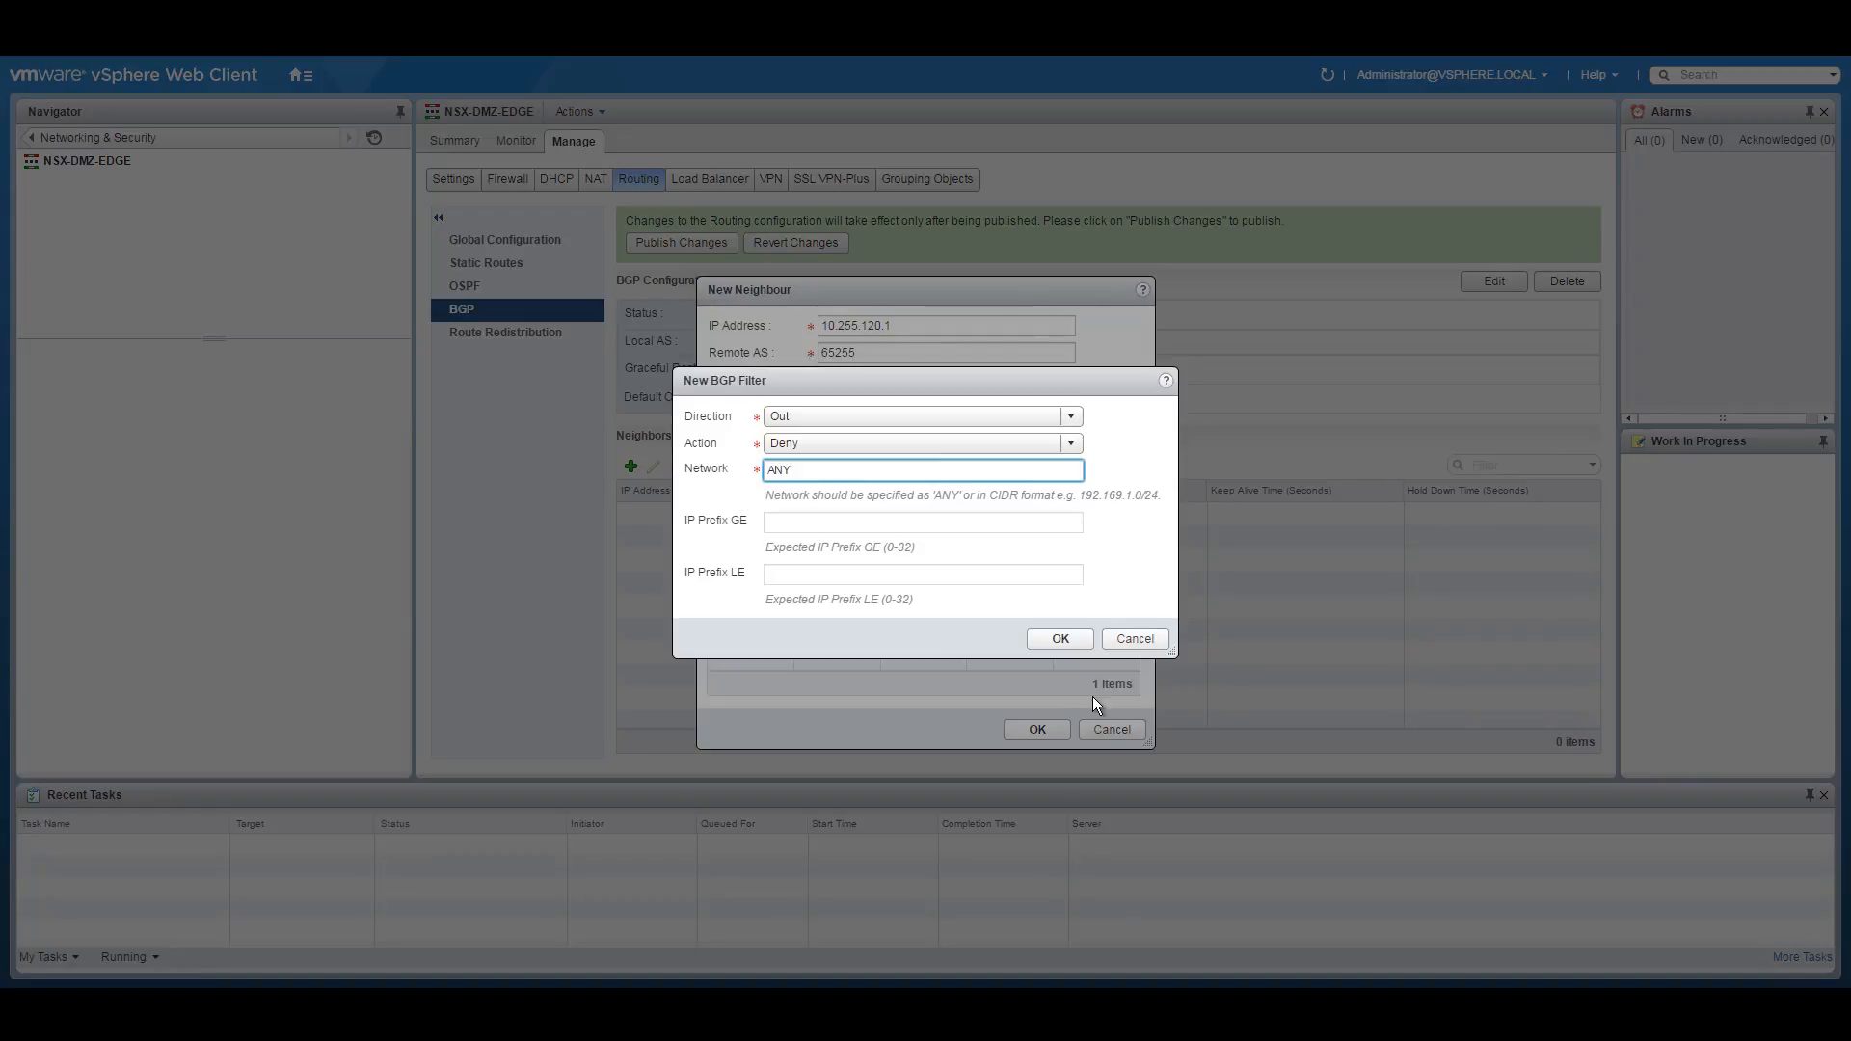
left_click(1059, 639)
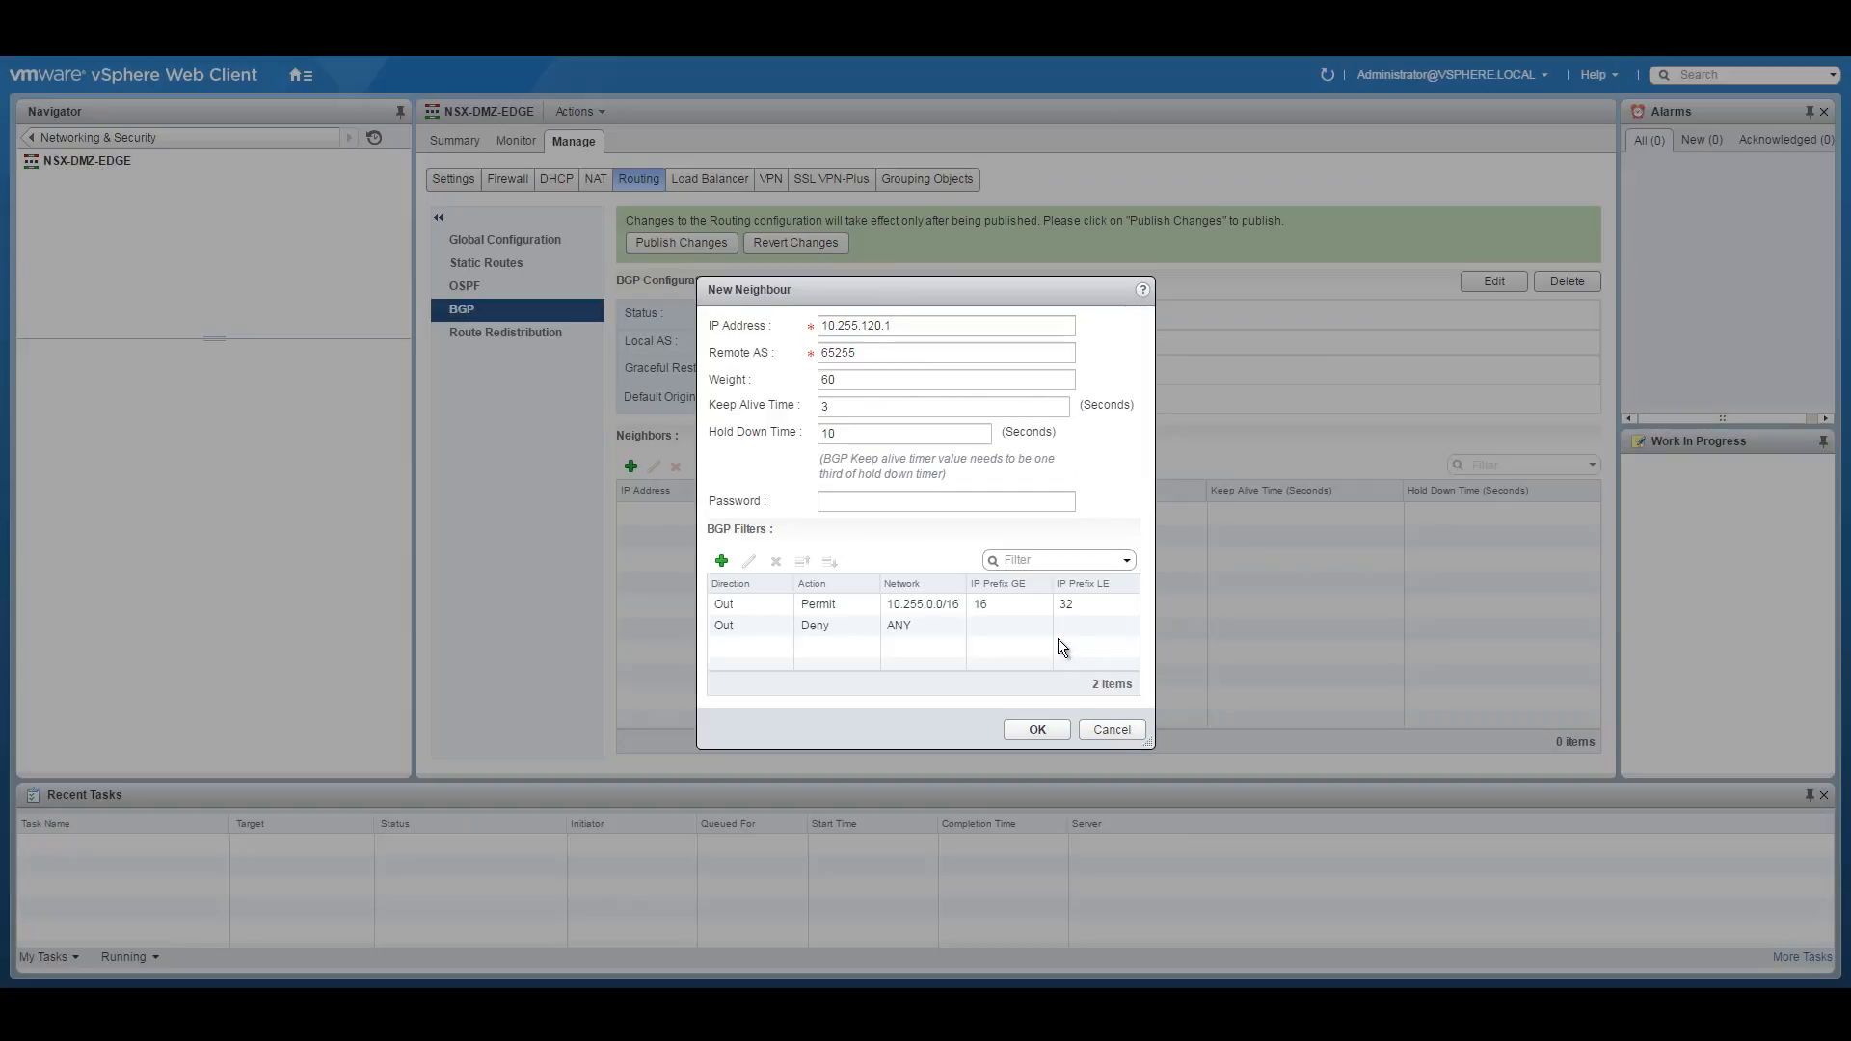
left_click(1033, 731)
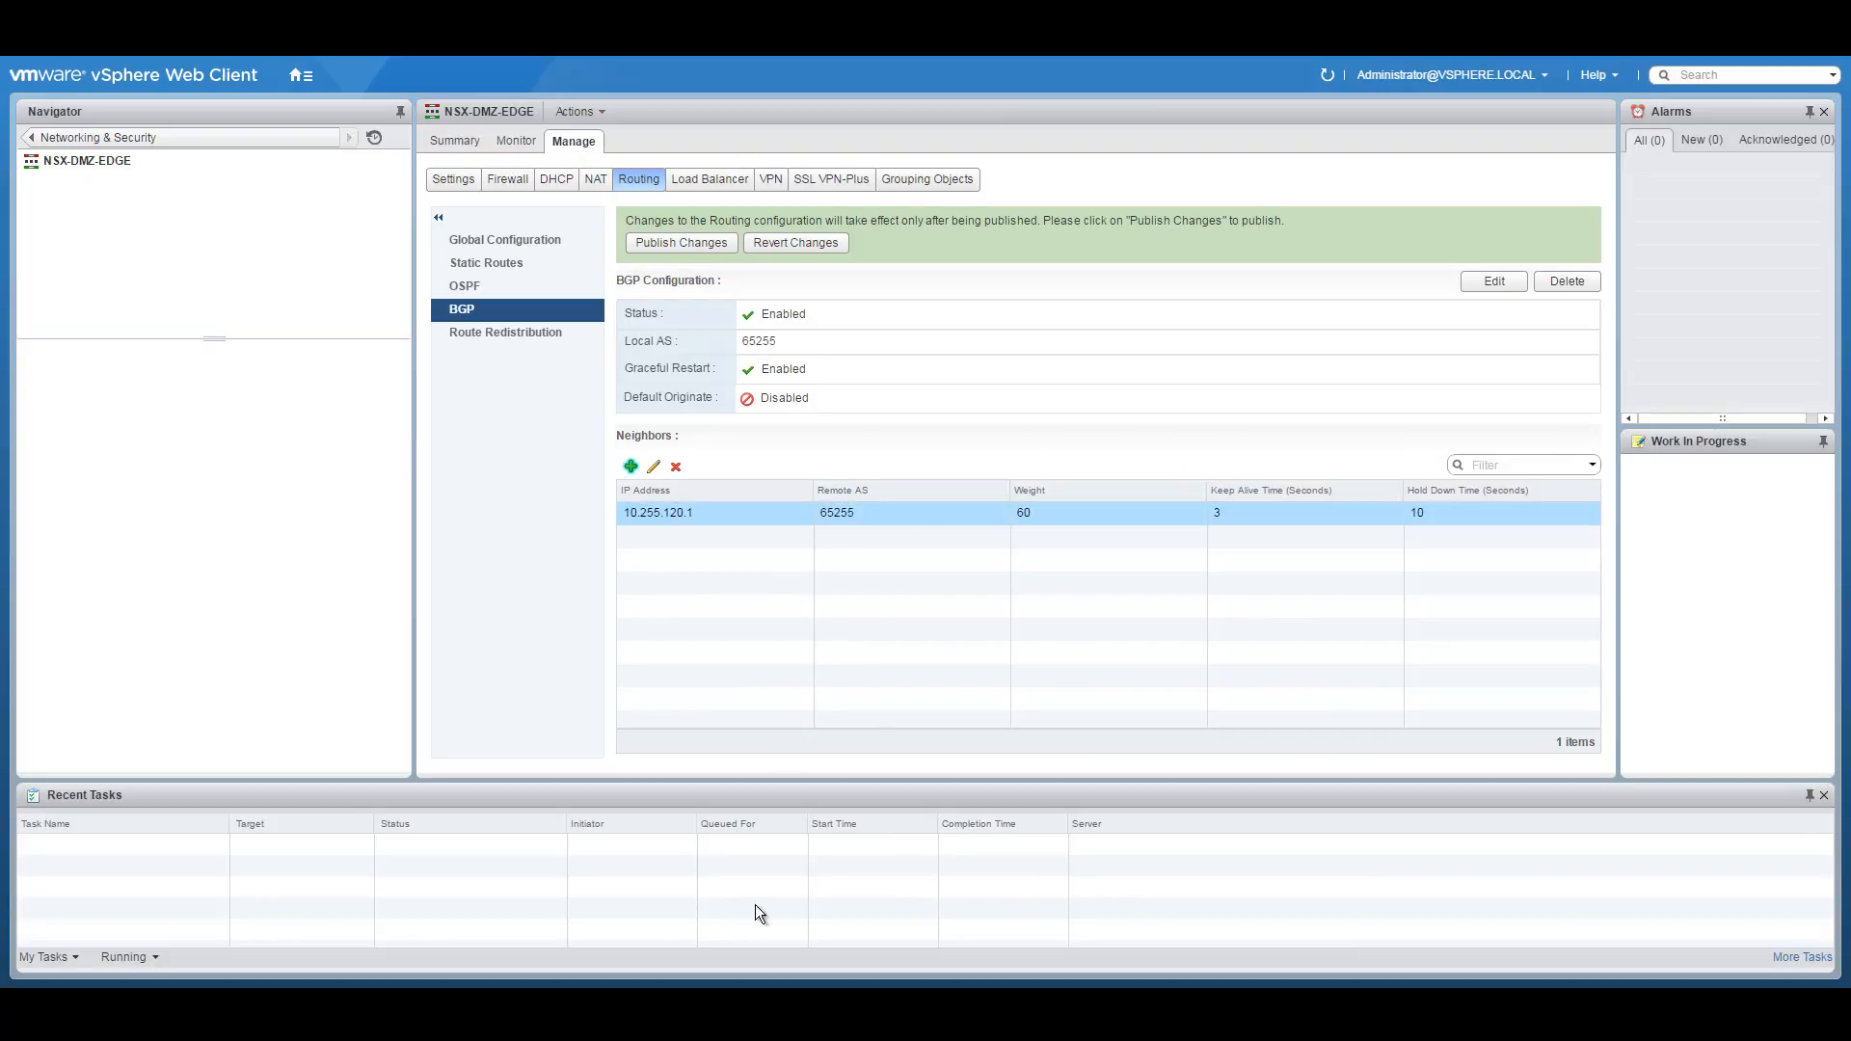
left_click(747, 1006)
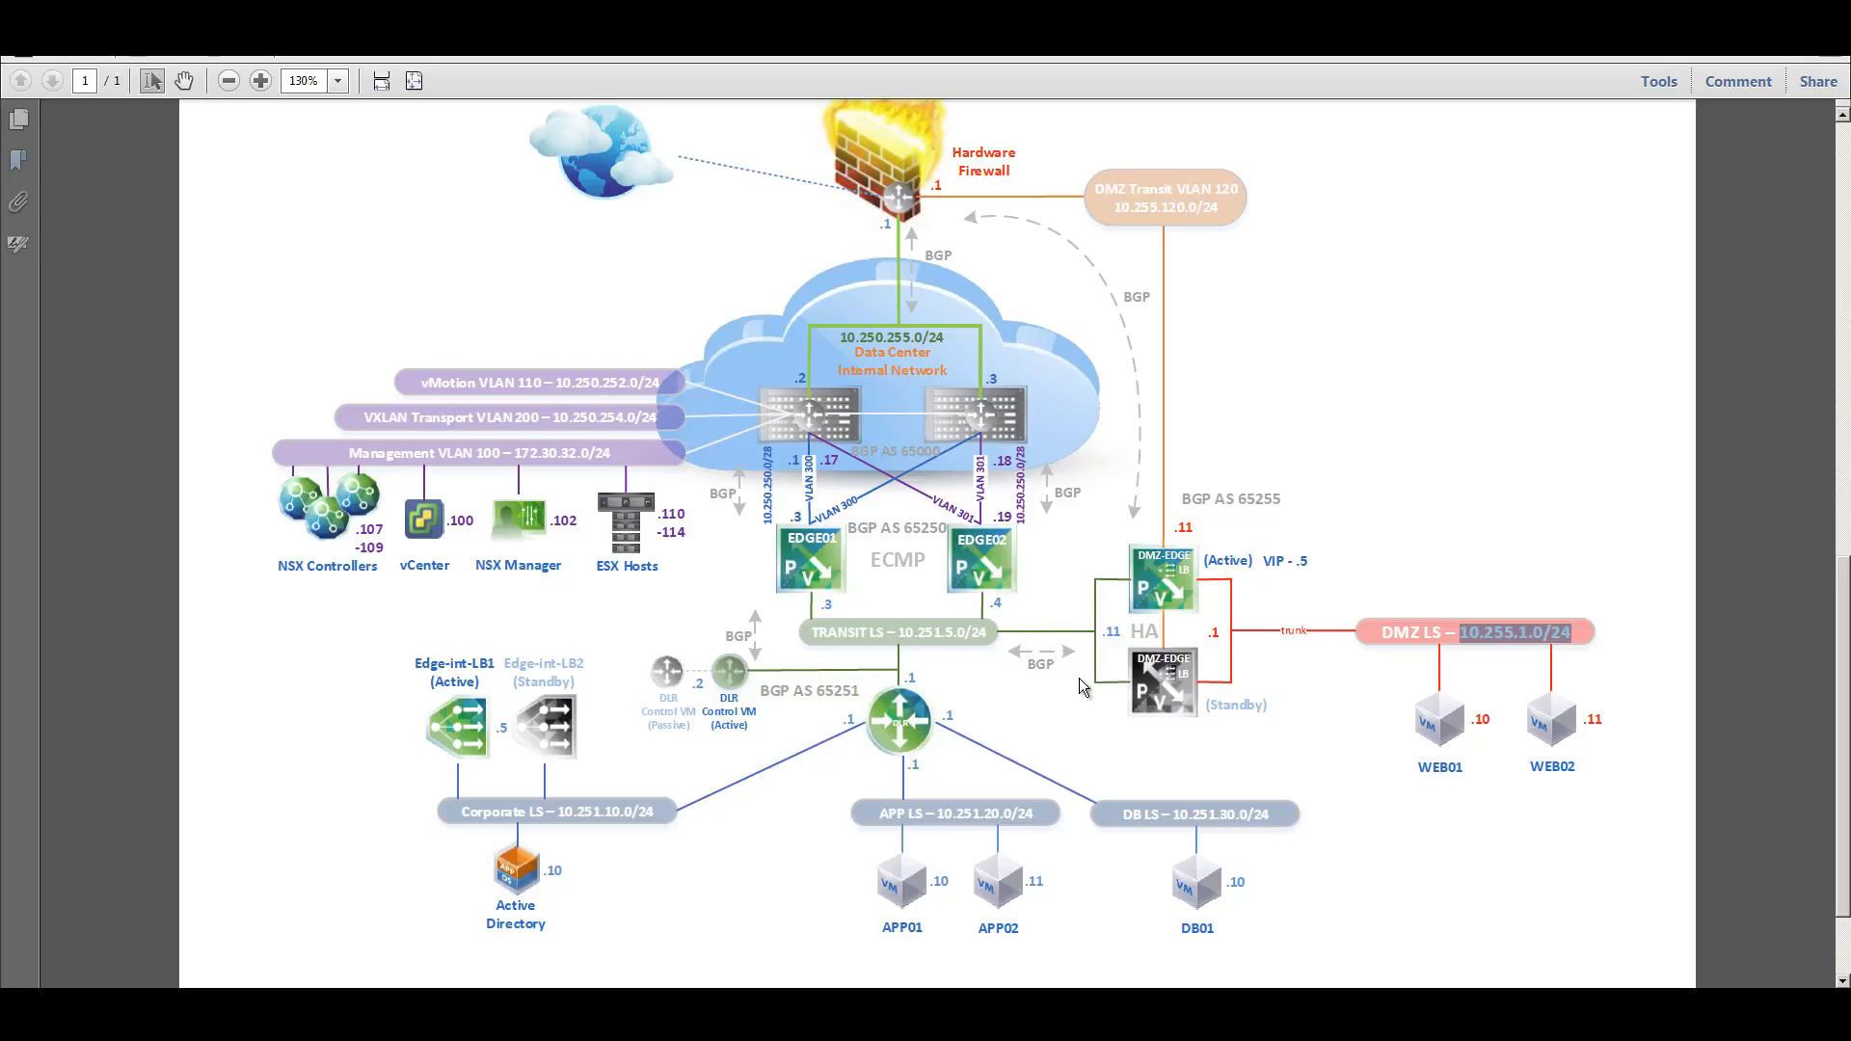
left_click(669, 1001)
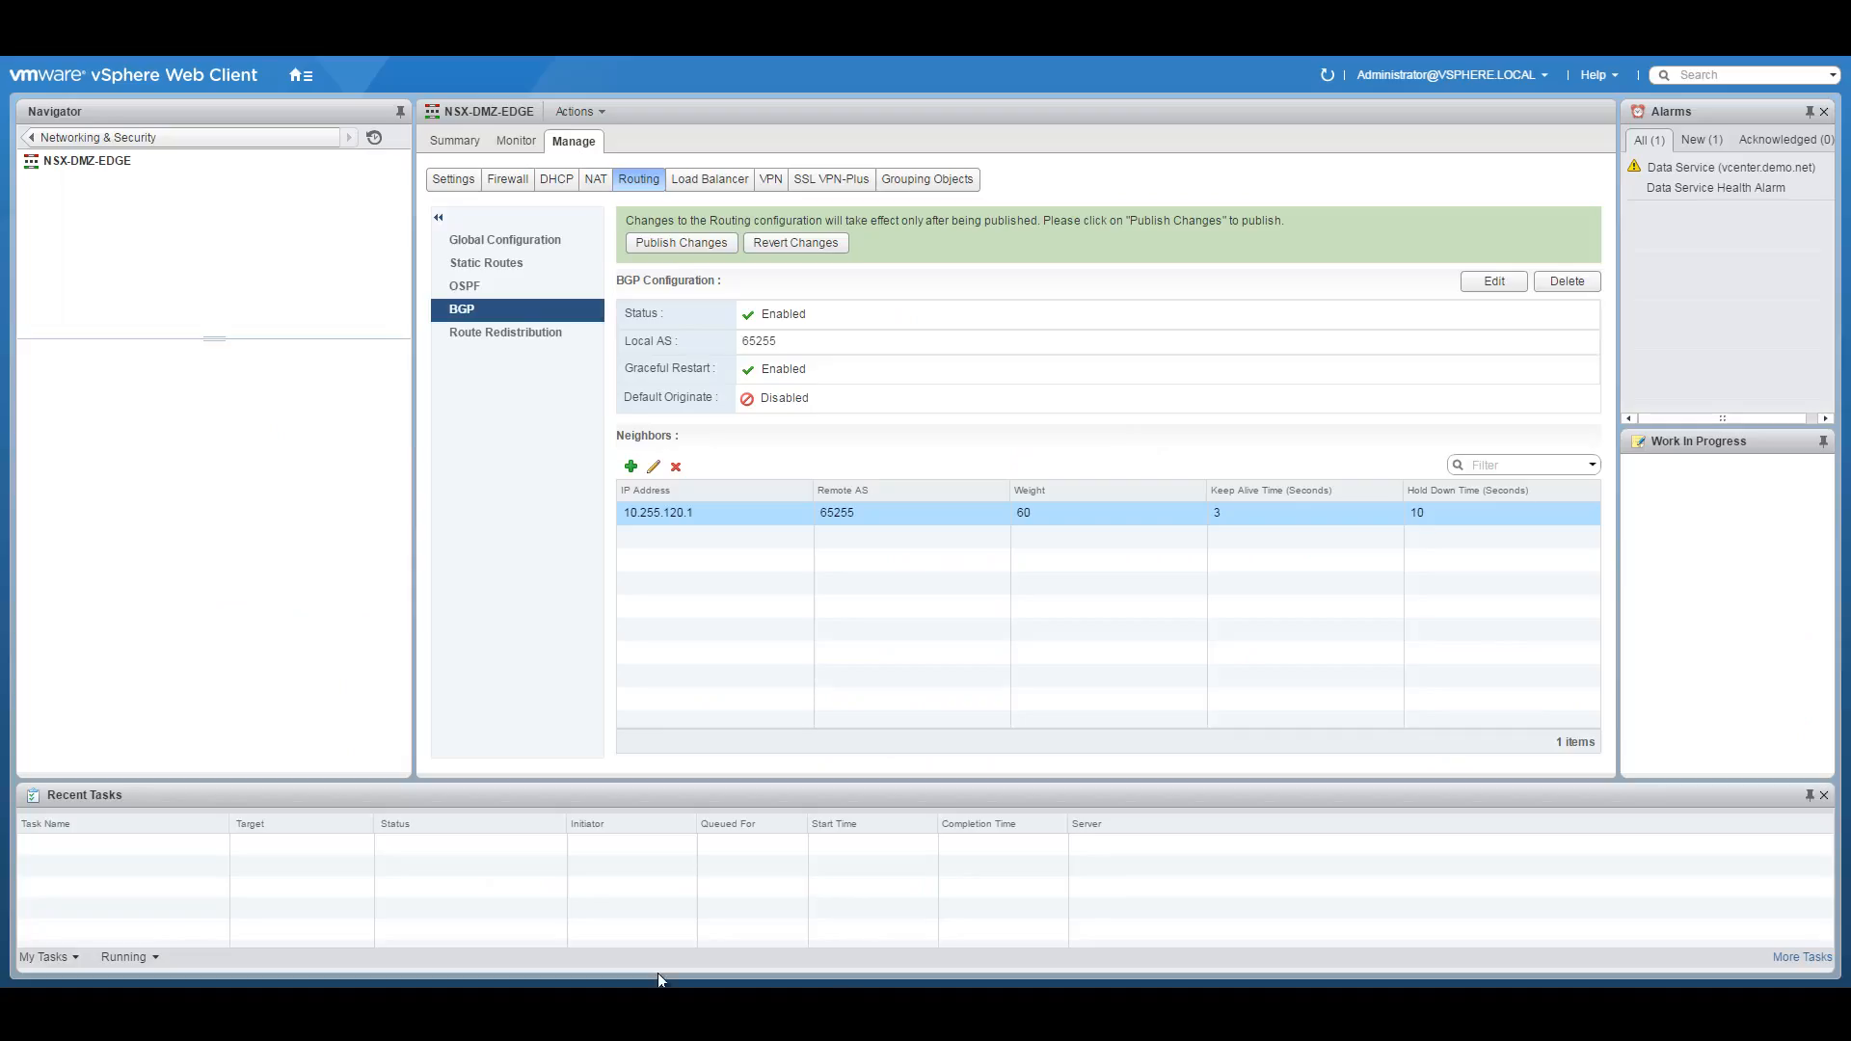
Start a new BGP neighbour and paste the 10.251.5.0 transit address copied from the network diagram.
left_click(631, 466)
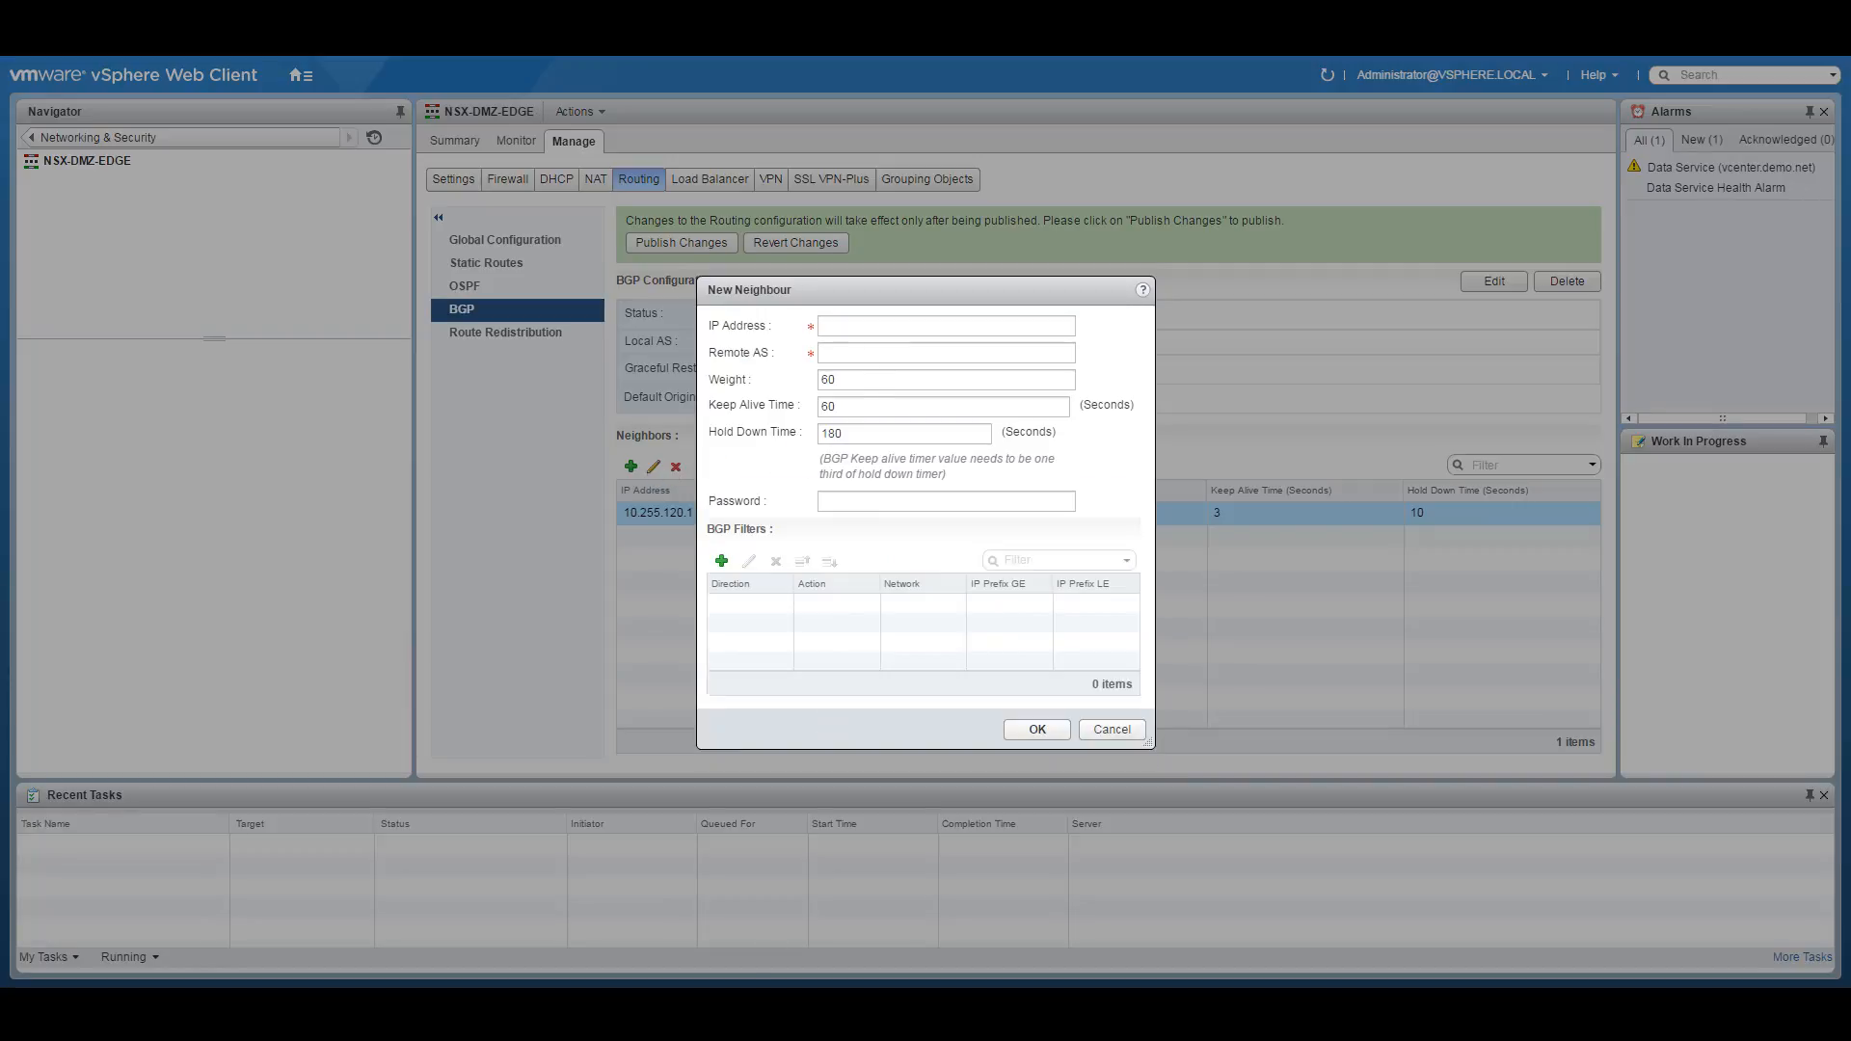
left_click(762, 1003)
left_click_drag(899, 640, 972, 640)
right_click(950, 638)
left_click(979, 652)
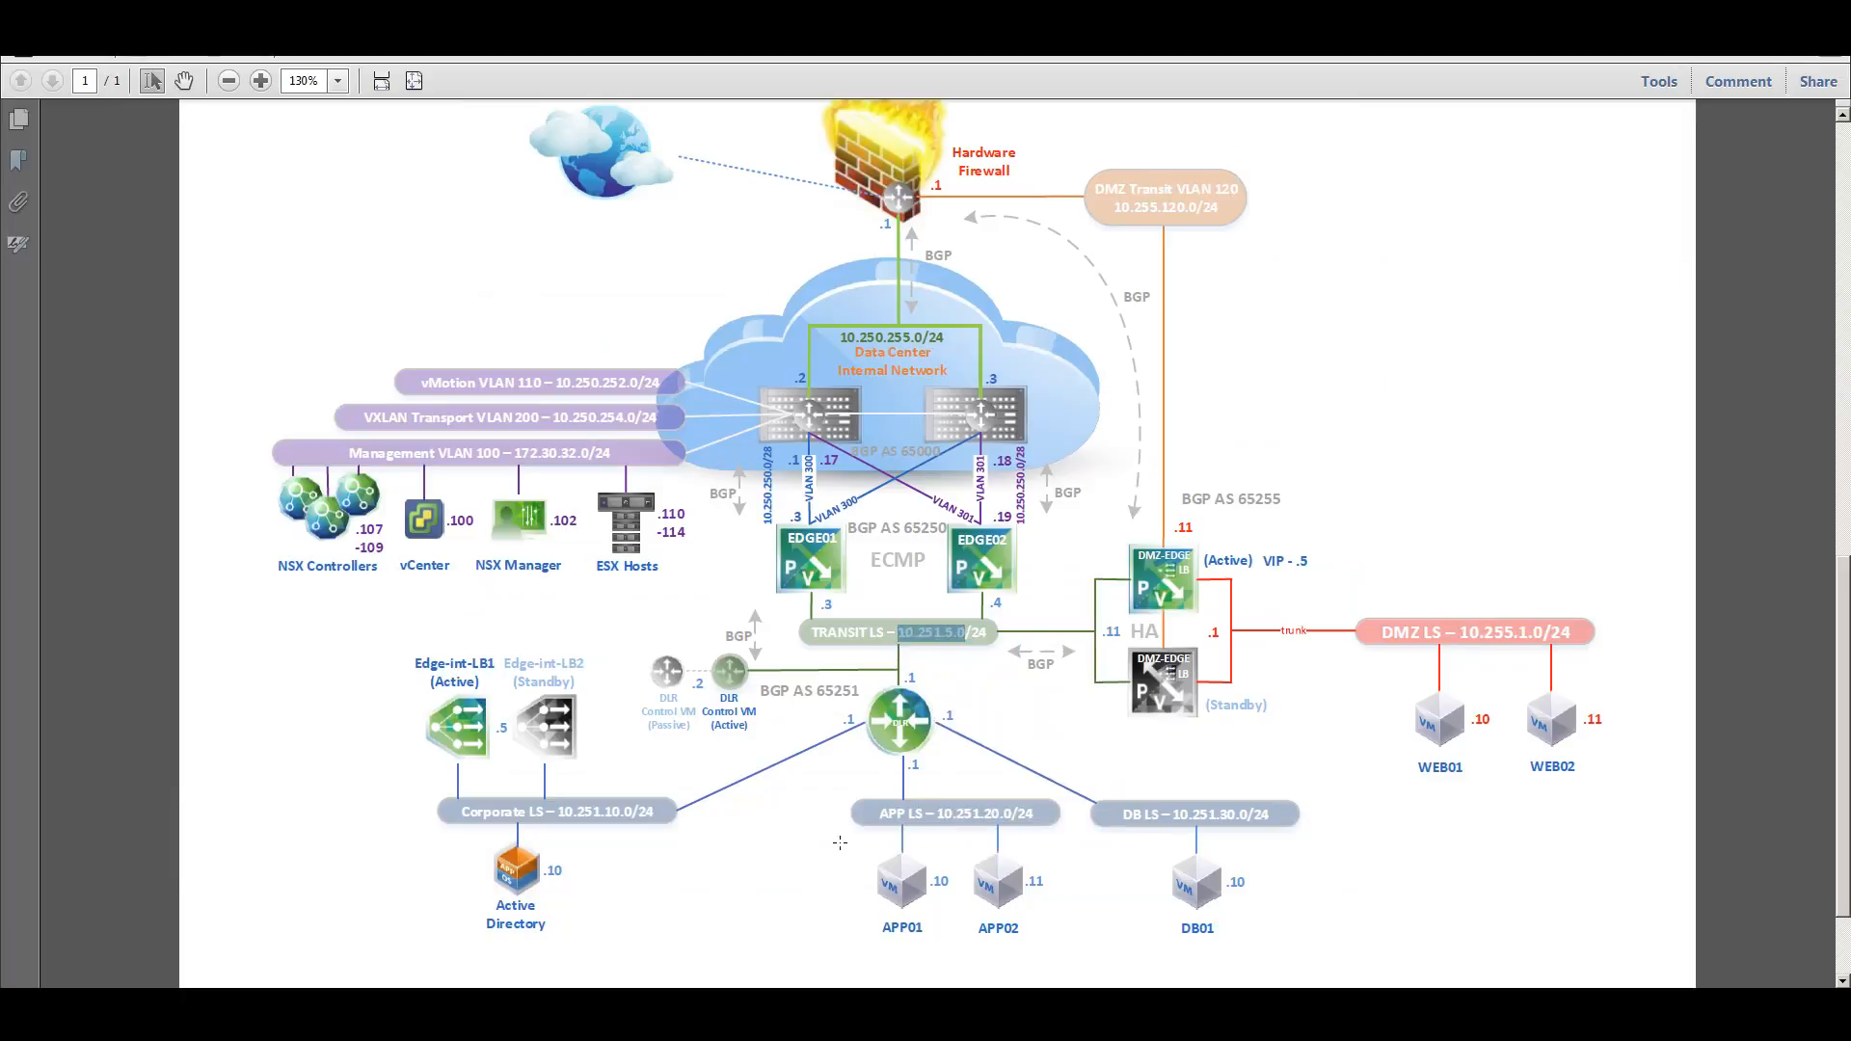
key("alt+Tab")
left_click(849, 328)
key("ctrl+v")
Set the neighbour to 10.251.5.3, remote AS 65250, keep-alive 3 and hold-down 10.
type("3")
left_click(873, 355)
type("65250")
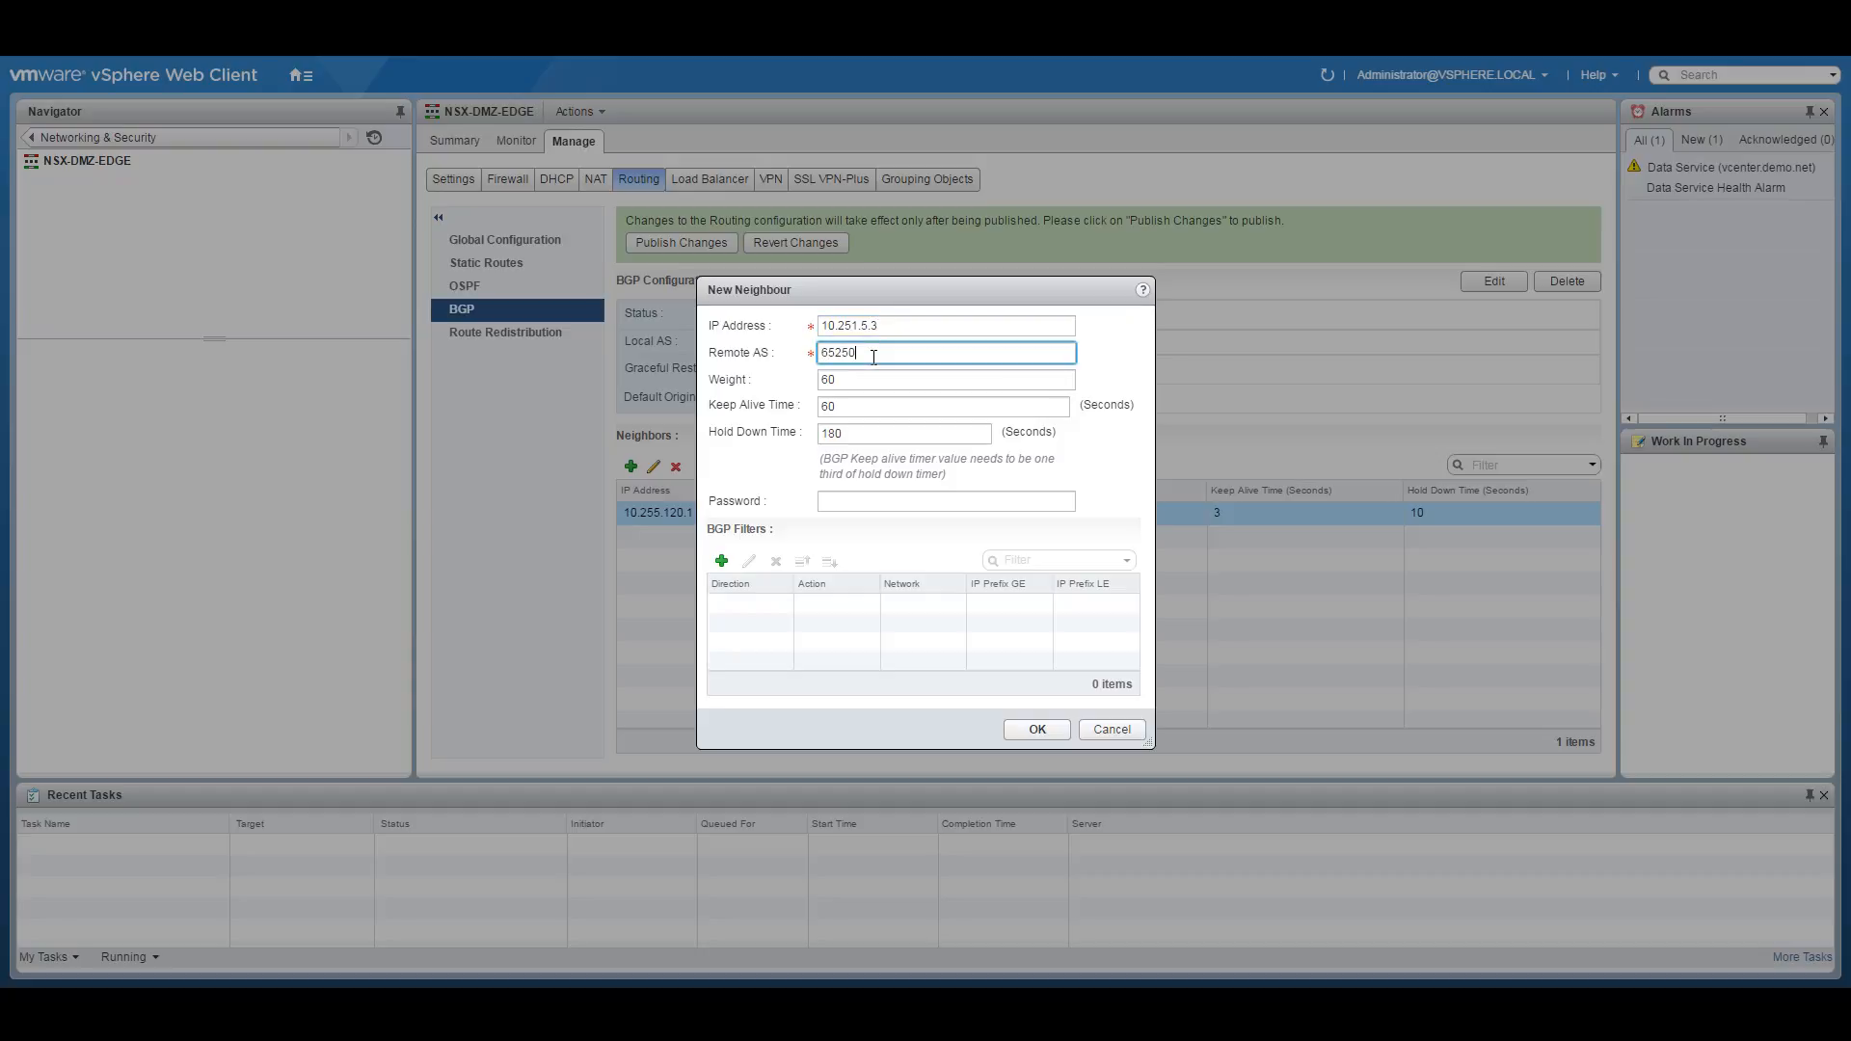
double_click(833, 414)
type("3")
key("Tab")
type("10")
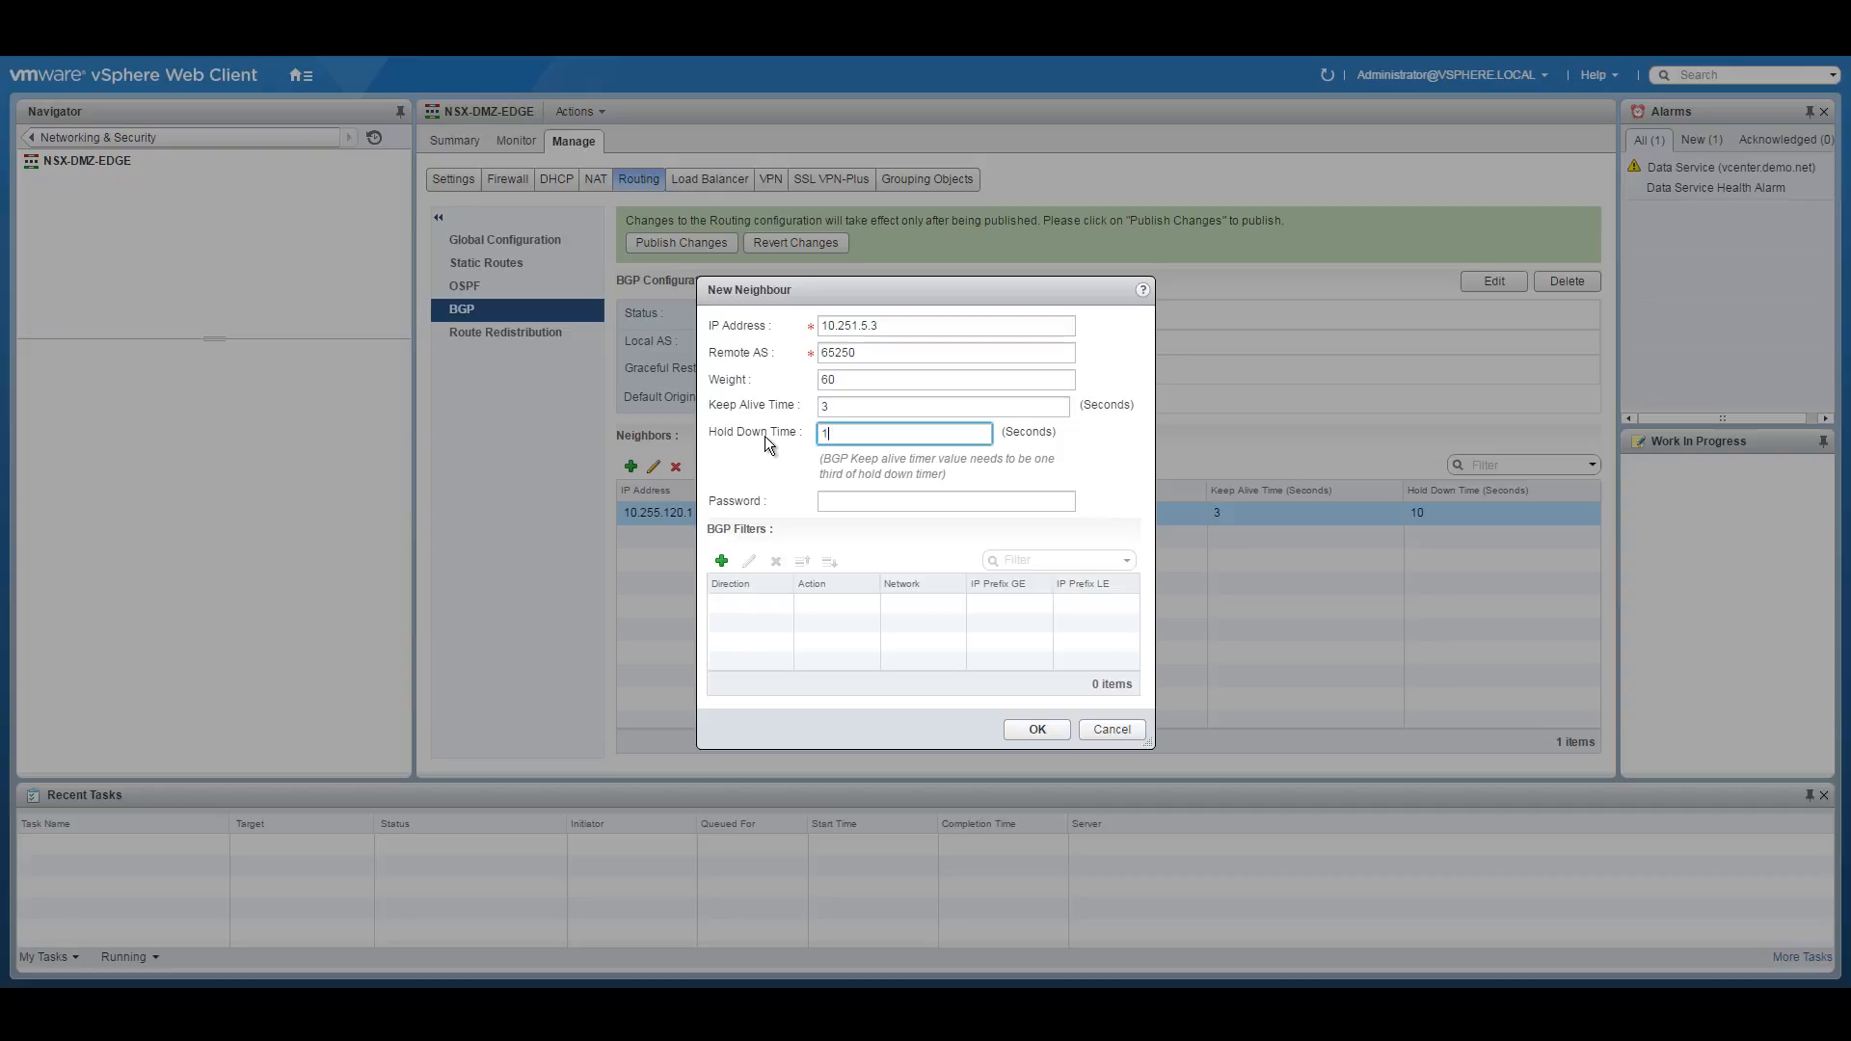
Add an outbound Permit filter for 10.255.0.0/16 with GE 16 and LE 32.
left_click(721, 561)
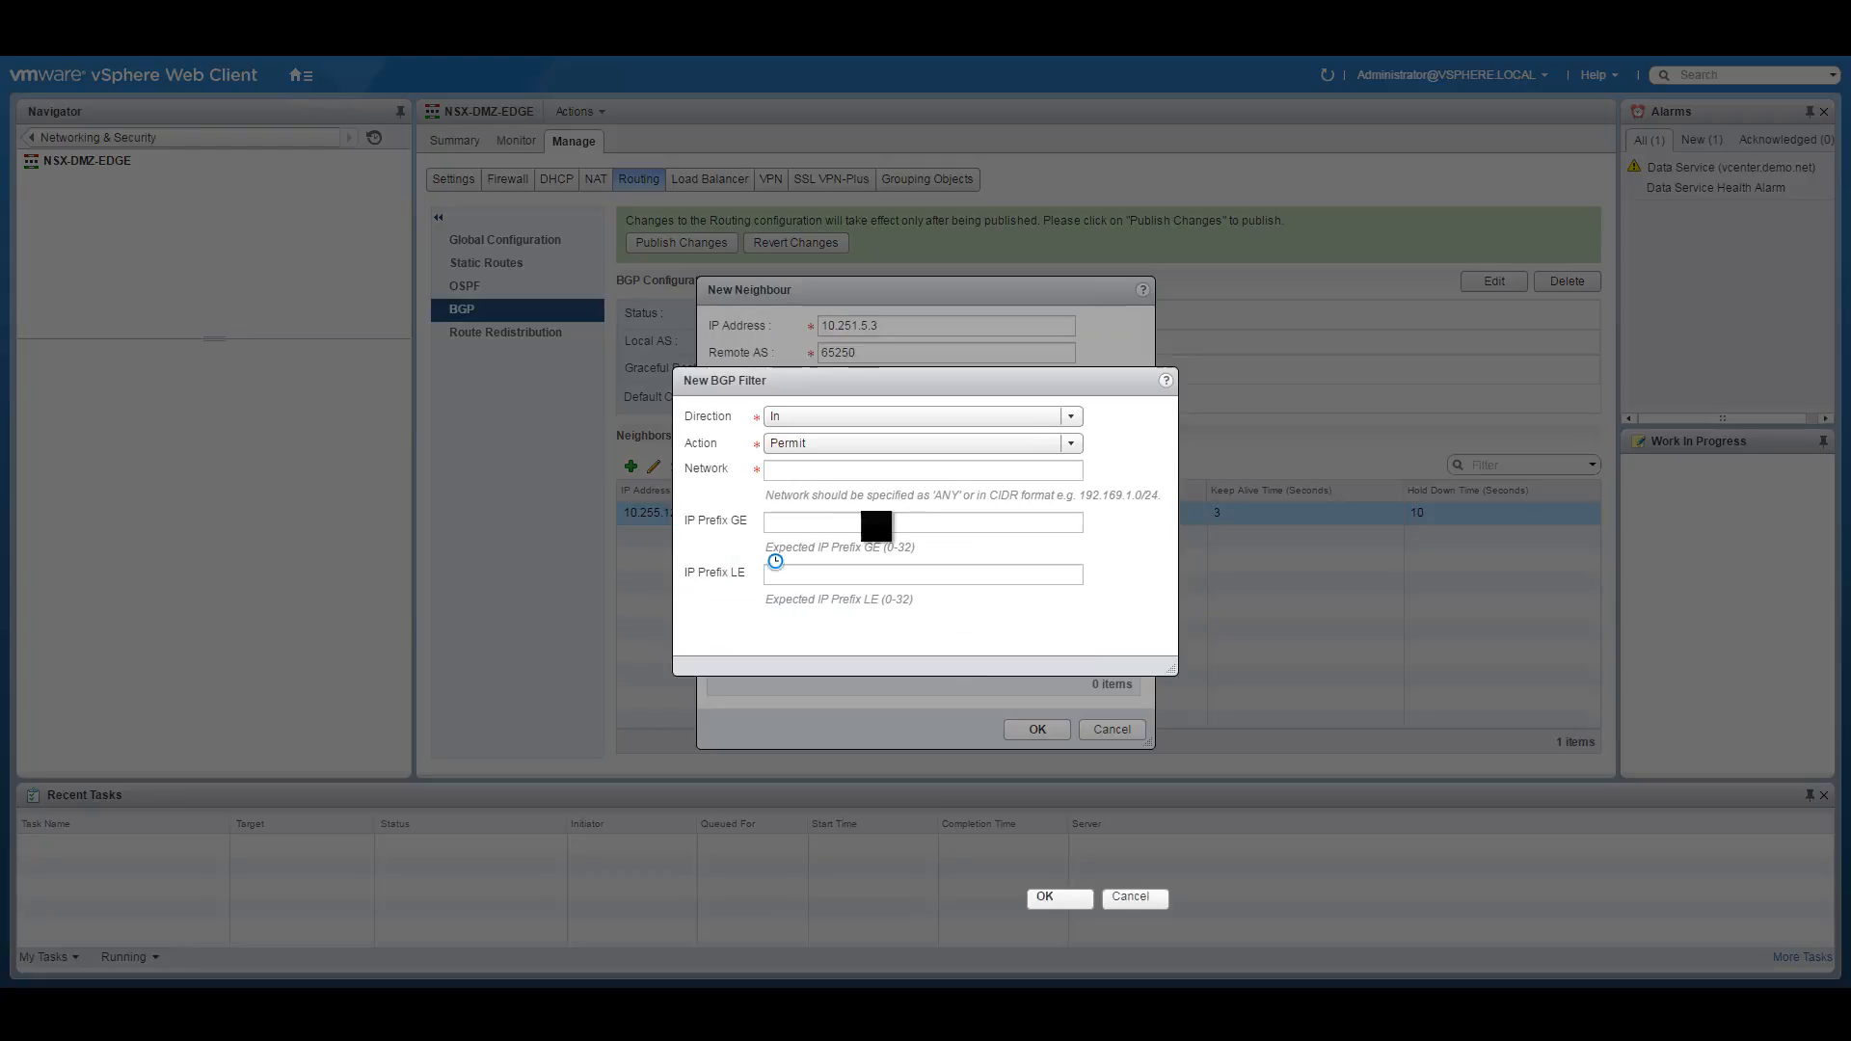
left_click(821, 425)
left_click(808, 459)
left_click(803, 471)
type("10.25")
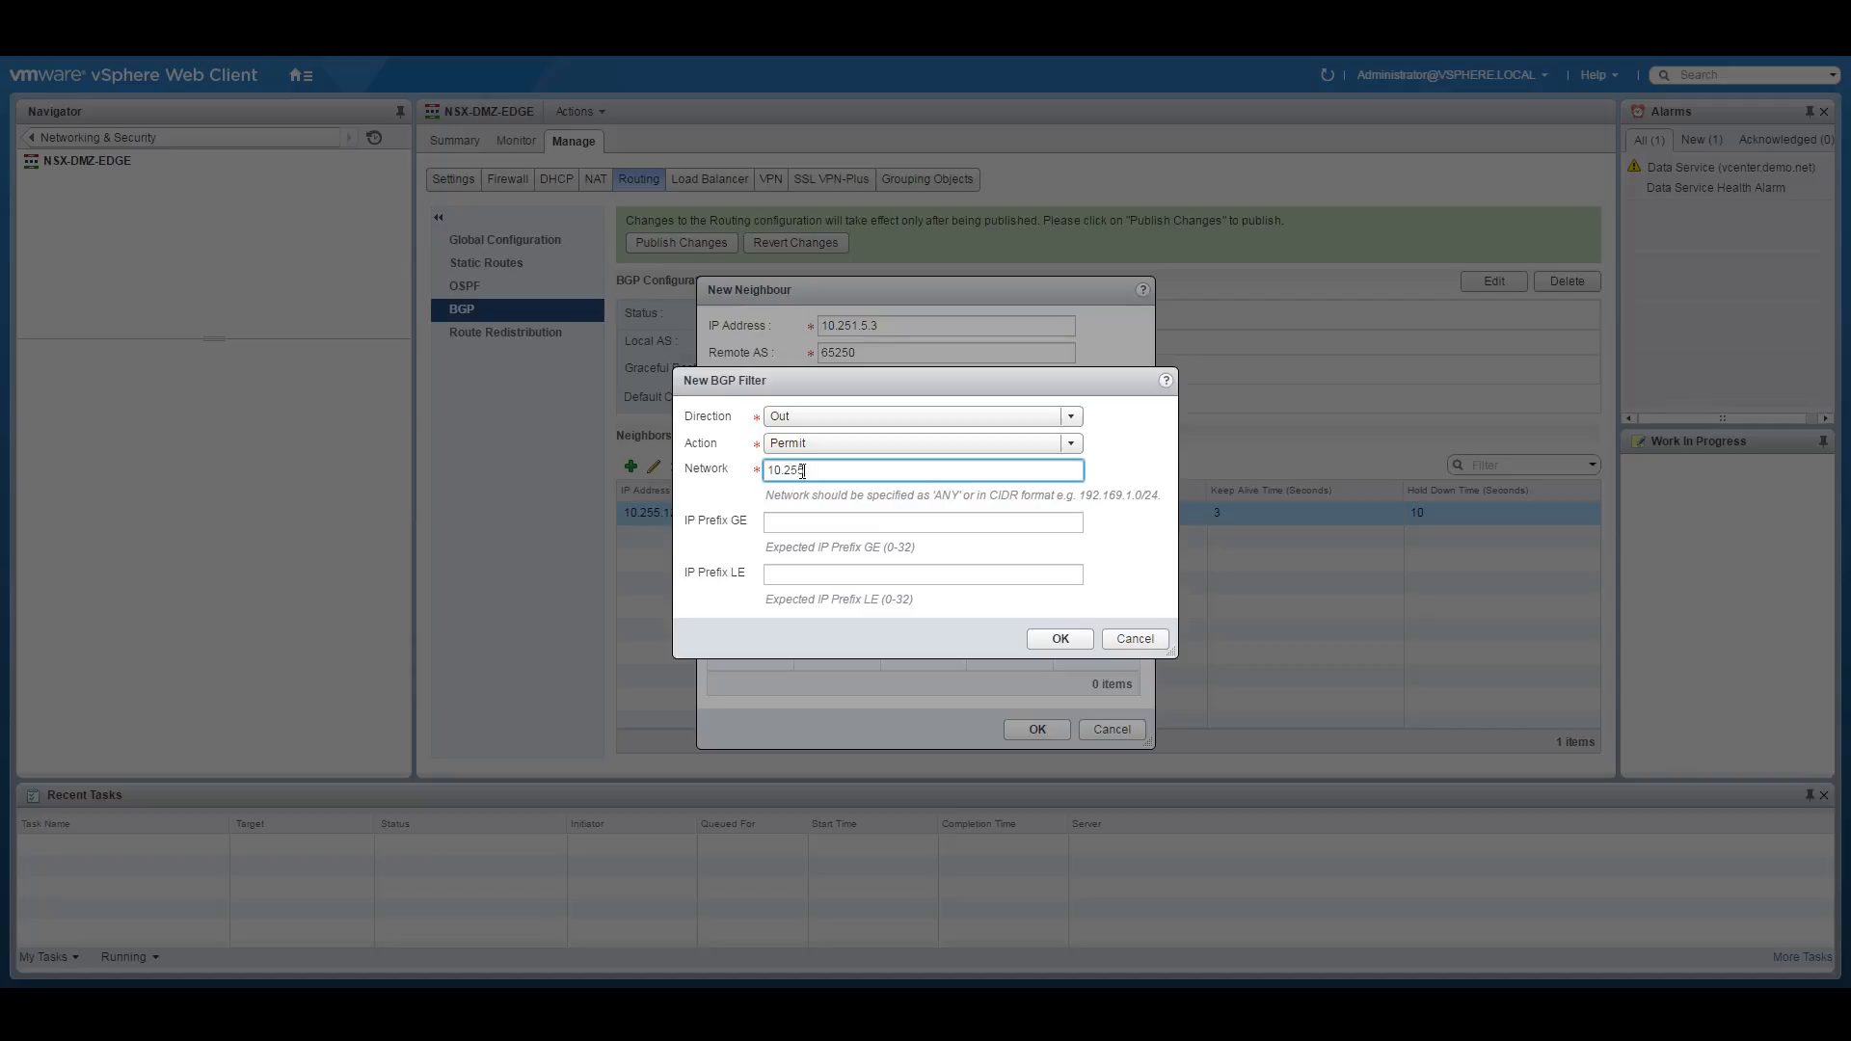
type("5.0.0/16")
left_click(843, 519)
type("16")
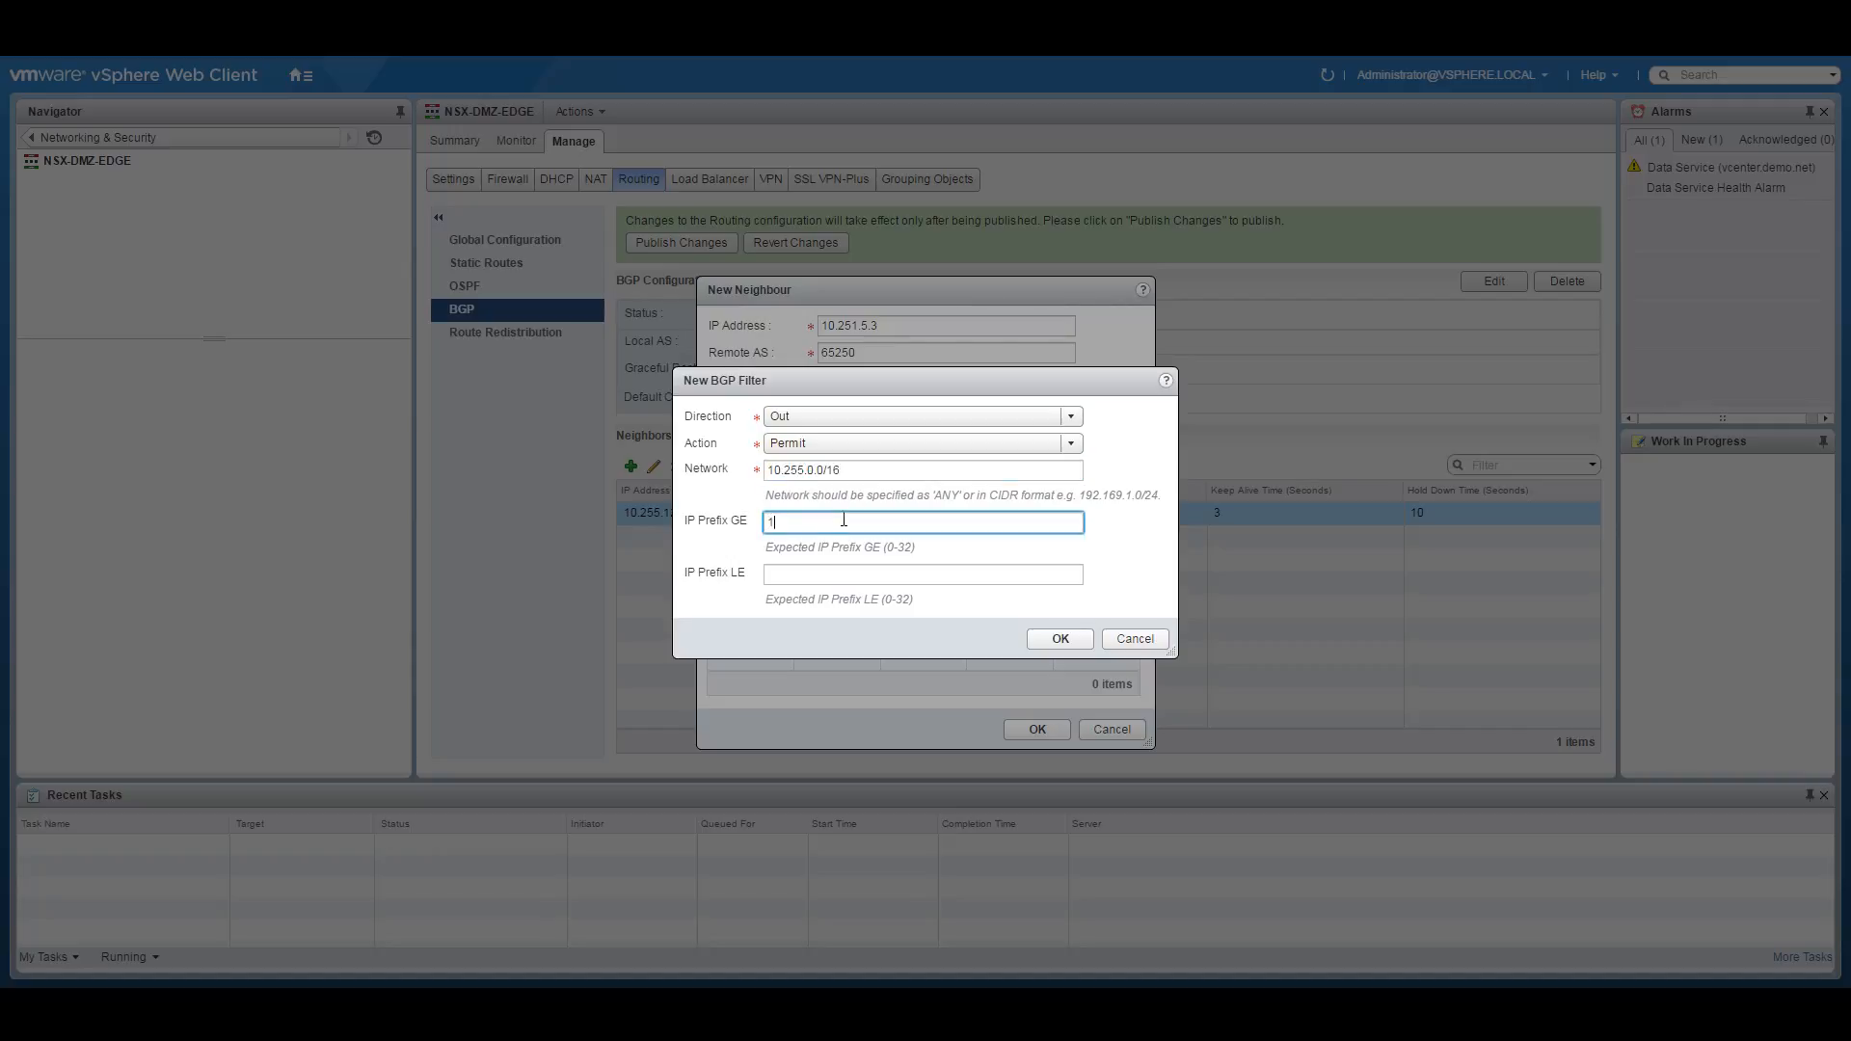
left_click(797, 576)
type("32")
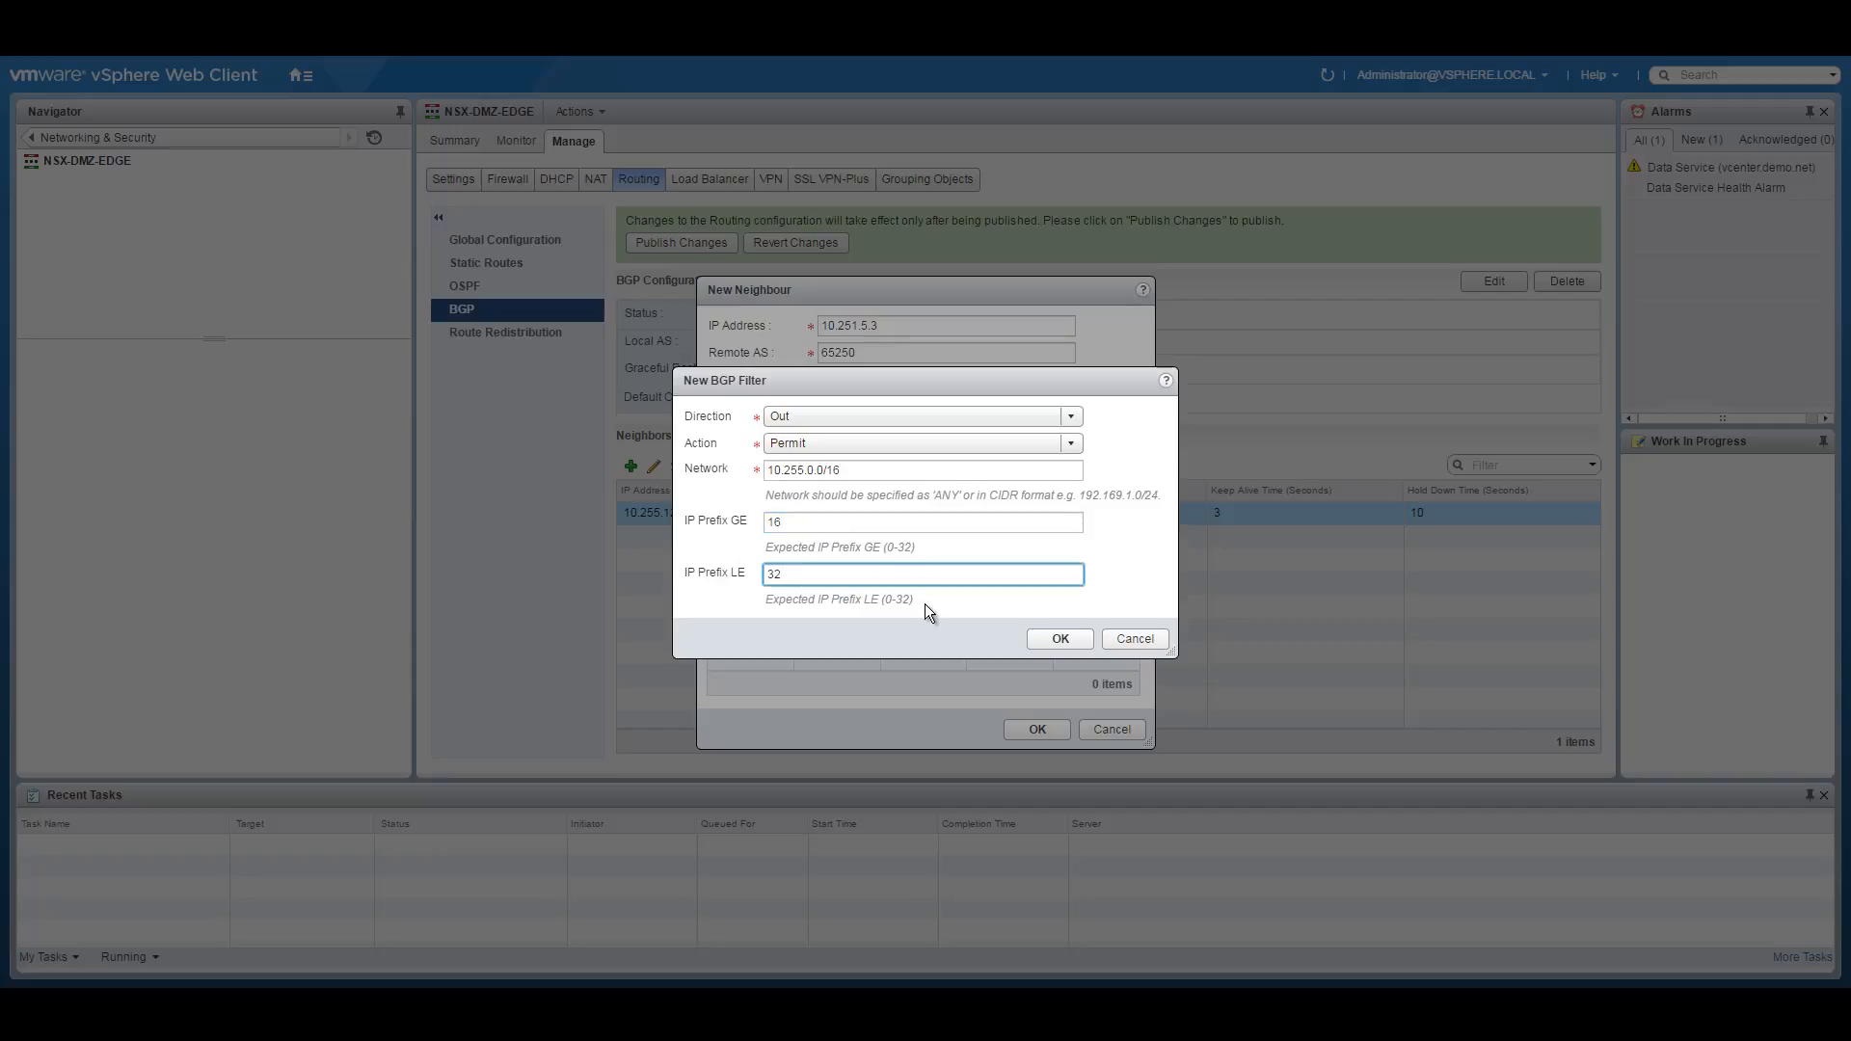
left_click(1060, 638)
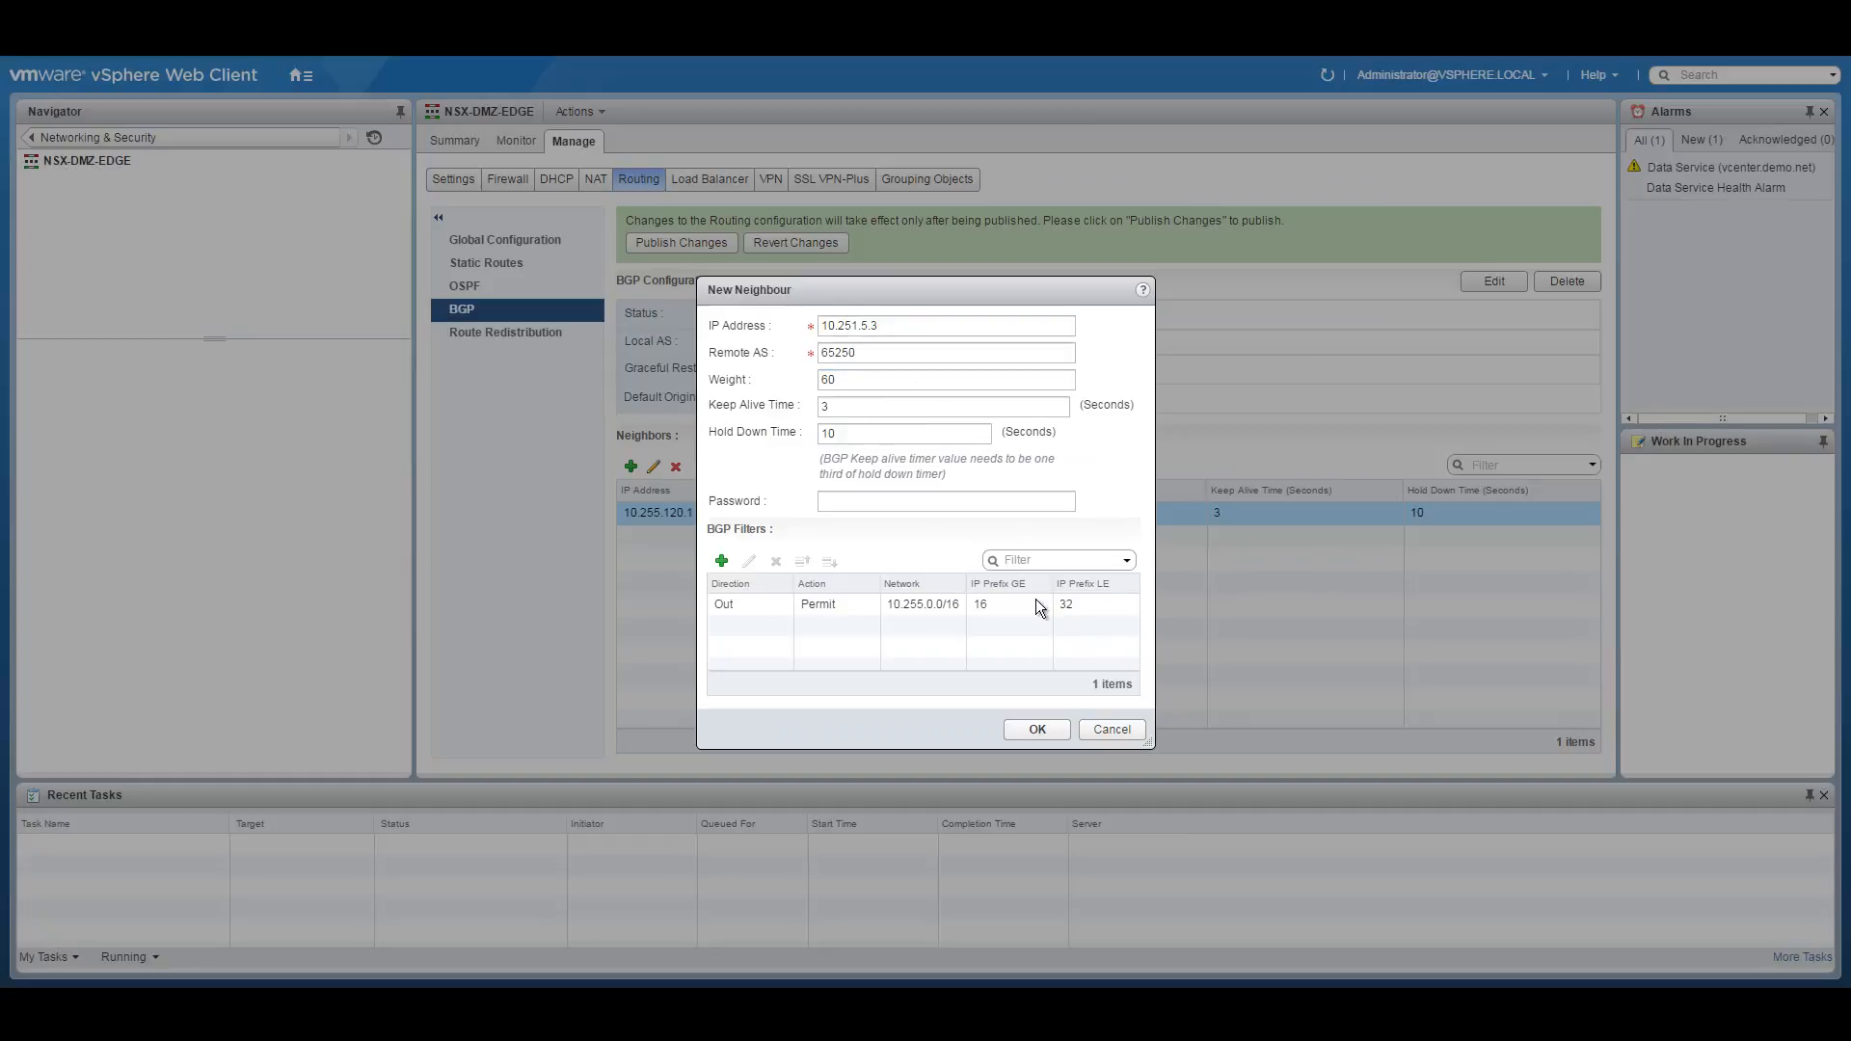
Add an outbound Deny ANY filter, save neighbour 10.251.5.3, and start another neighbour.
left_click(731, 557)
left_click(839, 417)
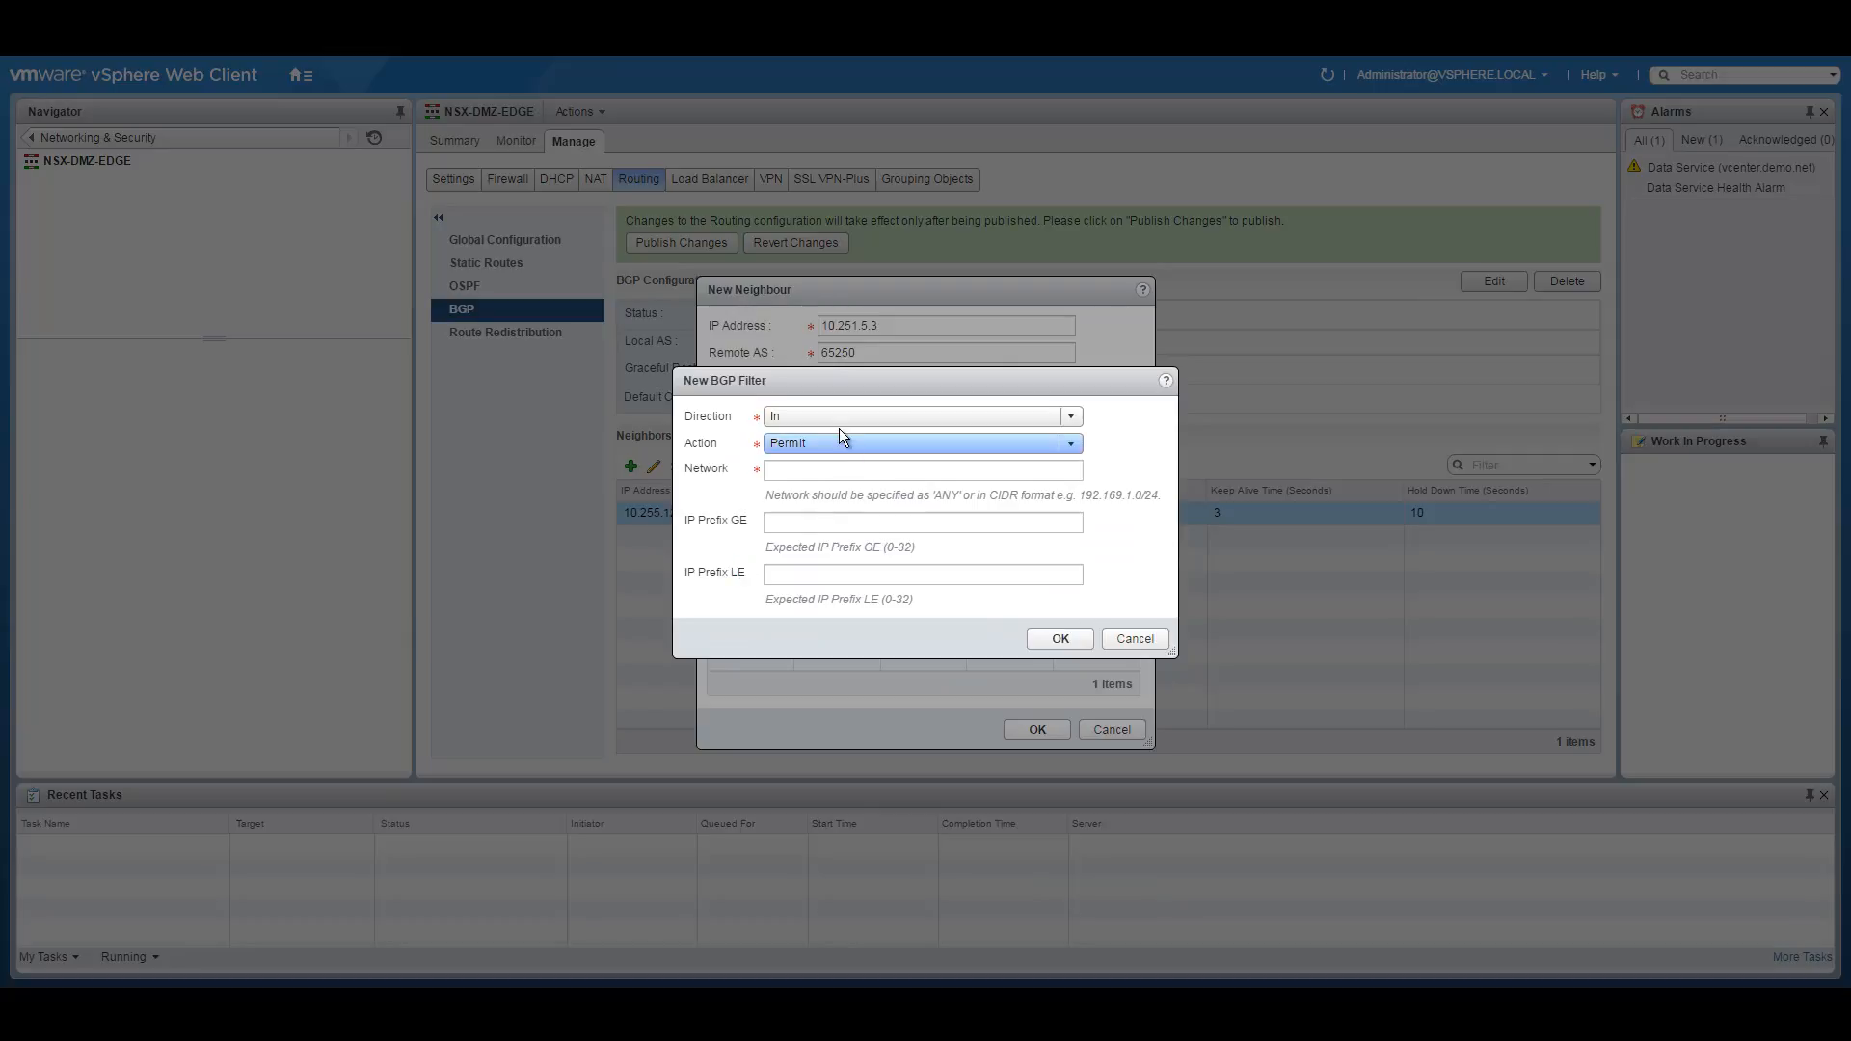
left_click(812, 455)
left_click(798, 469)
type("ANY")
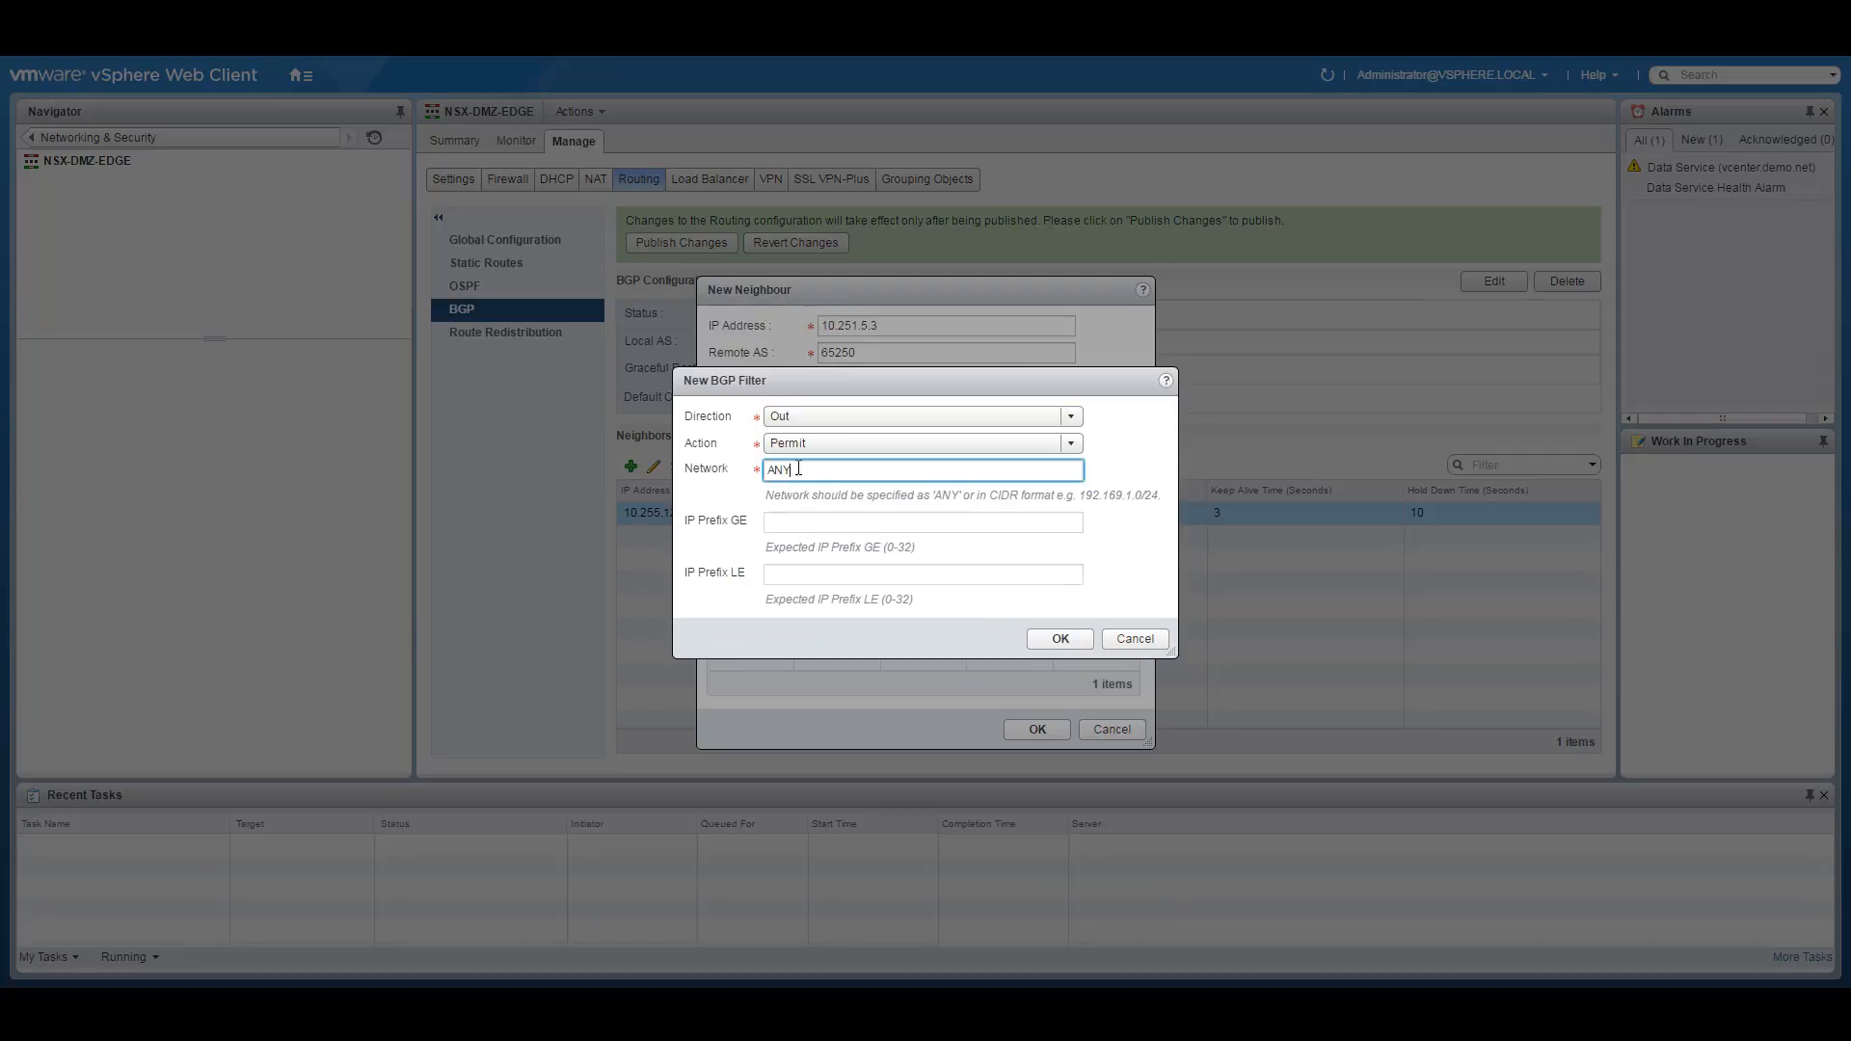
left_click(897, 444)
left_click(859, 482)
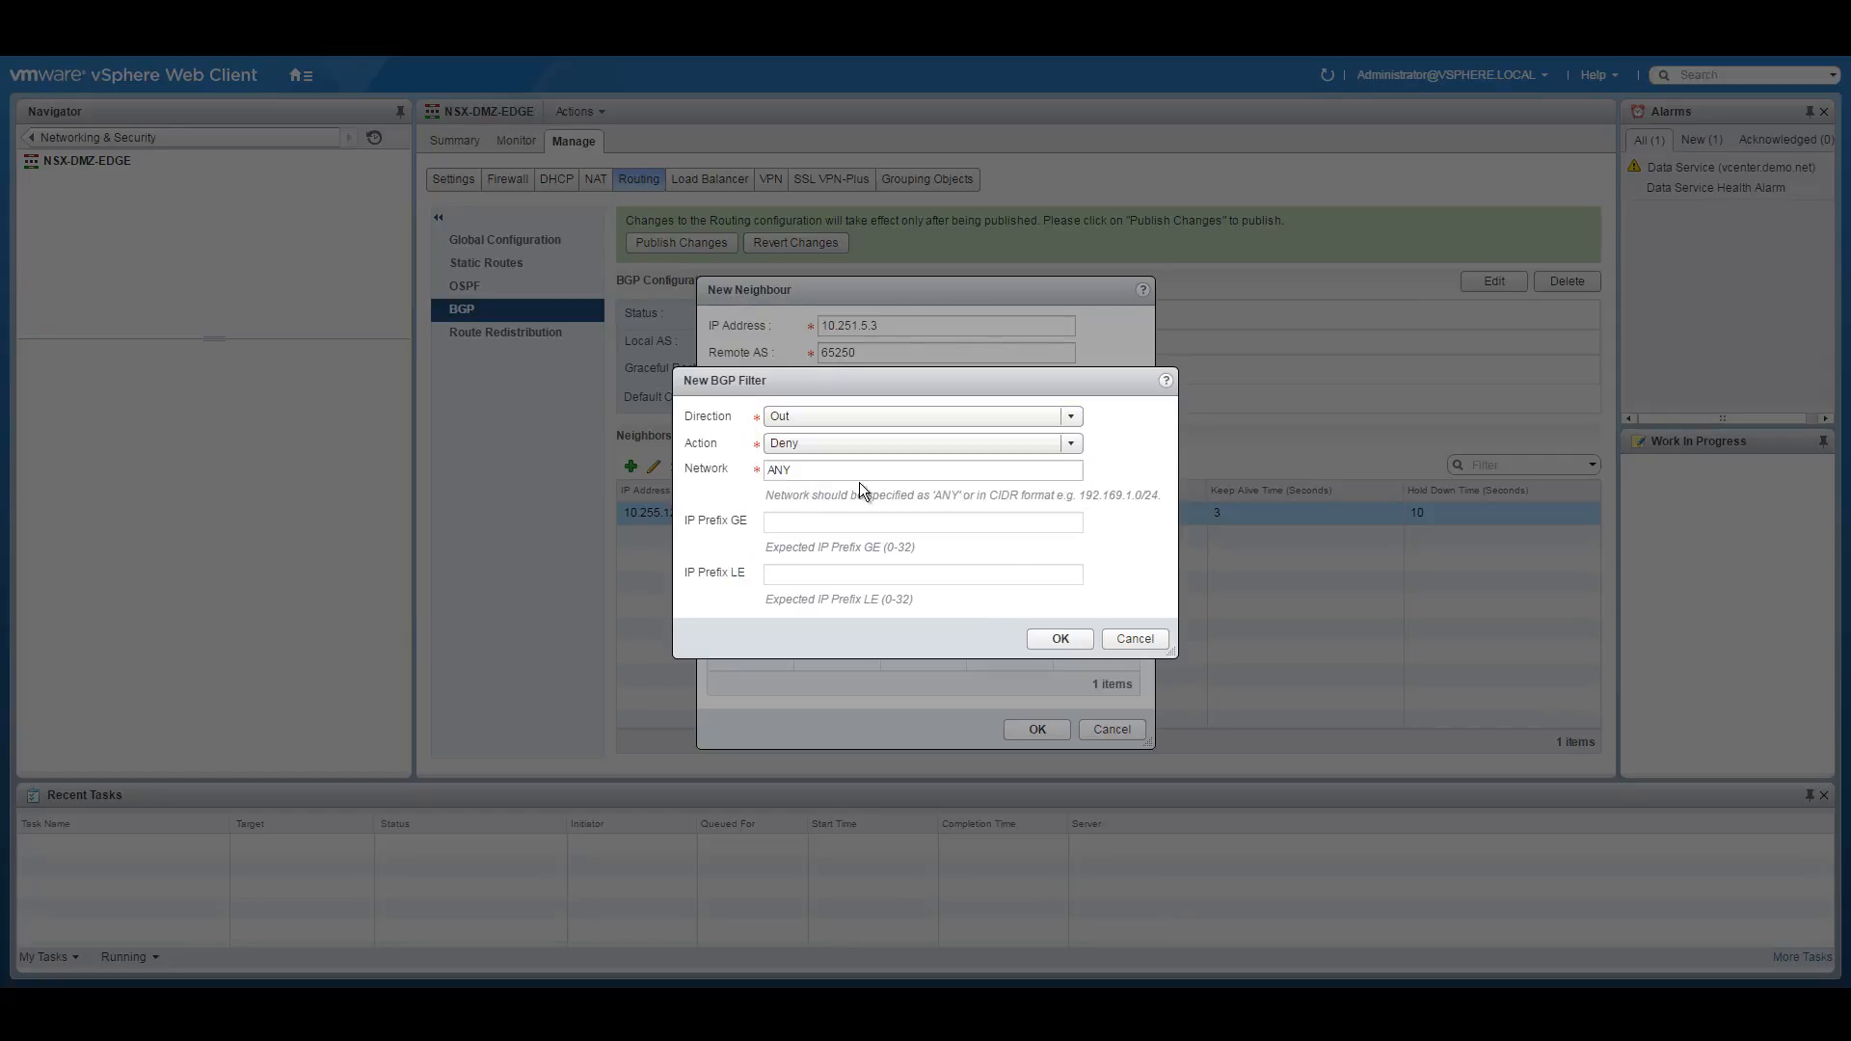
left_click(1054, 639)
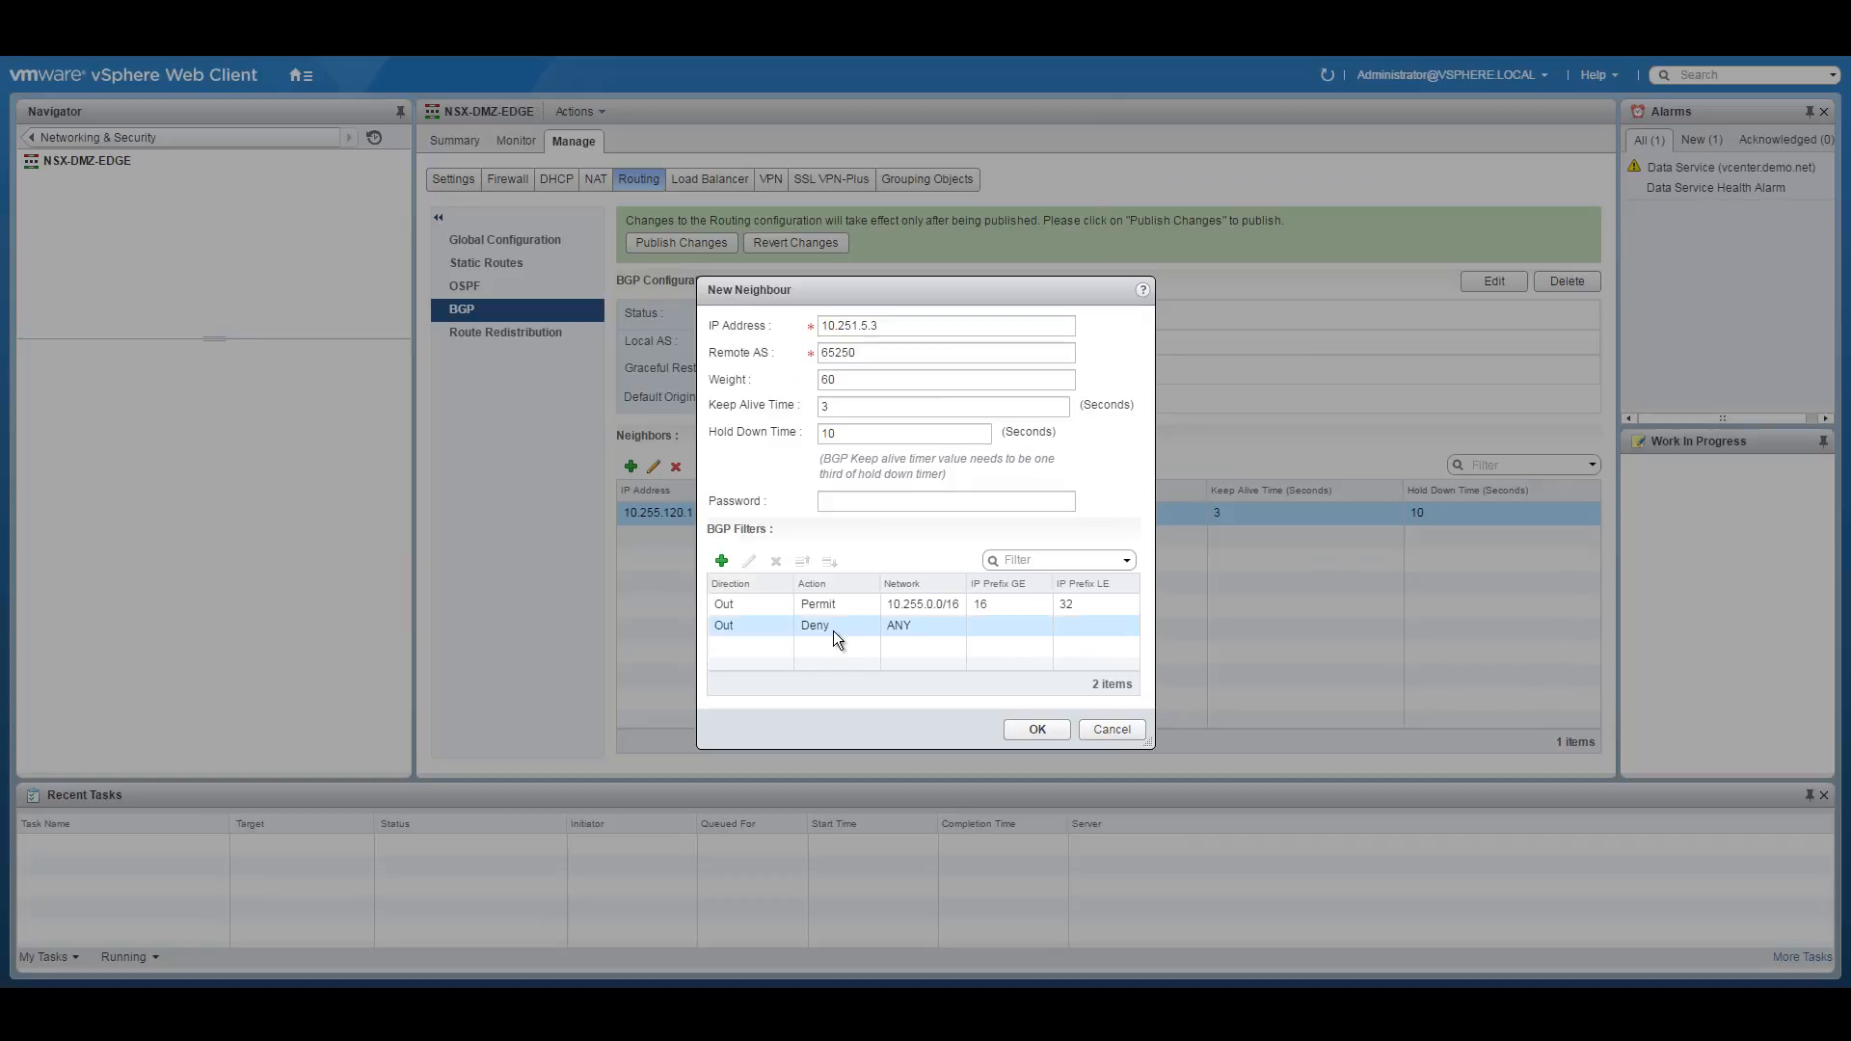
left_click(1032, 730)
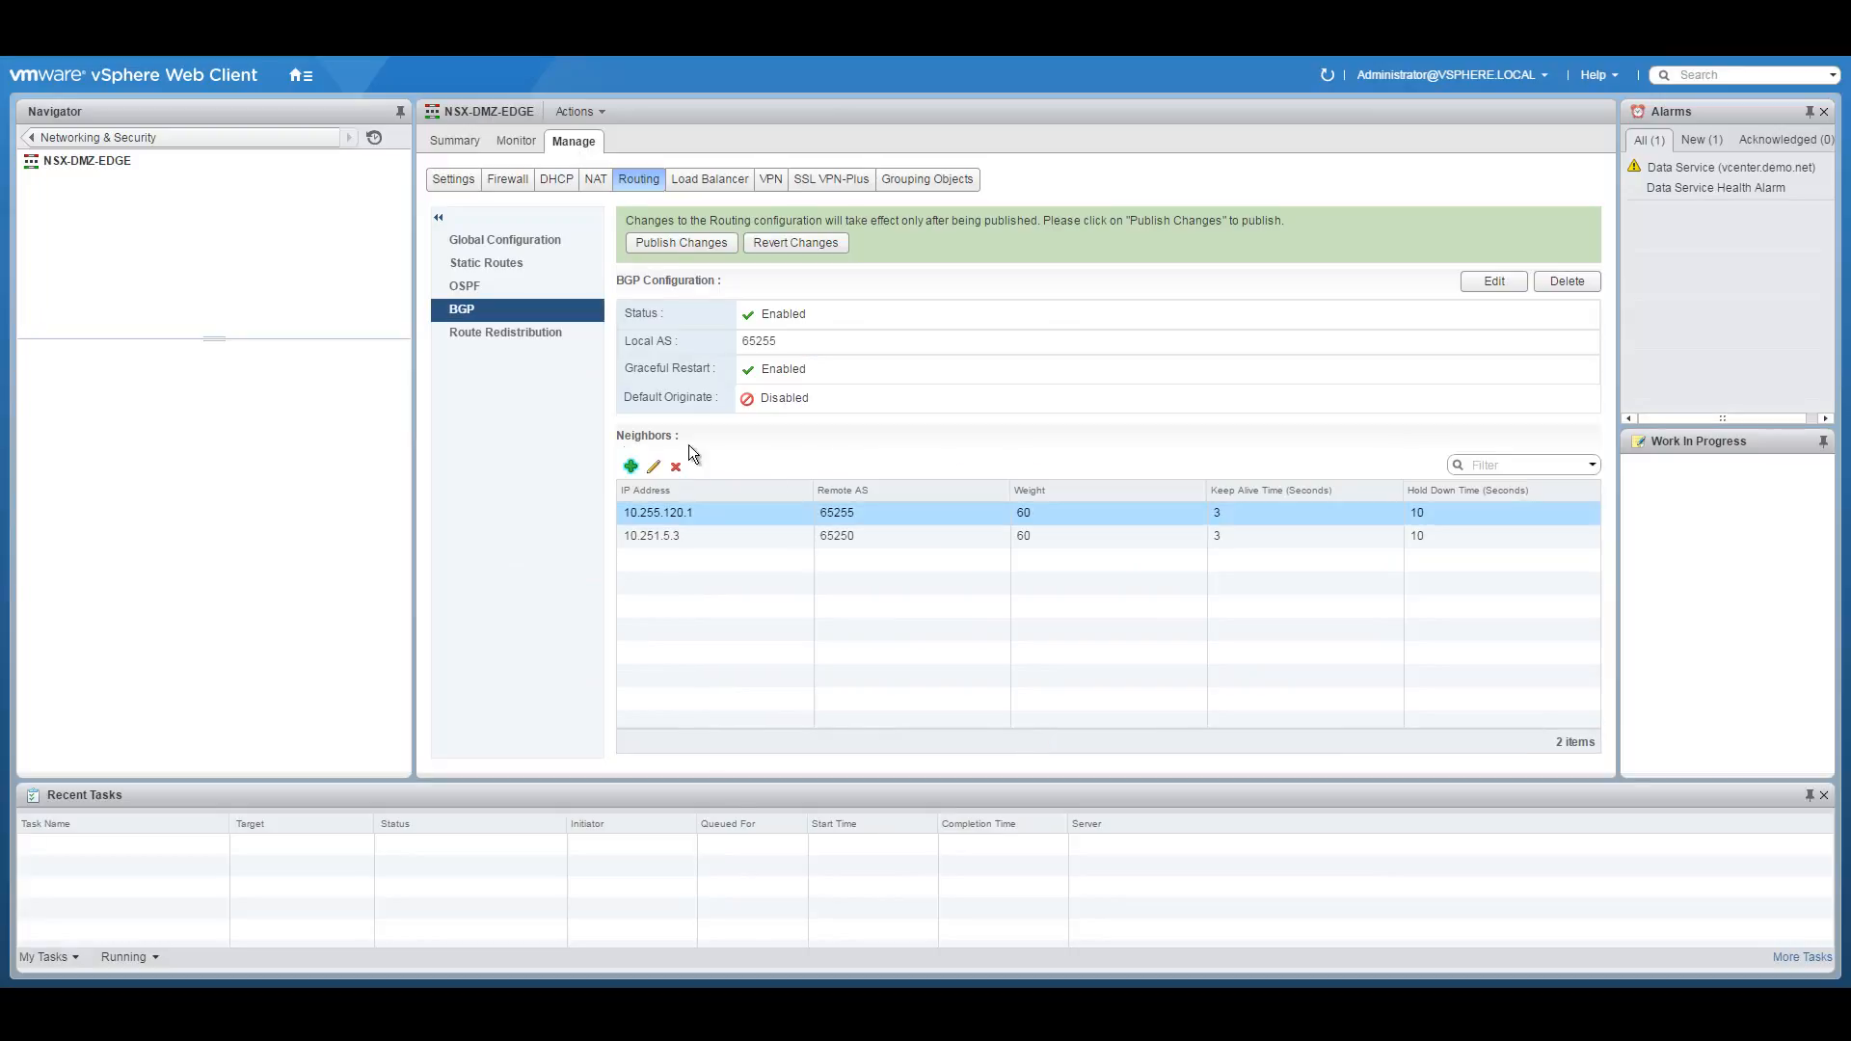
left_click(631, 467)
Enter neighbour address 10.251.5.4 with remote AS 65250.
left_click(966, 330)
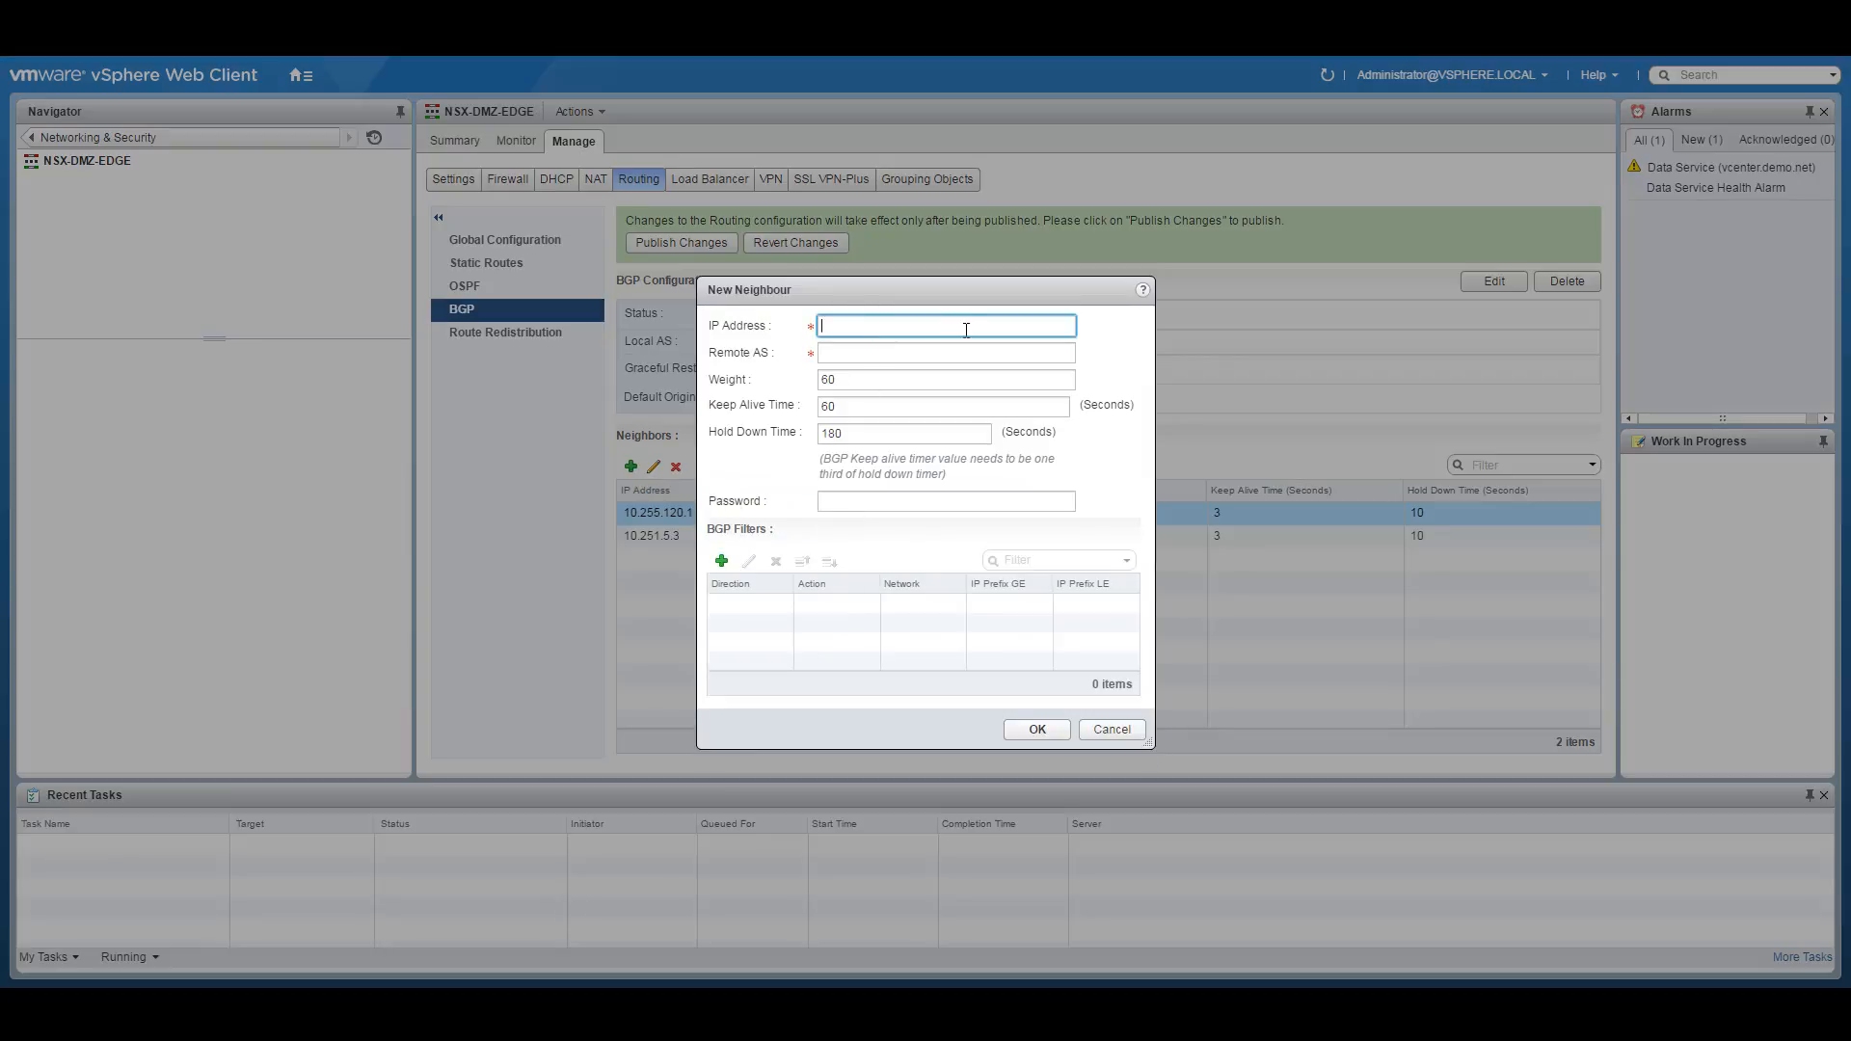
type("10.251.5.4")
left_click(858, 357)
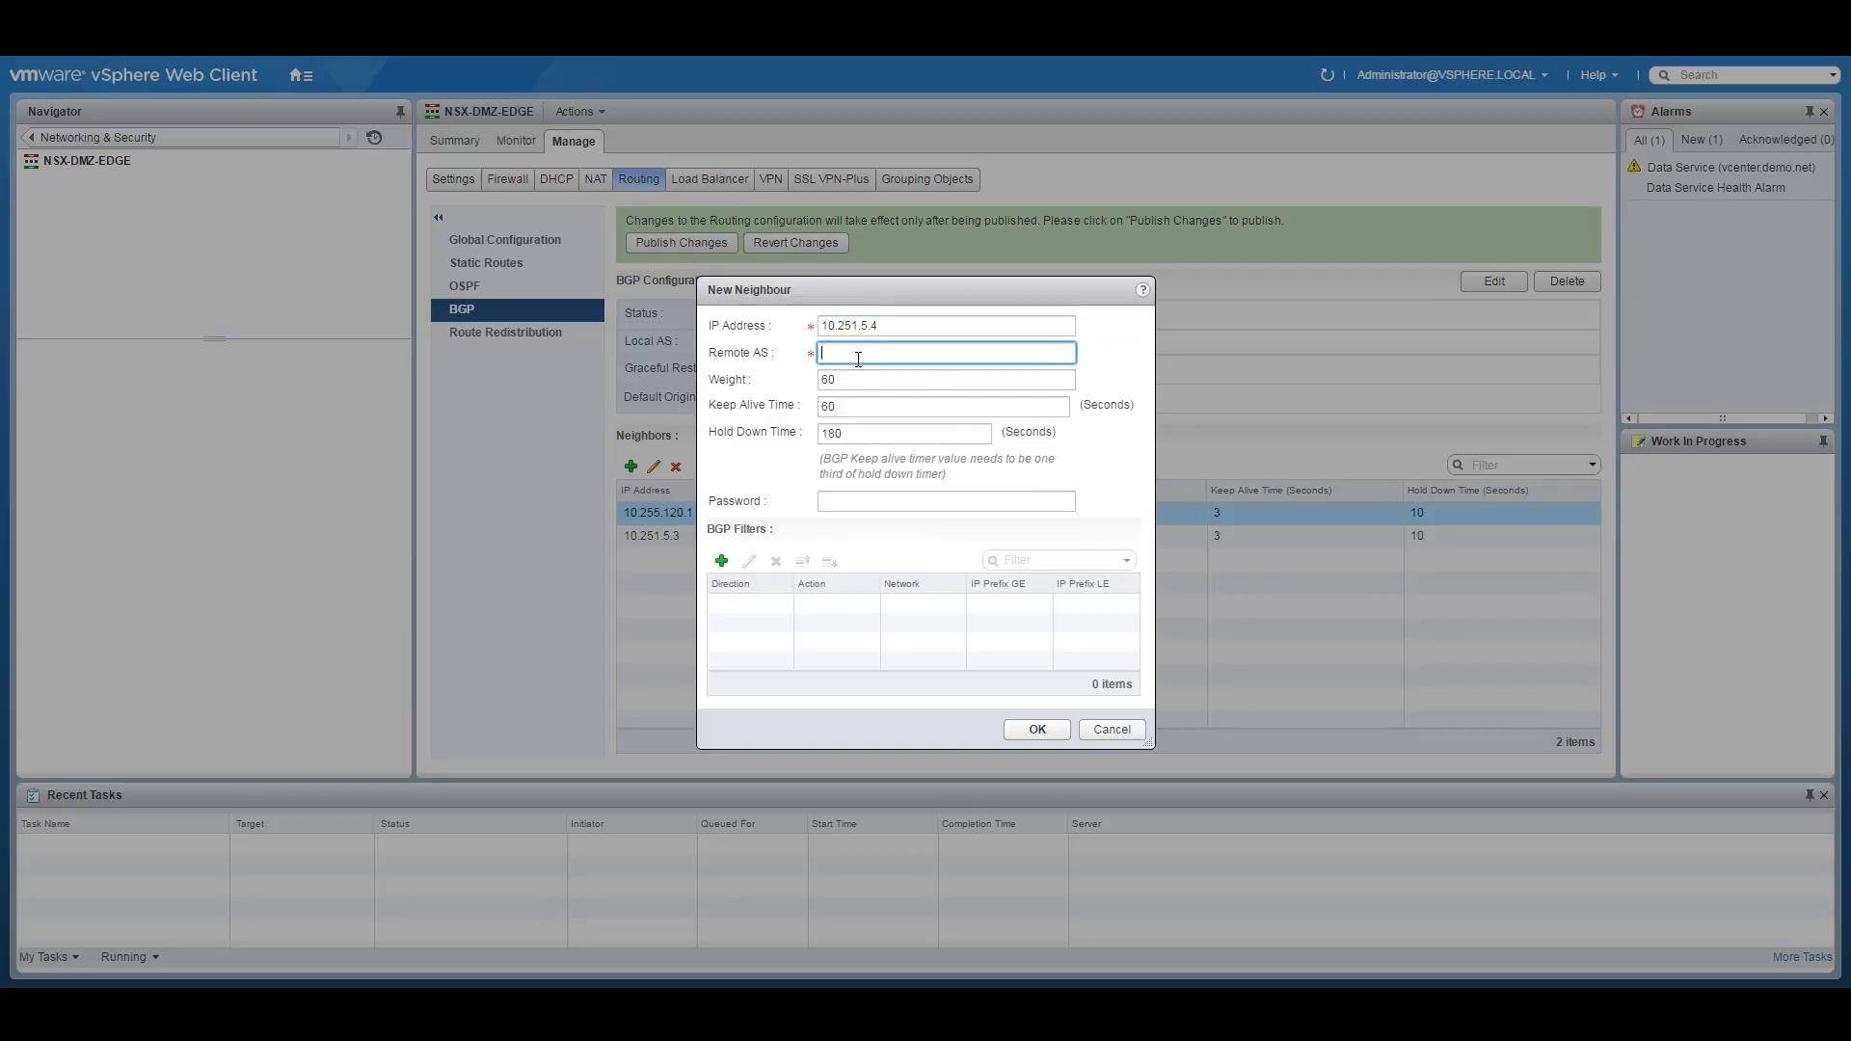
type("65250")
key("Tab")
key("Tab")
left_click(842, 432)
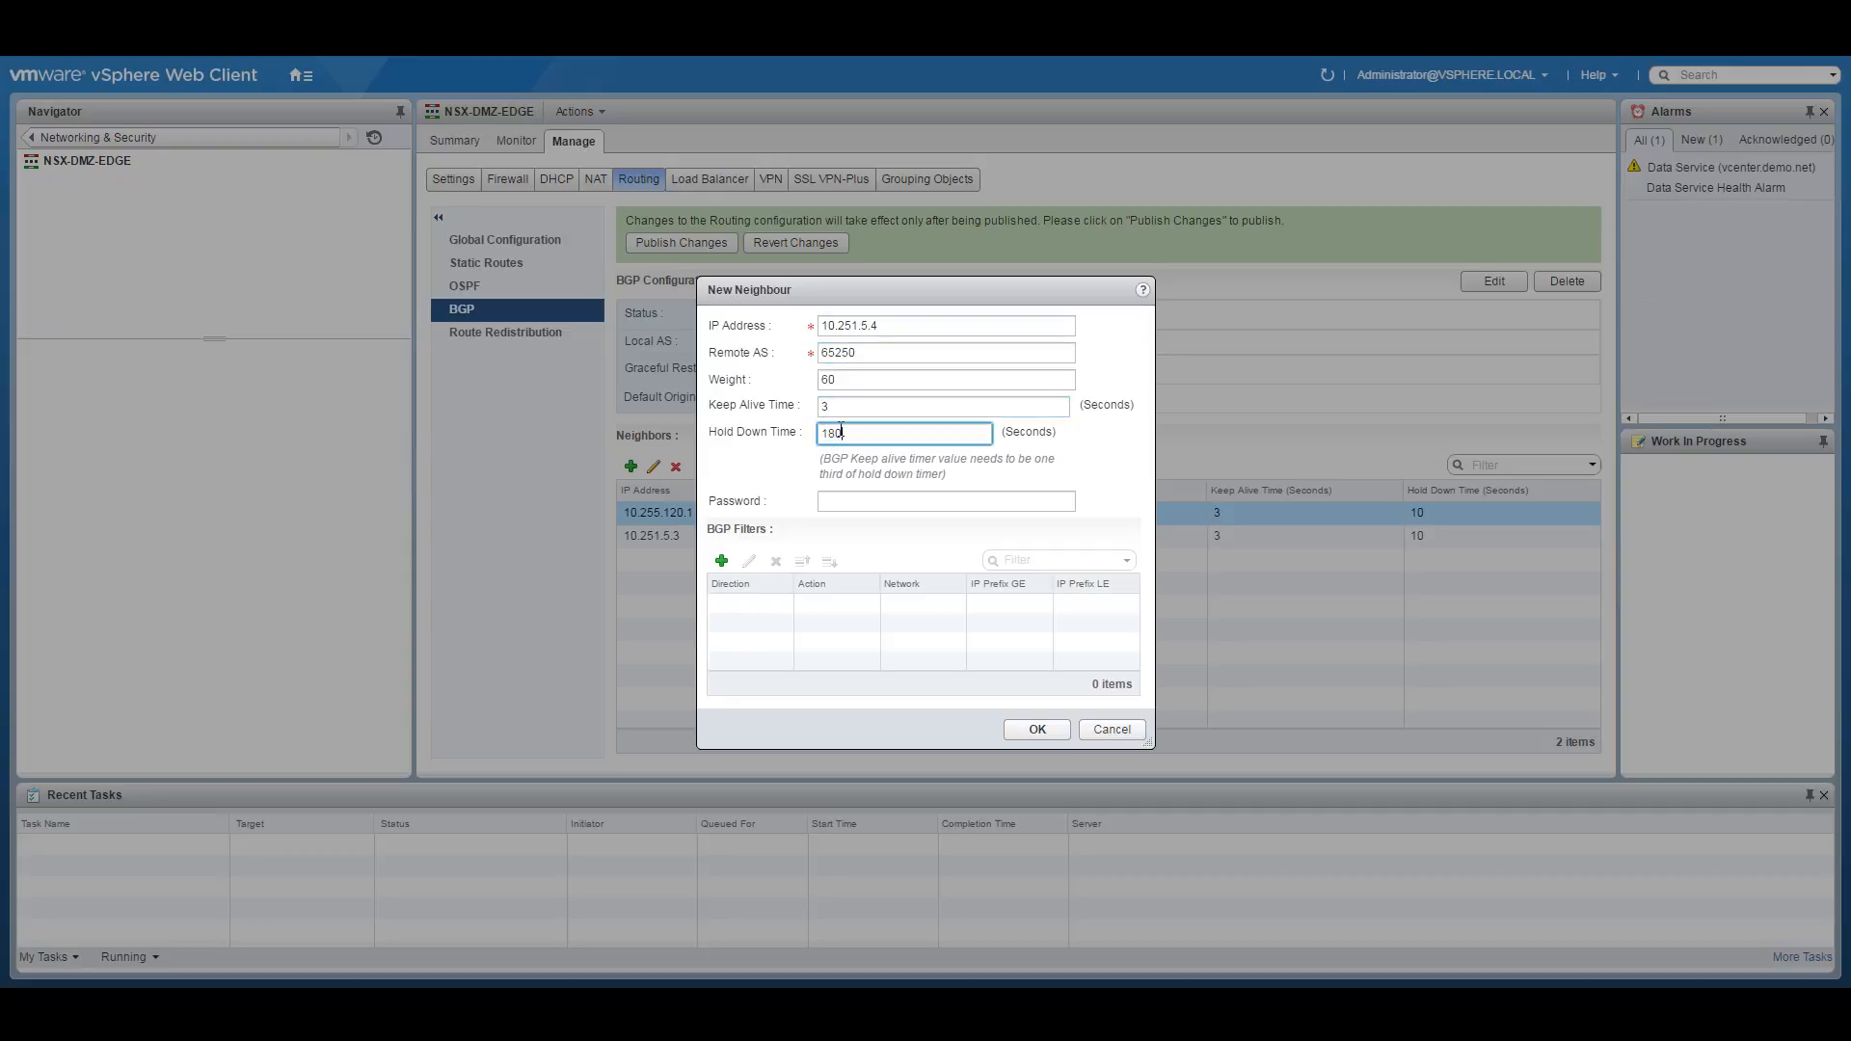
Add an outbound Permit filter for 10.255.0.0/16 with GE 16 and LE 32.
left_click(721, 560)
left_click(808, 416)
left_click(801, 455)
left_click(784, 470)
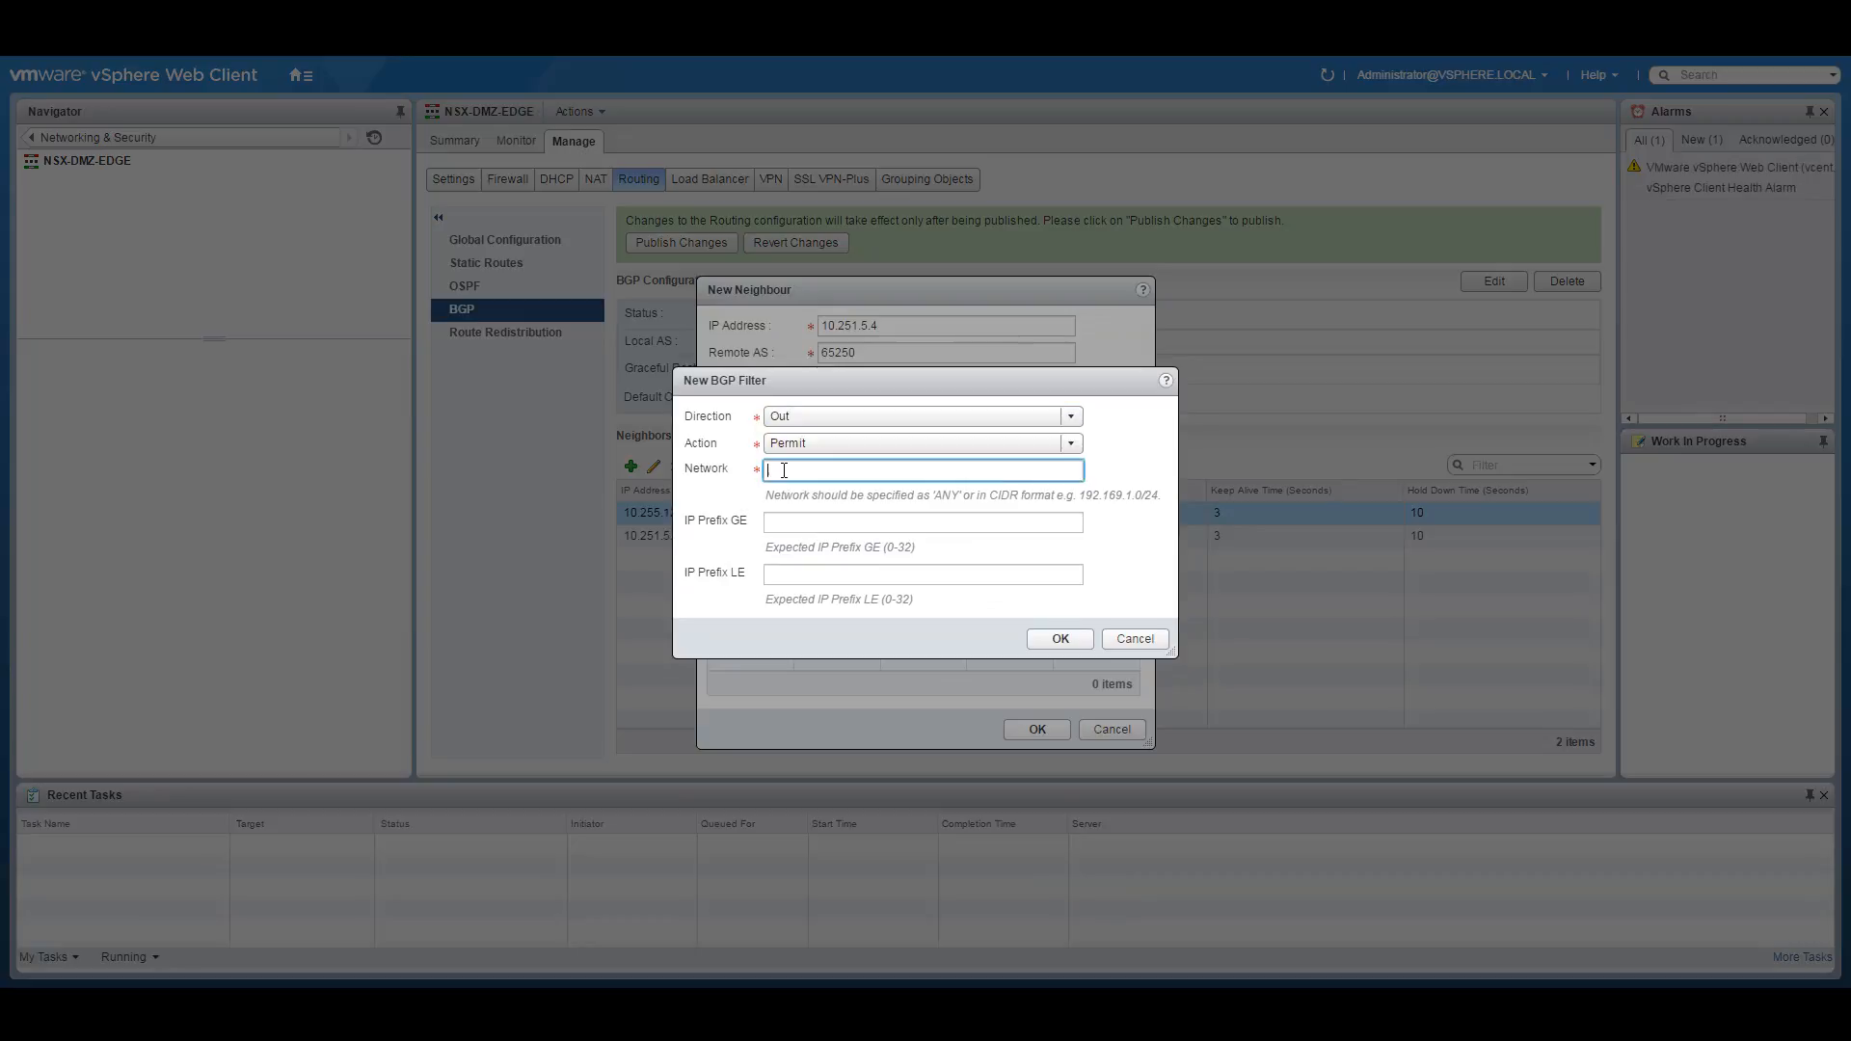
type("10.255.0.0/16")
left_click(780, 520)
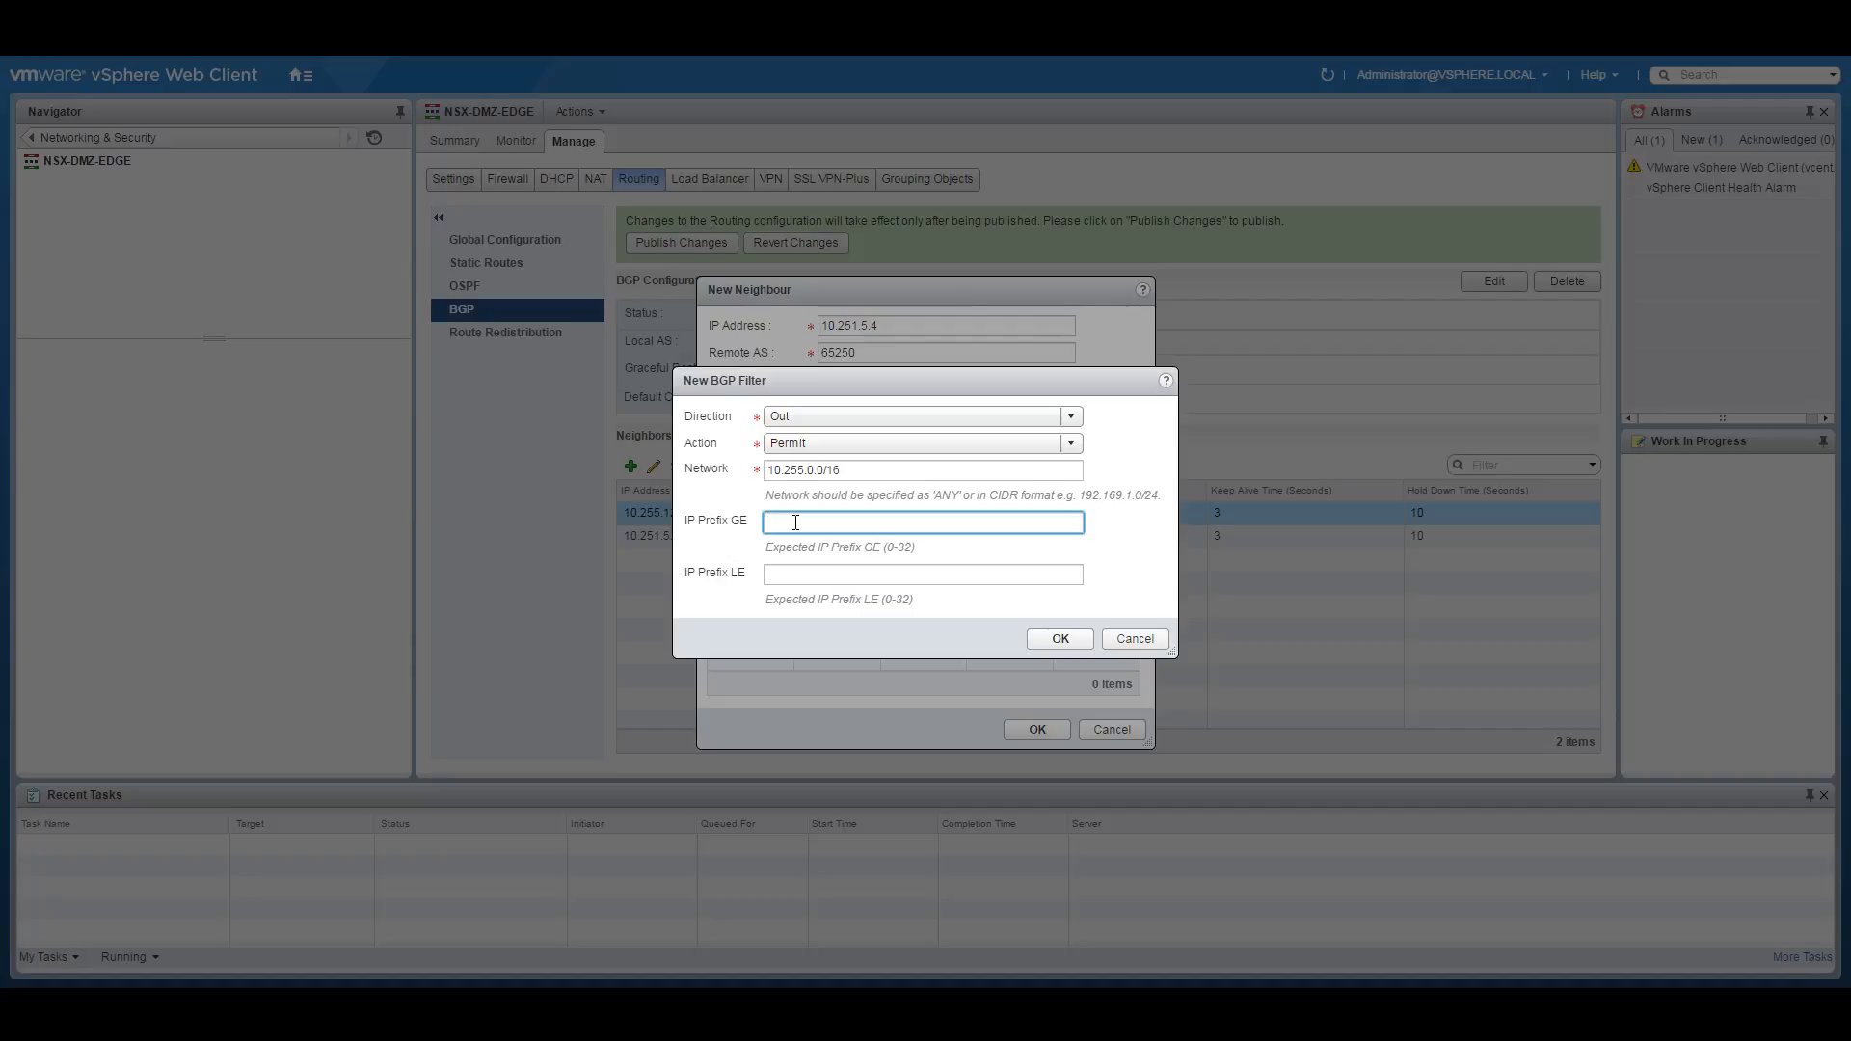
type("16")
left_click(1013, 568)
type("32")
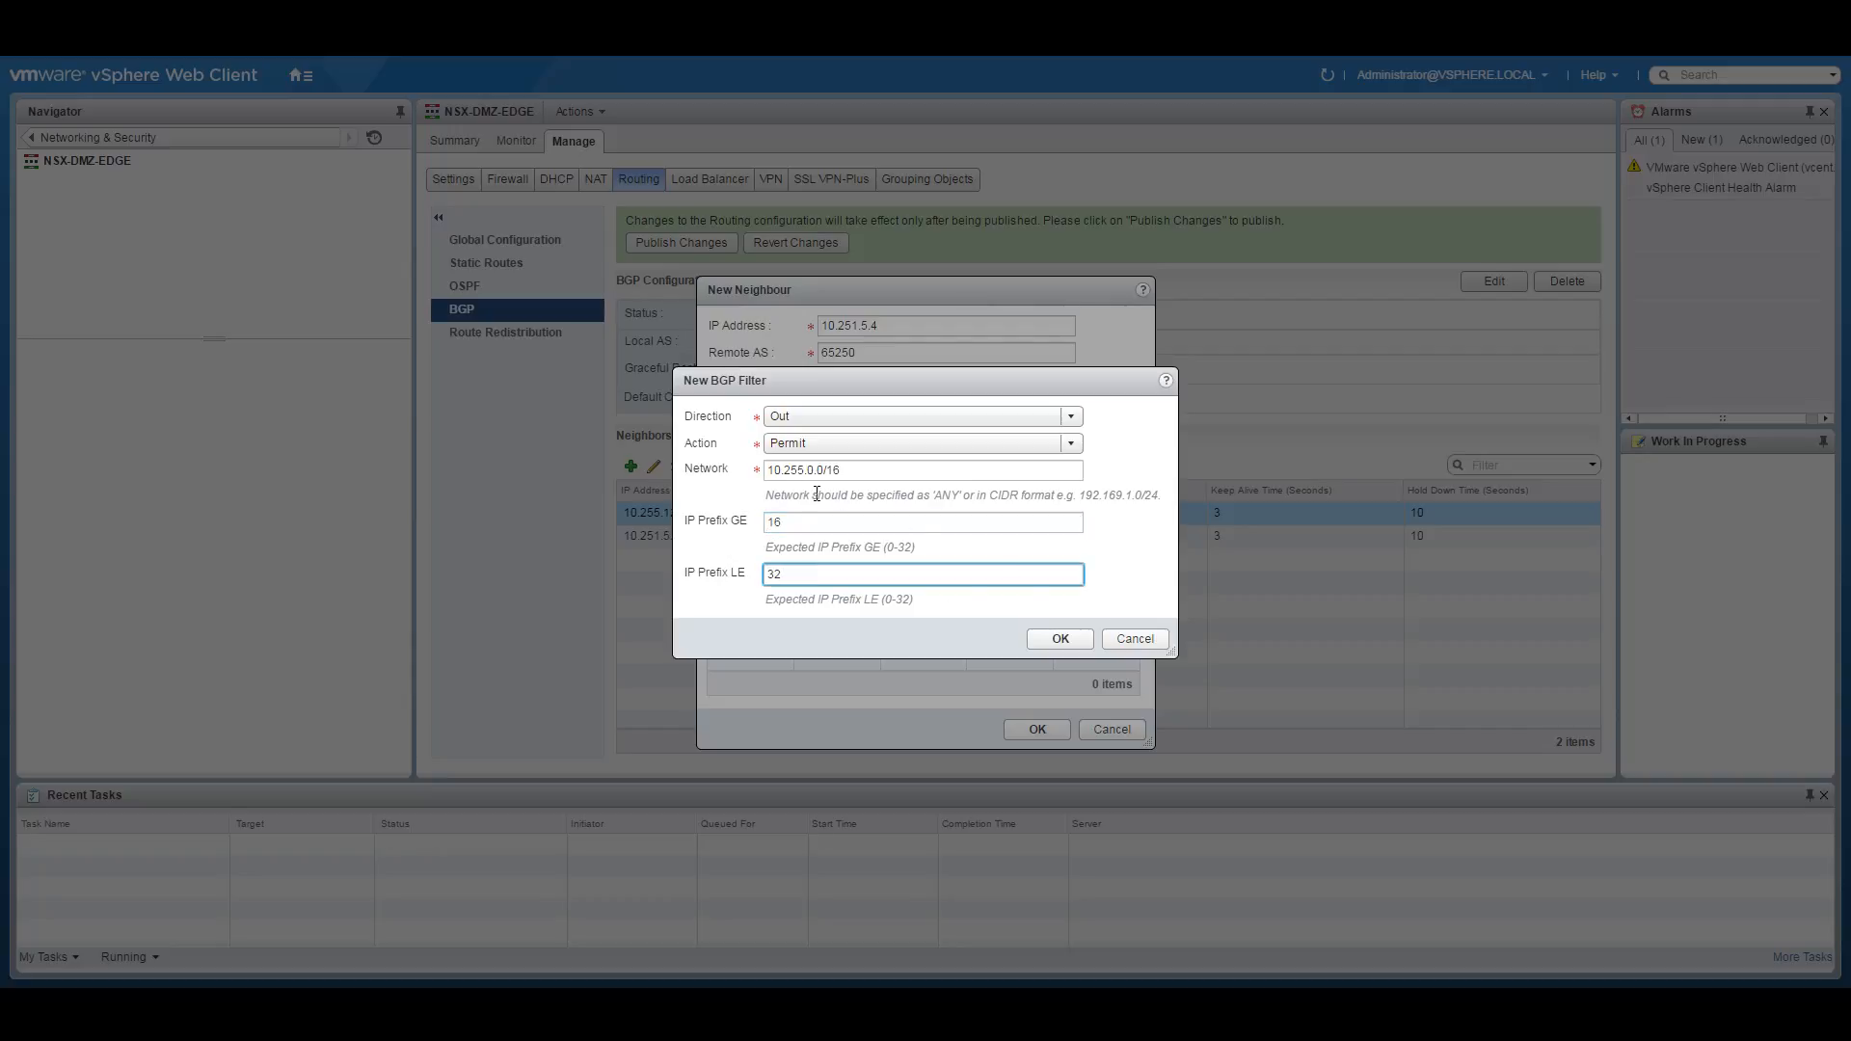
left_click(1059, 638)
Add an outbound Deny ANY filter and save neighbour 10.251.5.4.
left_click(727, 558)
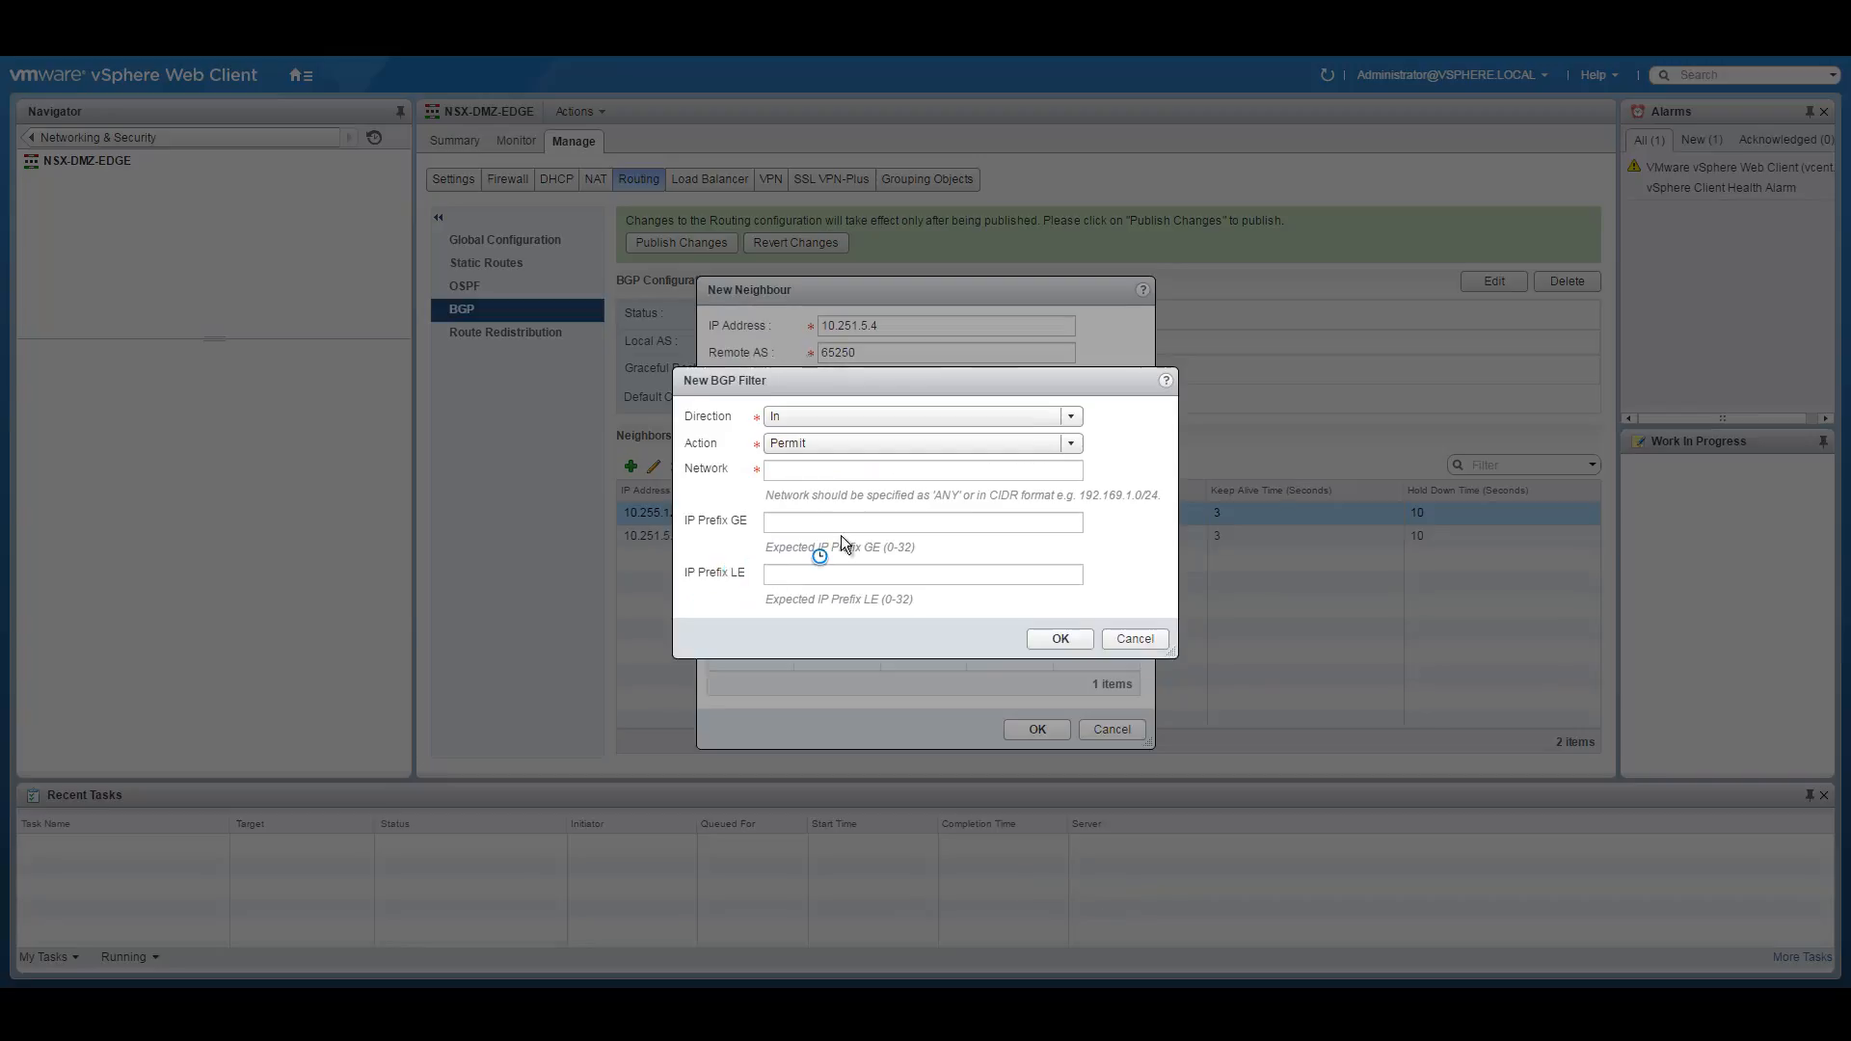
left_click(796, 416)
left_click(800, 455)
left_click(798, 444)
left_click(788, 474)
left_click(788, 475)
type("ANY")
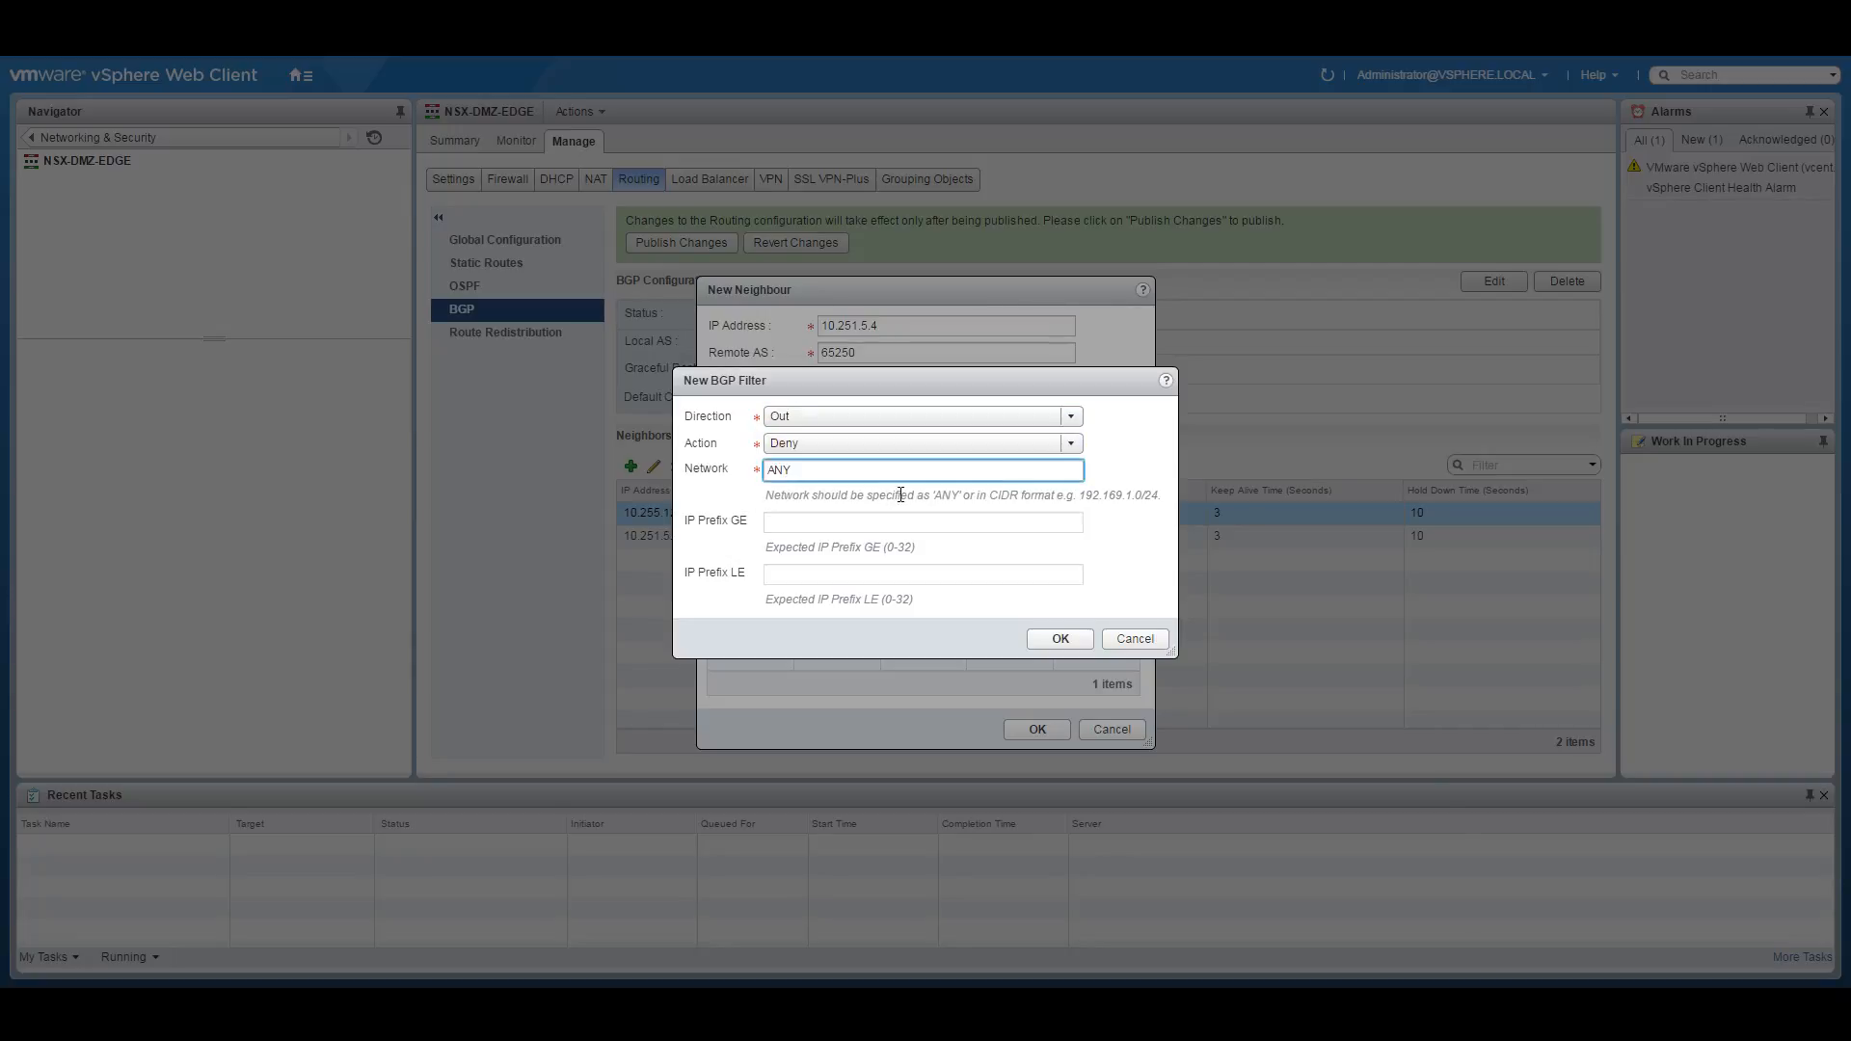
left_click(1057, 640)
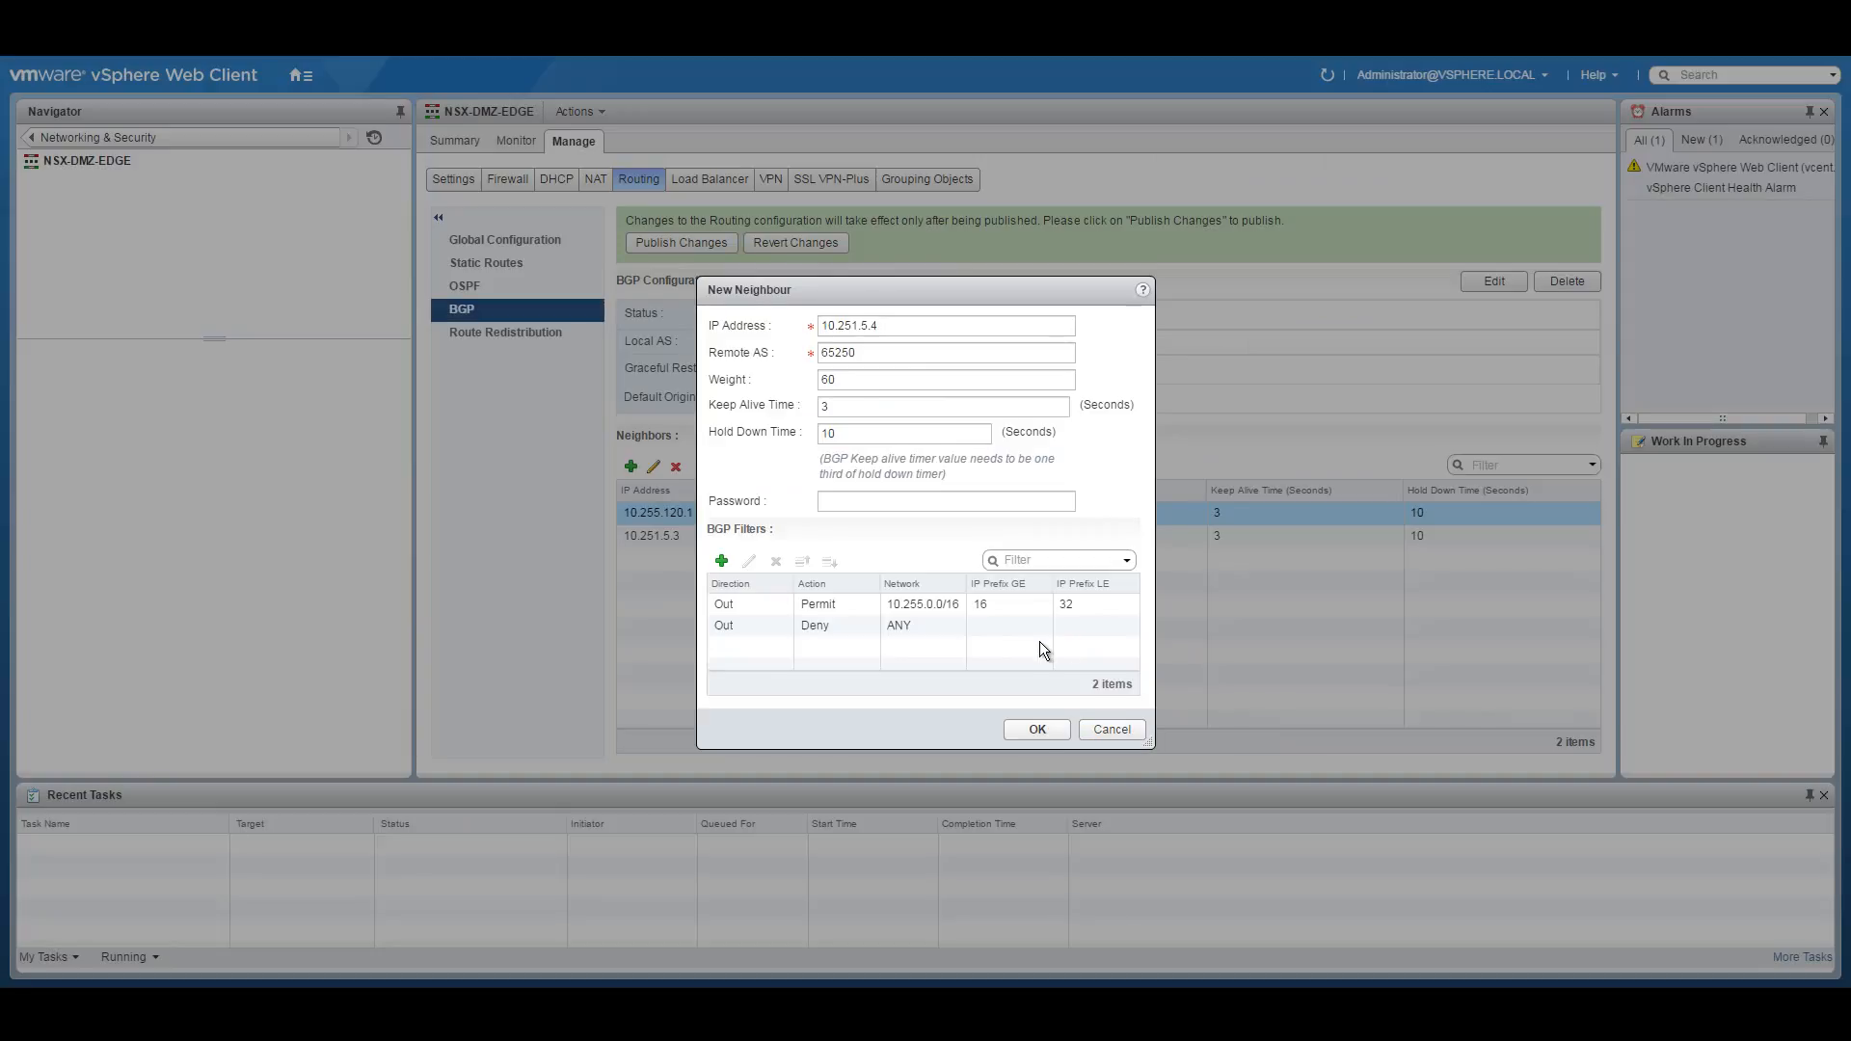
left_click(1039, 729)
Start neighbour 10.251.5.2 with remote AS 65251 and keep-alive 3.
left_click(630, 466)
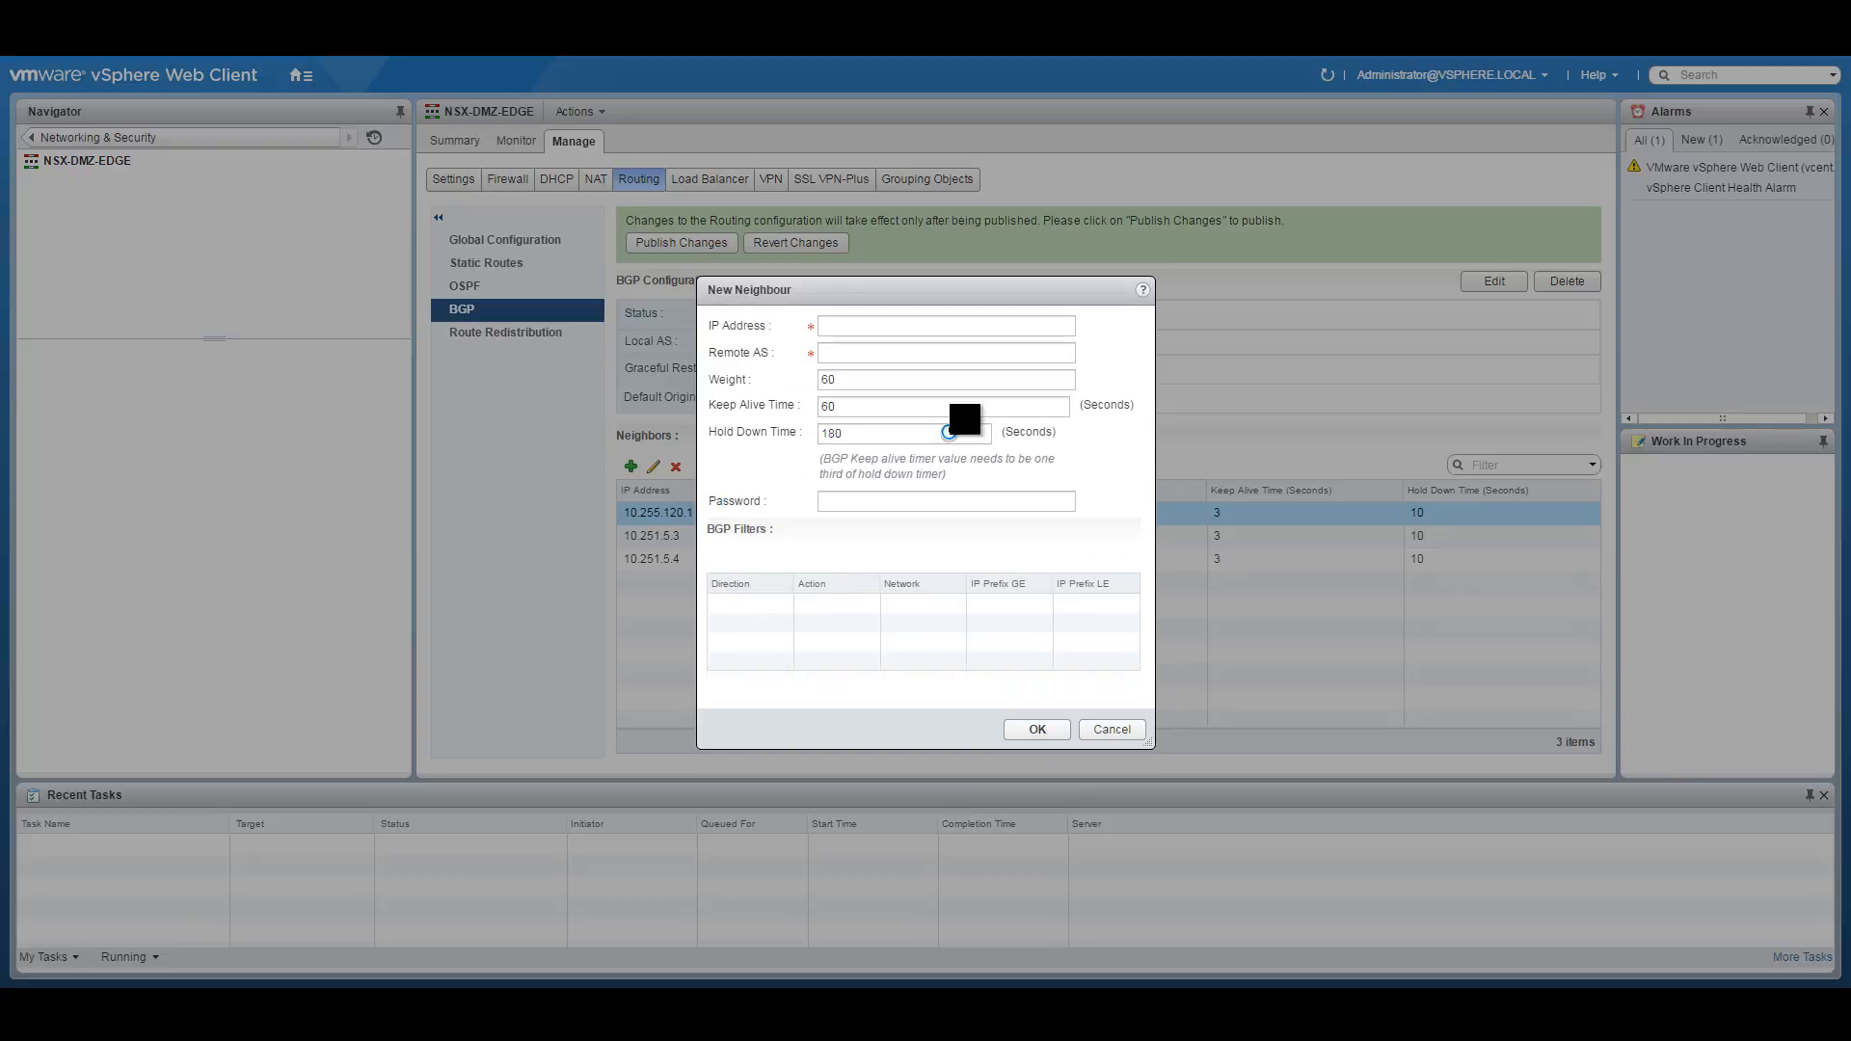
left_click(827, 326)
type("10.251.5.2")
left_click(831, 352)
type("65251")
double_click(829, 406)
type("3")
left_click(840, 433)
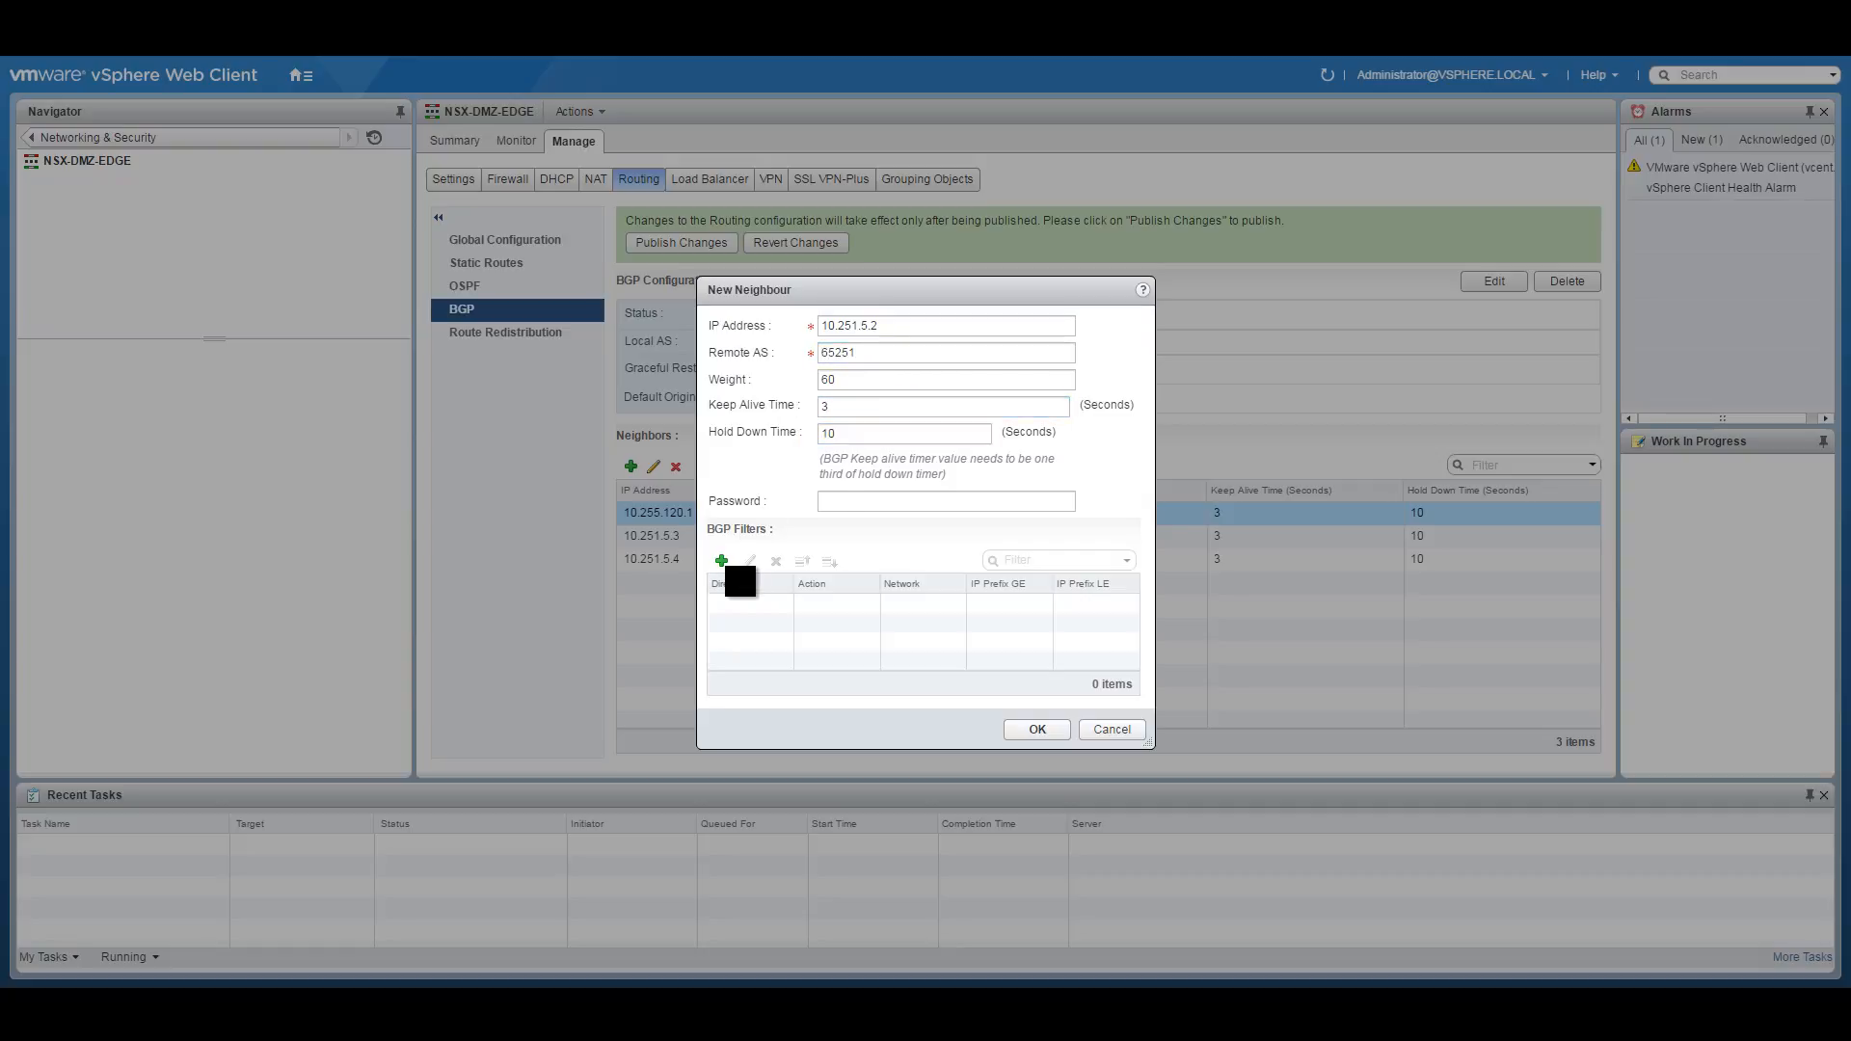
Add an outbound Permit filter for 10.255.0.0/16 with GE 16 and LE 32.
left_click(721, 560)
left_click(835, 416)
left_click(804, 446)
left_click(793, 472)
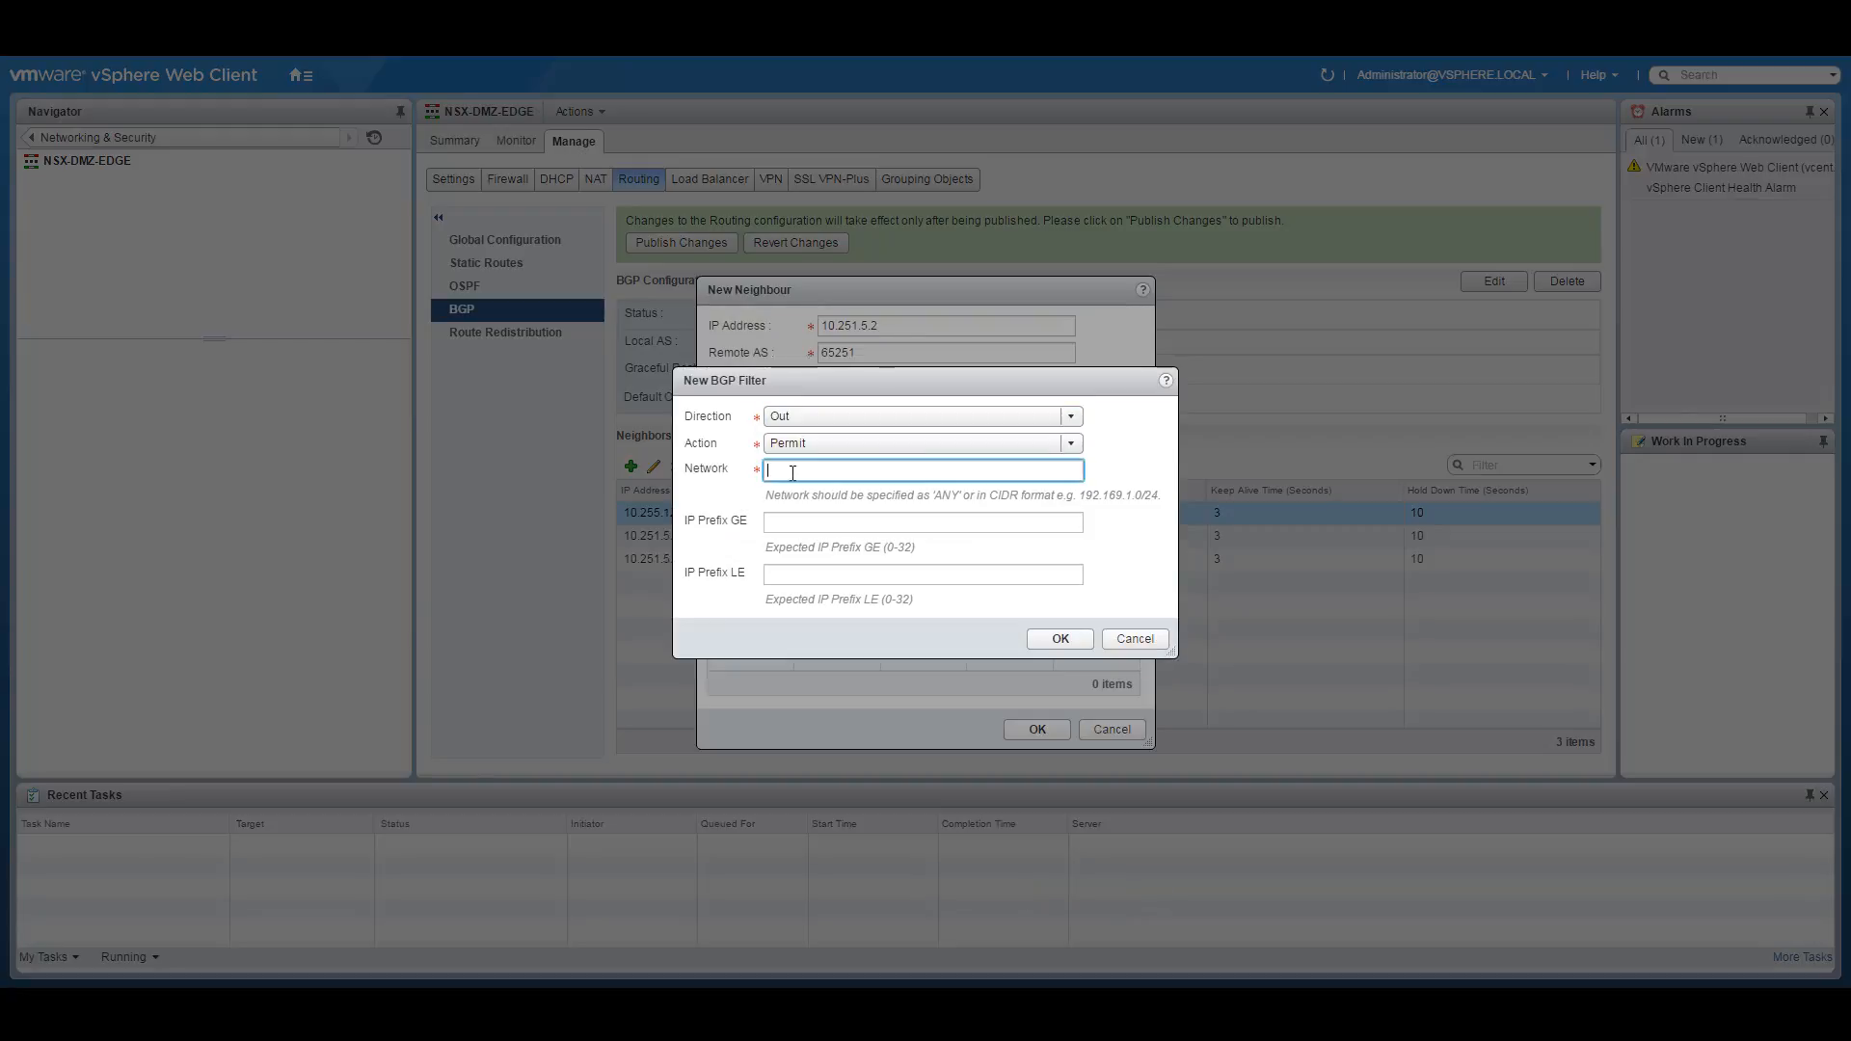
type("10.255.0.0/16")
left_click(881, 522)
type("16")
left_click(810, 575)
type("32")
left_click(1058, 641)
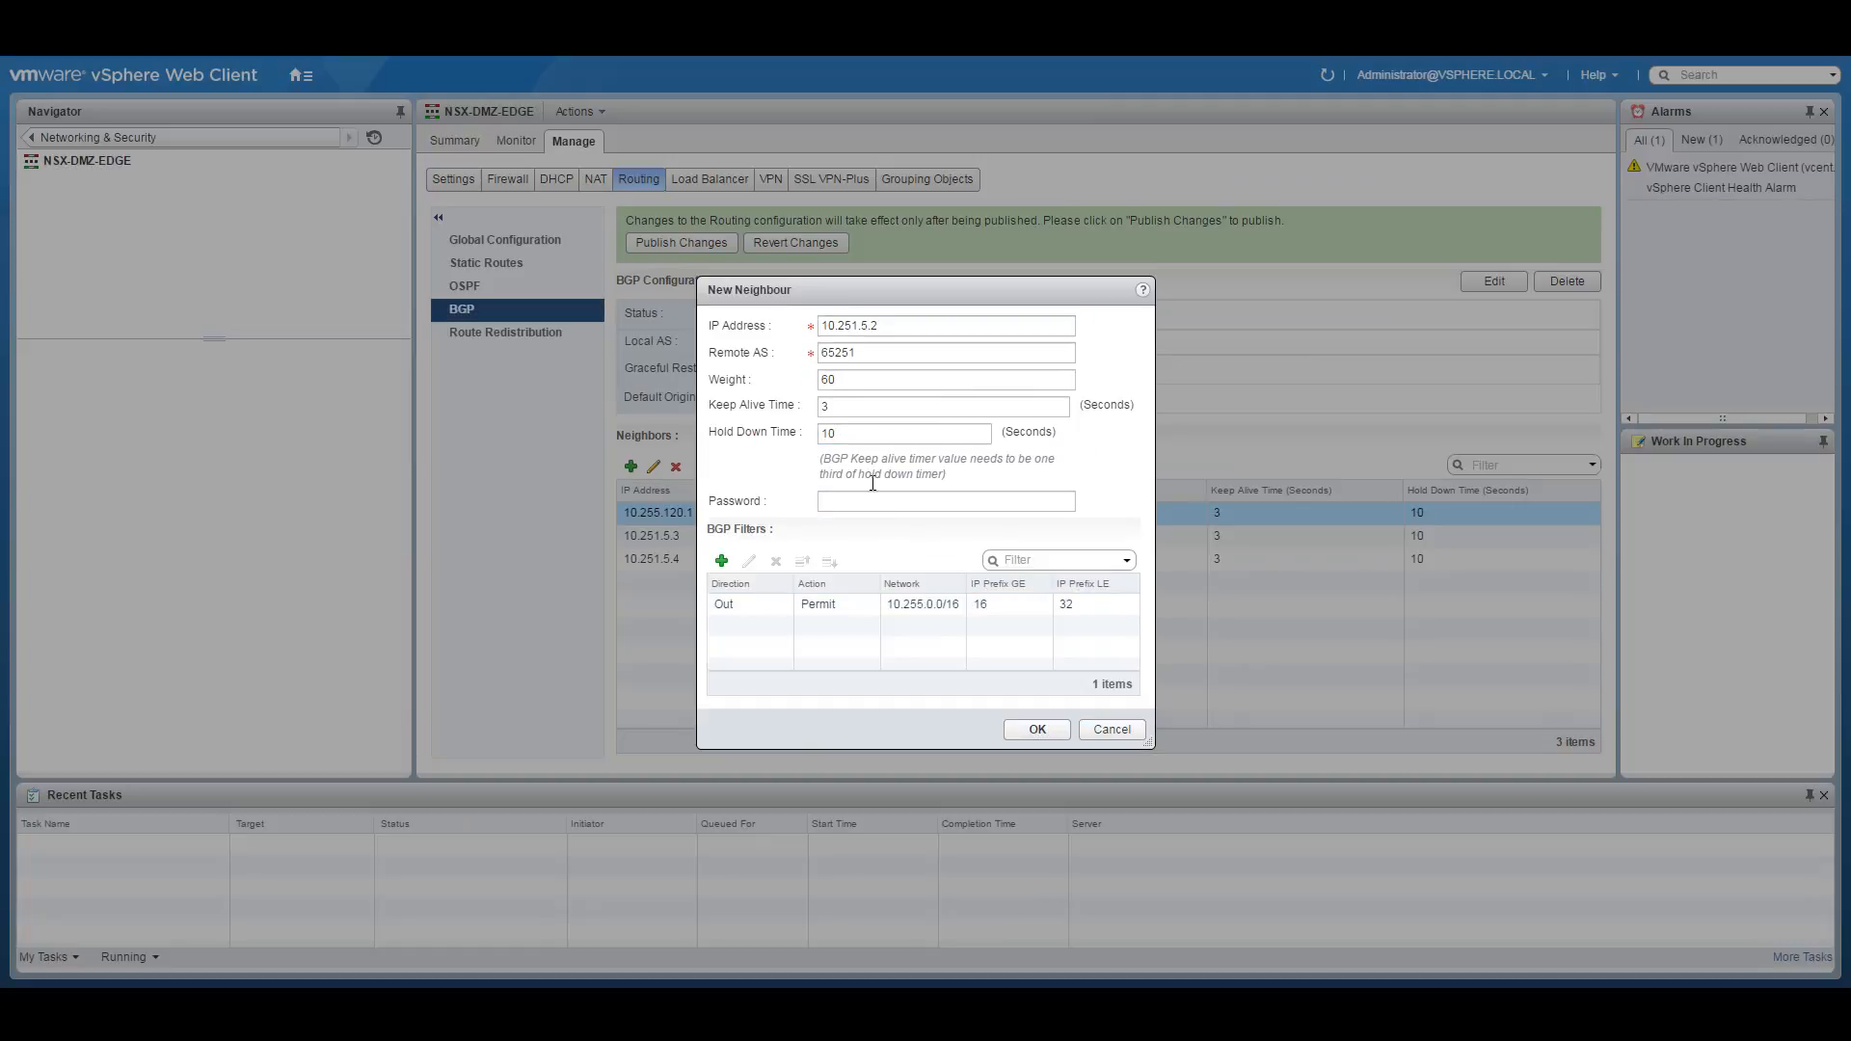
Add an outbound Deny ANY filter, save neighbour 10.251.5.2, and publish the changes.
left_click(721, 563)
left_click(802, 415)
left_click(787, 459)
left_click(815, 451)
left_click(796, 483)
left_click(821, 471)
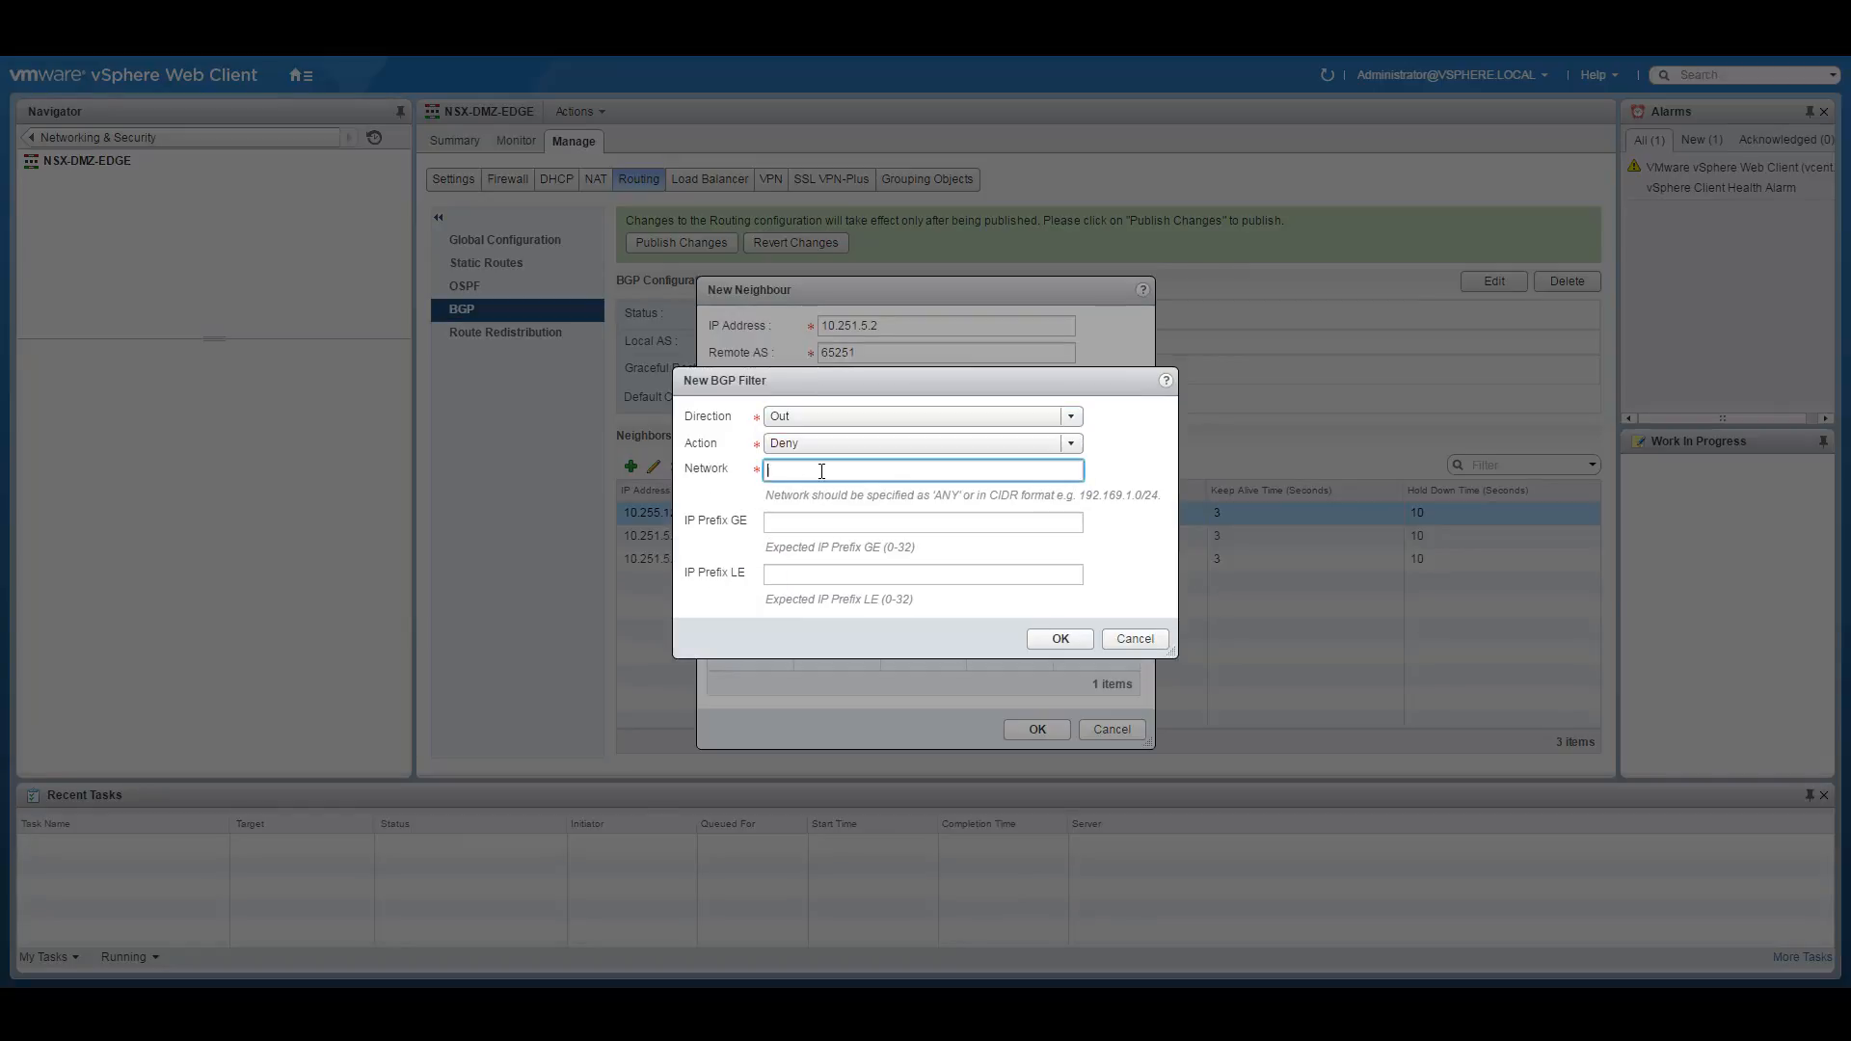
type("ANY")
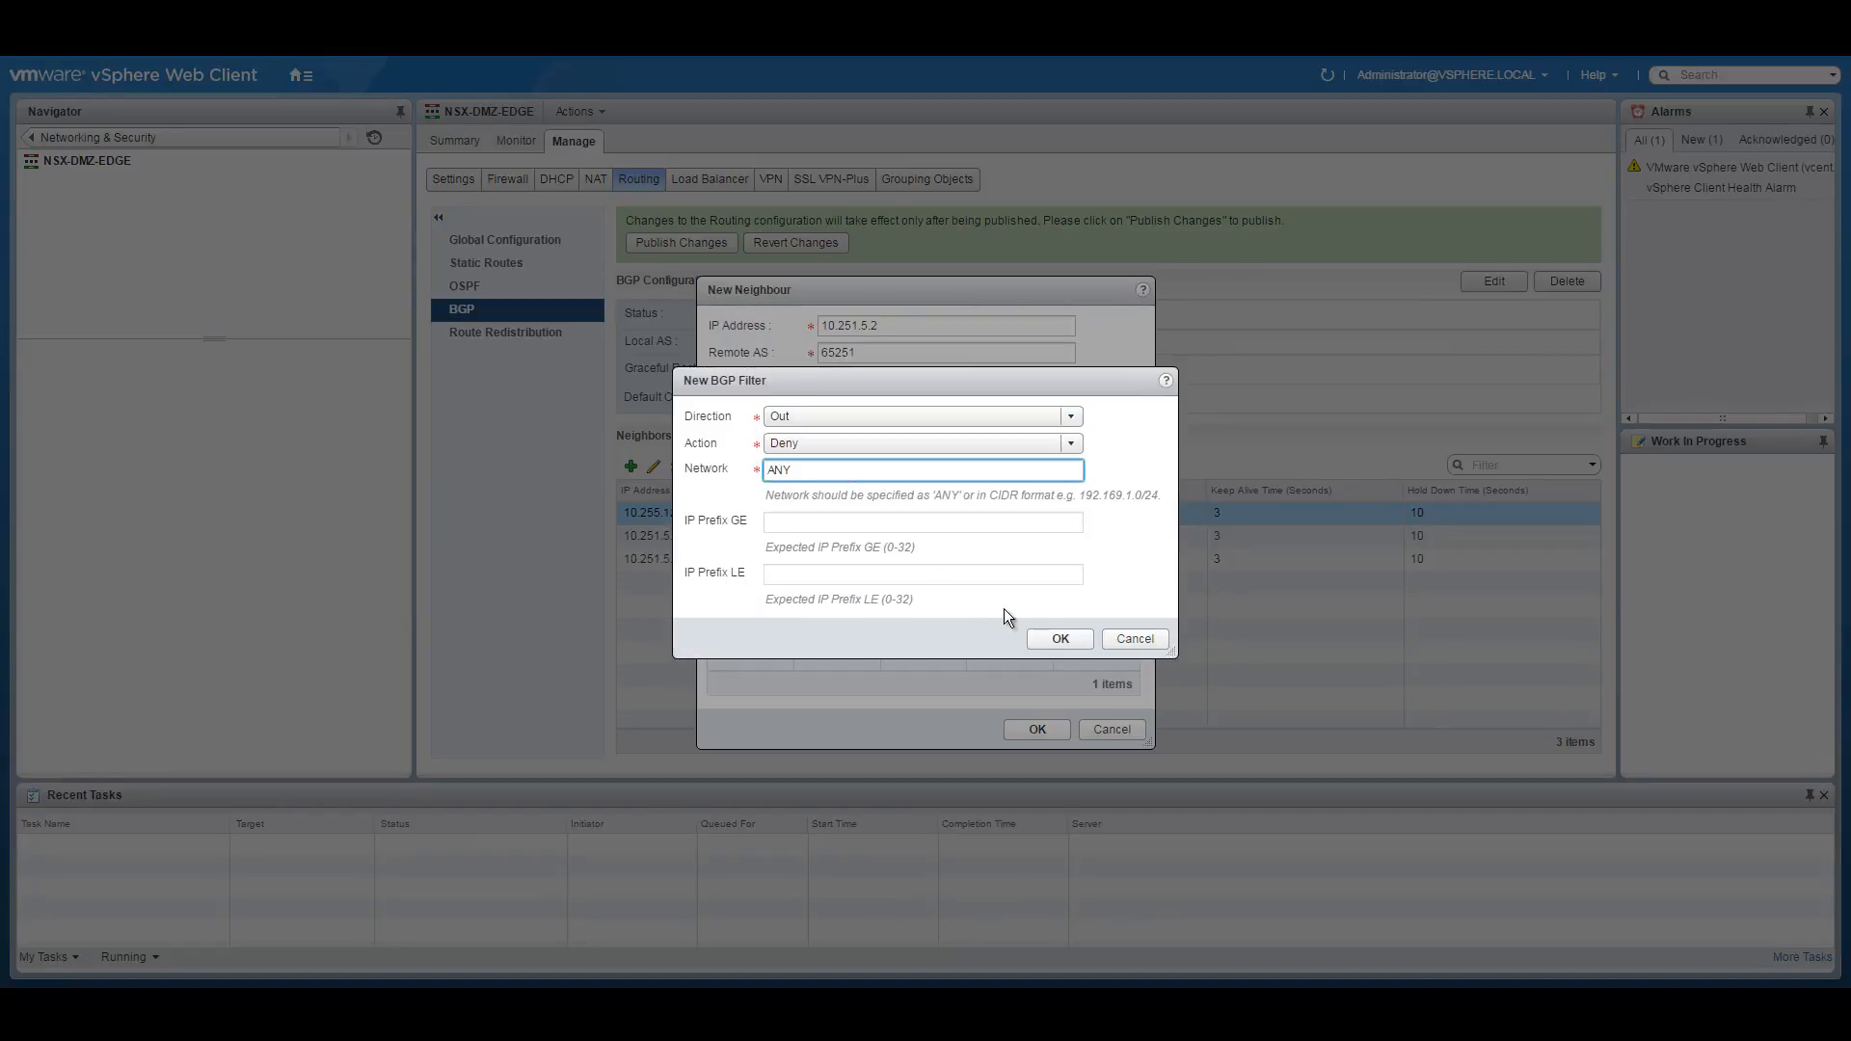
left_click(1061, 640)
left_click(1038, 729)
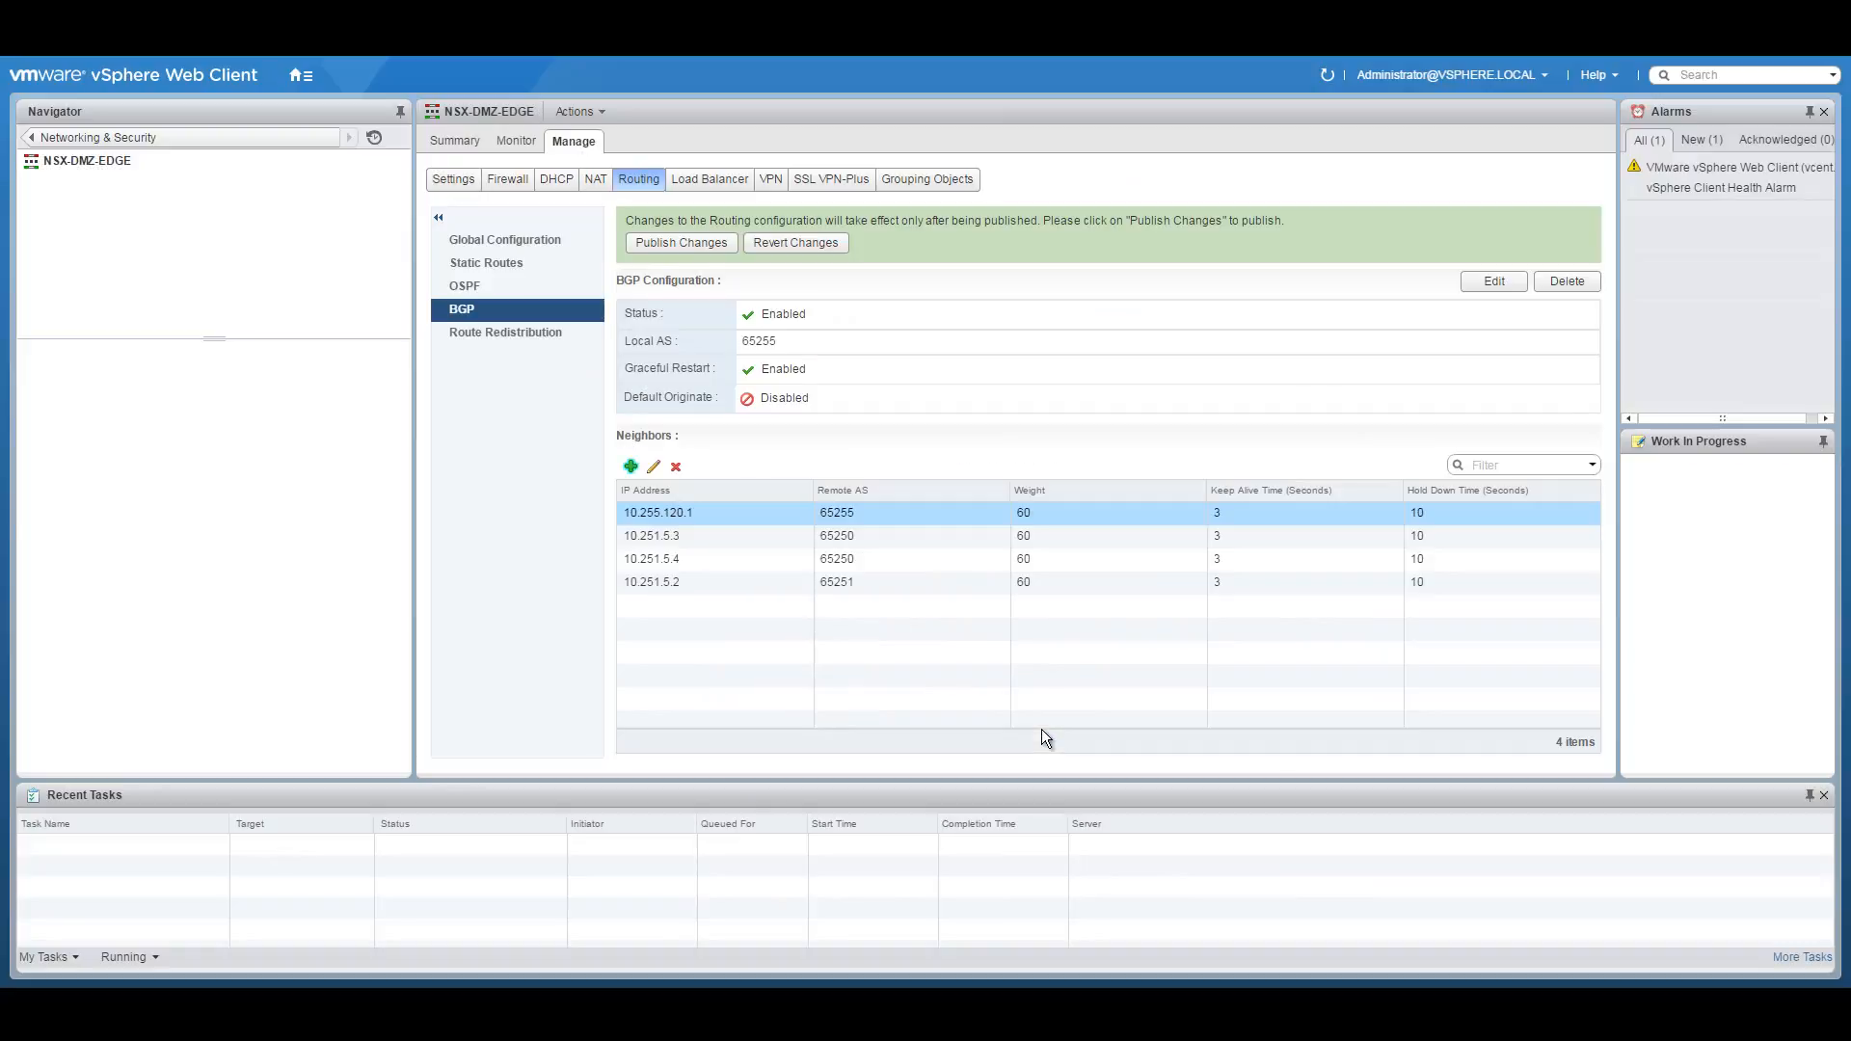
left_click(673, 243)
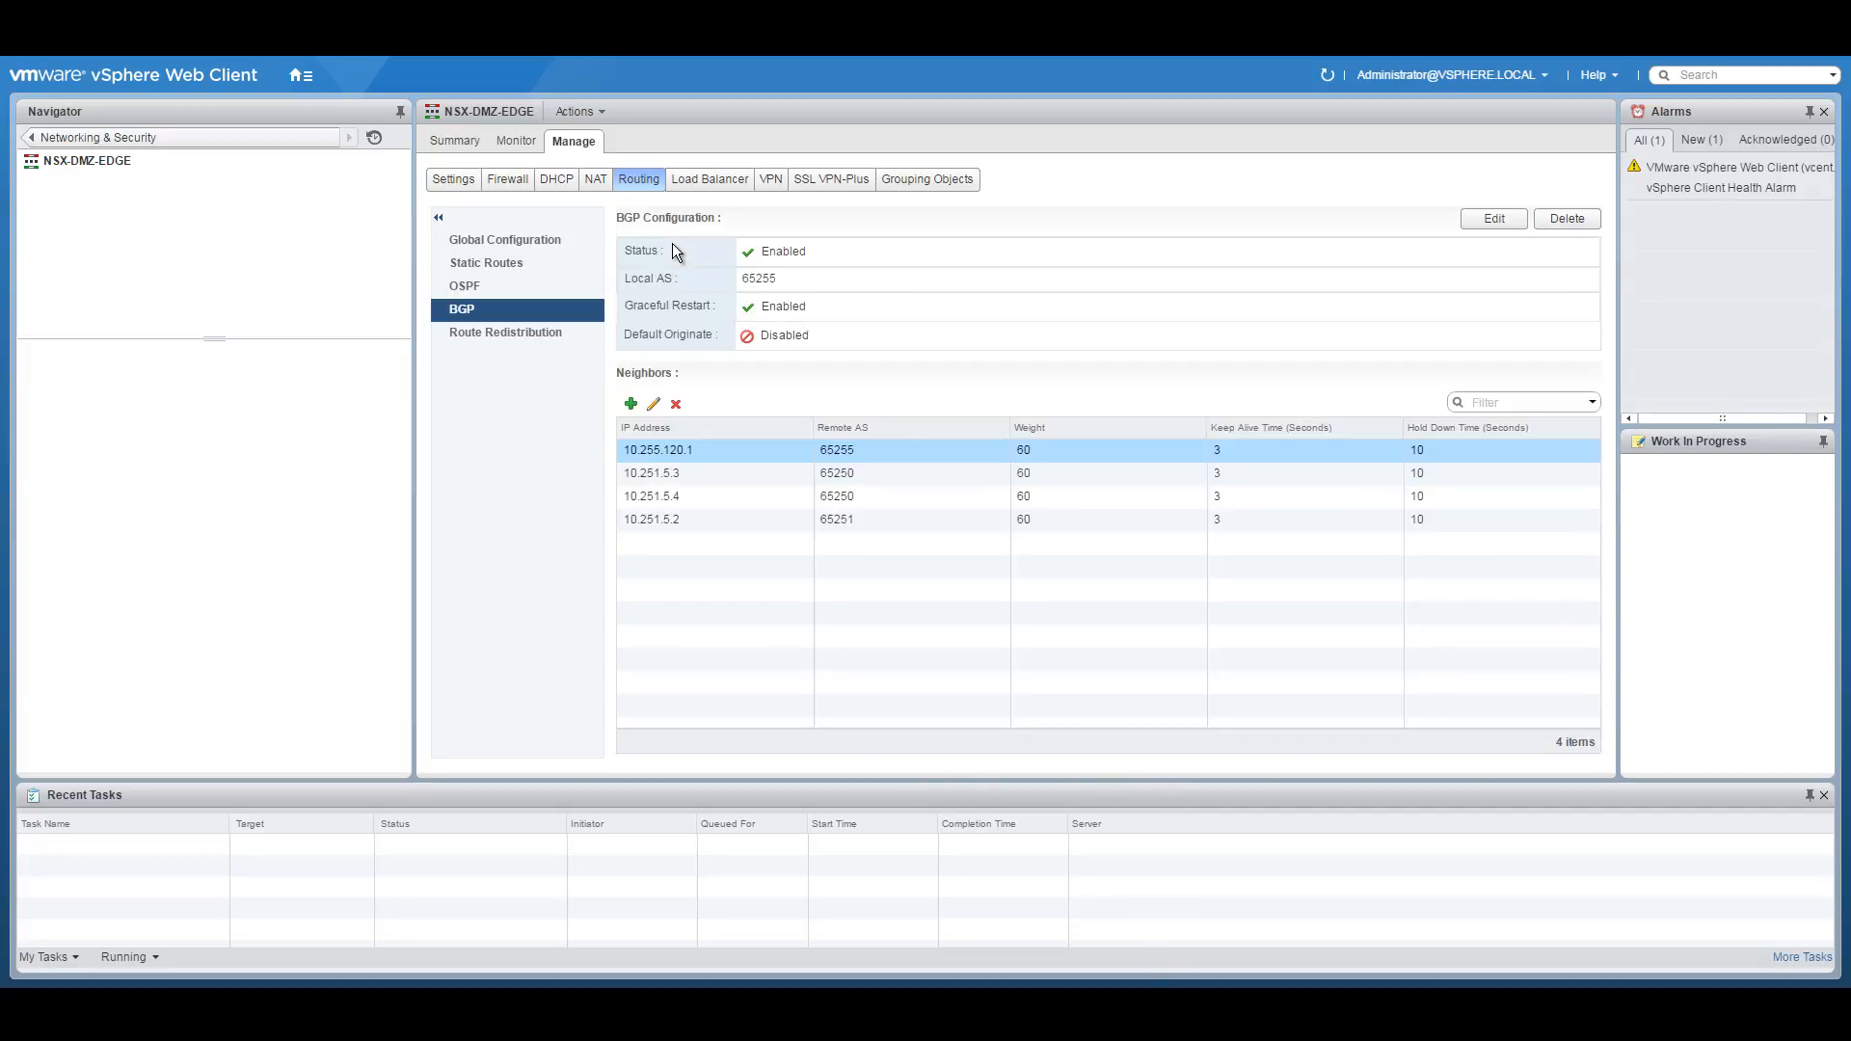
Enable route redistribution for BGP on the edge.
left_click(500, 334)
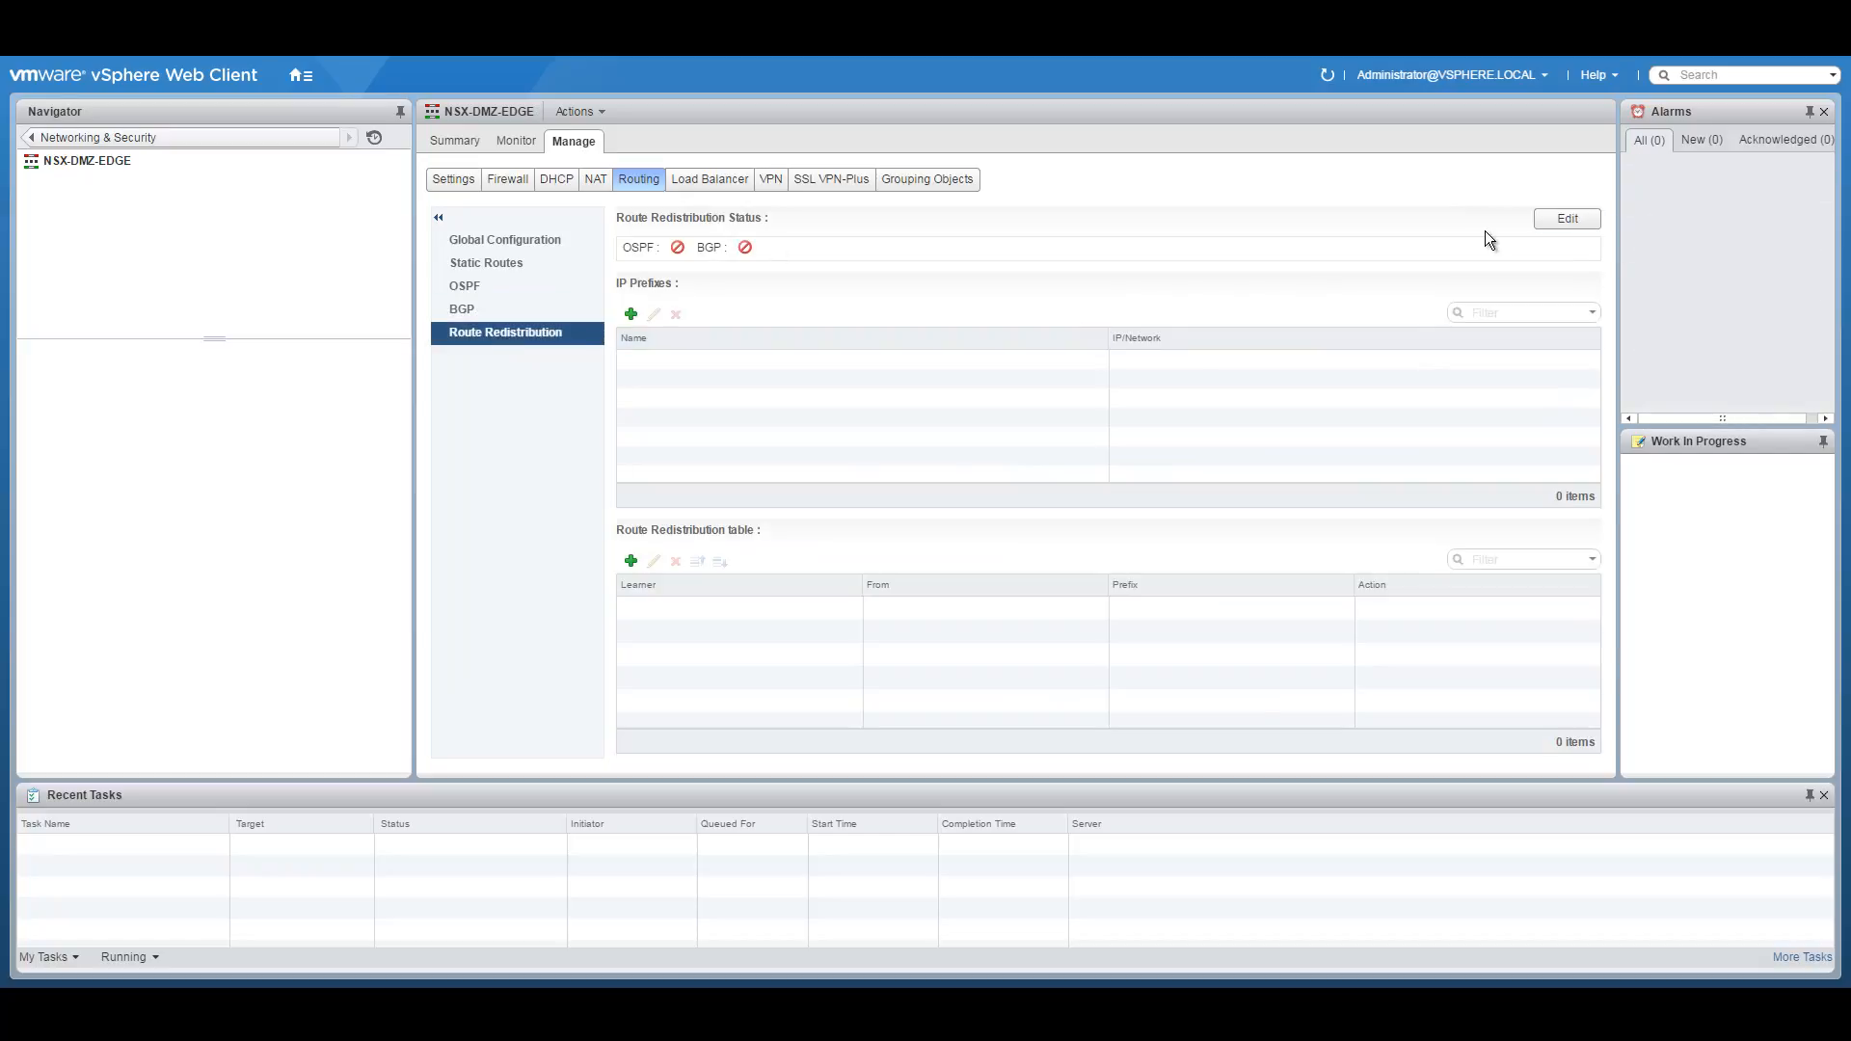
left_click(1567, 219)
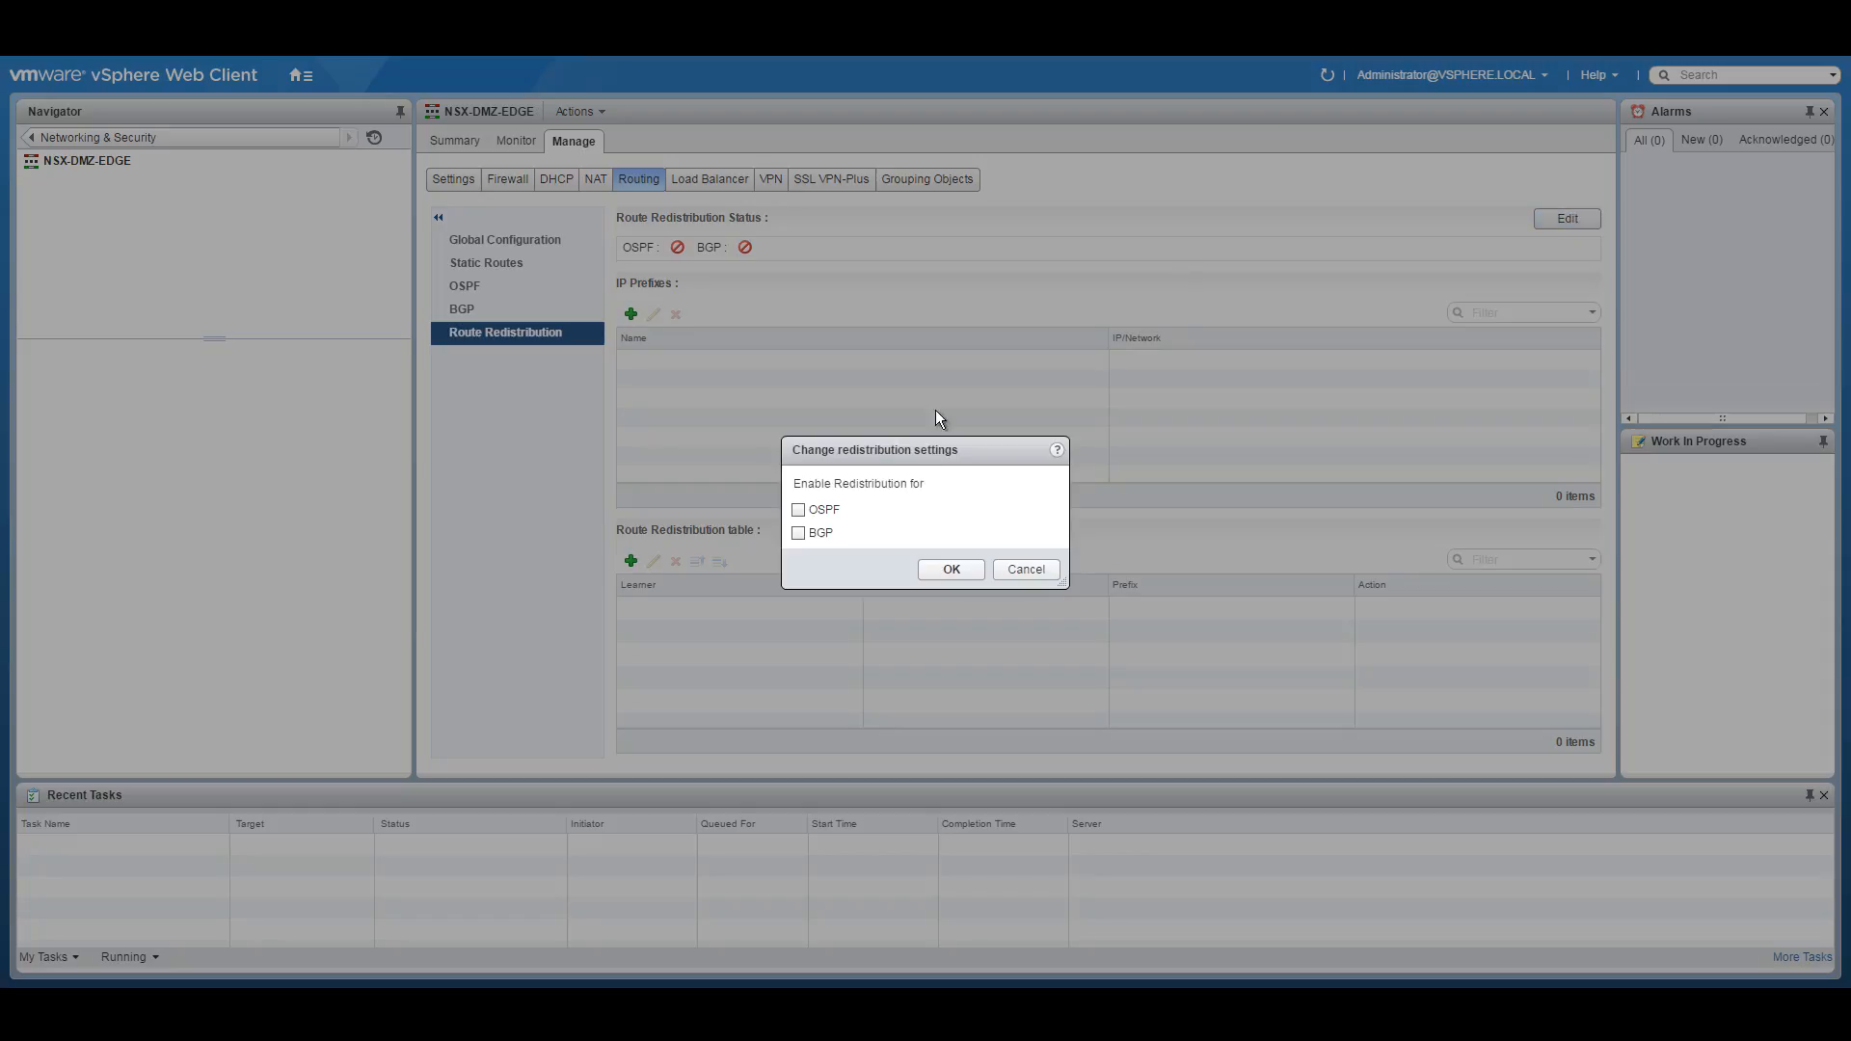
left_click(953, 571)
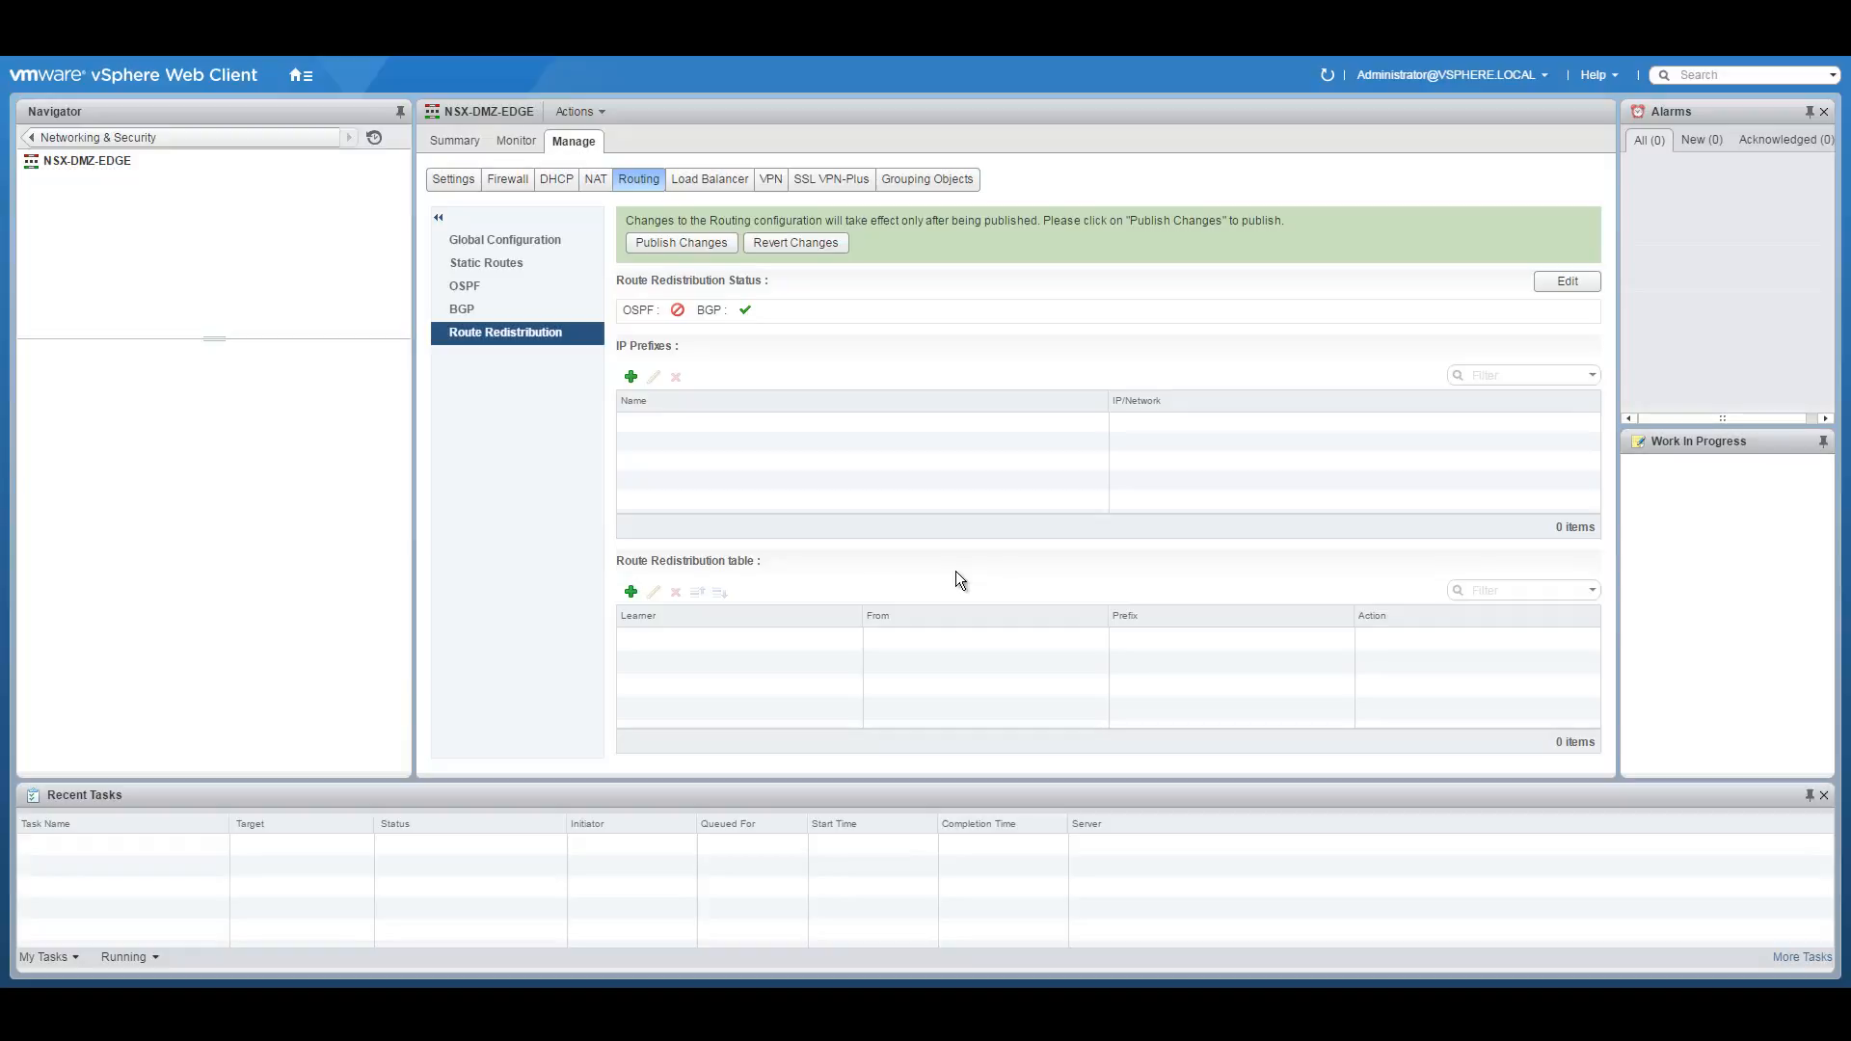
Add a rule redistributing Connected routes into BGP with Permit, then publish.
left_click(631, 591)
left_click(964, 450)
left_click(947, 476)
left_click(798, 570)
left_click(945, 632)
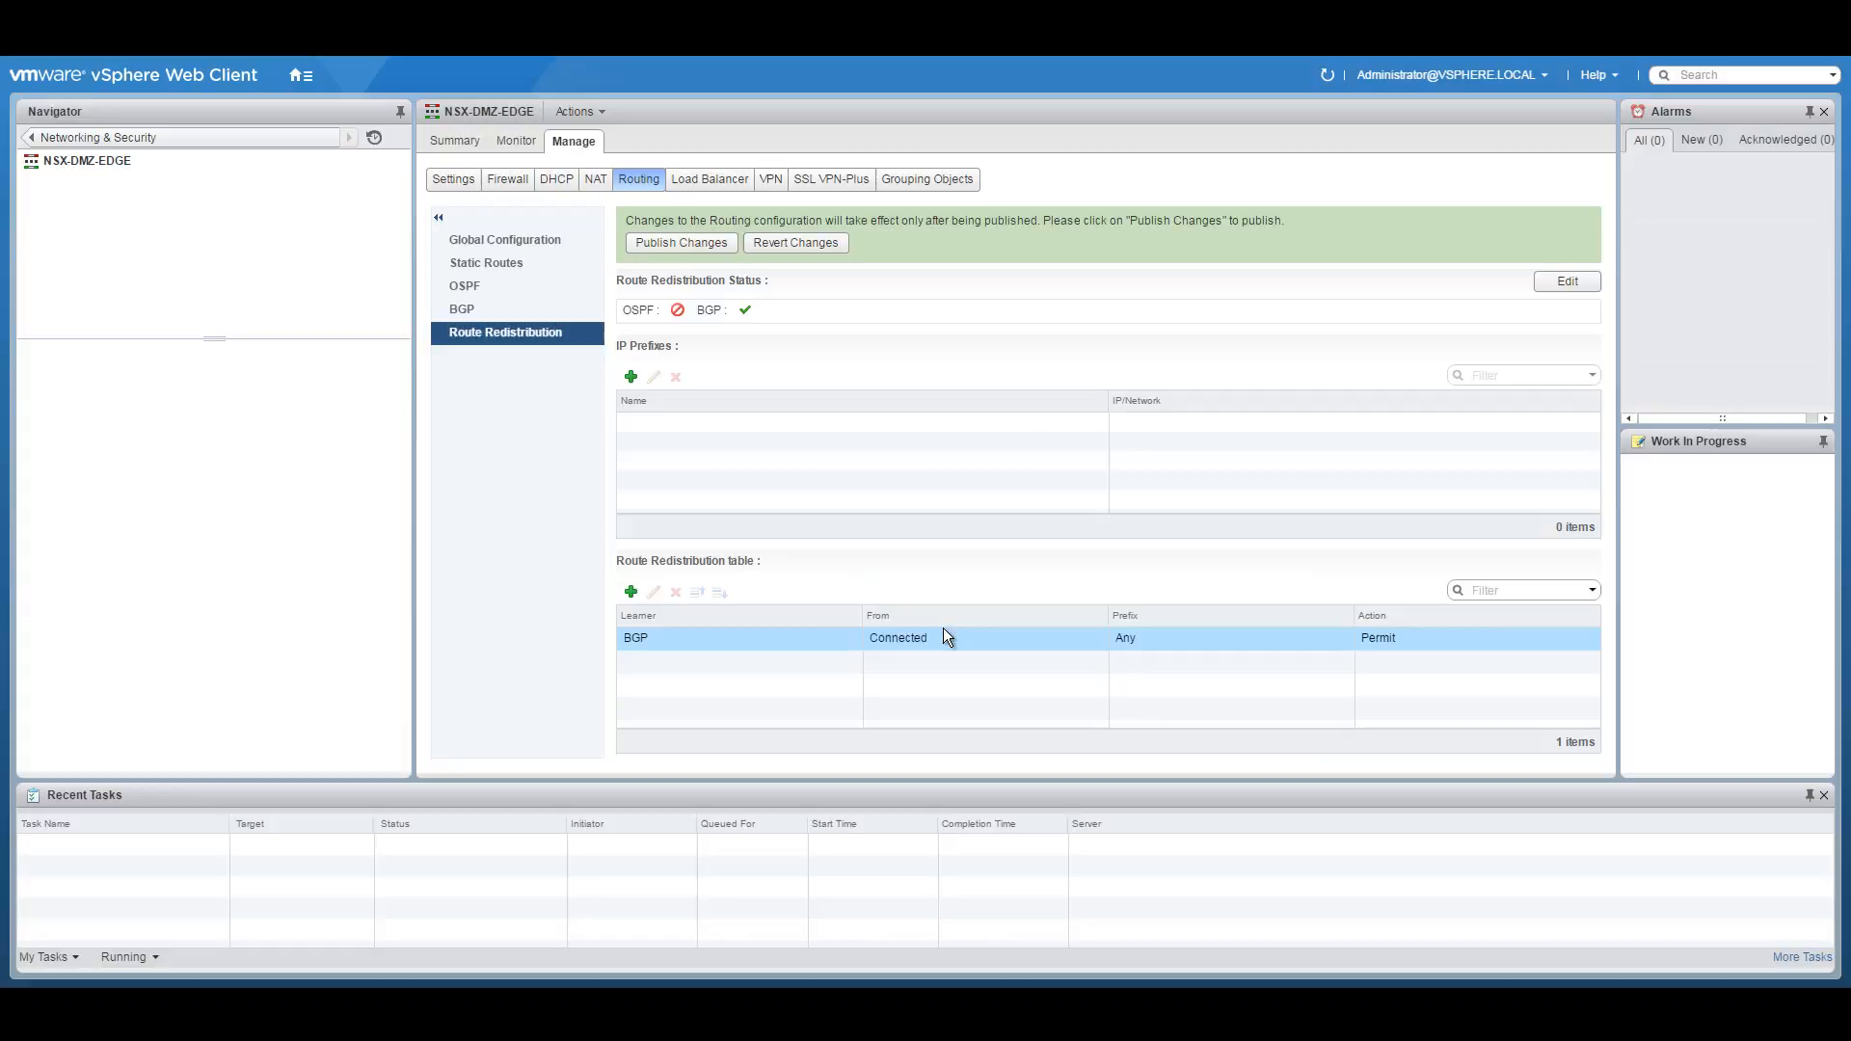
left_click(681, 245)
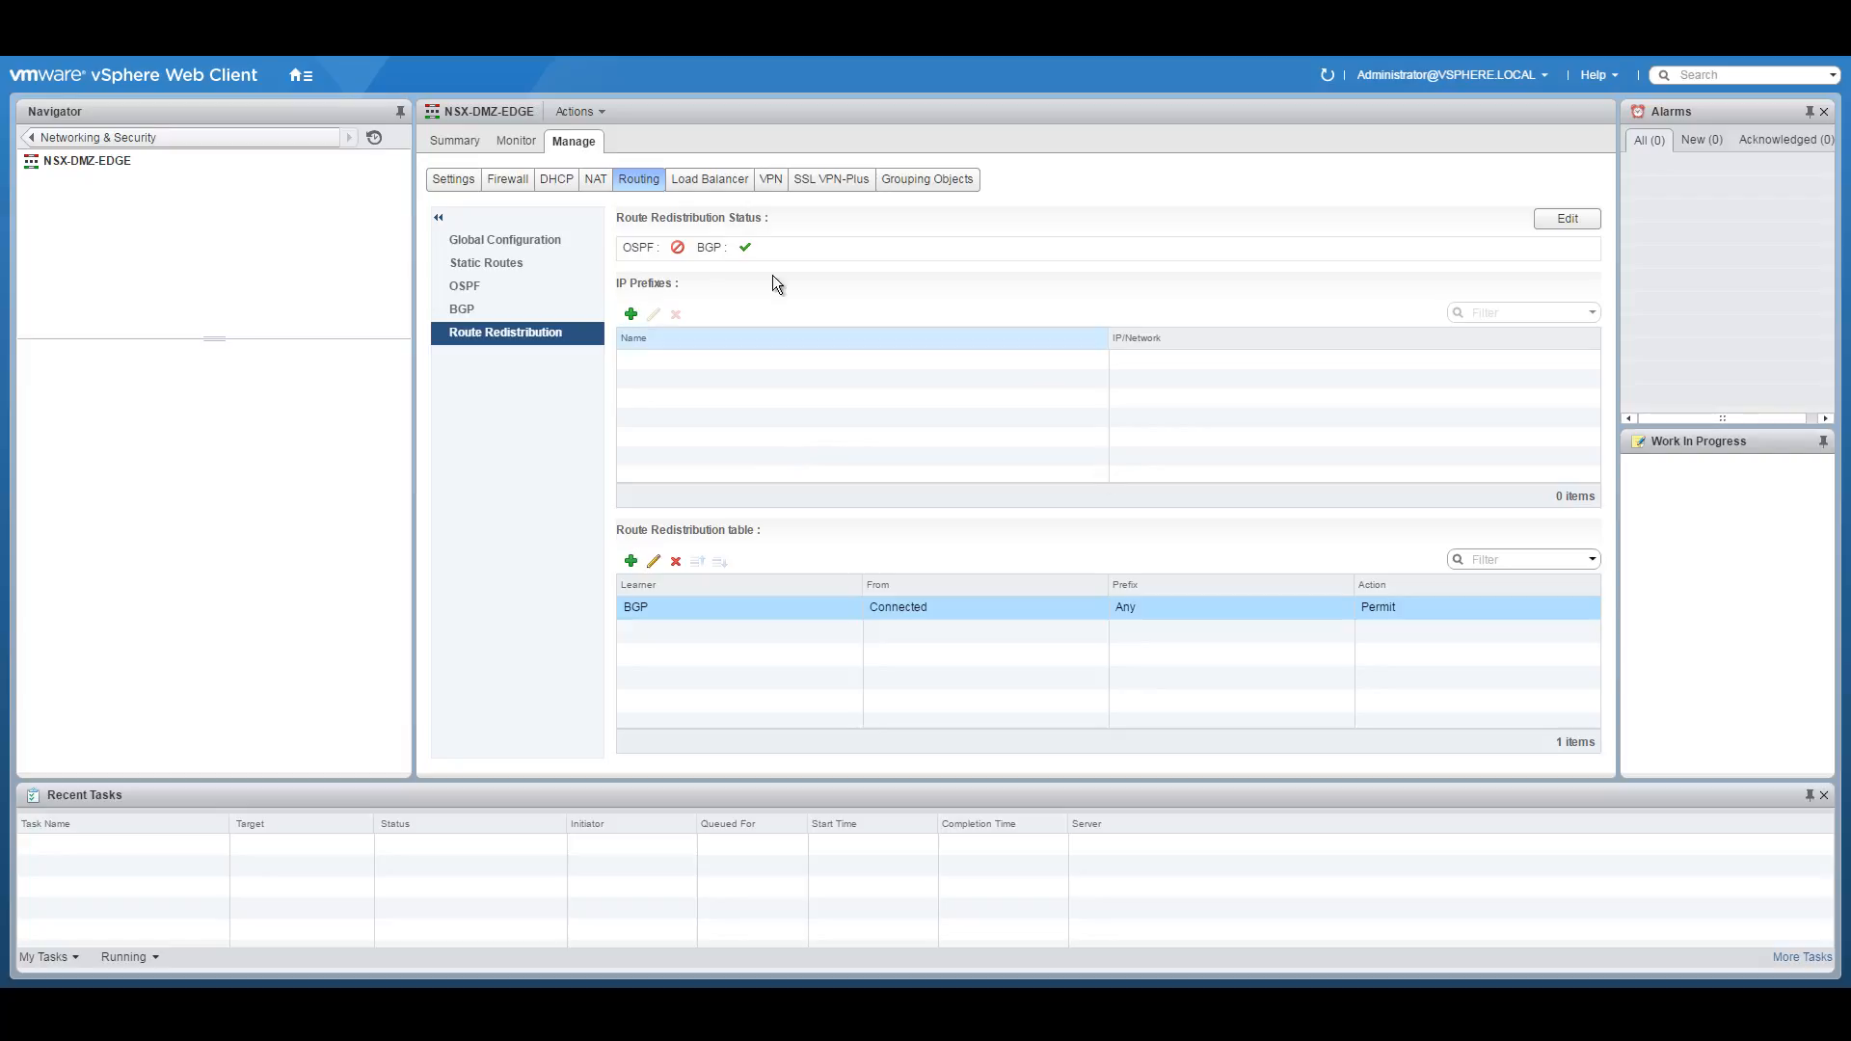
left_click(519, 142)
left_click(451, 141)
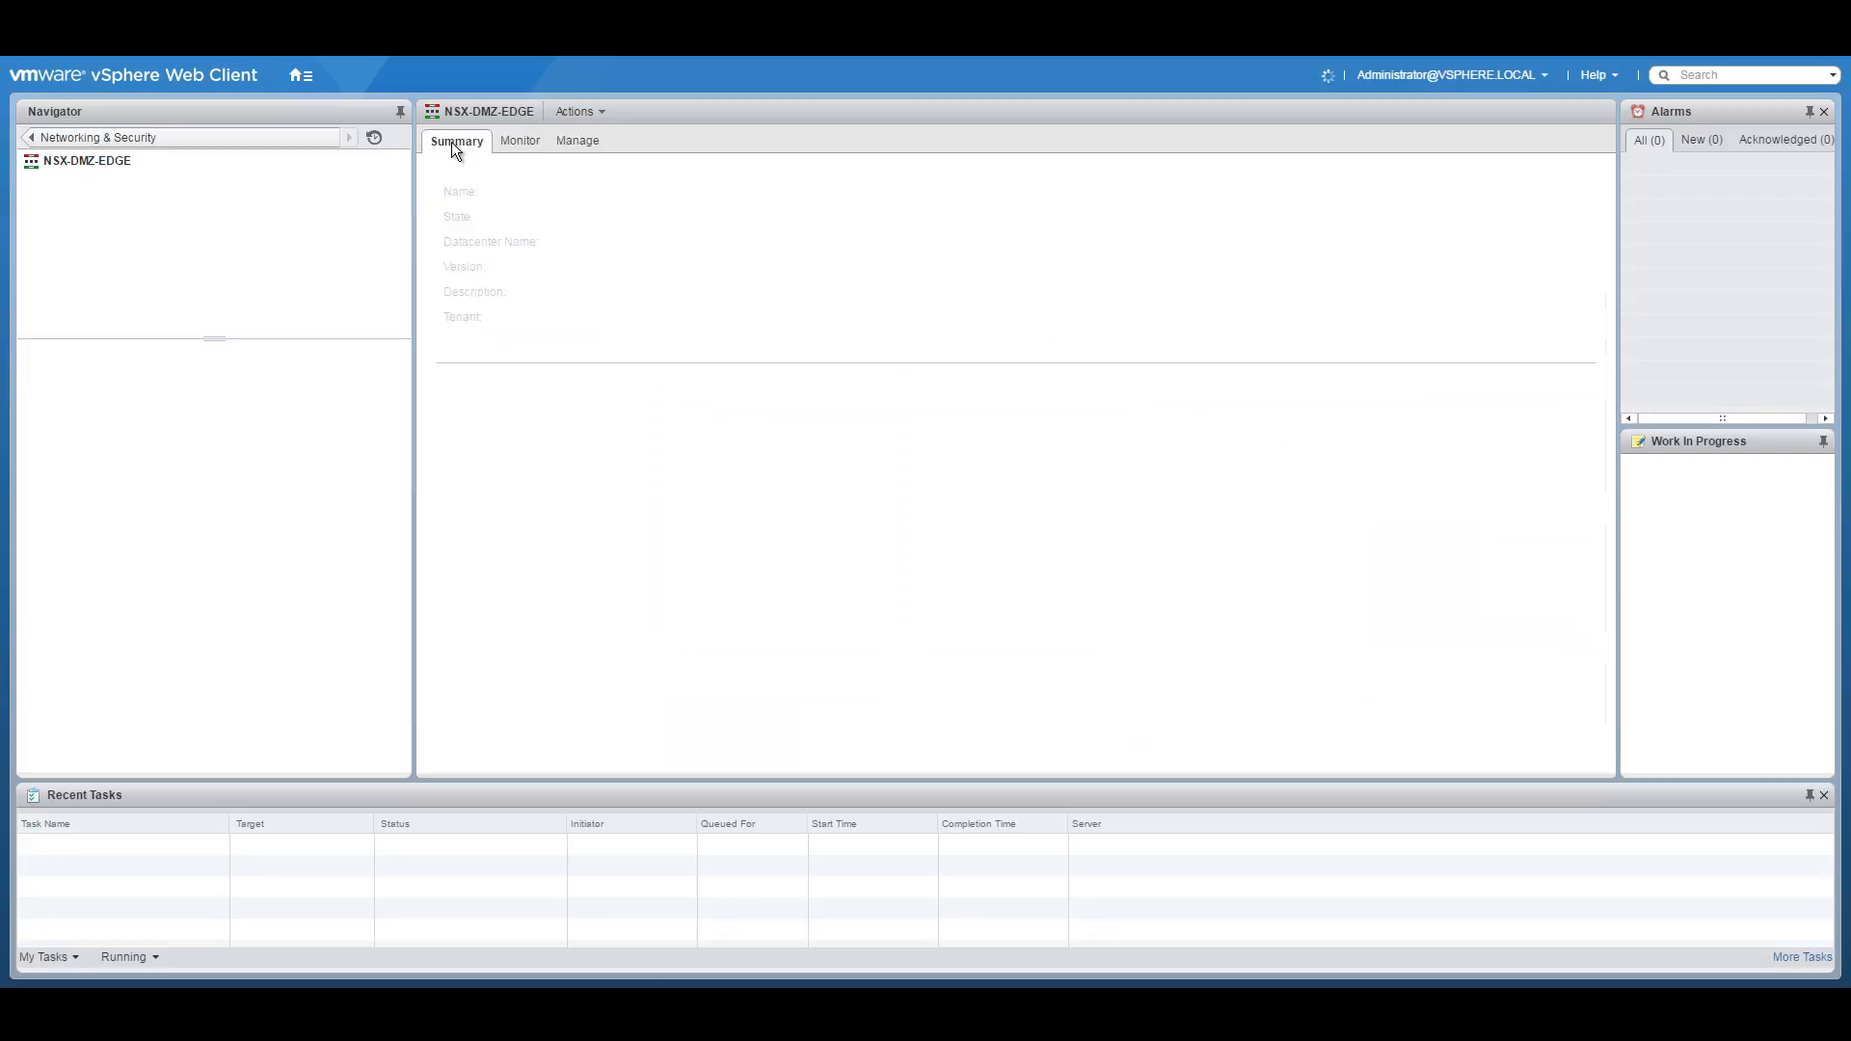
left_click(523, 141)
left_click(572, 142)
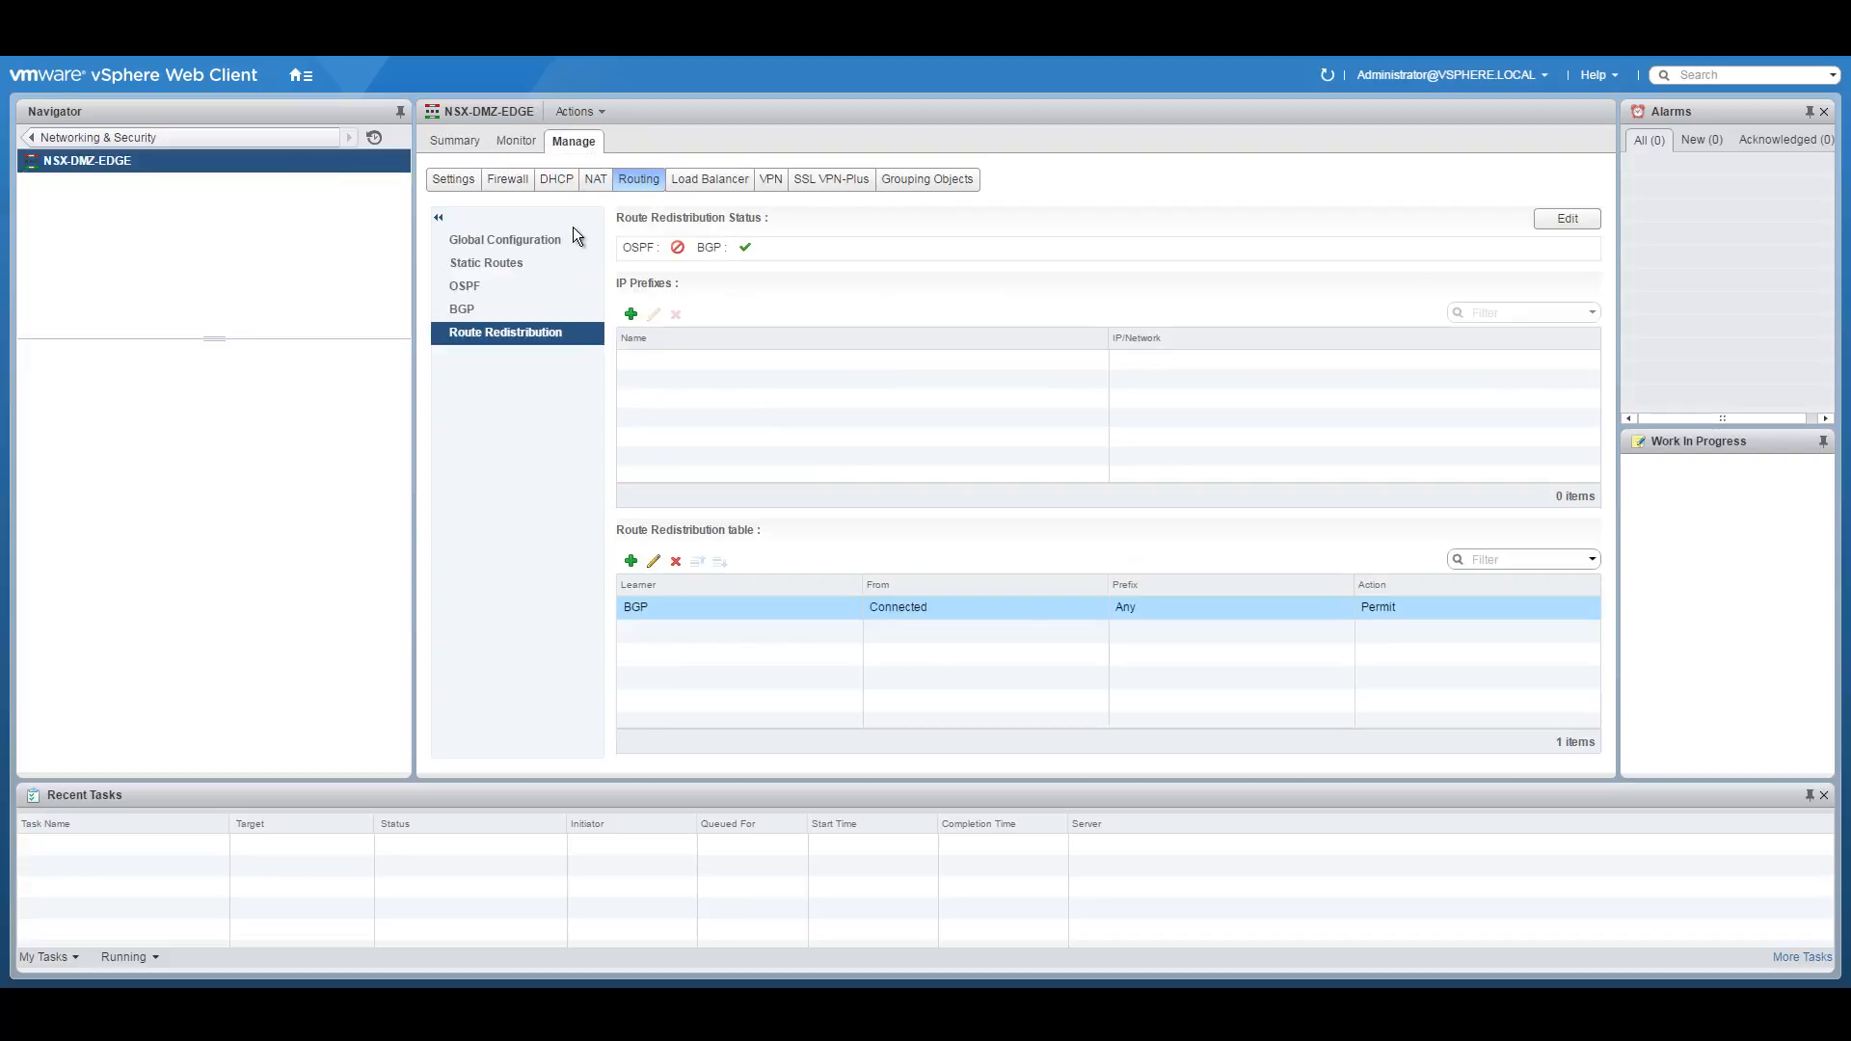
left_click(517, 240)
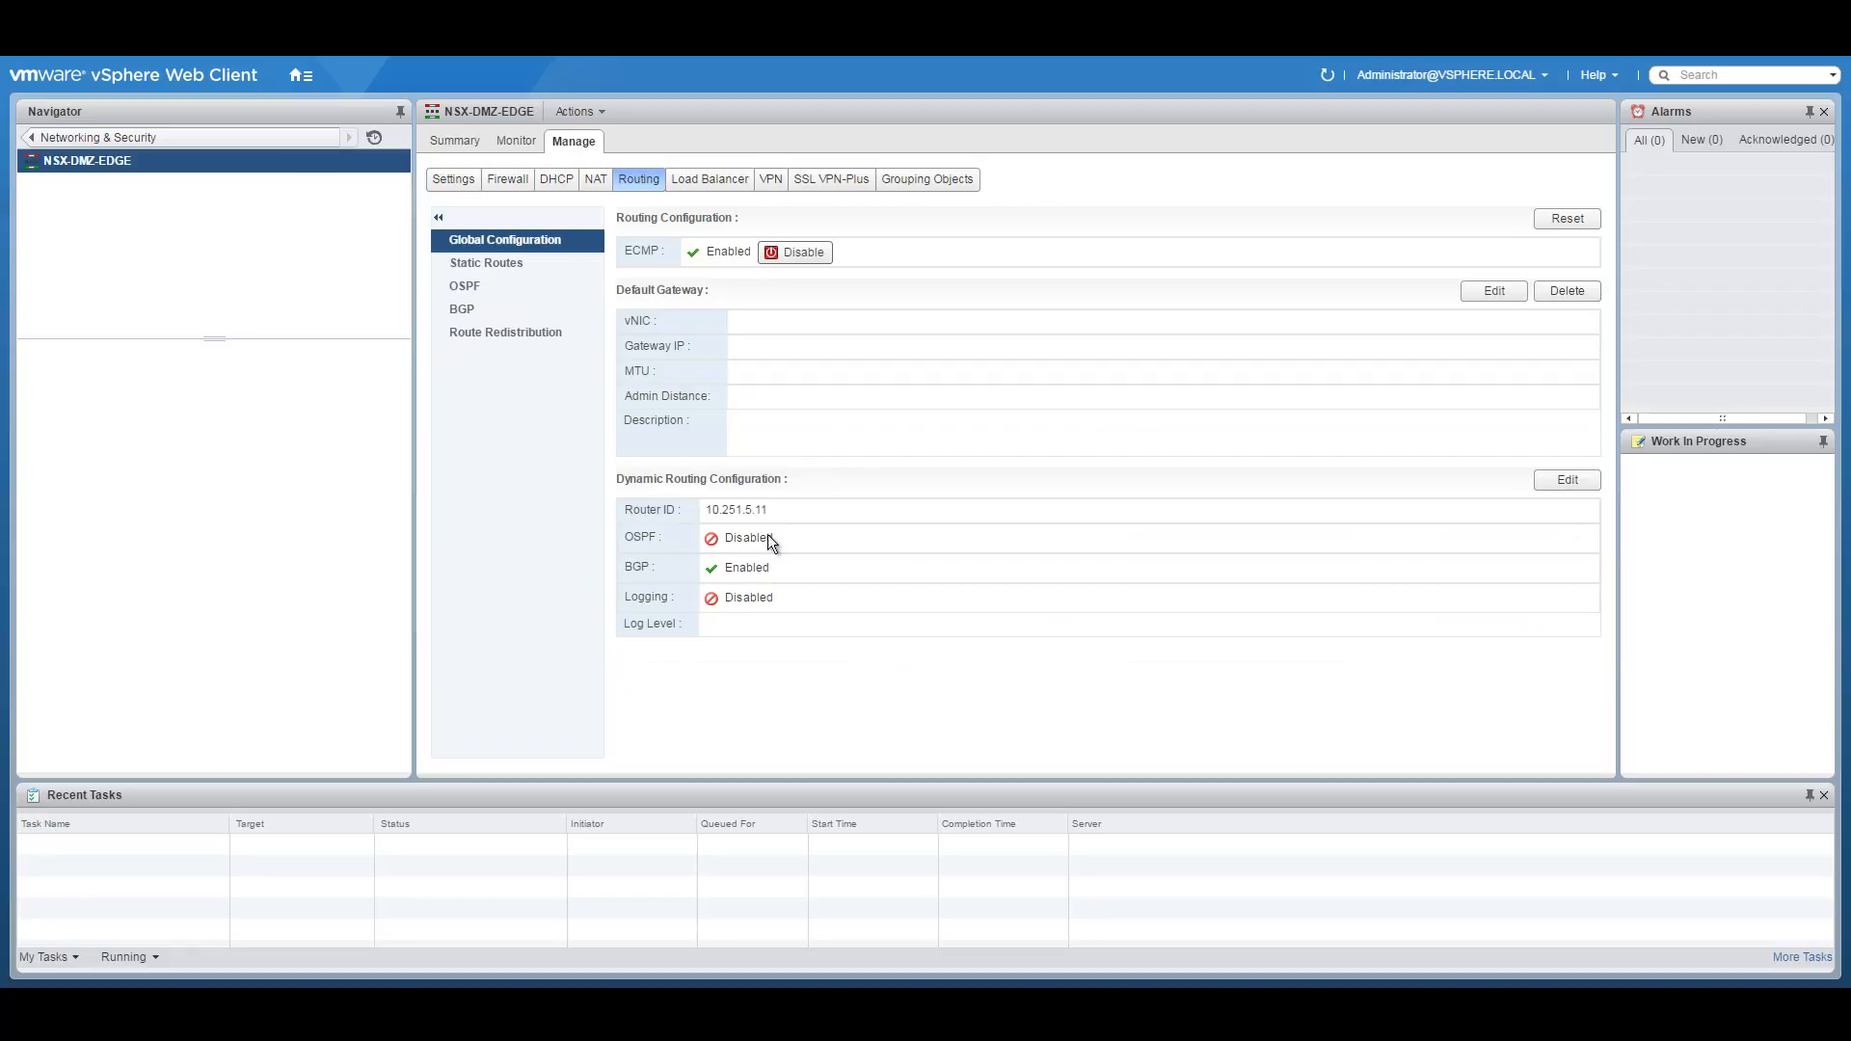
left_click(472, 309)
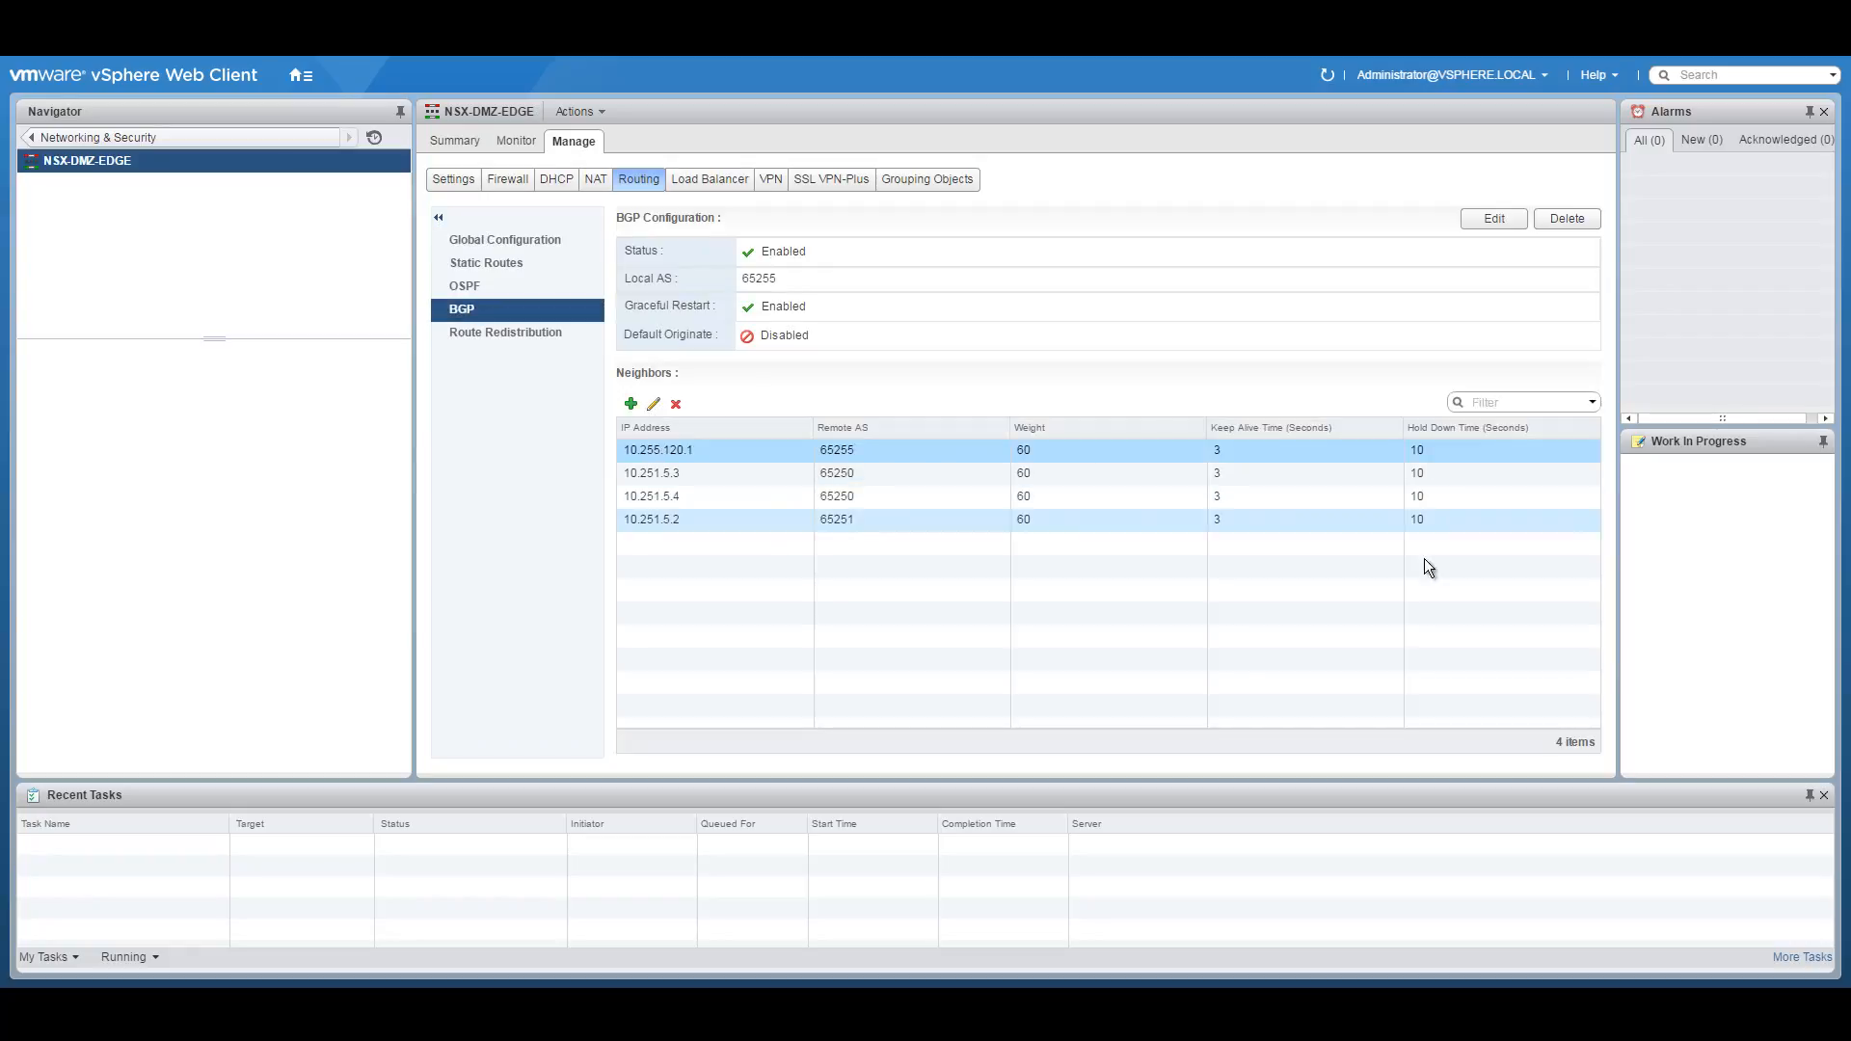
left_click(681, 471)
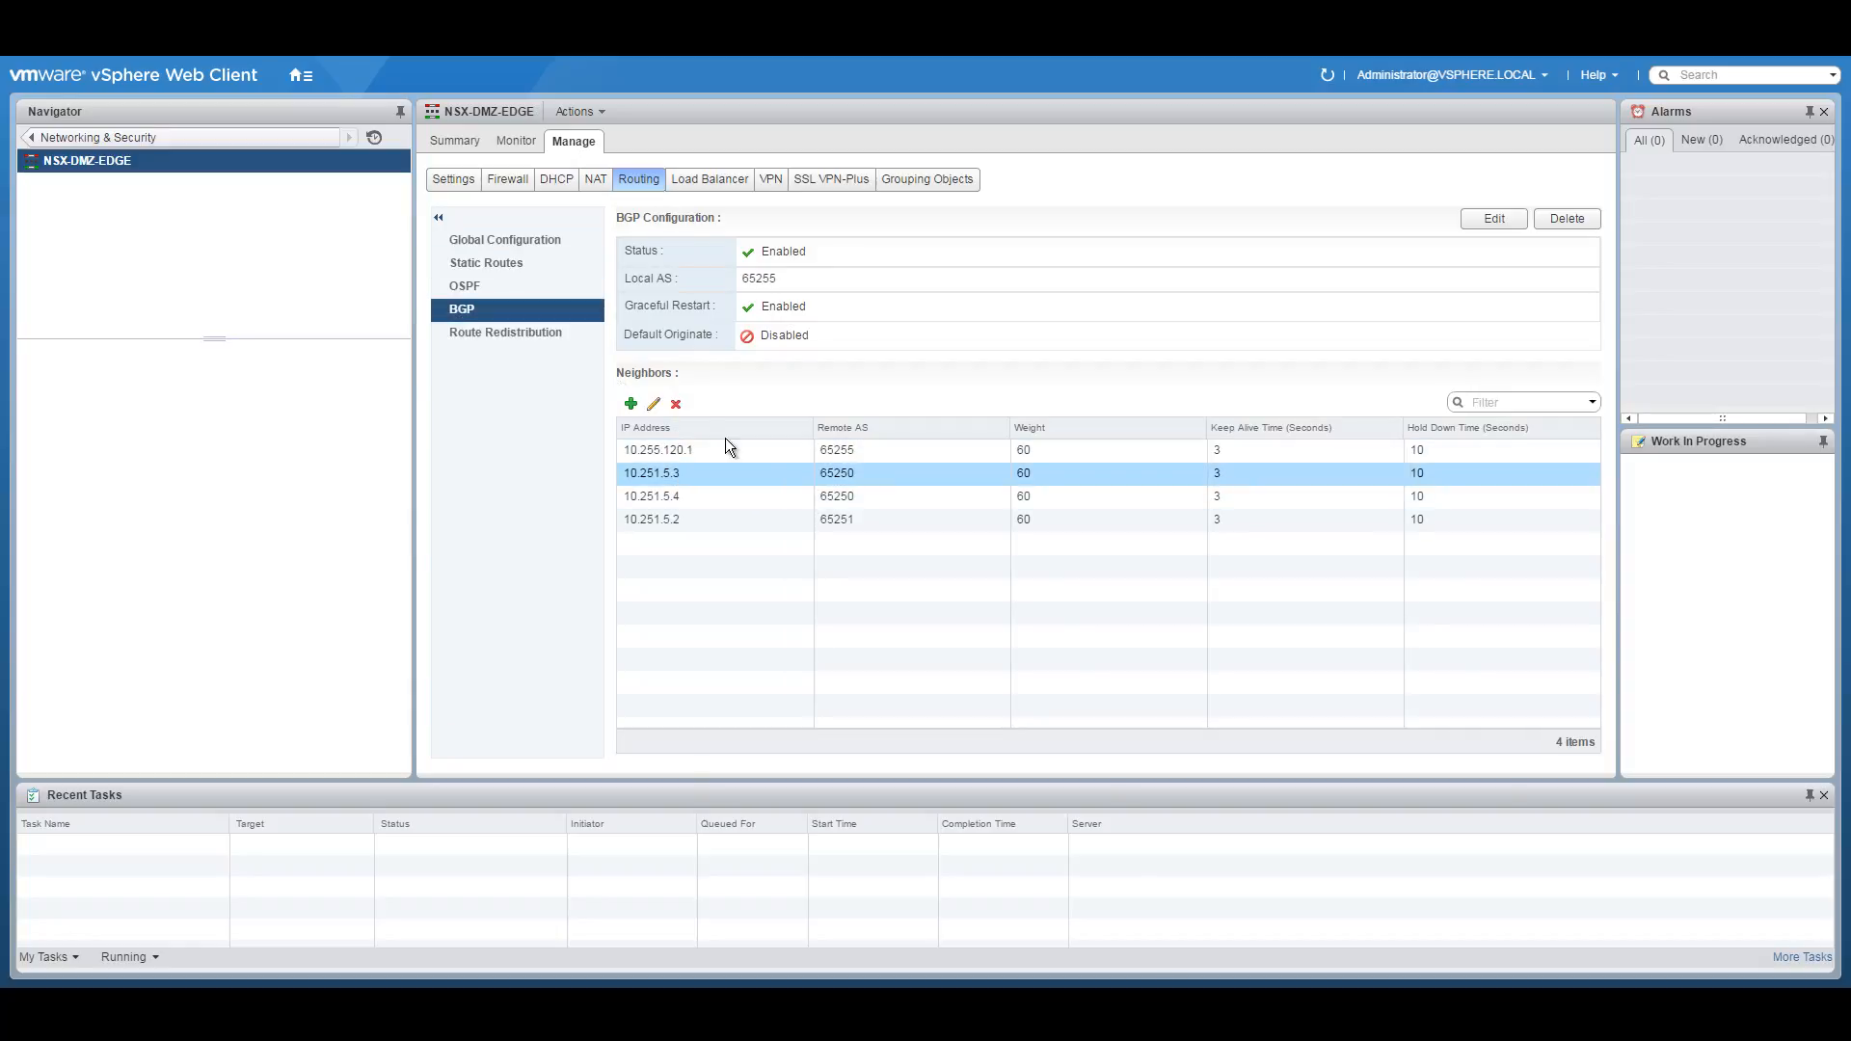
left_click(654, 403)
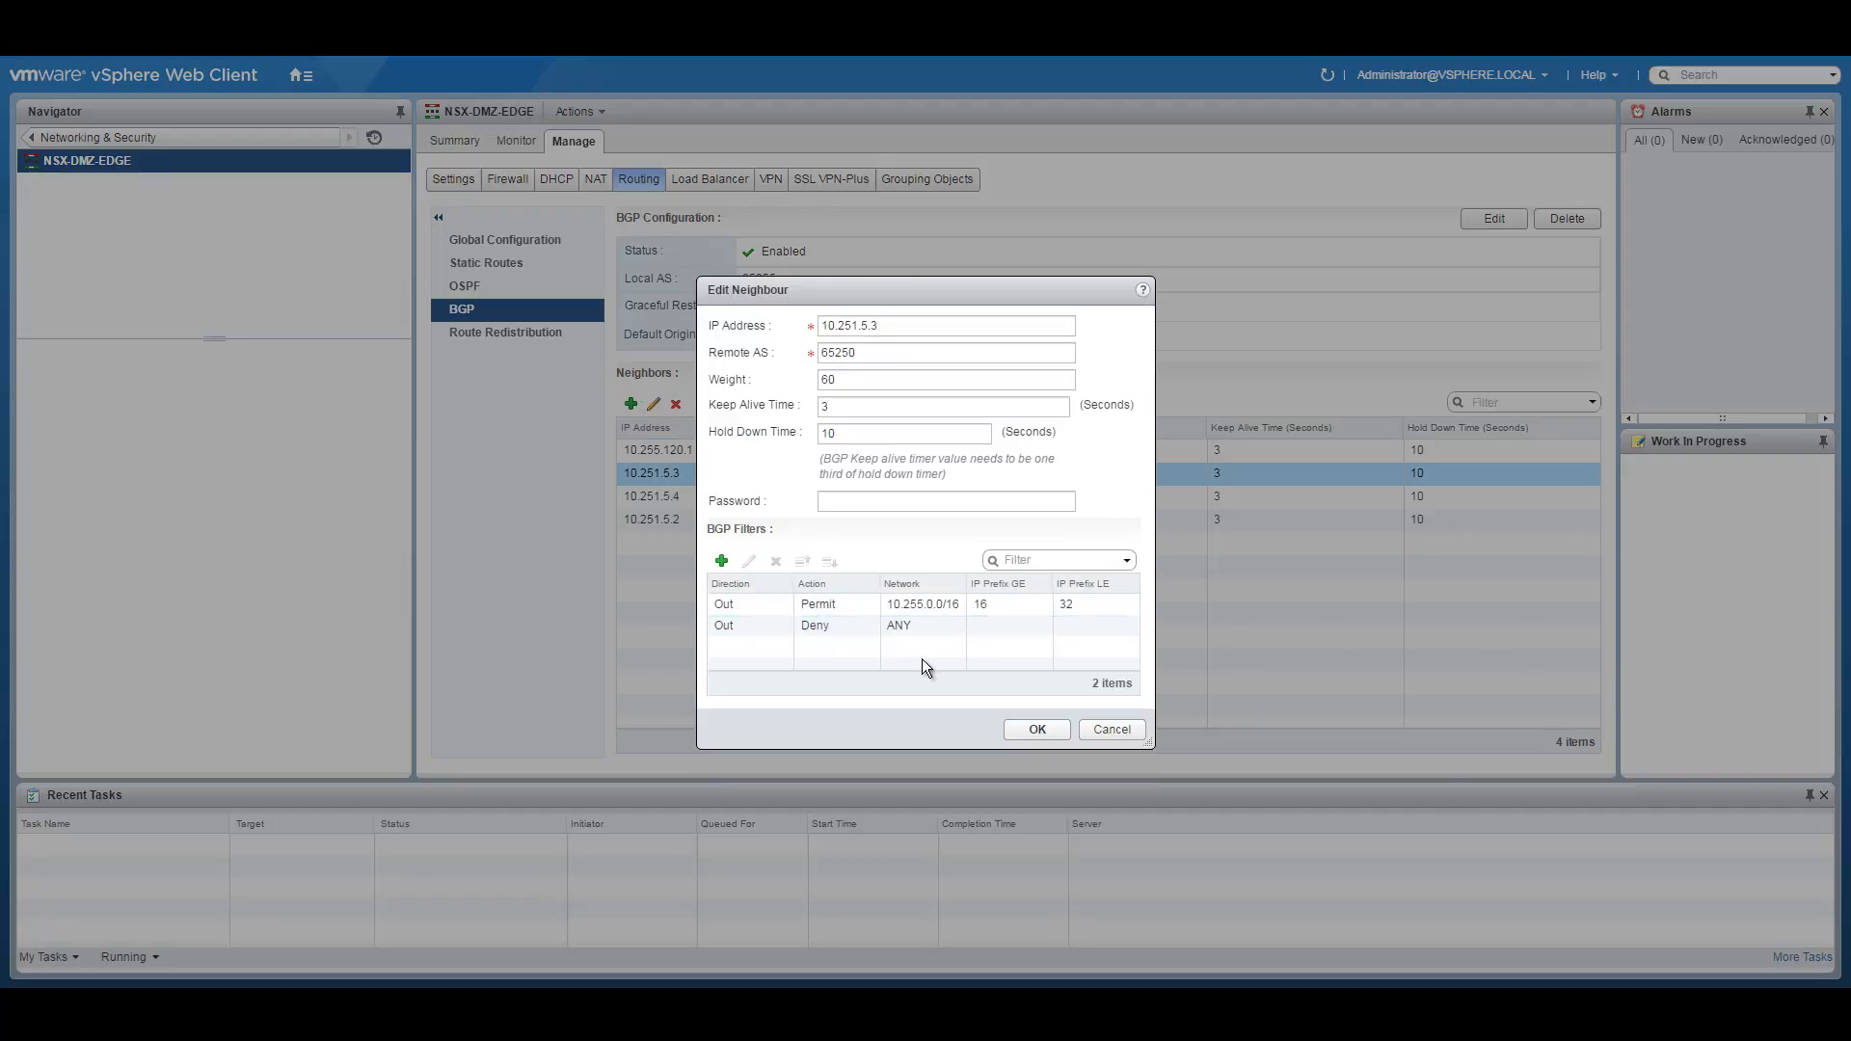
left_click(1111, 729)
left_click(687, 450)
left_click(654, 404)
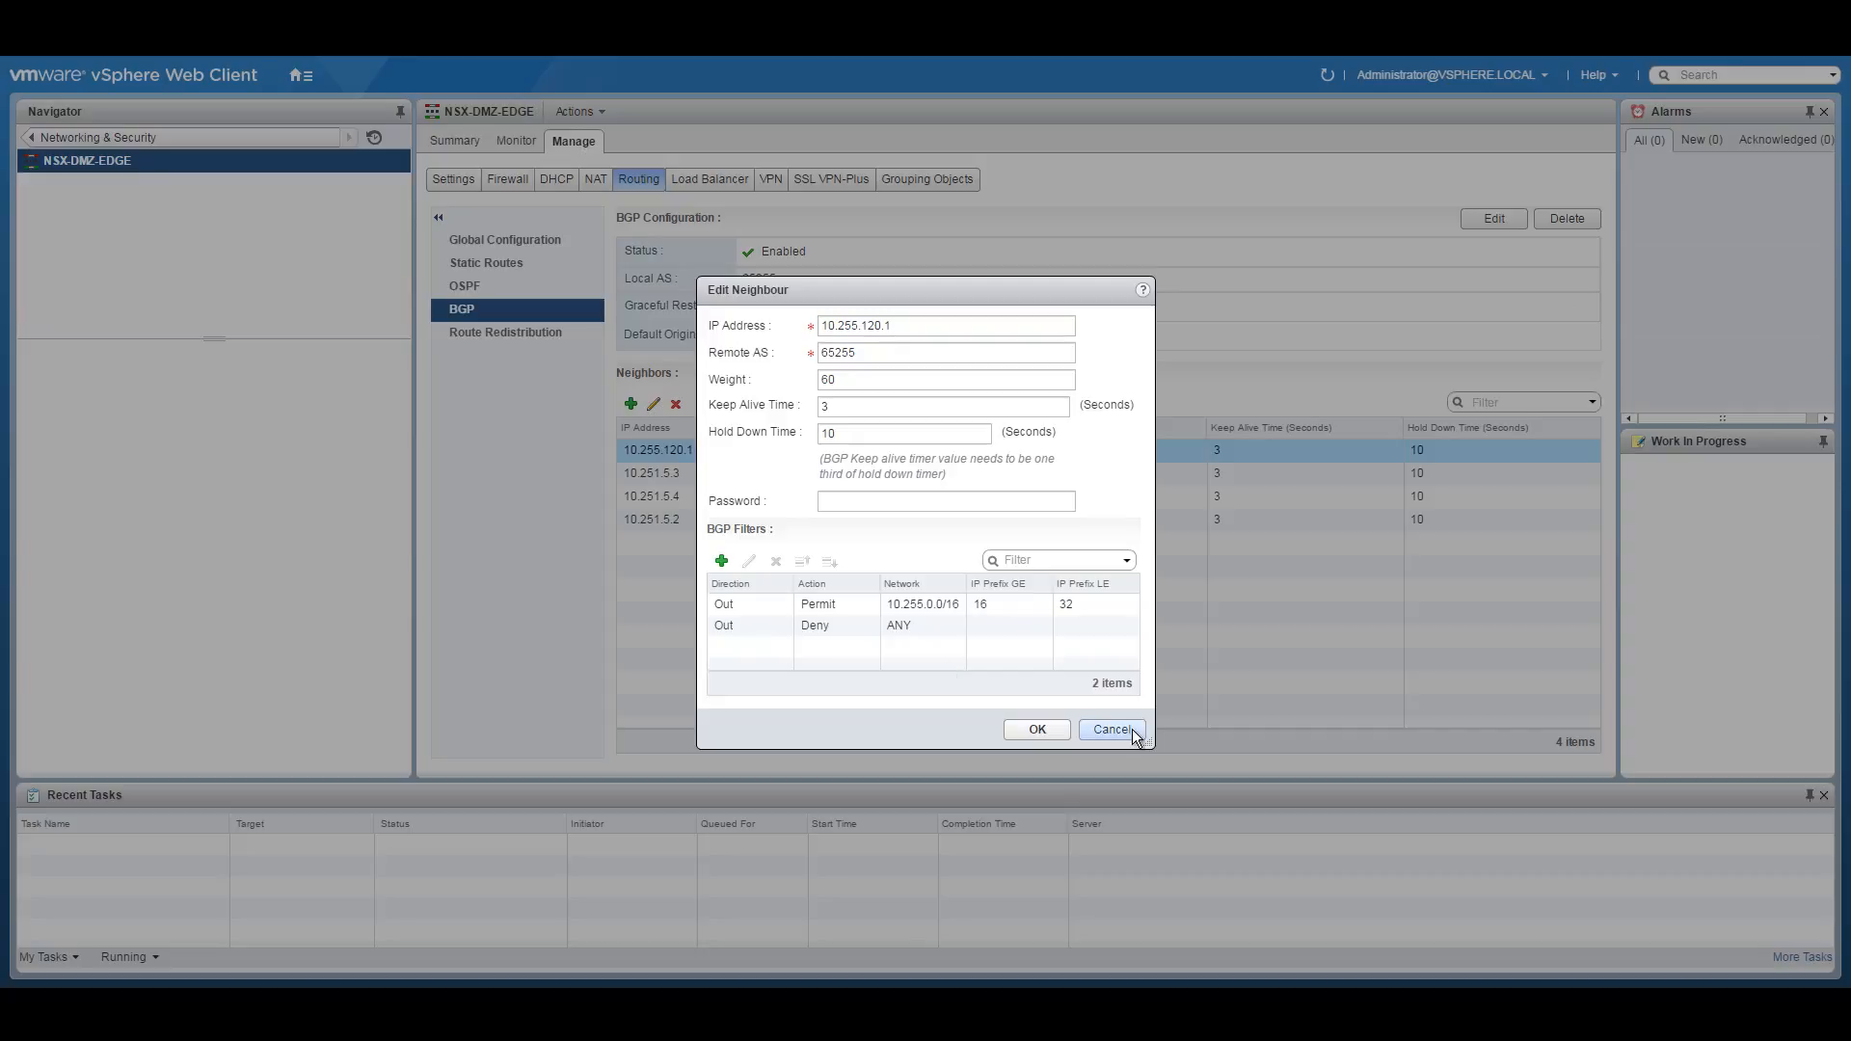
left_click(1111, 729)
left_click(719, 497)
left_click(655, 405)
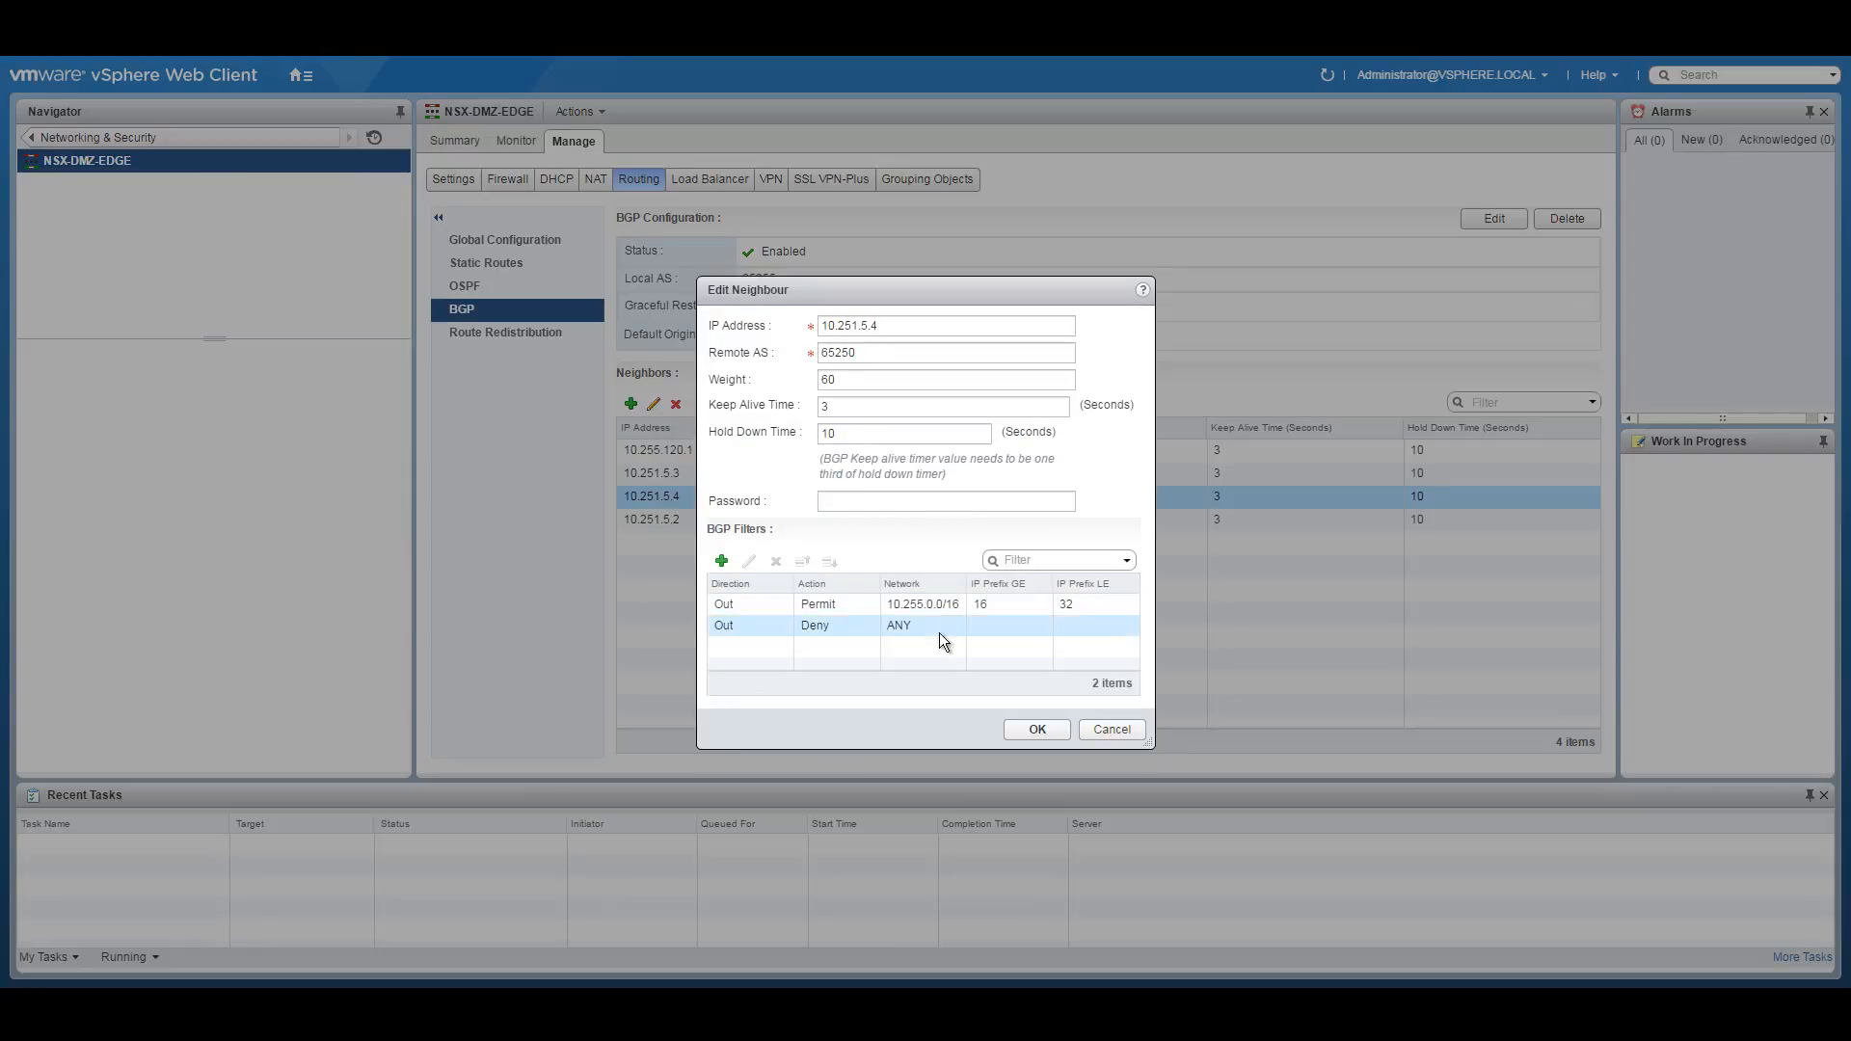
left_click(1112, 729)
left_click(703, 522)
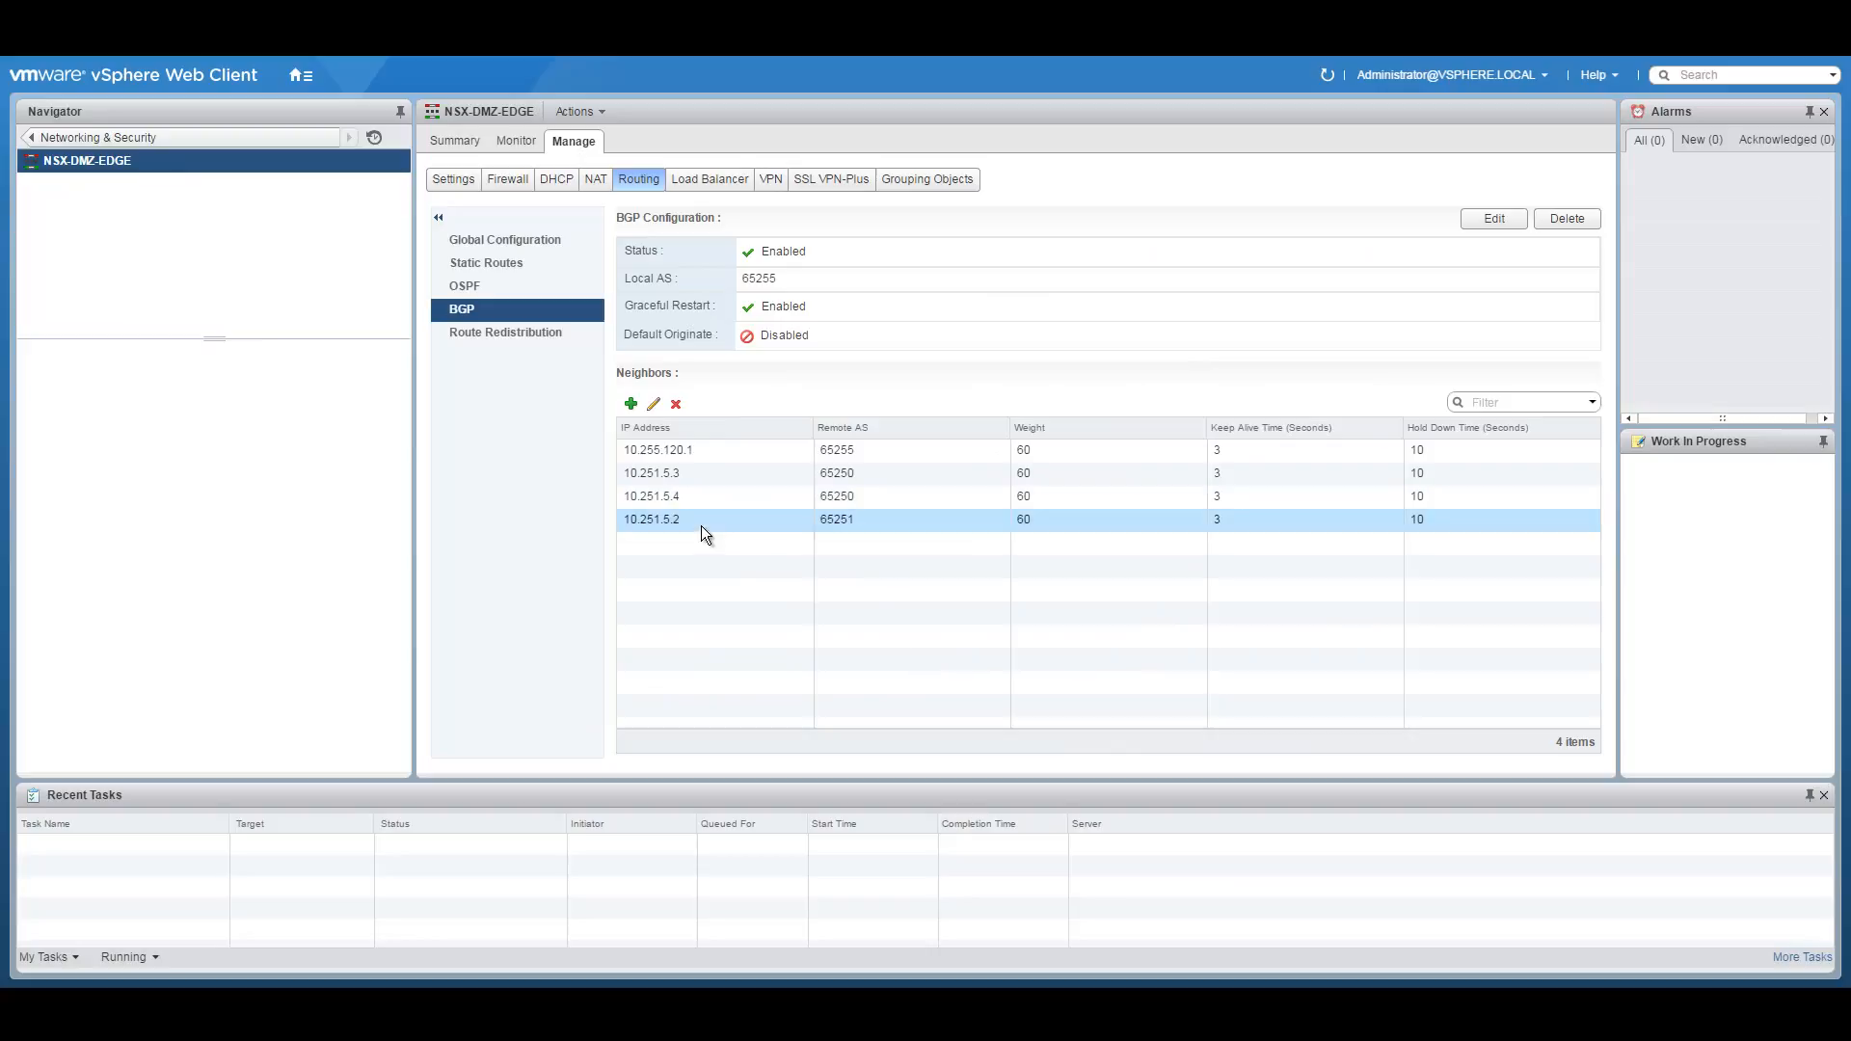
left_click(654, 404)
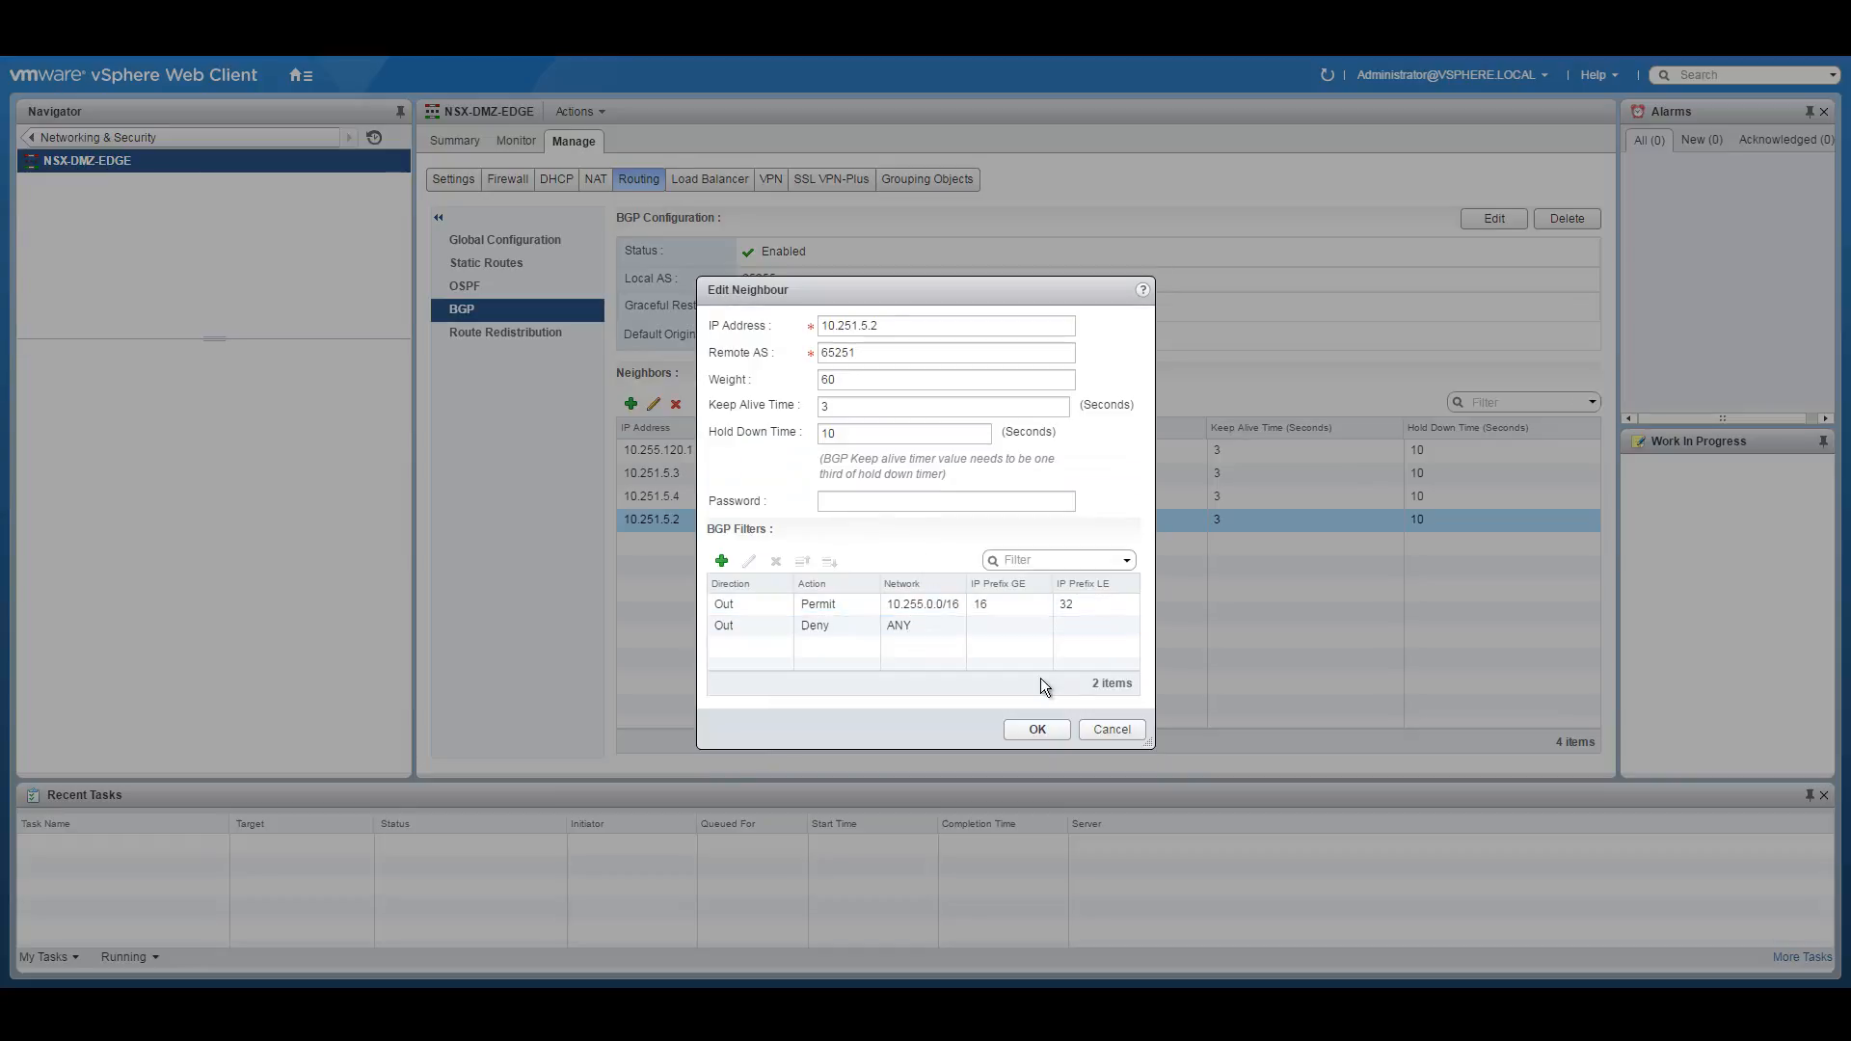
left_click(1111, 730)
left_click(482, 331)
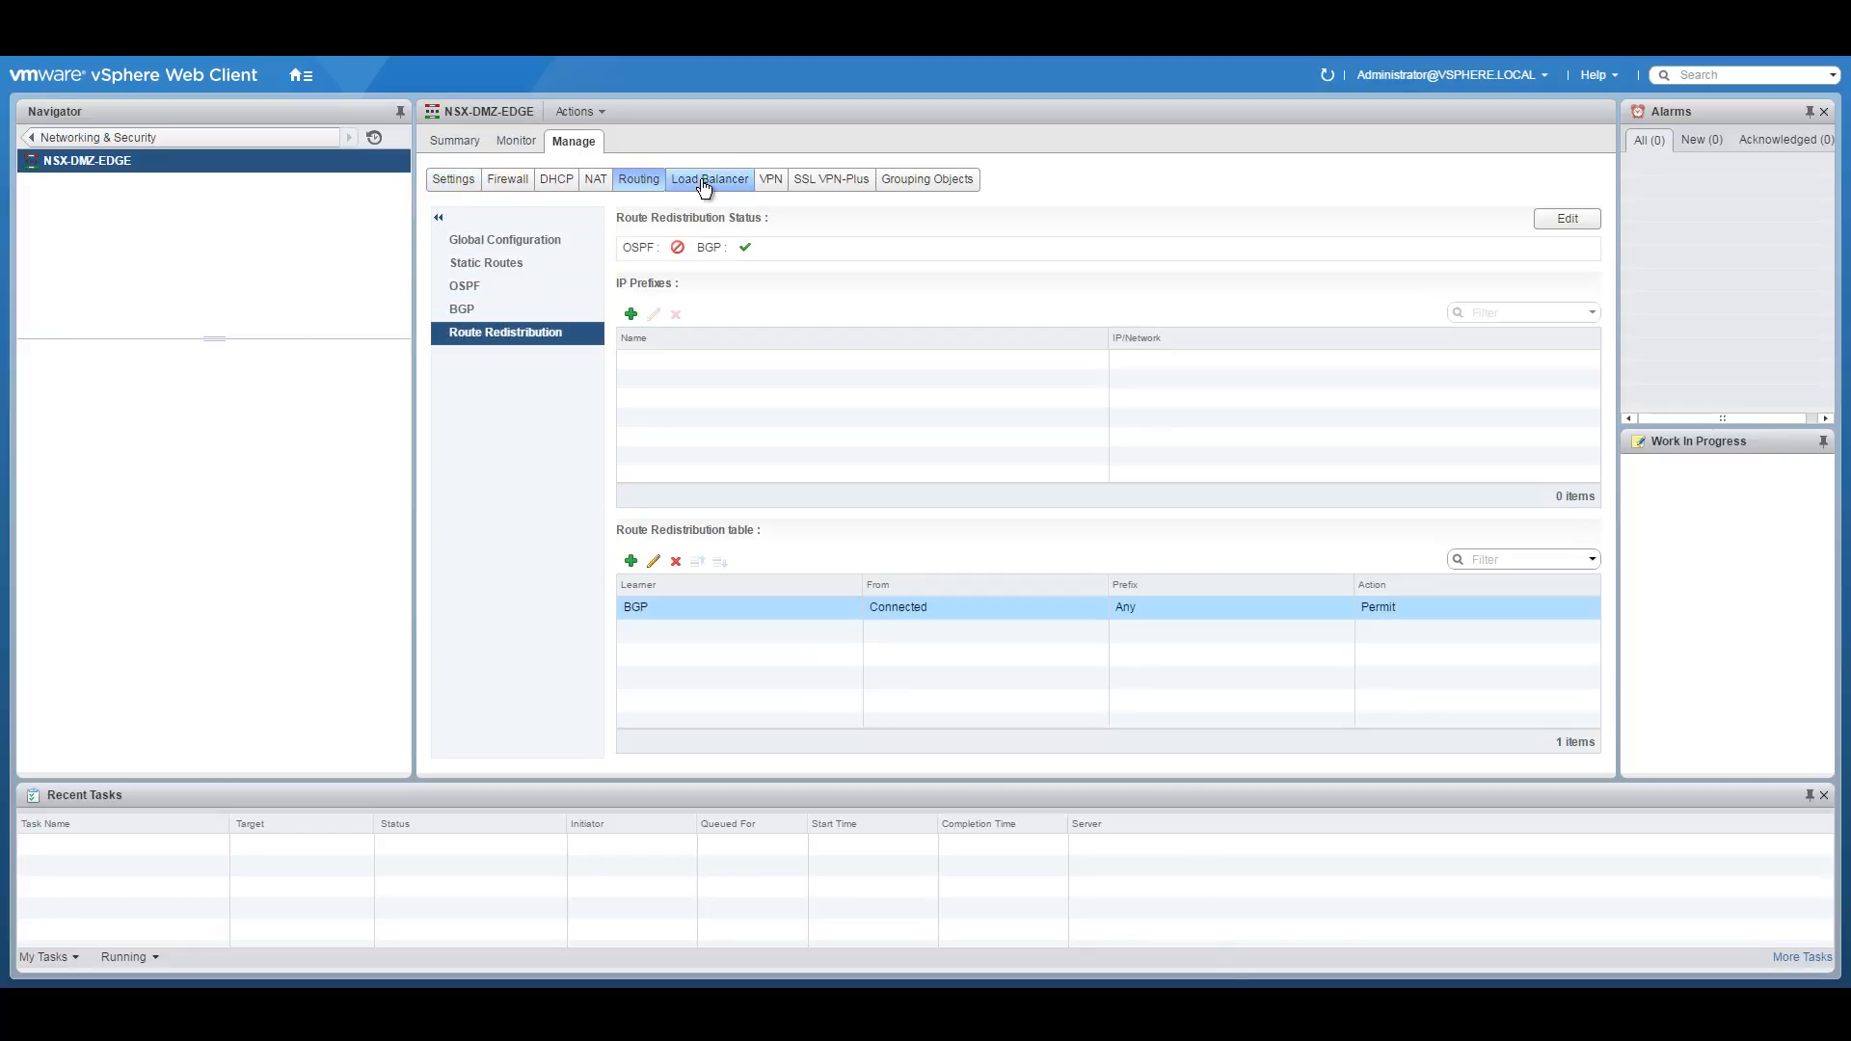
From Hosts and Clusters, launch the console of the NSX-DLR-0 appliance.
left_click(540, 241)
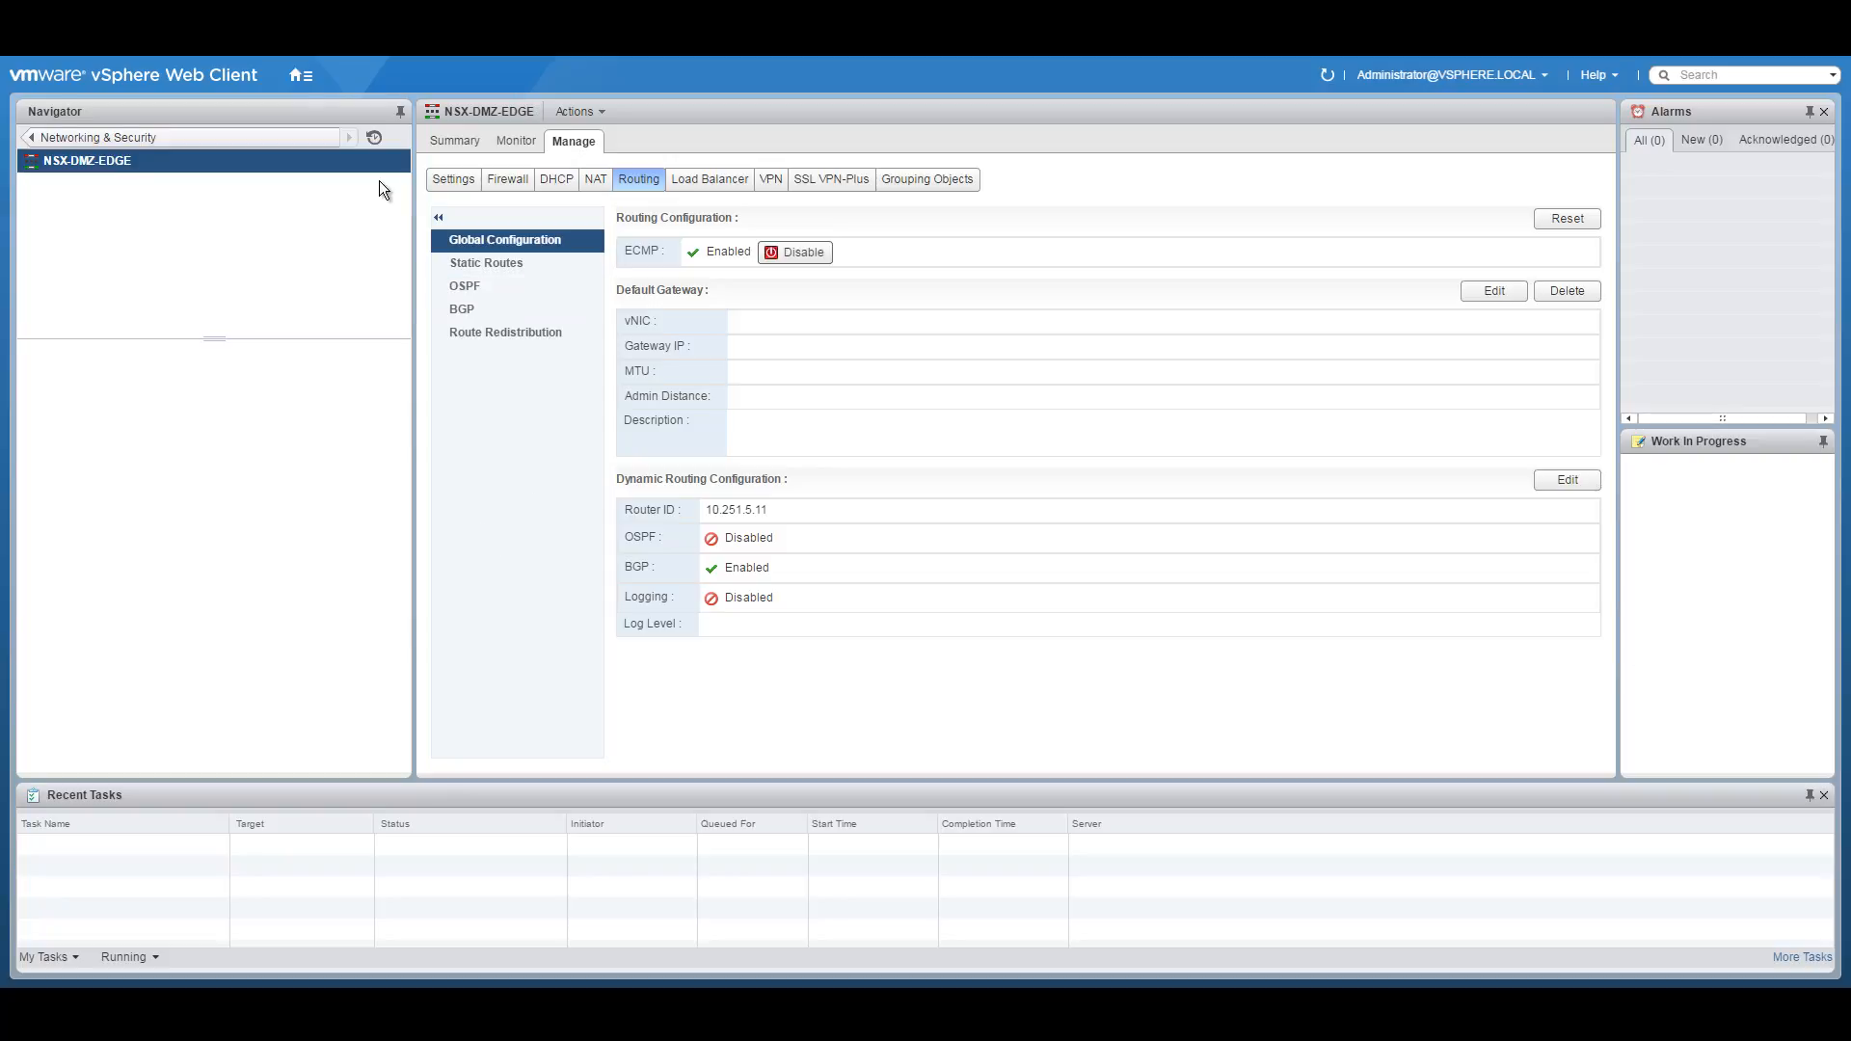
left_click(300, 76)
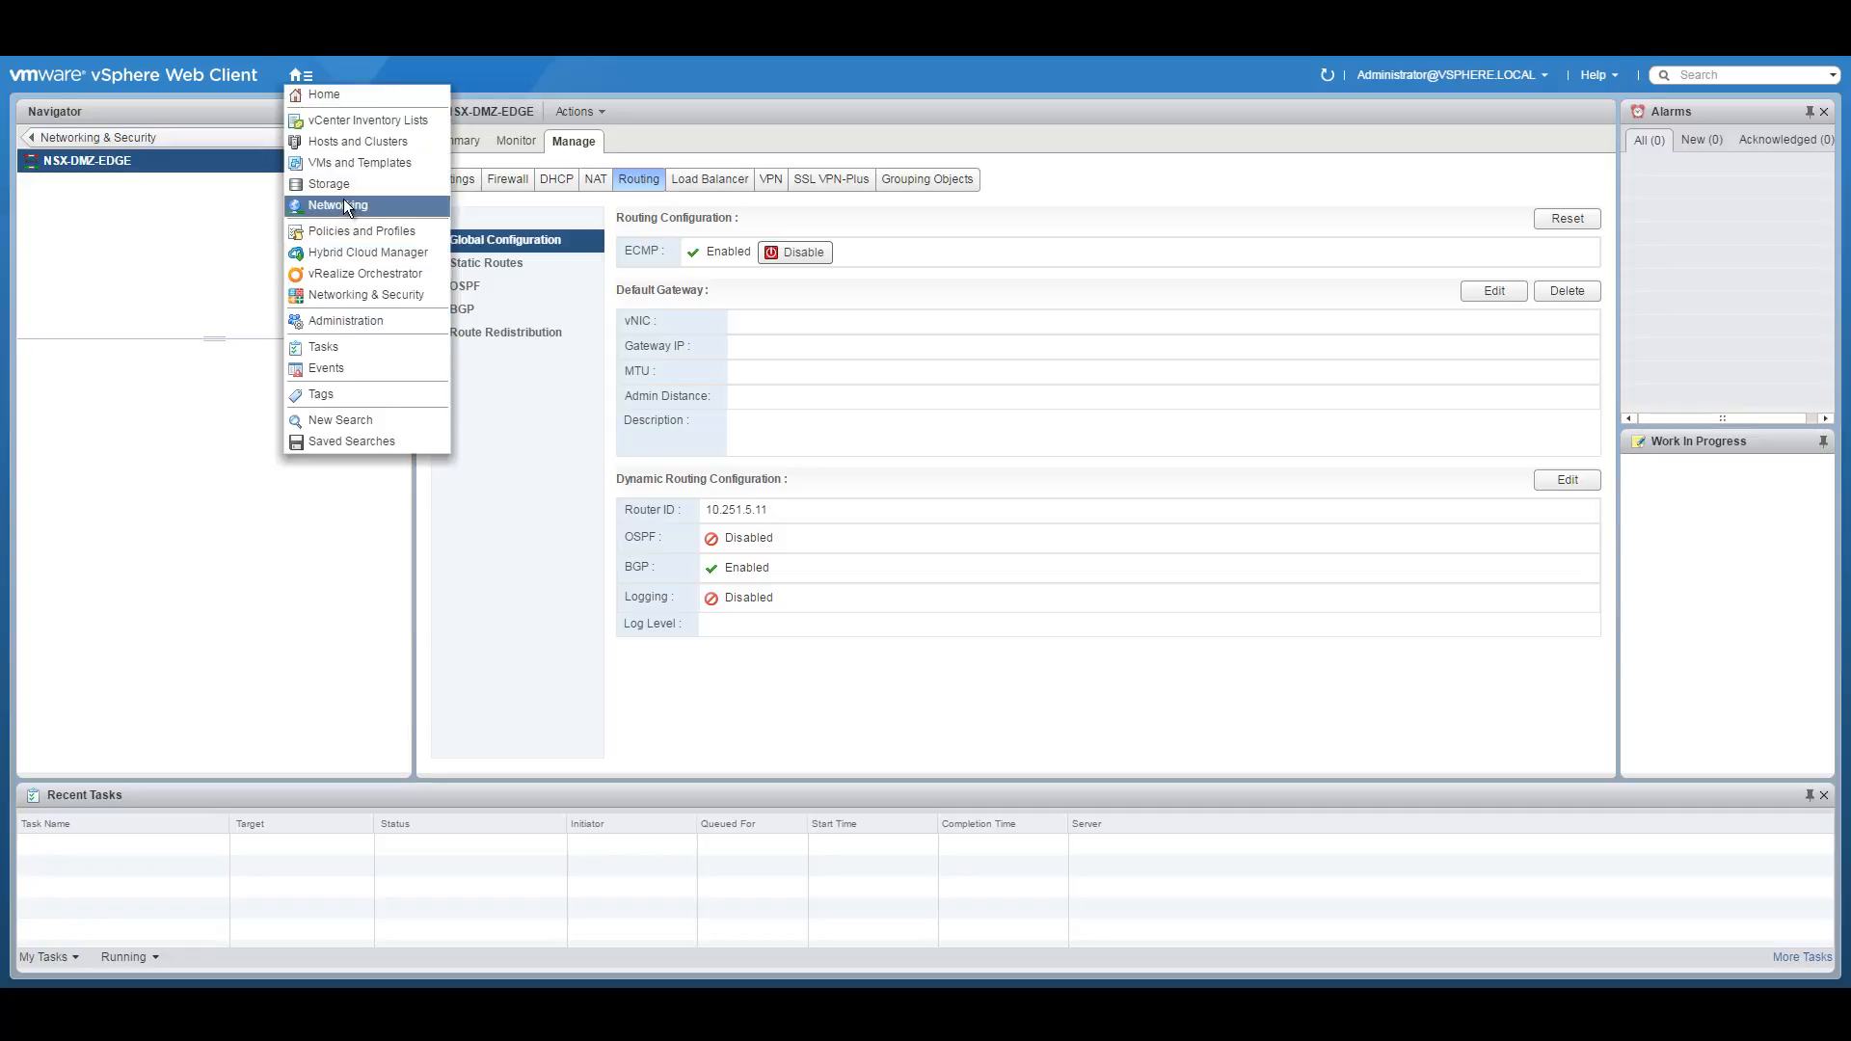
left_click(349, 142)
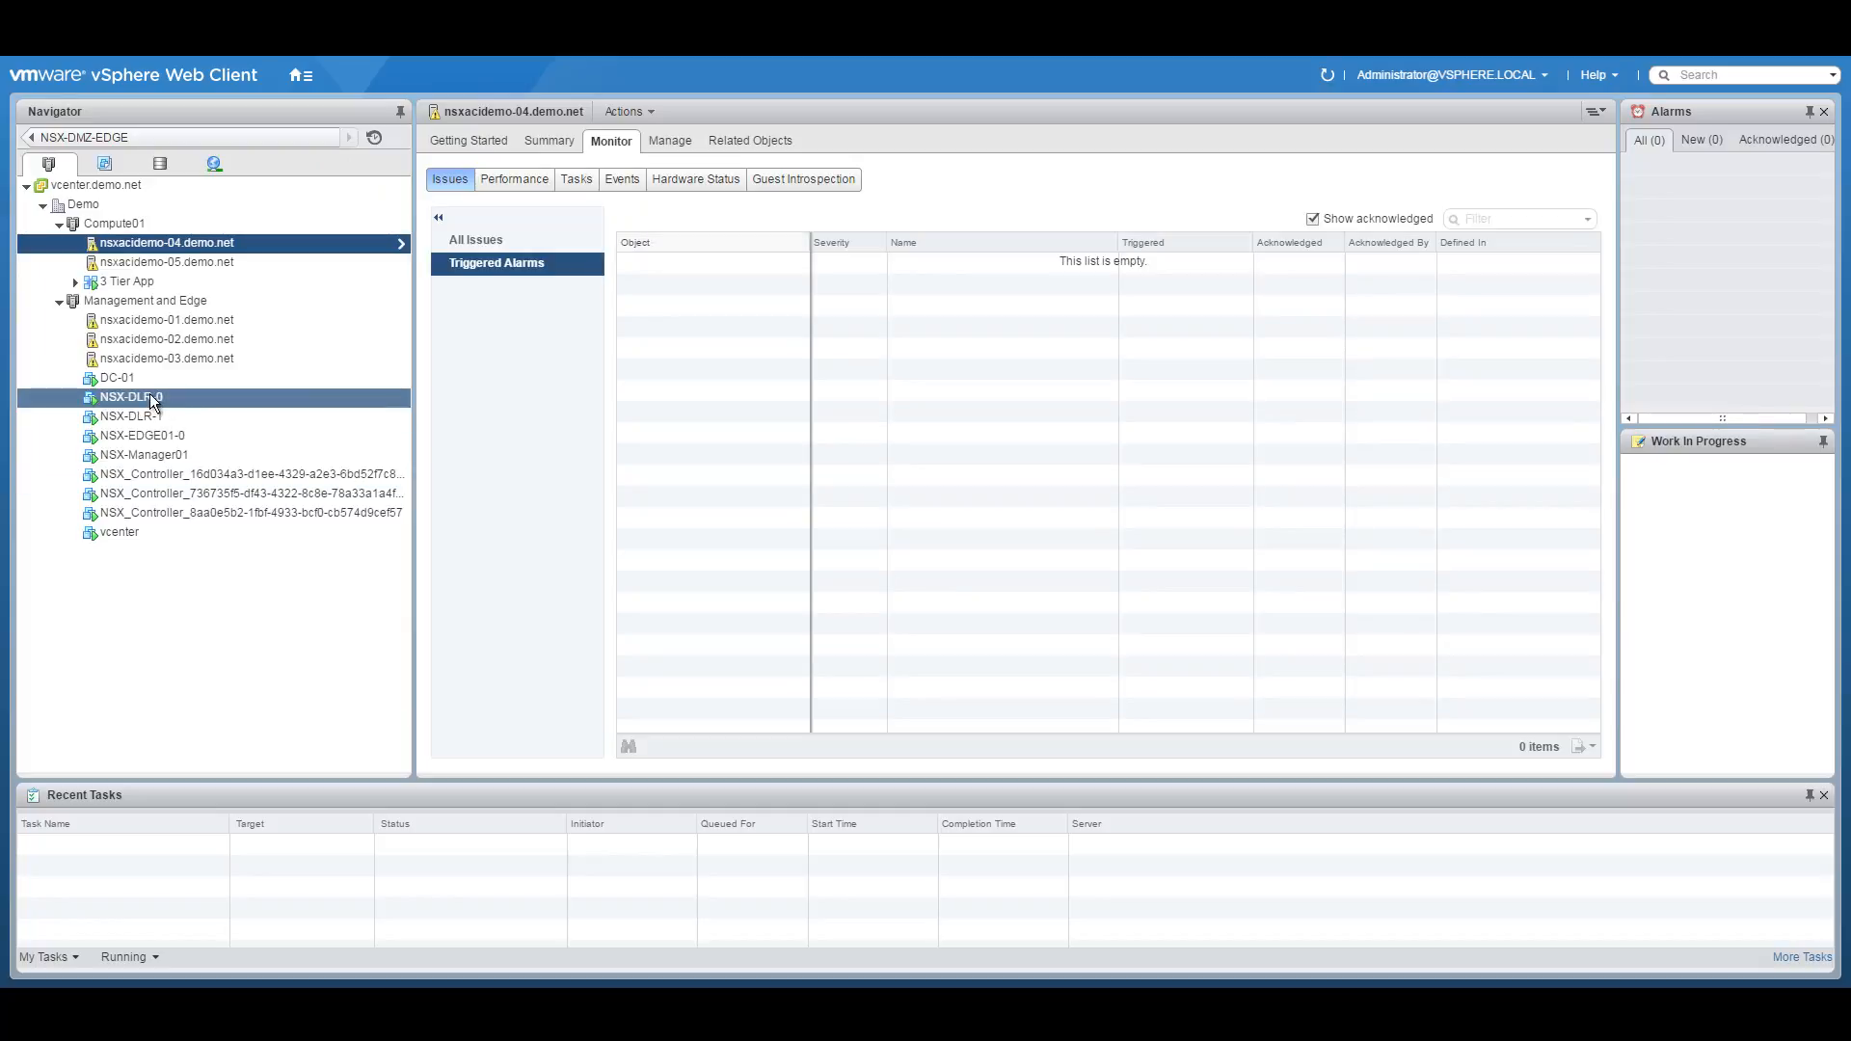
right_click(137, 396)
left_click(137, 396)
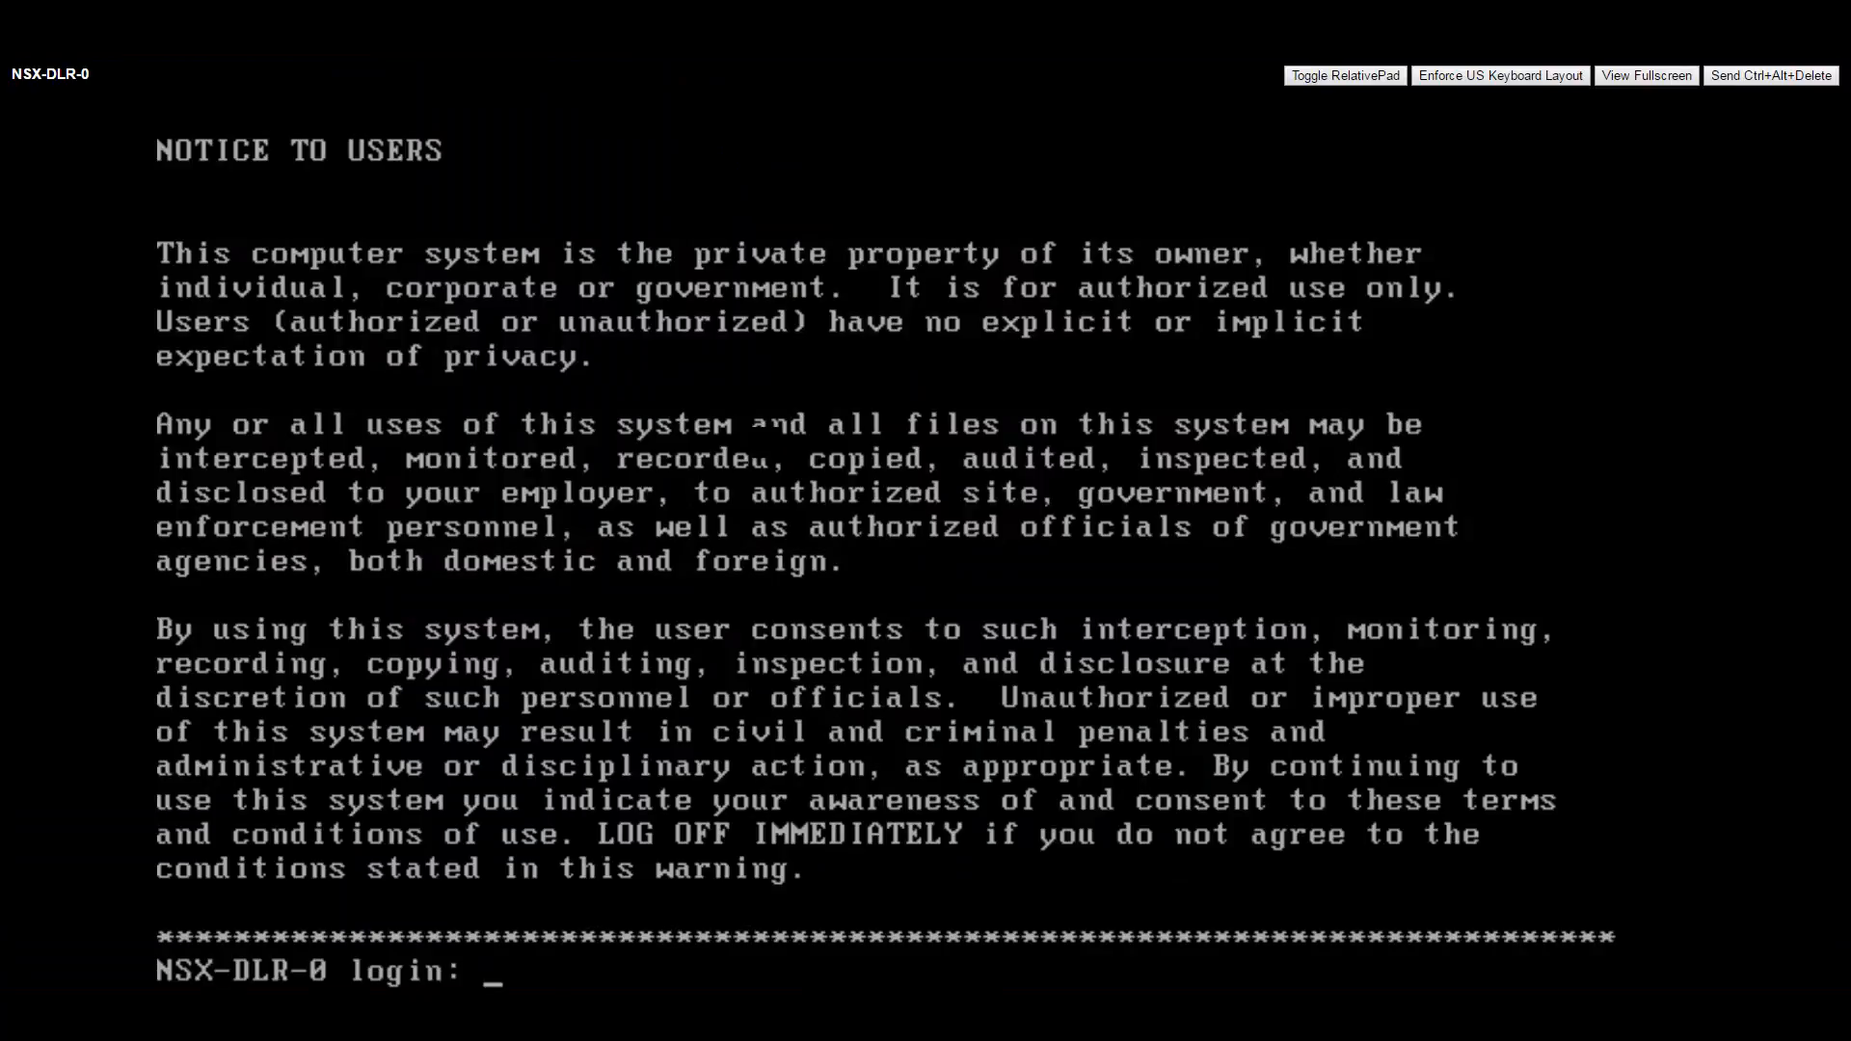
Log in to the NSX-DLR-0 console as admin.
type("admin")
key("Return")
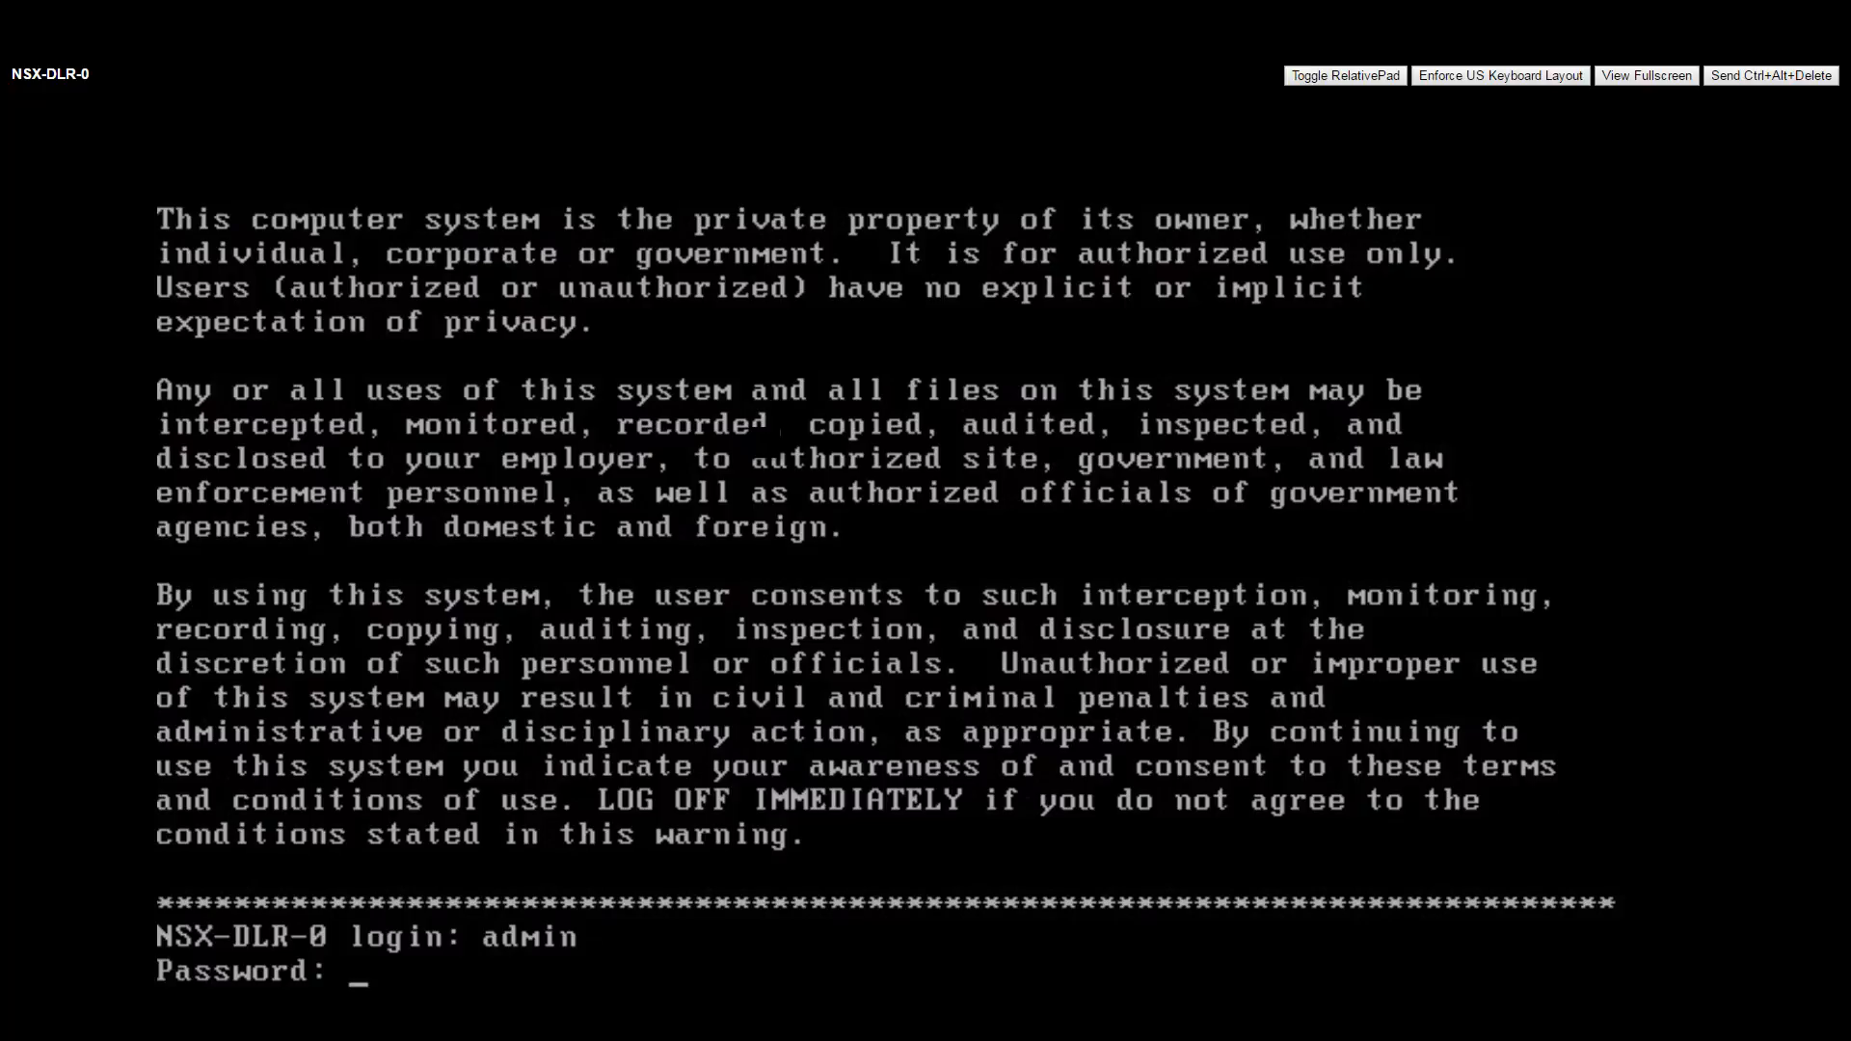
key("Return")
key("Return")
key("Return")
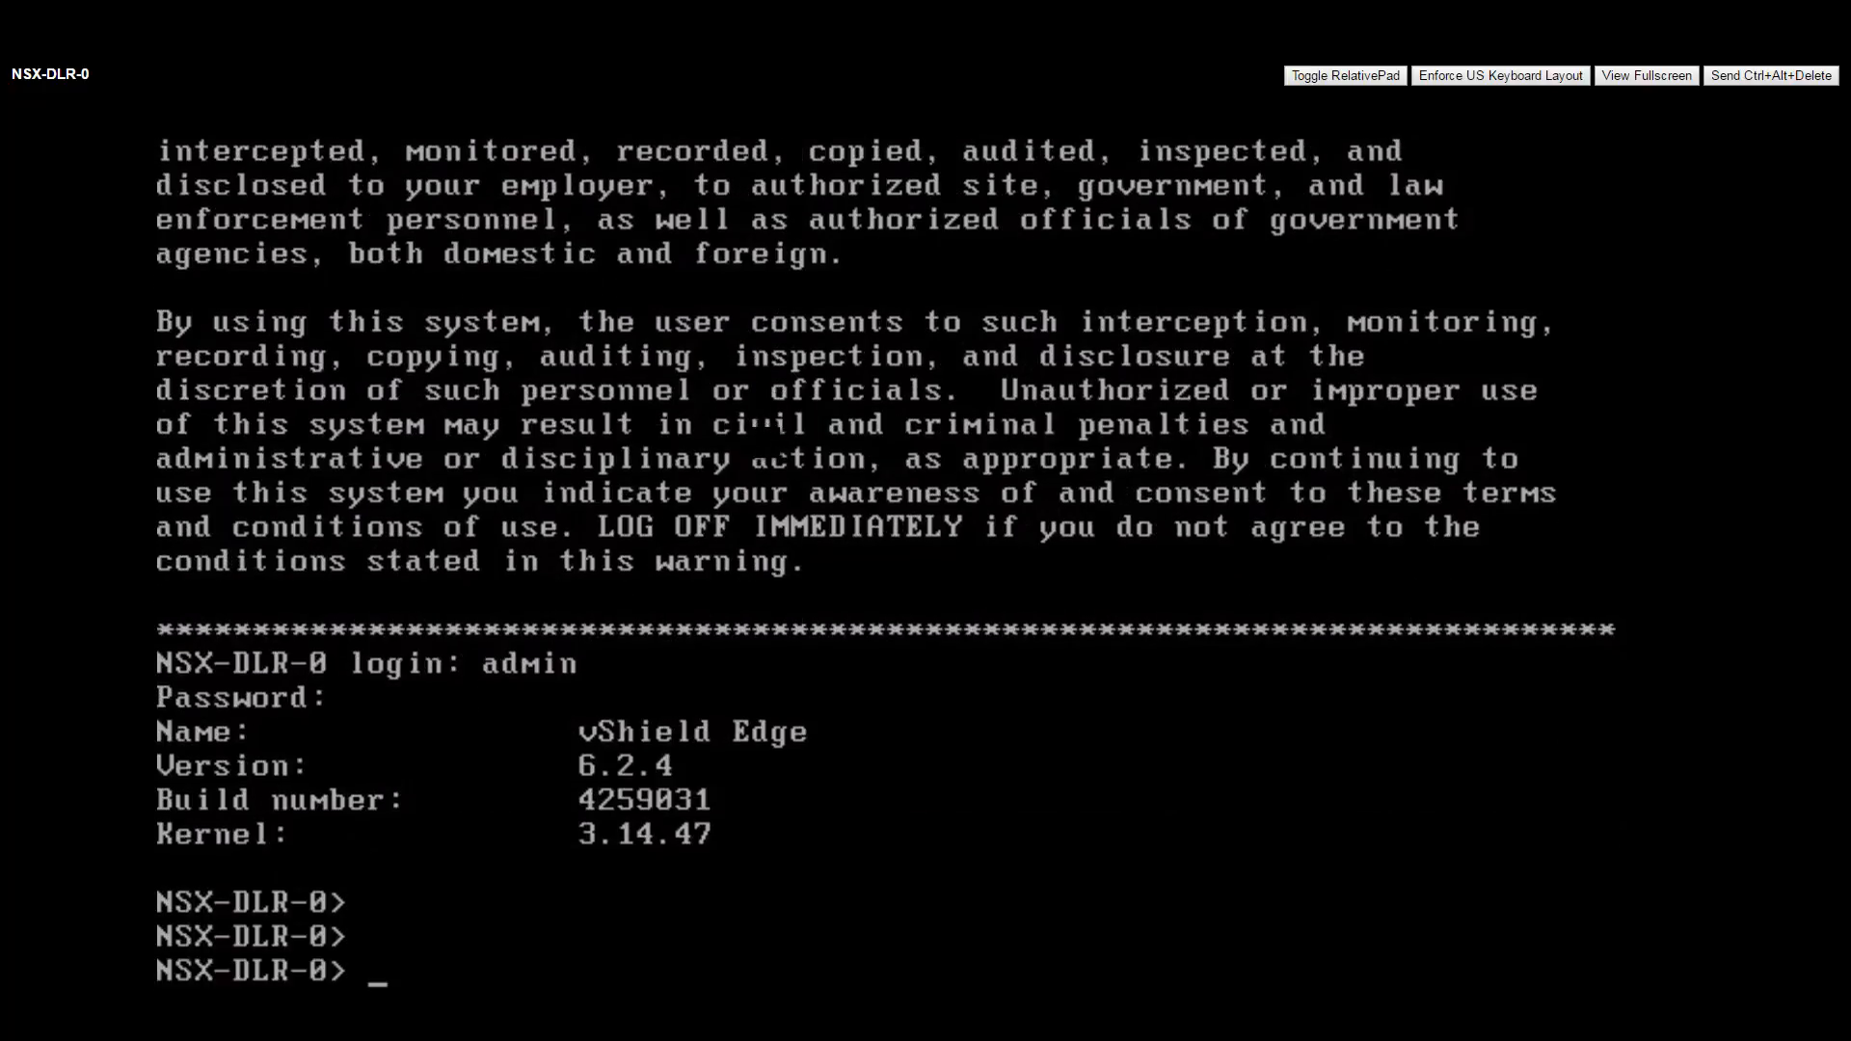
key("Return")
Run show ip bgp and show ip route on NSX-DLR-0.
type("show i")
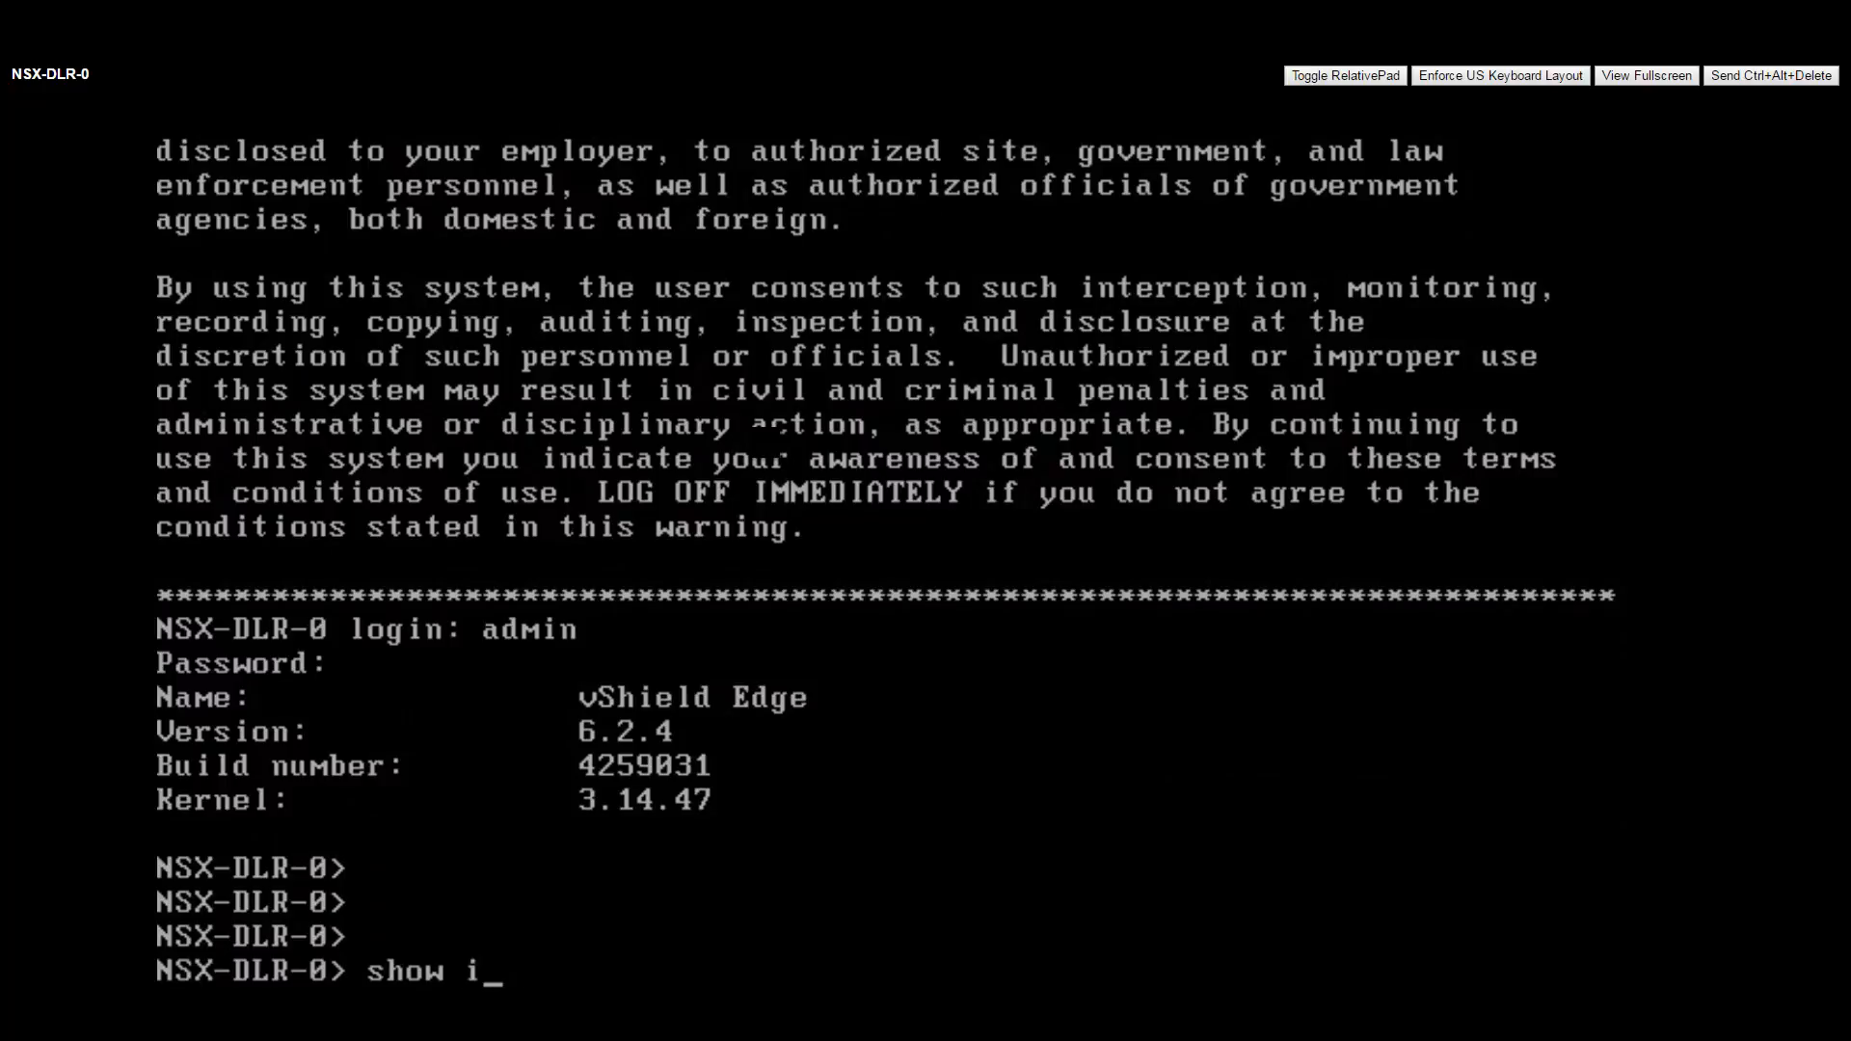
type("p bgp")
key("Return")
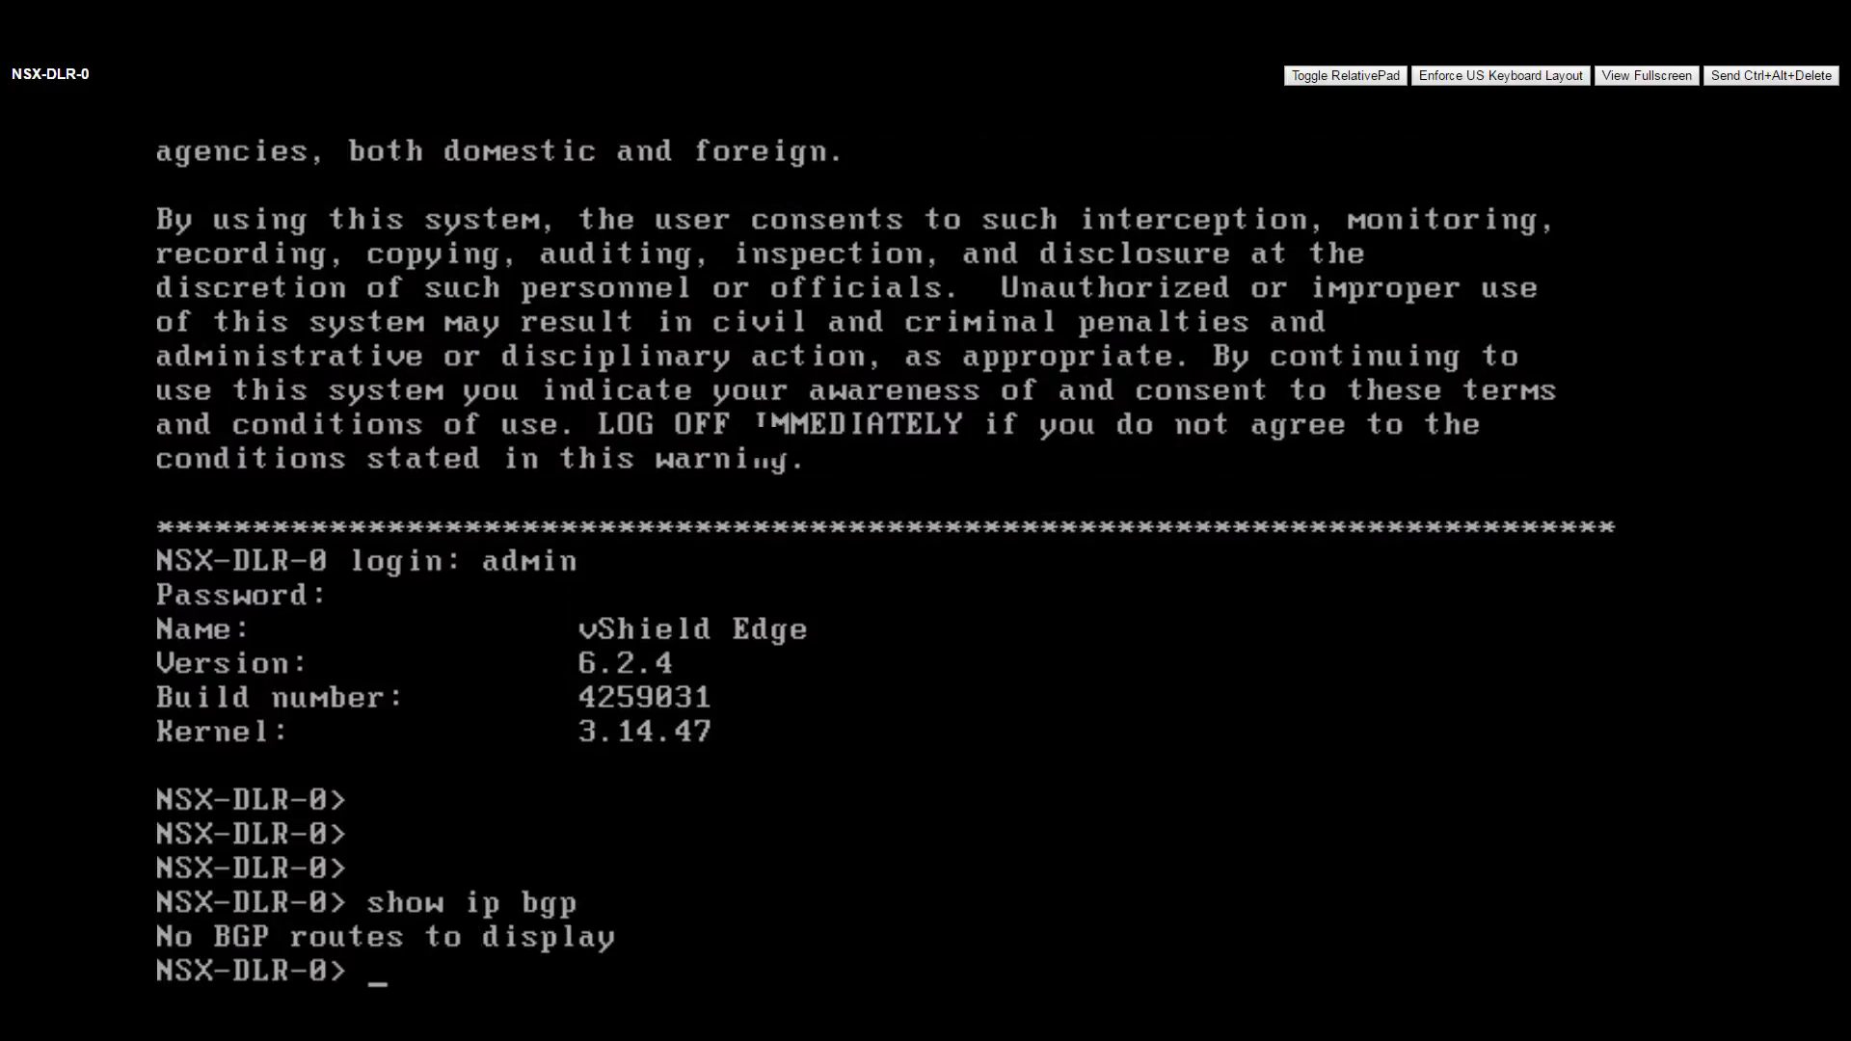
type("show ip route")
key("Return")
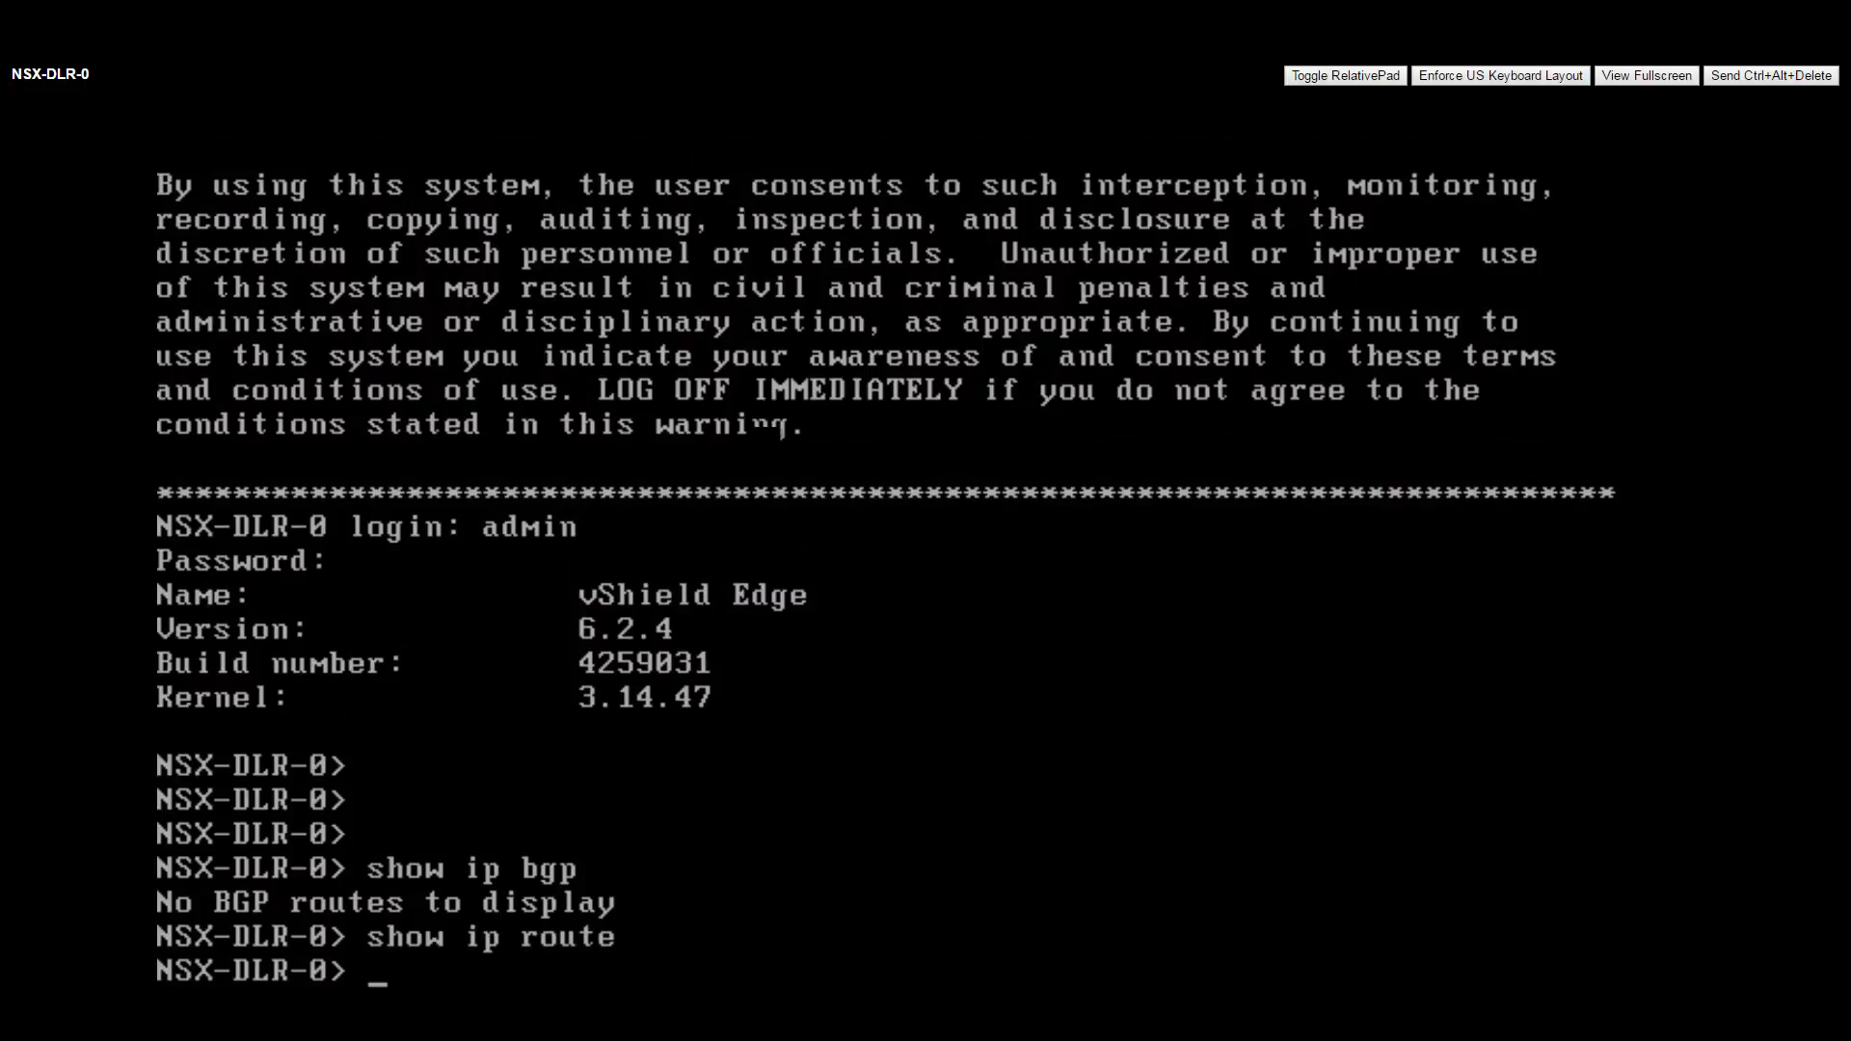
key("Return")
key("Return")
key("Return")
key("Return")
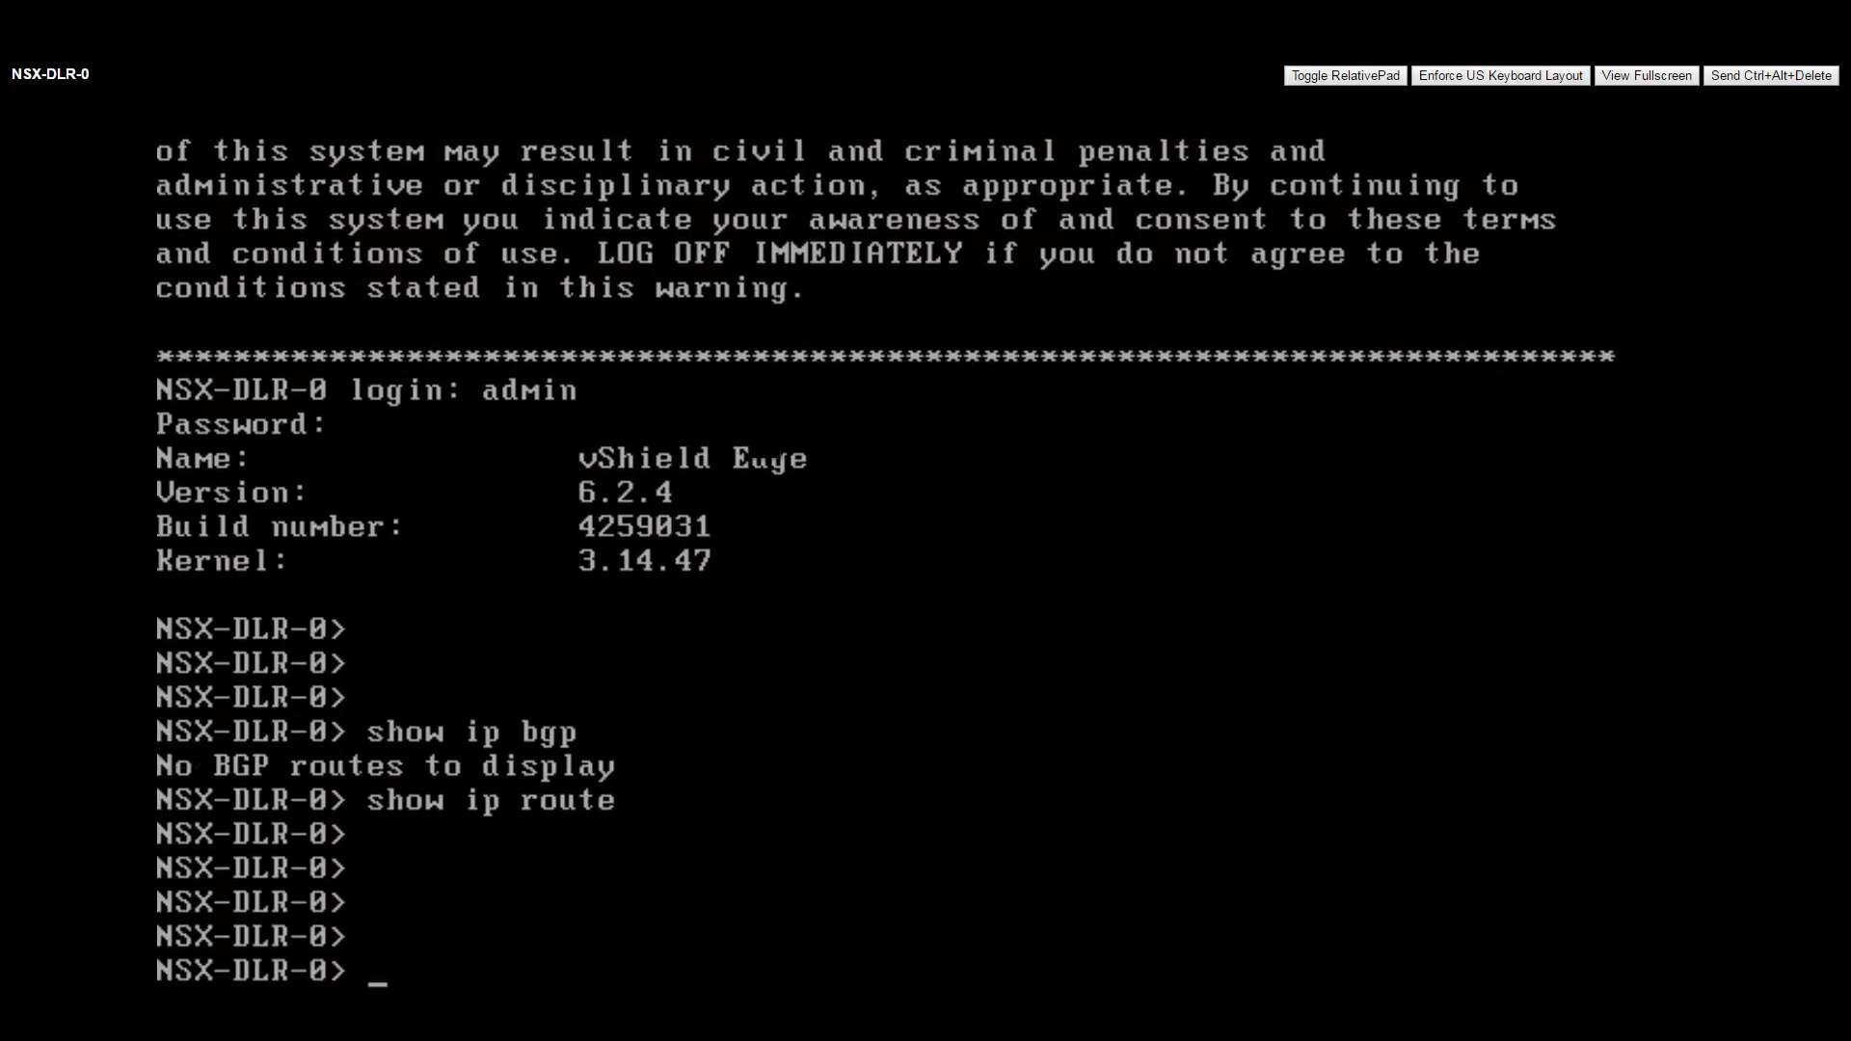
type("show ip route")
key("Return")
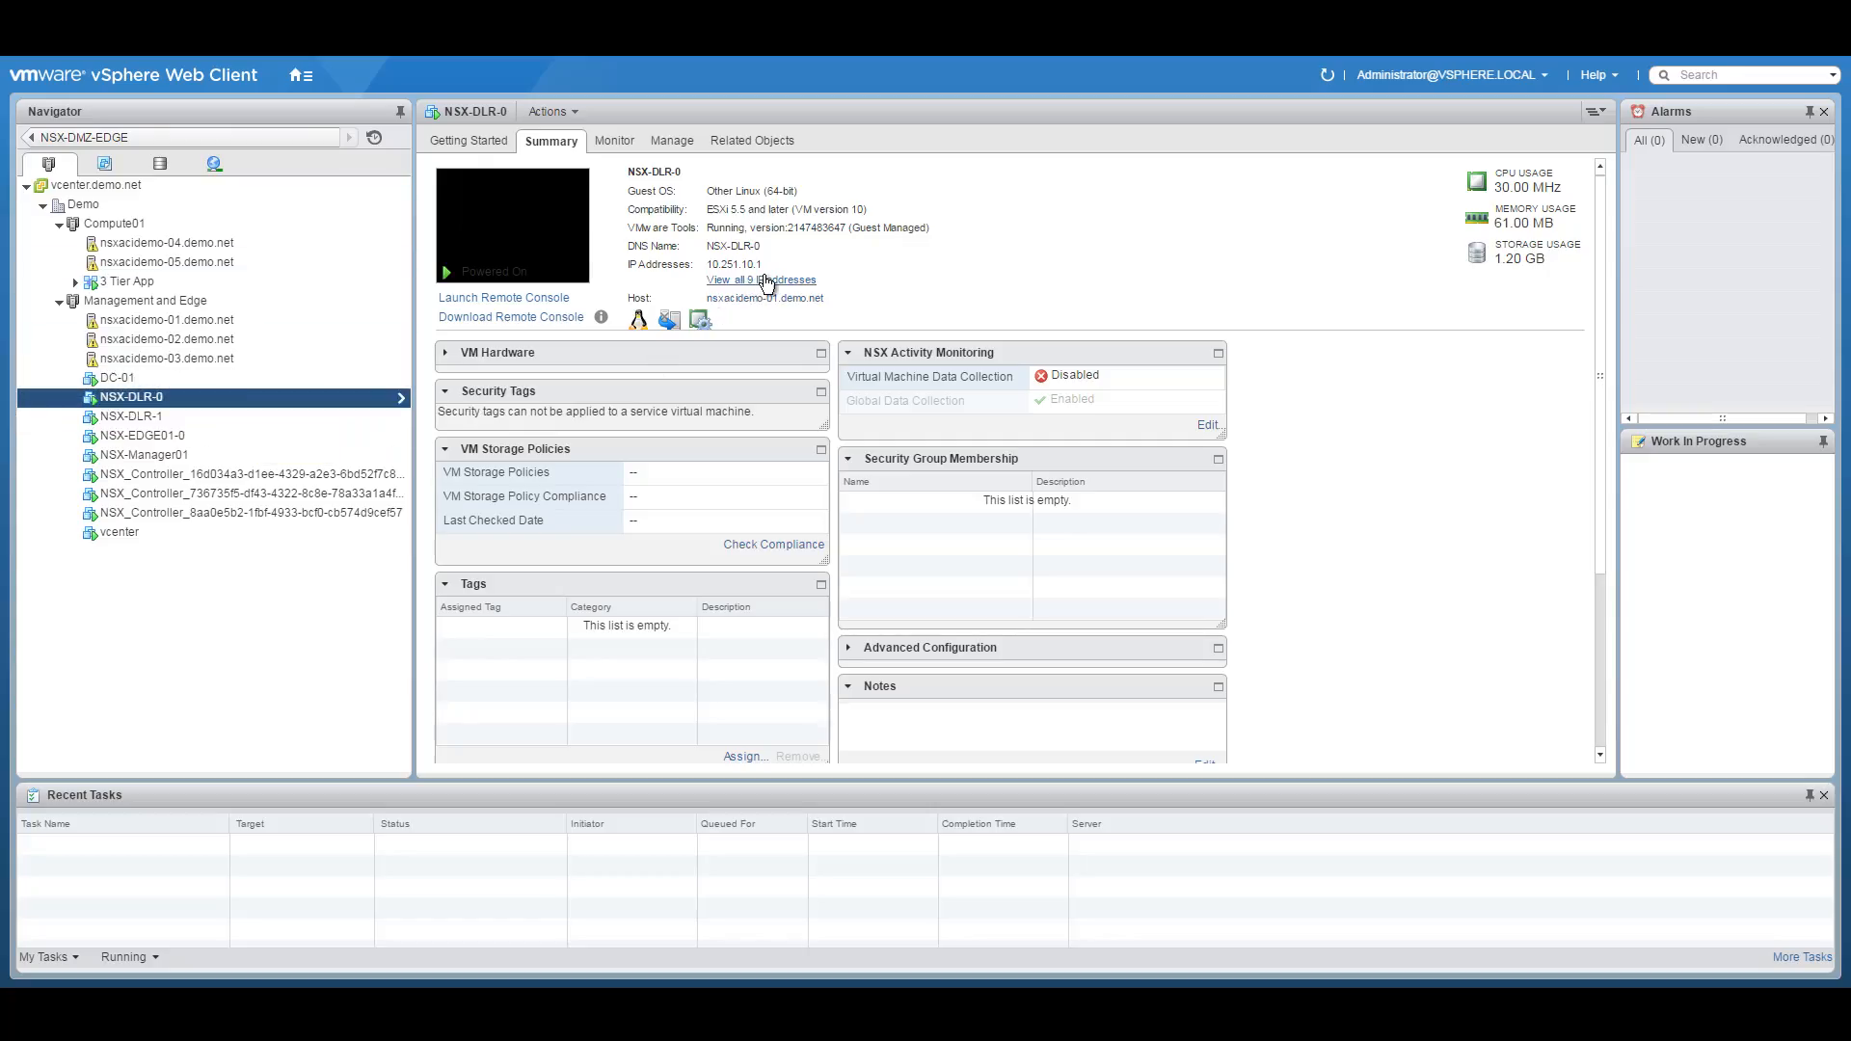
Review all 9 IP addresses of NSX-DLR-1 and launch its web console.
left_click(154, 416)
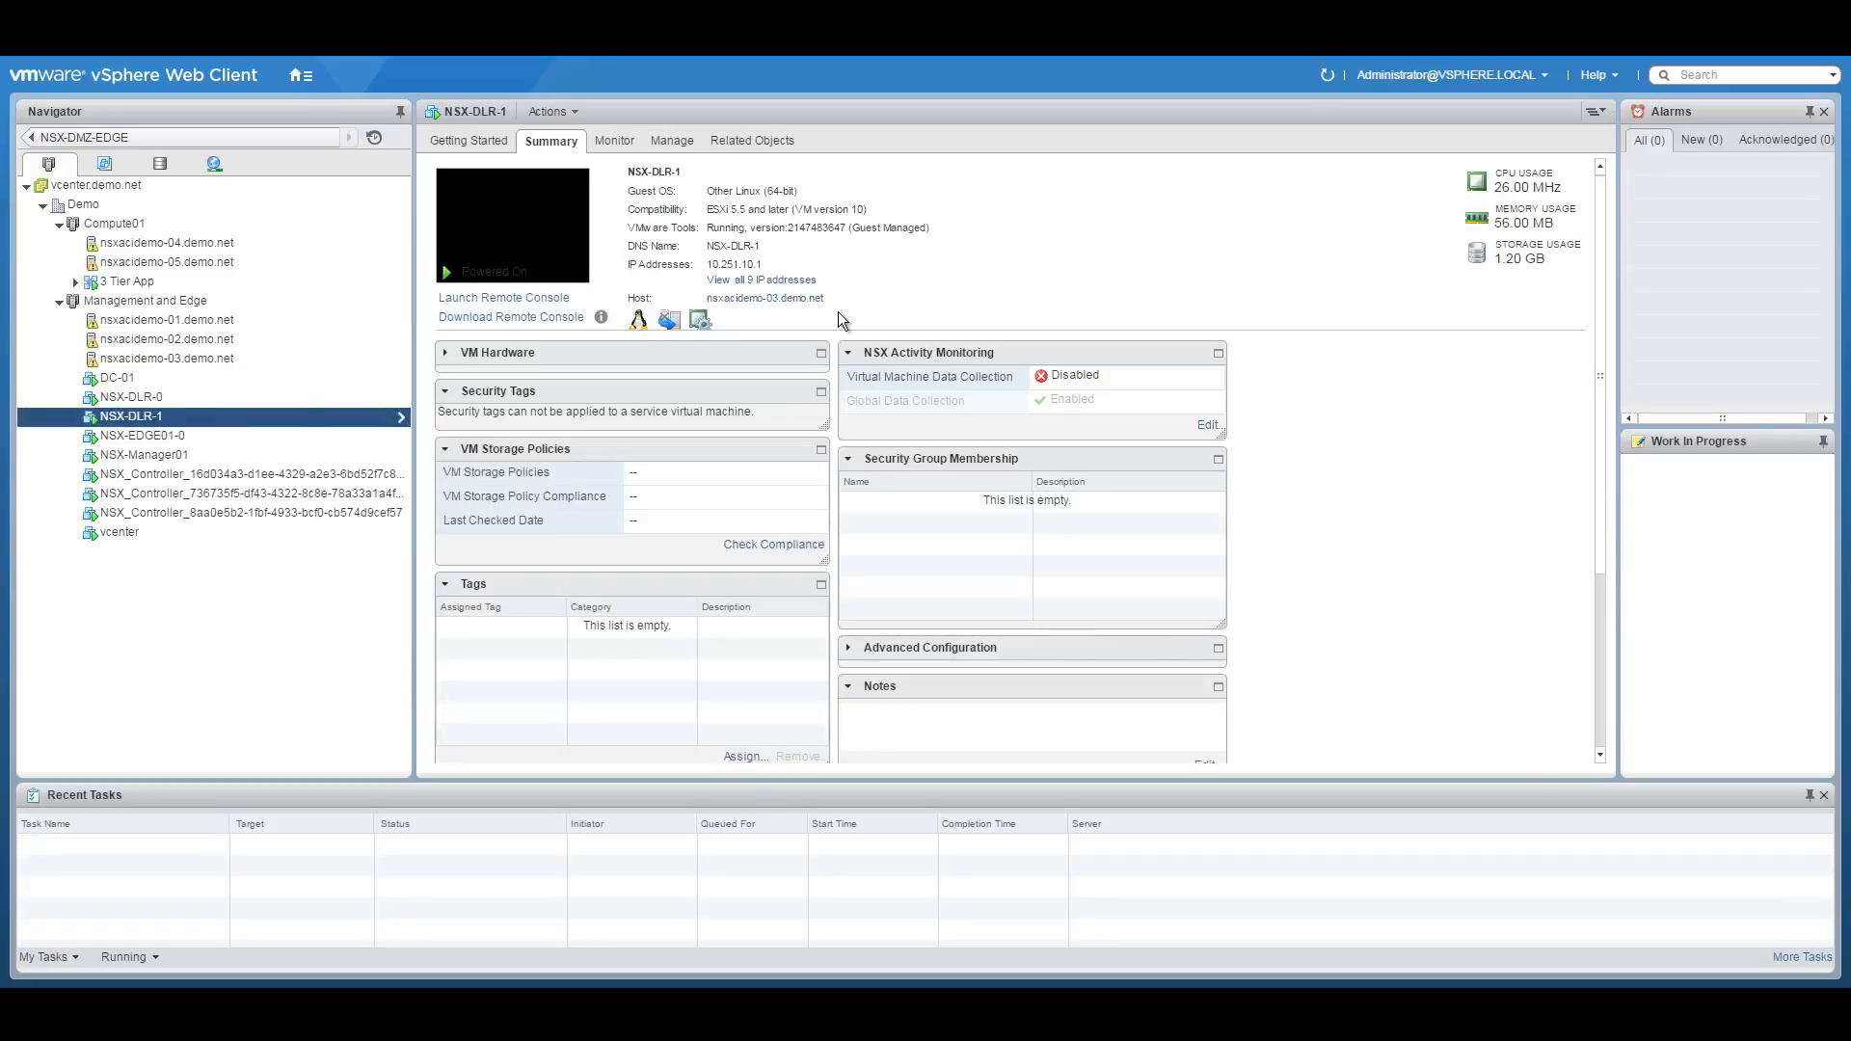
left_click(780, 281)
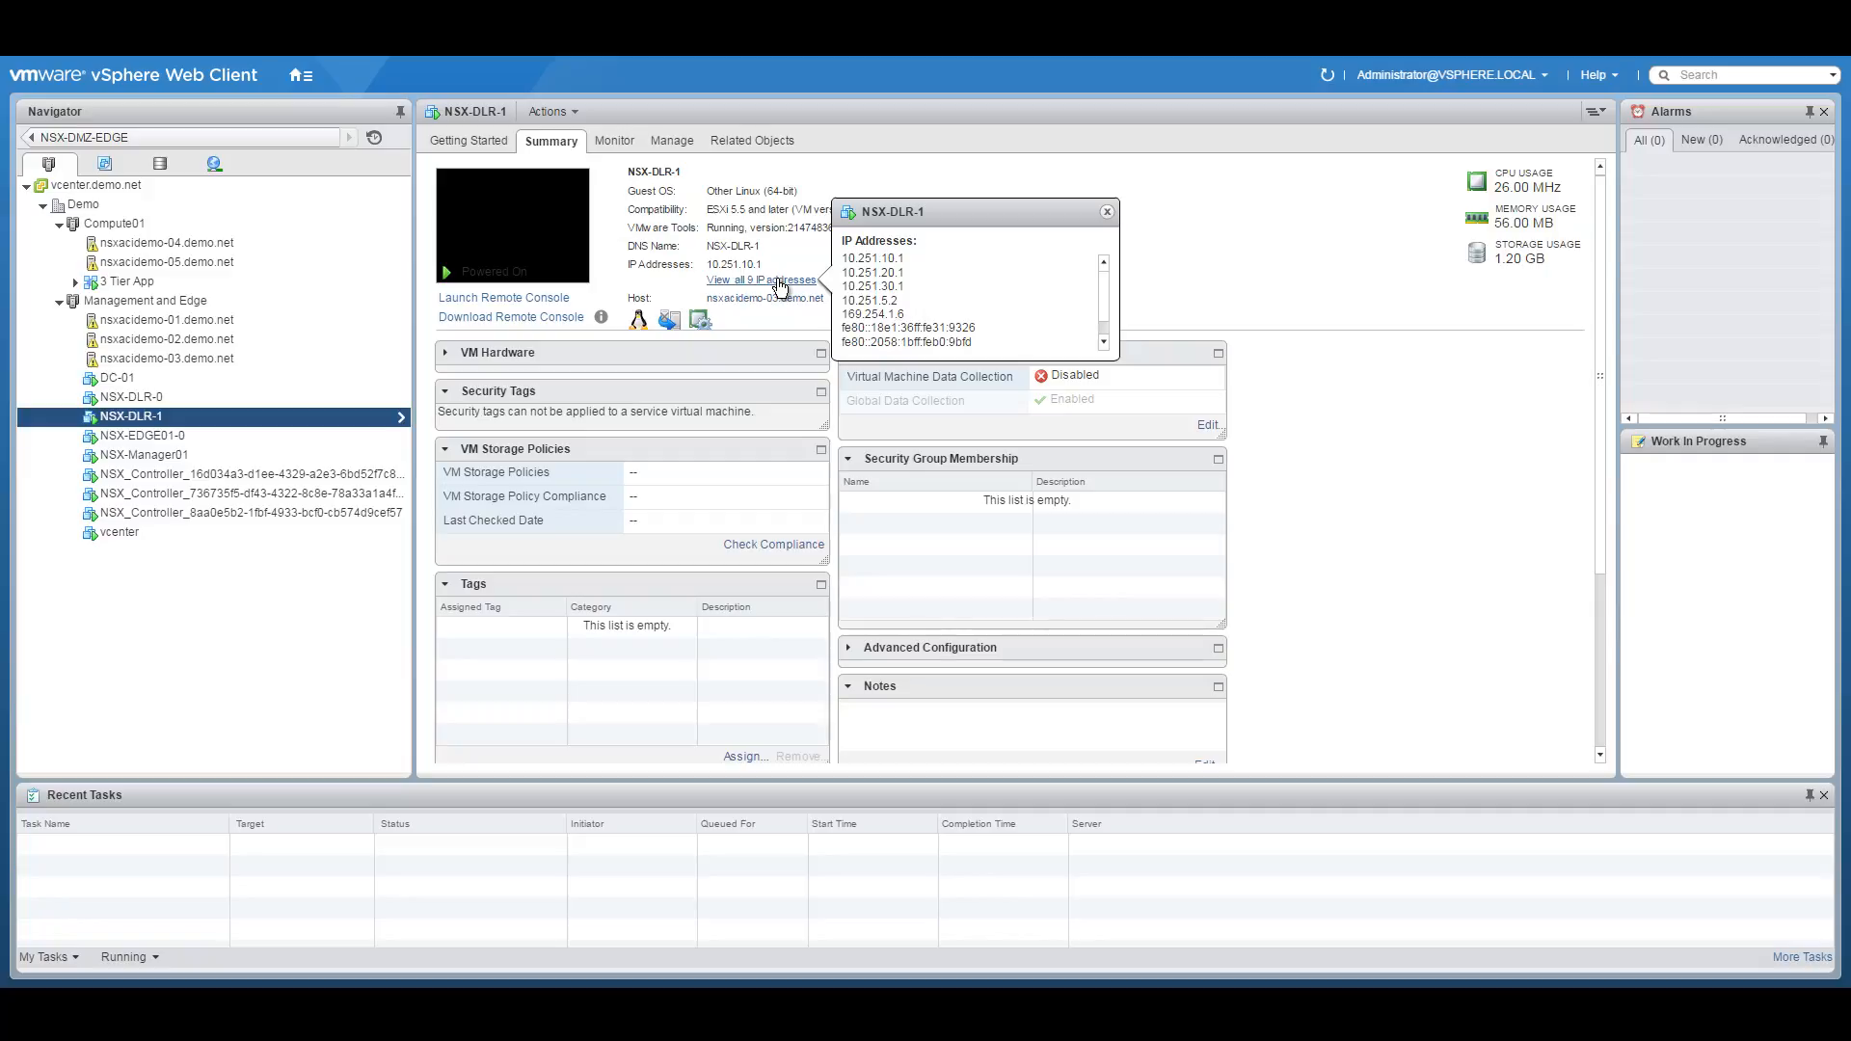
left_click(176, 396)
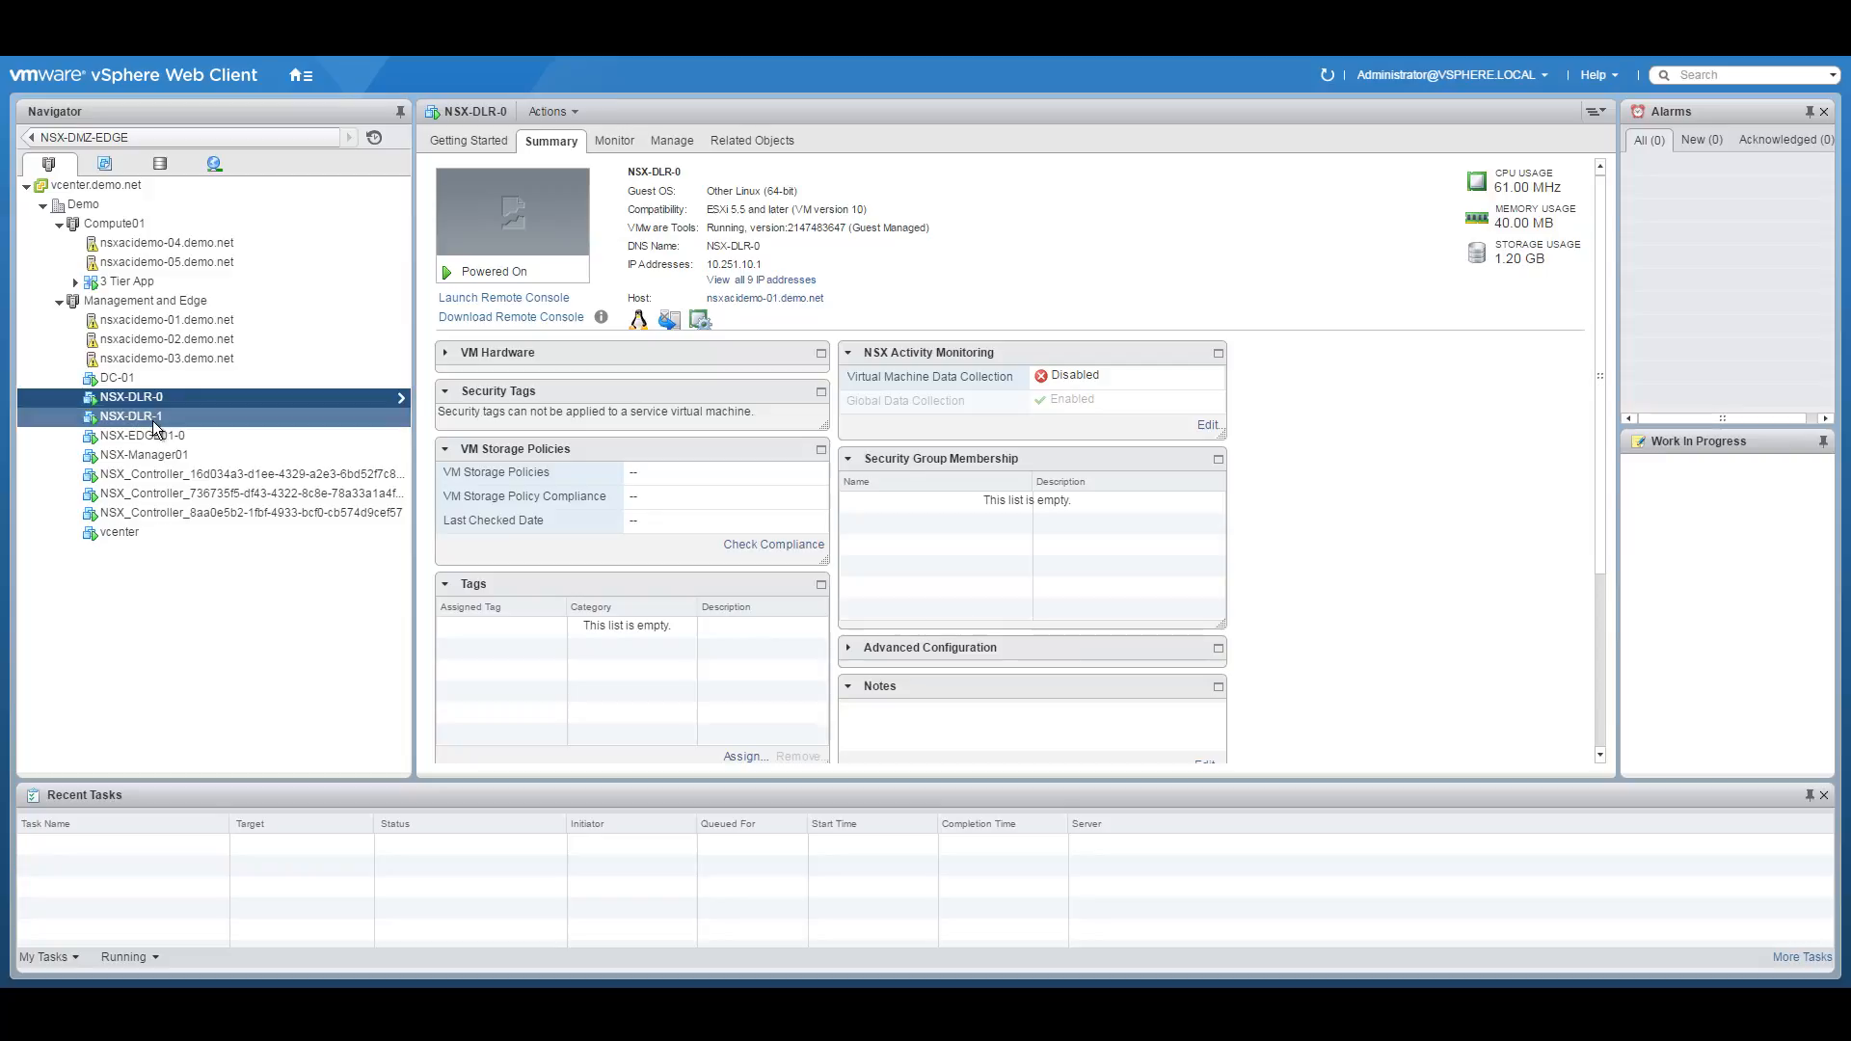
left_click(155, 422)
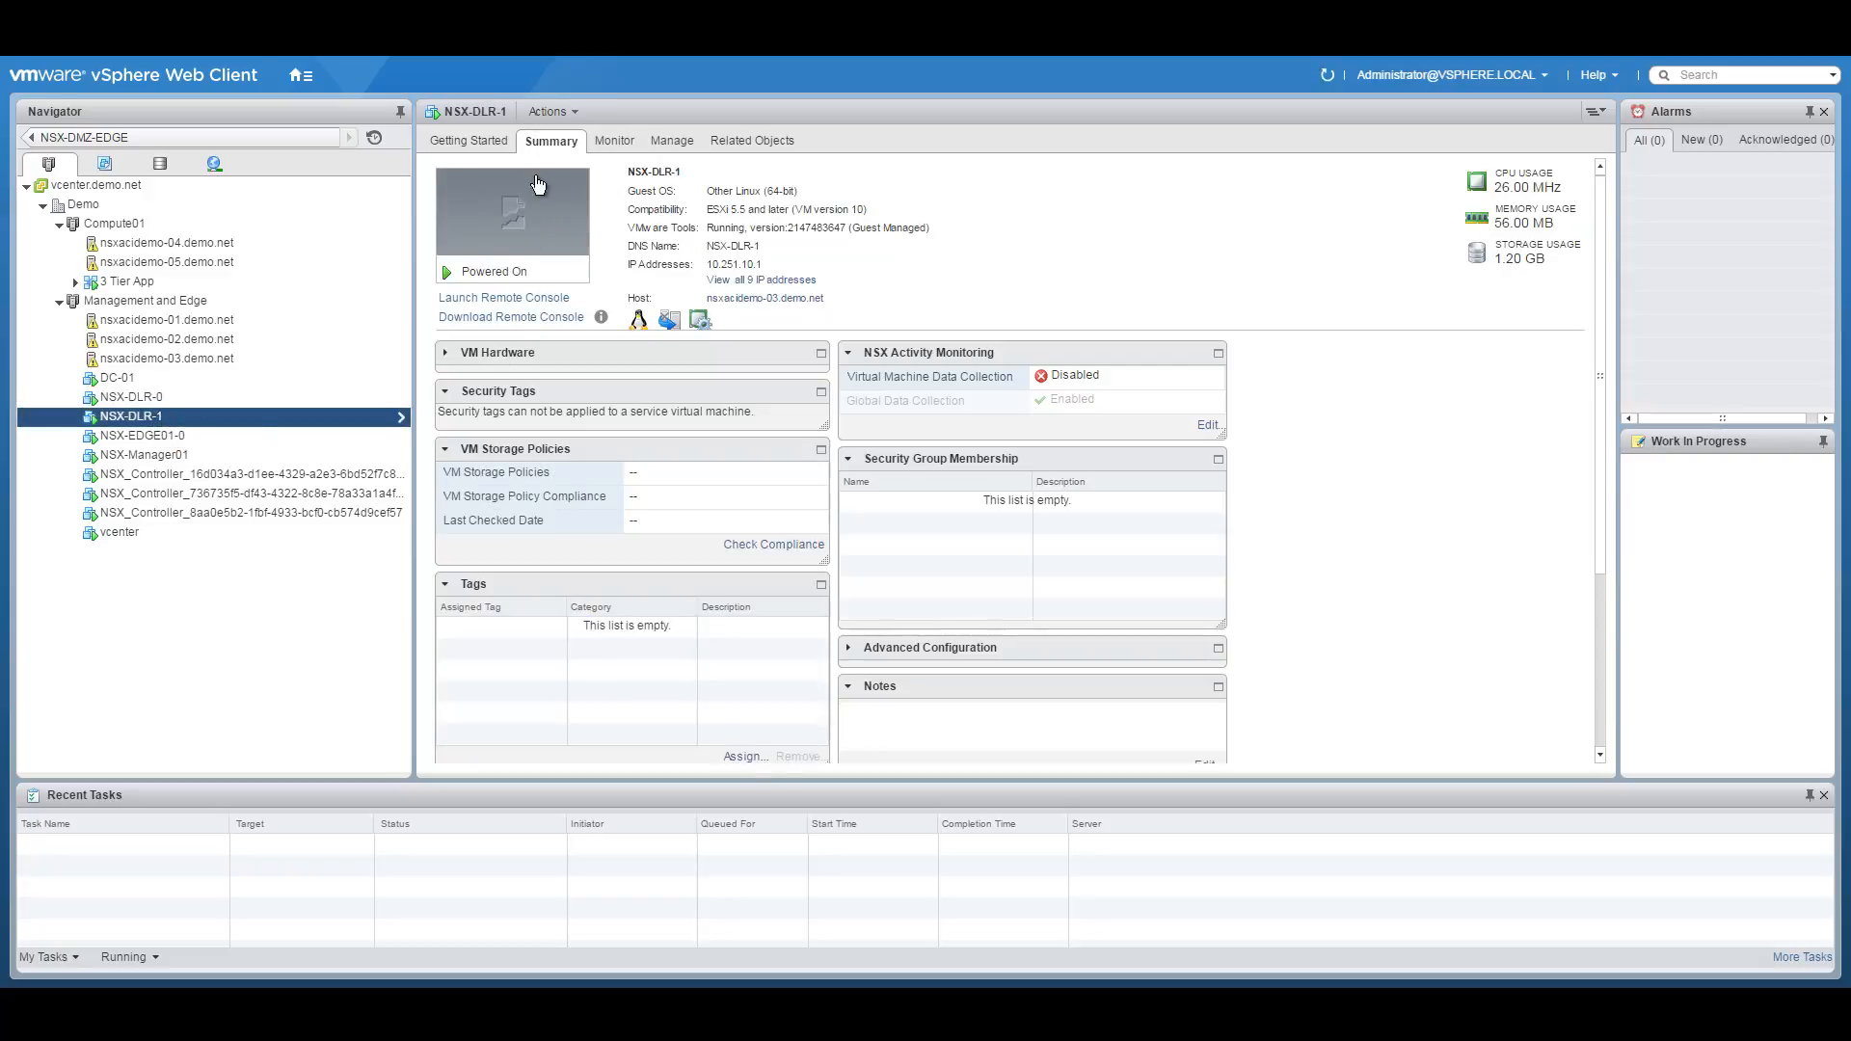
left_click(515, 217)
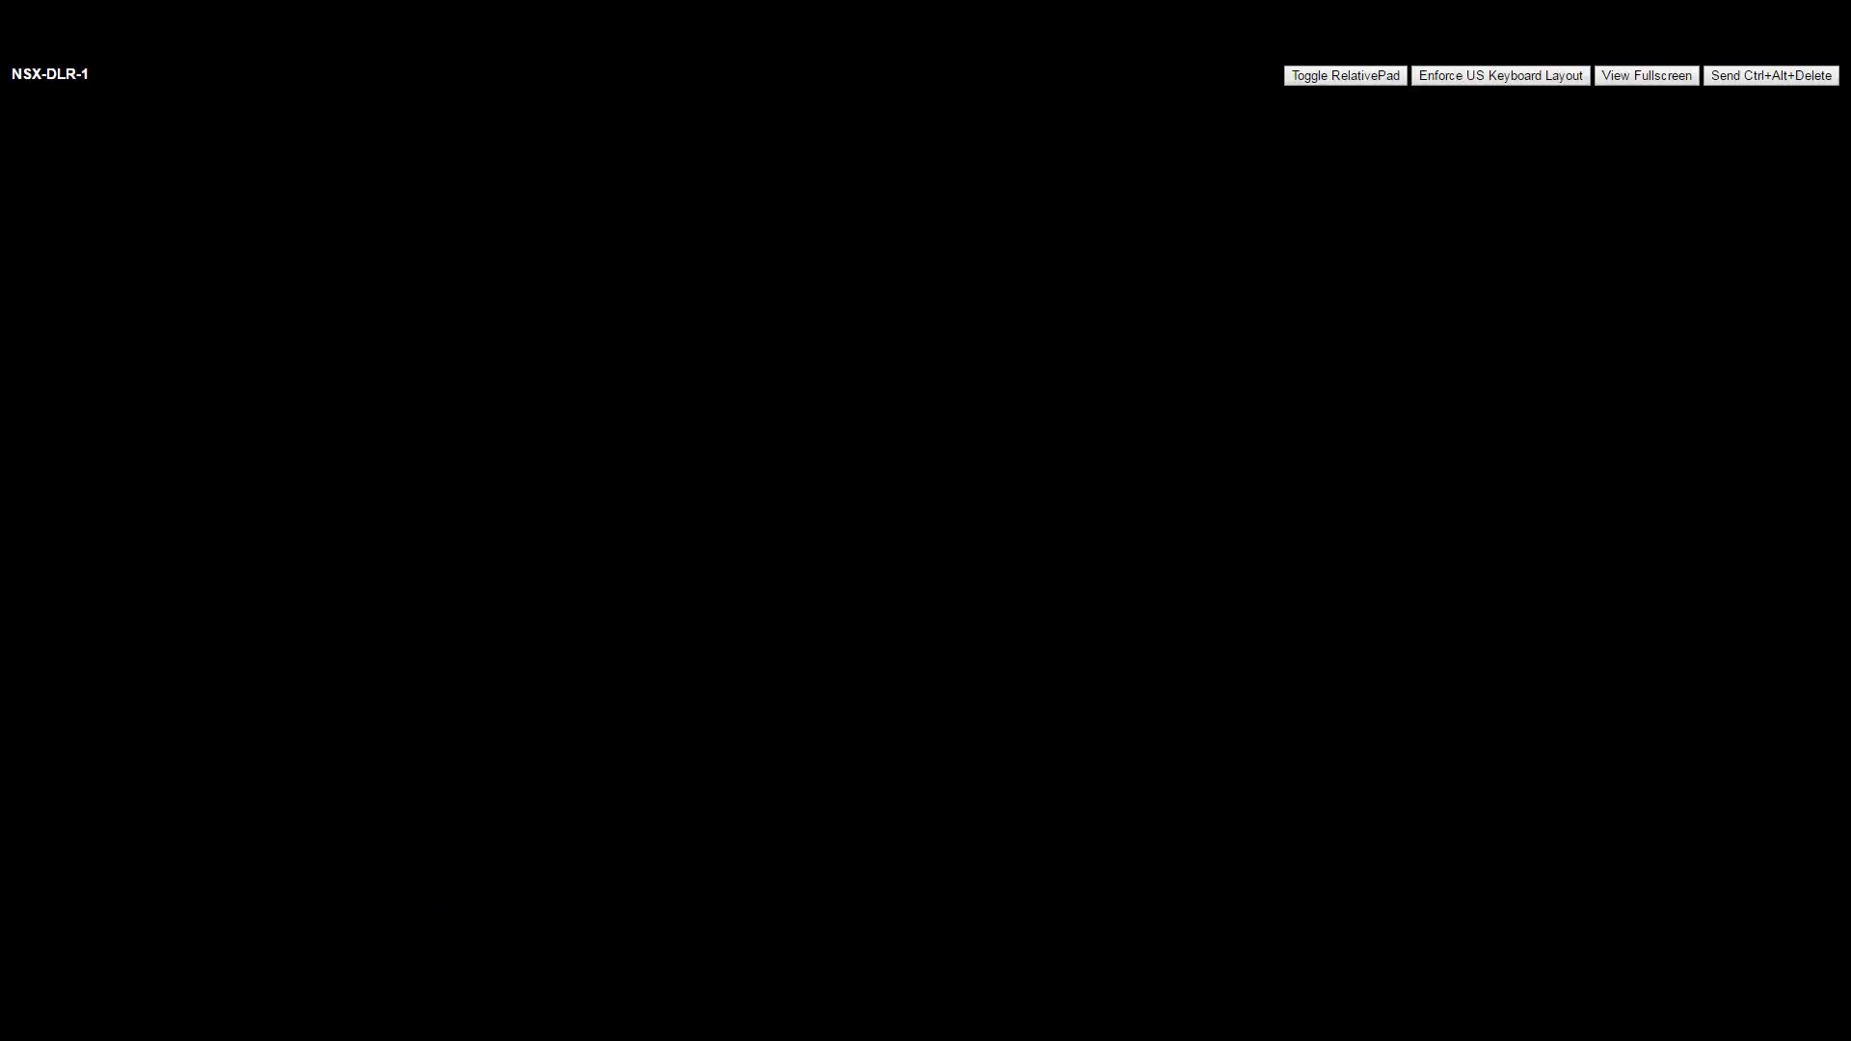
Log in to NSX-DLR-1 as admin and run show ip route, listing 9 routes.
type("admin")
key("Return")
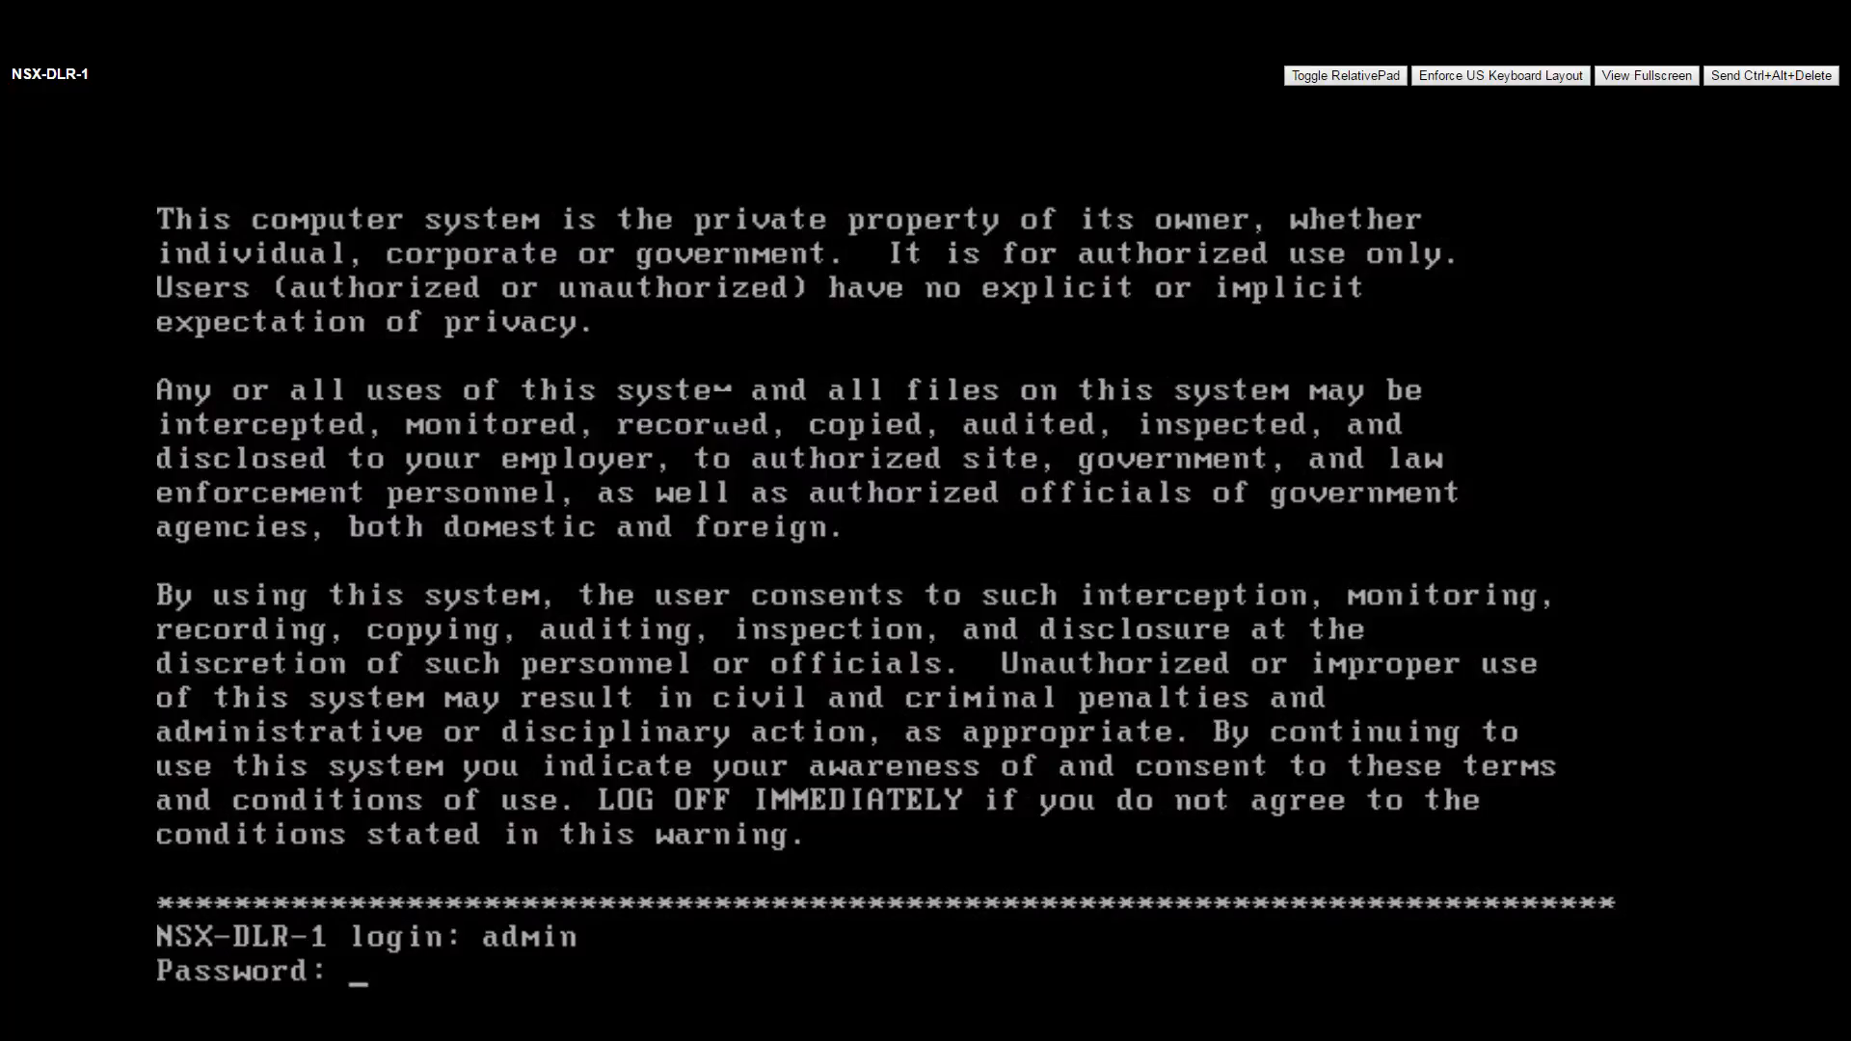
key("Return")
type("show ip route")
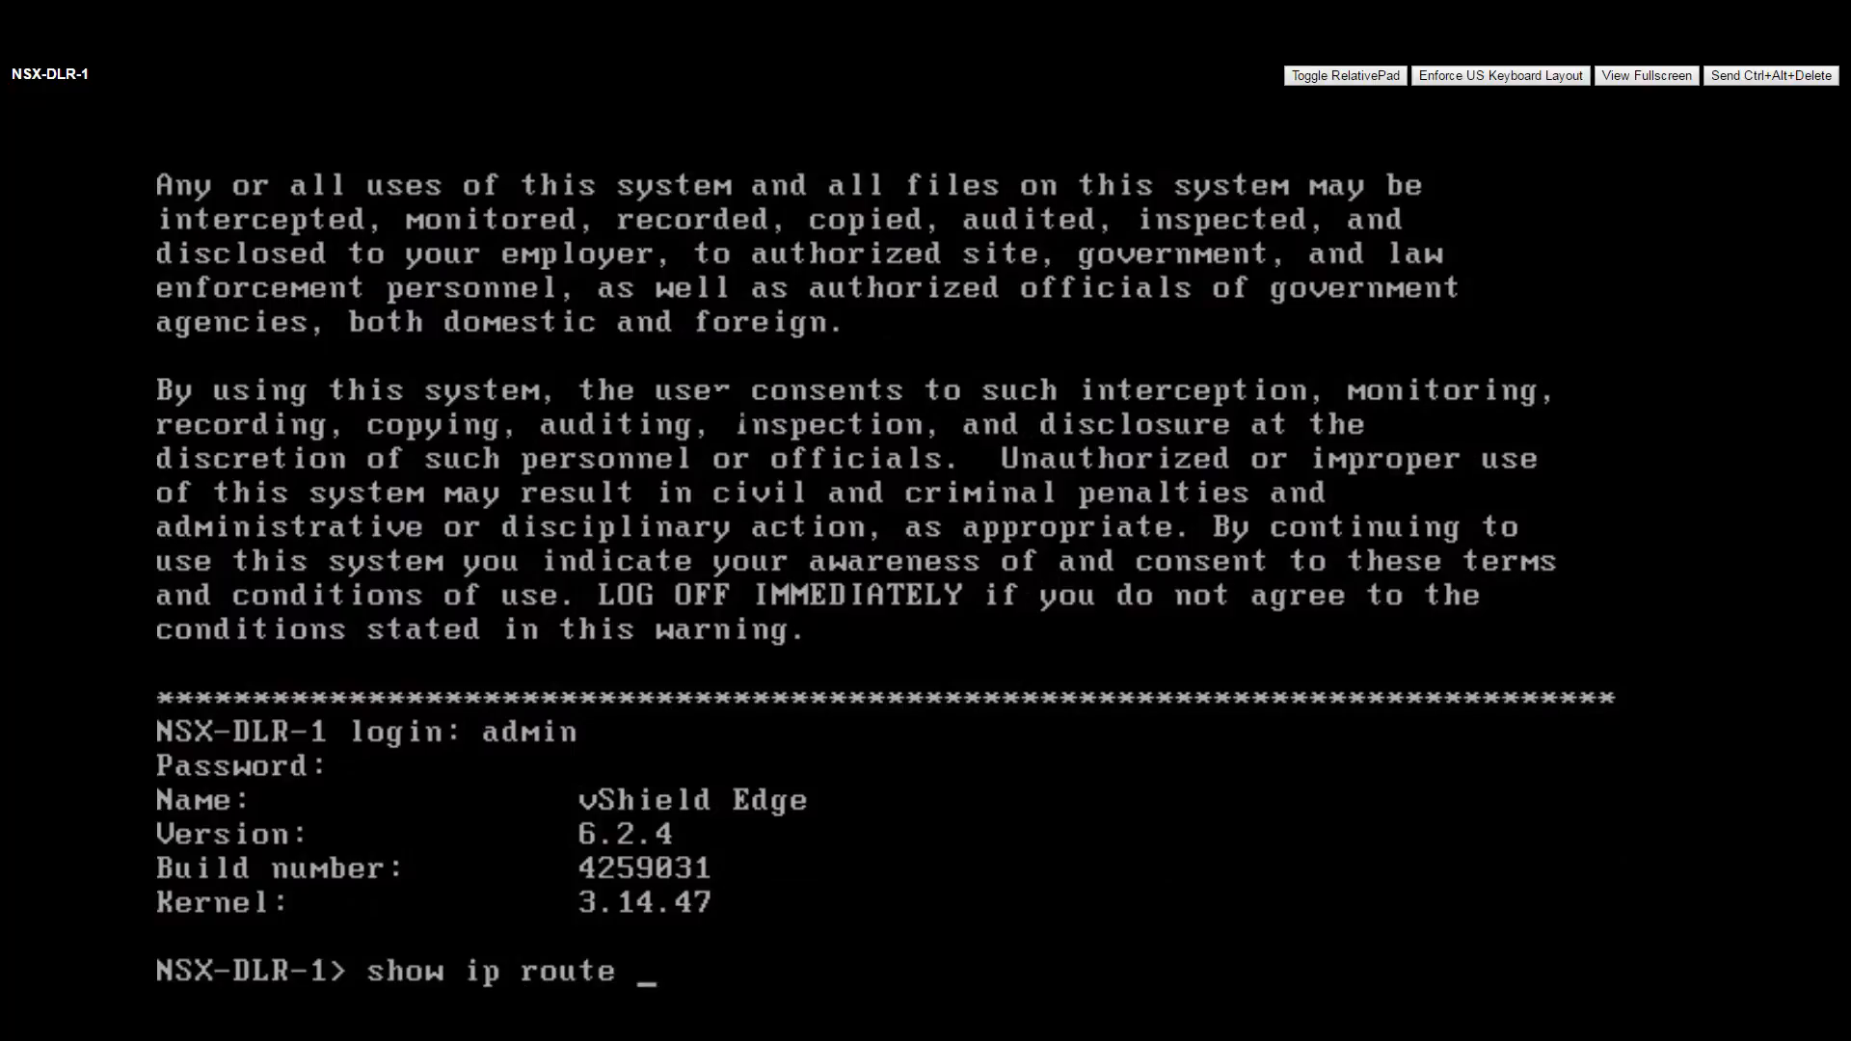
key("Return")
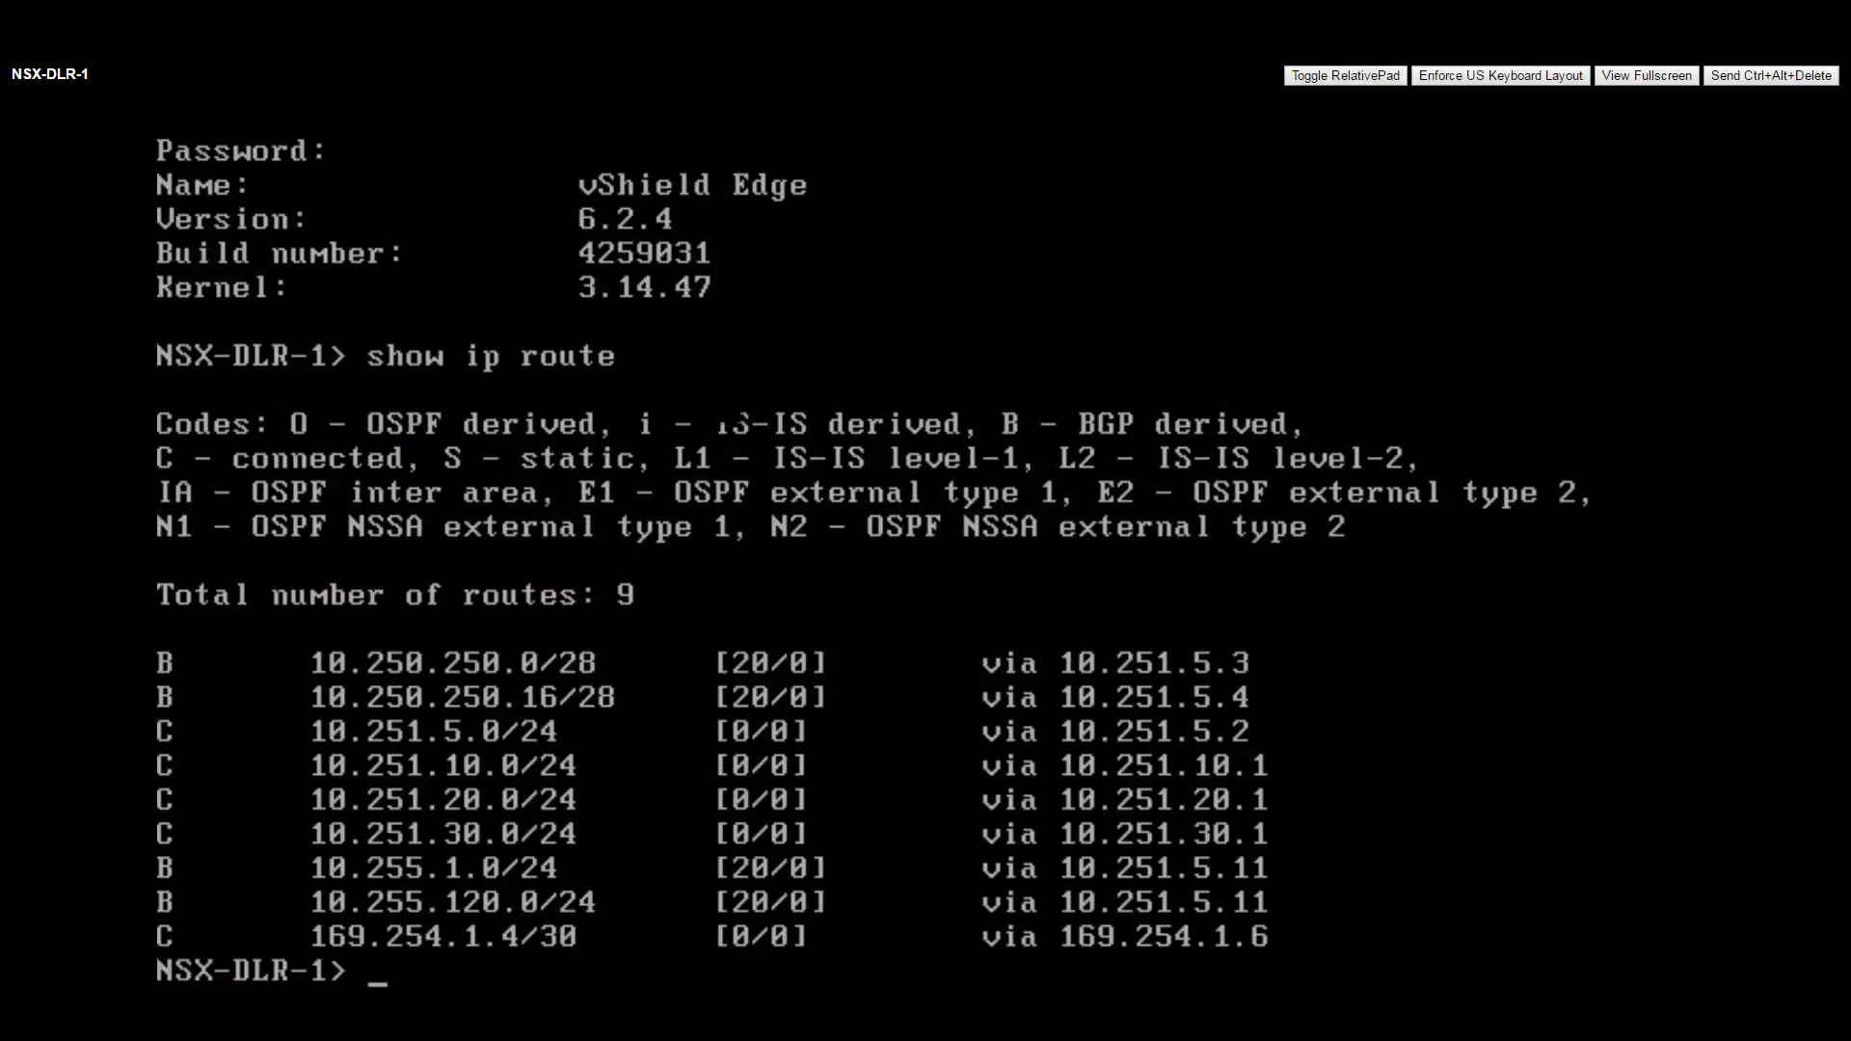
key("Return")
key("Return")
key("Return")
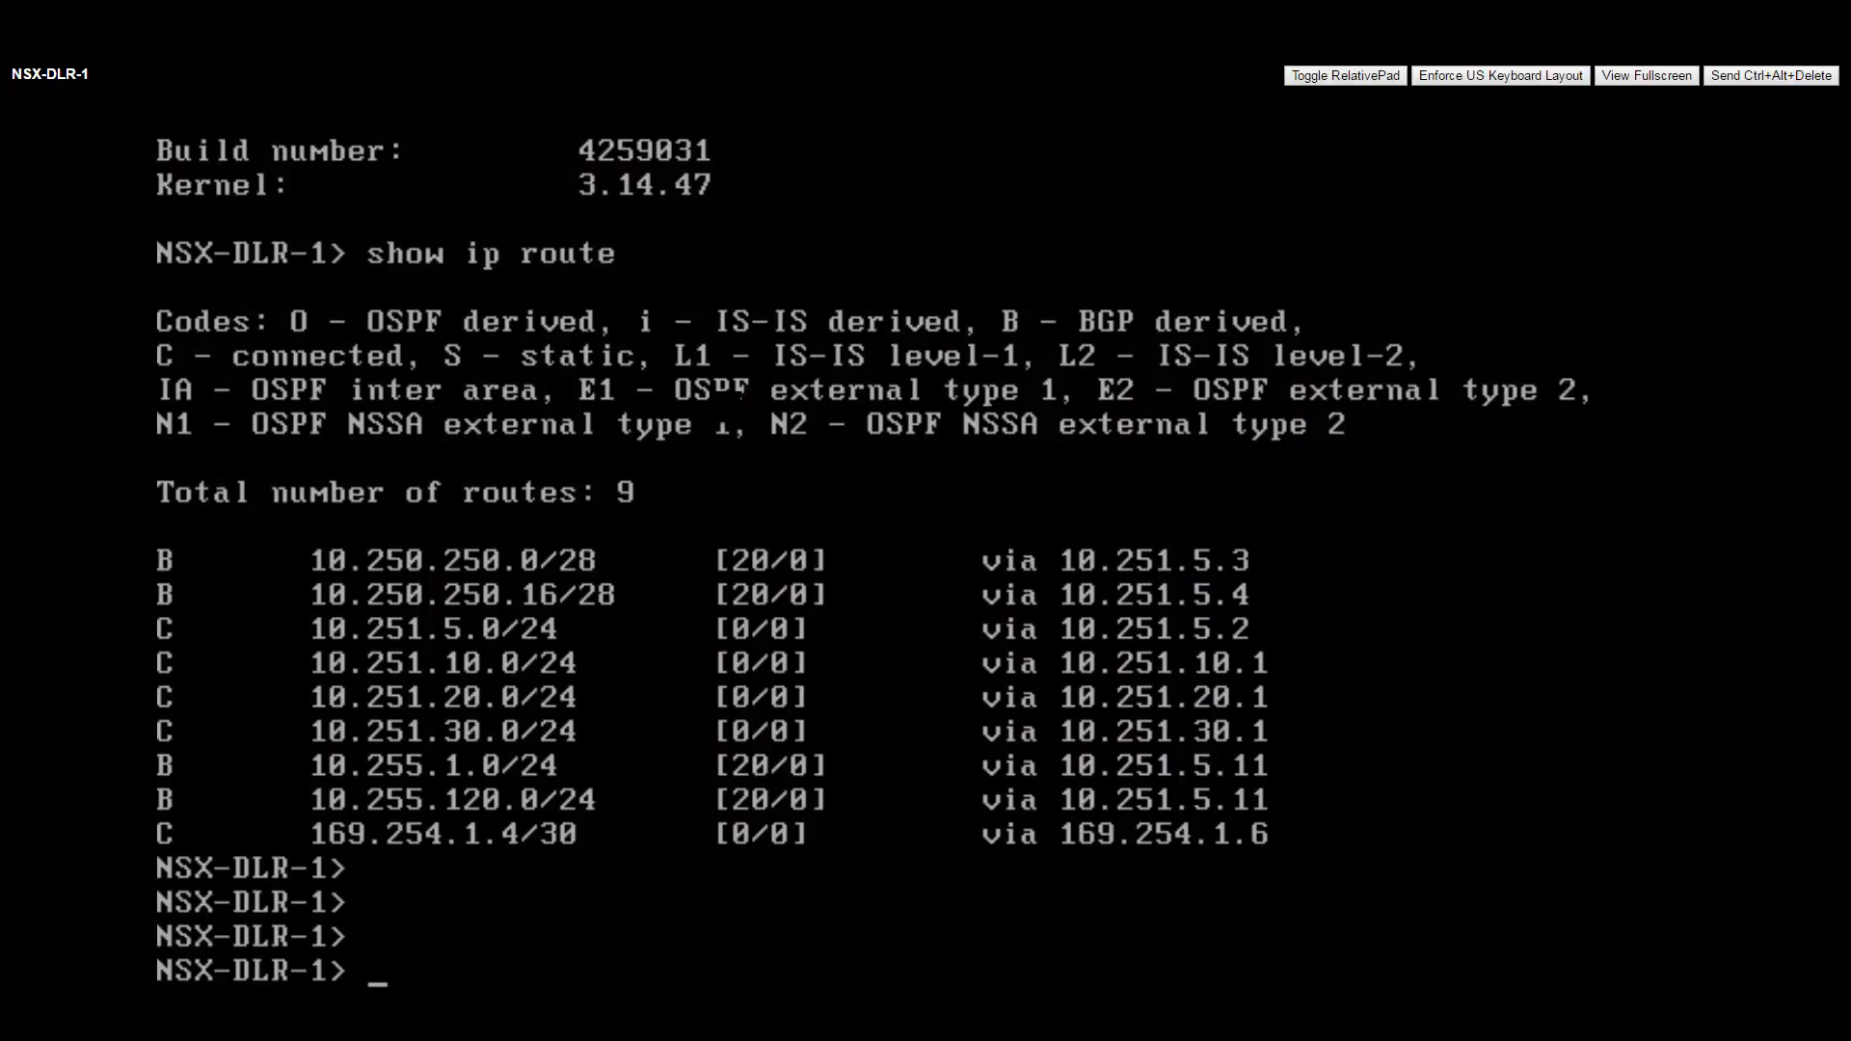
Run show service highavailability and page through it, showing the Active state.
type("show service")
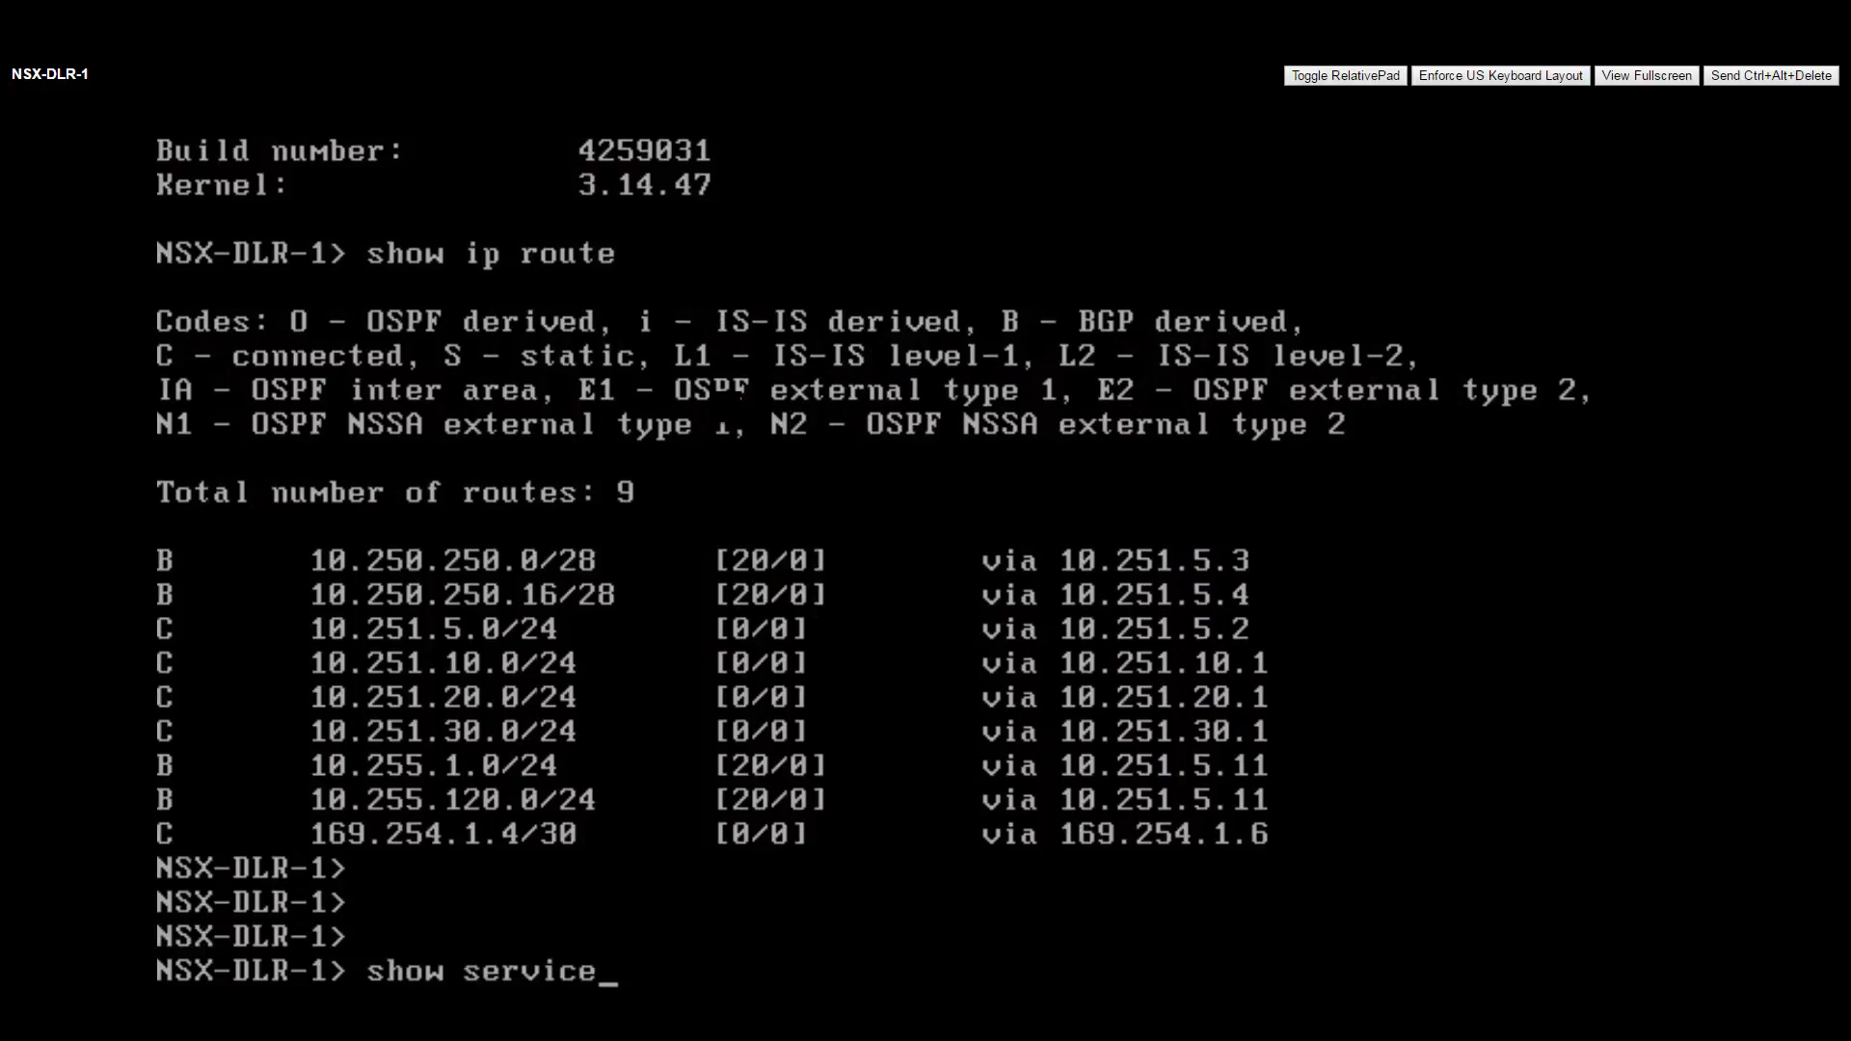
type(" highavailability")
key("Return")
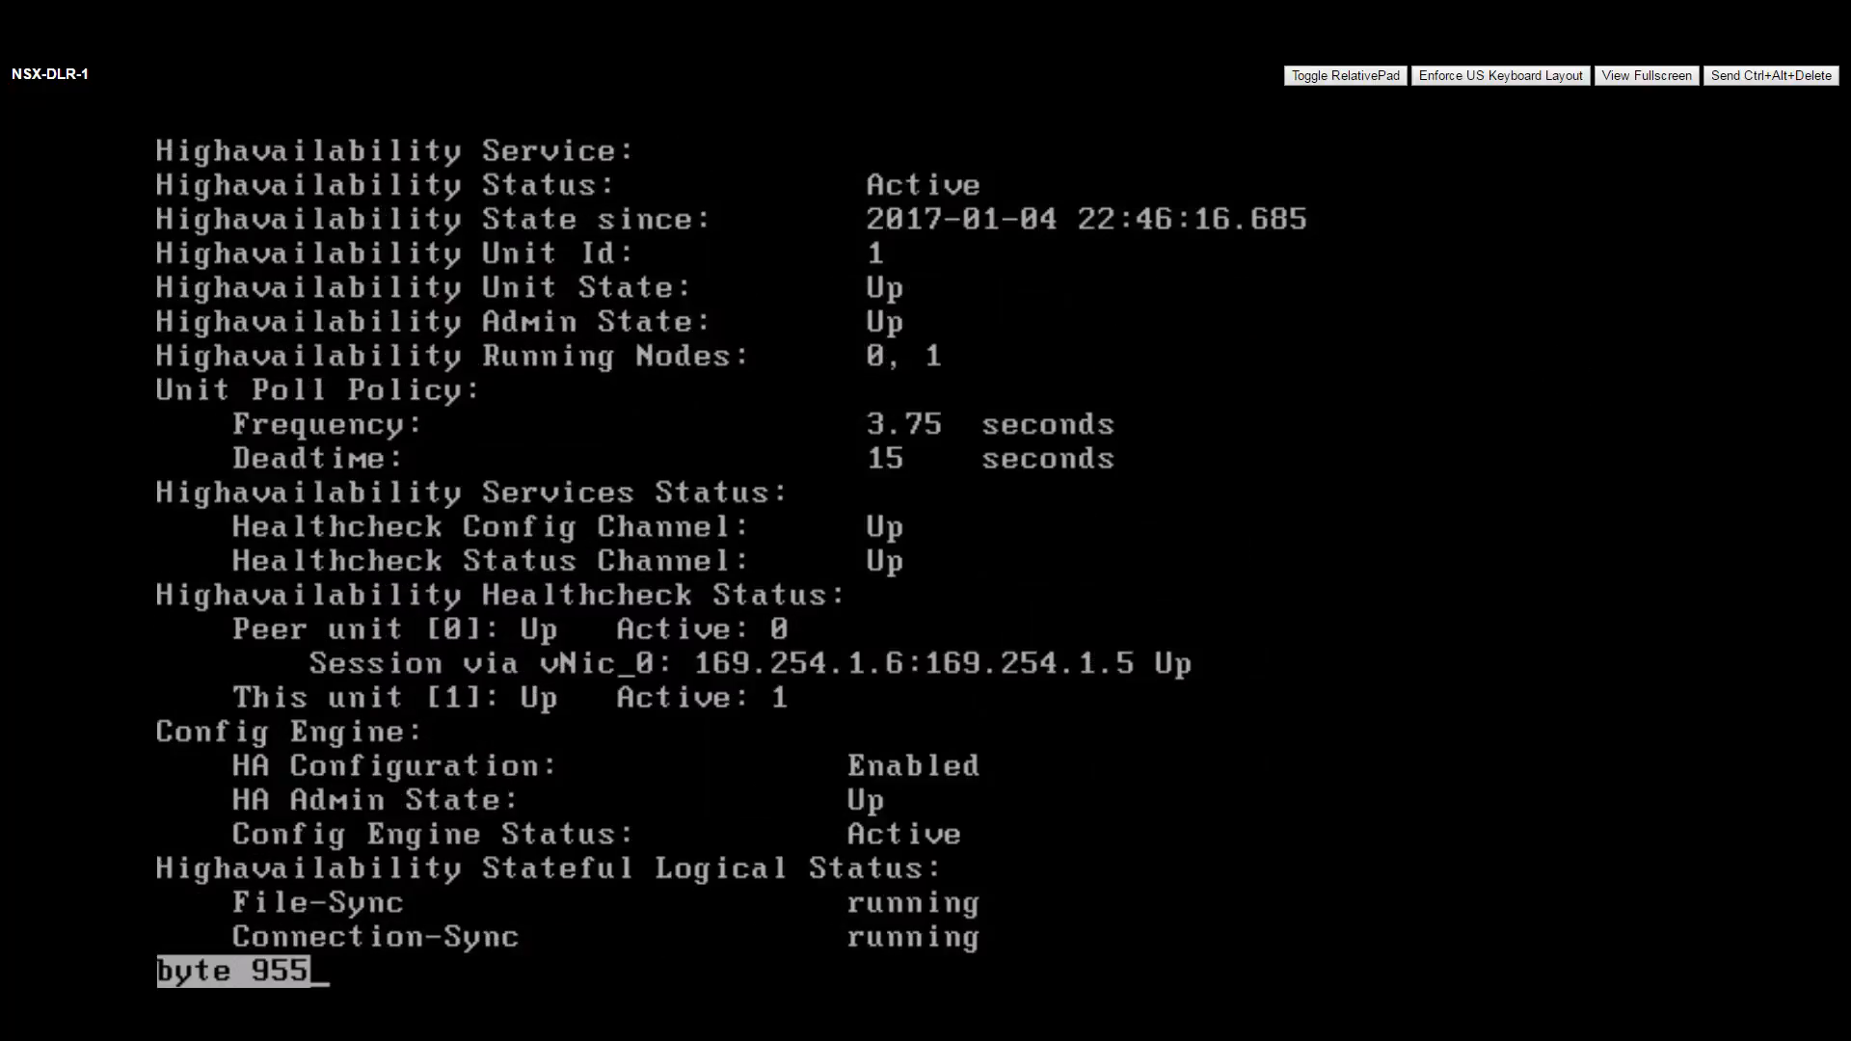
key("space")
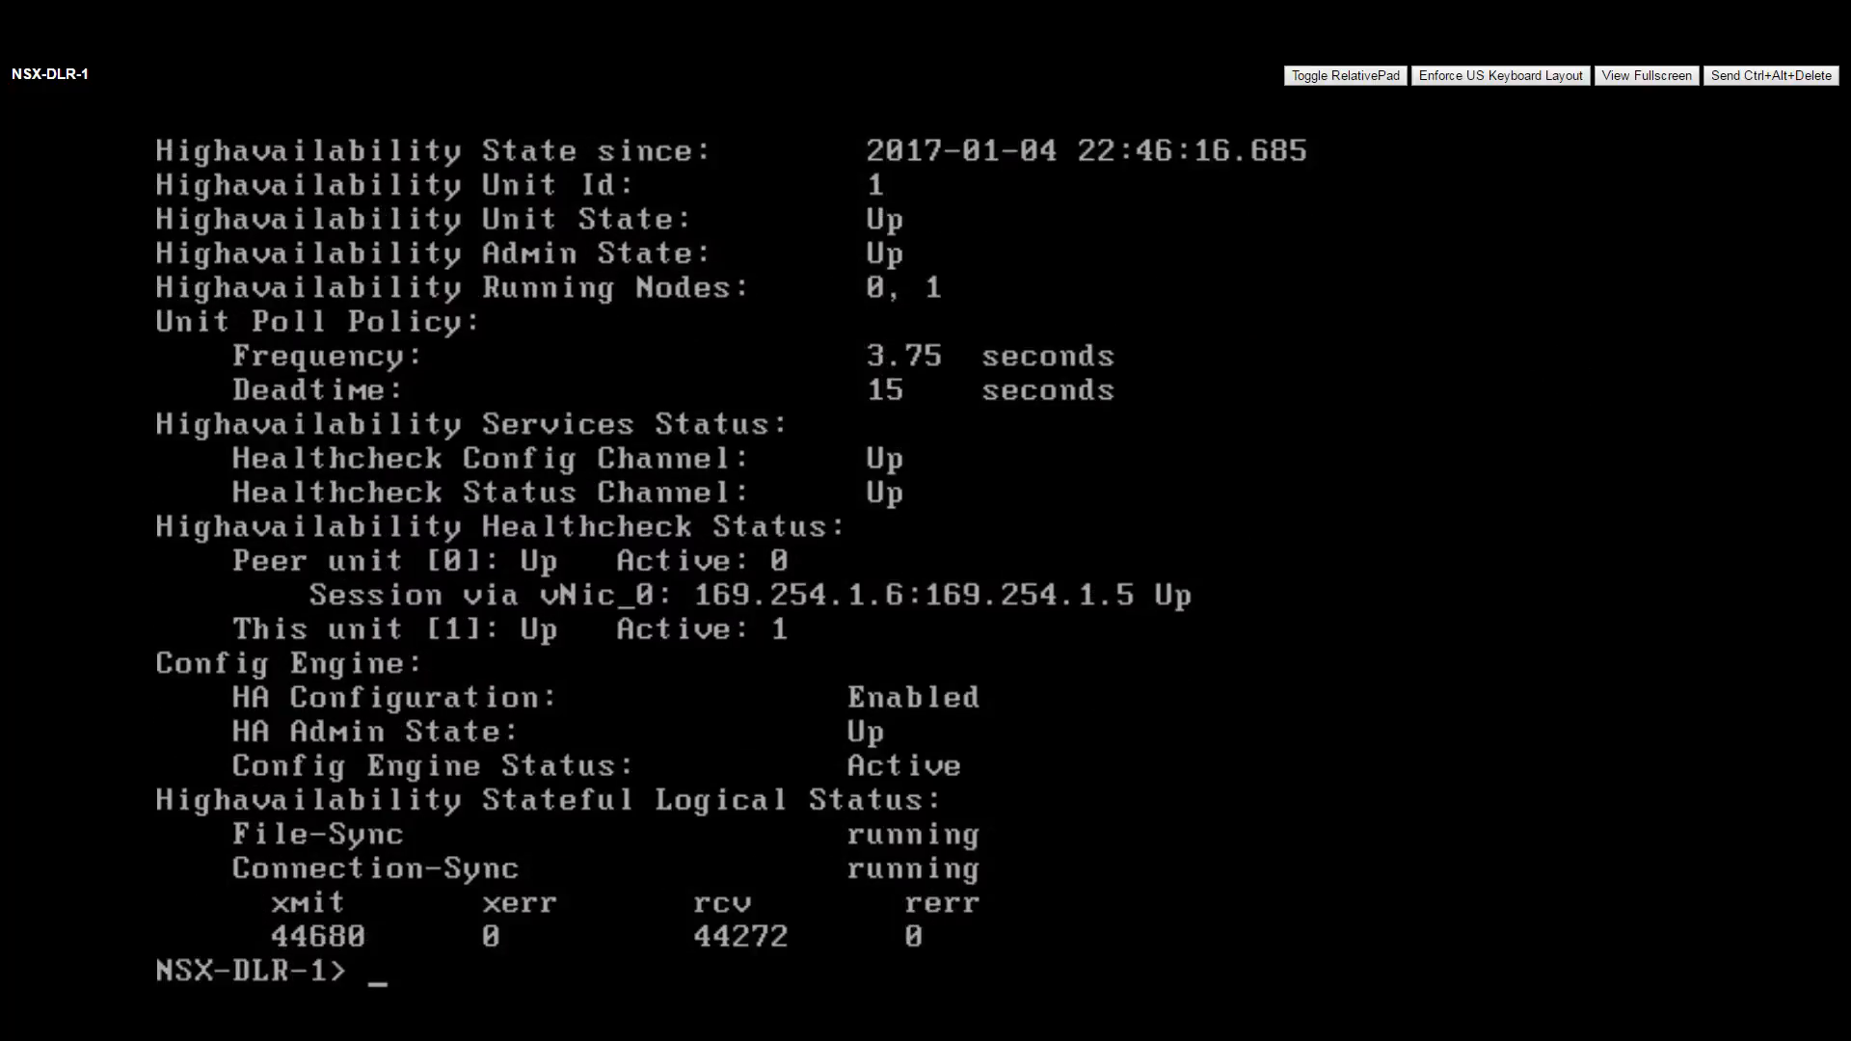
key("Return")
key("Return")
key("Return")
On NSX-DLR-1's console, run show ip bgp and show ip route bgp to list the four 10.251.5.x routes.
type("show ip bgp")
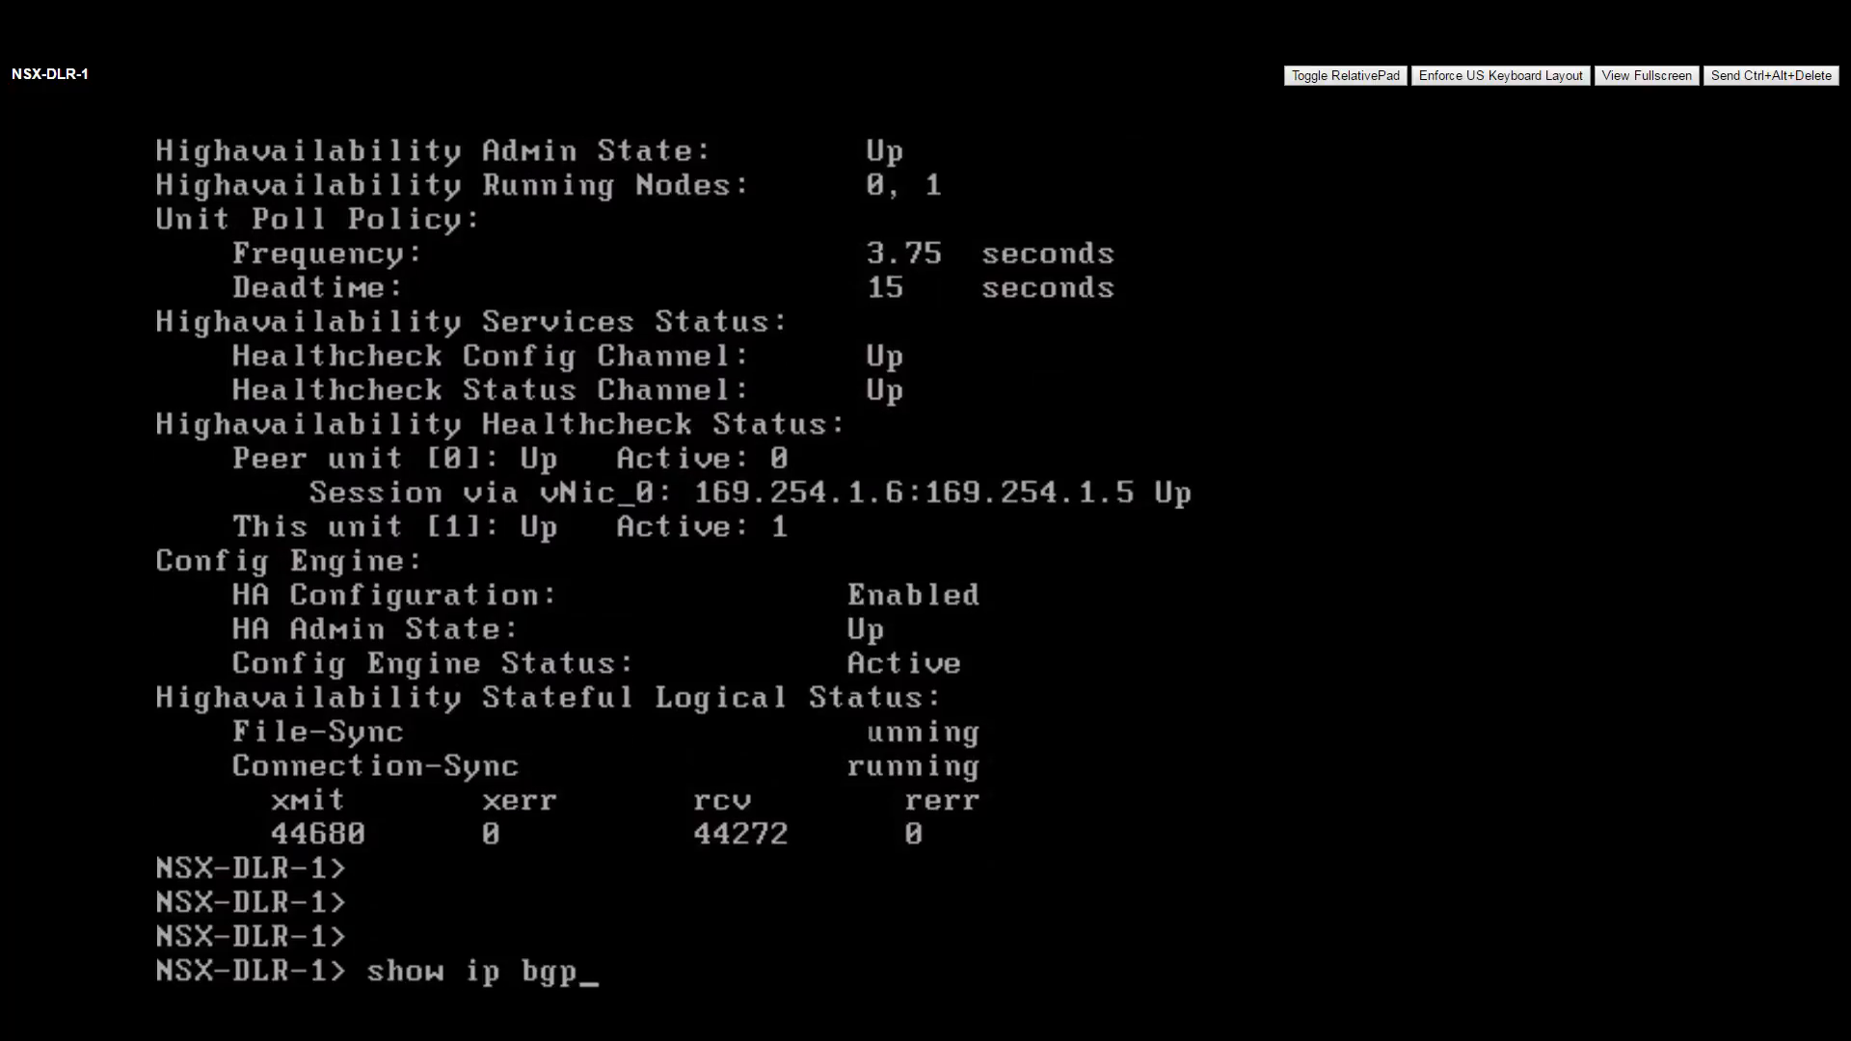
key("Return")
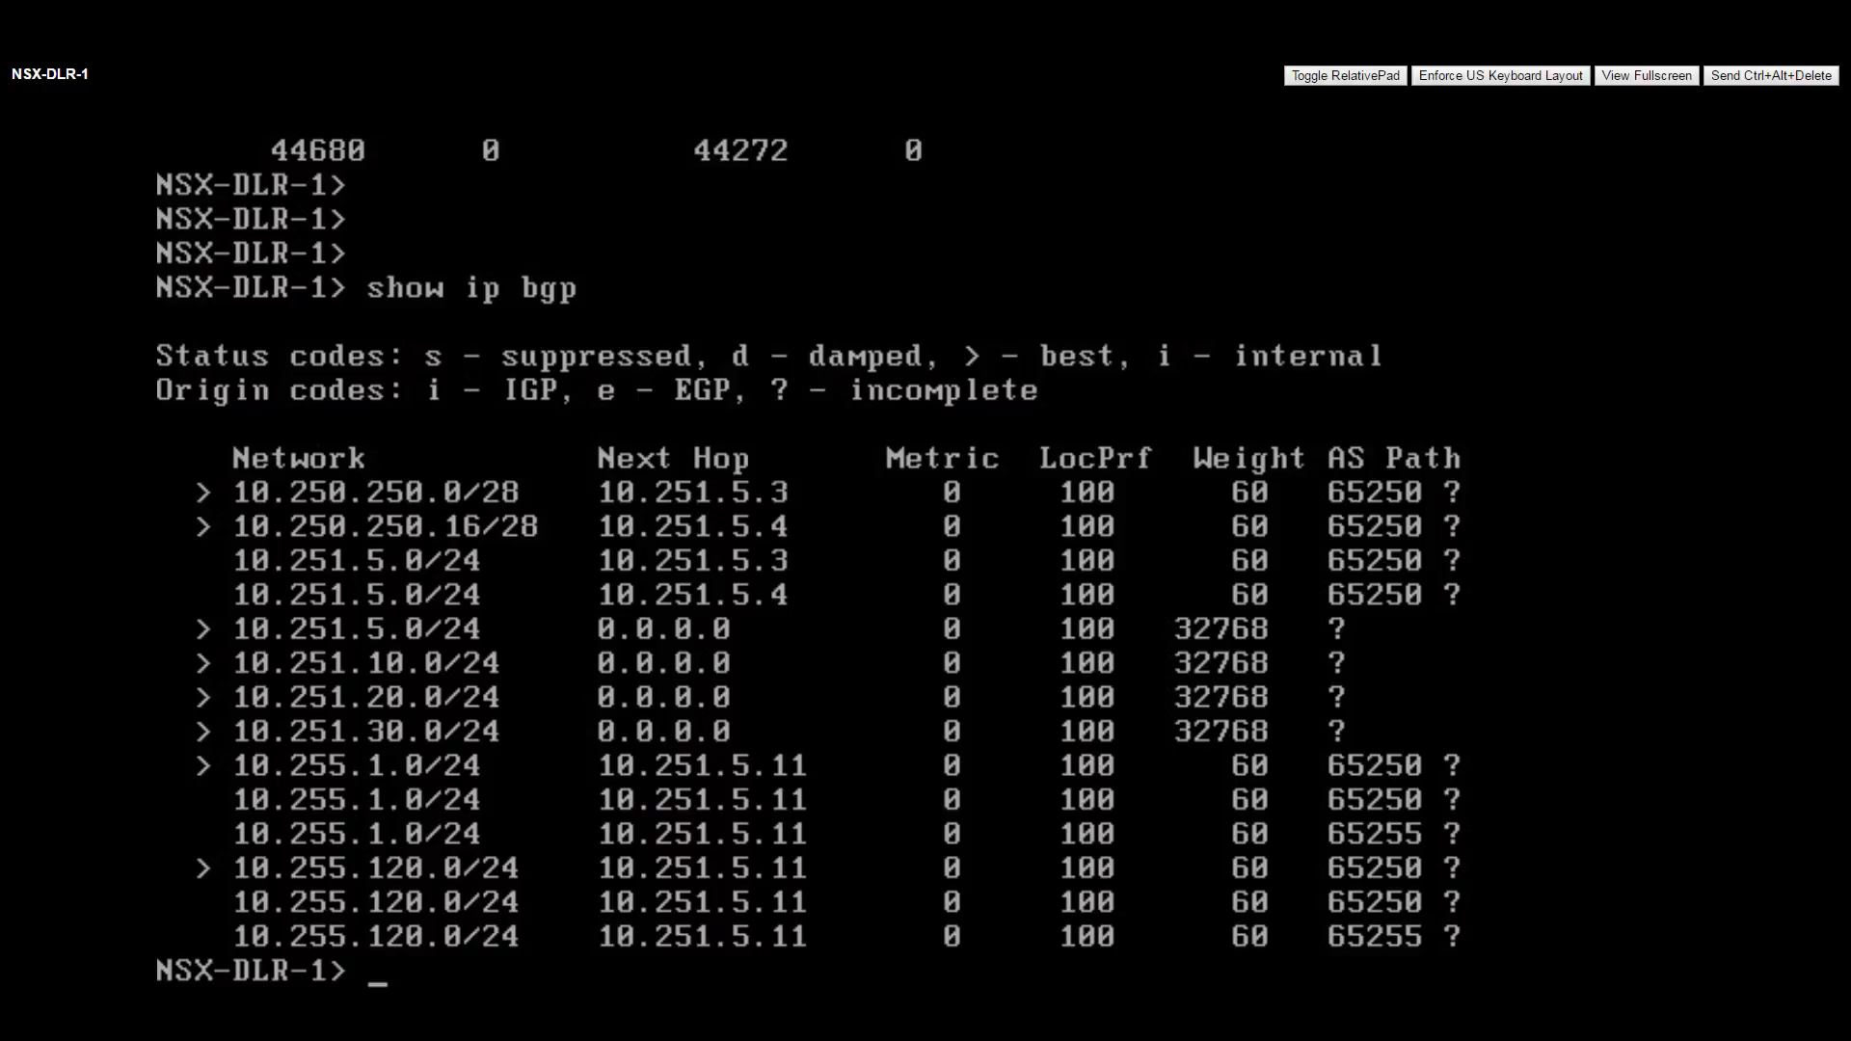
type("show ip route bgp")
key("Return")
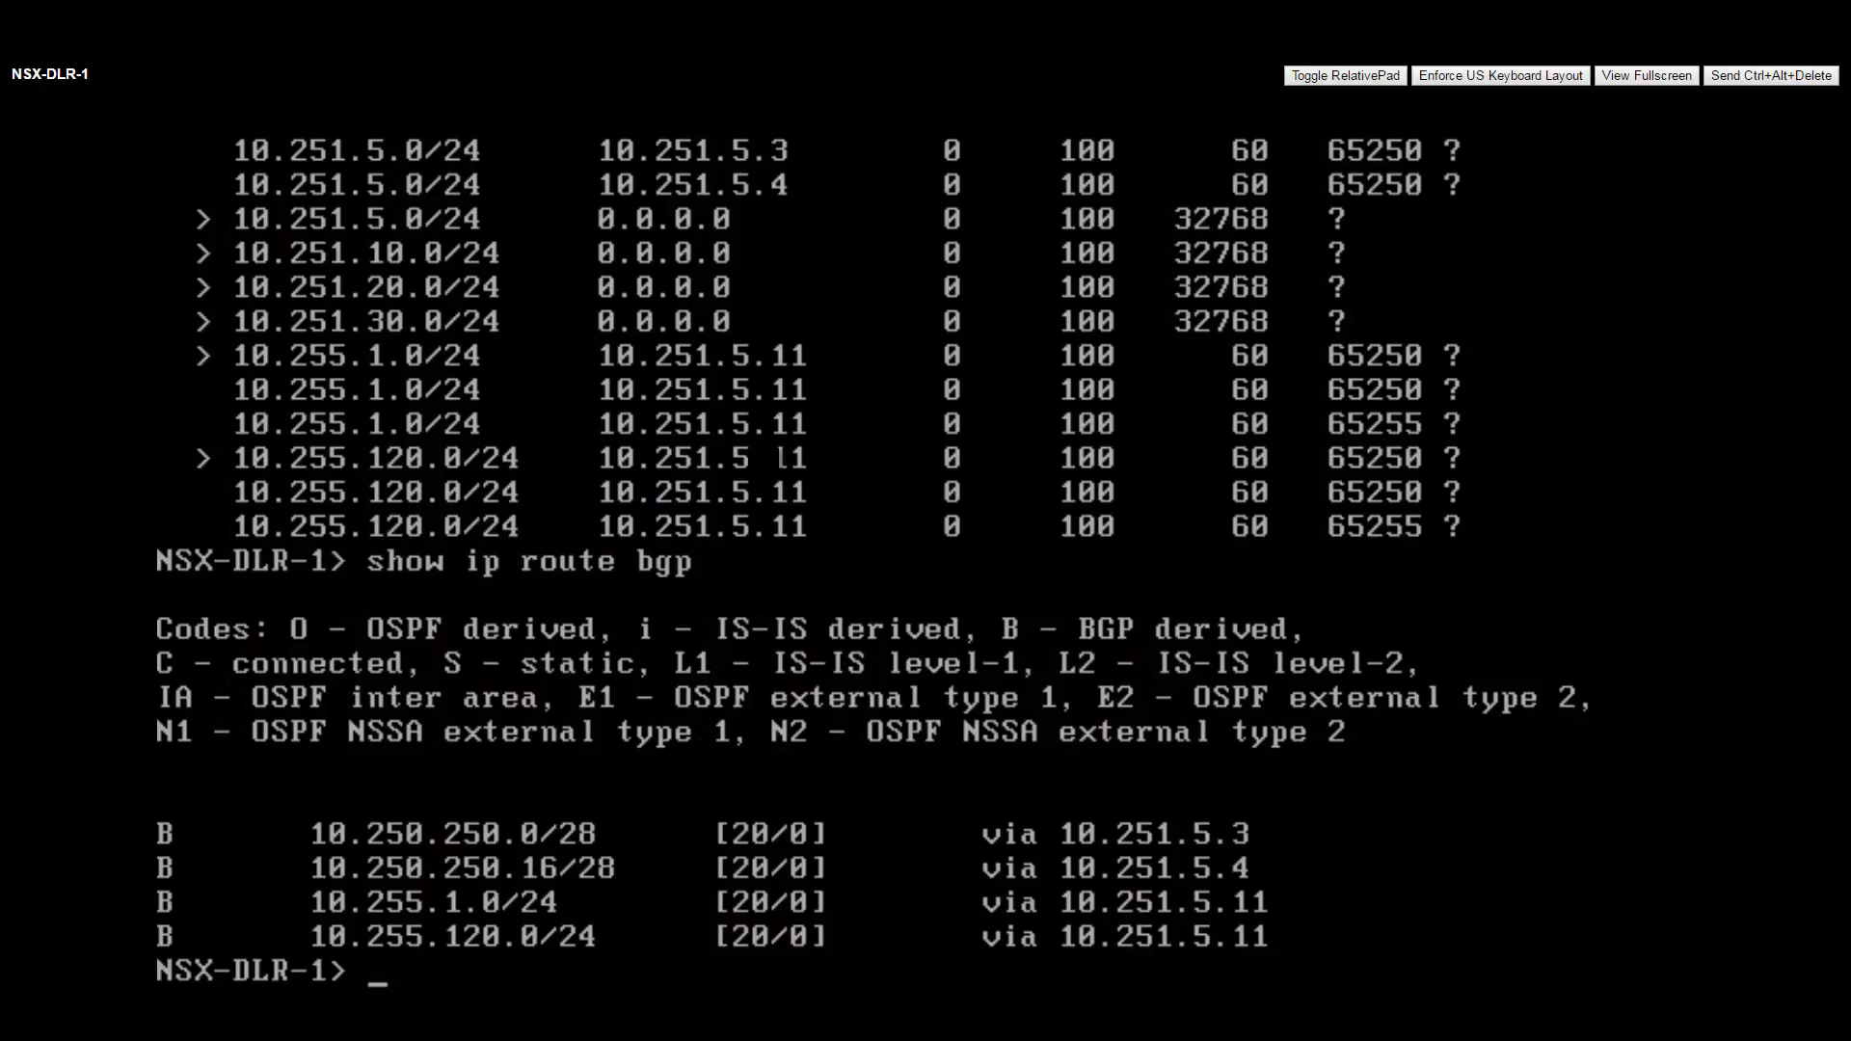
key("Return")
key("Return")
key("Return")
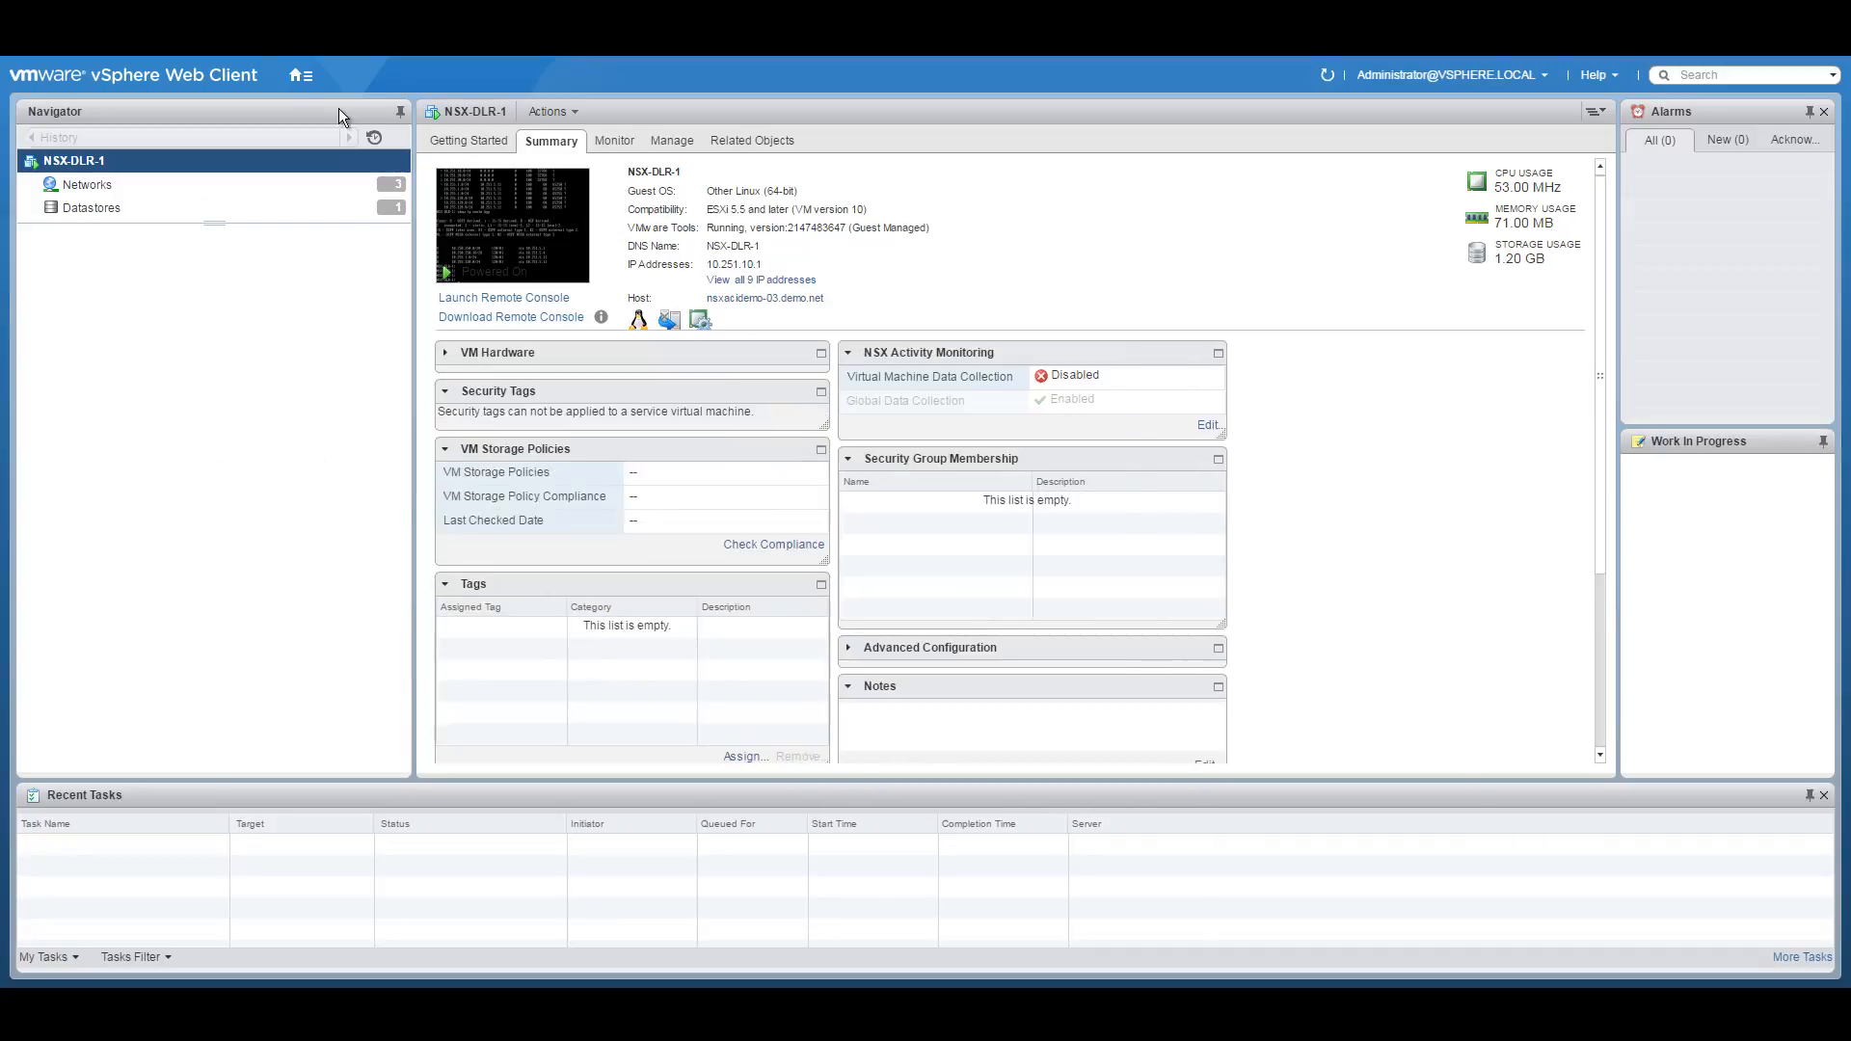
Select NSX-DMZ-EDGE-0 in Hosts and Clusters and log in to its console as admin.
left_click(299, 75)
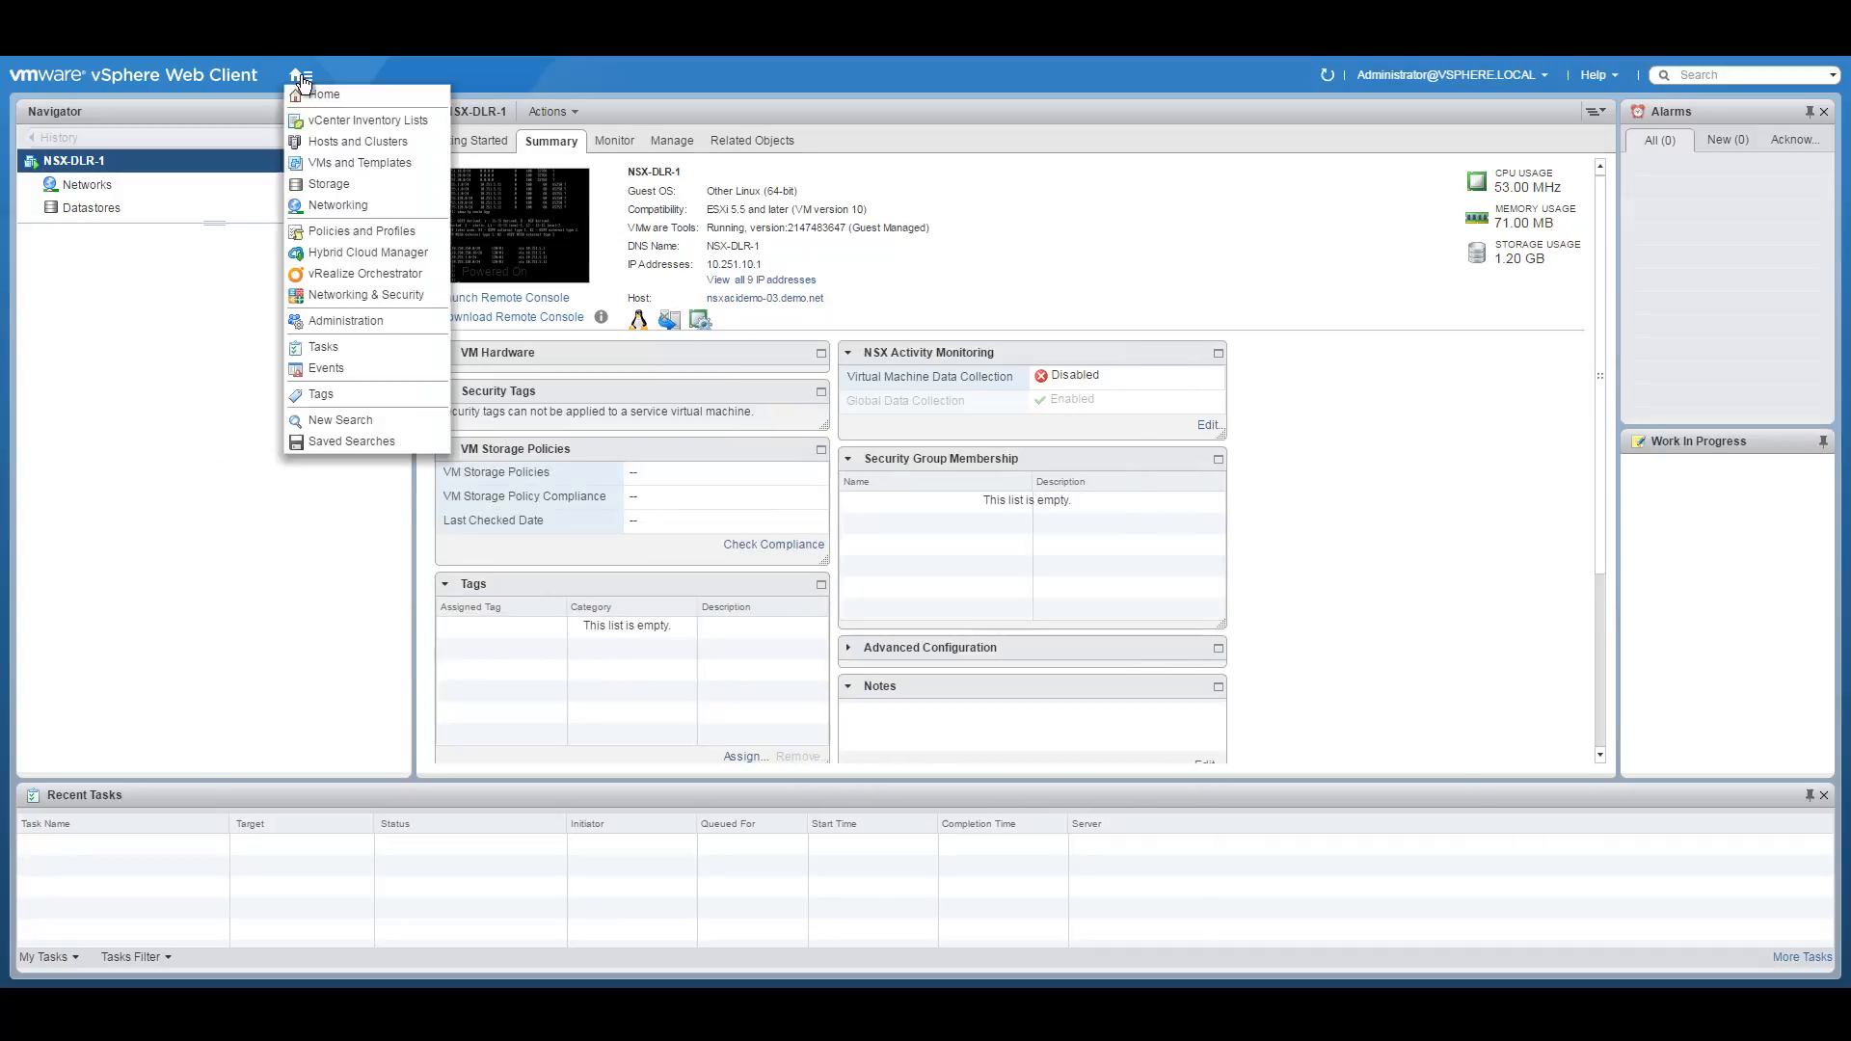
left_click(344, 139)
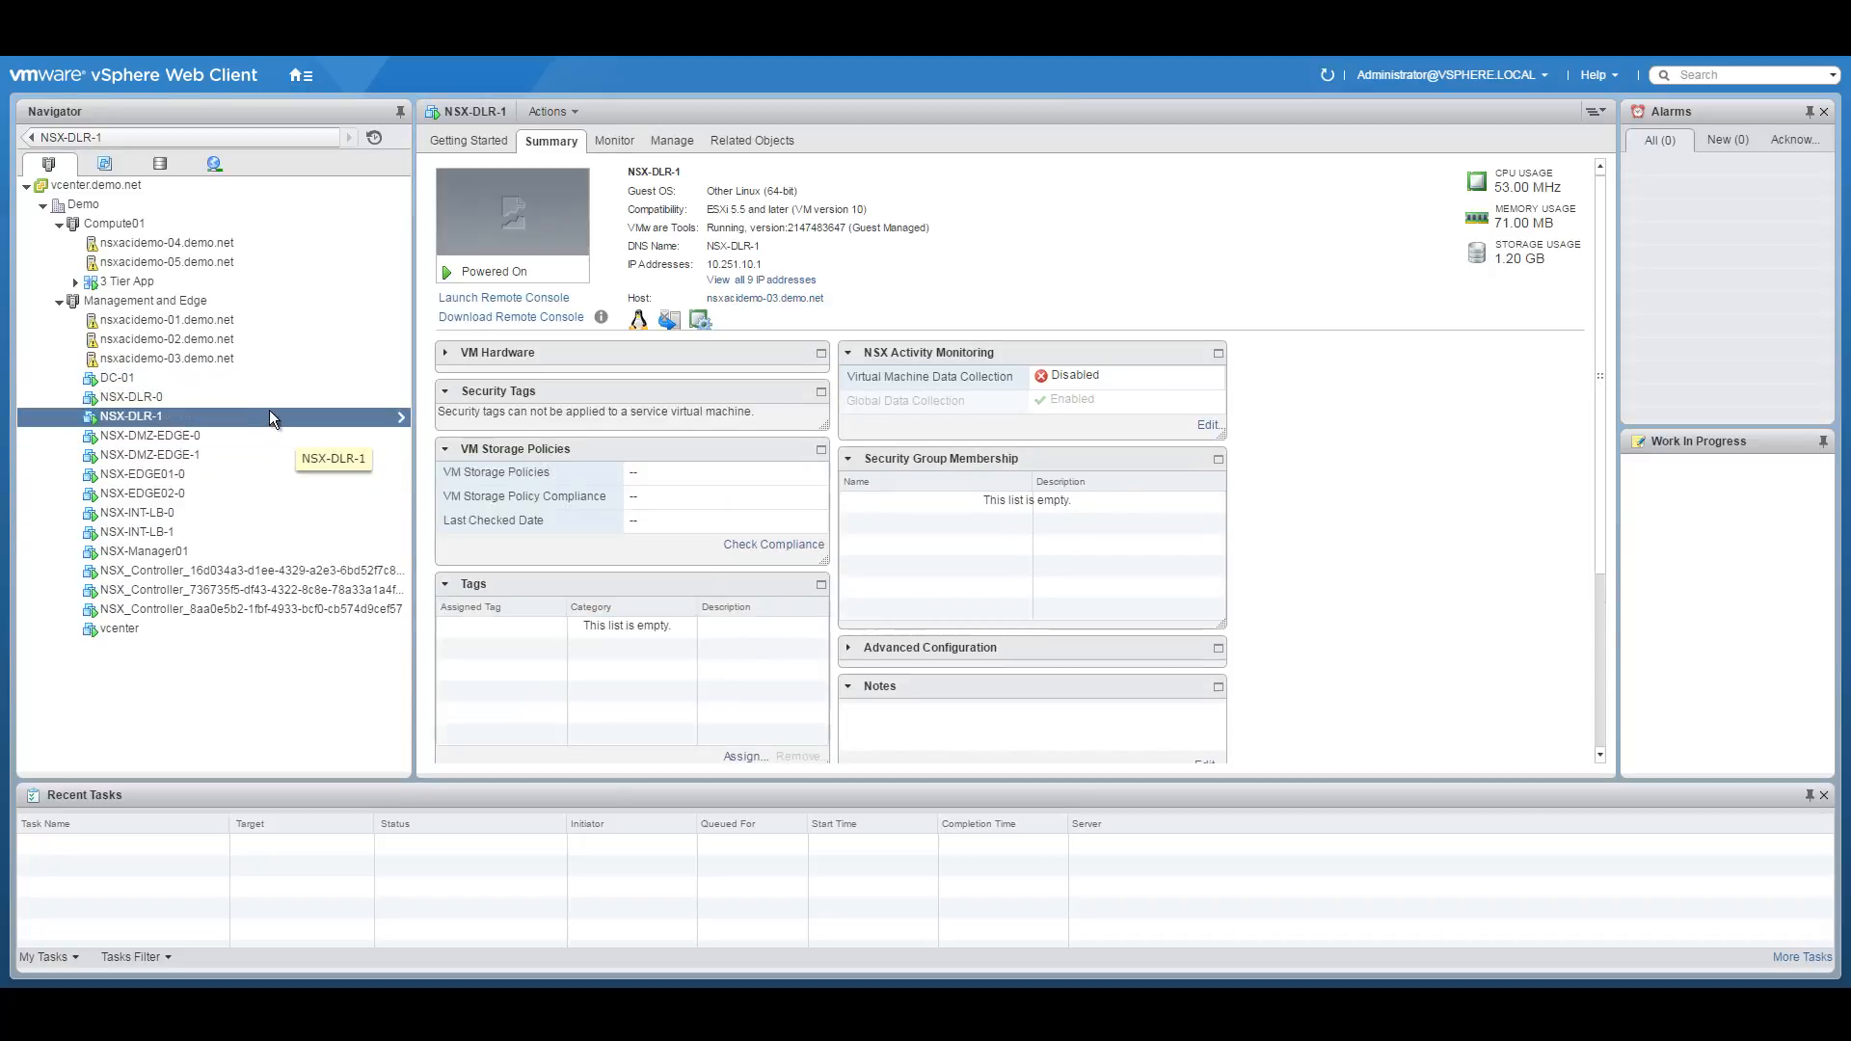
left_click(188, 437)
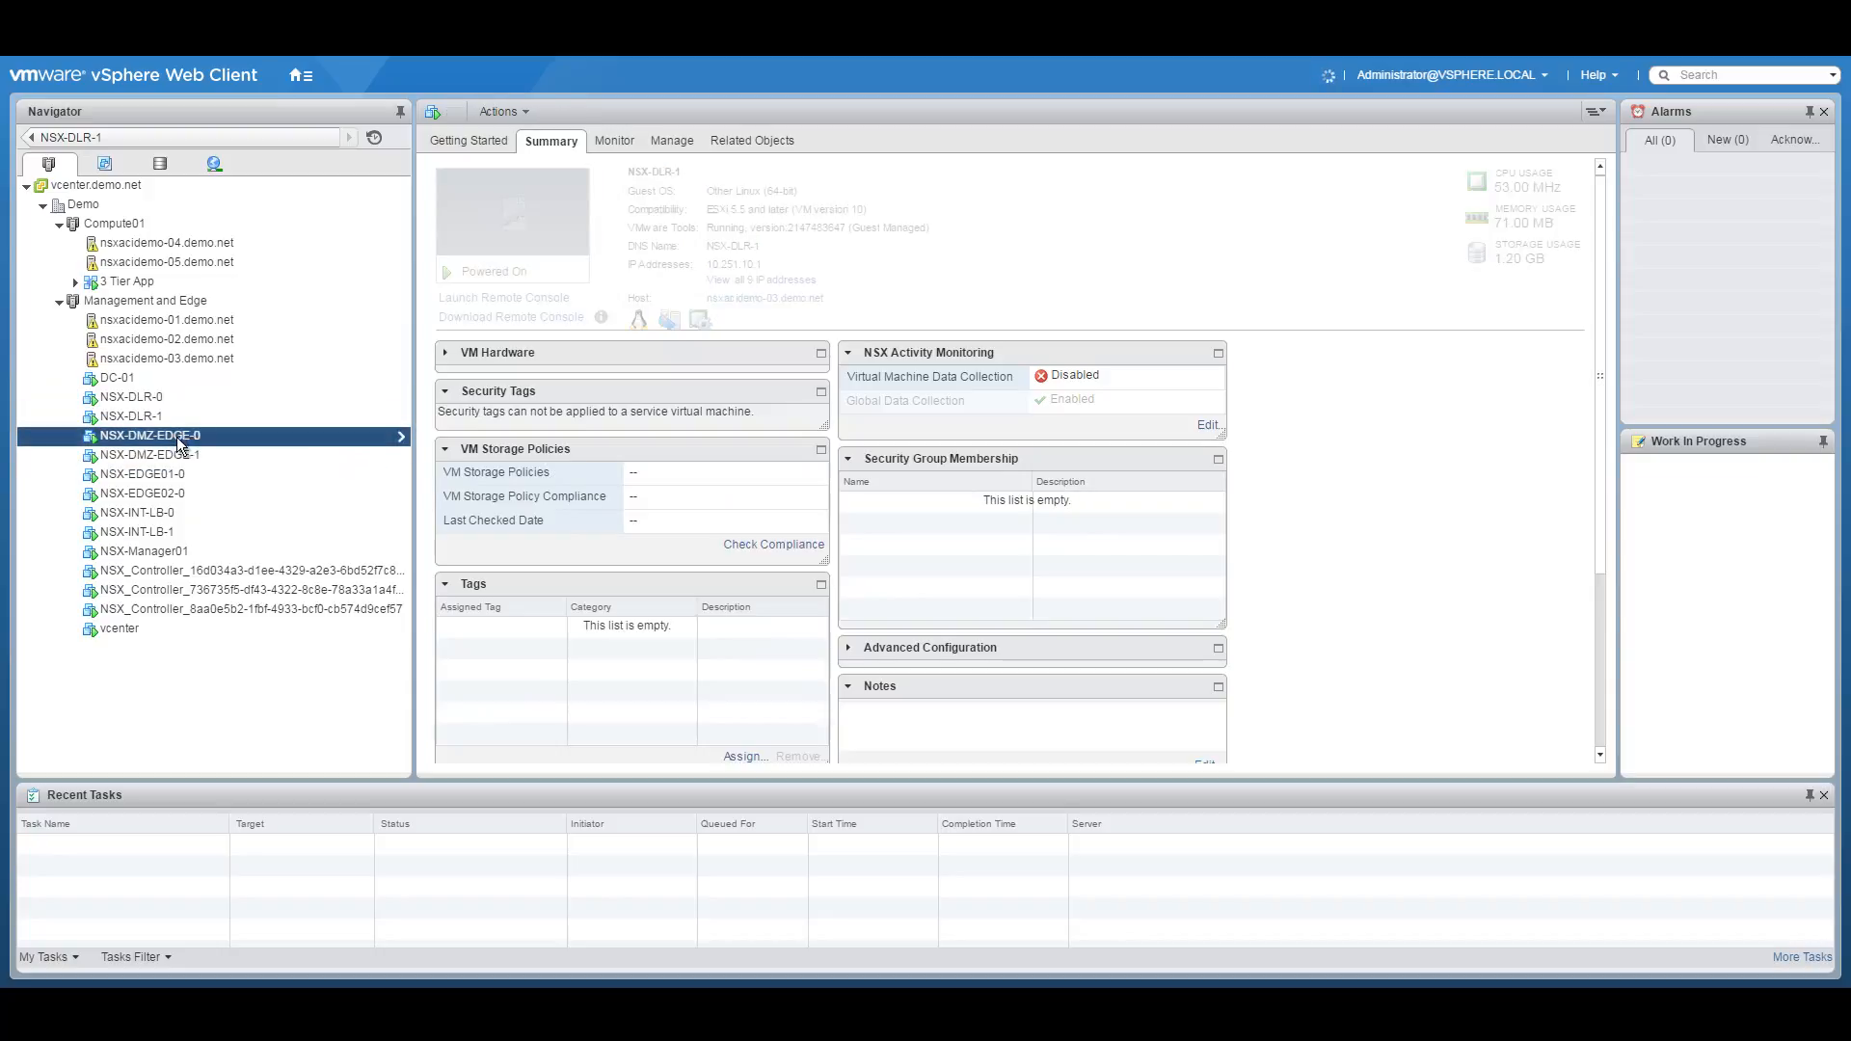
right_click(181, 434)
left_click(115, 686)
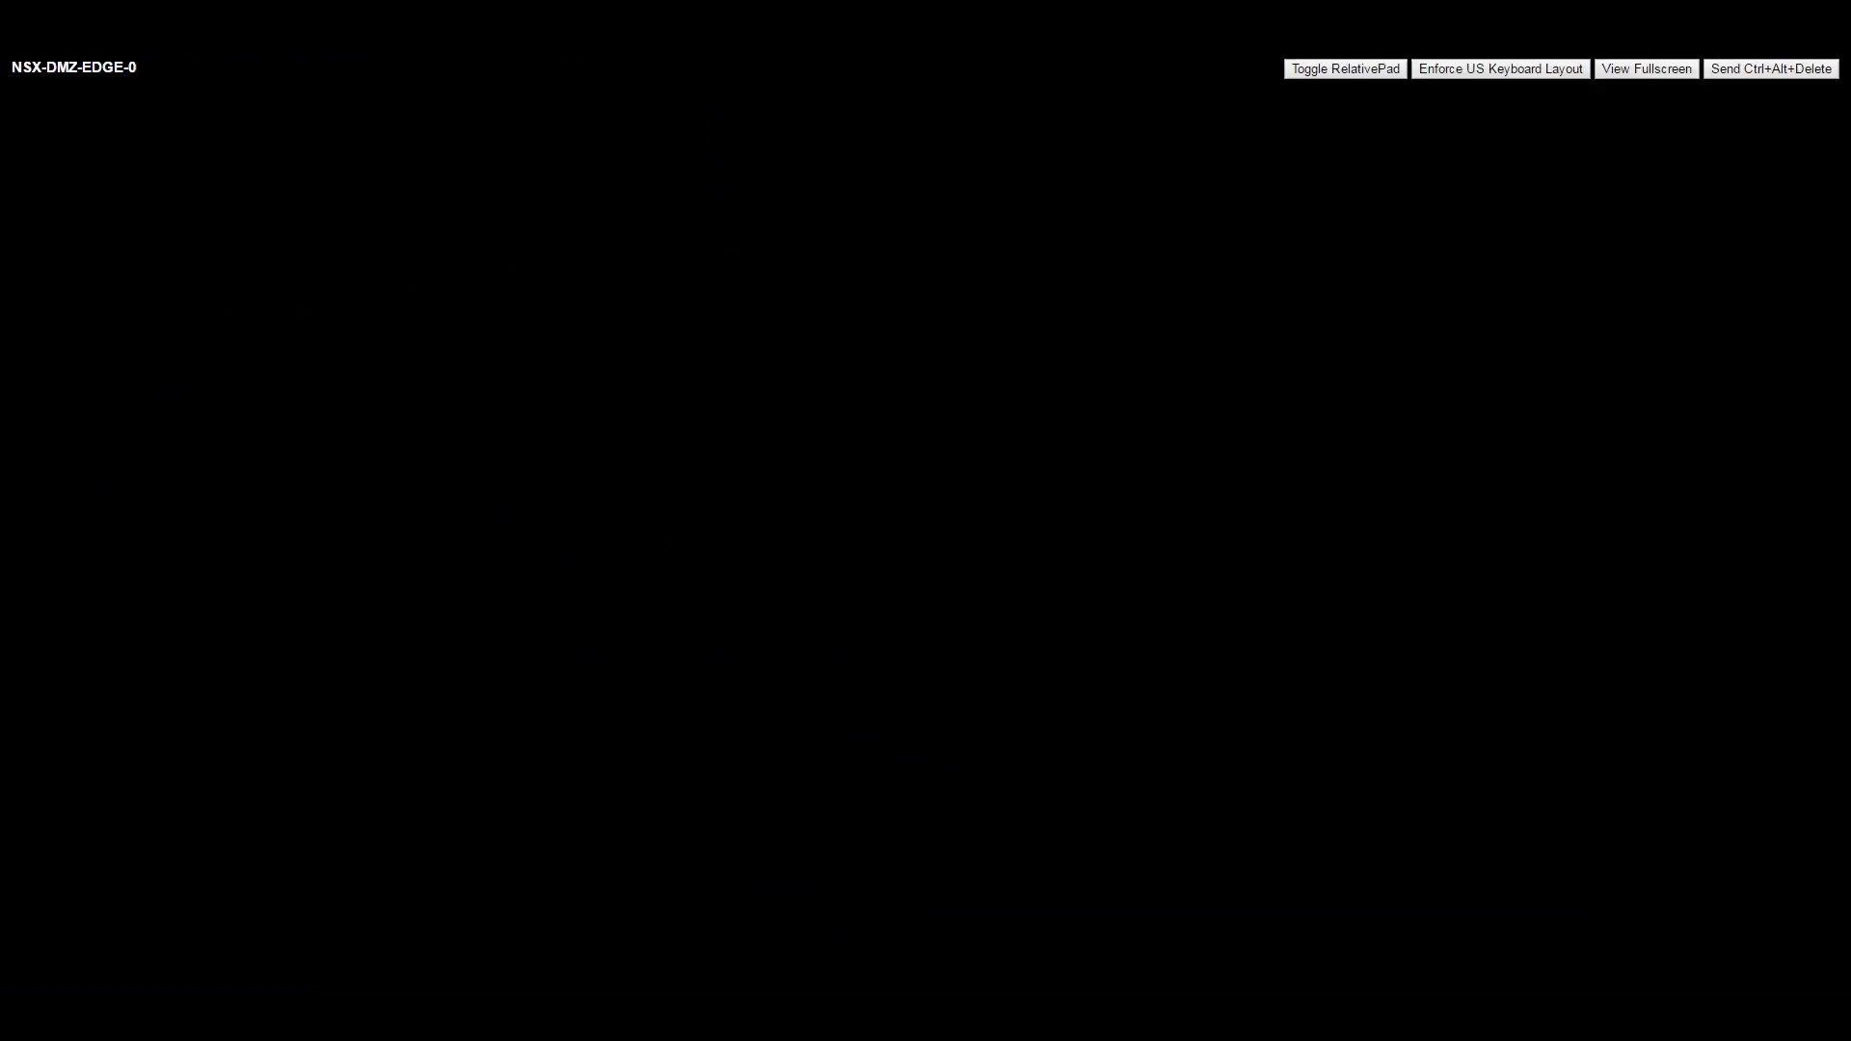
type("admin")
key("Return")
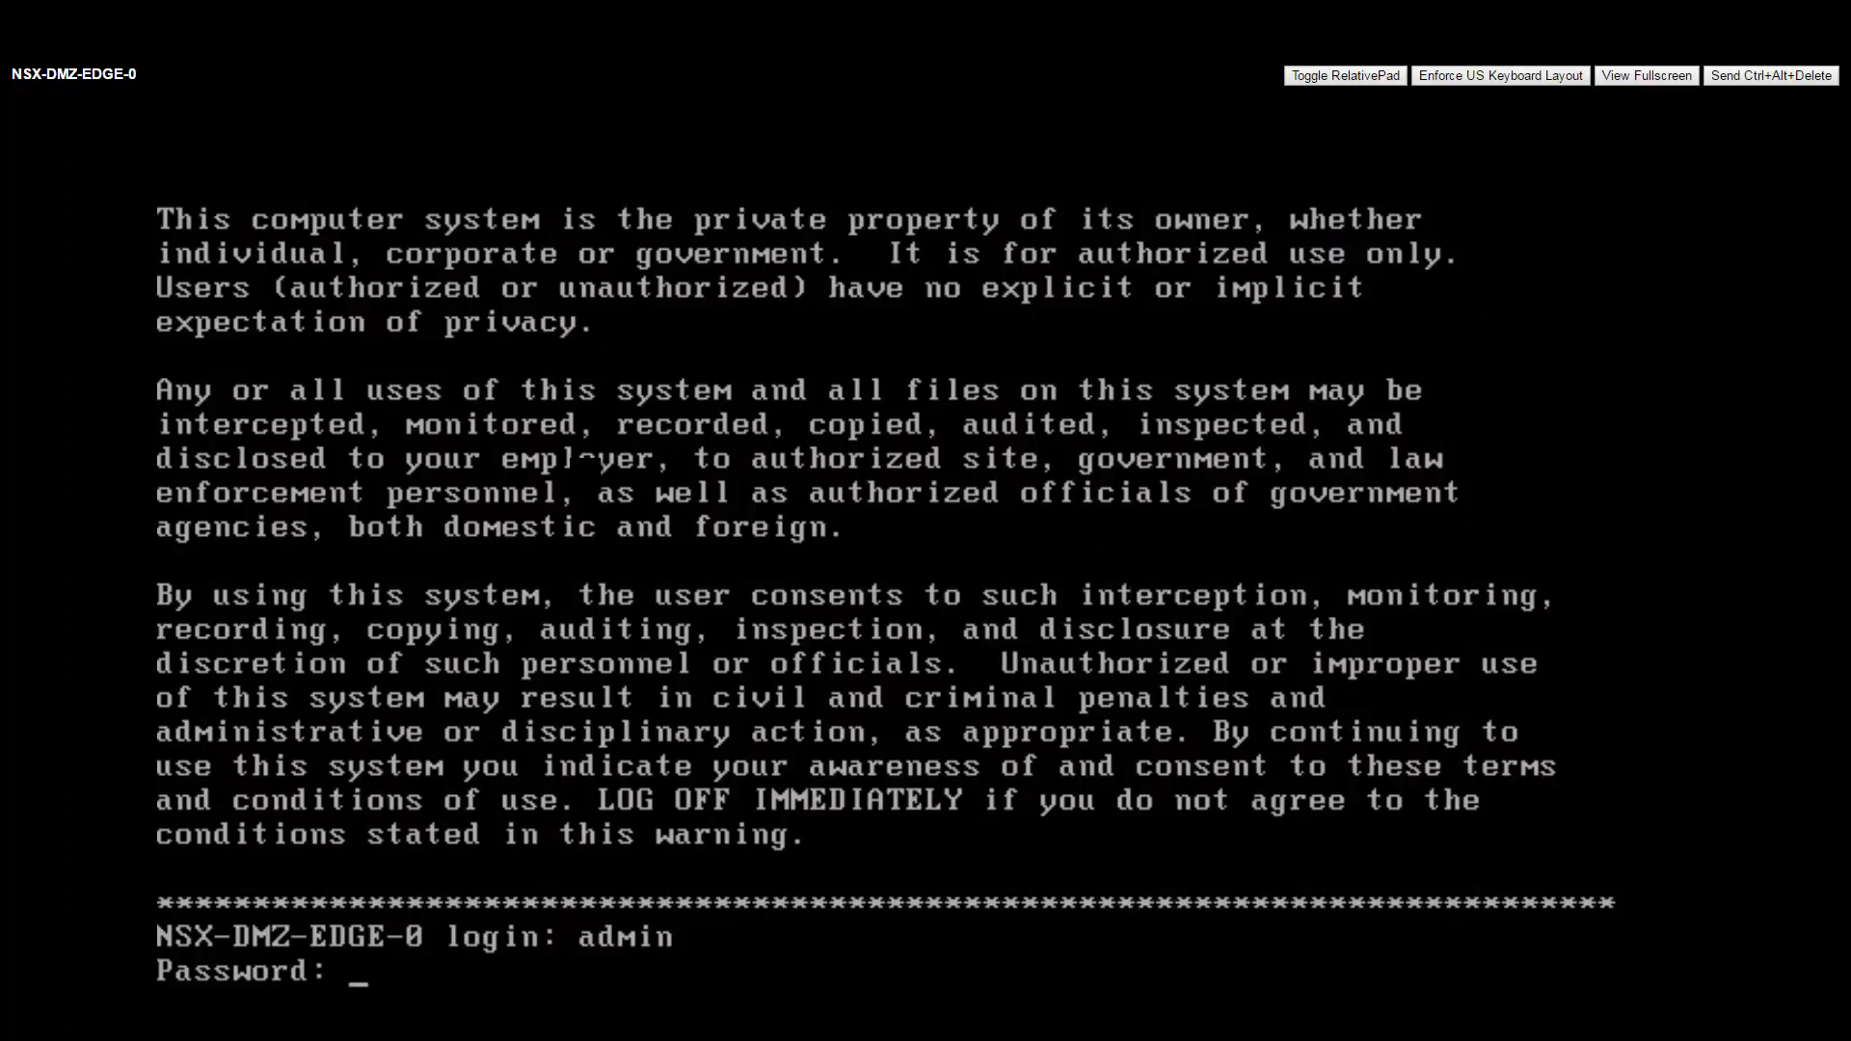
key("Return")
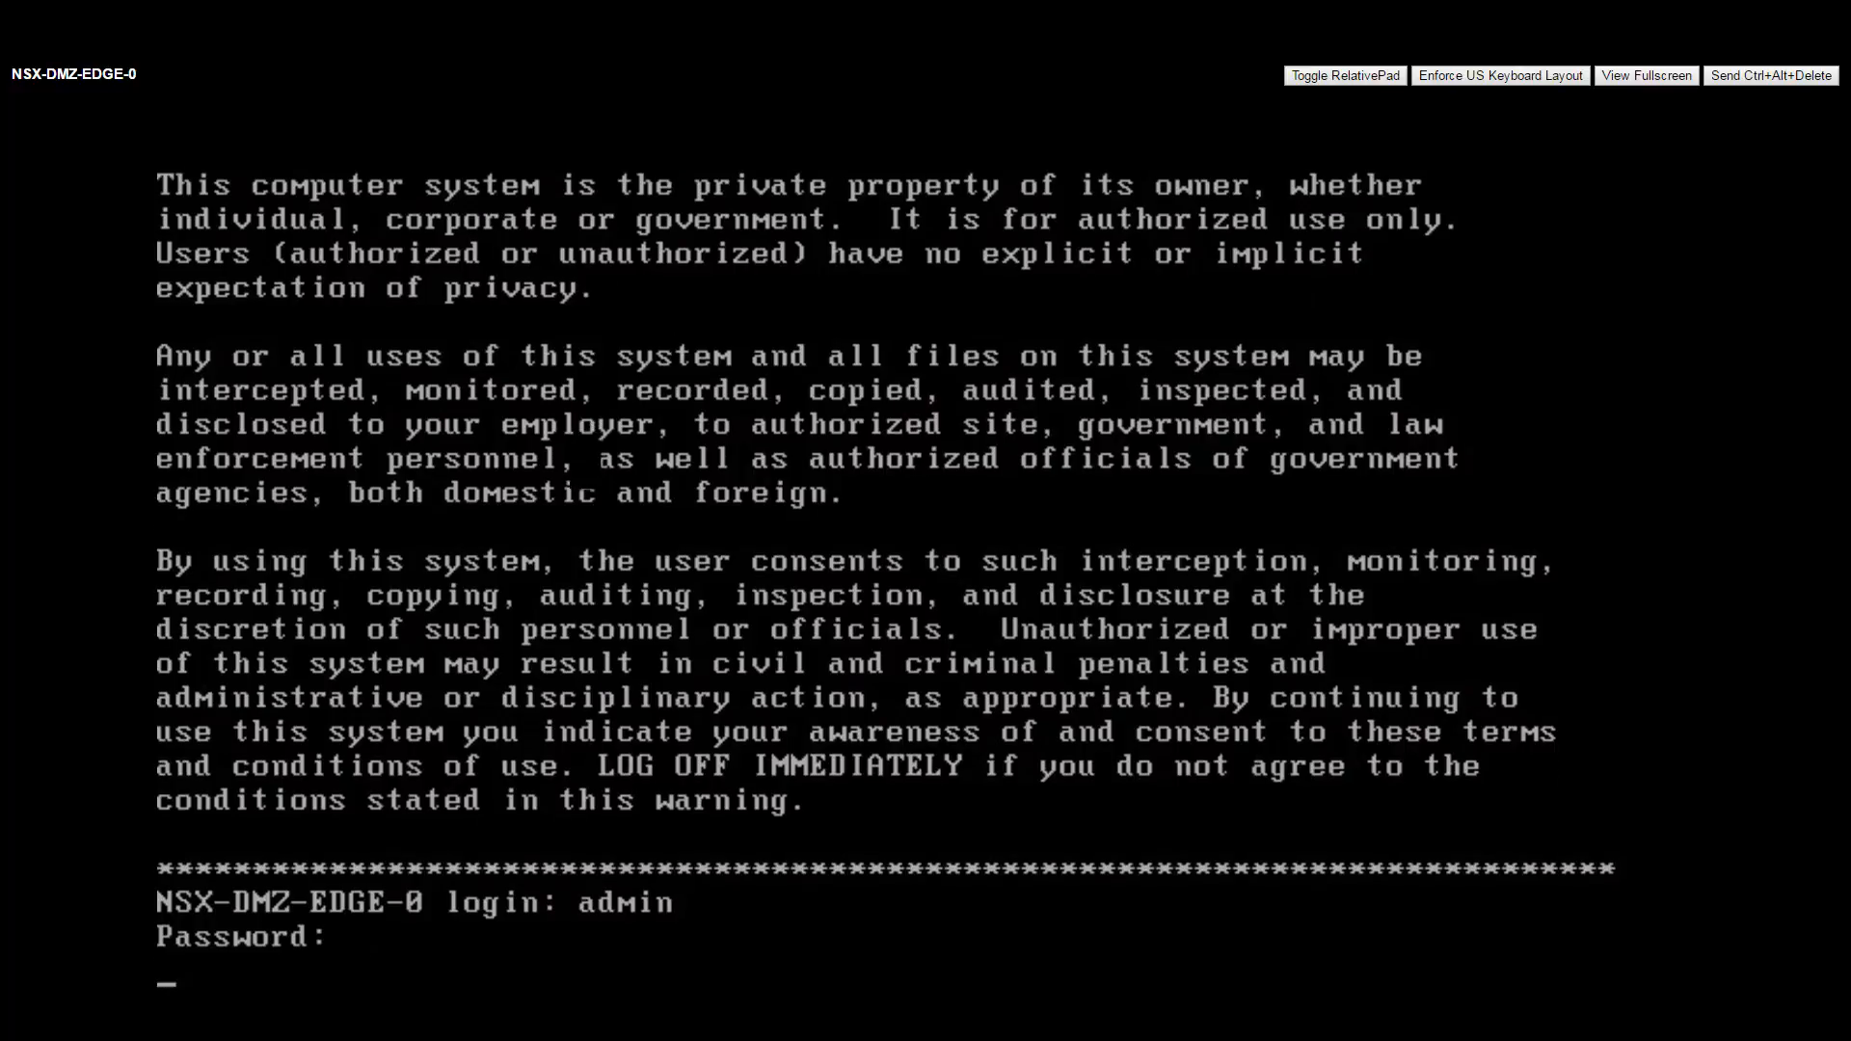
key("Return")
key("Return")
Run show ip bgp, show ip route and show service highavailability on NSX-DMZ-EDGE-0.
type("show ip bgp")
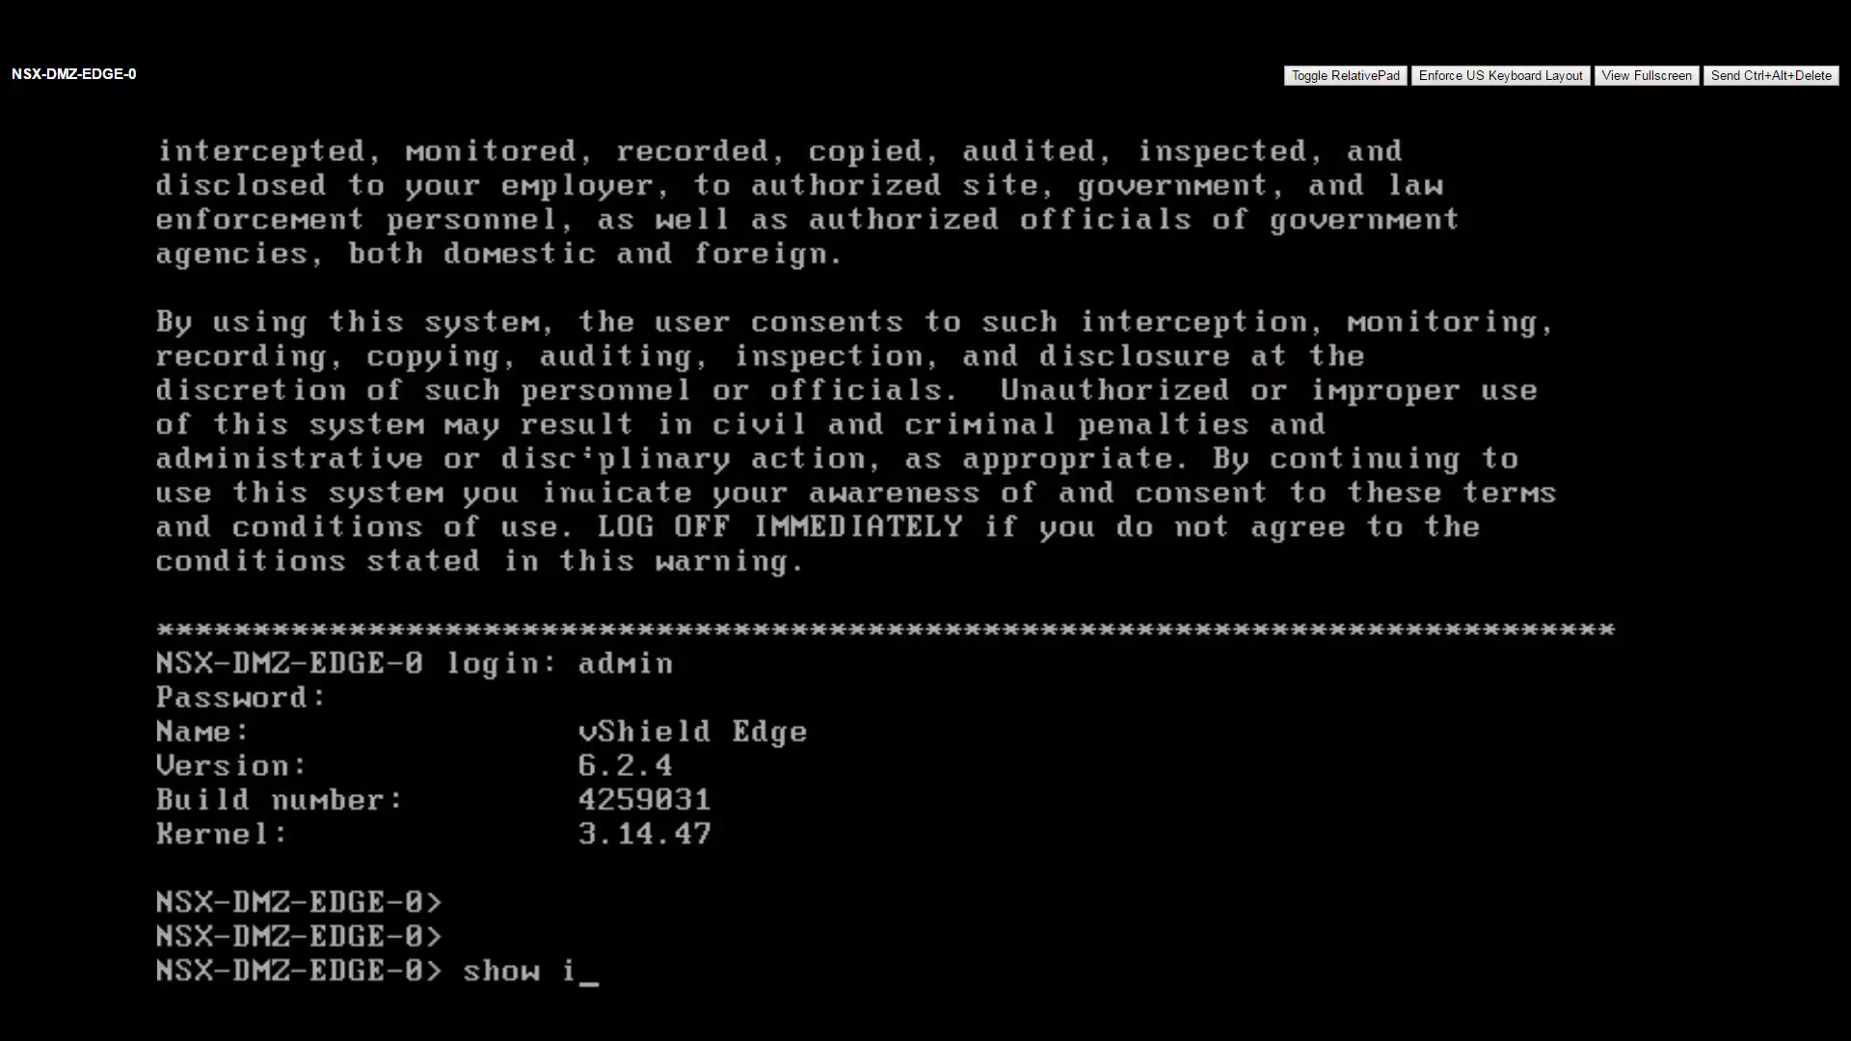
key("Return")
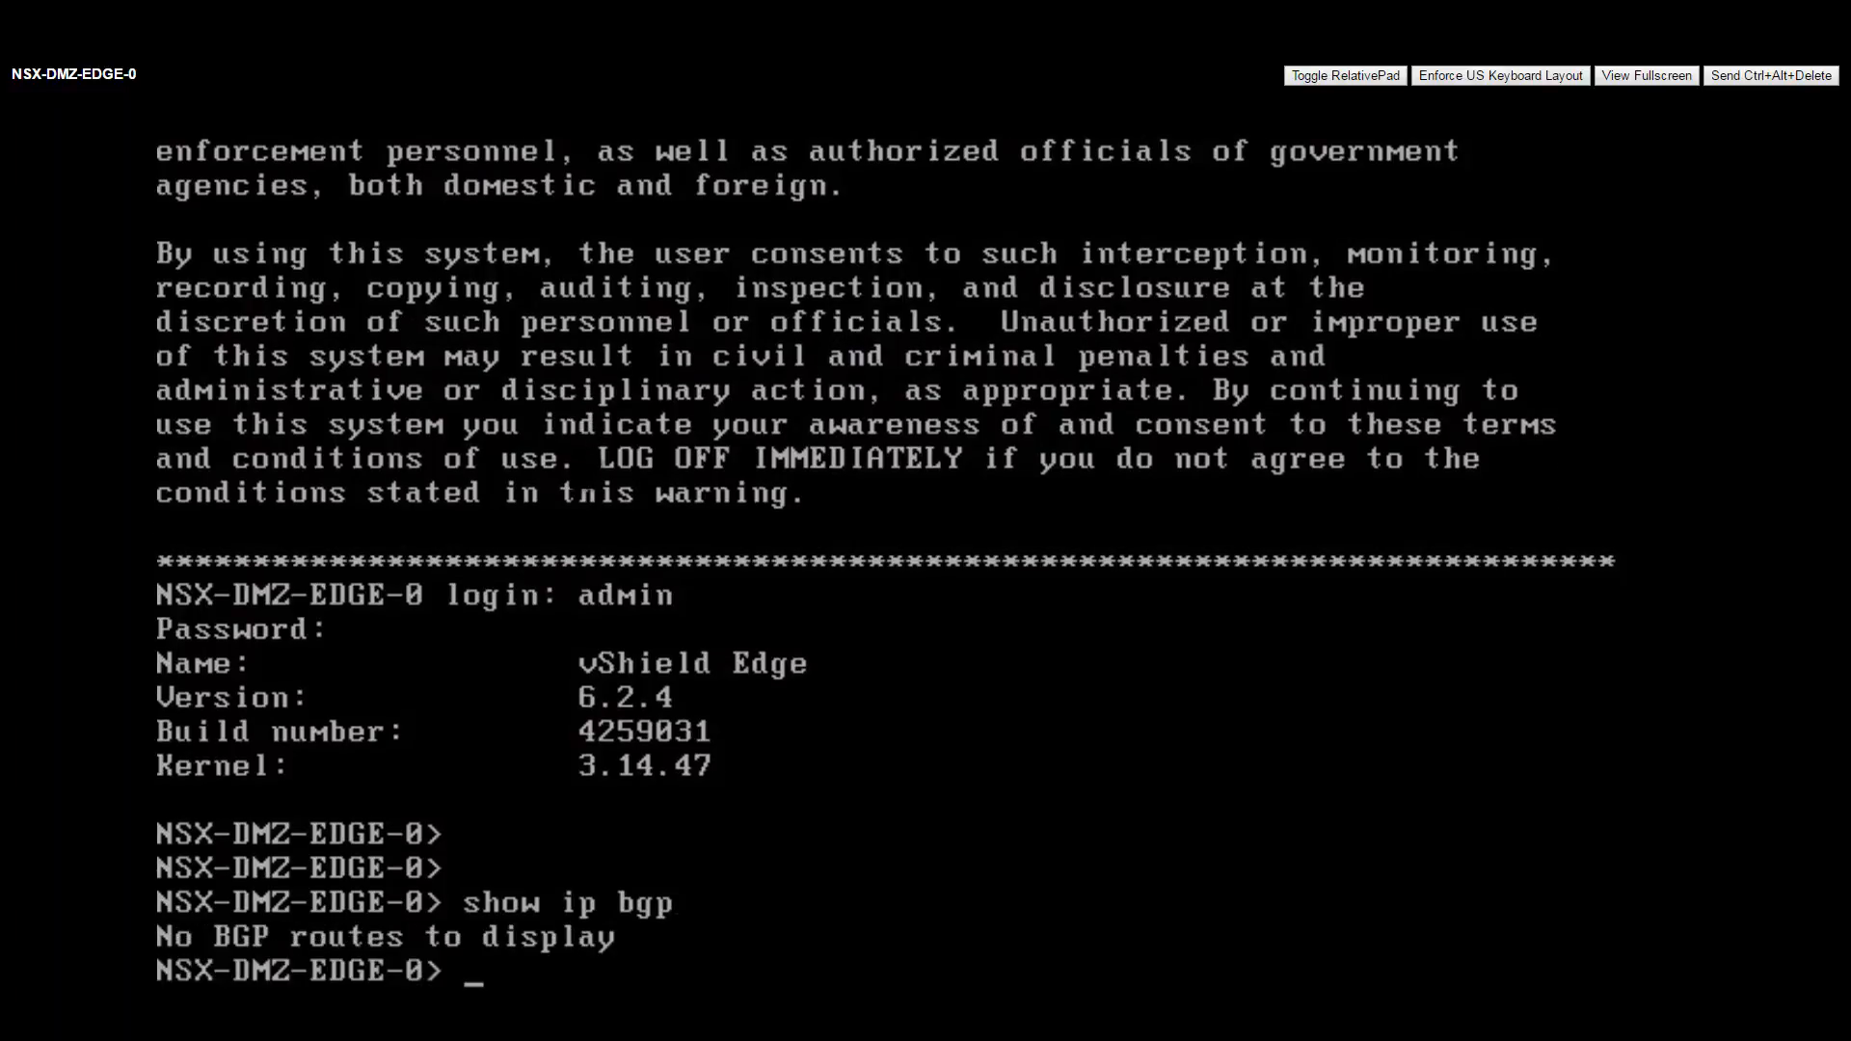
key("Up")
key("BackSpace")
key("BackSpace")
key("BackSpace")
type("route")
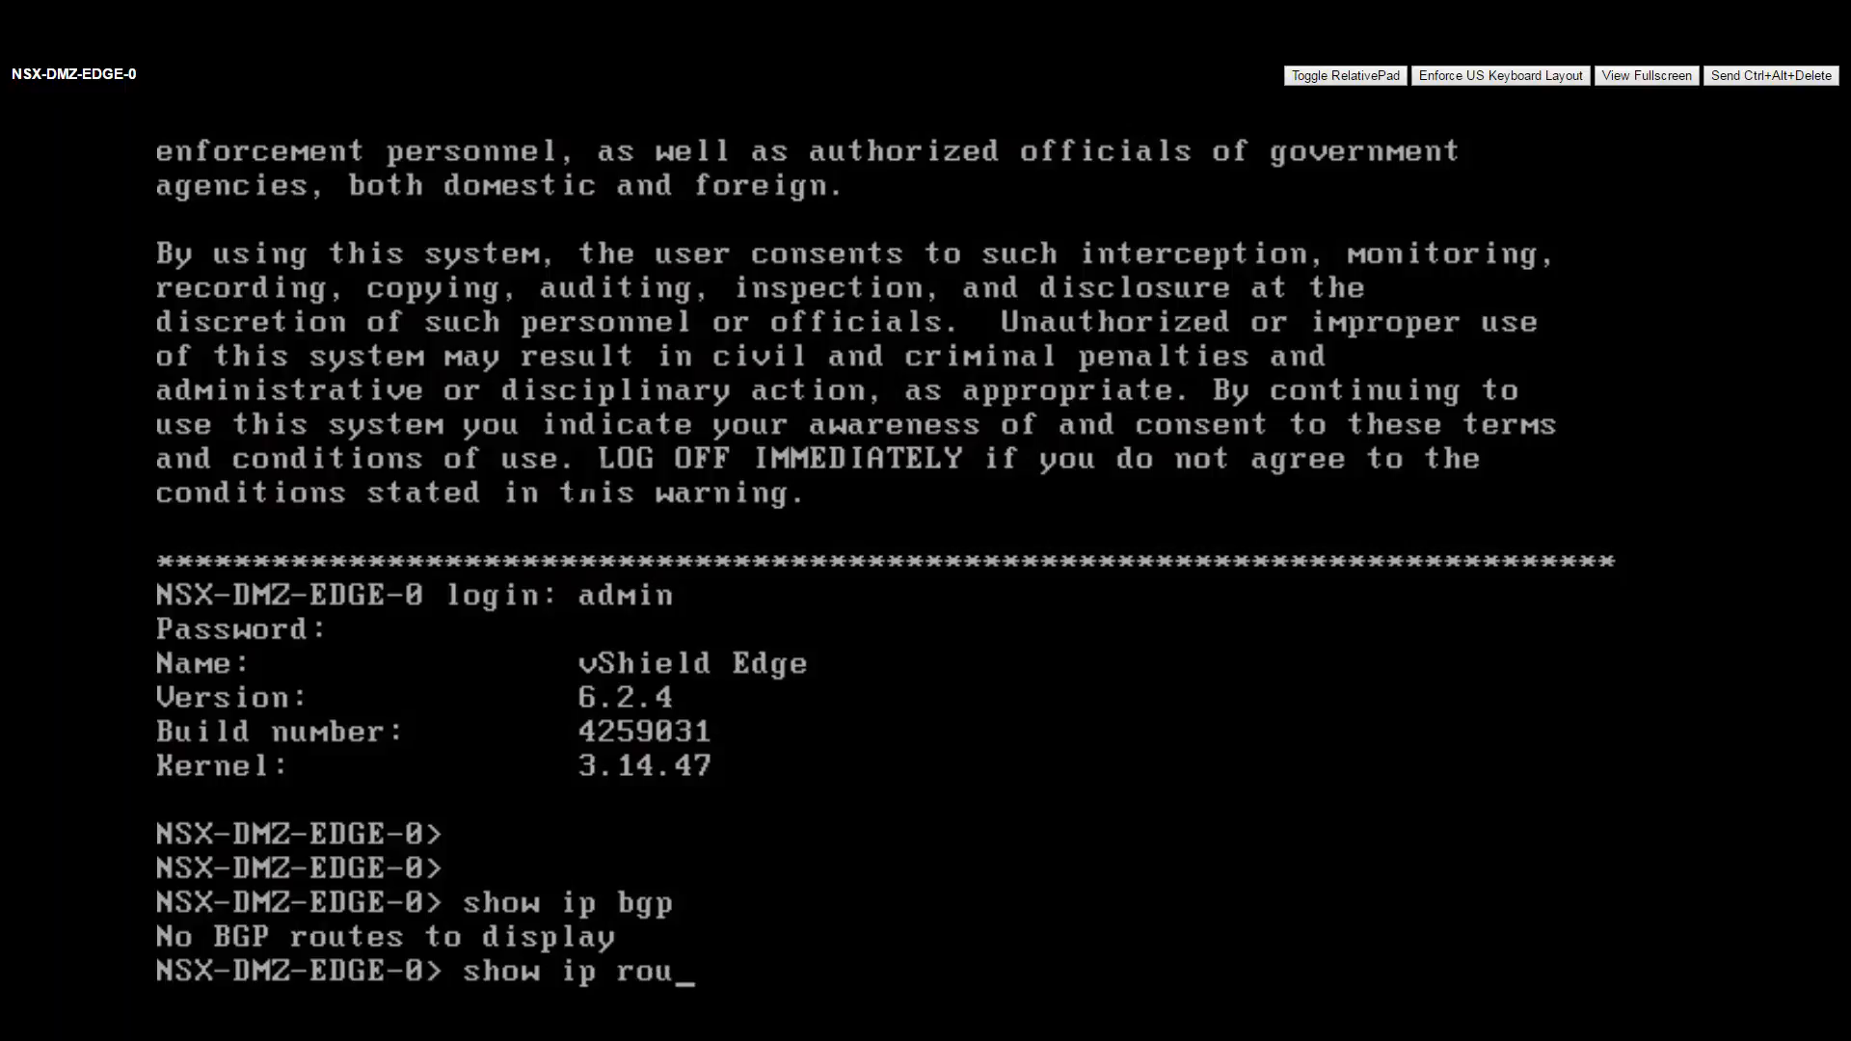
key("Return")
key("Return")
key("Return")
key("Return")
key("Return")
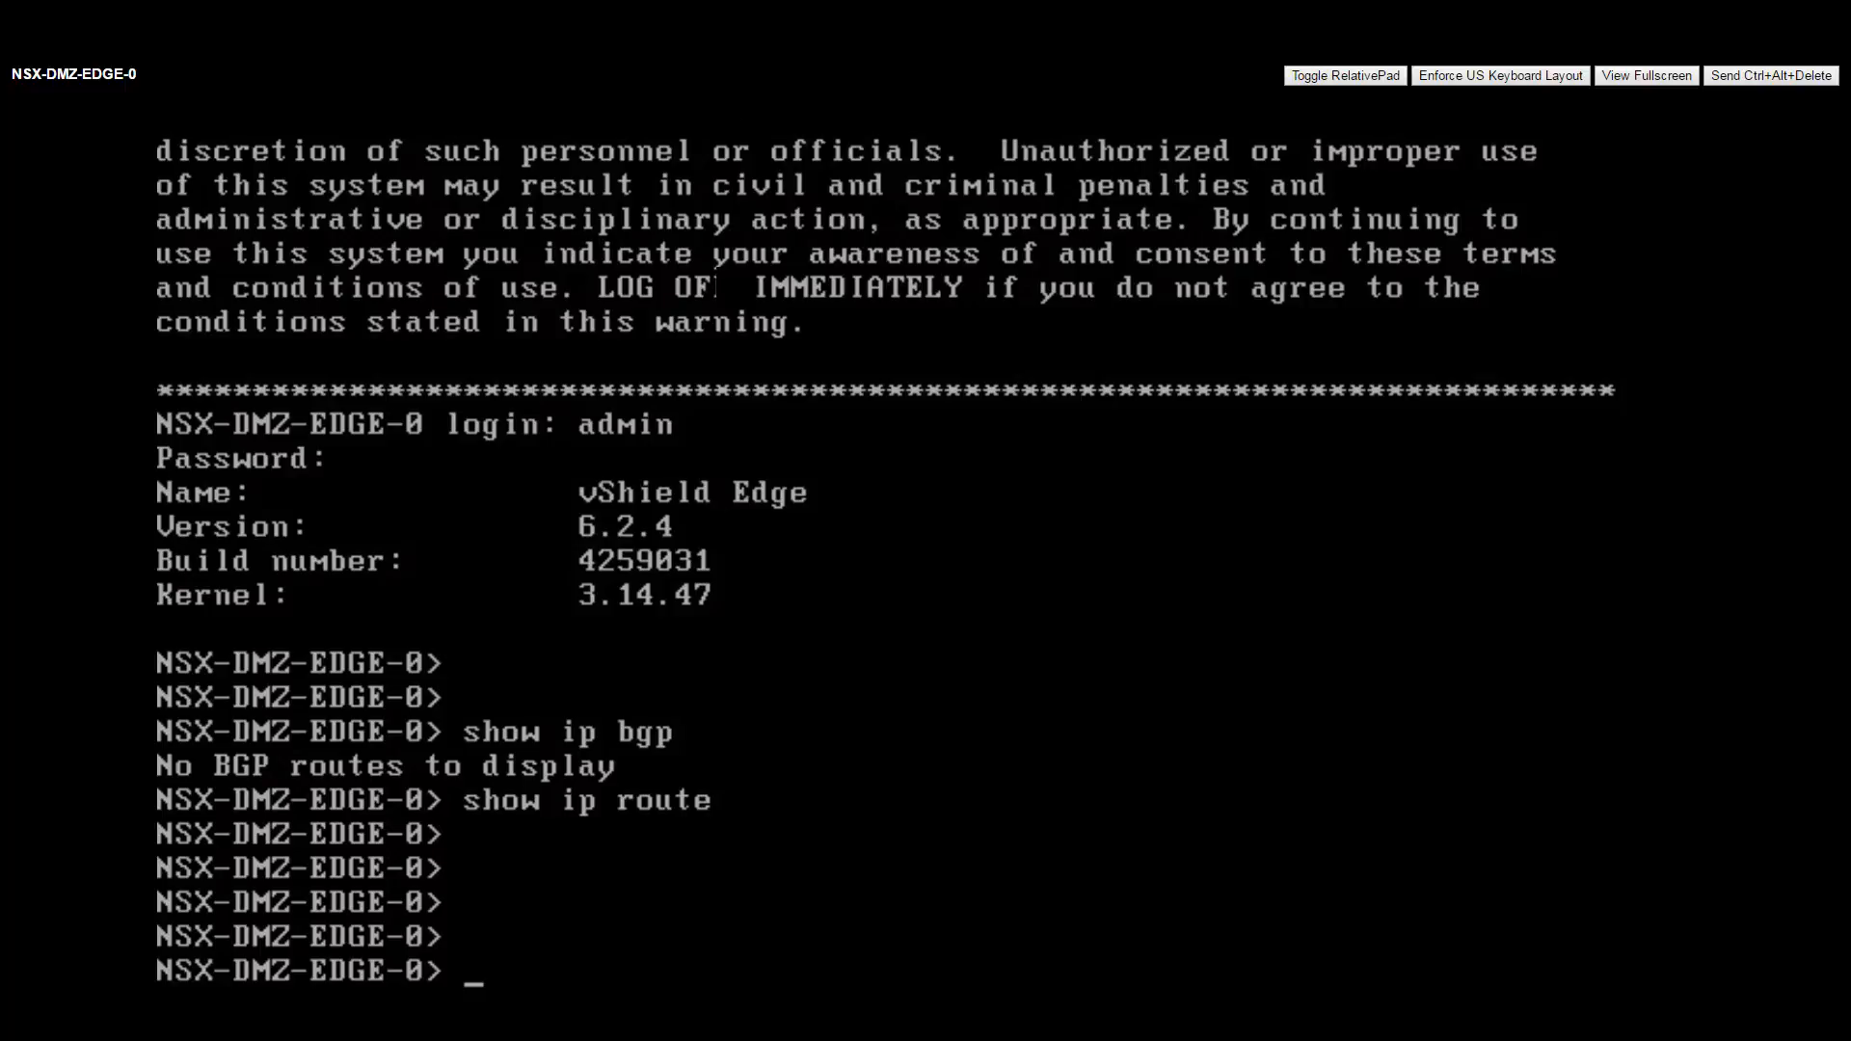
type("show service")
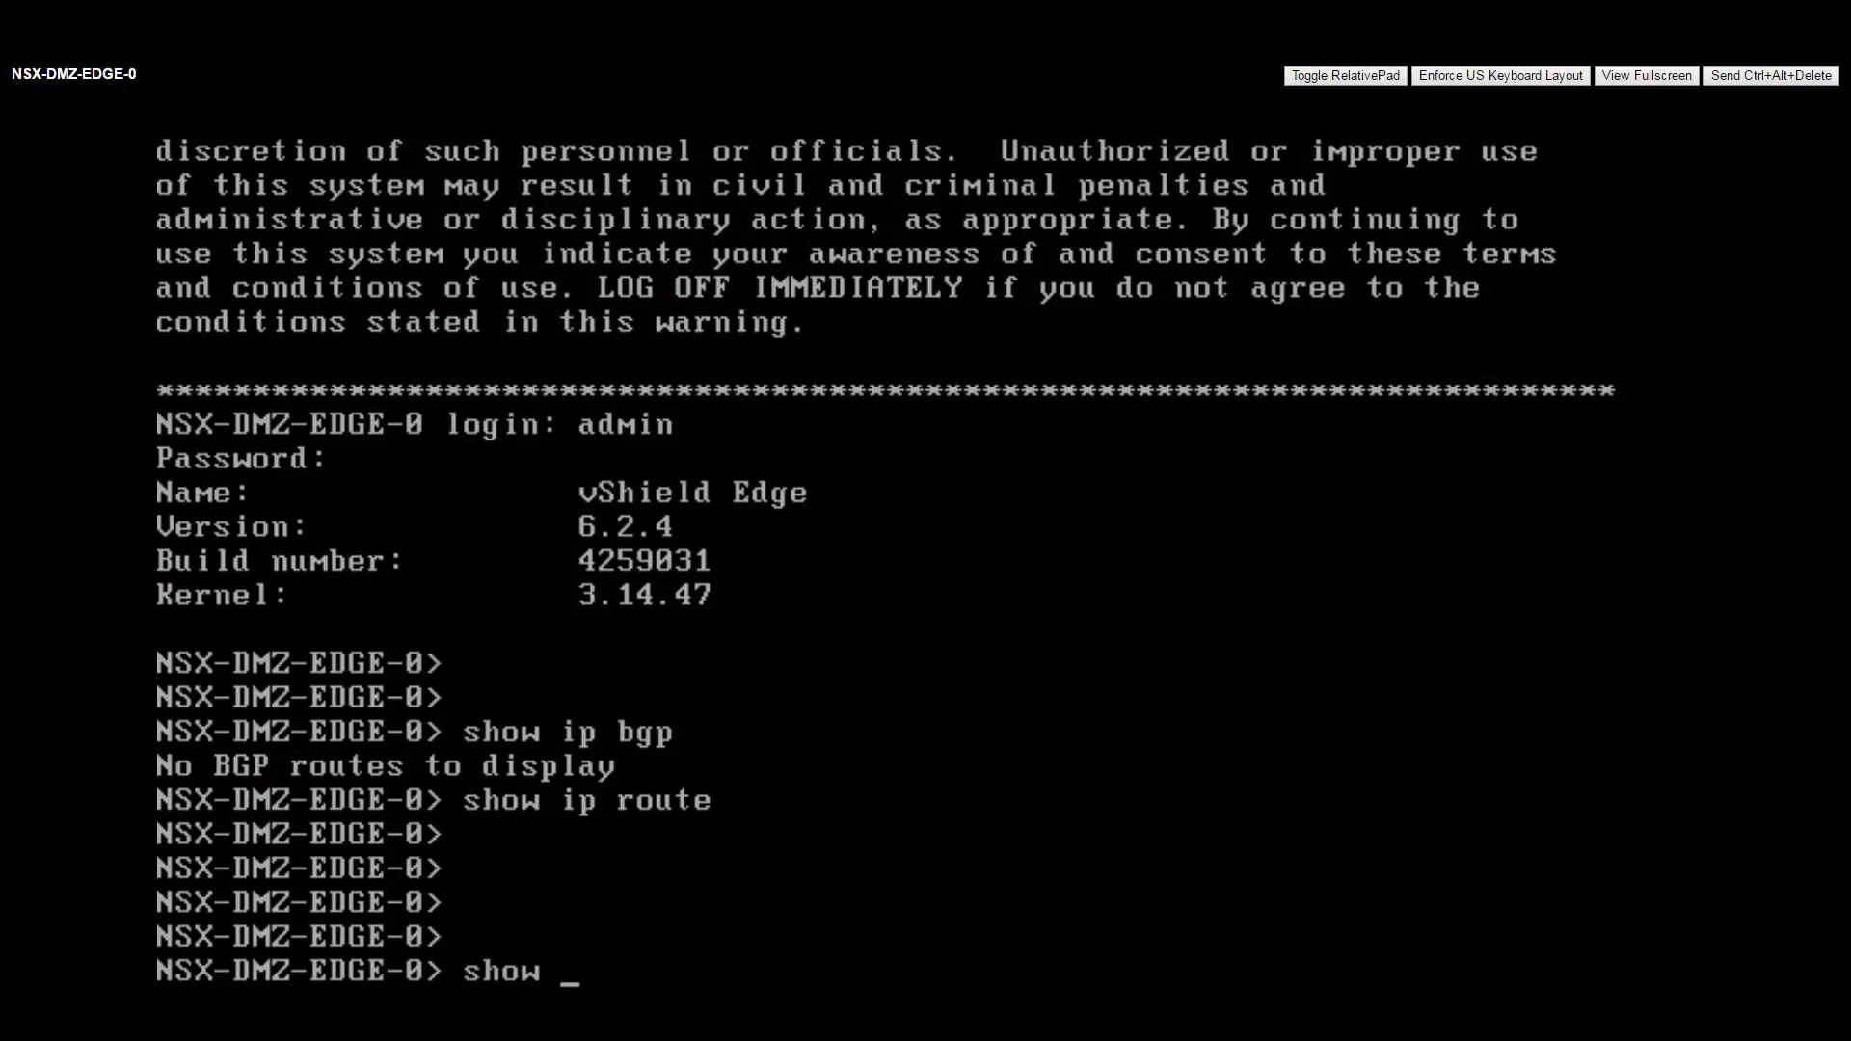
type(" highavailability")
key("Return")
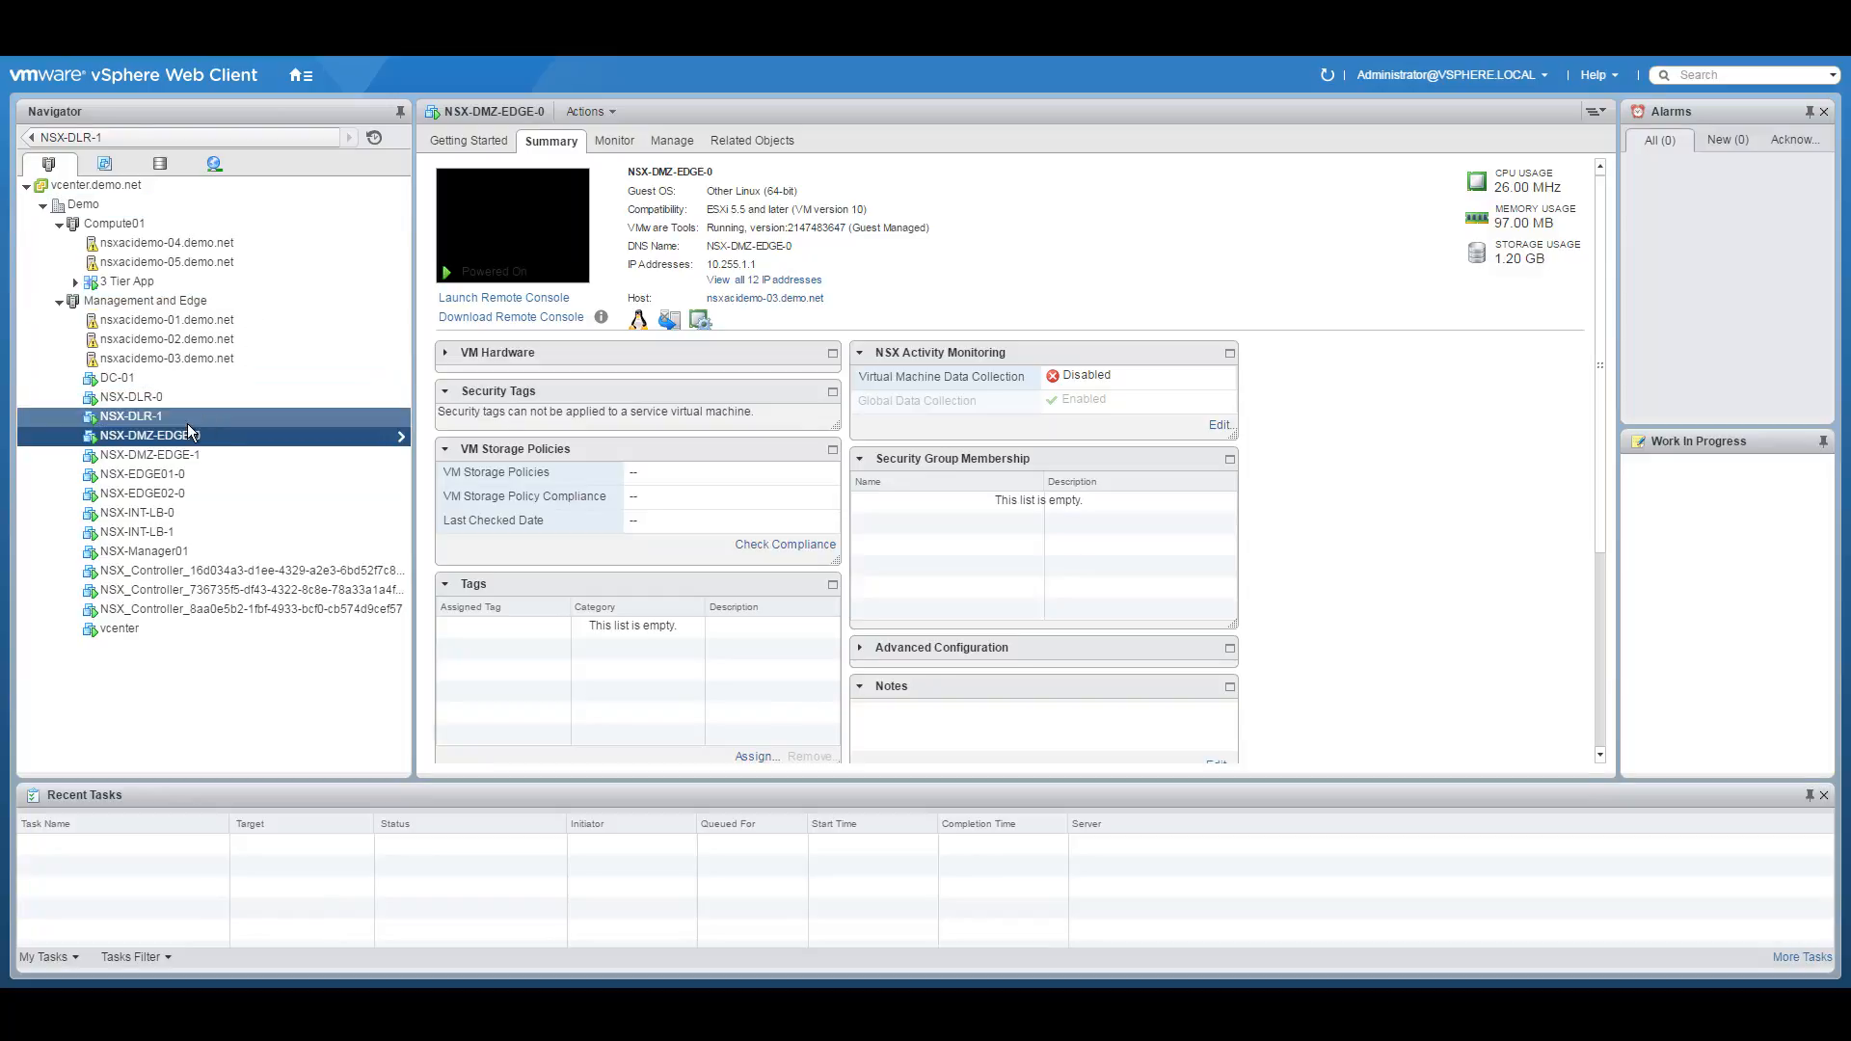
Open NSX-DMZ-EDGE-1's web console and log in as admin.
left_click(189, 453)
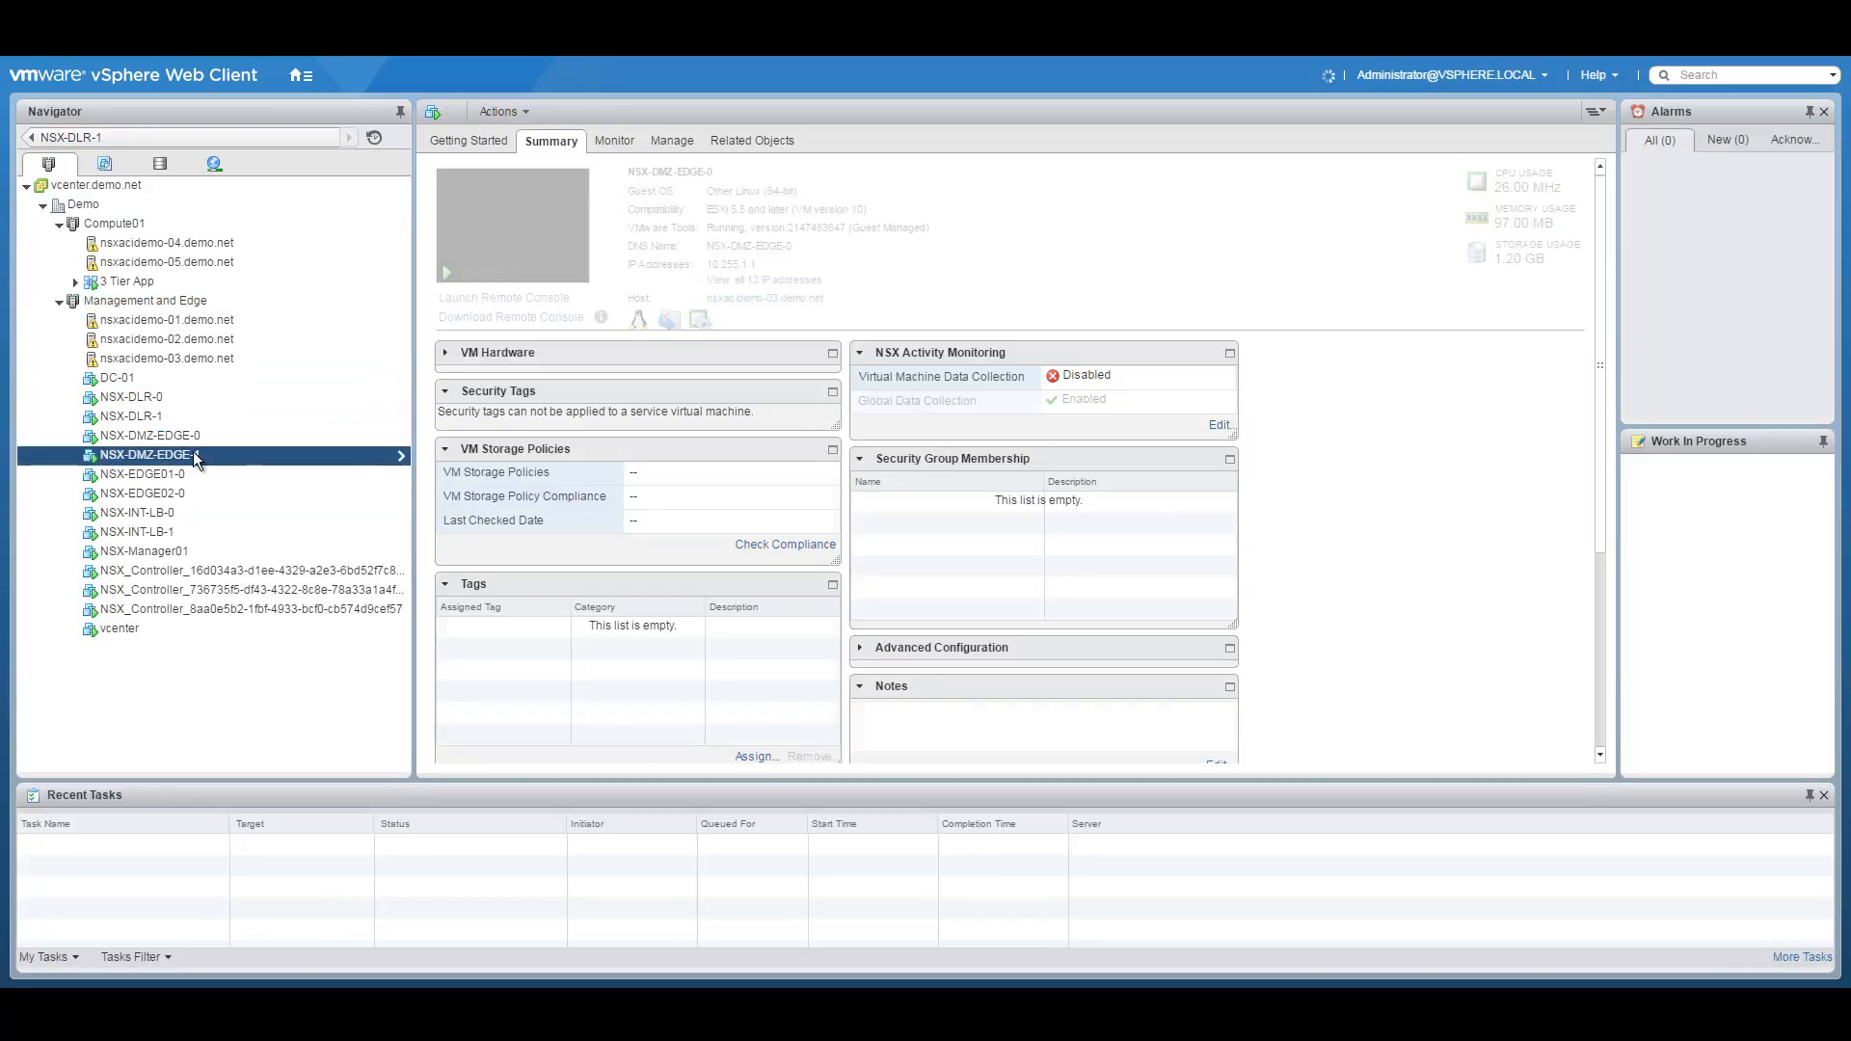
right_click(181, 453)
left_click(501, 220)
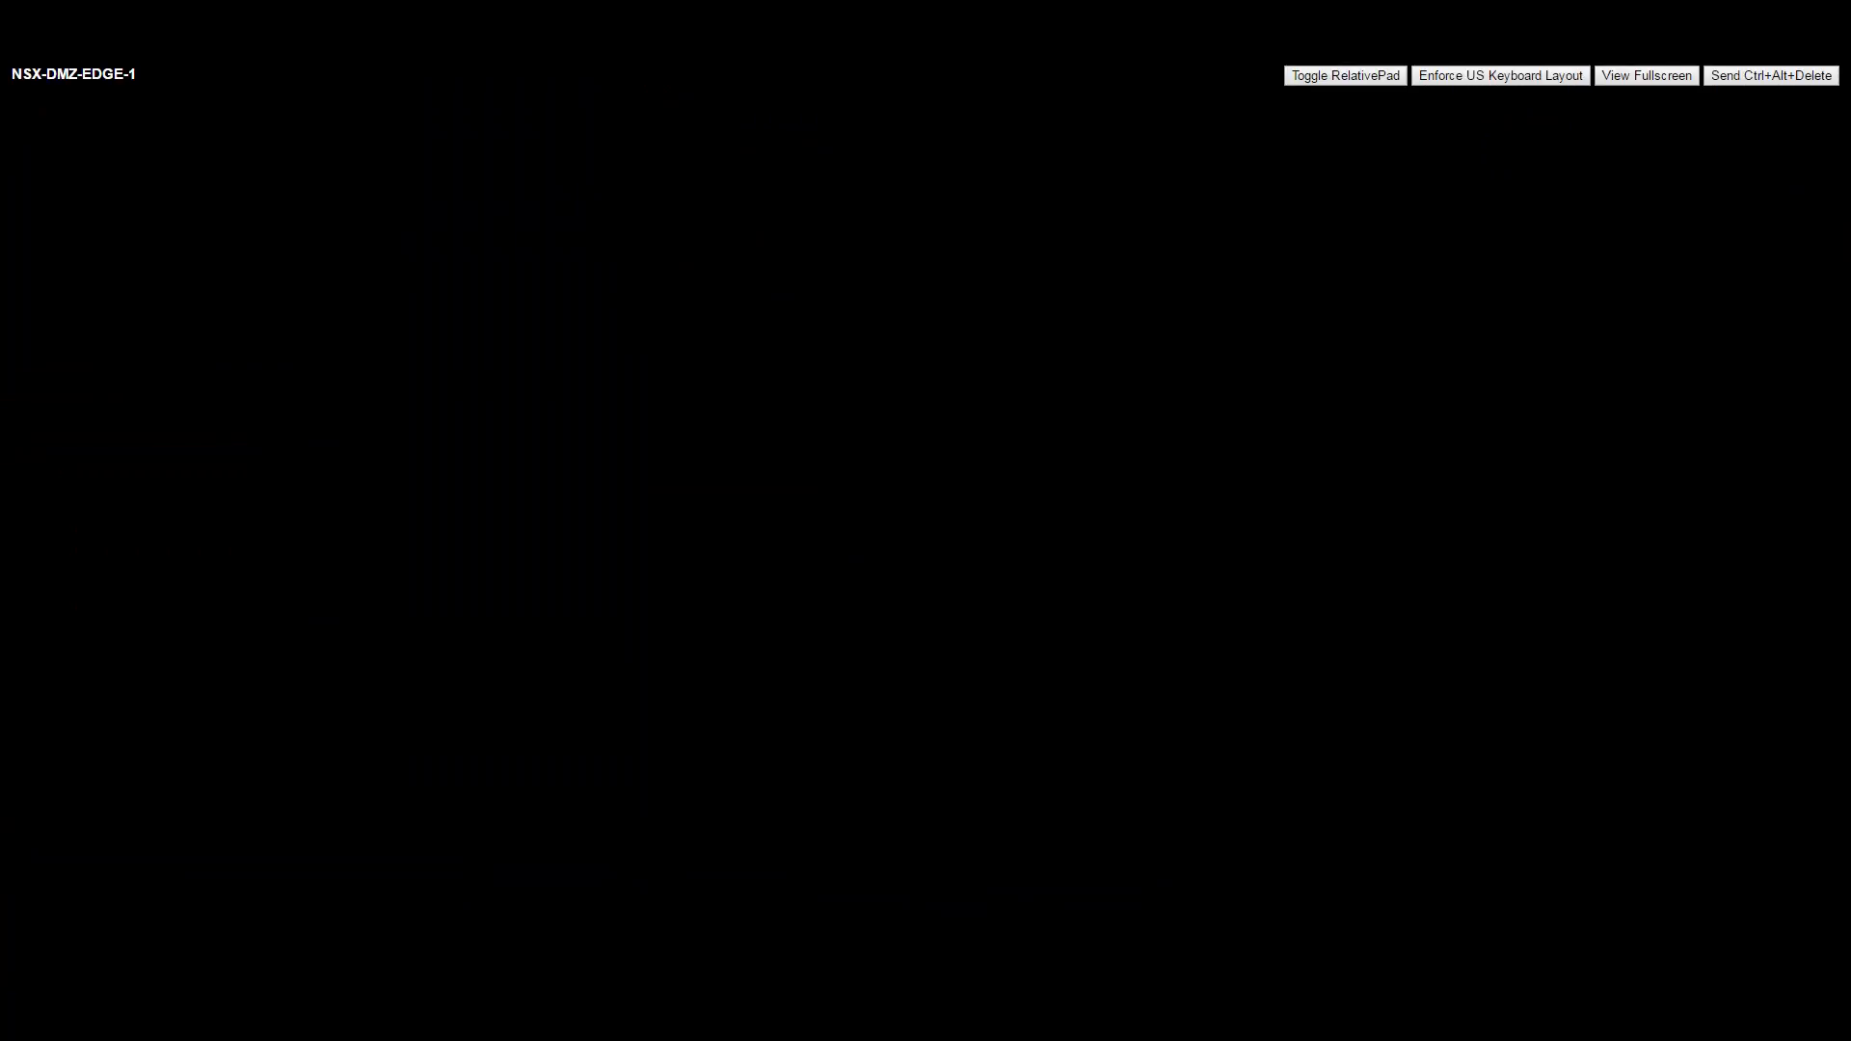
type("admin")
key("Return")
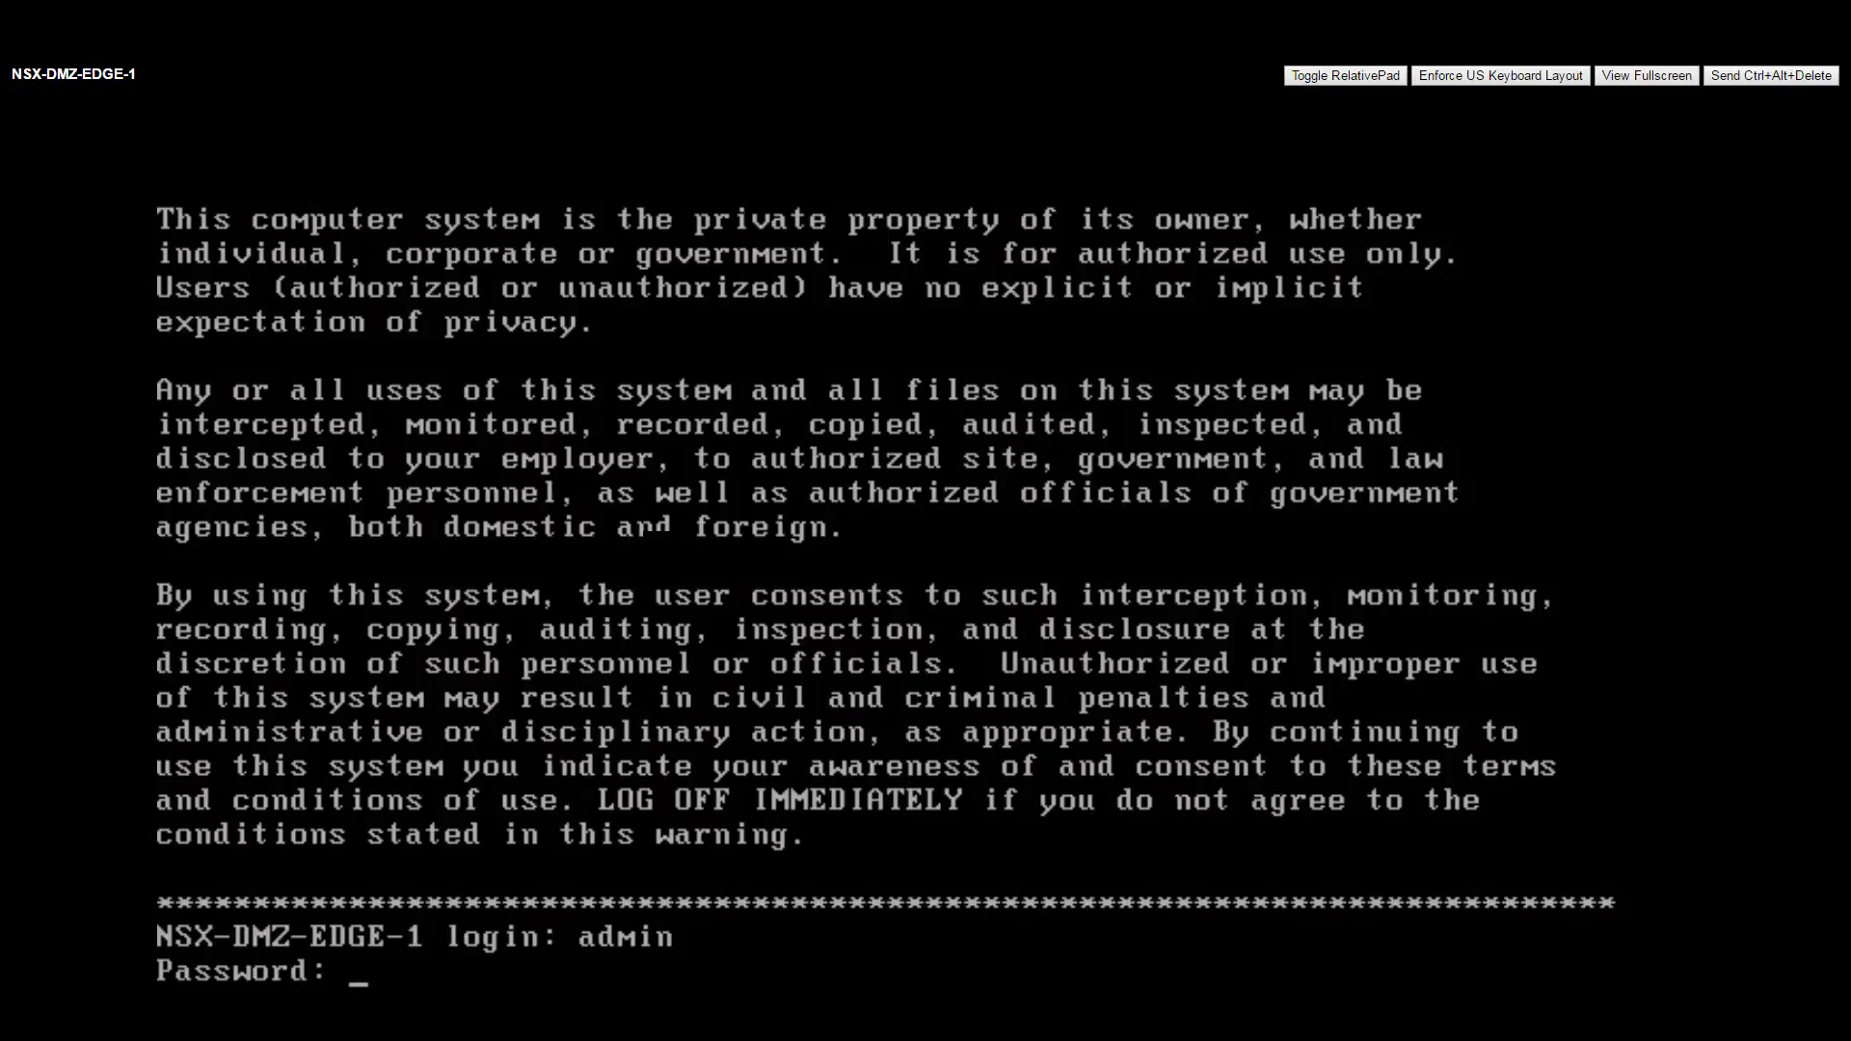
key("Return")
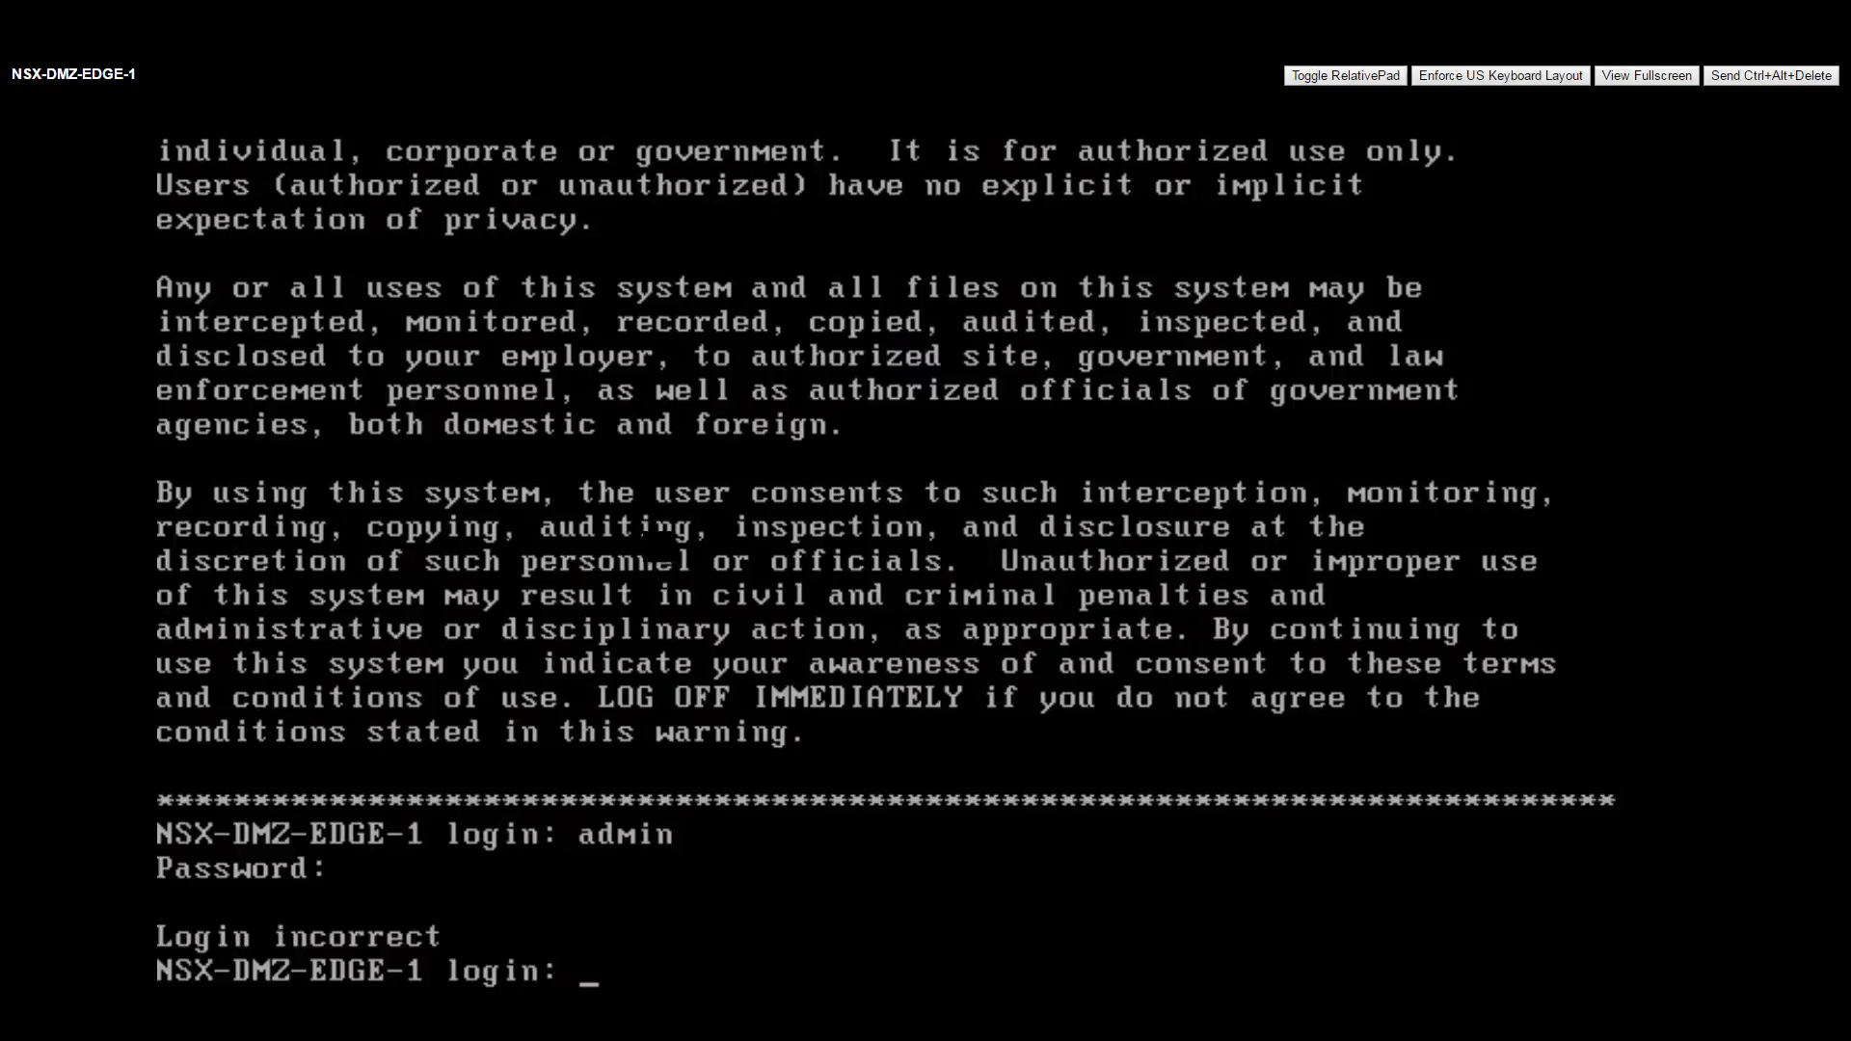
type("admin")
key("Return")
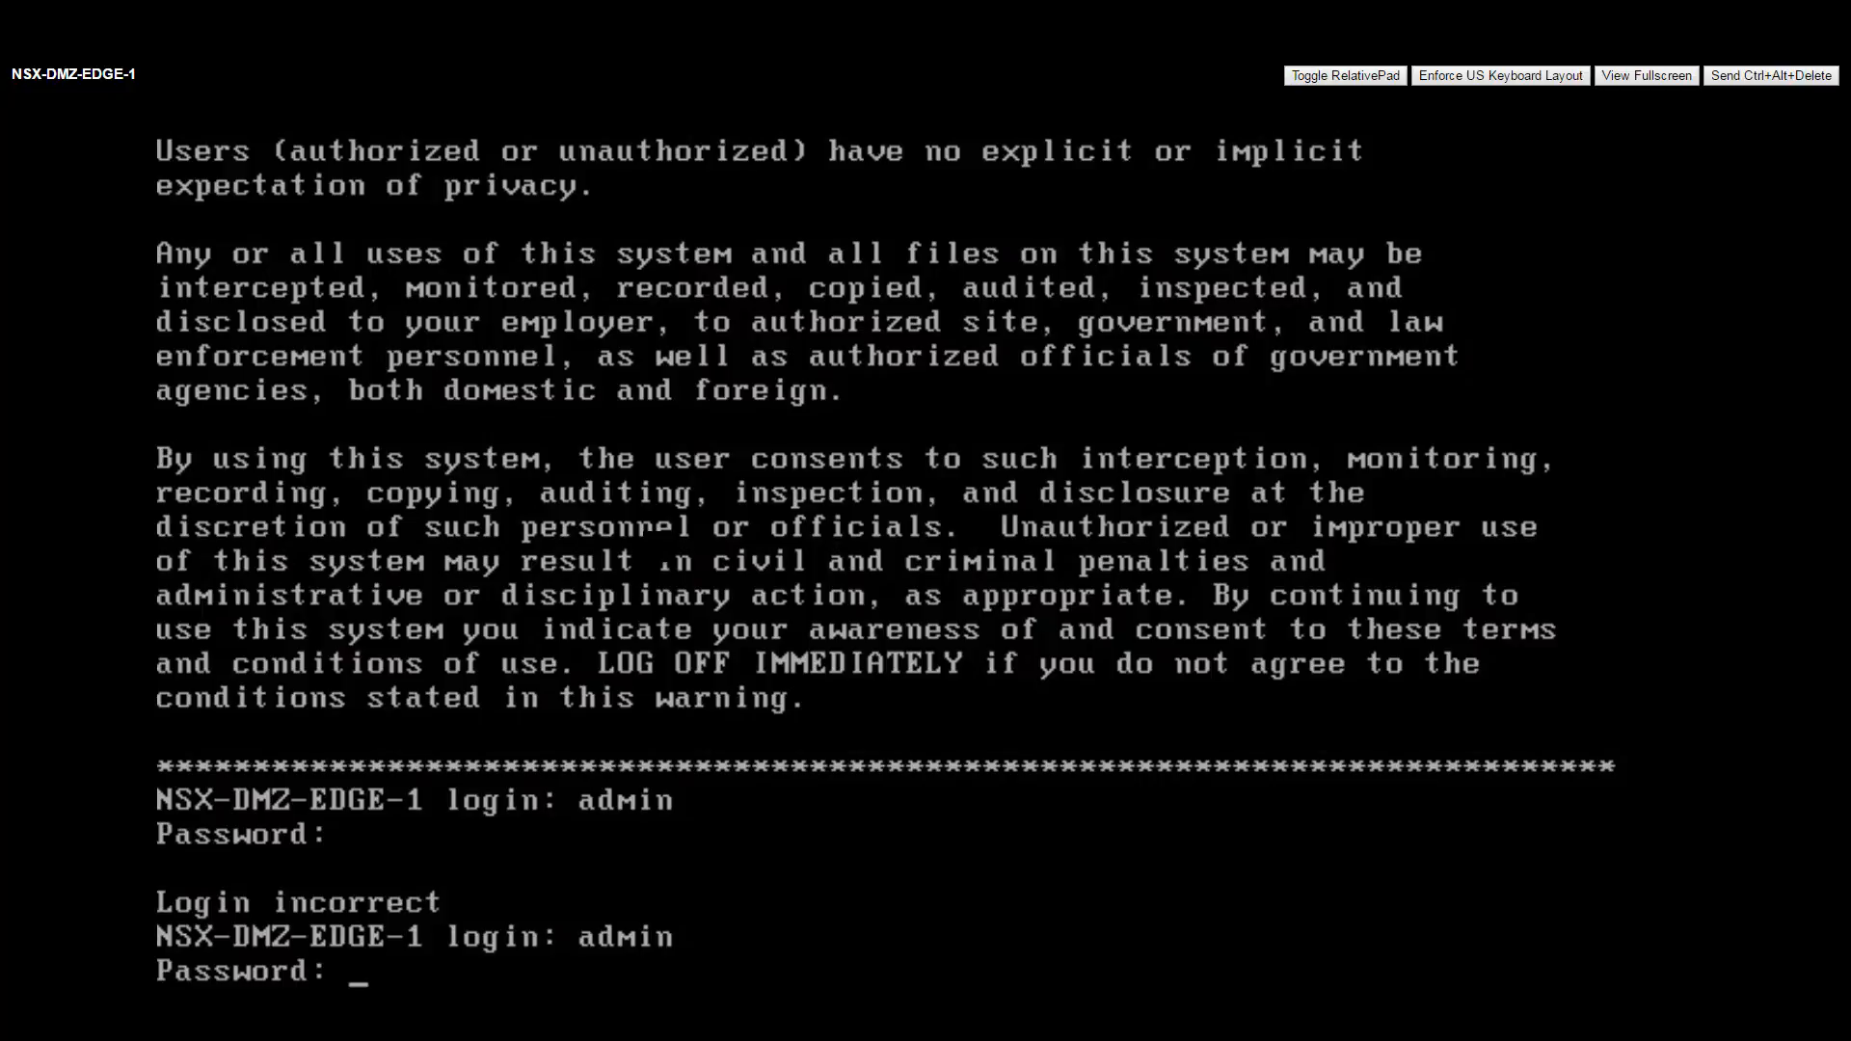
key("Return")
Page through show ip bgp, including default route 0.0.0.0/0 via 10.255.120.1.
type("show ip bgp")
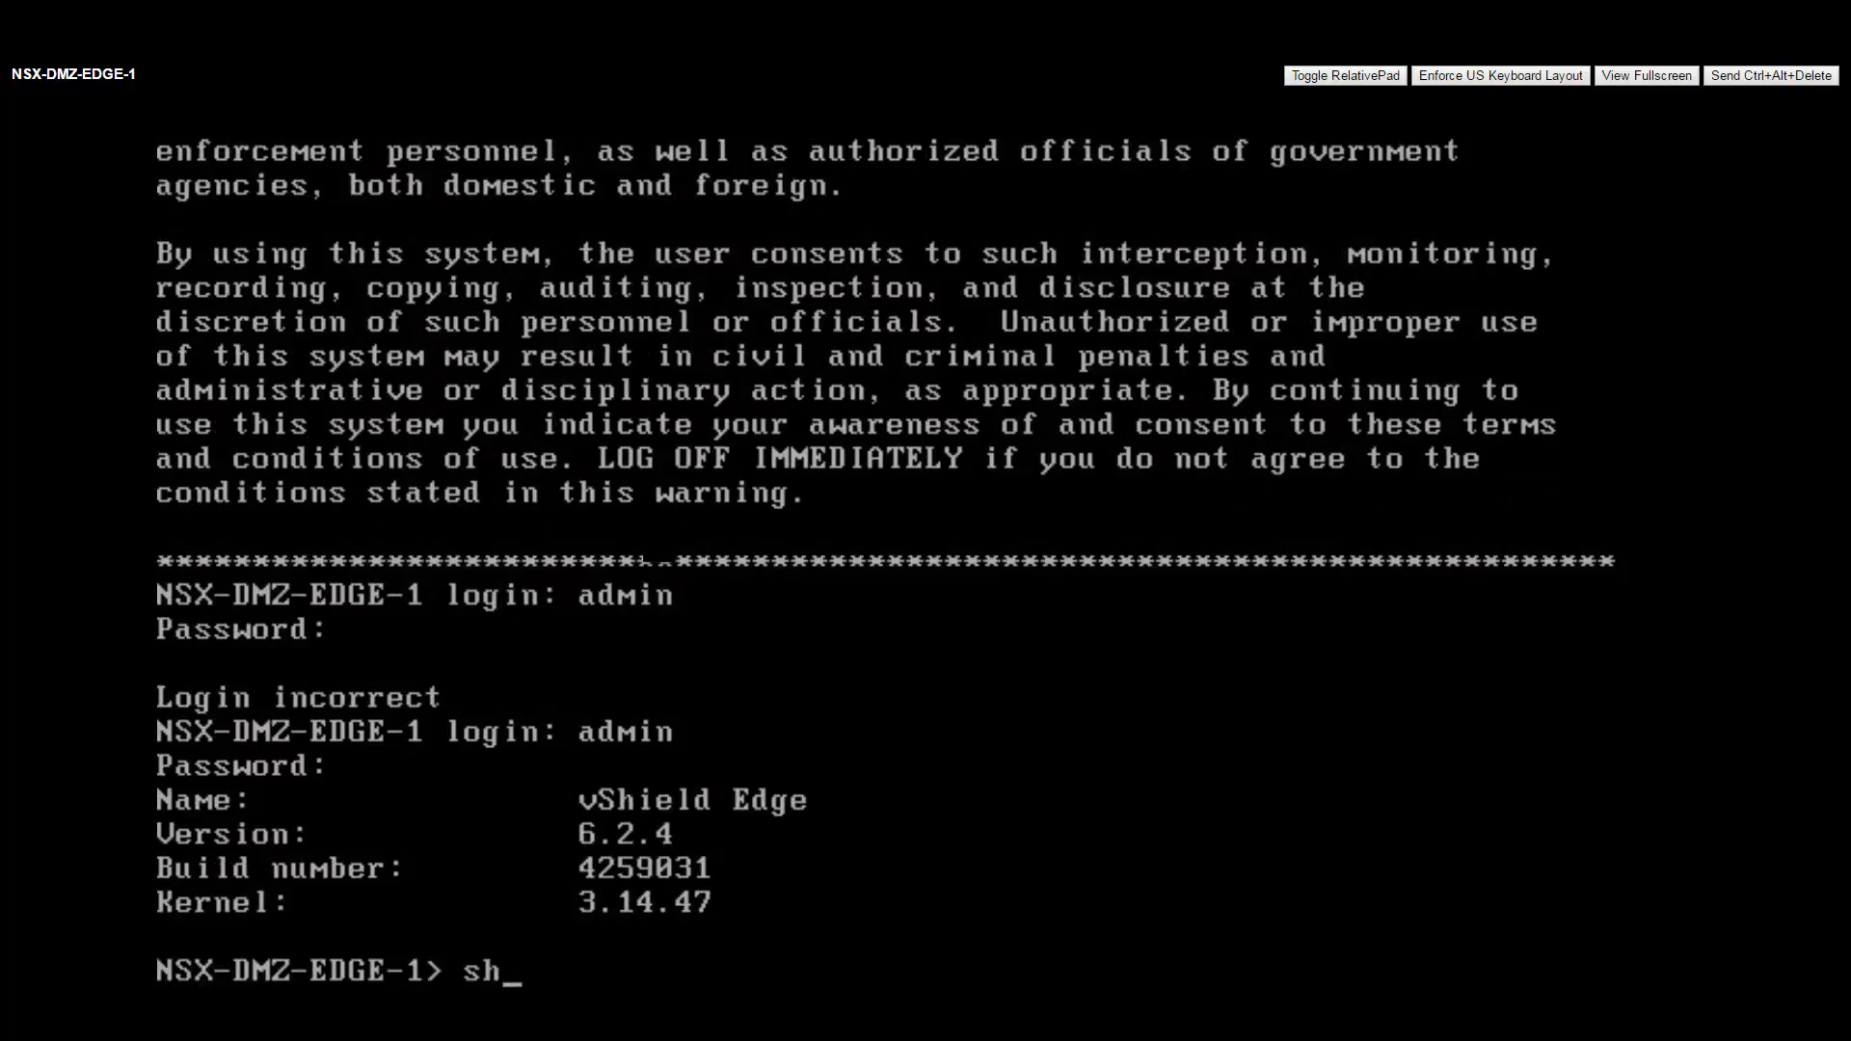
key("Return")
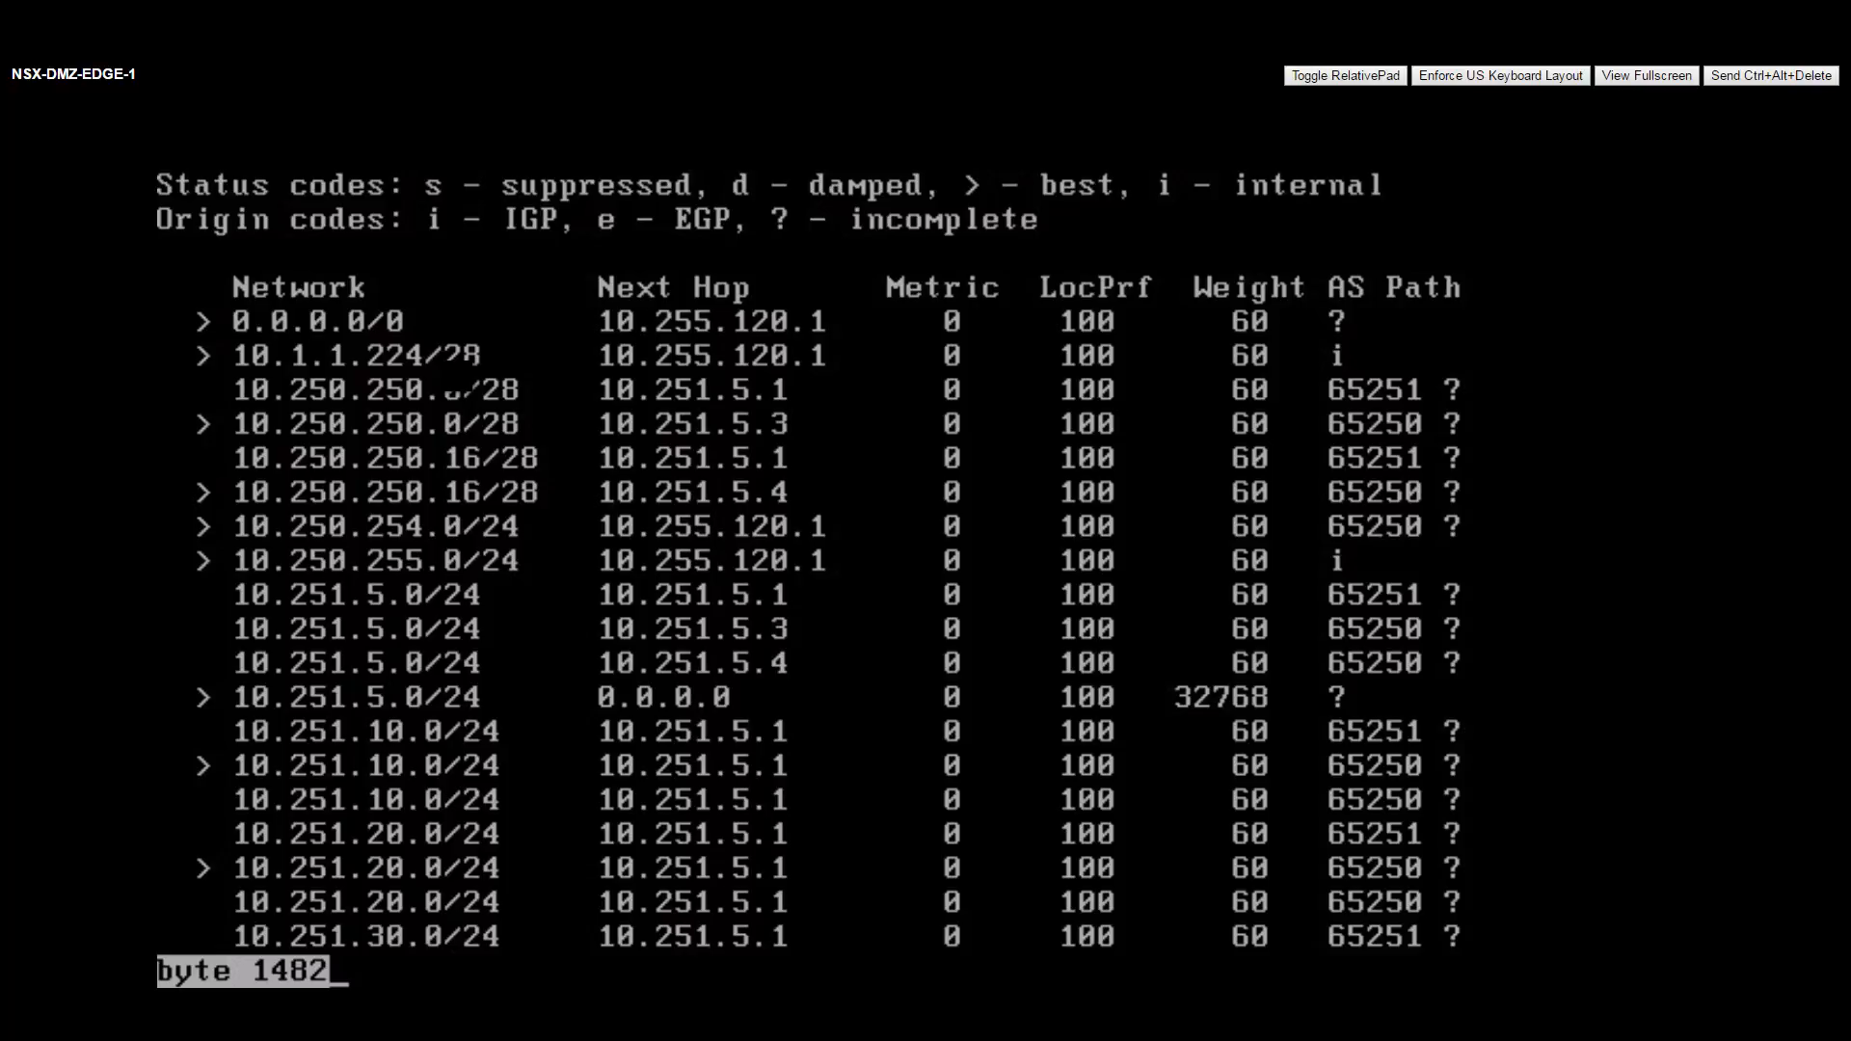
key("space")
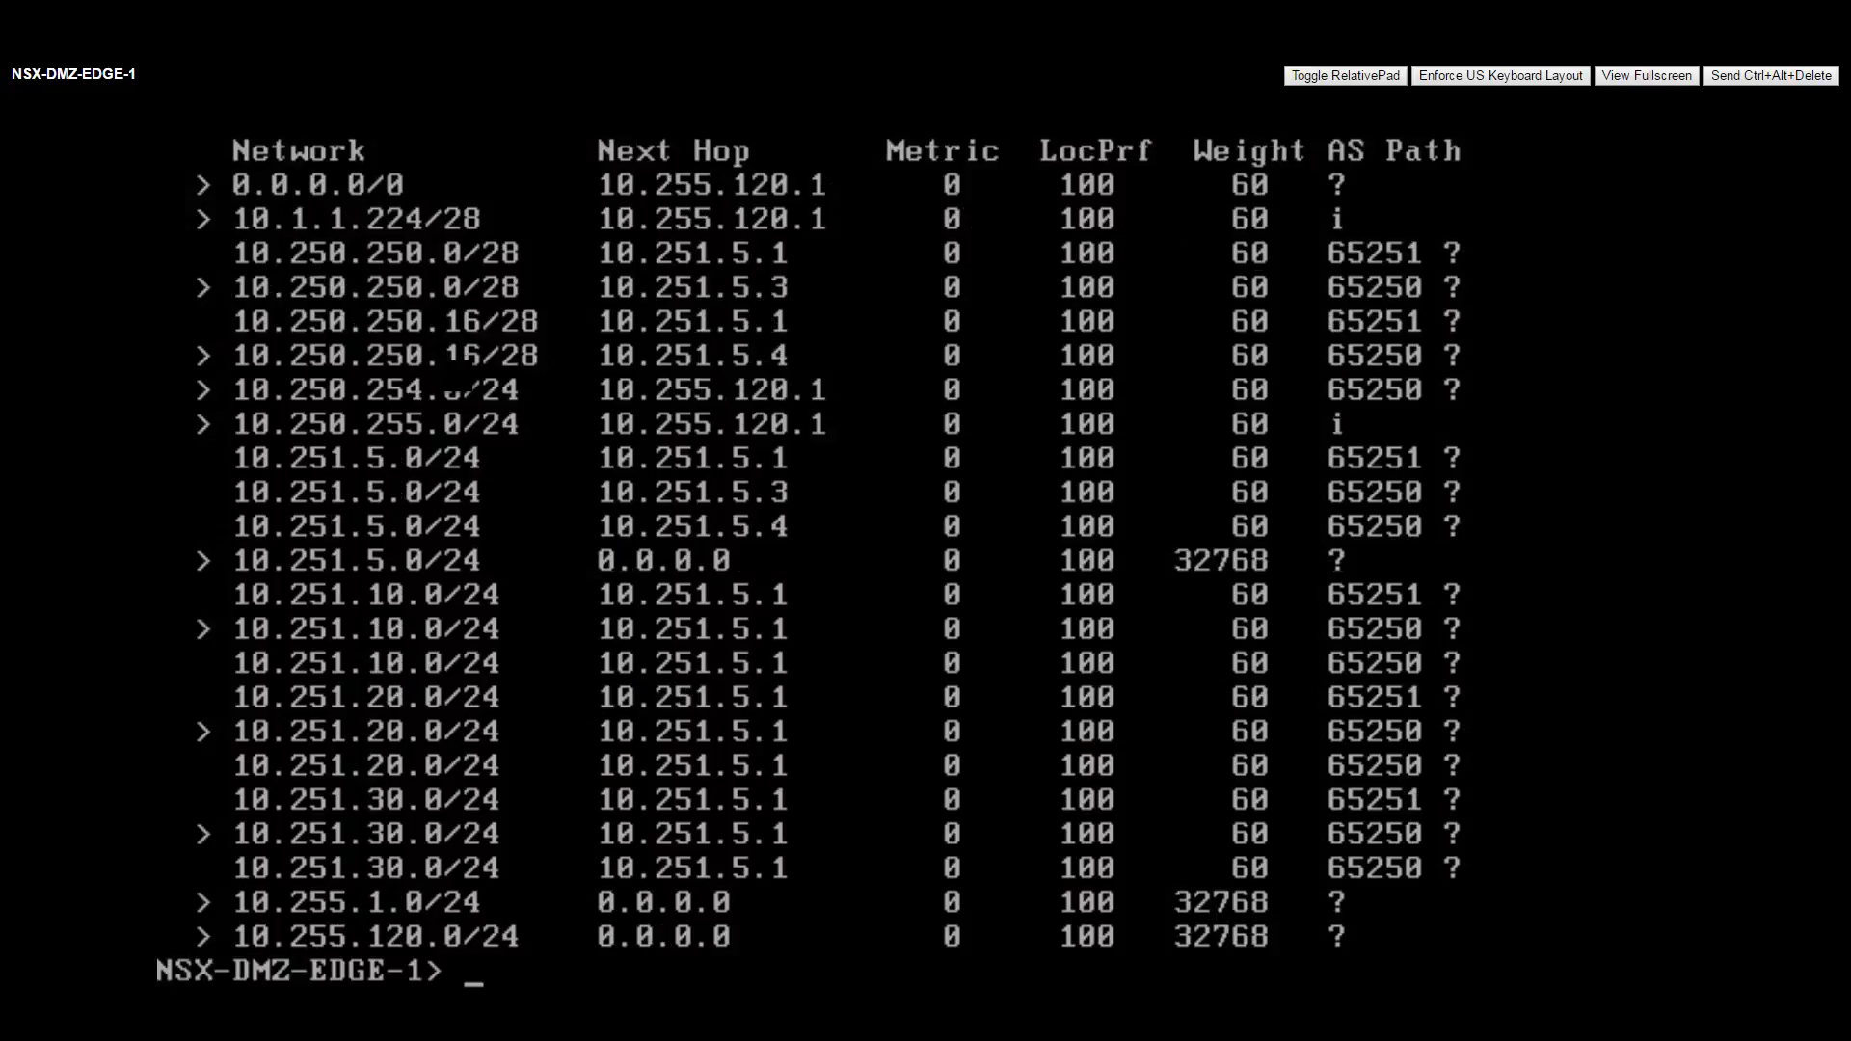
type("show ip route bgp")
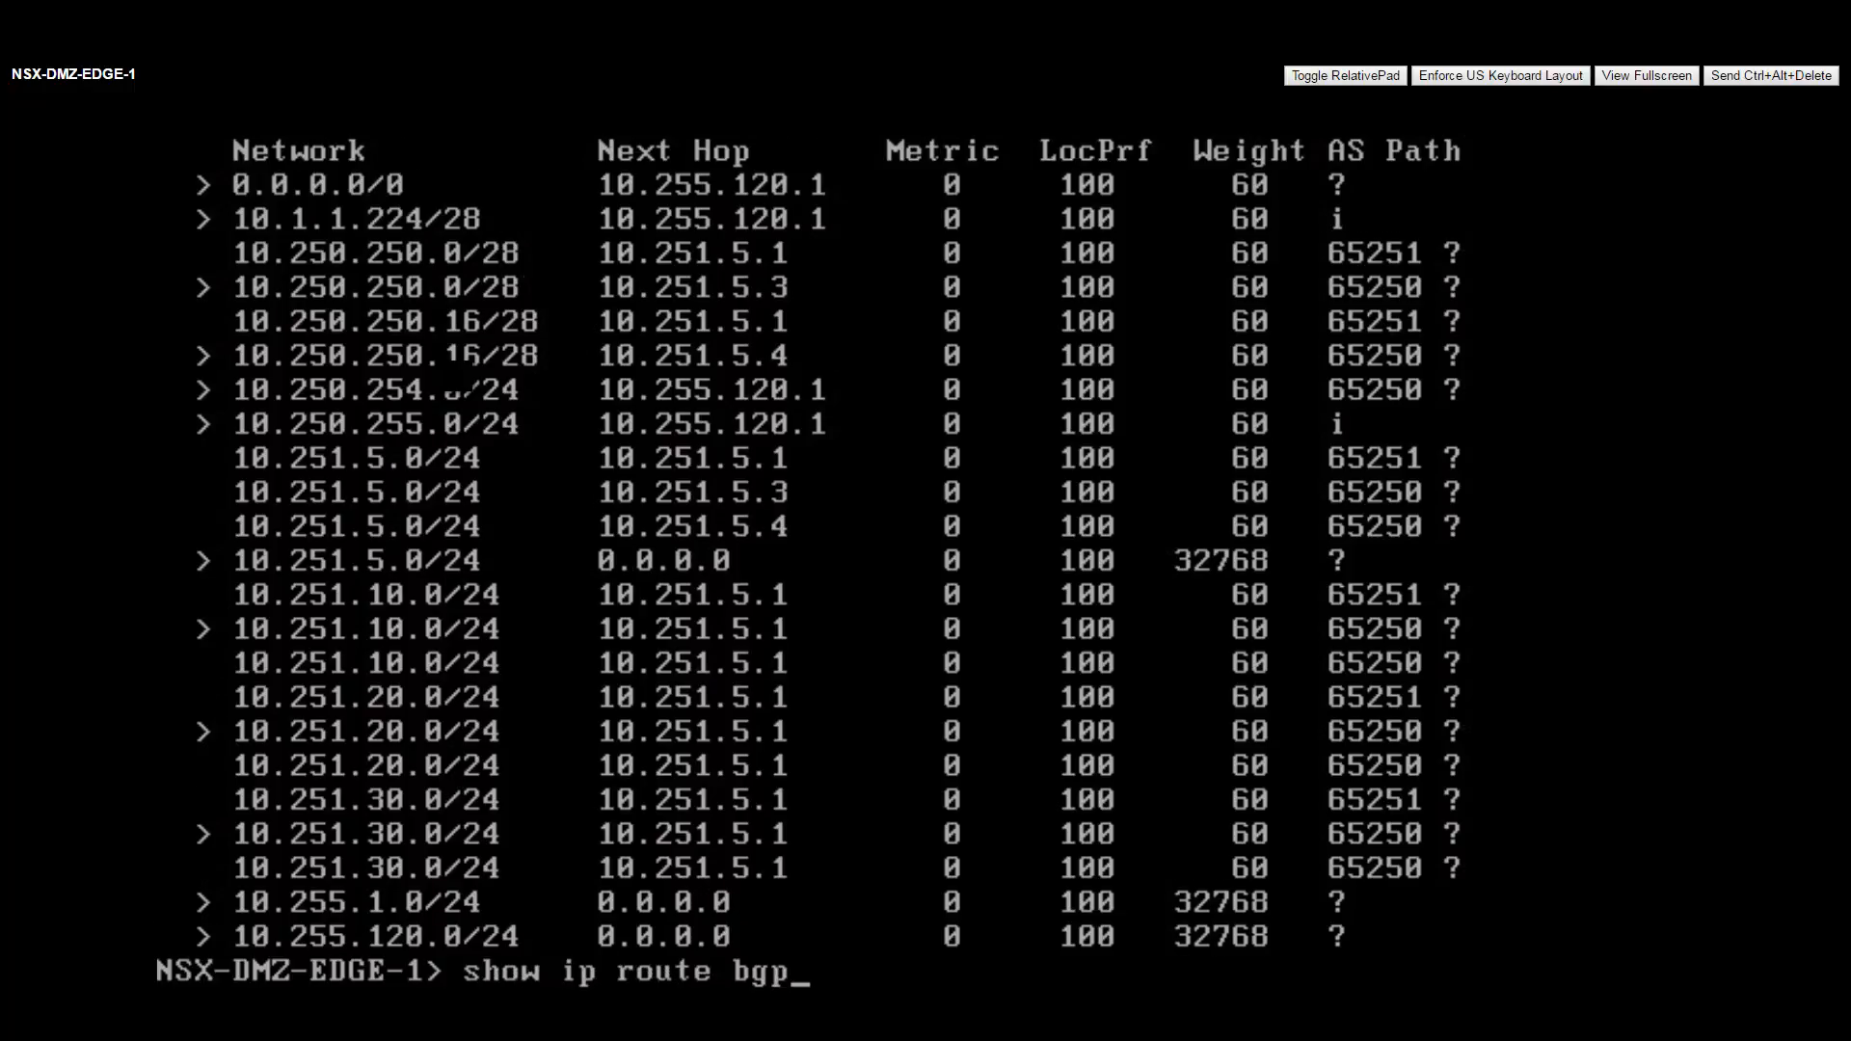
Run show ip route bgp and show ip bgp neighbors, confirming neighbour 10.255.120.1 is Established.
key("Return")
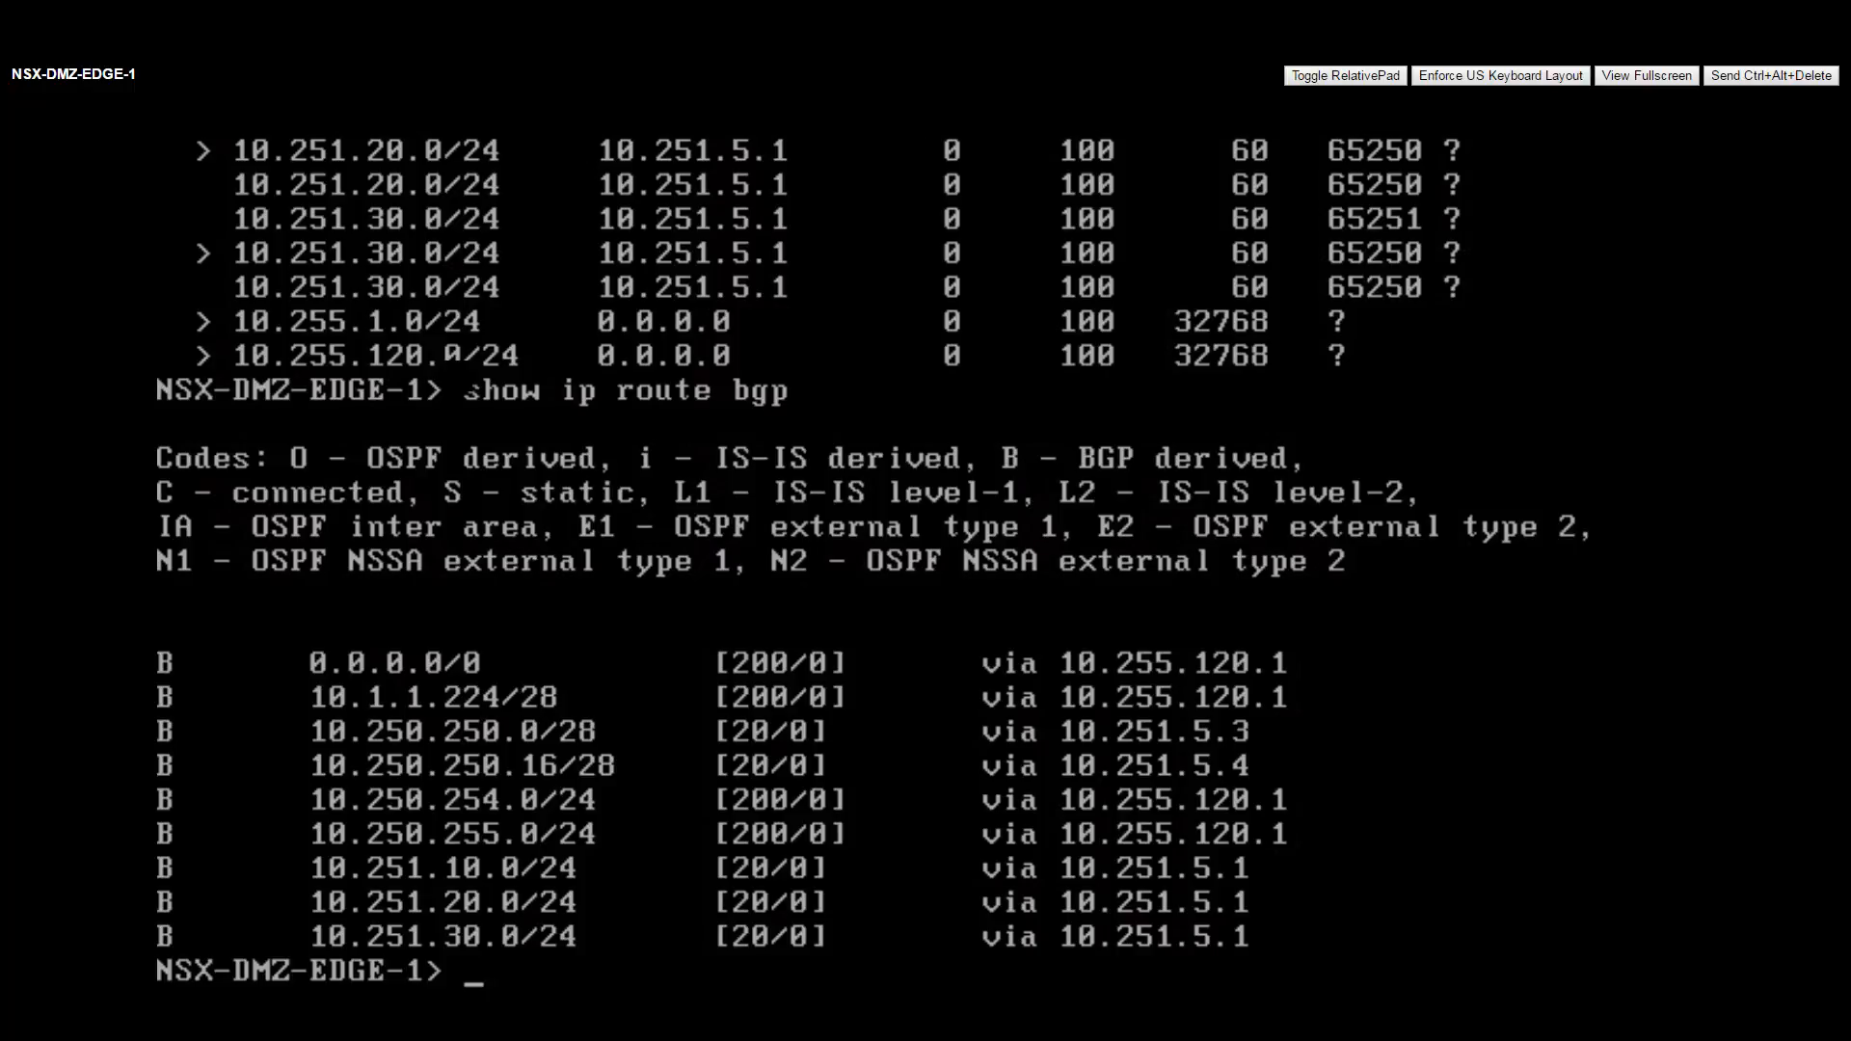
type("show ip bgp neighbors")
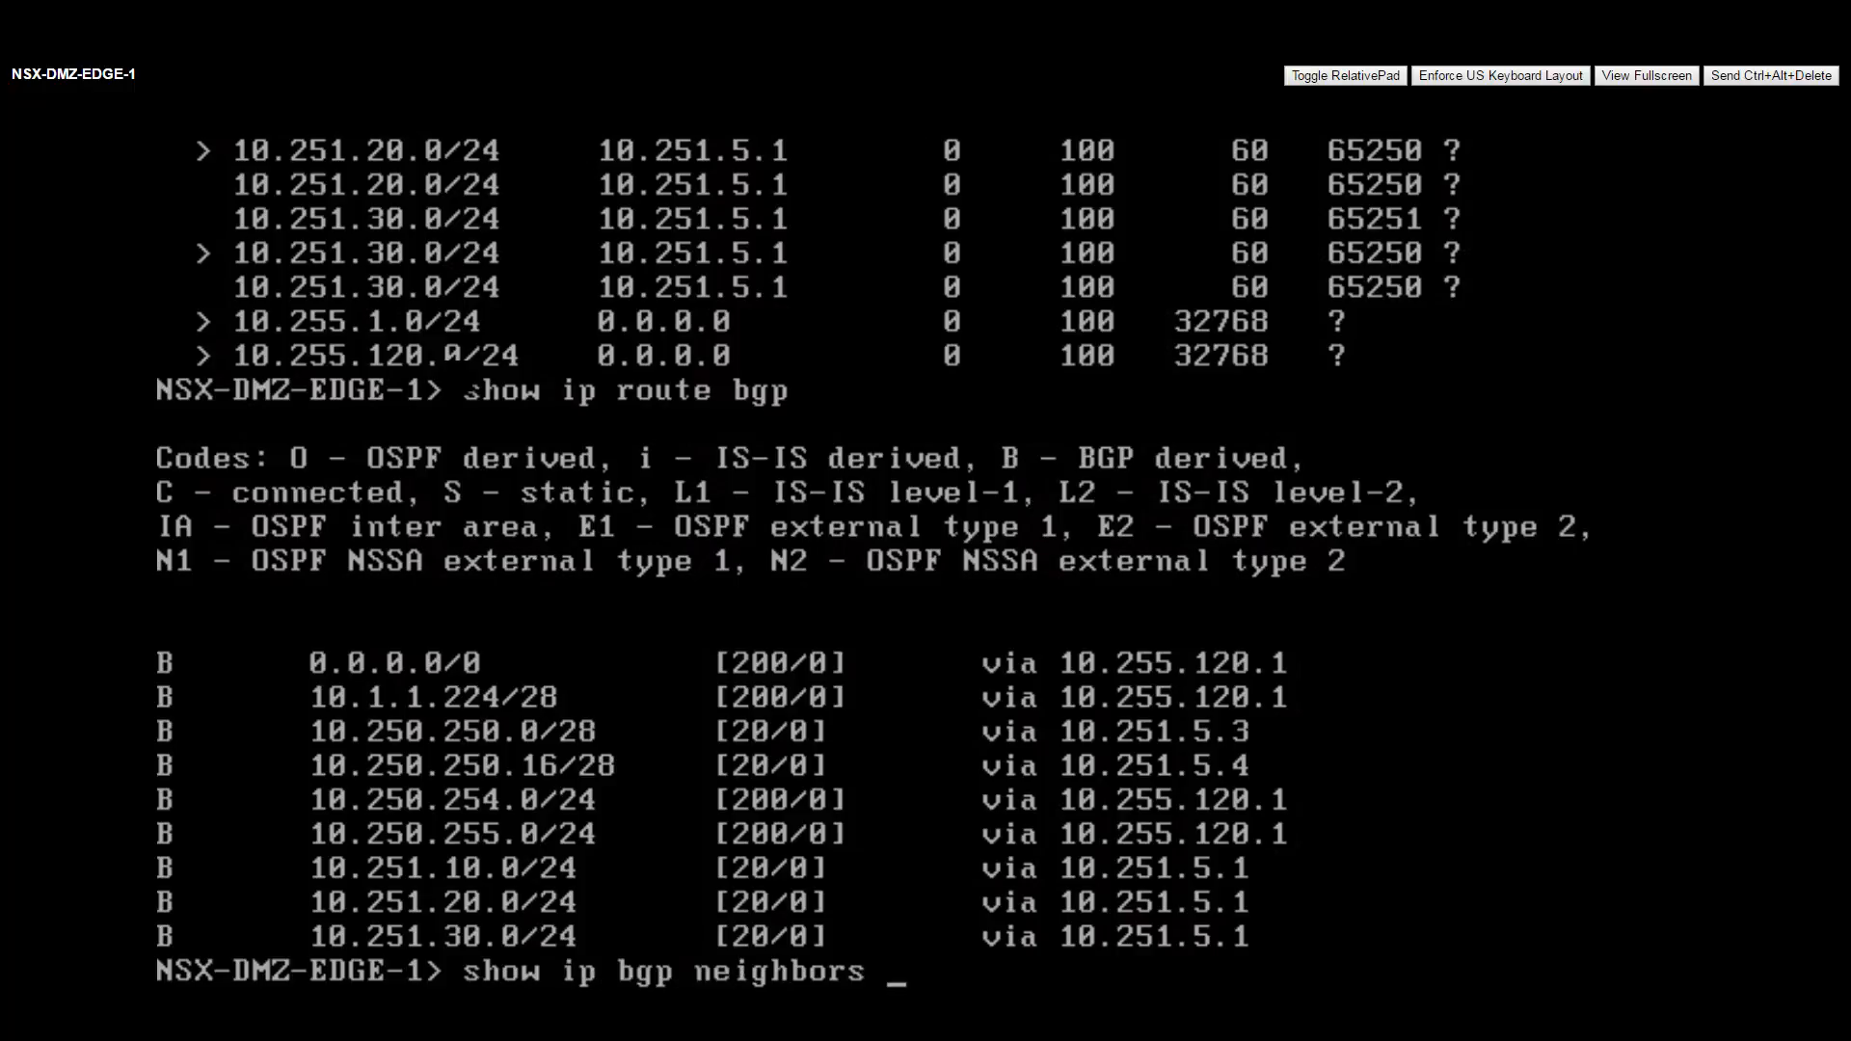
key("Return")
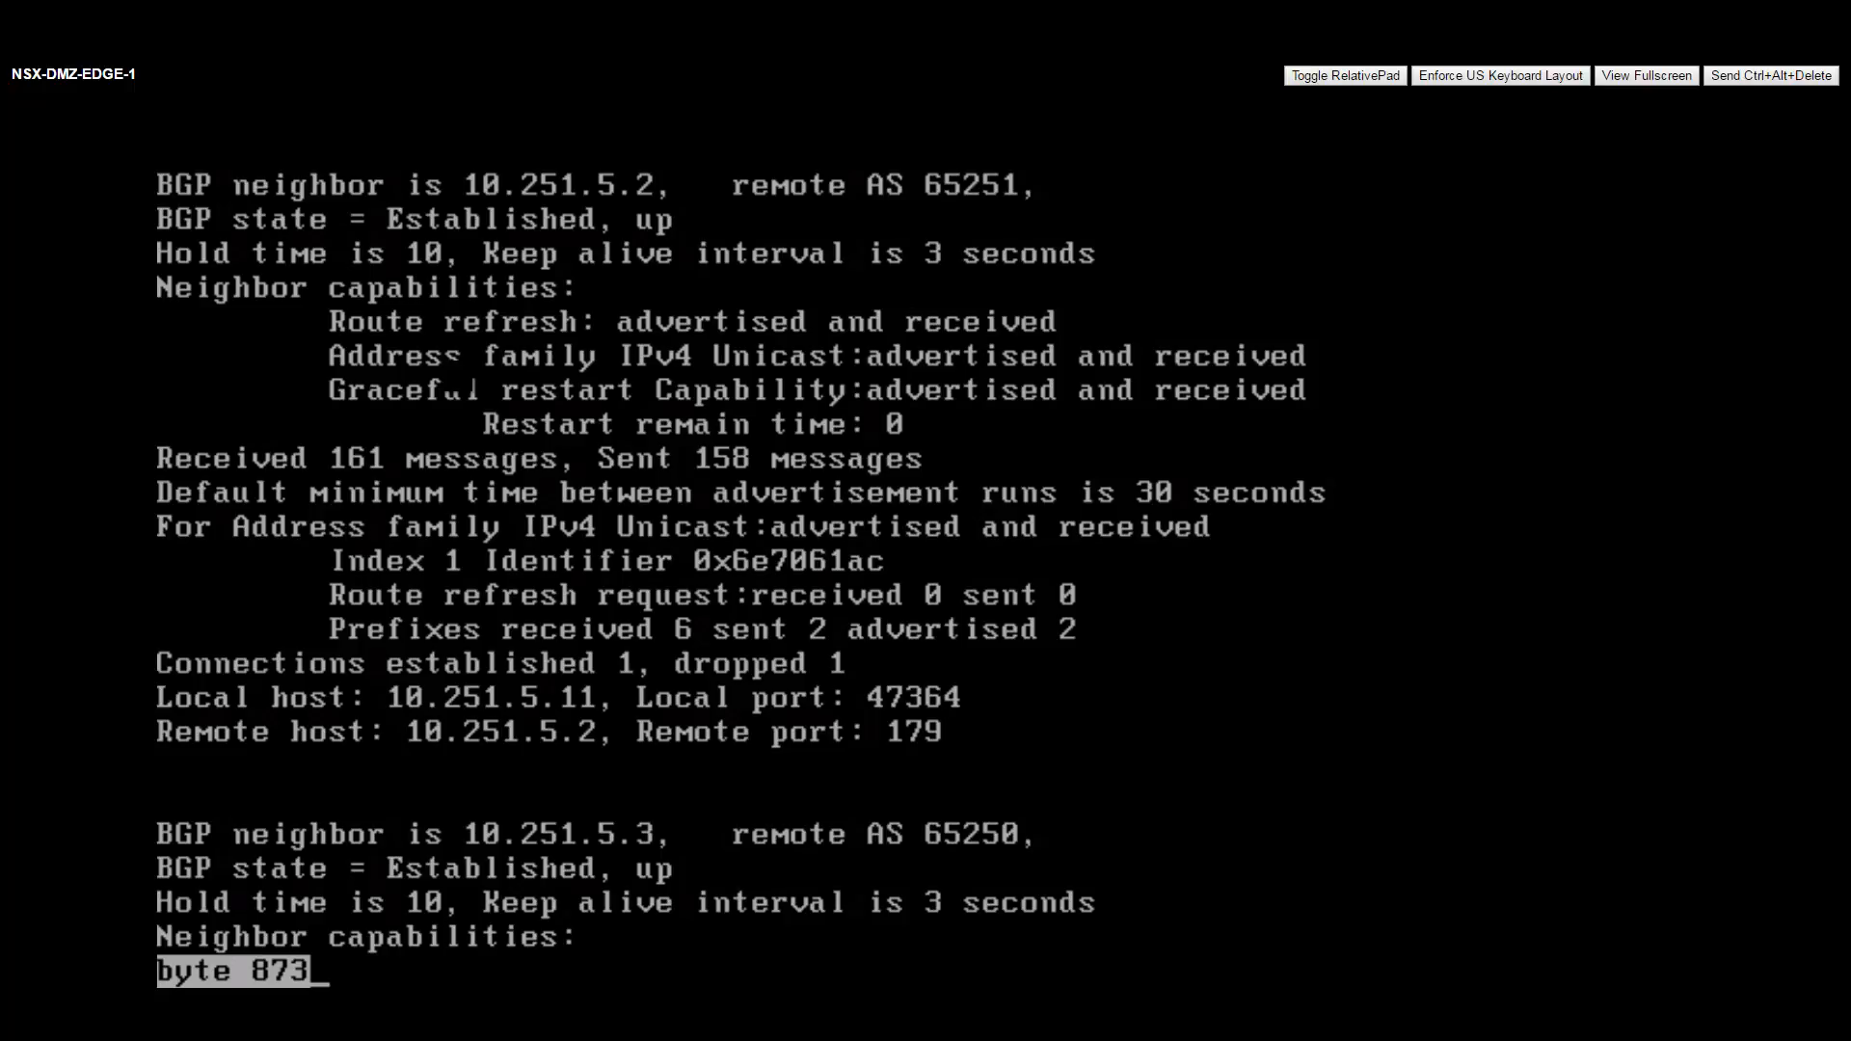
key("space")
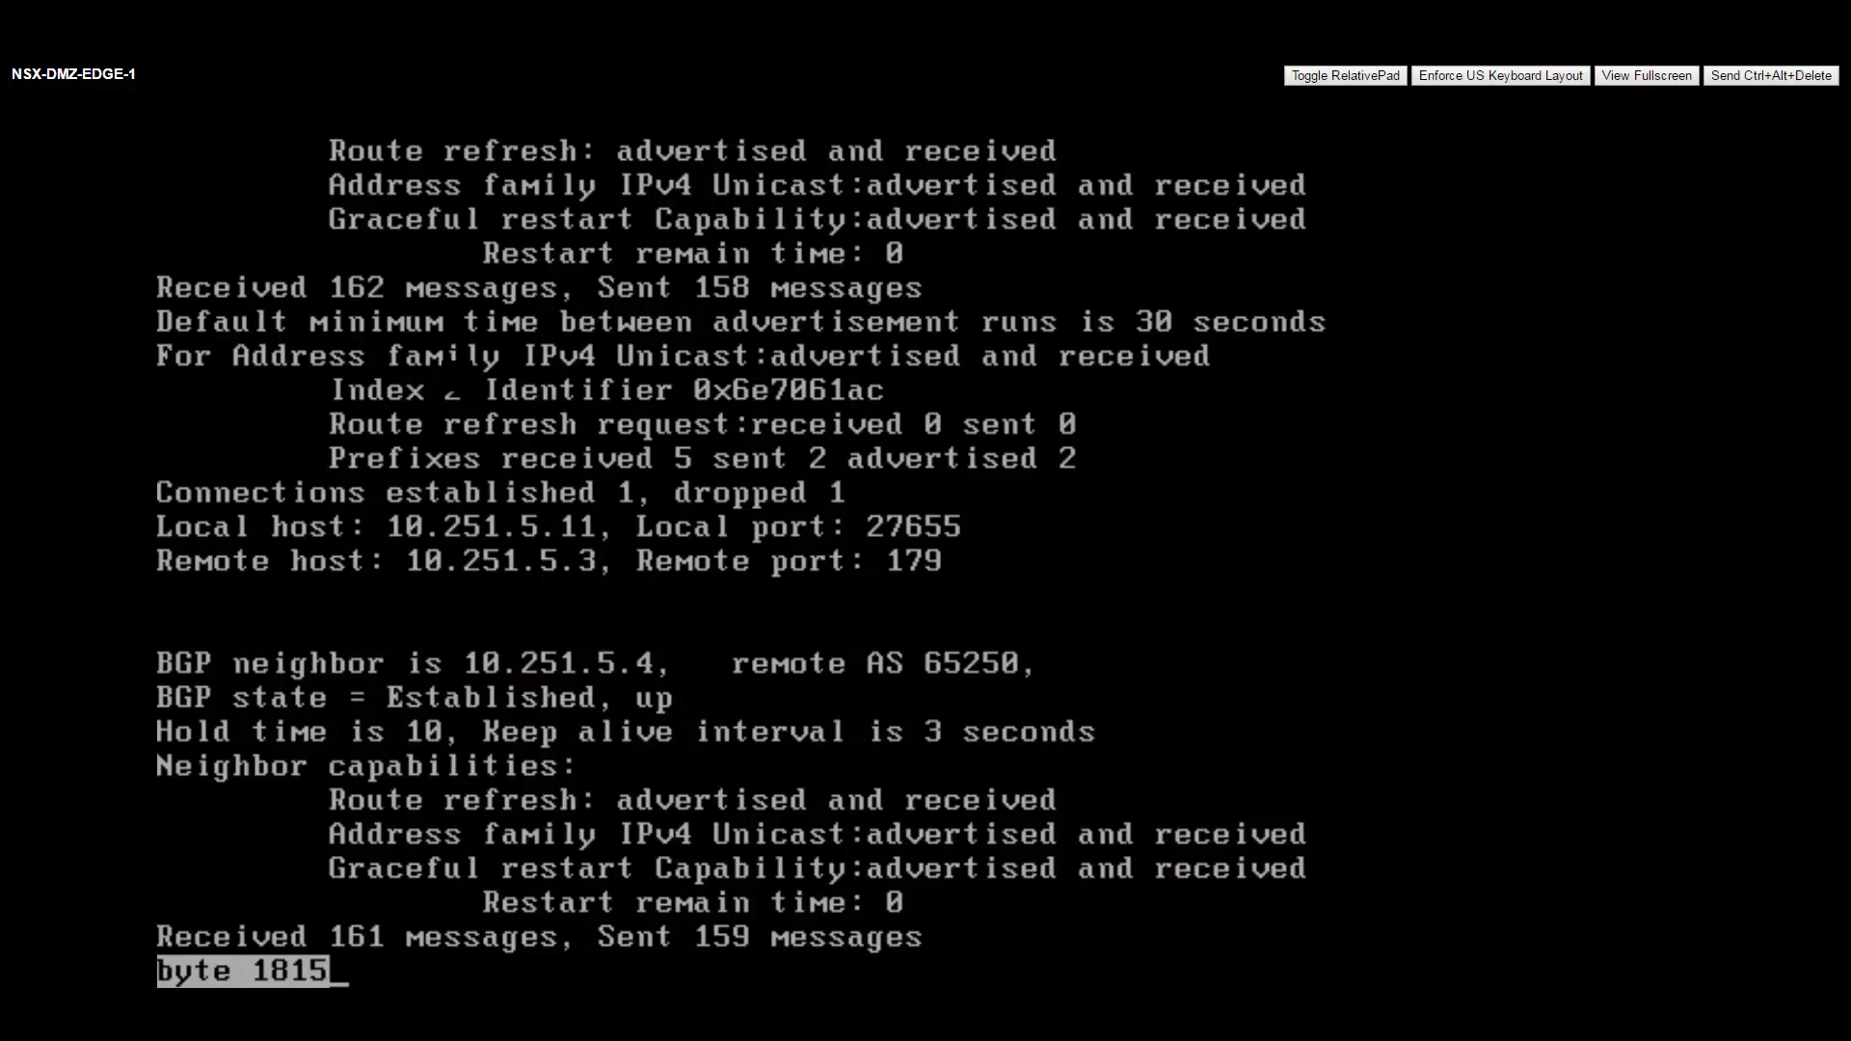
key("space")
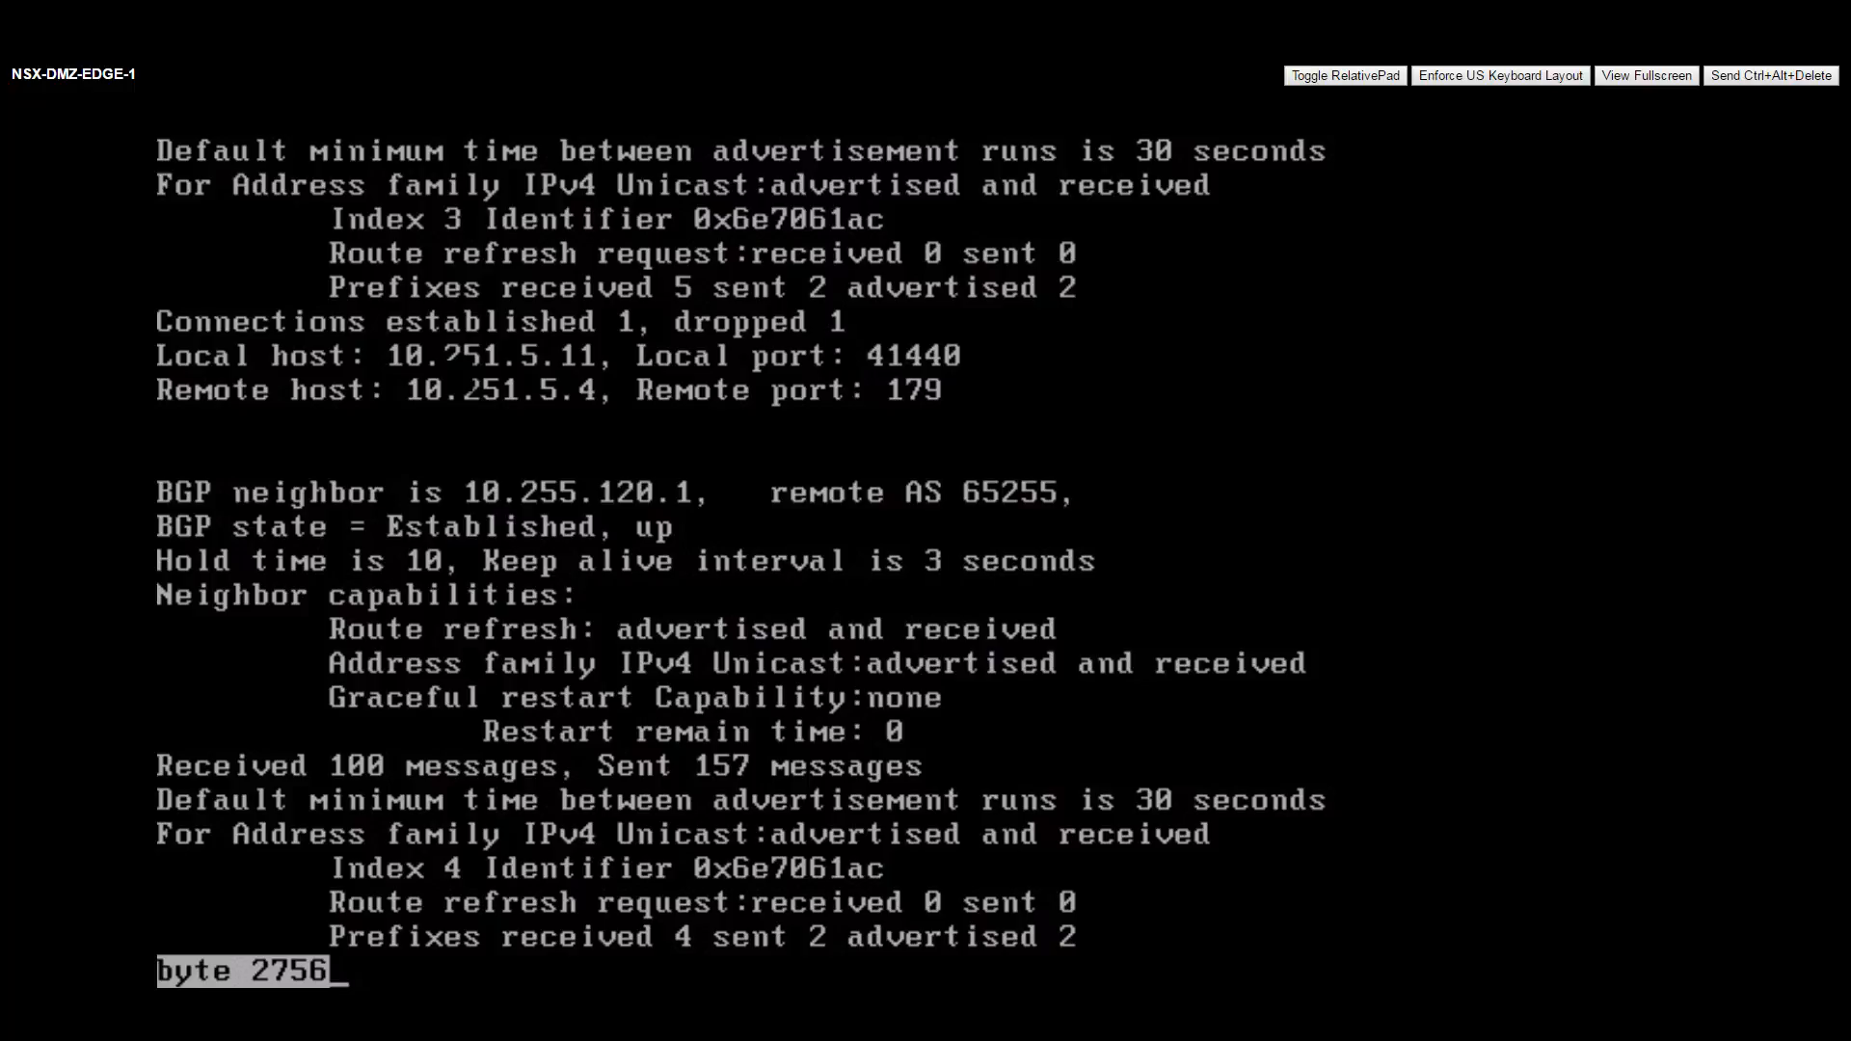
key("space")
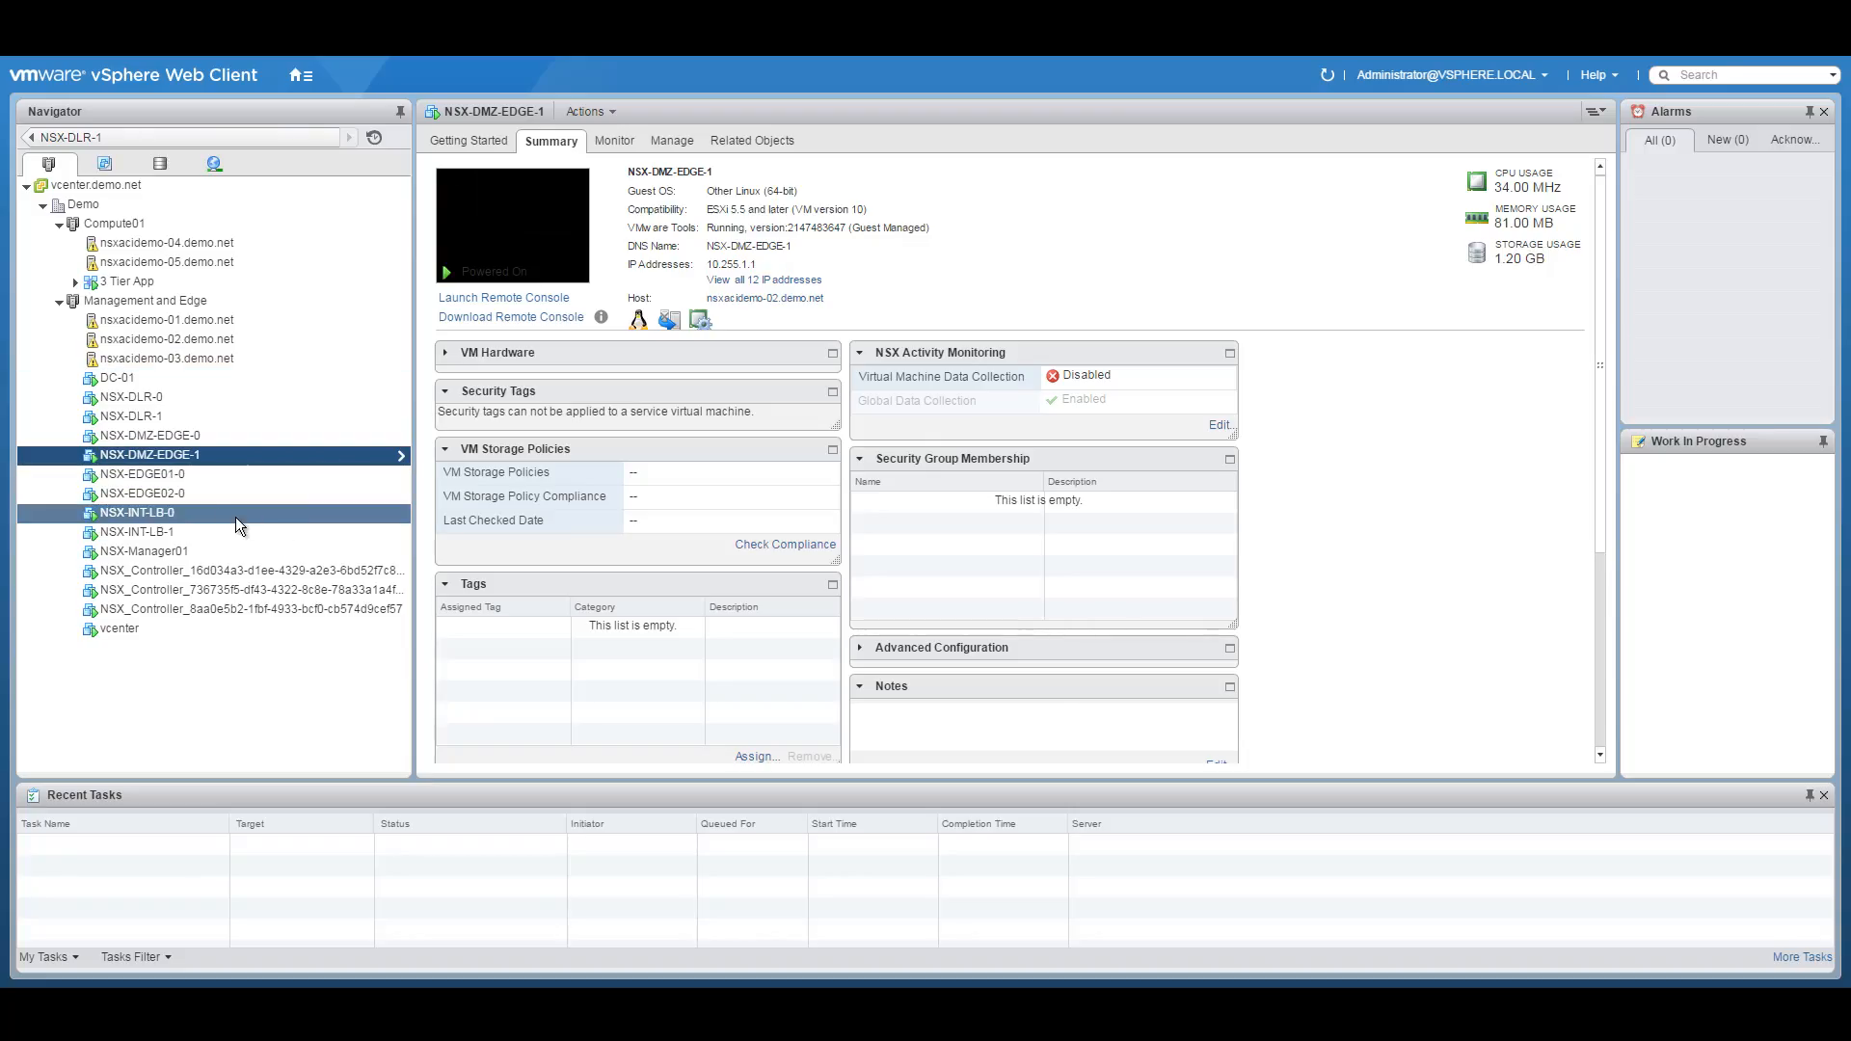
Open NSX-EDGE01-0's web console and log in as admin.
left_click(186, 476)
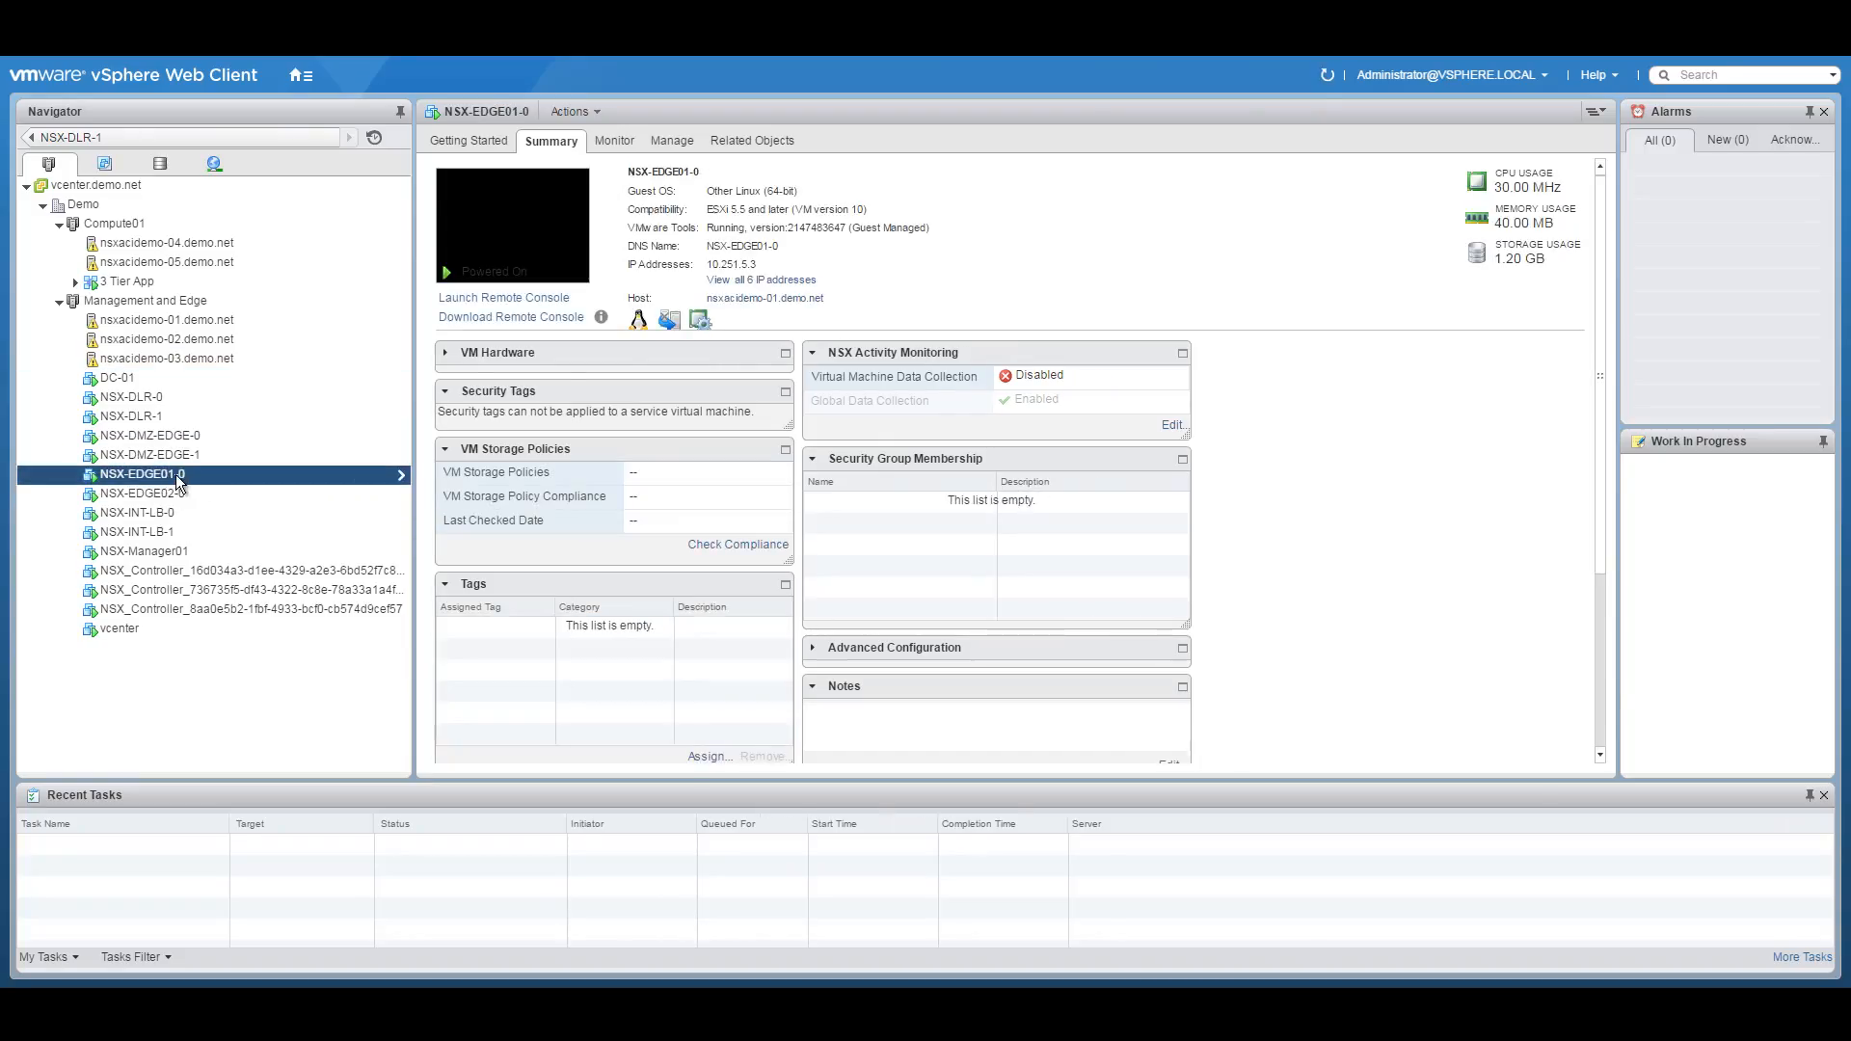
right_click(164, 475)
left_click(137, 475)
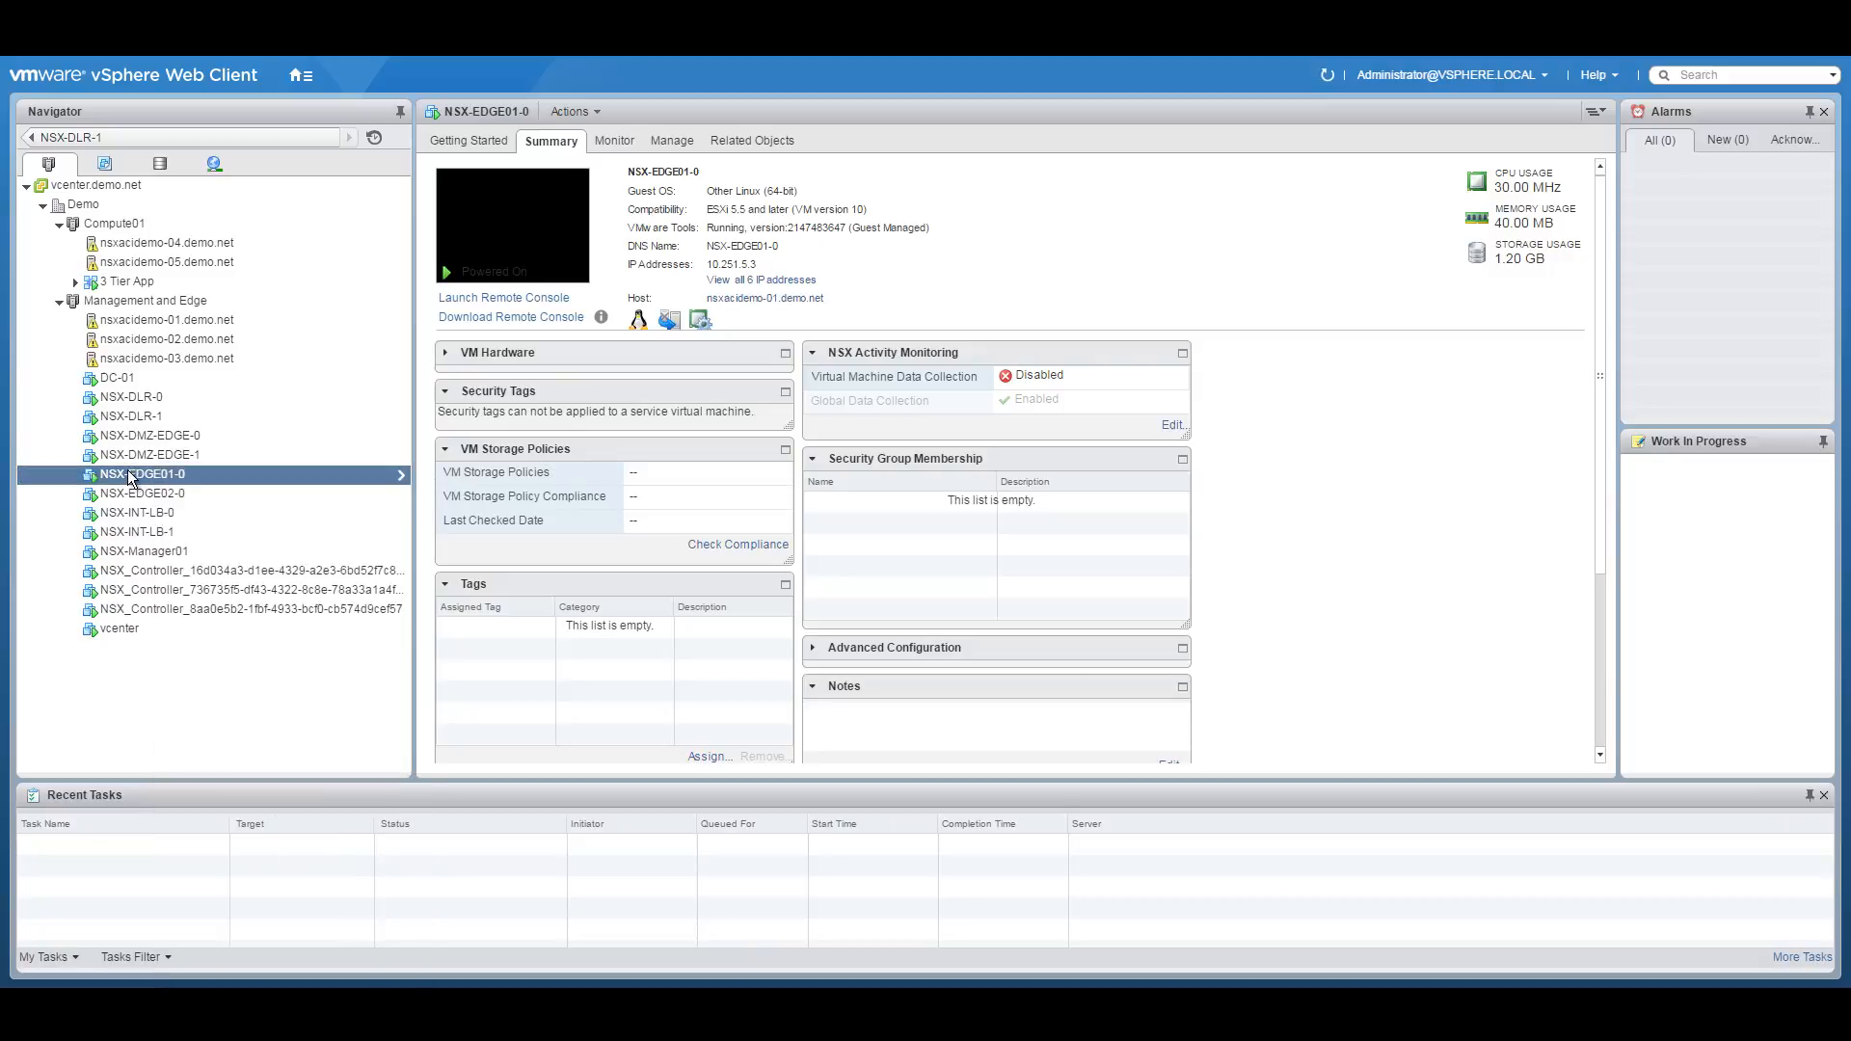
left_click(511, 237)
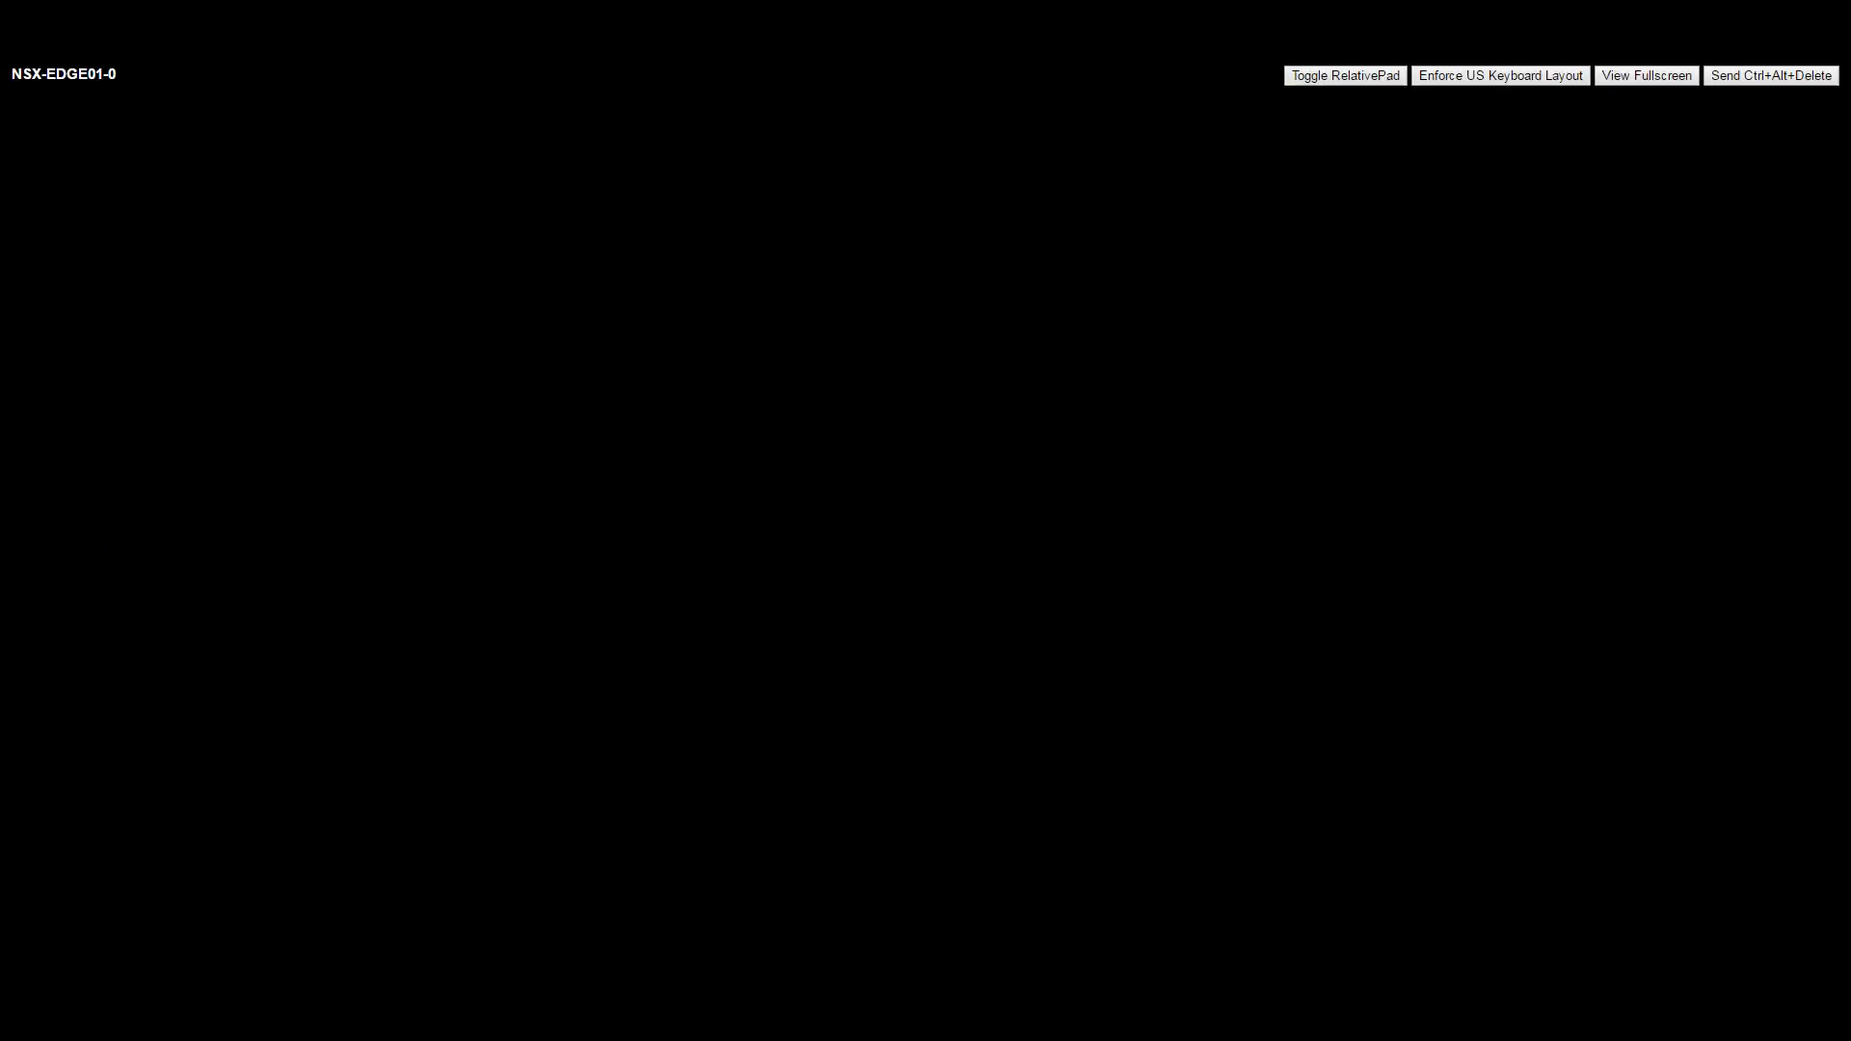
type("admin")
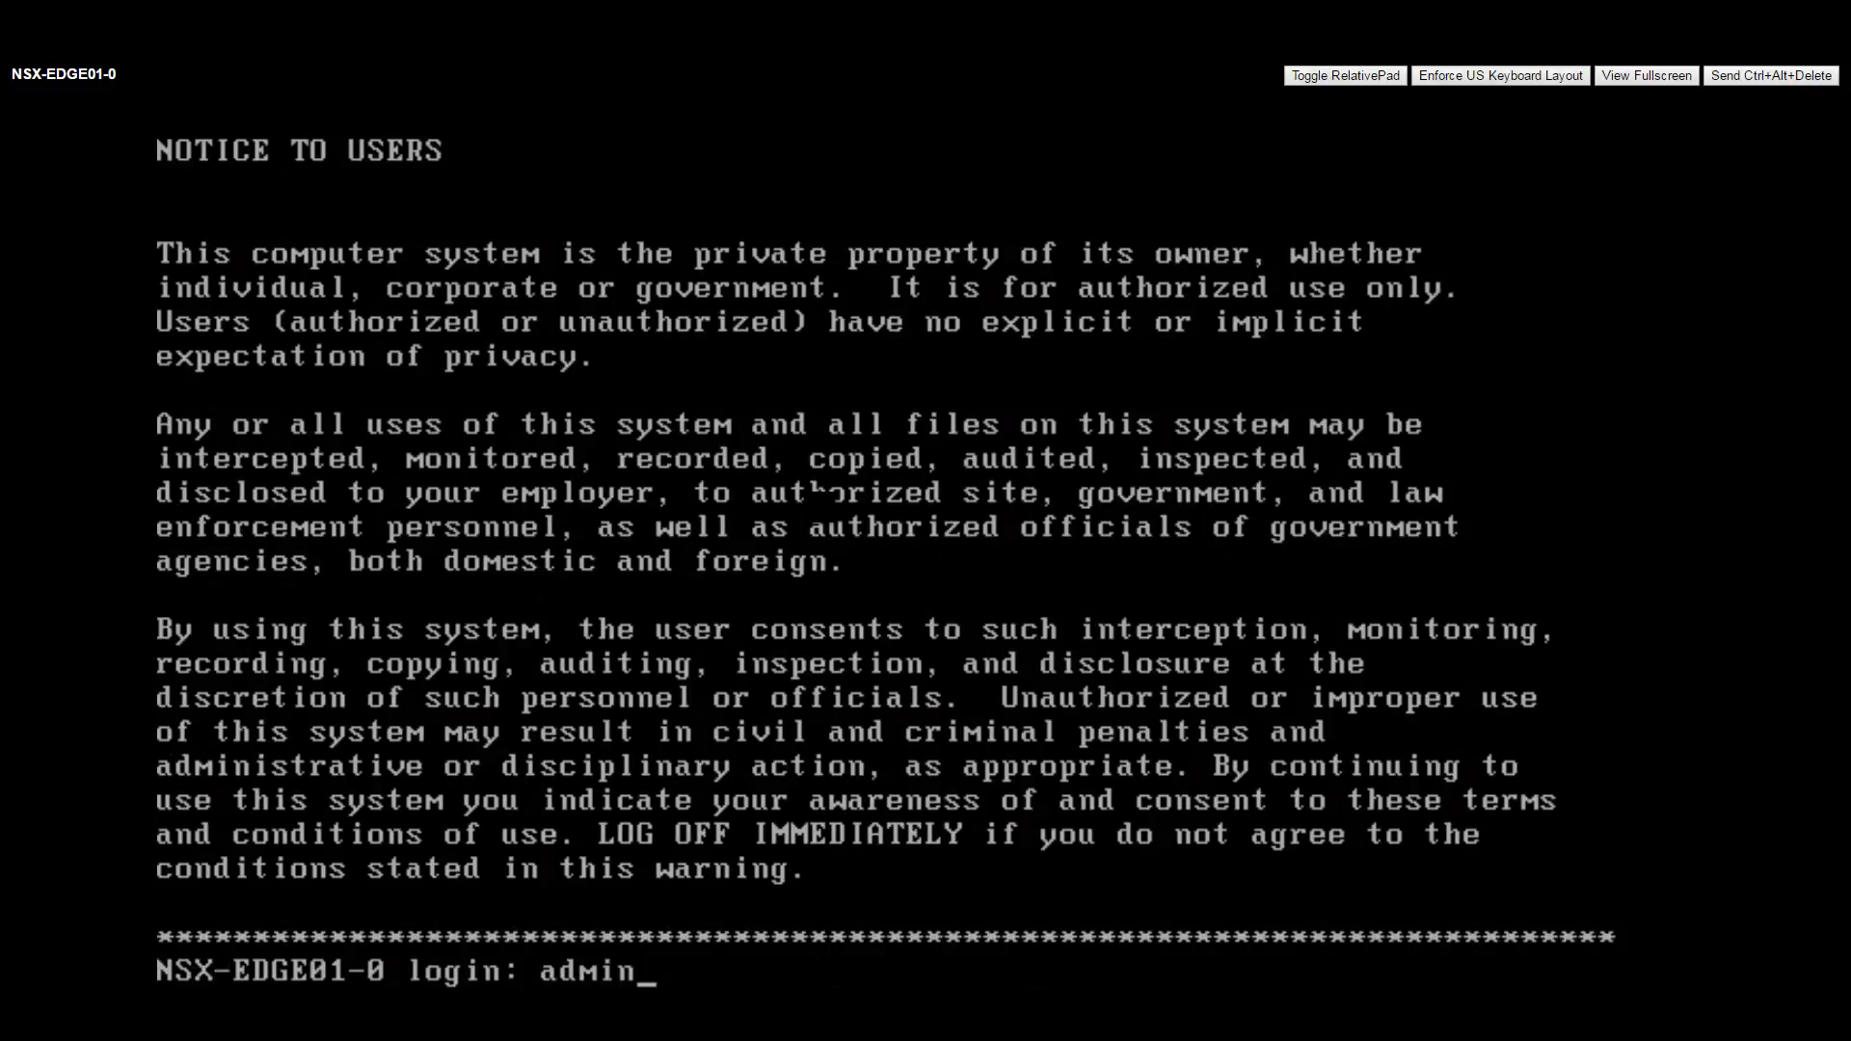
key("Return")
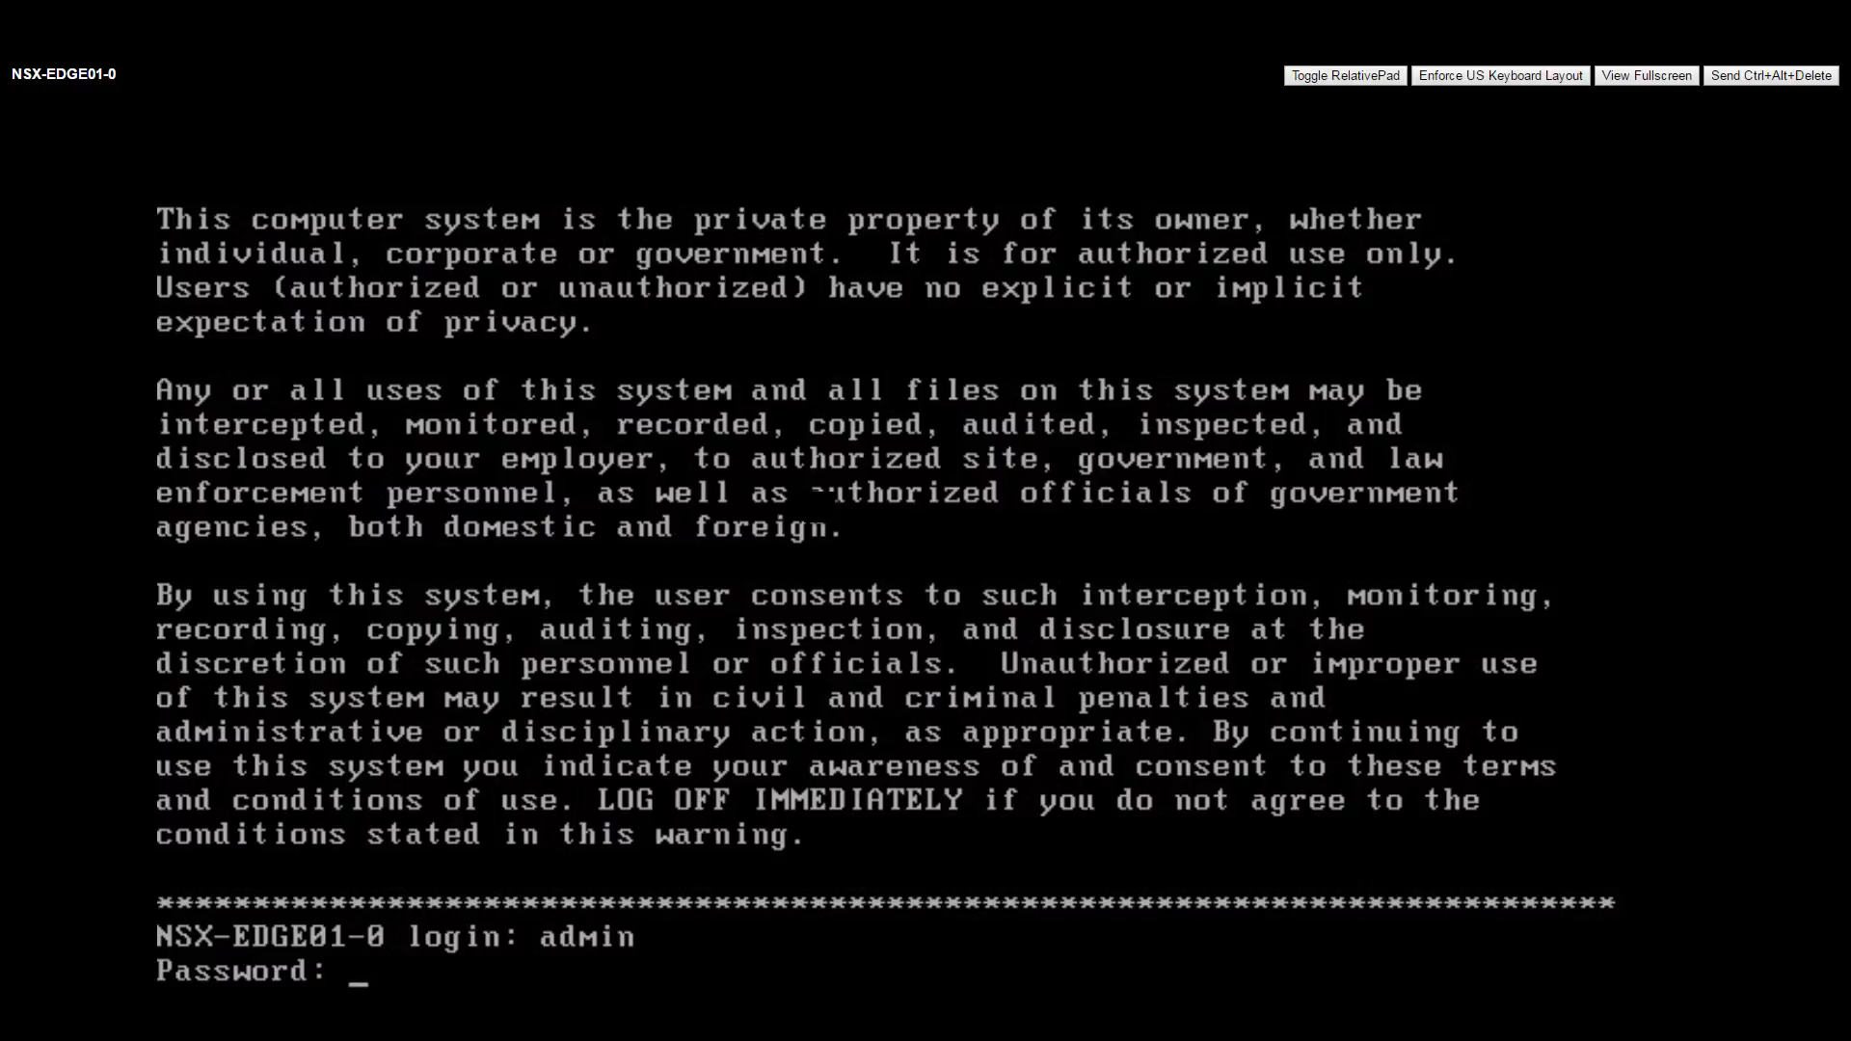
key("Return")
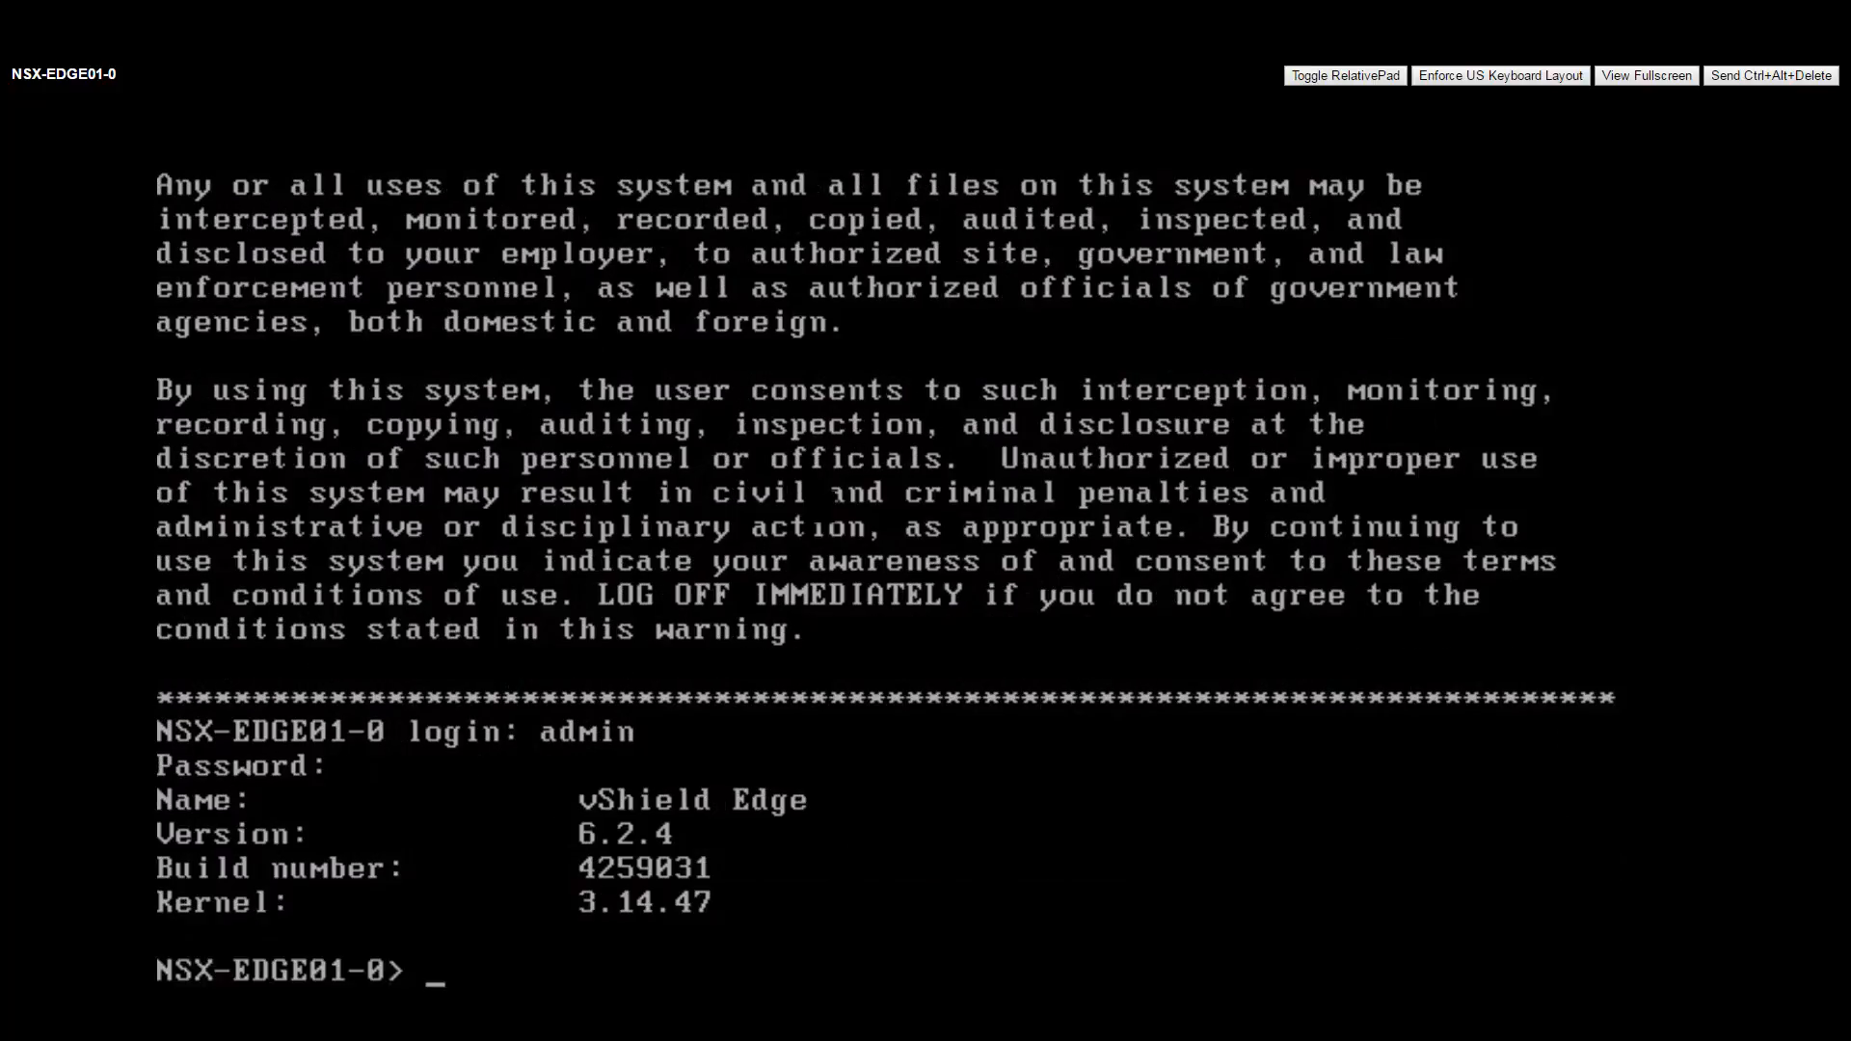
Run show ip bgp and show ip bgp neighbors, showing 10.251.5.11 (AS 65255) Established.
type("show ip bgp")
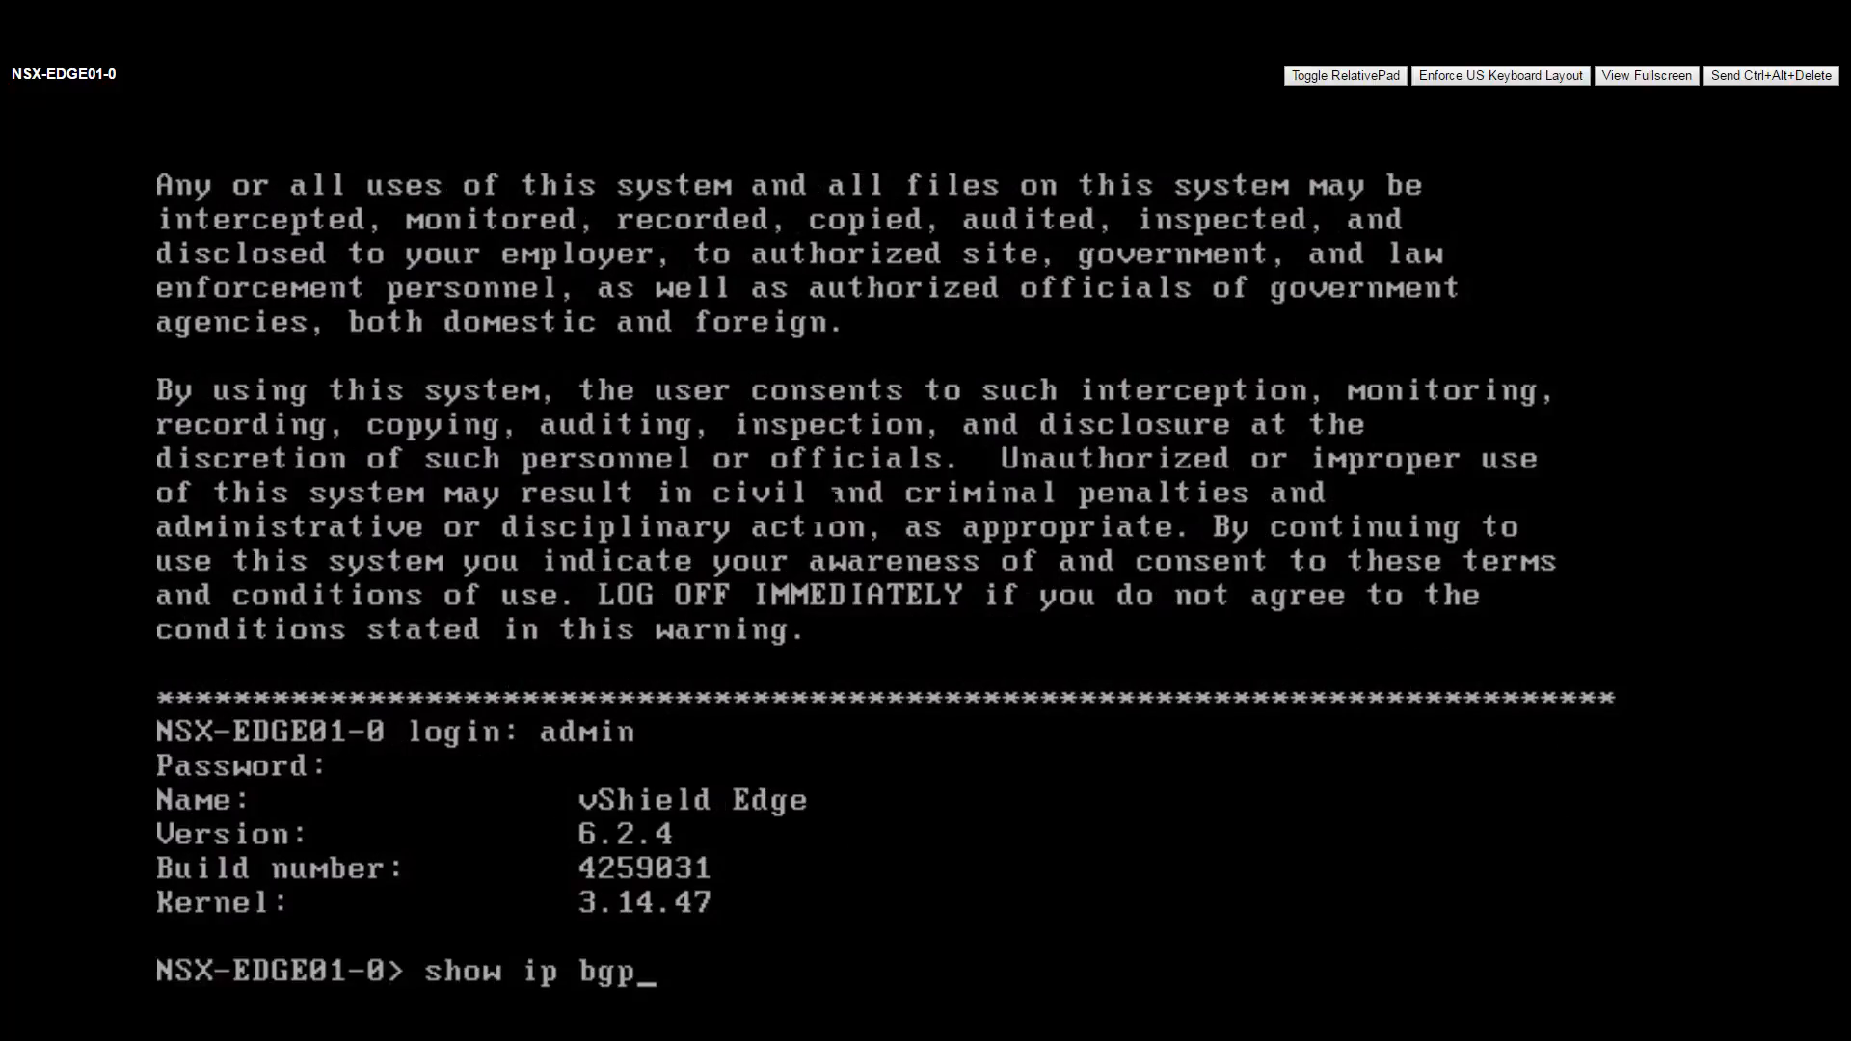
key("Return")
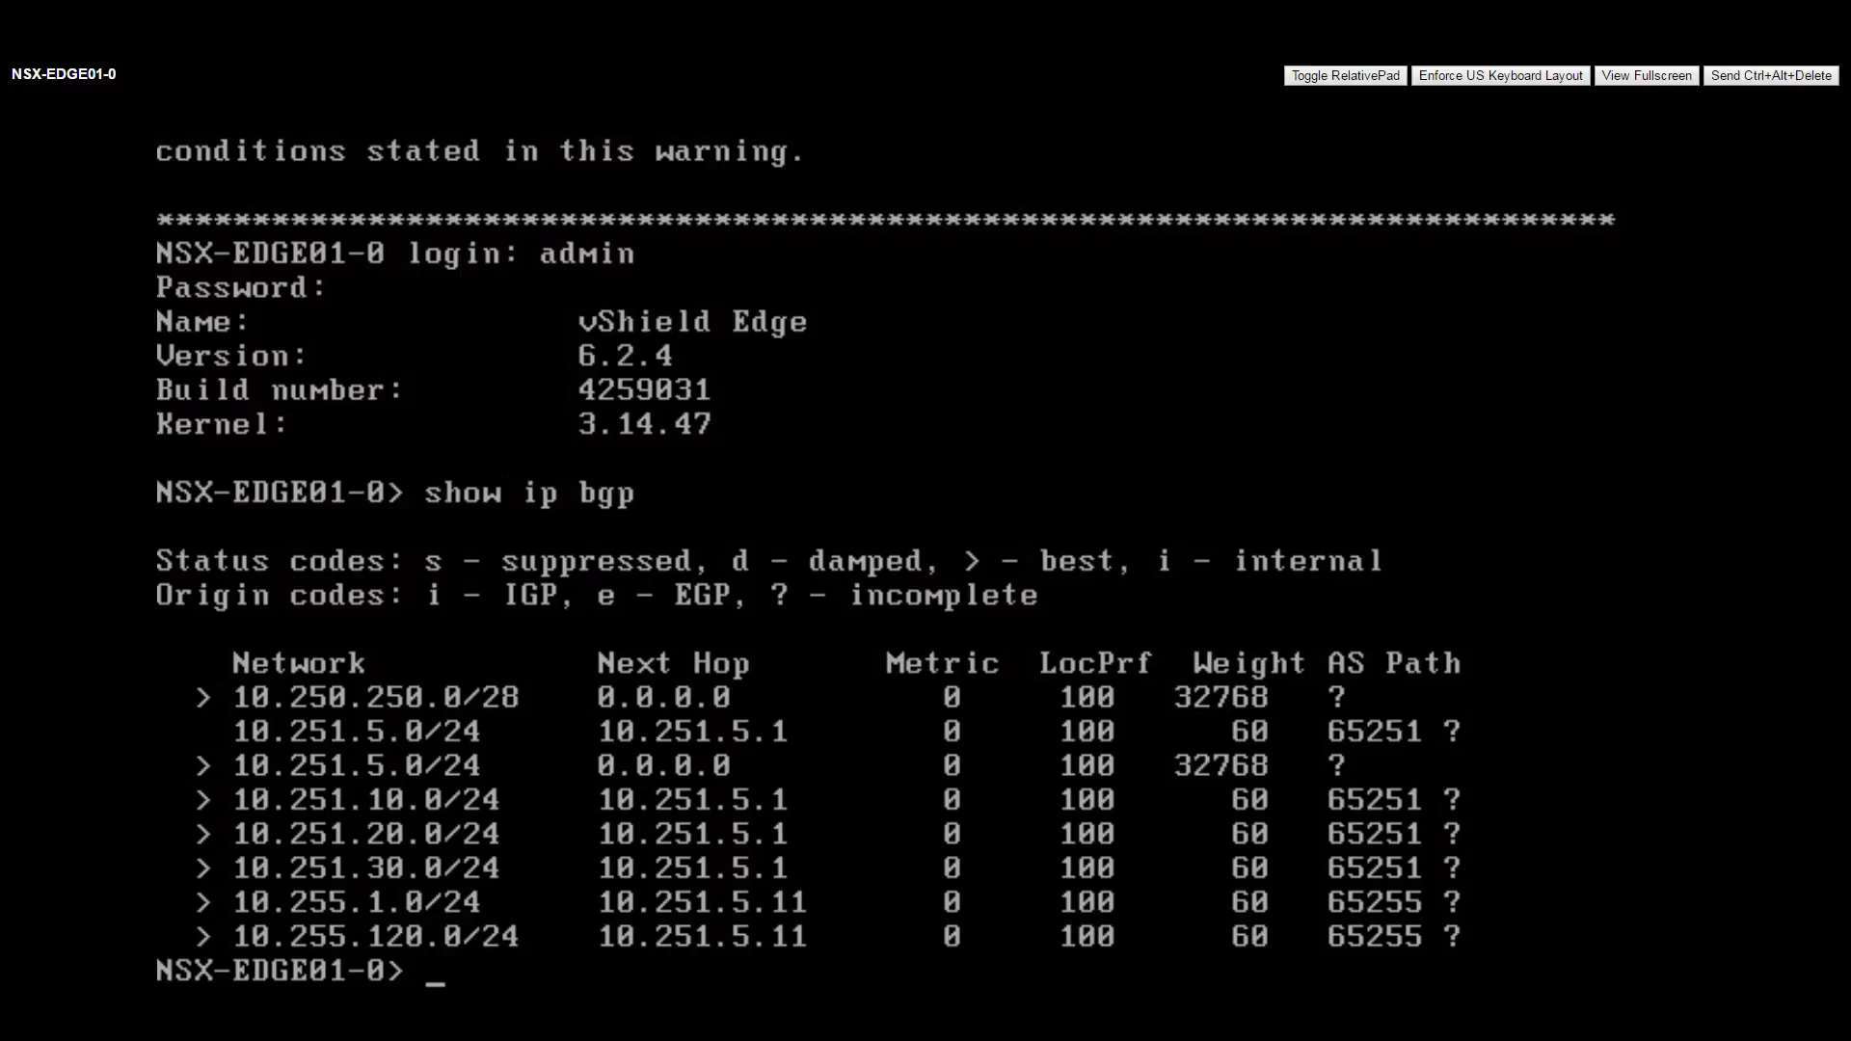
type("show ip bgp nei")
key("Return")
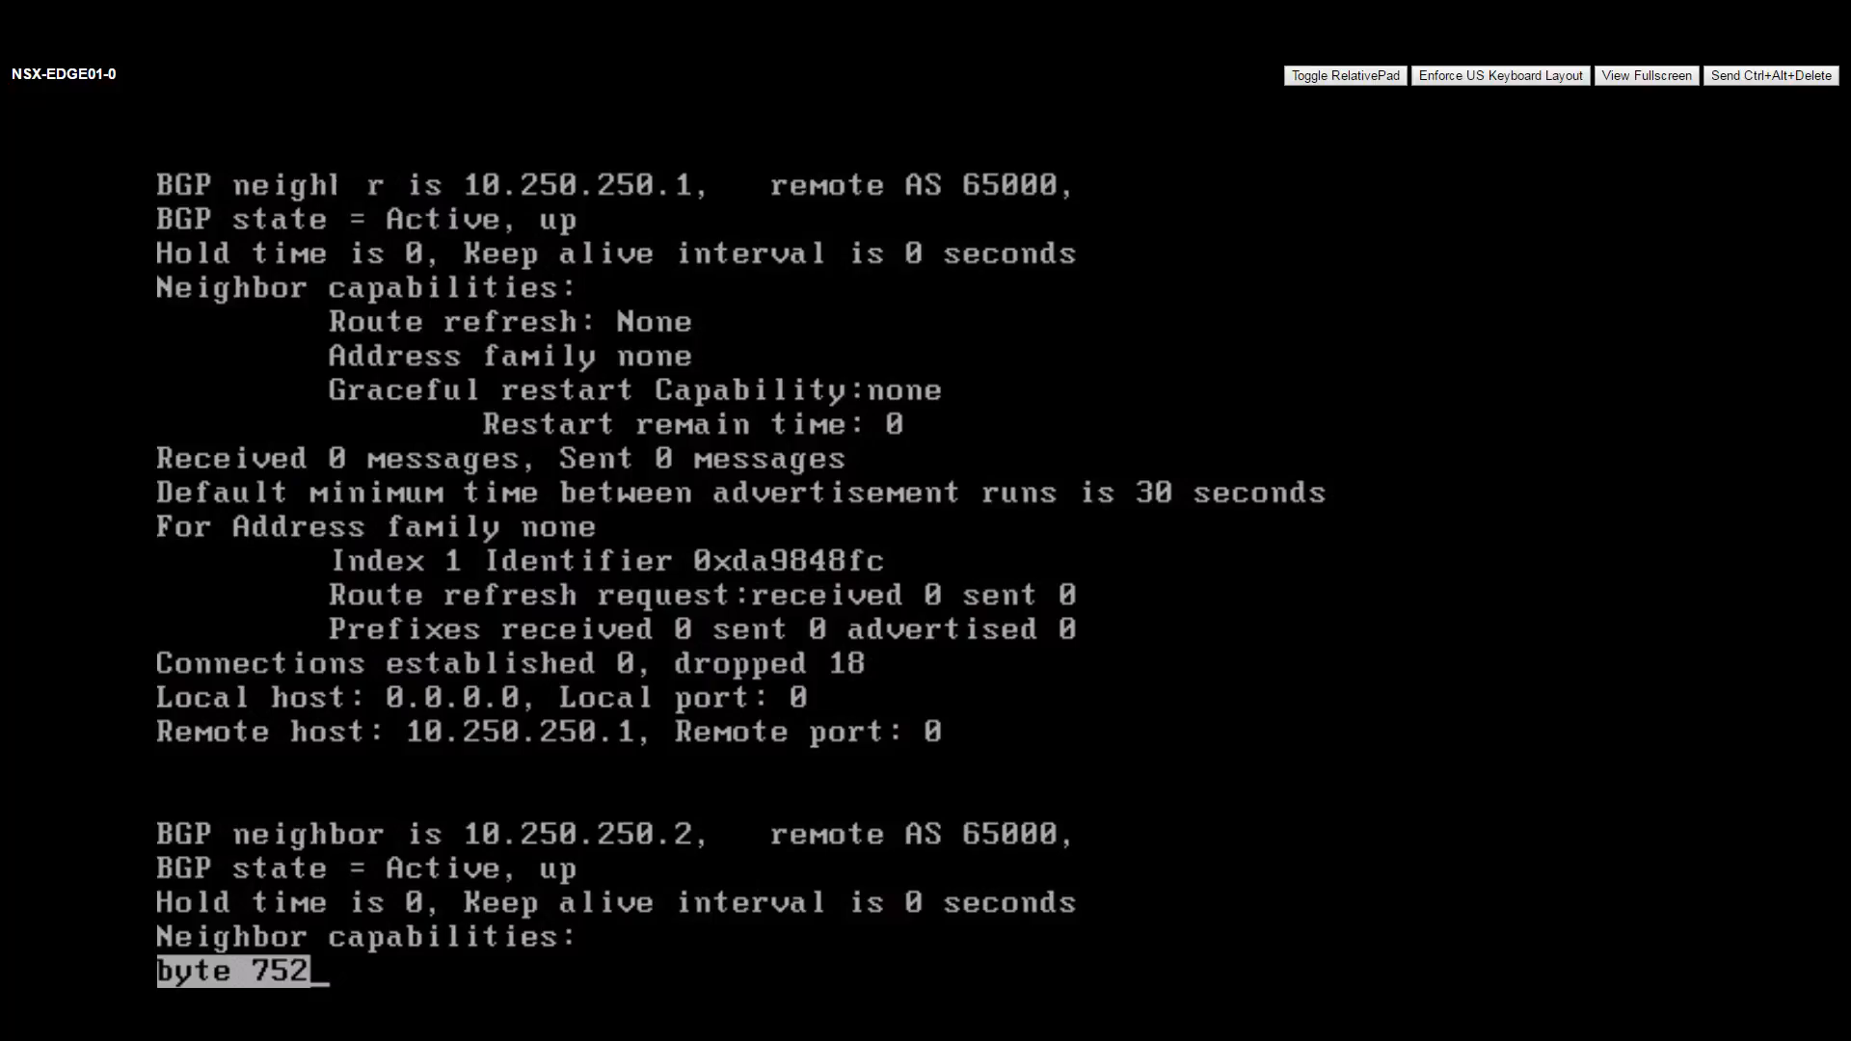
key("space")
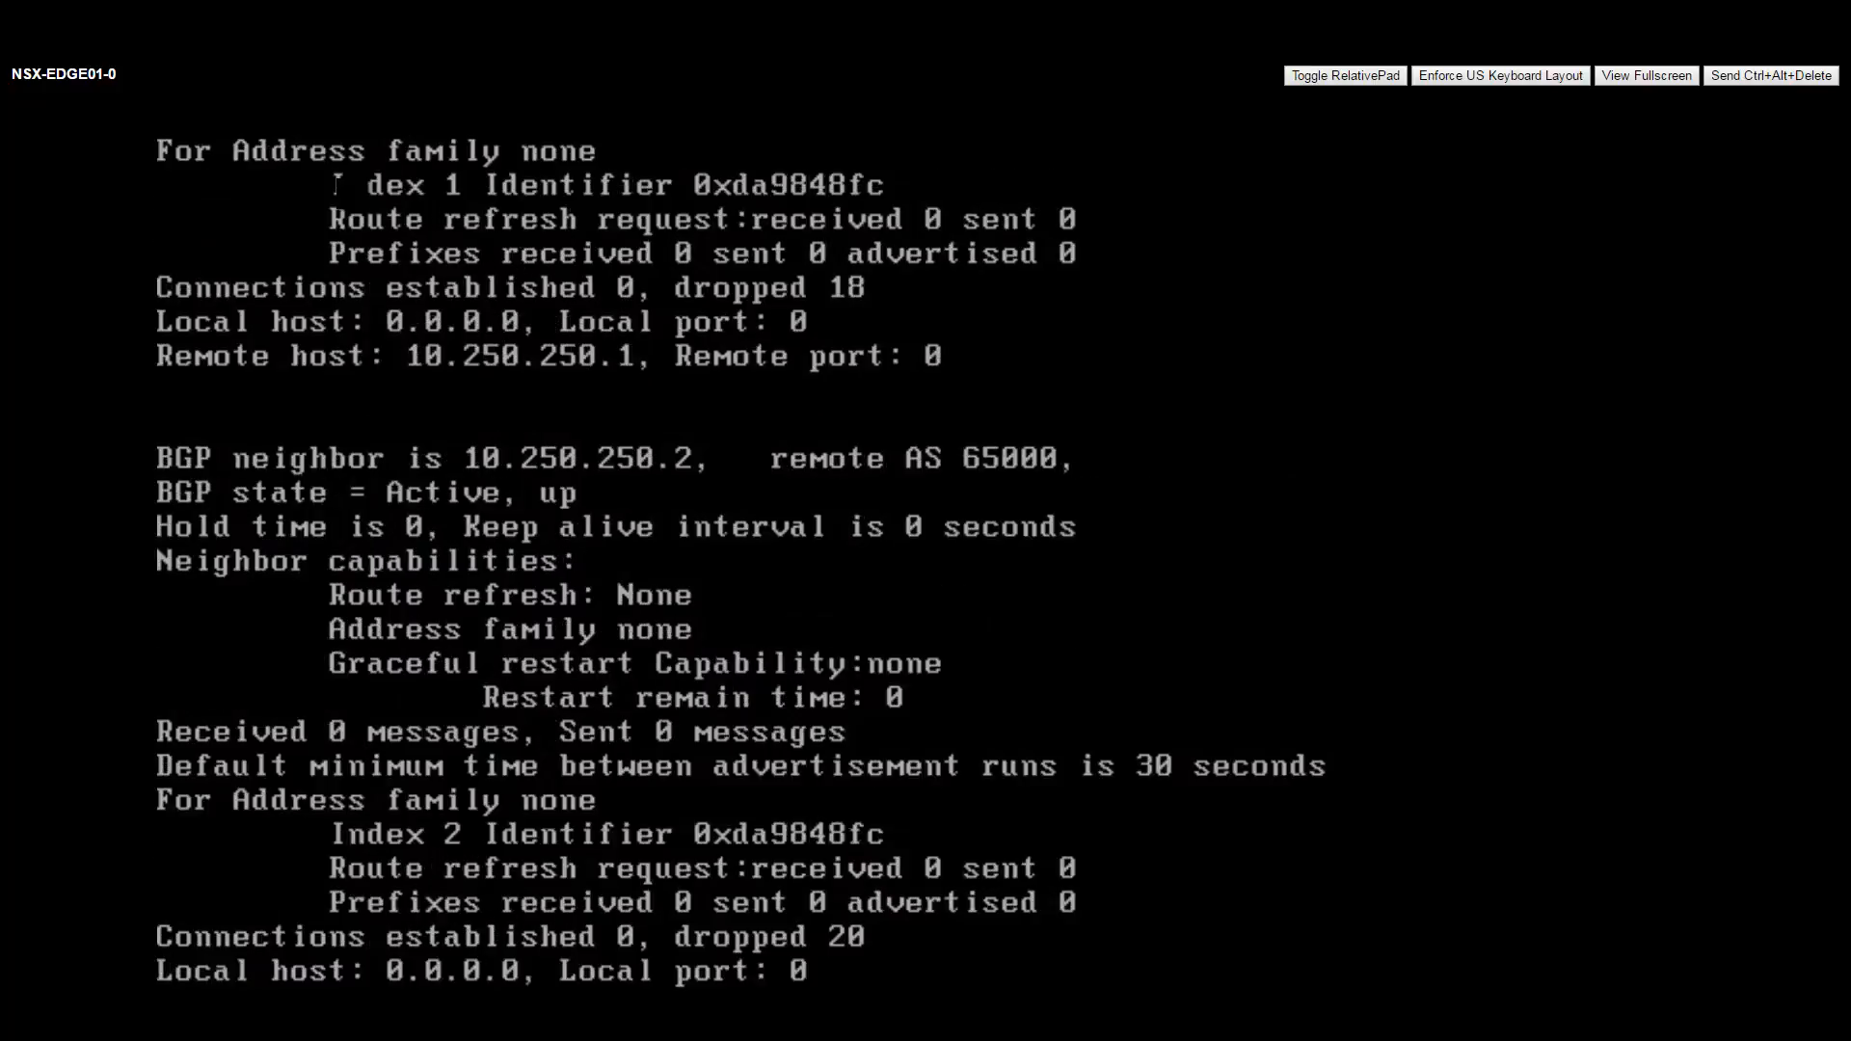
key("space")
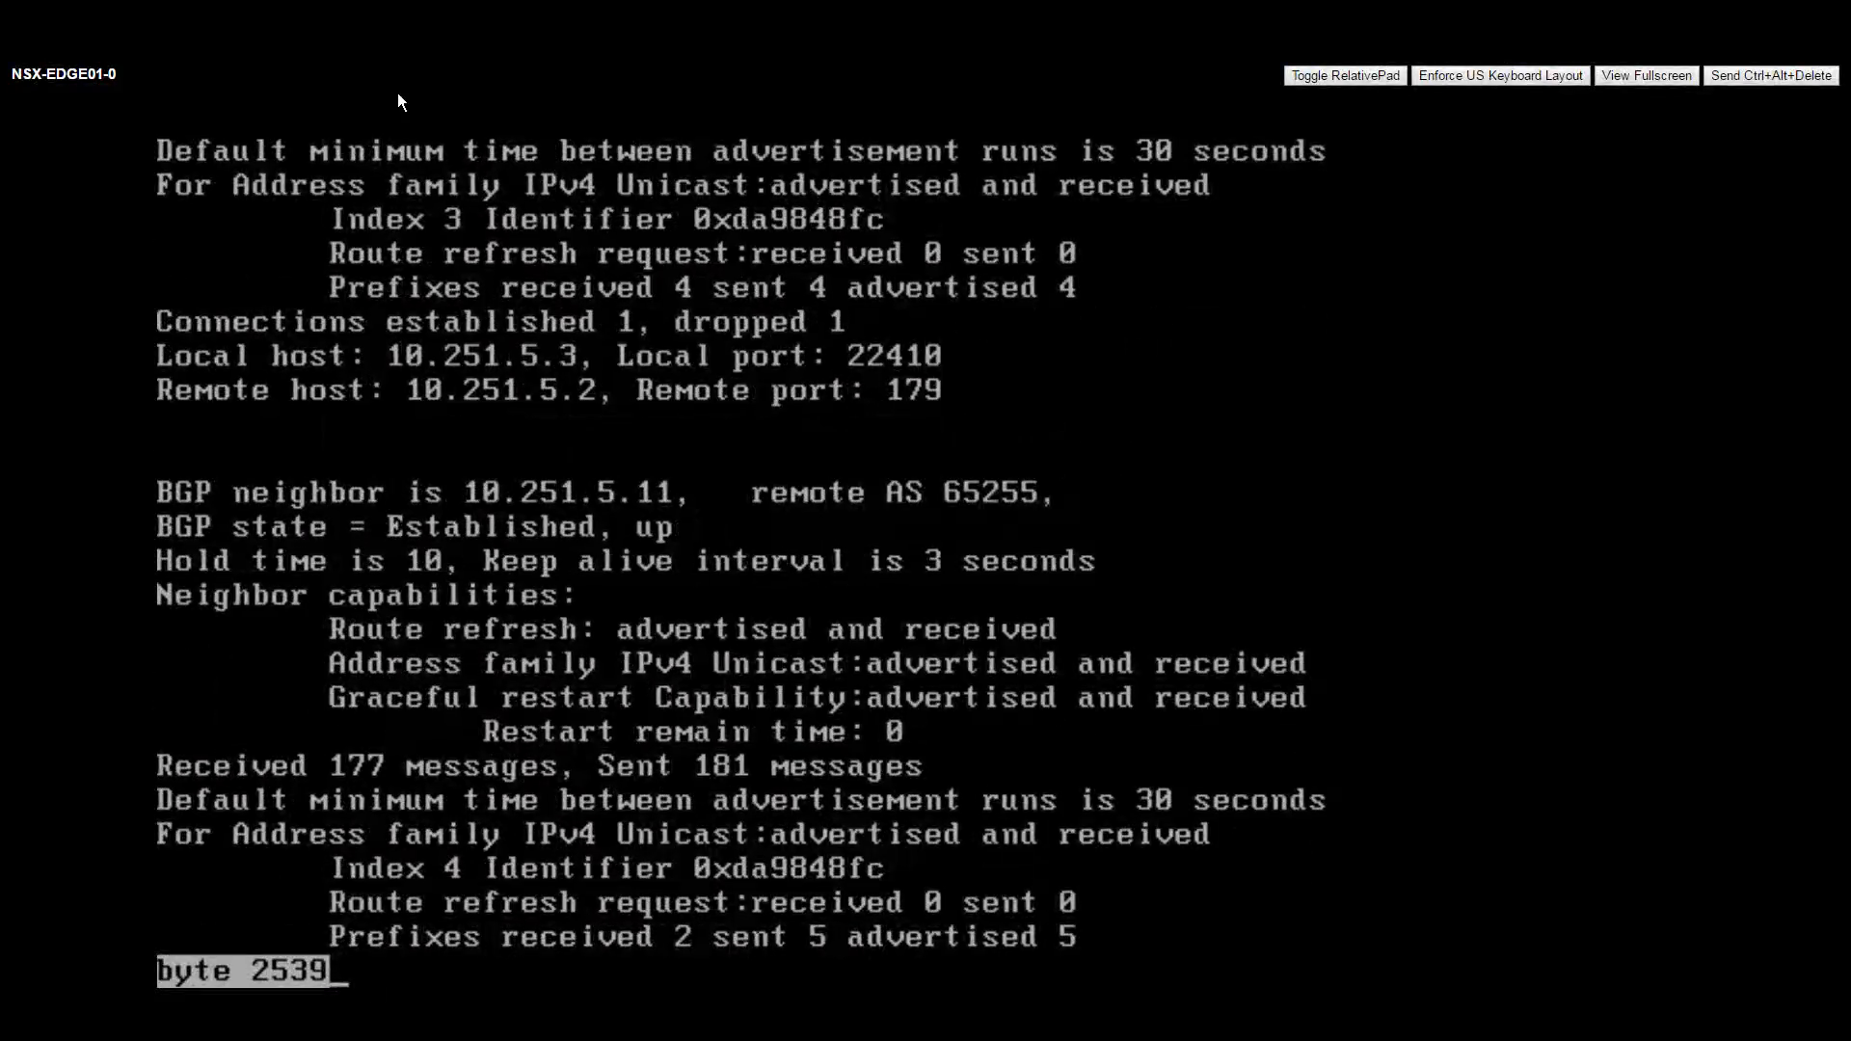
key("space")
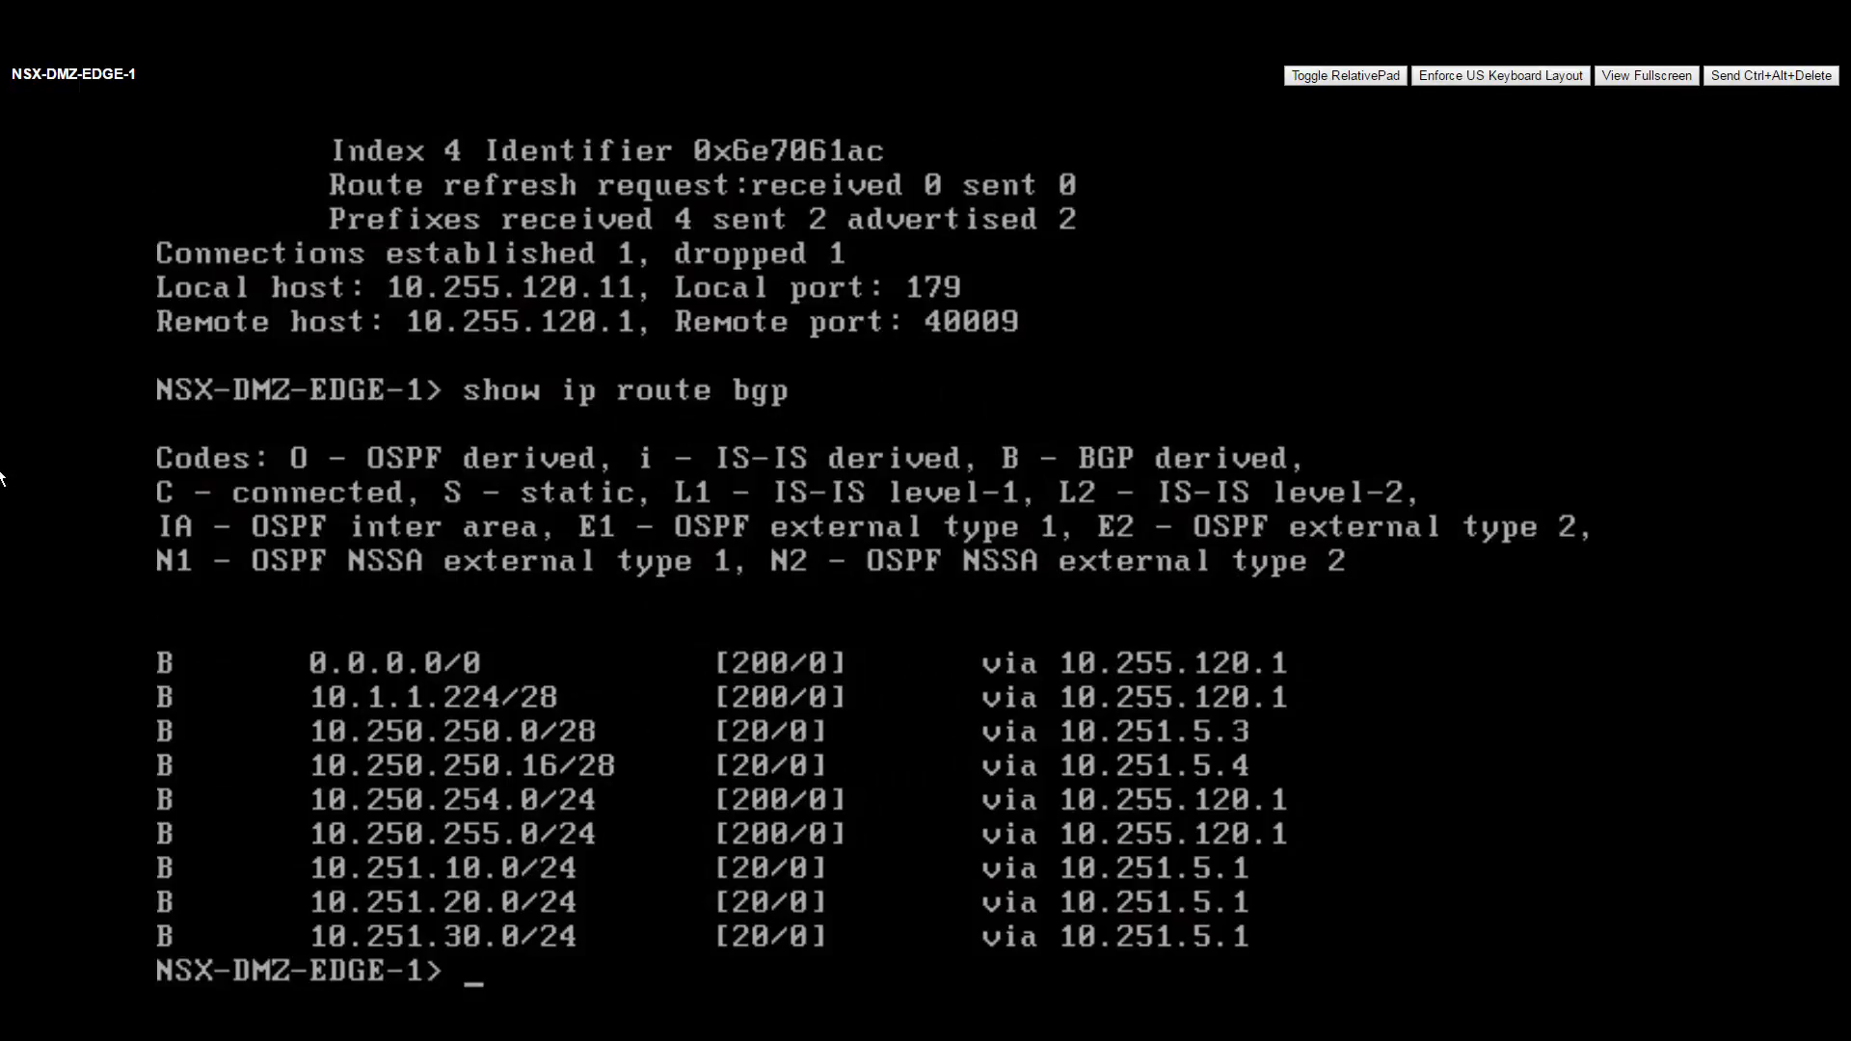
Rerun show ip bgp neighbors, showing 10.251.5.2 (AS 65251) and 10.251.5.3 (AS 65250) Established.
key("Return")
key("Return")
key("Return")
key("Return")
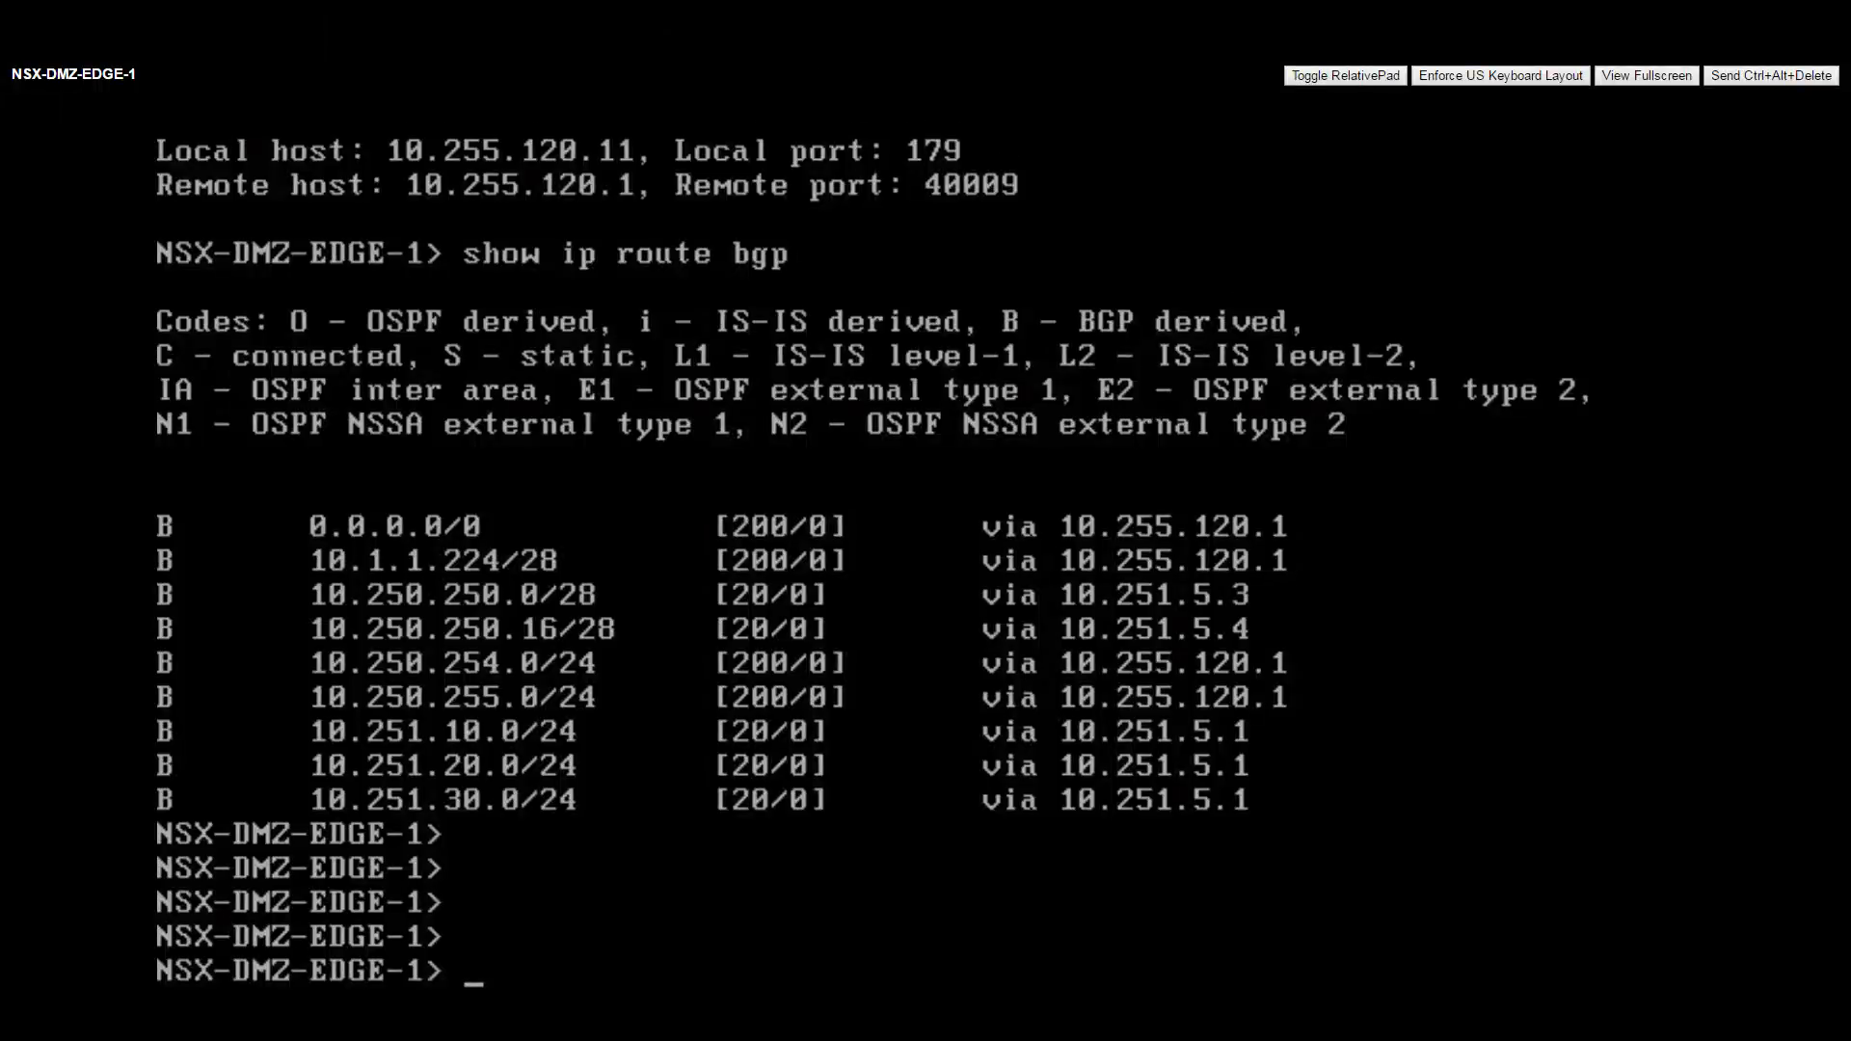
key("Return")
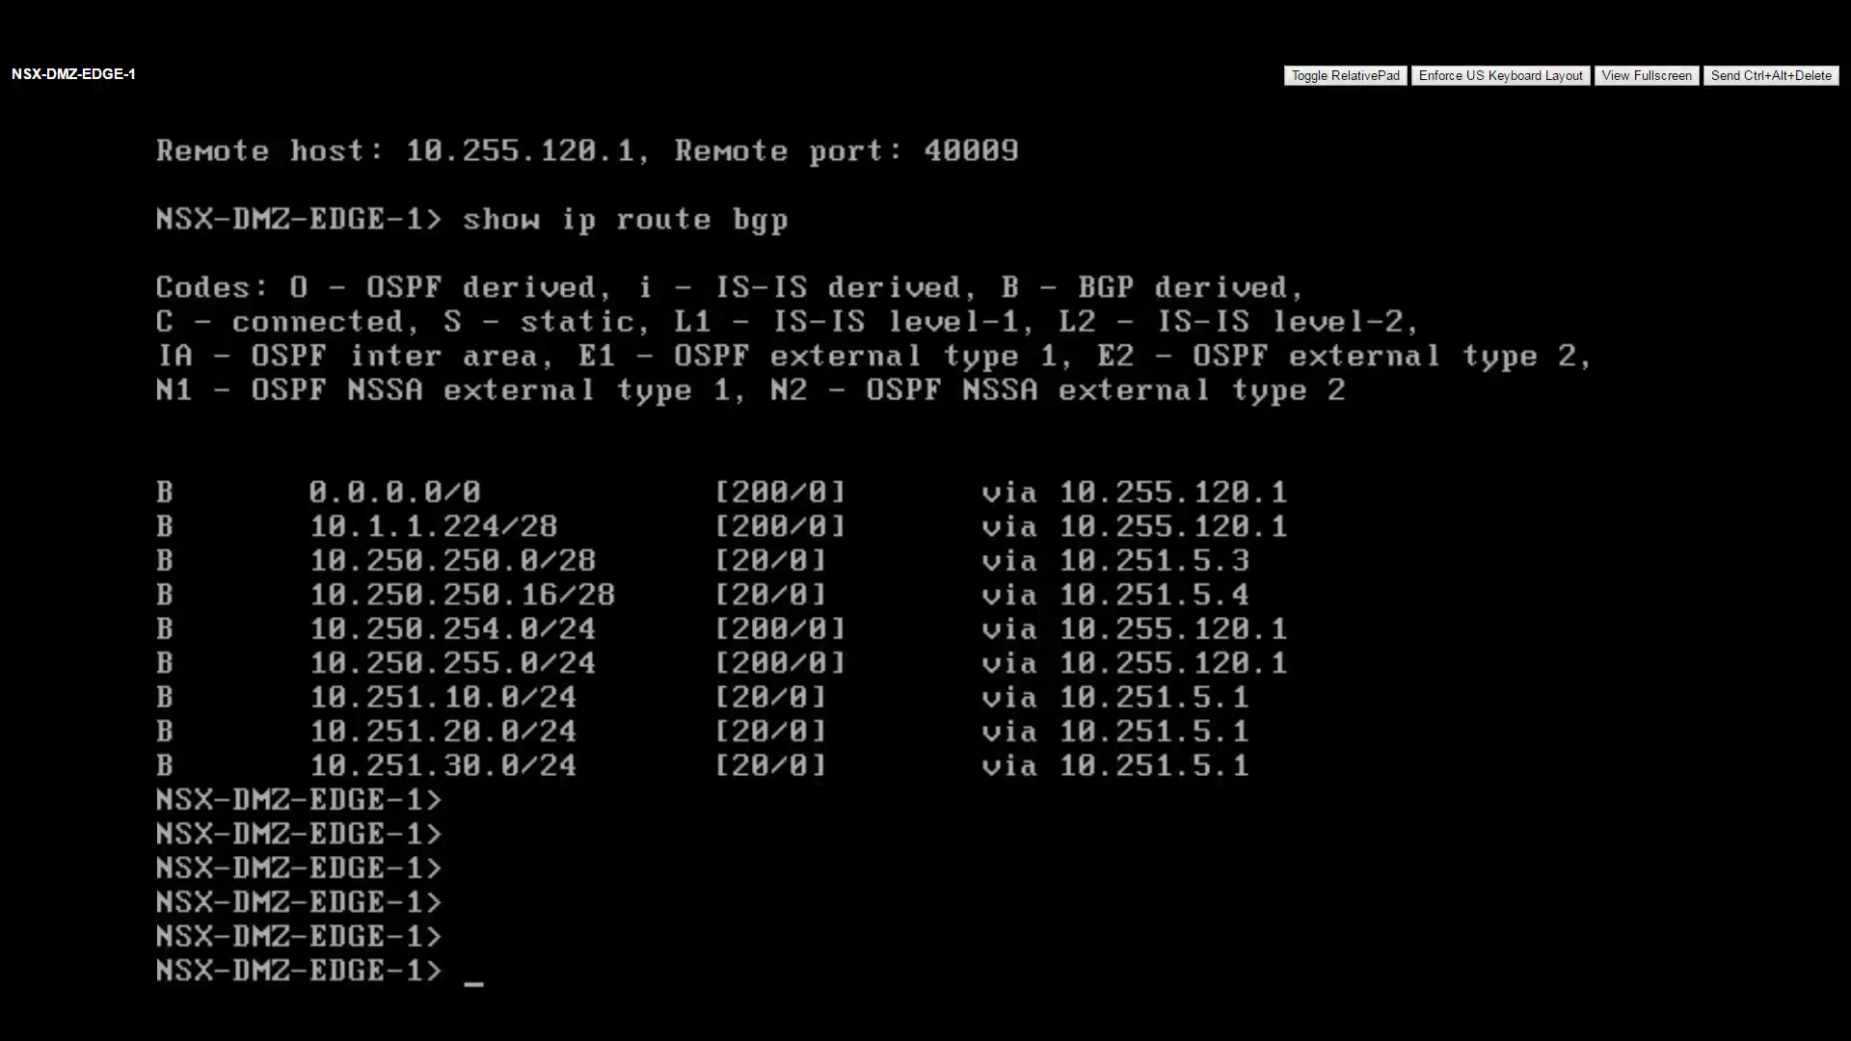
key("Return")
key("Up")
key("Up")
key("Return")
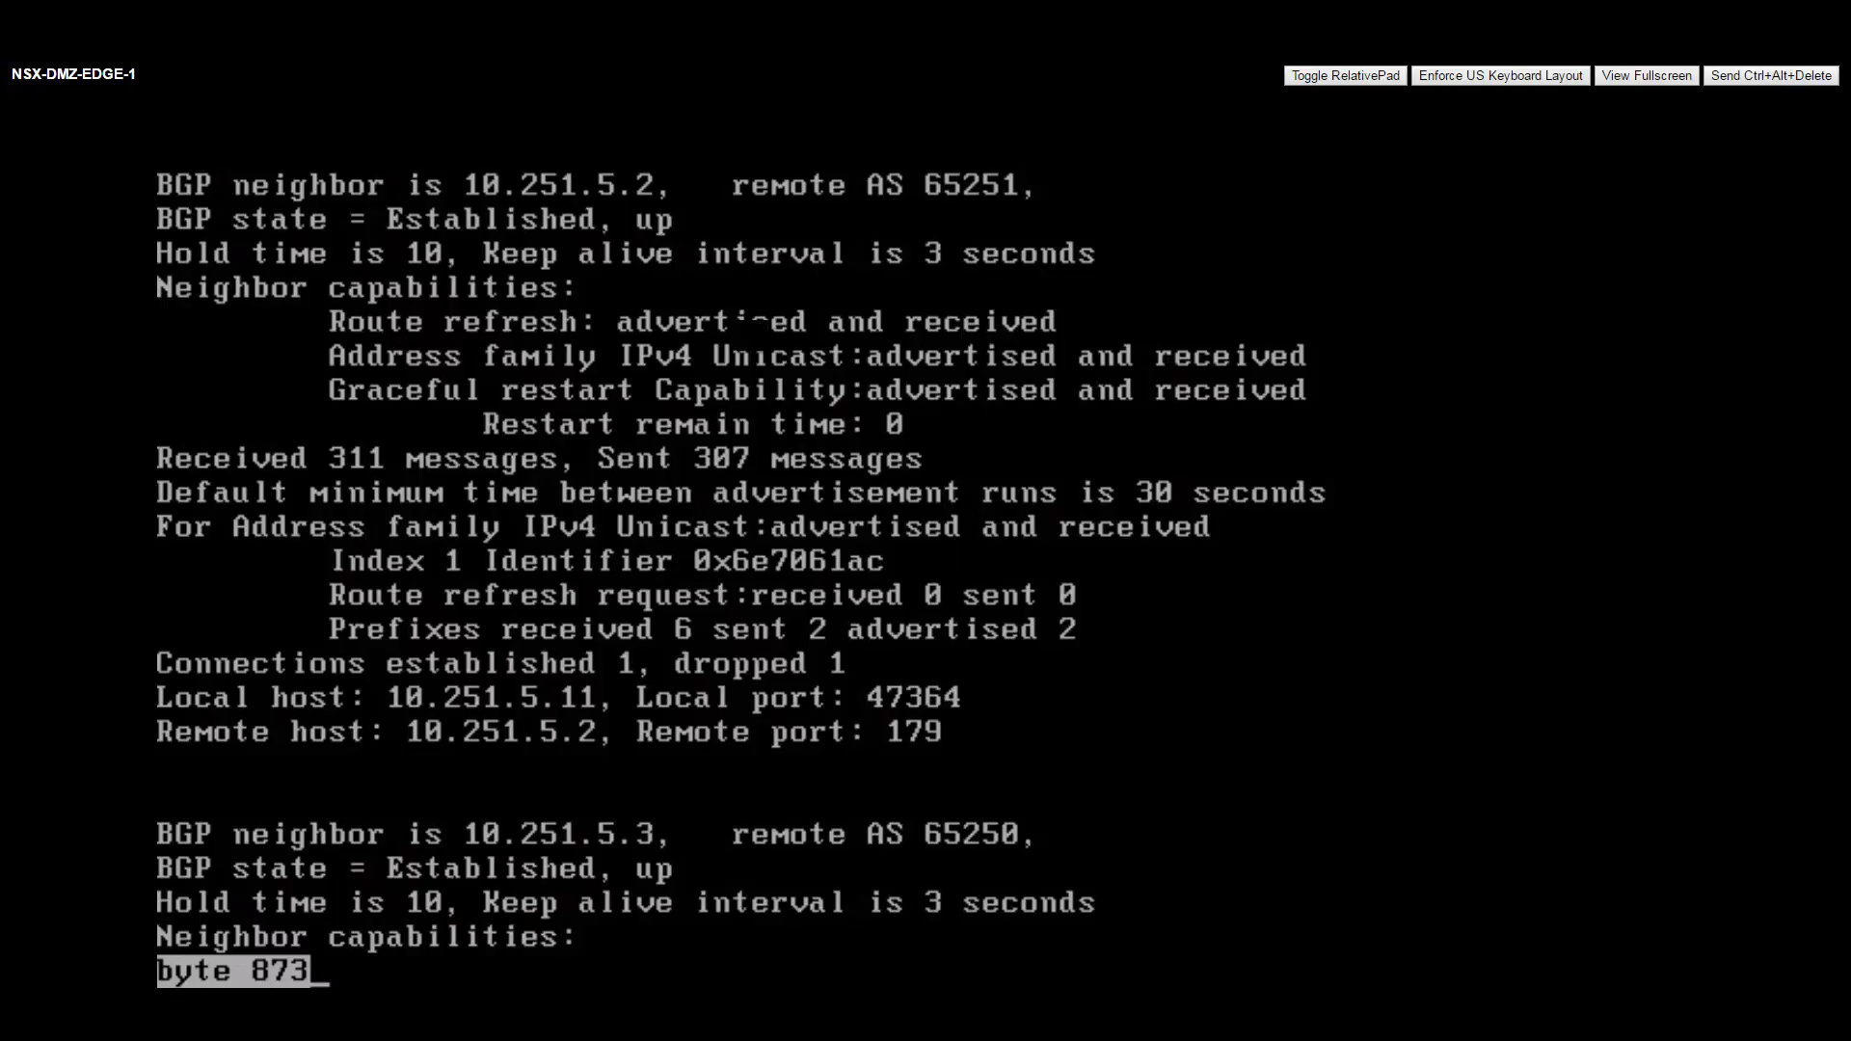
key("q")
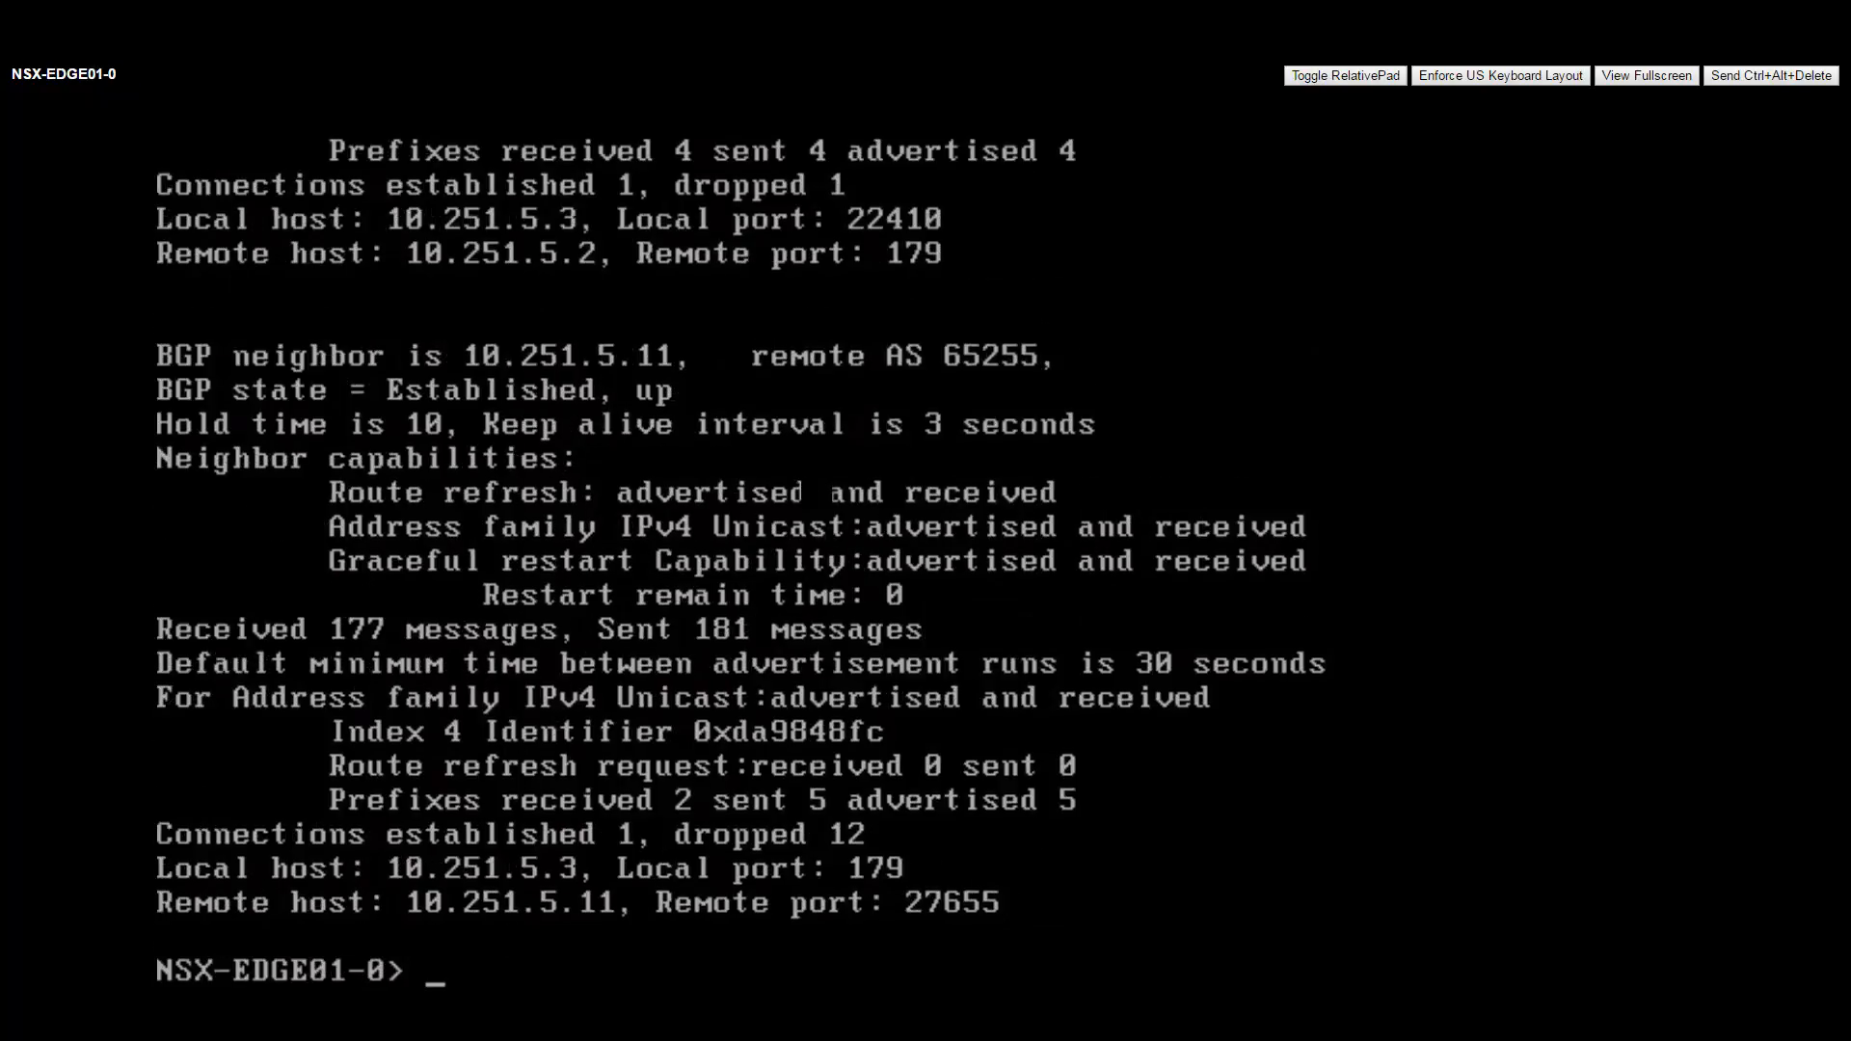
On NSX-EDGE01-0, page through show ip bgp neighbors for neighbours 10.251.5.2 and 10.251.5.11.
key("Return")
key("Return")
key("Return")
type("show ip bg[")
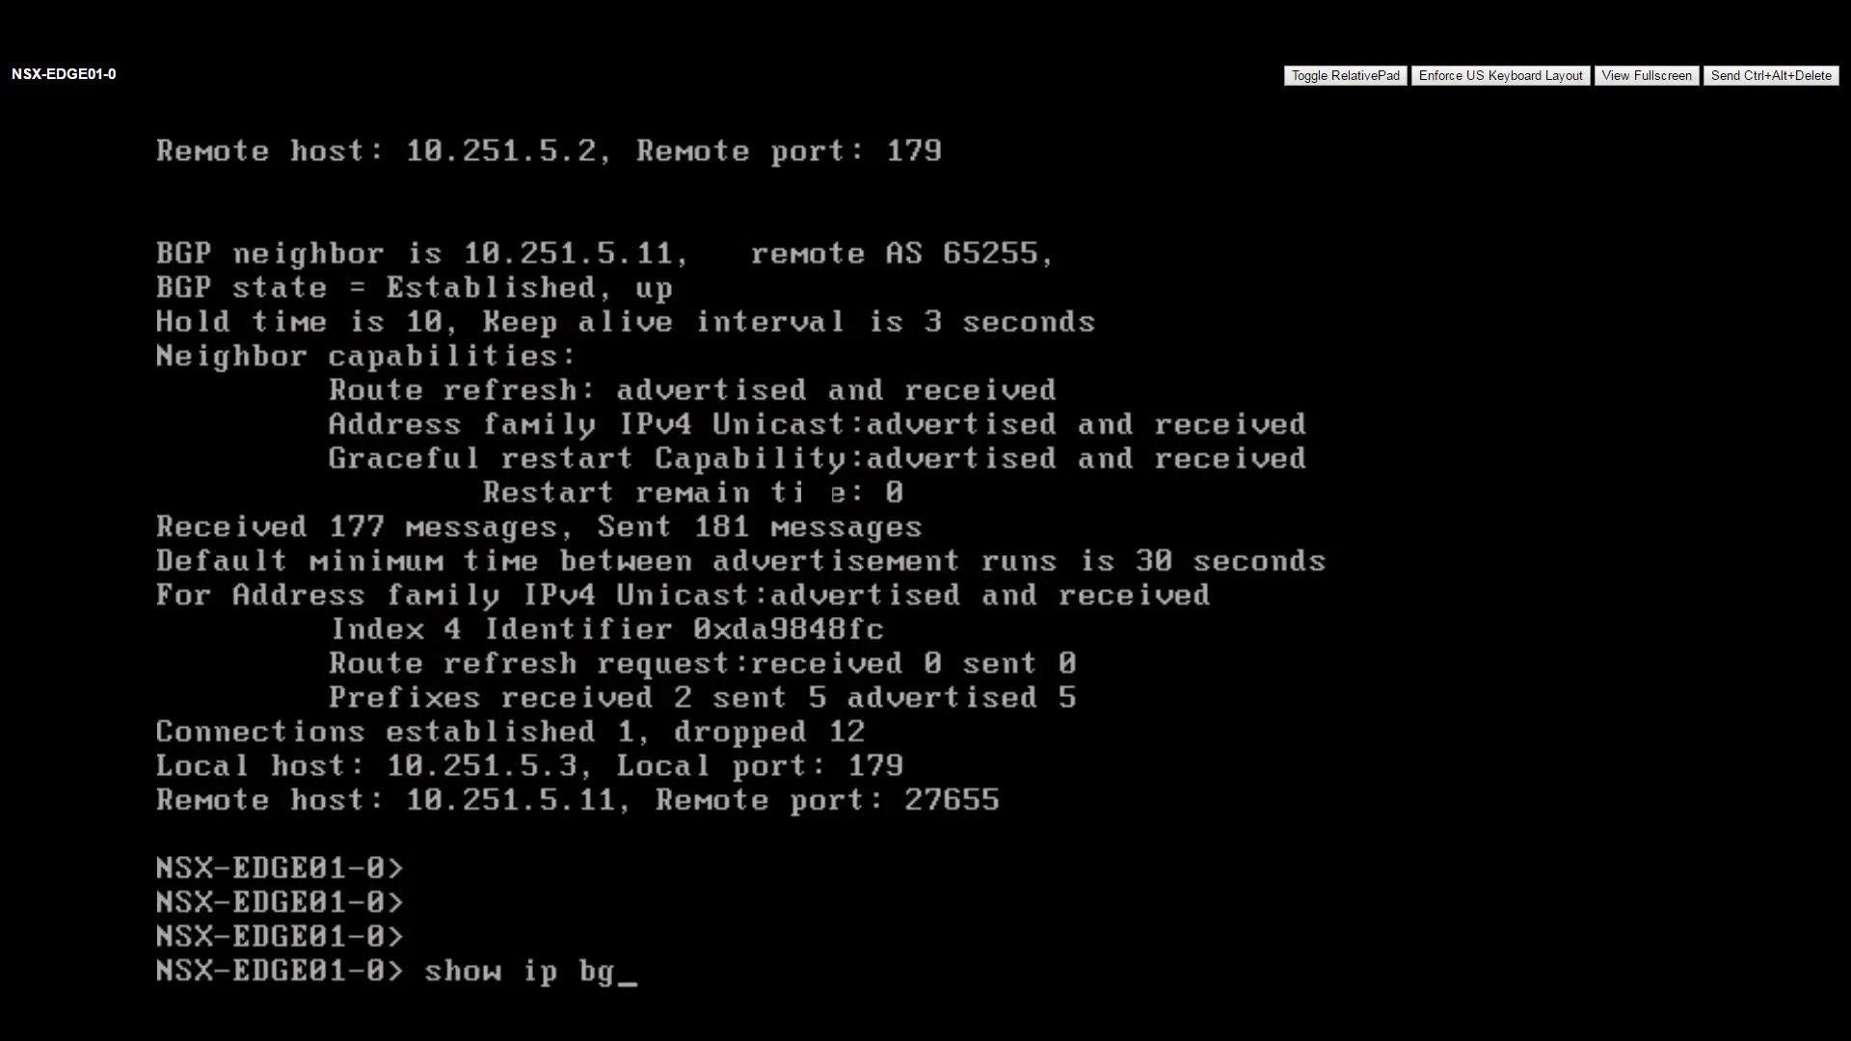
key("BackSpace")
type("p nei")
key("Return")
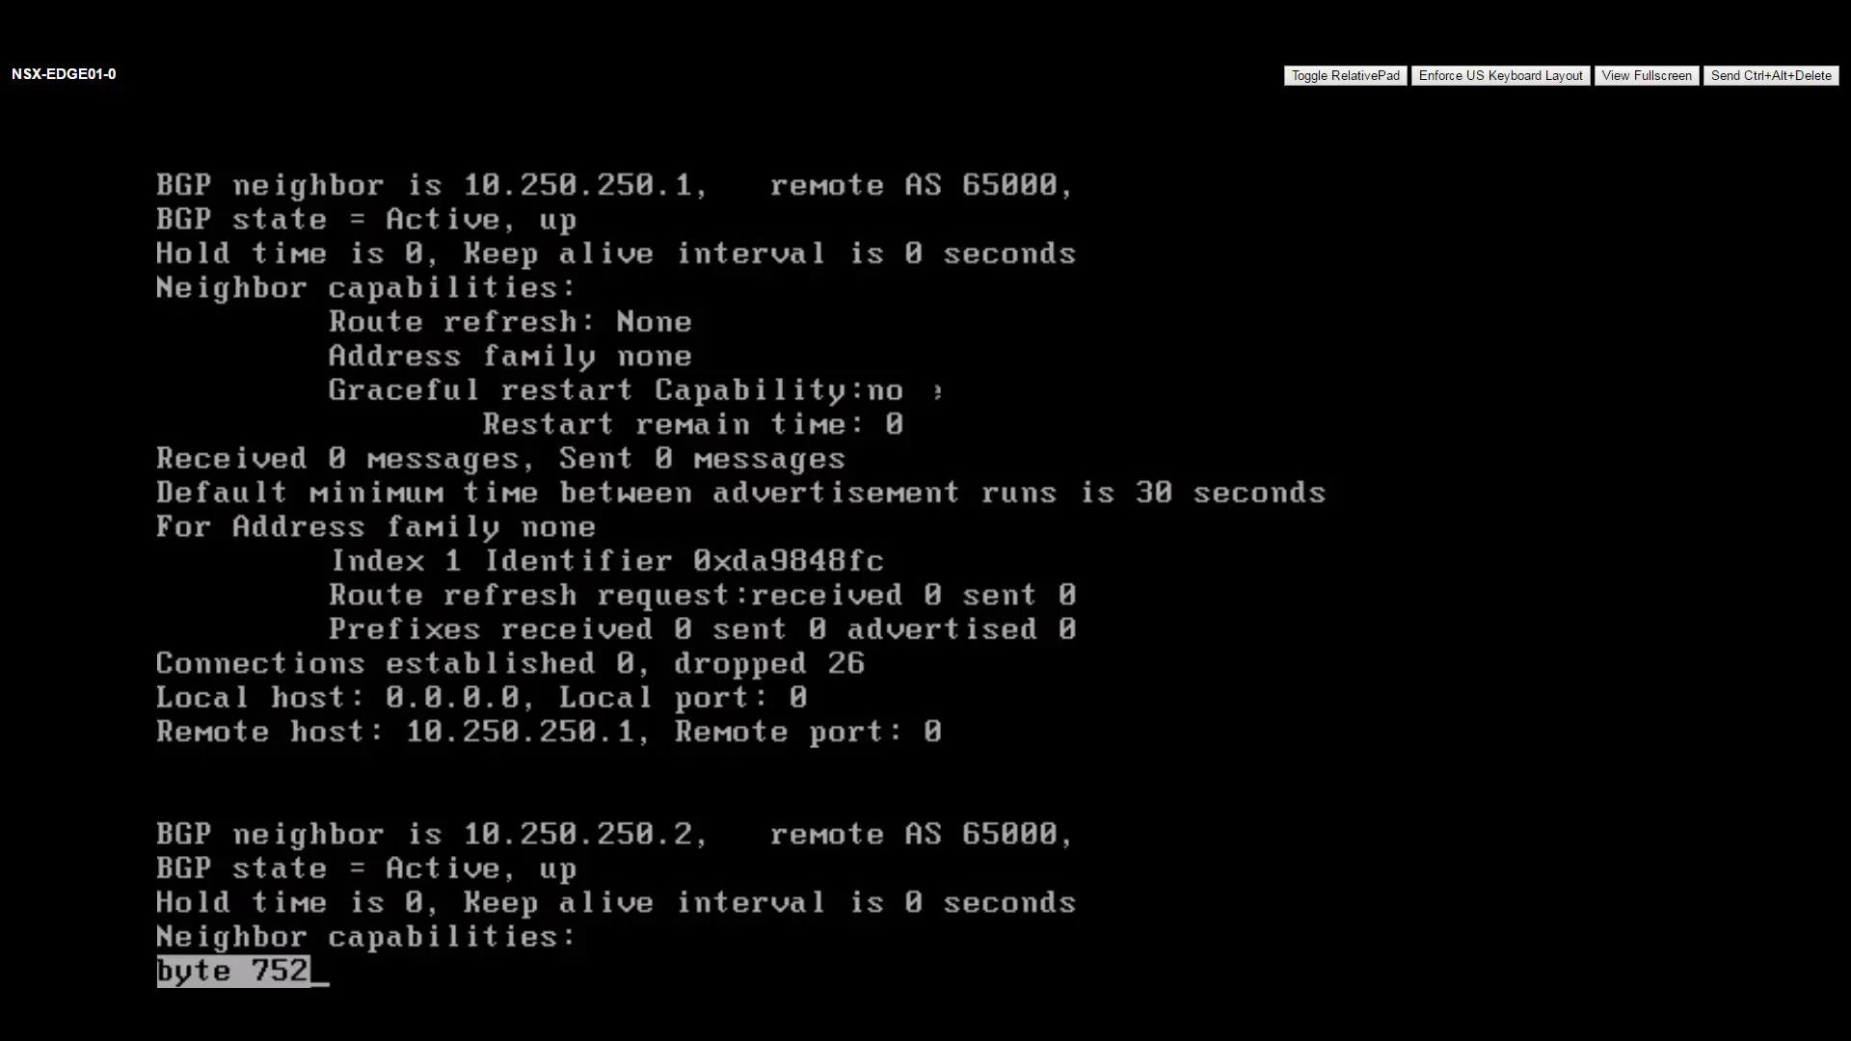
key("space")
key("space")
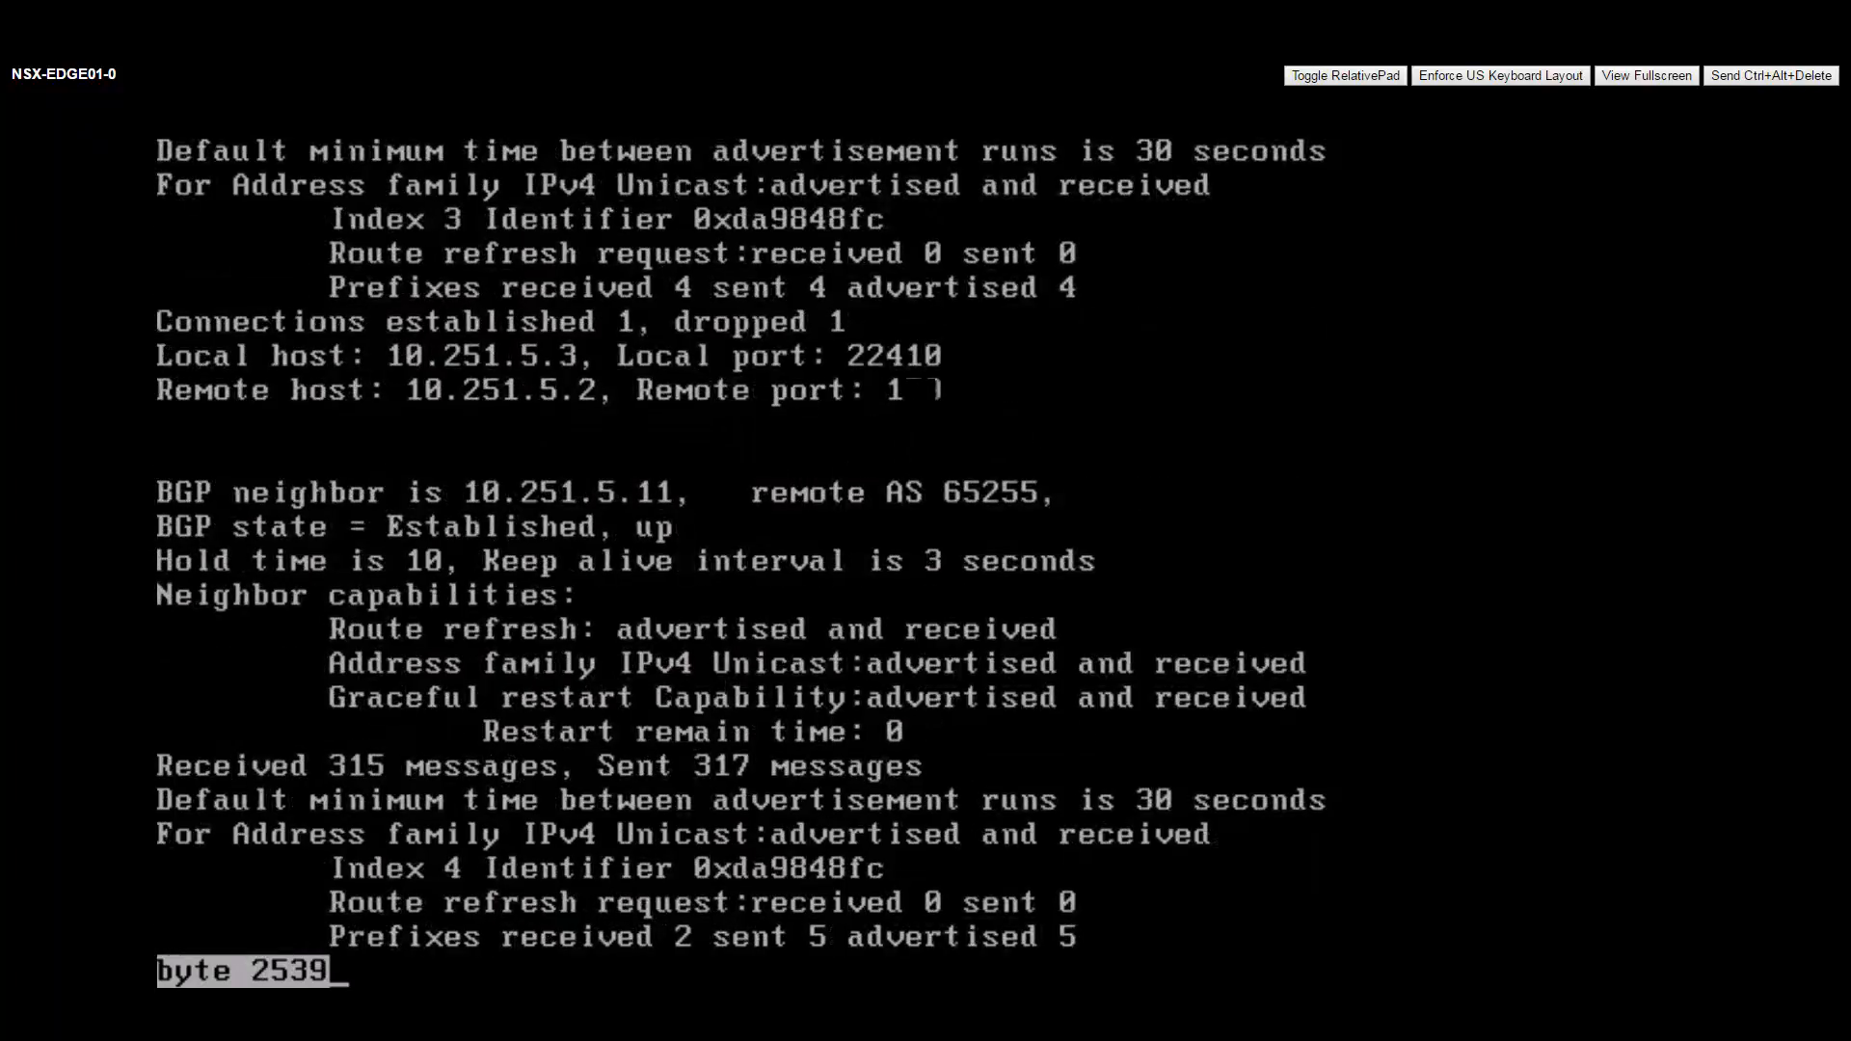
key("space")
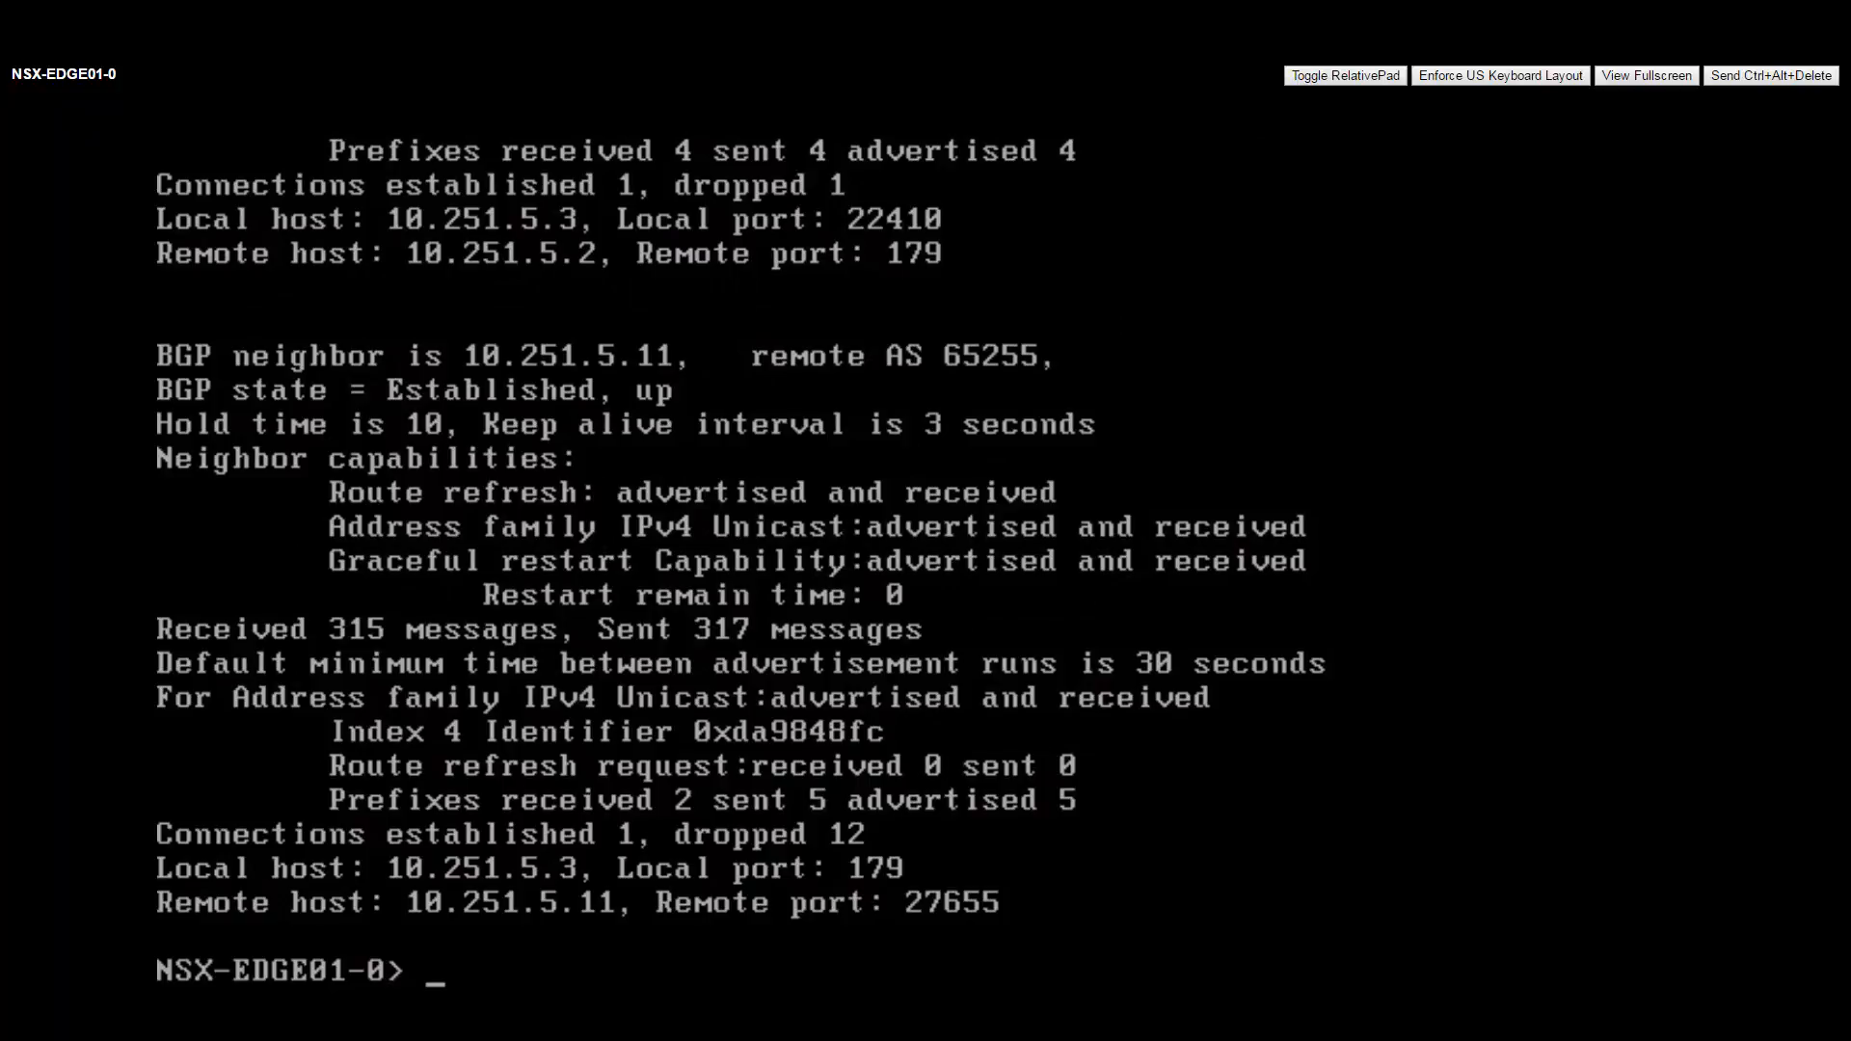
Display NSX-EDGE01-0's full routing table with show ip route.
key("Return")
key("Return")
type("show ip route")
key("Return")
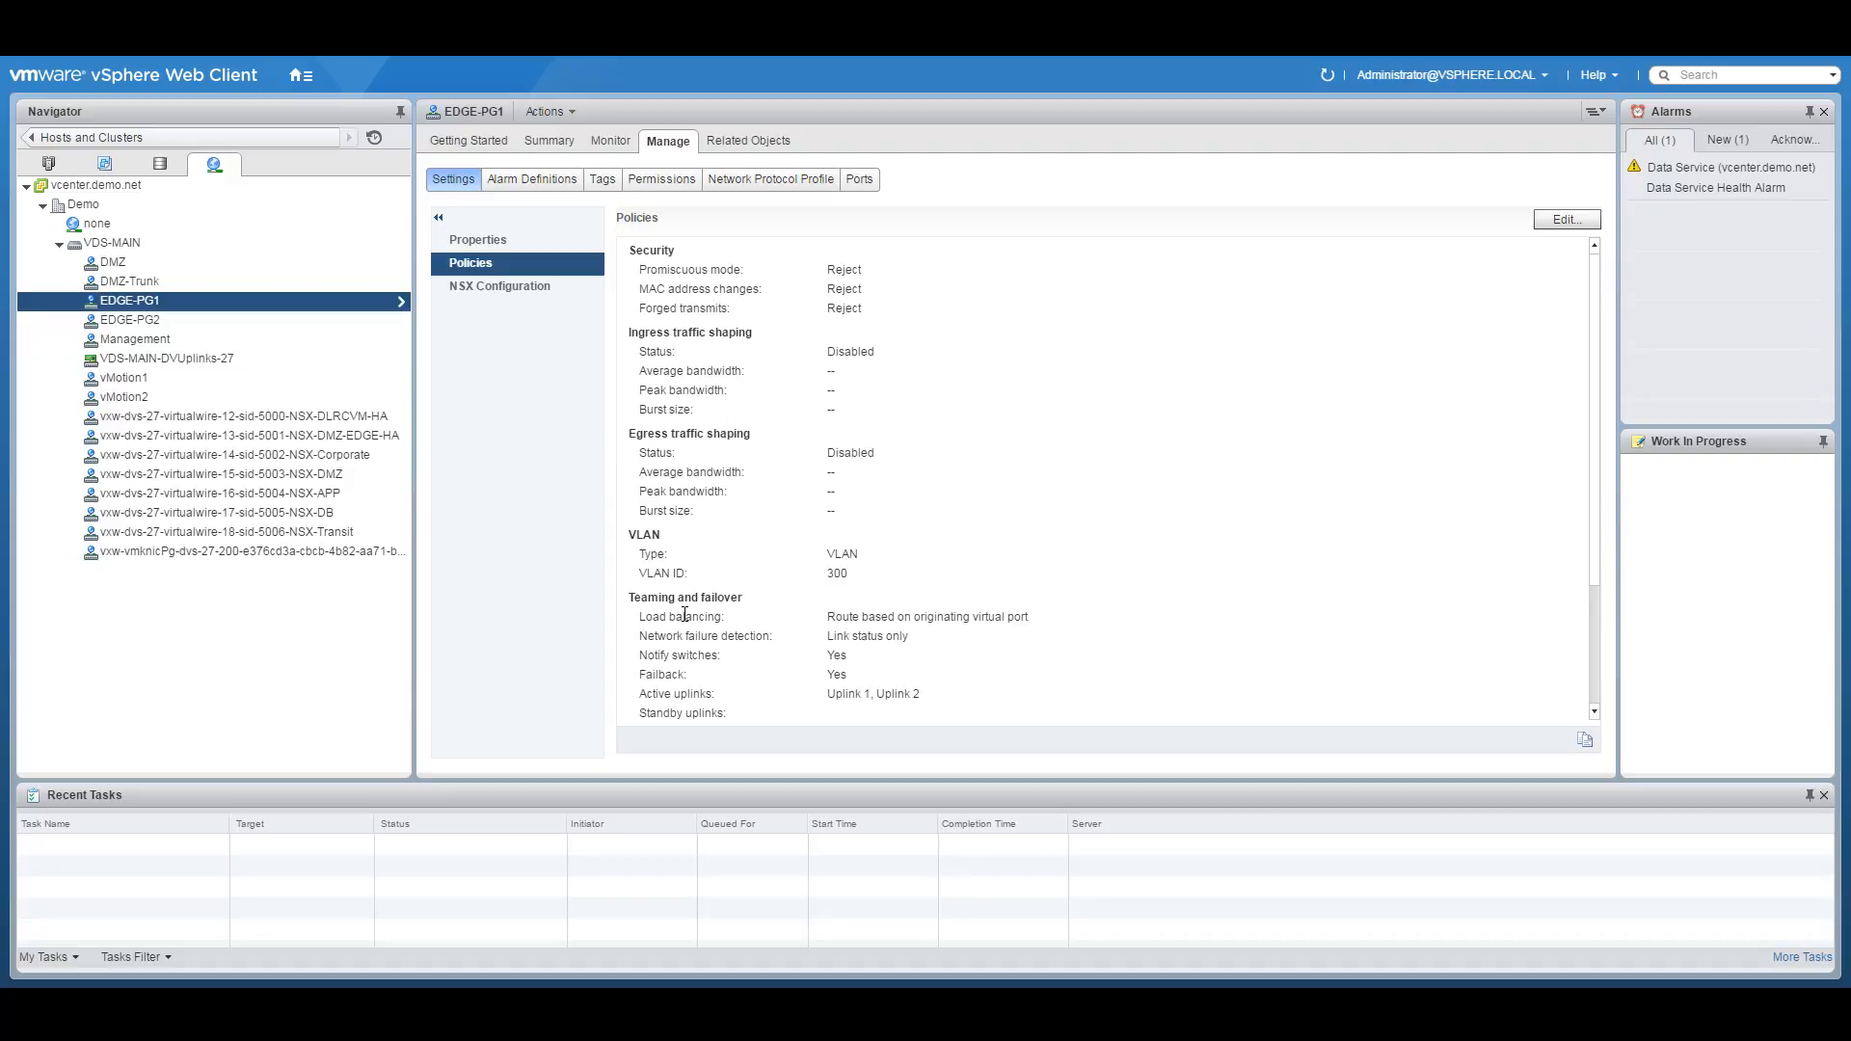
Highlight EDGE-PG1's Teaming and failover settings, then bring up the VDS-MAIN teaming diagram in Adobe Reader.
left_click_drag(639, 599, 743, 604)
left_click(301, 75)
left_click(353, 297)
left_click(301, 76)
left_click(353, 296)
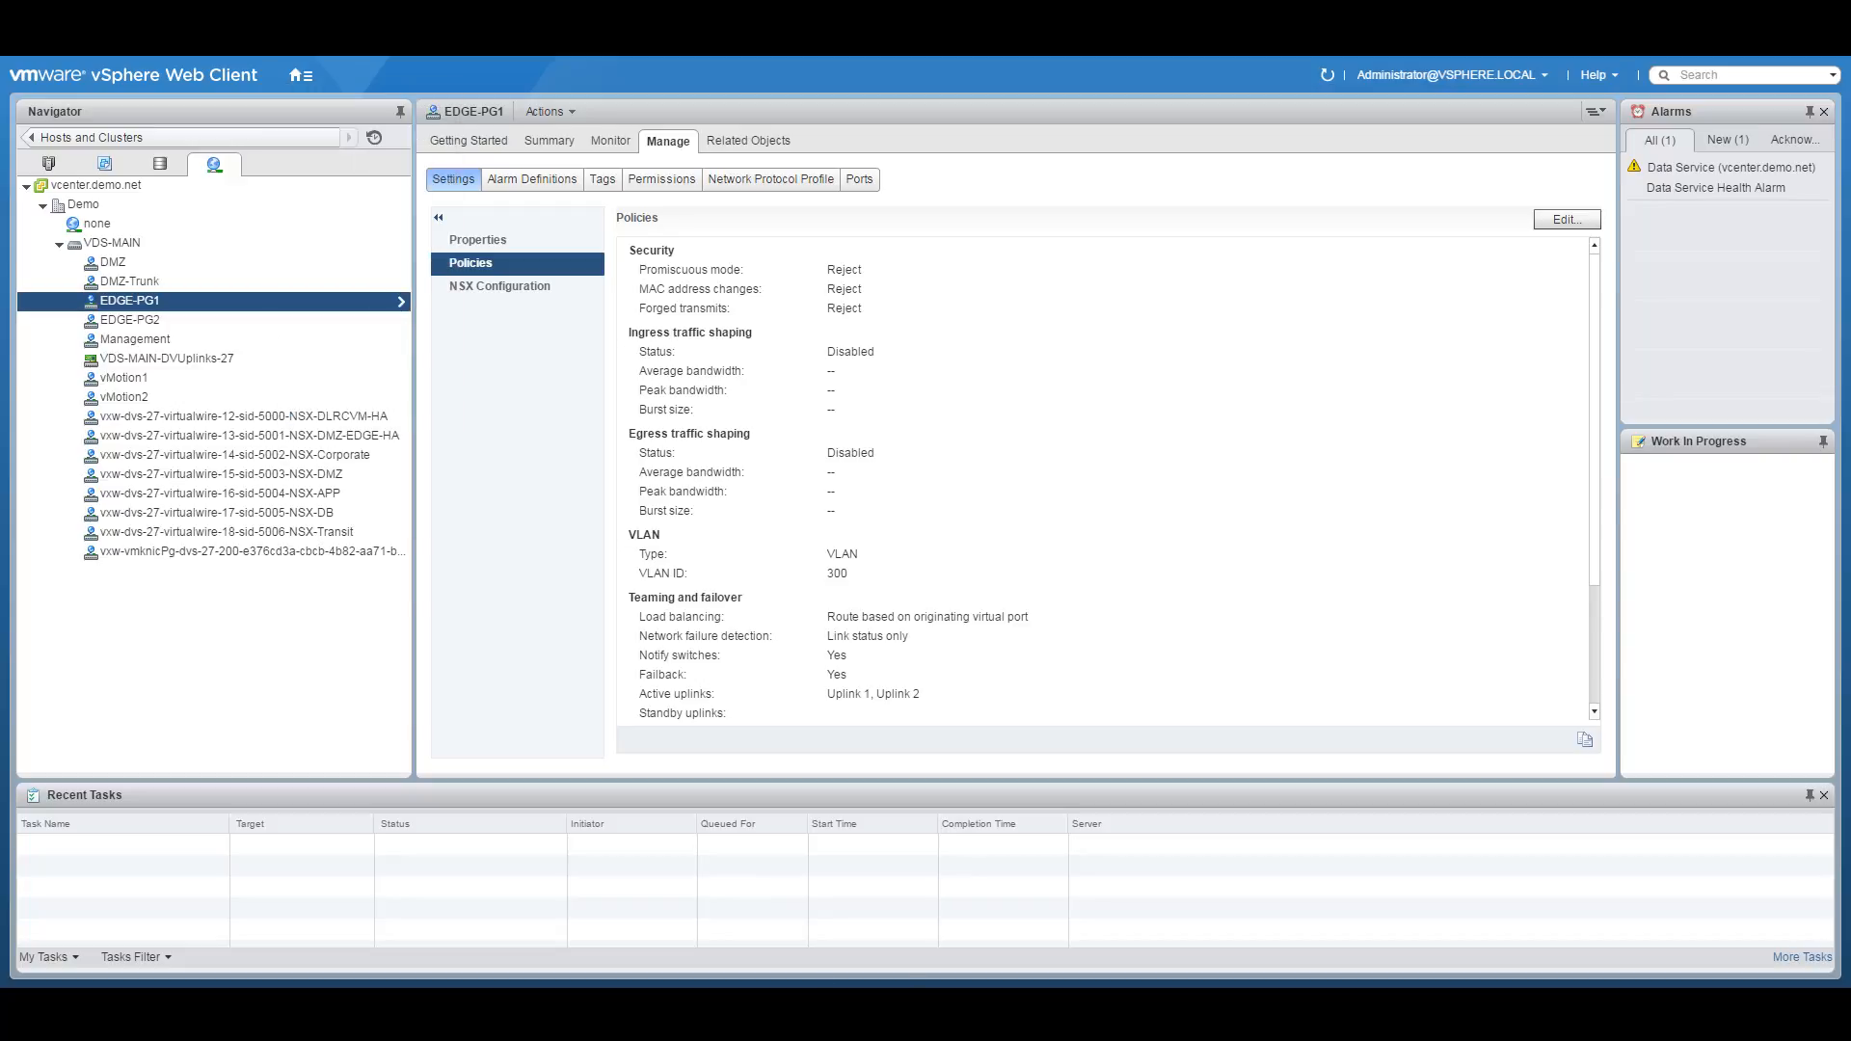
left_click(737, 952)
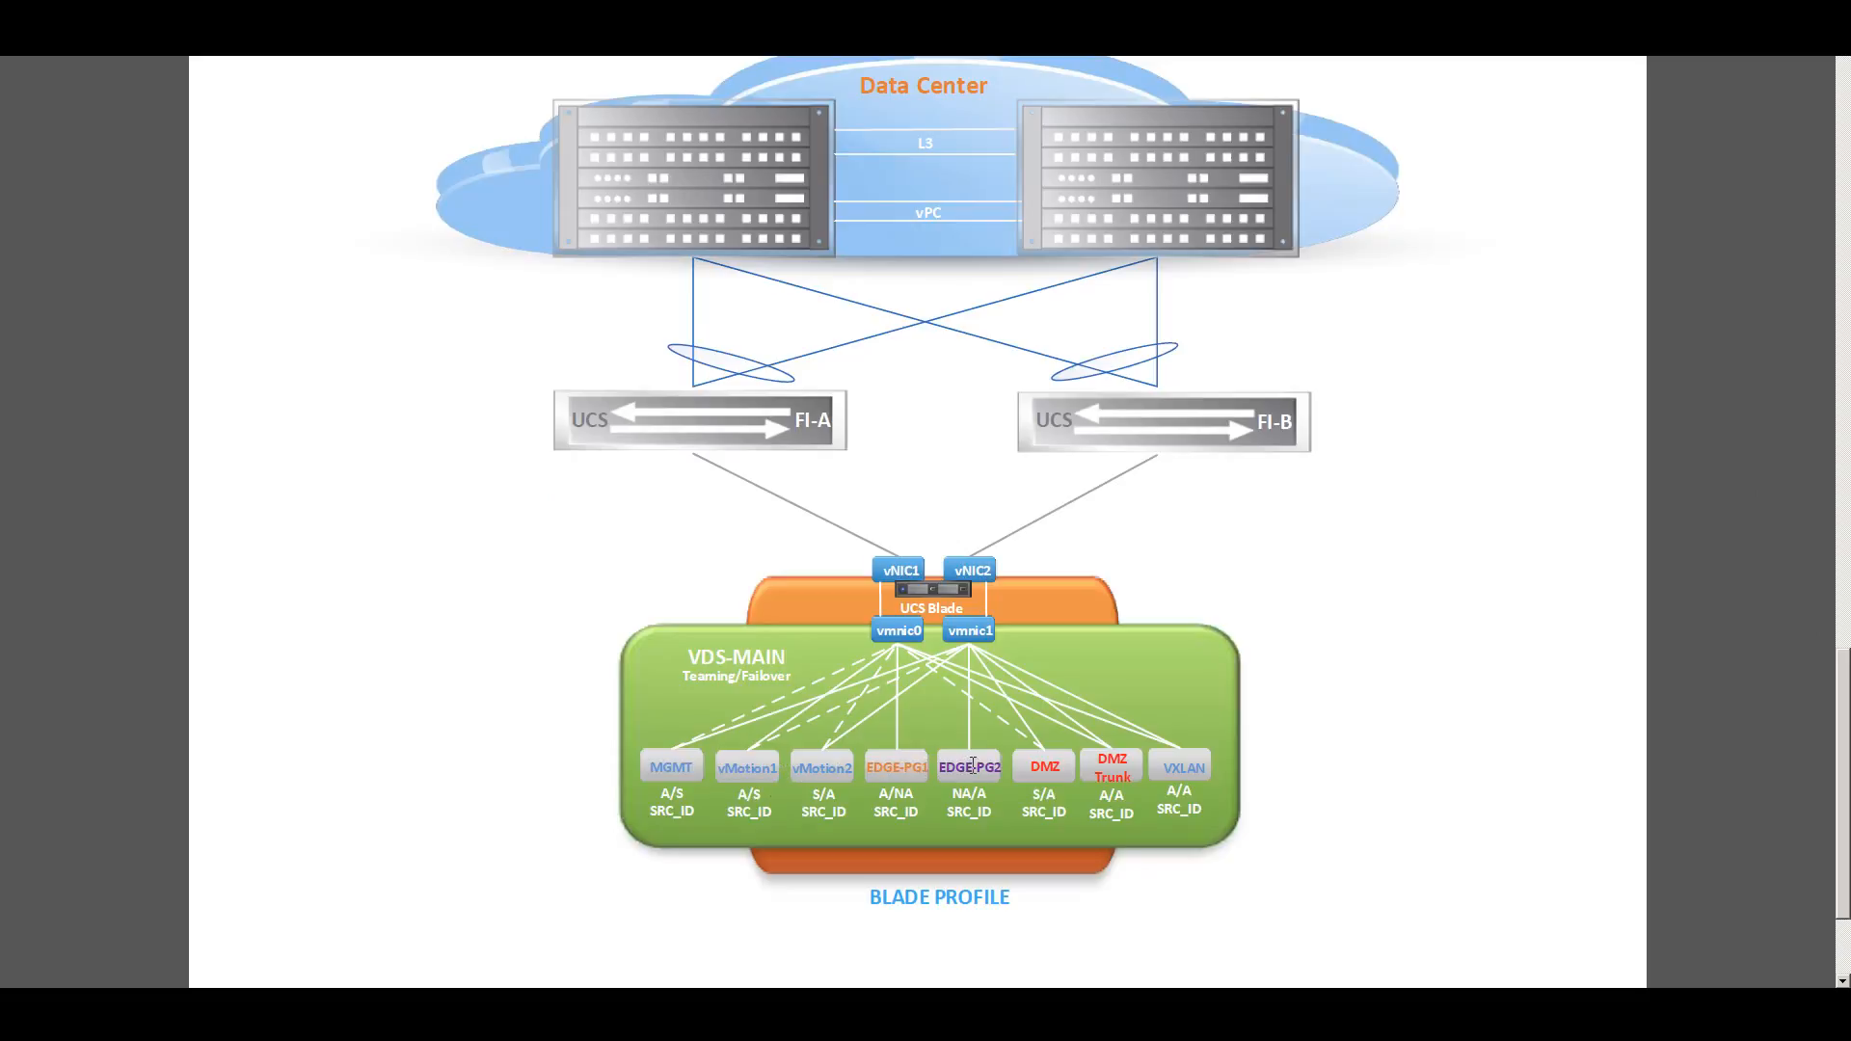
Highlight the EDGE-PG1 (A/NA) and EDGE-PG2 (NA/A) labels in the PDF diagram.
left_click_drag(870, 768, 925, 759)
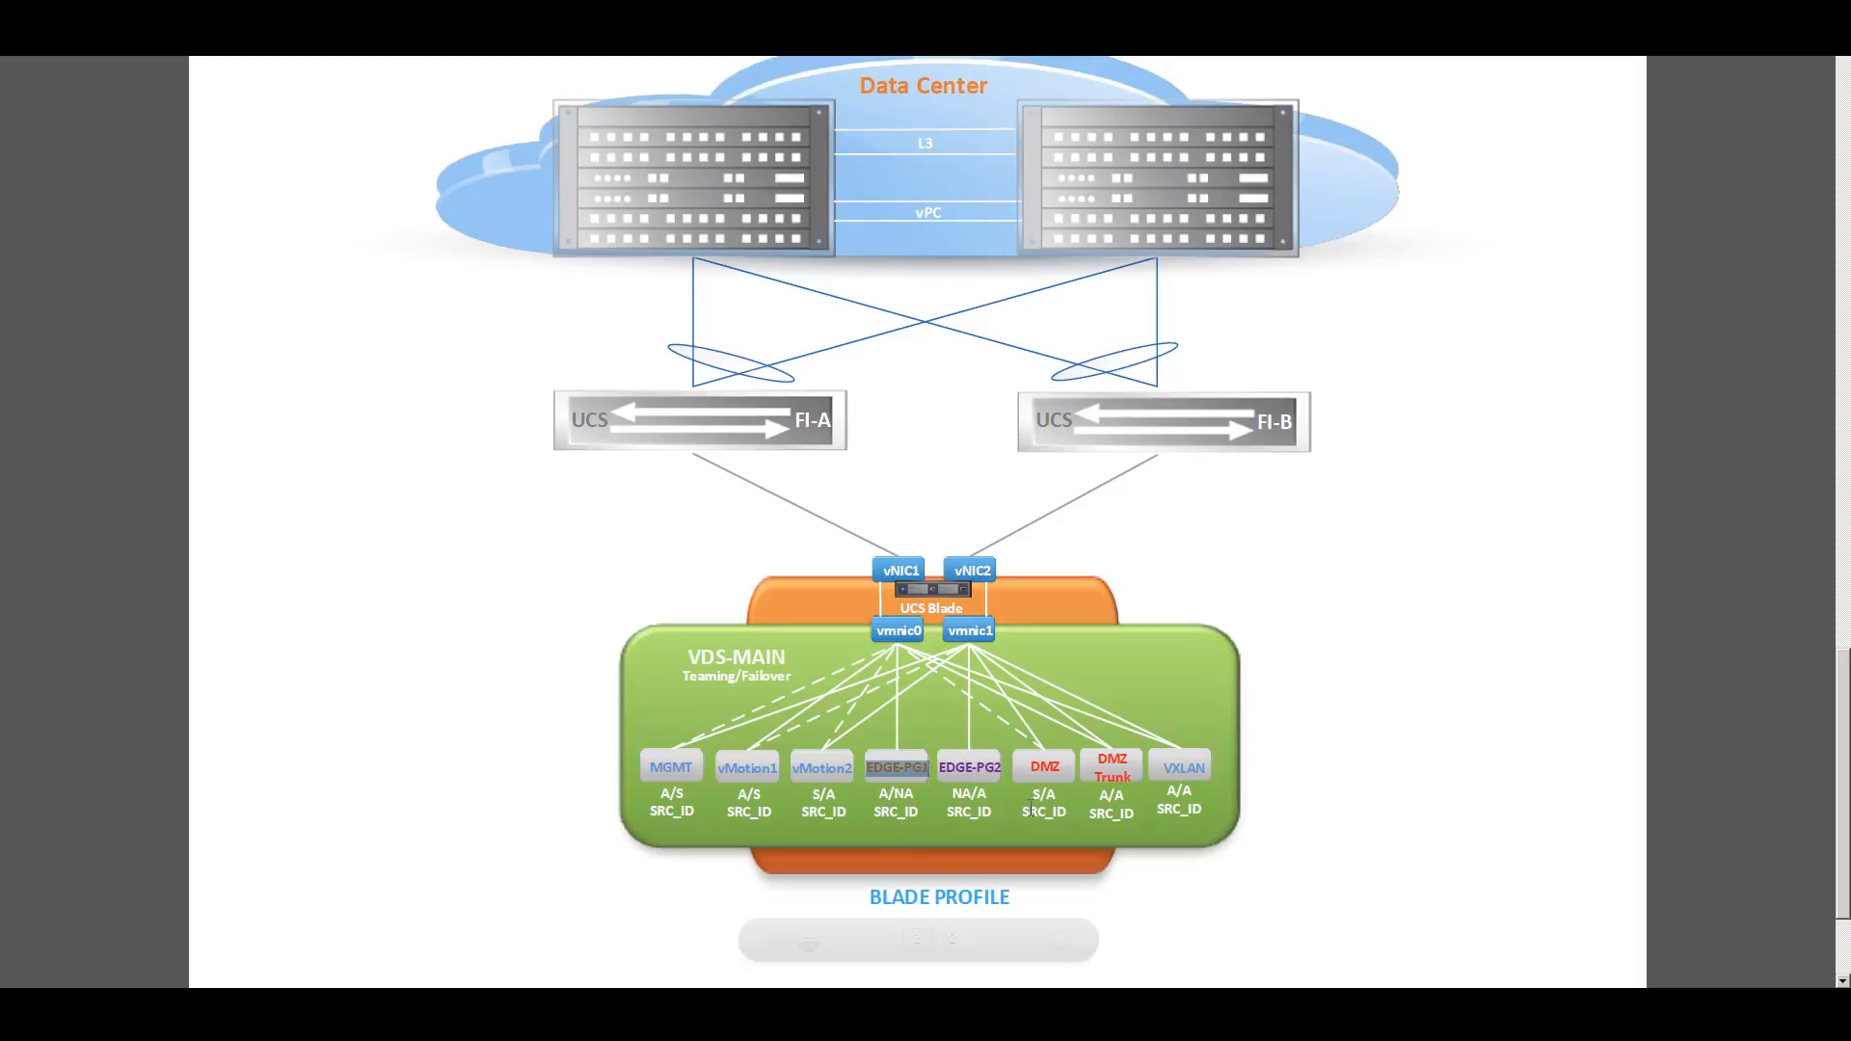
left_click_drag(951, 767, 1003, 768)
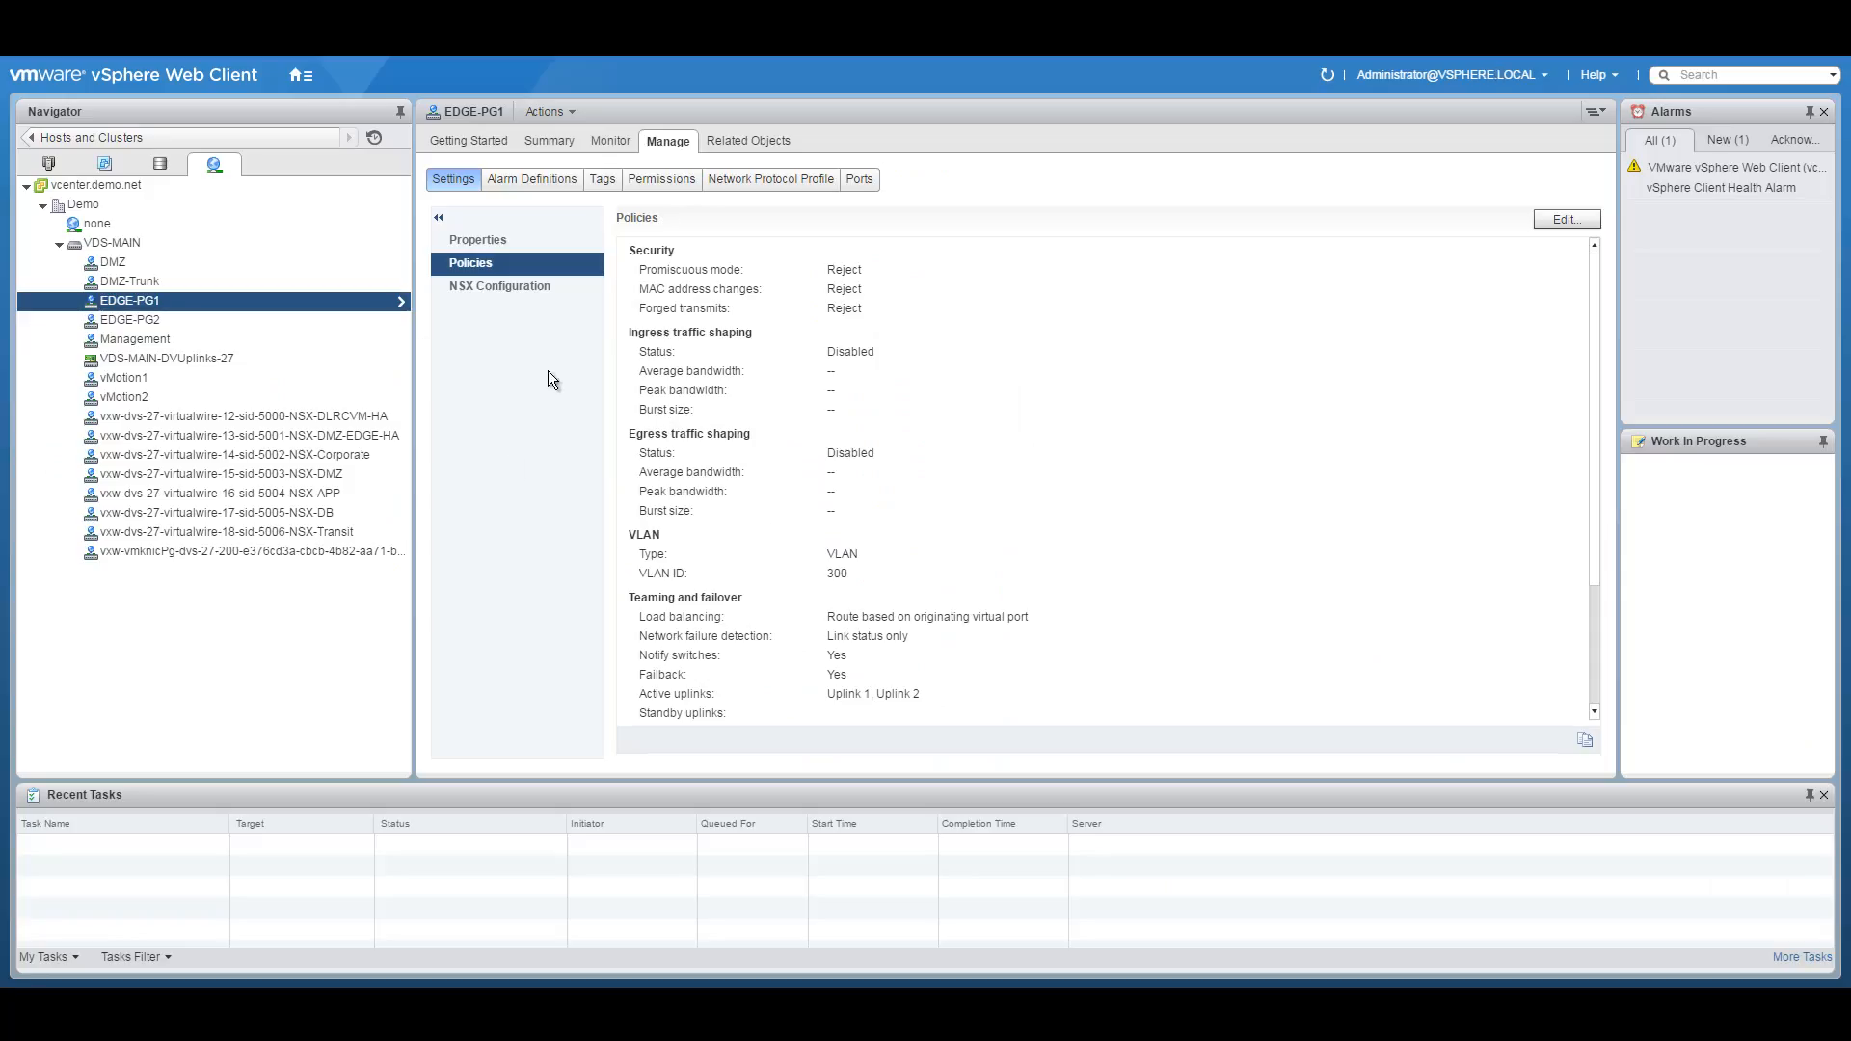
Move EDGE-PG1's Uplink 2 to Unused uplinks, leaving only Uplink 1 active.
right_click(199, 301)
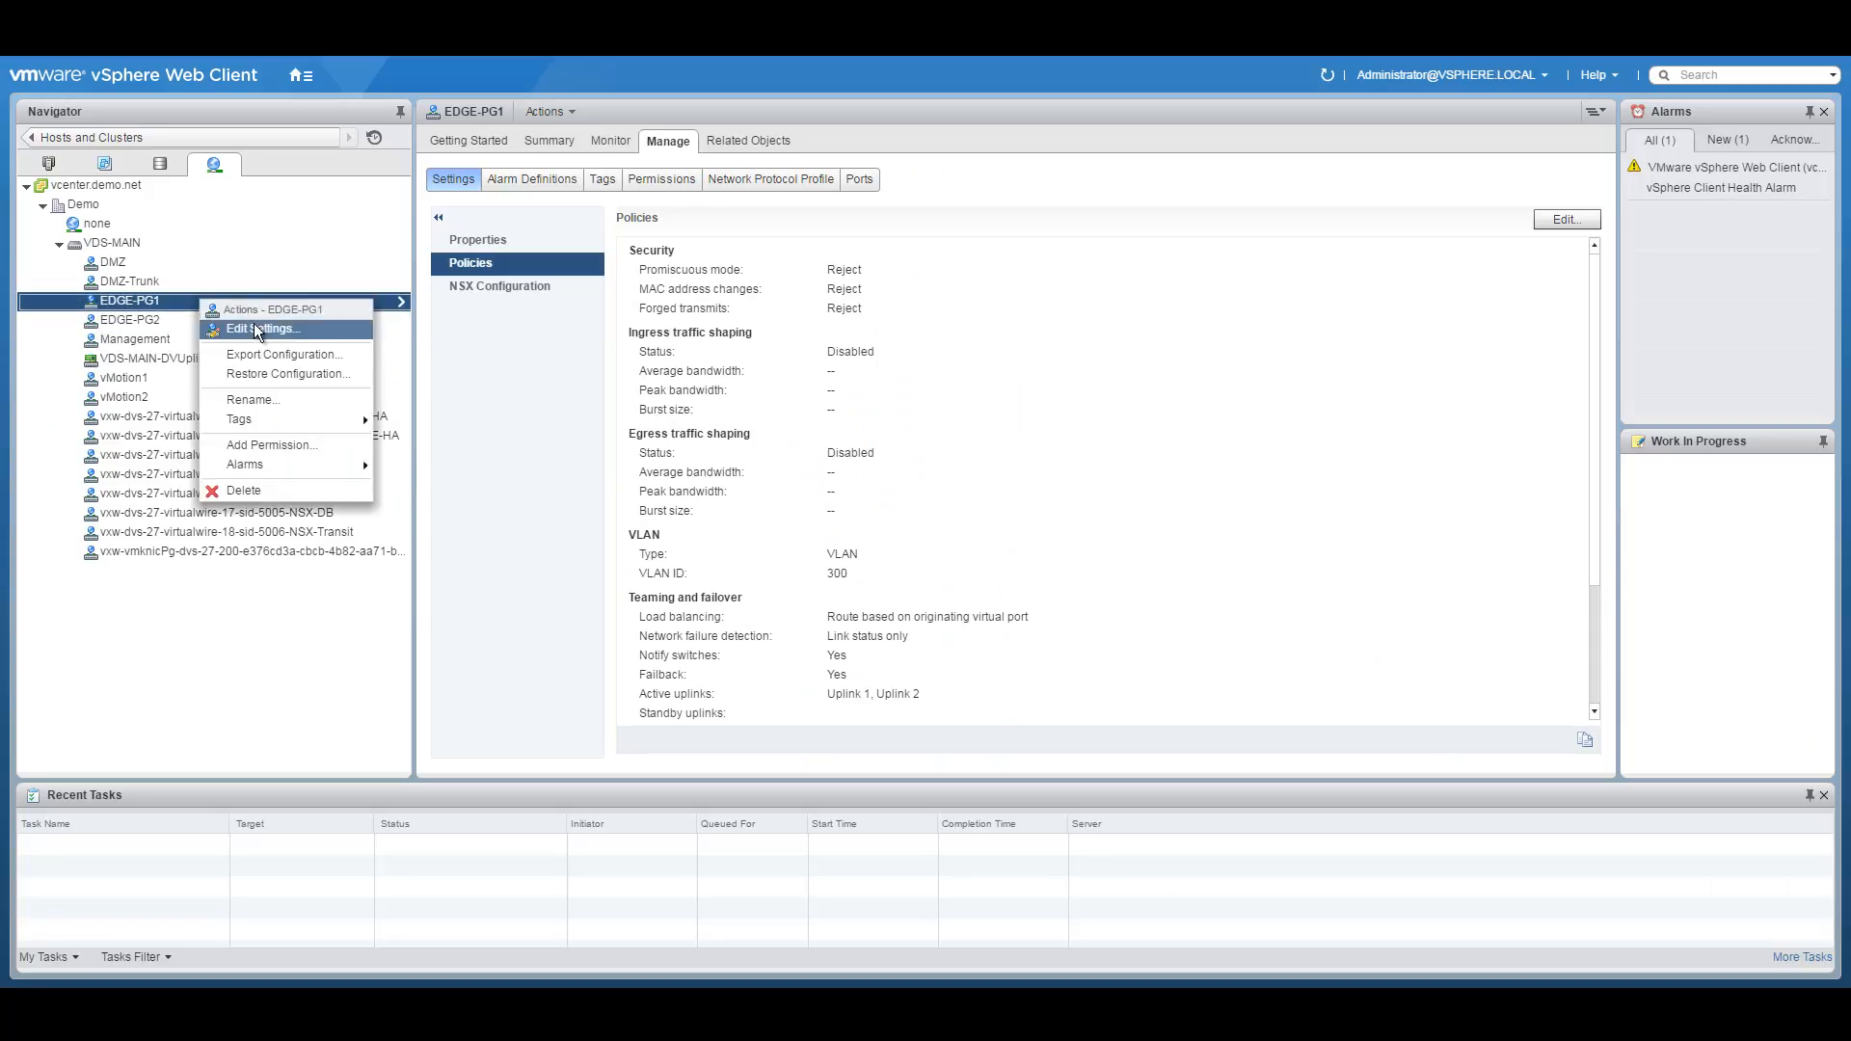
left_click(259, 325)
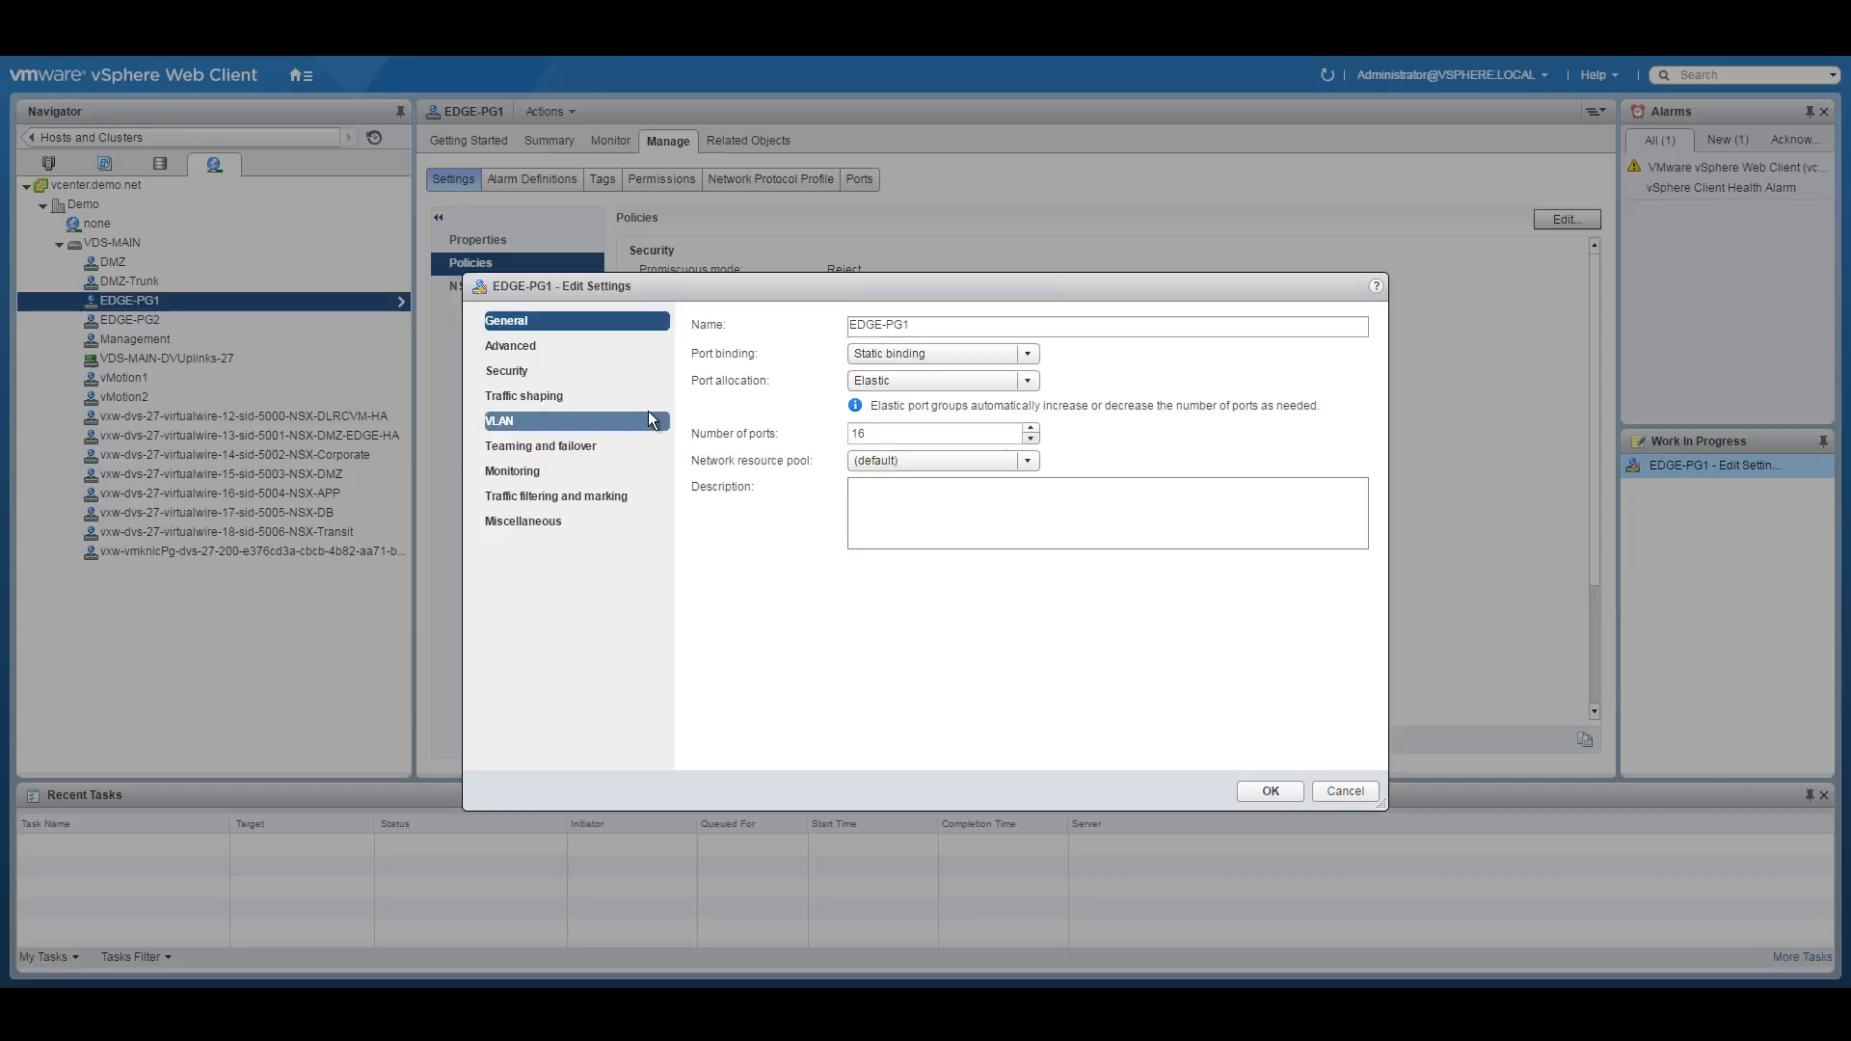
left_click(558, 445)
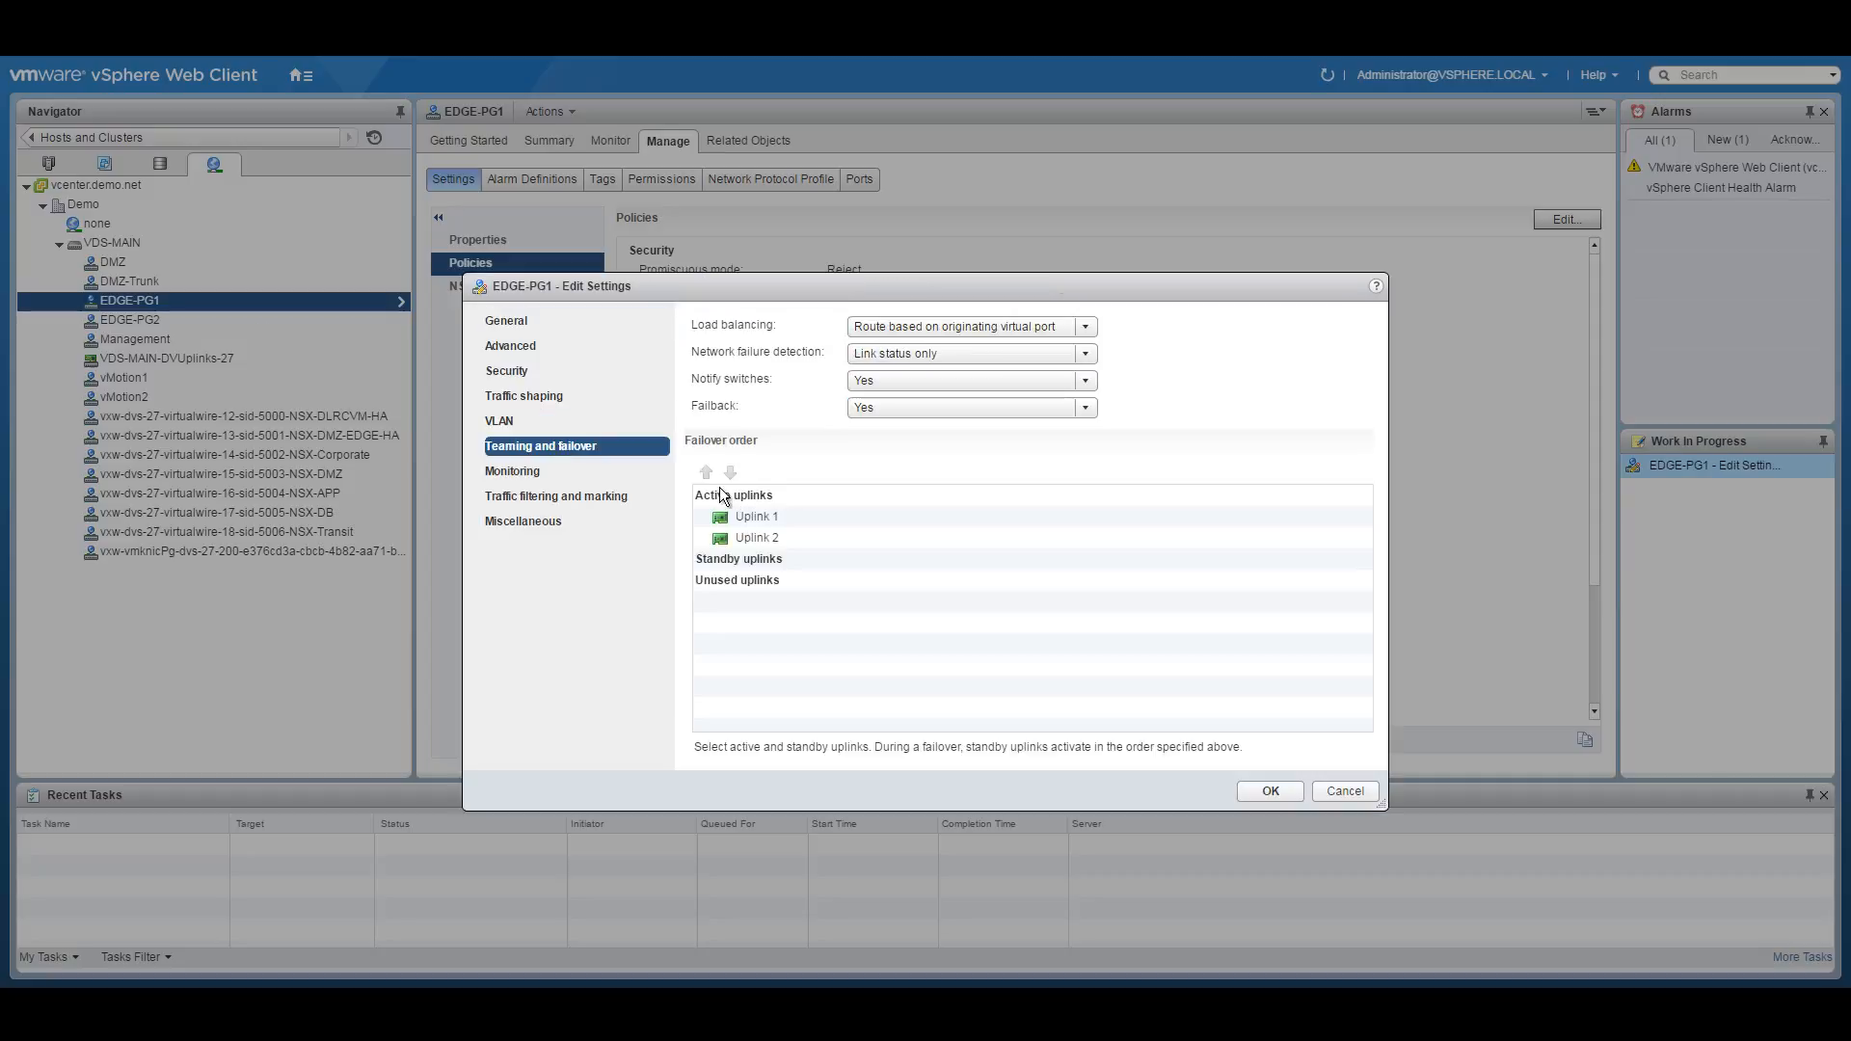
left_click(773, 537)
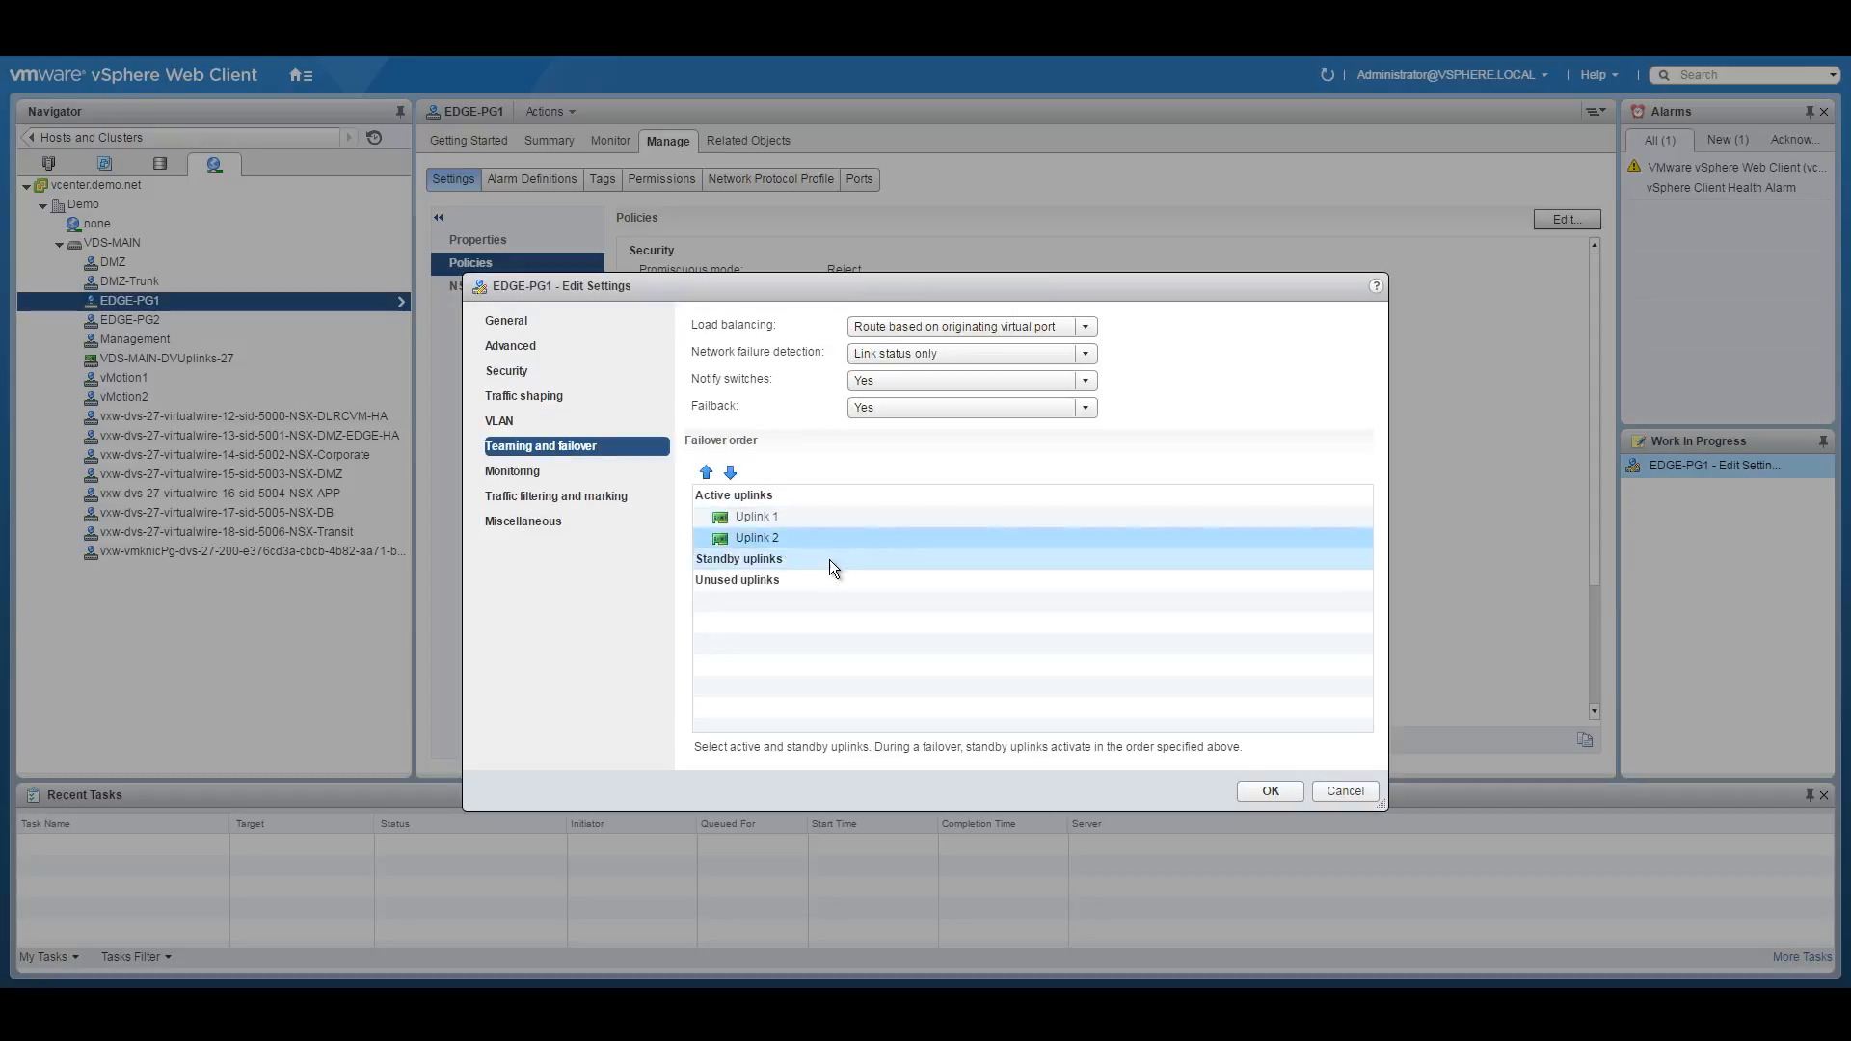
left_click(729, 470)
left_click(730, 470)
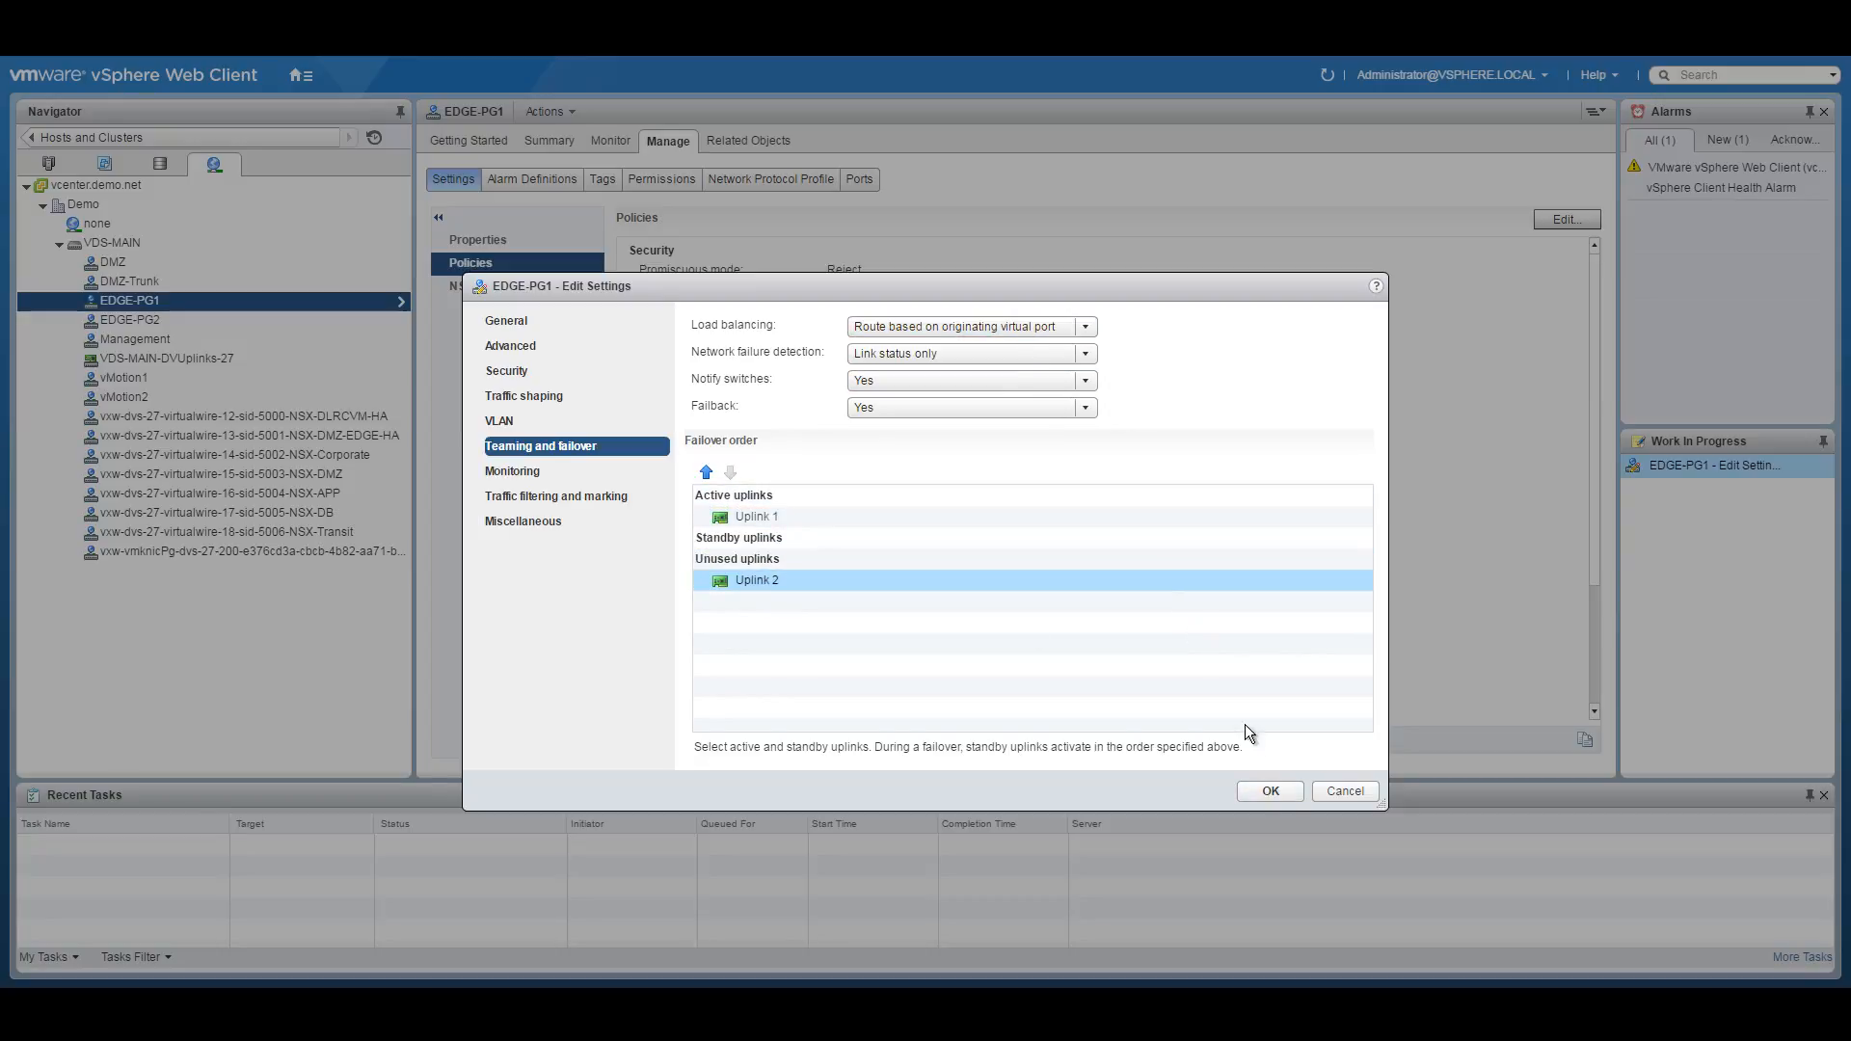
left_click(1269, 790)
left_click(197, 319)
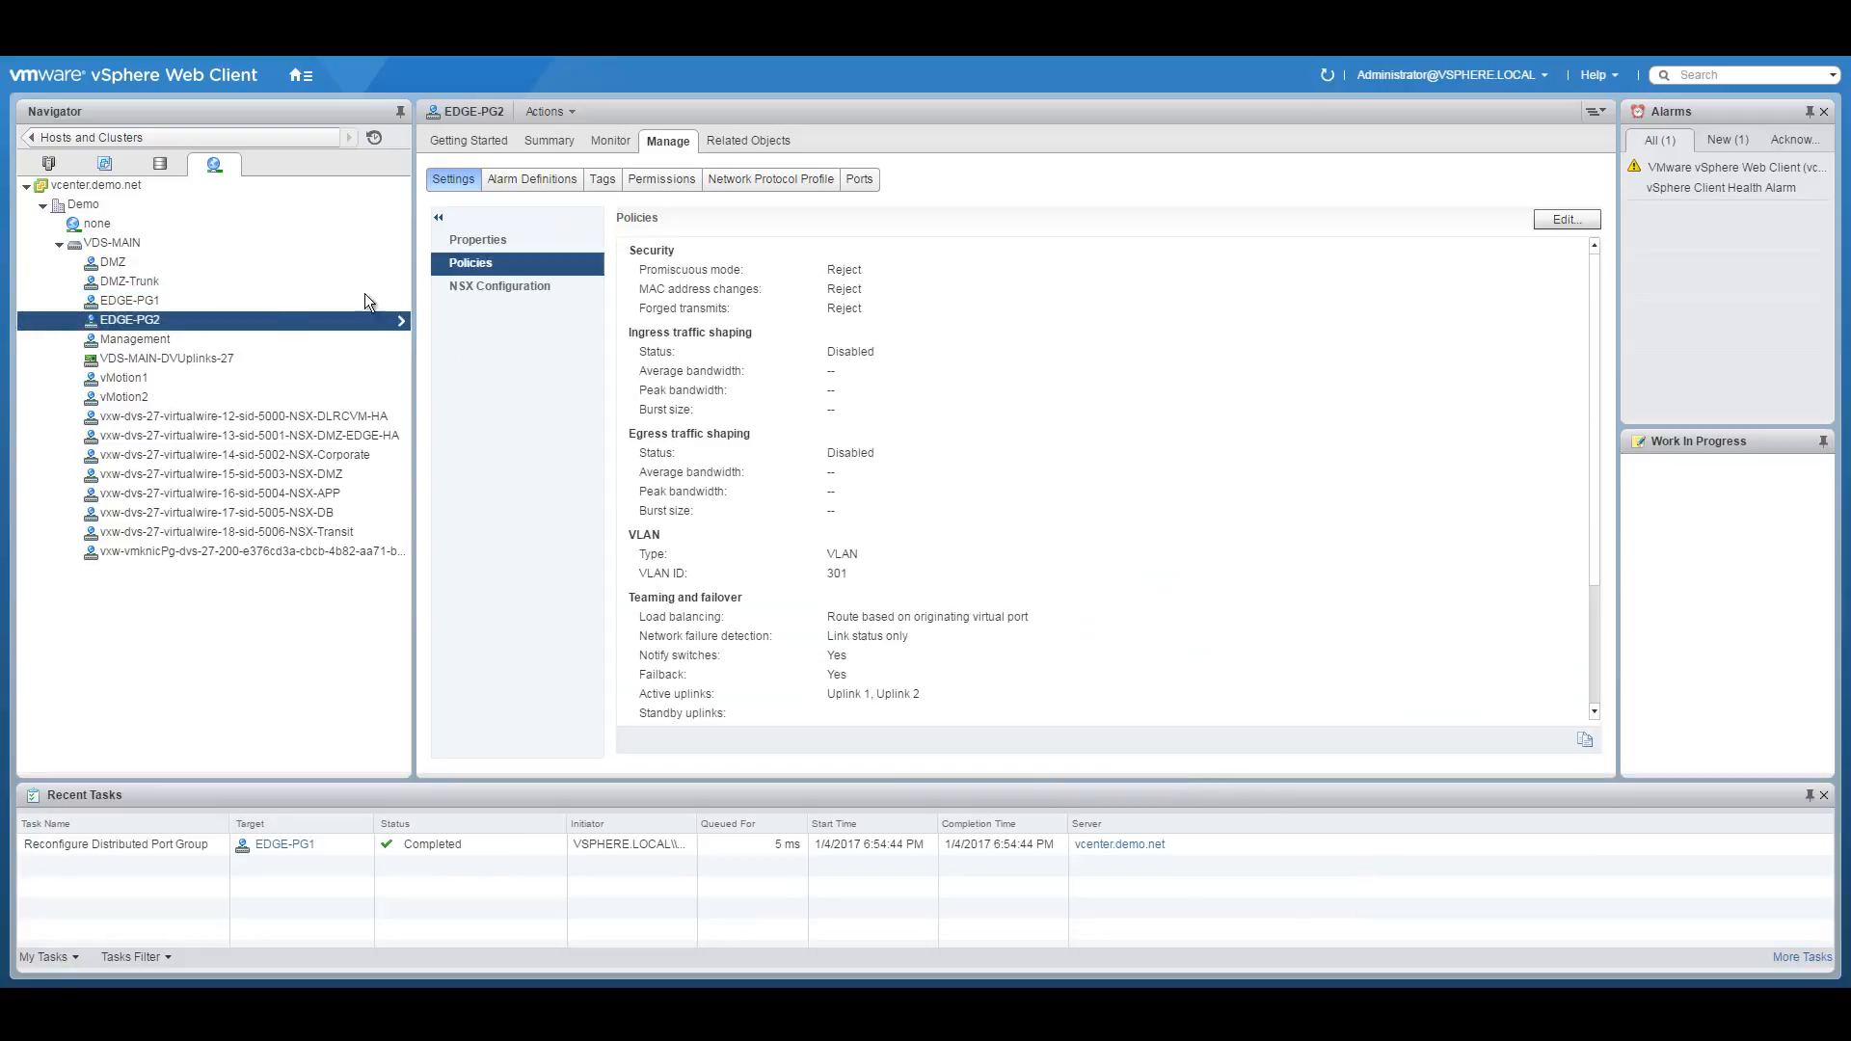
Set EDGE-PG2's failover order to Uplink 2 active only with Uplink 1 unused, then select DMZ.
right_click(177, 320)
left_click(260, 354)
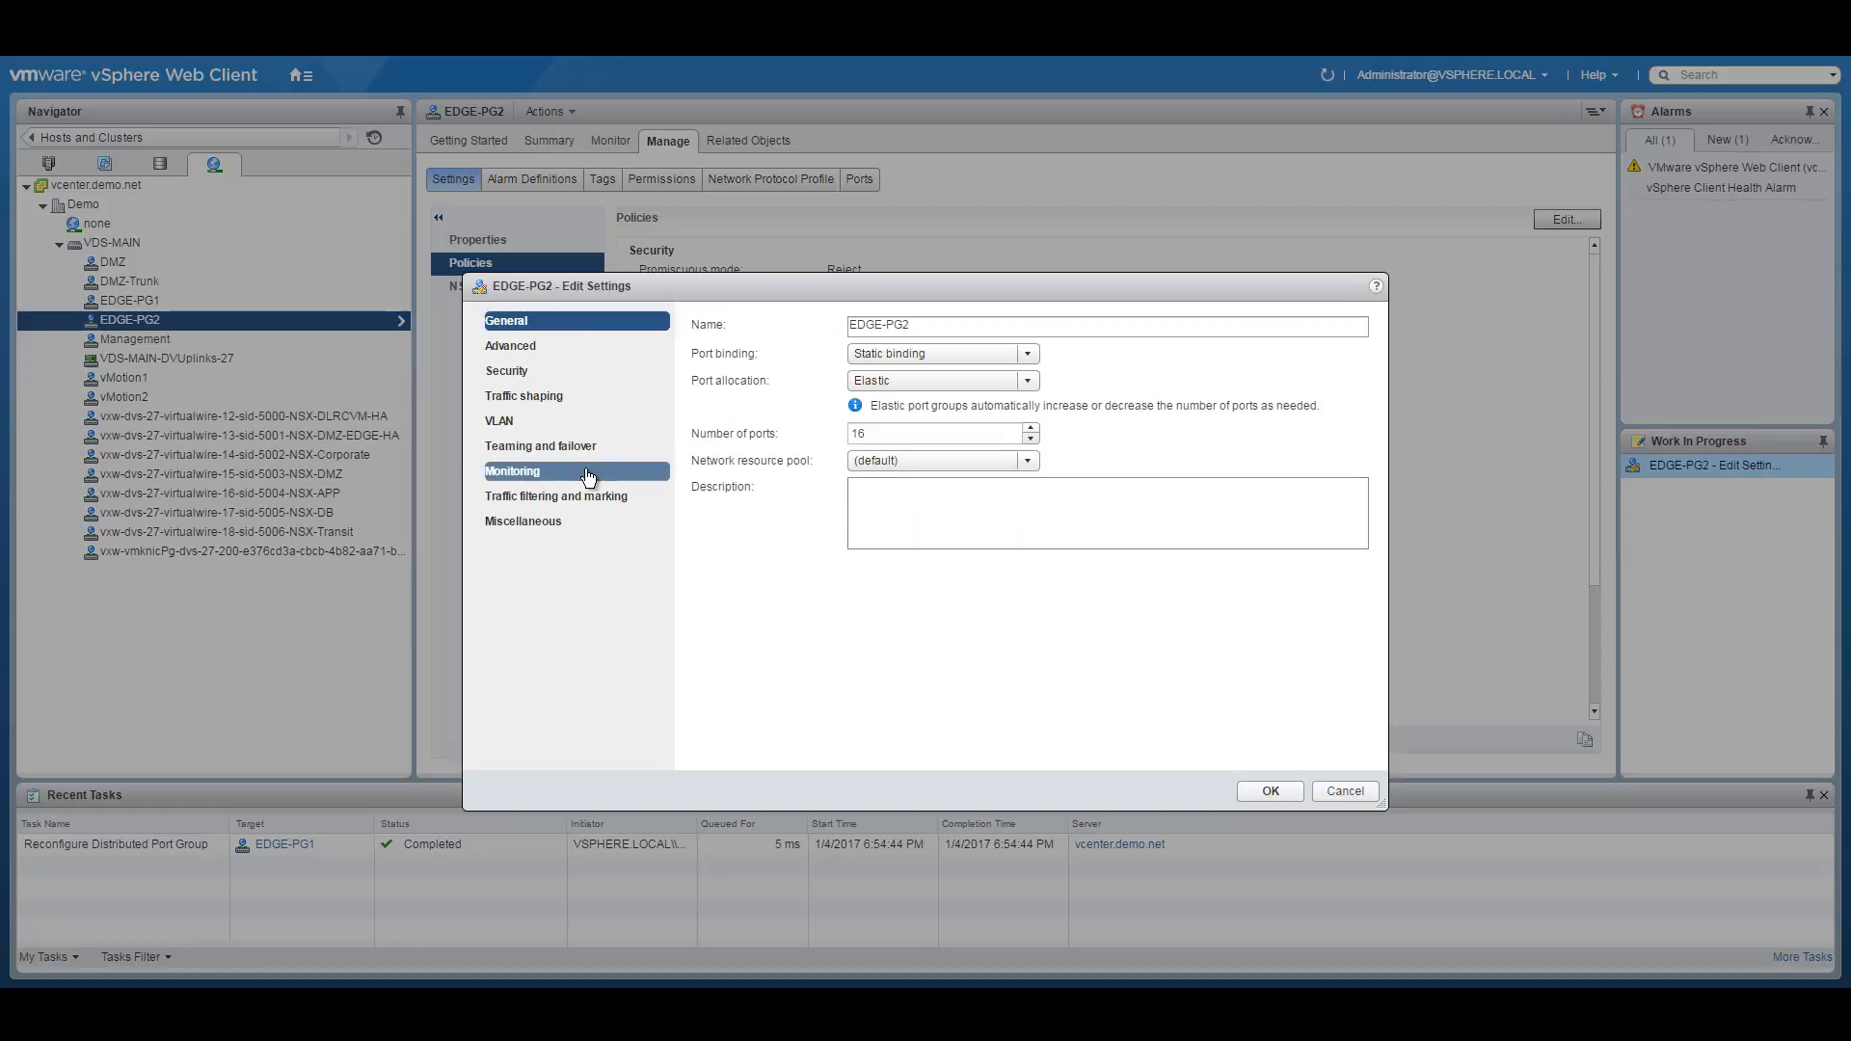
left_click(554, 446)
left_click(745, 518)
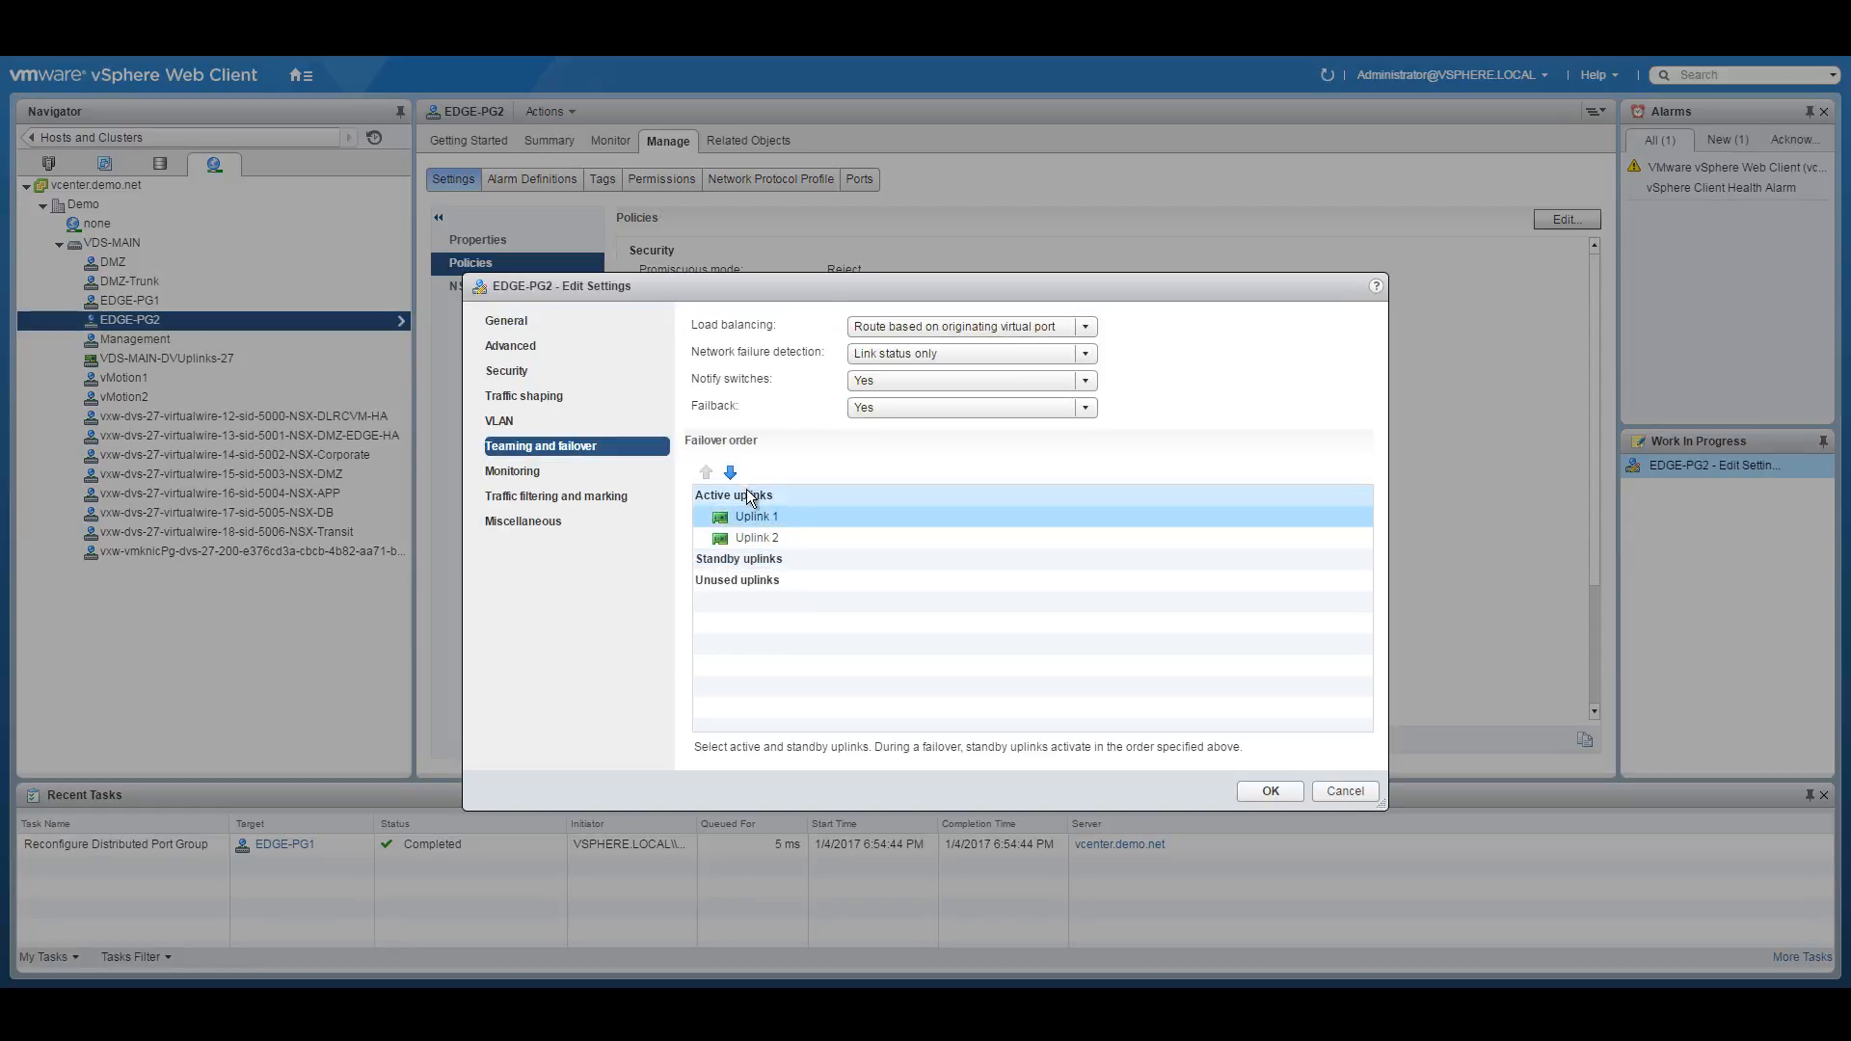
left_click(730, 472)
left_click(730, 472)
left_click(730, 472)
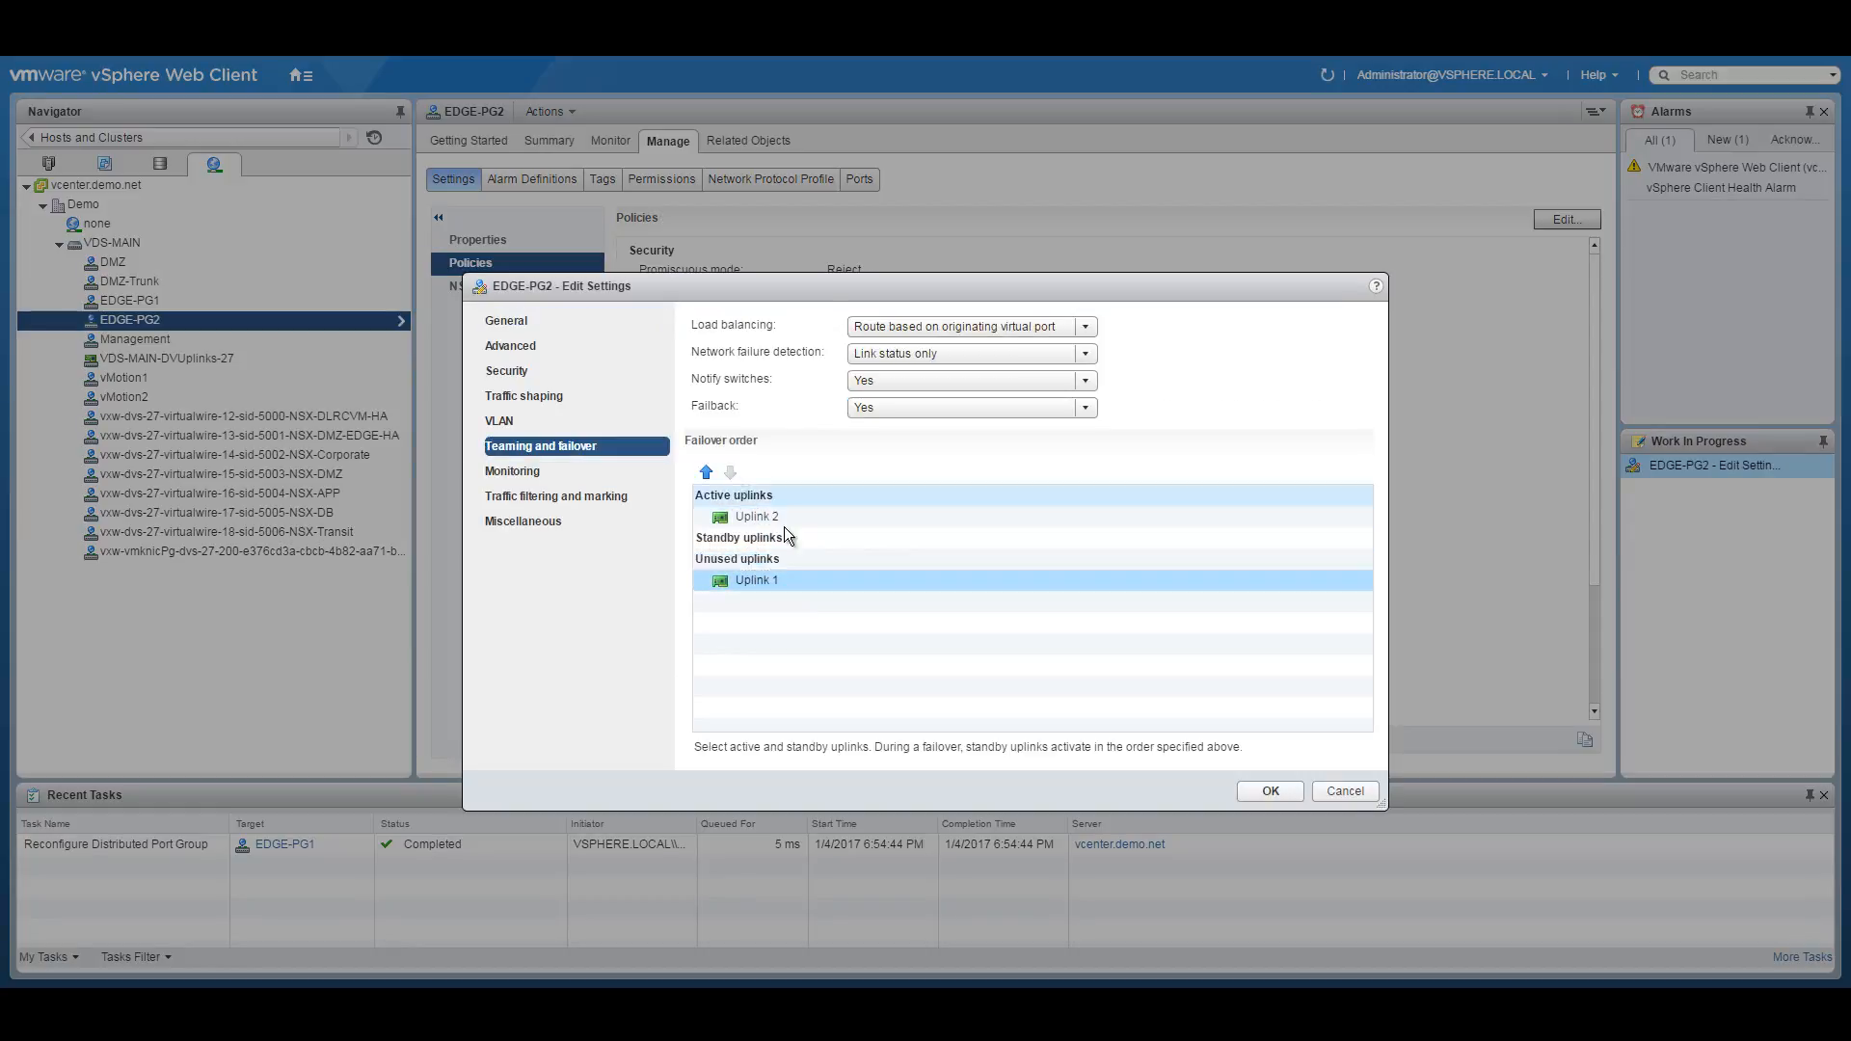
left_click(1270, 790)
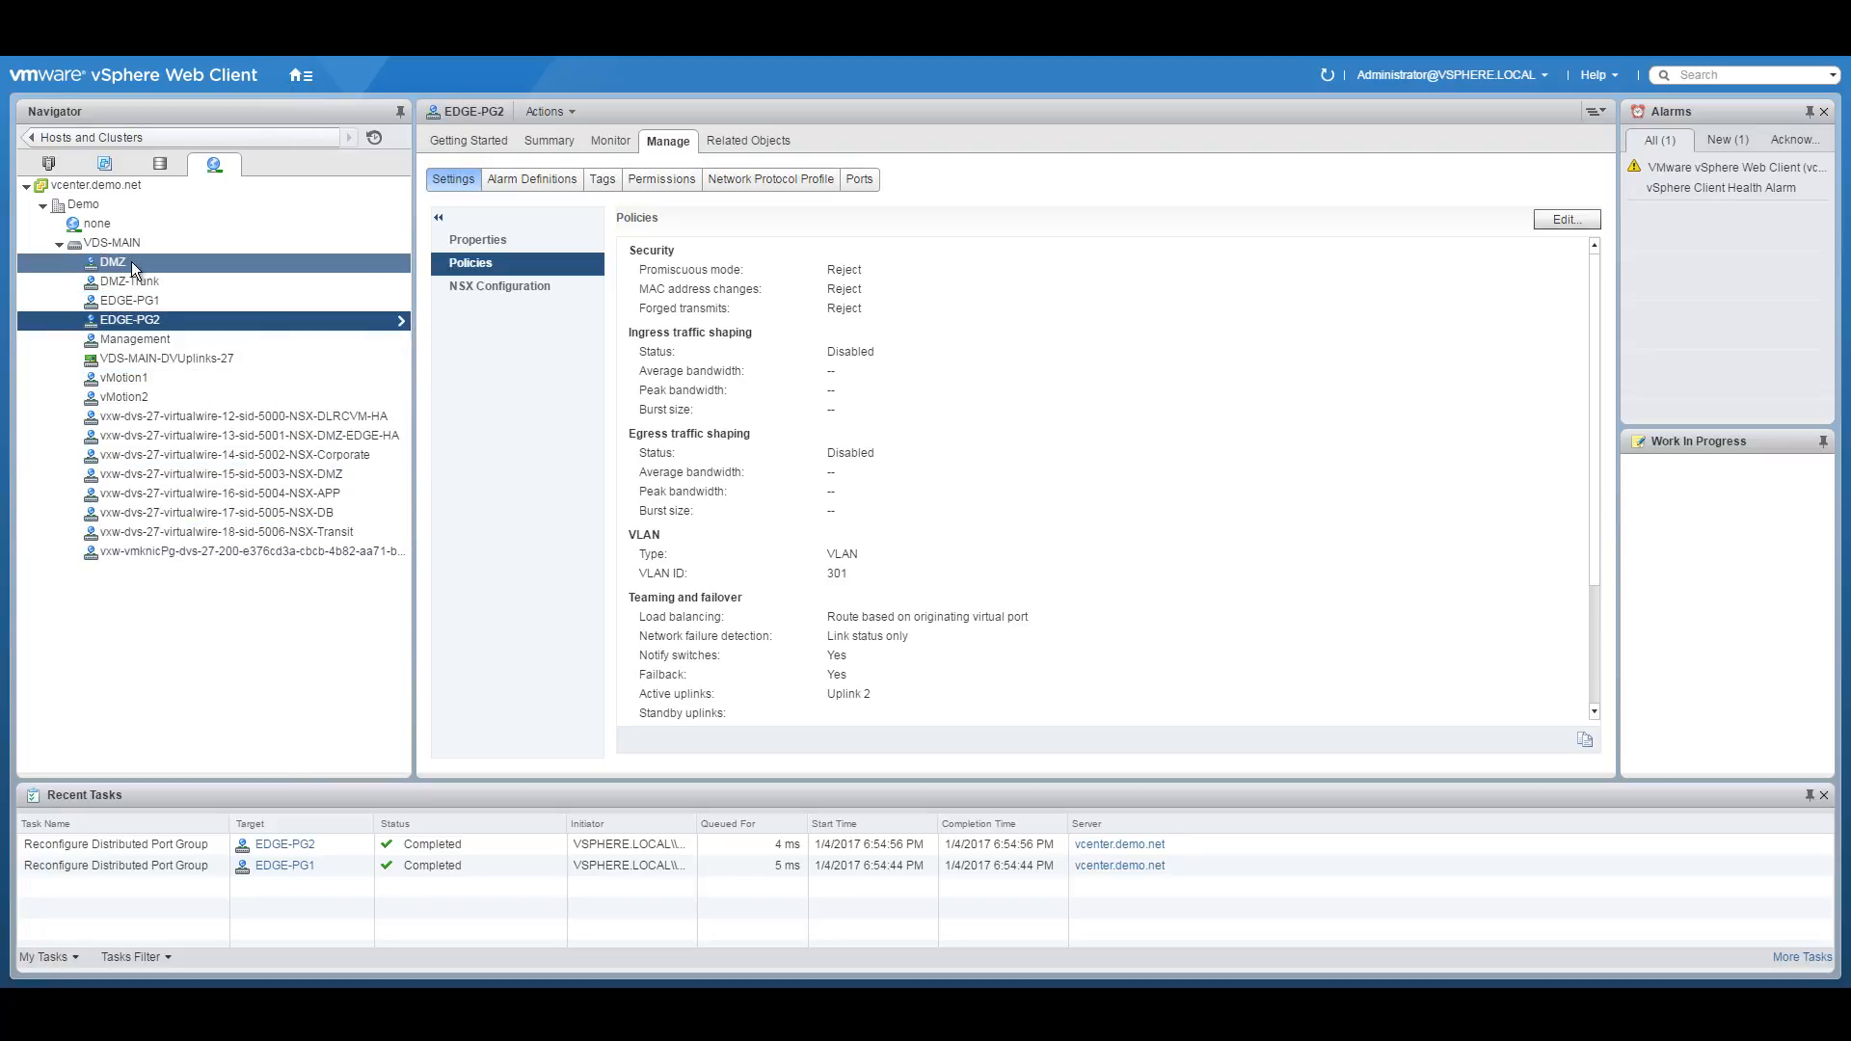
left_click(207, 264)
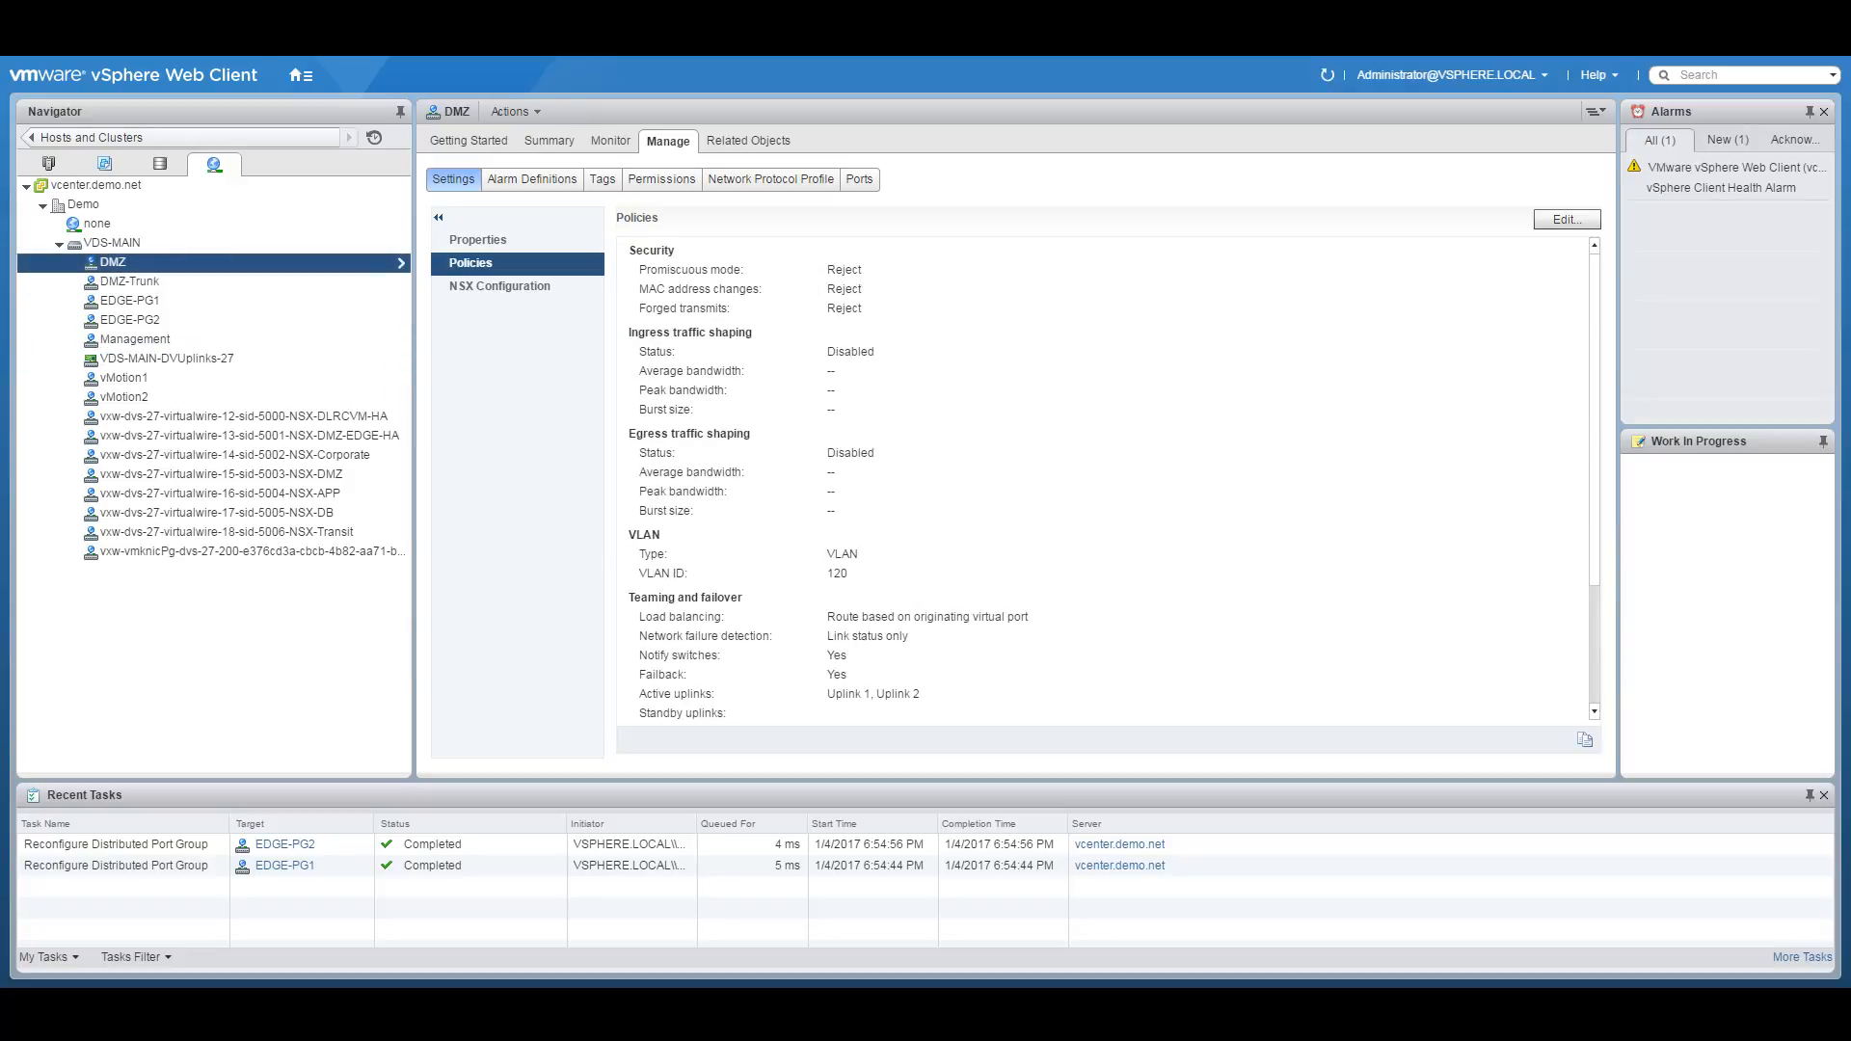
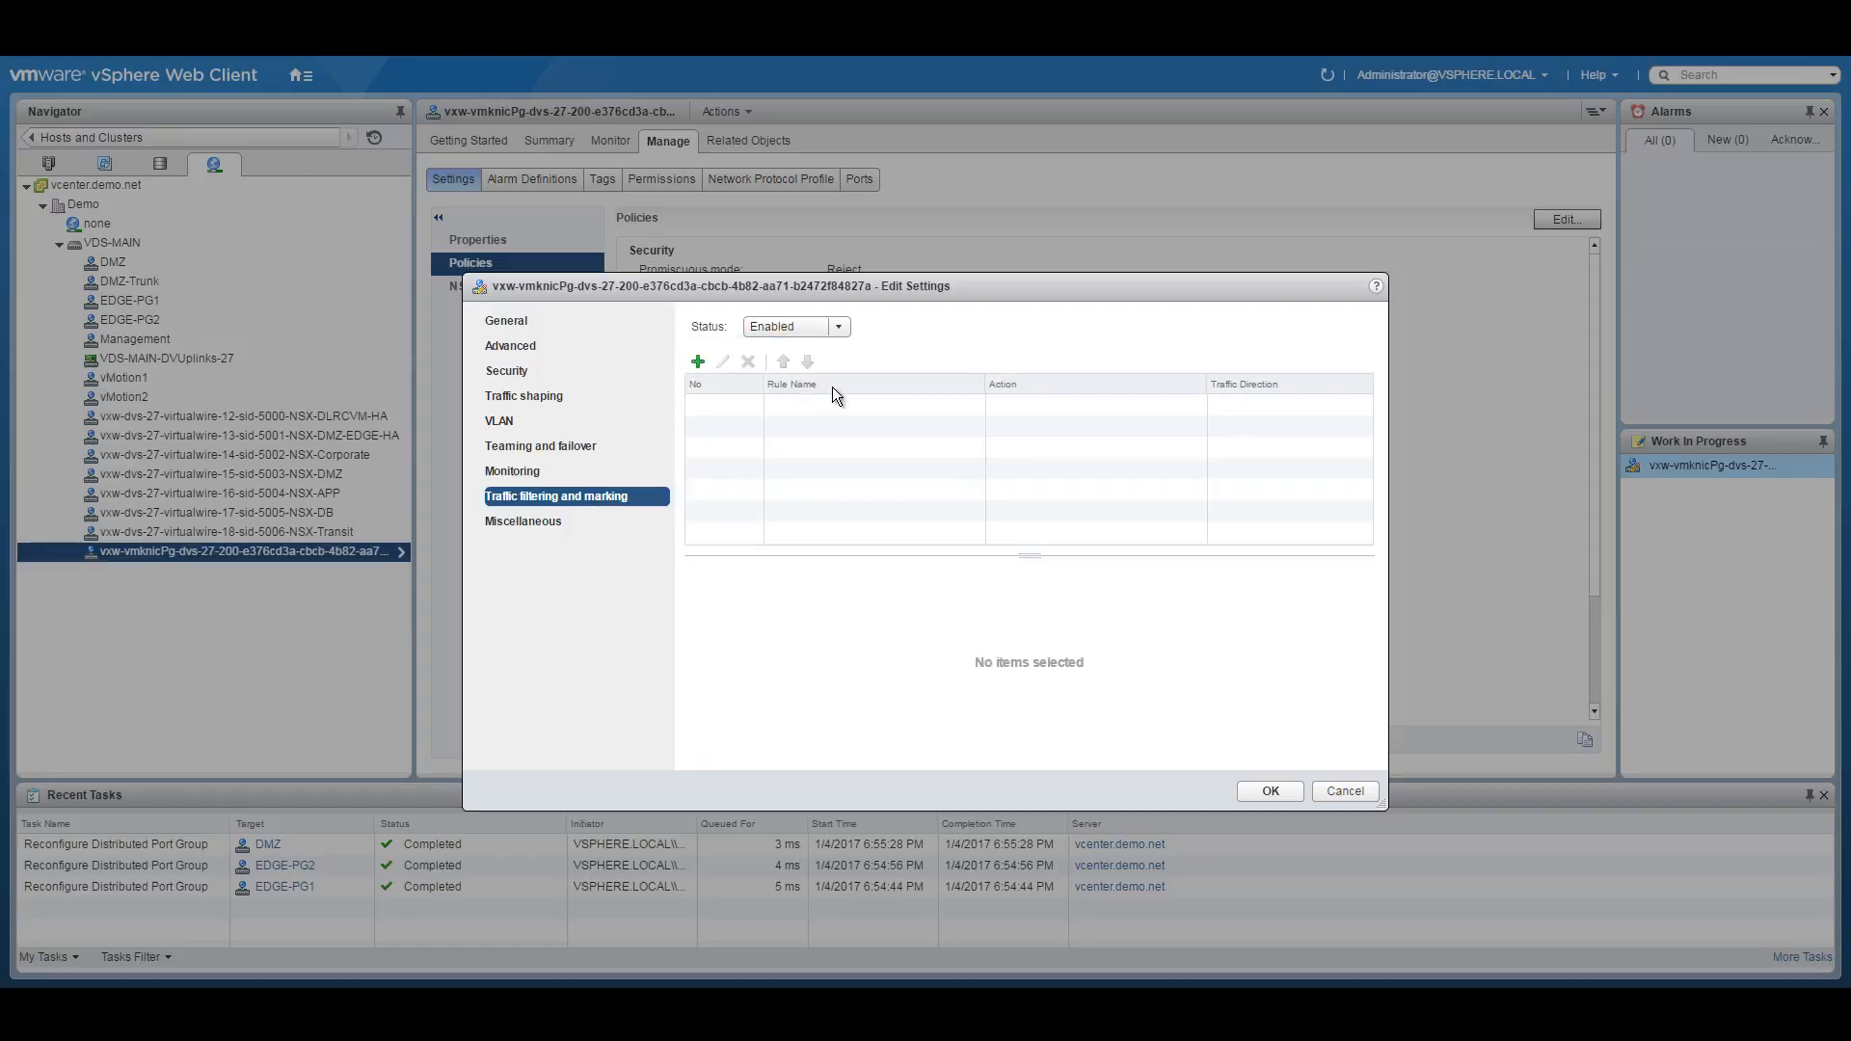
Add a traffic rule named VXLAN-QoS with action Tag and Update CoS tag enabled.
left_click(698, 363)
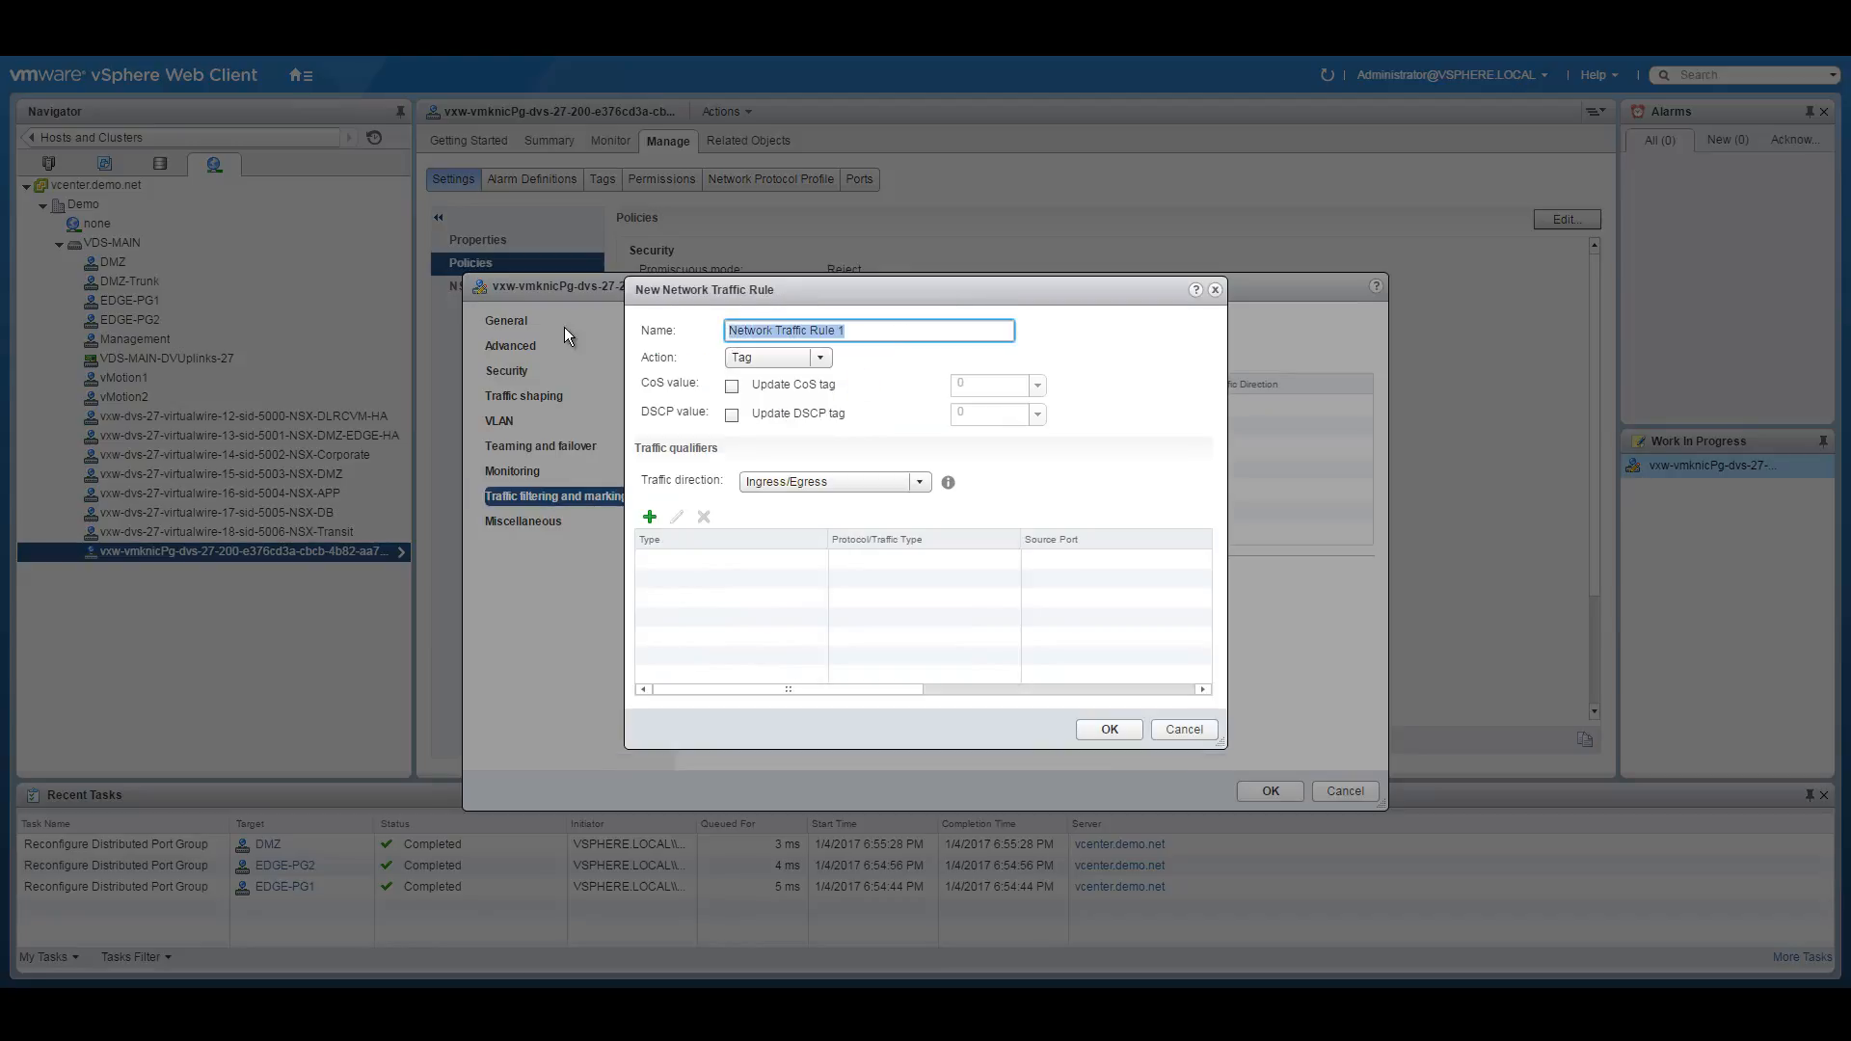
type("VXLAN-QoS")
left_click(783, 356)
left_click(761, 420)
left_click(732, 387)
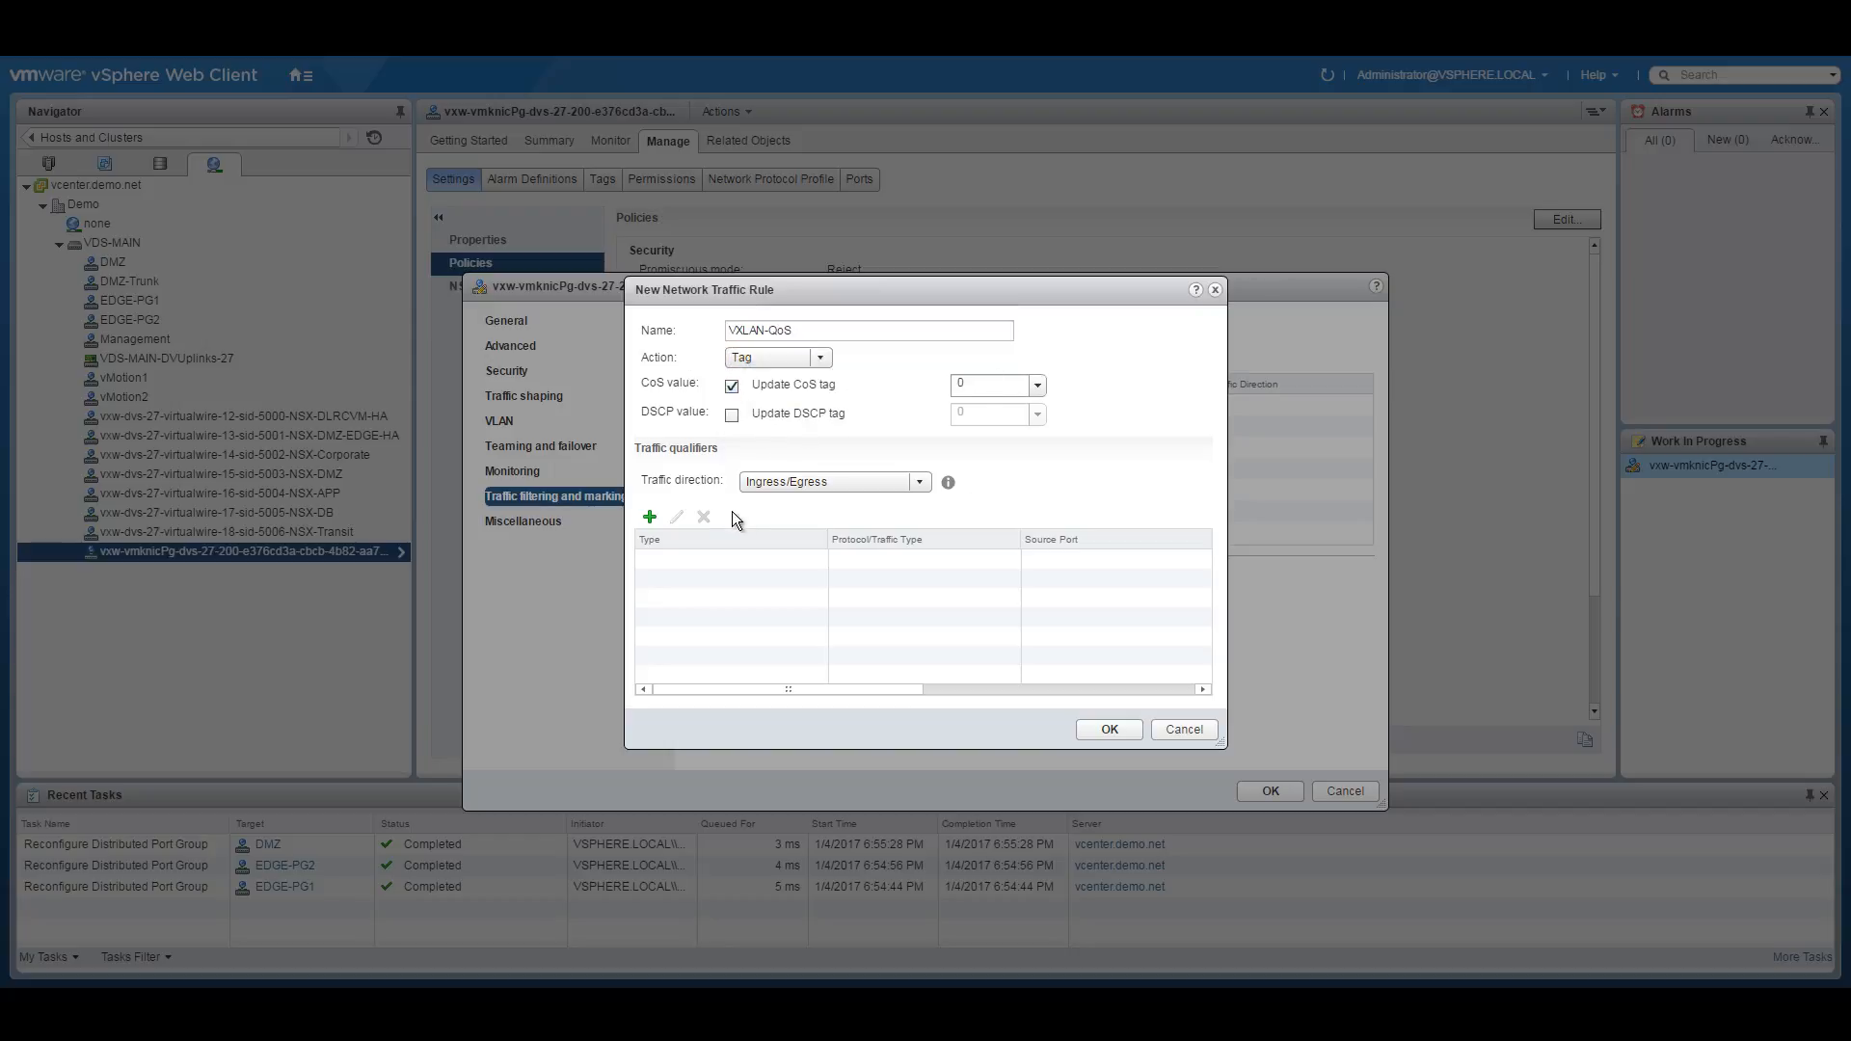
Give the rule an IP qualifier with protocol any, then save the rule and port group settings.
left_click(649, 521)
left_click(699, 576)
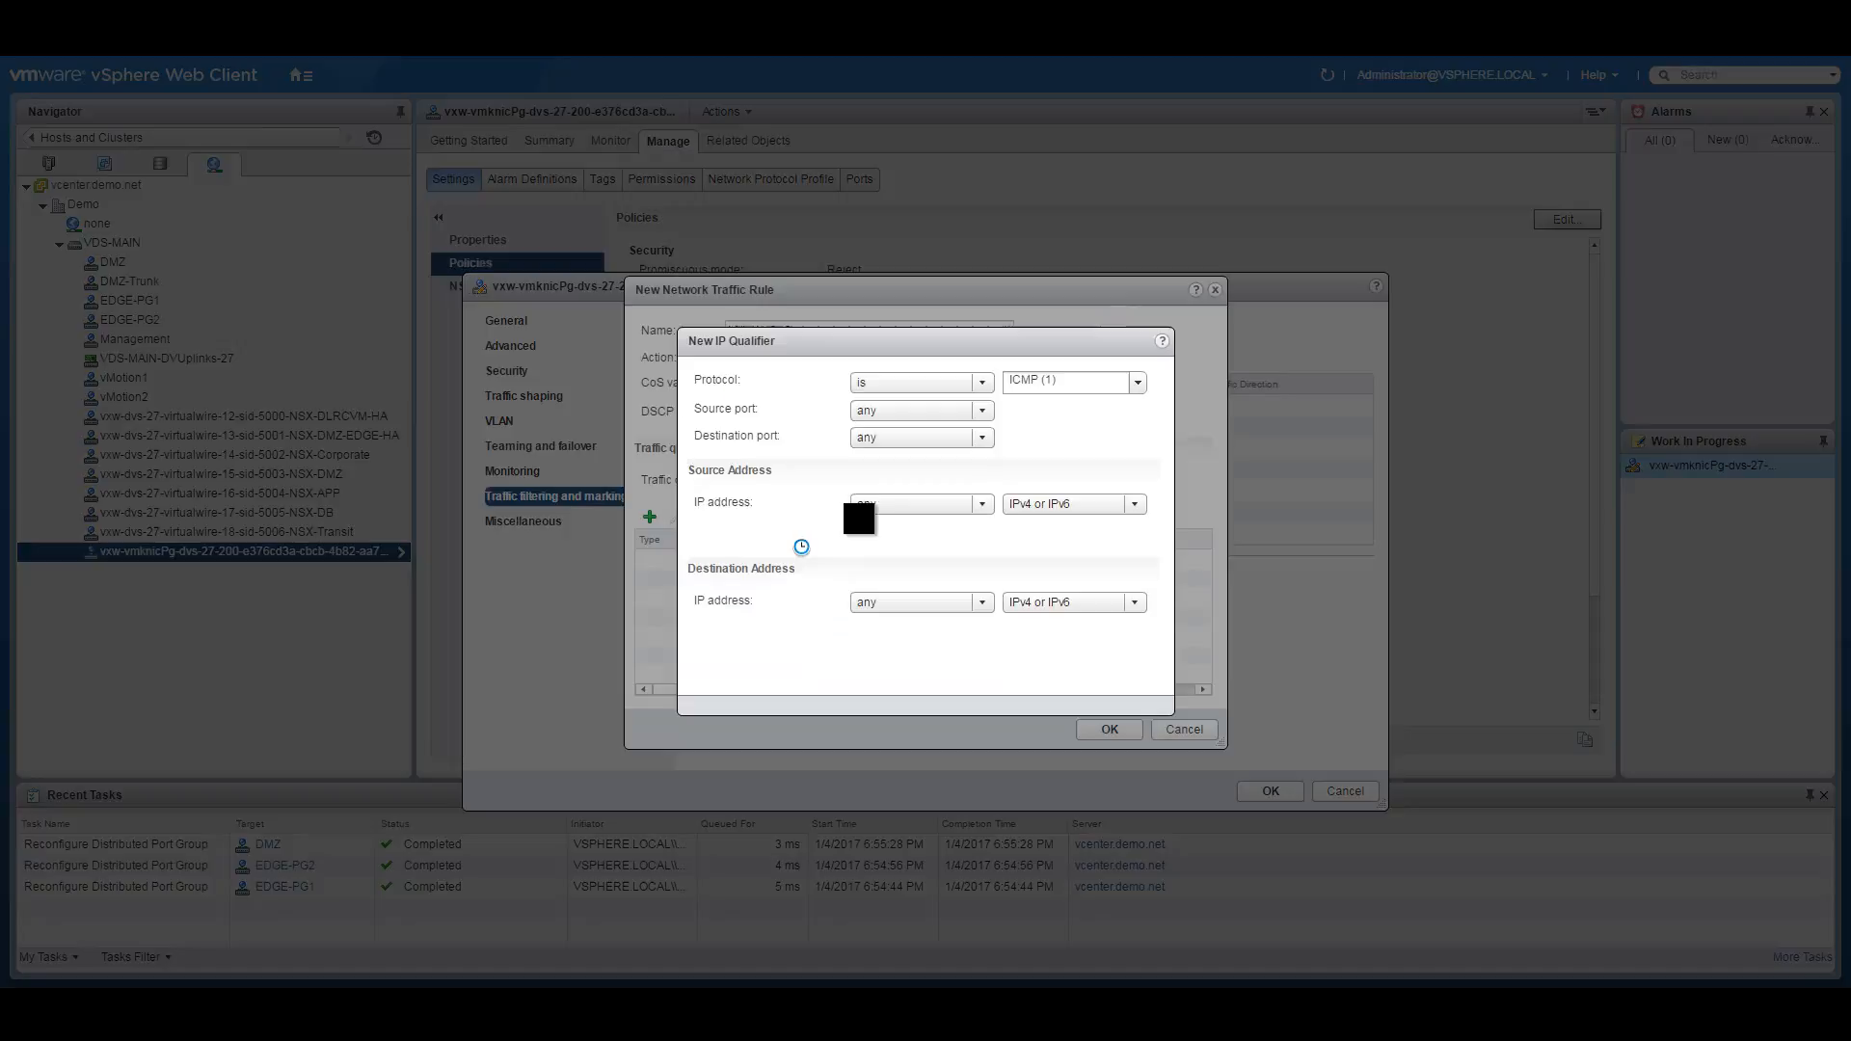
left_click(920, 385)
left_click(882, 419)
left_click(882, 386)
left_click(882, 443)
left_click(1057, 679)
left_click(1116, 728)
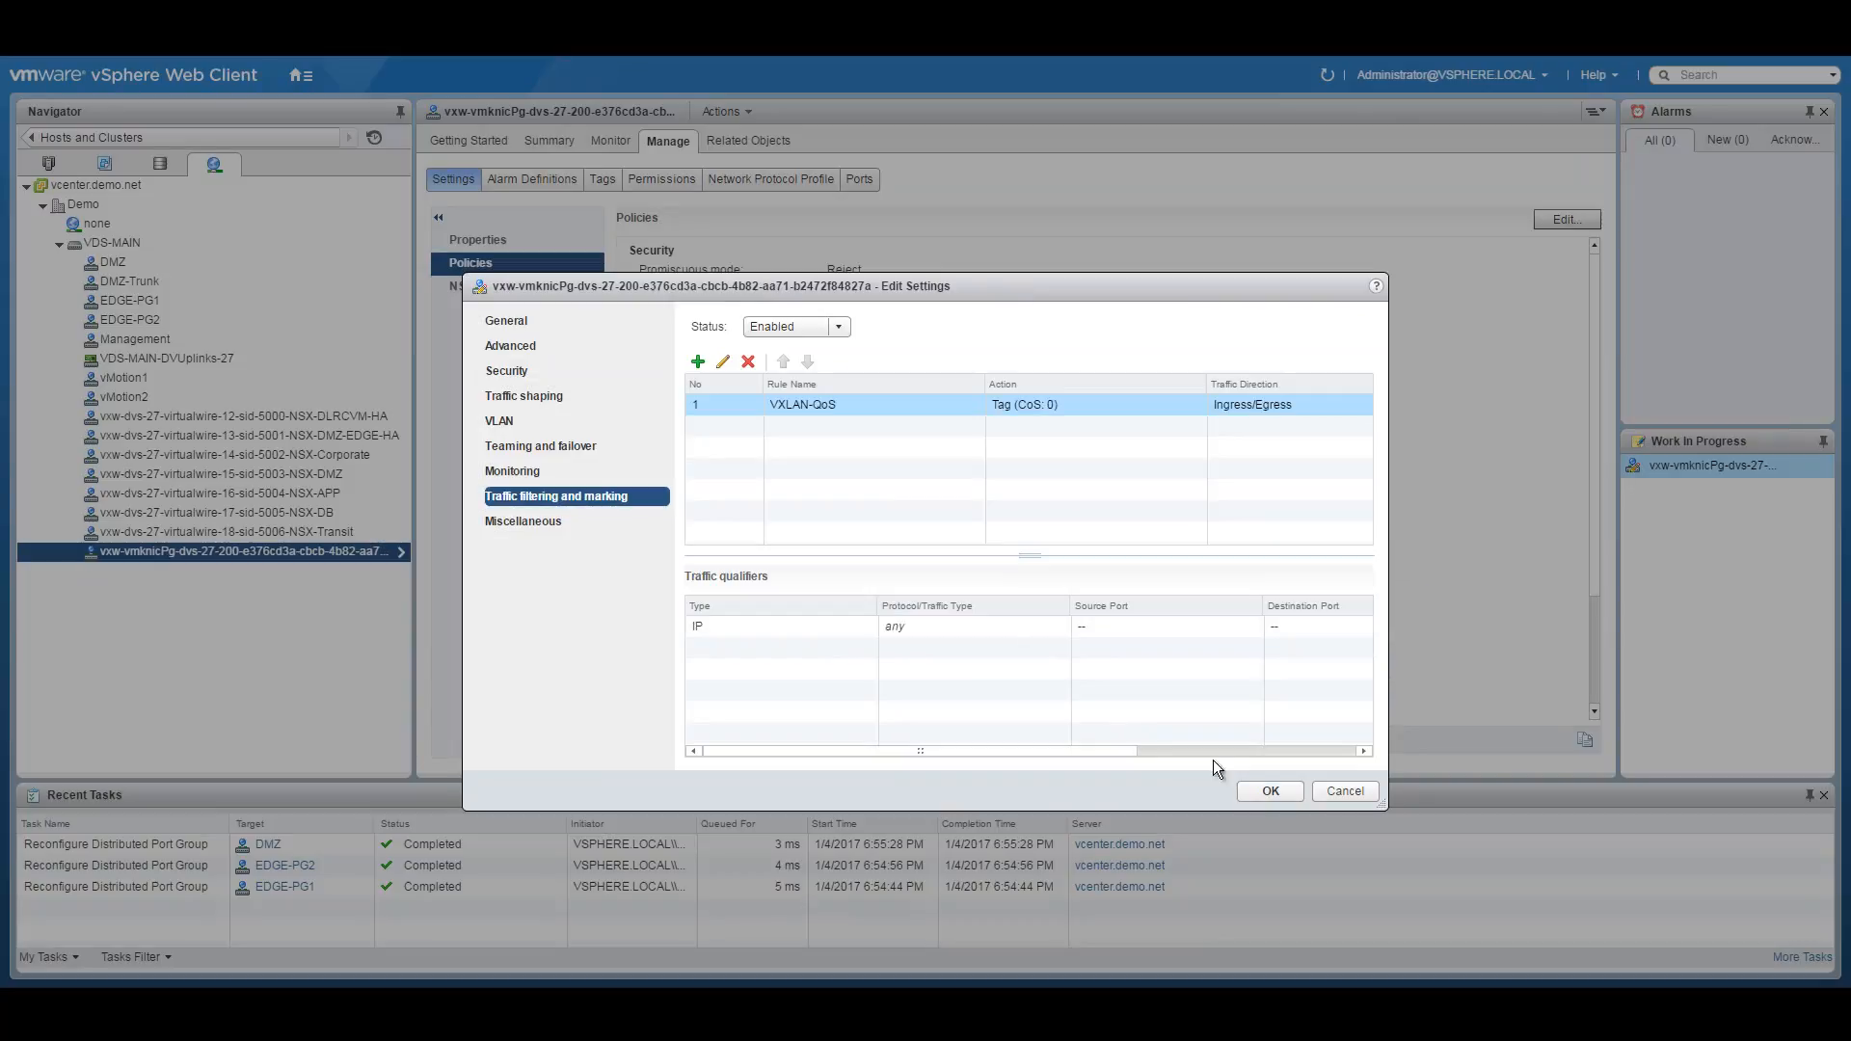
left_click(1272, 790)
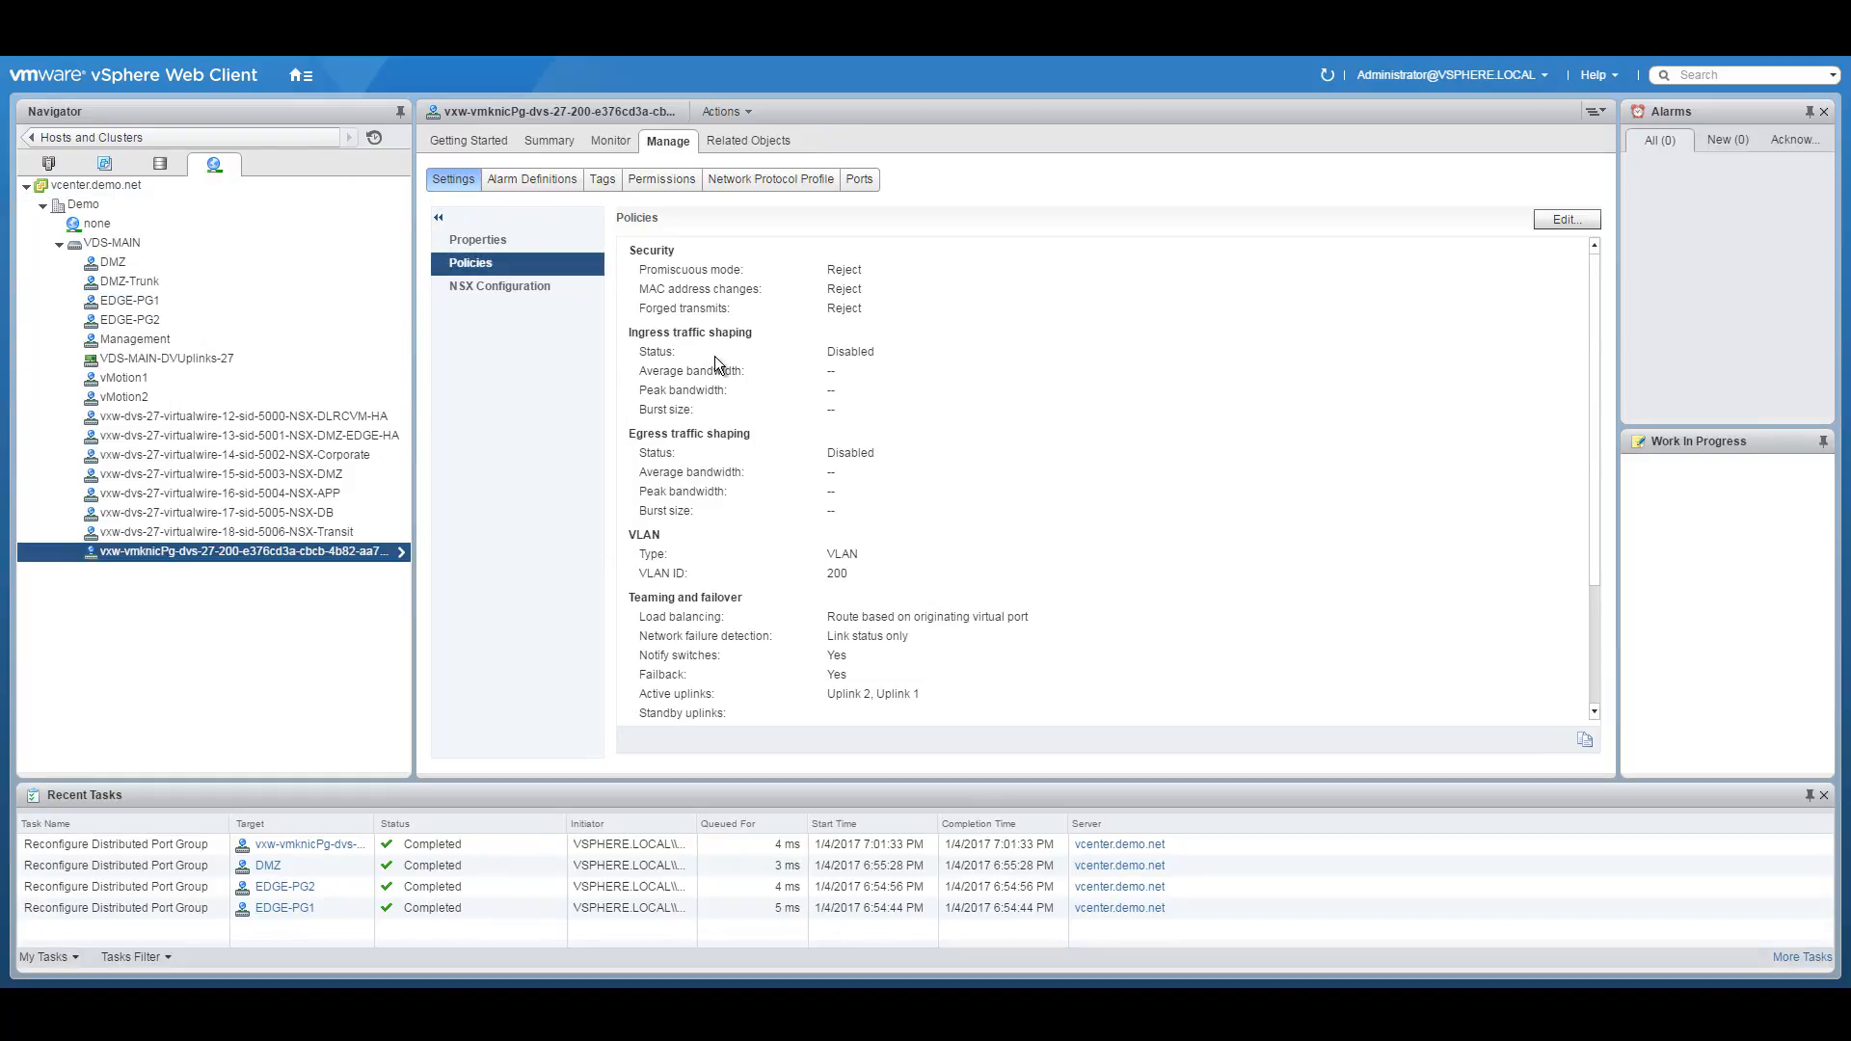
Go to Hosts and Clusters, collapse Compute01 and select the Management and Edge cluster.
left_click(301, 75)
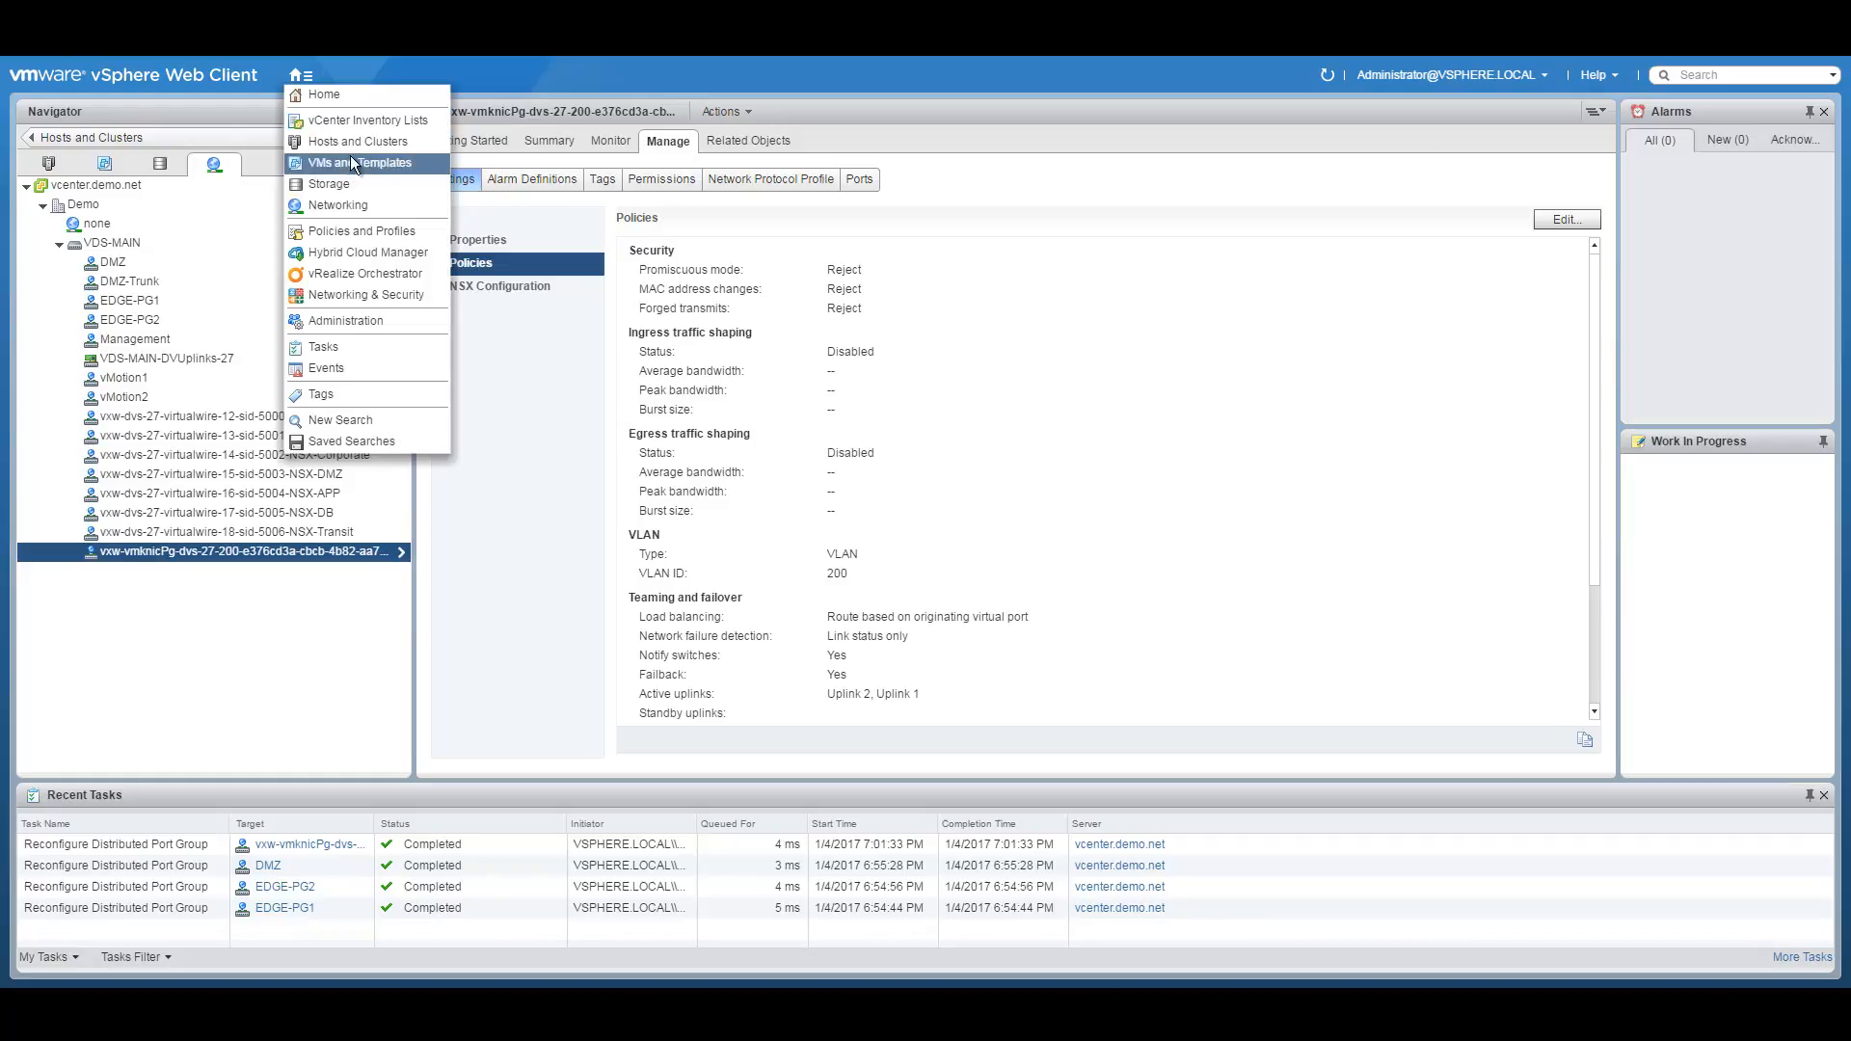
left_click(350, 156)
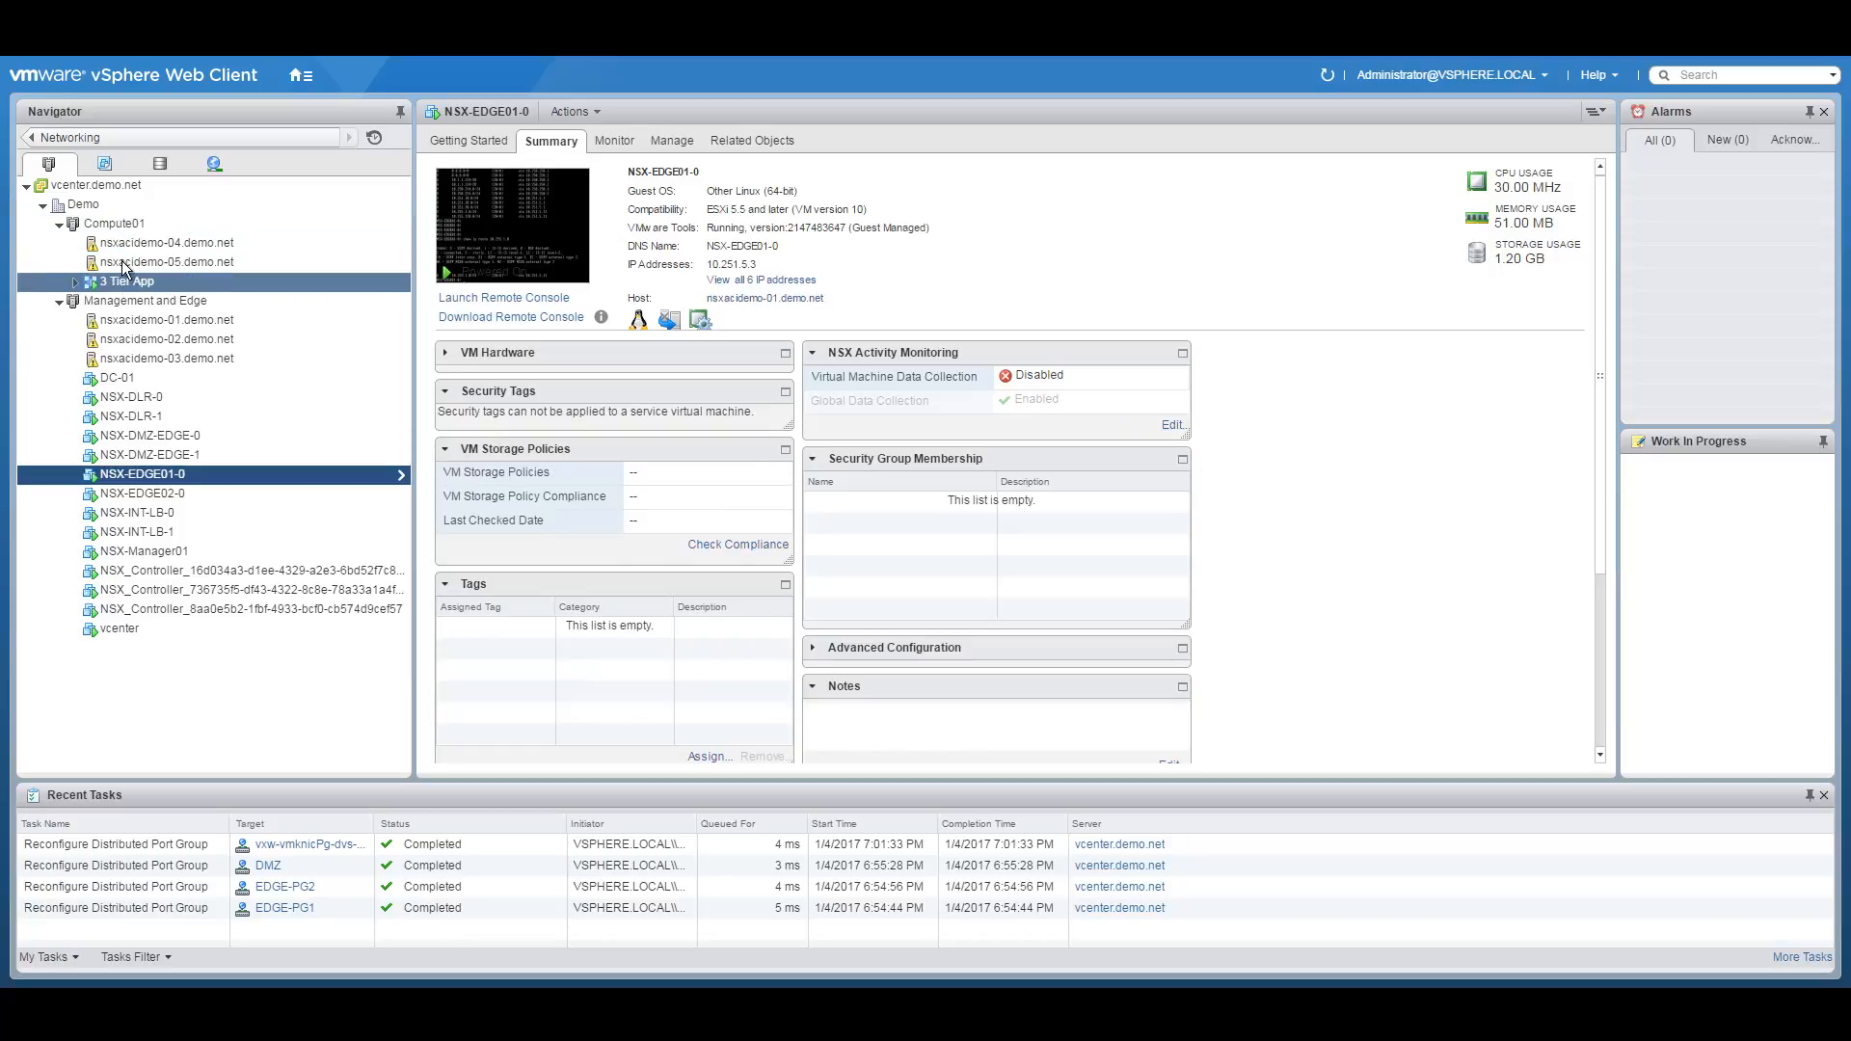
left_click(59, 224)
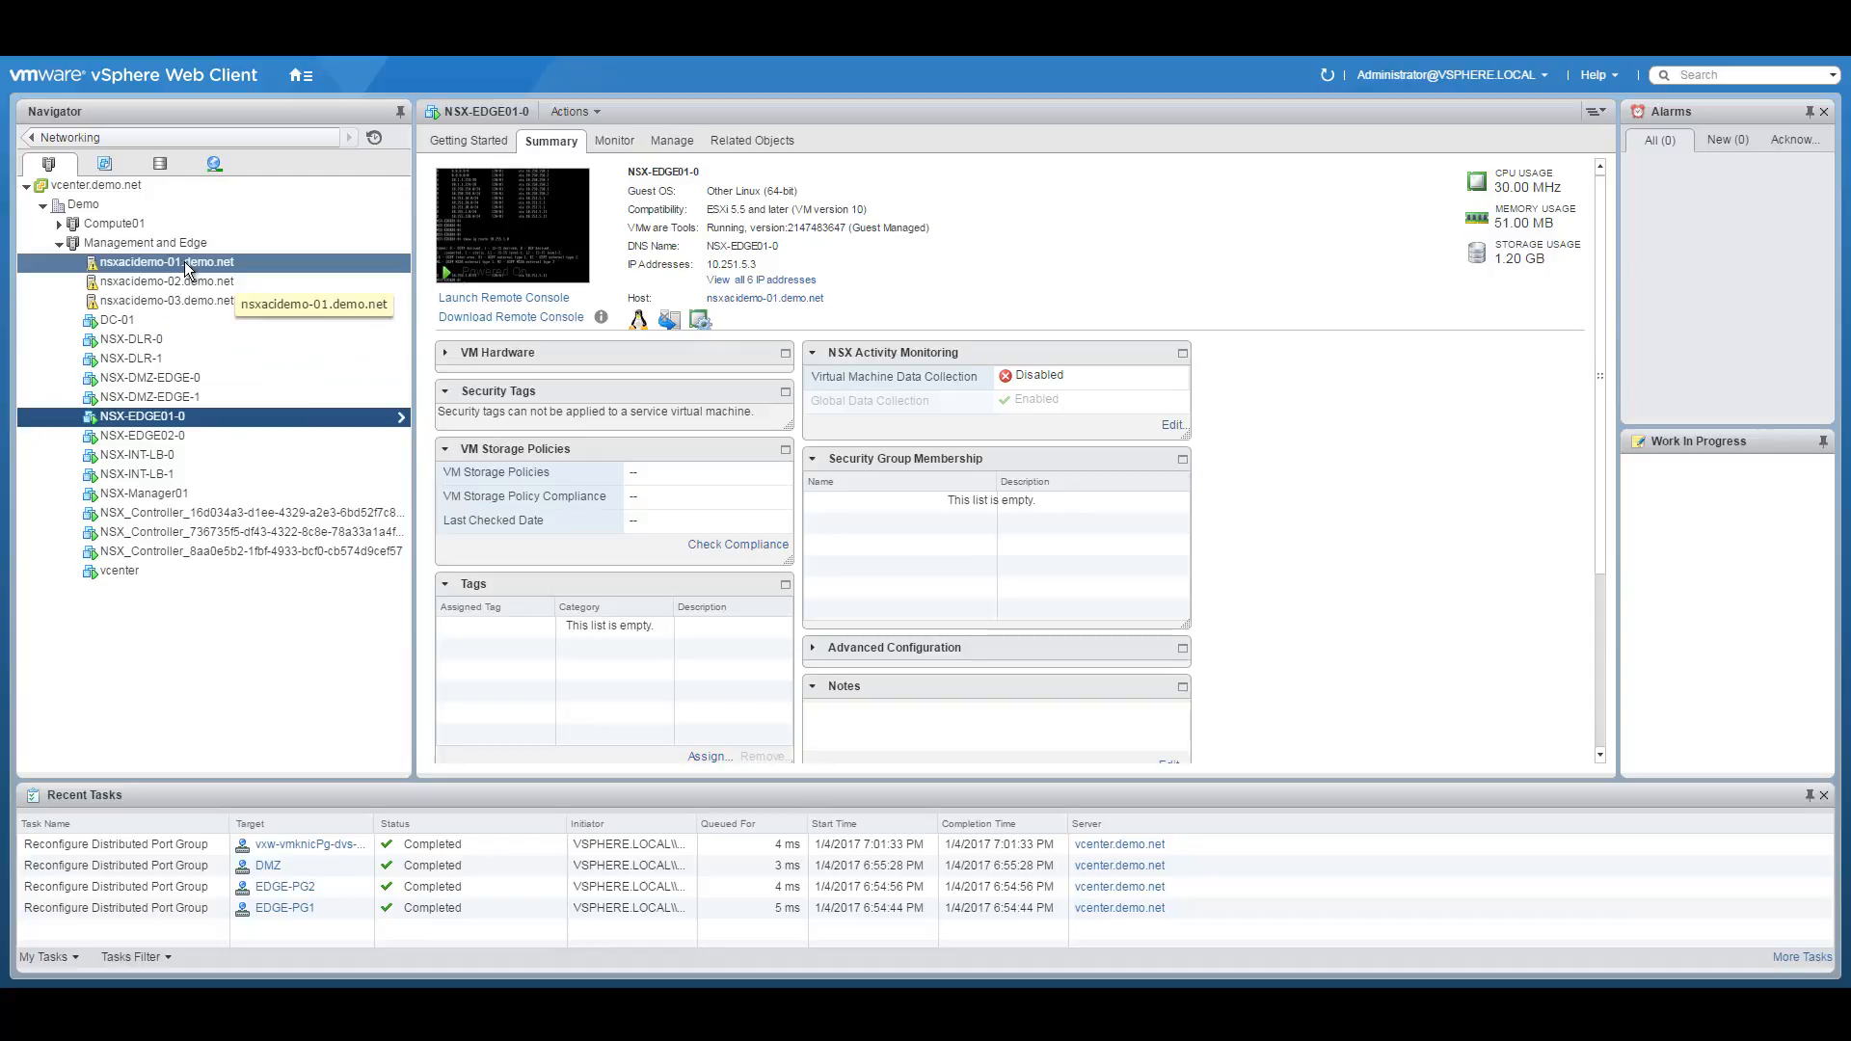
left_click(135, 242)
right_click(133, 242)
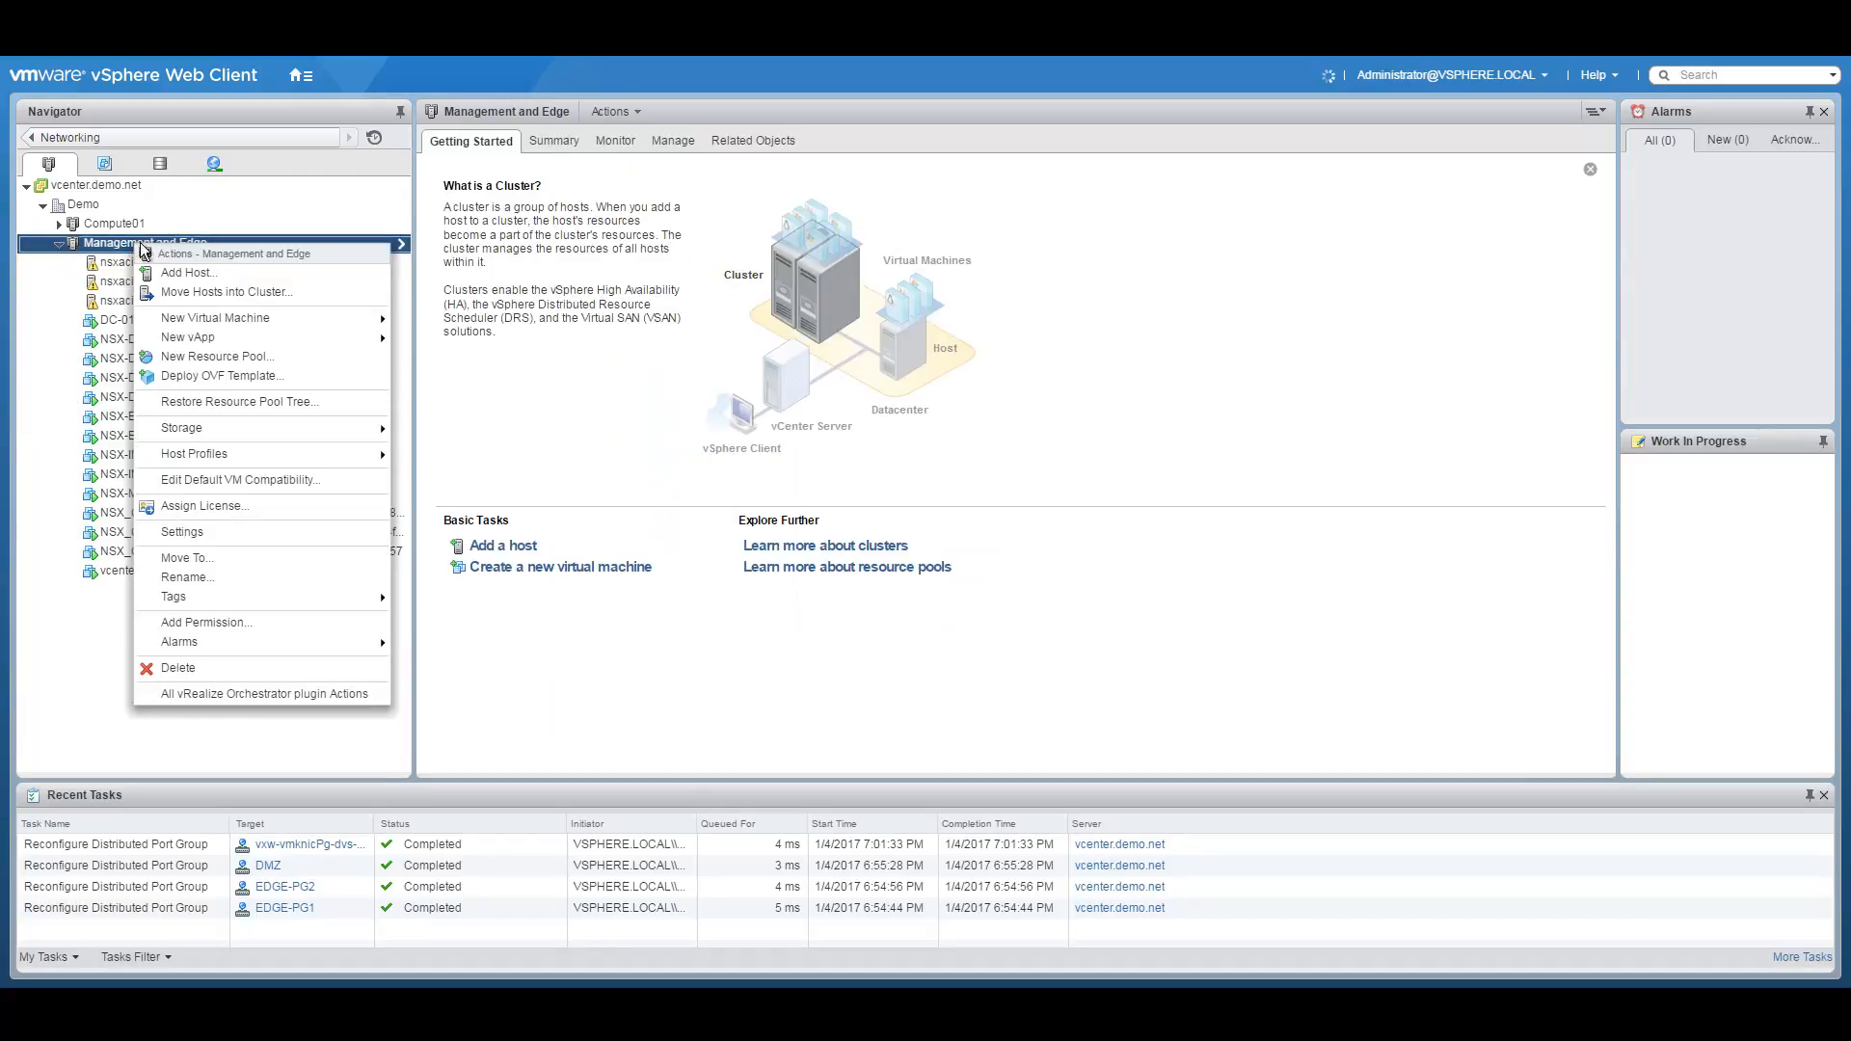
In the cluster's VM/Host Groups, create host group Management-Blade1 containing nsxacidemo-01.demo.net.
left_click(183, 532)
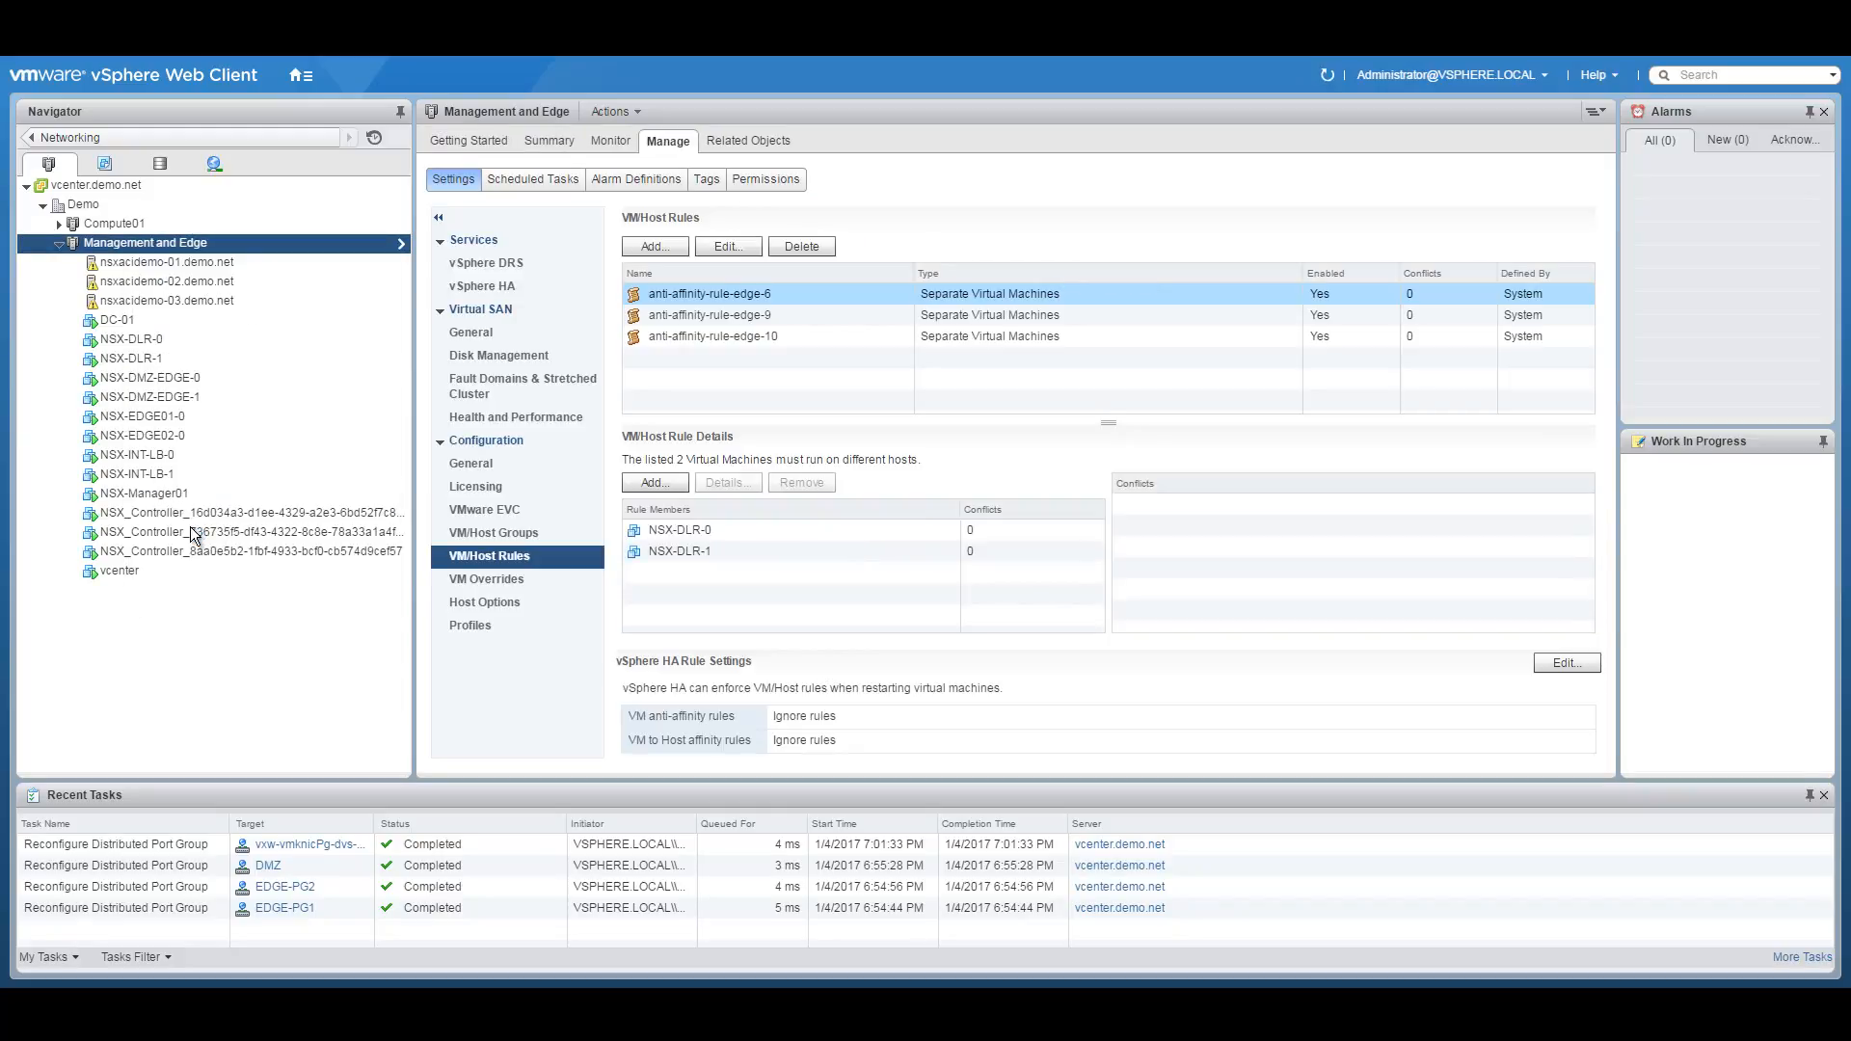
left_click(523, 533)
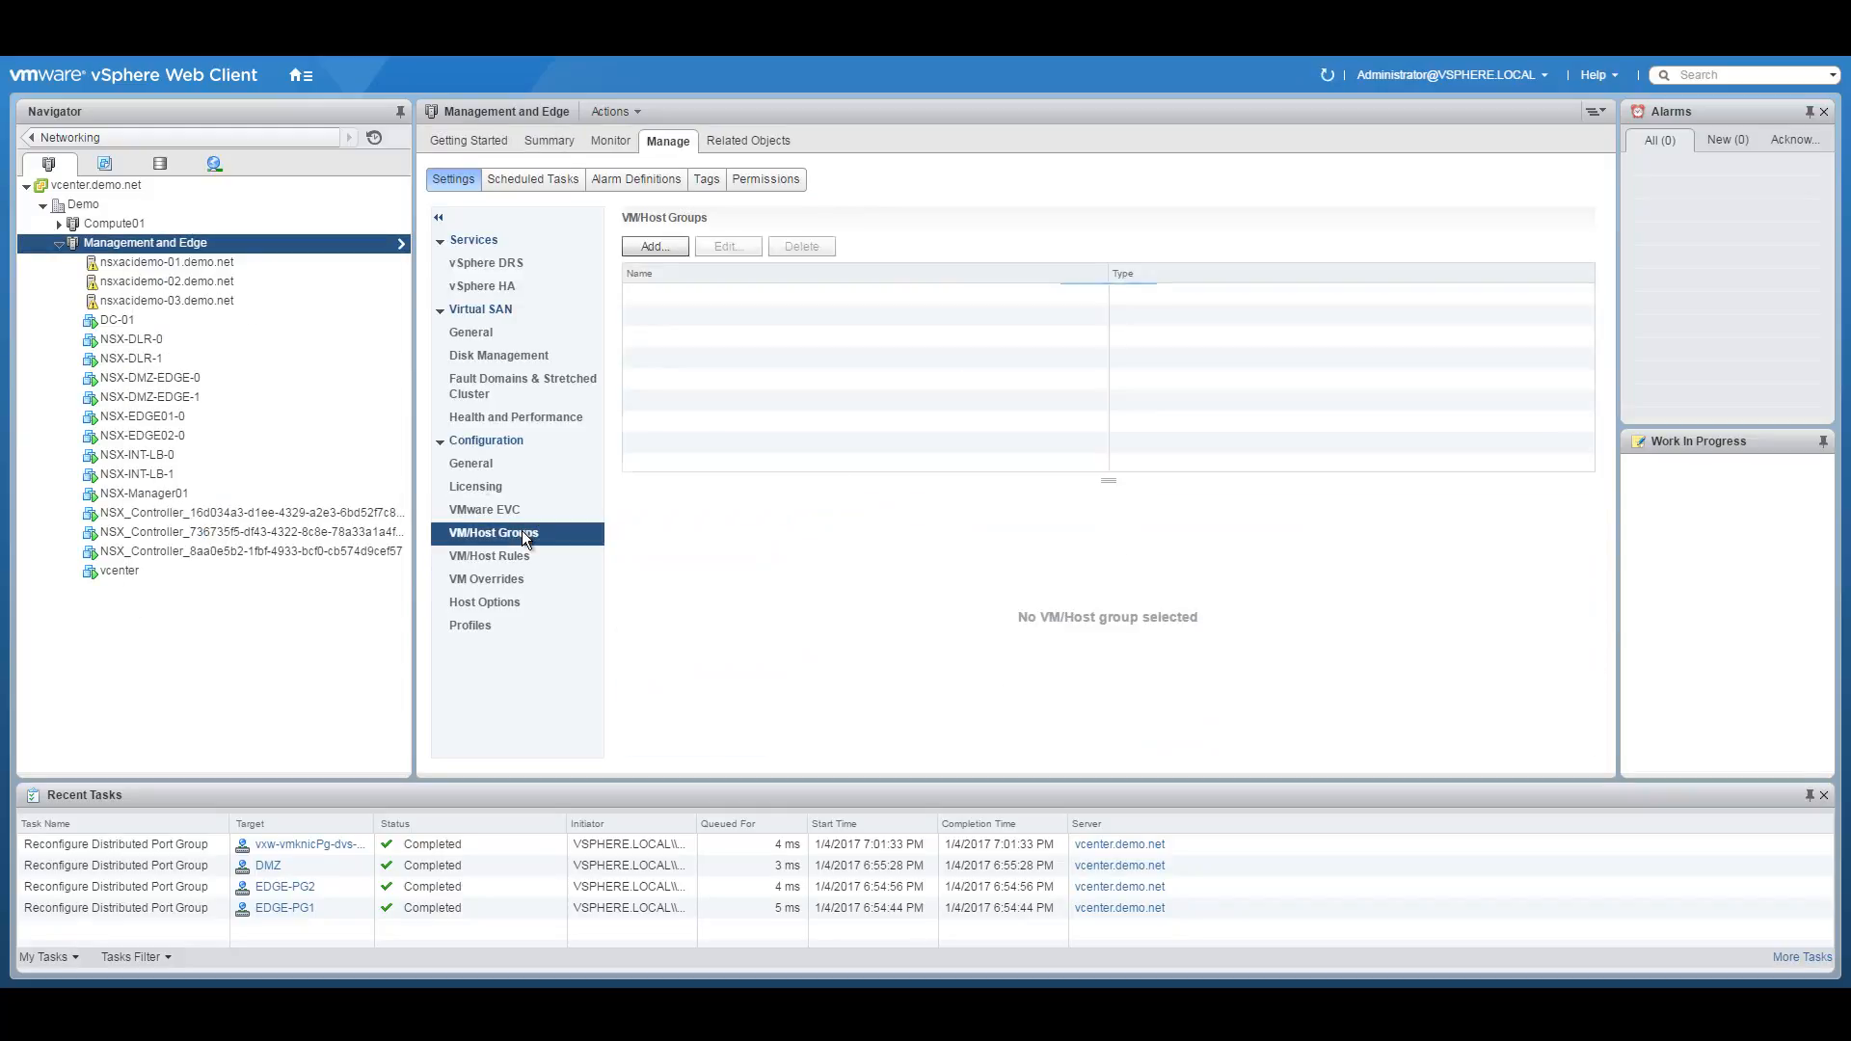
left_click(655, 243)
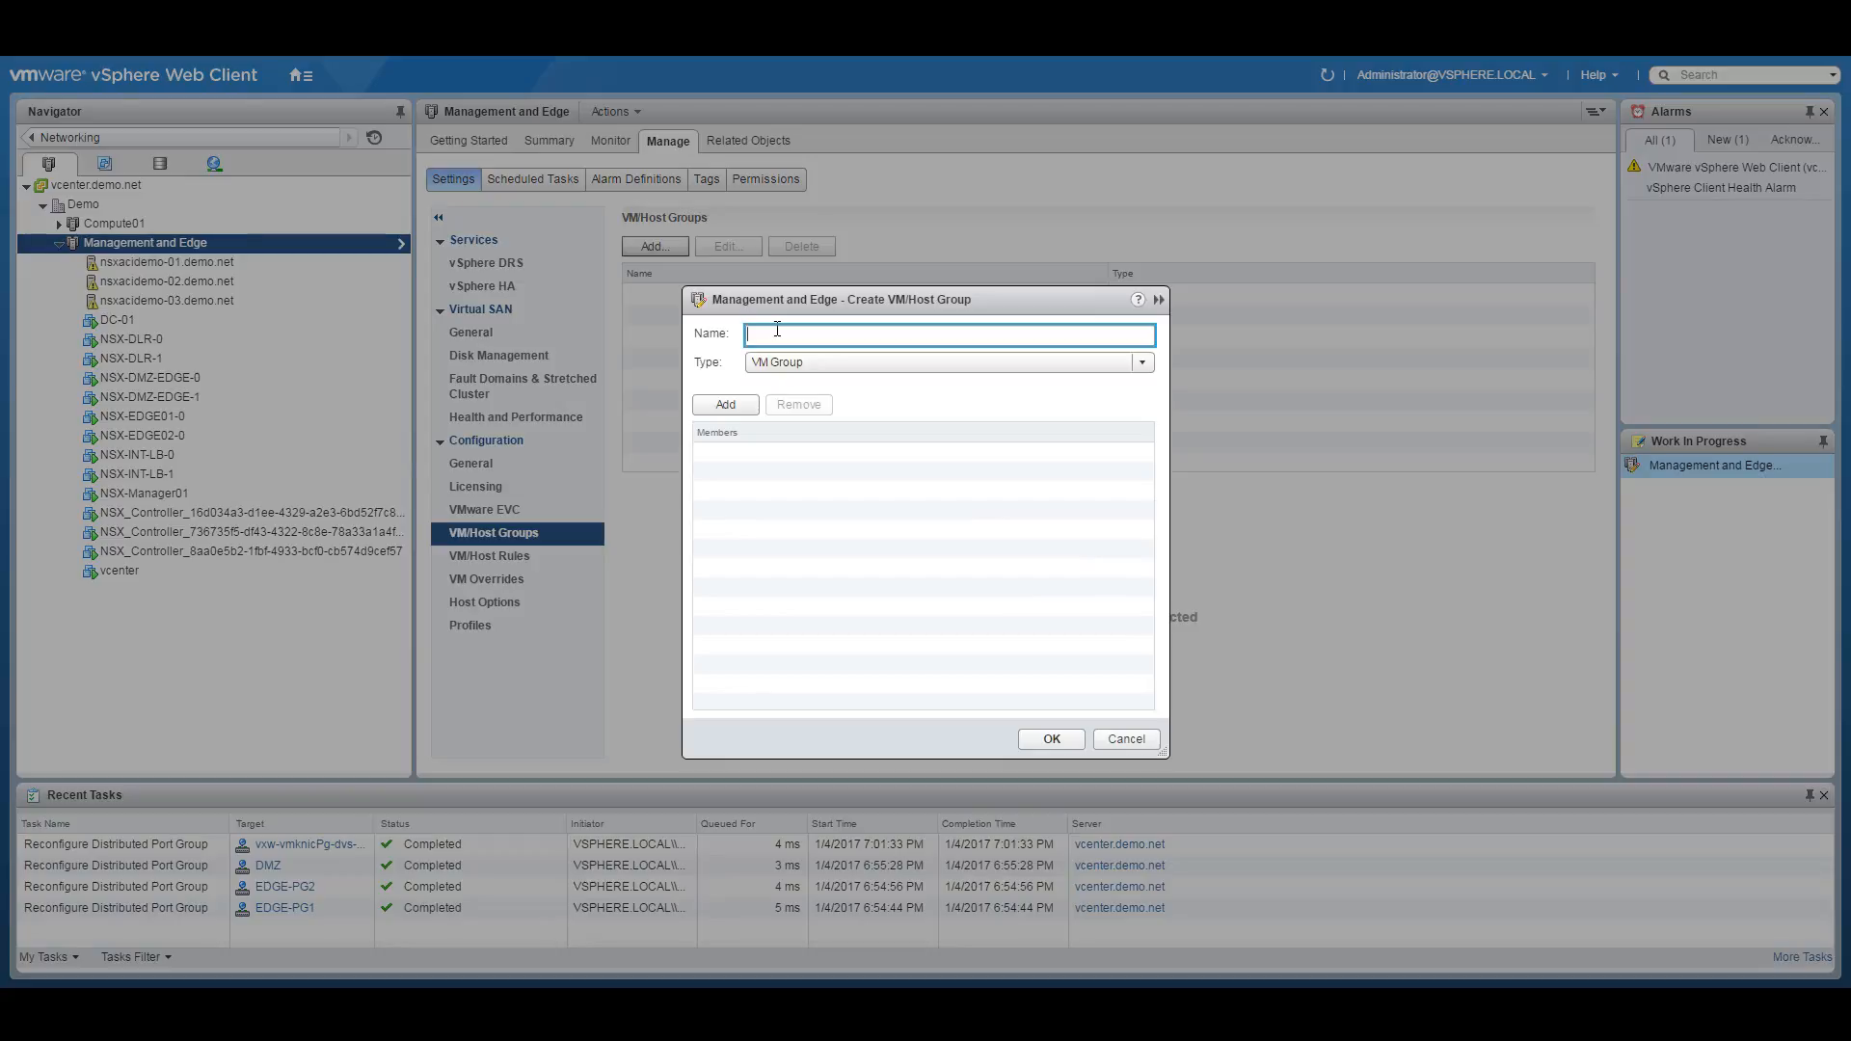
type("Management-Blade1")
left_click(814, 359)
left_click(817, 409)
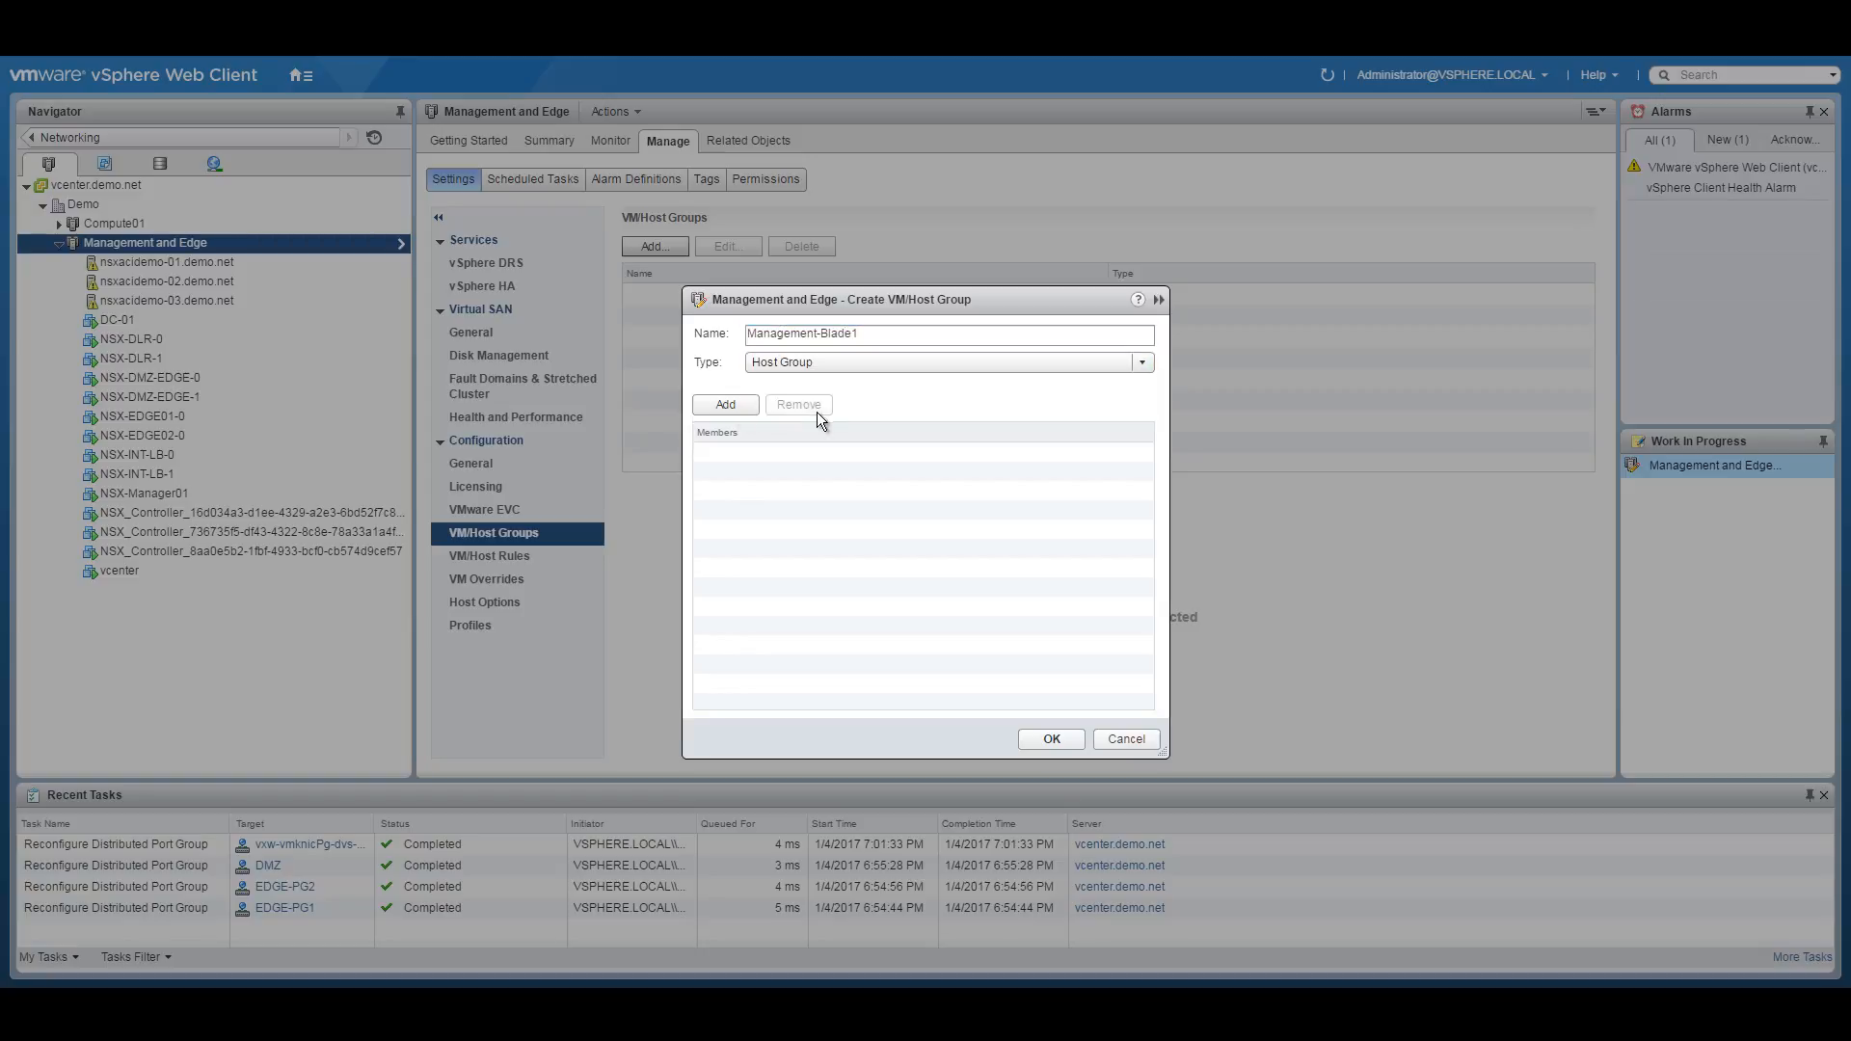
left_click(729, 406)
left_click(703, 448)
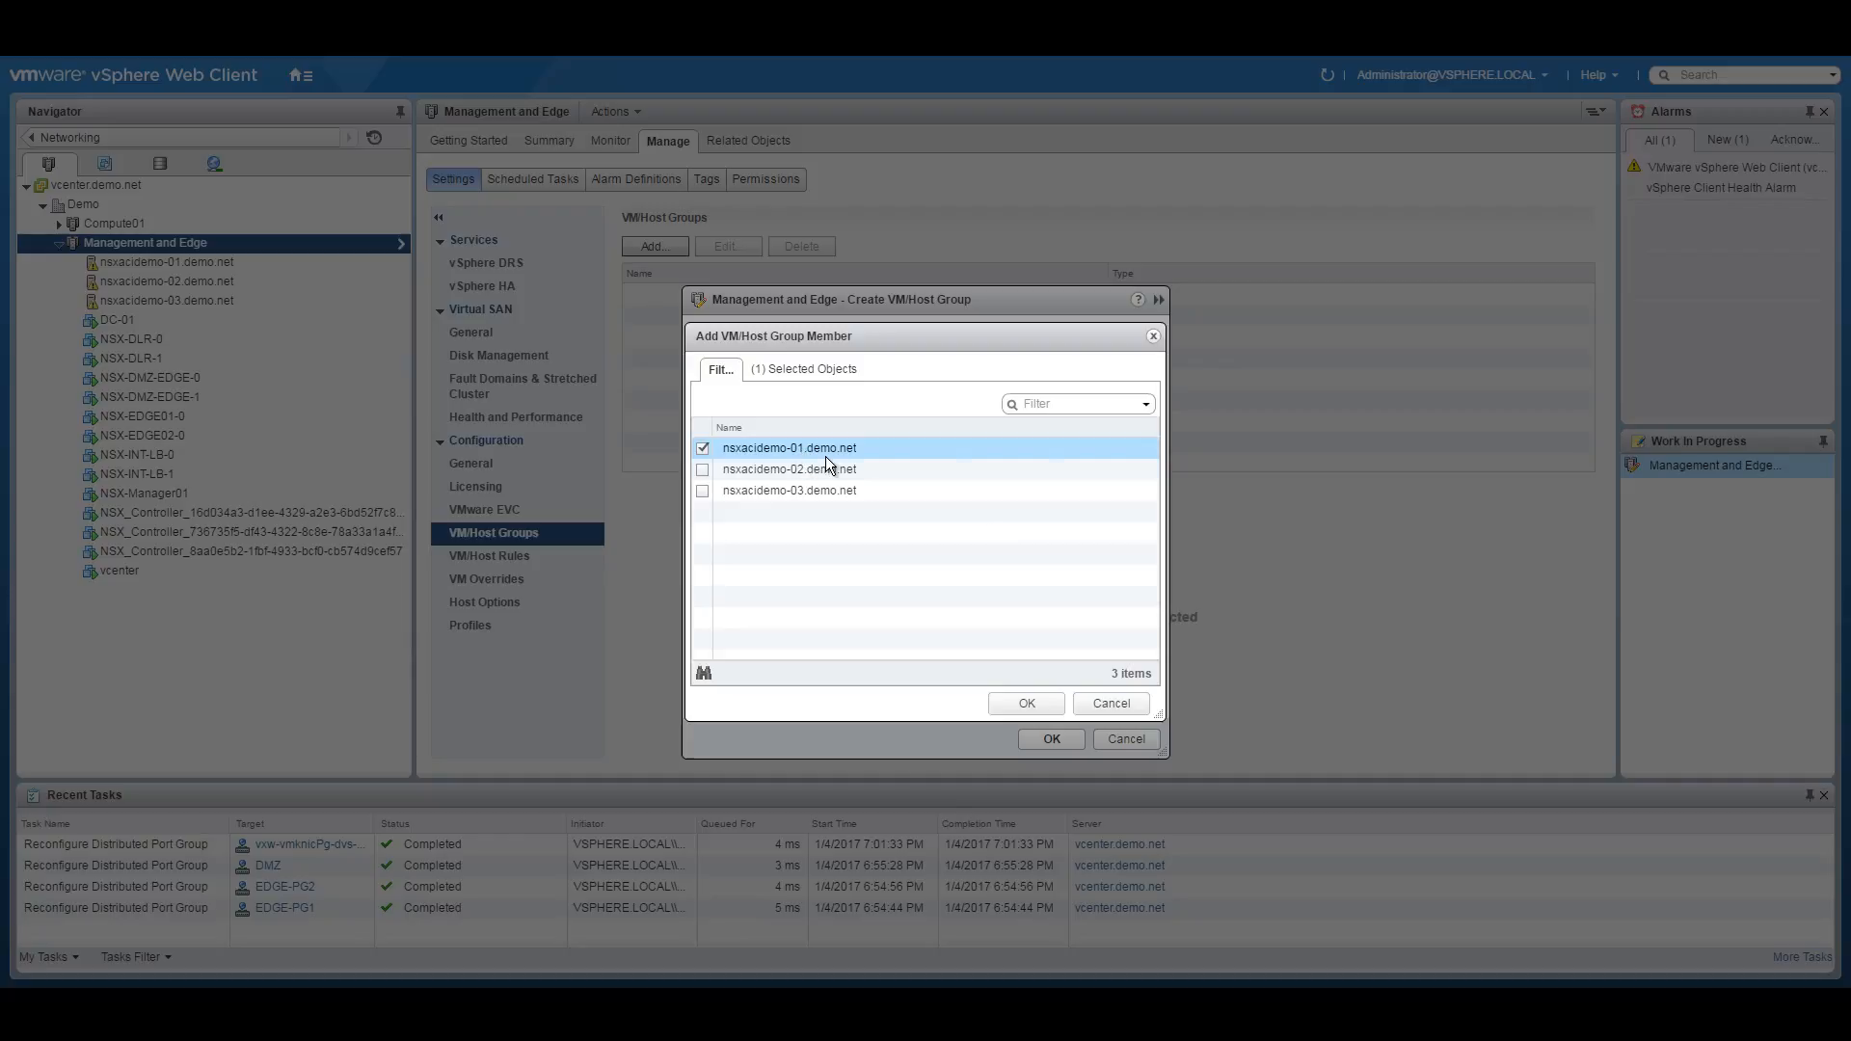
left_click(1028, 692)
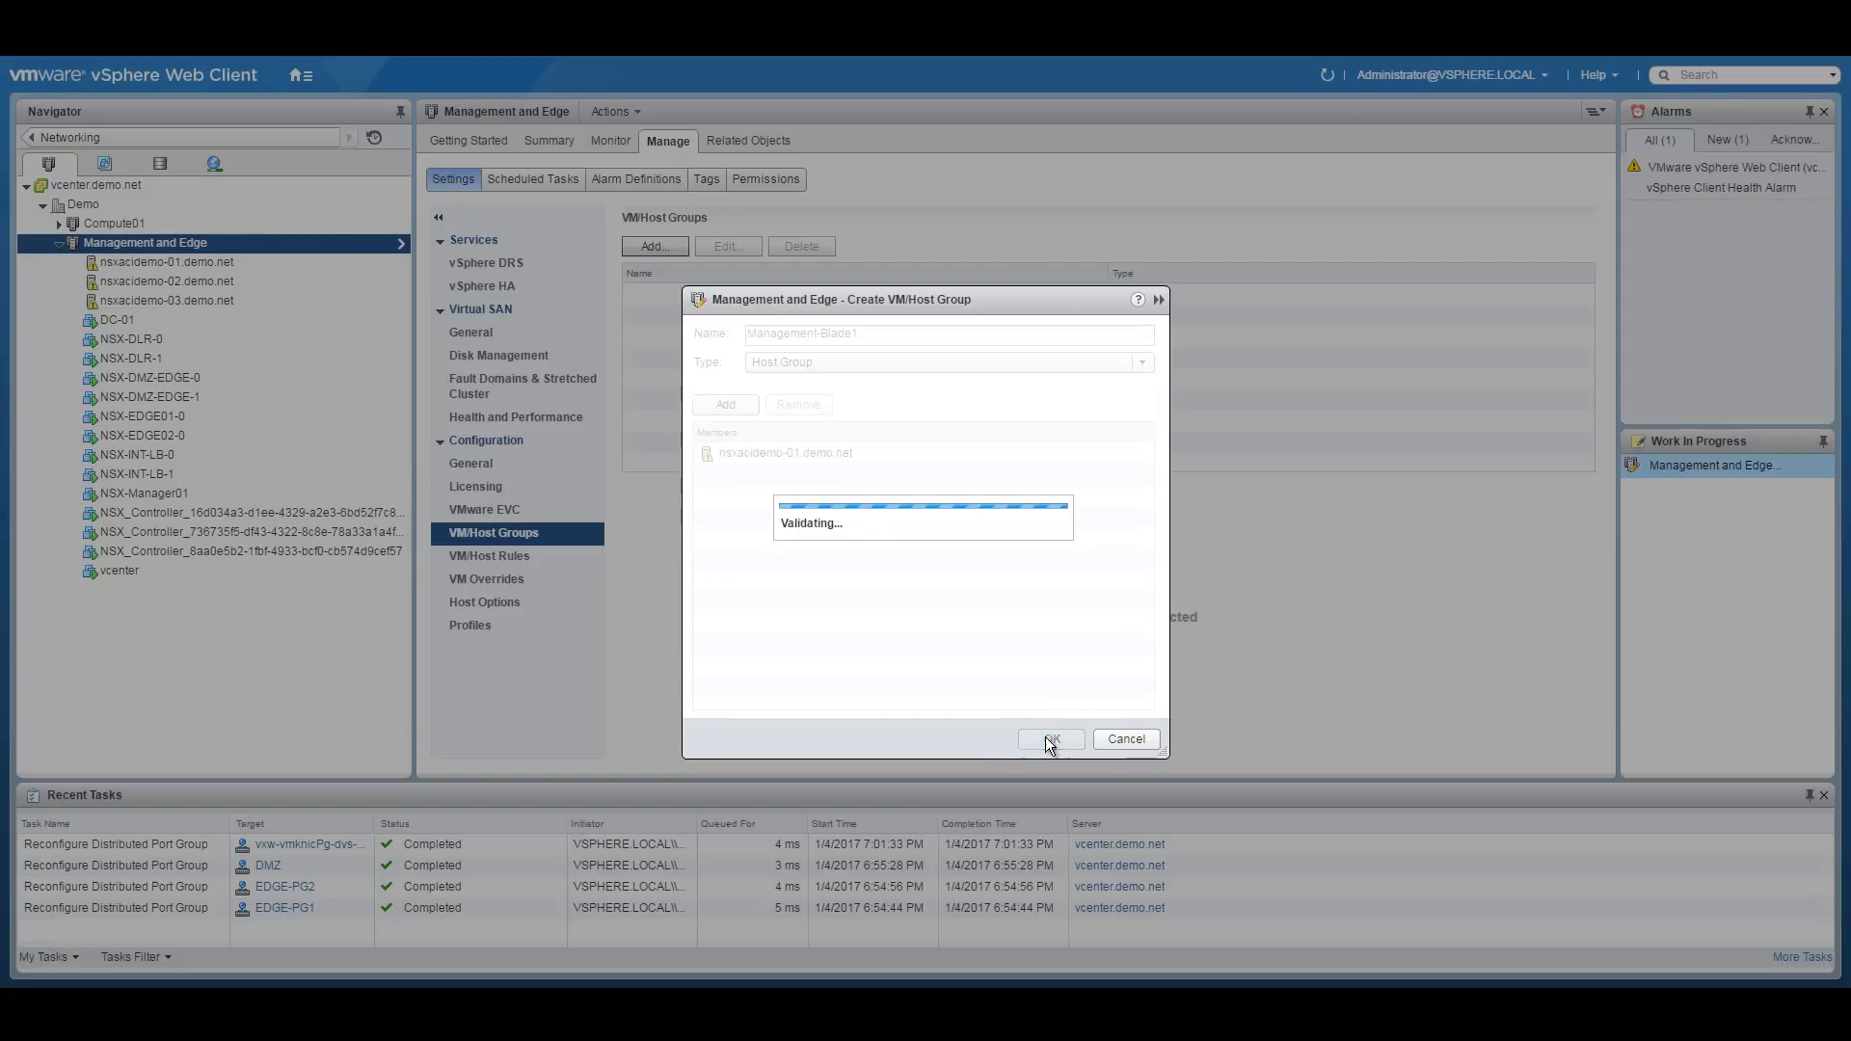
left_click(1051, 738)
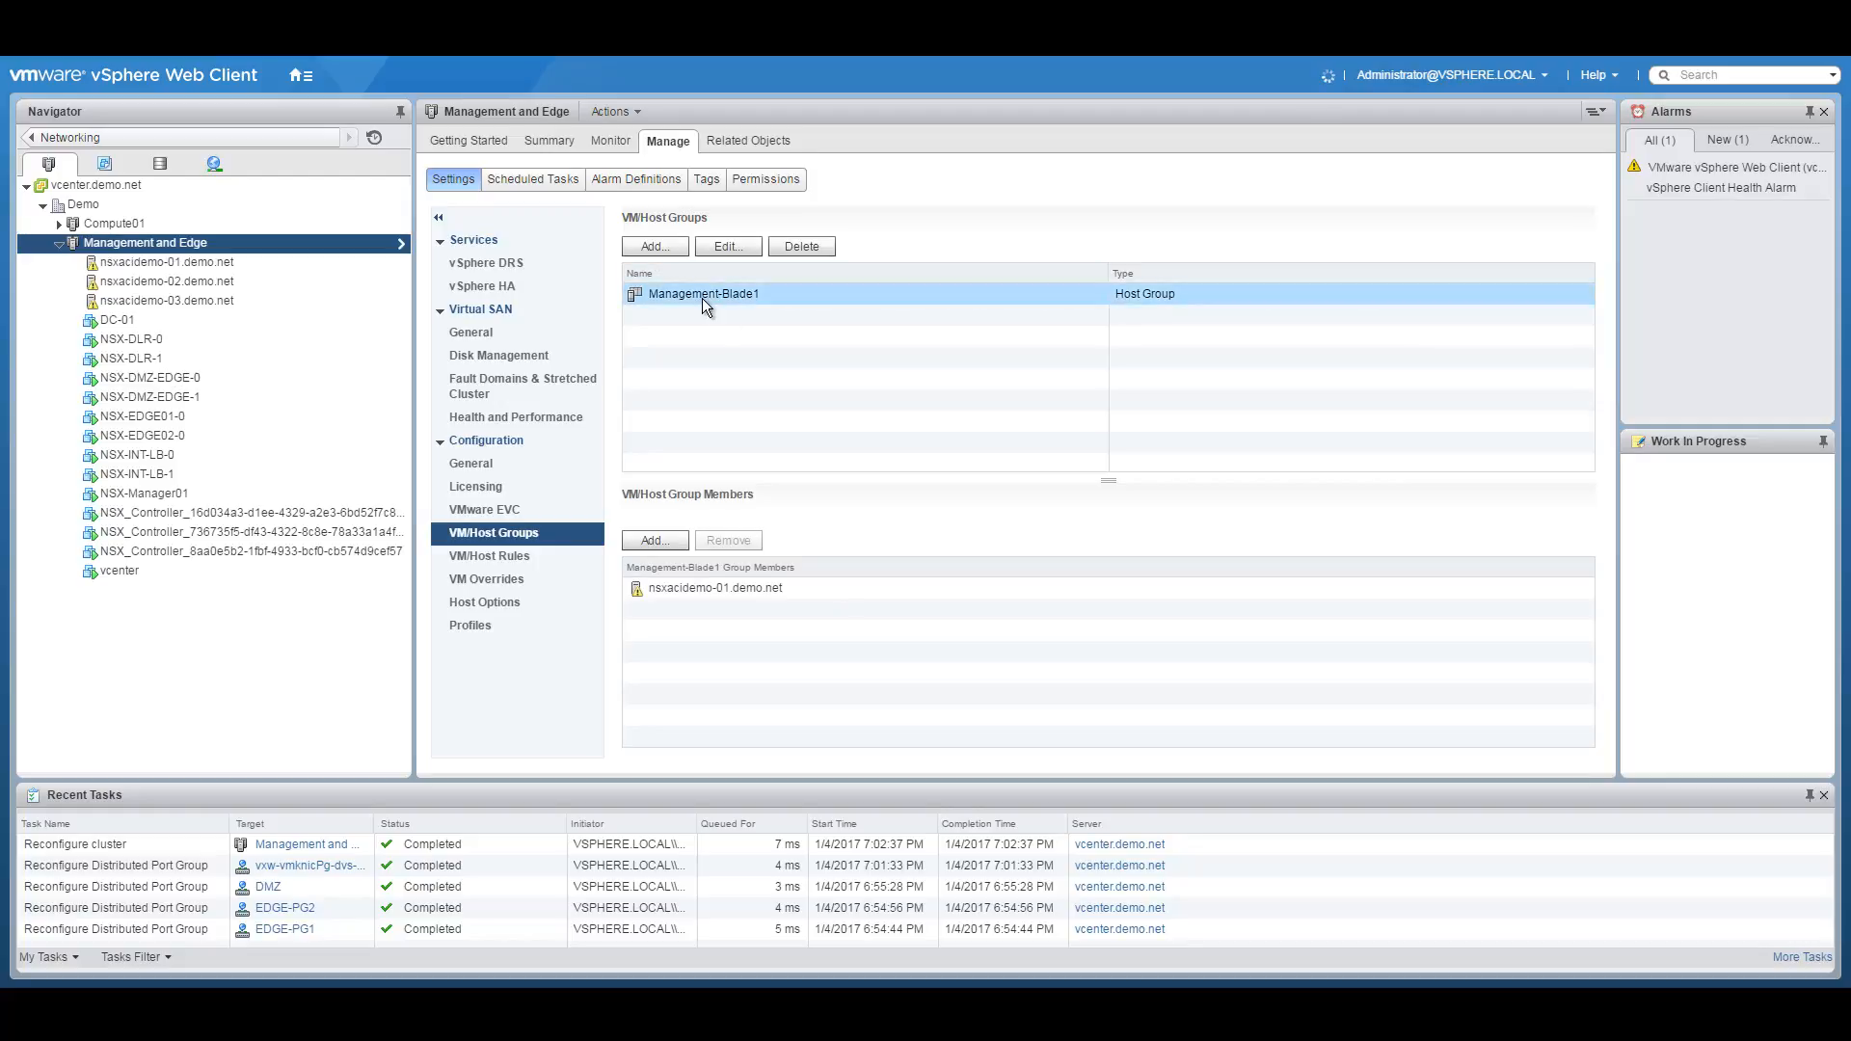
Create host group Management-Blade2 containing nsxacidemo-02.demo.net.
left_click(658, 246)
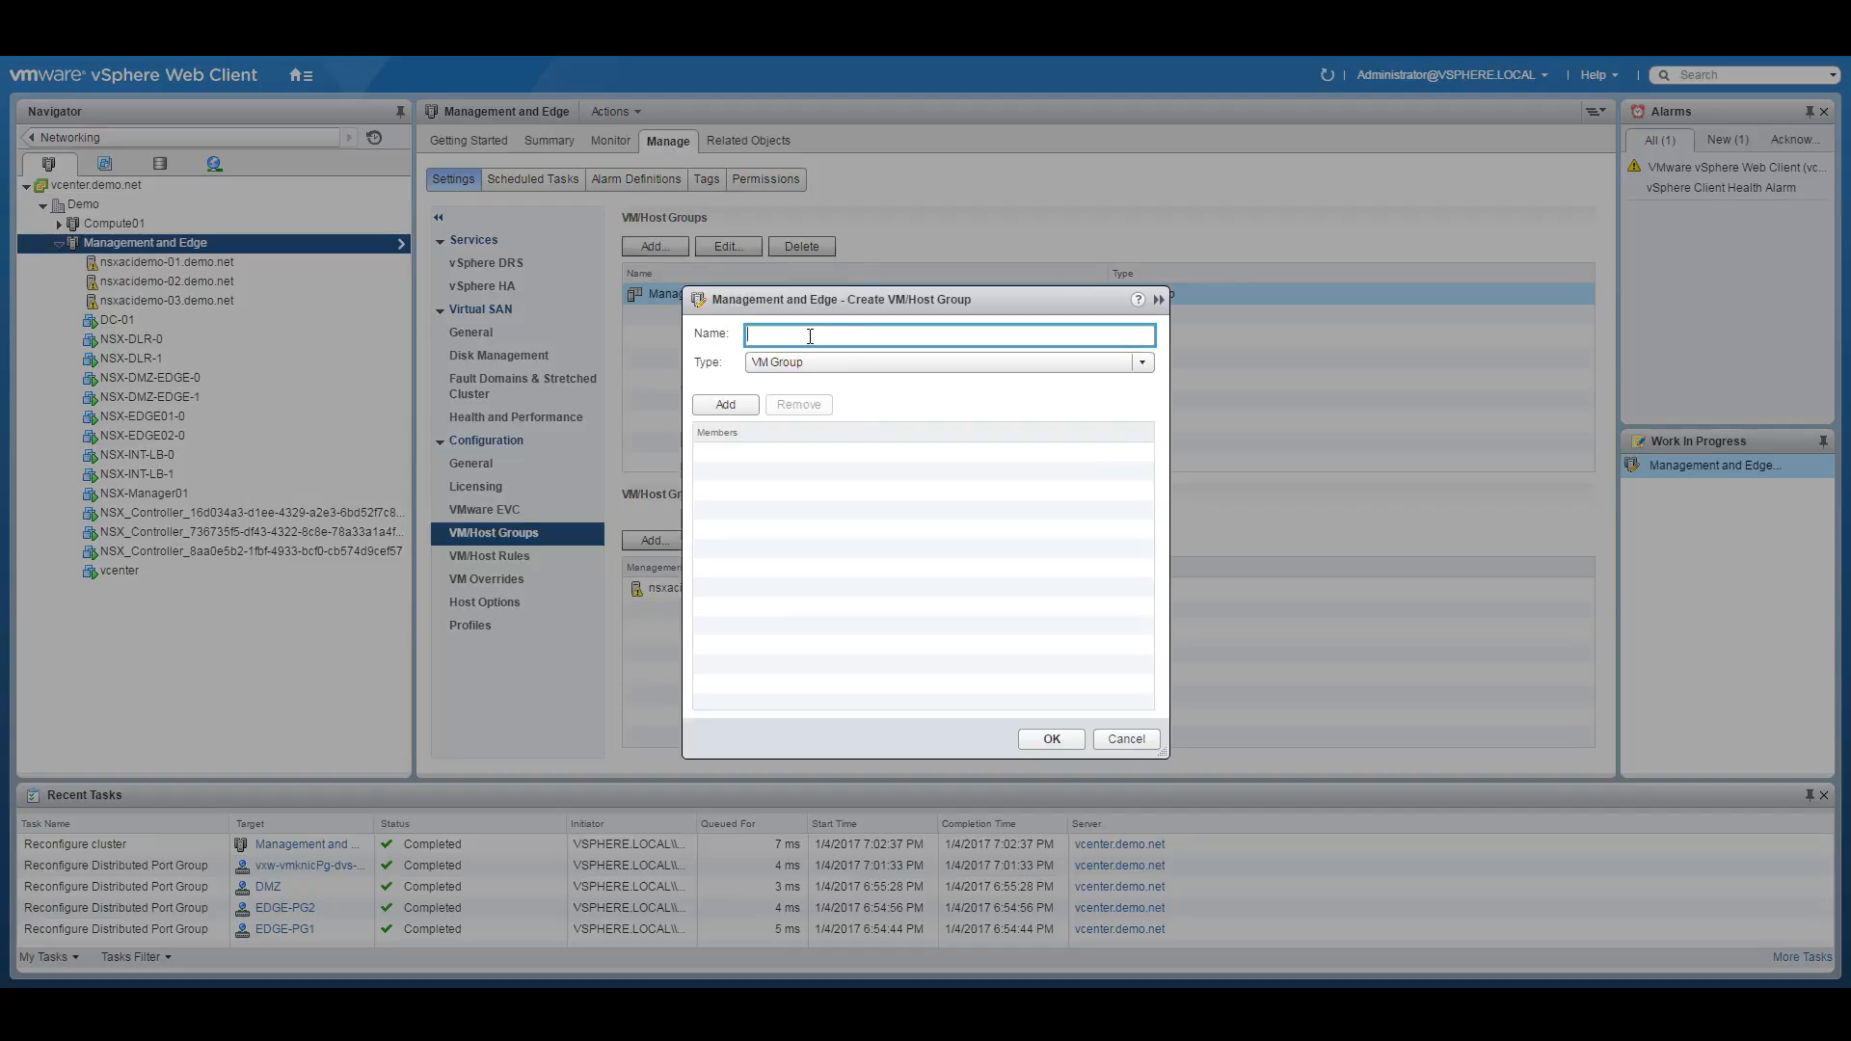
type("Management-Blade2")
left_click(802, 361)
left_click(795, 398)
left_click(739, 404)
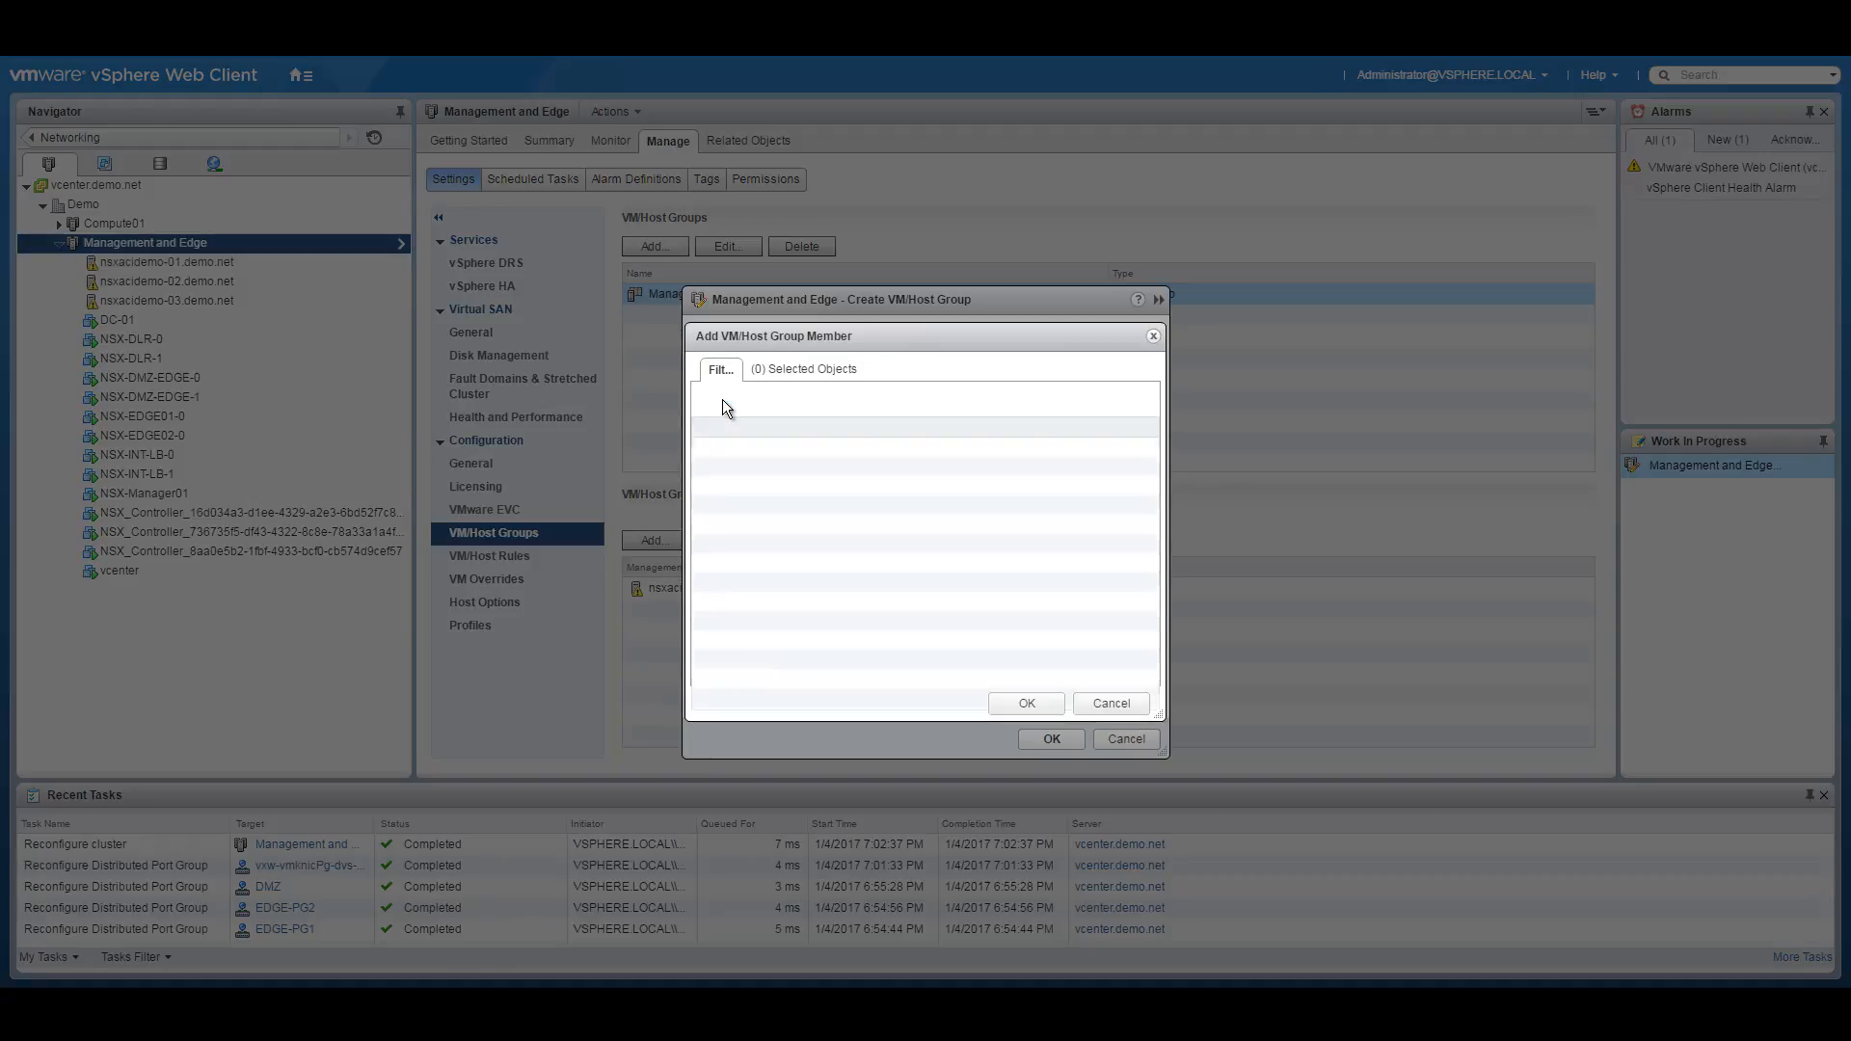
left_click(703, 470)
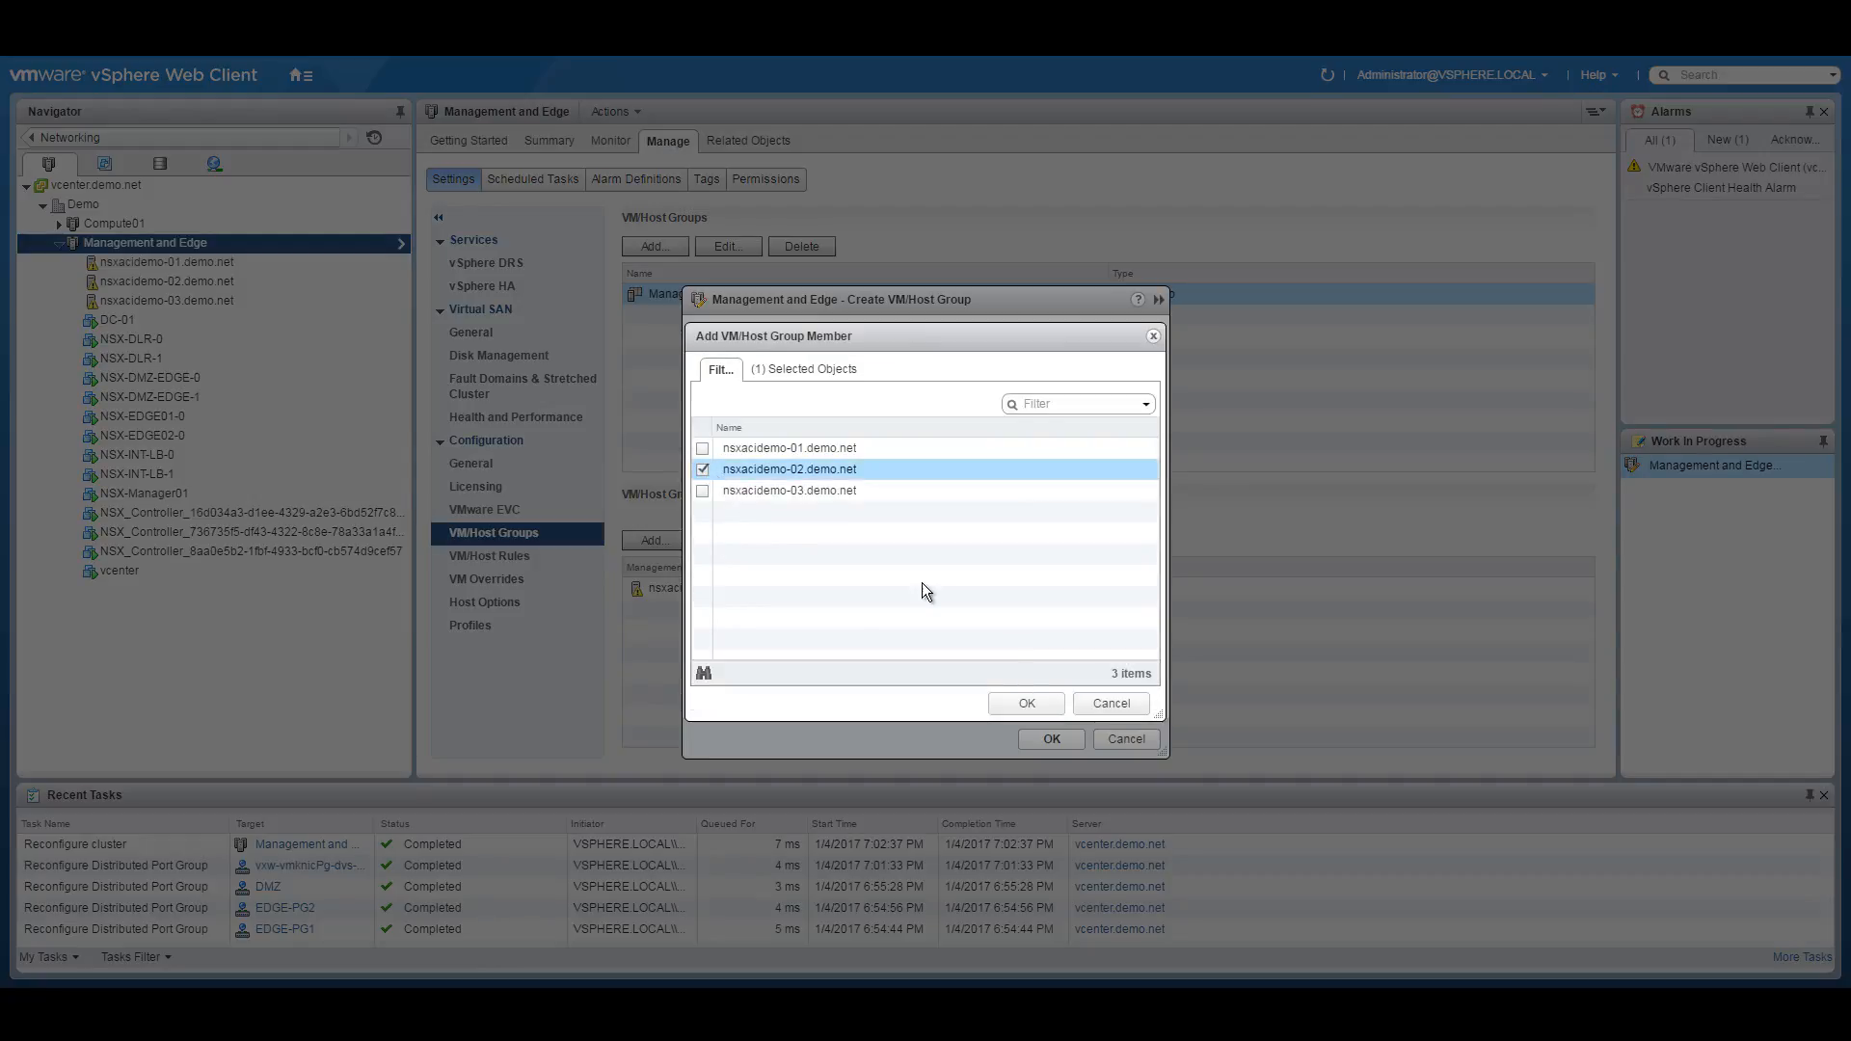
left_click(1028, 704)
left_click(1052, 739)
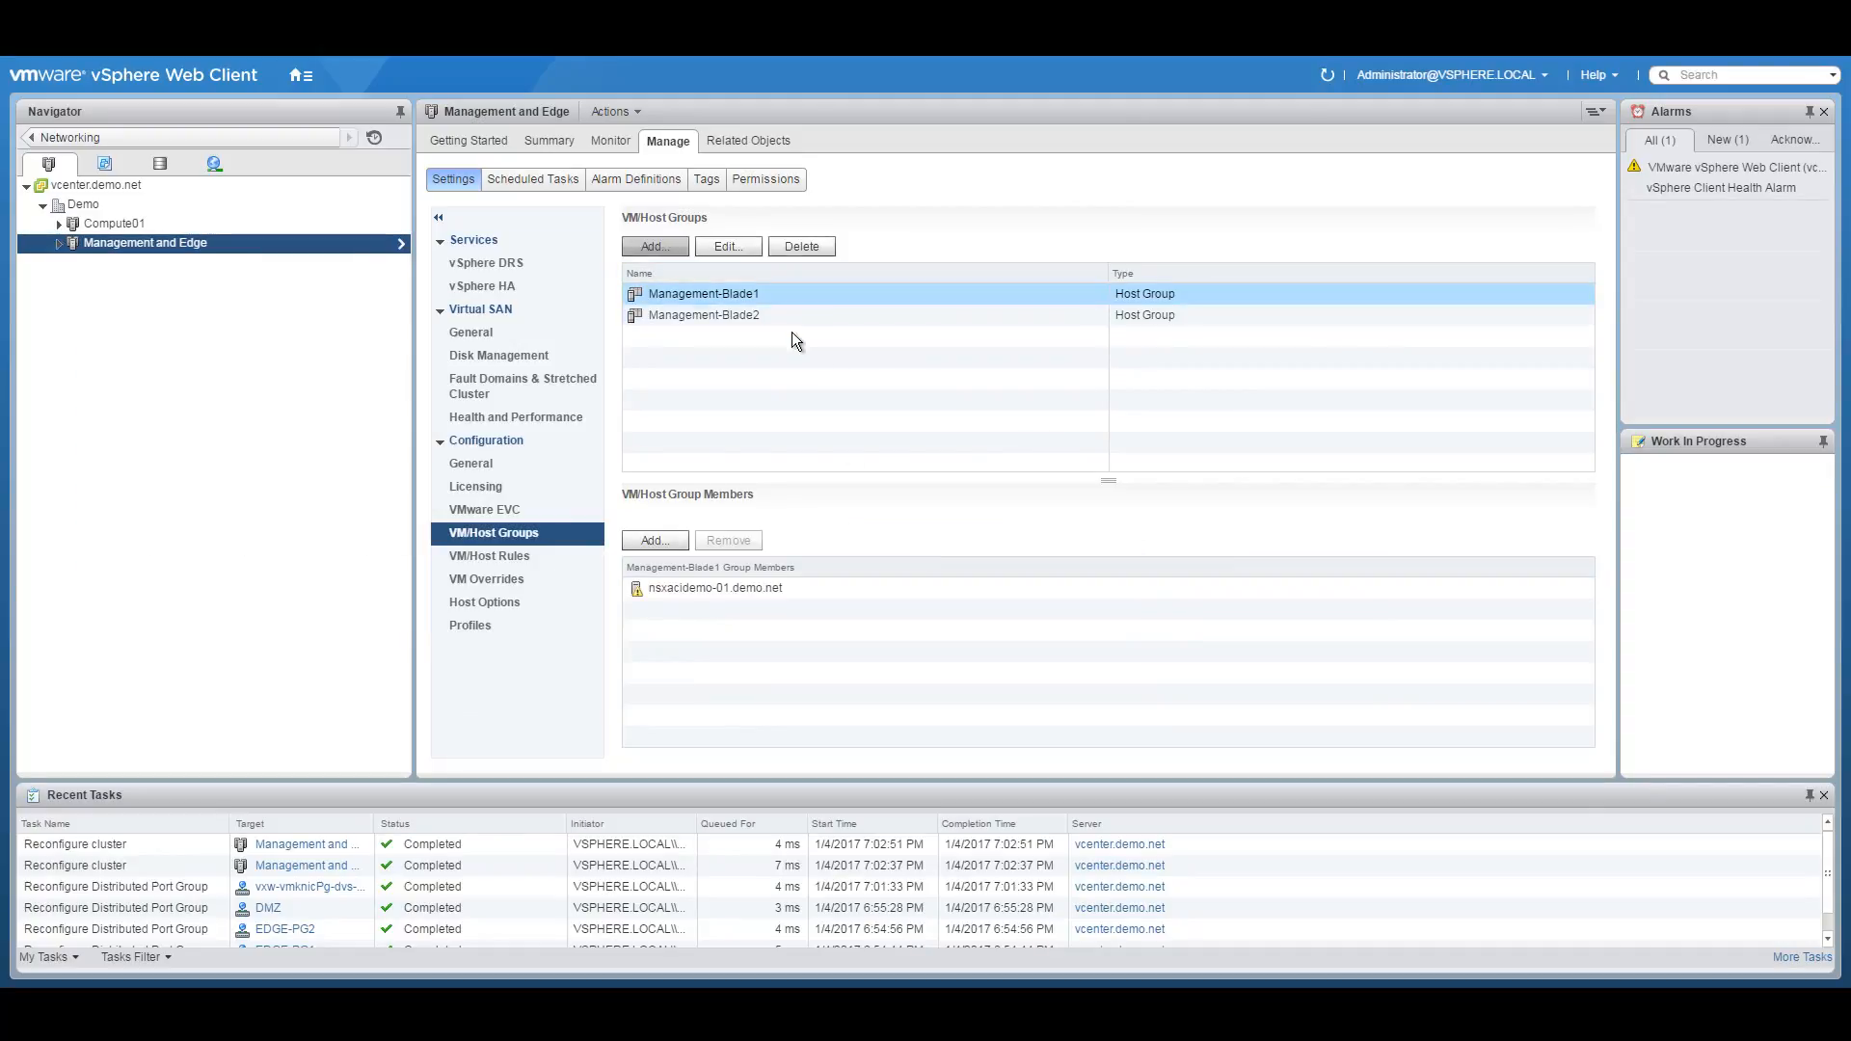
Create host group Management-Blade3 containing nsxacidemo-03.demo.net.
left_click(675, 247)
type("Management")
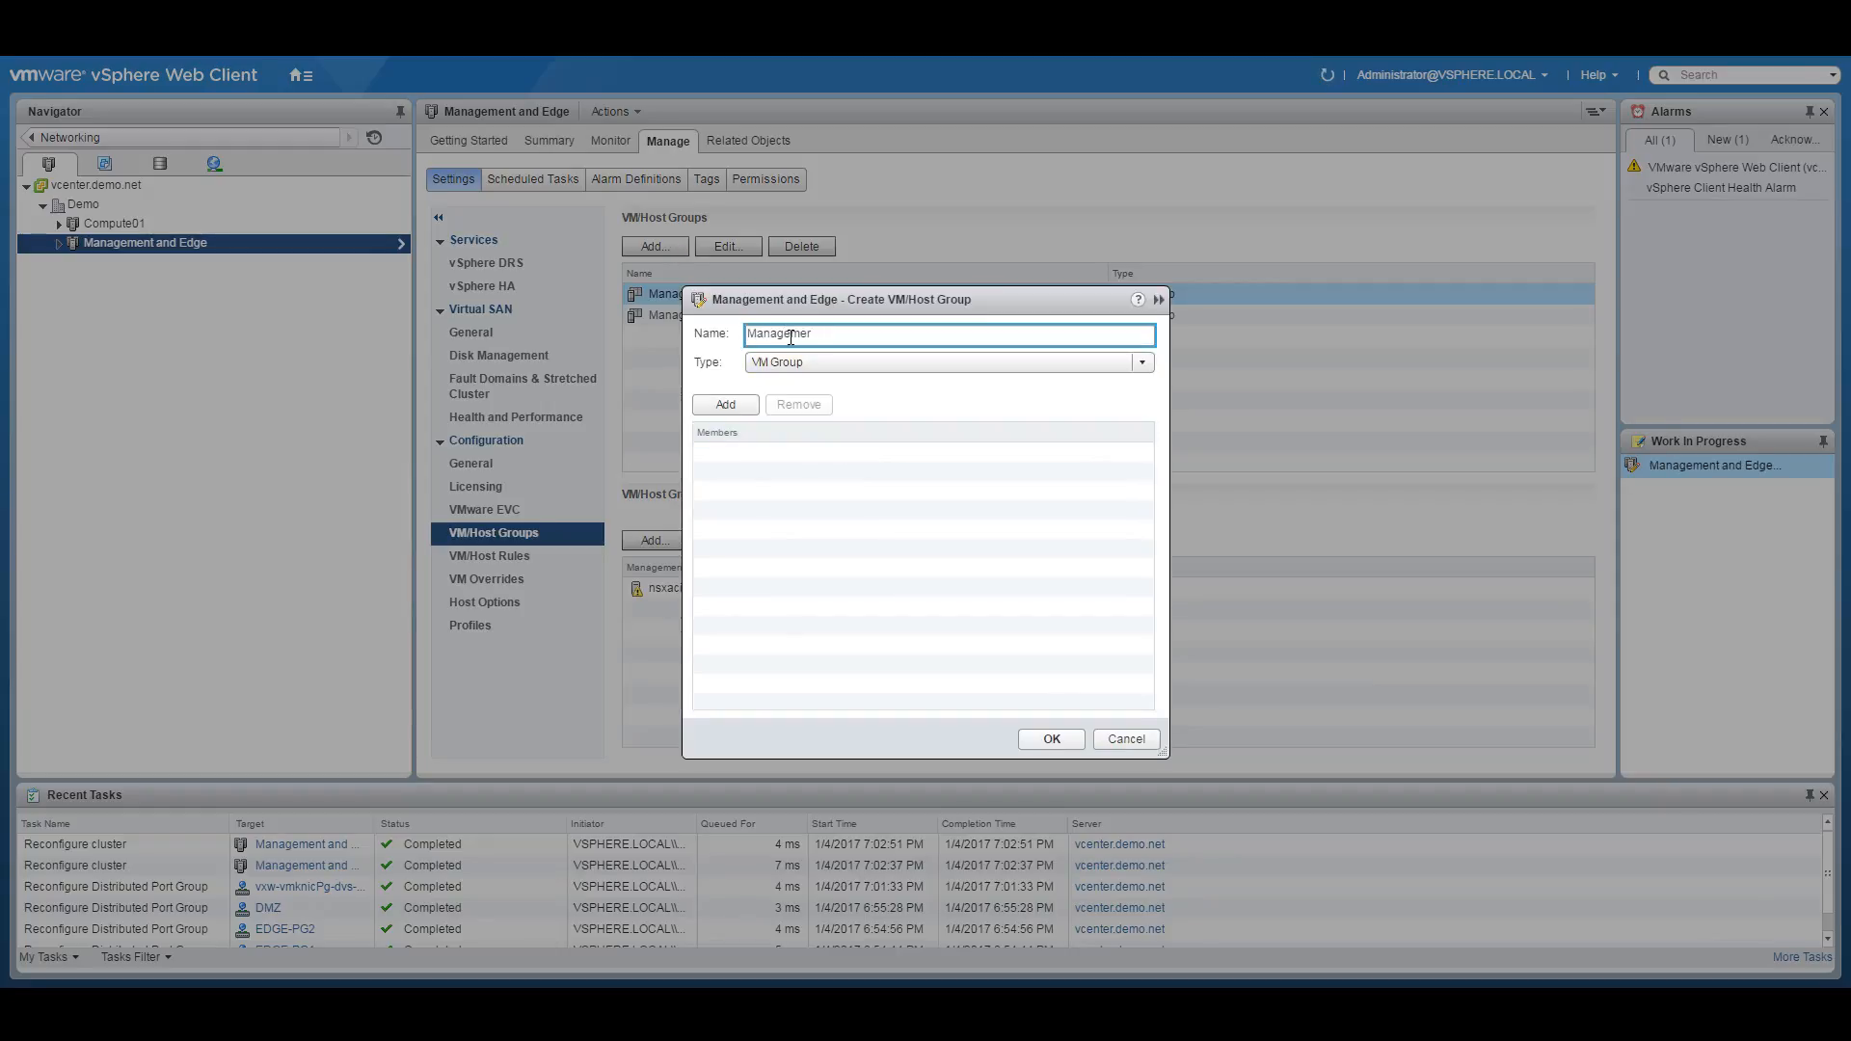
type("-Blade3")
left_click(802, 362)
left_click(783, 405)
left_click(744, 405)
left_click(704, 492)
left_click(1020, 698)
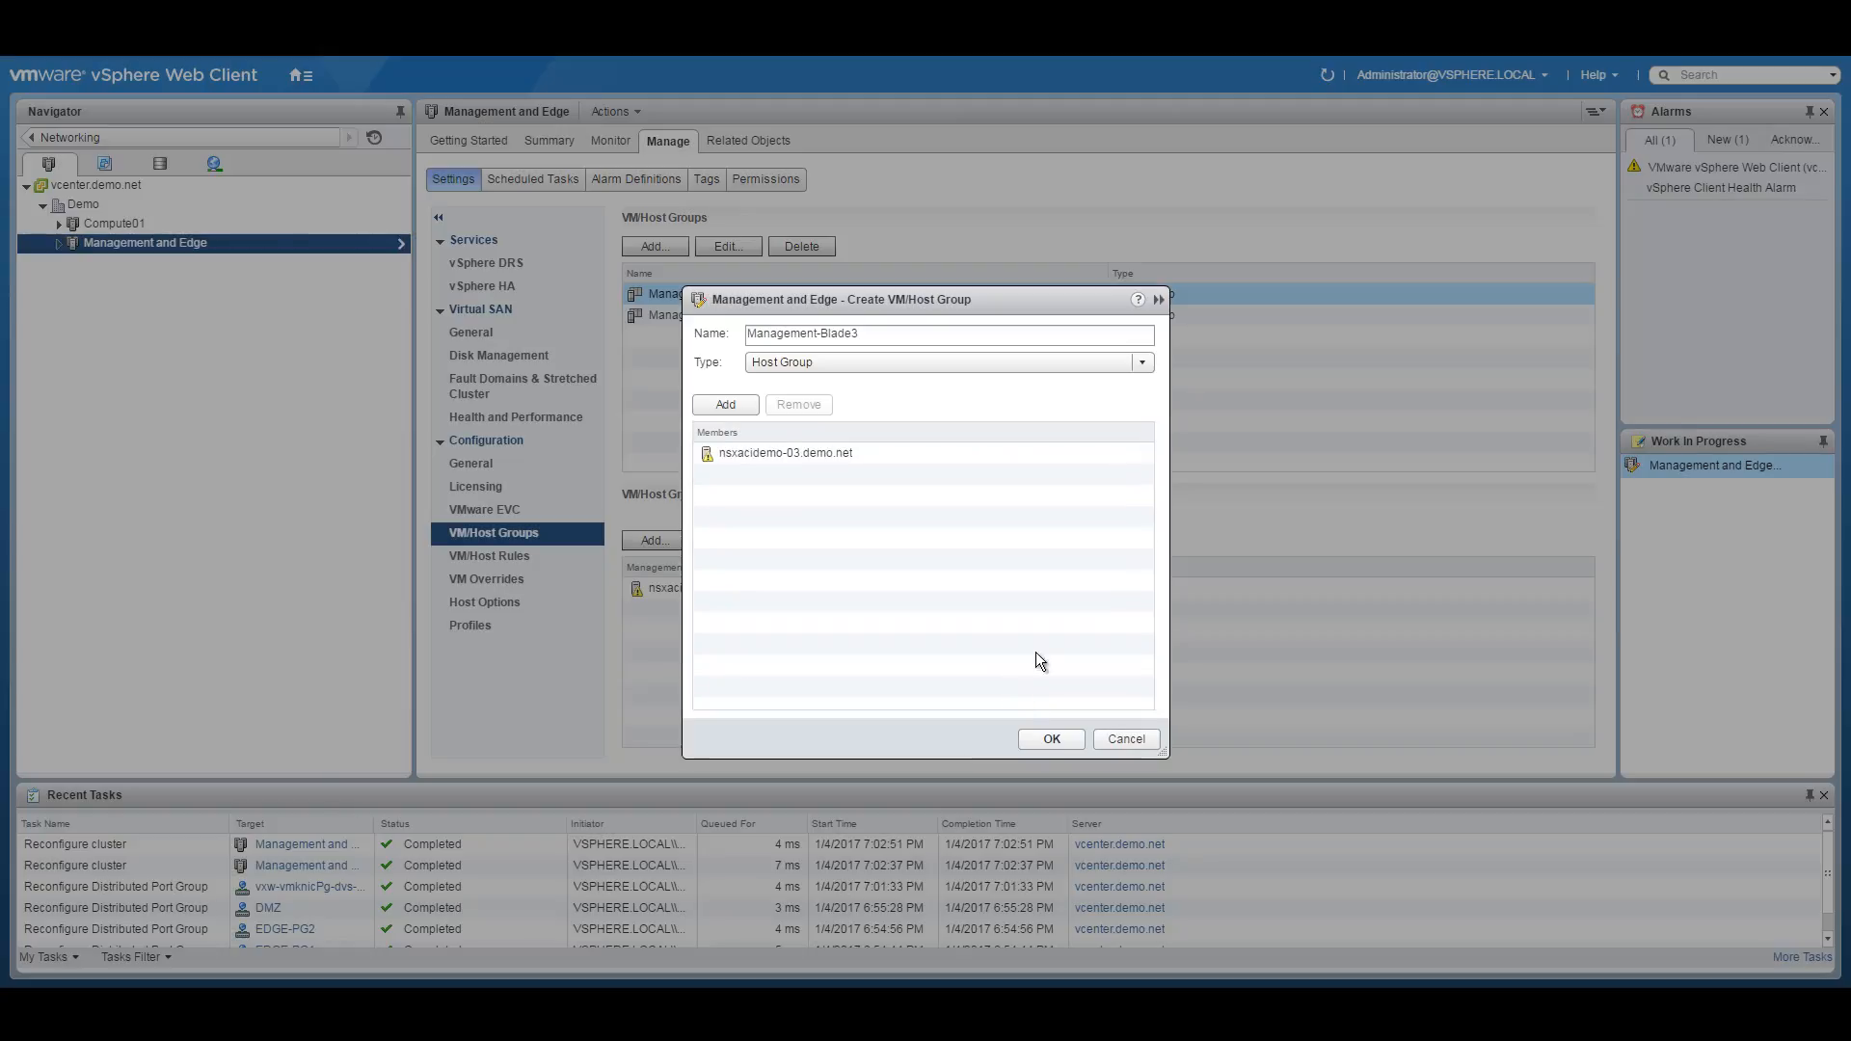
left_click(1051, 740)
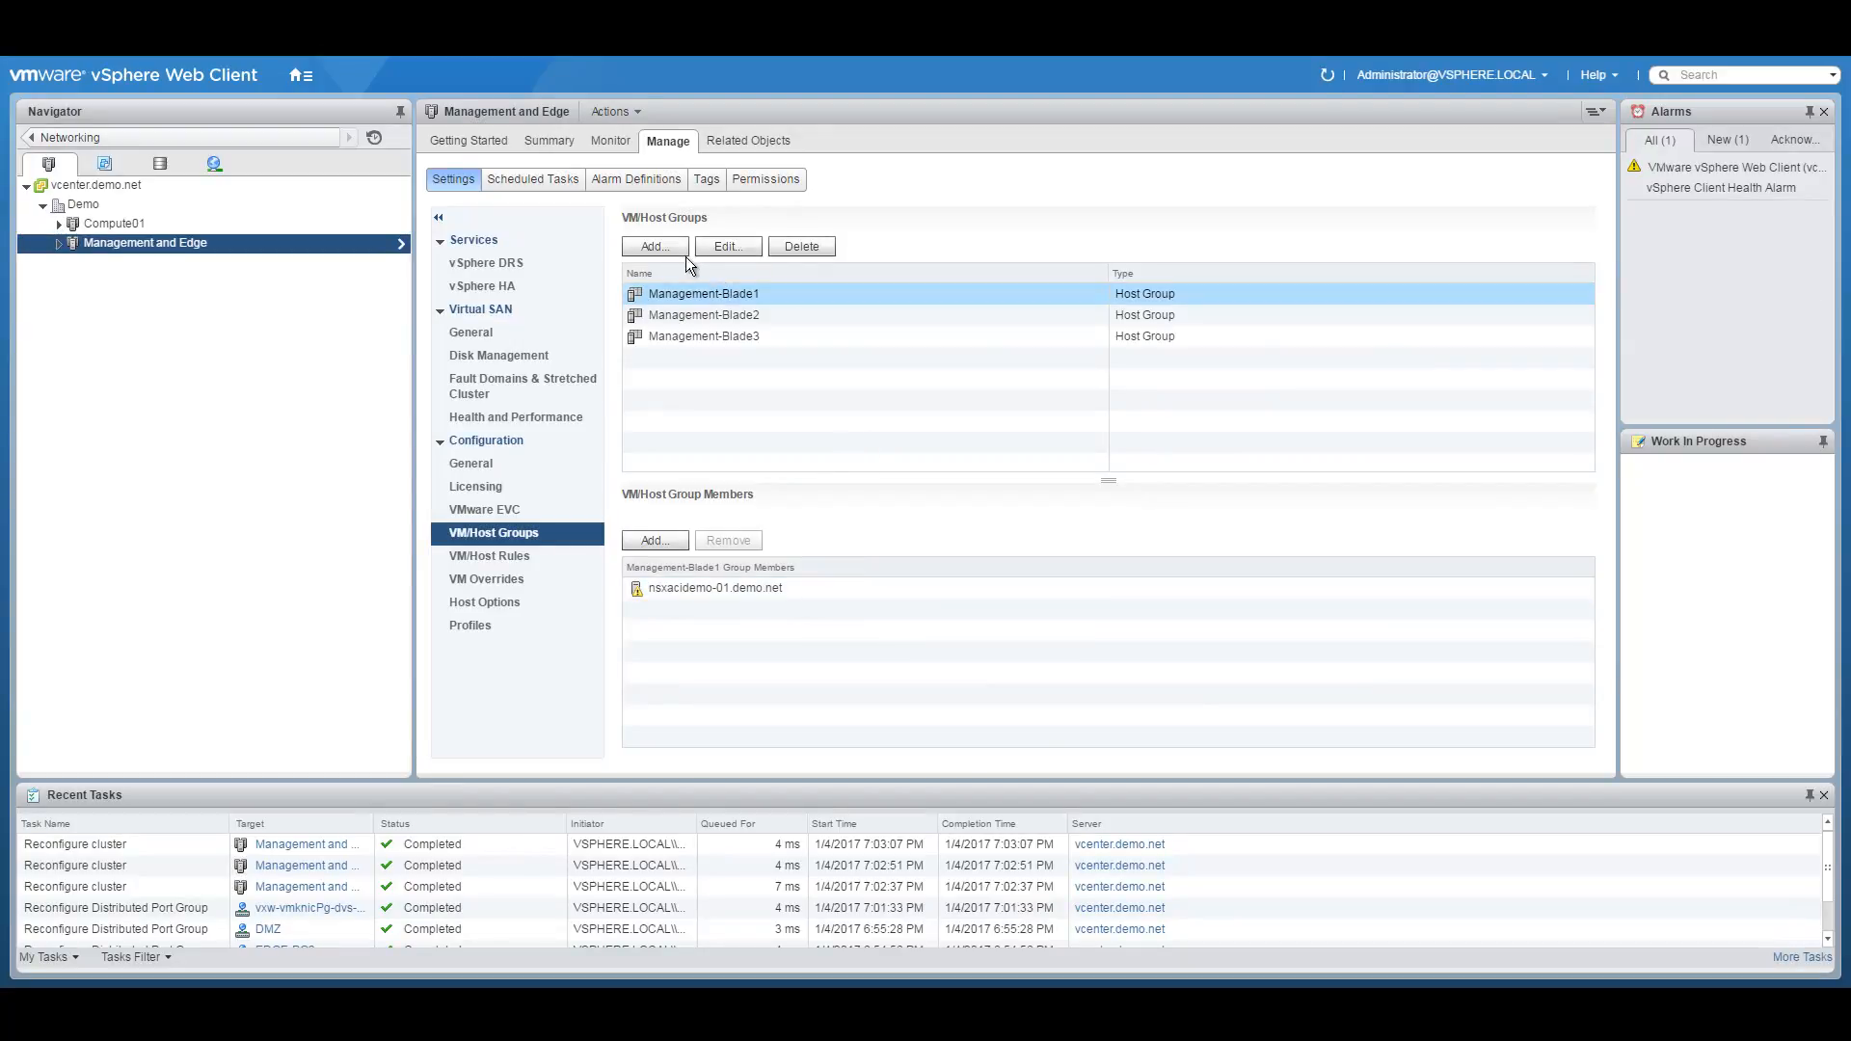
Start a VM group named Prefer-Blade1, list its candidate VMs, then switch to the diagram PDF.
left_click(658, 249)
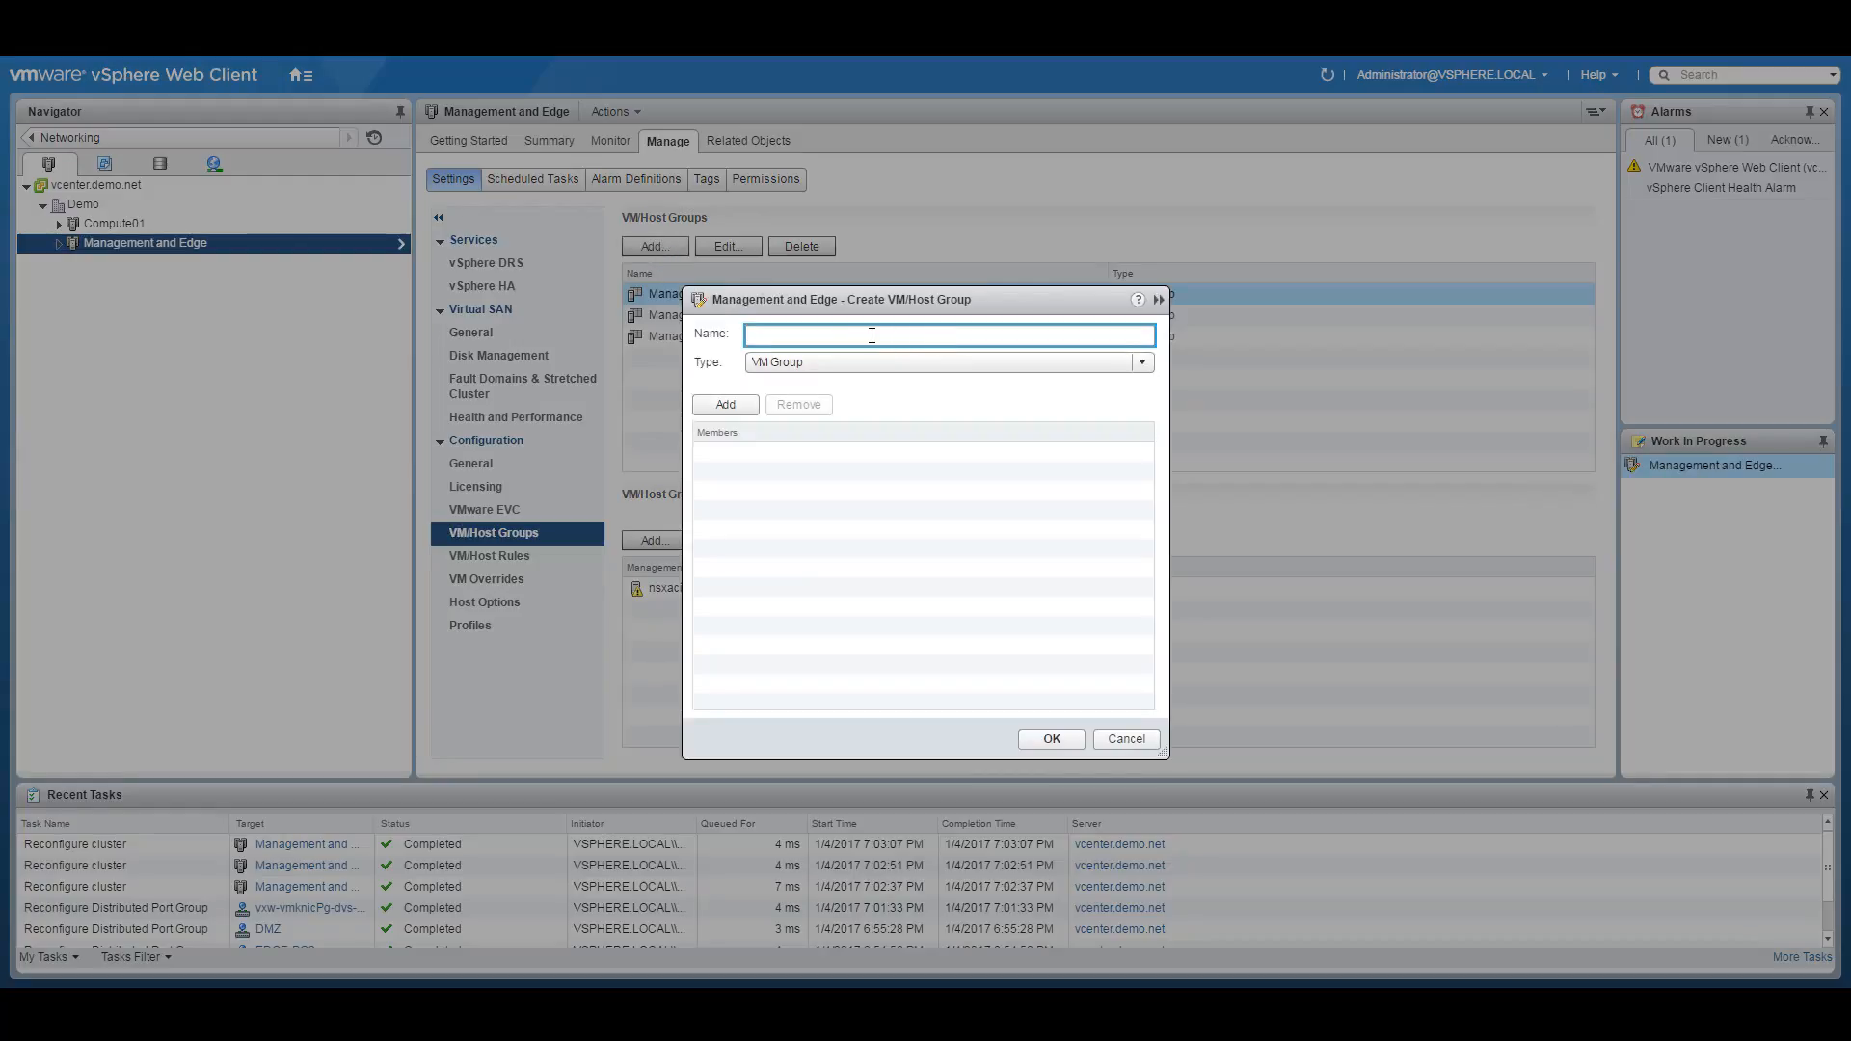
type("Prefer-Blade1")
left_click(841, 365)
left_click(786, 377)
left_click(727, 404)
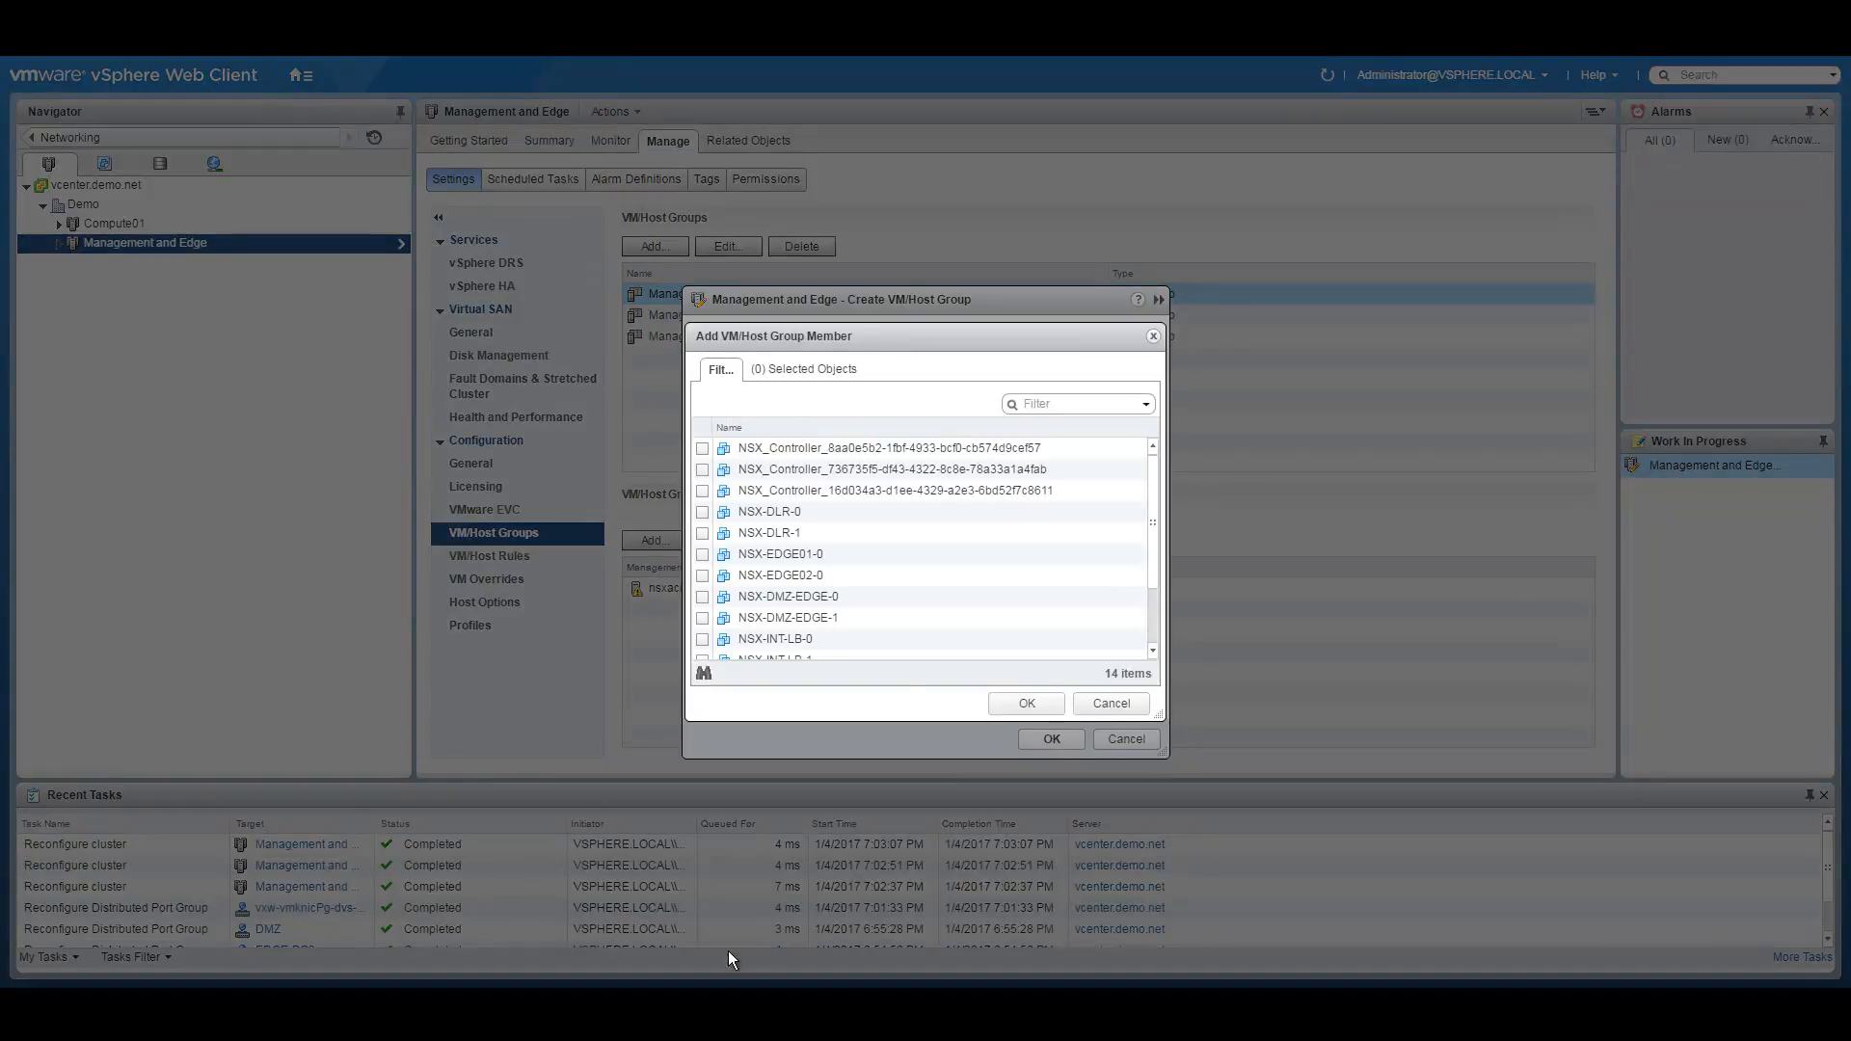
key("alt+Tab")
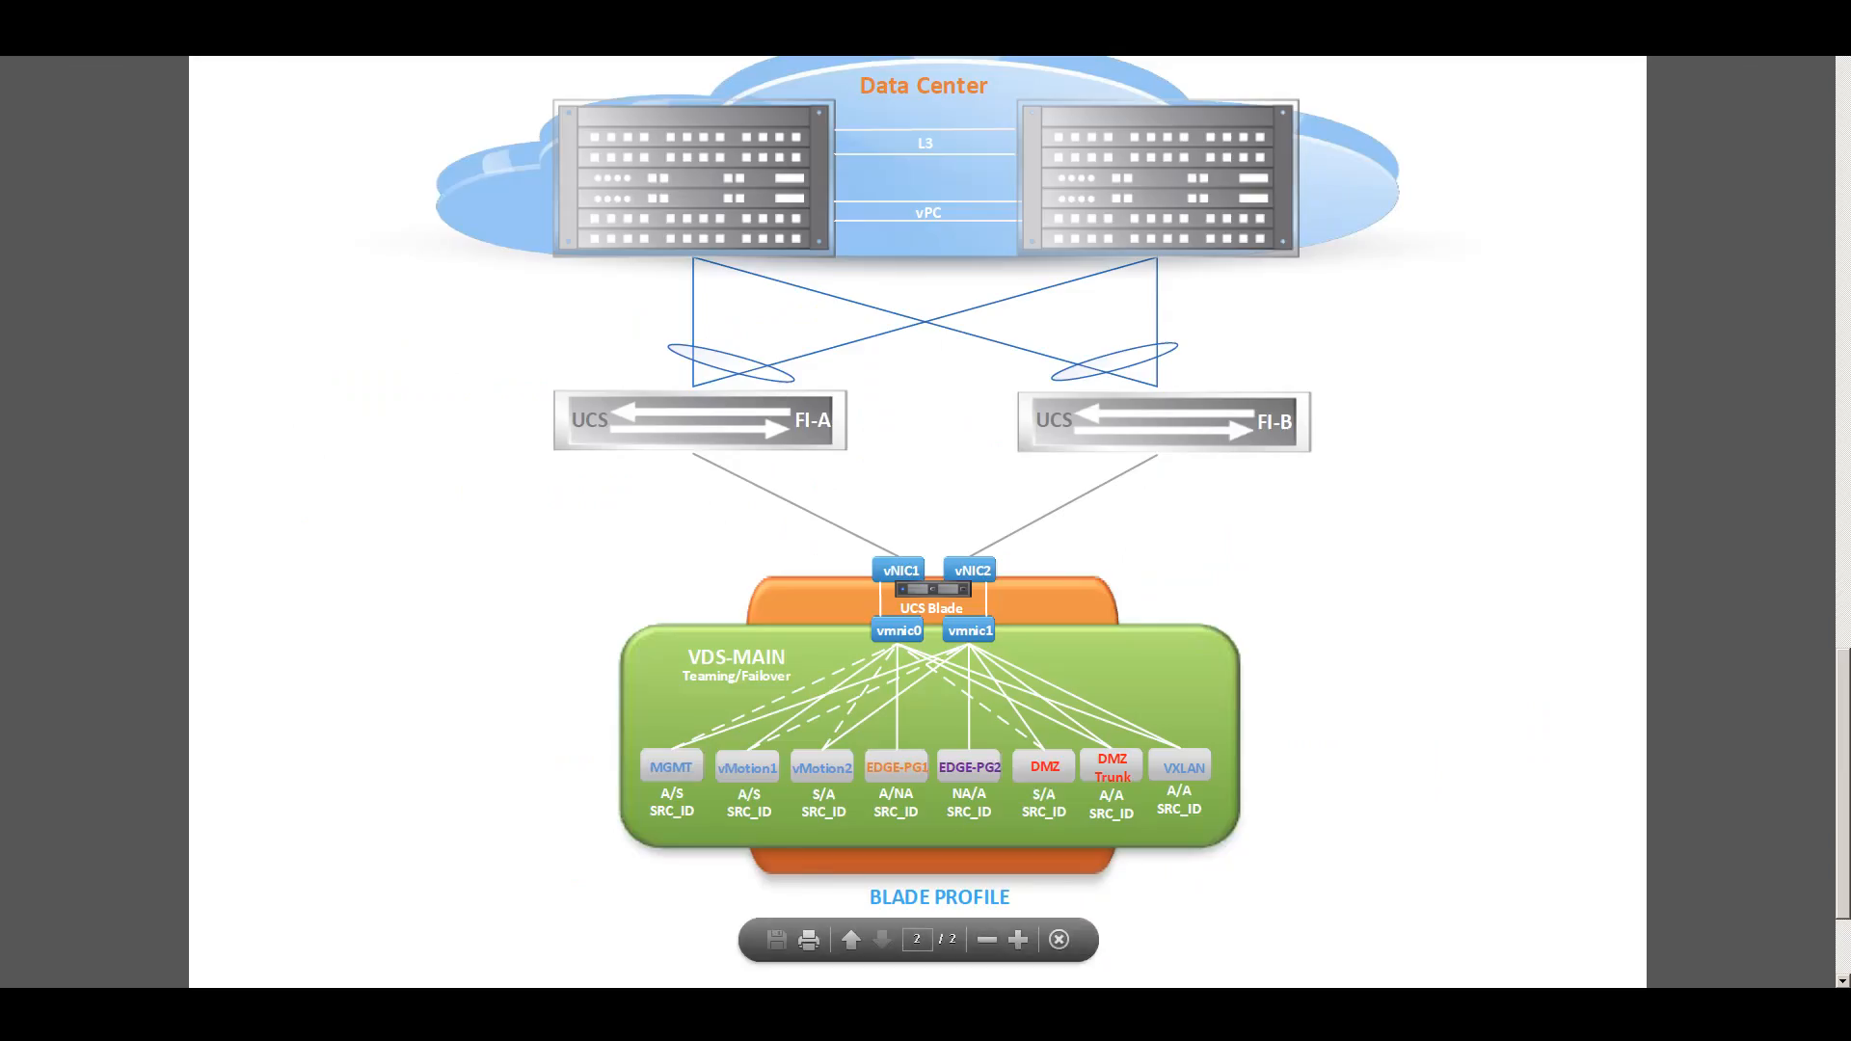
Scroll the PDF back to page 1 to review the network topology diagram.
left_click_drag(1843, 781, 1842, 228)
scroll(1131, 613, "down", 1)
scroll(1131, 613, "down", 3)
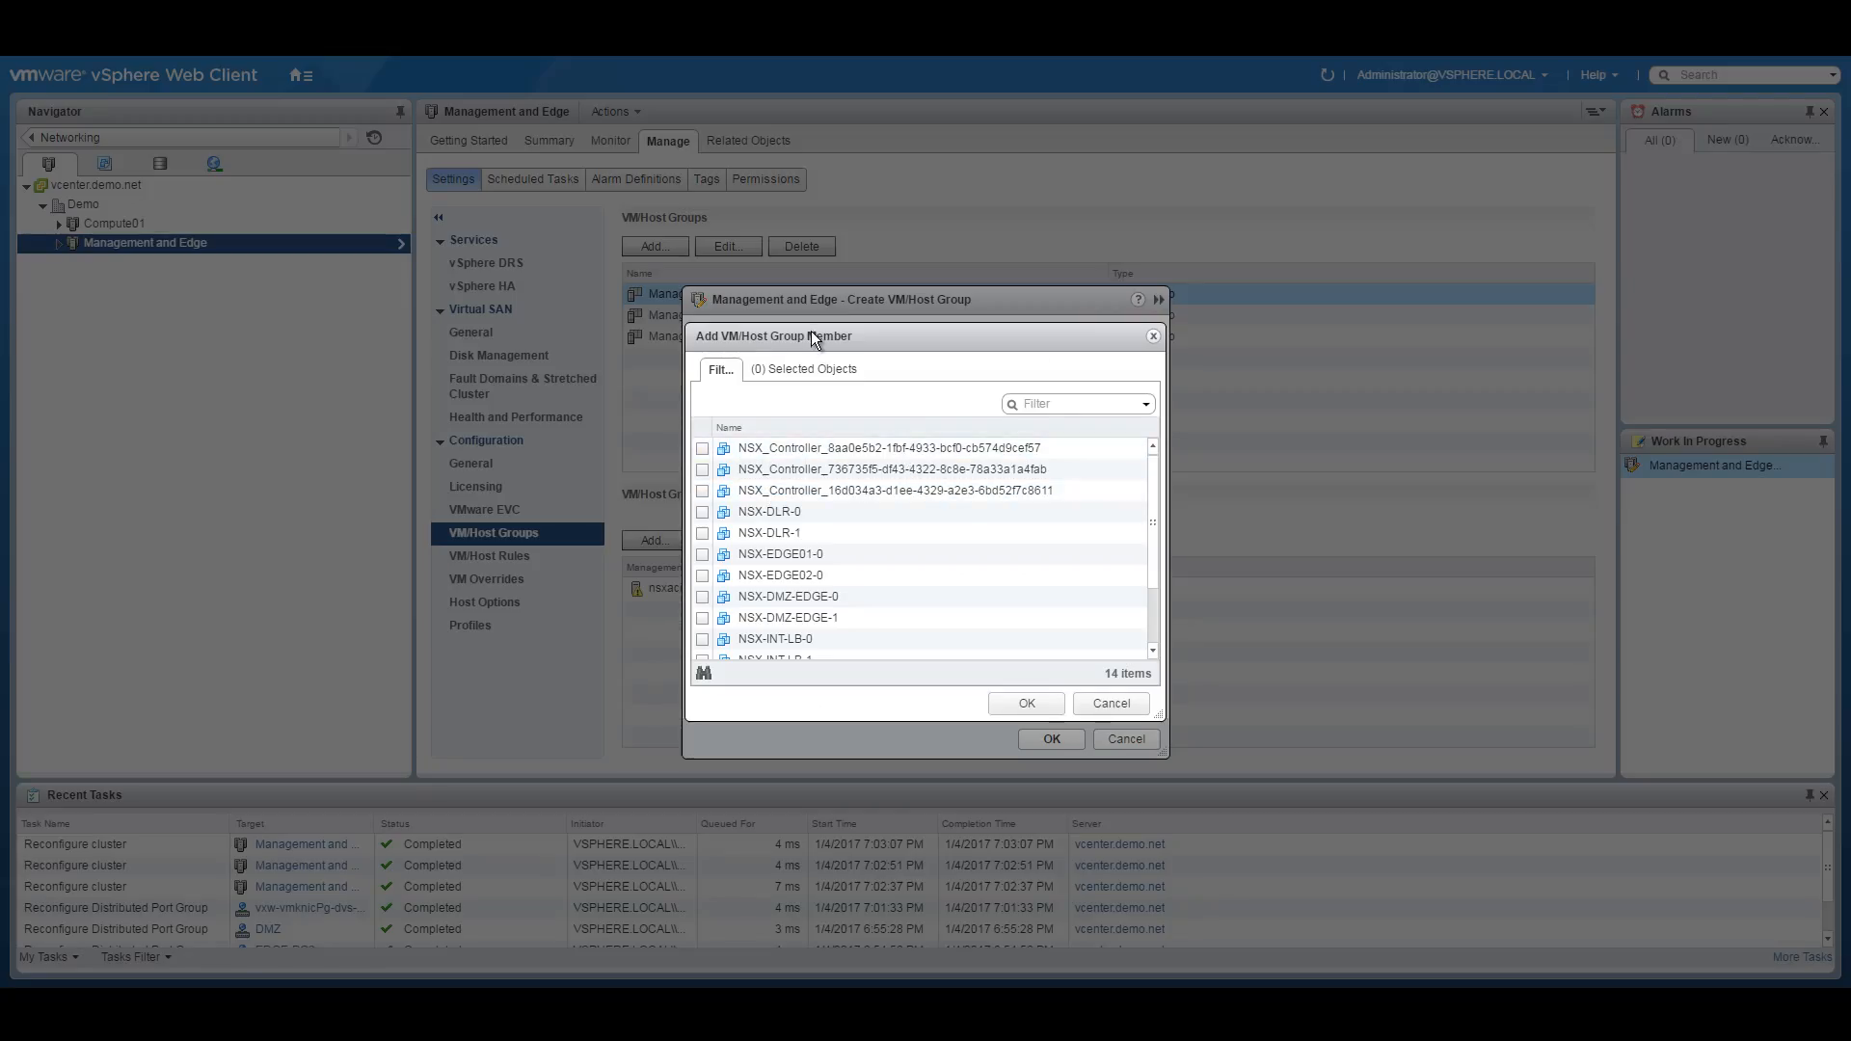
Tick vcenter, then cancel the member picker and abandon the Prefer-Blade1 VM group.
left_click_drag(812, 333, 992, 322)
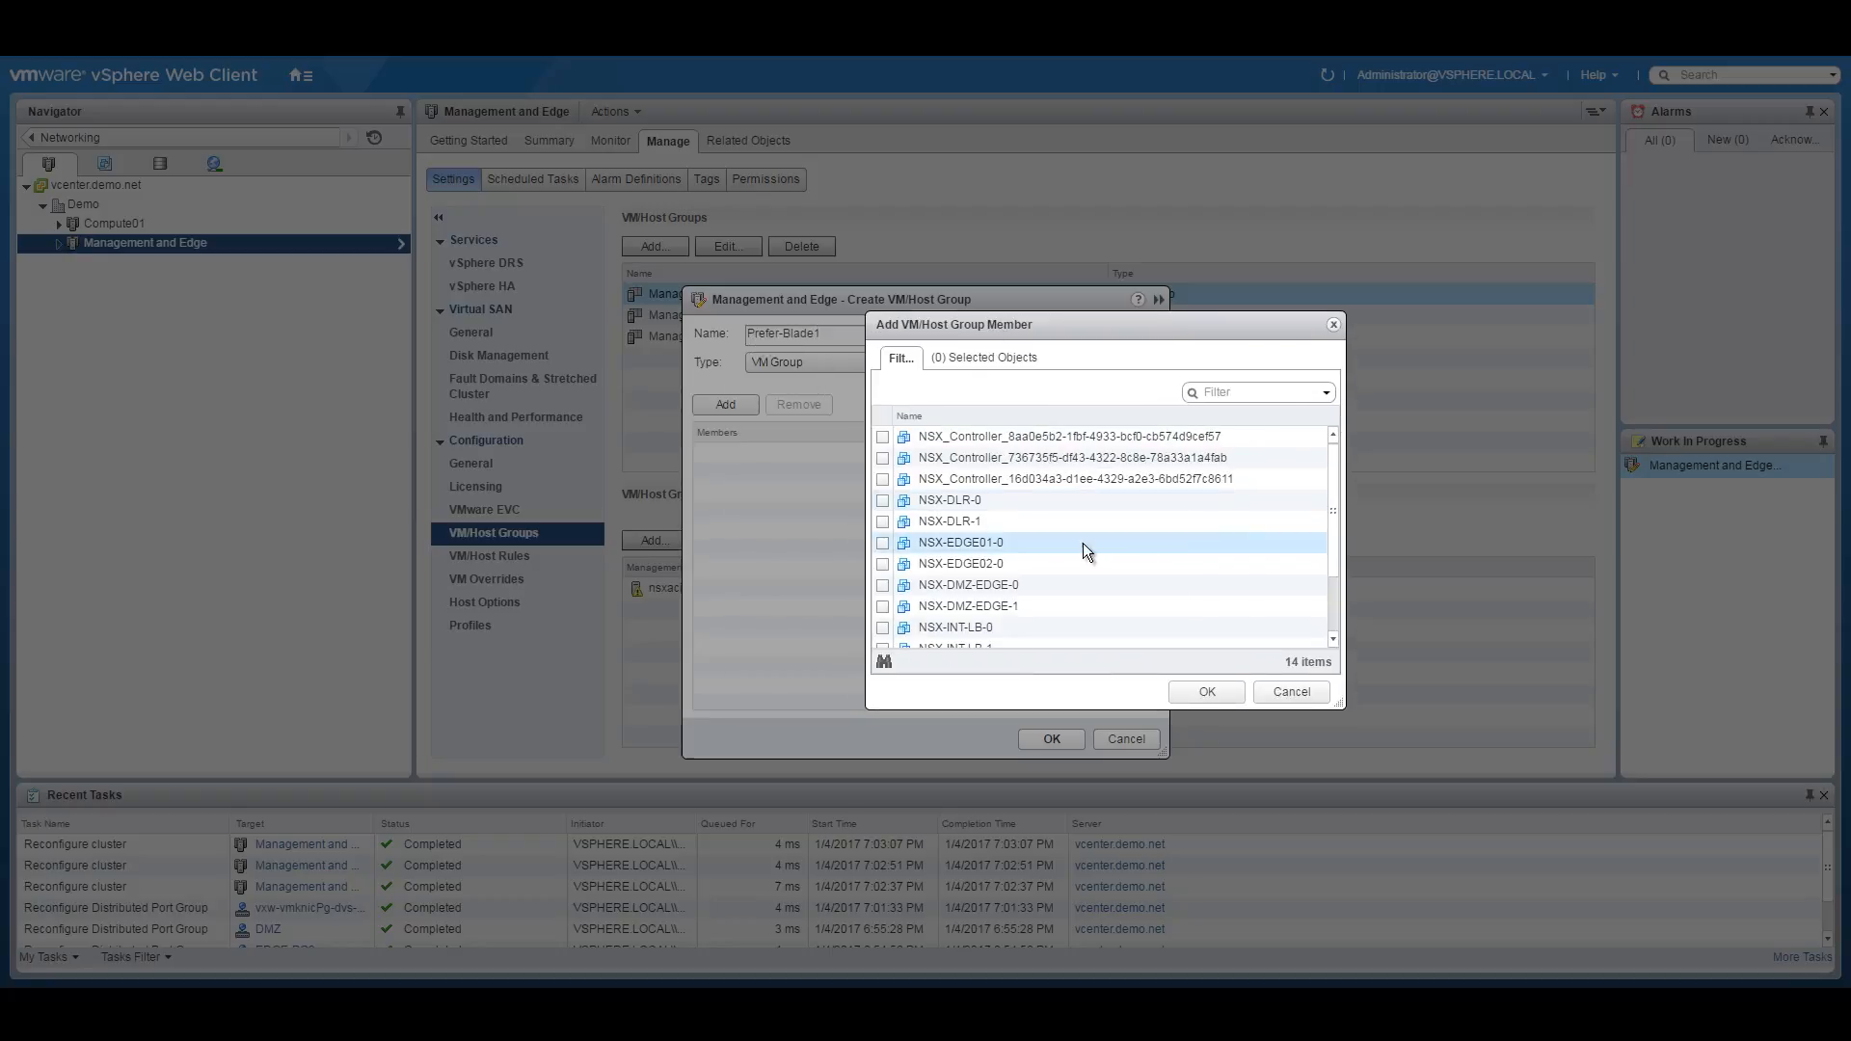
scroll(1328, 483, "down", 2)
left_click(882, 607)
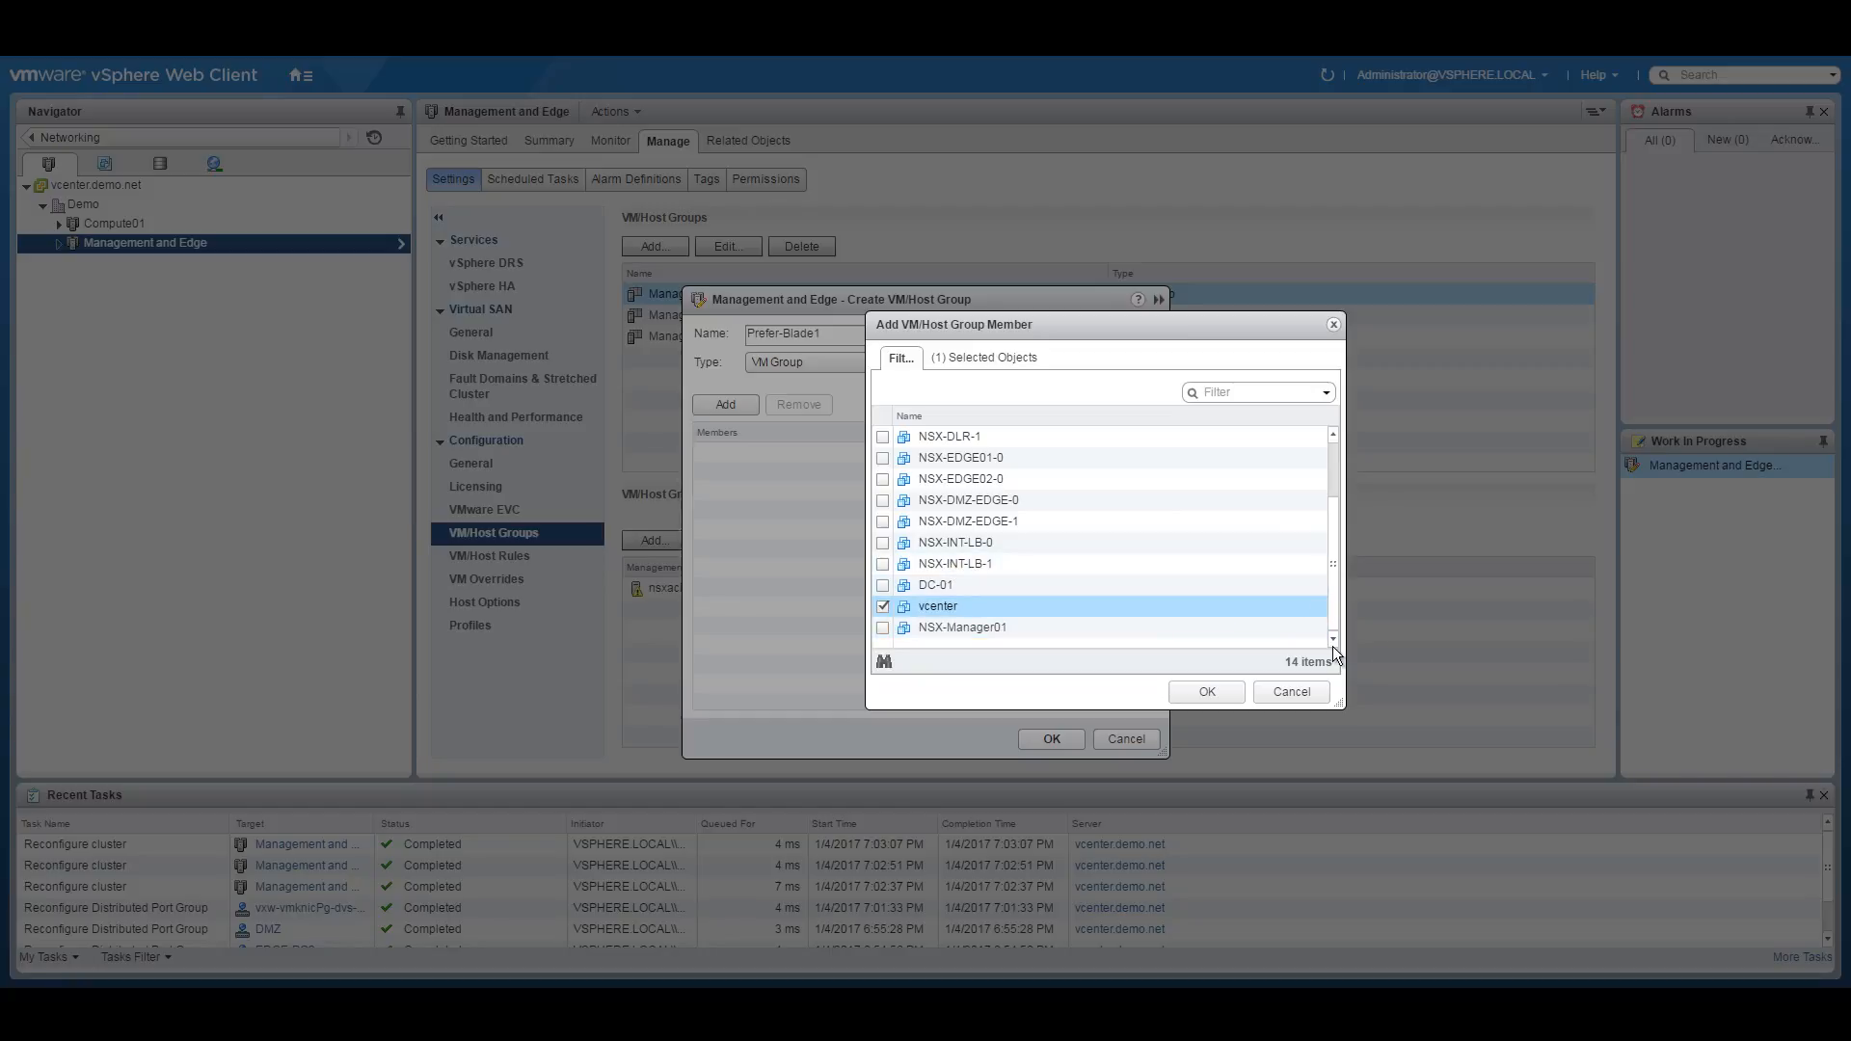
left_click(1282, 689)
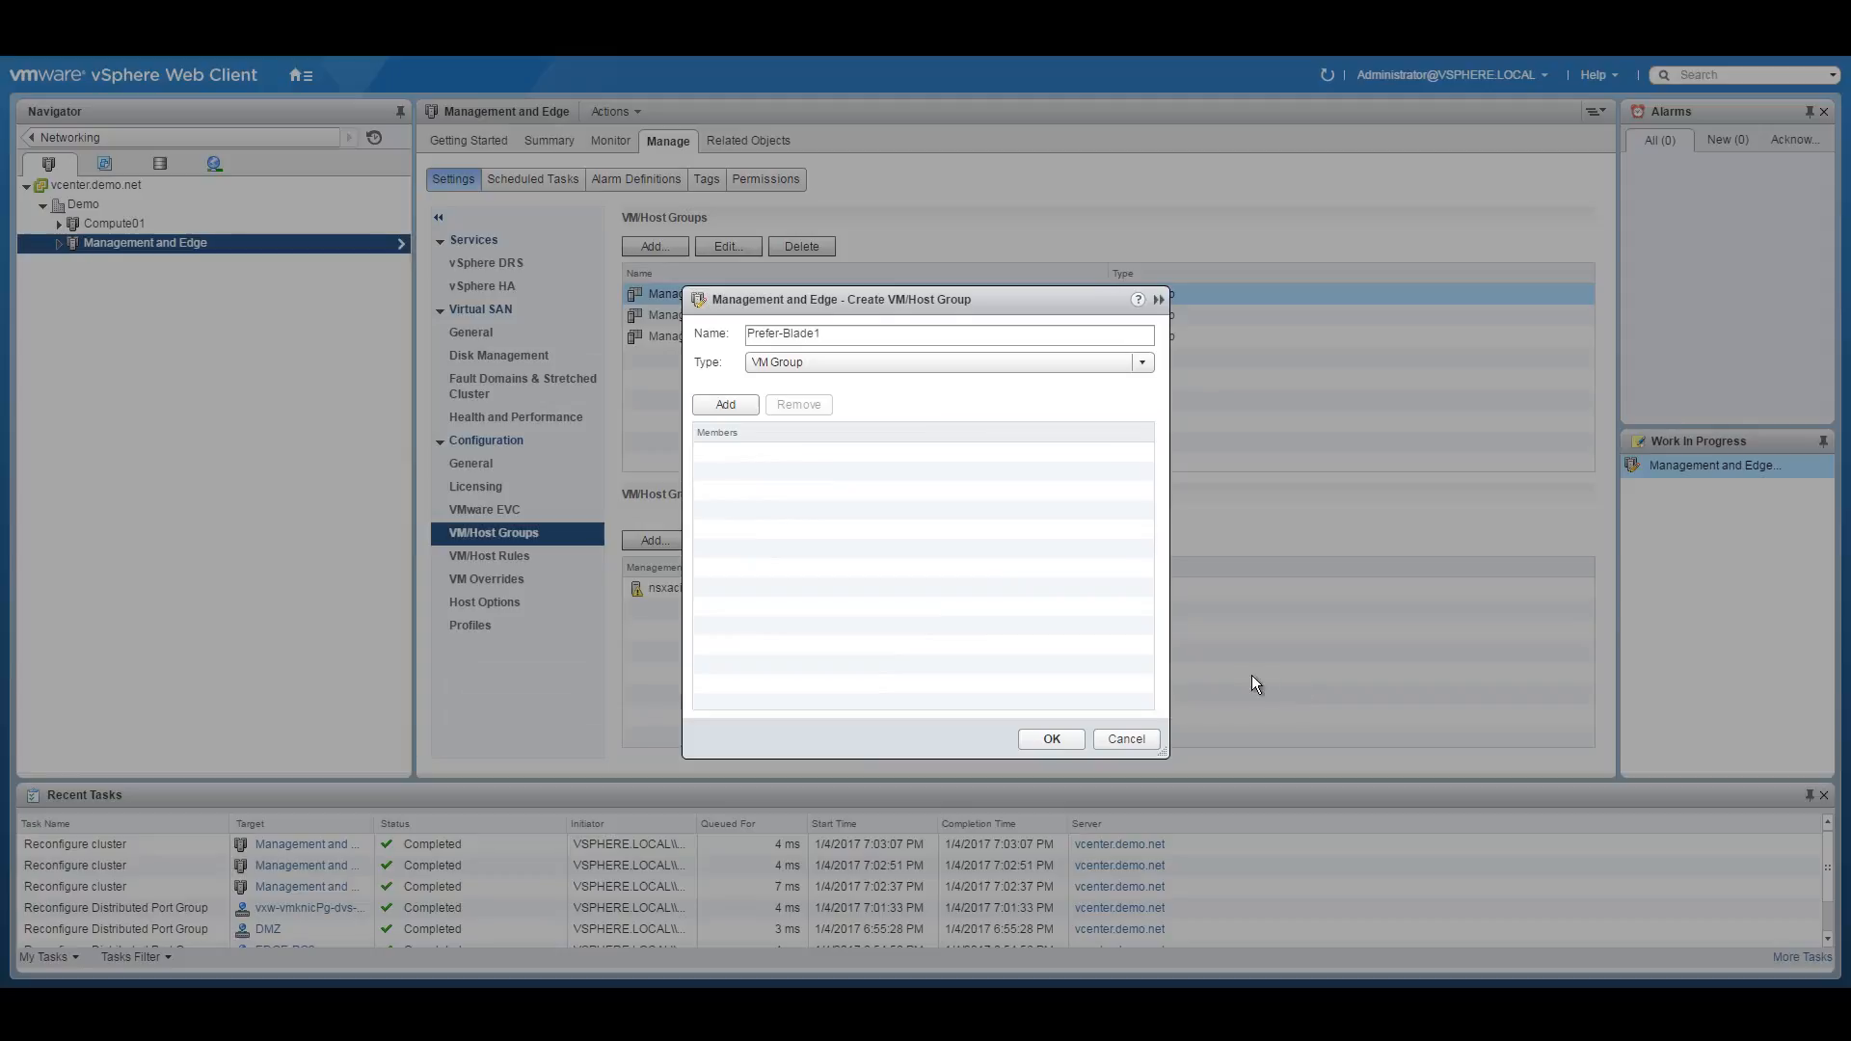
left_click(1061, 735)
left_click(1127, 740)
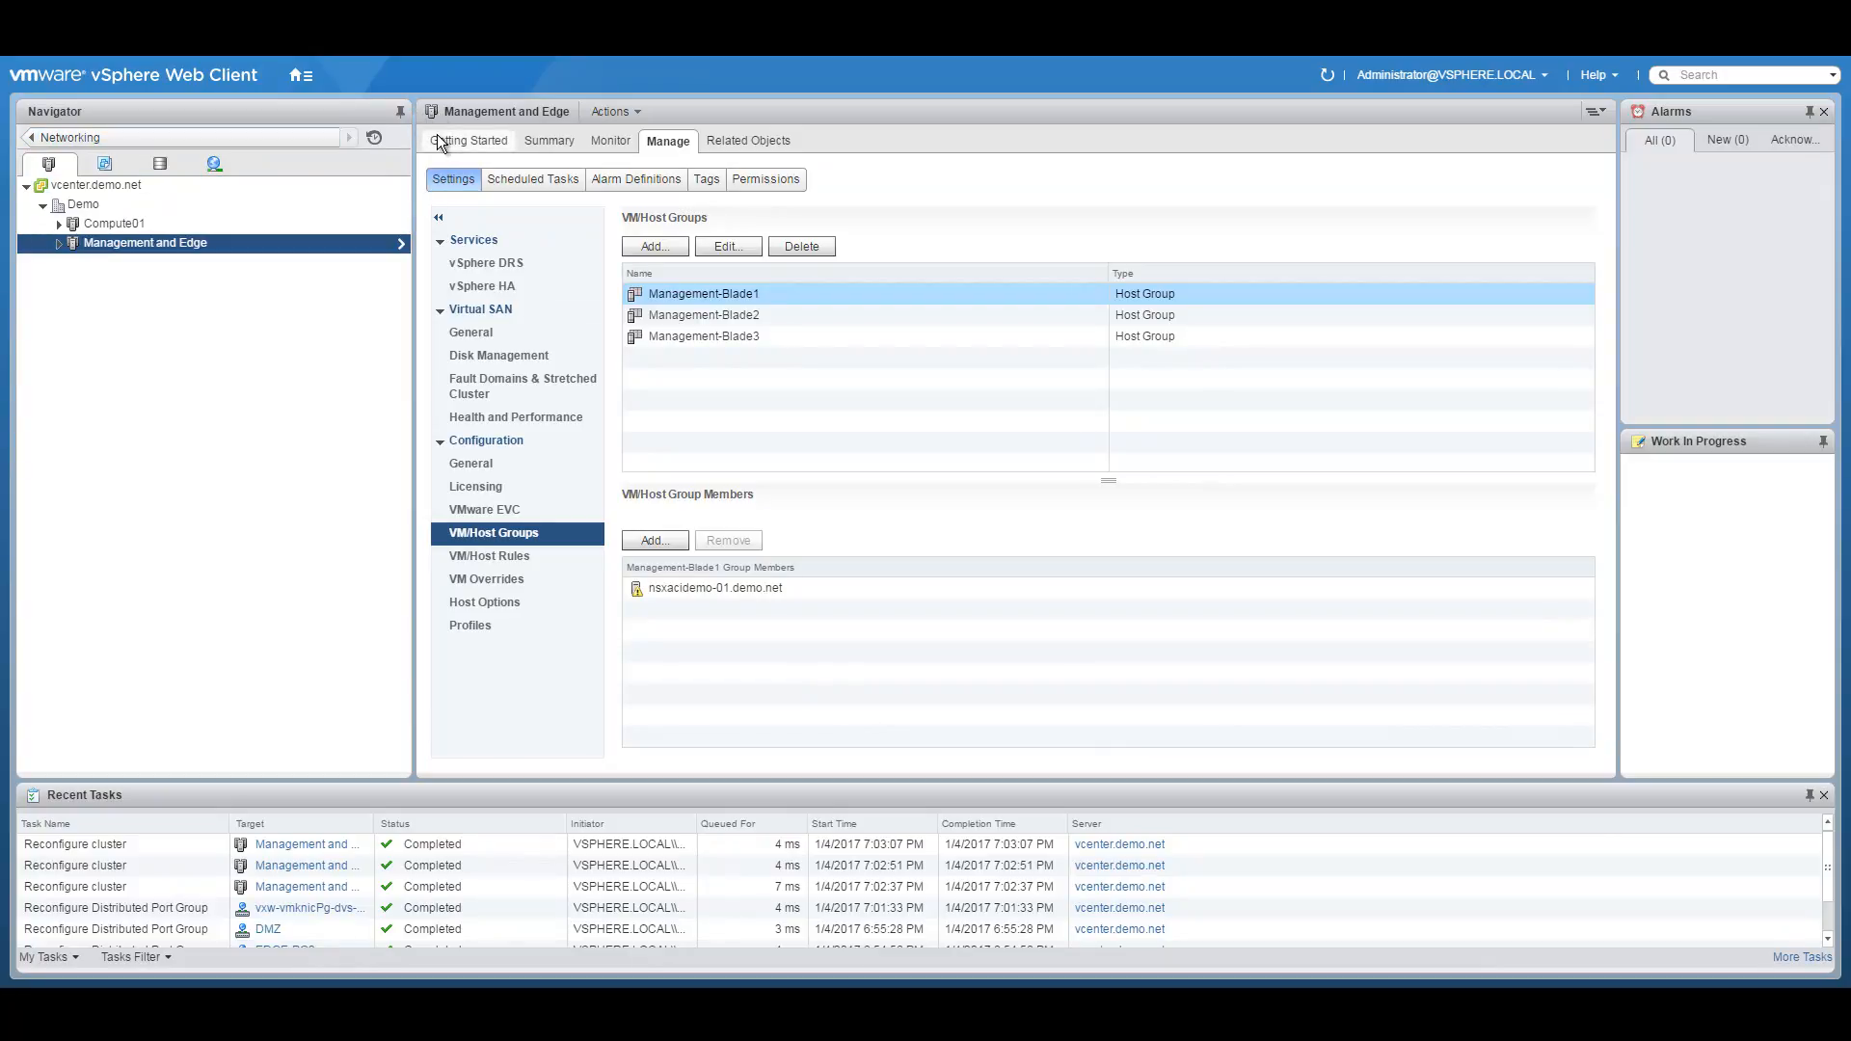
Select NSX-INT-LB-0 under Management and Edge, then open Networking & Security, allowing Flash local storage.
left_click(59, 244)
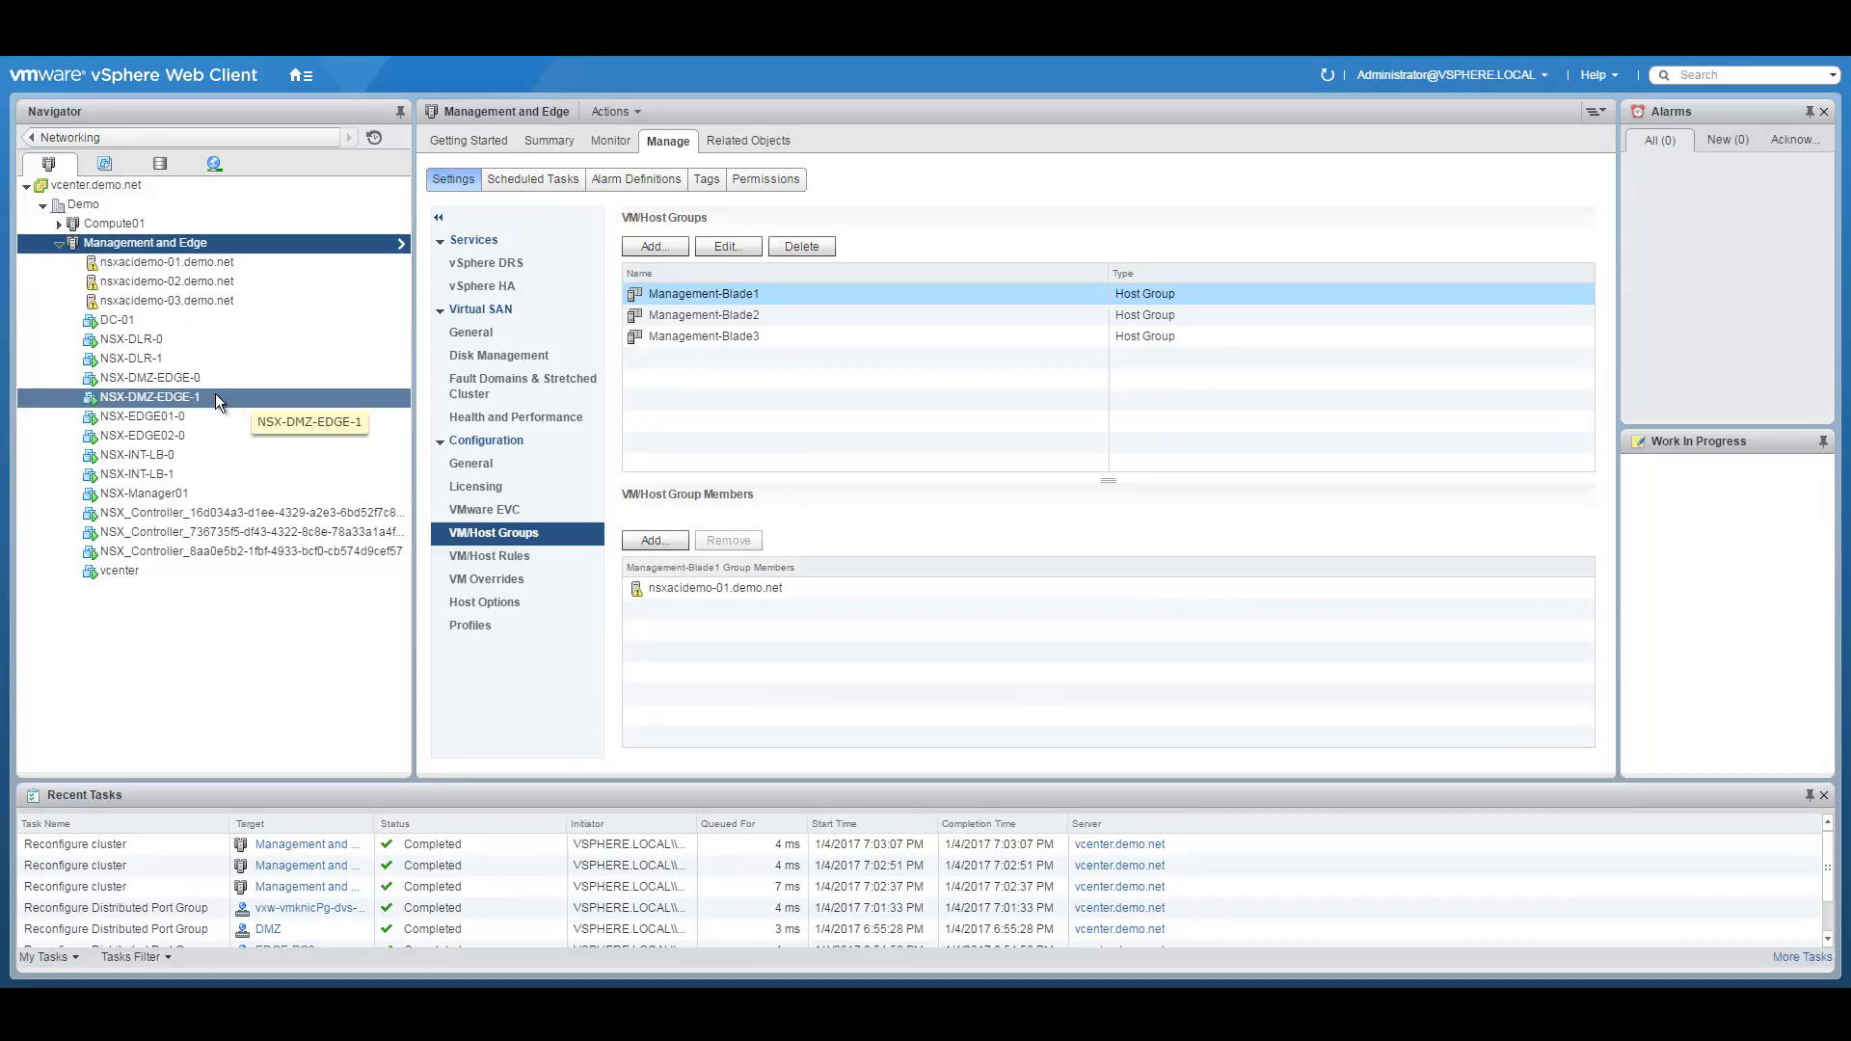
left_click(153, 460)
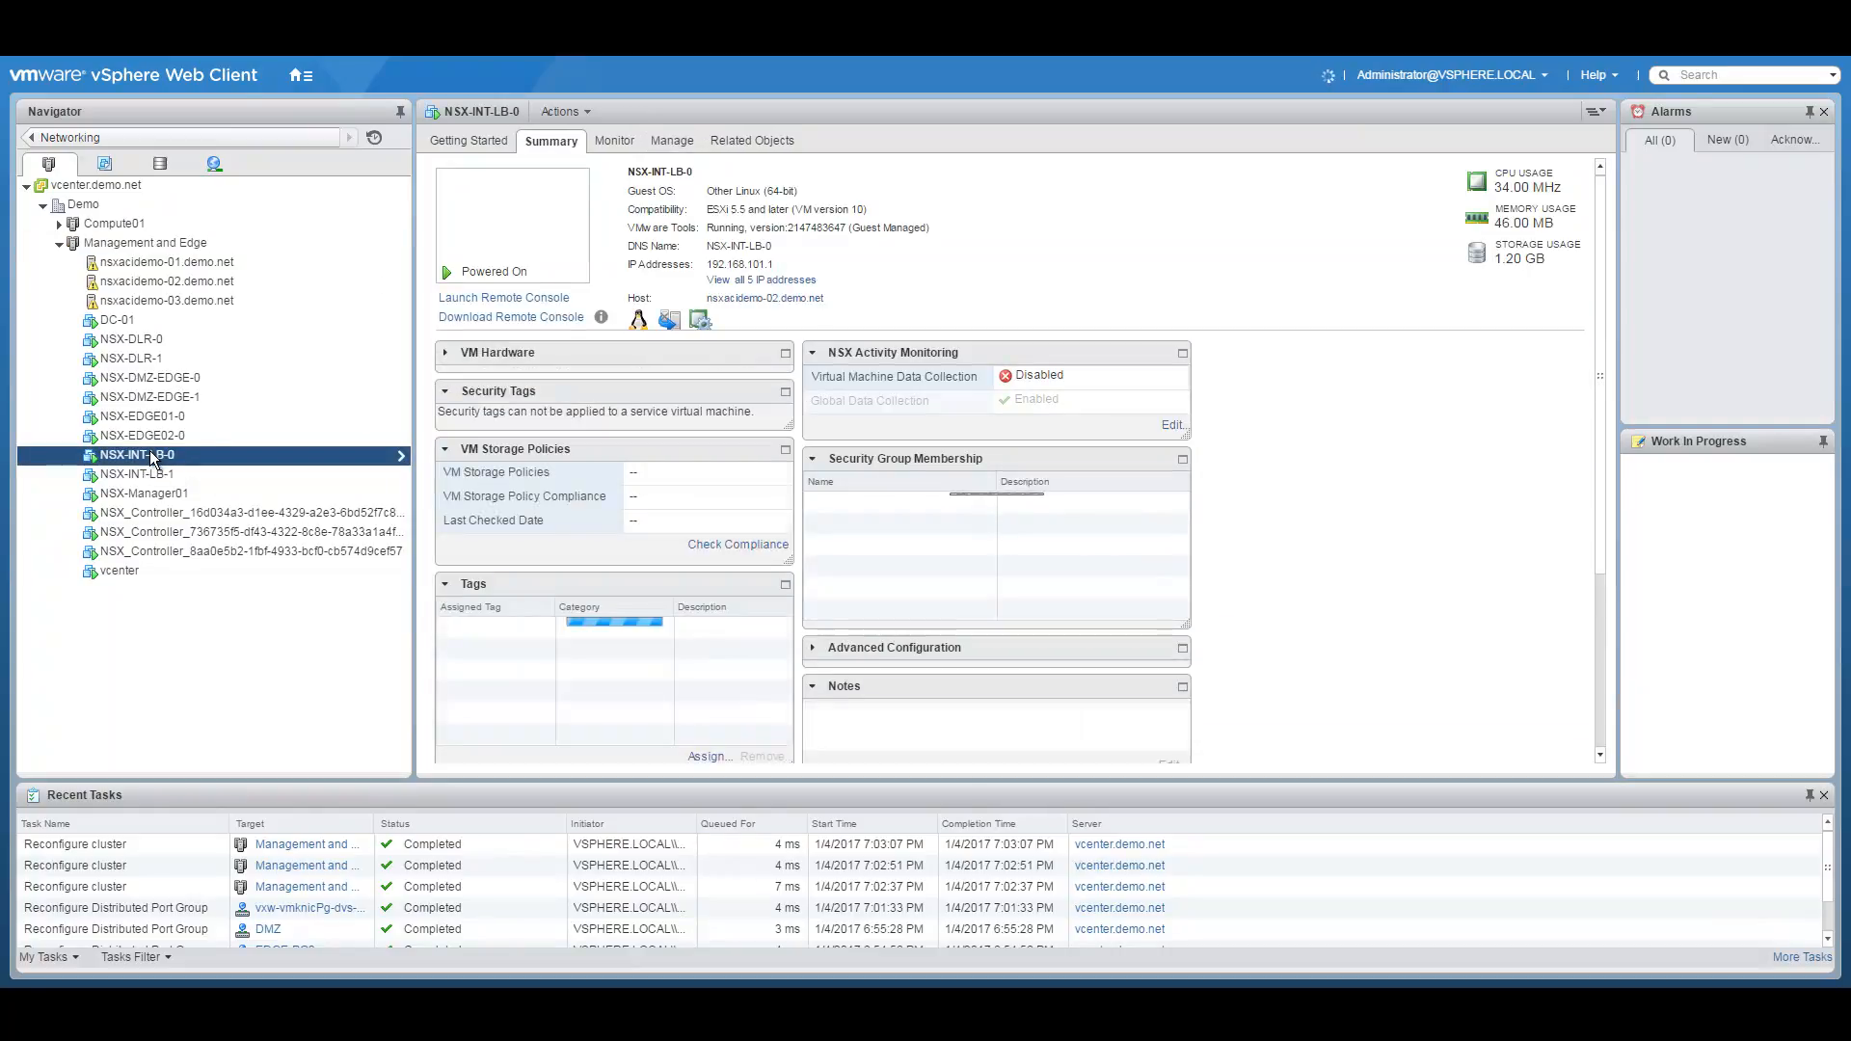
left_click(301, 76)
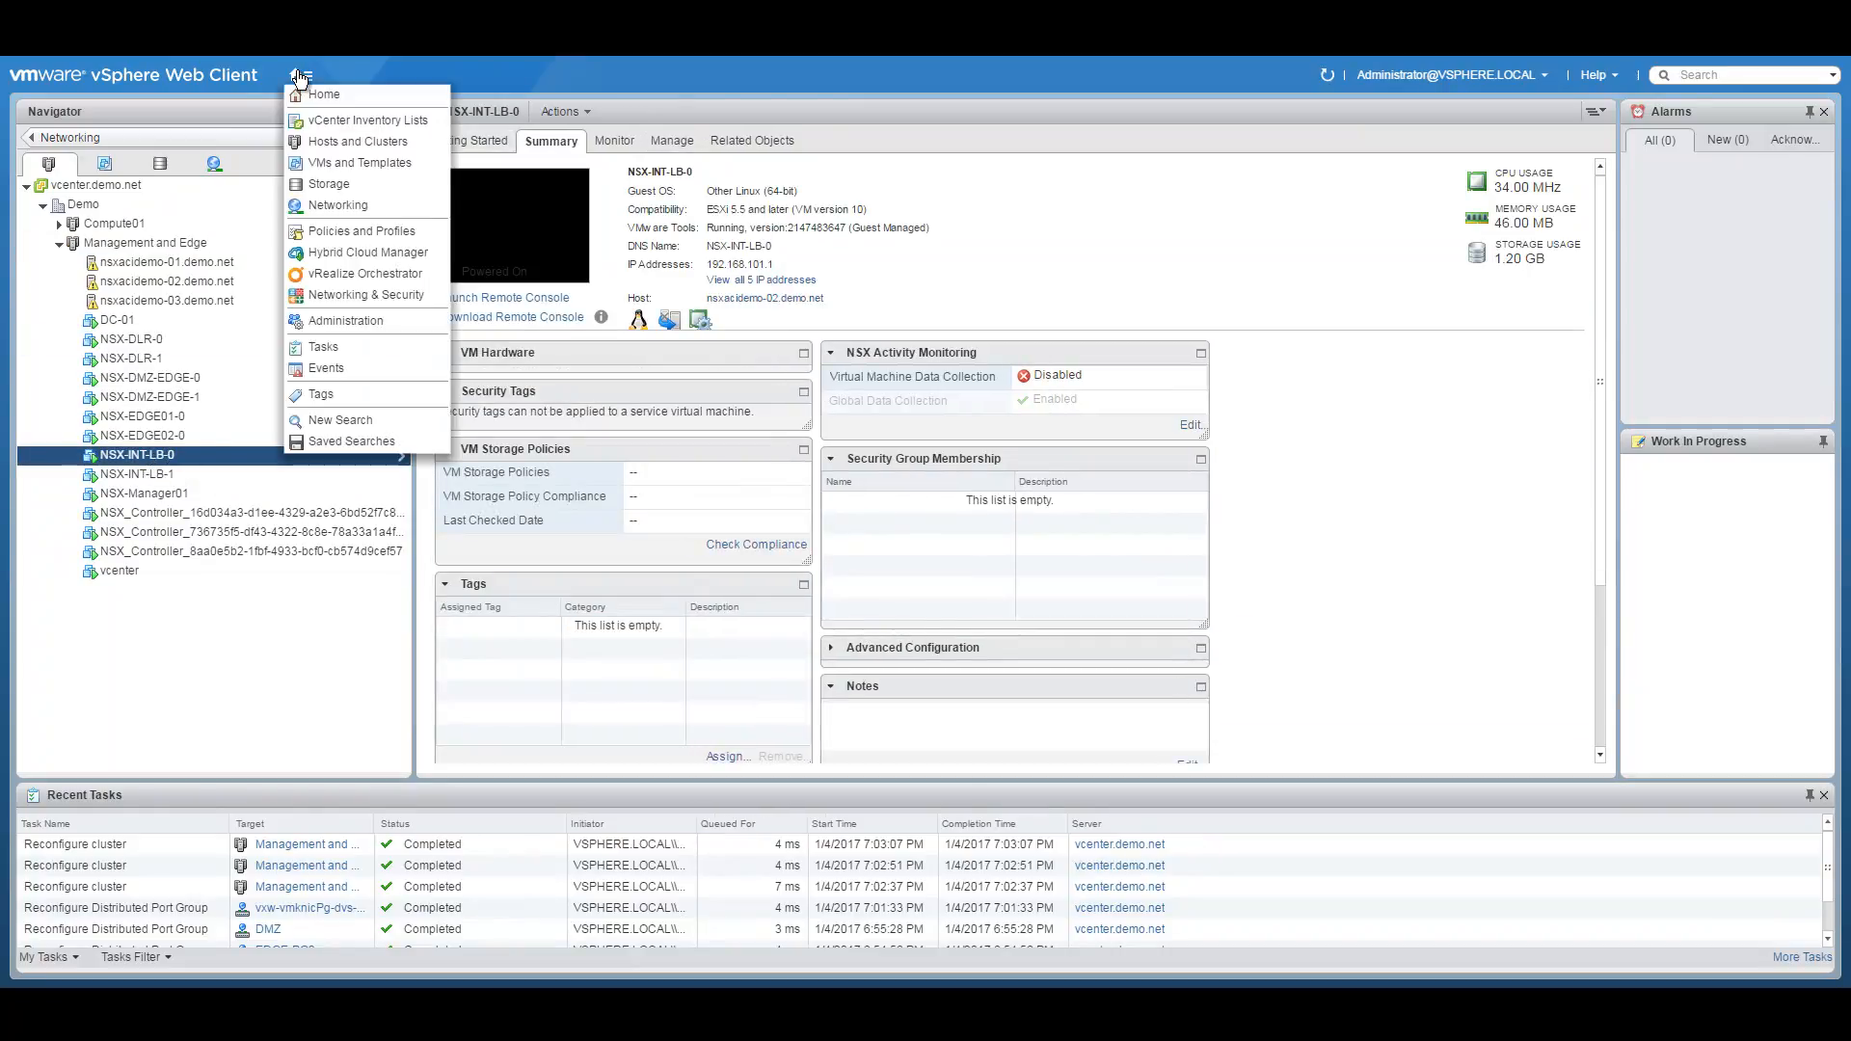
left_click(344, 294)
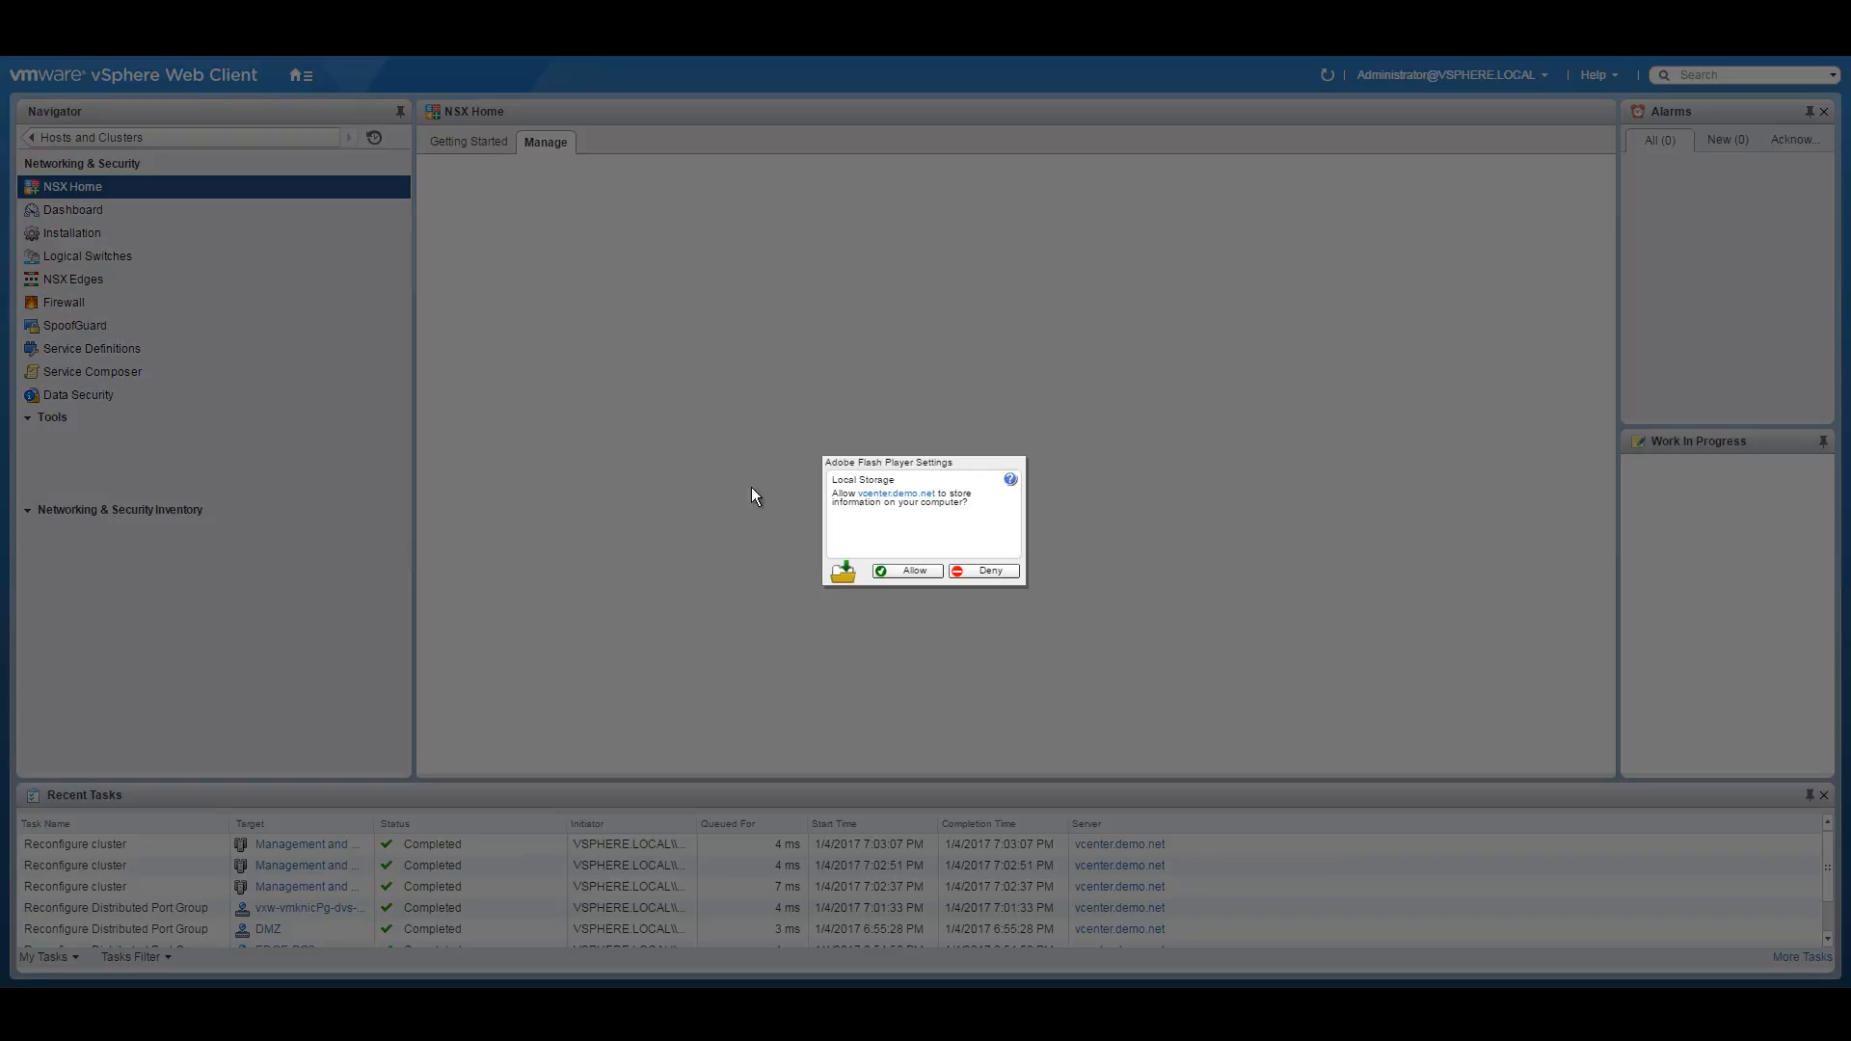
left_click(914, 571)
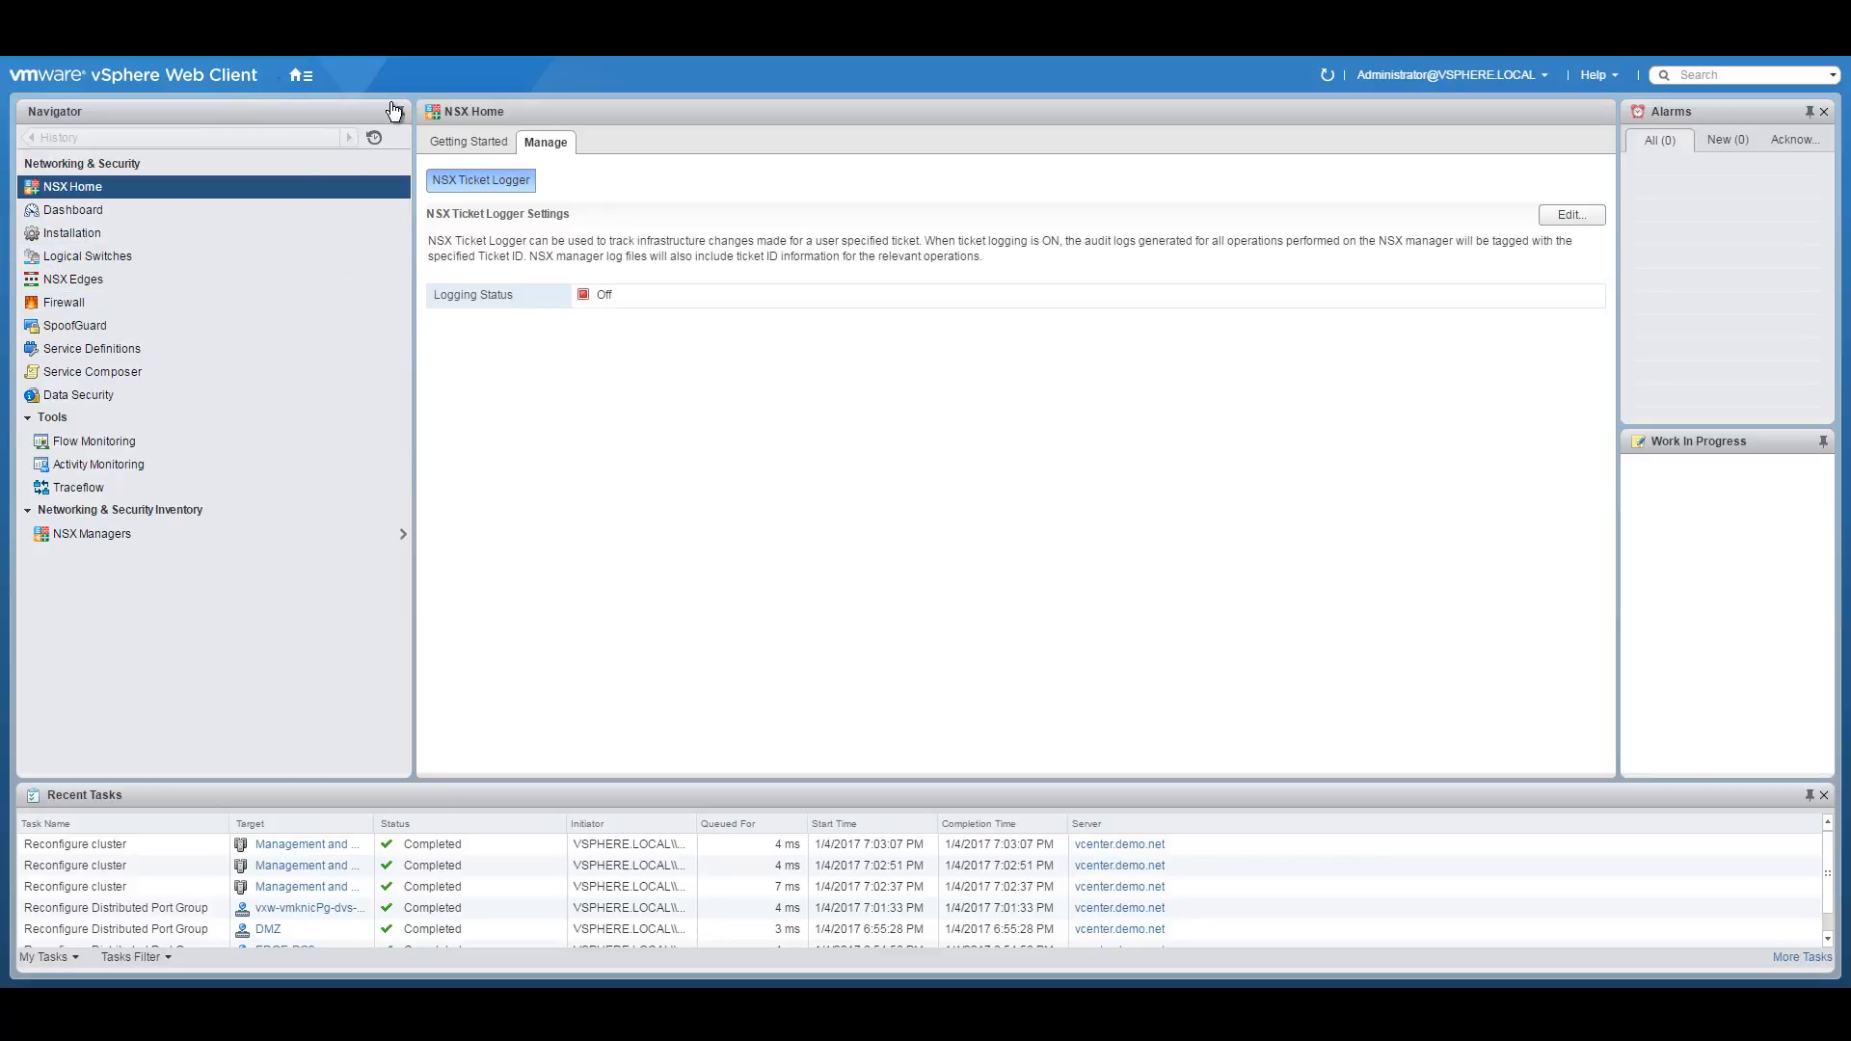
Return from Networking & Security to the NSX-INT-LB-0 Summary in Hosts and Clusters.
left_click(301, 74)
left_click(351, 293)
left_click(301, 75)
left_click(341, 143)
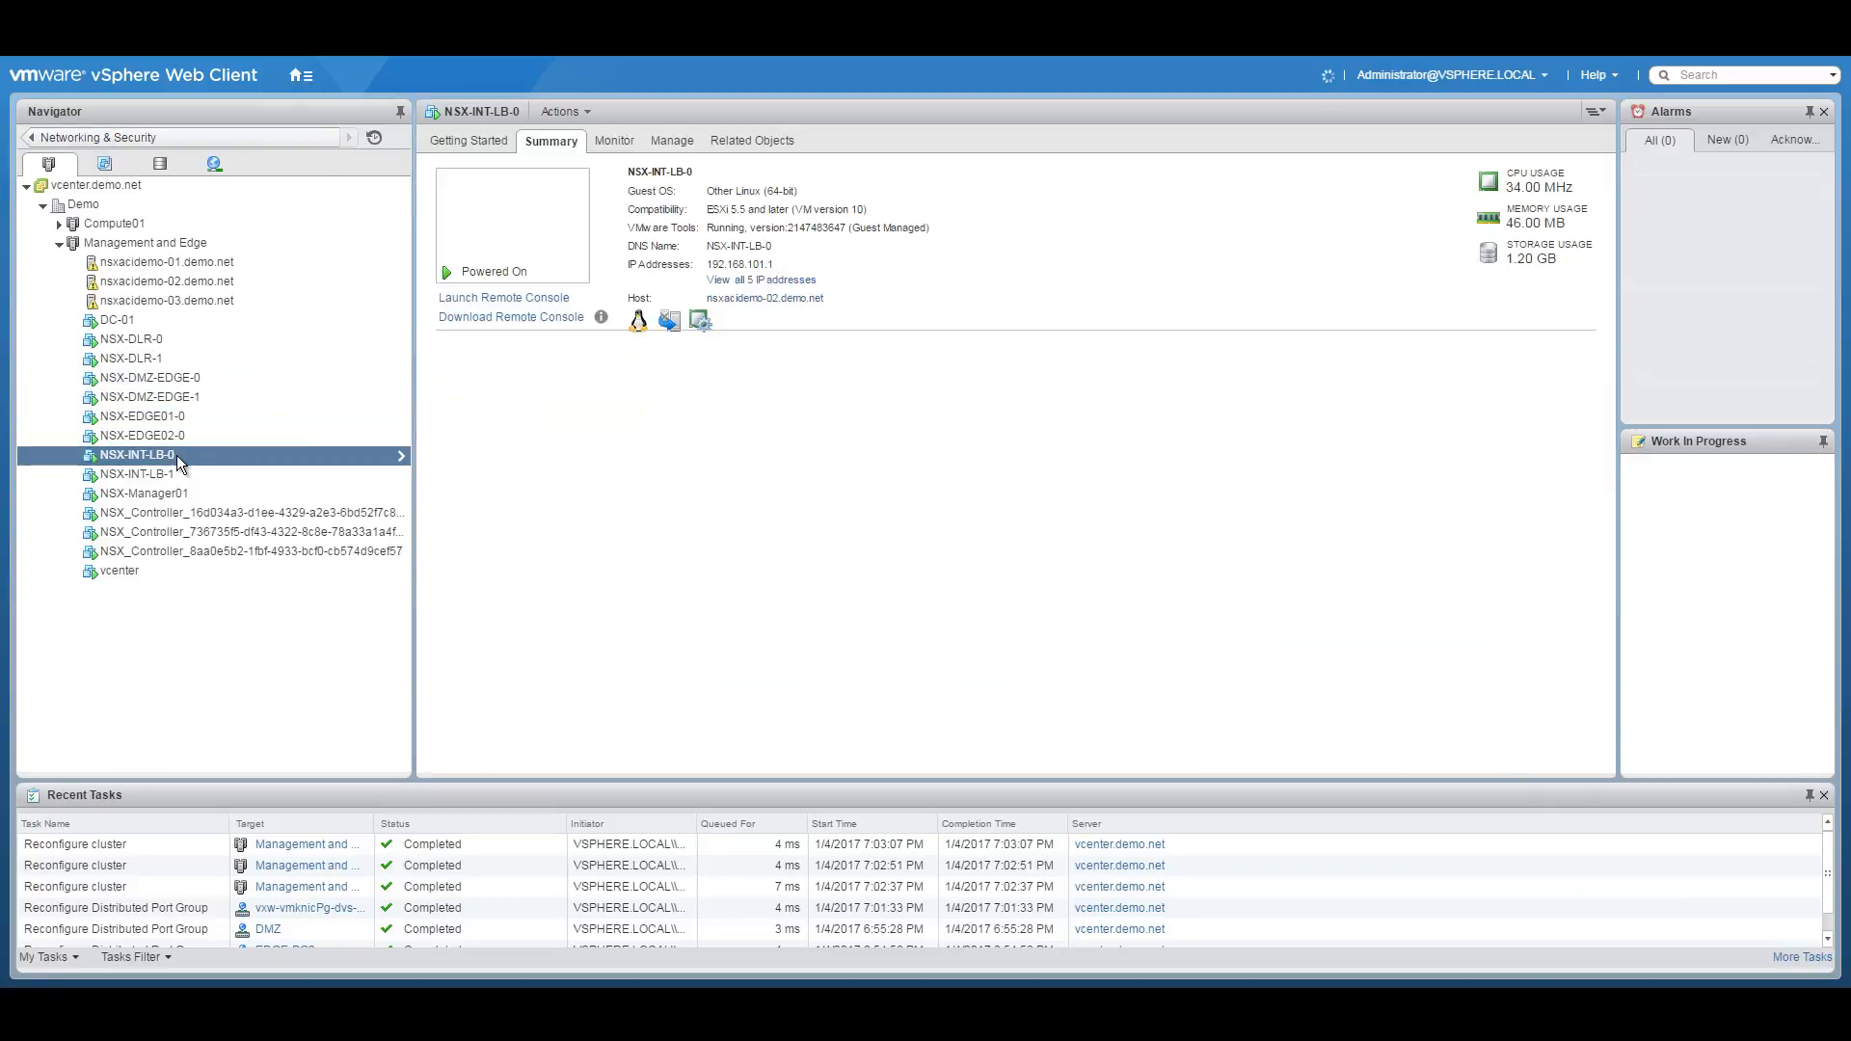
Log into NSX-INT-LB-0's remote console as admin and run show service highavailability, paging the output.
left_click(524, 232)
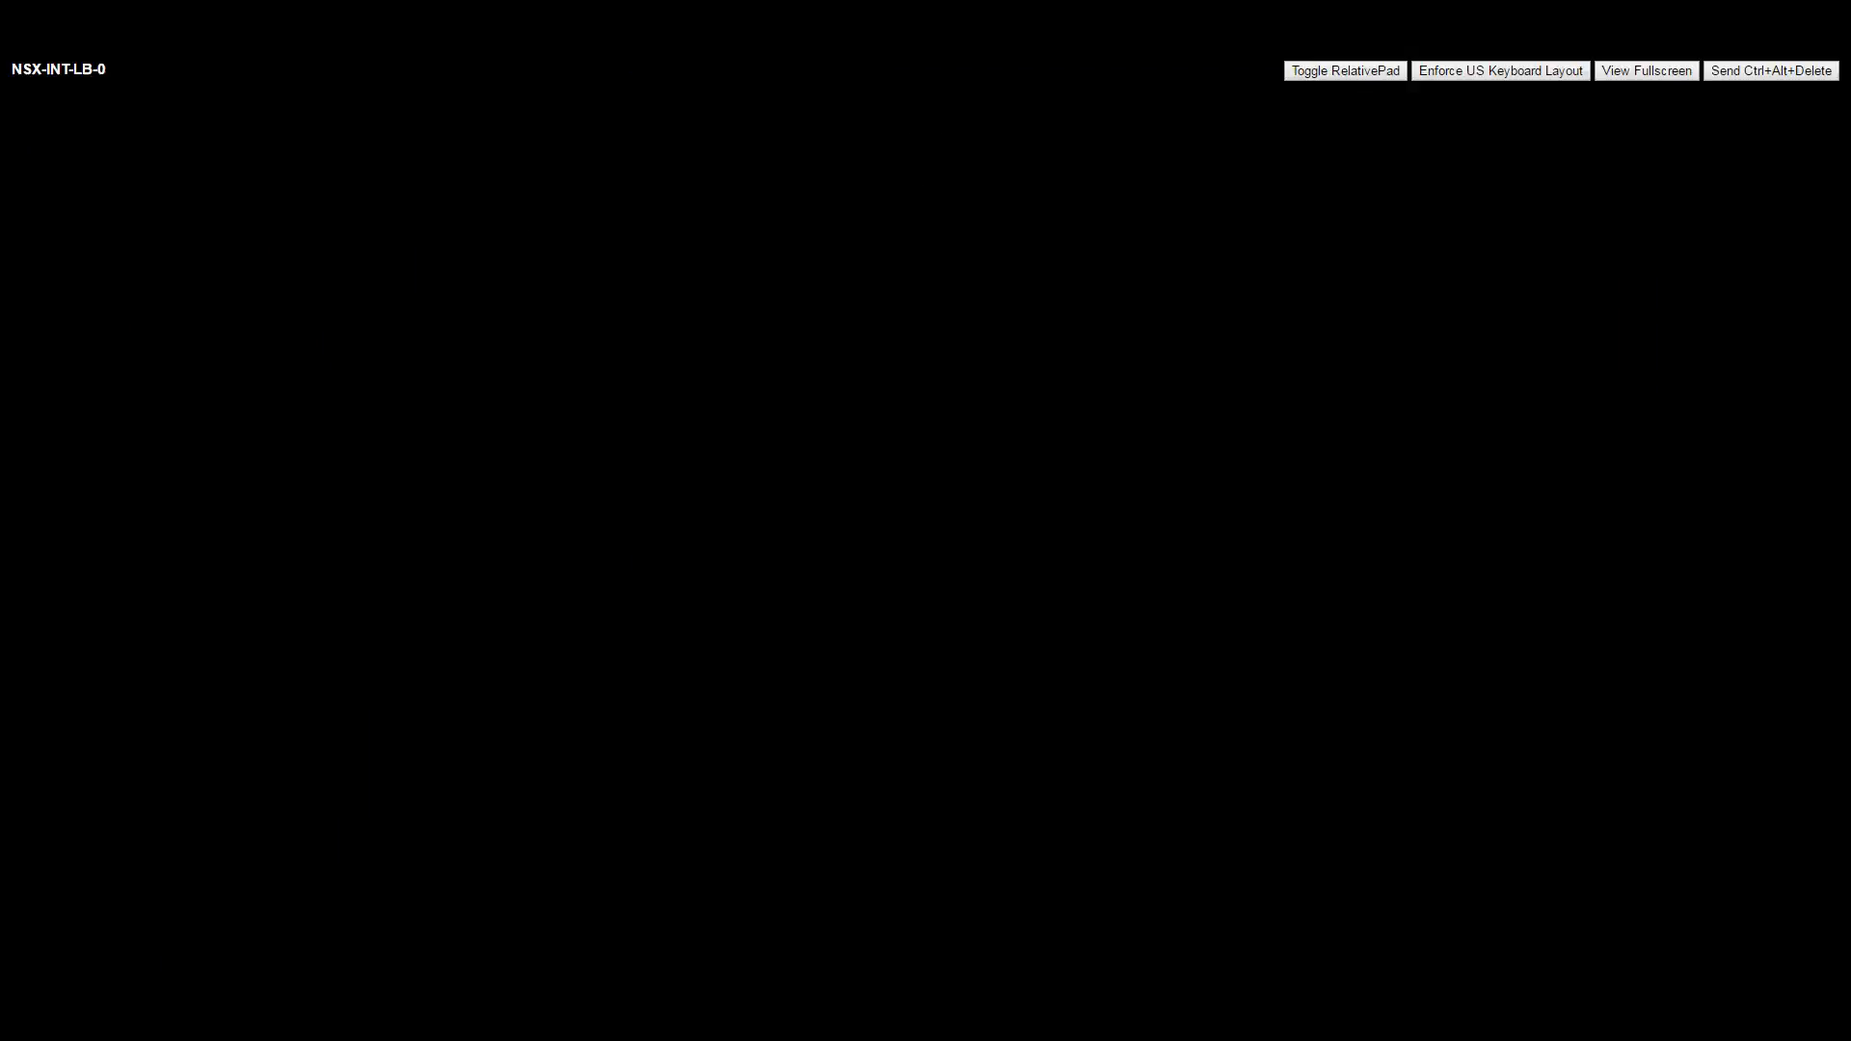
type("adm")
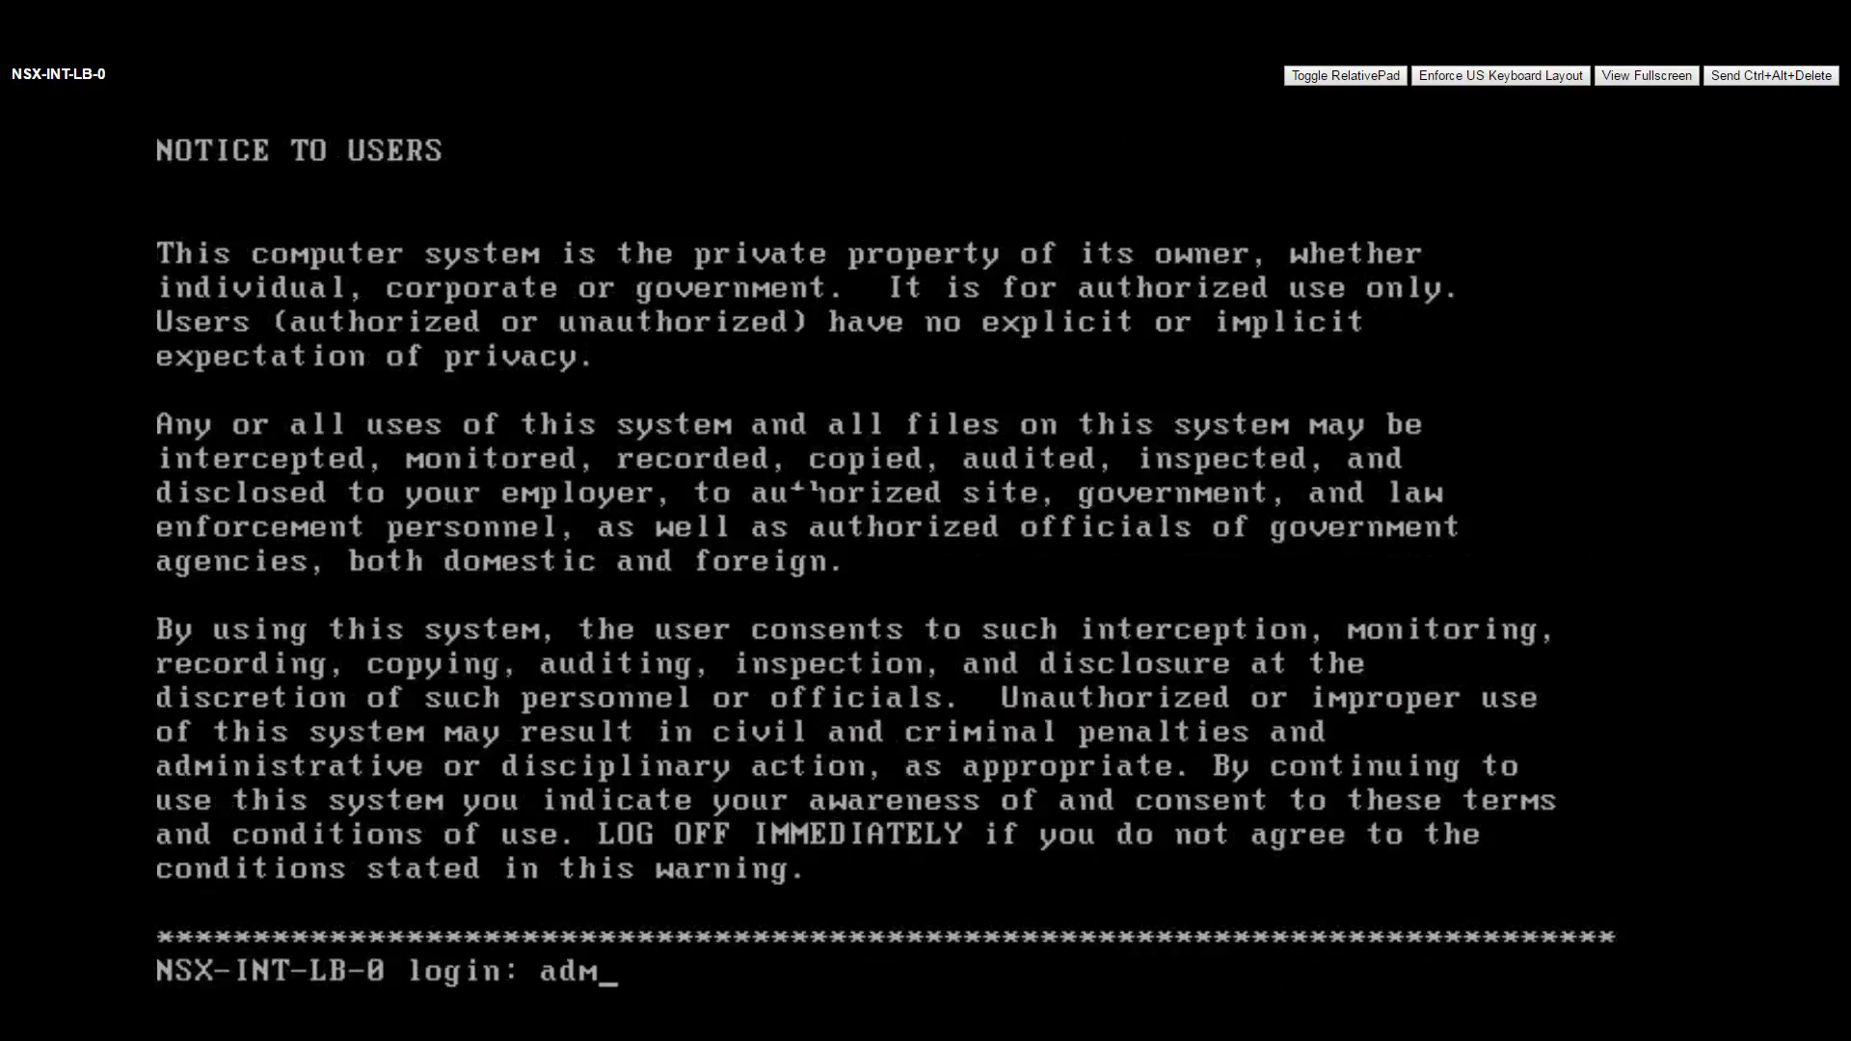
type("in")
key("Return")
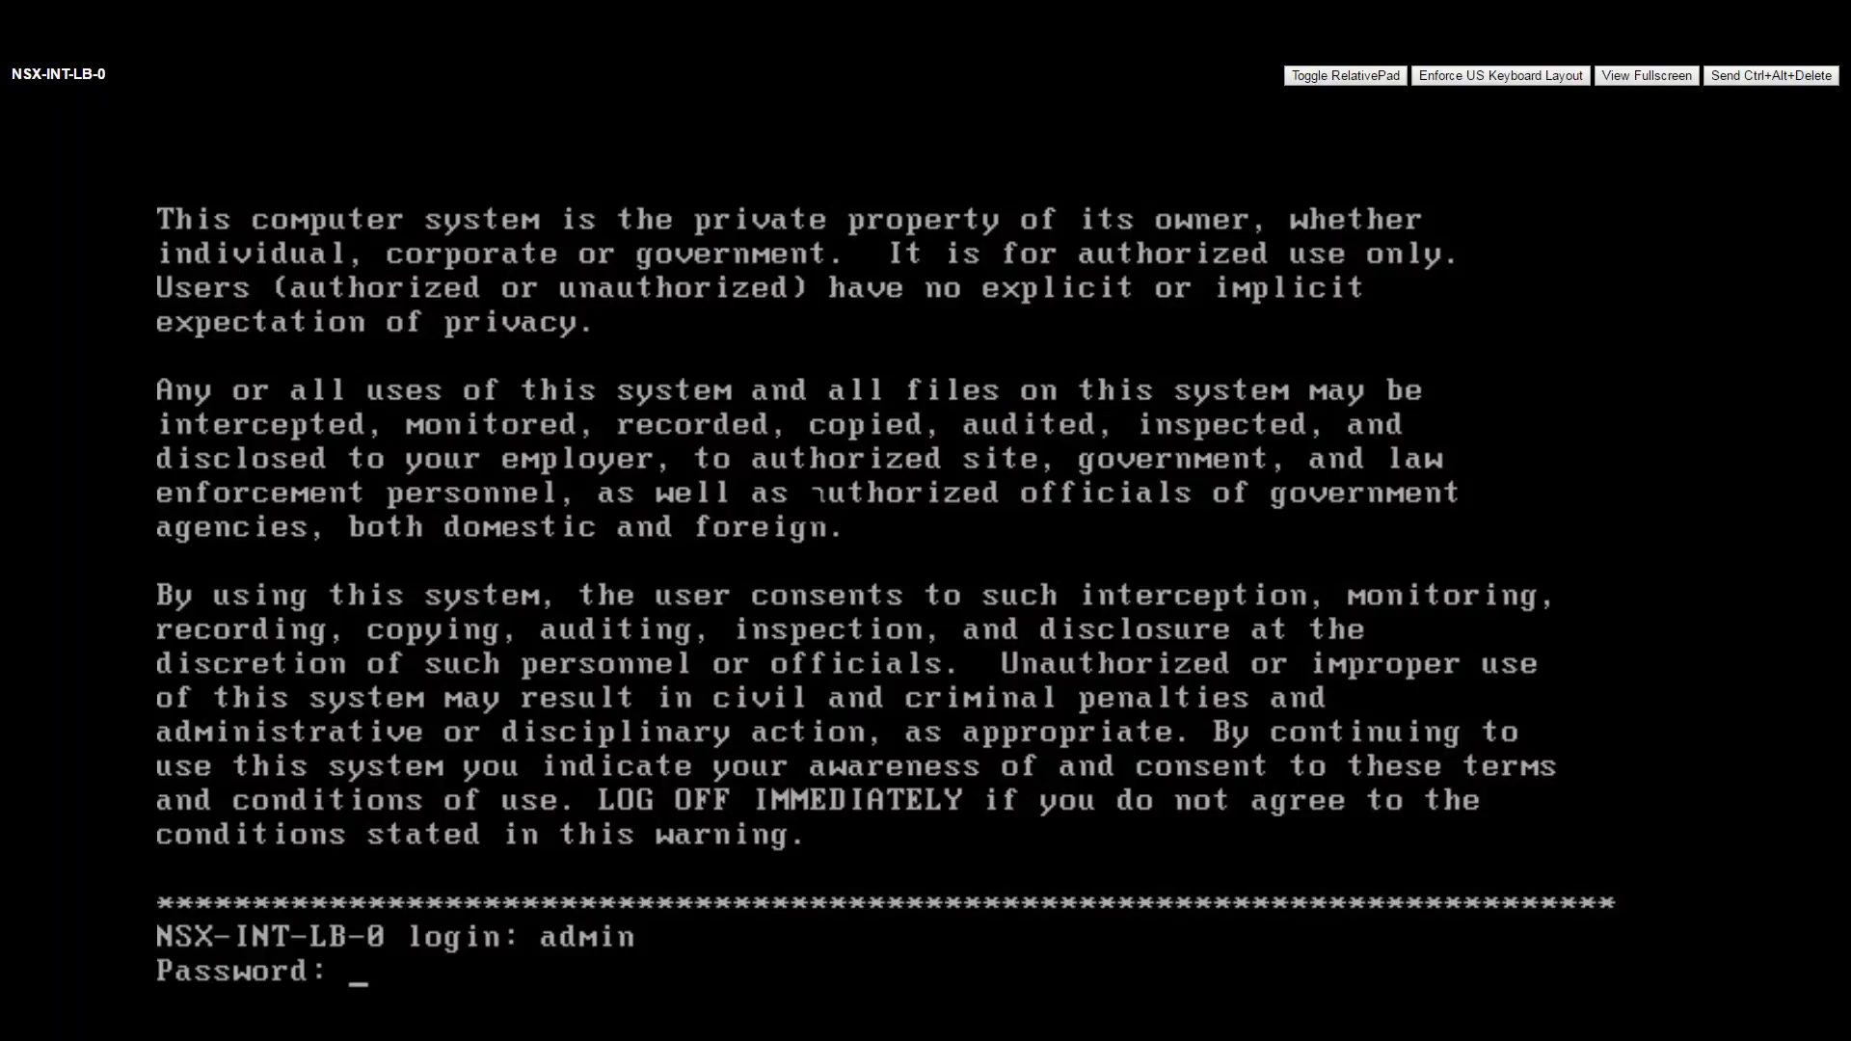
key("Return")
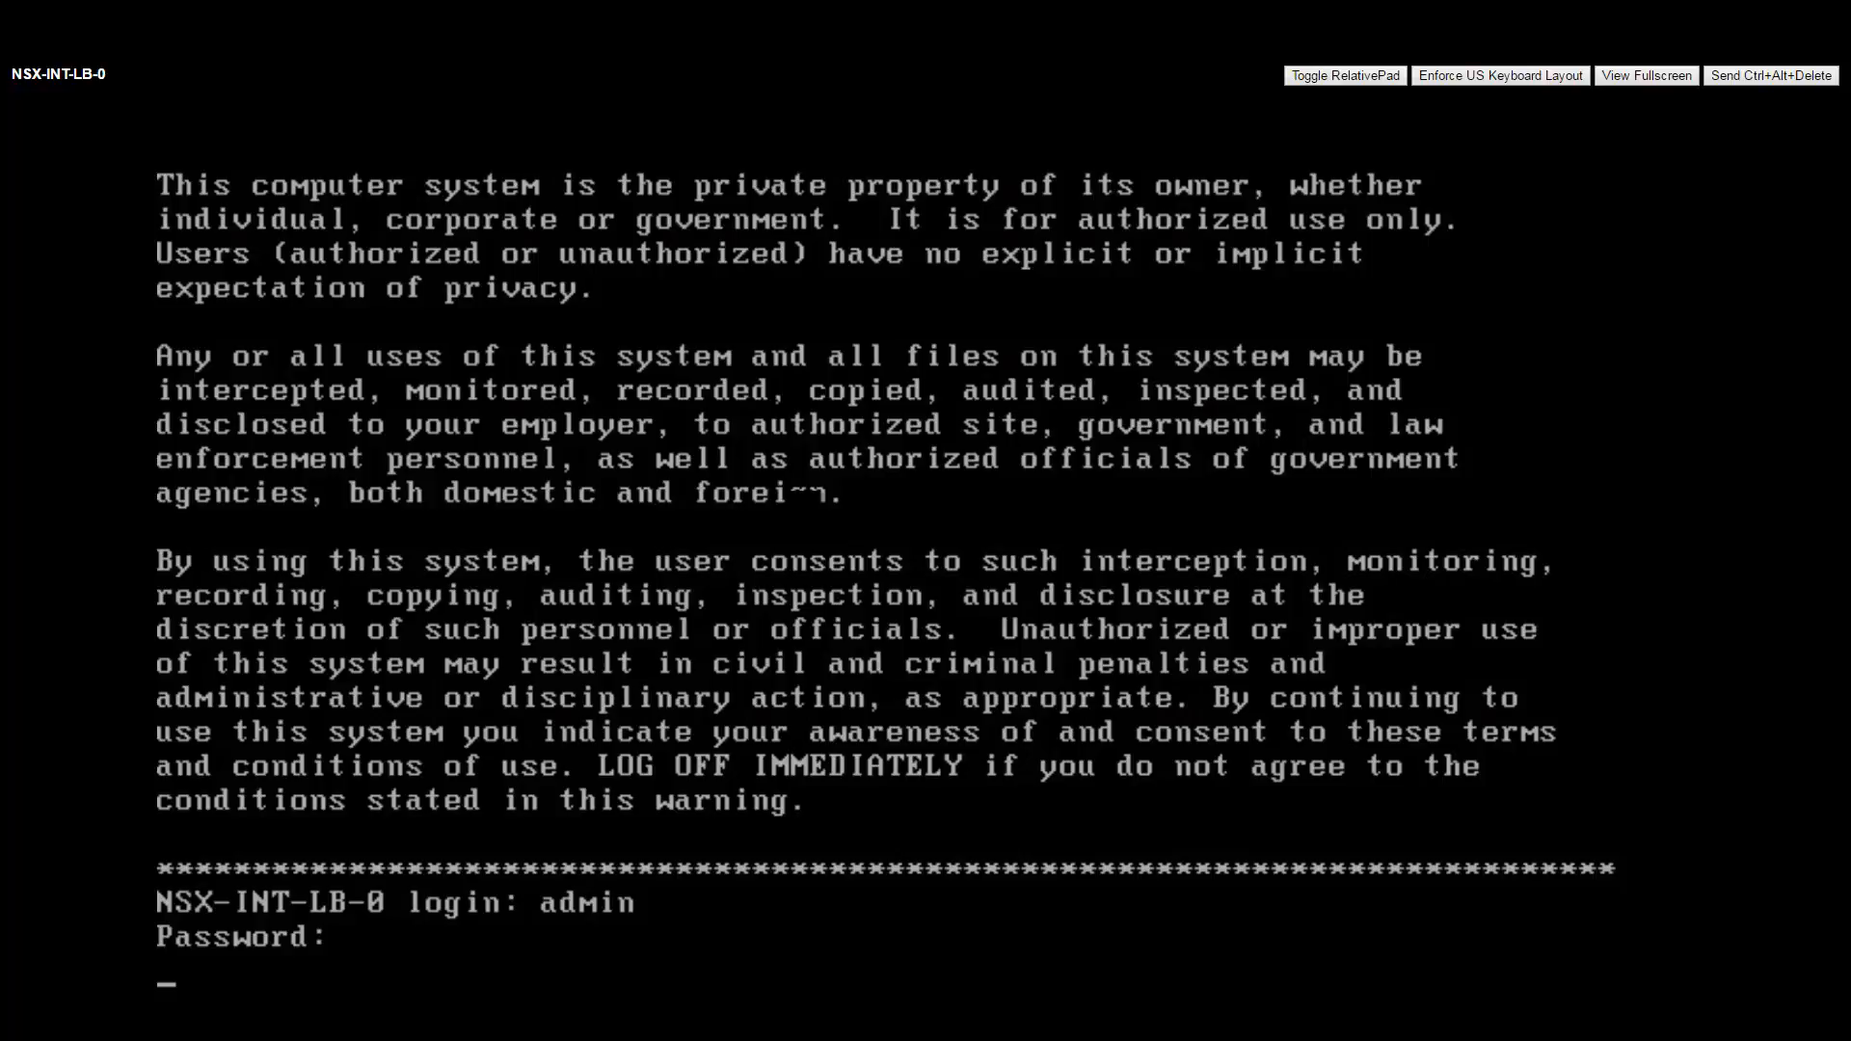
type("admin")
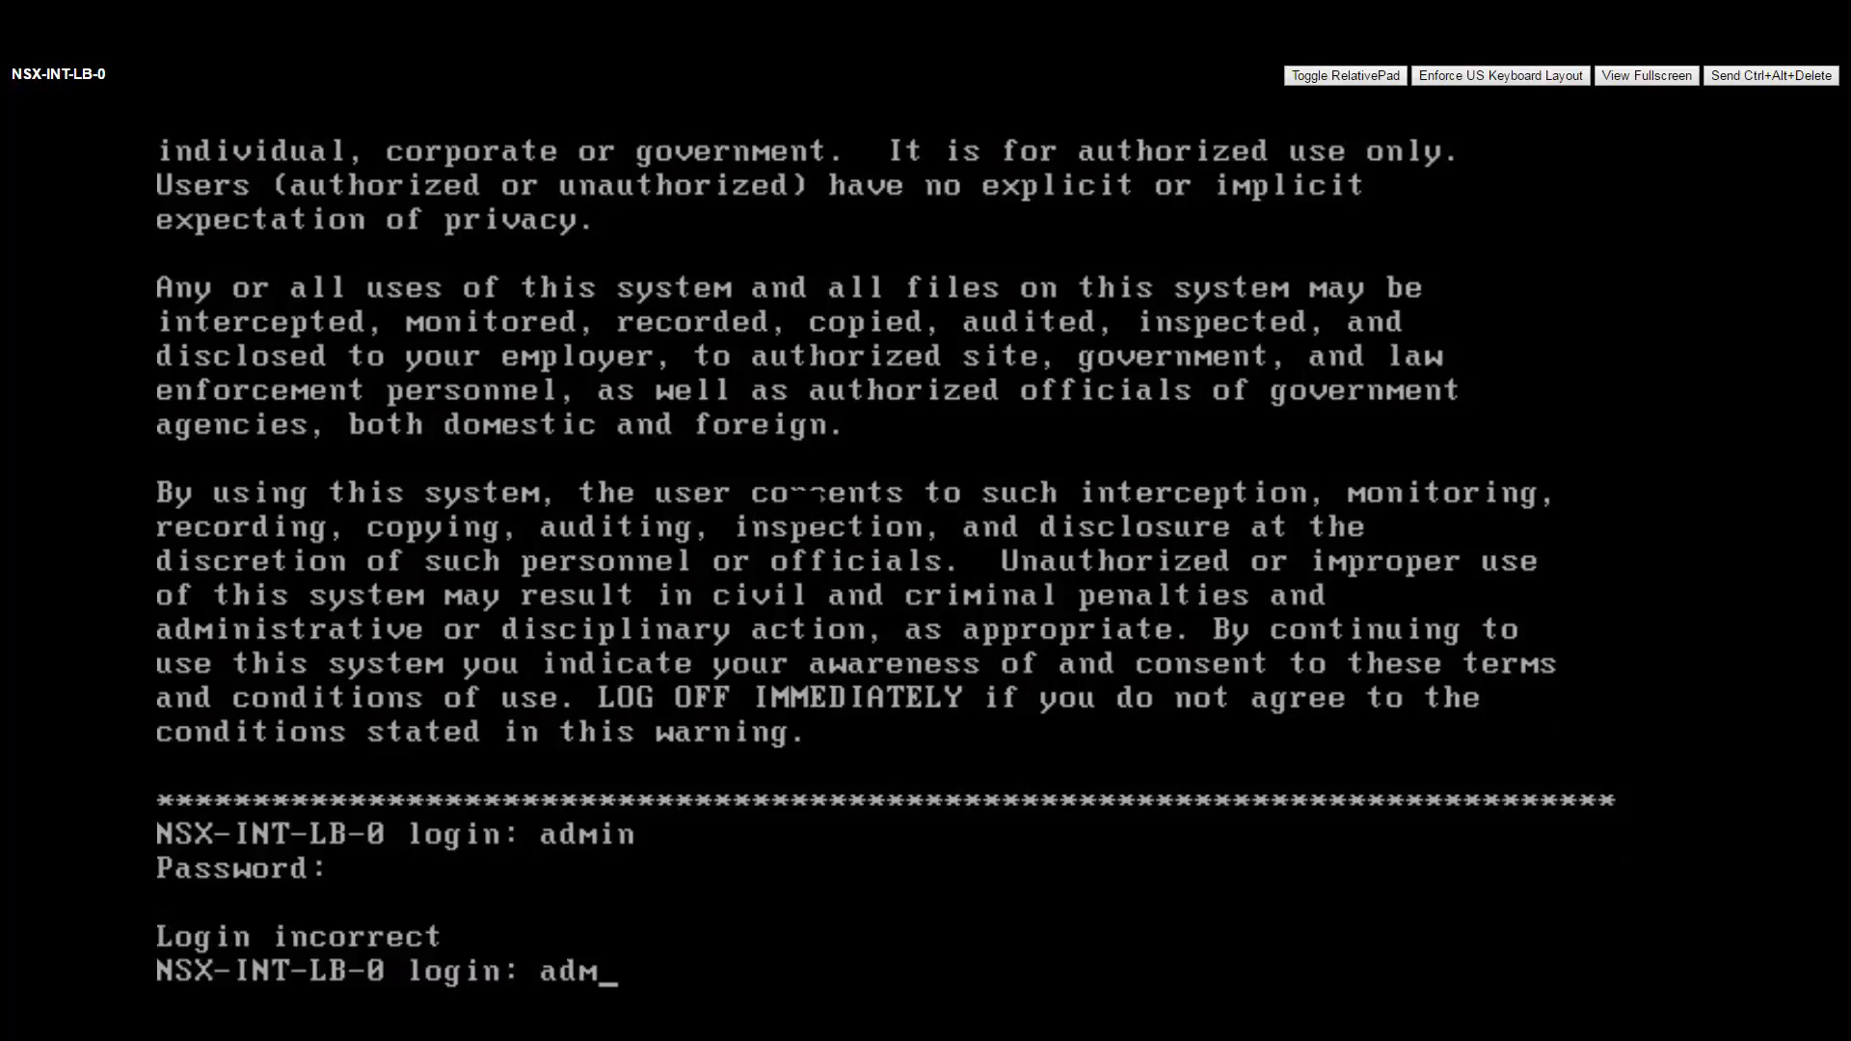
key("Return")
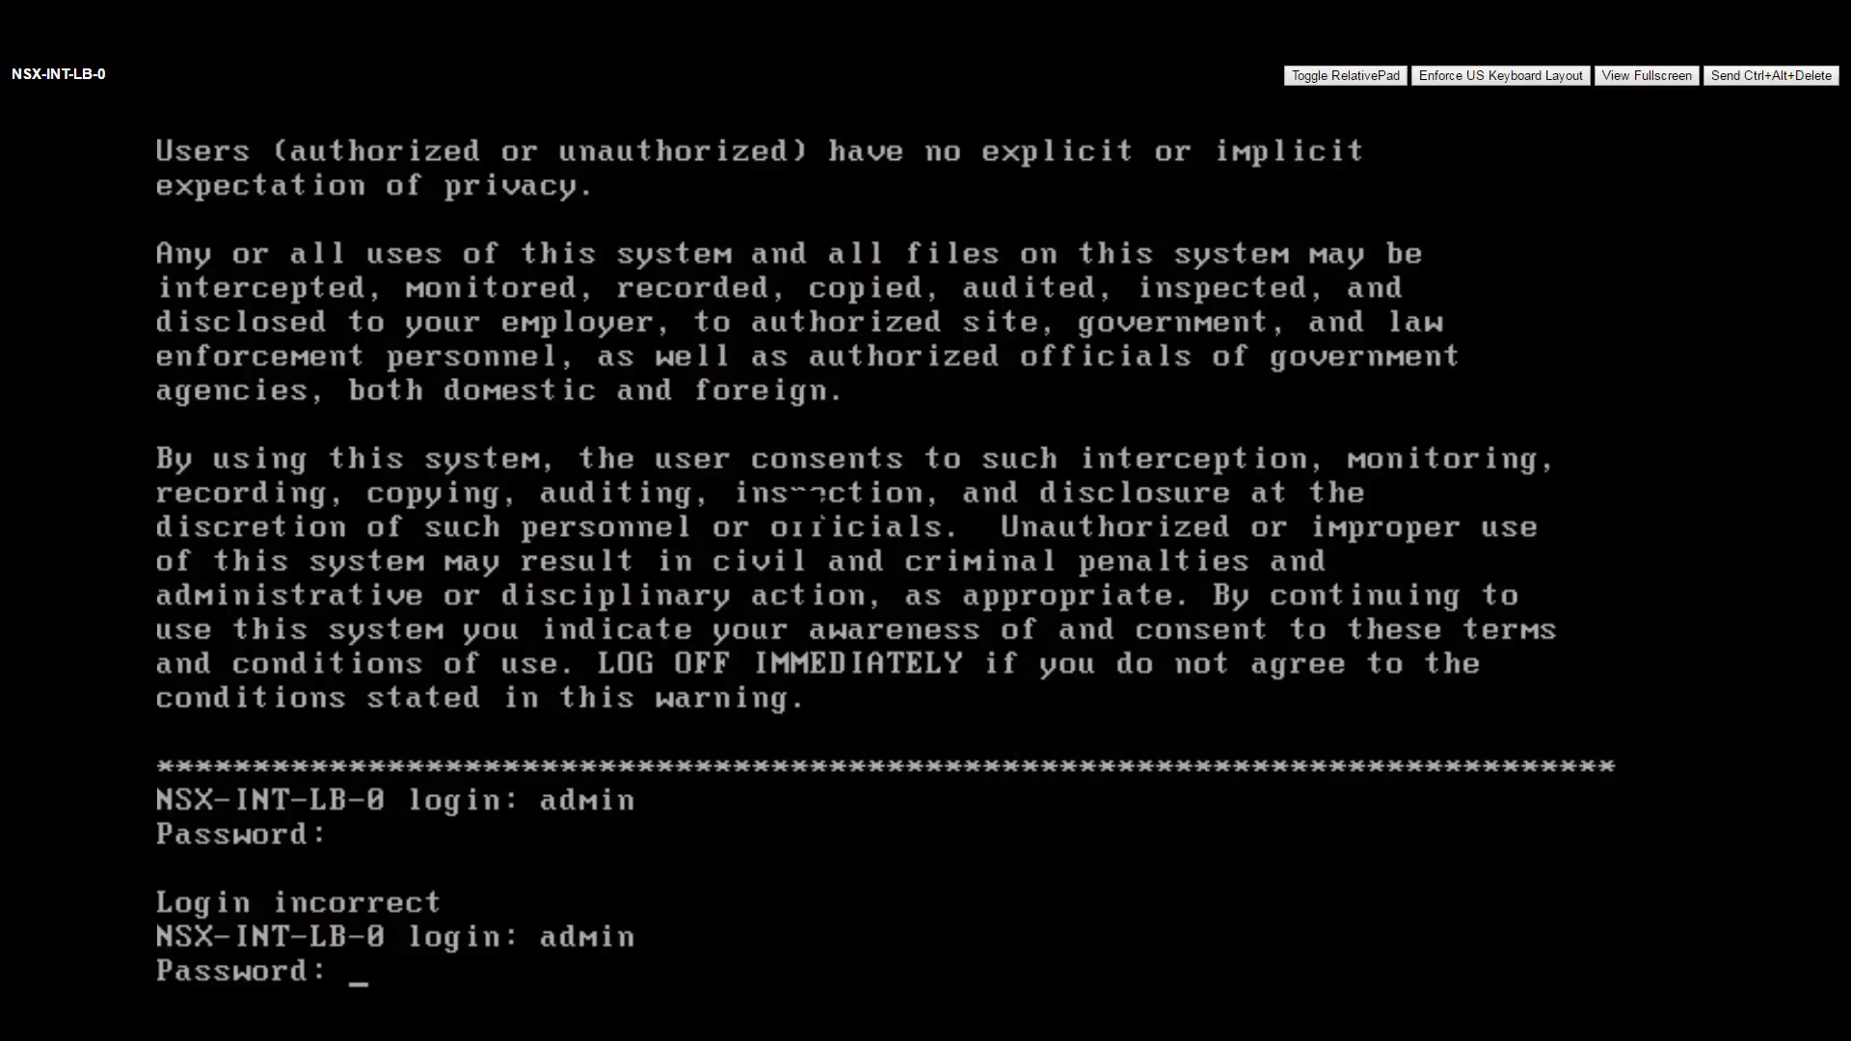
key("Return")
type("show service")
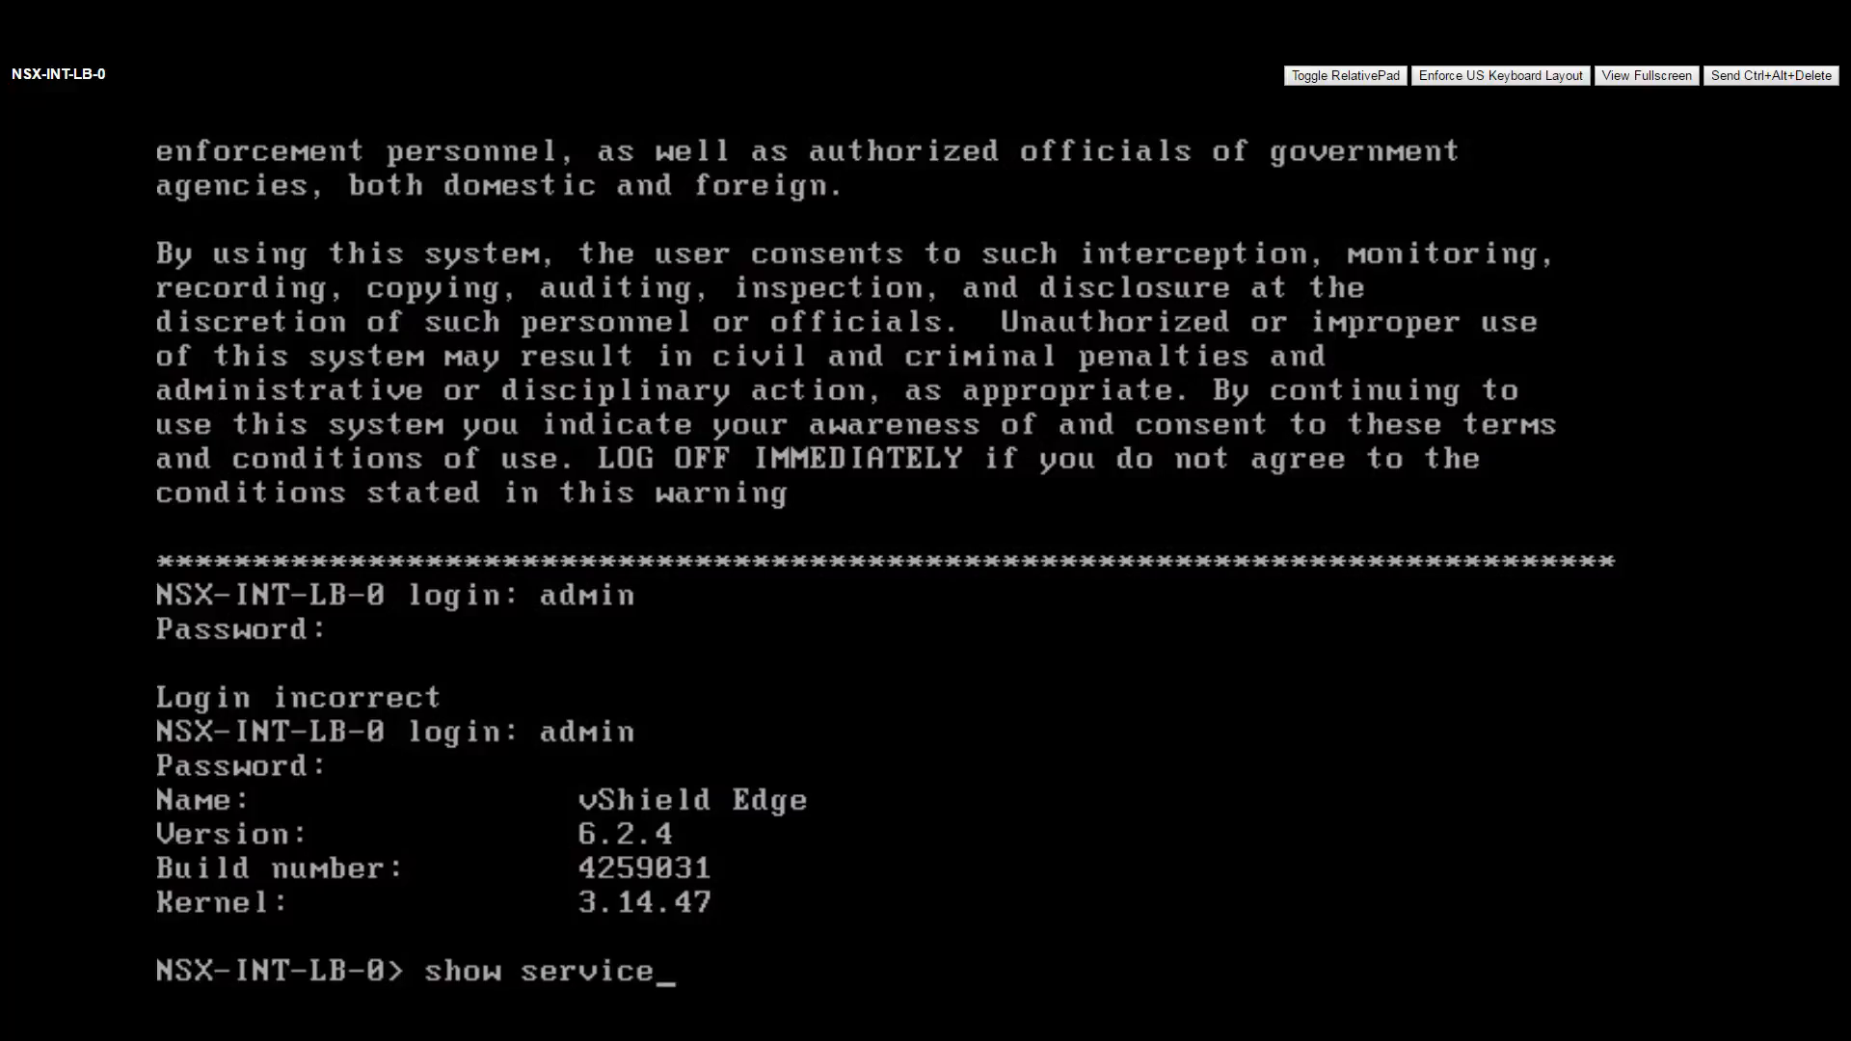
type(" highavailability")
key("Return")
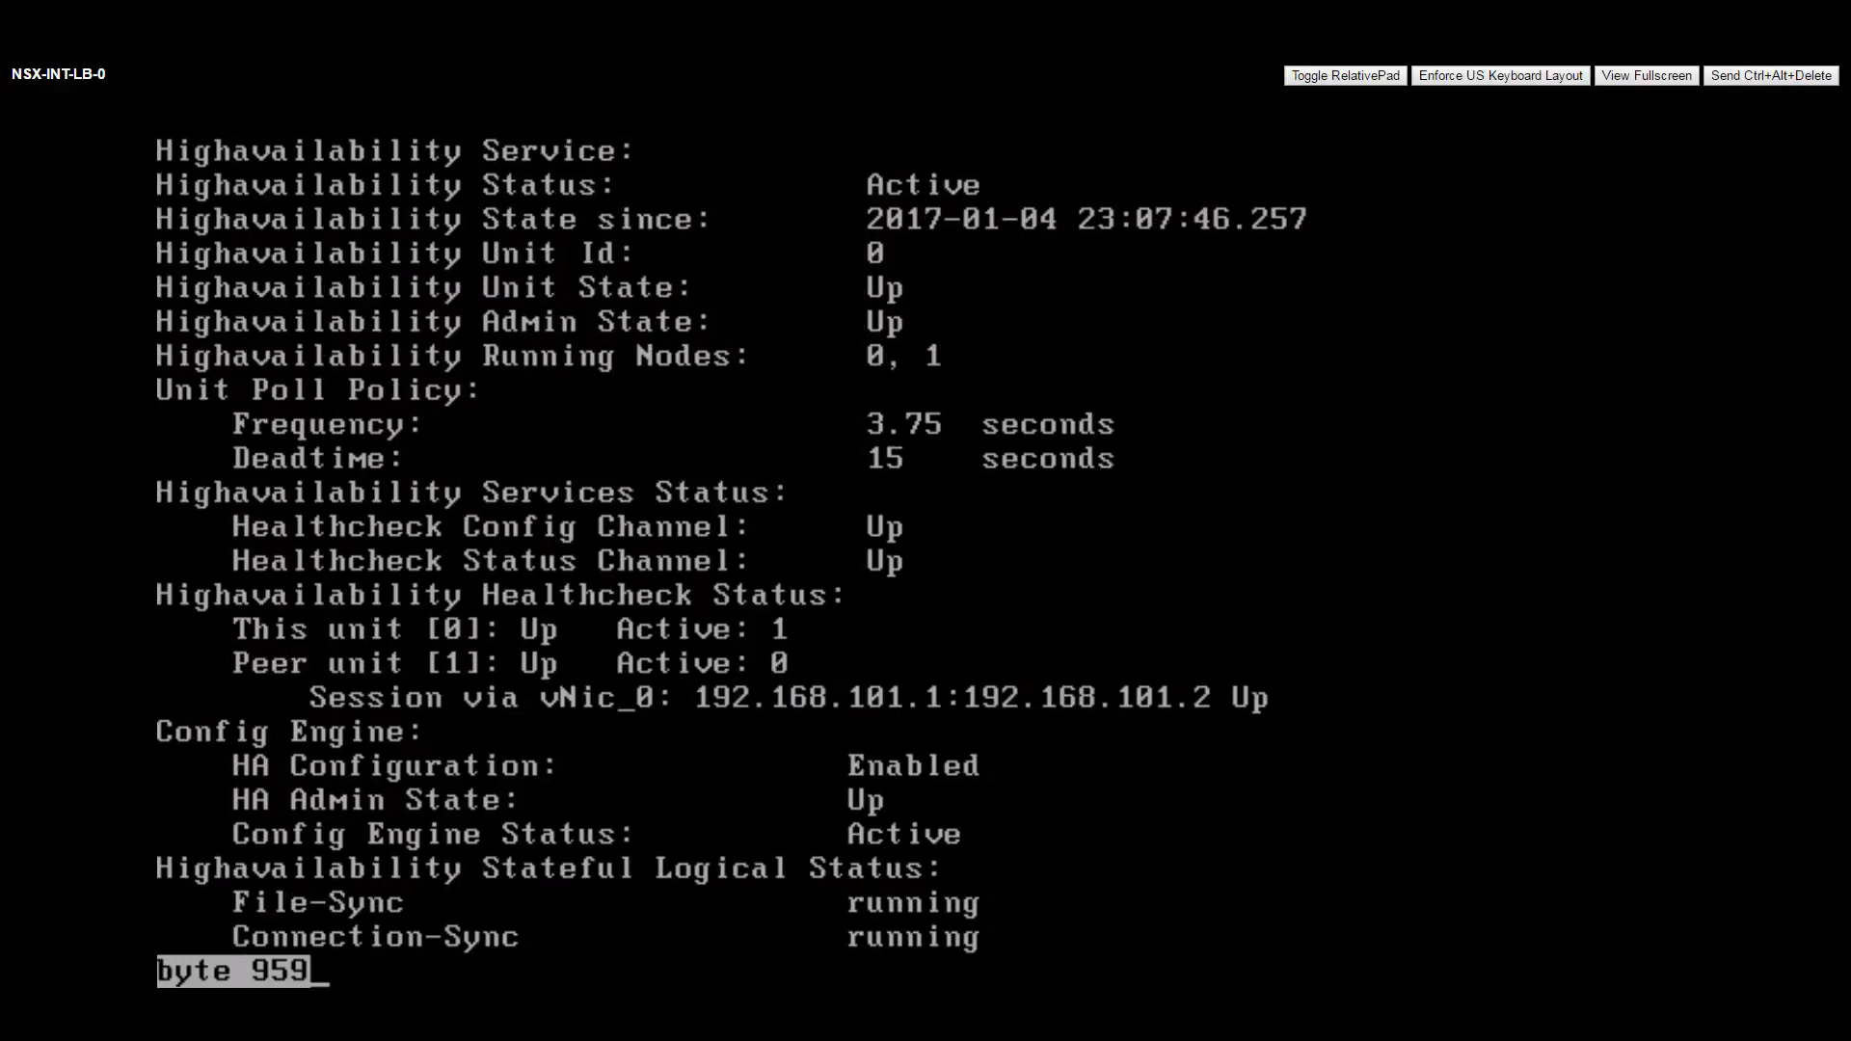
key("space")
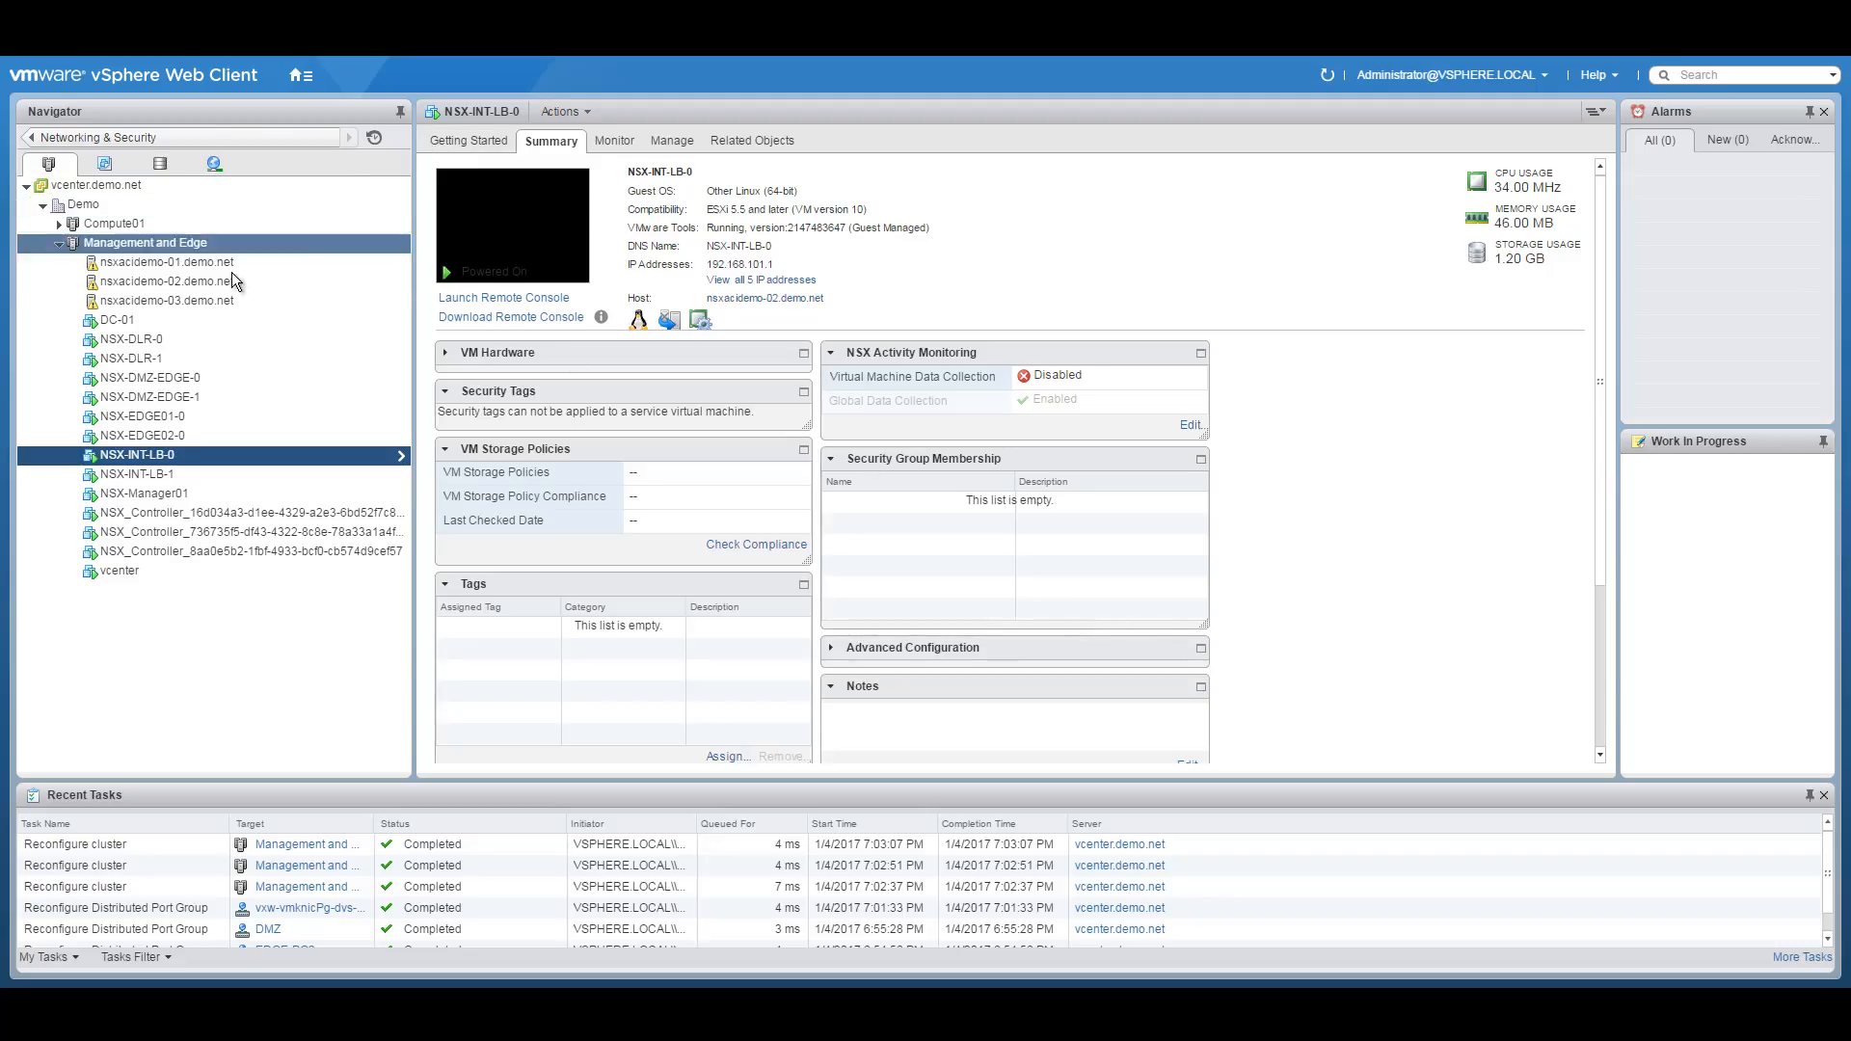
Start a new VM group Prefer-Blade1 in the cluster's VM/Host Groups and open its member picker.
left_click(137, 241)
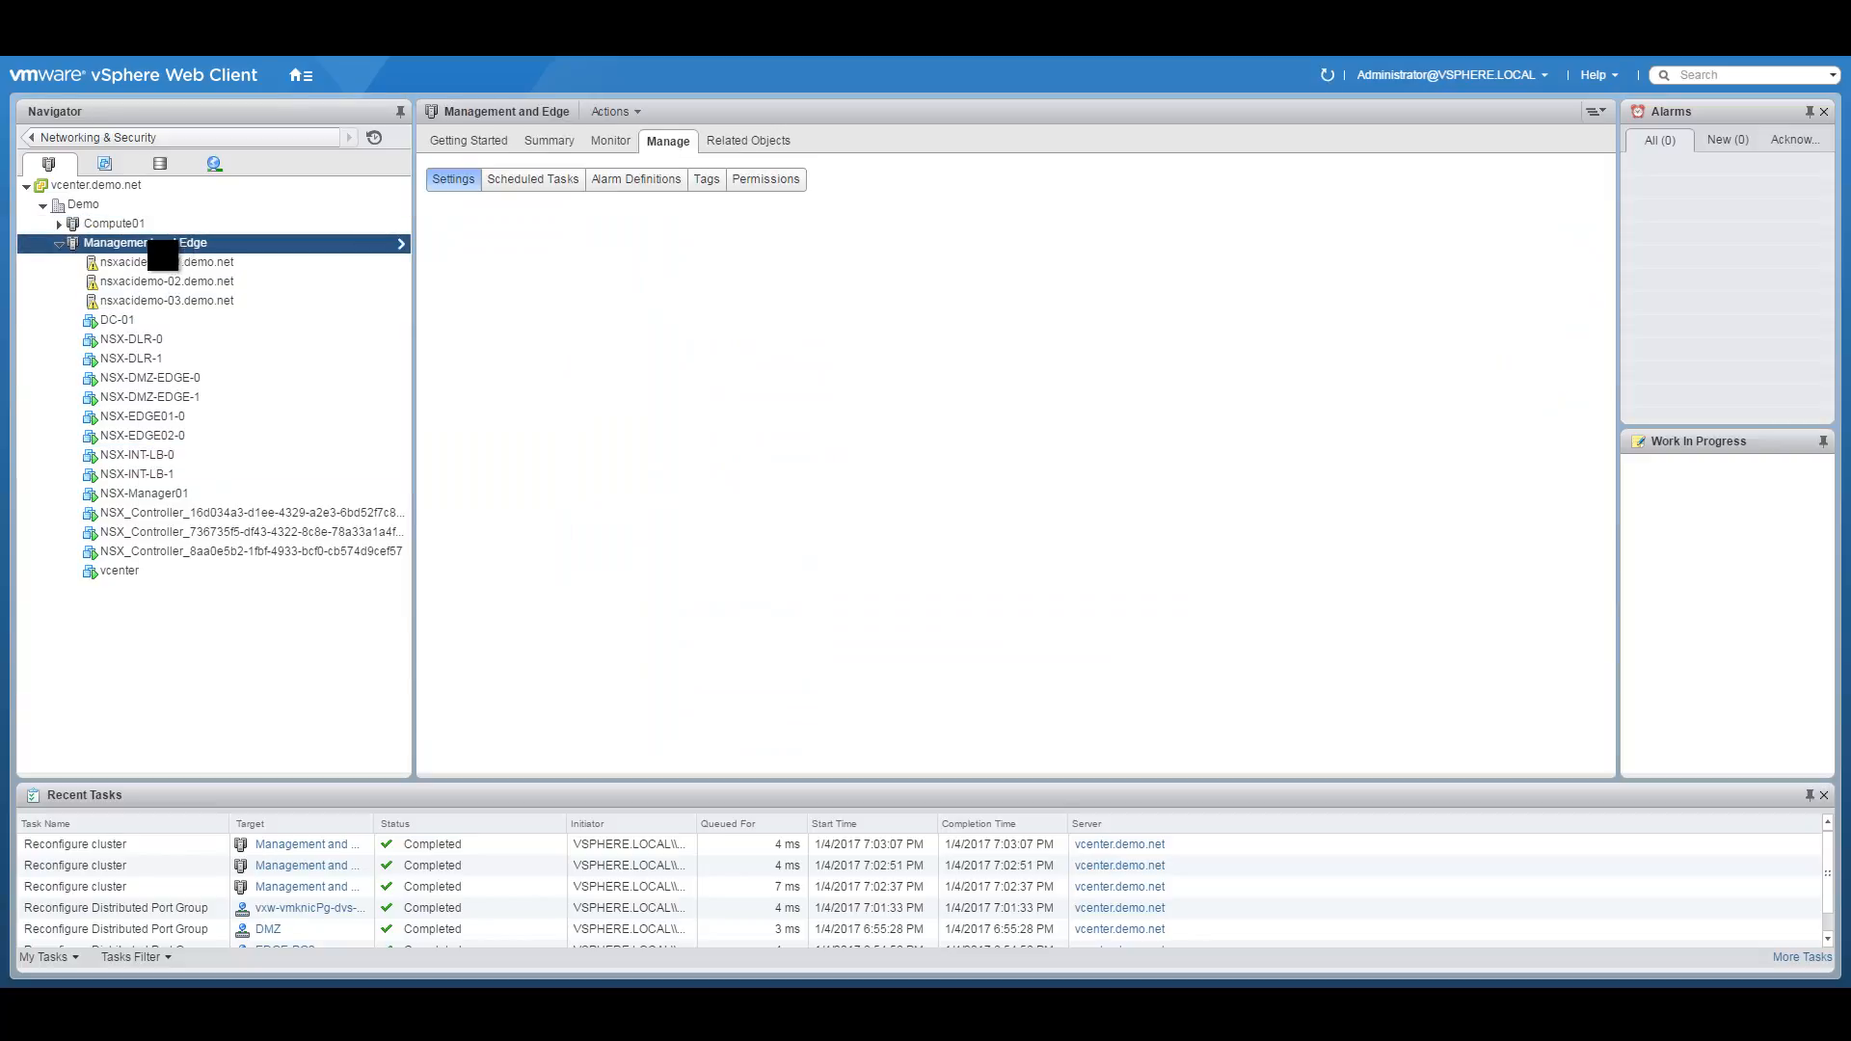
right_click(151, 244)
left_click(224, 532)
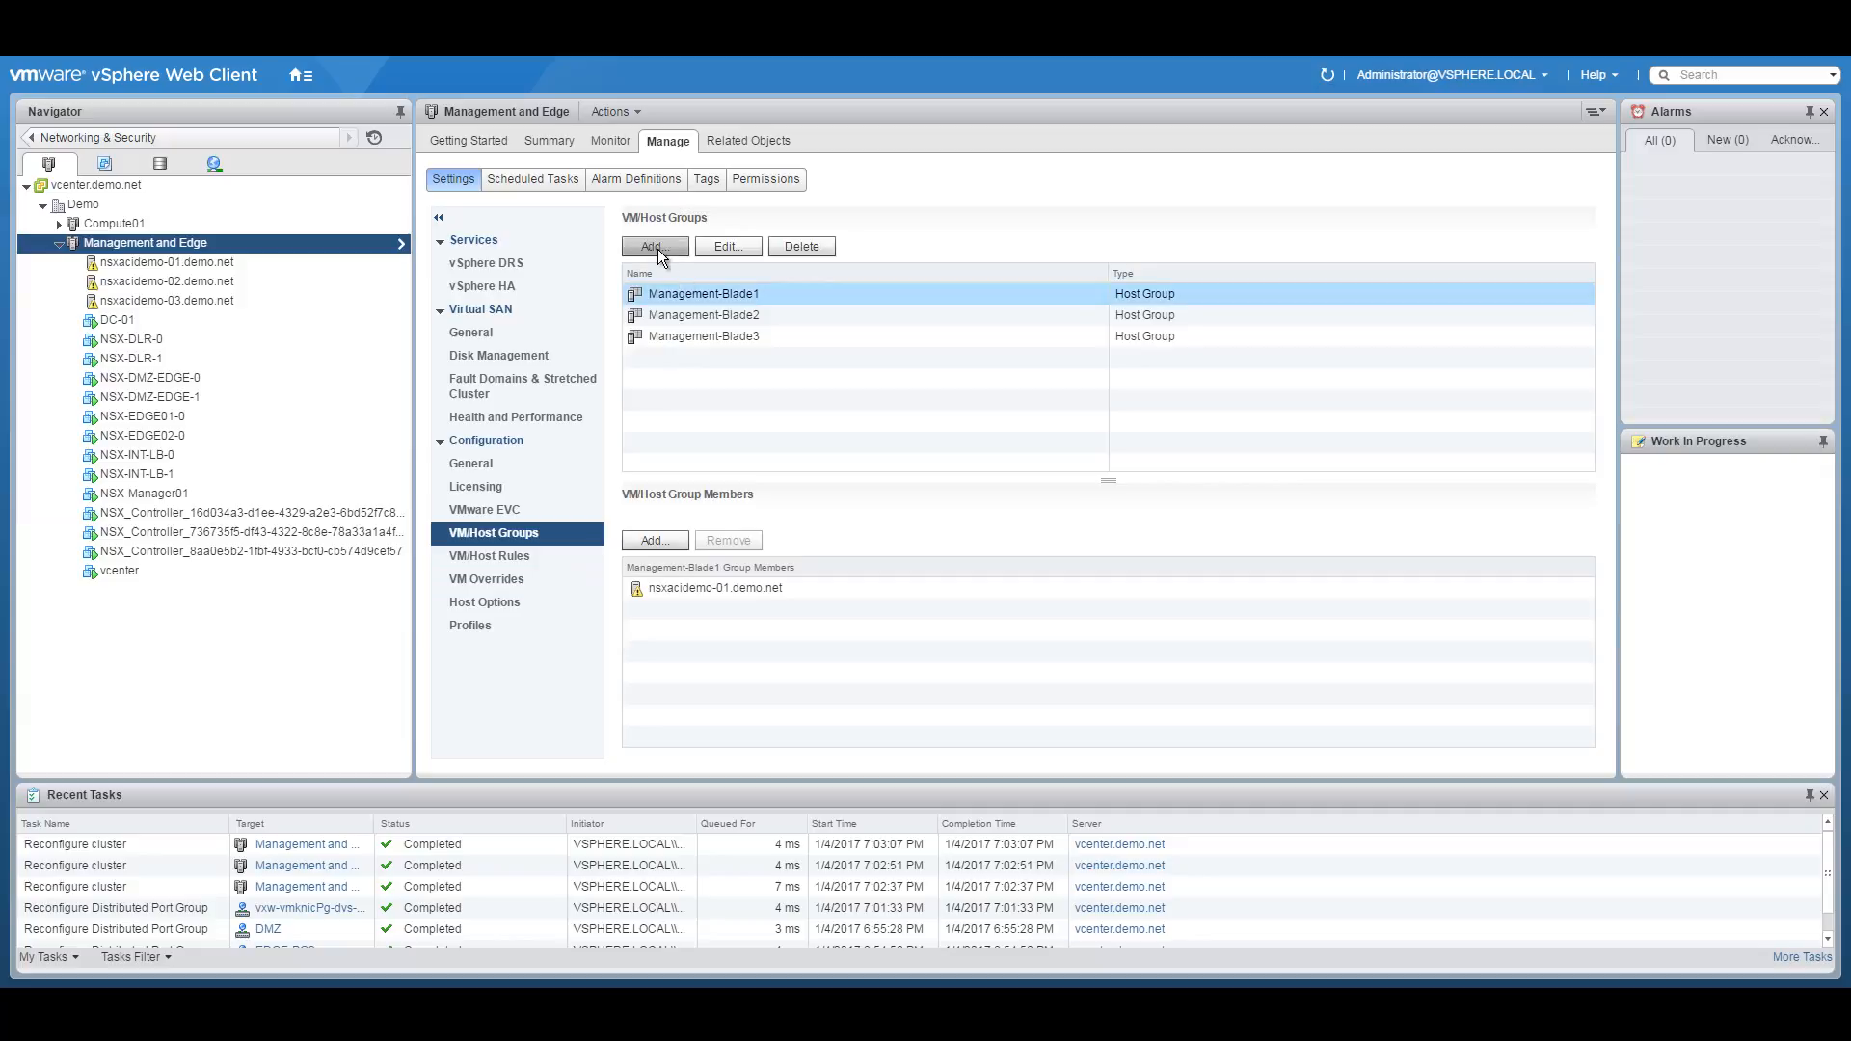
left_click(656, 241)
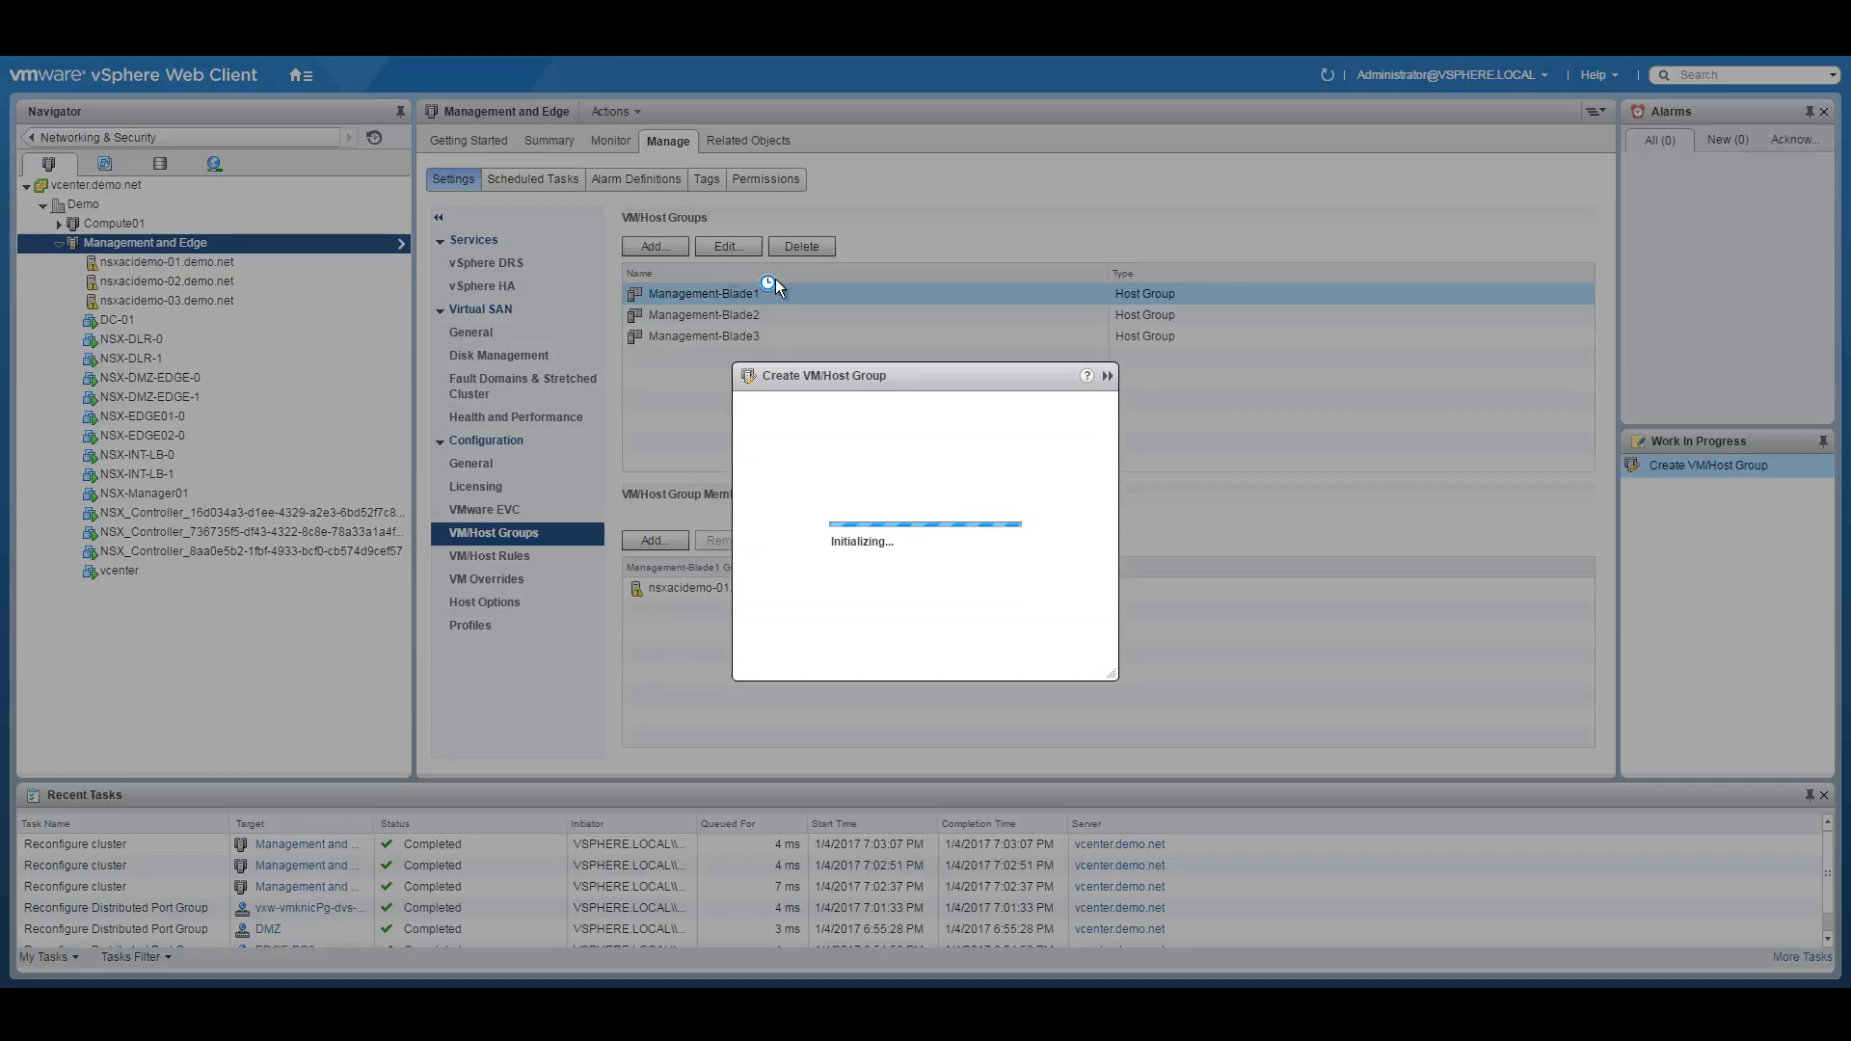
type("F")
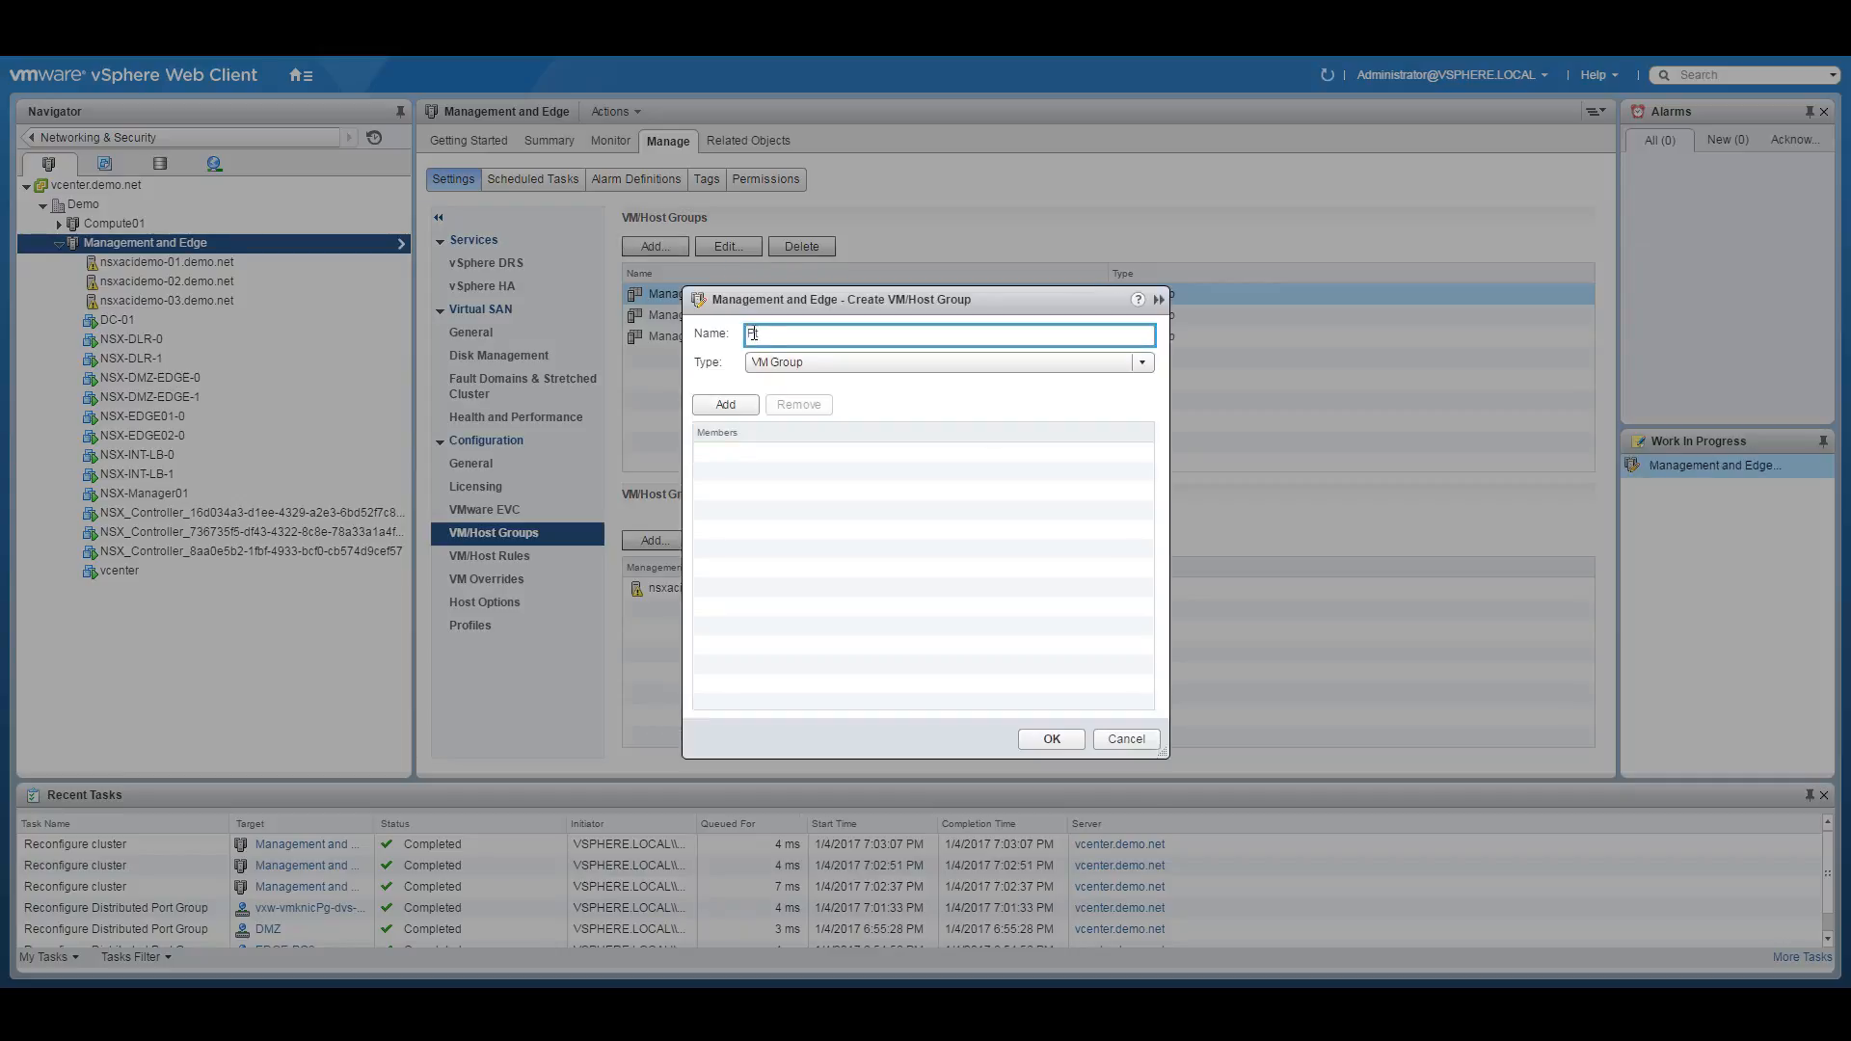
type("refer-Blade1")
left_click(730, 415)
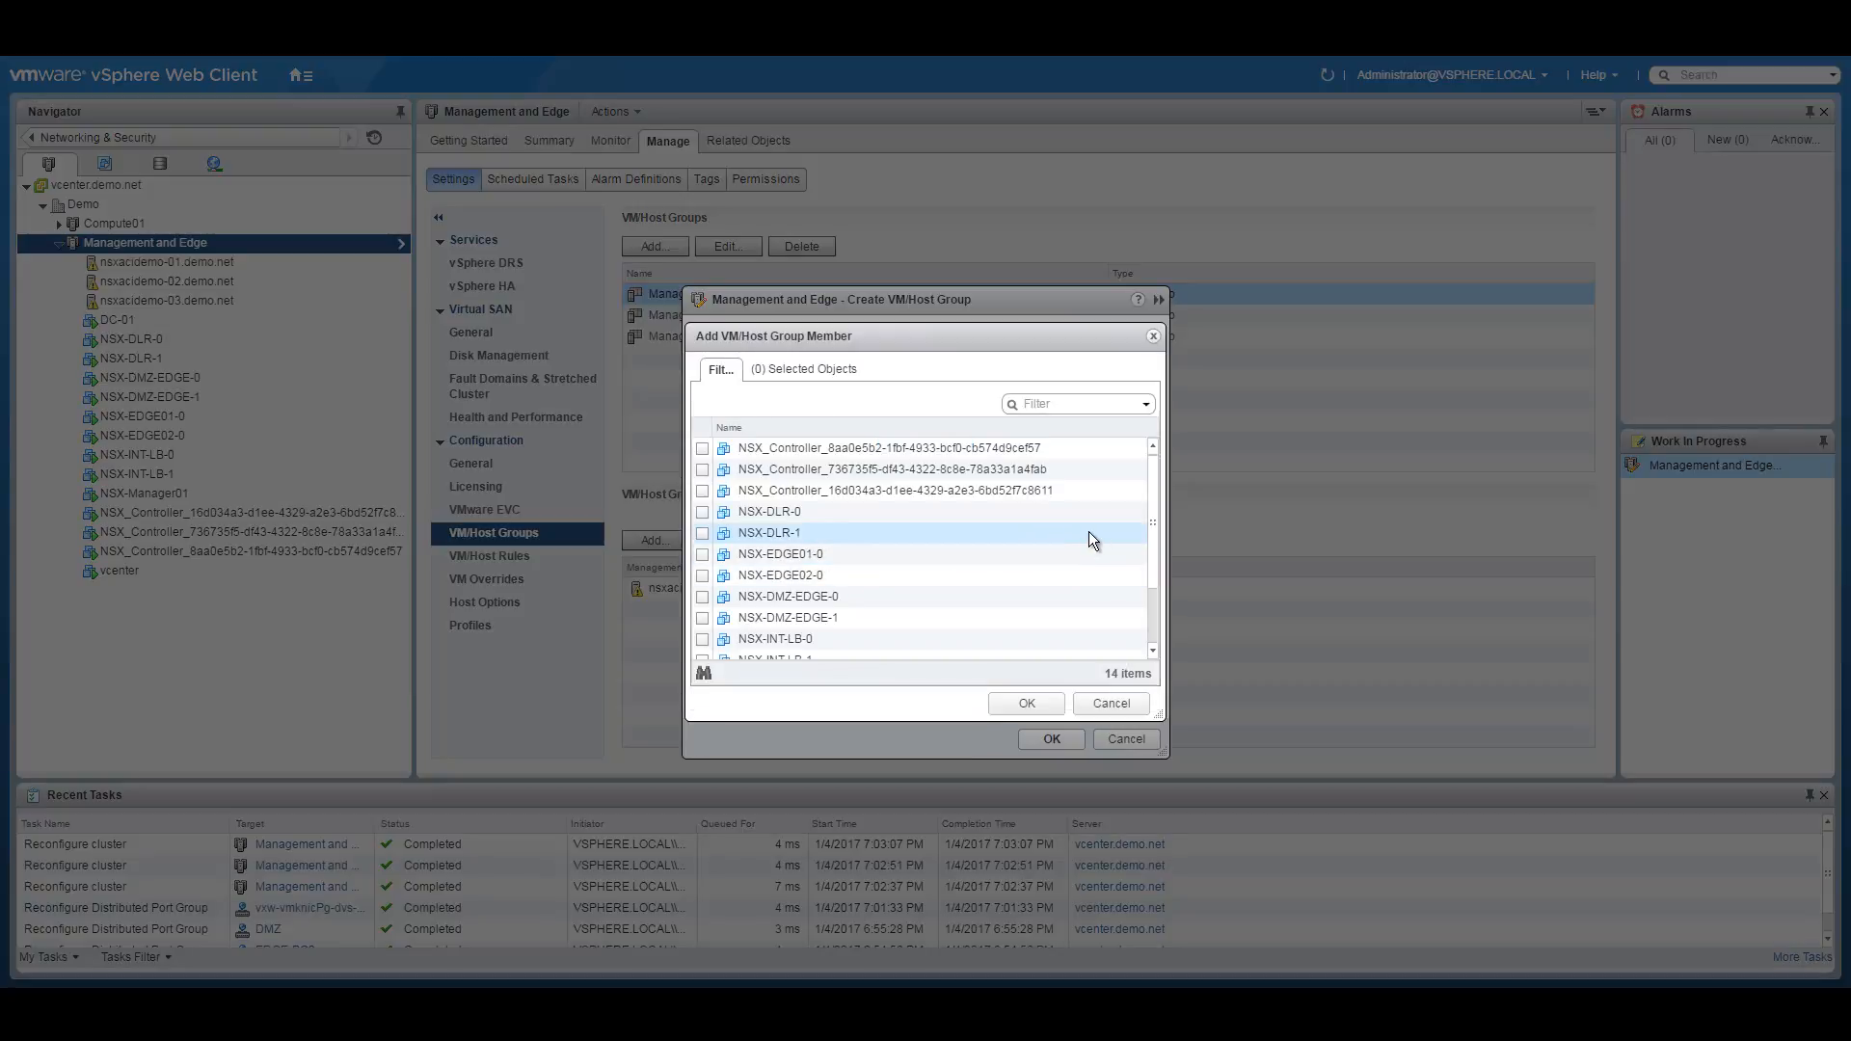
Add NSX-INT-LB-0, vcenter and NSX-DMZ-EDGE-1 as group members.
left_click_drag(1155, 511, 882, 569)
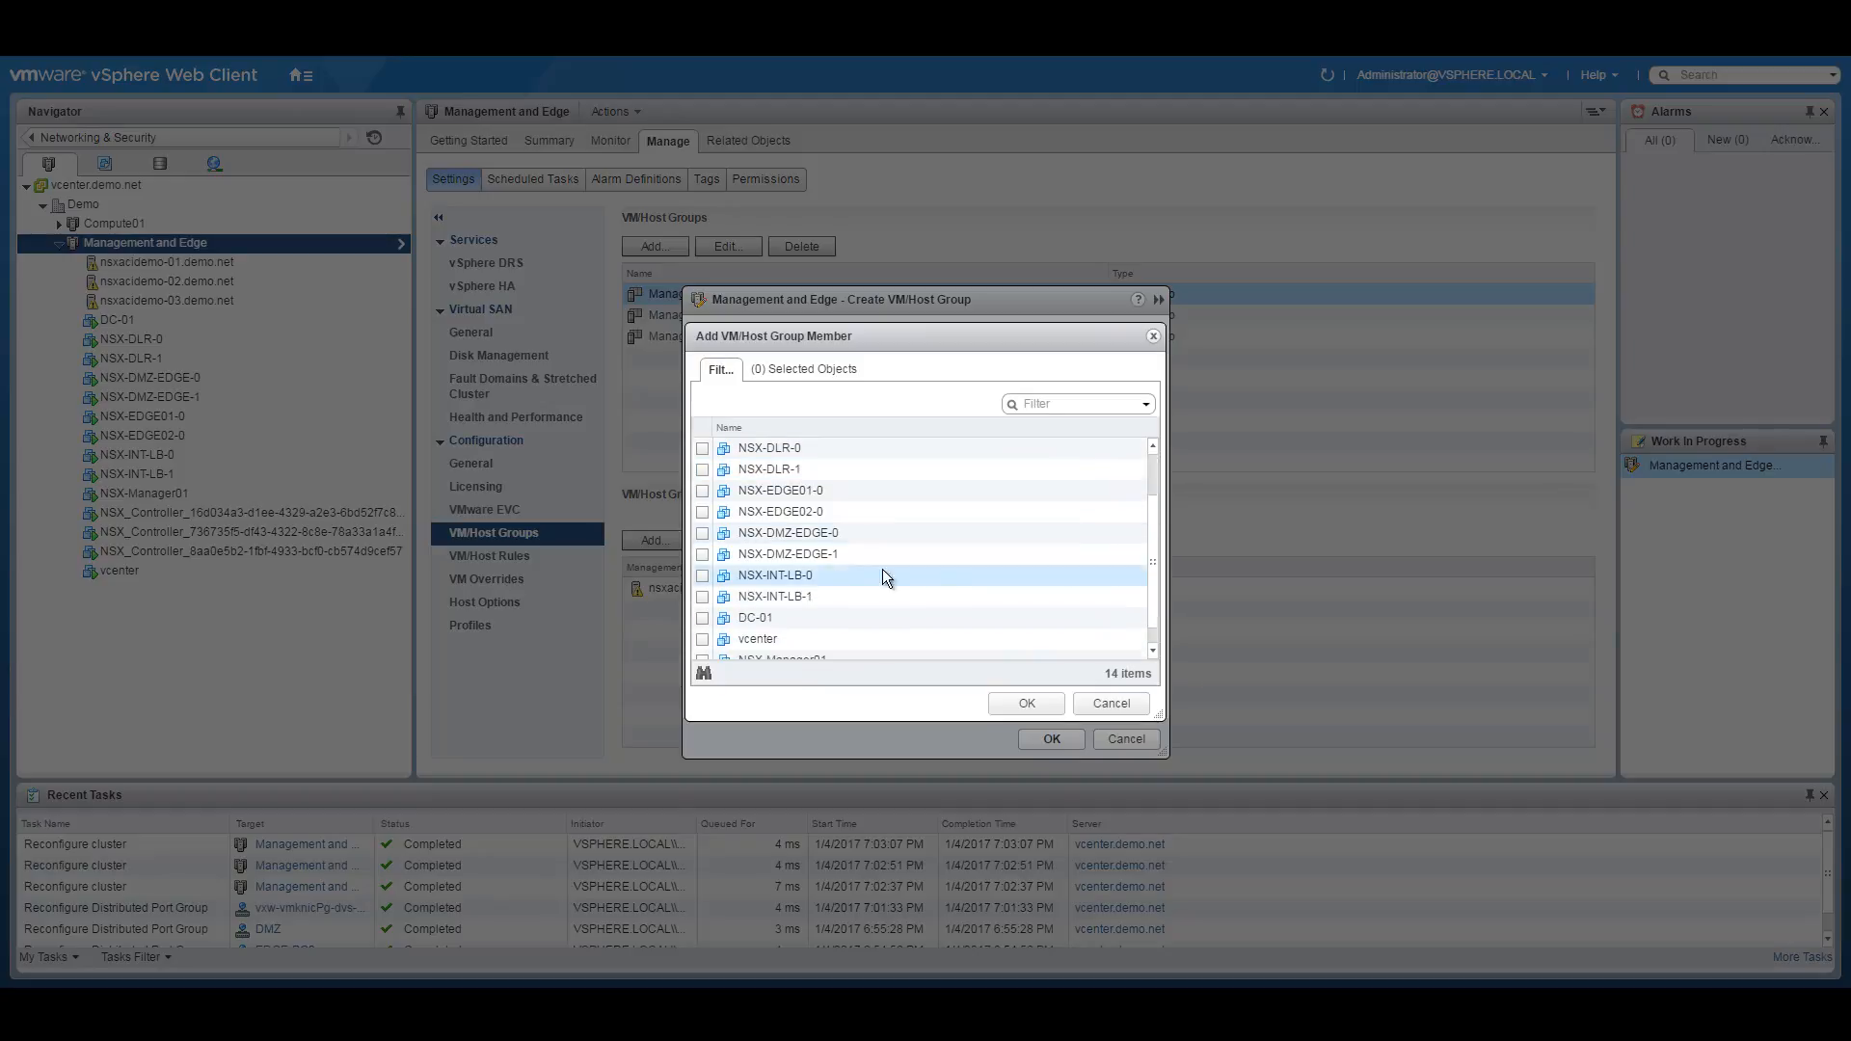
left_click(702, 575)
scroll(1152, 578, "down", 1)
left_click(702, 617)
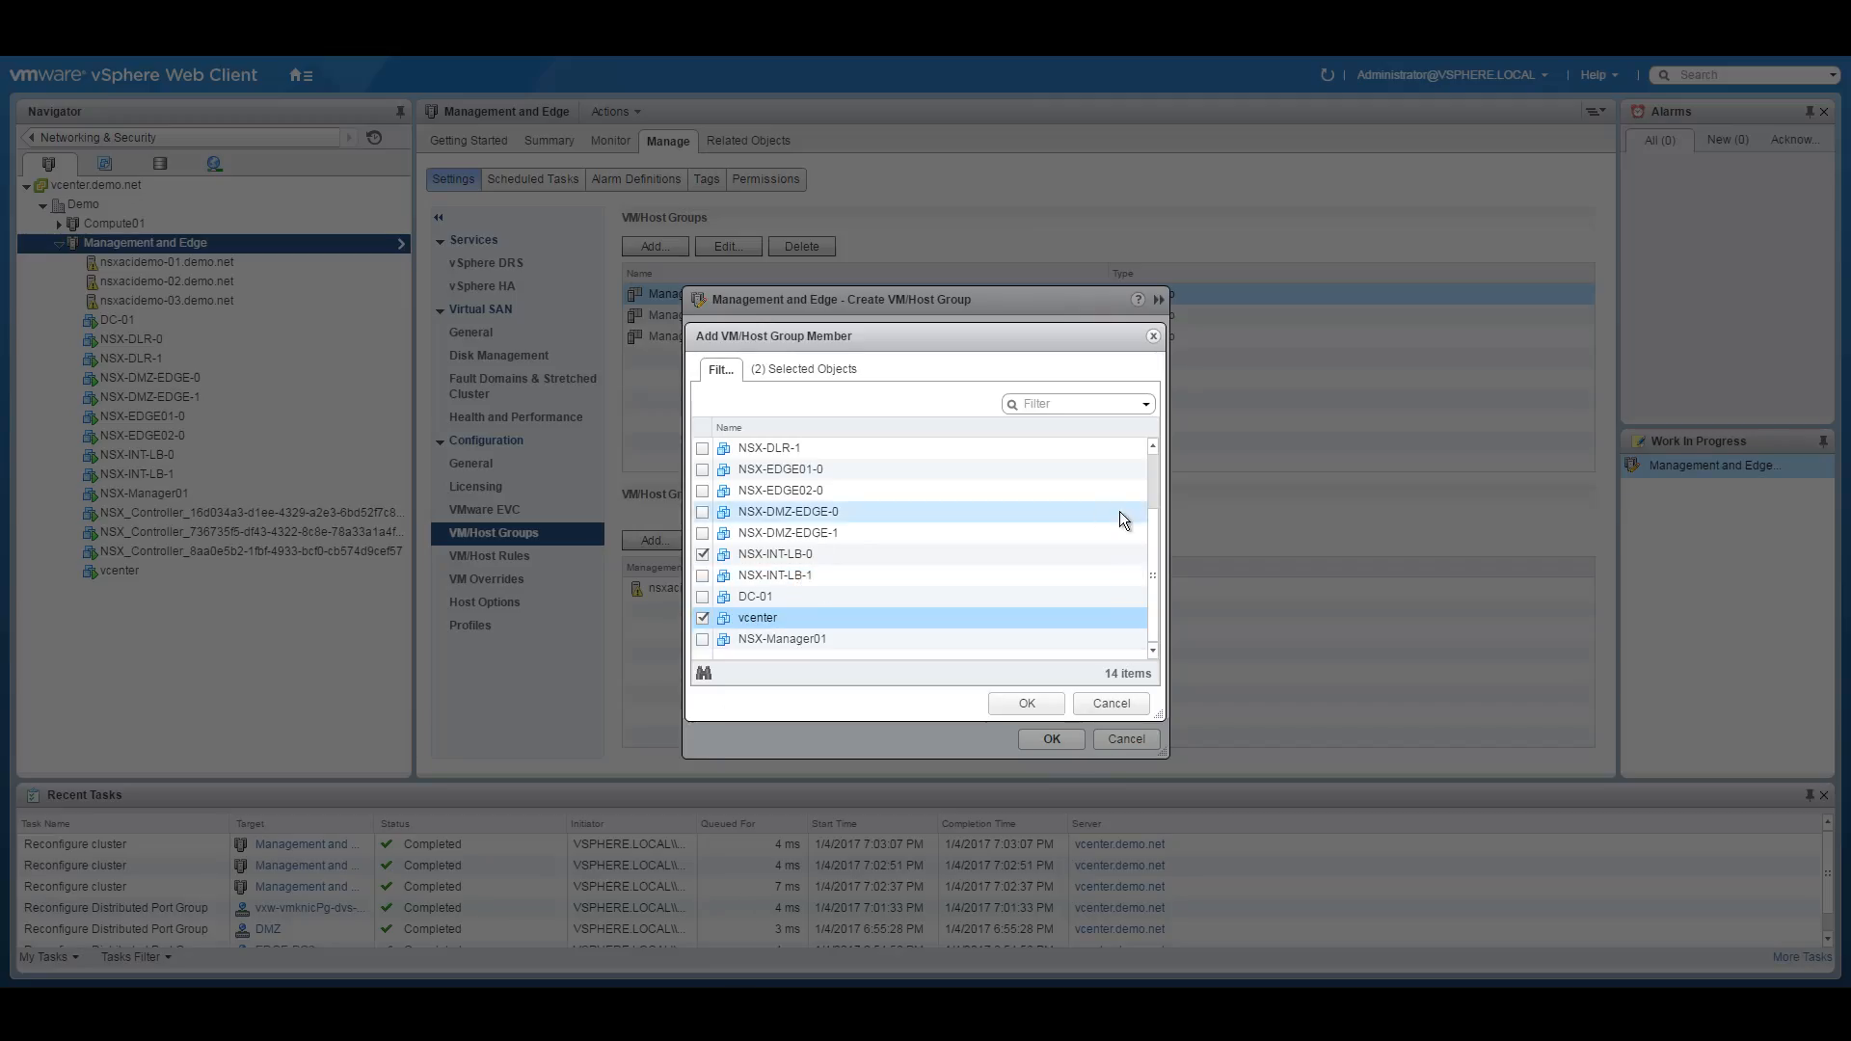
scroll(1154, 519, "up", 1)
left_click_drag(1154, 518, 1119, 559)
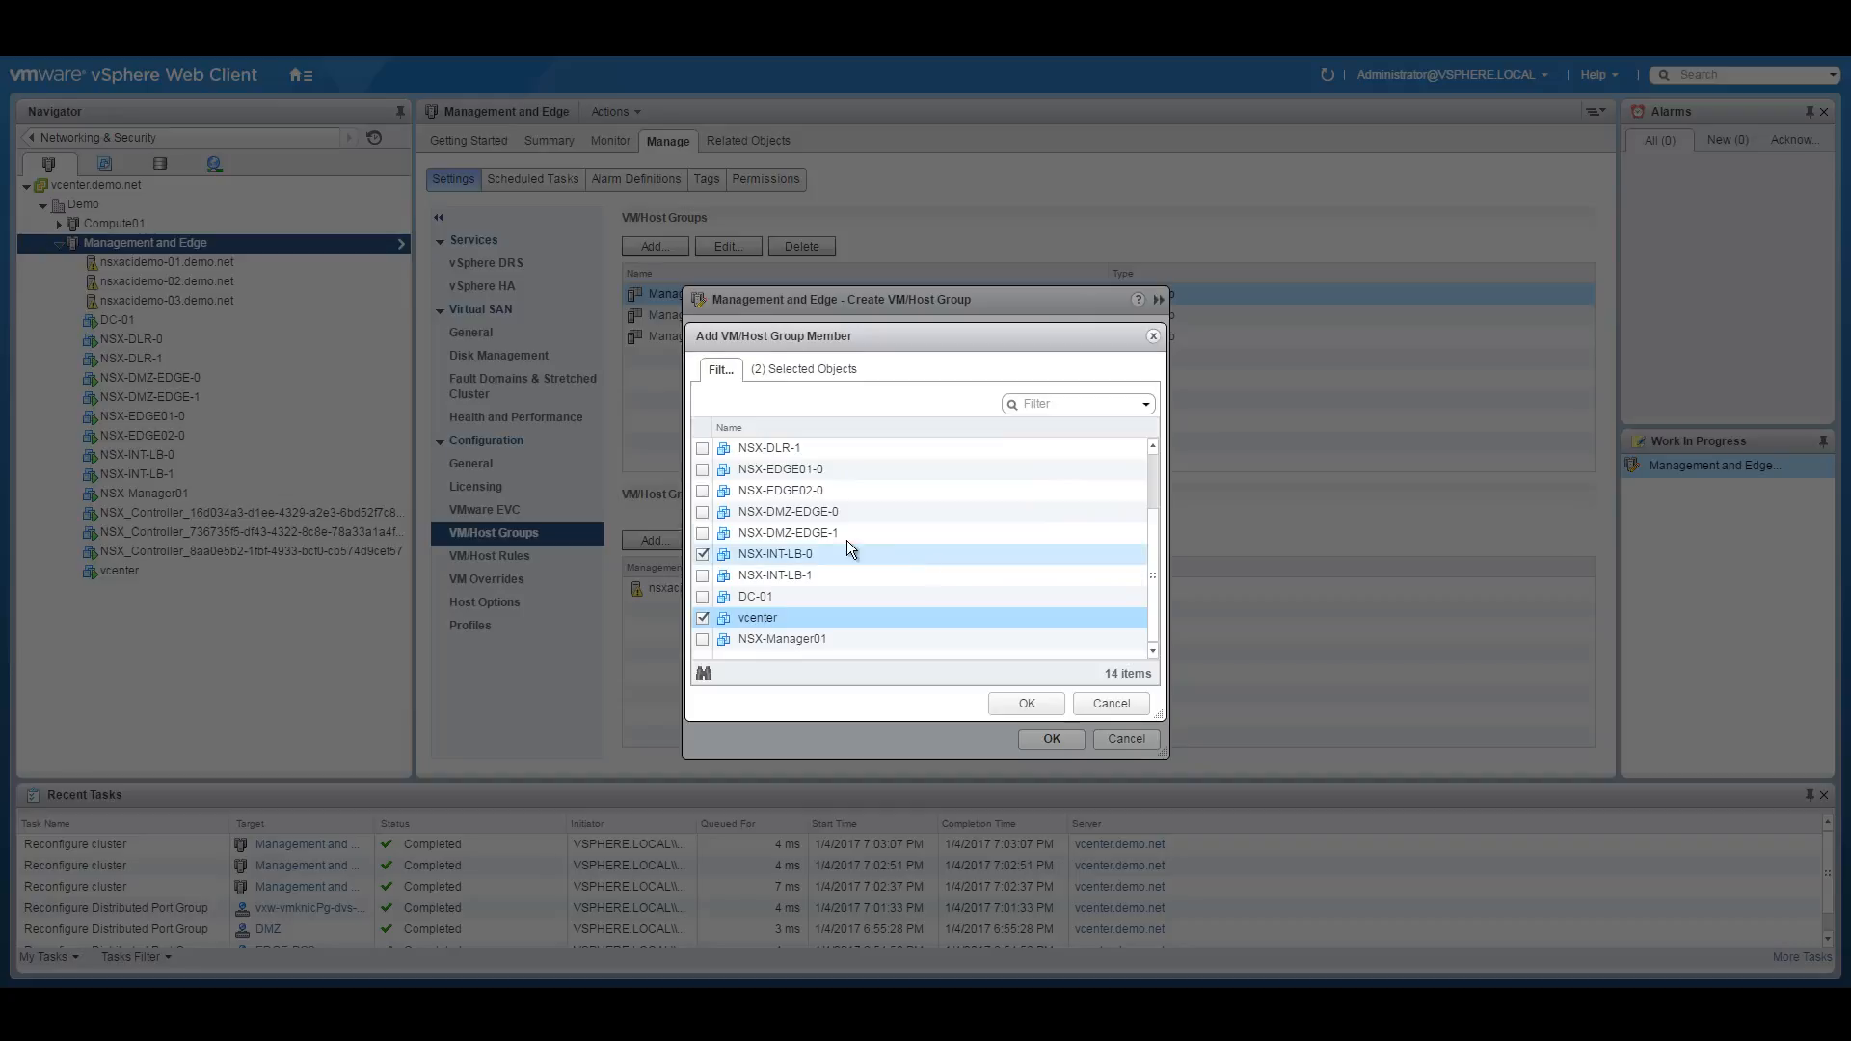
left_click(702, 533)
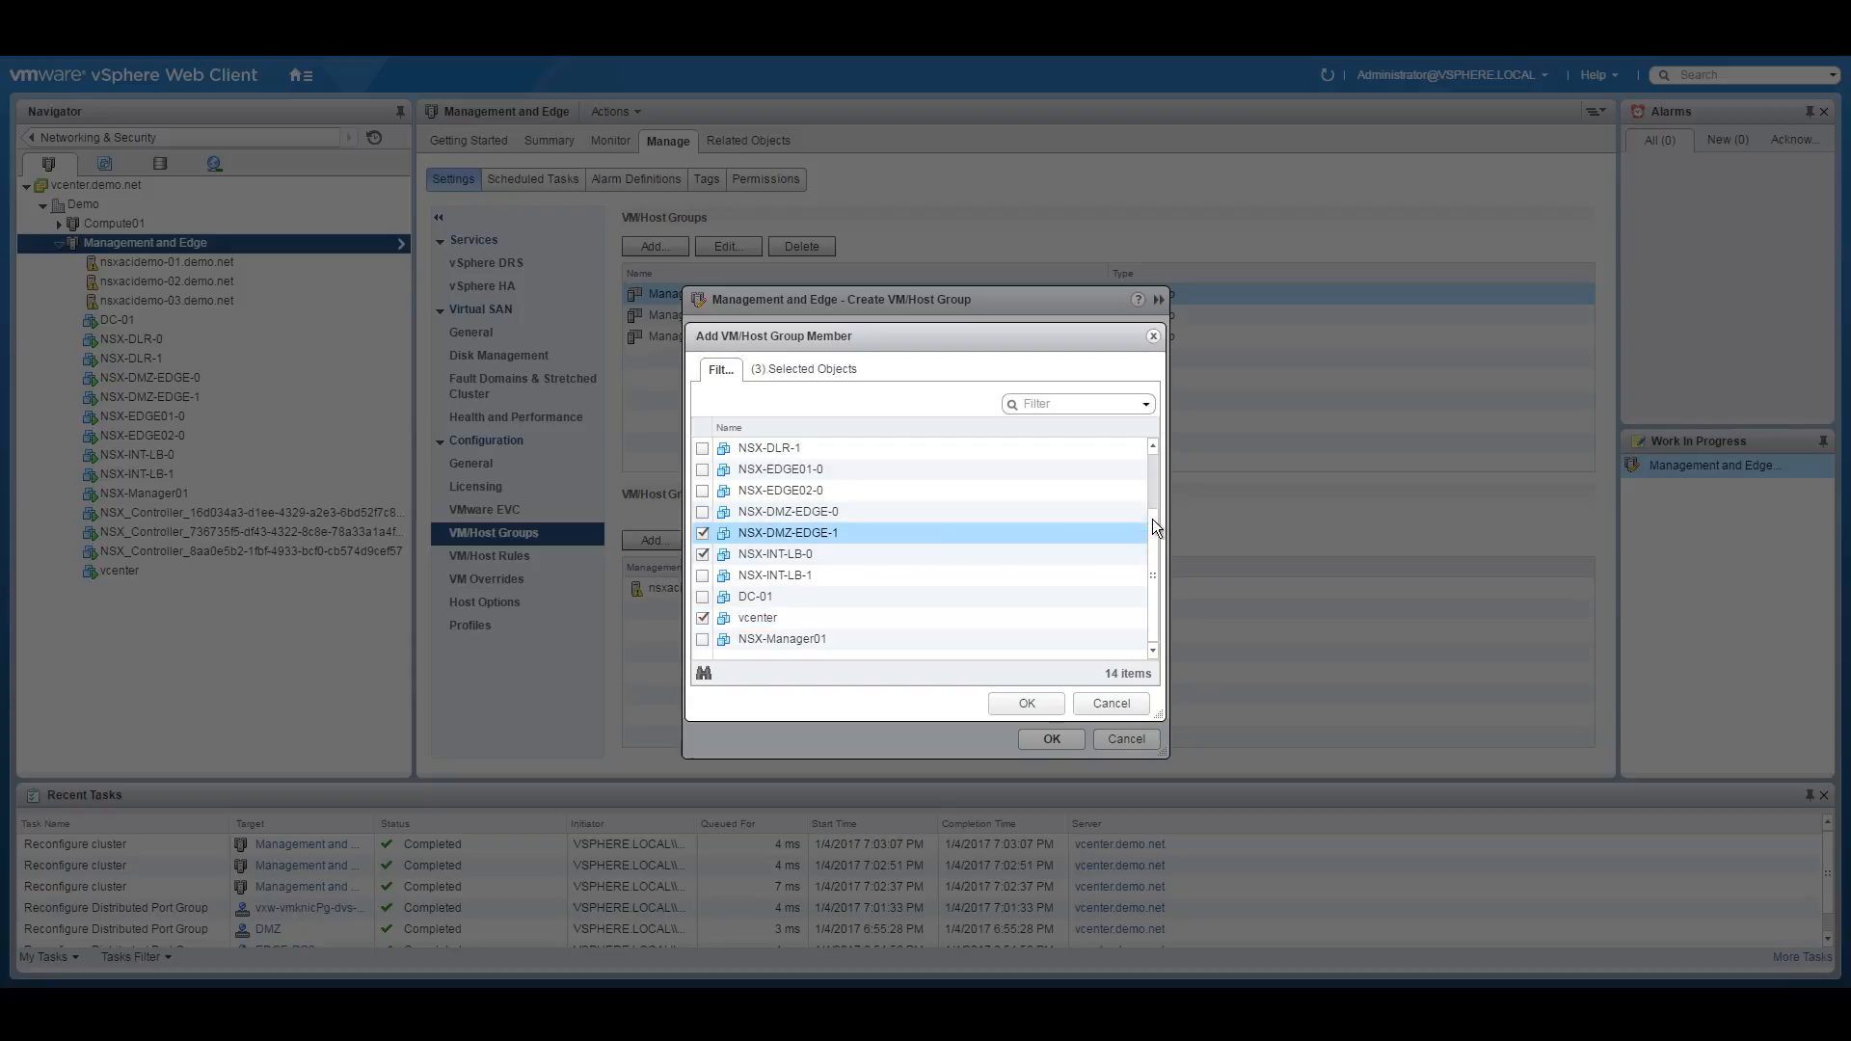
Add DC-01 and NSX-DLR-1 too, then save the five-member Prefer-Blade1 VM group.
left_click_drag(1153, 513, 1164, 438)
scroll(928, 580, "down", 2)
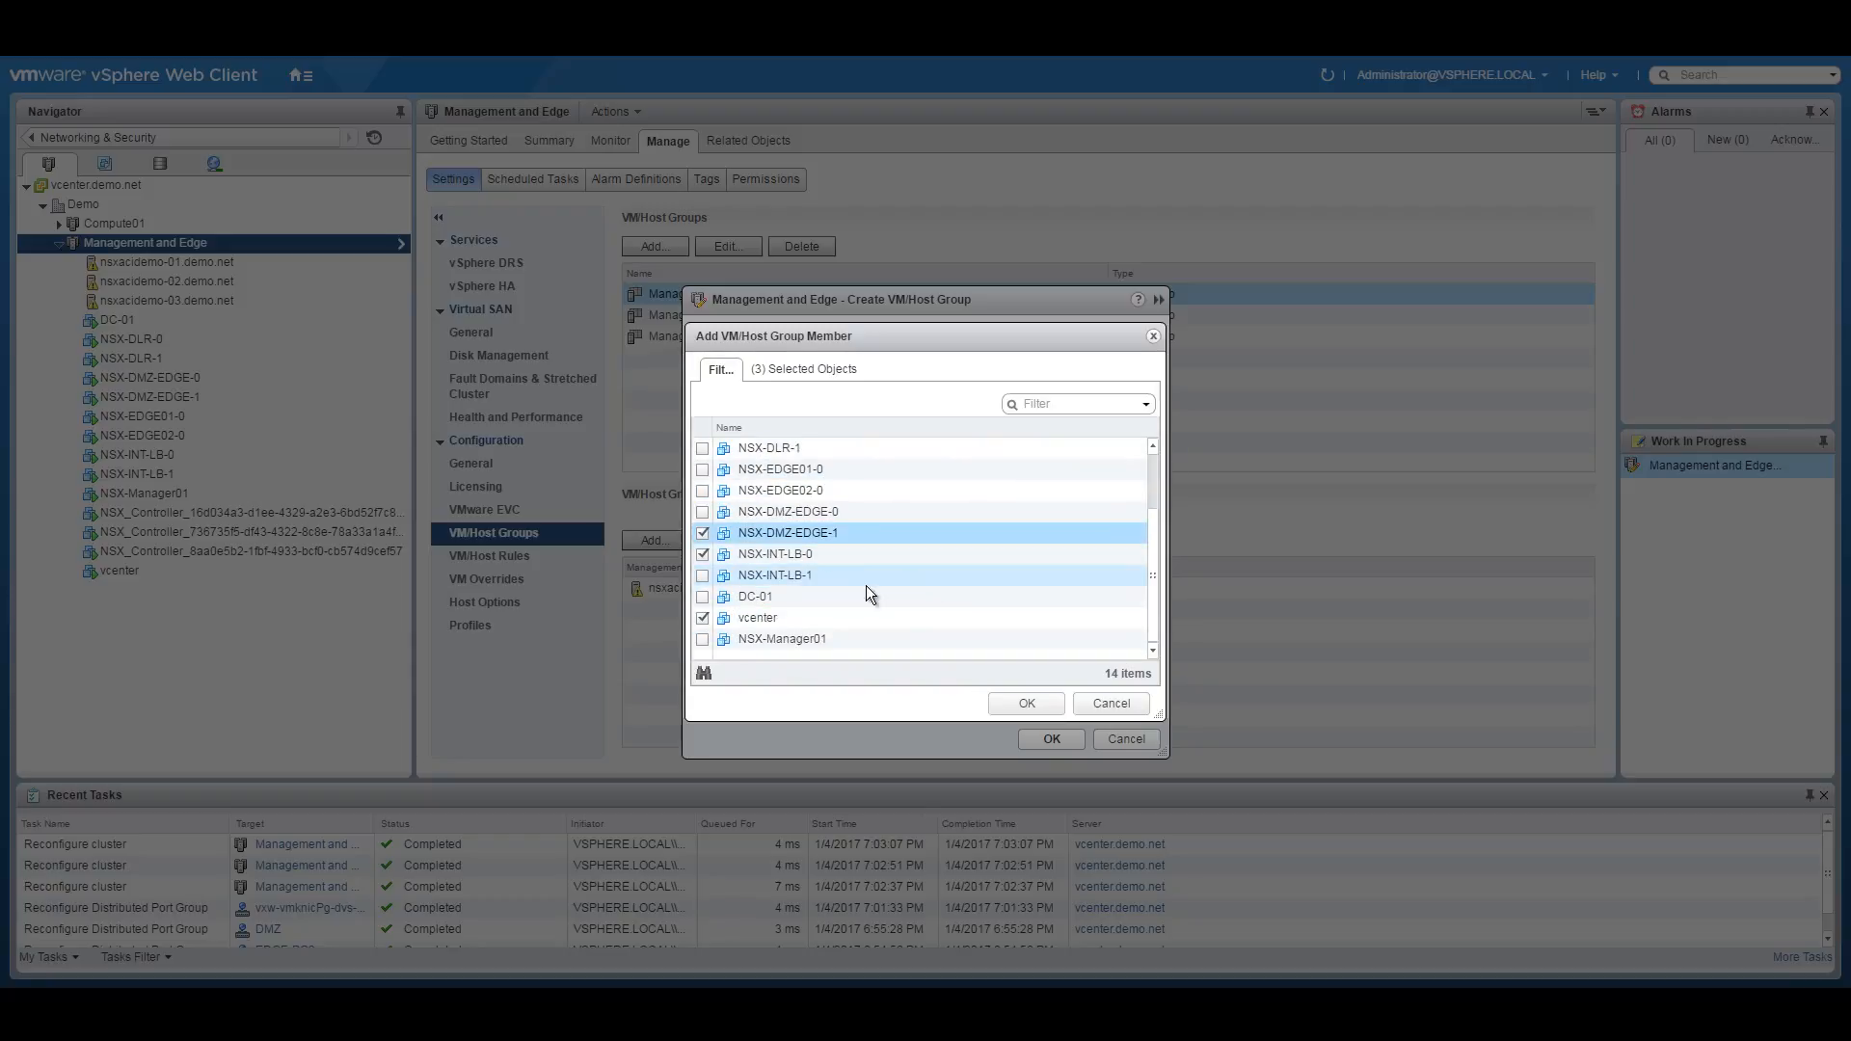
left_click(702, 596)
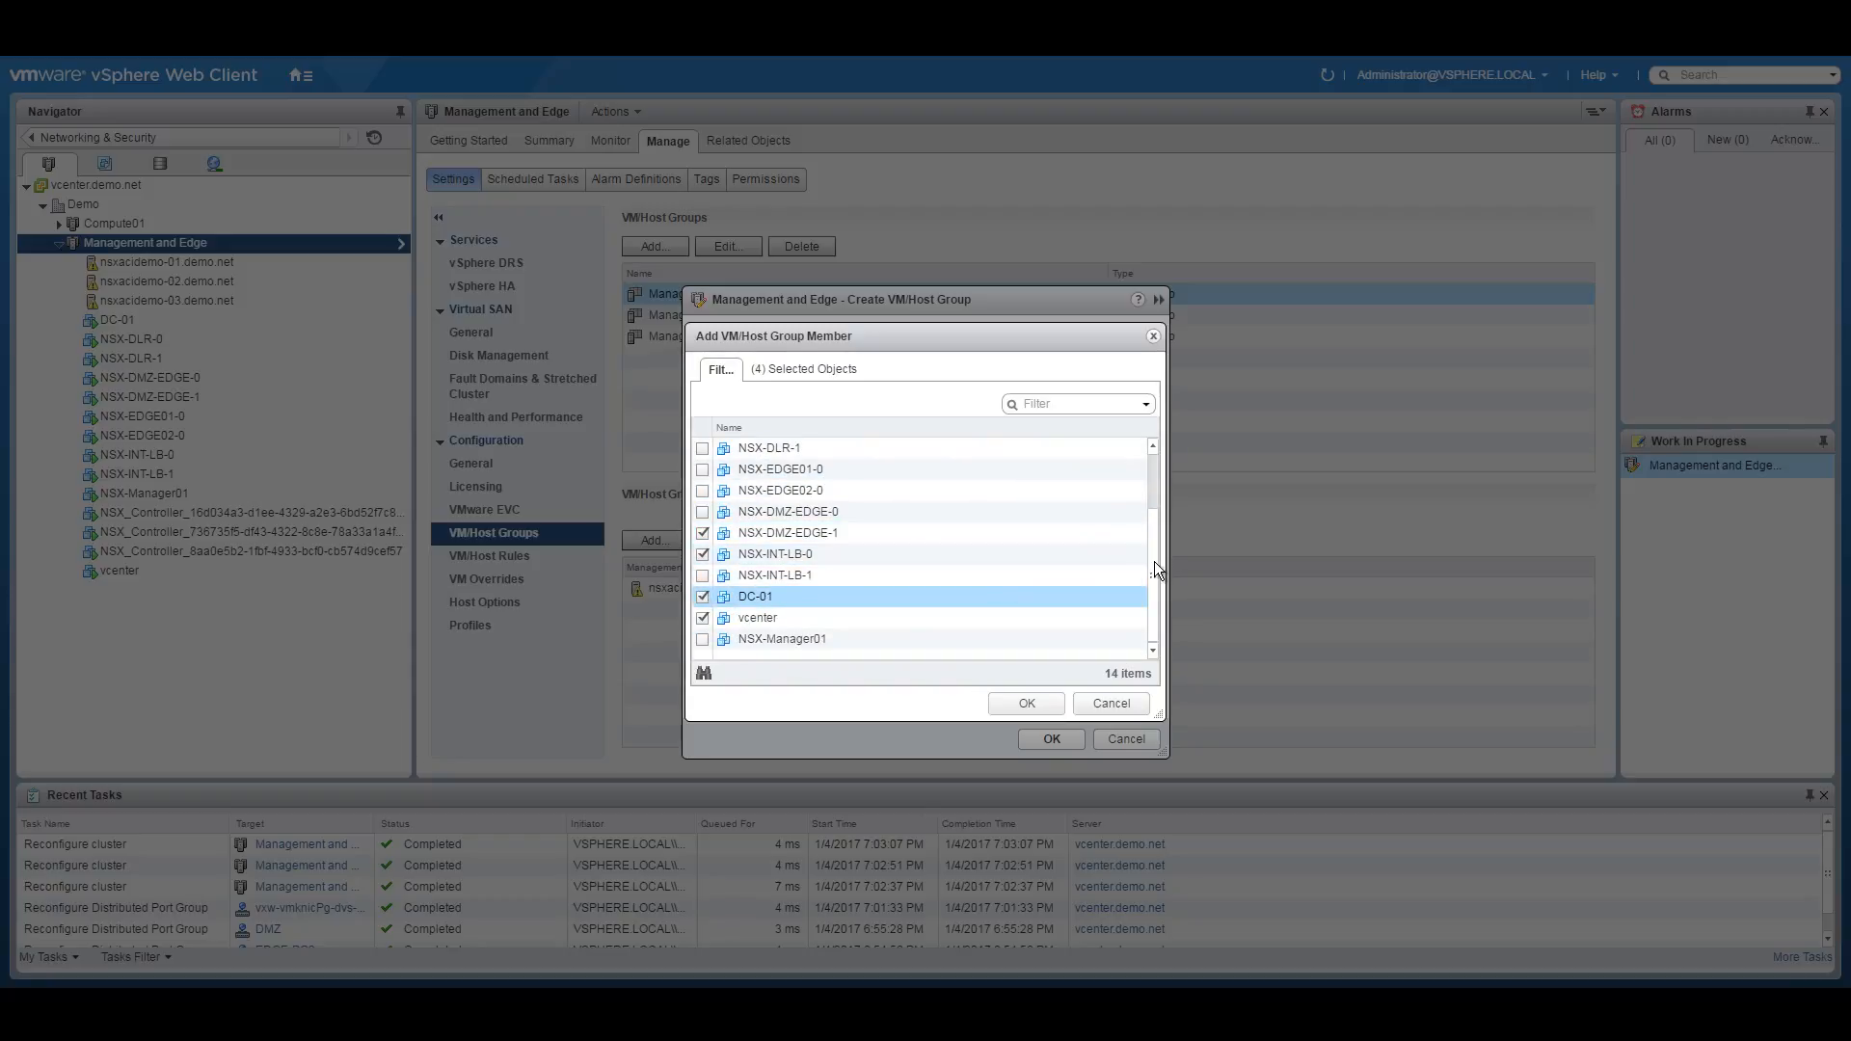
scroll(1155, 563, "up", 2)
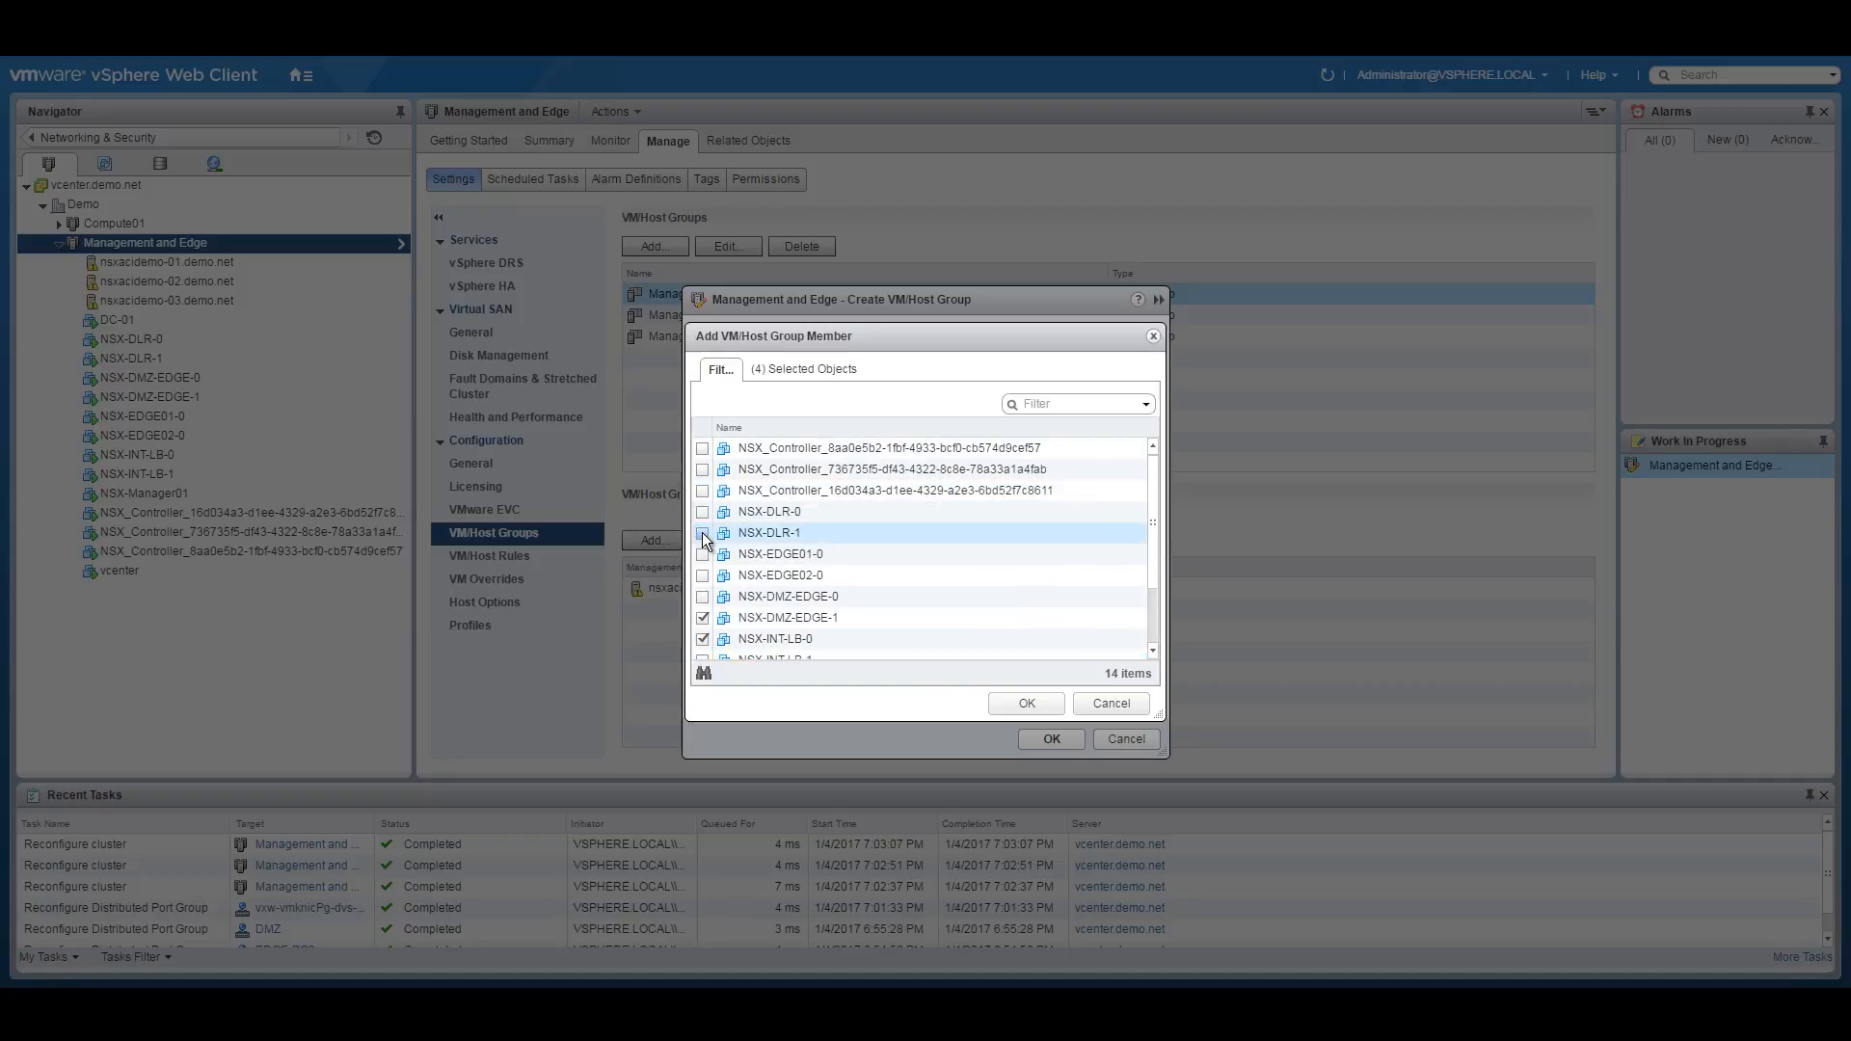
left_click(702, 532)
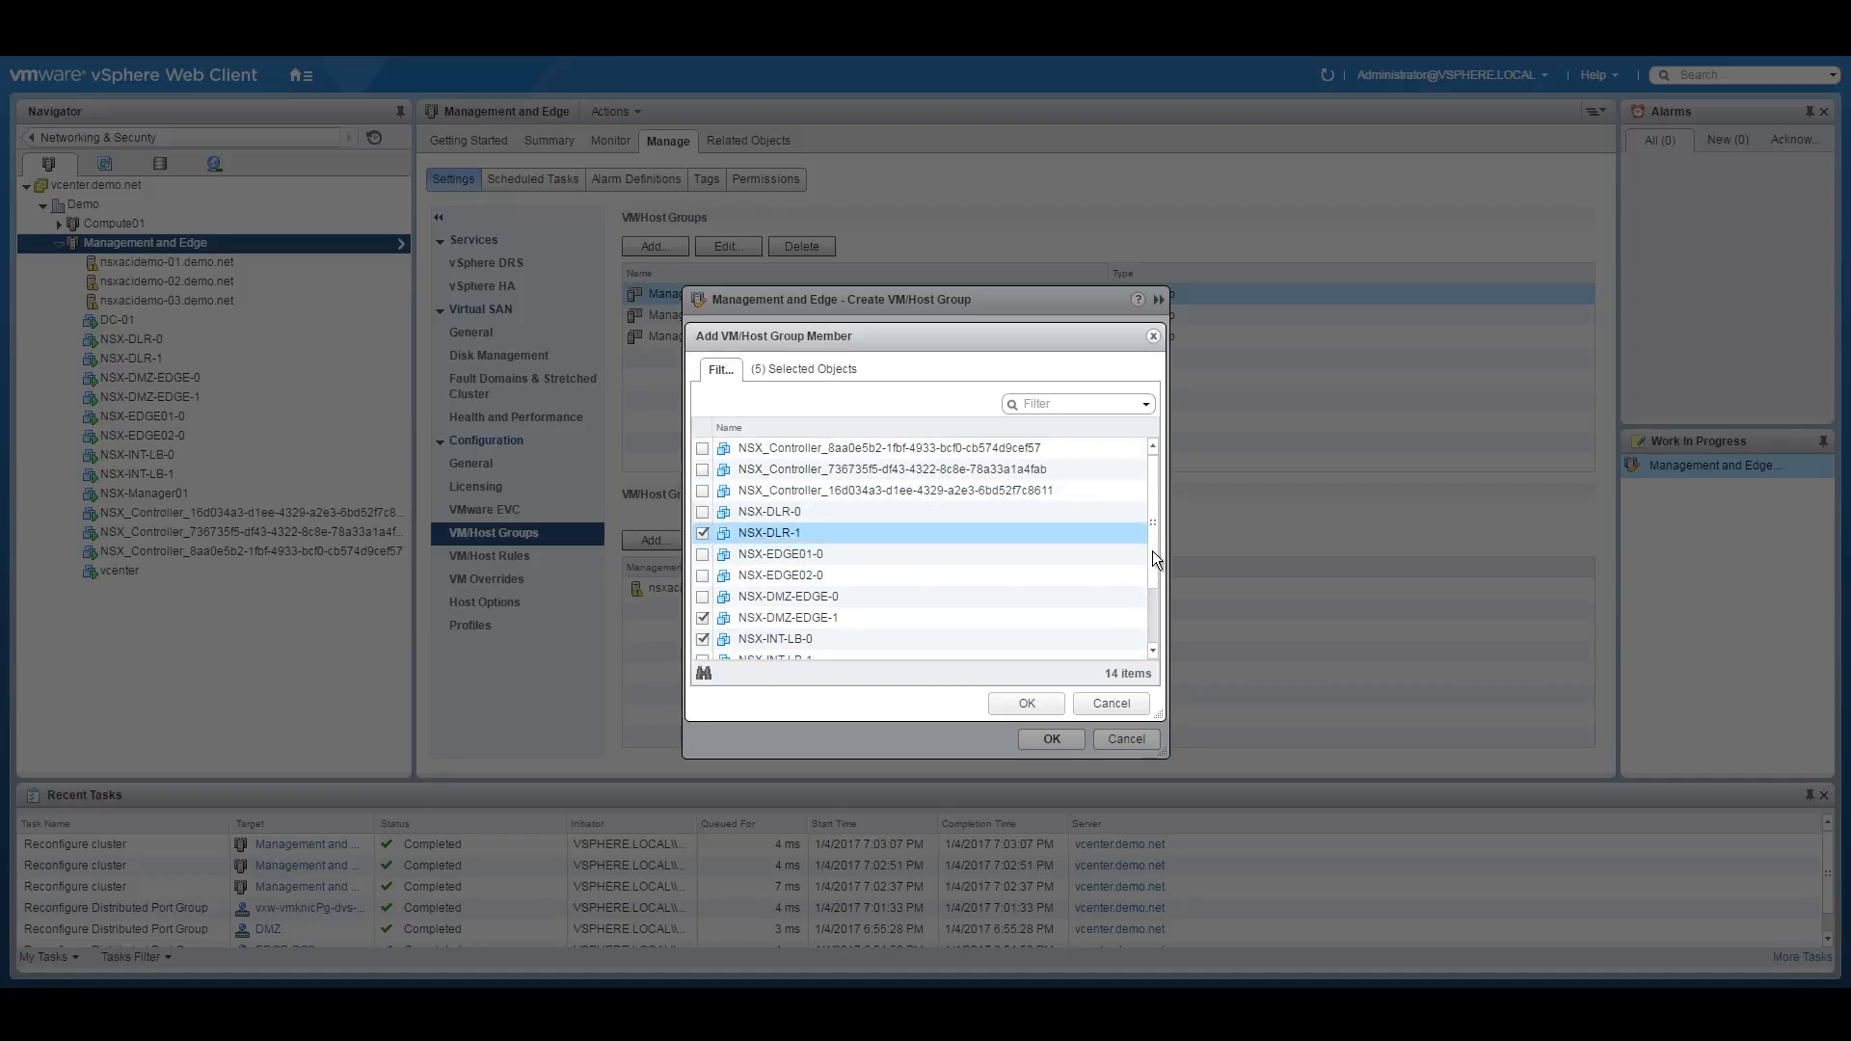
left_click_drag(1153, 552, 1155, 625)
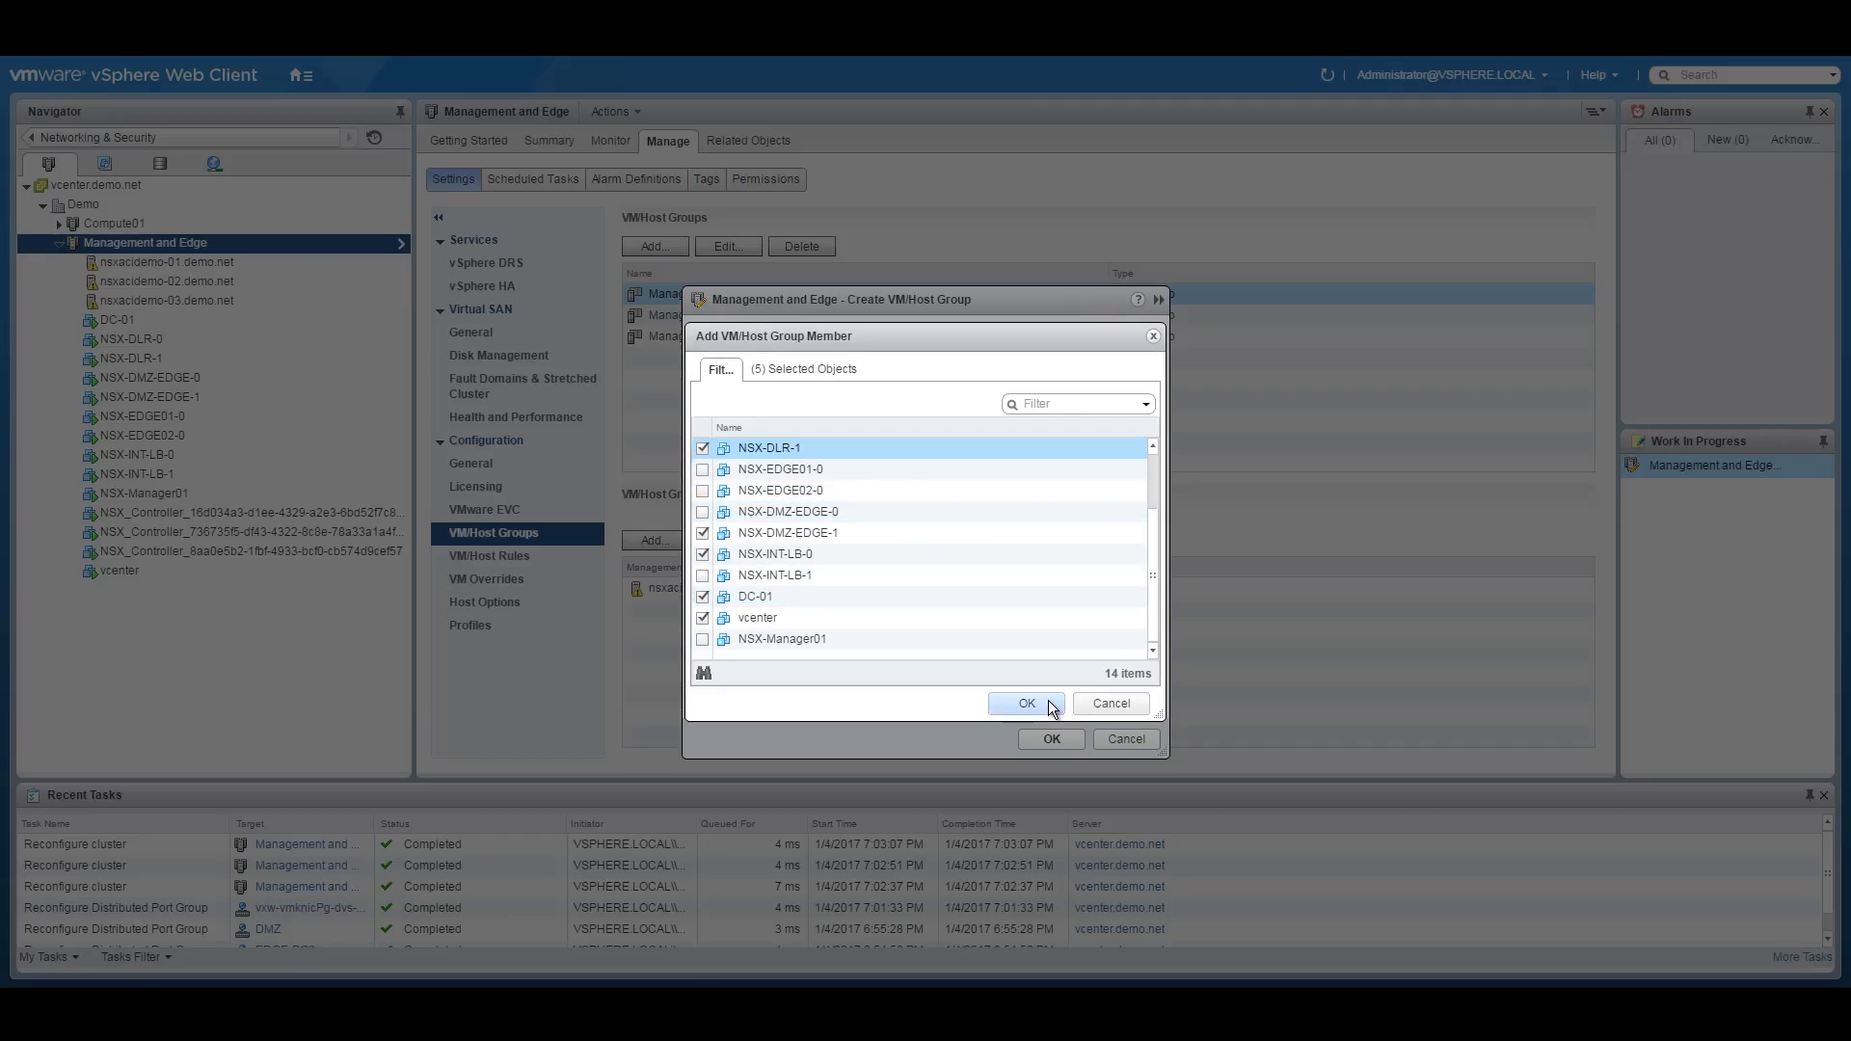
left_click(1023, 702)
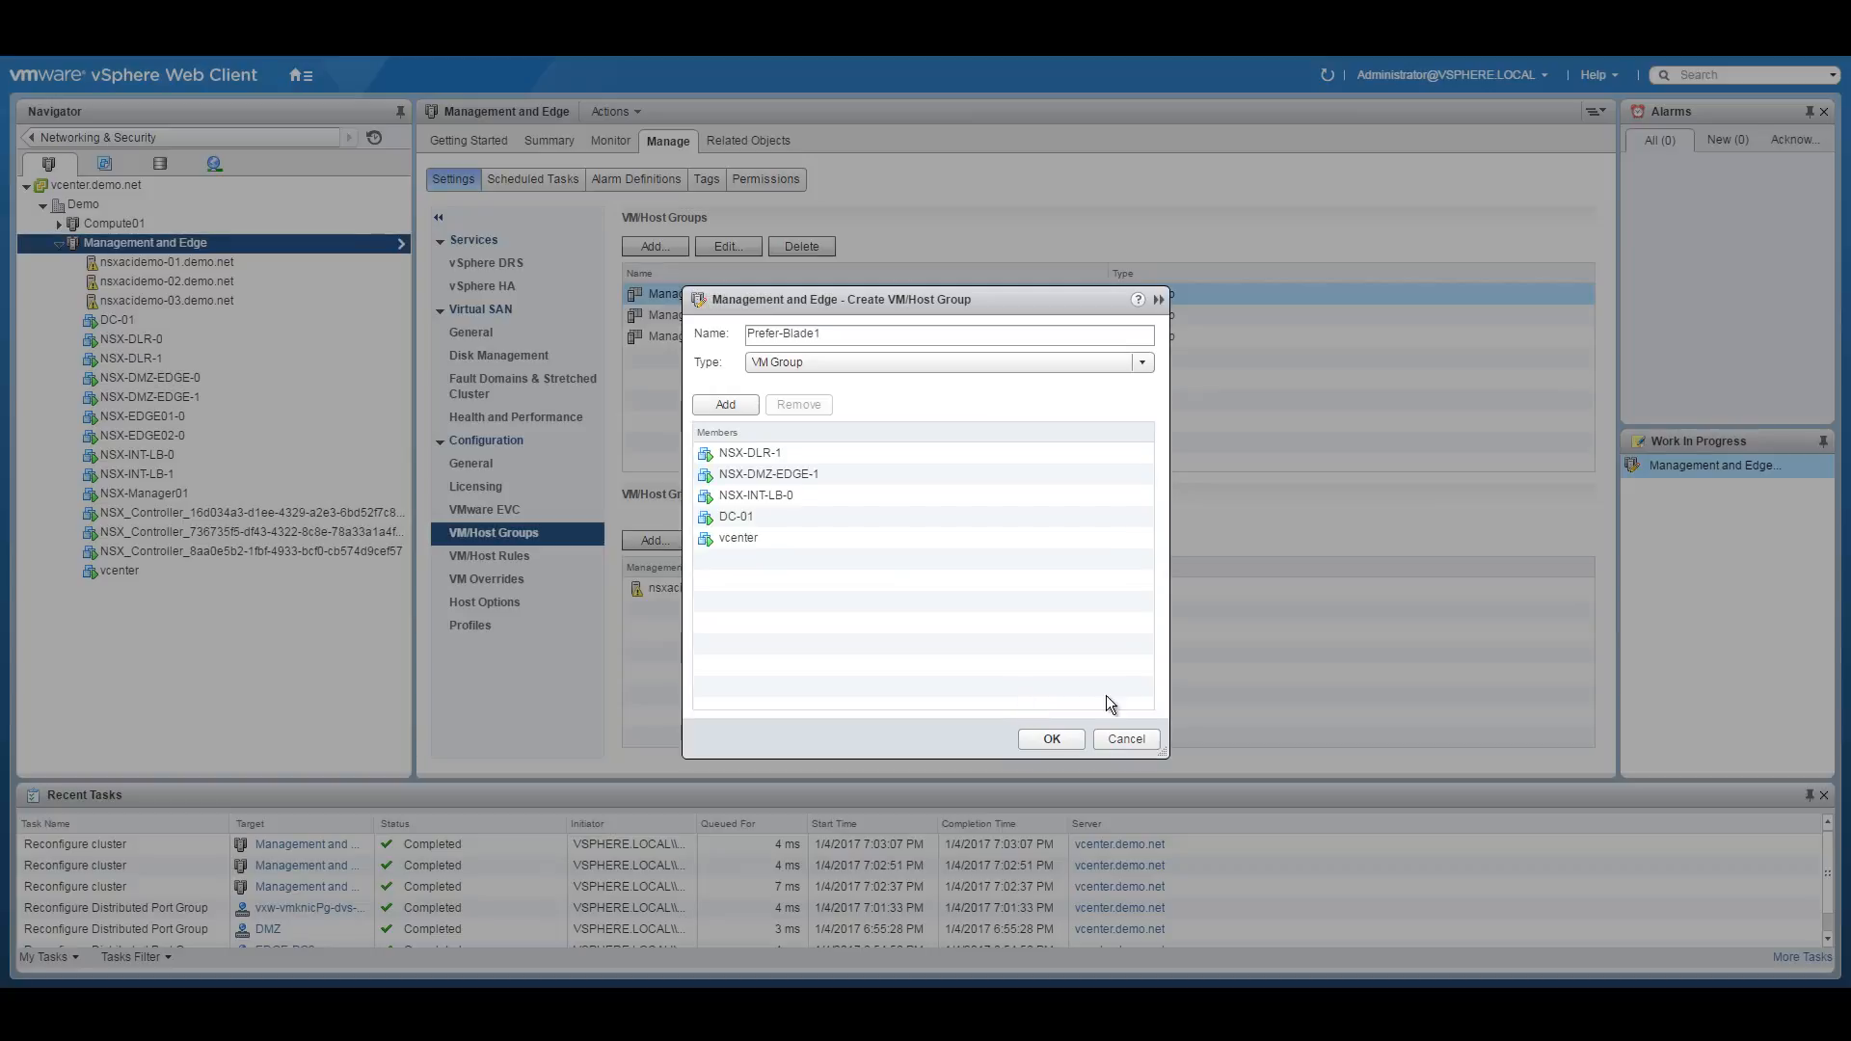
left_click(1051, 739)
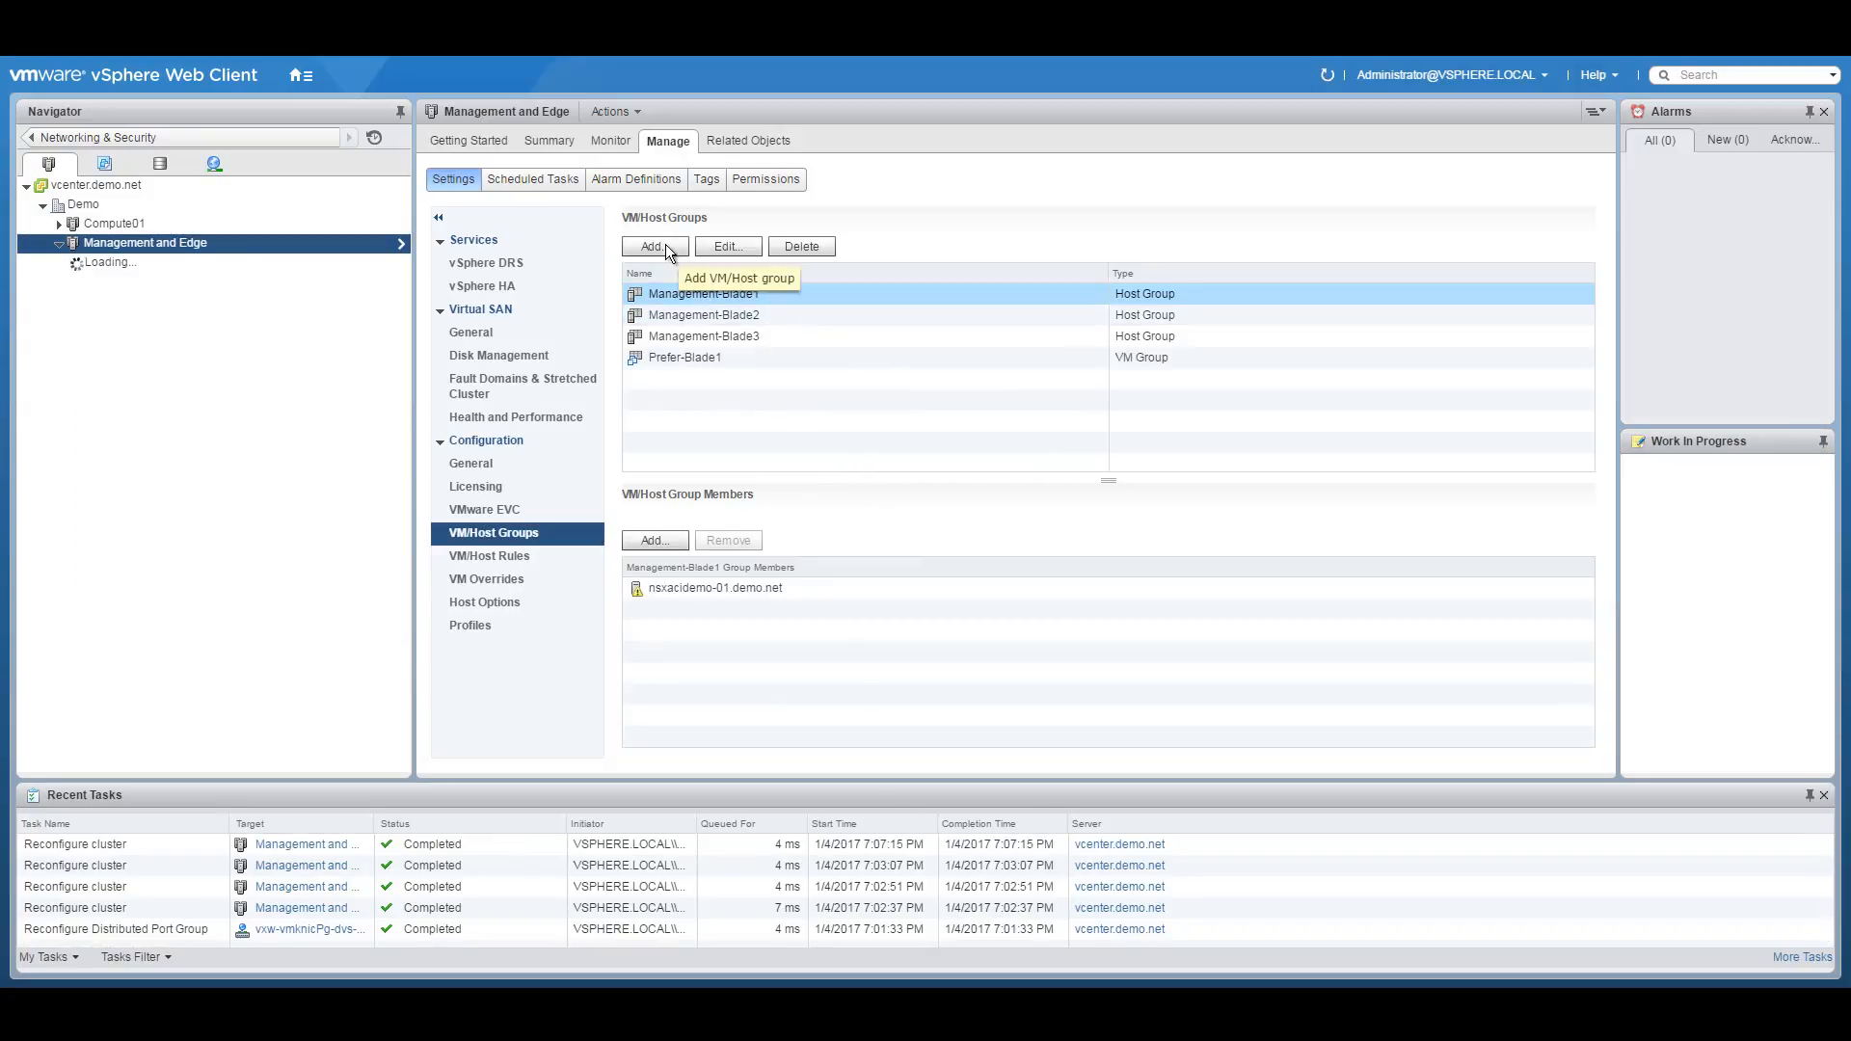
Start a new VM group named Prefer-Blade2, checking the network diagram for its members.
left_click(654, 247)
type("Prefer-B")
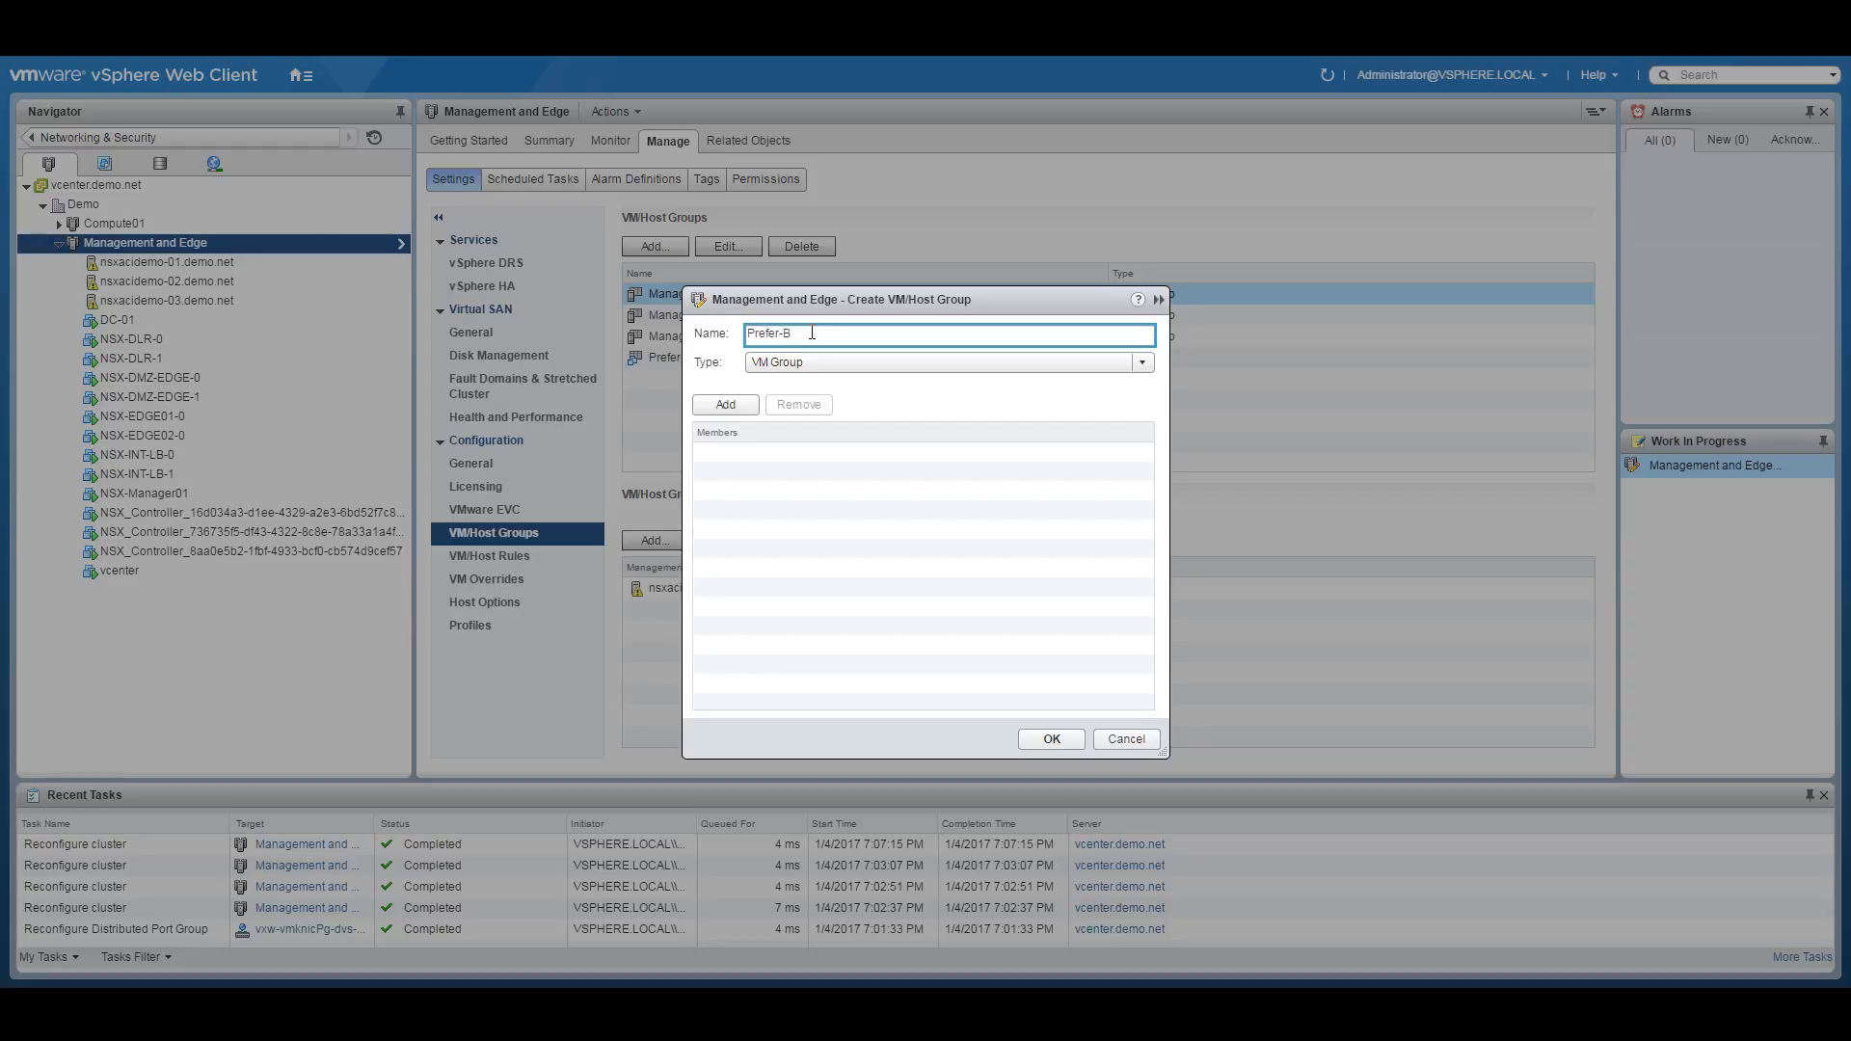
type("lade2")
left_click(733, 403)
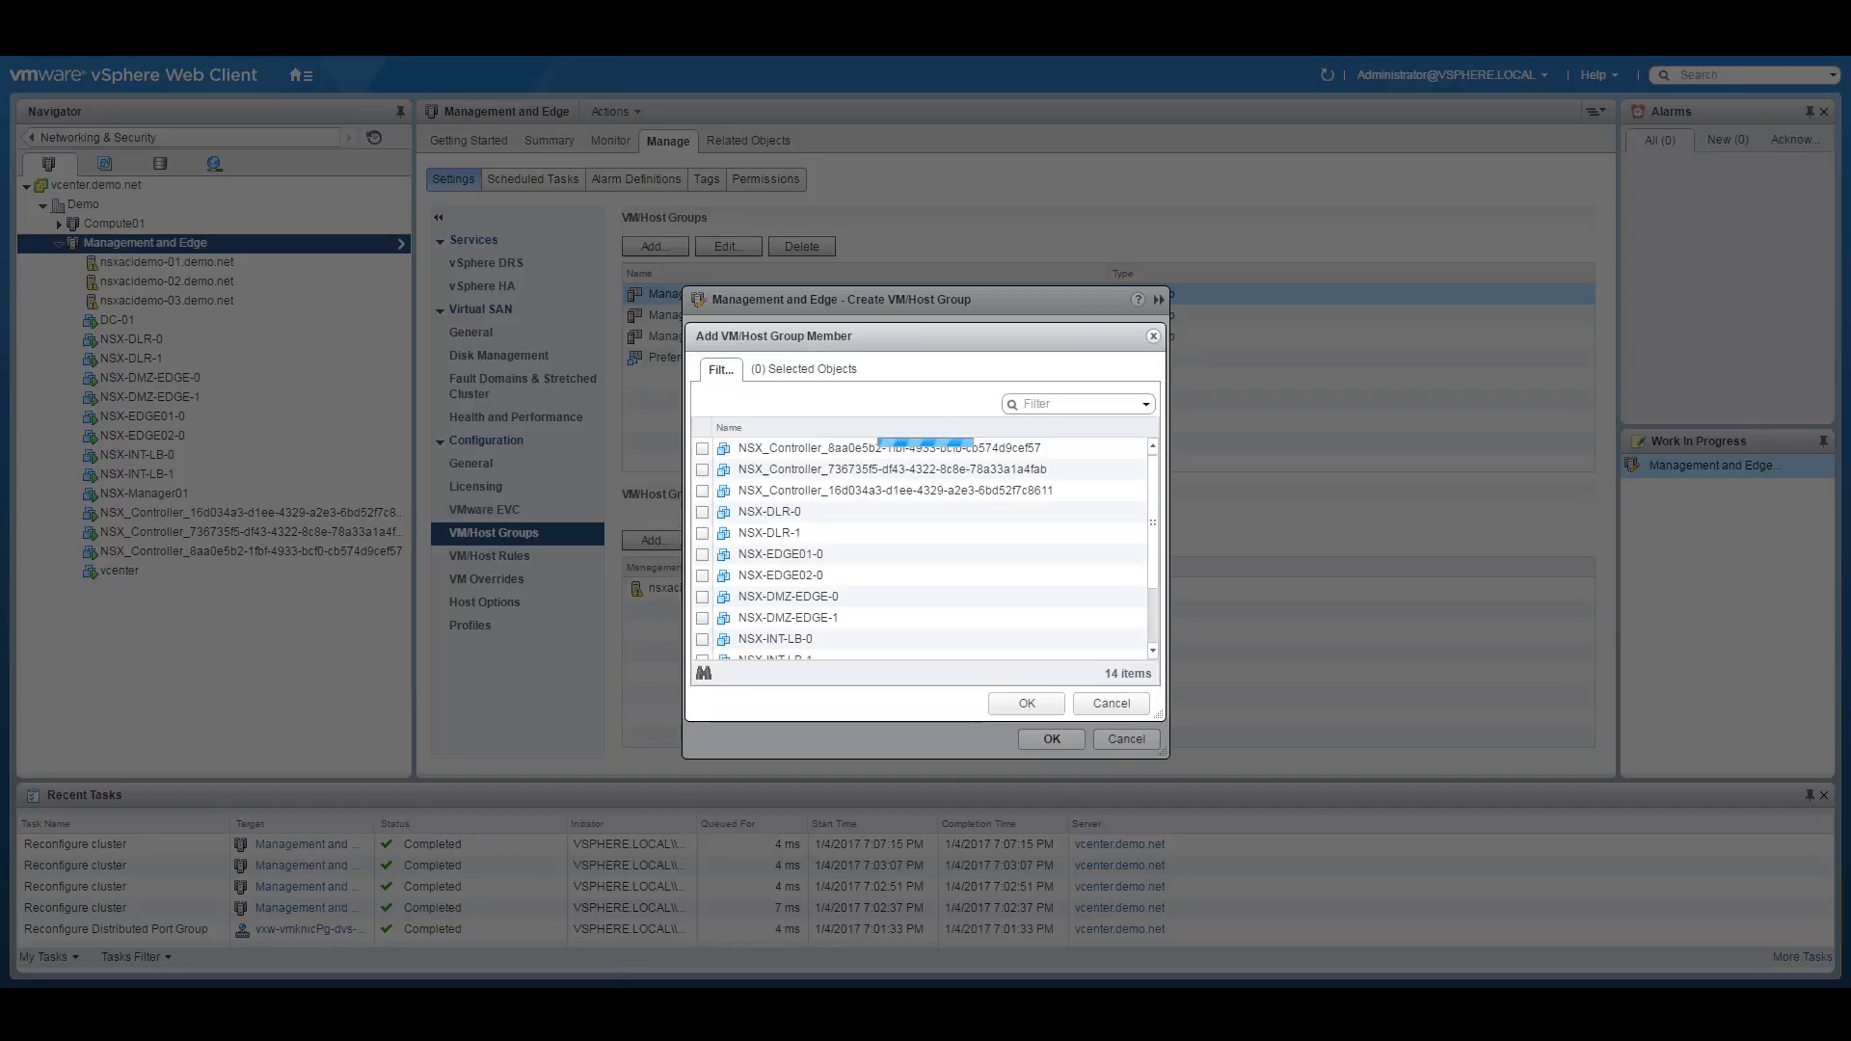
left_click(757, 1003)
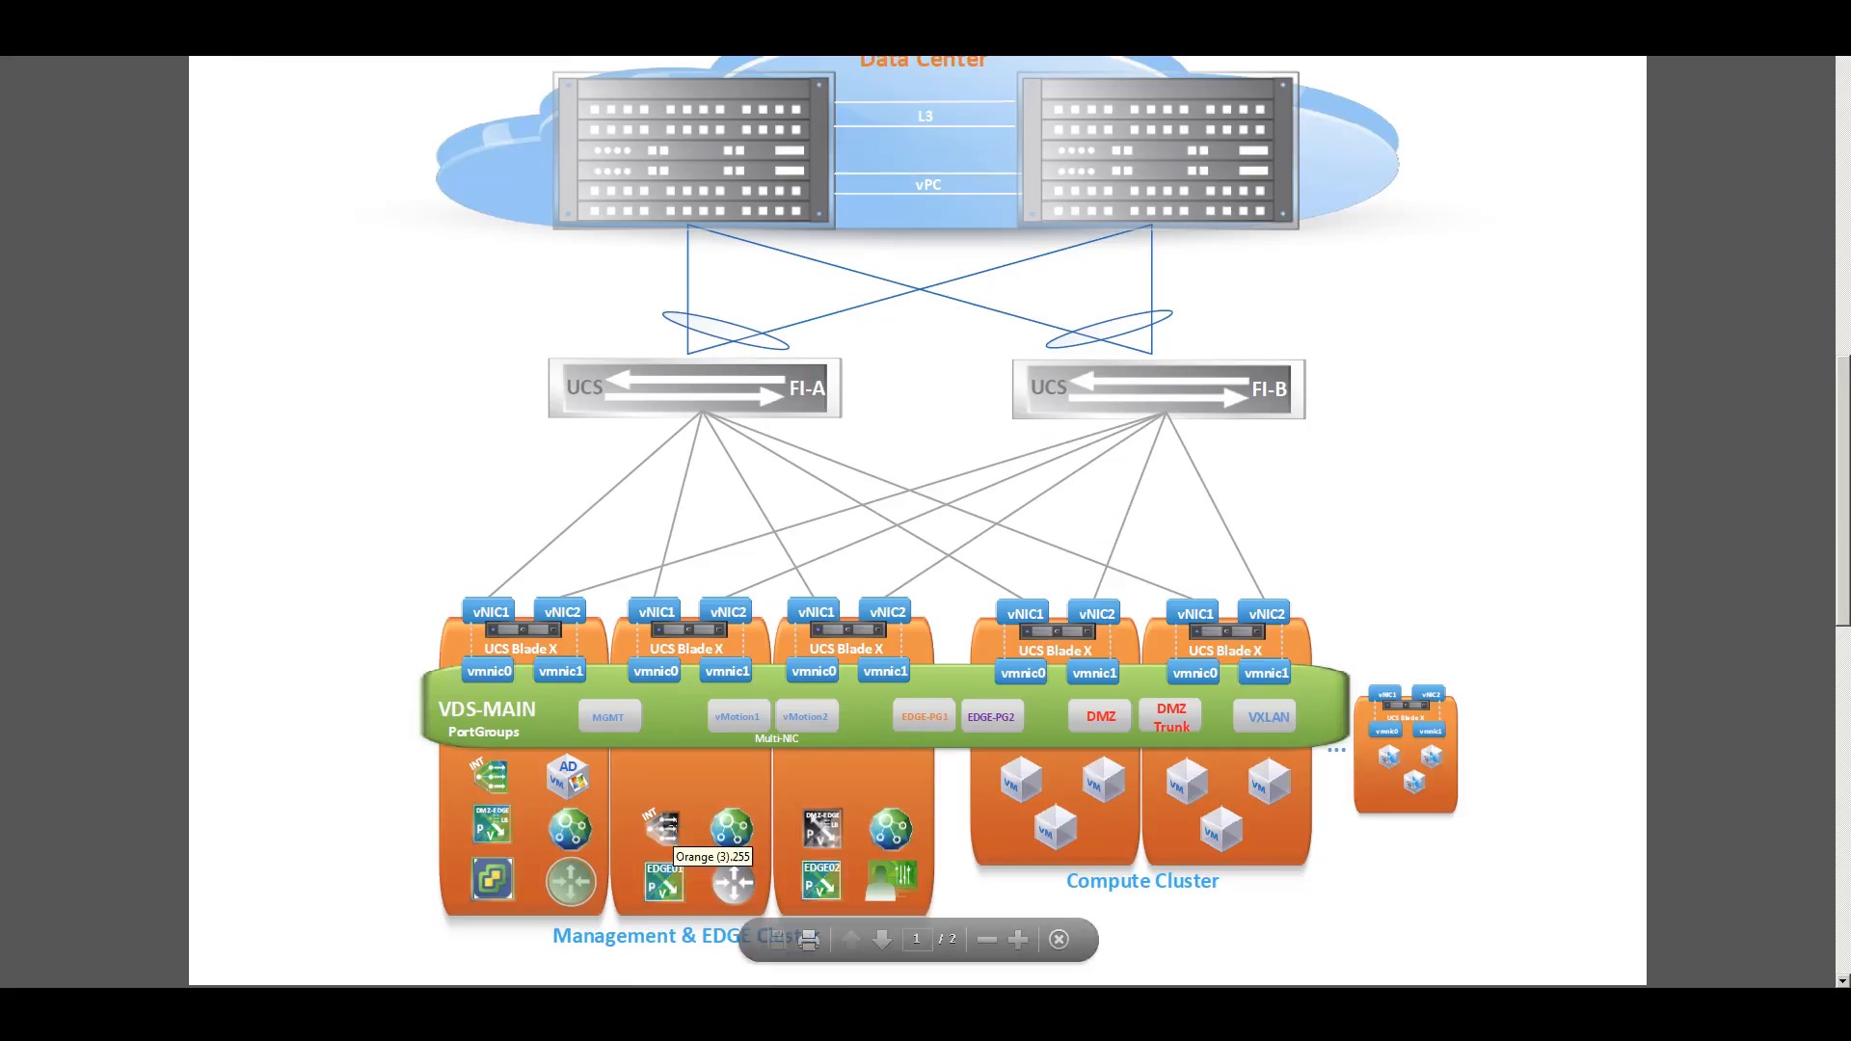
mouse_move(798, 912)
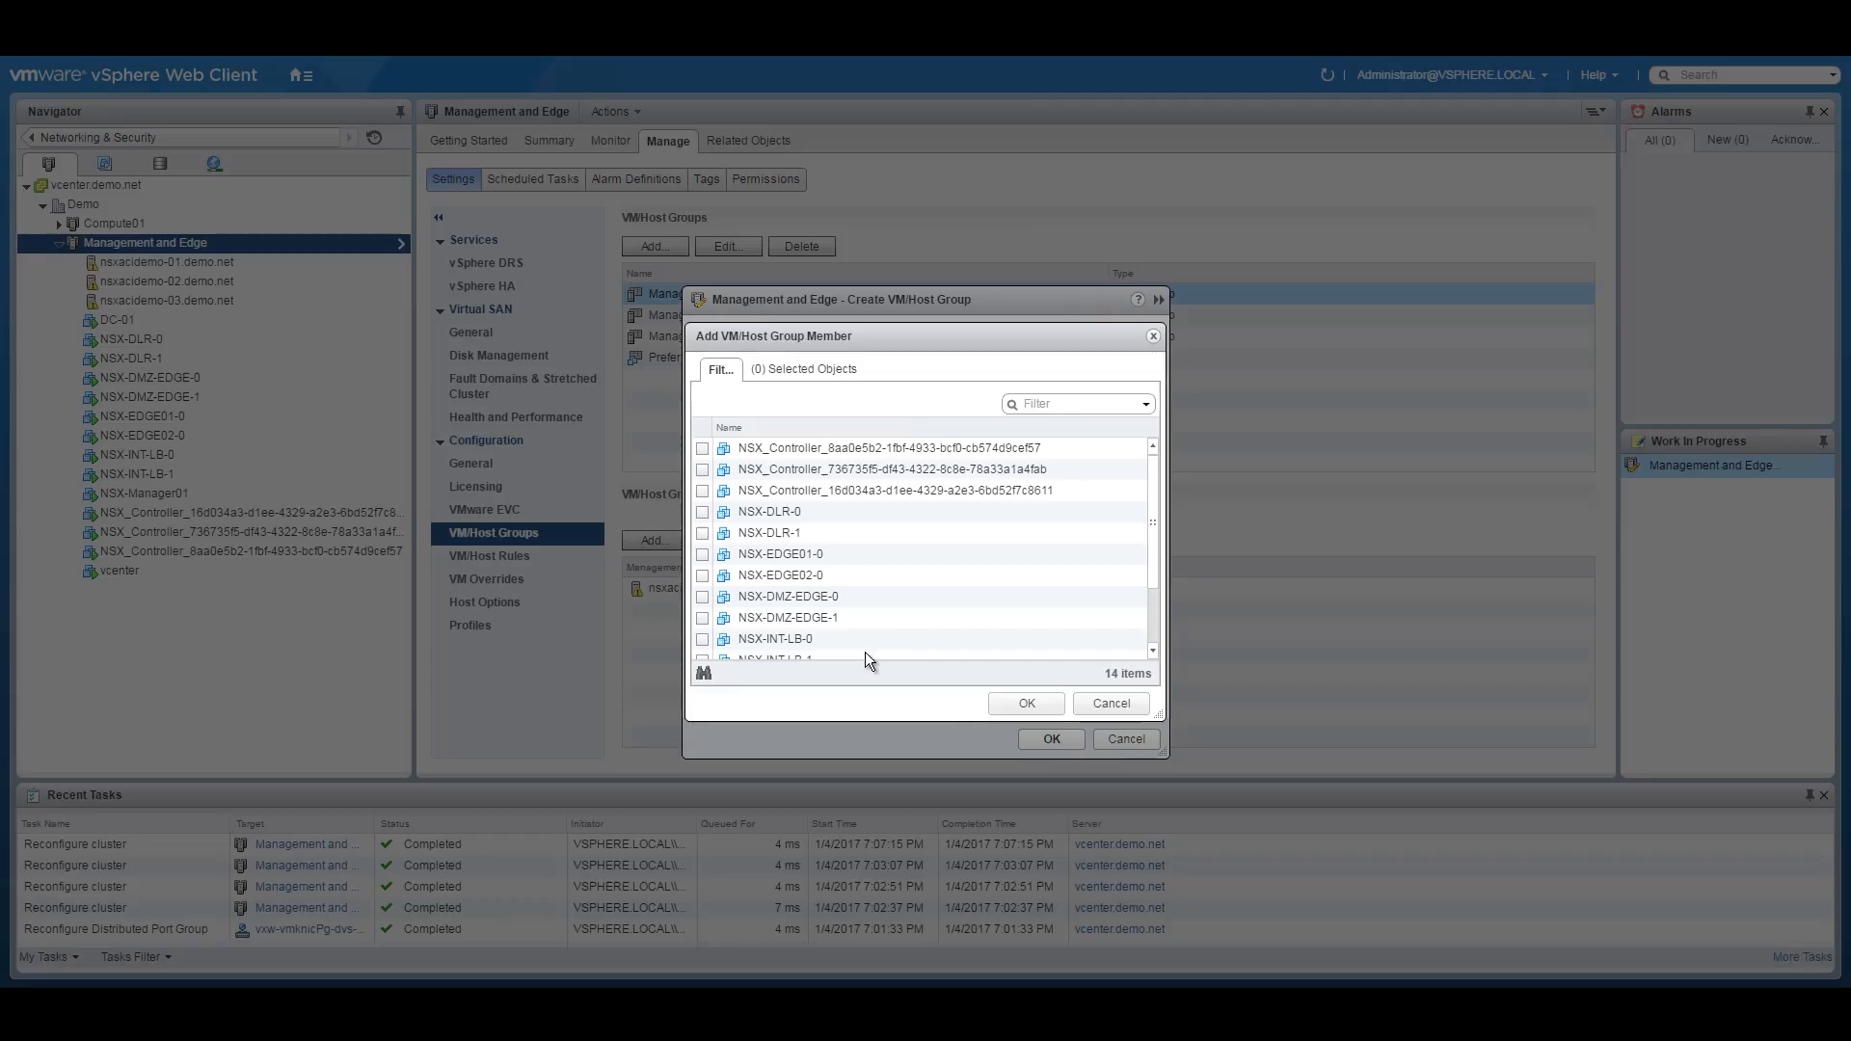
Add NSX-DLR-0, NSX-EDGE01-0 and NSX-INT-LB-1 as members and save the Prefer-Blade2 group.
left_click(702, 511)
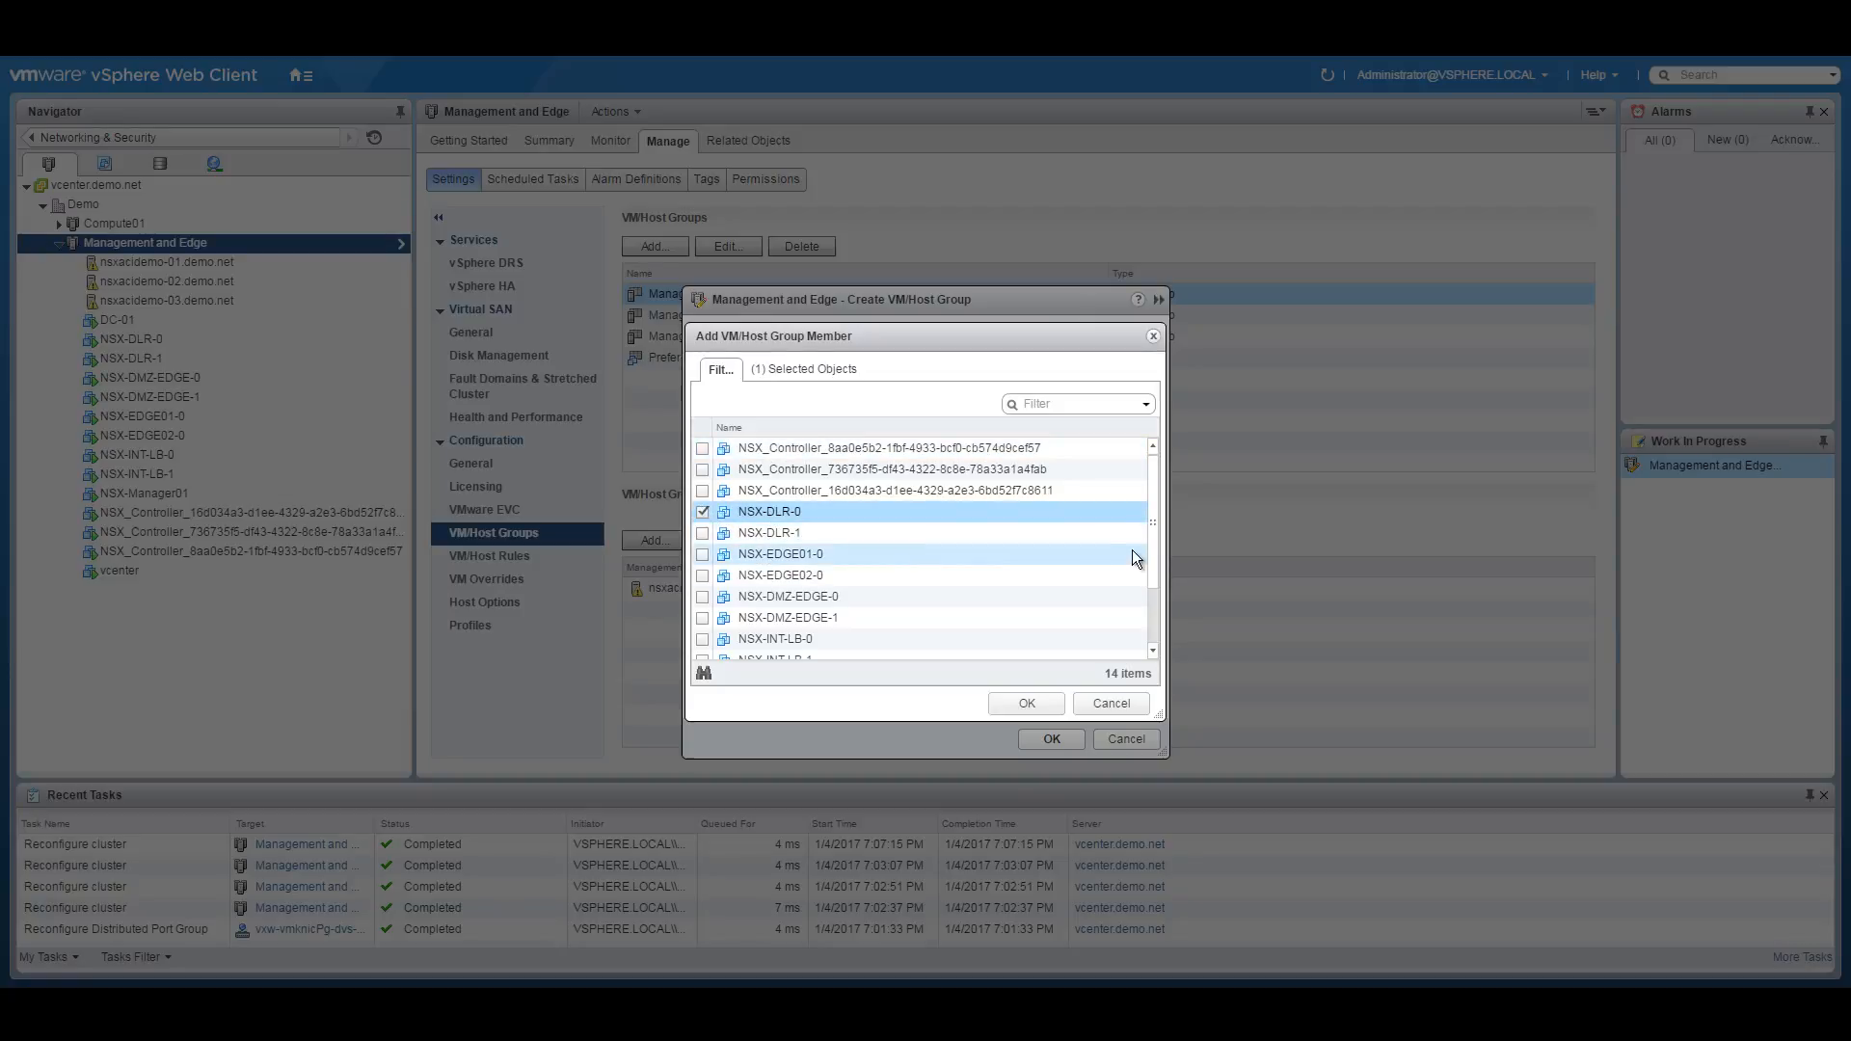
left_click_drag(1153, 530, 798, 963)
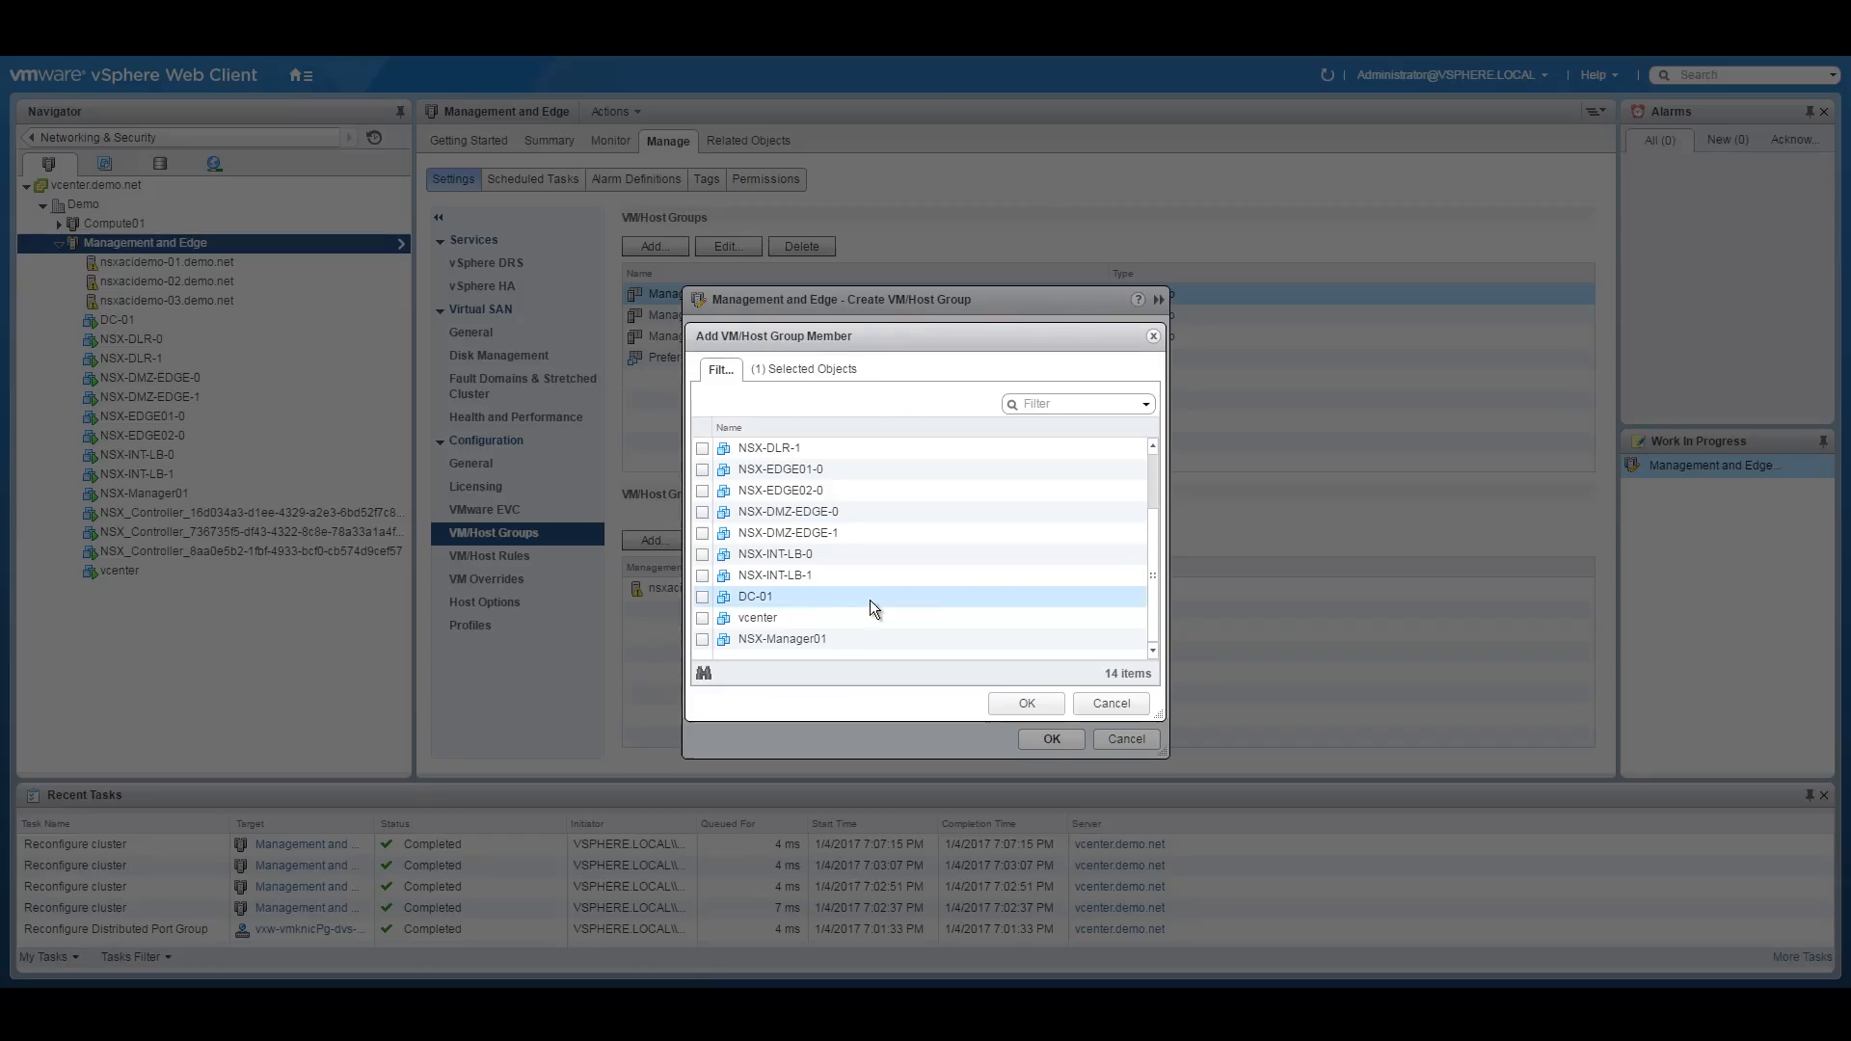
left_click(703, 470)
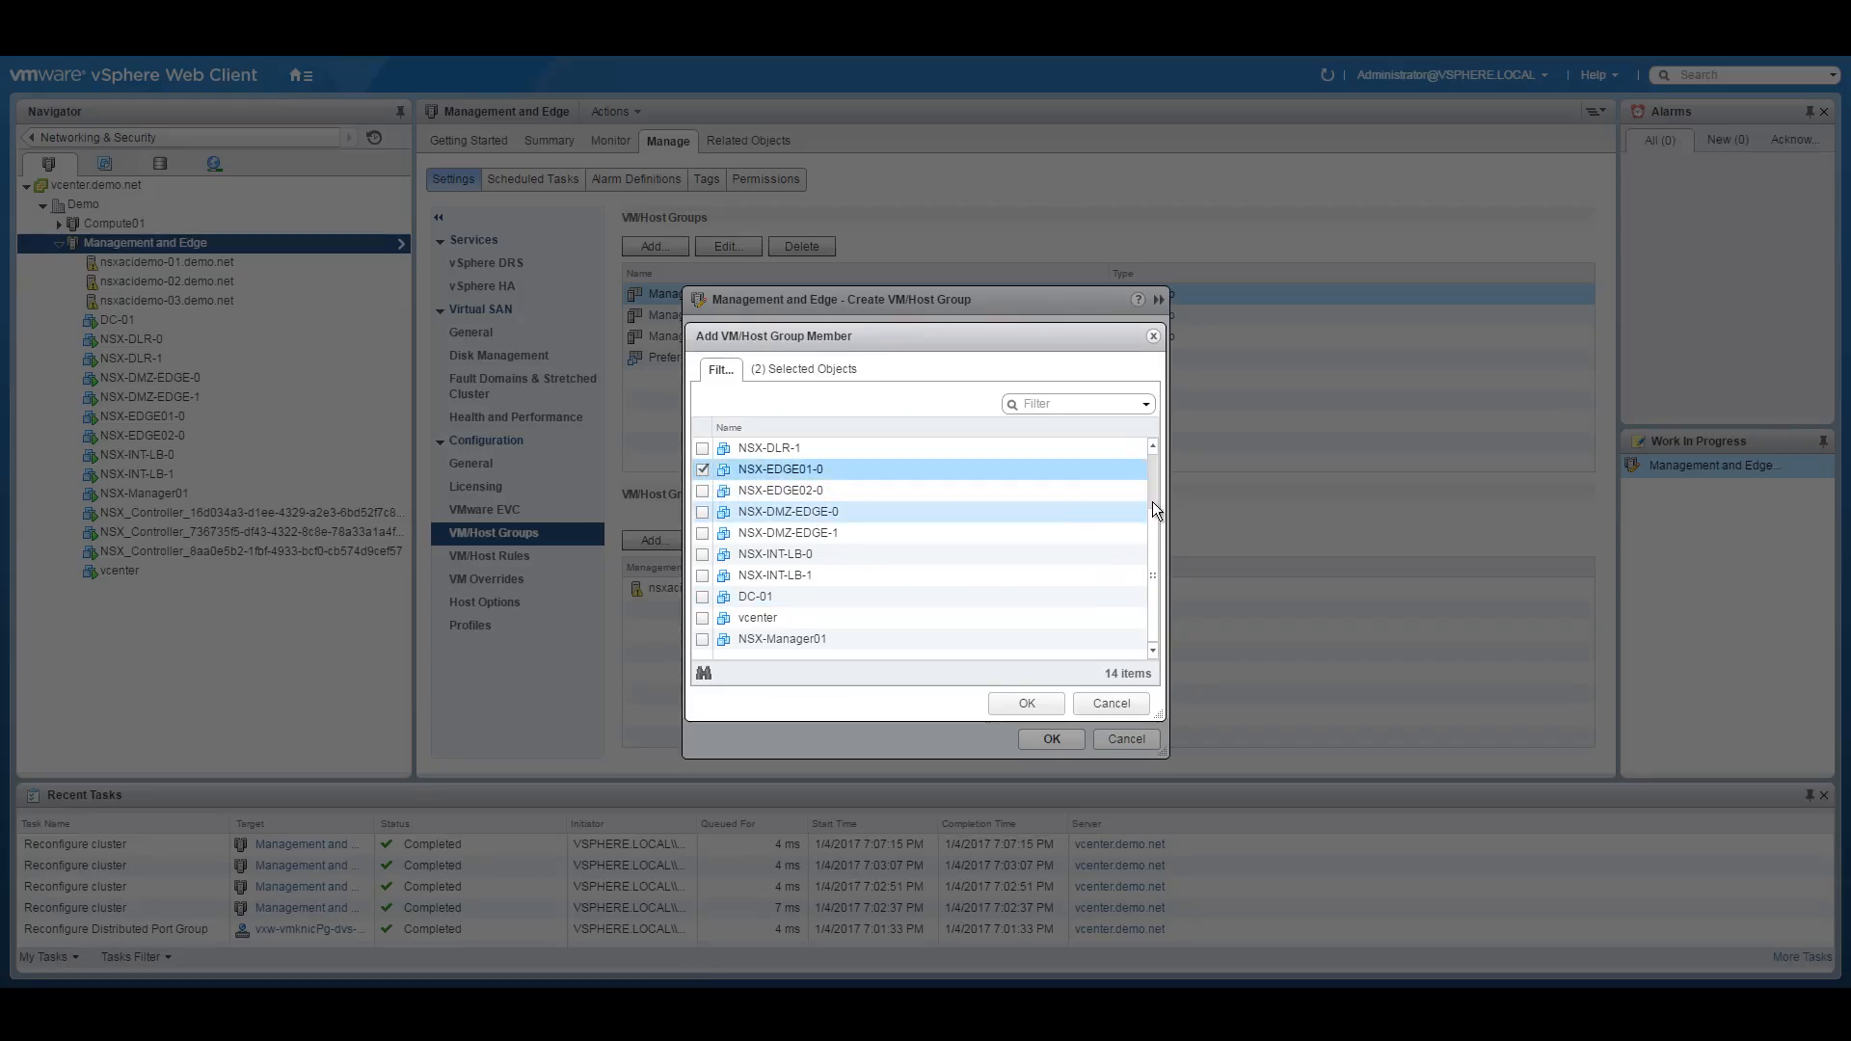
left_click_drag(1153, 527, 1155, 461)
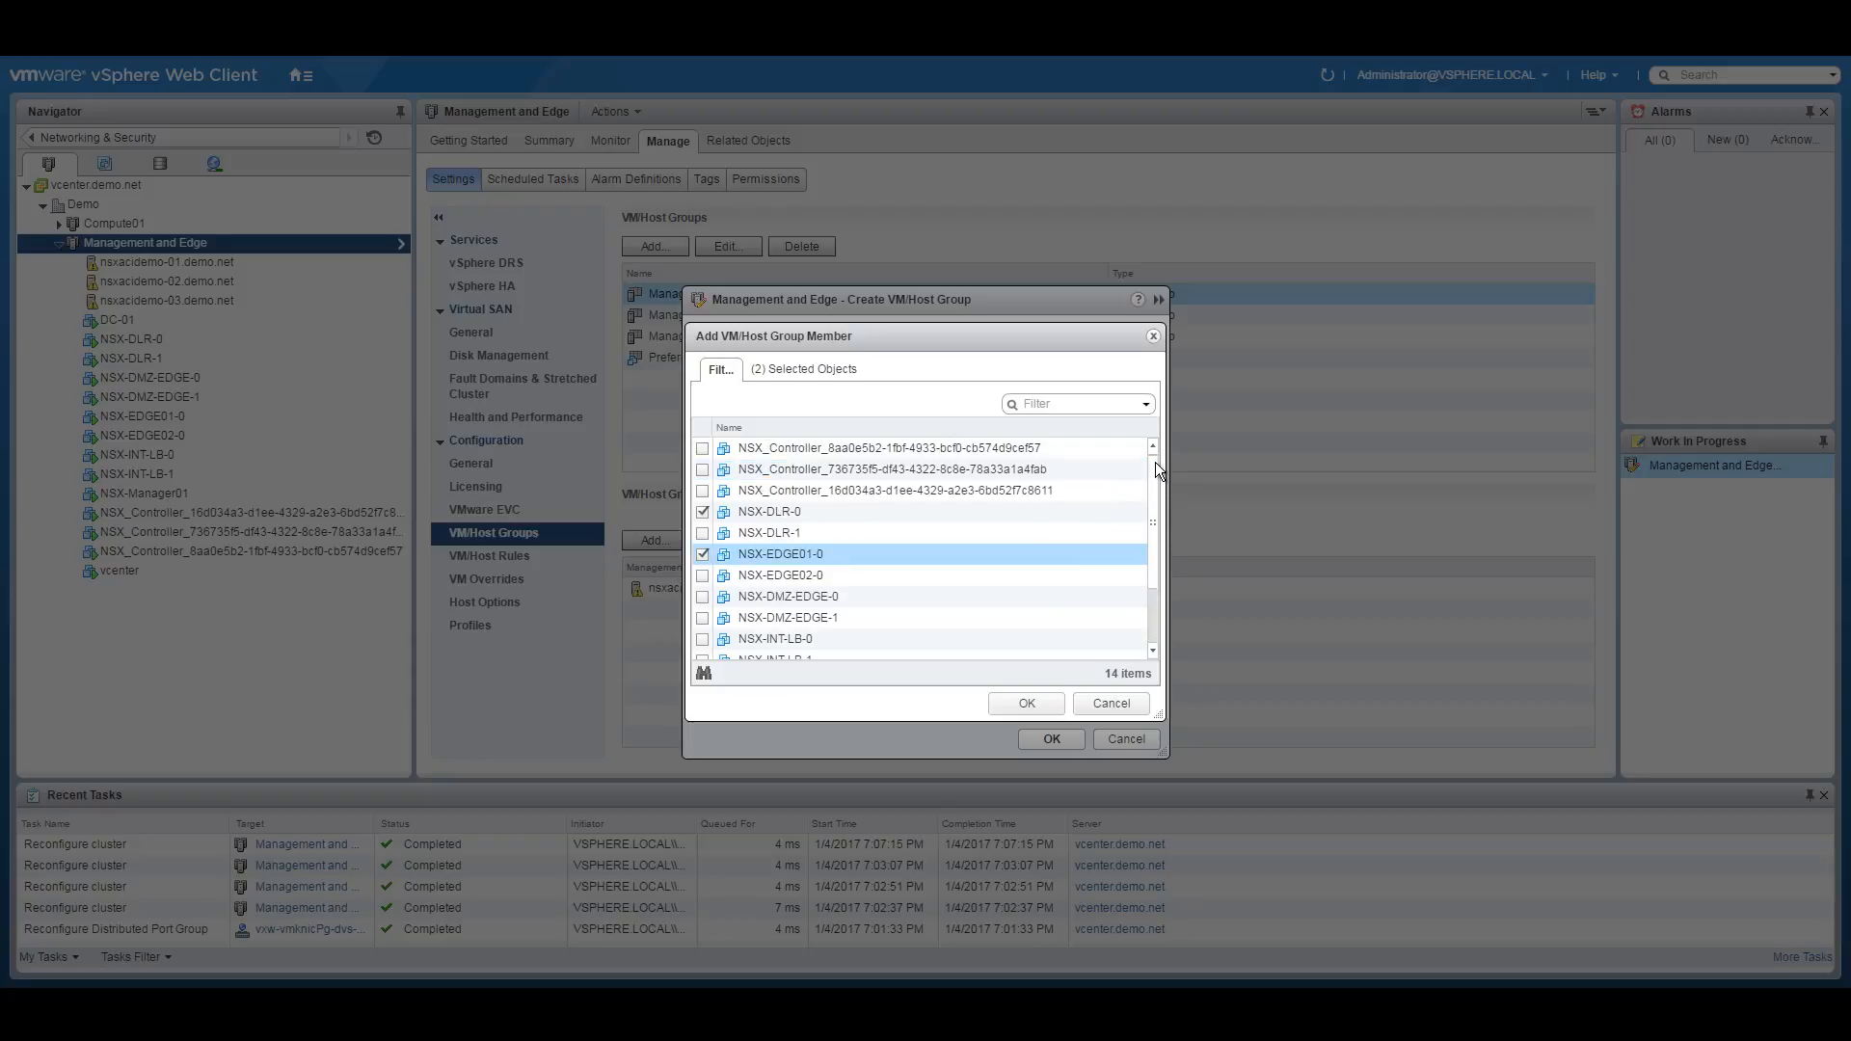
left_click_drag(1155, 466, 1155, 559)
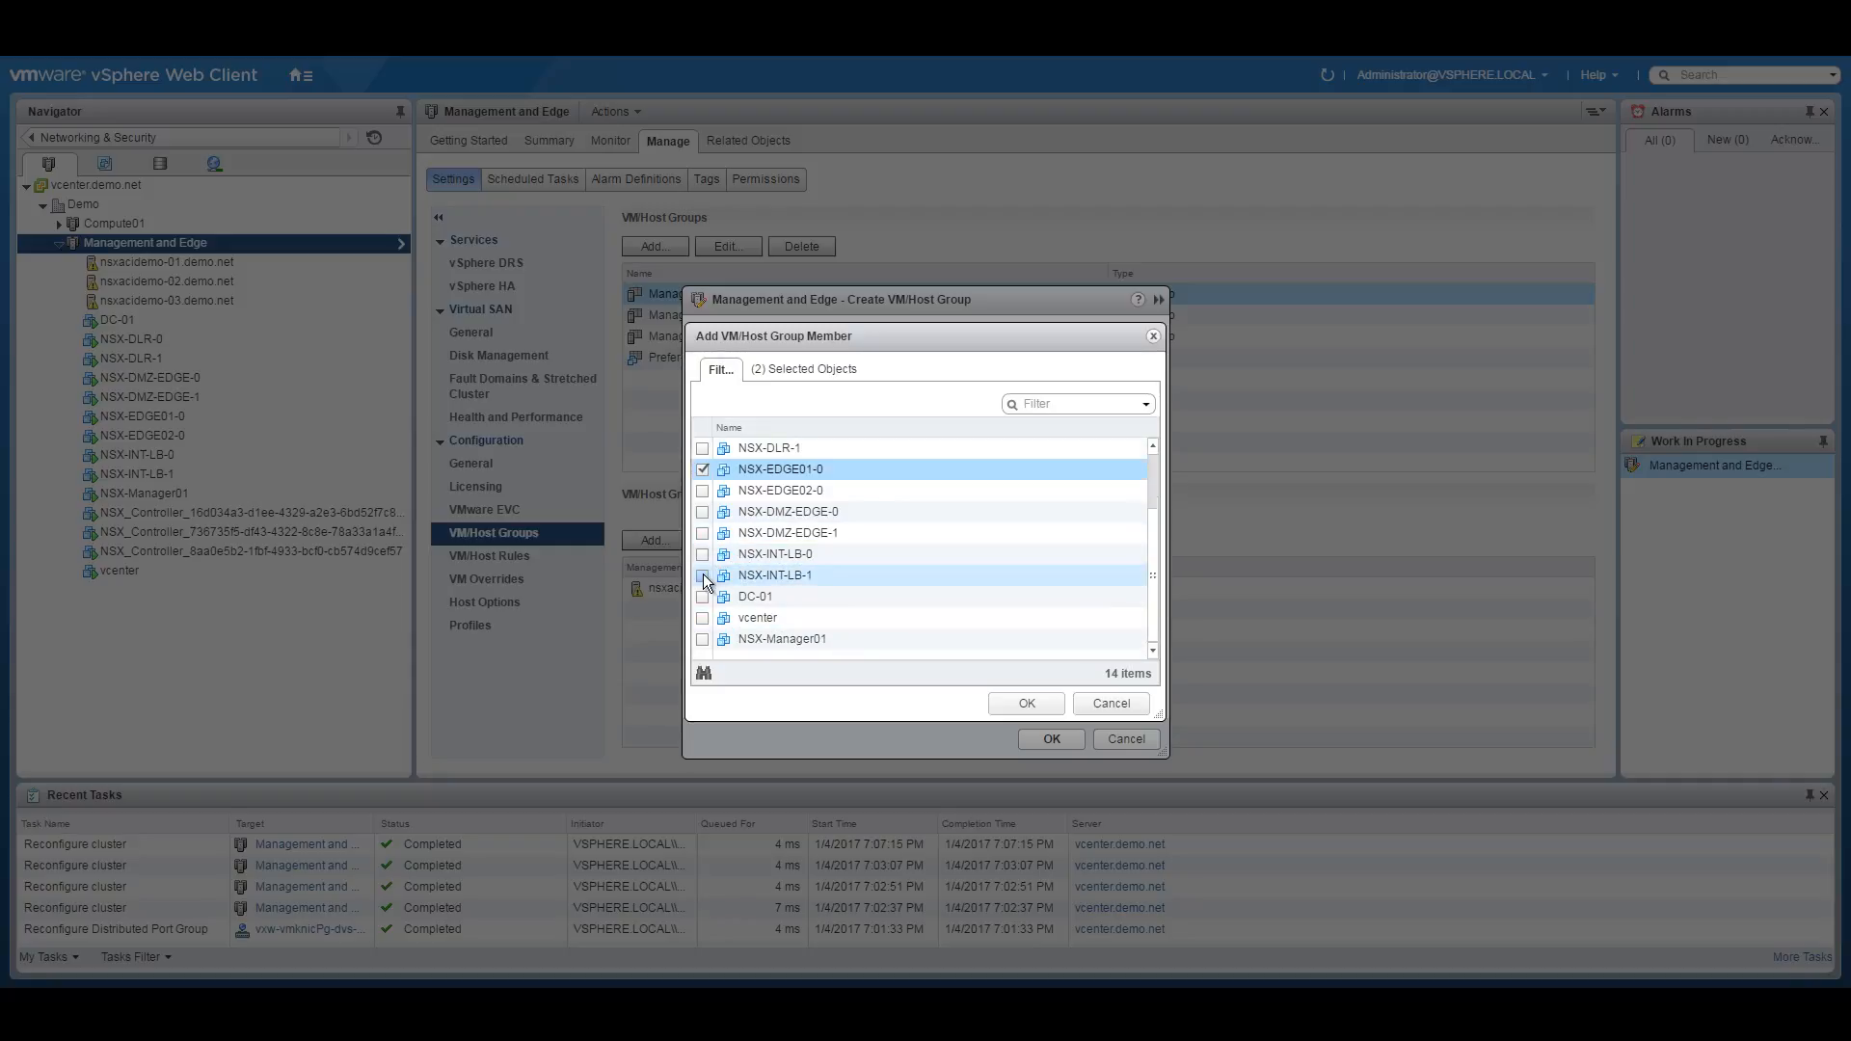
left_click(758, 576)
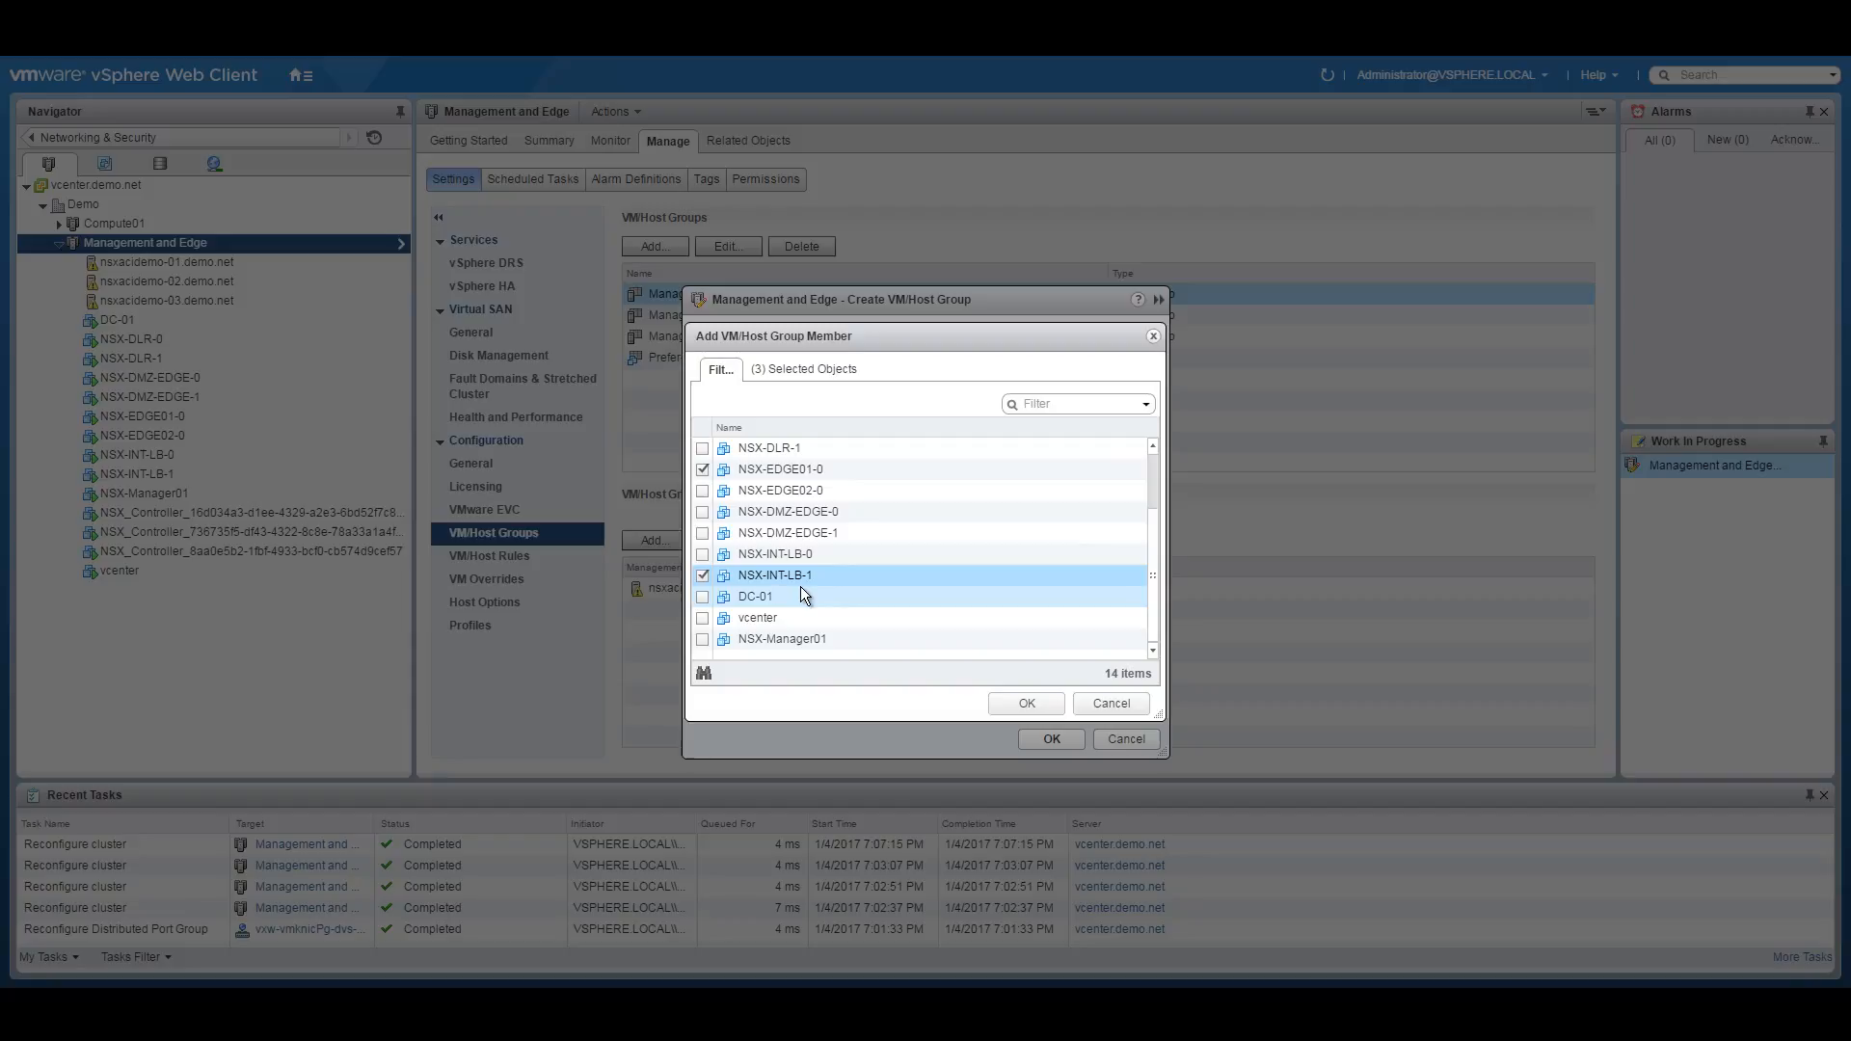
left_click(1027, 703)
left_click(1073, 737)
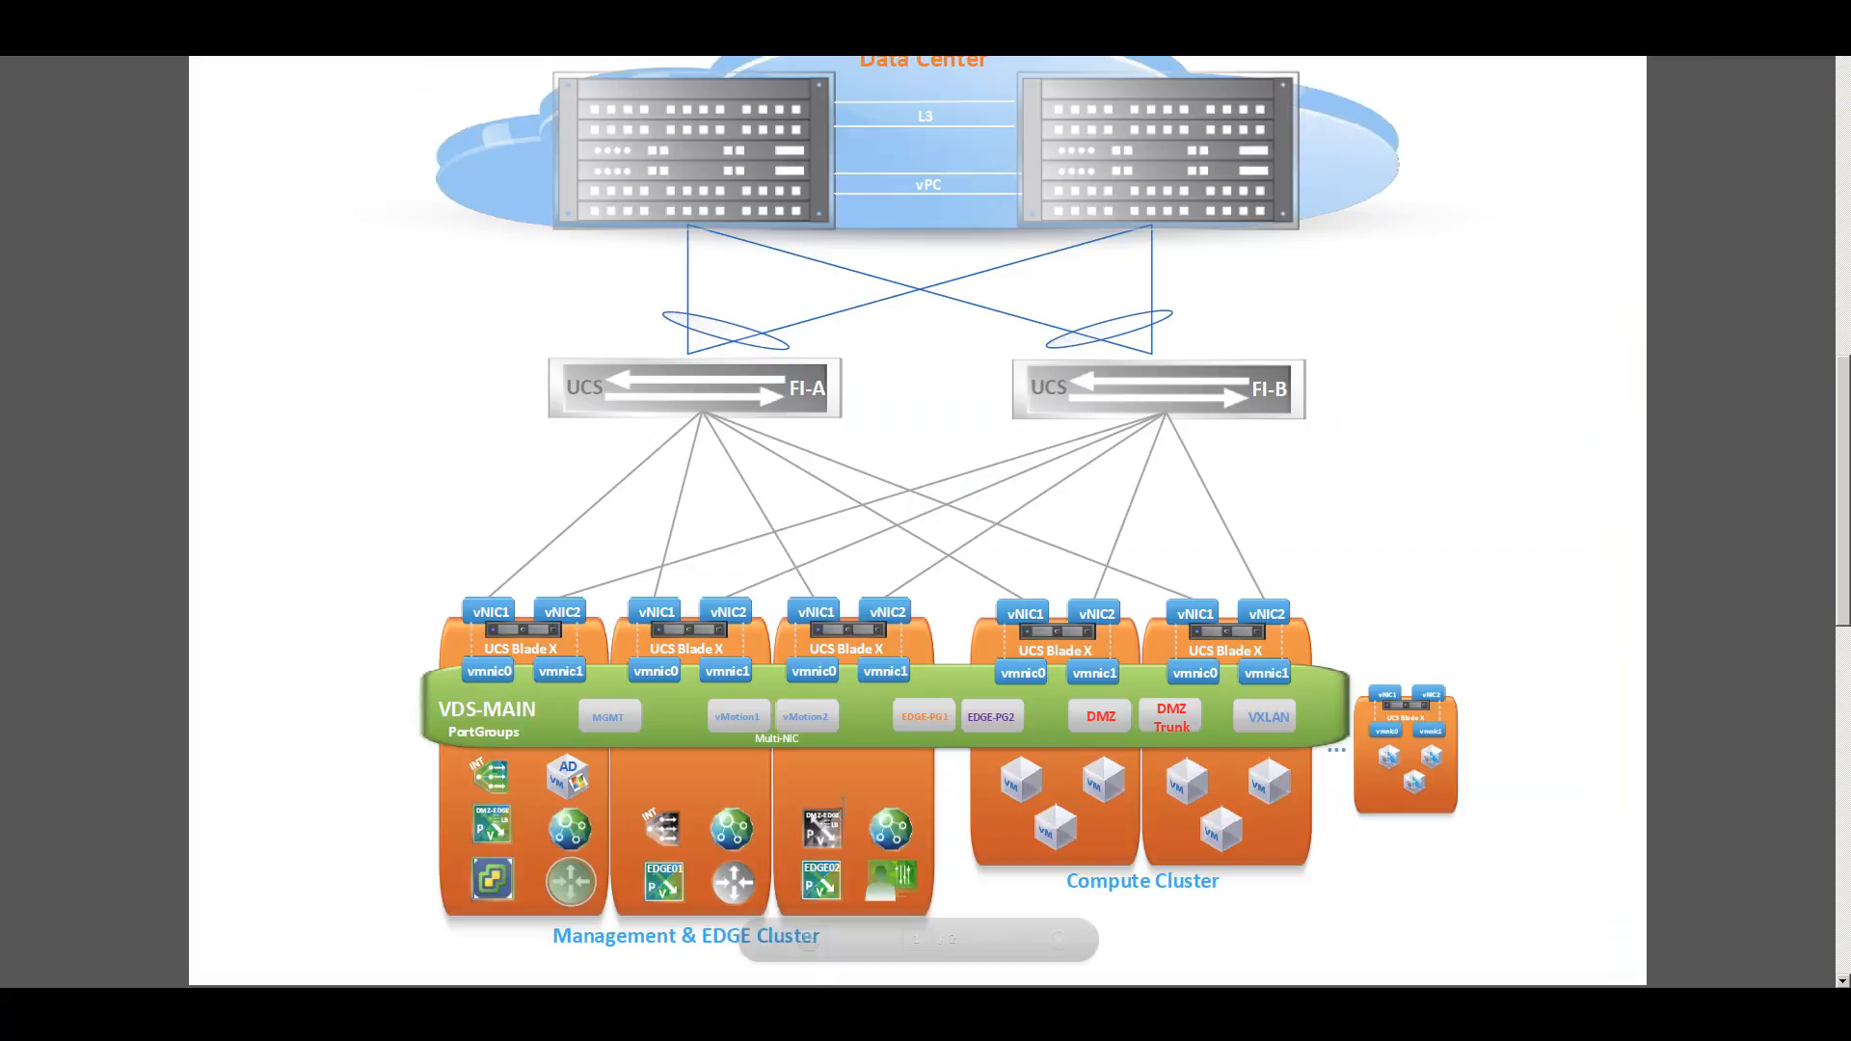
mouse_move(771, 940)
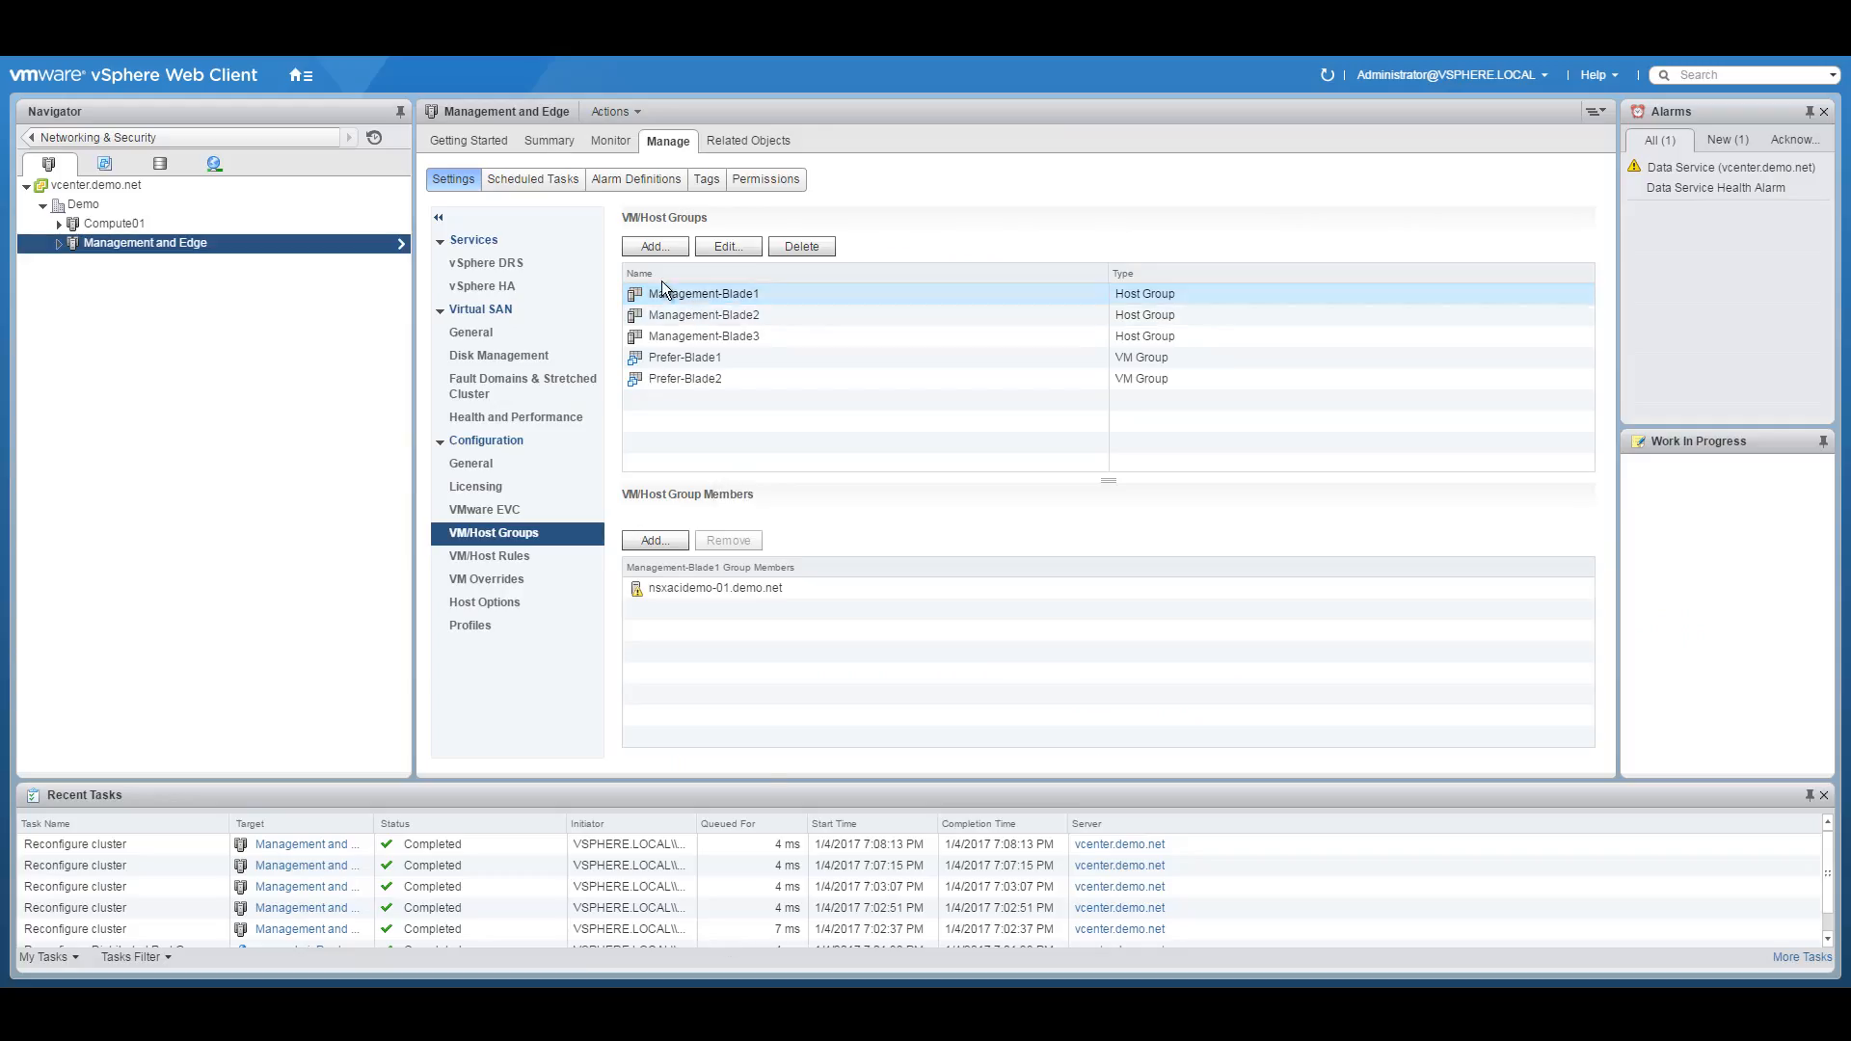
Start a third VM group named Prefer-Blade3 and bring up its member list.
left_click(654, 246)
type("Pref")
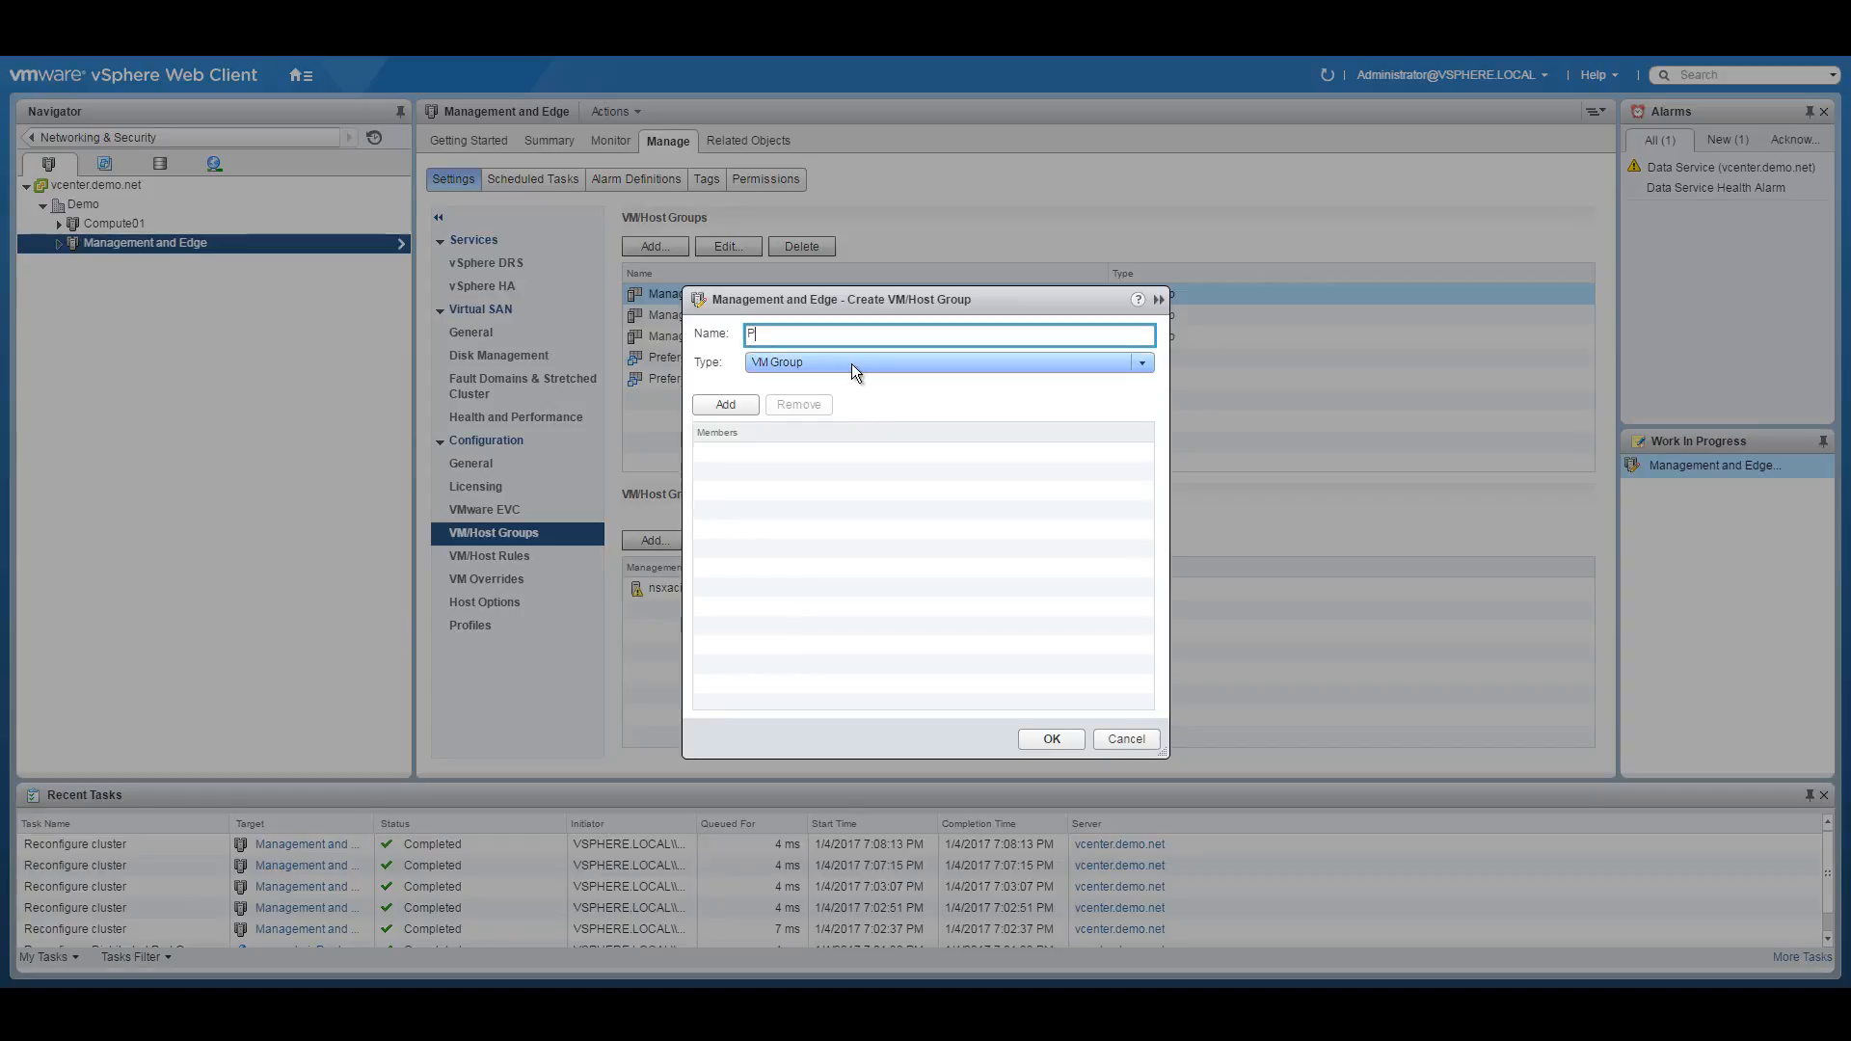
type("er-Bl")
left_click(725, 404)
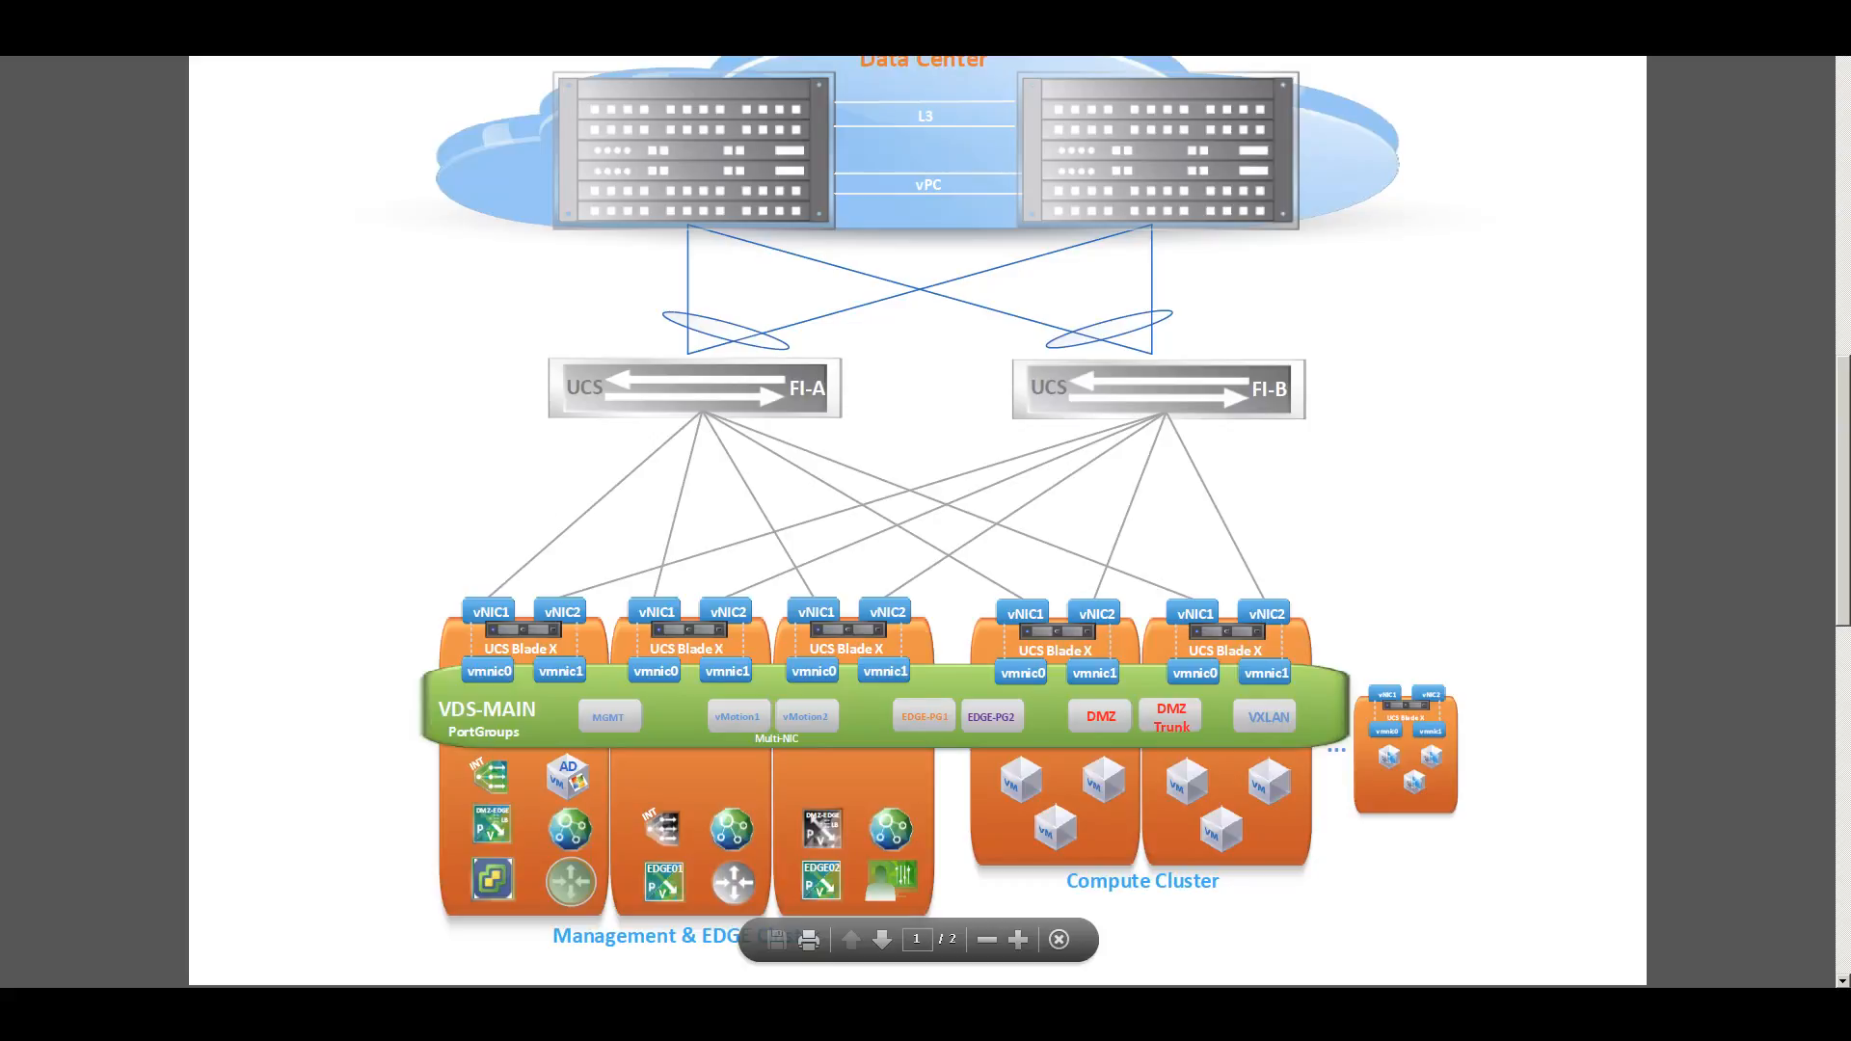
Add NSX-EDGE02-0, NSX-Manager01 and NSX-DMZ-EDGE-0, save the group, and view VM/Host Rules.
left_click(767, 597)
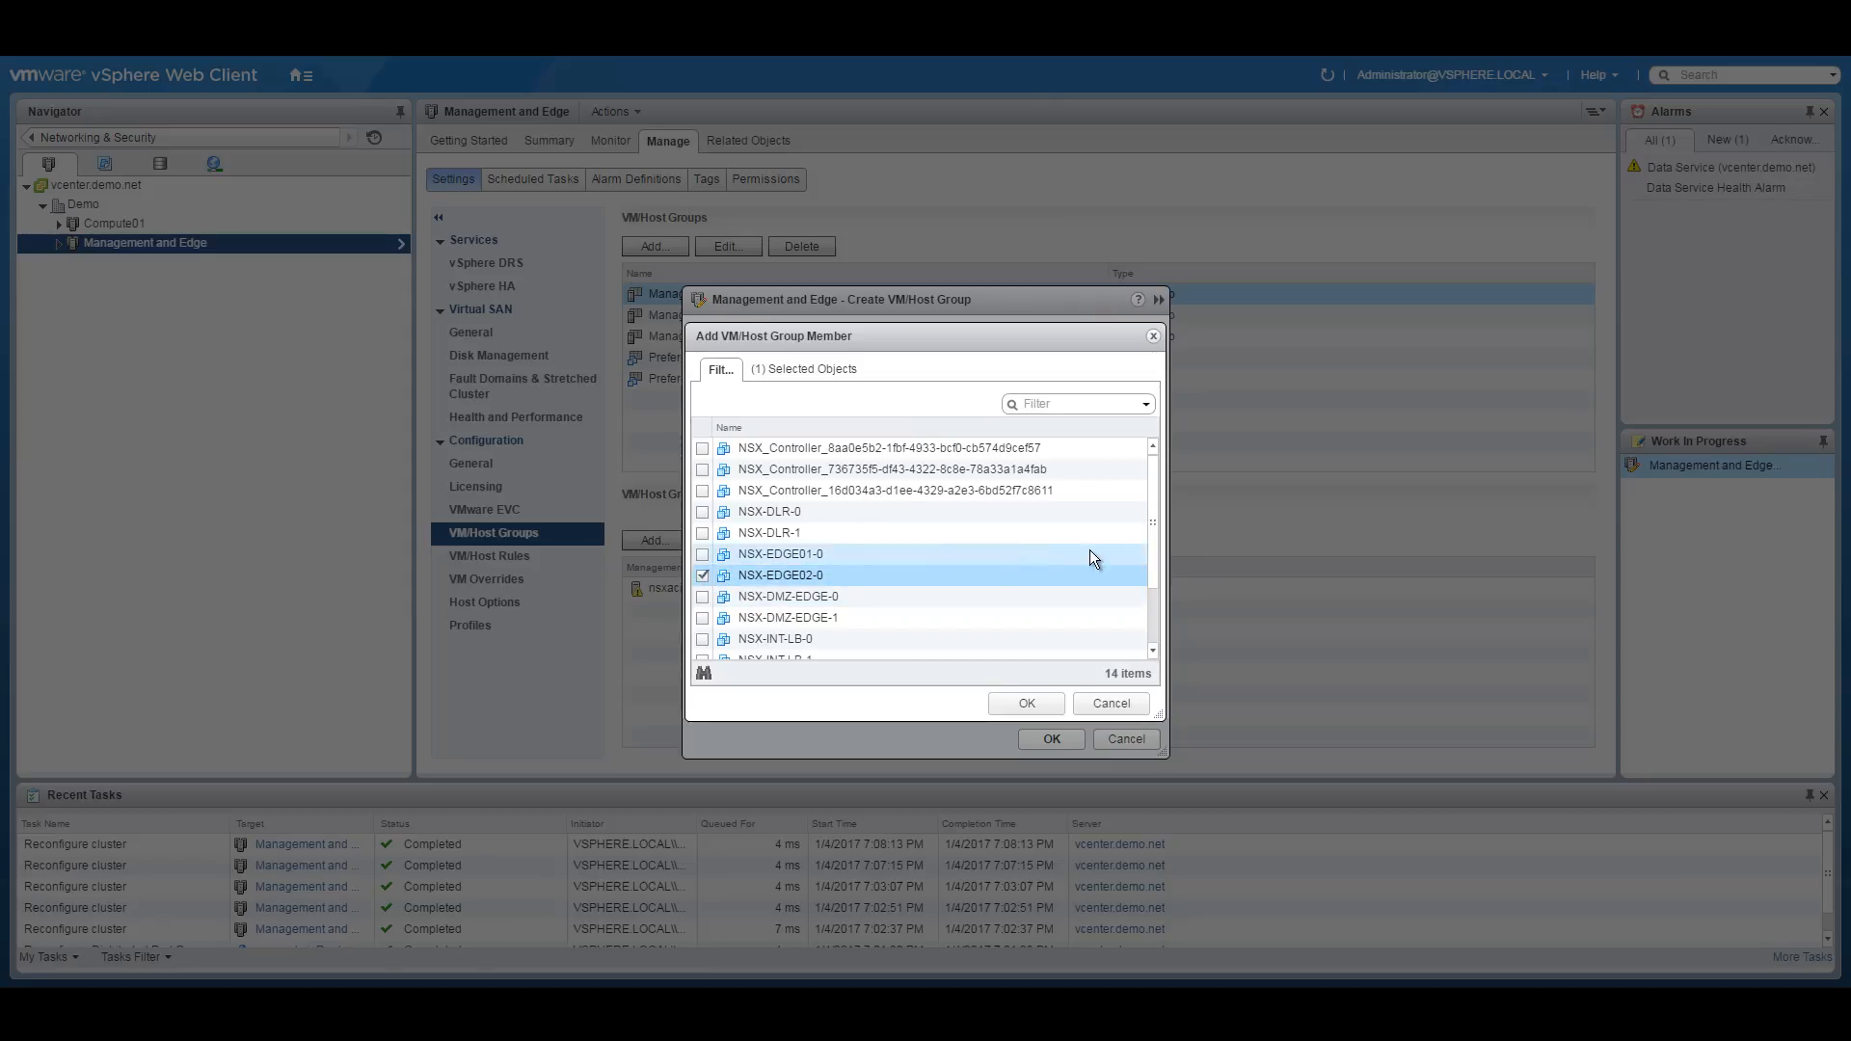
left_click_drag(1157, 507, 1161, 579)
left_click(703, 639)
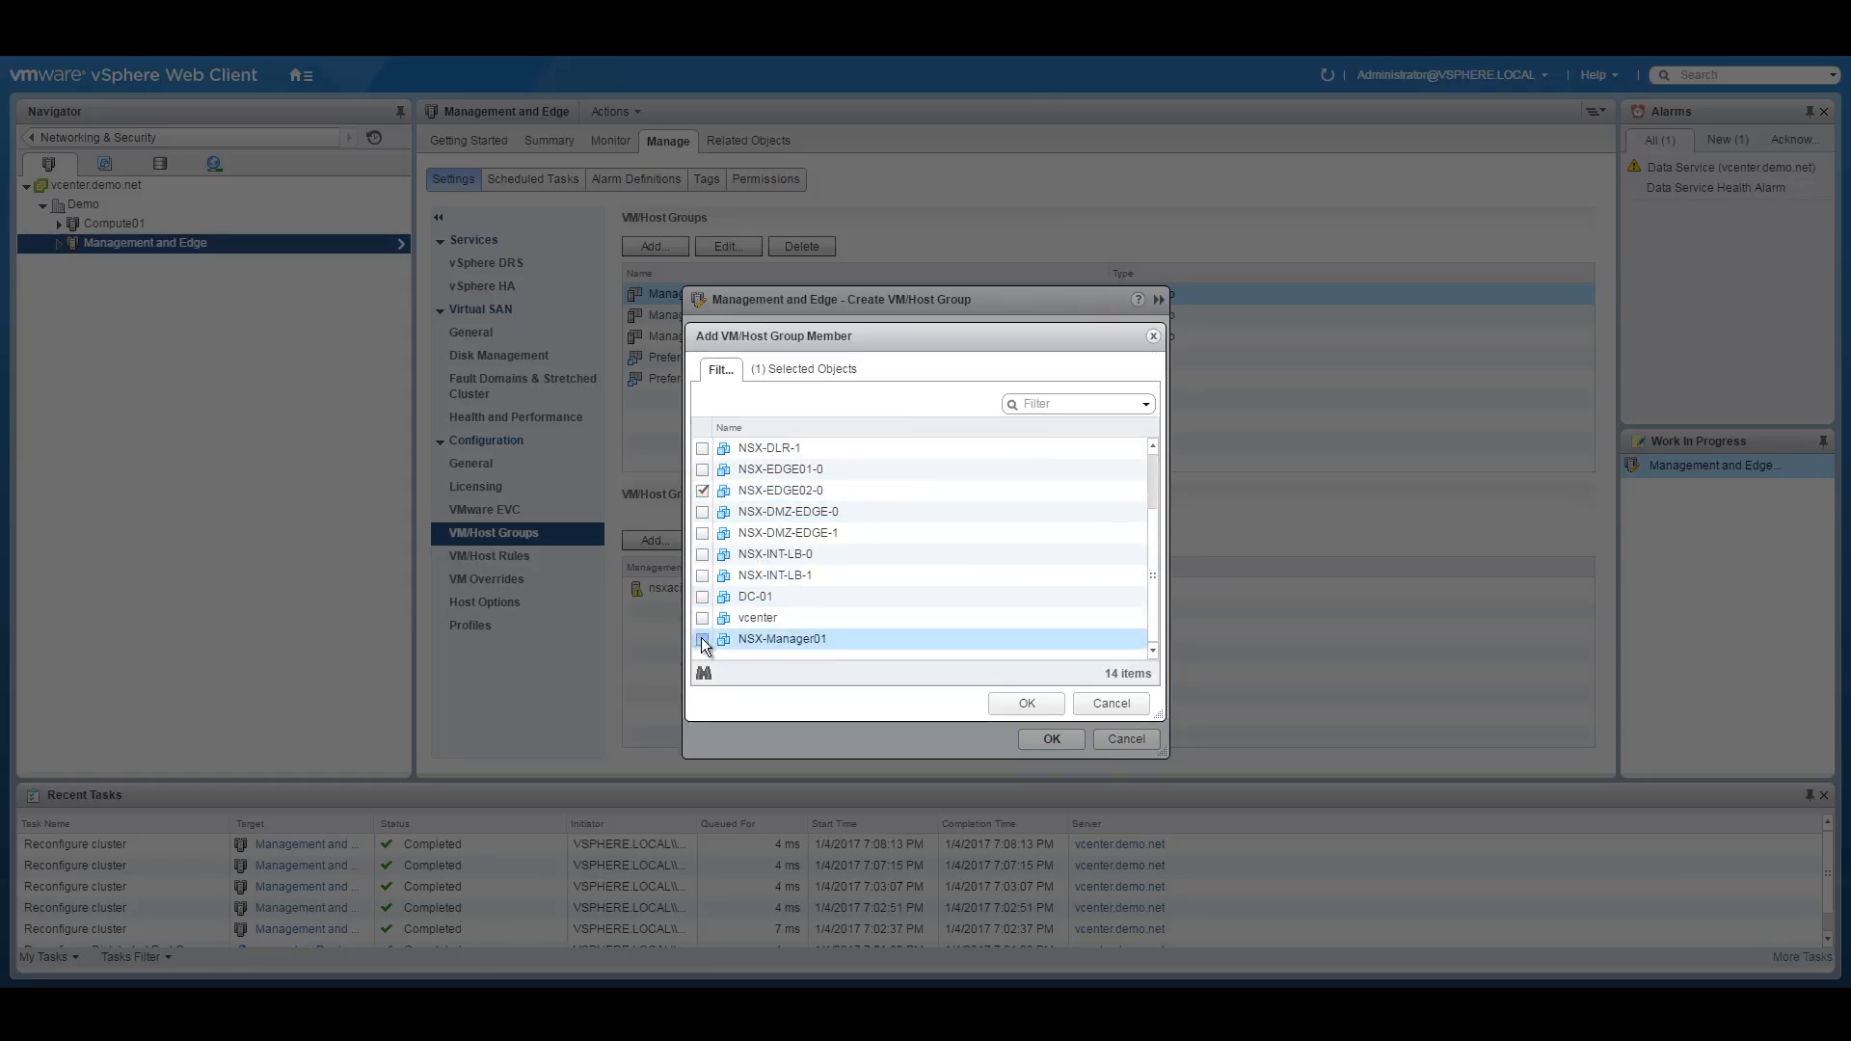
left_click(703, 640)
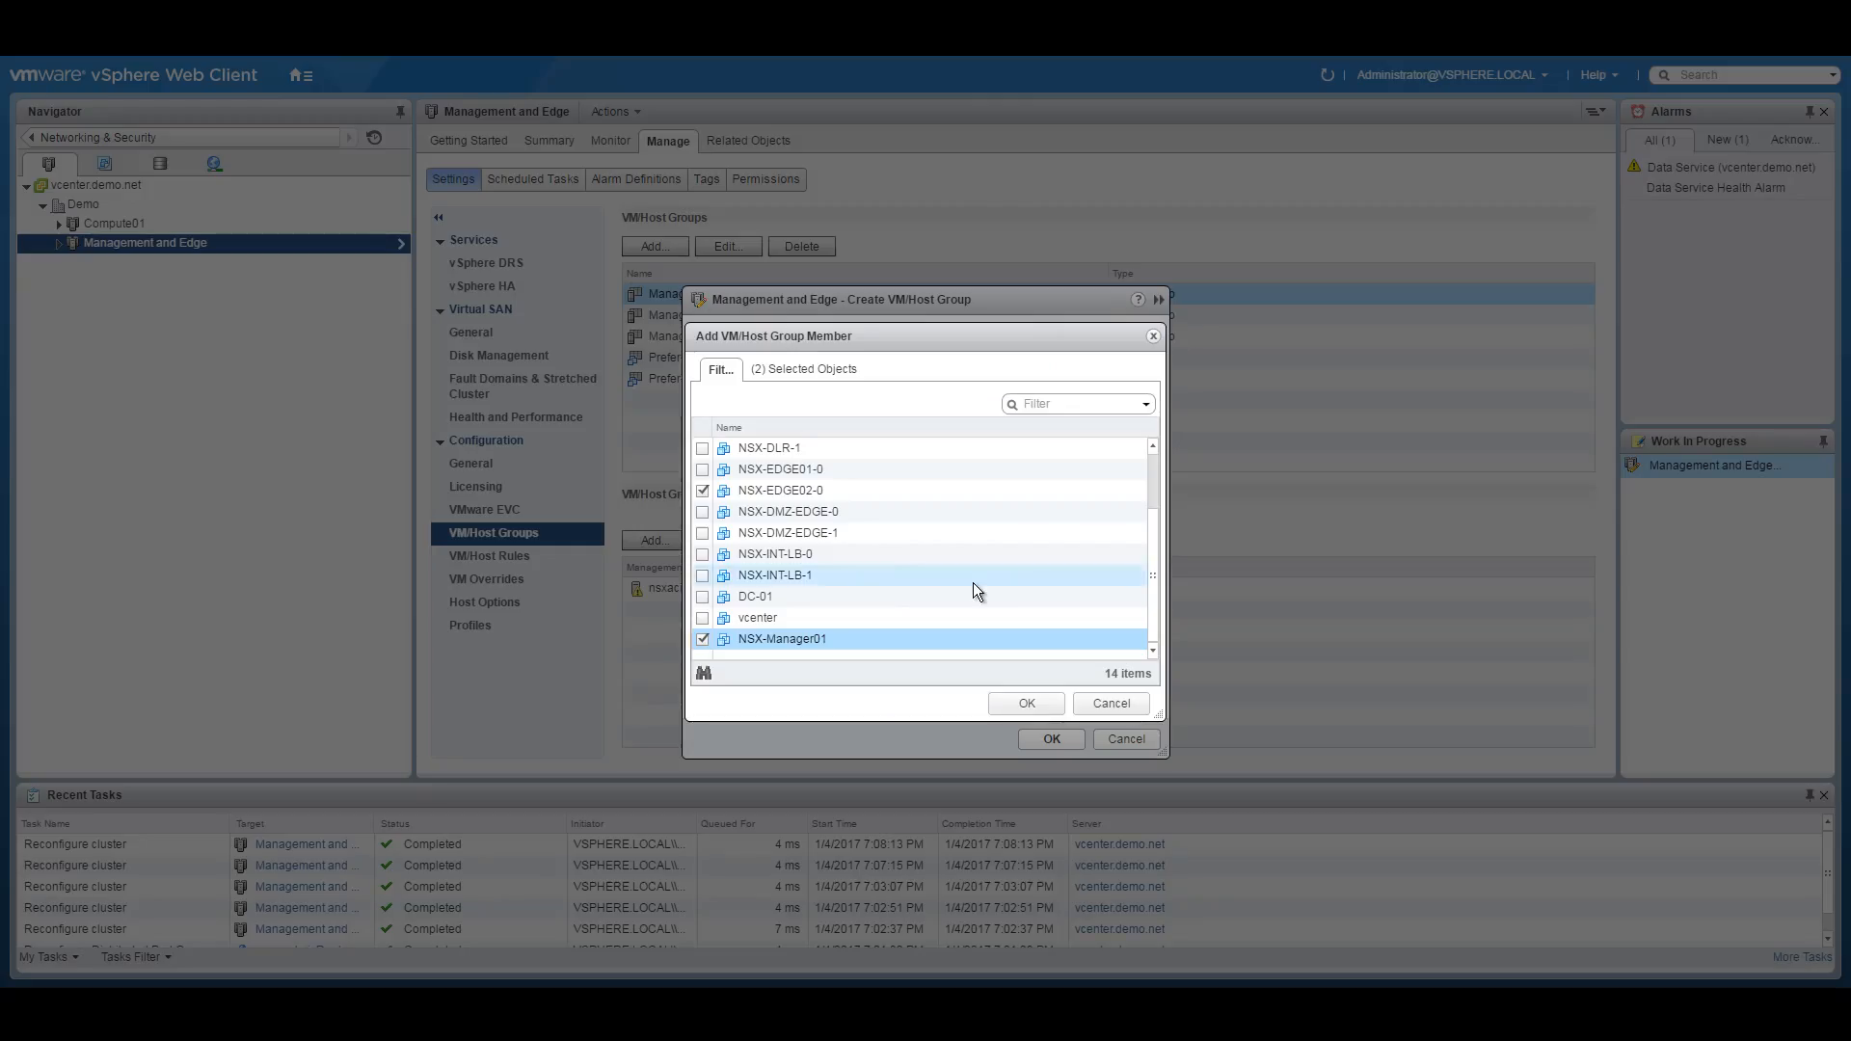
left_click_drag(1153, 534, 1163, 495)
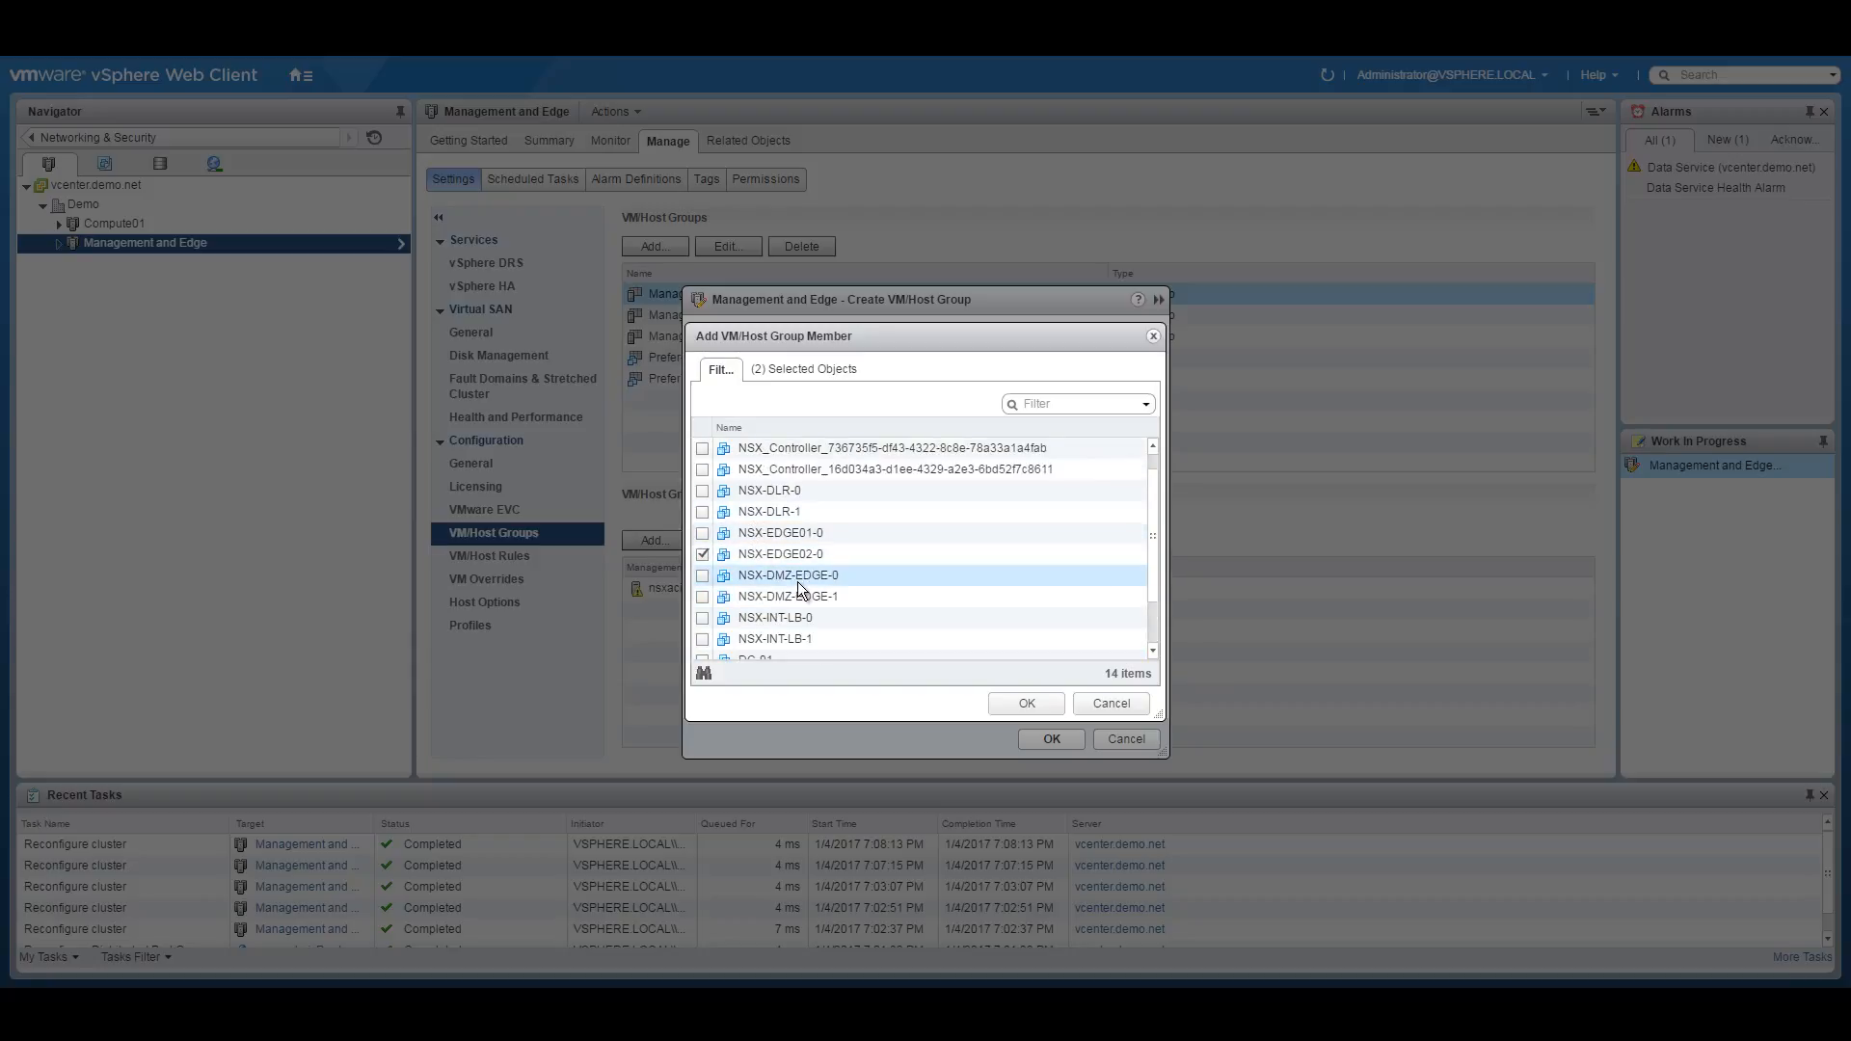
left_click(718, 578)
left_click(1018, 706)
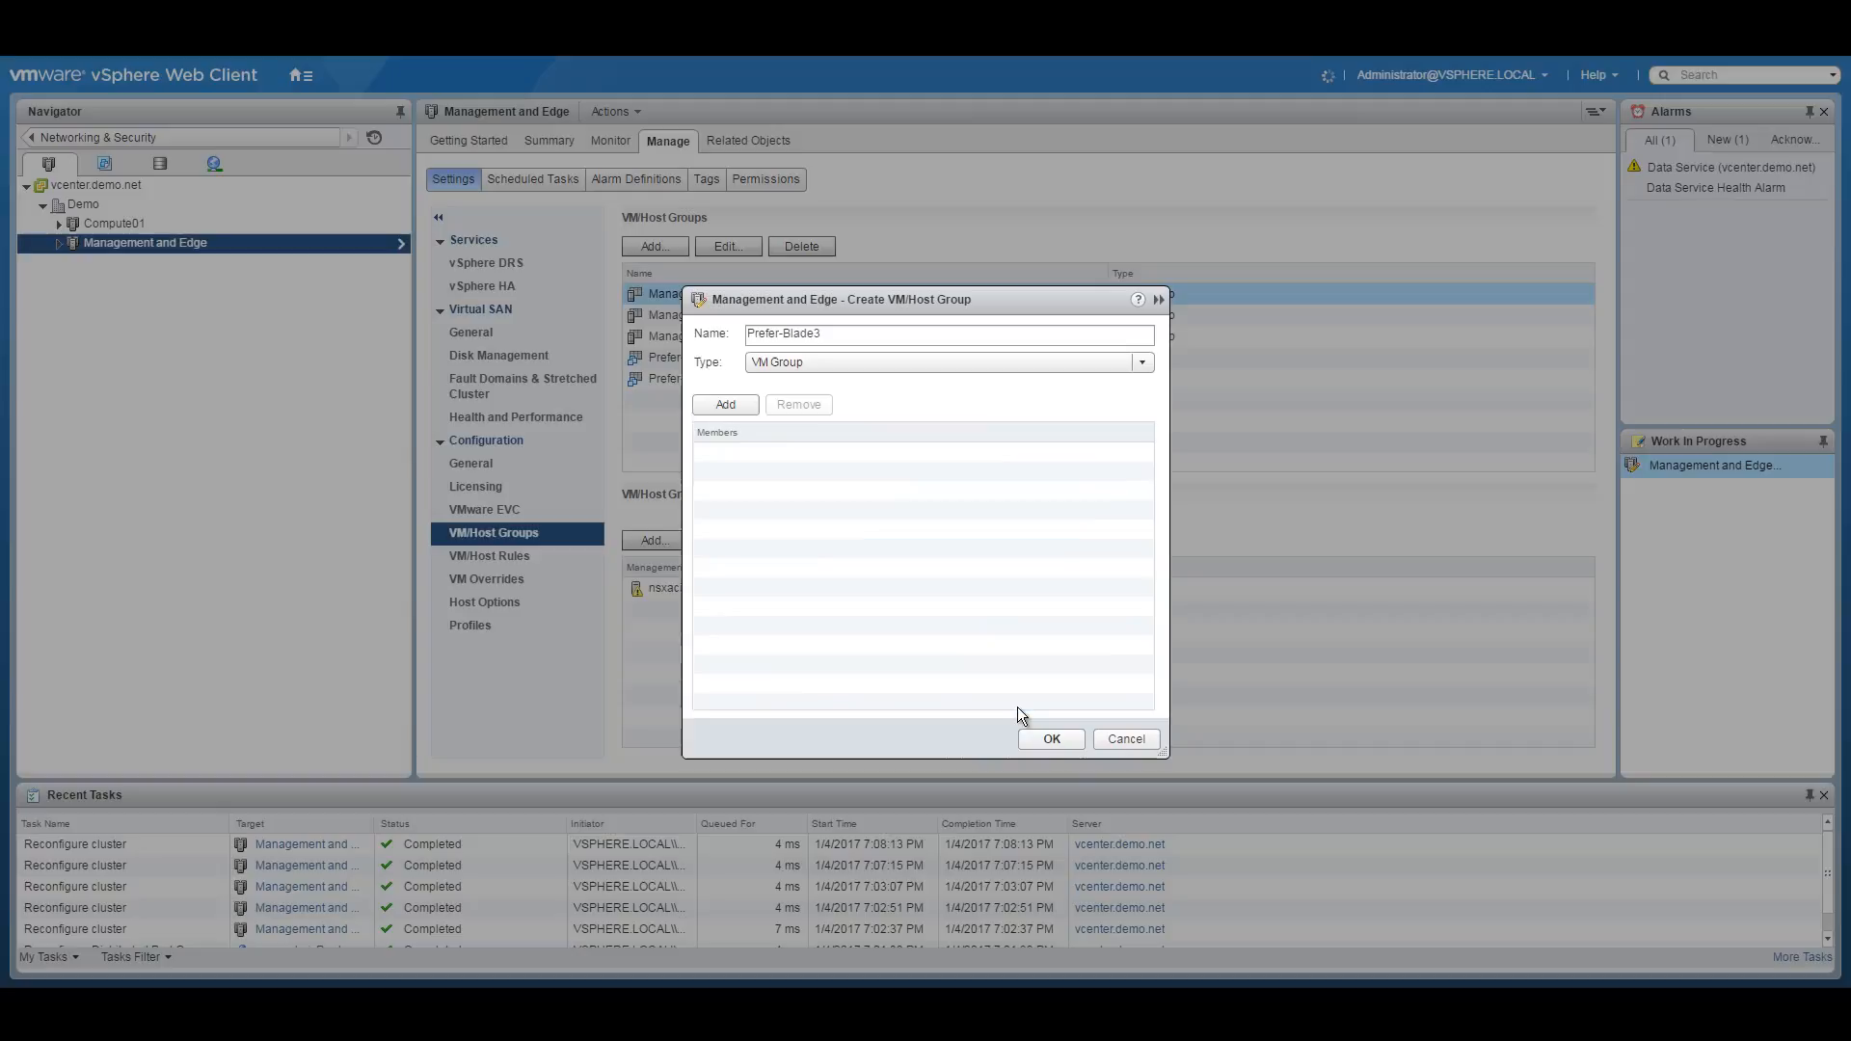
left_click(1051, 740)
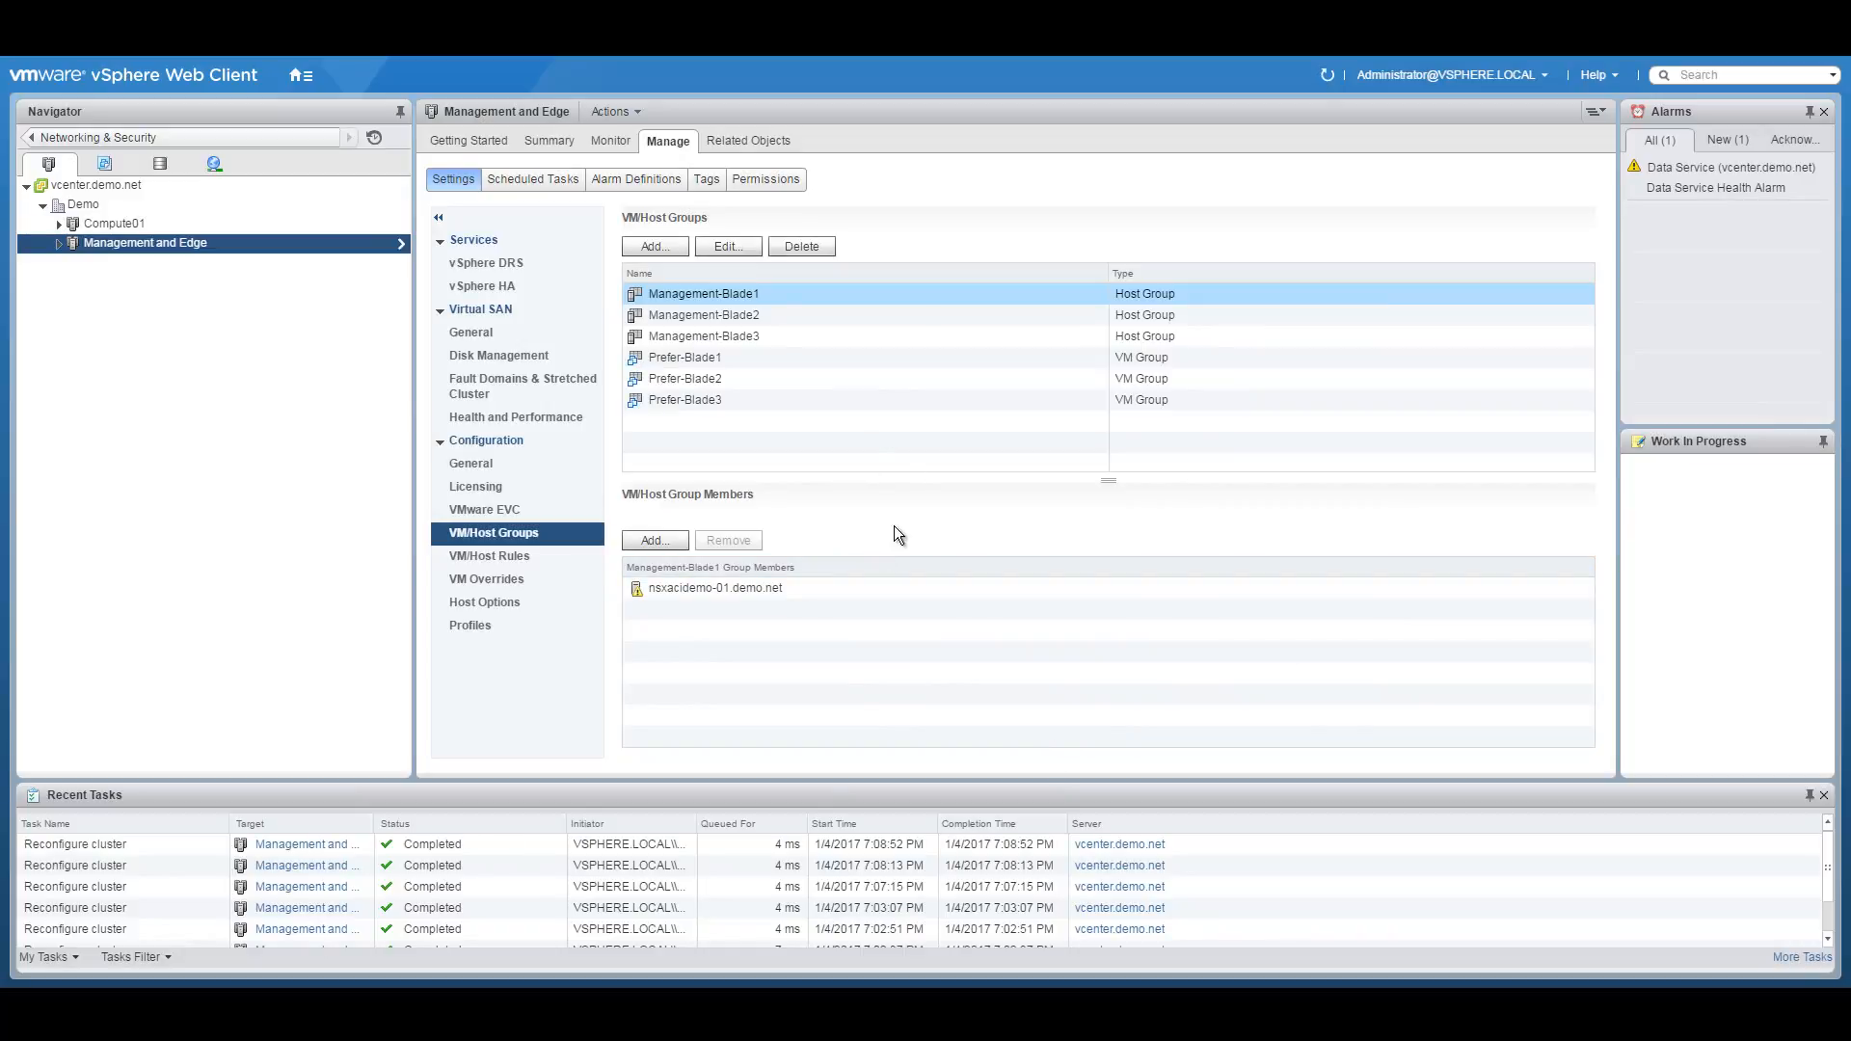
left_click(520, 559)
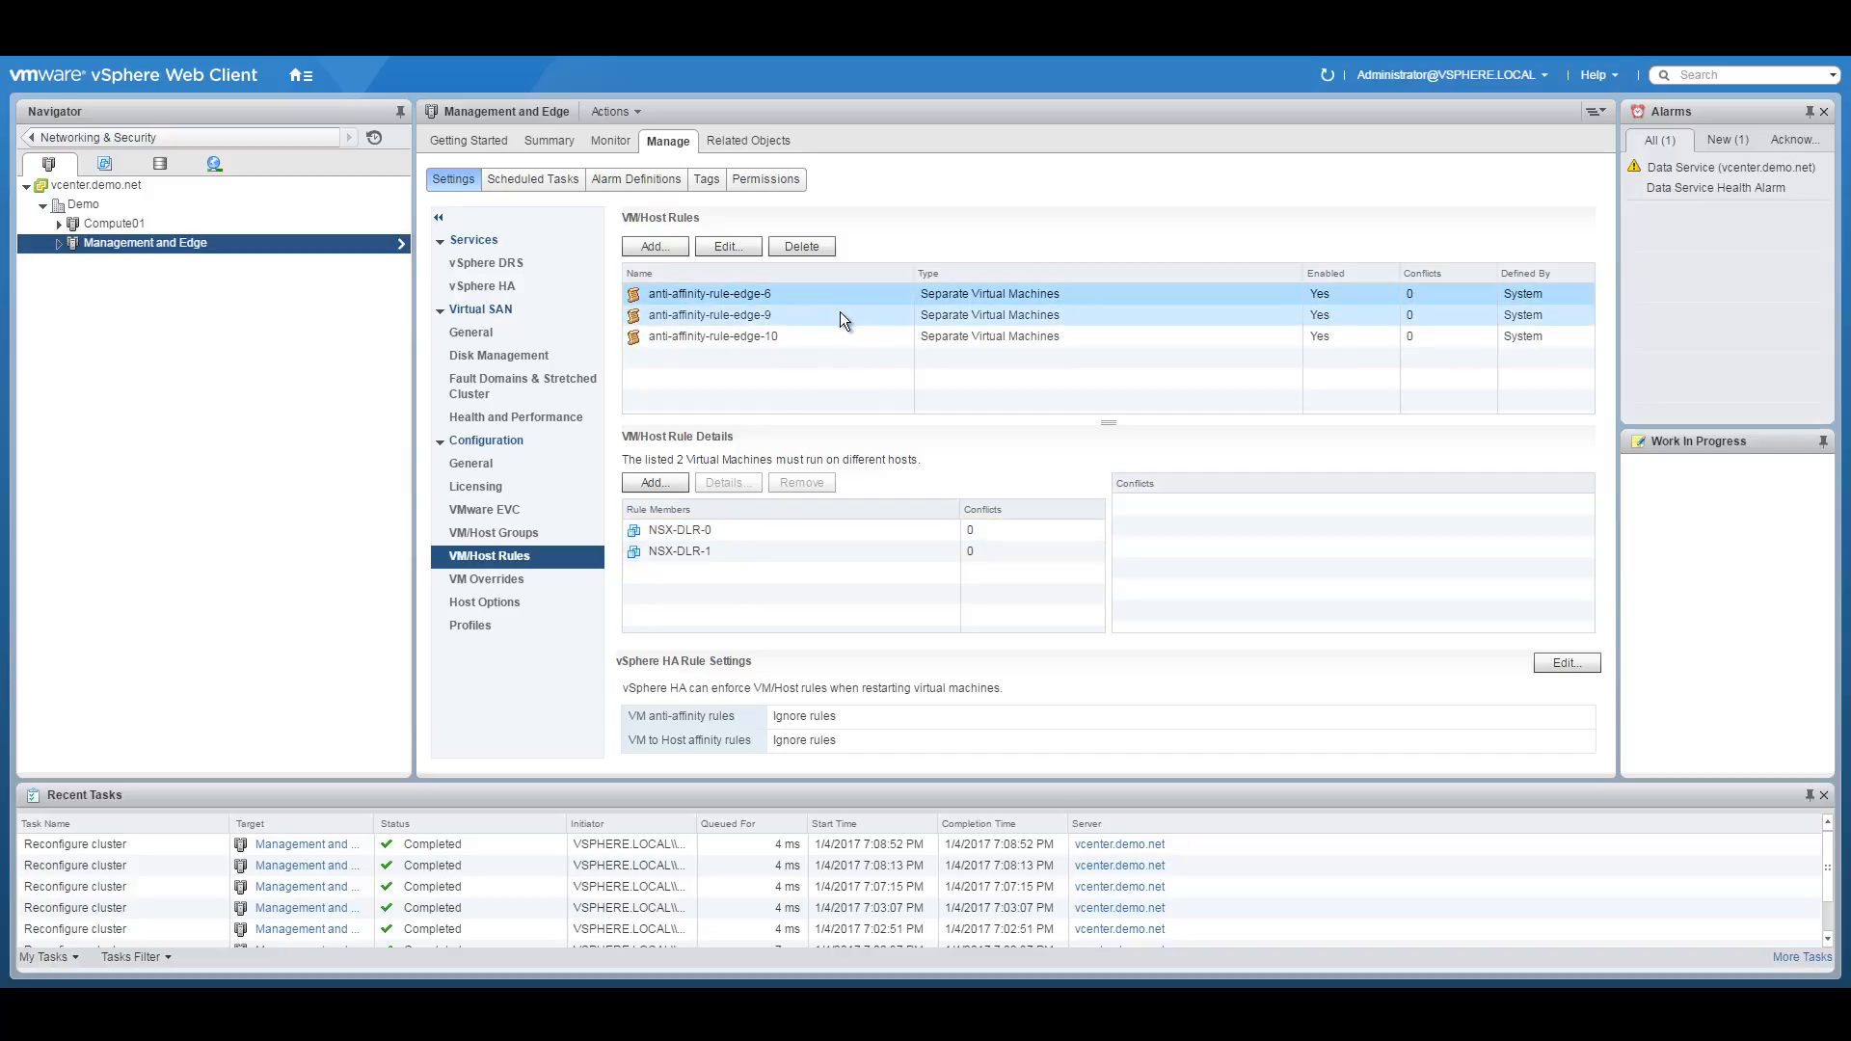
Review the edge-9 and edge-10 anti-affinity rule members, then begin a new VM/Host rule.
left_click(812, 320)
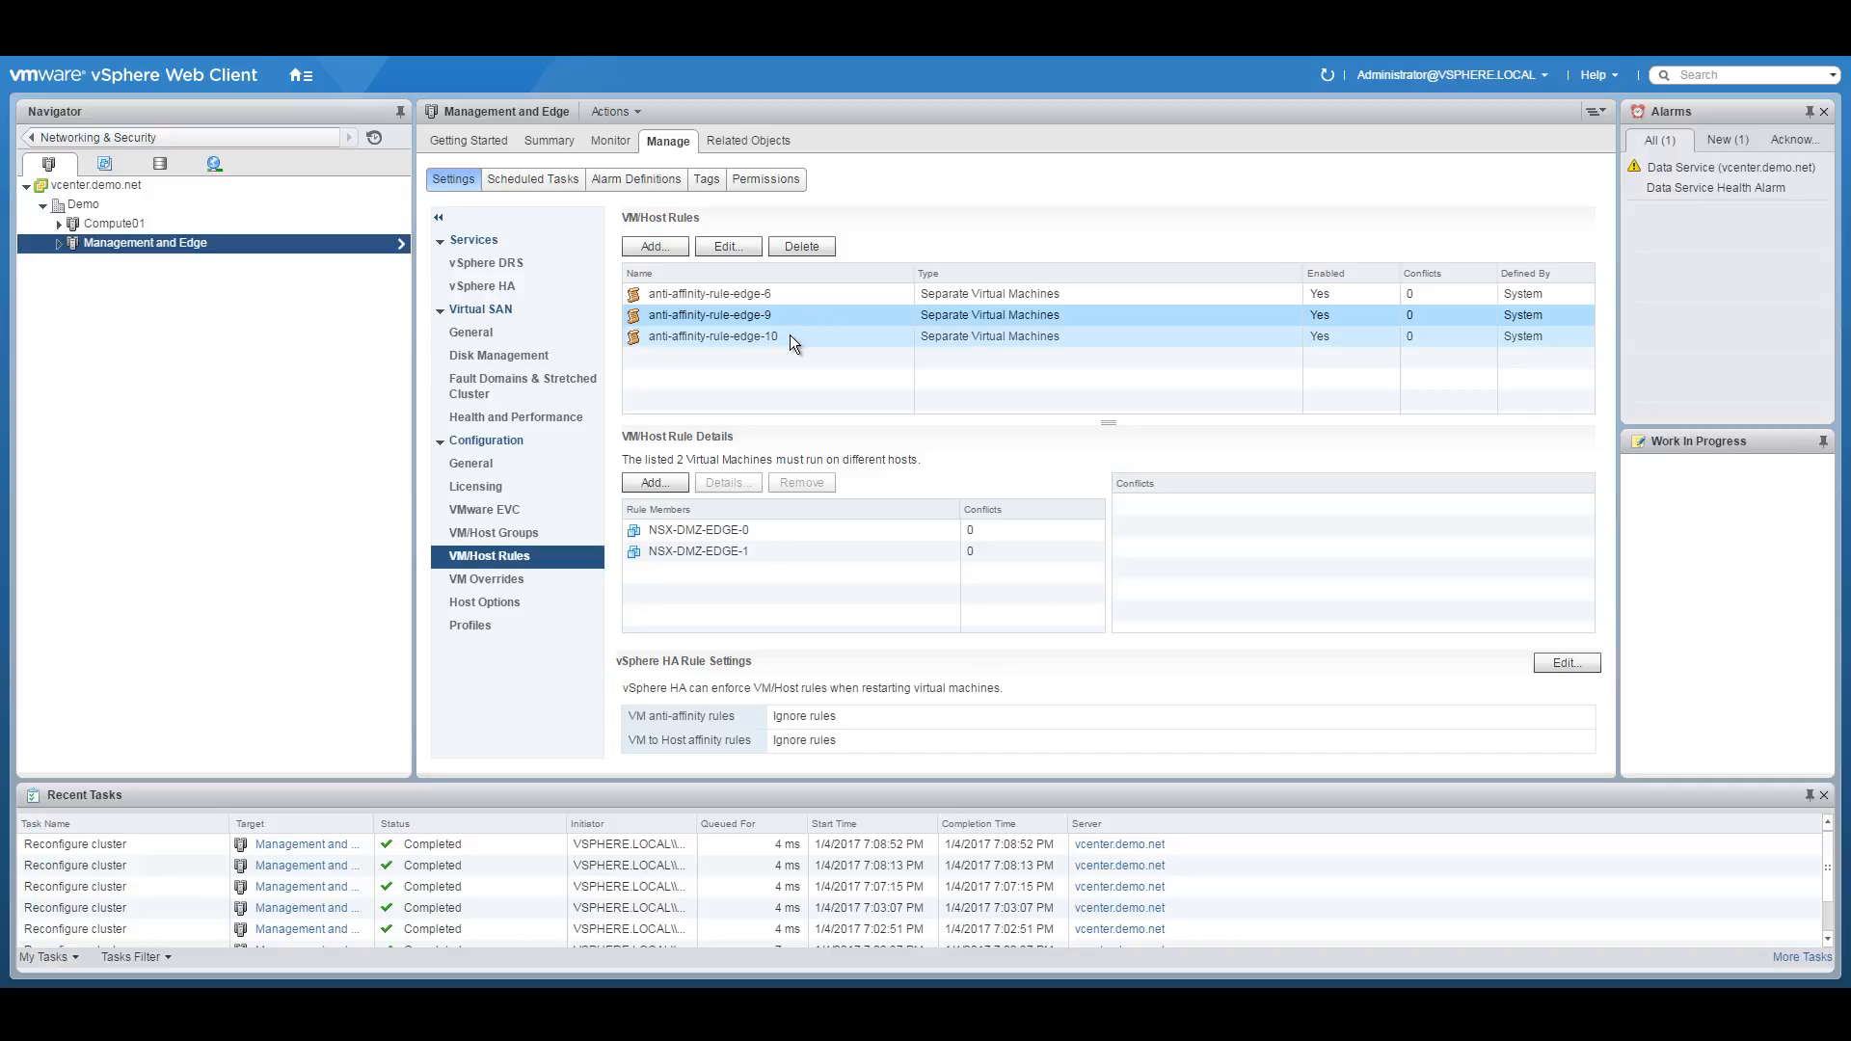
left_click(790, 336)
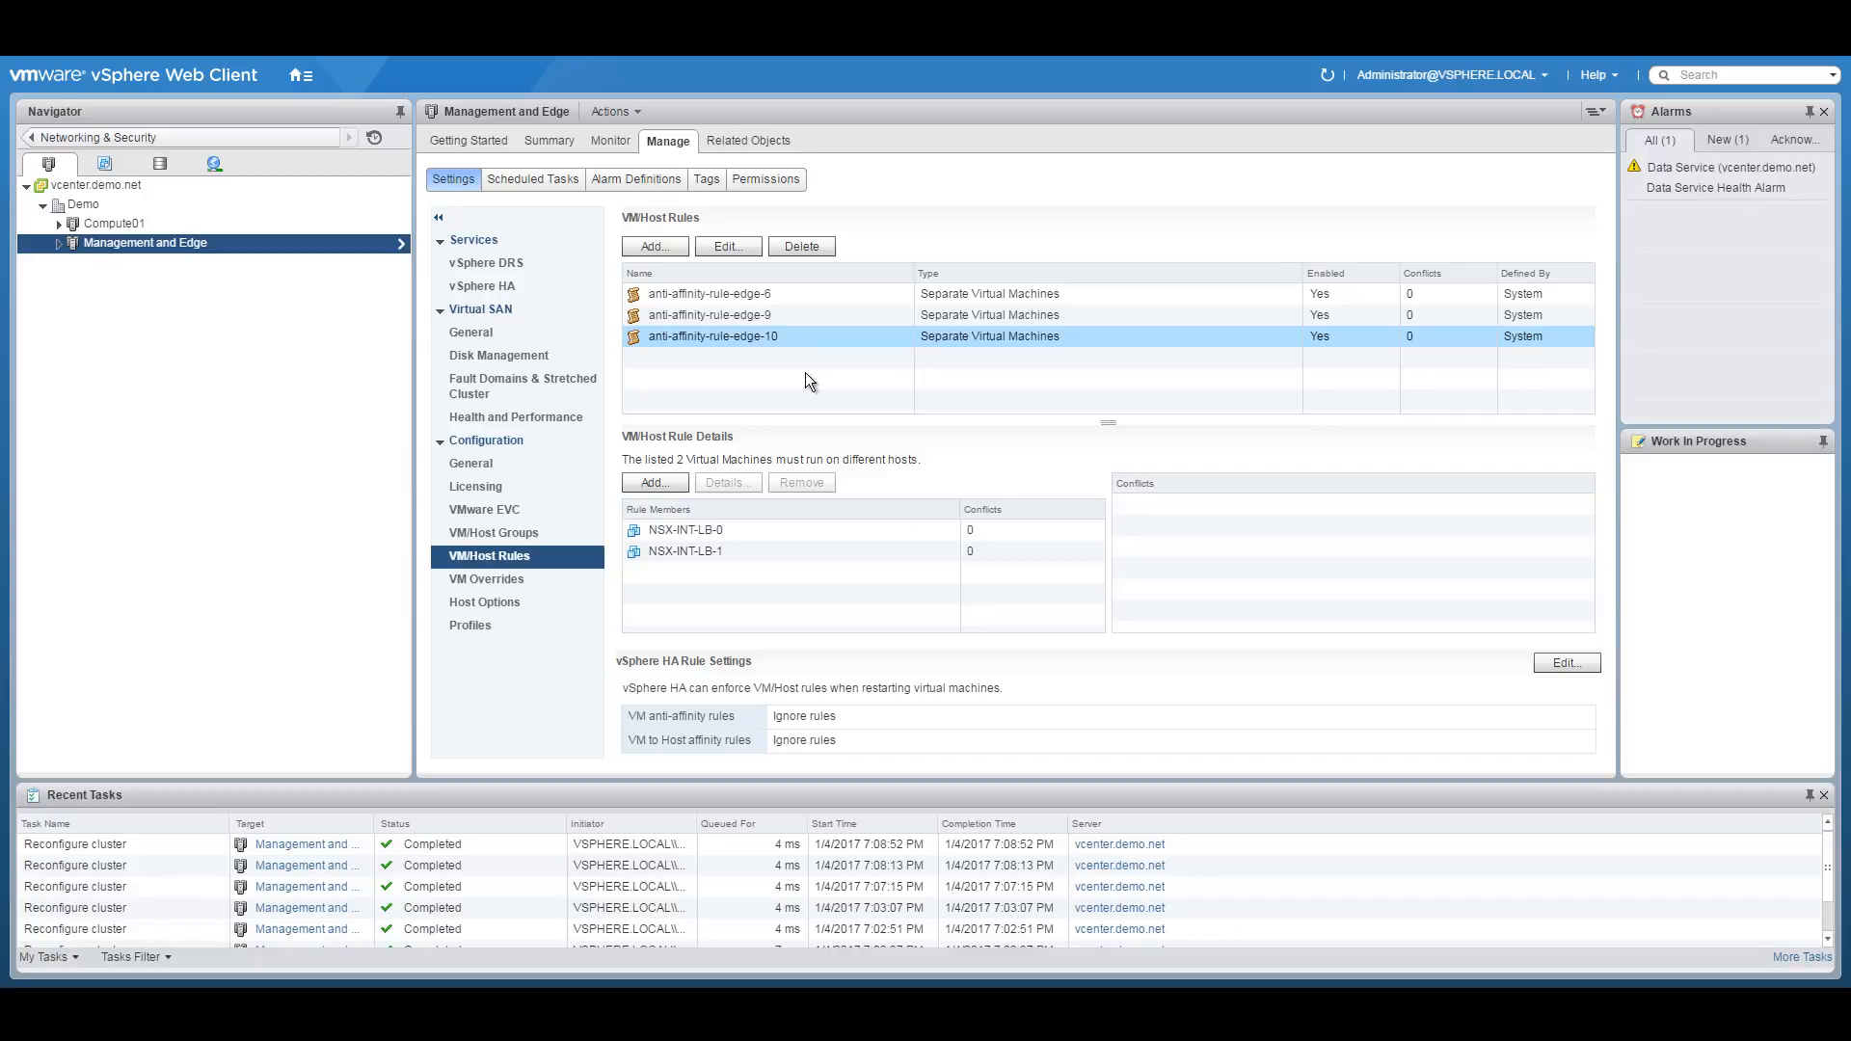
left_click(656, 247)
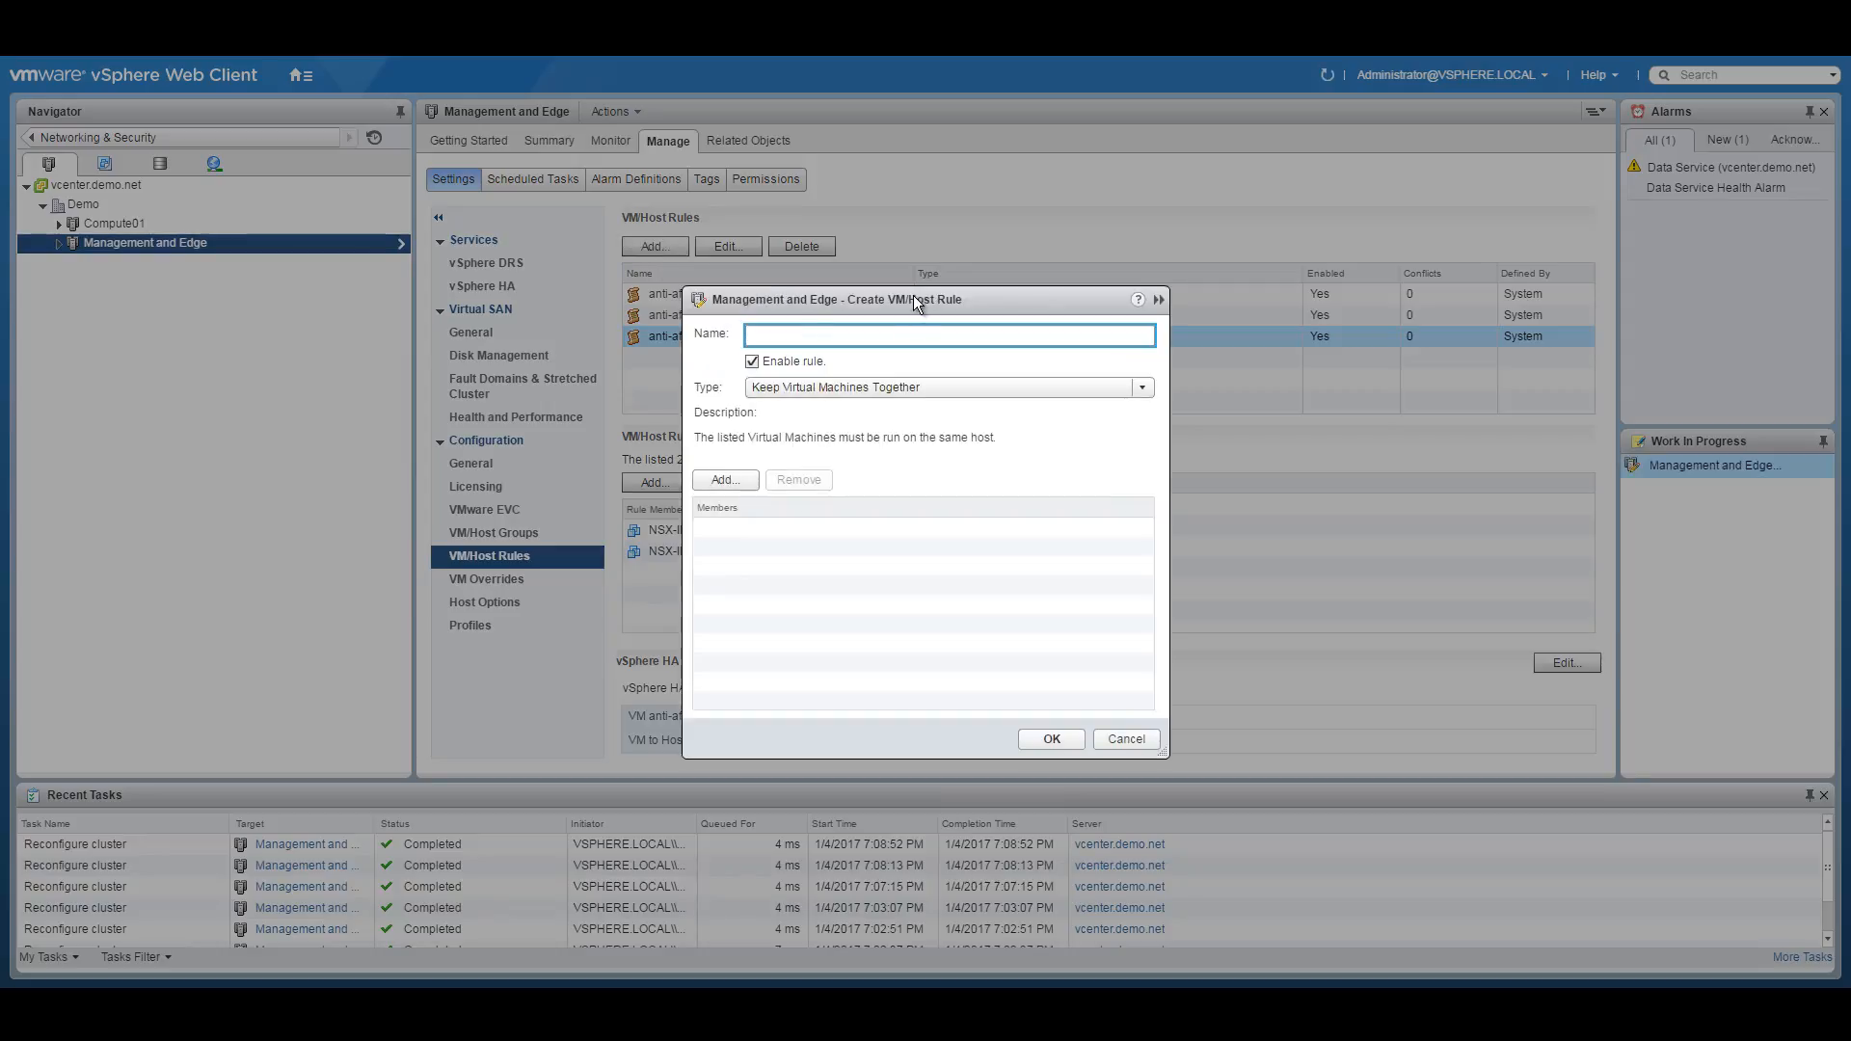
Name the rule Anti-Affinity-NSX-Controllers with type Separate Virtual Machines.
left_click_drag(913, 297, 1170, 237)
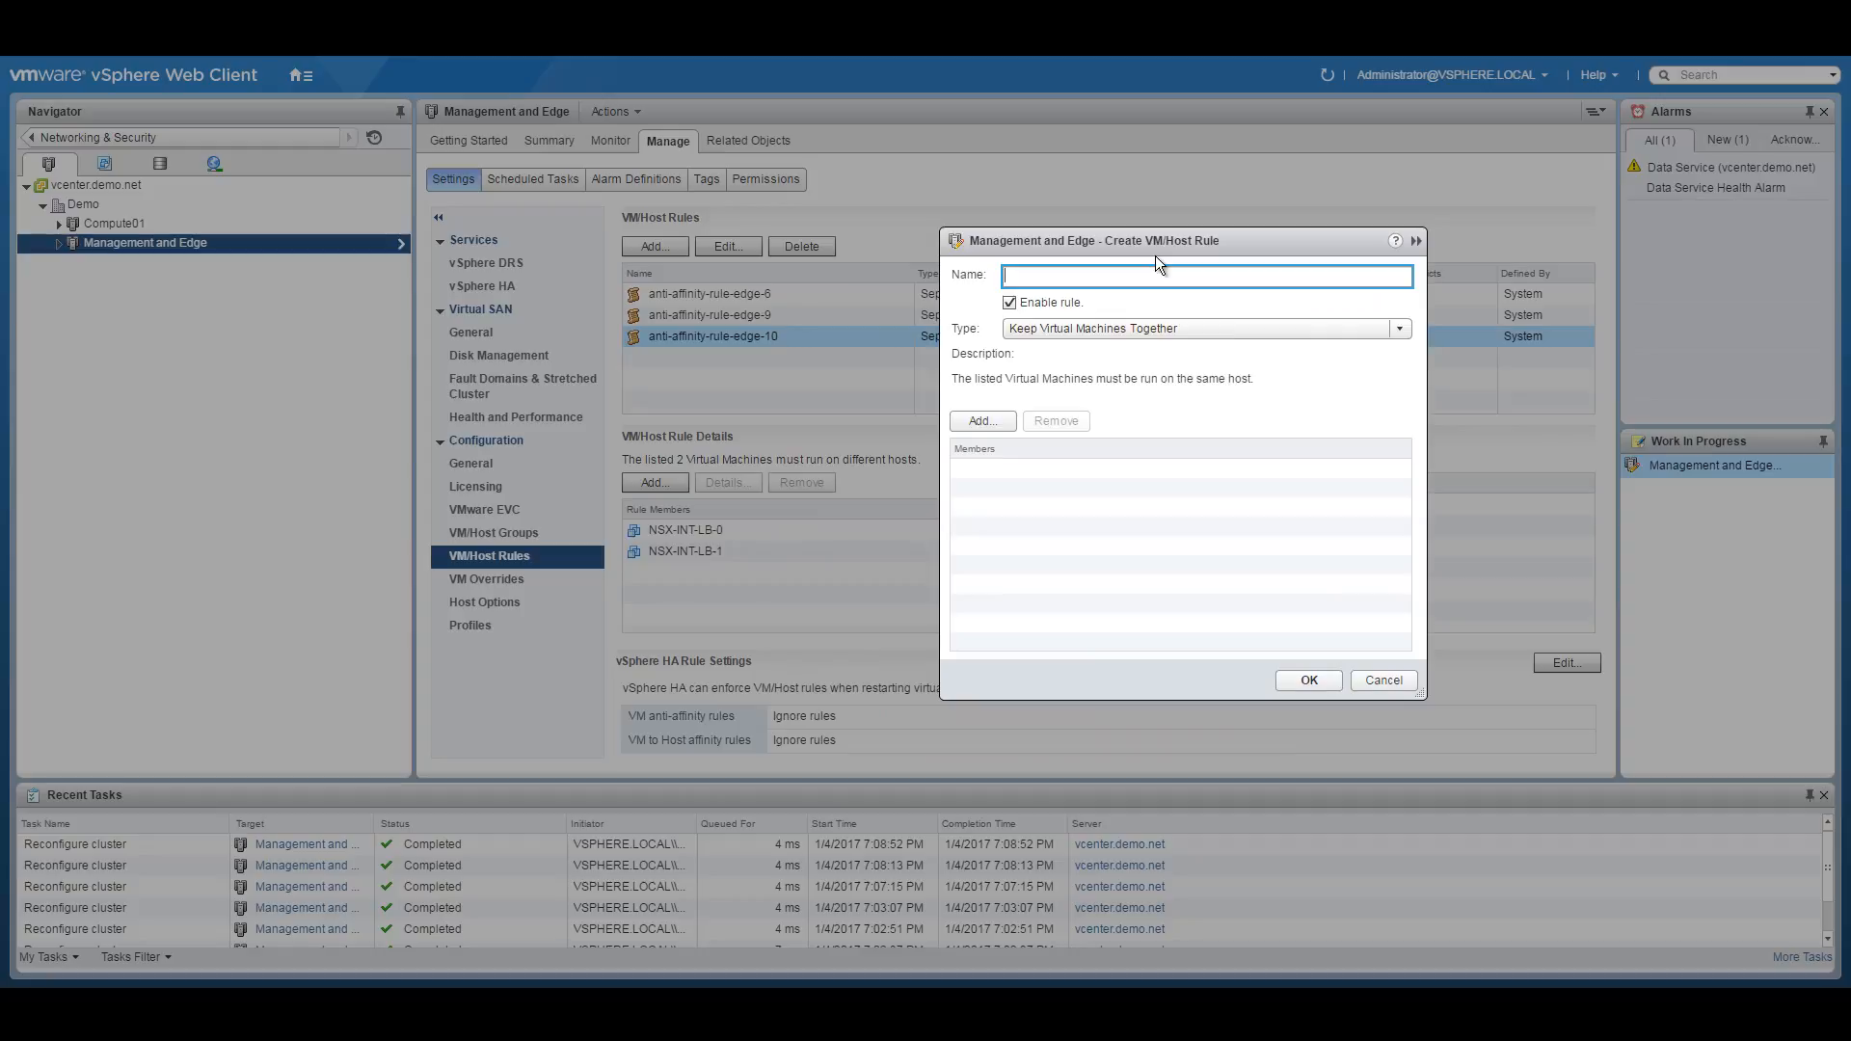
type("Ant")
key("BackSpace")
type("i")
type("ti-Affin")
type("ity")
type("-NSX")
type("-Controllers")
left_click(1125, 332)
left_click(1117, 373)
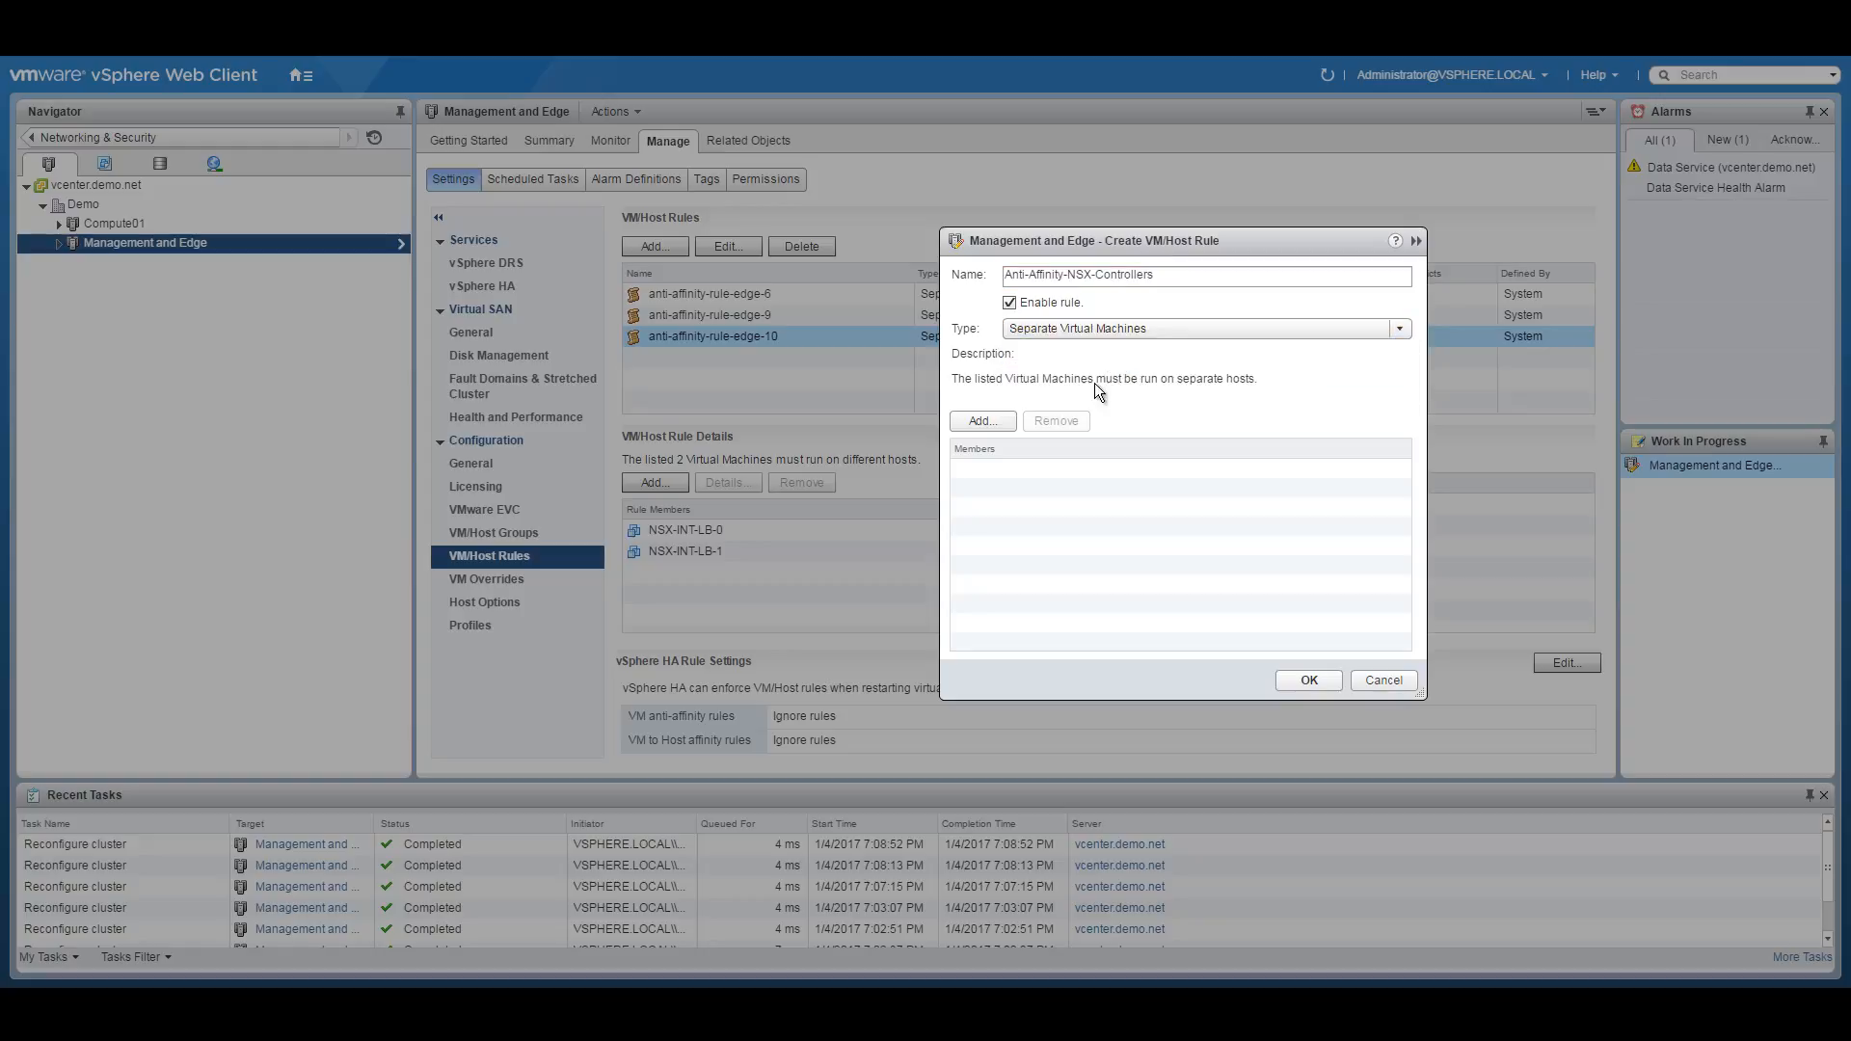
Add the three NSX_Controller VMs as rule members and save the rule.
left_click(982, 421)
left_click(703, 449)
left_click(703, 469)
left_click(703, 491)
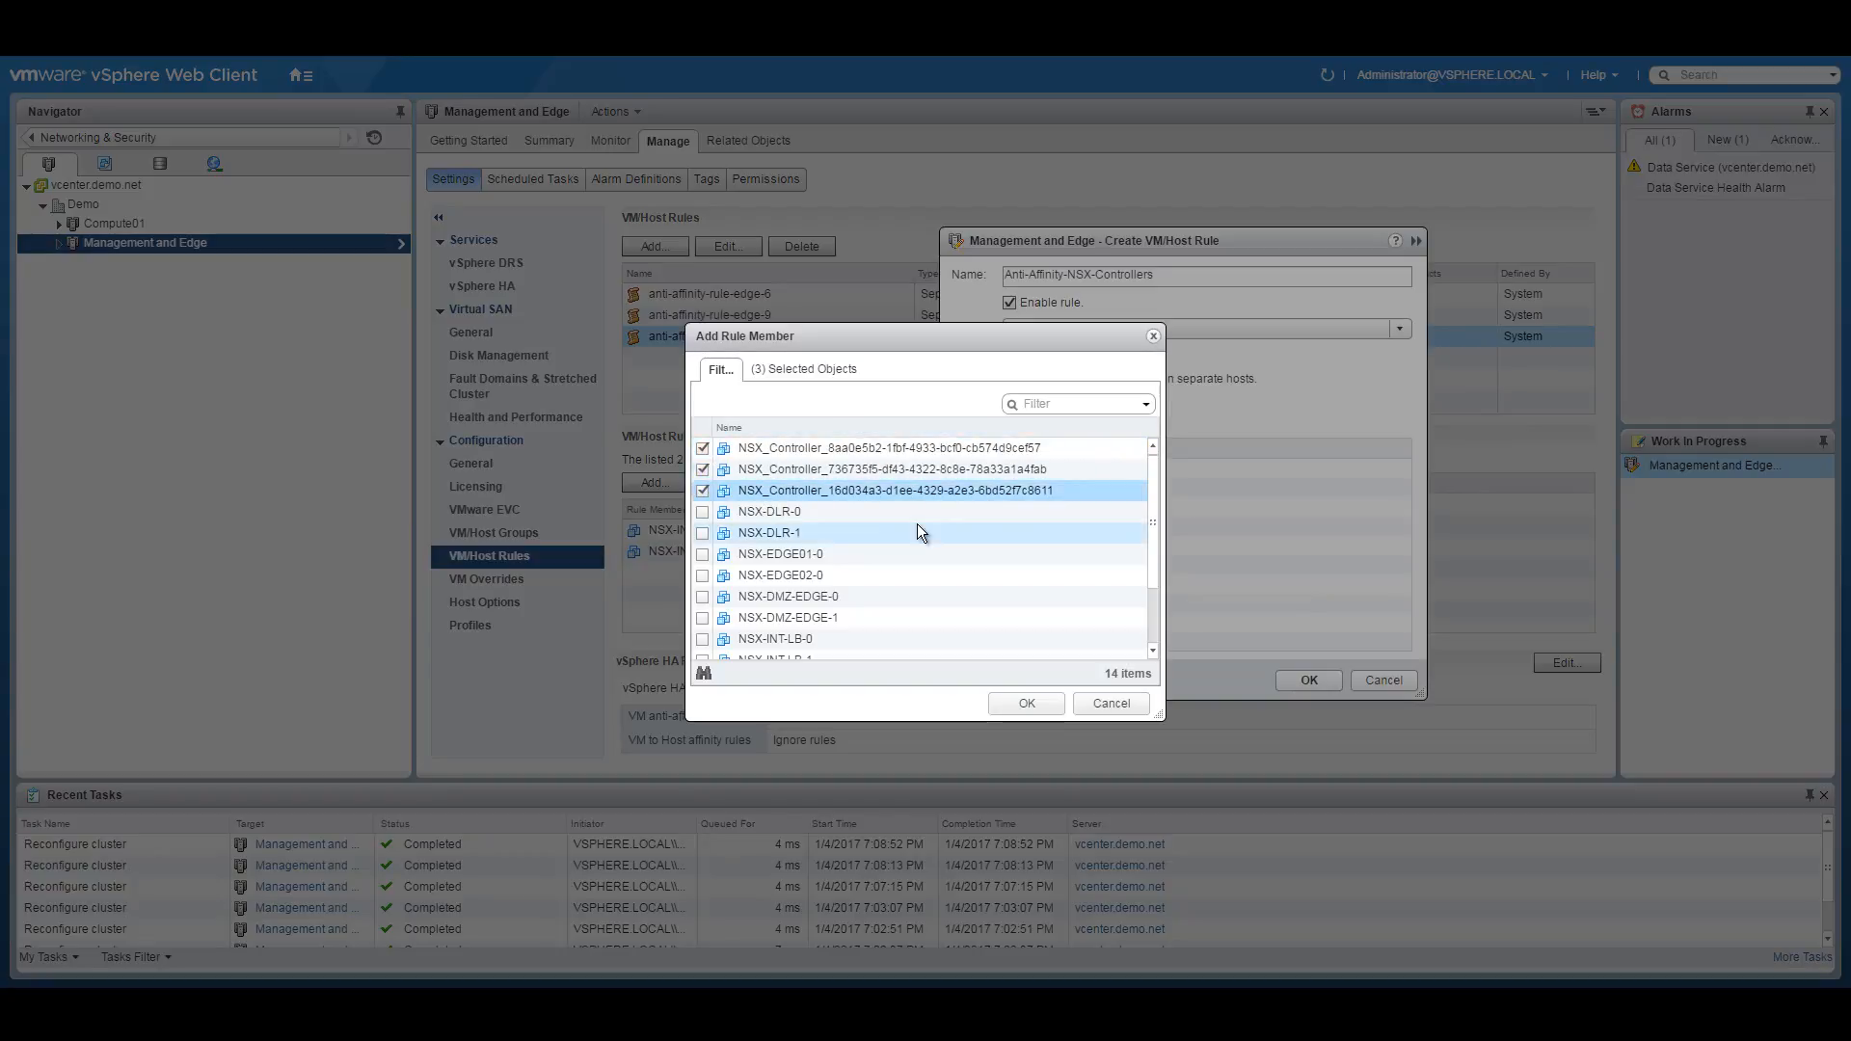
left_click(1025, 704)
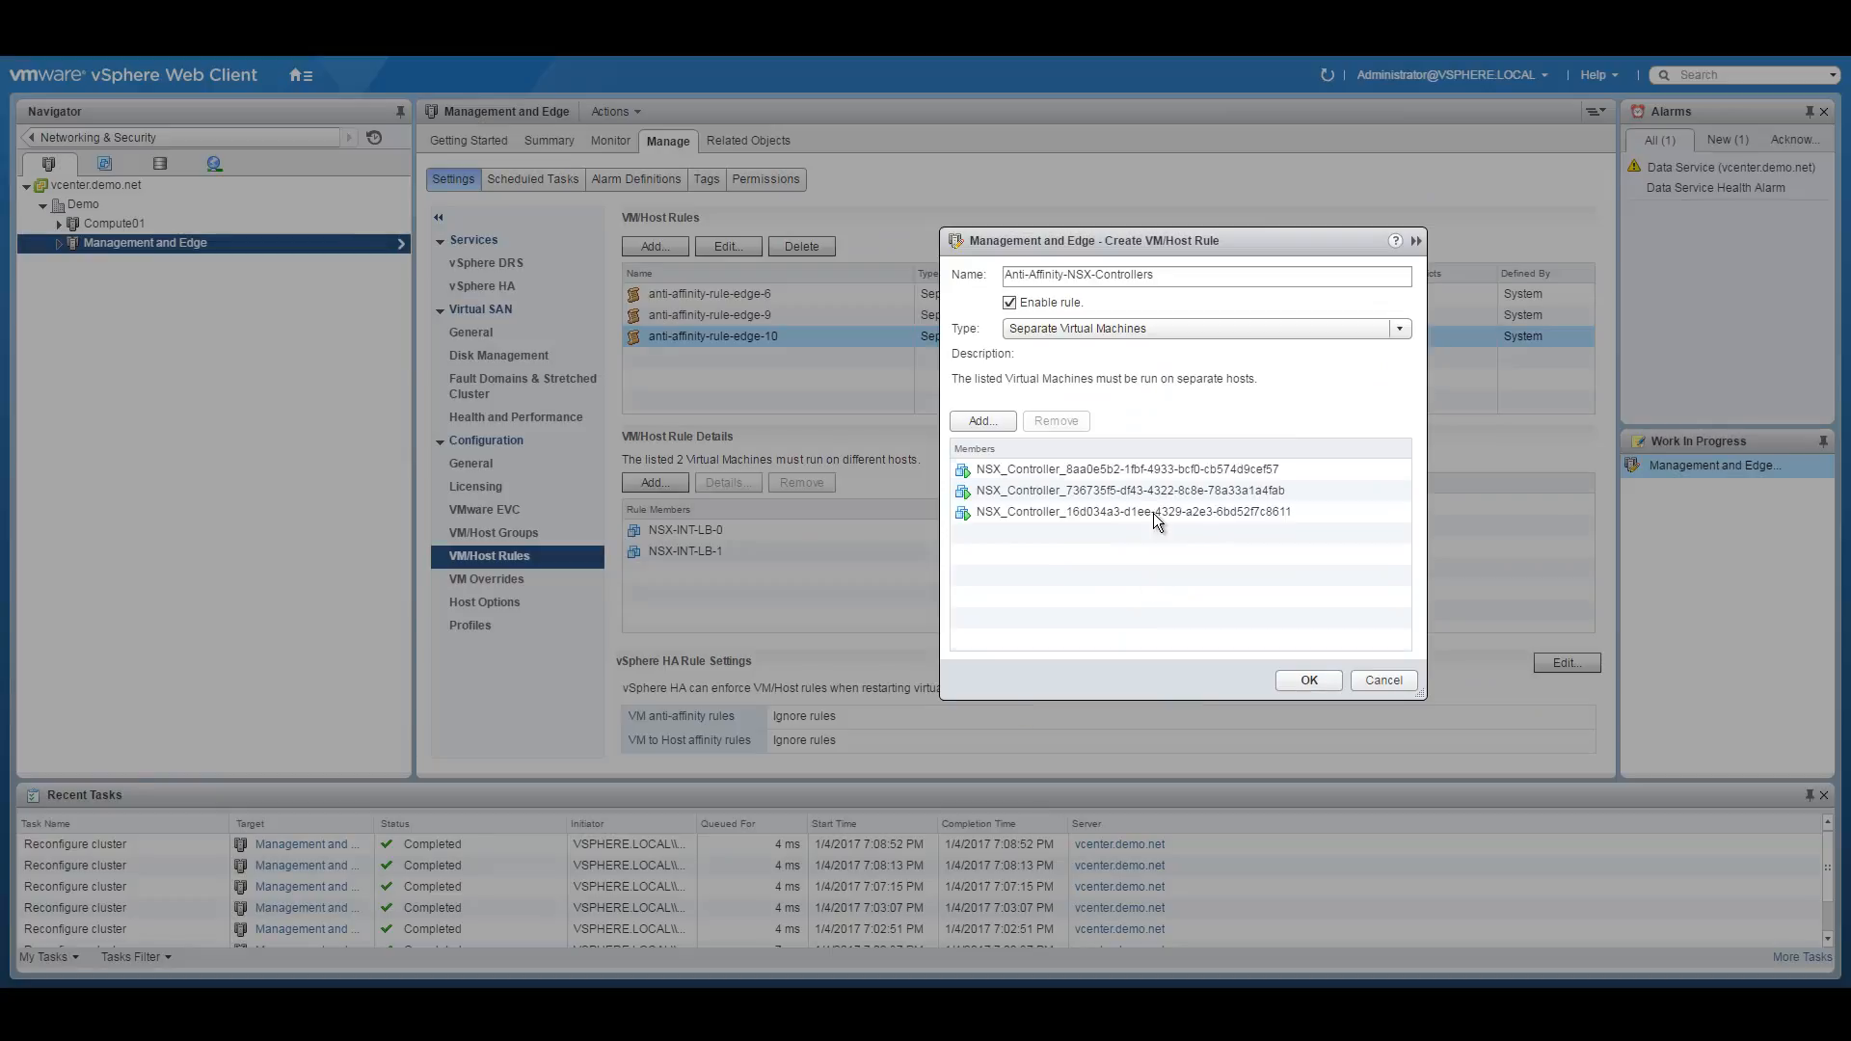
left_click(1304, 679)
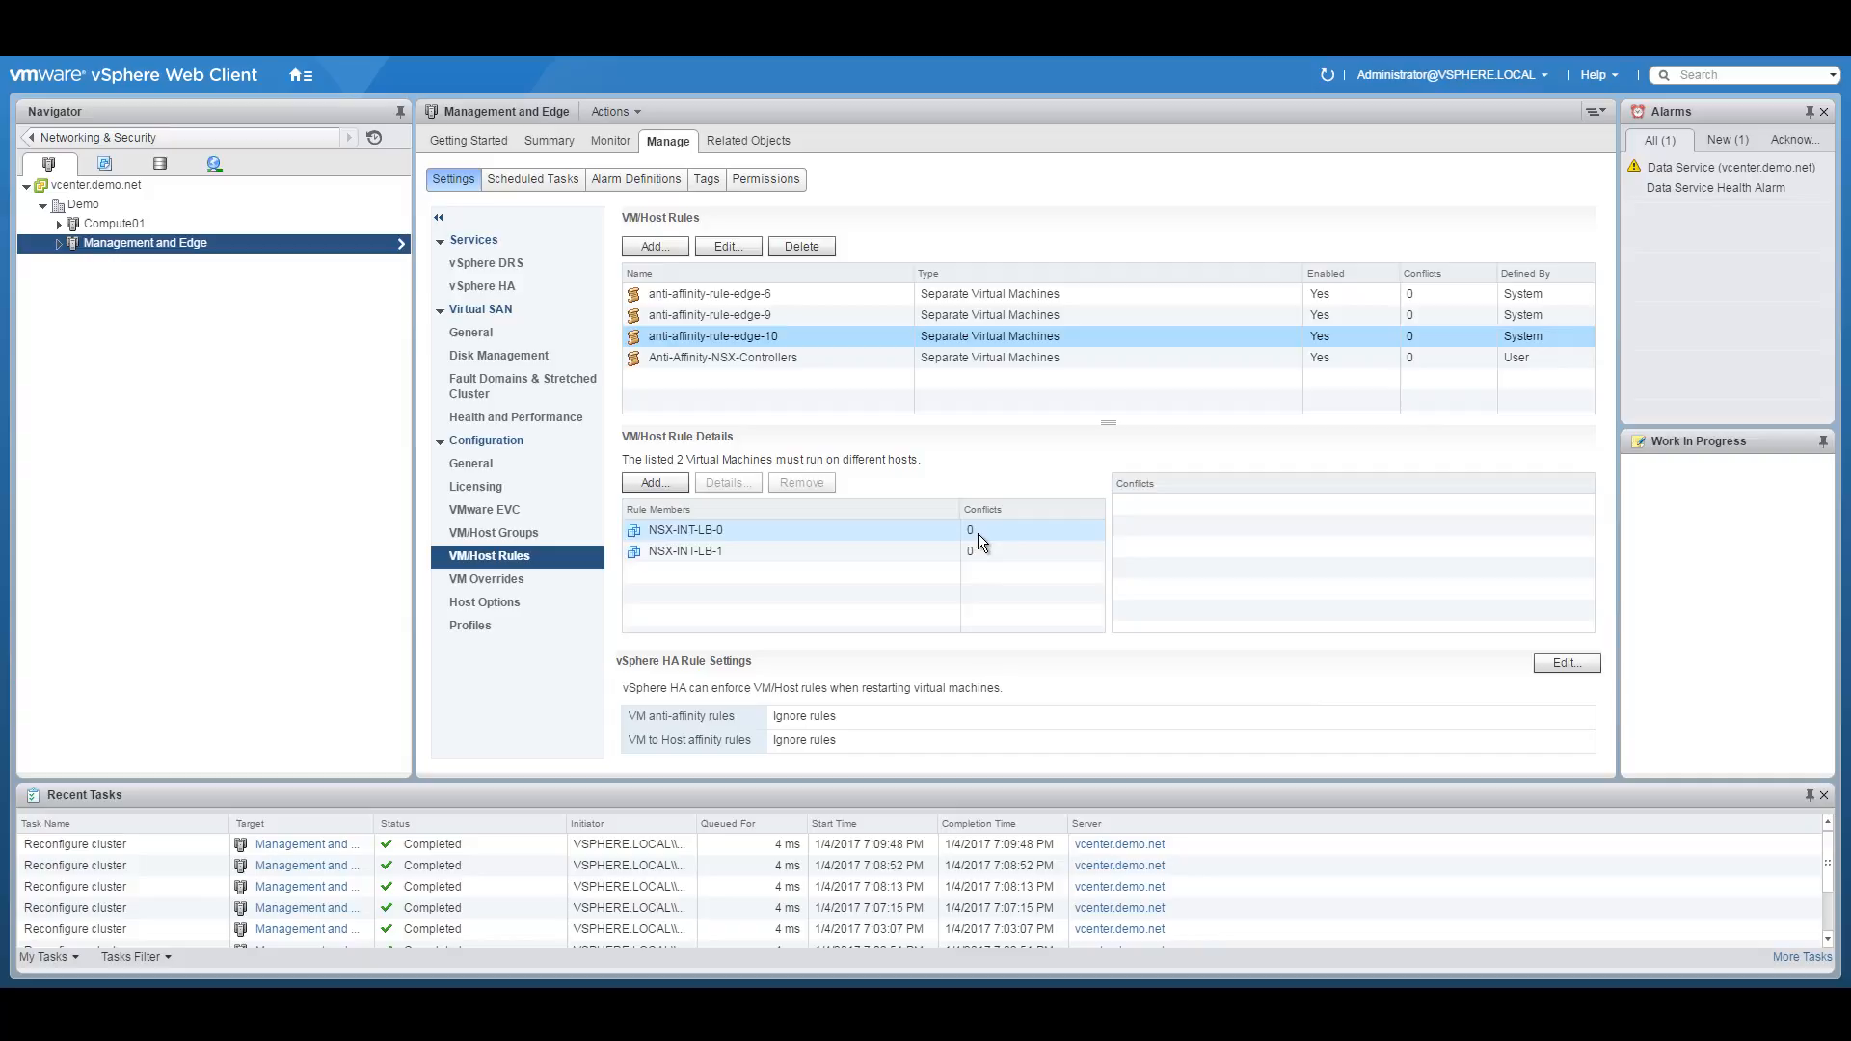
Create rule Prefer-Blade1: VM group Prefer-Blade1 should run on hosts in Management-Blade1.
left_click(656, 249)
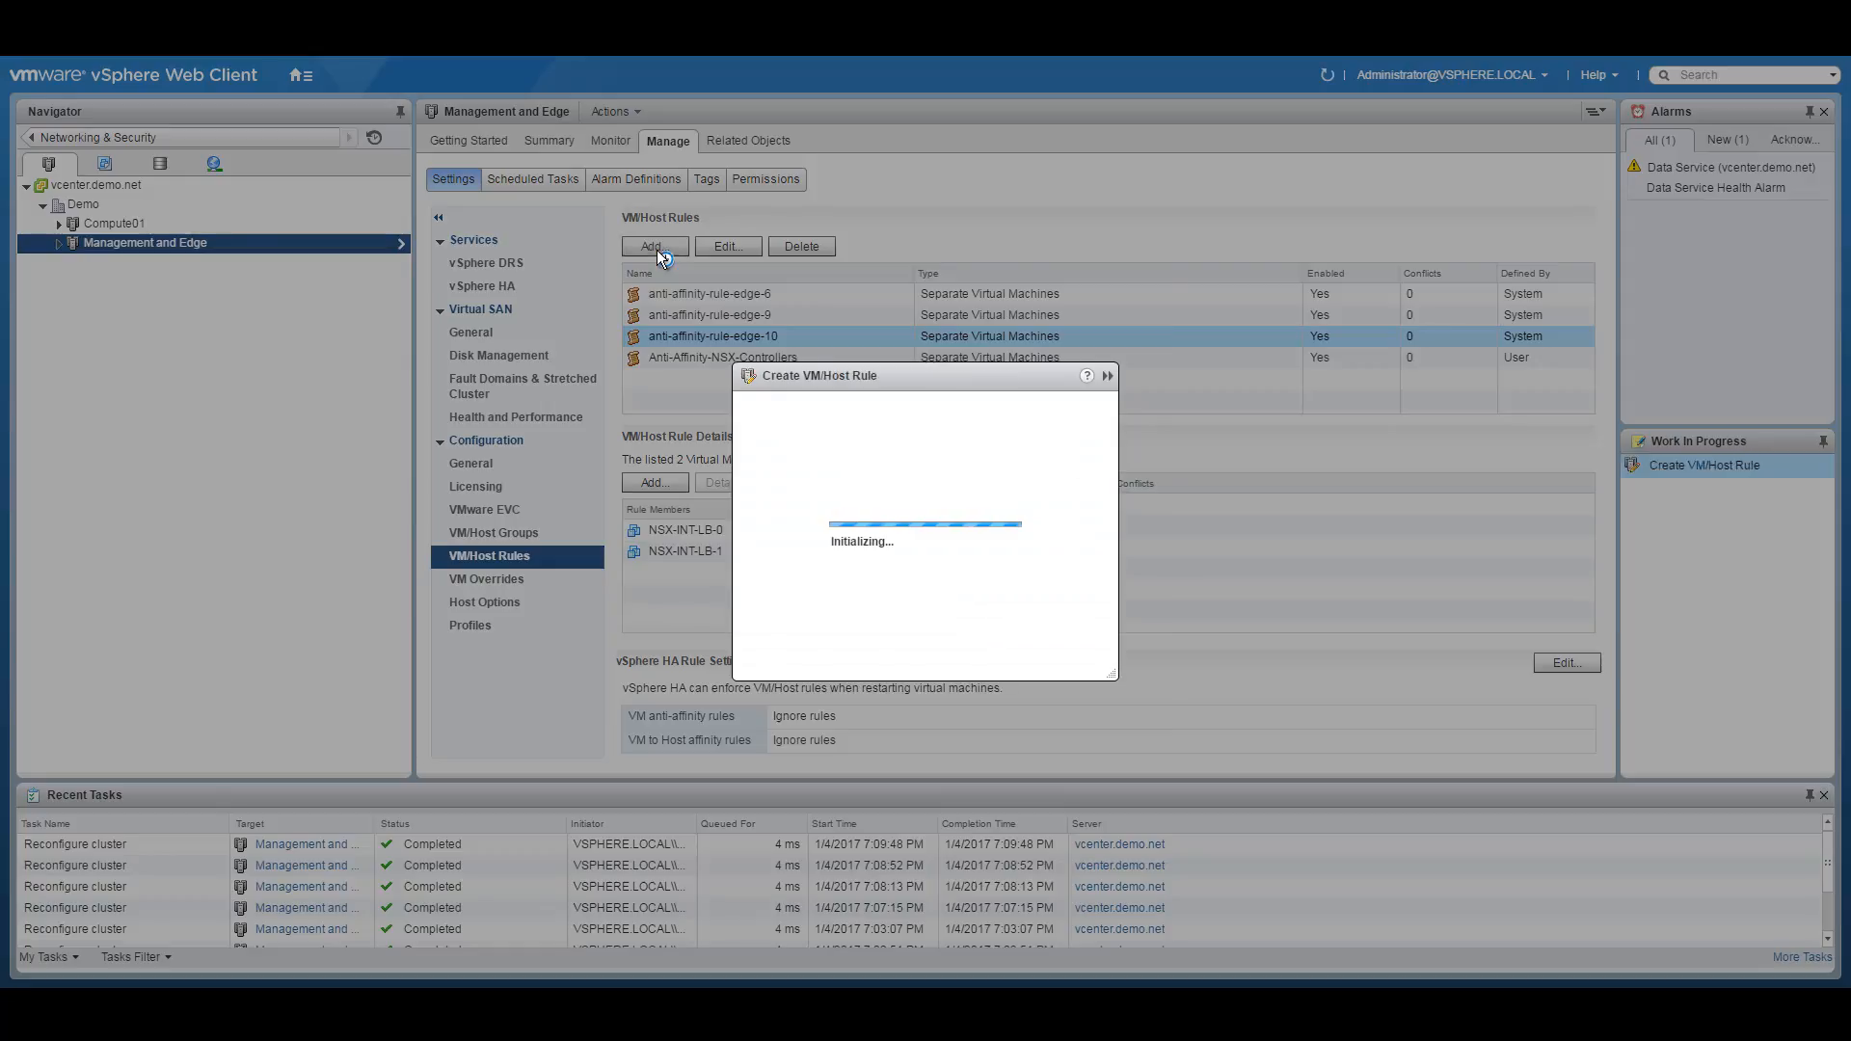
type("Prefer-Blade1")
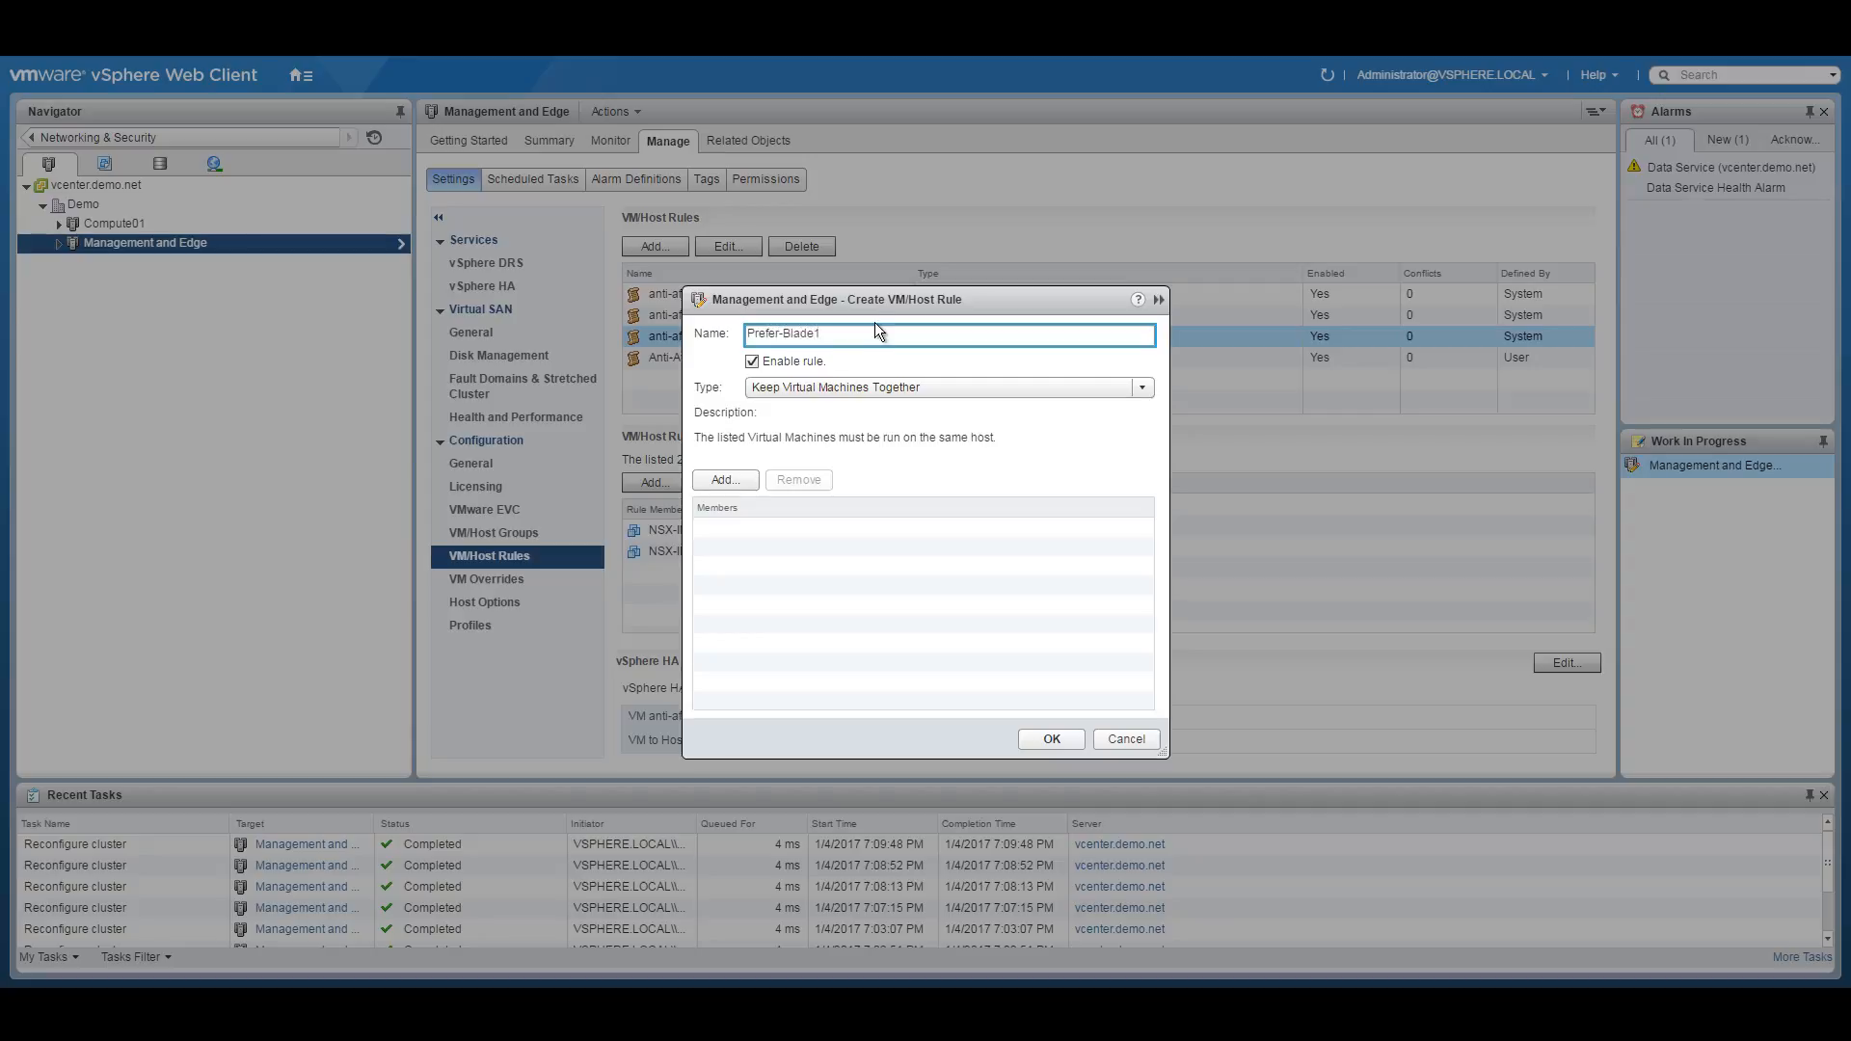
left_click(872, 381)
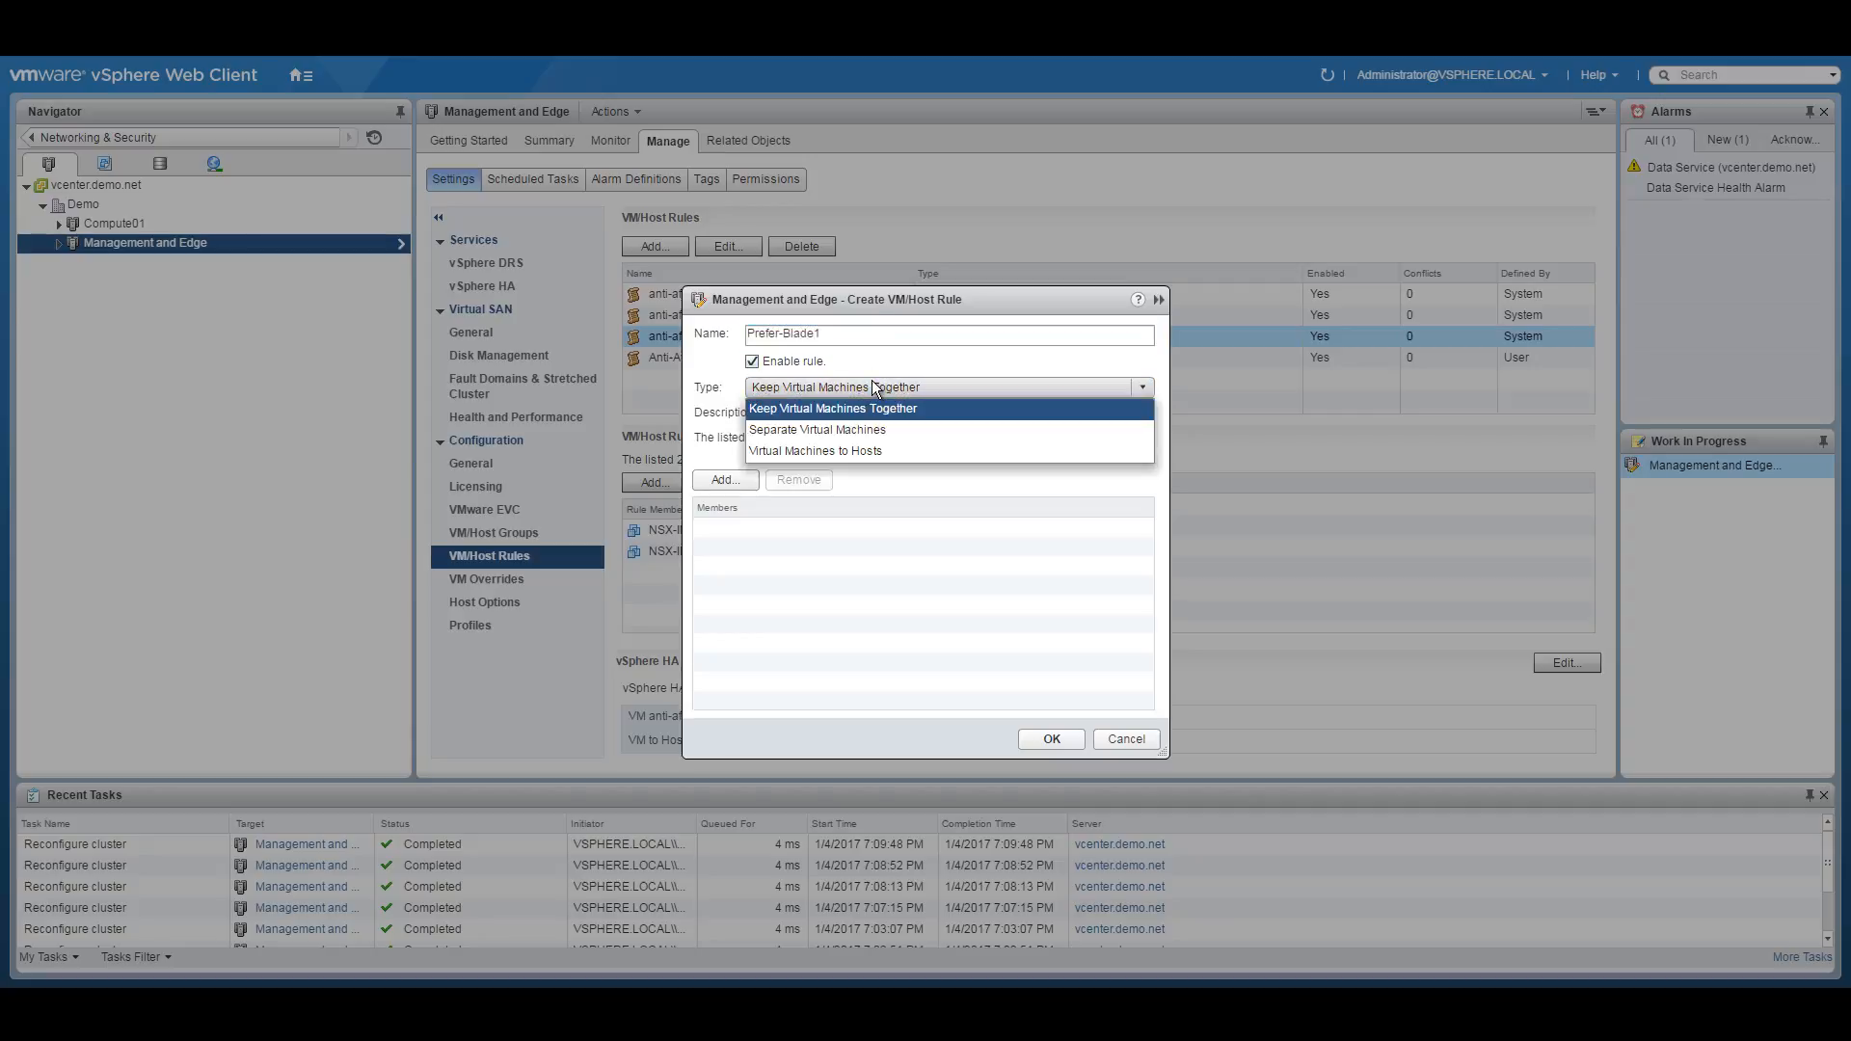
left_click(822, 453)
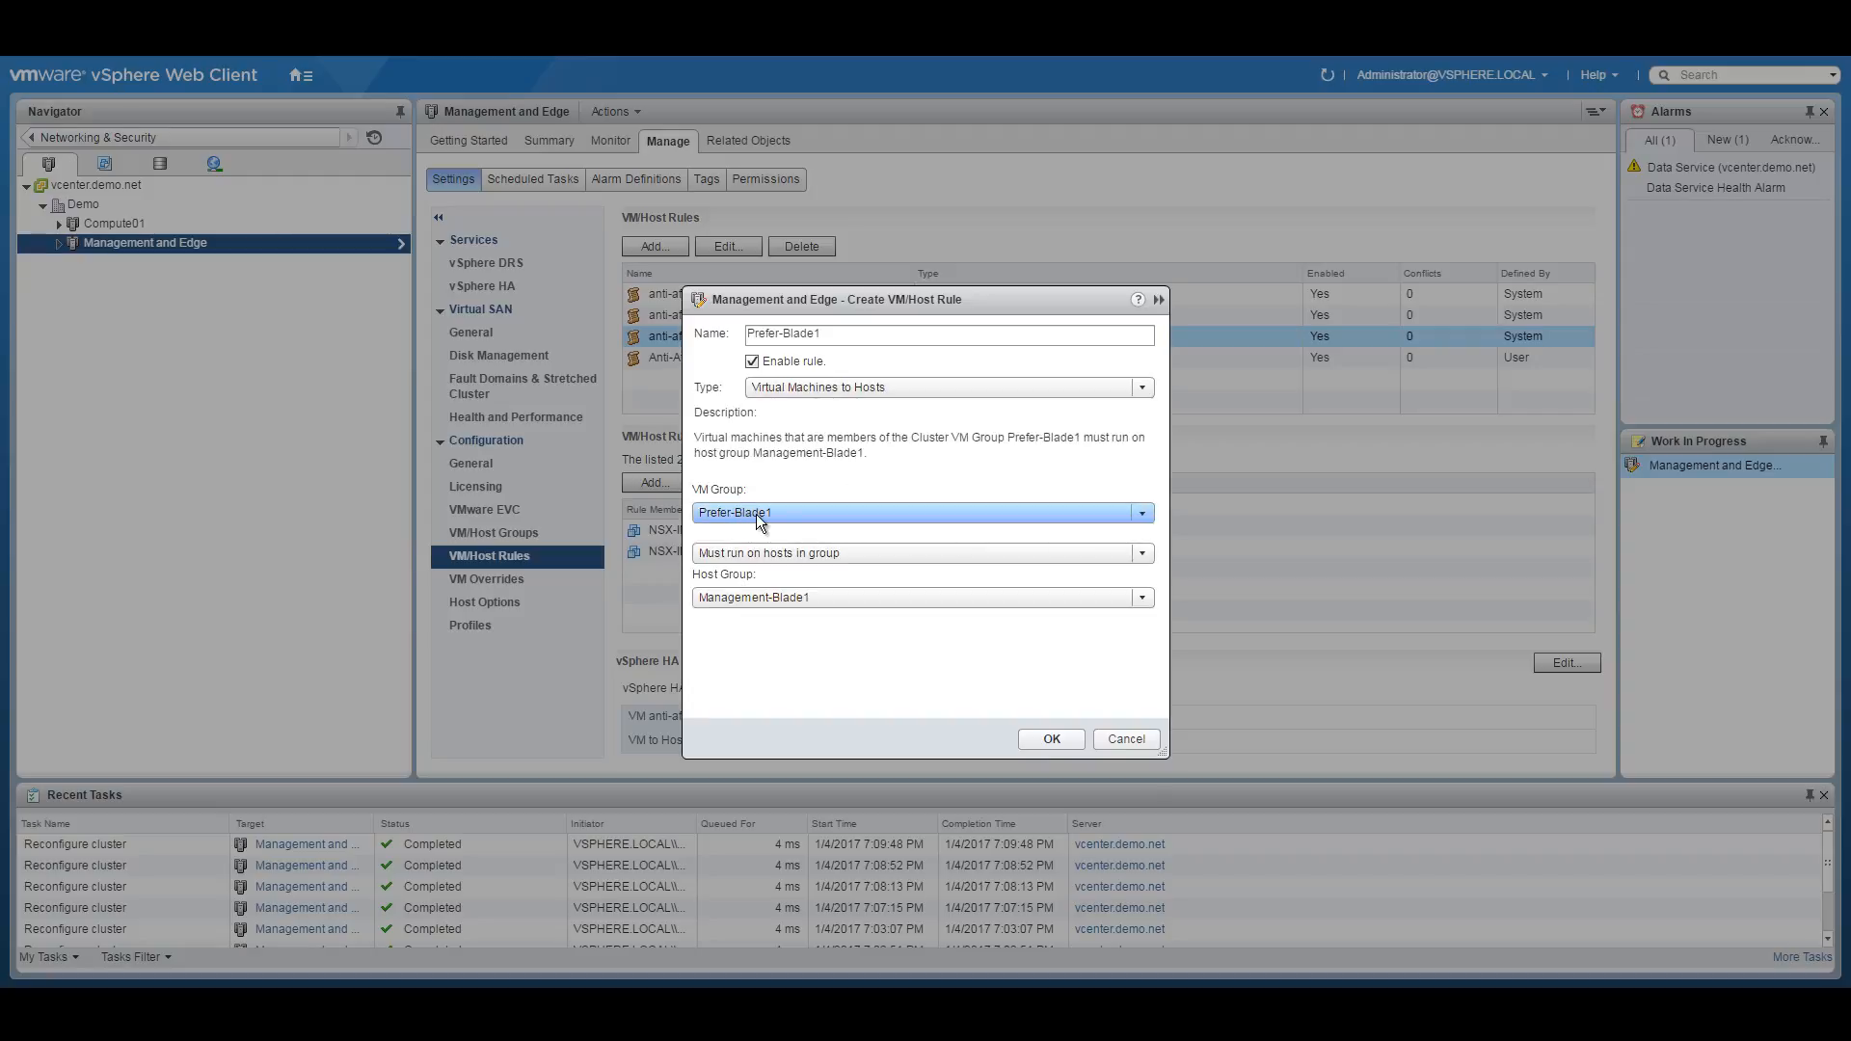
left_click(831, 557)
left_click(778, 595)
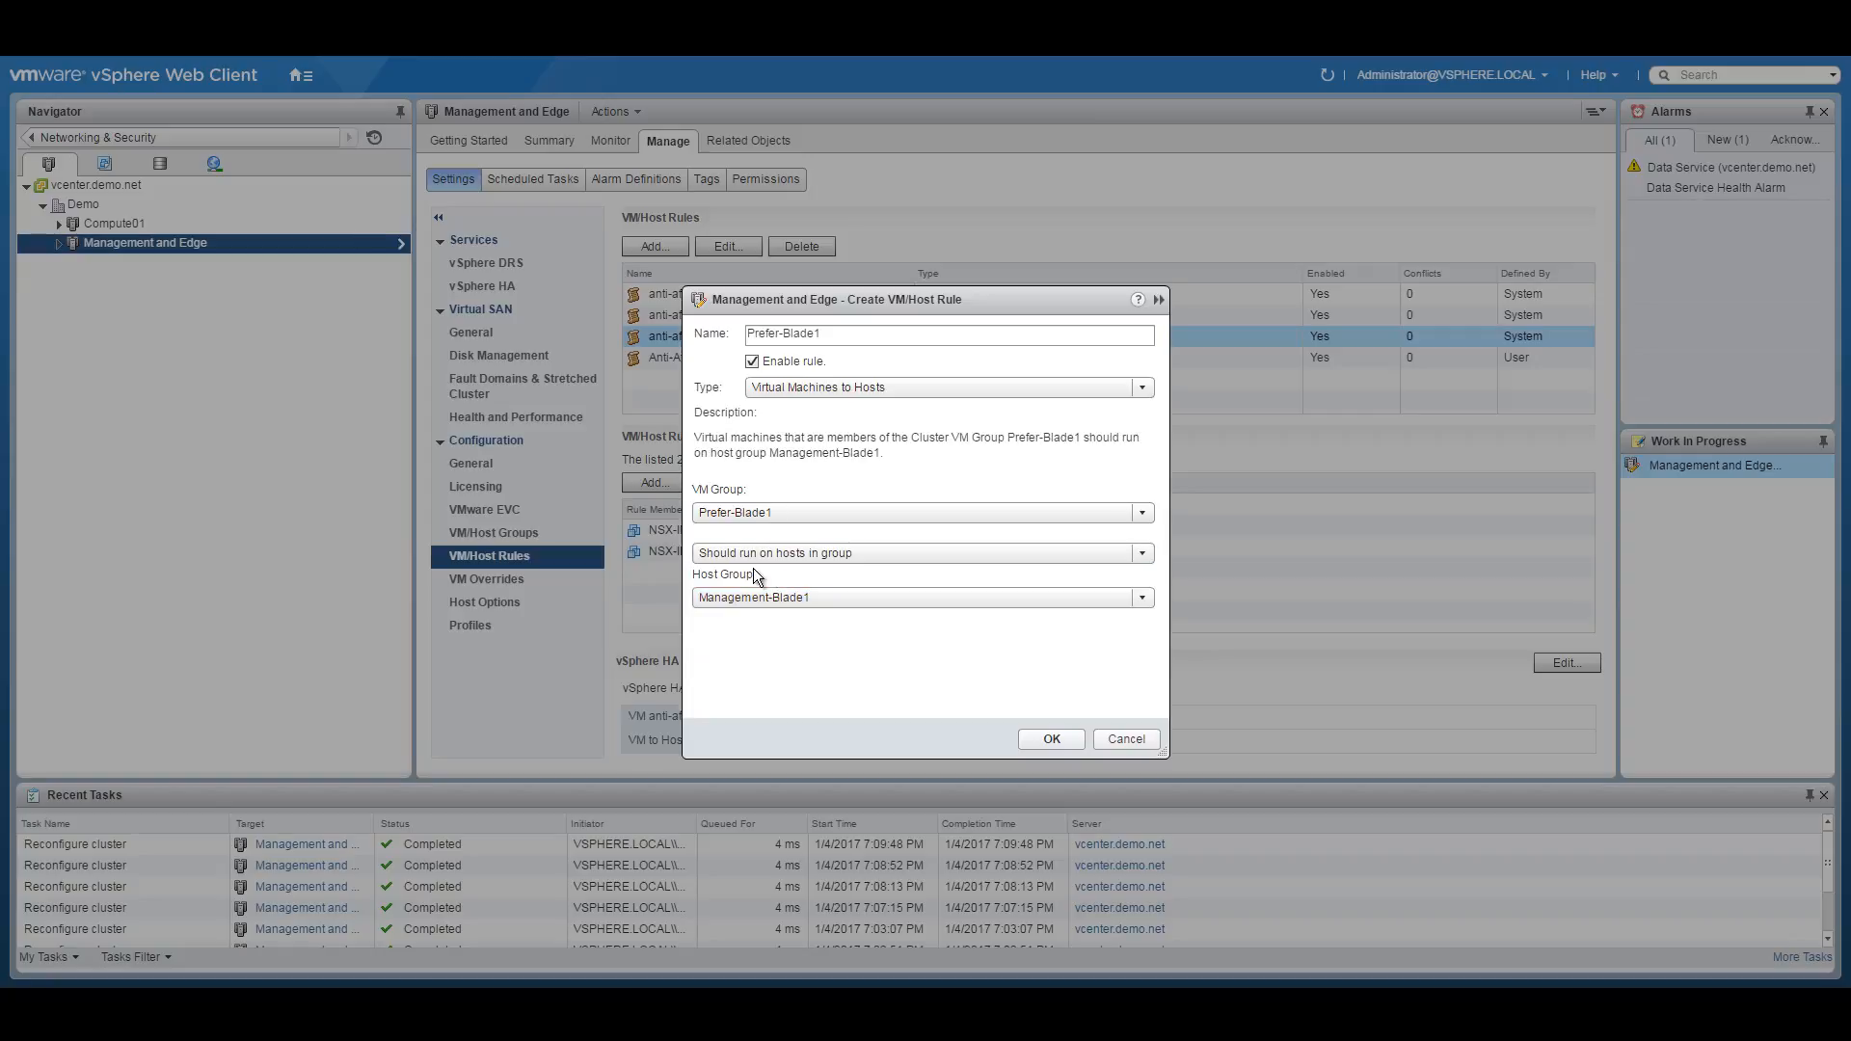
left_click(820, 599)
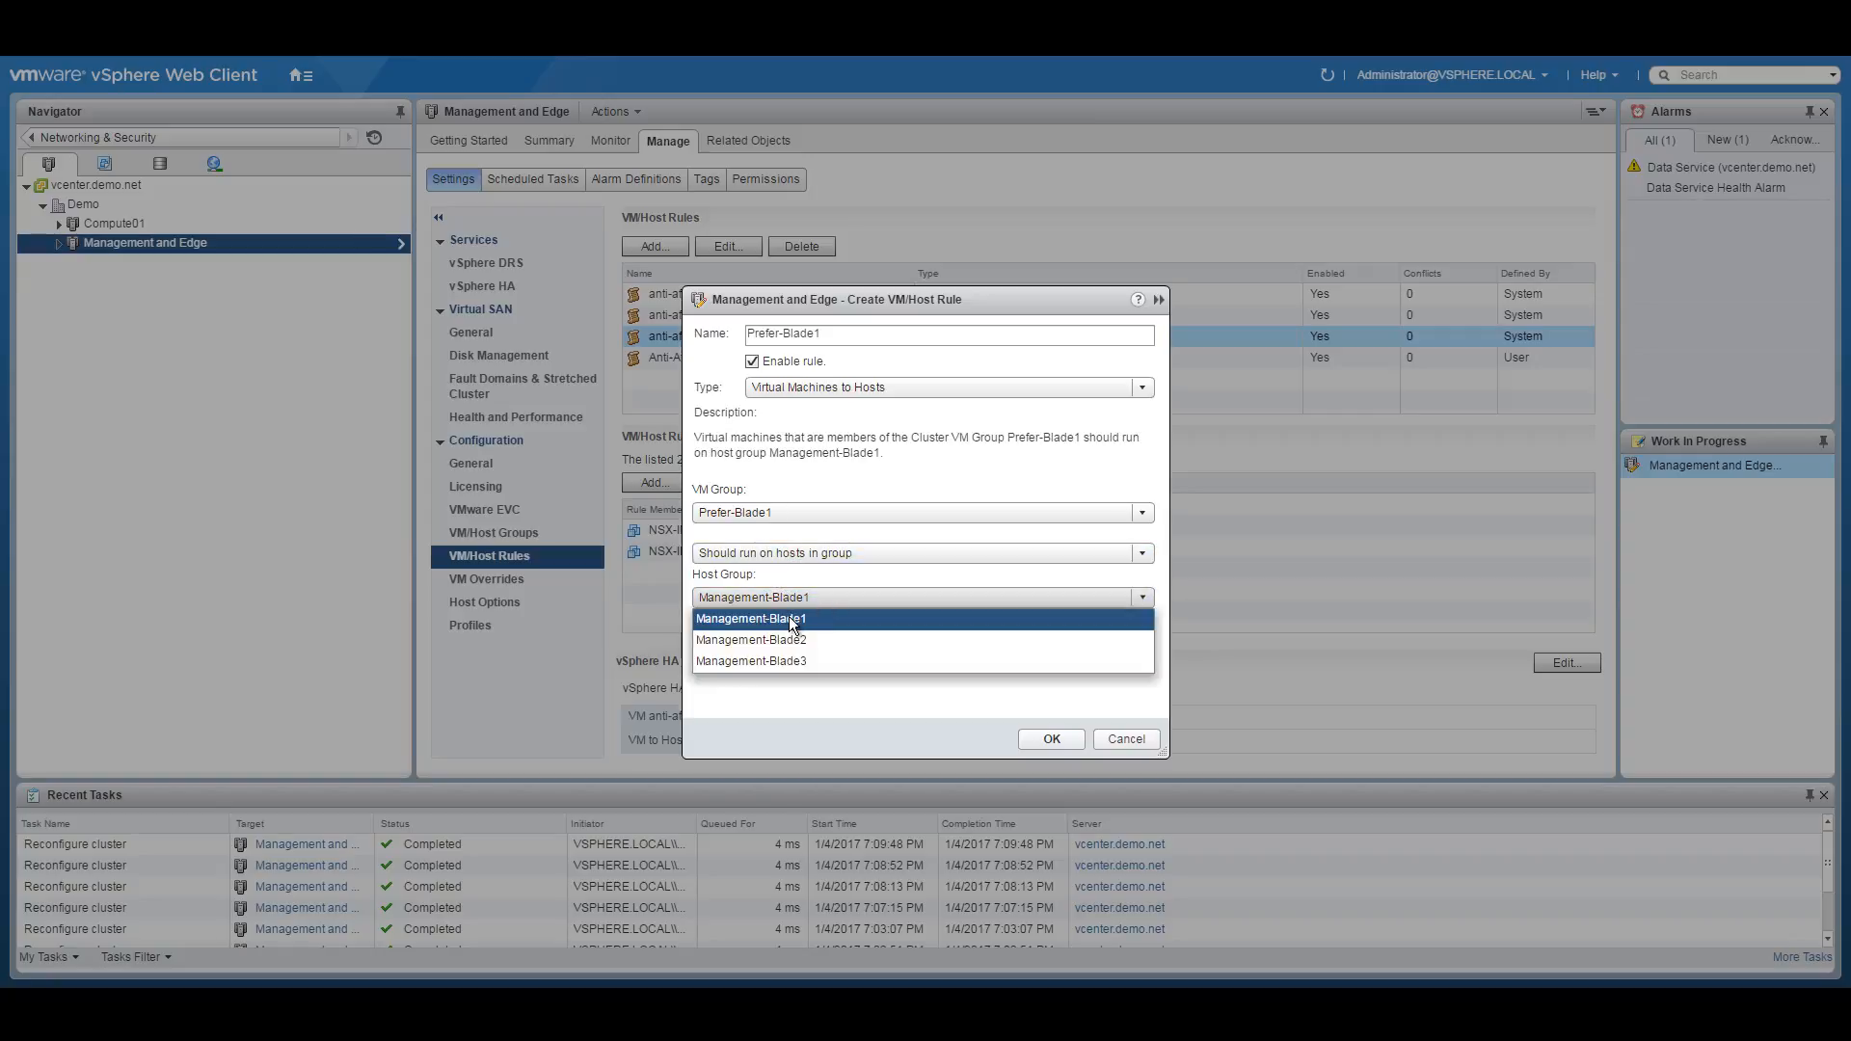
left_click(789, 620)
triple_click(803, 335)
key("ctrl+c")
left_click(1051, 739)
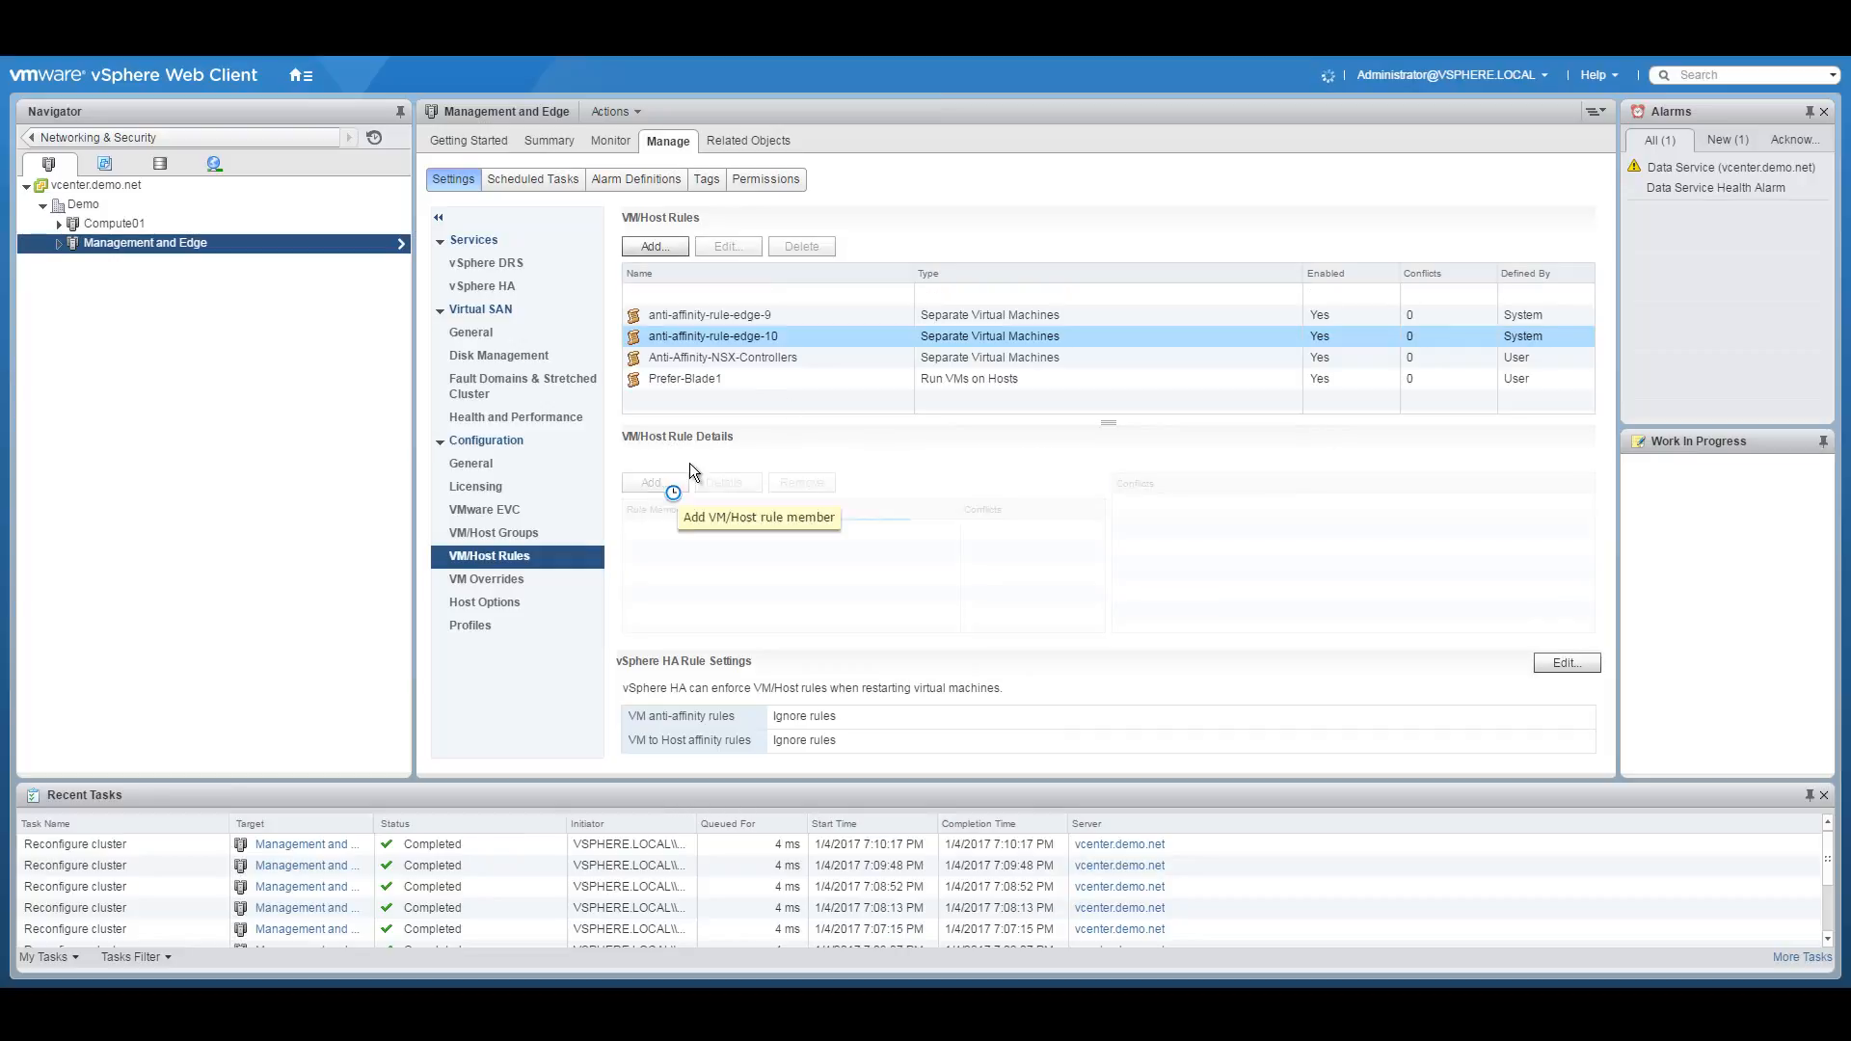
left_click(660, 254)
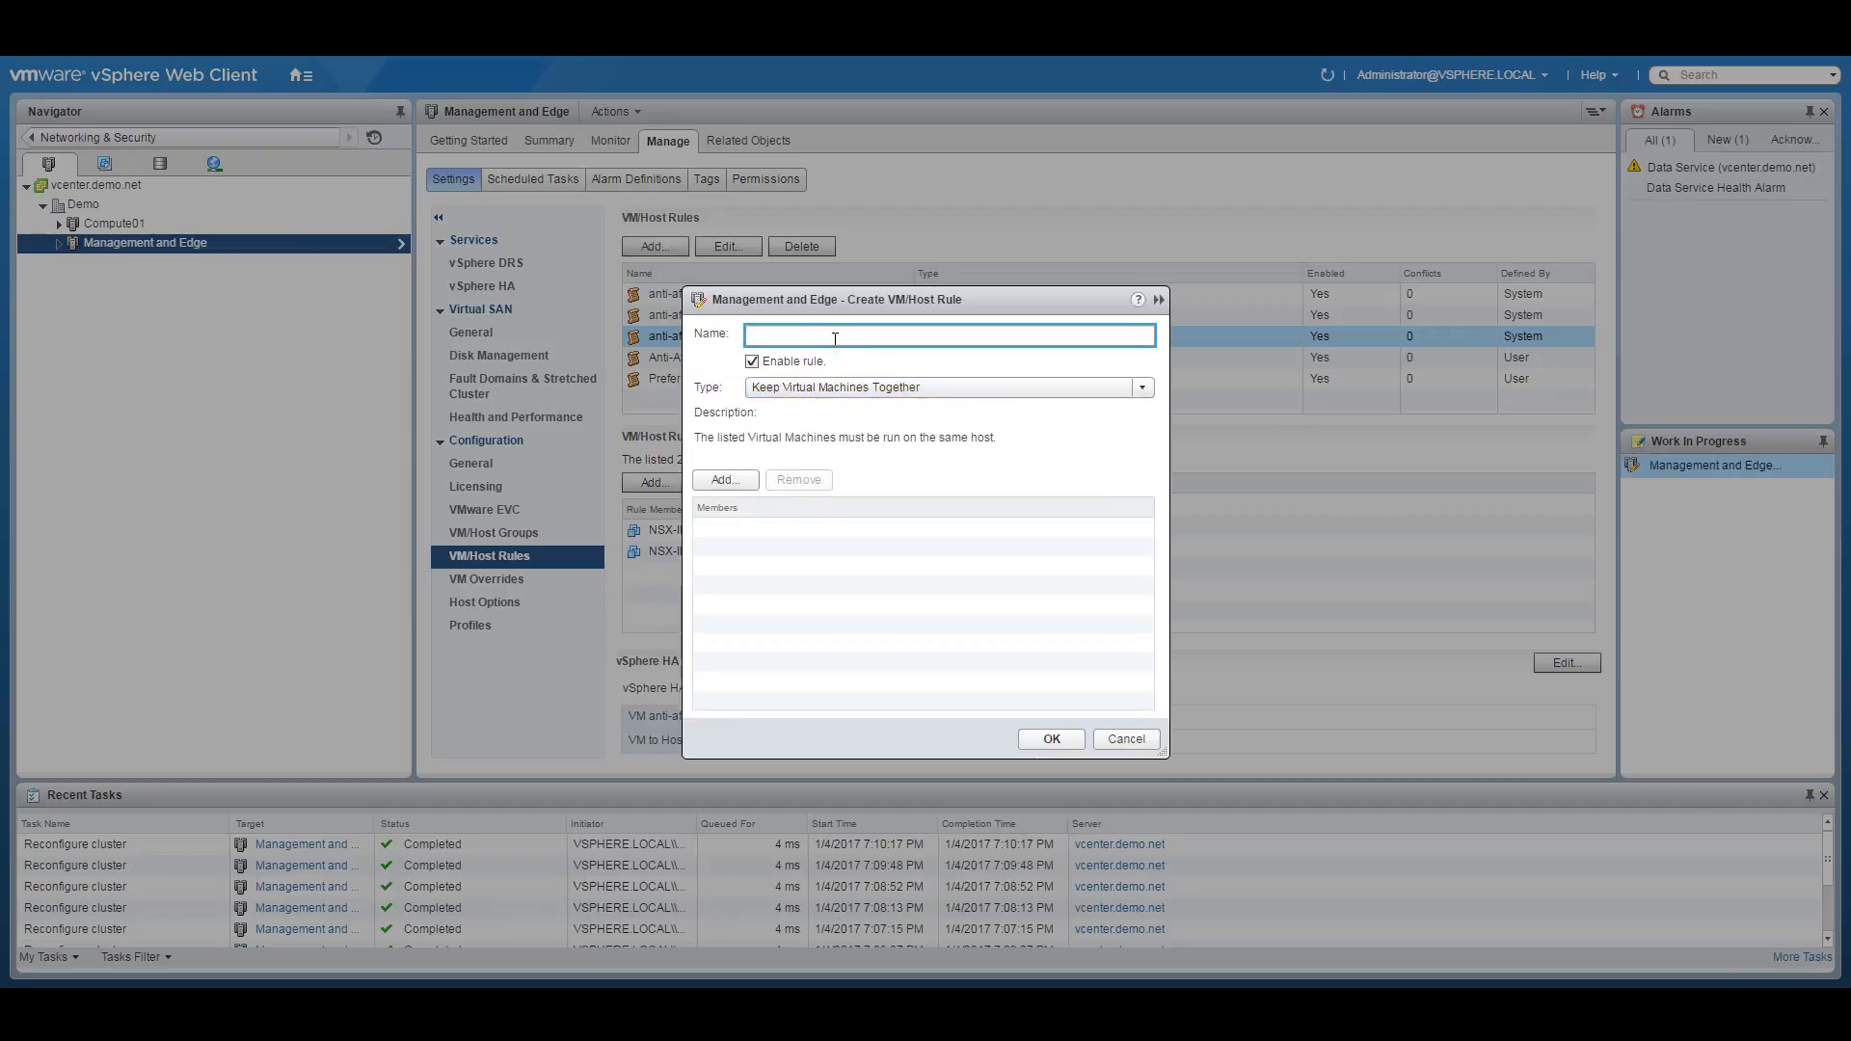
Create rule Prefer-Blade2: VM group Prefer-Blade2 should run on hosts in Management-Blade2.
key("ctrl+v")
key("BackSpace")
type("2")
left_click(819, 386)
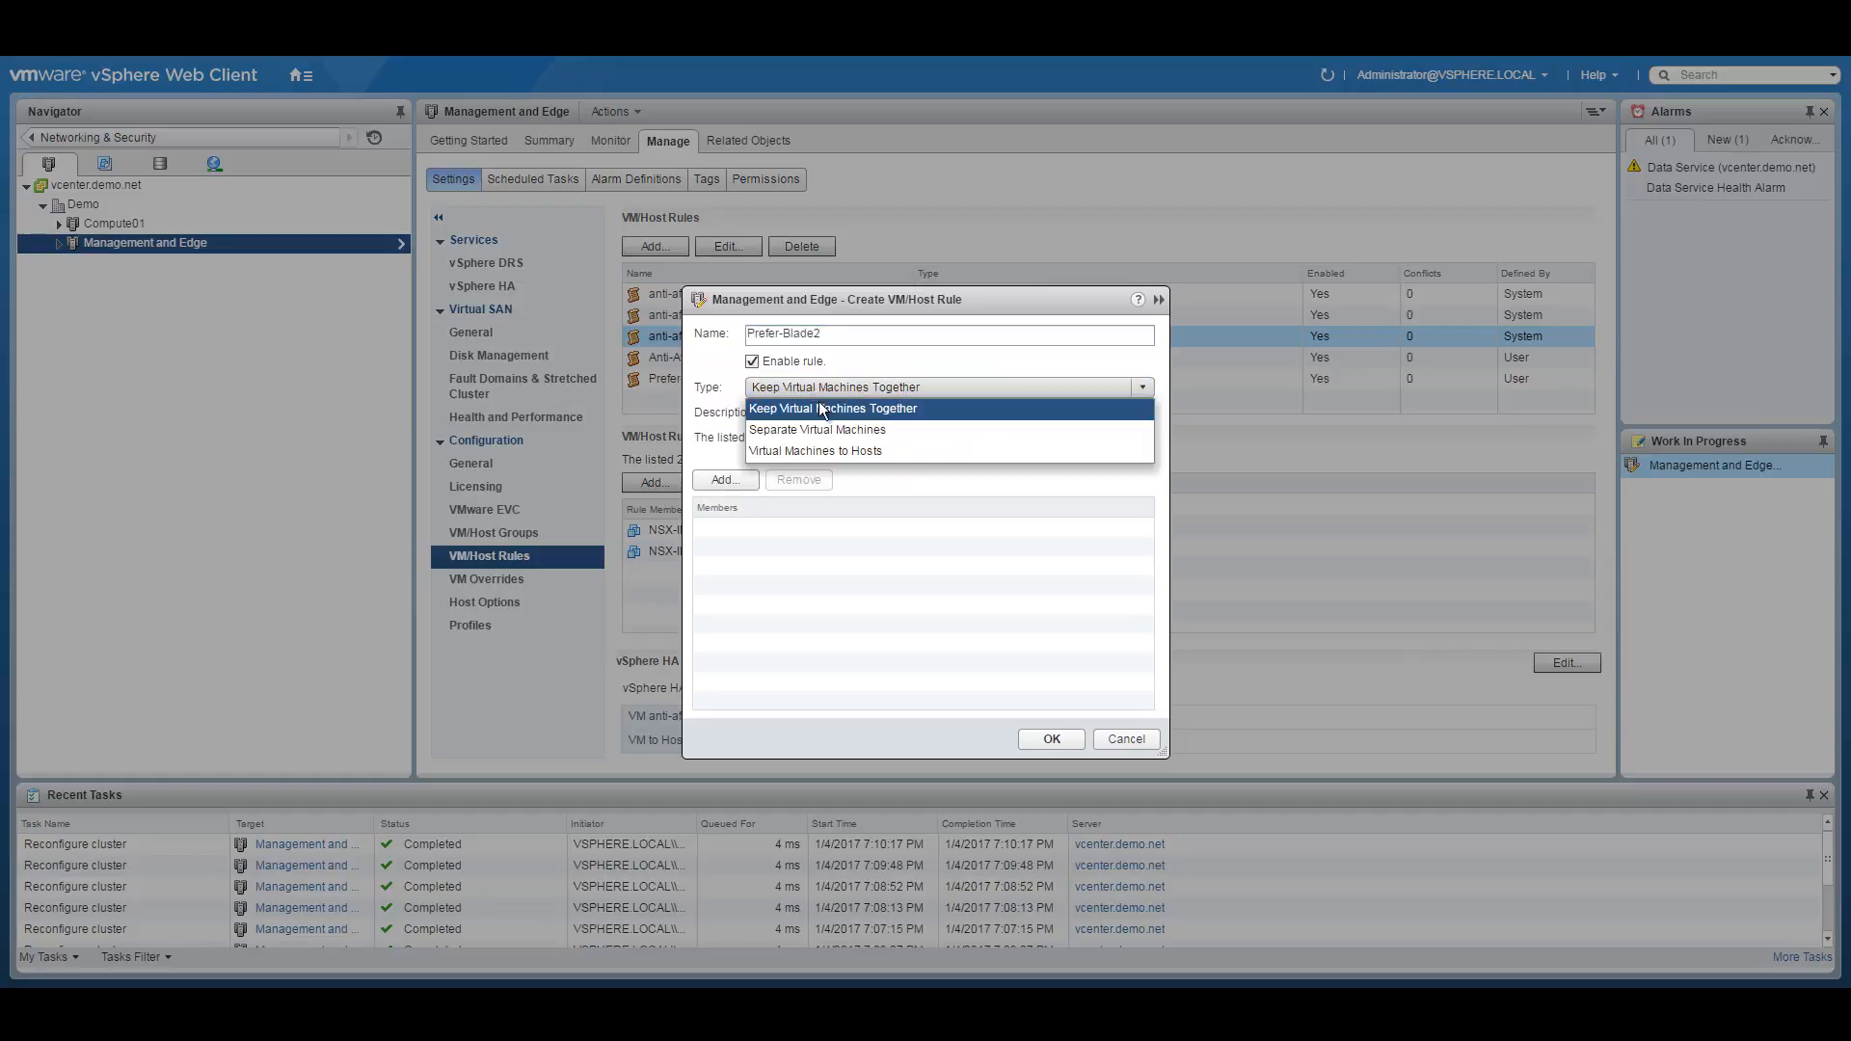
left_click(807, 450)
left_click(808, 514)
left_click(777, 554)
left_click(801, 598)
left_click(803, 638)
left_click(796, 553)
left_click(778, 599)
left_click(835, 552)
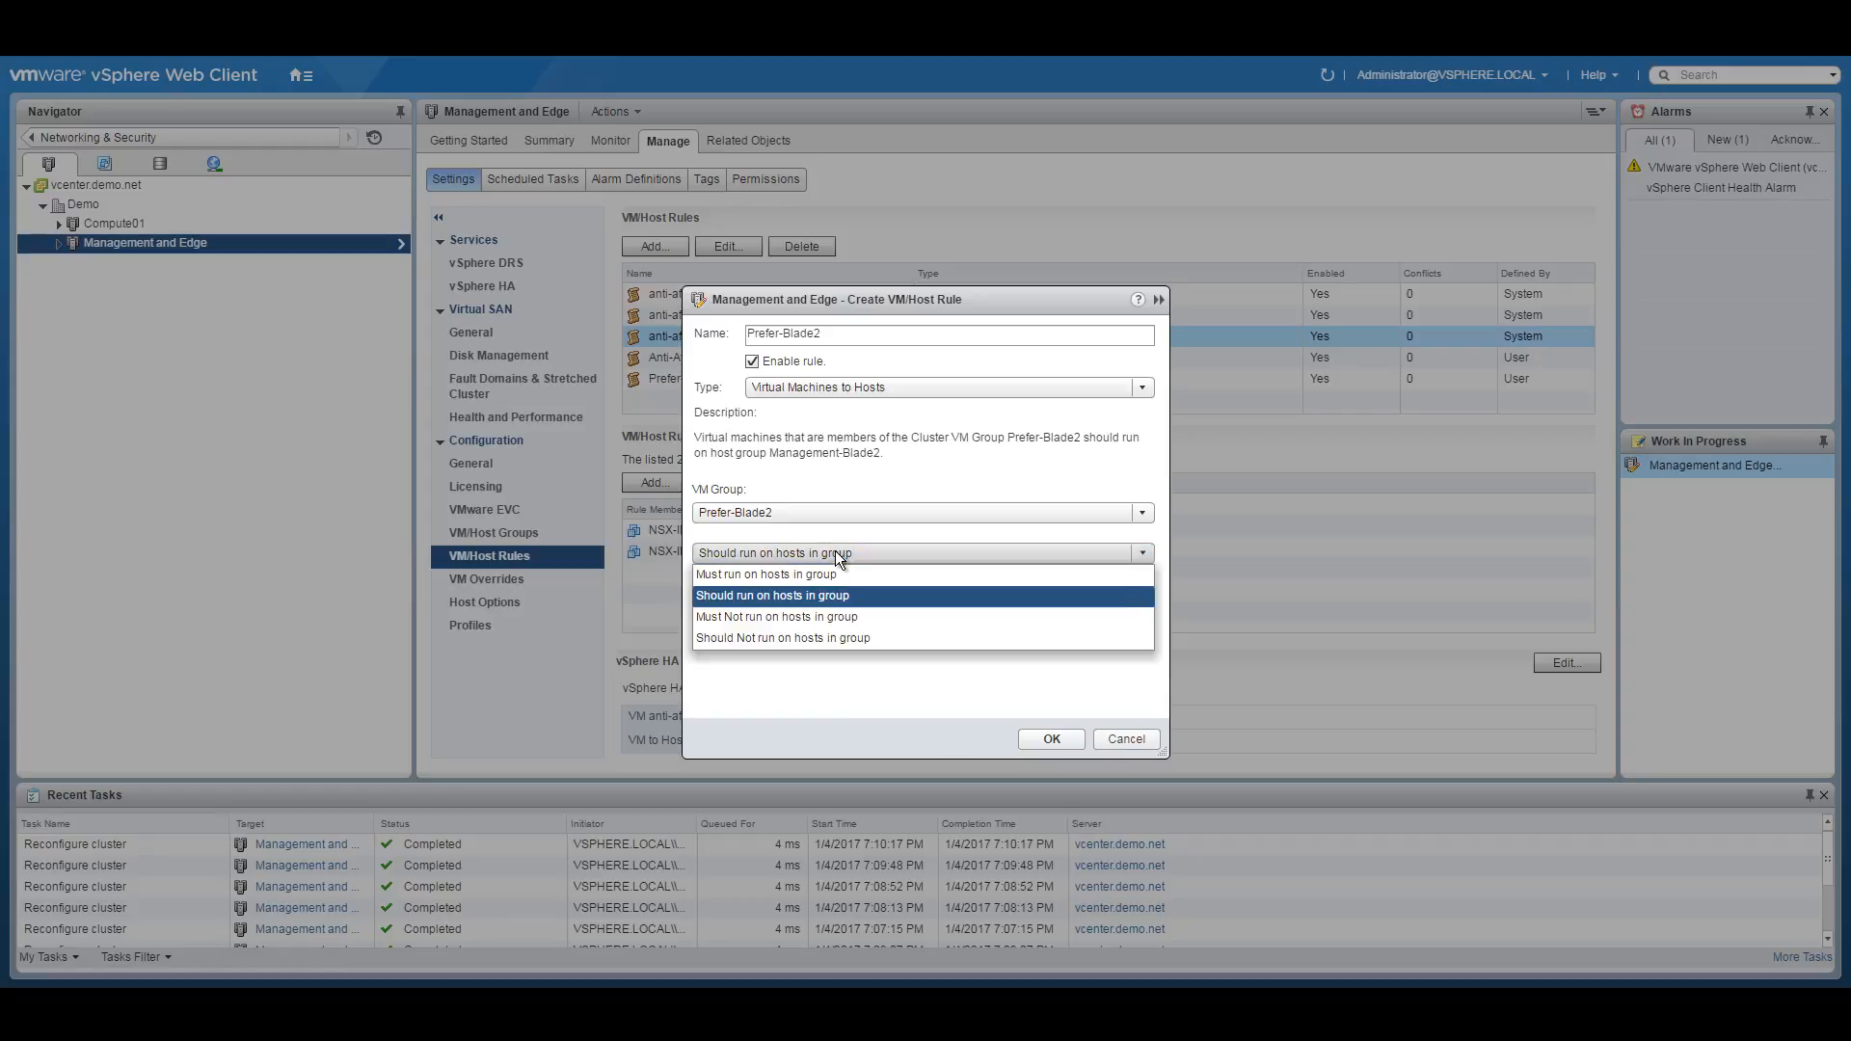
left_click(835, 552)
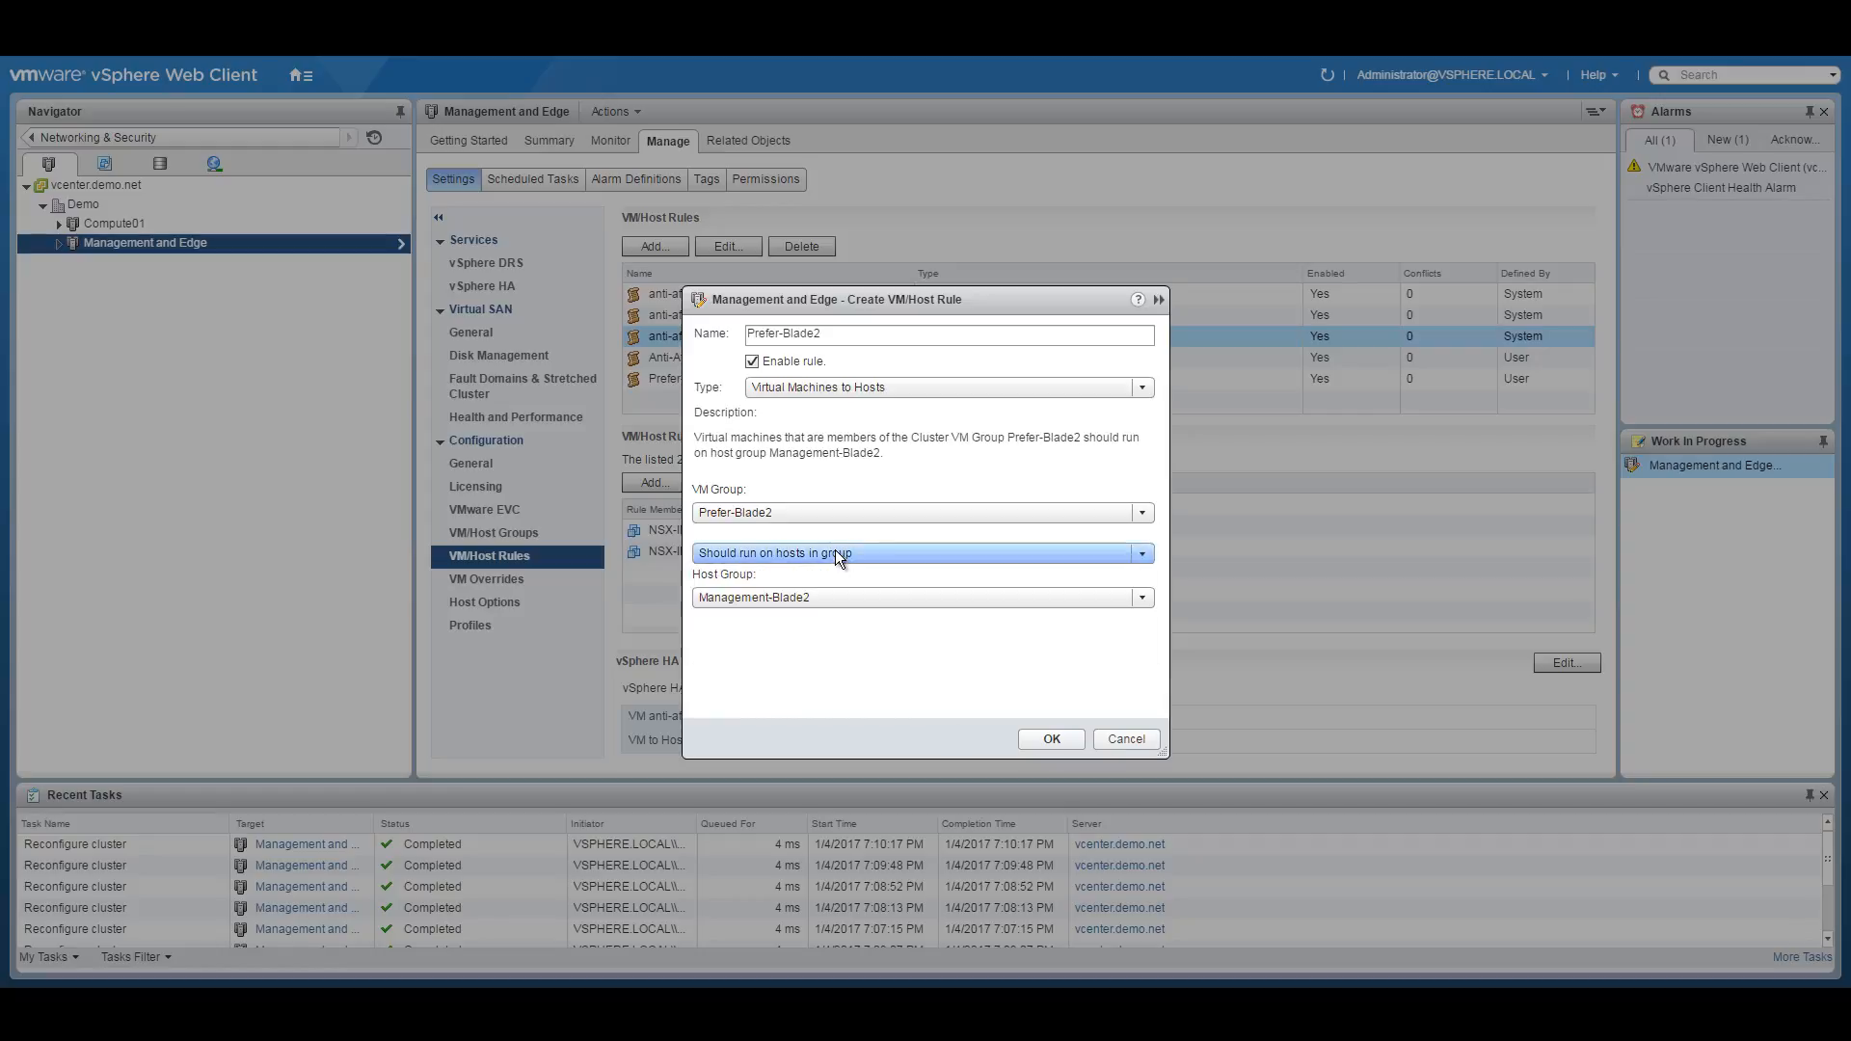
left_click(1052, 738)
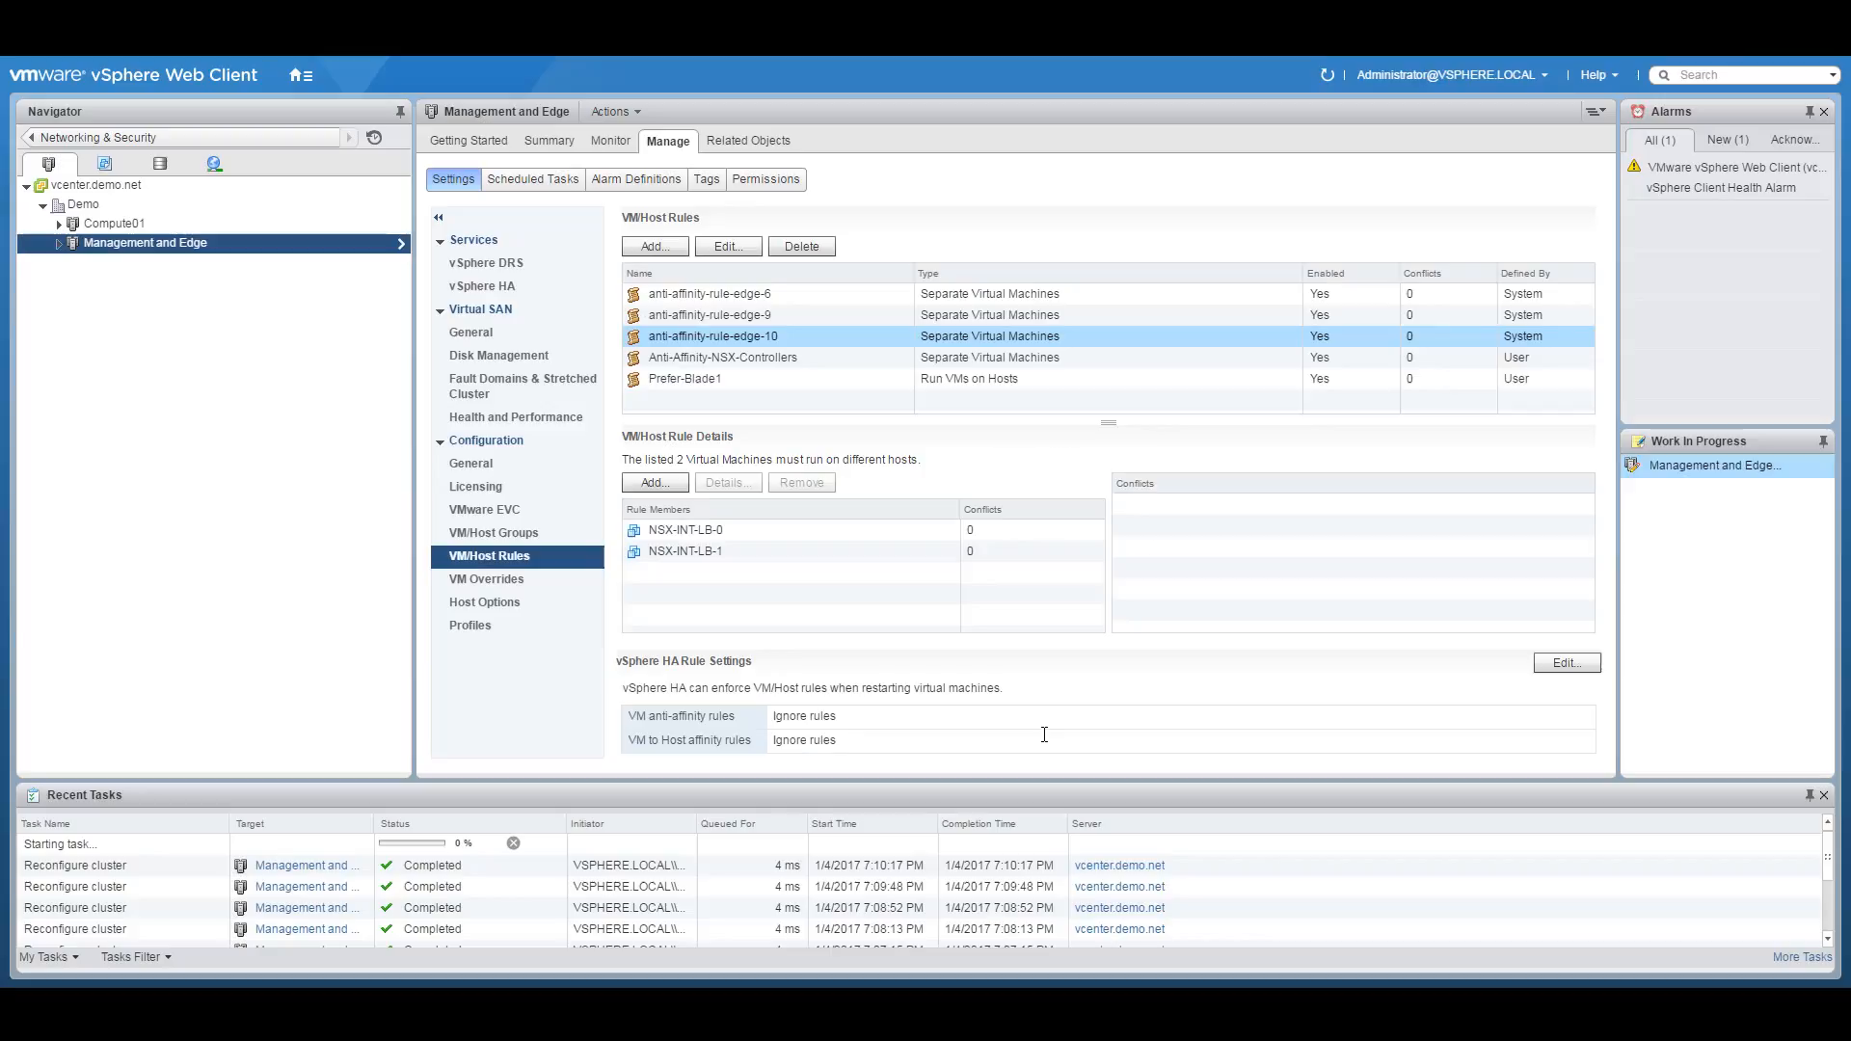
Create rule Prefer-Blade3: VM group Prefer-Blade3 should run on hosts in Management-Blade3.
left_click(658, 243)
type("Prefer-Blade3")
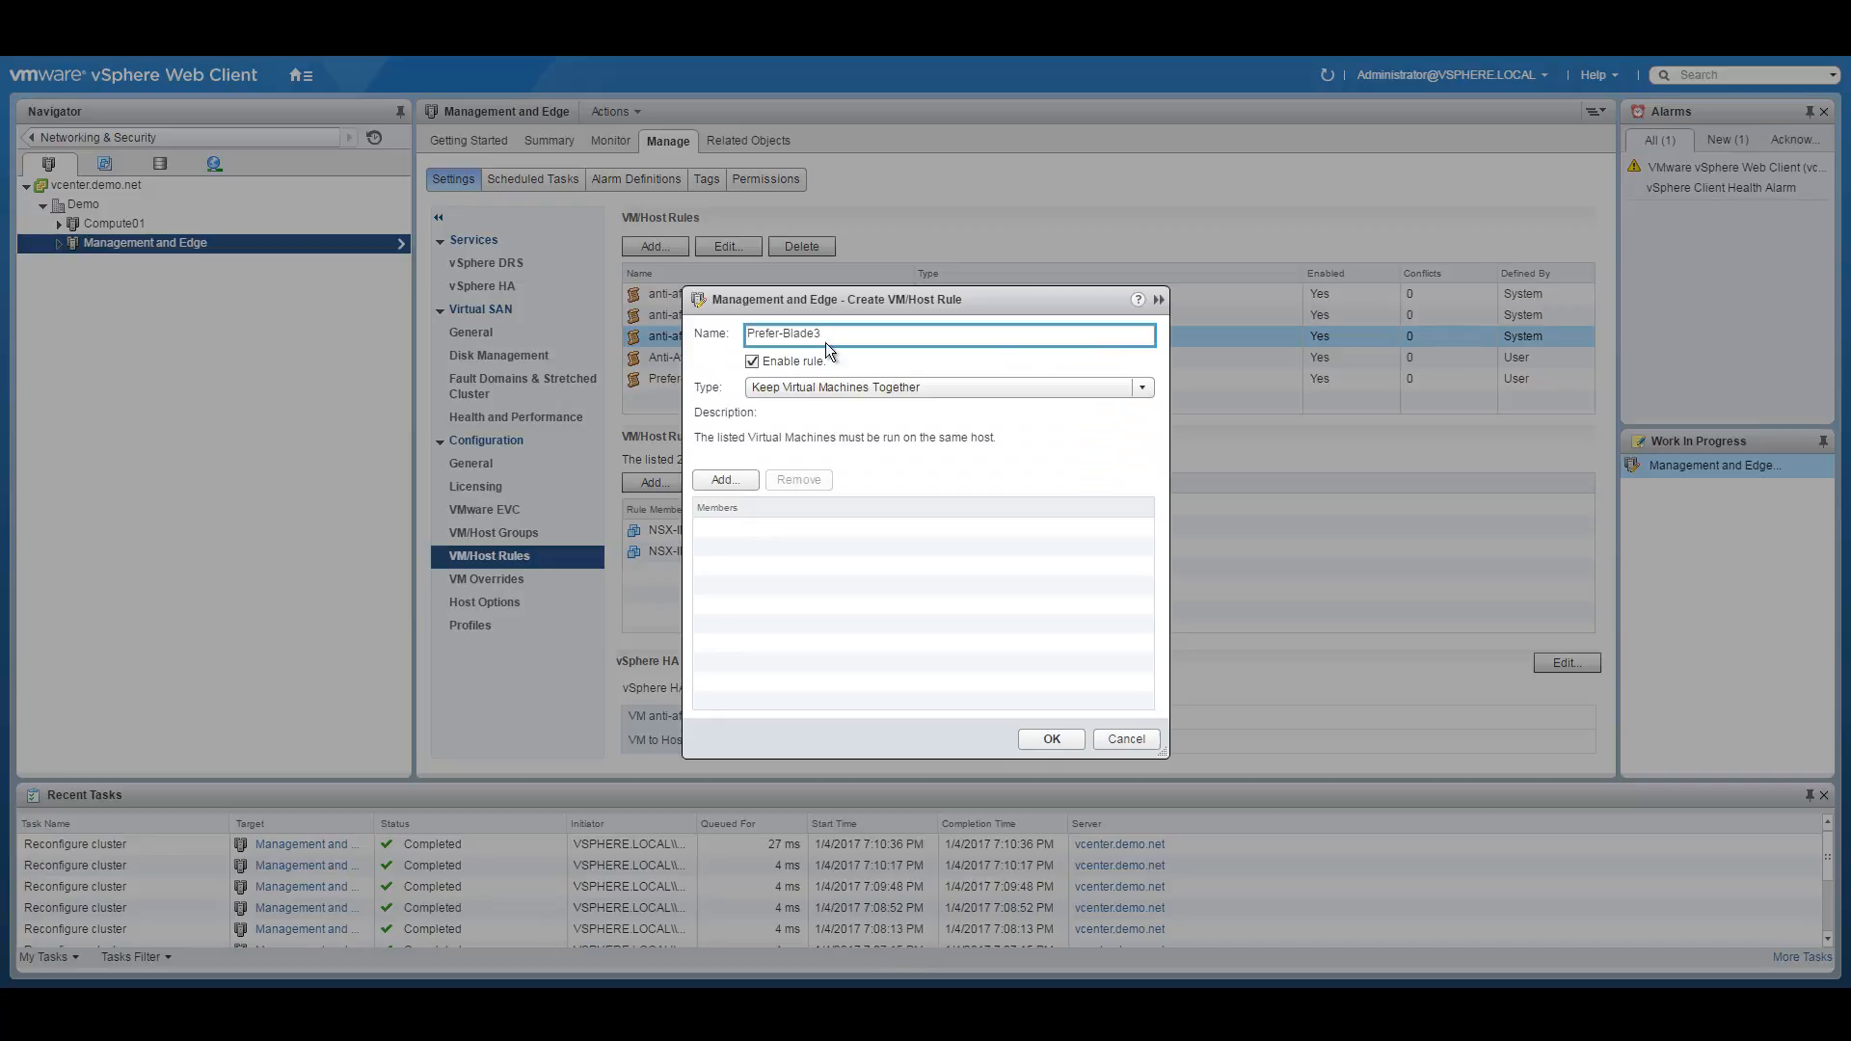
left_click(888, 389)
left_click(815, 450)
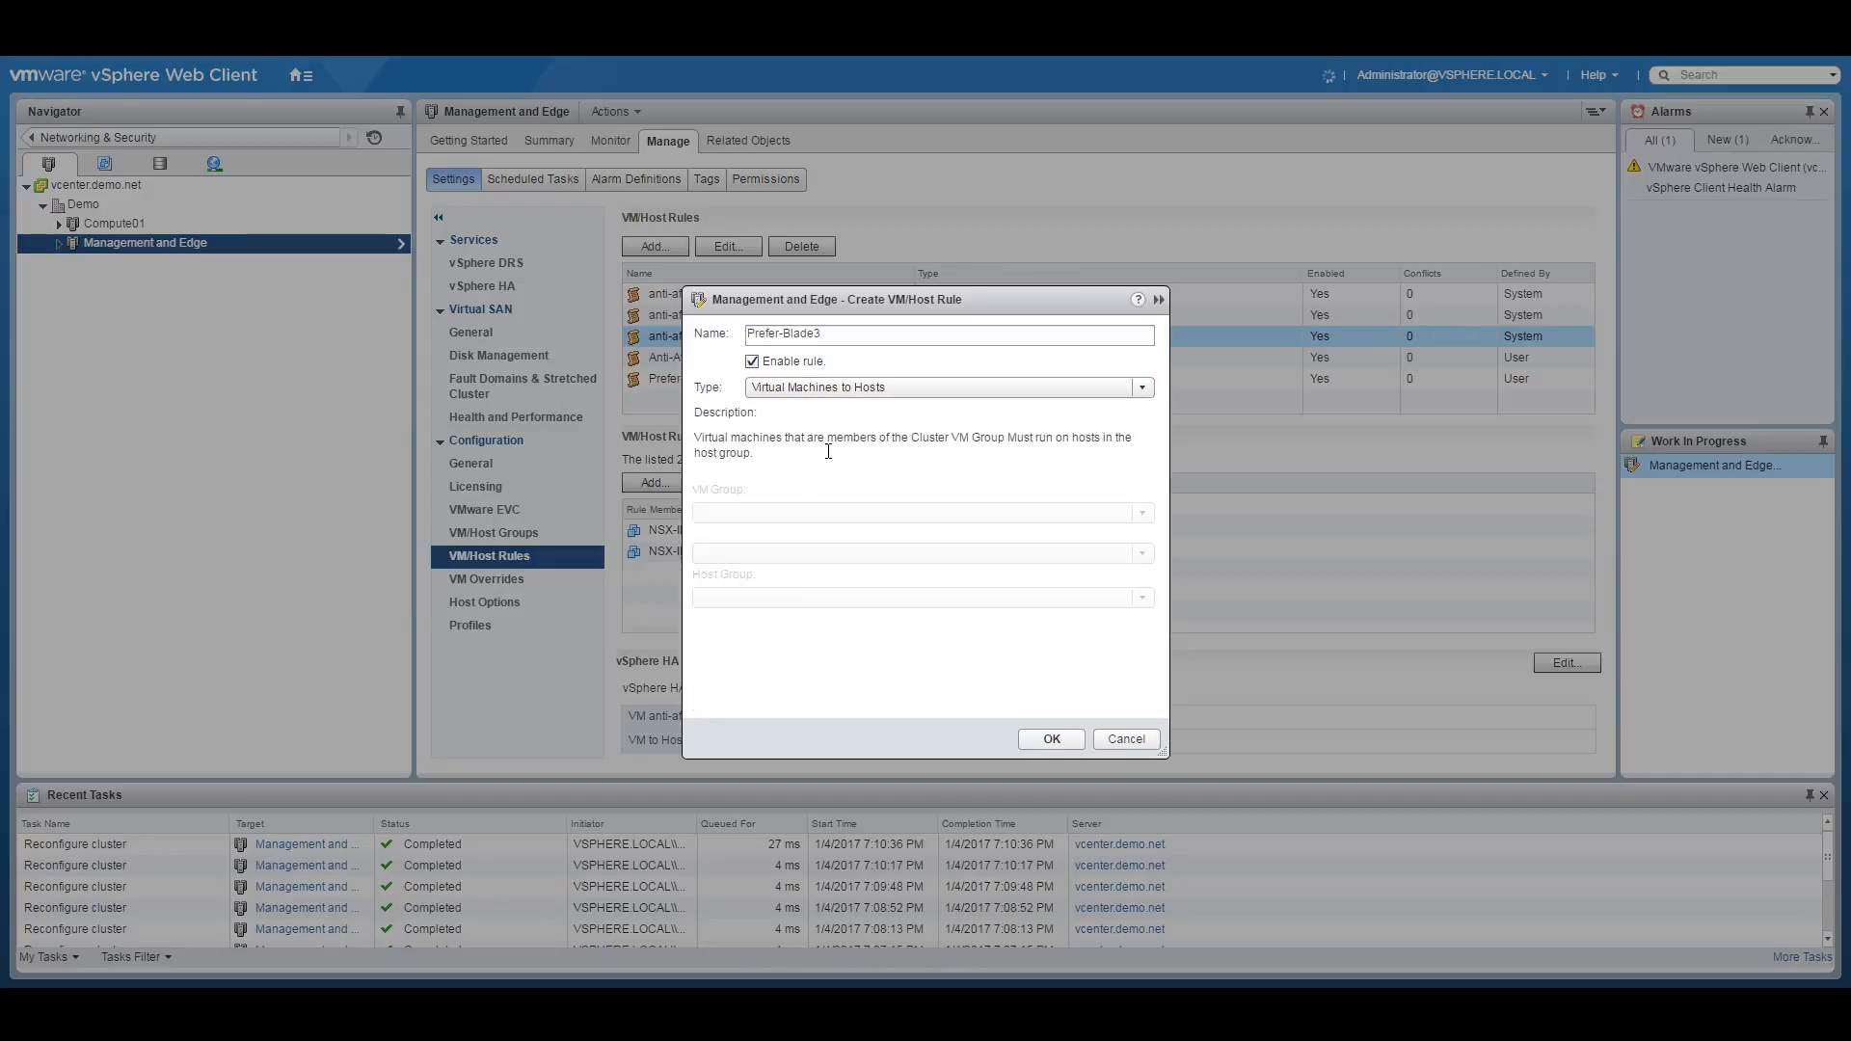
left_click(786, 509)
left_click(804, 573)
left_click(810, 602)
left_click(807, 658)
left_click(789, 554)
left_click(776, 595)
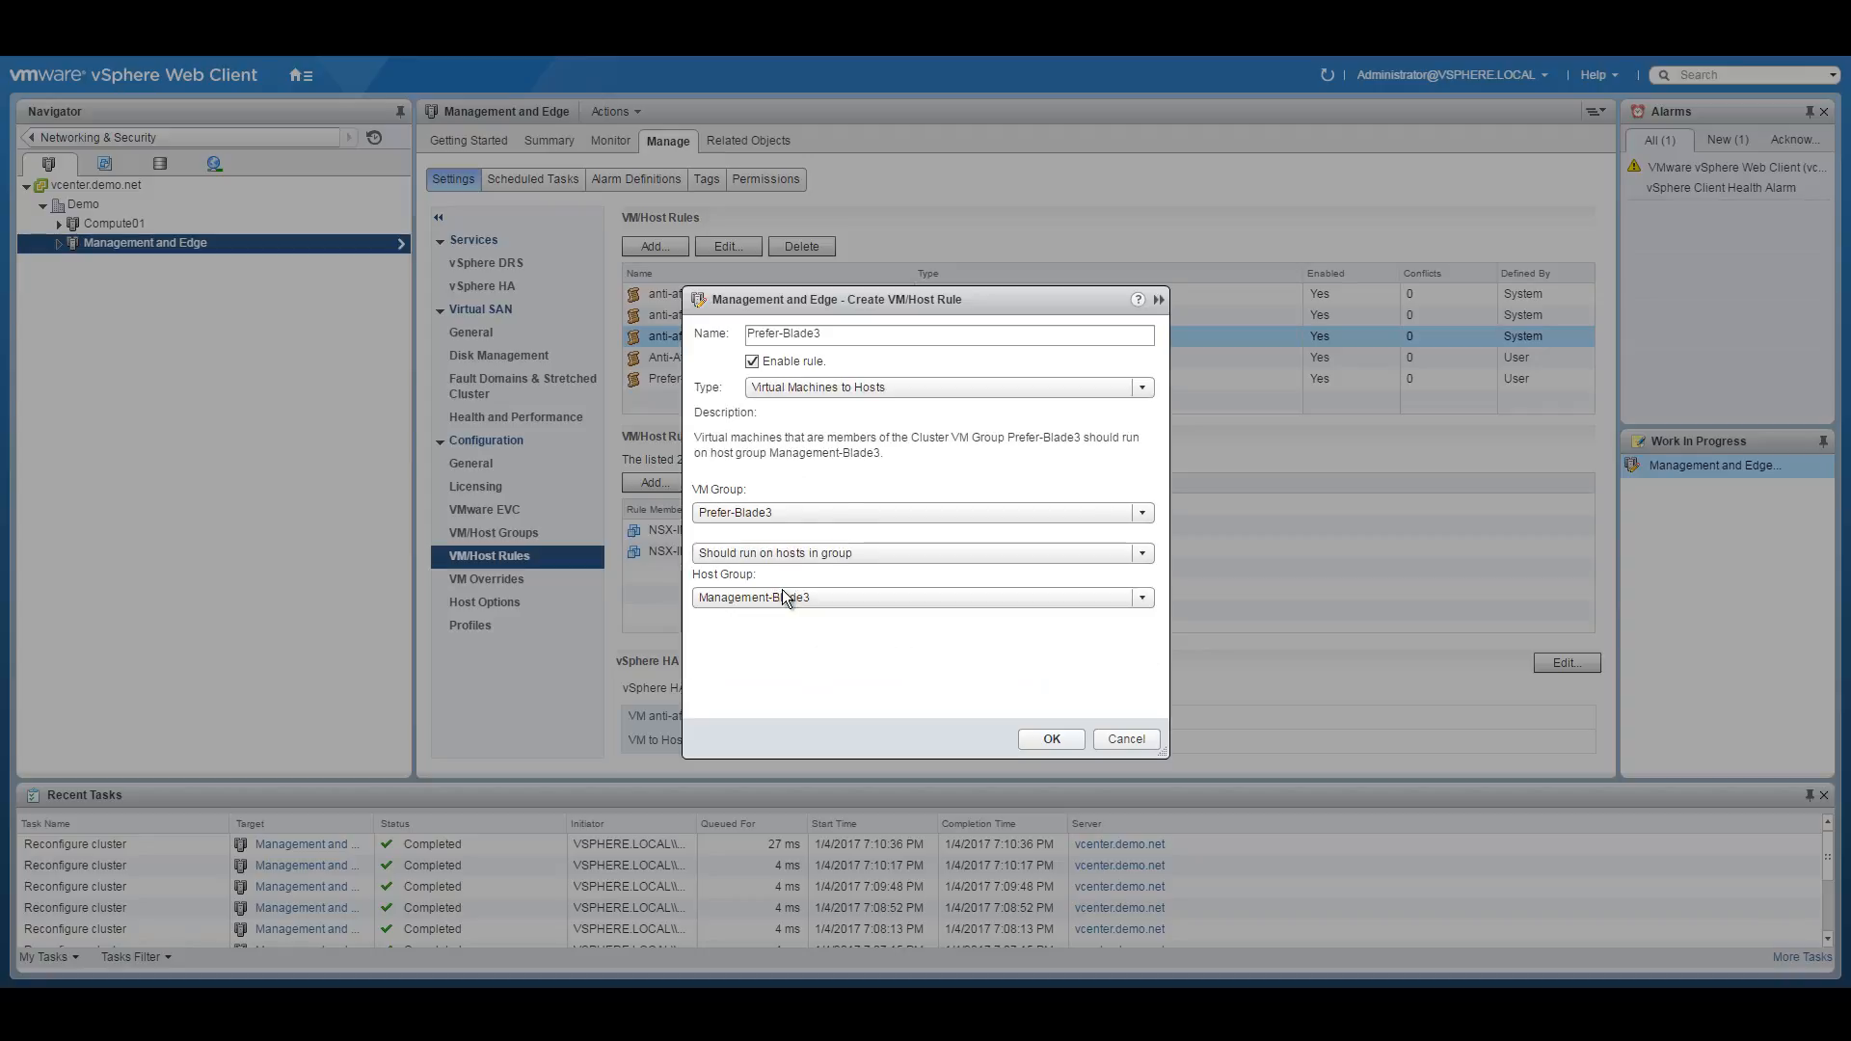
left_click(1051, 740)
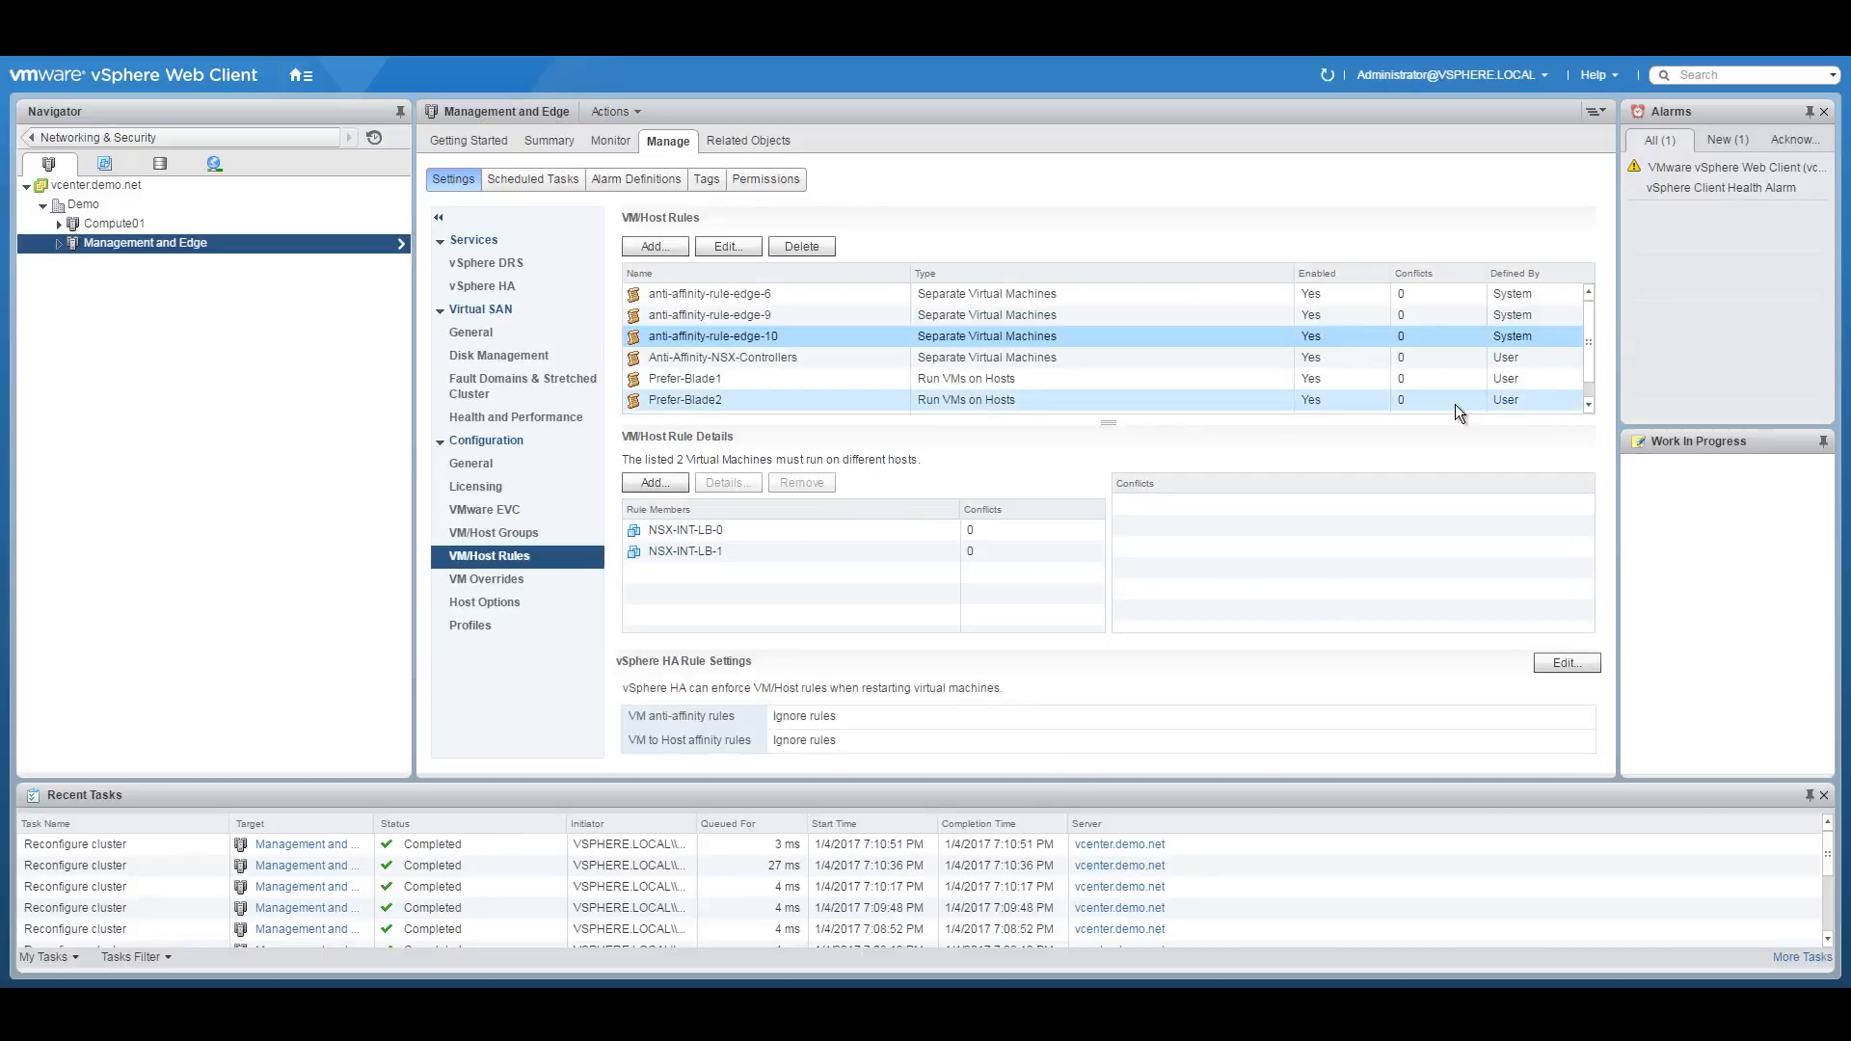
Confirm the Prefer-Blade3 rule, list the cluster's hosts and VMs, and return to the diagram PDF.
left_click(1586, 402)
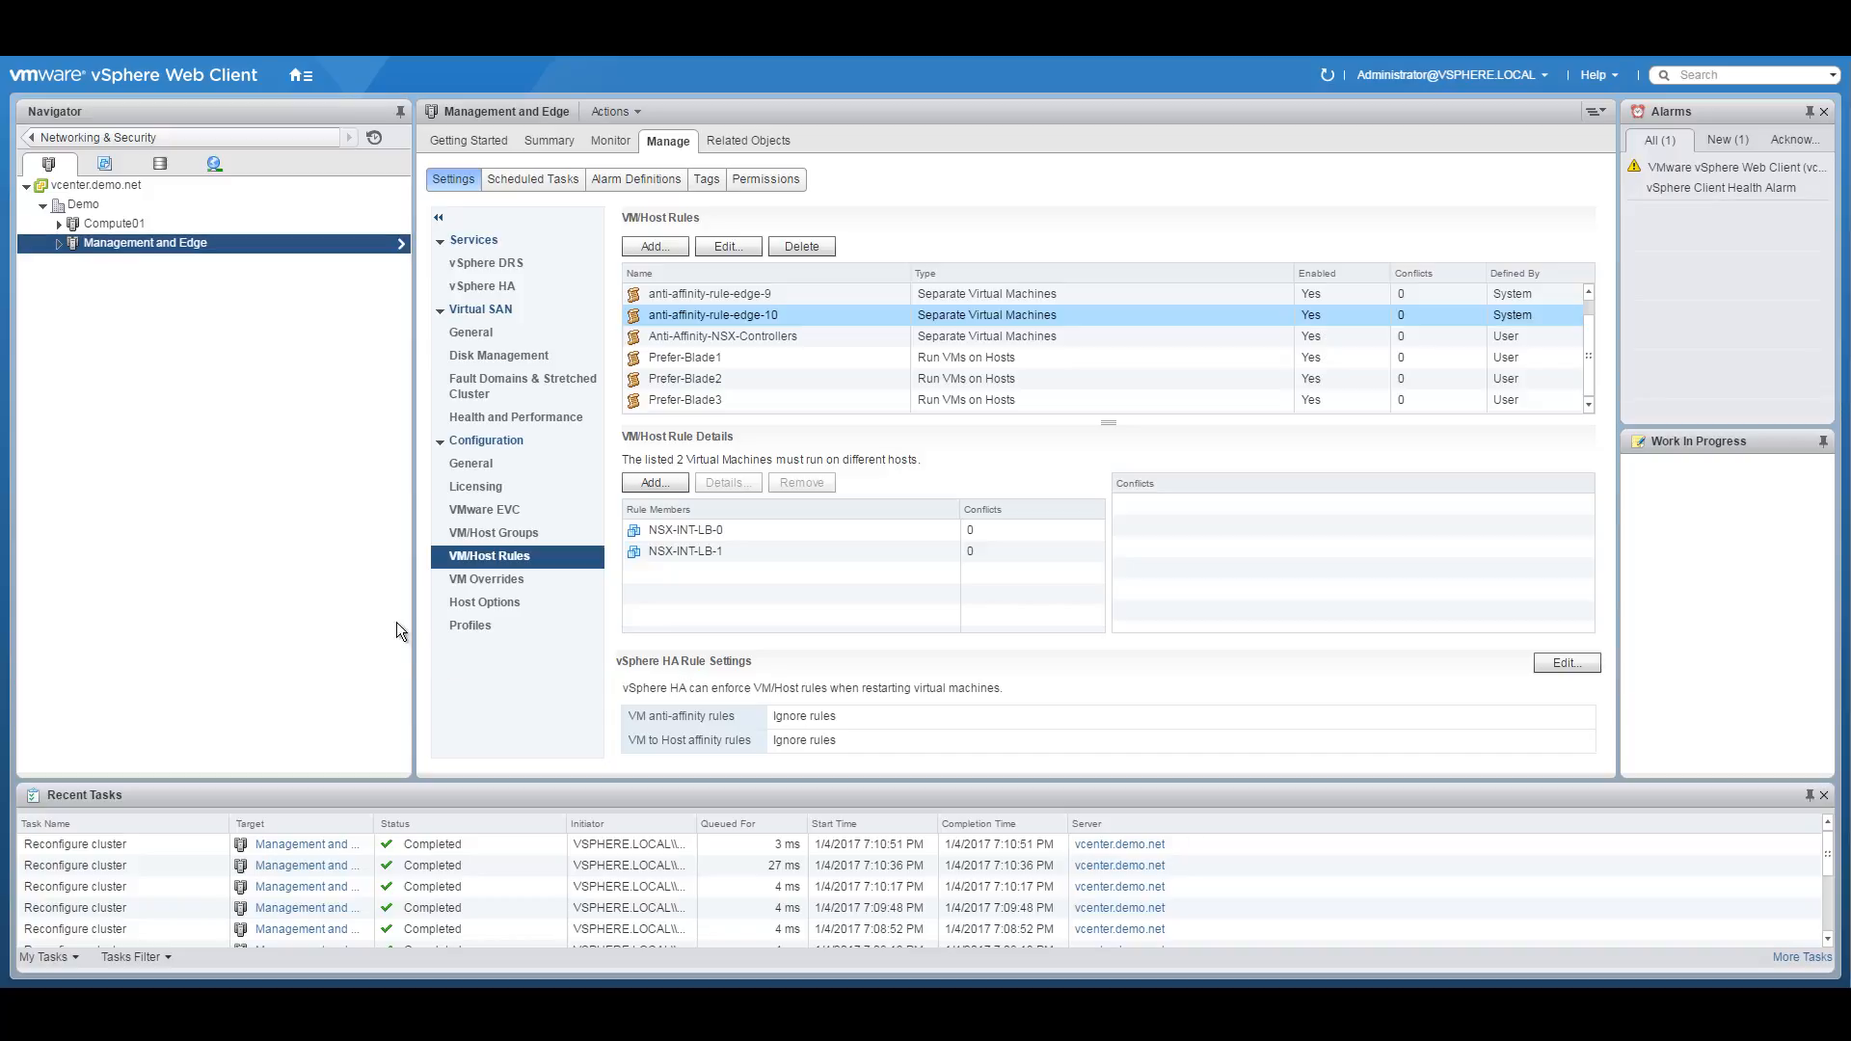
left_click(59, 243)
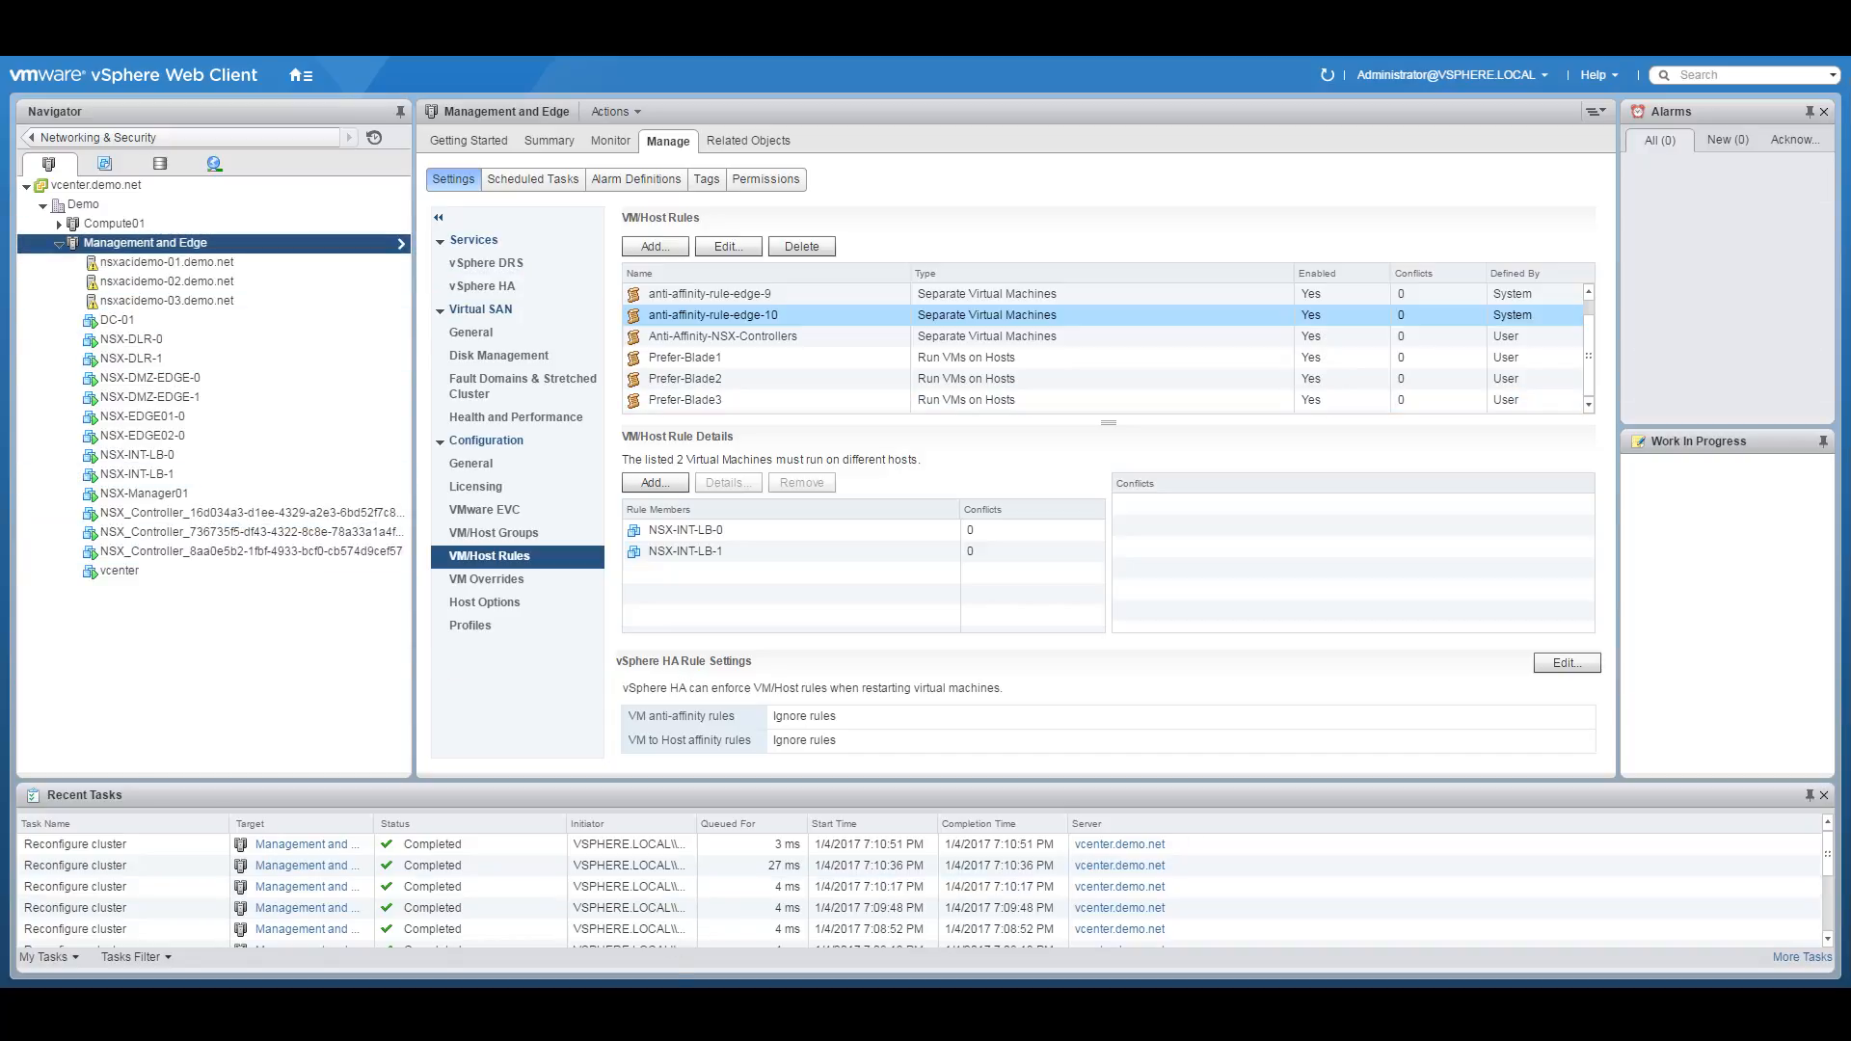
left_click(729, 975)
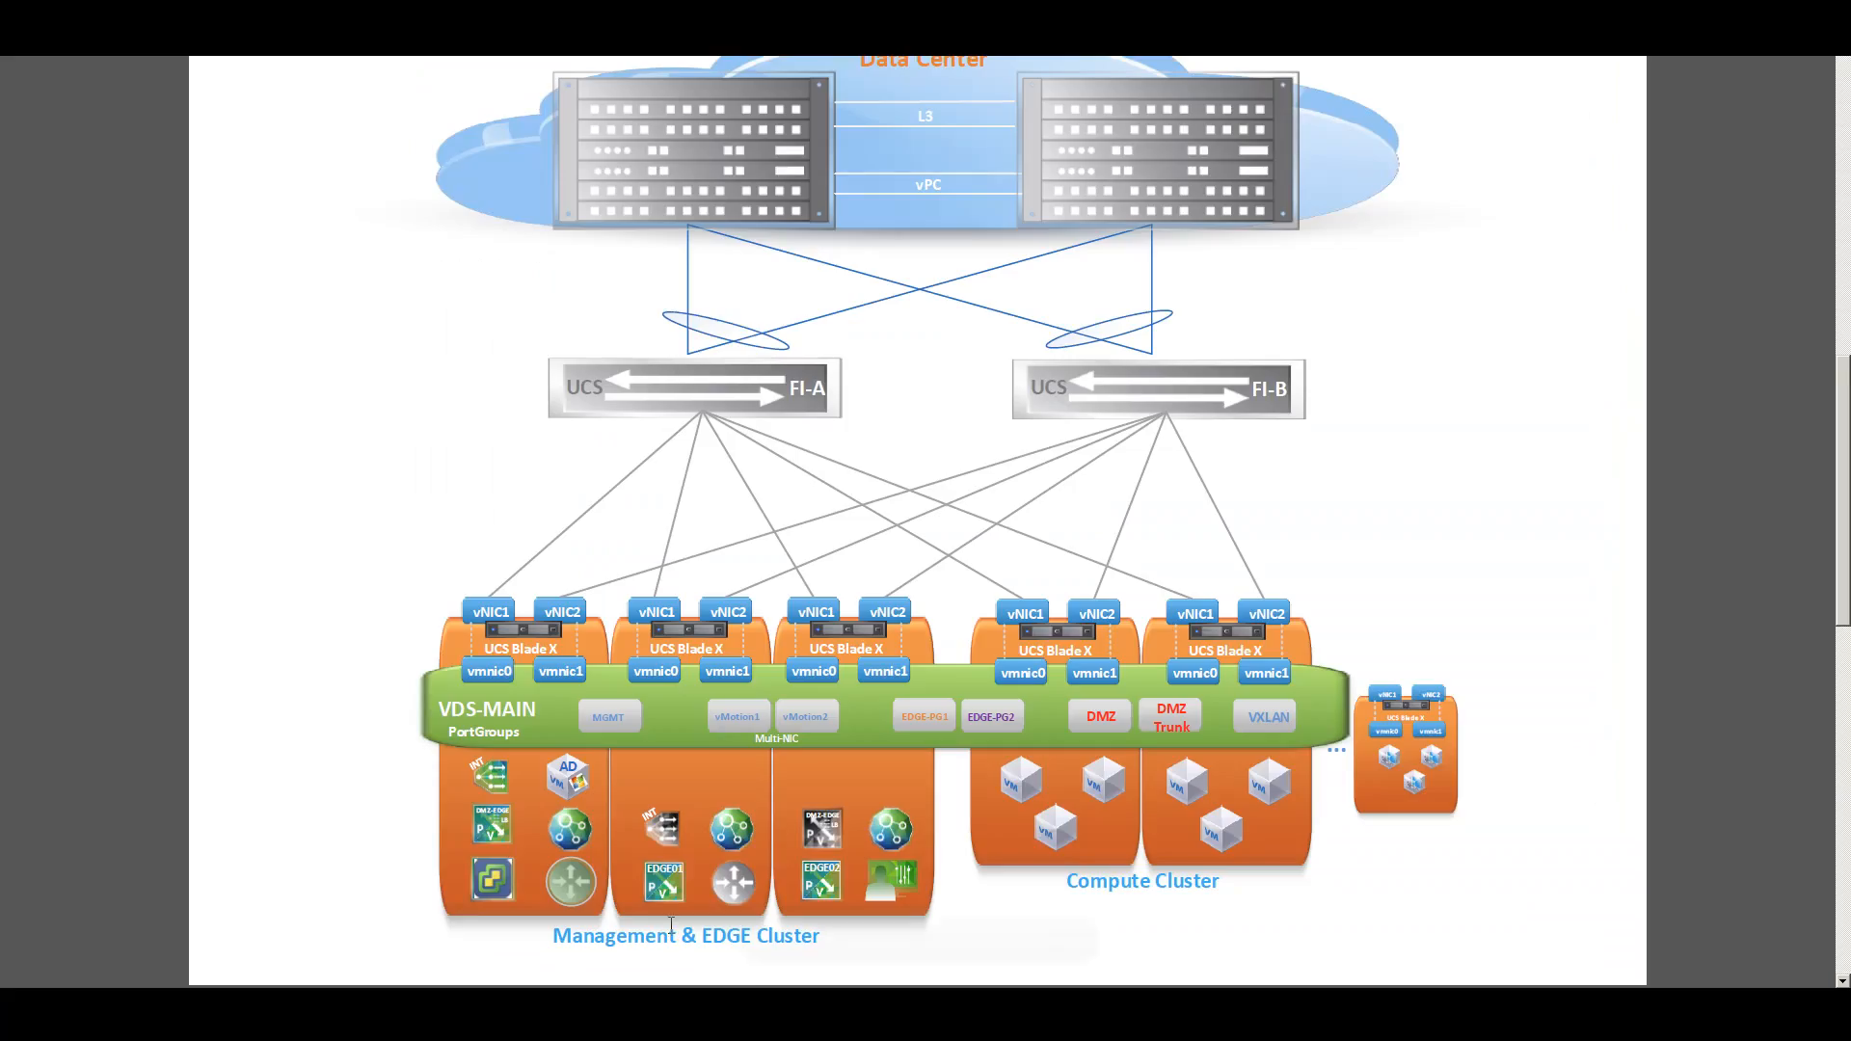
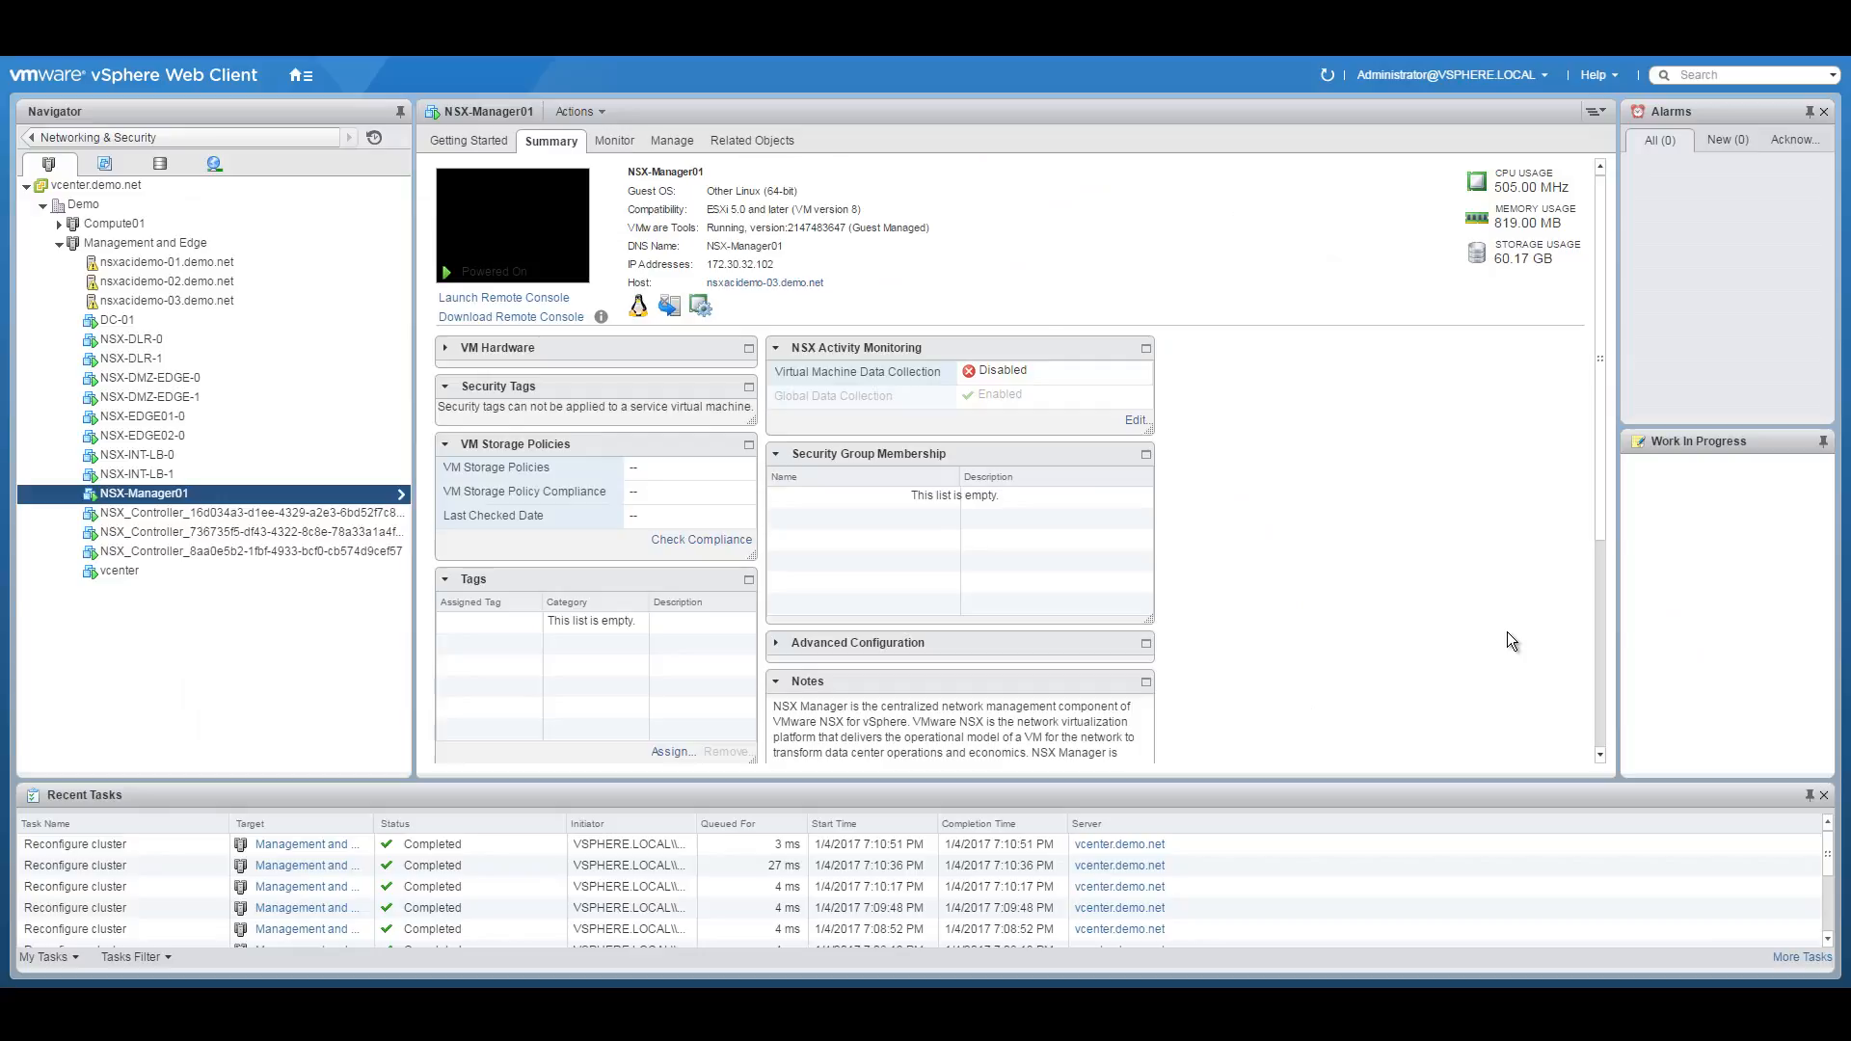
Expand the Compute01 cluster to list its two hosts and the 3 Tier App folder.
left_click(58, 223)
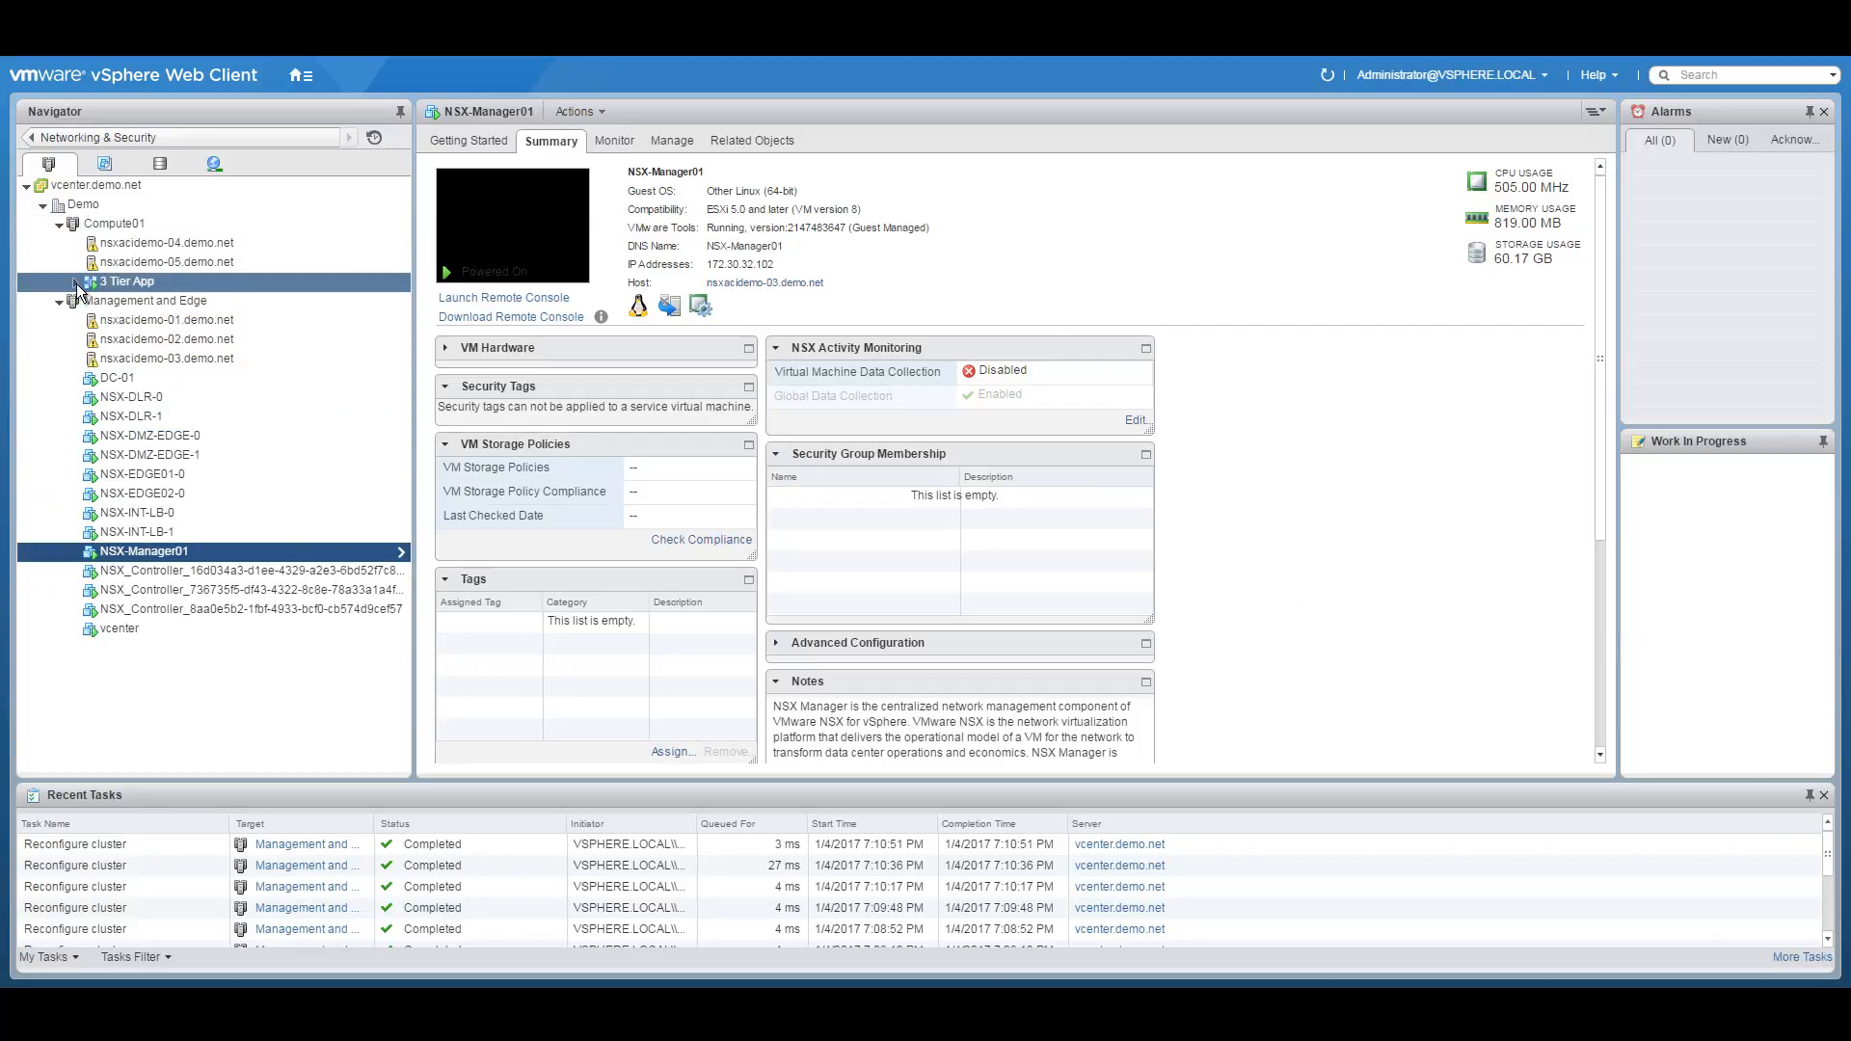
Reconnect App01's network adapter 1 to vxw-dvs-27-virtualwire-16-sid-5004-NSX-APP.
left_click(76, 282)
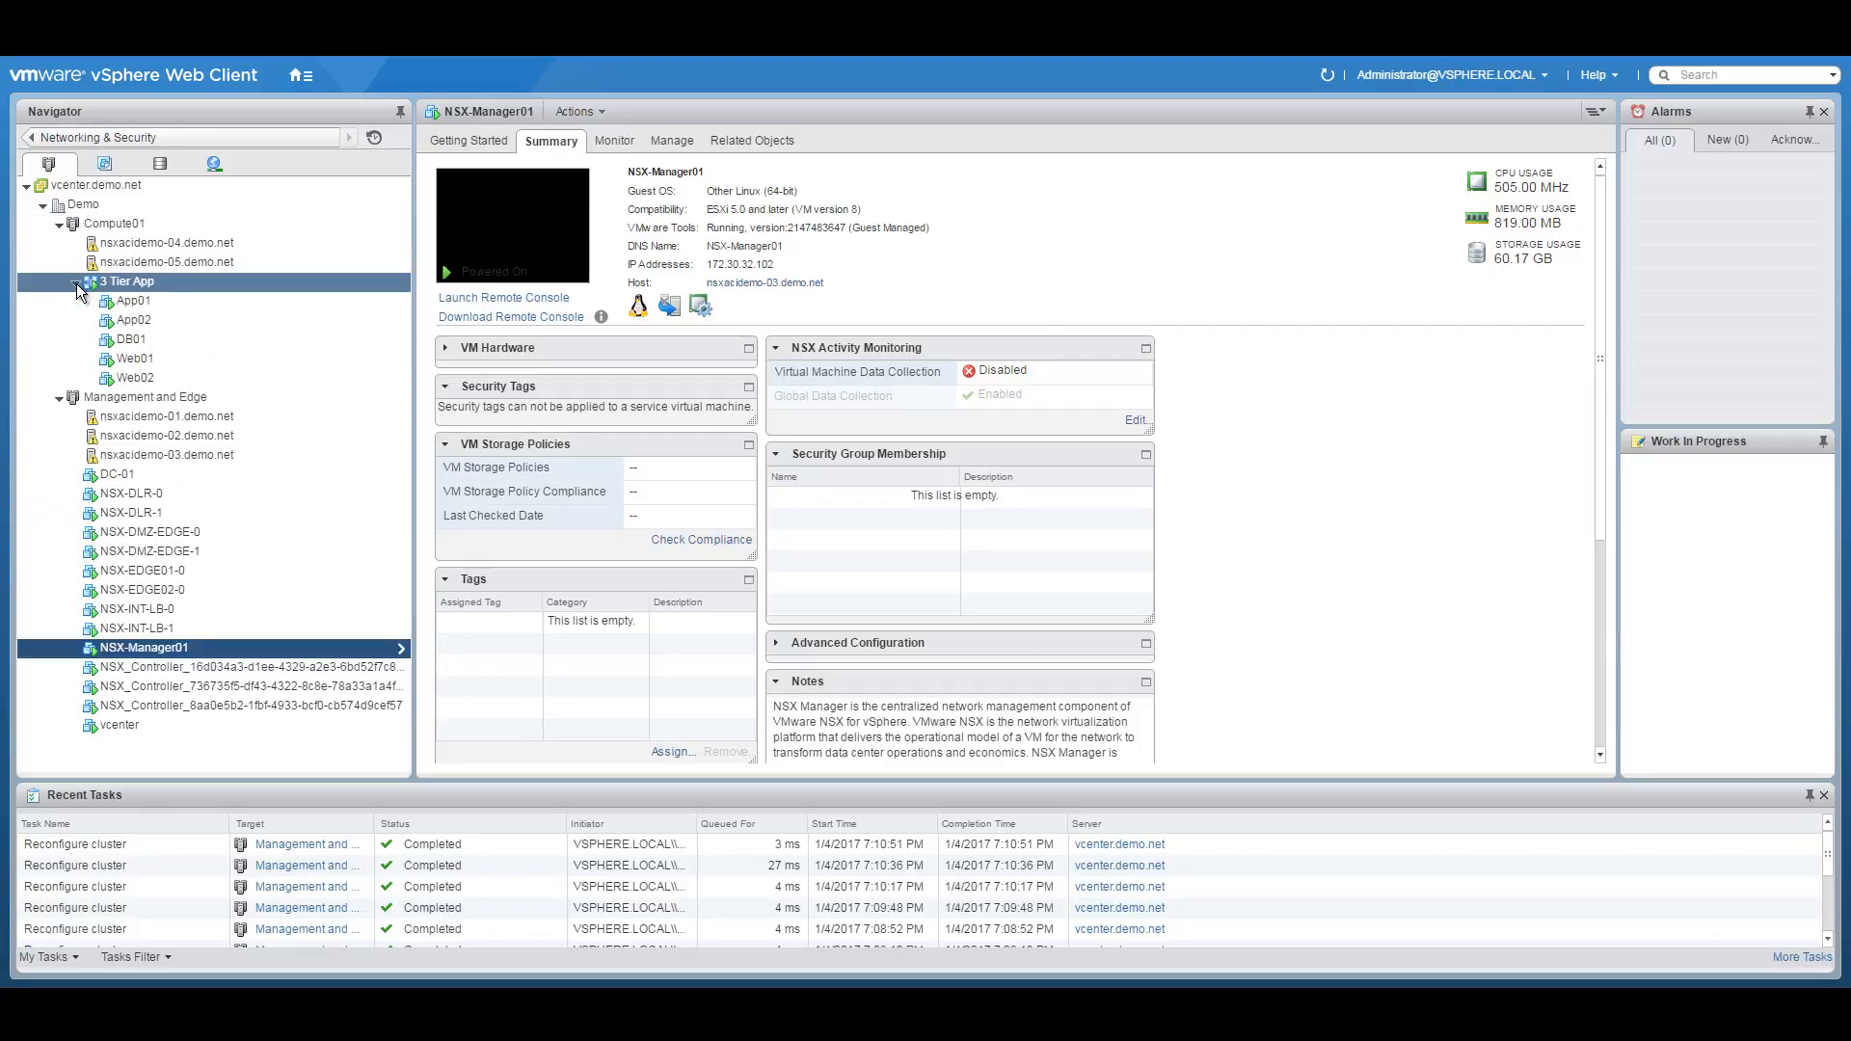
left_click(181, 298)
right_click(153, 297)
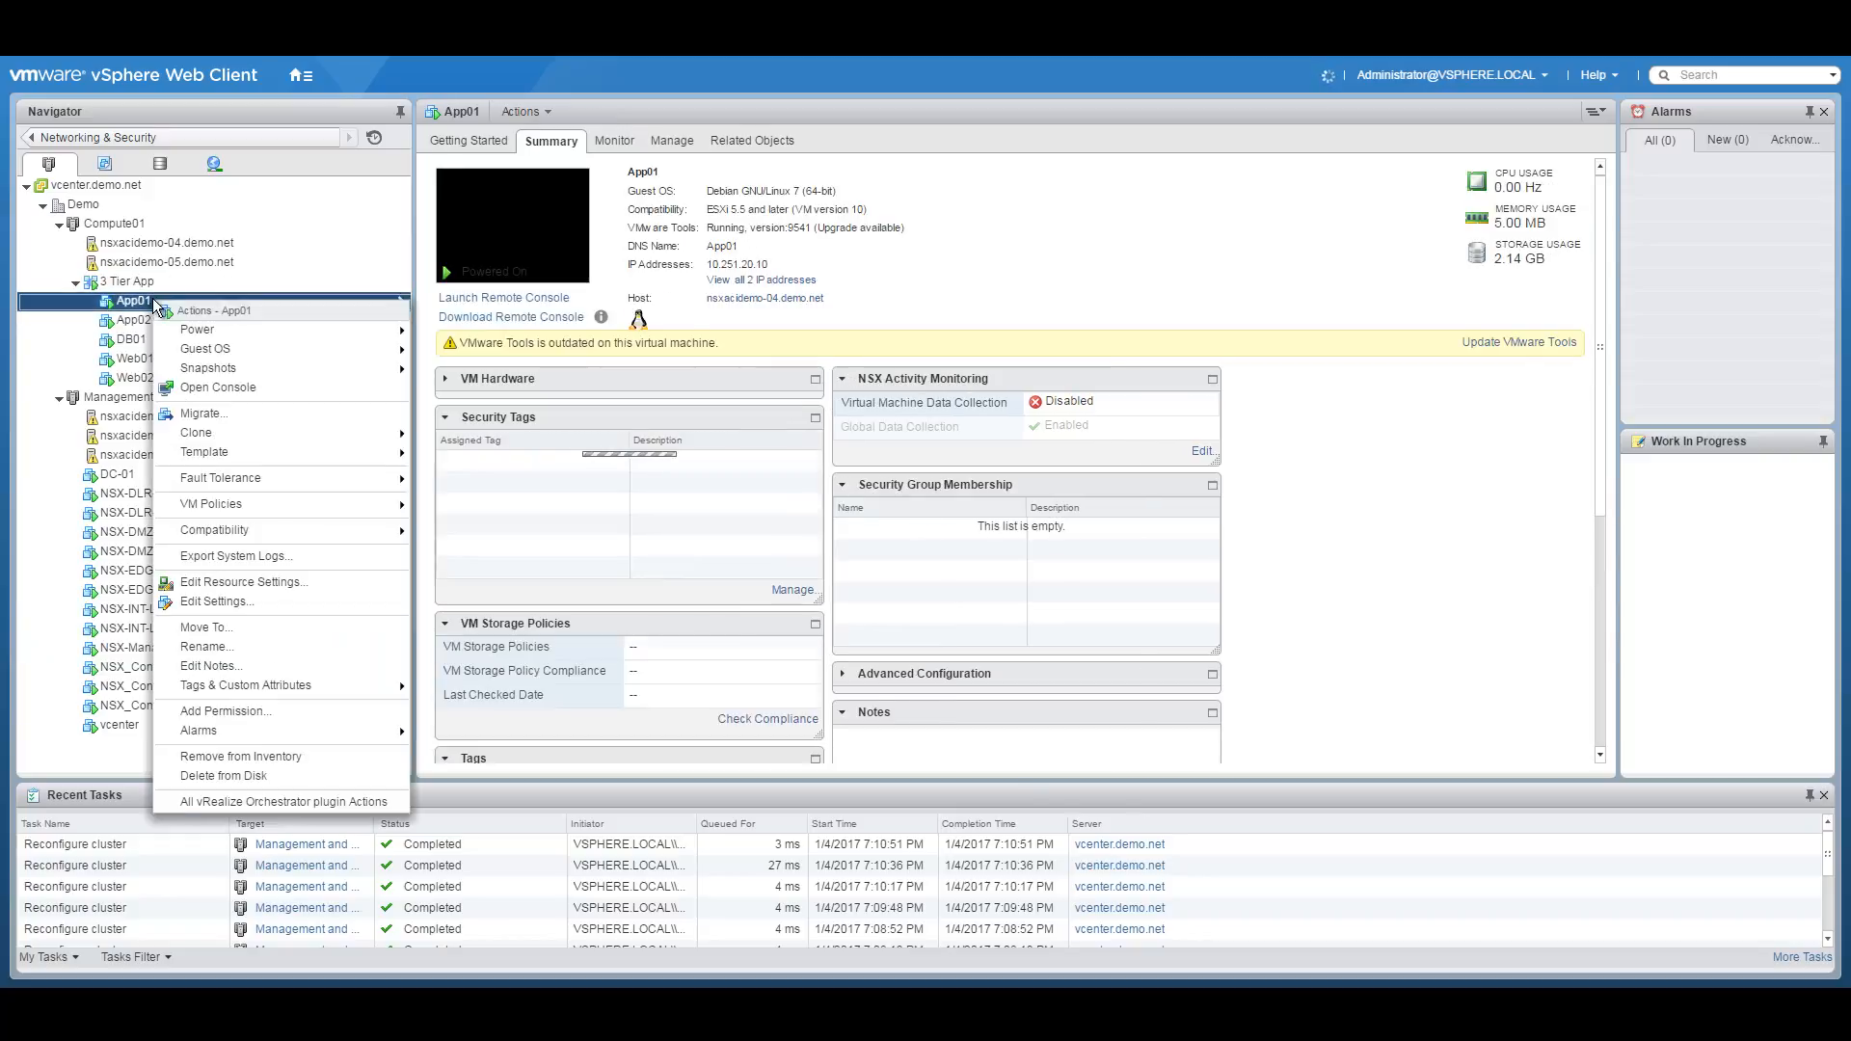
left_click(214, 601)
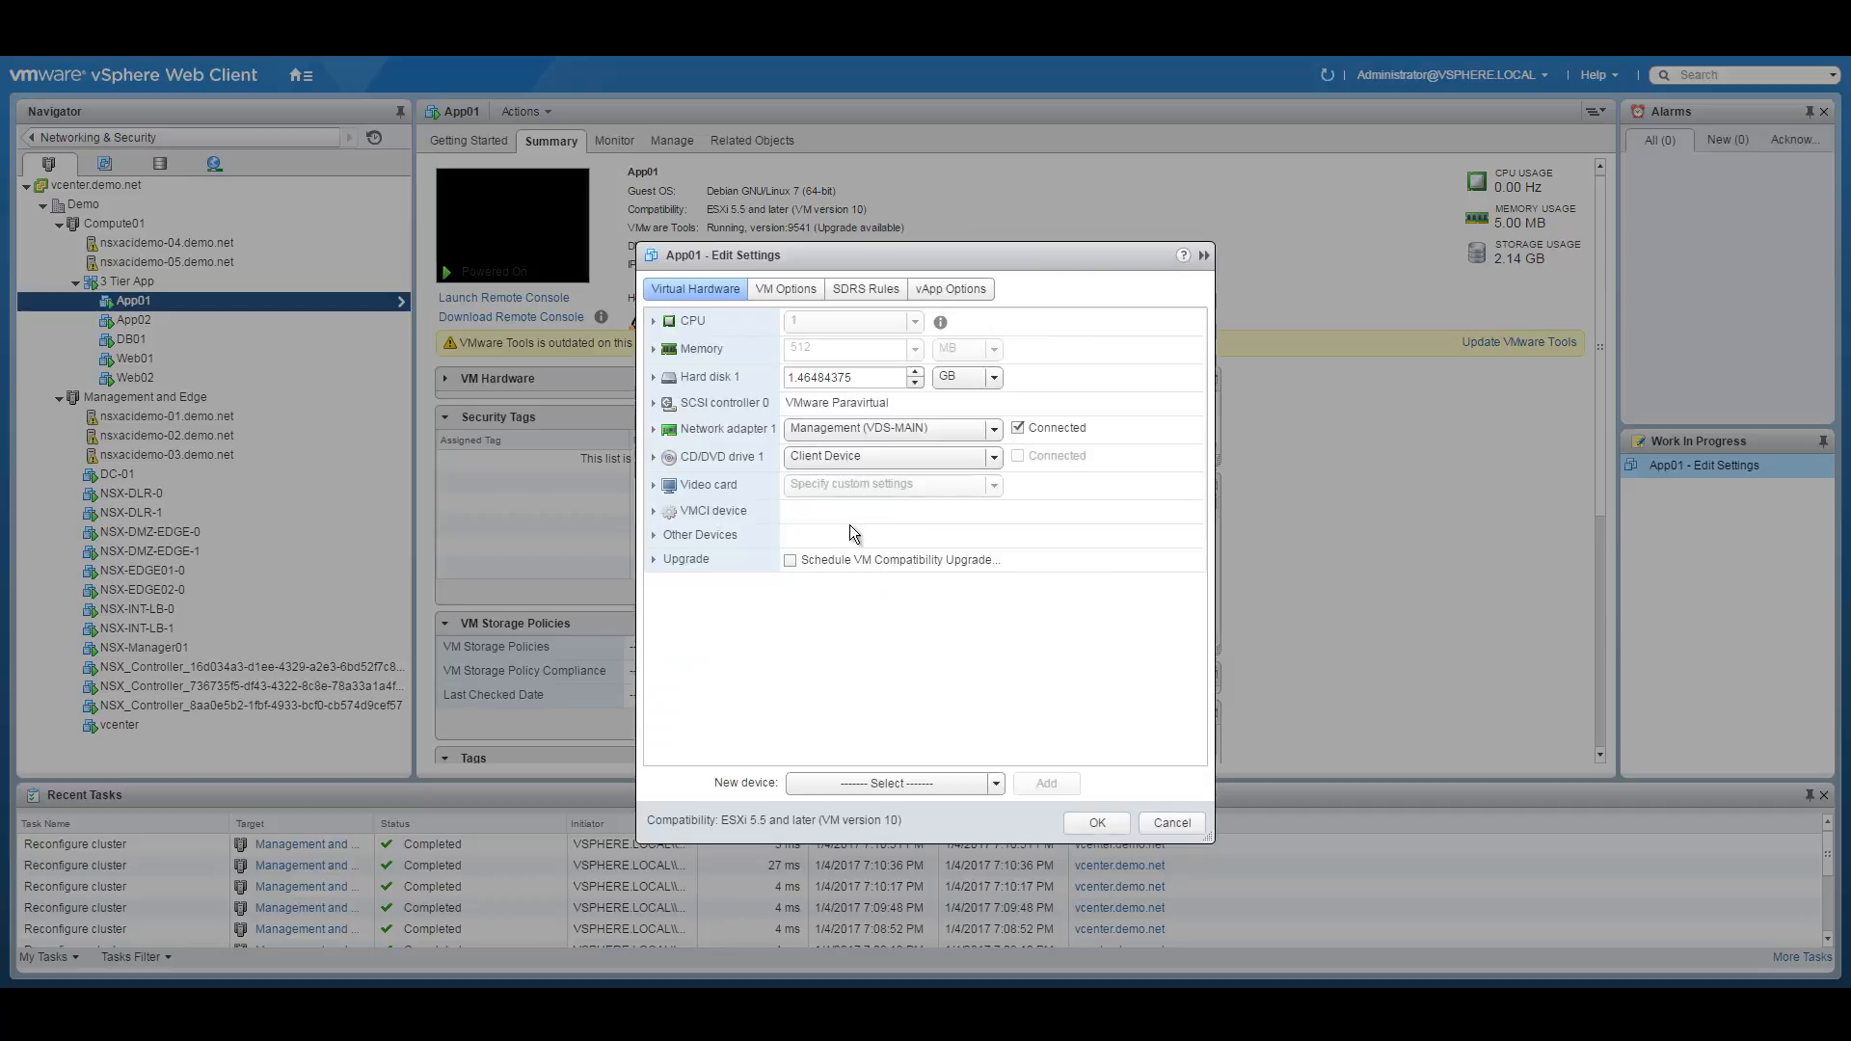
left_click(996, 429)
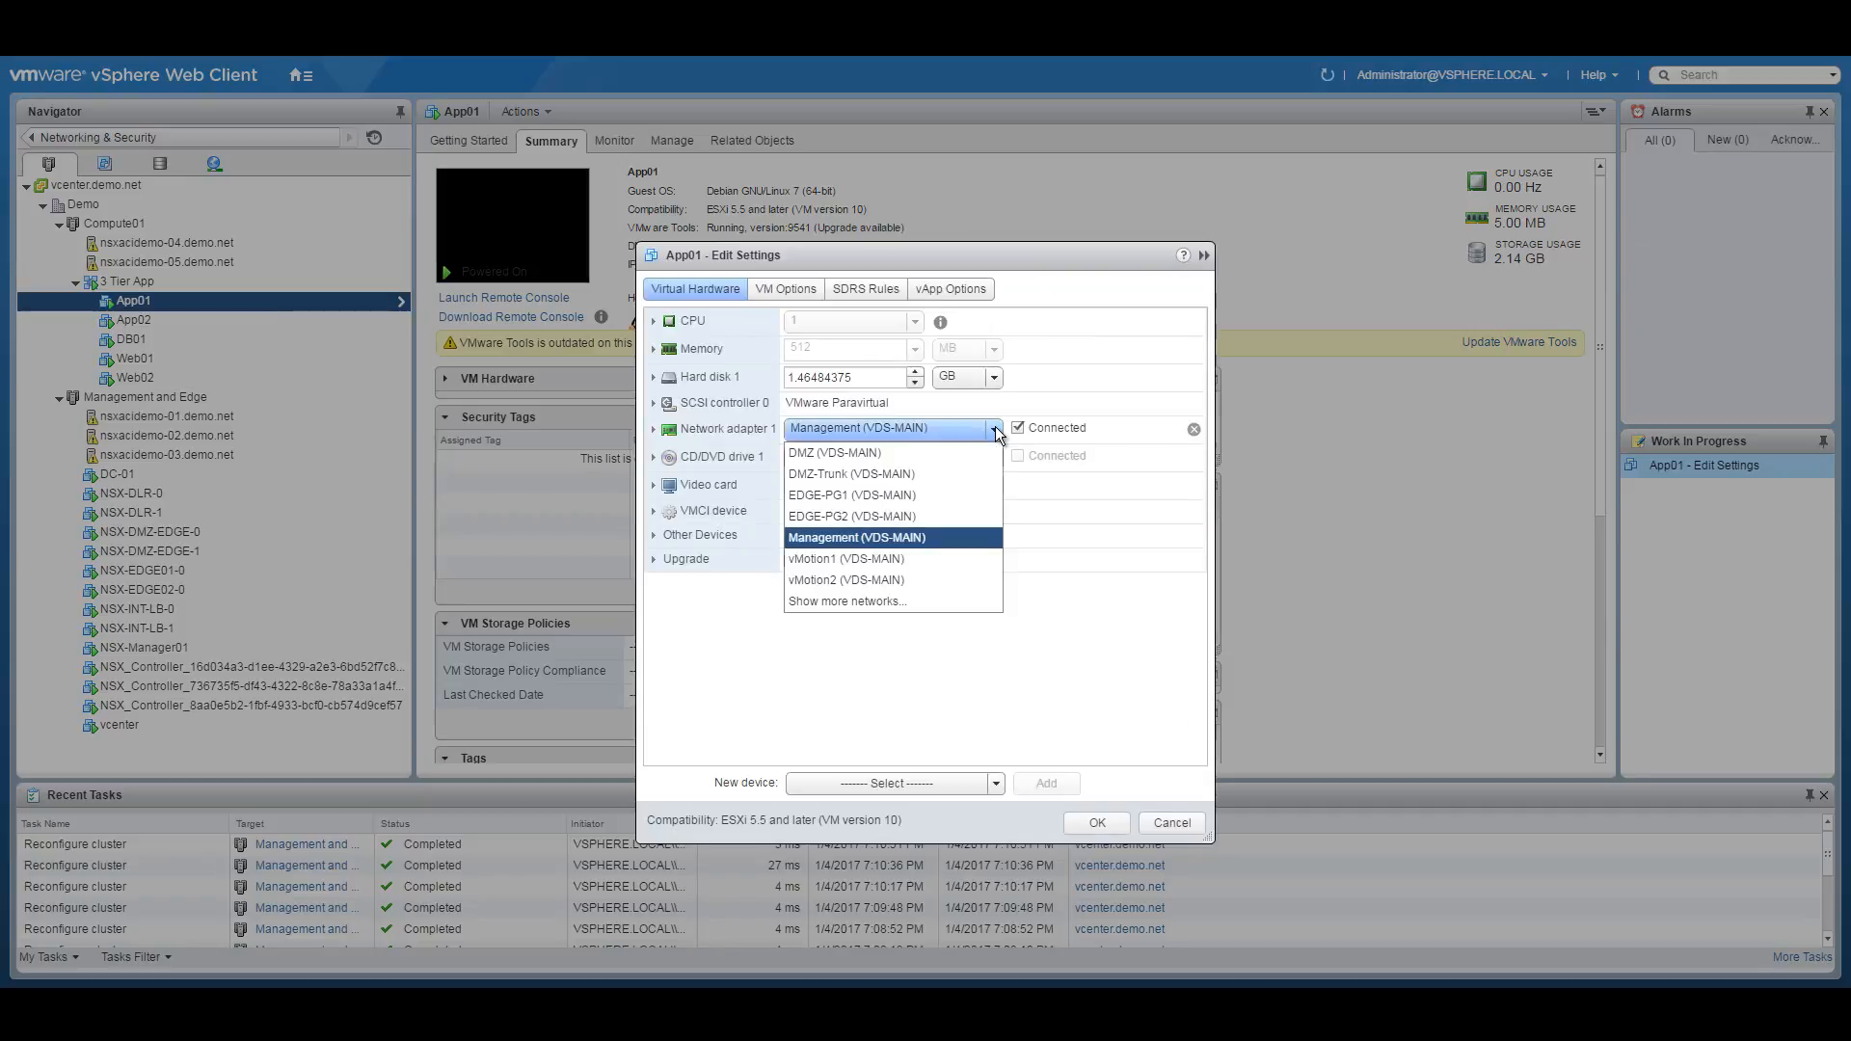
left_click(872, 599)
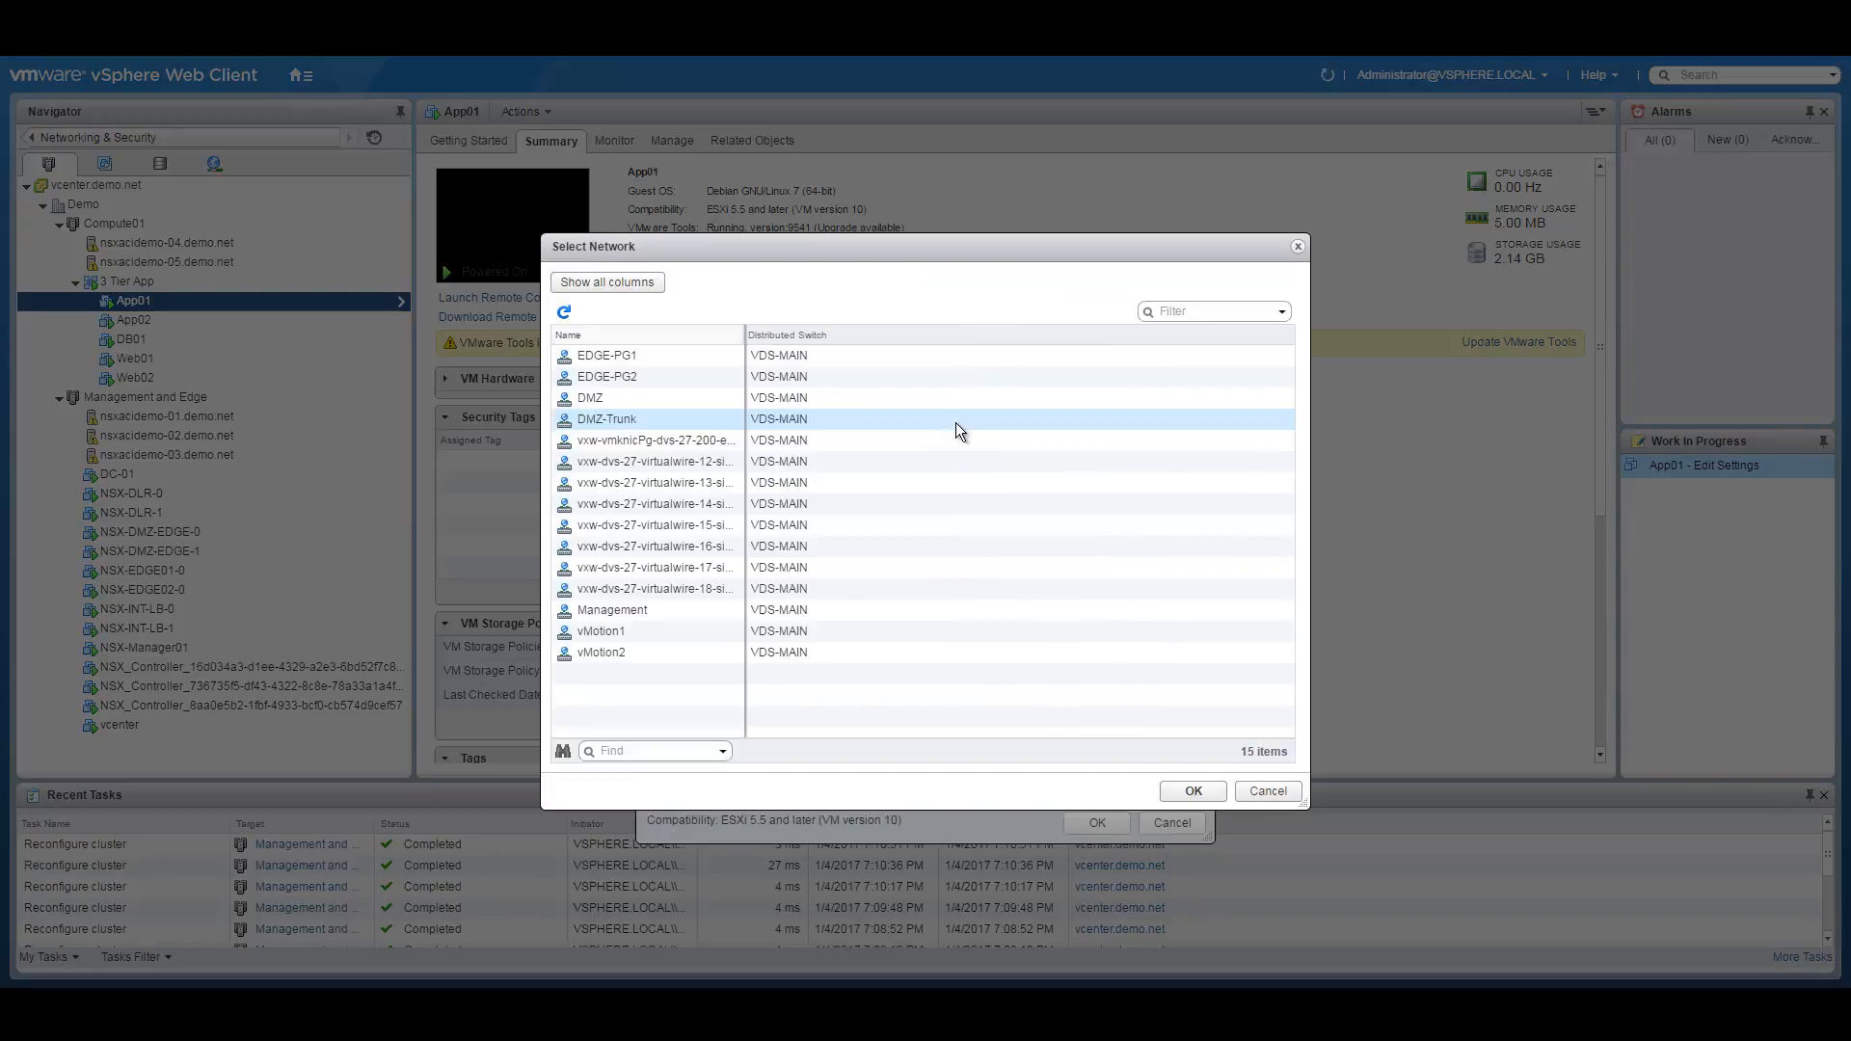
left_click_drag(742, 330, 1002, 337)
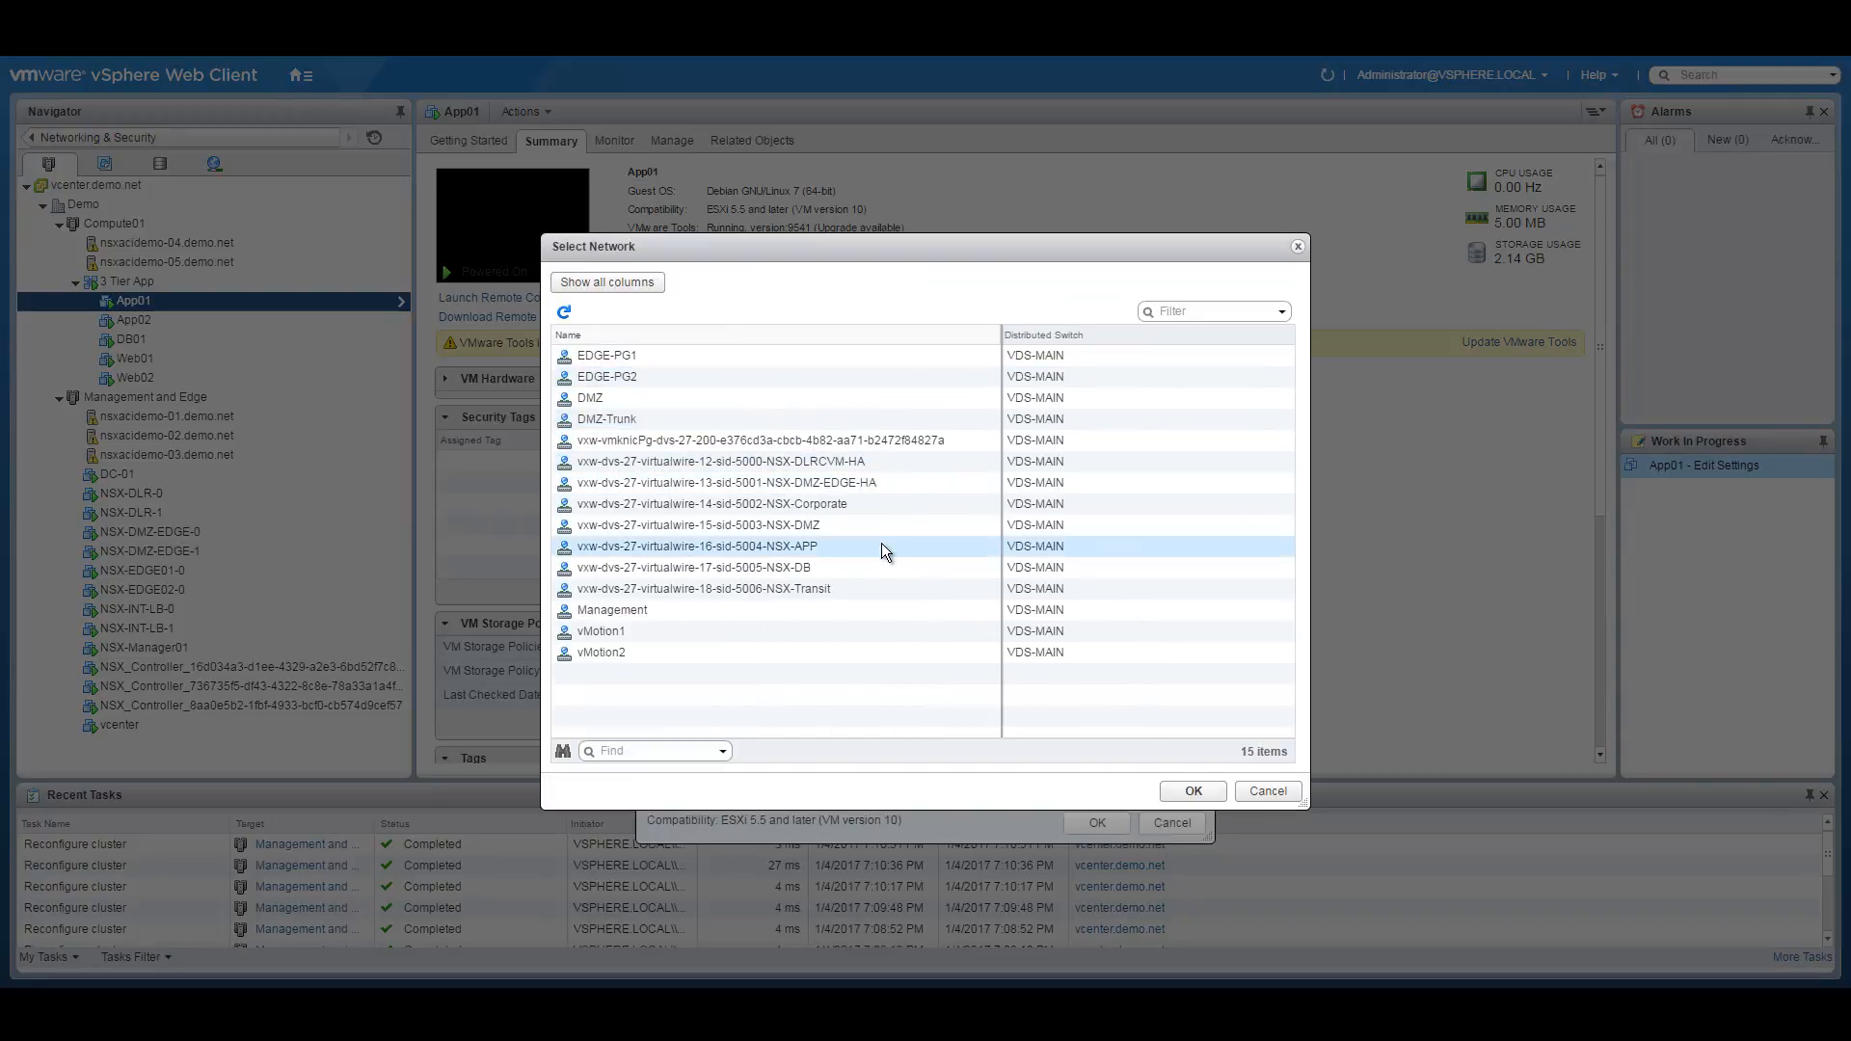
left_click(816, 547)
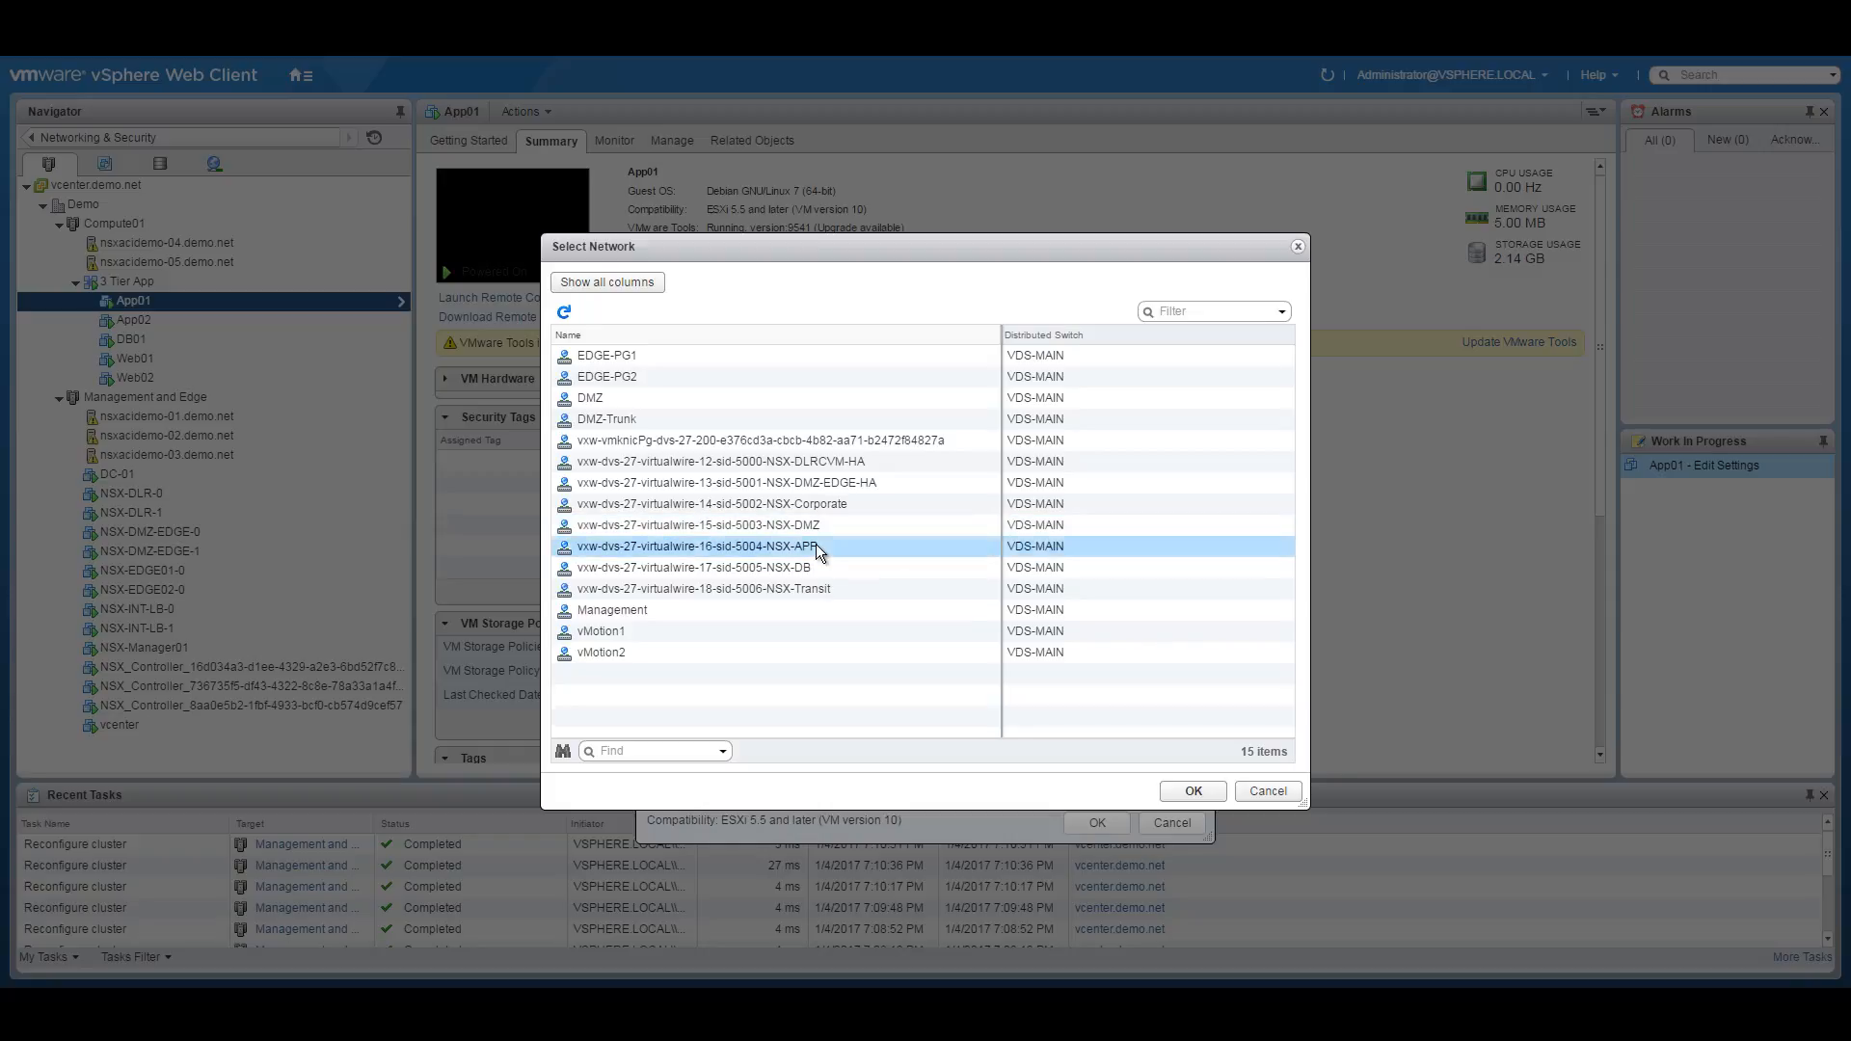
left_click(1194, 791)
left_click(1097, 822)
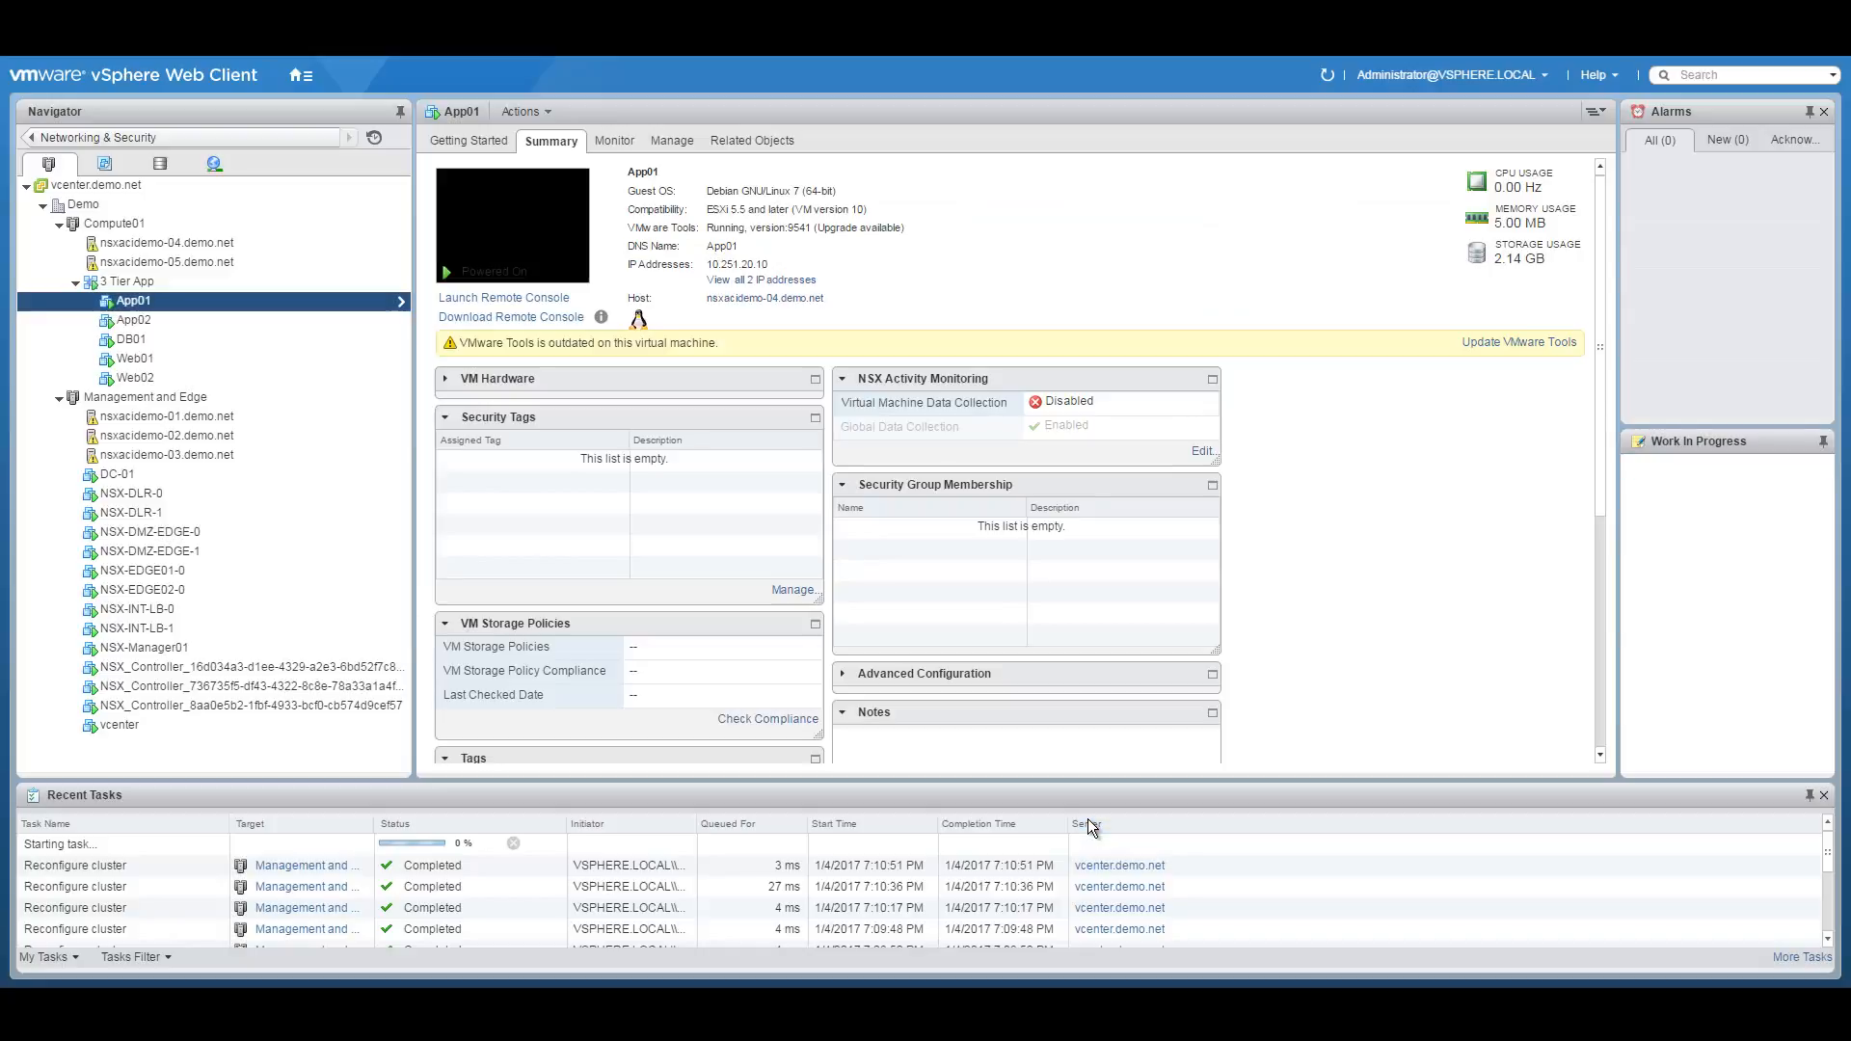
Reconnect App02's network adapter 1 to the 5004-NSX-APP virtualwire as well.
left_click(189, 319)
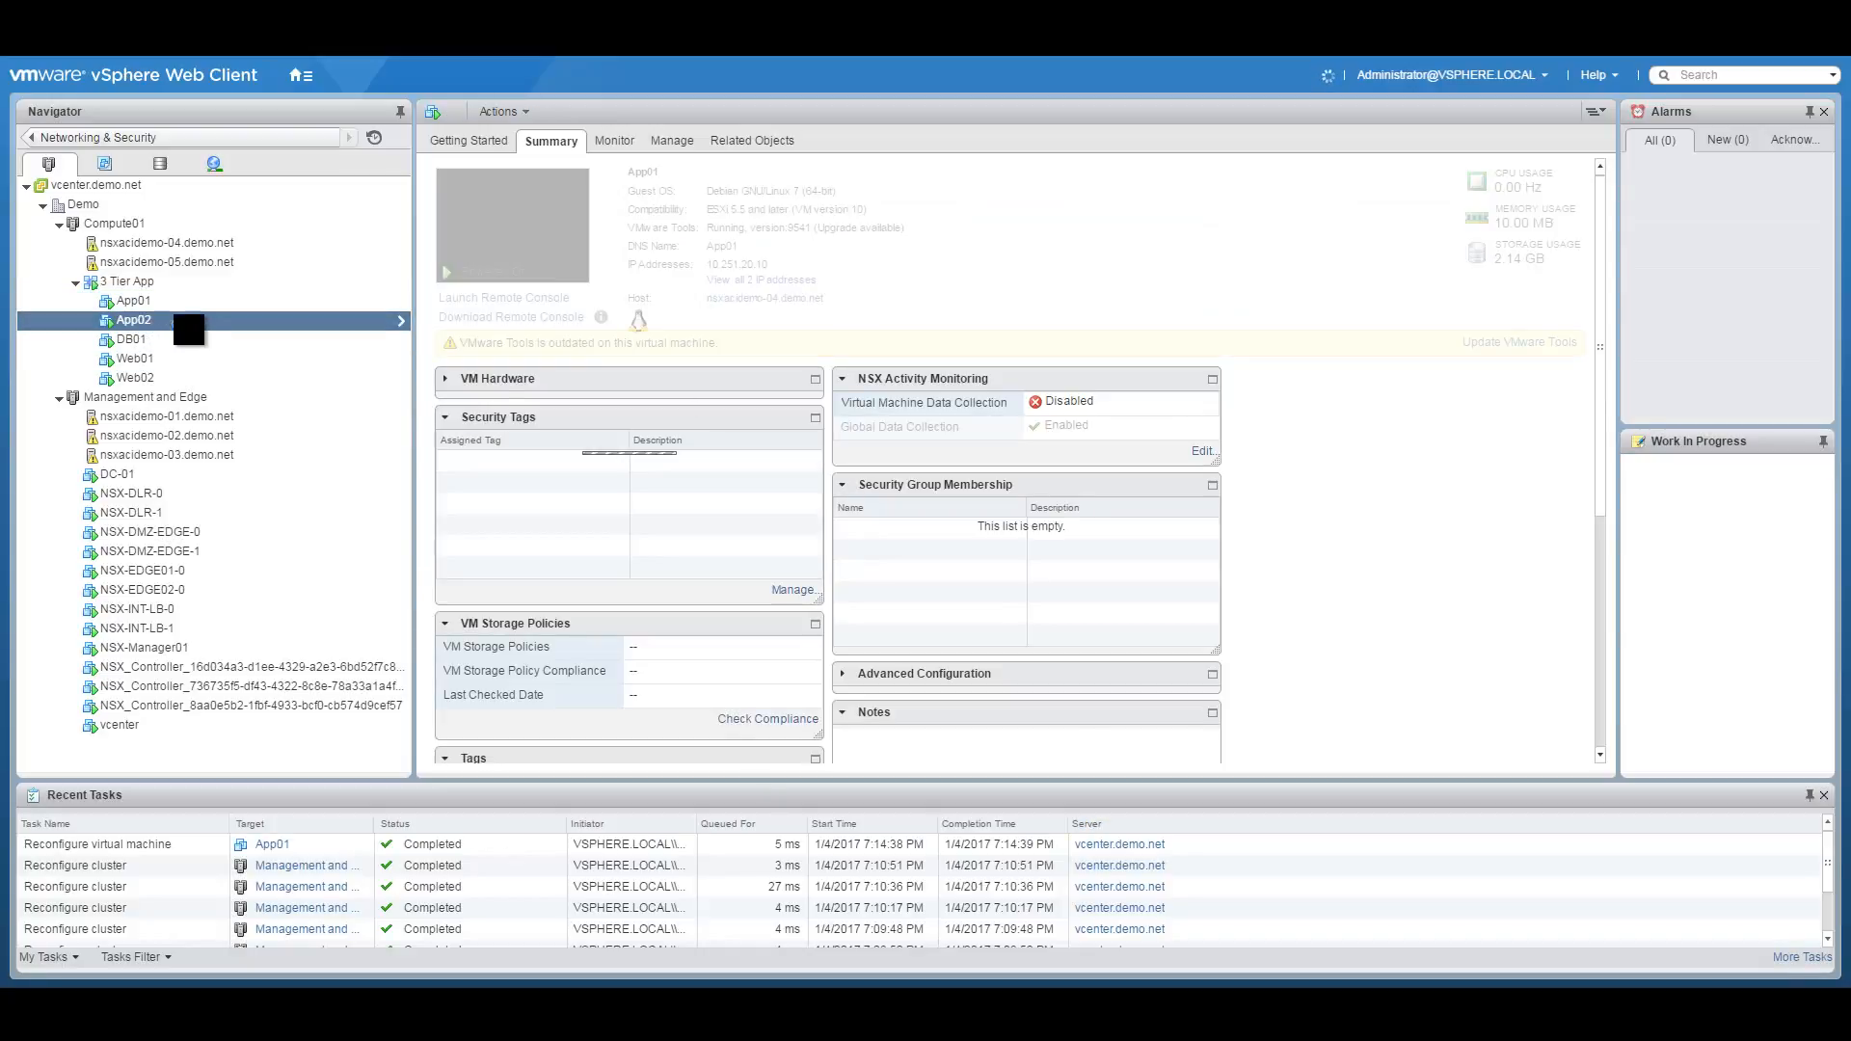
right_click(190, 319)
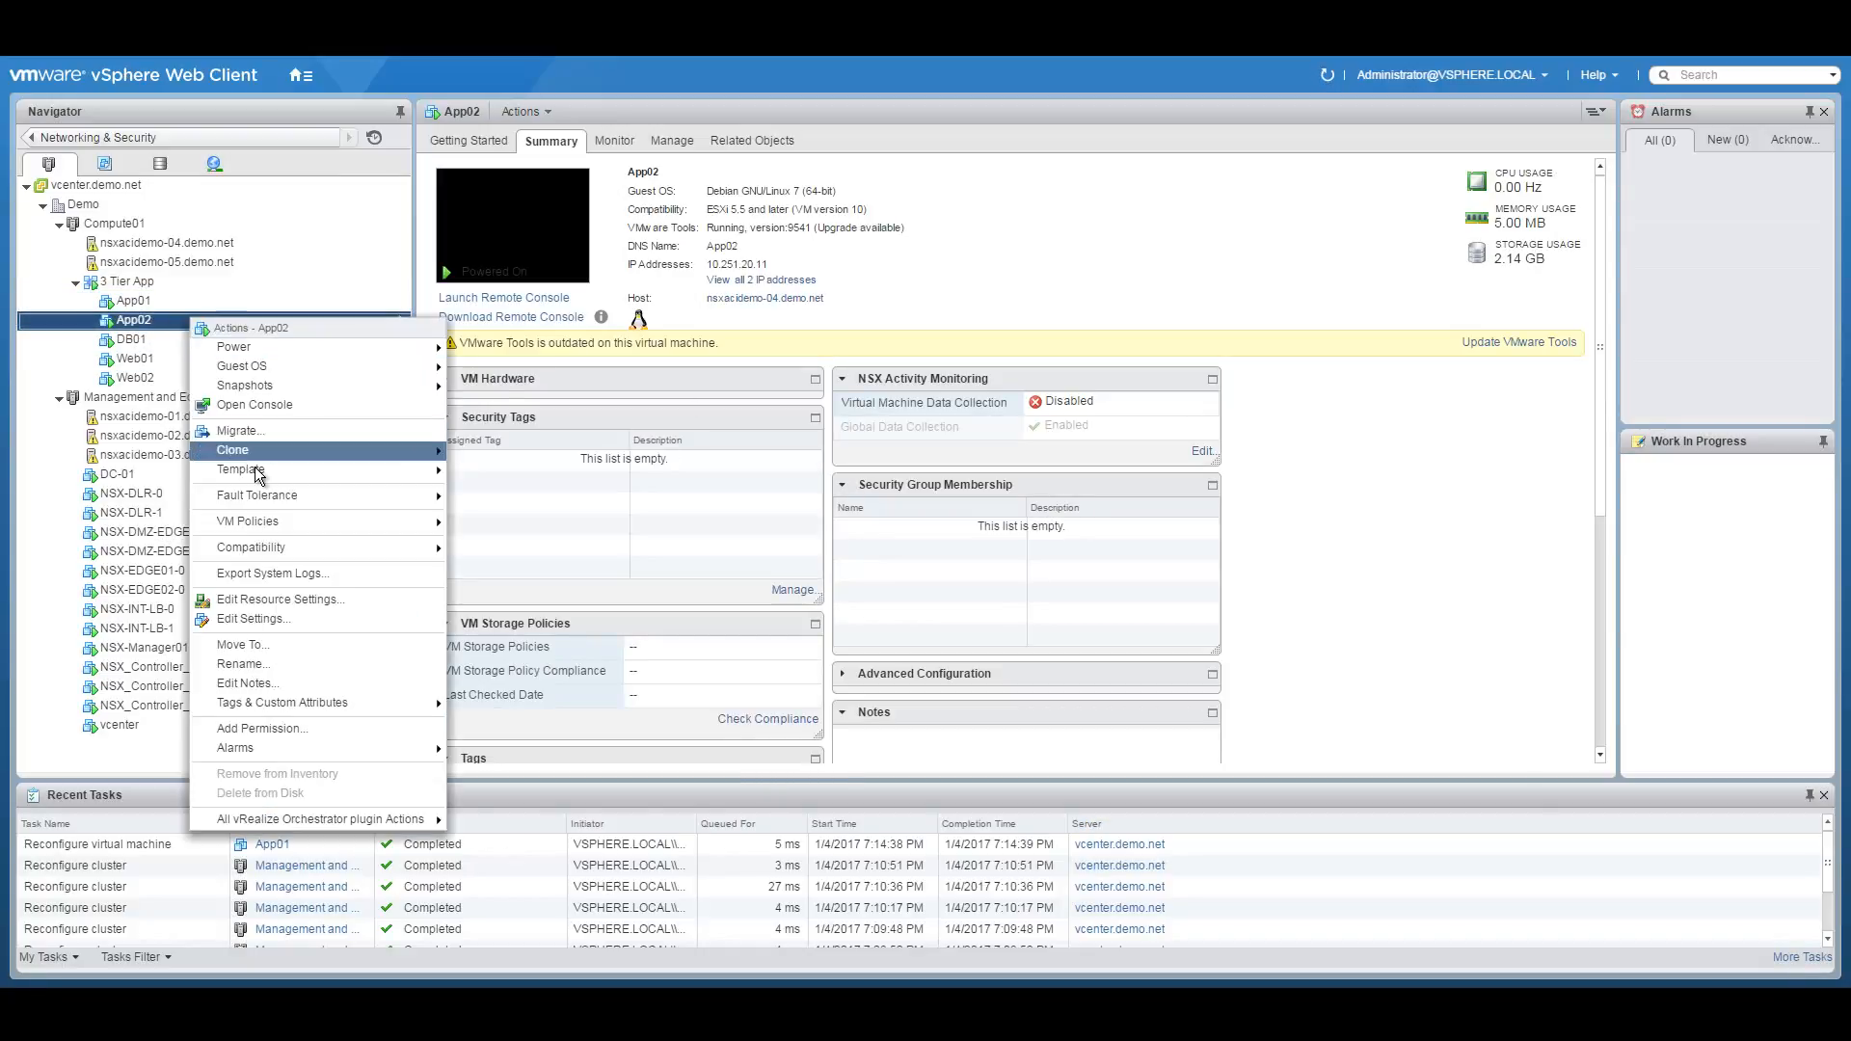
left_click(248, 618)
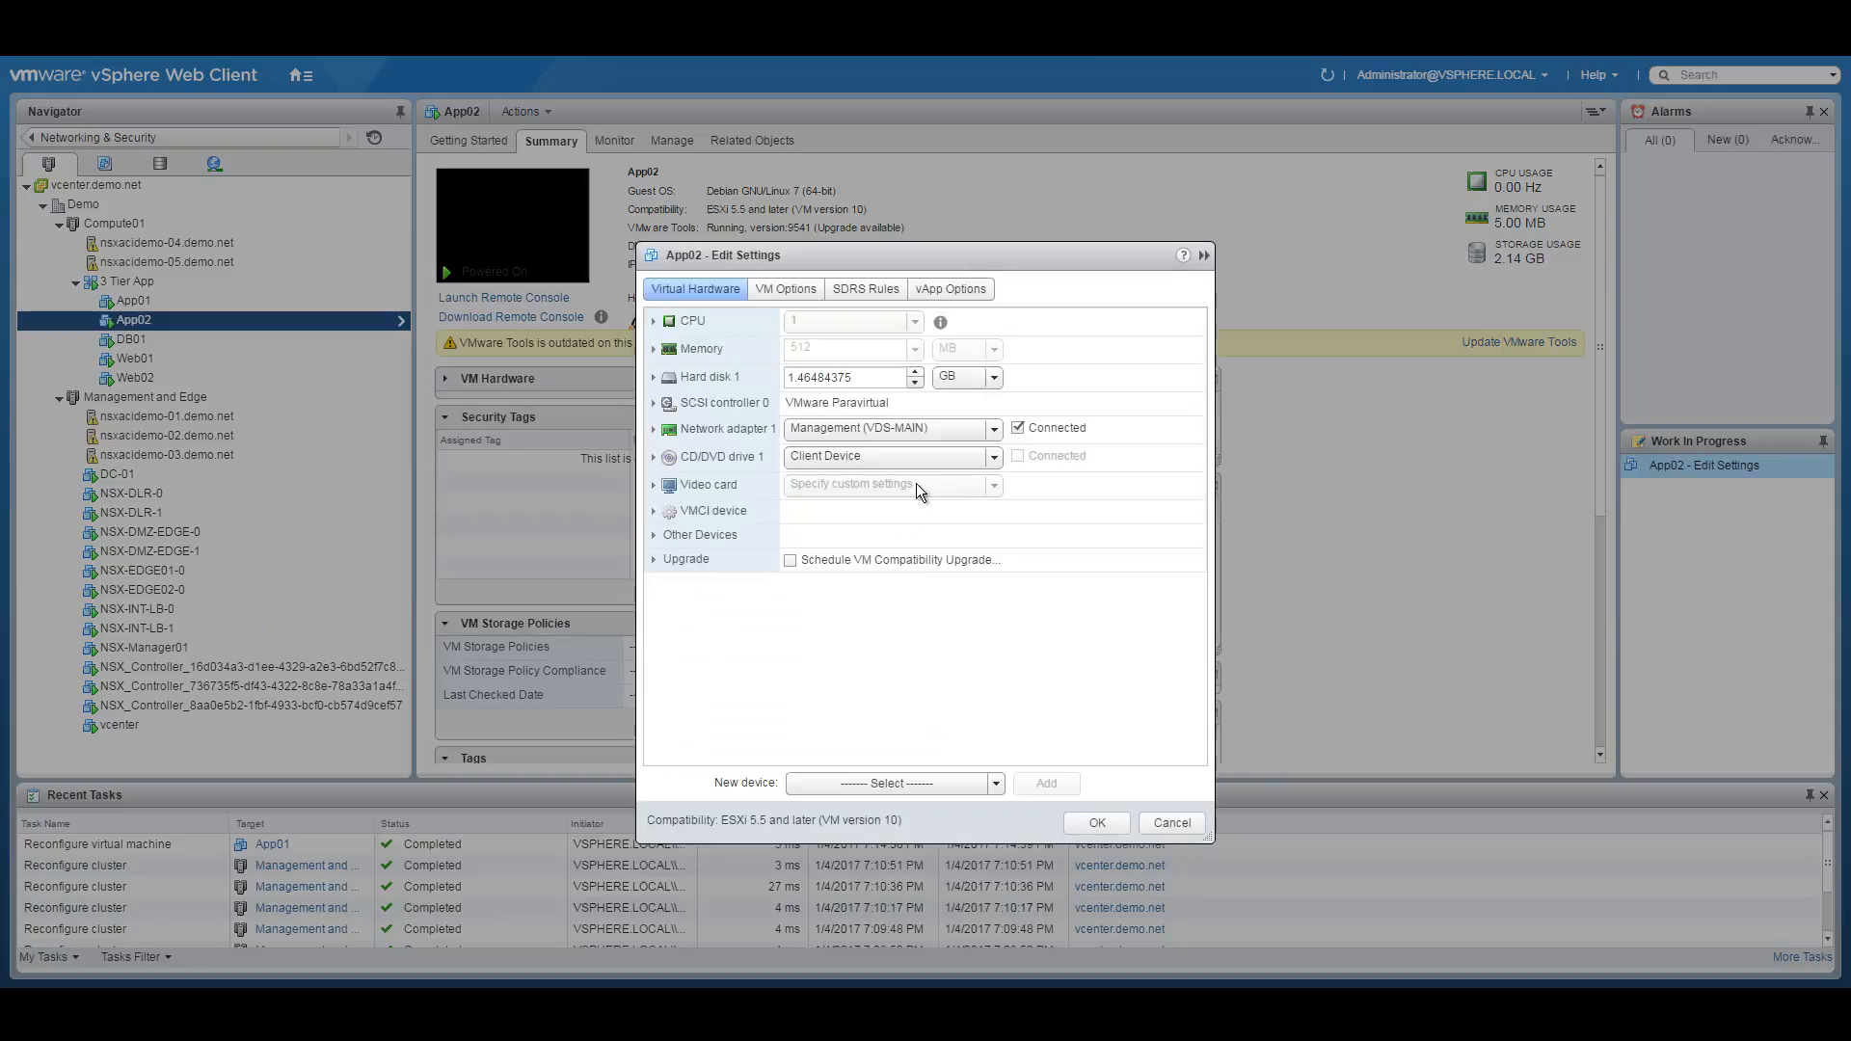
left_click(997, 431)
left_click(848, 600)
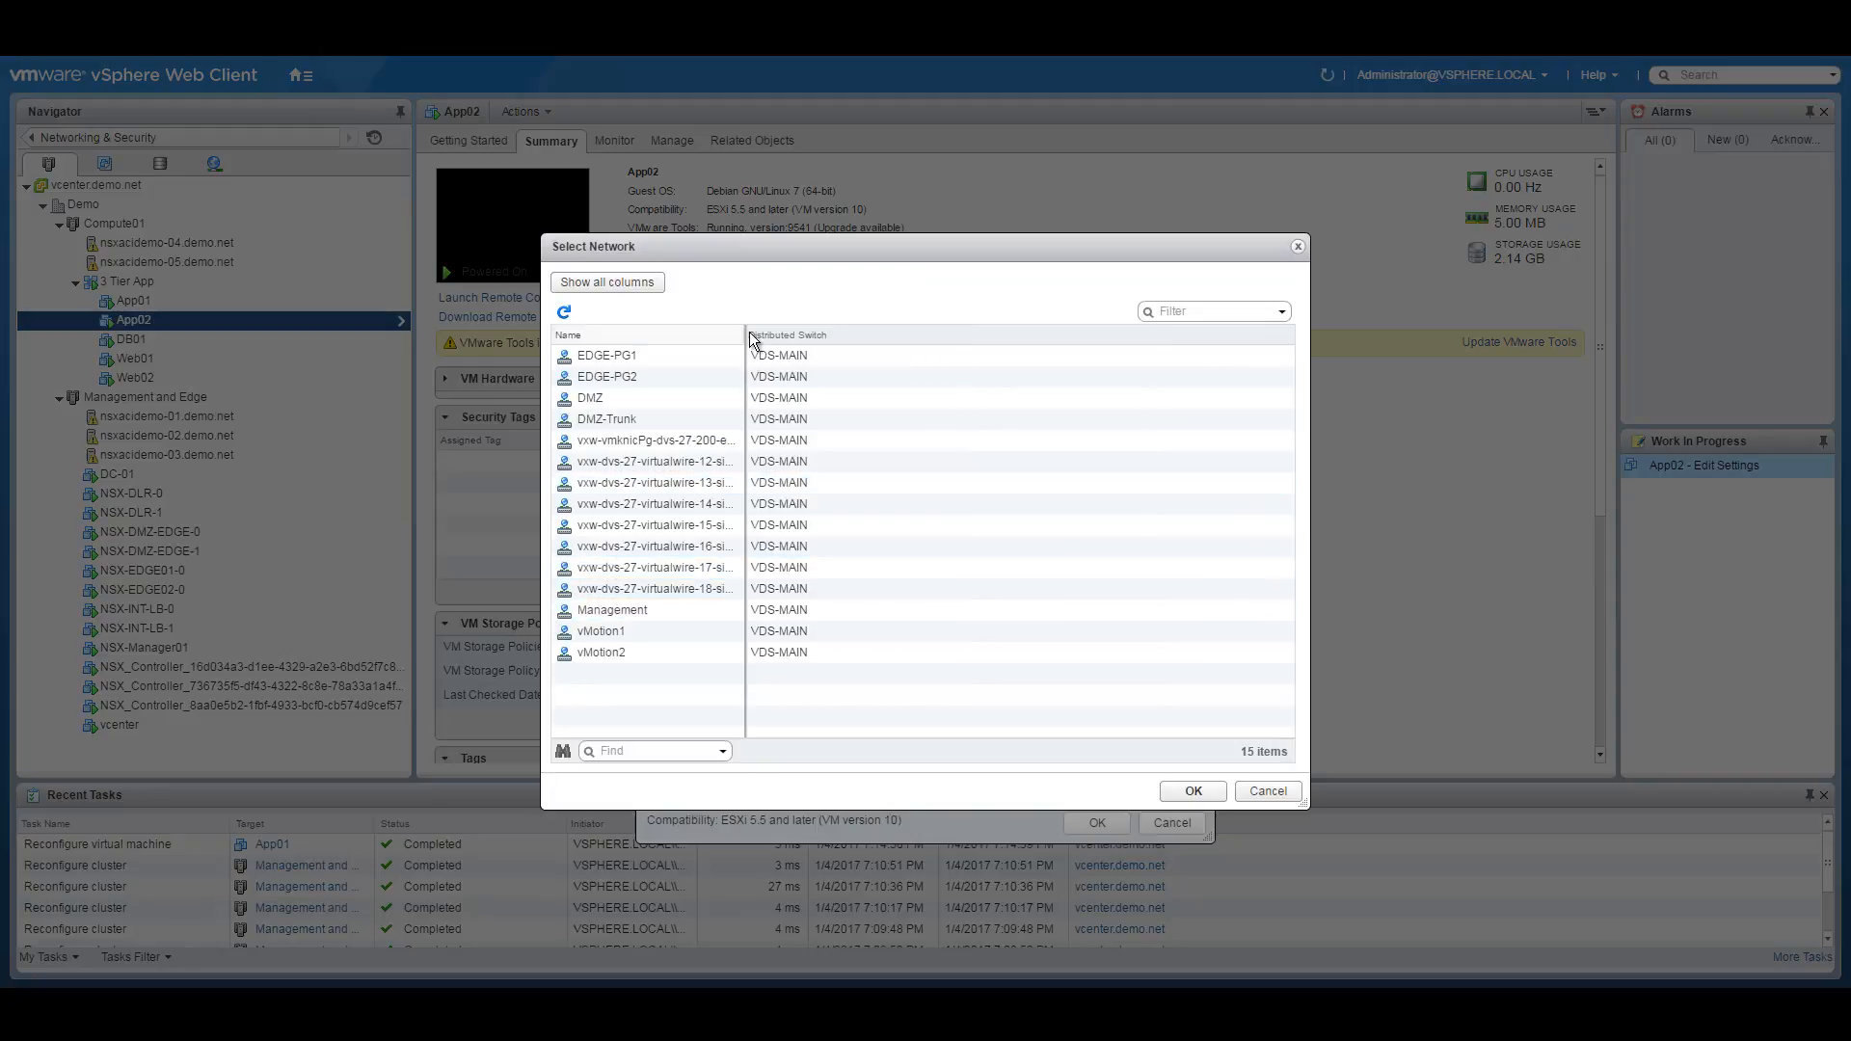
left_click_drag(745, 335, 966, 358)
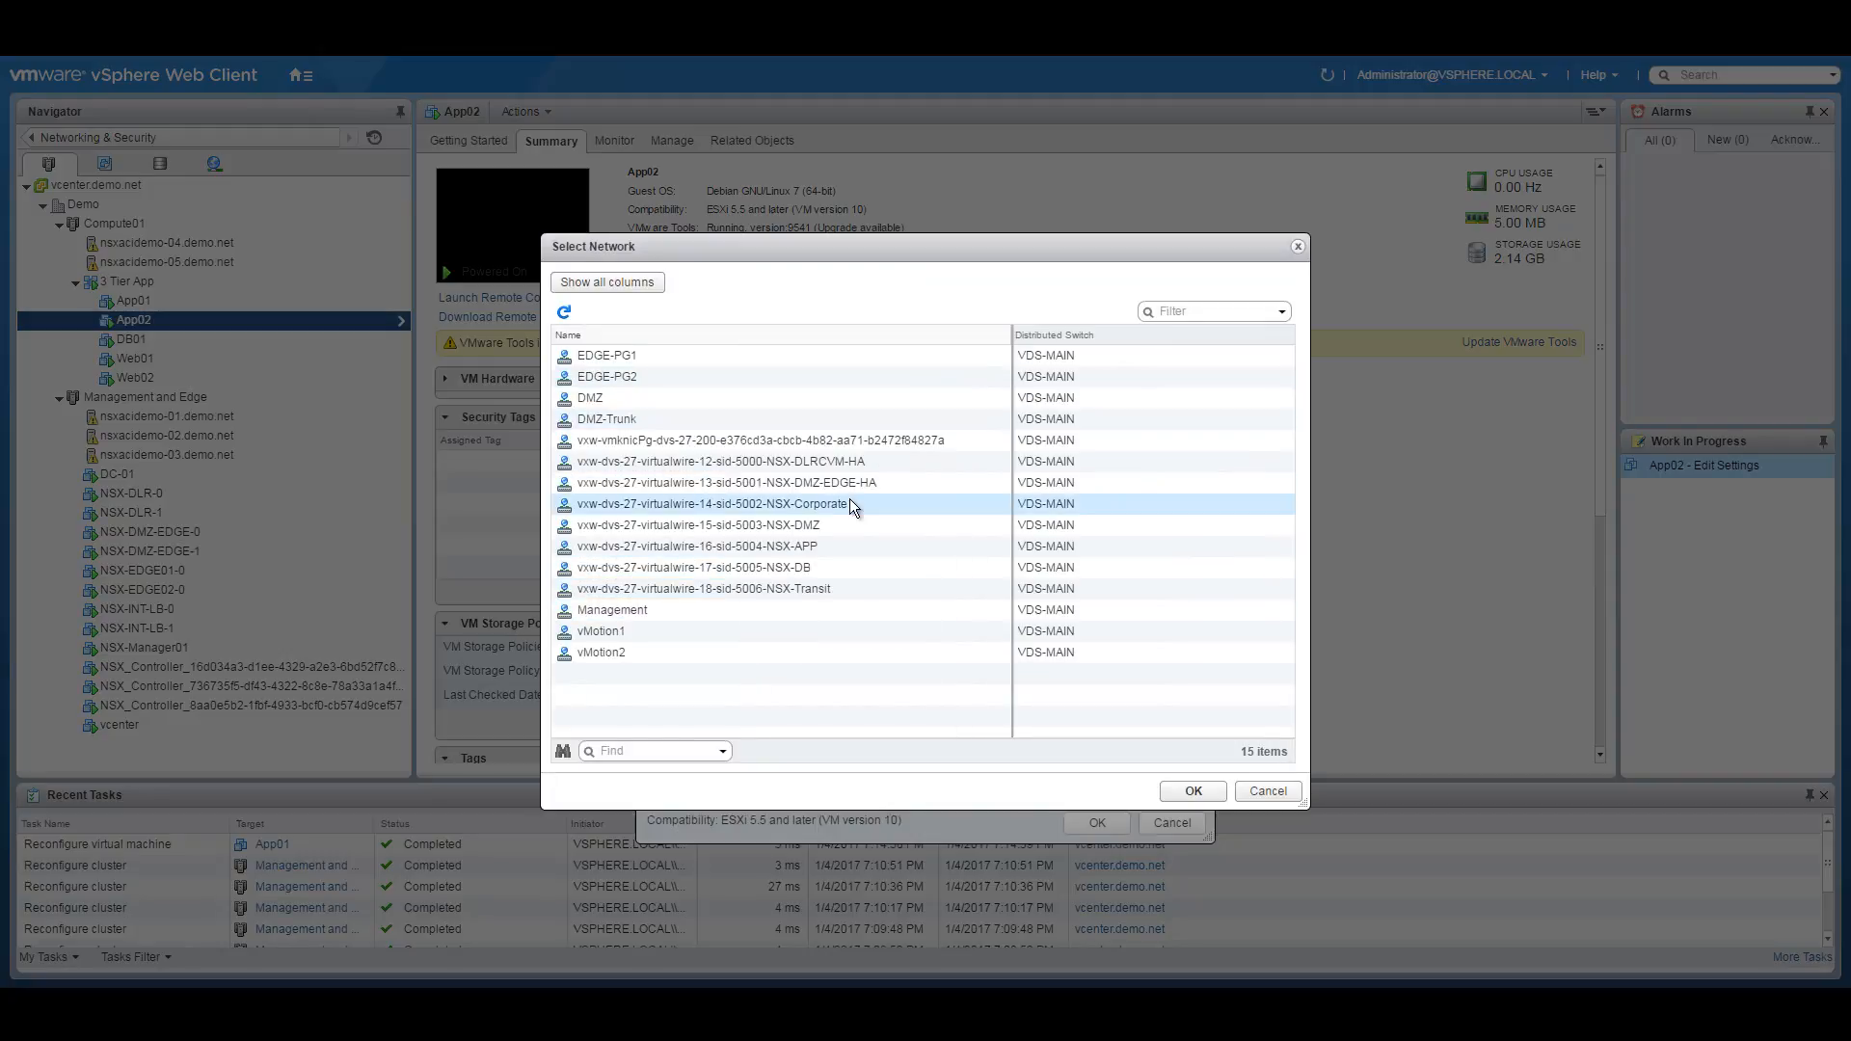
left_click(813, 542)
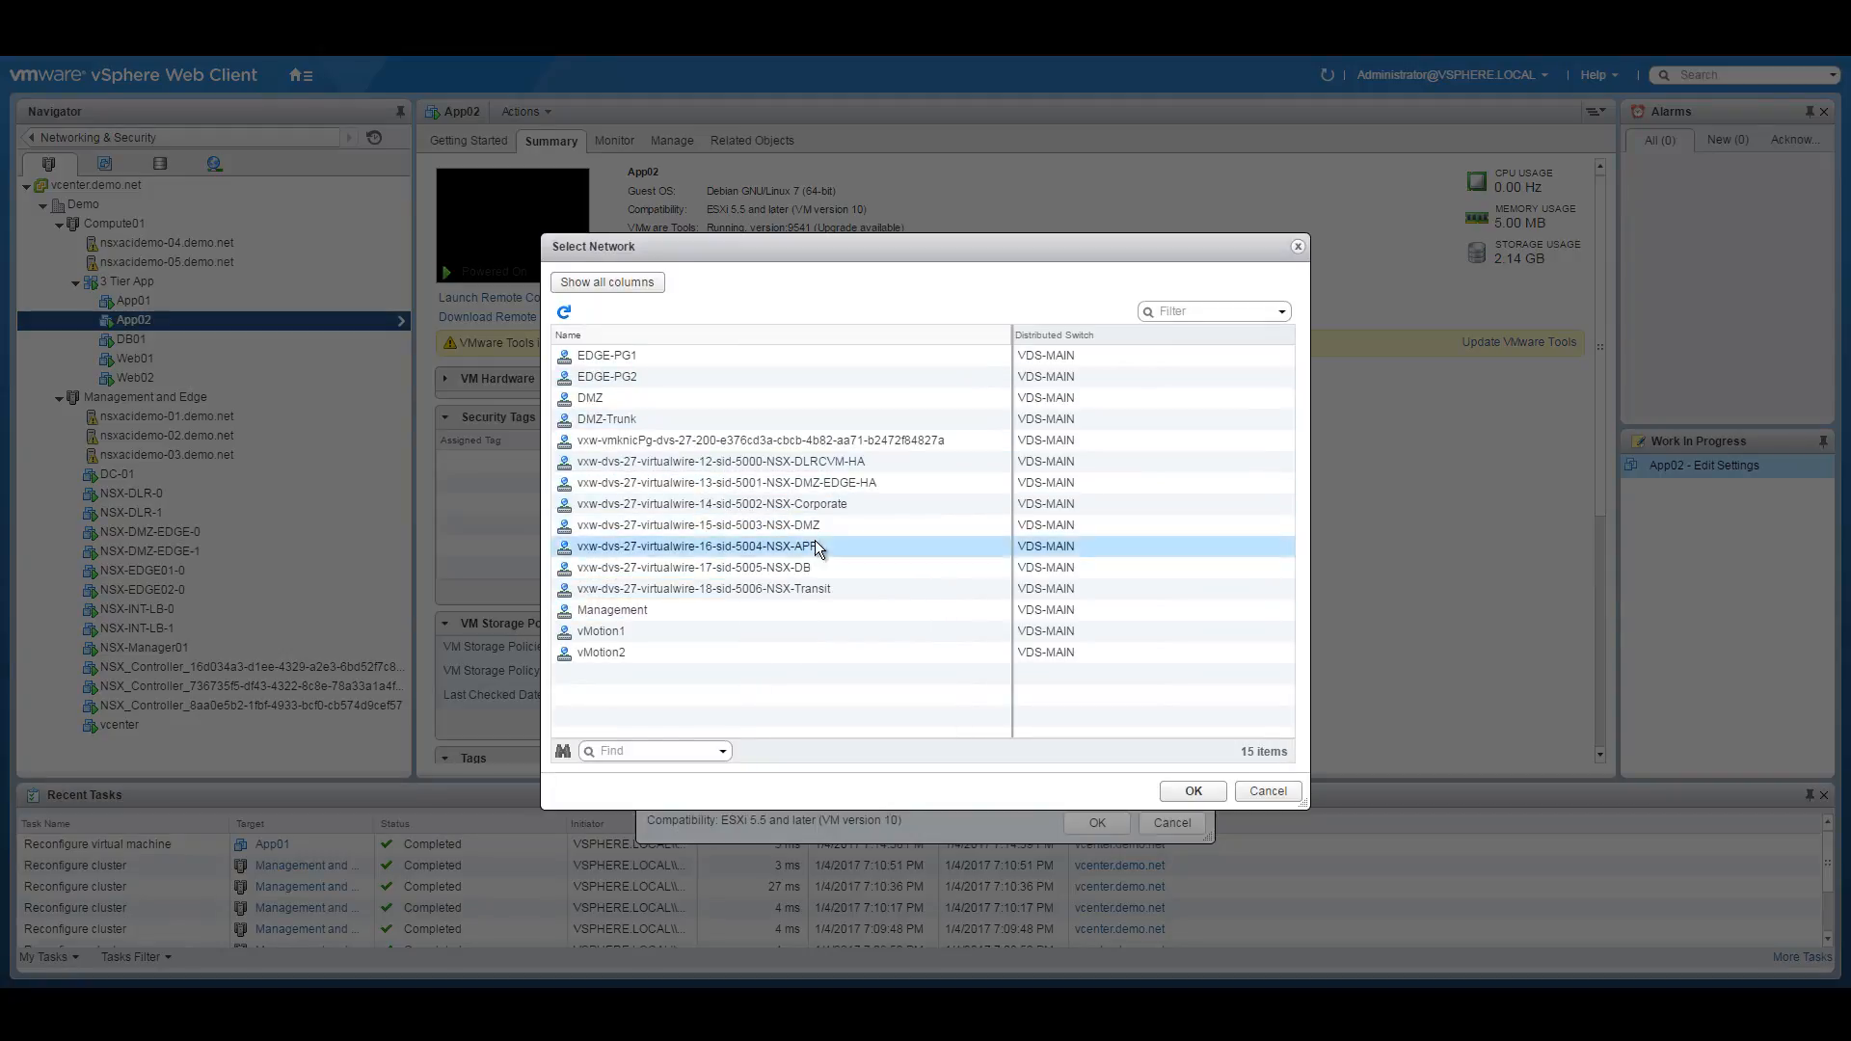
left_click(1193, 791)
left_click(1097, 822)
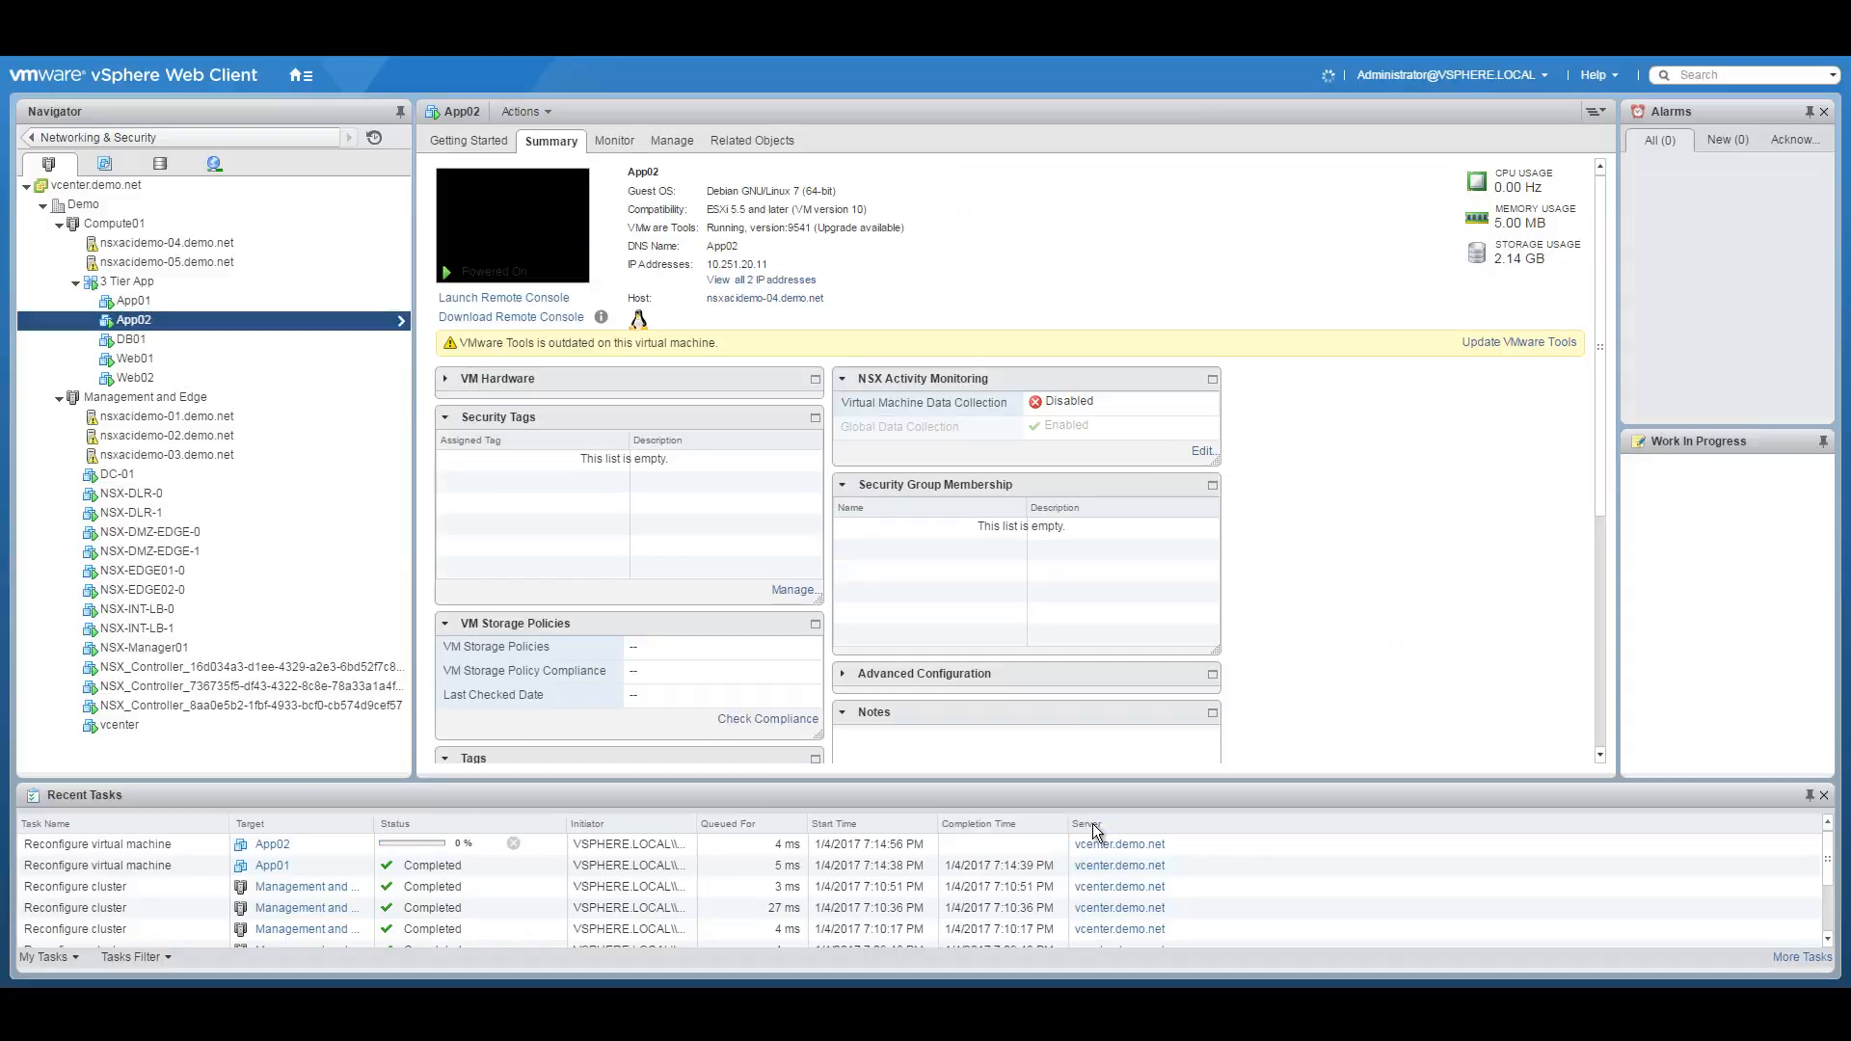
left_click(156, 340)
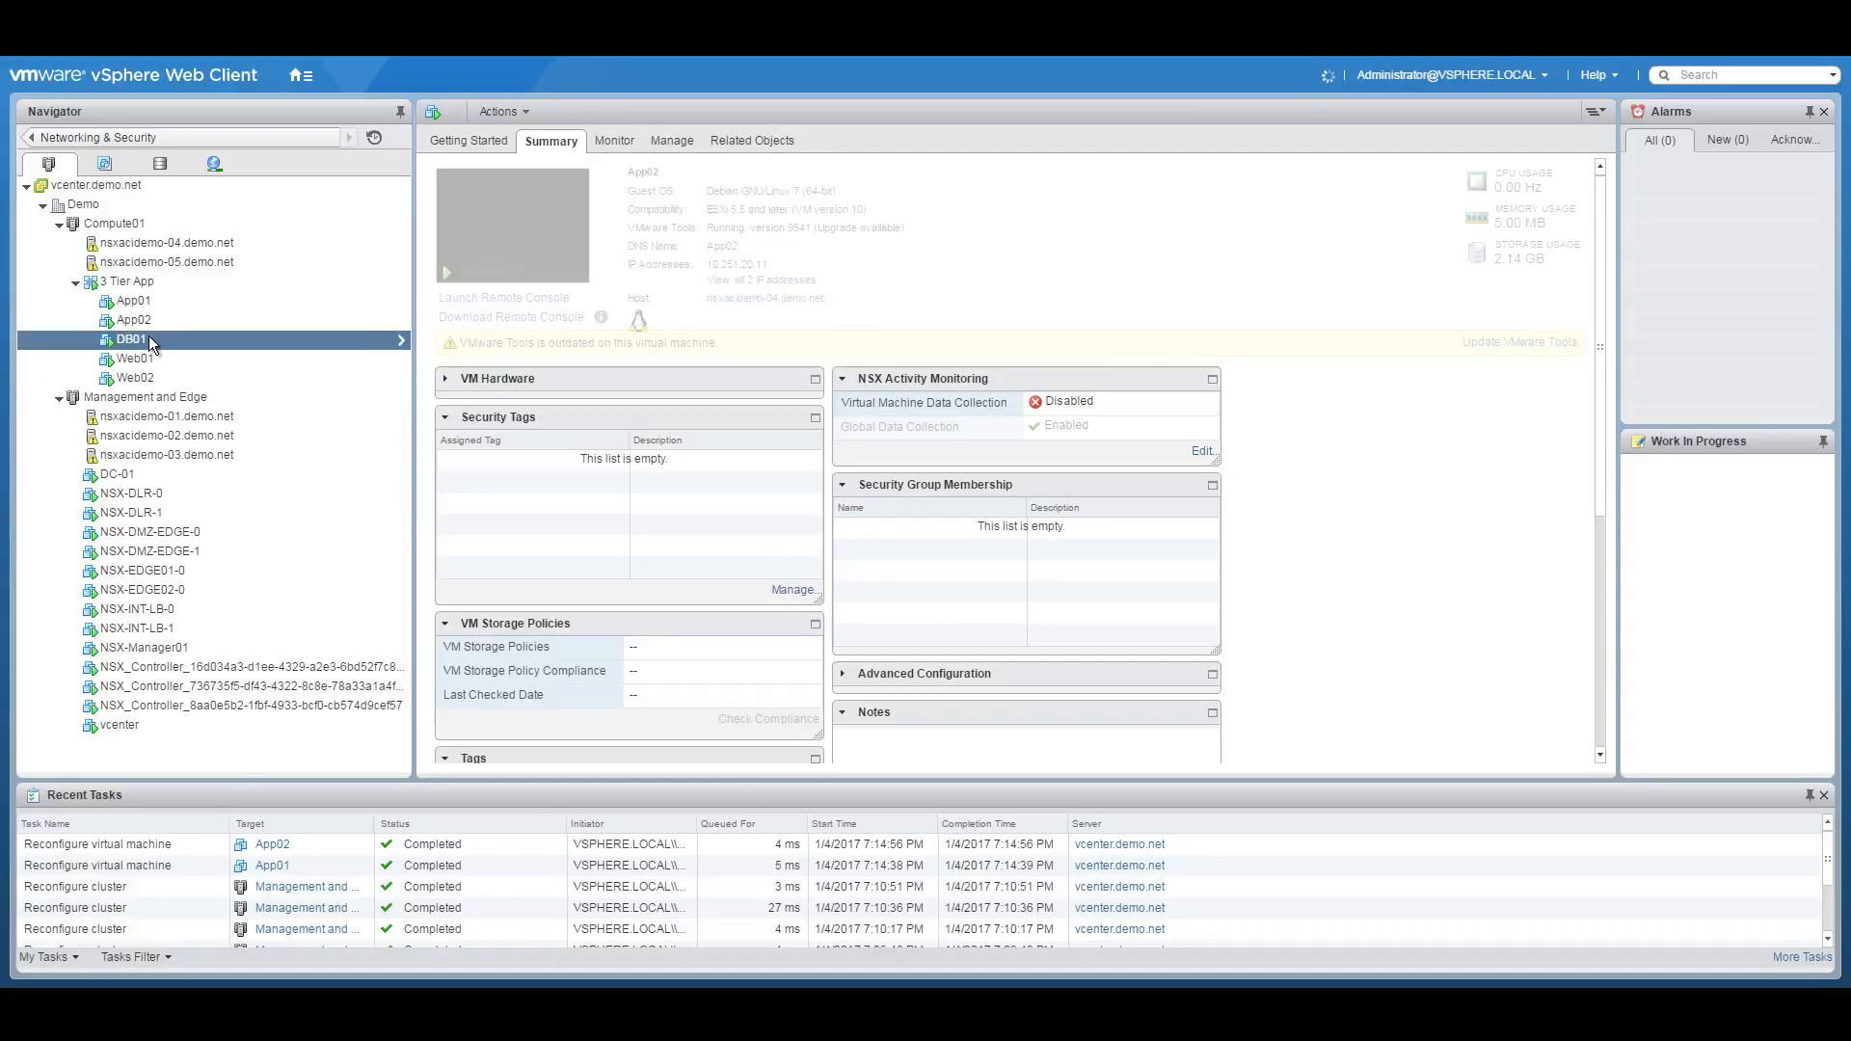
Reconnect DB01's network adapter 1 to vxw-dvs-27-virtualwire-17-sid-5005-NSX-DB.
right_click(164, 336)
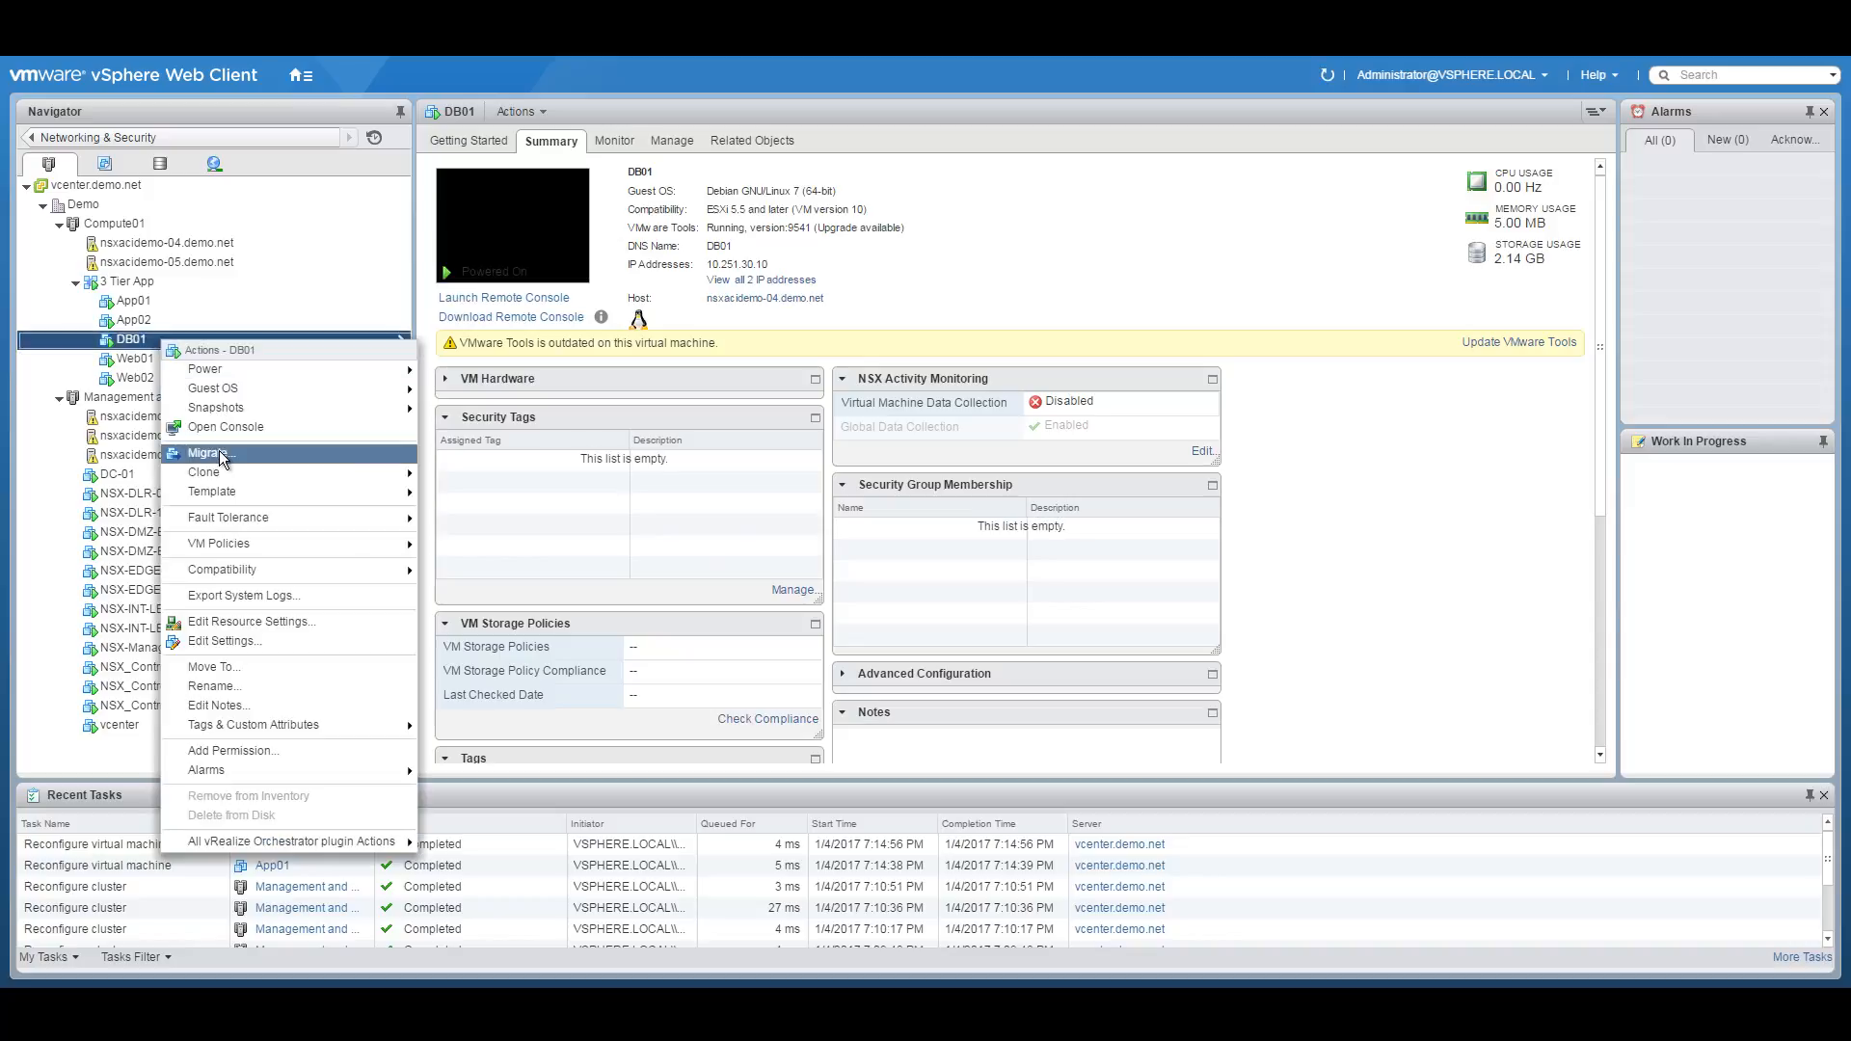
left_click(224, 640)
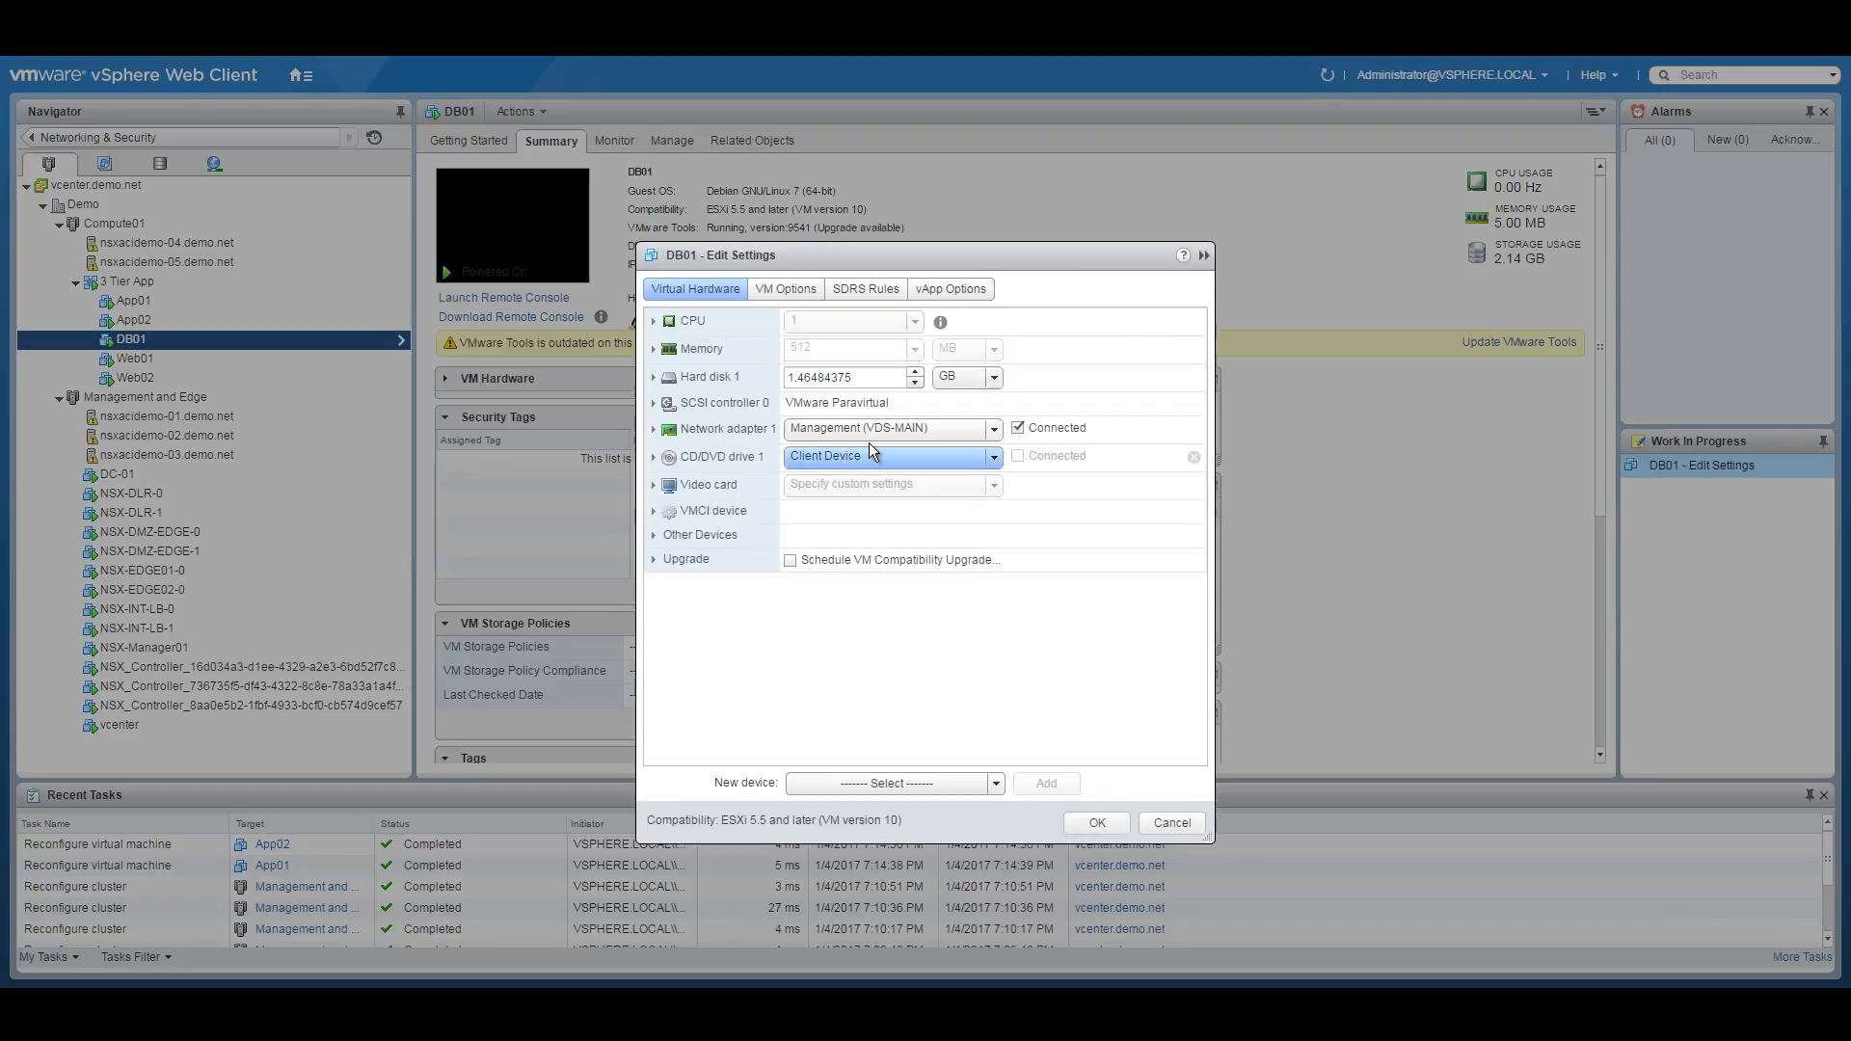
left_click(990, 429)
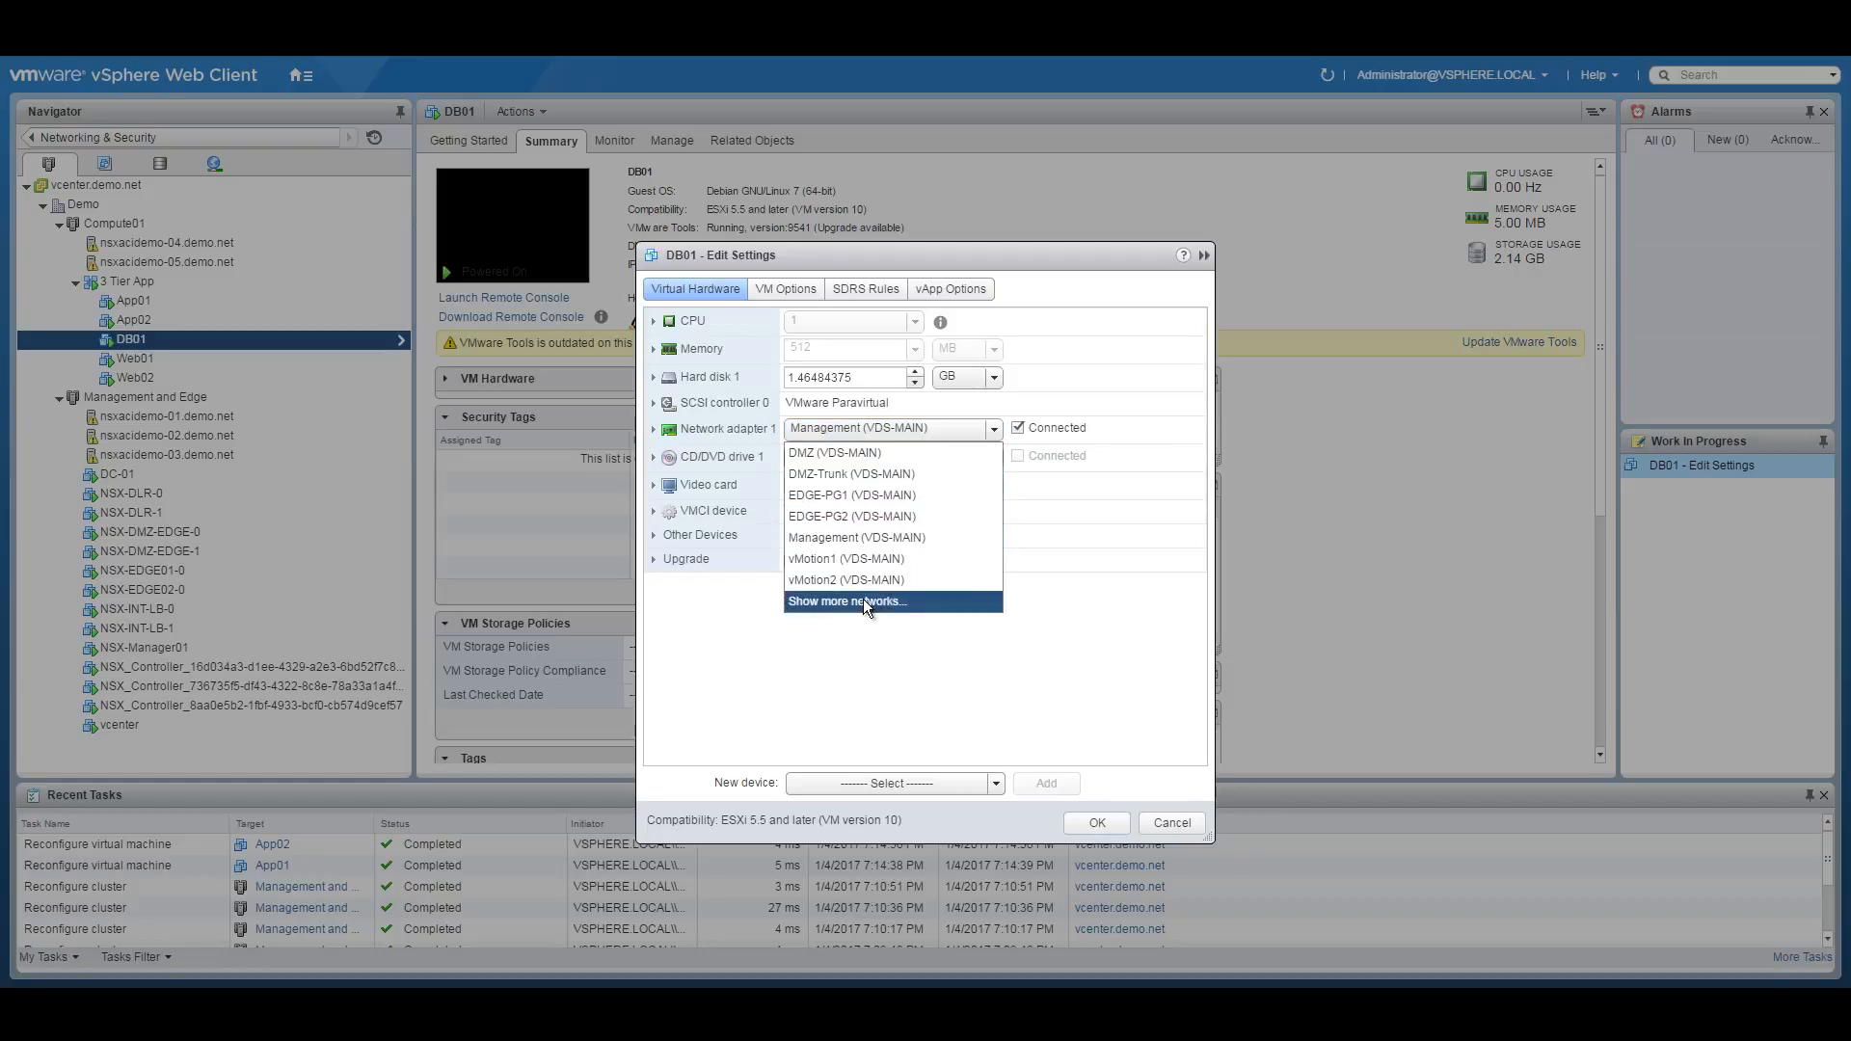
left_click(829, 602)
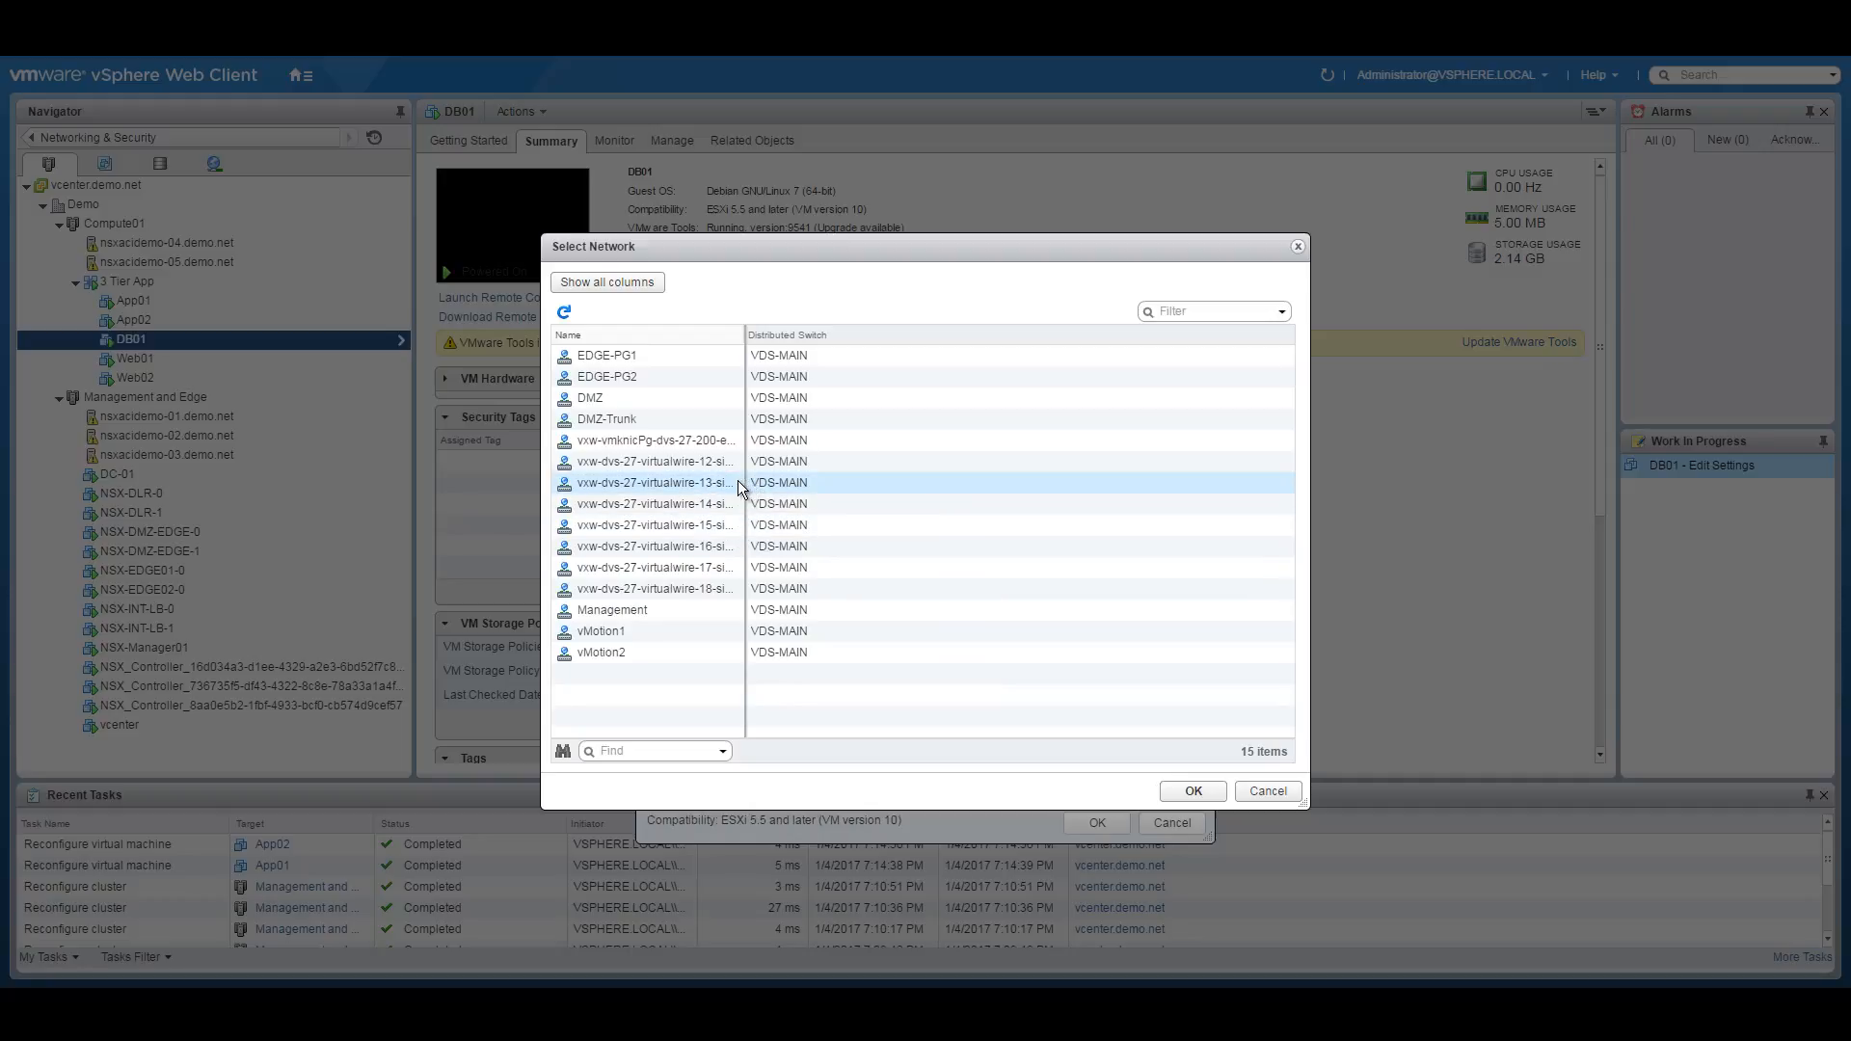
left_click_drag(743, 335, 948, 334)
left_click(801, 570)
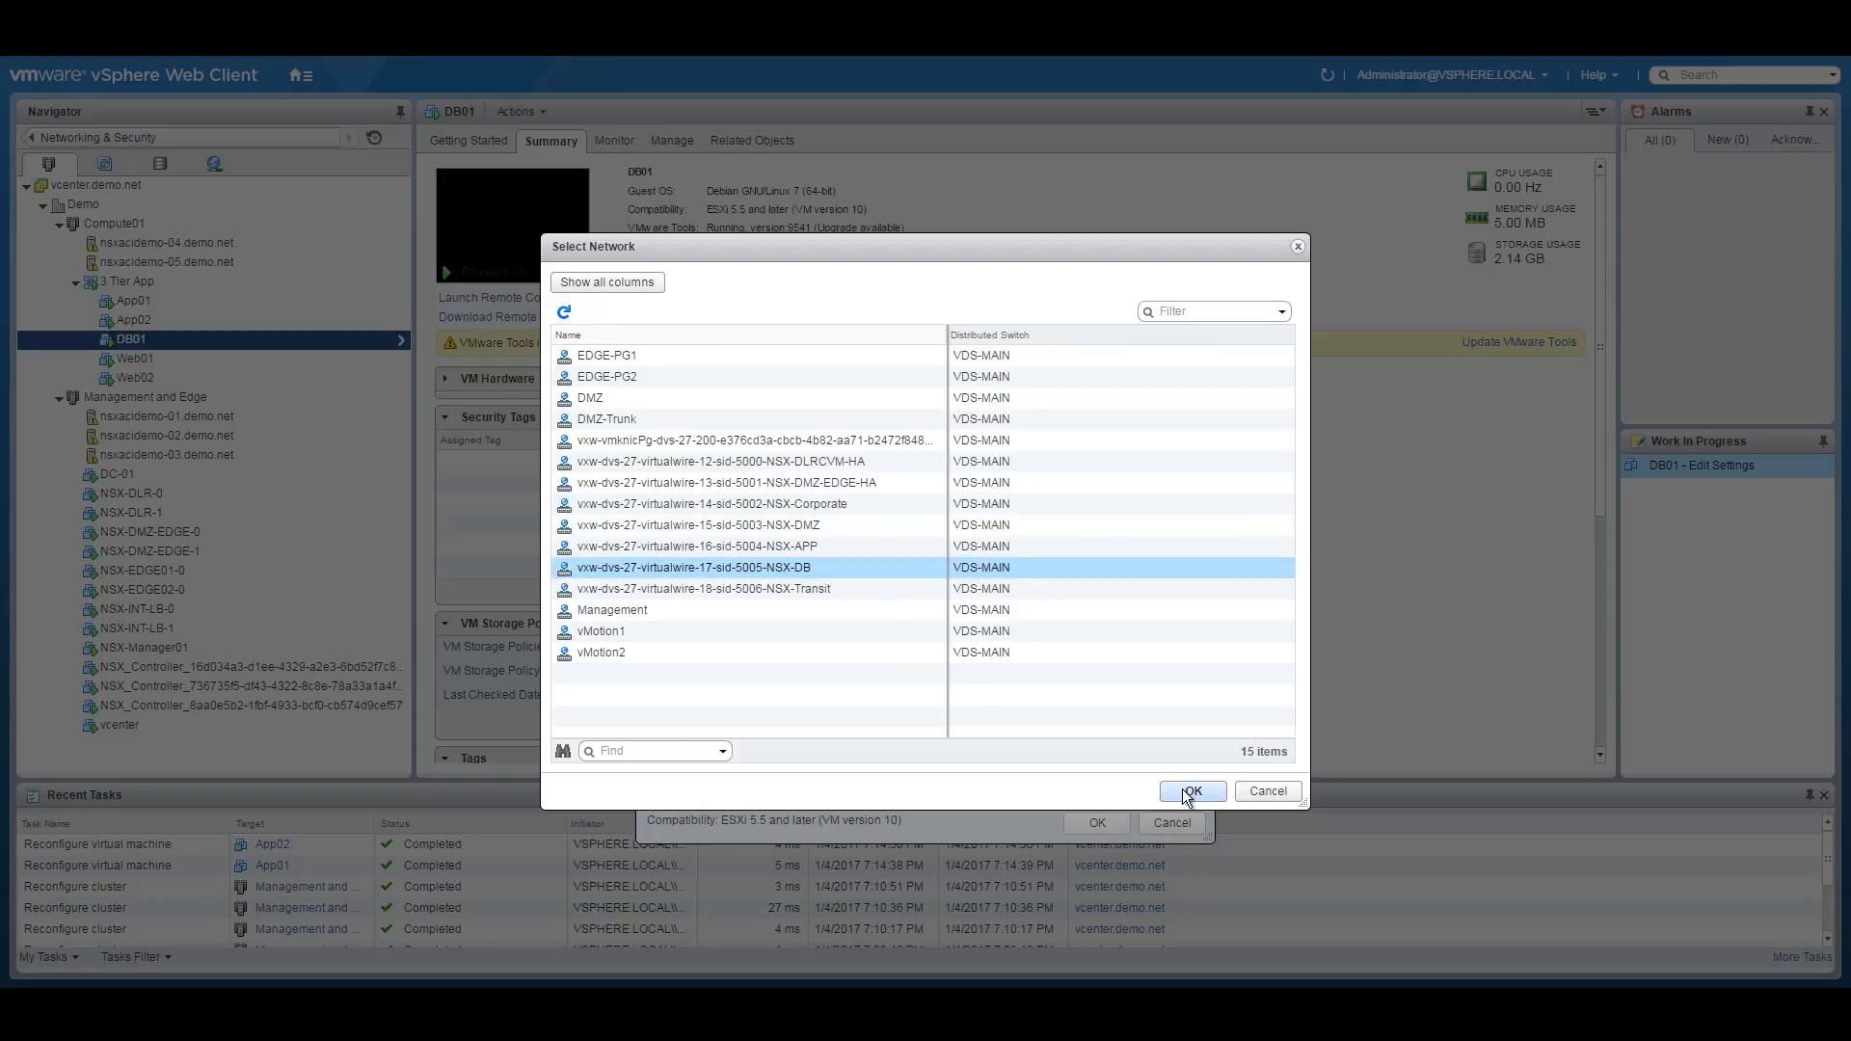
left_click(1193, 791)
left_click(1105, 822)
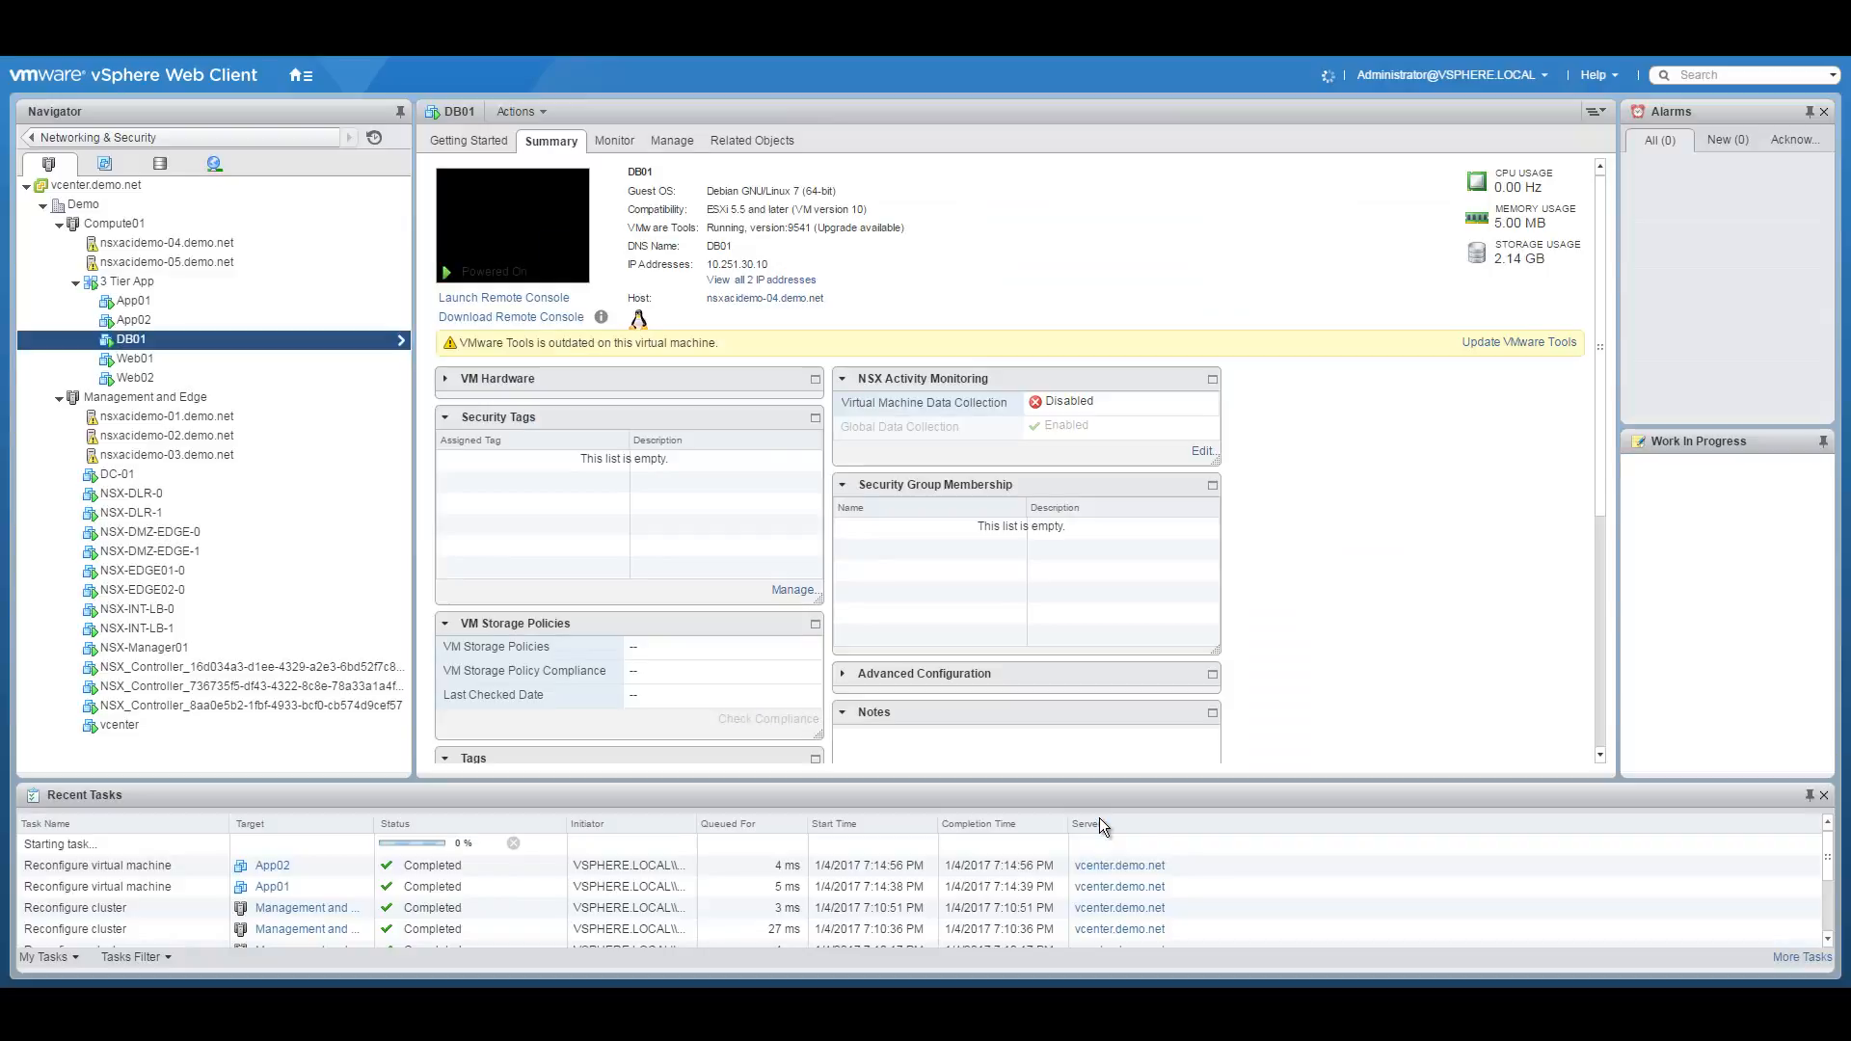
Reconnect Web01's network adapter 1 to vxw-dvs-27-virtualwire-15-sid-5003-NSX-DMZ.
left_click(162, 359)
right_click(196, 358)
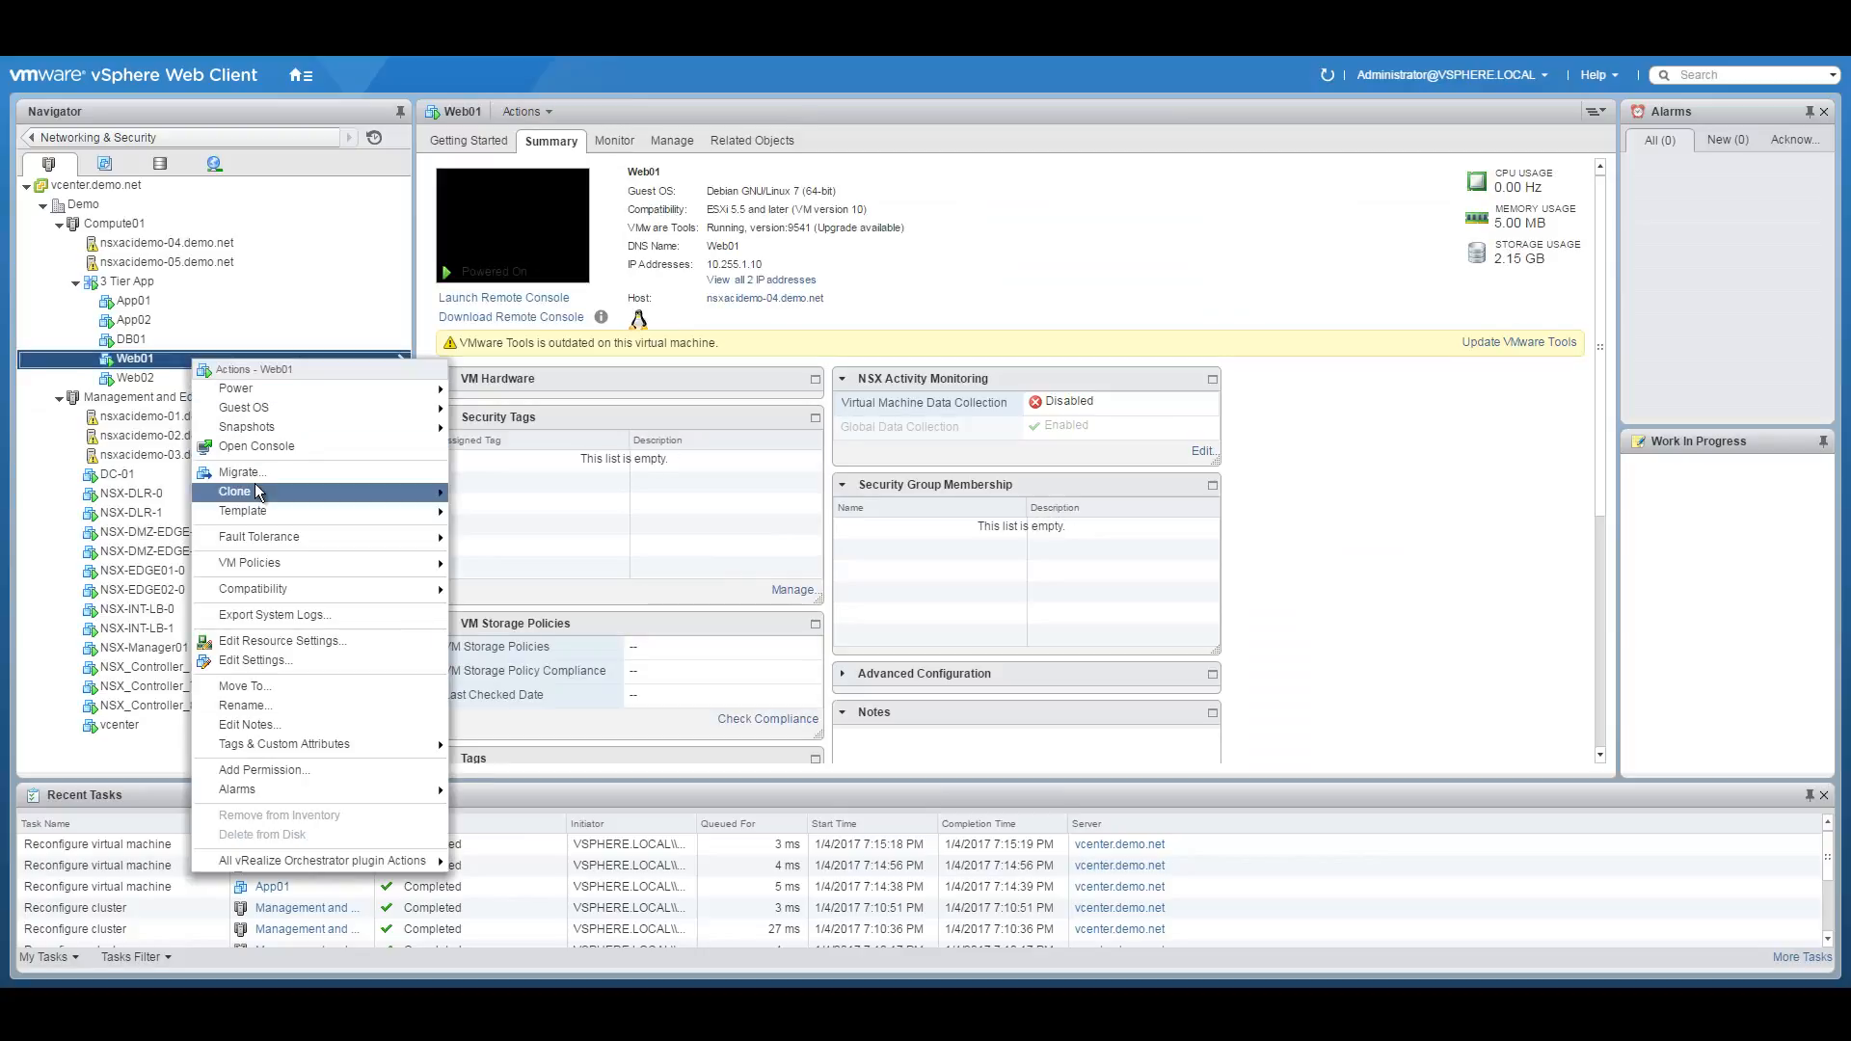
left_click(253, 660)
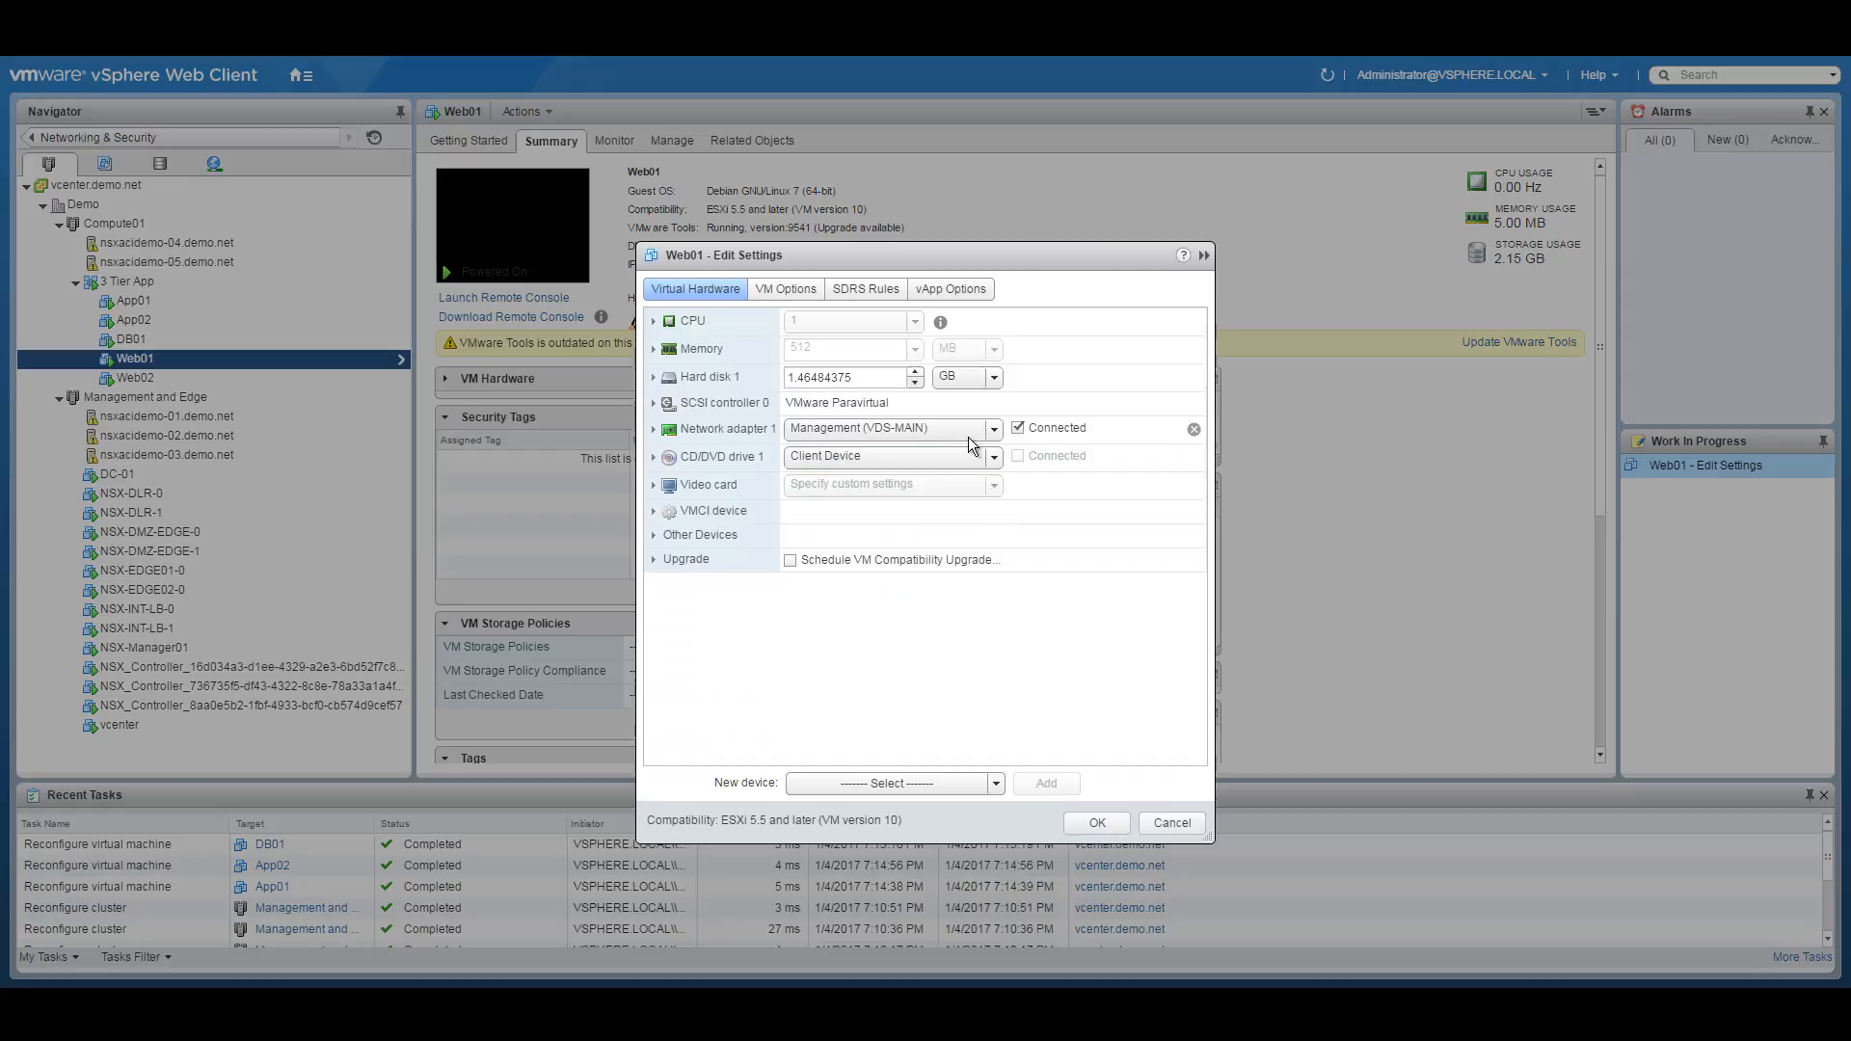
left_click(986, 427)
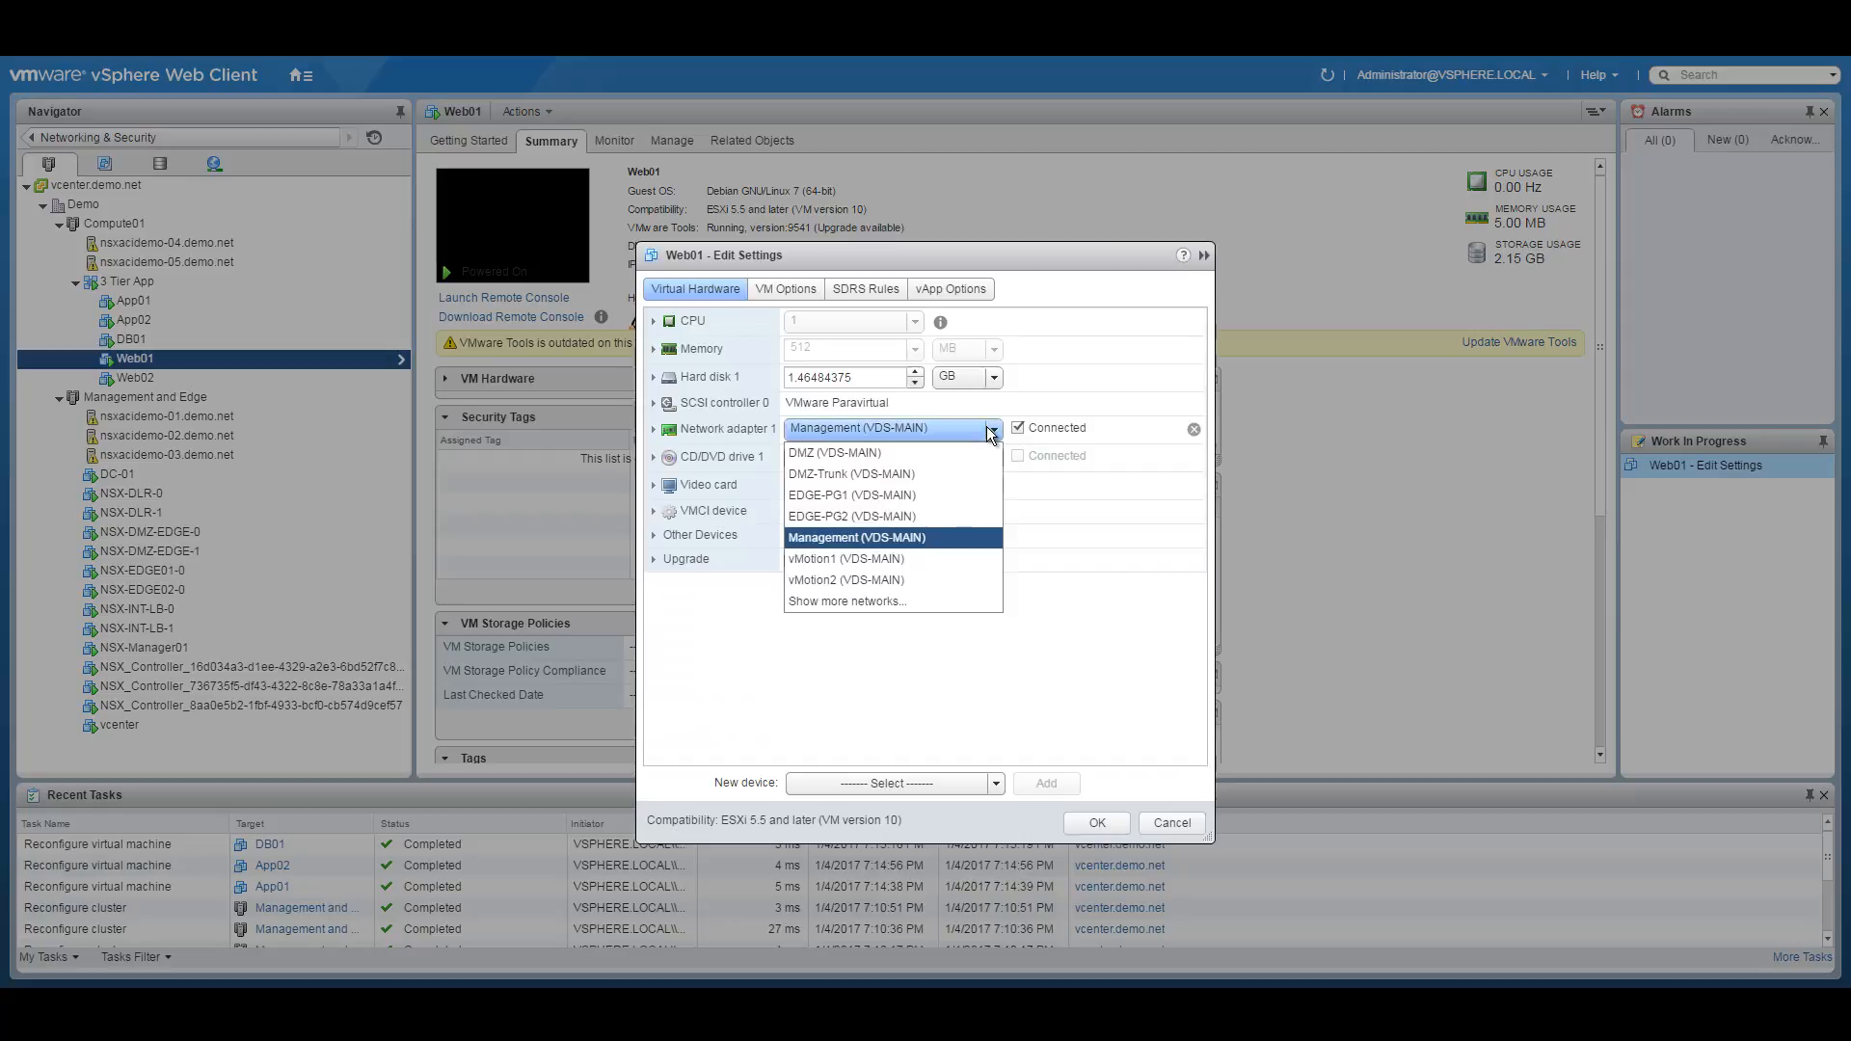
left_click(842, 599)
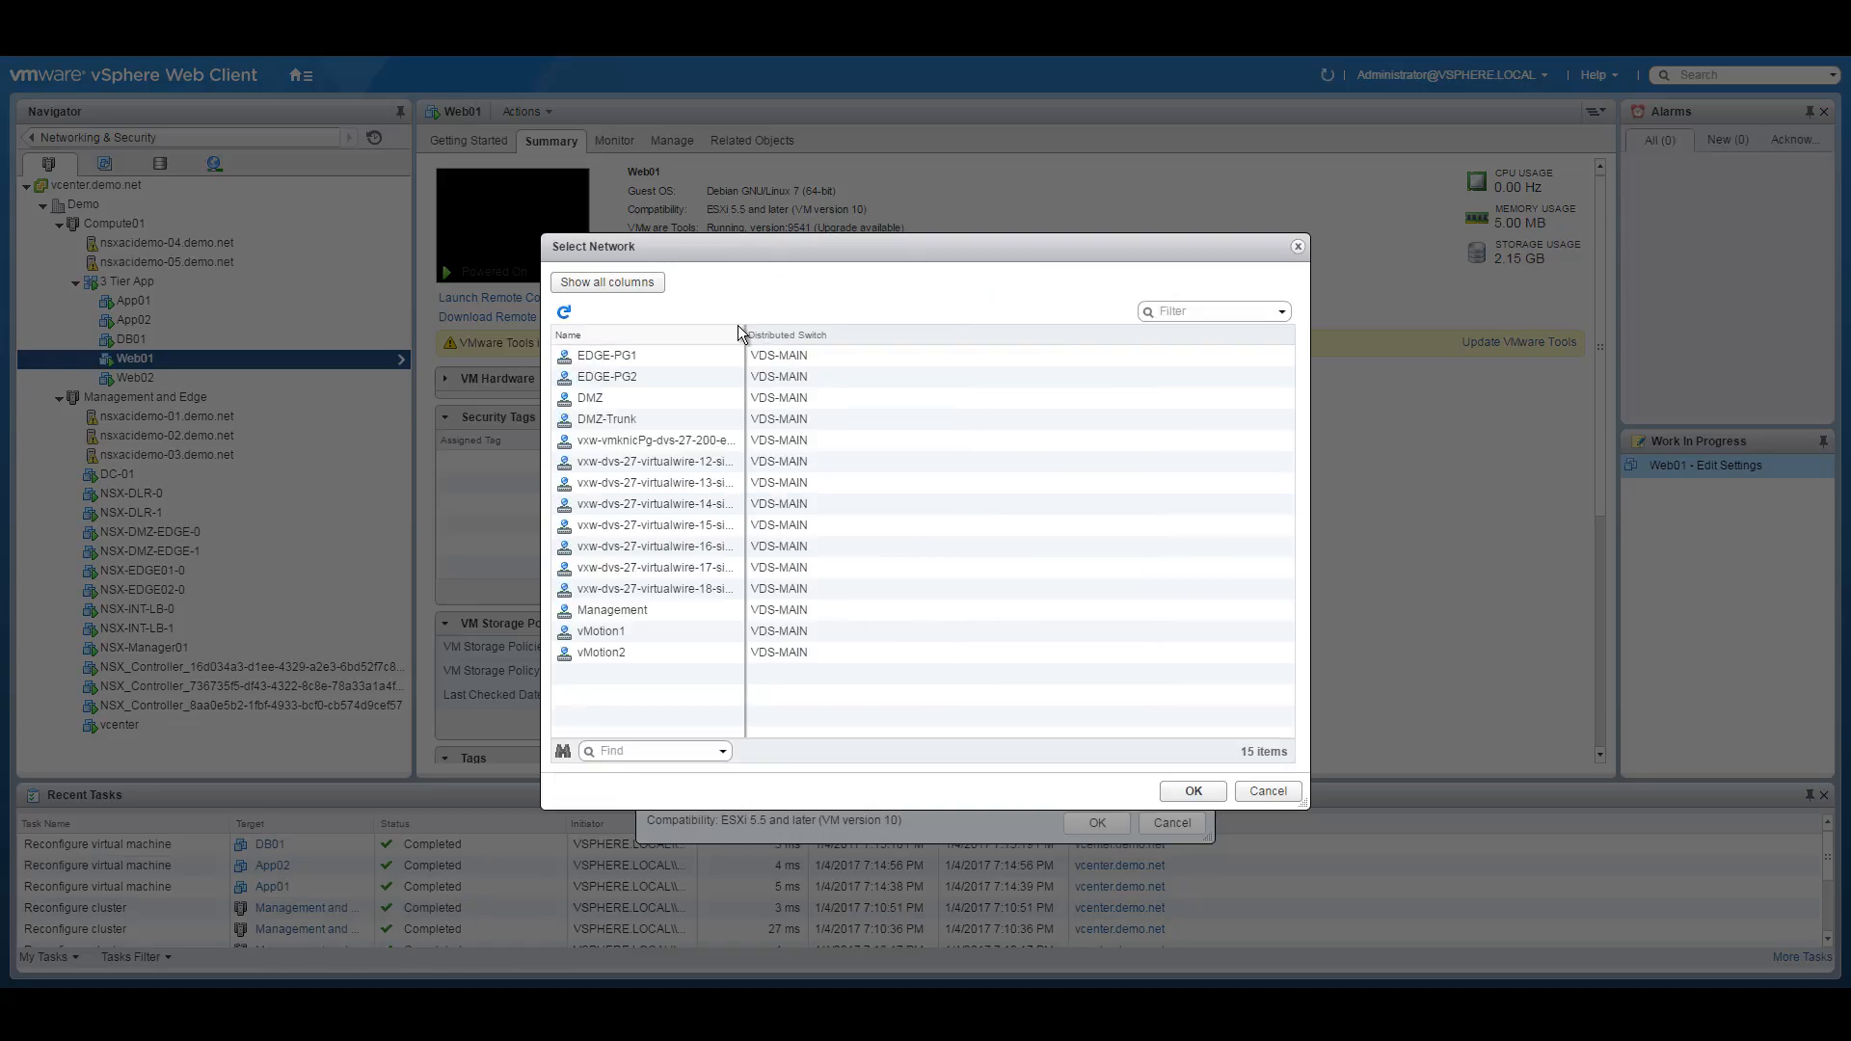
left_click_drag(744, 335, 1036, 336)
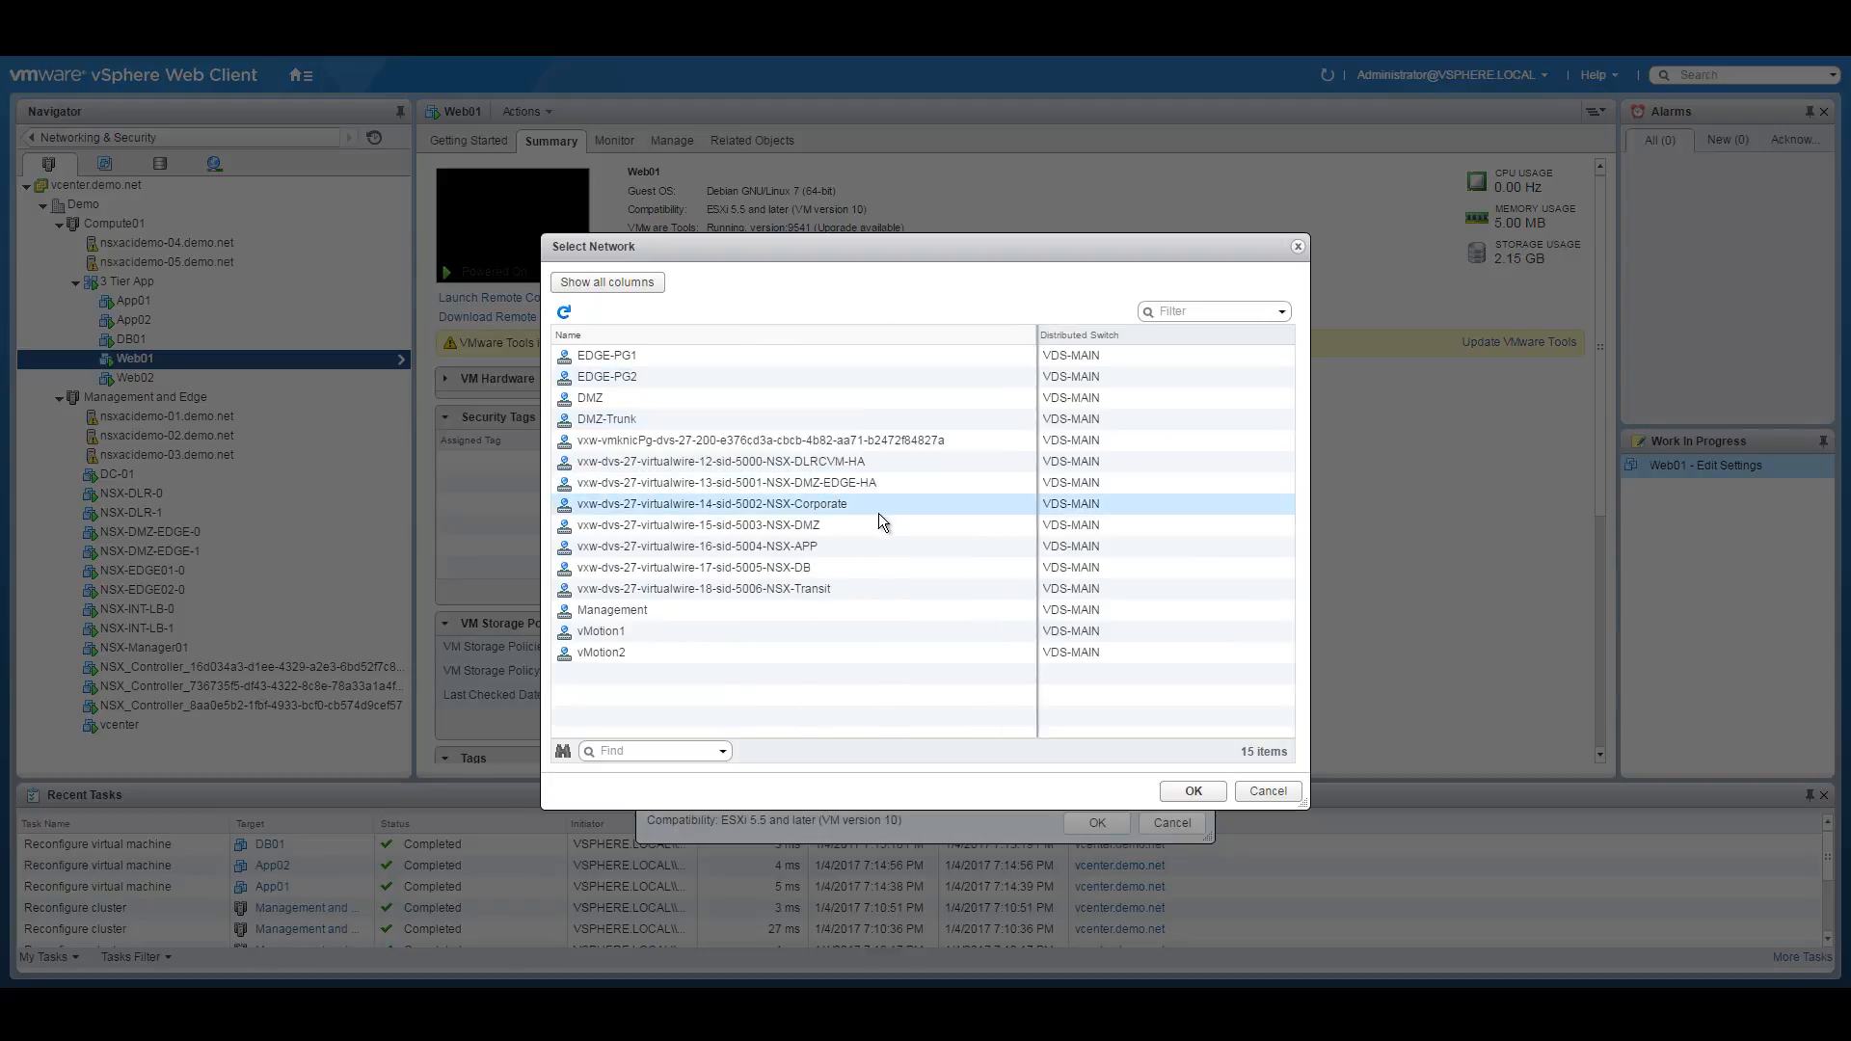
left_click(783, 524)
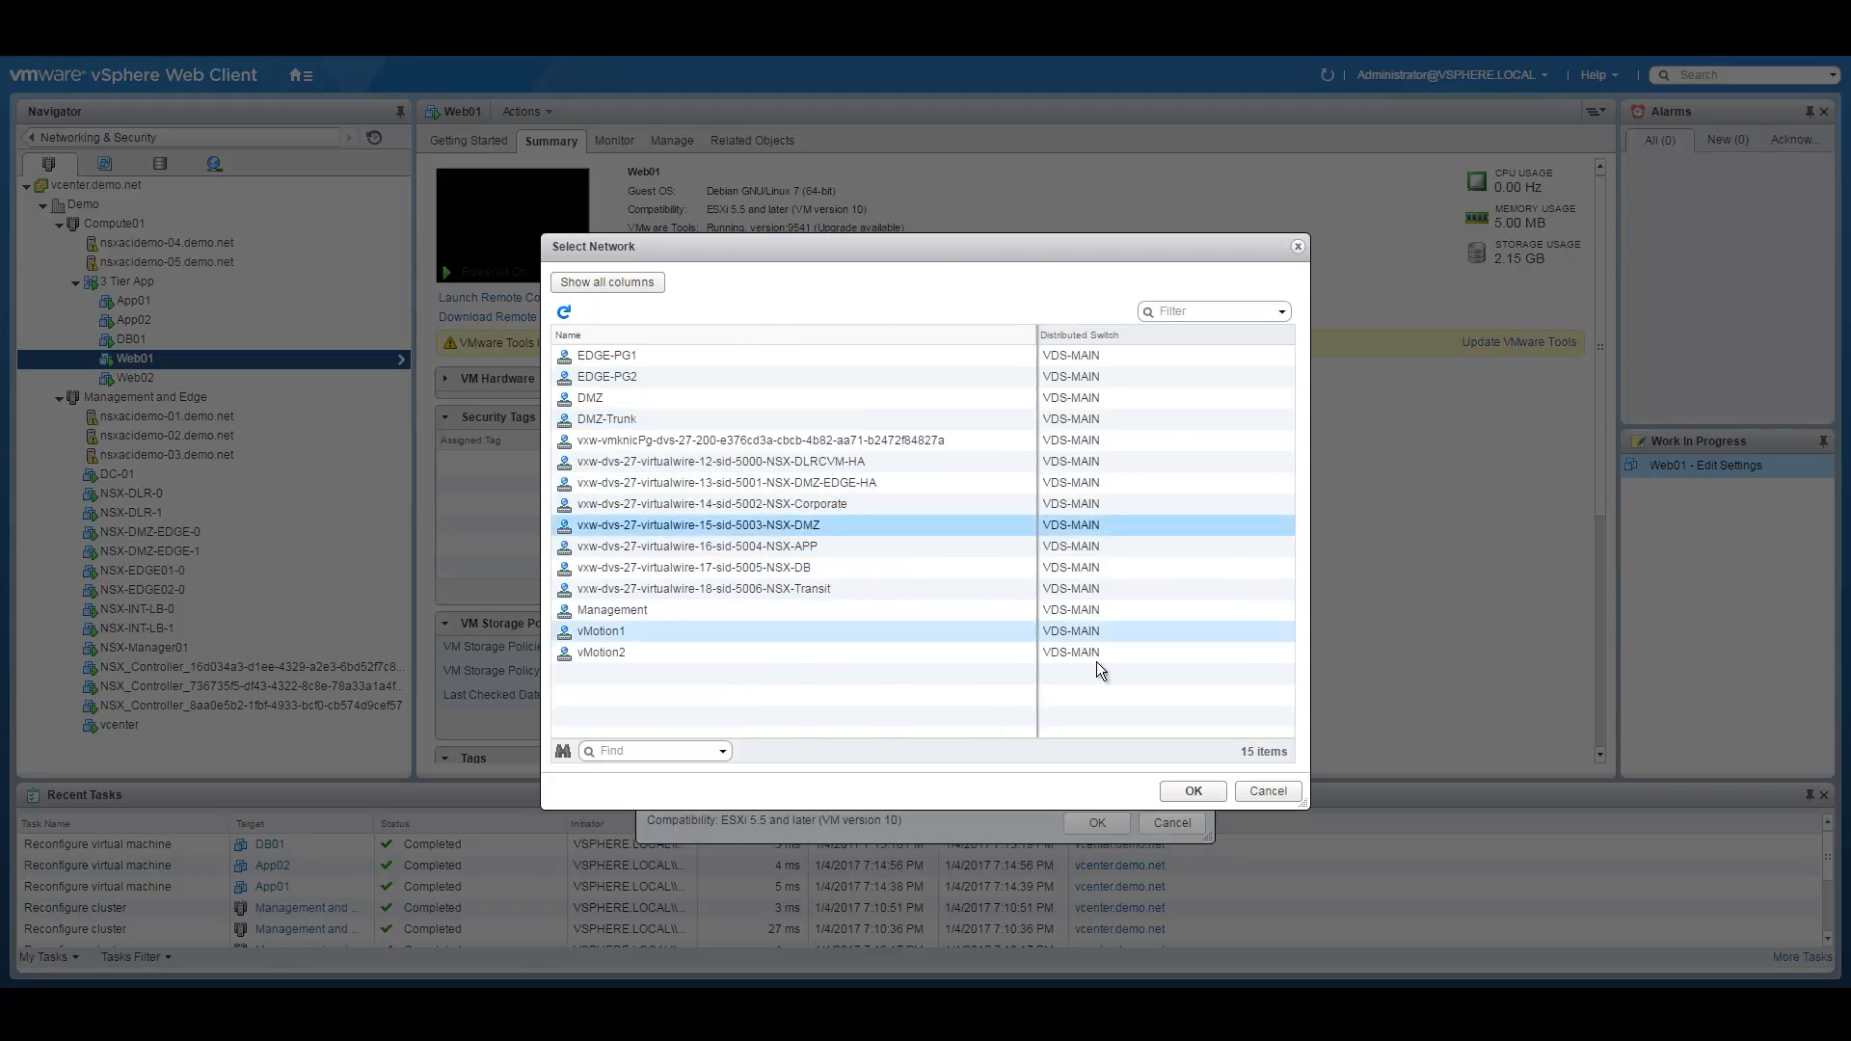
left_click(1188, 790)
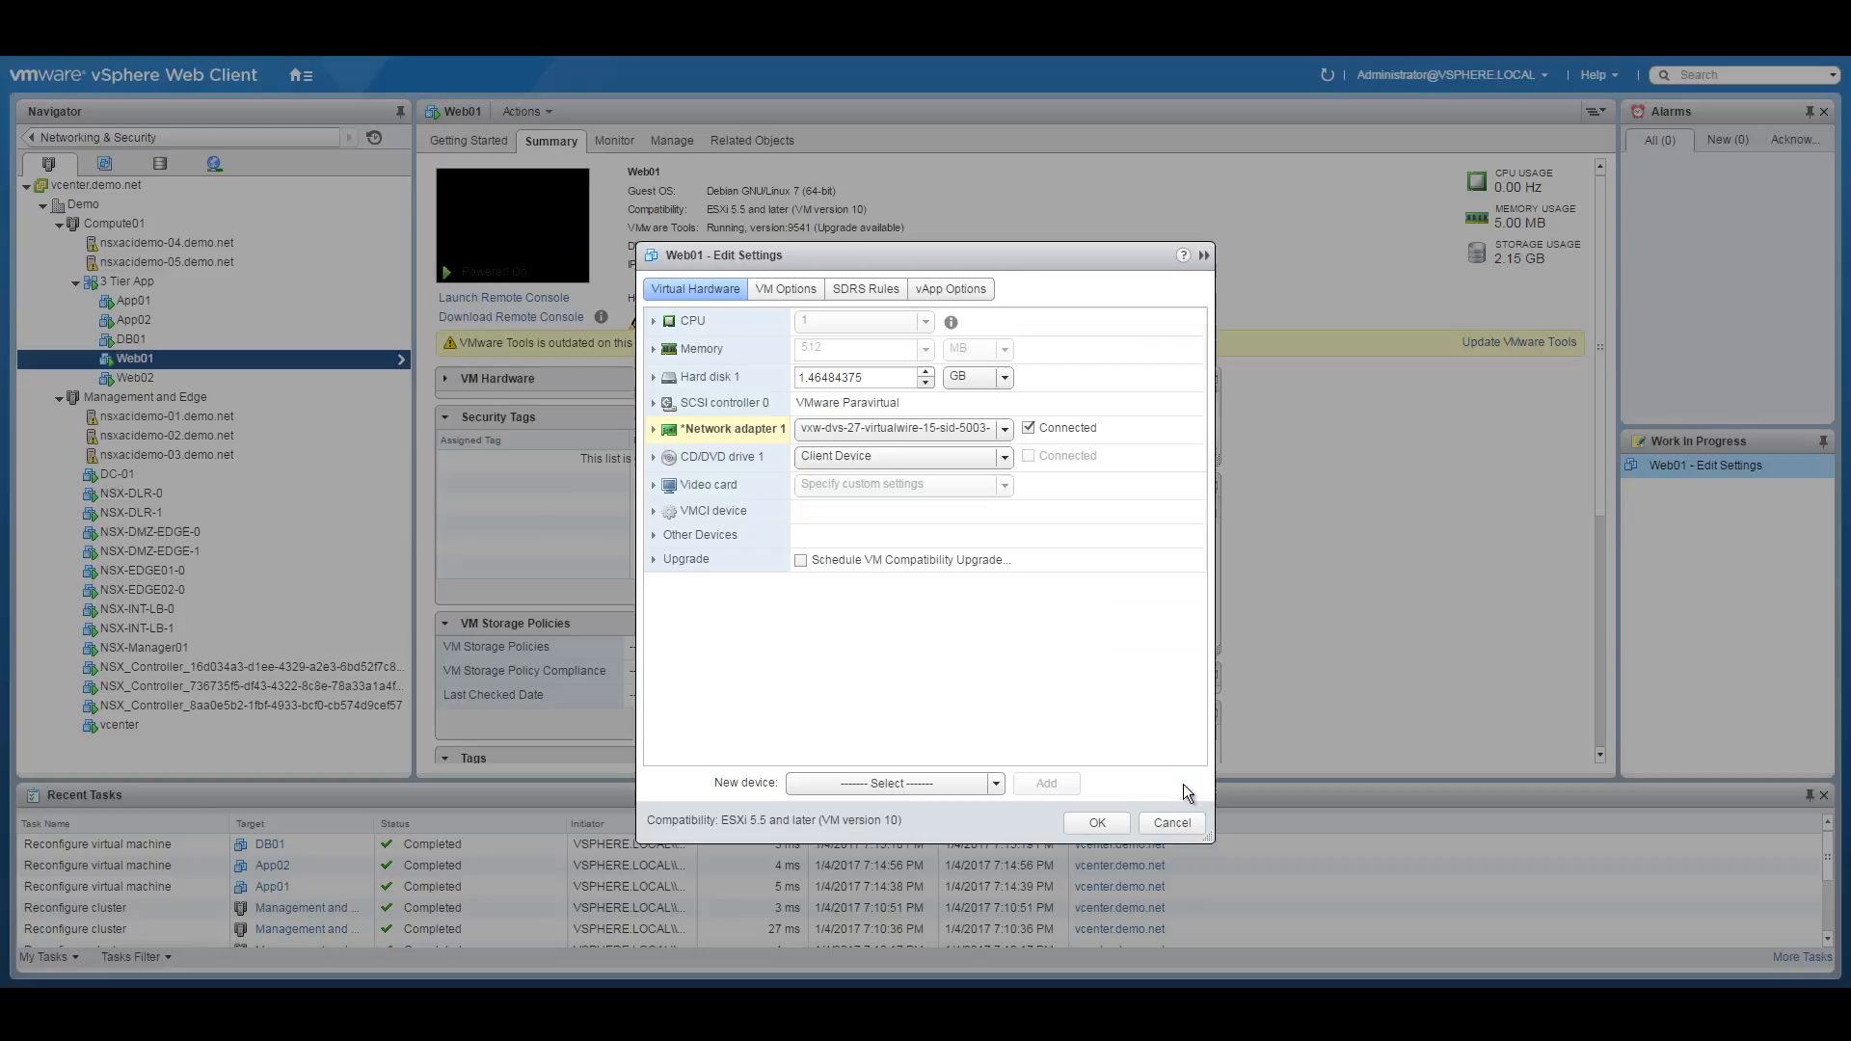
left_click(1099, 821)
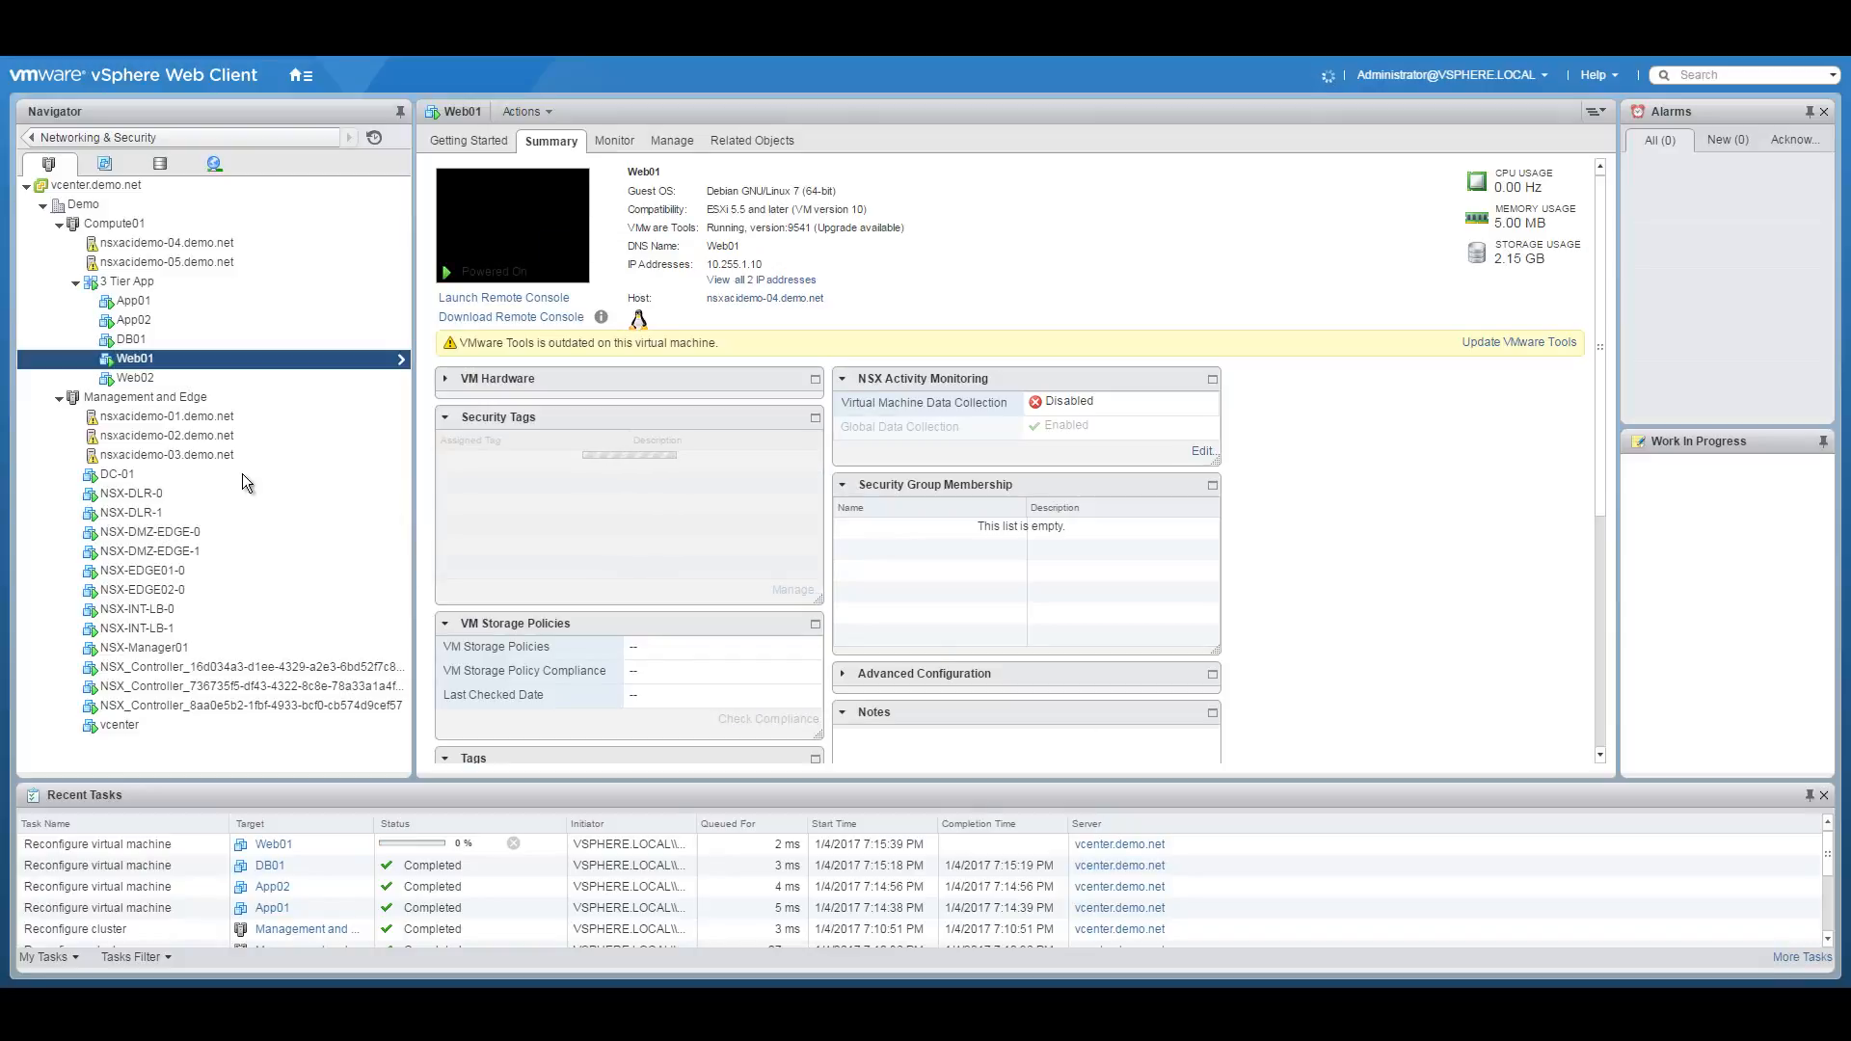
left_click(172, 378)
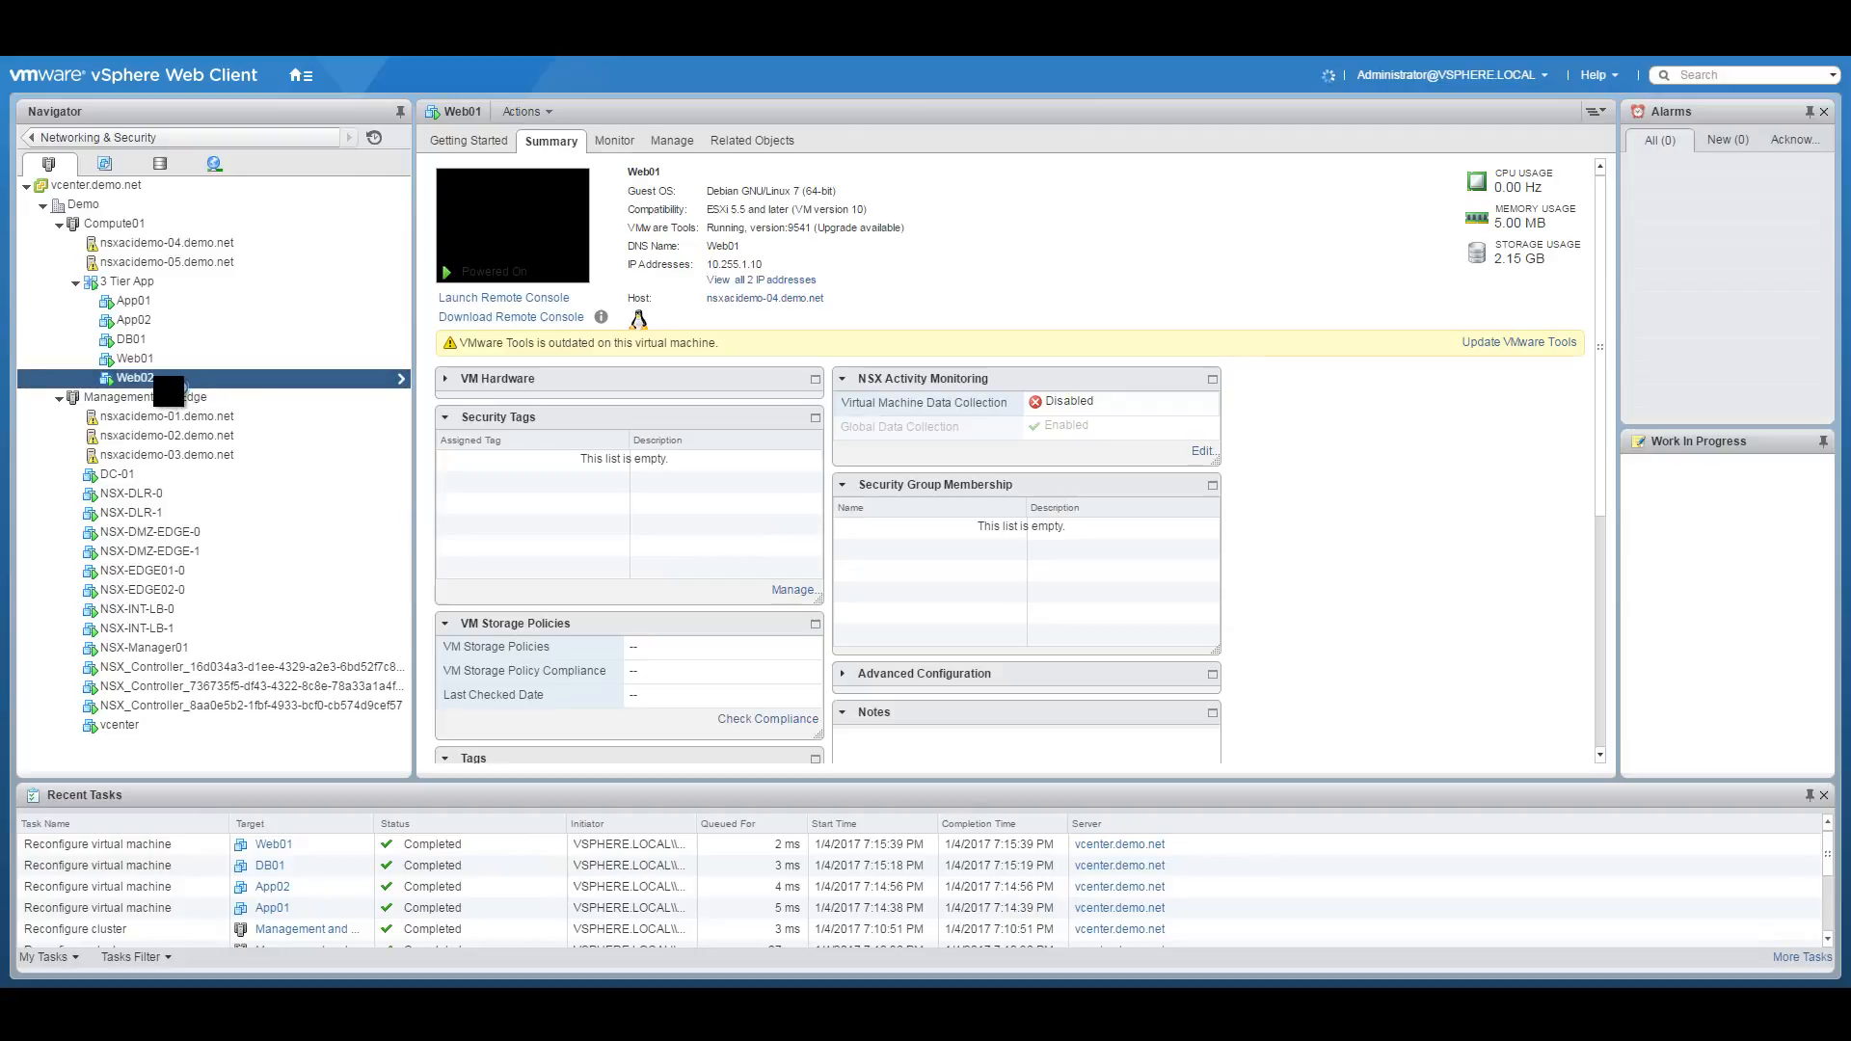
Reconnect Web02's network adapter 1 to the 5003-NSX-DMZ virtualwire.
right_click(175, 376)
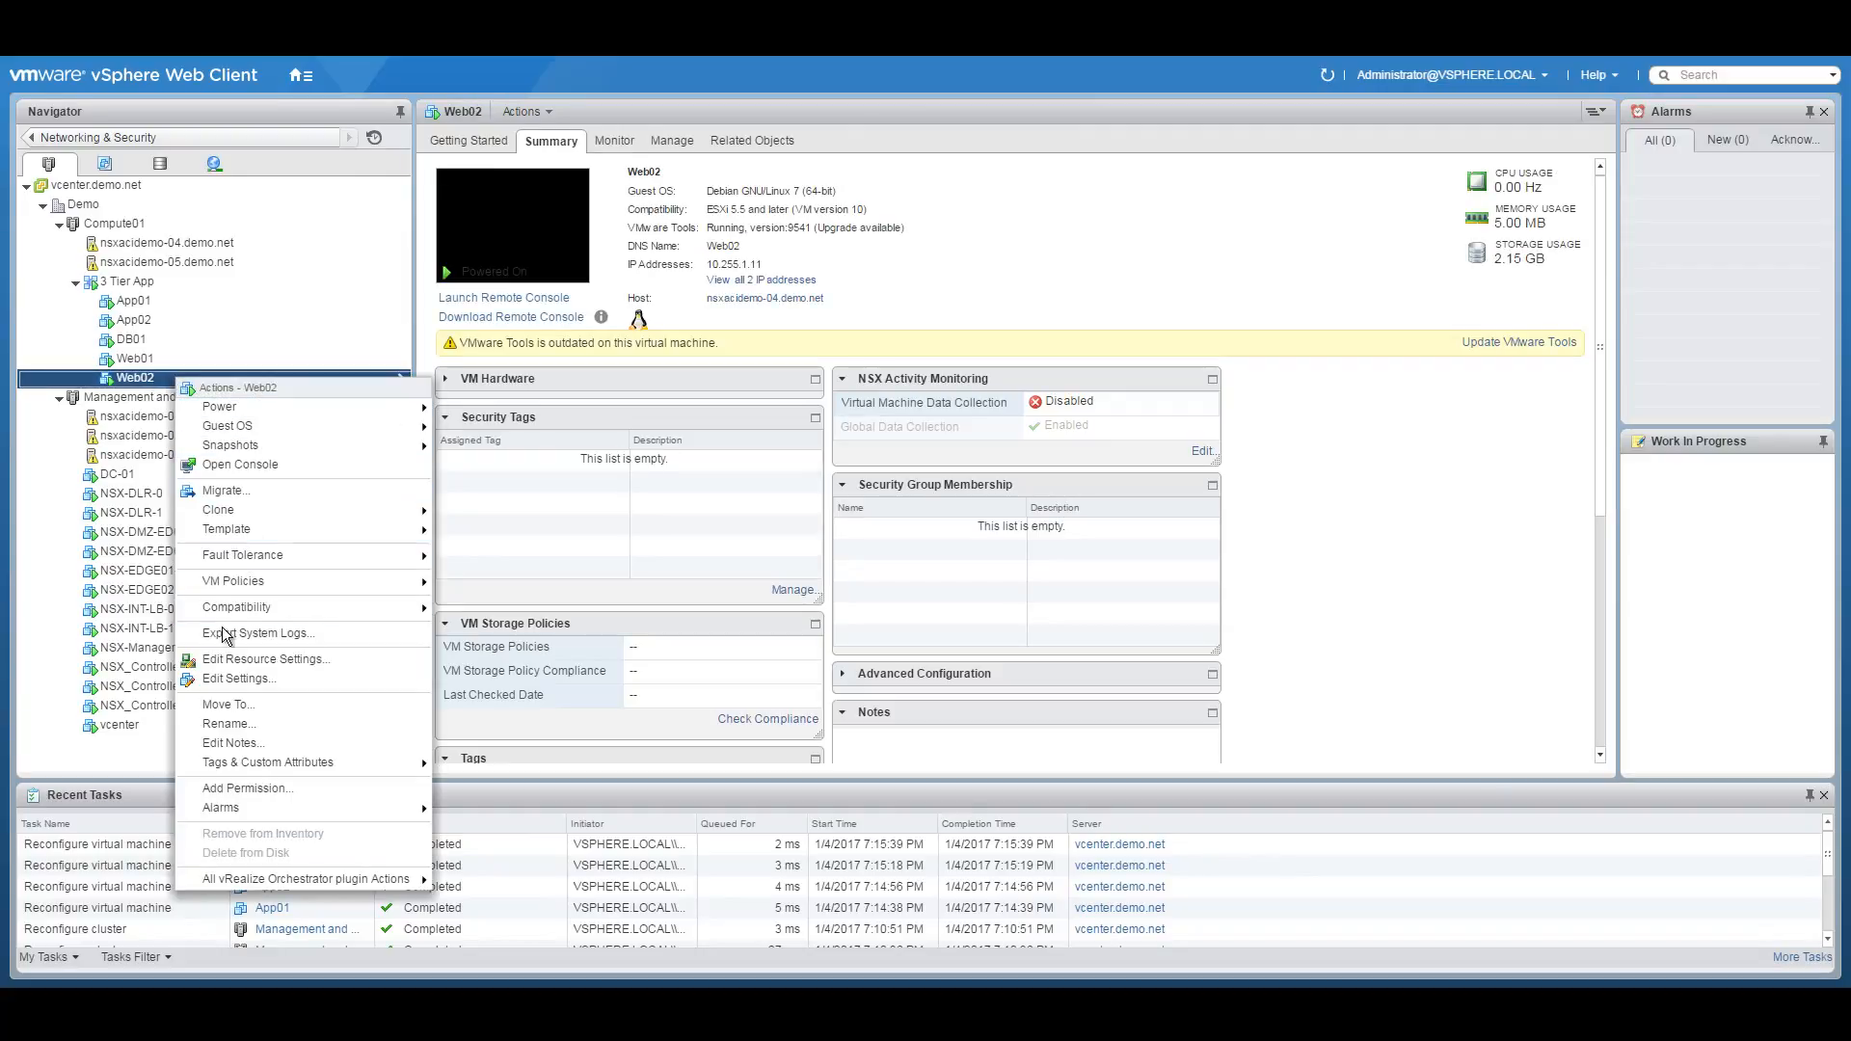
left_click(233, 675)
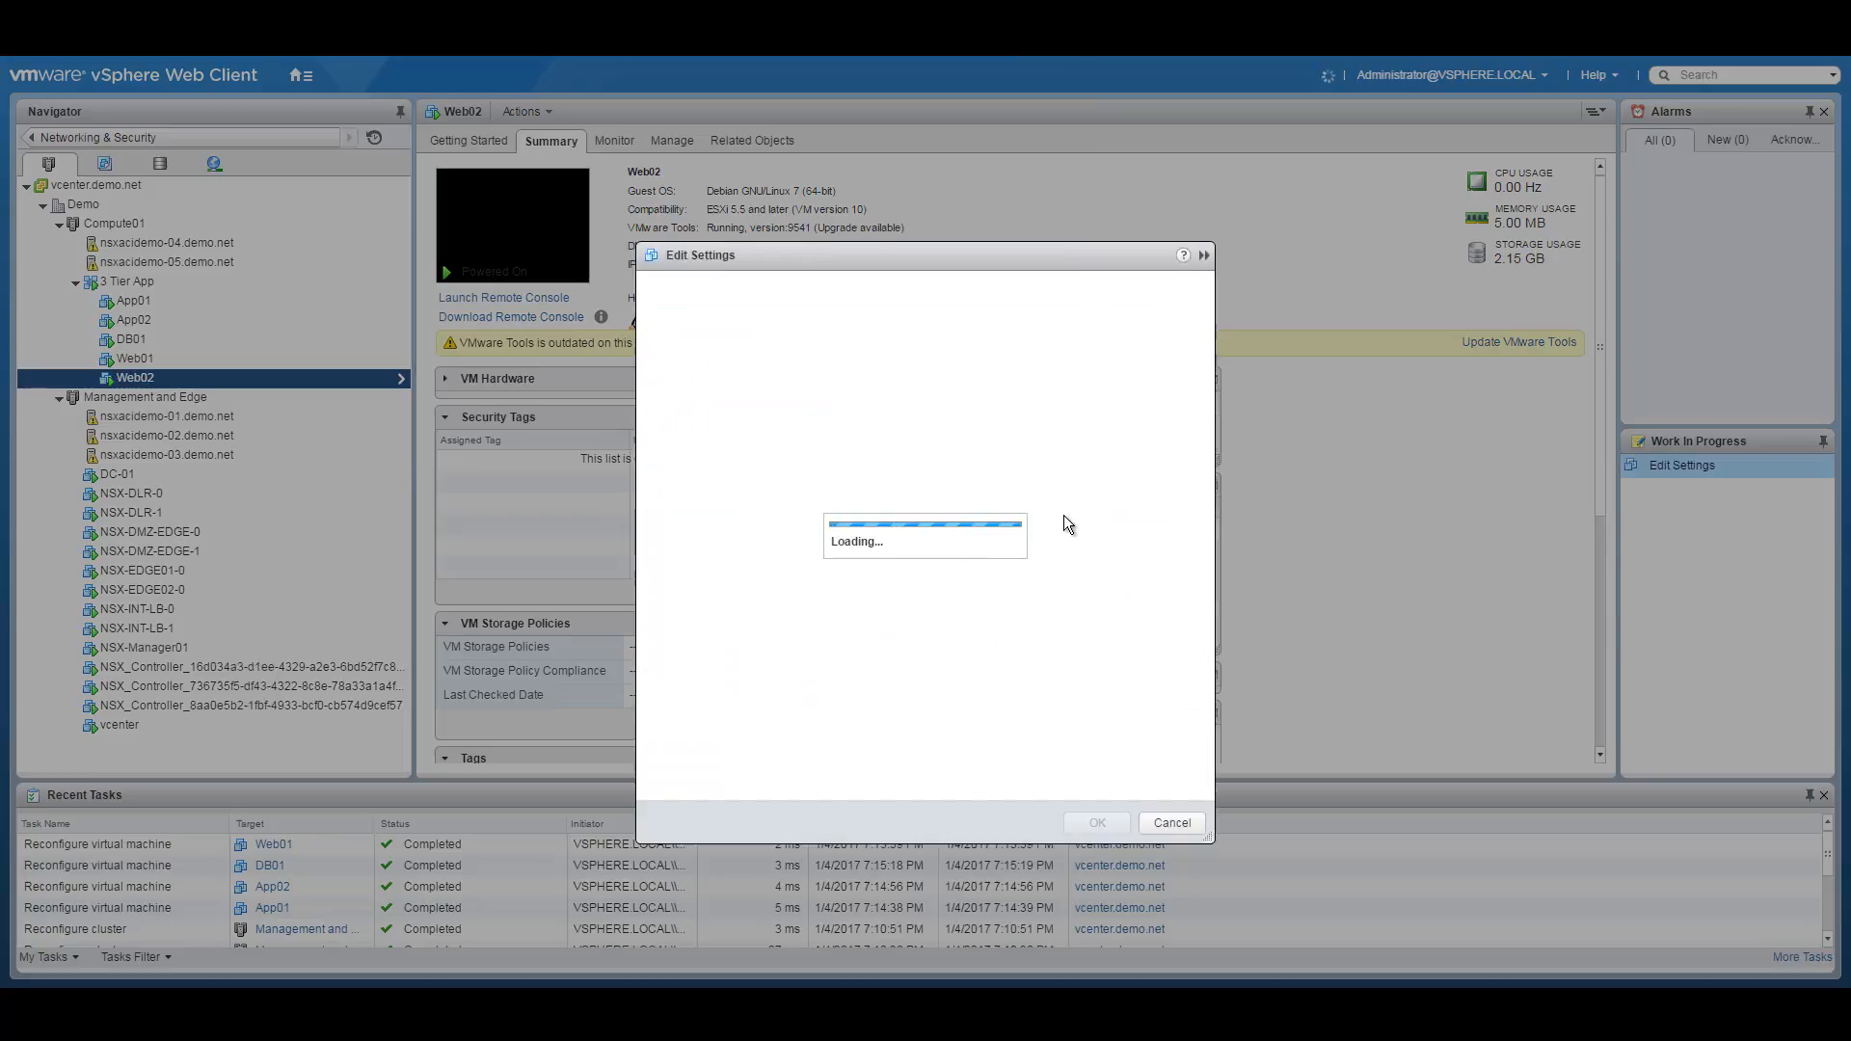
left_click(993, 429)
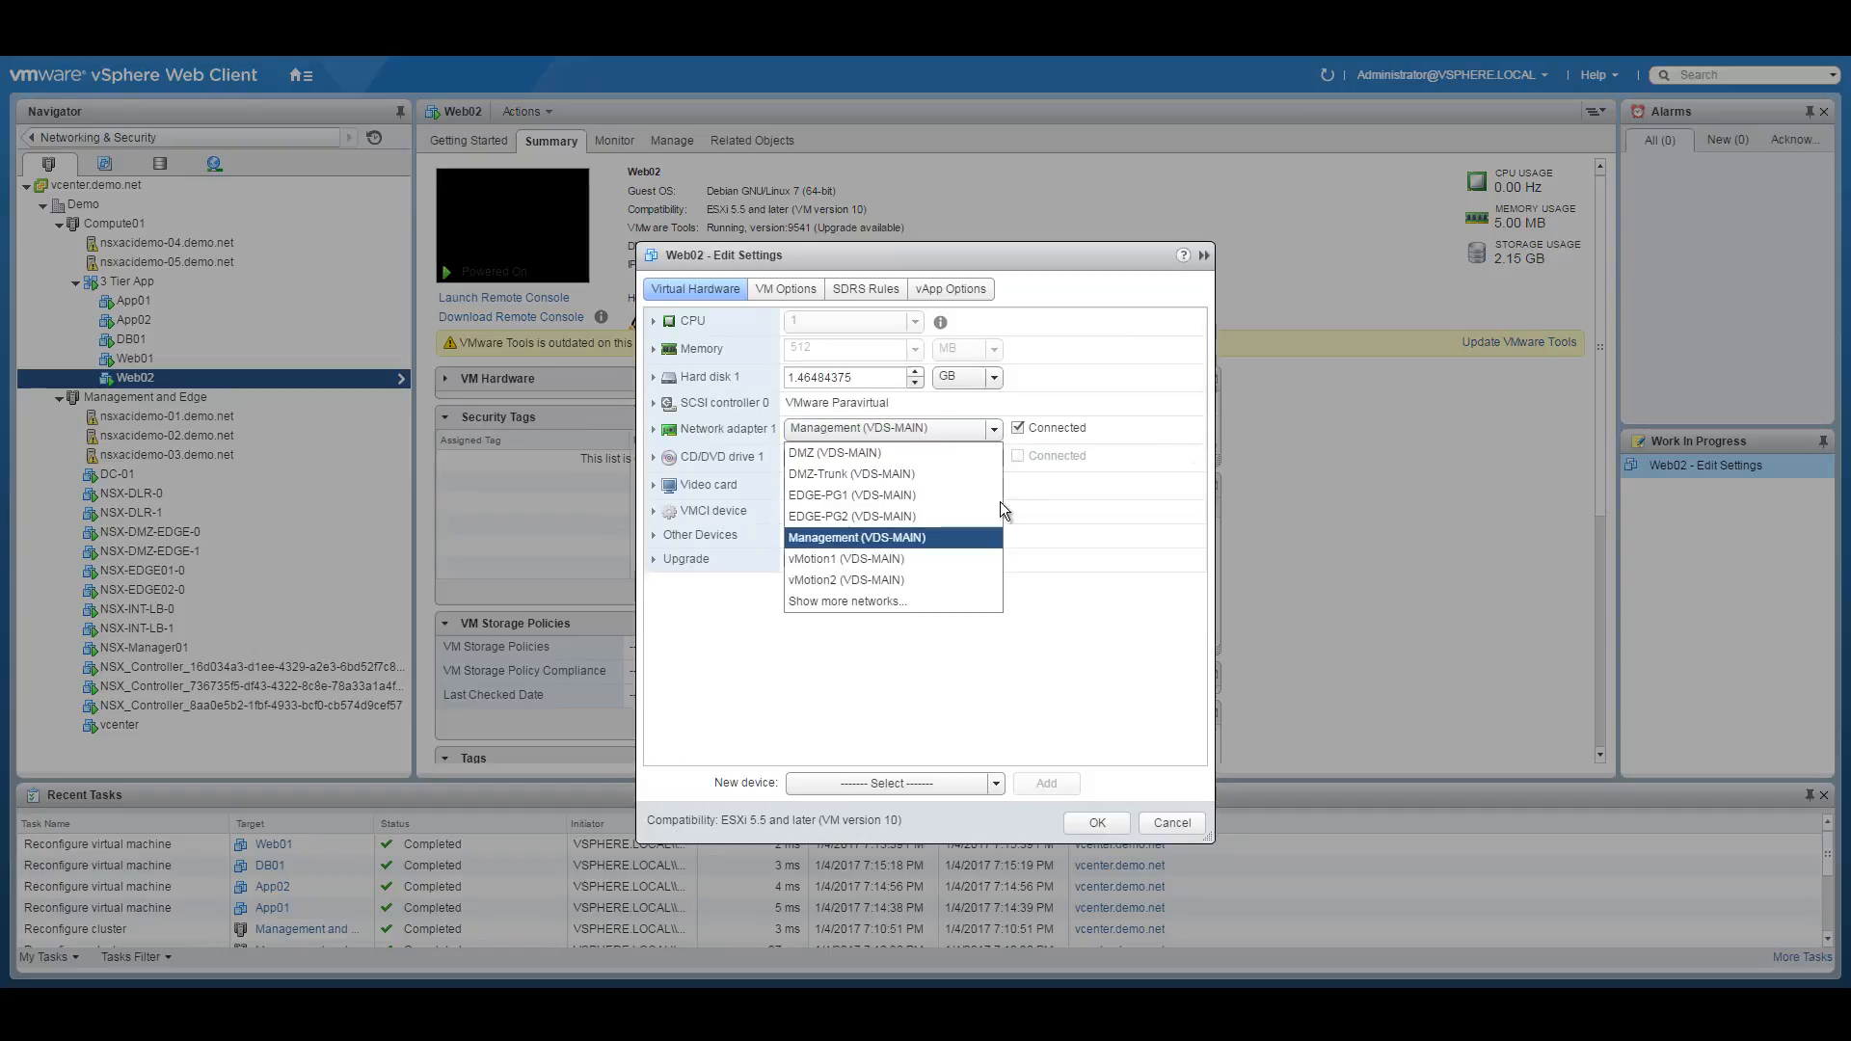
left_click(900, 601)
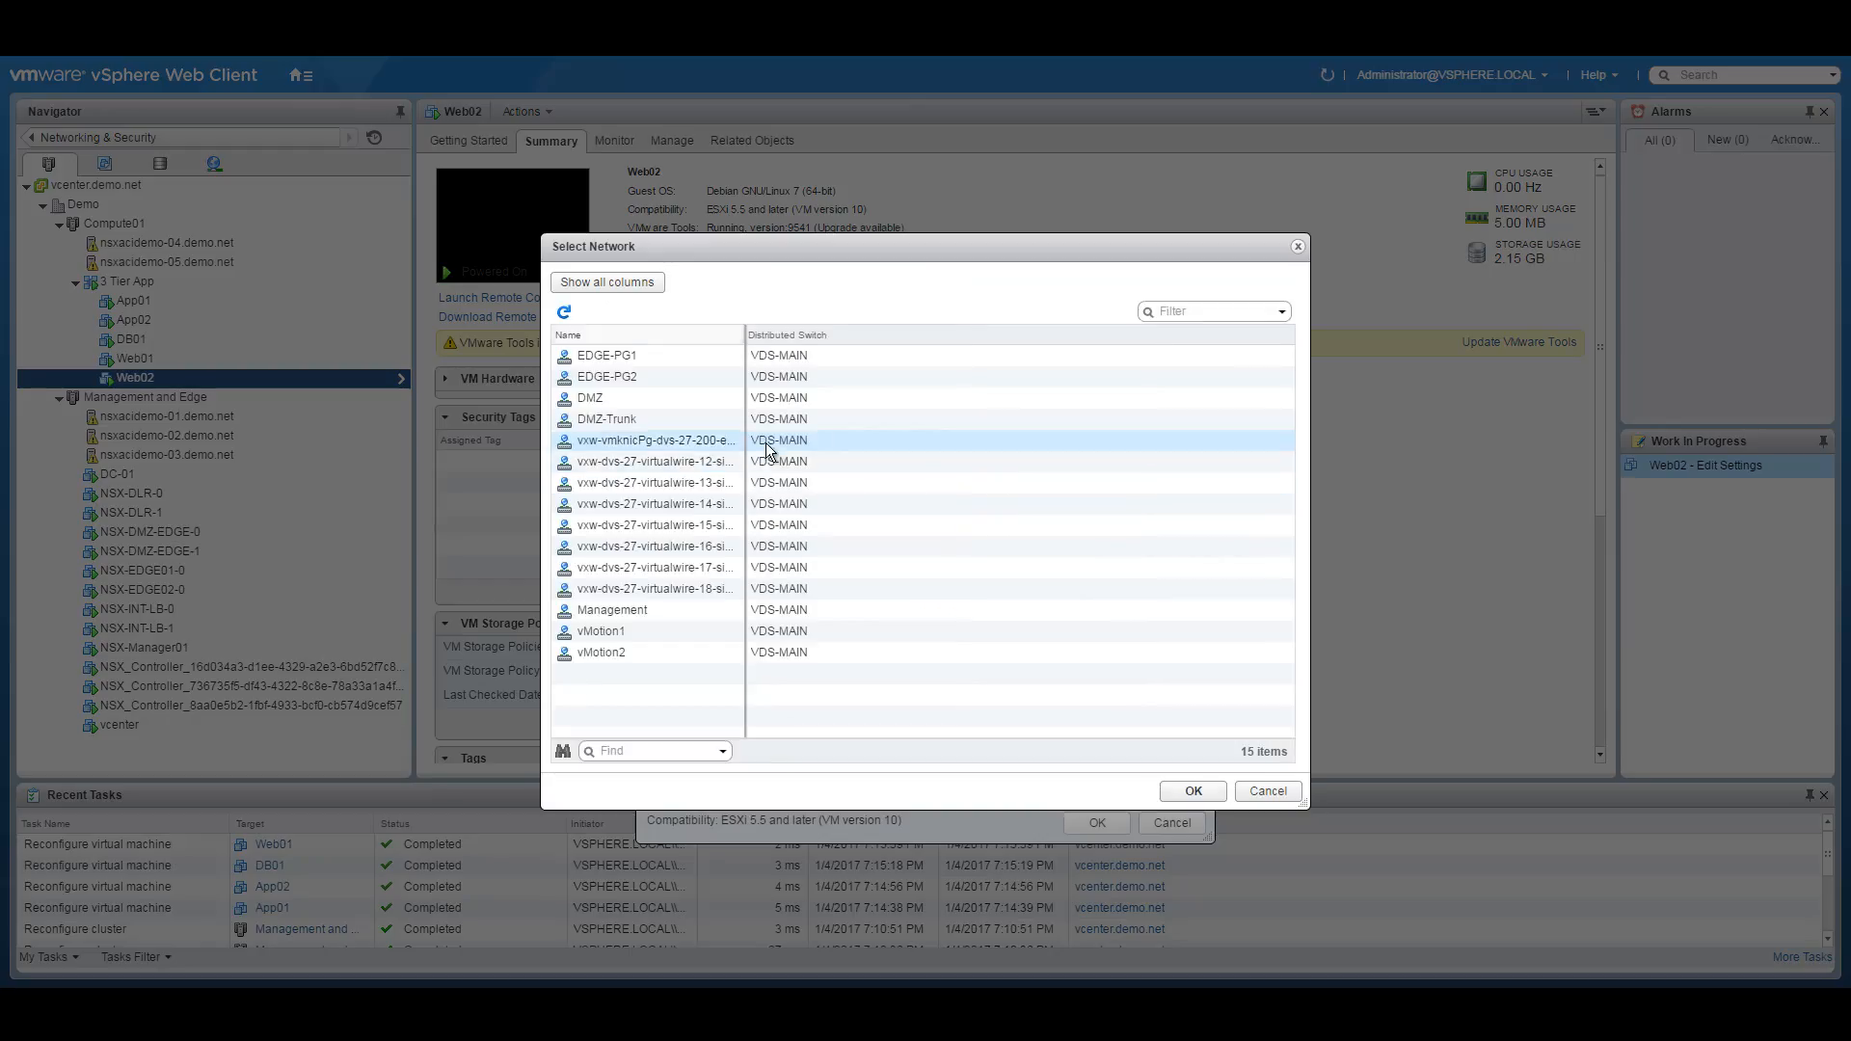
left_click_drag(745, 335, 993, 335)
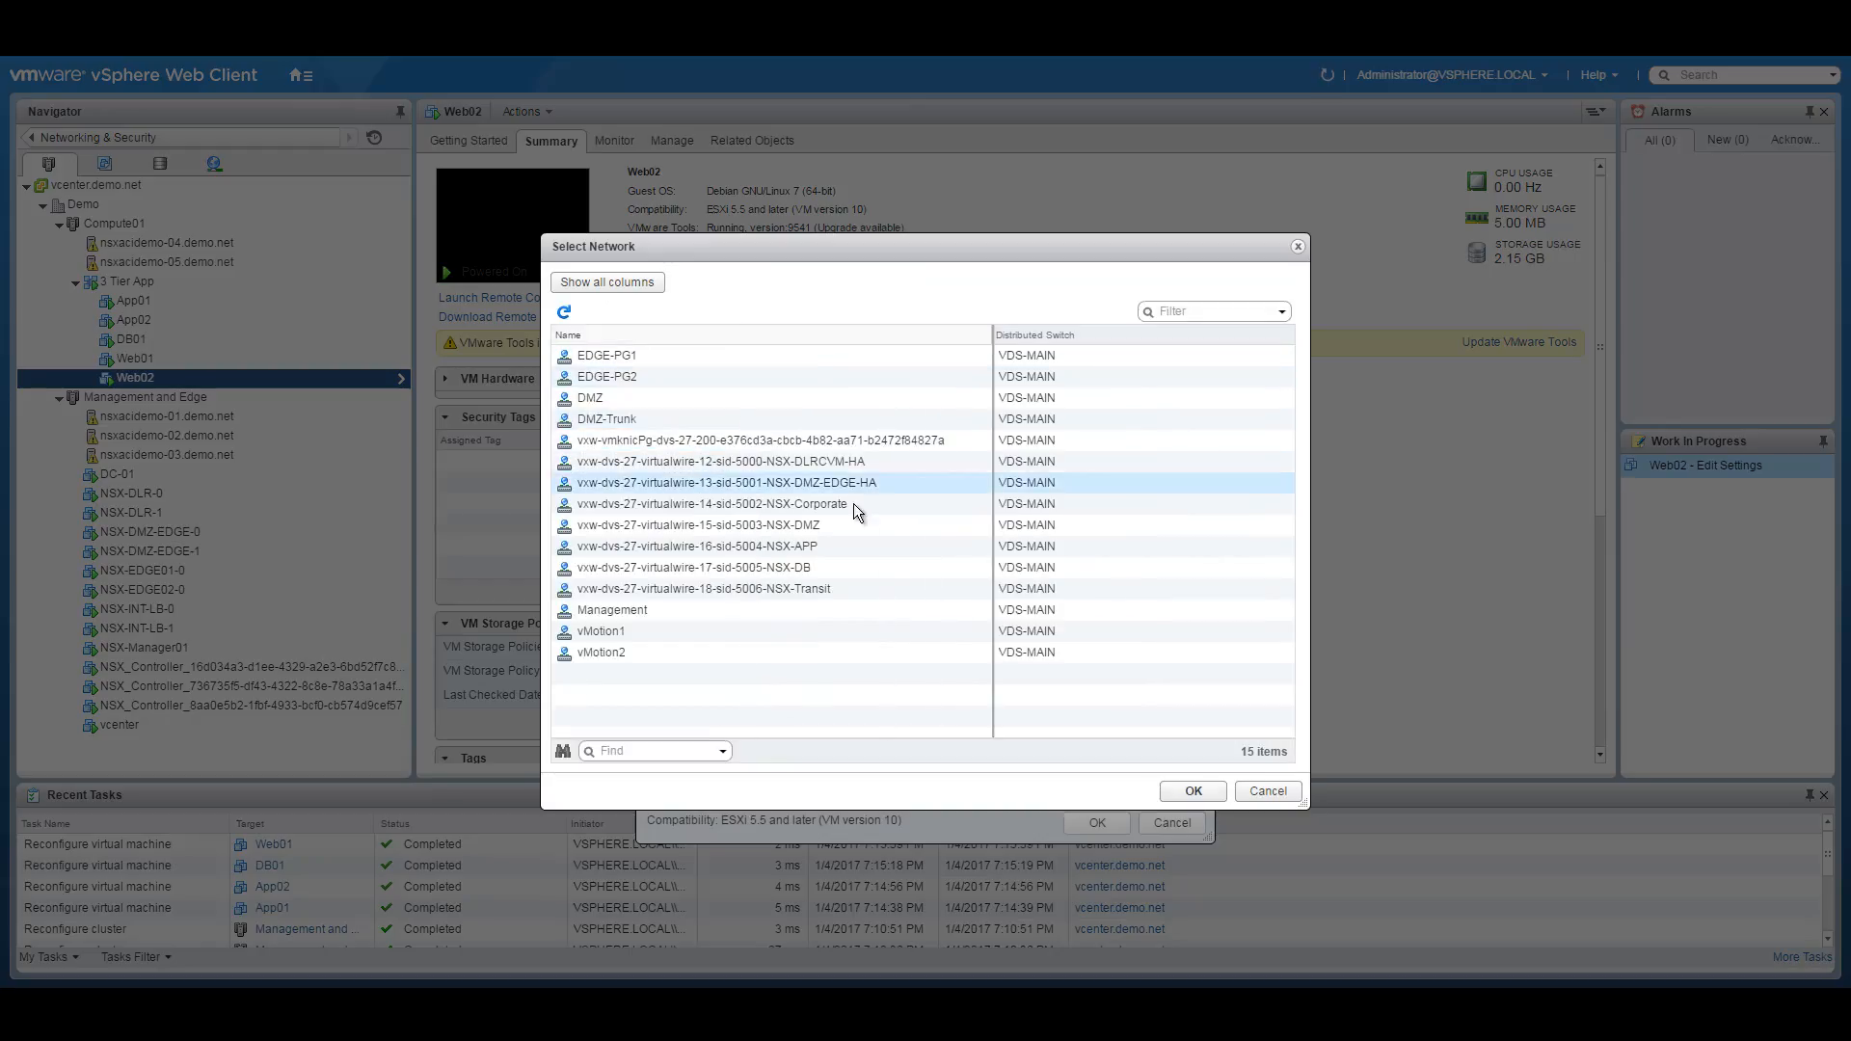
left_click(839, 526)
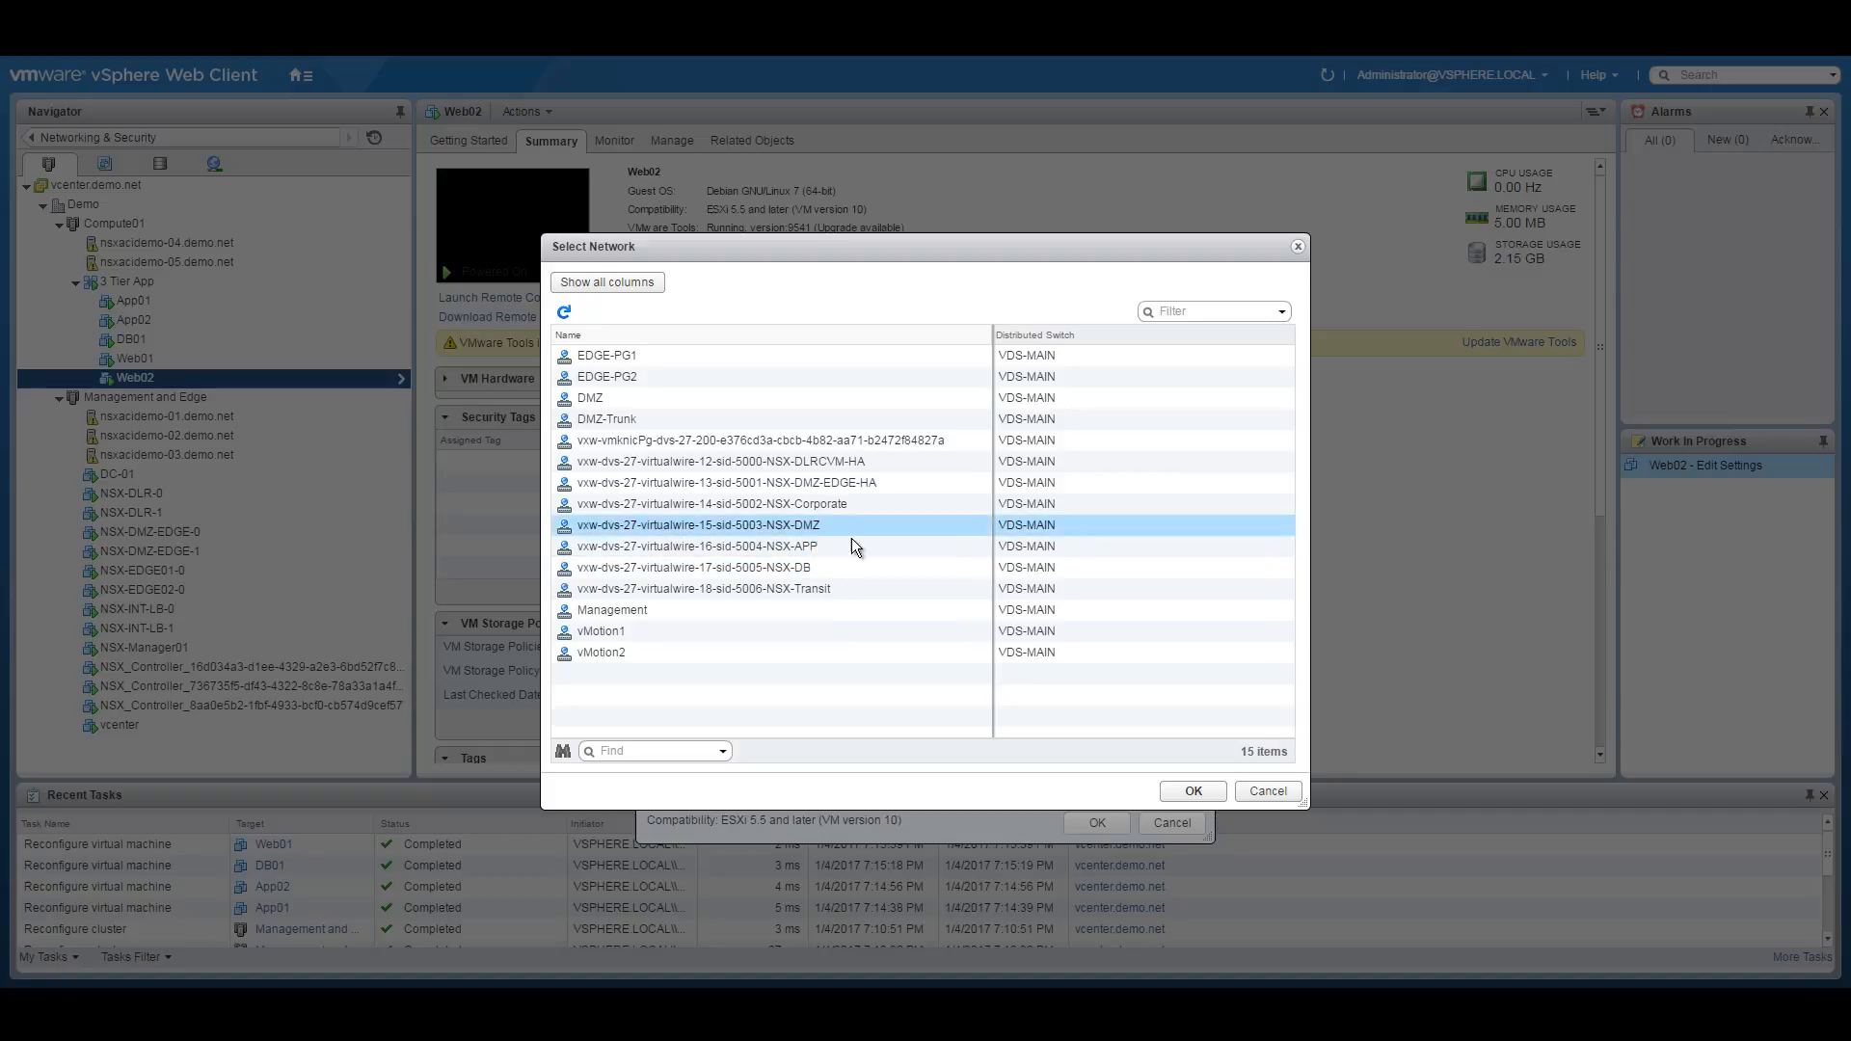
left_click(1194, 791)
left_click(1097, 823)
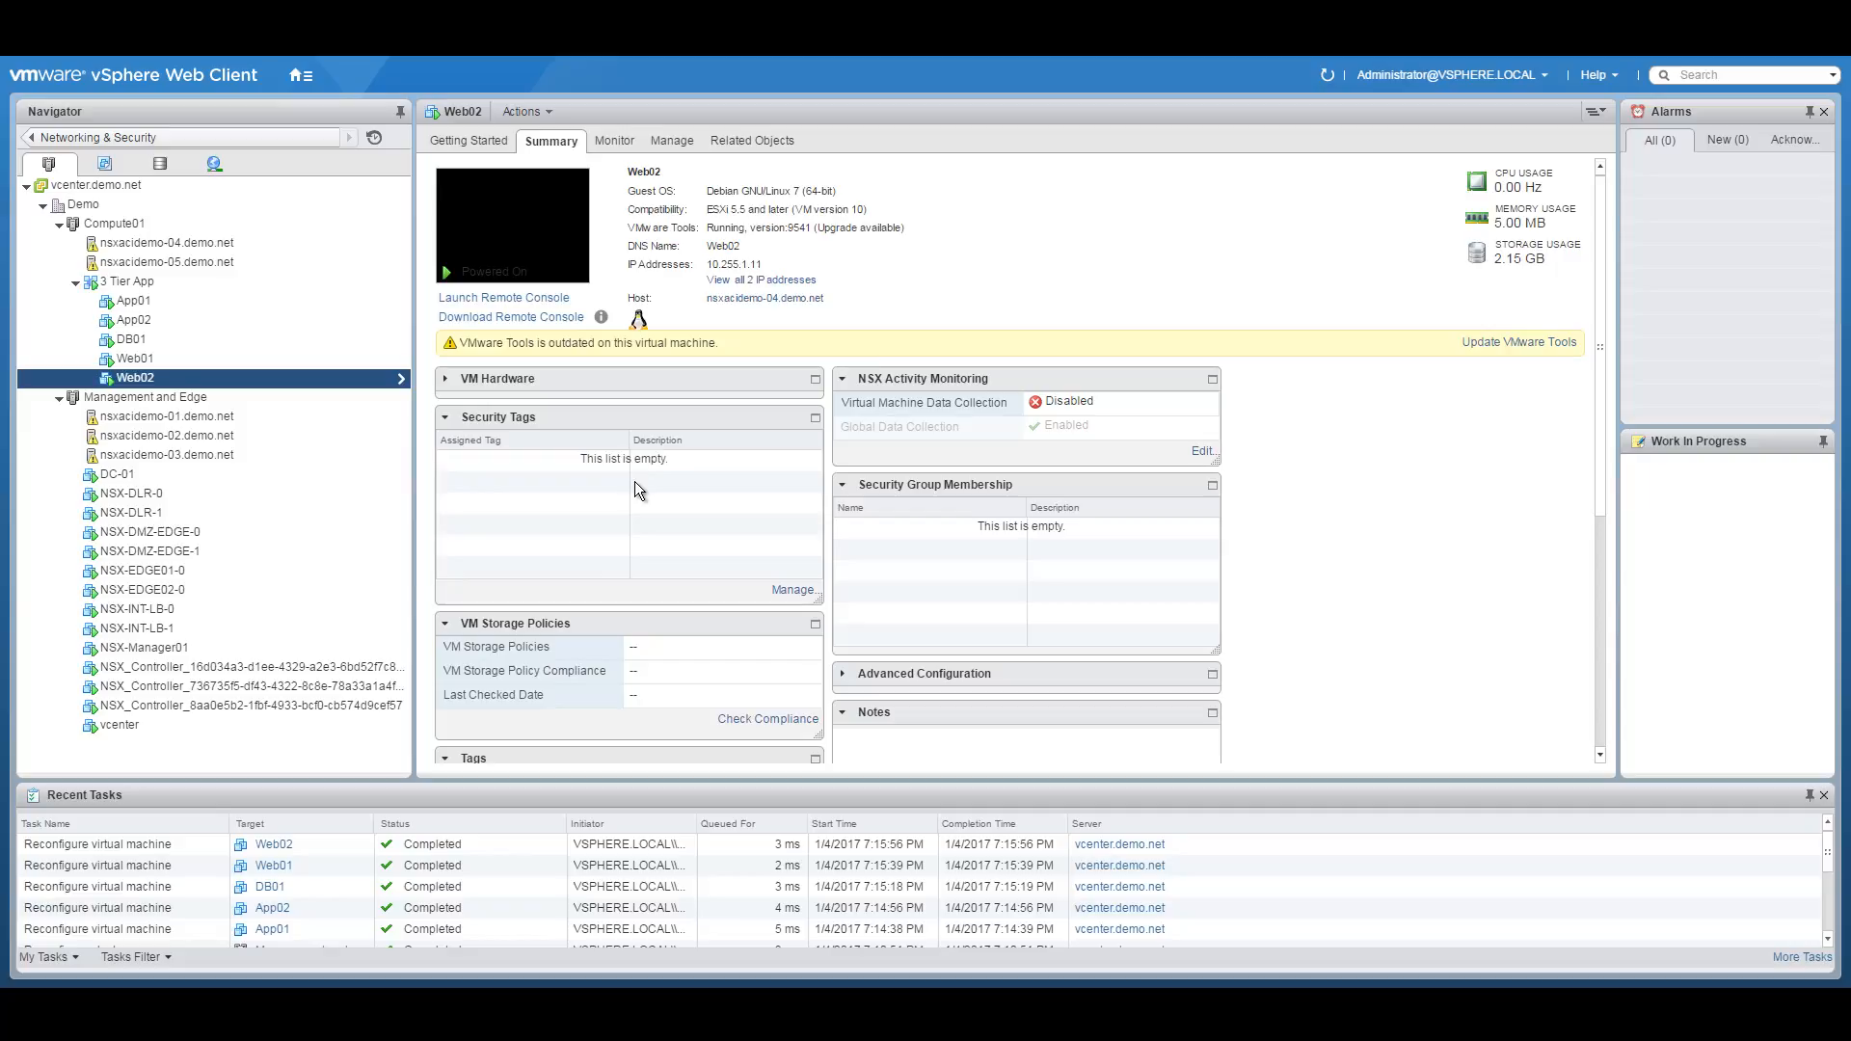
key("alt+Tab")
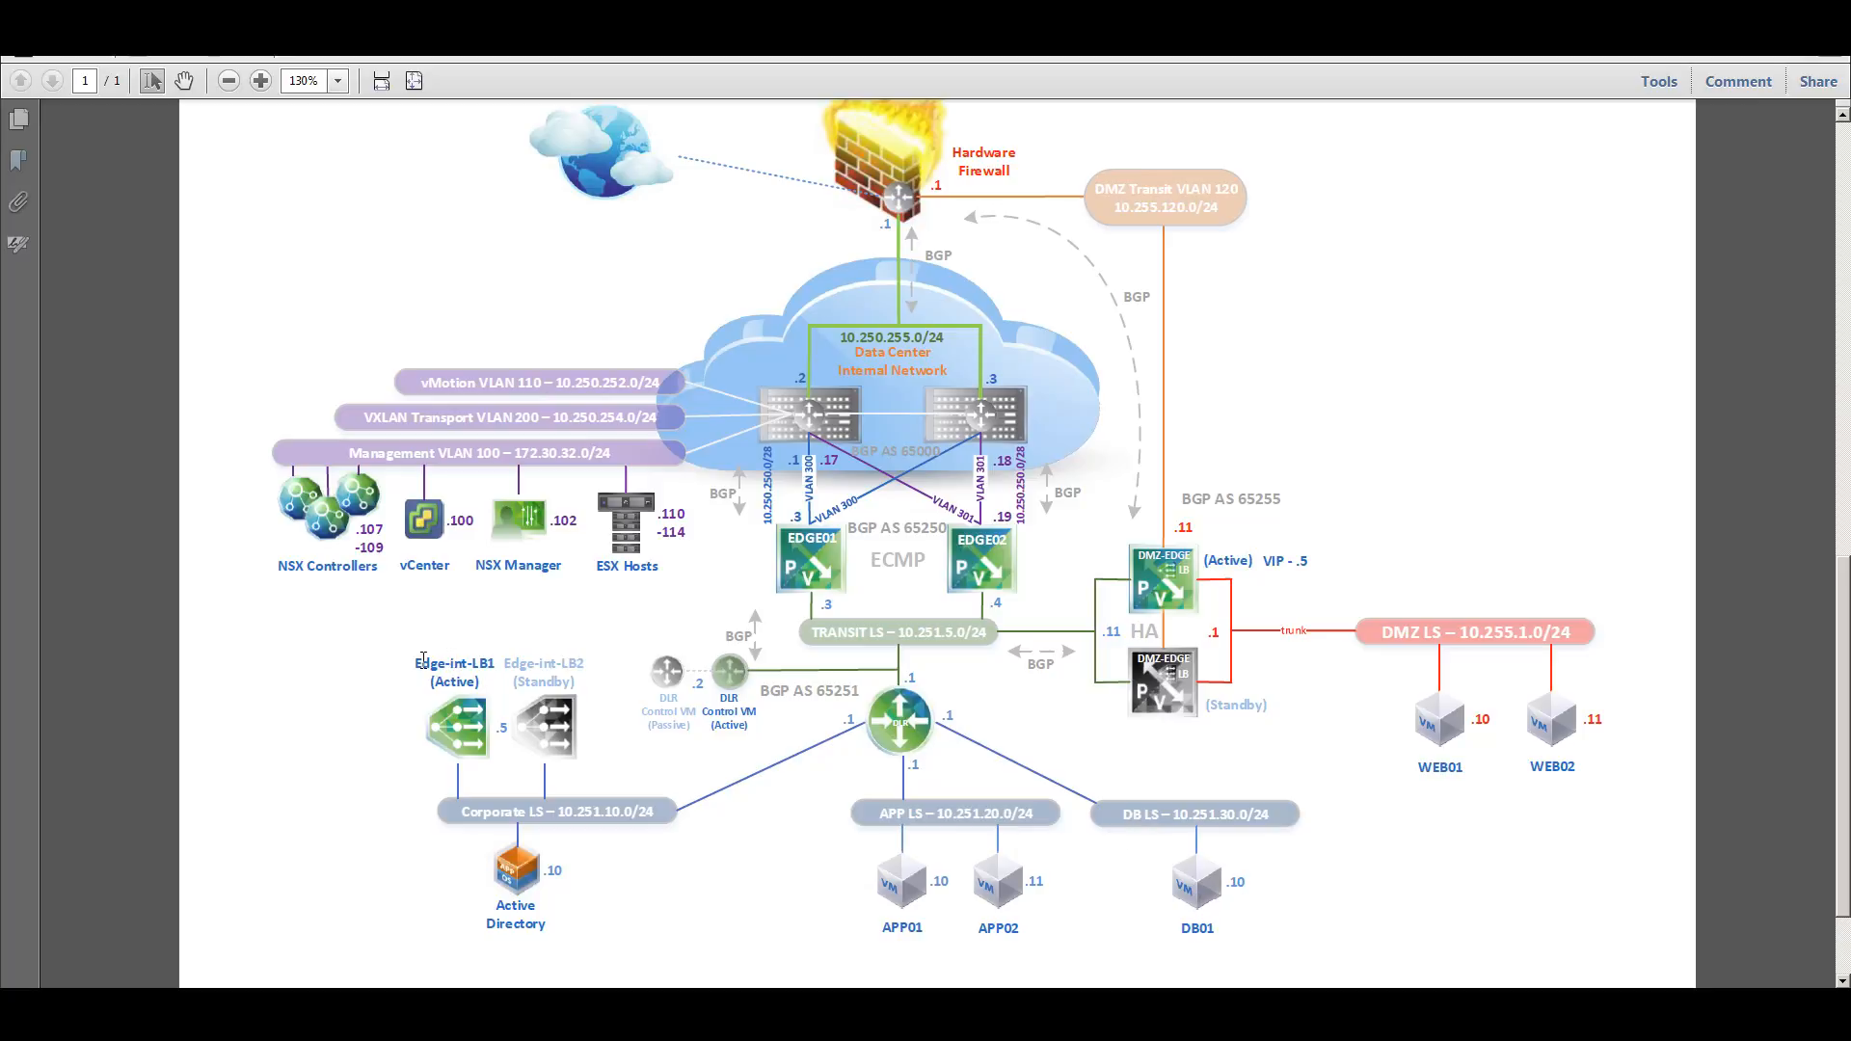
left_click_drag(423, 659, 507, 663)
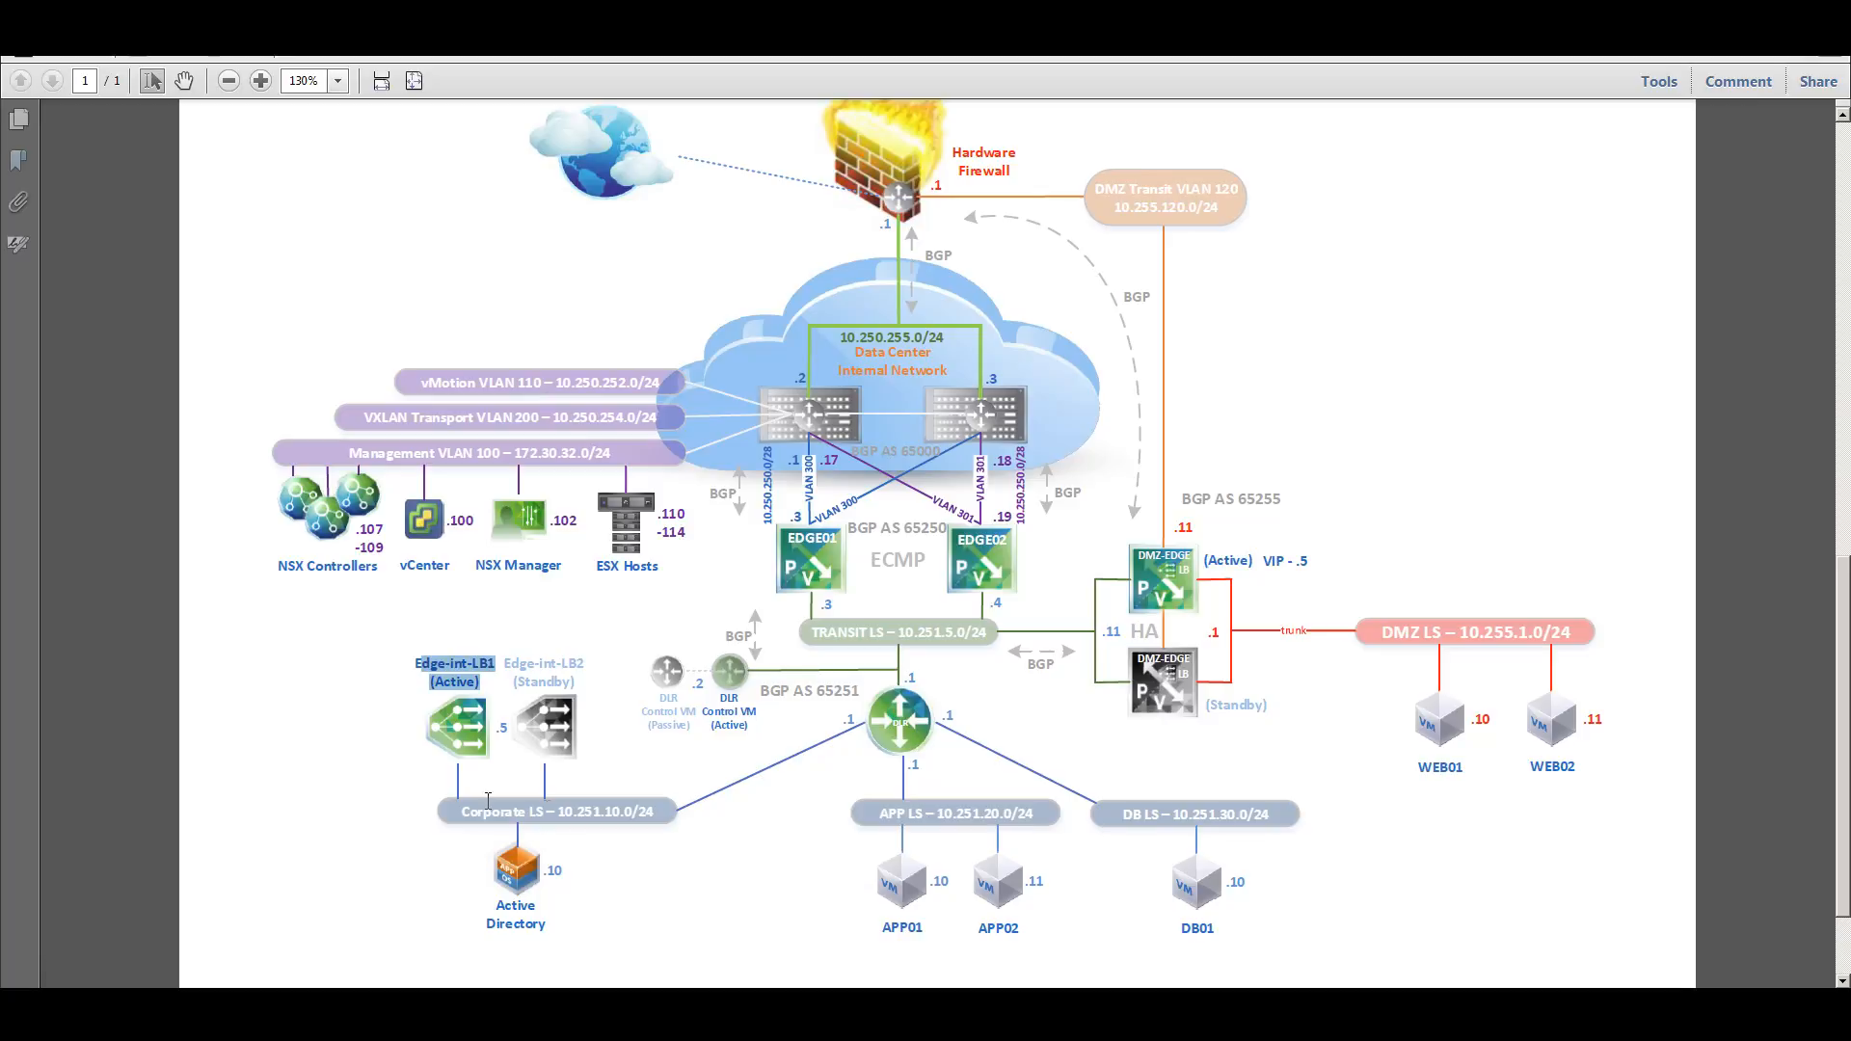
left_click(829, 800)
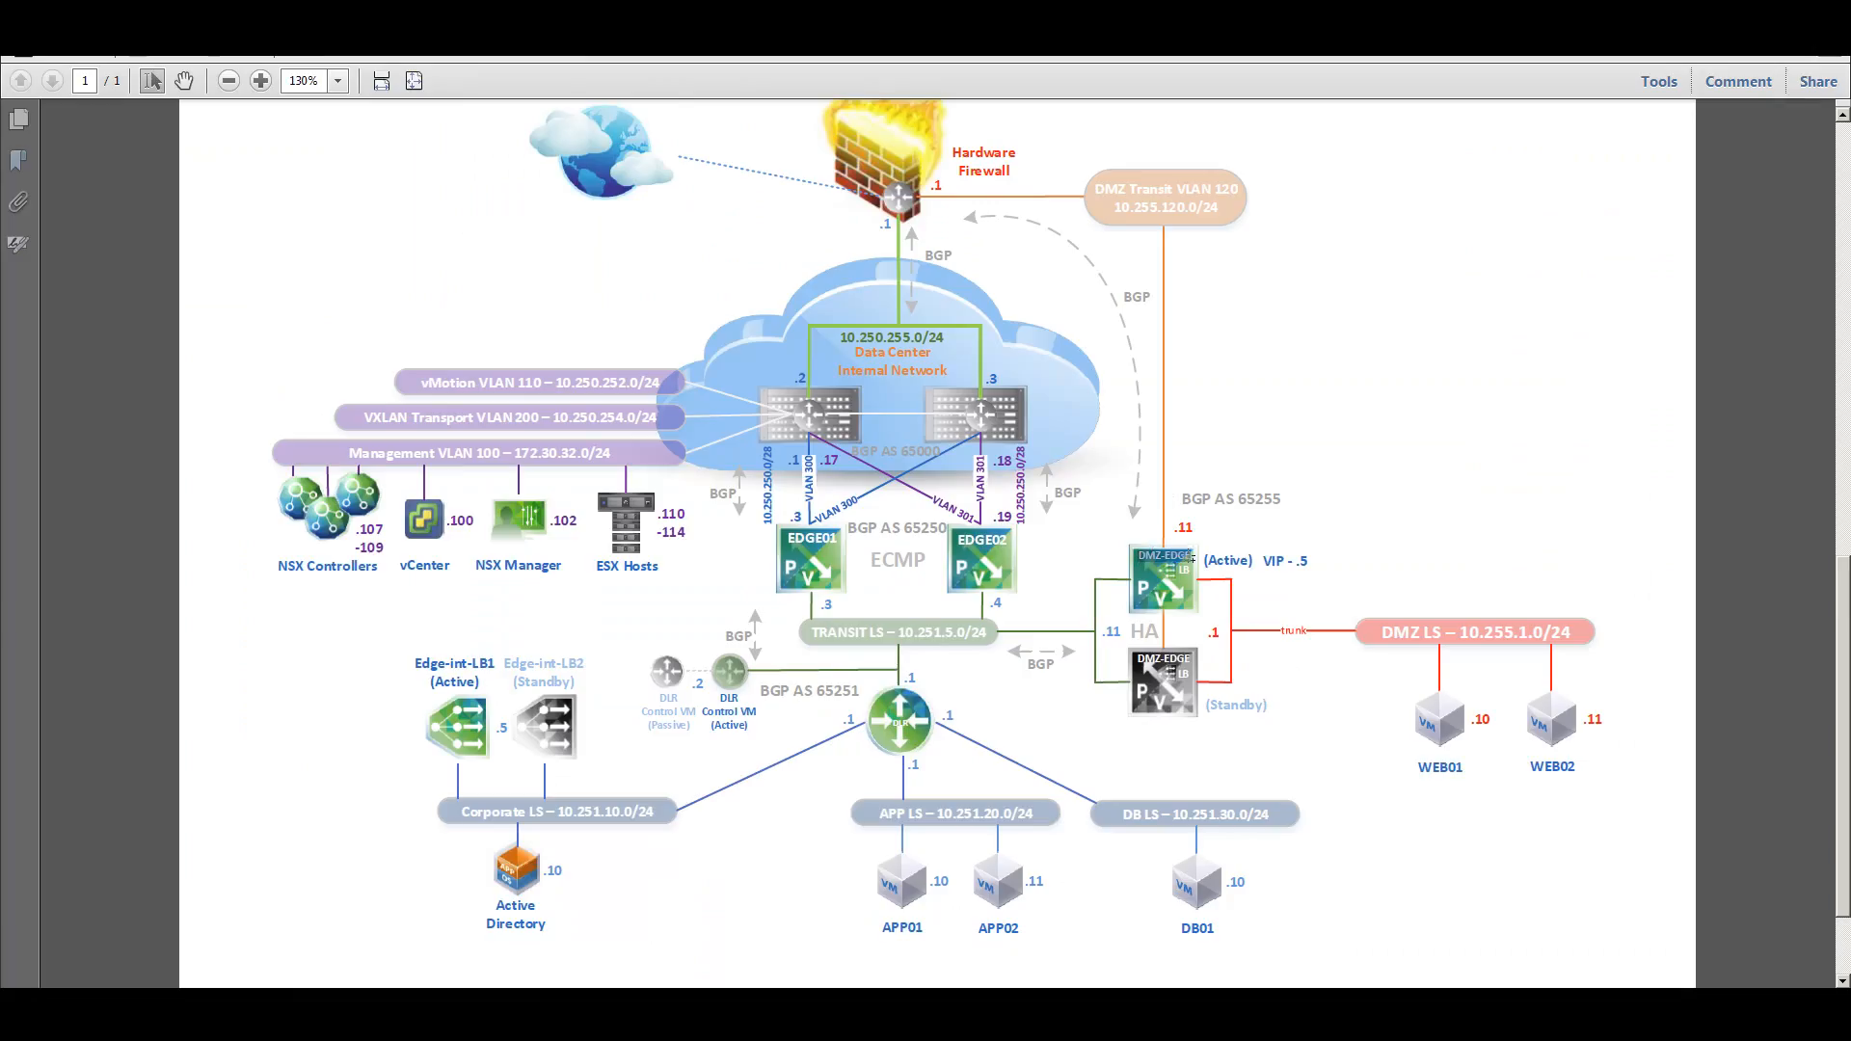
left_click_drag(1265, 560, 1303, 563)
left_click(1822, 11)
Go to Networking & Security > NSX Edges and open NSX-DMZ-EDGE's management settings.
left_click(865, 212)
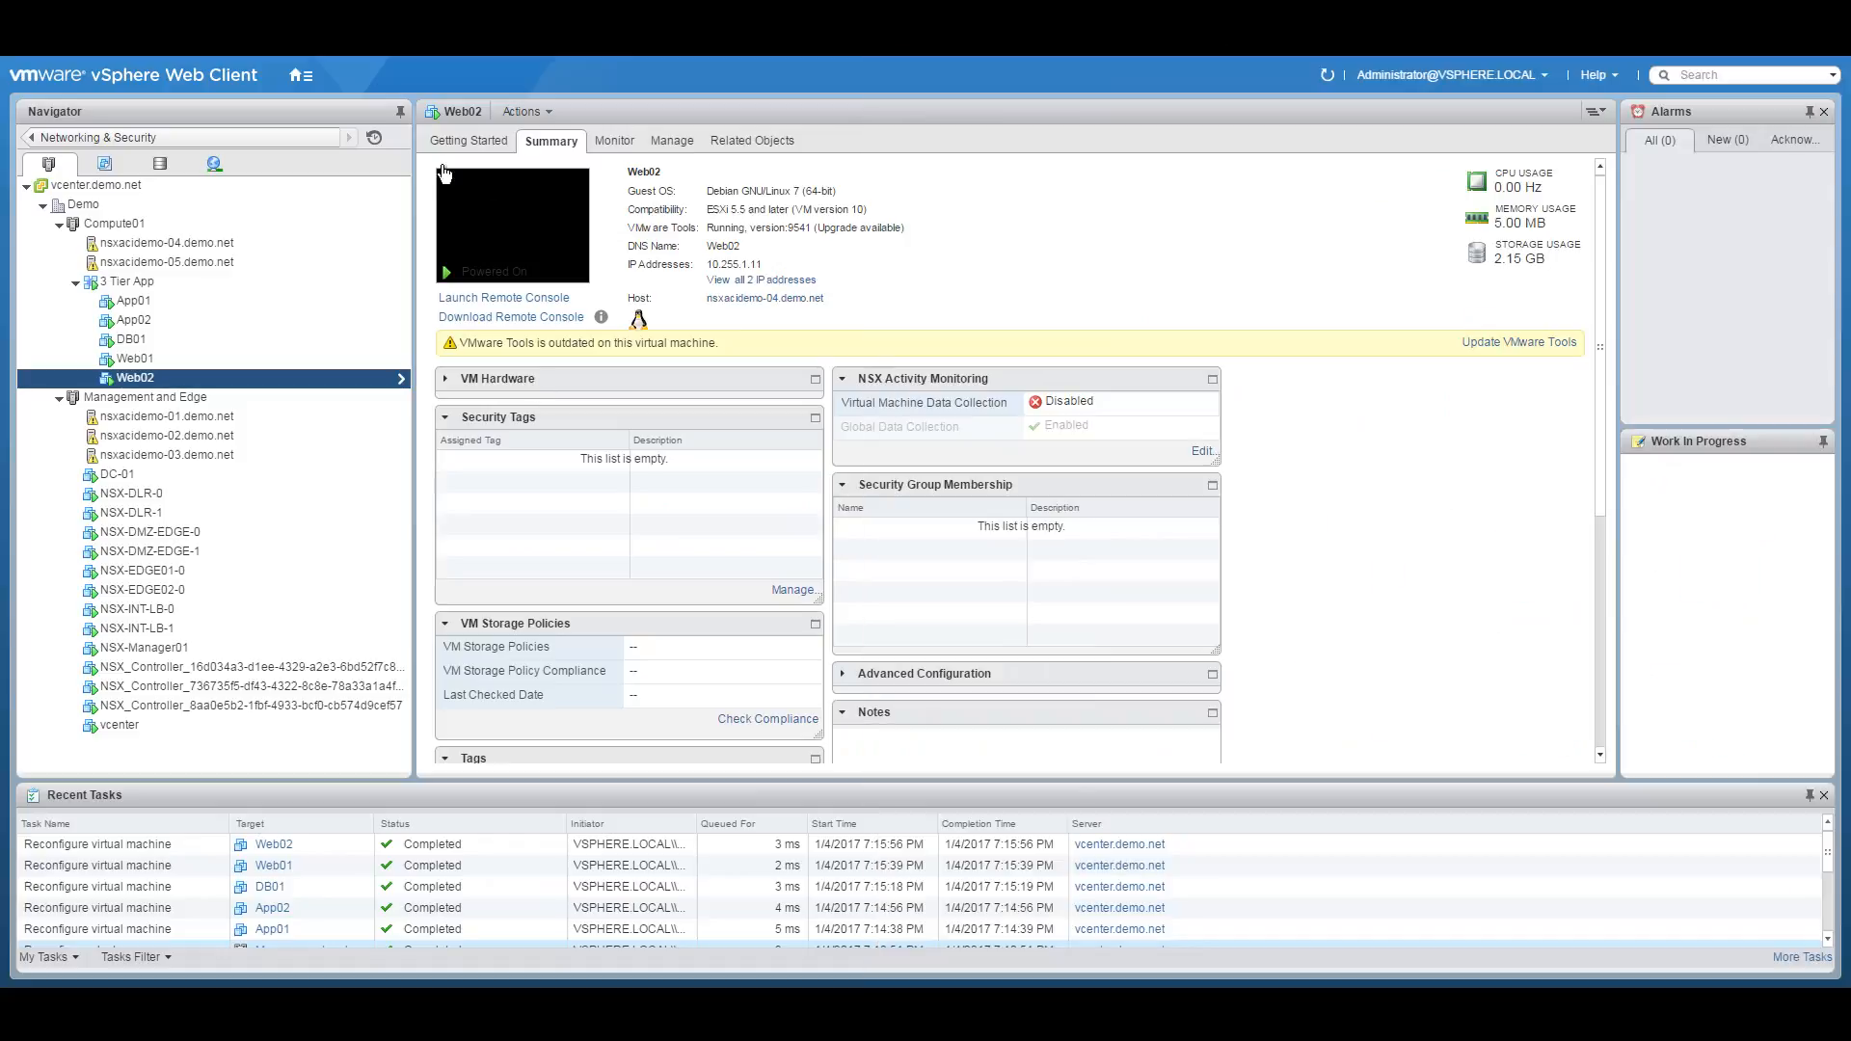
left_click(294, 77)
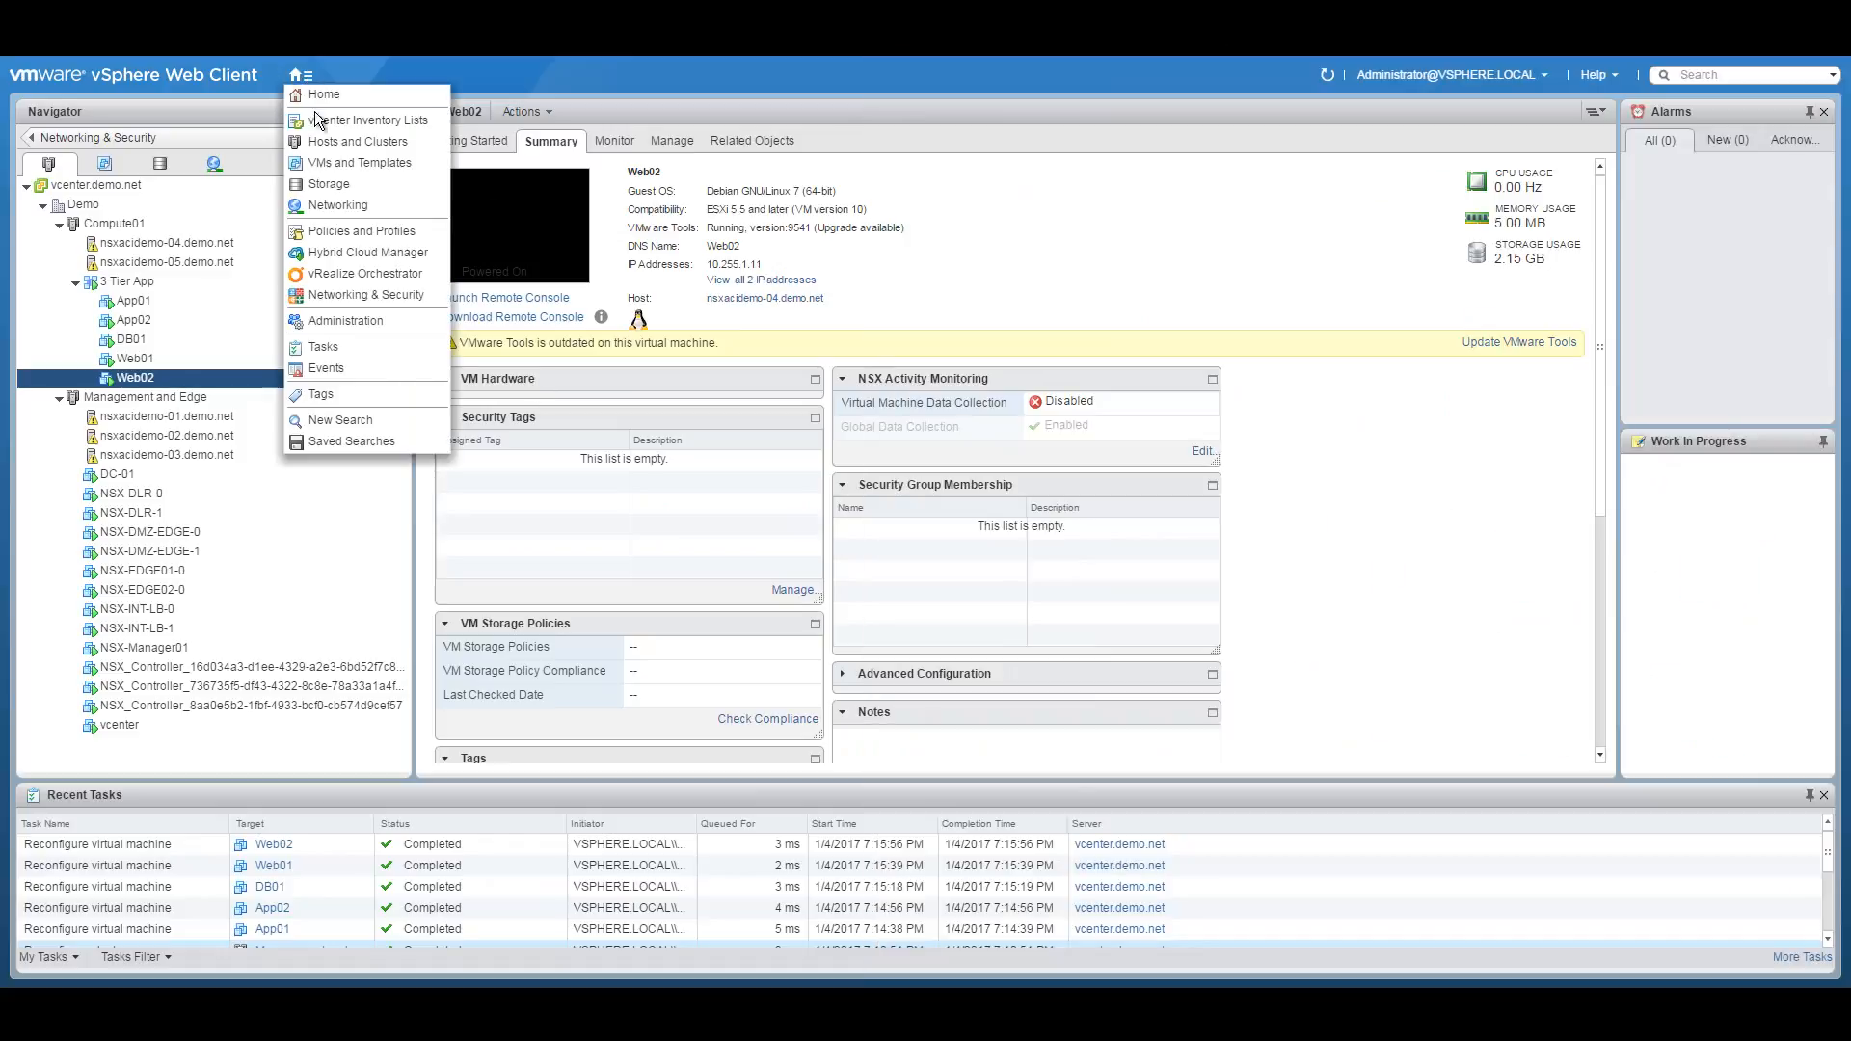
left_click(345, 289)
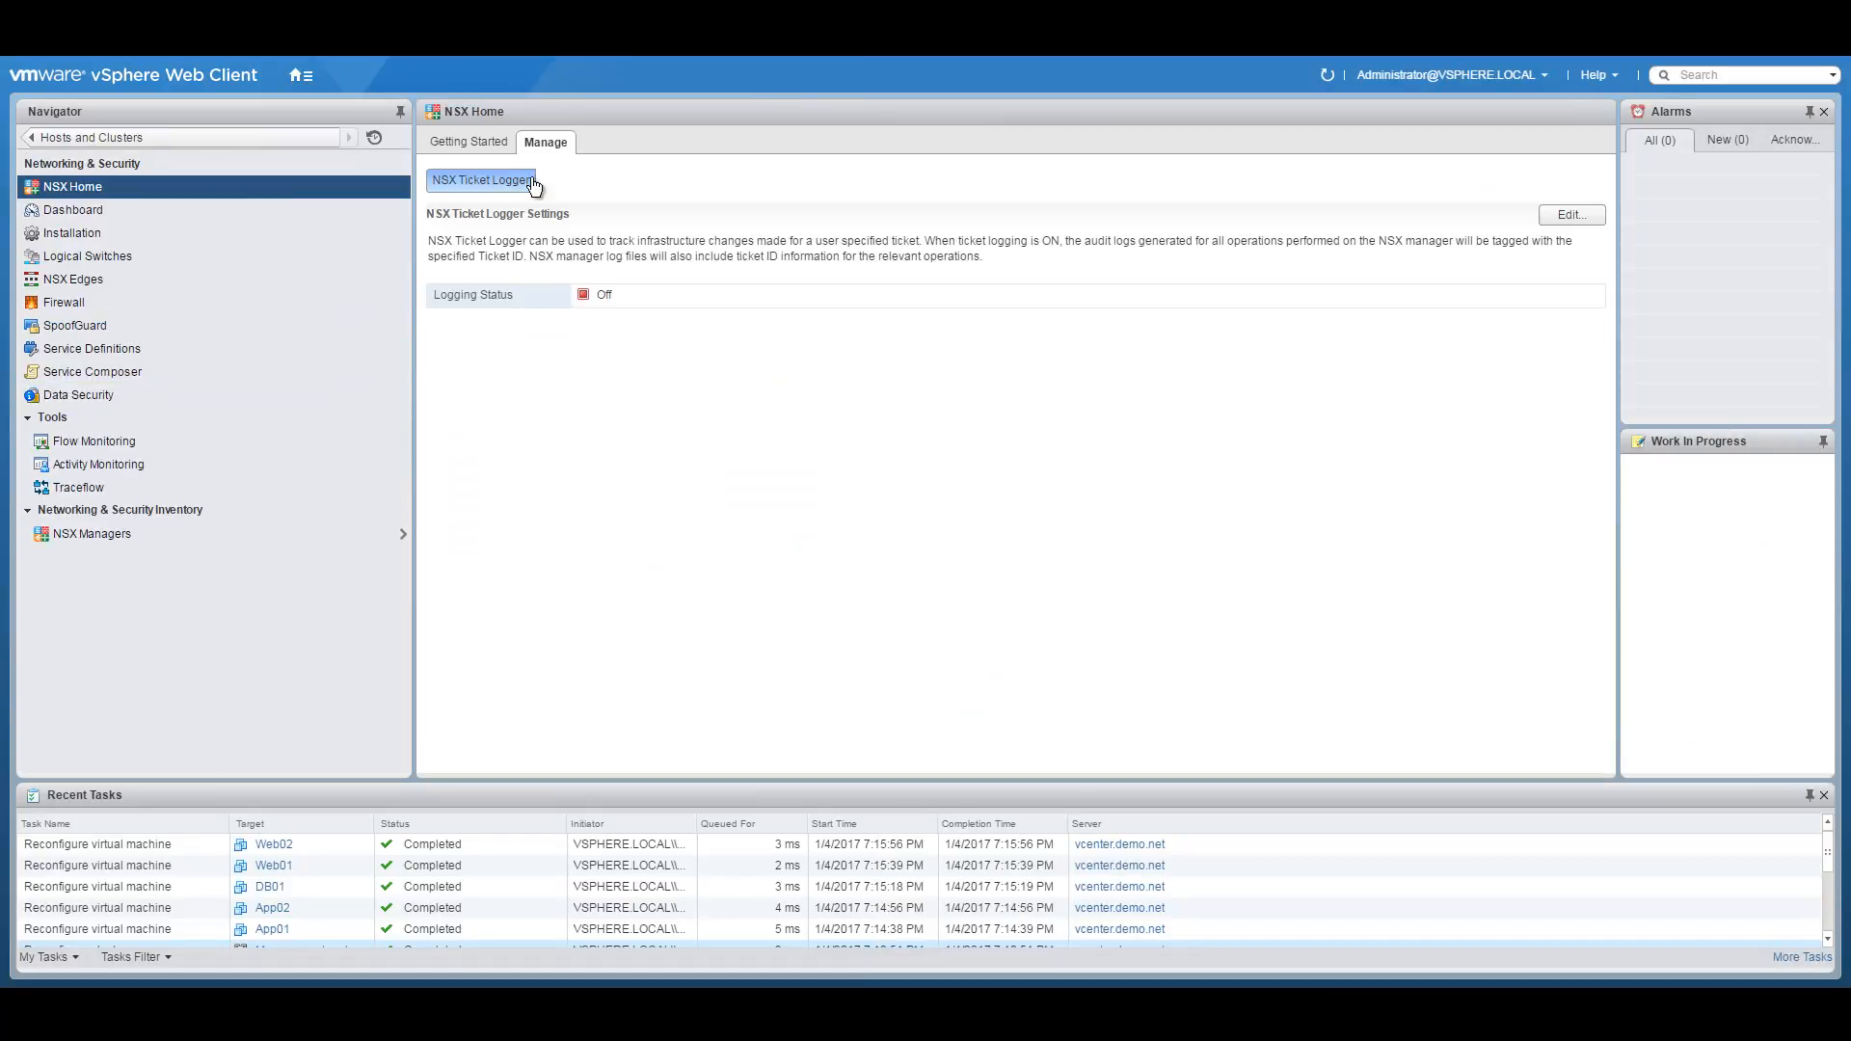
left_click(80, 279)
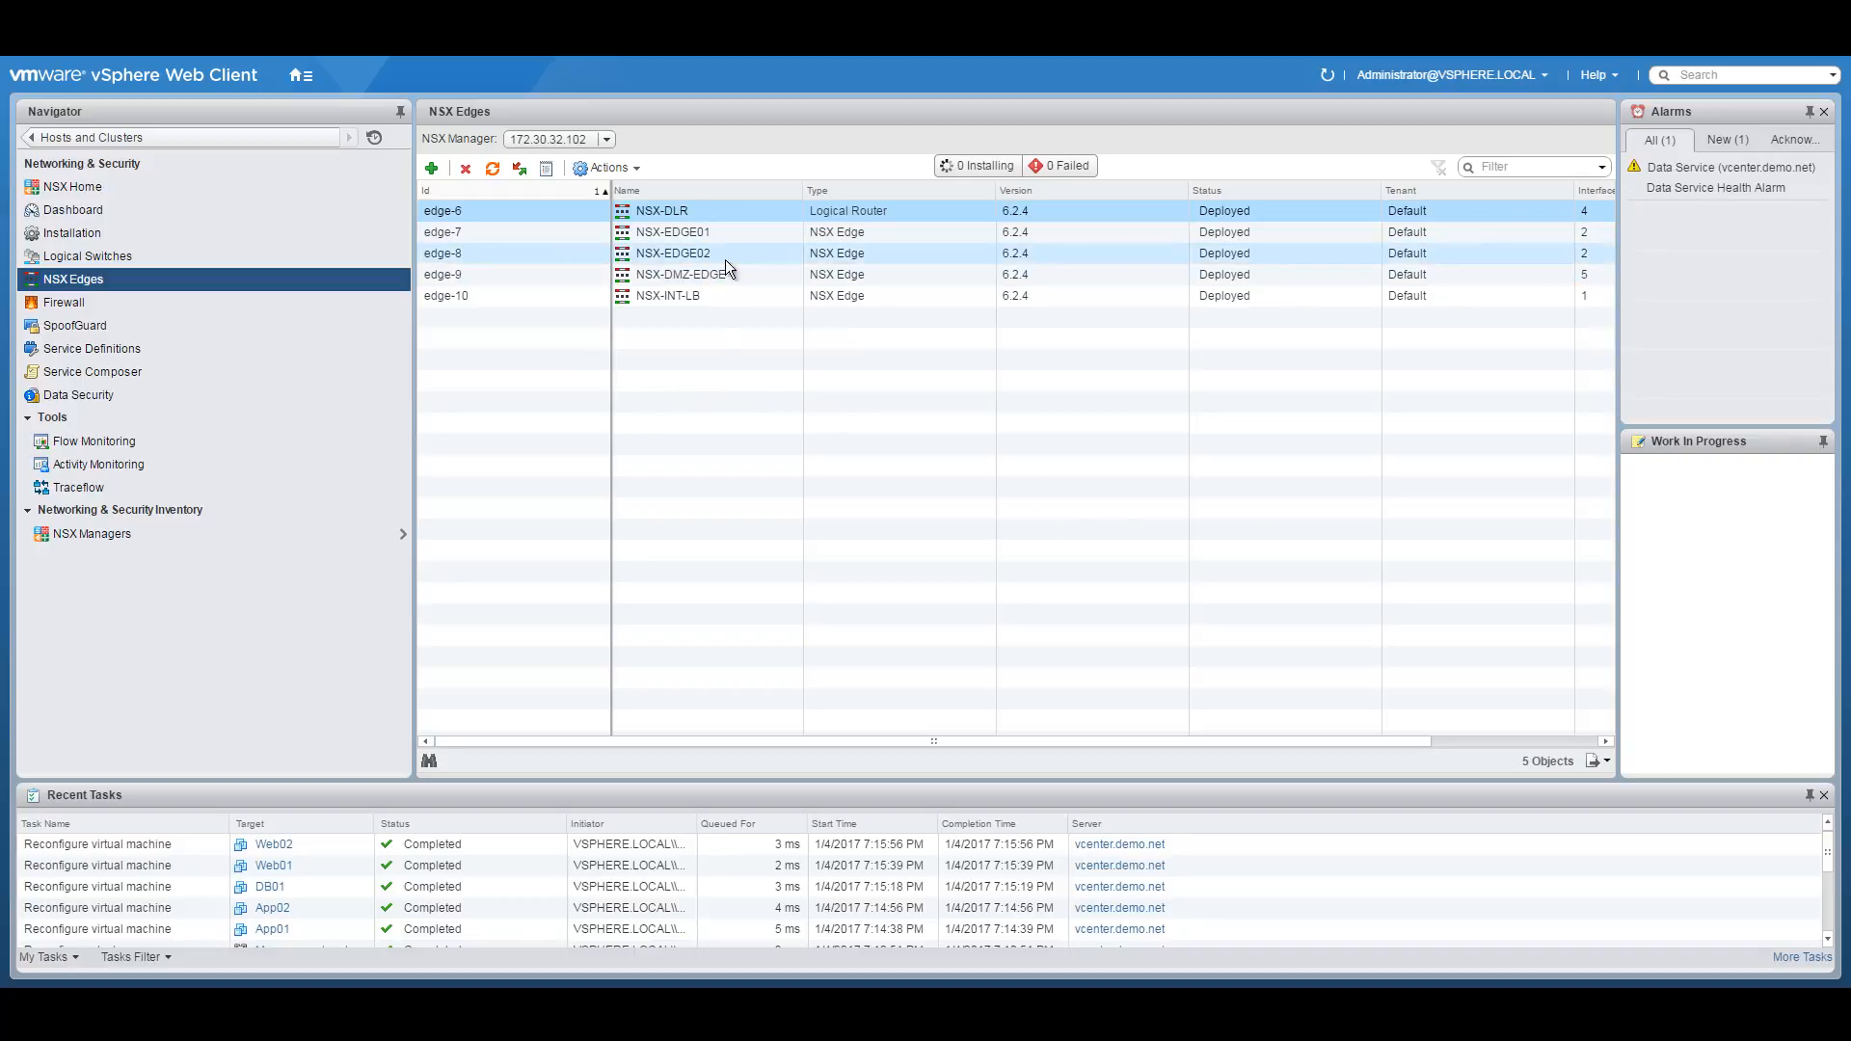
left_click(743, 280)
double_click(695, 274)
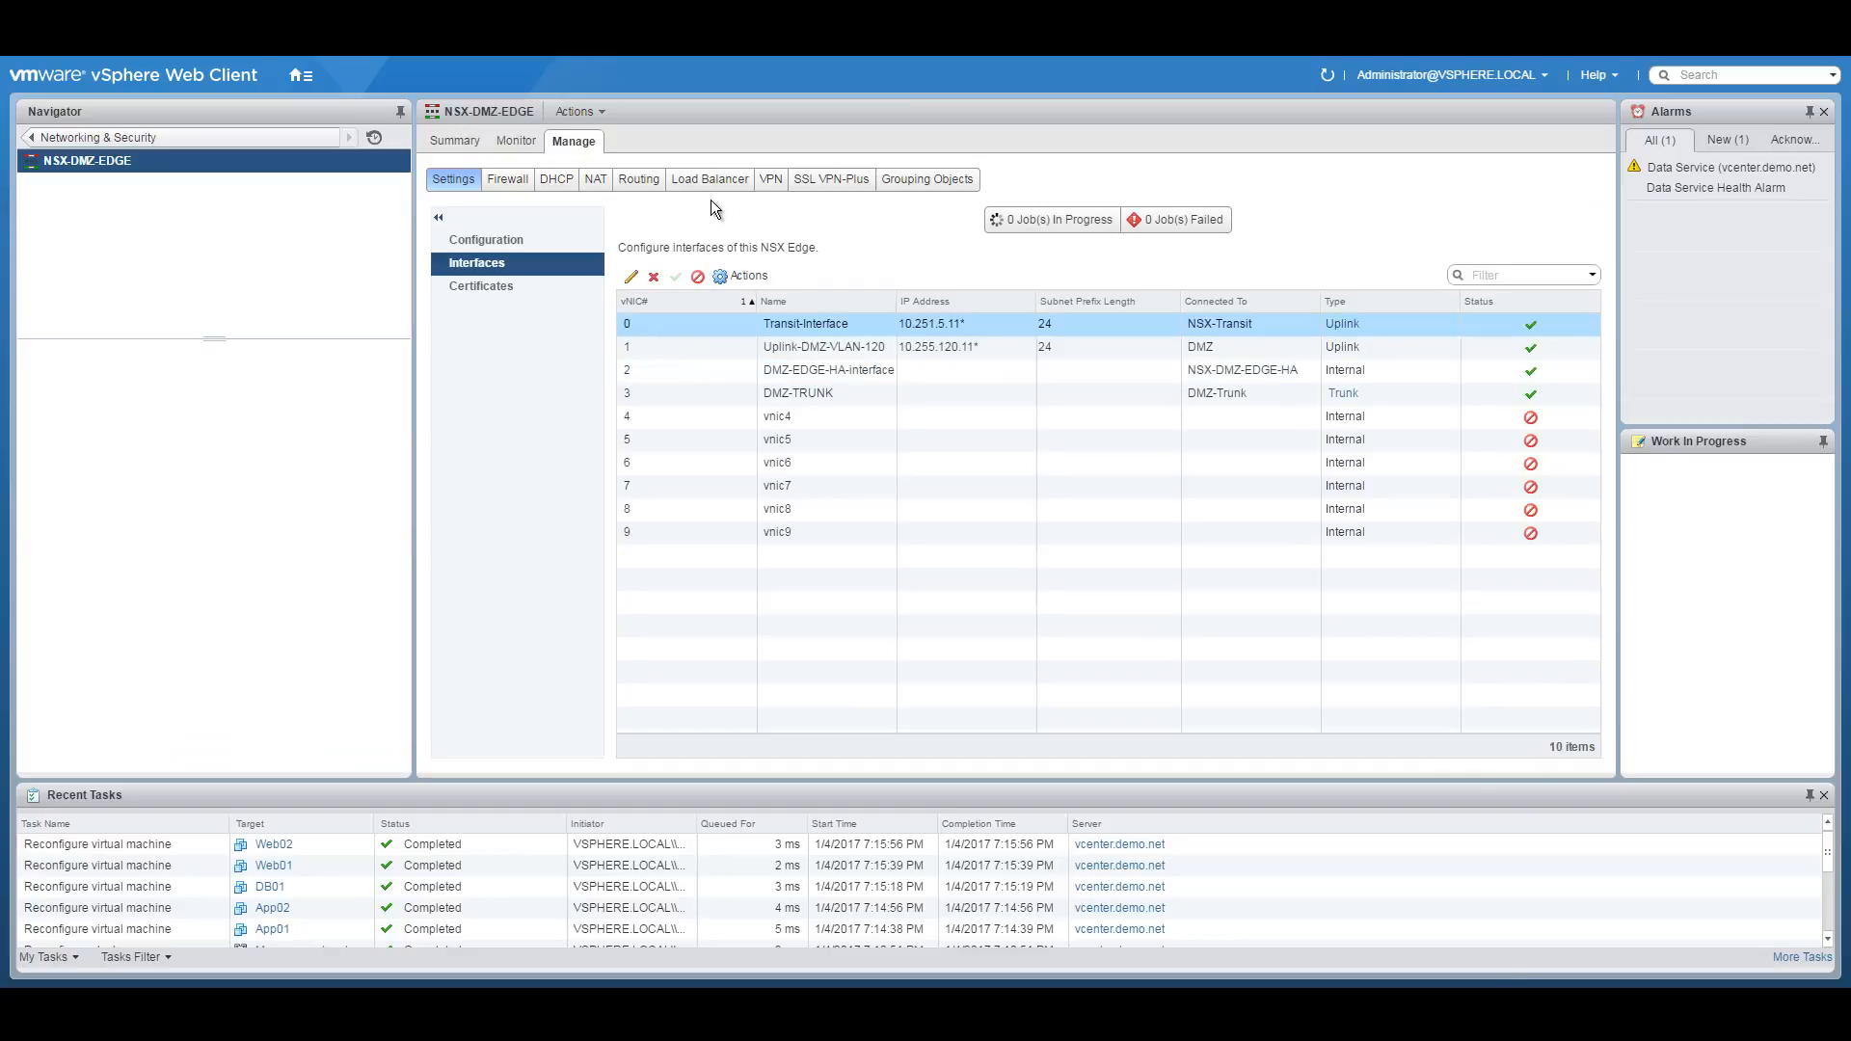
Enable the load balancer in NSX-DMZ-EDGE's global load balancer configuration.
left_click(696, 190)
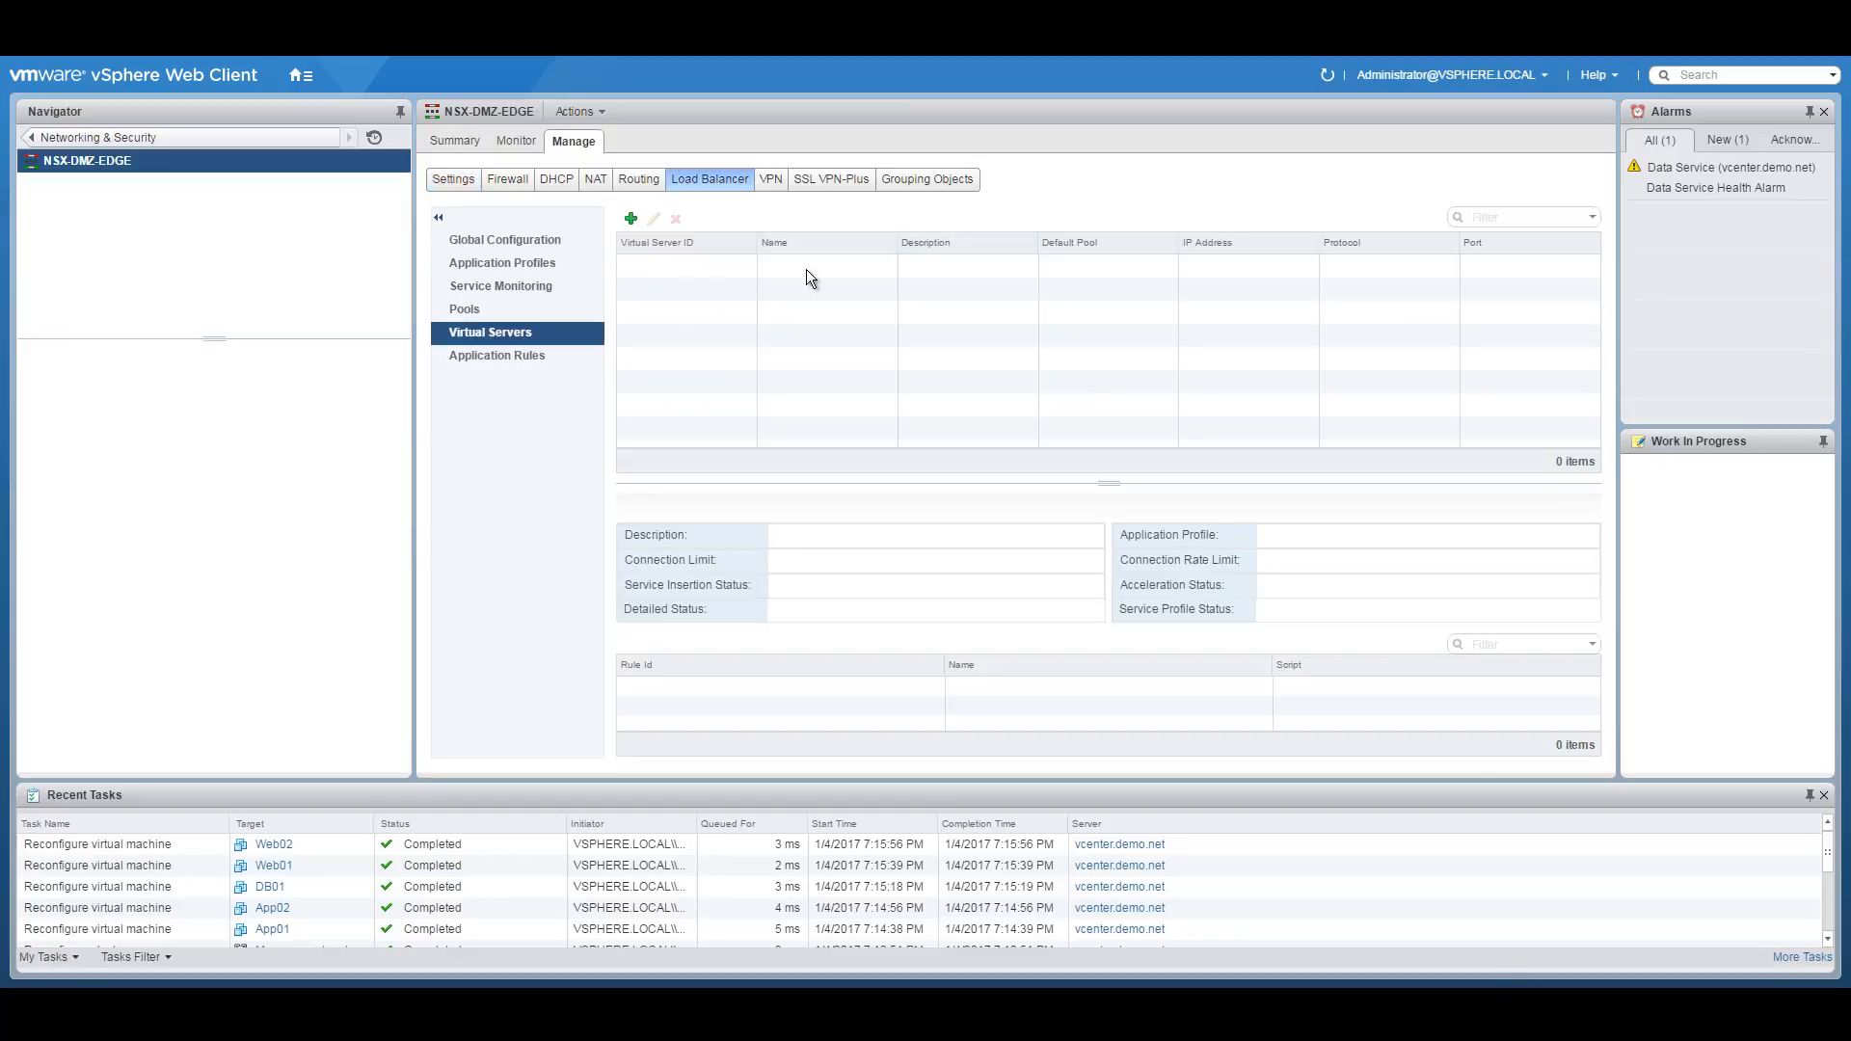
left_click(501, 239)
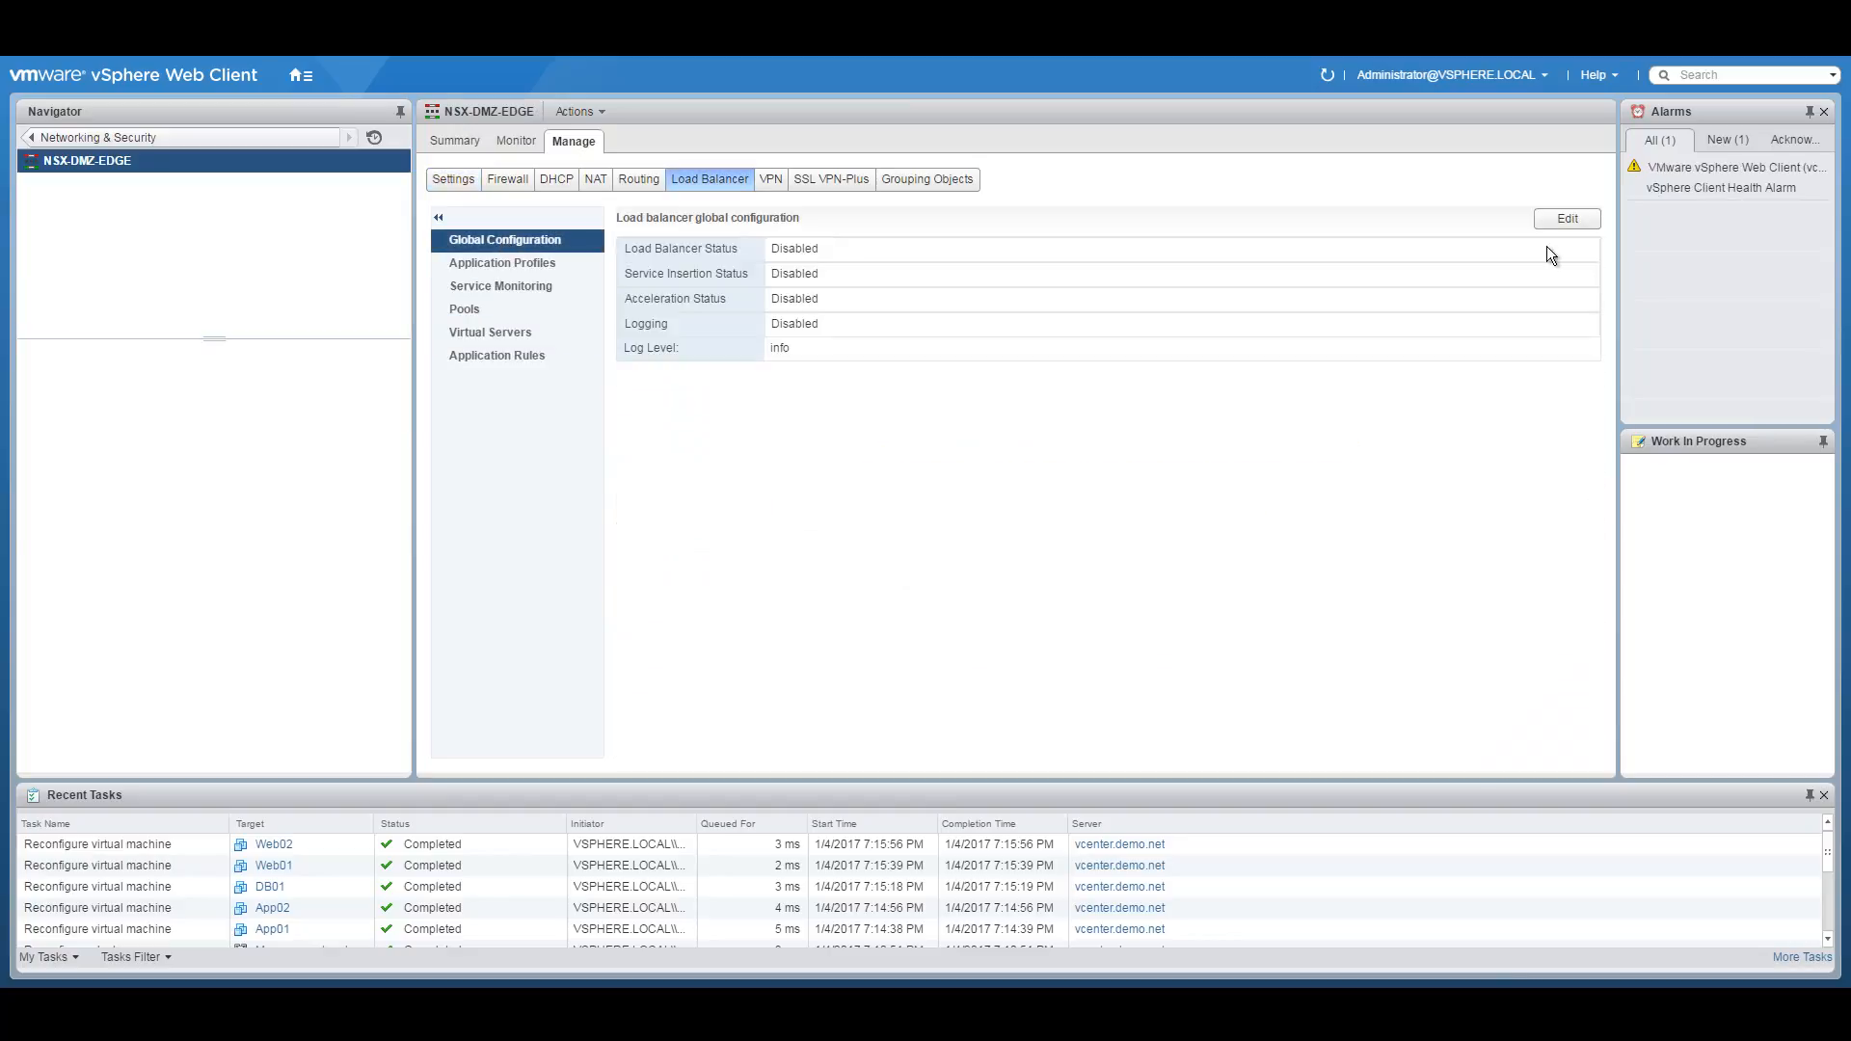
left_click(1569, 220)
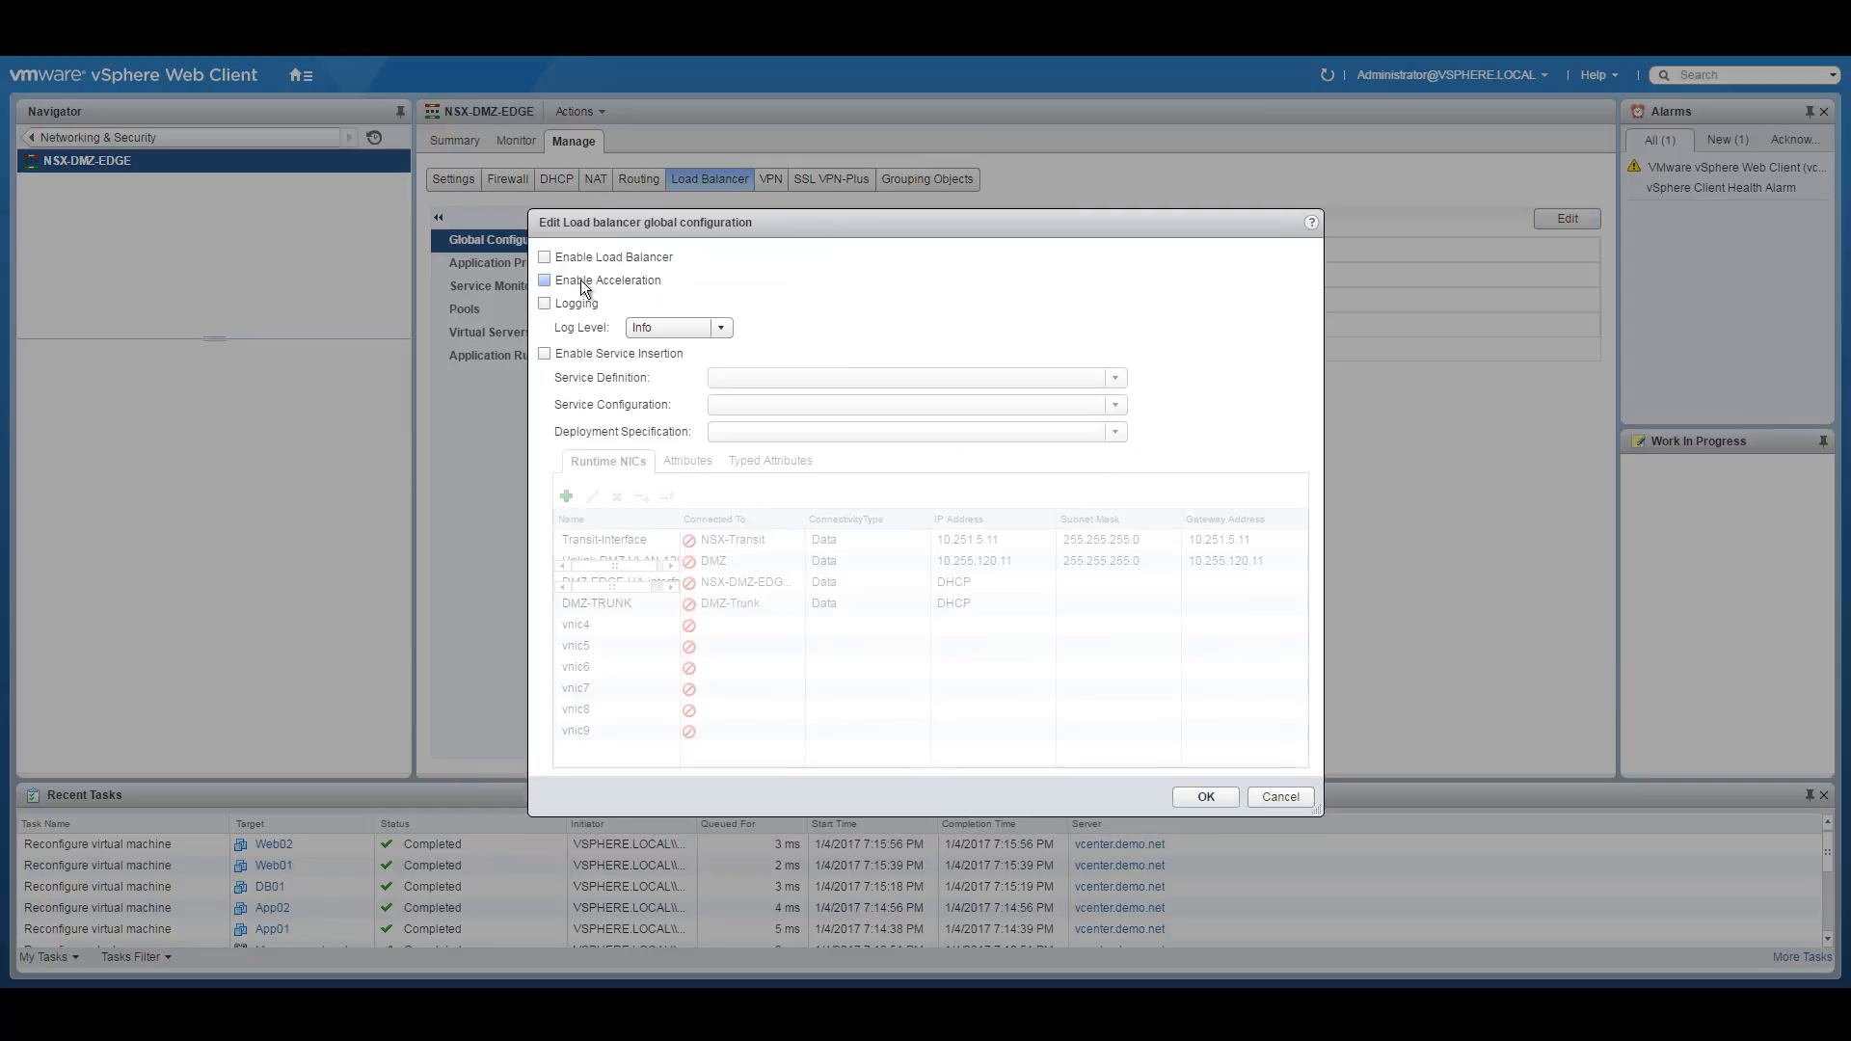
left_click(545, 258)
left_click(1205, 797)
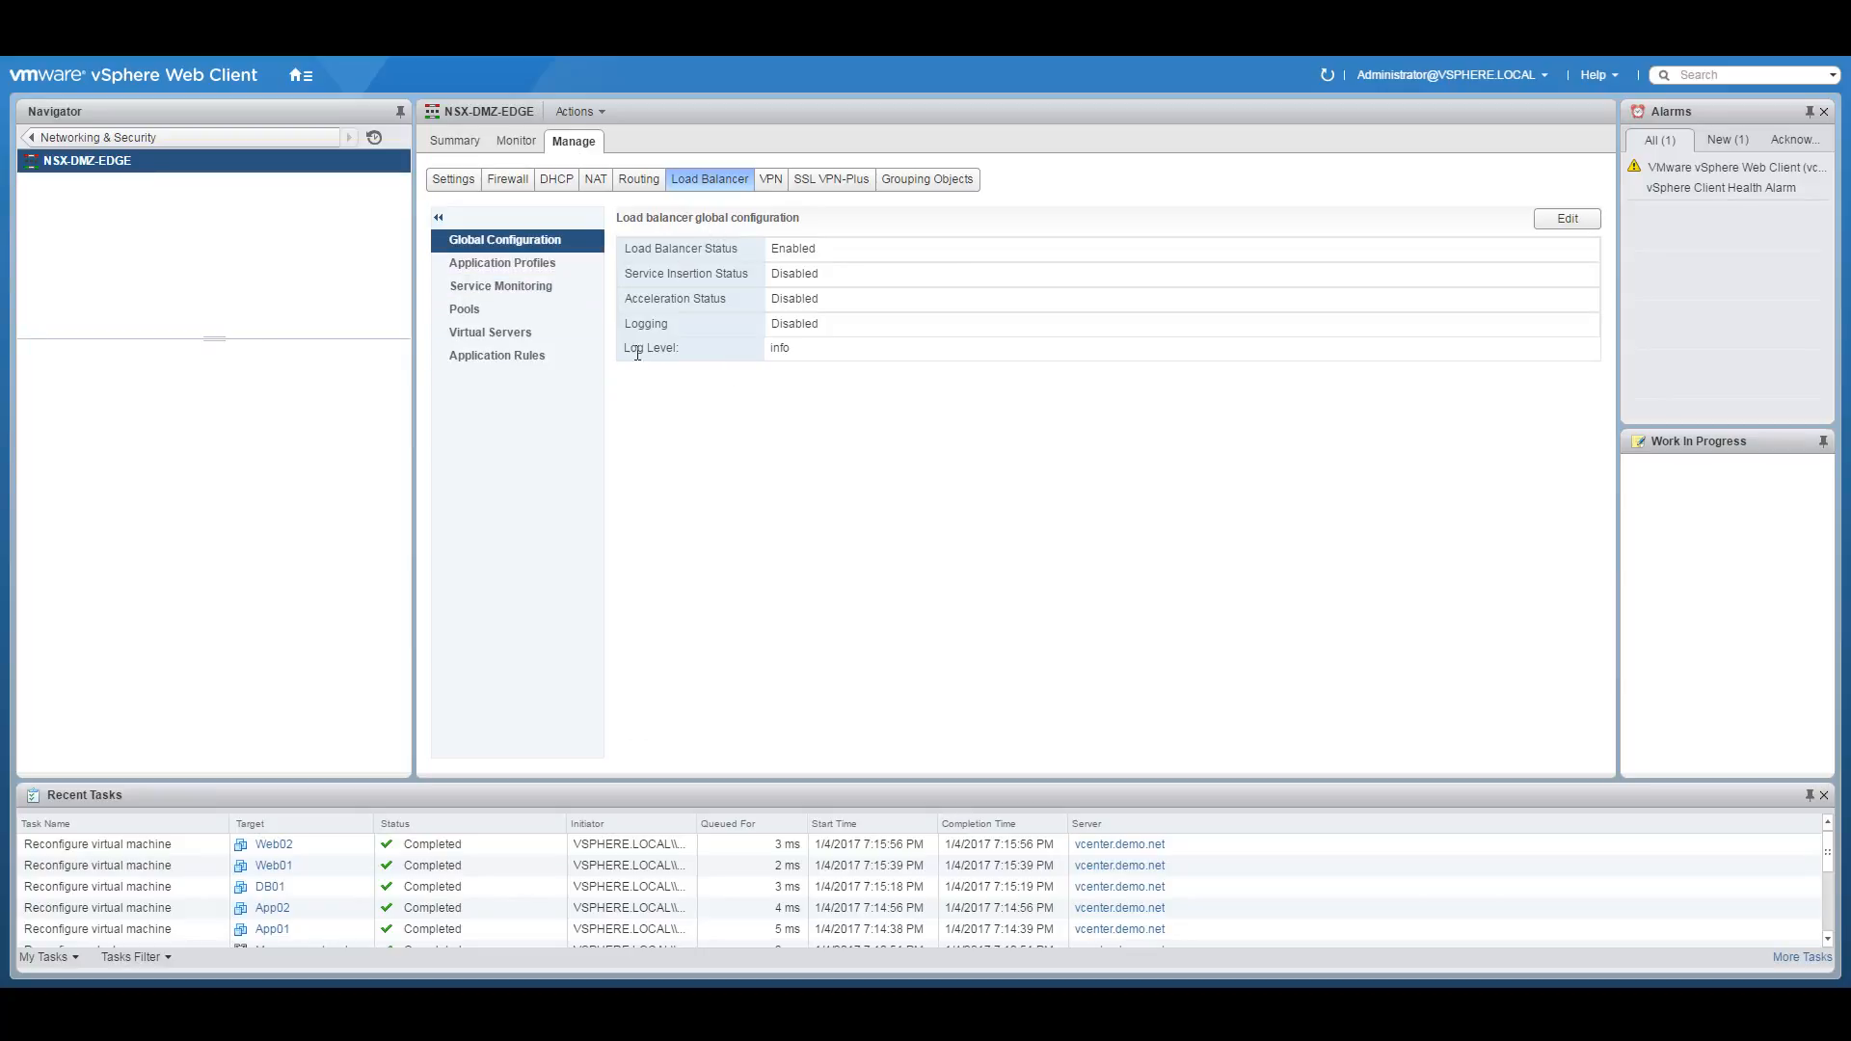
Add an HTTP application profile named DMZ-LB-WEB-Tier to NSX-DMZ-EDGE's load balancer.
left_click(519, 264)
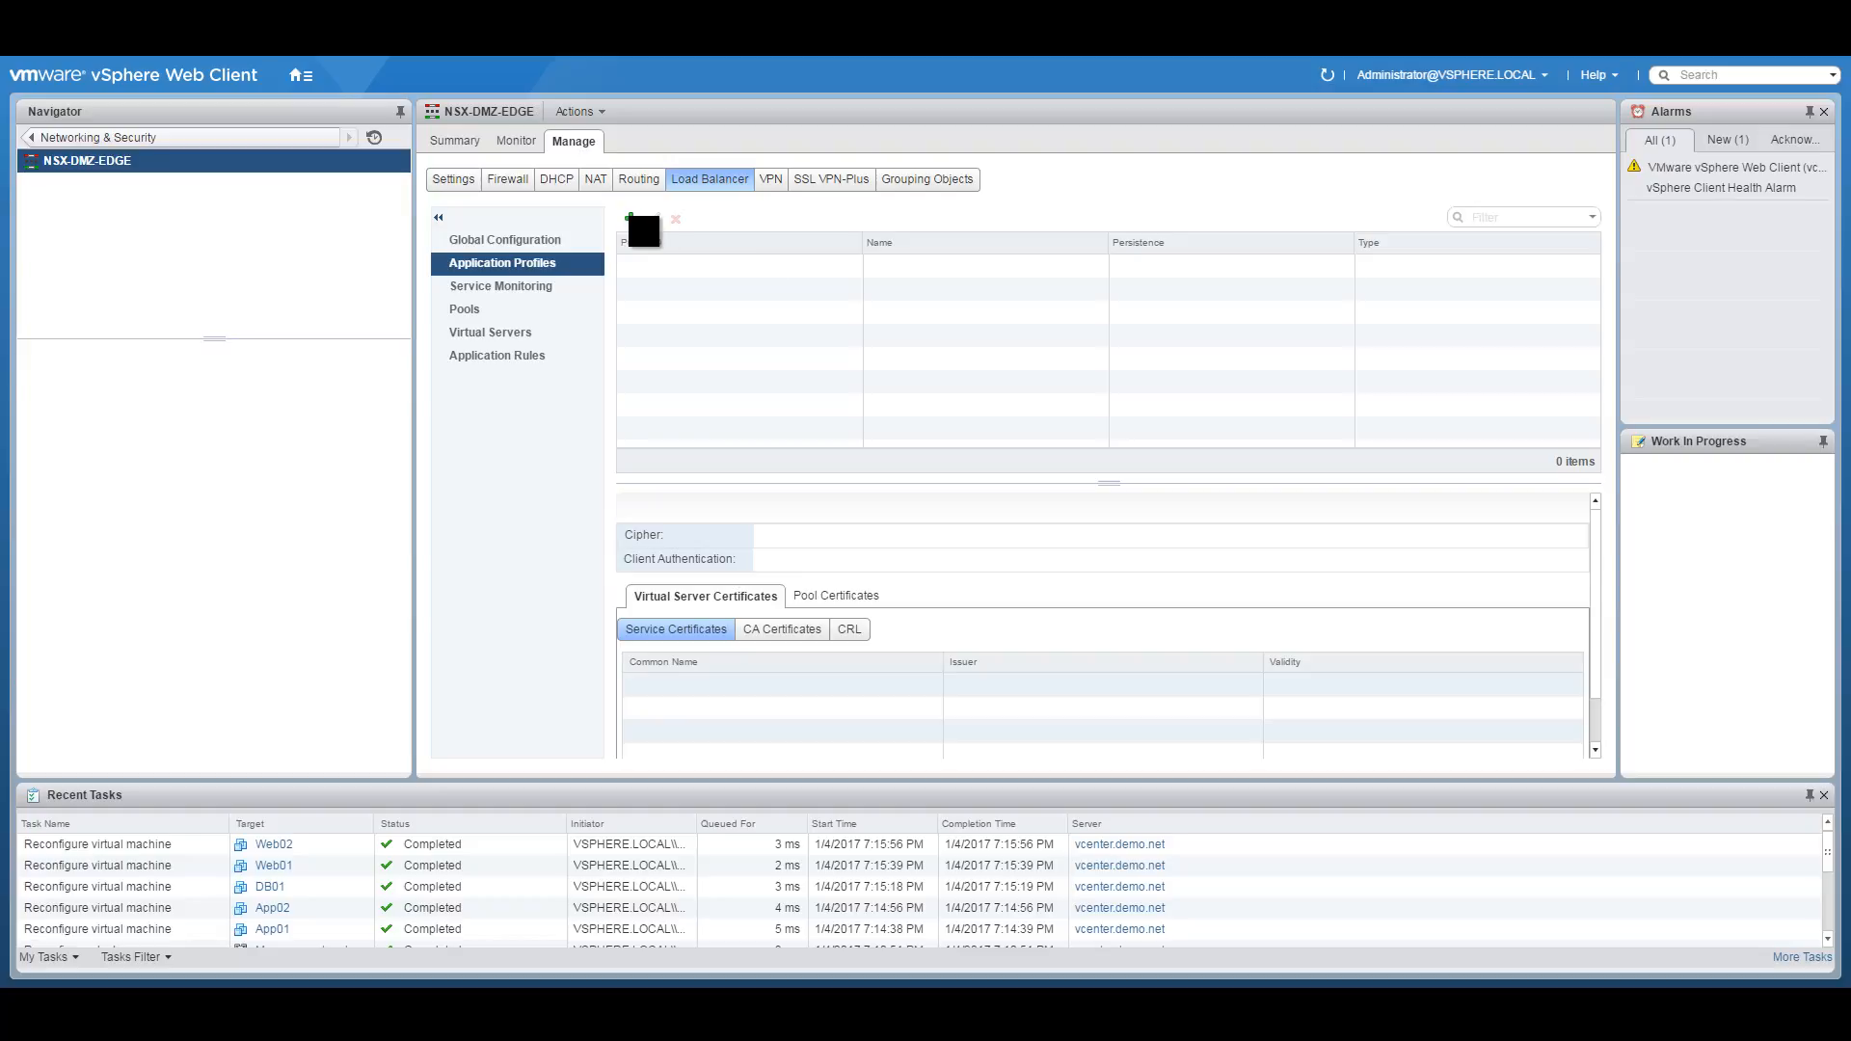
left_click(632, 220)
left_click(887, 237)
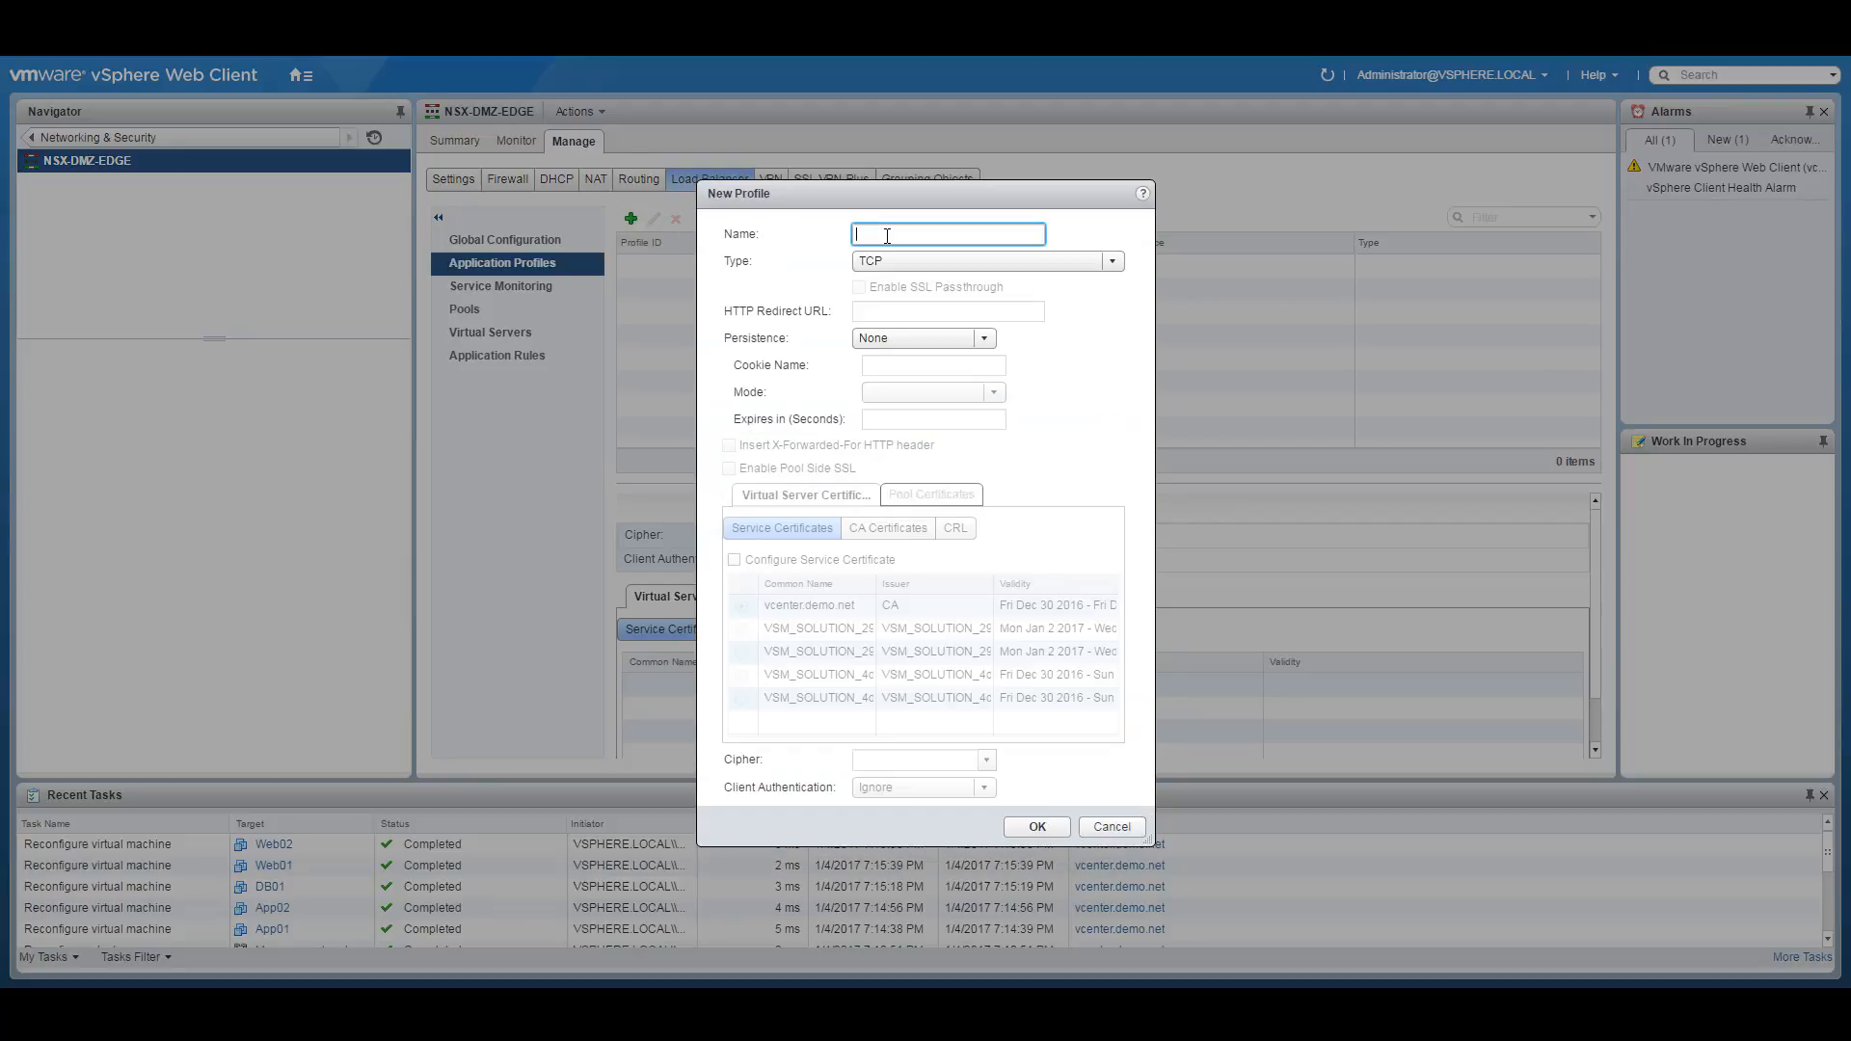
type("LB-WEB-Tier")
left_click(968, 262)
left_click(907, 302)
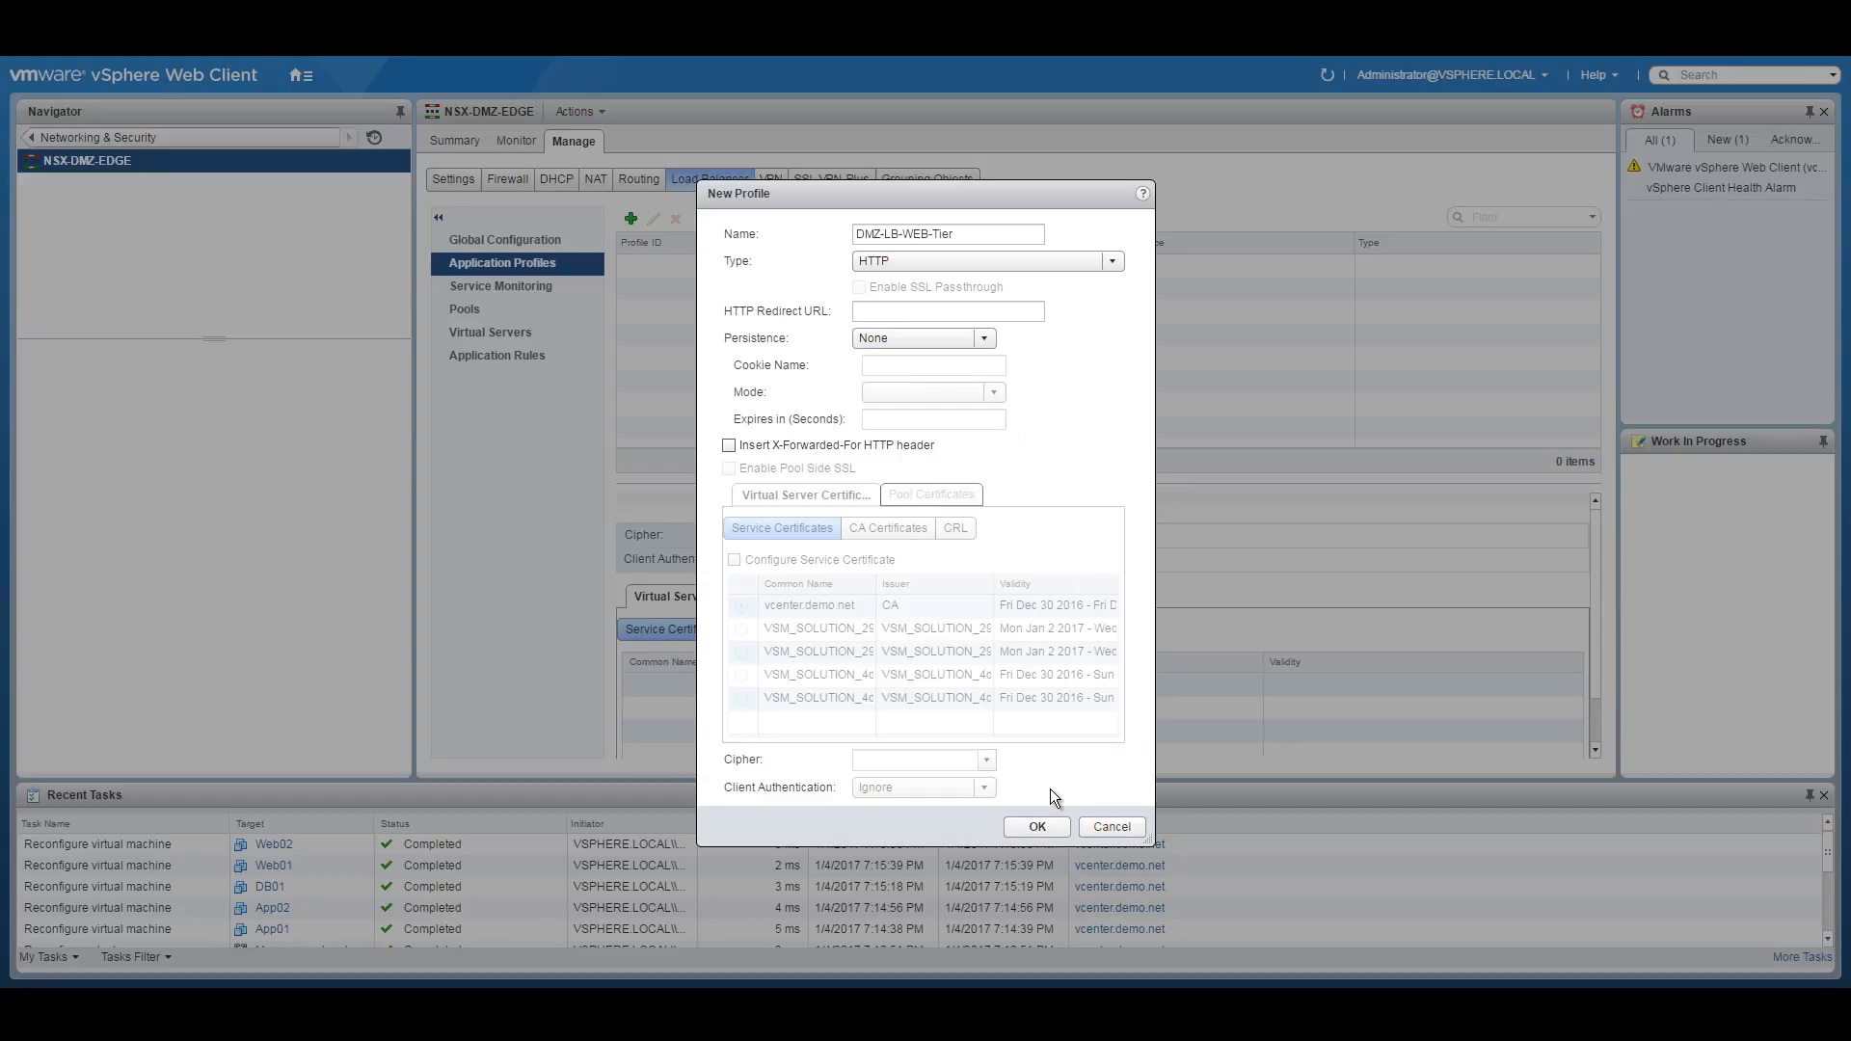
left_click(1037, 830)
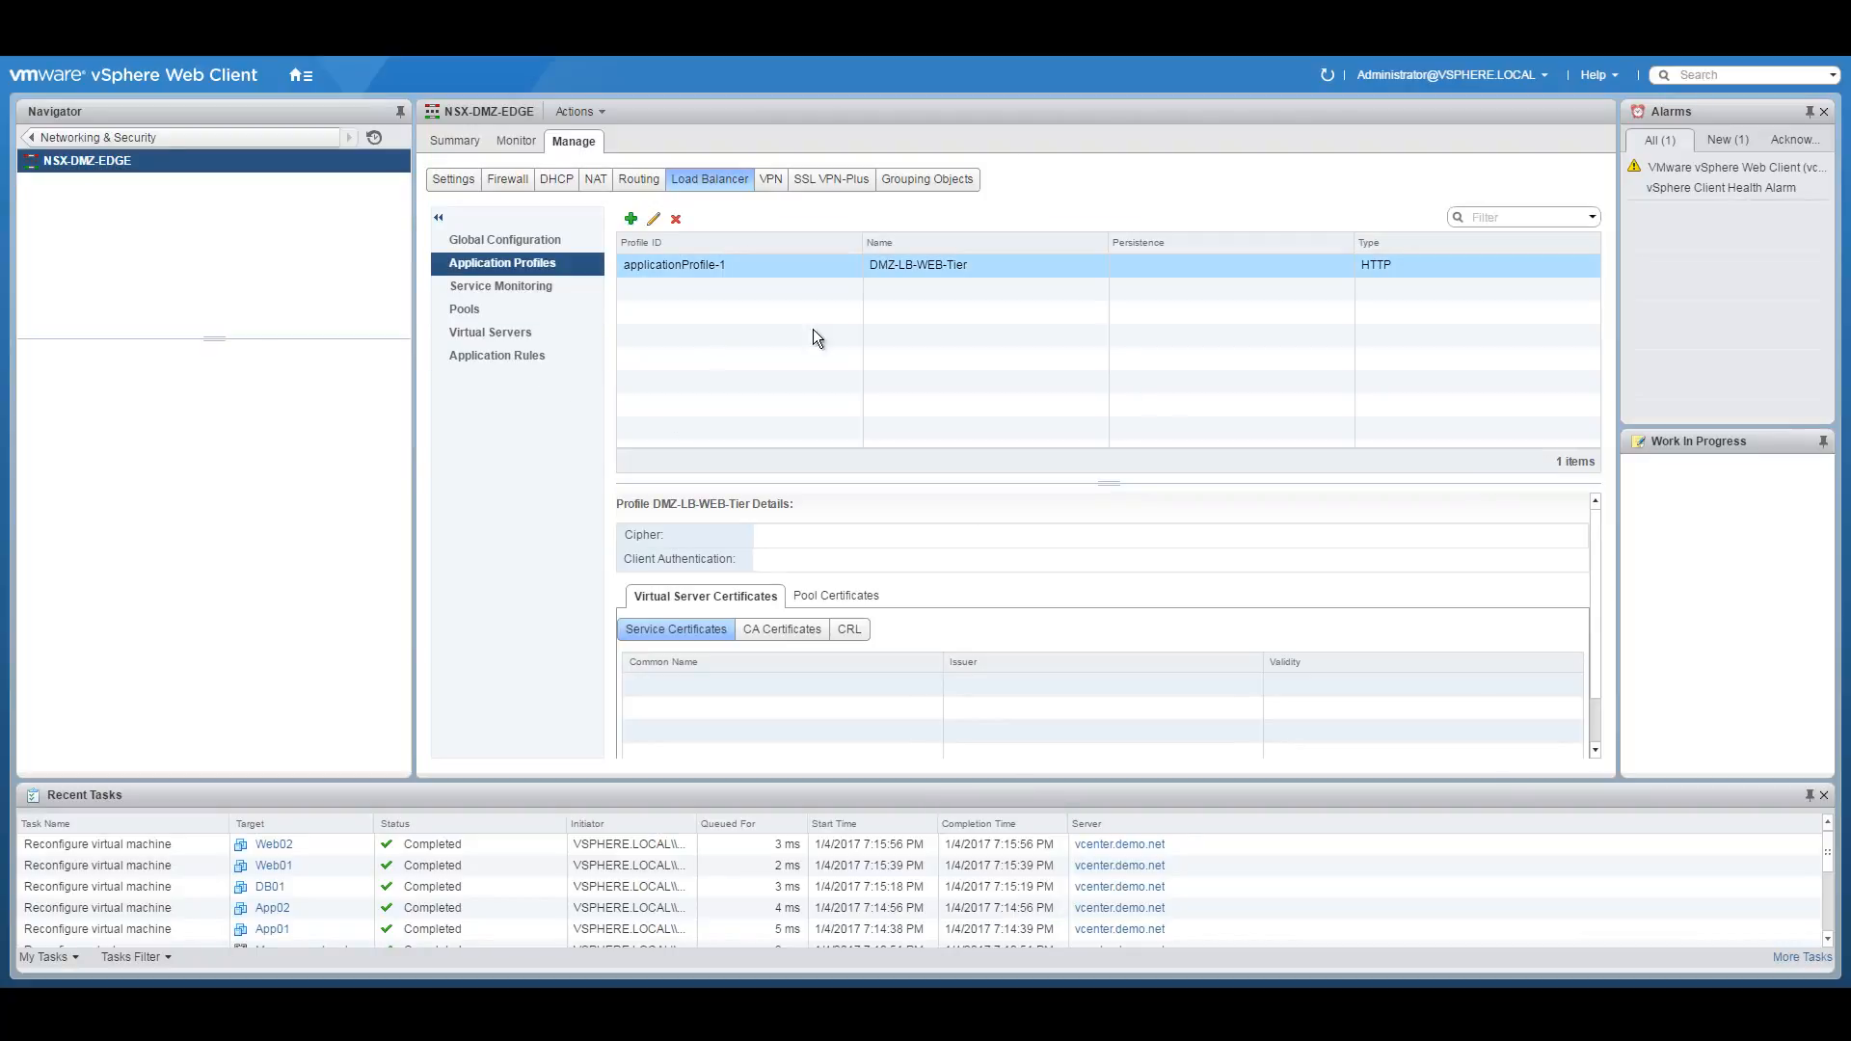
Start a new load balancer pool named WEB-Pool using default_http_monitor.
left_click(470, 312)
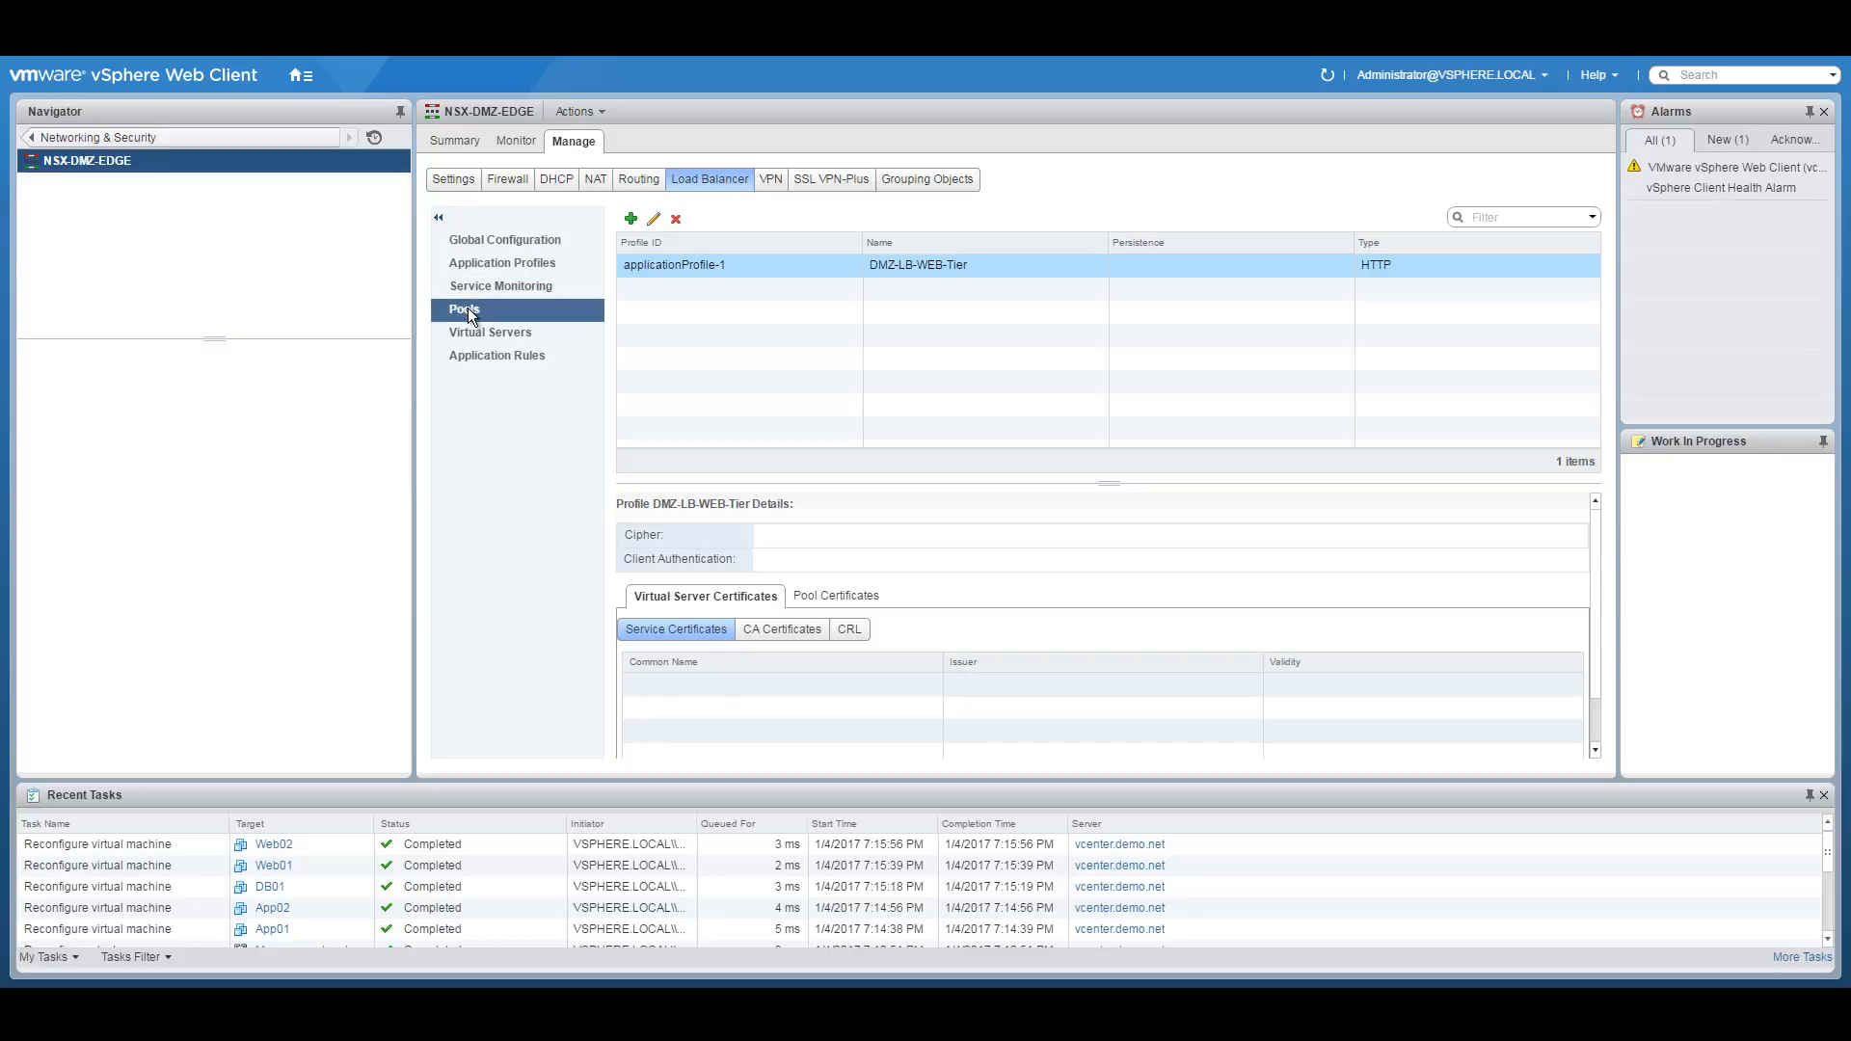
left_click(630, 225)
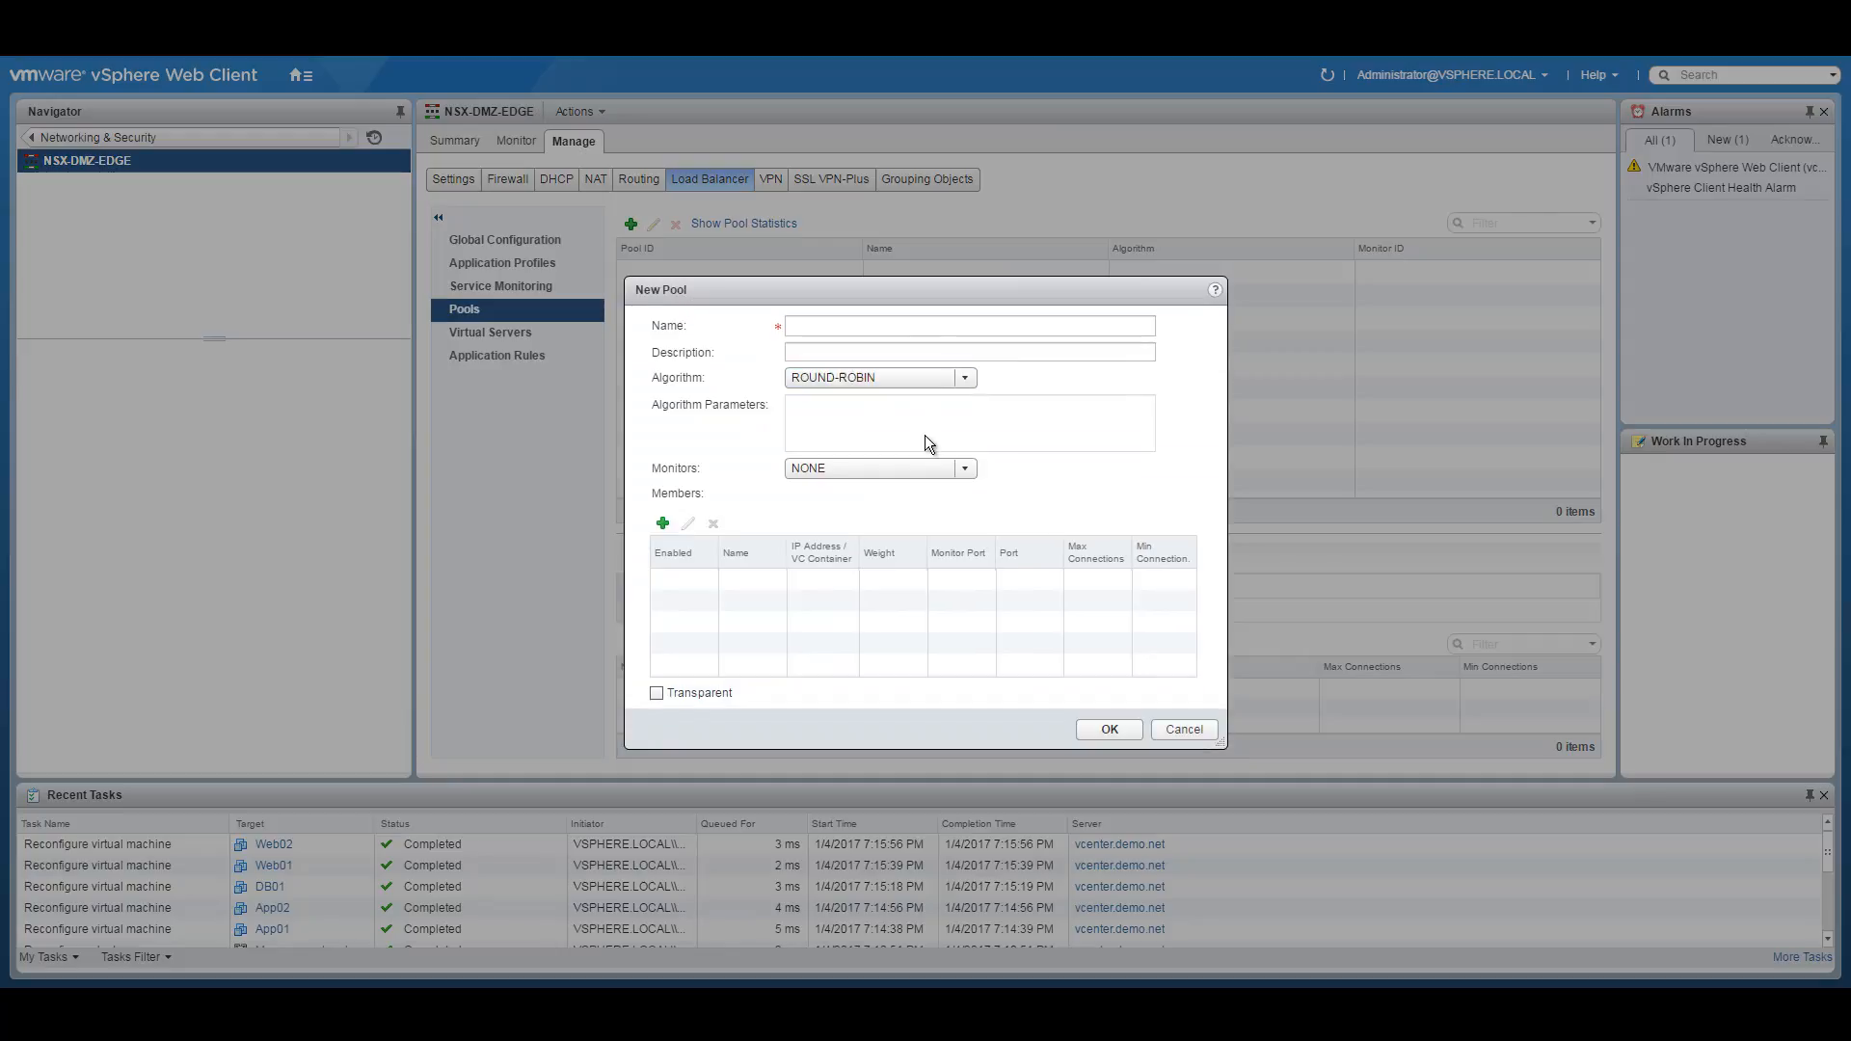
left_click(815, 323)
type("WEB-Pool")
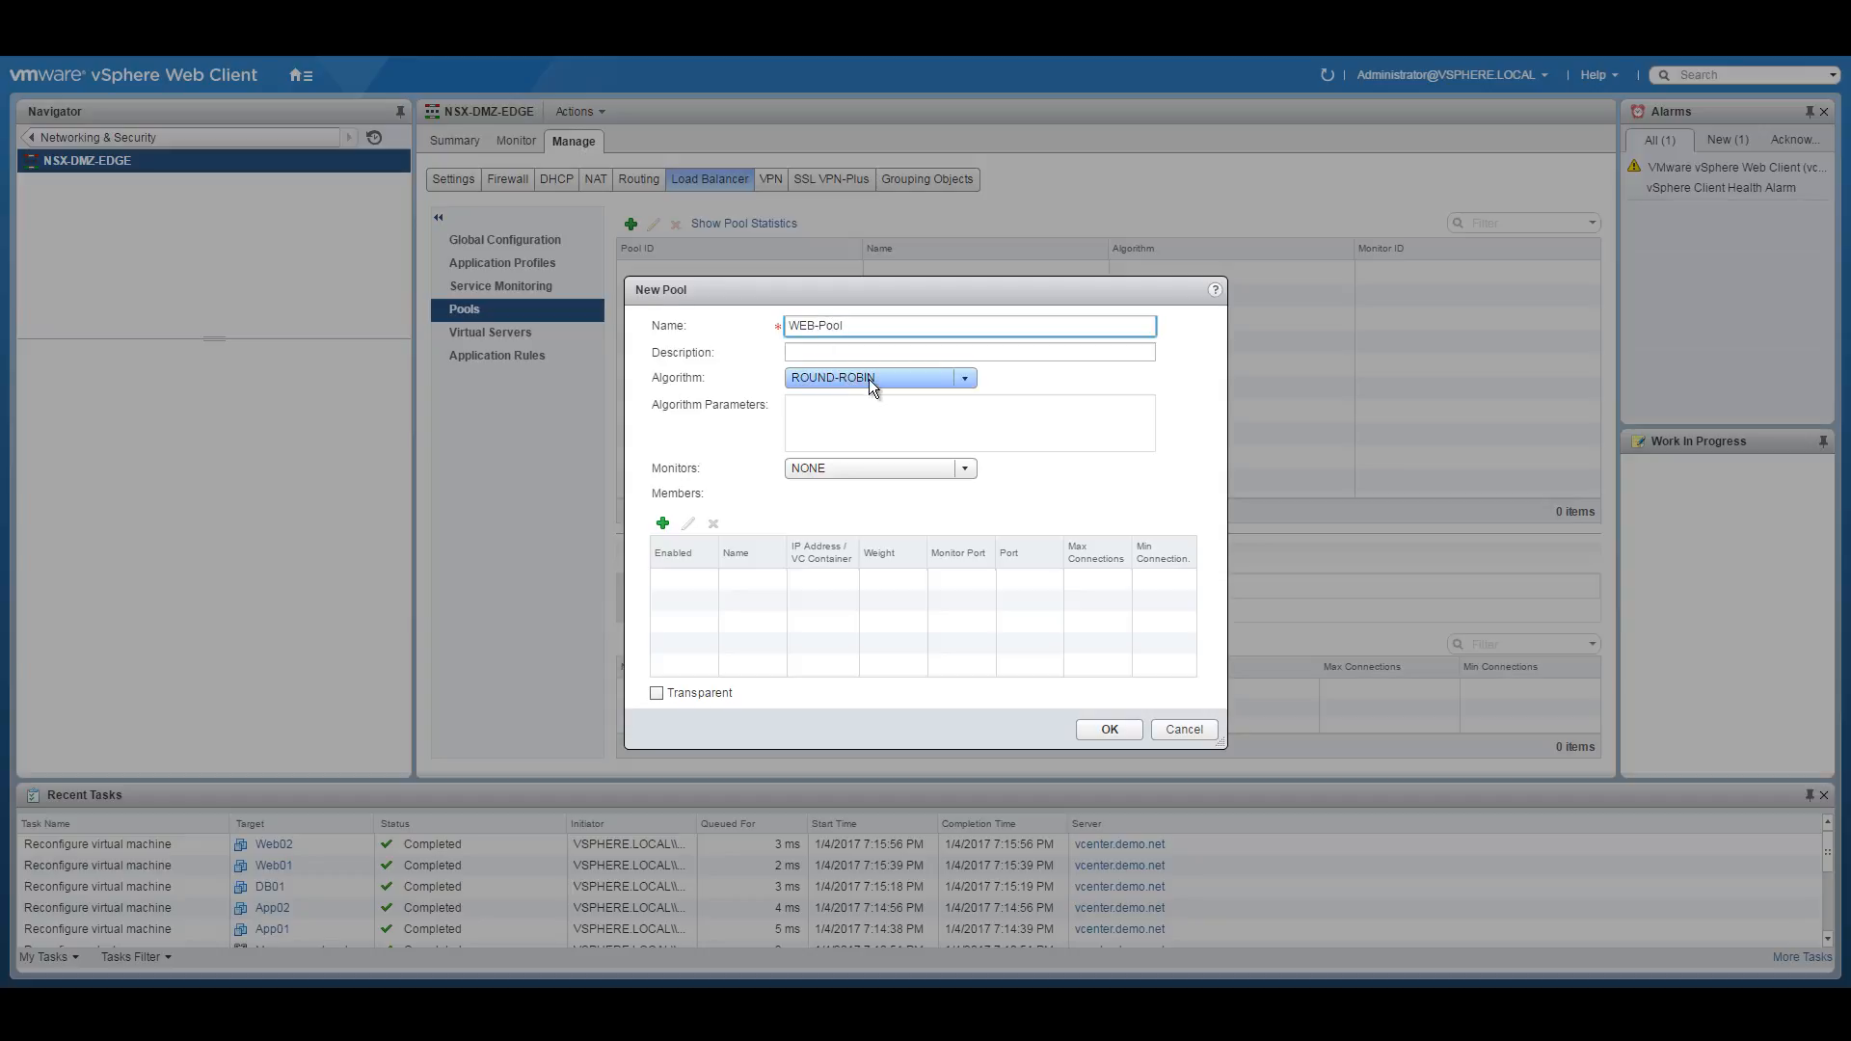
left_click(870, 470)
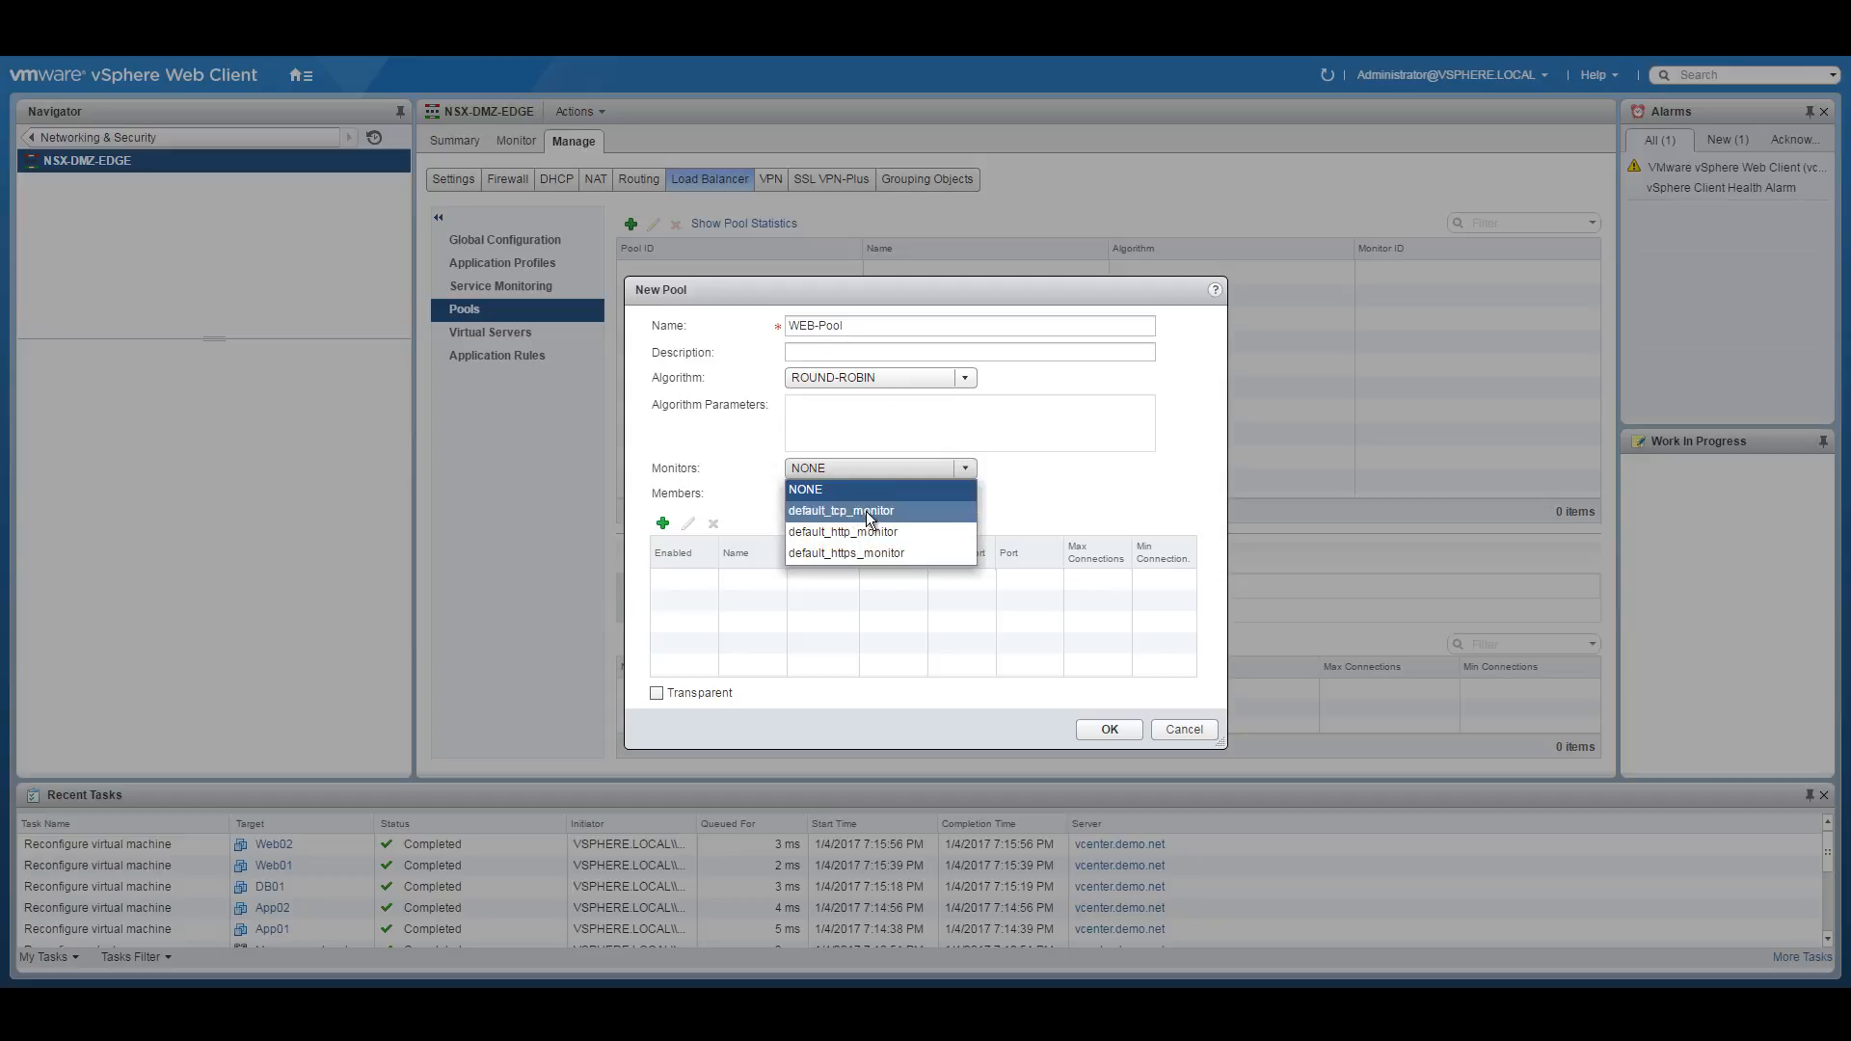
left_click(879, 533)
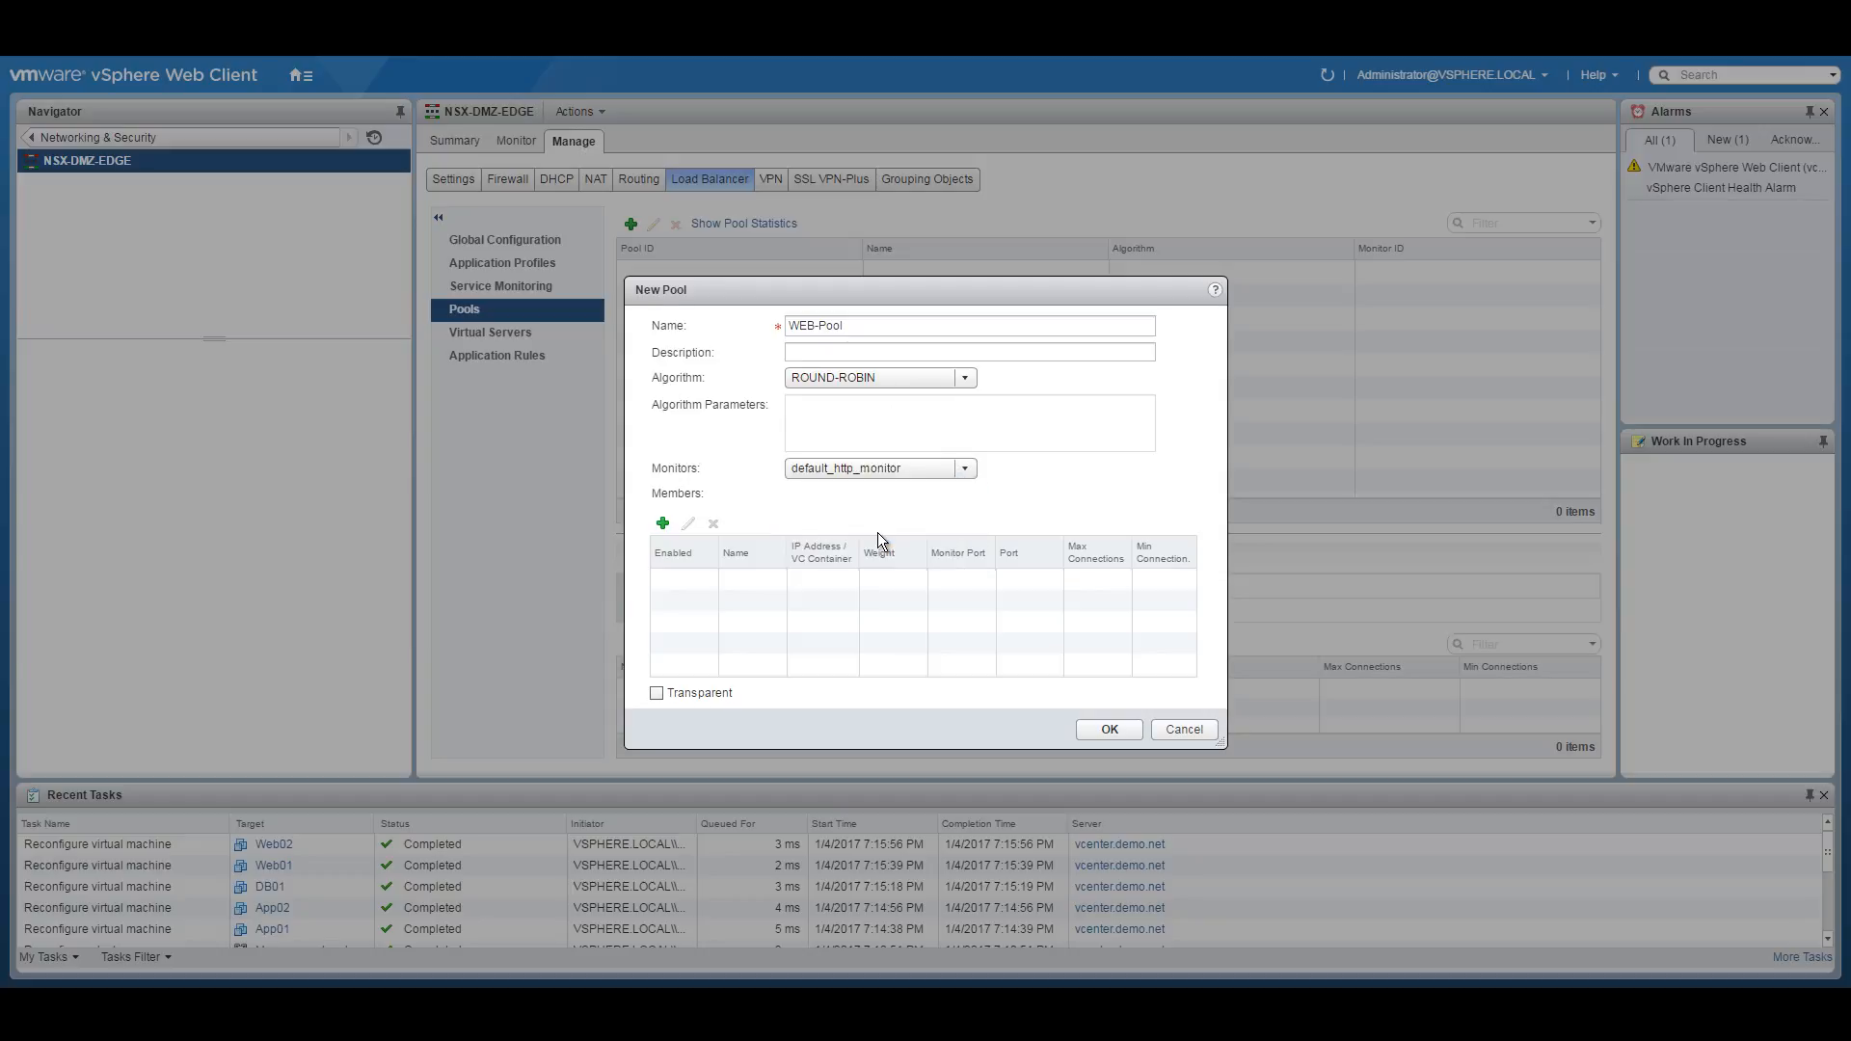
Open a blank pool member form and bring up the network diagram to check server addresses.
left_click(662, 524)
left_click(944, 424)
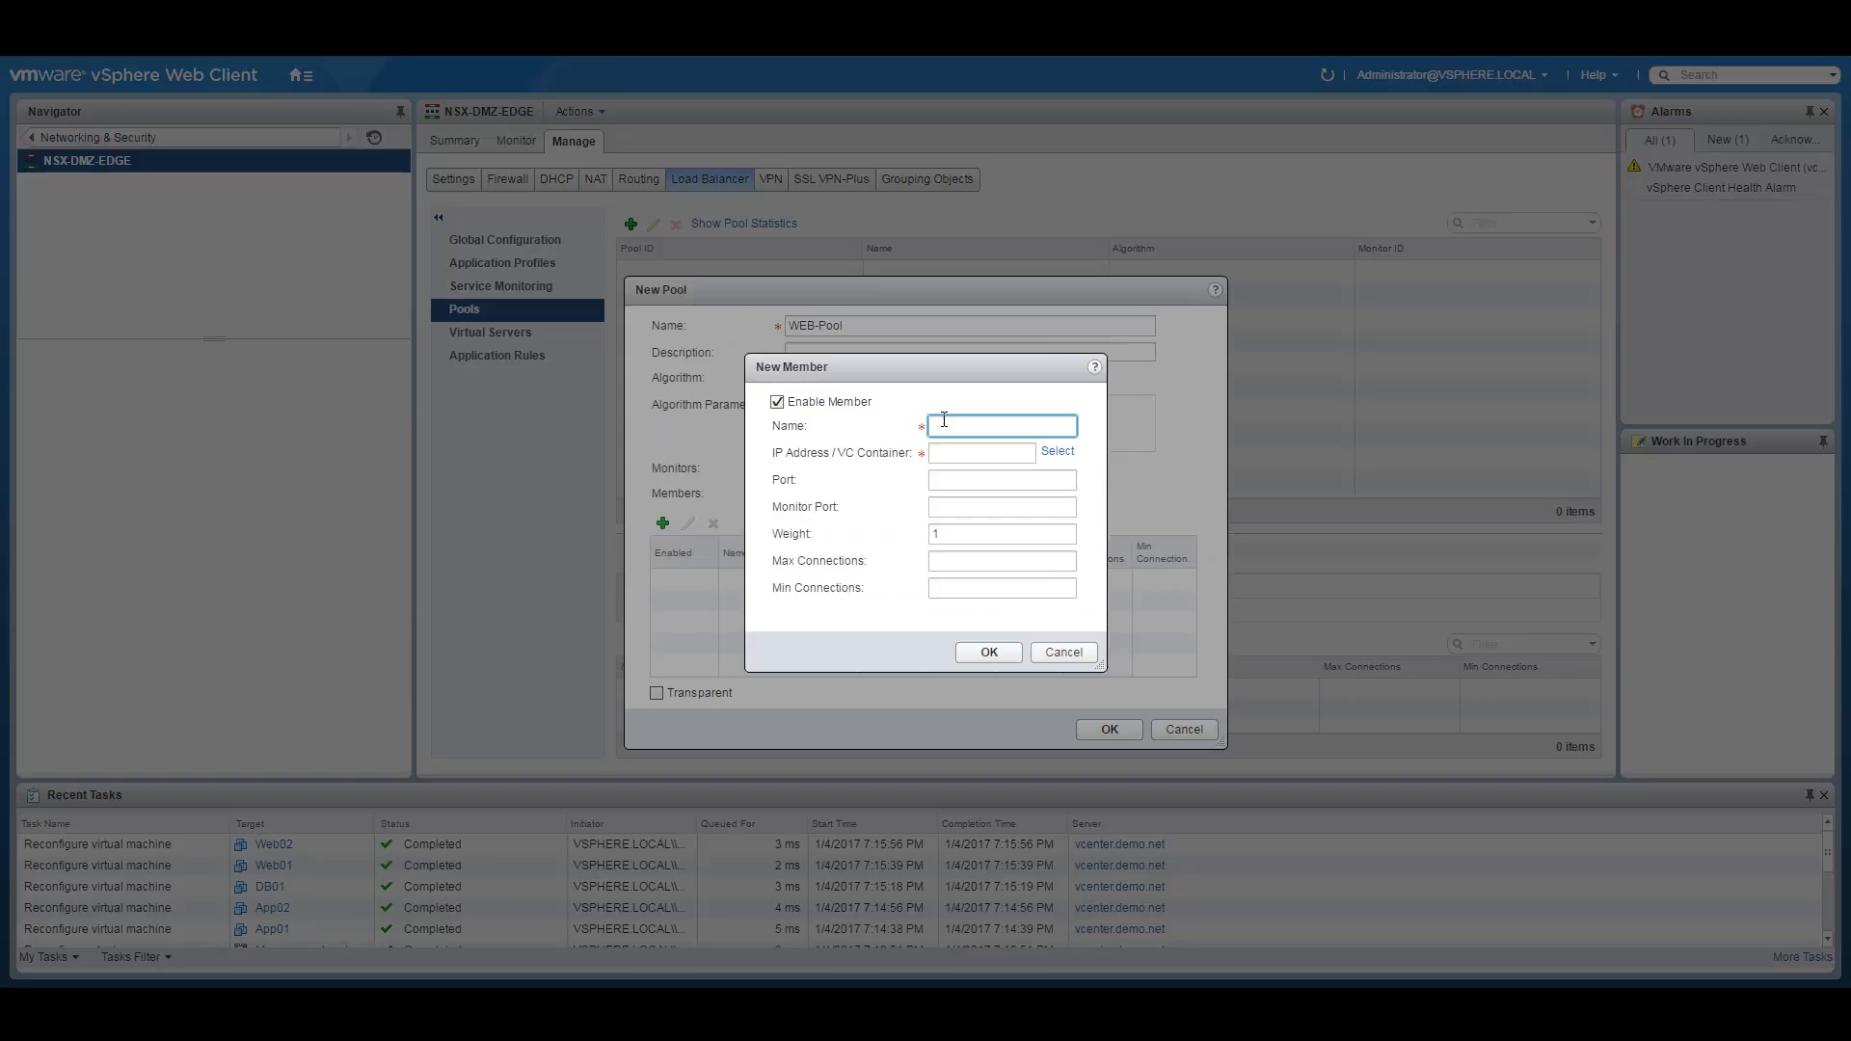
left_click(763, 953)
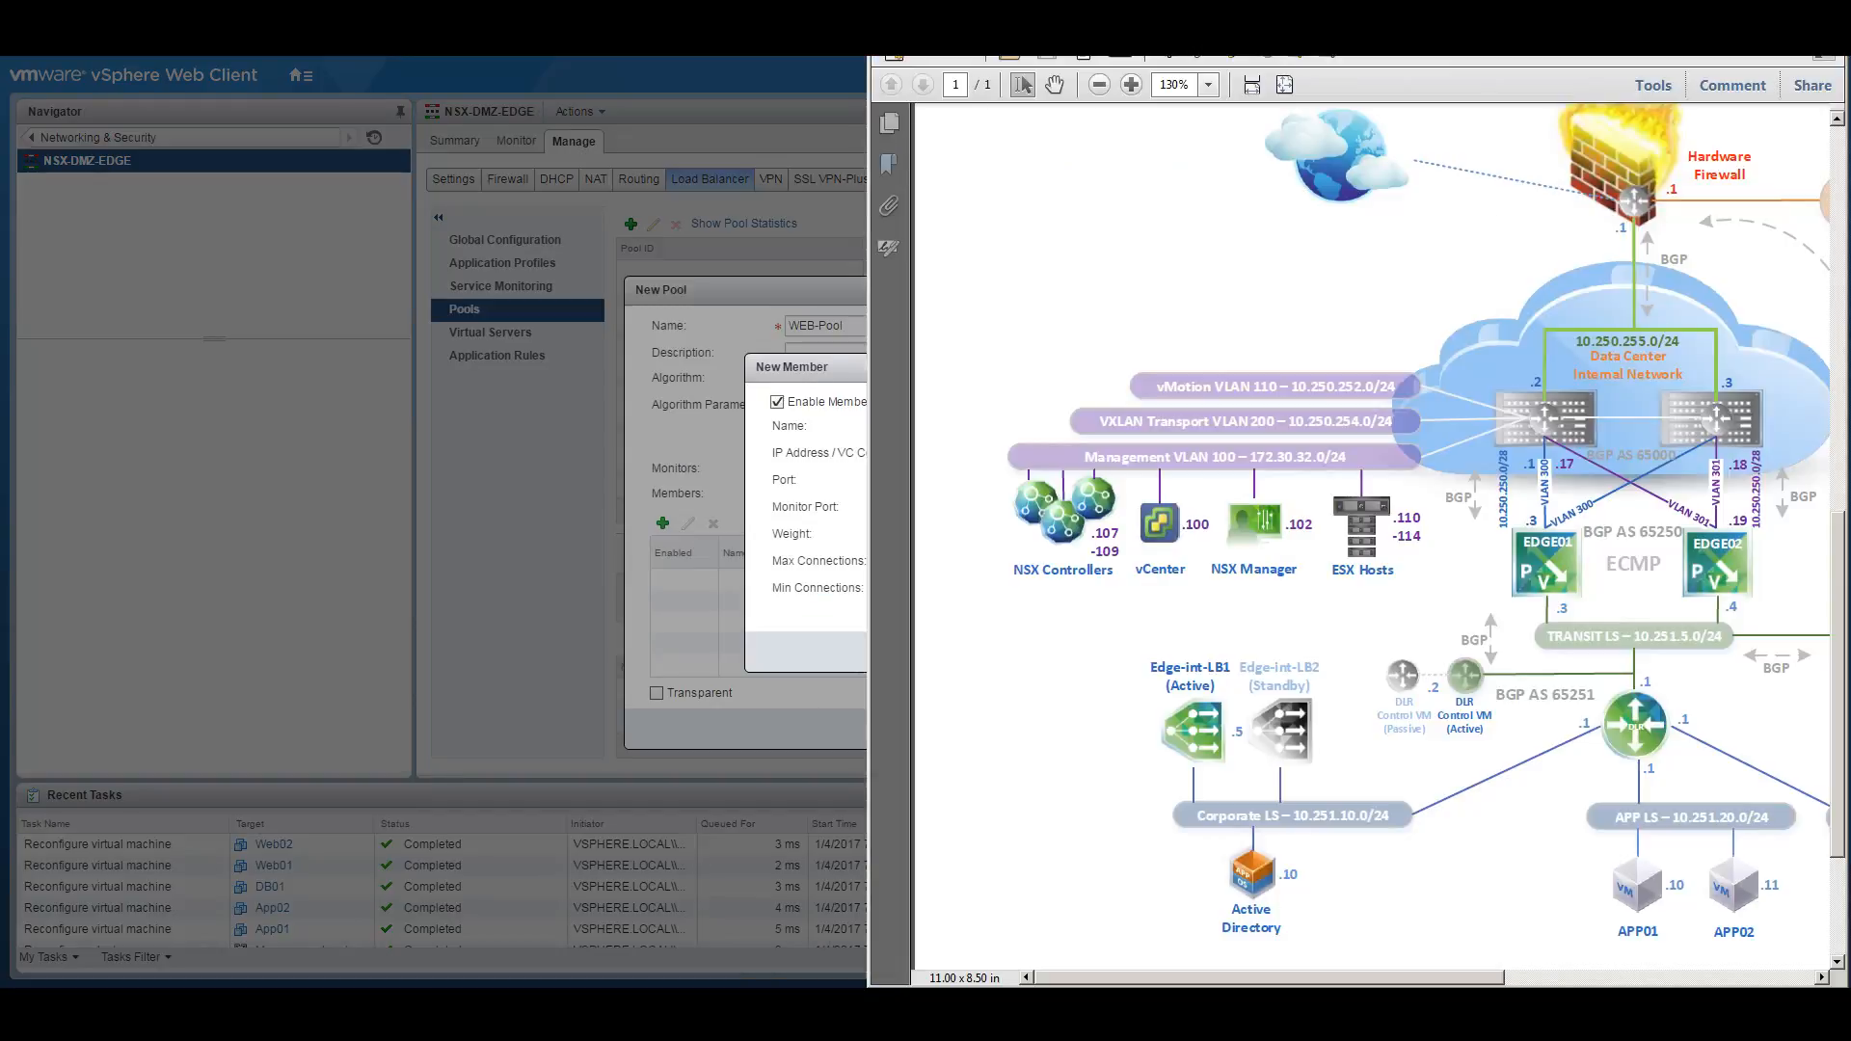
Maximize the NSX network diagram PDF and copy the DMZ LS subnet prefix 10.255.1.
double_click(1418, 12)
left_click_drag(1460, 633, 1531, 627)
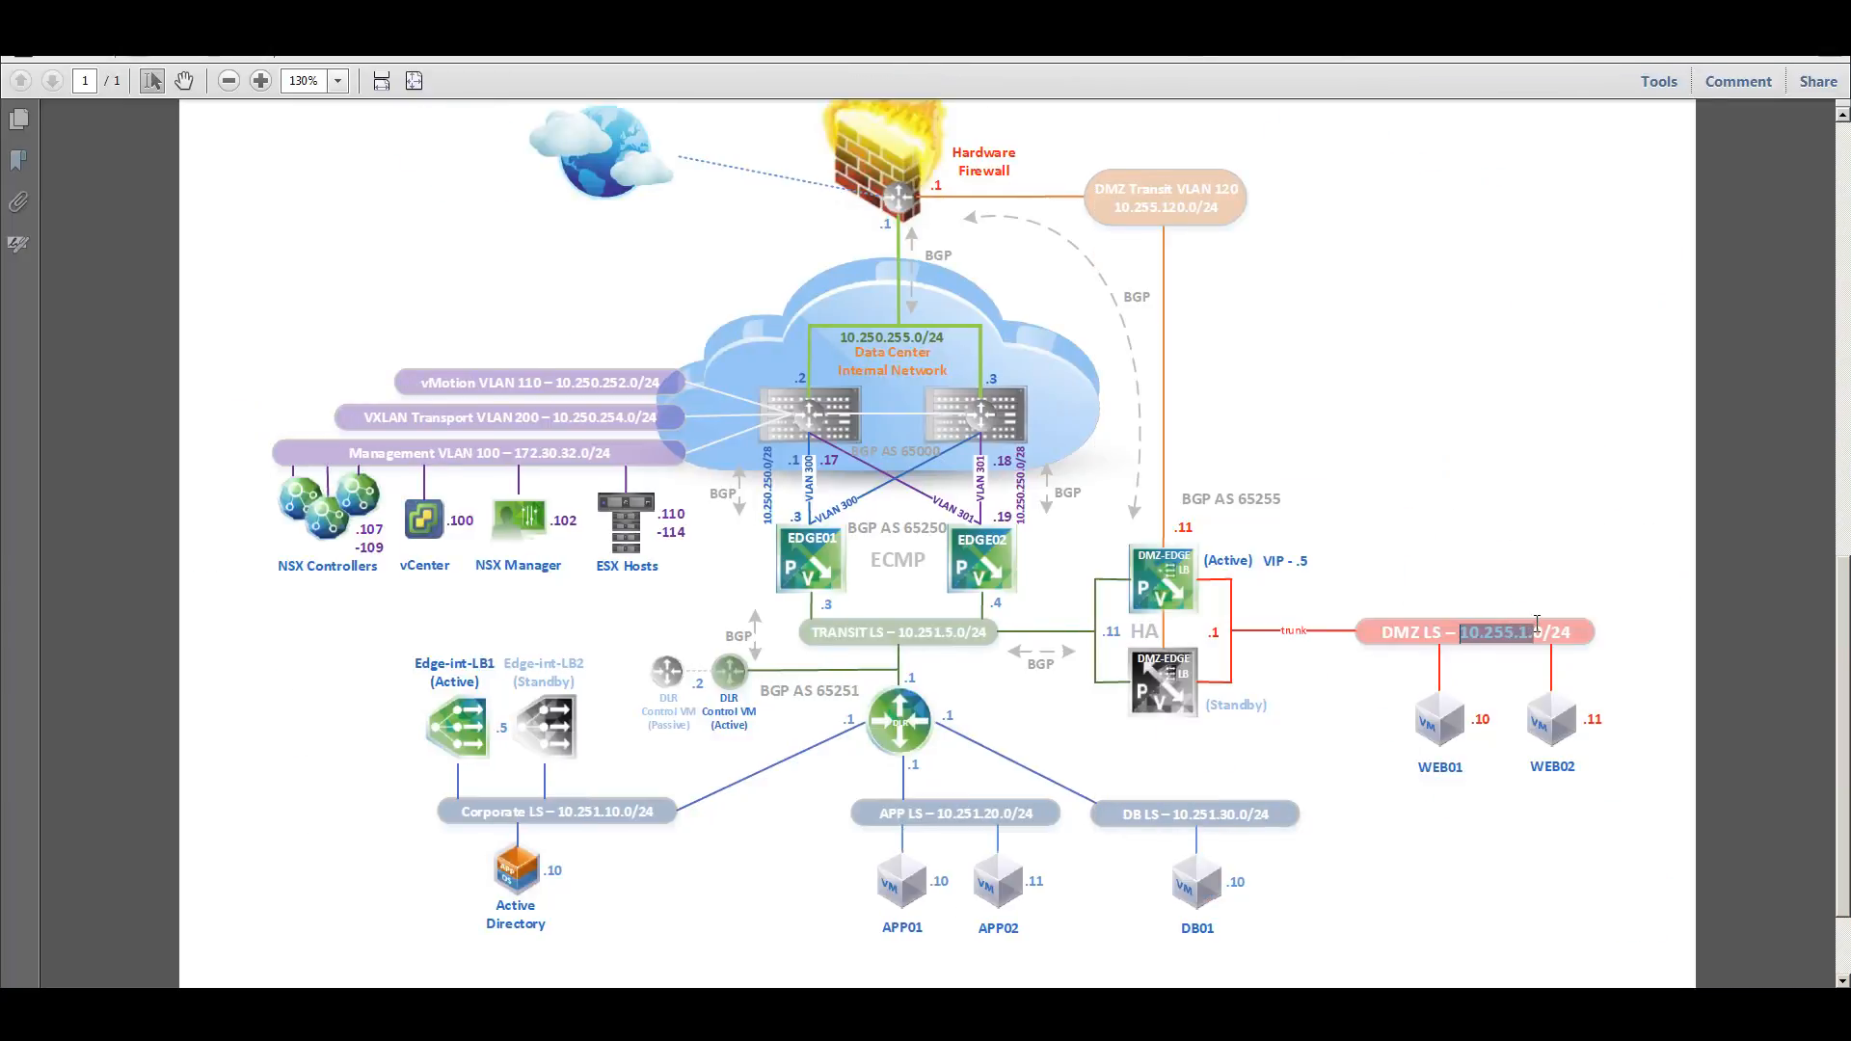
right_click(1525, 630)
left_click(1550, 644)
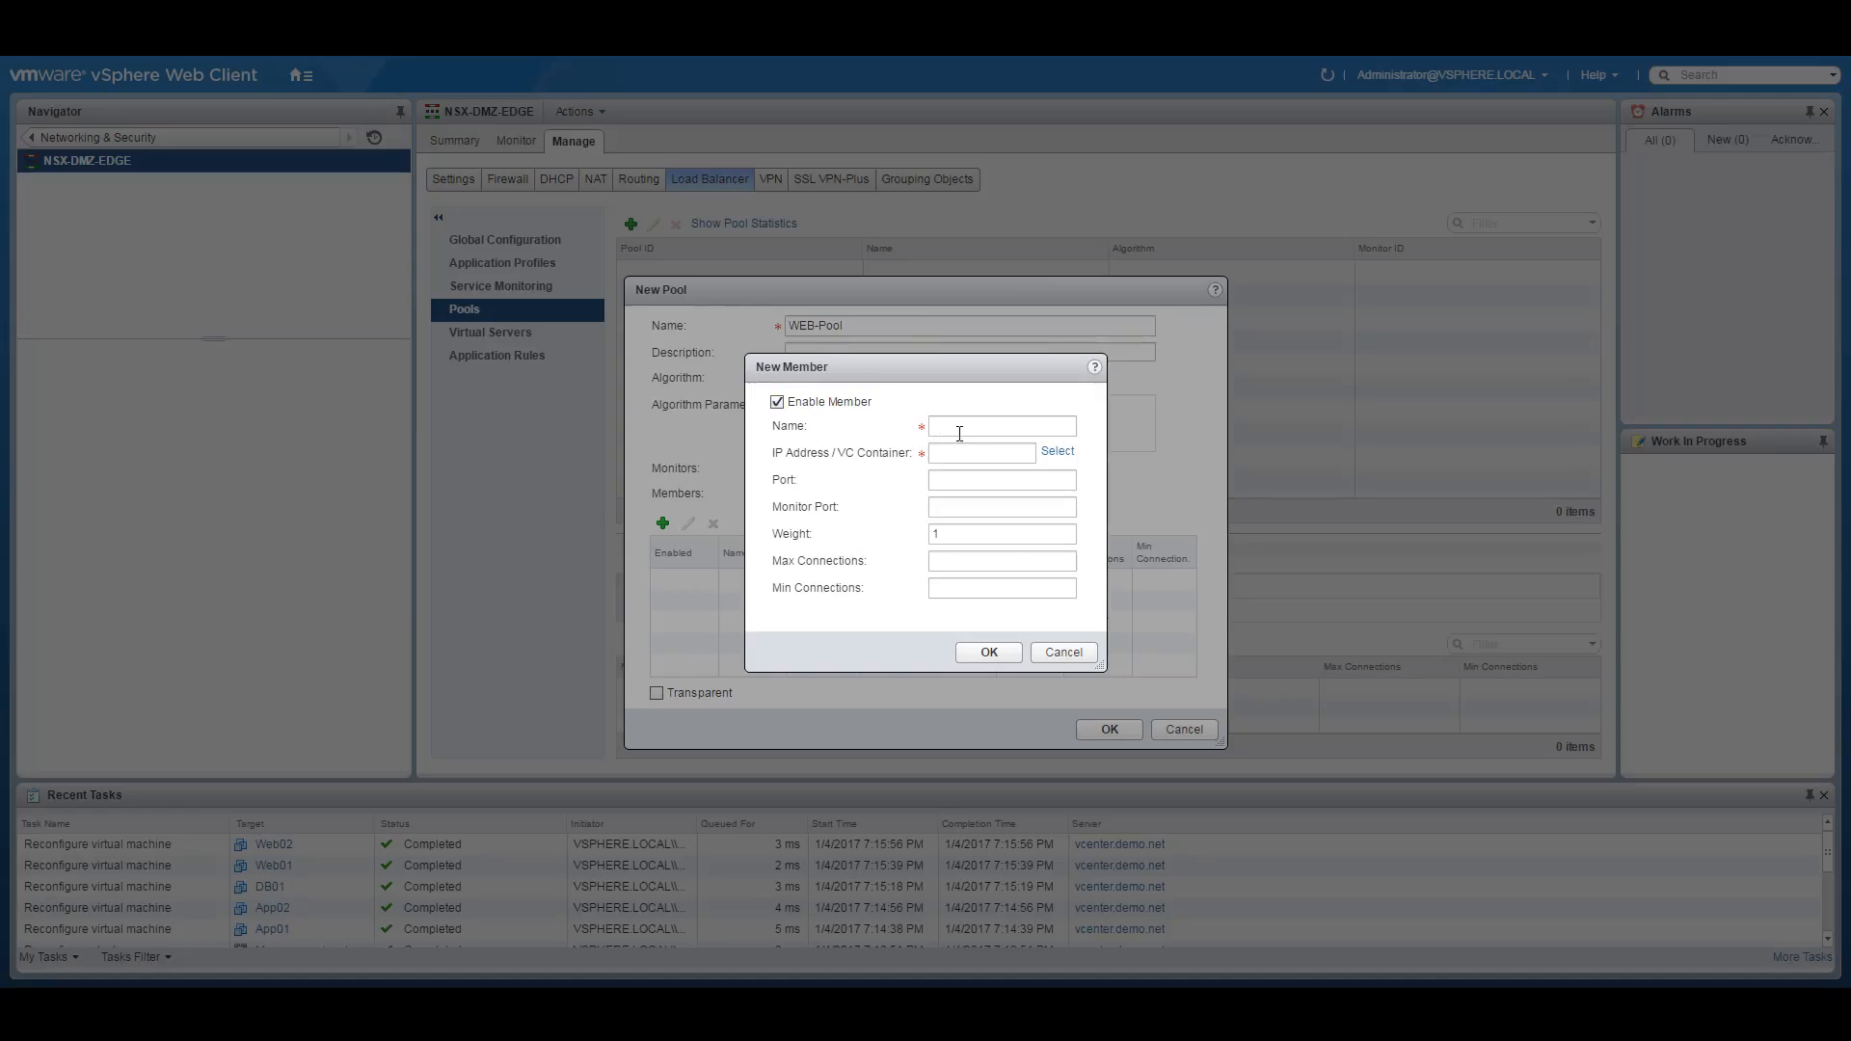
Add pool member WEB01 at 10.255.1.10 with port and monitor port 80.
left_click(959, 431)
type("WEB01")
key("Tab")
type("10.255.1.10")
left_click(981, 480)
type("80")
left_click(1005, 508)
type("80")
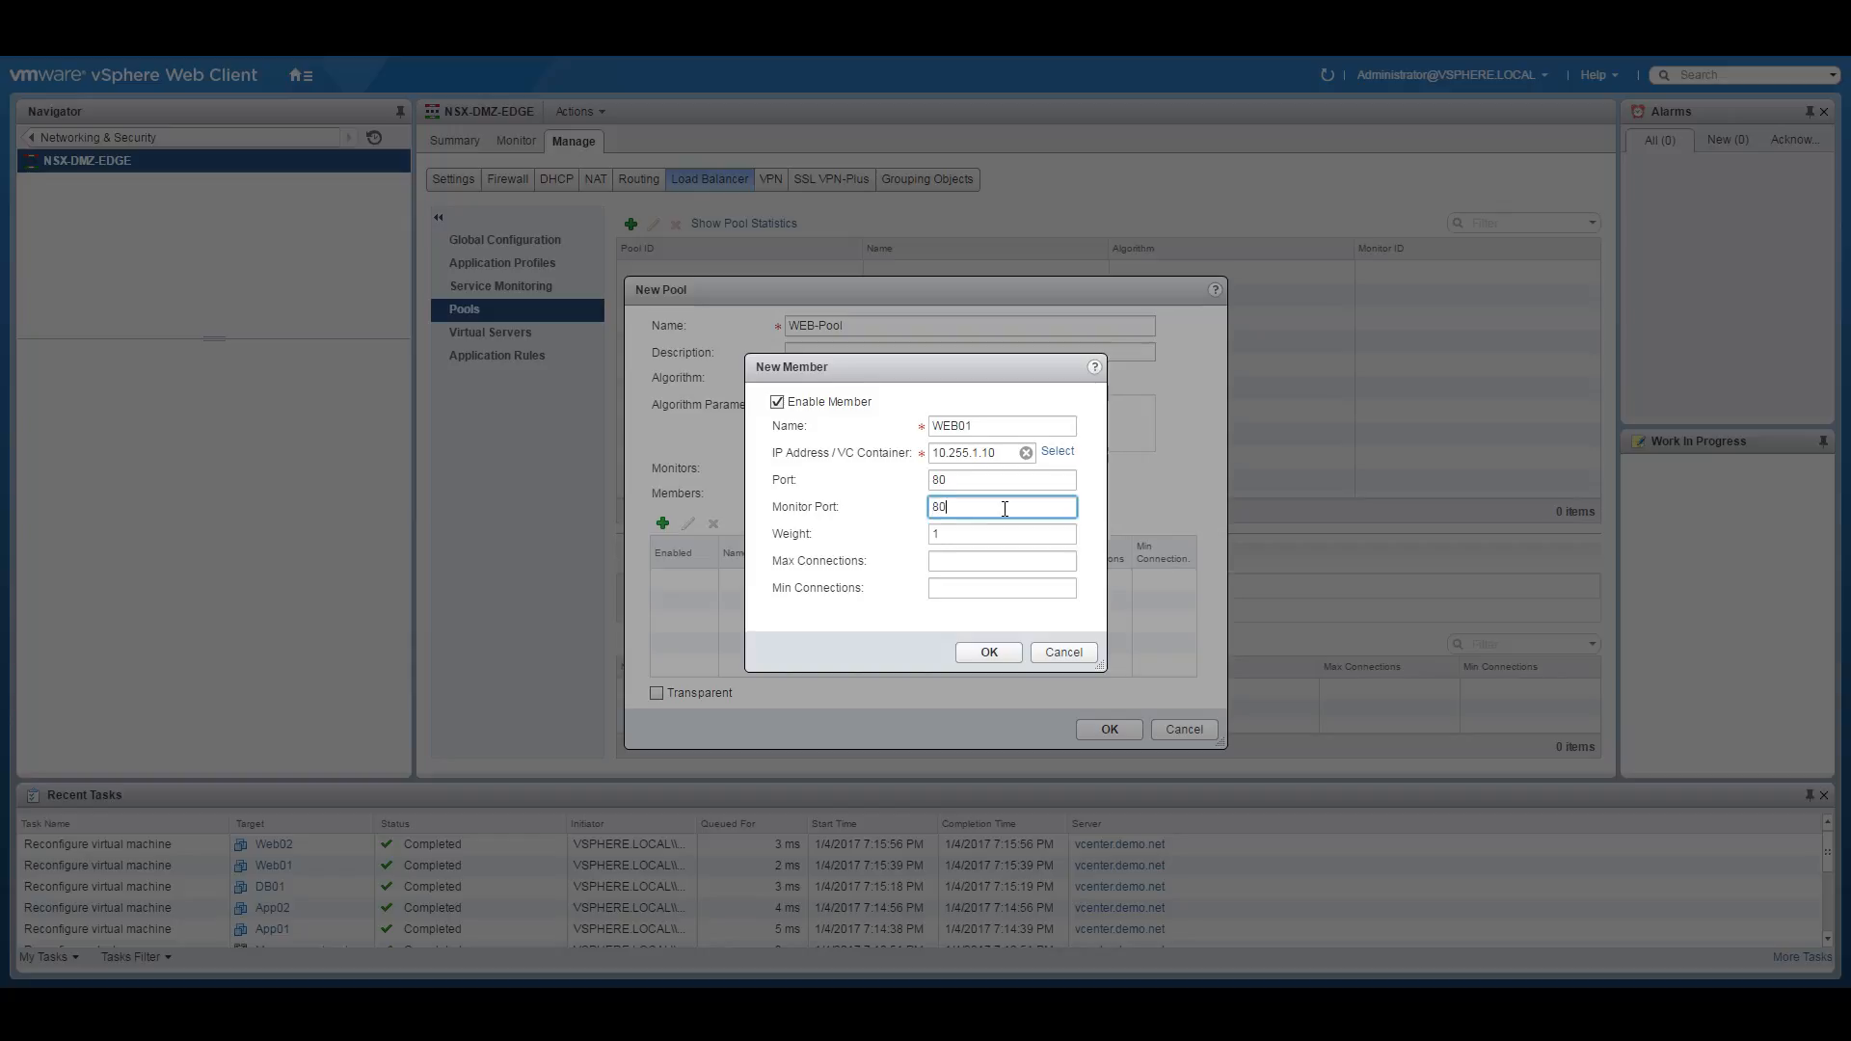
left_click(997, 646)
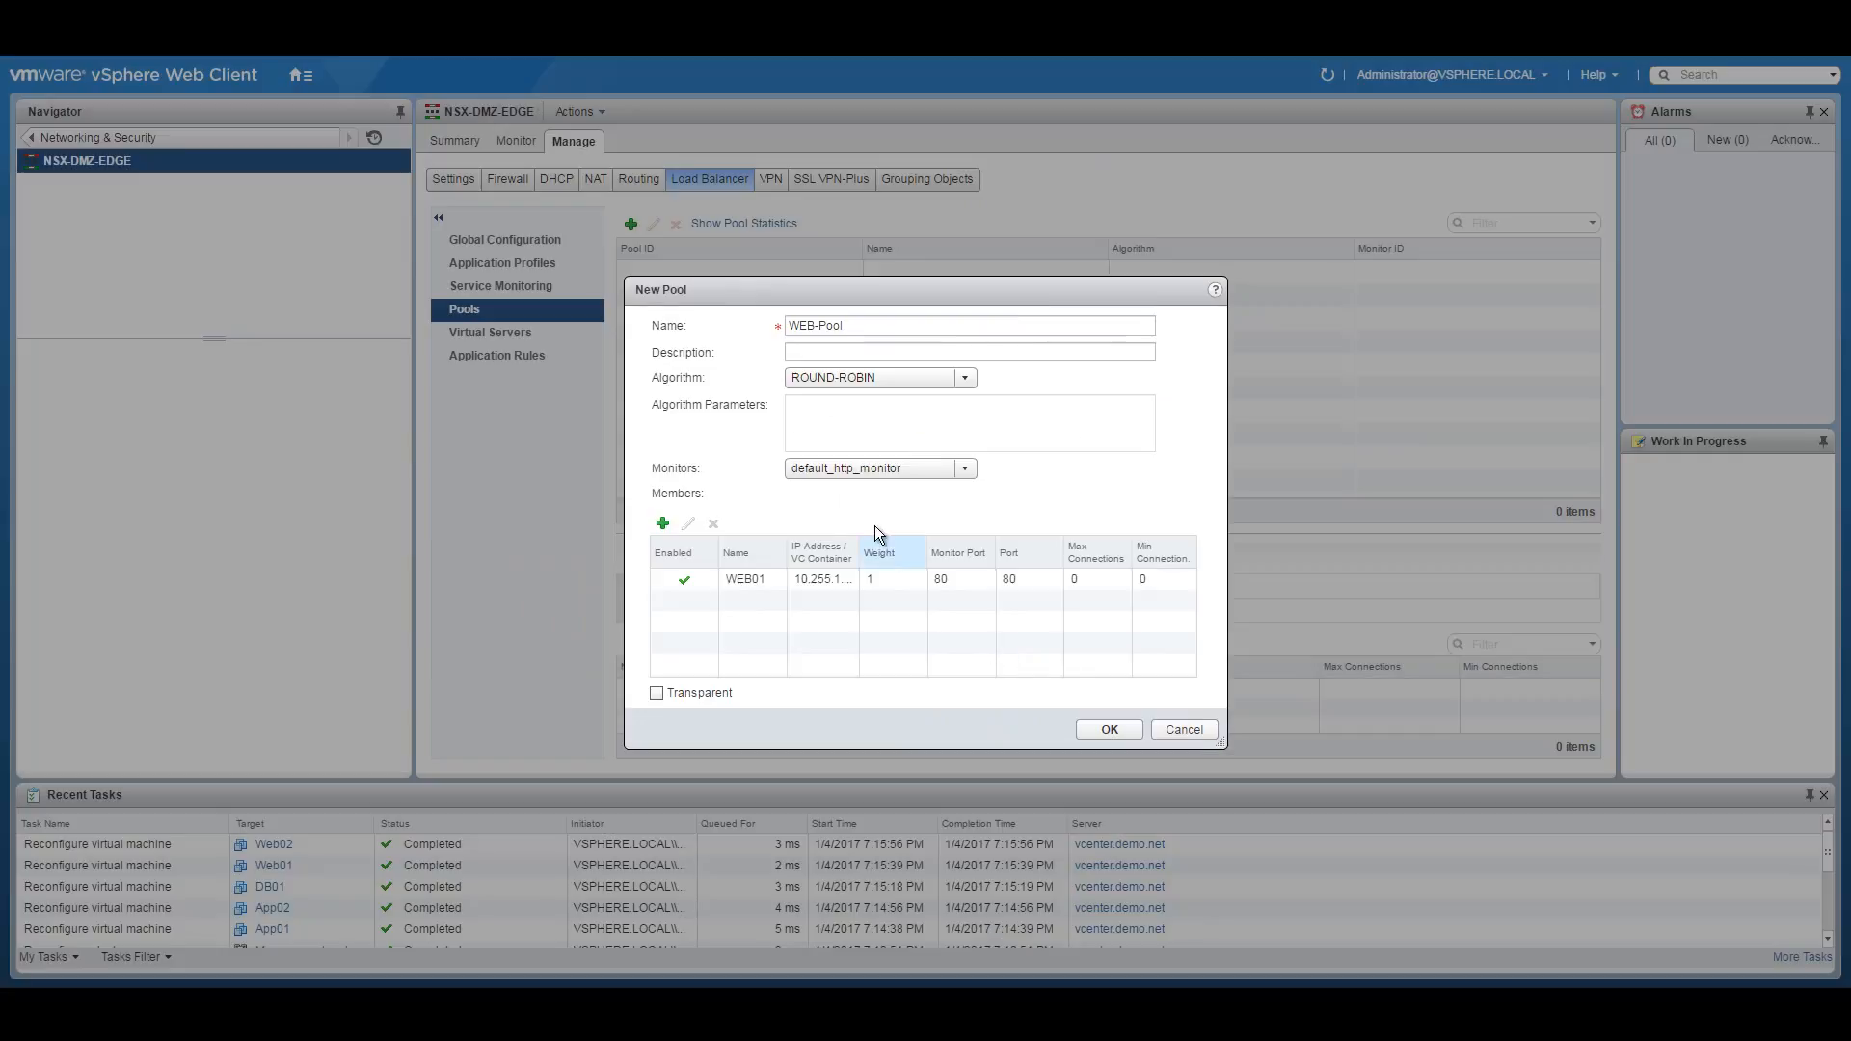
Add member WEB02 at 10.255.1.11 on port 80 and create WEB-Pool.
left_click(662, 523)
left_click(942, 425)
type("WEB02")
left_click(972, 452)
type("10.255.1.11")
left_click(945, 479)
type("80")
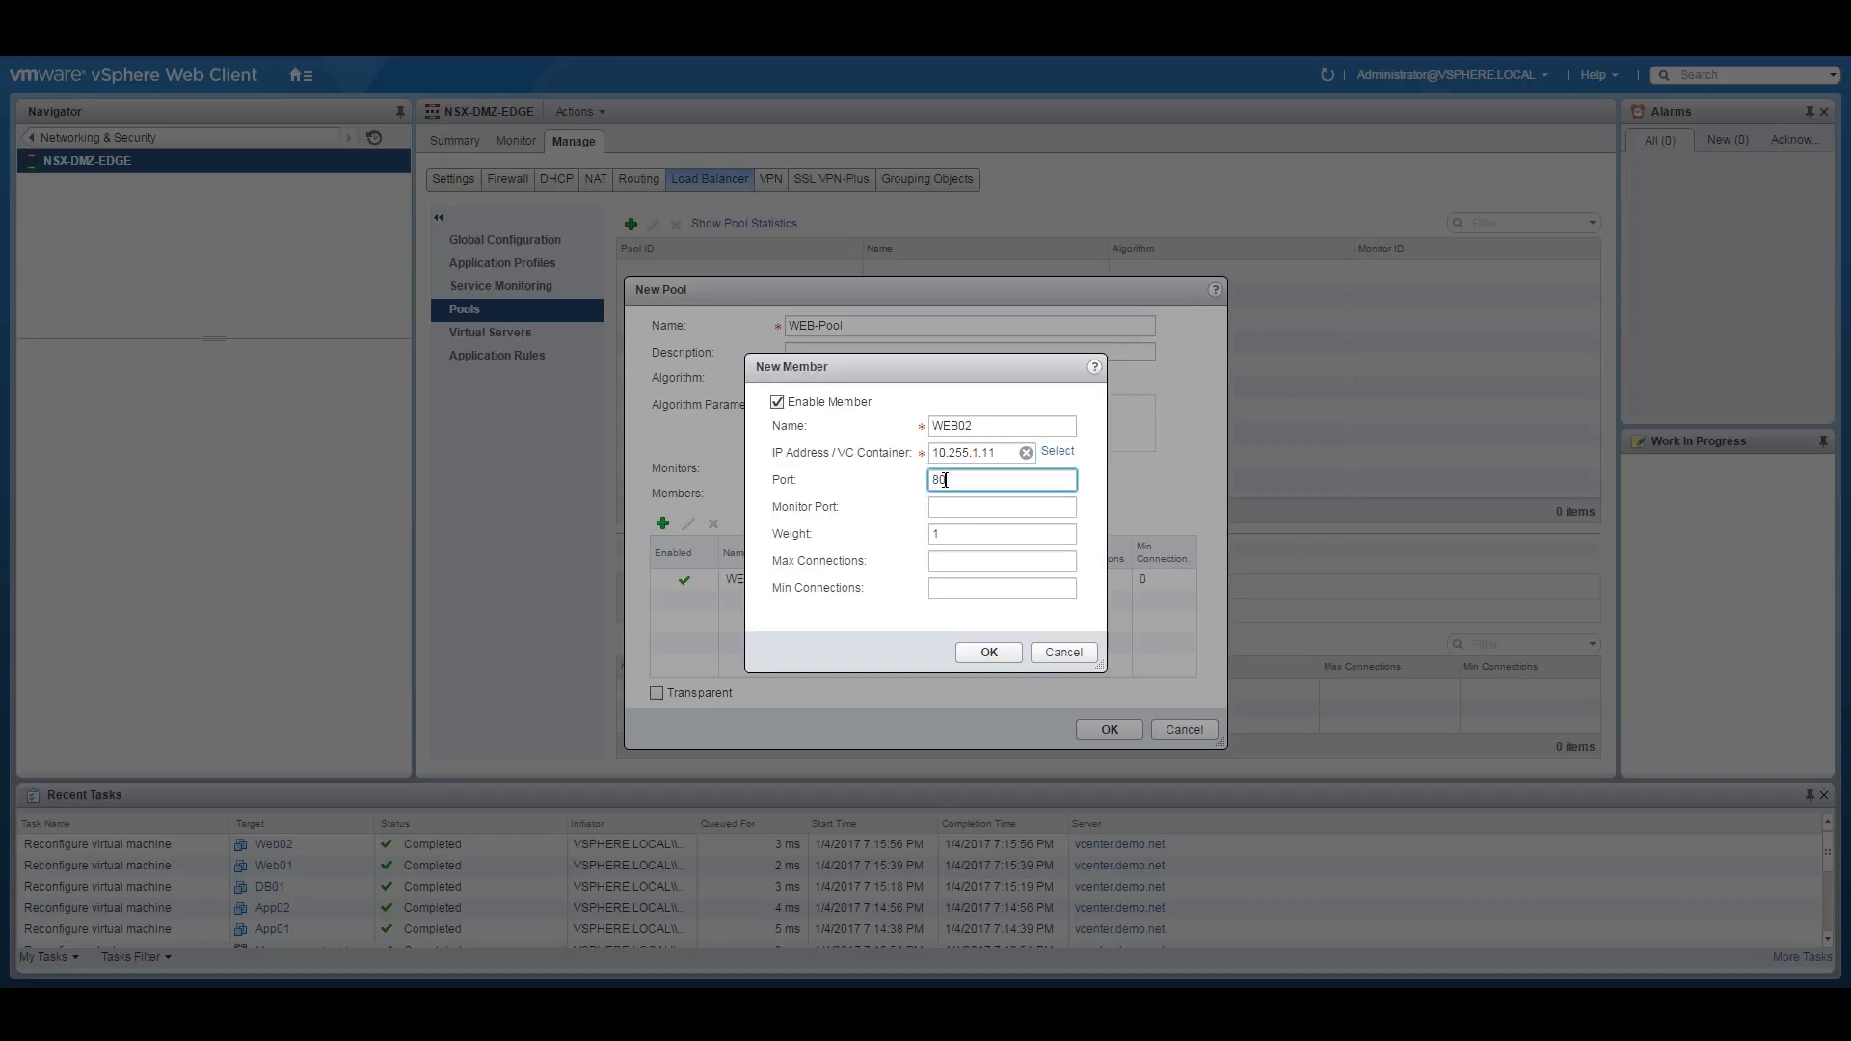
left_click(973, 506)
type("80")
left_click(976, 651)
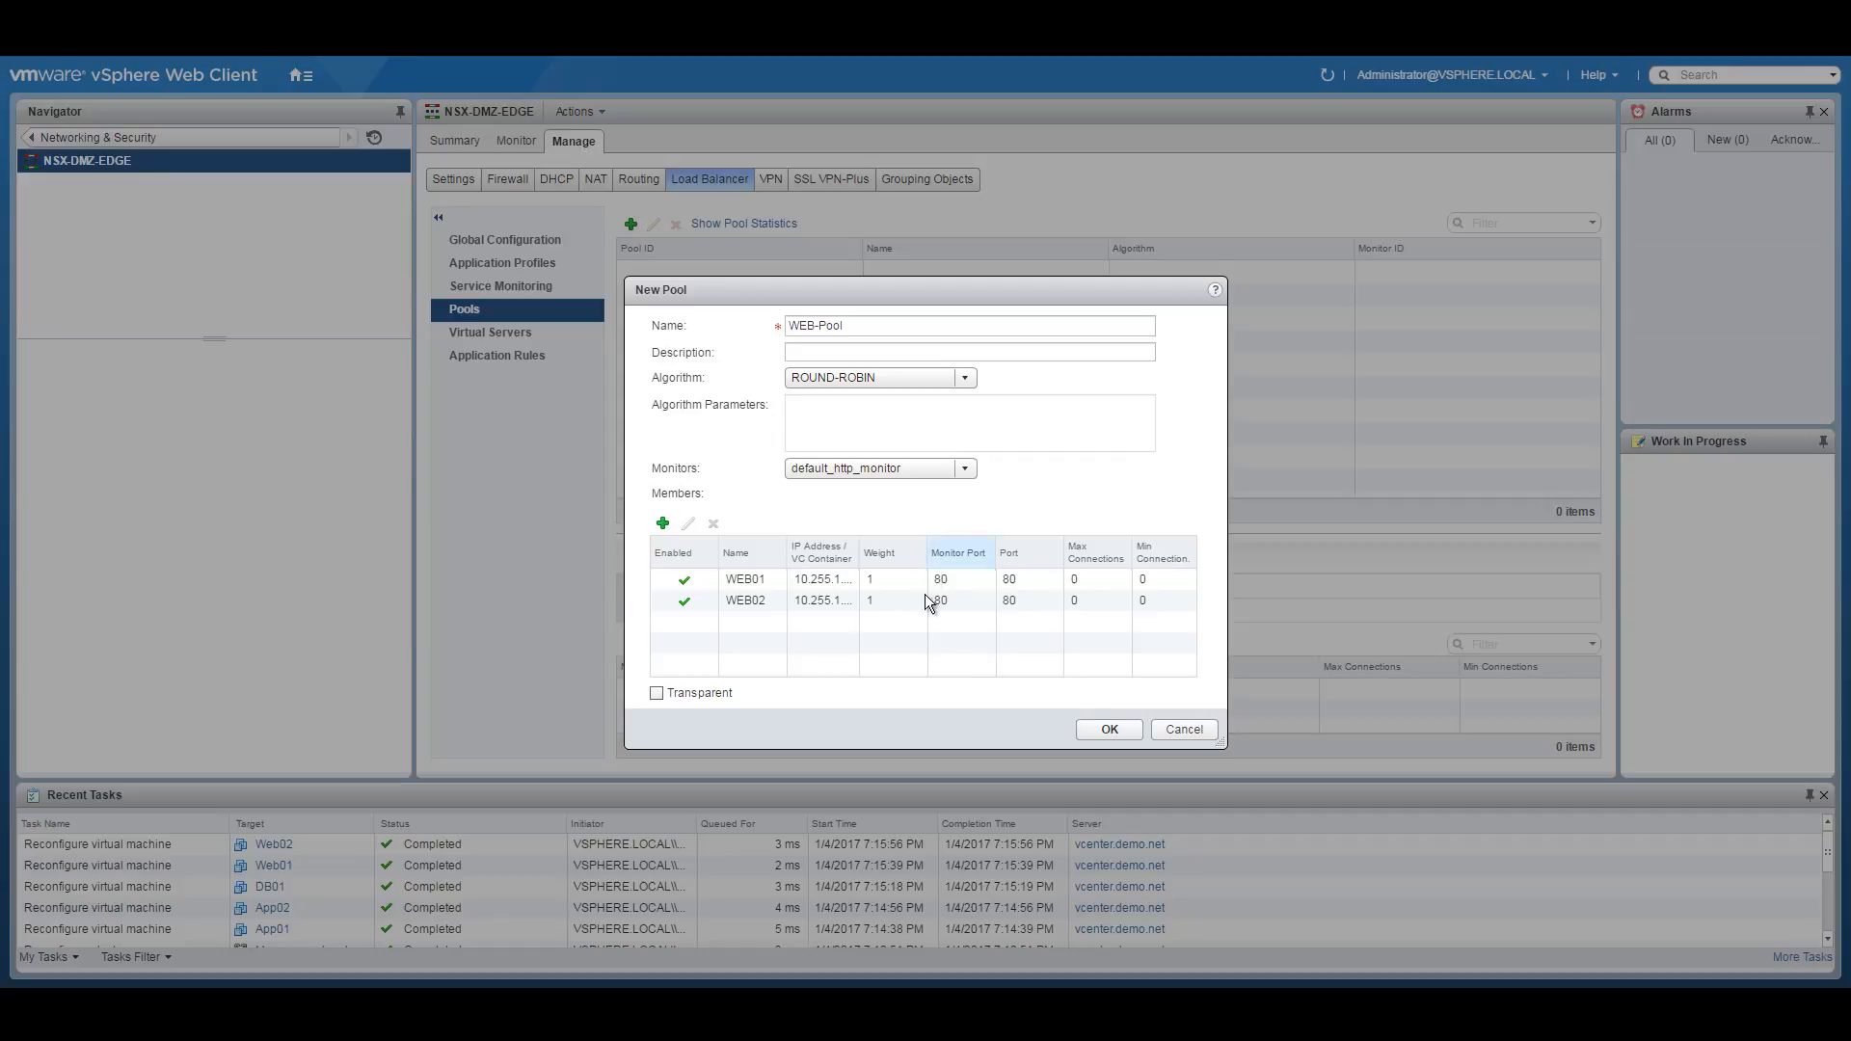
left_click(1109, 730)
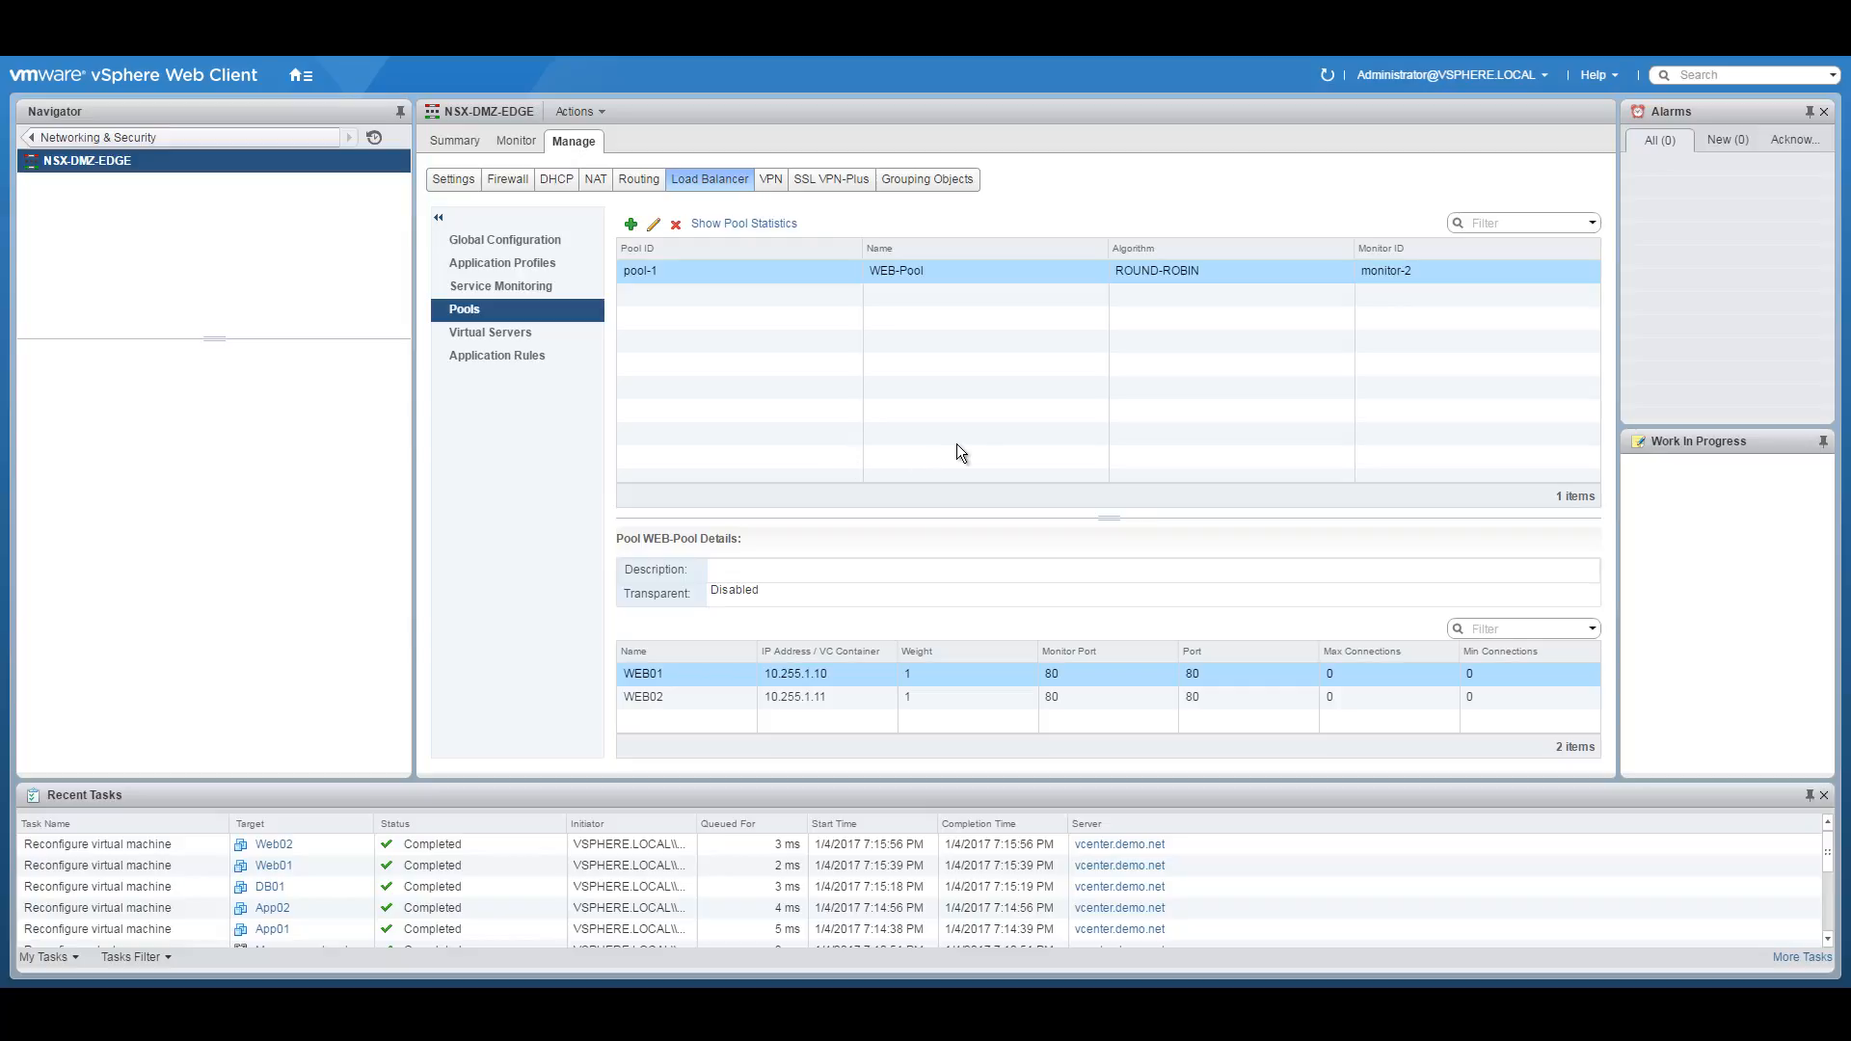
Start a new DMZ virtual server named VIP-DMZ-WEB-Tier with application profile DMZ-LB-WEB-Tier.
left_click(528, 336)
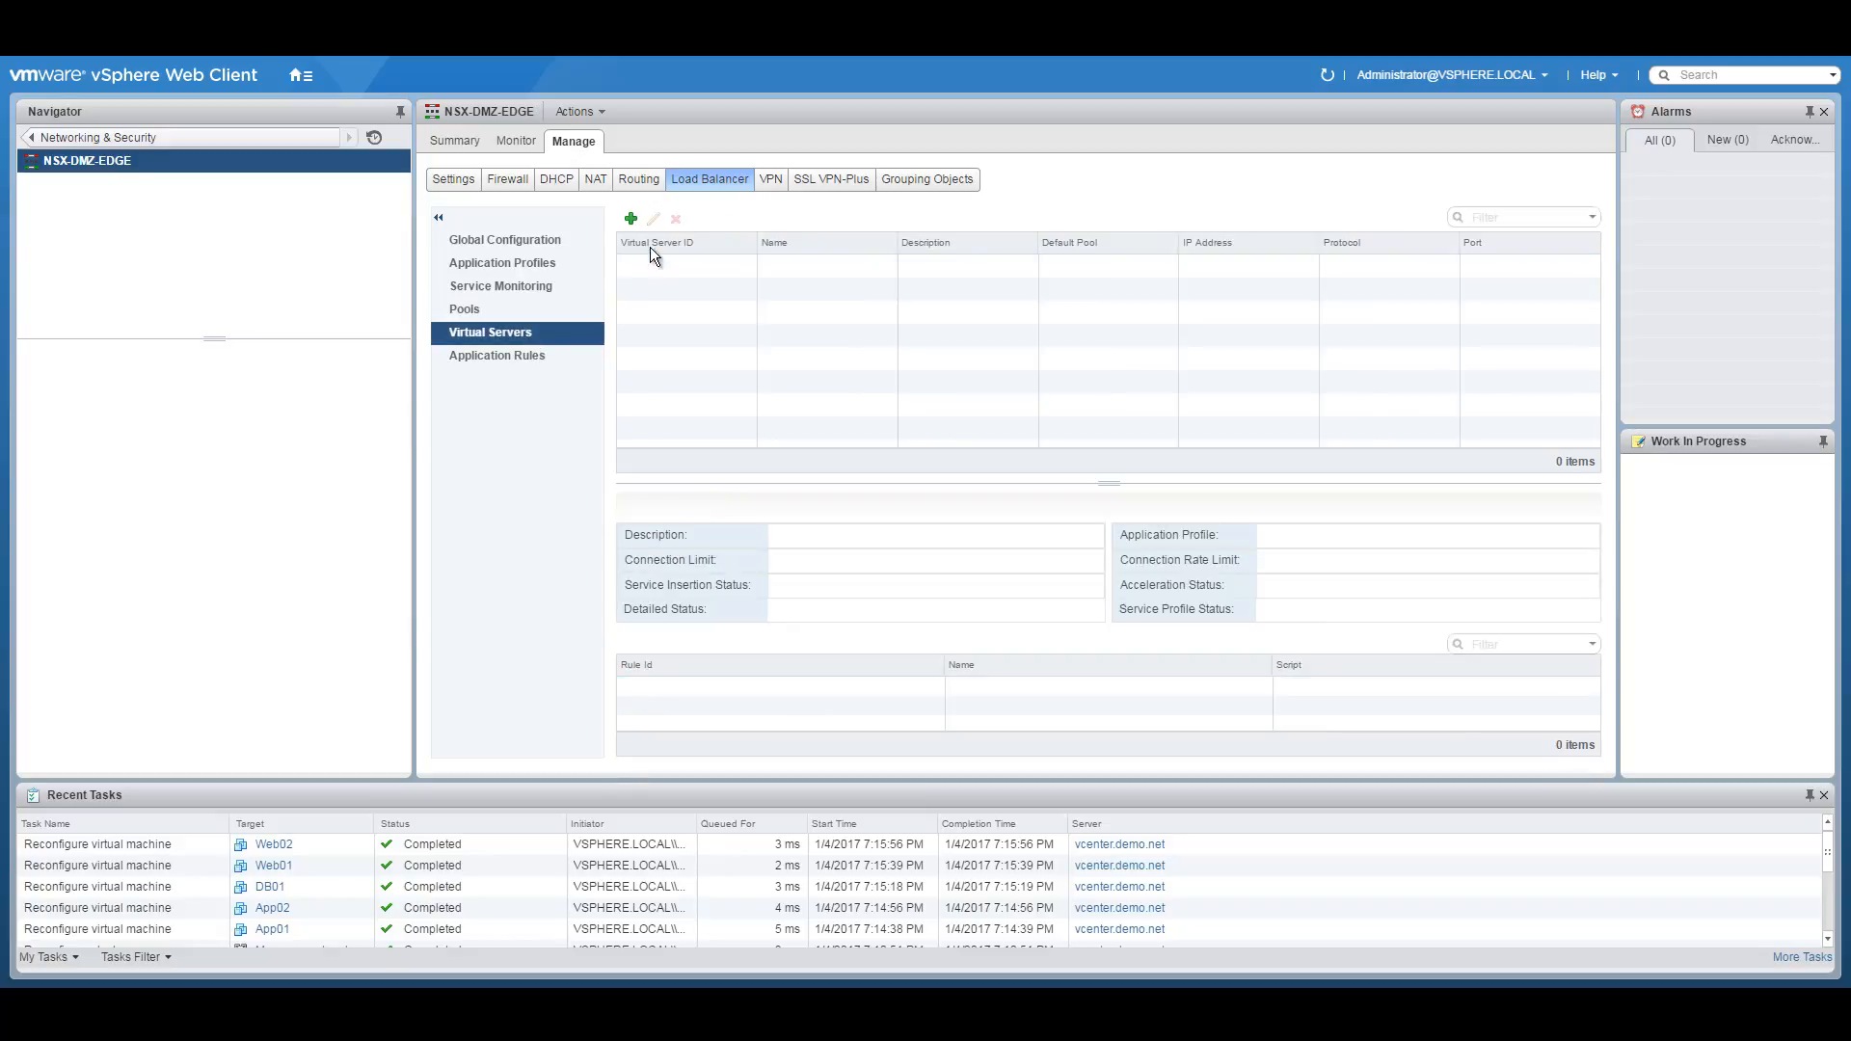
left_click(630, 221)
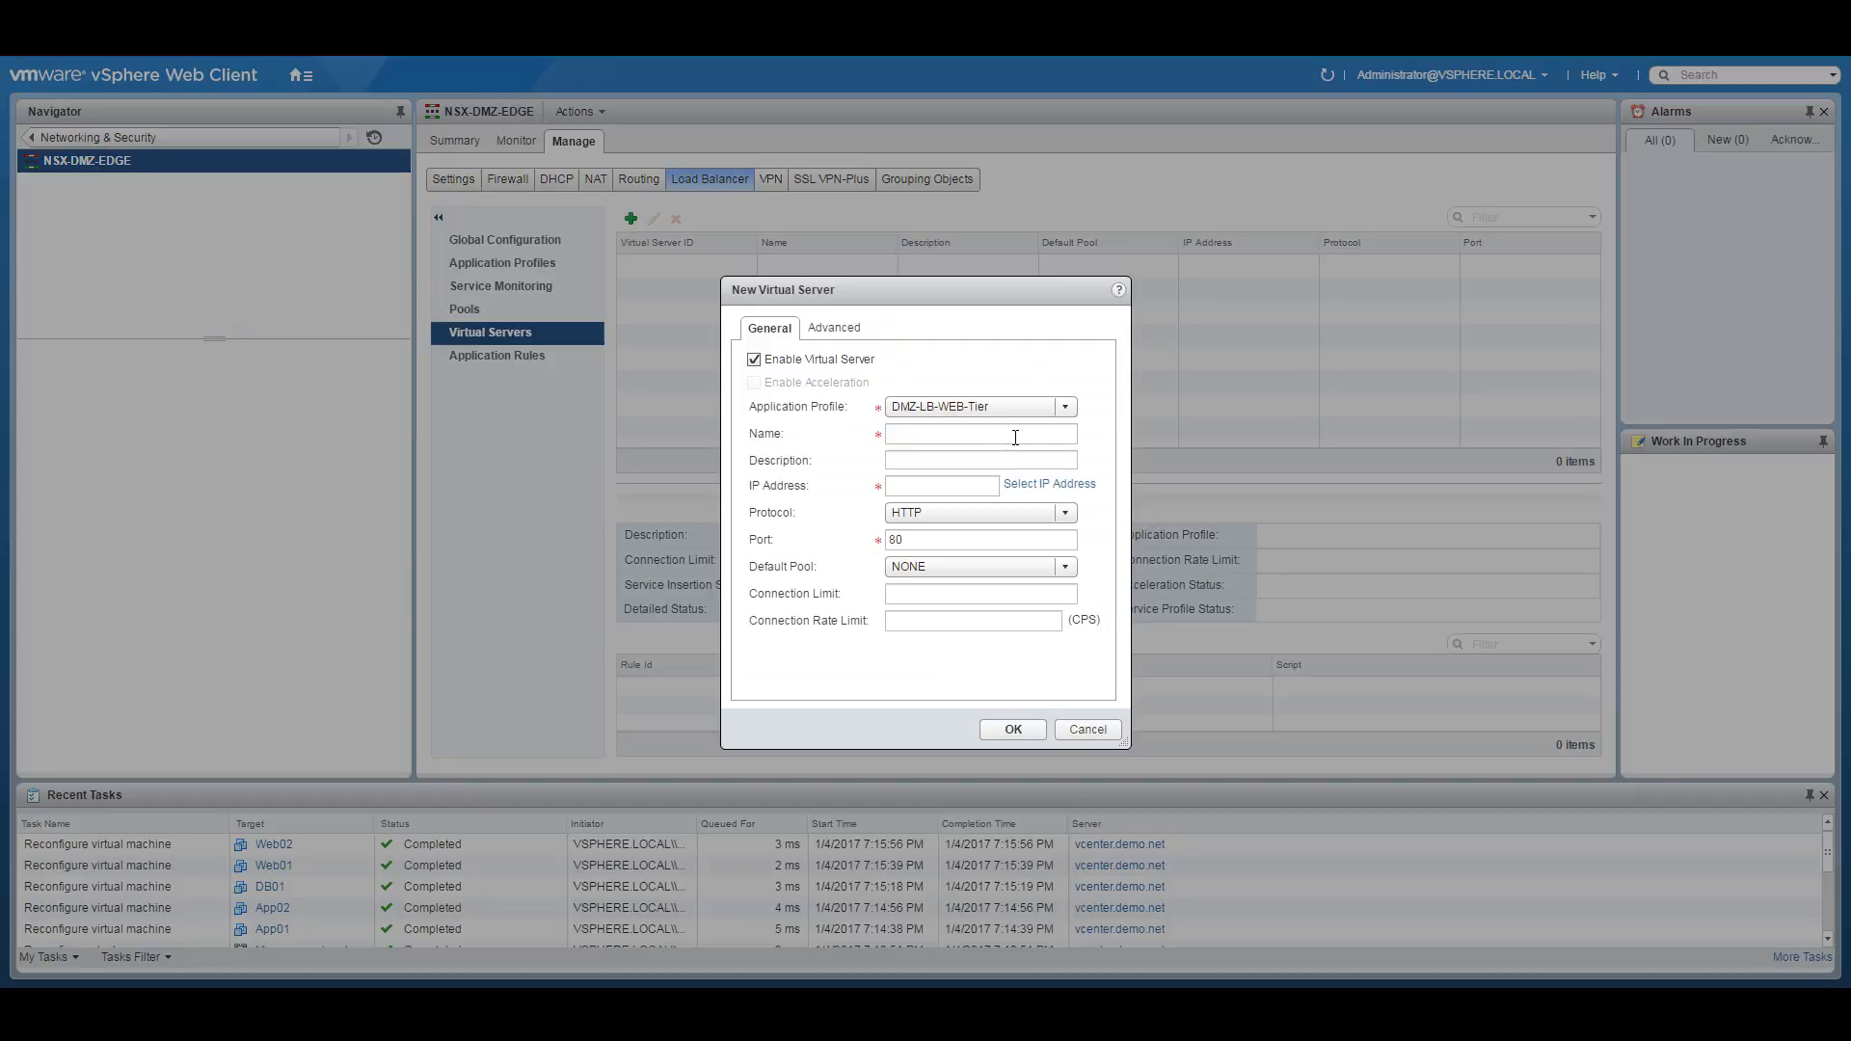
left_click(1066, 406)
left_click(924, 409)
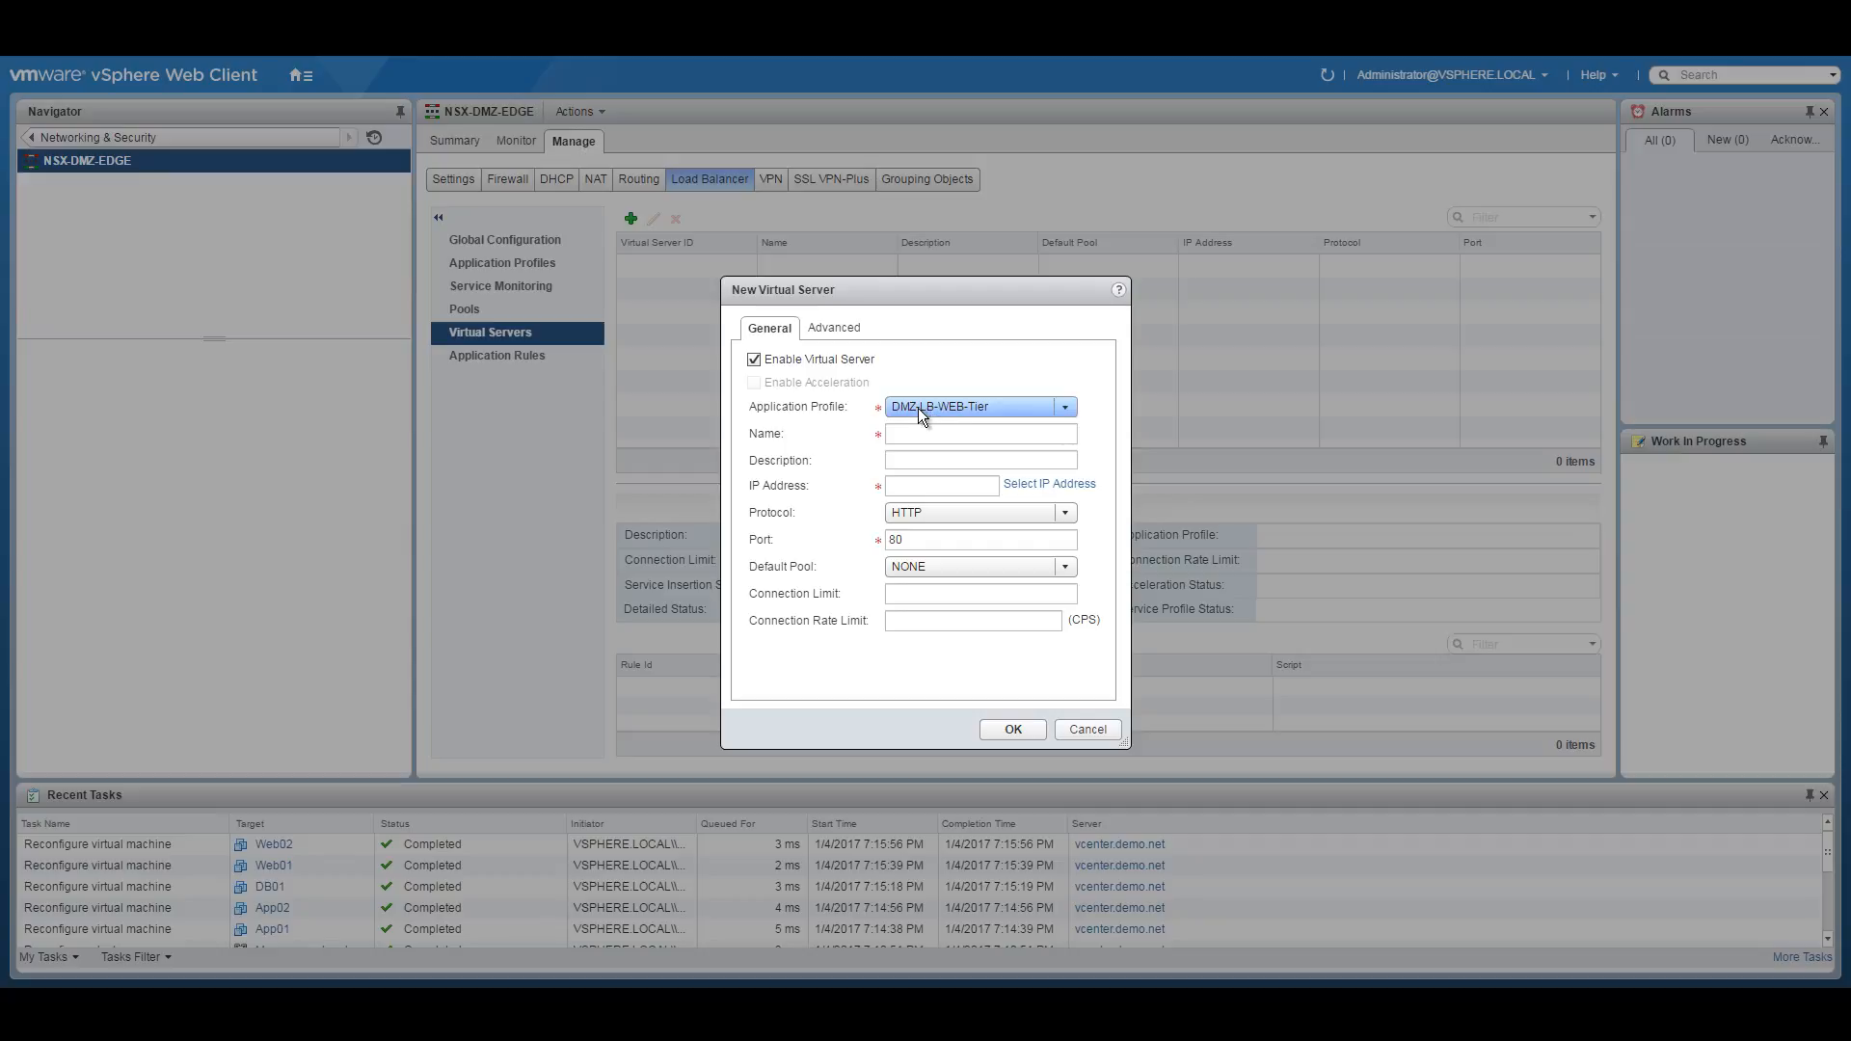
left_click(942, 431)
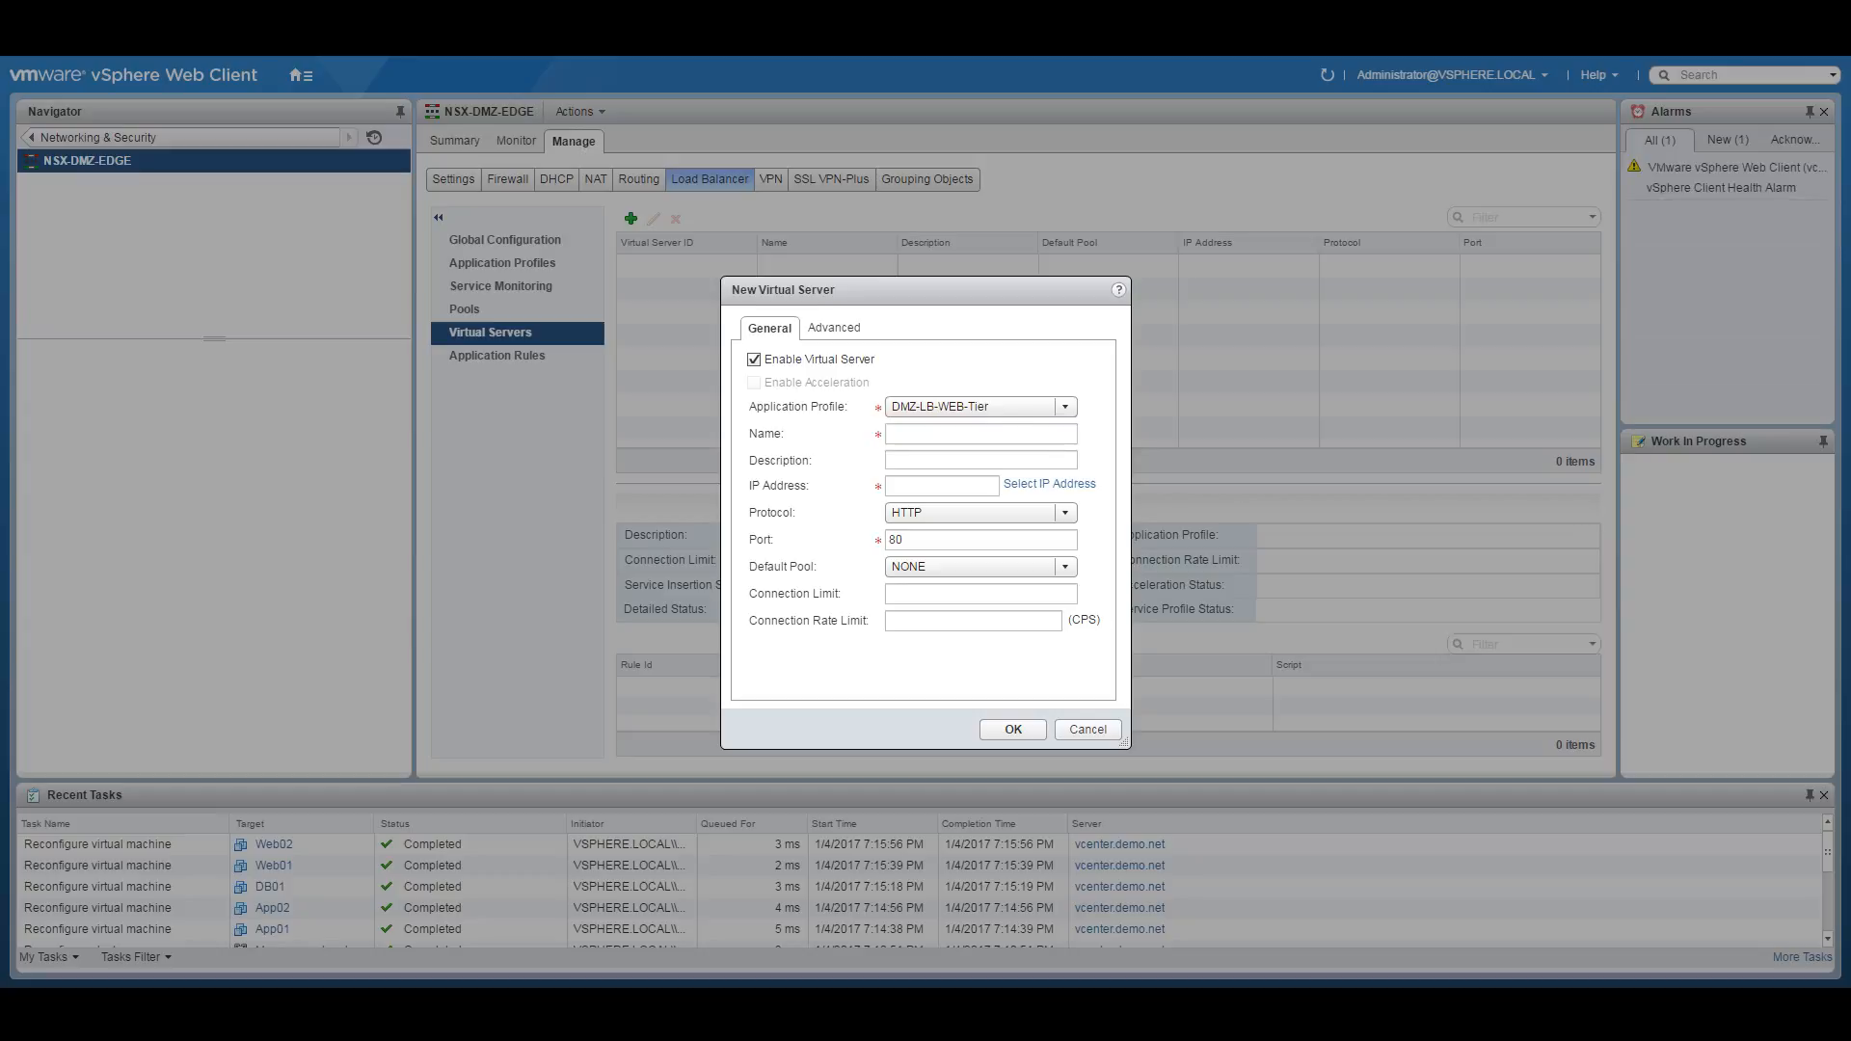
left_click(918, 434)
type("VIP-")
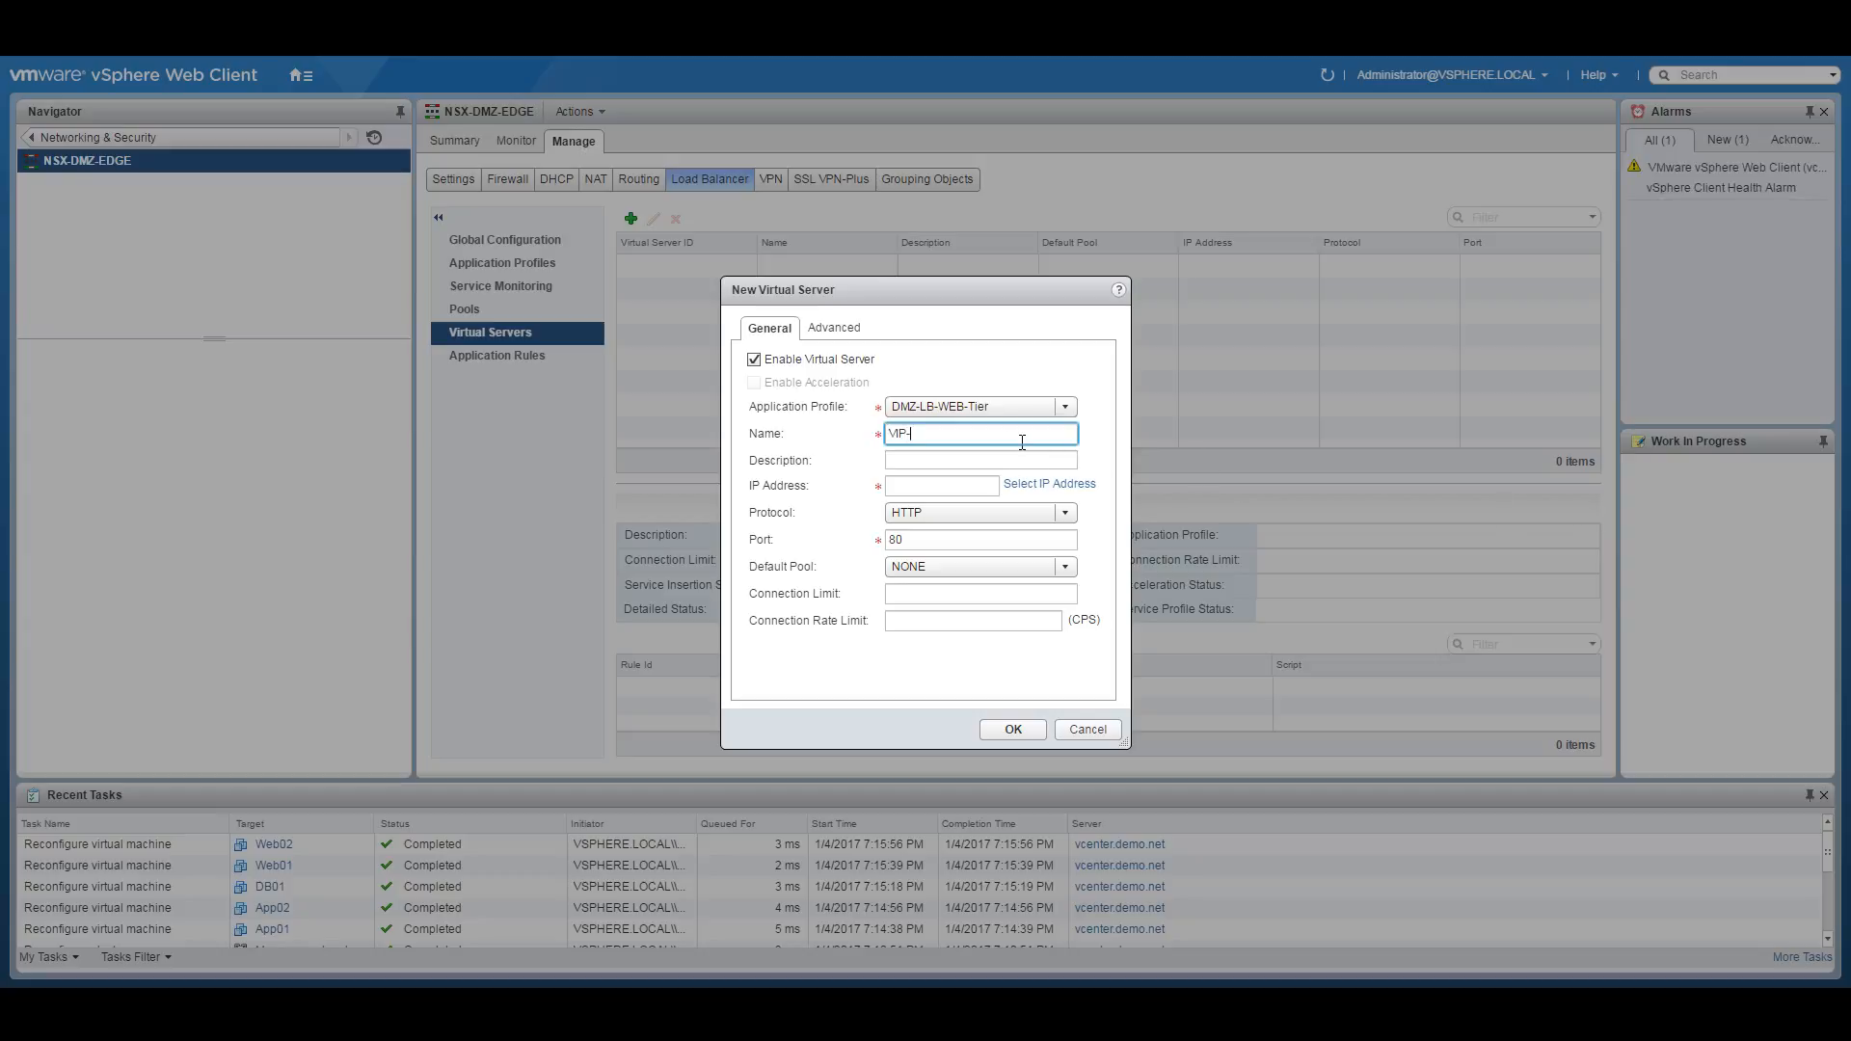
type("WEB-Tier")
type("DMZ-")
Set the virtual server address to 10.255.1.5 from DMZ-Web-Interface and default pool WEB-Pool.
left_click(948, 482)
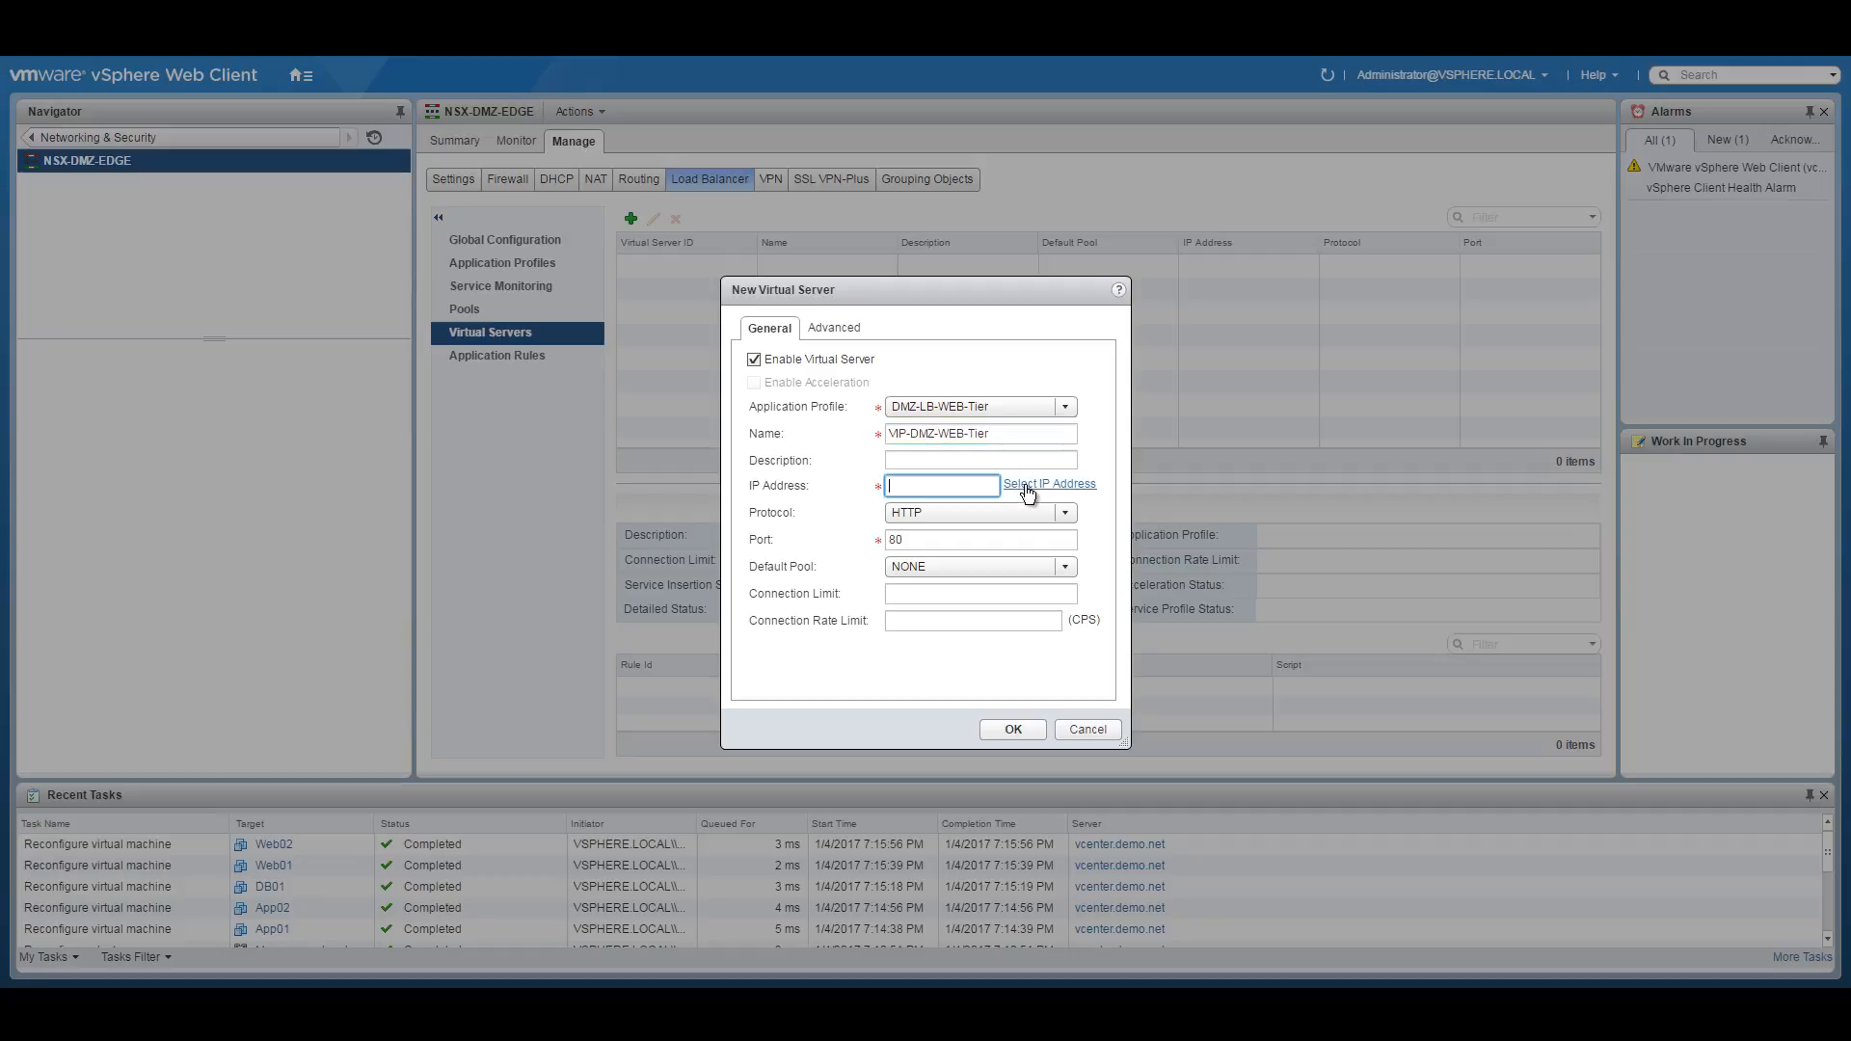
left_click(1024, 484)
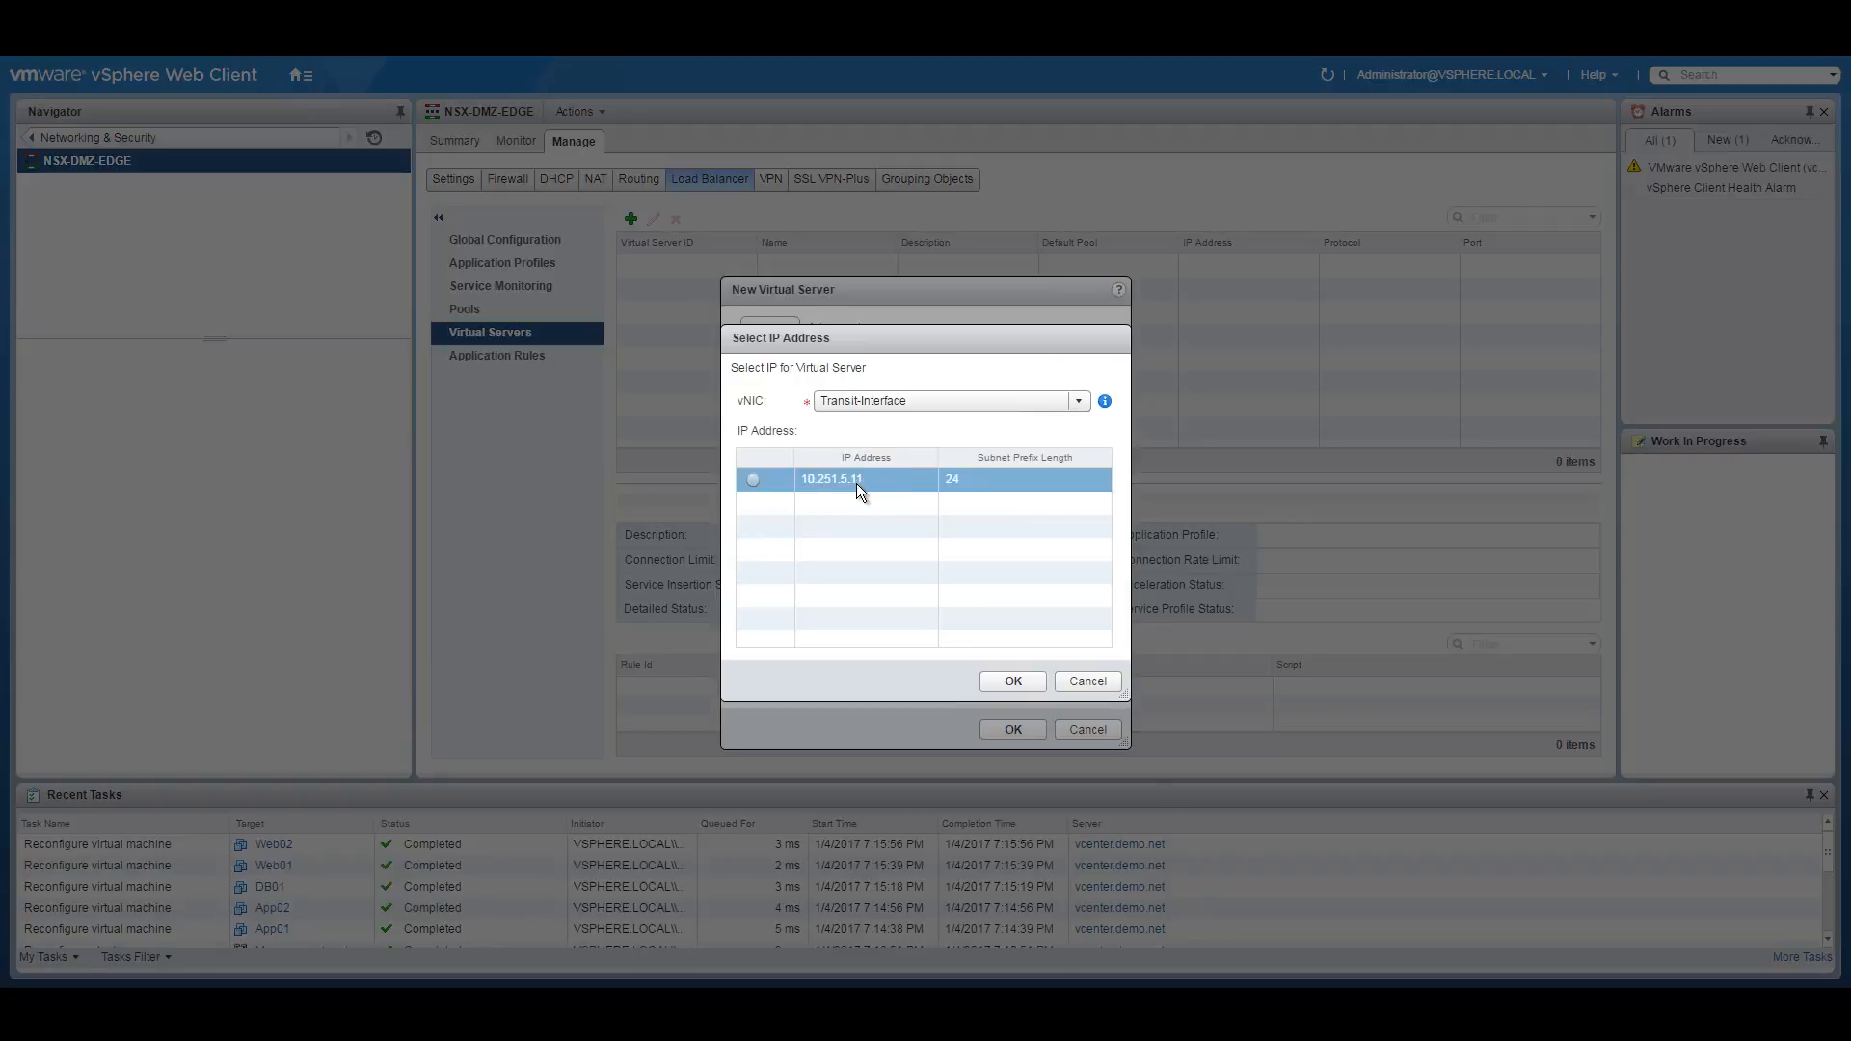
left_click(923, 399)
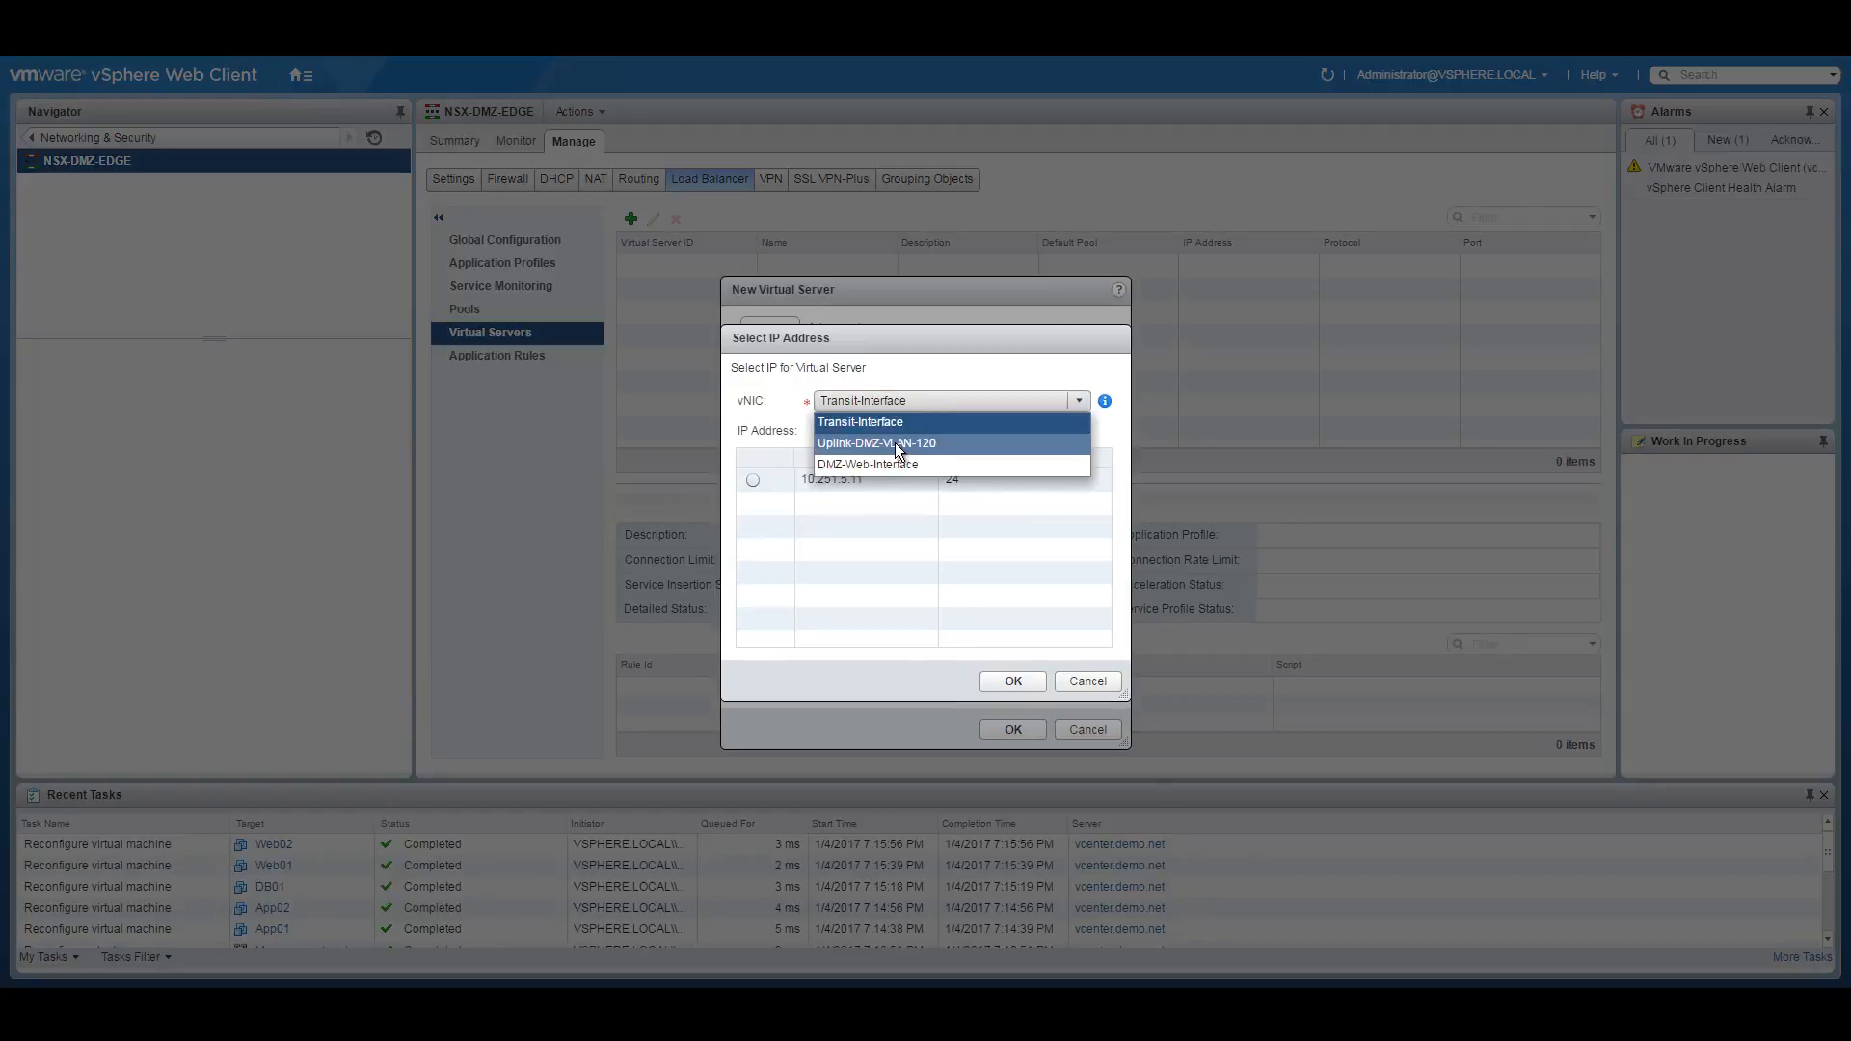
left_click(863, 465)
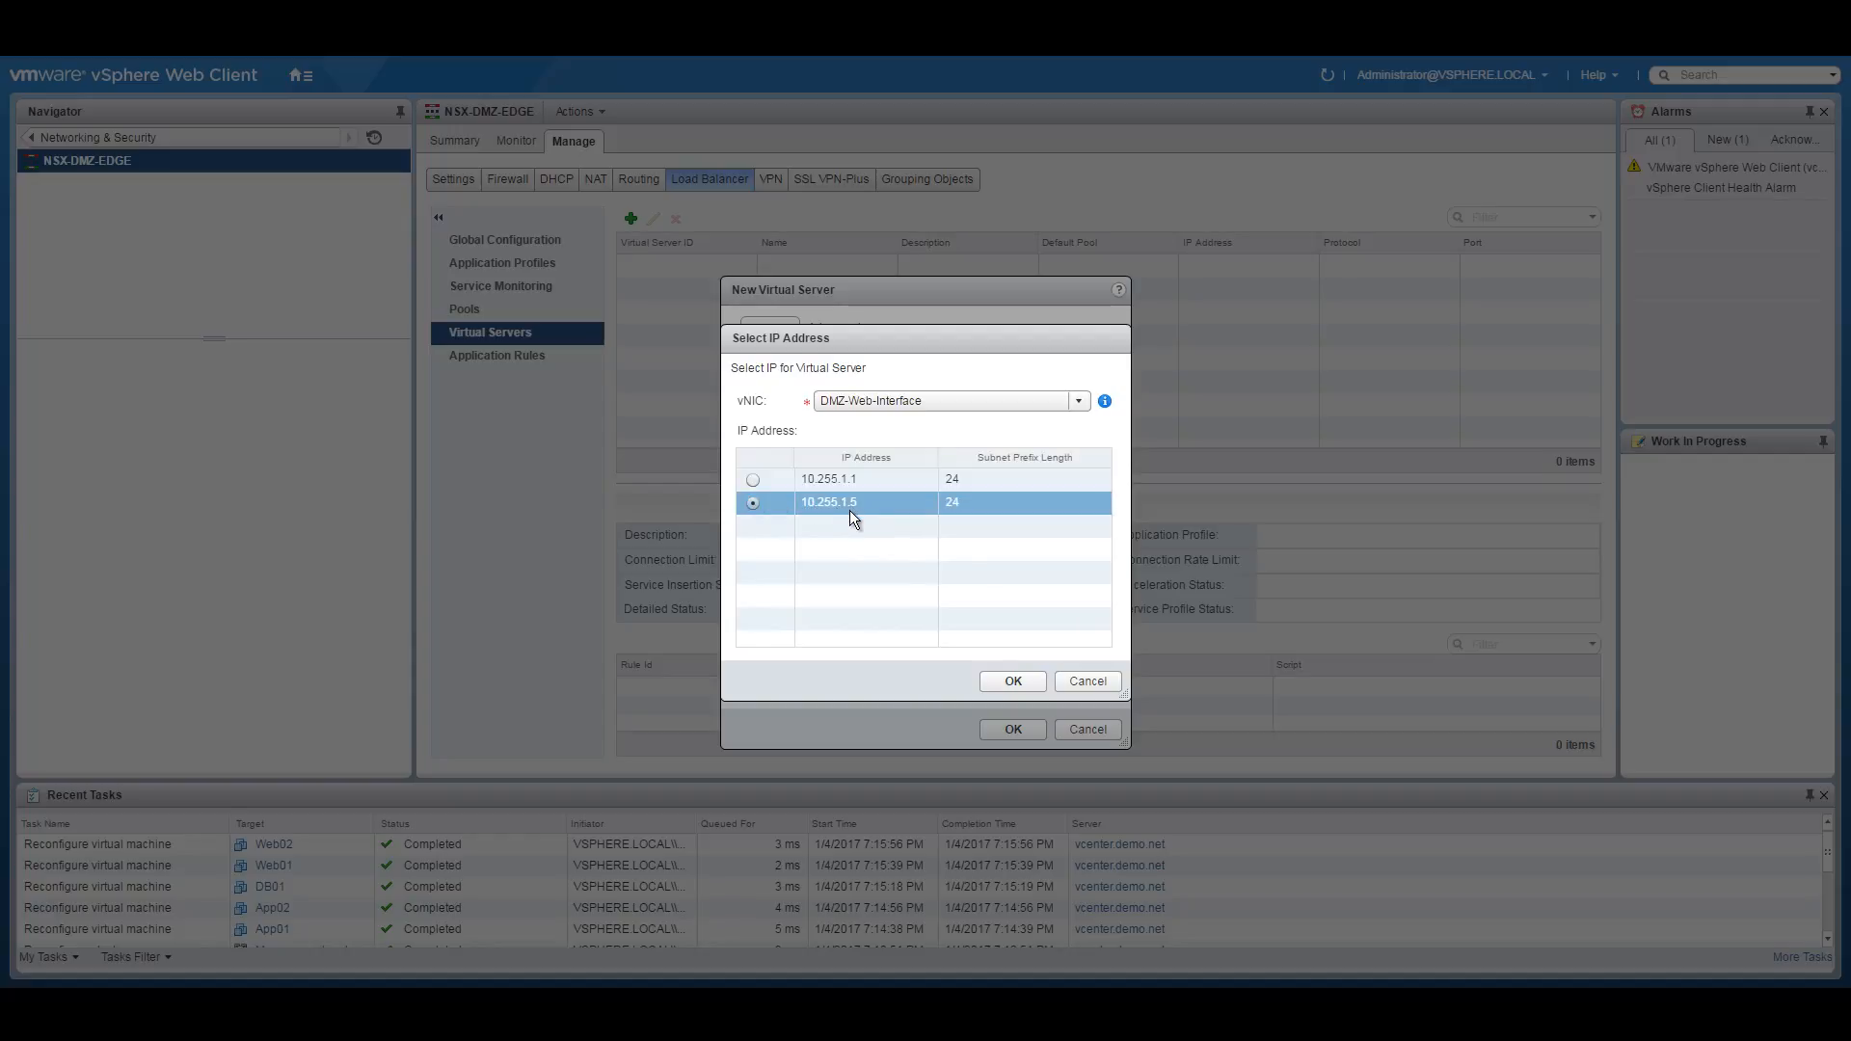
left_click(1012, 681)
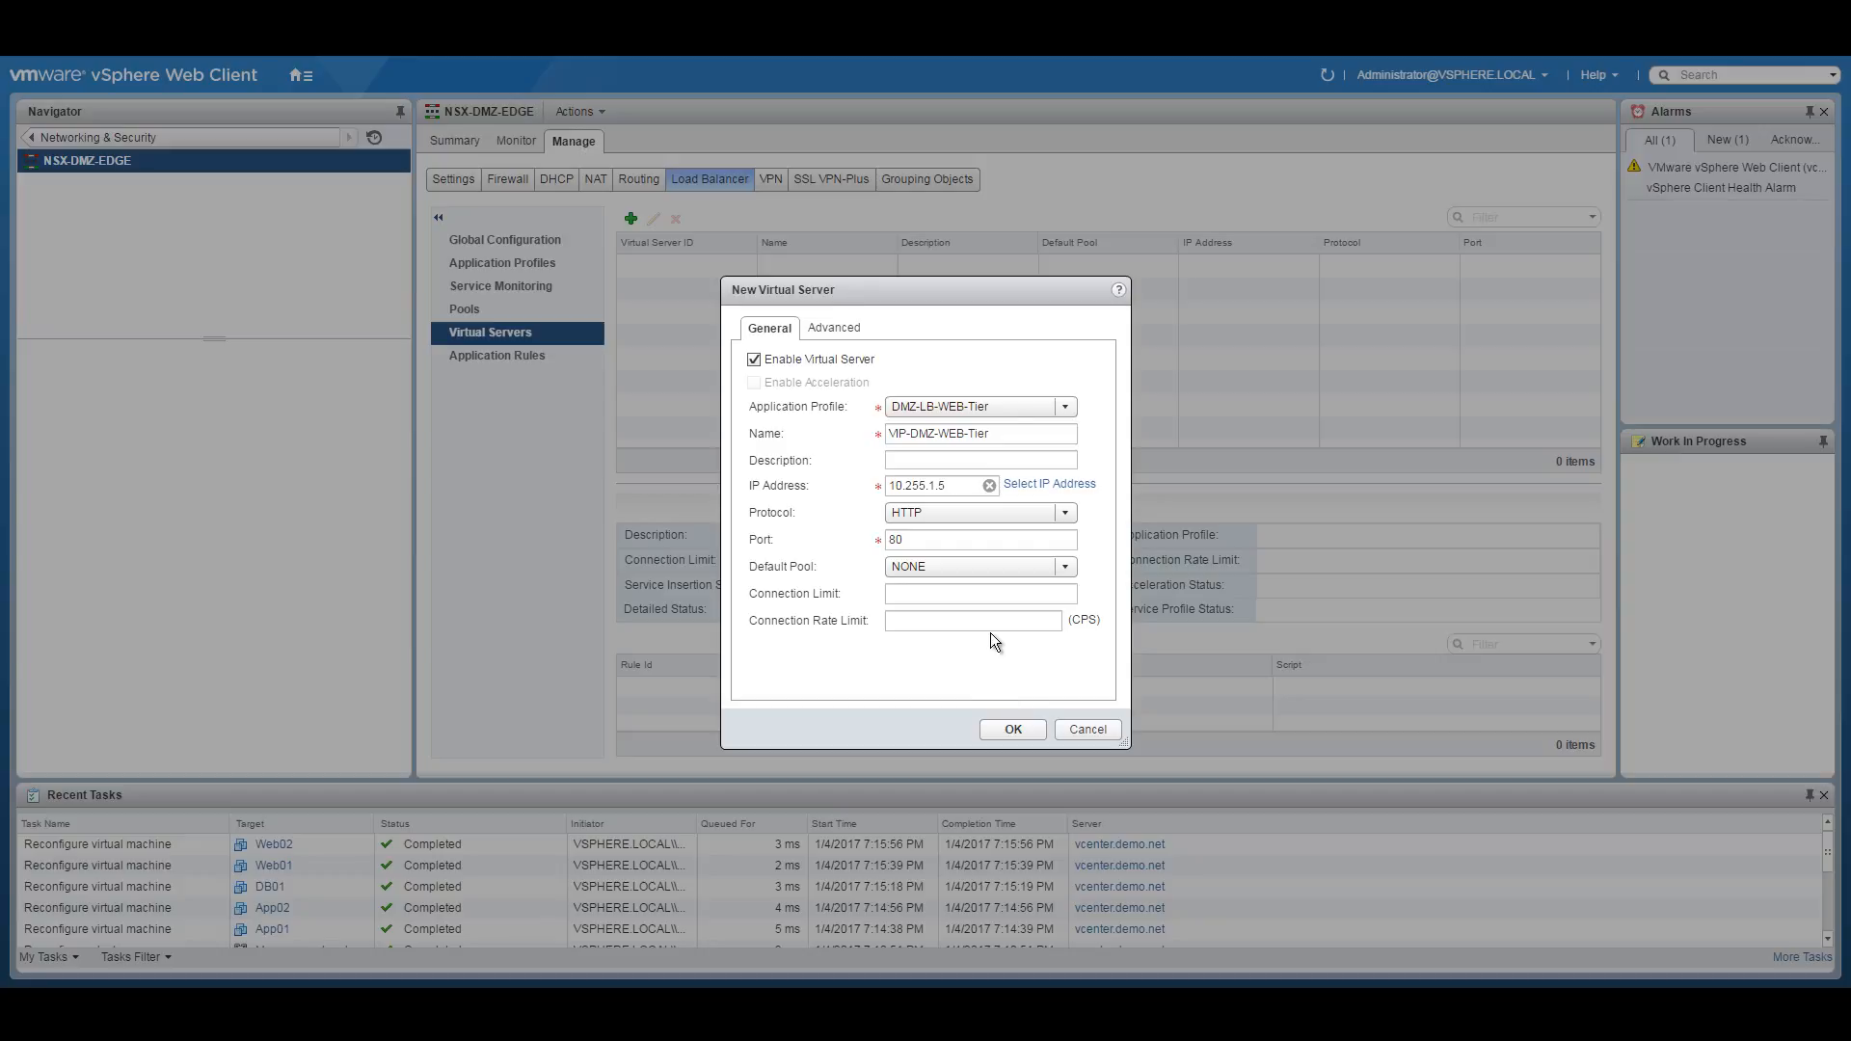
left_click(1050, 568)
left_click(932, 606)
Create the VIP-DMZ-WEB-Tier virtual server and check its .5 VIP on the network diagram.
left_click(842, 320)
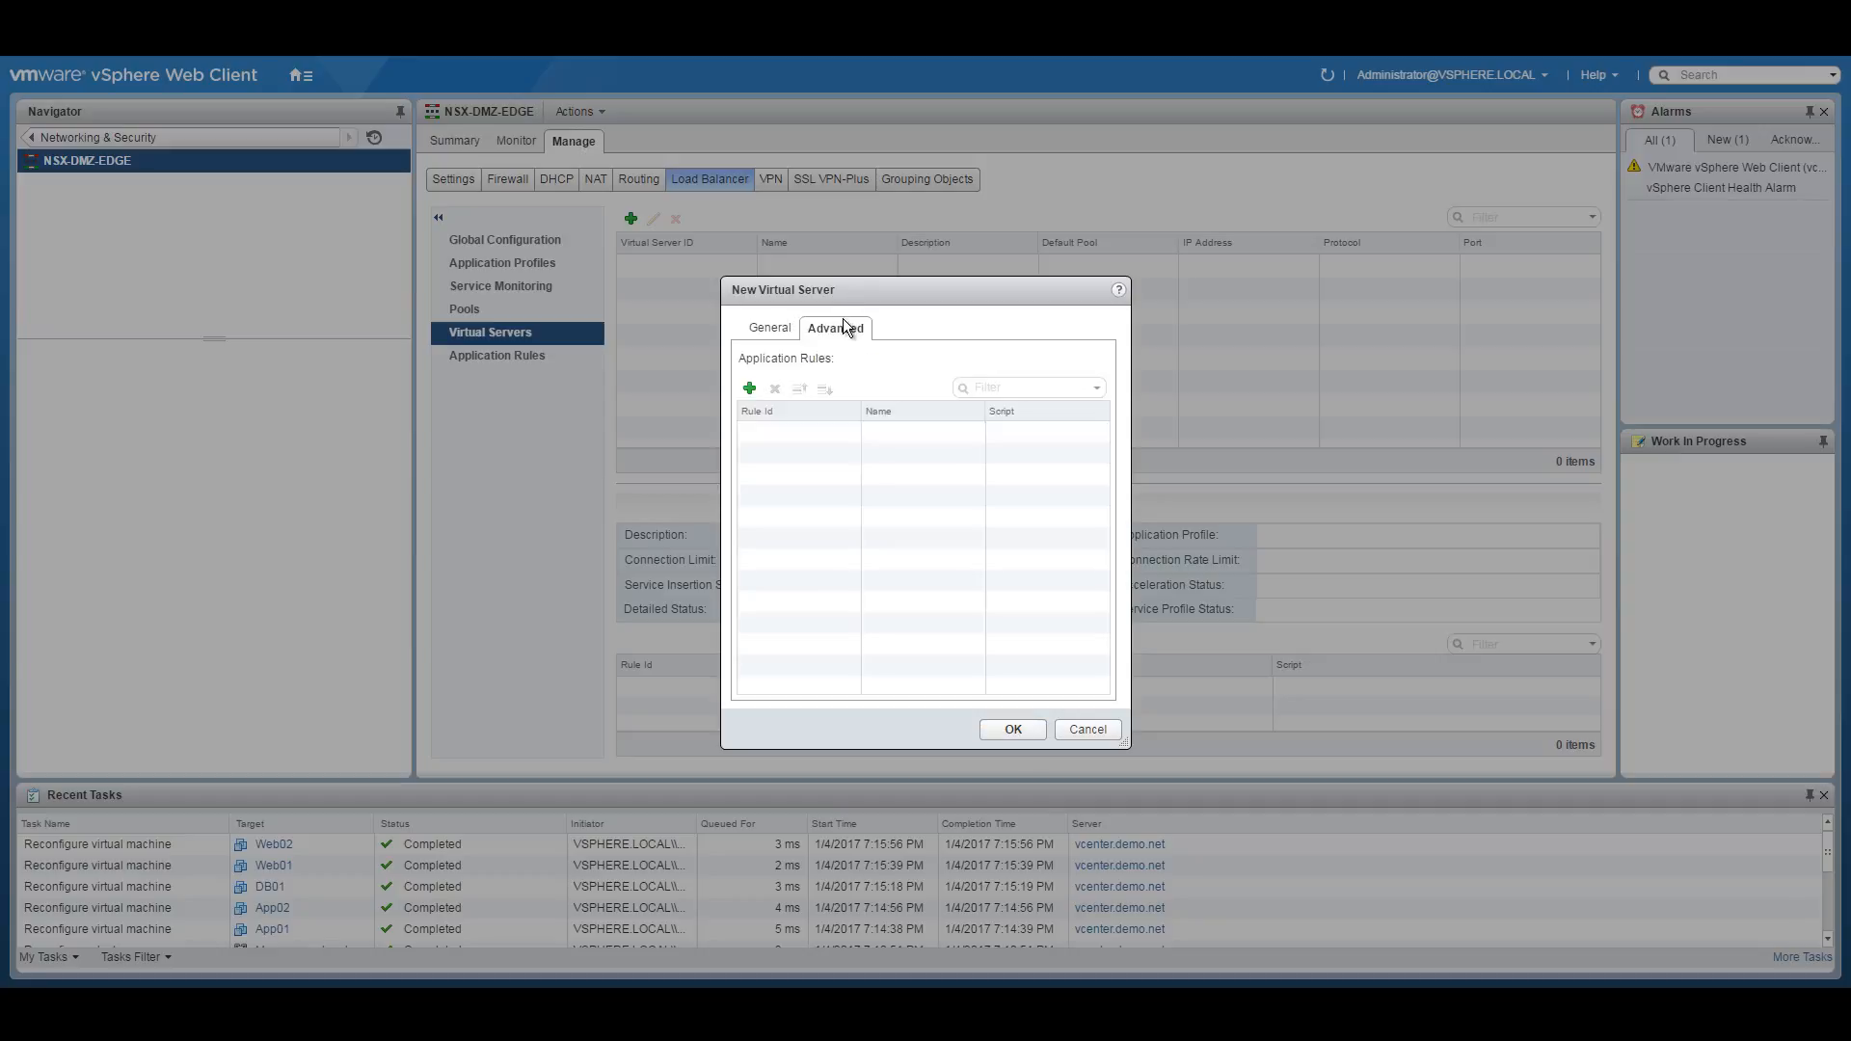
left_click(761, 329)
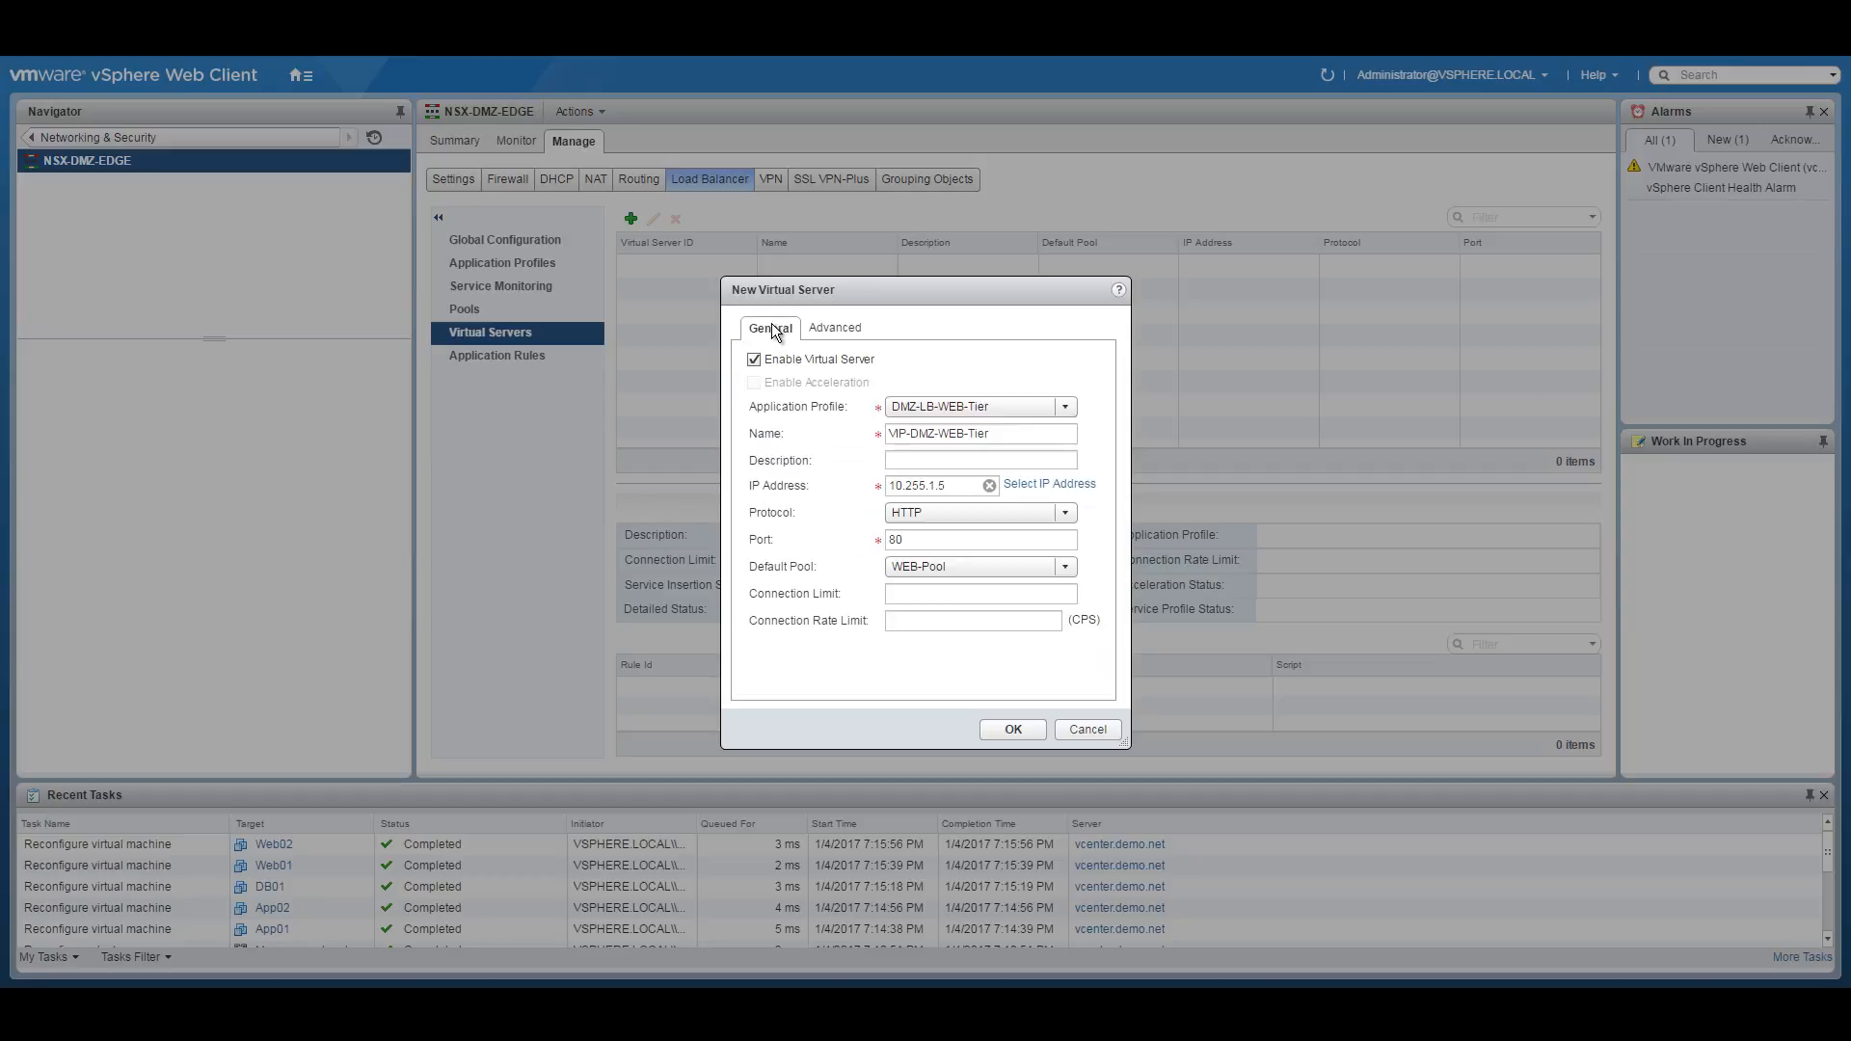
left_click(1020, 731)
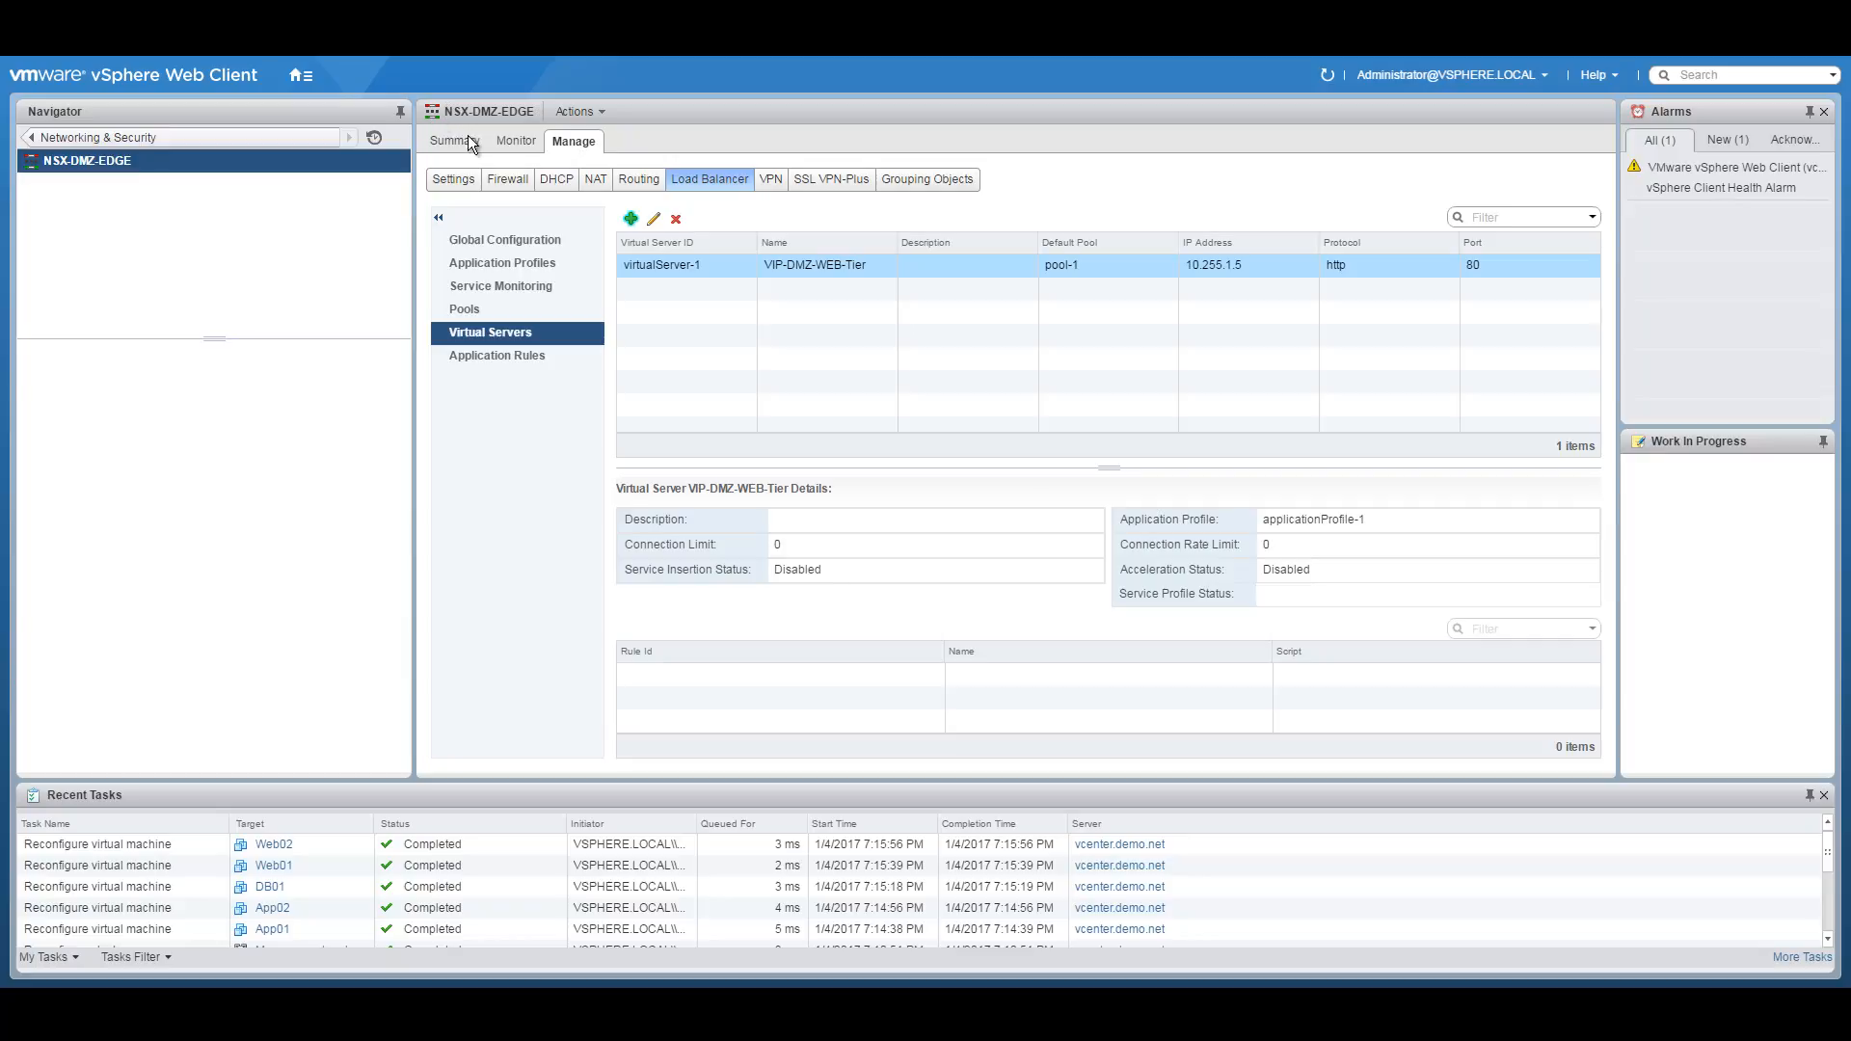
left_click(32, 137)
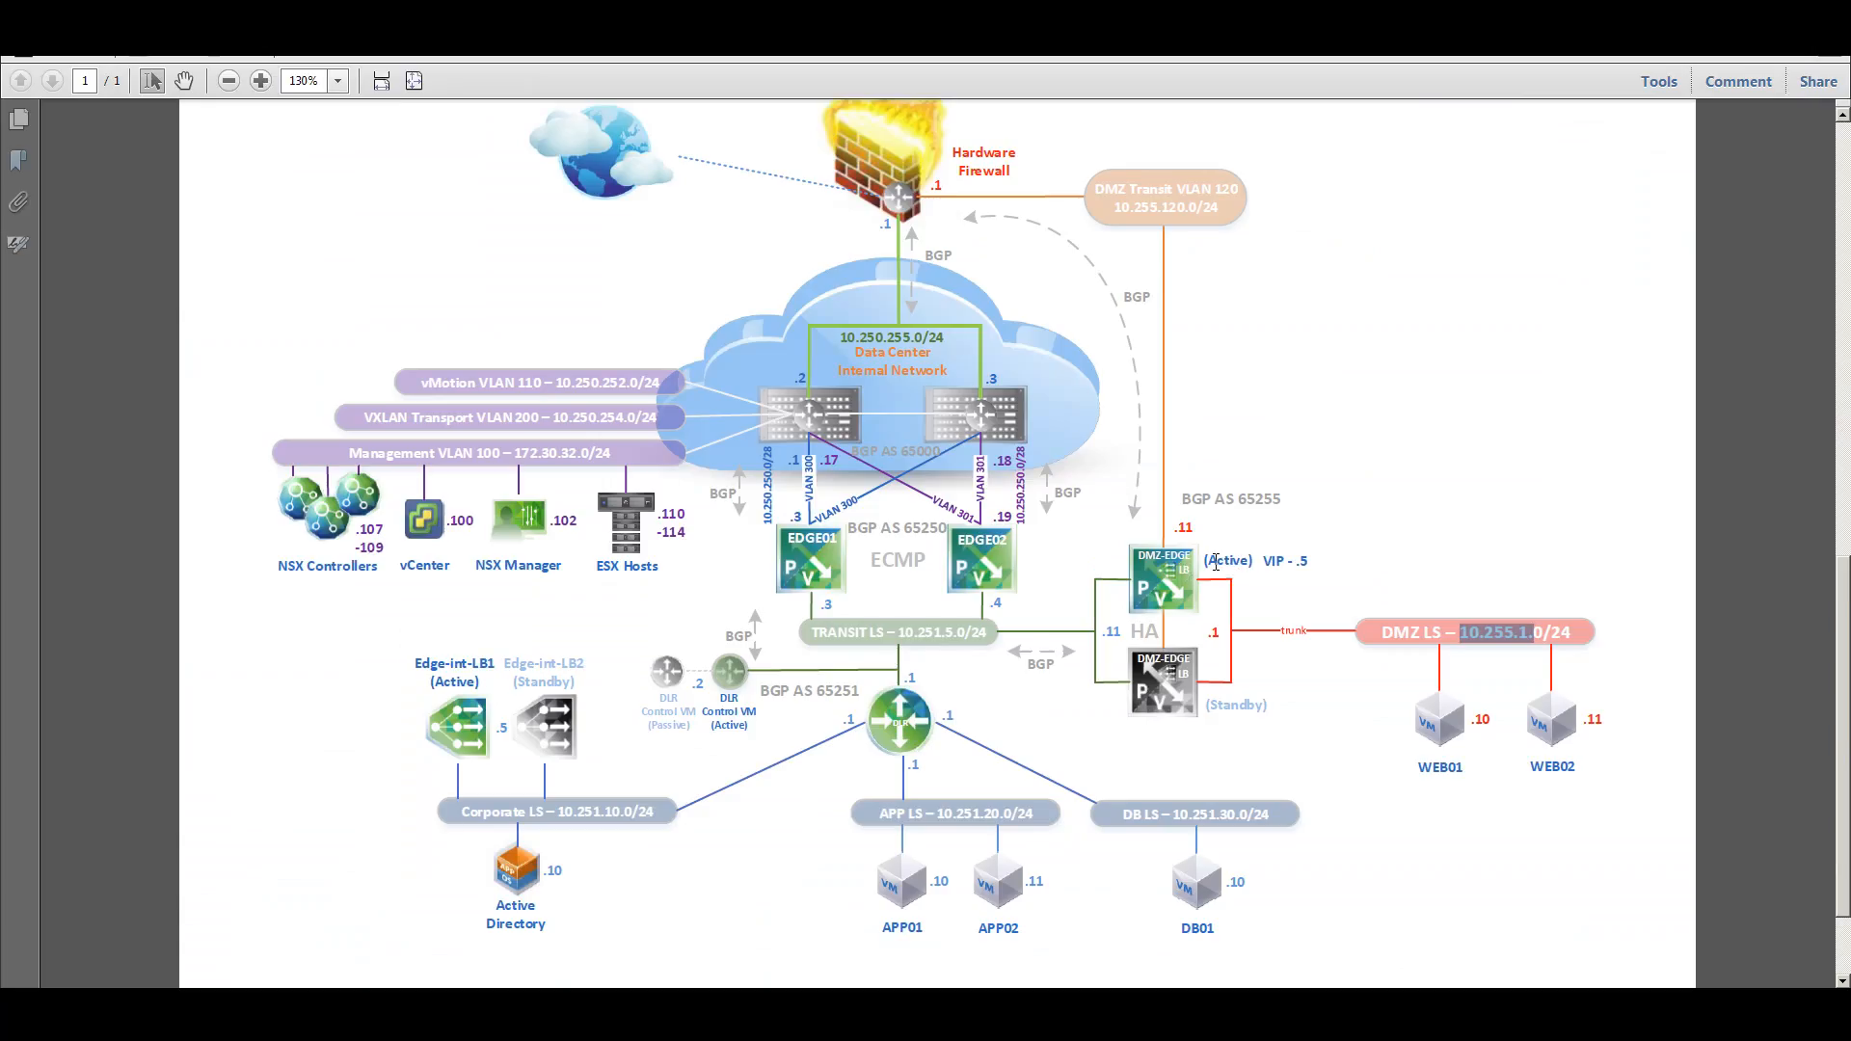
left_click_drag(1262, 561, 1312, 561)
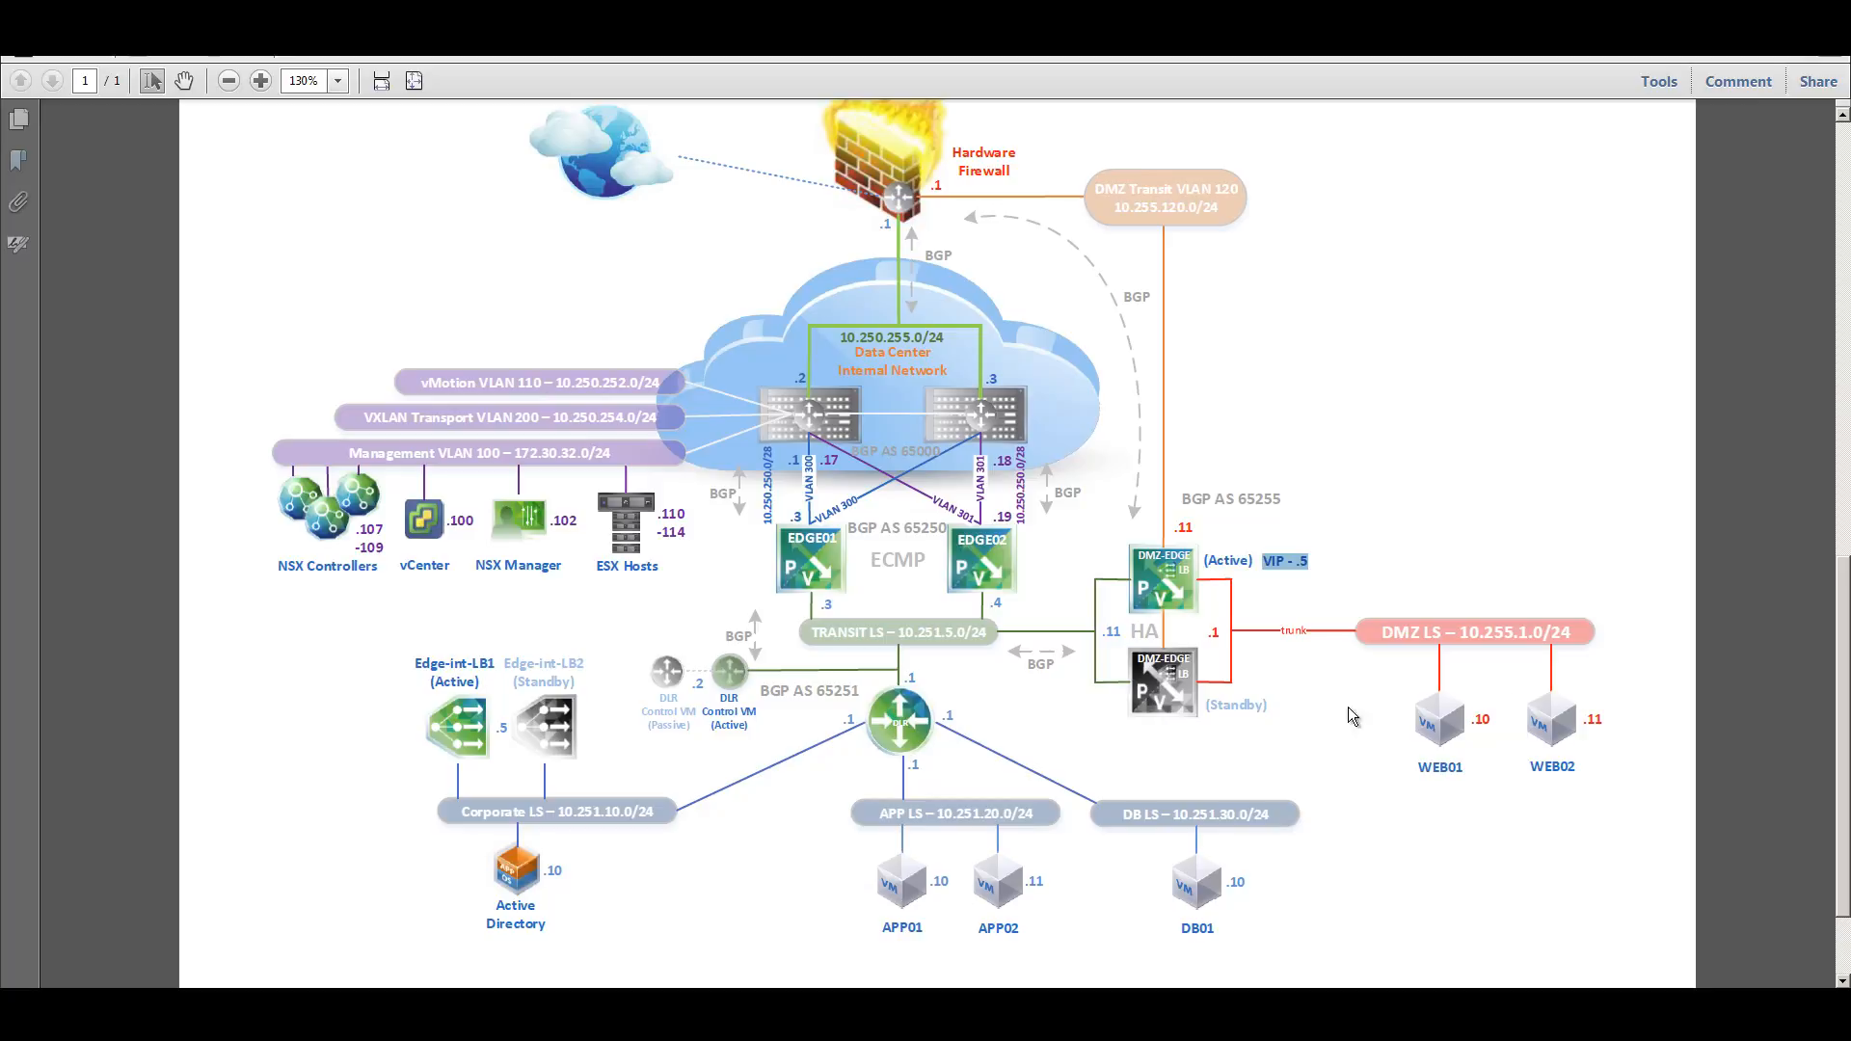
left_click_drag(498, 727, 514, 725)
left_click_drag(423, 665, 492, 664)
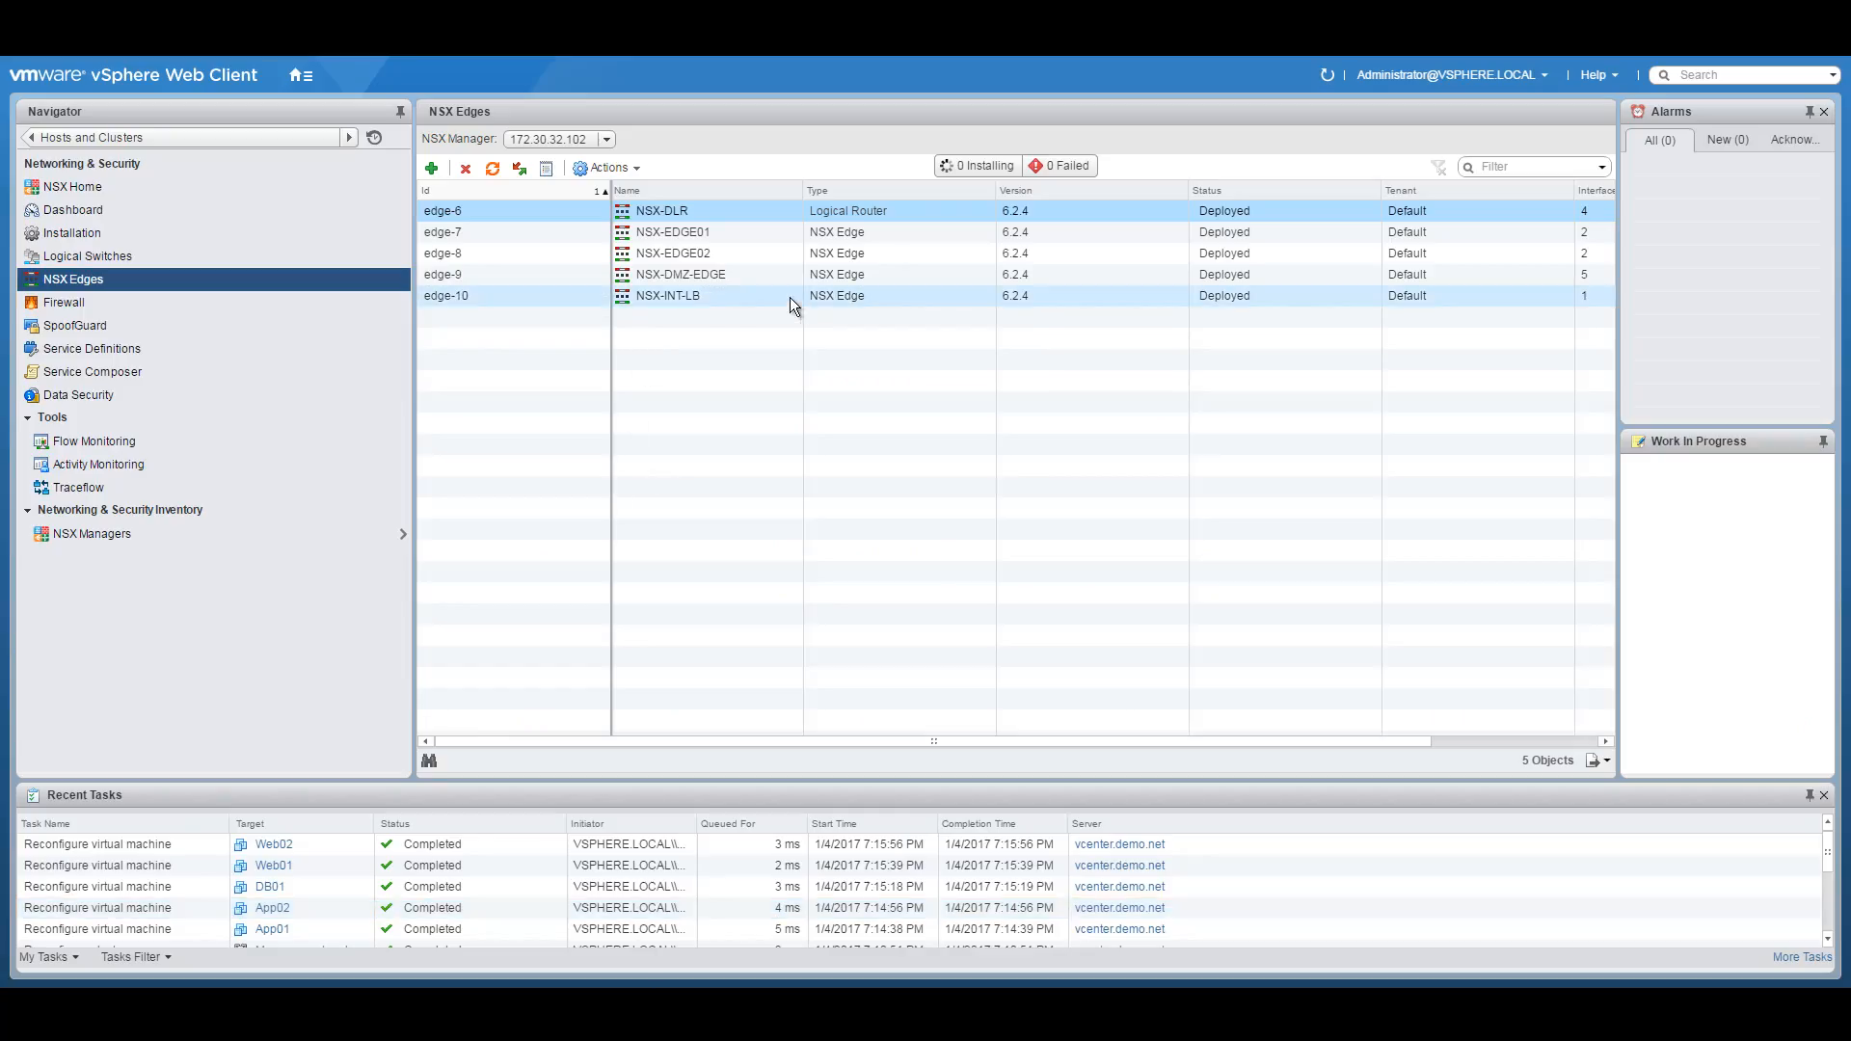
Open NSX-INT-LB and enable the load balancer in Global Configuration.
left_click(726, 299)
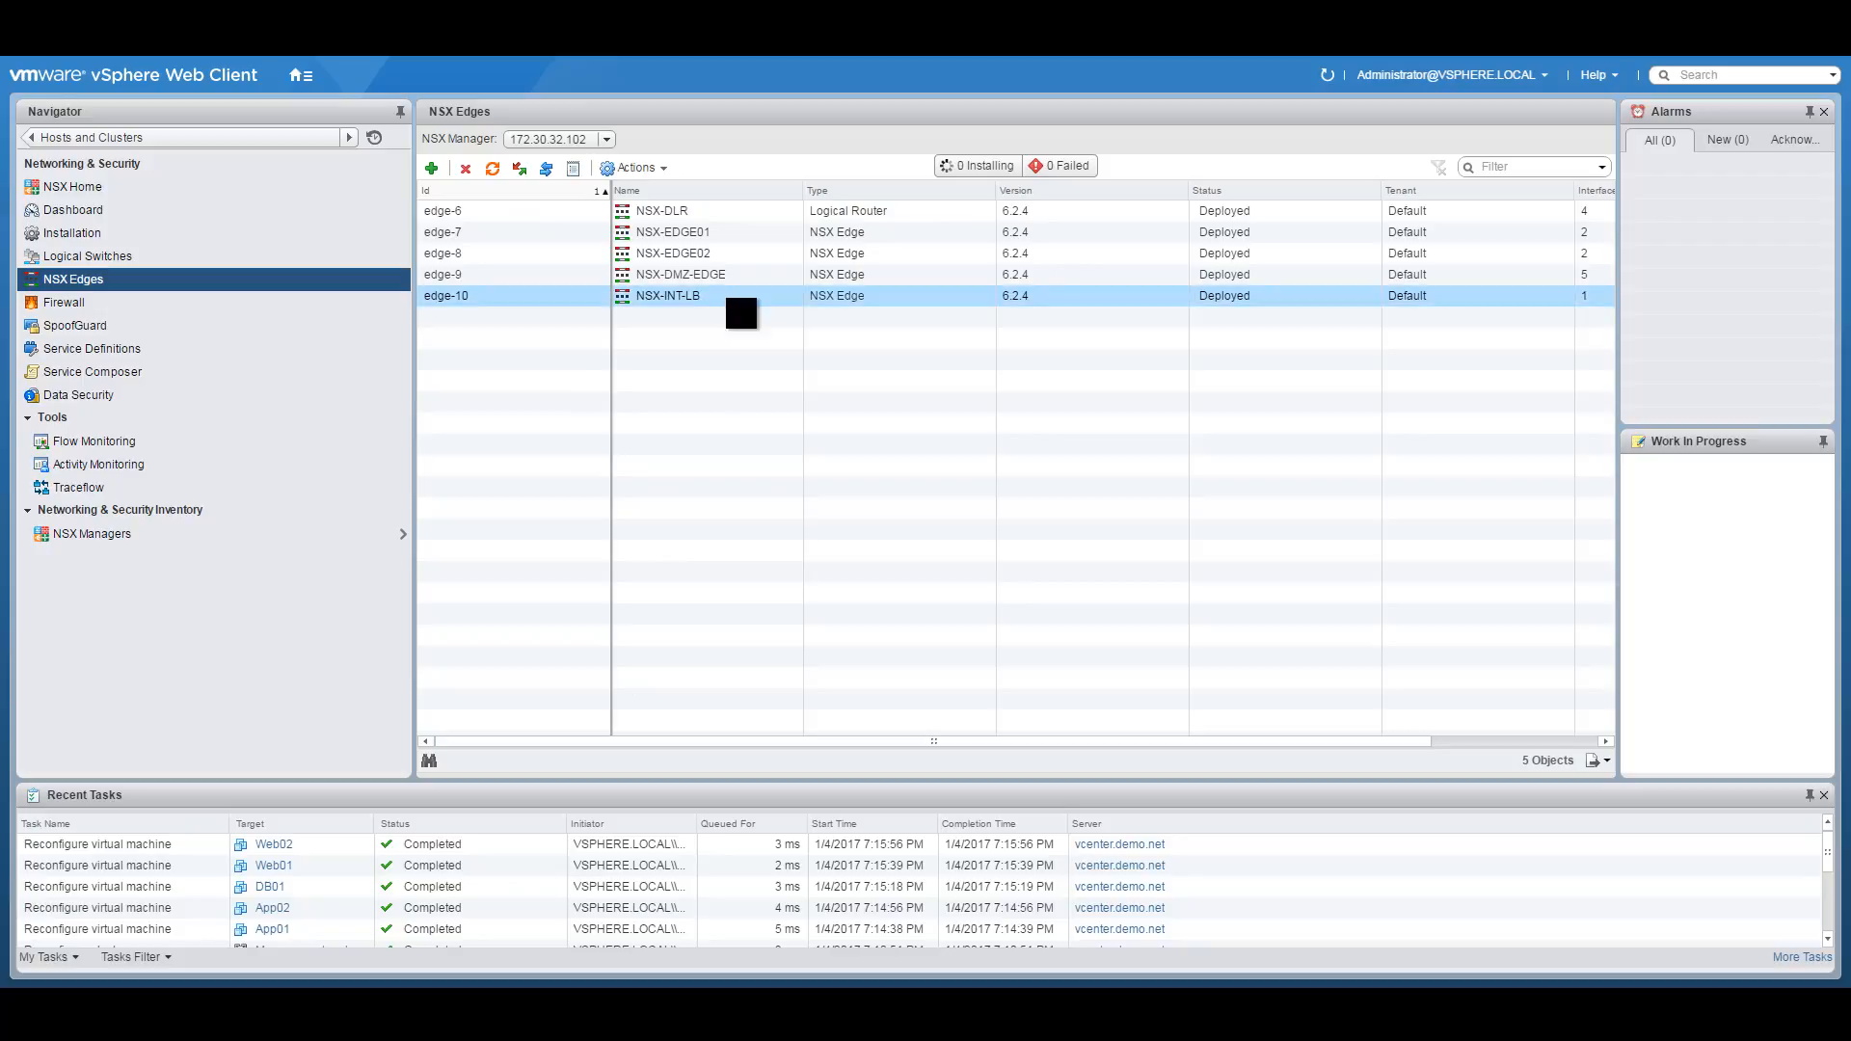
double_click(726, 298)
left_click(508, 237)
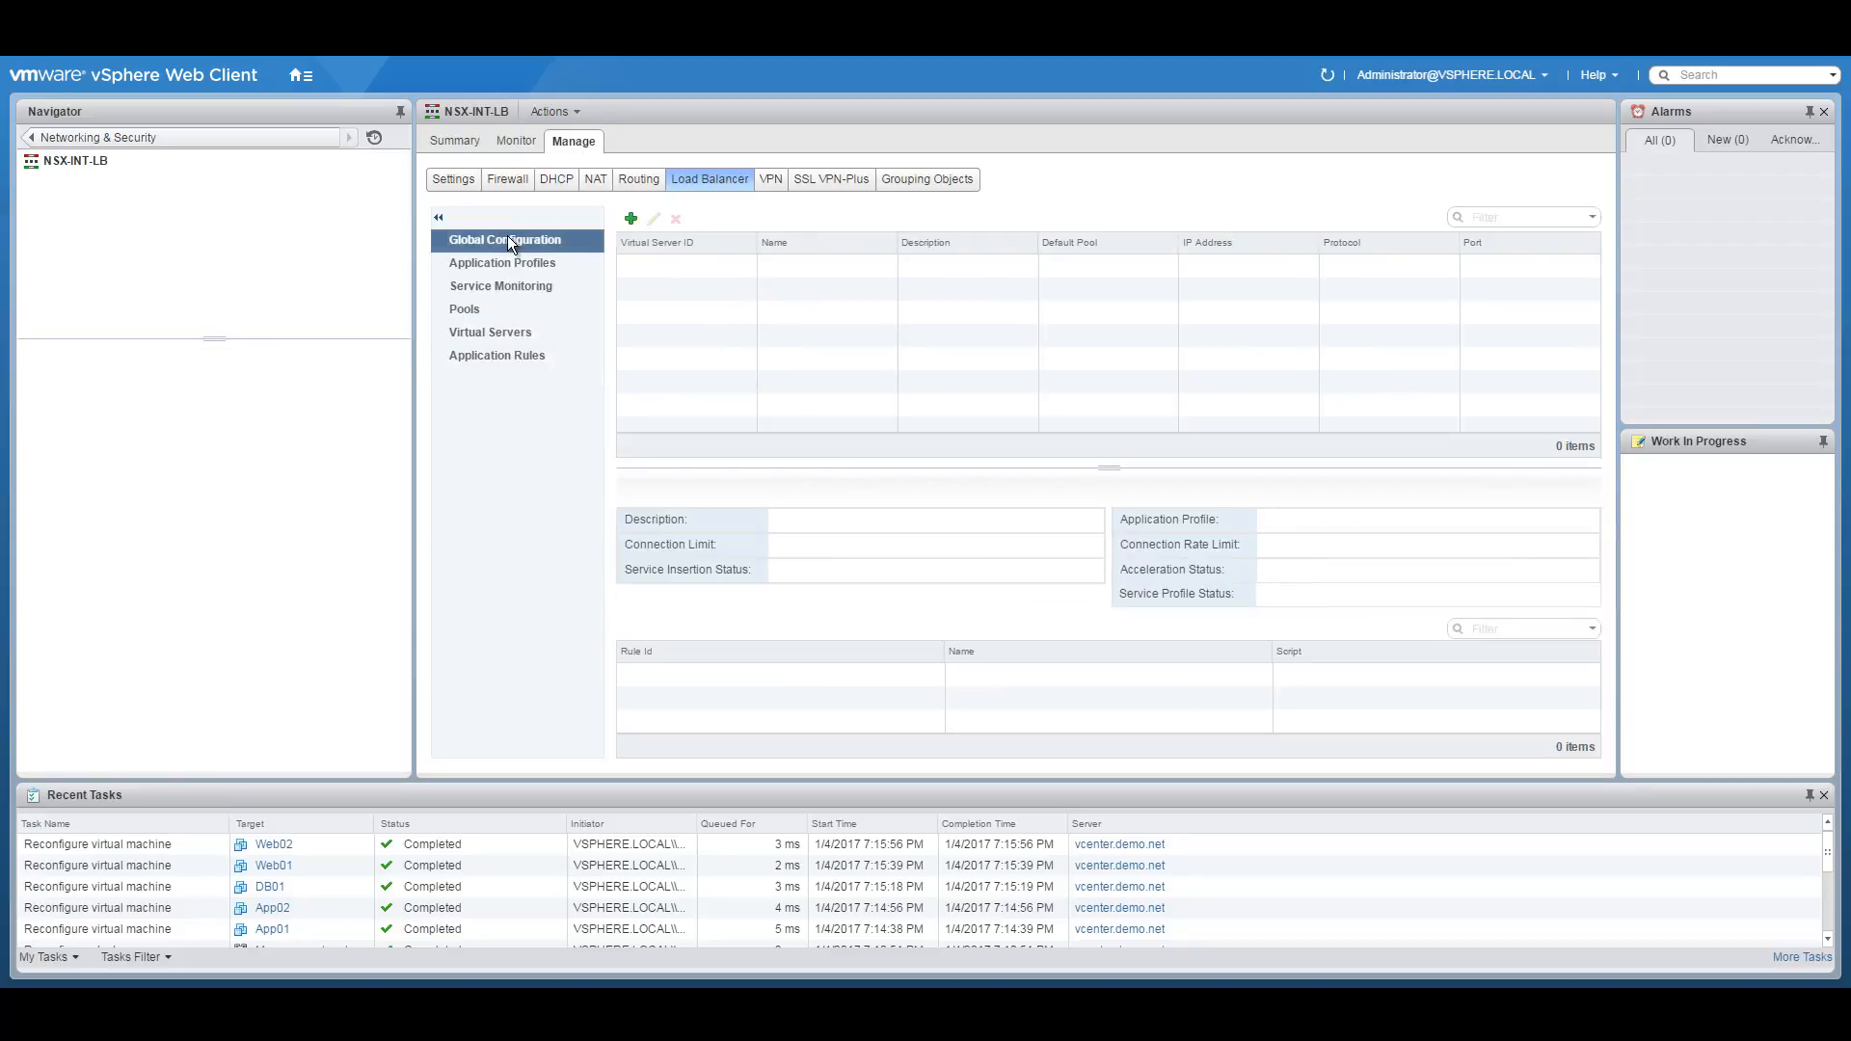
left_click(1569, 220)
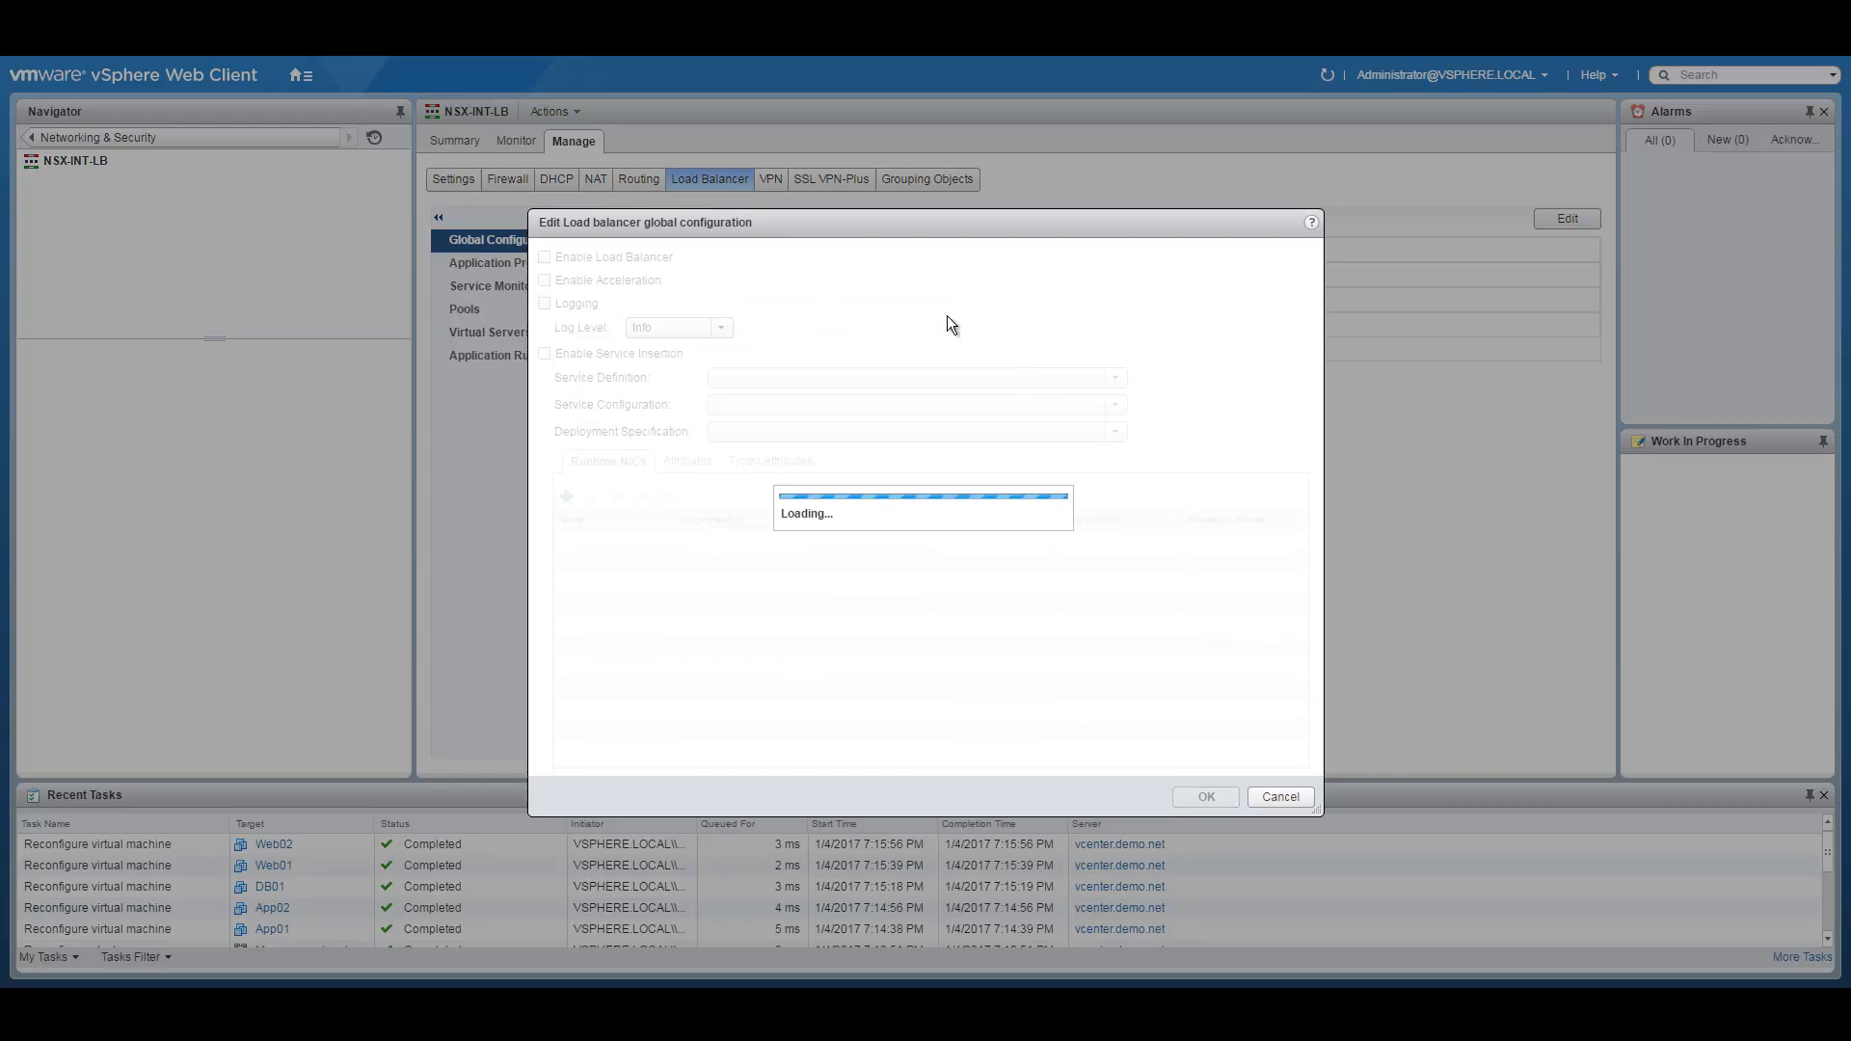
left_click(544, 257)
left_click(1204, 792)
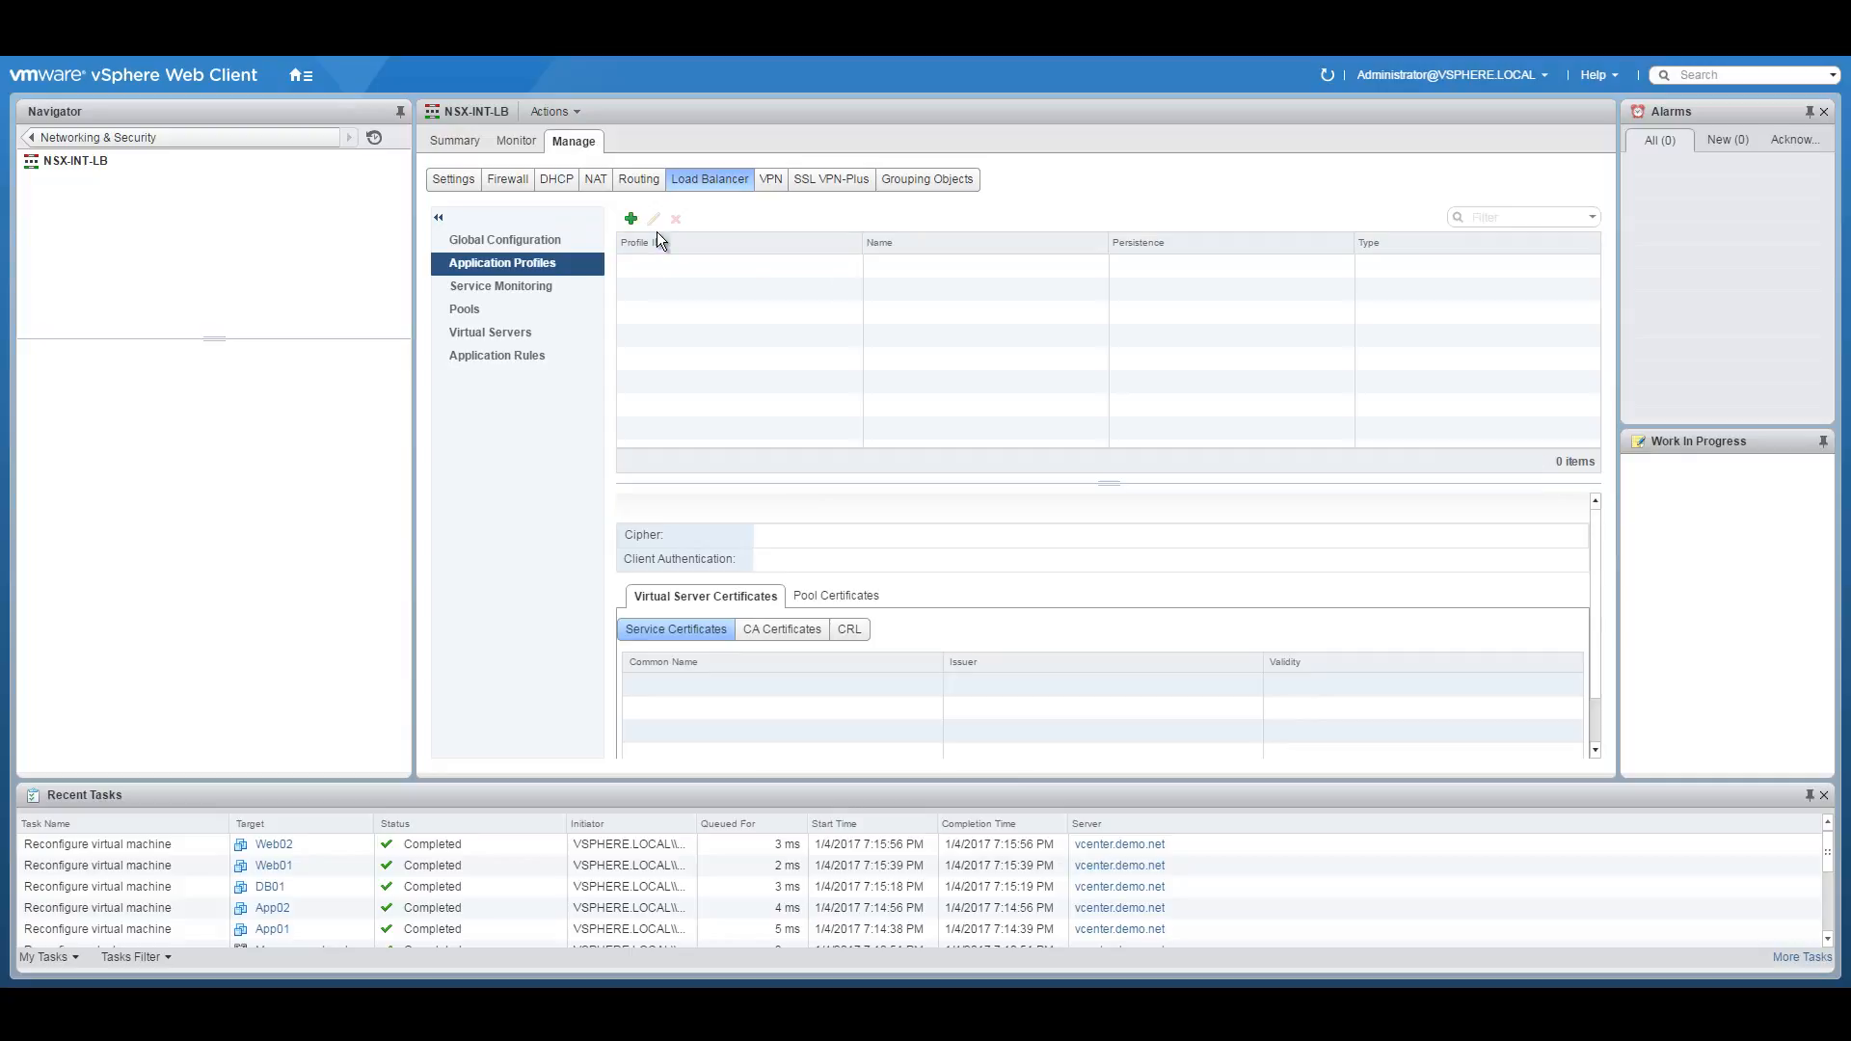
Add an HTTP application profile named LB-APP-Tier.
left_click(631, 219)
left_click(918, 234)
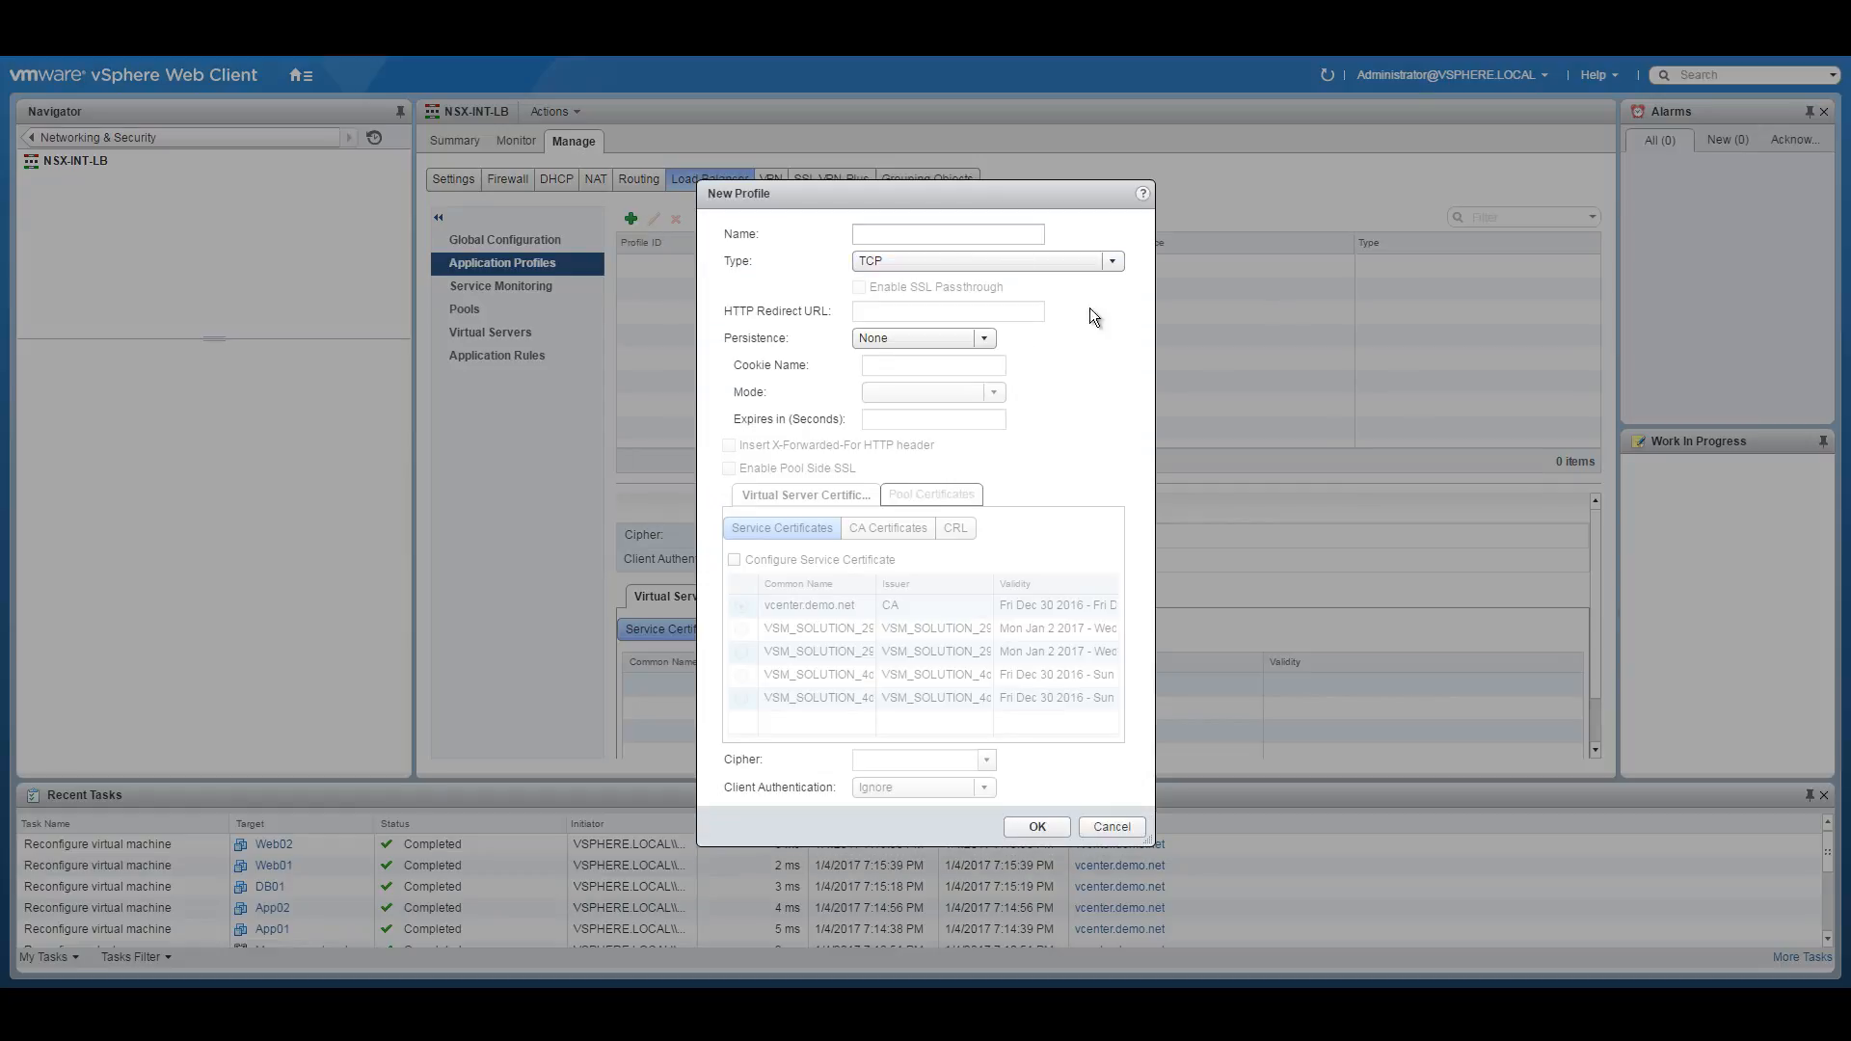
left_click(945, 234)
type("LB-")
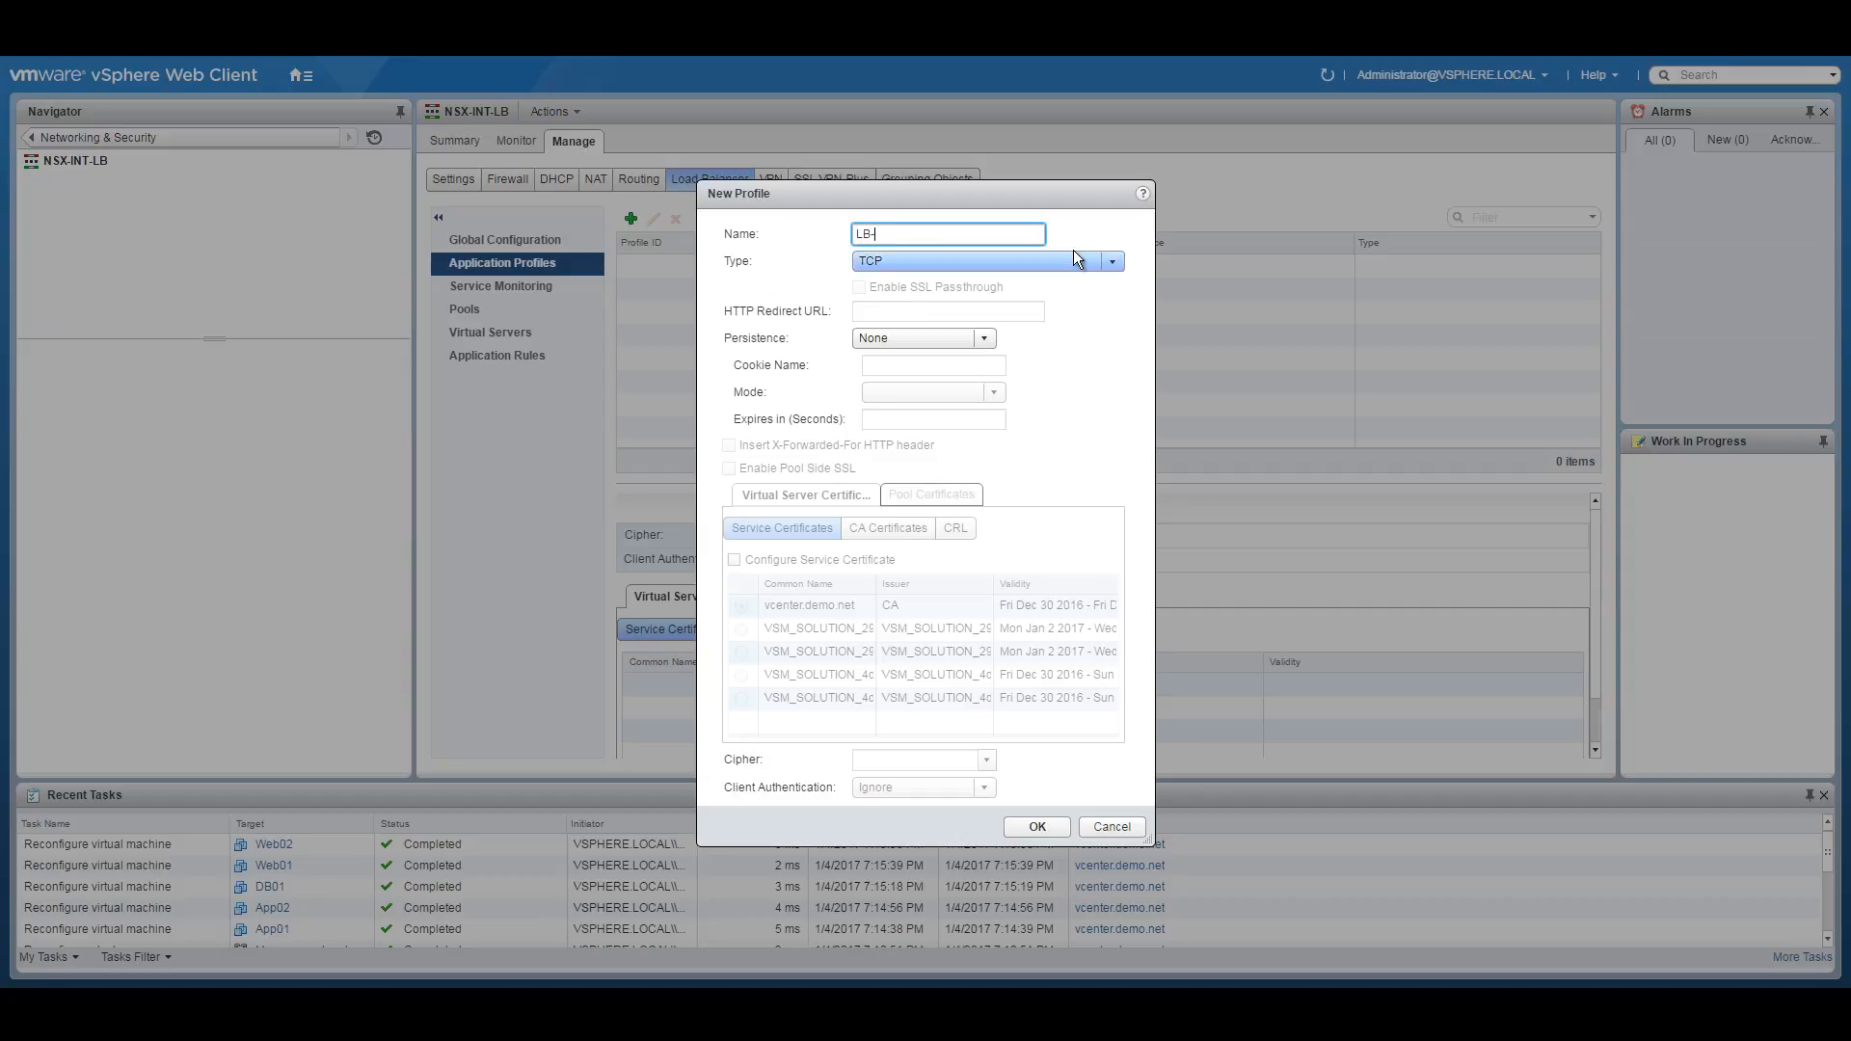
type("APP-Tier")
left_click(1074, 259)
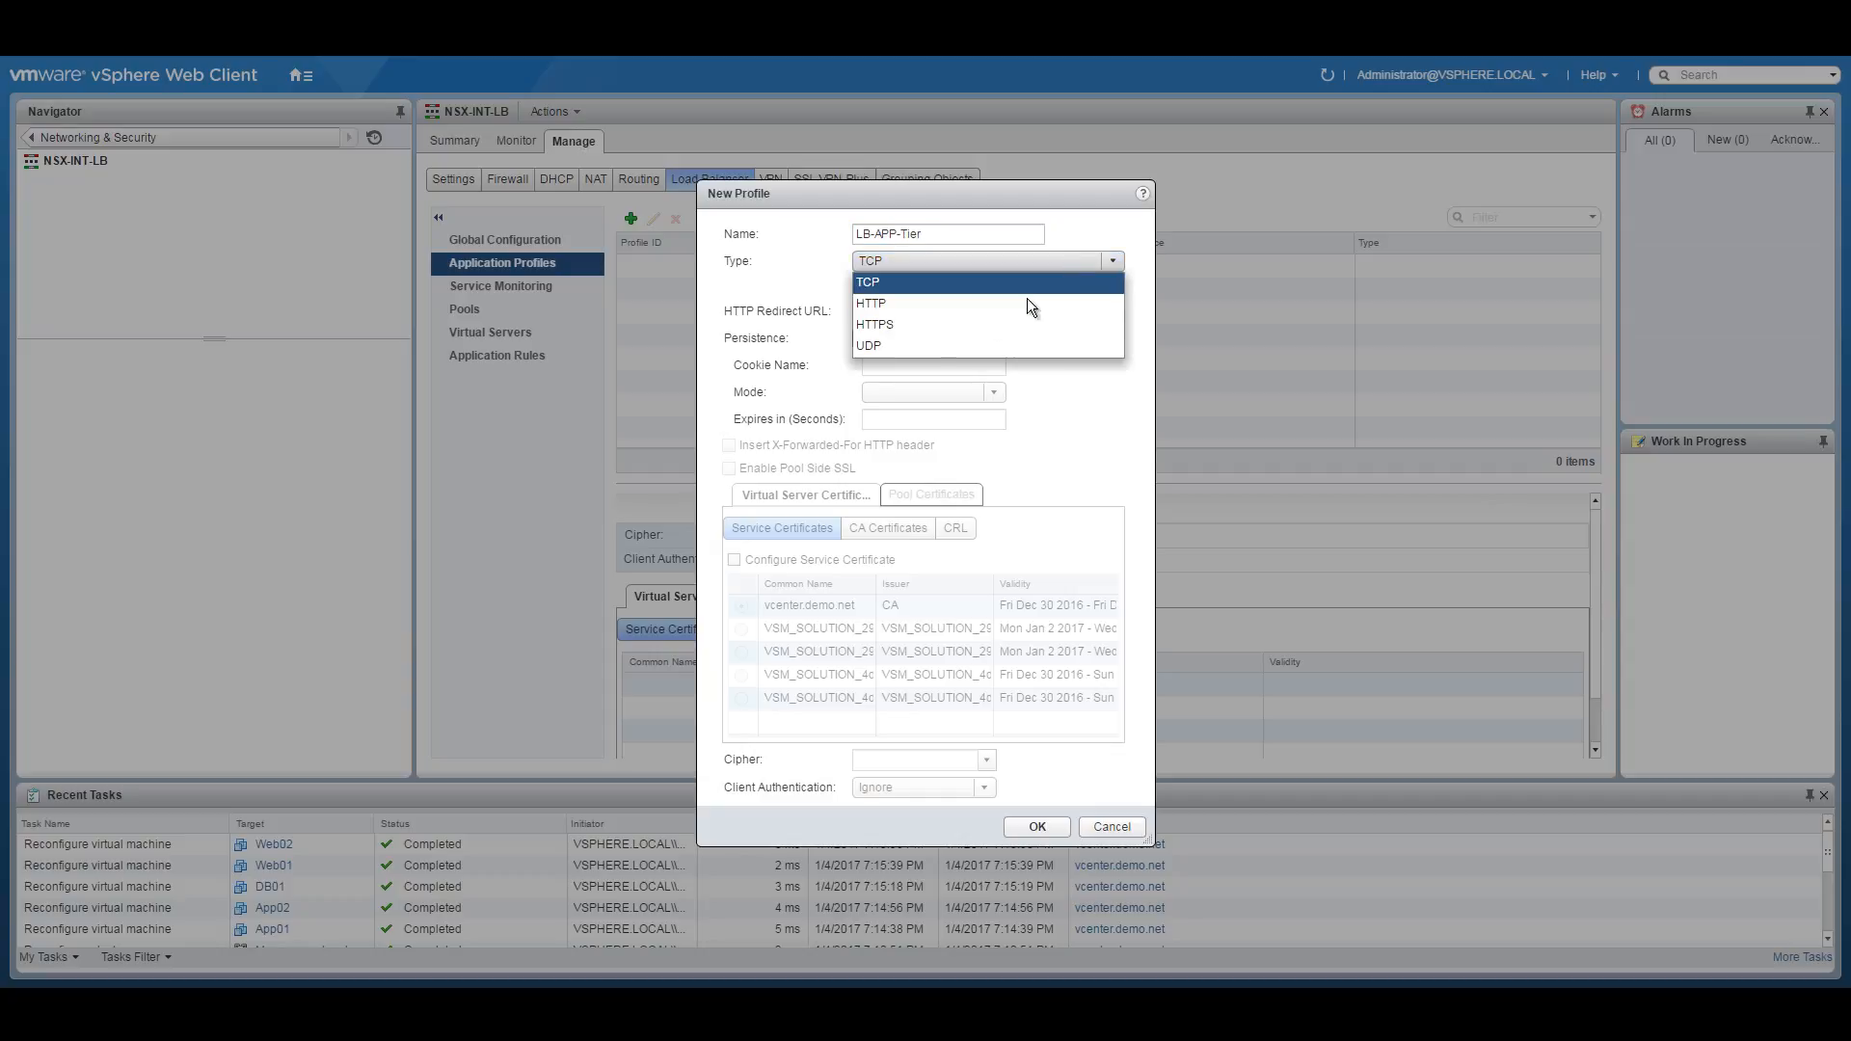
left_click(945, 311)
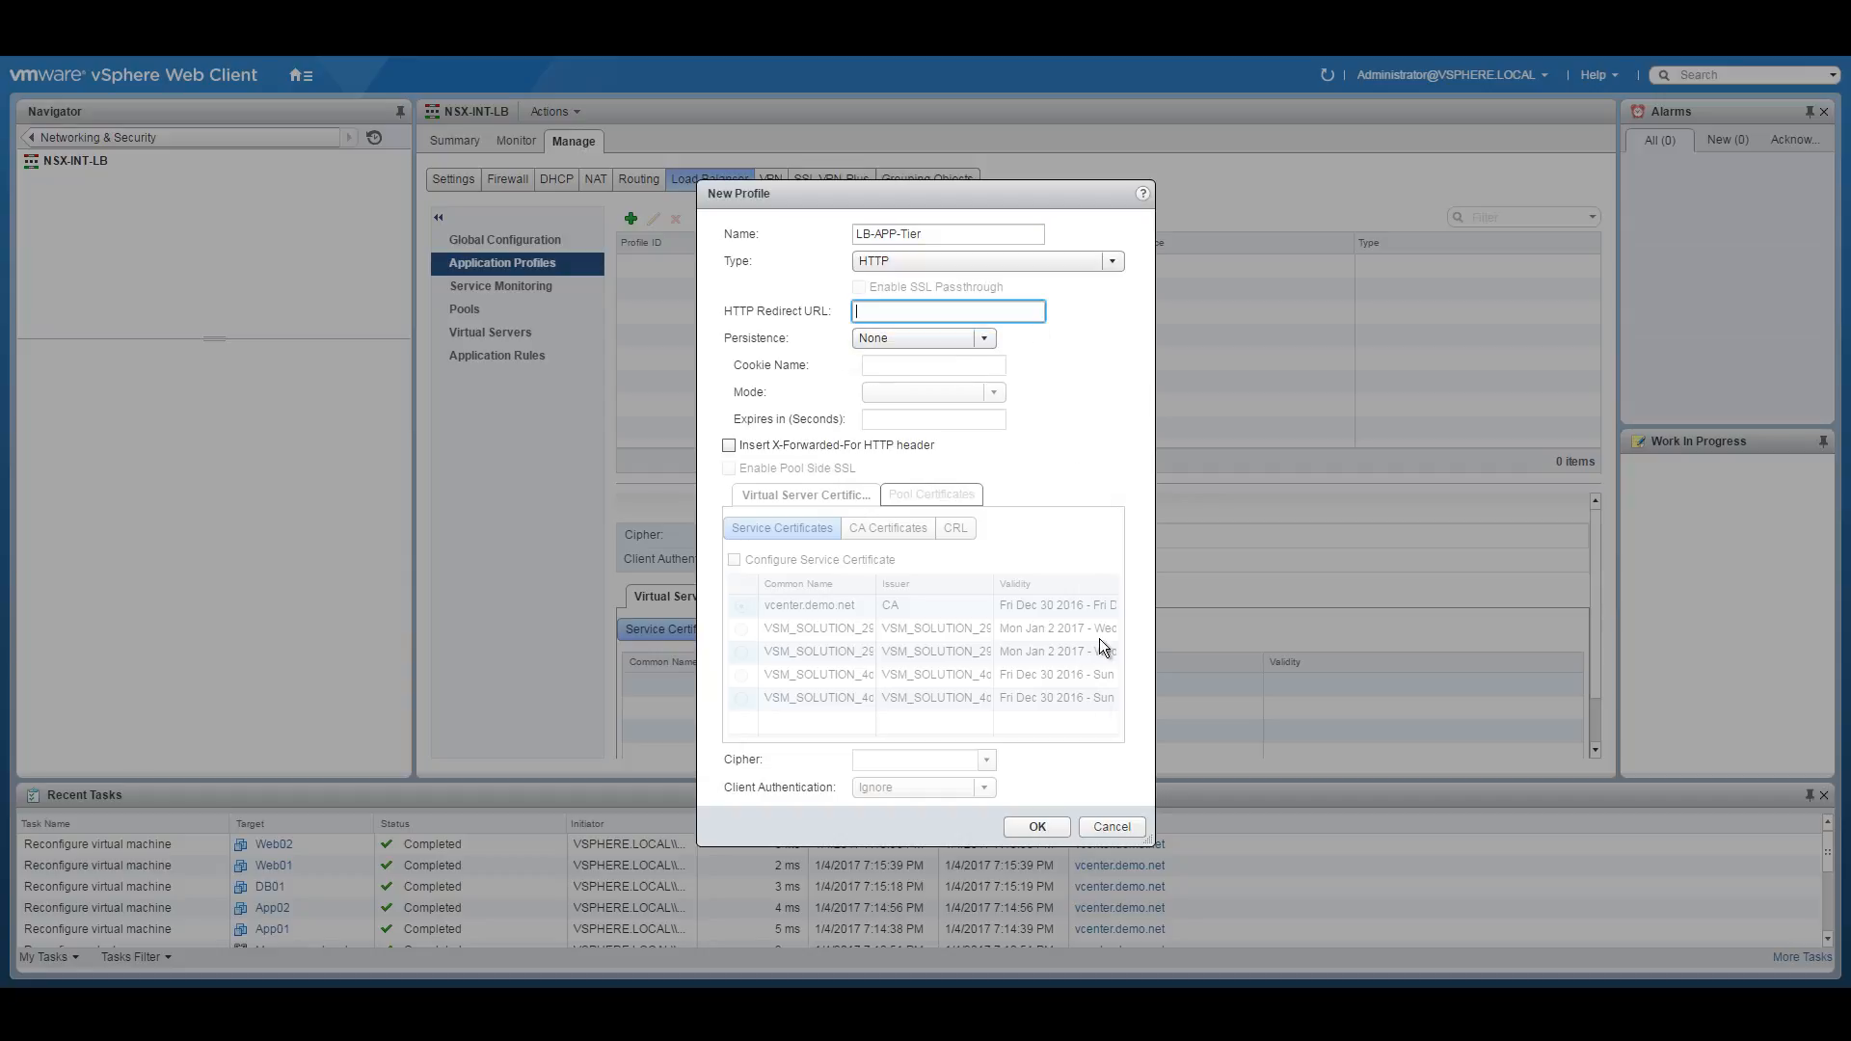
left_click(1030, 829)
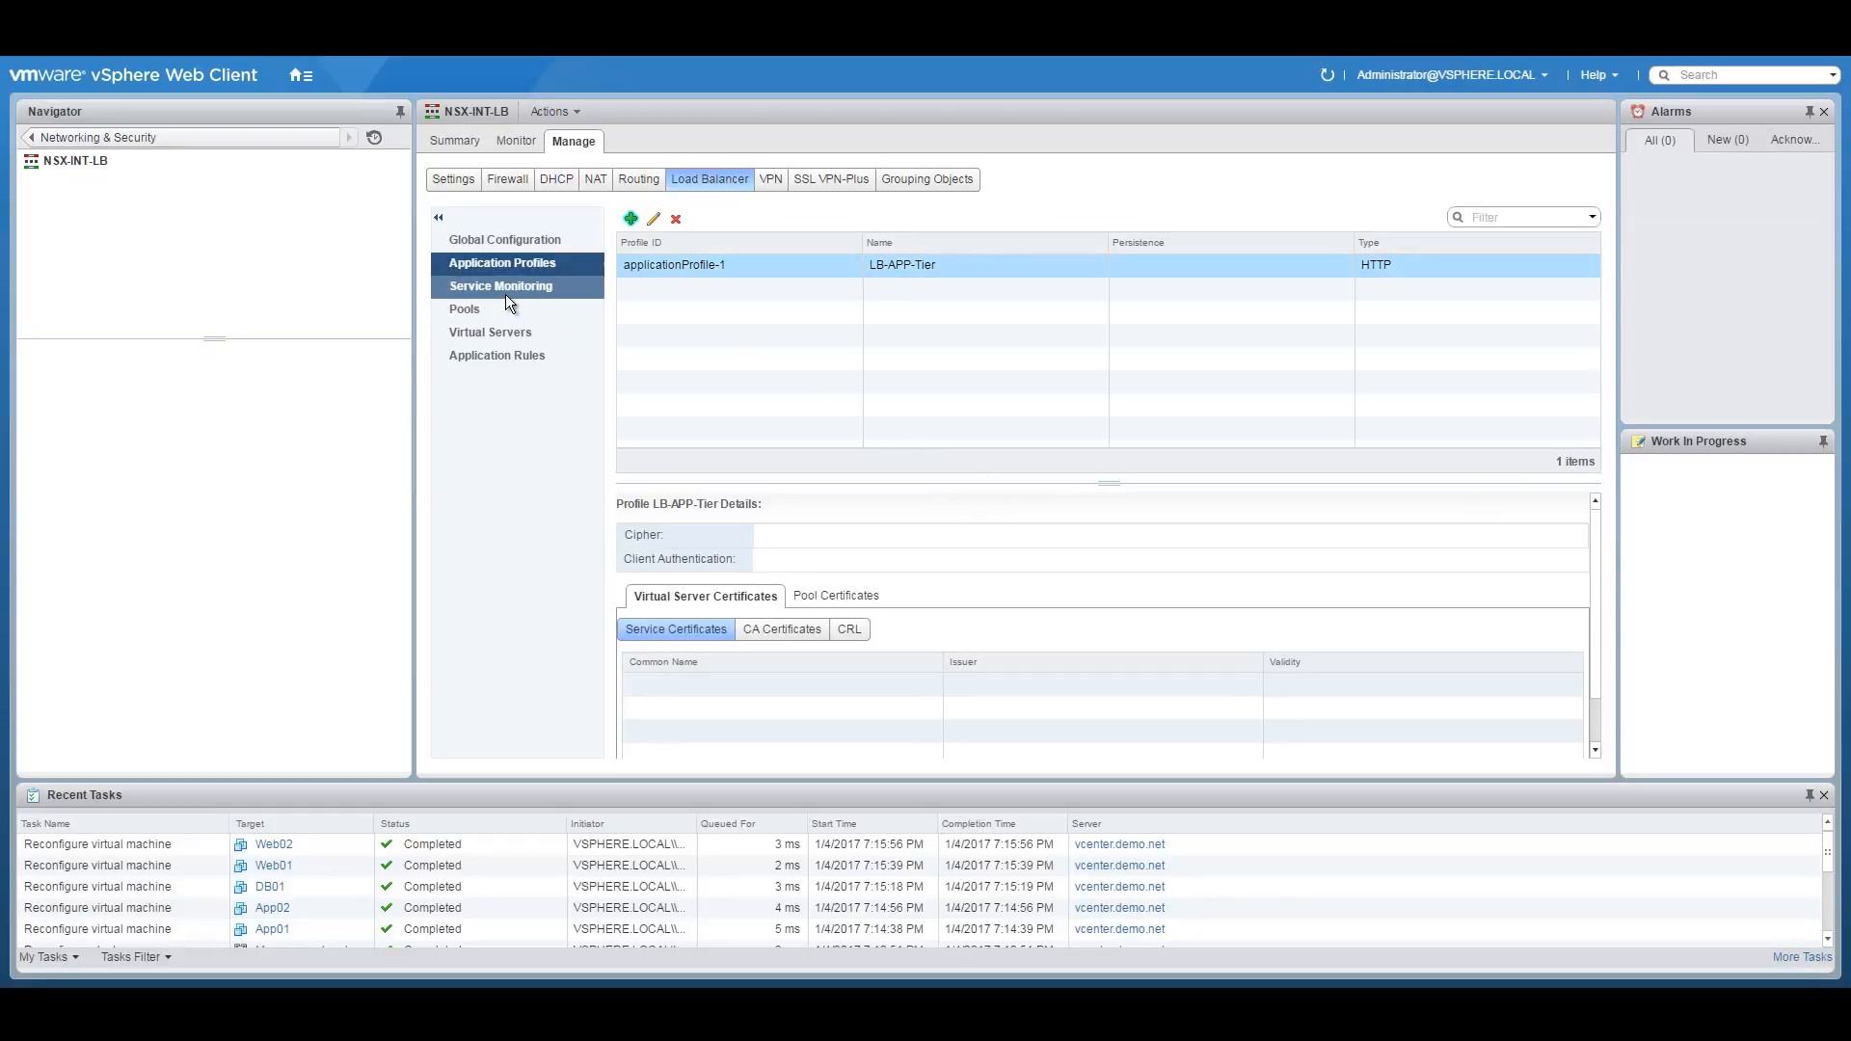
Start a new pool from the load balancer's Pools list.
left_click(478, 308)
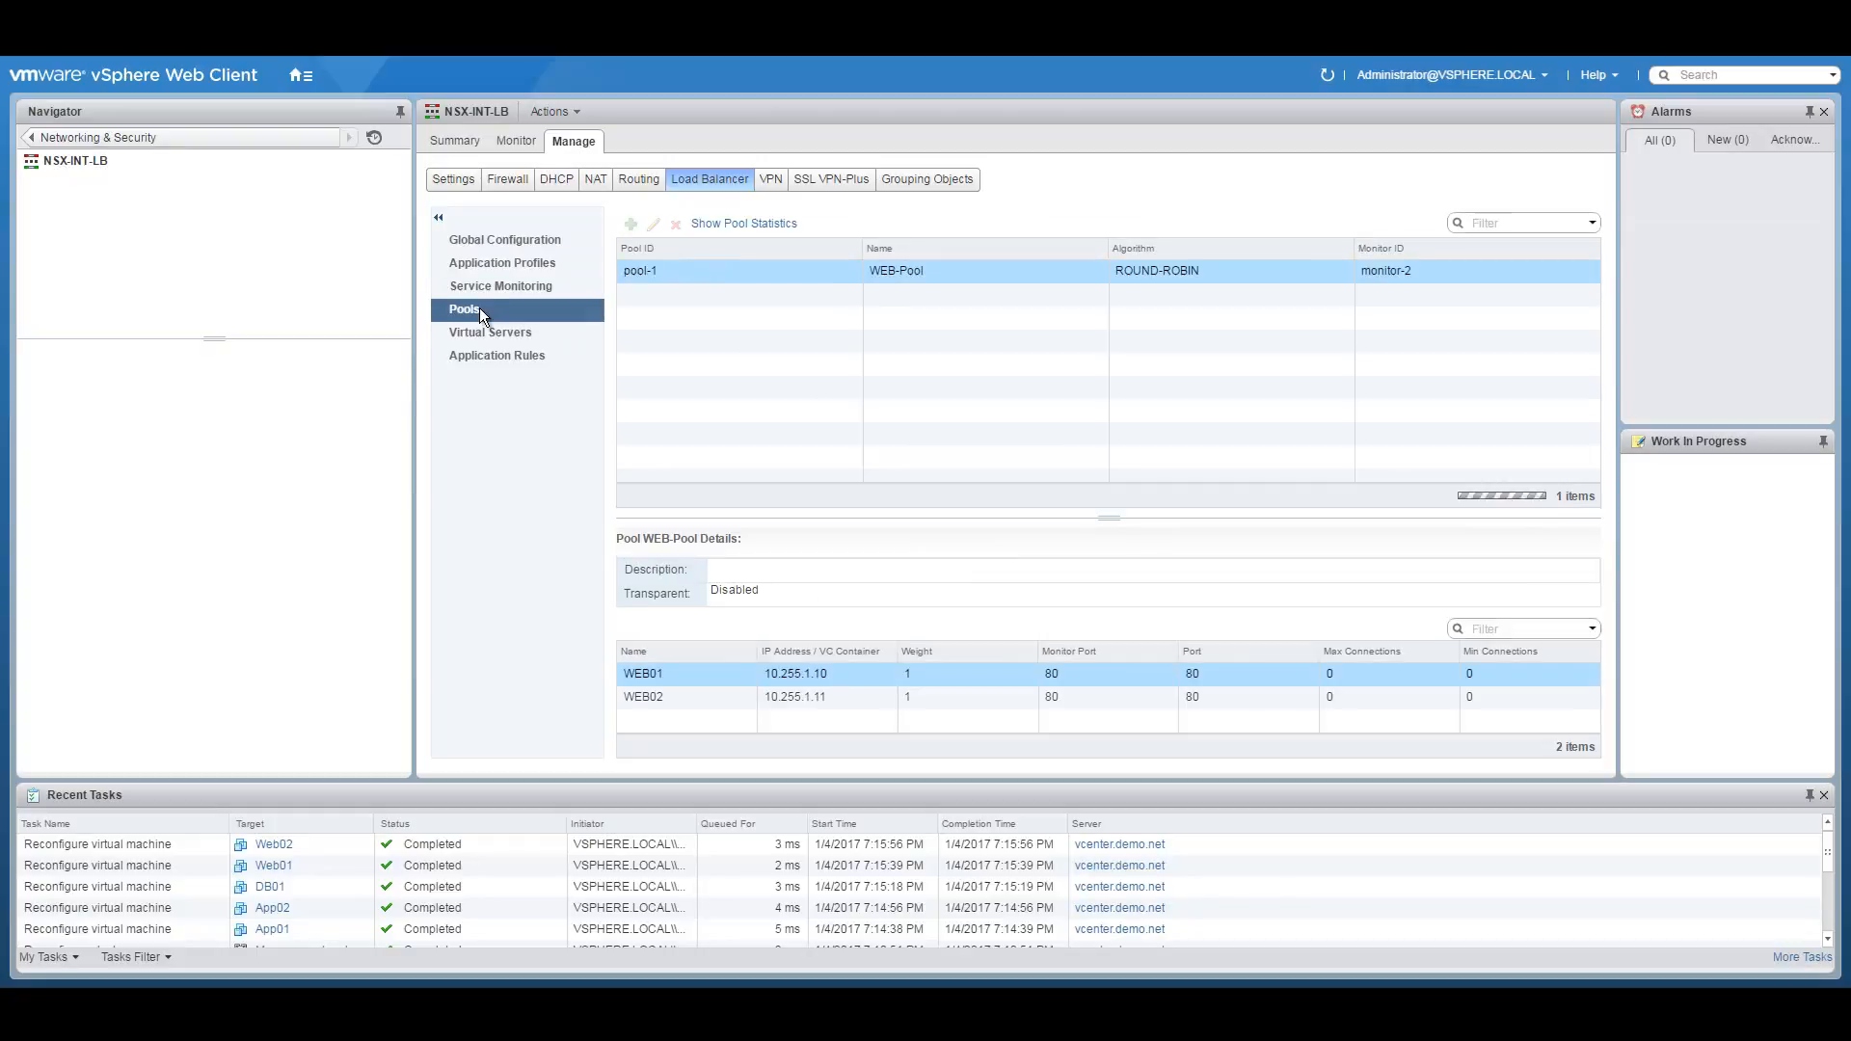
left_click(630, 223)
left_click(889, 333)
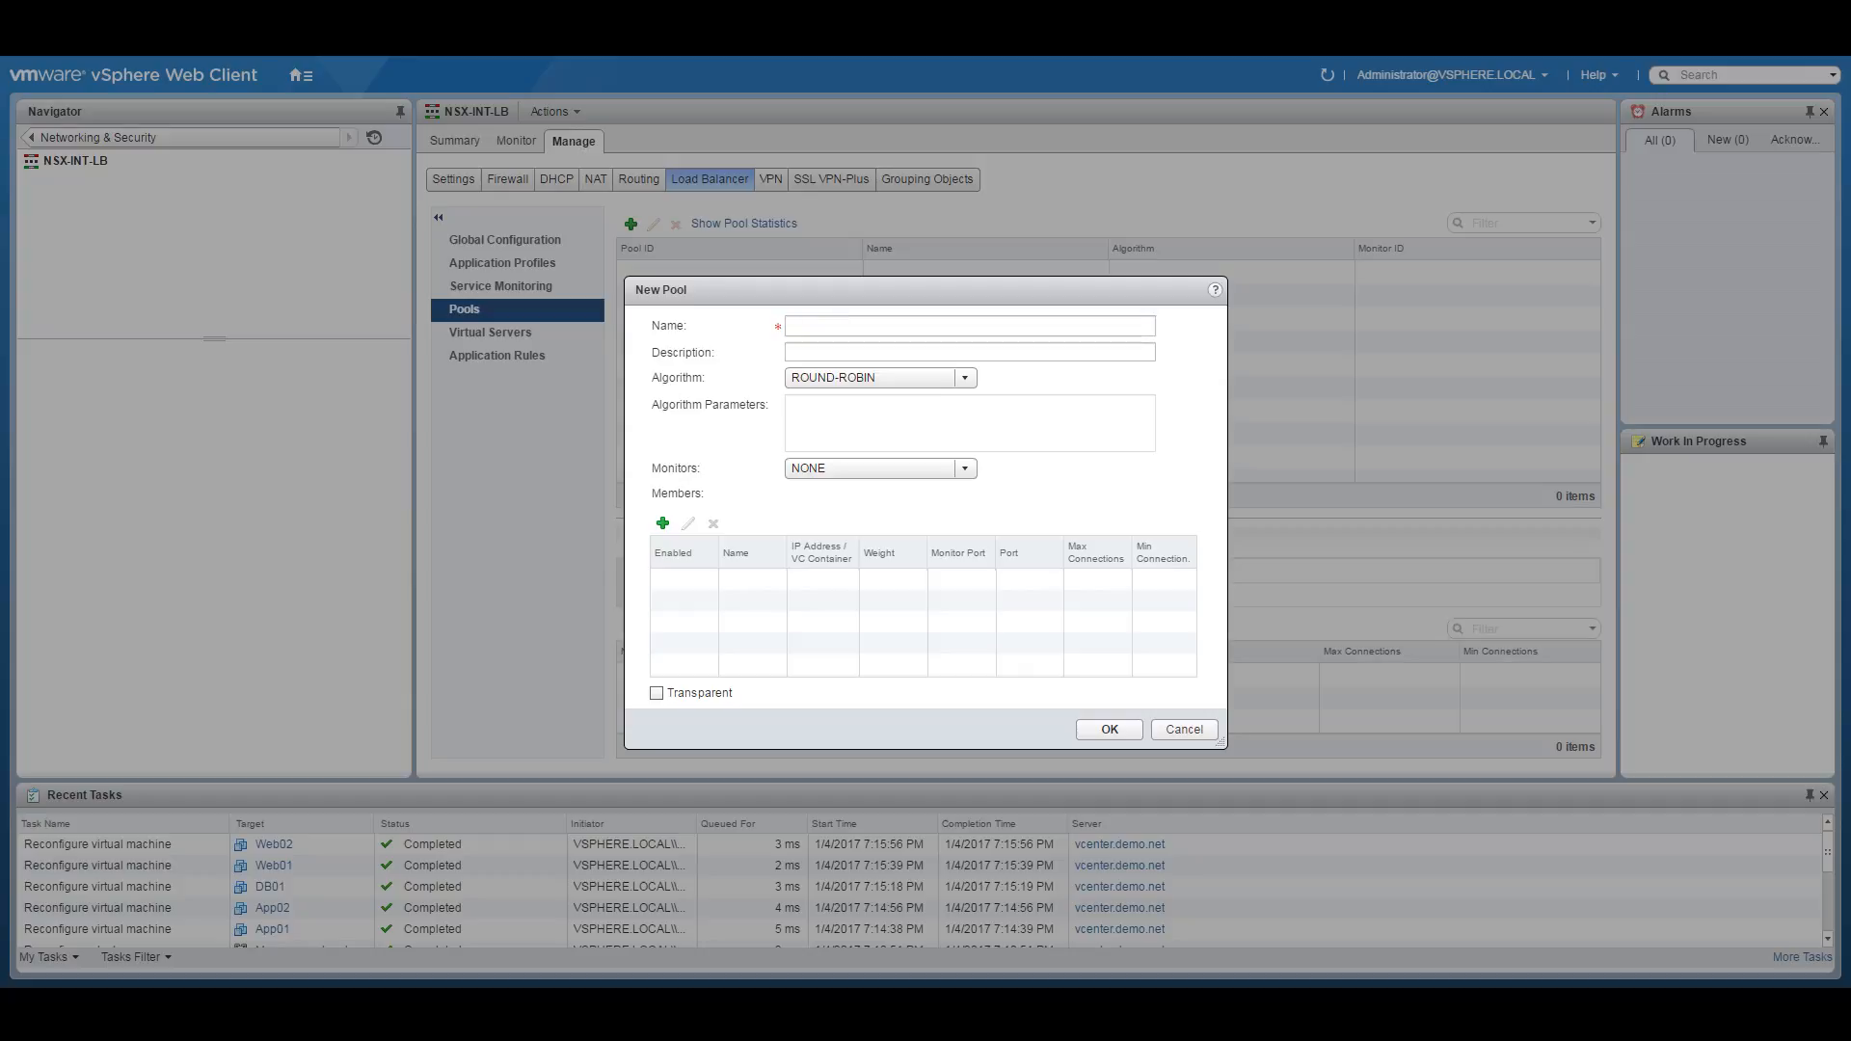
Name the pool APP-Tier-Pool with ROUND-ROBIN algorithm and default_http_monitor.
left_click(833, 326)
type("APP-Tier-Pool")
left_click(826, 377)
left_click(1132, 429)
left_click(893, 469)
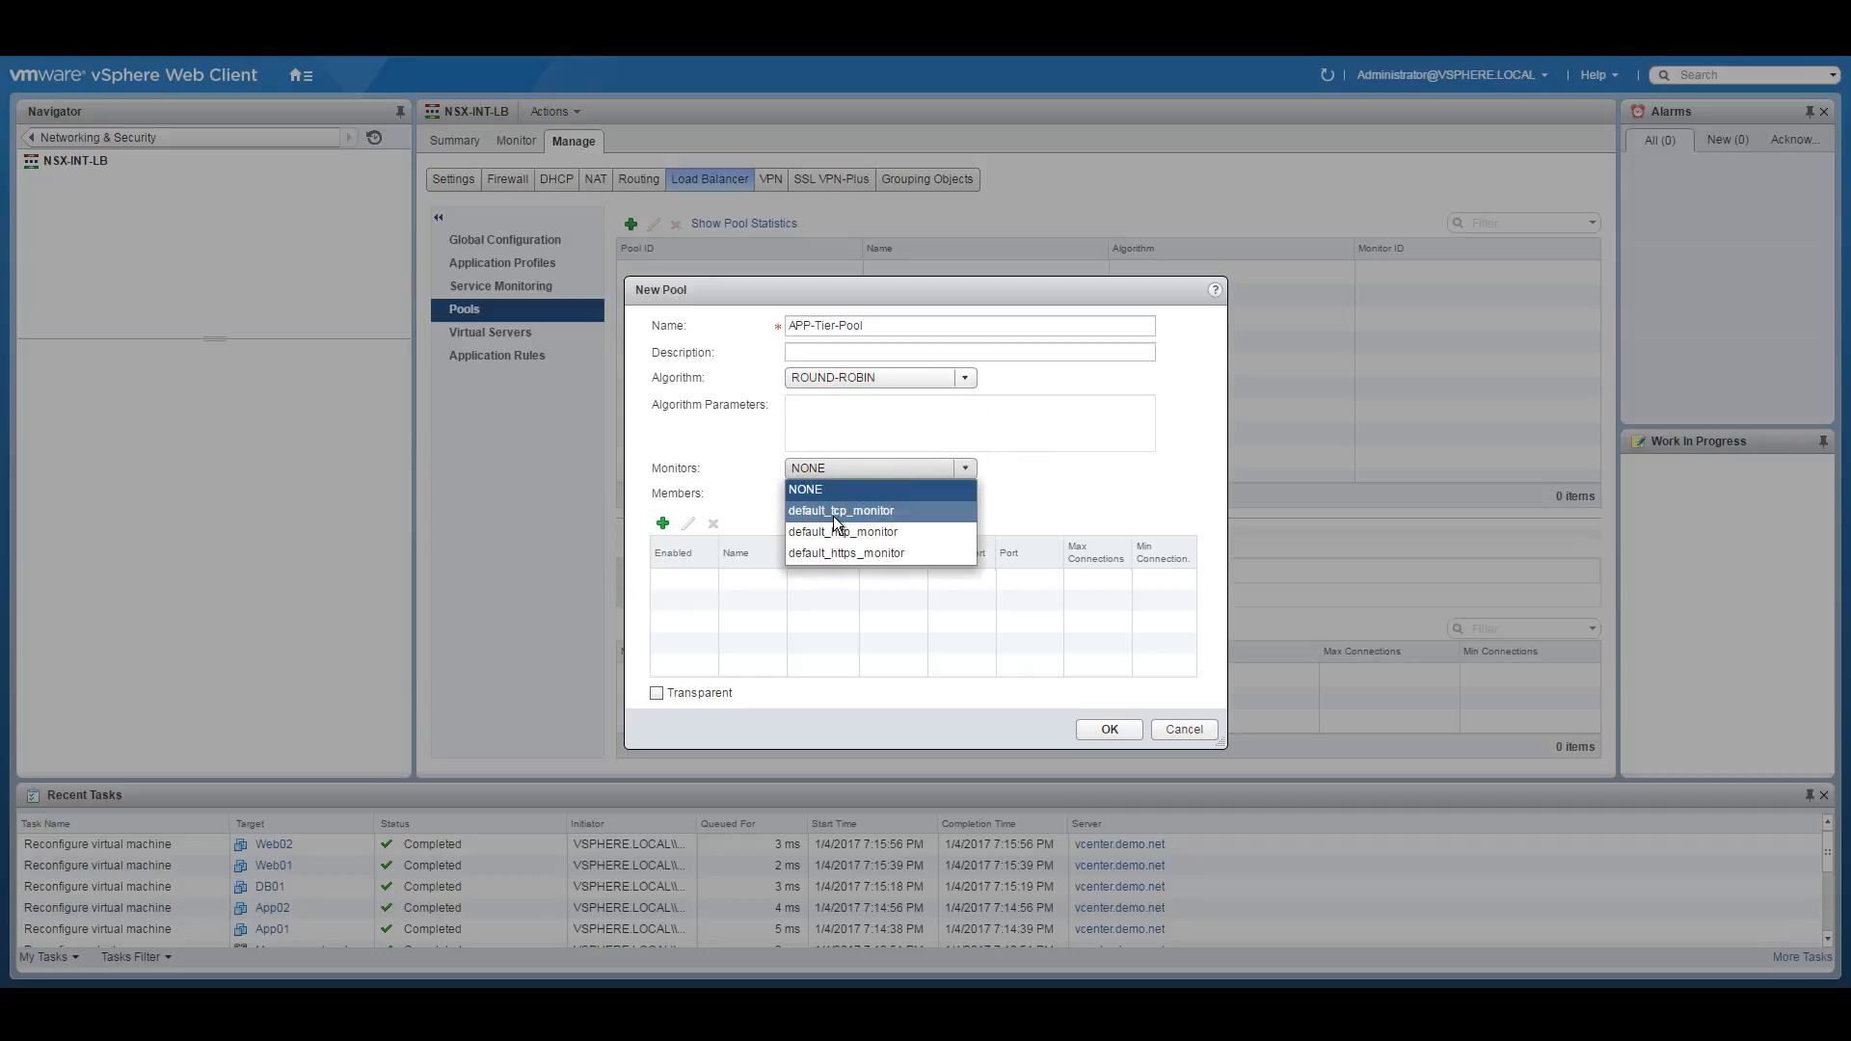
left_click(842, 530)
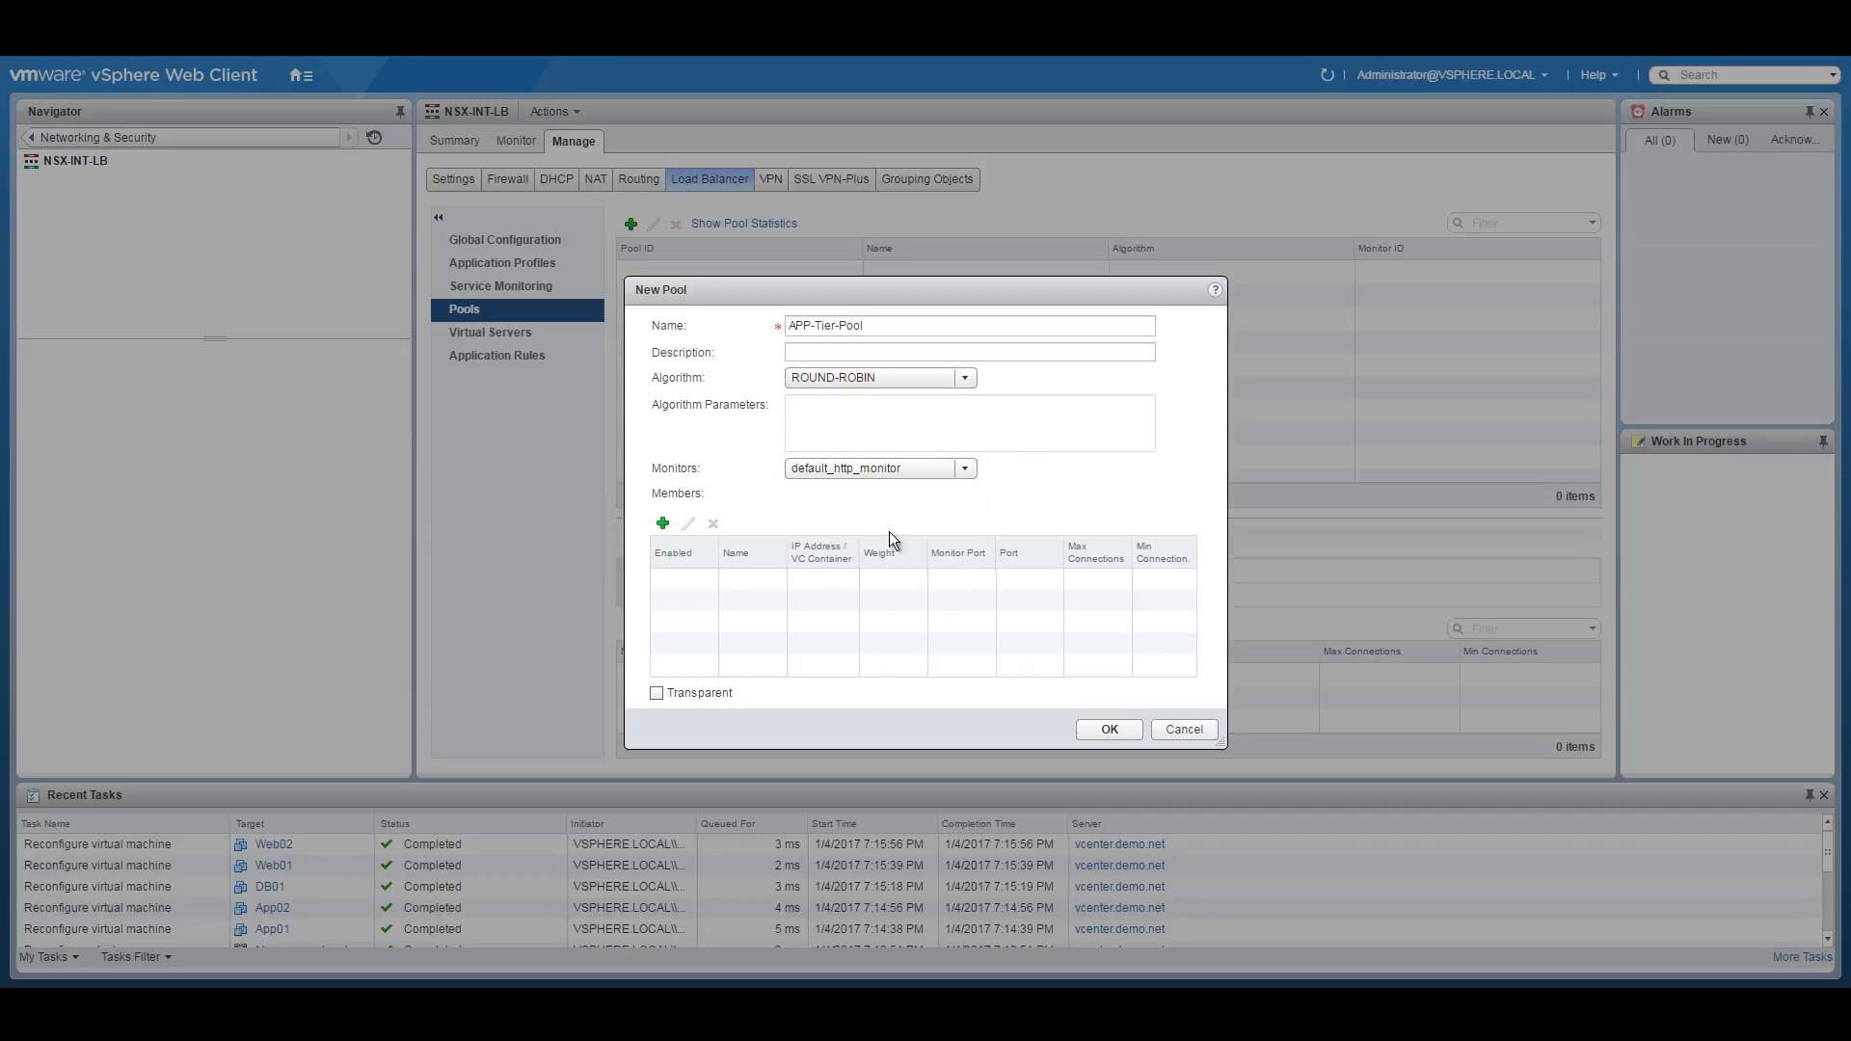
Open a new member form and copy the APP subnet address from the diagram.
left_click(662, 523)
left_click(1027, 430)
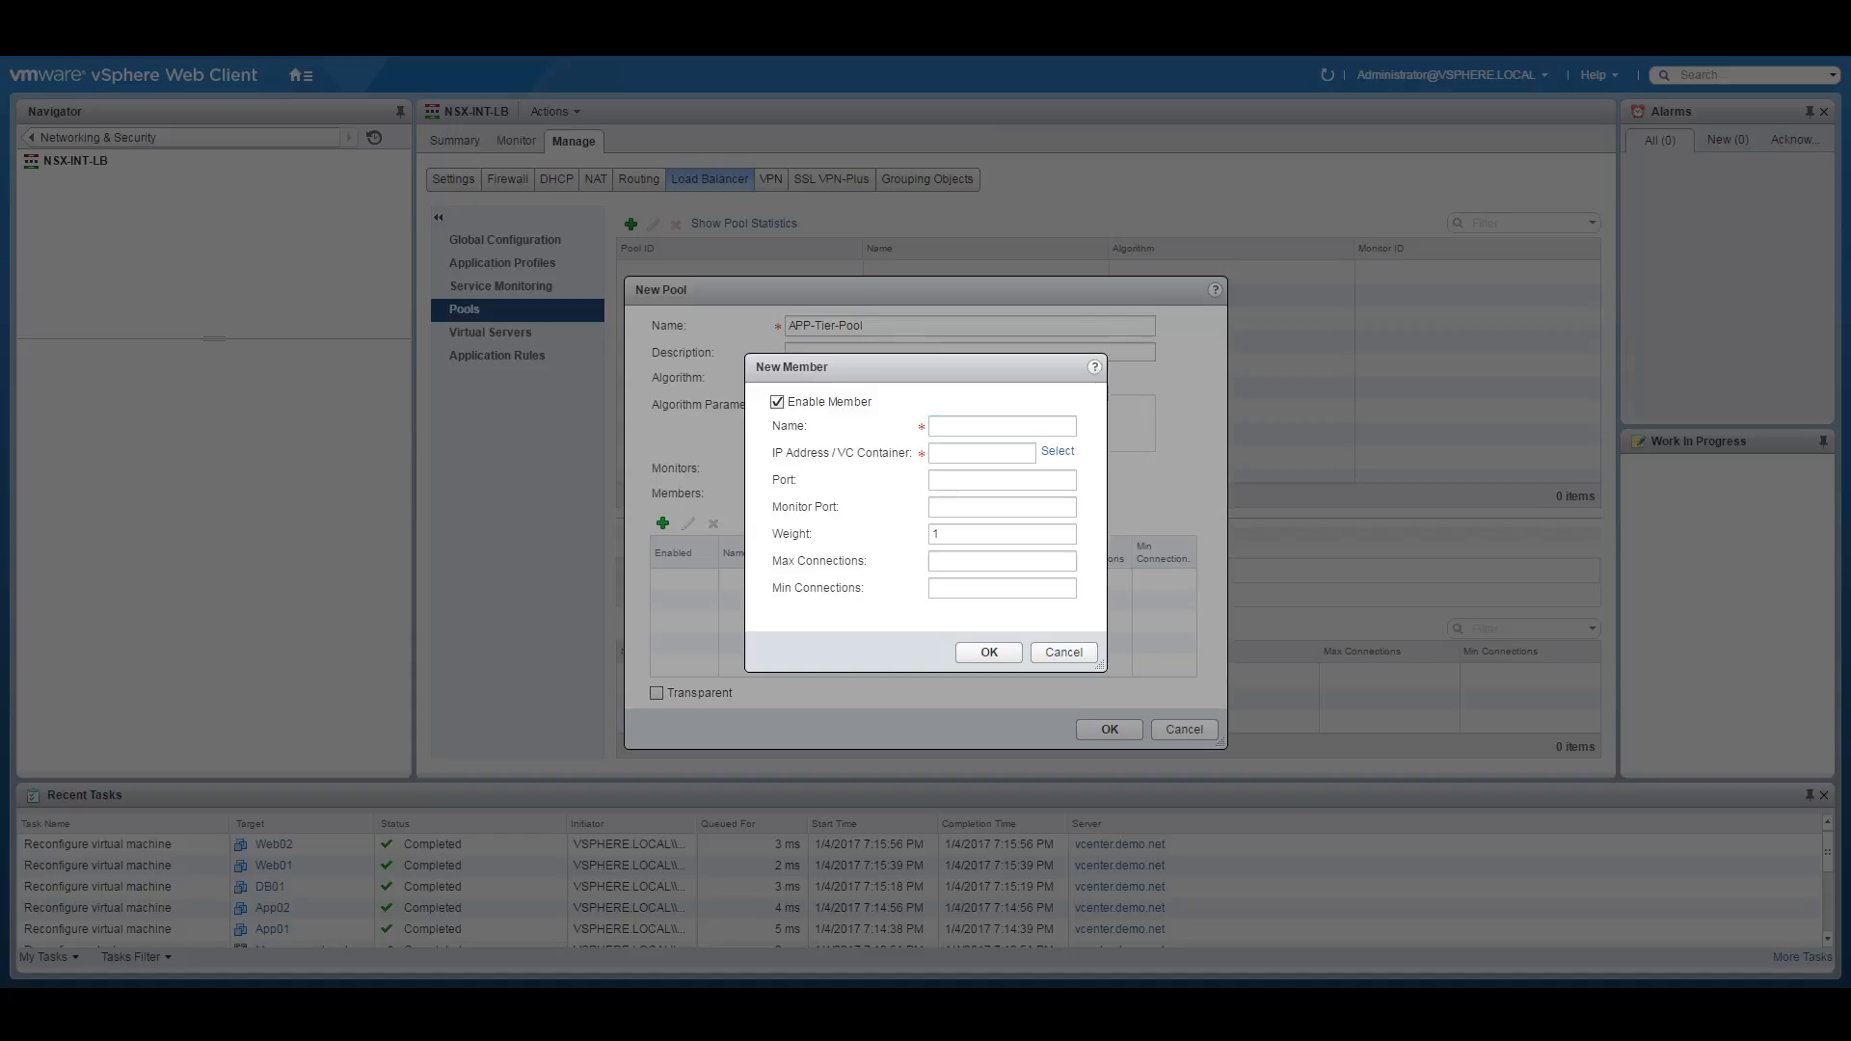
left_click(966, 420)
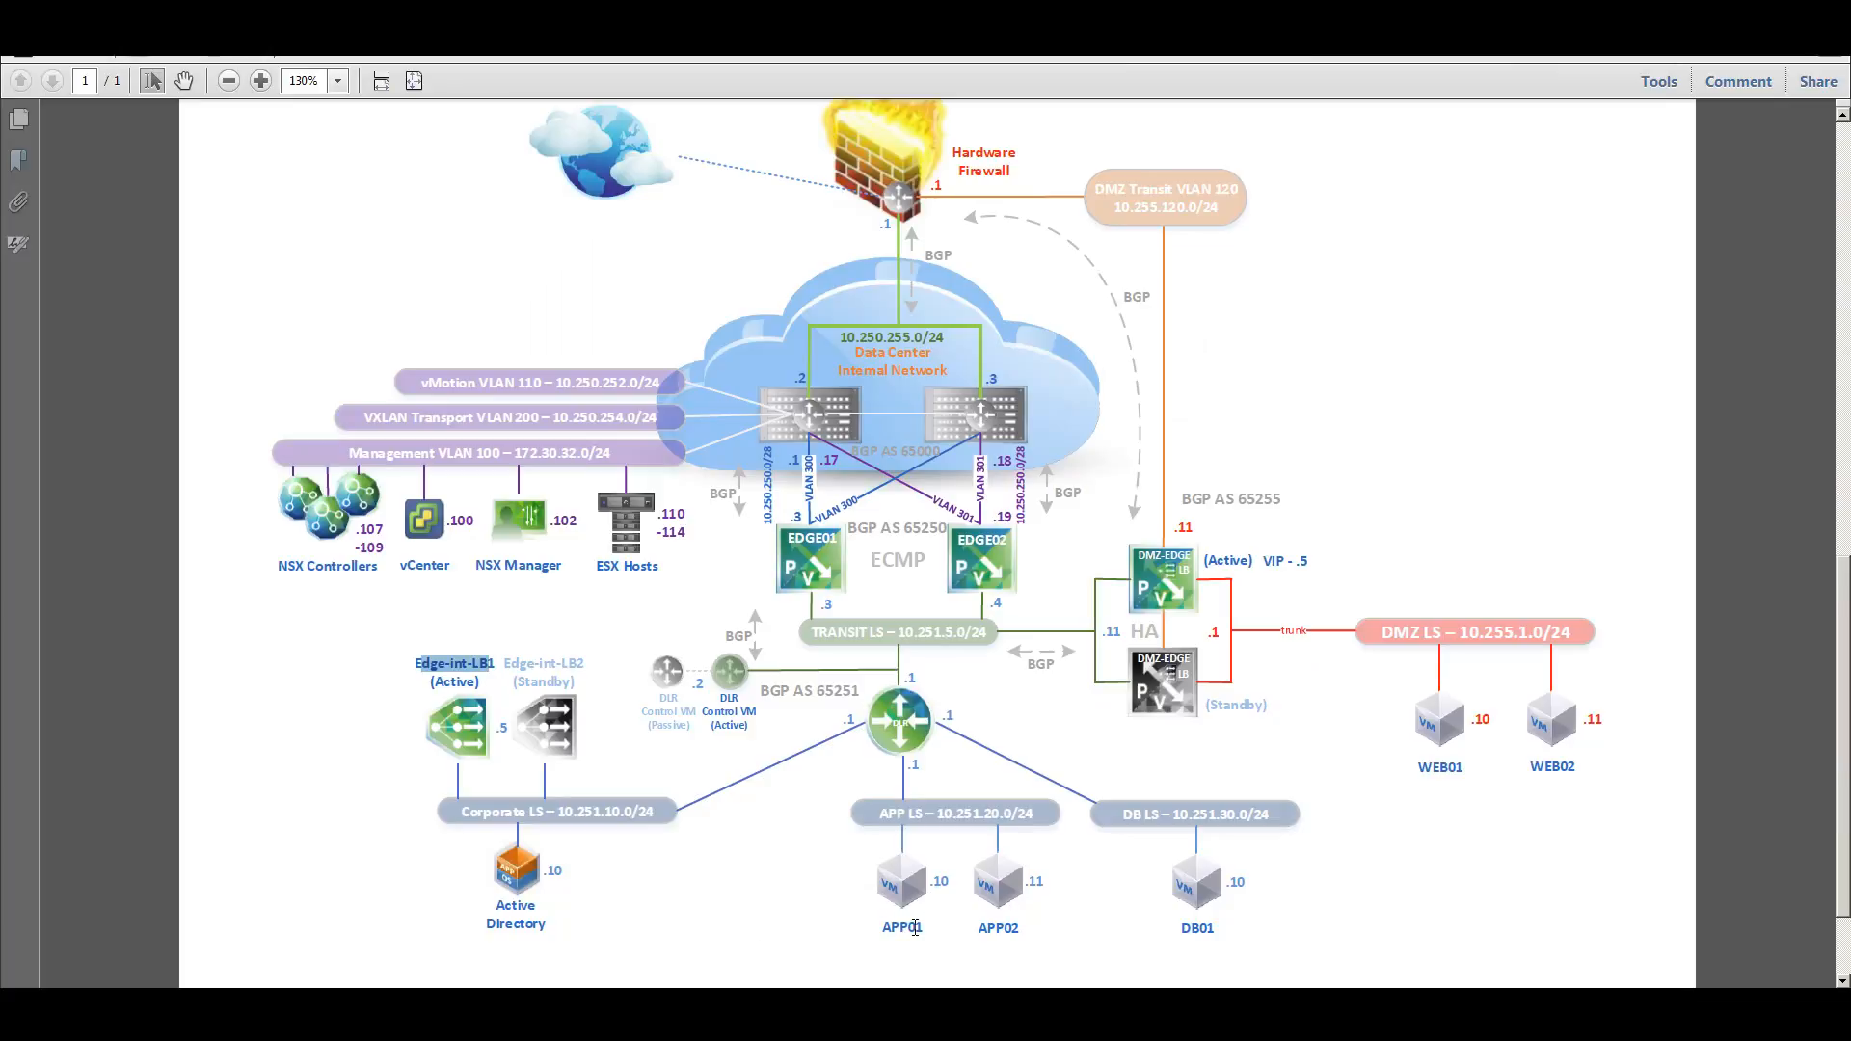
left_click_drag(936, 819, 1006, 821)
right_click(995, 824)
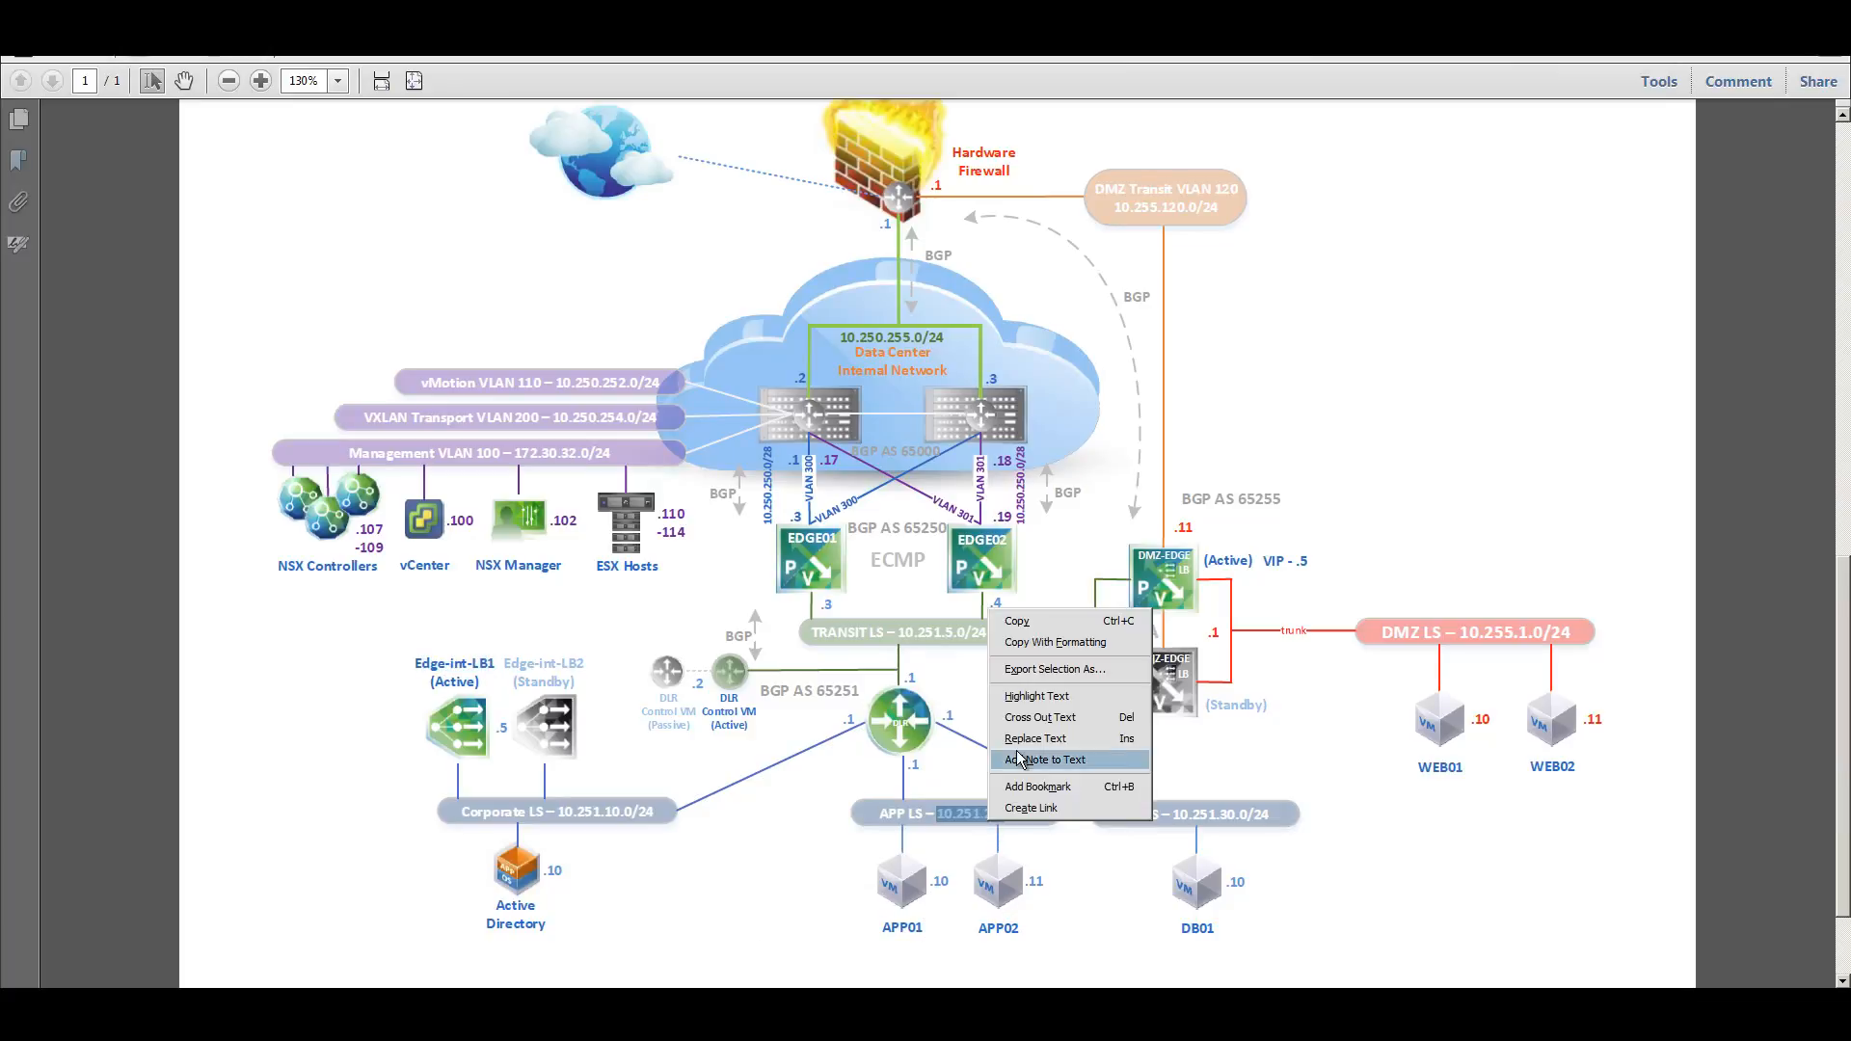
left_click(1015, 618)
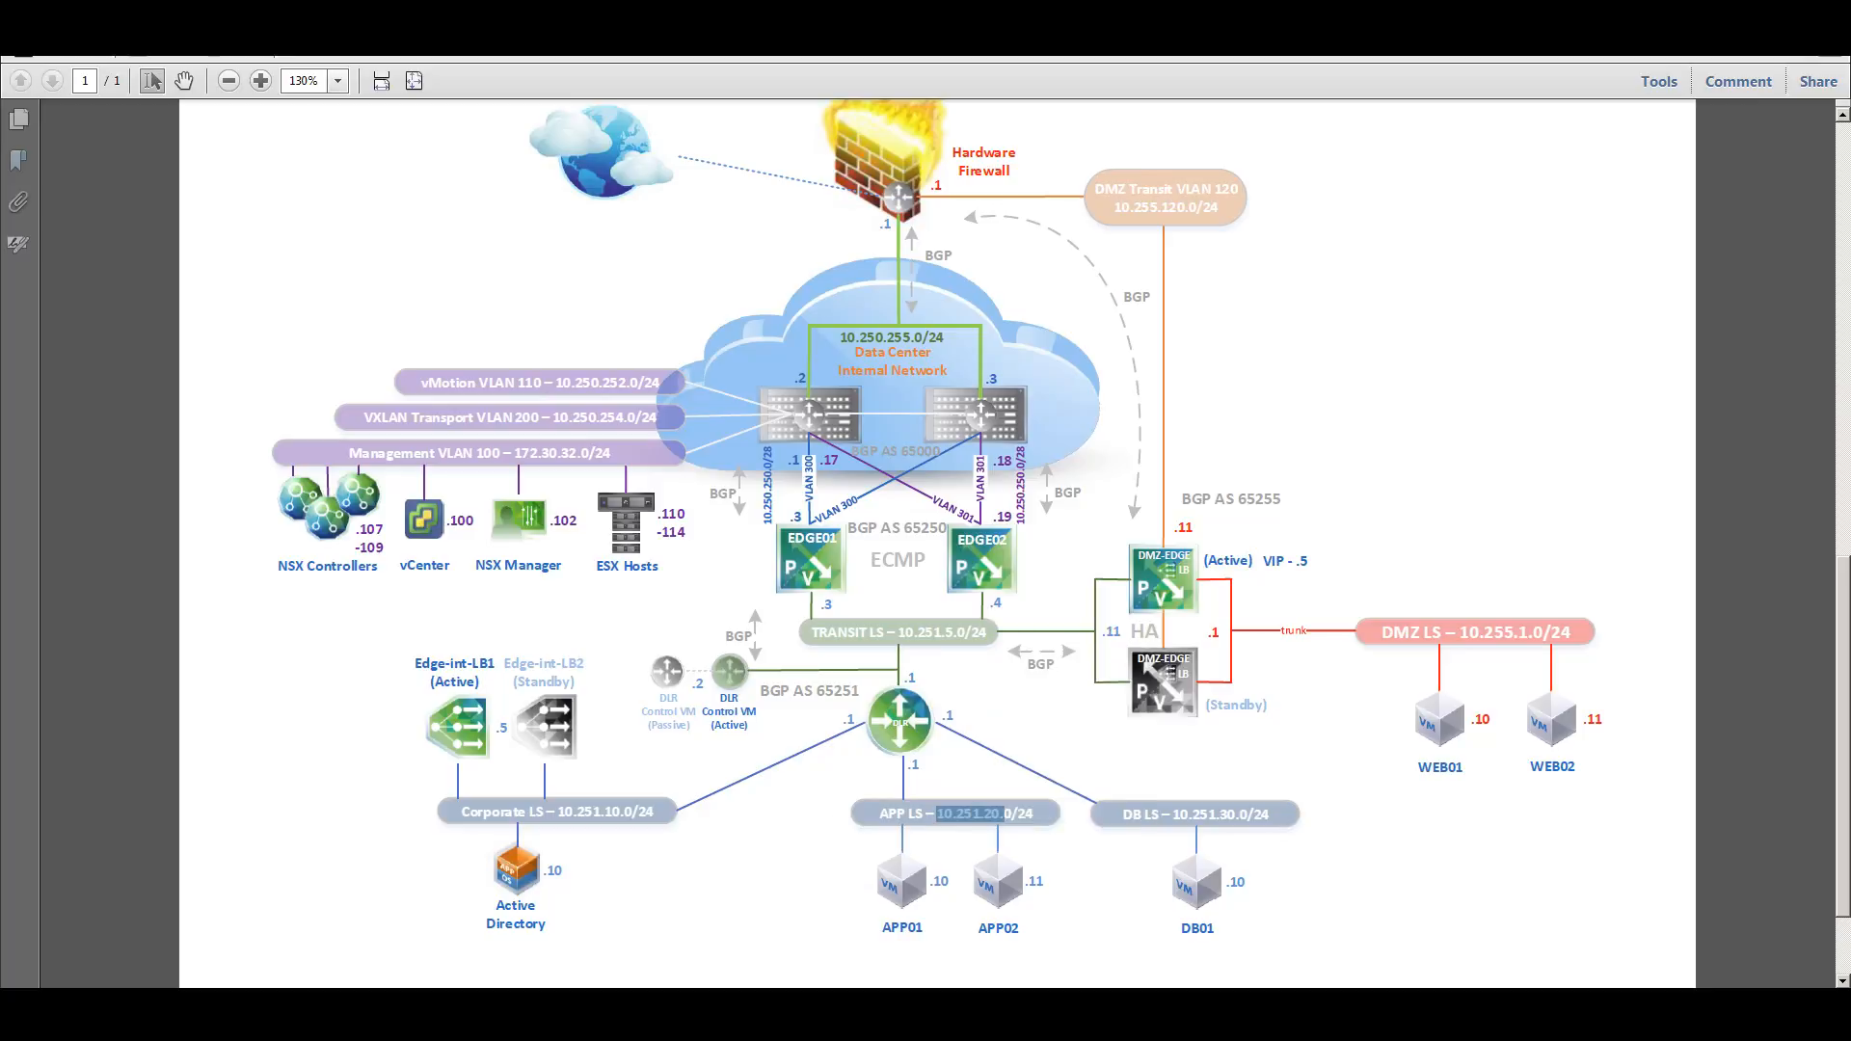
key("alt+Tab")
left_click(985, 424)
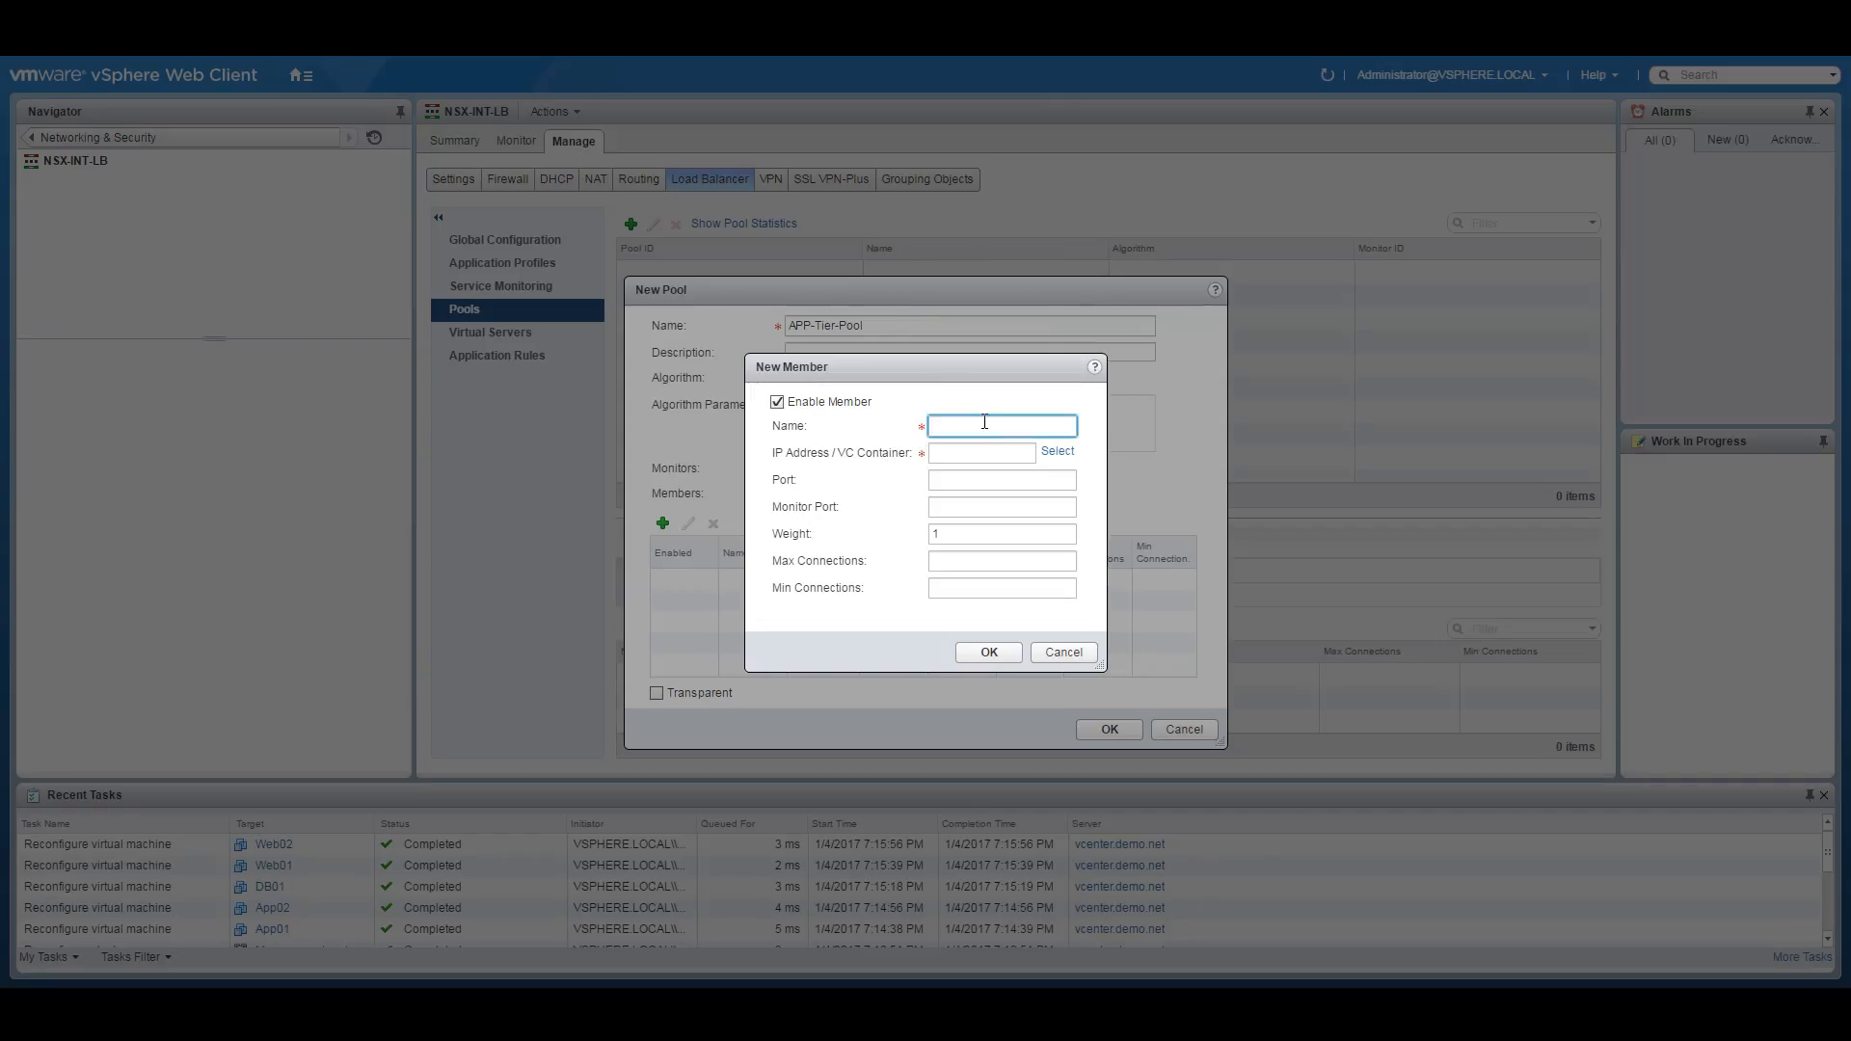
Add pool member APP01 at 10.251.20.10 with port and monitor port 80.
type("APP")
type("01")
key("BackSpace")
left_click(1032, 433)
type("1")
key("Tab")
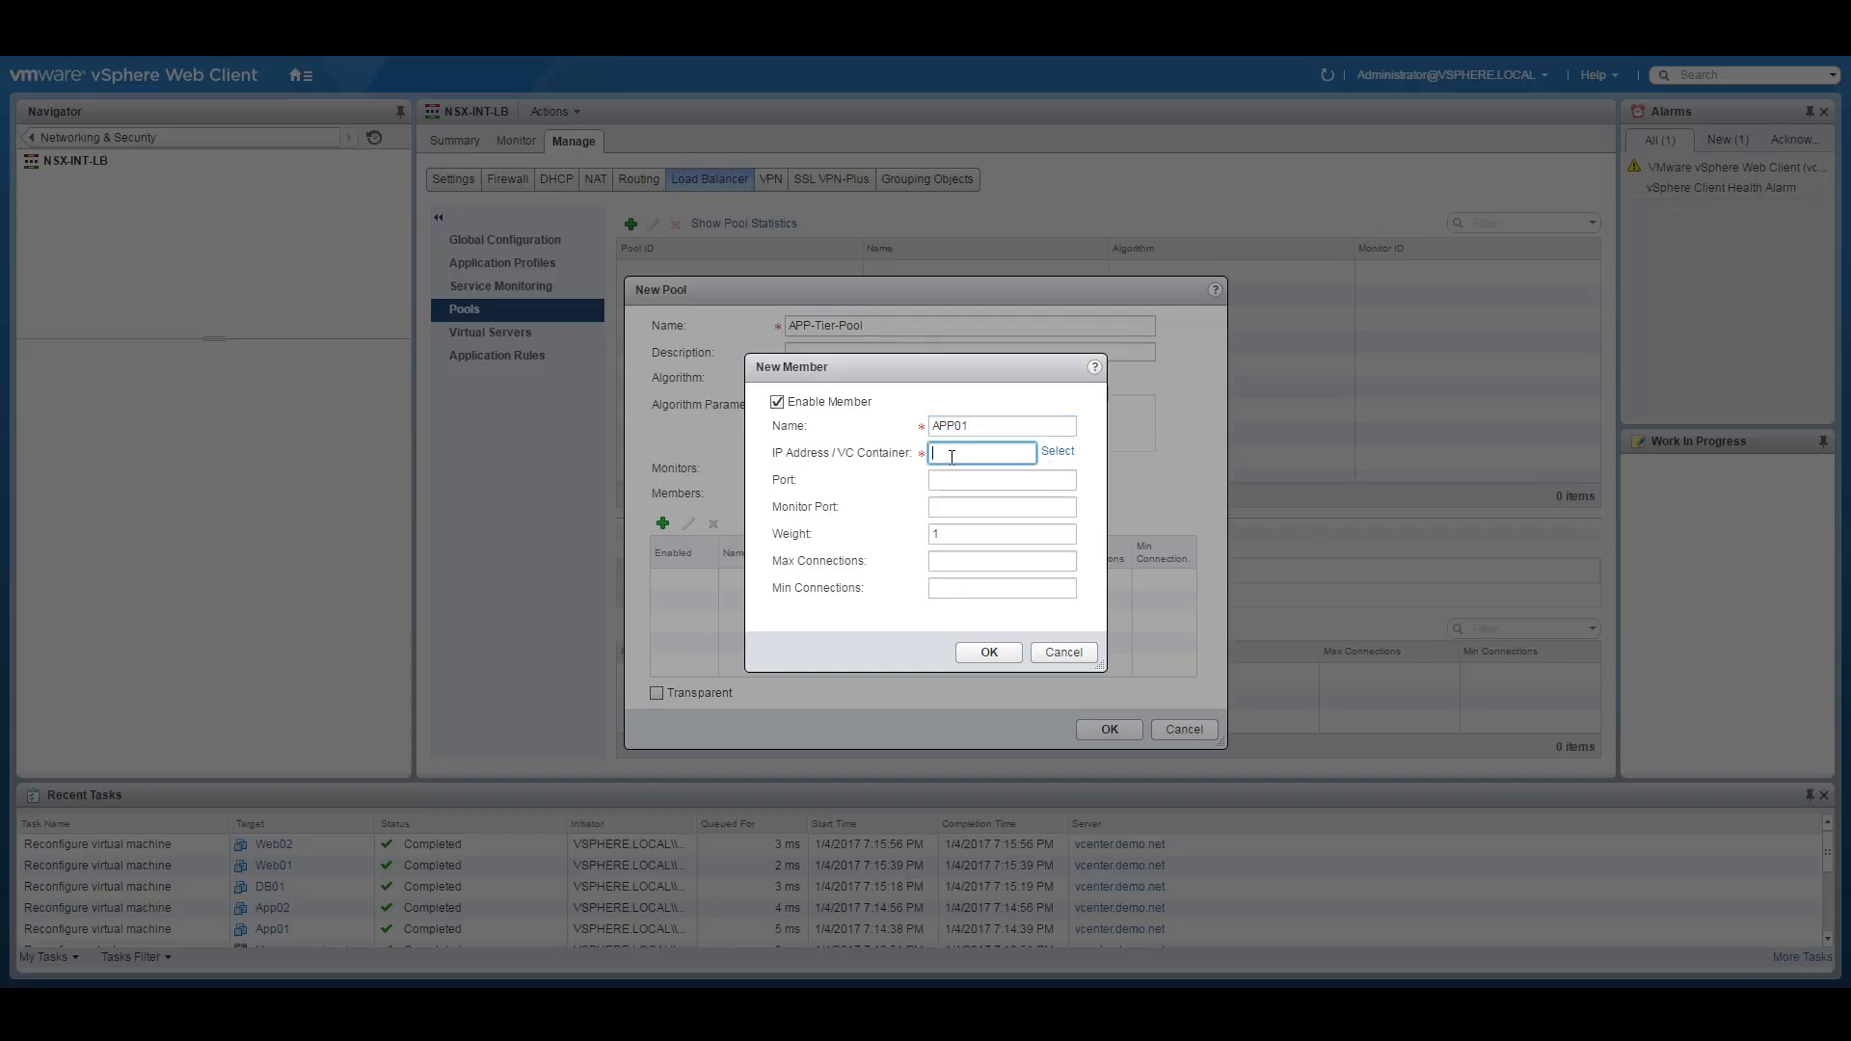
type("10.251.20.10")
left_click(997, 481)
type("80")
left_click(975, 504)
type("80")
left_click(989, 652)
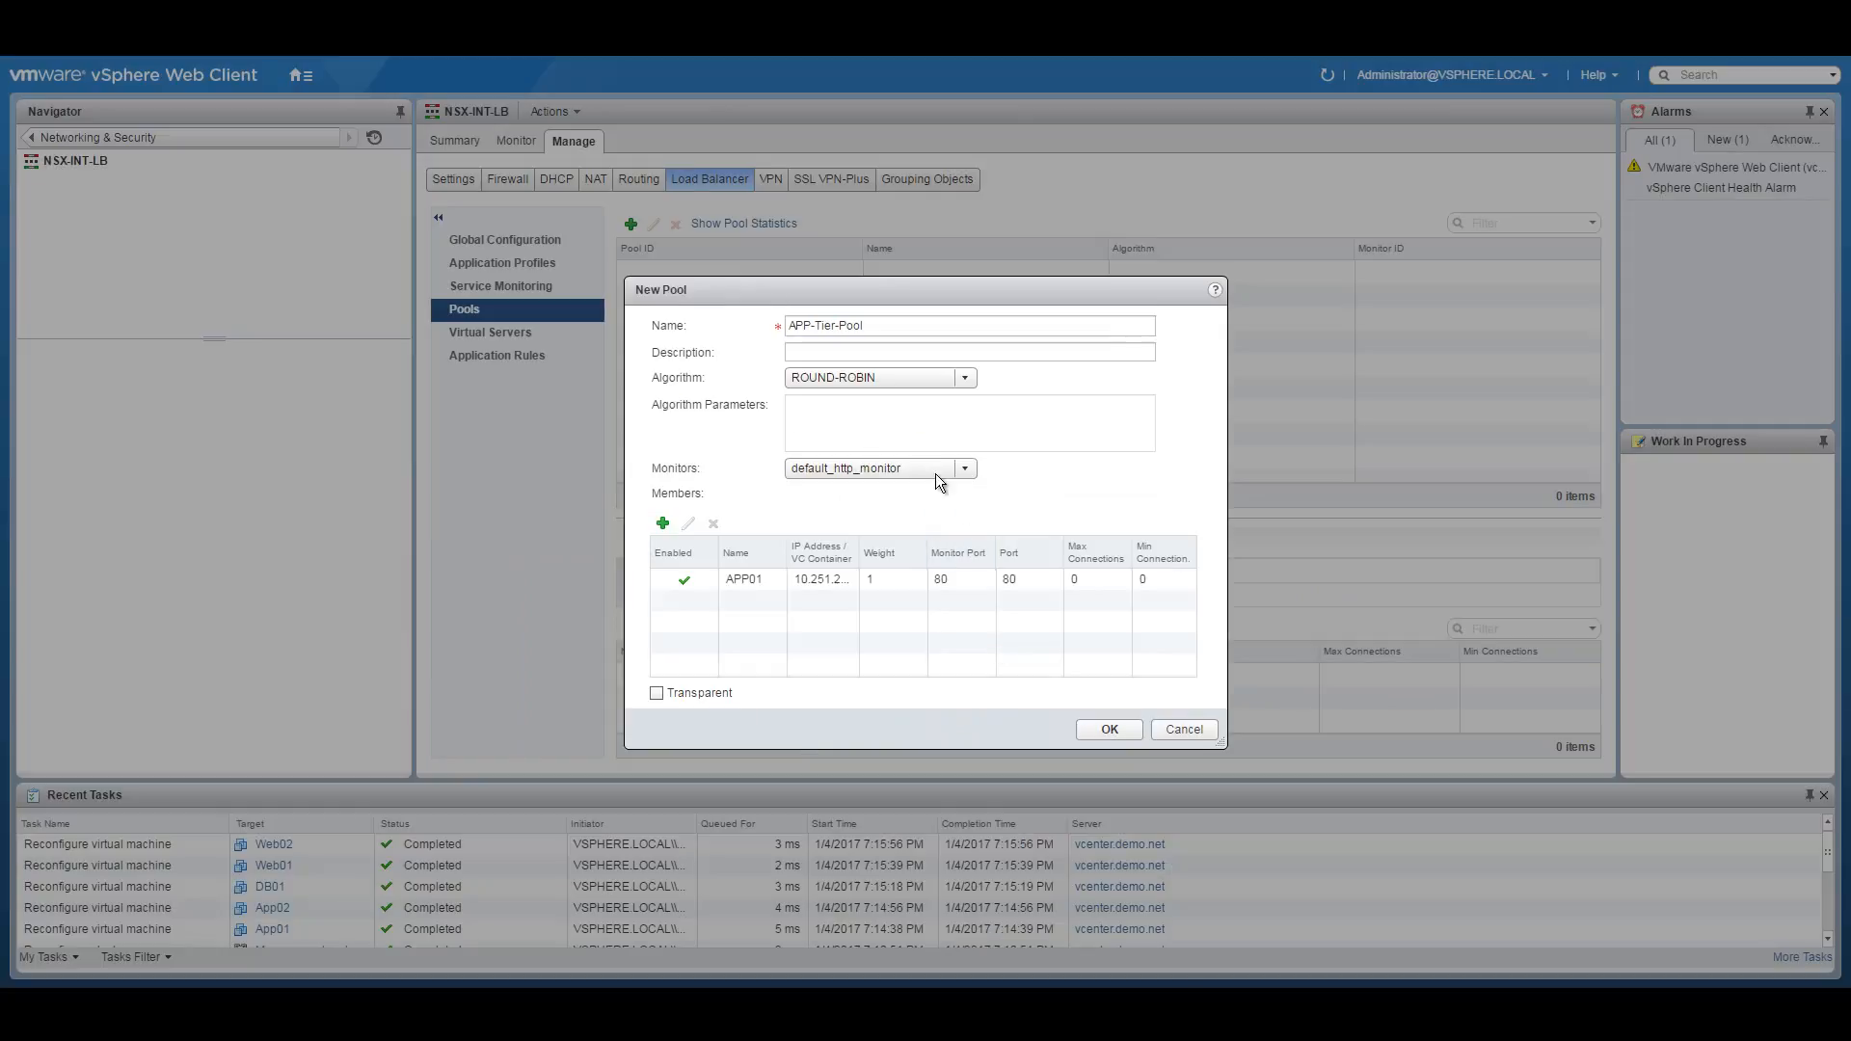
Add member APP02 at 10.251.20.11 on port 80 and create APP-Tier-Pool.
left_click(663, 523)
left_click(972, 425)
type("APP")
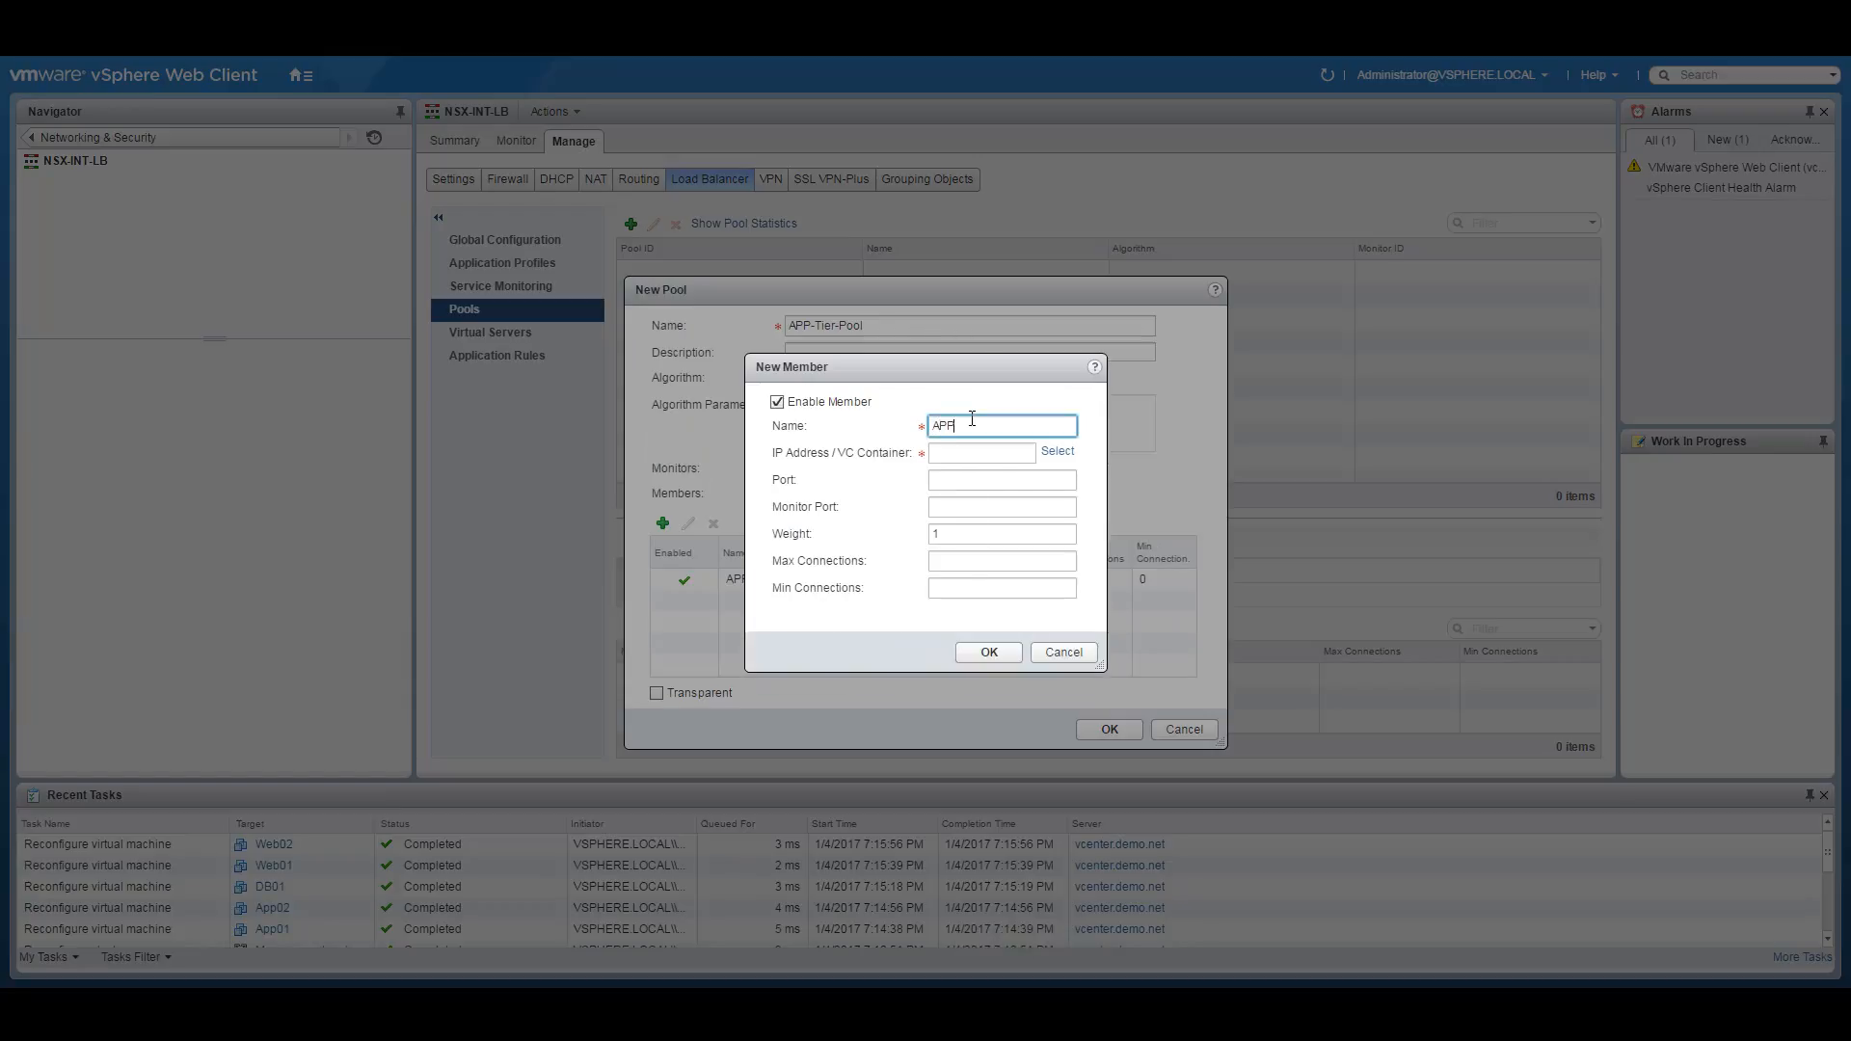
type("02")
left_click(956, 453)
type("10.251.20.11")
left_click(942, 480)
type("80")
key("Tab")
type("80")
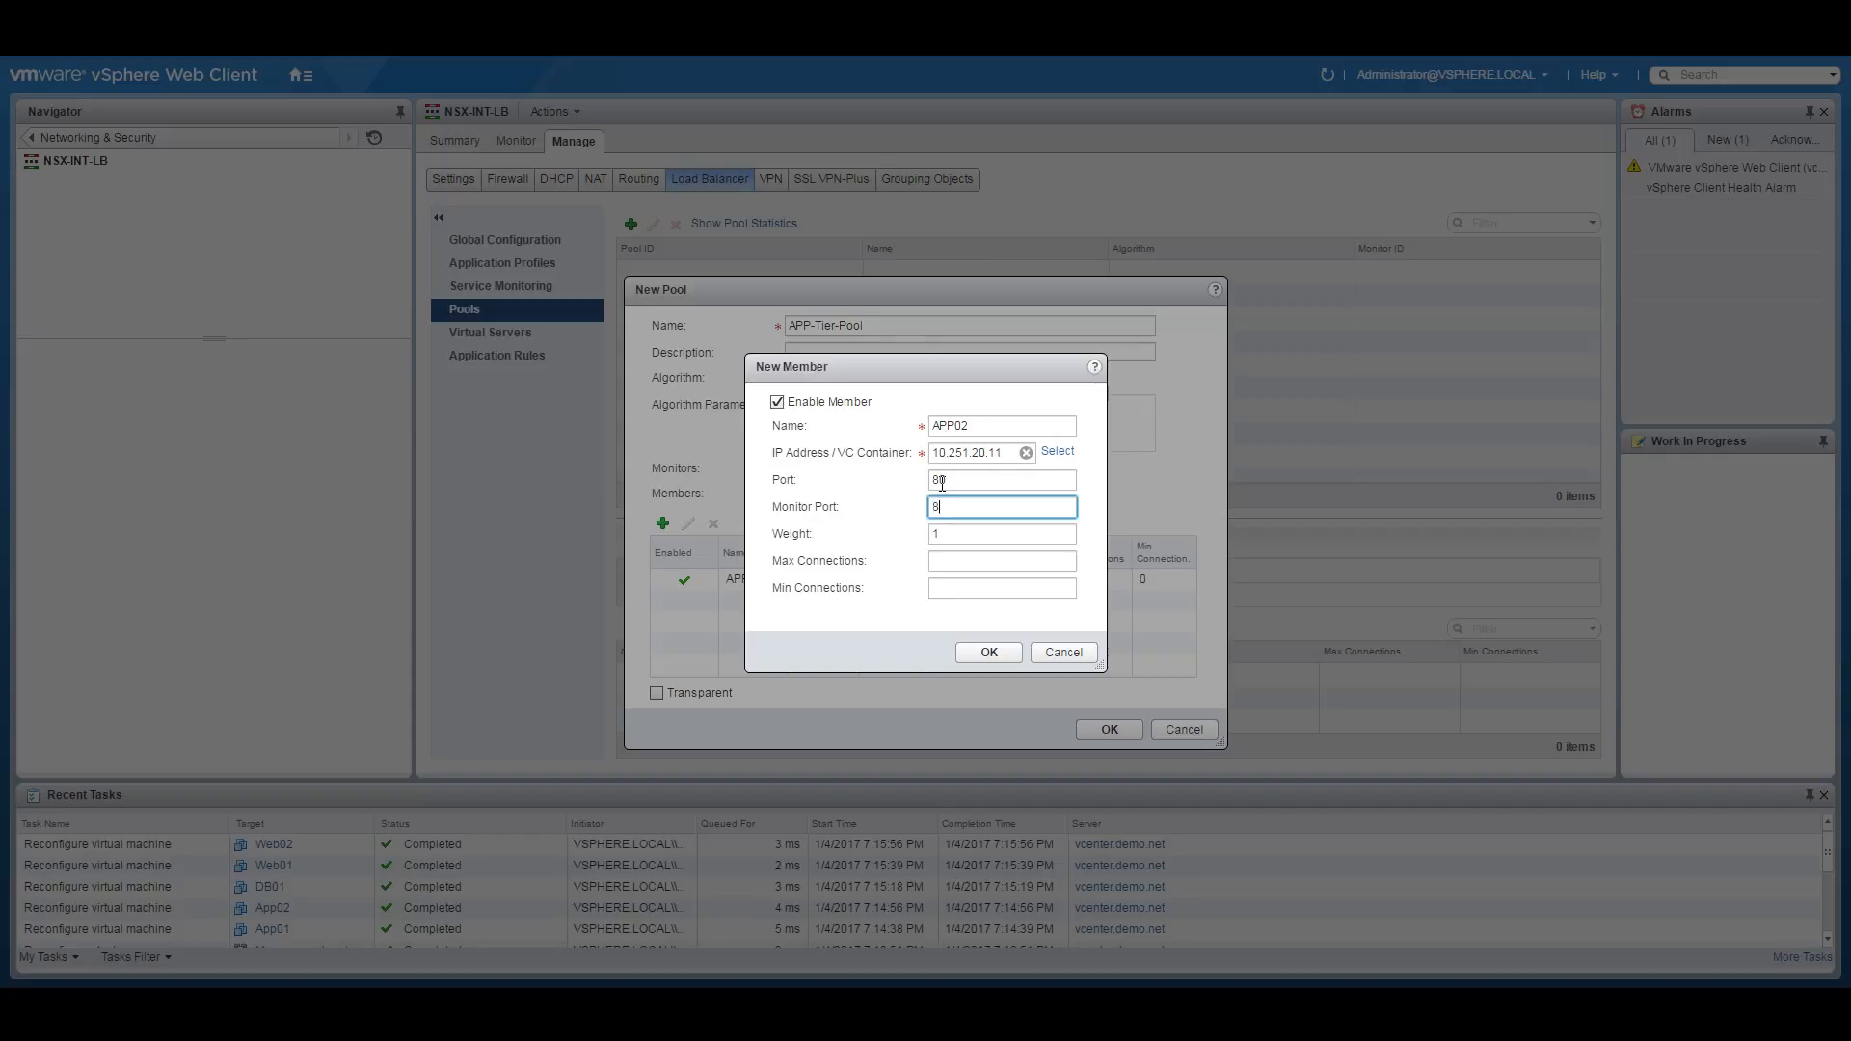
left_click(985, 649)
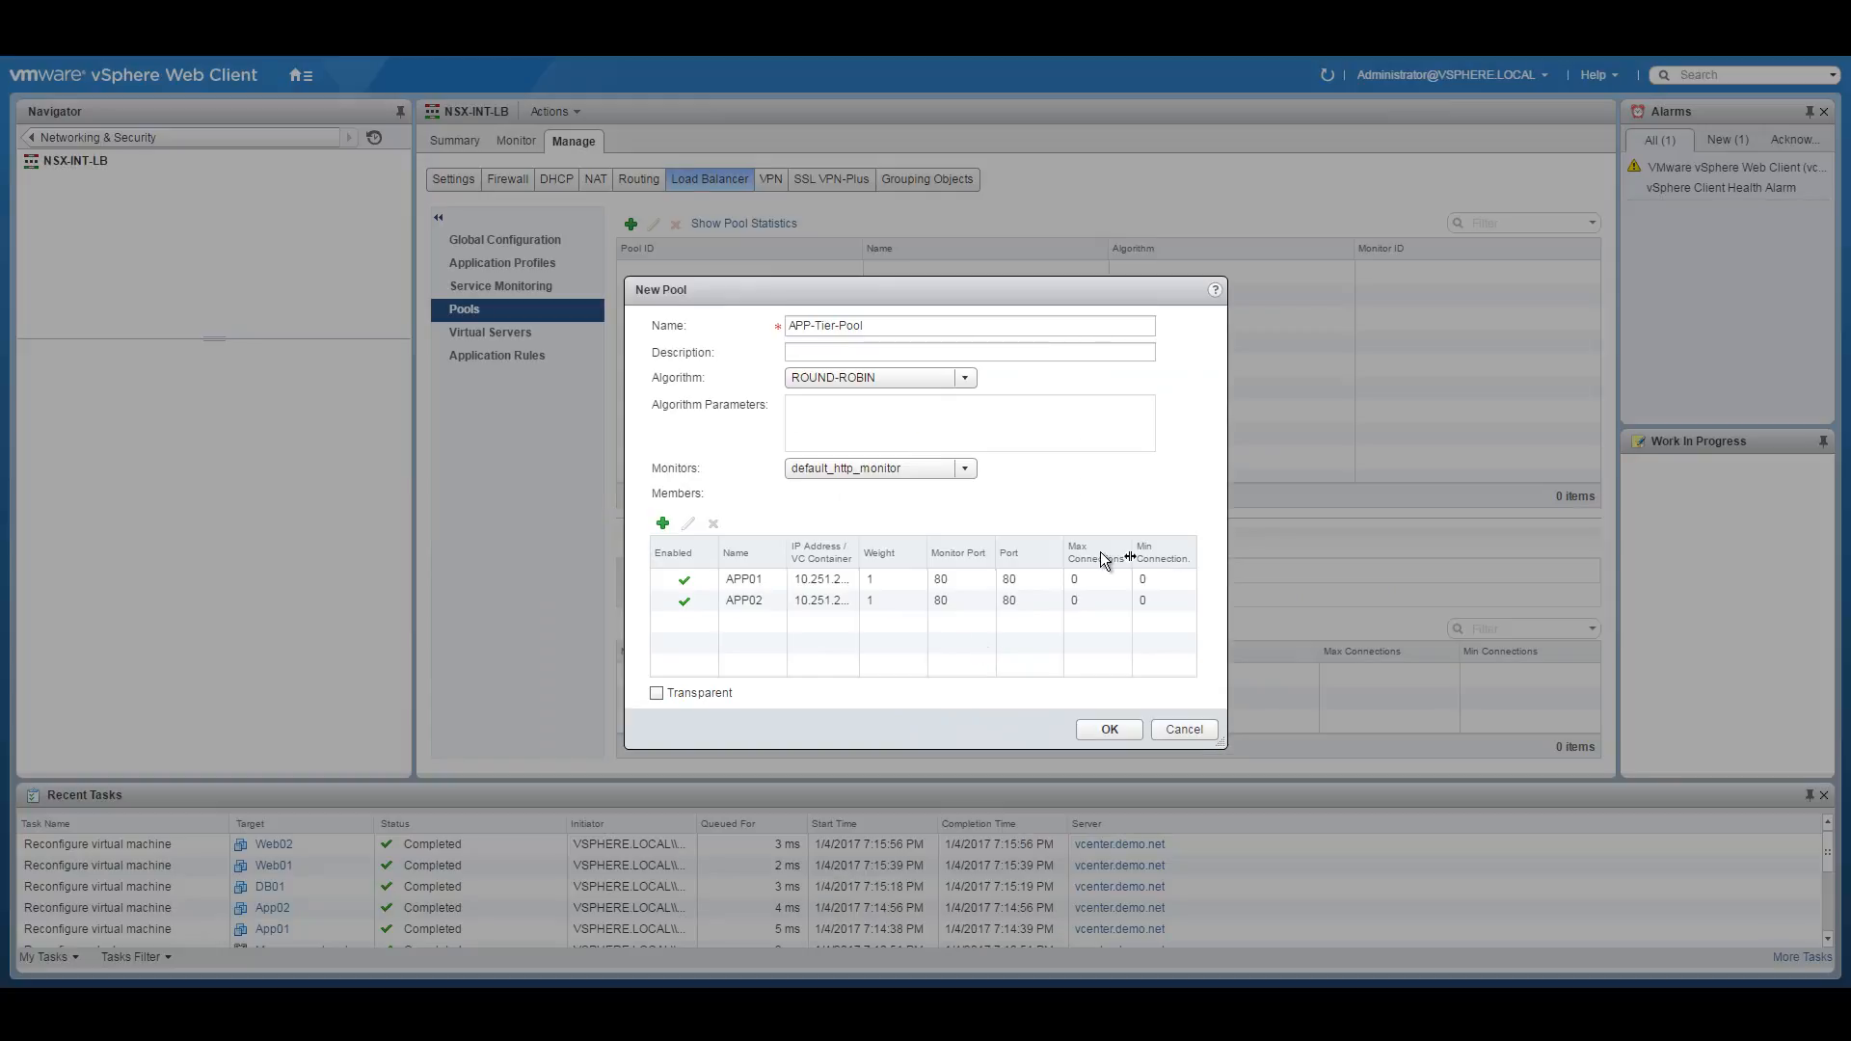
left_click(1108, 730)
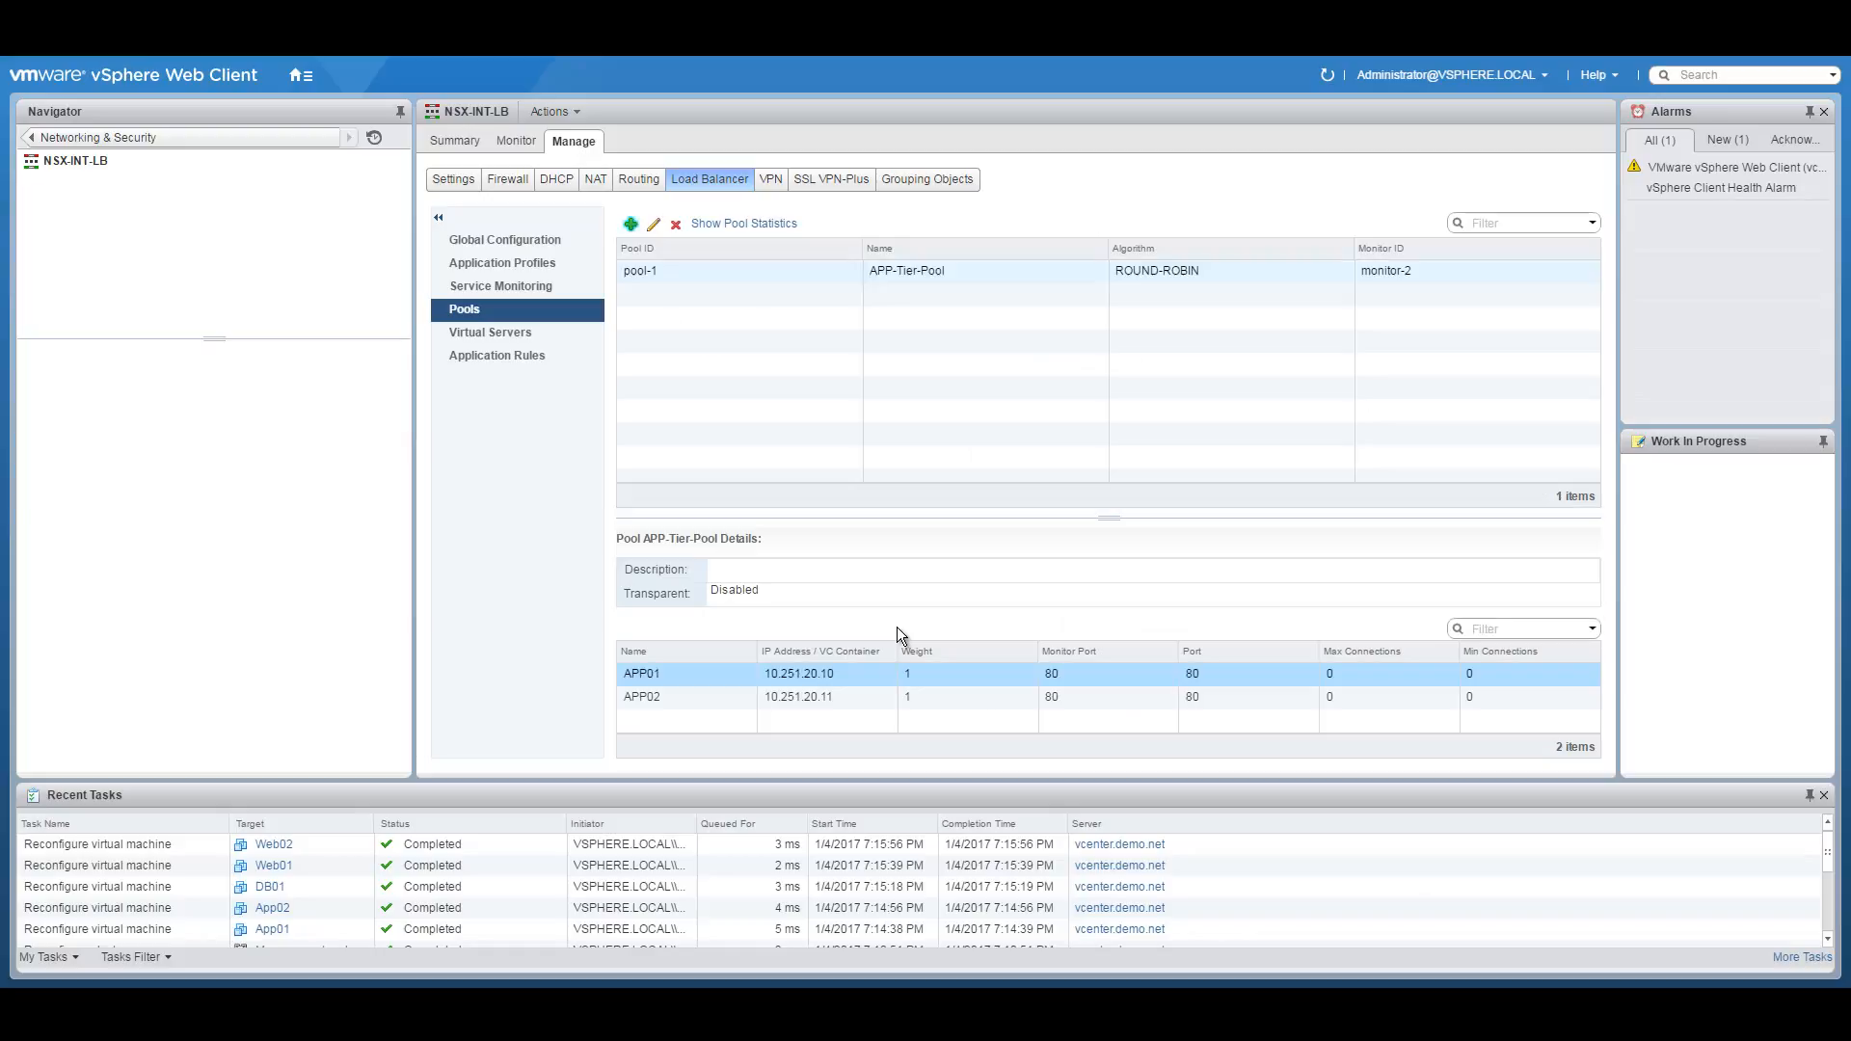
Start a new virtual server on NSX-INT-LB named VIP-APP-Tier.
left_click(491, 333)
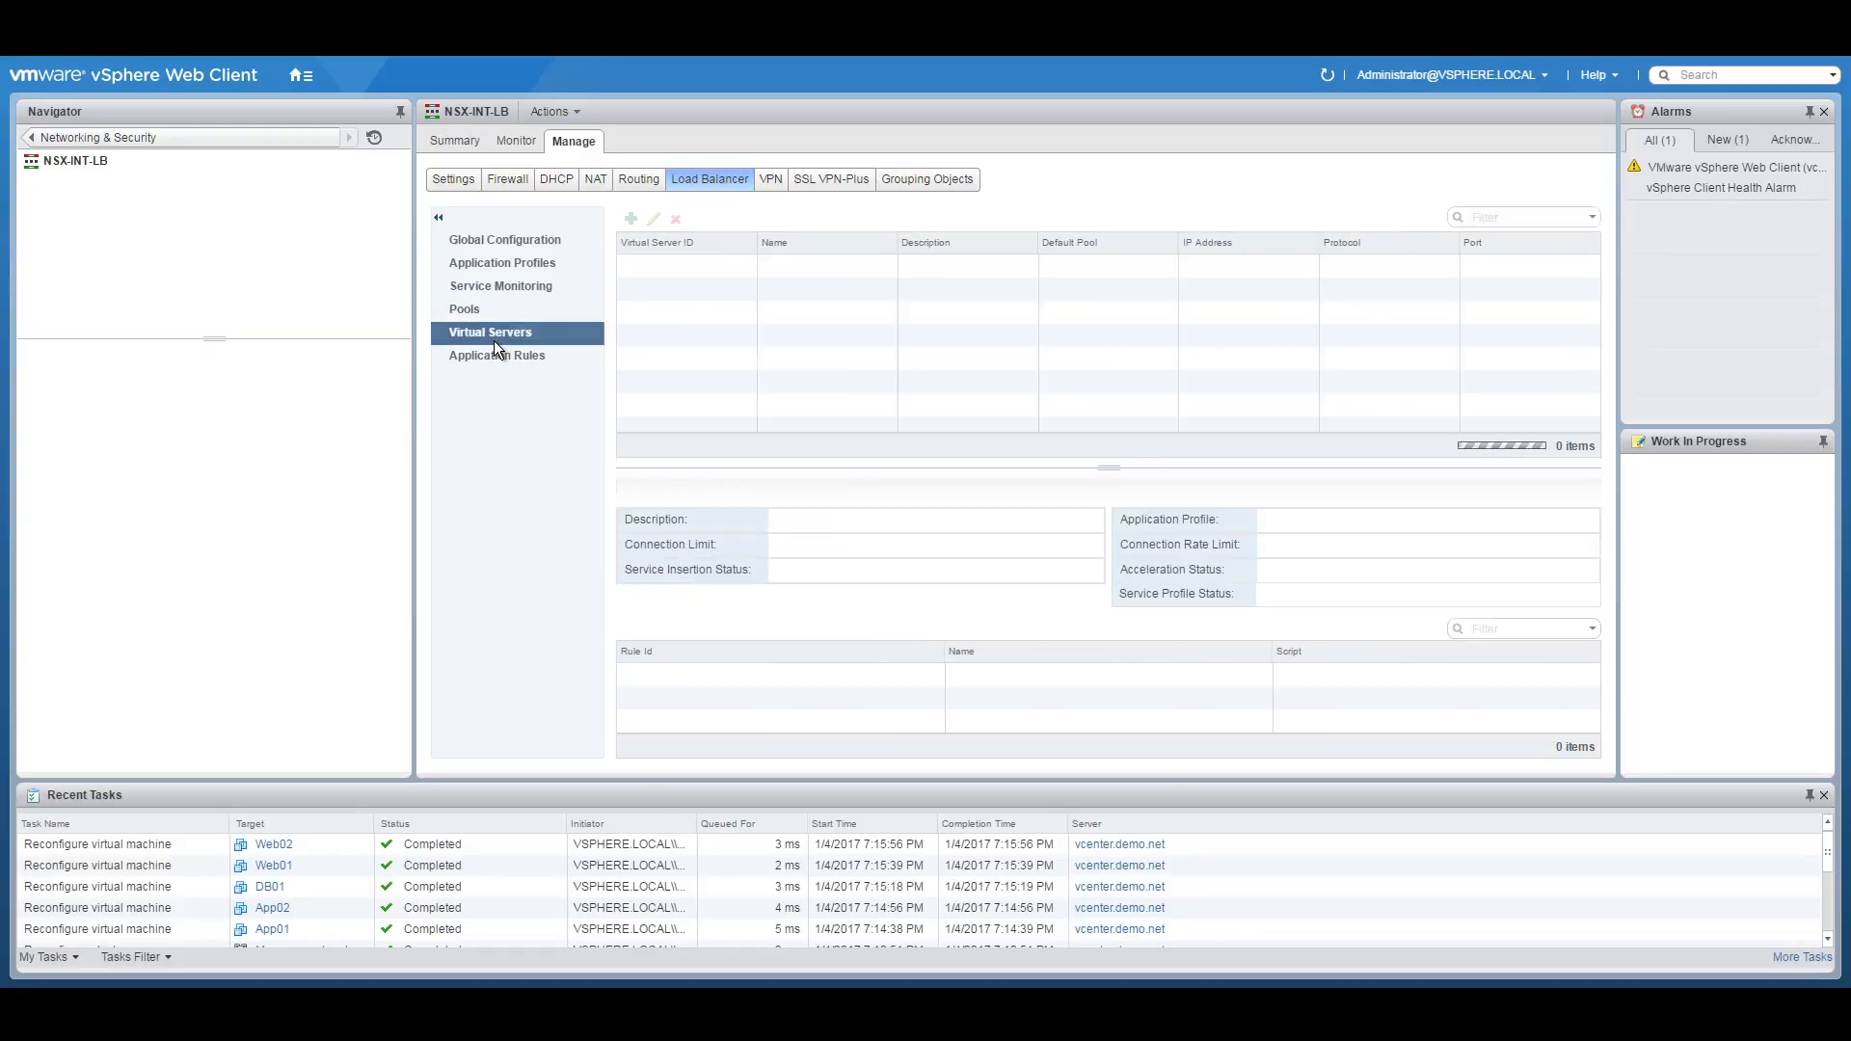
left_click(633, 220)
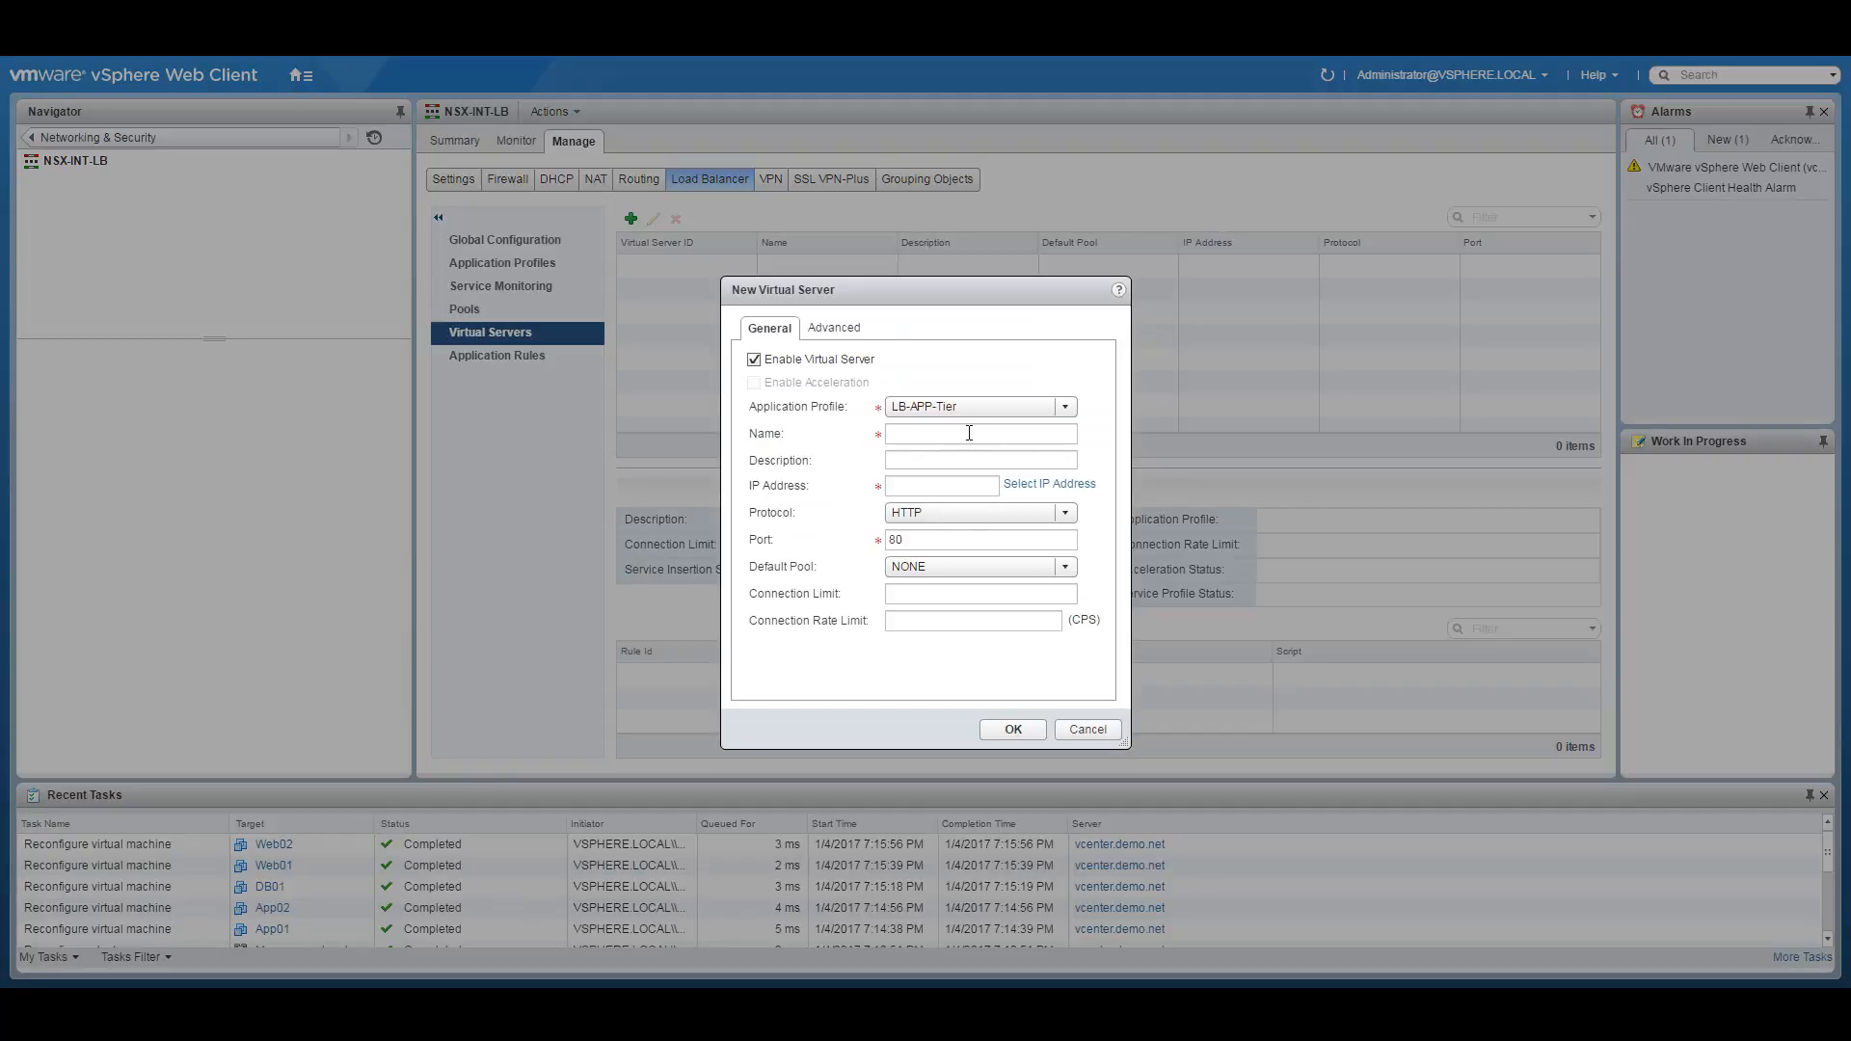
left_click(972, 433)
left_click(984, 433)
type("LB")
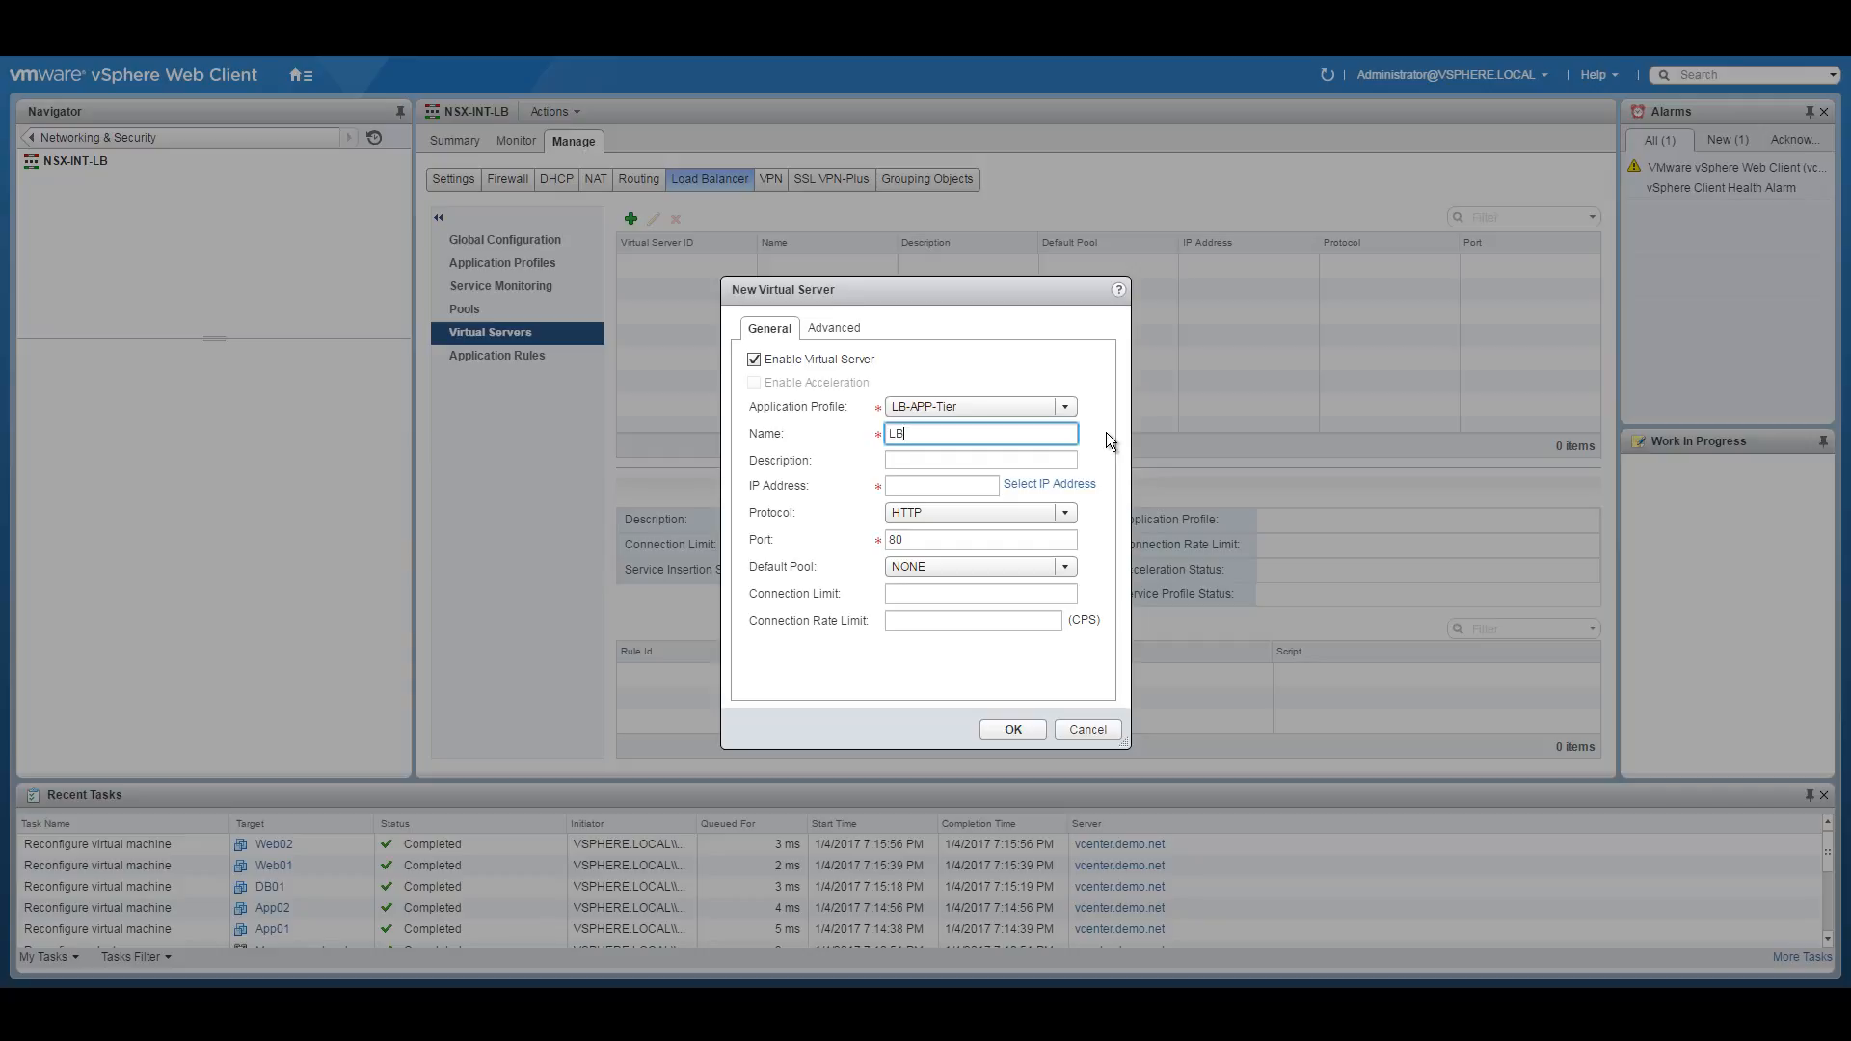
key("BackSpace")
key("BackSpace")
type("VIP-APP-Tier")
Give VIP-APP-Tier the IP 10.251.10.5 and default pool APP-Tier-Pool, then create it.
left_click(908, 484)
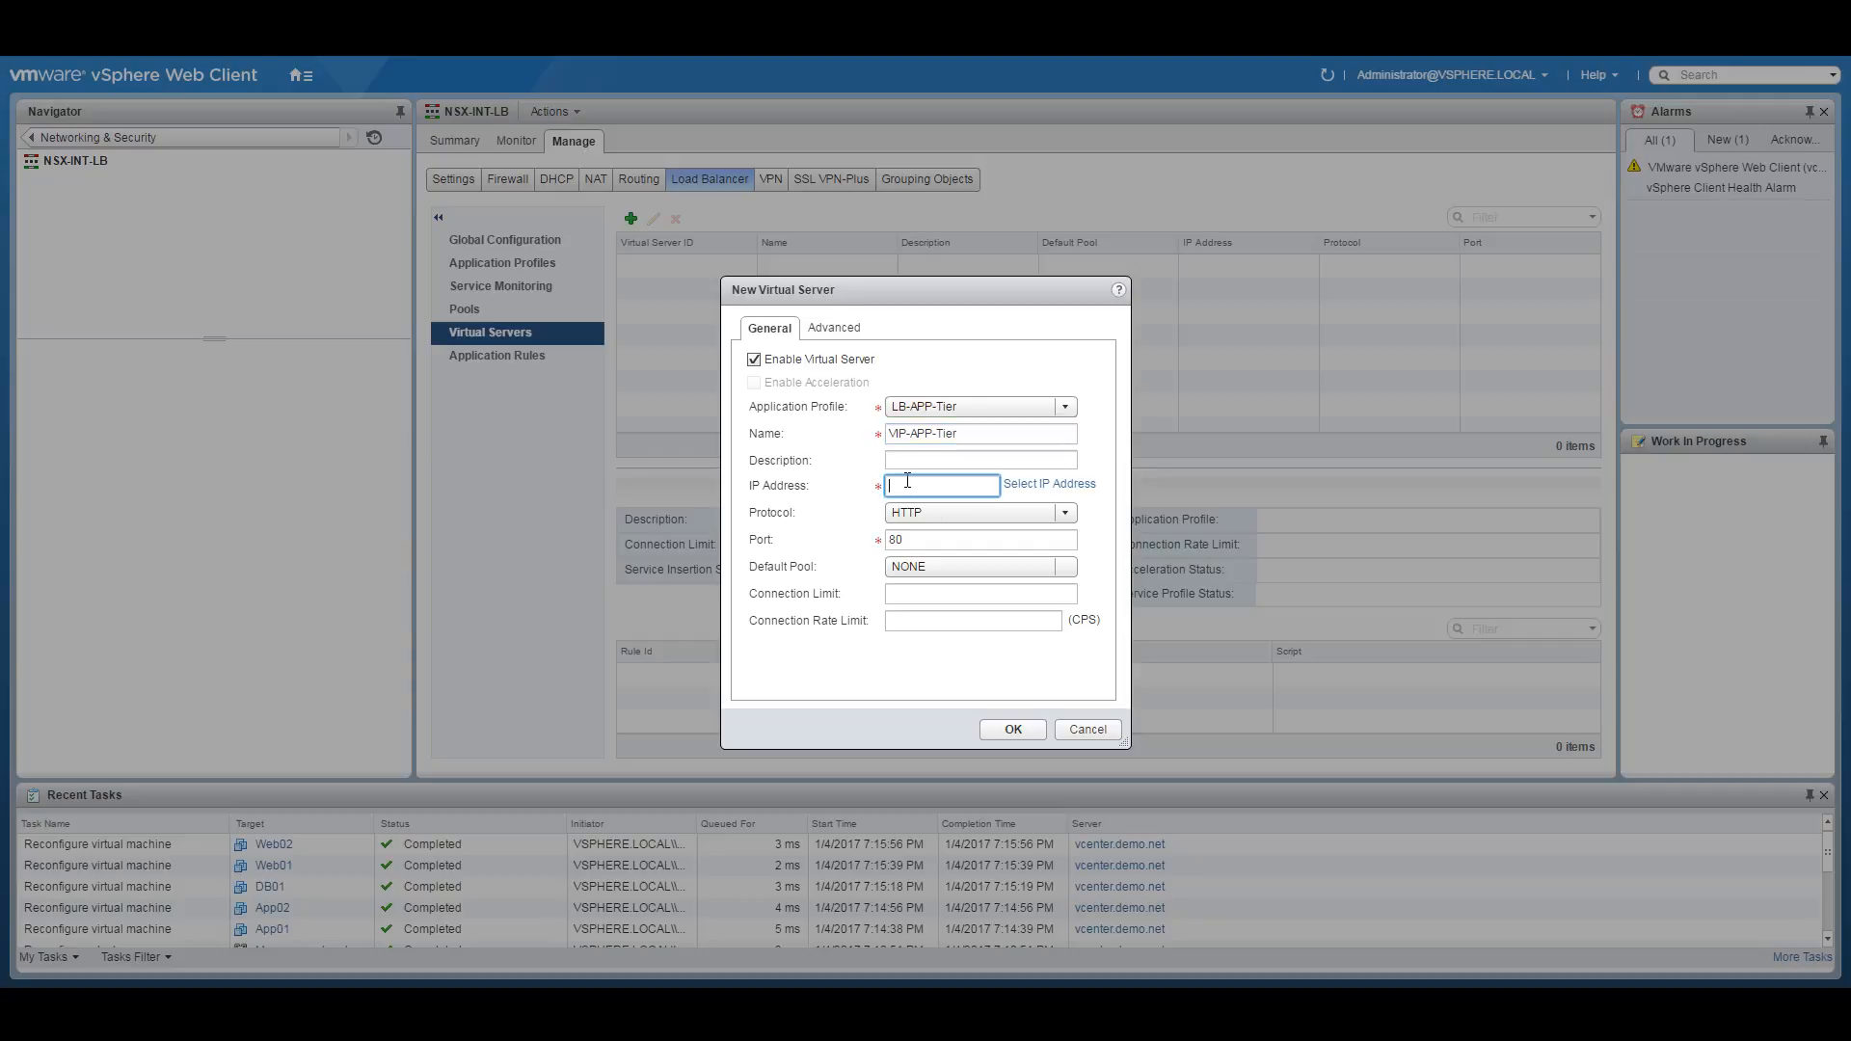
left_click(1050, 484)
left_click(804, 489)
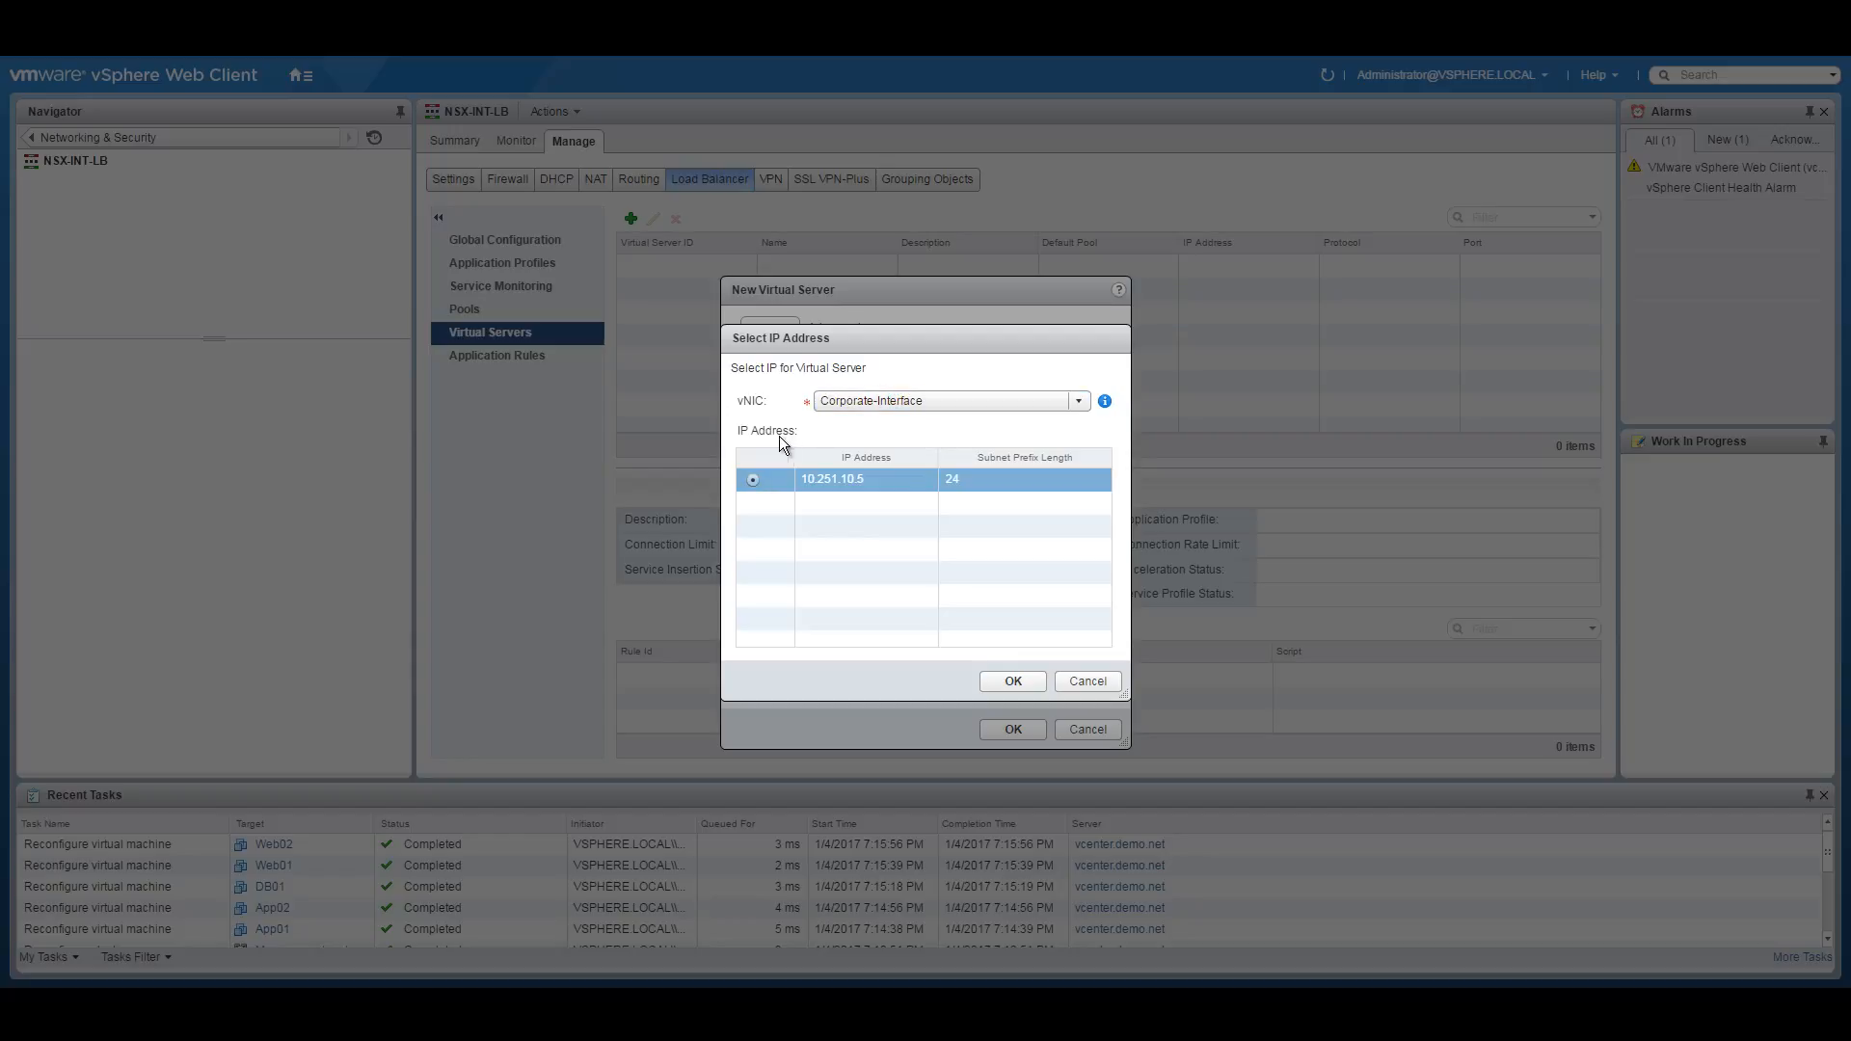
left_click(1014, 681)
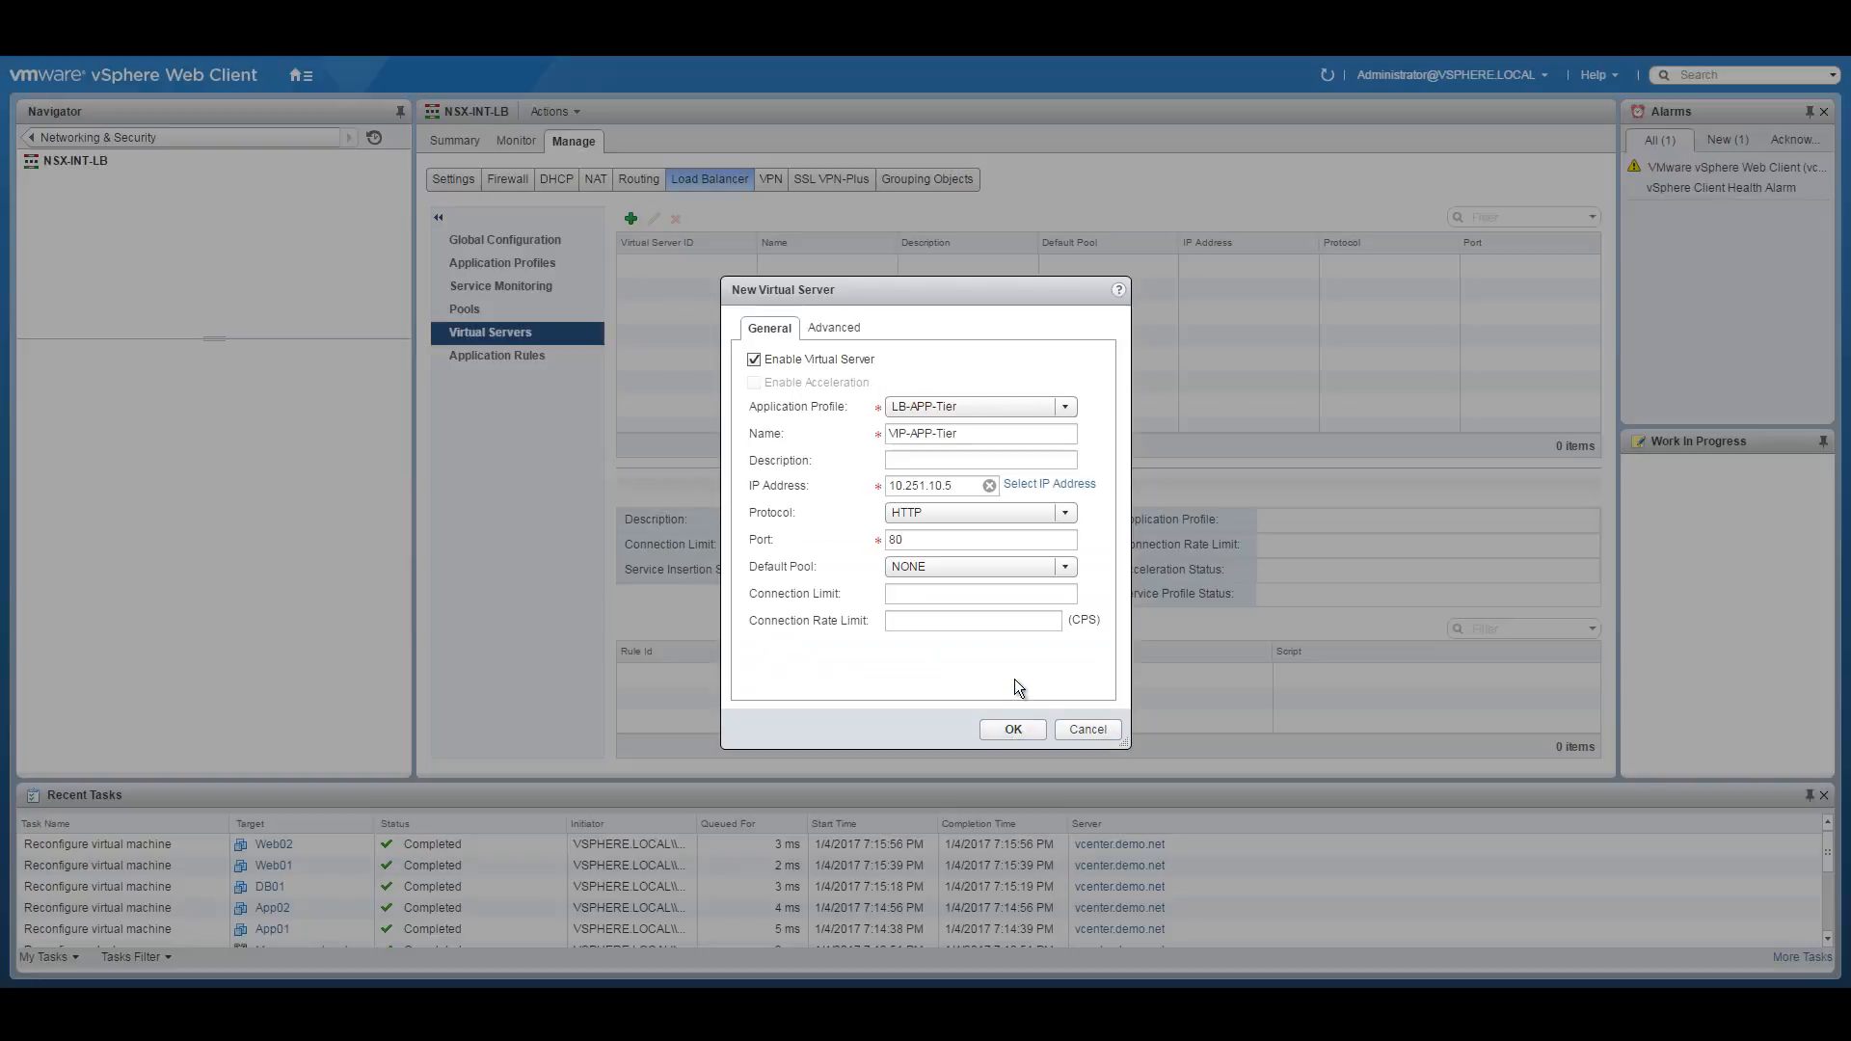
left_click(1006, 571)
left_click(926, 611)
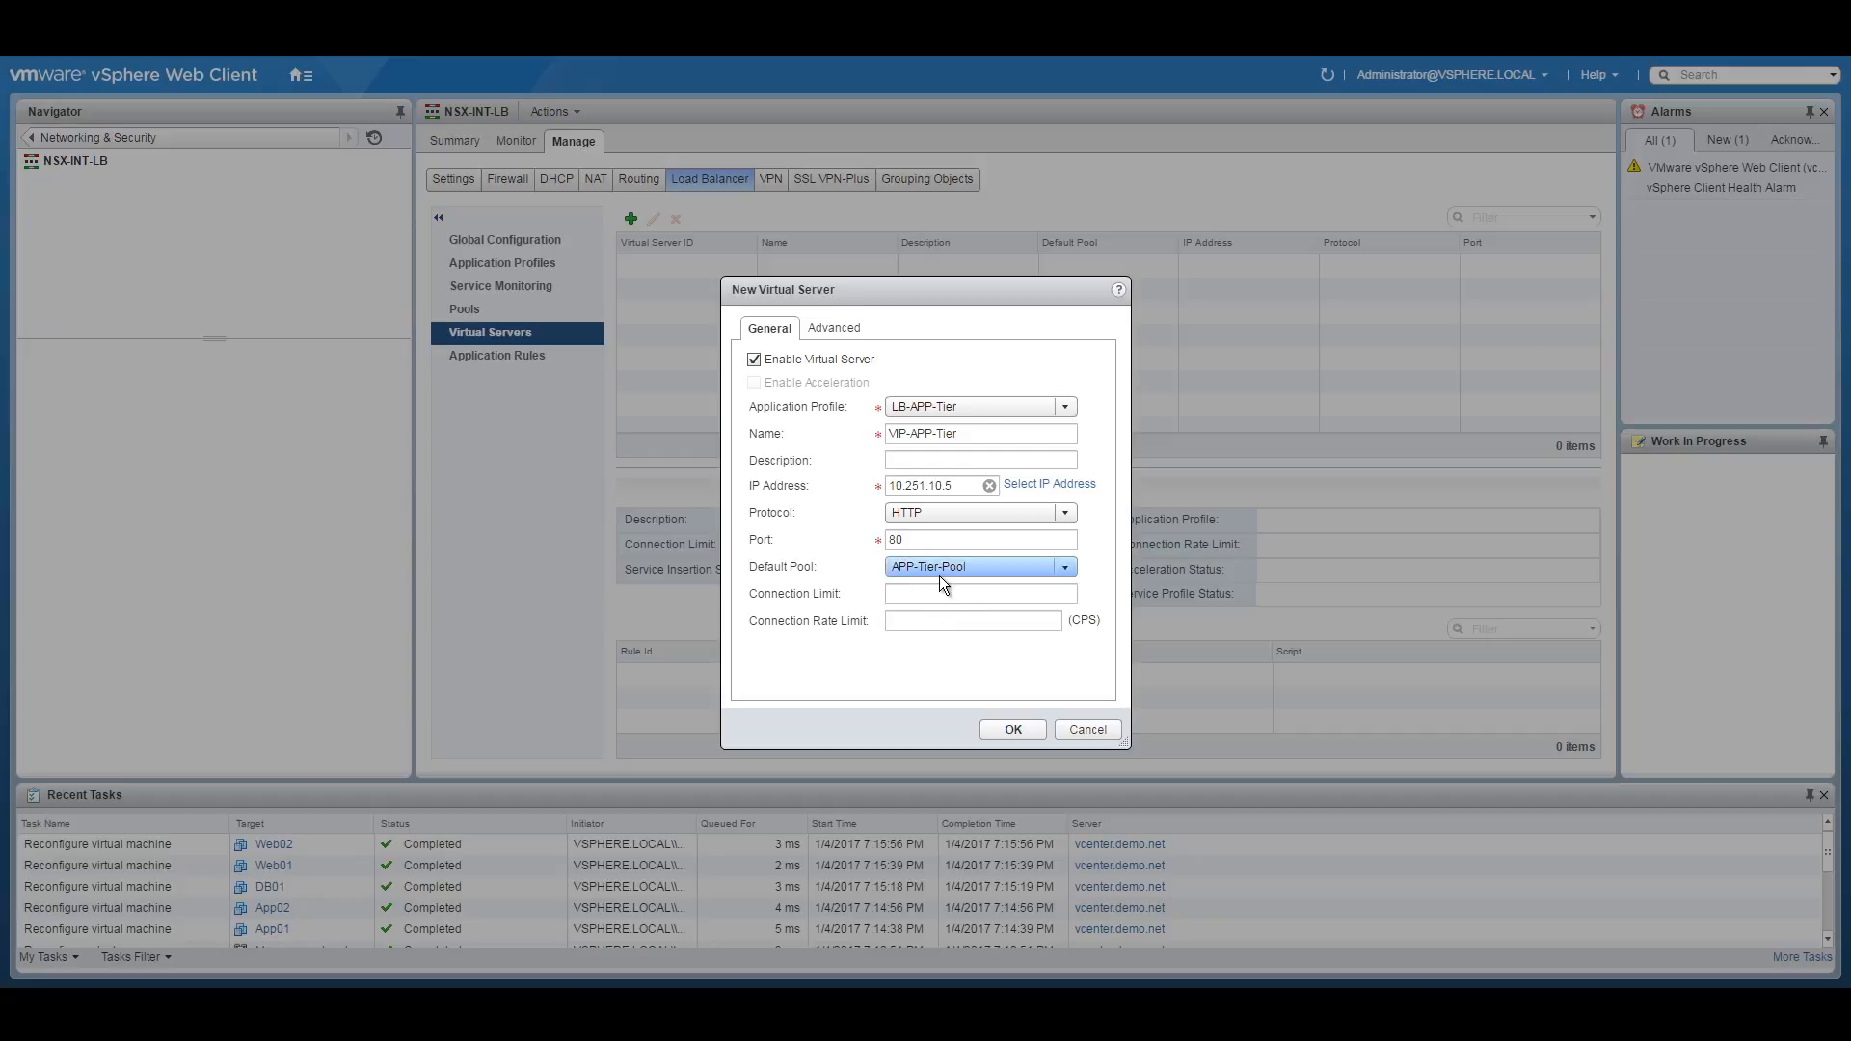
left_click(1010, 731)
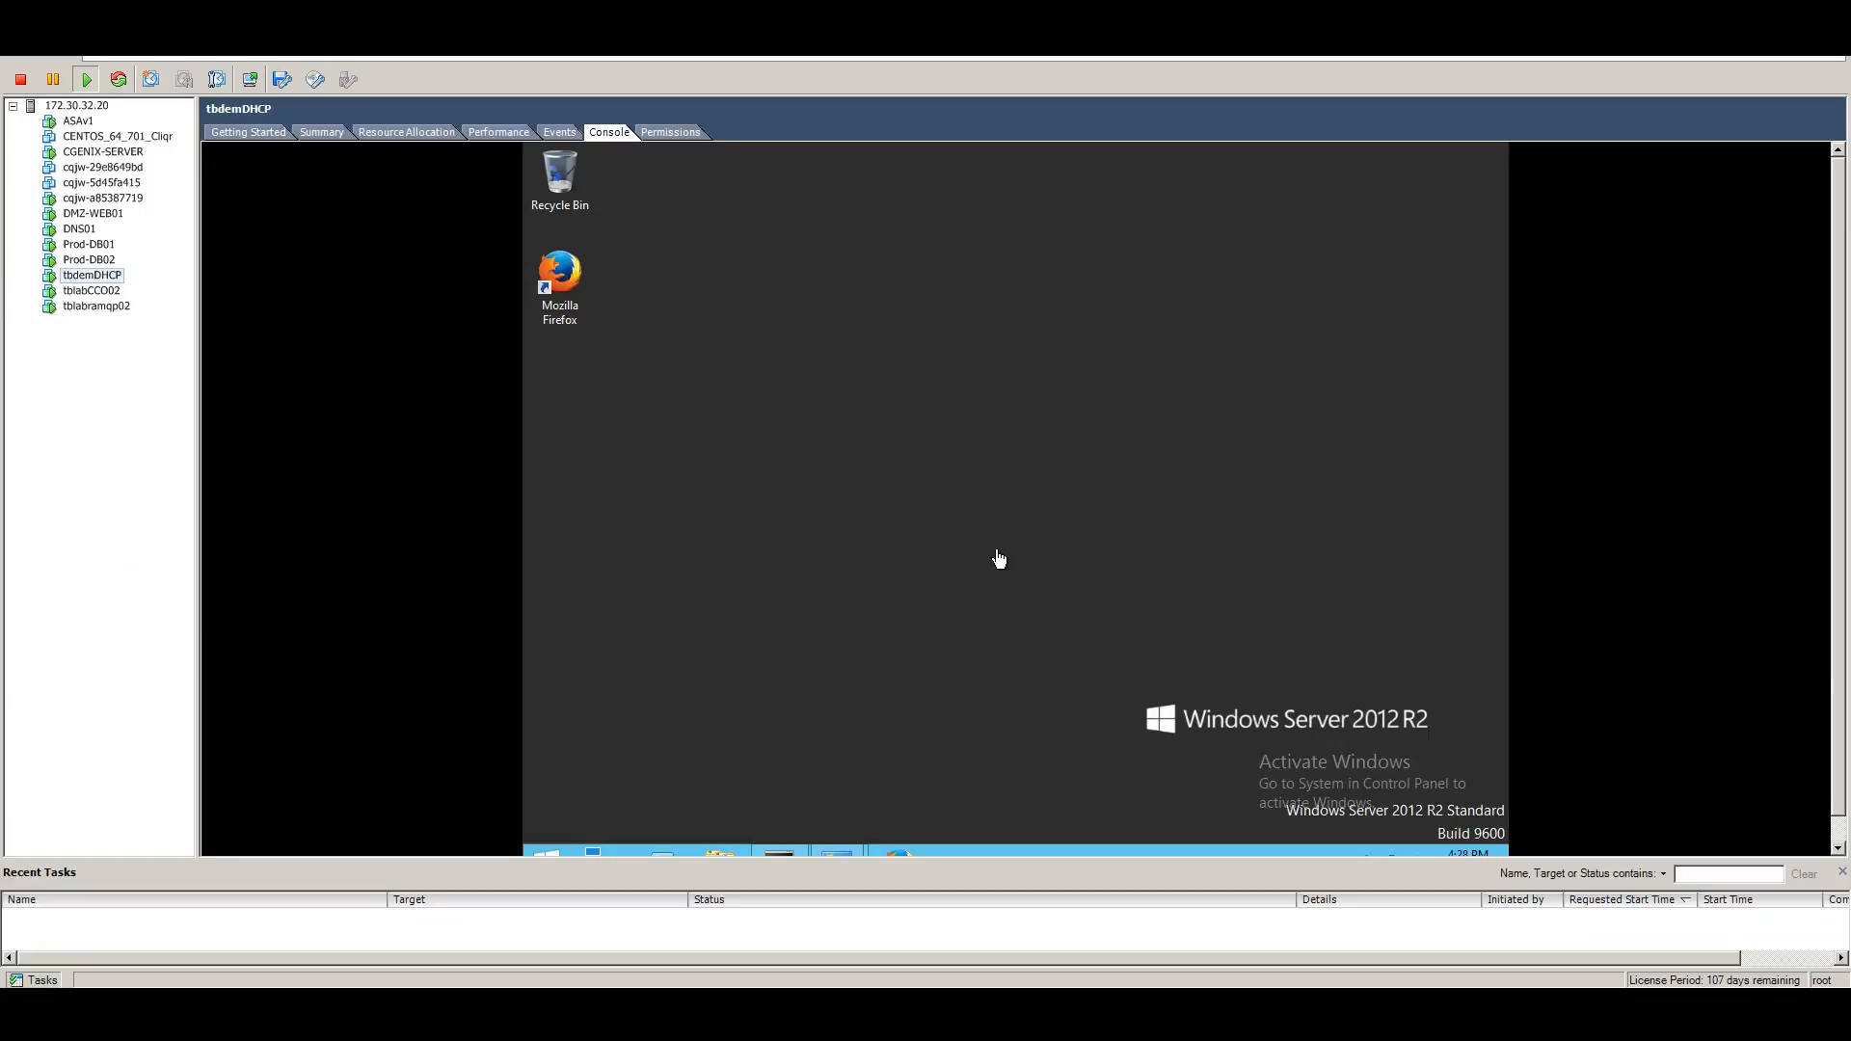
Enlarge the tbdemDHCP console, restore Command Prompt, and run ipconfig.
left_click(1844, 875)
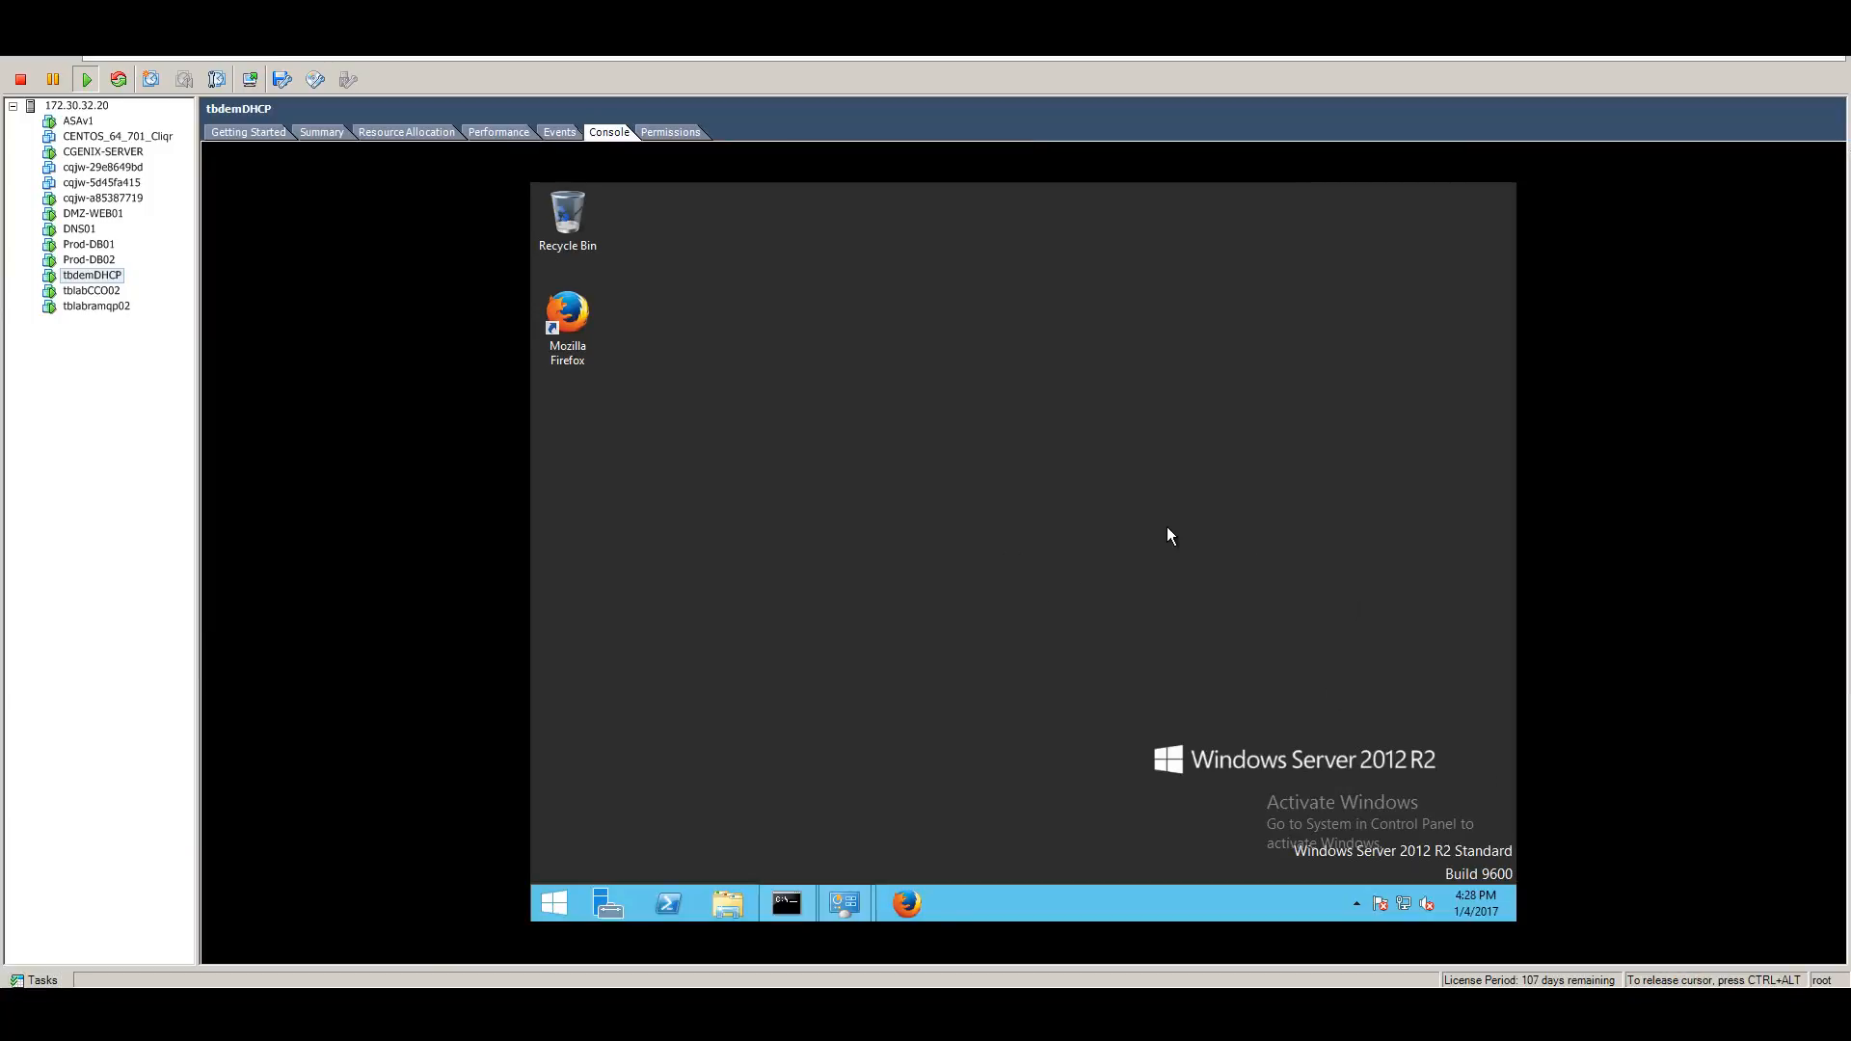
left_click(790, 903)
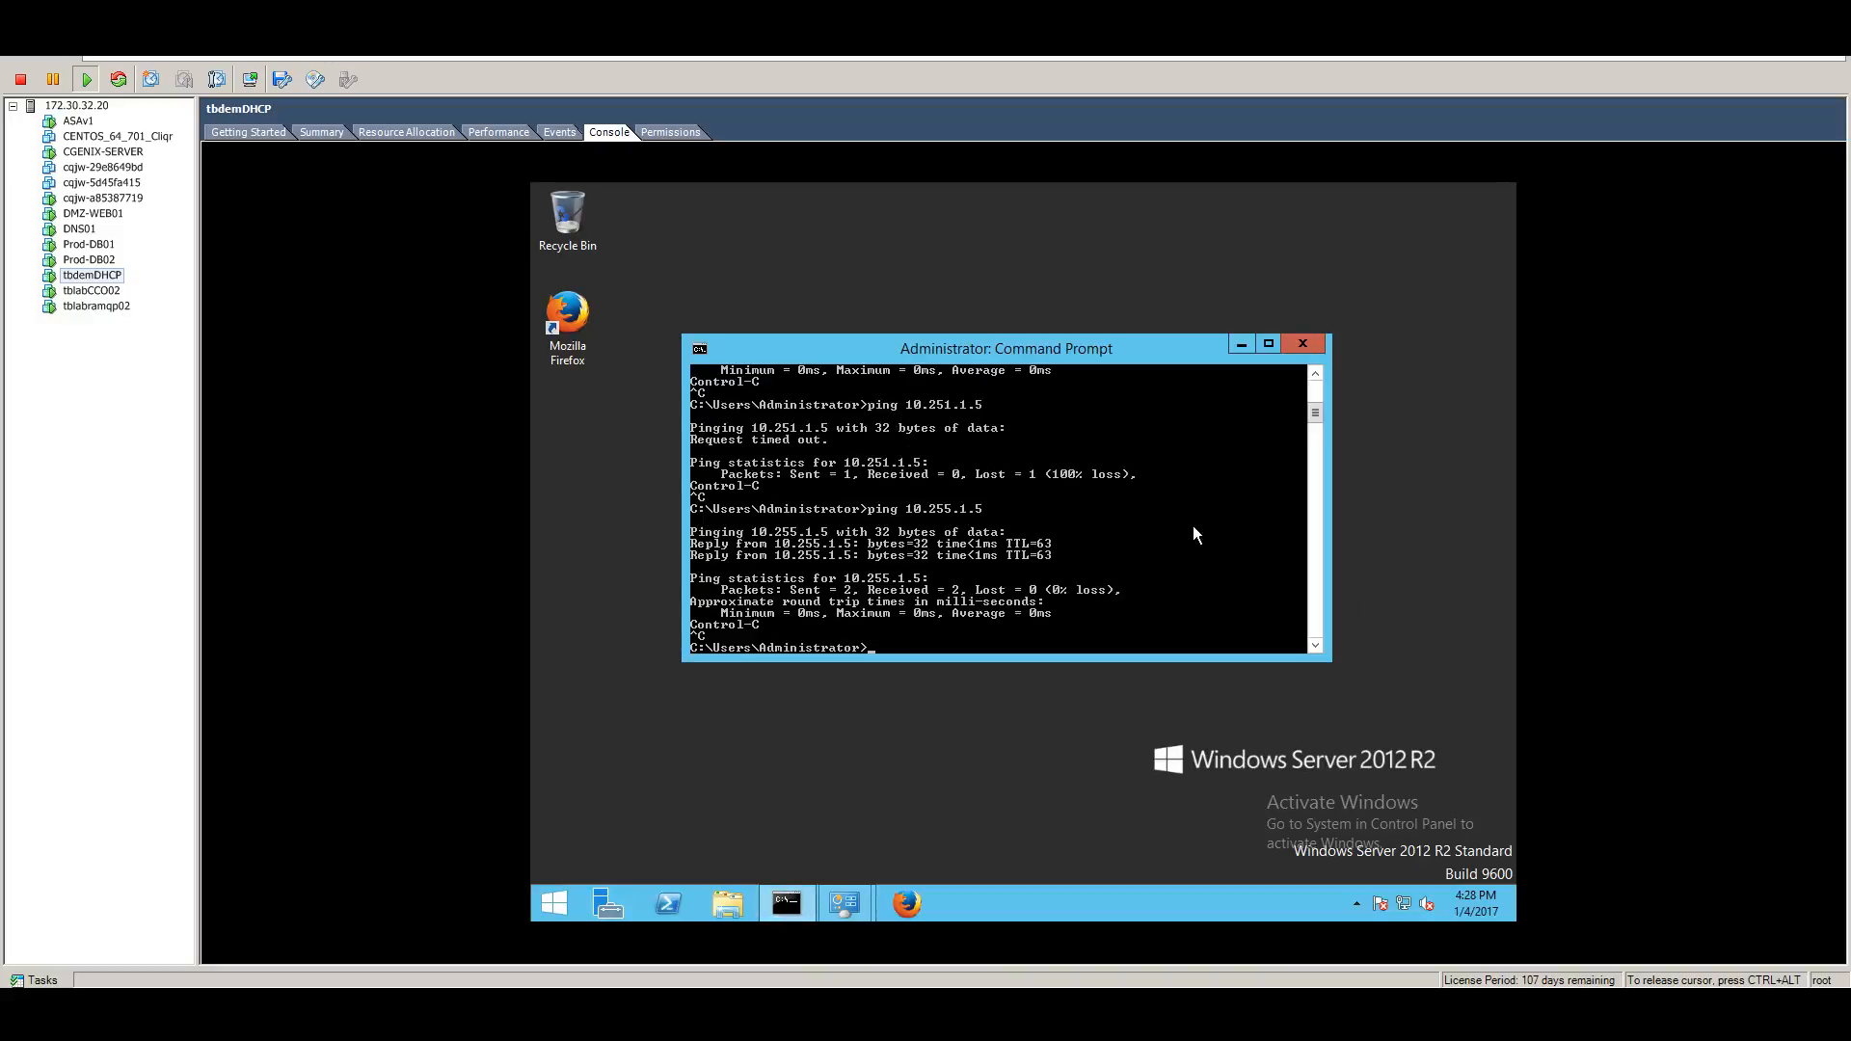
key("Return")
key("Return")
key("Return")
key("Return")
key("Return")
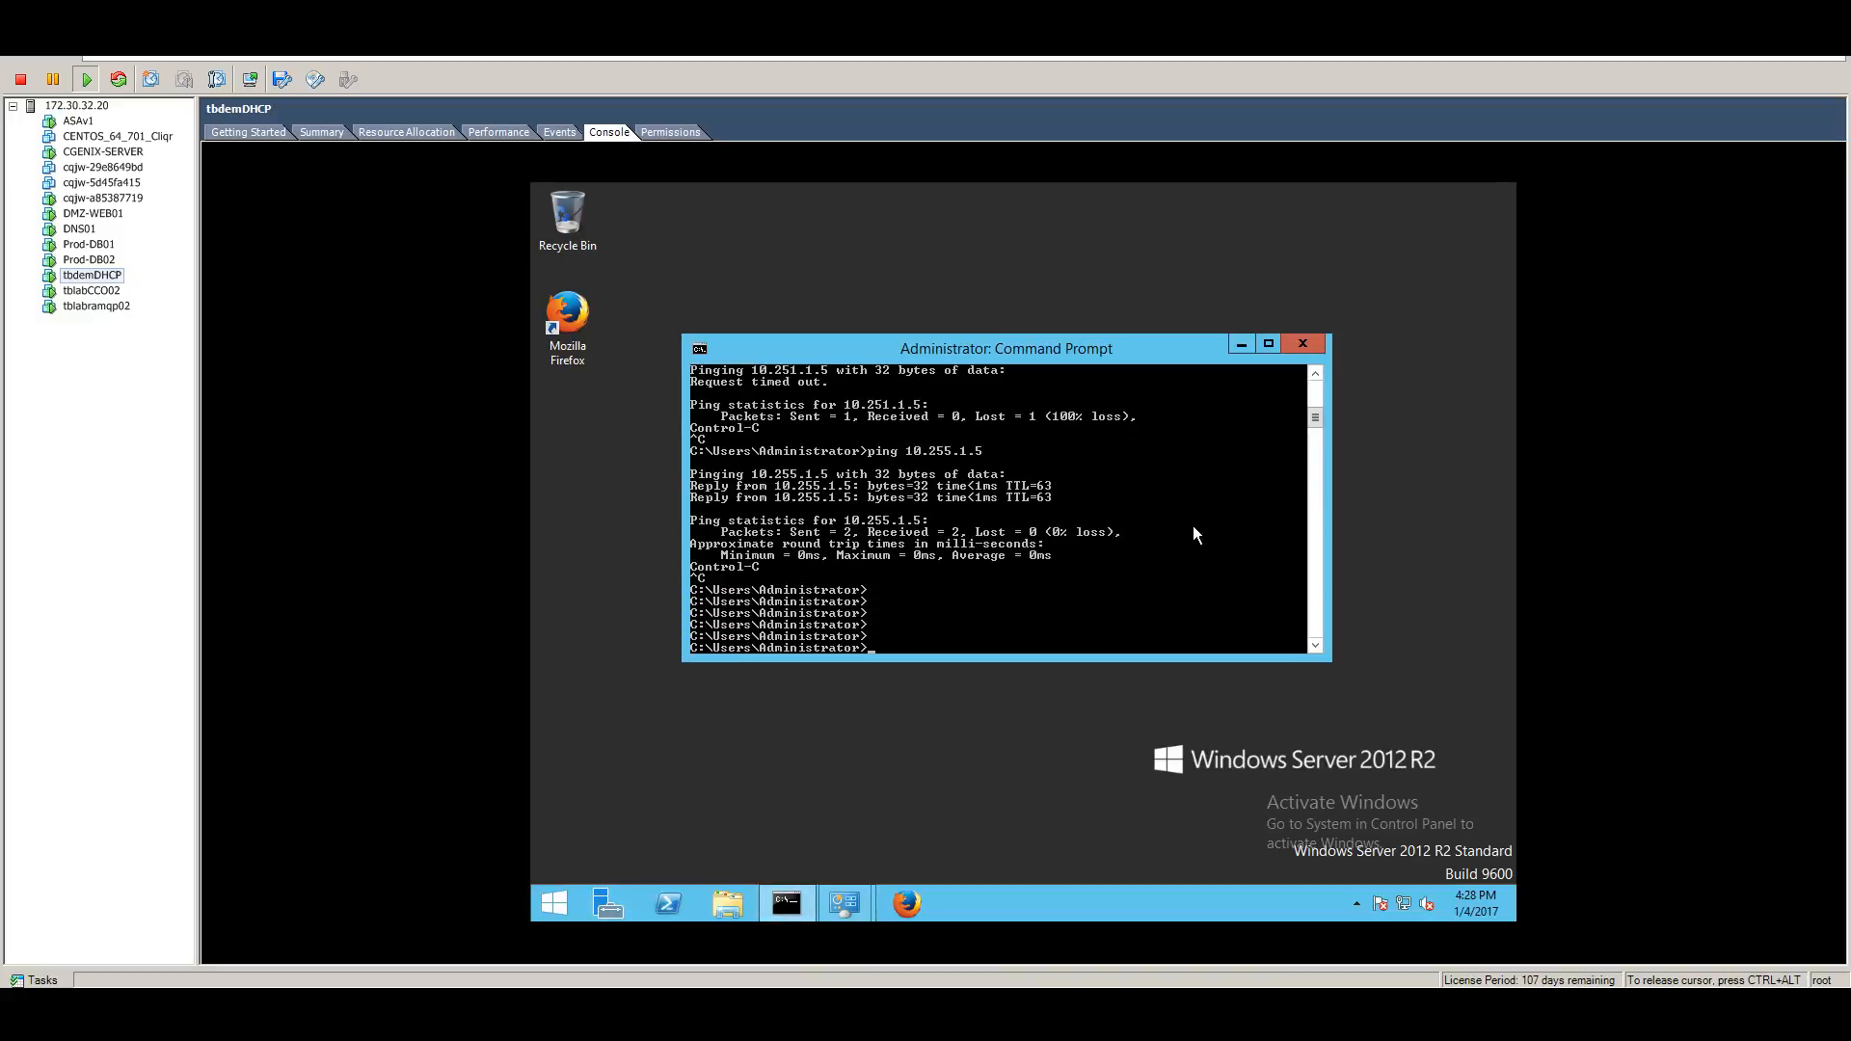
type("ipconfig")
key("Return")
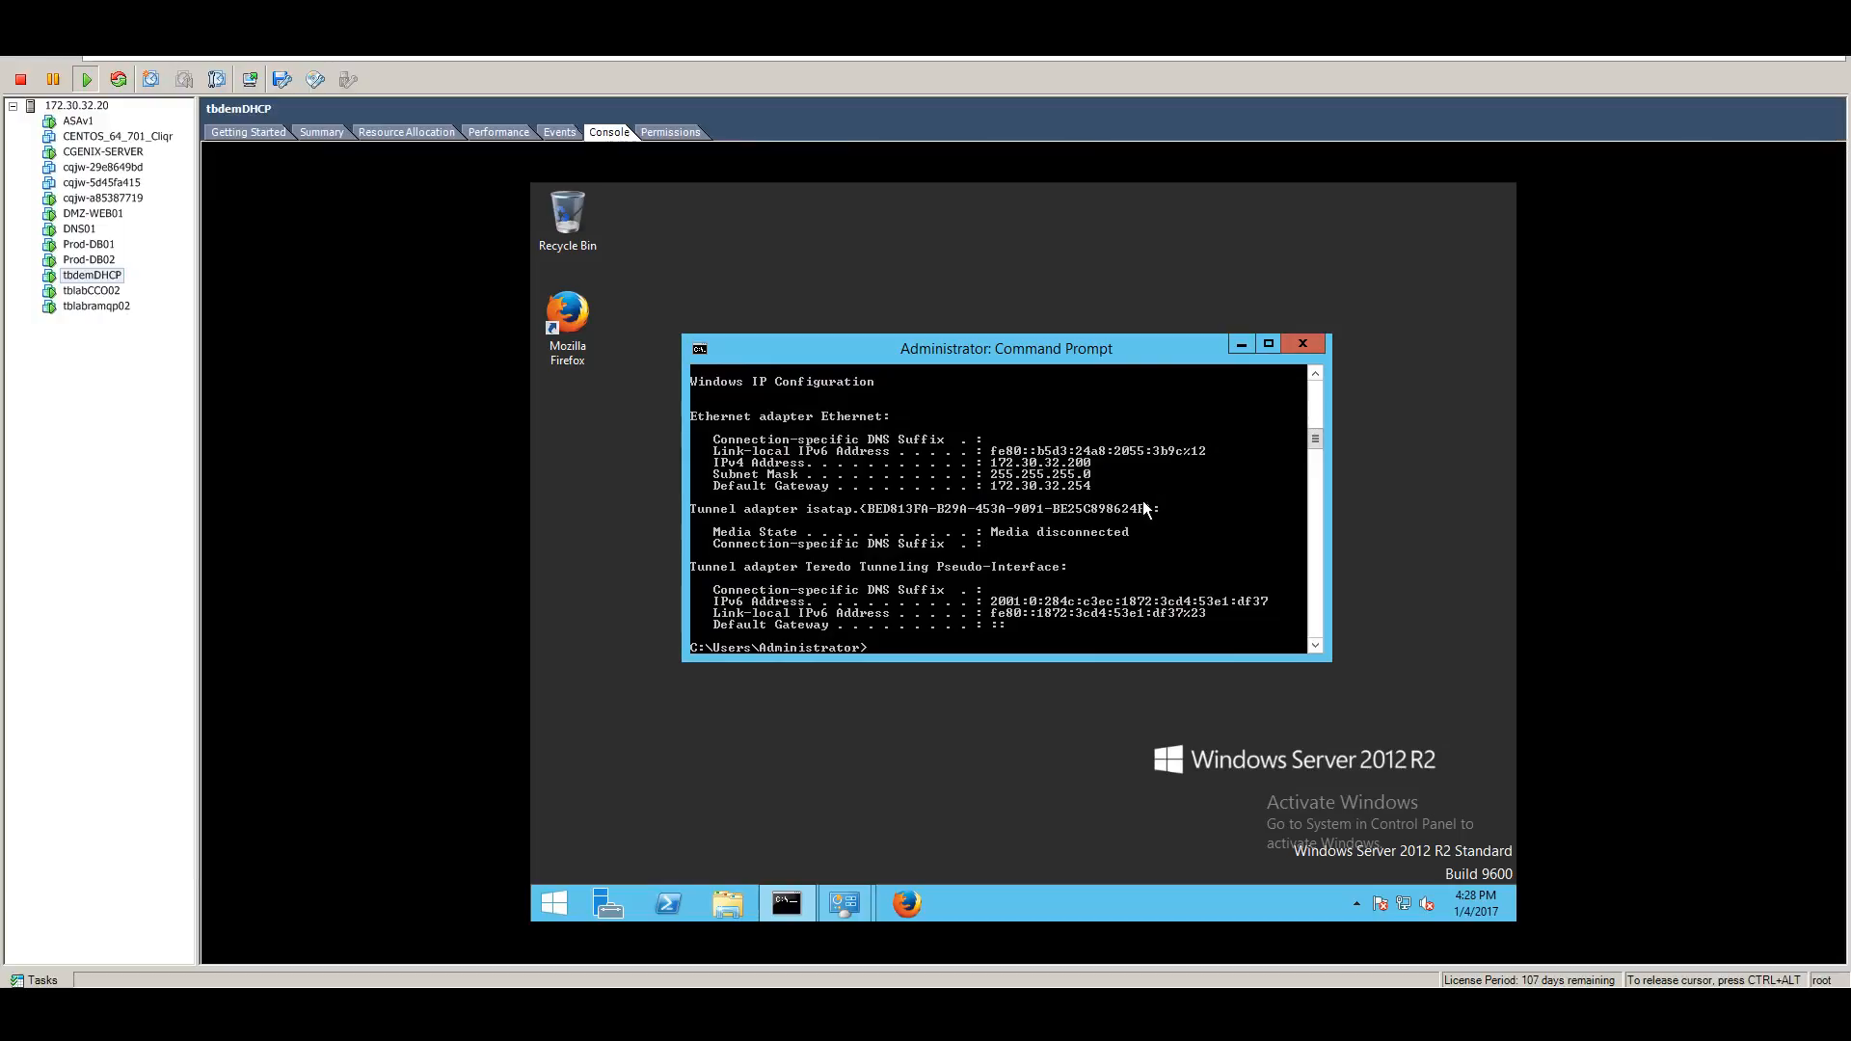
Ping the 172.30.32.254 gateway from the VM.
type("ing 172.30.,32.")
key("BackSpace")
key("BackSpace")
key("BackSpace")
key("BackSpace")
type("32.254")
key("BackSpace")
type("54")
key("Return")
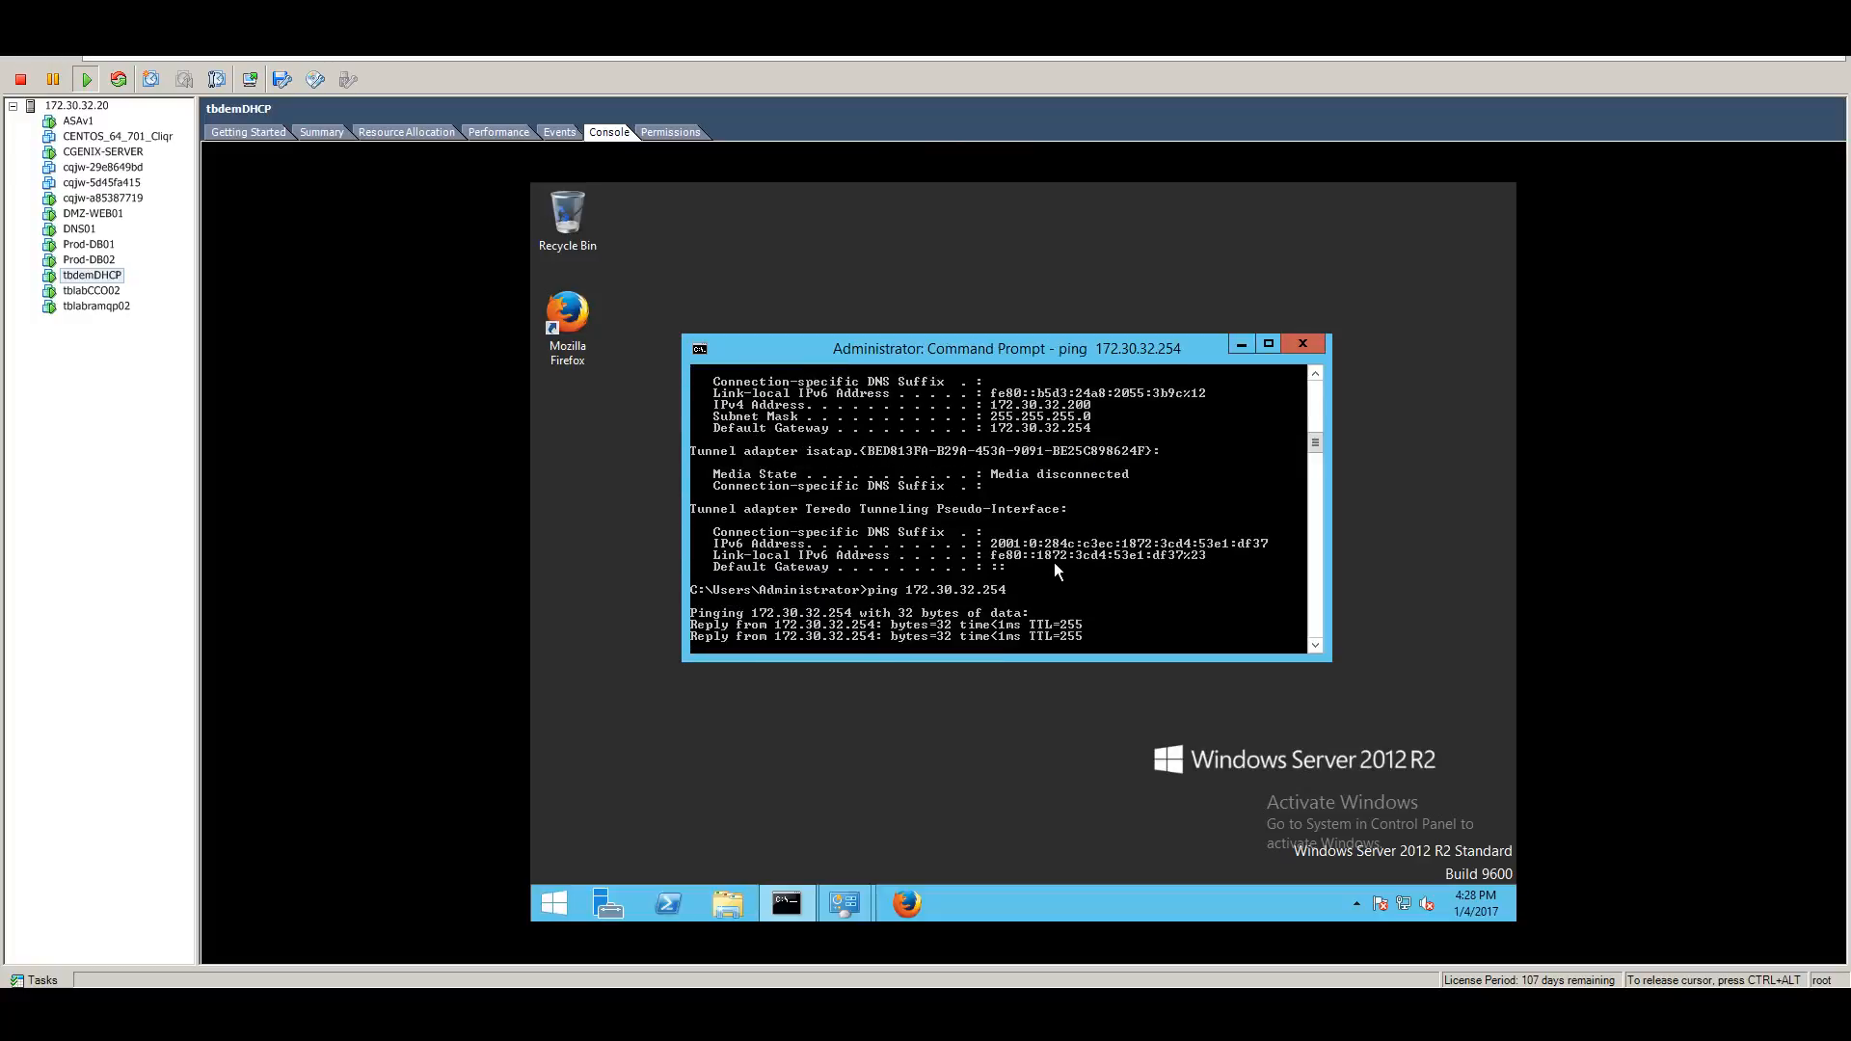
key("ctrl+c")
Ping the 10.255.1.5 VIP, then minimize the command prompt.
key("Up")
key("BackSpace")
key("BackSpace")
key("BackSpace")
key("BackSpace")
key("BackSpace")
key("BackSpace")
key("BackSpace")
key("BackSpace")
key("BackSpace")
key("BackSpace")
key("BackSpace")
key("BackSpace")
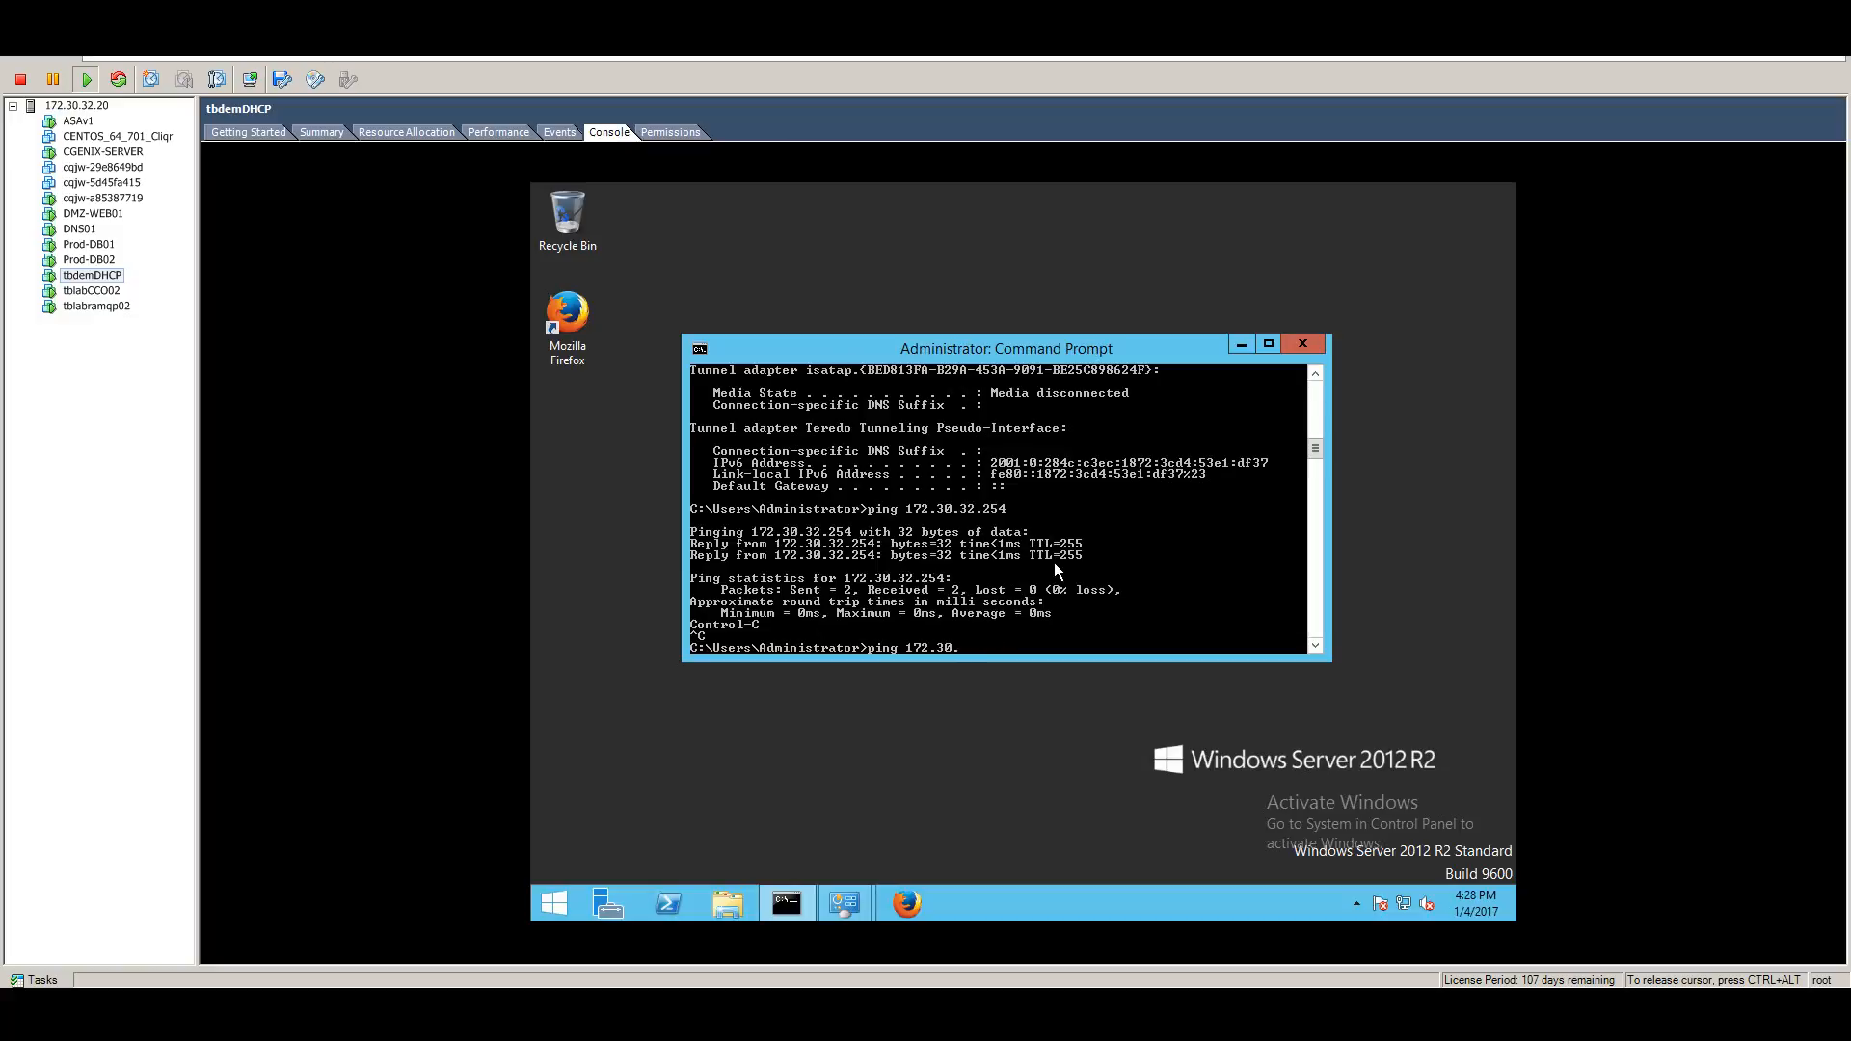
type("0.255.1.5")
key("Return")
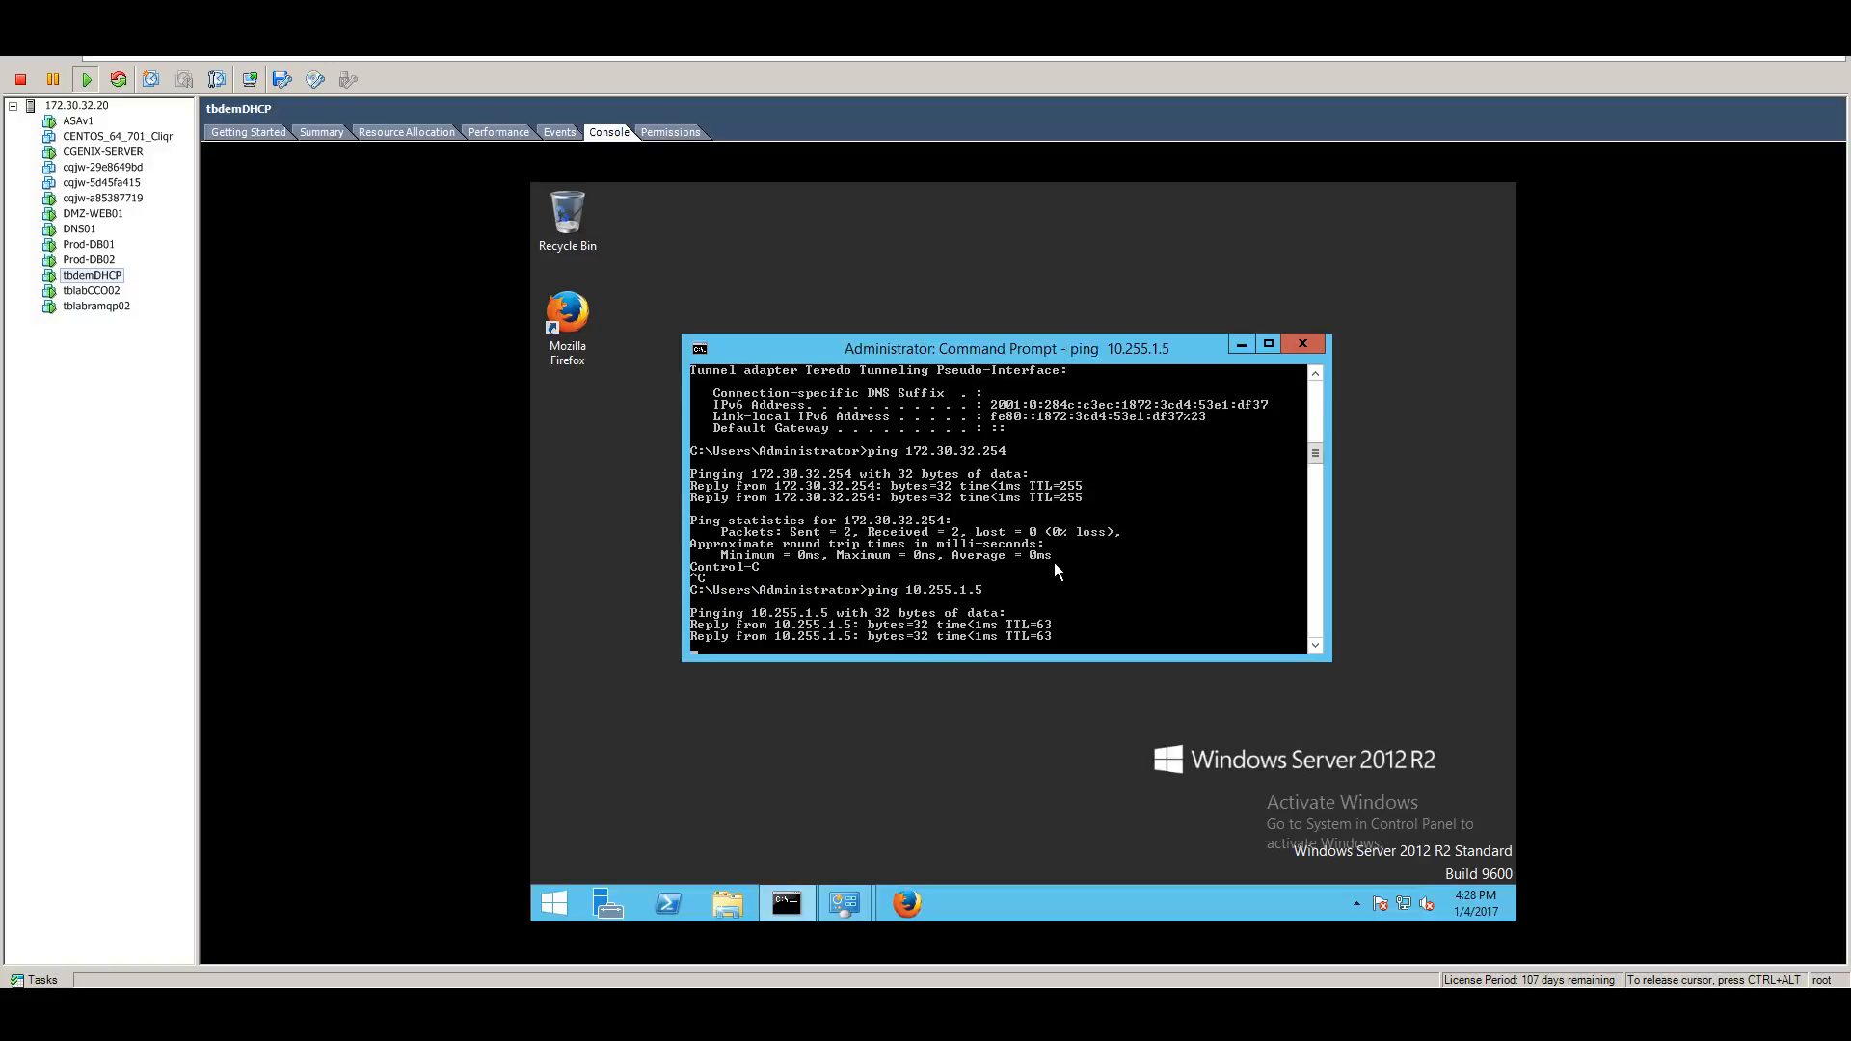
key("ctrl+c")
key("ctrl+z")
key("ctrl+x")
key("Return")
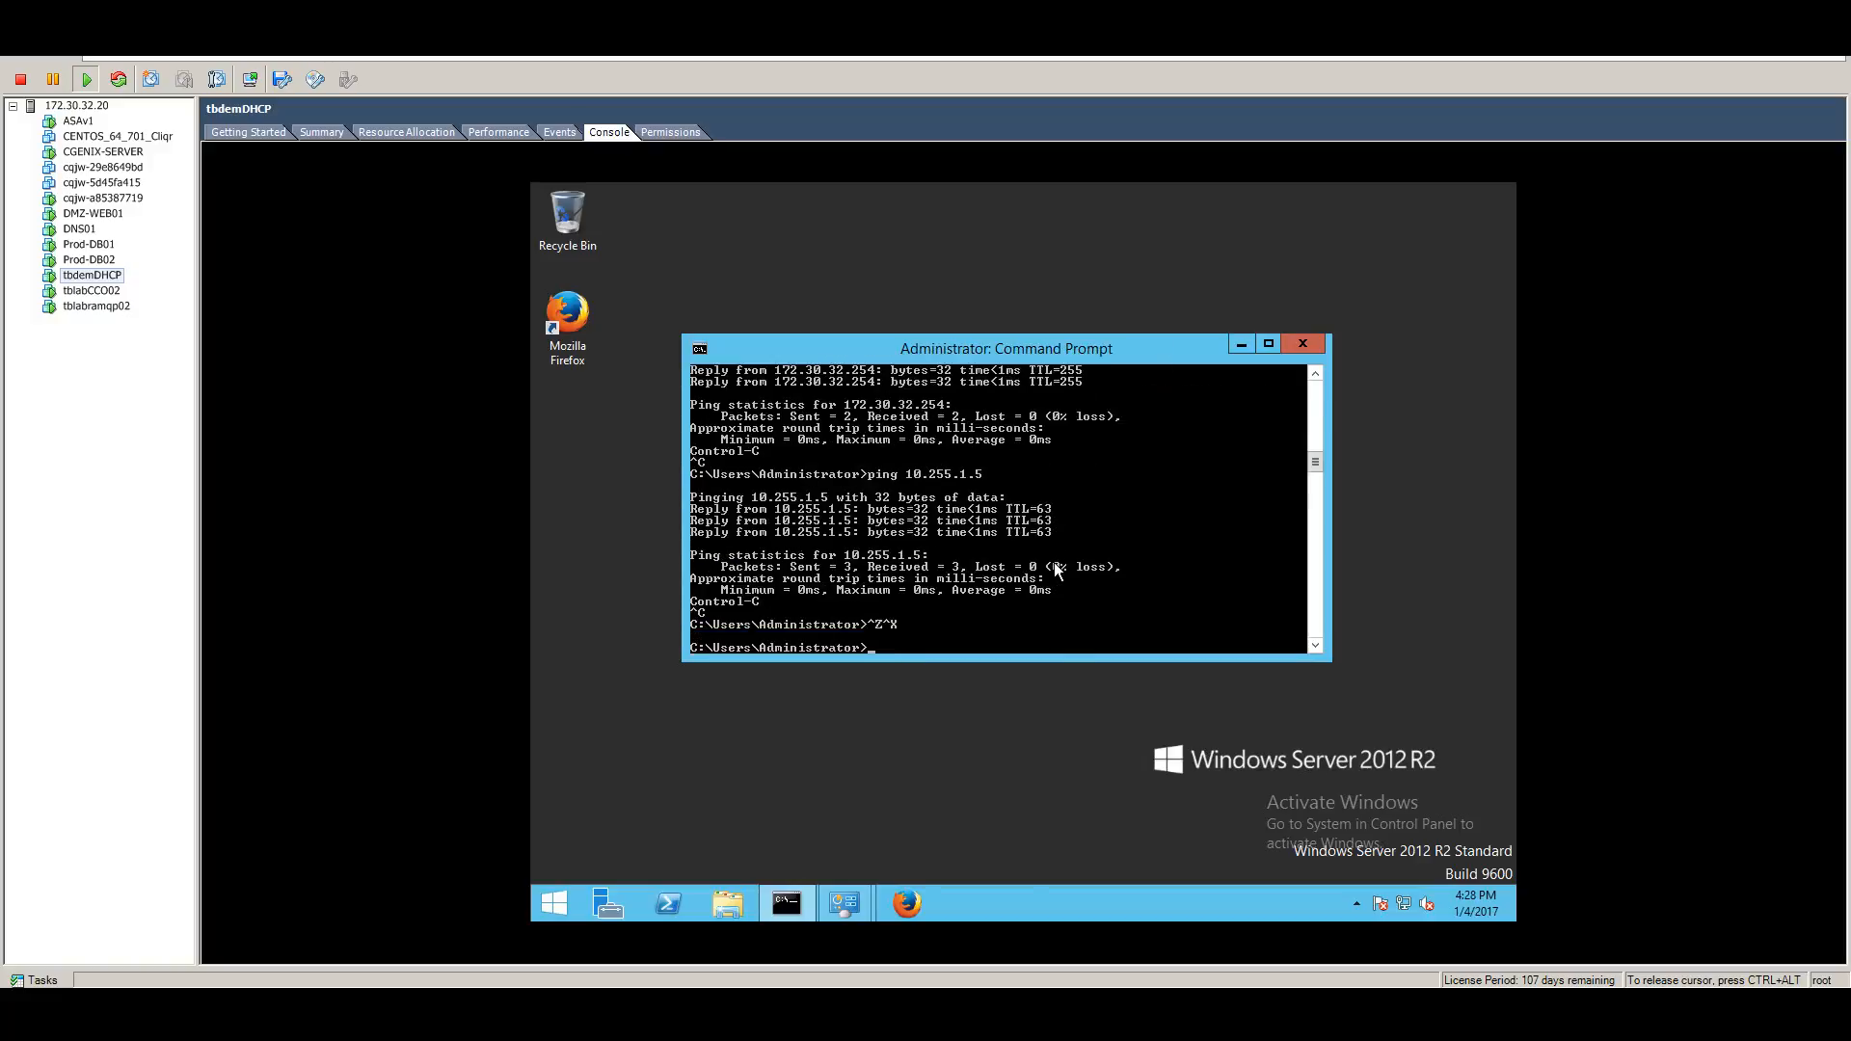
left_click(1242, 345)
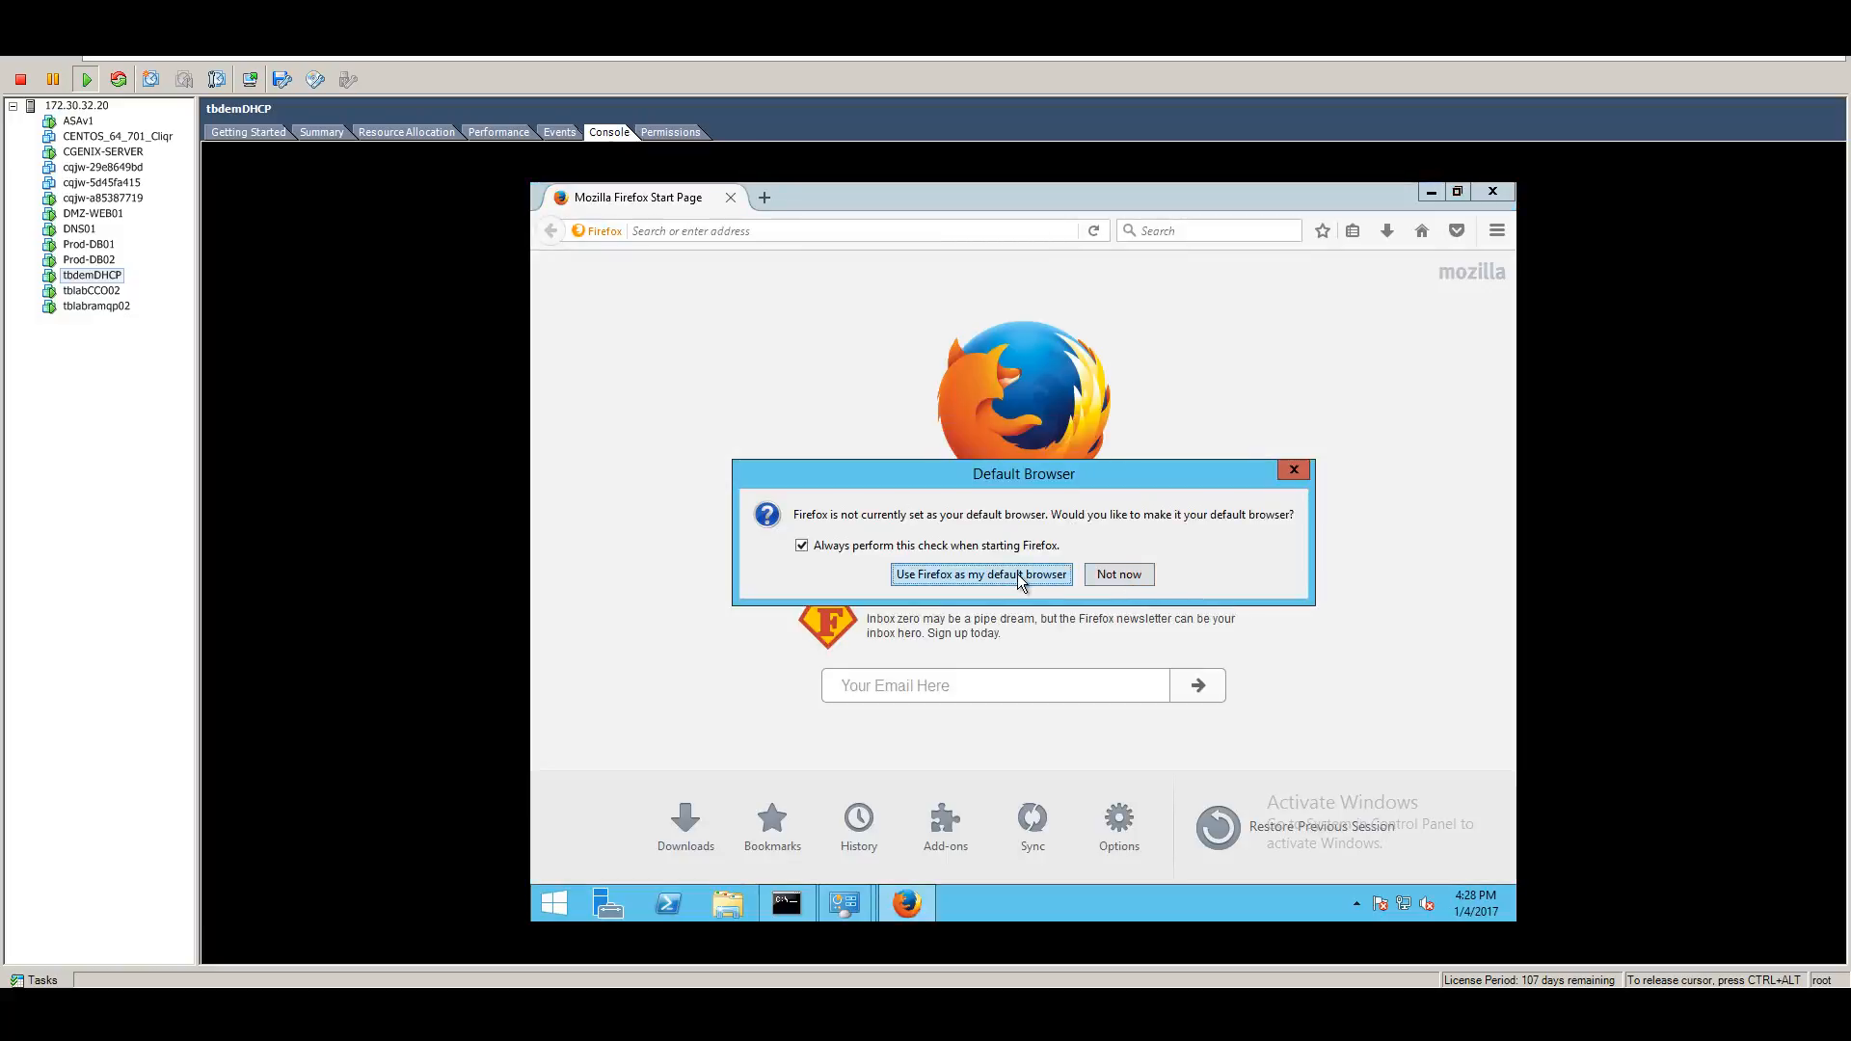
left_click(1113, 576)
type("http")
key("shift+F10")
left_click(842, 233)
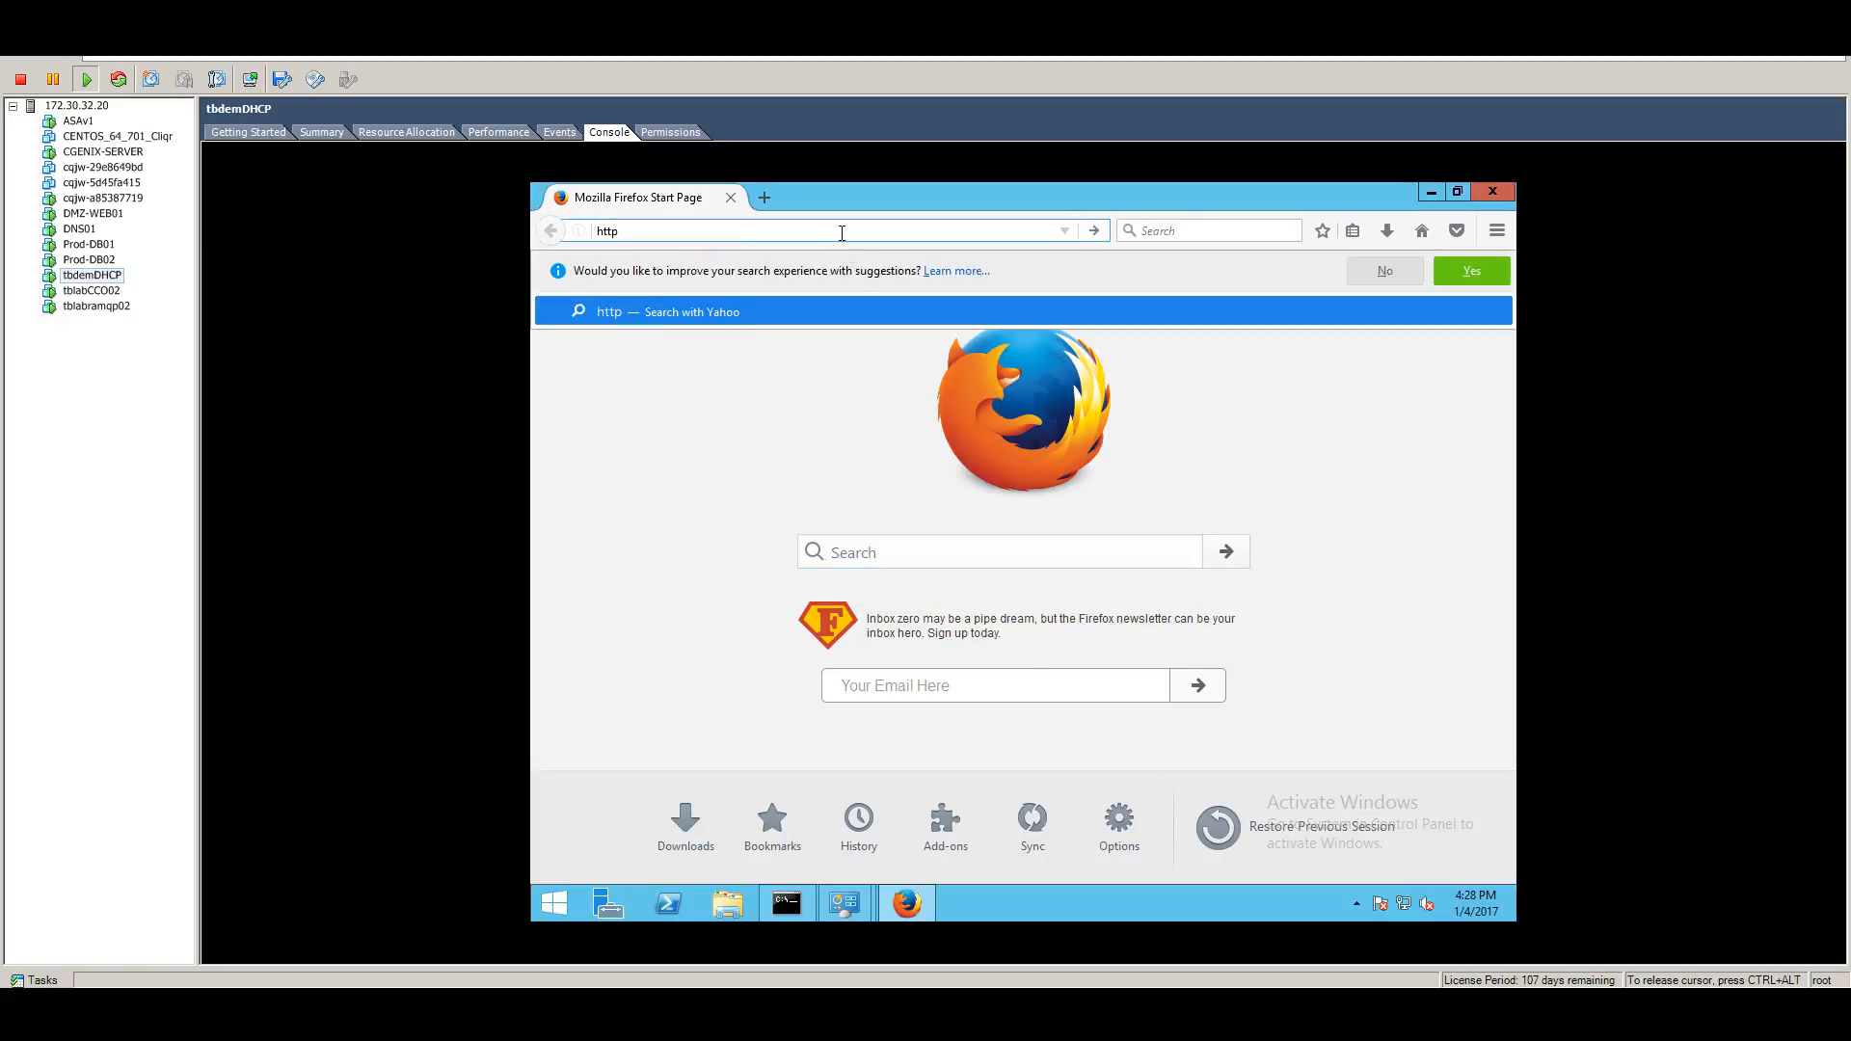
left_click(842, 234)
type("://")
type("172.30.")
key("BackSpace")
key("BackSpace")
key("BackSpace")
key("BackSpace")
key("BackSpace")
key("BackSpace")
type("0.255.1.5")
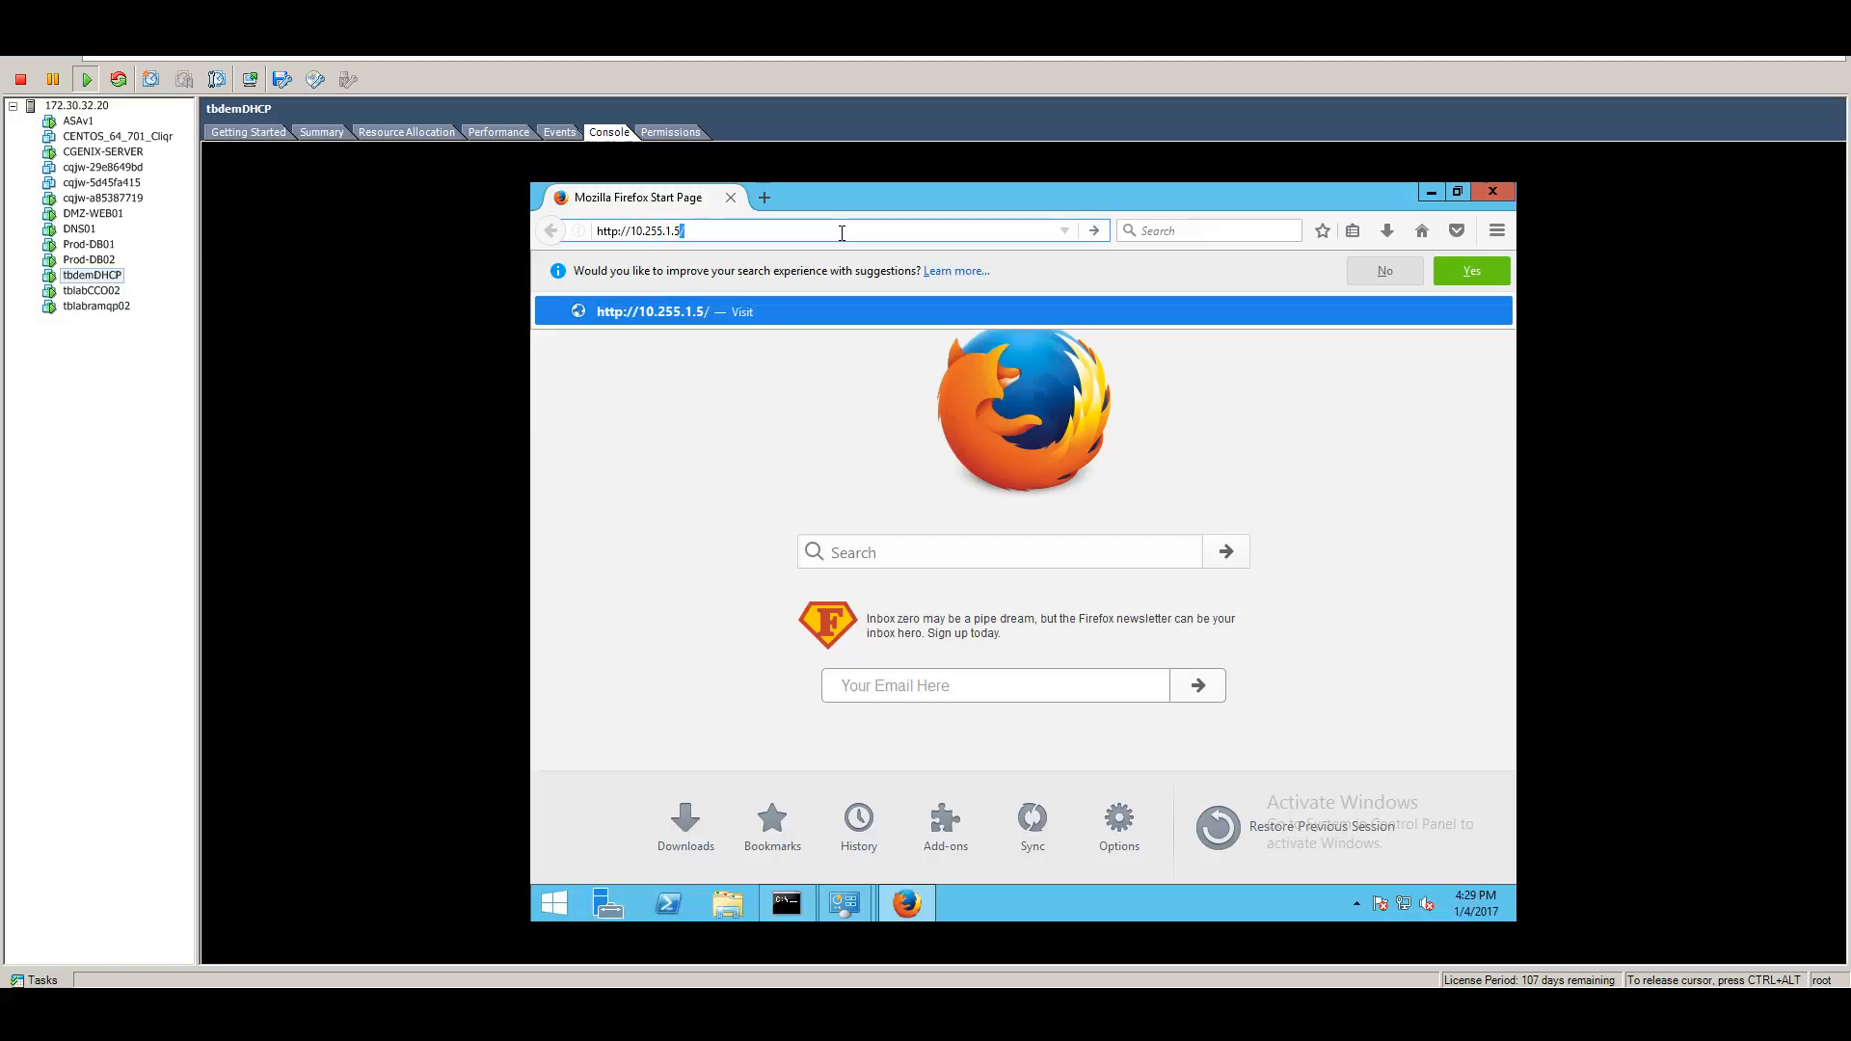
key("Return")
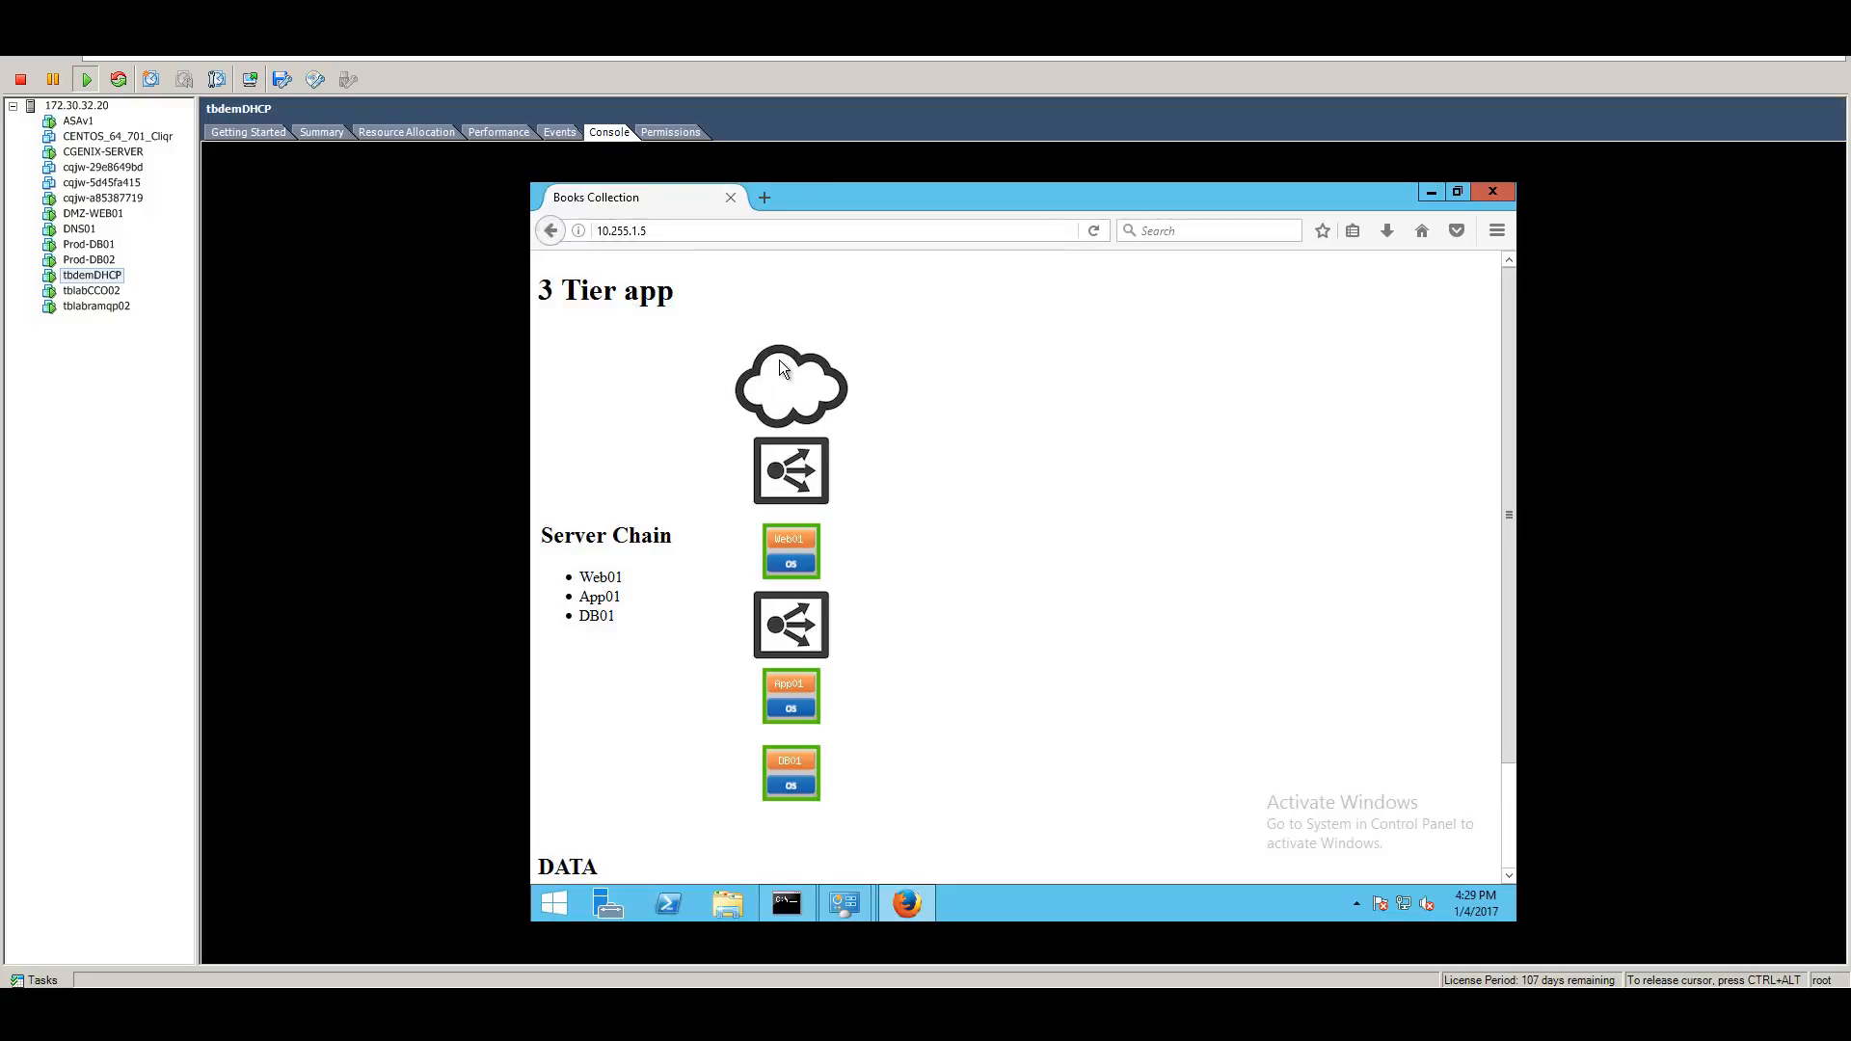
Inspect the 3 Tier app page, highlighting the Server Chain heading and the book rows in the DATA table.
scroll(947, 636, "down", 2)
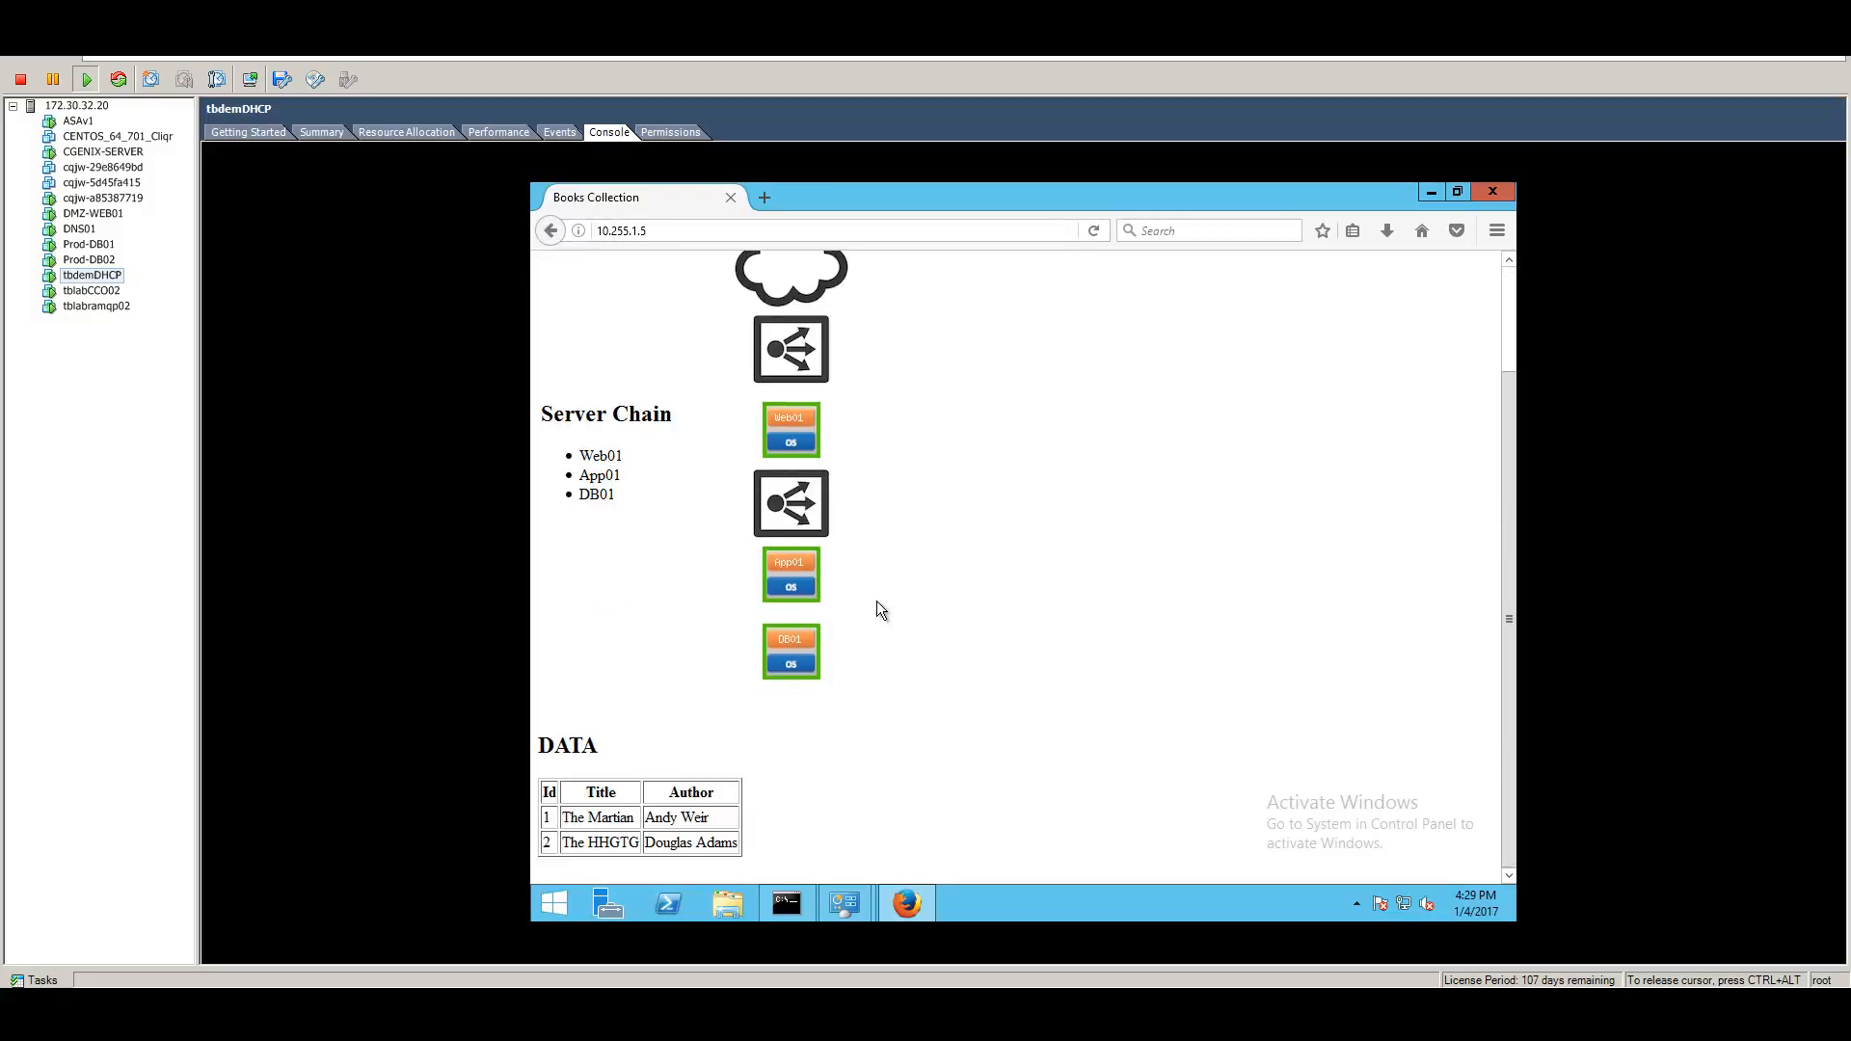
scroll(873, 578, "up", 2)
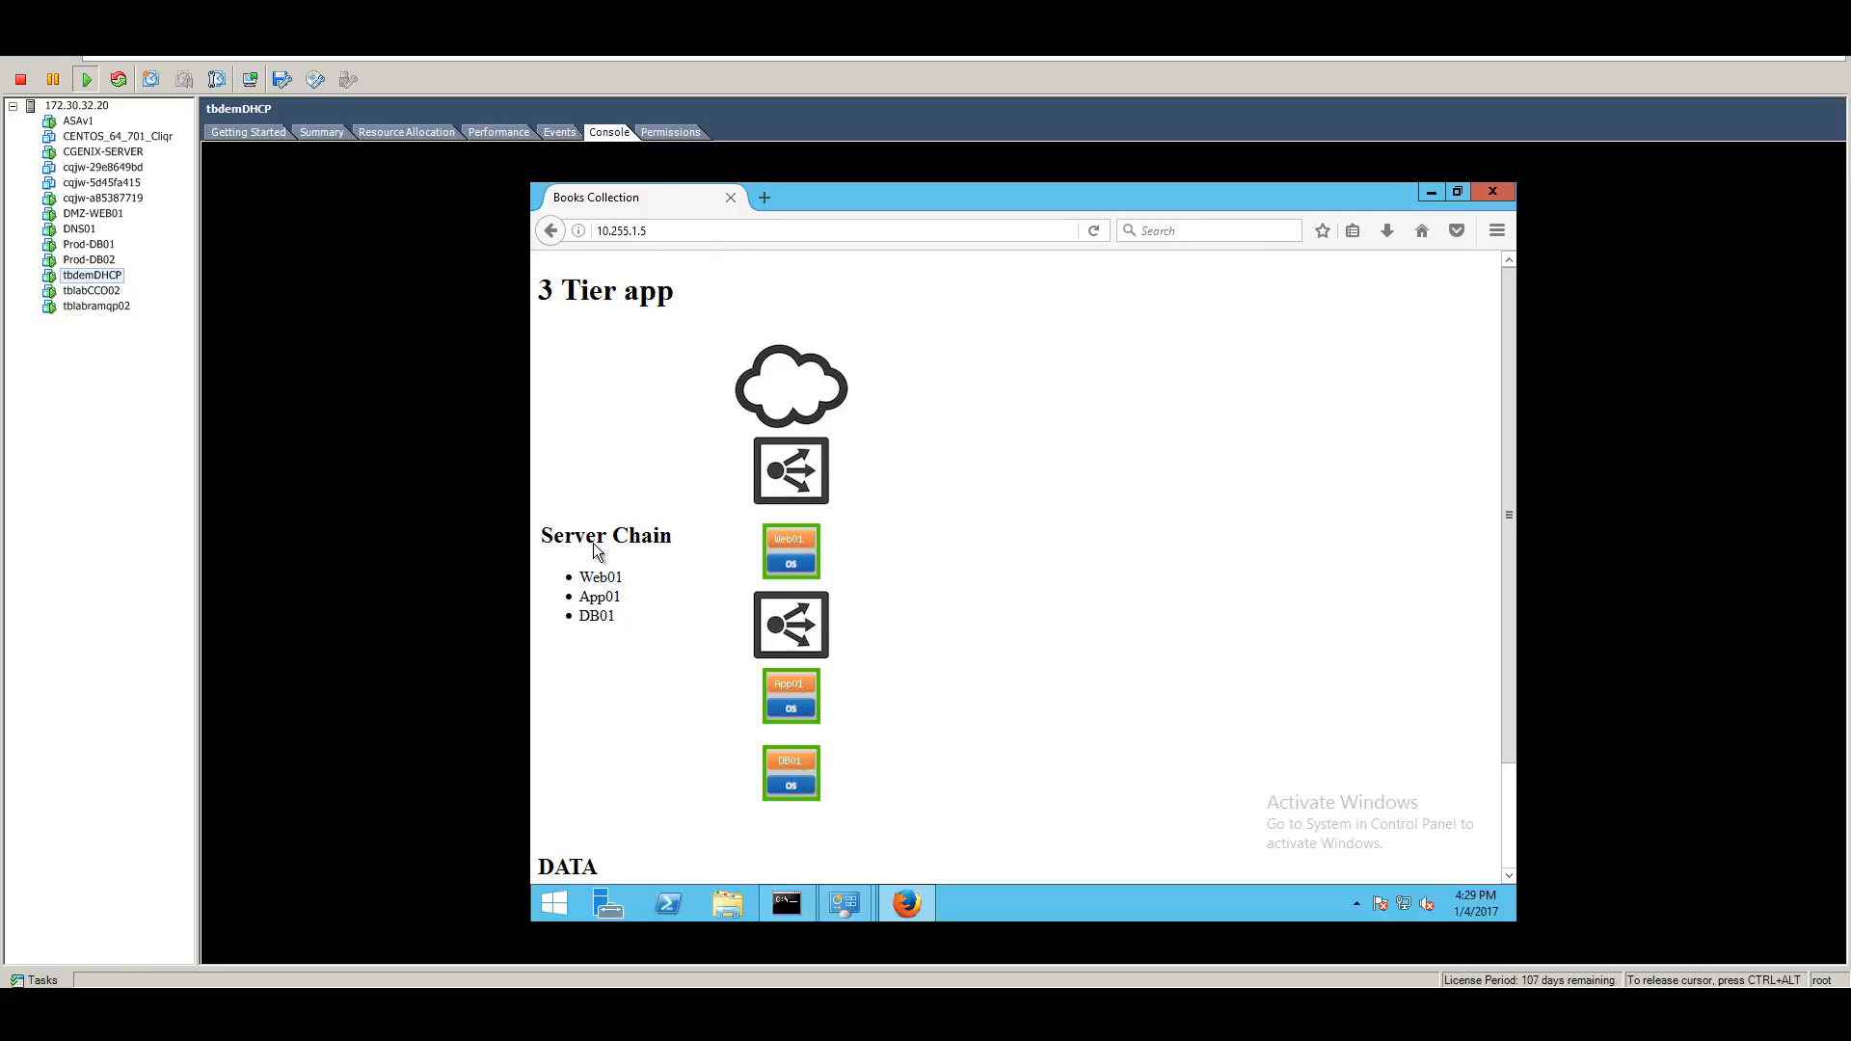
left_click_drag(543, 536, 673, 540)
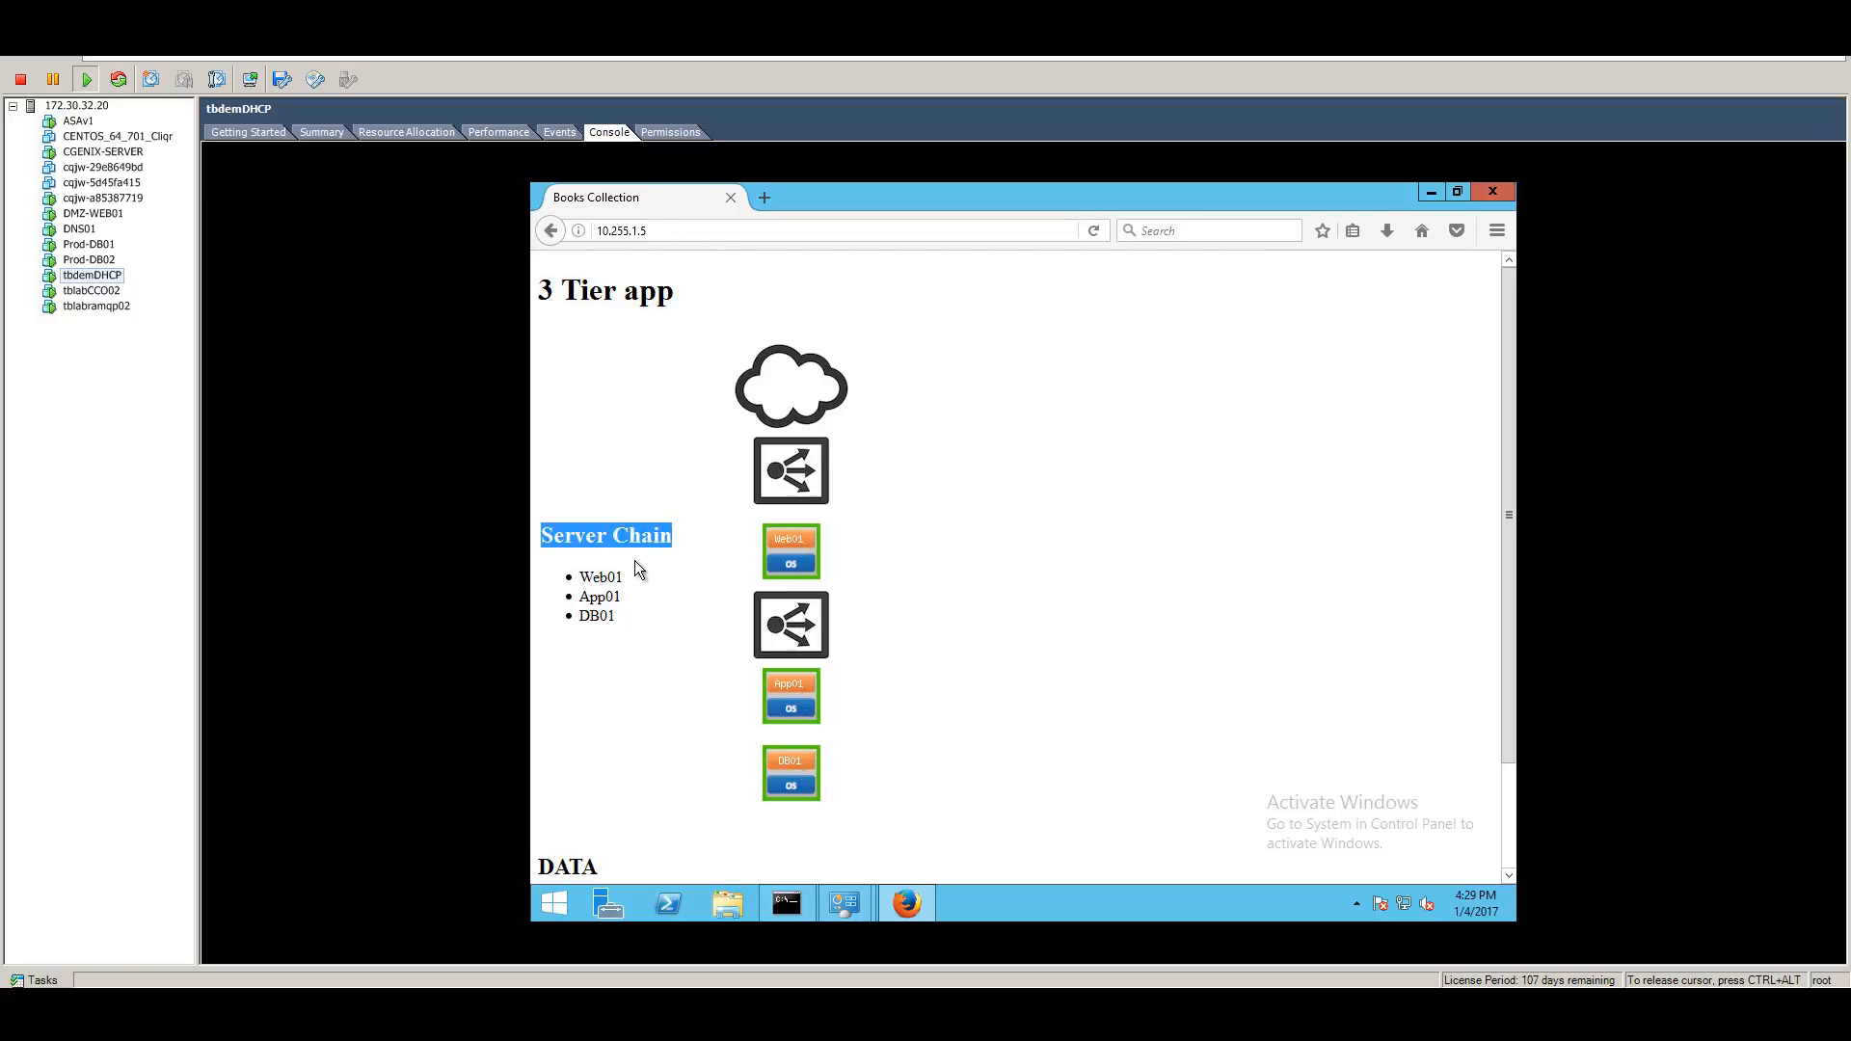
left_click(634, 559)
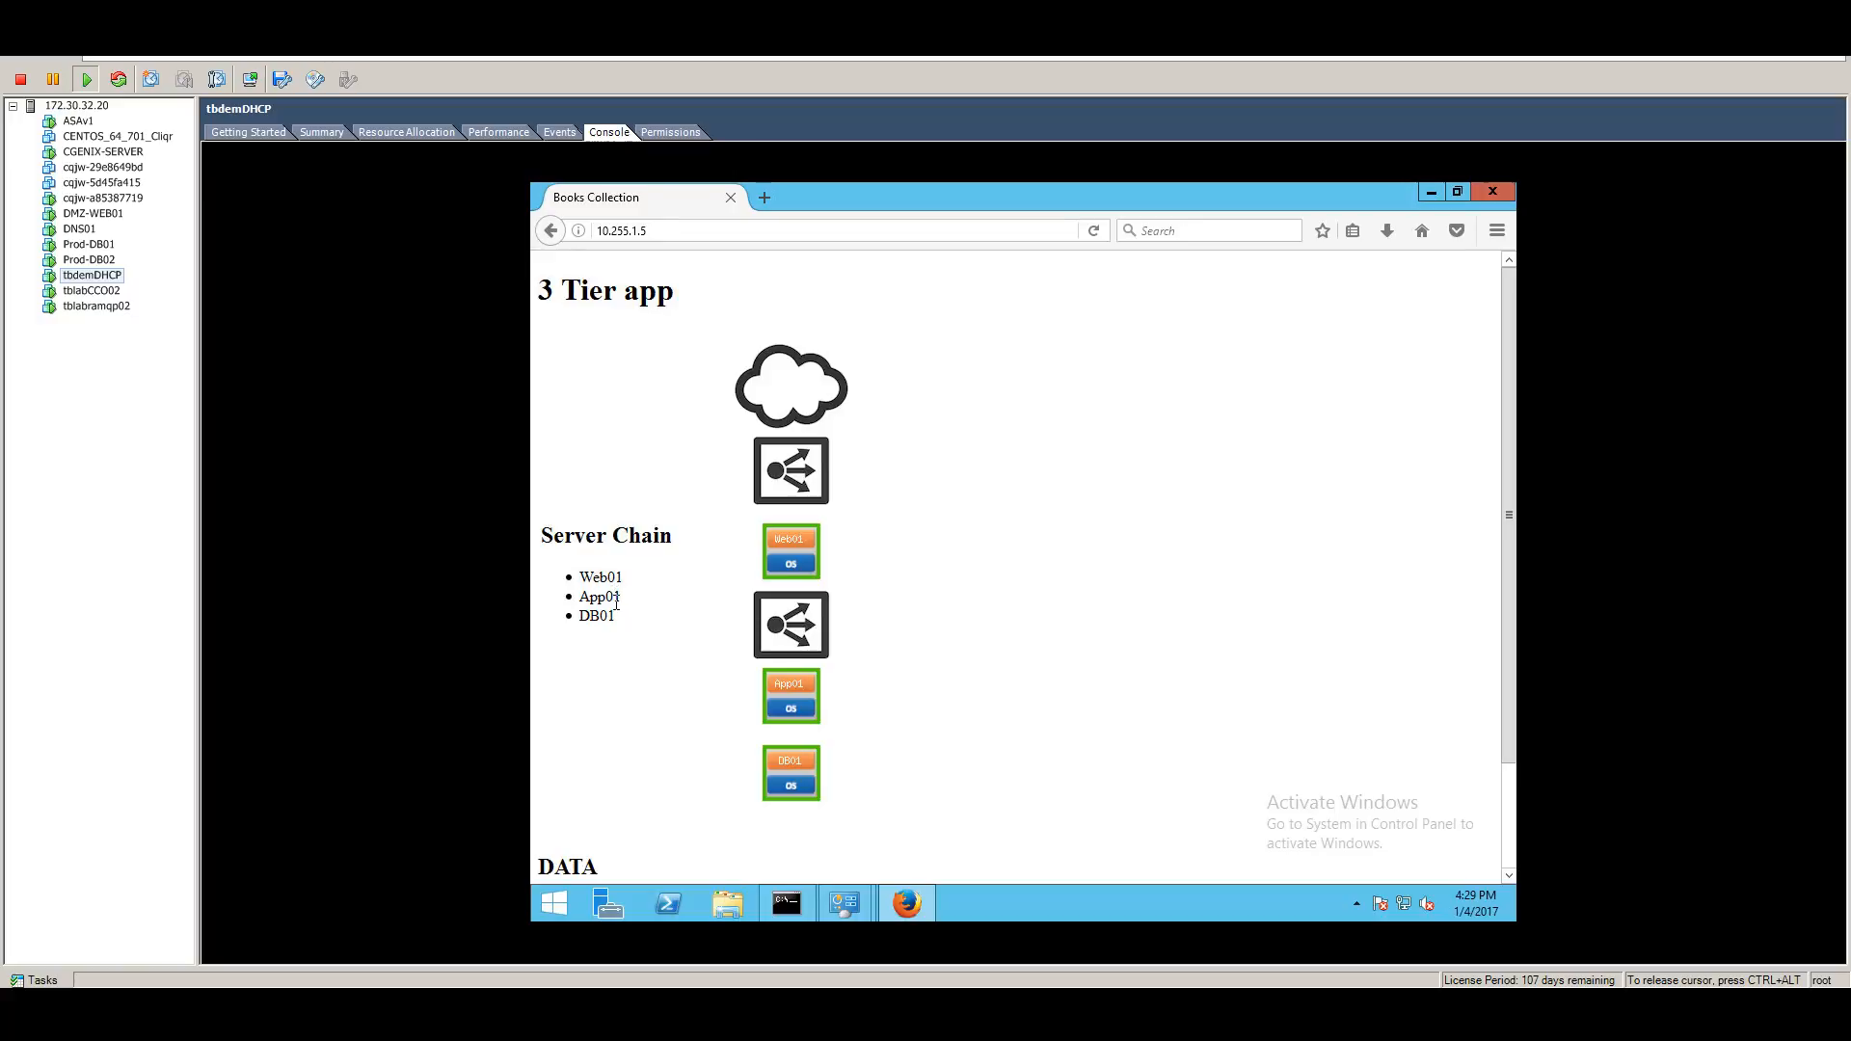
scroll(691, 714, "down", 2)
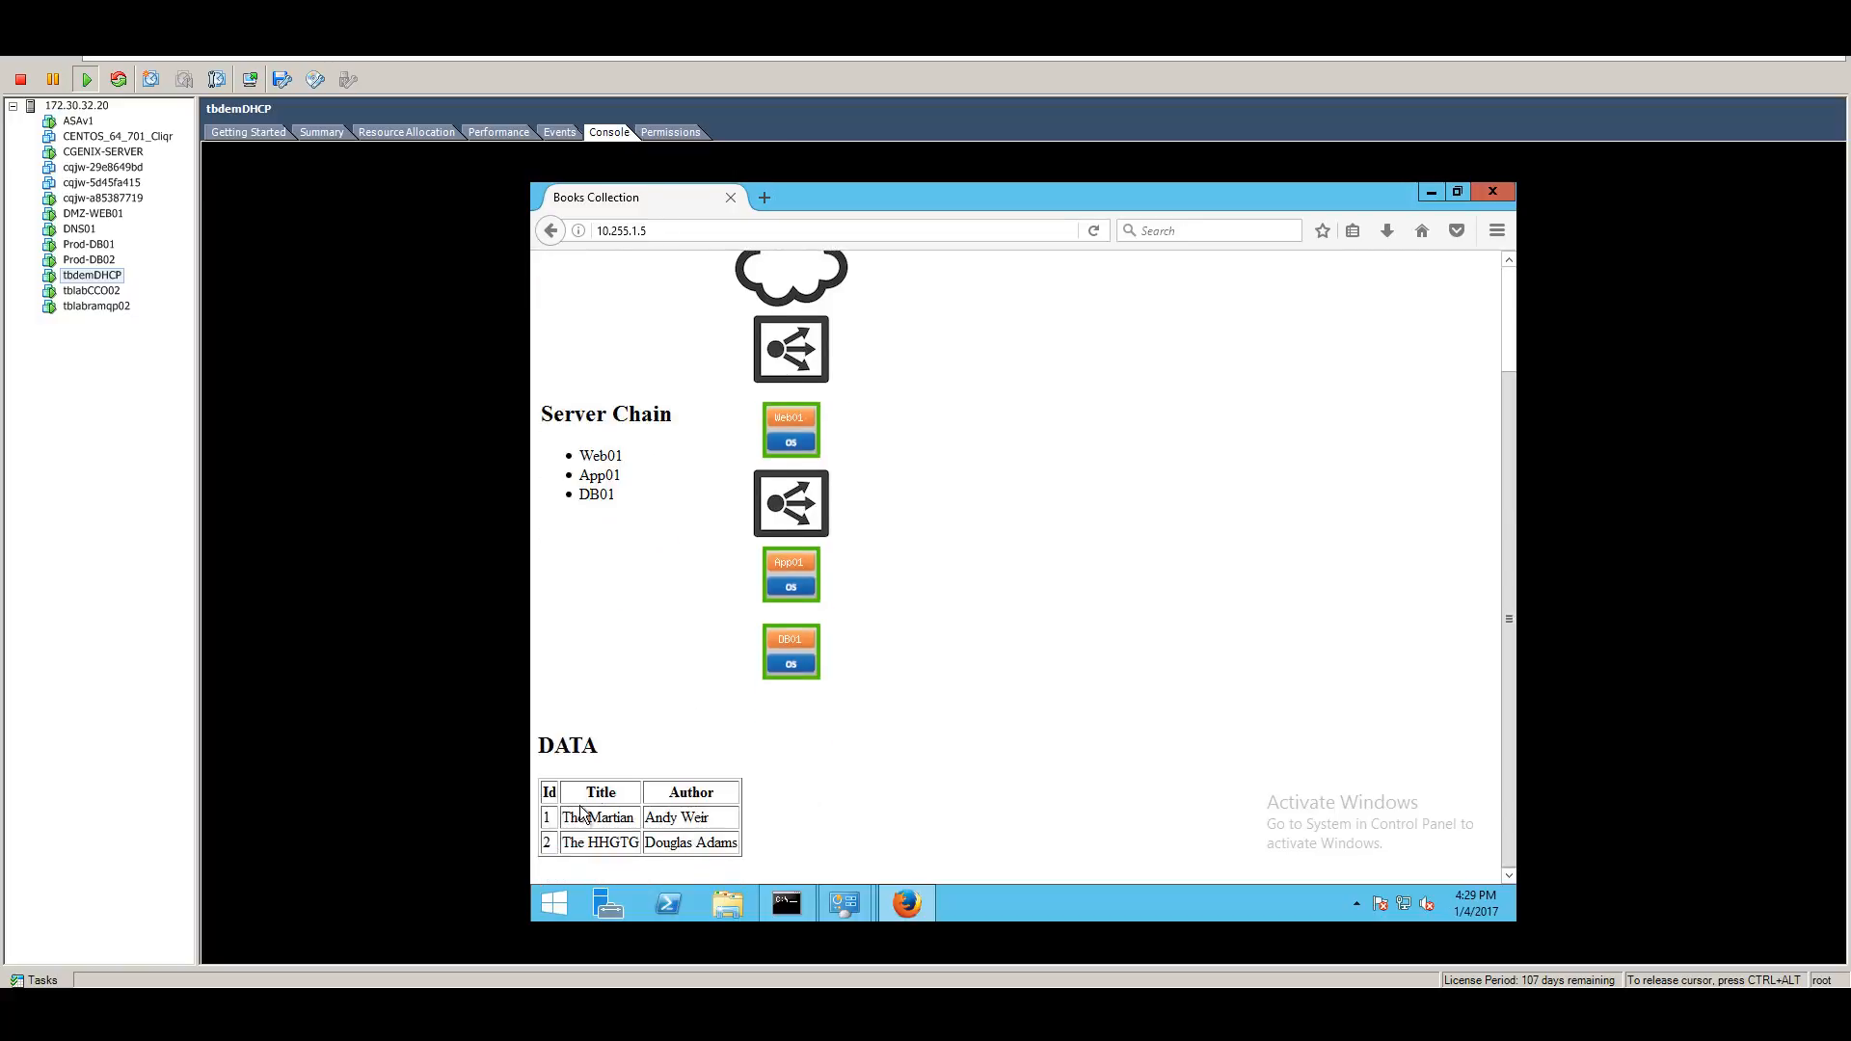
left_click_drag(571, 815, 743, 846)
left_click(862, 724)
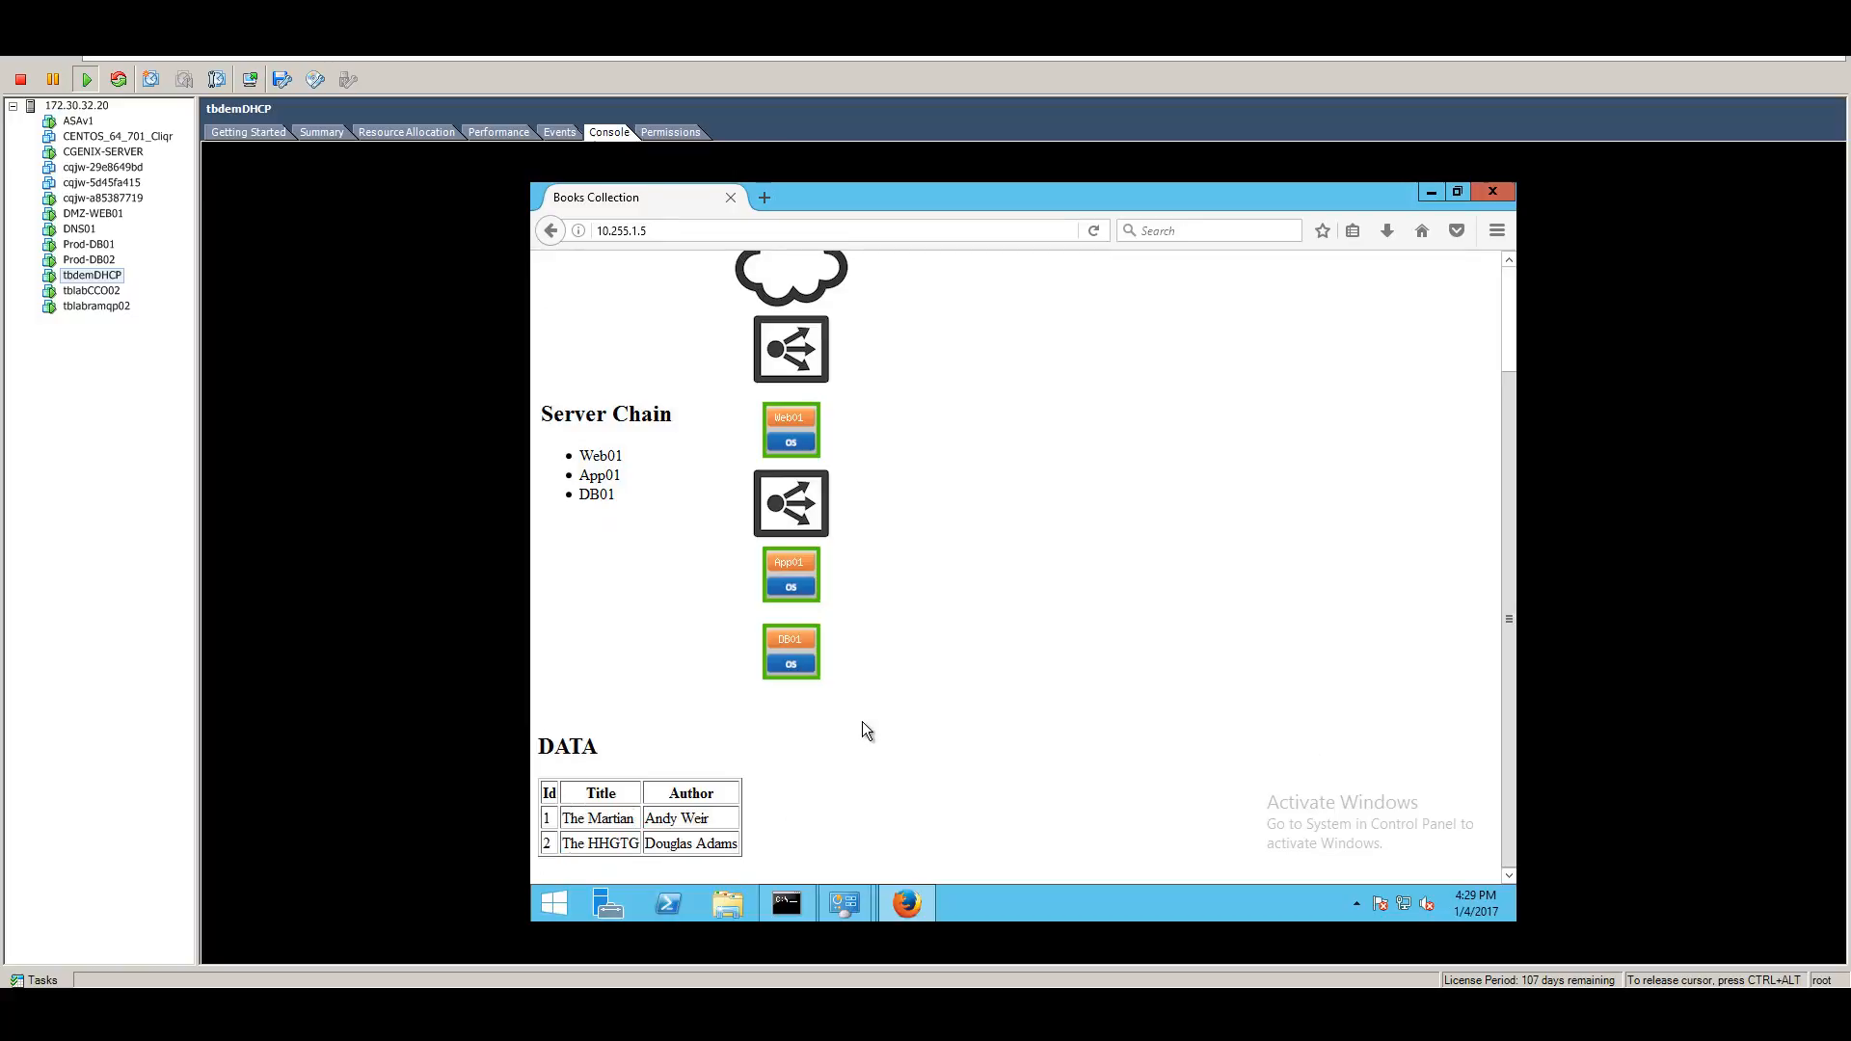
scroll(785, 635, "up", 2)
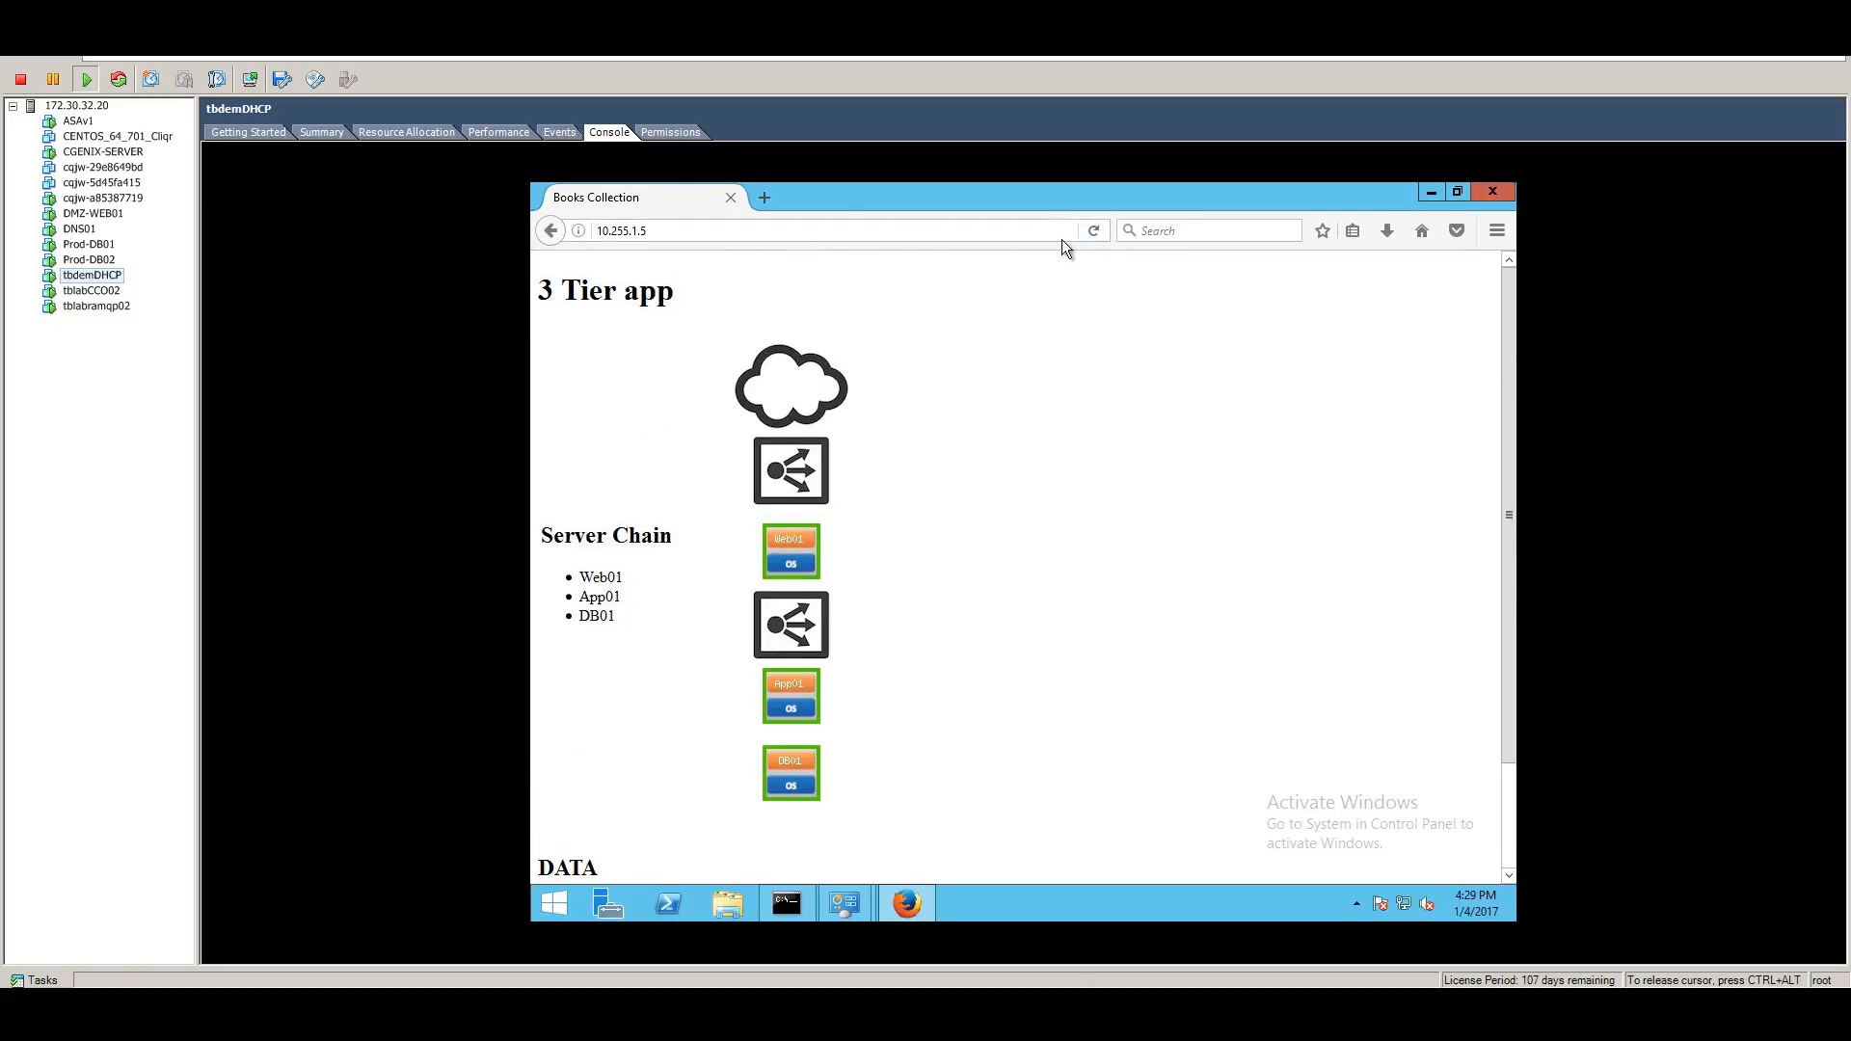
Reload the app and highlight the Web02, app server and DB01 entries in the server chain.
left_click(1095, 231)
left_click(1097, 229)
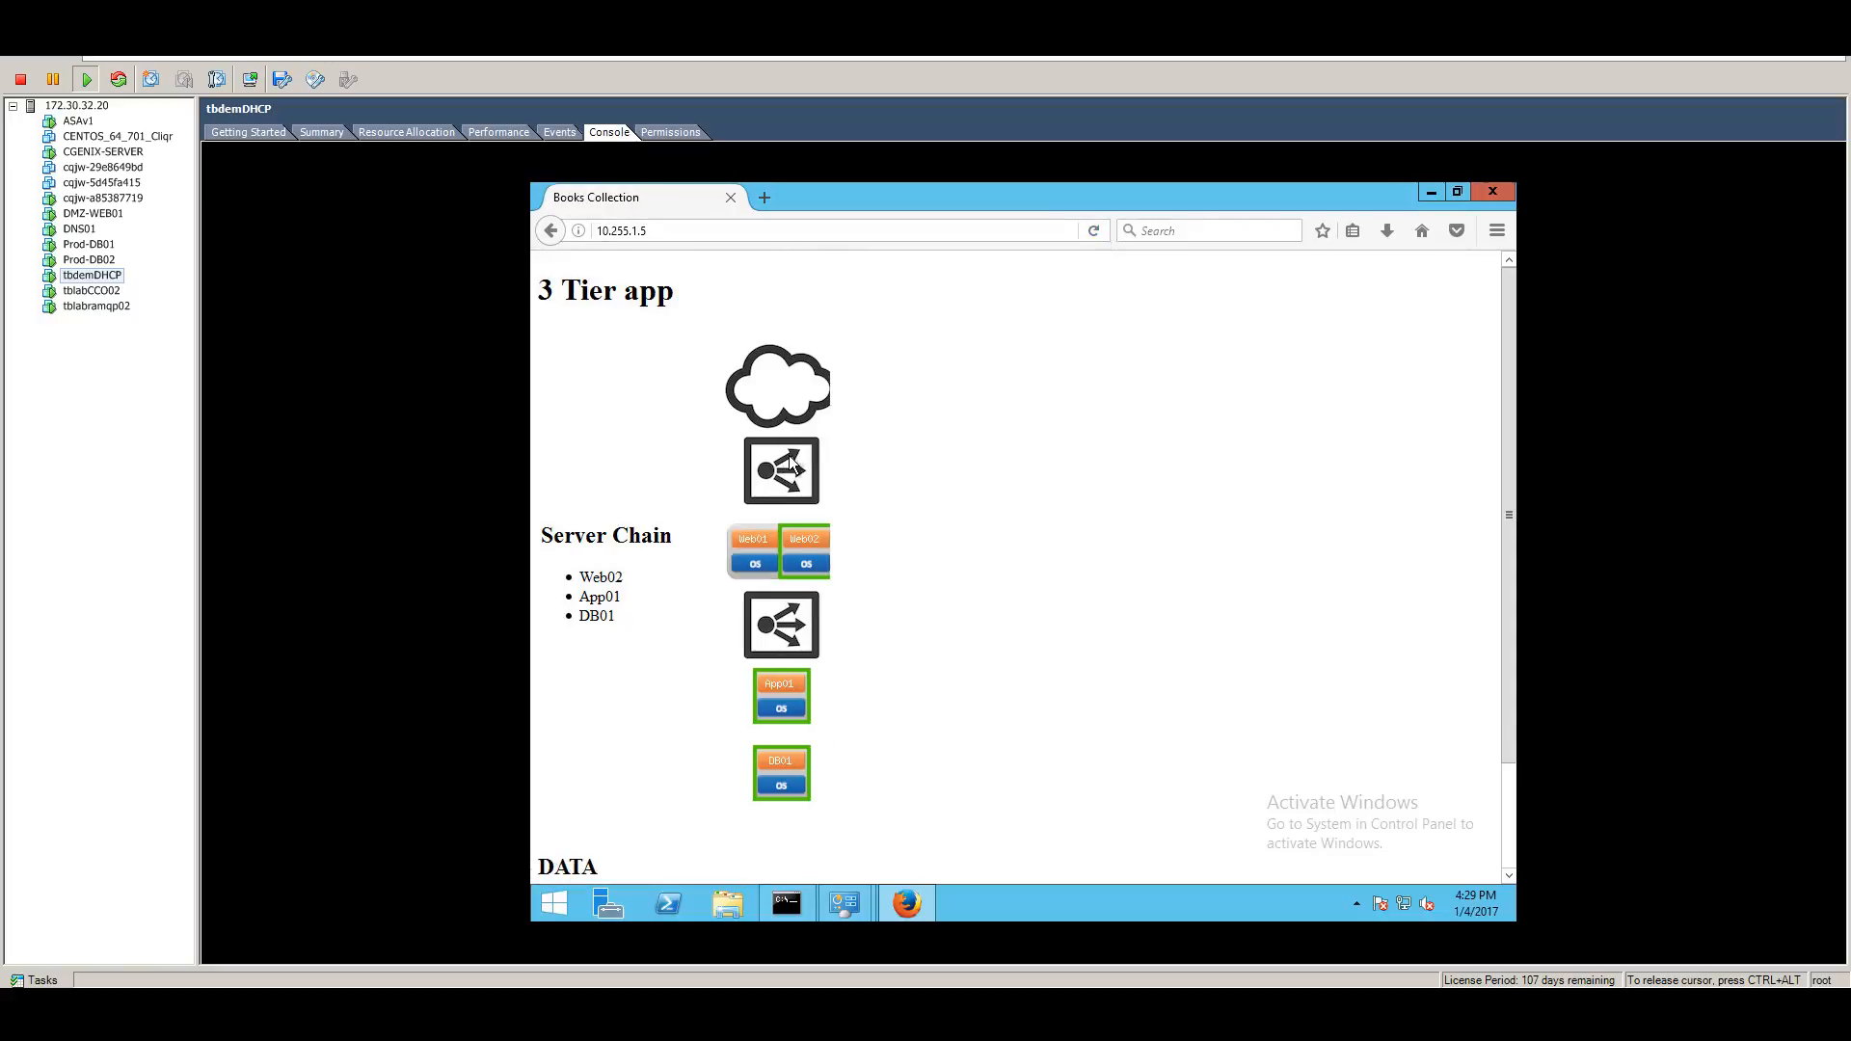
double_click(607, 577)
left_click_drag(613, 597, 579, 597)
double_click(590, 616)
Reload repeatedly to watch the web and app servers alternate while DB01 stays the same.
left_click(1096, 229)
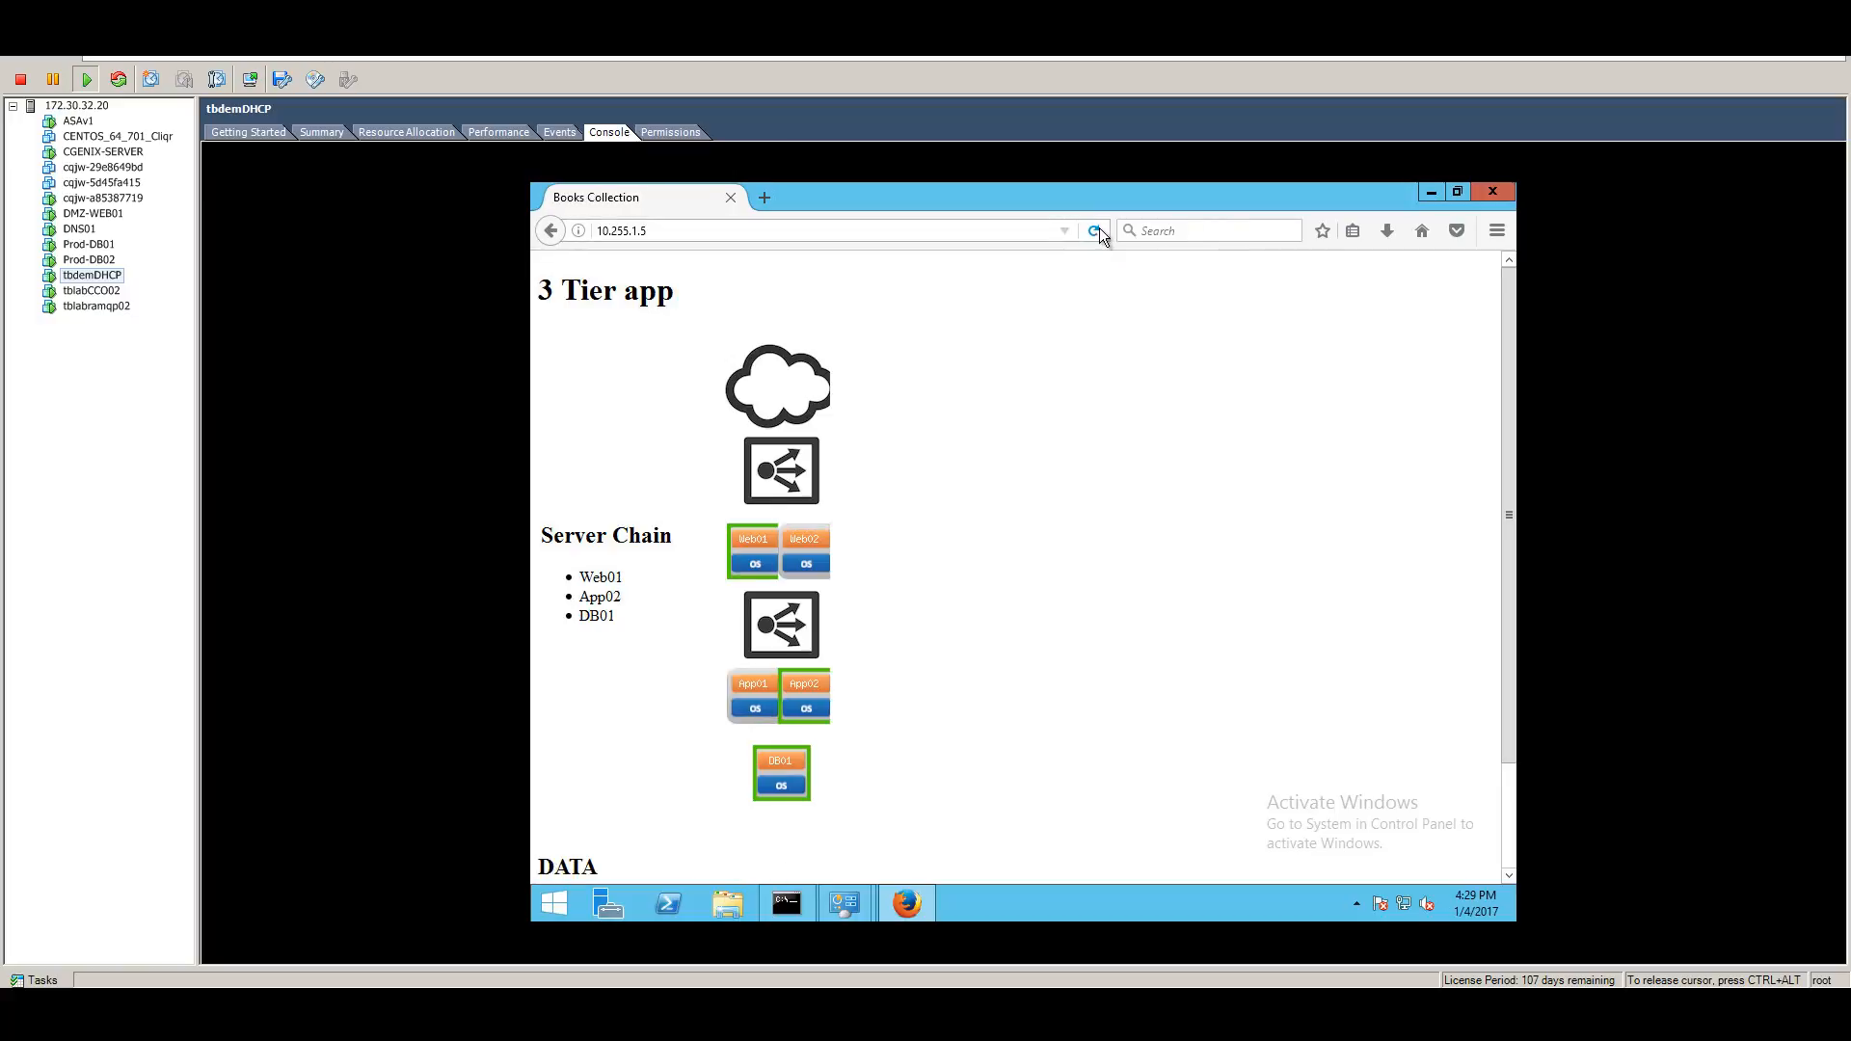
left_click(1100, 230)
left_click(1099, 230)
left_click(1096, 232)
left_click(1099, 231)
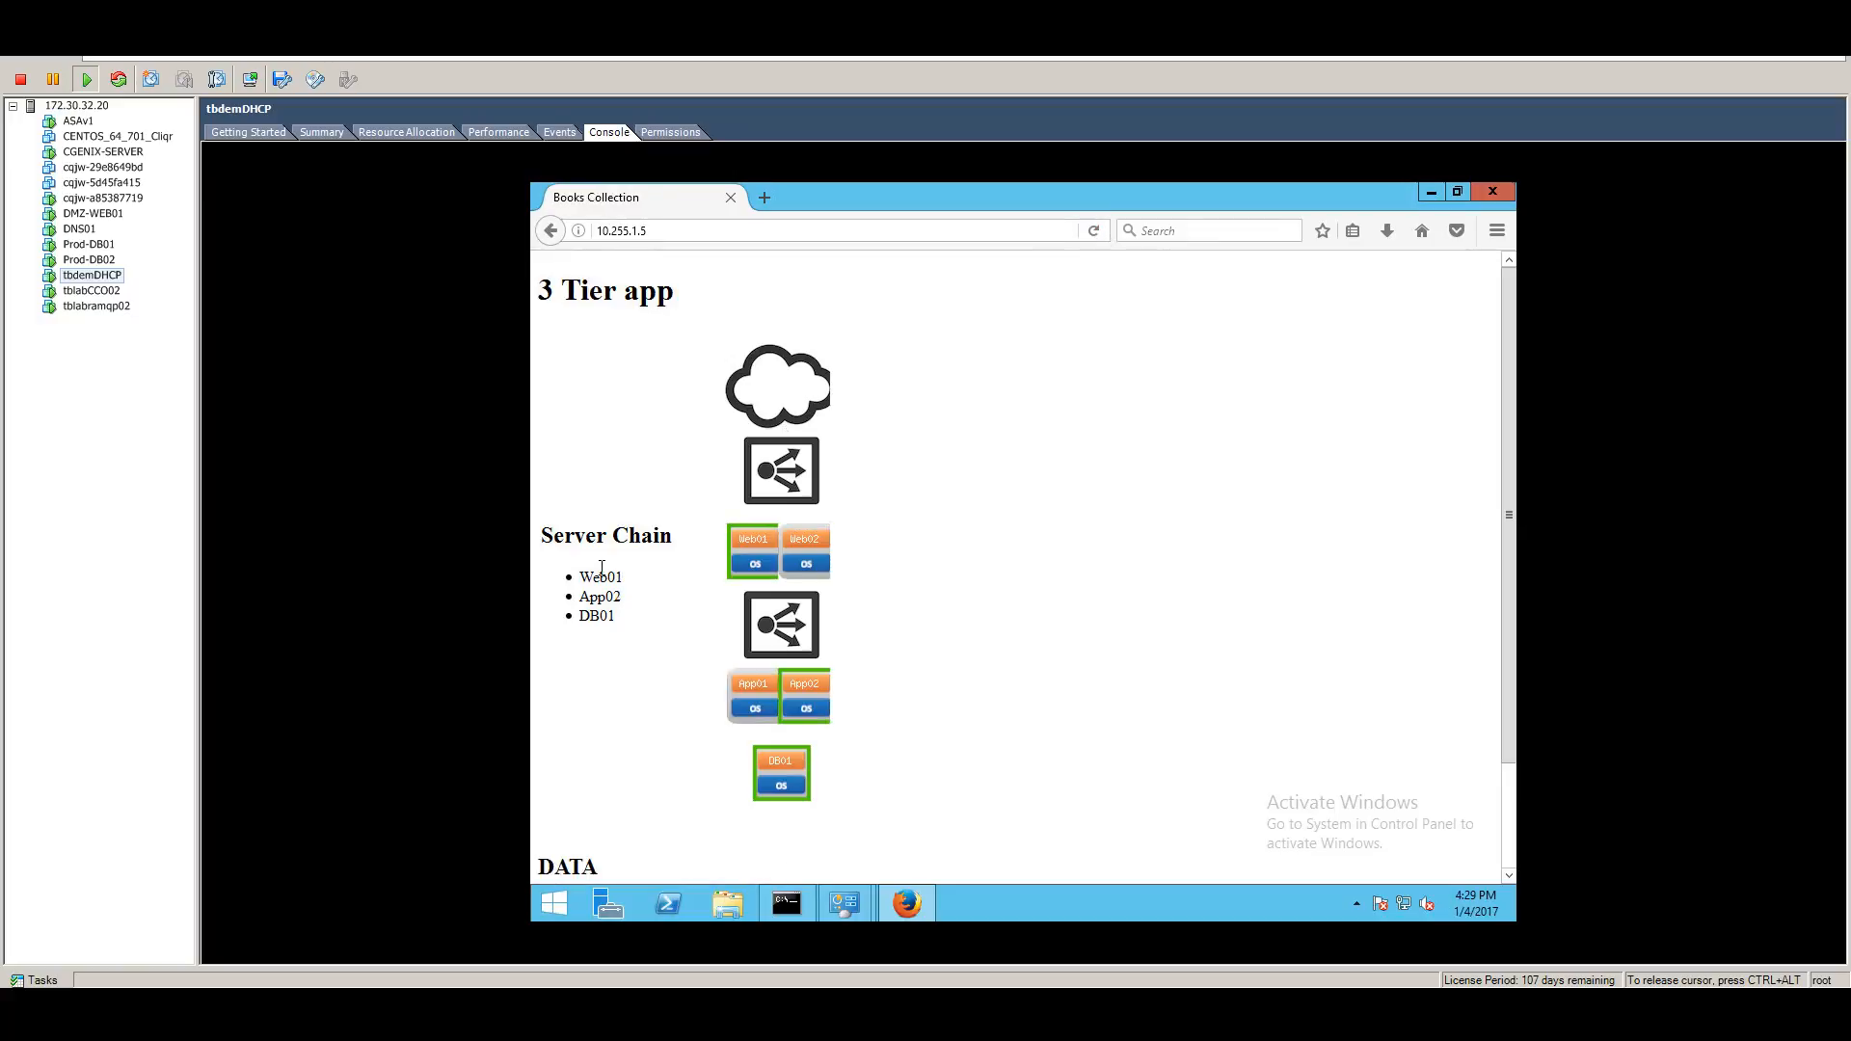